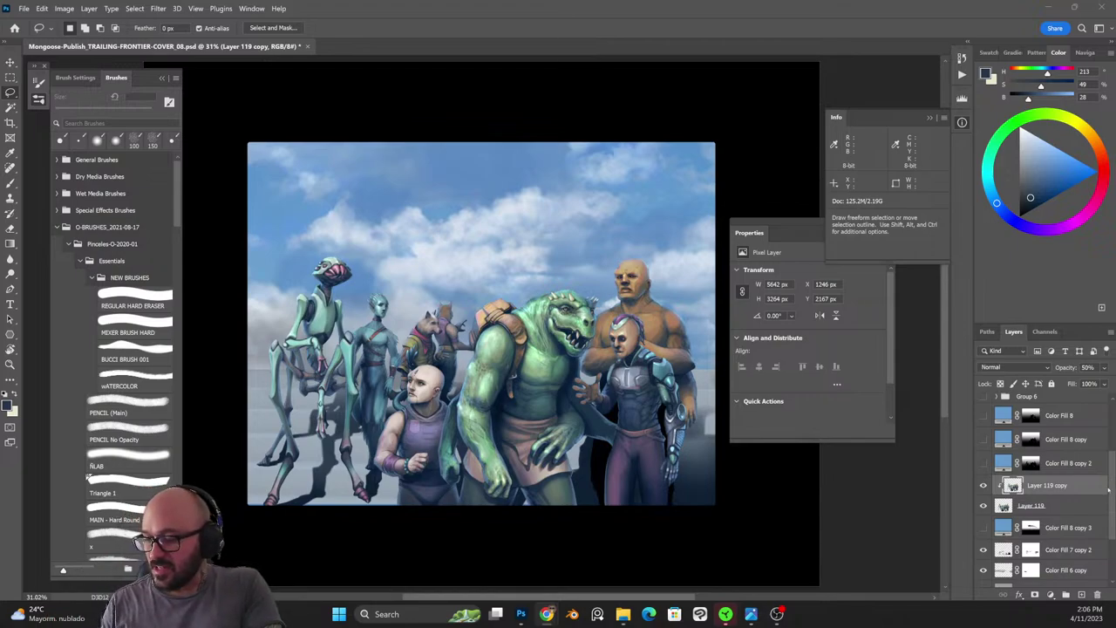
Show the Color Fill 8, Color Fill 8 copy and Color Fill 8 copy 2 layers, and select Color Fill 8 copy.
scroll(1108, 491, up, 2)
drag(984, 497, 984, 450)
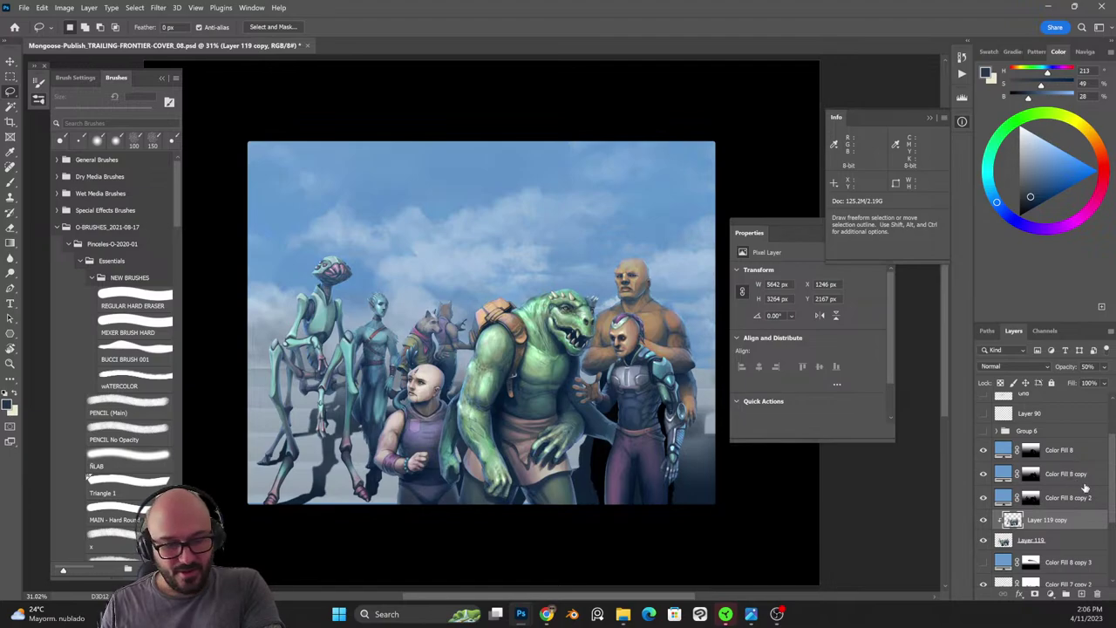
mouse_move(1108, 488)
mouse_down()
mouse_move(1106, 459)
mouse_move(1103, 470)
mouse_up()
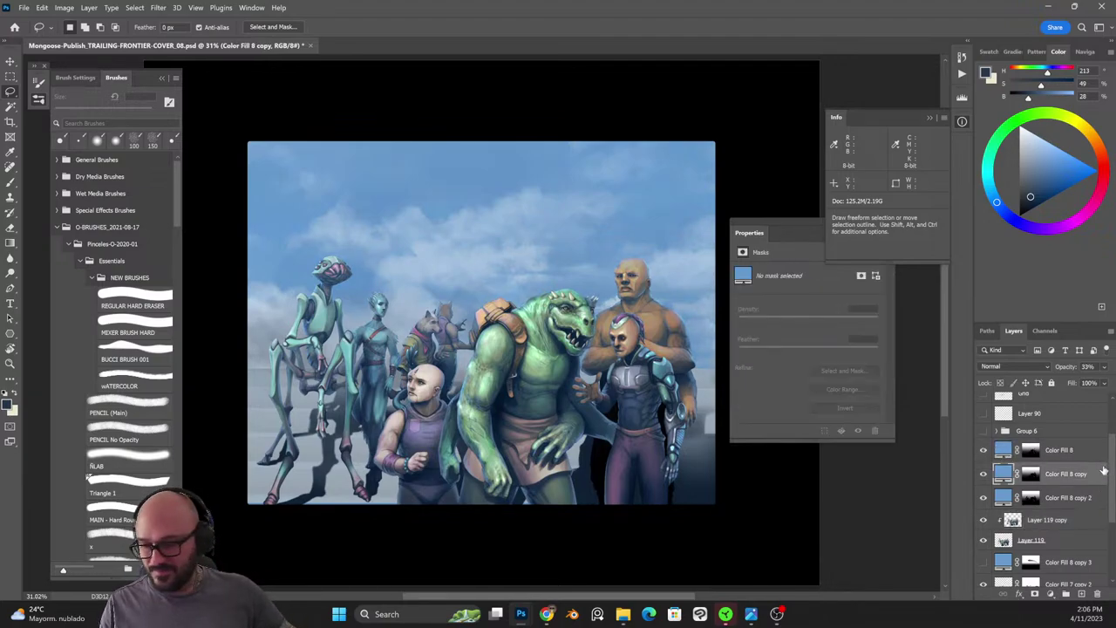
Show the Ship group and, inside Group 7, the Layer 109, Layer 110 and Layer 60 copy layers.
scroll(1107, 485, down, 3)
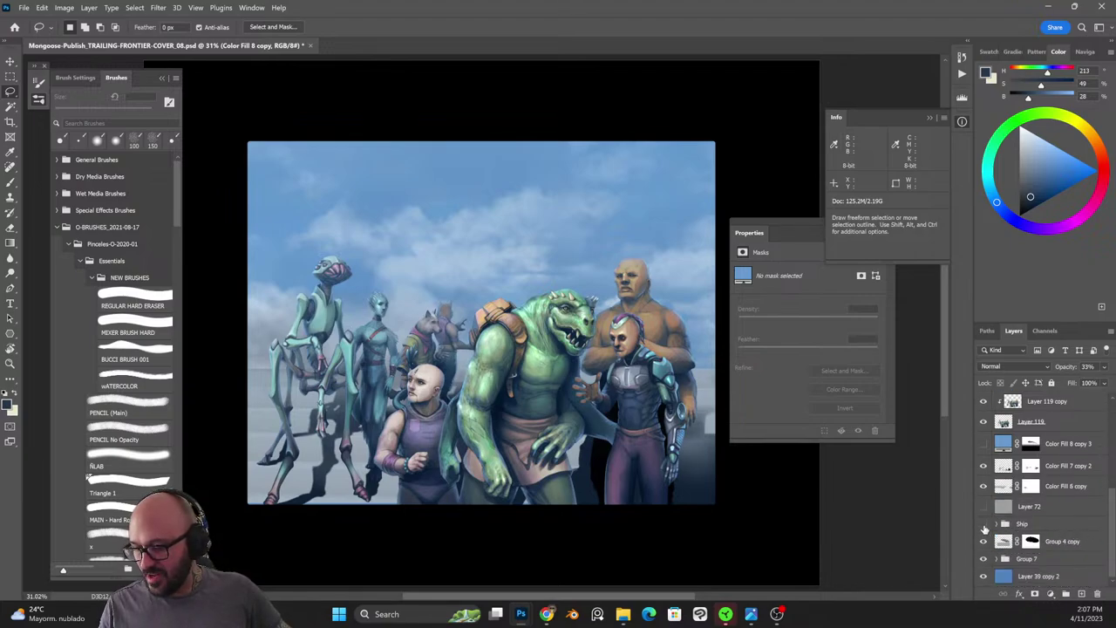
click(984, 524)
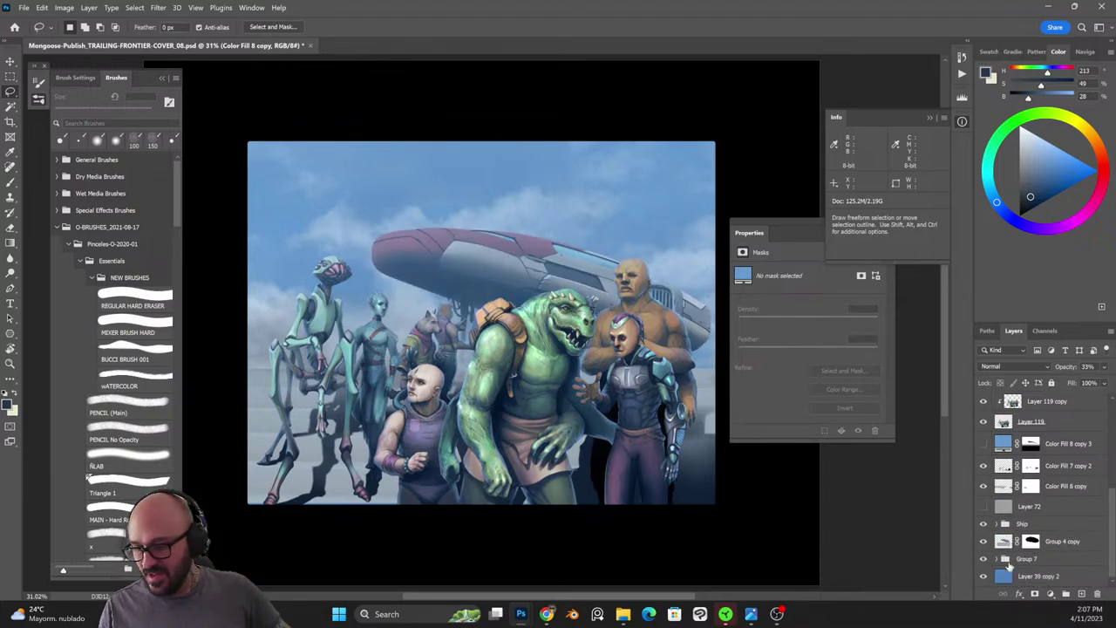
click(996, 559)
scroll(1106, 564, down, 3)
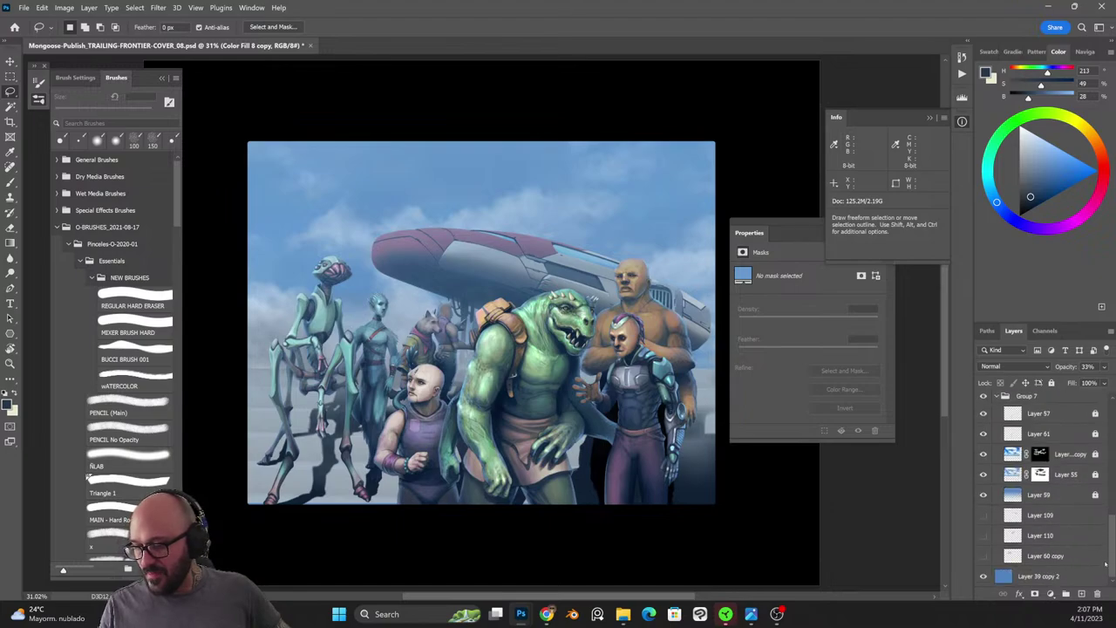
drag(984, 514, 983, 555)
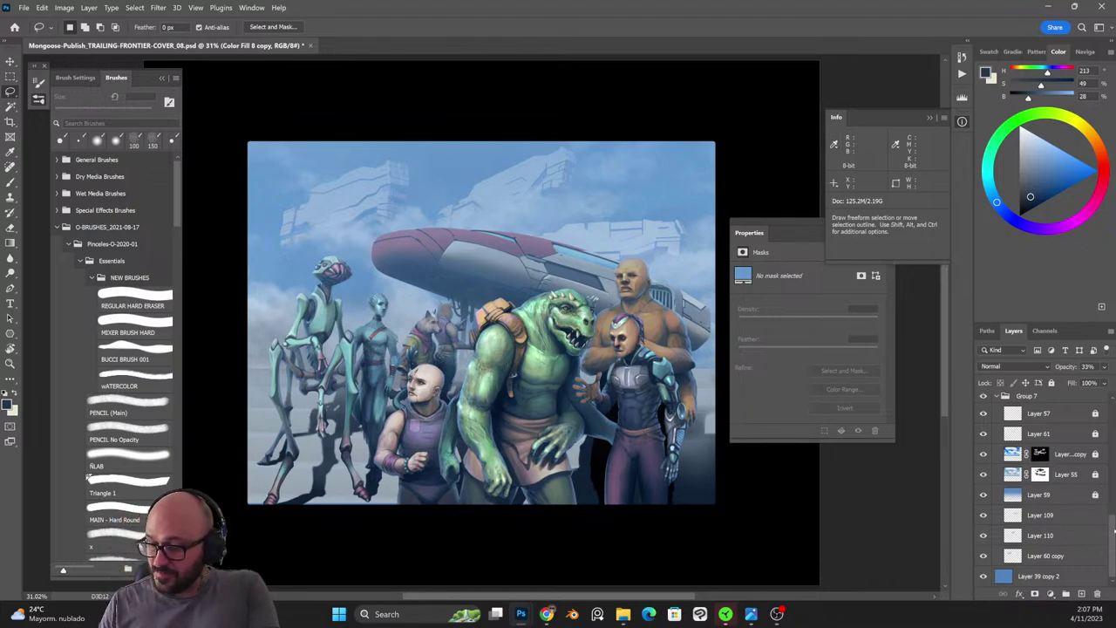
Hide and reshow the Group 4 copy layer to check it, and show the Color Fill 8 copy 3 layer.
scroll(1046, 488, up, 4)
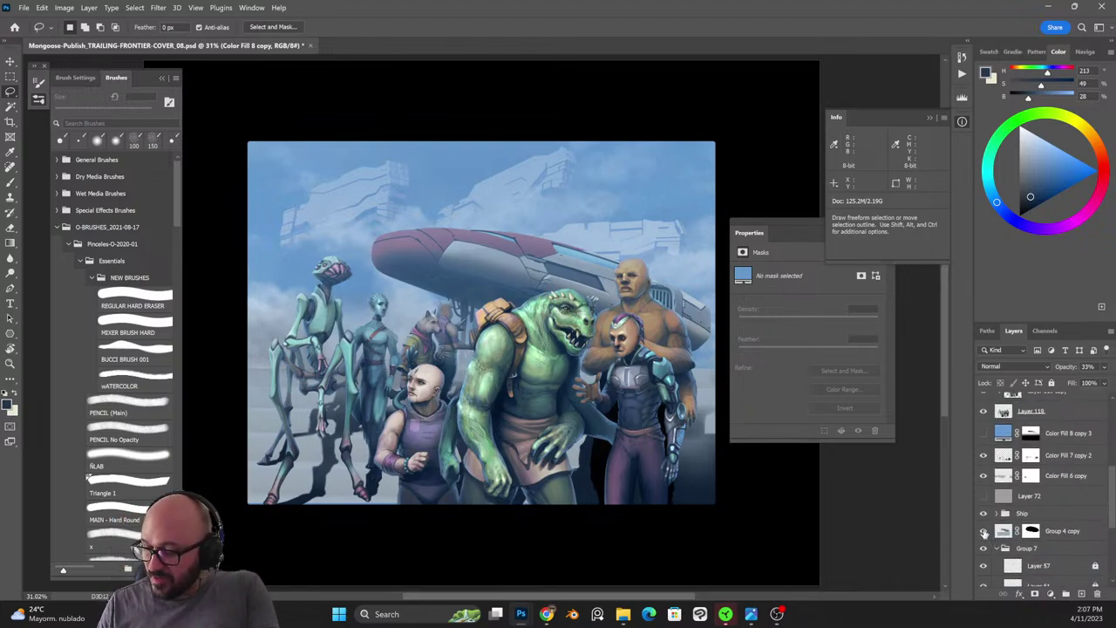
click(982, 531)
click(983, 531)
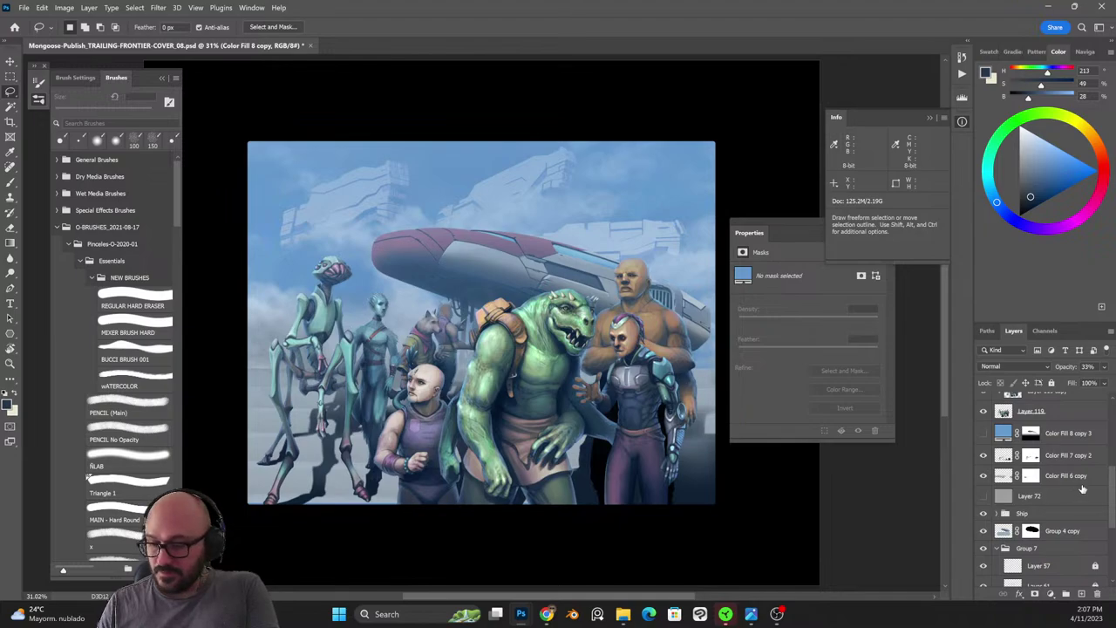
click(984, 433)
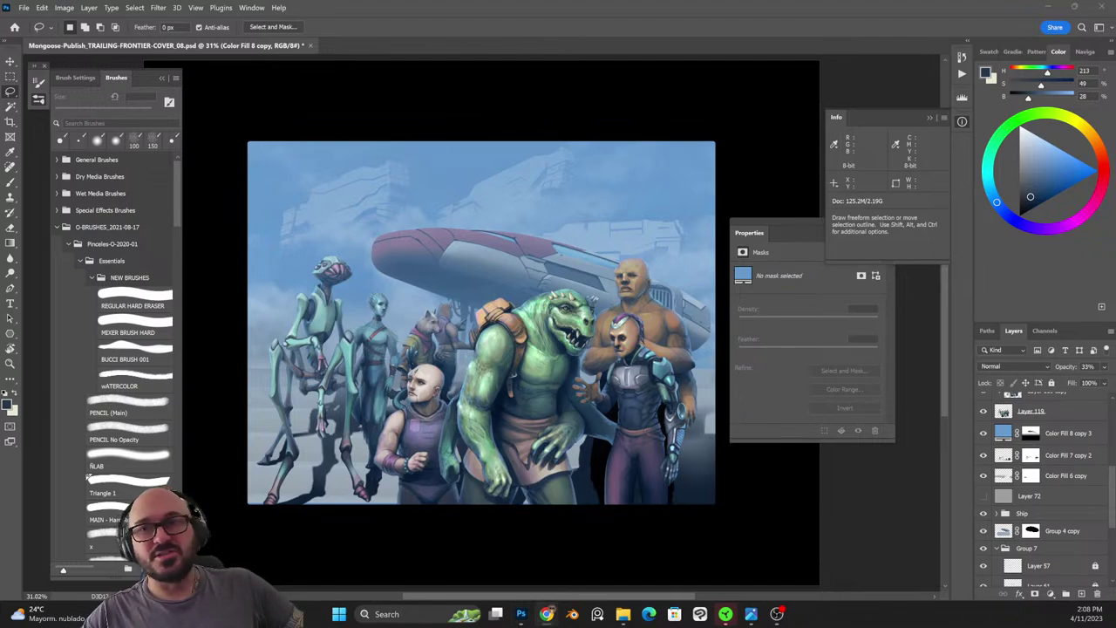
Open a new window for Mongoose-Publish_TRAILING-FRONTIER-COVER_08.psd.
click(251, 7)
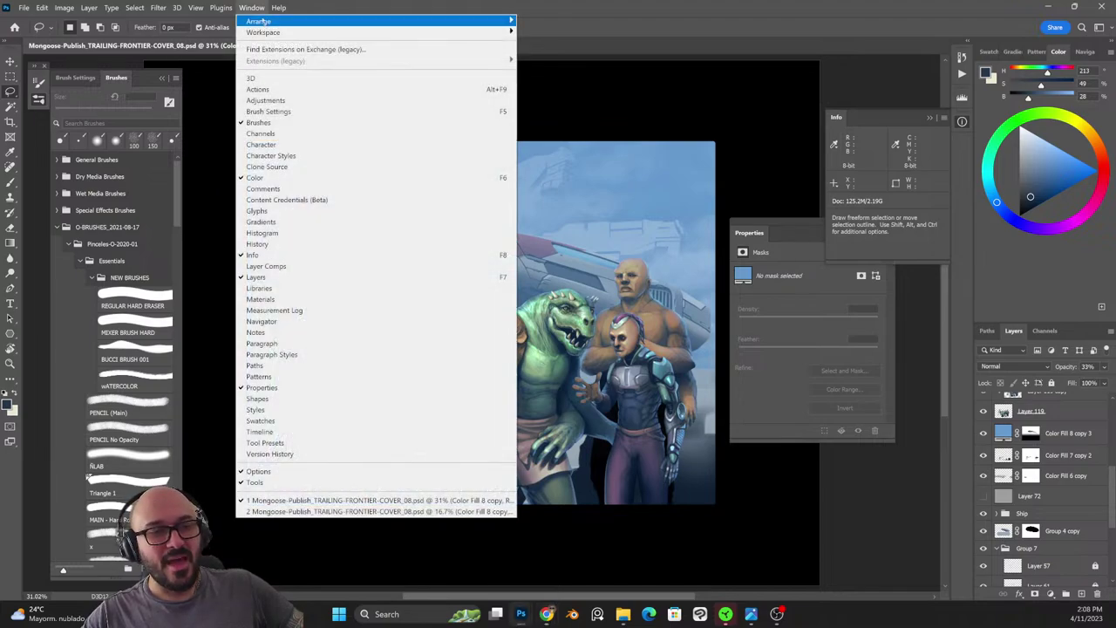
mouse_move(301, 19)
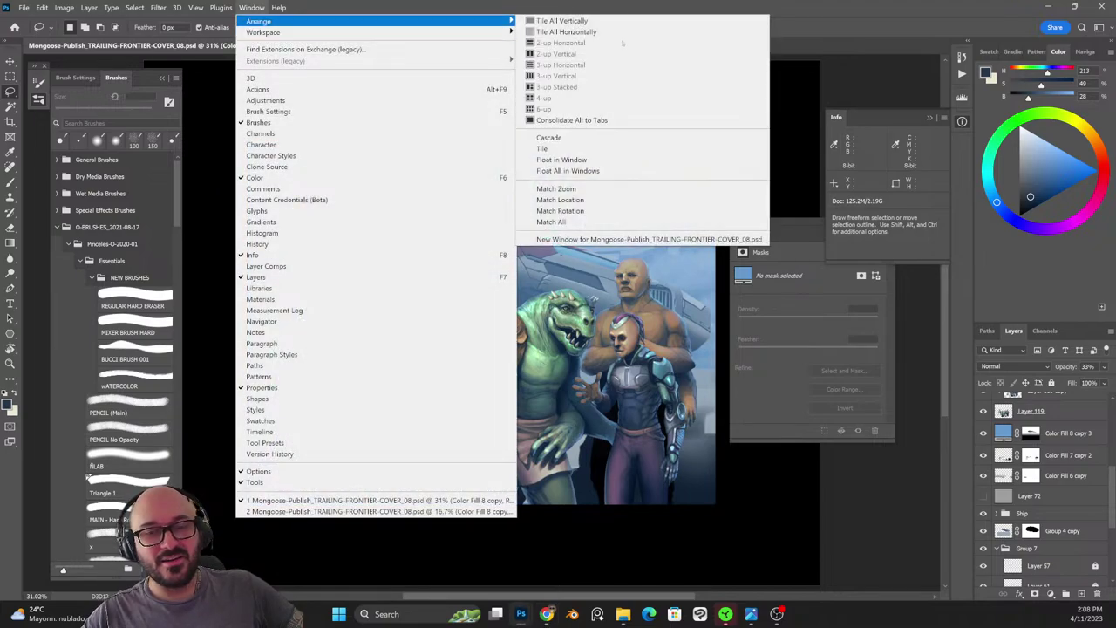
click(577, 240)
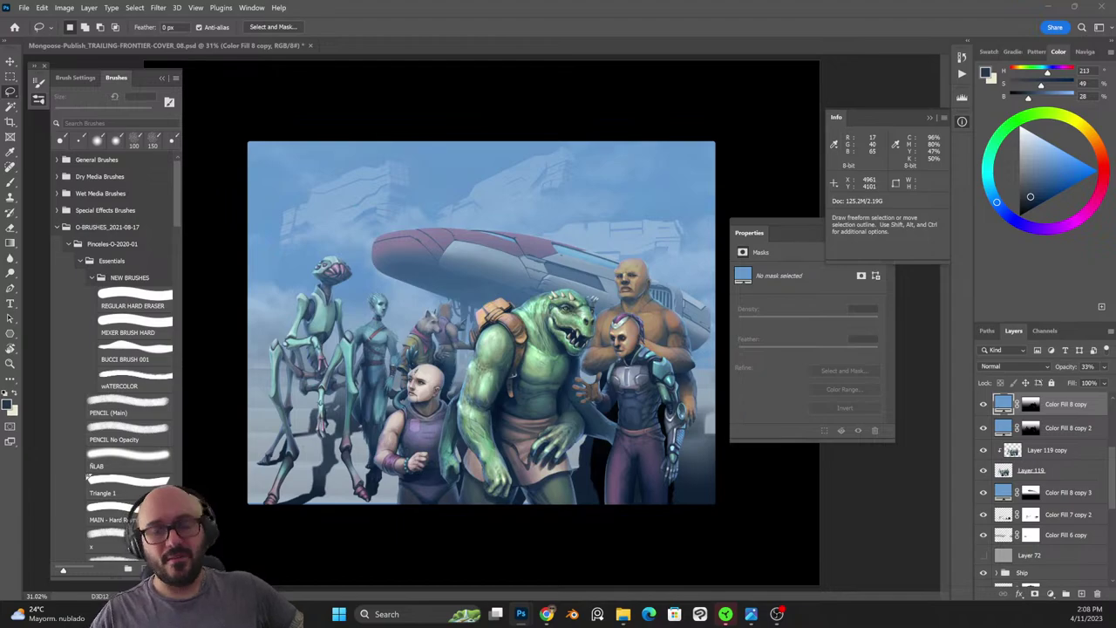
Select Layer 119 copy, toggle its visibility off and on, and hide Color Fill 8, Color Fill 8 copy and Color Fill 8 copy 2.
click(1046, 451)
scroll(1051, 467, up, 2)
drag(984, 462, 986, 513)
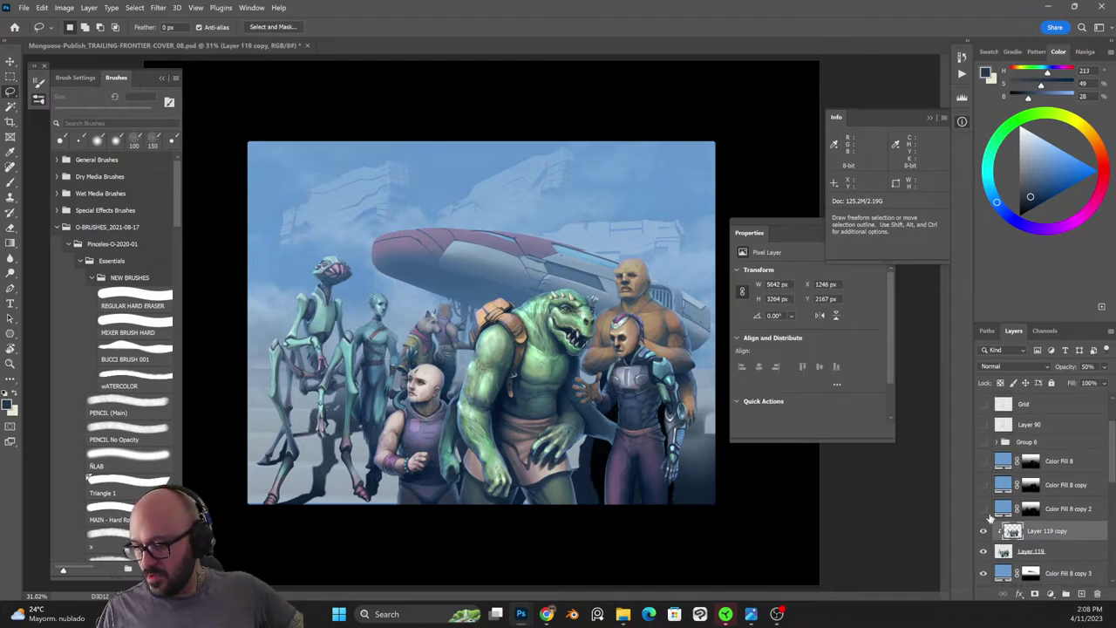
click(980, 530)
click(983, 531)
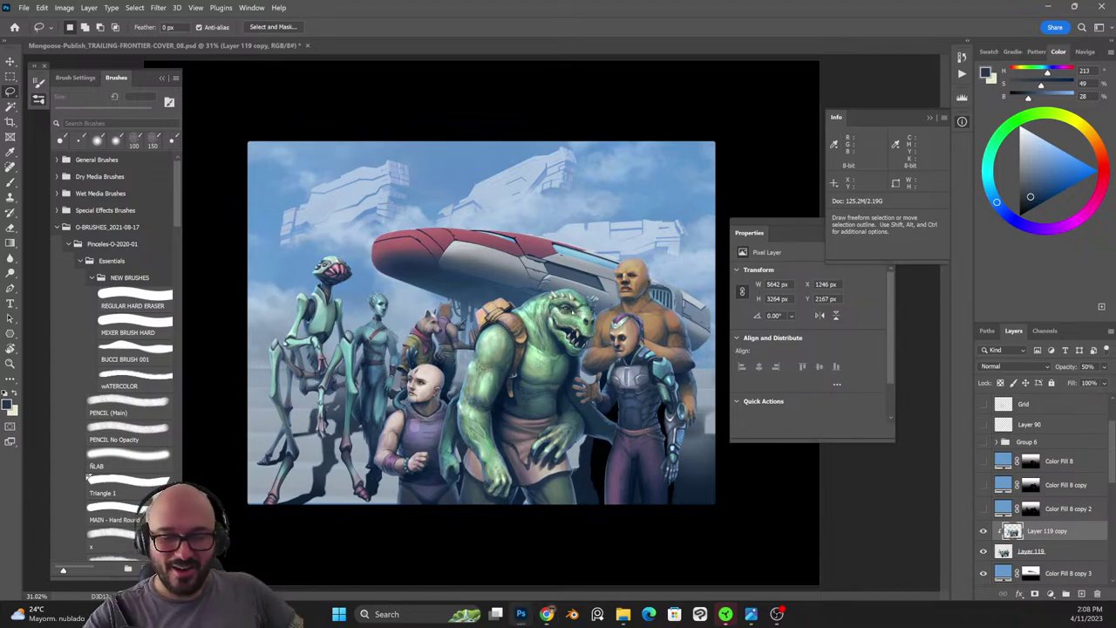
Examine the bald figure in the purple vest and the characters around it at 100% zoom.
click(800, 487)
key(ctrl+plus)
key(ctrl+plus)
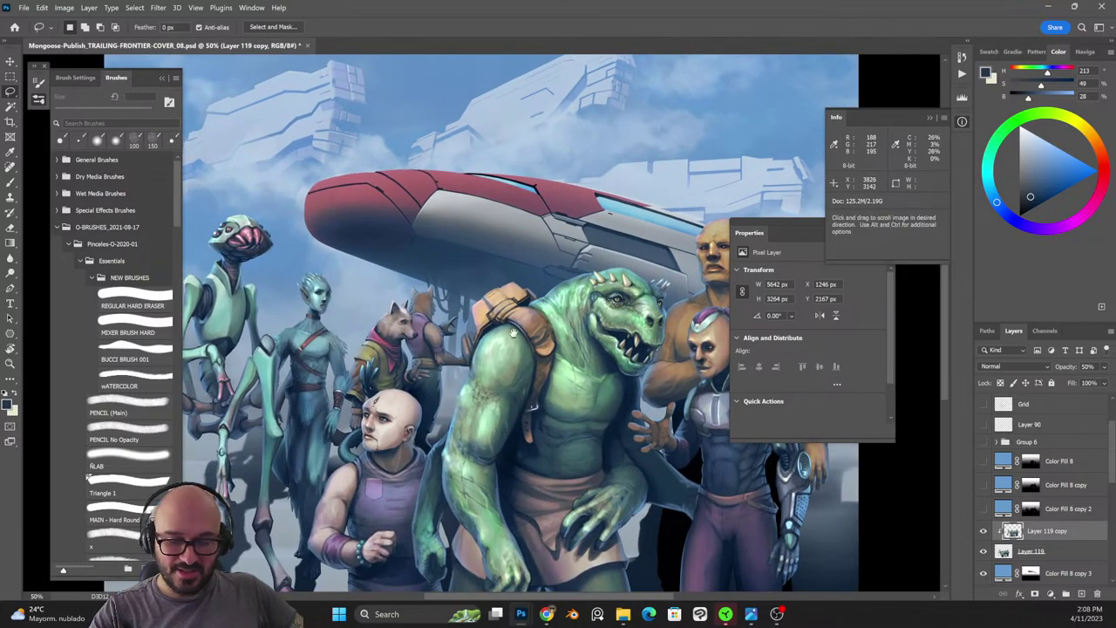
drag(548, 347, 619, 229)
scroll(427, 288, up, 8)
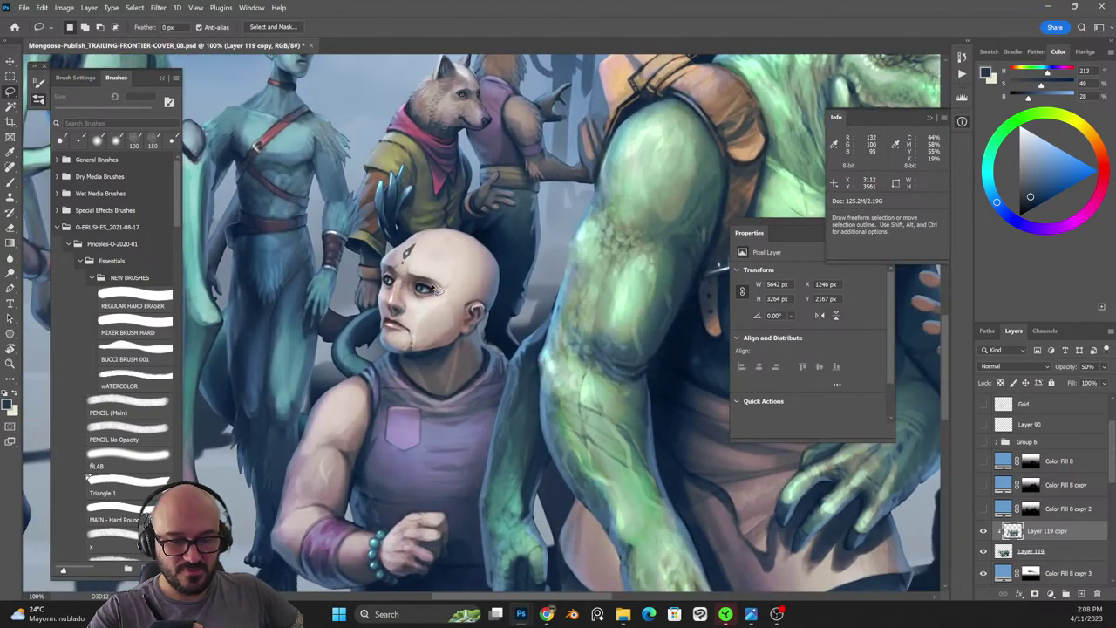
scroll(427, 288, down, 3)
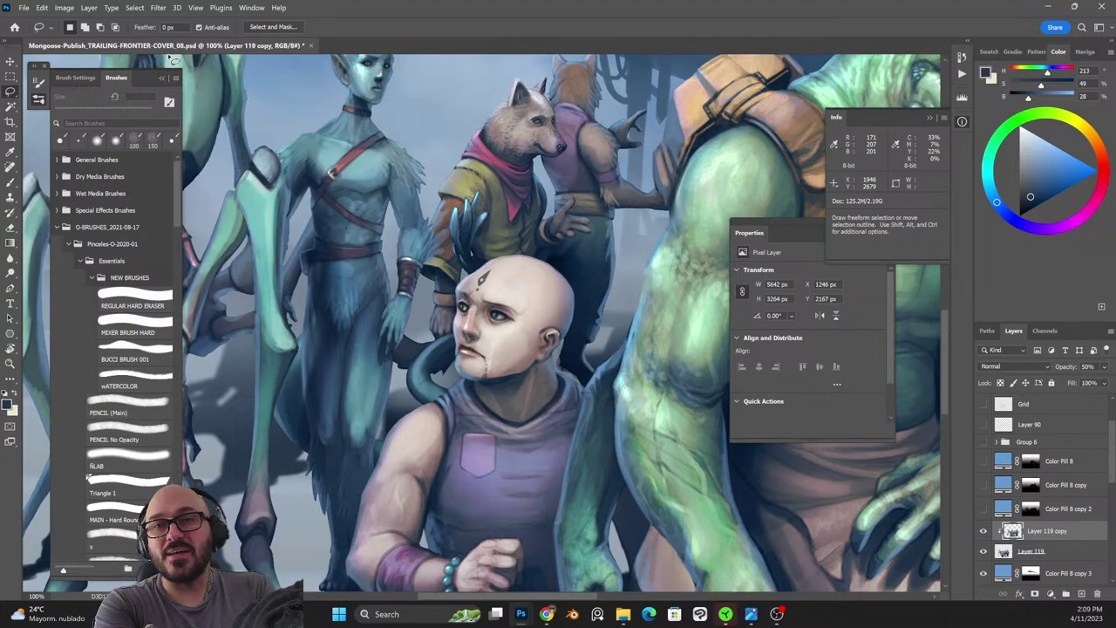
click(252, 8)
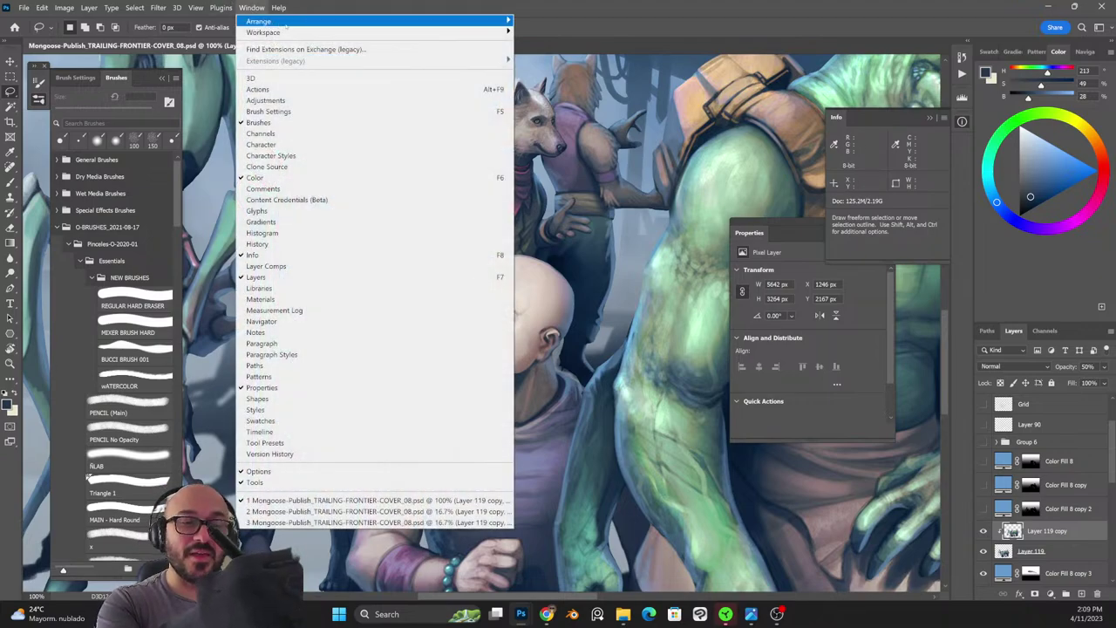
drag(511, 6, 512, 8)
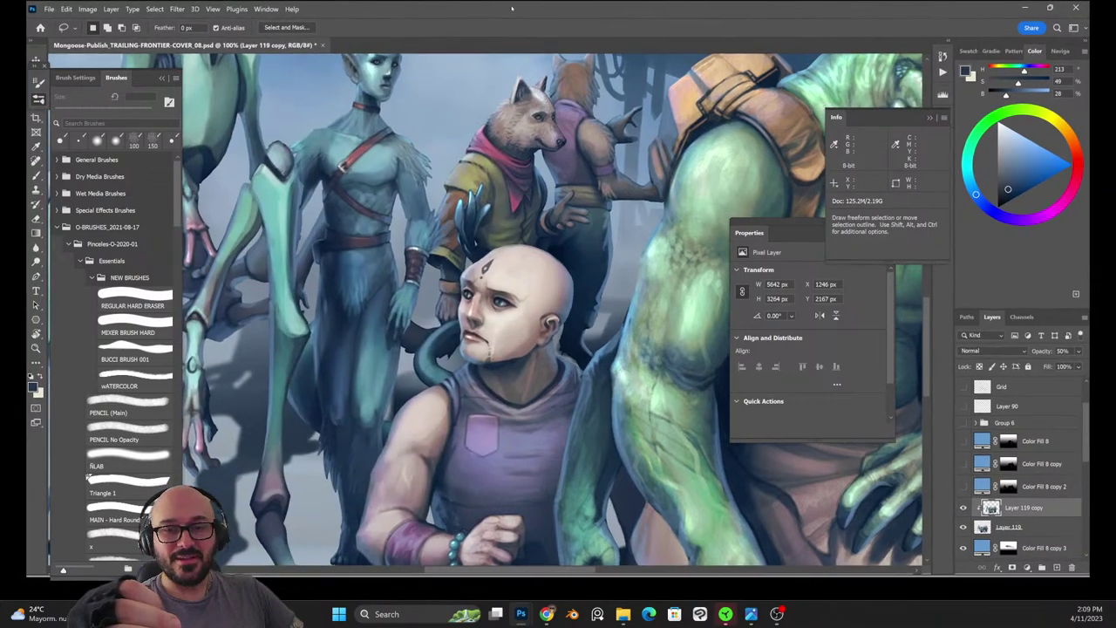
double_click(512, 7)
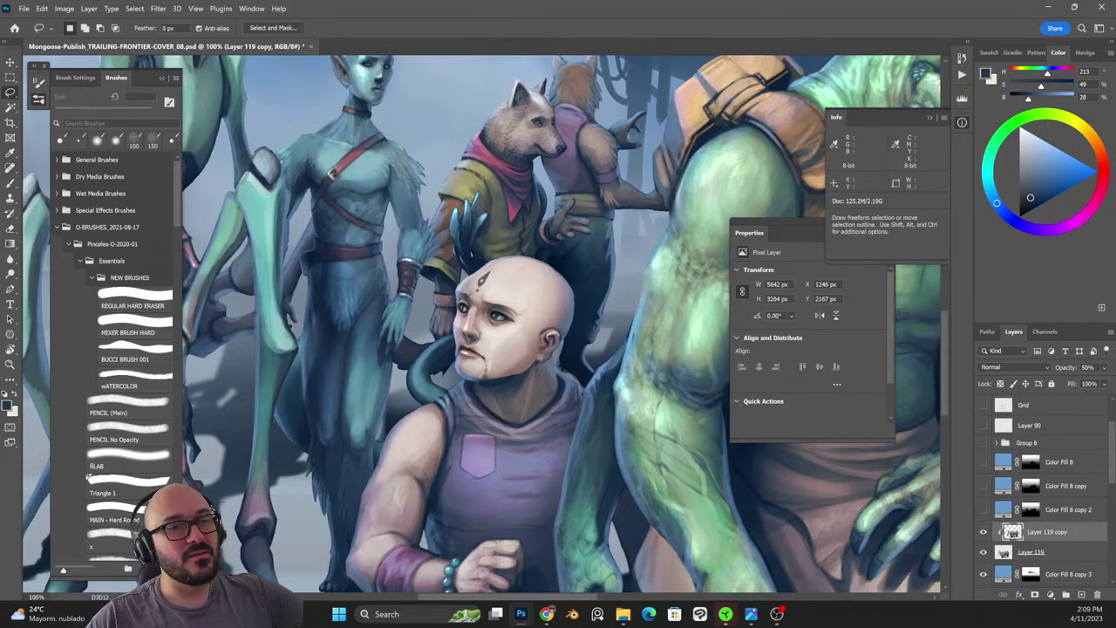
key(alt+Tab)
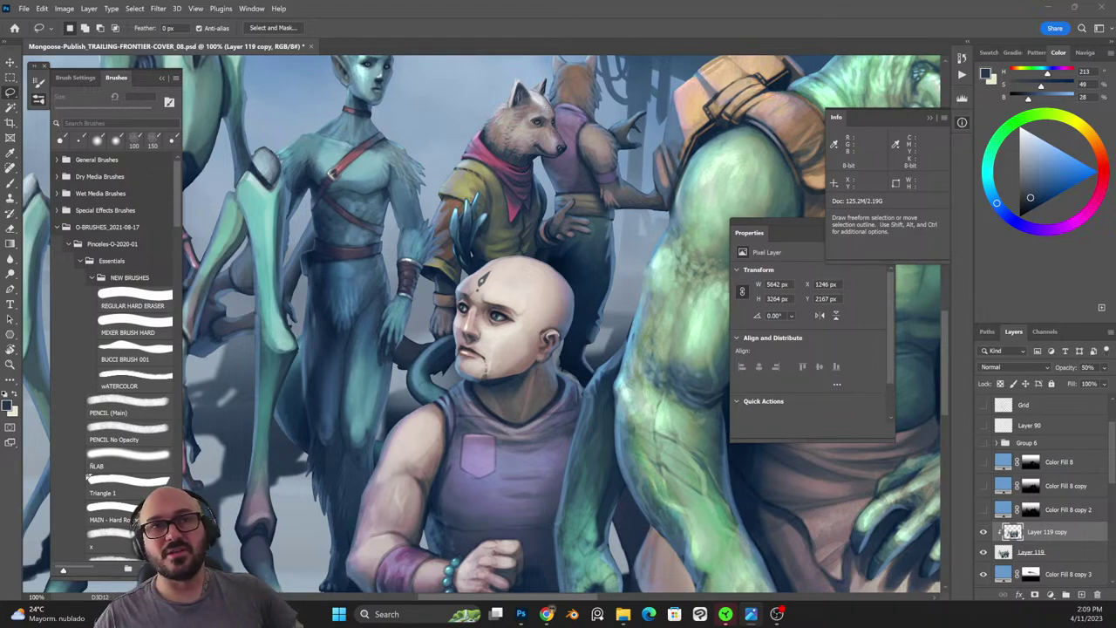
key(alt+Tab)
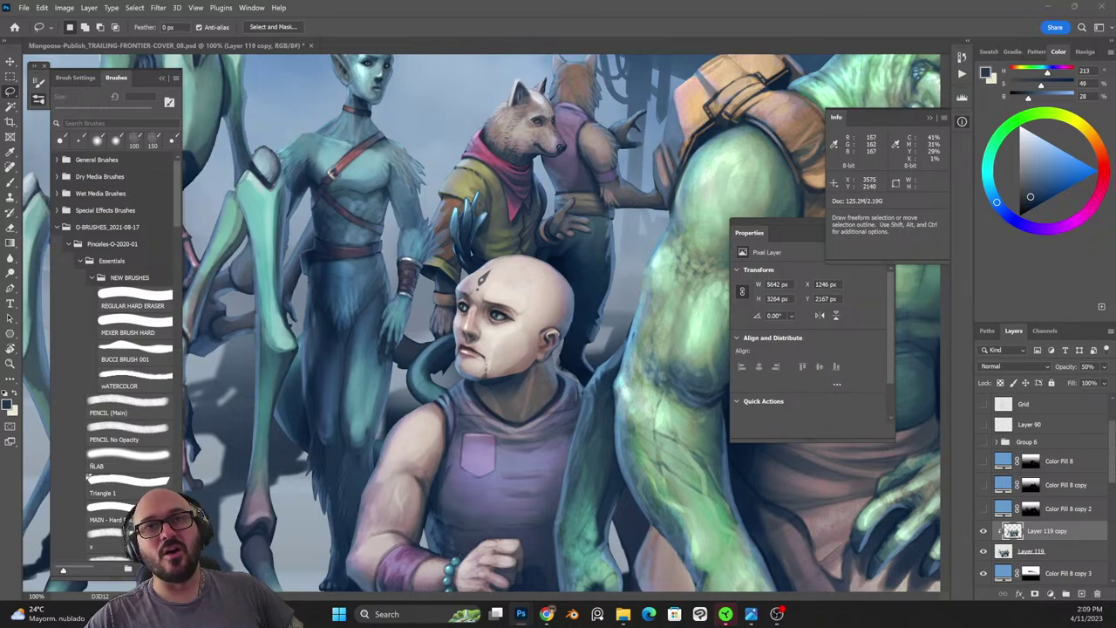
key(alt)
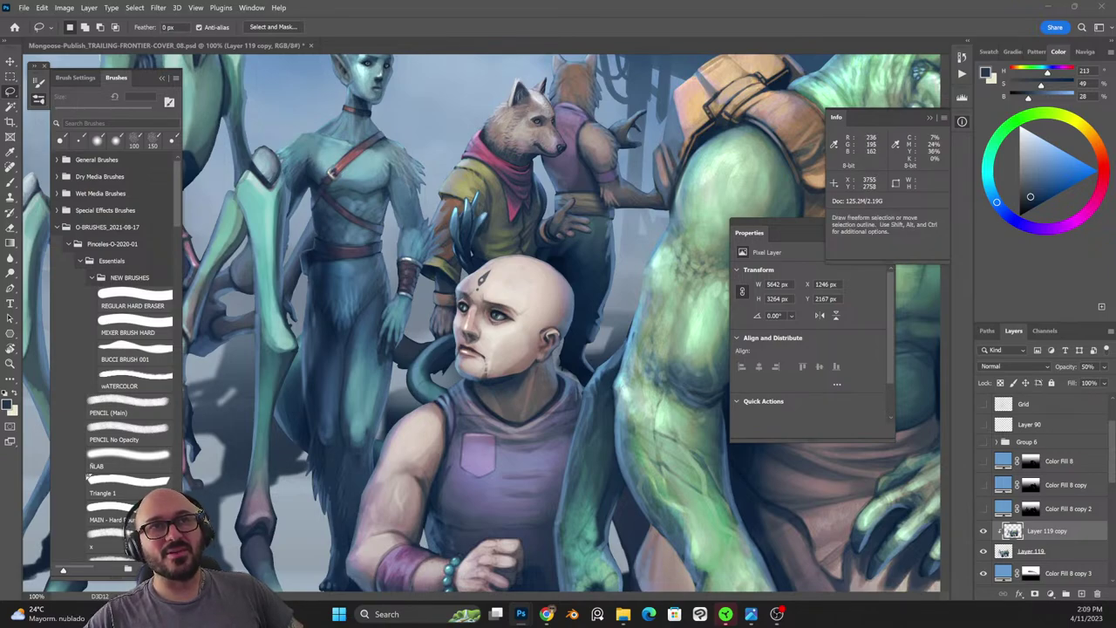
key(space)
key(space)
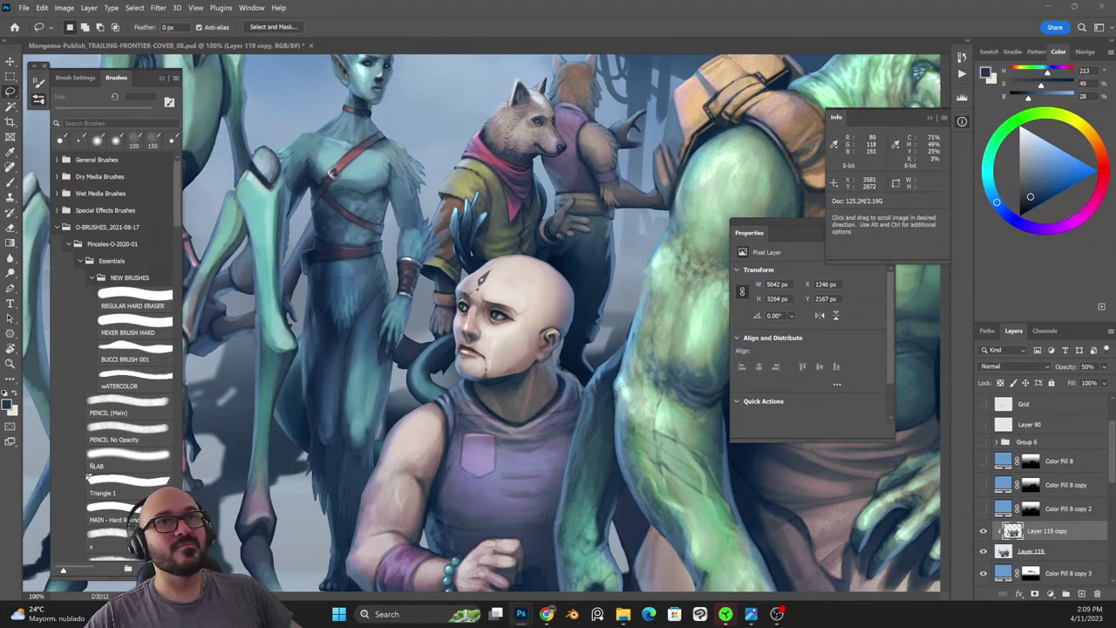
key(space)
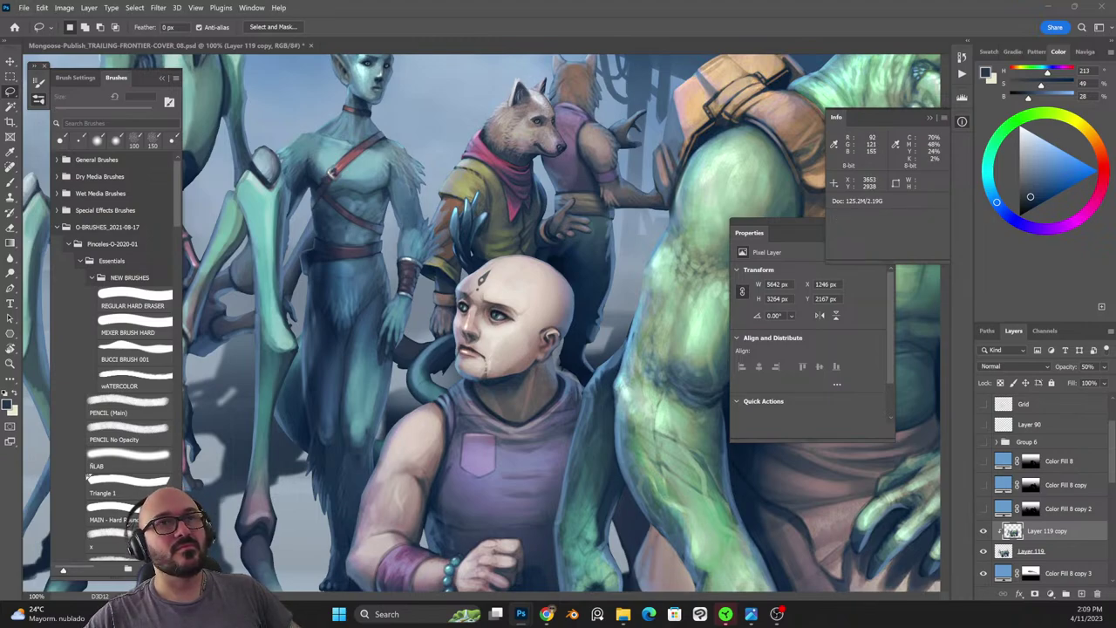
key(space)
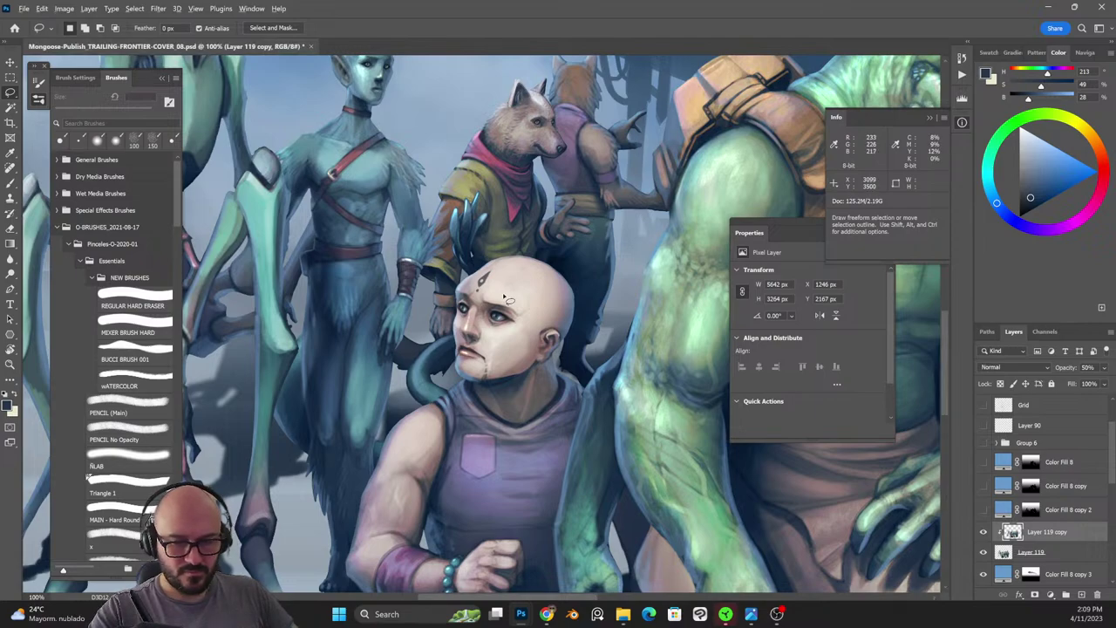
Activate the Brush tool with the PENCIL (Main) preset for work around the bald figure's head.
key(alt+space)
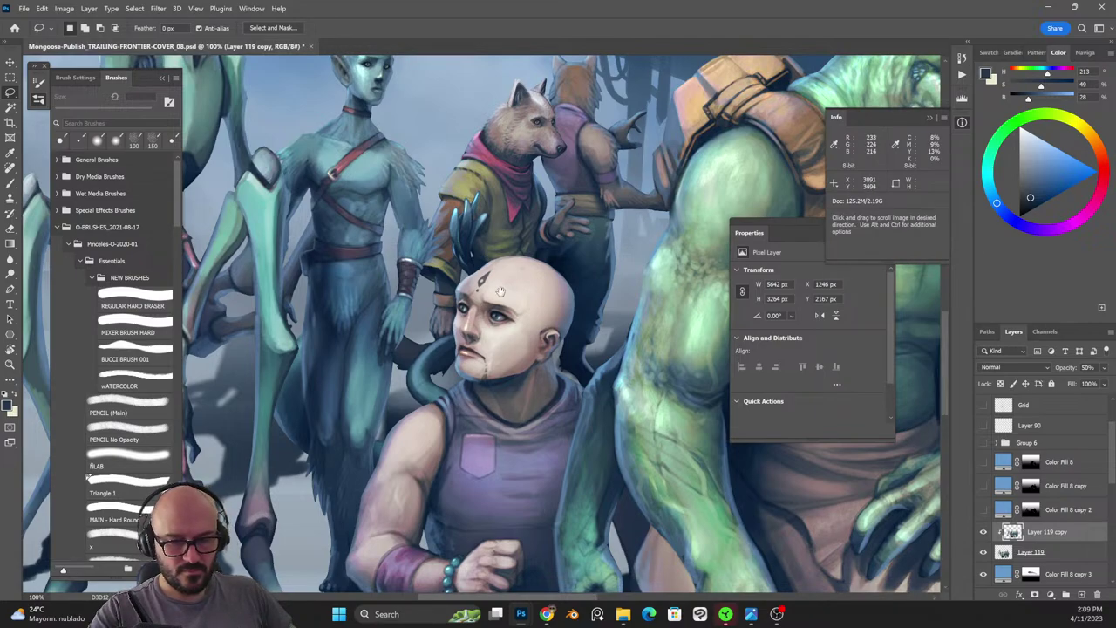
mouse_move(501, 292)
mouse_down()
mouse_move(505, 330)
mouse_move(555, 345)
mouse_move(521, 283)
mouse_move(555, 319)
mouse_up()
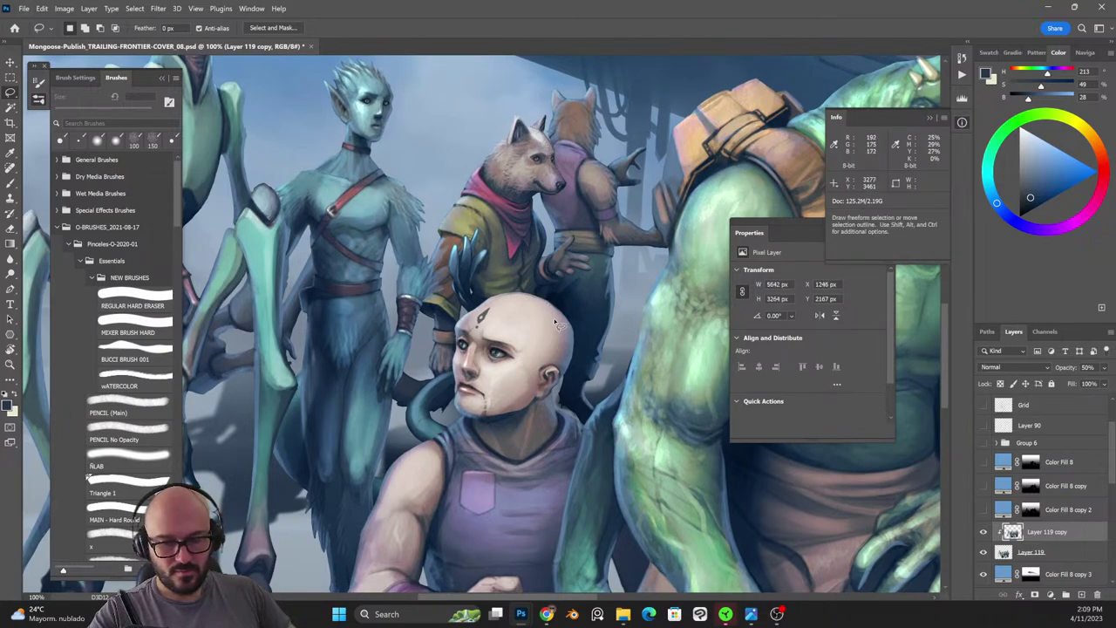
key(b)
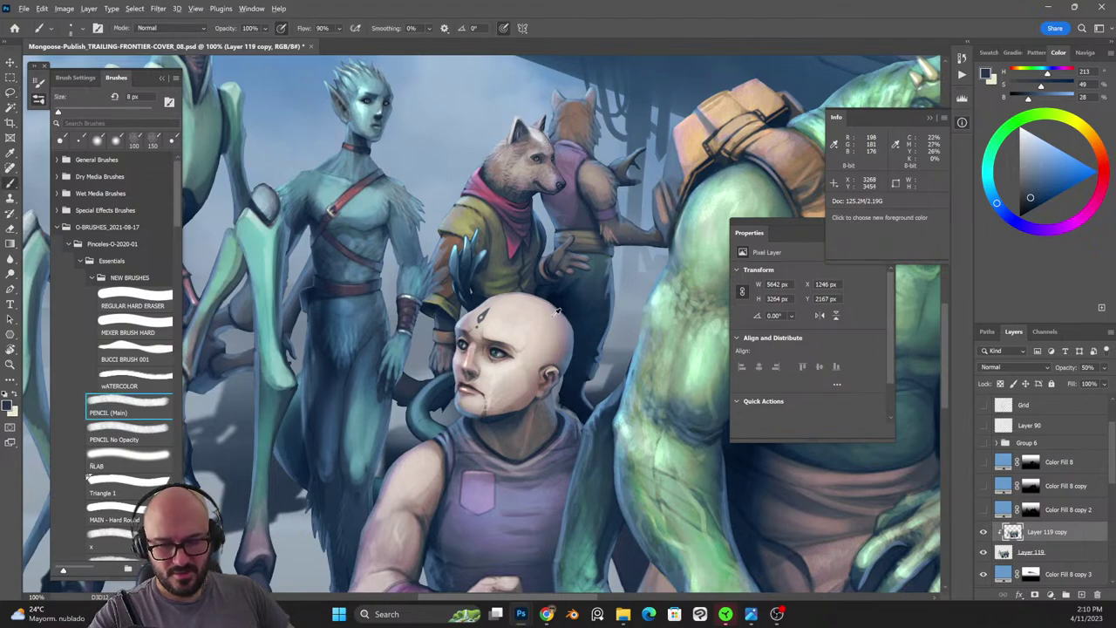
key(z)
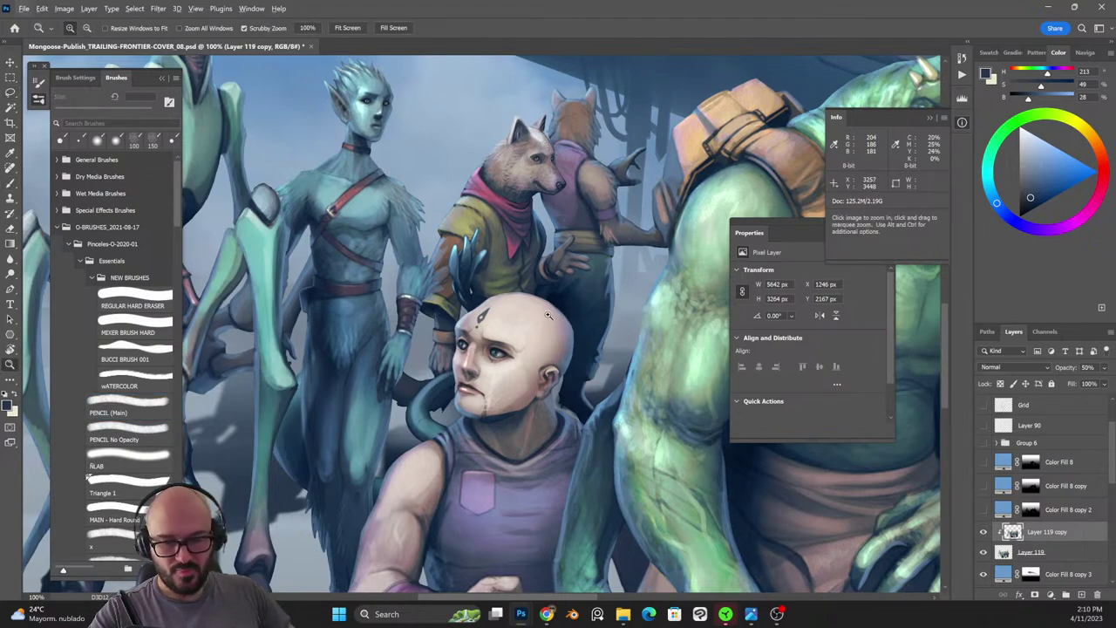
key(b)
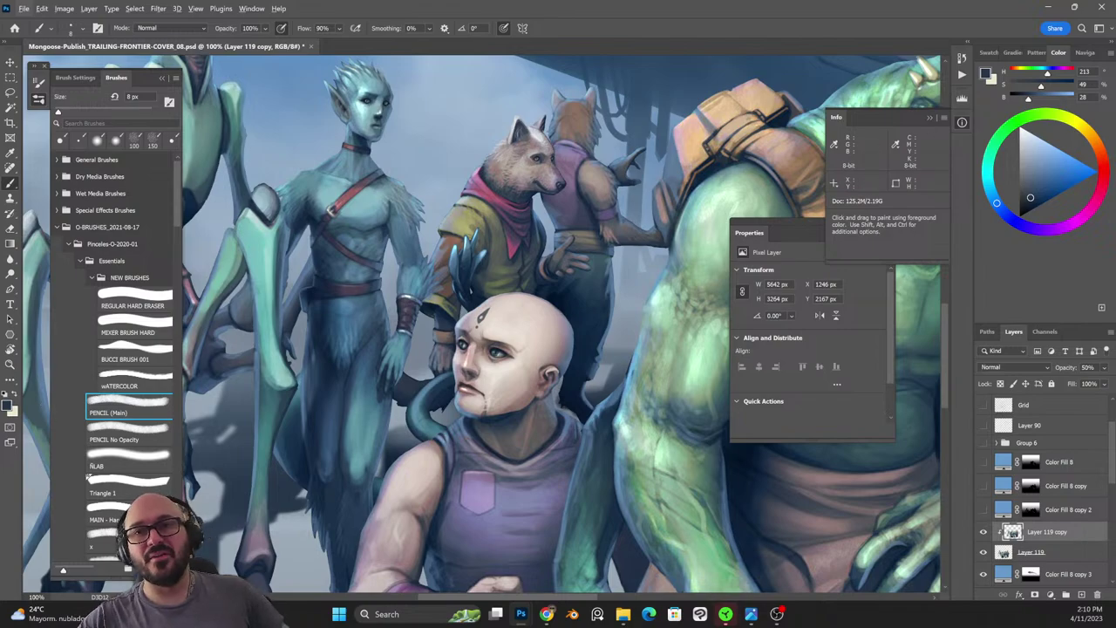
key(z)
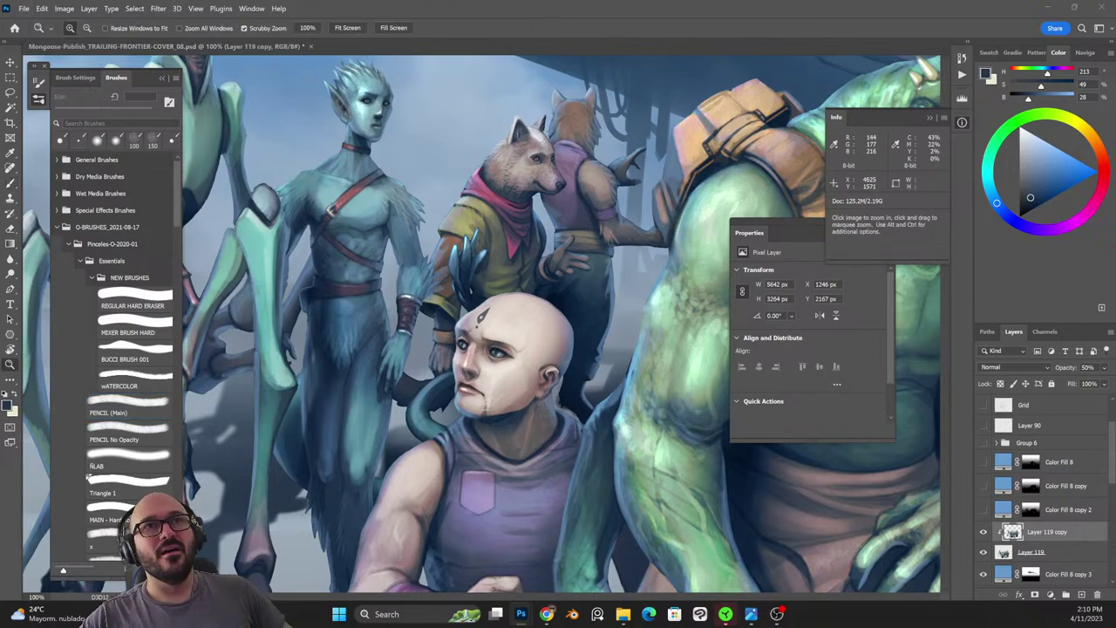
key(b)
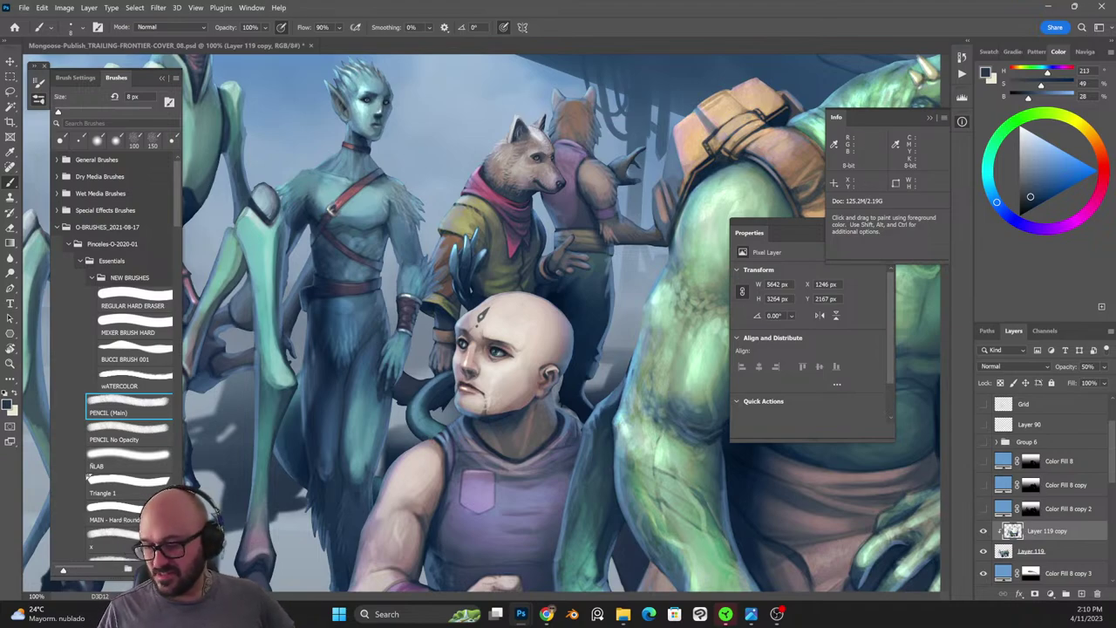
Compare the figures with and without Layer 119 copy by hiding and reshowing it.
click(983, 531)
click(984, 532)
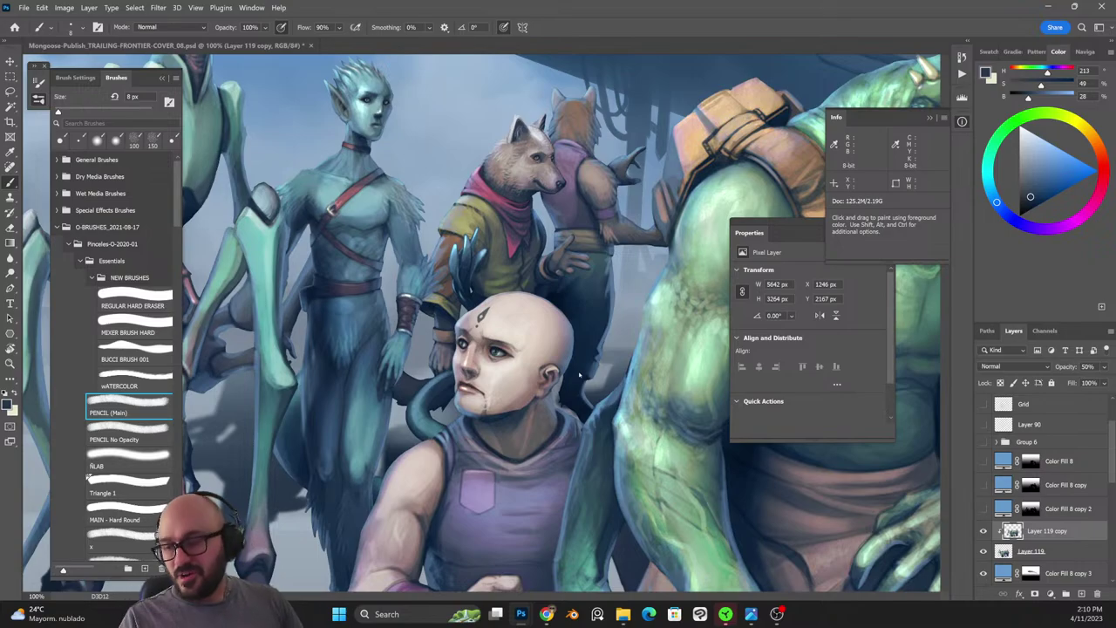
click(575, 376)
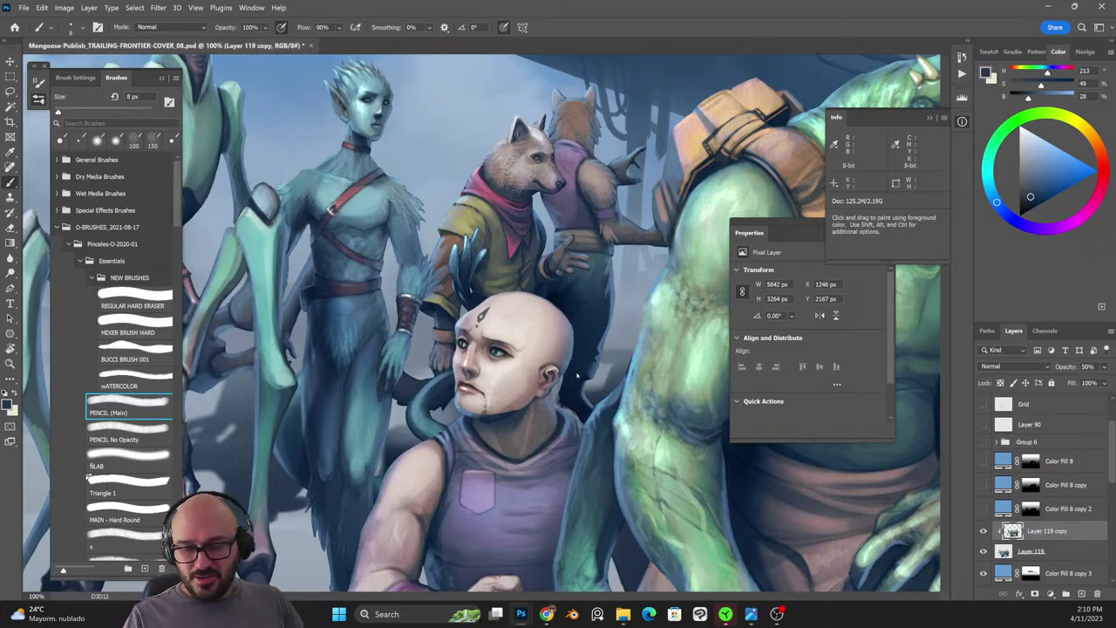
Refine the bald figure's ear with small brush strokes at 300% zoom, using light, dark and mauve tones sampled around it.
key(ctrl+minus)
key(ctrl+plus)
scroll(485, 347, up, 5)
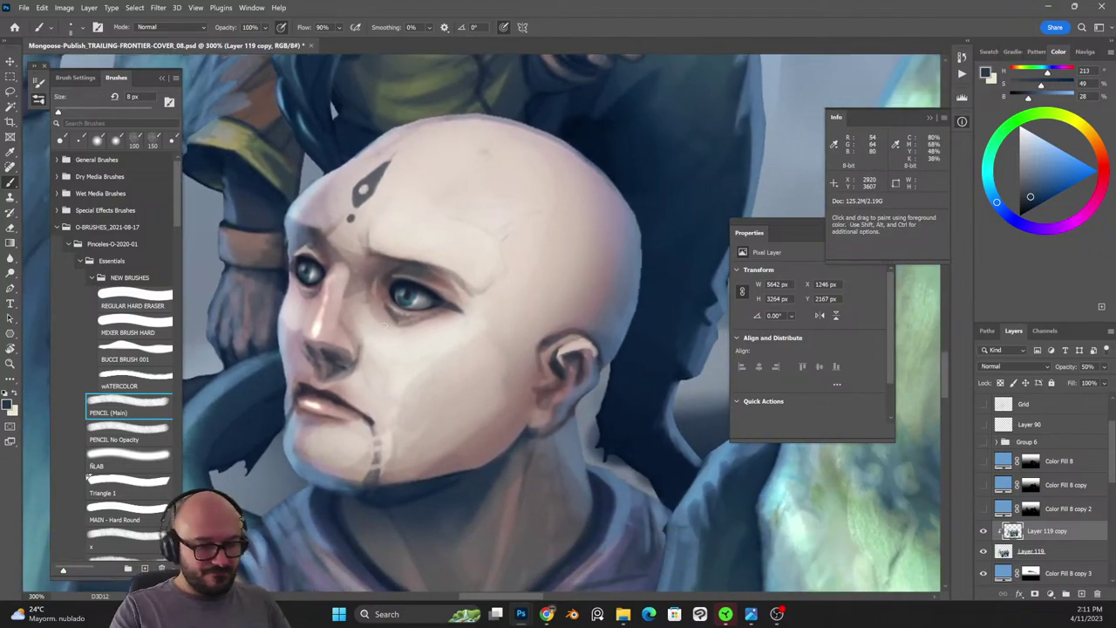
alt+click(580, 355)
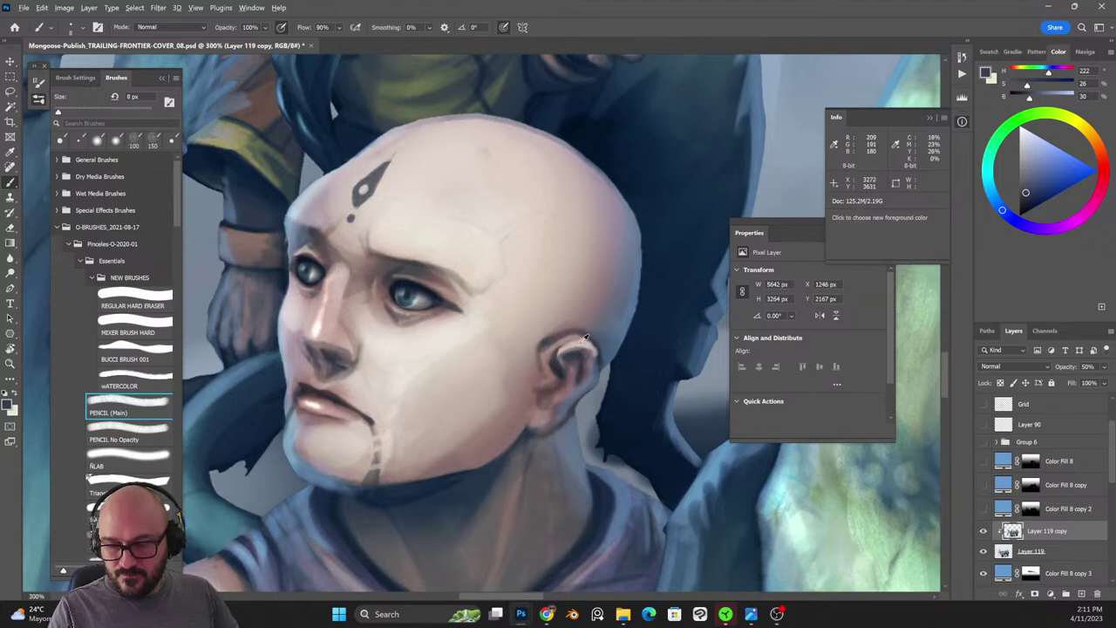
alt+click(568, 345)
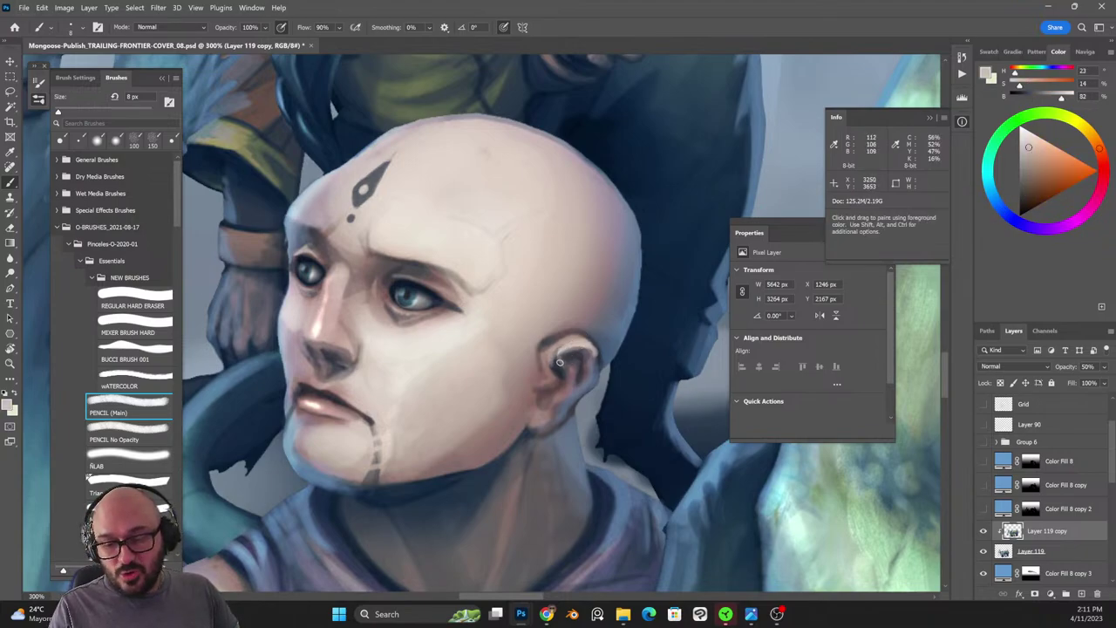
alt+click(559, 370)
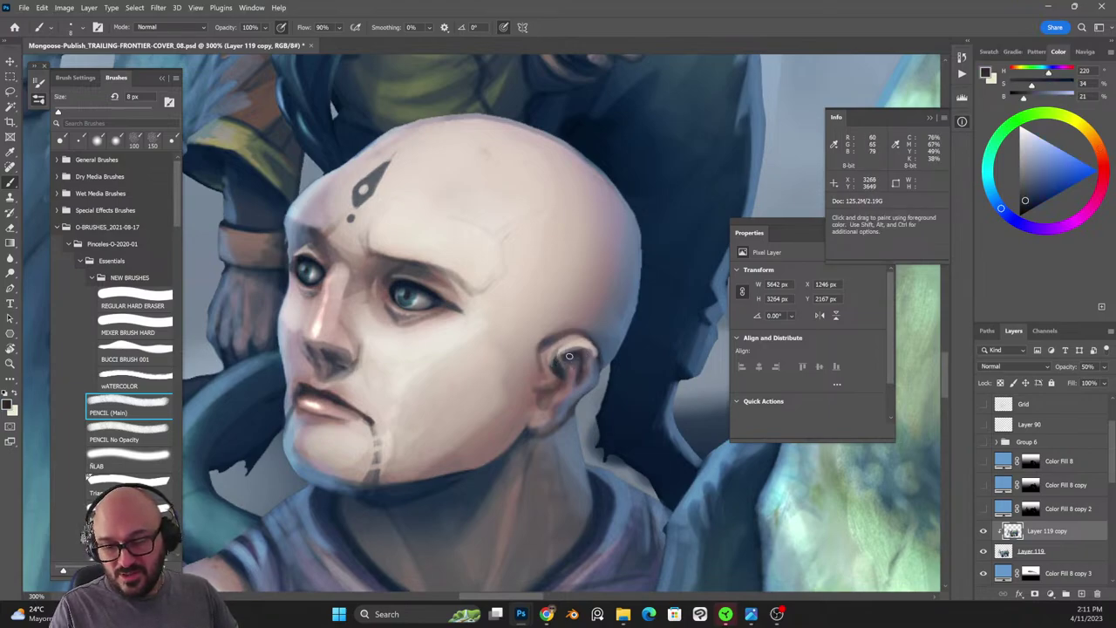
alt+click(569, 358)
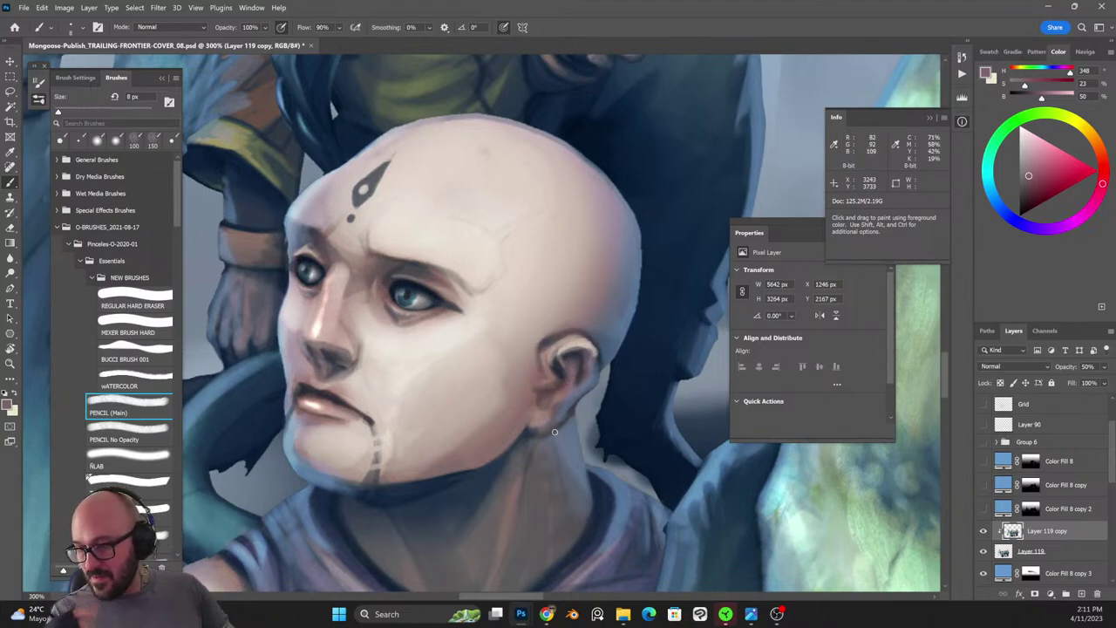
Check the head with Layer 119 copy hidden and reshown, and raise that layer's opacity to 100%.
click(983, 532)
click(983, 532)
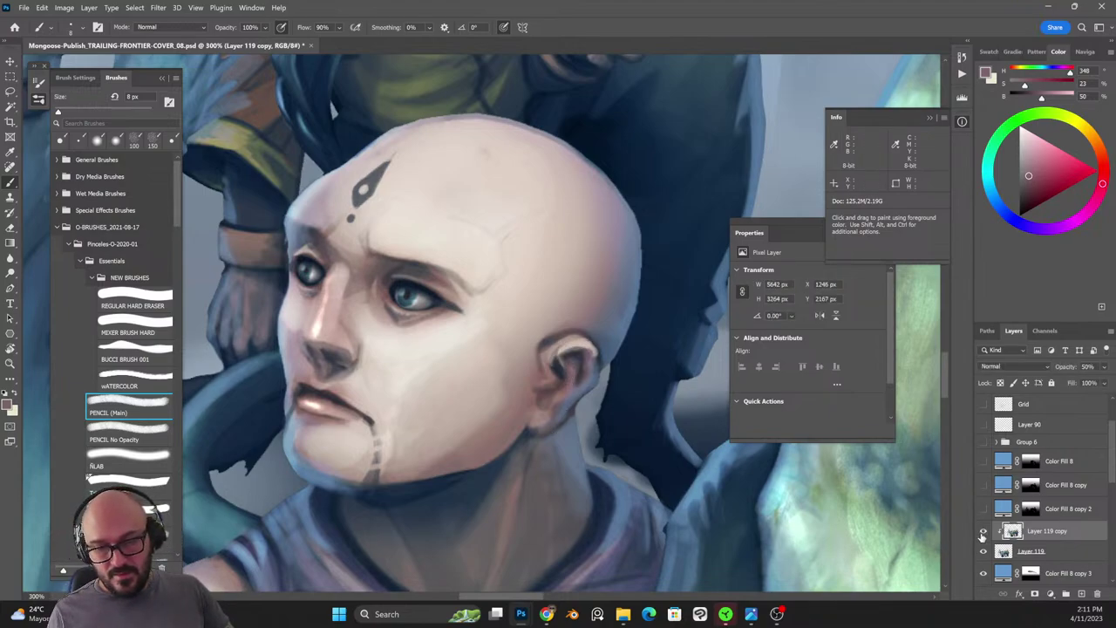
click(1104, 367)
drag(1082, 382, 1107, 382)
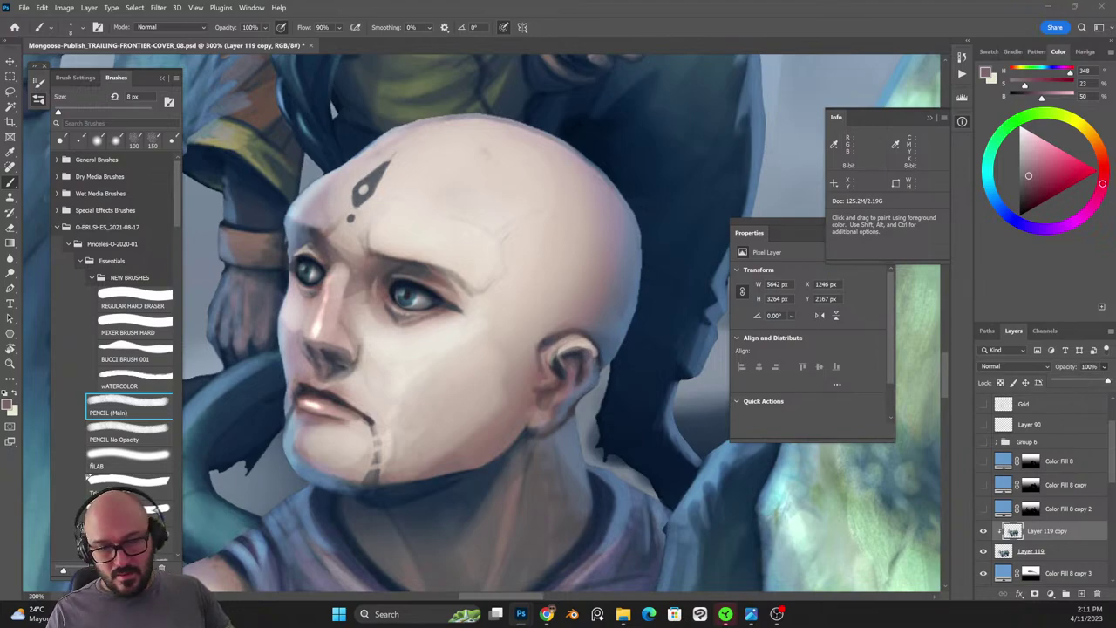
Compare the whole group of characters with and without Layer 119 copy at reduced zoom levels.
key(ctrl+minus)
key(ctrl+minus)
key(ctrl+minus)
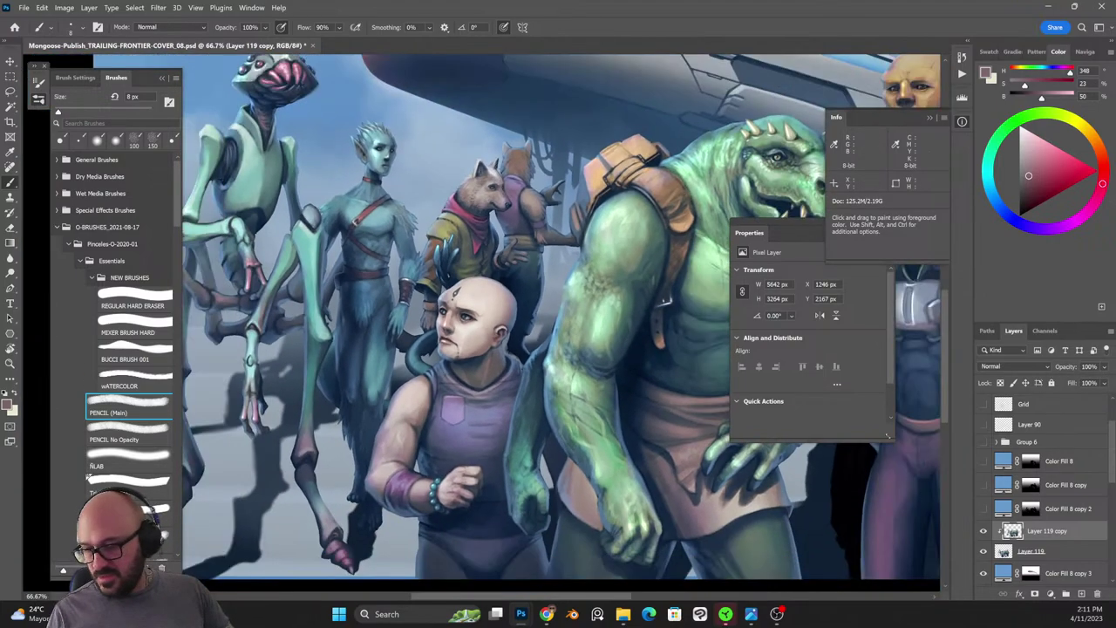
click(984, 532)
click(984, 532)
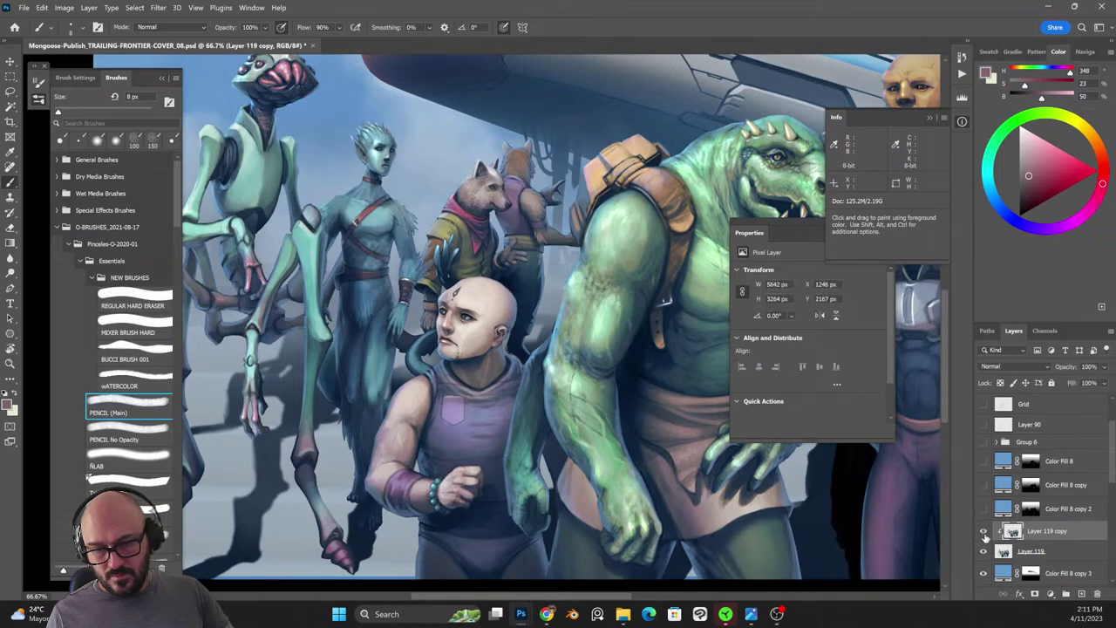
click(984, 533)
click(984, 533)
key(ctrl+minus)
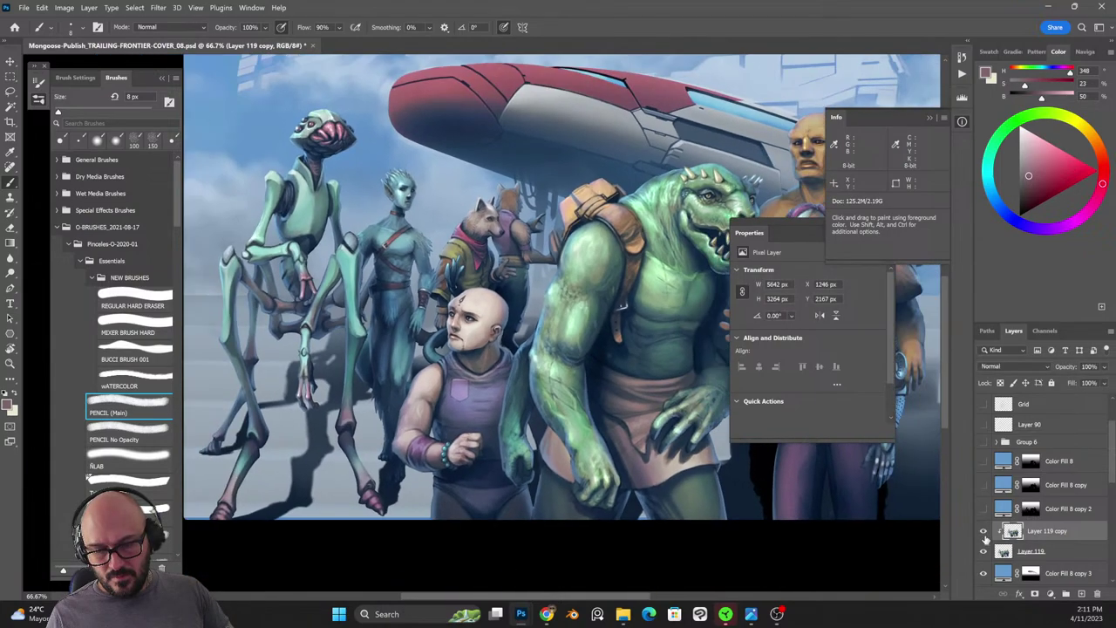
key(ctrl+minus)
click(984, 532)
click(984, 533)
Paint further shading and highlights inside the bald figure's ear, using dark and pale tones sampled from it.
drag(482, 325, 620, 389)
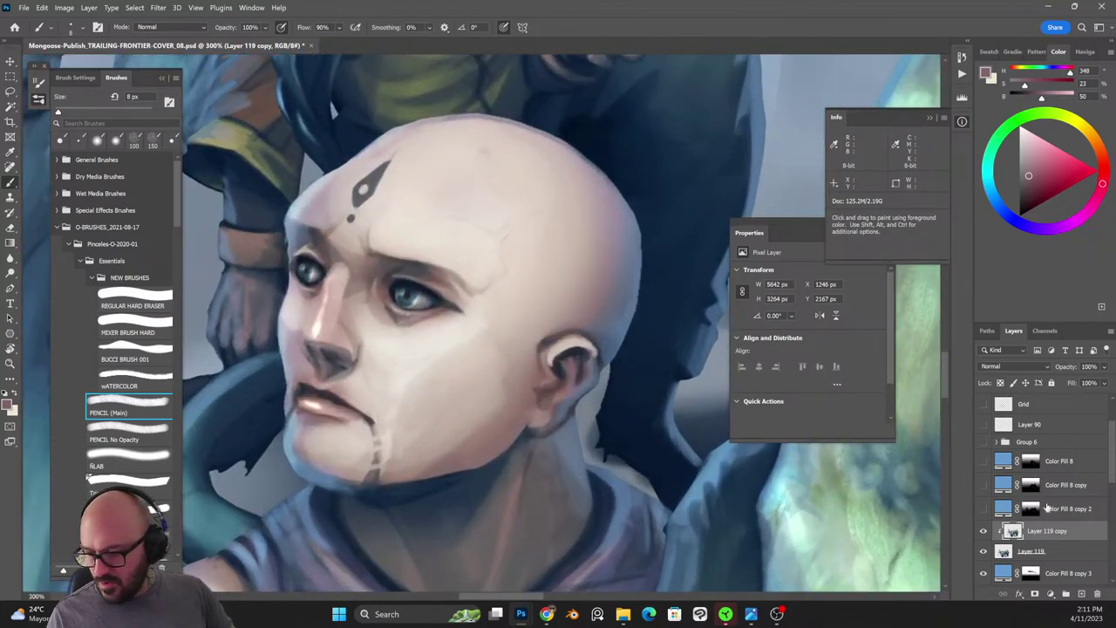
alt+click(586, 363)
mouse_move(593, 359)
mouse_down()
mouse_move(569, 348)
mouse_move(555, 364)
mouse_up()
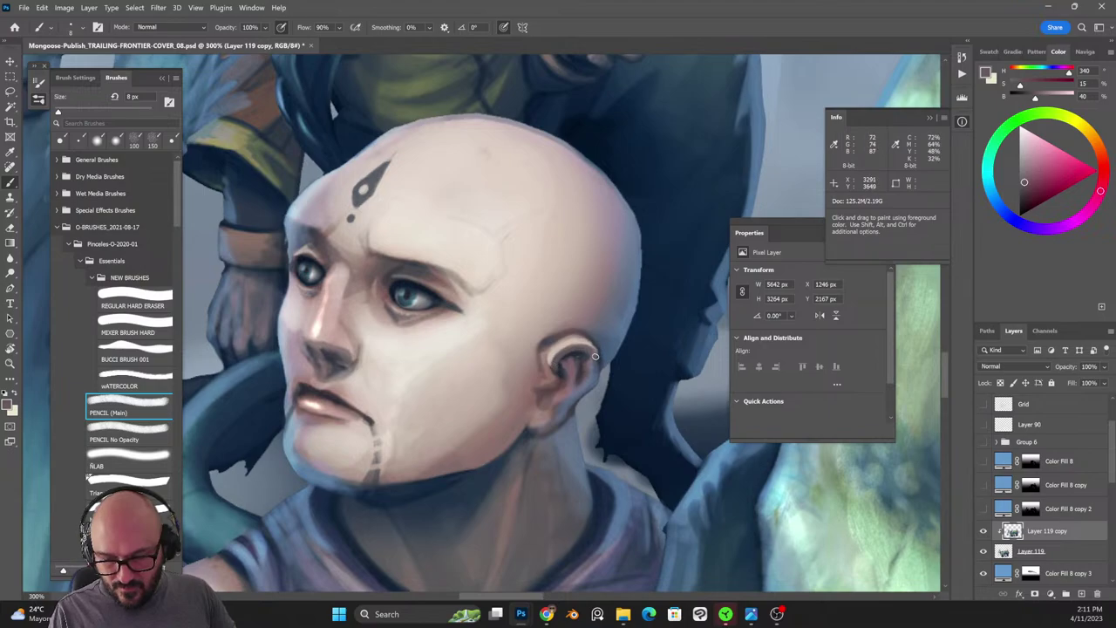
alt+click(548, 385)
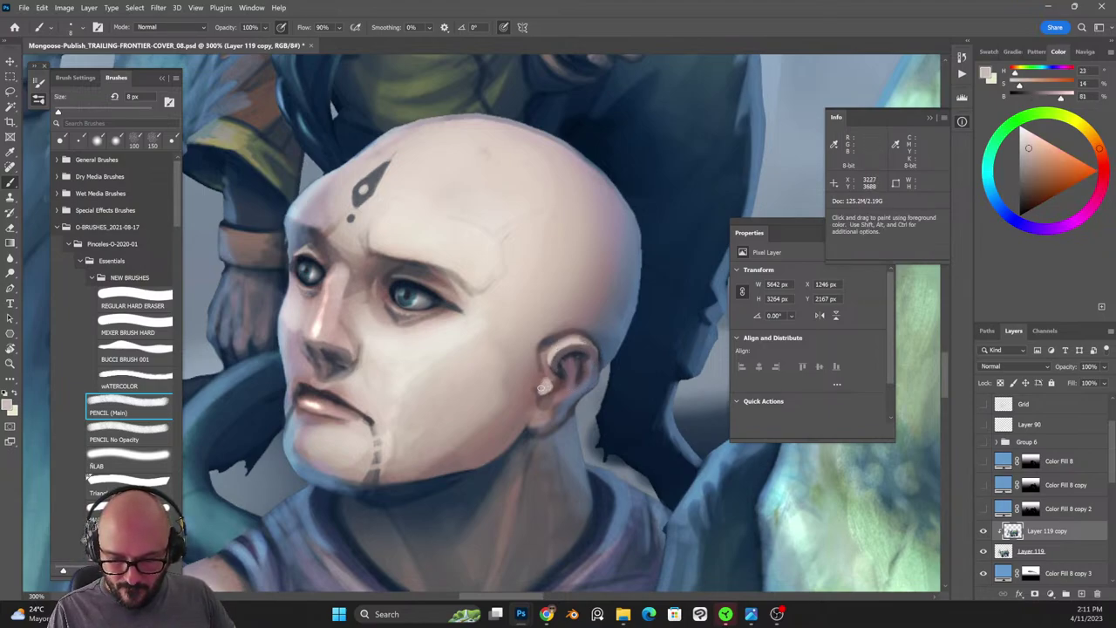
alt+click(556, 376)
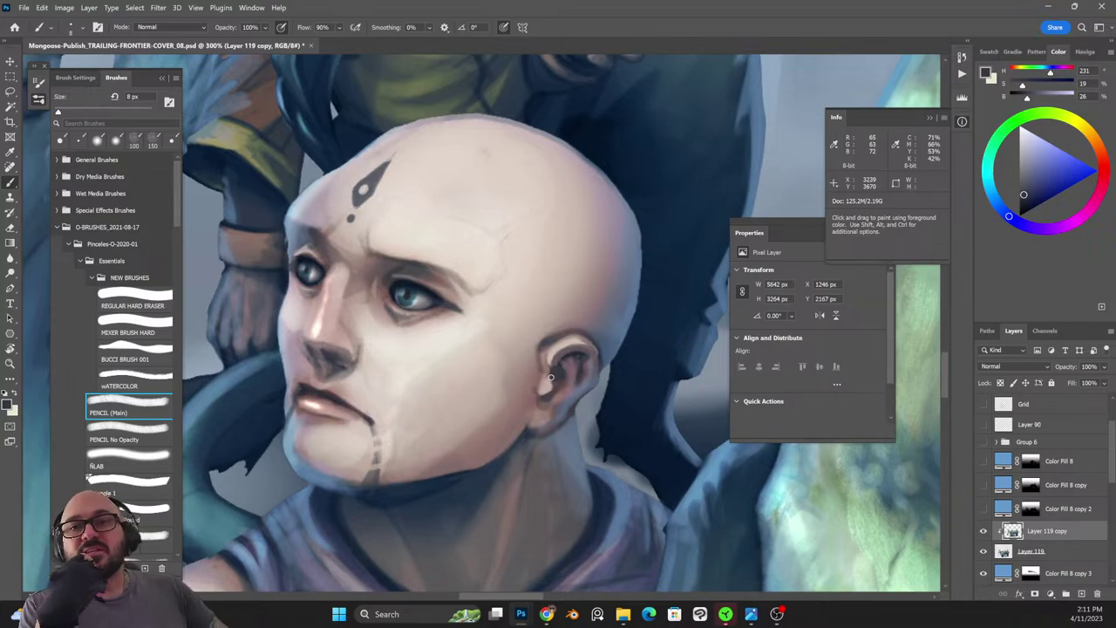
Examine the retouched head within the full illustration, switching between 100%, 50% and 33.3% zoom.
key(ctrl+minus)
key(ctrl+minus)
key(ctrl+minus)
key(ctrl+minus)
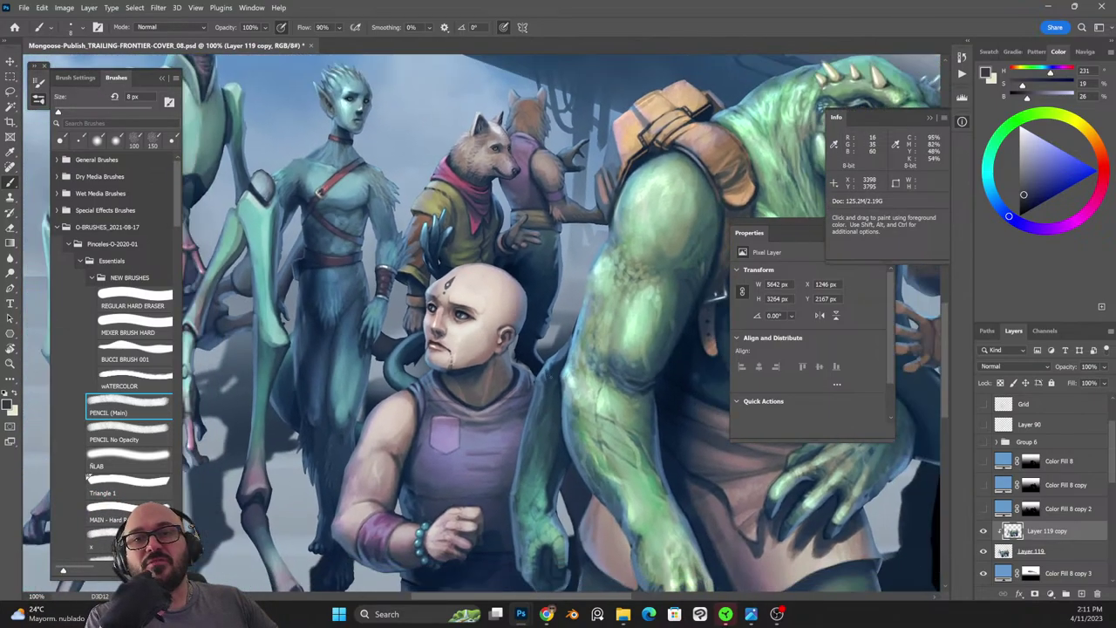
key(ctrl+plus)
key(ctrl+plus)
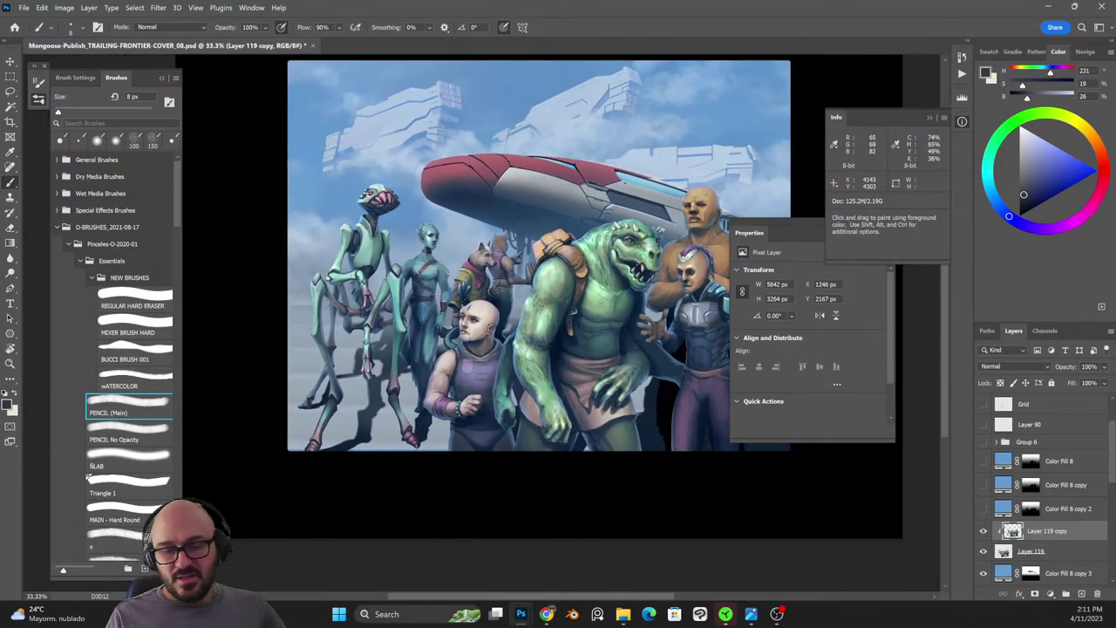
key(ctrl+minus)
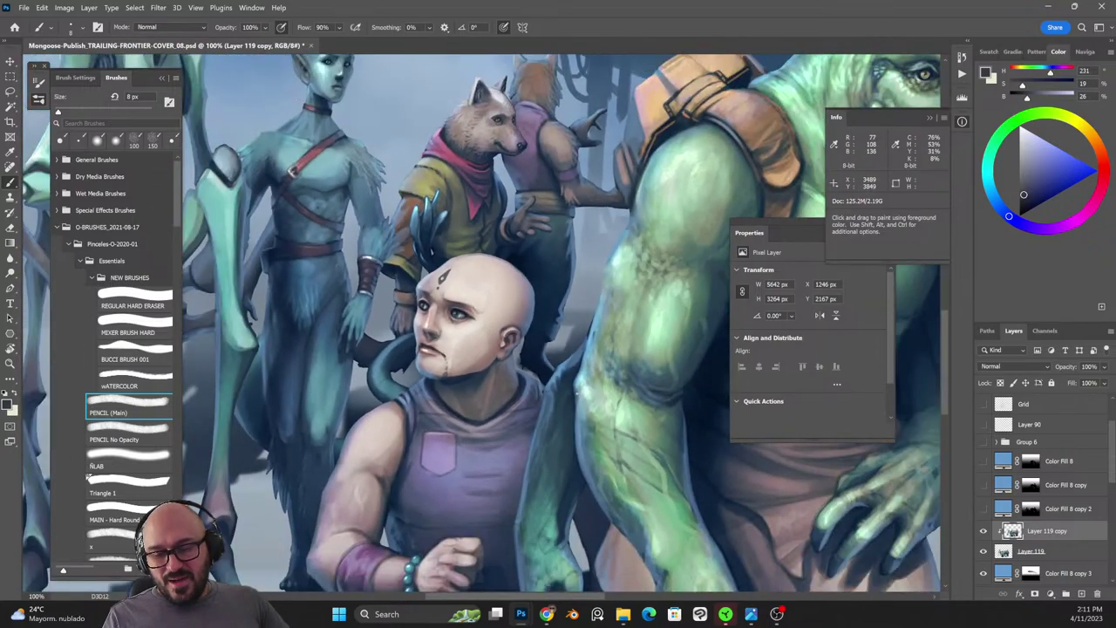
key(ctrl+minus)
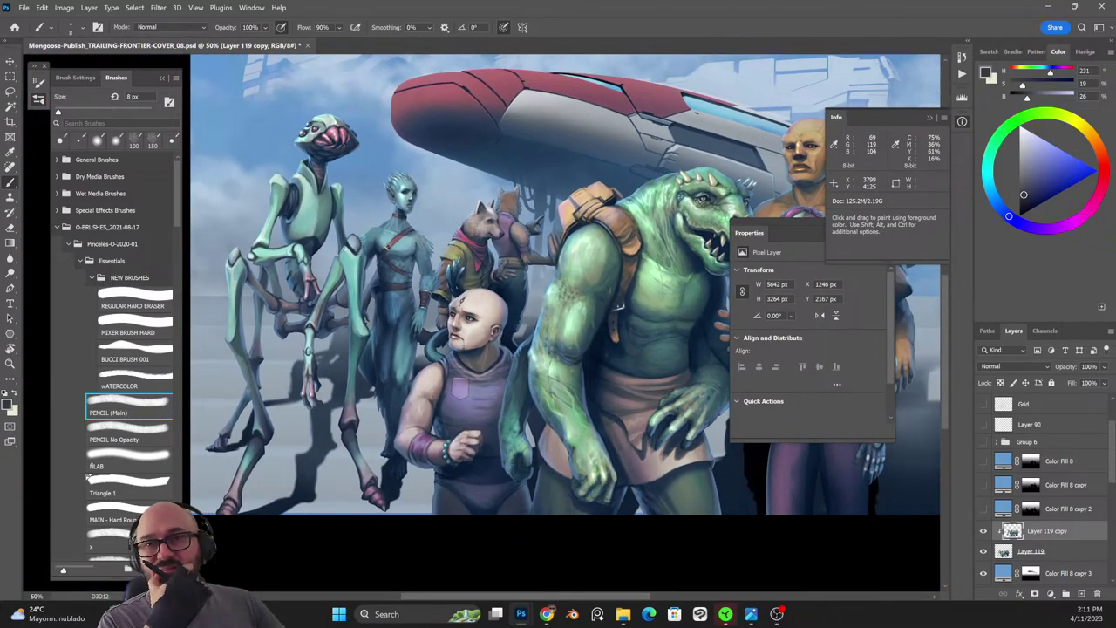
key(ctrl+minus)
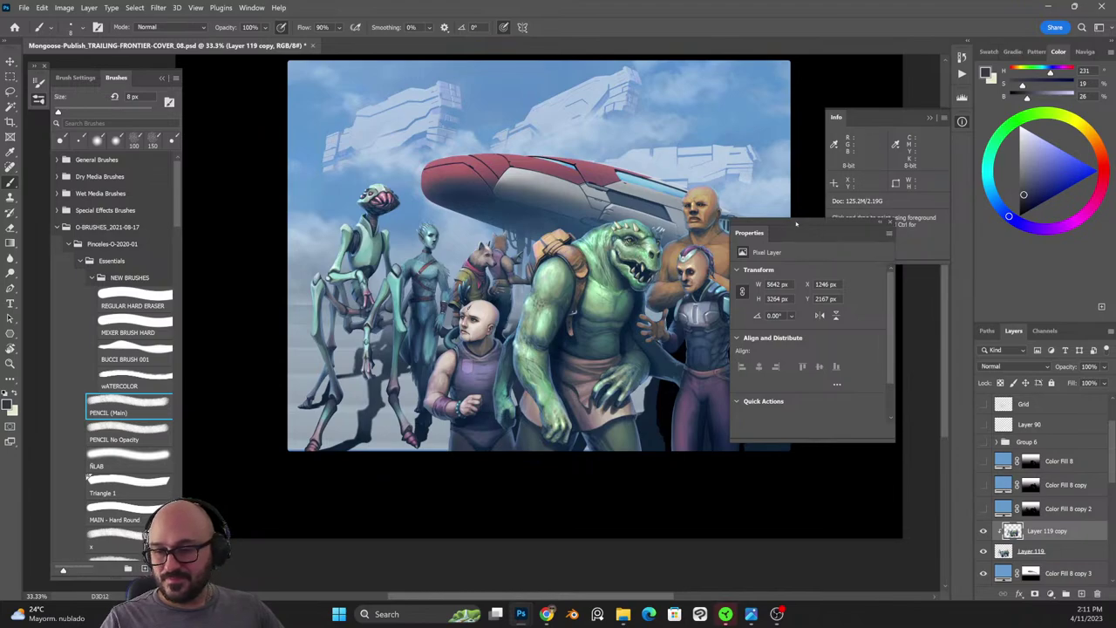
Clear the floating Properties and Info panels off the artwork and centre the full illustration.
click(890, 223)
click(930, 117)
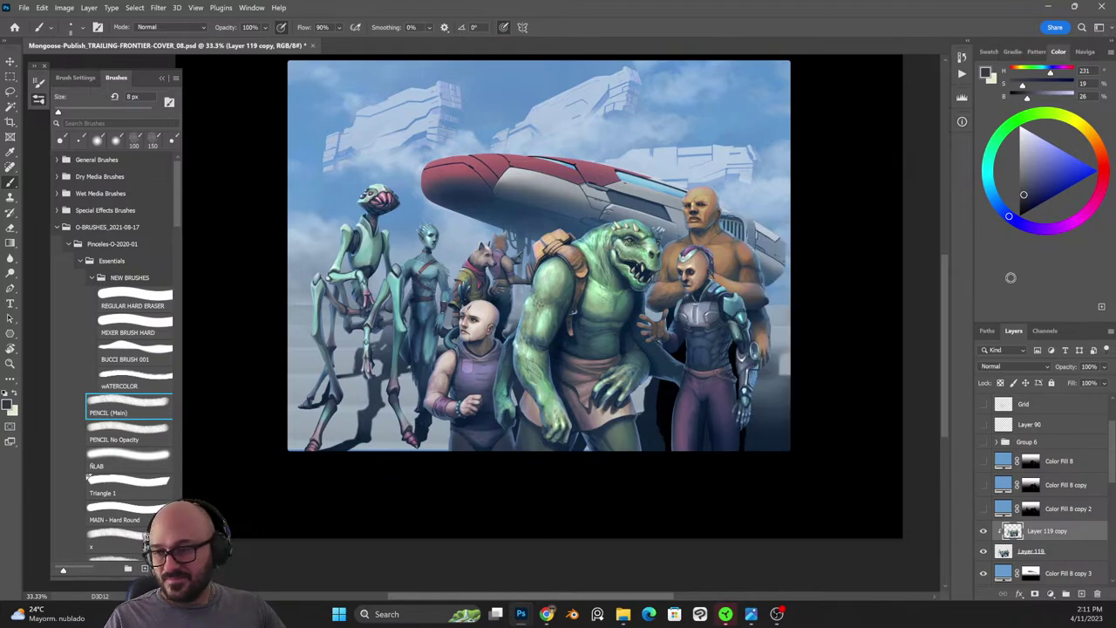
drag(719, 395, 691, 447)
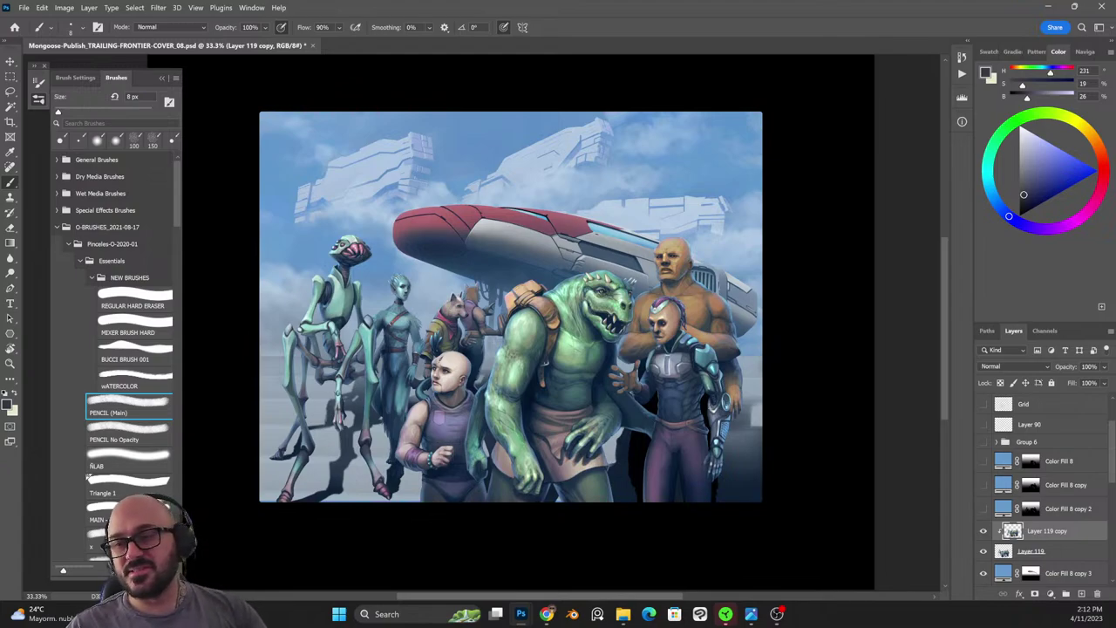
Hide the background sketch layers Layer 109, Layer 110 and Layer 60 copy in Group 7.
scroll(1085, 575, down, 5)
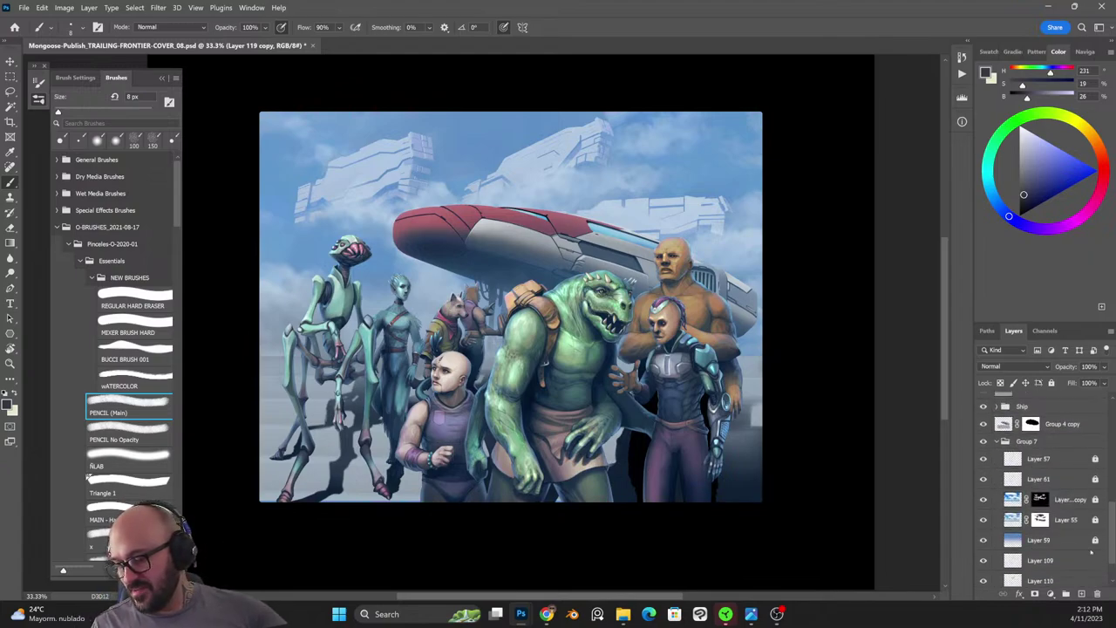
click(984, 514)
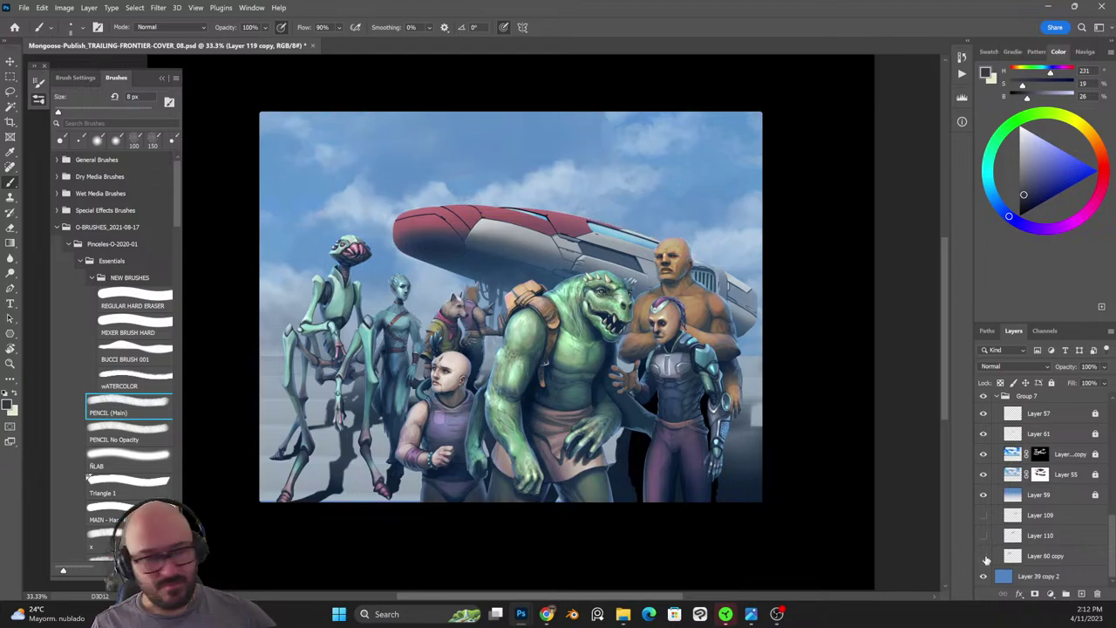
click(984, 556)
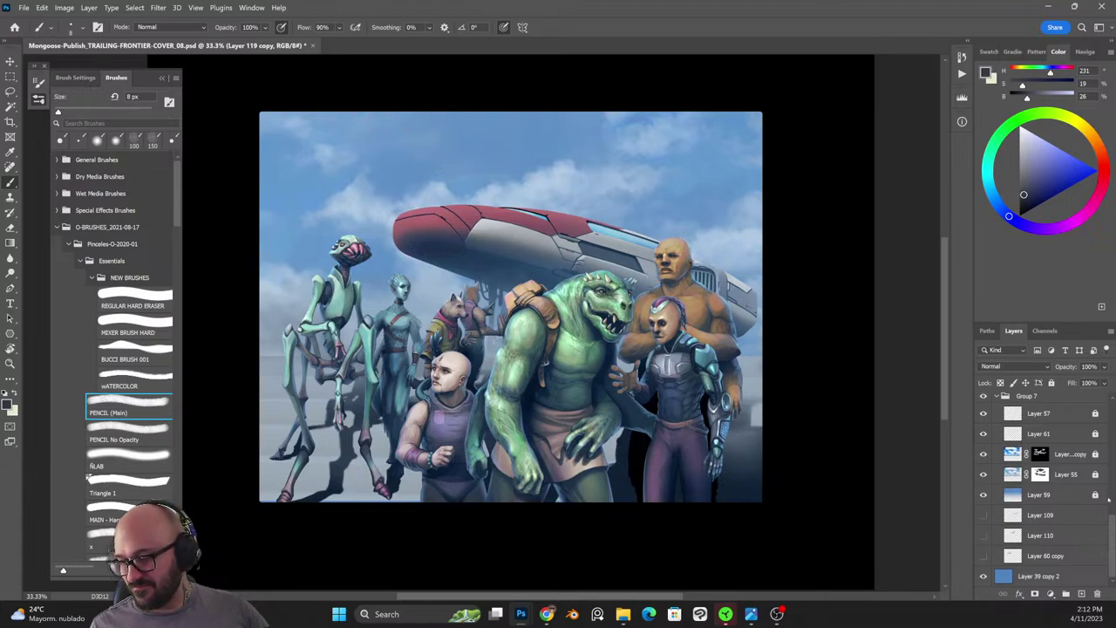
Hide the Ship group and Color Fill 8 copy 3, checking Group 4 copy by toggling it off and on.
scroll(1109, 500, up, 5)
click(983, 486)
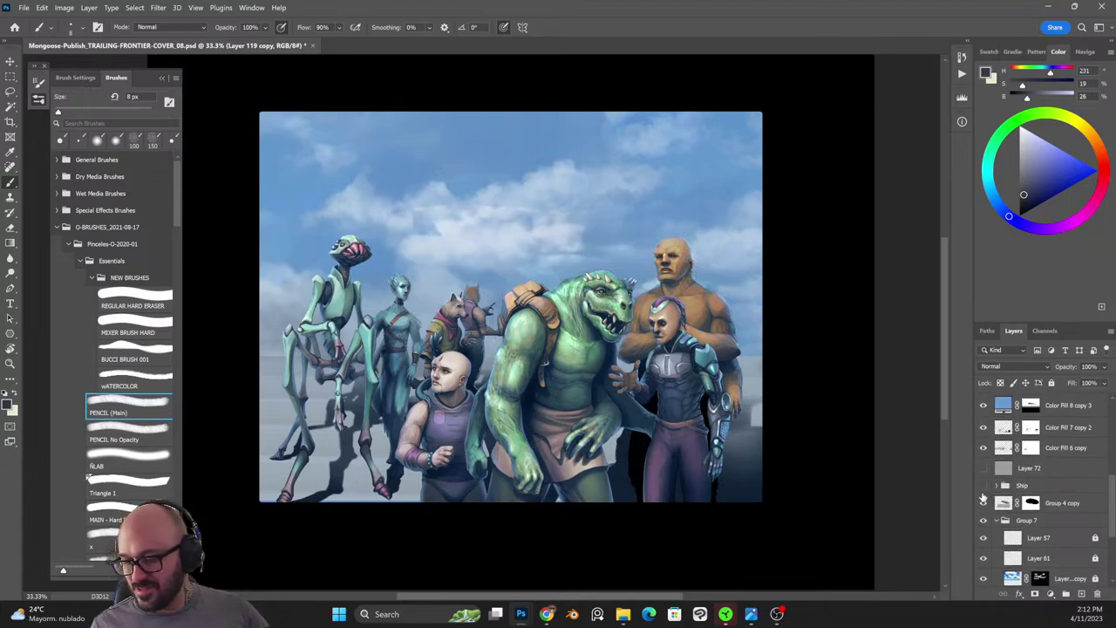
click(984, 503)
click(984, 503)
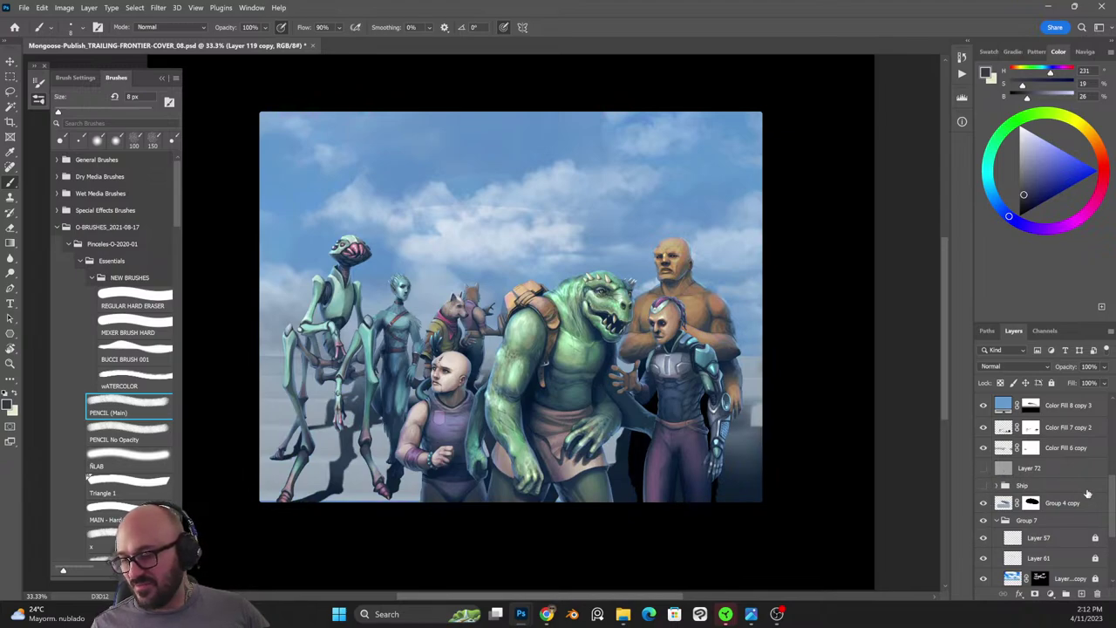
click(984, 405)
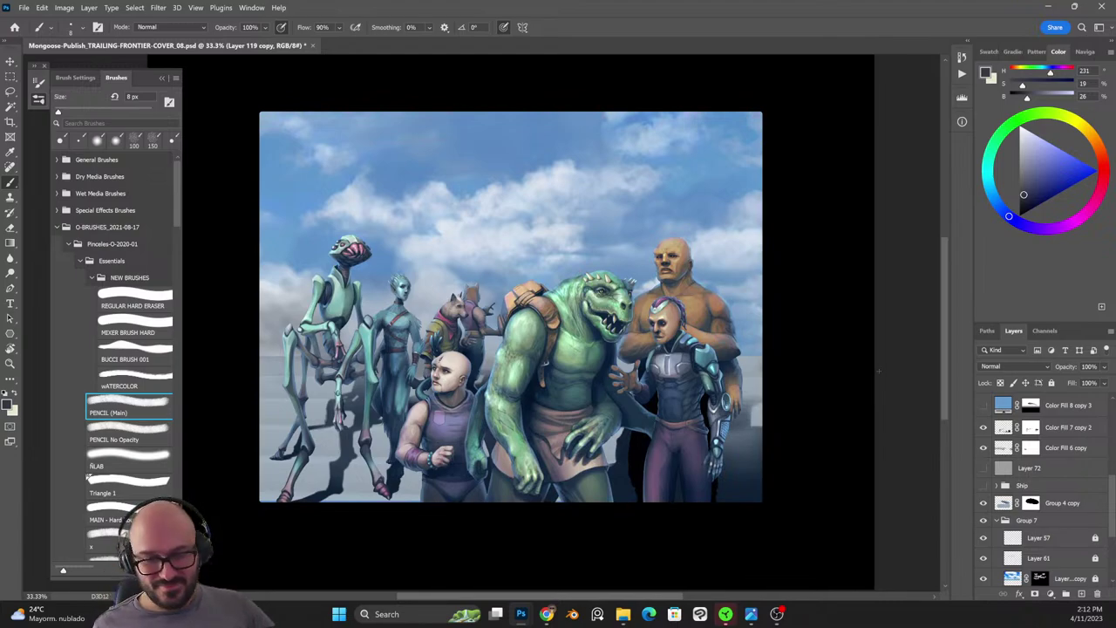
Open the Liquify filter on Layer 119 copy.
scroll(1100, 488, up, 3)
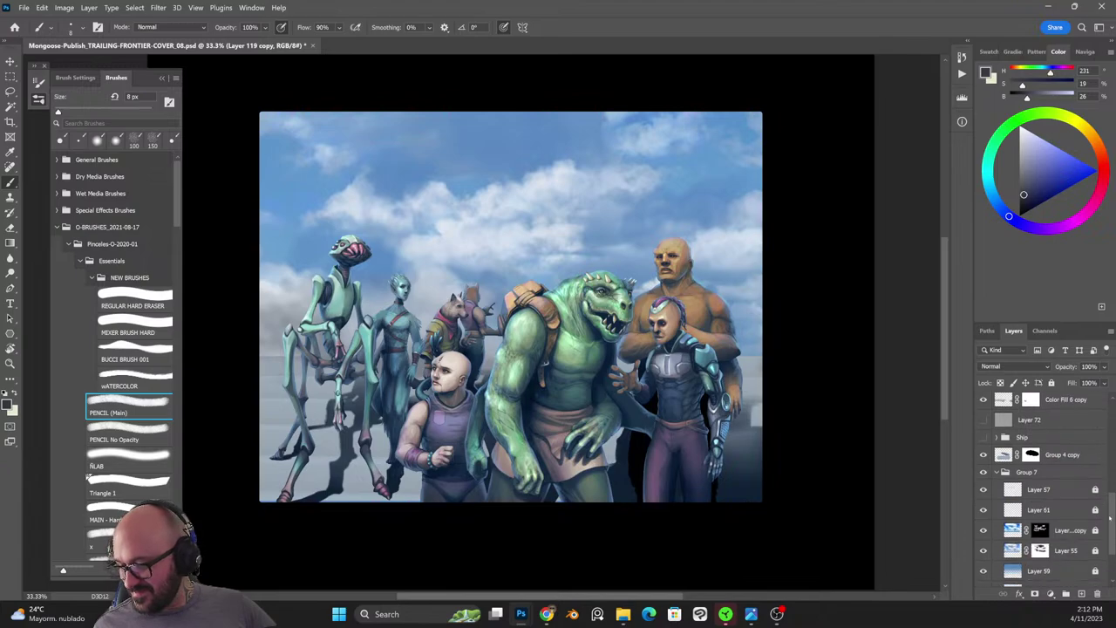
scroll(1098, 485, up, 3)
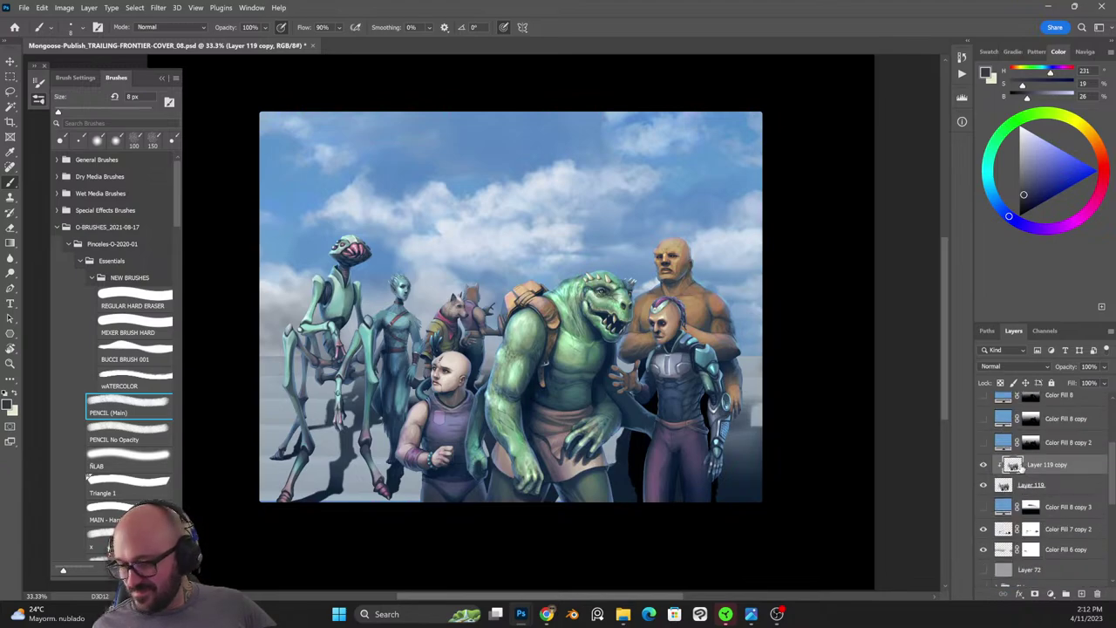
click(158, 7)
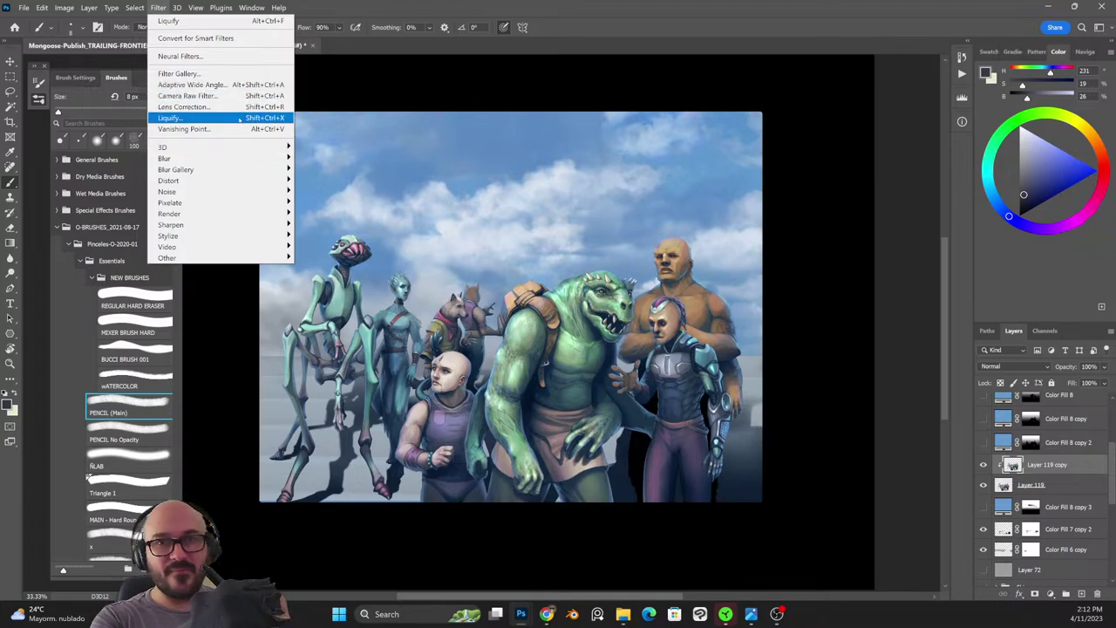
click(240, 119)
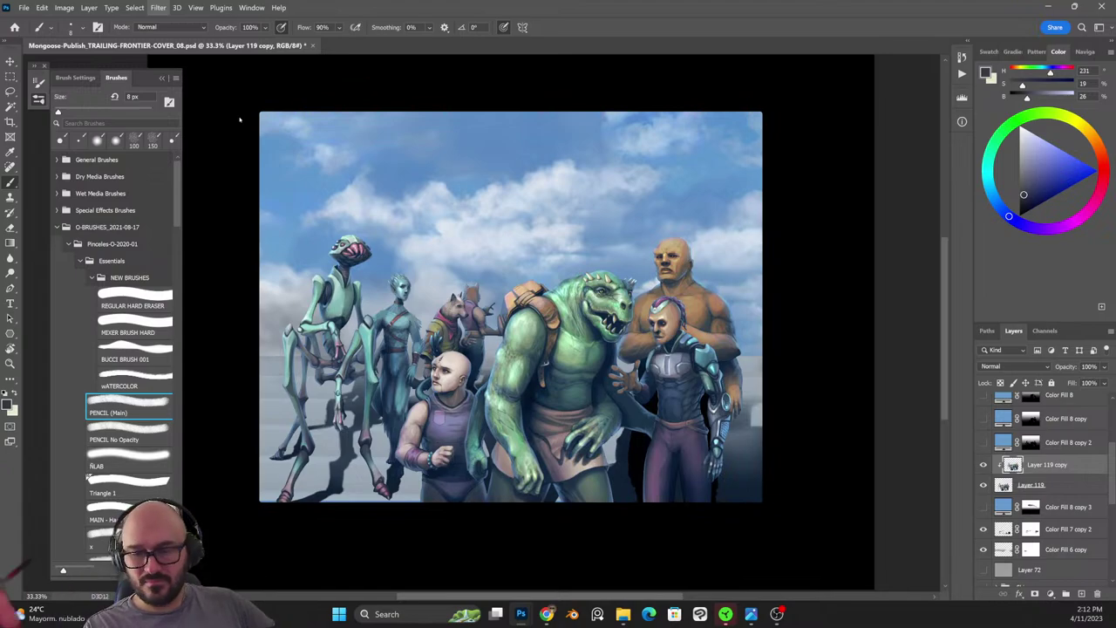
key(ctrl+shift+x)
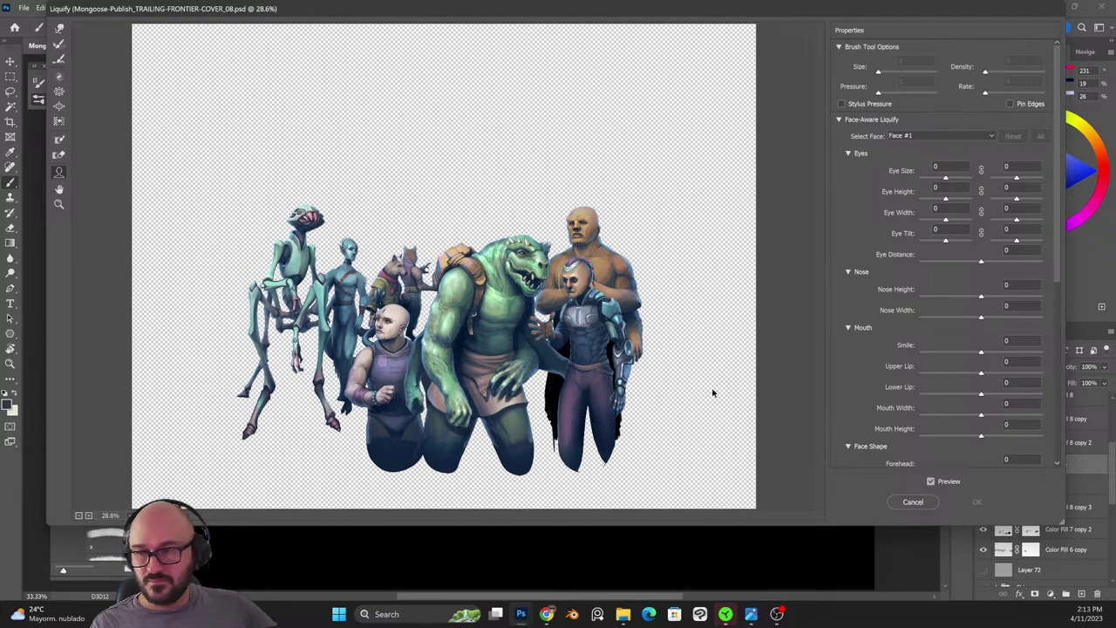
Select Face #2 in Face-Aware Liquify, set Eye Size to -36, and link both eyes' size, height, width and tilt.
click(949, 136)
click(933, 157)
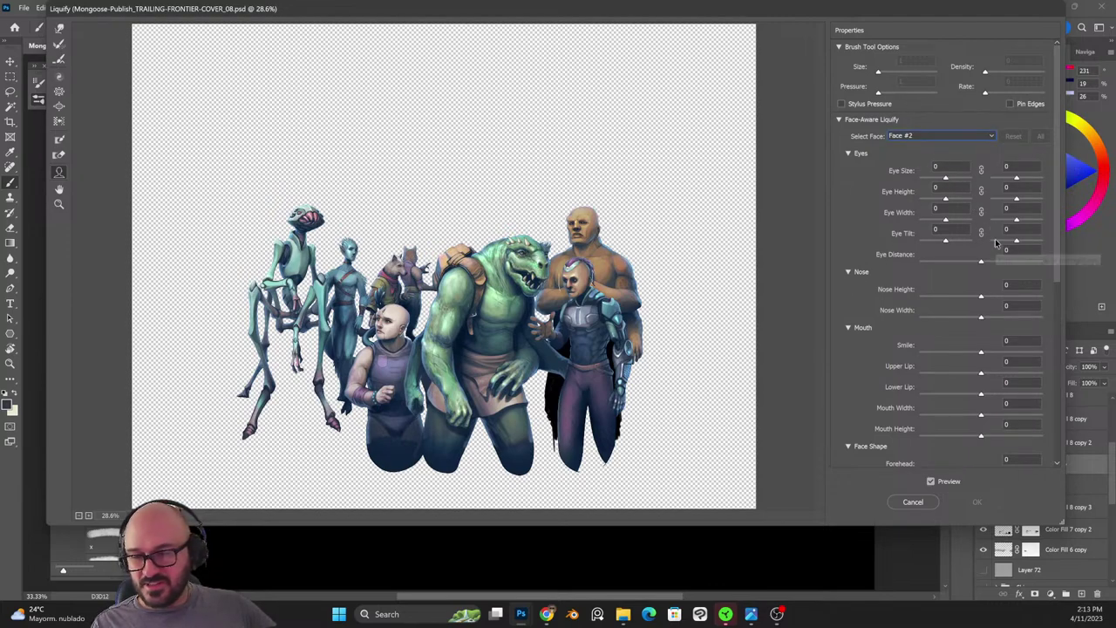
mouse_move(947, 179)
mouse_down()
mouse_move(989, 180)
mouse_move(937, 181)
mouse_up()
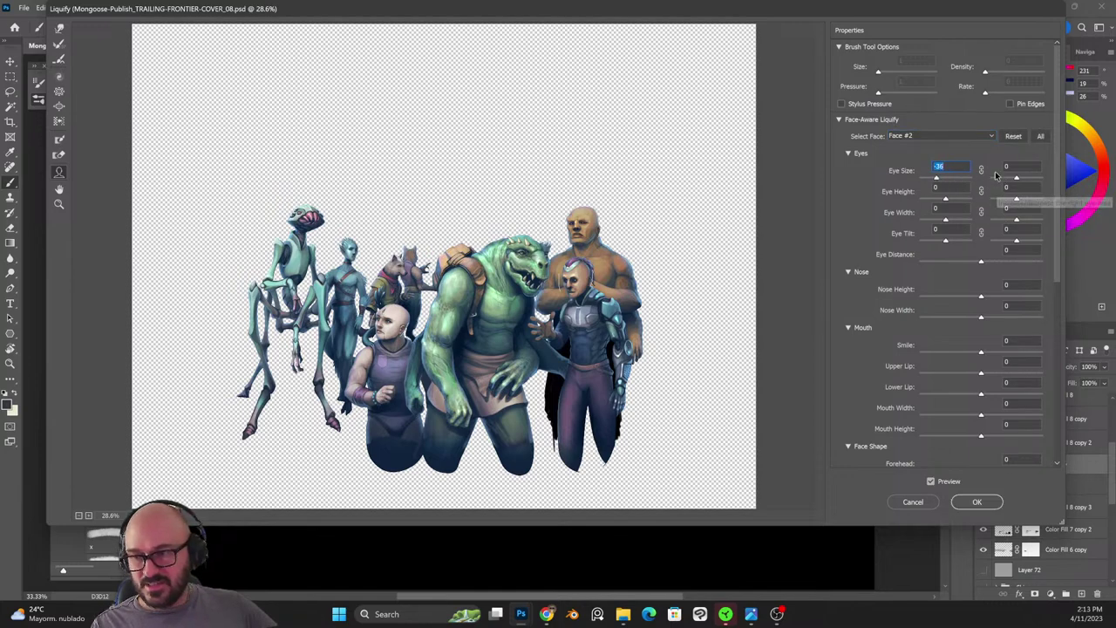
click(981, 170)
click(981, 192)
click(981, 213)
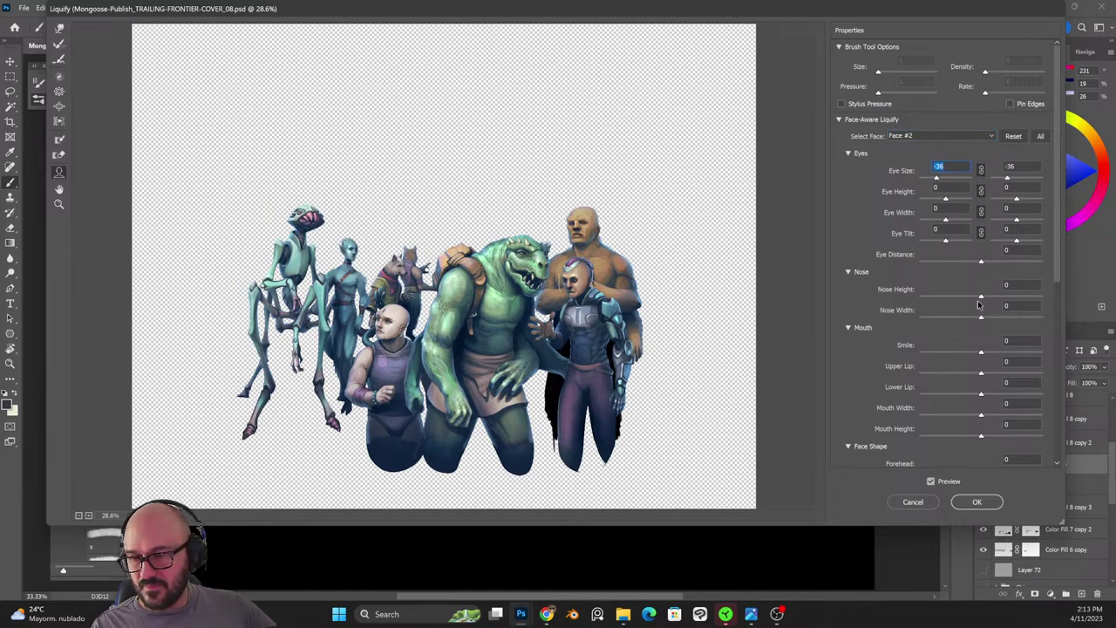
Set the Eye Size of the mohawked character's face to 86 for both eyes.
key(ctrl+1)
mouse_move(728, 319)
mouse_down()
mouse_move(530, 359)
mouse_move(336, 325)
mouse_up()
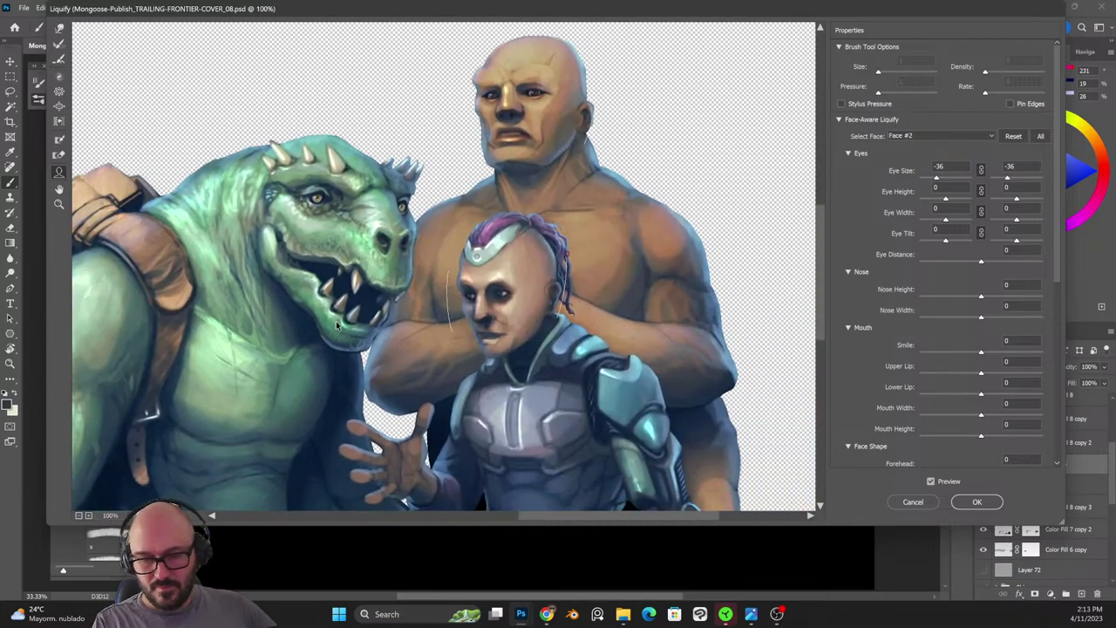
key(ctrl+plus)
key(ctrl+plus)
key(ctrl+plus)
key(ctrl+minus)
drag(683, 385, 535, 284)
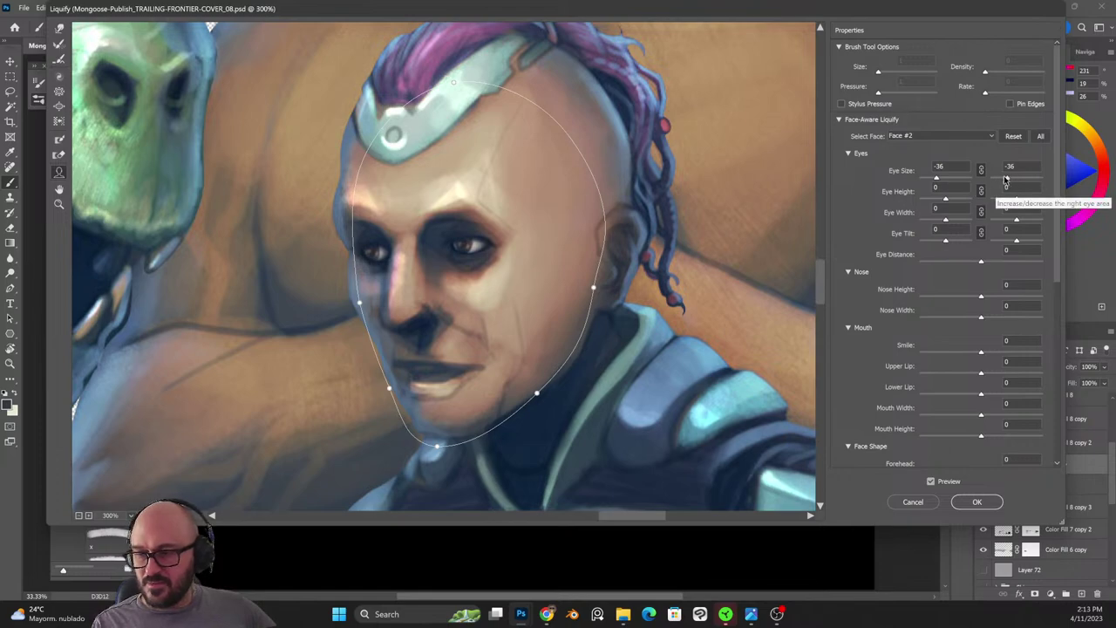
drag(1008, 177, 1044, 179)
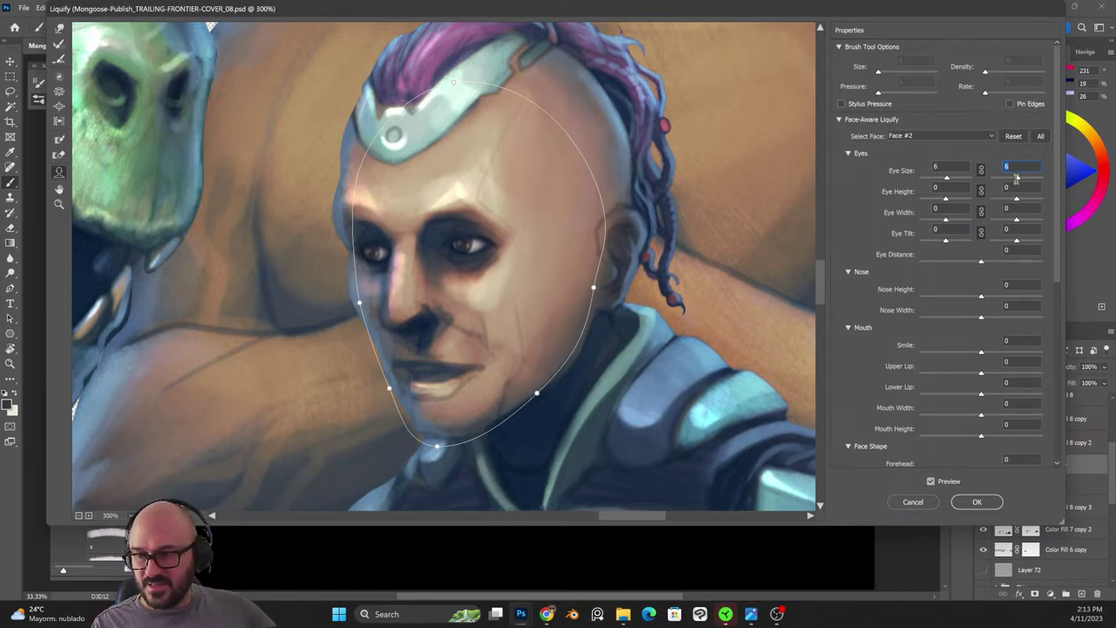
drag(1042, 177, 1025, 177)
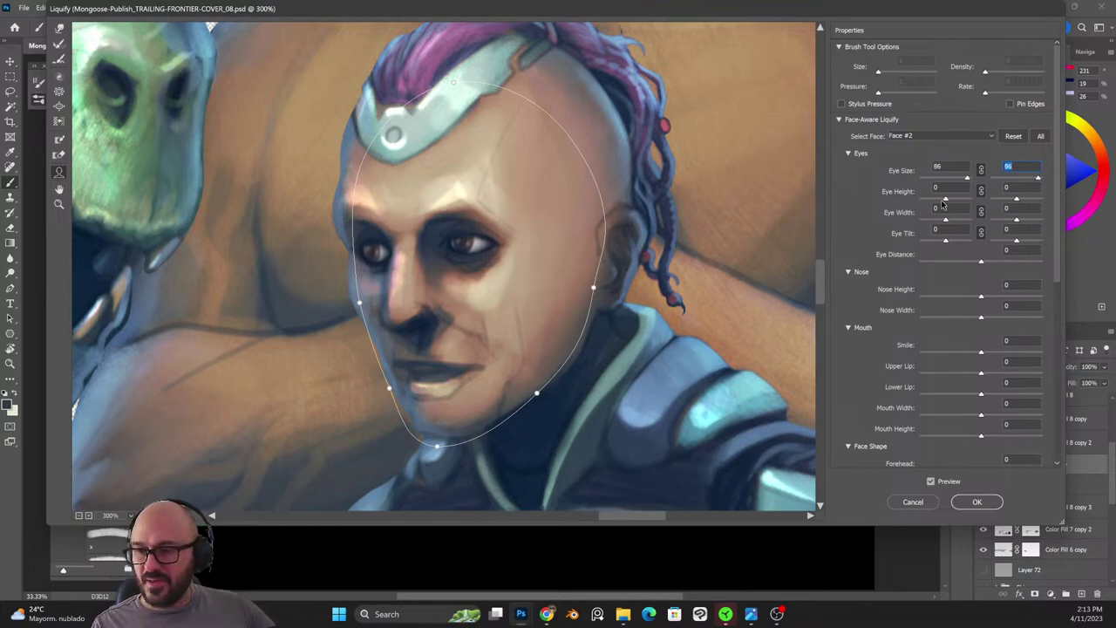
Set Eye Tilt to 52 for both eyes, trying other Eye Height, Eye Width and Eye Distance values before returning those to 0.
mouse_move(945, 200)
mouse_down()
mouse_move(996, 192)
mouse_move(953, 198)
mouse_up()
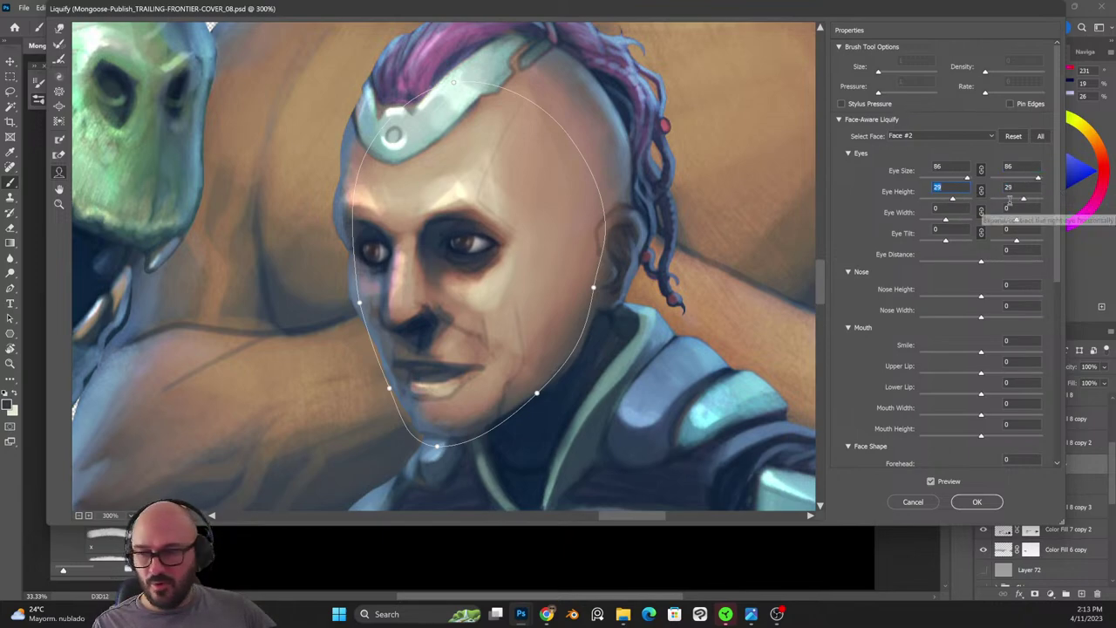
text(29)
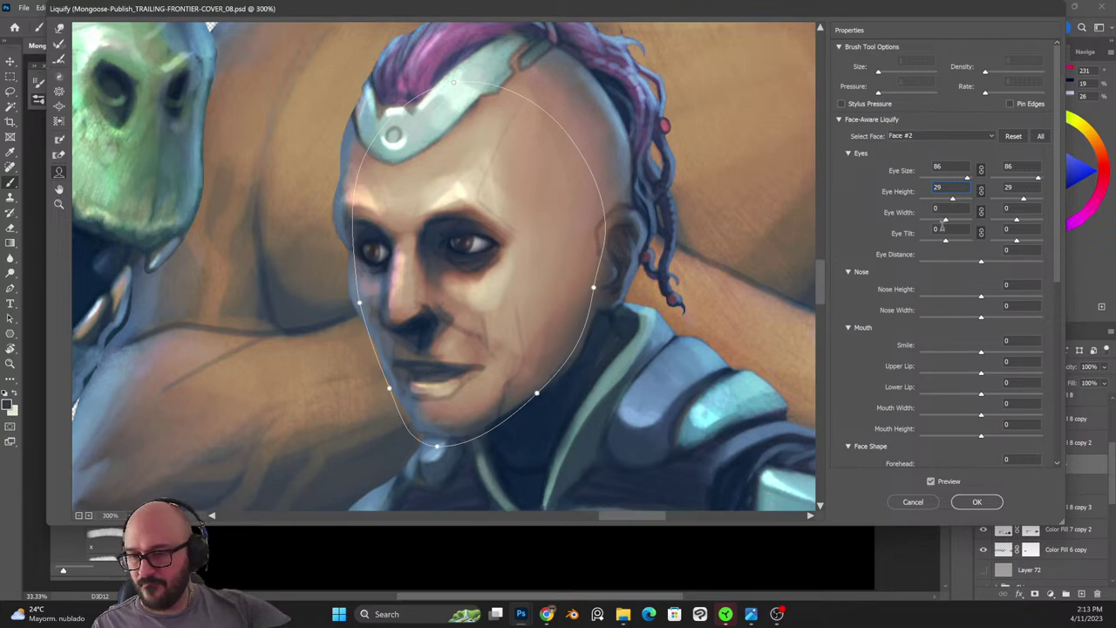
text(0)
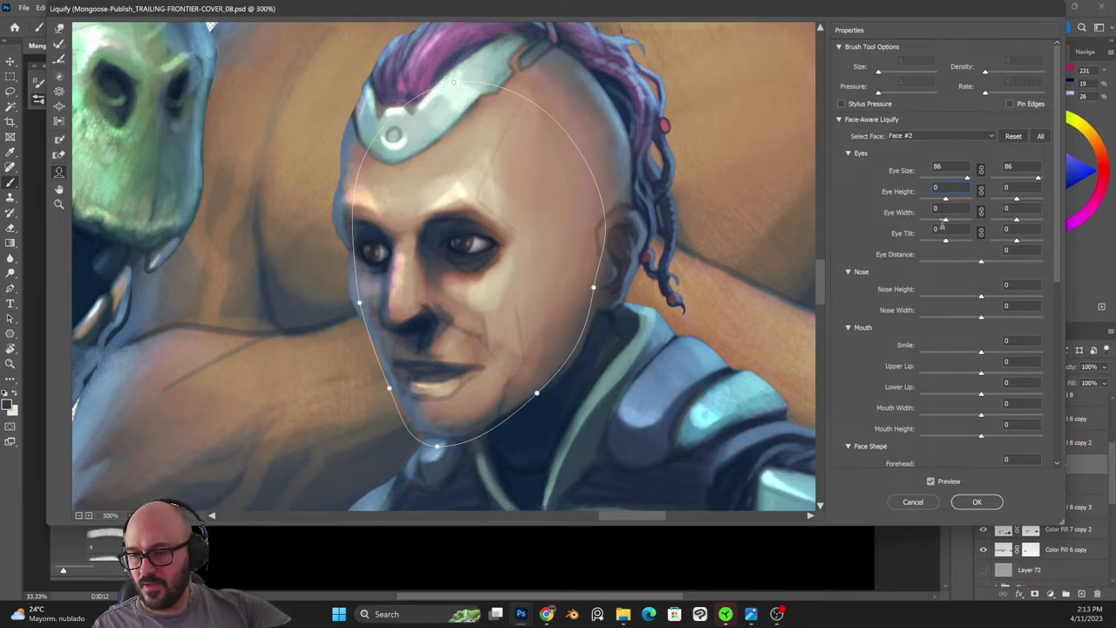
drag(946, 220, 926, 264)
text(0)
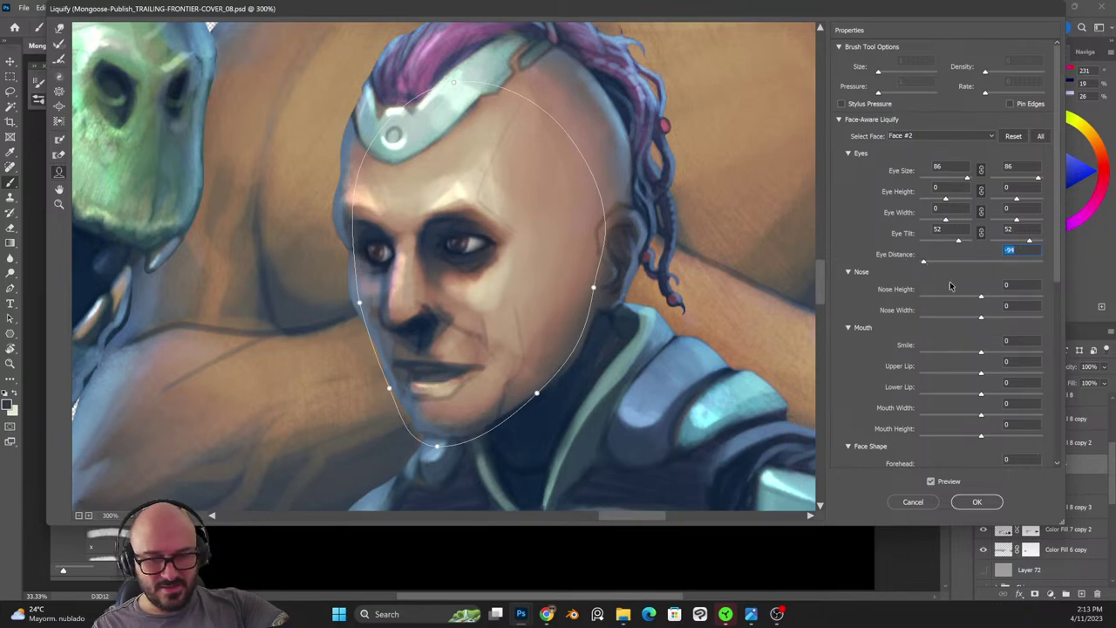
text(0)
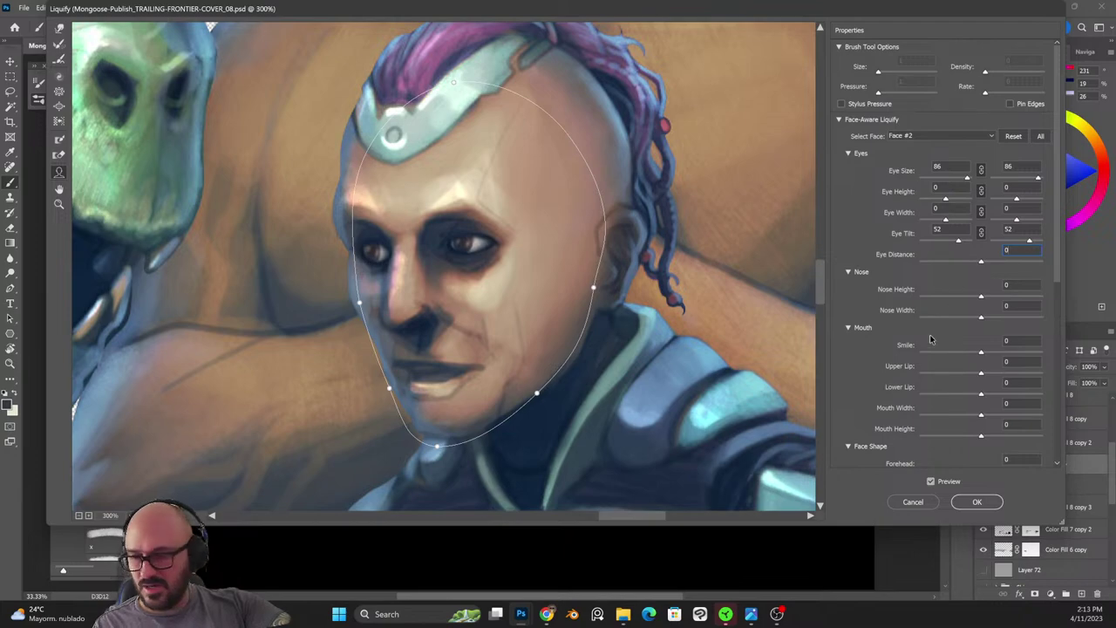
Set Nose Height to -100, Nose Width to 100, Smile to -18, Upper Lip to -87, Lower Lip and Mouth Width to -100, and Mouth Height to 69.
drag(982, 297, 920, 296)
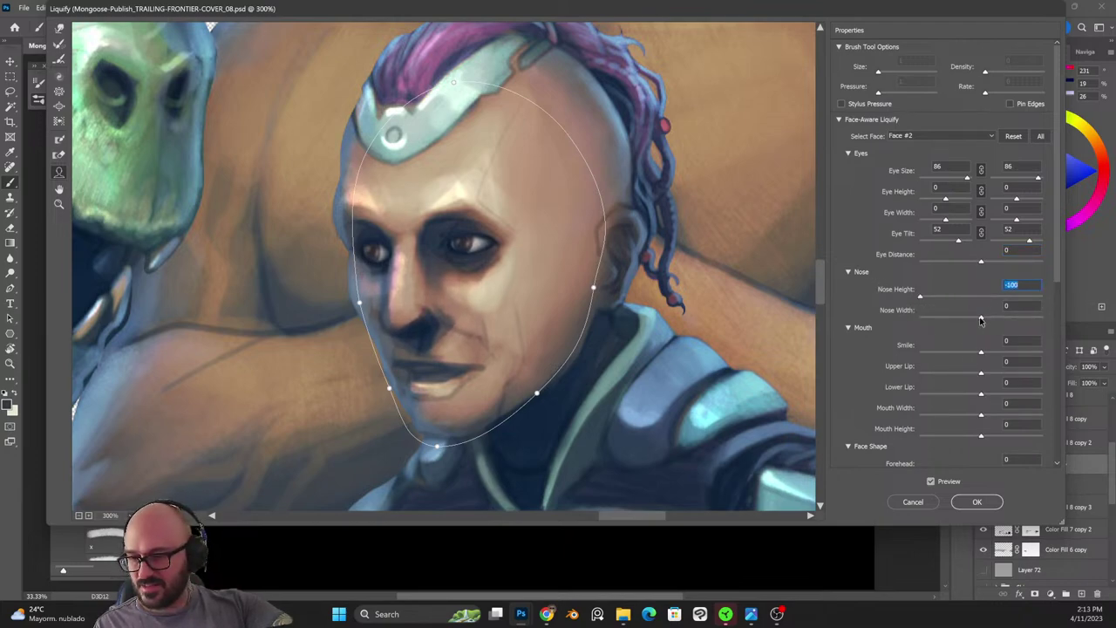
drag(980, 319, 1043, 317)
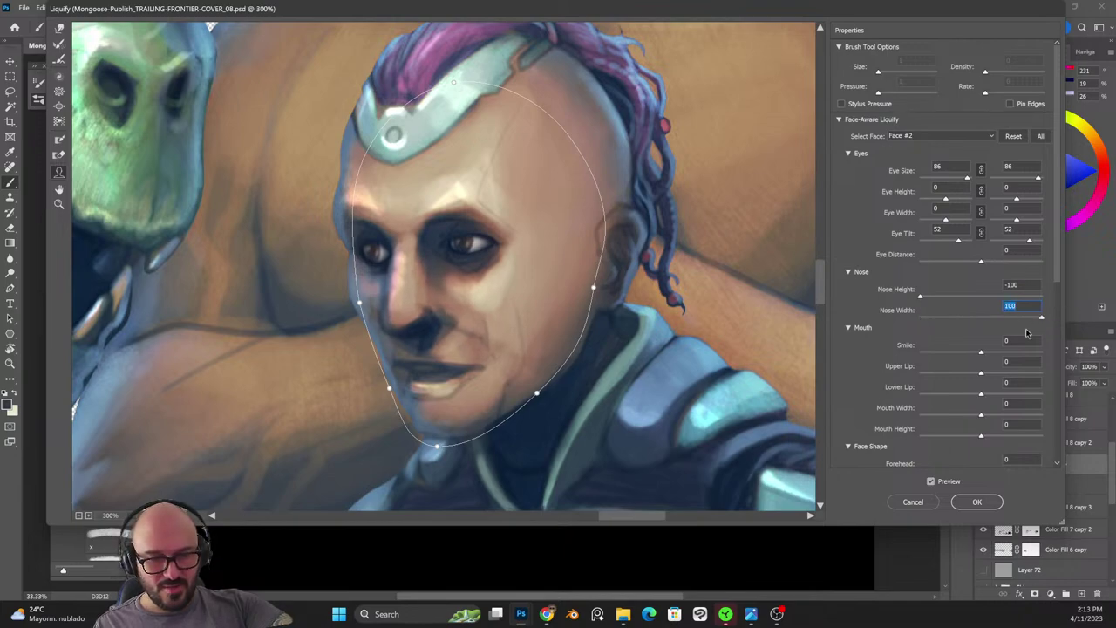
drag(981, 352, 907, 399)
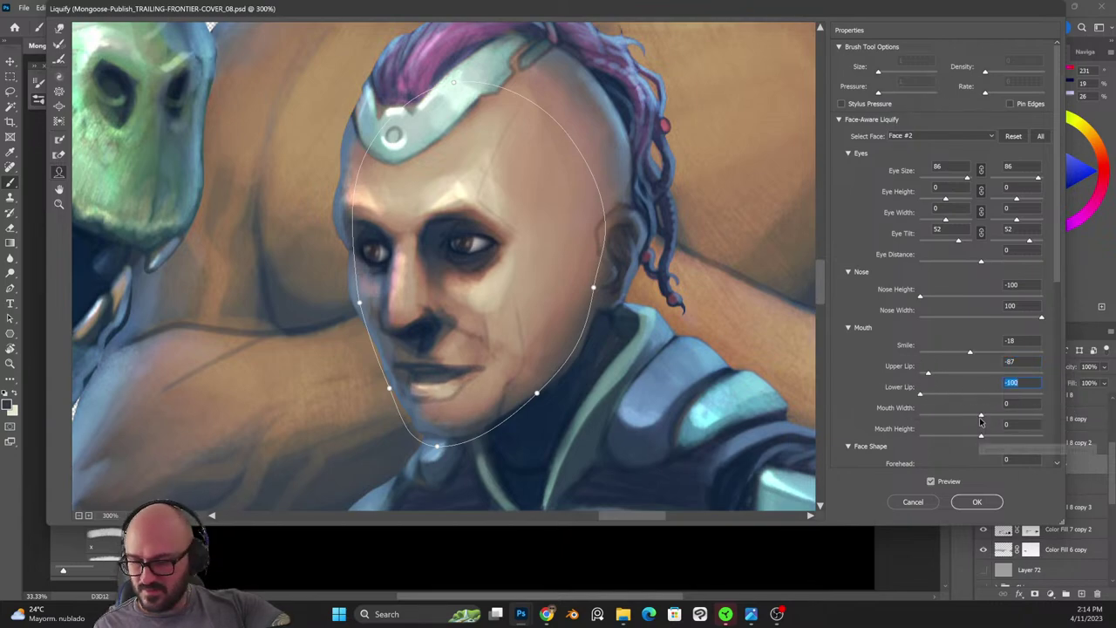
drag(981, 415, 916, 397)
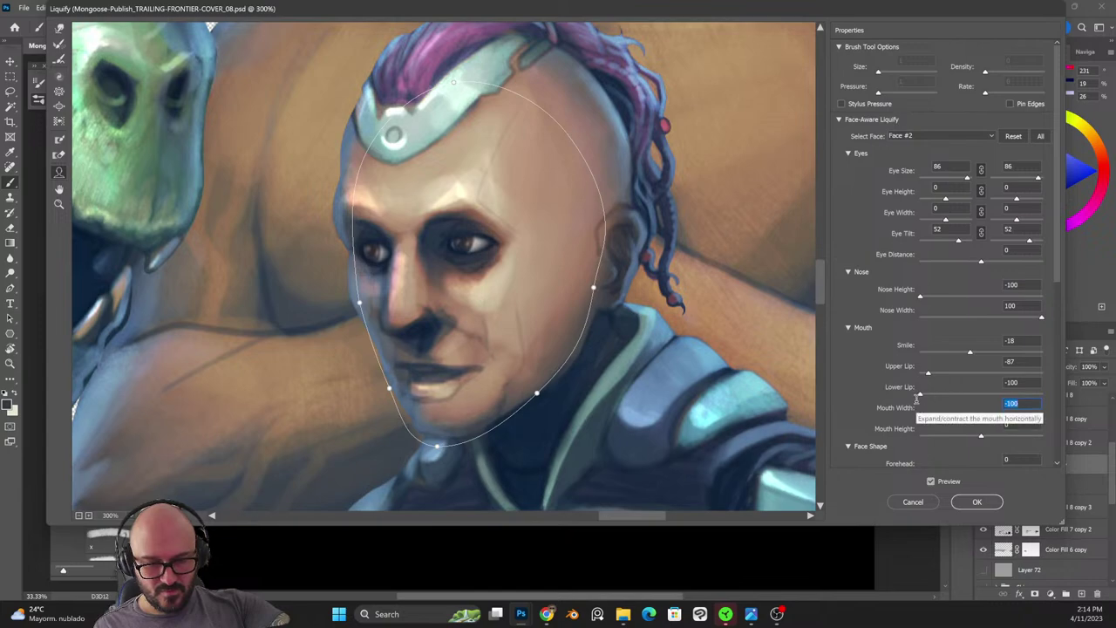
drag(981, 435, 1018, 420)
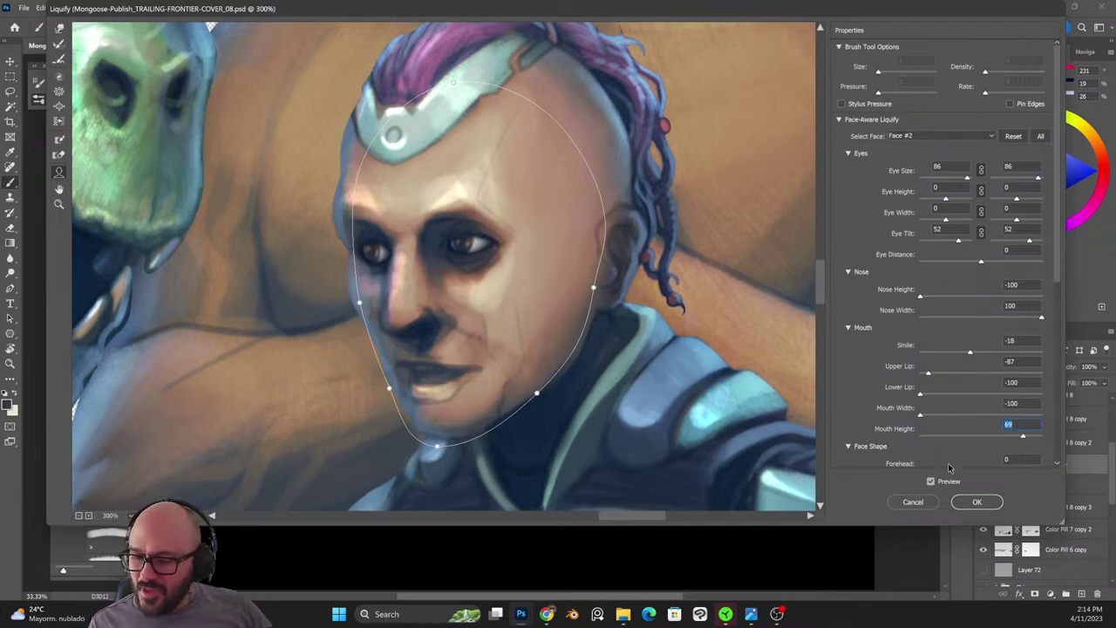
Set Jawline to -60 and Face Width to 39 in Face Shape, keeping Forehead and Chin Height at 0.
scroll(1053, 293, down, 4)
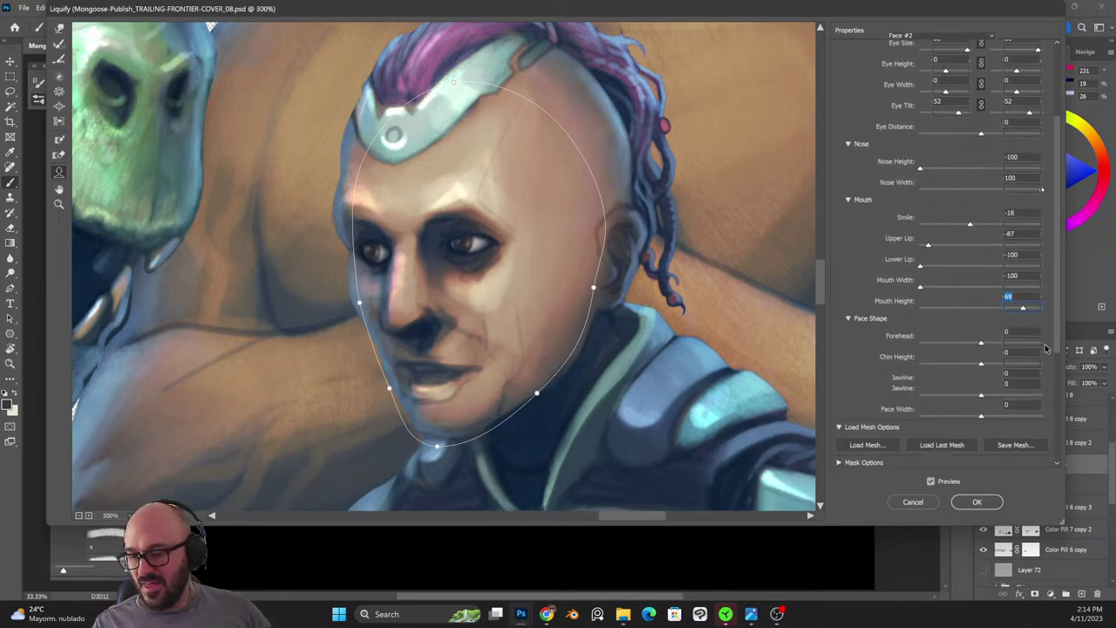
drag(979, 321, 962, 335)
text(0)
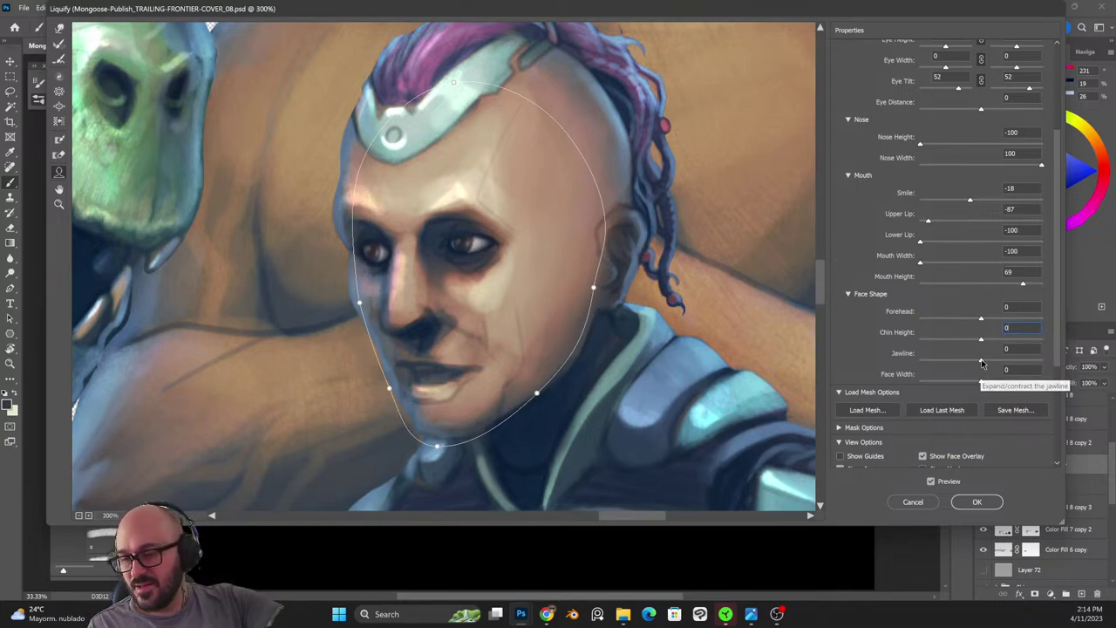
drag(982, 363, 946, 358)
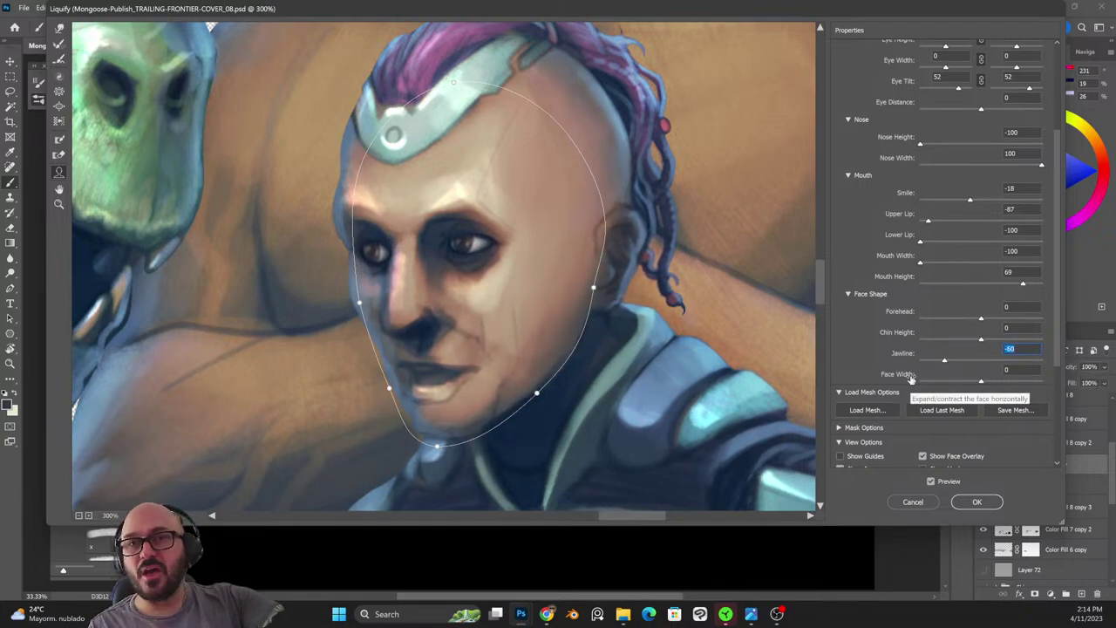
drag(982, 381, 1005, 383)
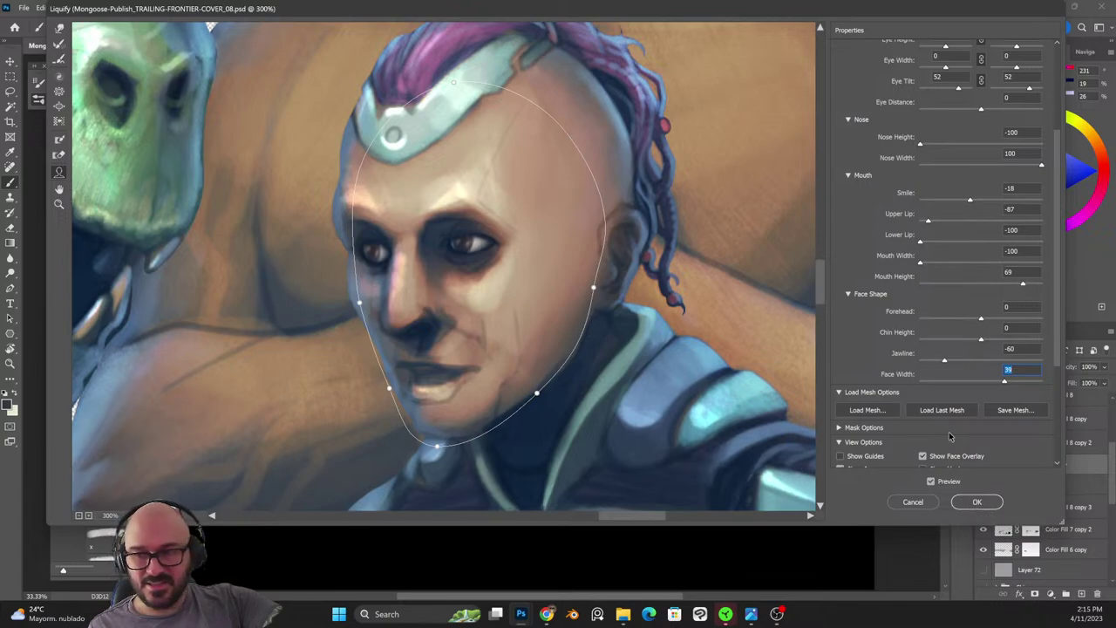
Review the reshaped face among the other characters and select Face #3 in Face-Aware Liquify.
key(ctrl+minus)
key(ctrl+minus)
key(ctrl+minus)
key(ctrl+minus)
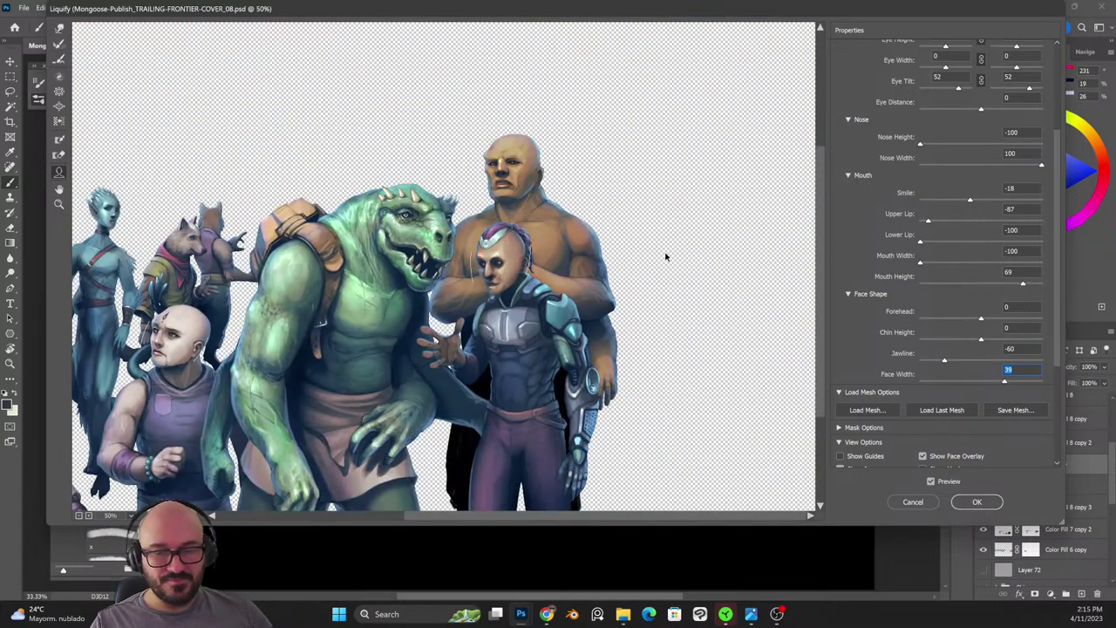
scroll(621, 290, up, 1)
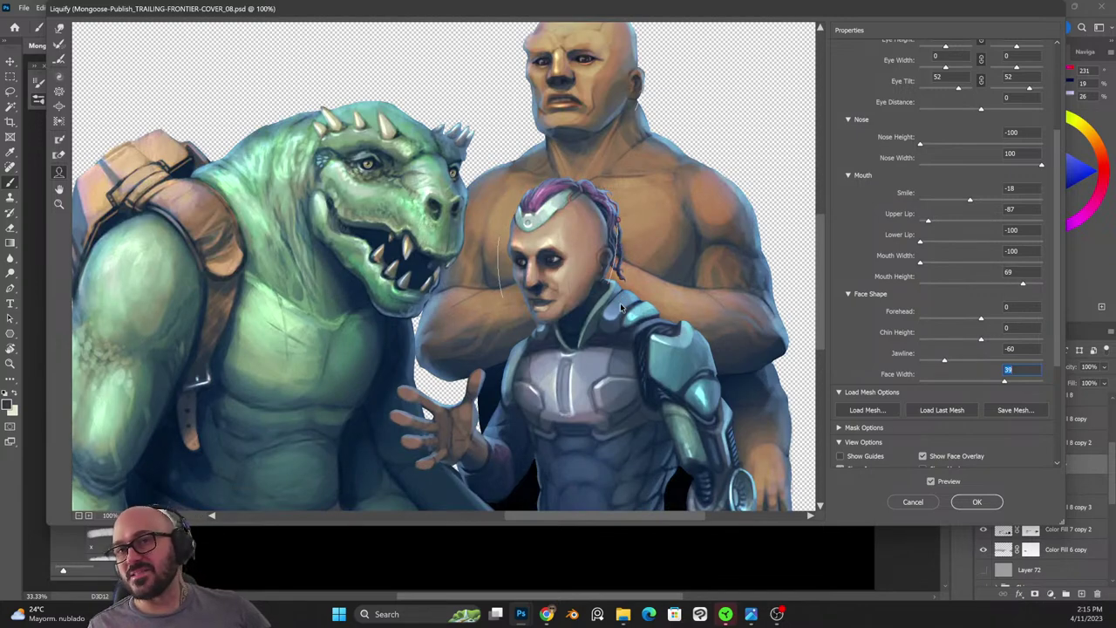
scroll(959, 183, up, 4)
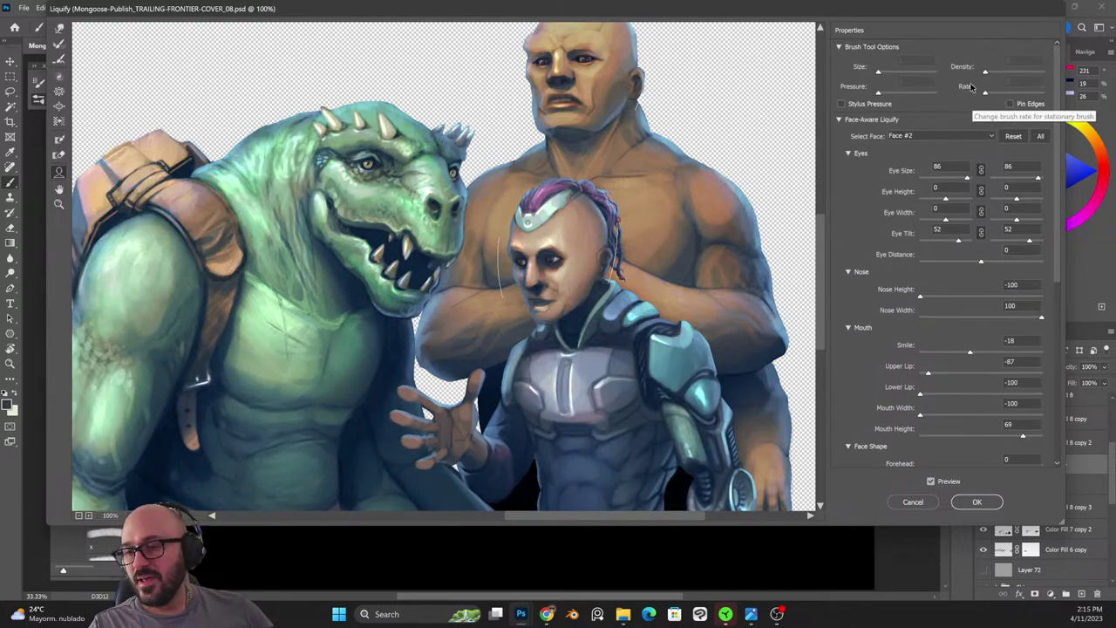
click(942, 136)
click(942, 164)
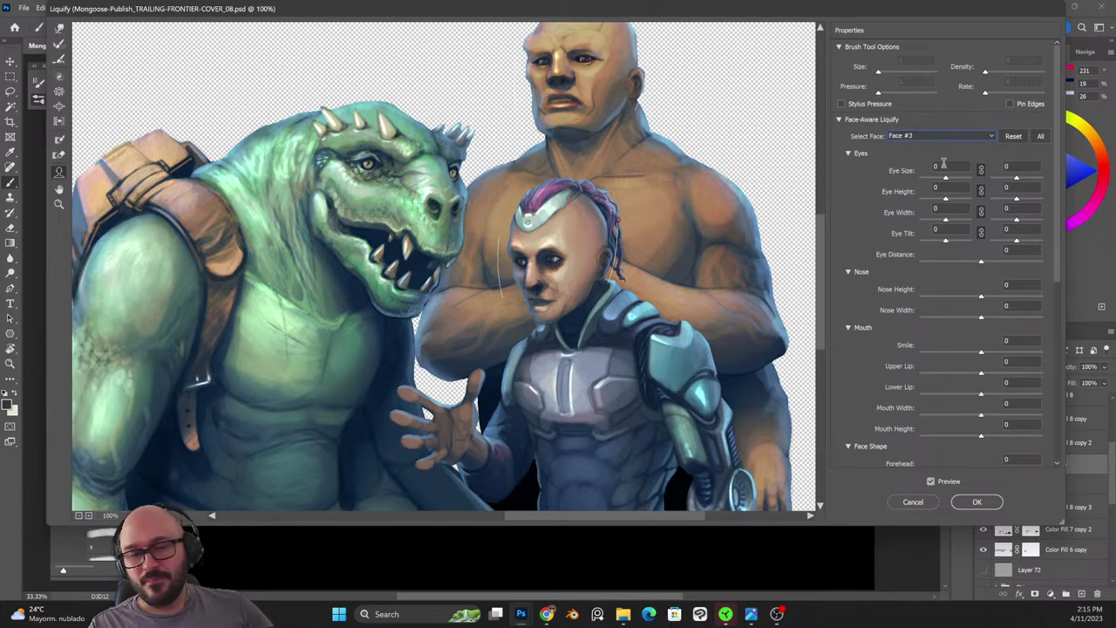
Try an Eye Size of -98 on Face #3, the bald muscular man, and check his face up close.
drag(349, 338, 586, 358)
drag(436, 397, 675, 286)
drag(427, 335, 673, 408)
drag(630, 310, 577, 368)
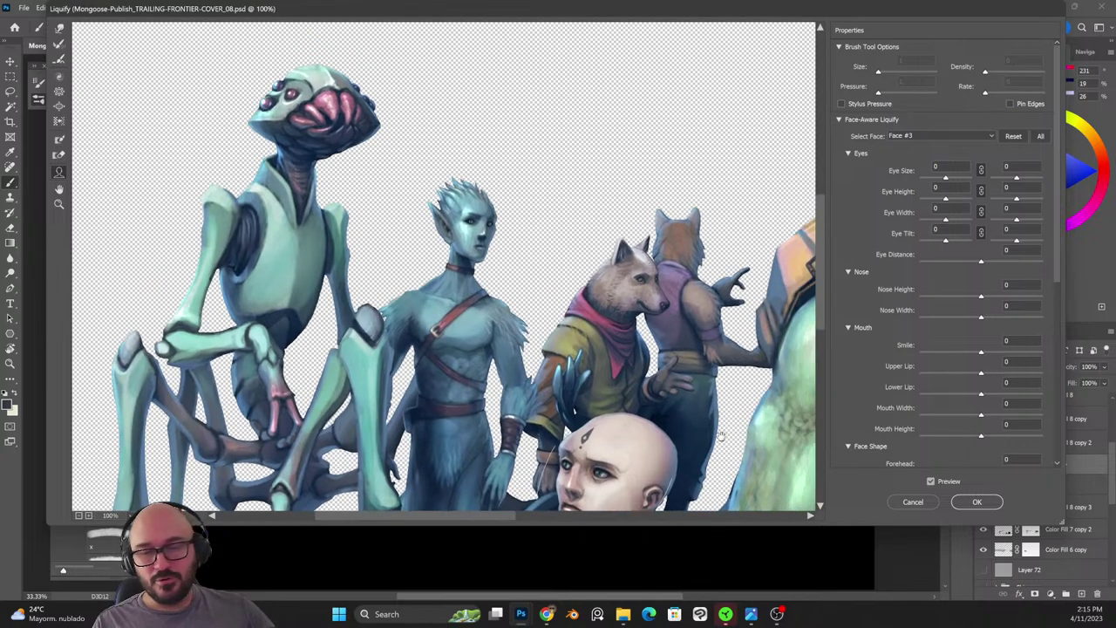
drag(722, 436, 436, 369)
mouse_move(676, 414)
mouse_down()
mouse_move(494, 423)
mouse_move(376, 446)
mouse_up()
mouse_move(741, 370)
mouse_down()
mouse_move(656, 407)
mouse_move(608, 449)
mouse_up()
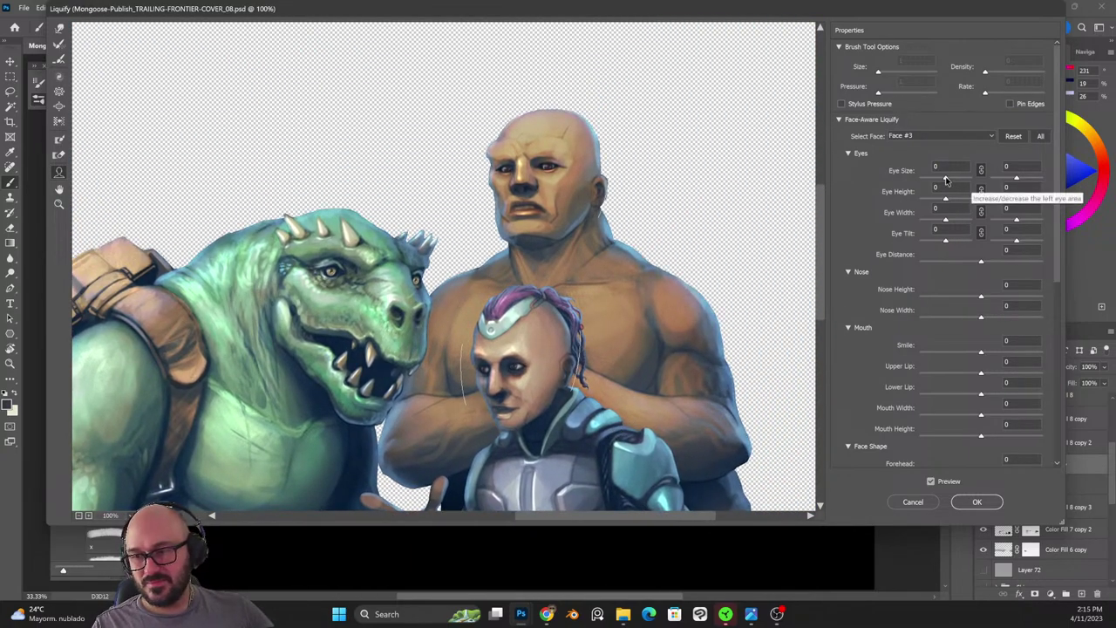
drag(946, 178, 920, 179)
key(ctrl+plus)
key(ctrl+plus)
key(ctrl+plus)
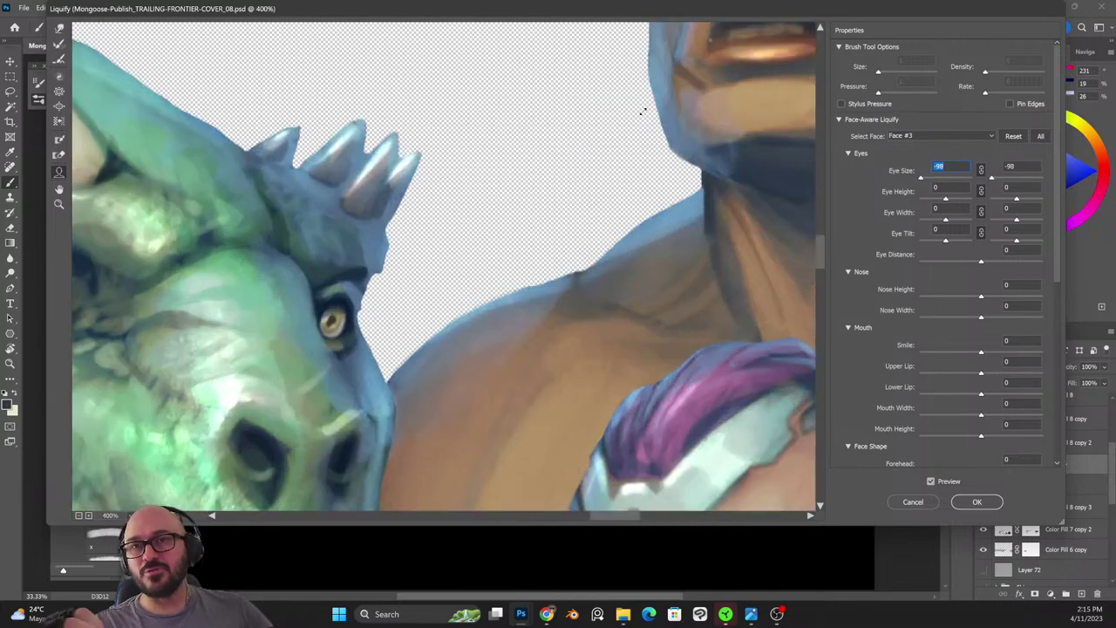
drag(753, 162, 458, 458)
scroll(535, 302, down, 5)
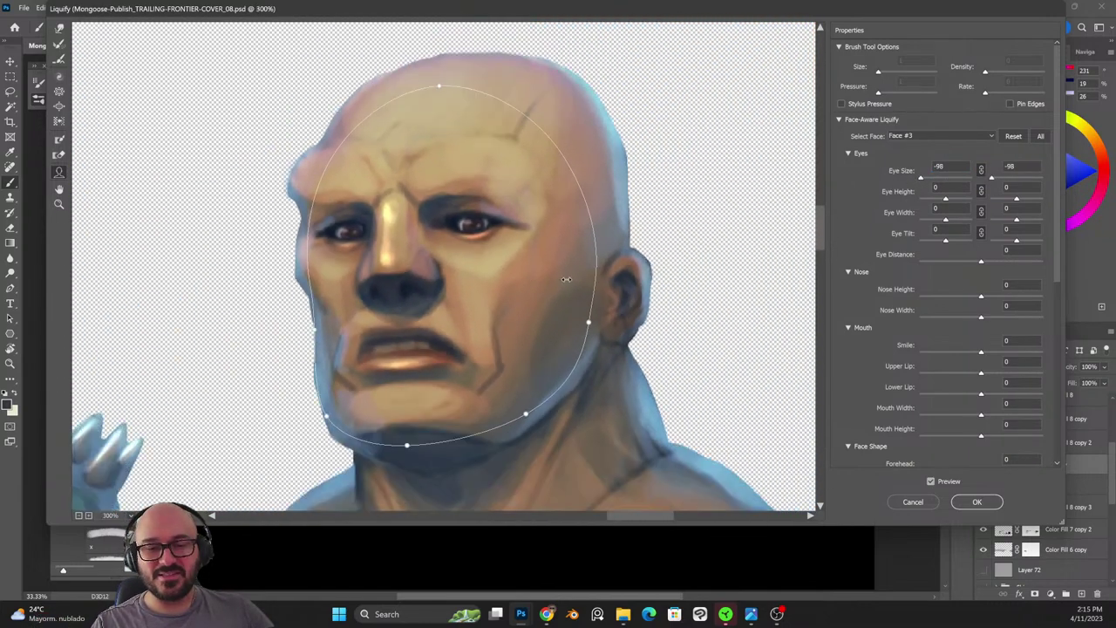
Examine the whole character group, the figures beside the lizard creature, and the bald man's face.
scroll(577, 385, down, 3)
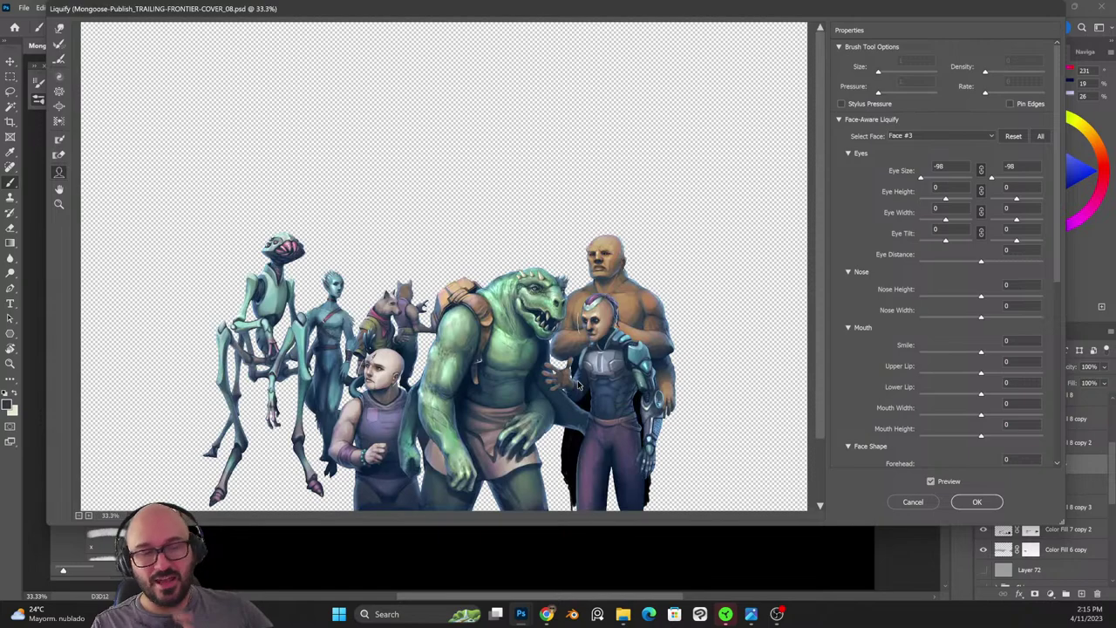
key(ctrl+plus)
key(ctrl+plus)
key(ctrl+plus)
key(ctrl+minus)
key(ctrl+minus)
key(ctrl+plus)
key(ctrl+plus)
mouse_move(494, 428)
mouse_down()
mouse_move(676, 342)
mouse_move(668, 338)
mouse_move(792, 390)
mouse_up()
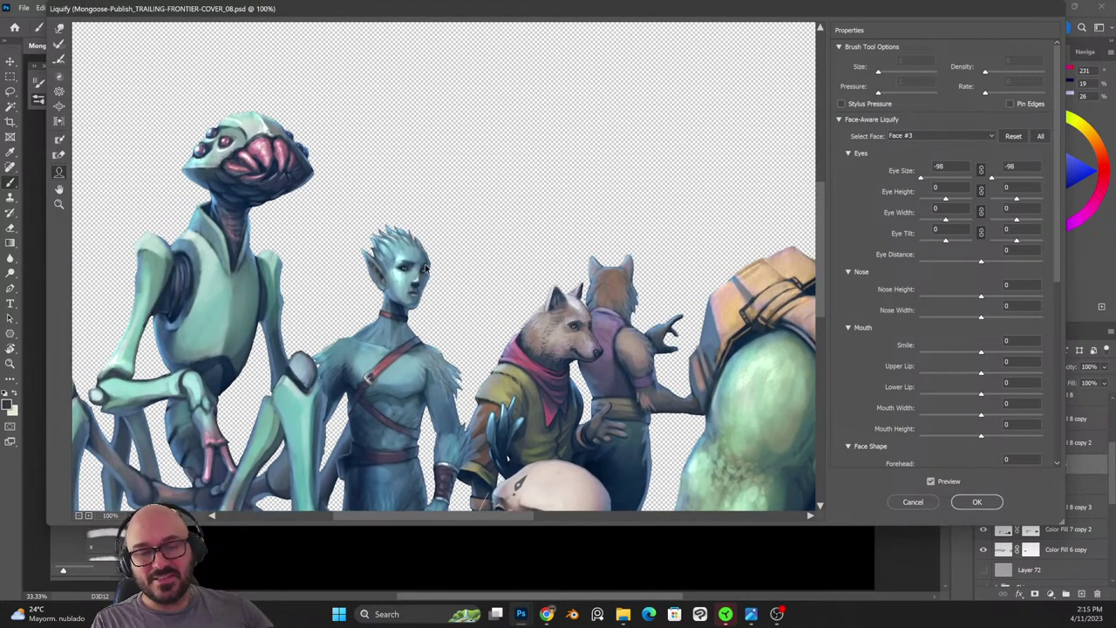
key(ctrl+minus)
drag(662, 296, 253, 309)
mouse_move(623, 349)
mouse_down()
mouse_move(546, 416)
mouse_move(528, 417)
mouse_up()
key(ctrl+plus)
scroll(524, 314, up, 1)
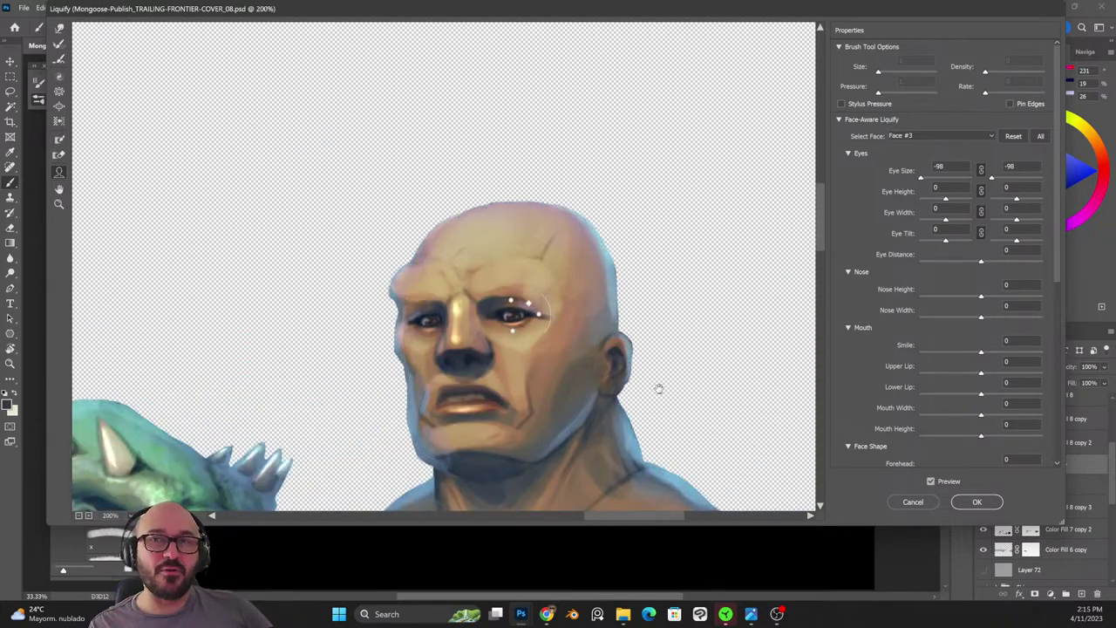
drag(659, 389, 640, 323)
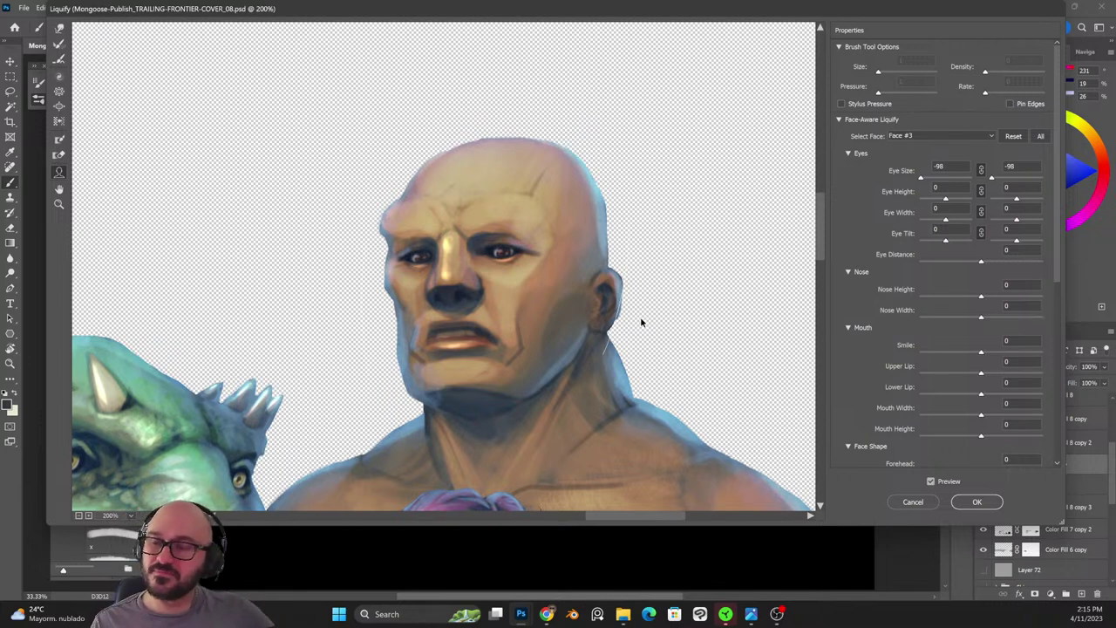
Set both of the bald man's eyes to Size -38, Height -61, Width -100 and Tilt 0, with Eye Distance -48.
drag(992, 178, 1017, 180)
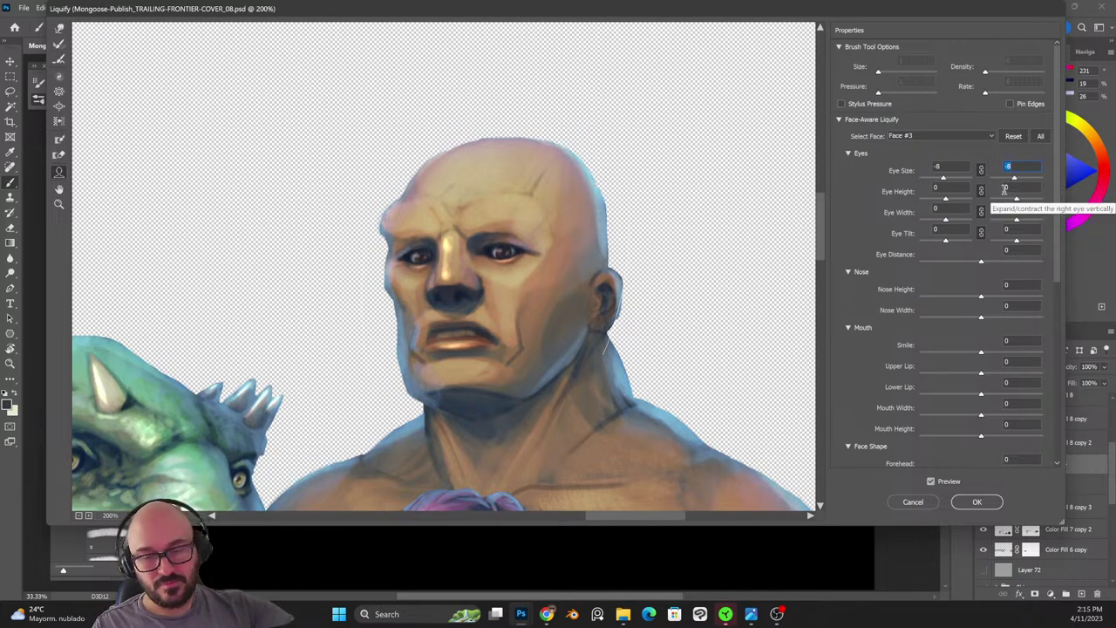
drag(945, 177, 924, 239)
text(0)
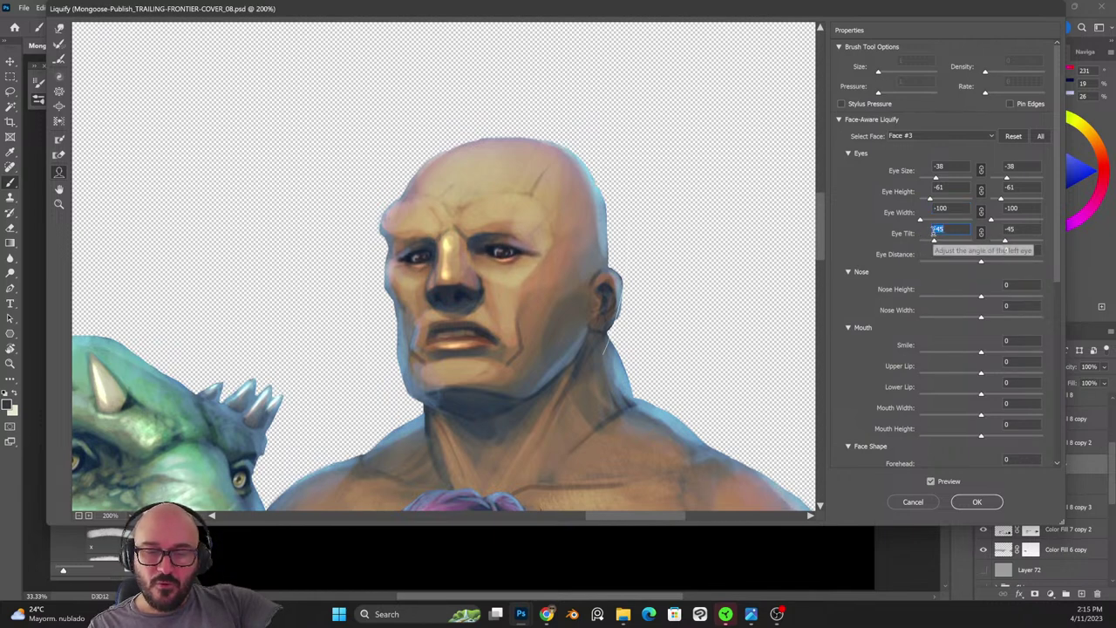
drag(980, 262, 951, 261)
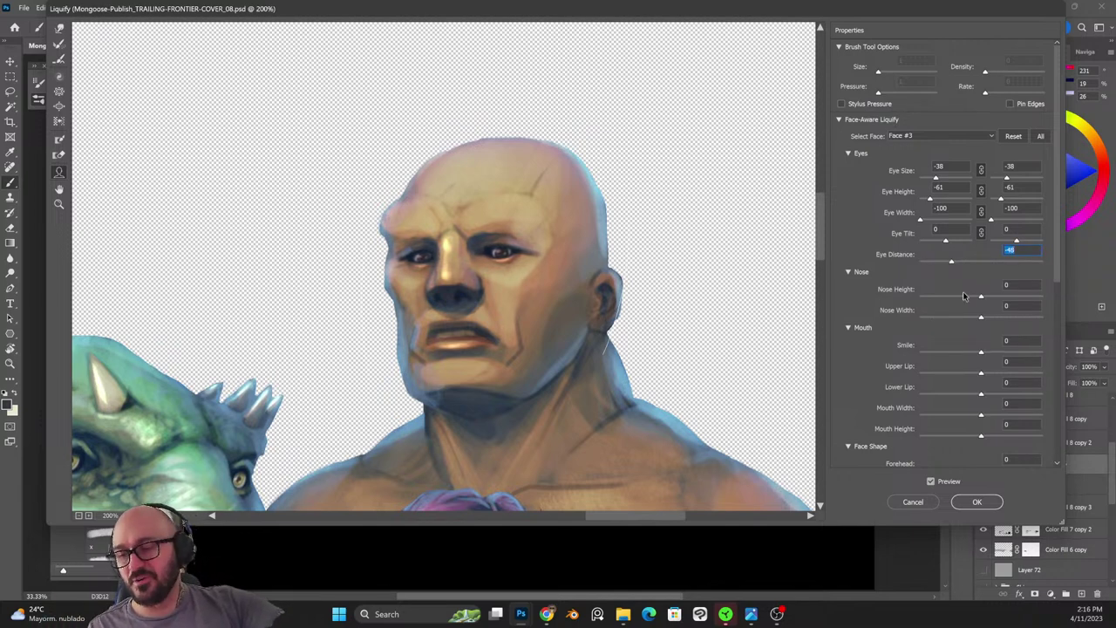
Set the bald man's Nose Height to -100 and Nose Width to -39, and try a Smile of 100 before resetting it to 0.
drag(978, 296, 910, 295)
drag(981, 318, 1059, 342)
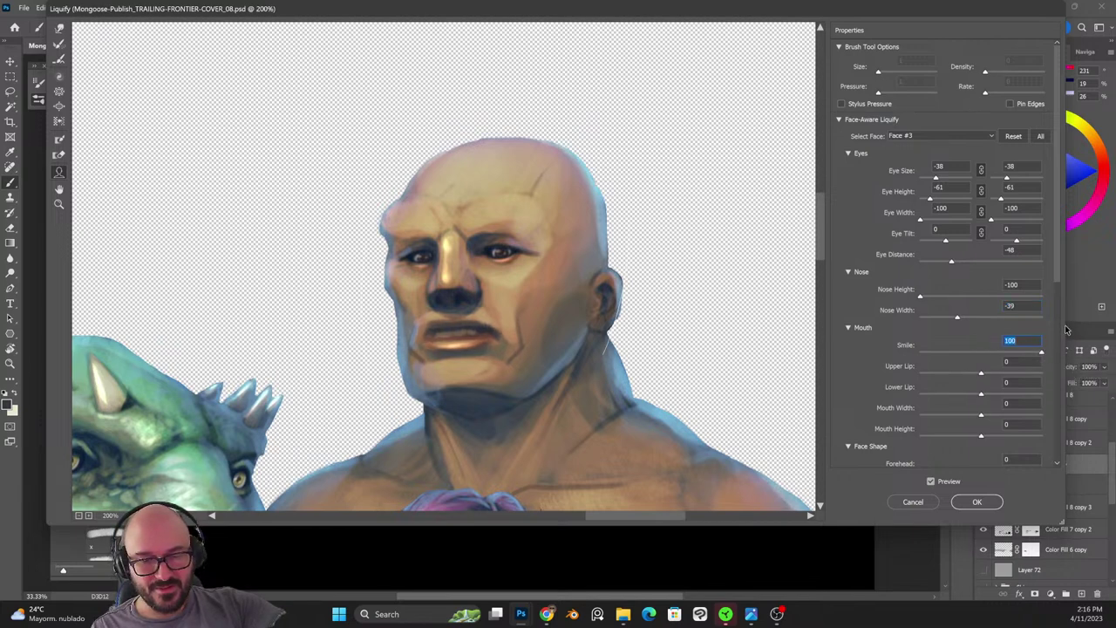
text(0)
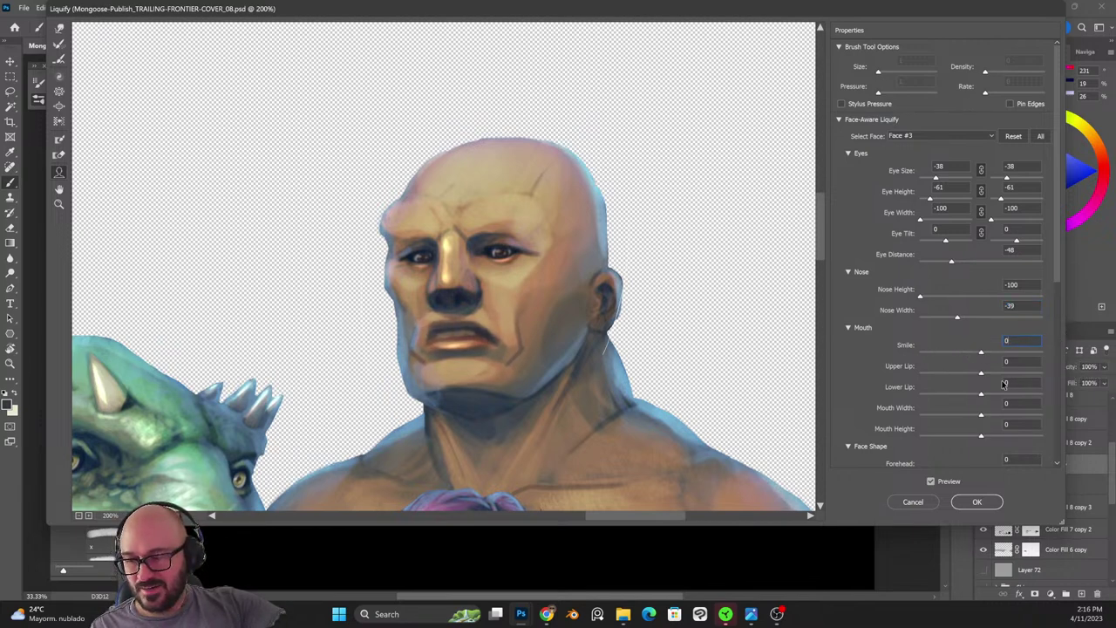
Set the bald man's Upper Lip to 36, Lower Lip to -86, Mouth Width to 0 and Mouth Height to -86.
drag(981, 371, 879, 410)
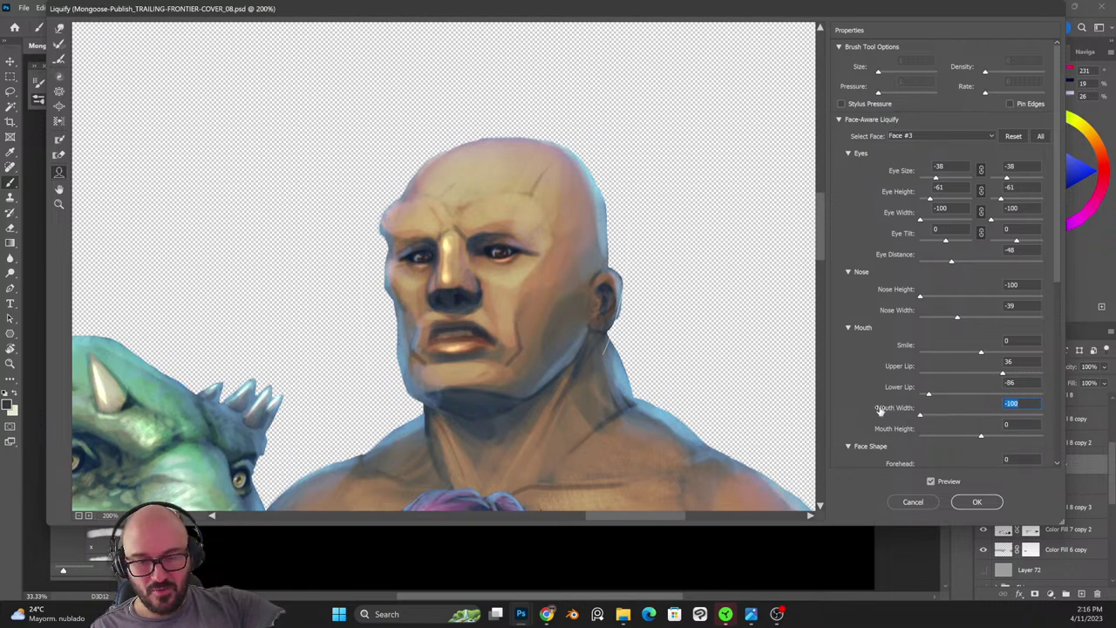
text(0)
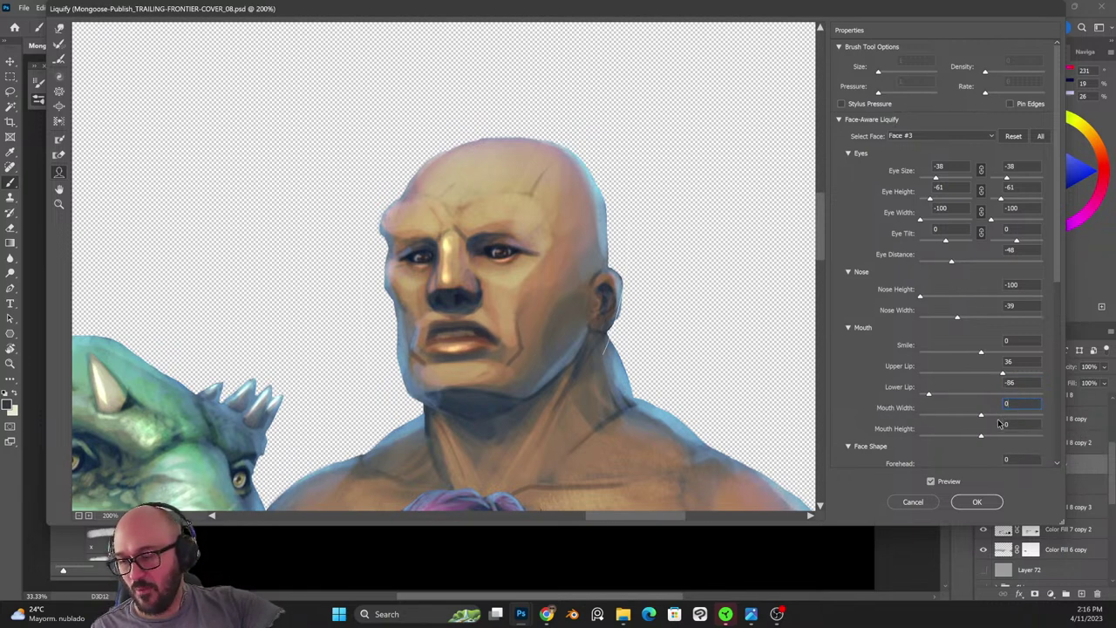
drag(981, 438, 924, 434)
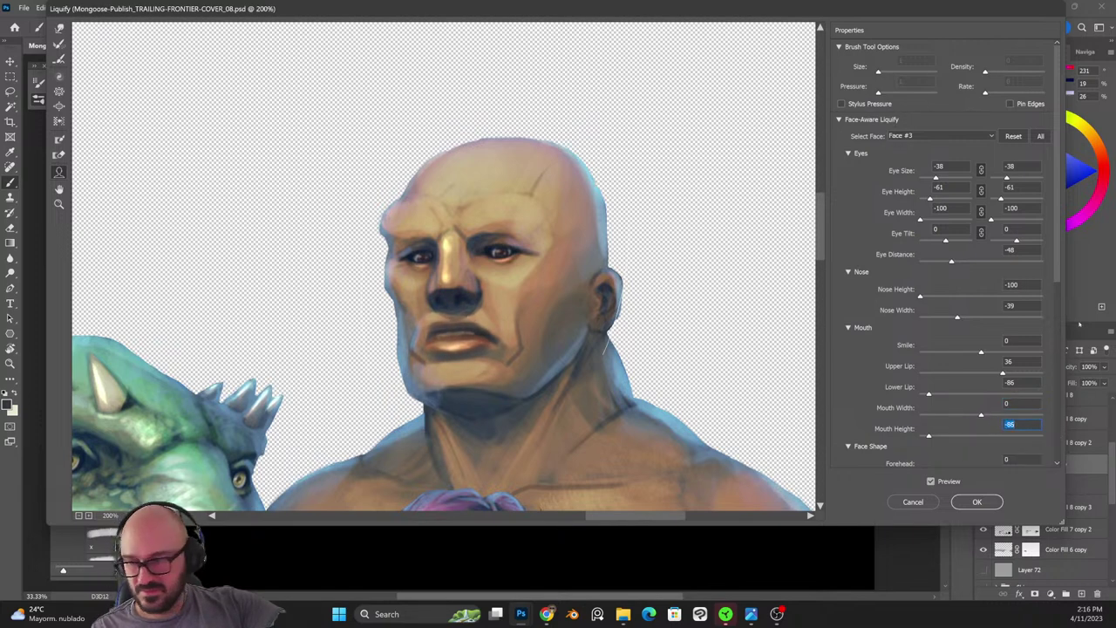
Set the bald man's Forehead to 0, Chin Height to -100 and Face Width to -100, and apply the Liquify changes.
scroll(1057, 279, down, 3)
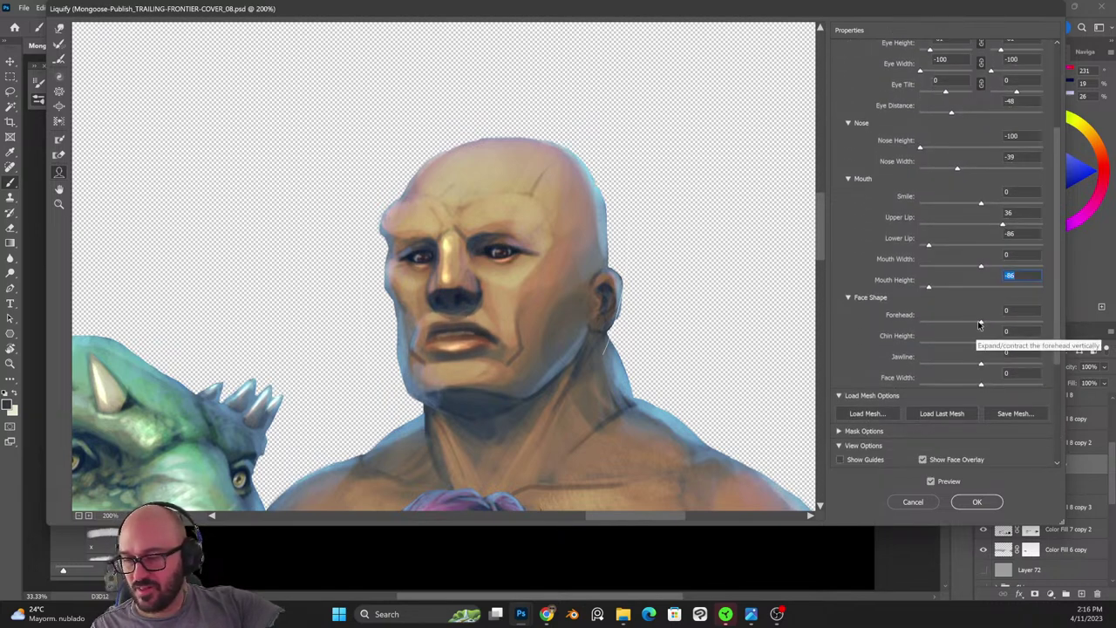
drag(1035, 322, 900, 348)
text(00)
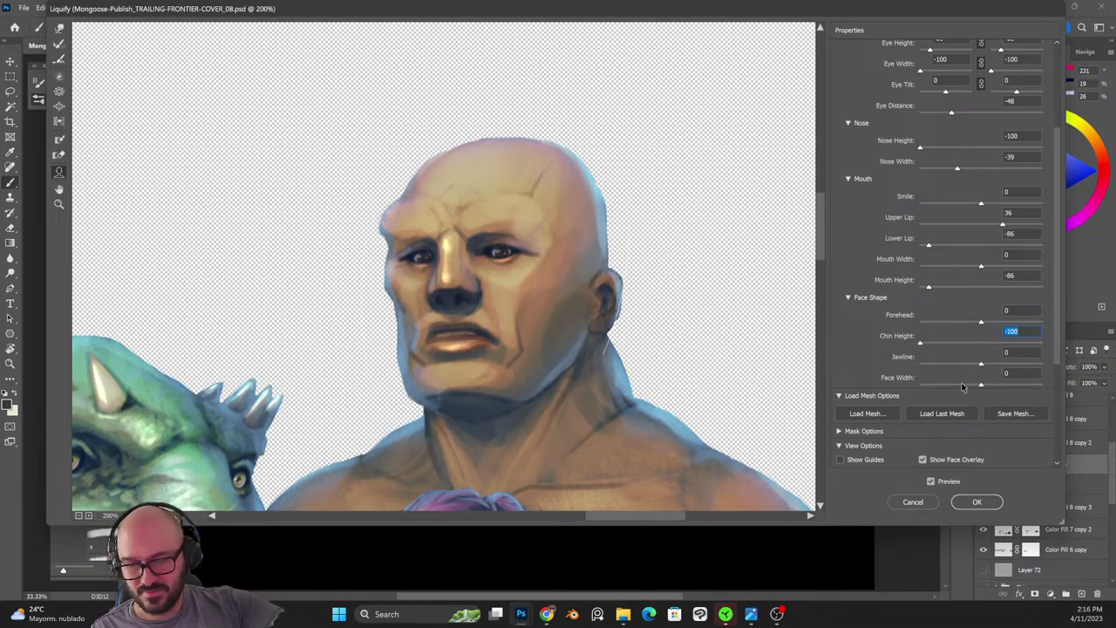
drag(981, 386, 914, 385)
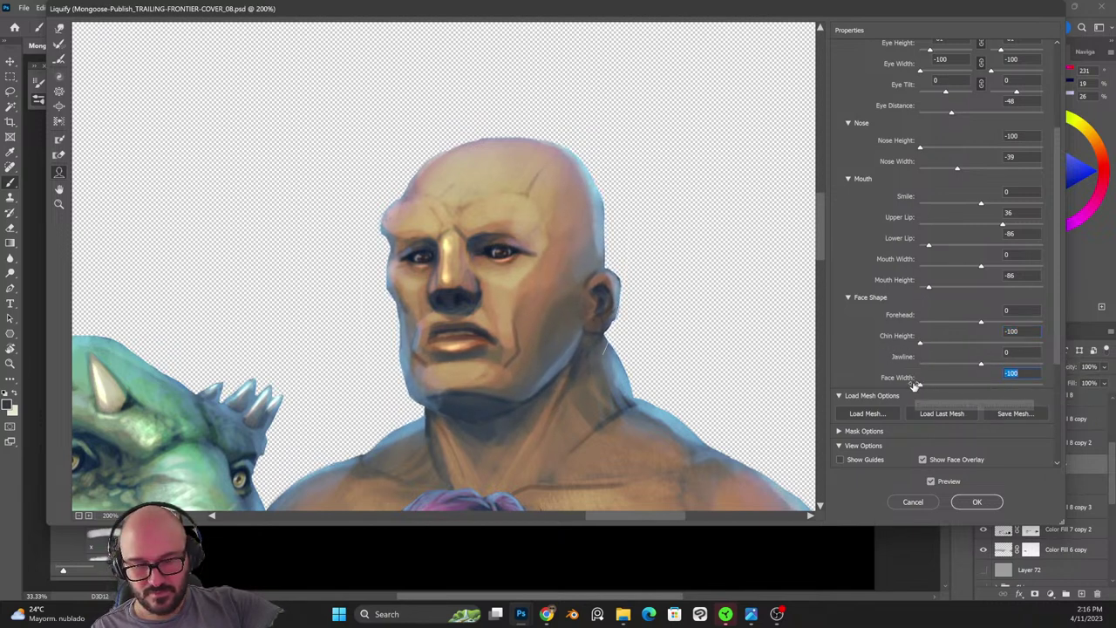
drag(981, 384, 916, 389)
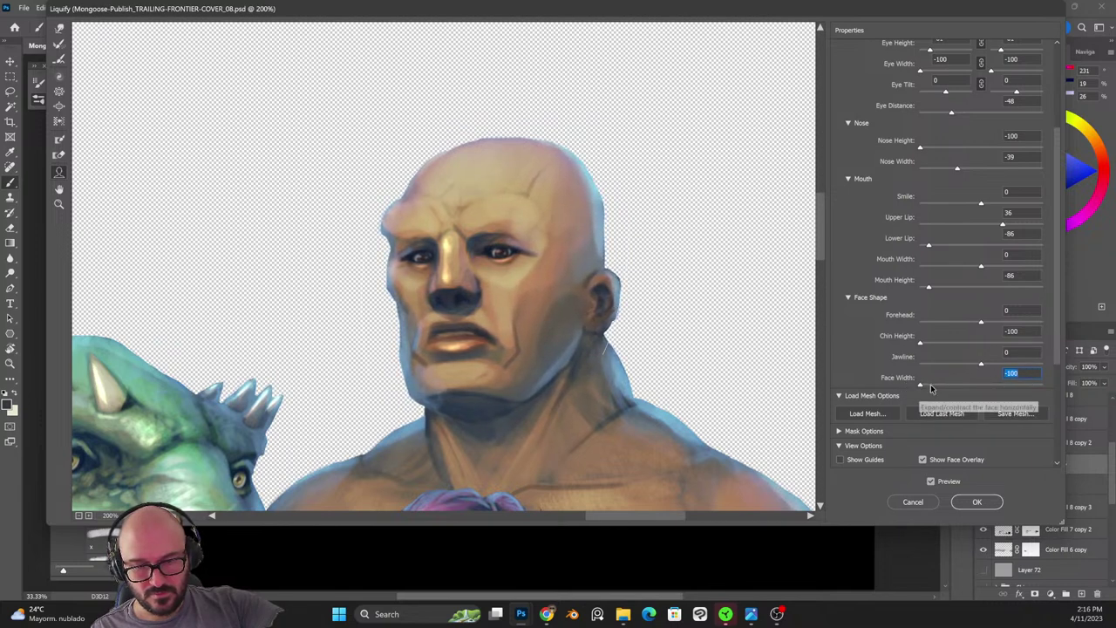
click(977, 503)
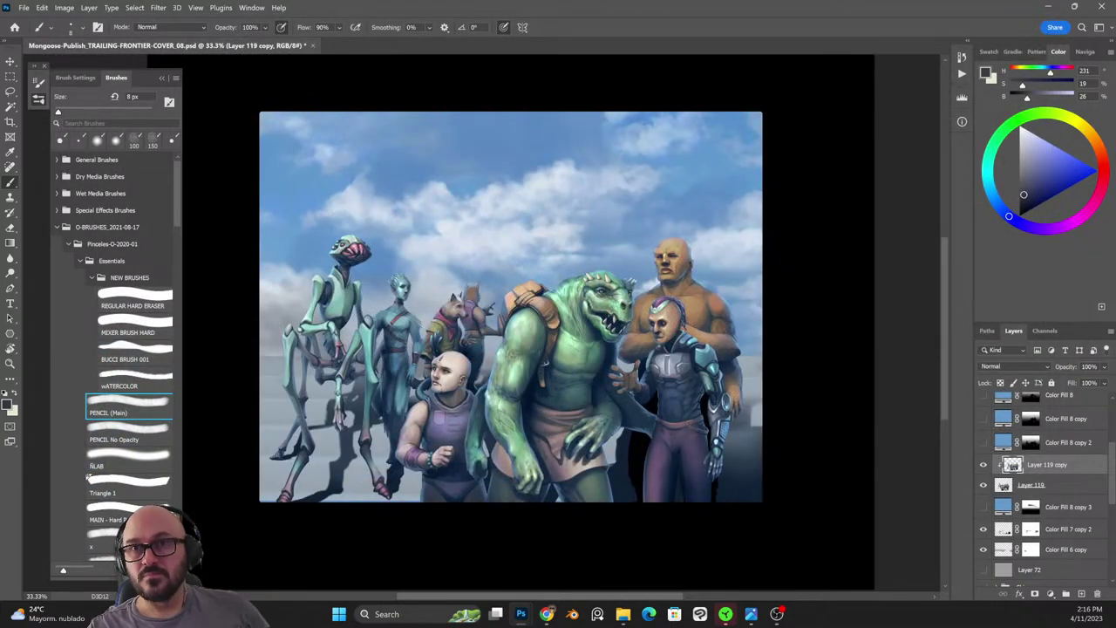
Compare the bald man's face up close and from farther away with Layer 119 copy shown and hidden.
key(ctrl+plus)
key(ctrl+plus)
drag(916, 275, 706, 290)
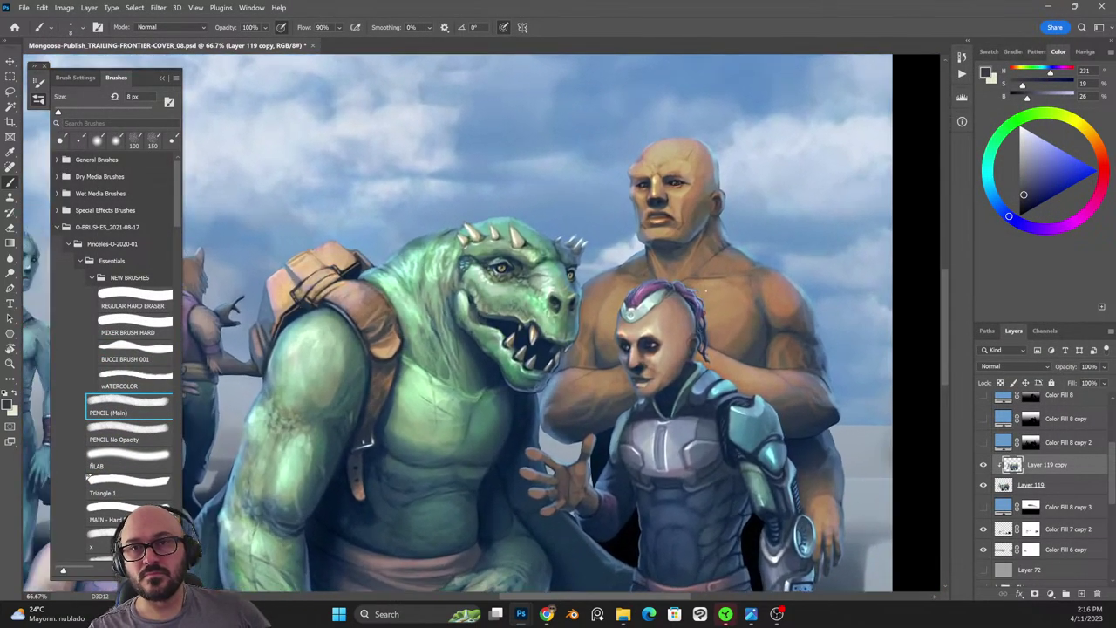
key(ctrl+plus)
key(ctrl+plus)
key(ctrl+minus)
drag(802, 267, 718, 326)
key(ctrl+plus)
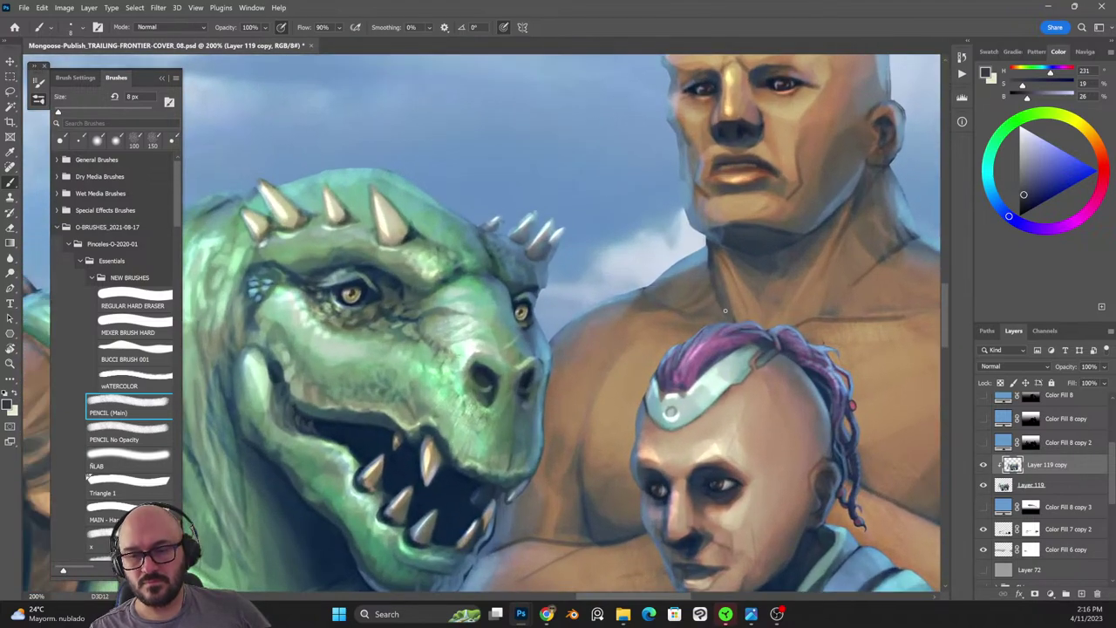
drag(840, 291, 729, 428)
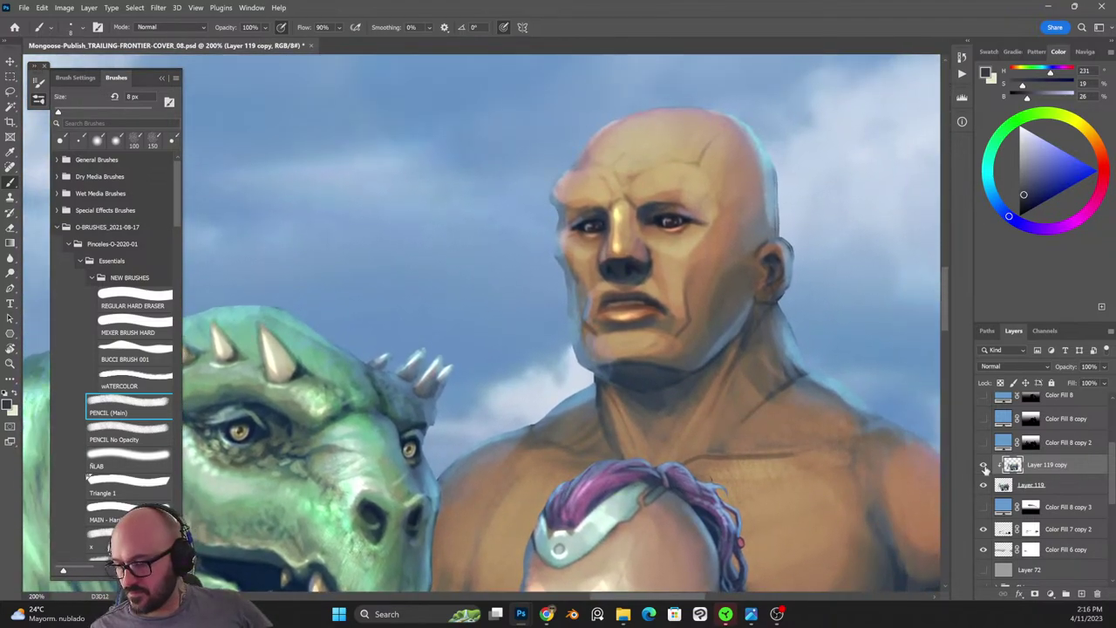
click(984, 467)
click(985, 467)
click(985, 466)
key(ctrl+minus)
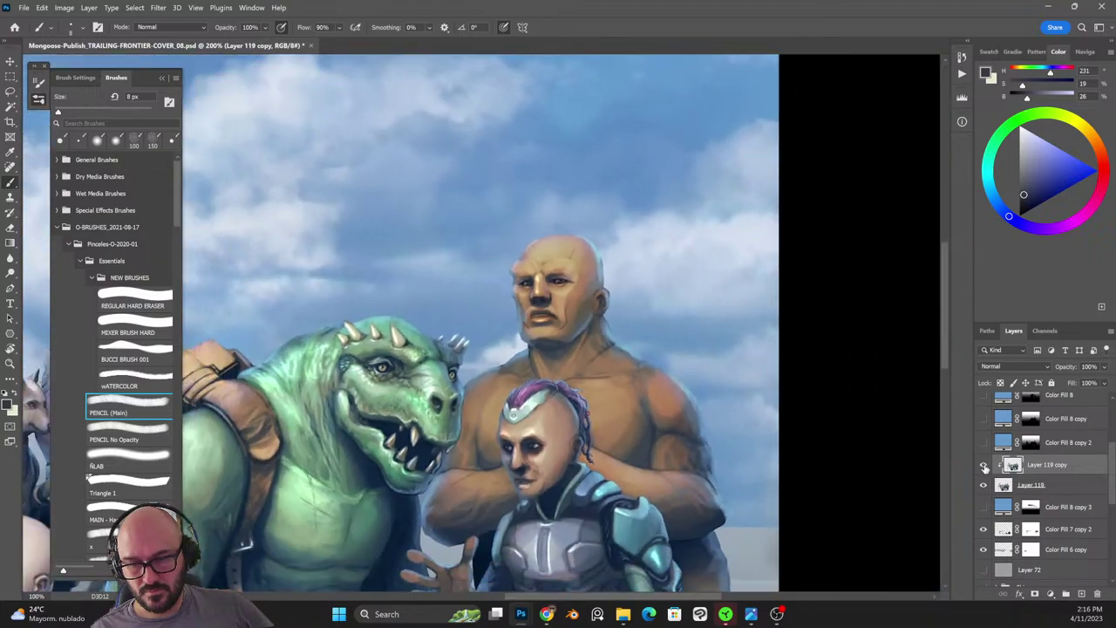
click(985, 467)
key(ctrl+plus)
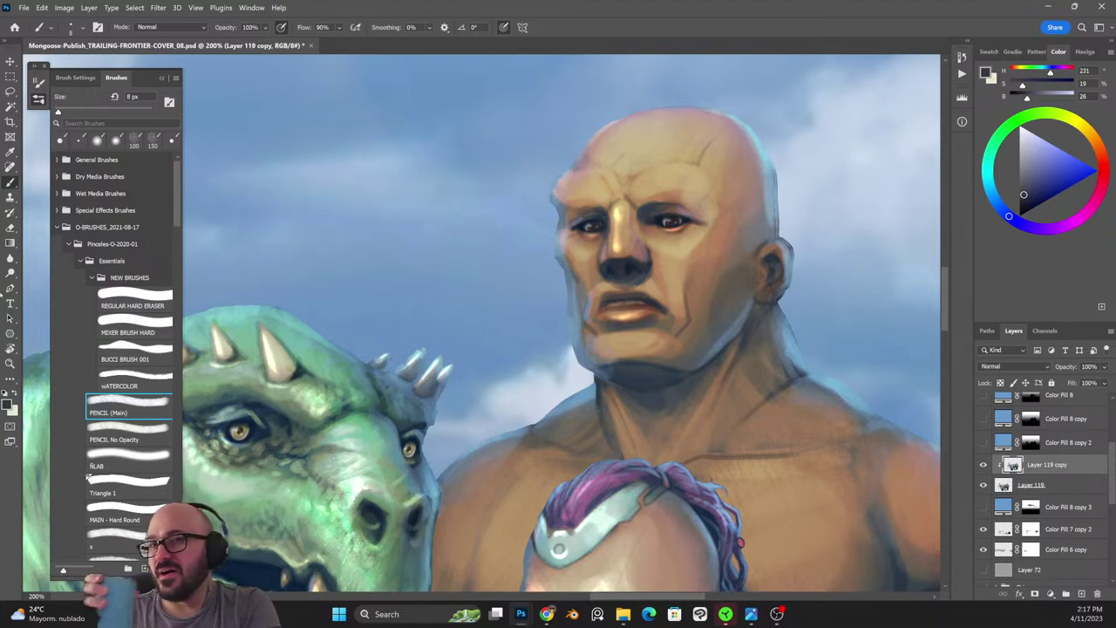
Add a layer mask to Layer 119 and clear the selection loaded from the characters' outline.
ctrl+click(1011, 469)
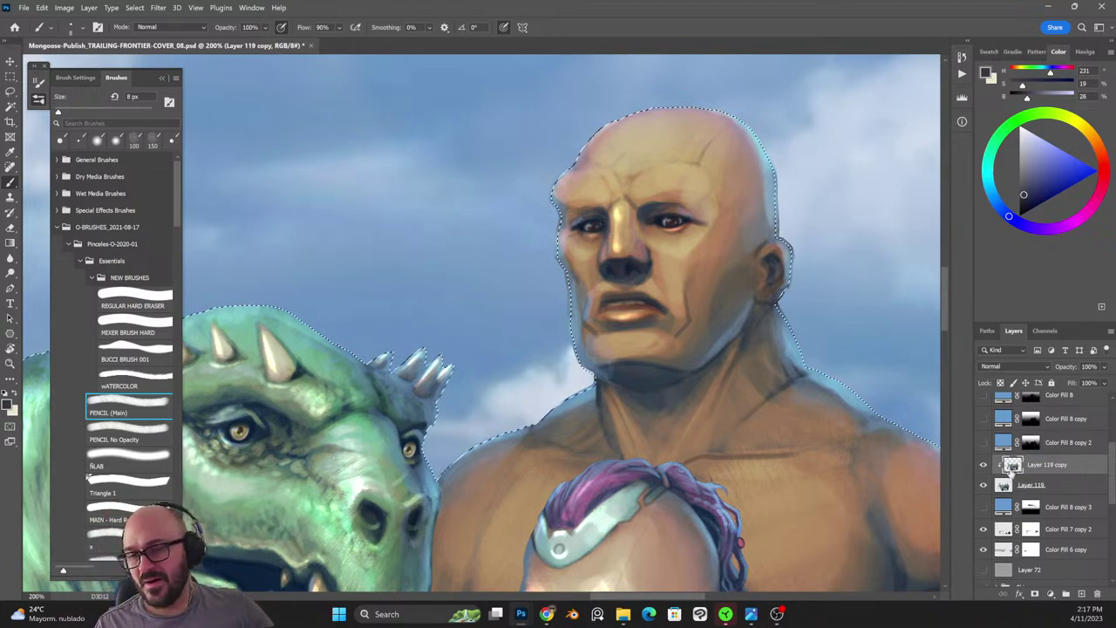
key(ctrl+d)
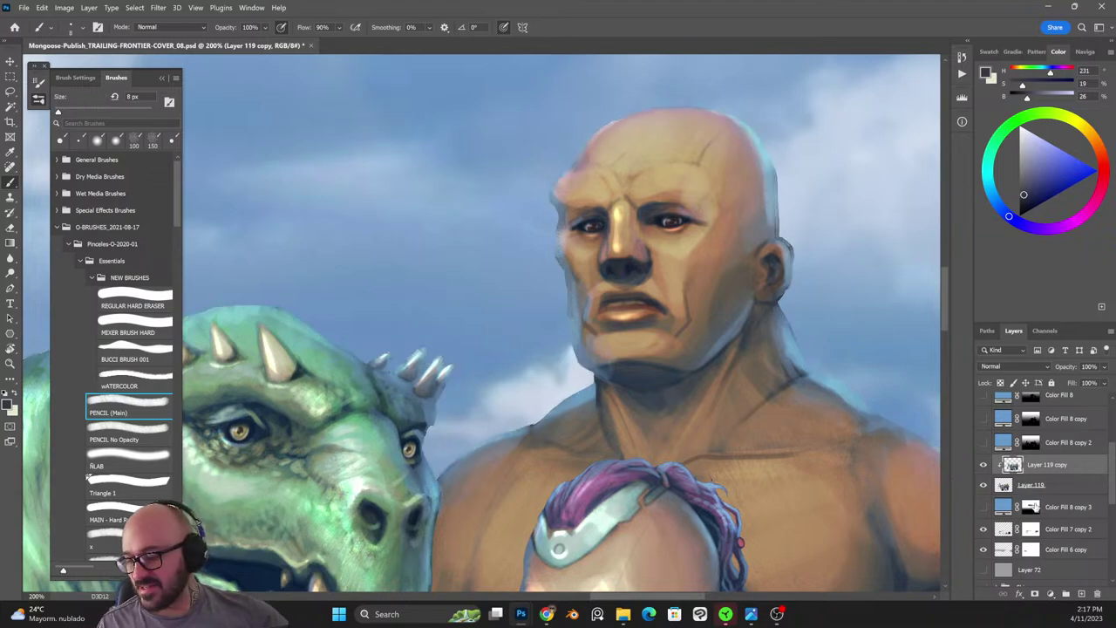
click(1044, 485)
ctrl+click(1005, 487)
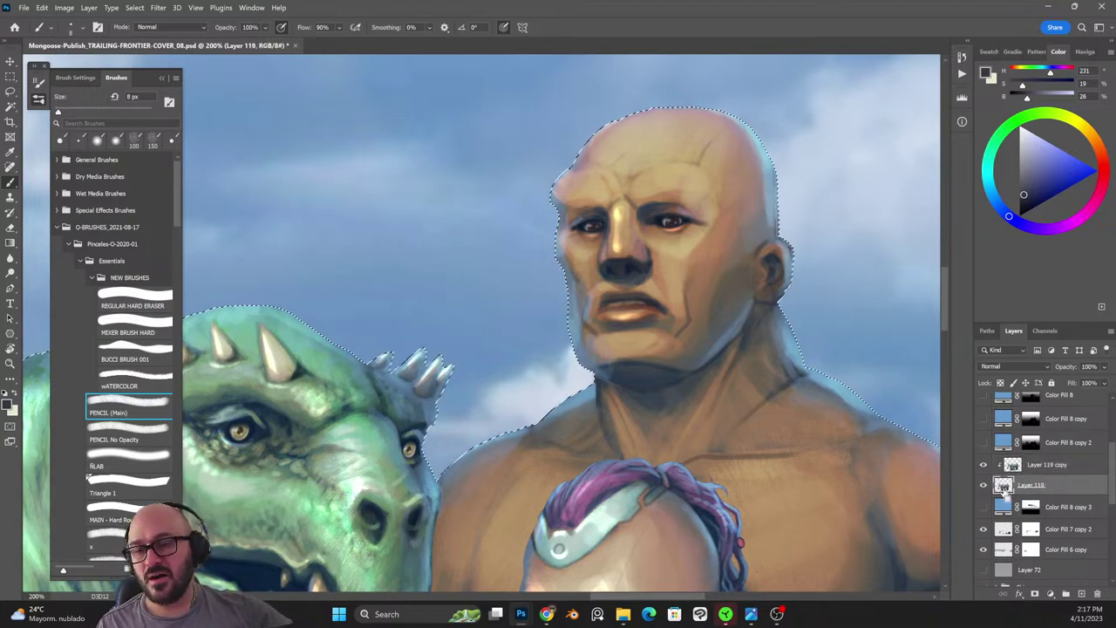
click(1050, 593)
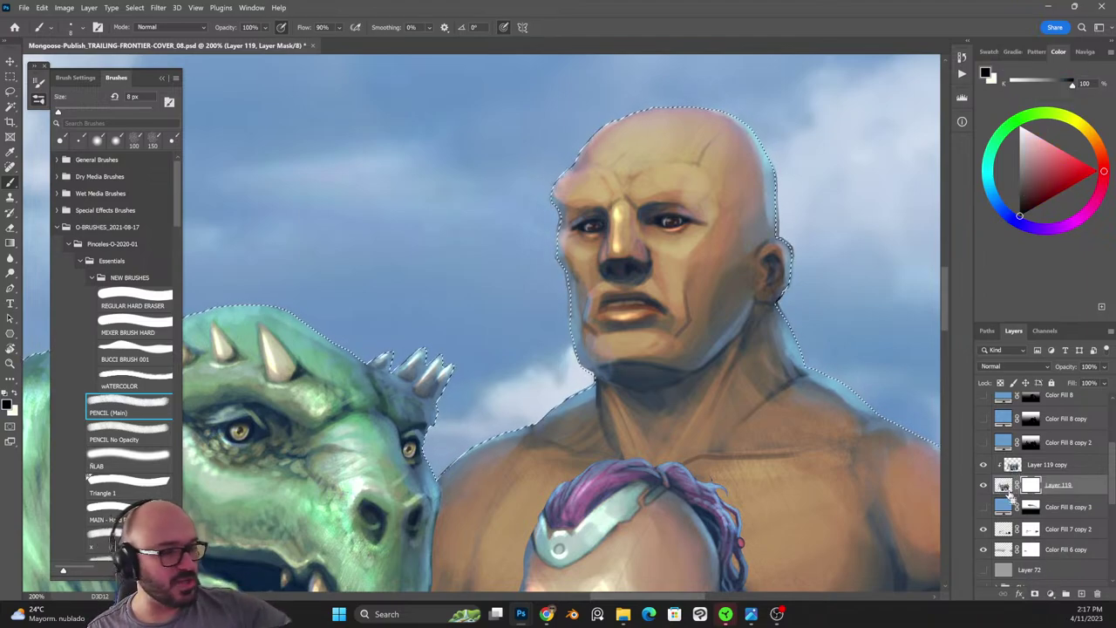
key(ctrl+d)
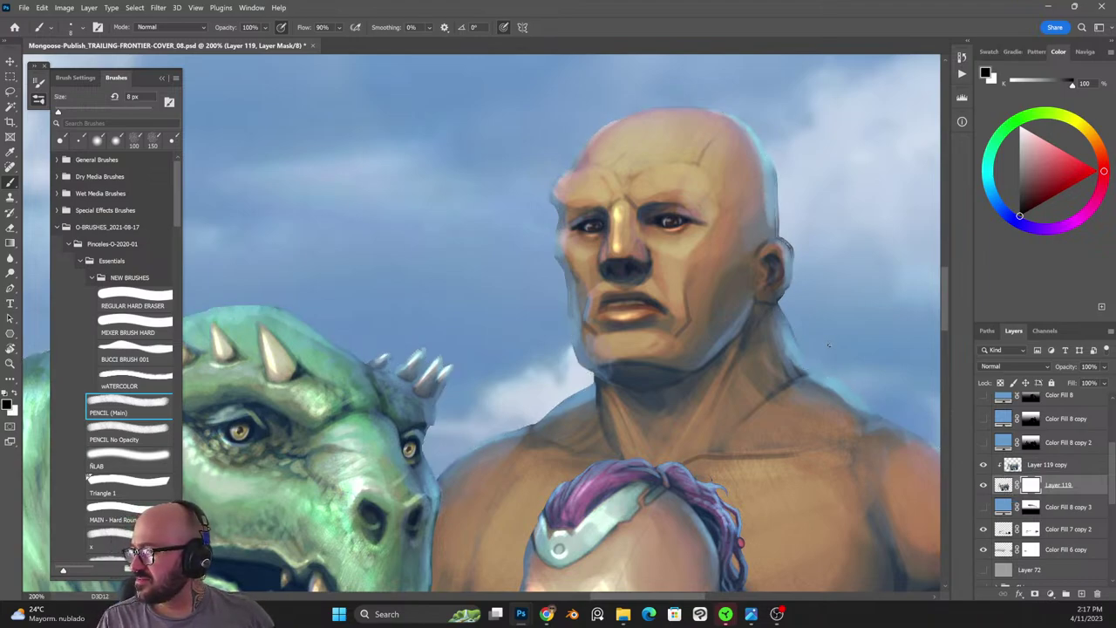
Trim the bald man's outline around head, face, neck and shoulder by painting black on the mask with the 30 px PENCIL No Opacity brush.
key(period)
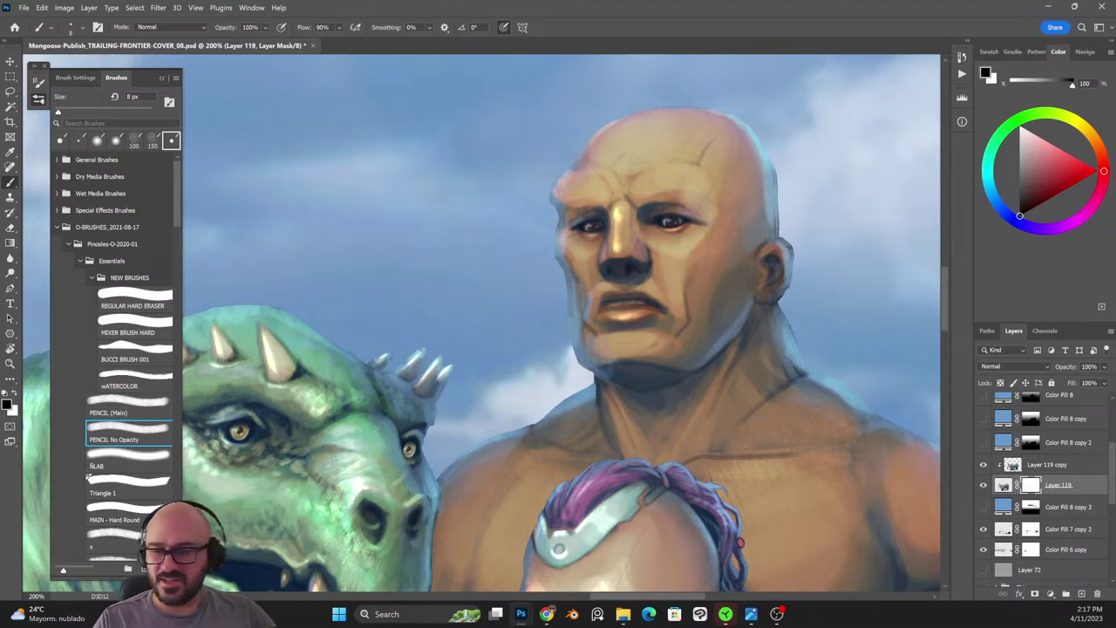
key(bracketright)
key(bracketright)
key(bracketright)
key(bracketright)
key(bracketright)
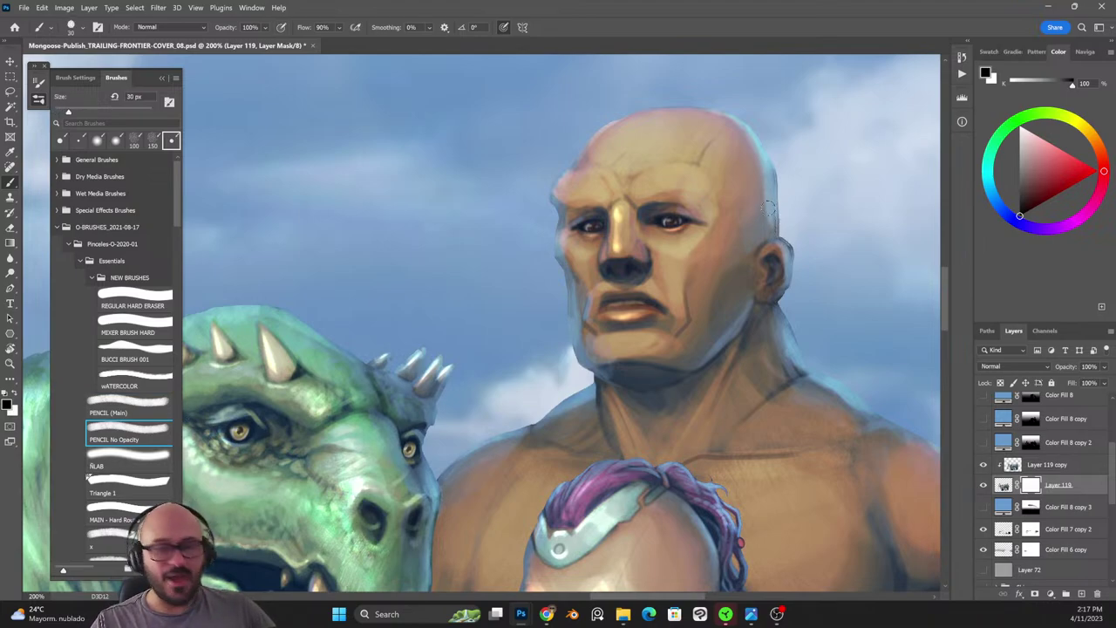
mouse_move(776, 215)
mouse_down()
mouse_move(772, 158)
mouse_move(708, 115)
mouse_move(673, 106)
mouse_move(630, 118)
mouse_up()
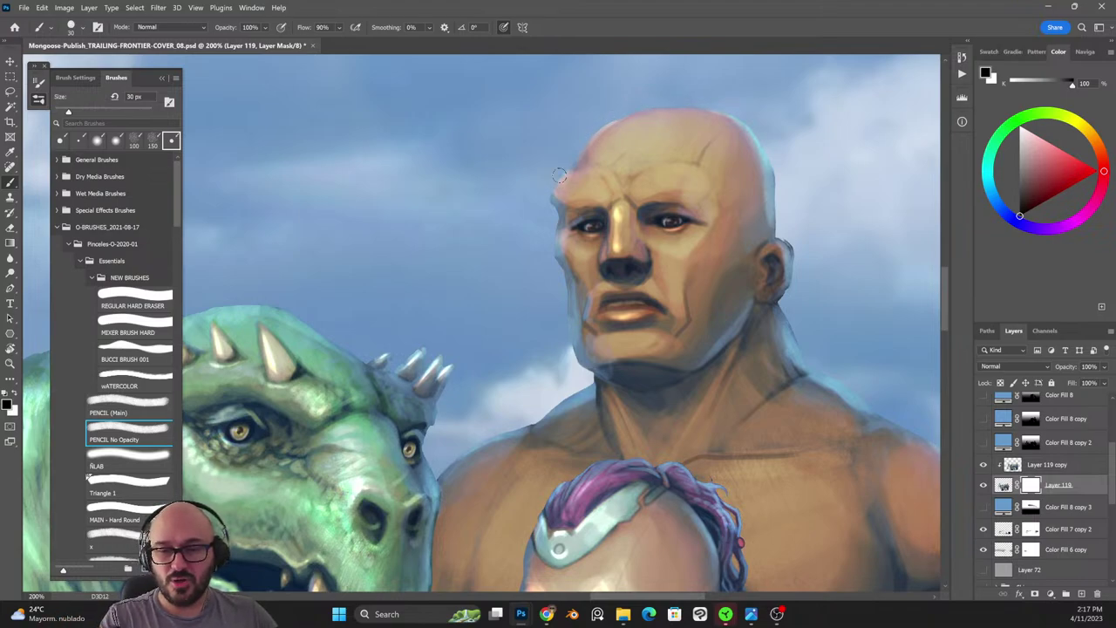
drag(558, 233, 562, 247)
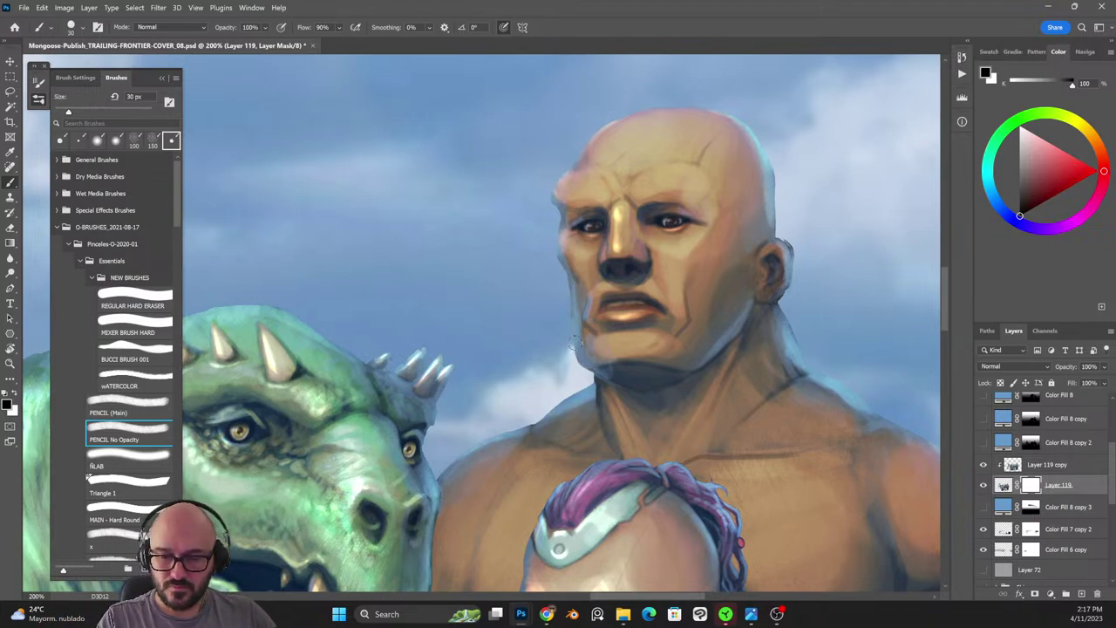
mouse_move(590, 379)
mouse_down()
mouse_move(592, 351)
mouse_move(593, 384)
mouse_move(526, 418)
mouse_up()
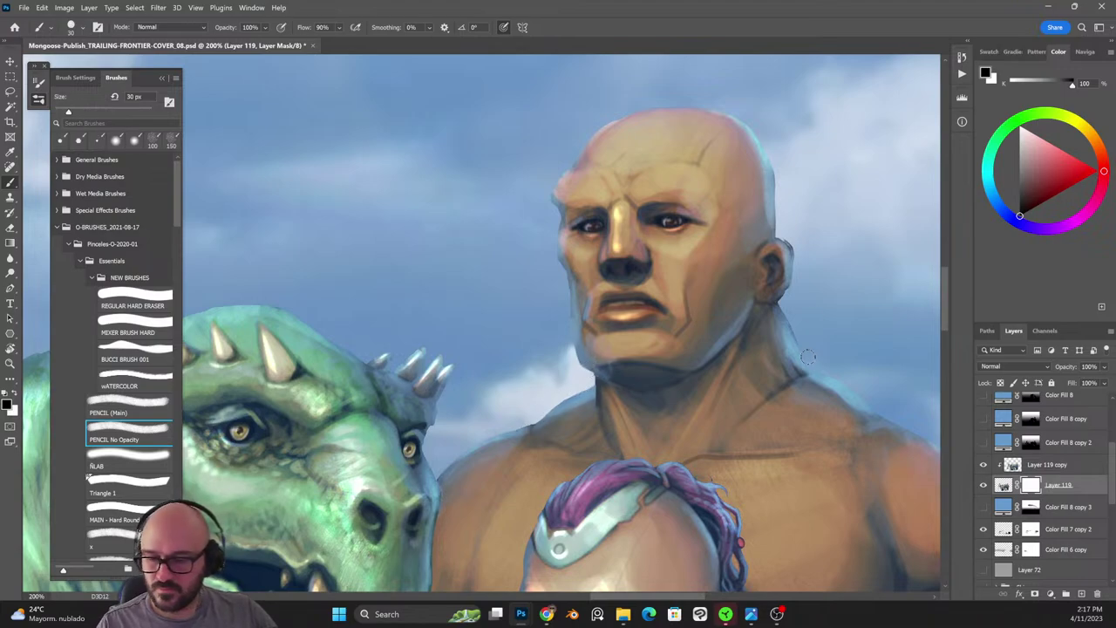
mouse_move(784, 324)
mouse_down()
mouse_move(790, 234)
mouse_move(776, 225)
mouse_up()
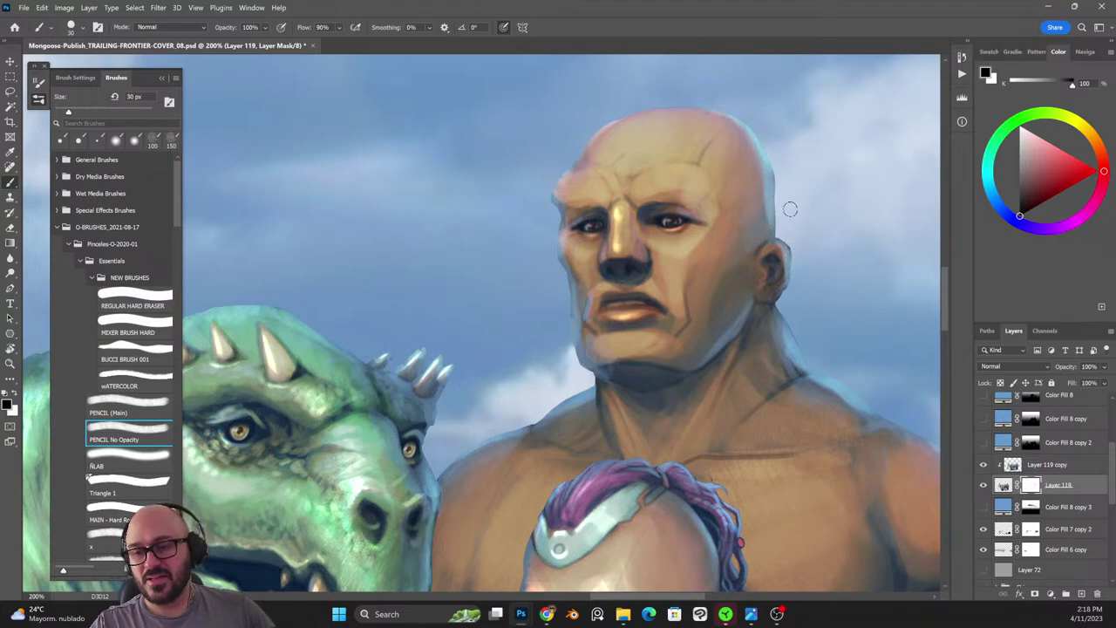
Examine the bald man's cleaned outline, the mohawked character's face and the figures on the other side of the lizard creature.
drag(802, 336, 715, 305)
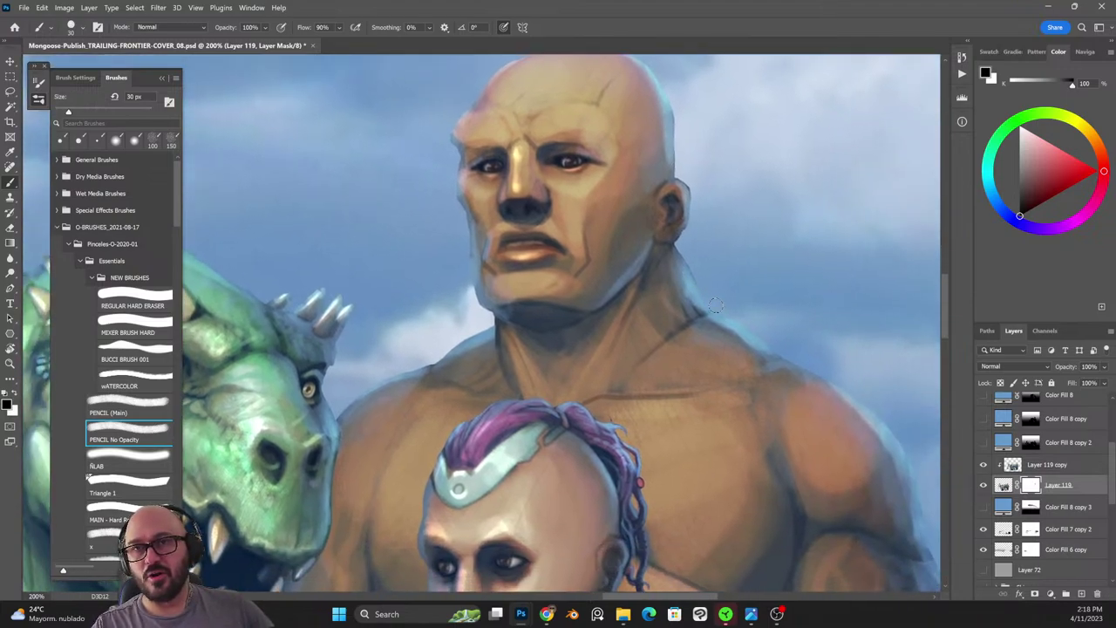
key(ctrl+minus)
drag(570, 386, 758, 337)
key(ctrl+plus)
key(ctrl+plus)
key(ctrl+minus)
key(ctrl+minus)
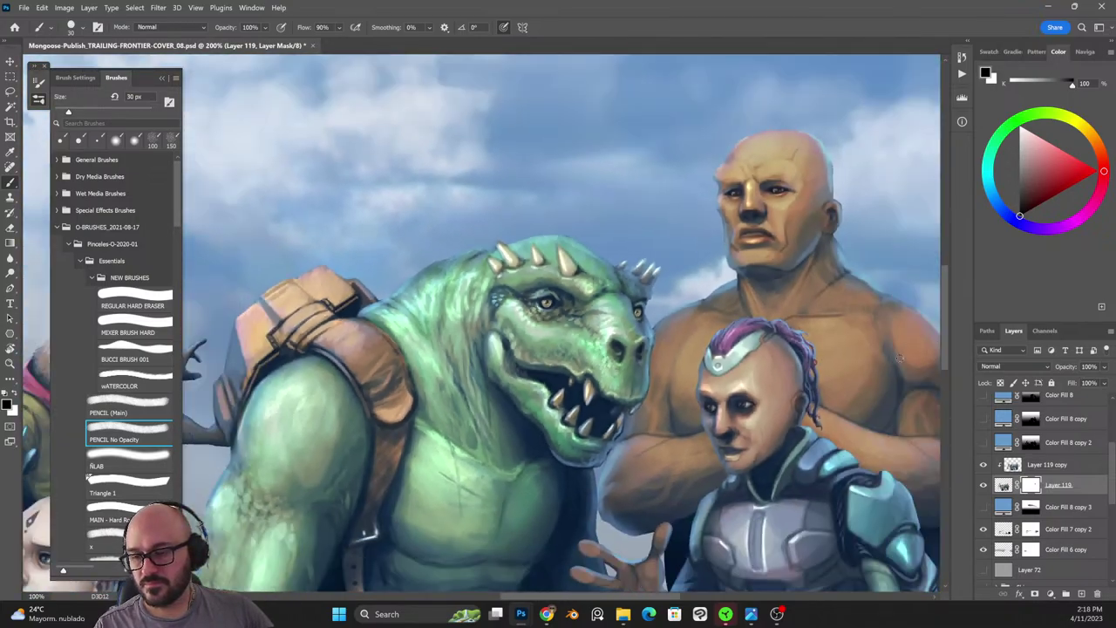
scroll(836, 453, up, 4)
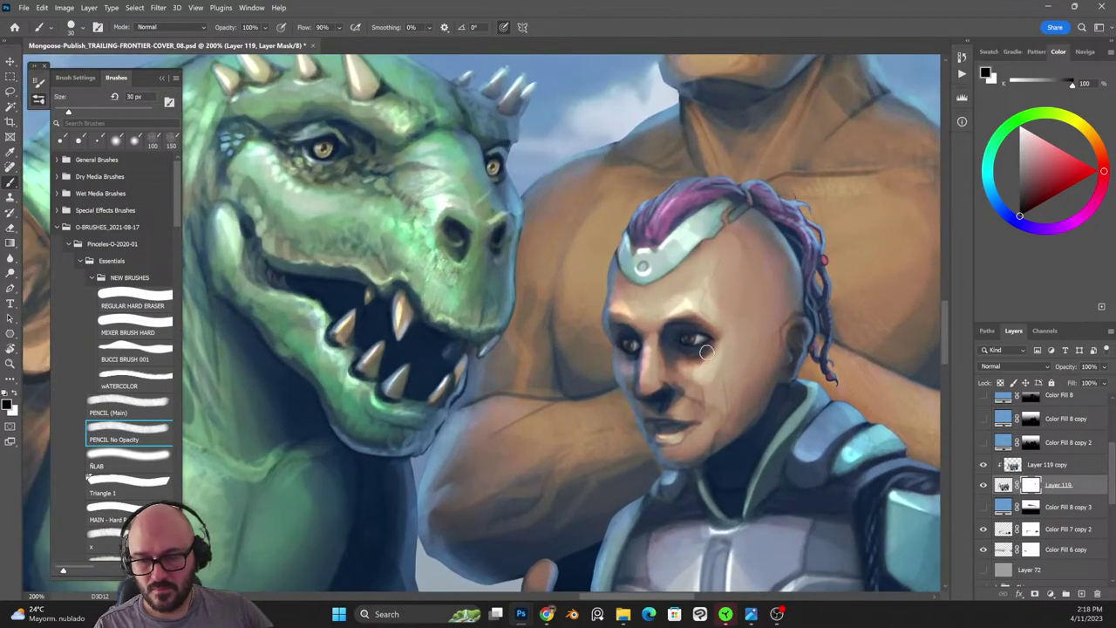
scroll(824, 405, down, 4)
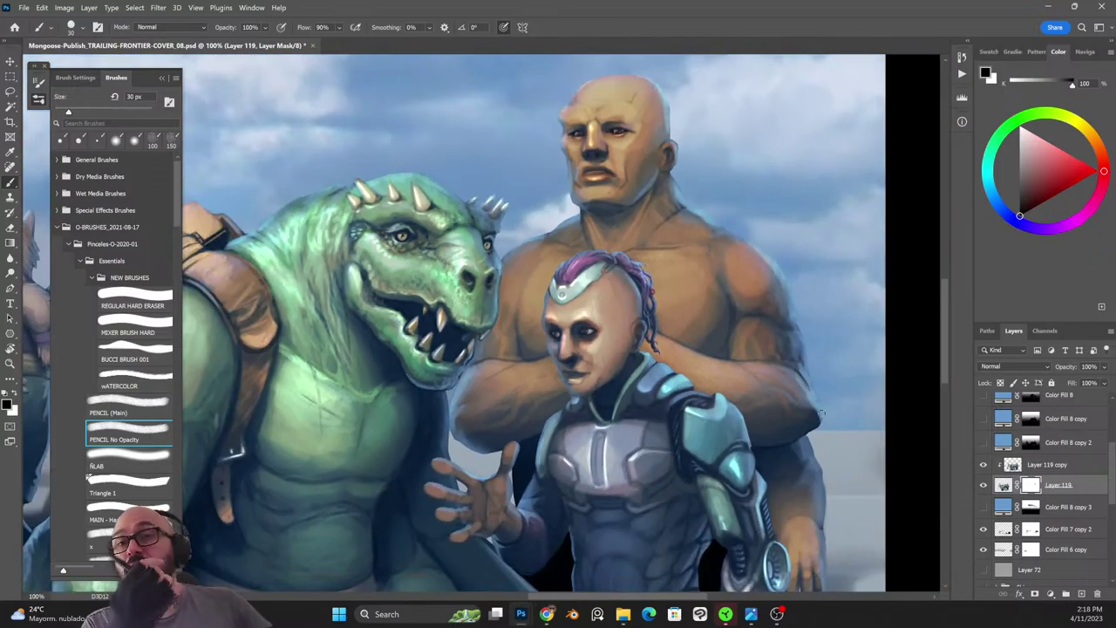
key(ctrl+minus)
drag(369, 413, 817, 392)
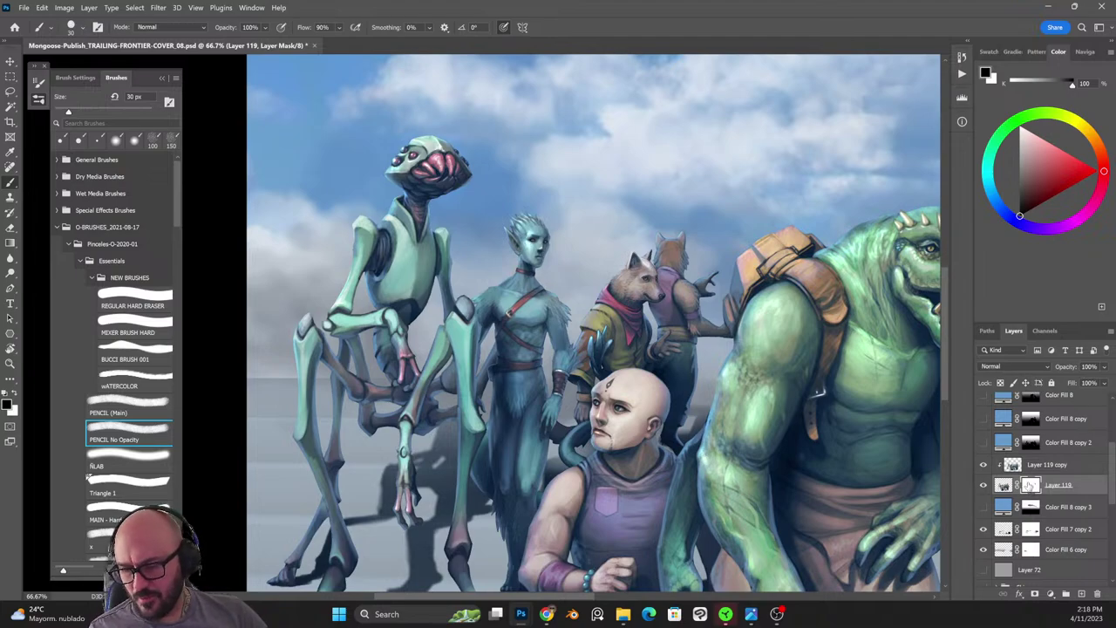
Check the visibility of Layer 119 copy and merge it with the masked Layer 119 beneath it.
click(984, 466)
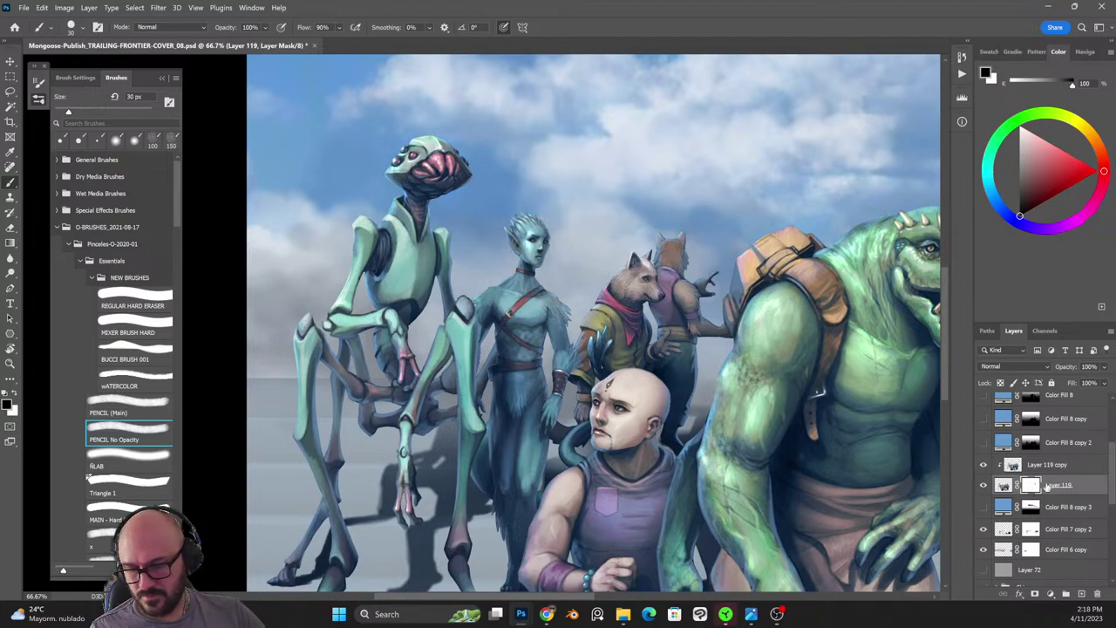
click(1053, 473)
key(ctrl+e)
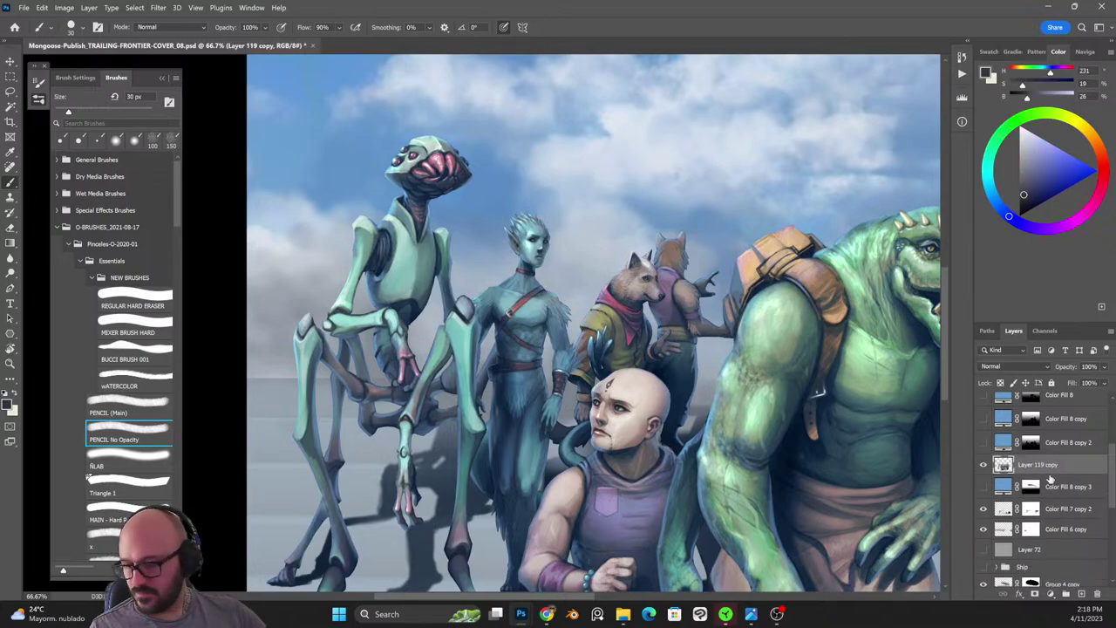
On a new layer above Layer 119 copy, refine the back edge of the pale bald character's head in dark blue with the 10 px PENCIL (Main) brush.
click(1082, 594)
drag(519, 343, 293, 206)
key(ctrl+plus)
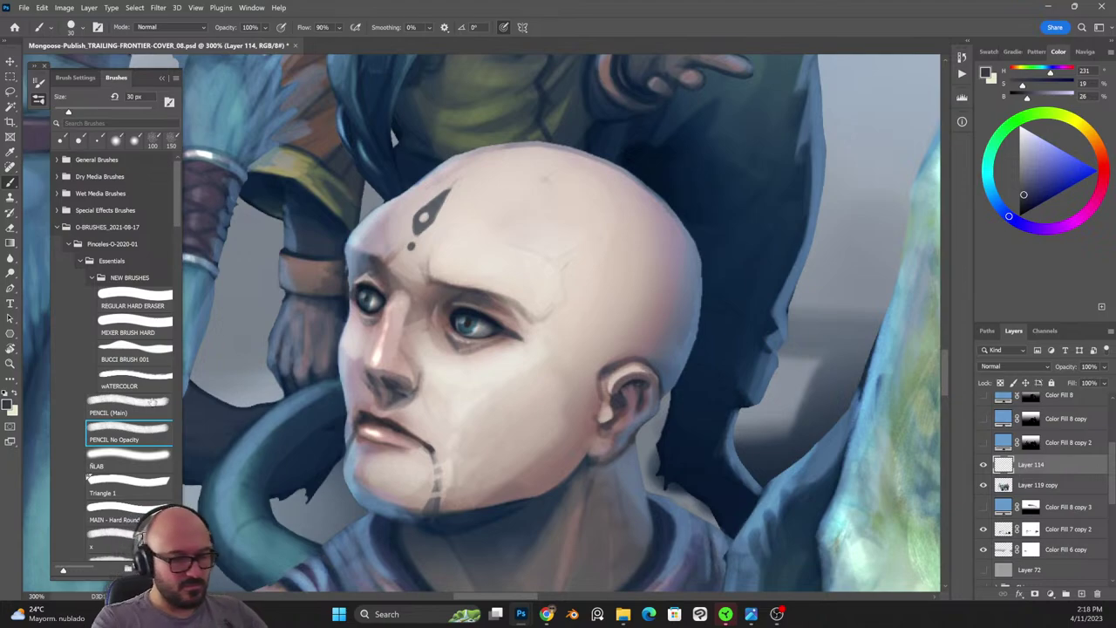
click(129, 407)
key(bracketleft)
key(bracketleft)
key(bracketleft)
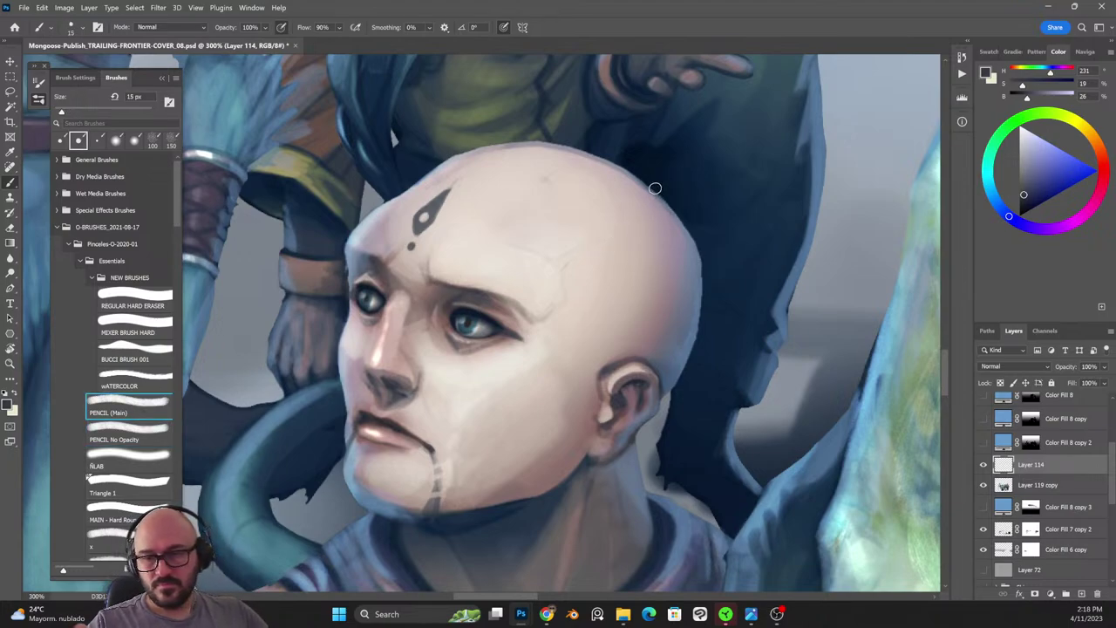
alt+click(628, 166)
drag(669, 206, 687, 247)
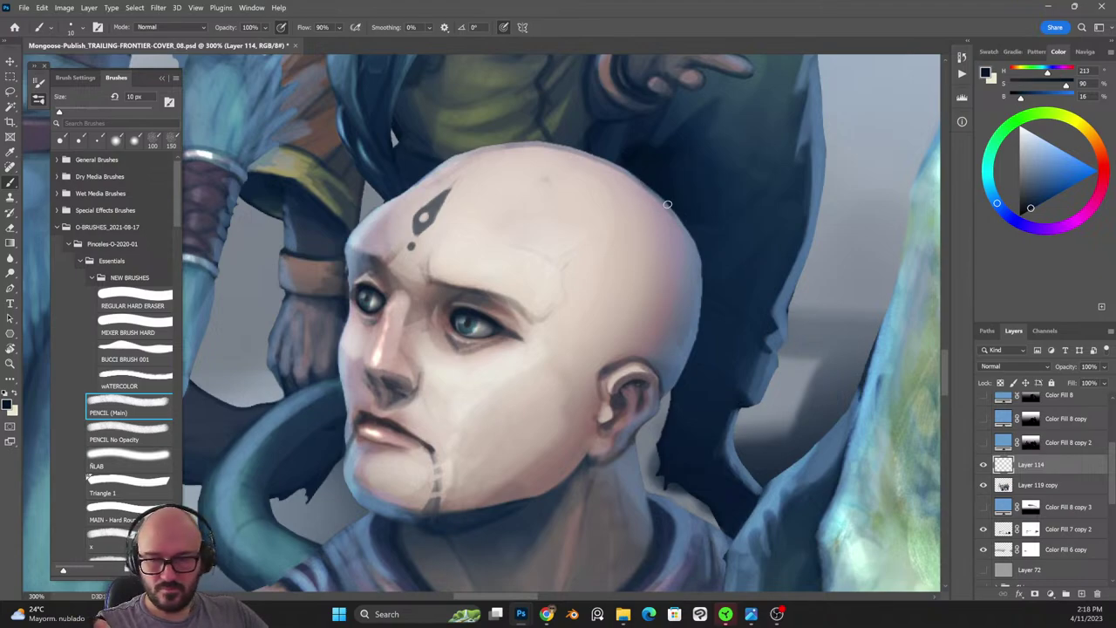
click(986, 465)
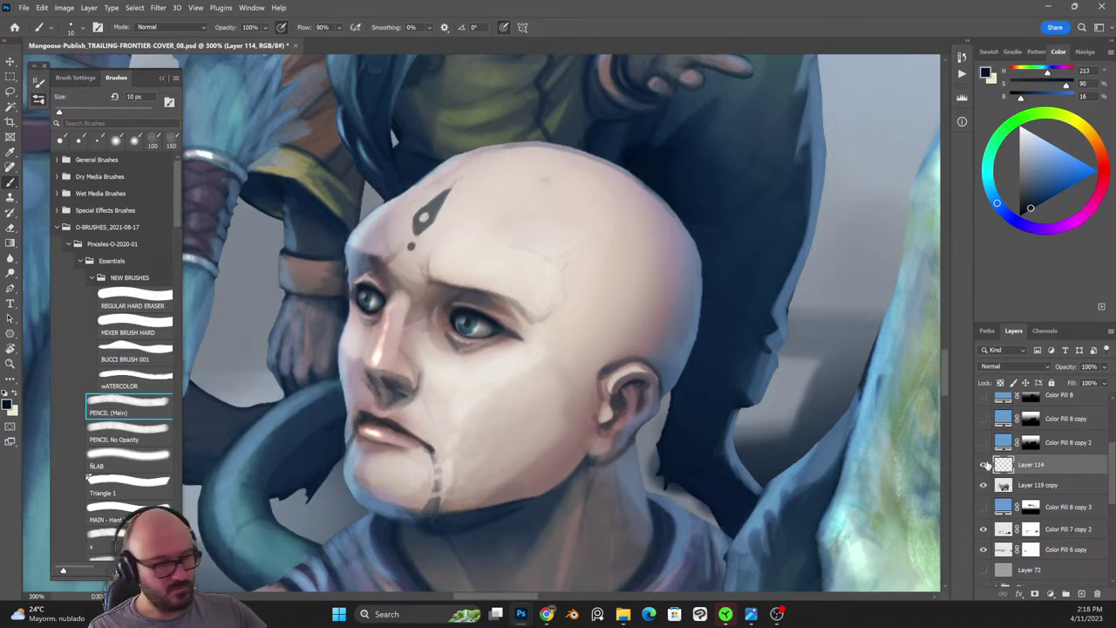
Trim the back edge of the bald character's head on Layer 114 by painting sampled dark blues with the 10 px PENCIL (Main) brush.
mouse_move(680, 223)
mouse_down()
mouse_move(703, 226)
mouse_move(699, 268)
mouse_up()
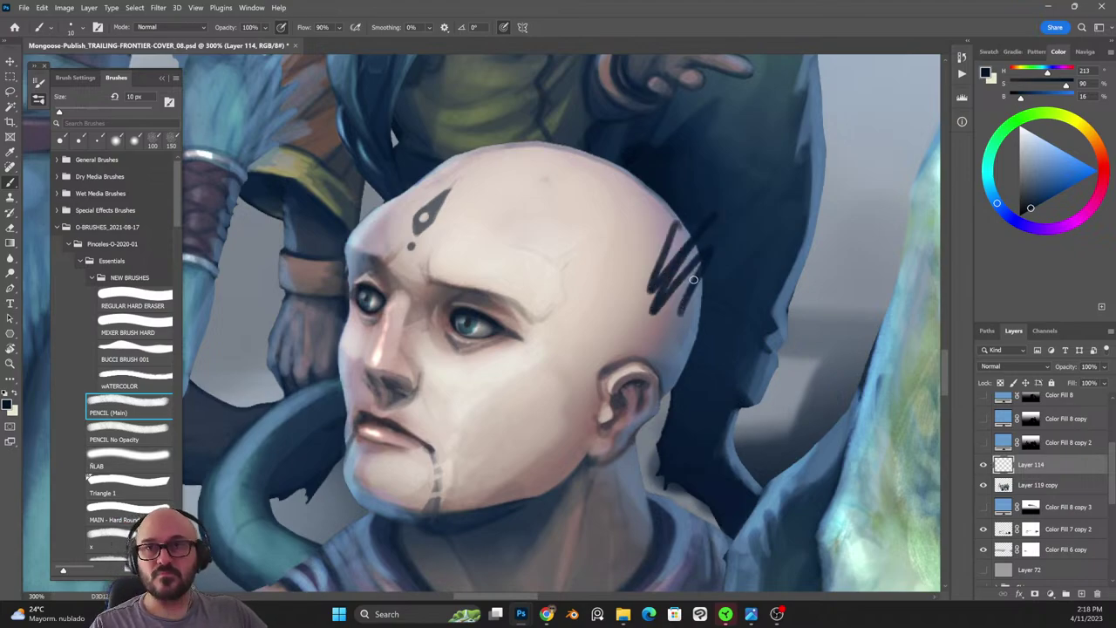
key(ctrl+z)
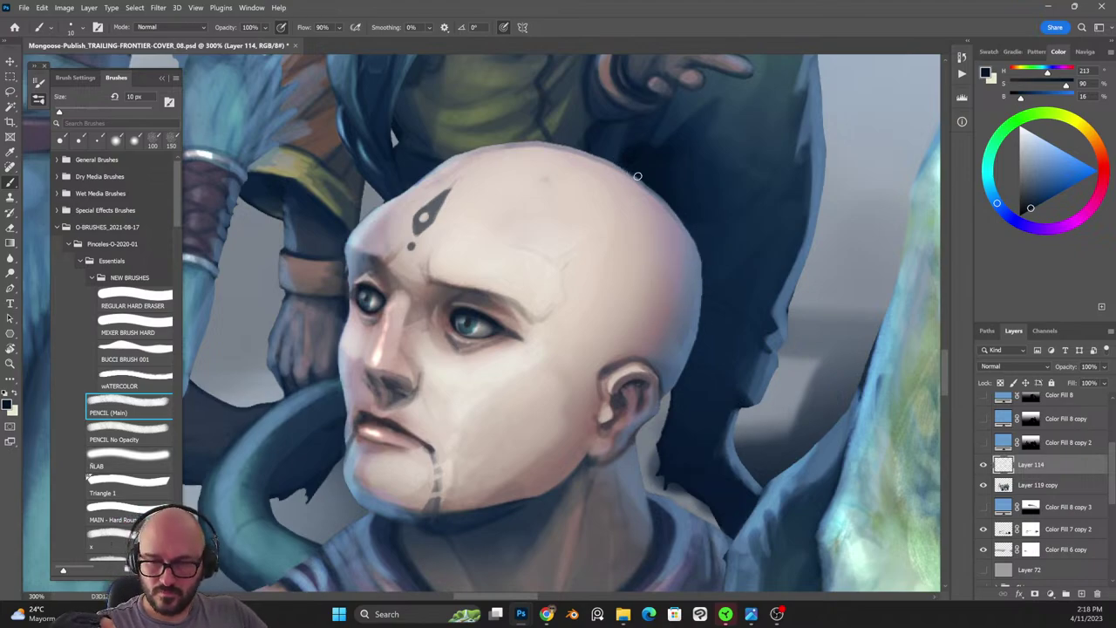
mouse_move(667, 203)
mouse_down()
mouse_move(692, 274)
mouse_move(684, 358)
mouse_up()
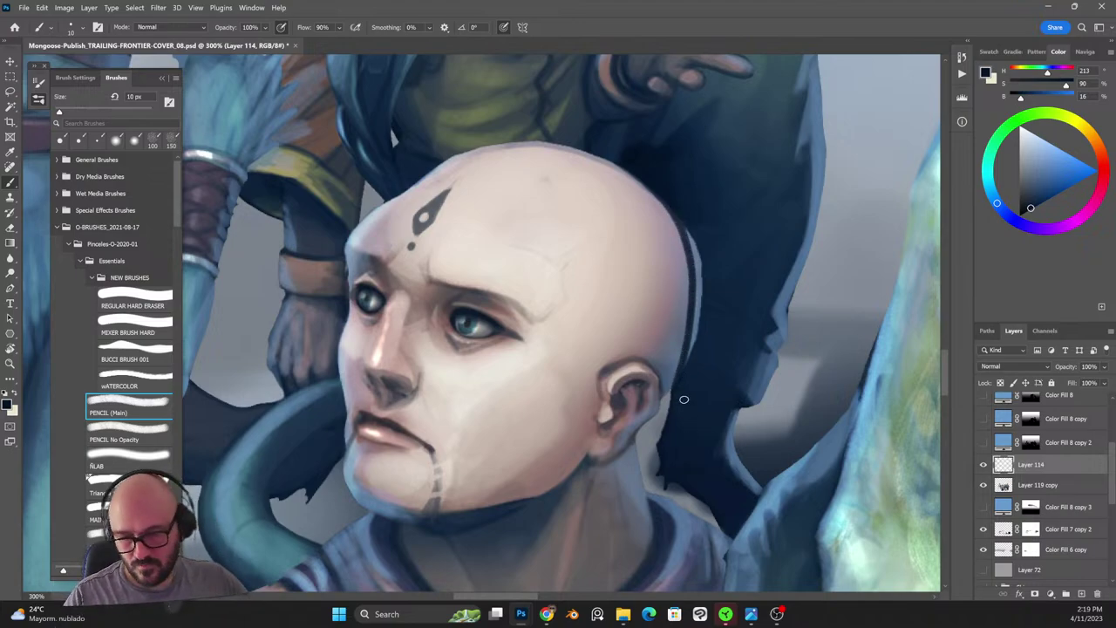
drag(681, 374, 689, 319)
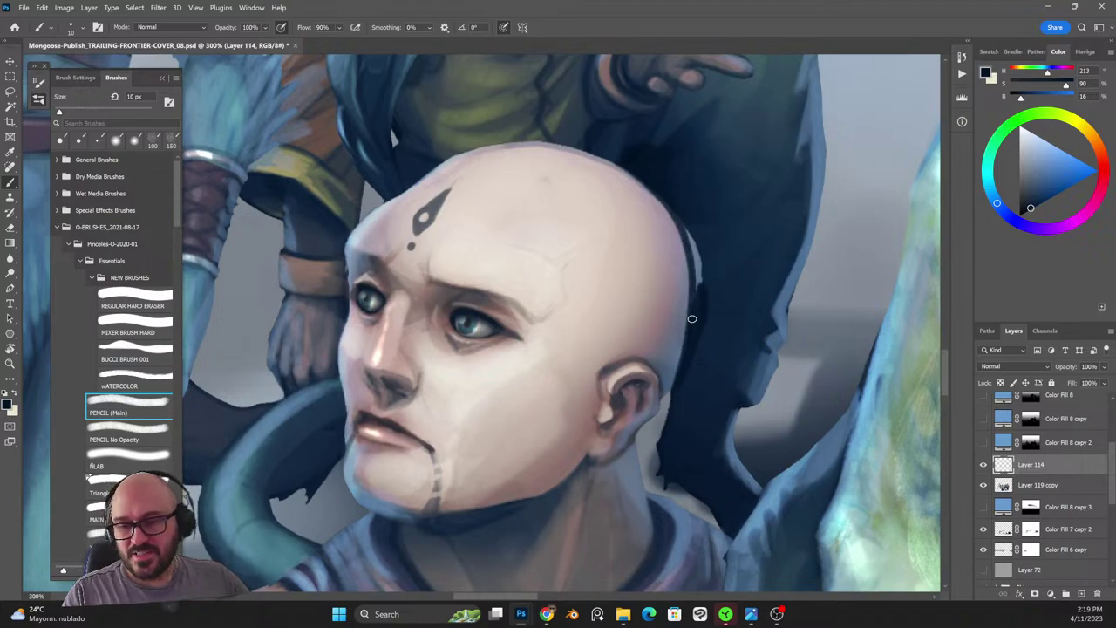
alt+click(711, 334)
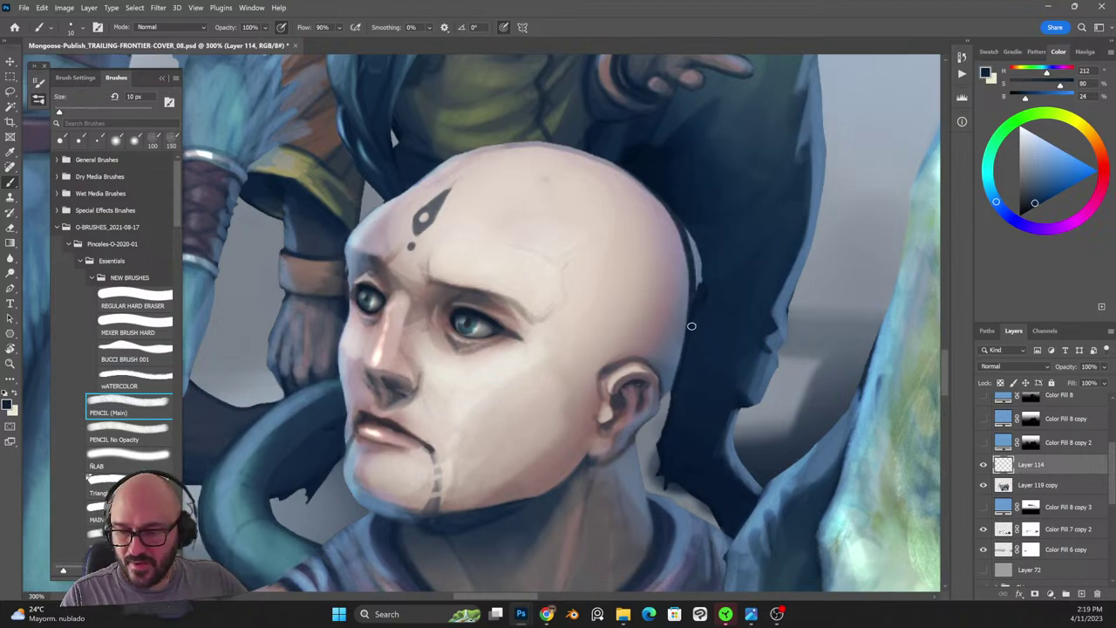
alt+click(710, 271)
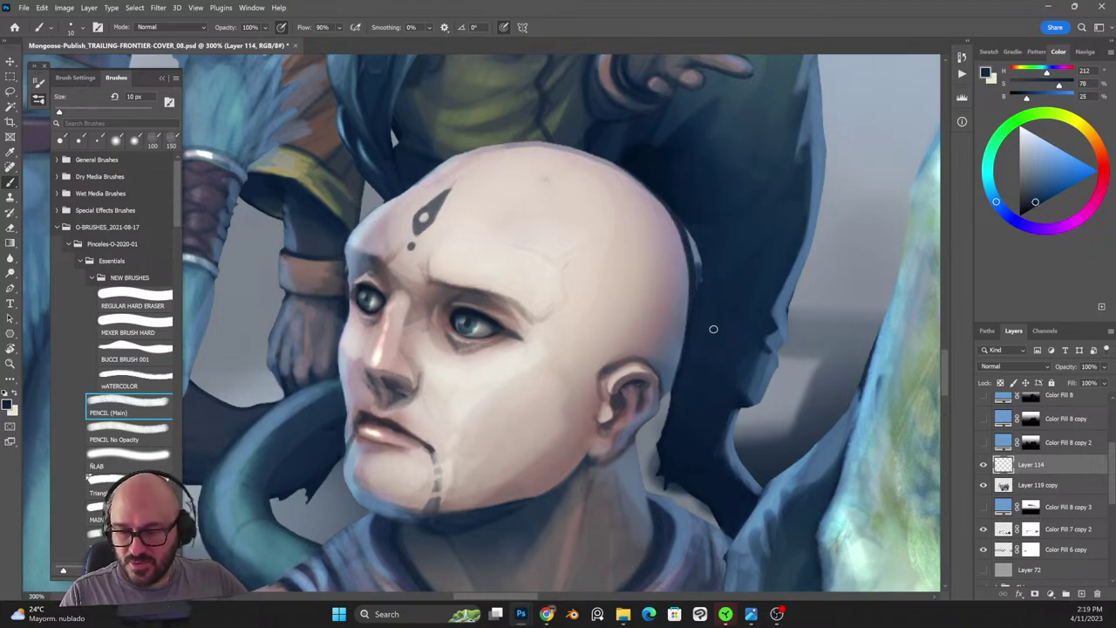
alt+click(706, 401)
drag(703, 260, 690, 229)
alt+click(677, 202)
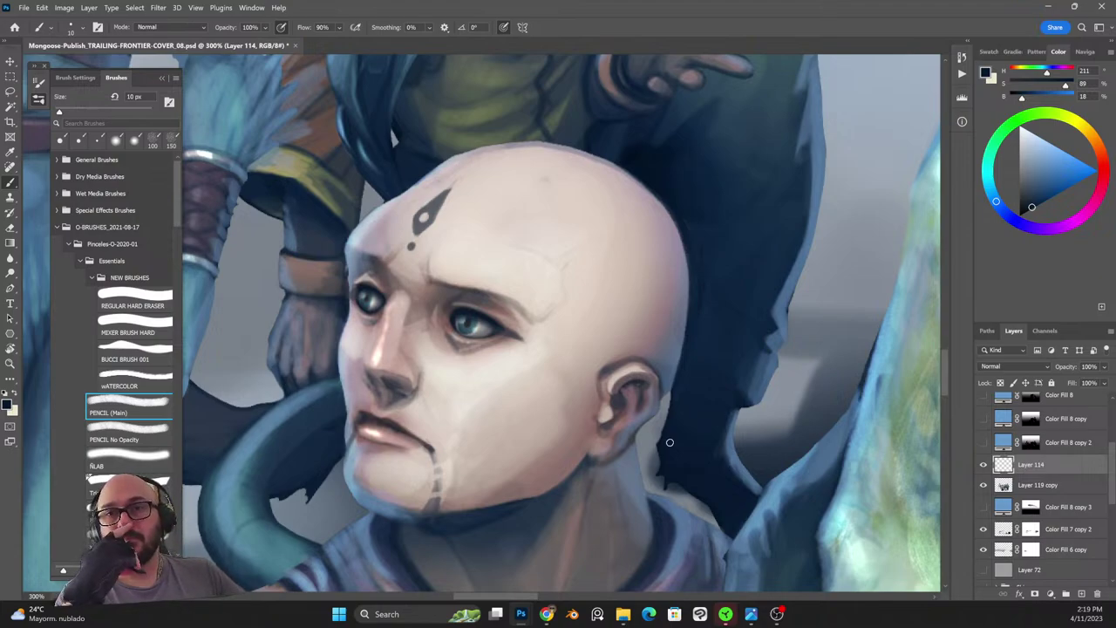
Lasso the dark area behind the bald head and blend the background inside it with sampled dark blues using the 35 px ÑLAB brush.
key(l)
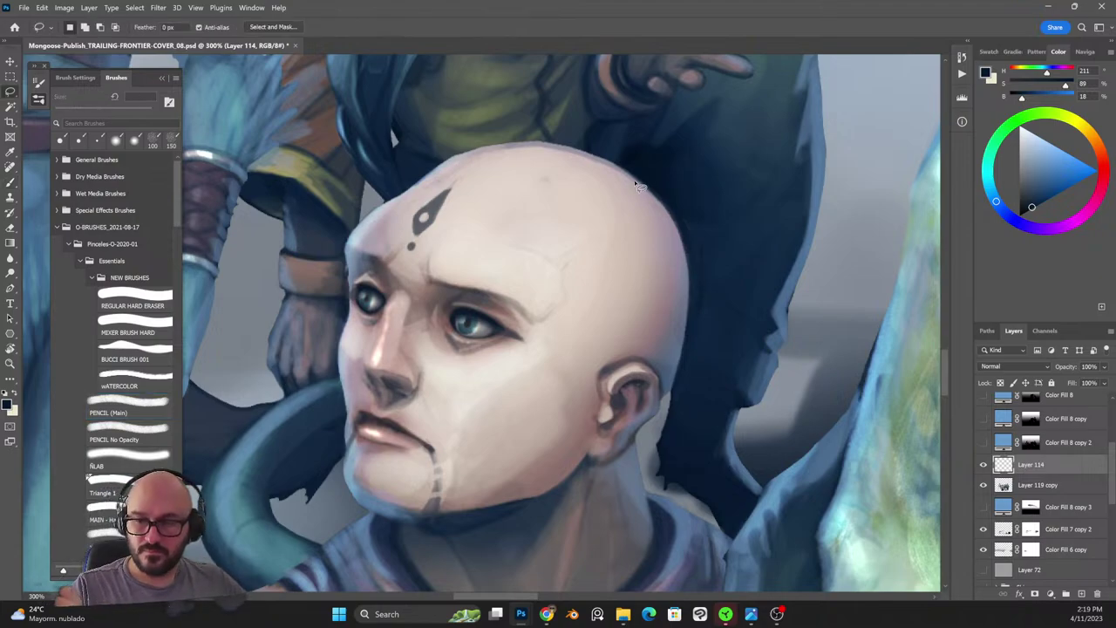
mouse_move(667, 211)
mouse_down()
mouse_move(690, 316)
mouse_move(666, 416)
mouse_move(699, 439)
mouse_move(746, 325)
mouse_move(723, 177)
mouse_move(656, 131)
mouse_move(634, 183)
mouse_up()
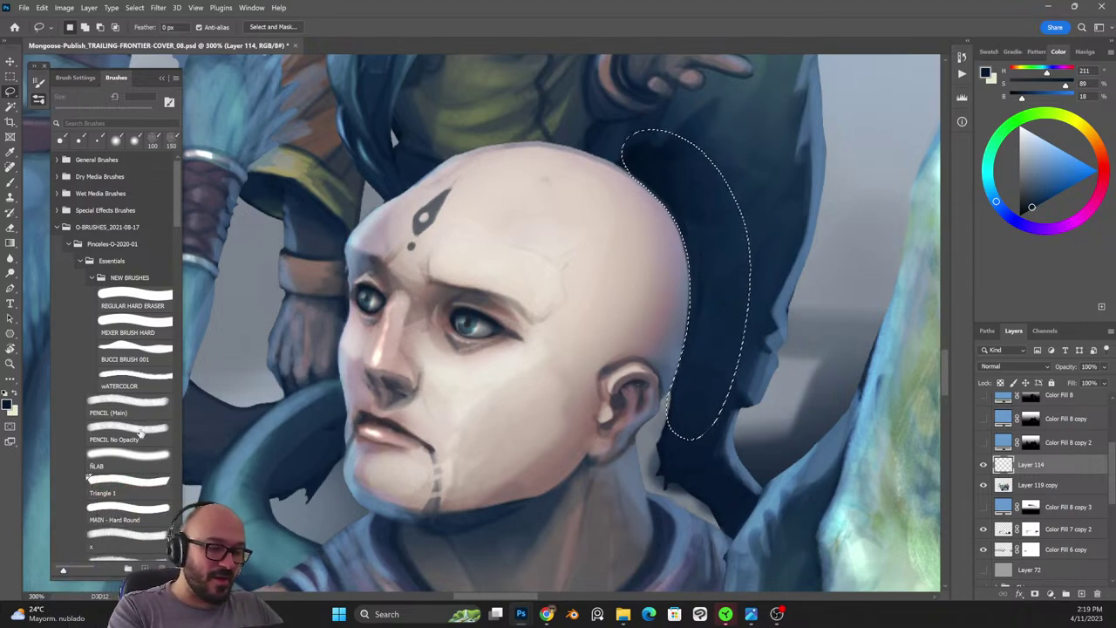
key(b)
alt+click(771, 249)
key(])
key(])
key(])
key(])
key(])
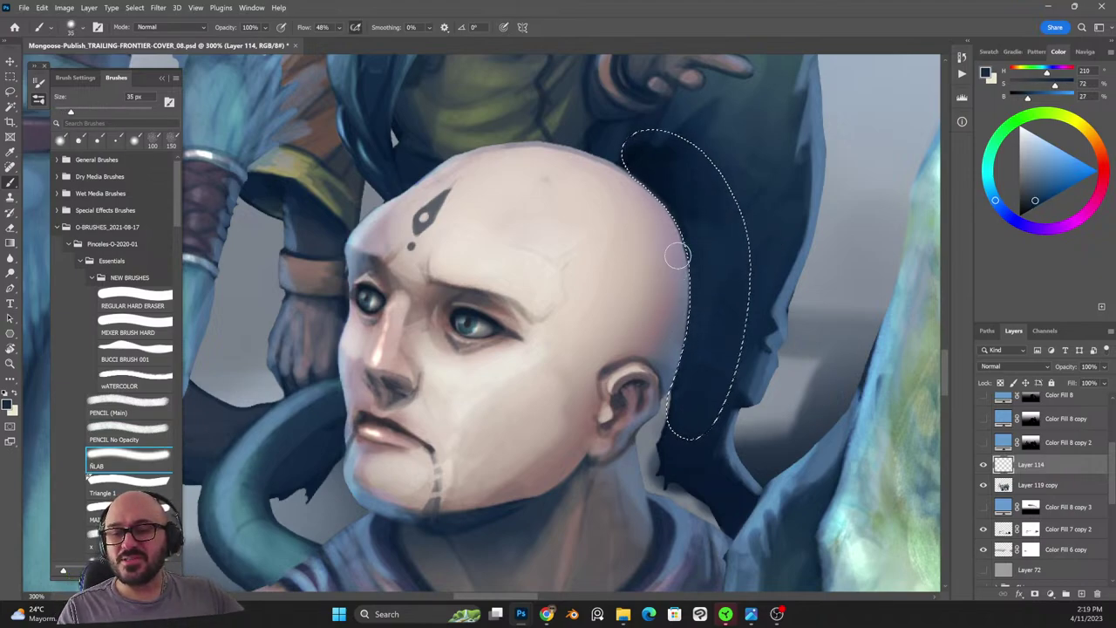
alt+click(672, 204)
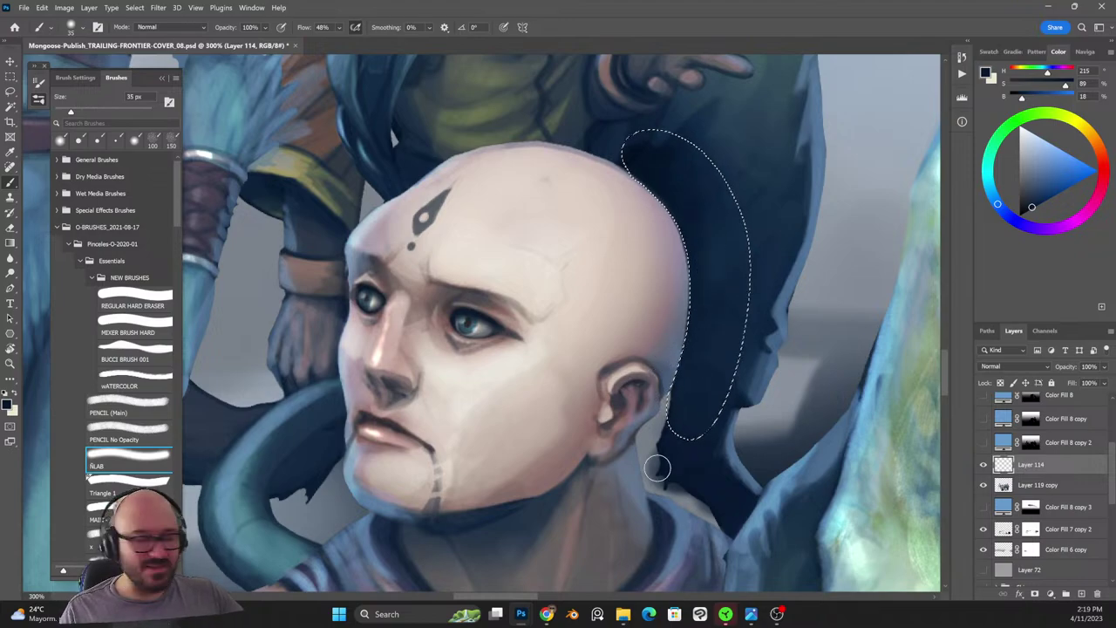
Compare the artwork with Layer 114 hidden and shown, and examine the bald character's head alongside the surrounding figures.
key(ctrl+0)
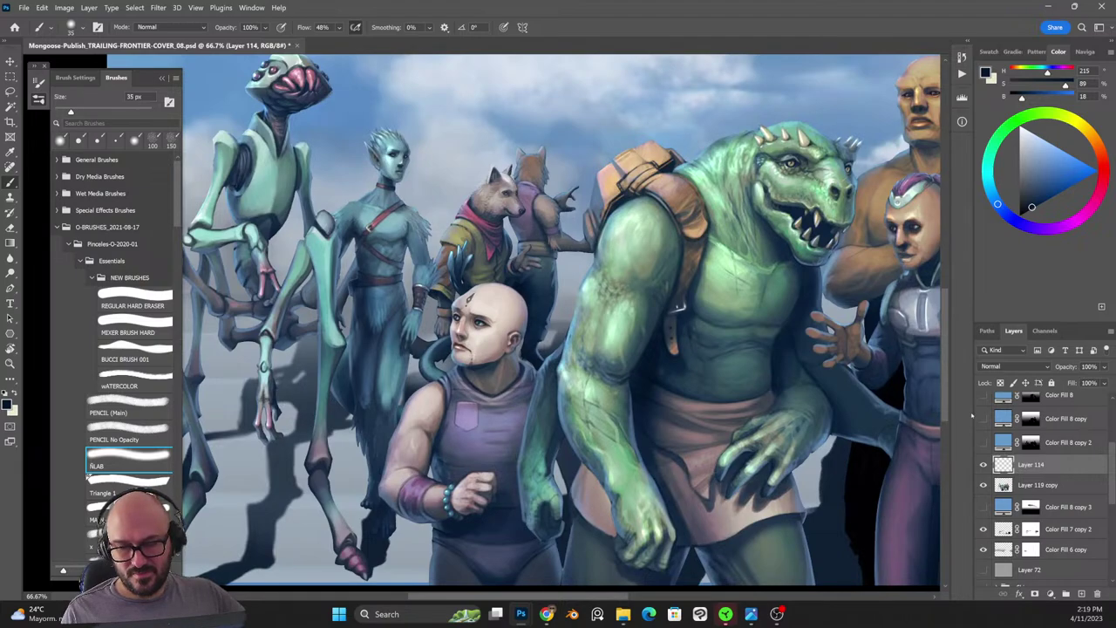
click(984, 466)
click(985, 467)
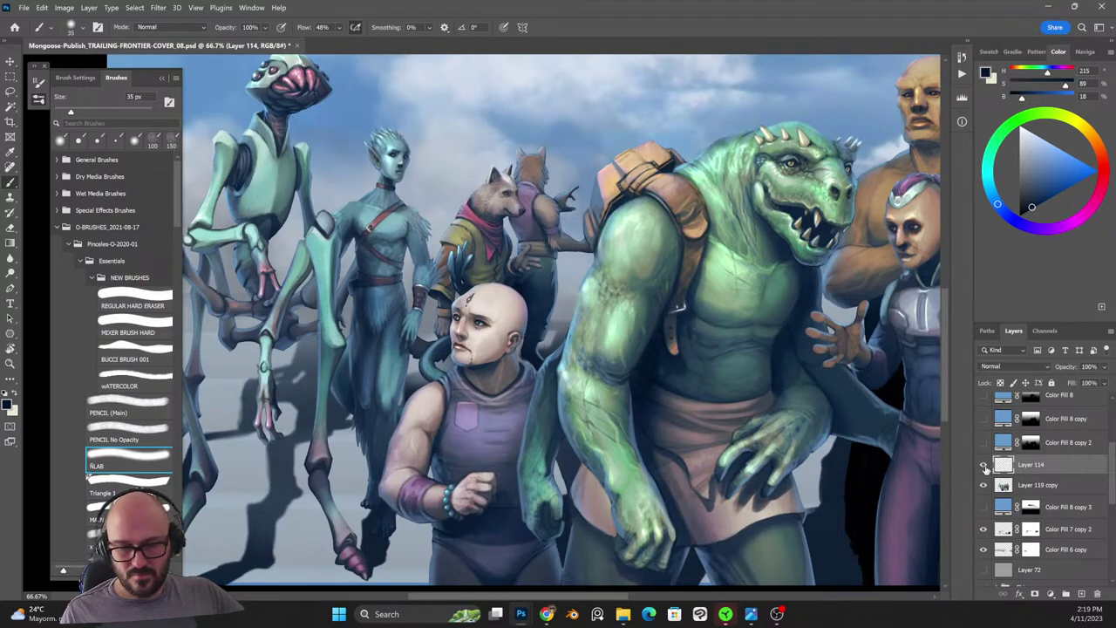
drag(596, 414, 710, 442)
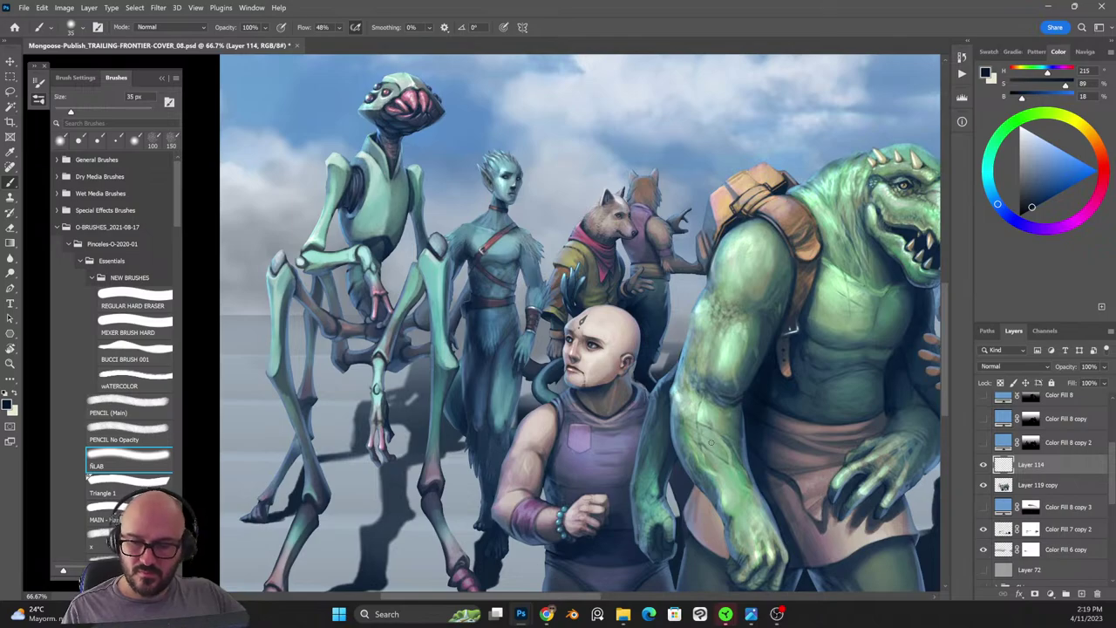
key(ctrl+minus)
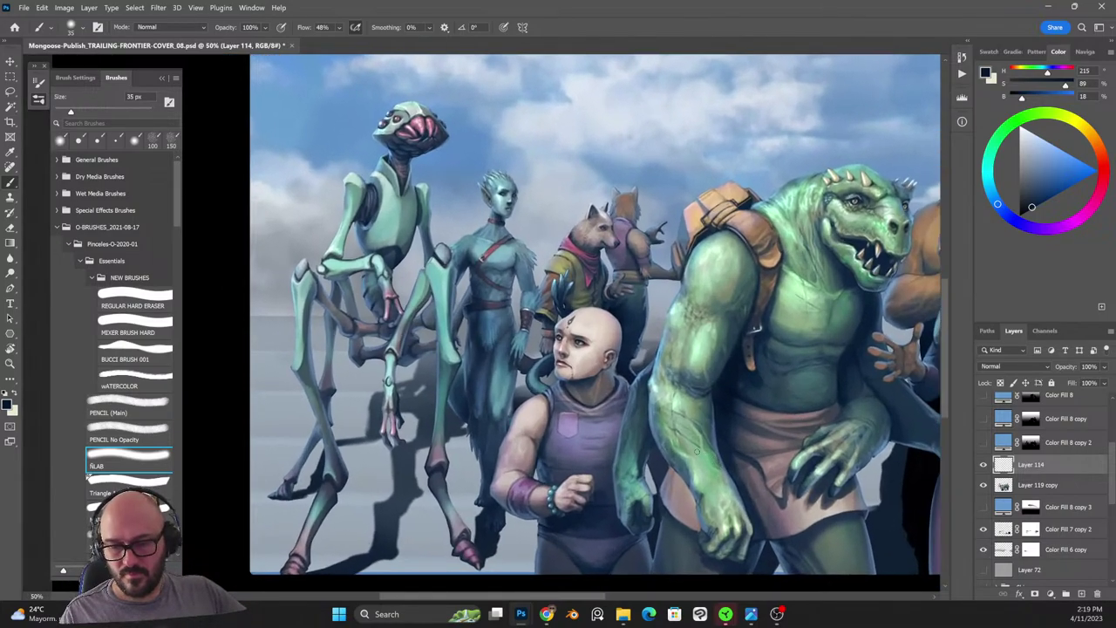
key(ctrl+plus)
key(ctrl+plus)
key(ctrl+plus)
mouse_move(854, 480)
mouse_down()
mouse_move(715, 401)
mouse_move(728, 420)
mouse_up()
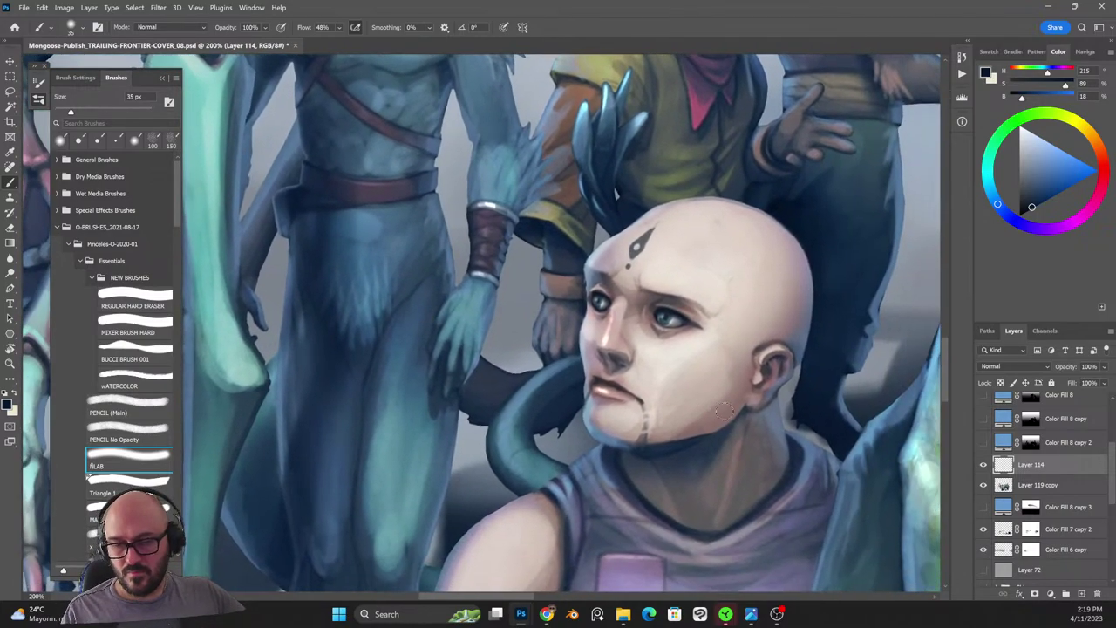
key(ctrl+0)
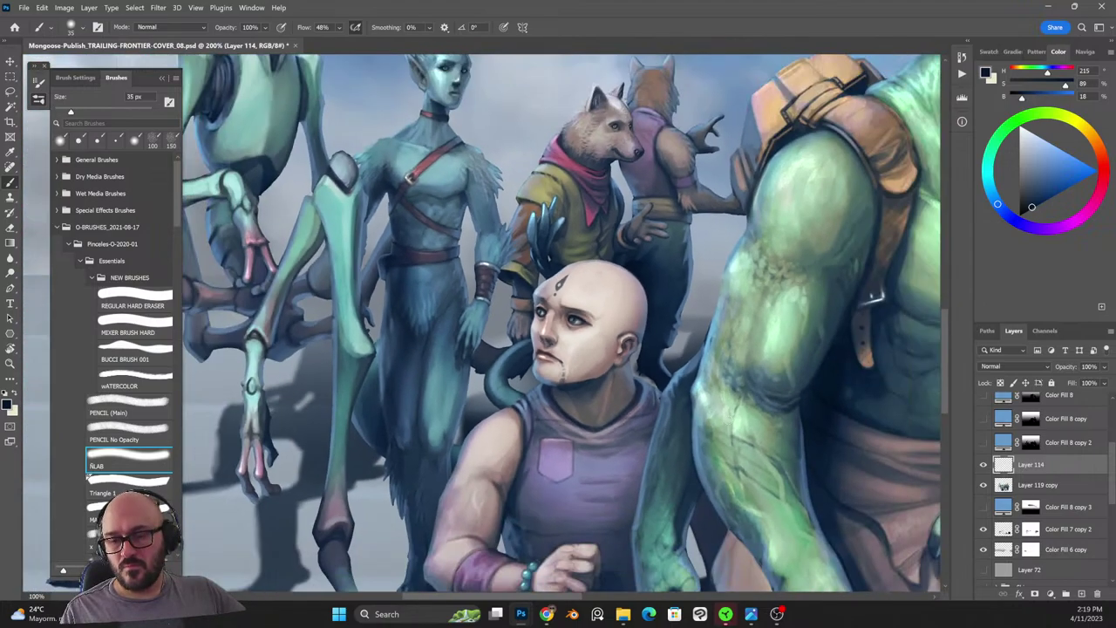
drag(554, 251, 596, 401)
drag(811, 464, 662, 349)
key(ctrl+plus)
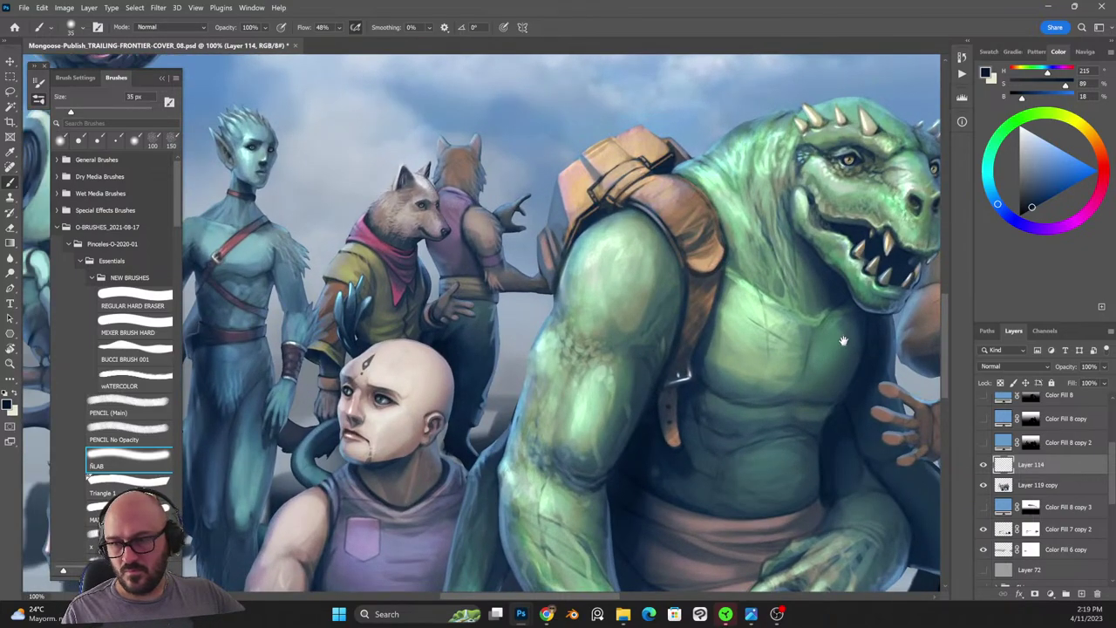
Paint the mohawk character's mouth opening in sampled dark blue with the 7 px PENCIL (Main) brush on Layer 114.
drag(844, 341, 498, 364)
drag(793, 348, 644, 408)
key(ctrl+plus)
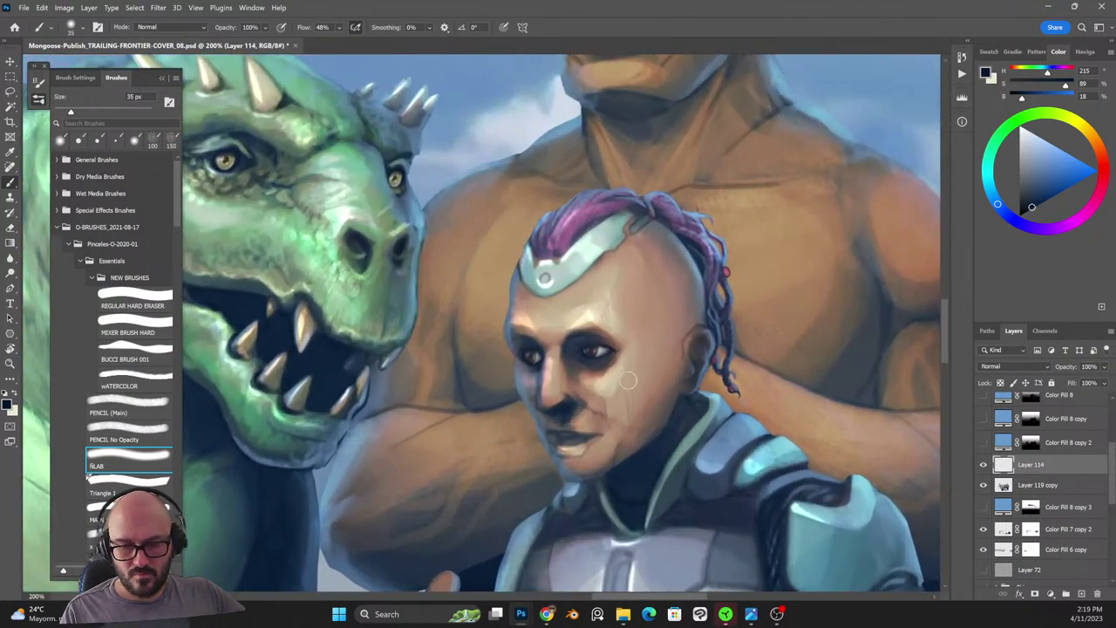
drag(535, 360, 461, 299)
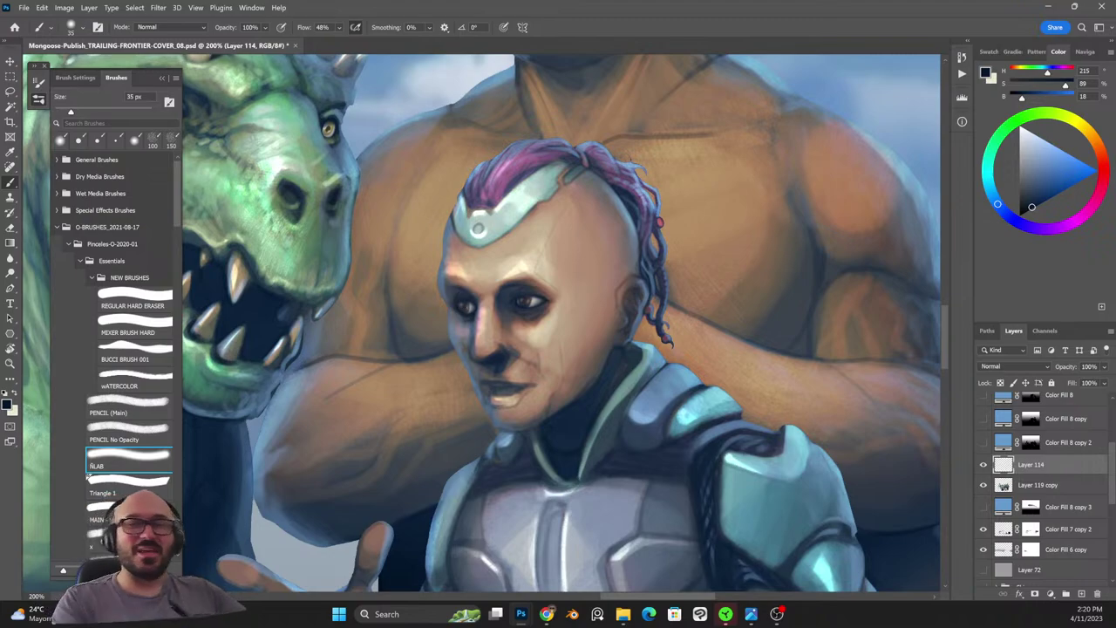
click(144, 406)
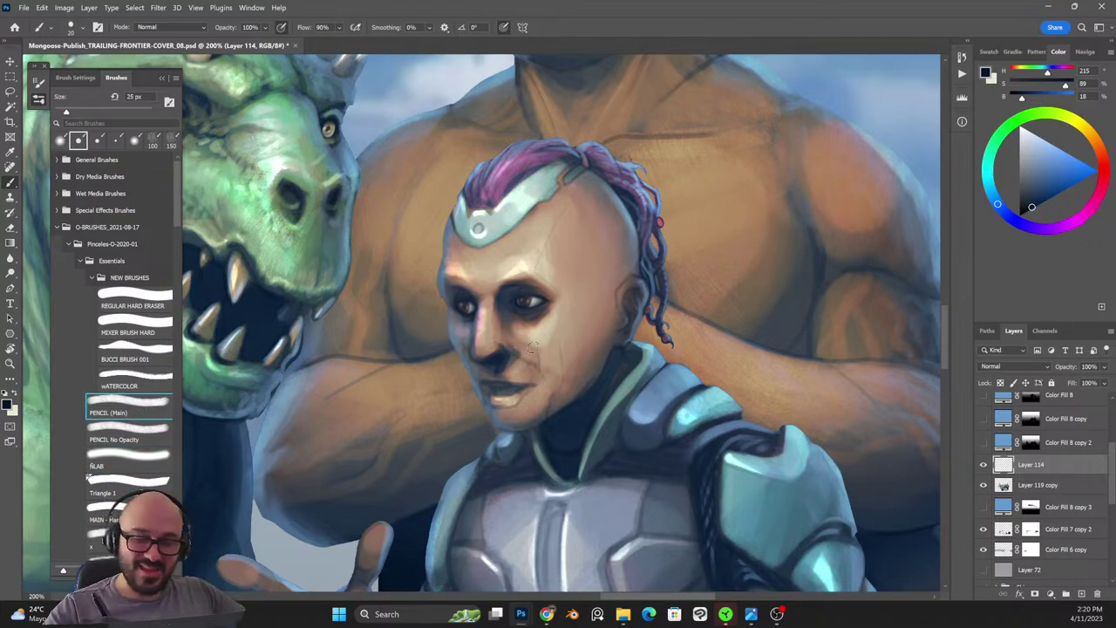
key(bracketleft)
key(bracketleft)
key(bracketleft)
key(bracketleft)
key(bracketleft)
alt+click(603, 379)
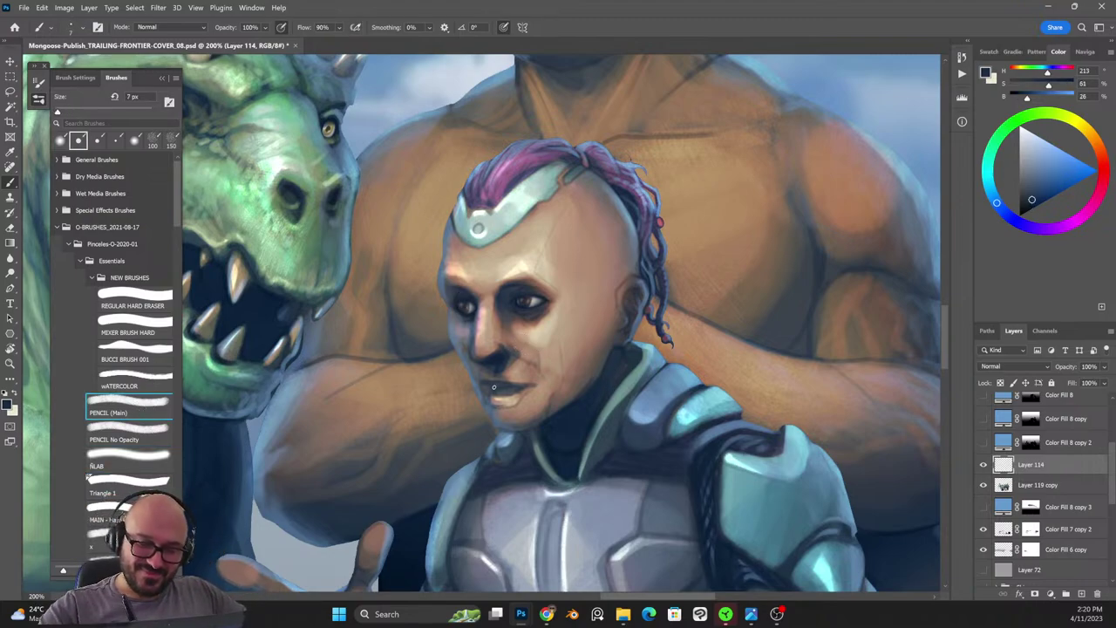
key(bracketright)
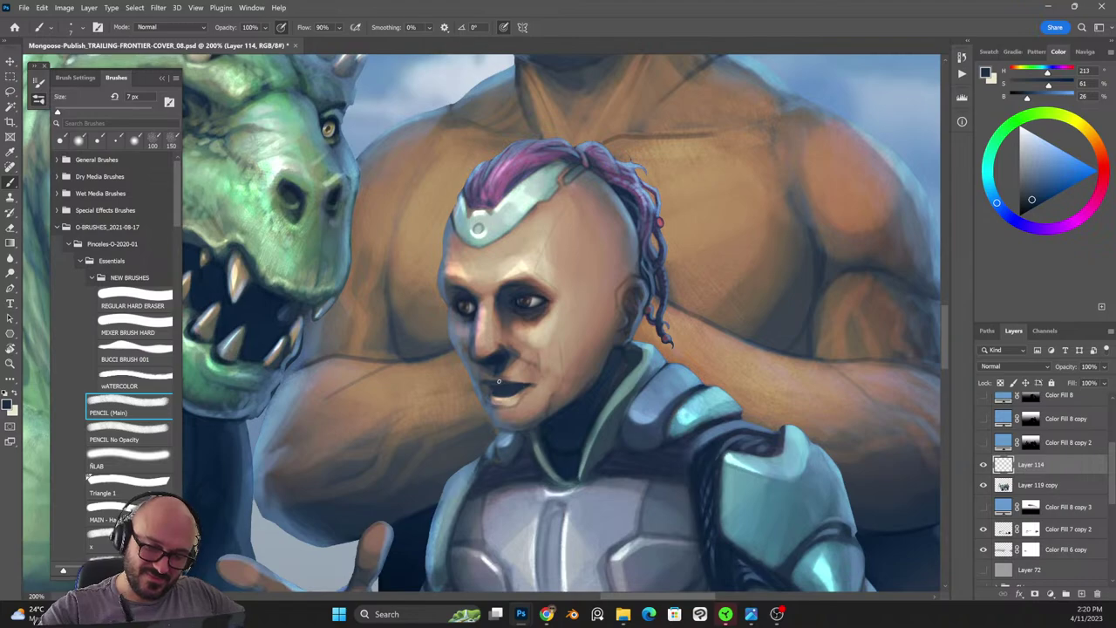
Try painting light teeth inside the mohawk character's mouth with sampled pale tones, and remove them using the brush's Clear mode.
alt+click(503, 391)
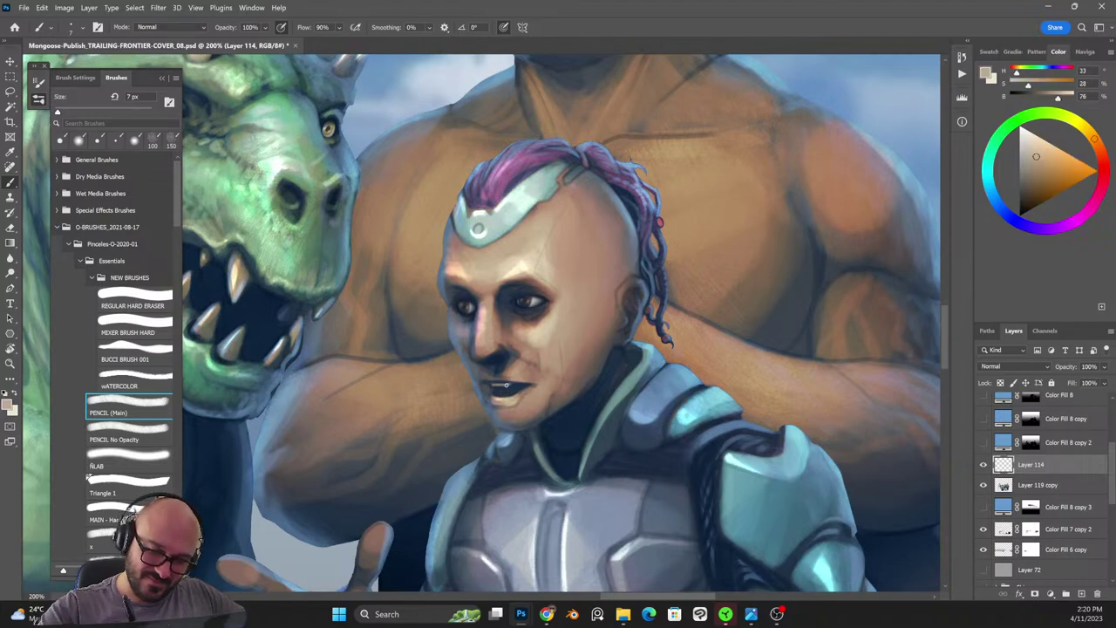
alt+click(505, 383)
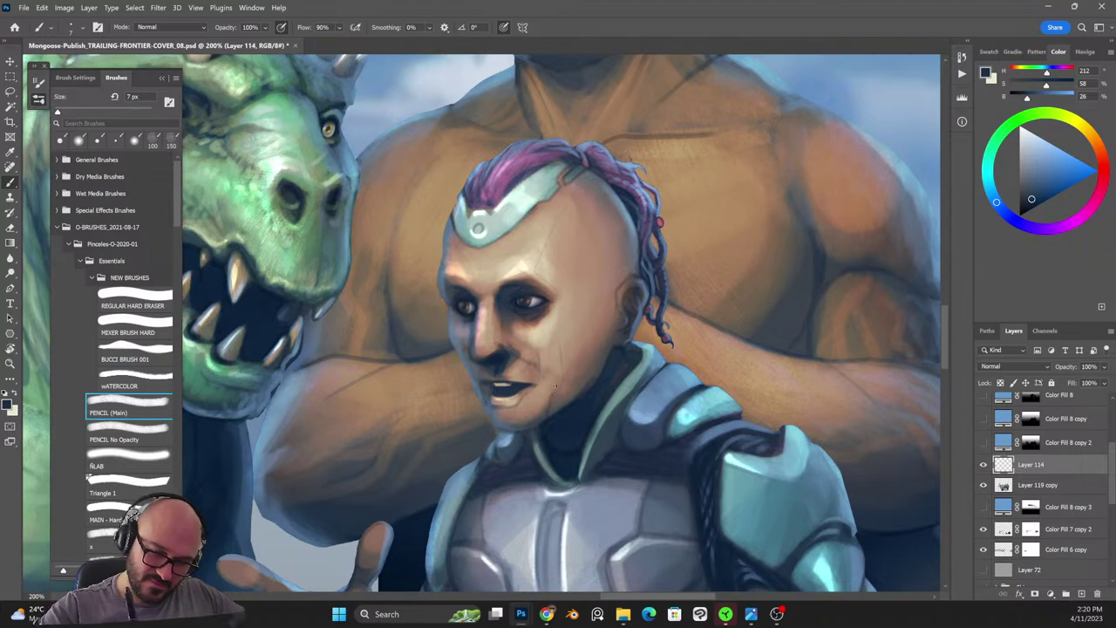
alt+click(525, 262)
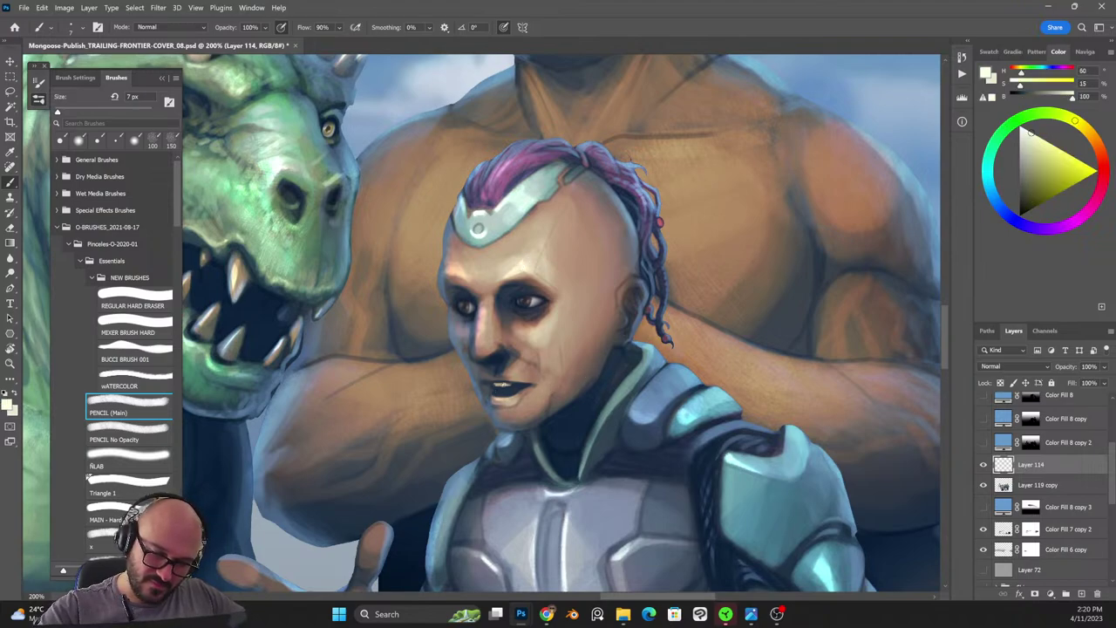
key(alt+shift+r)
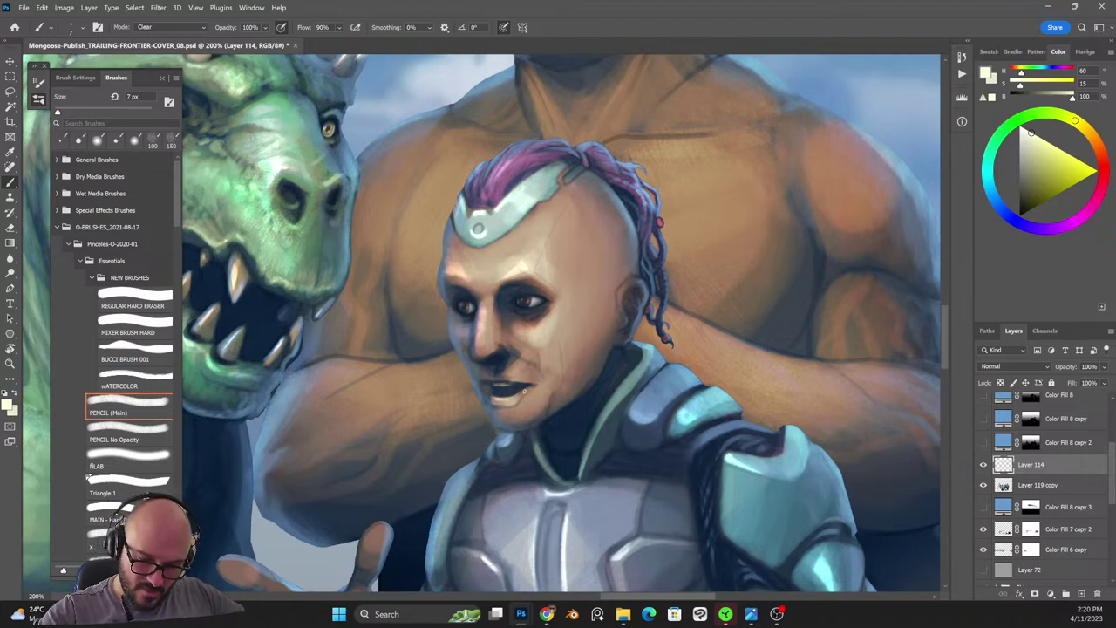
Repaint the mohawk character's teeth in sampled cream, trim them with the brush's Clear mode, and tone down the mouth opening in dark blue.
alt+click(531, 266)
key(alt+shift+n)
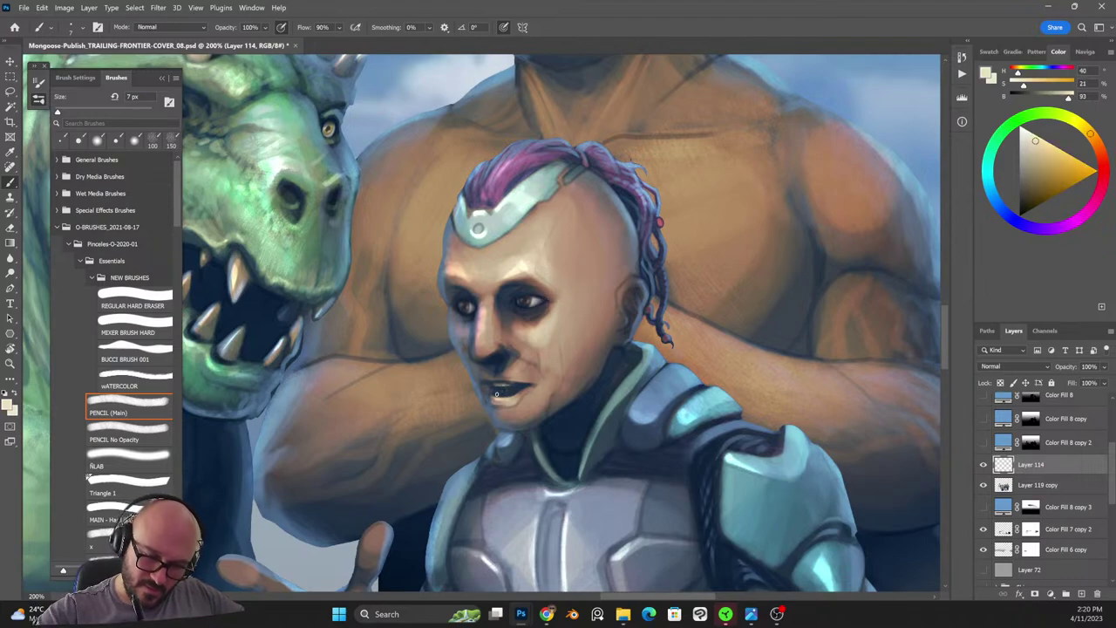
drag(497, 393, 516, 394)
key(alt+shift+r)
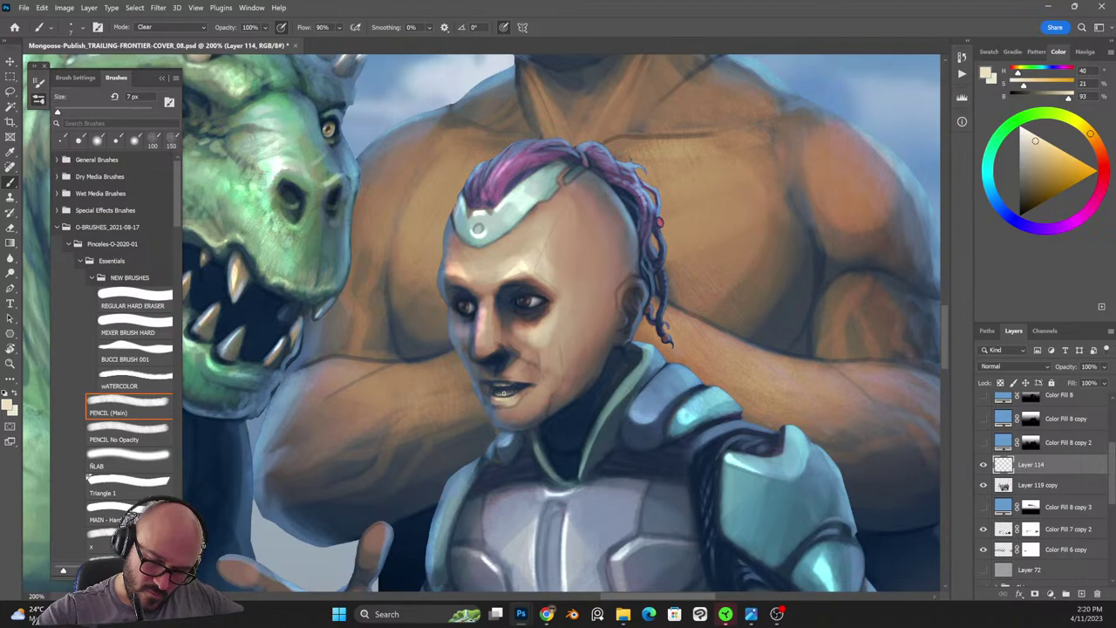
alt+click(518, 382)
key(alt+shift+n)
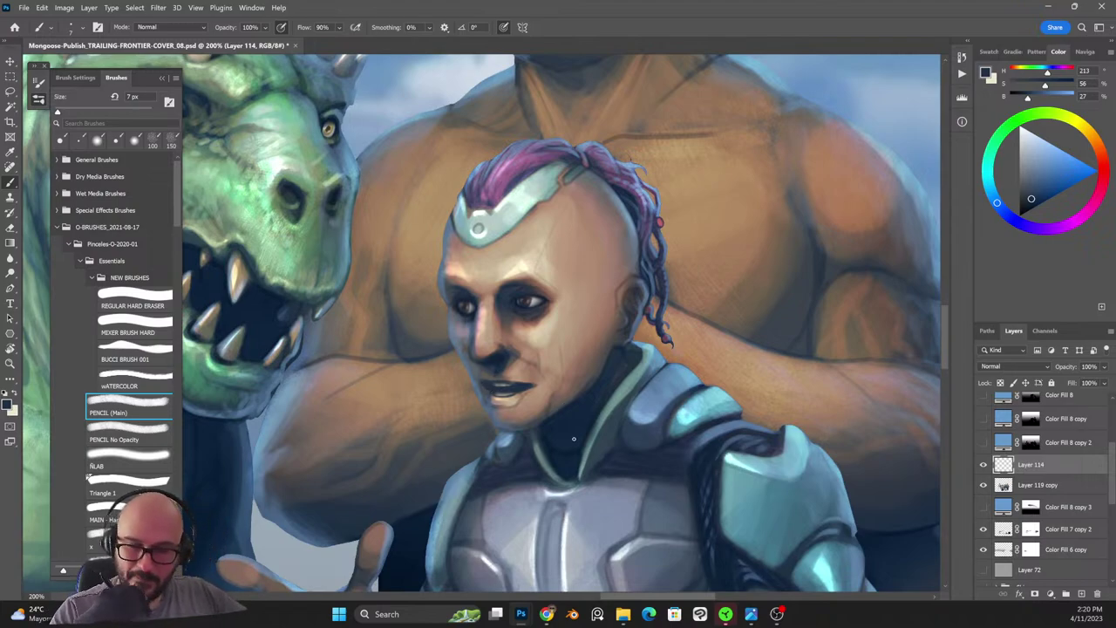
Refine both of the mohawk character's eyes with a sampled reddish-brown skin tone, trimming the strokes with the 7 px brush in Clear mode.
alt+click(561, 307)
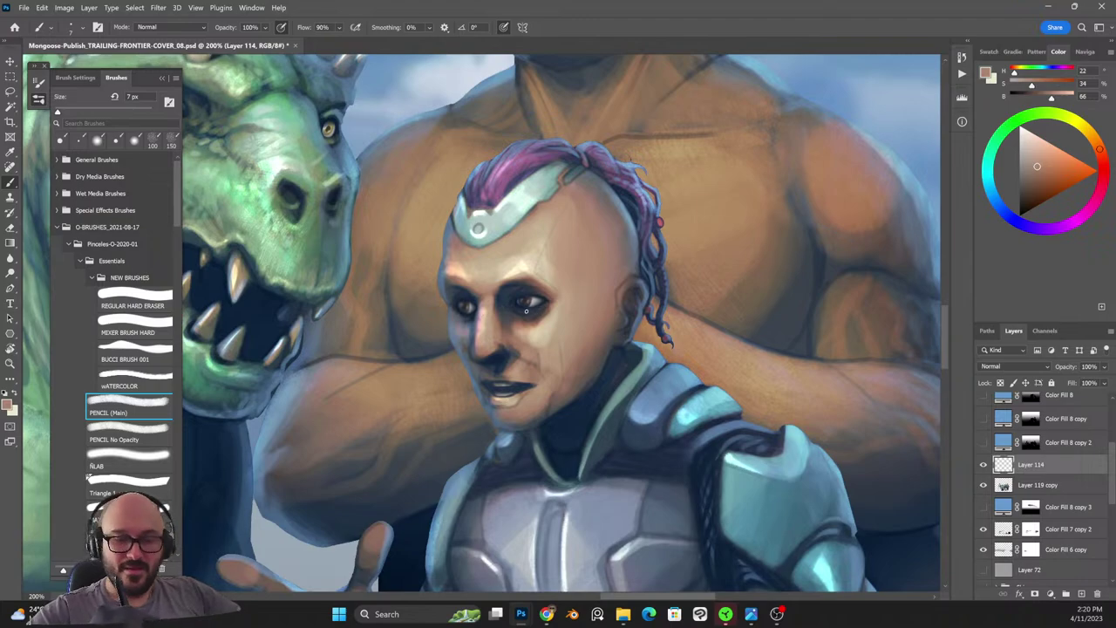
key(shift+alt+r)
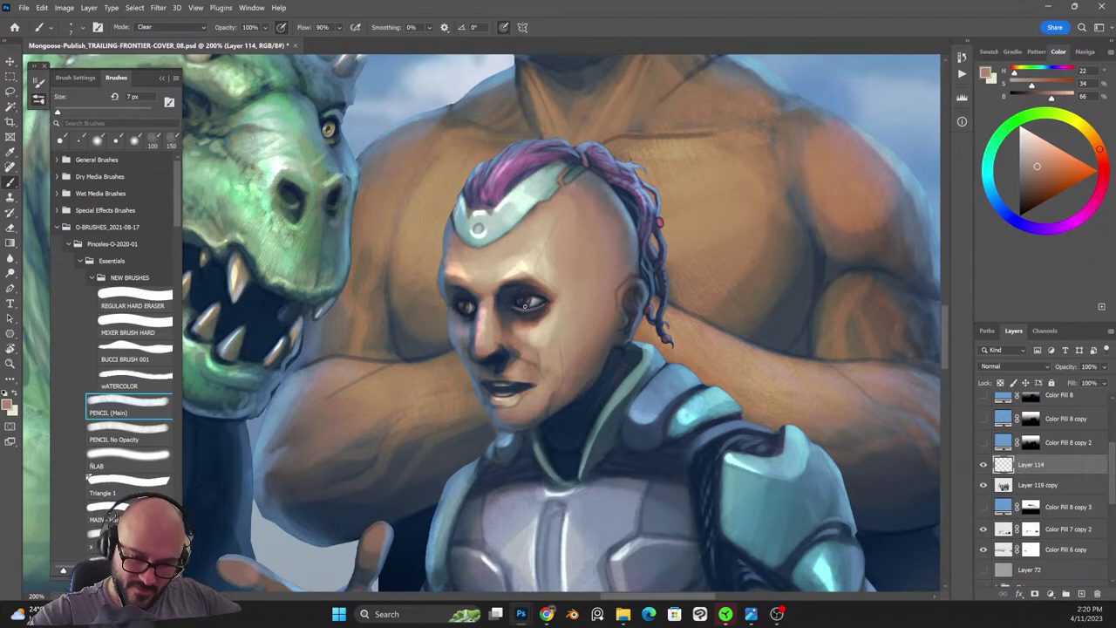
key(shift+alt+n)
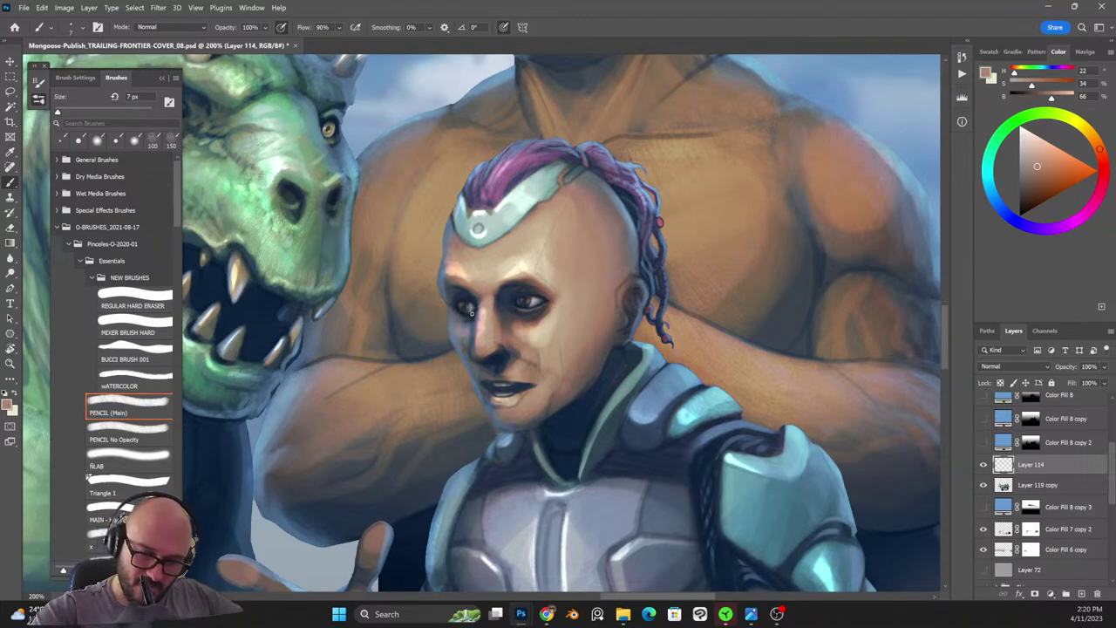
key(shift+alt+r)
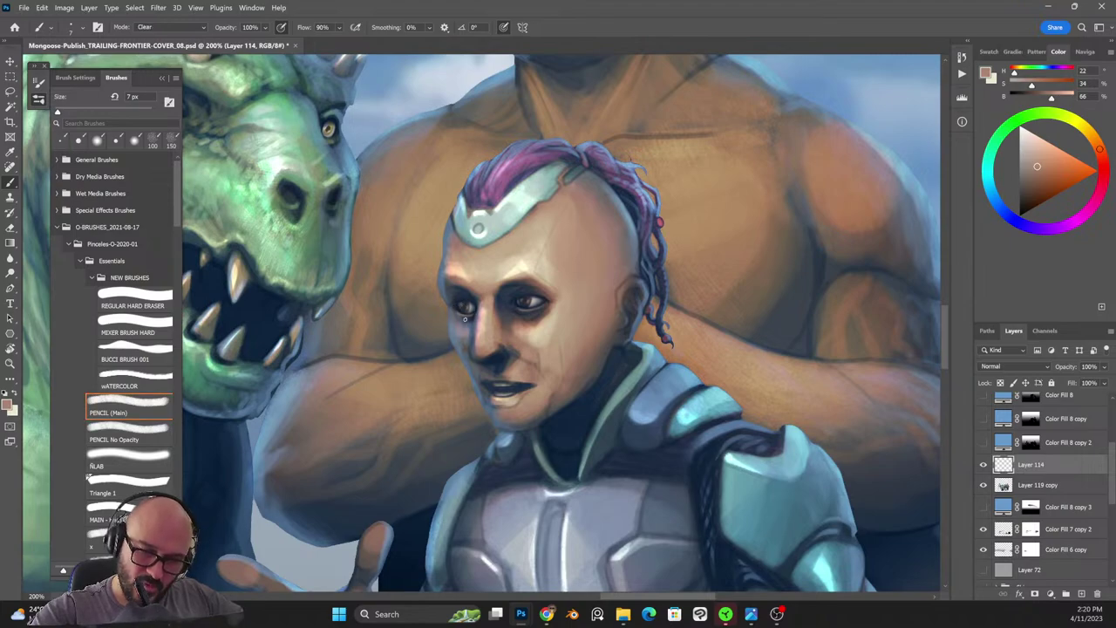
drag(534, 293, 548, 300)
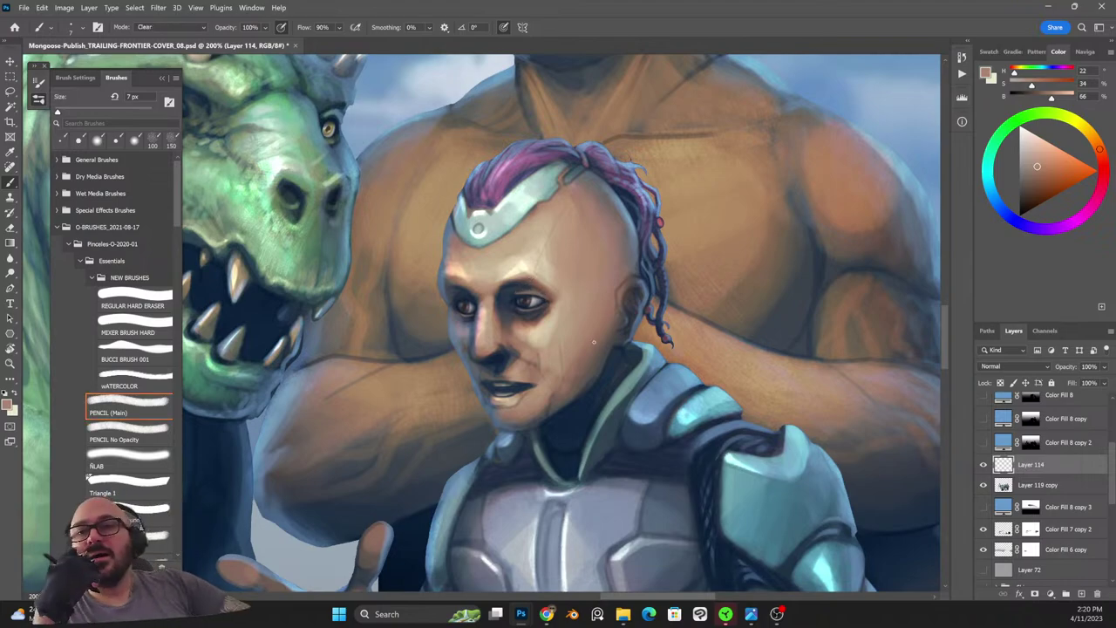
Paint over the outer brow of the mohawk character's nearer eye in sampled skin tone at 20 px, and trim it in Clear mode.
alt+click(553, 298)
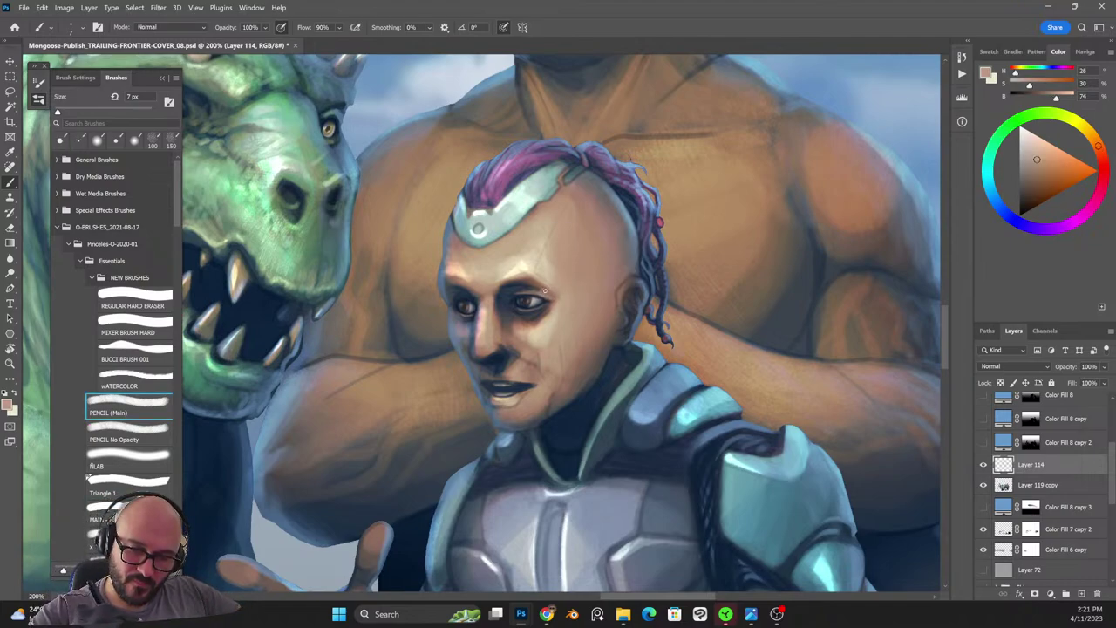
key(bracketright)
key(bracketright)
key(bracketright)
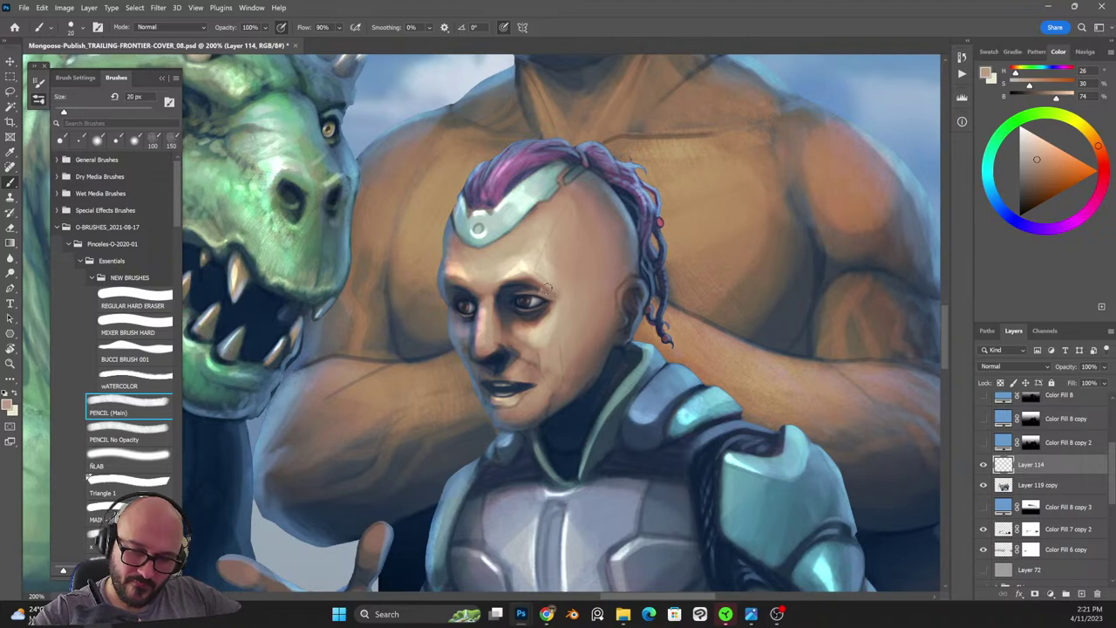
drag(548, 287, 534, 291)
key(shift+alt+r)
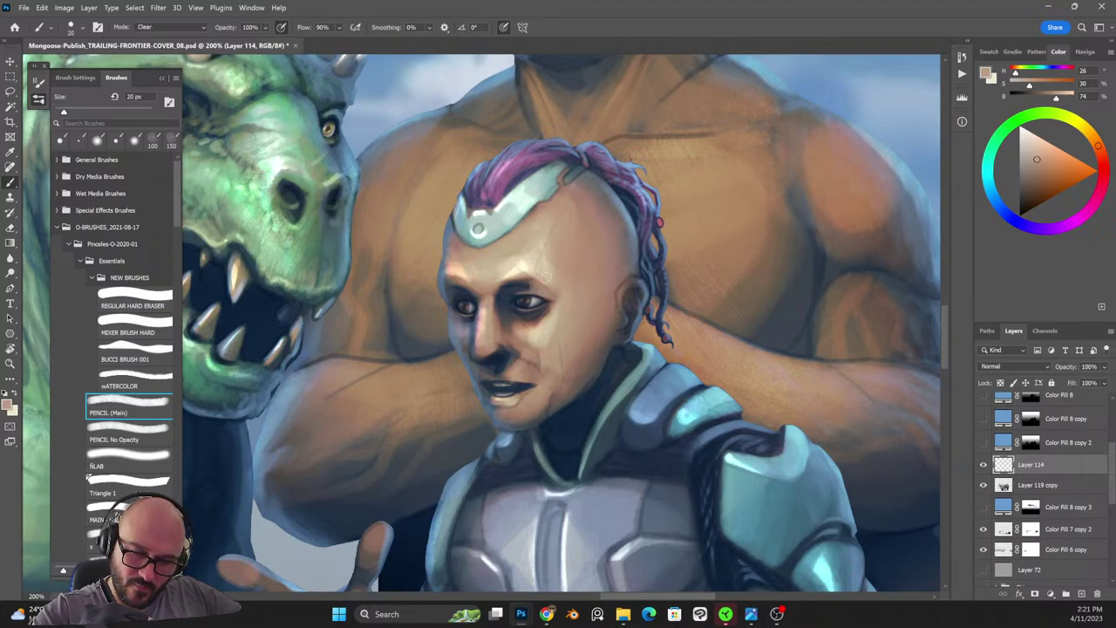
alt+click(555, 295)
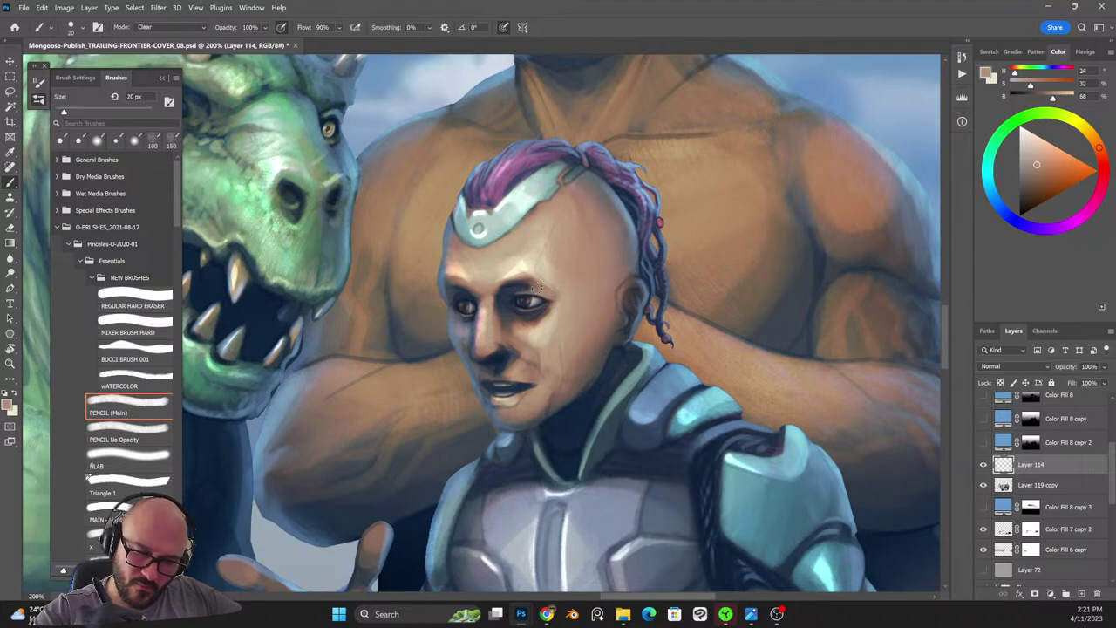
Thin the mohawk character's eyebrows with sampled skin tones using an 8 px brush, trimming the strokes above the farther eye in Clear mode.
key(shift+alt+n)
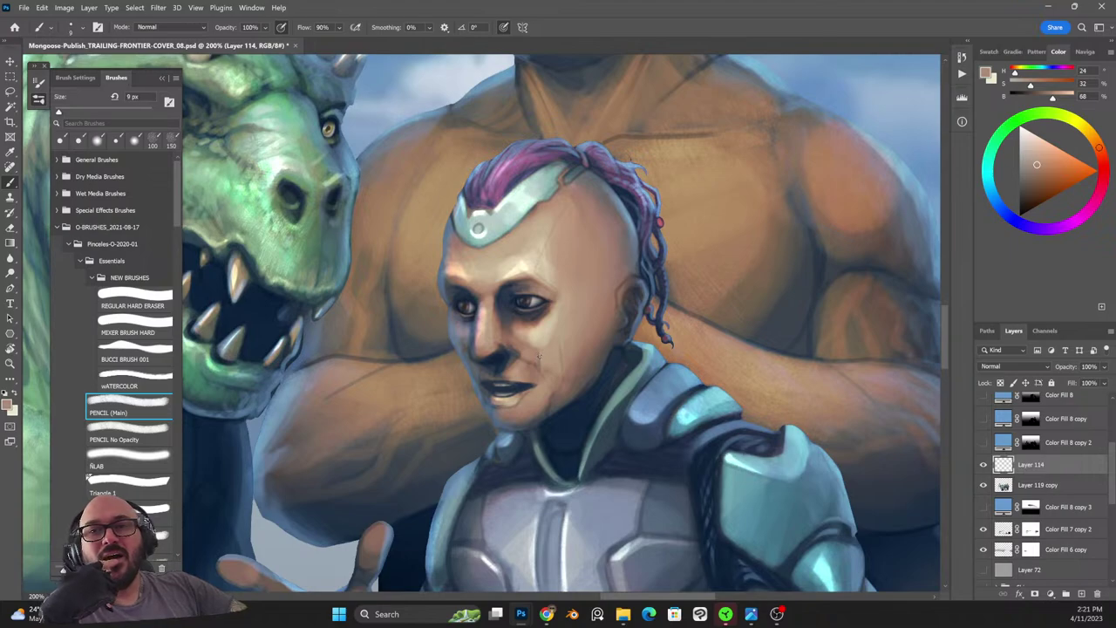
key(bracketleft)
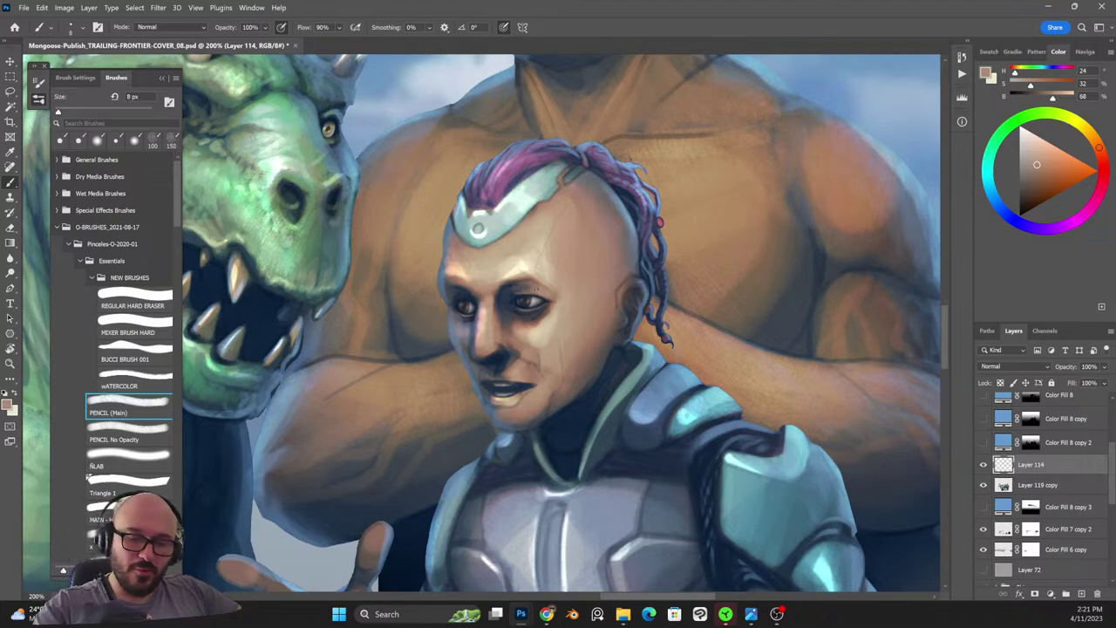
alt+click(584, 288)
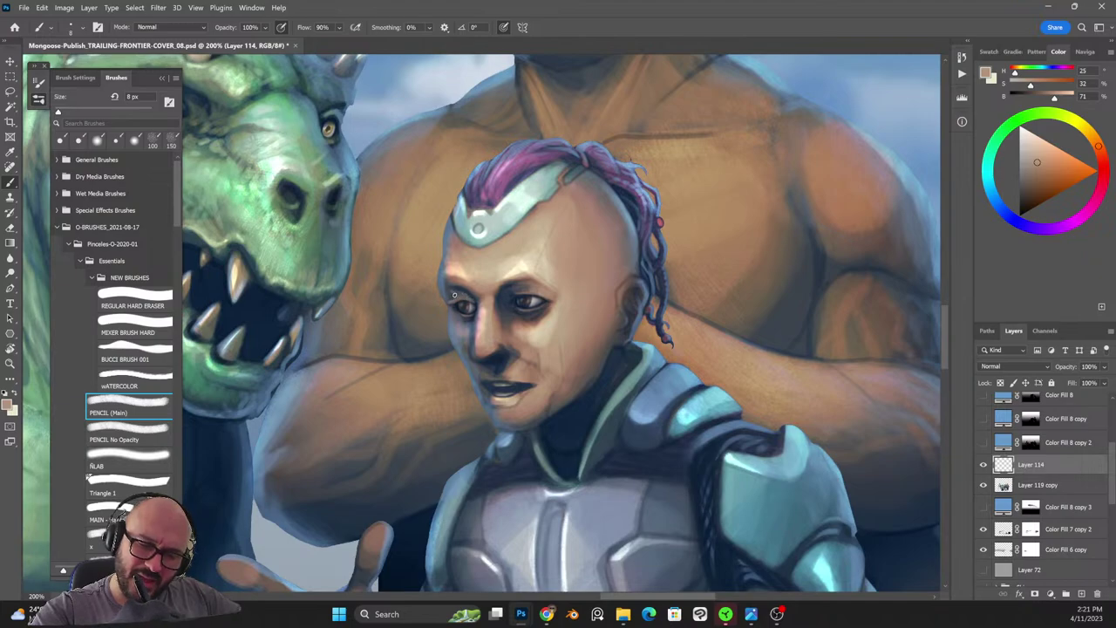
key(shift+alt+r)
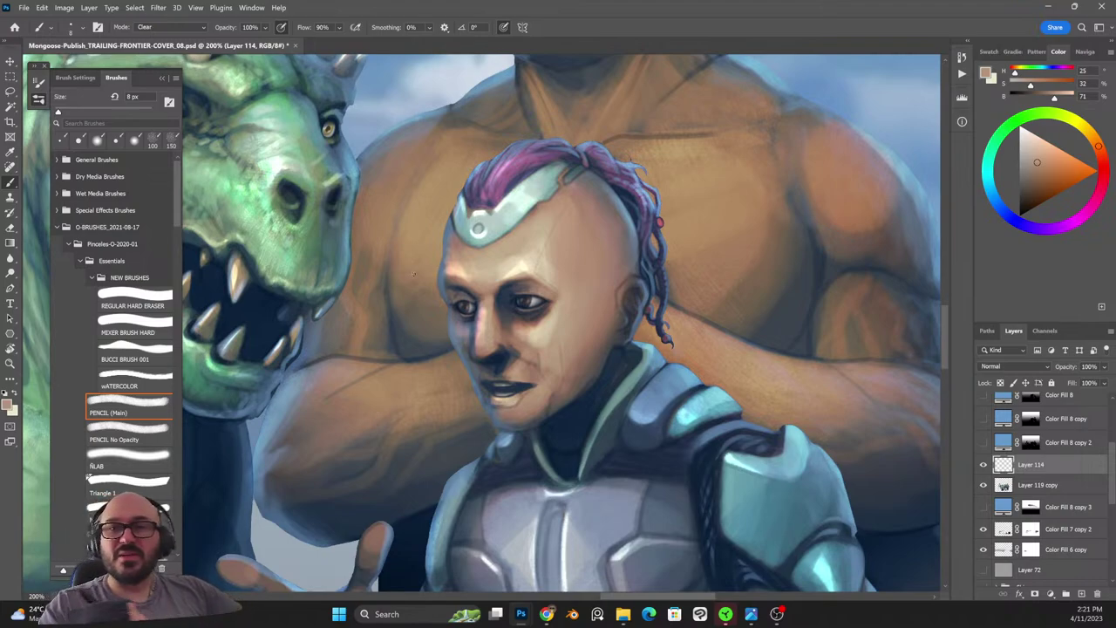
alt+click(591, 252)
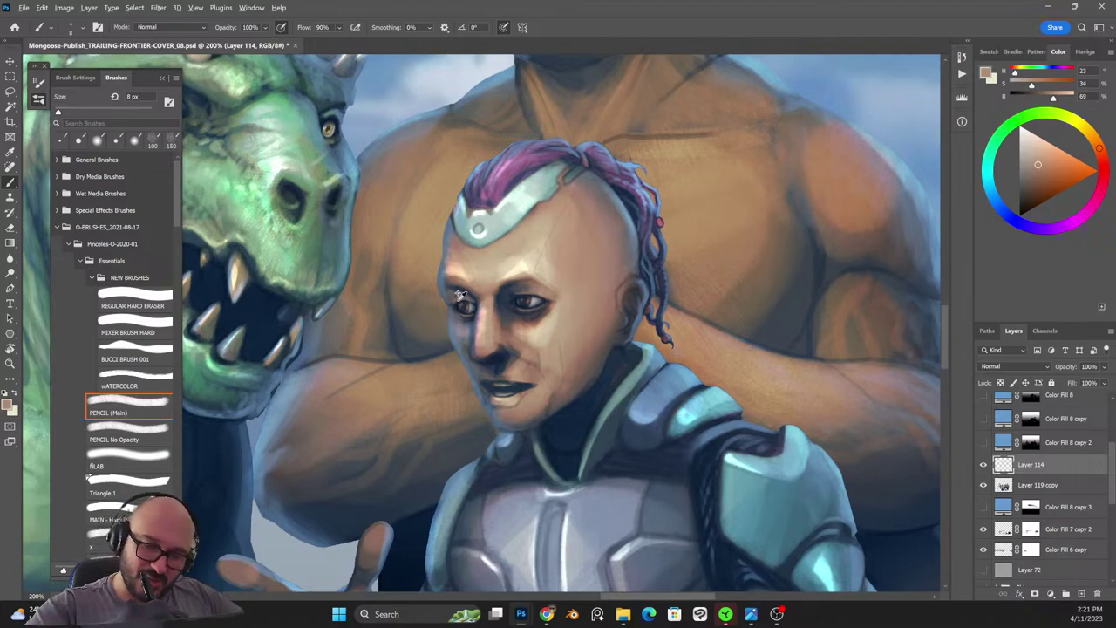
key(shift+alt+n)
key(shift+alt+r)
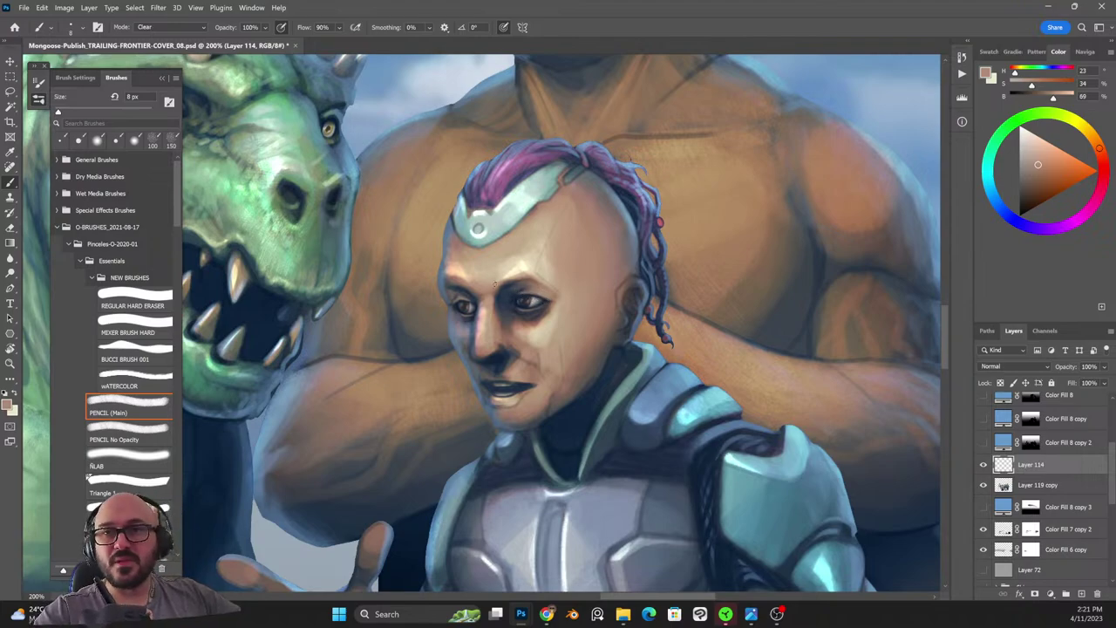
Soften the skin between the nearer eye and its brow with a sampled skin tone at 15 px, trimming in Clear mode.
key(bracketright)
key(bracketright)
key(bracketright)
alt+click(539, 292)
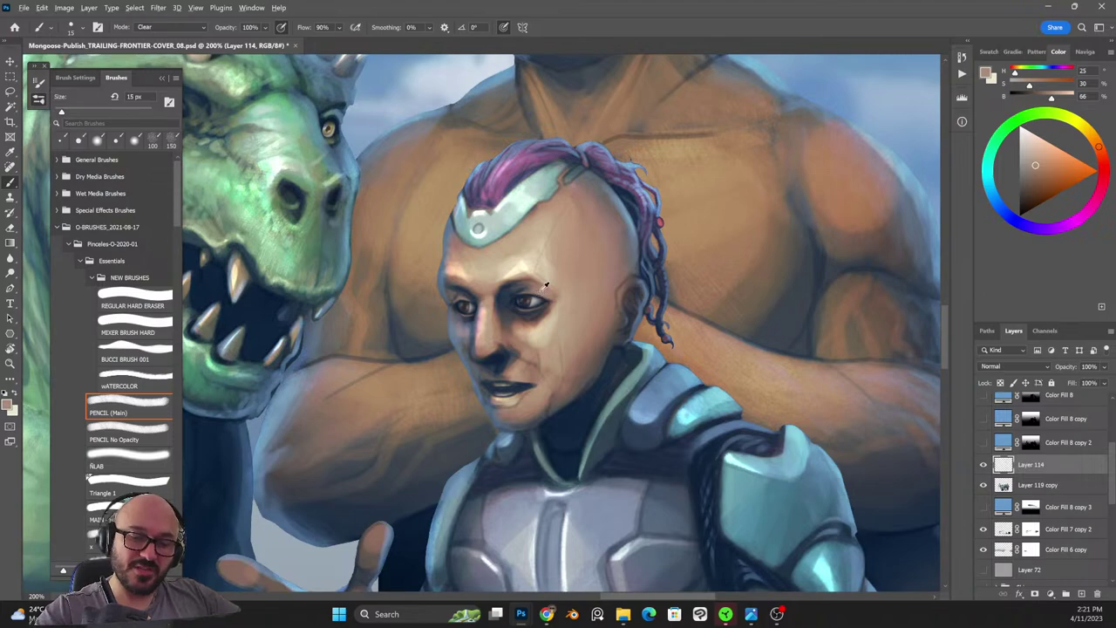
key(shift+alt+n)
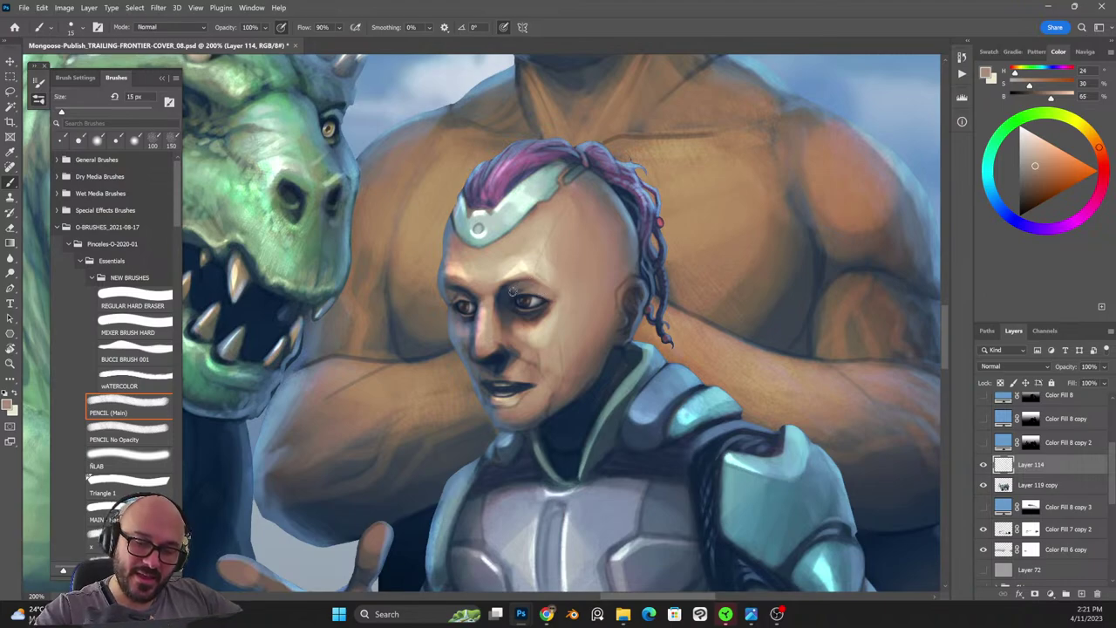
key(shift+alt+r)
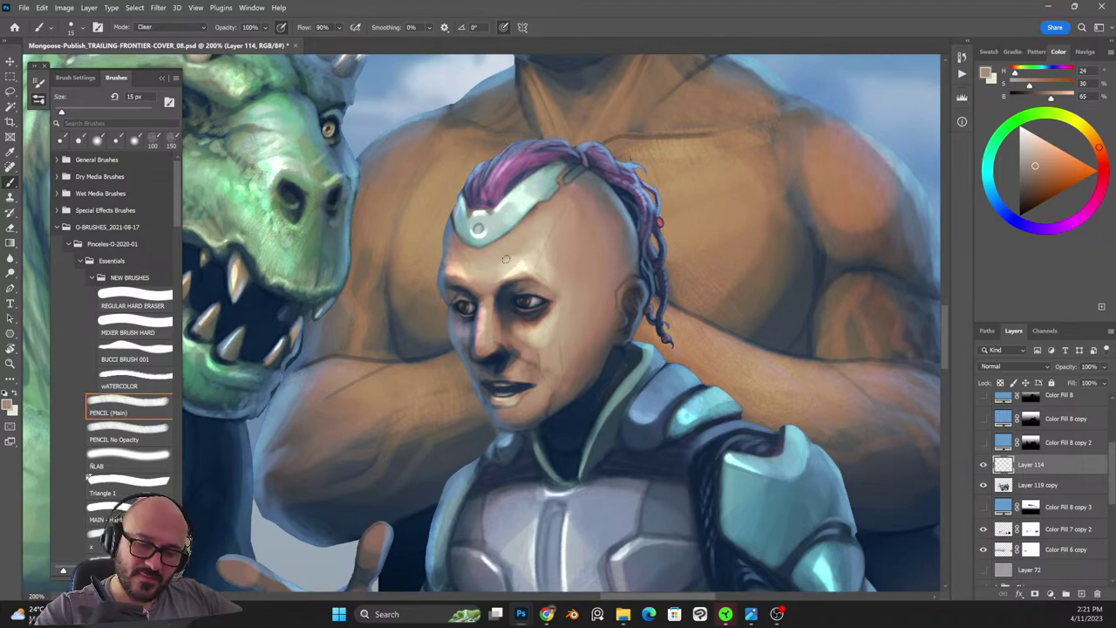
Draw a dark blue line joining the brows across the nose bridge with the 7 px brush, and trim it in Clear mode.
key([)
key([)
key([)
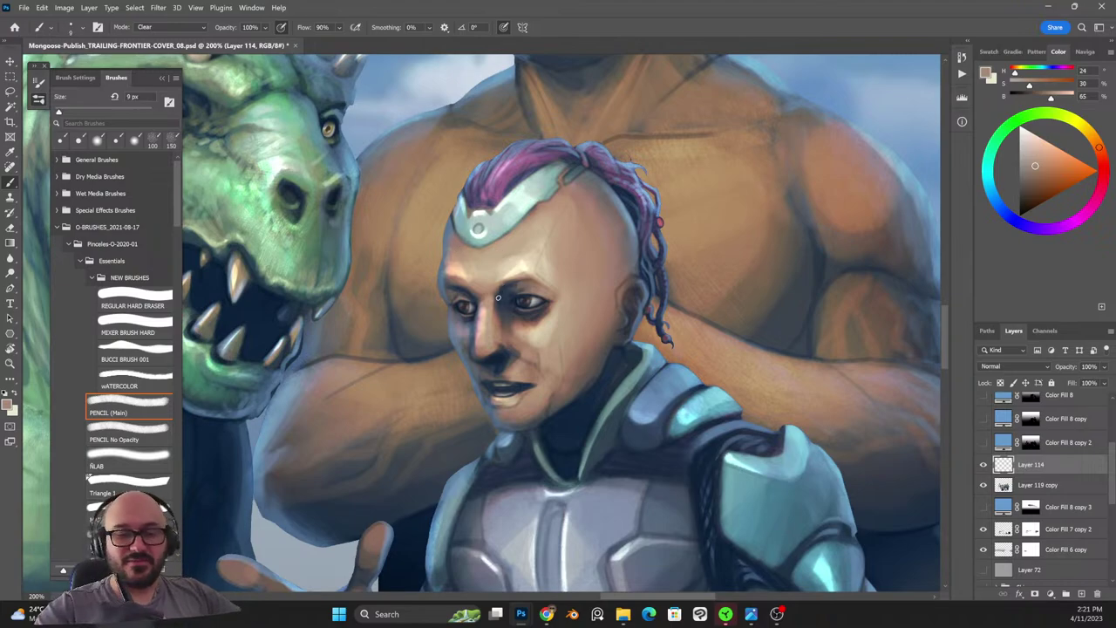
alt+click(499, 295)
key(shift+alt+n)
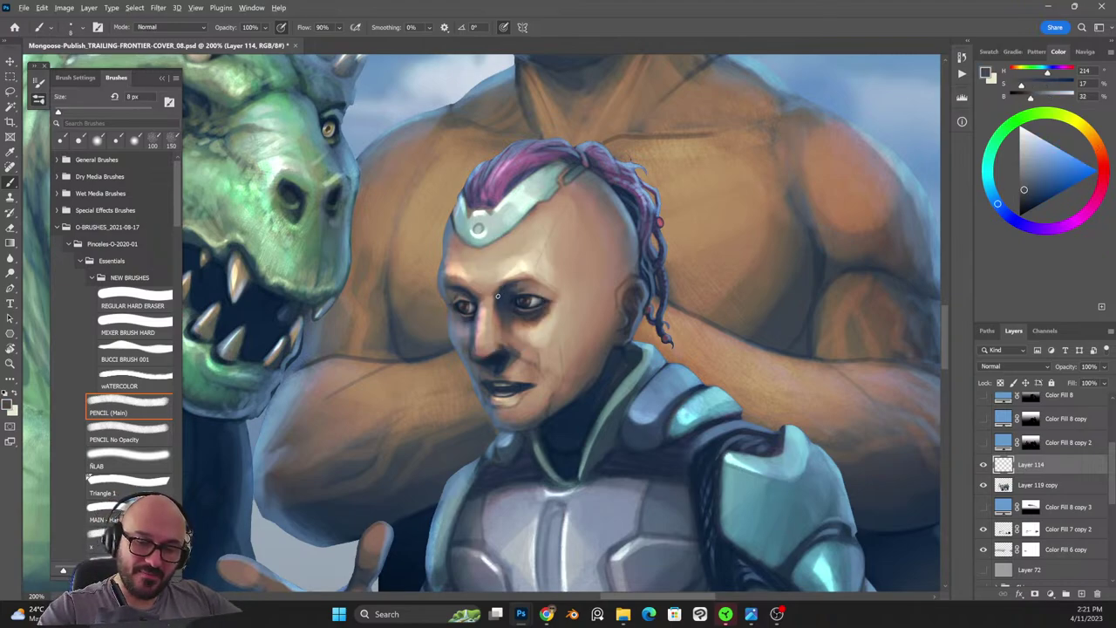
alt+click(499, 296)
key(bracketleft)
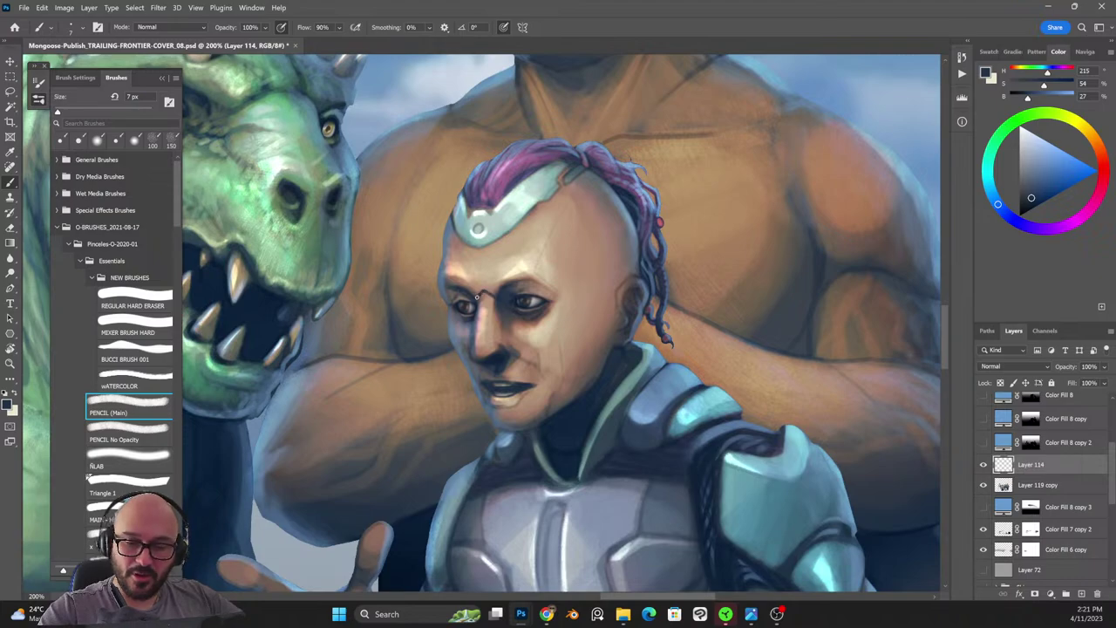
key(shift+alt+r)
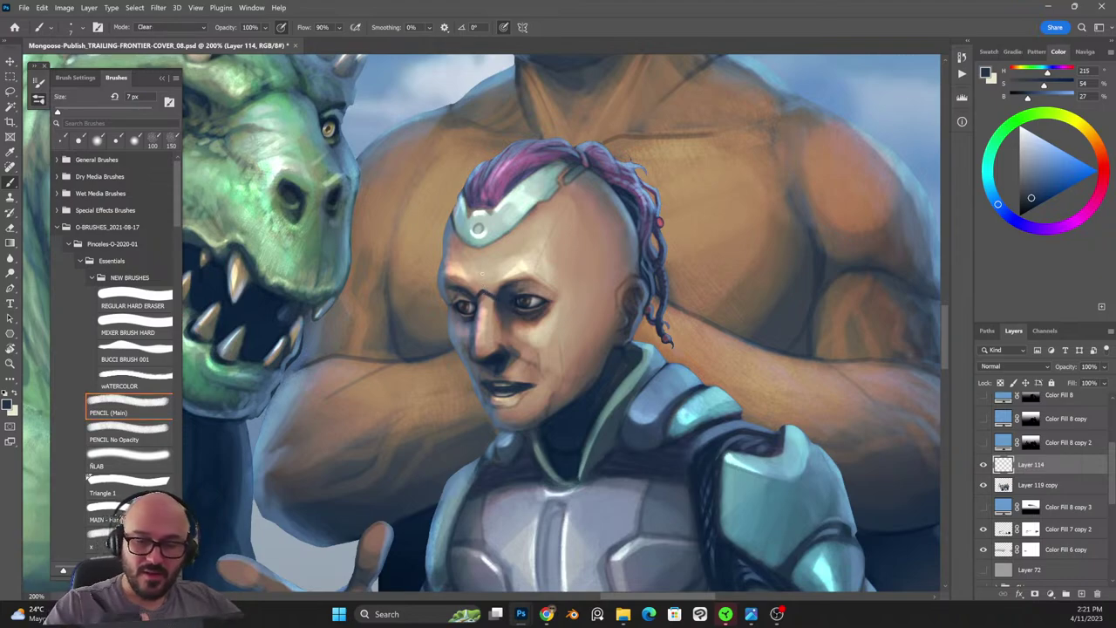
key(shift+alt+n)
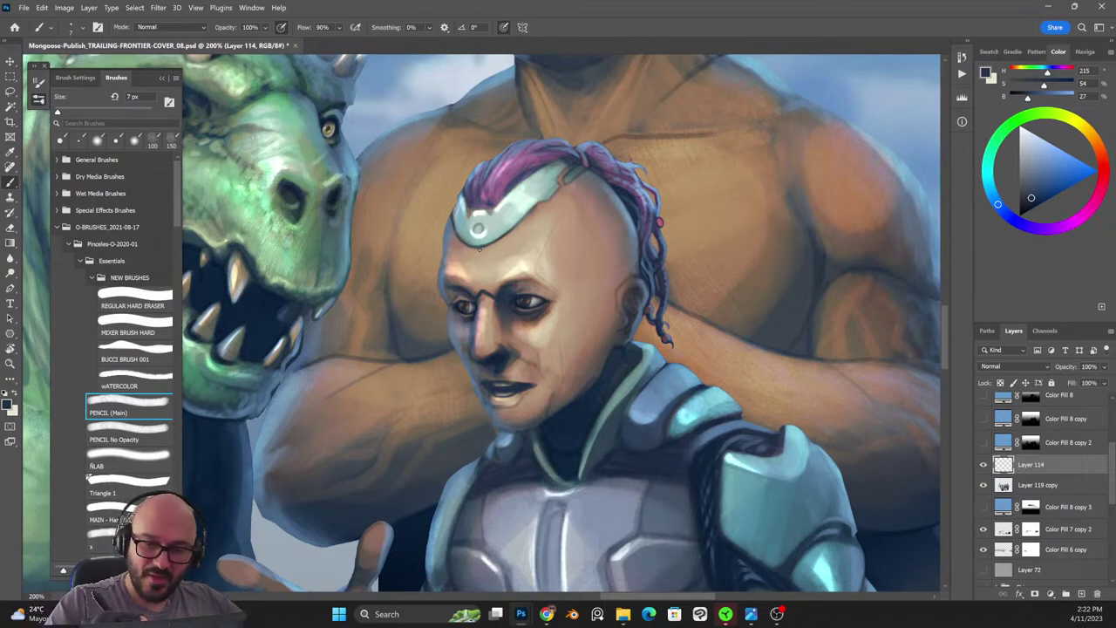
Draw dark blue seam lines down the forehead from the headpiece and around the nose bridge, cleaning their edges in Clear mode.
mouse_move(479, 248)
mouse_down()
mouse_move(483, 291)
mouse_move(479, 247)
mouse_up()
key(shift+alt+r)
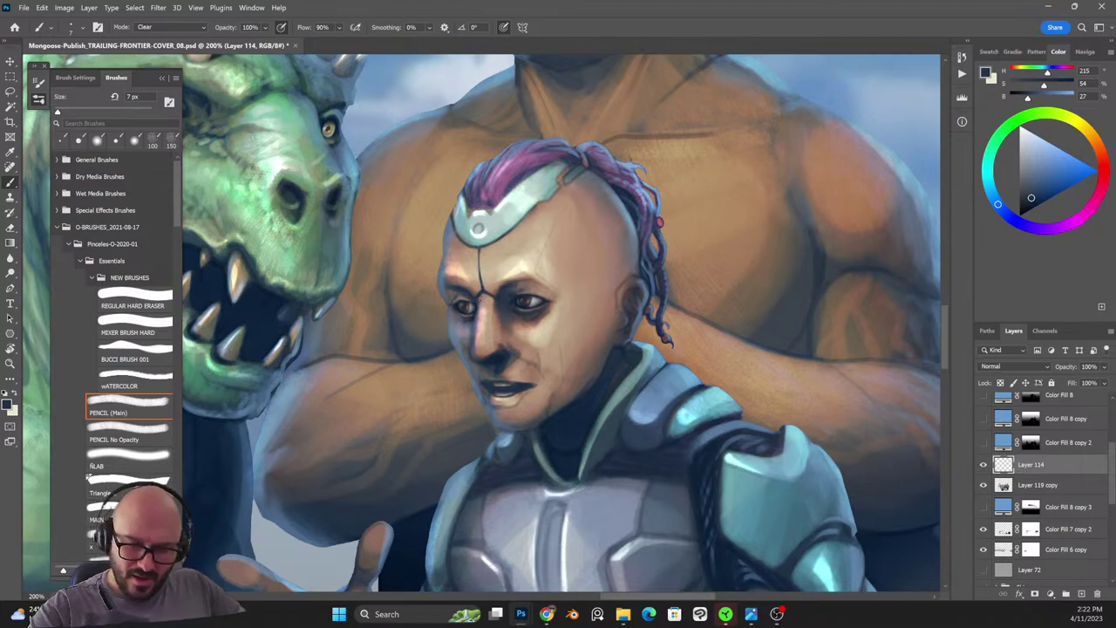
alt+click(502, 307)
key(shift+alt+n)
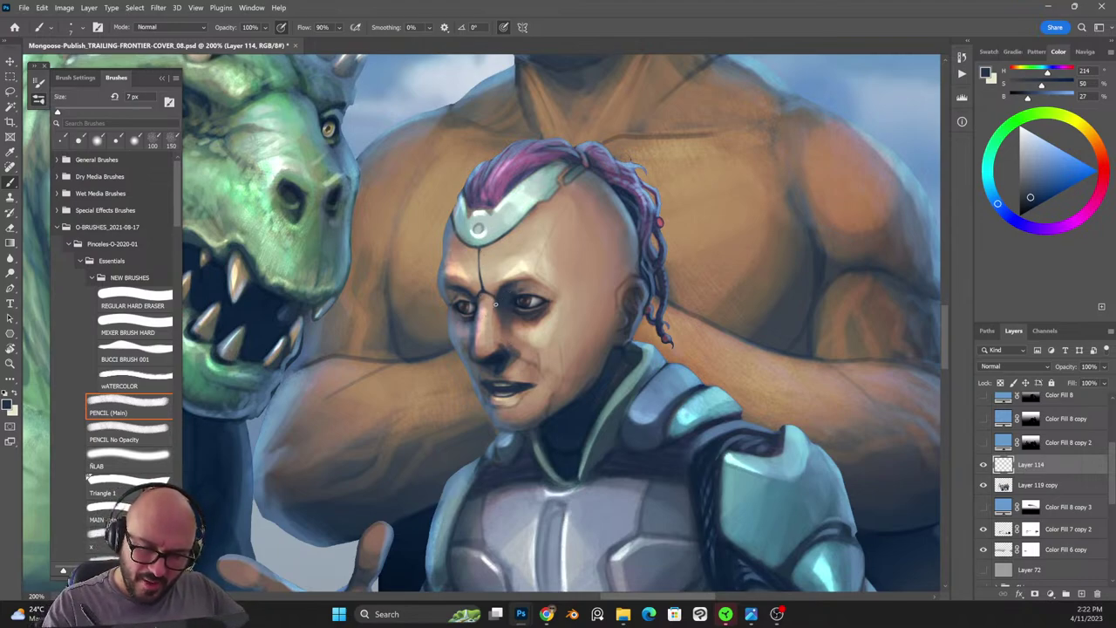
drag(494, 305, 479, 317)
key(shift+alt+r)
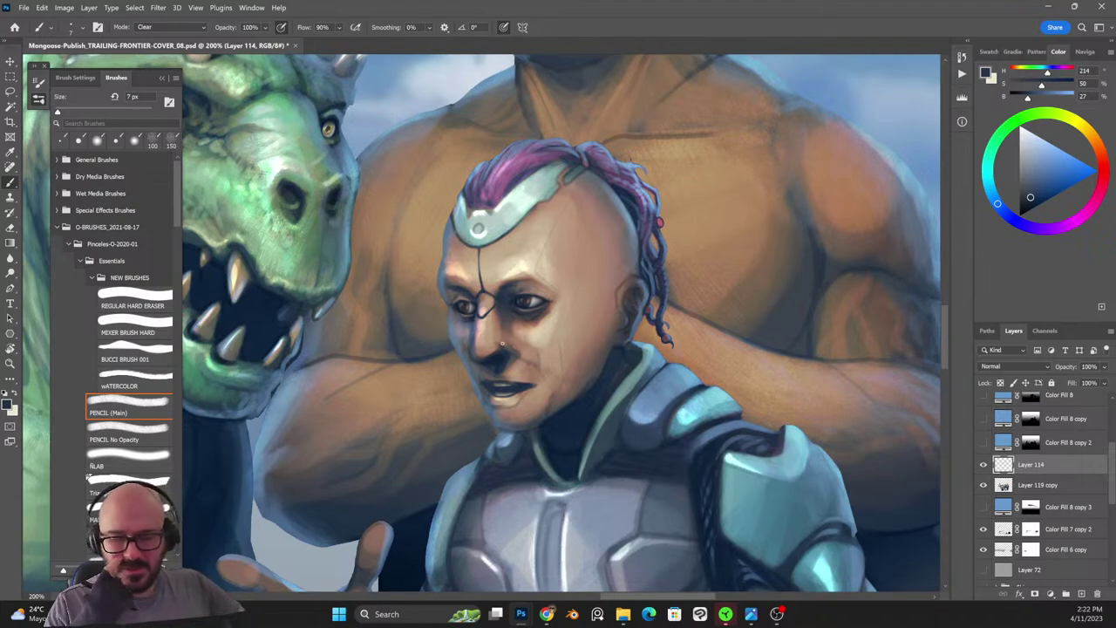
Add light cream highlights to the nose bridge and the nearer eye's lower lid with the 7 px brush, trimming in Clear mode.
alt+click(470, 269)
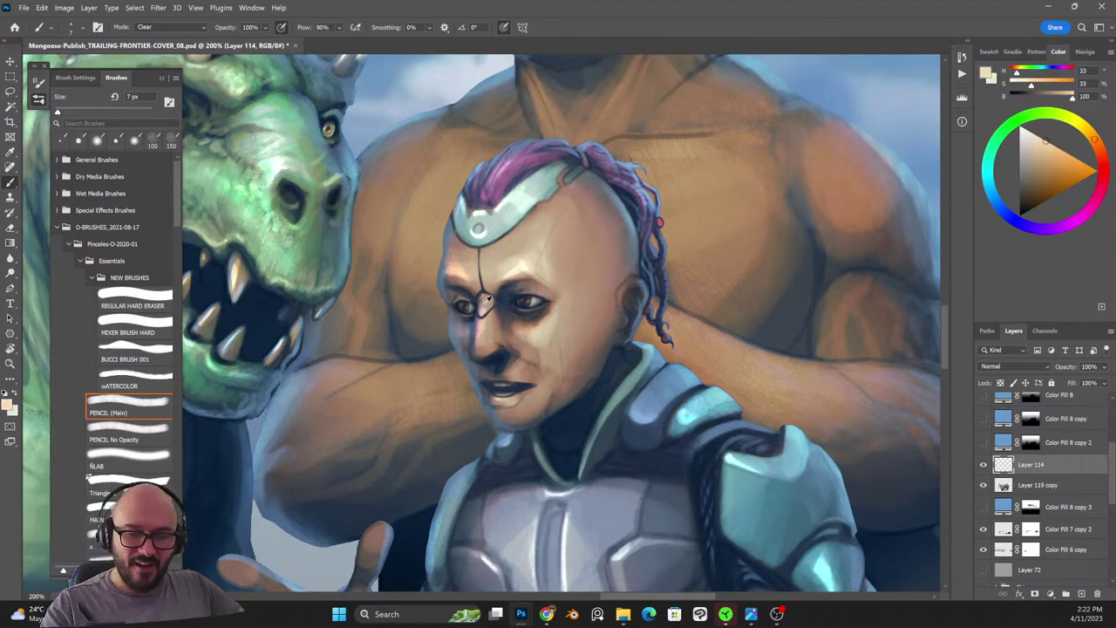
key(shift+alt+n)
drag(484, 294, 487, 306)
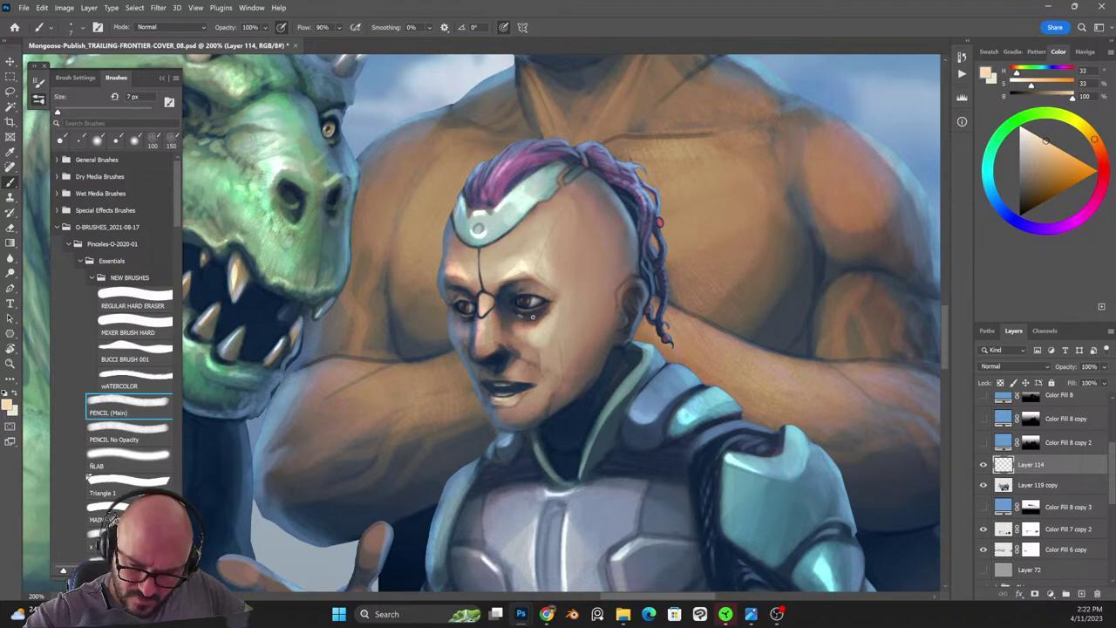
key(shift+alt+r)
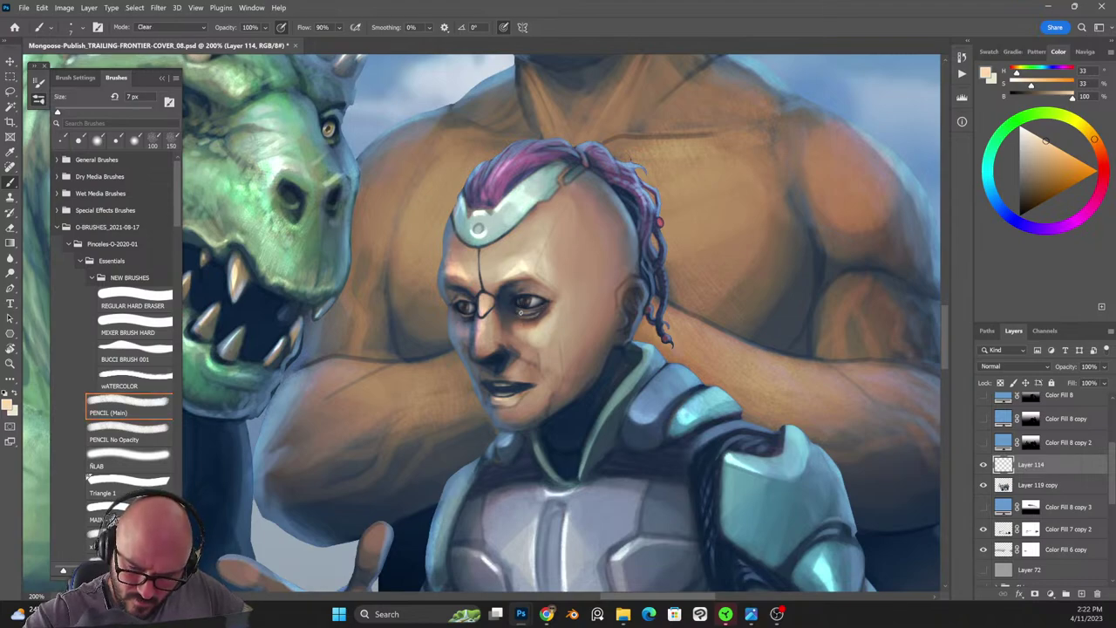
key(shift+alt+n)
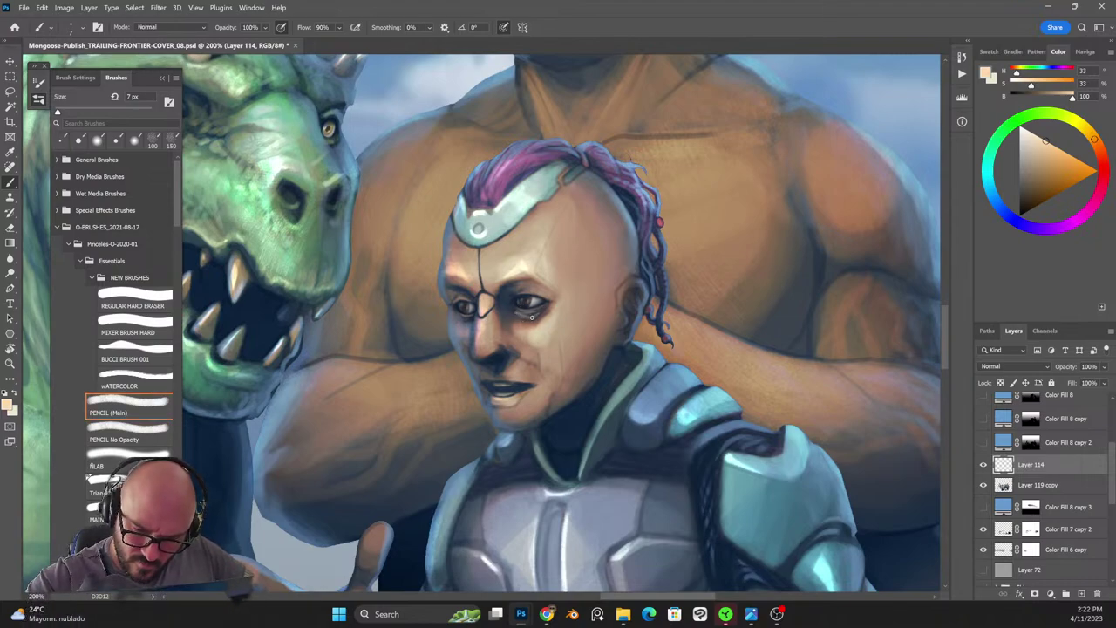
drag(532, 317, 531, 313)
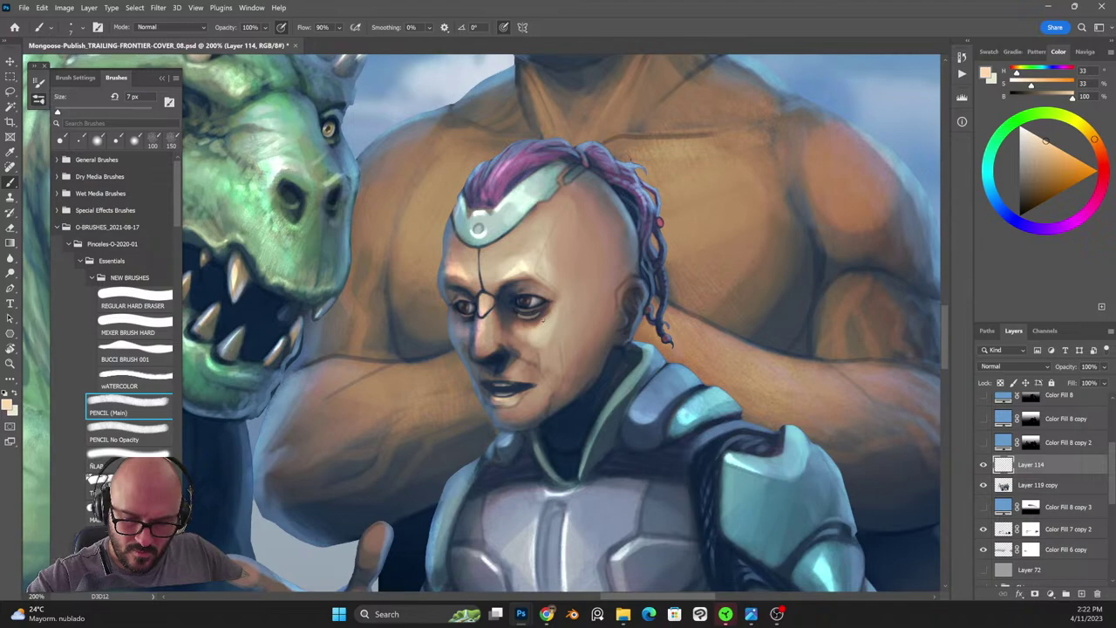
Tone down the area beneath both eyes with a sampled reddish-brown skin tone, and trim the strokes in Clear mode.
alt+click(523, 316)
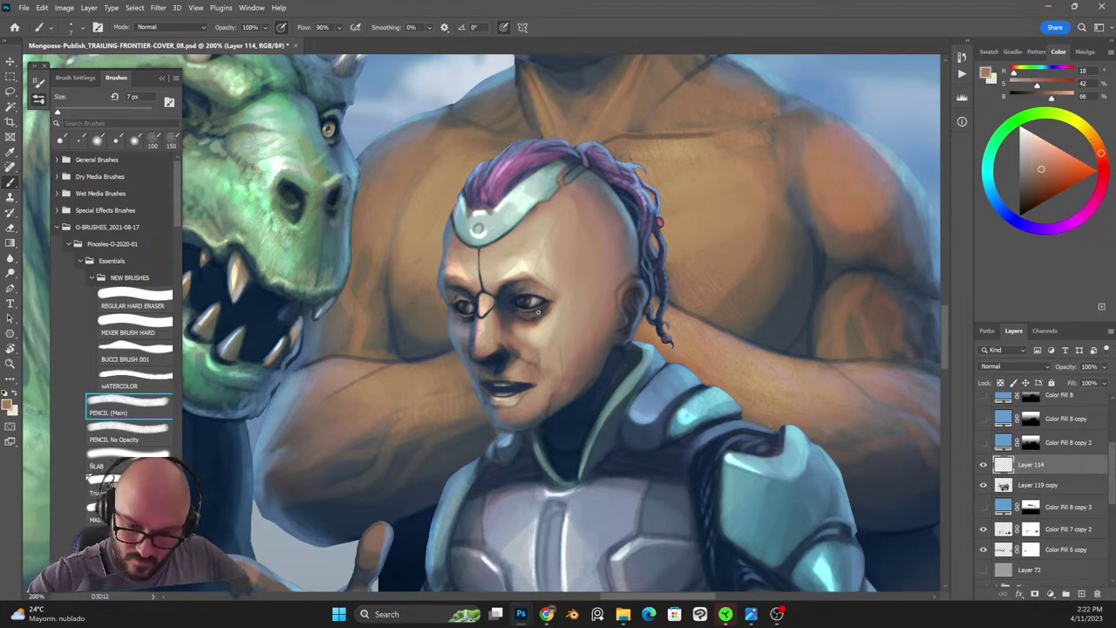
key(alt+shift+r)
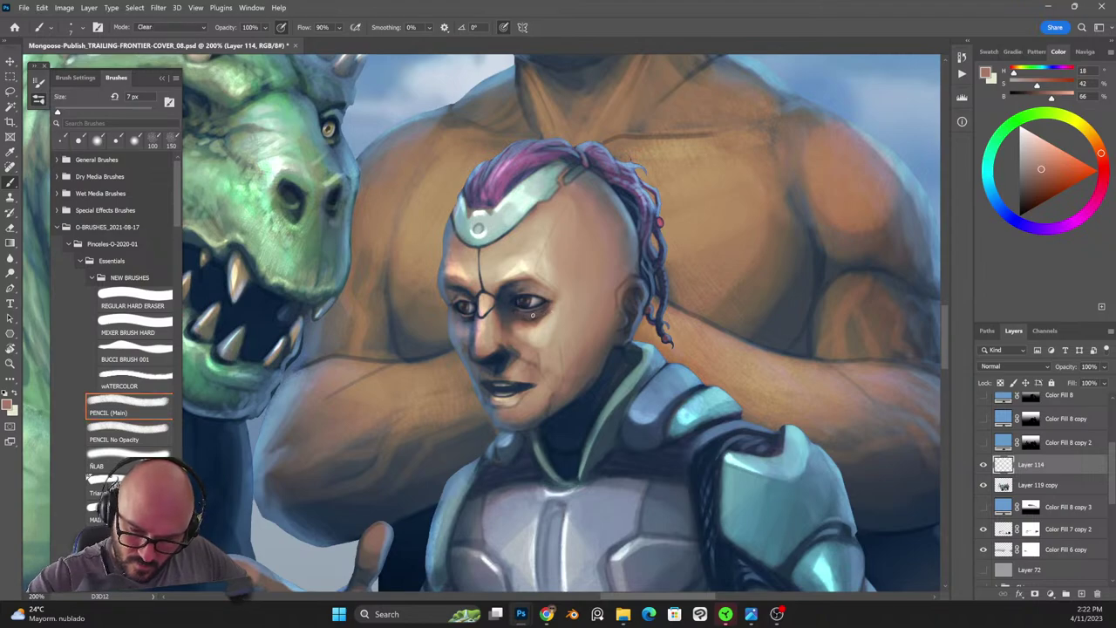
key(alt+shift+n)
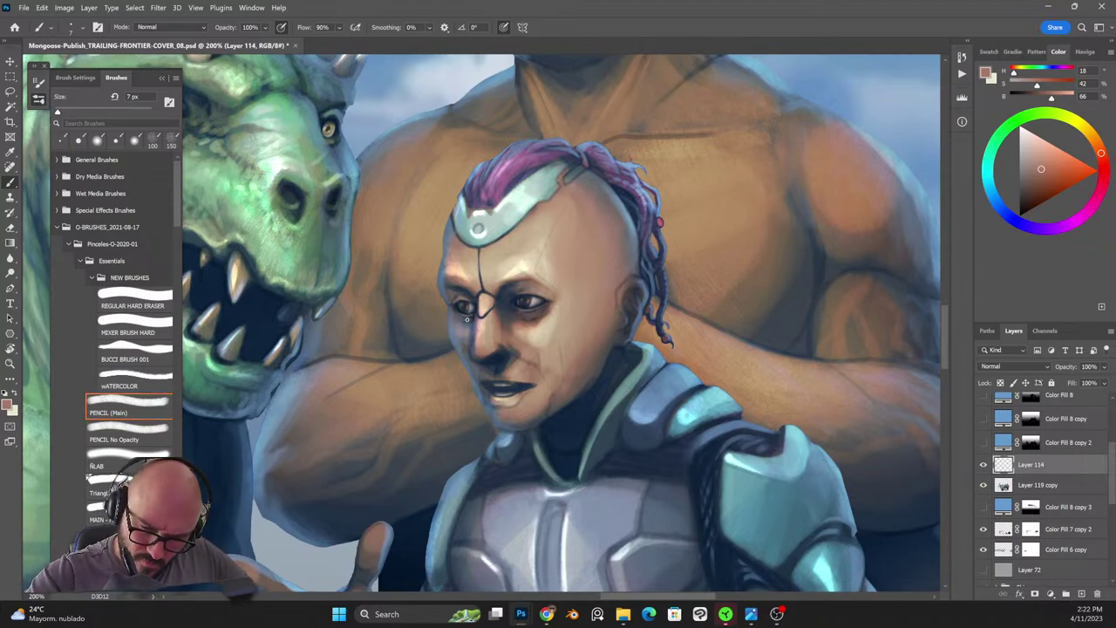
key(alt+shift+r)
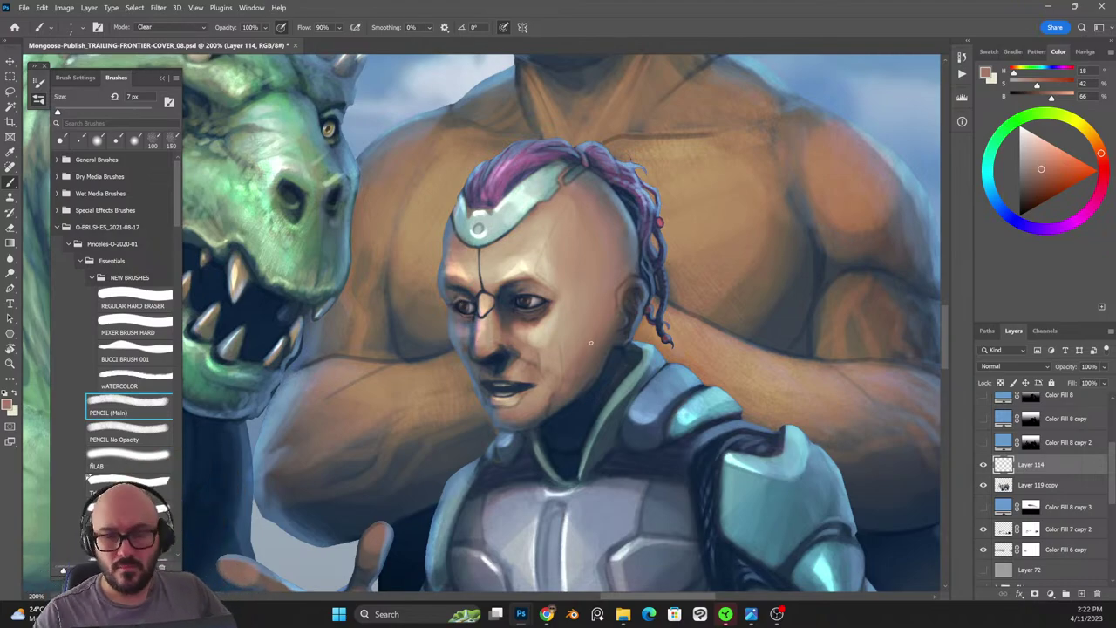
Darken the nearer eye's upper lid with a dark blue sampled from the eye.
alt+click(528, 297)
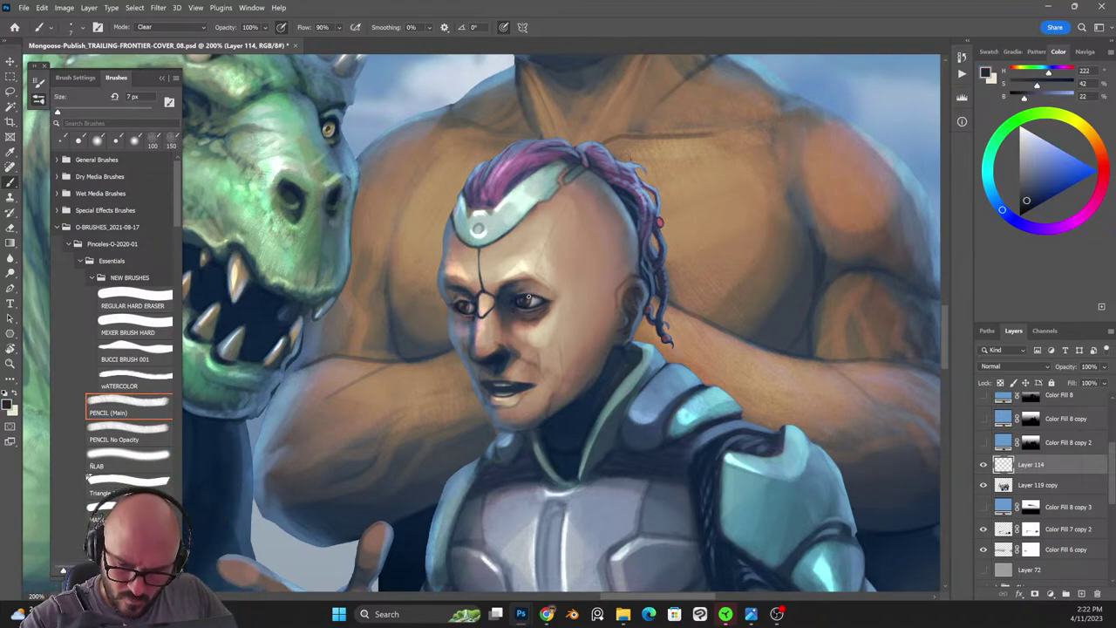
alt+click(530, 295)
key(alt+shift+n)
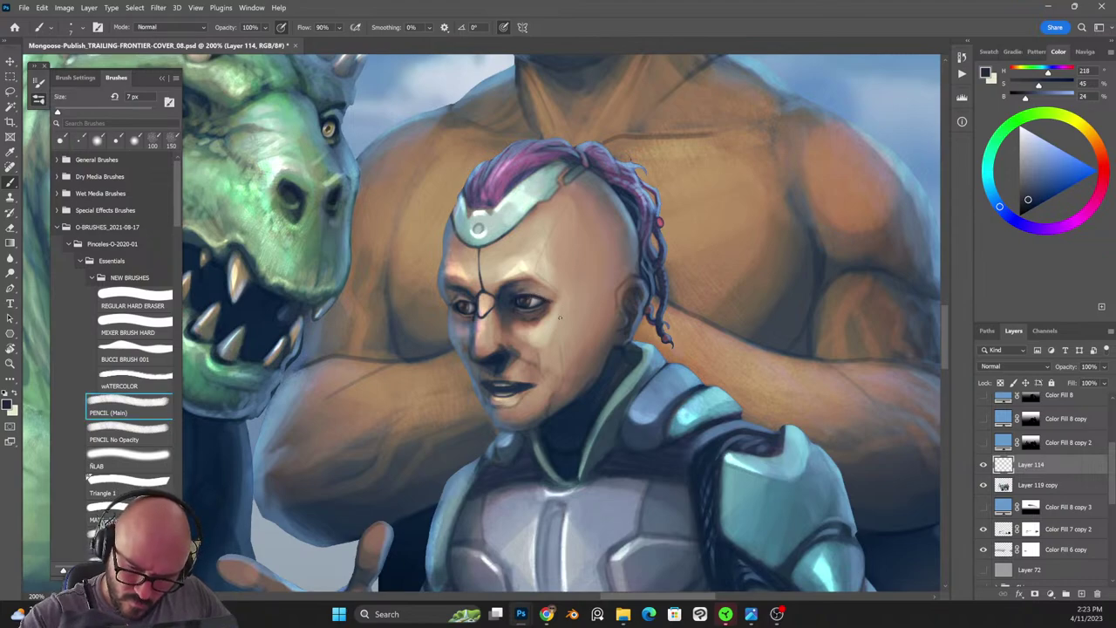
Draw an angular dark seam line from the nearer brow's outer end up to the headpiece at 7 px, trimming it in Clear mode.
alt+click(515, 284)
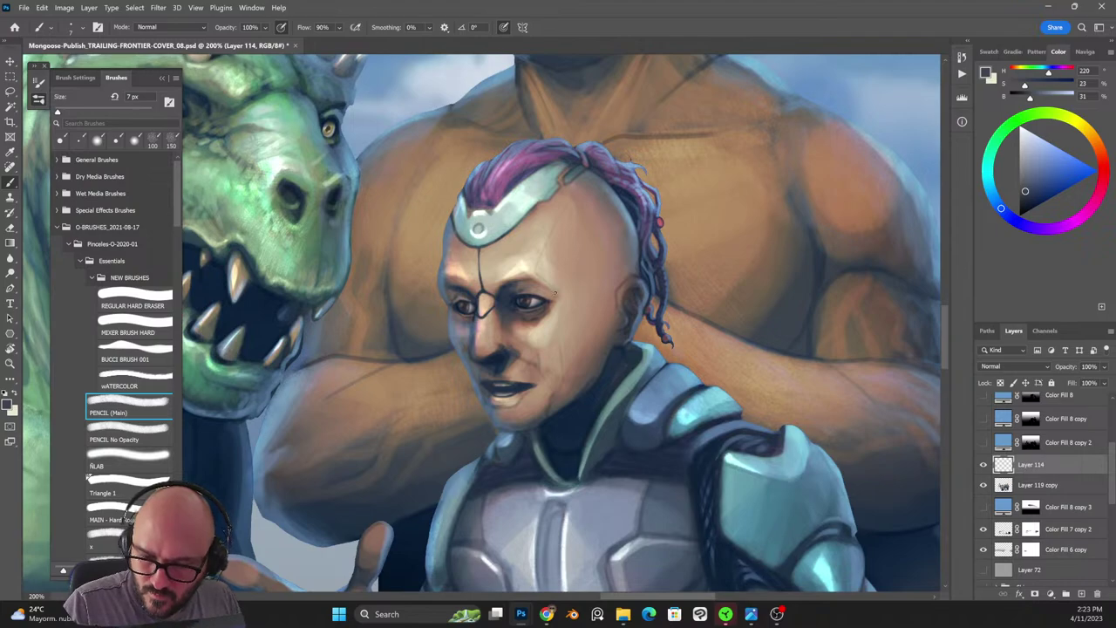
mouse_move(555, 291)
mouse_down()
mouse_move(535, 264)
mouse_move(560, 290)
mouse_move(542, 257)
mouse_move(535, 272)
mouse_move(567, 207)
mouse_up()
key(alt+shift+r)
key(alt+shift+n)
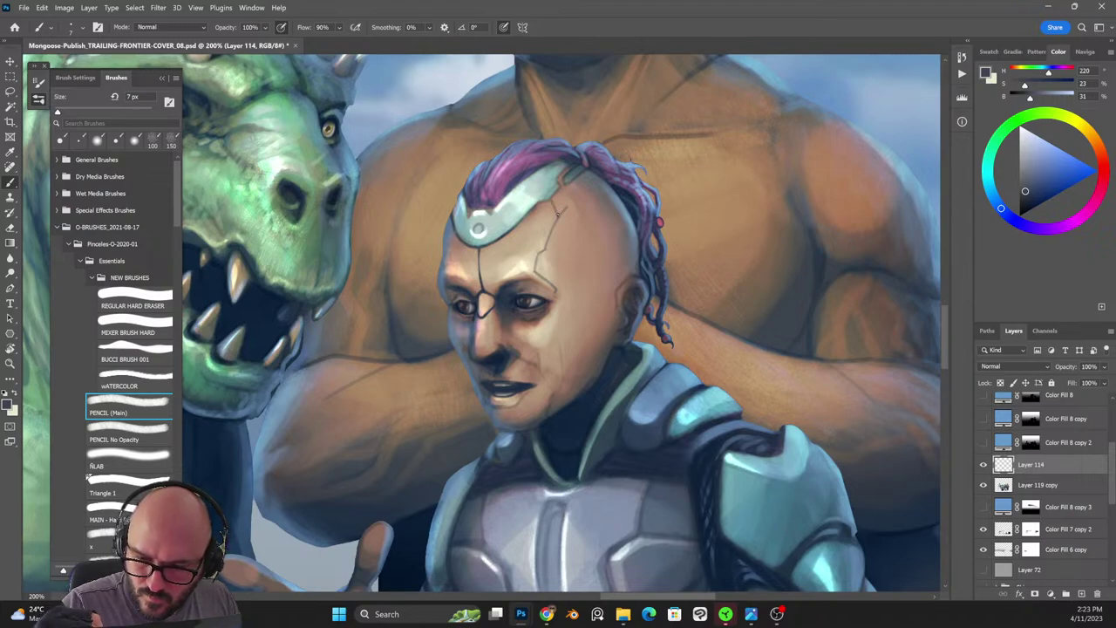
key(alt+shift+r)
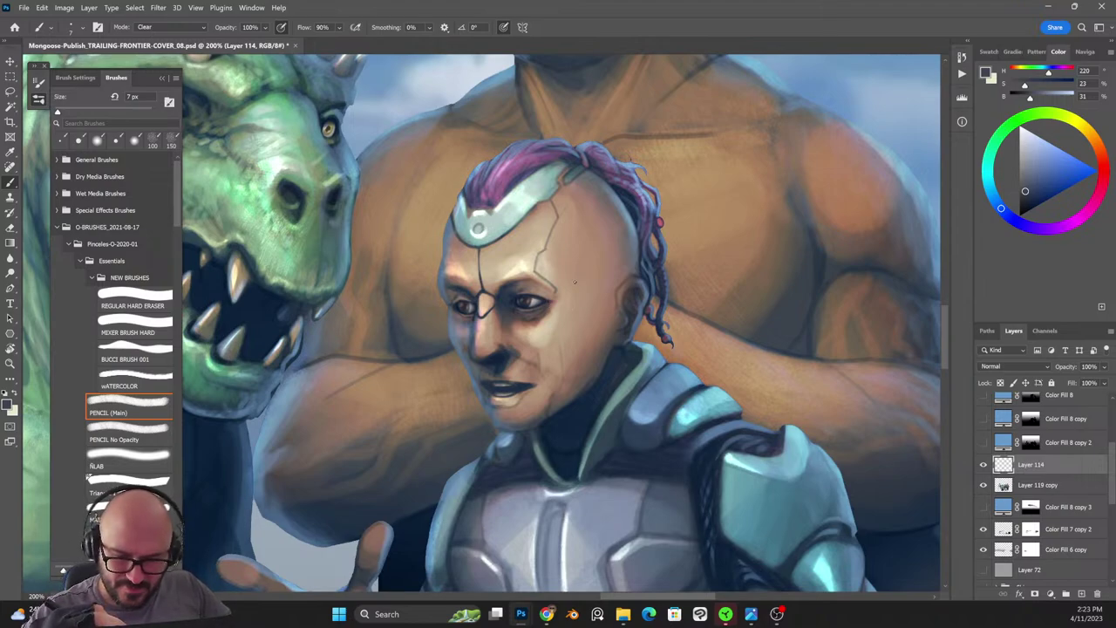
Add dark blue notch and edge accents around the headpiece and its round stud with a sampled colour at 7 px, trimming in Clear mode.
alt+click(514, 229)
key(shift+alt+n)
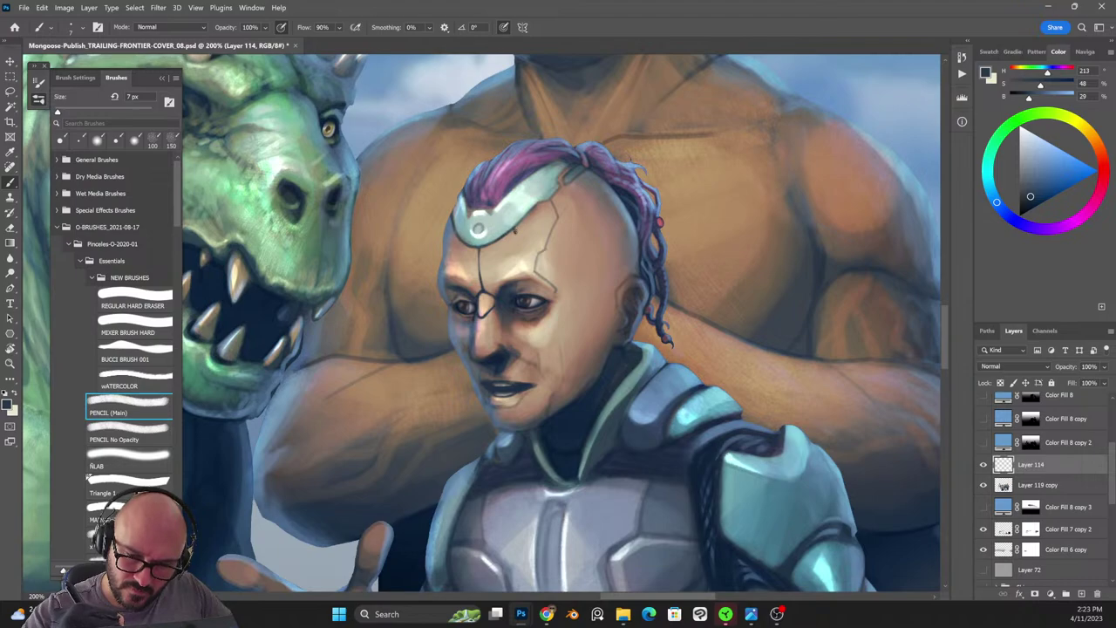
key(shift+alt+r)
key(shift+alt+n)
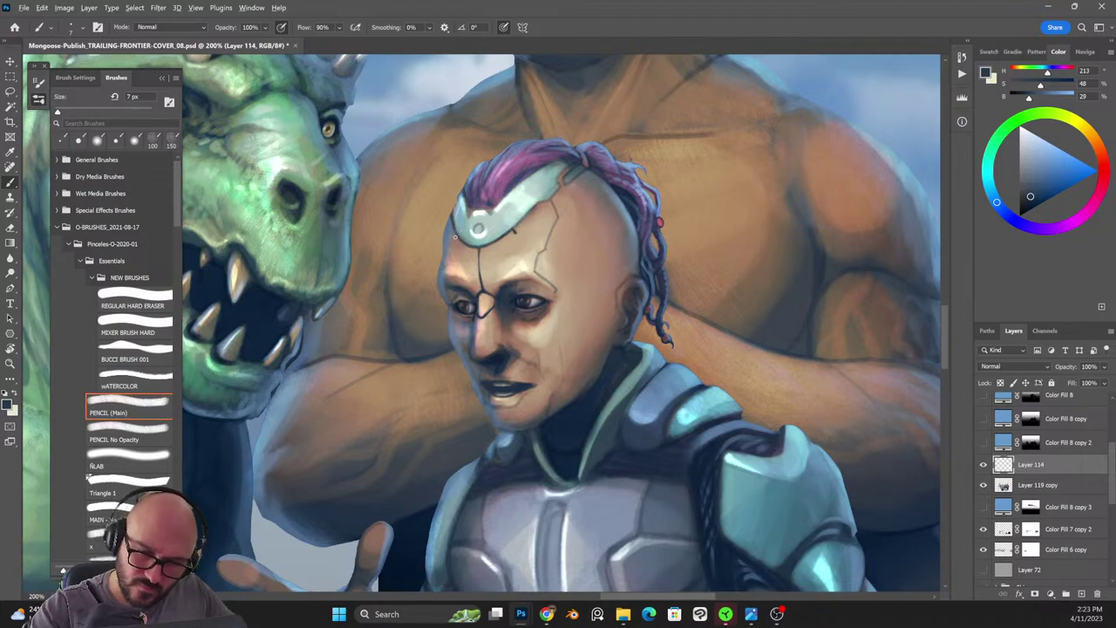
key(shift+alt+r)
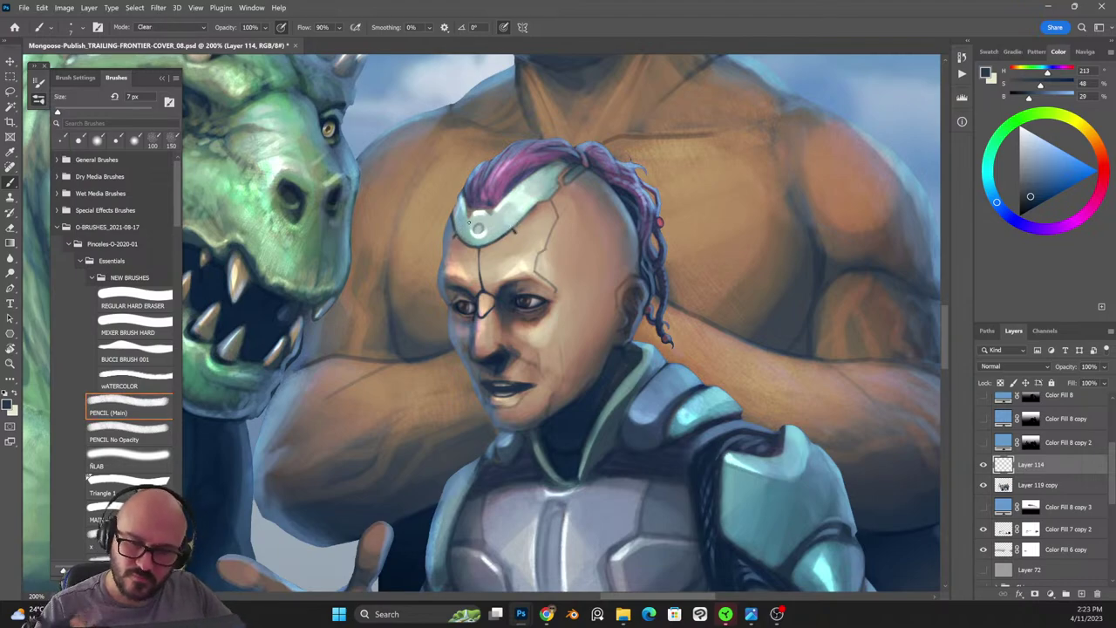
key(shift+alt+n)
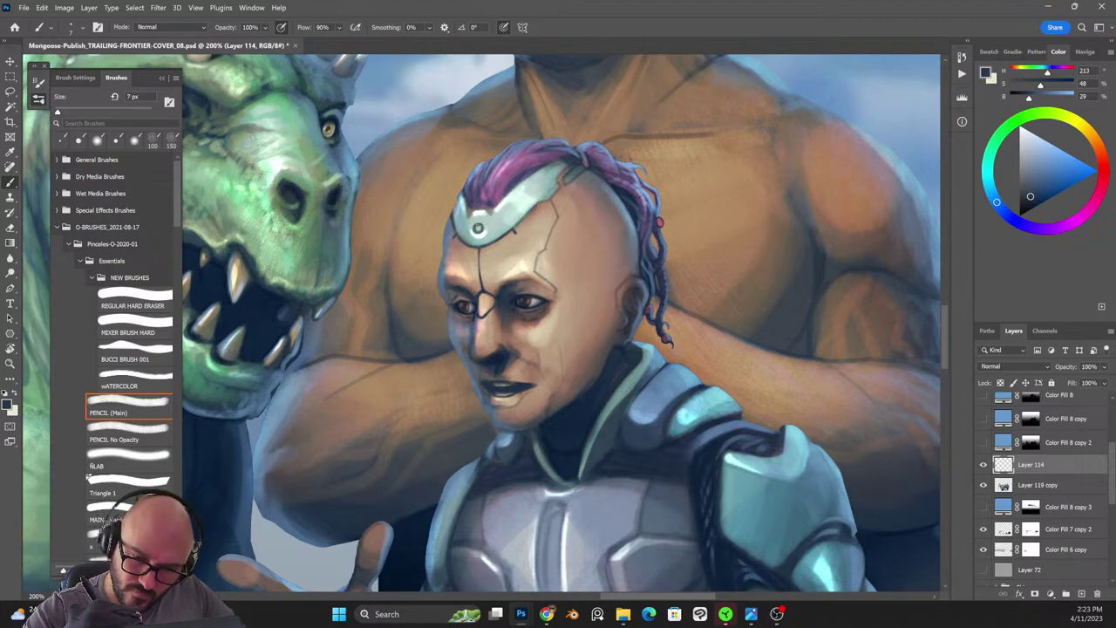
key(shift+alt+r)
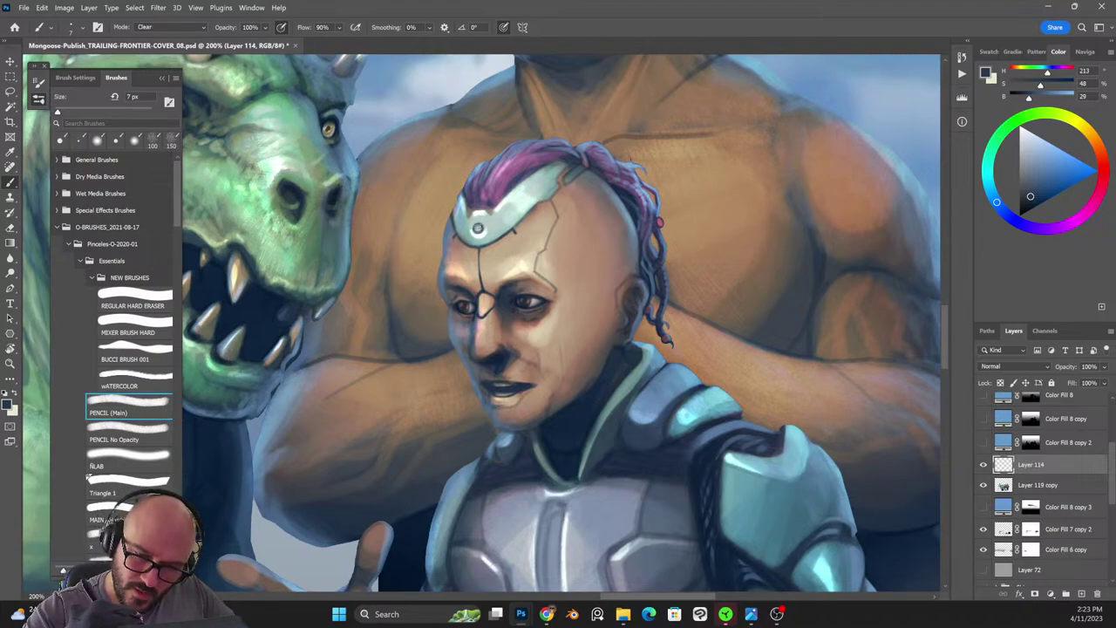
Repaint the front strands of the mohawk with sampled purple and light pink hair tones at 7 px, trimming in Clear mode.
alt+click(517, 180)
key(shift+alt+n)
mouse_move(473, 205)
mouse_down()
mouse_move(468, 215)
mouse_move(468, 205)
mouse_up()
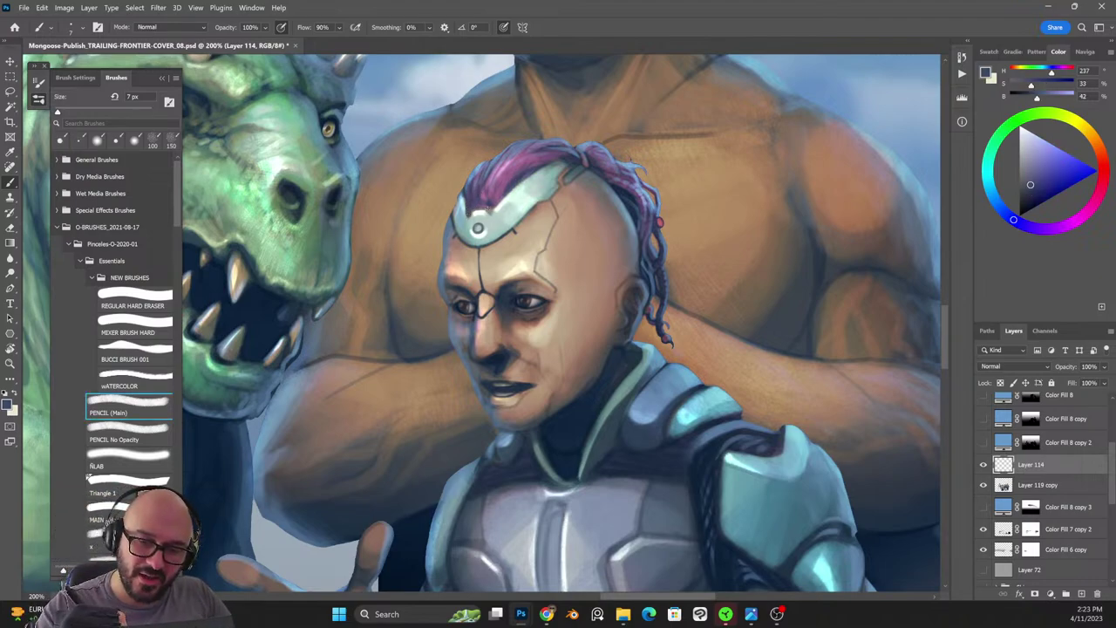
alt+click(494, 187)
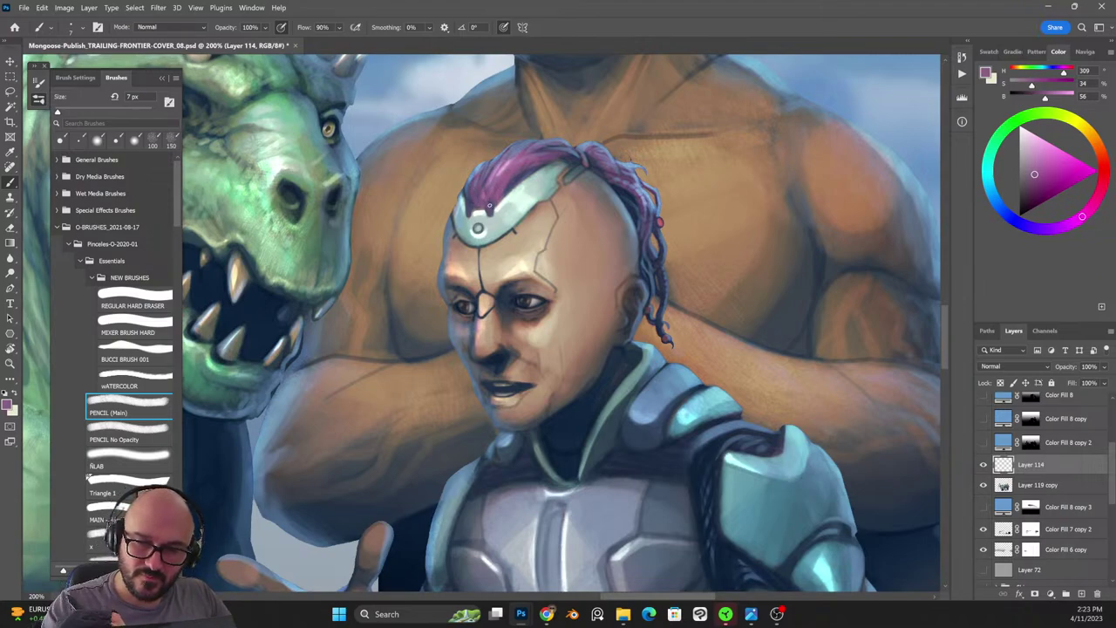
alt+click(504, 168)
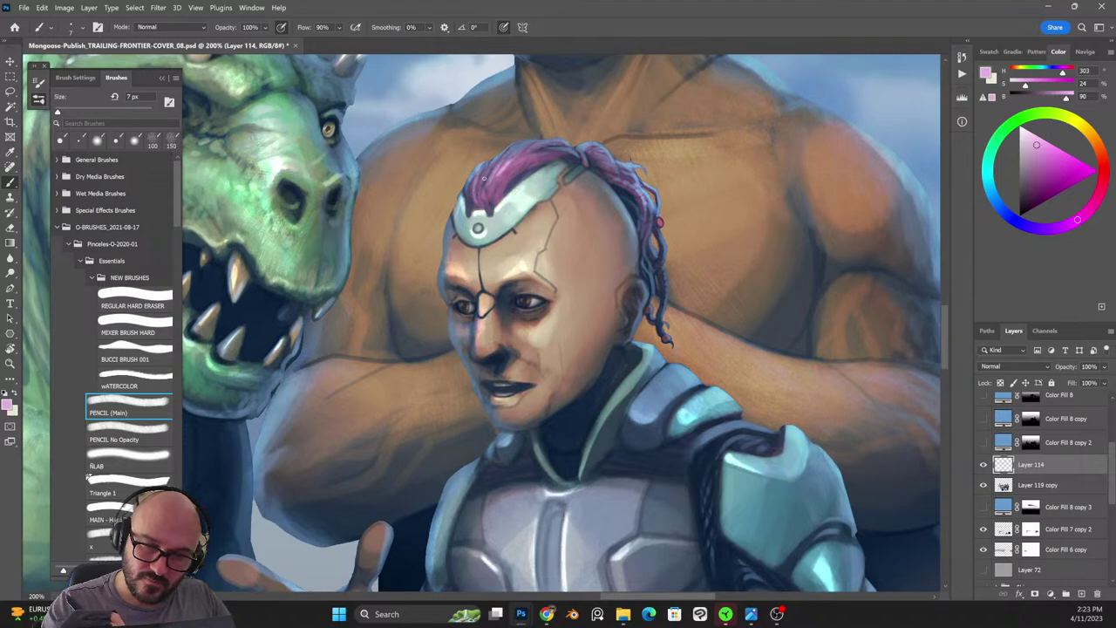
drag(495, 165, 486, 191)
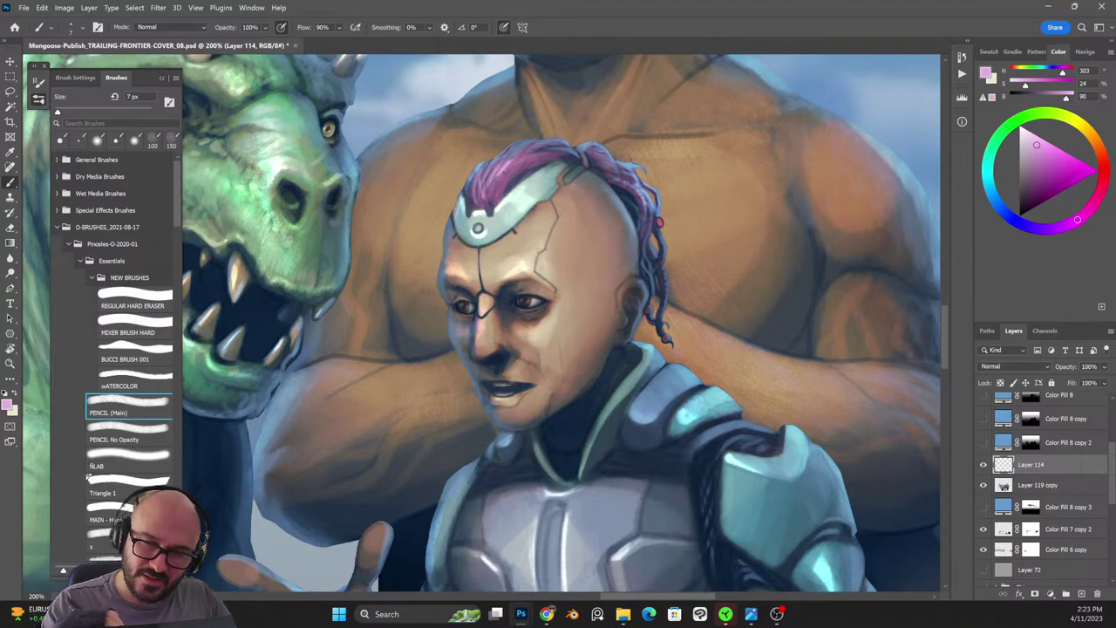
key(grave)
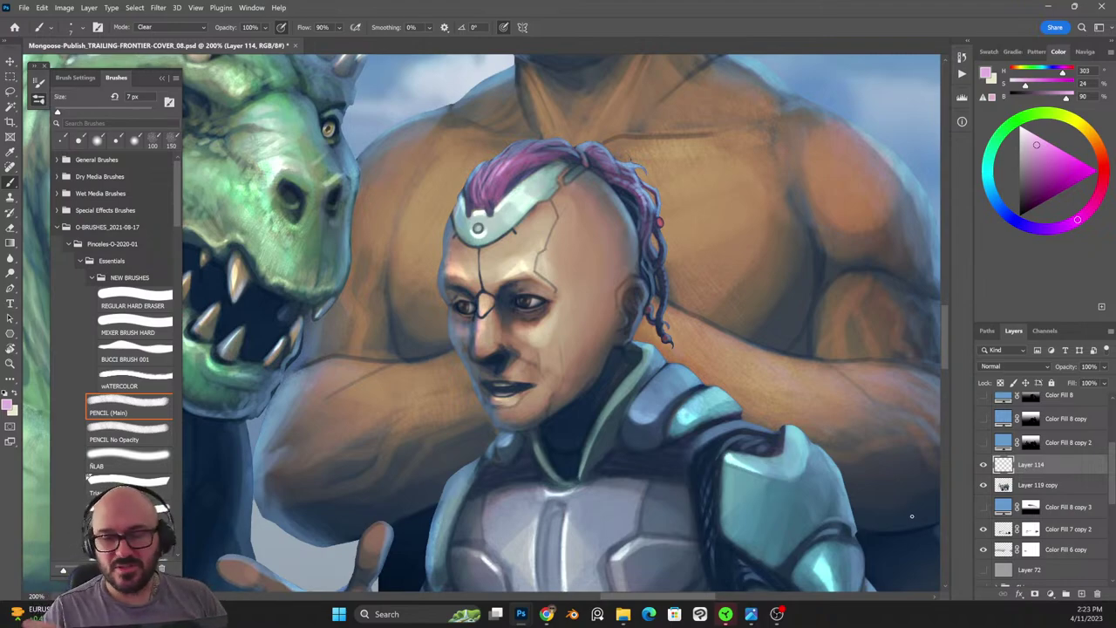
Darken the mohawk's lower edge along the headpiece with a dark blue sampled from the hair.
alt+click(539, 167)
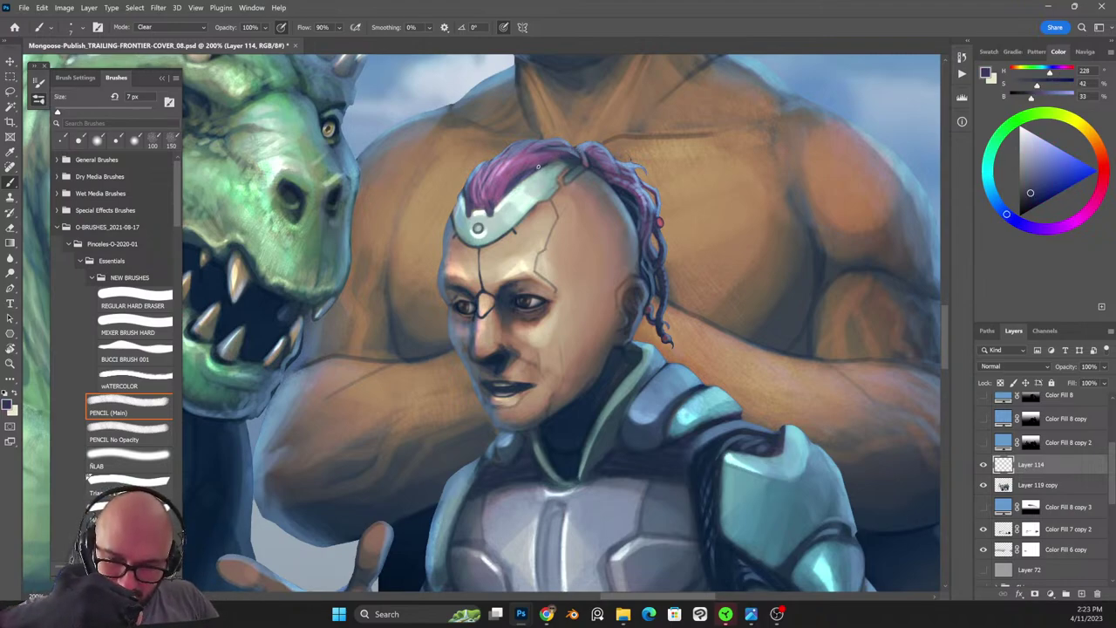
key(grave)
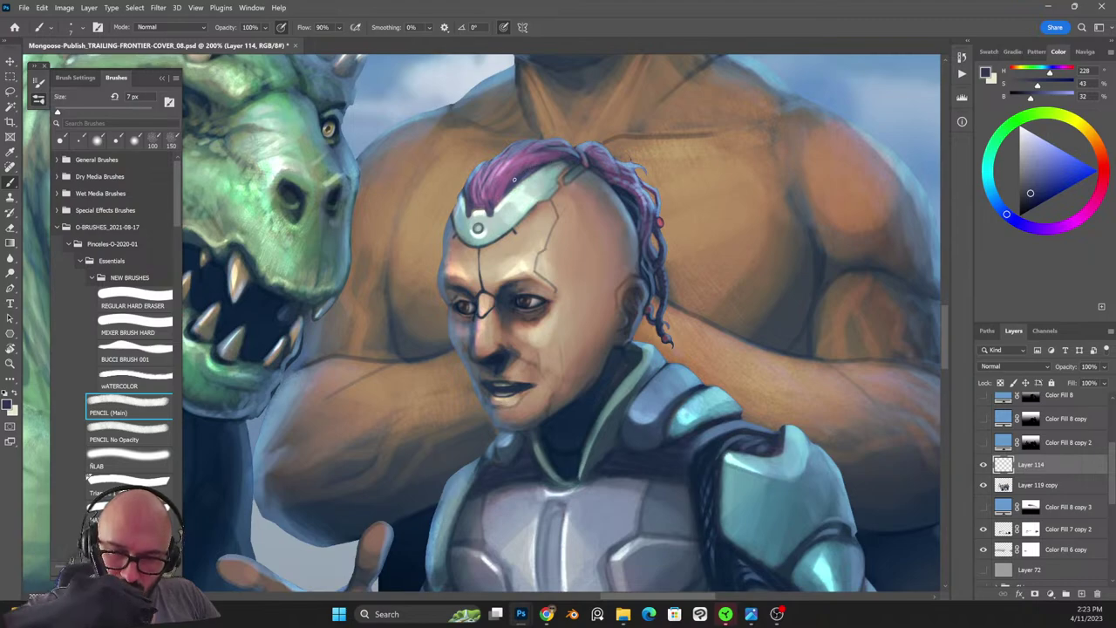
drag(514, 180, 554, 160)
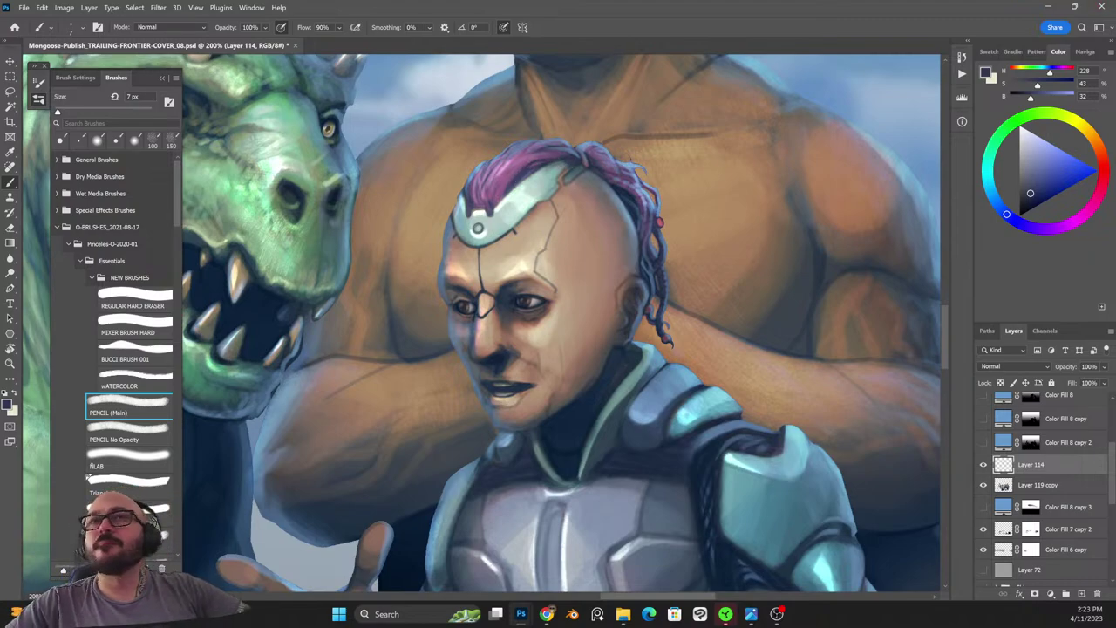
key(alt+Tab)
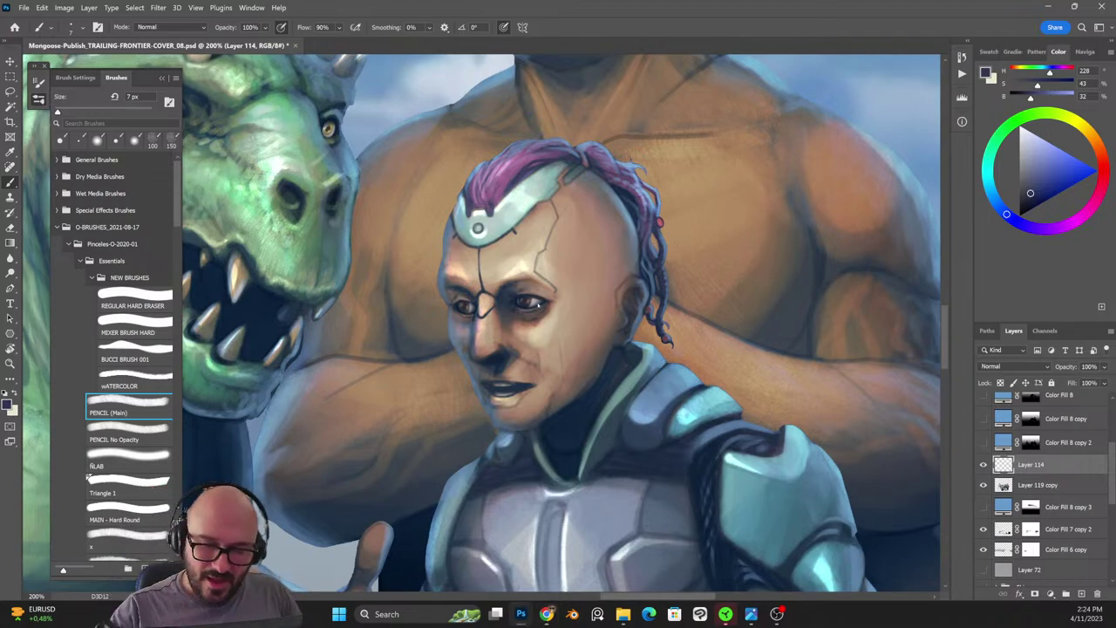
Reshape the nostril and the side of the nose with sampled reddish skin tones, trimming the strokes in Clear mode.
alt+click(578, 286)
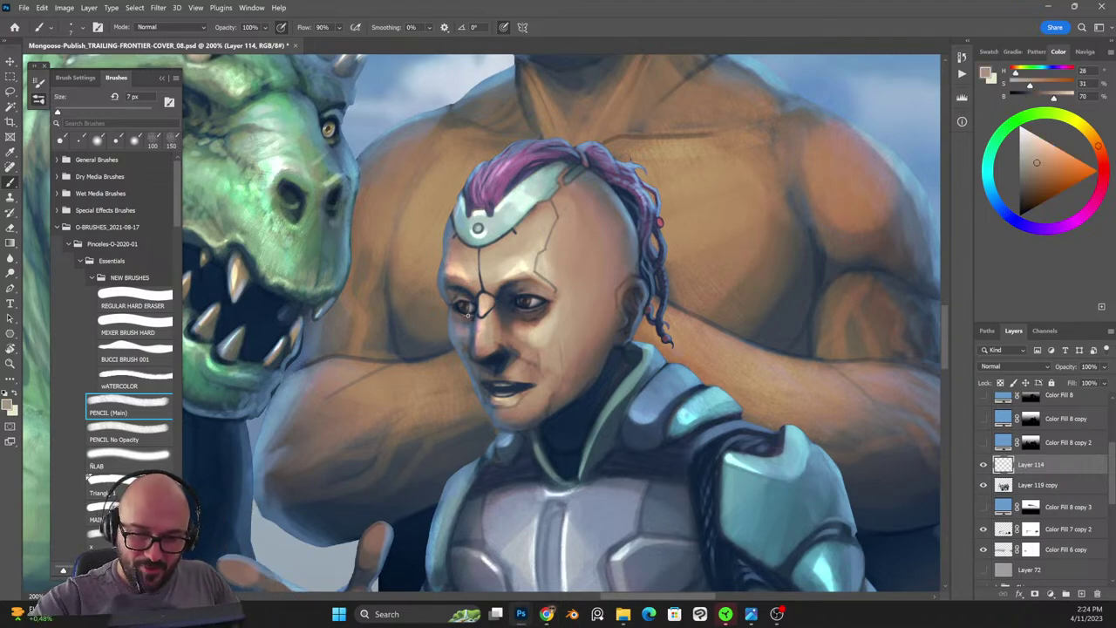
key(shift+alt+r)
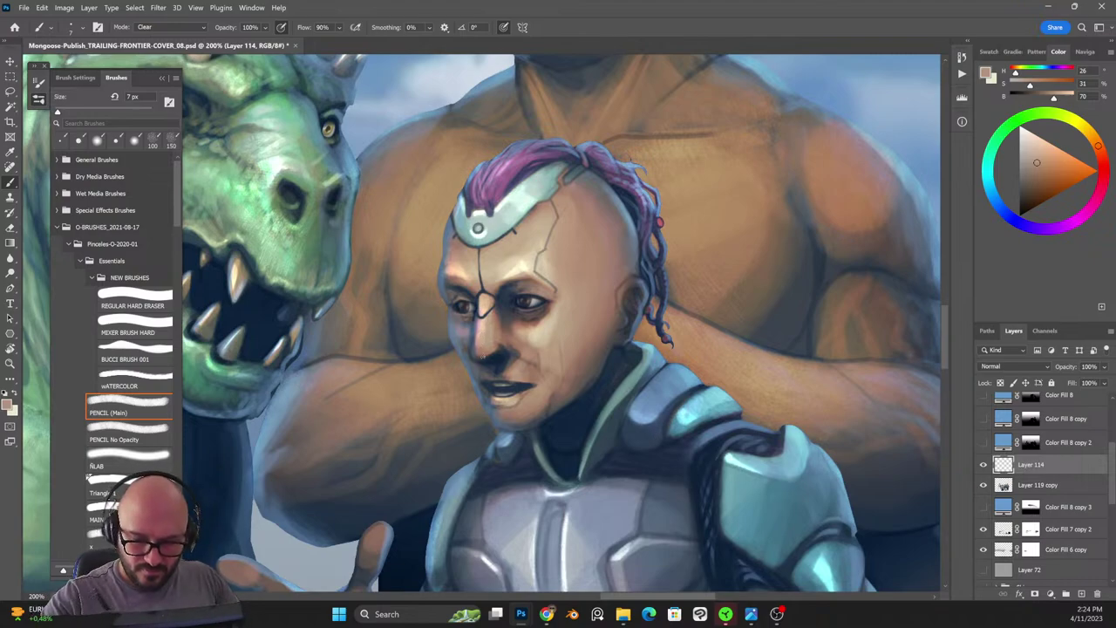
alt+click(499, 349)
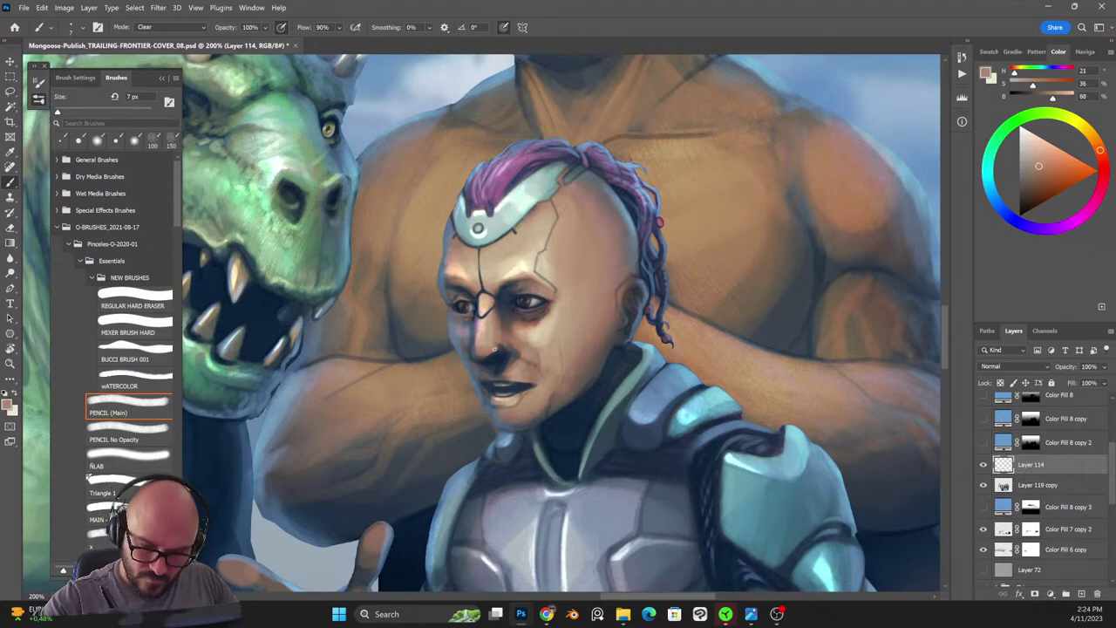
alt+click(502, 350)
key(shift+alt+n)
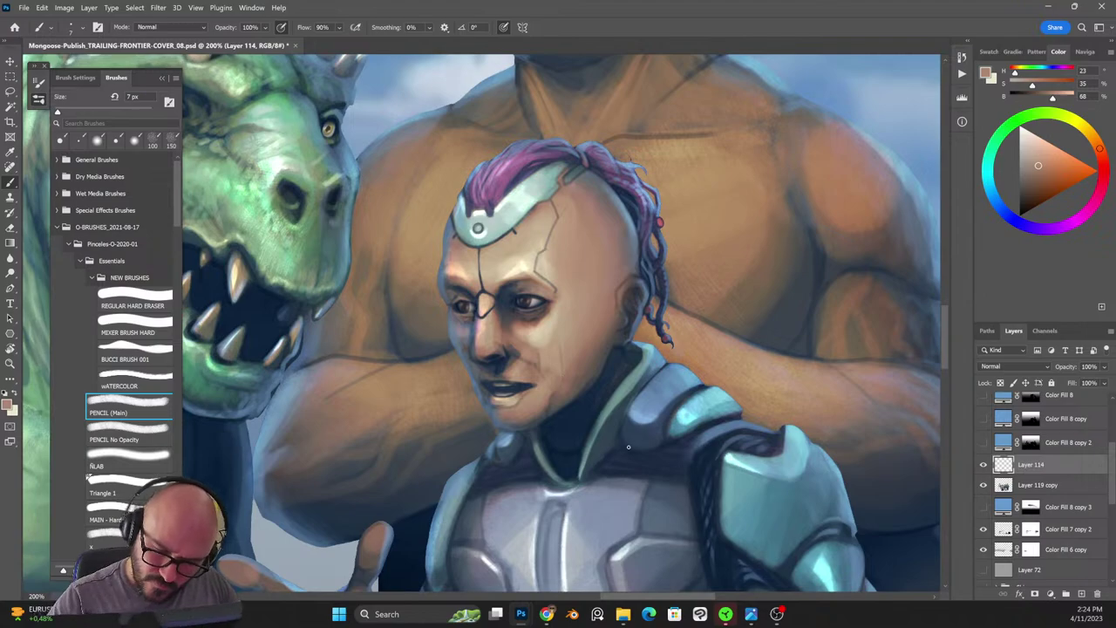
Refine the nose's shadow side with sampled grey-blue tones and the upper lip area with light tan, trimming in Clear mode.
alt+click(472, 353)
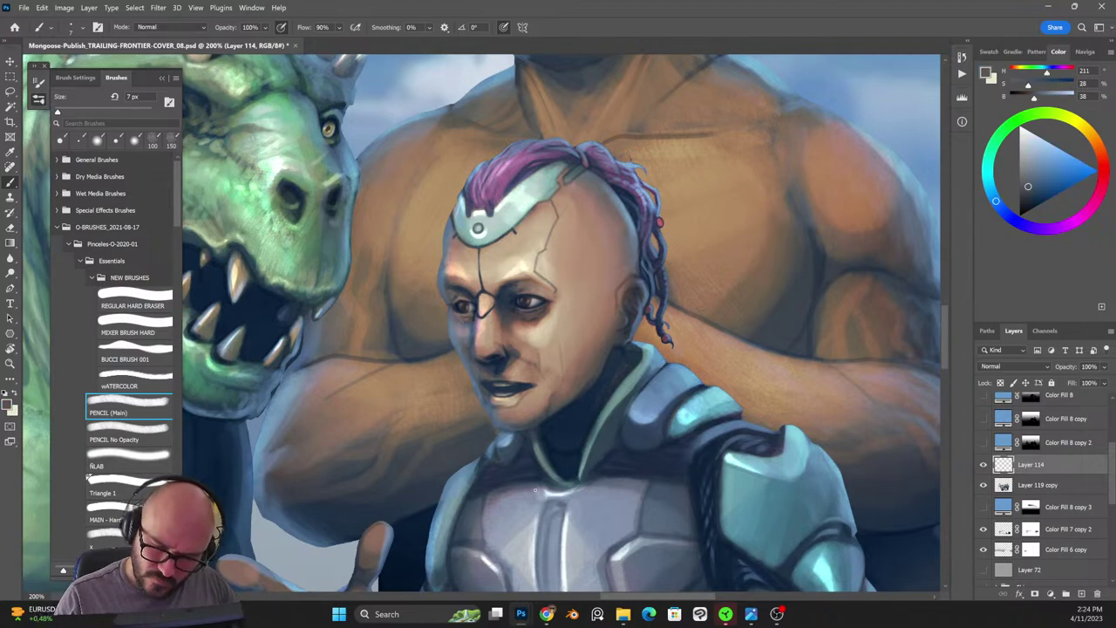
alt+click(464, 337)
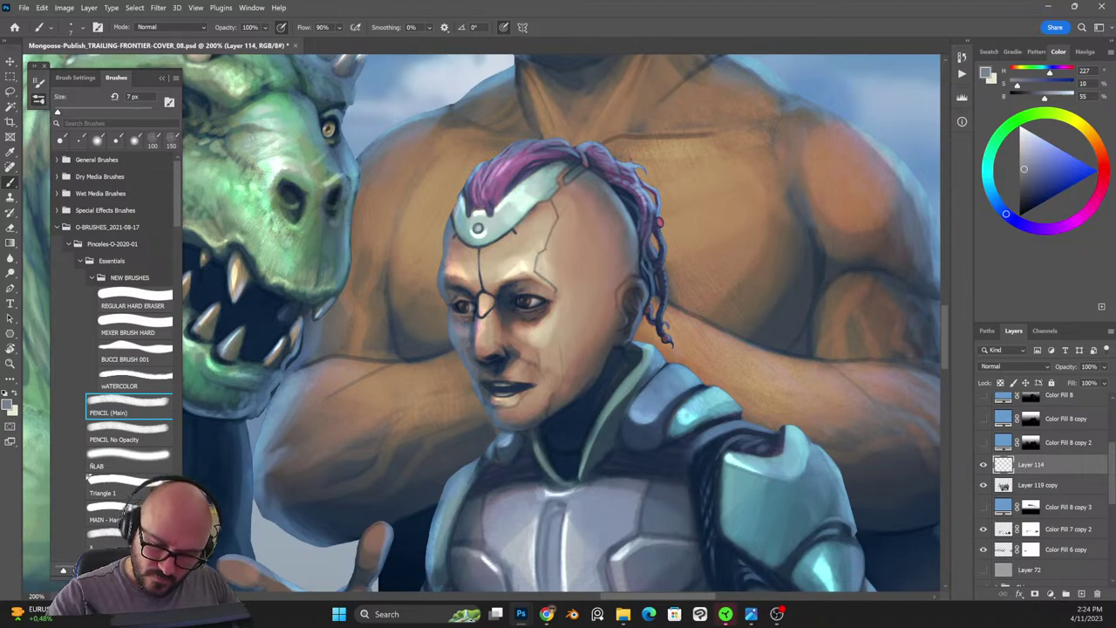
alt+click(506, 364)
alt+click(521, 370)
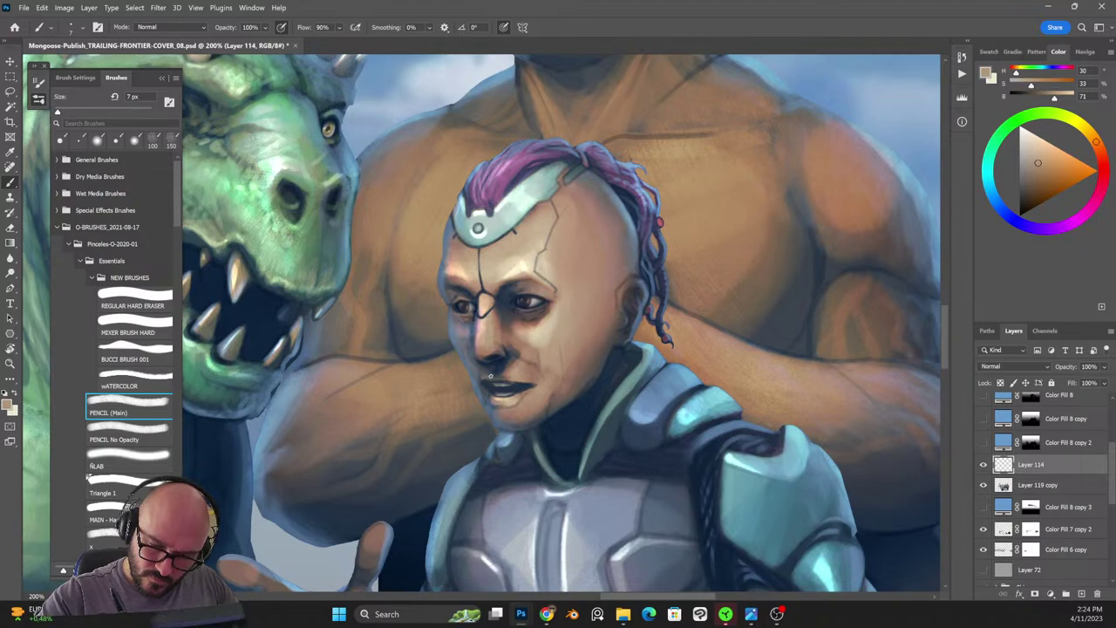
key(alt+shift+r)
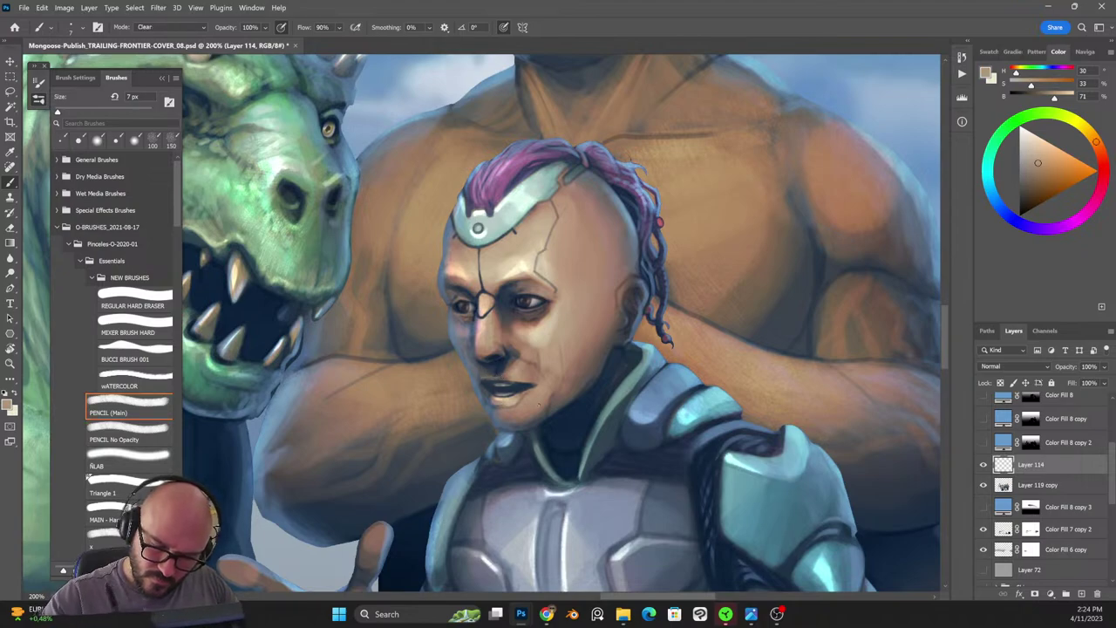
Draw a short dark blue seam line from the nearer mouth corner down toward the jaw at 7 px.
alt+click(527, 388)
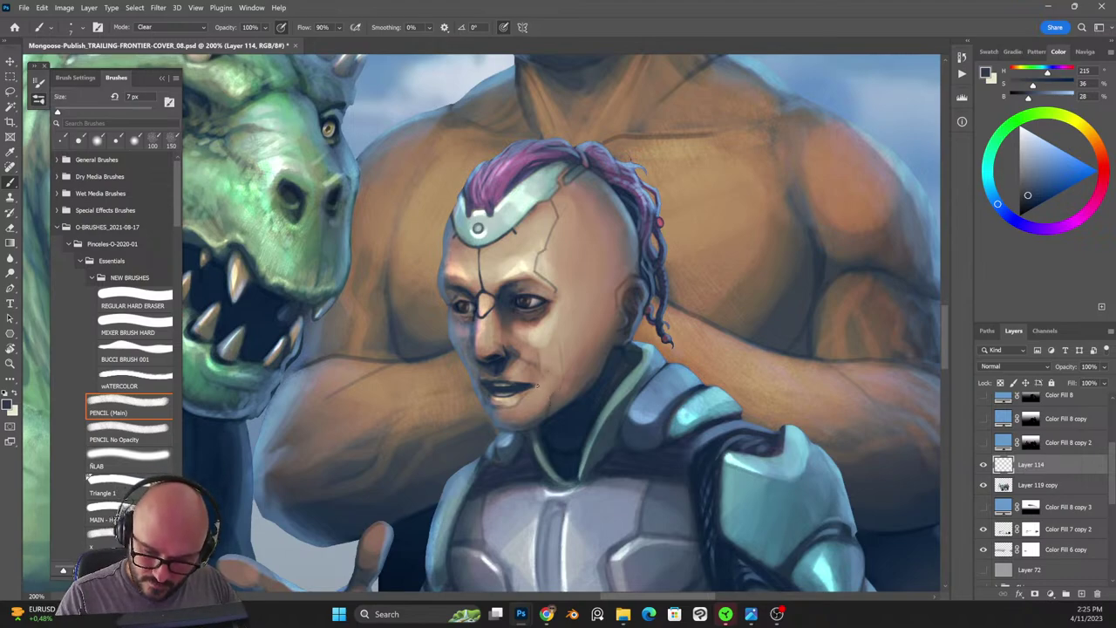
key(alt+shift+n)
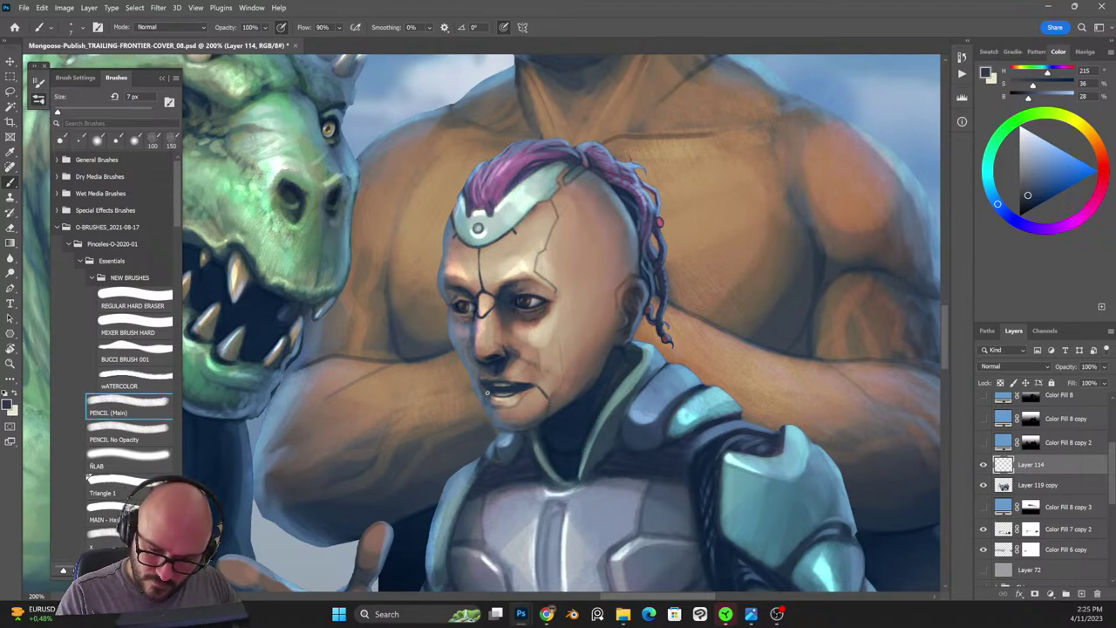
key(alt+shift+r)
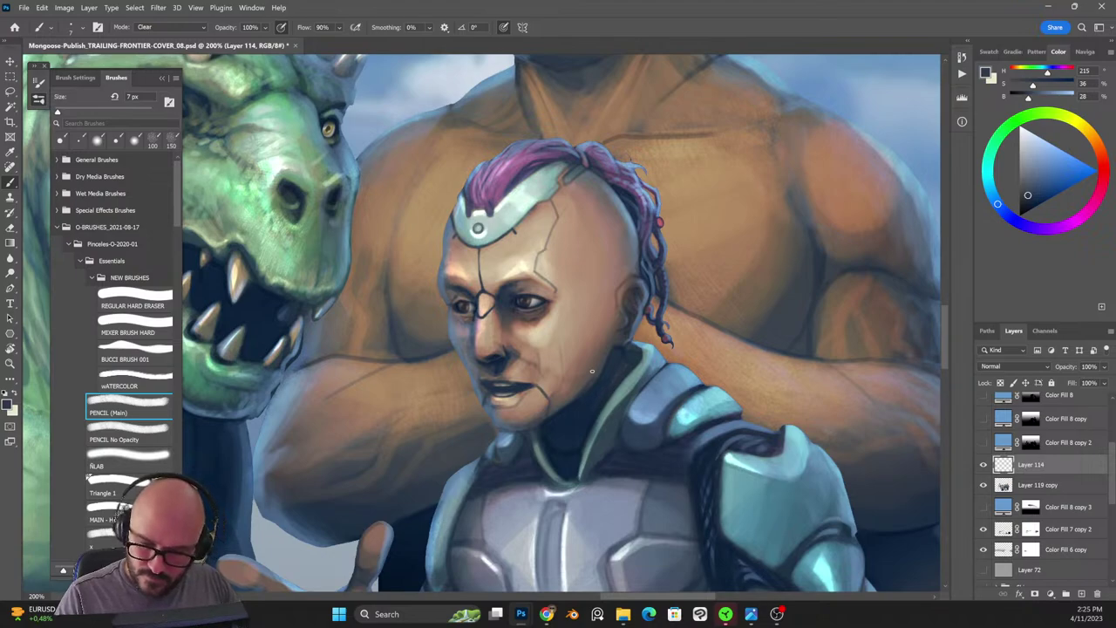
Draw an angular dark seam line from the jaw up the cheek to the nearer eye's outer corner, trimming it in Clear mode.
key(shift+alt+n)
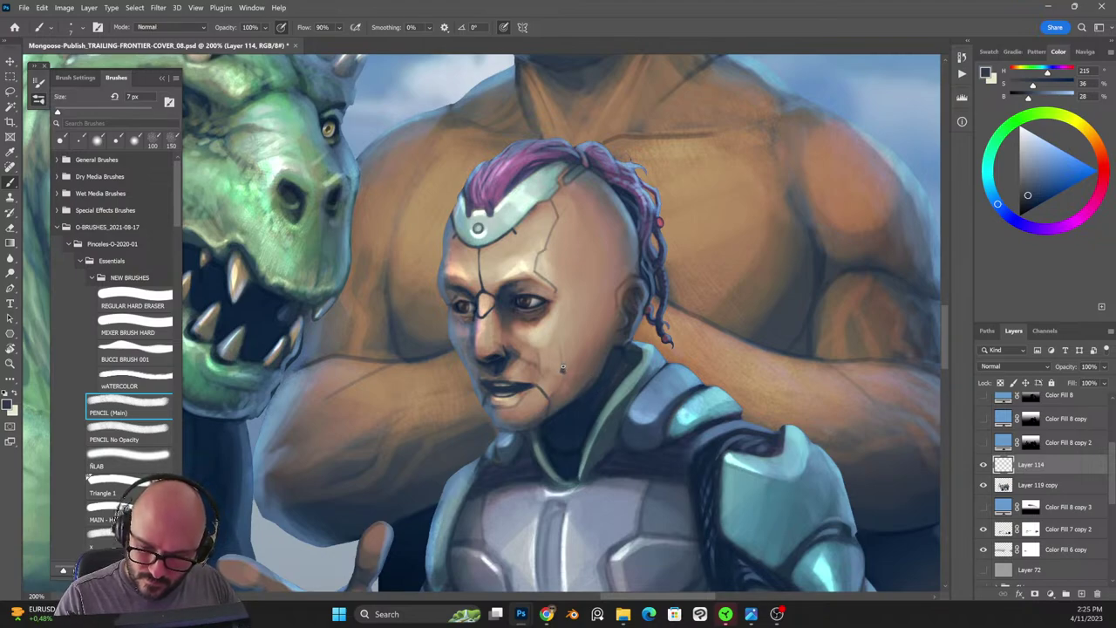
drag(560, 347, 553, 390)
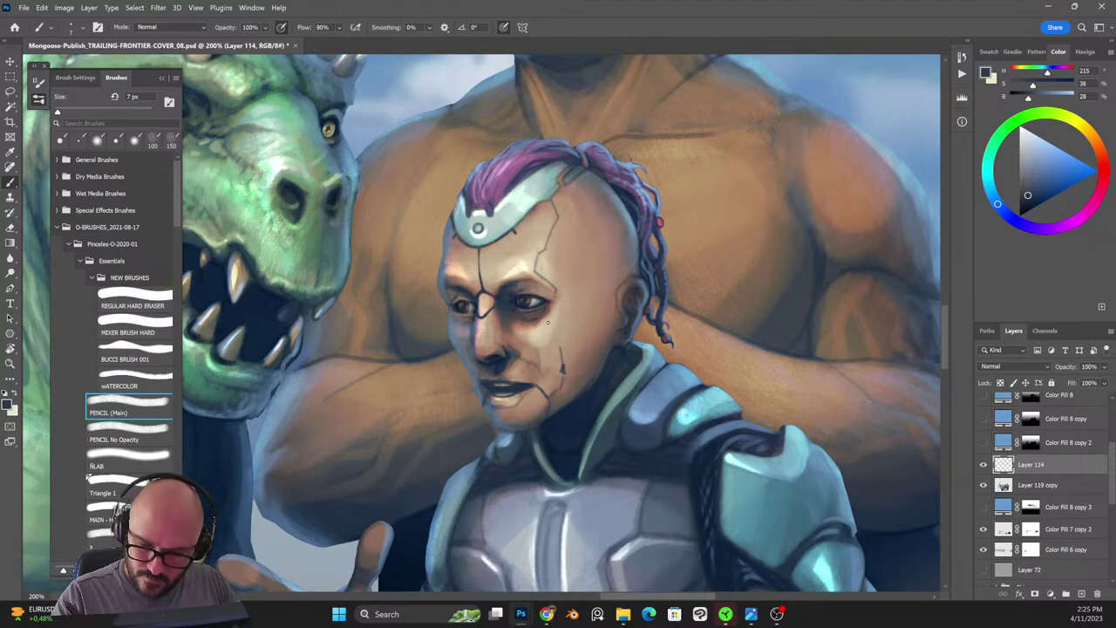
drag(562, 346, 581, 329)
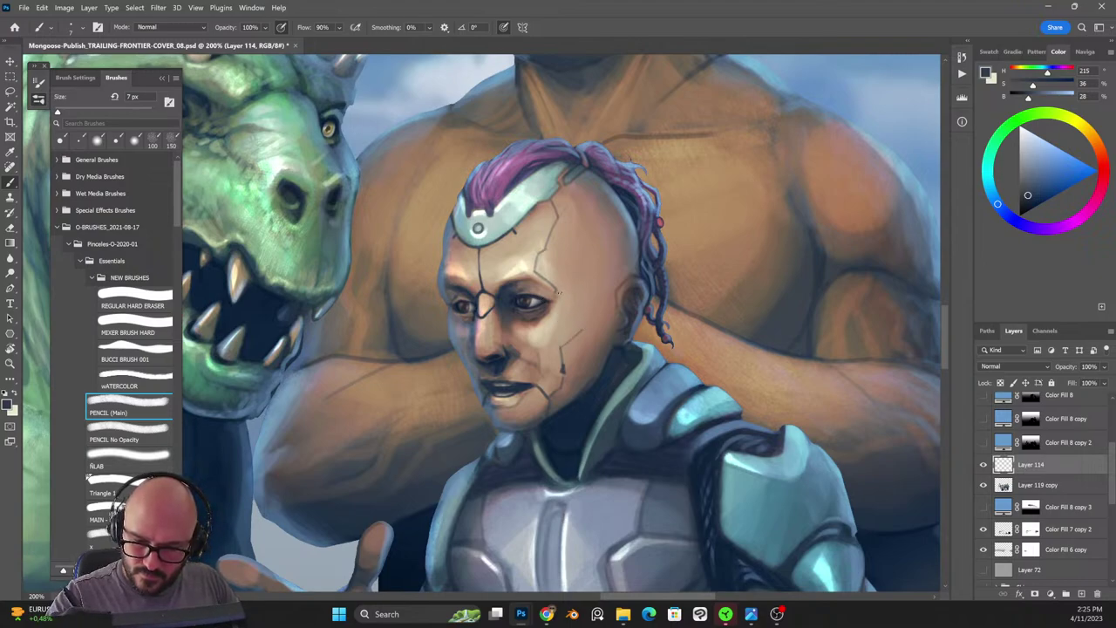
drag(583, 325, 580, 303)
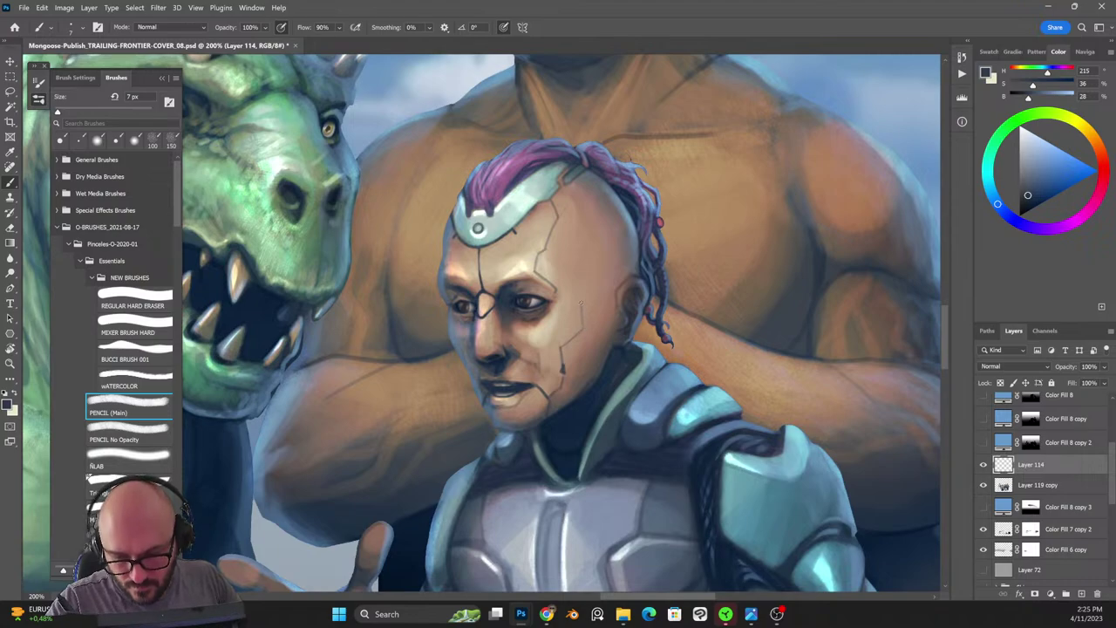
key(alt+shift+r)
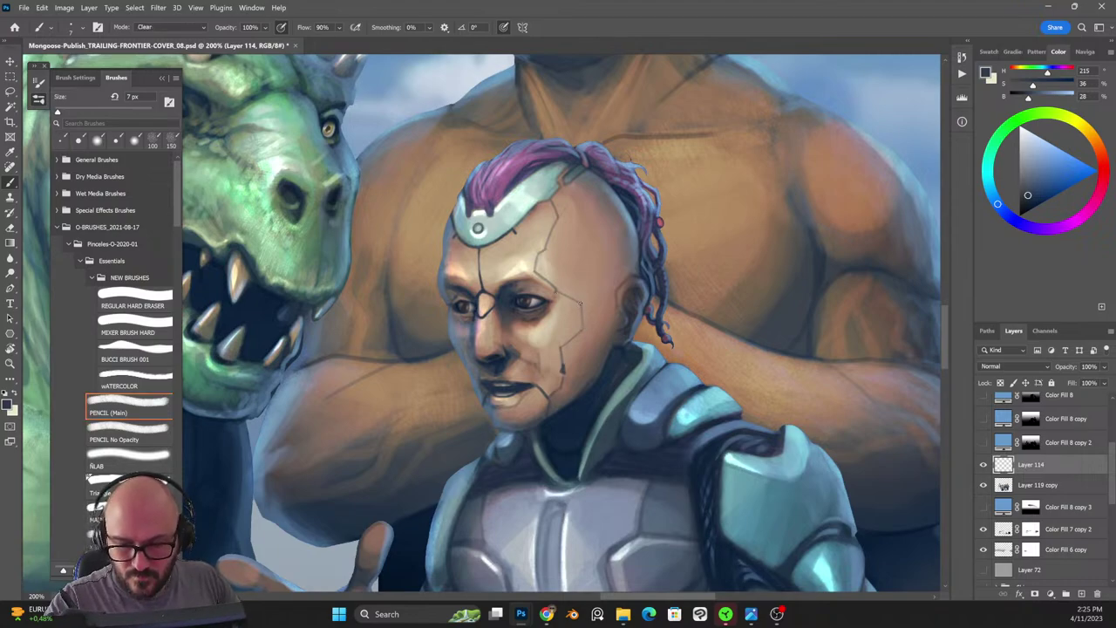
Thicken the cheek seam's lower bend with dark accent strokes, shaping their edges in Clear mode.
key(alt+shift+n)
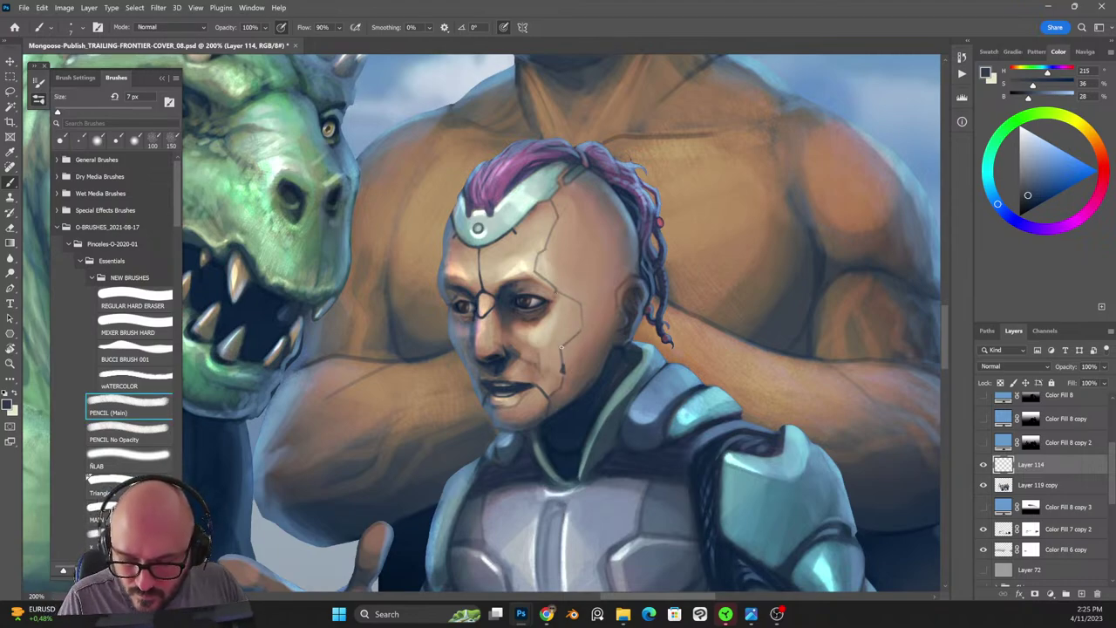
drag(568, 337, 554, 354)
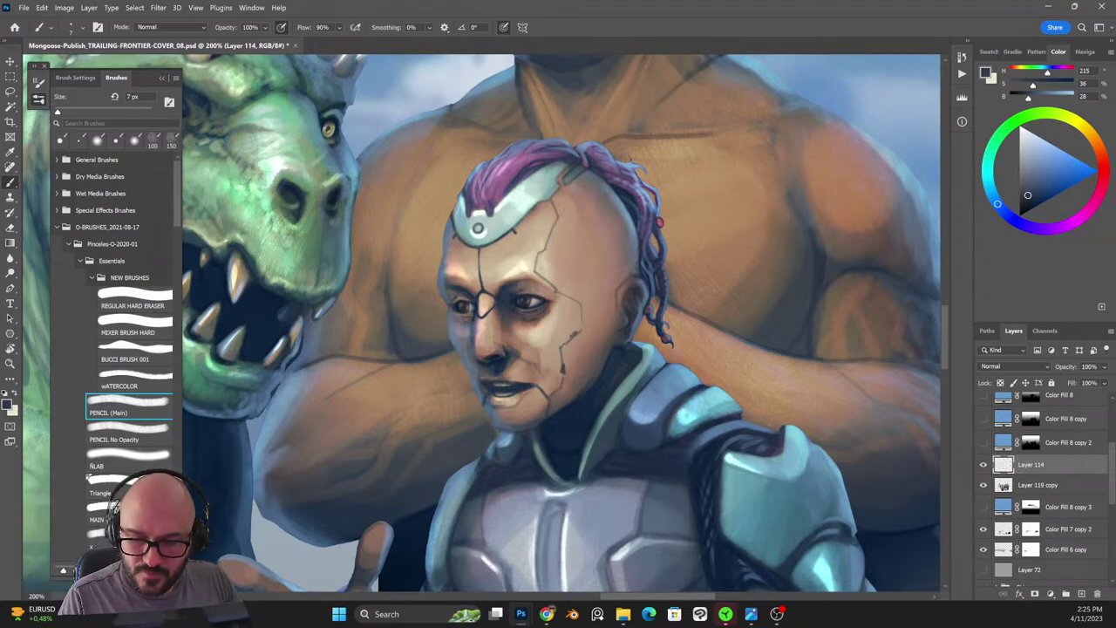
key(alt+shift+r)
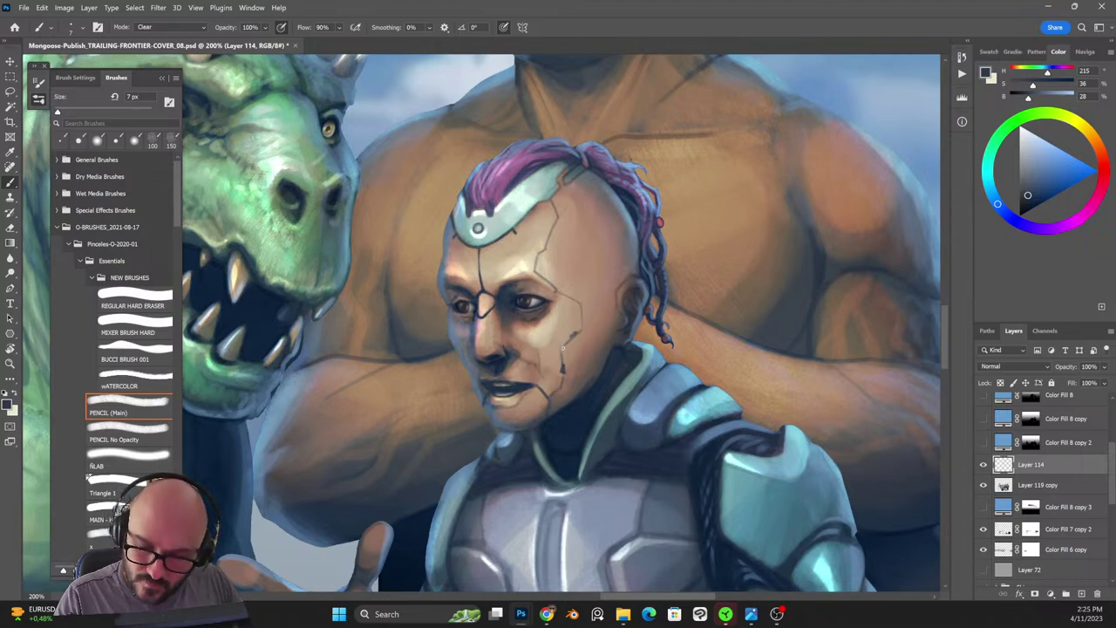
key(alt+shift+n)
key(alt+shift+r)
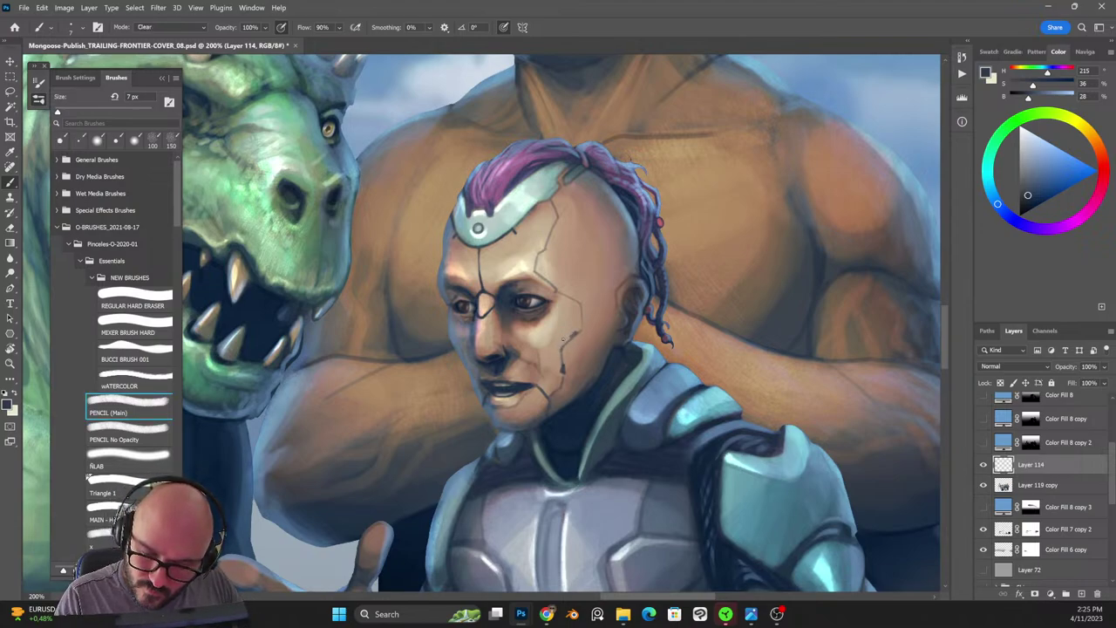
key(alt+shift+n)
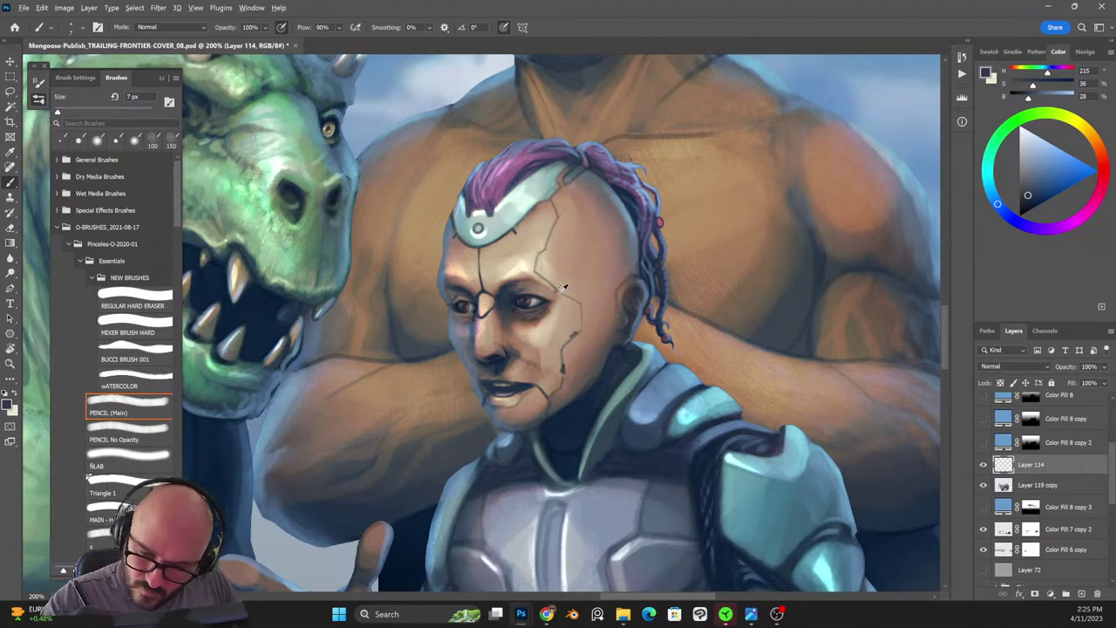
Draw a small dark hexagonal seam beside the headpiece on the upper temple, cleaning its lines in Clear mode.
key(alt+shift+r)
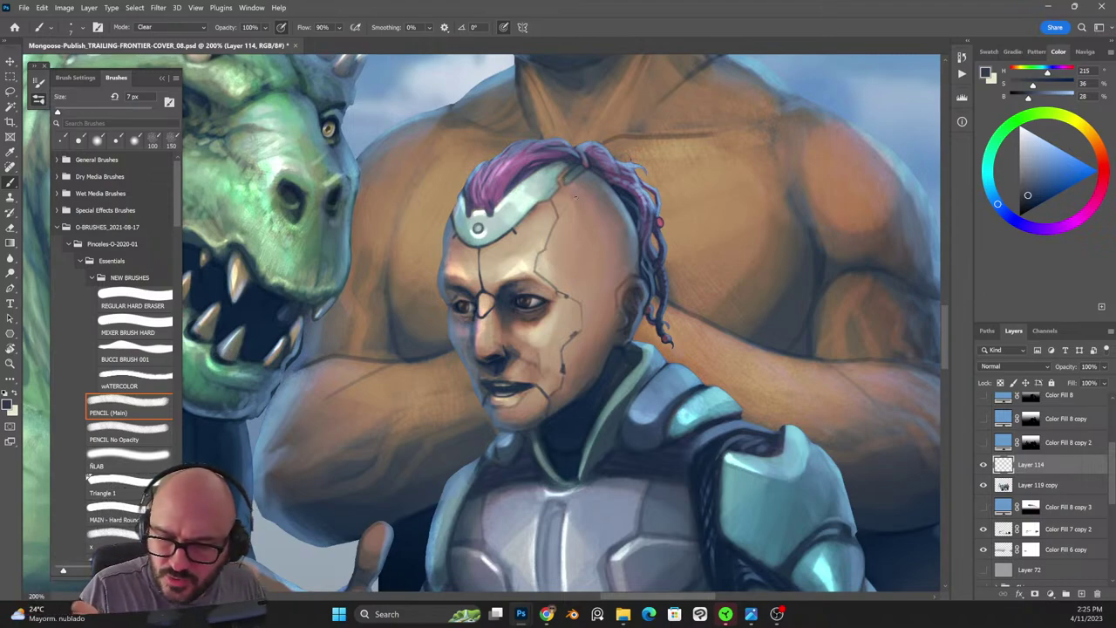
key(shift+alt+n)
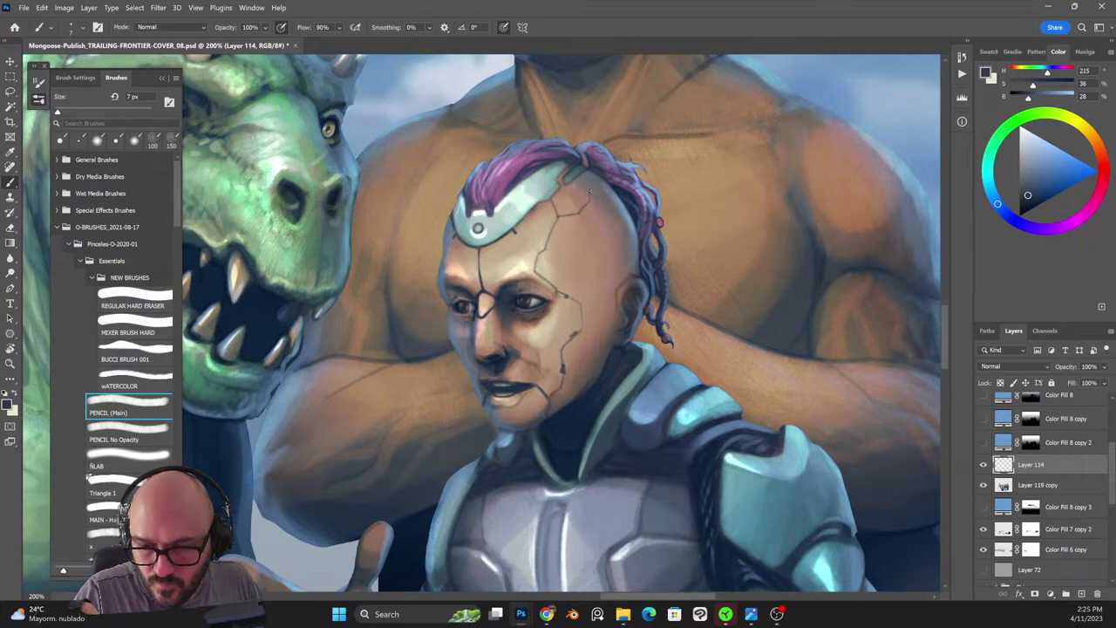
key(shift+alt+r)
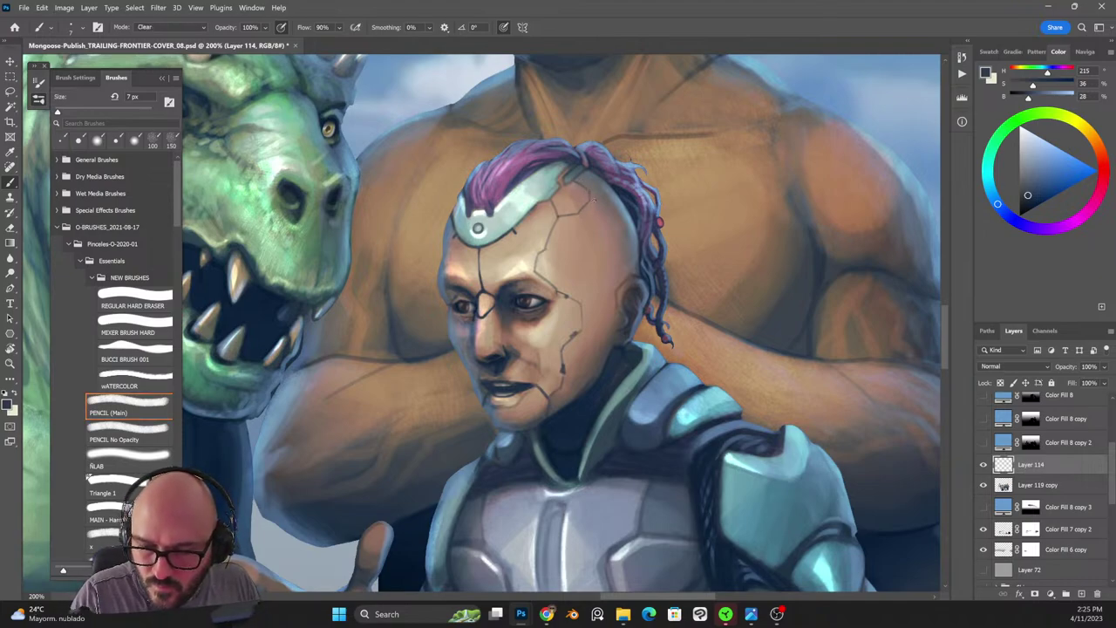
key(shift+alt+n)
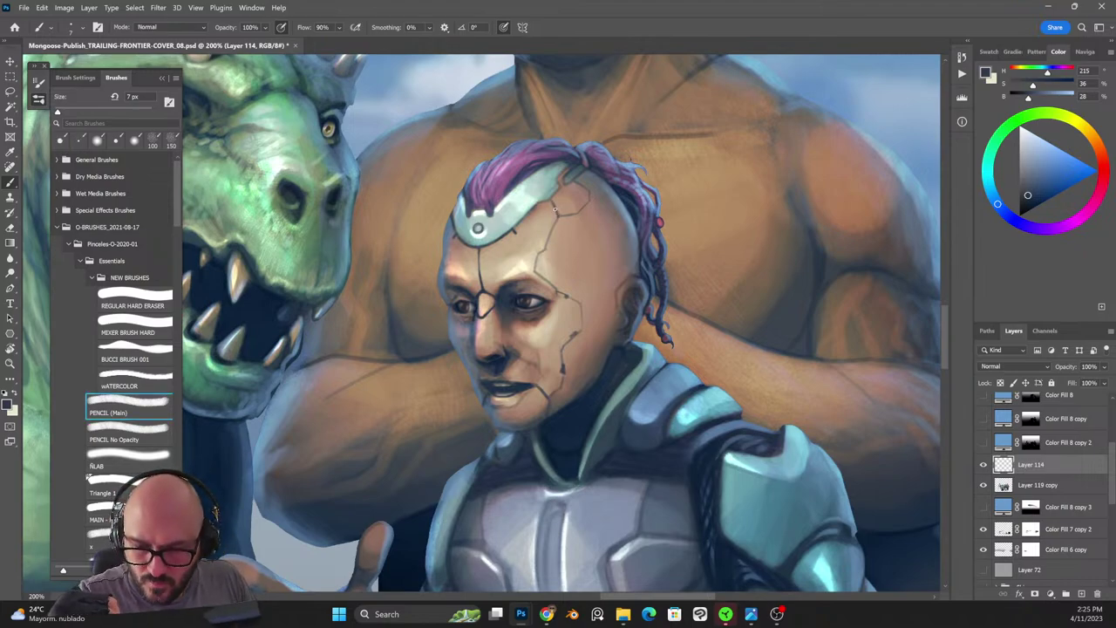
key(shift+alt+r)
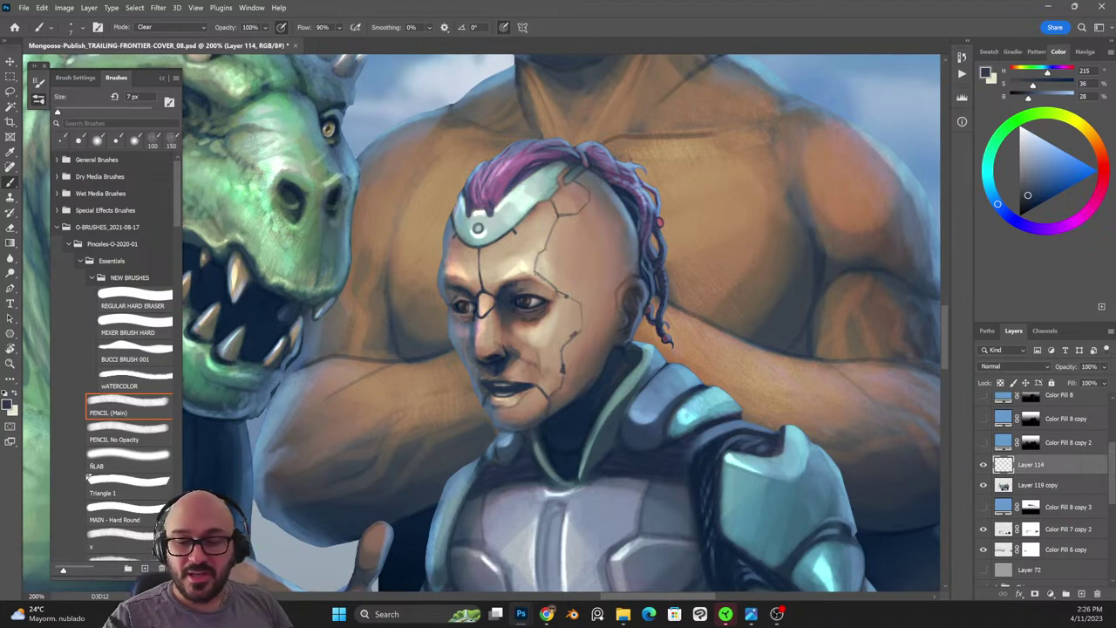
Add light tan highlights along the hexagonal seam with a colour sampled beside it, trimming in Clear mode.
alt+click(558, 198)
key(shift+alt+n)
mouse_move(555, 199)
mouse_down()
mouse_move(557, 212)
mouse_move(578, 212)
mouse_up()
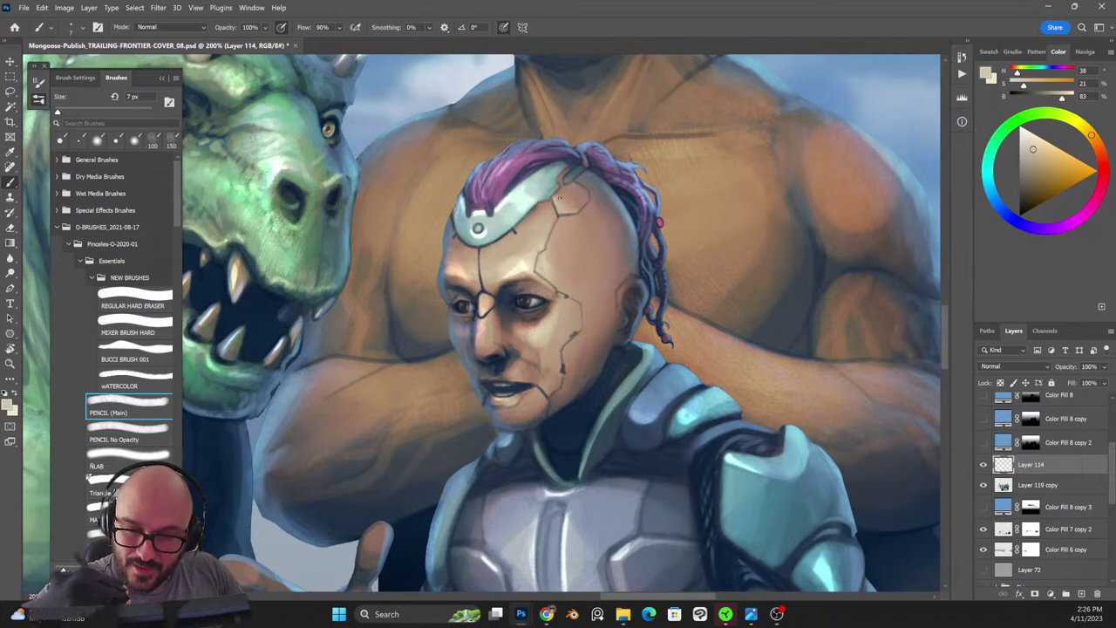
key(shift+alt+r)
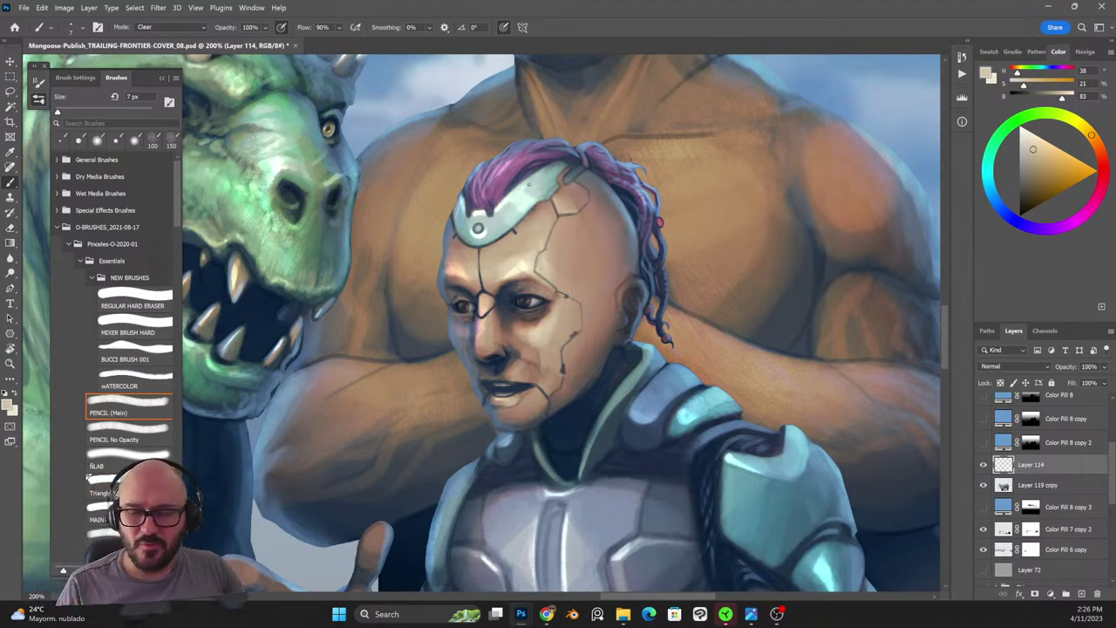
Paint pale cream edge highlights along the forehead and temple seam down past the nearer eye, trimming in Clear mode.
key(x)
key(alt+shift+n)
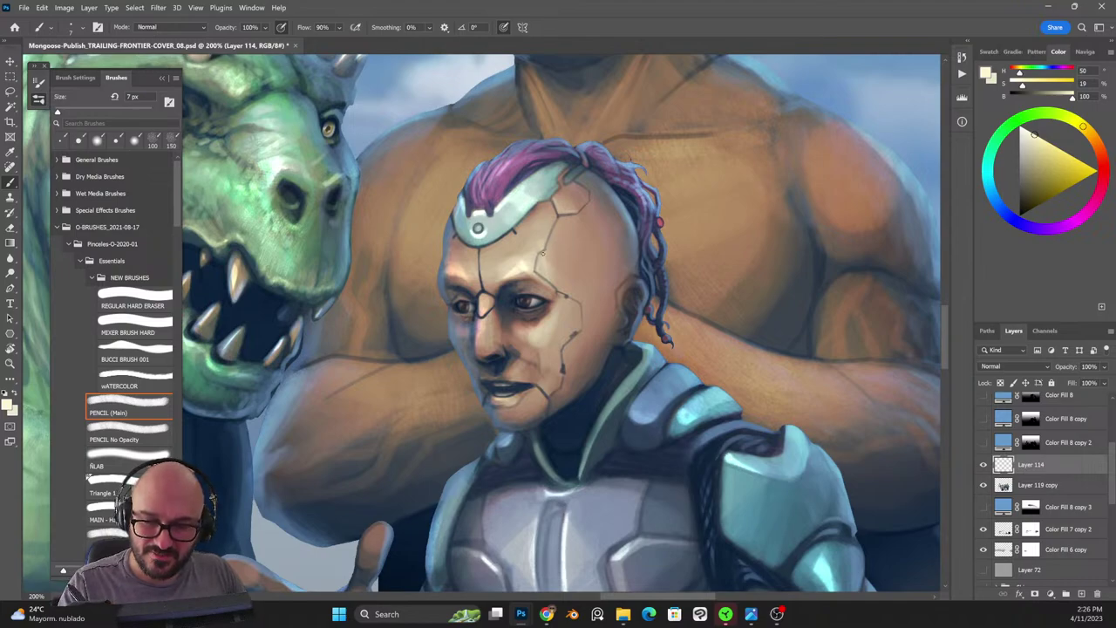
key(shift+alt+r)
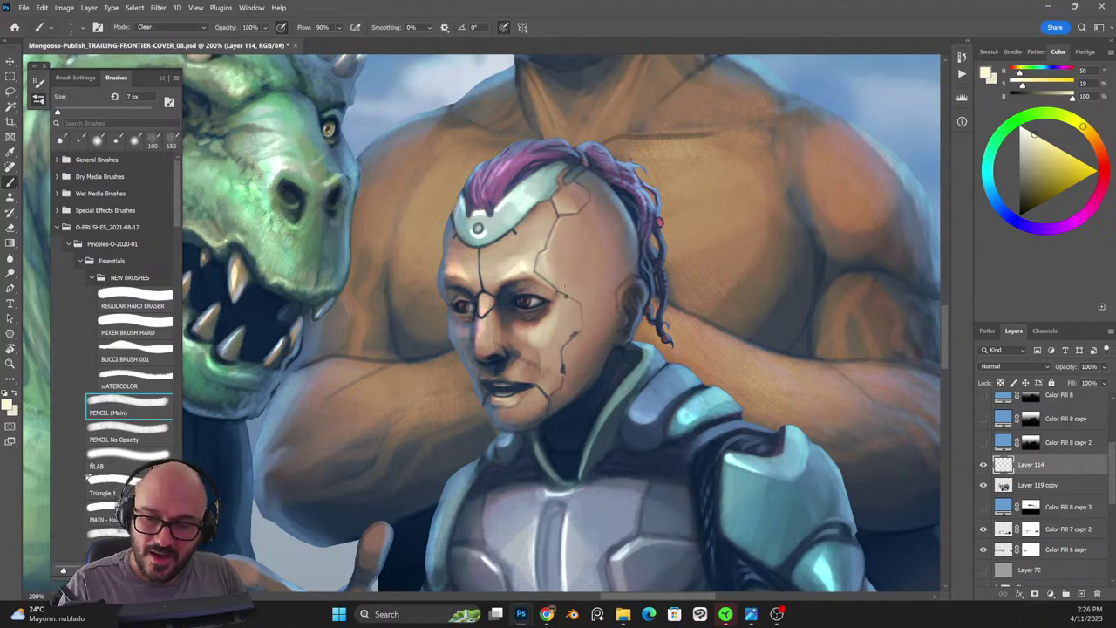
key(shift+alt+n)
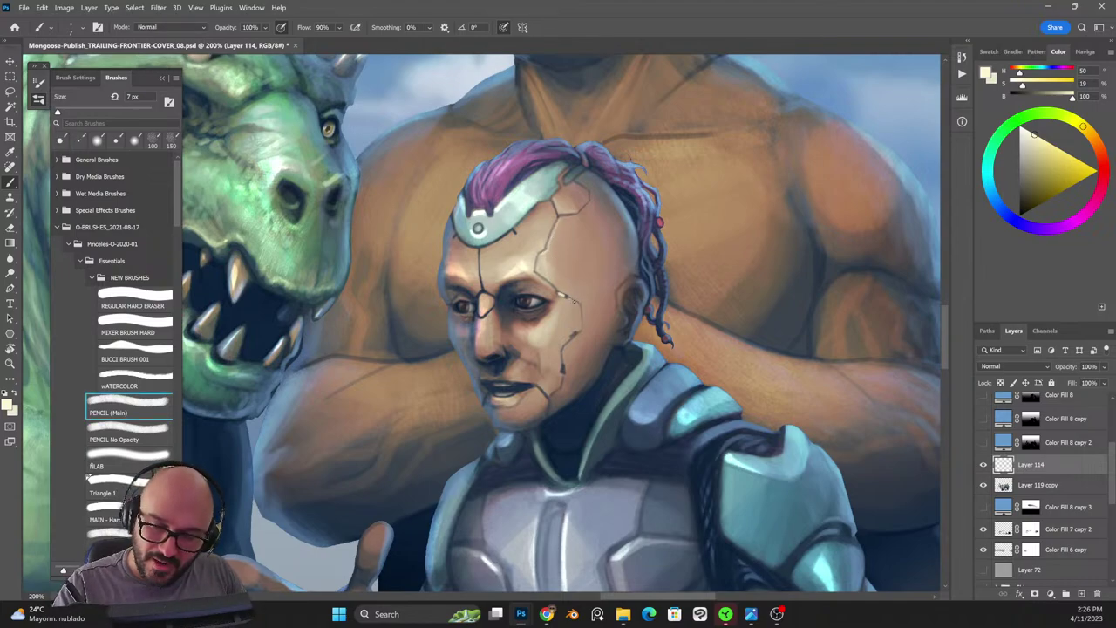
drag(571, 299, 579, 304)
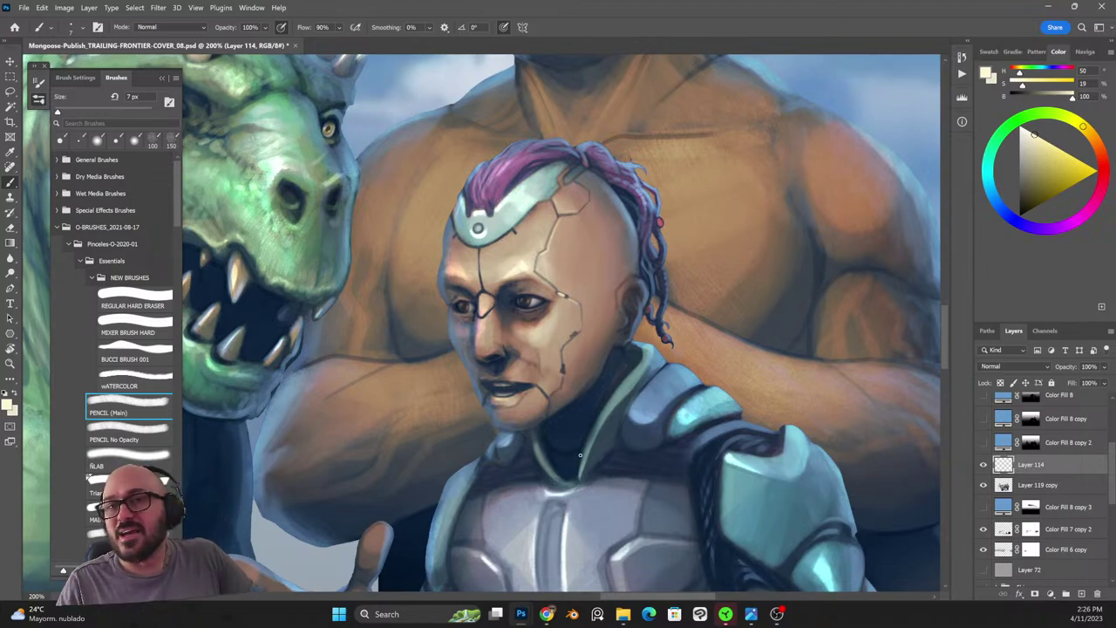
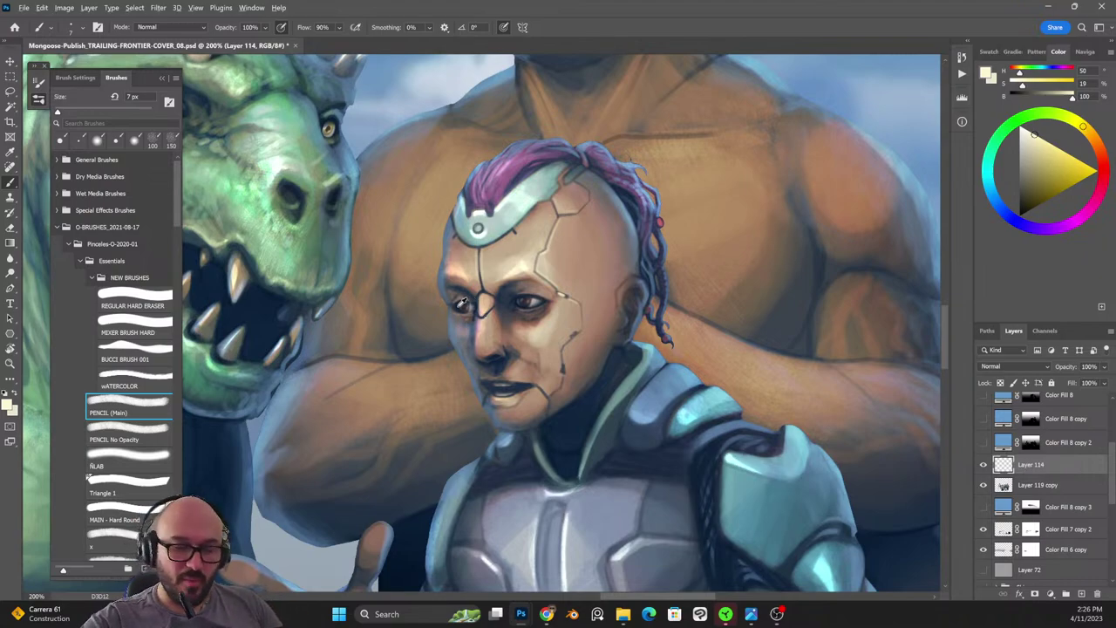
Add a clipped layer above Layer 114 in Lighten blend mode and enlarge the Pencil brush to 20 px.
alt+click(464, 302)
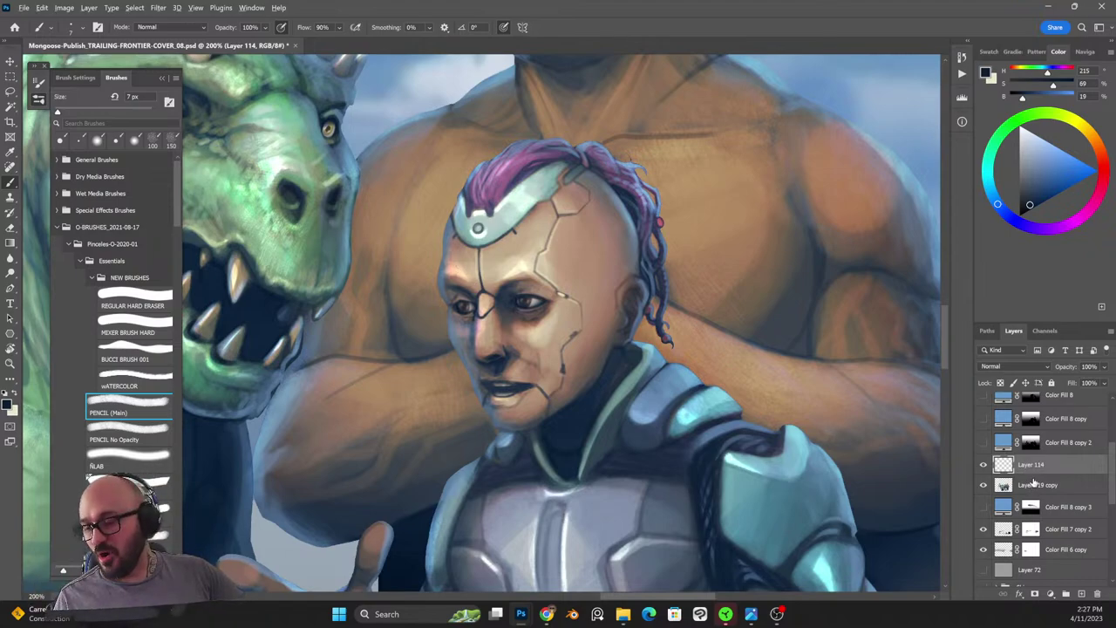
click(1081, 594)
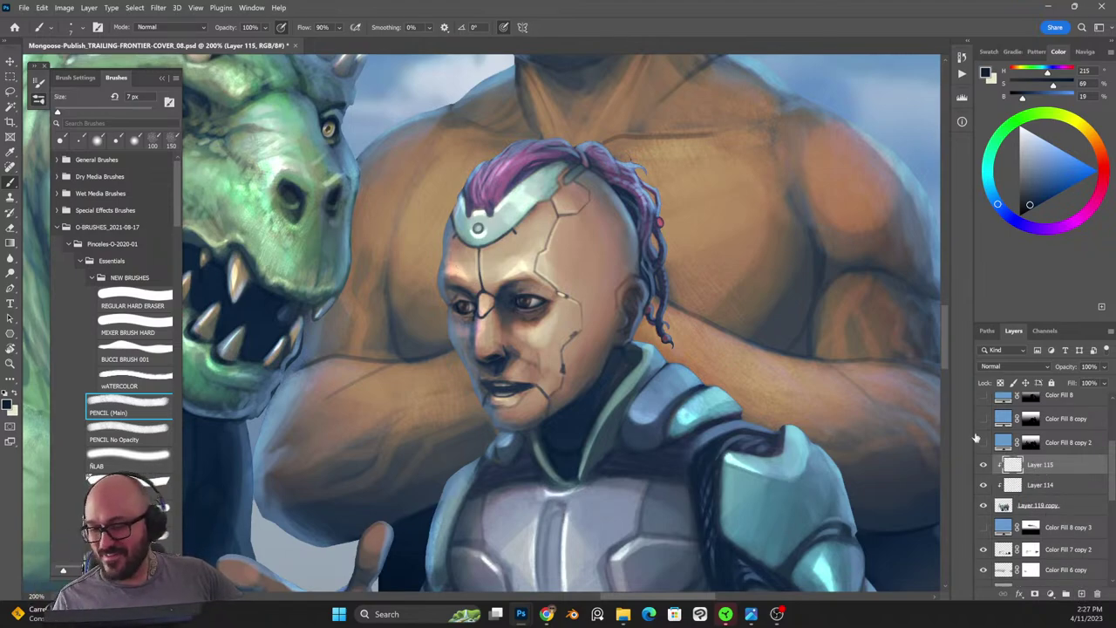
click(139, 409)
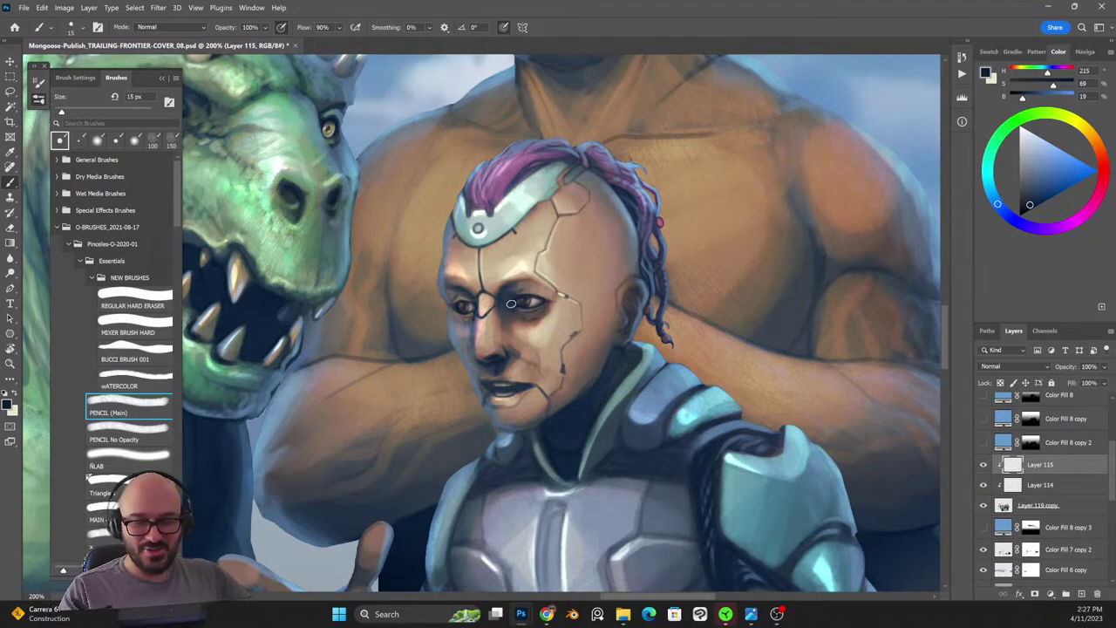
key(bracketright)
click(1023, 367)
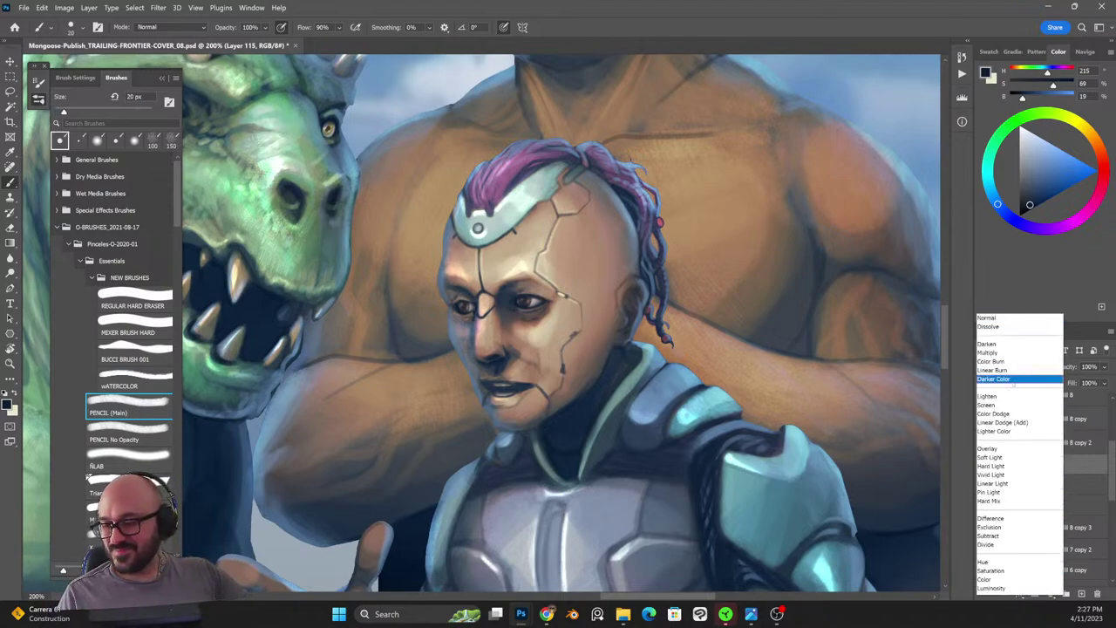
click(1016, 396)
Lighten the farther brow and forehead with sampled reddish brown and peach skin tones, trimming strokes in Clear mode.
alt+click(455, 280)
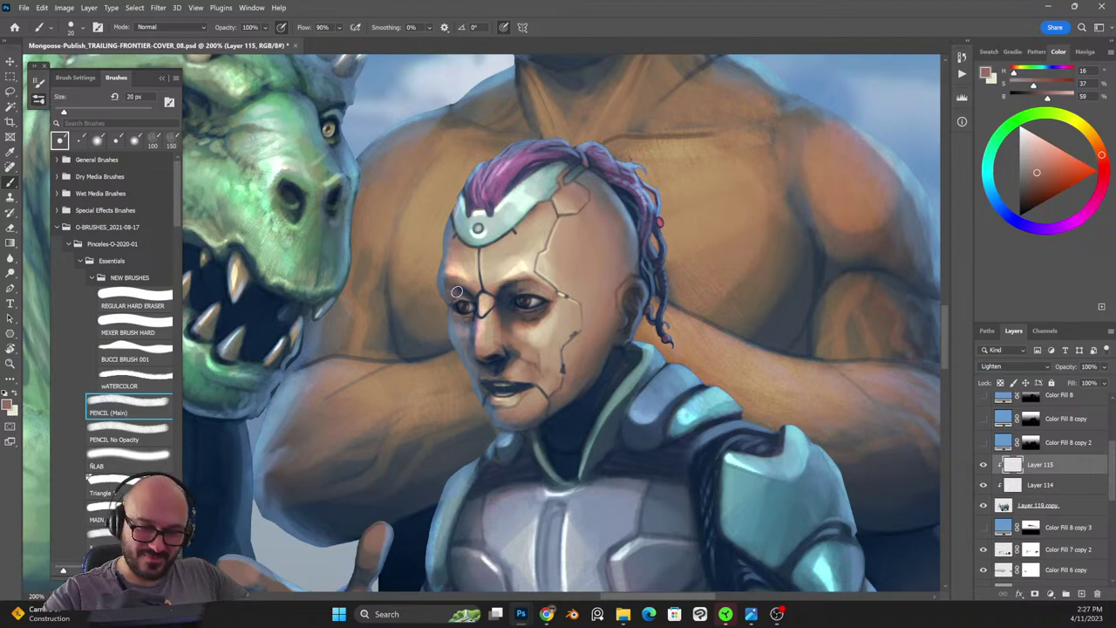
alt+click(459, 286)
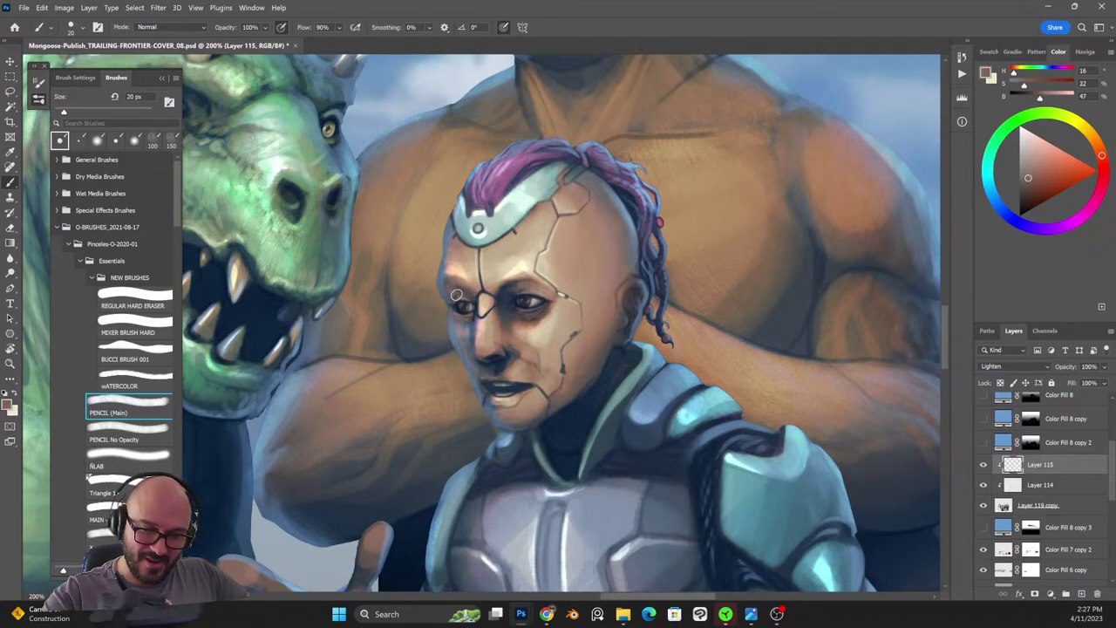
alt+click(461, 274)
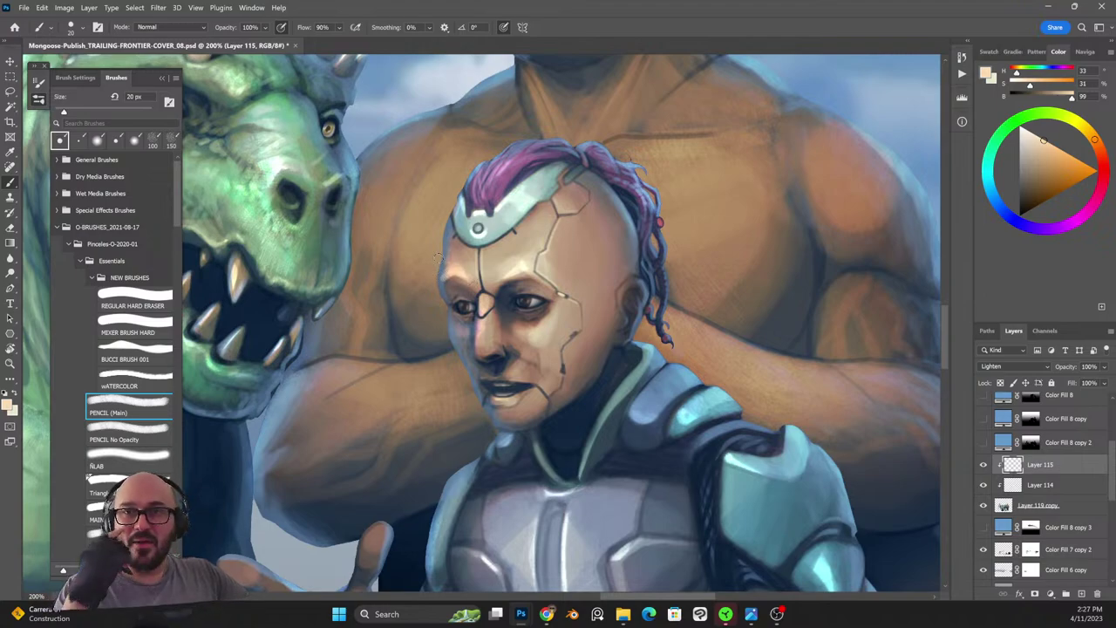
key(shift+alt+r)
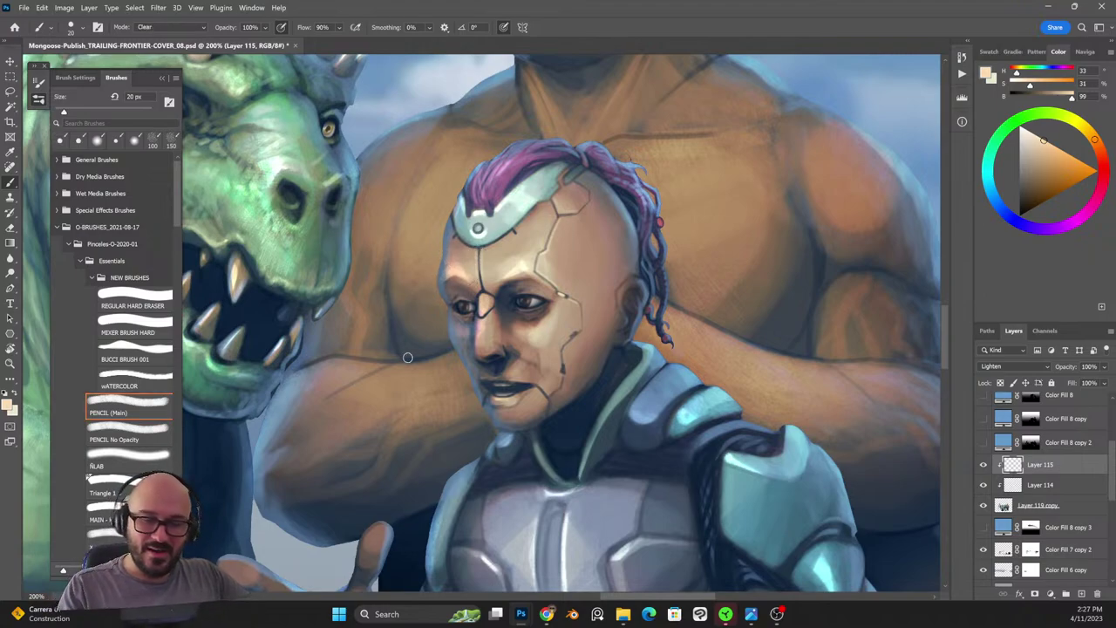
key(shift+alt+n)
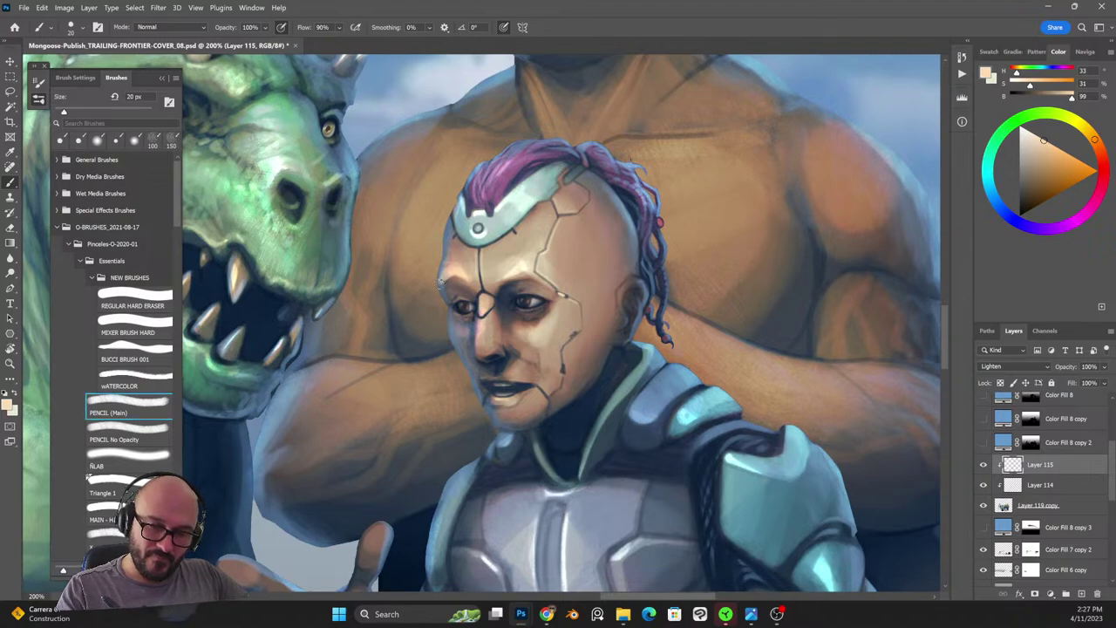
key(shift+alt+r)
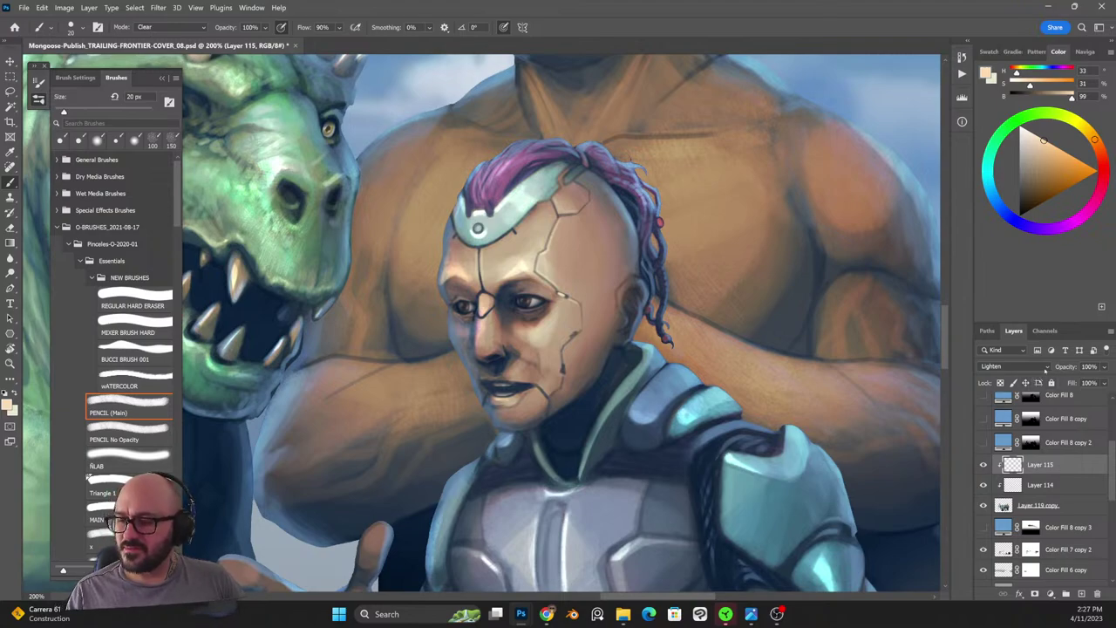
Lower the Lighten layer's opacity to 66% and soften the nearer eye's brow and socket with peach strokes.
click(1105, 367)
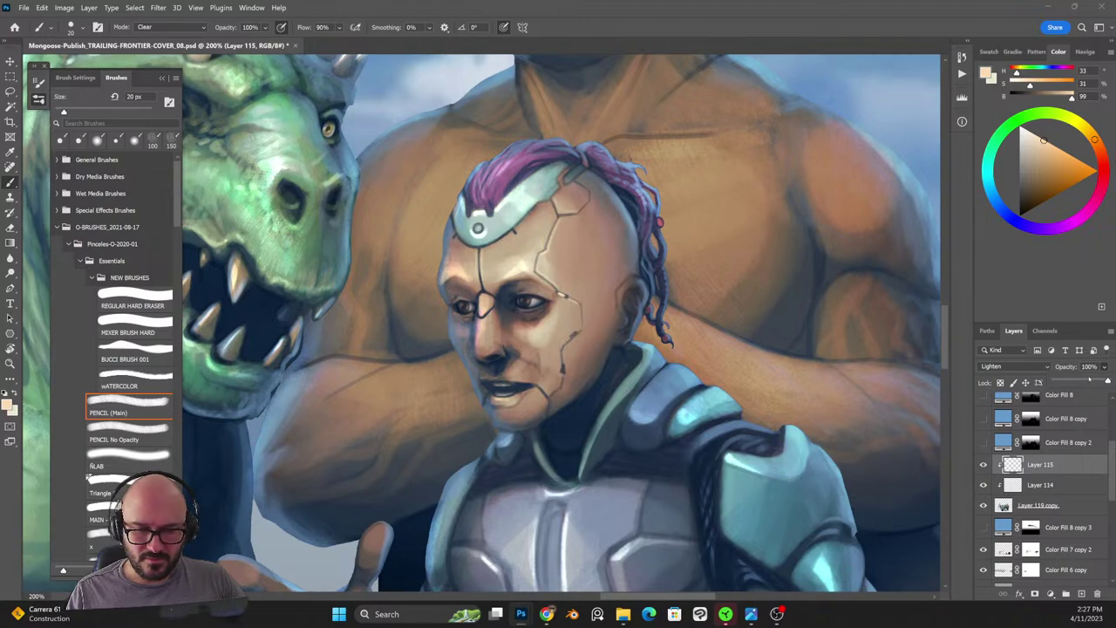
click(1089, 380)
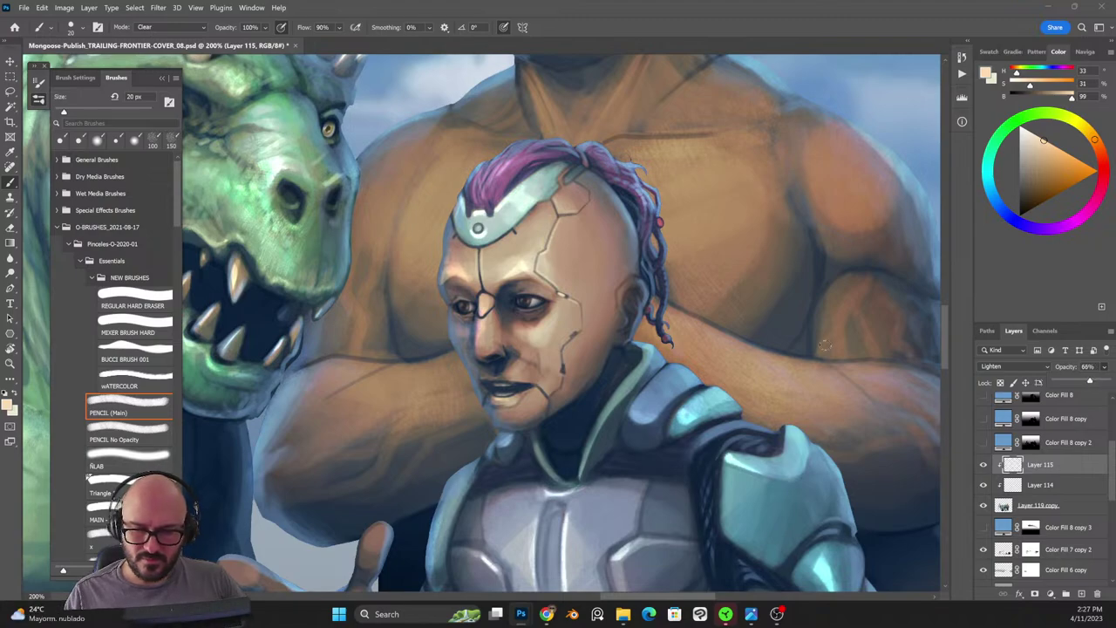
click(524, 280)
drag(524, 282, 516, 290)
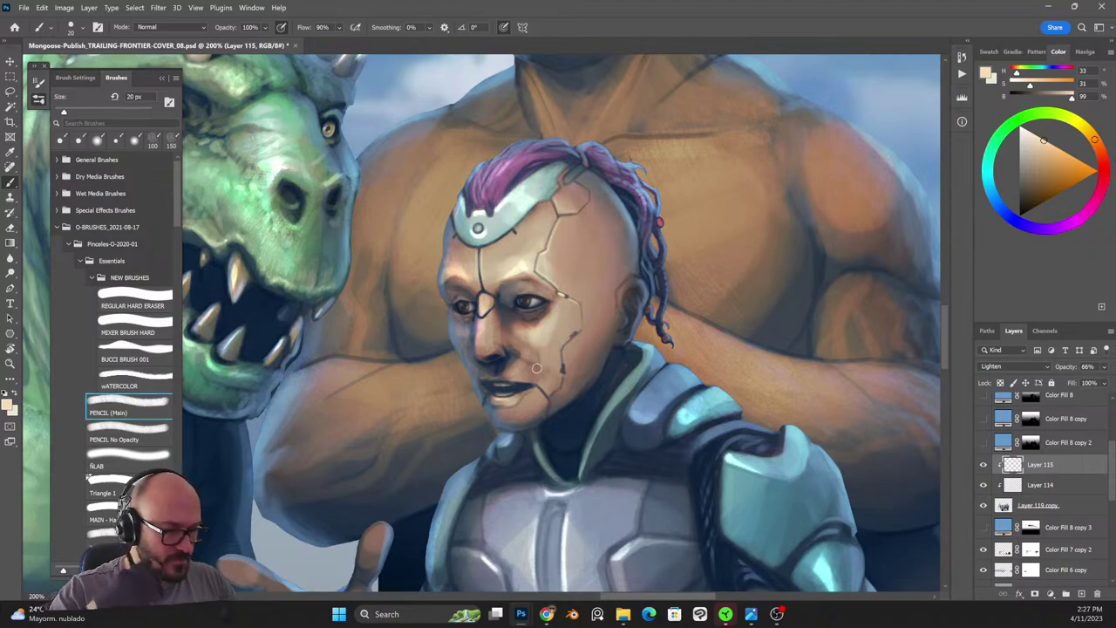
key(shift+alt+r)
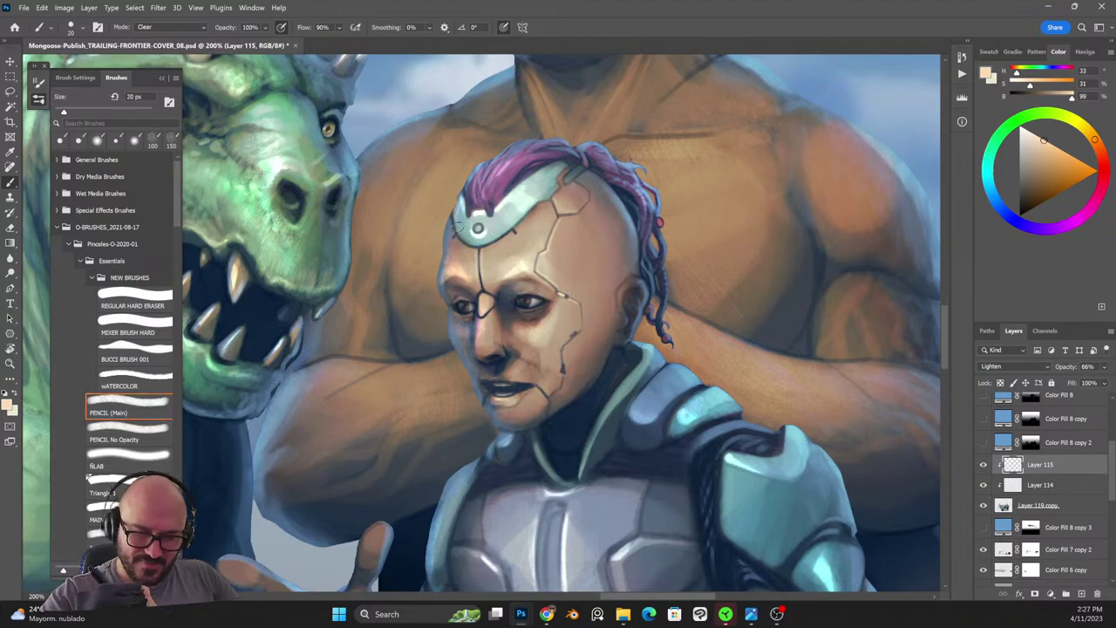
Lighten the farther eye's brow and lid area with sampled tan and light peach skin tones.
alt+click(484, 279)
key(shift+alt+n)
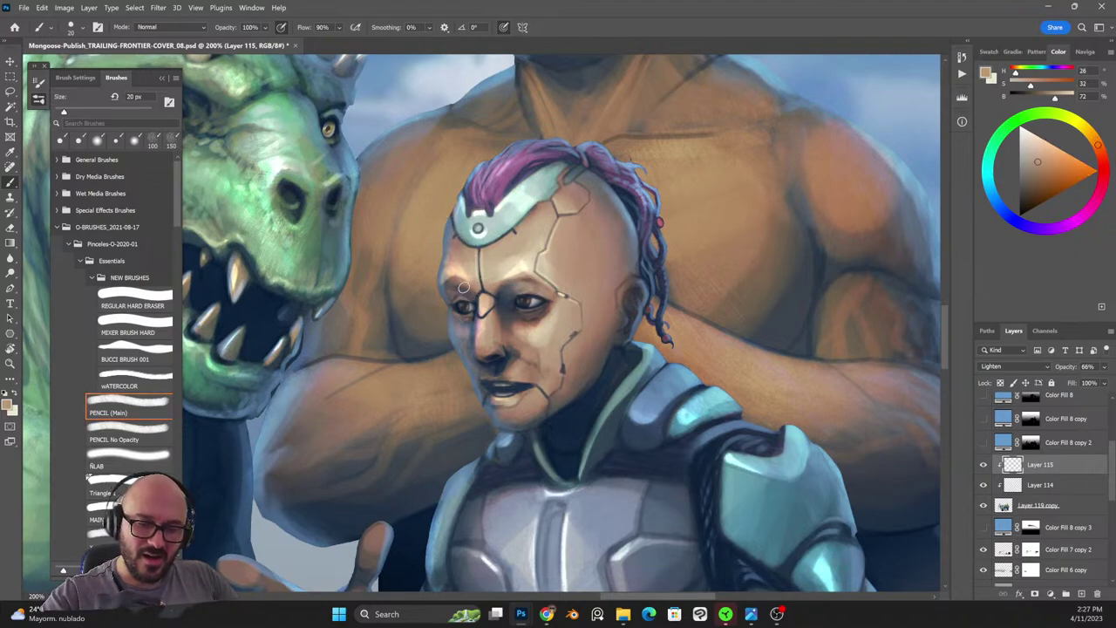
alt+click(455, 266)
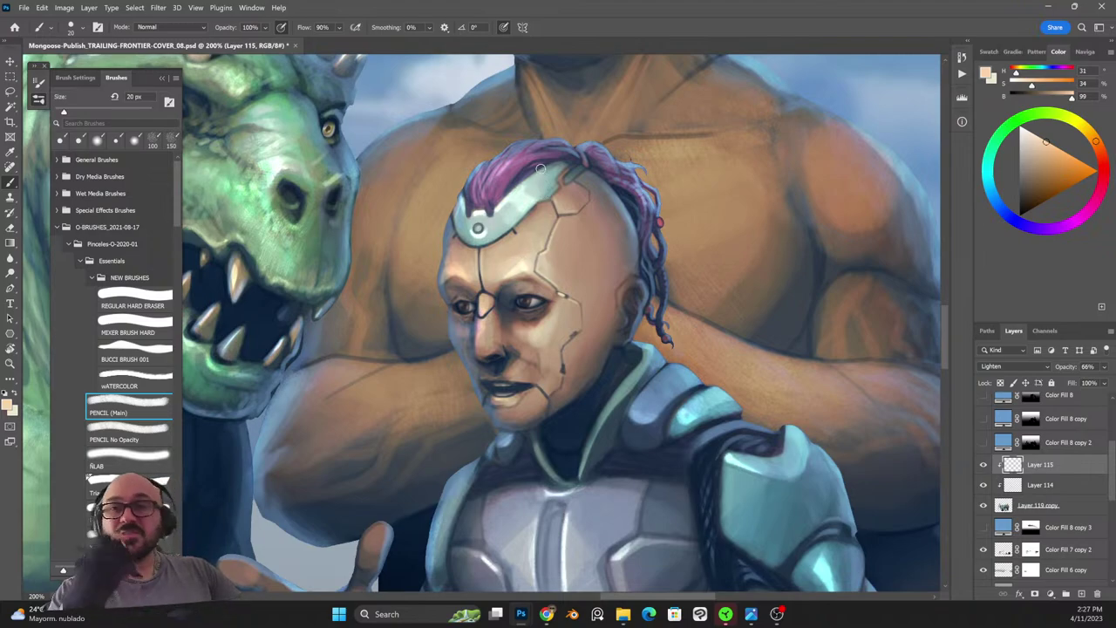
Reduce the brush to 7 px and paint sampled peach light along the nose bridge, trimming in Clear mode.
key(bracketleft)
key(bracketleft)
key(bracketleft)
key(bracketleft)
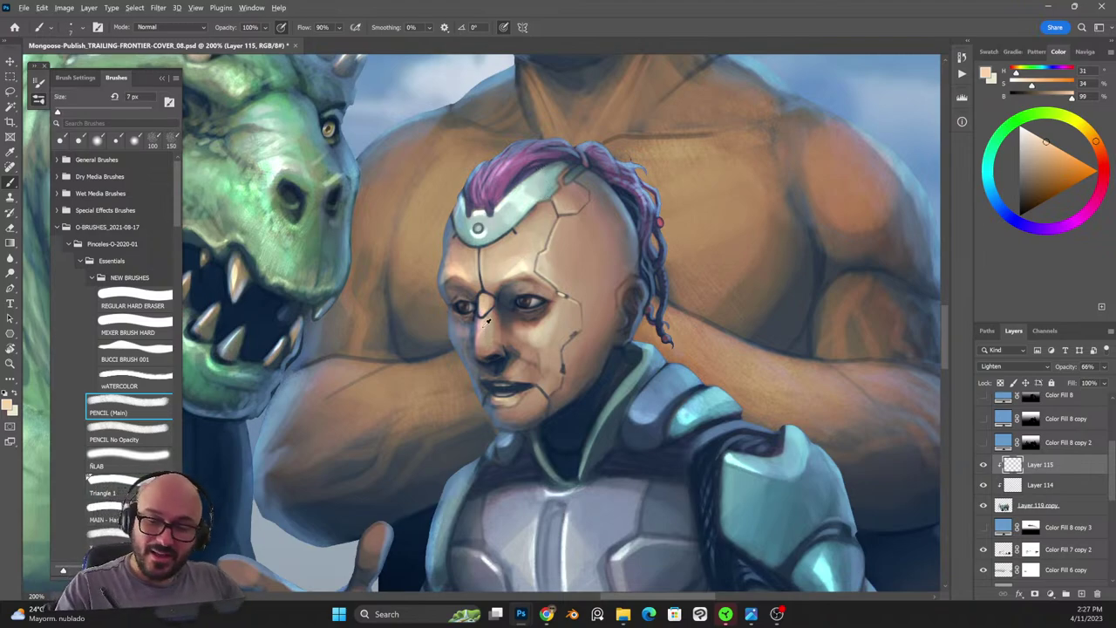
alt+click(485, 326)
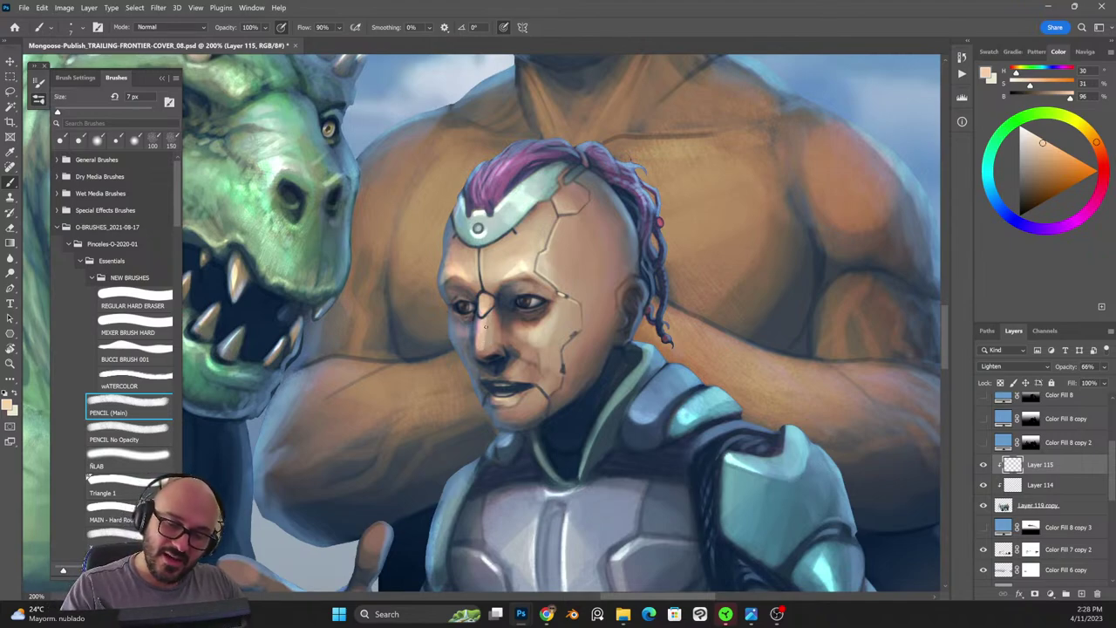
key(shift+alt+r)
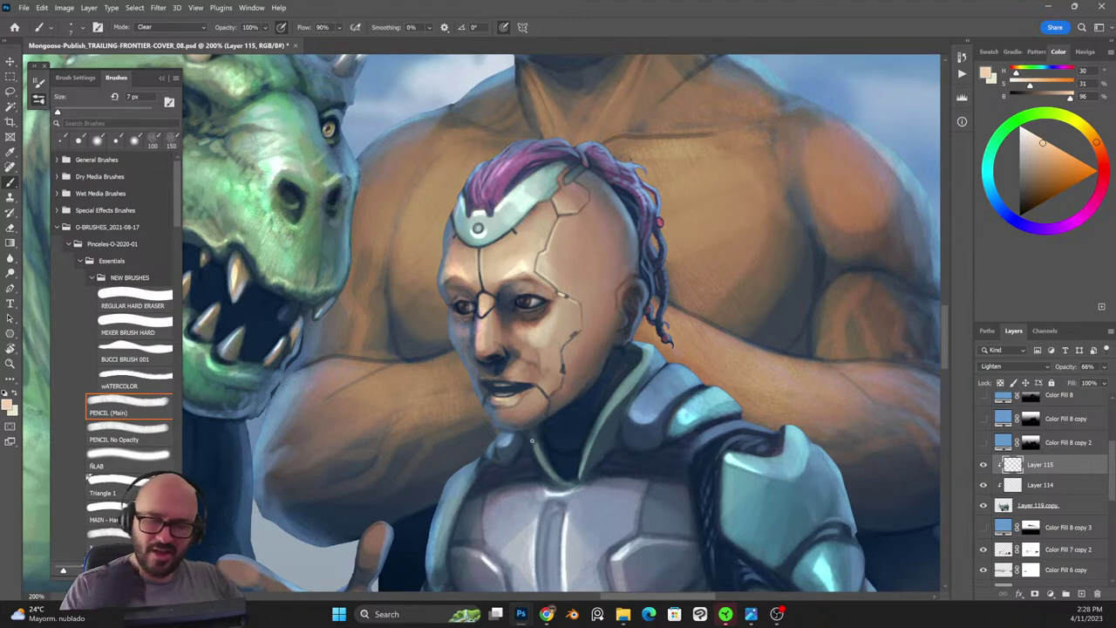
Highlight the top of the nose in sampled pale cream and warm the nostril area with reddish brown, trimming in Clear mode.
alt+click(526, 284)
key(shift+alt+n)
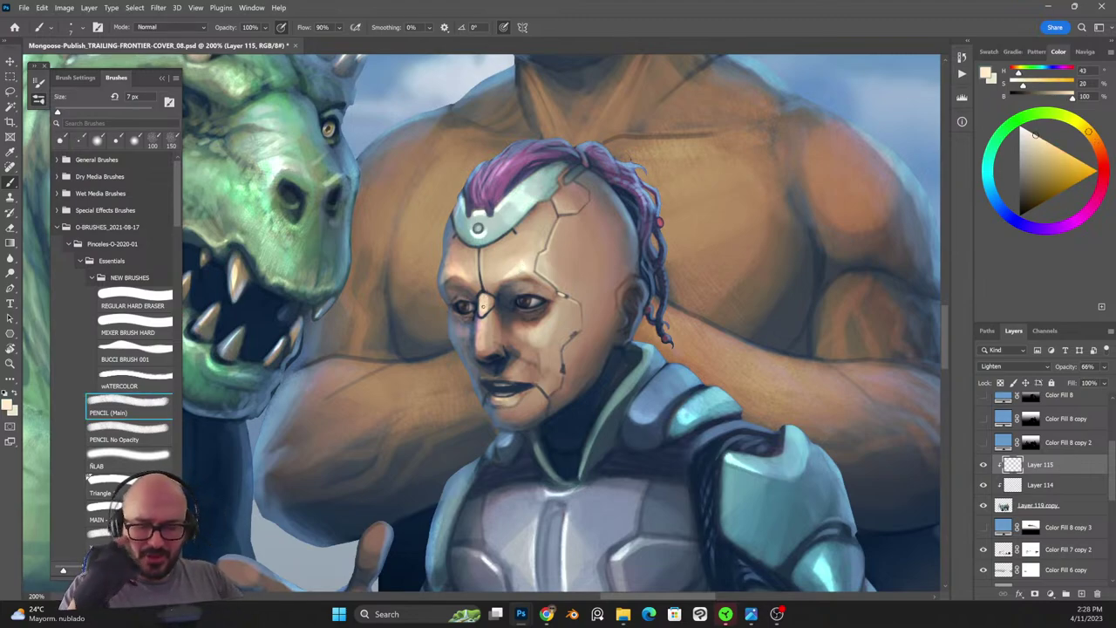
alt+click(491, 355)
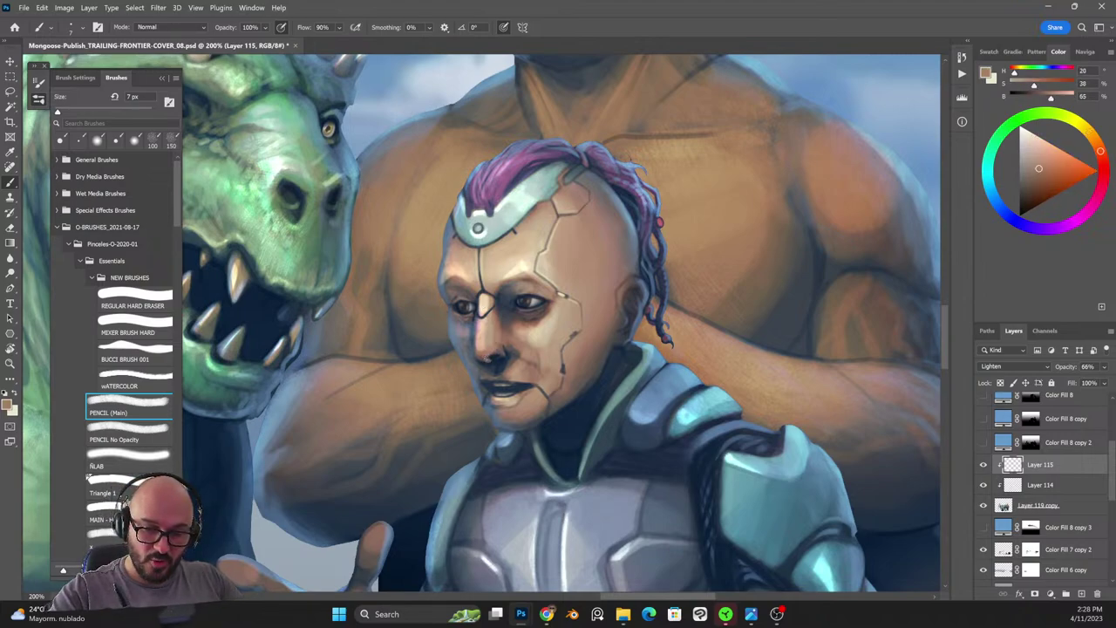
key(shift+alt+r)
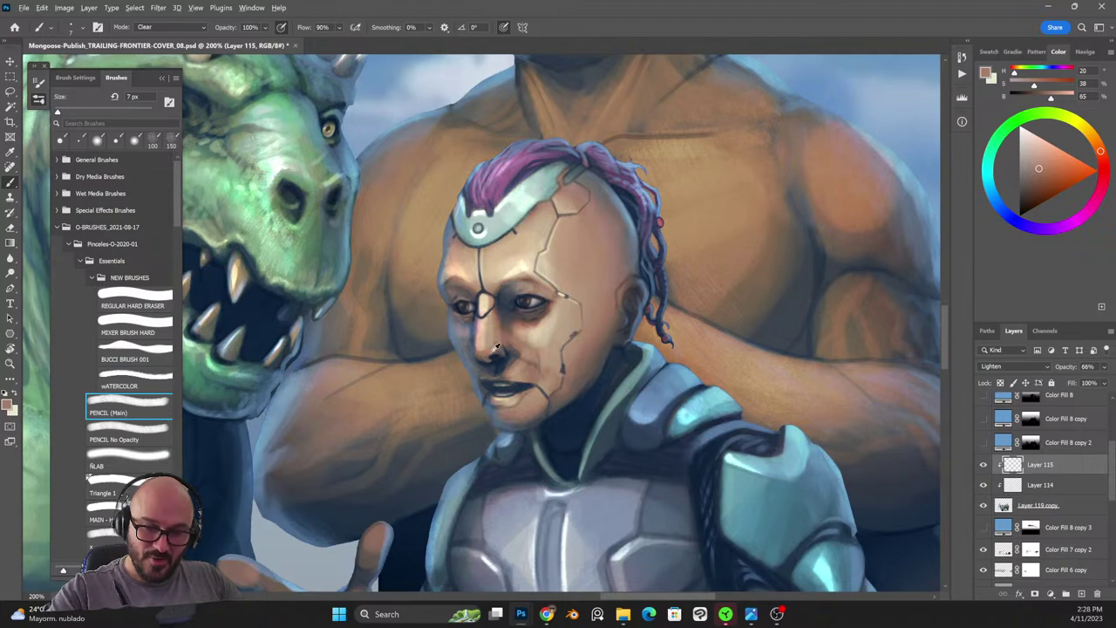
key(shift+alt+n)
key(shift+alt+r)
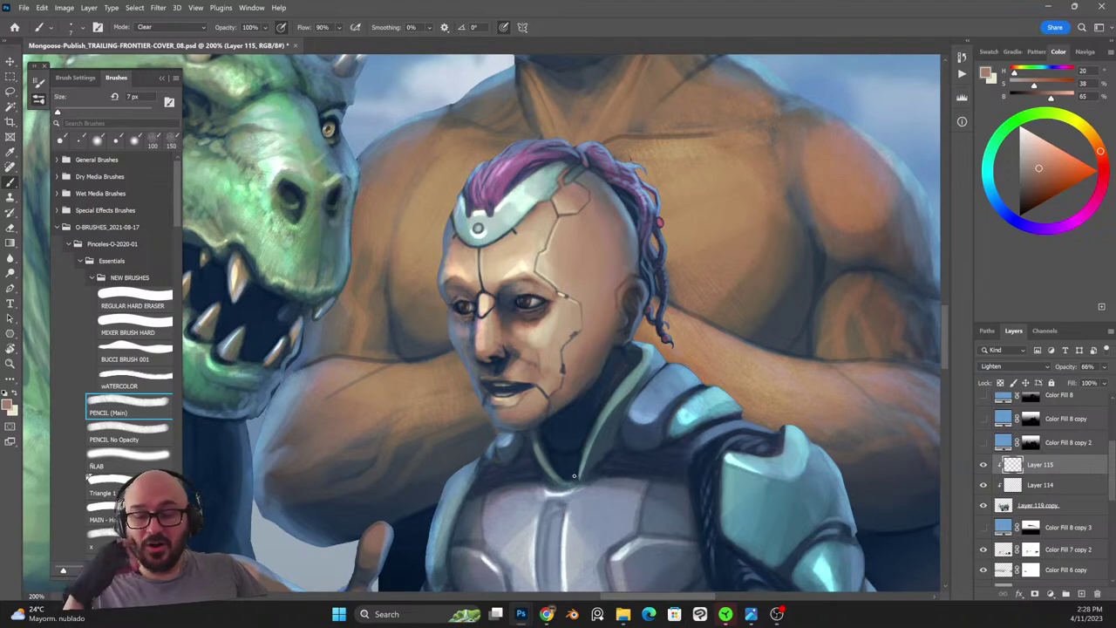
Enlarge the brush to 20 px and lighten the skin beneath both eyes with sampled peach and tan tones, trimming in Clear mode.
key(bracketright)
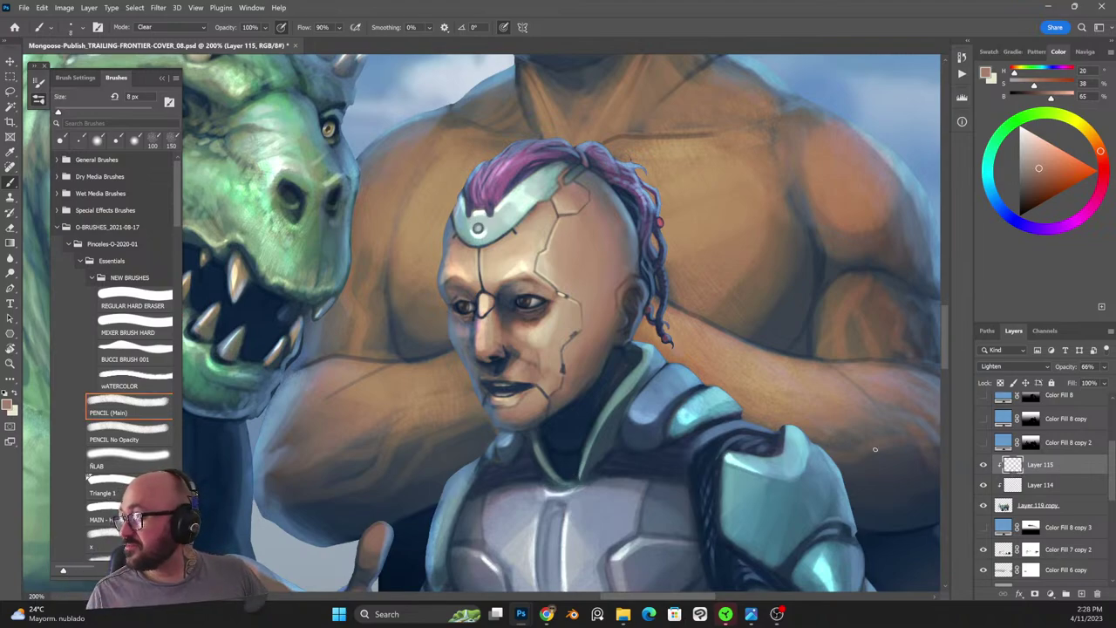
key(bracketright)
key(bracketright)
key(bracketright)
key(bracketright)
alt+click(558, 317)
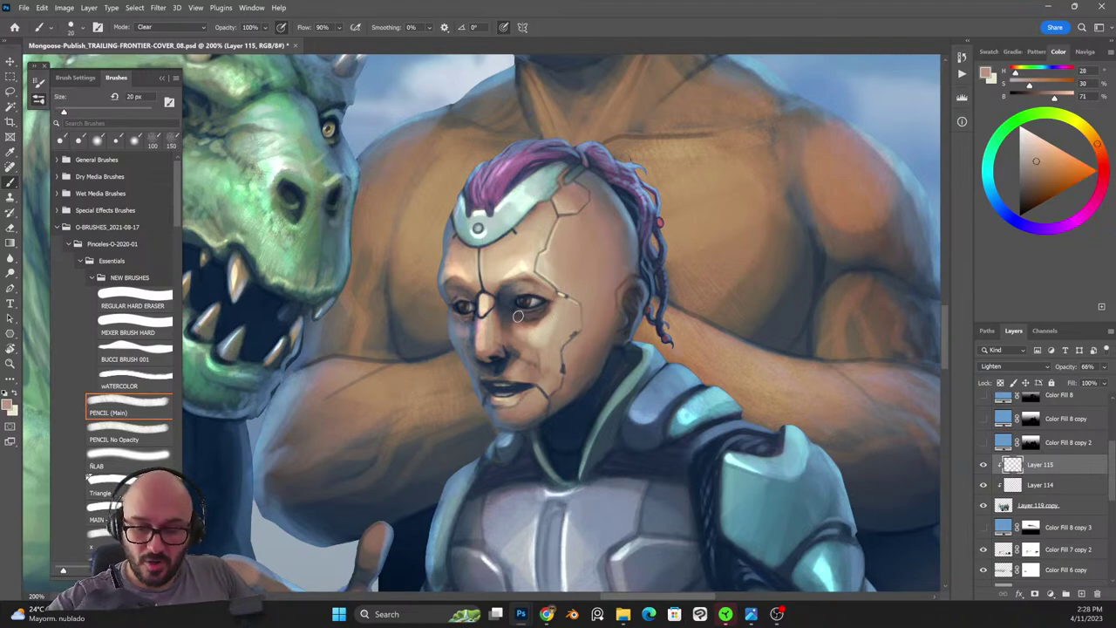
alt+click(576, 313)
key(shift+alt+n)
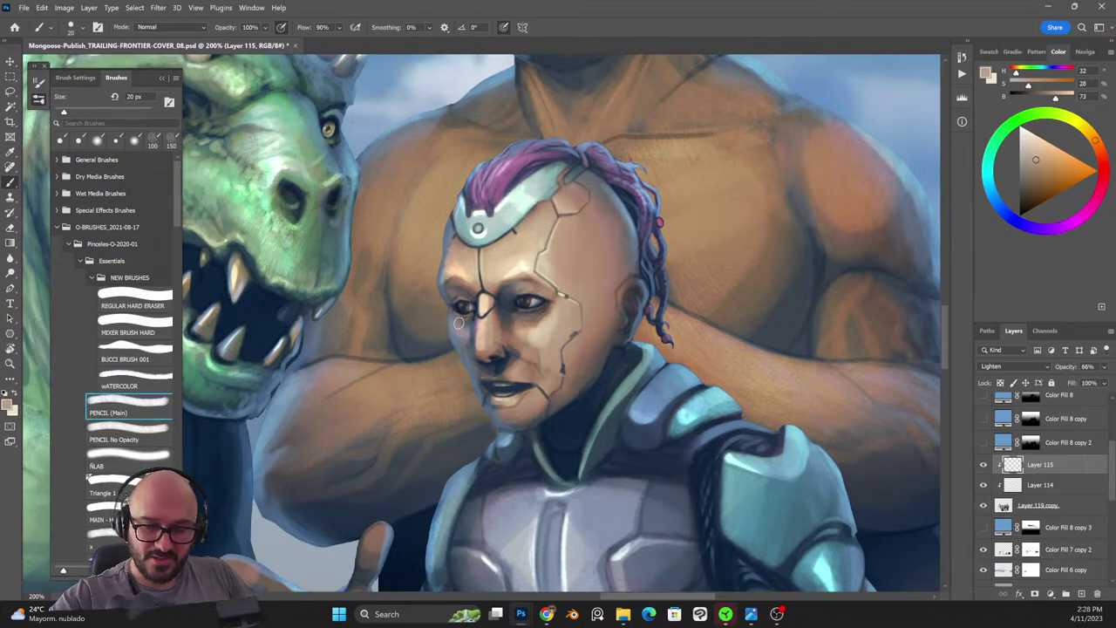
key(shift+alt+r)
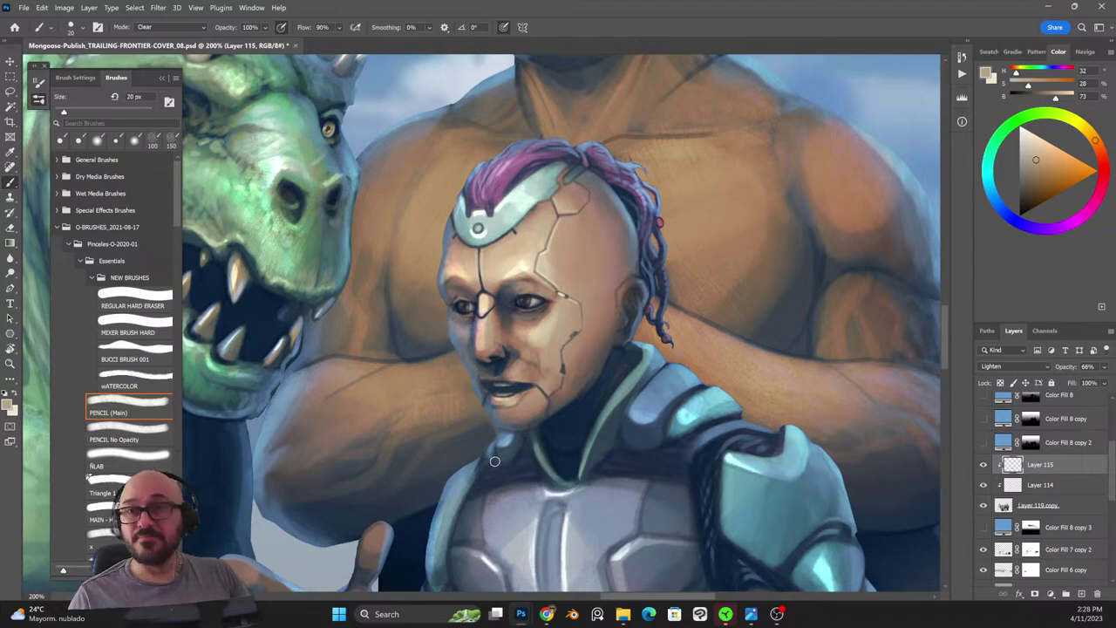
Soften the dark nostril and the shadow under the nose with sampled brown and peach tones, trimming in Clear mode.
alt+click(526, 367)
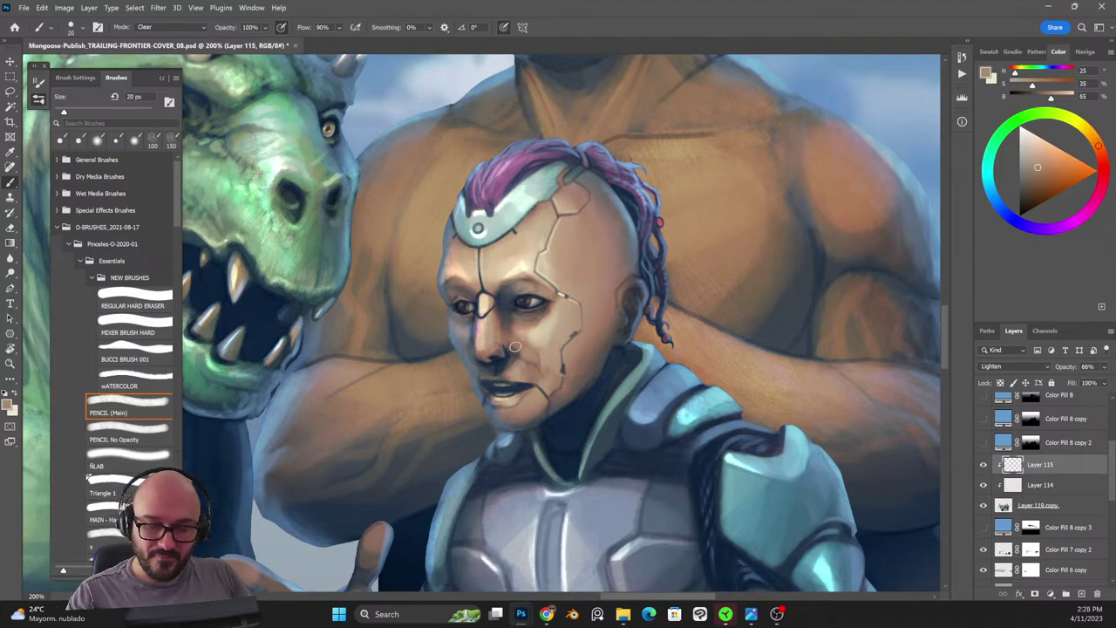
key(shift+alt+n)
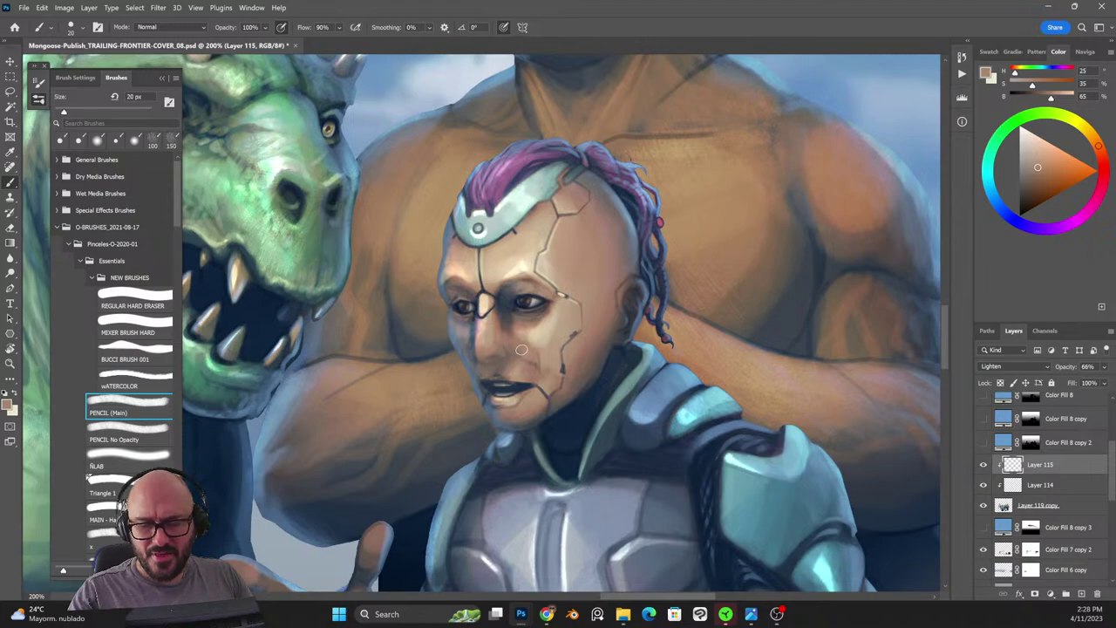
alt+click(521, 362)
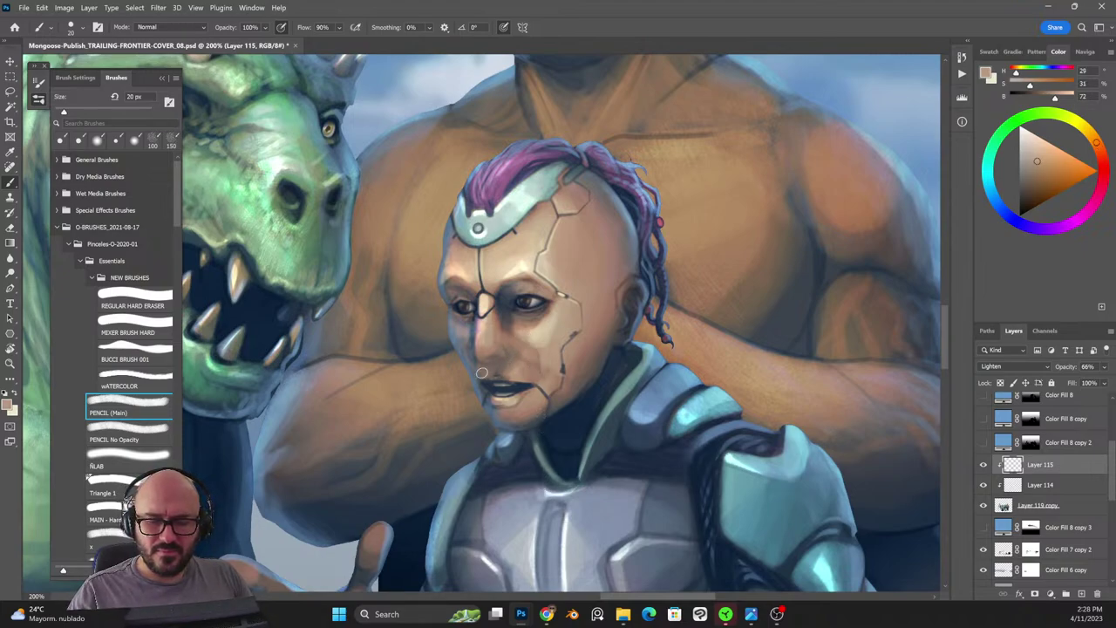
key(shift+alt+r)
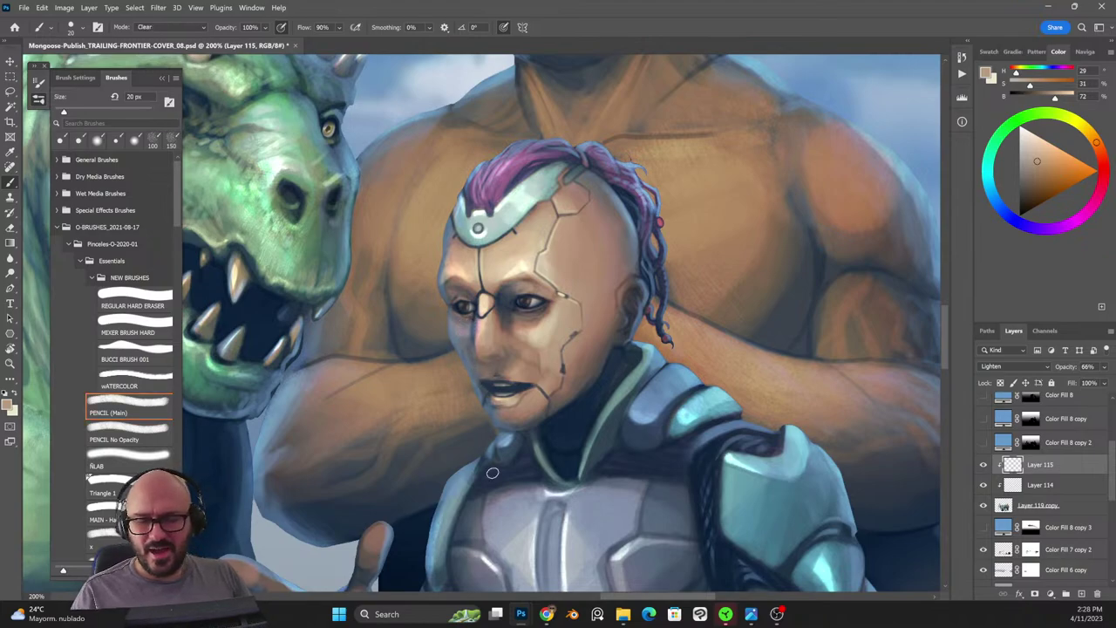
Brighten the farther cheek and upper lip area with soft strokes in peach and sampled muted pink, trimming in Clear mode.
key(shift+alt+n)
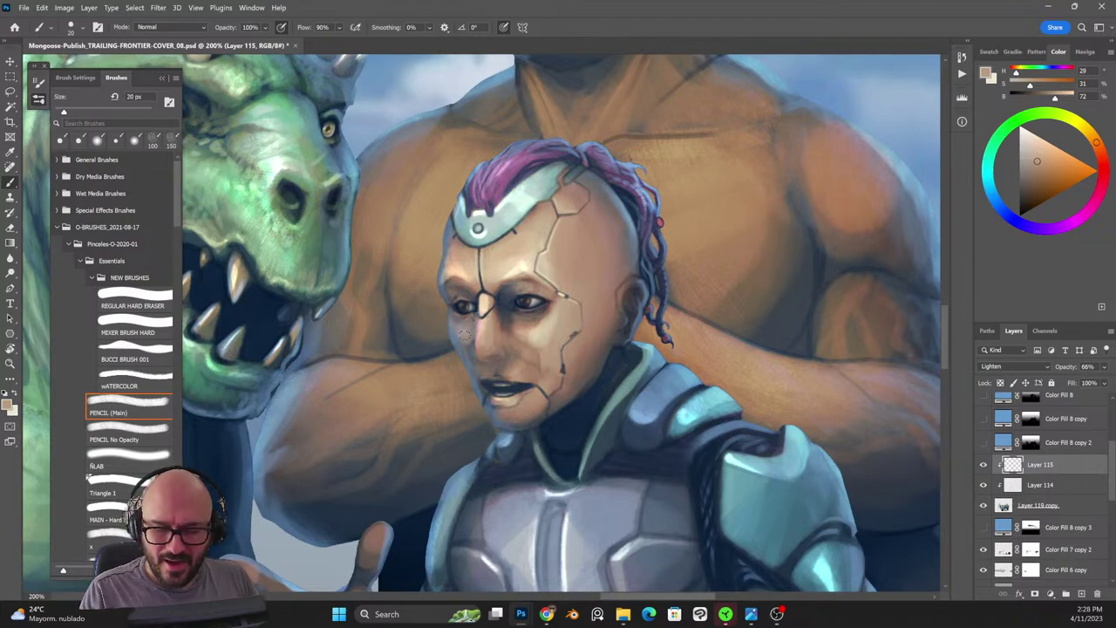
key(shift+alt+r)
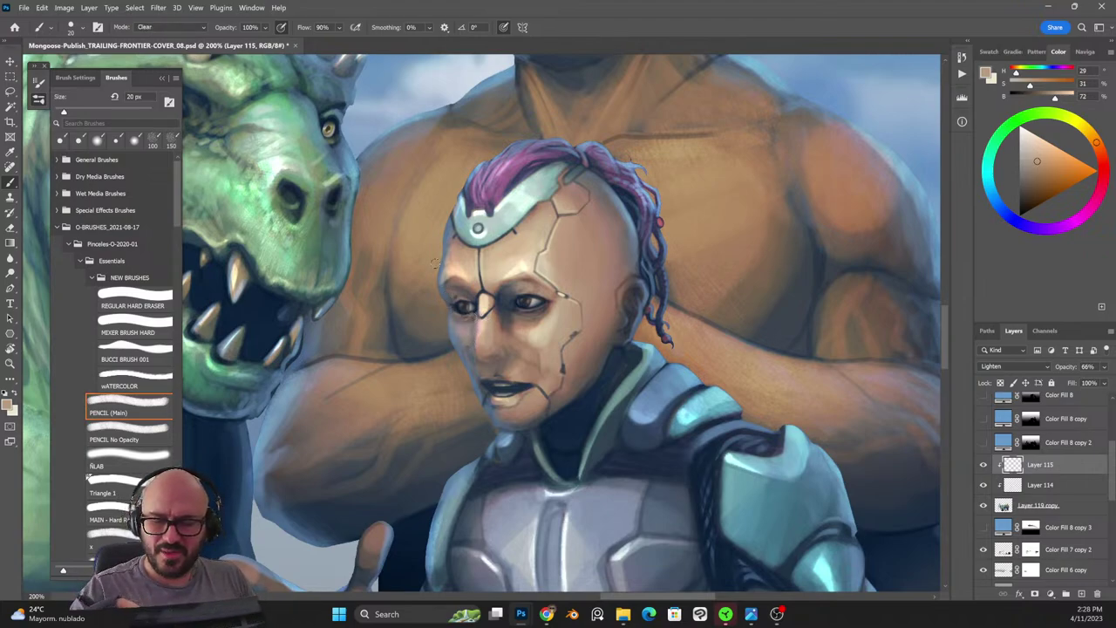
alt+click(470, 331)
key(shift+alt+n)
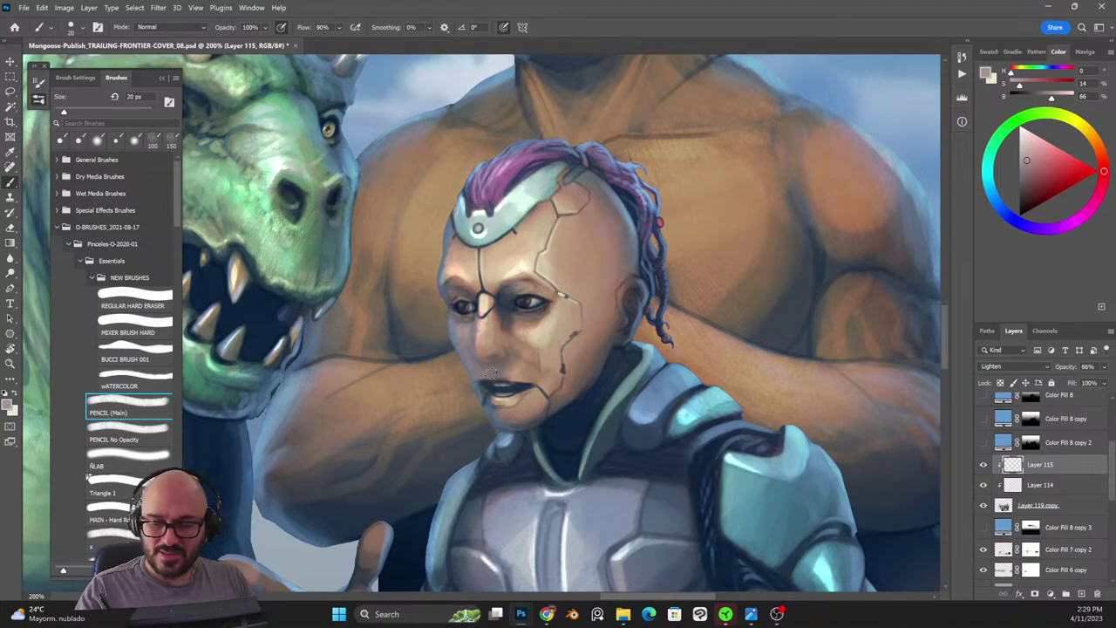
alt+click(534, 349)
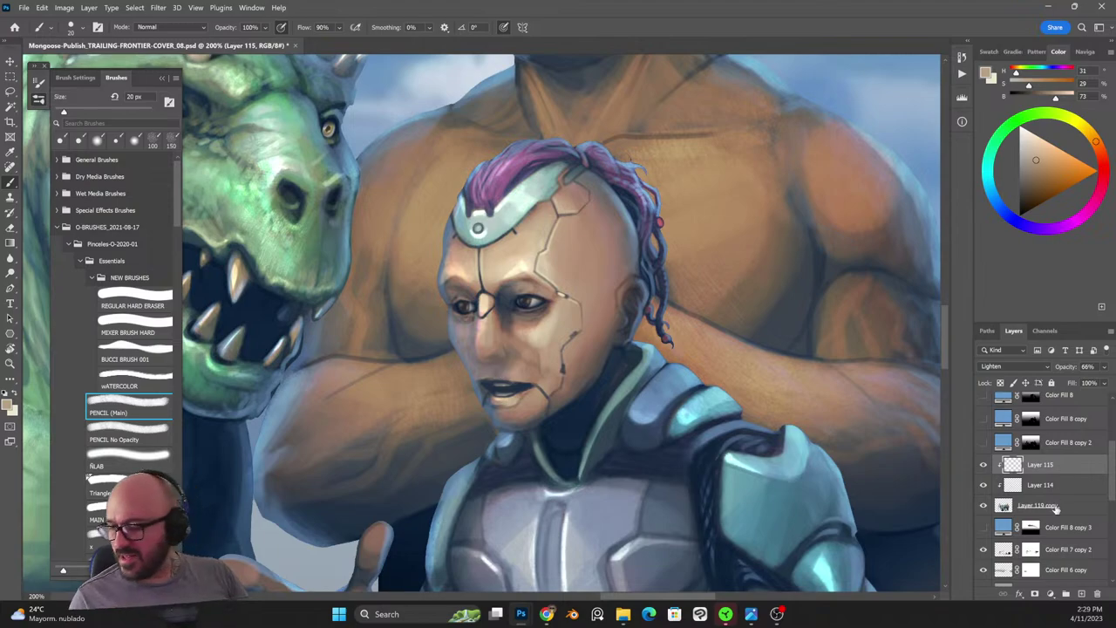
Add a new clipped layer and blend sampled brown skin tone beside the nose at 25 px, trimming in Clear mode.
click(1081, 594)
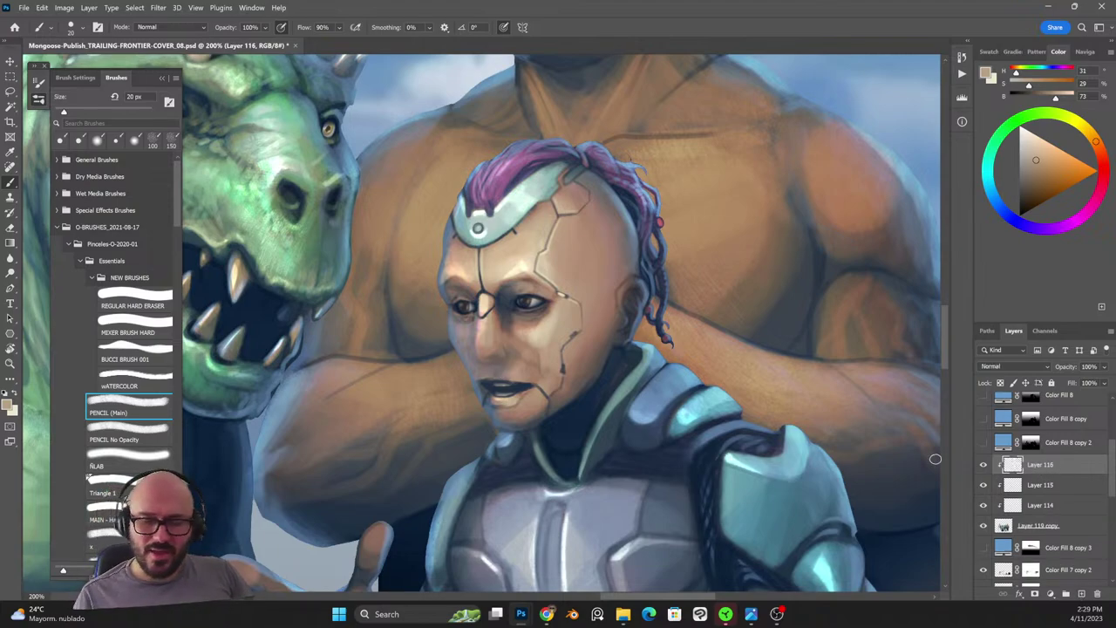
key(bracketleft)
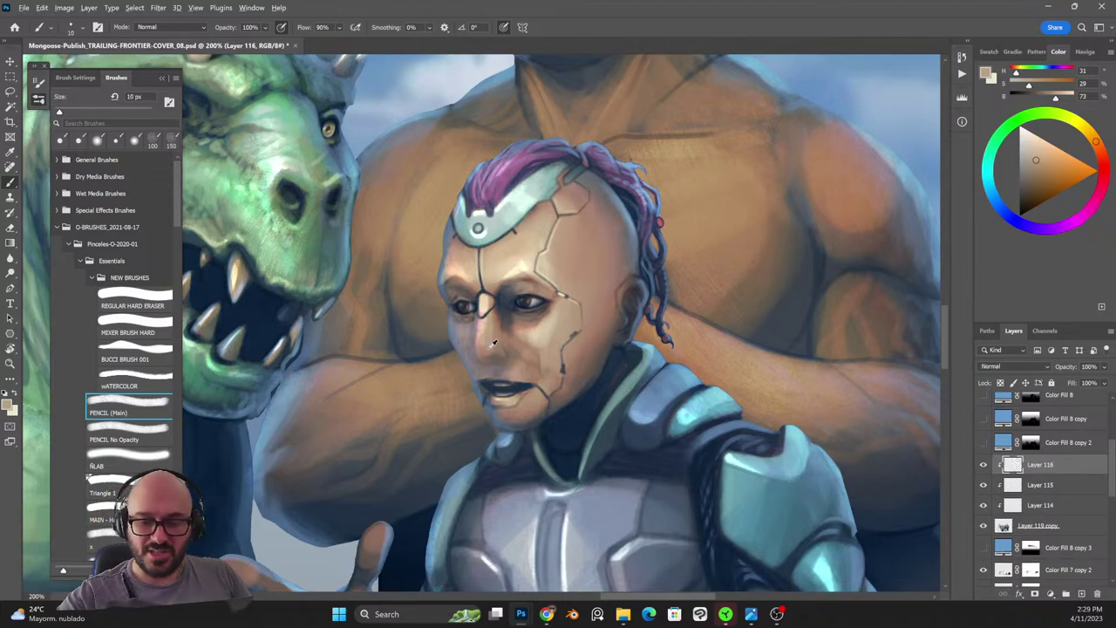
alt+click(492, 351)
key(bracketright)
key(bracketright)
key(bracketright)
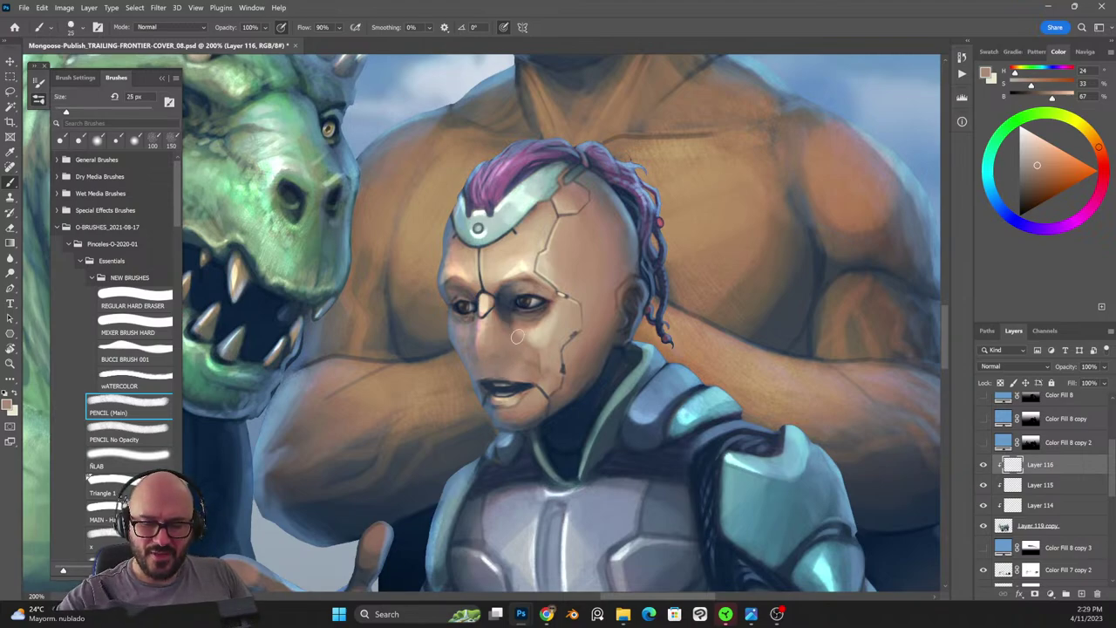
key(shift+alt+r)
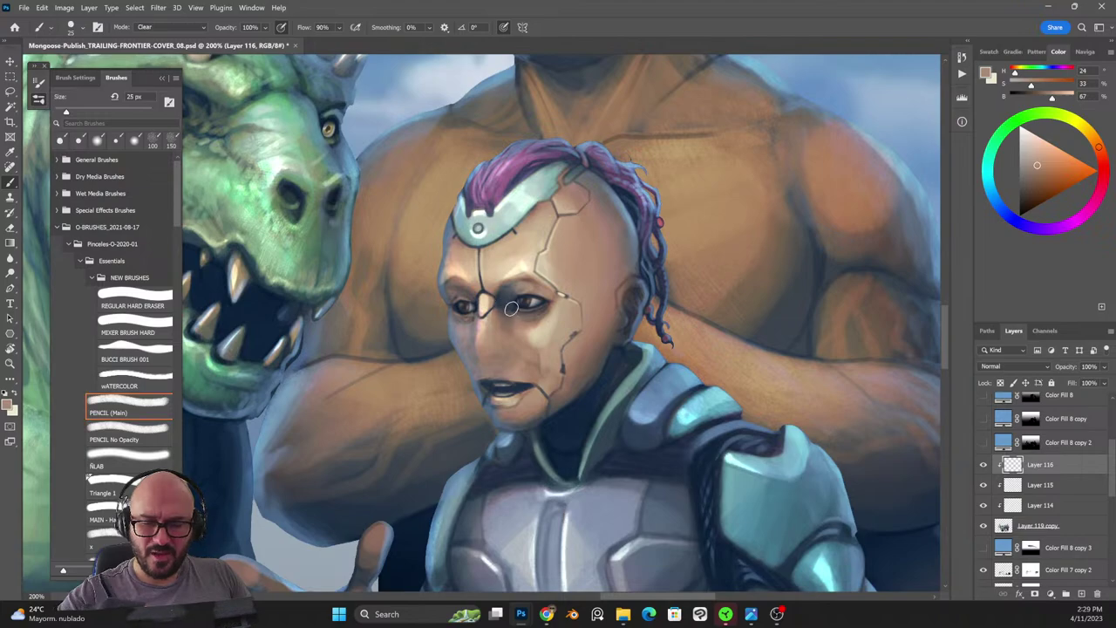
Refine the nearer eye's inner corner and lids with sampled dark blue and pale cream, reducing the brush to 7 px and trimming in Clear mode.
key(bracketleft)
key(bracketleft)
alt+click(513, 302)
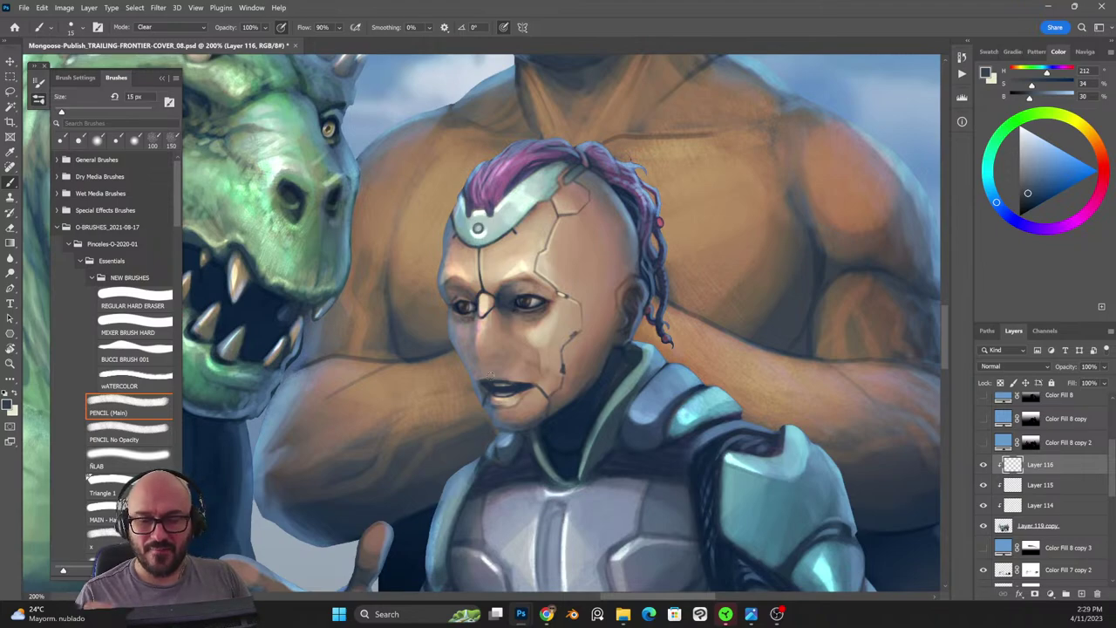
key(bracketleft)
key(bracketleft)
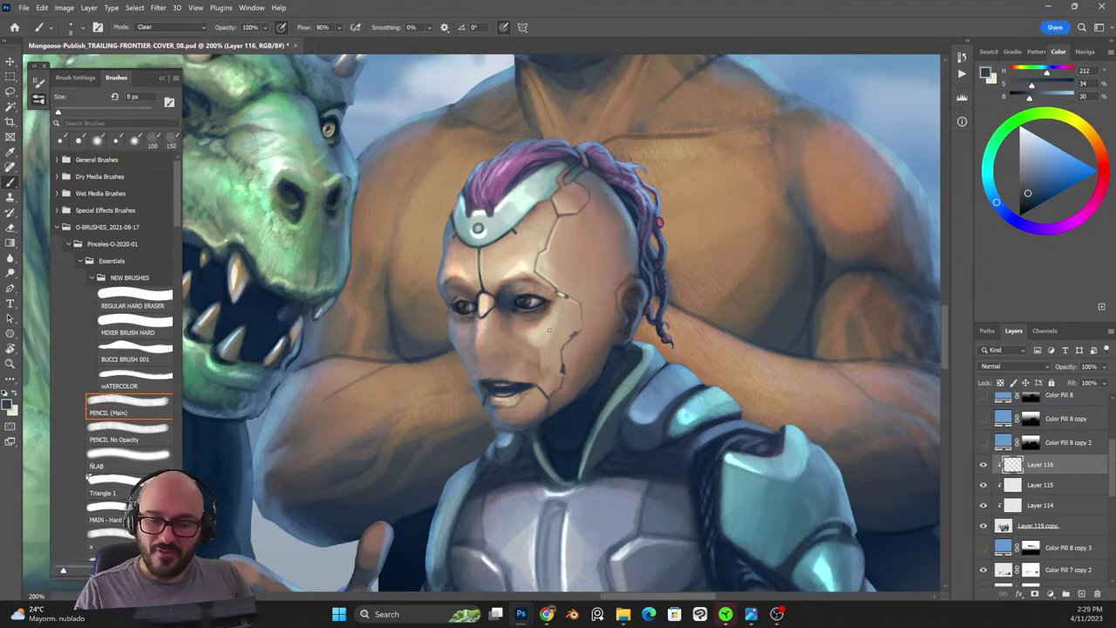
alt+click(549, 330)
key(shift+alt+n)
key(bracketleft)
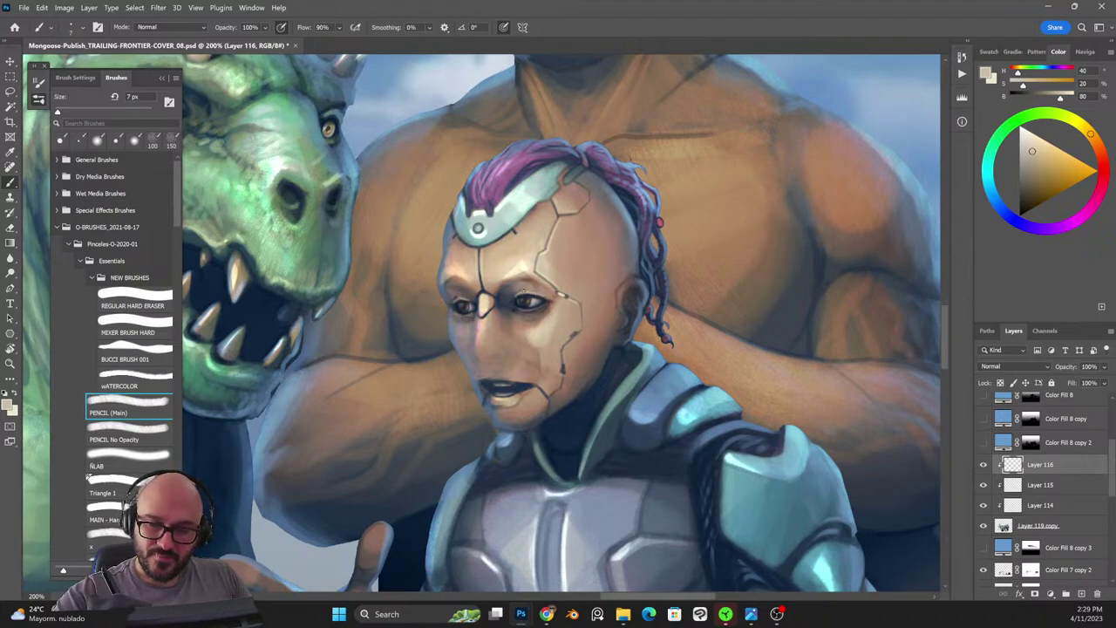
key(shift+alt+r)
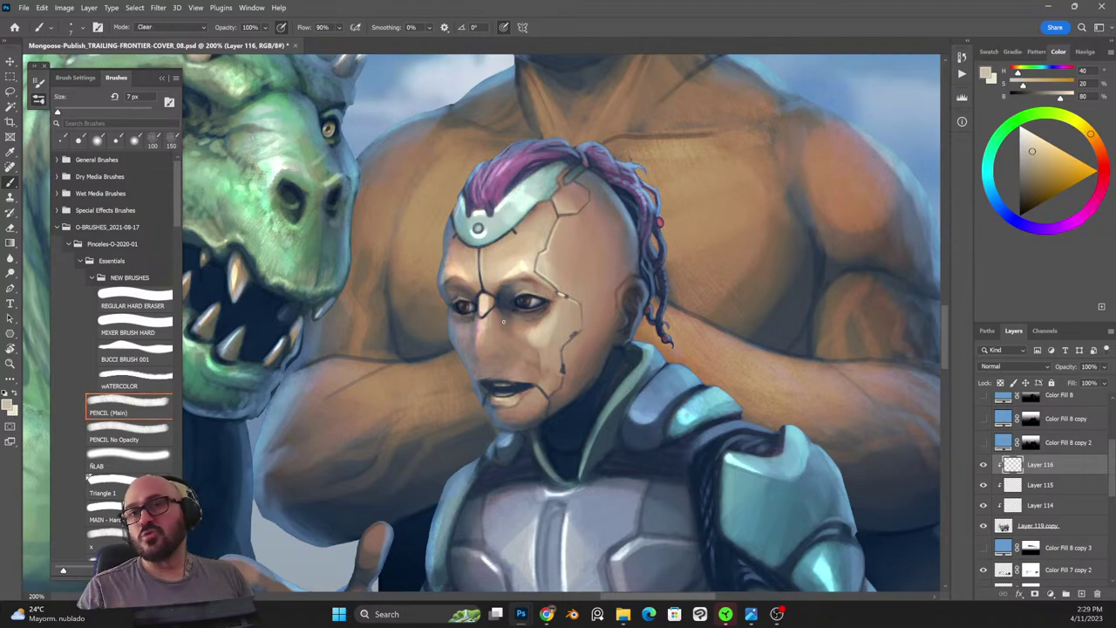
Touch up the farther eye's lid with sampled light tan in fine 7 px strokes, trimming in Clear mode.
alt+click(566, 311)
key(shift+alt+n)
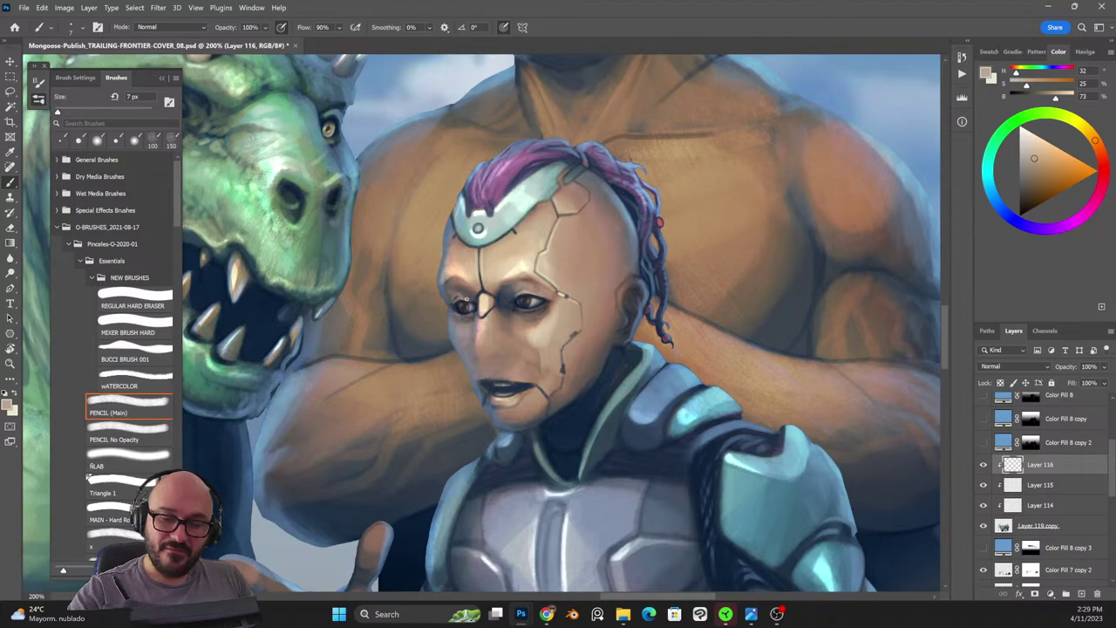
key(shift+alt+r)
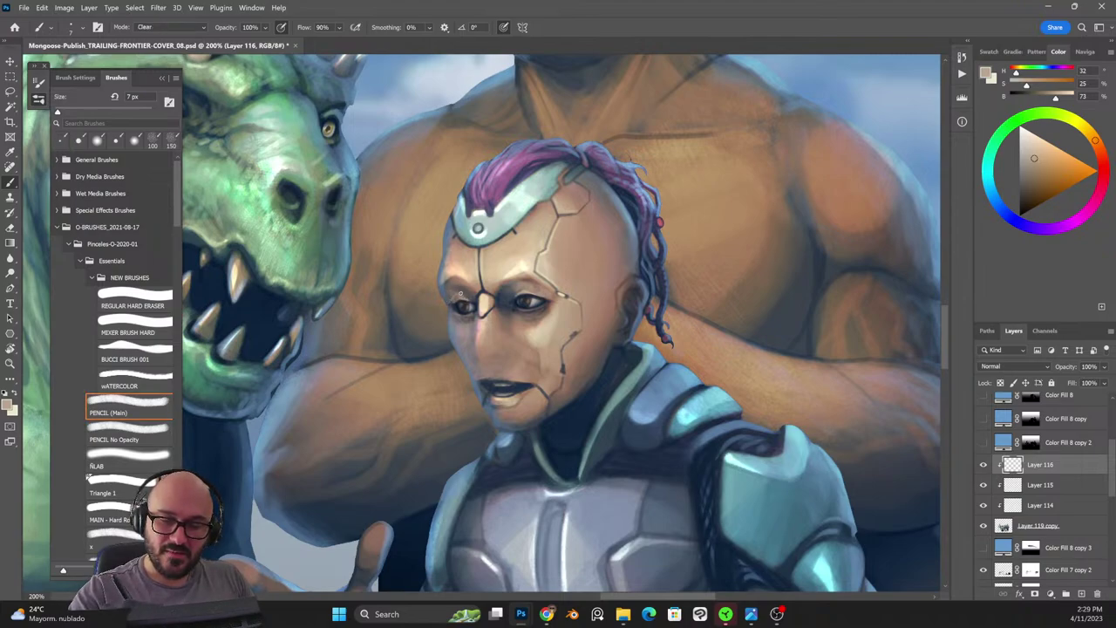
key(shift+alt+n)
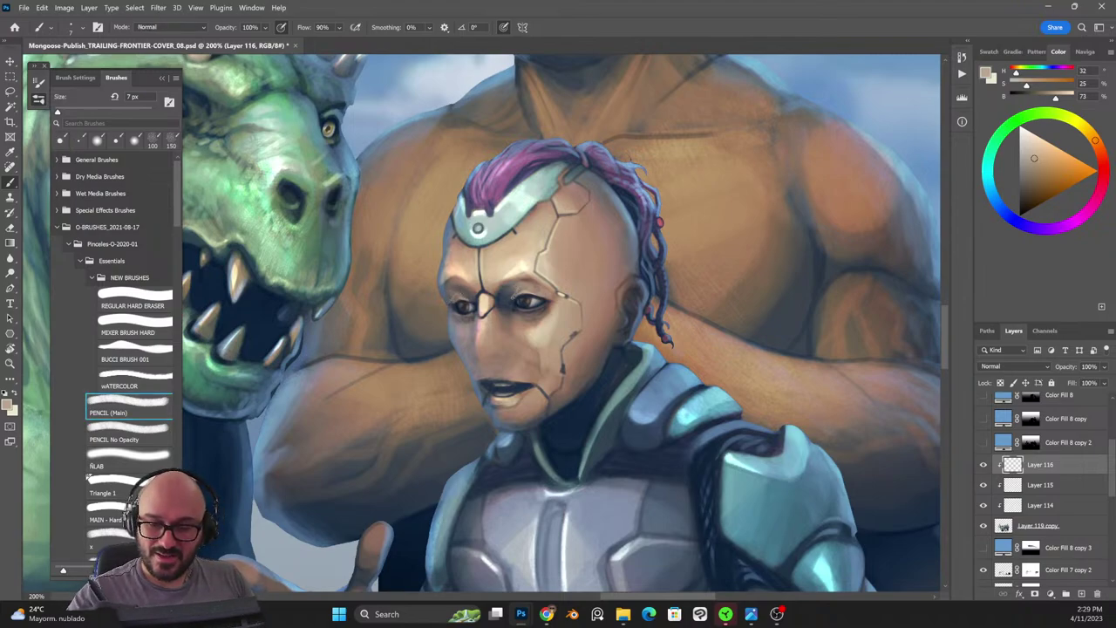
key(shift+alt+r)
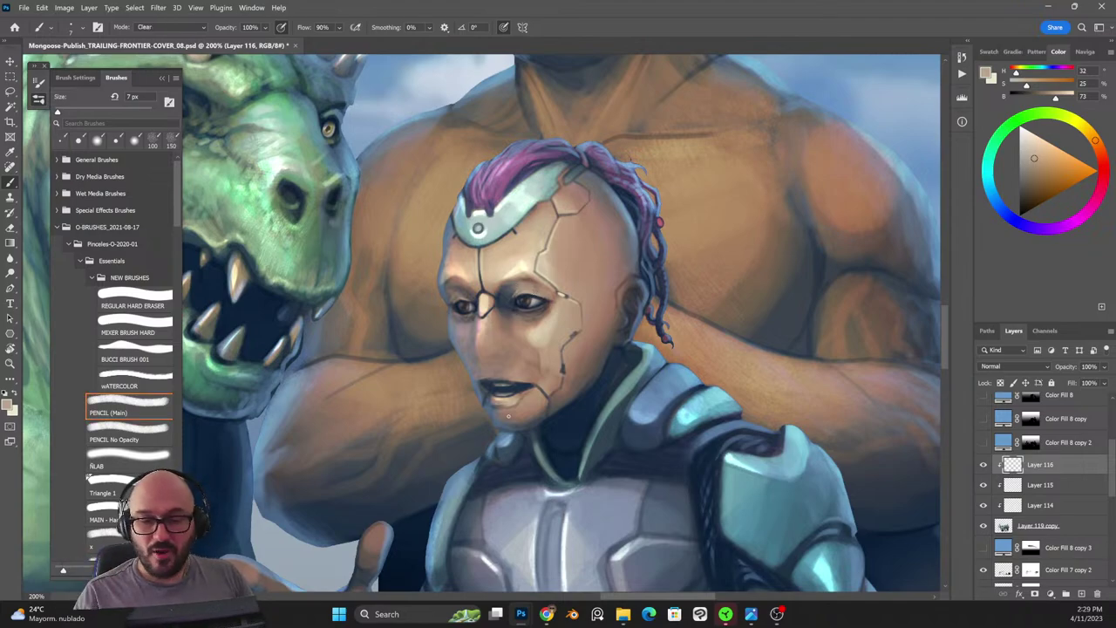
Paint small sampled dark navy dots above the inner ends of both brows, cleaning their edges in Clear mode.
alt+click(498, 279)
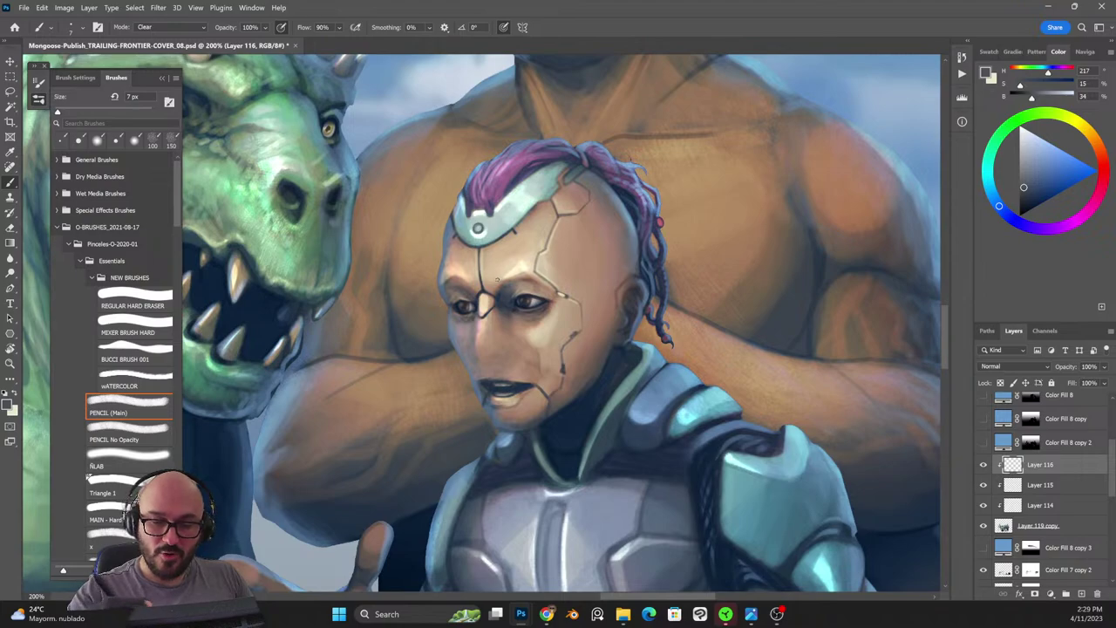
alt+click(506, 292)
key(shift+alt+n)
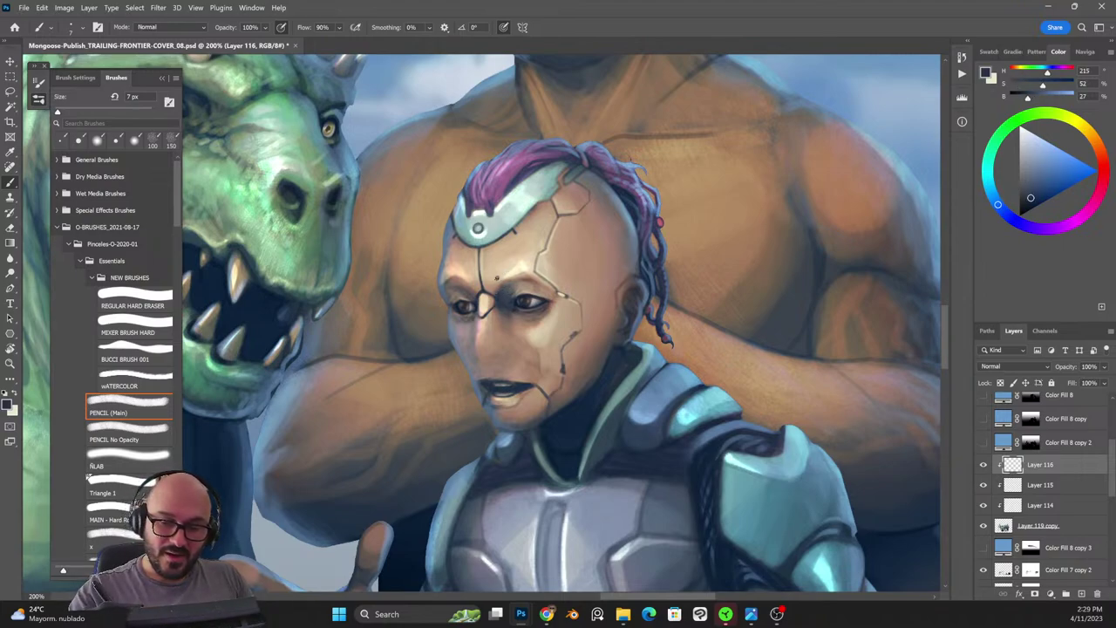
click(497, 279)
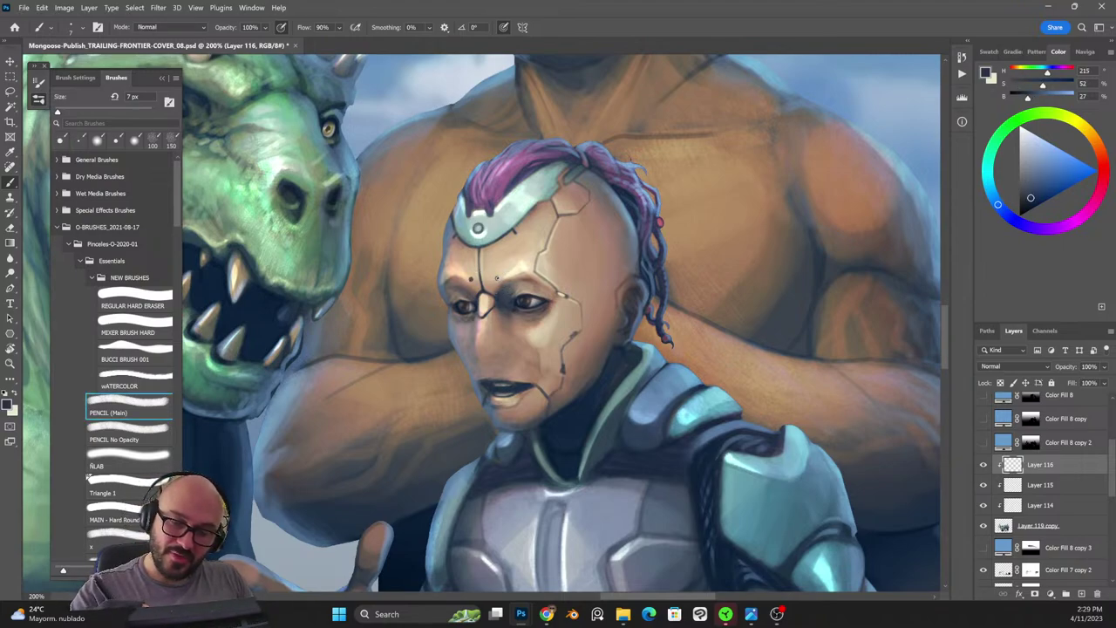
key(shift+alt+r)
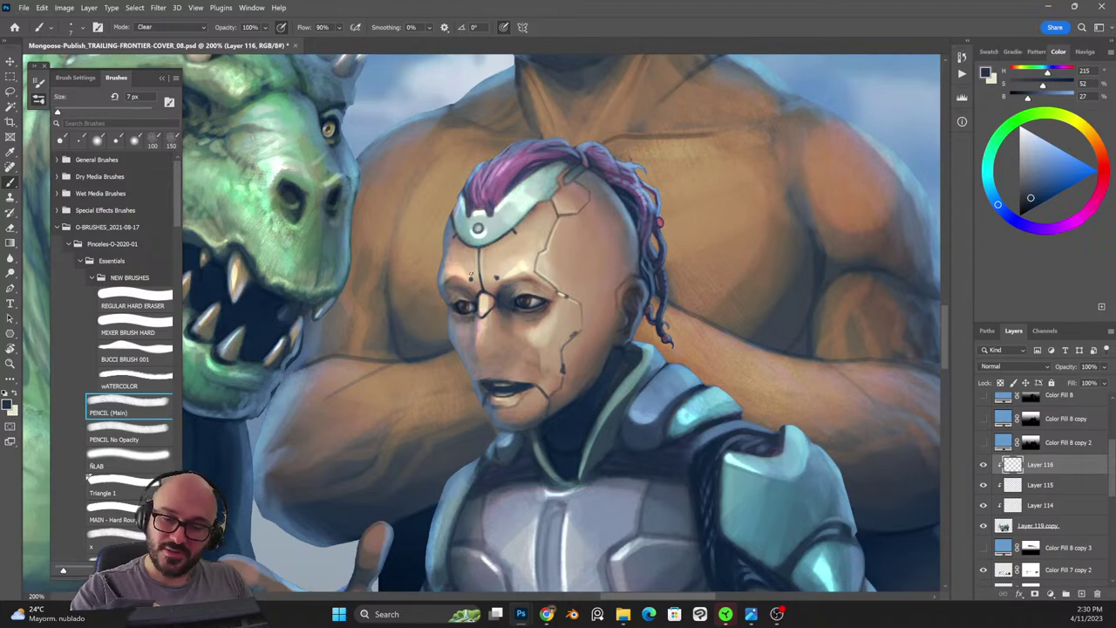
key(shift+alt+n)
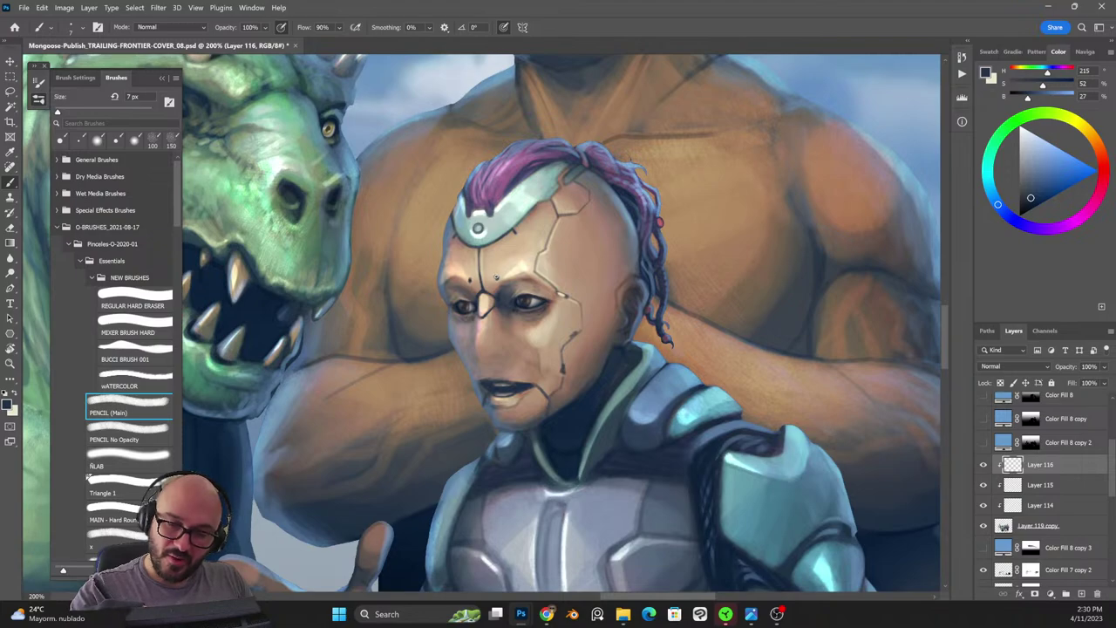
key(shift+alt+r)
key(shift+alt+n)
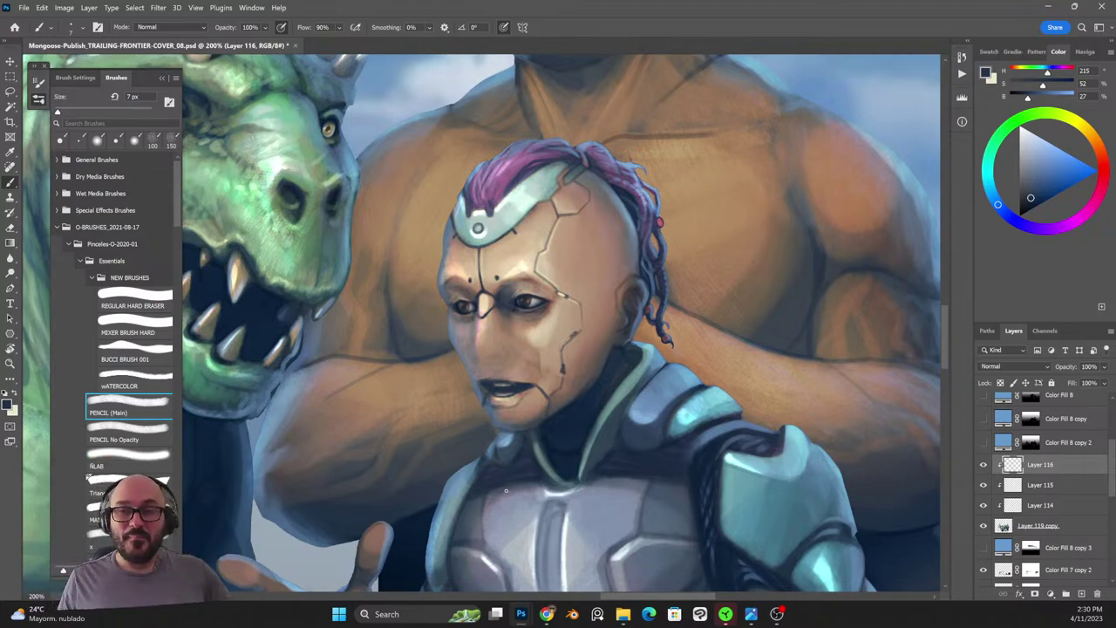
Darken the upper lip with sampled navy and touch up the mouth with sampled light tan, trimming both in Clear mode.
alt+click(523, 384)
drag(488, 380, 507, 381)
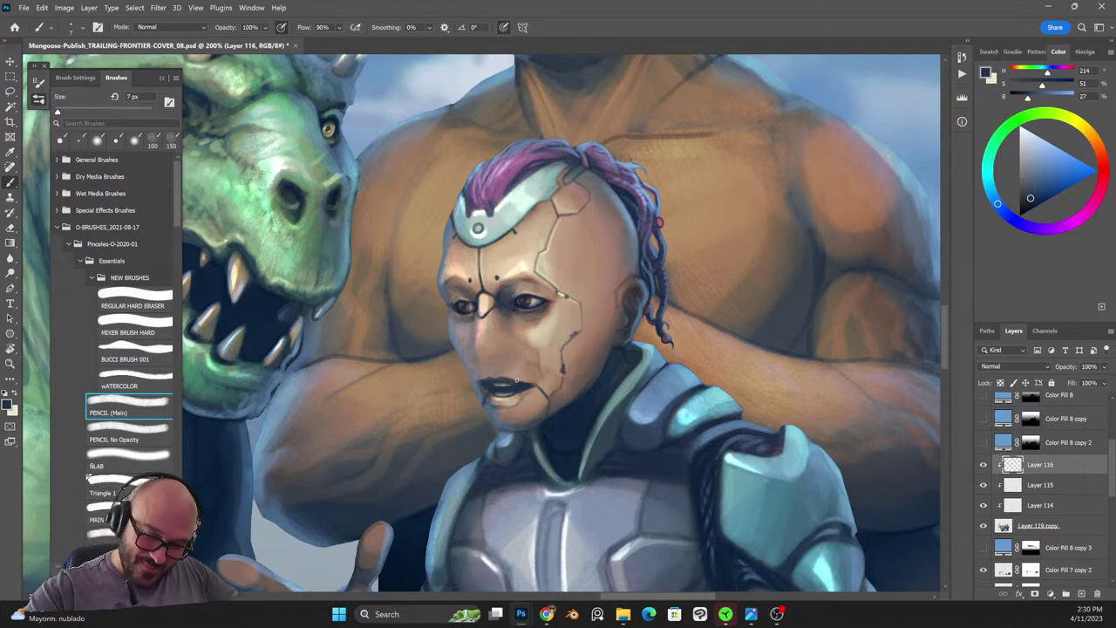
key(alt+shift+r)
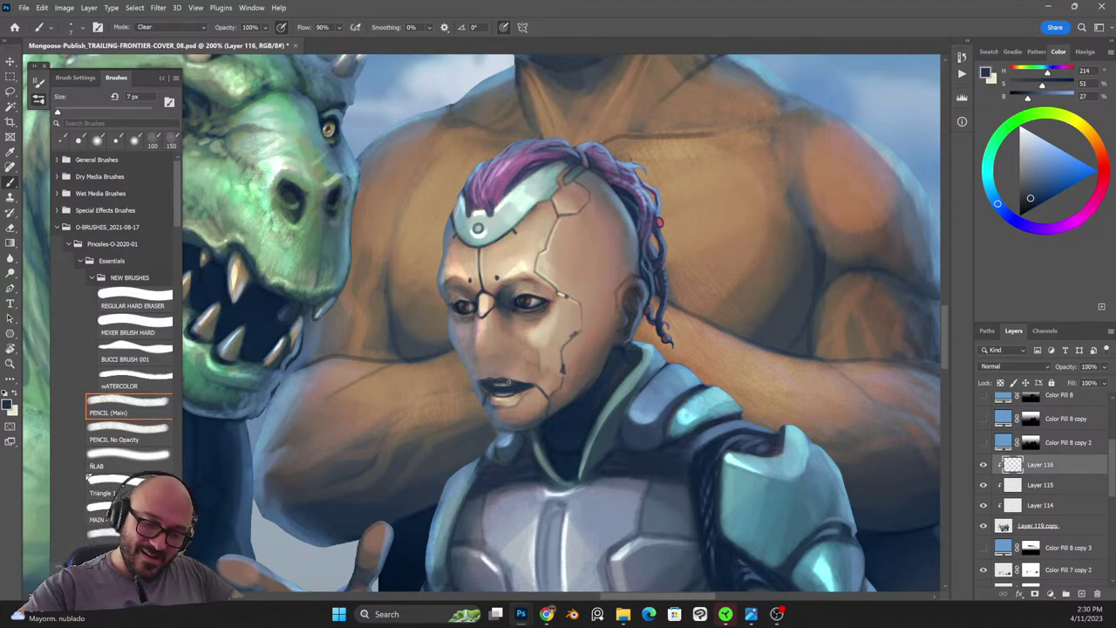
alt+click(510, 398)
key(alt+shift+n)
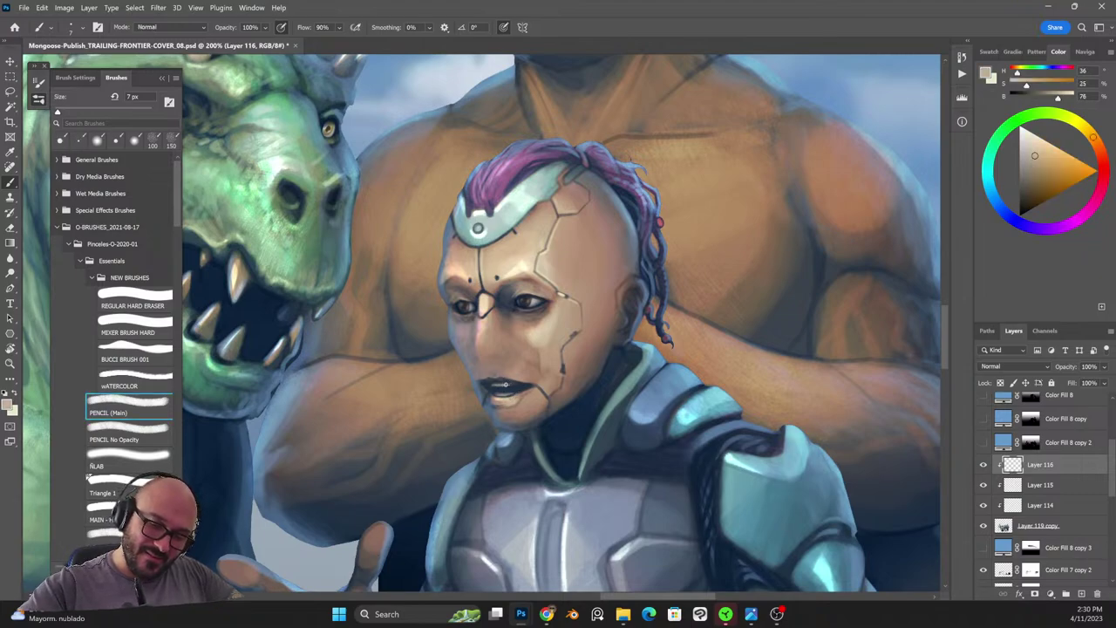
key(alt+shift+r)
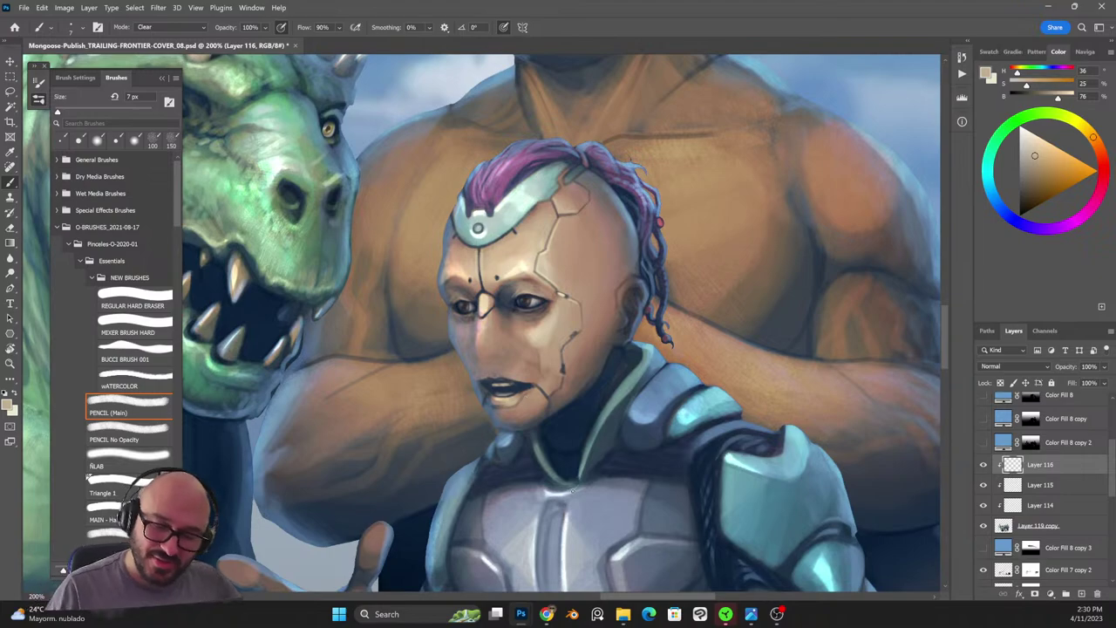
Extend the nearer seam from the mouth corner down to the jaw in sampled dark navy with a 6 px brush, trimming in Clear mode.
alt+click(563, 427)
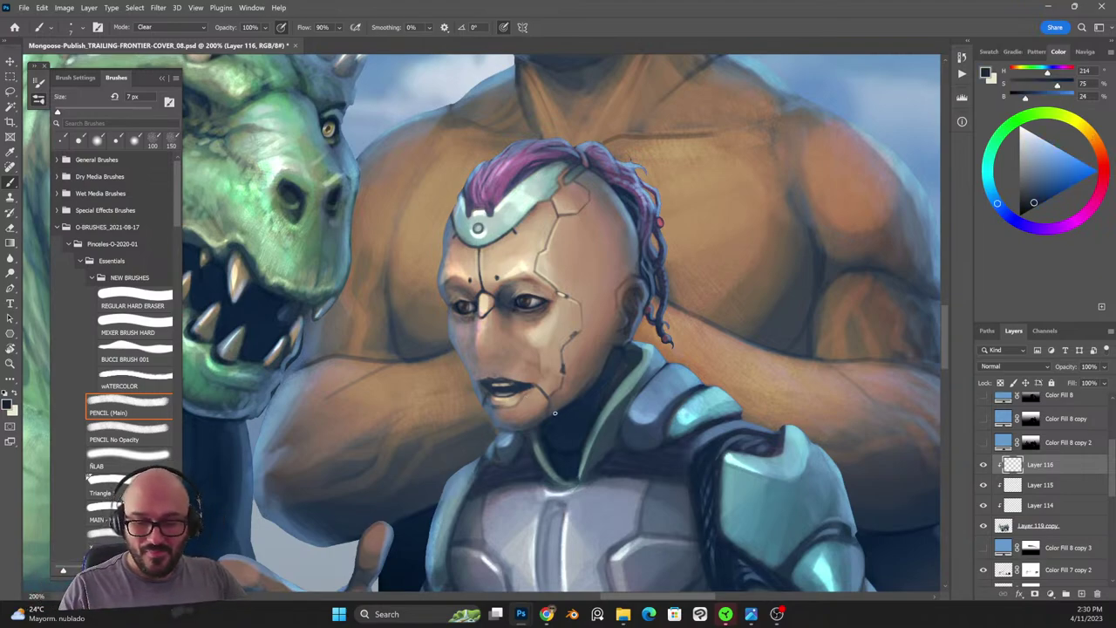
key(alt+shift+n)
key([)
key(alt+shift+r)
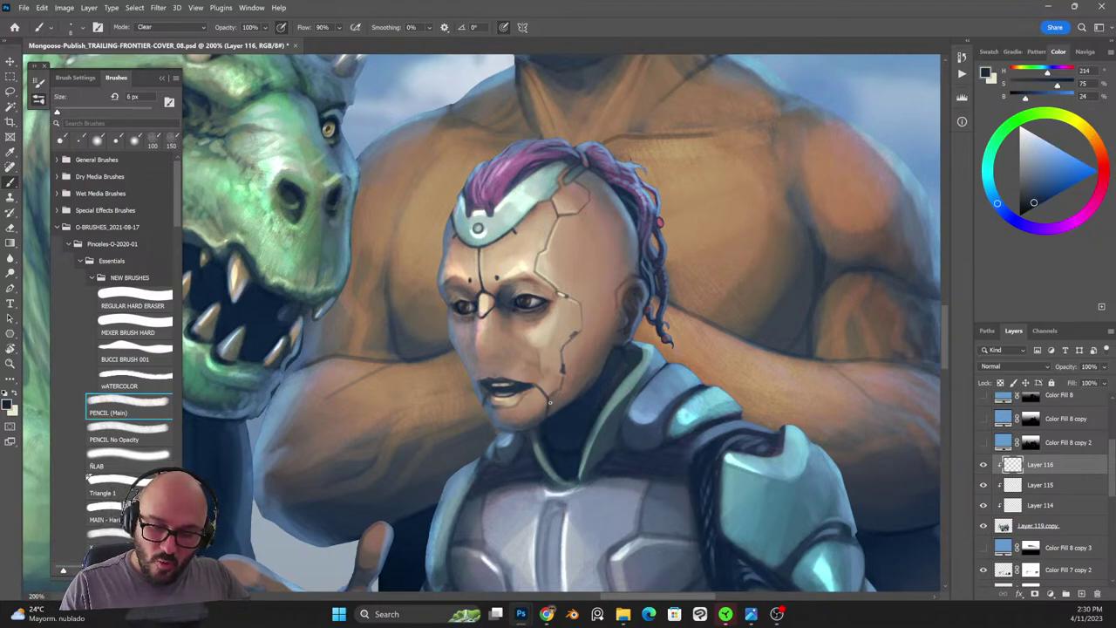
Paint a thin matching seam from the farther mouth corner down the chin in sampled dark blue and grey-blue, trimming it in Clear mode.
key(alt+shift+n)
alt+click(484, 400)
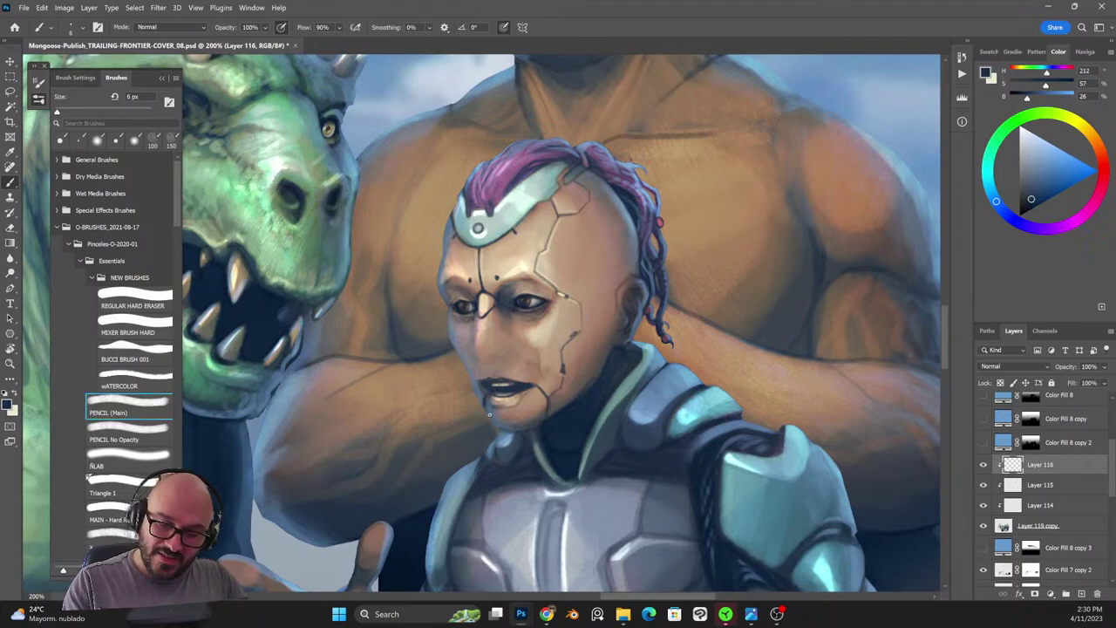
key(alt+shift+r)
alt+click(484, 402)
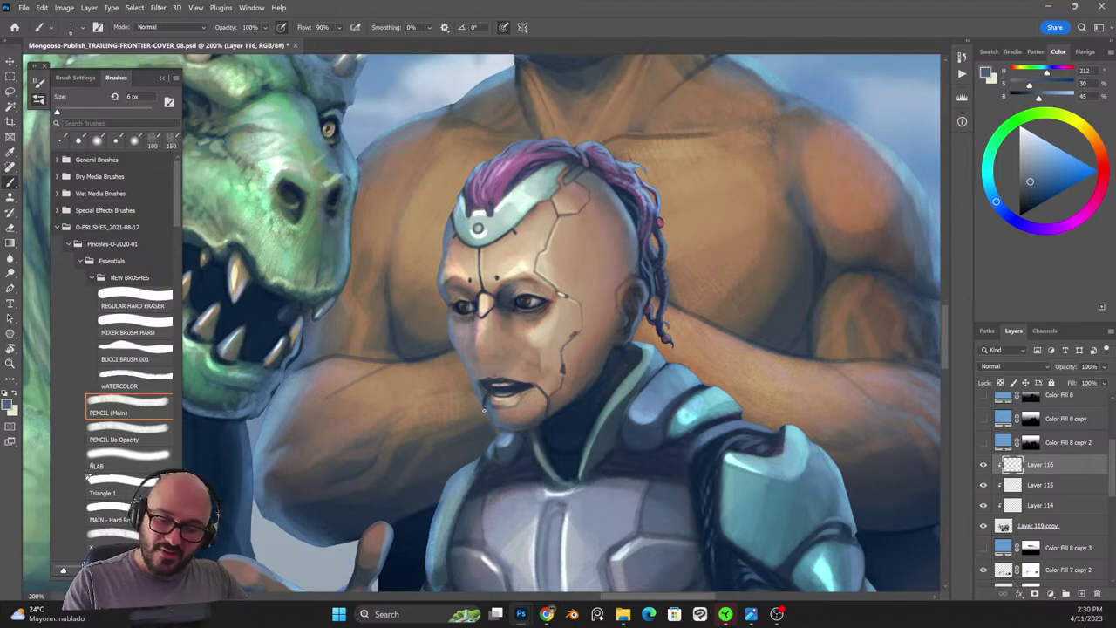
key(alt+shift+n)
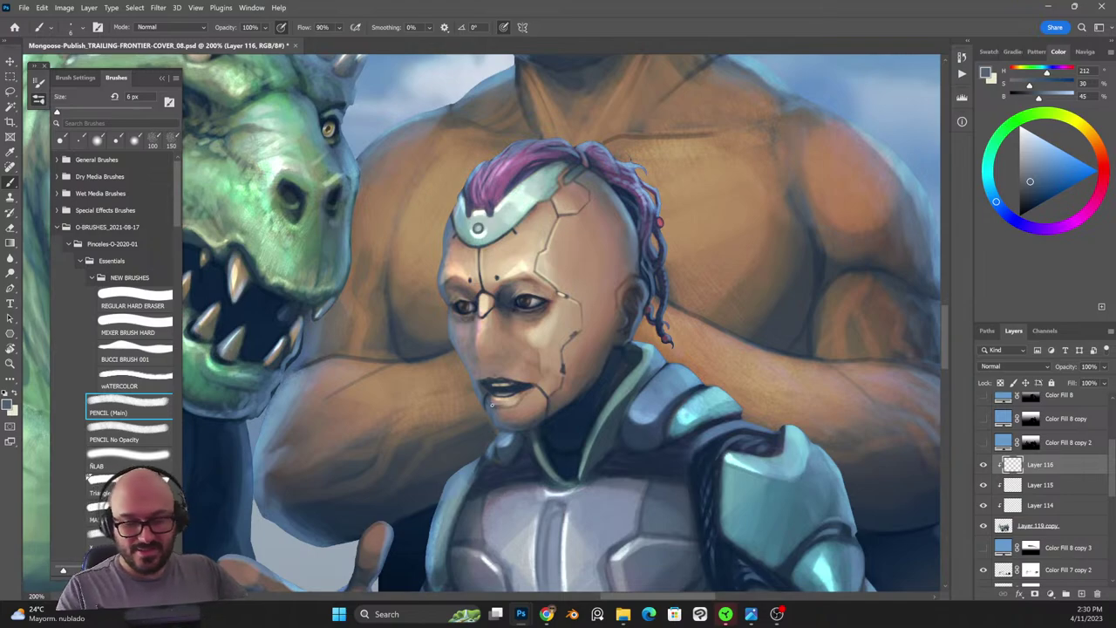
alt+click(487, 398)
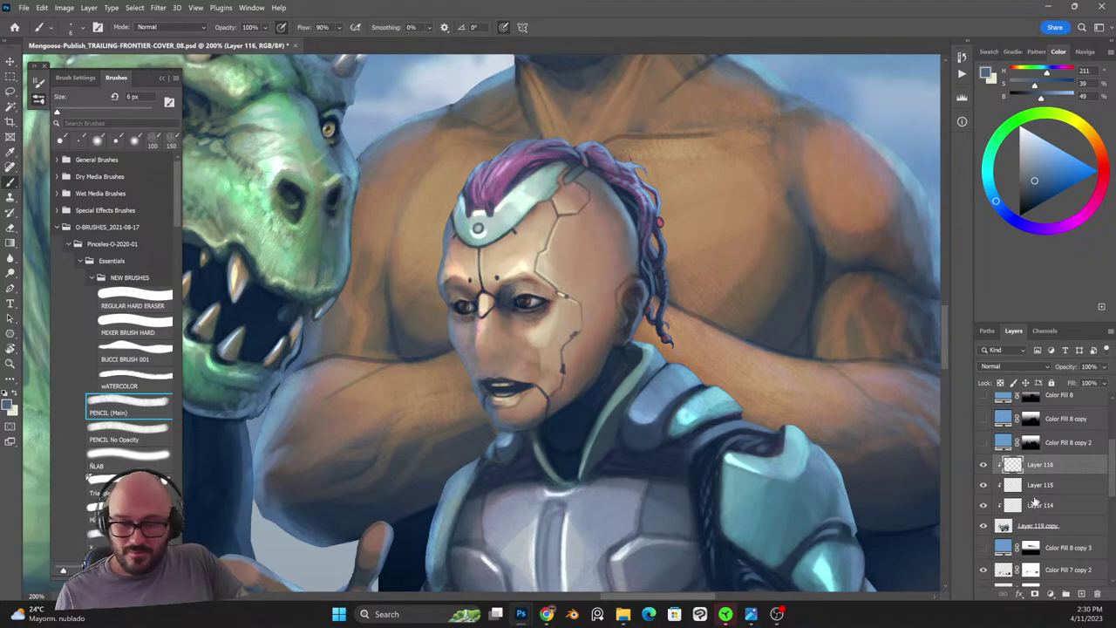
alt+click(567, 404)
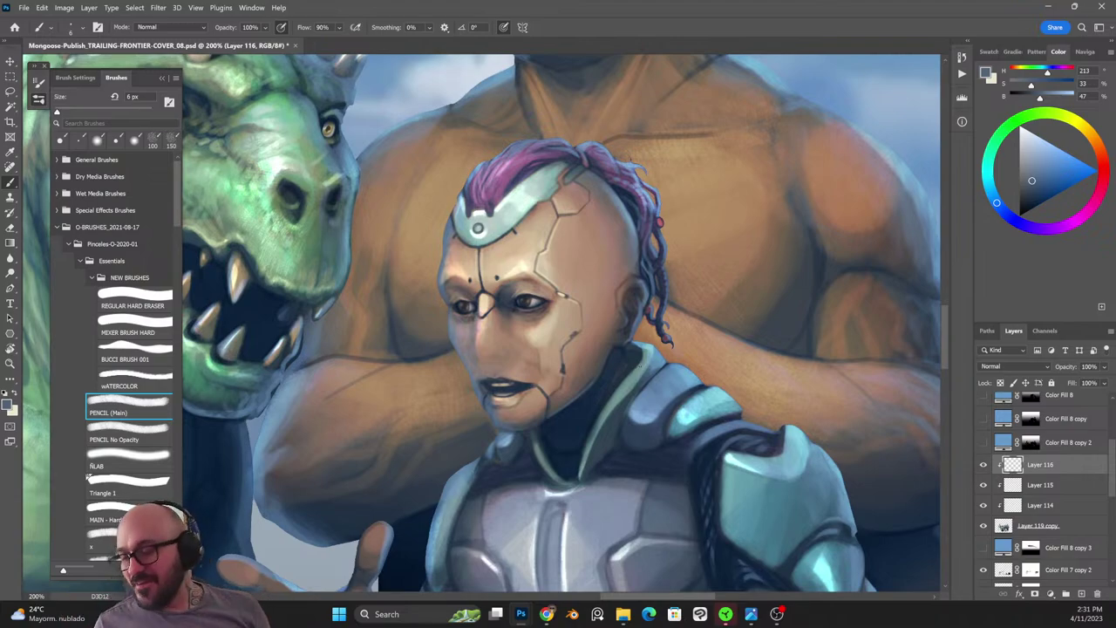
Merge Layers 114, 115 and 116 with Layer 119 copy, and clip a new empty layer to the merged one.
shift+click(1040, 509)
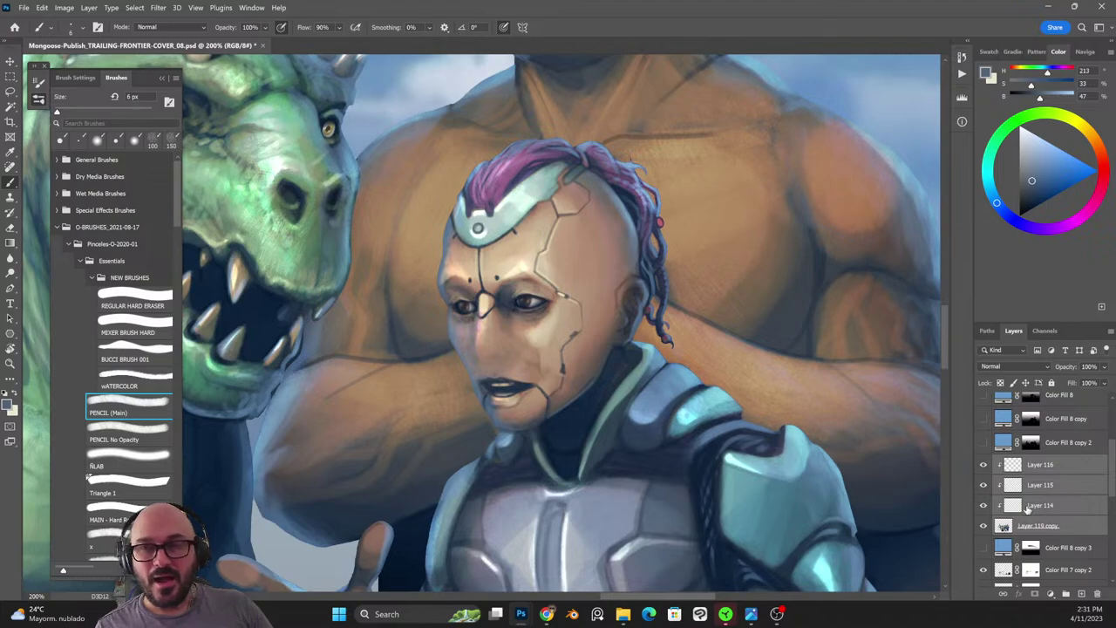
key(ctrl+e)
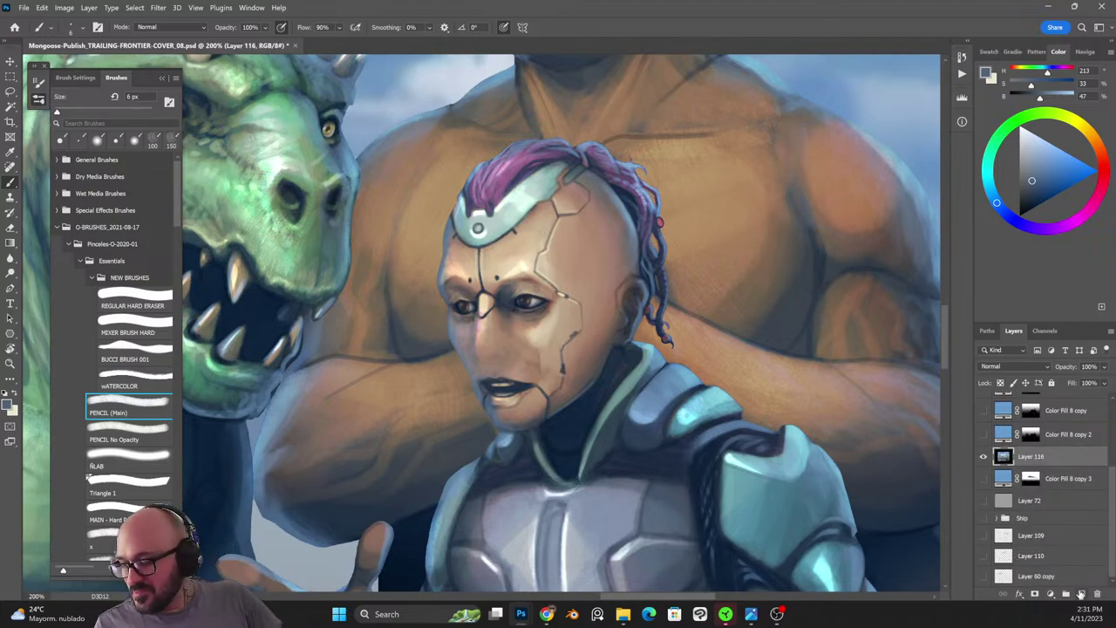
key(ctrl+z)
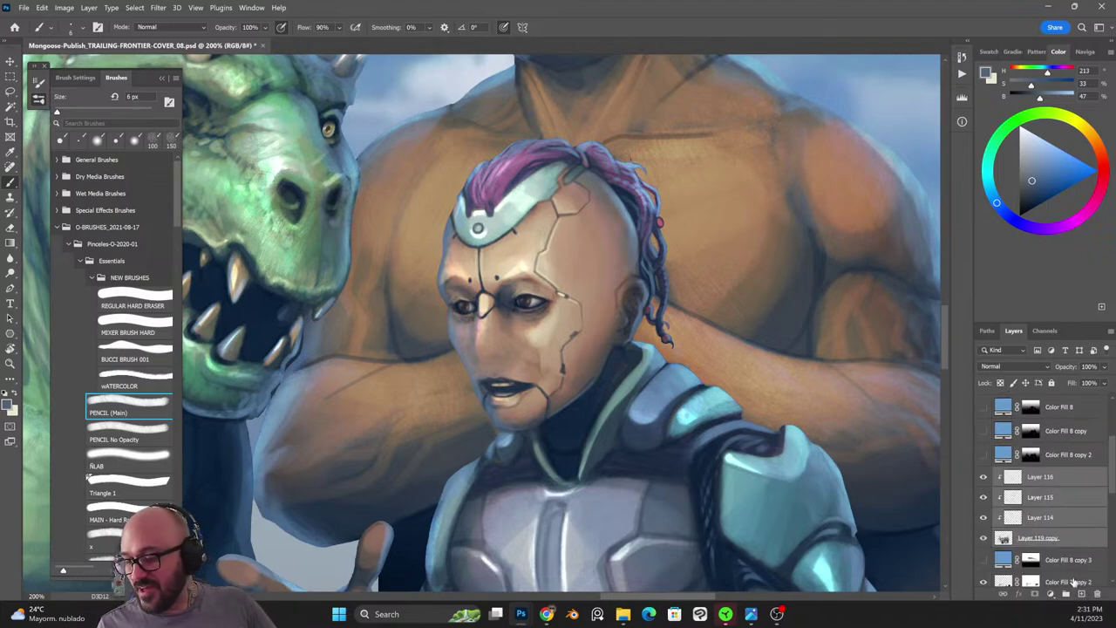
key(ctrl+e)
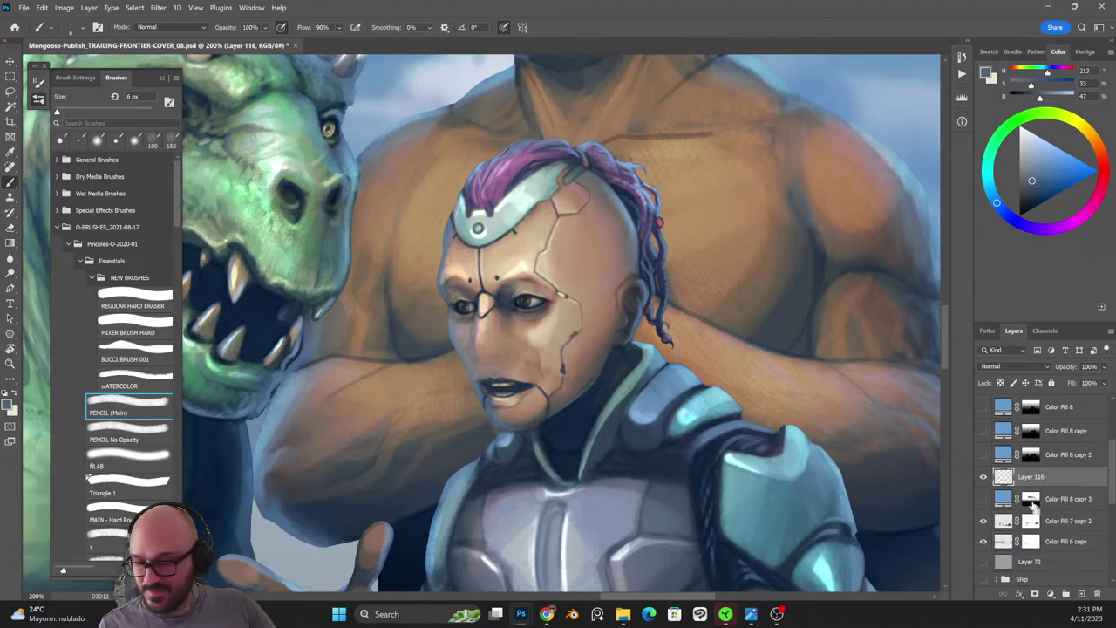
click(1081, 593)
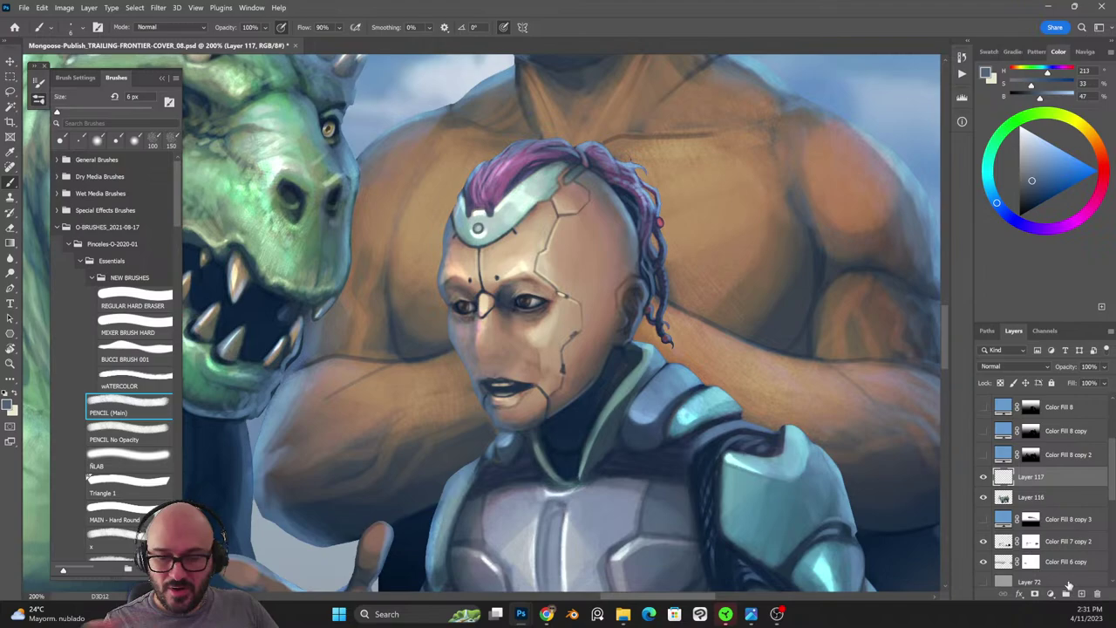
alt+click(1029, 486)
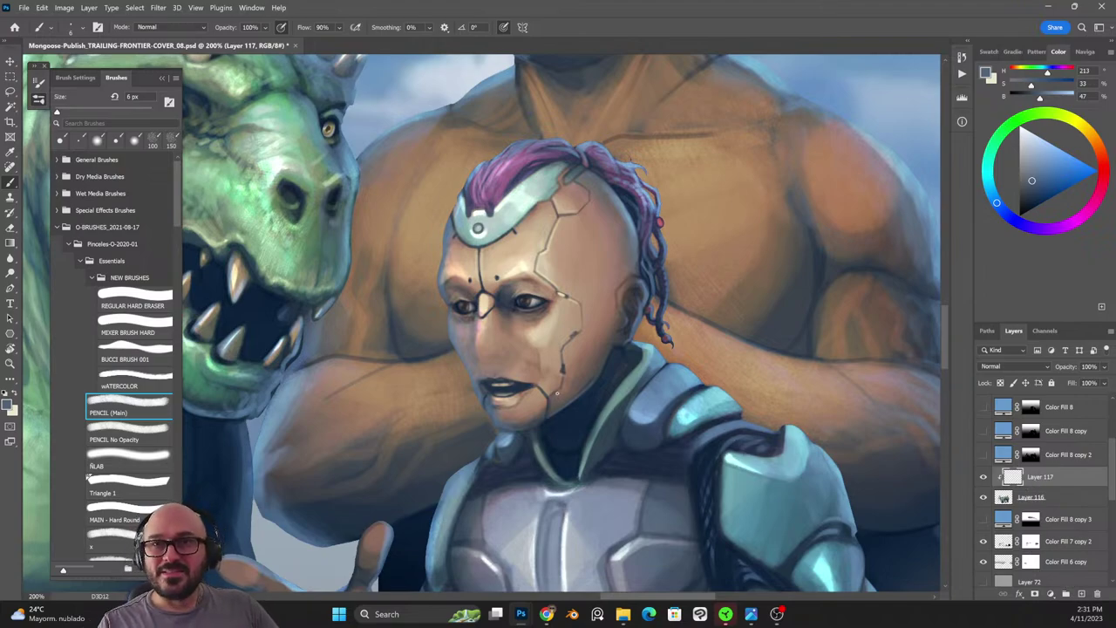
Paint both nostrils in sampled dark navy with a 5 px brush, trimming the strokes in Clear mode.
key(ctrl+plus)
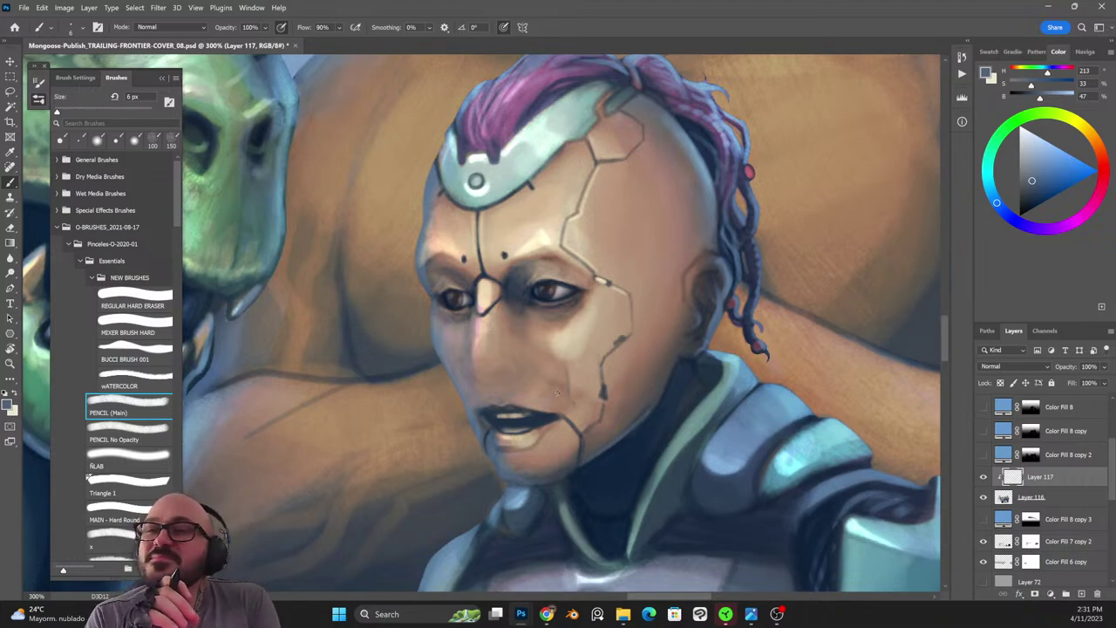
key(bracketleft)
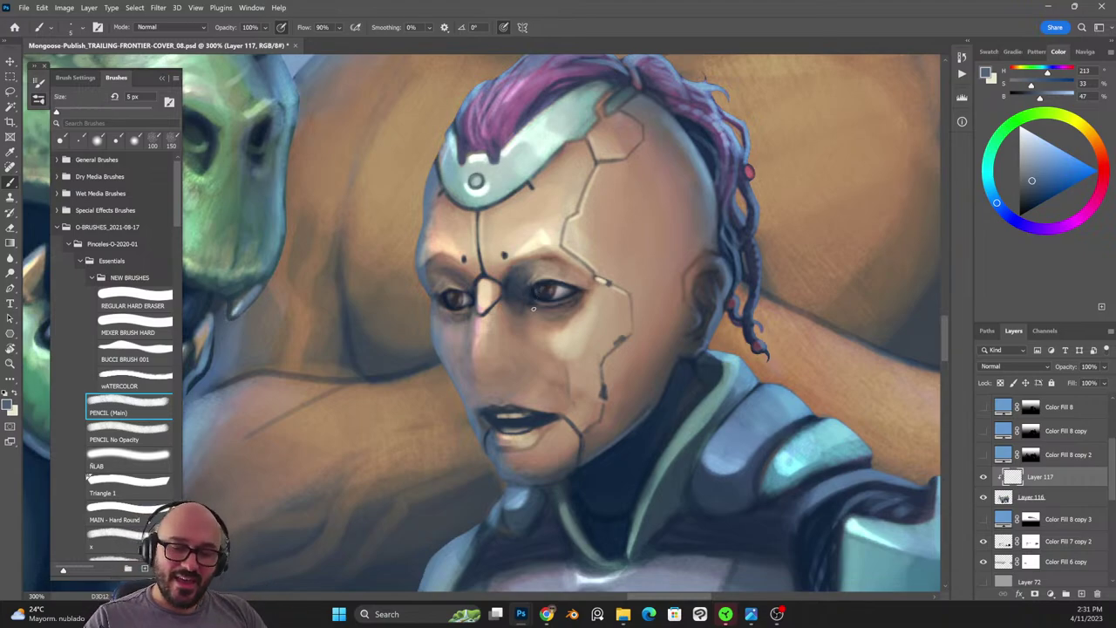
alt+click(538, 416)
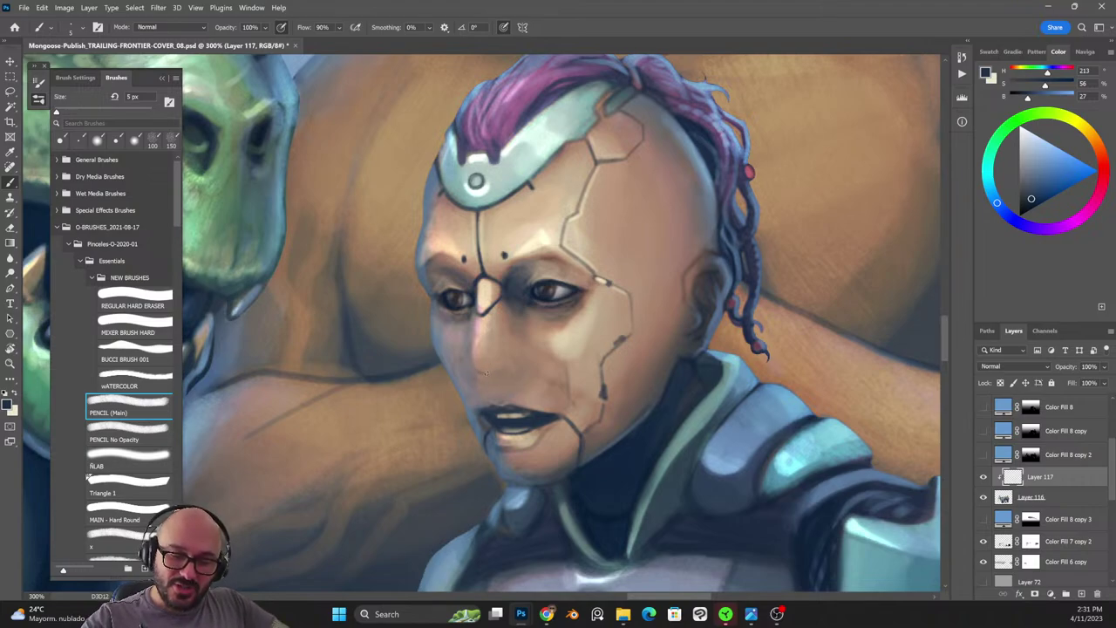
mouse_move(471, 354)
mouse_down()
mouse_move(473, 367)
mouse_move(510, 373)
mouse_up()
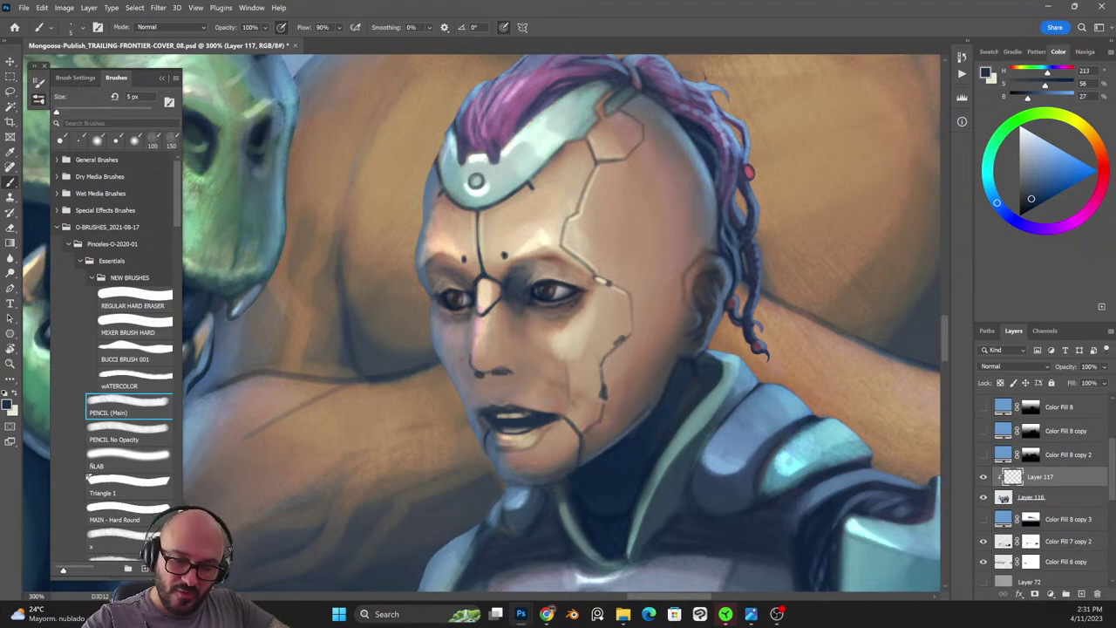
key(shift+alt+r)
drag(478, 374, 475, 367)
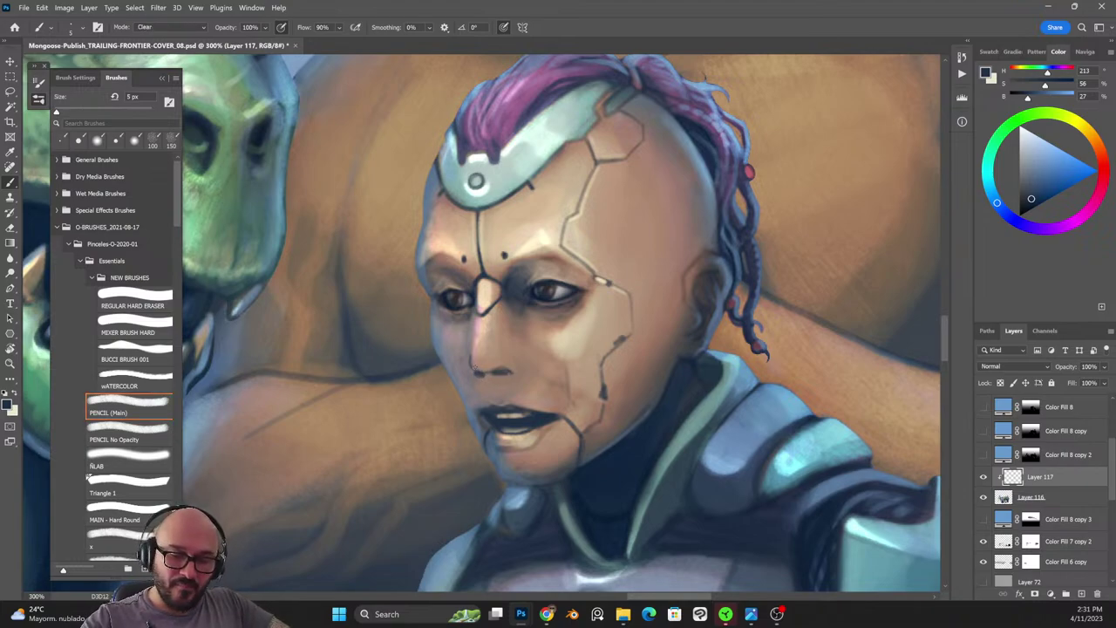
Fill in the shadow between the nostrils with dark navy, trim it in Clear mode, and show the color info readout.
key(x)
key(x)
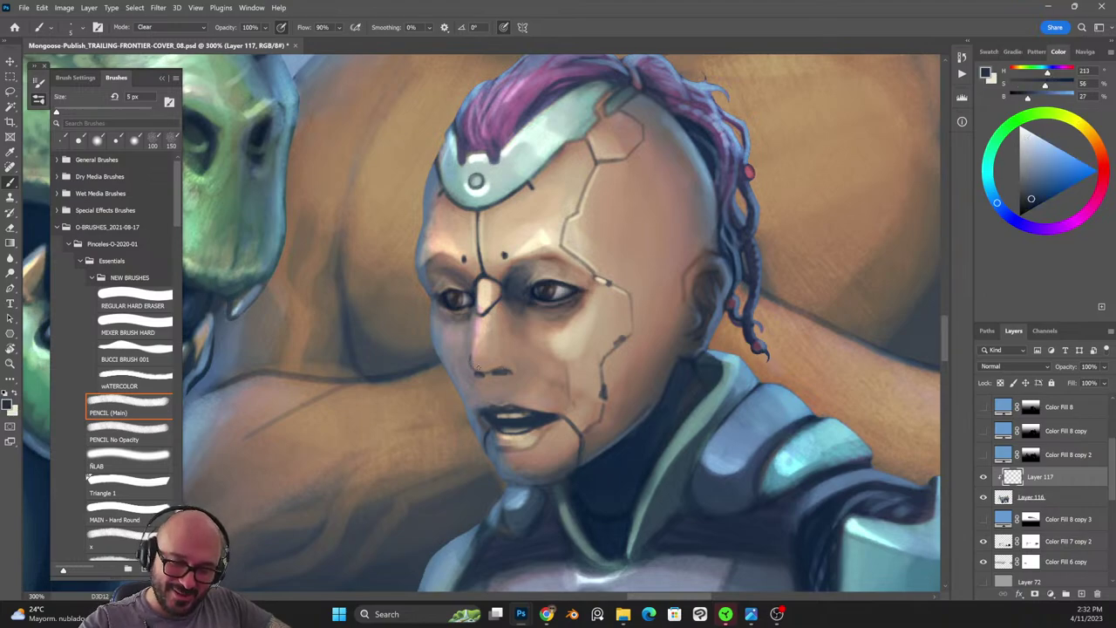
key(shift+alt+n)
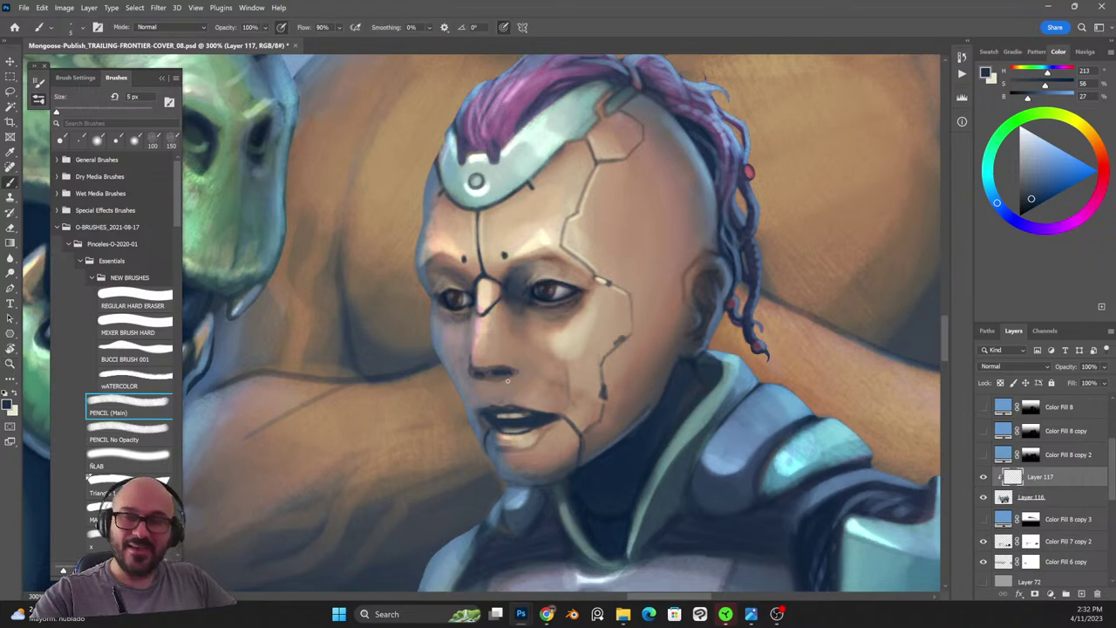
key(shift+alt+r)
key(F8)
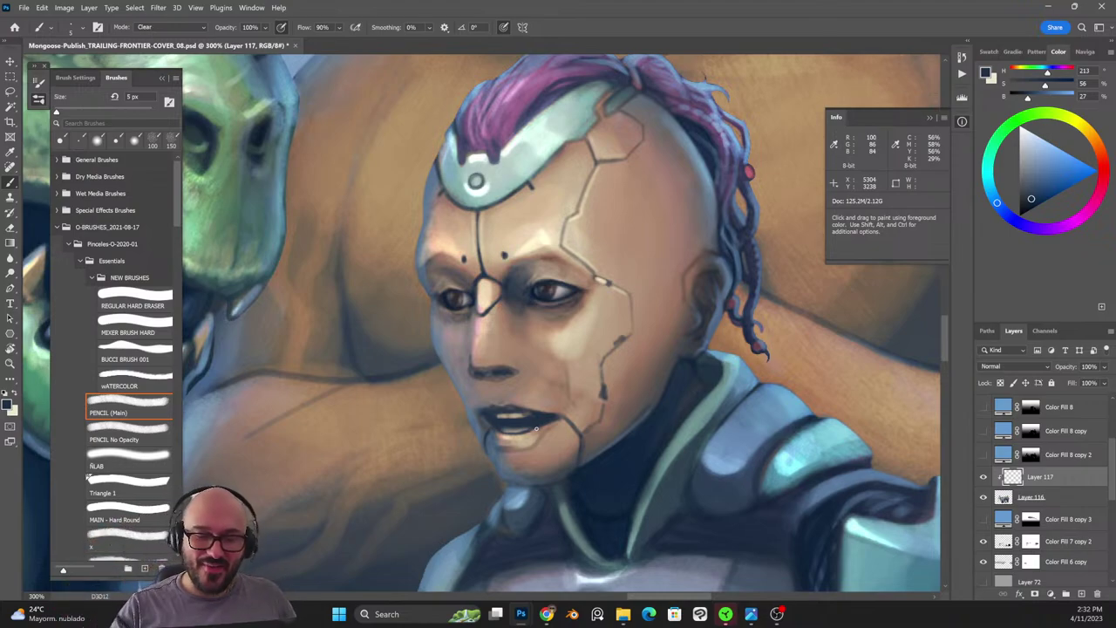
Soften the nostril wing and nose tip in Normal mode with sampled brown, dark reddish brown and light tan.
alt+click(510, 376)
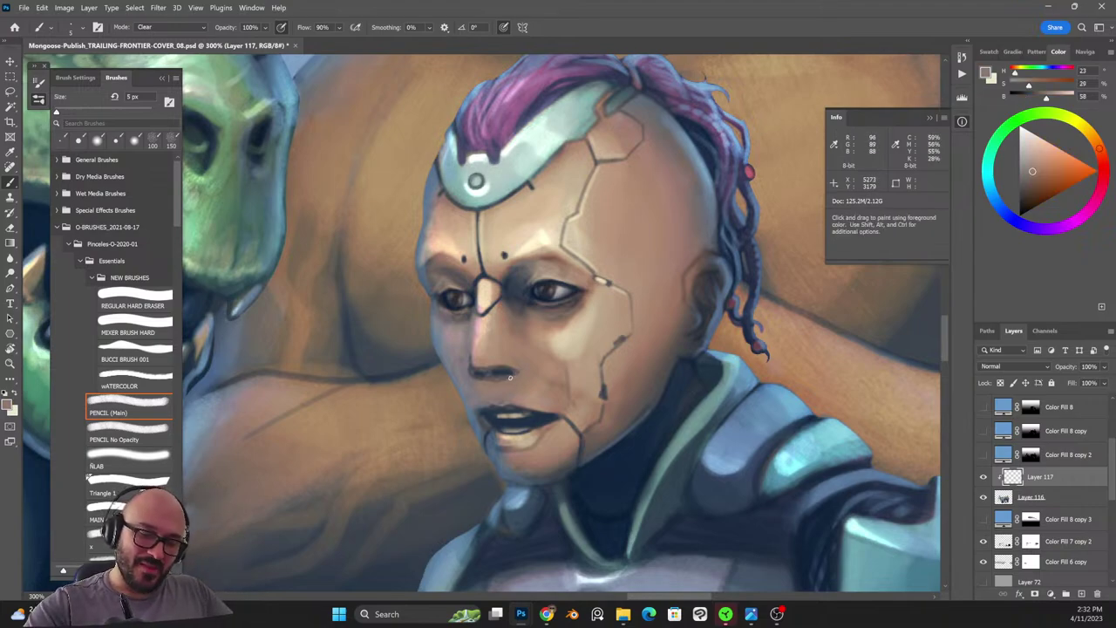
key(shift+alt+n)
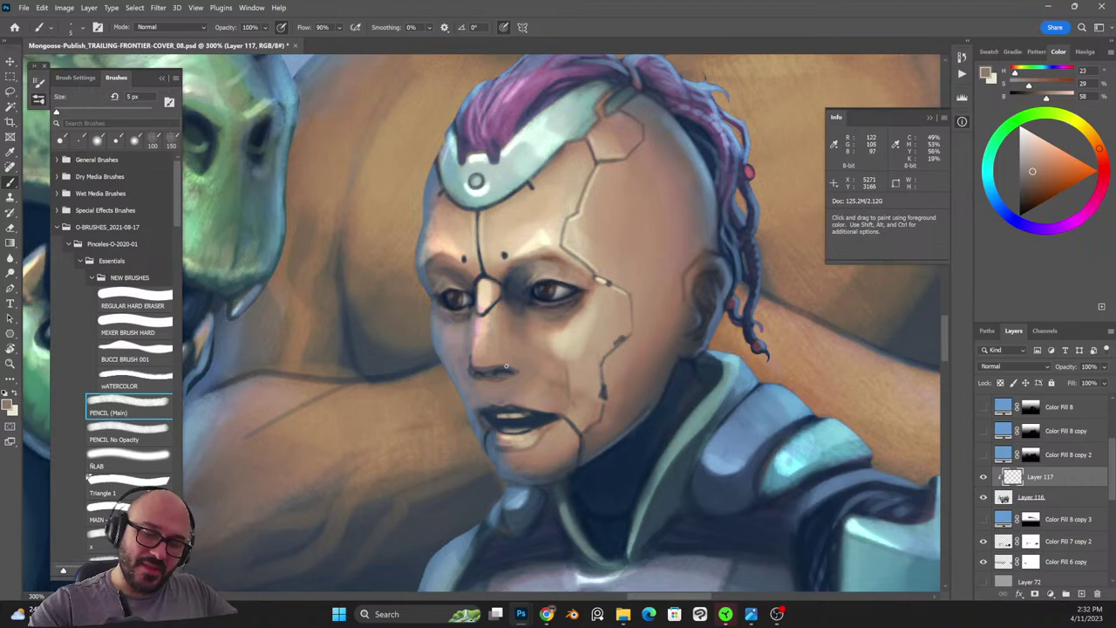
alt+click(488, 366)
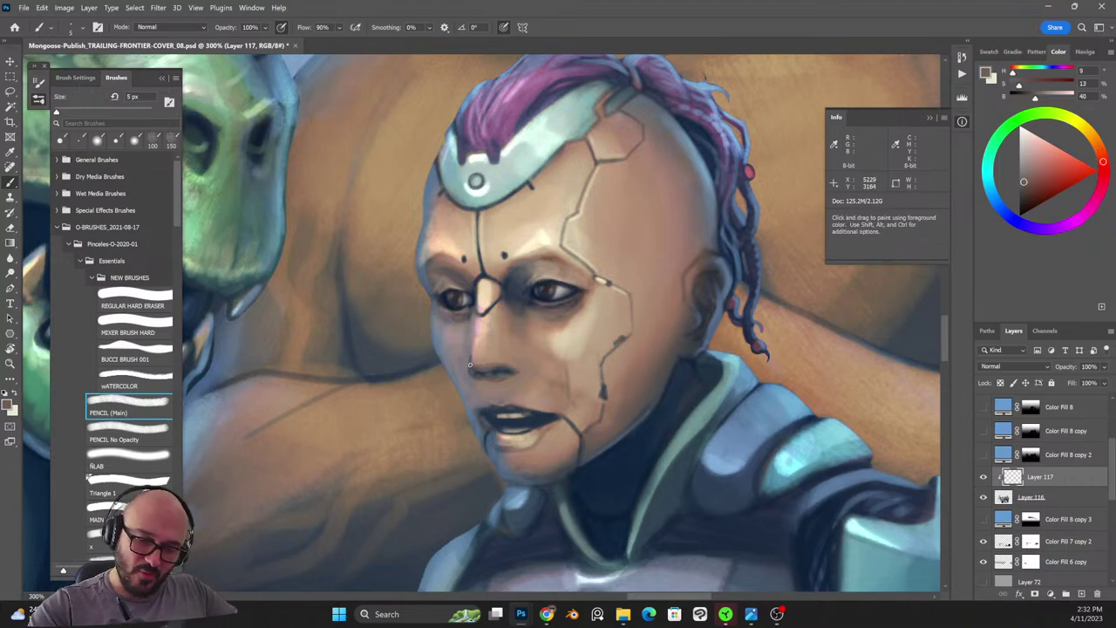
alt+click(475, 358)
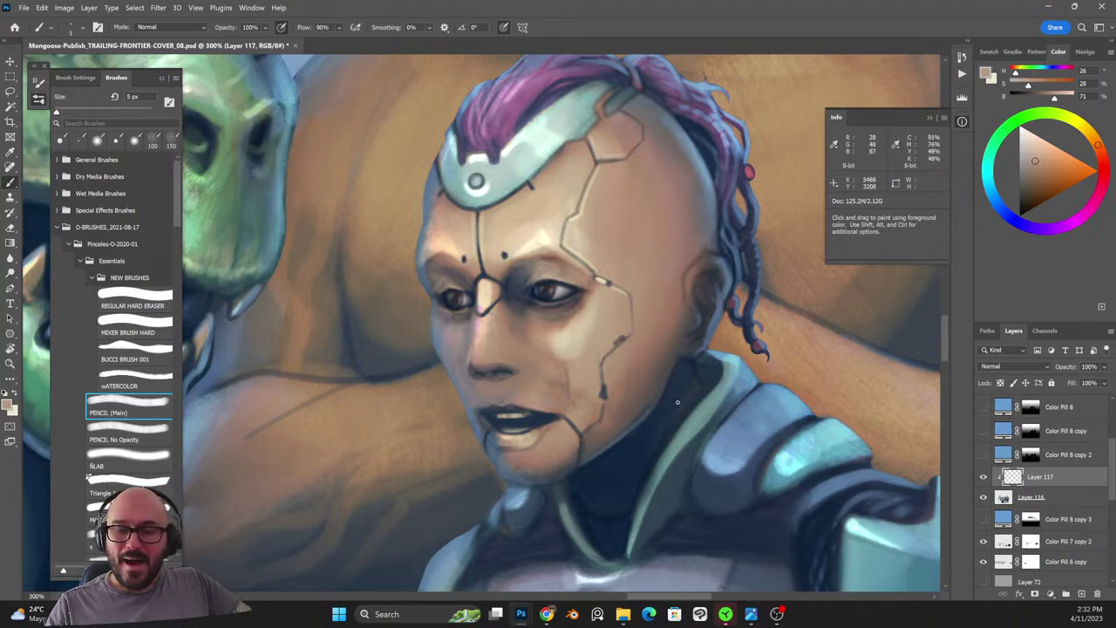
Refine the nearer nostril's edge and the shadow under the nose with sampled dark tones, mid brown and dark navy.
alt+click(678, 402)
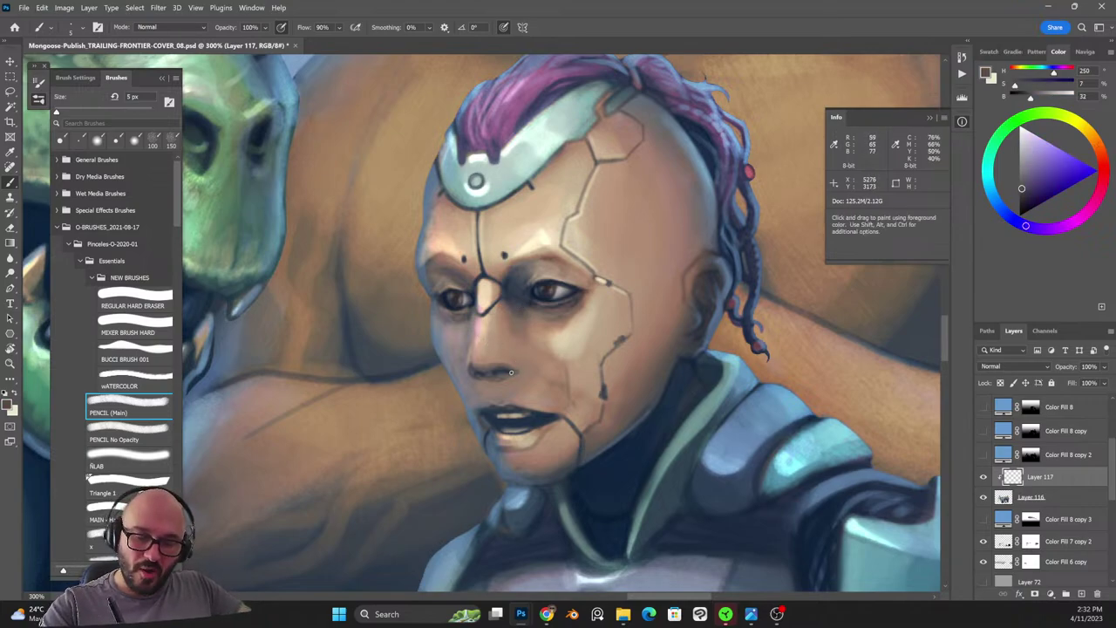
alt+click(517, 370)
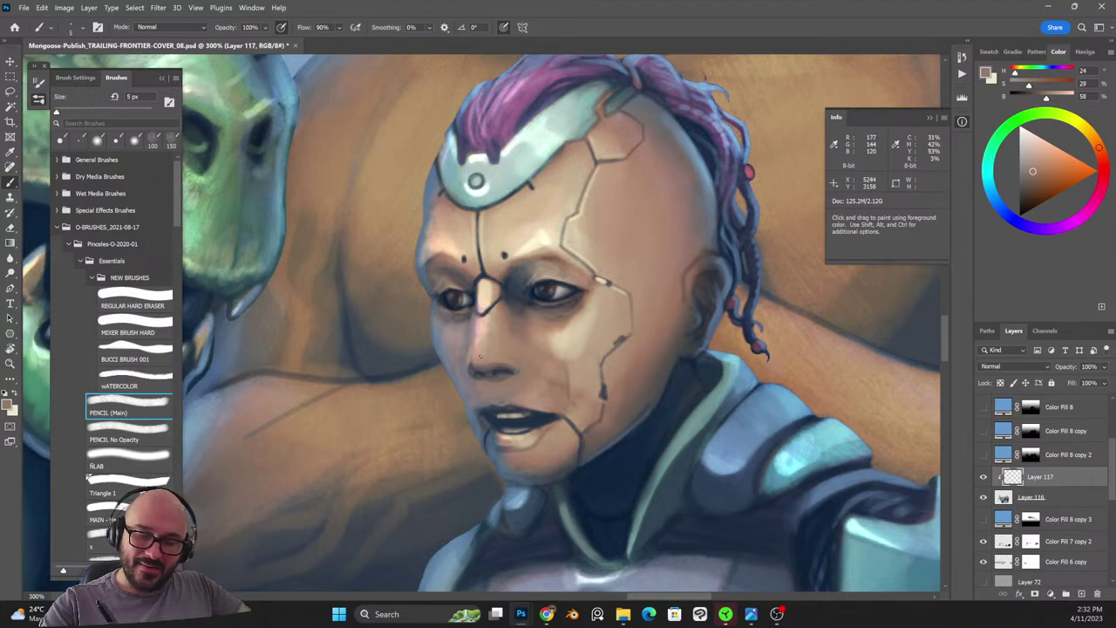
alt+click(501, 374)
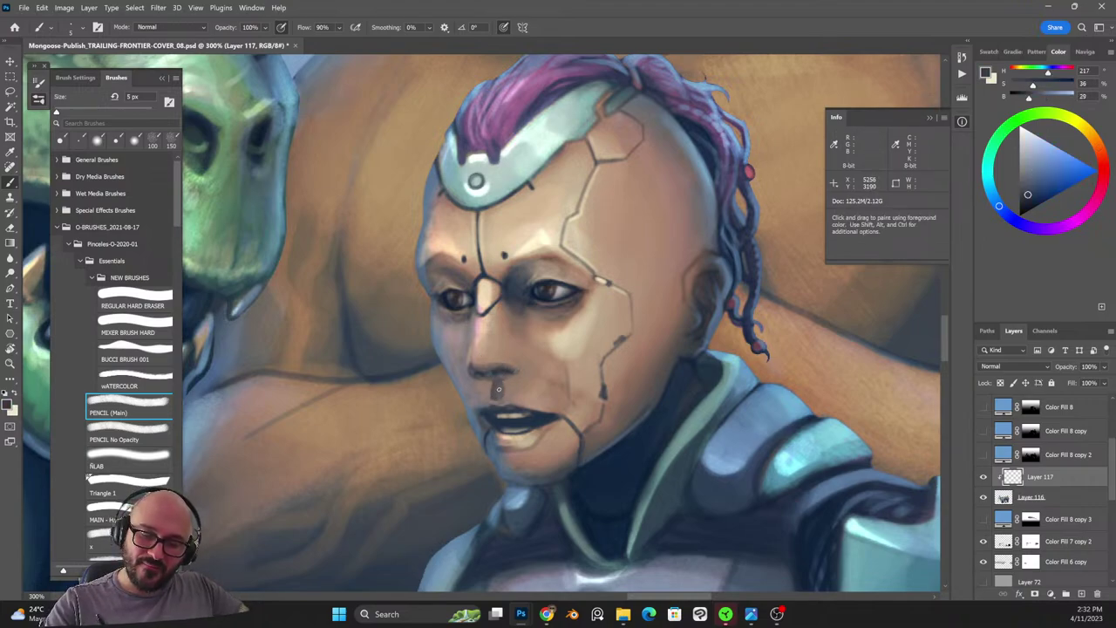
Refine the nose and upper lip on Layer 117 with skin tone sampled from the nose, alternating between Clear and Normal brush modes.
key(shift+alt+r)
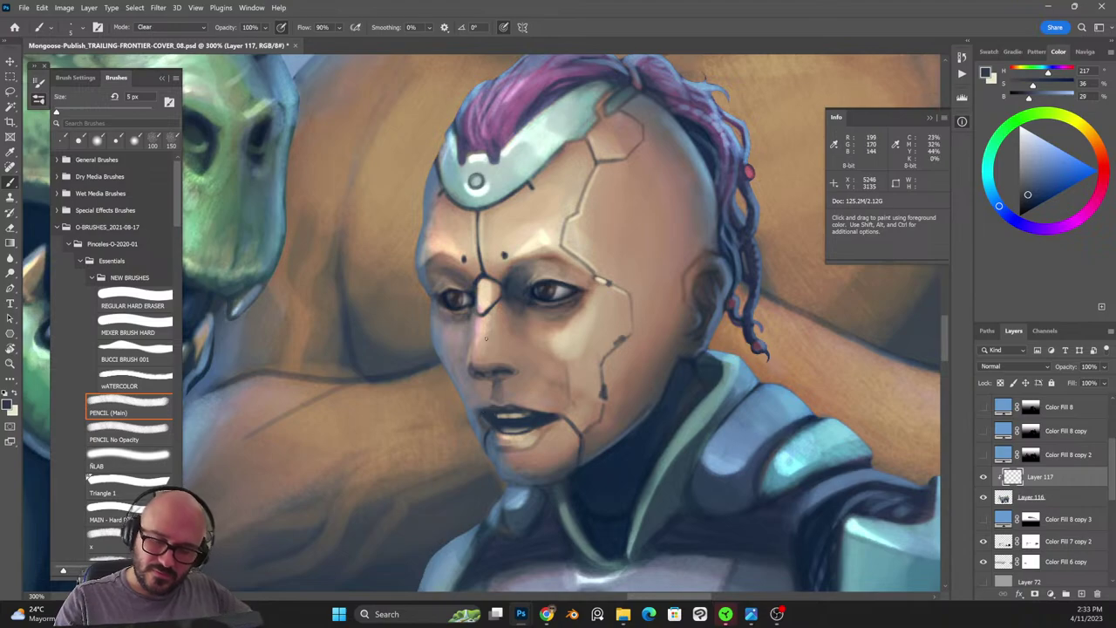
alt+click(486, 338)
key(shift+alt+n)
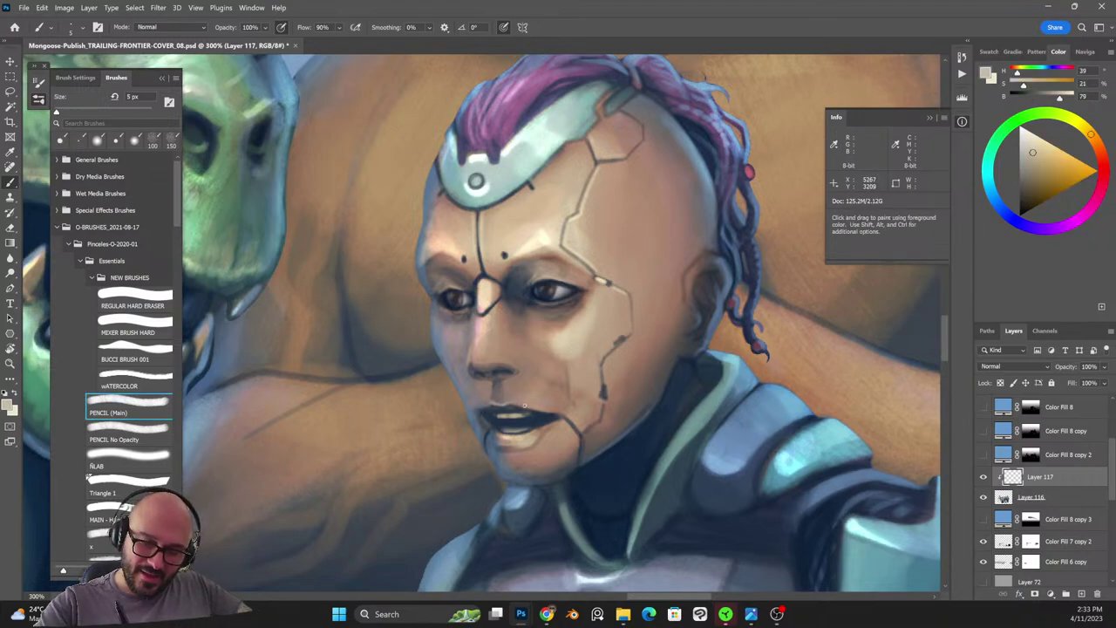
key(shift+alt+r)
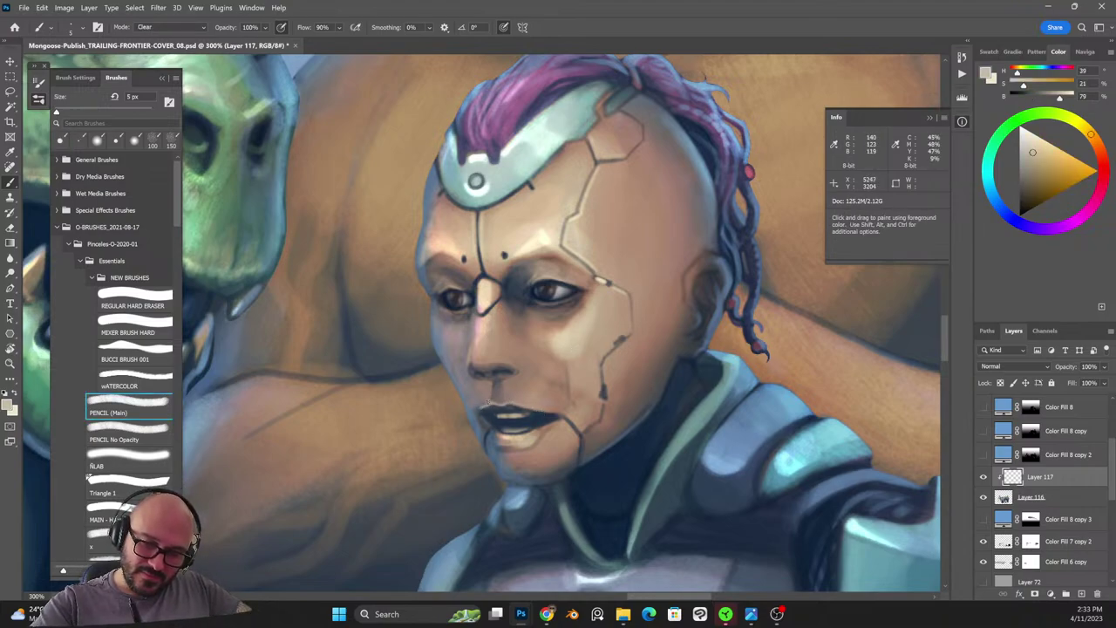
click(487, 402)
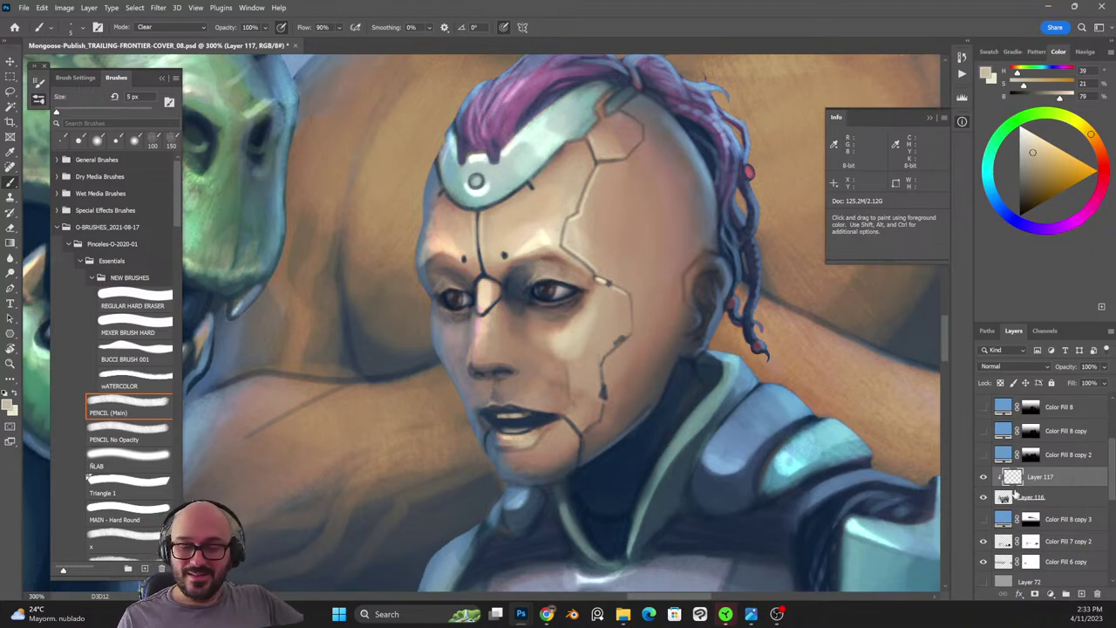
Add a new clipped layer above Layer 117, set to Darken at about 76% opacity.
click(1081, 593)
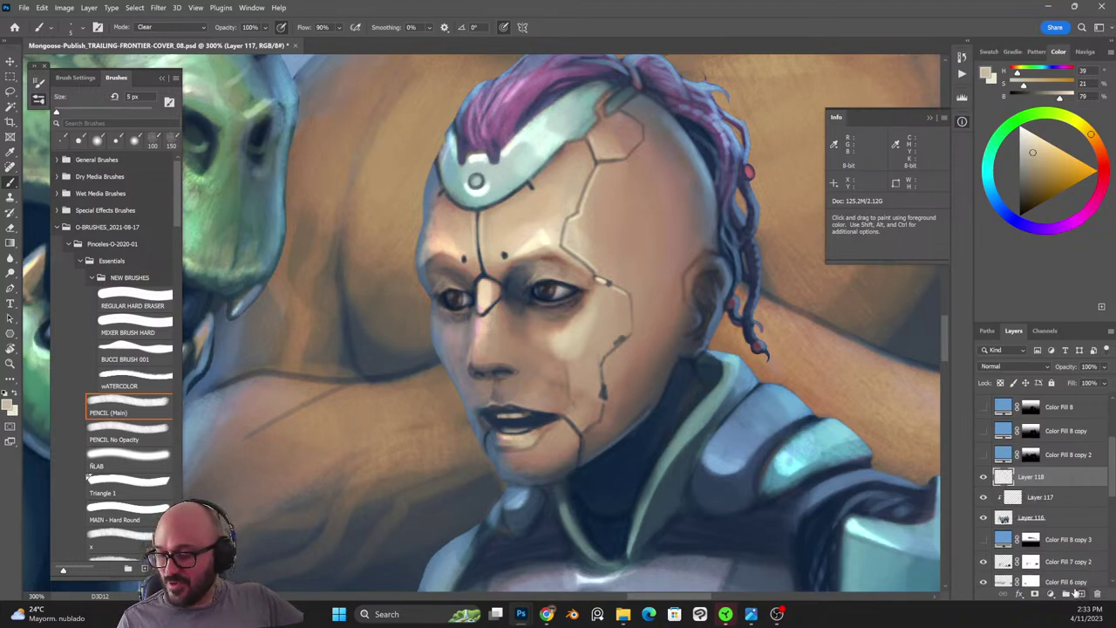
alt+click(1037, 480)
click(1014, 366)
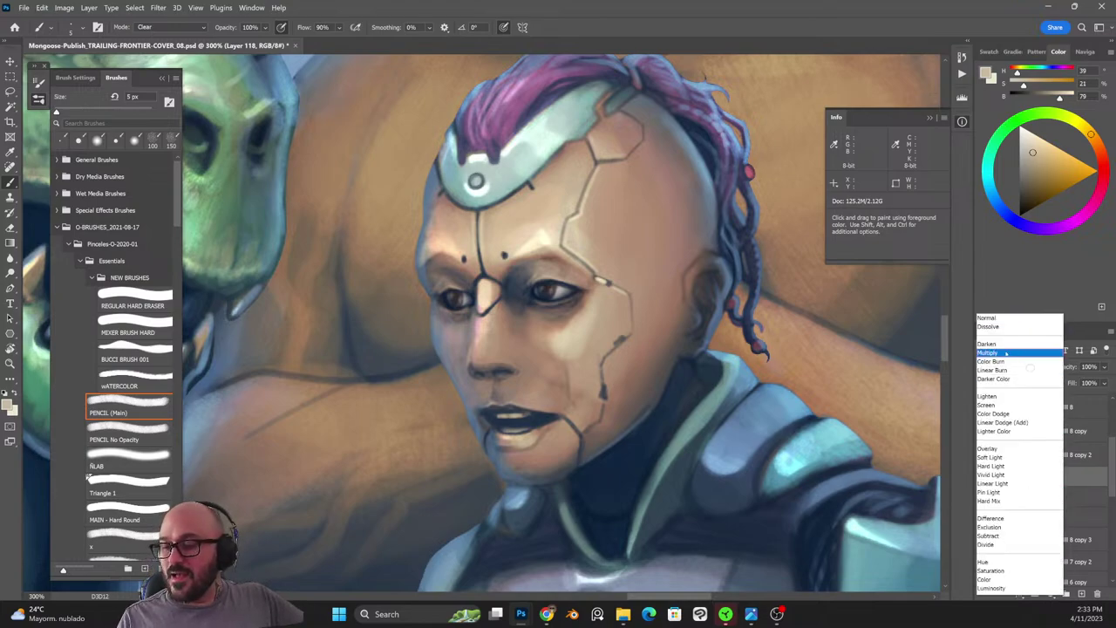
click(1006, 345)
click(1104, 367)
drag(1108, 381, 1095, 381)
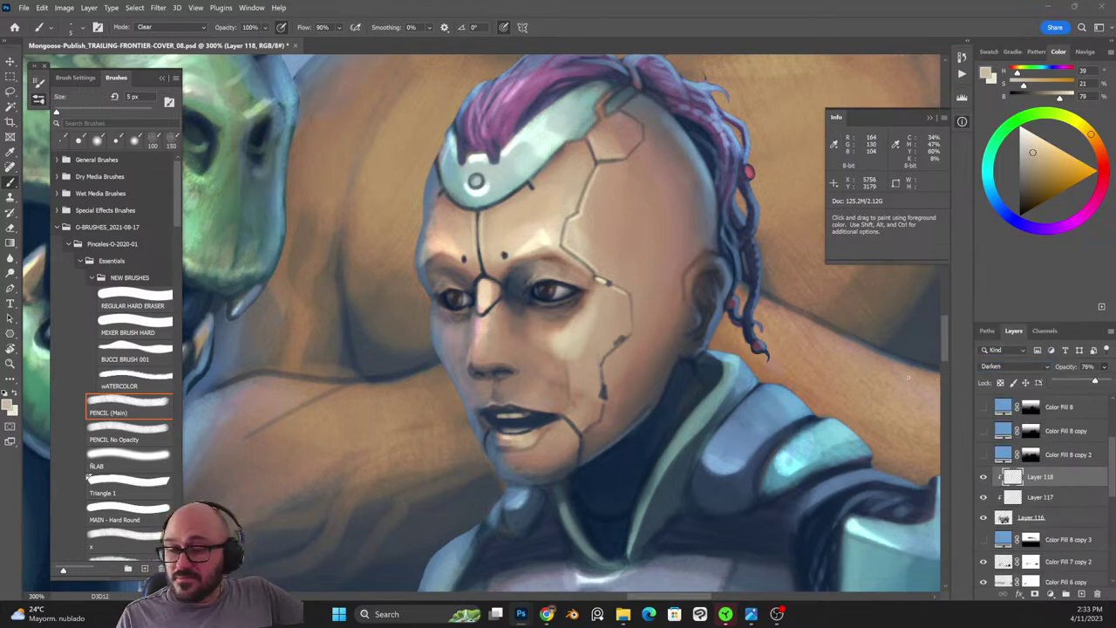
Sample the dark blue from the mouth and paint a shadow beneath the nose with a 6 px Normal-mode brush.
key([)
key([)
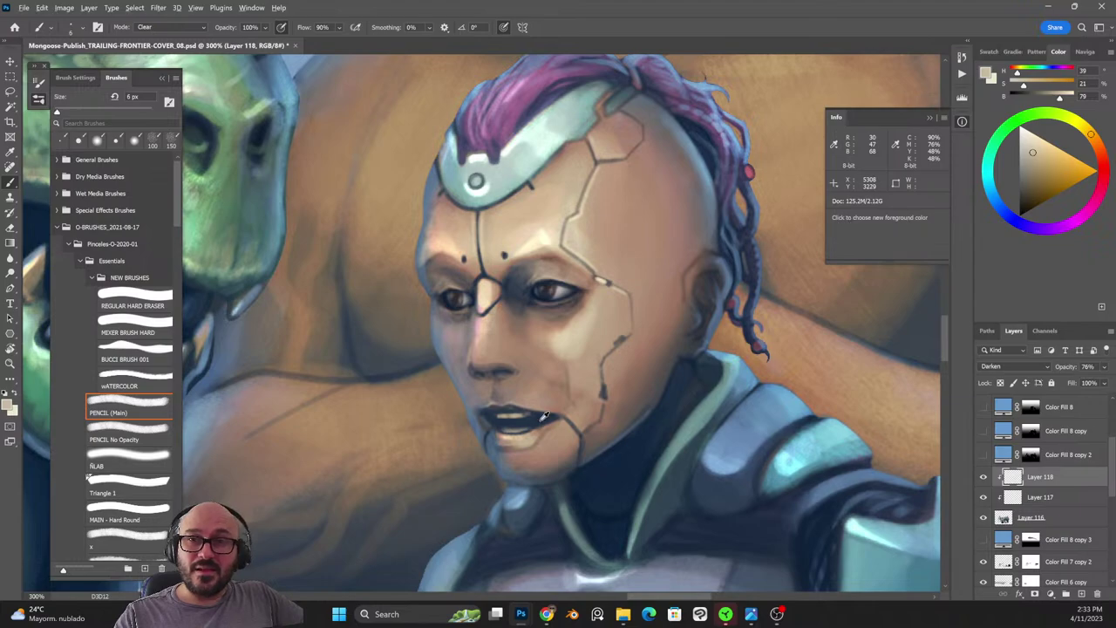
alt+click(537, 422)
key(bracketright)
key(shift+alt+n)
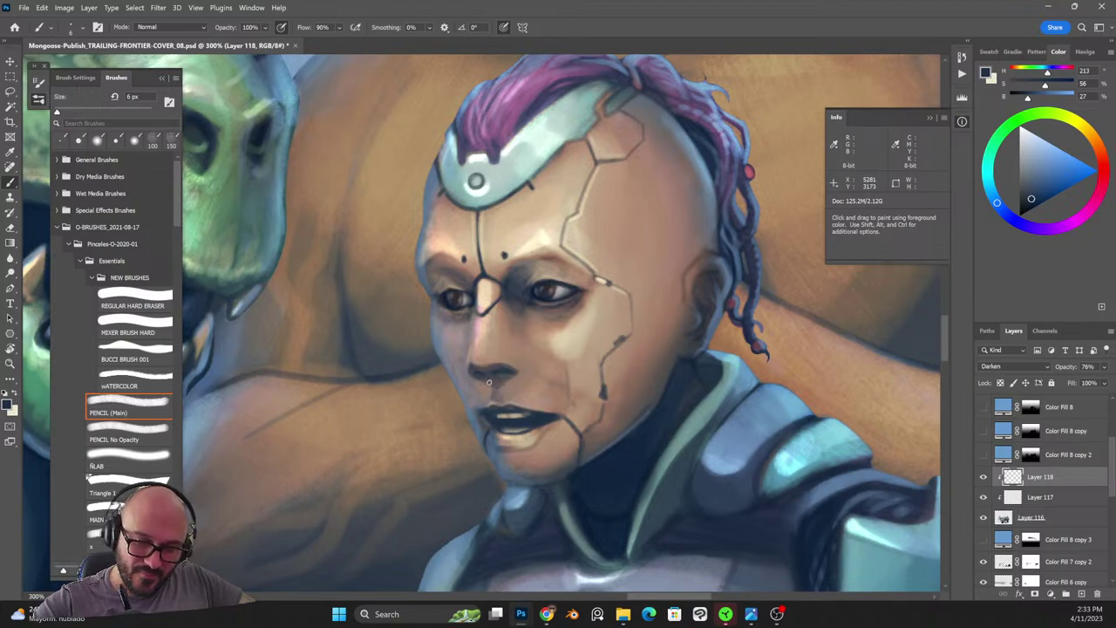
Deepen the shading under the nose with a 20 px brush and lower Layer 118's opacity to 62%.
key(bracketright)
key(bracketright)
key(bracketright)
key(bracketright)
key(bracketright)
key(bracketright)
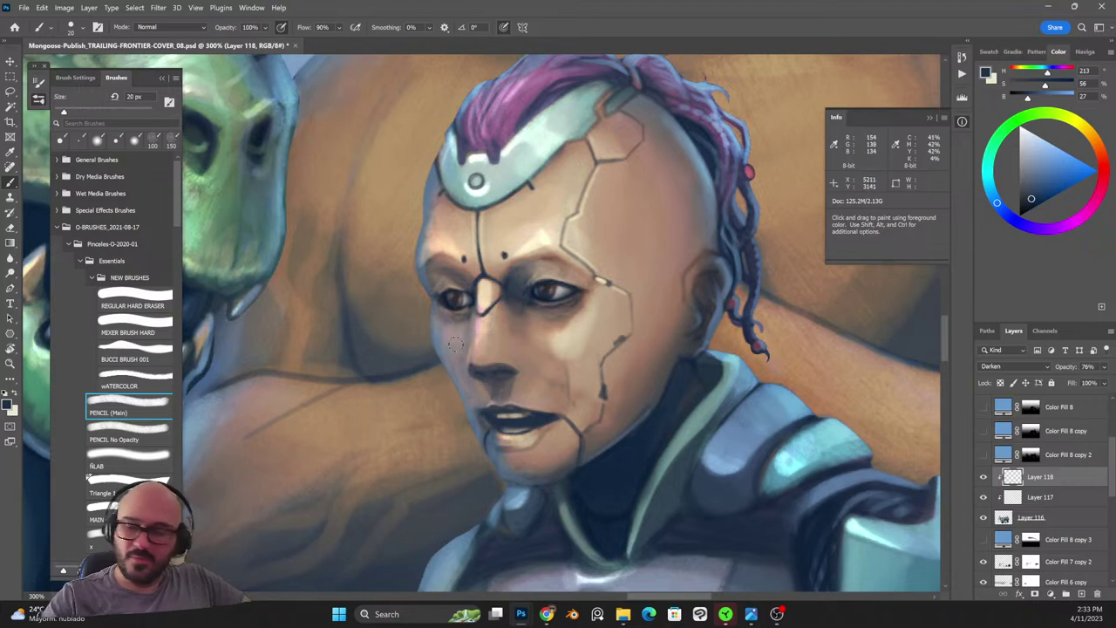
click(1104, 368)
drag(1094, 381, 1087, 381)
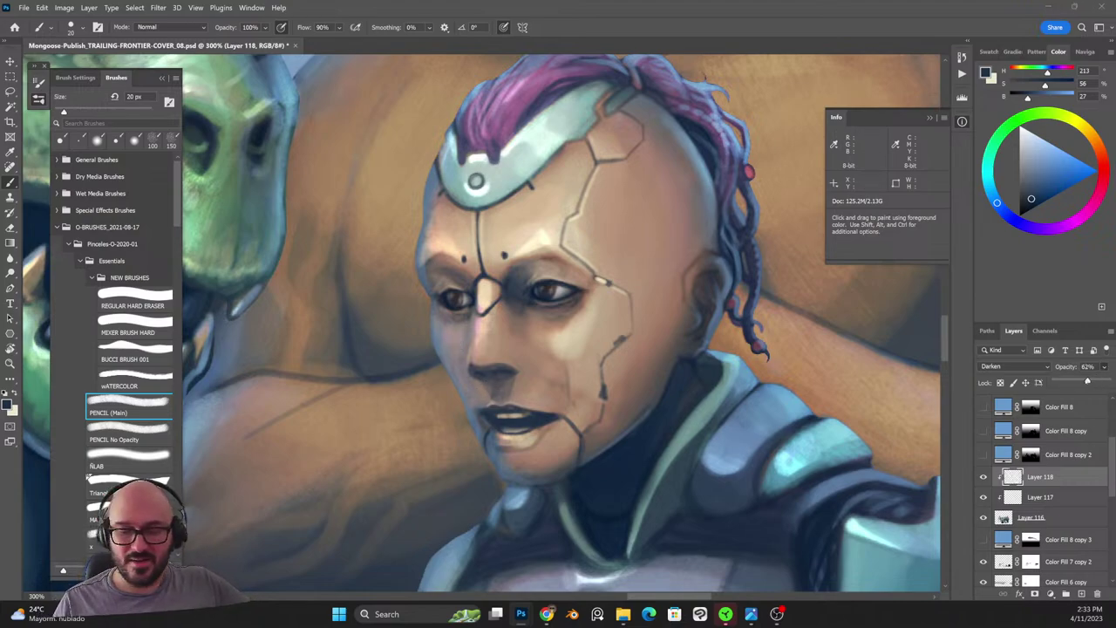
Refine the face shading by alternating Clear and Normal brush modes, reducing the brush to 5 px for fine forehead details.
key(shift+alt+r)
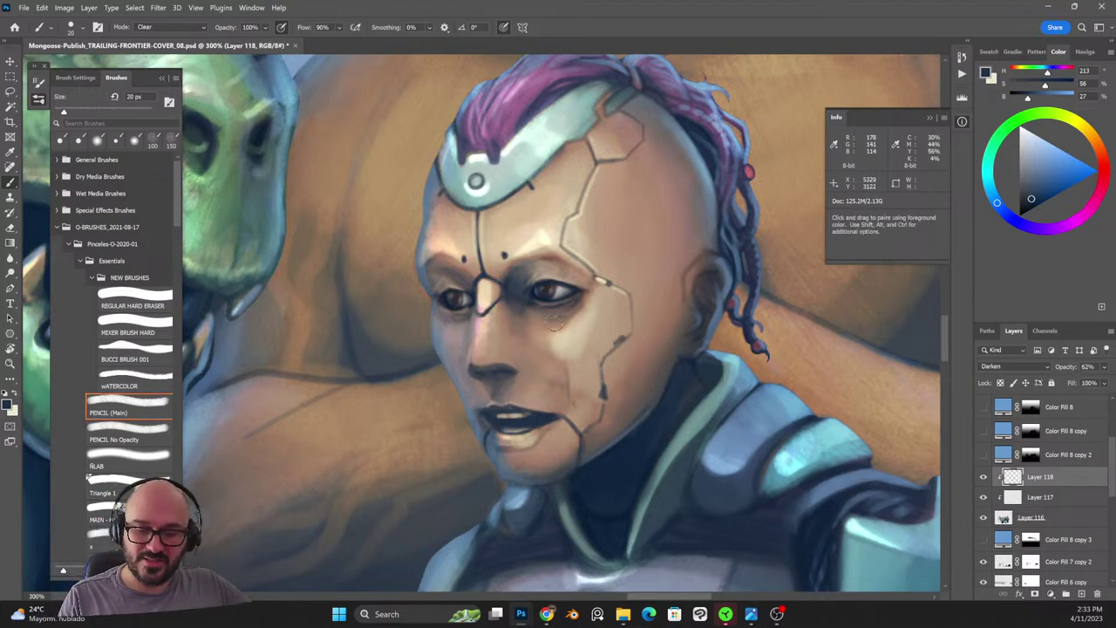
key(shift+alt+n)
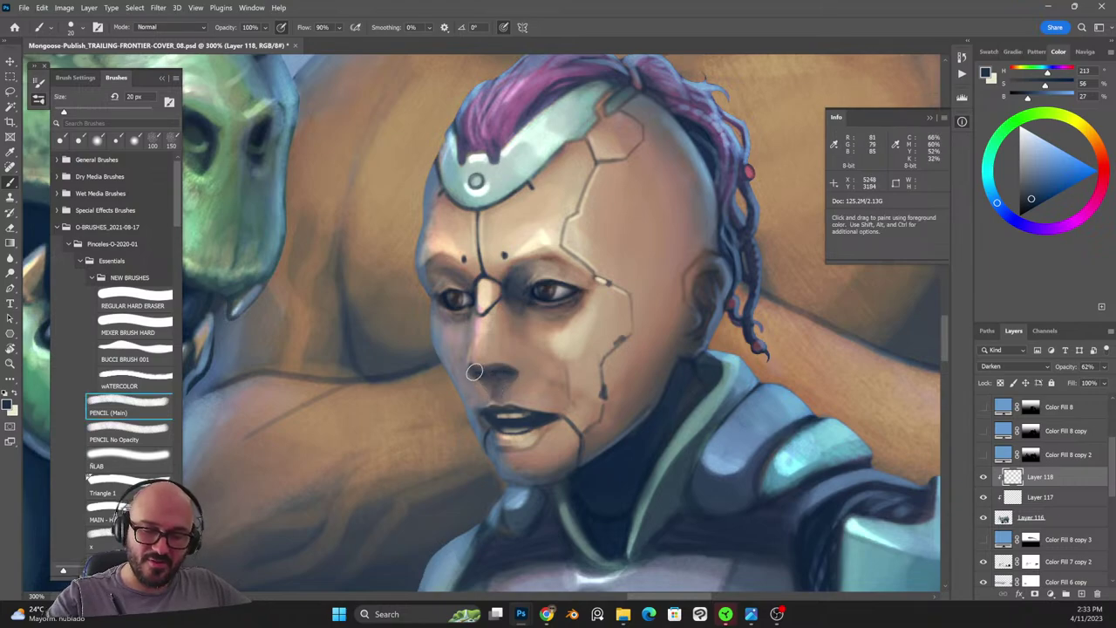
key(shift+alt+r)
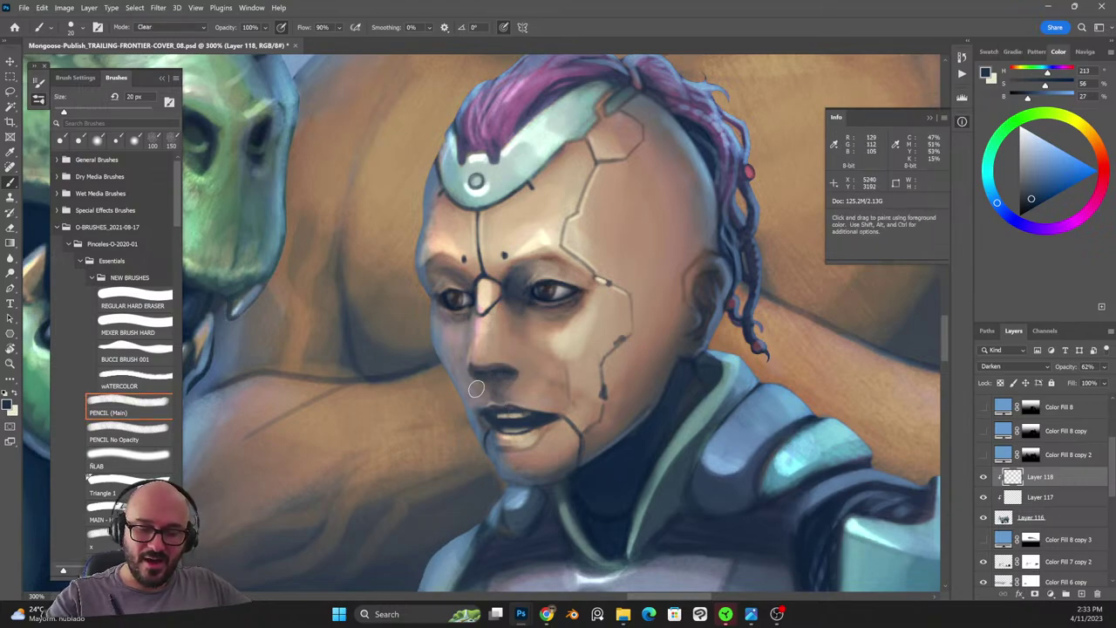
key(bracketleft)
key(bracketleft)
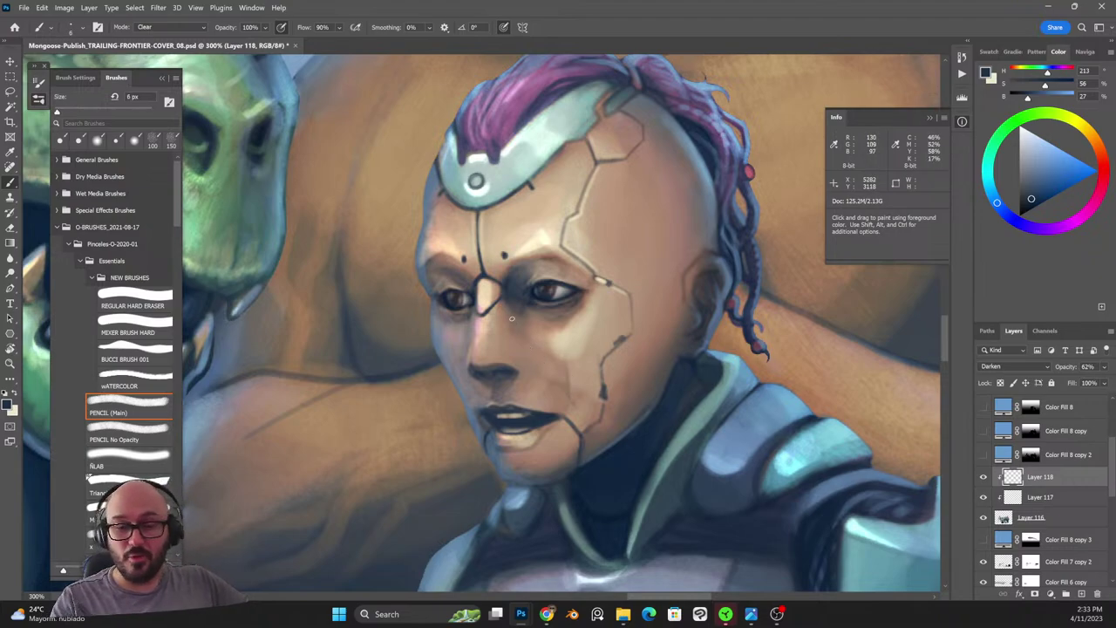
key(bracketleft)
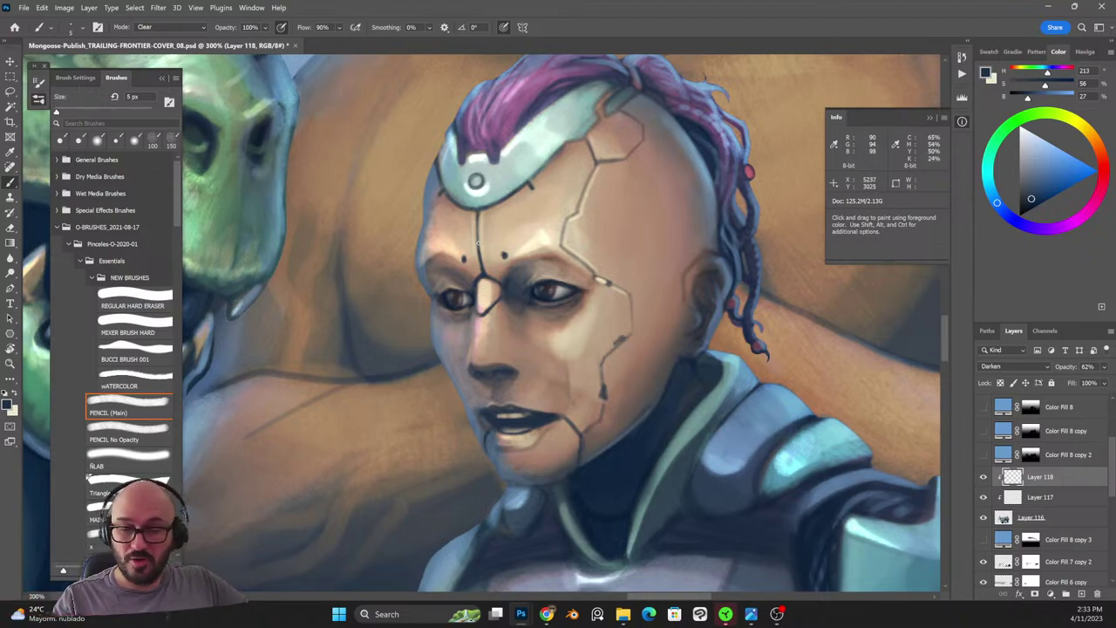
key(shift+alt+n)
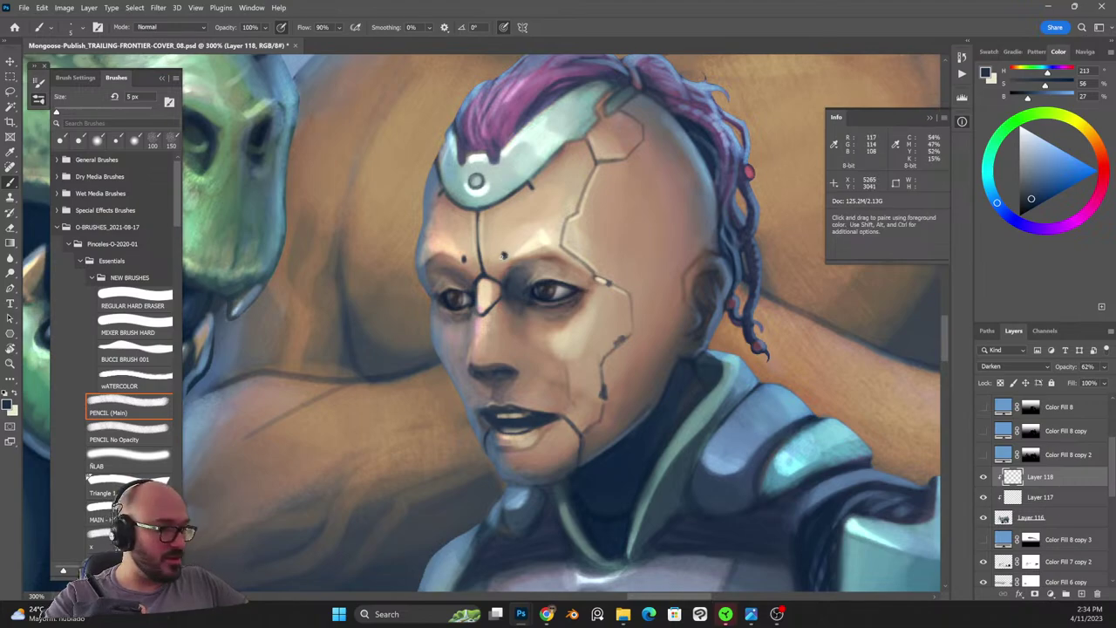
Try to erase to history around the eye on Layer 117 with a 10 px eraser.
key(e)
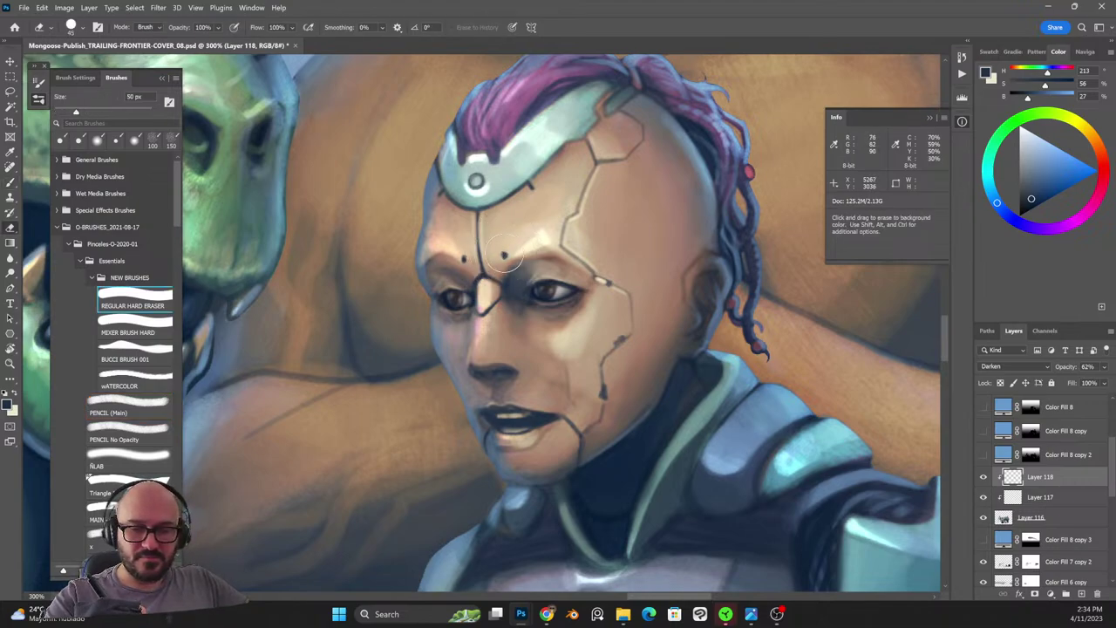
click(1020, 500)
key(bracketleft)
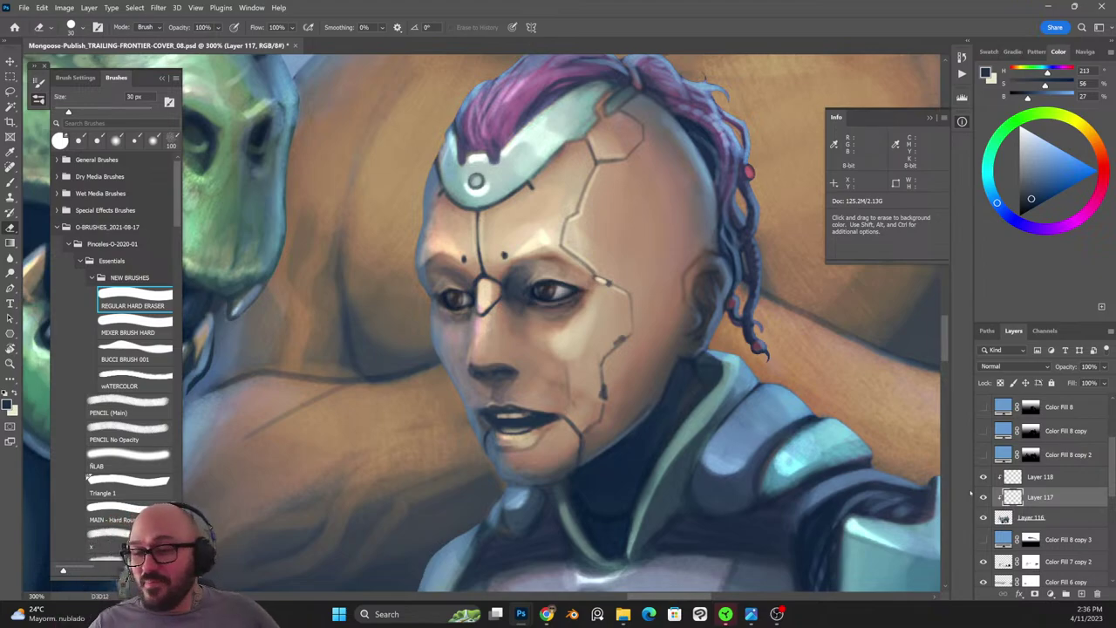
key(bracketleft)
key(bracketleft)
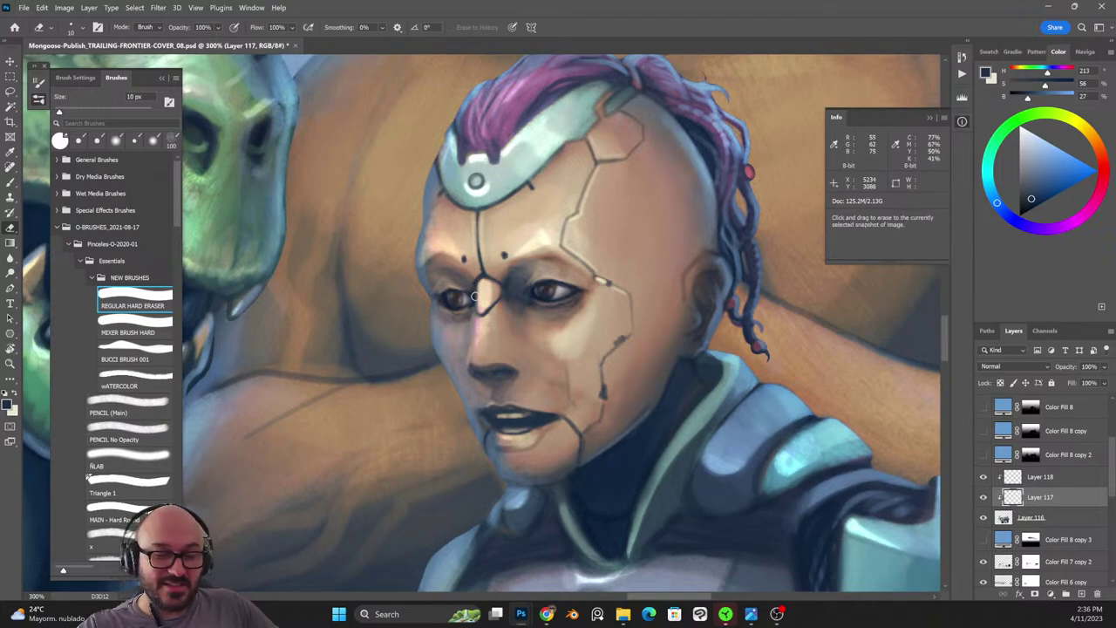
alt+click(454, 297)
key(Return)
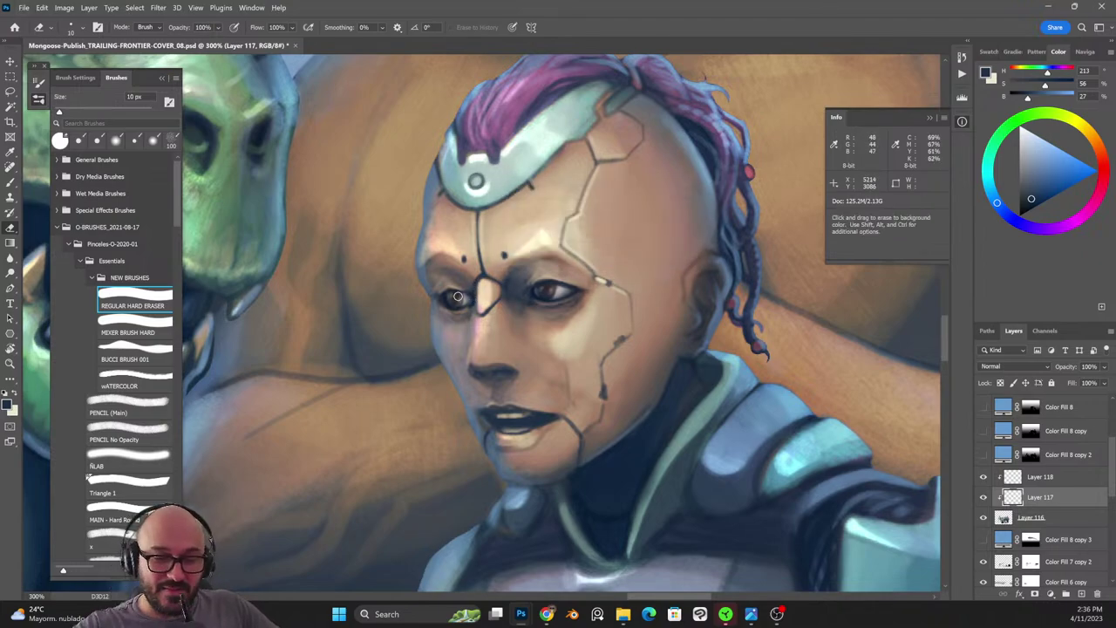
Try to erase to history at the edge of the forehead with a 6 px eraser on Layer 117.
key(bracketleft)
key(bracketleft)
key(bracketleft)
key(bracketleft)
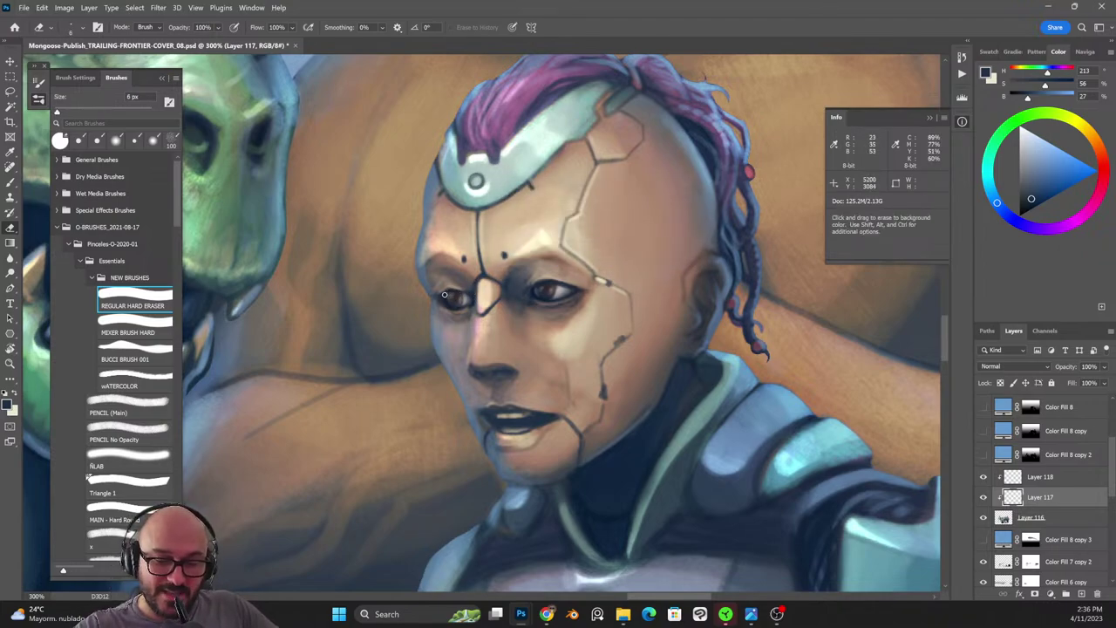
alt+click(418, 256)
click(608, 248)
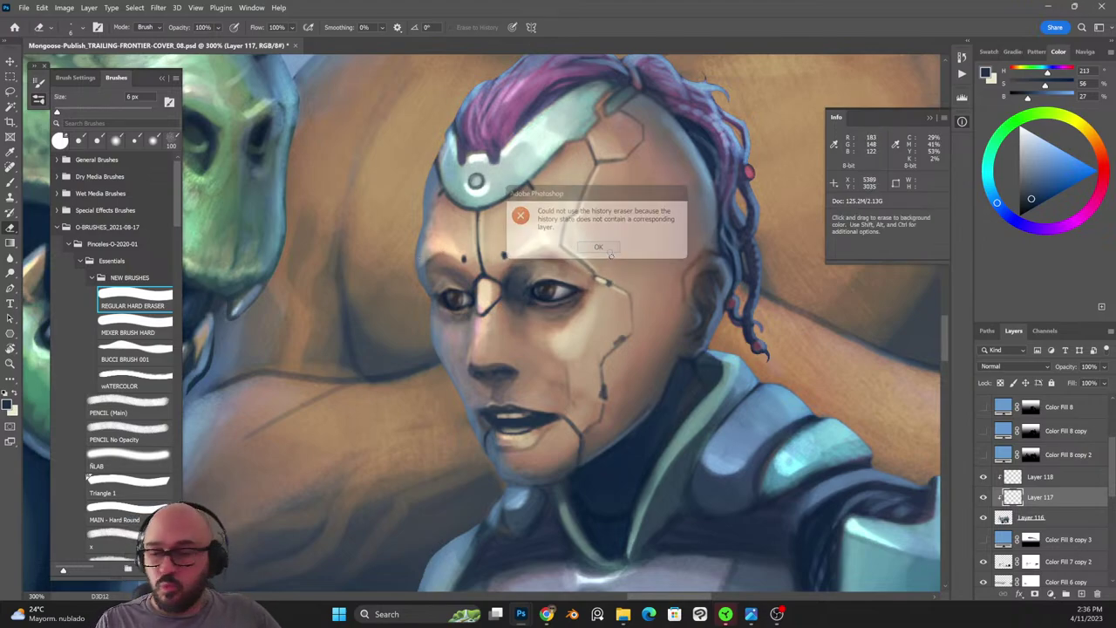
Try to erase to history above the brow with the eraser enlarged to 10 px on Layer 117.
key(bracketright)
key(bracketright)
key(bracketright)
key(bracketright)
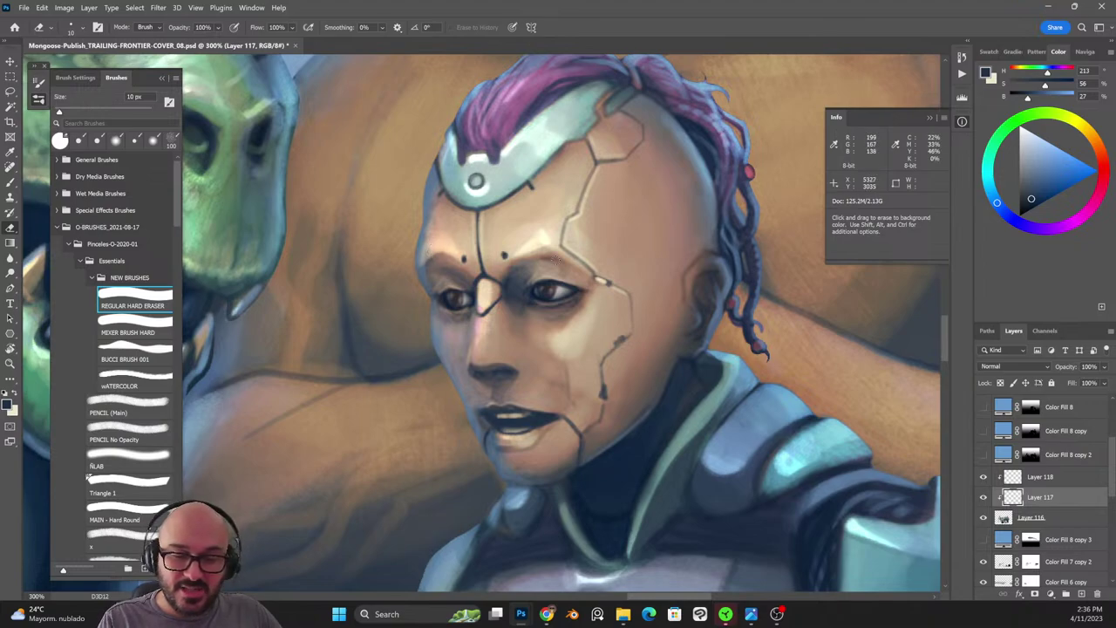
click(556, 259)
click(598, 247)
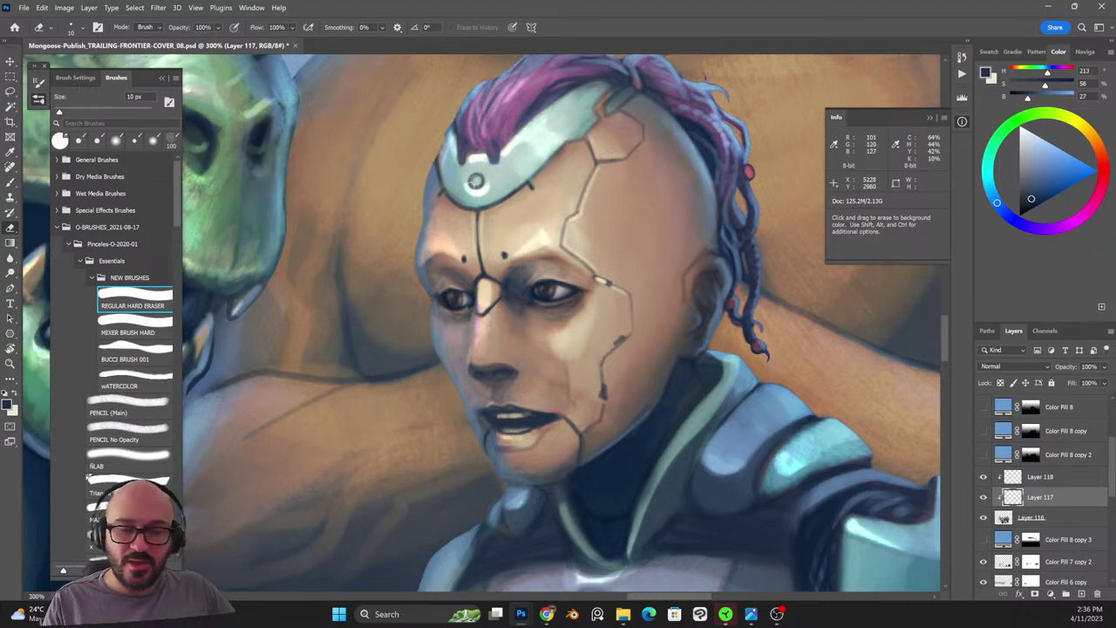
Try to erase to history beside the forehead dot with the eraser reduced to 8 px.
key(bracketleft)
key(bracketleft)
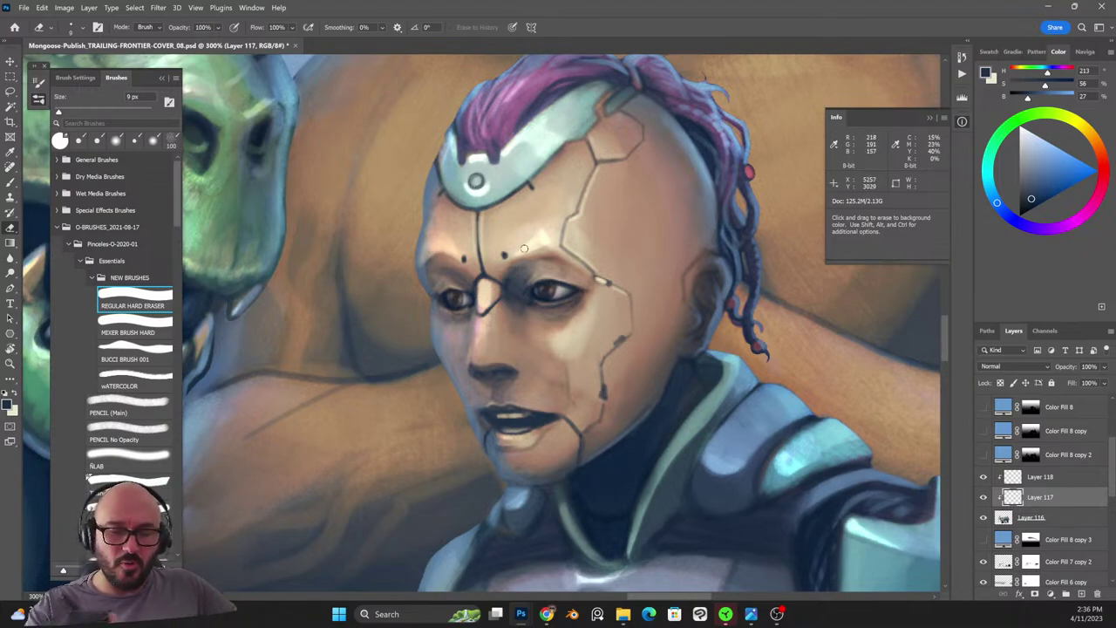
click(525, 248)
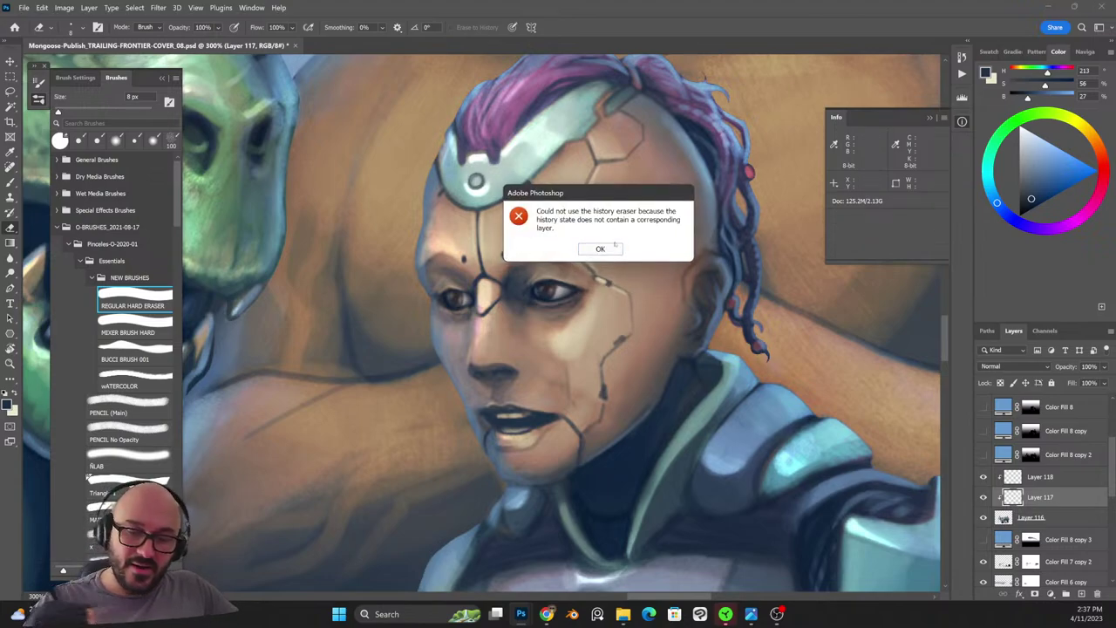
click(614, 248)
Select Layer 118, reduce the eraser to 5 px, swap the foreground and background colors, and set the layer's blend mode to Normal.
click(1017, 479)
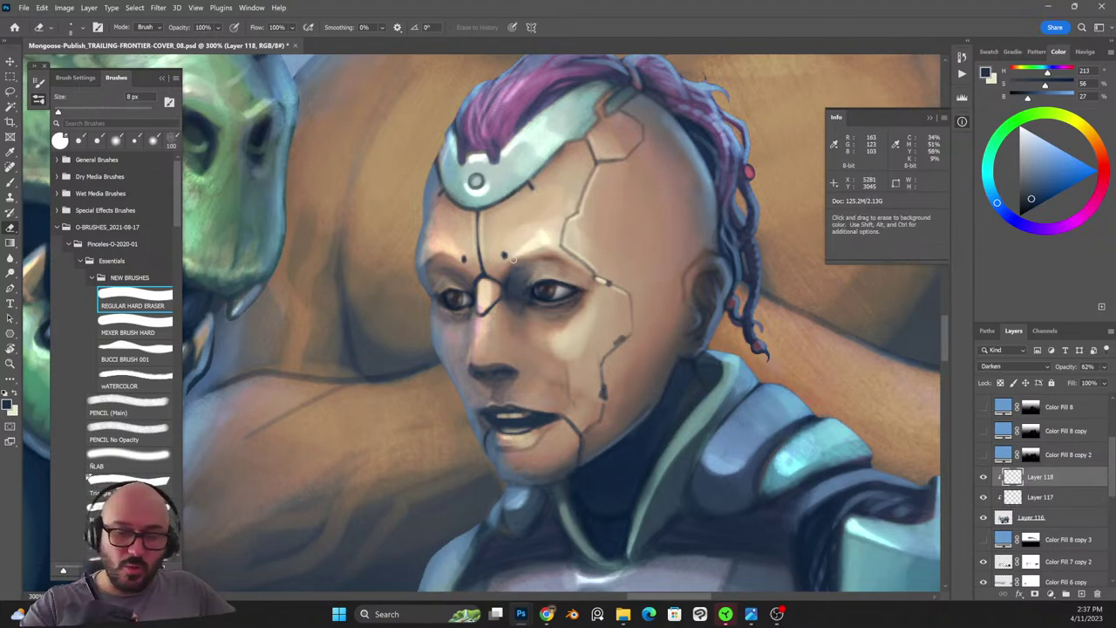
key(bracketleft)
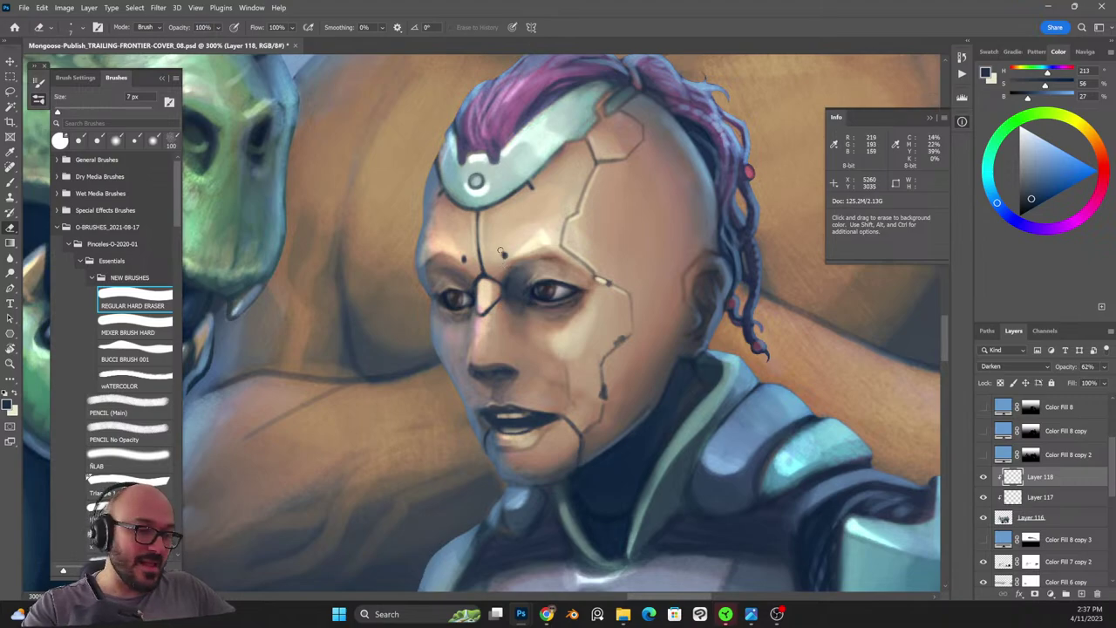
key(x)
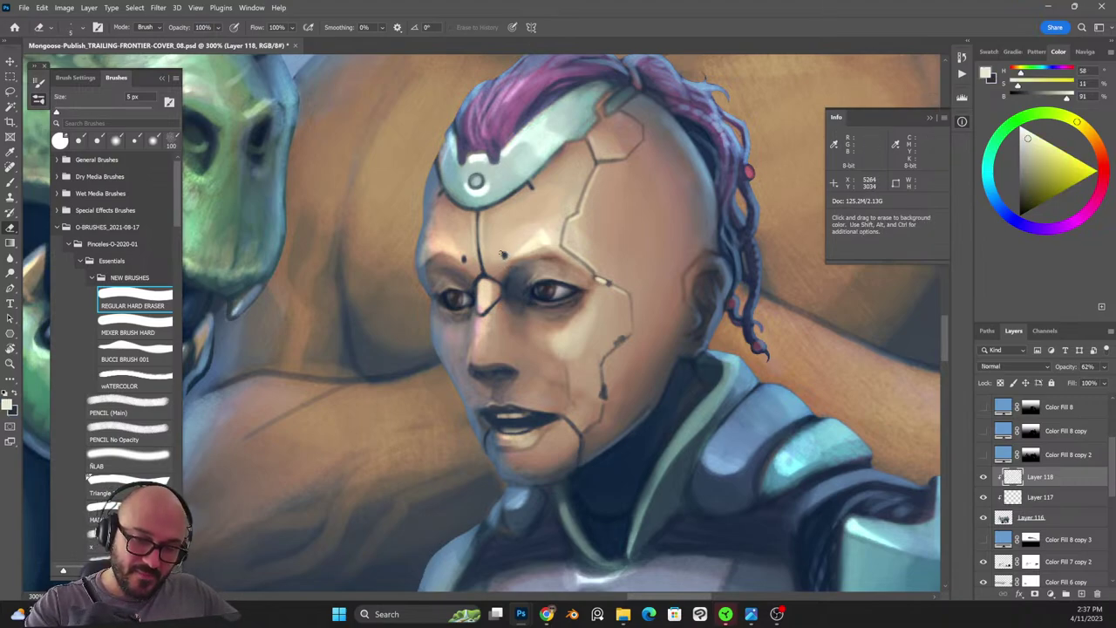
key(shift+alt+n)
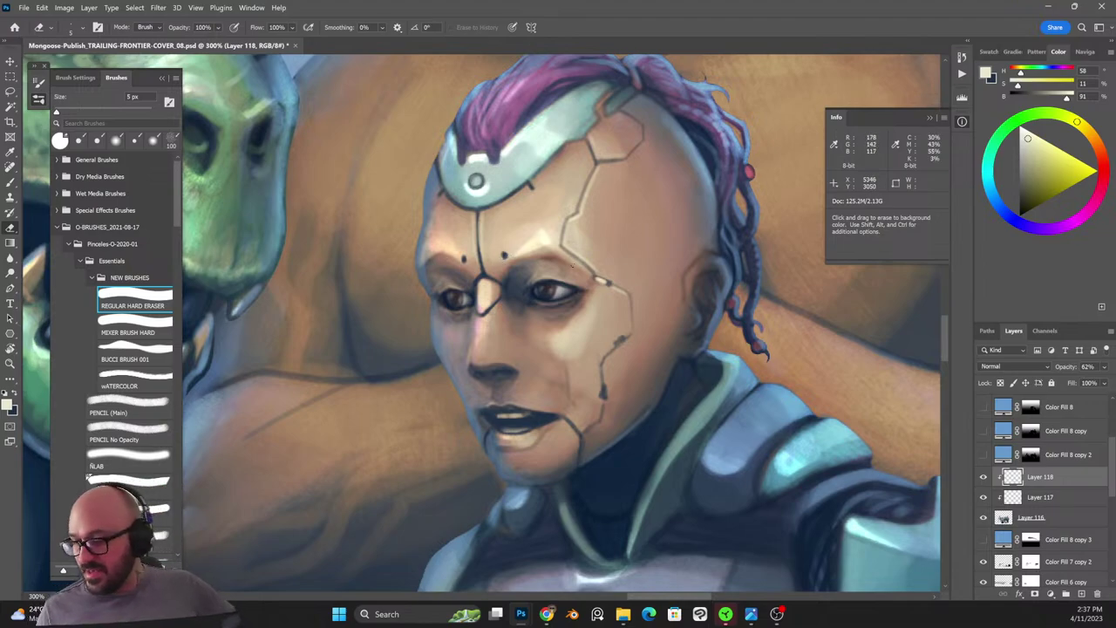
Paint a small light blue notch highlight on the blue shoulder pad with the 5 px pencil brush on Layer 118, sampling nearby colors.
key(b)
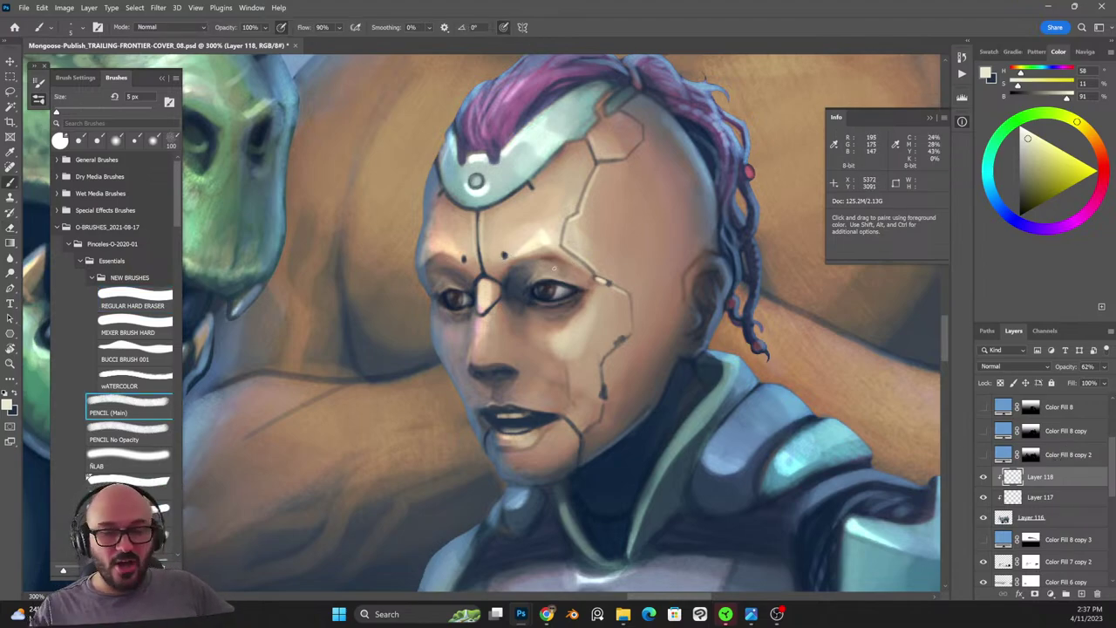
alt+click(538, 241)
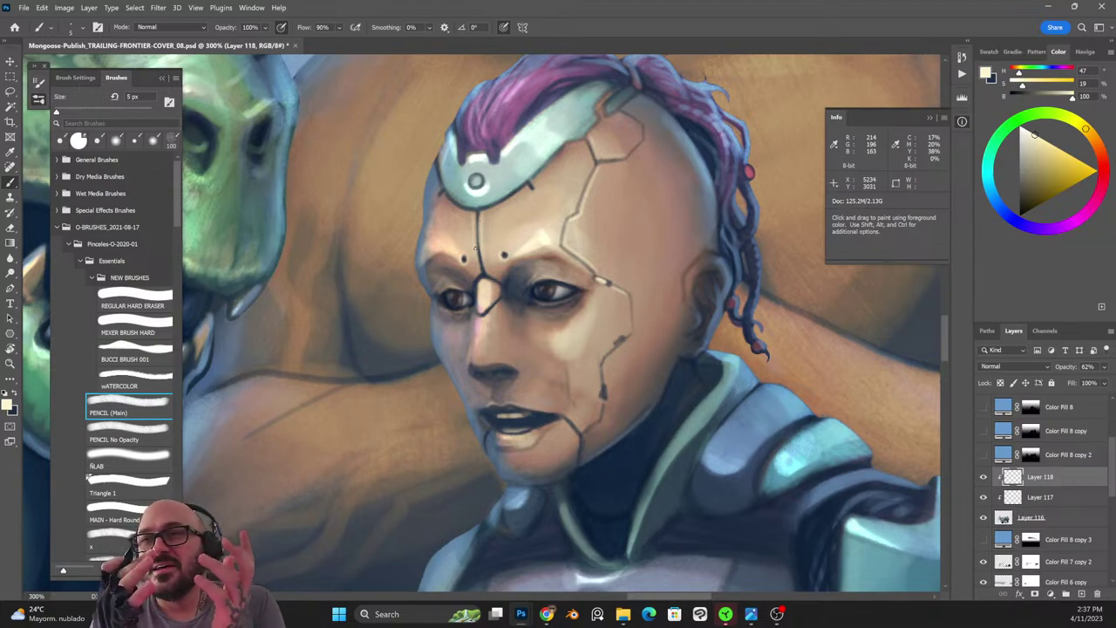
scroll(713, 271, down, 4)
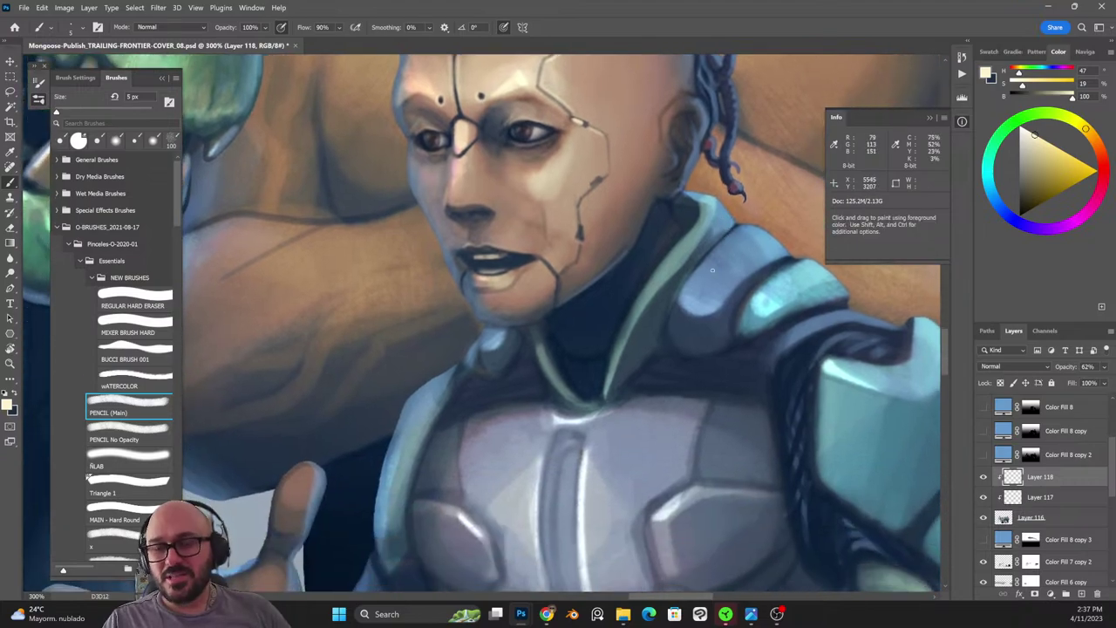
alt+click(712, 271)
mouse_move(697, 313)
mouse_down()
mouse_move(693, 328)
mouse_move(697, 314)
mouse_up()
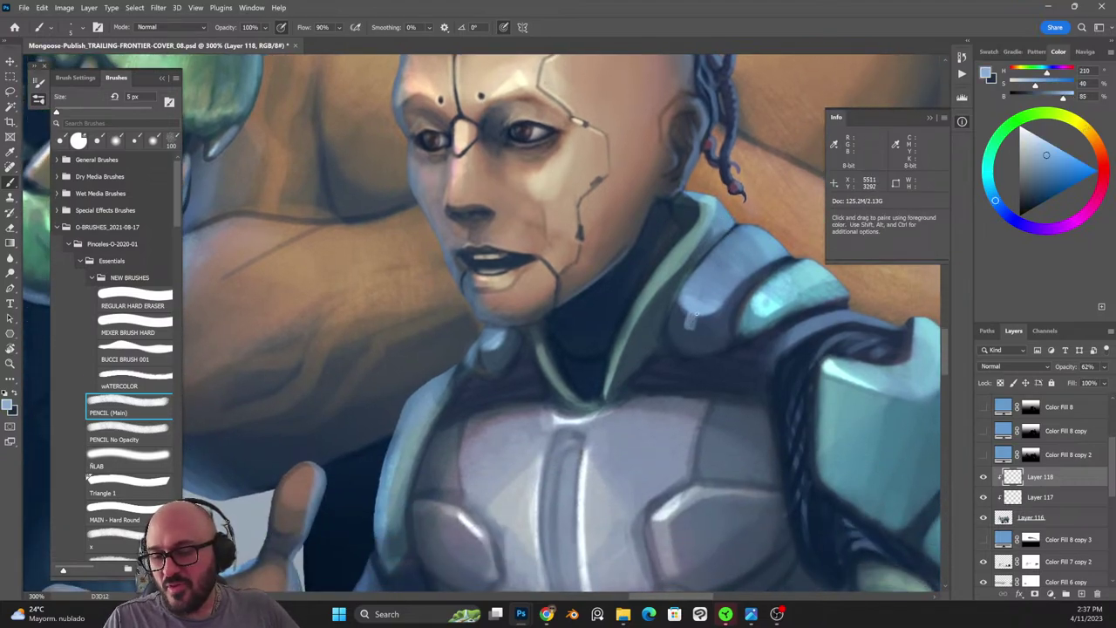
alt+click(701, 297)
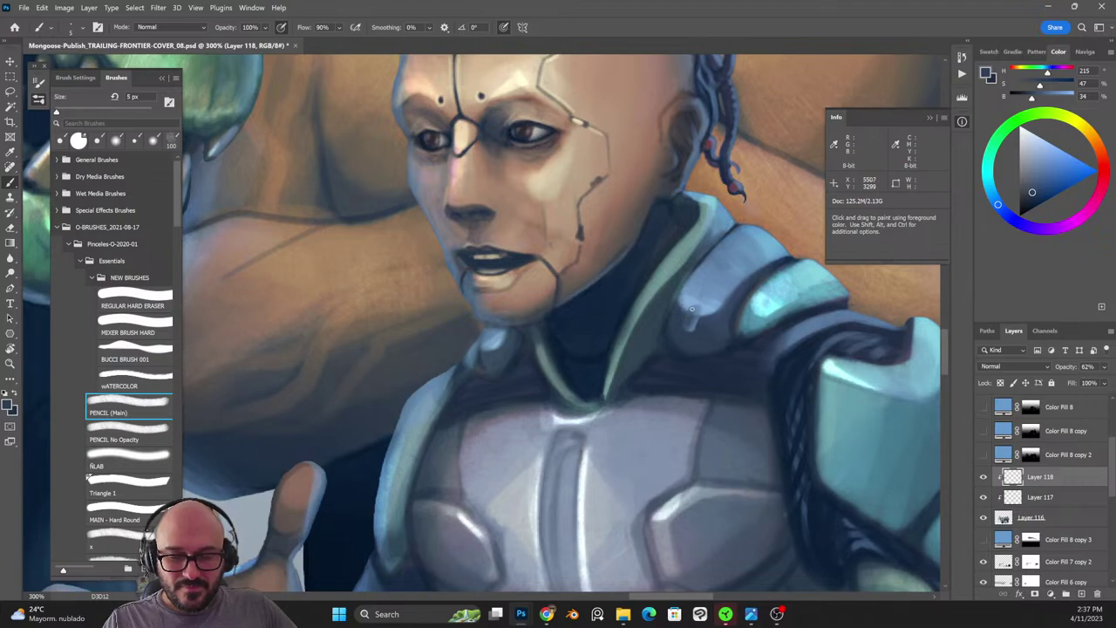
Paint a small dark rivet hole with a bright rim on the cyan shoulder plate, sampling its light, mid and dark blues.
alt+click(766, 319)
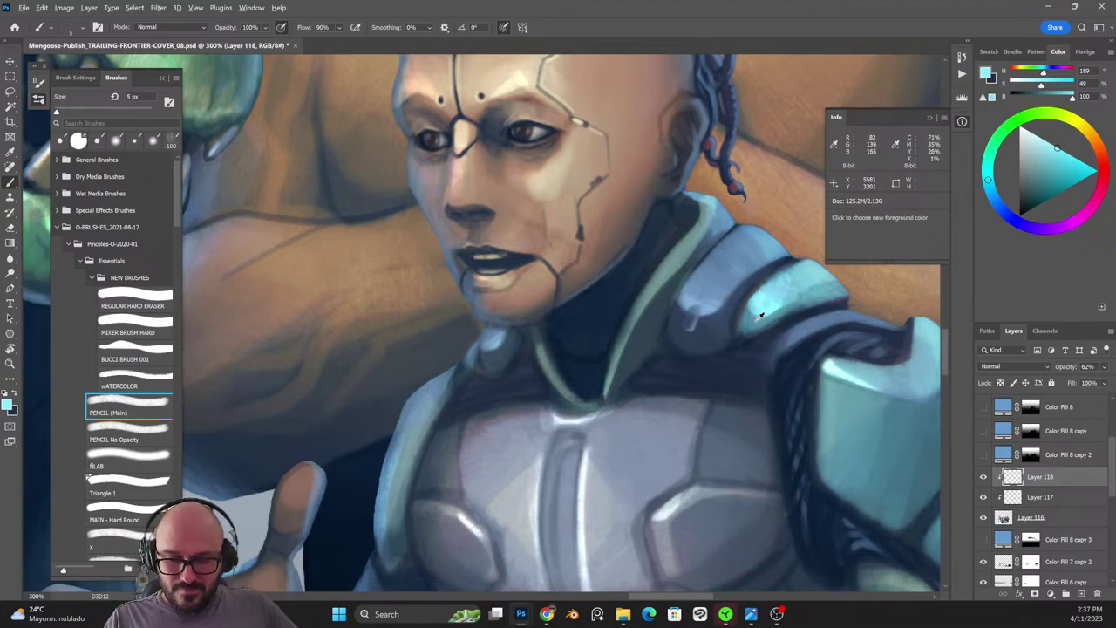
alt+click(757, 314)
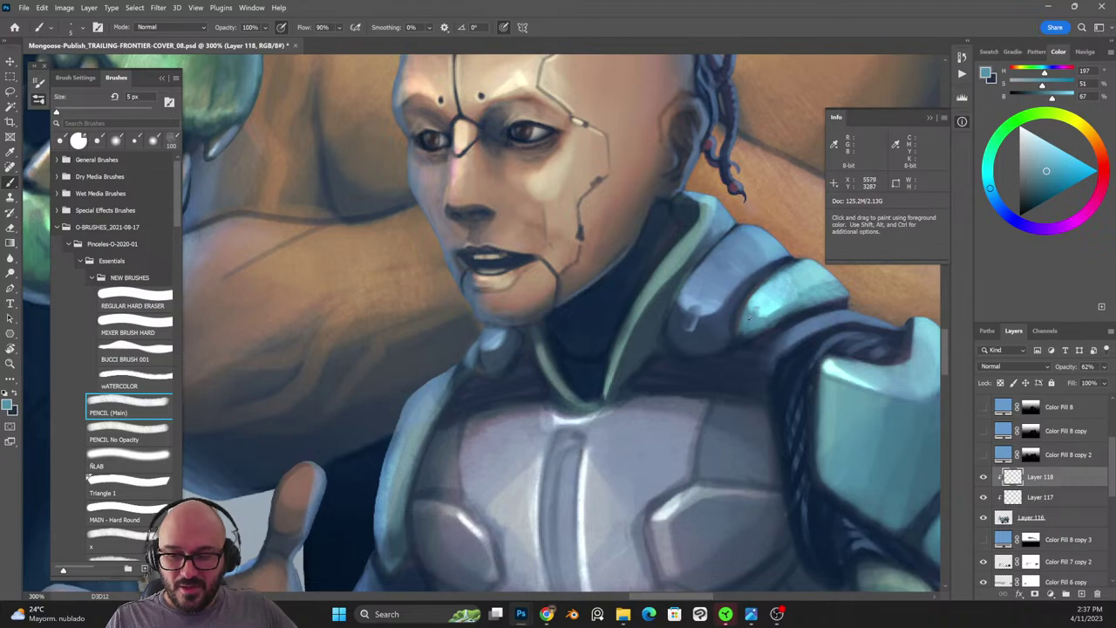
alt+click(750, 319)
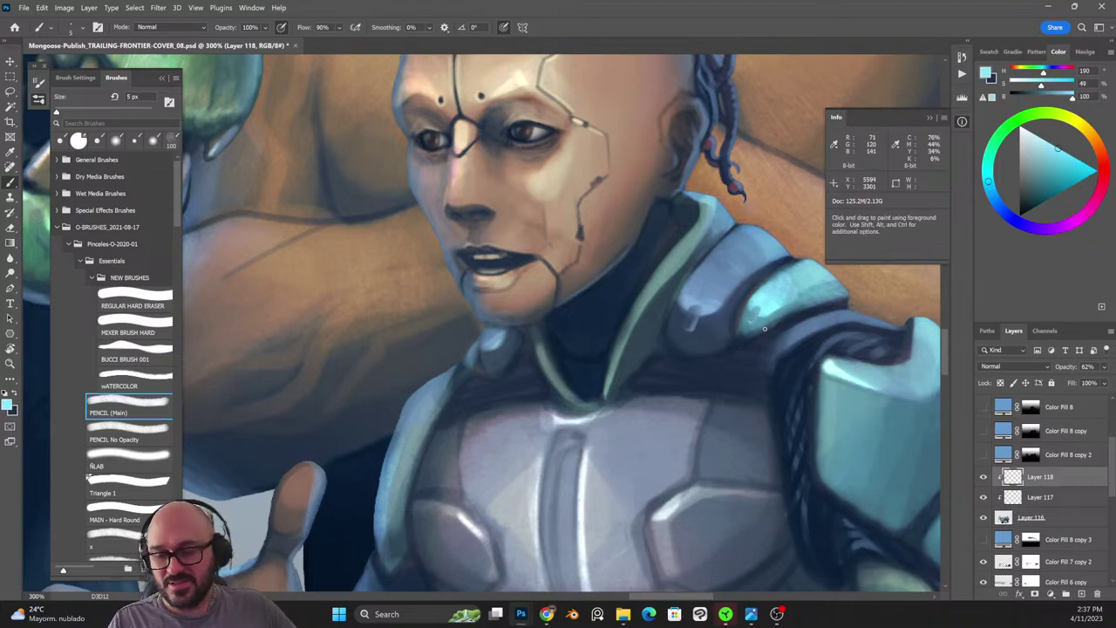
alt+click(765, 328)
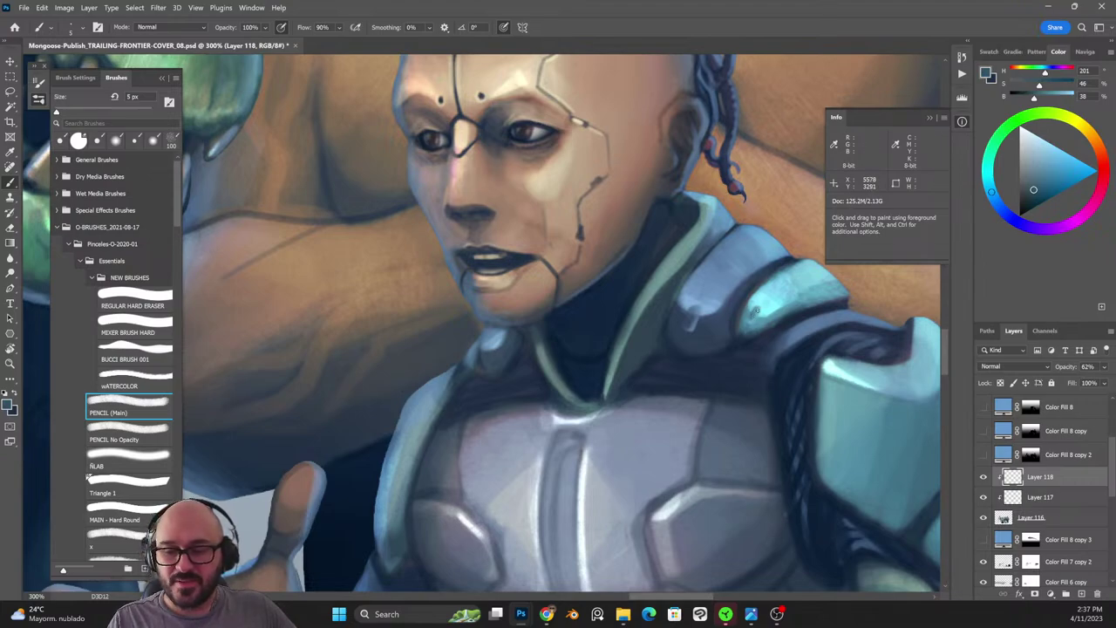
alt+click(747, 325)
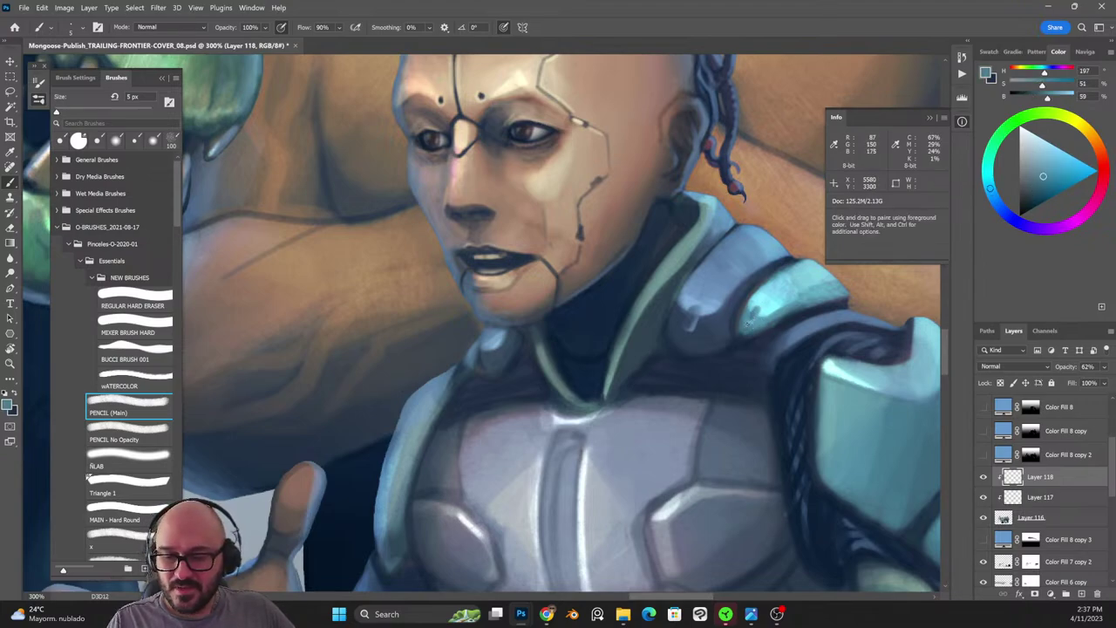
alt+click(767, 329)
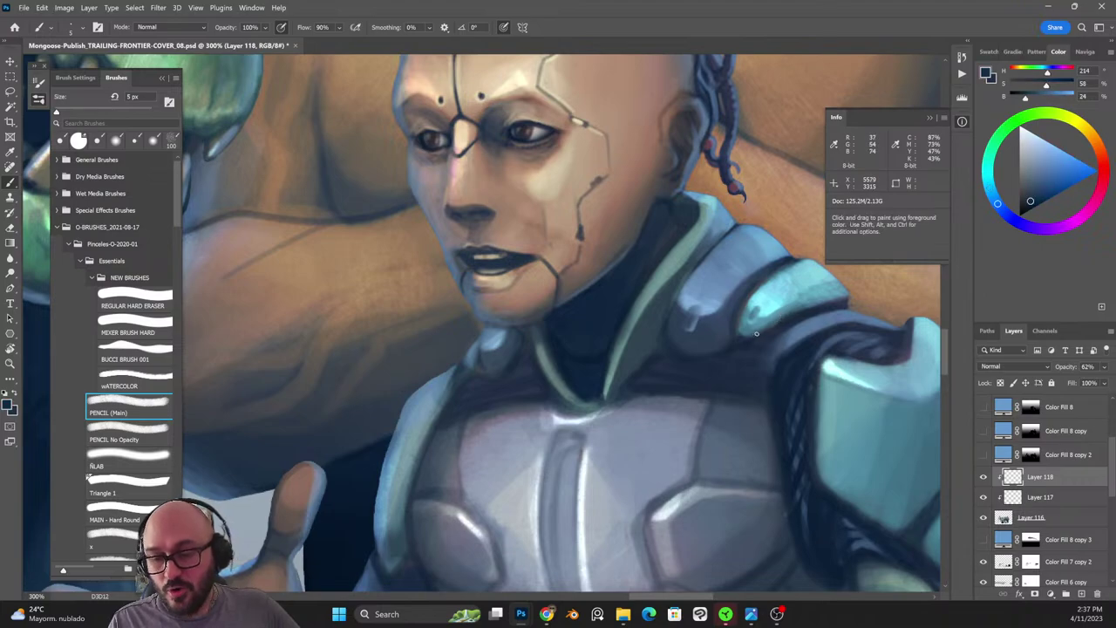
alt+click(771, 316)
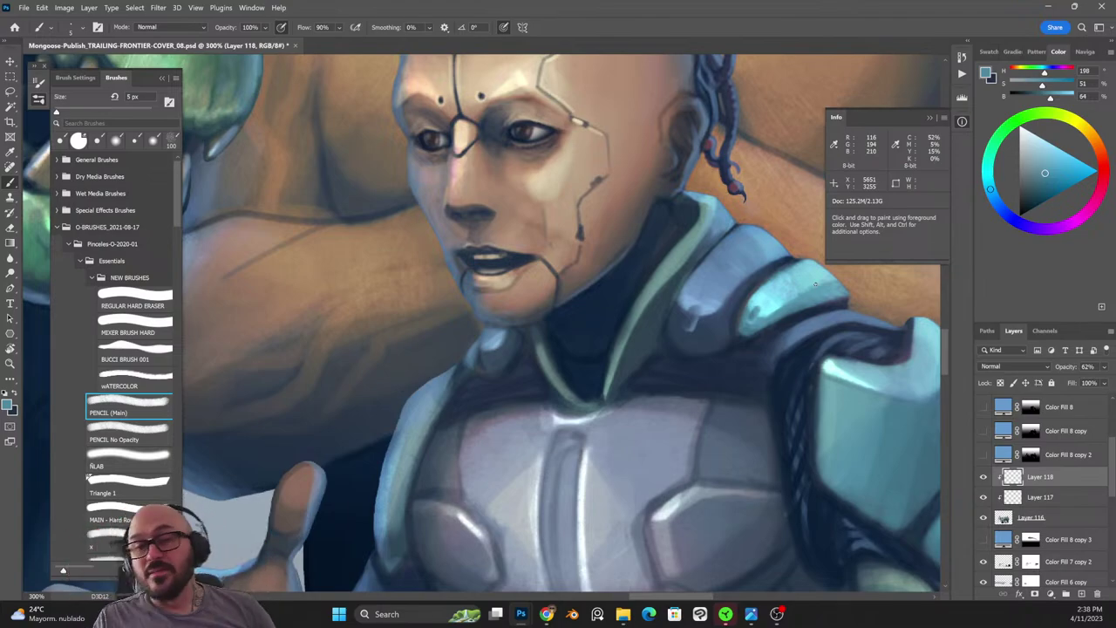
Trim the shoulder plate's outer edge with sampled background orange at 8 px, adding clipped Layer 119 for the retouching.
drag(858, 394, 685, 385)
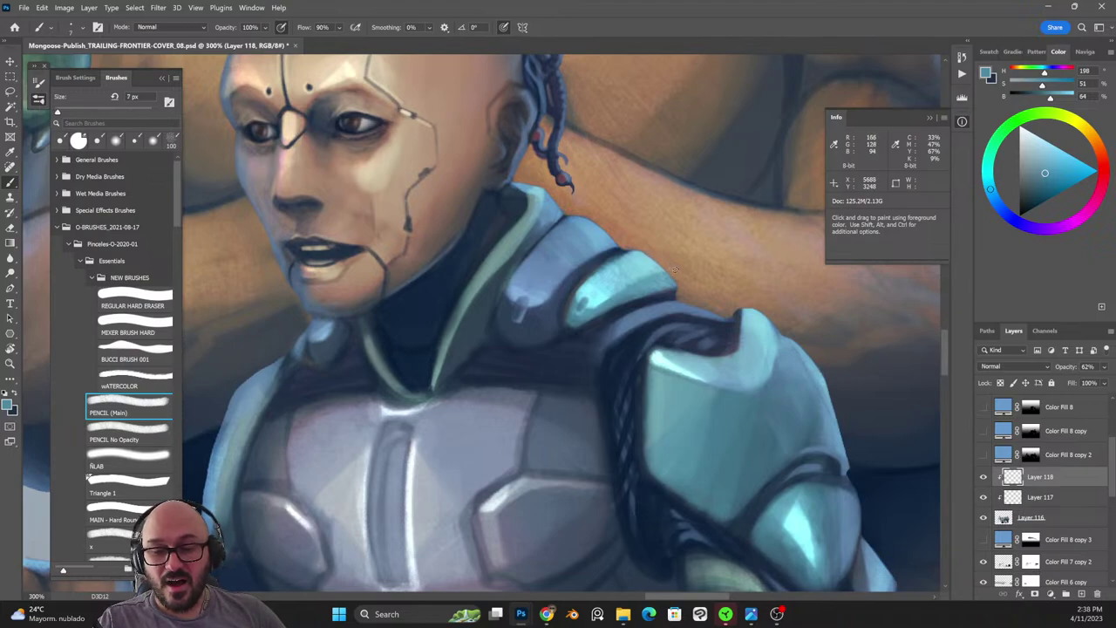
alt+click(673, 285)
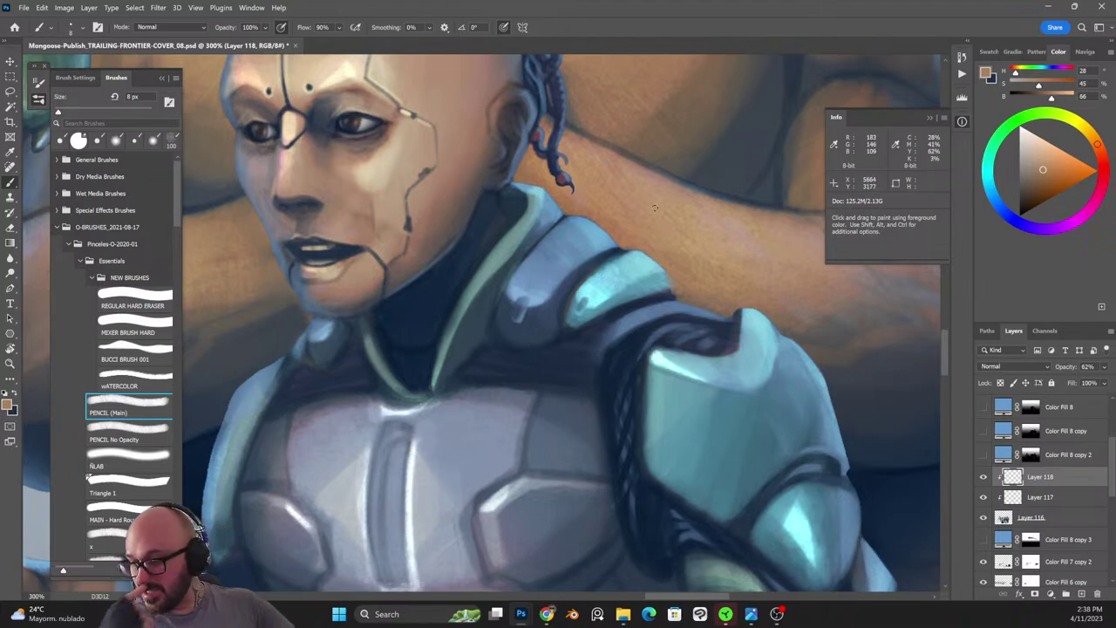
click(1082, 594)
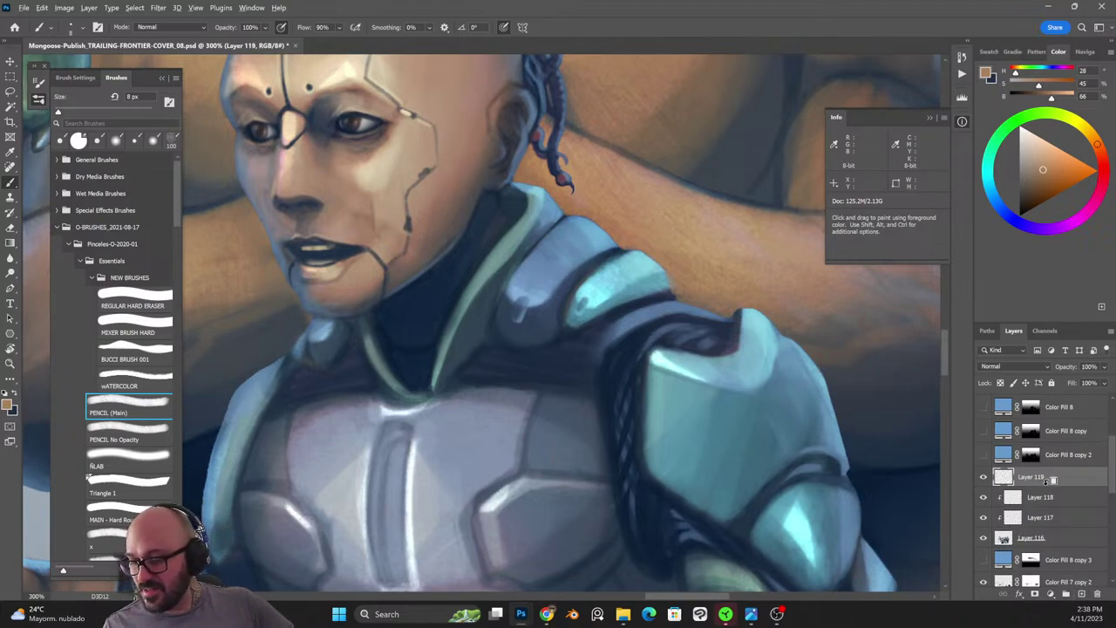
alt+click(685, 271)
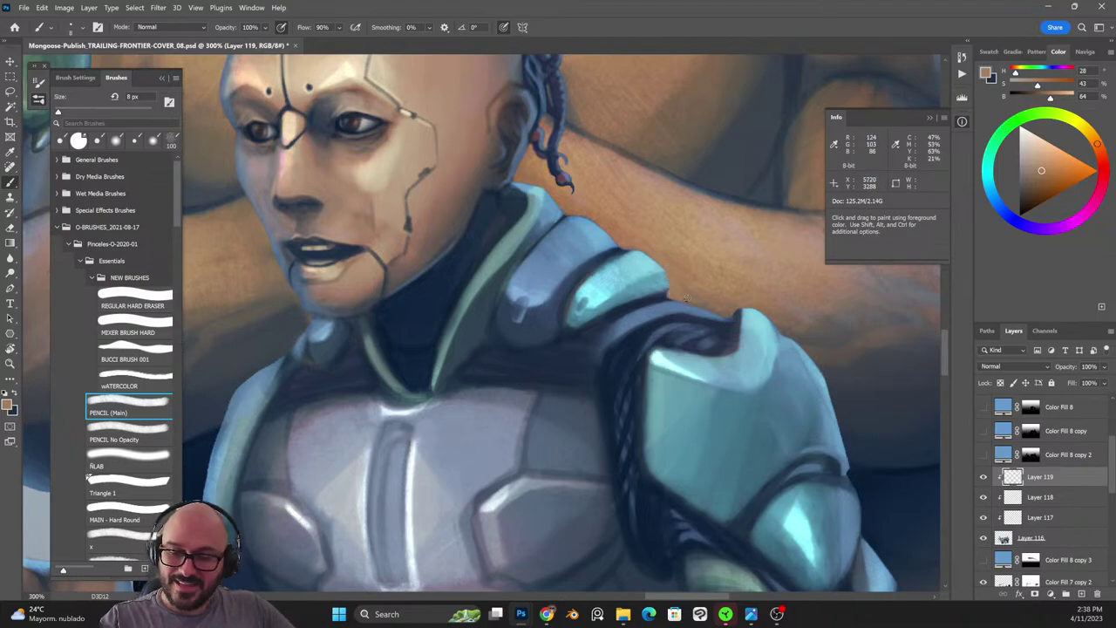
alt+click(677, 287)
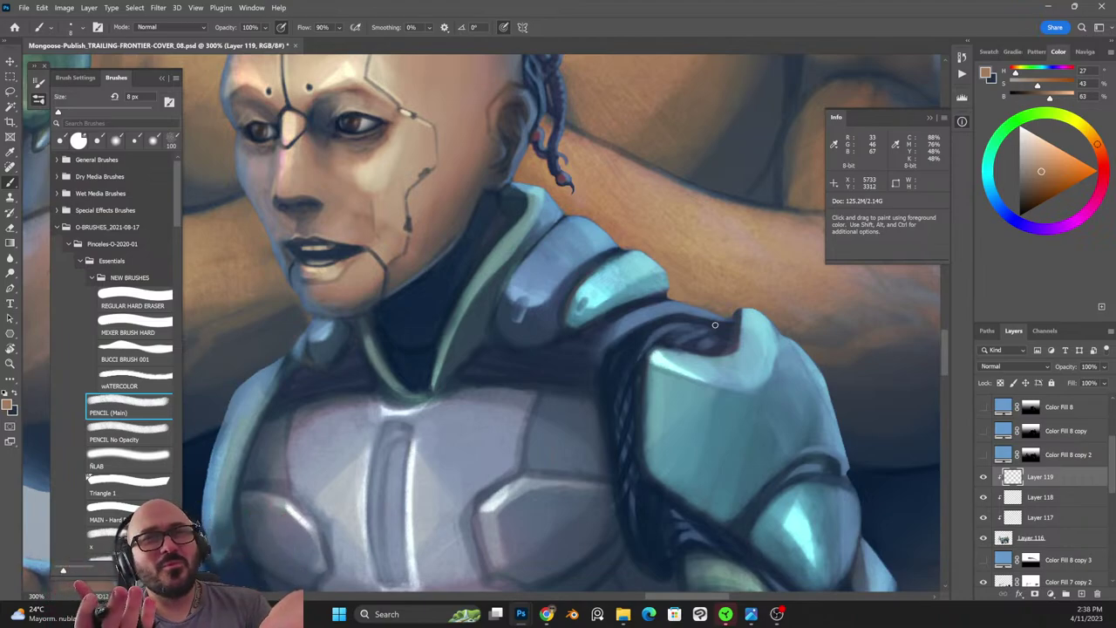
alt+click(630, 239)
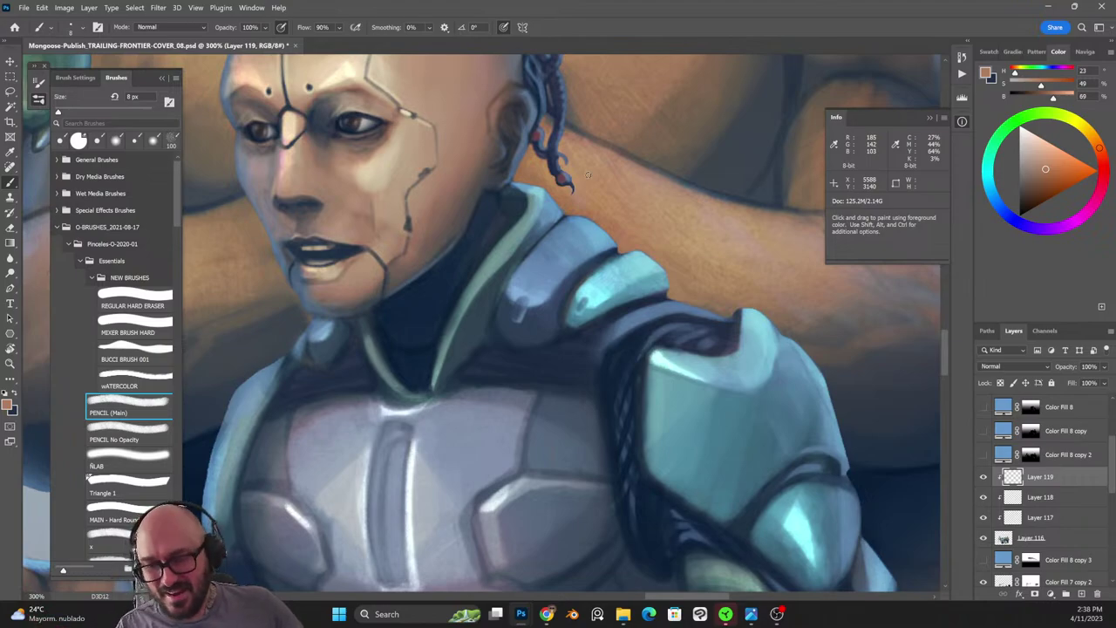
Redefine the outer edge of the upper-arm armor with sampled background brown and armor blues, adding a light cyan rim.
alt+click(771, 314)
drag(823, 374, 720, 311)
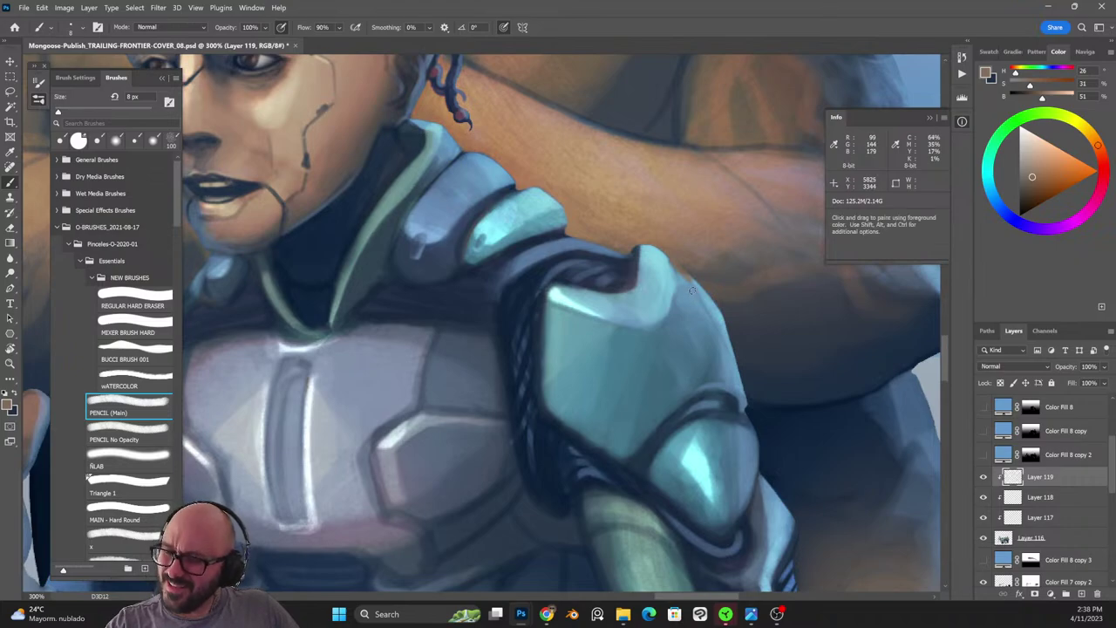
alt+click(681, 271)
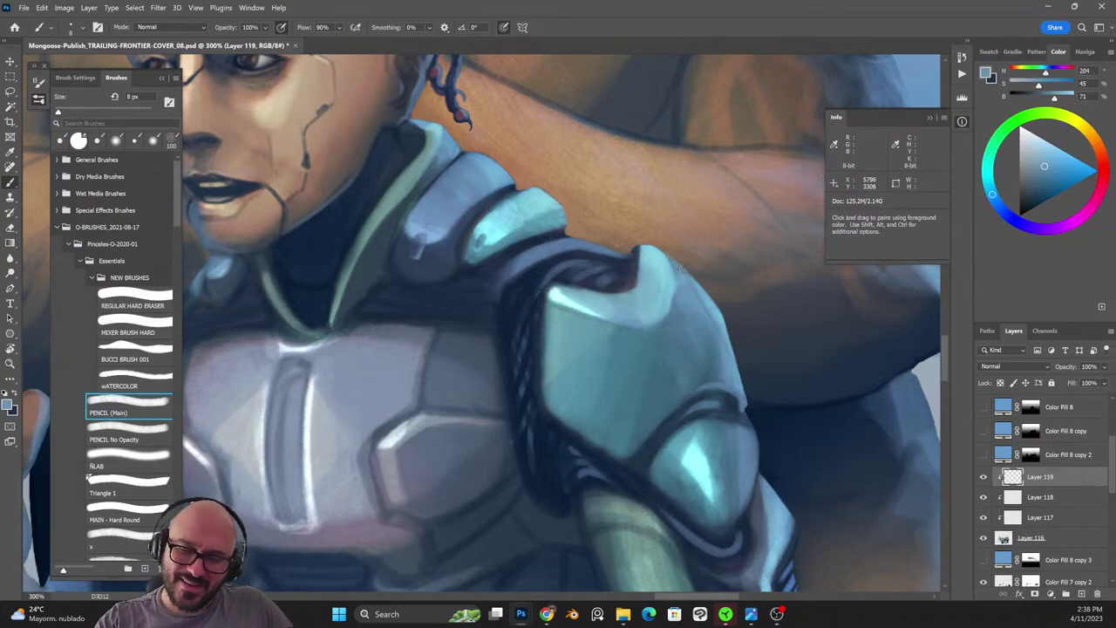
alt+click(685, 275)
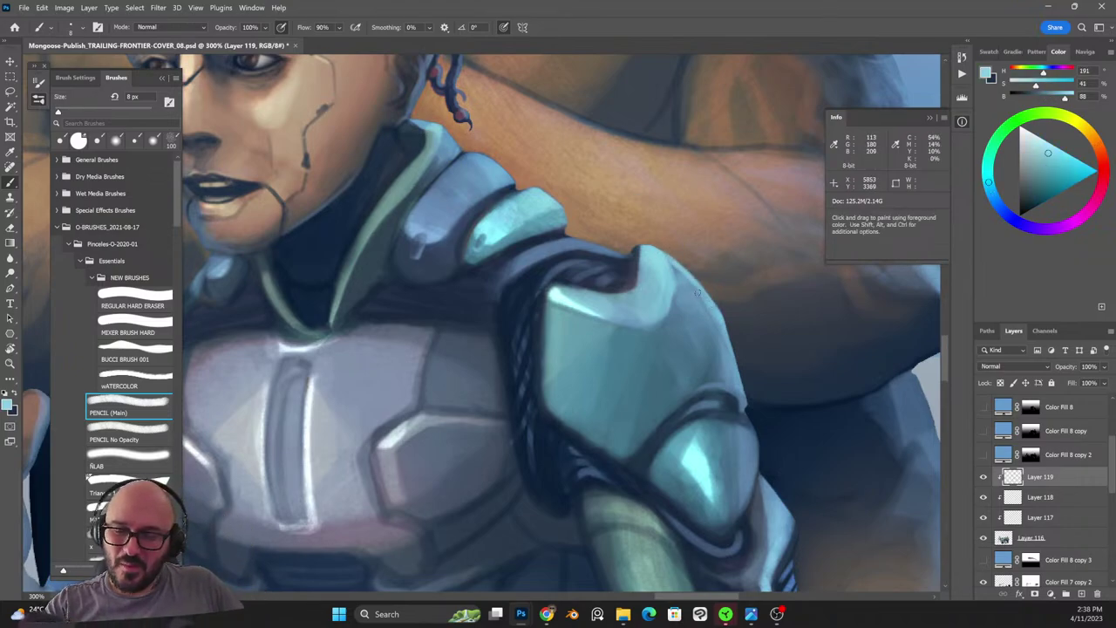
mouse_move(676, 268)
mouse_down()
mouse_move(704, 295)
mouse_move(717, 322)
mouse_move(694, 313)
mouse_move(720, 337)
mouse_up()
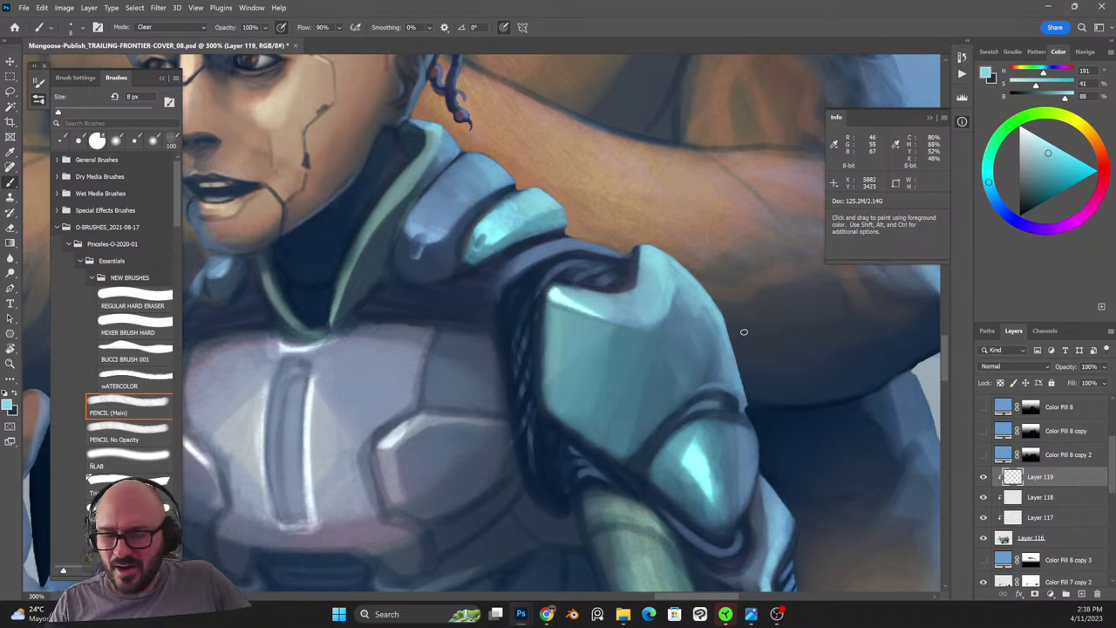
Paint a near-white cyan highlight along the upper edge of the upper-arm plate and clean it up in Clear mode.
drag(685, 374, 769, 348)
alt+click(646, 257)
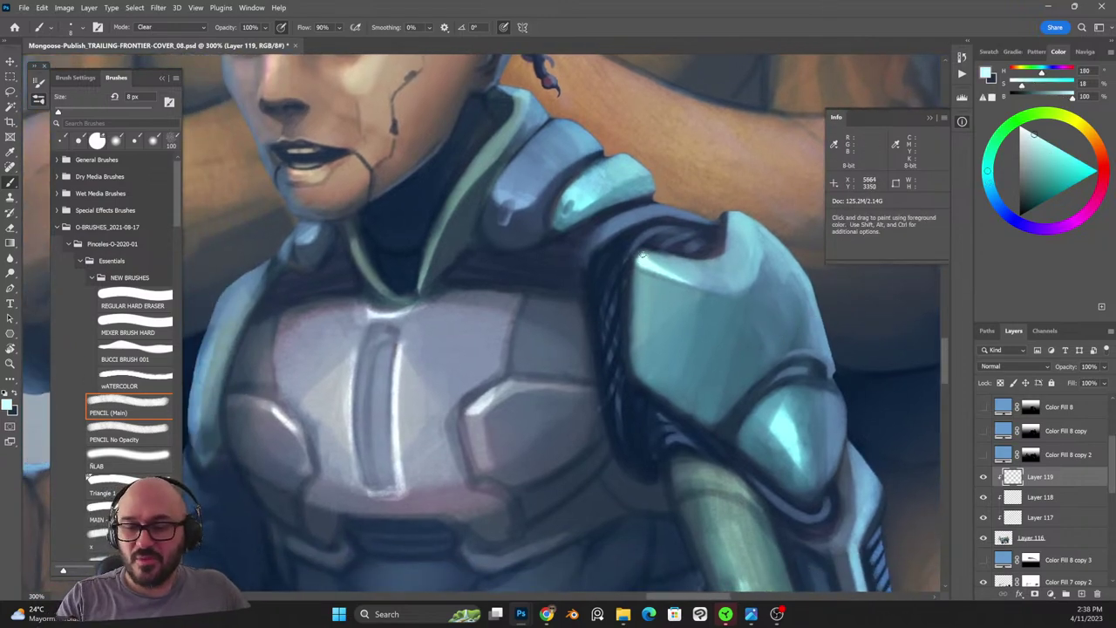
alt+click(645, 260)
mouse_move(640, 263)
mouse_down()
mouse_move(666, 254)
mouse_move(666, 266)
mouse_move(648, 254)
mouse_move(675, 260)
mouse_move(655, 262)
mouse_move(672, 275)
mouse_move(701, 270)
mouse_move(684, 259)
mouse_move(672, 258)
mouse_move(704, 279)
mouse_move(685, 246)
mouse_move(680, 293)
mouse_move(694, 256)
mouse_up()
key(shift+alt+r)
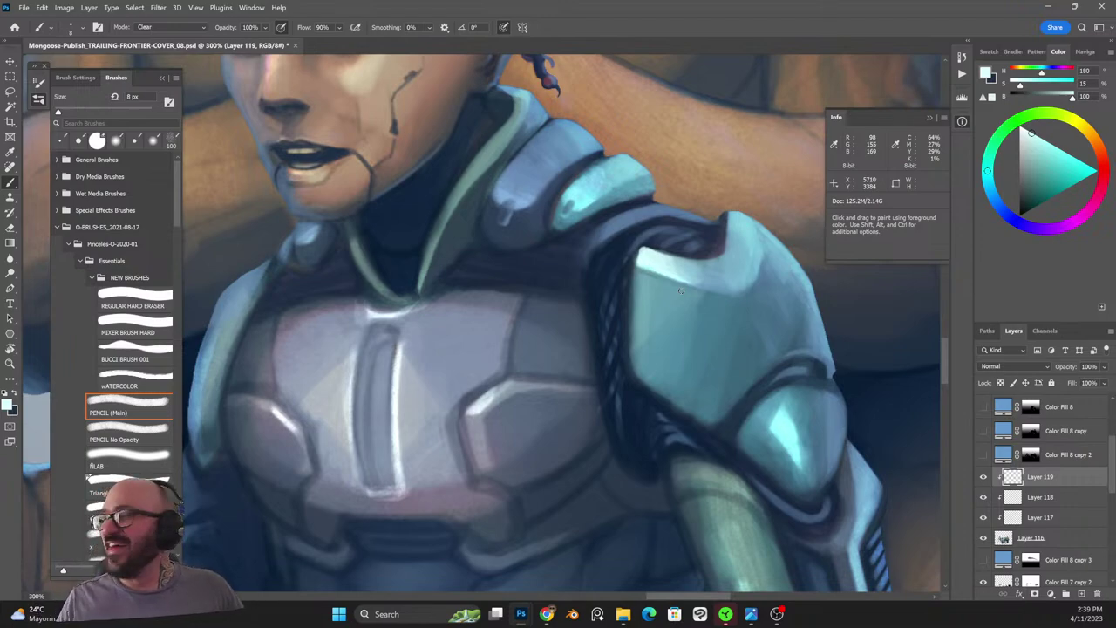
Paint sampled dark navy accents into the blue shoulder pad's notch and below the collar on Layer 119.
drag(550, 252, 675, 319)
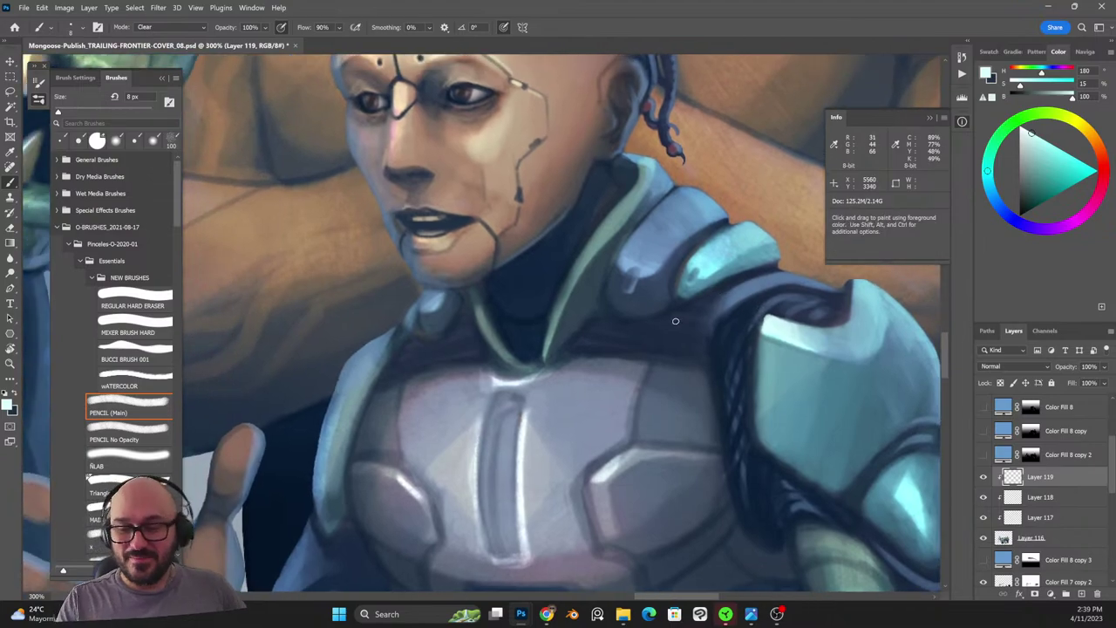
alt+click(675, 320)
mouse_move(698, 275)
mouse_down()
mouse_move(628, 272)
mouse_move(630, 287)
mouse_up()
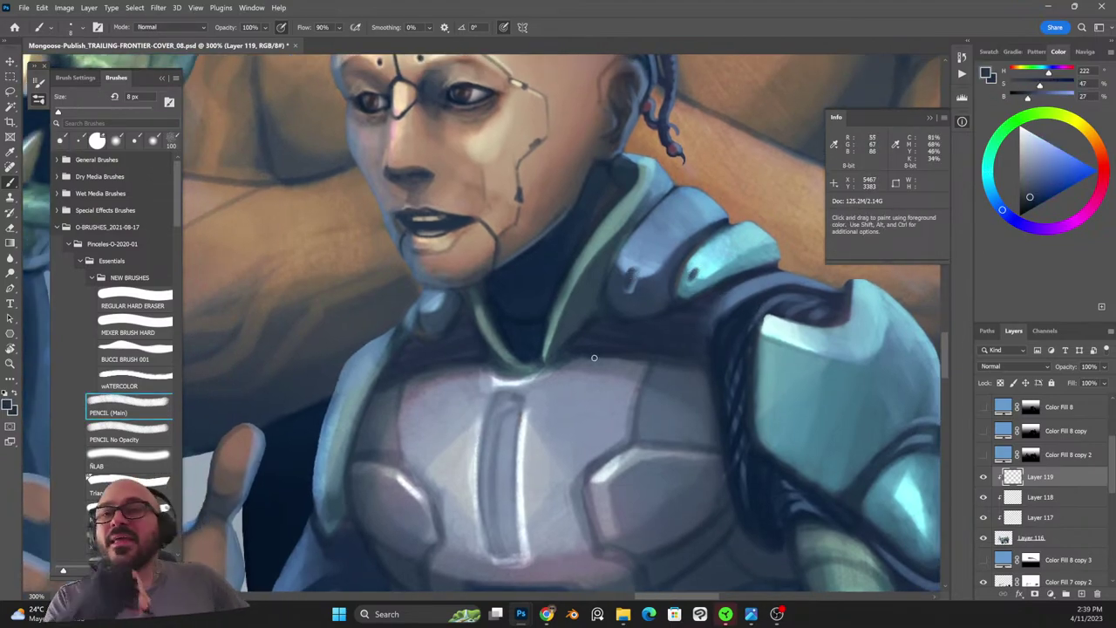
mouse_move(520, 384)
mouse_down()
mouse_move(432, 384)
mouse_move(520, 384)
mouse_up()
Merge Layers 116 to 119, add clipped Layer 120 above the result, and enlarge the brush to 15 px.
drag(429, 171, 533, 263)
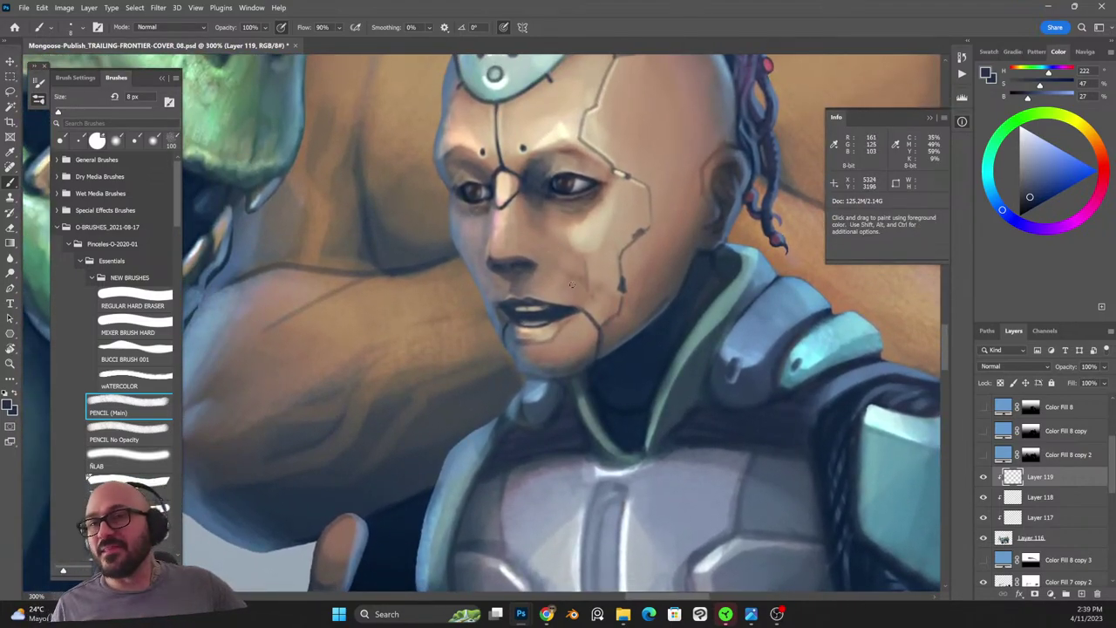
shift+click(1056, 521)
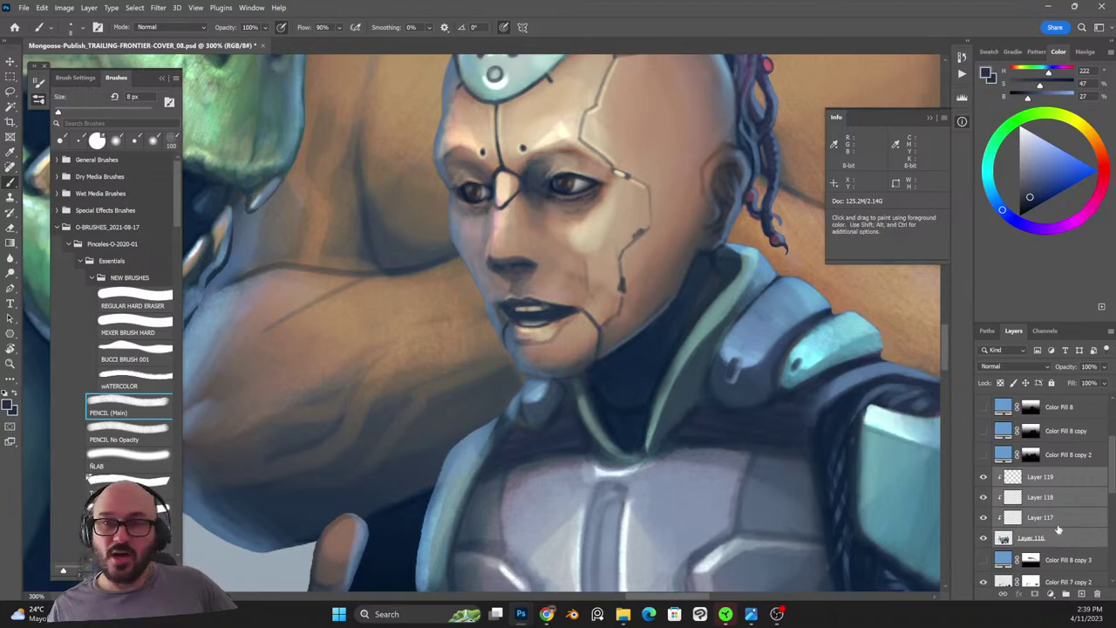
key(ctrl+e)
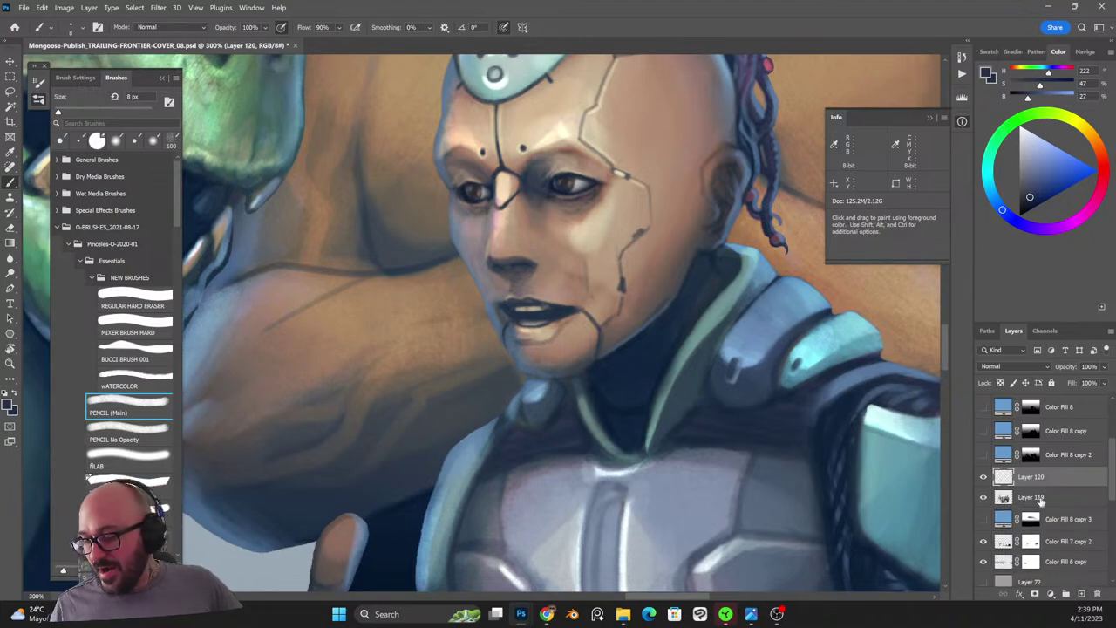
key(bracketright)
key(bracketright)
key(bracketright)
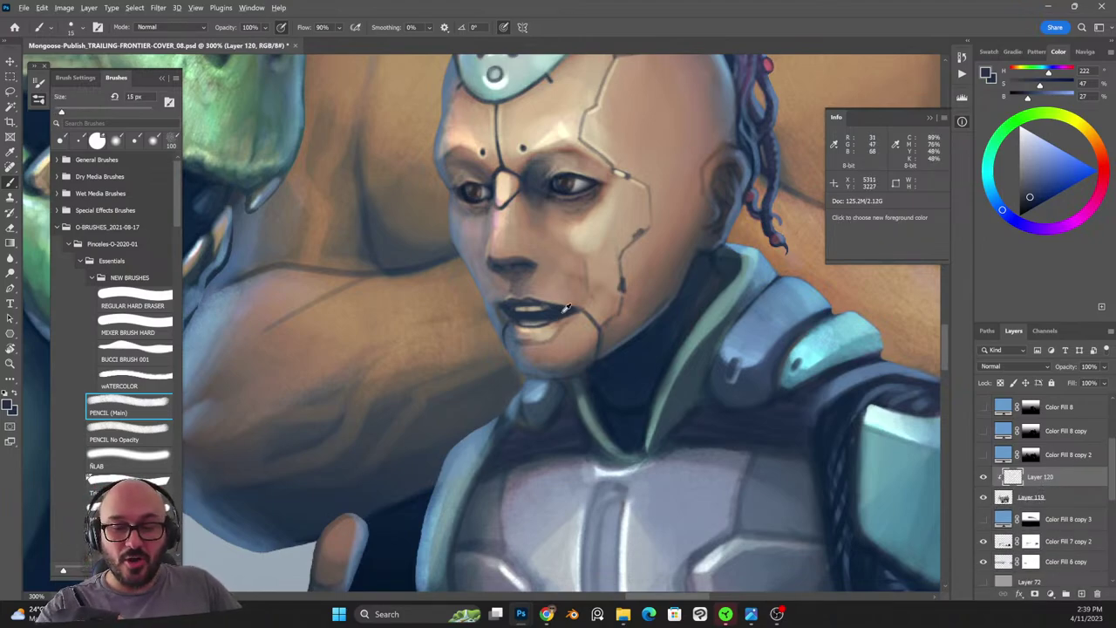
Darken the shadow under the nose with the dark blue sampled from the mouth, softening its edge in Clear mode.
alt+click(531, 308)
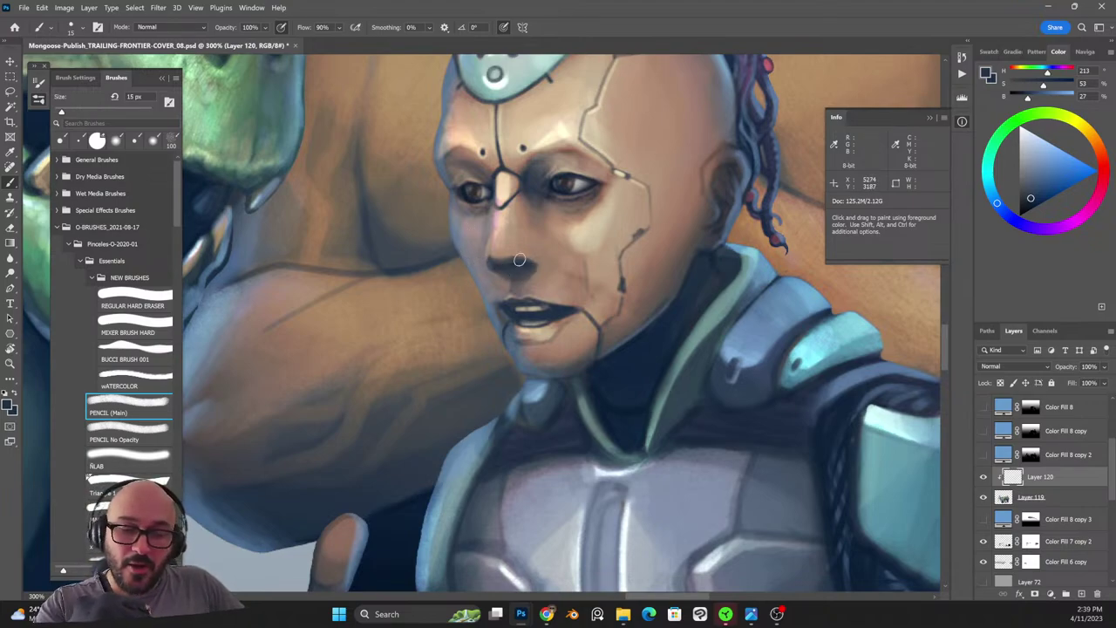
key(shift+alt+r)
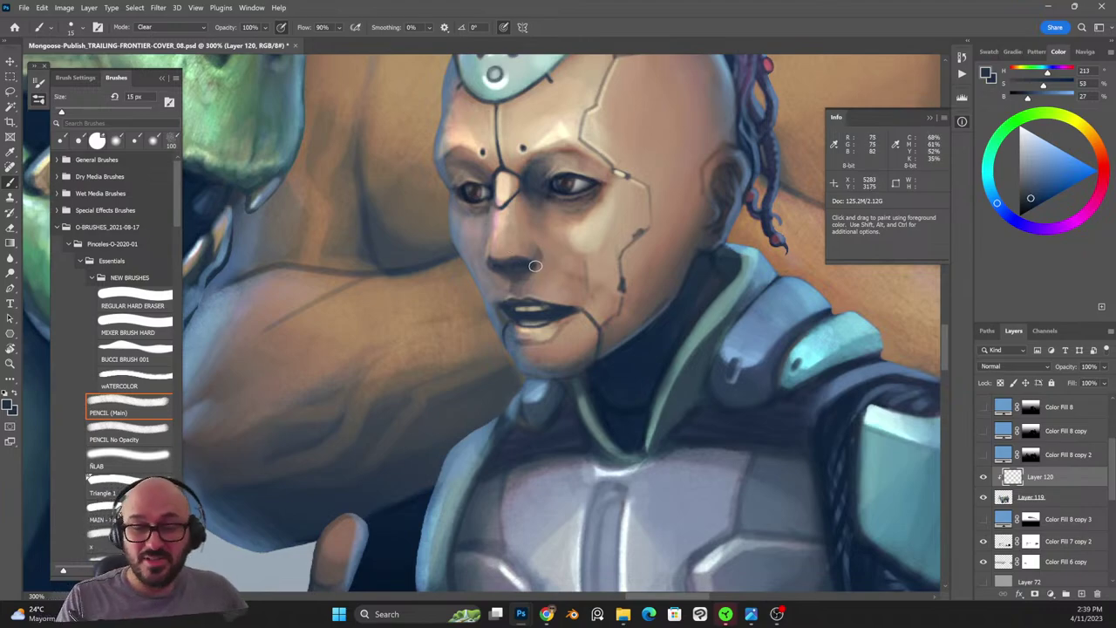
key(shift+alt+n)
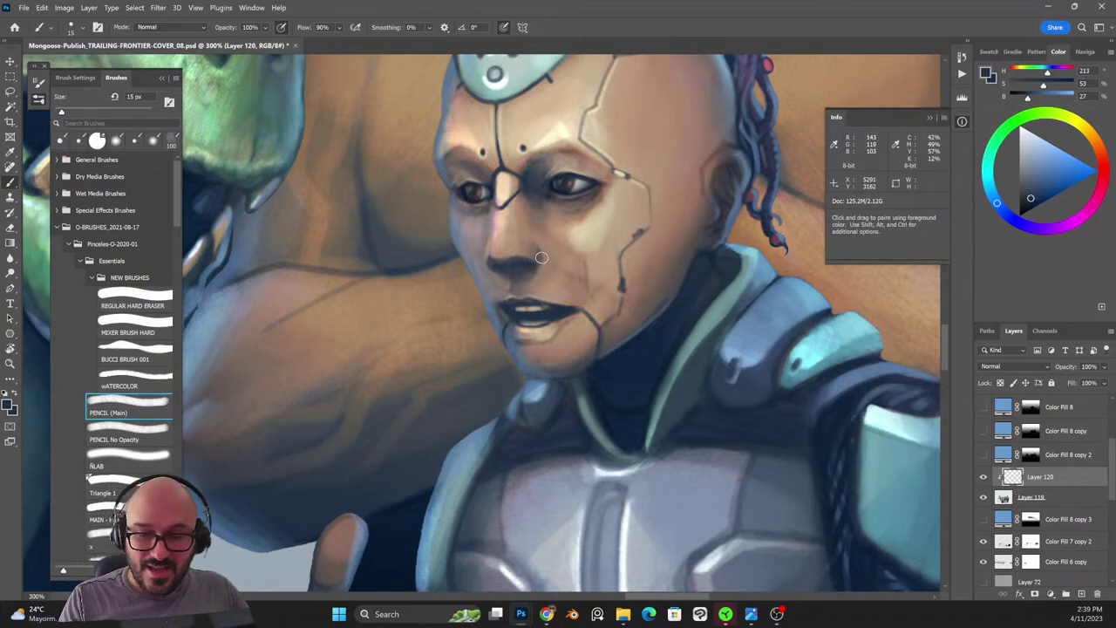
key(shift+alt+r)
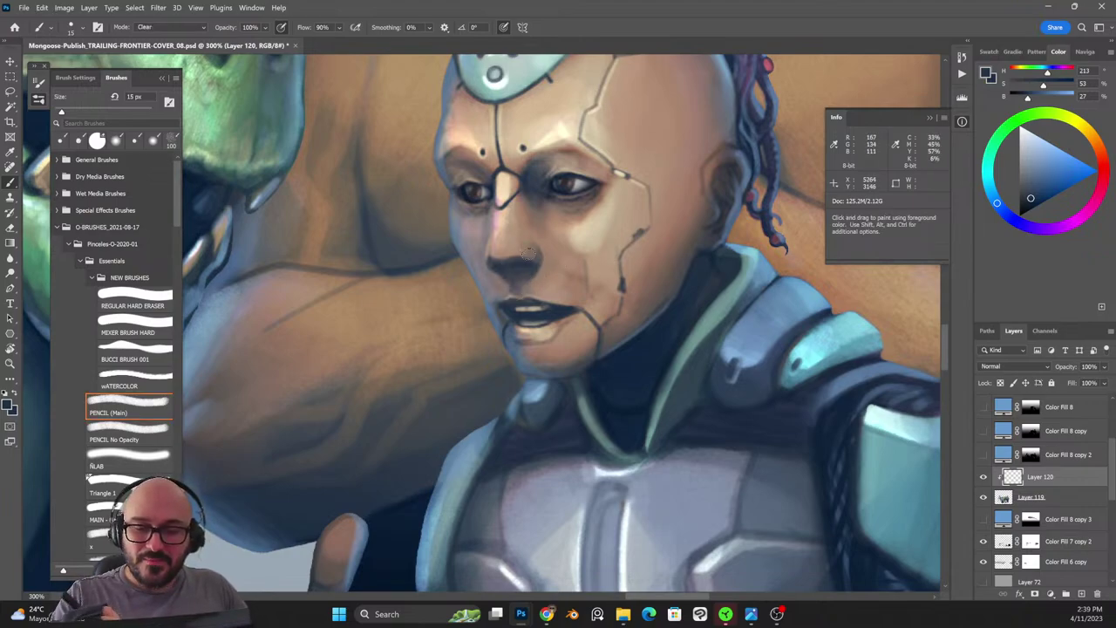
Shrink the brush to 6 px and refine the dark nostril shadow under the nose in Normal mode.
key(bracketleft)
key(bracketleft)
key(bracketleft)
key(bracketleft)
key(bracketleft)
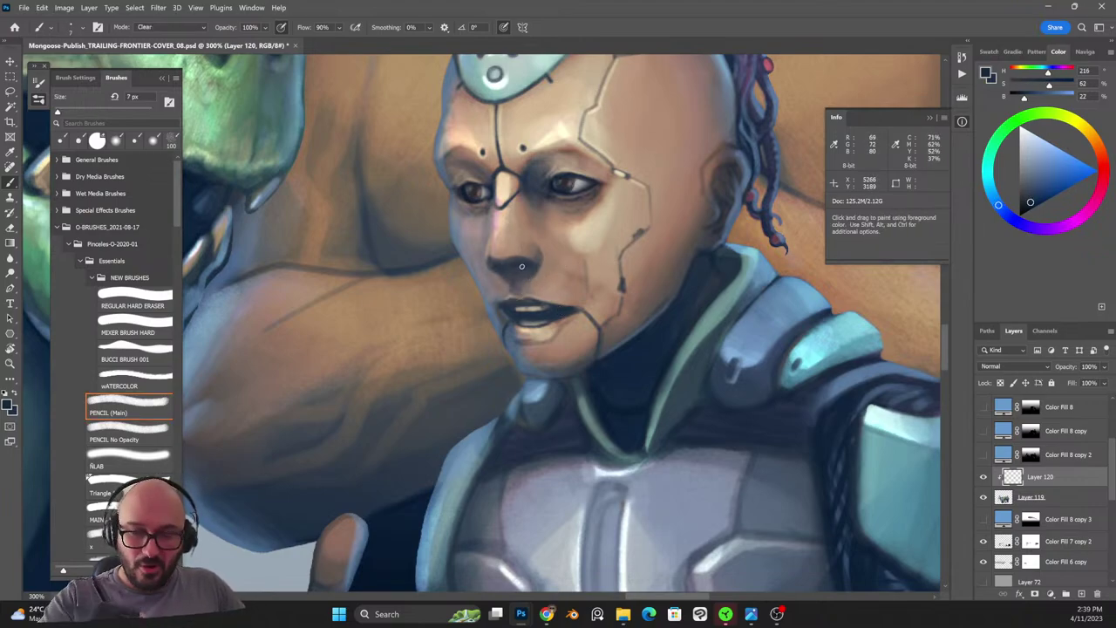
key(shift+alt+n)
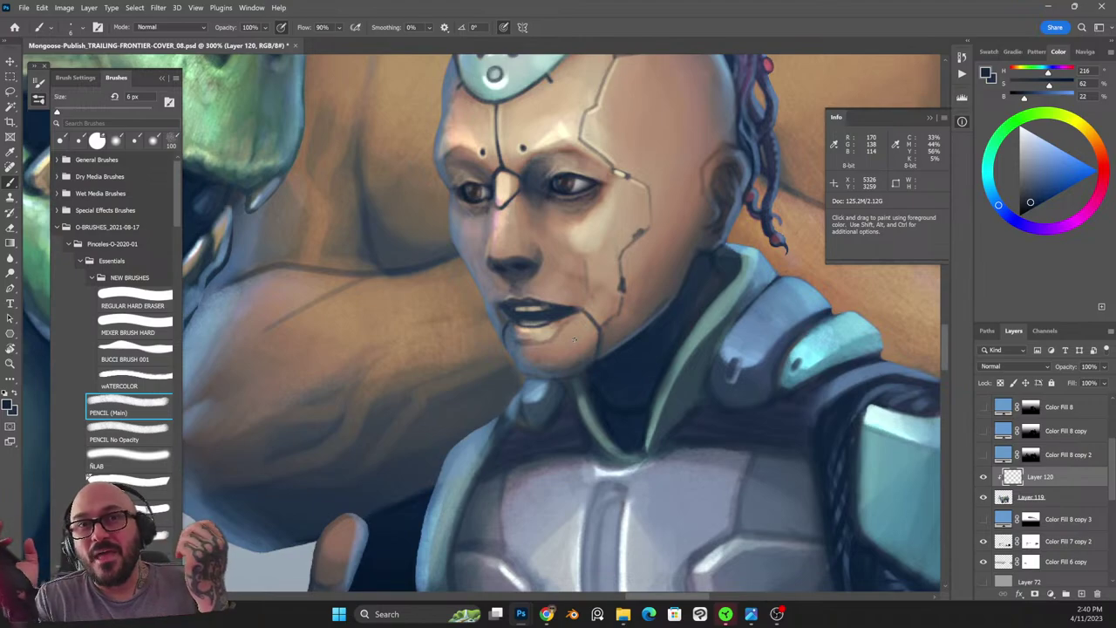
Sample the pale cream cheek highlight and touch up the nose bridge with an 8 px brush.
drag(560, 206, 671, 329)
alt+click(702, 354)
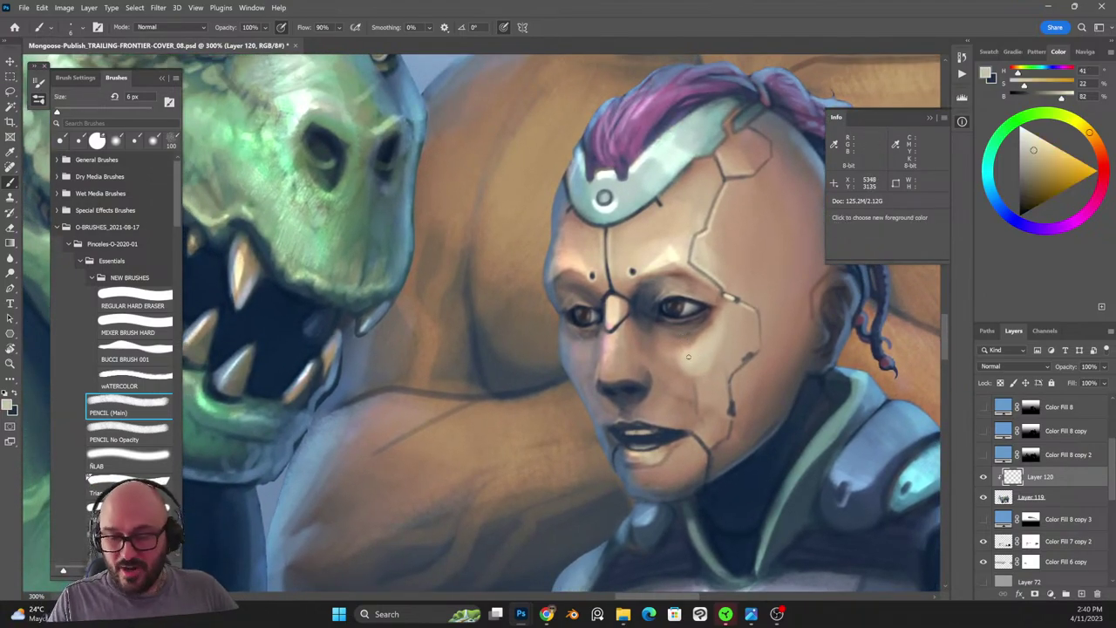
key(])
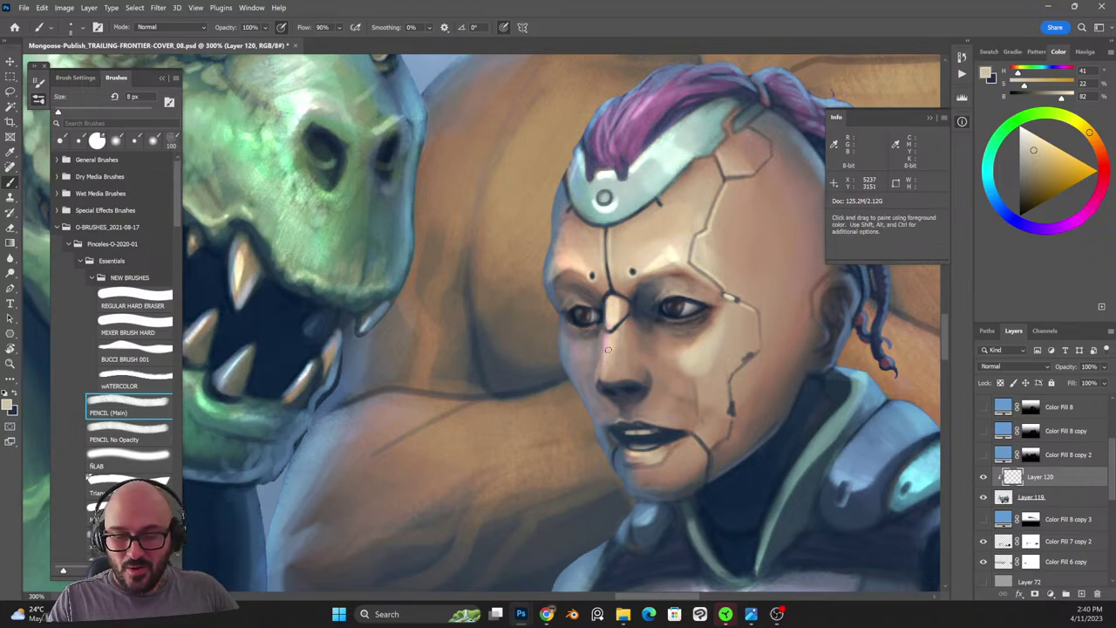
Define the forehead and brow's outer contour in dark blue with a 5 px brush, cleaning the edge in Clear mode.
key(x)
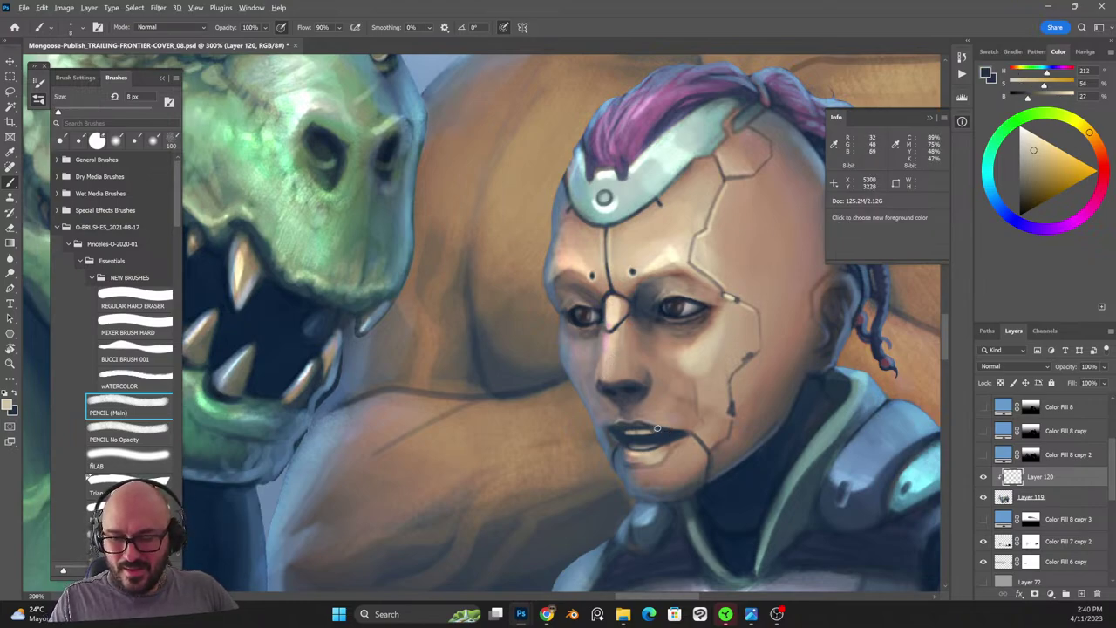
key(bracketleft)
key(bracketleft)
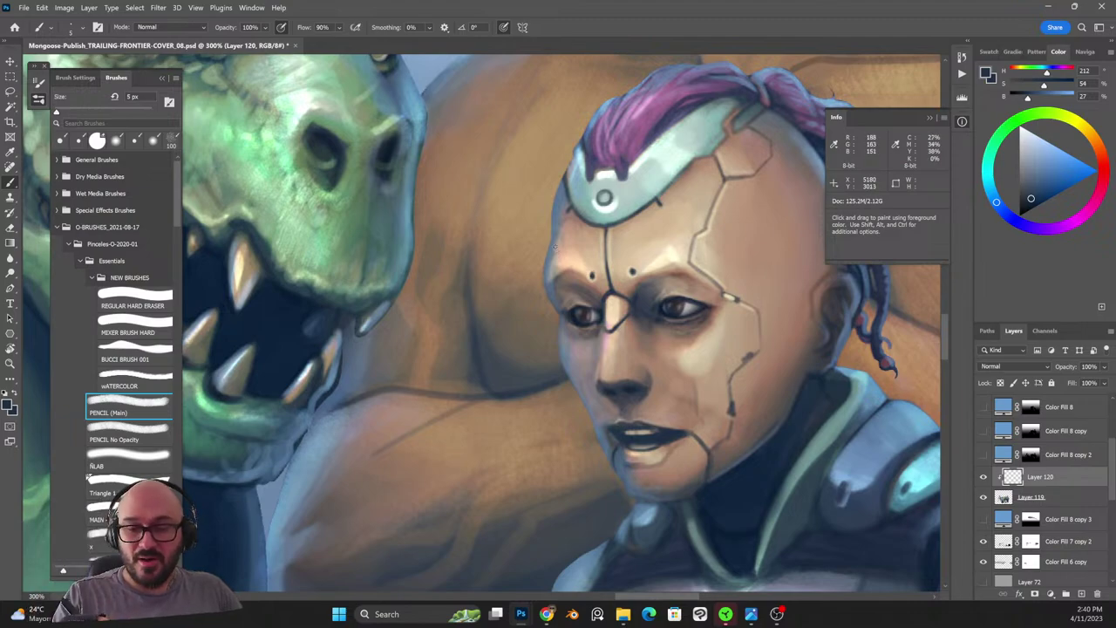
mouse_move(555, 247)
mouse_down()
mouse_move(555, 275)
mouse_move(547, 267)
mouse_up()
key(shift+alt+r)
key(alt+shift+n)
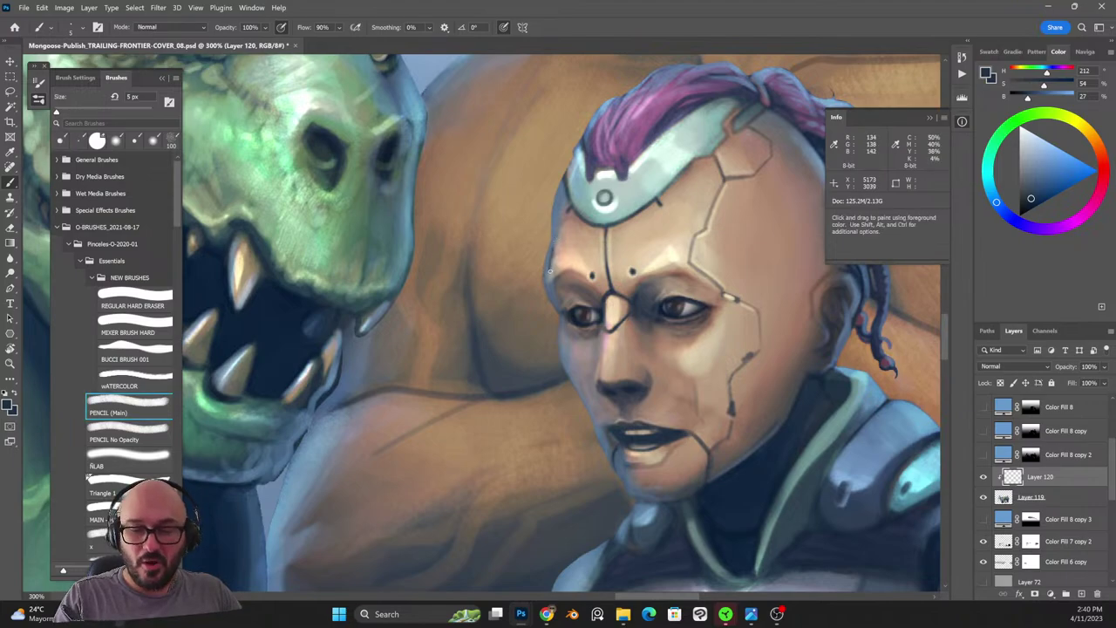
key(alt+shift+r)
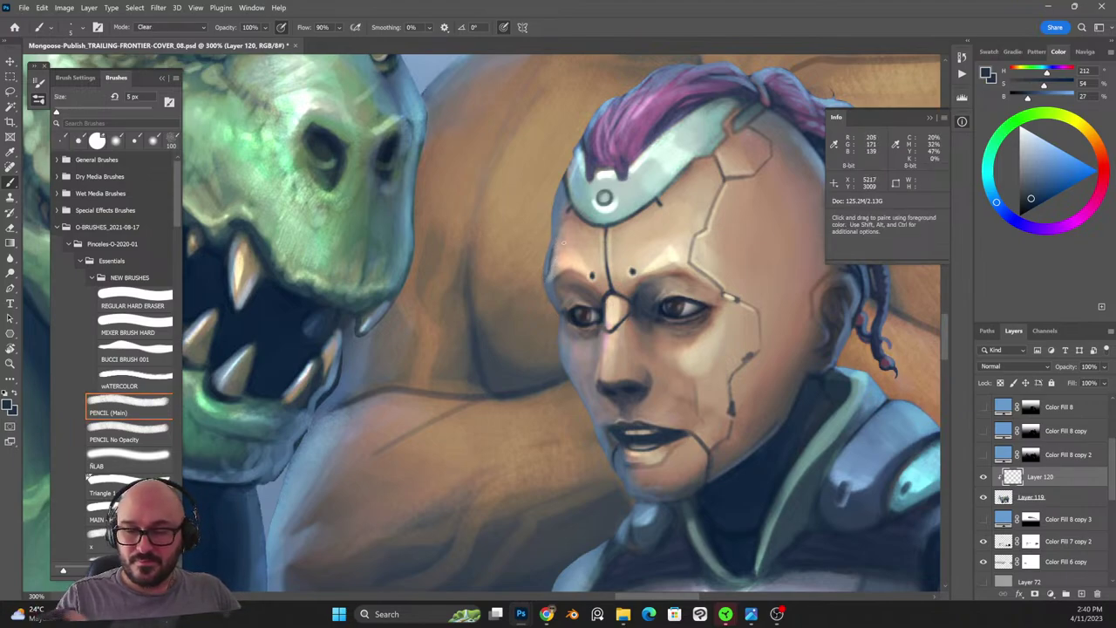
key(alt+shift+r)
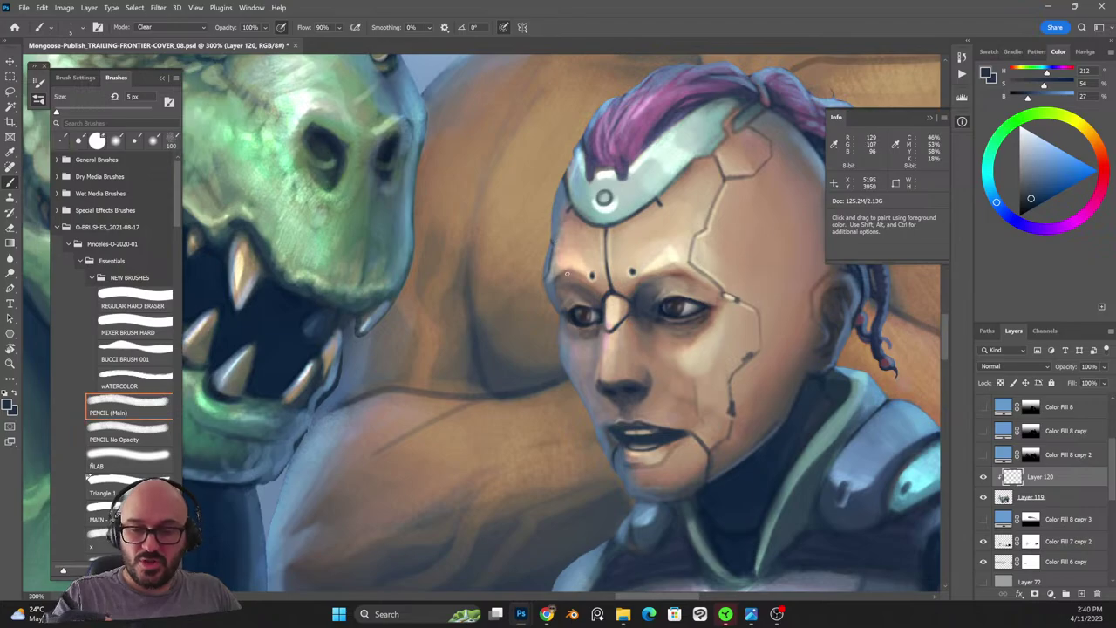
Darken the angular panel seam on the forehead above the eye with dark blue in Normal mode.
key(ctrl+1)
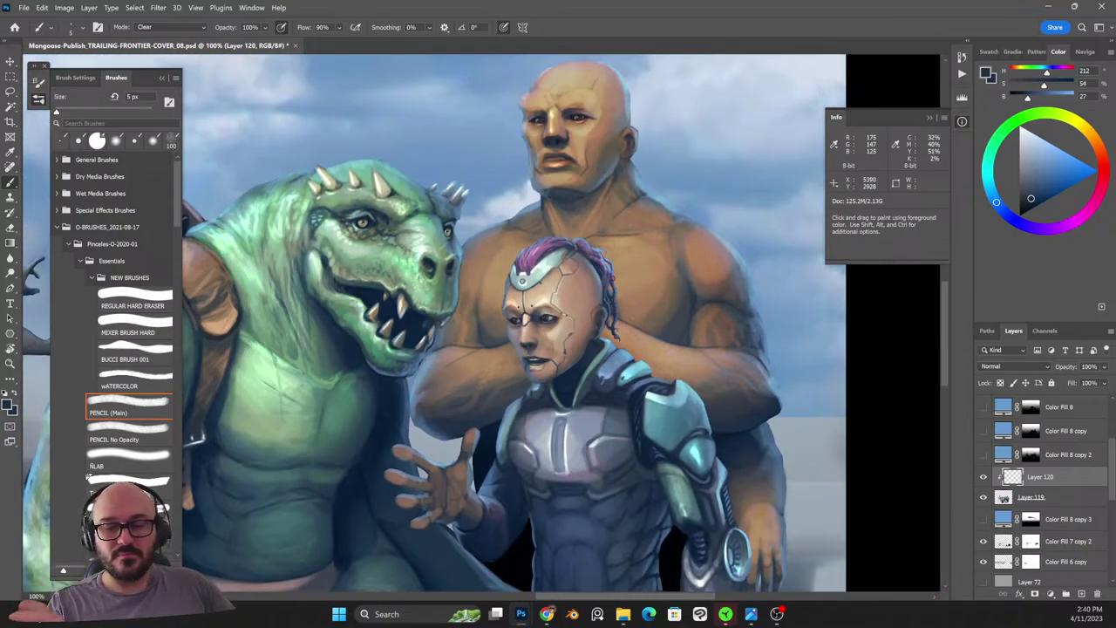
key(ctrl+plus)
key(ctrl+plus)
key(ctrl+plus)
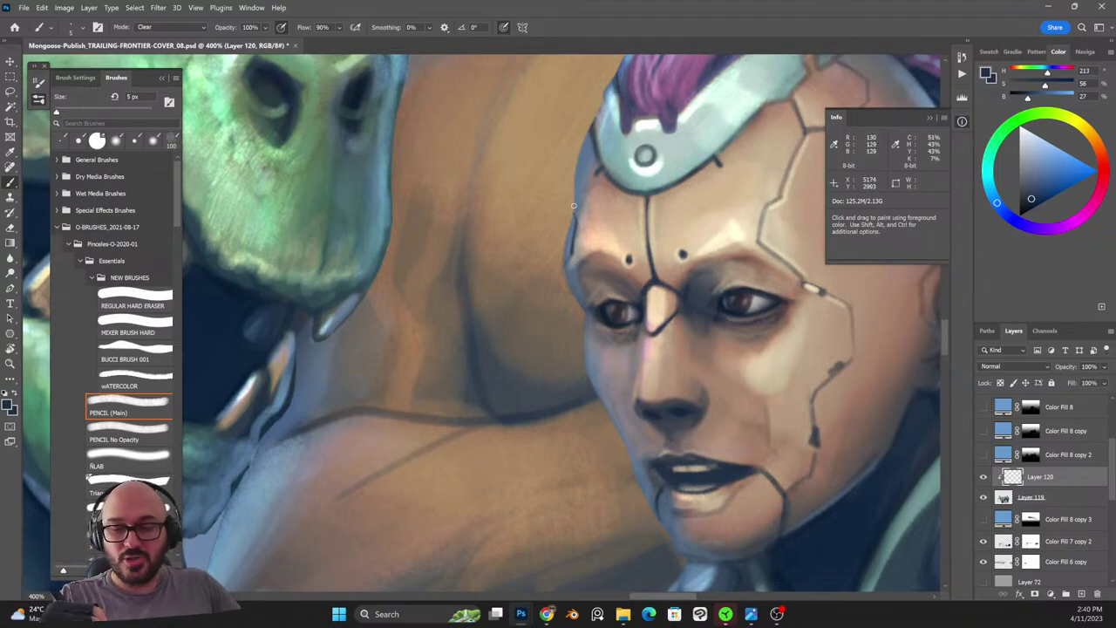
key(ctrl+minus)
key(ctrl+minus)
key(ctrl+plus)
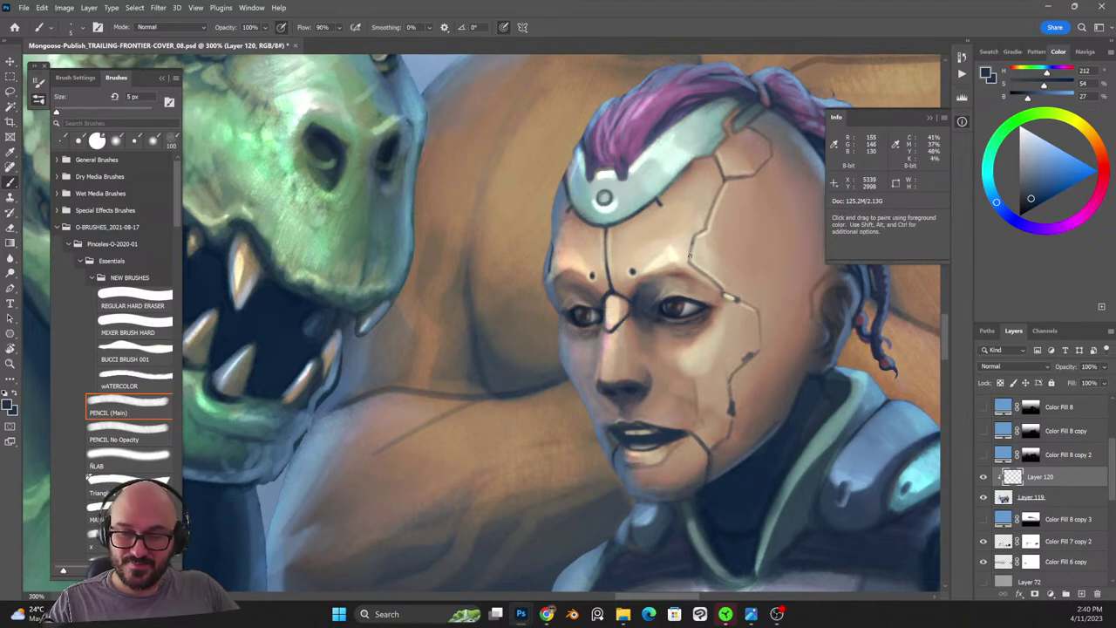
drag(695, 234, 692, 267)
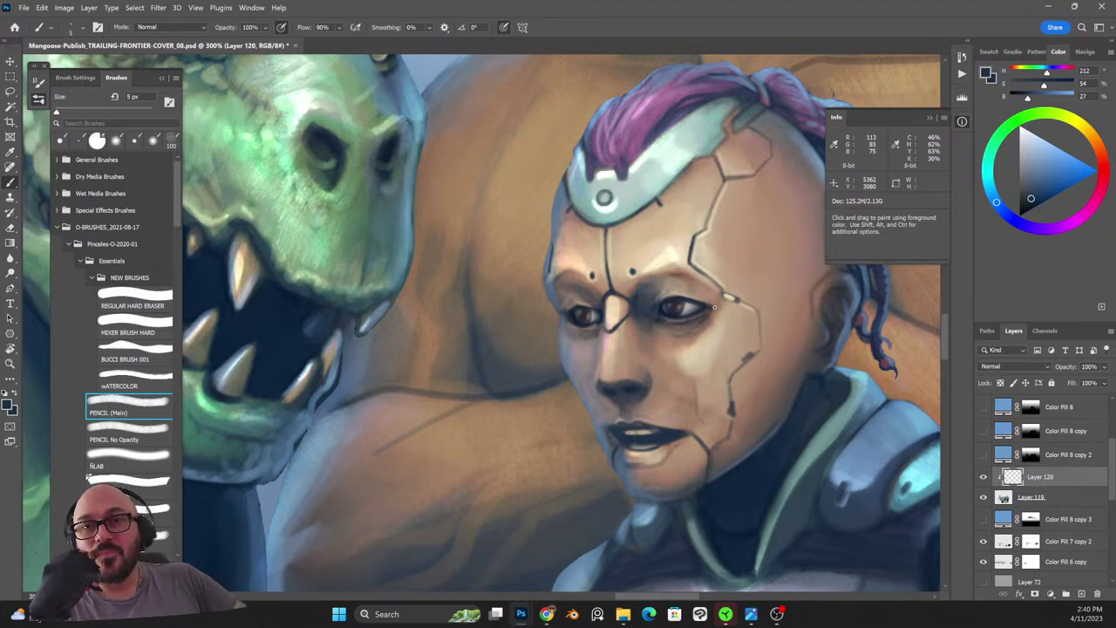
Paint white highlights on the round stud at the front of the headpiece.
key(ctrl+plus)
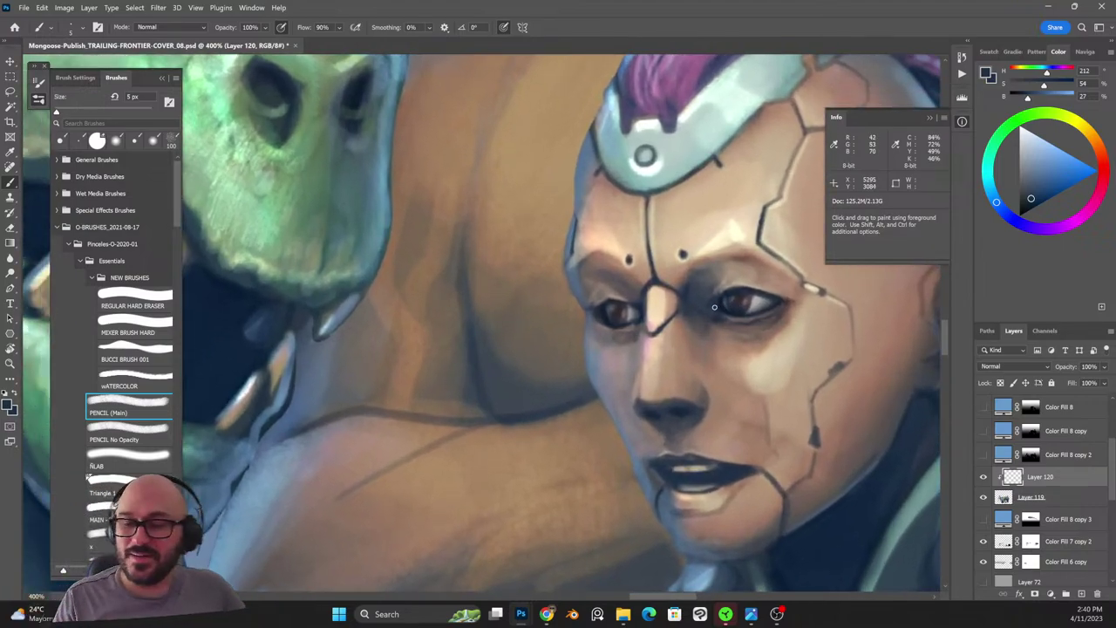
key(ctrl+minus)
key(ctrl+minus)
key(ctrl+plus)
scroll(640, 237, up, 2)
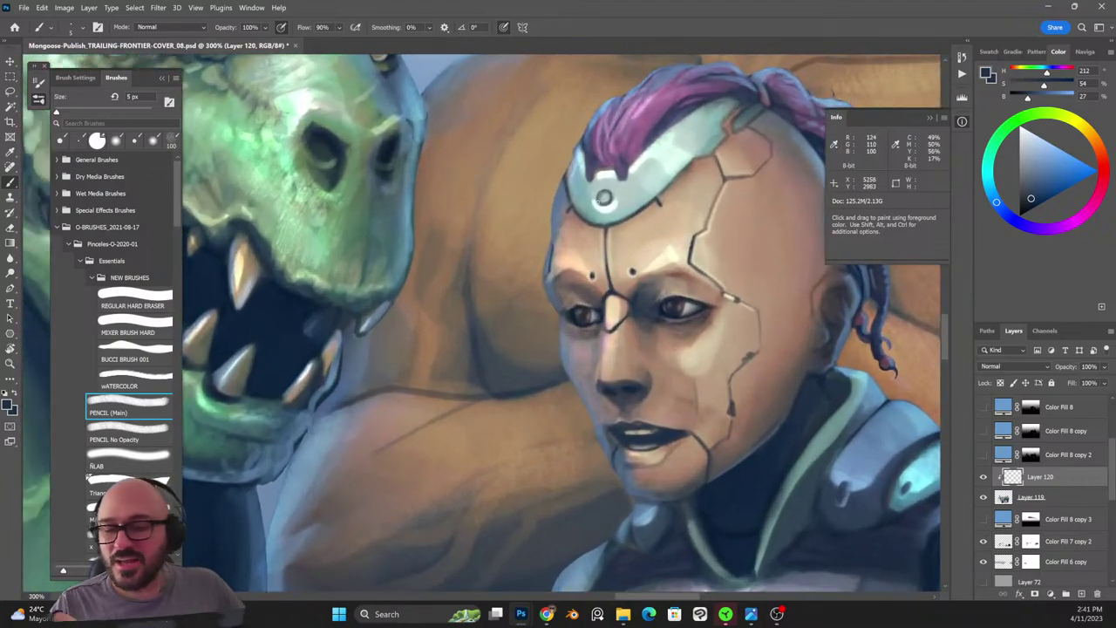
scroll(640, 237, up, 2)
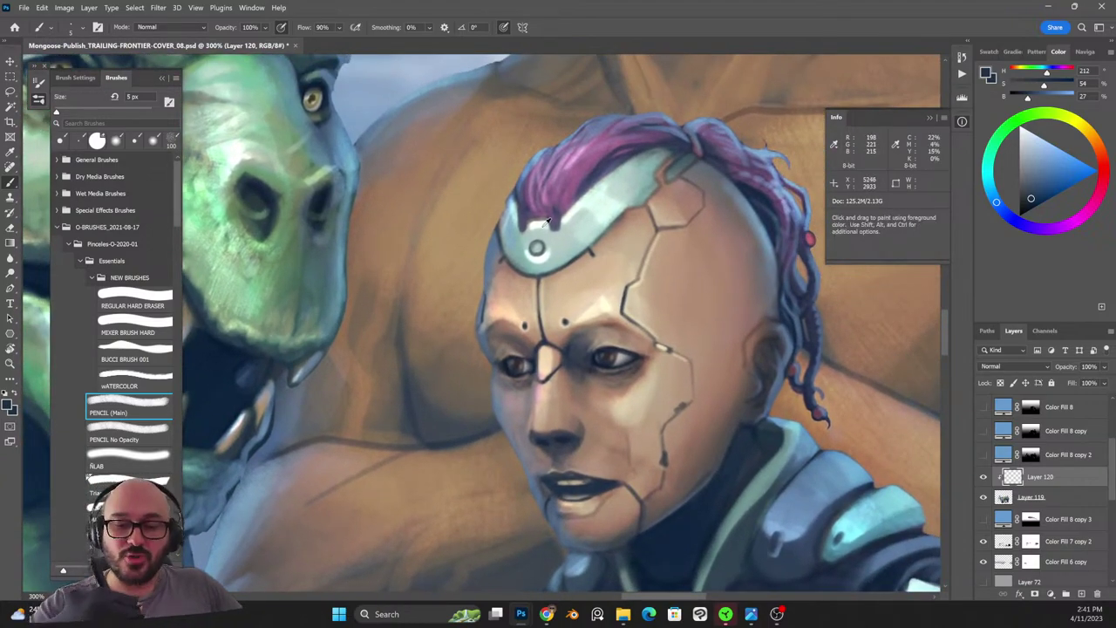
key(x)
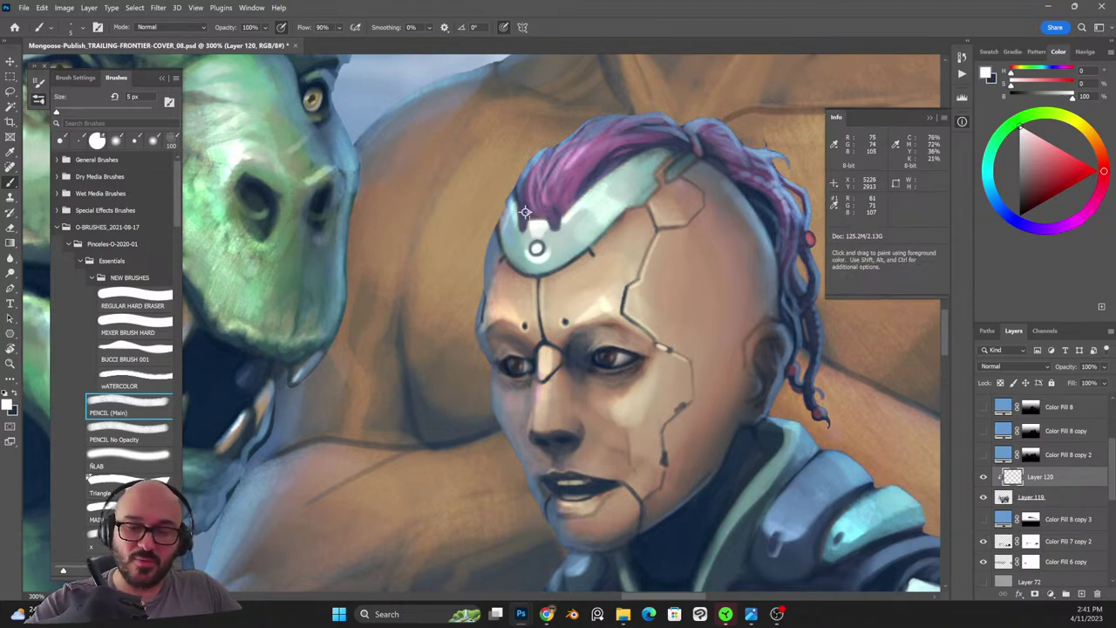
Paint slate-blue shadows and light pink-purple strands into the front of the mohawk, trimming them in Clear mode.
alt+click(526, 213)
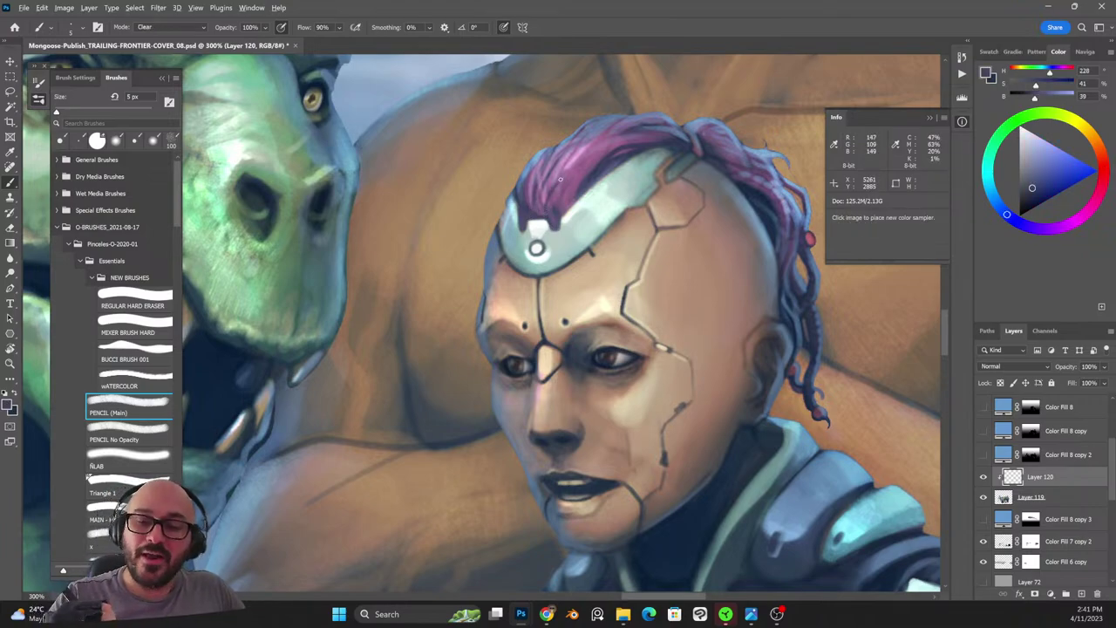
key(shift+alt+r)
key(shift+alt+n)
alt+click(576, 155)
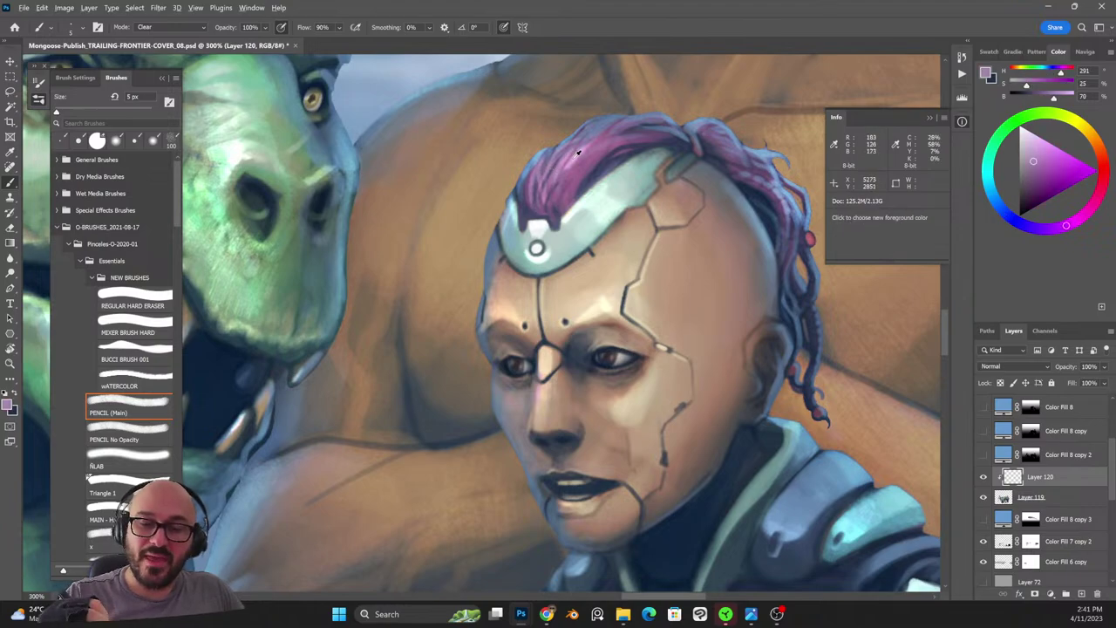
alt+click(570, 159)
key(shift+alt+r)
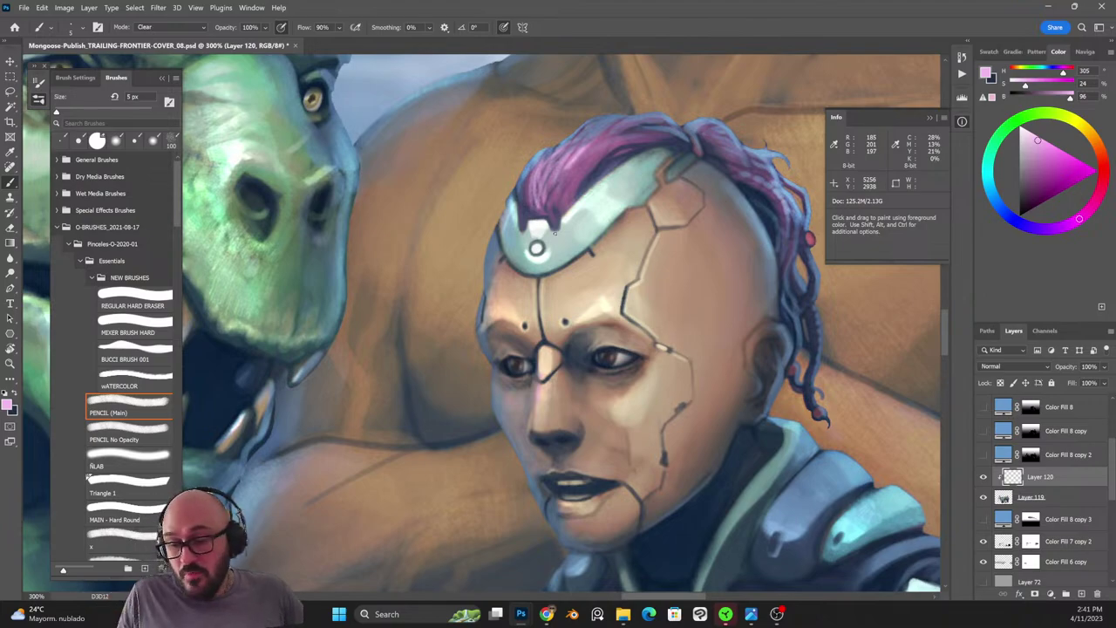
Deepen the ear's inner shadow with dark navy and add a peach rim highlight at 8 px, softening it in Clear mode.
key(alt)
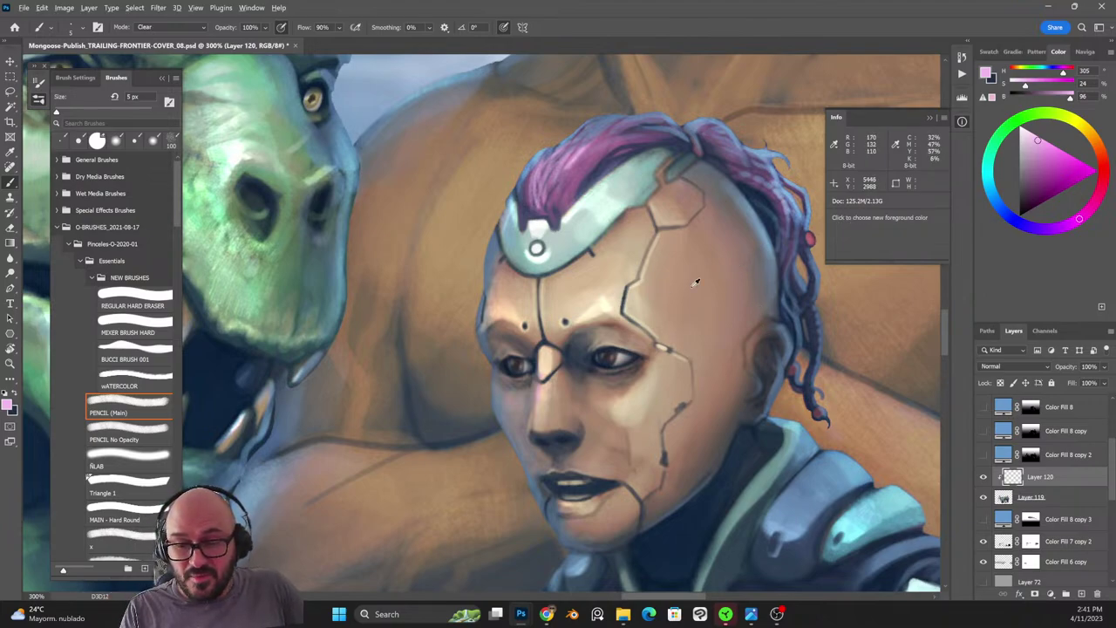
alt+click(614, 290)
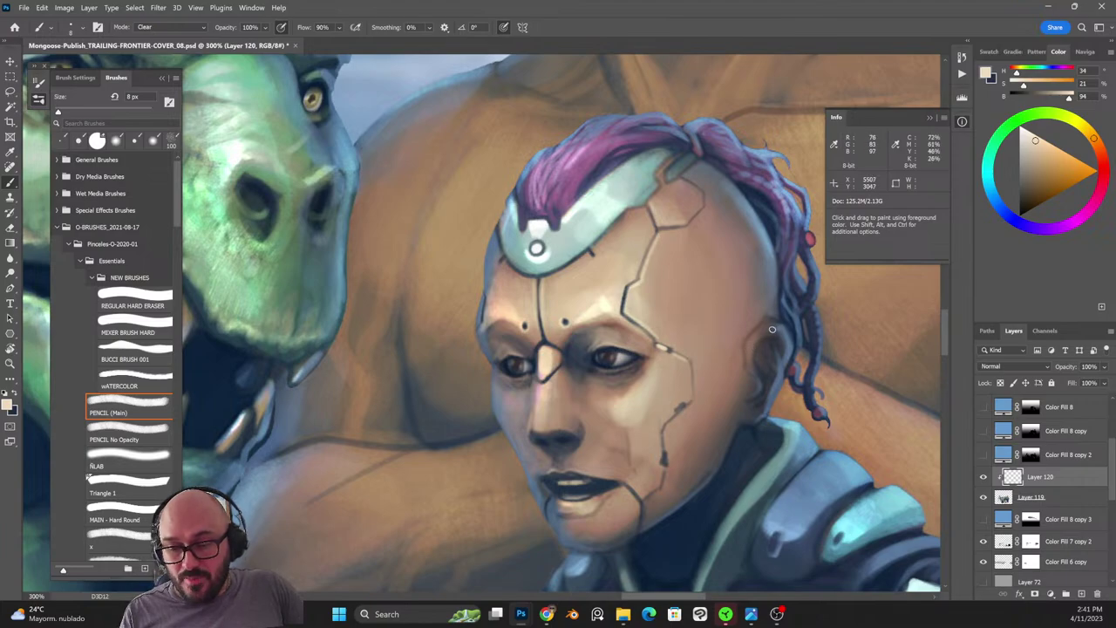
alt+click(771, 327)
key(shift+alt+n)
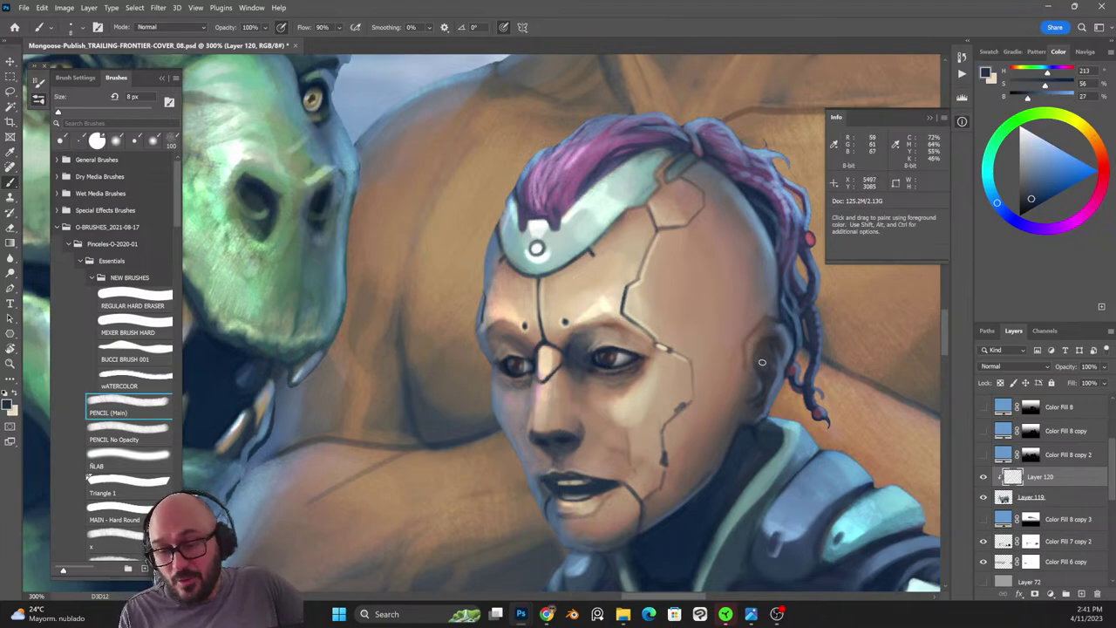
key(x)
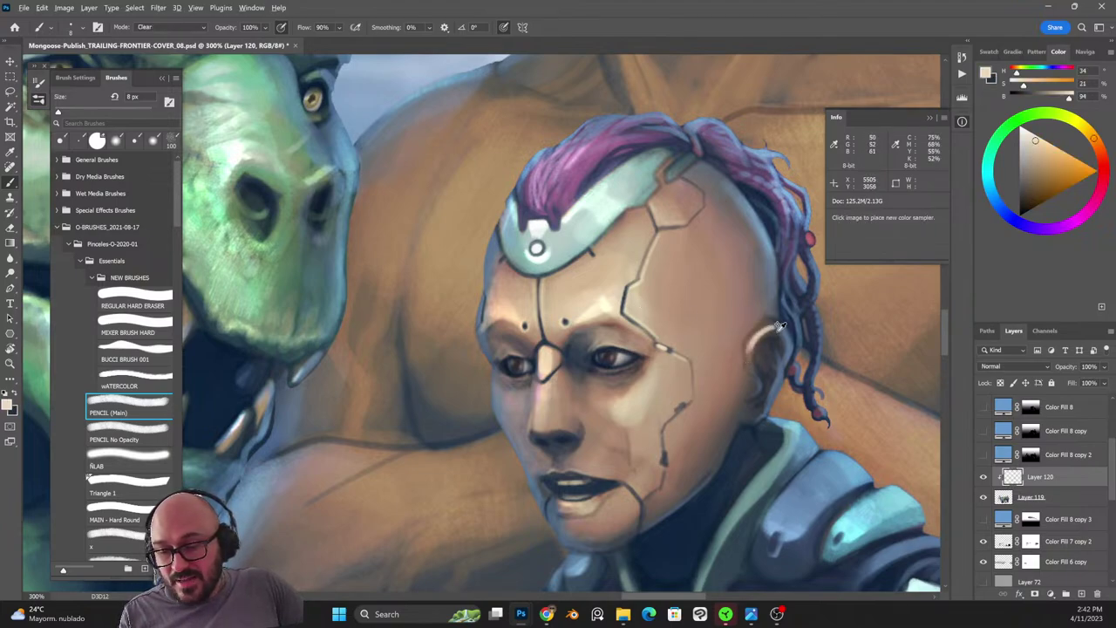
key(shift+alt+r)
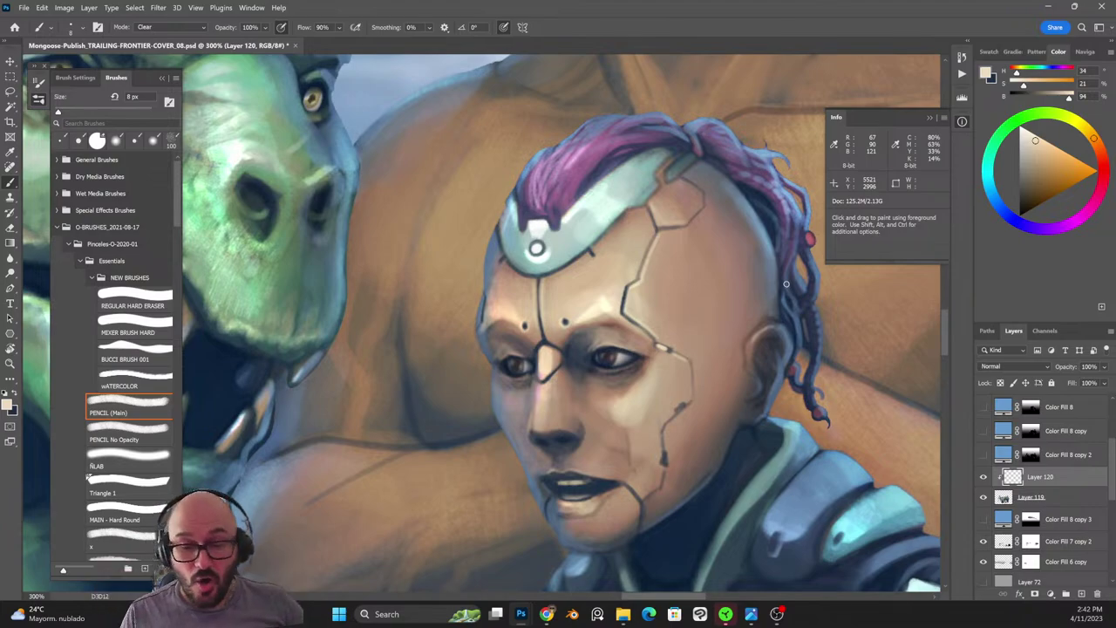
Touch up the headpiece with sampled pale cyan, and paint a dark navy accent on its rear lower edge at 7 px.
alt+click(516, 205)
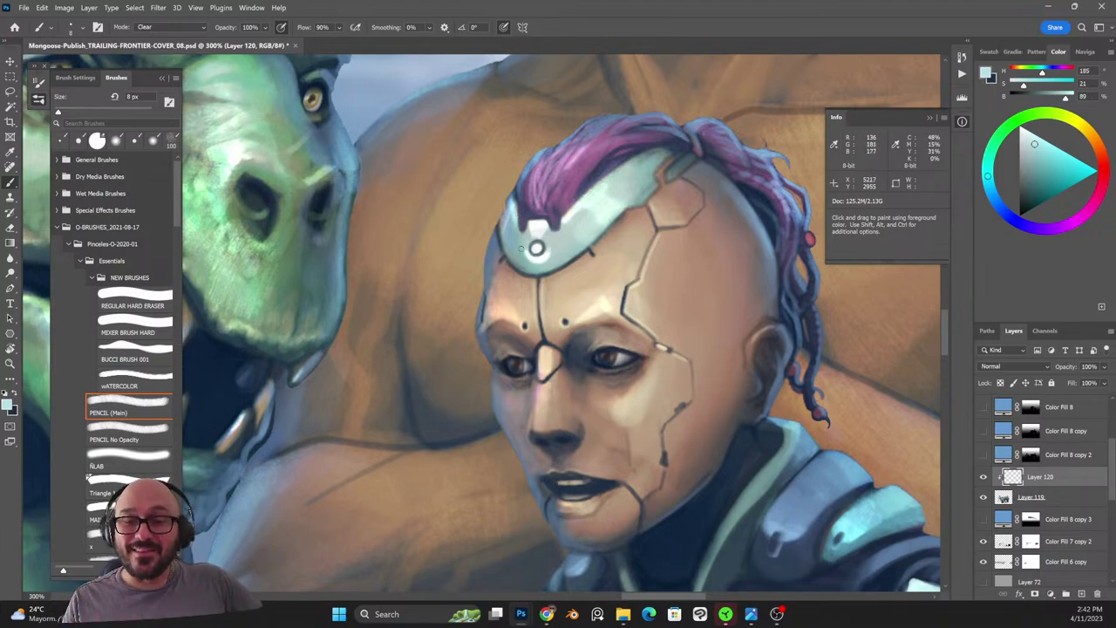
key(bracketleft)
alt+click(654, 185)
key(shift+alt+n)
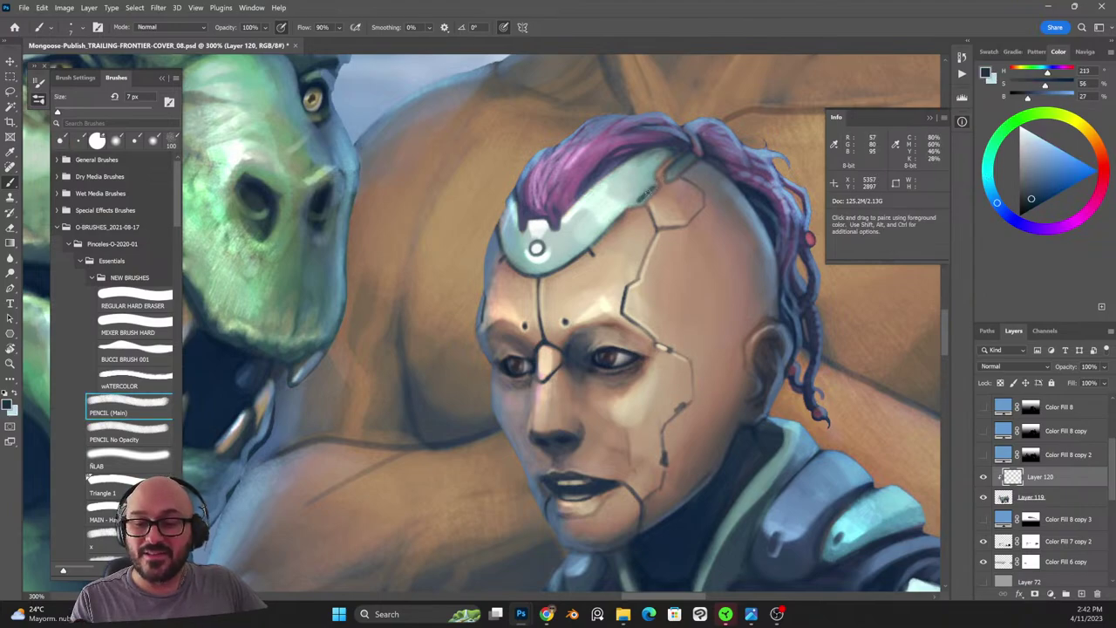
drag(647, 197, 656, 185)
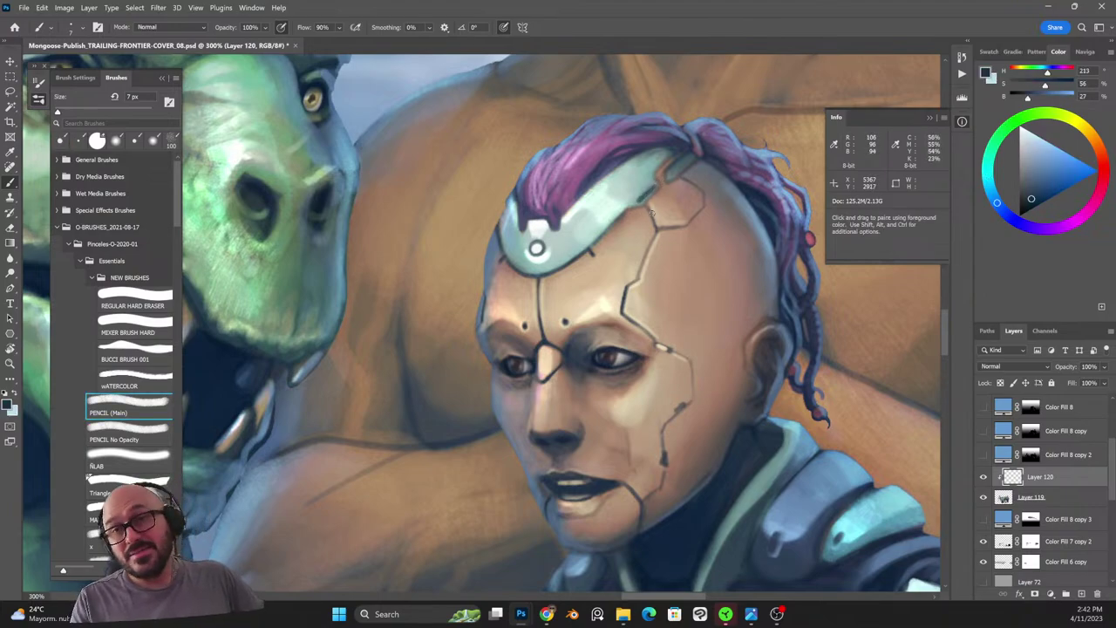
Outline the connector behind the headpiece in dark navy at 5 px and add a pale mint highlight, softened in Clear mode.
alt+click(659, 182)
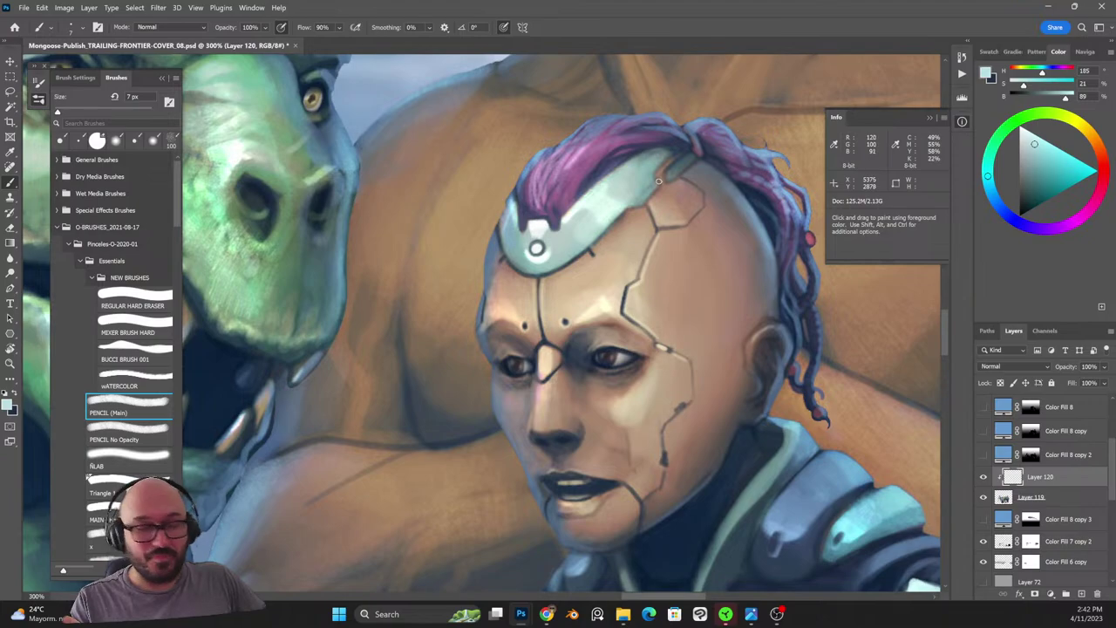
key(x)
drag(660, 181, 668, 162)
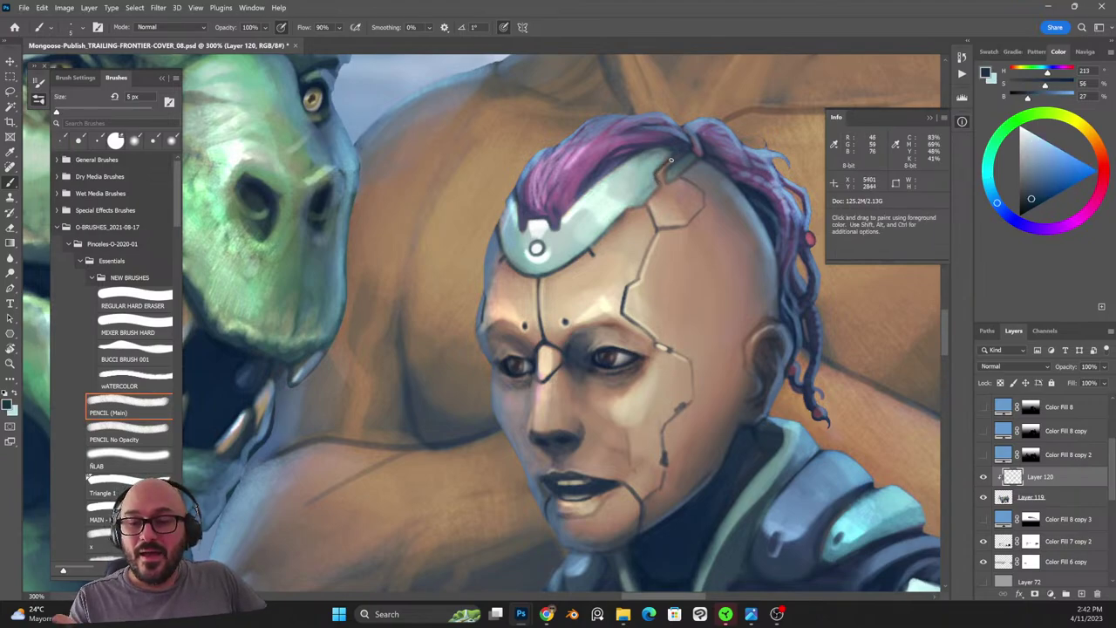
key(x)
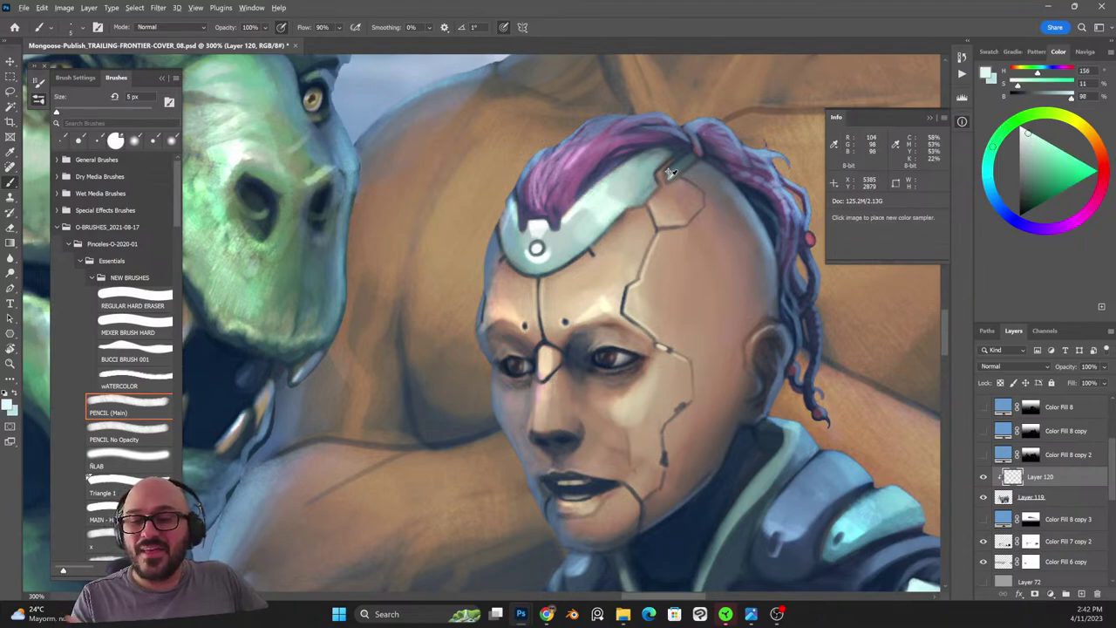
mouse_move(671, 176)
mouse_down()
mouse_move(691, 140)
mouse_move(676, 172)
mouse_up()
key(shift+alt+r)
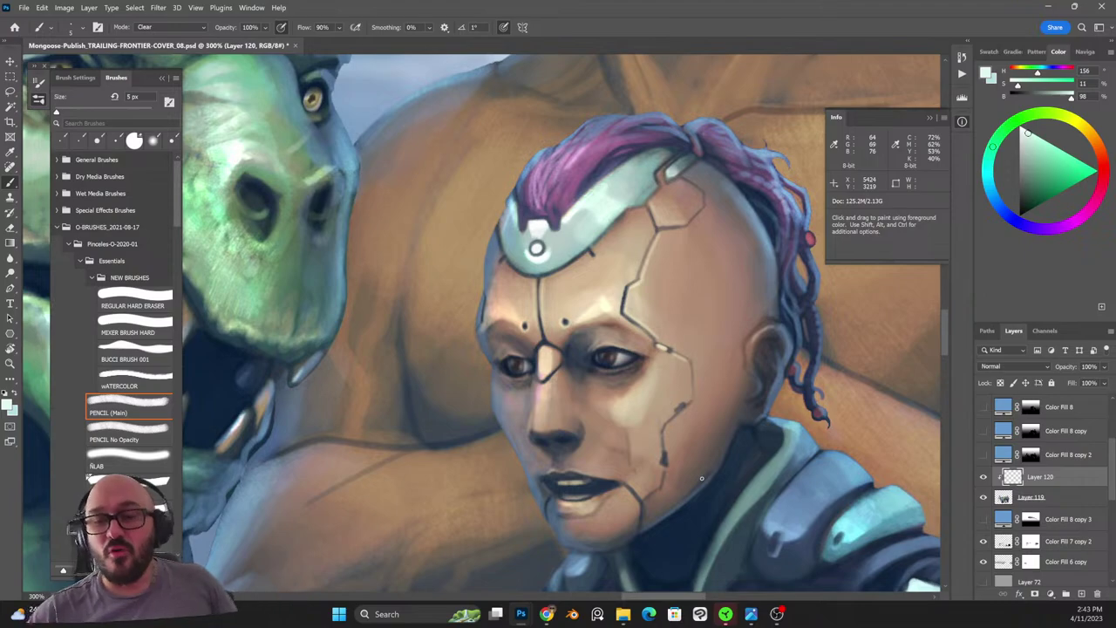
Sample light blue from the hair's rim and paint rim light along the top of the hair knot, refining it in Clear mode.
alt+click(734, 130)
alt+click(734, 130)
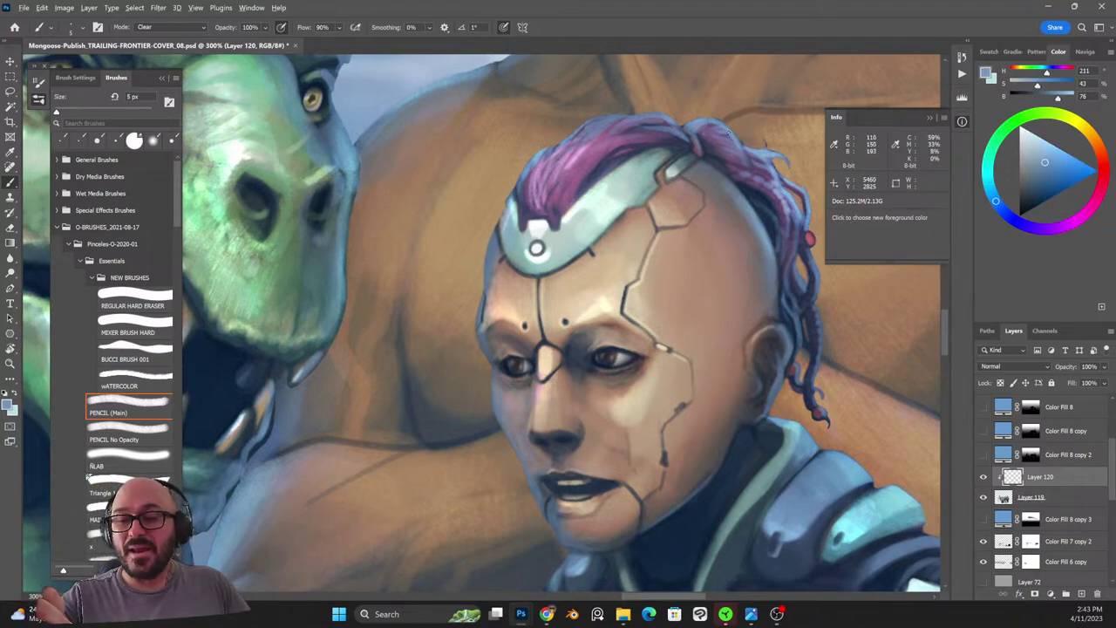
drag(694, 125, 701, 119)
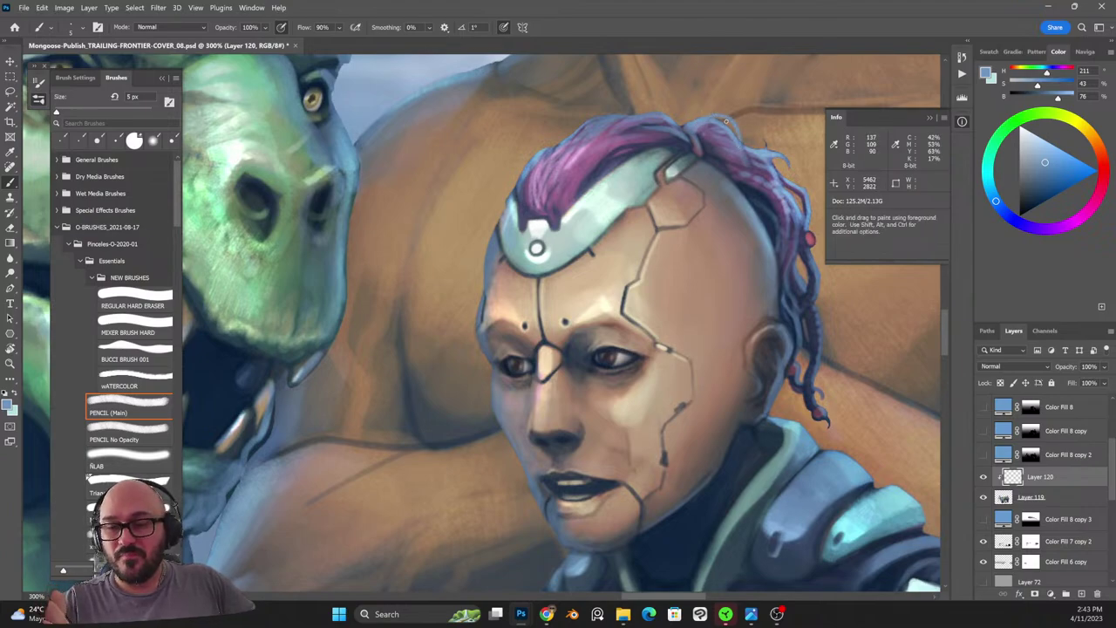
key(shift+alt+r)
key(shift+alt+n)
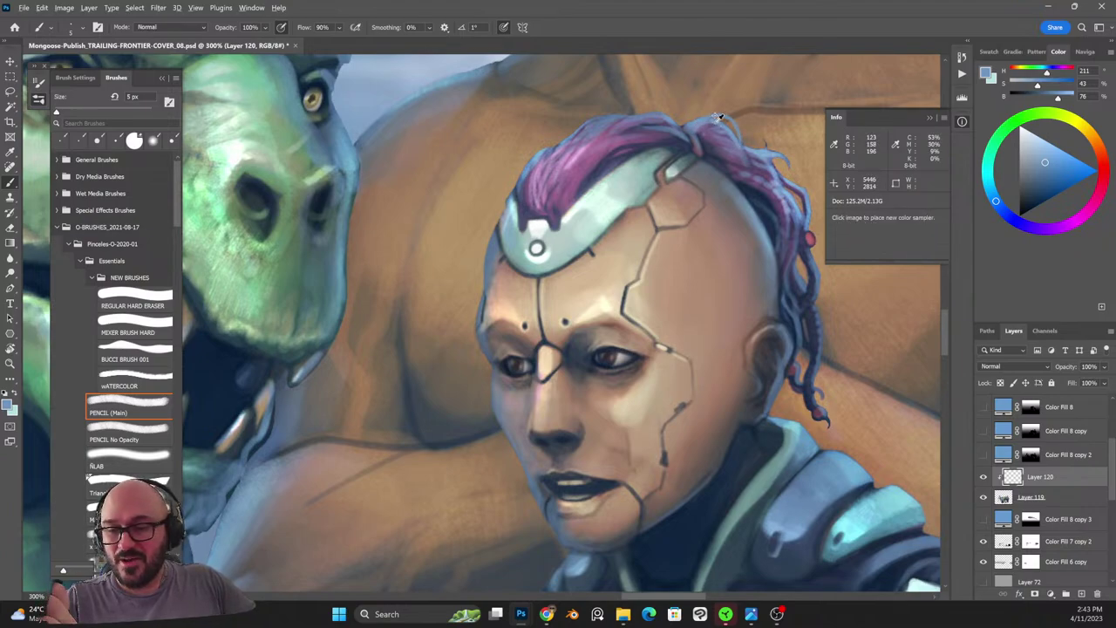
Refine the light-blue rim light along the top and front of the purple mohawk at 5 px, alternating Normal and Clear modes.
key(shift+alt+r)
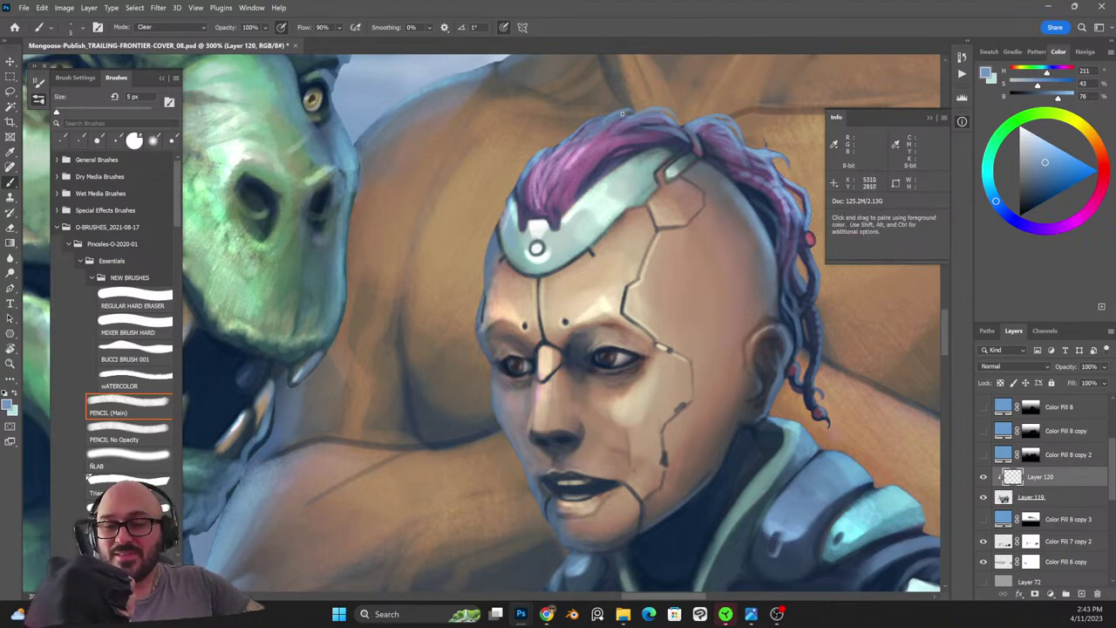
key(shift+alt+n)
drag(668, 247, 742, 353)
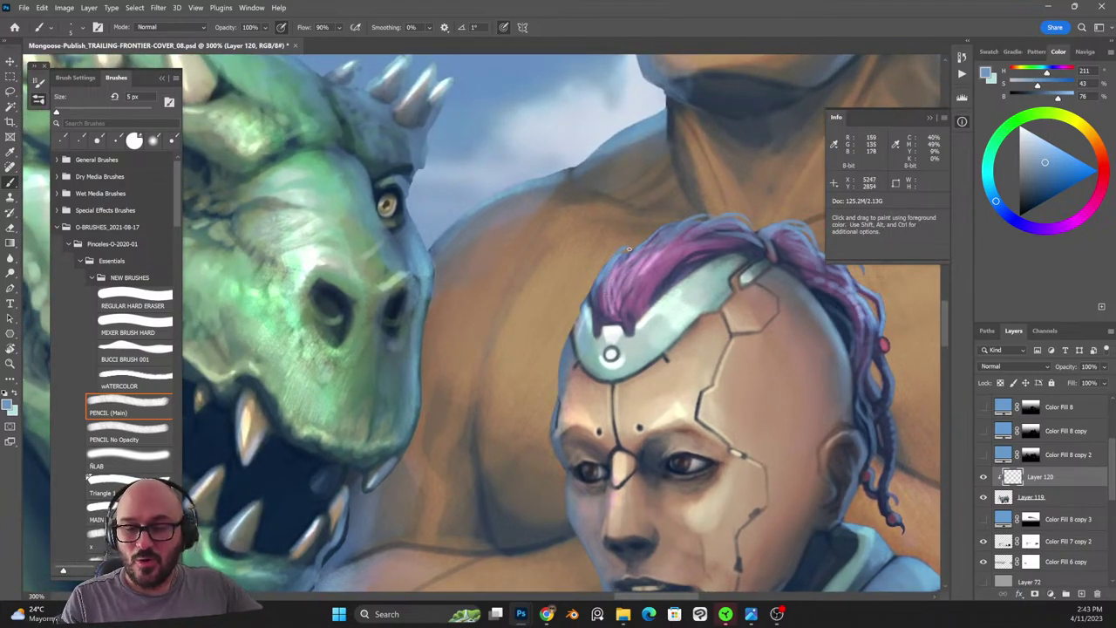
key(shift+alt+r)
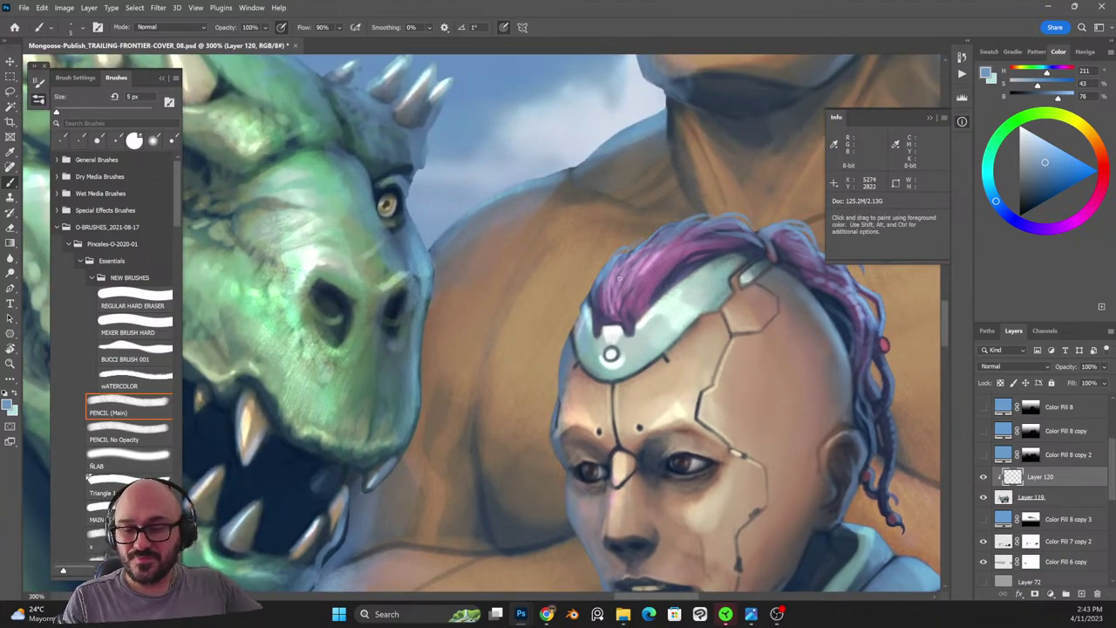
drag(839, 376, 696, 337)
key(shift+alt+n)
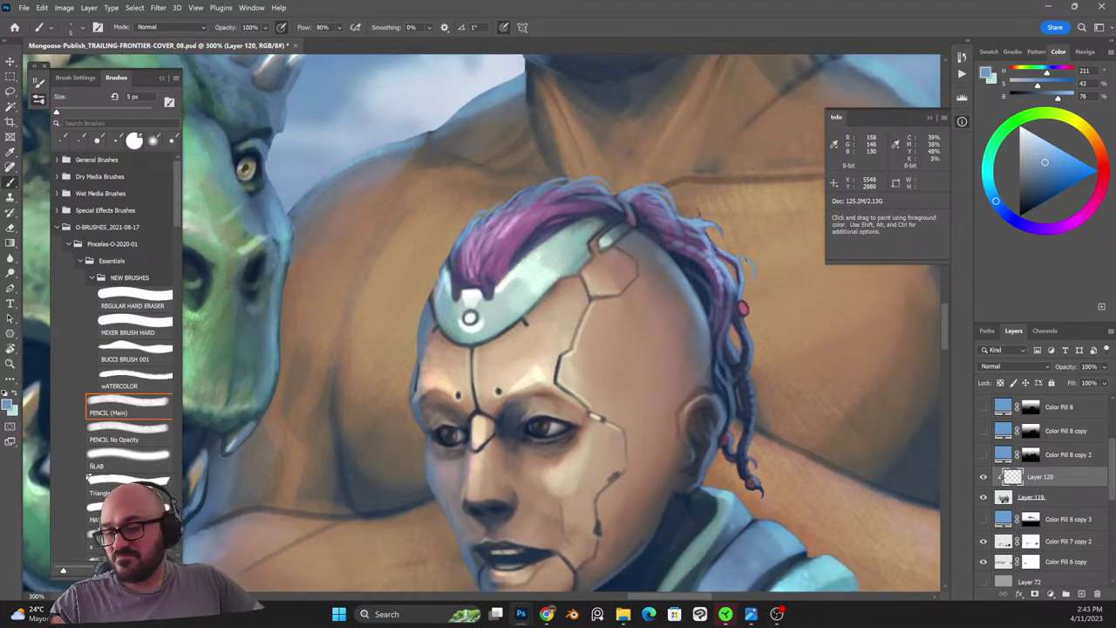
key(shift+alt+r)
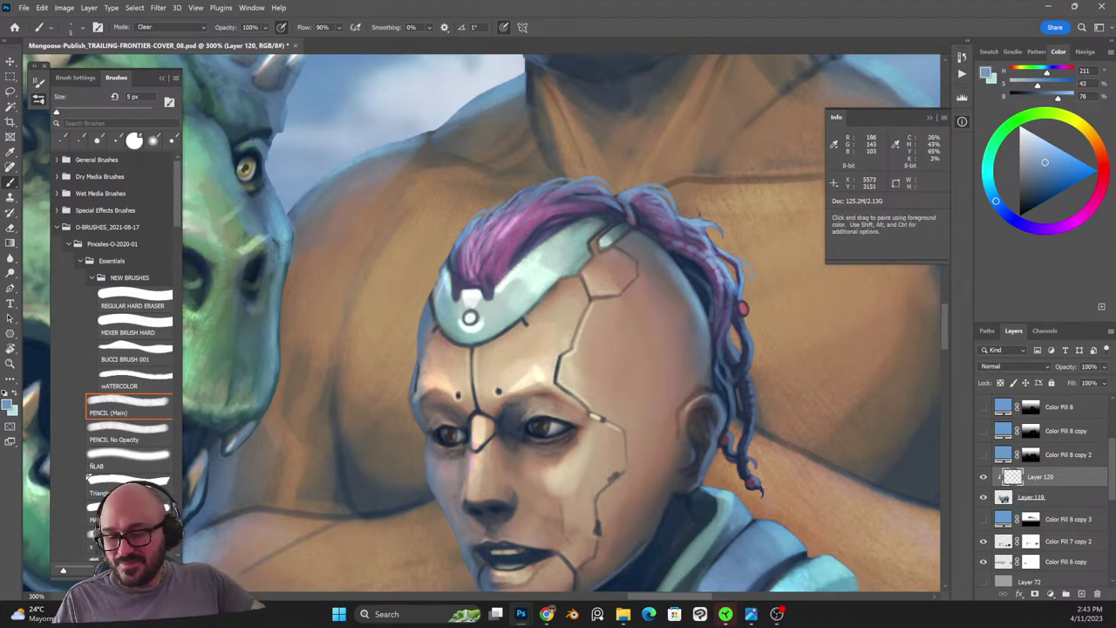
Check the cyborg against the neighbouring figures in the wider composition and return to a close view of the chest armor.
scroll(725, 415, down, 4)
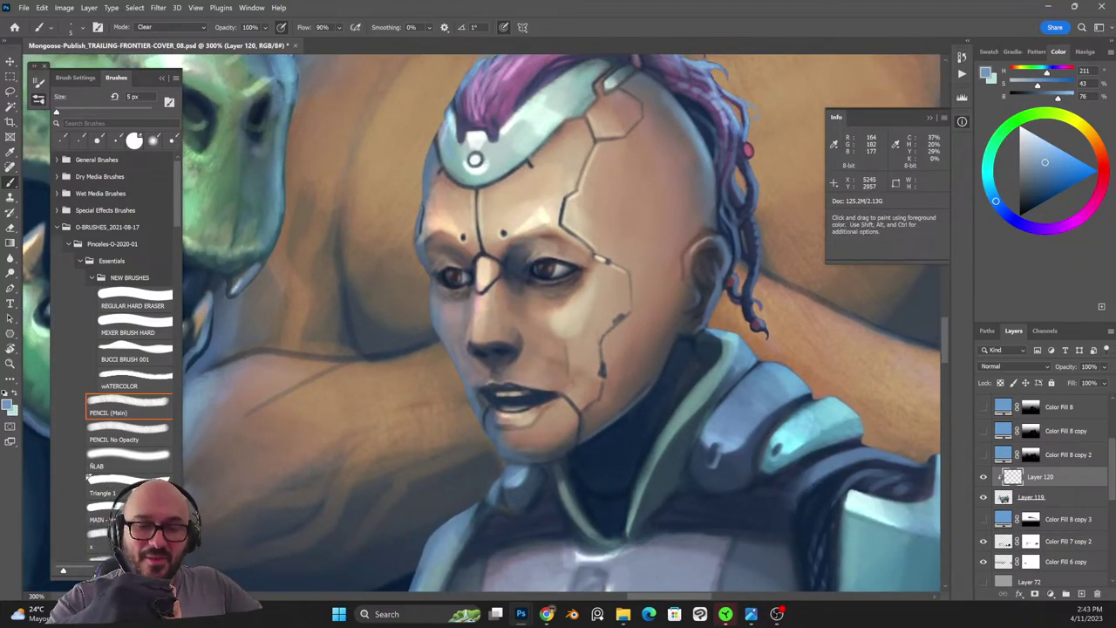
key(ctrl+minus)
key(ctrl+minus)
key(ctrl+minus)
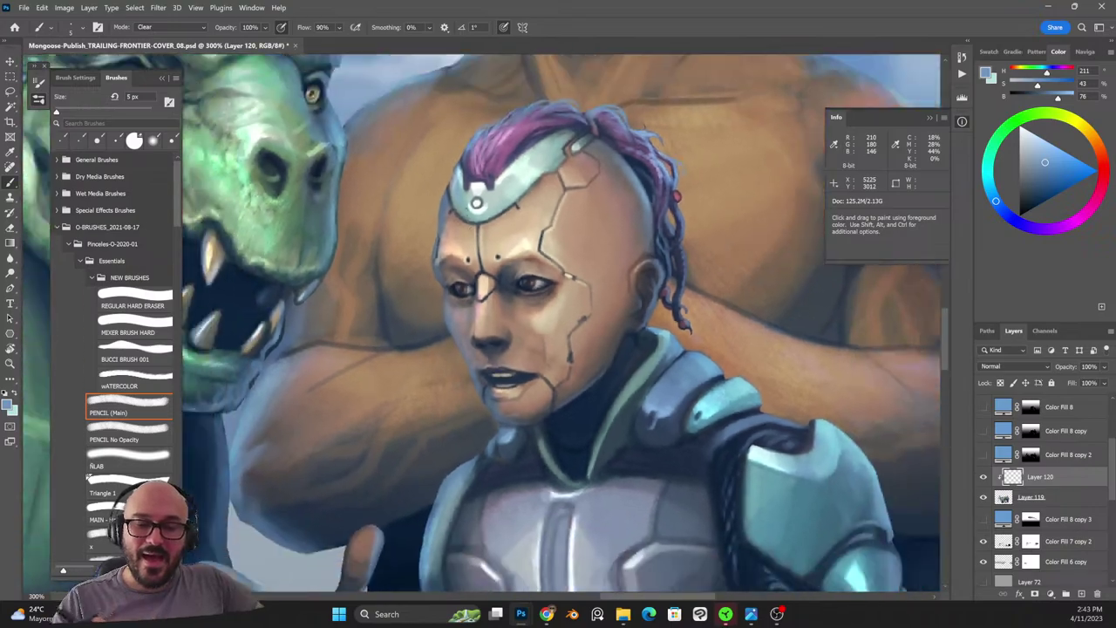
key(ctrl+minus)
key(ctrl+minus)
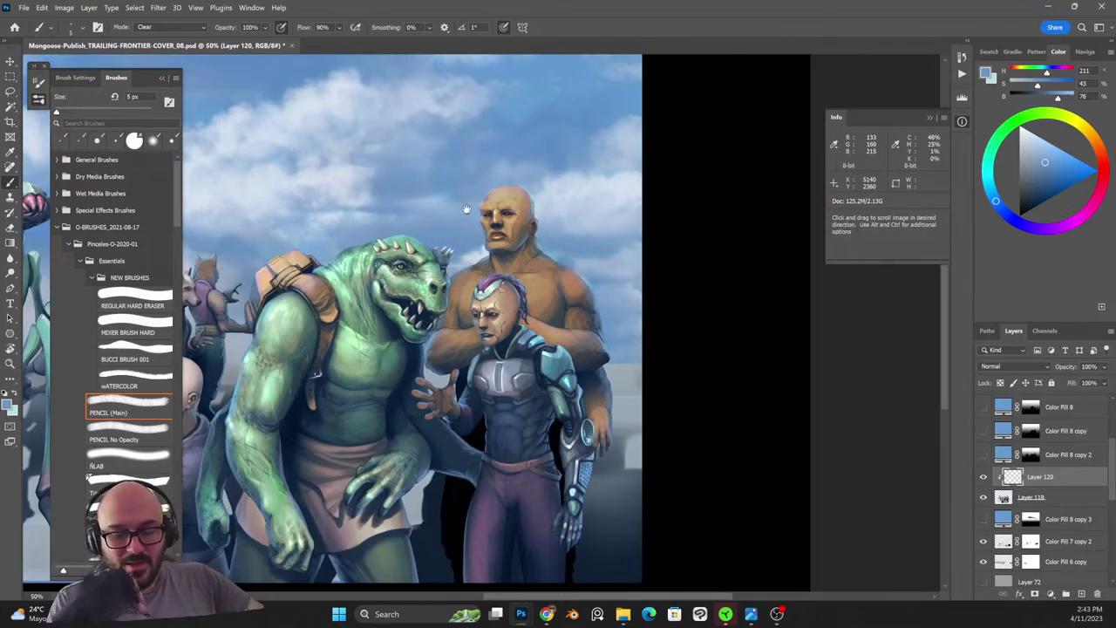
key(ctrl+plus)
key(ctrl+plus)
key(ctrl+plus)
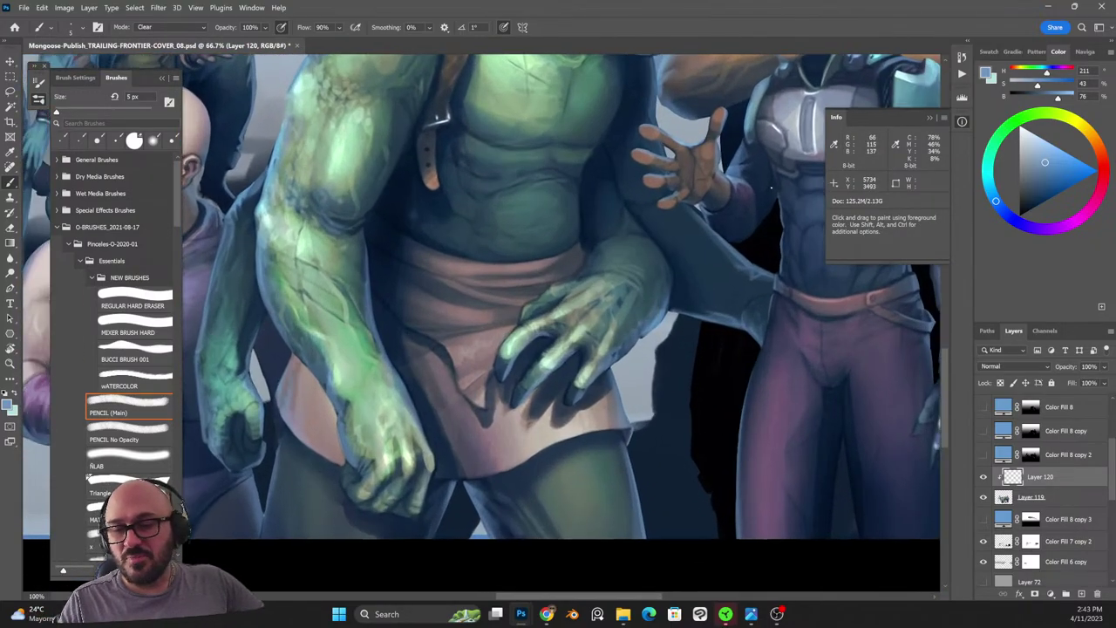
key(ctrl+plus)
mouse_move(777, 148)
mouse_down()
mouse_move(448, 418)
mouse_move(280, 517)
mouse_up()
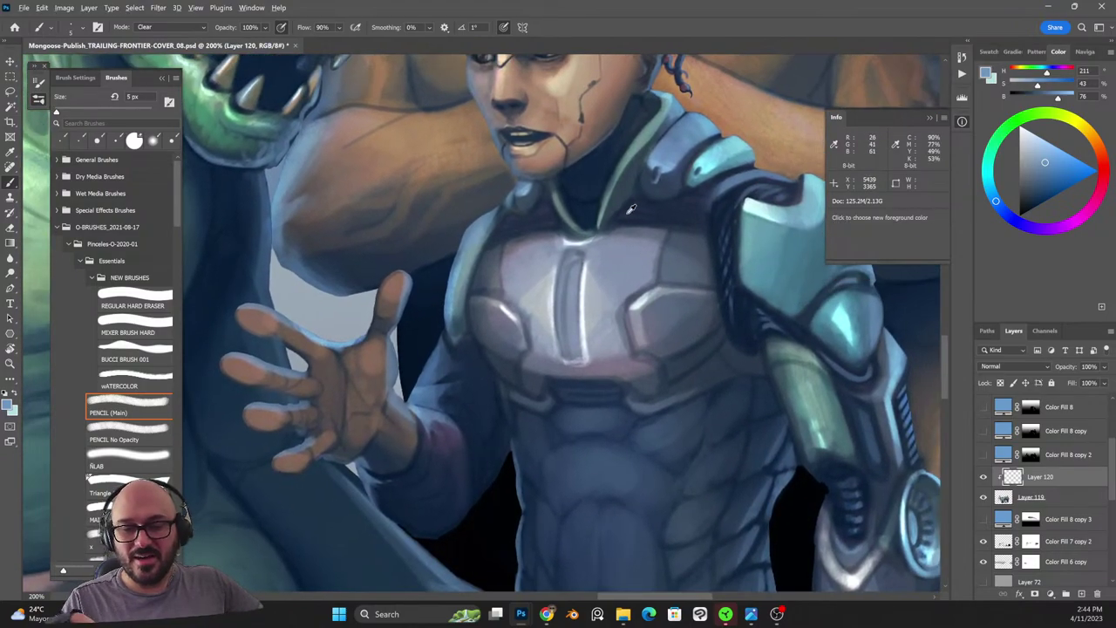
Paint a dark navy line down the vertical slot in the chest plate at 7 px, and refine it in Clear mode.
drag(575, 262, 565, 325)
drag(572, 265, 569, 356)
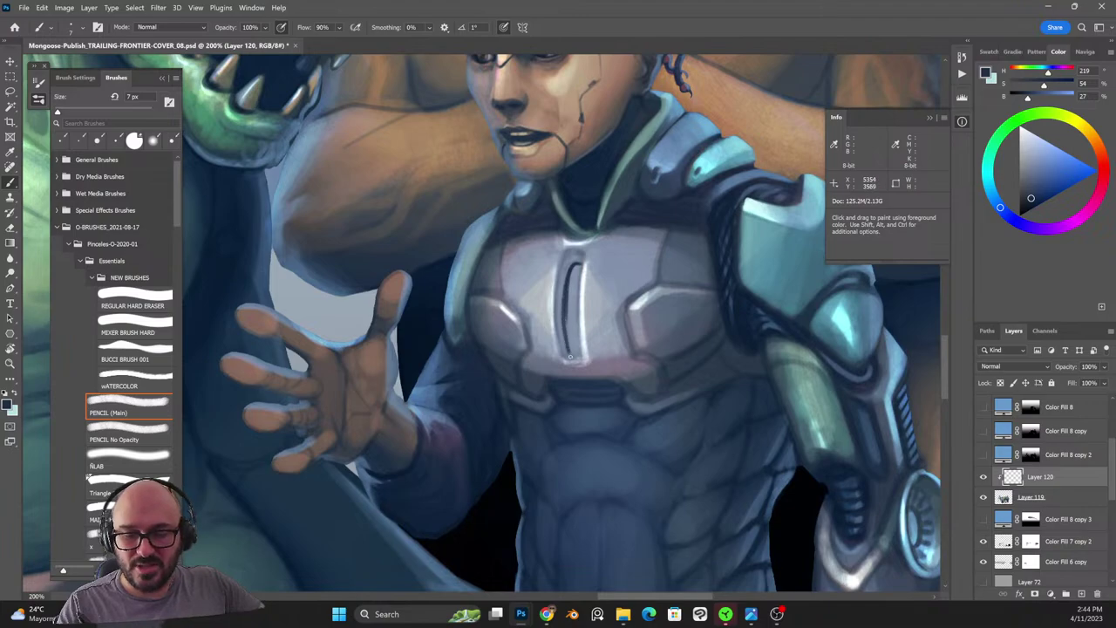
key(shift+alt+r)
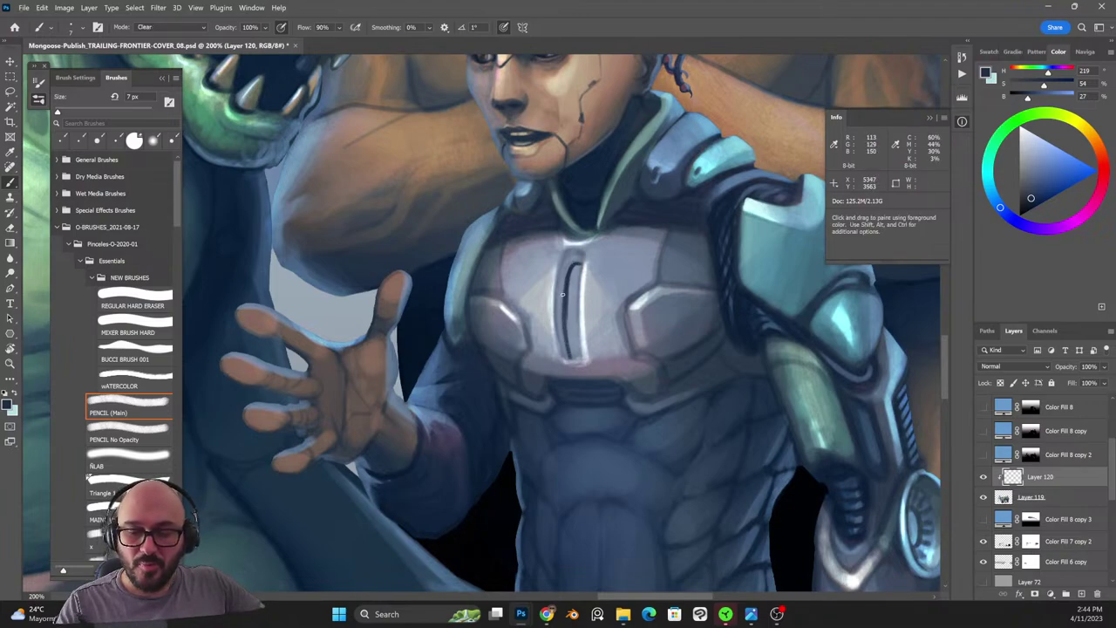
drag(566, 307, 568, 337)
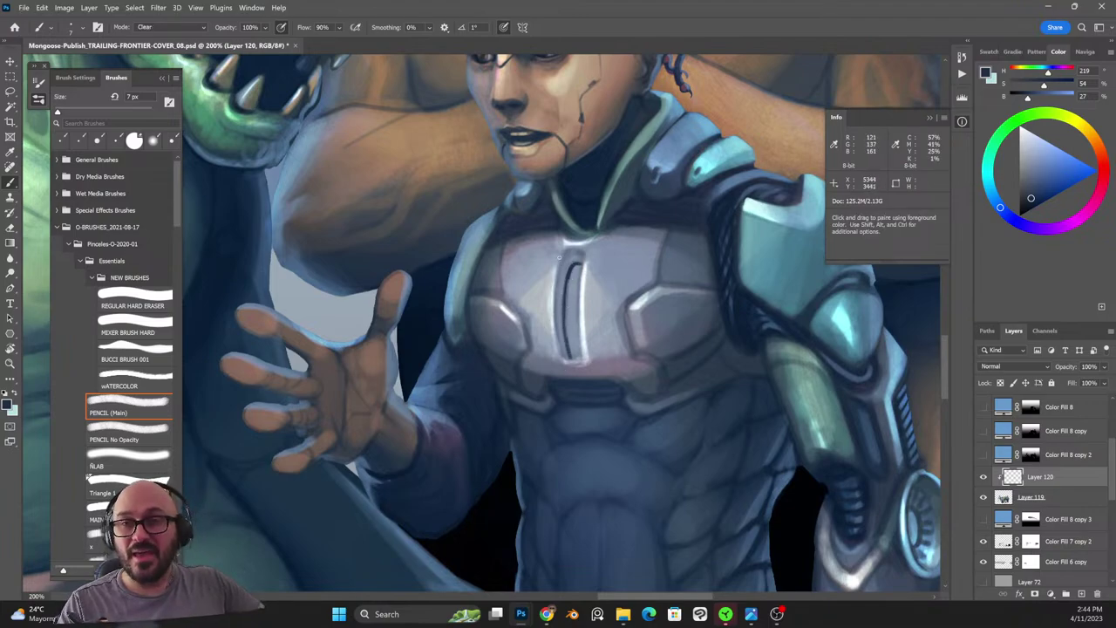
Thicken the dark fill of the chest plate's vertical slot at 9 px in Normal mode, working from its upper end to its base.
key(shift+alt+n)
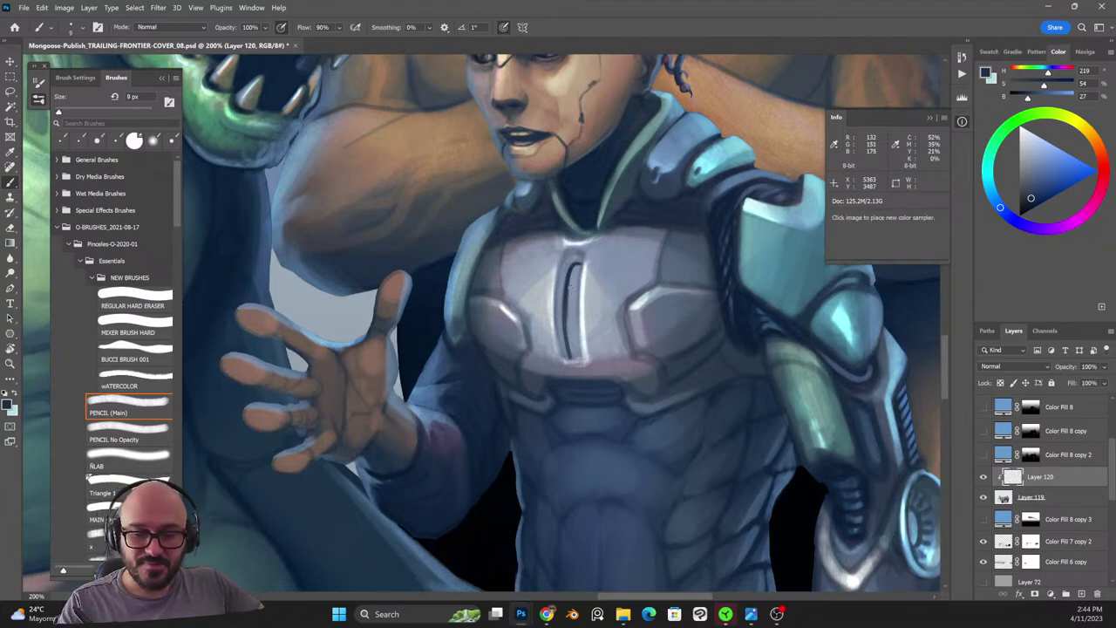
key(bracketright)
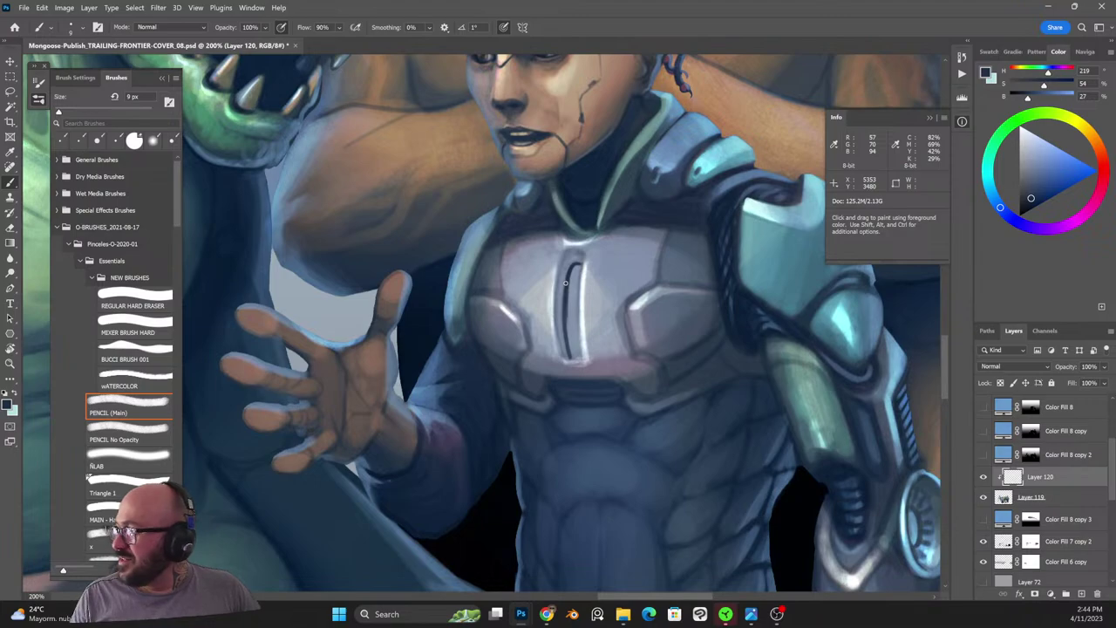
mouse_move(578, 265)
mouse_down()
mouse_move(572, 361)
mouse_move(572, 293)
mouse_up()
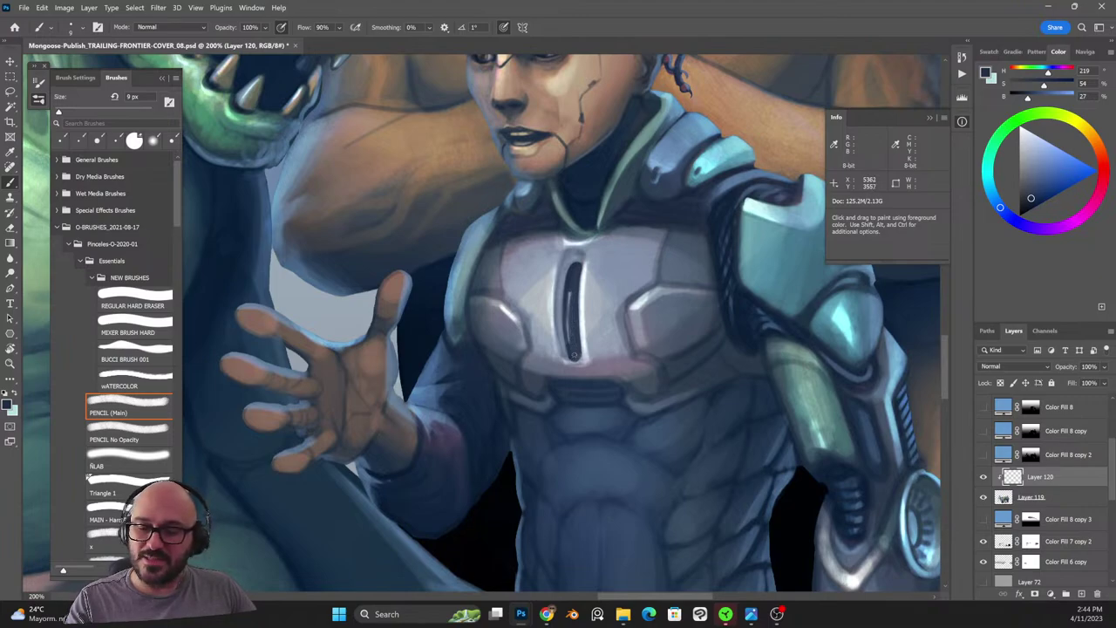
mouse_move(573, 356)
mouse_down()
mouse_move(572, 267)
mouse_move(563, 321)
mouse_up()
key(alt+shift+r)
Paint the chest slot's inner edge with sampled blue-gray, and deepen its recess with sampled dark navy at 9 px.
alt+click(562, 296)
key(alt+shift+n)
drag(571, 265, 571, 353)
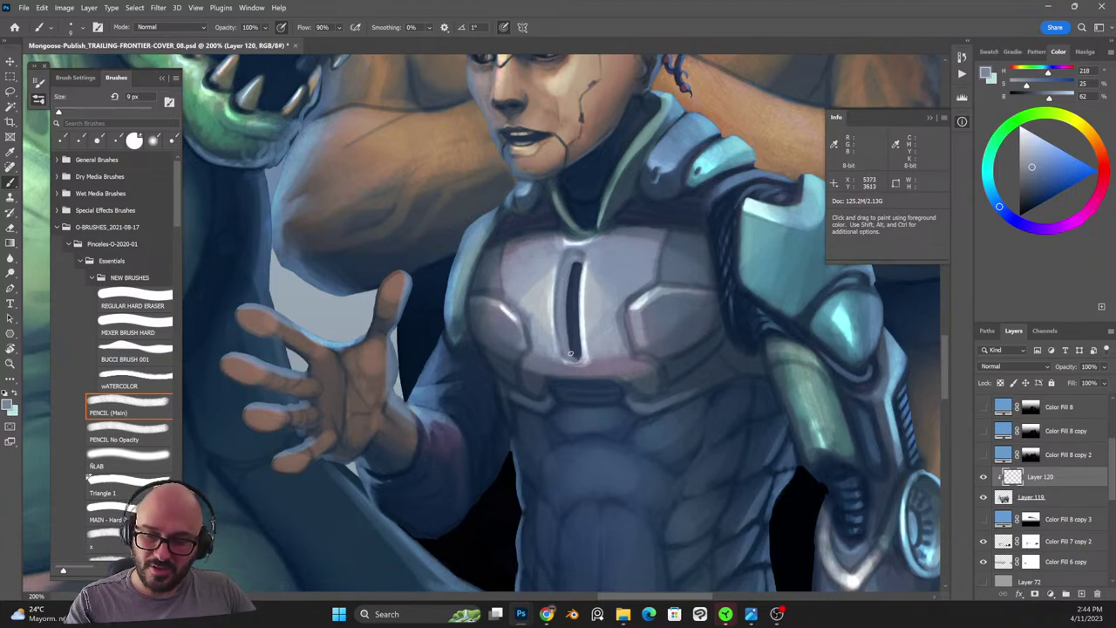
alt+click(575, 264)
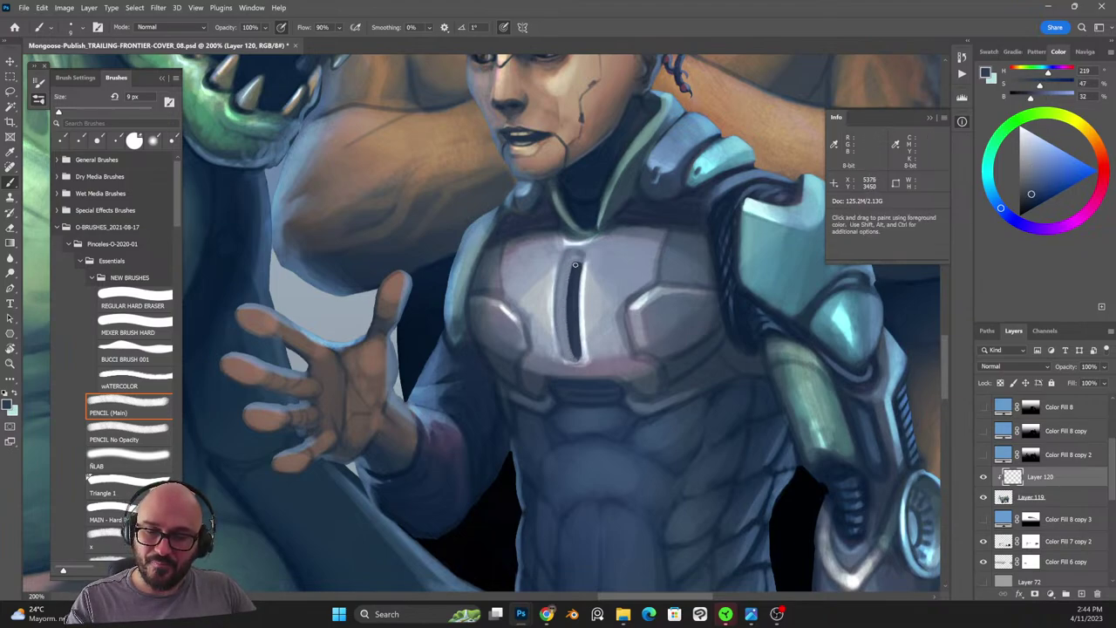
drag(570, 293, 572, 346)
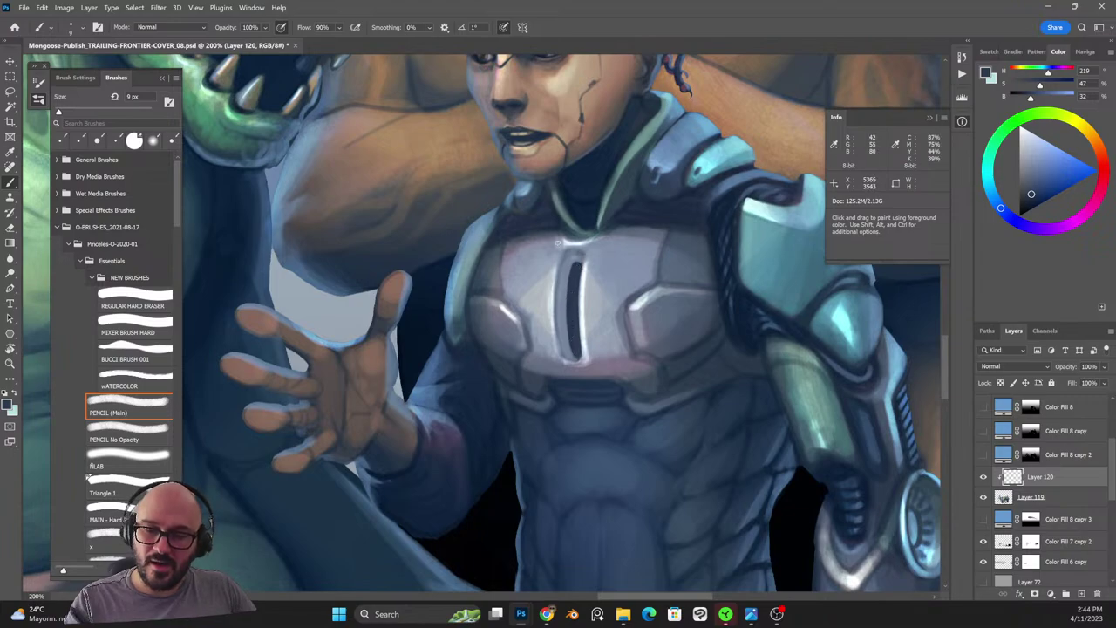
mouse_move(580, 270)
mouse_down()
mouse_move(569, 254)
mouse_move(579, 260)
mouse_move(569, 255)
mouse_move(561, 279)
mouse_move(567, 306)
mouse_up()
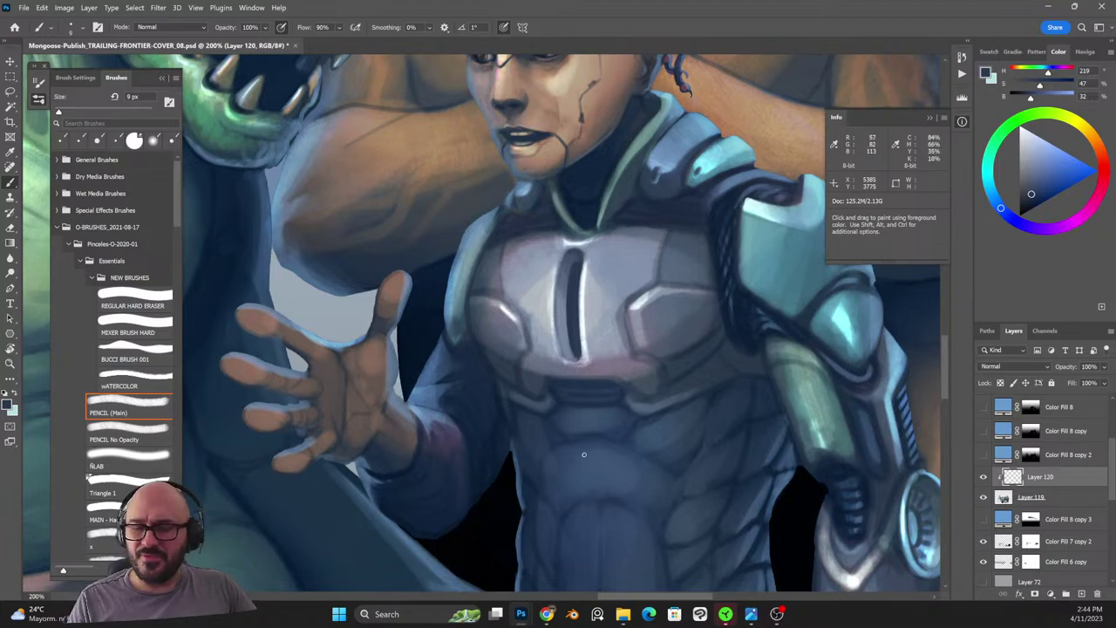
Clean up the upper end of the chest slot with blue-gray sampled from the plate, and sample the plate's pale highlight color.
alt+click(614, 245)
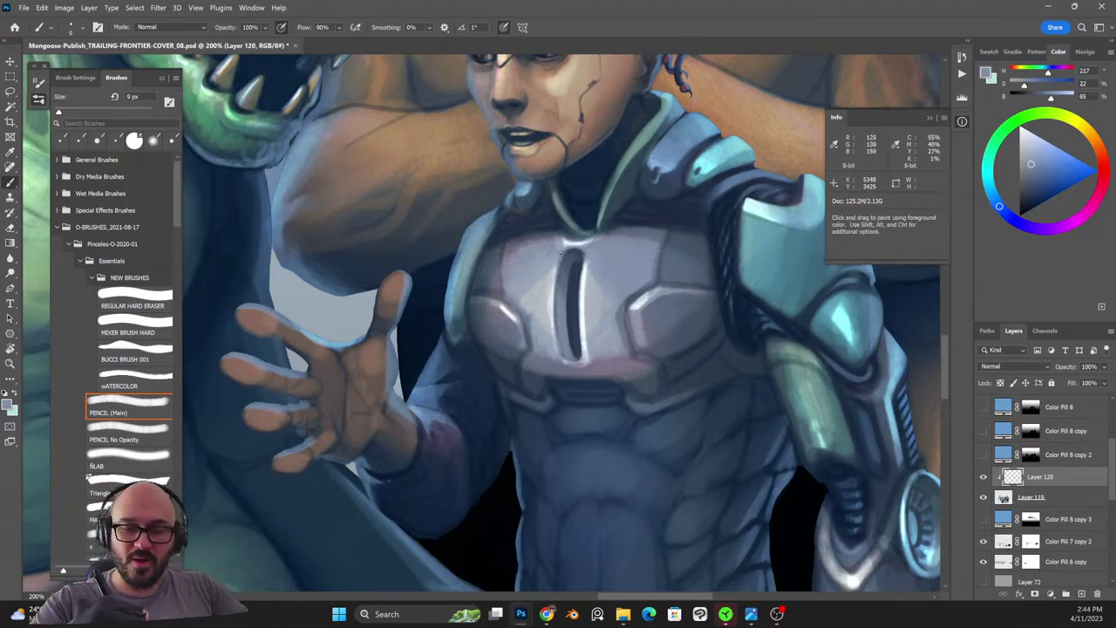
drag(583, 253, 566, 250)
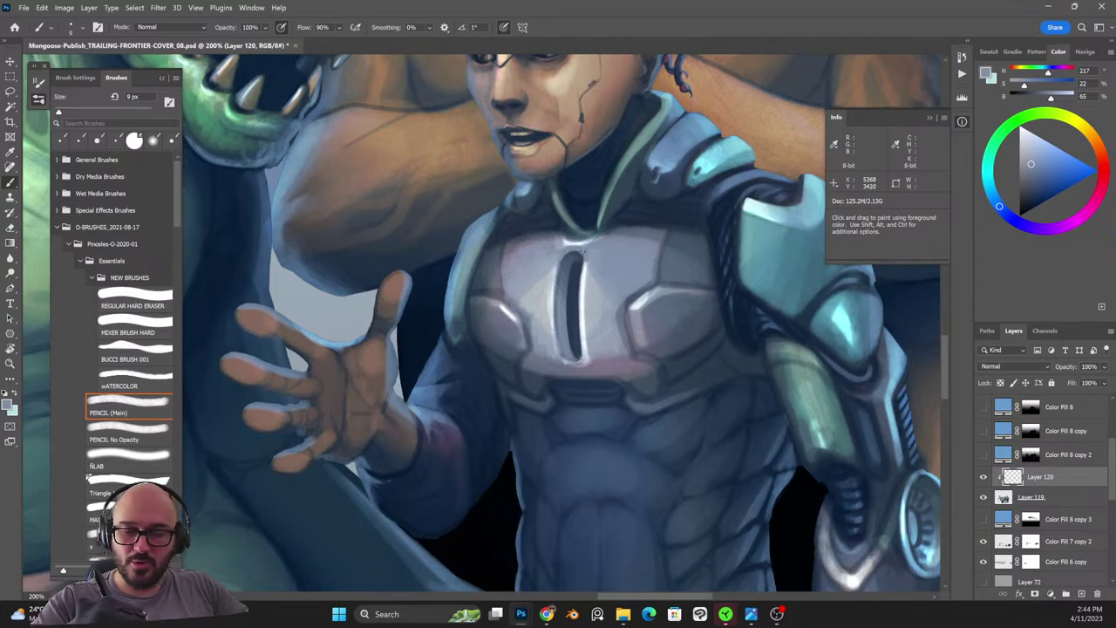
alt+click(636, 298)
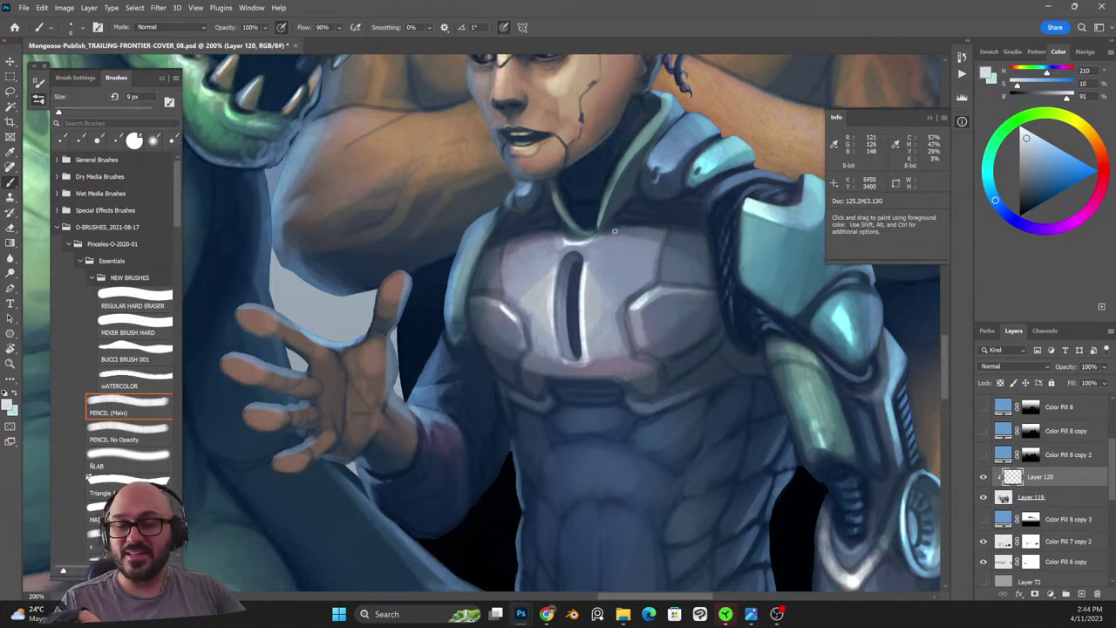
Sample muted teal from the collar trim to touch up its V-shaped tip, refine it in Clear mode, and sample the dark navy inside.
alt+click(637, 146)
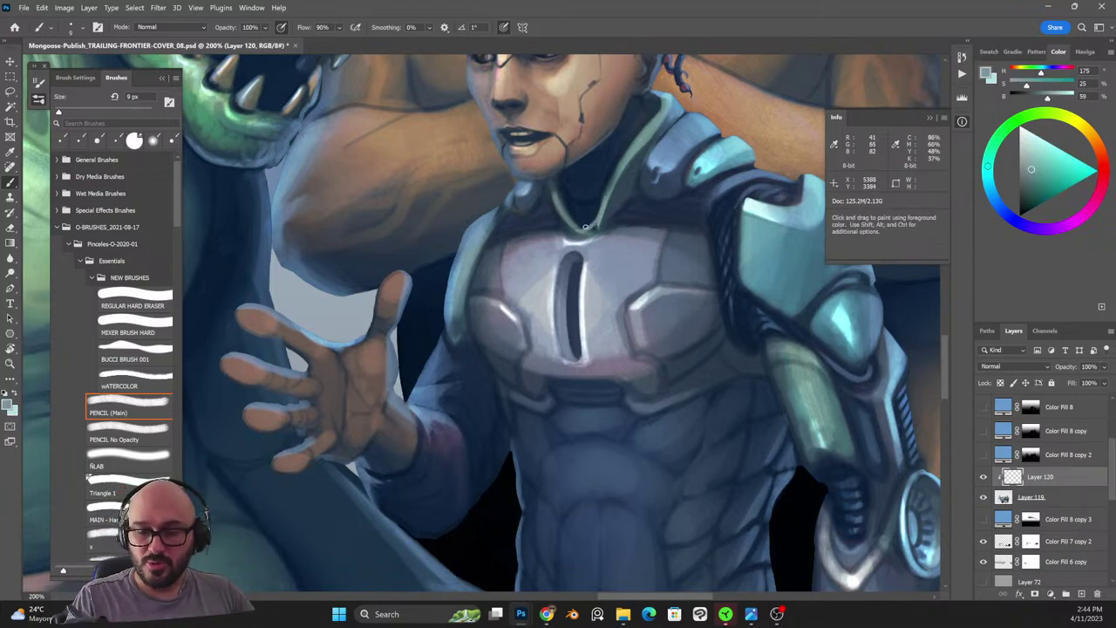
key(shift+alt+r)
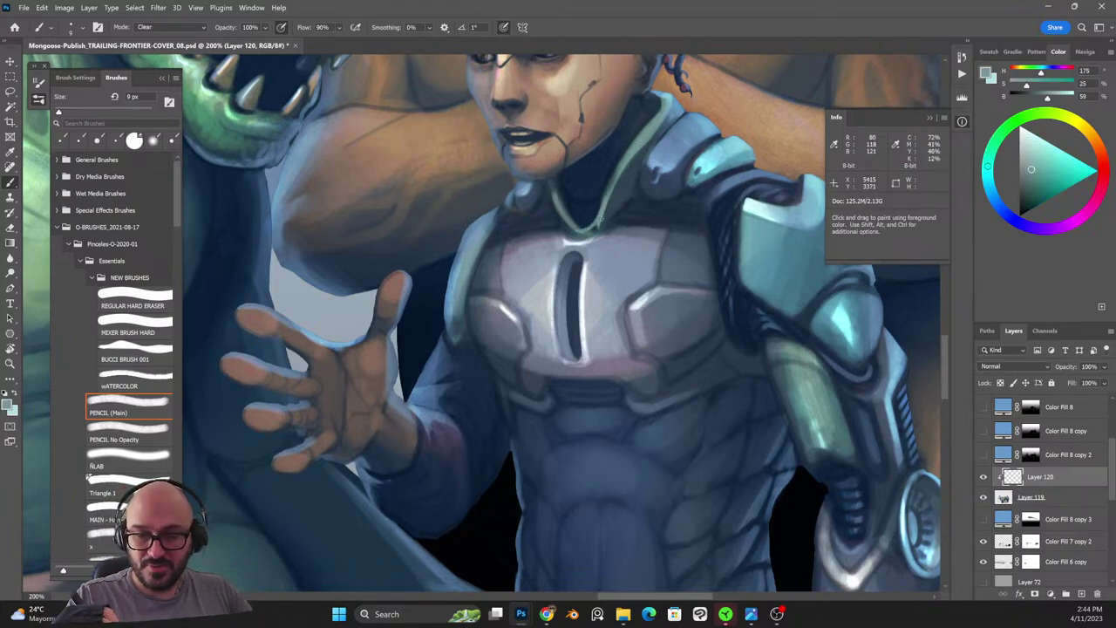
key(shift+alt+n)
alt+click(569, 223)
alt+click(580, 221)
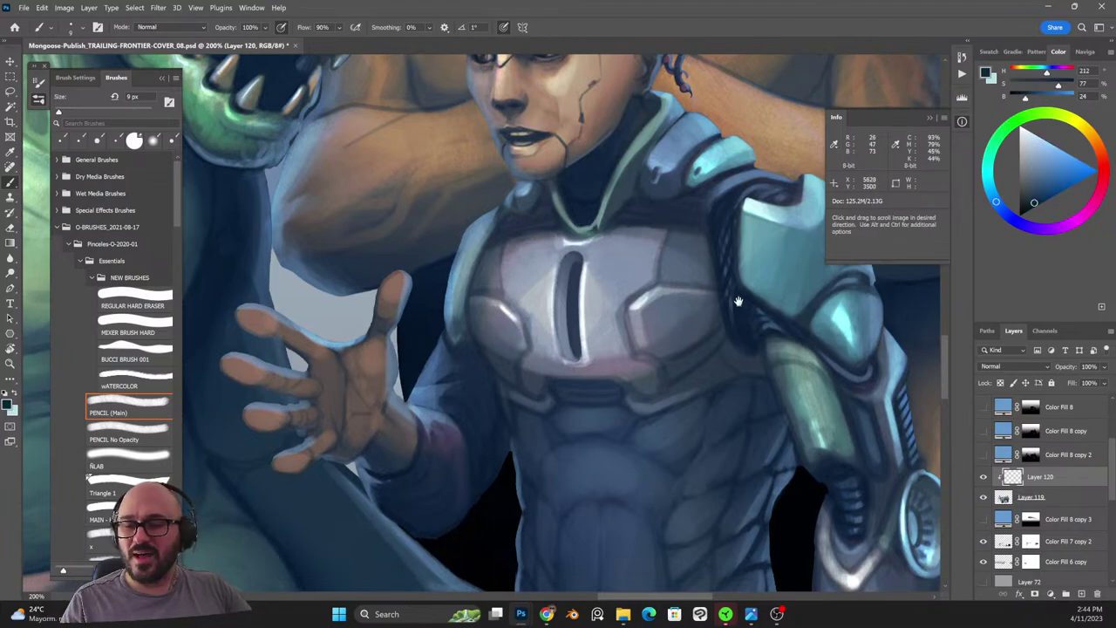
Paint curved highlights across the dark neck base inside the collar with sampled mid blue at 9 px, softening them in Clear mode.
drag(738, 302, 601, 449)
alt+click(532, 292)
drag(424, 342, 455, 345)
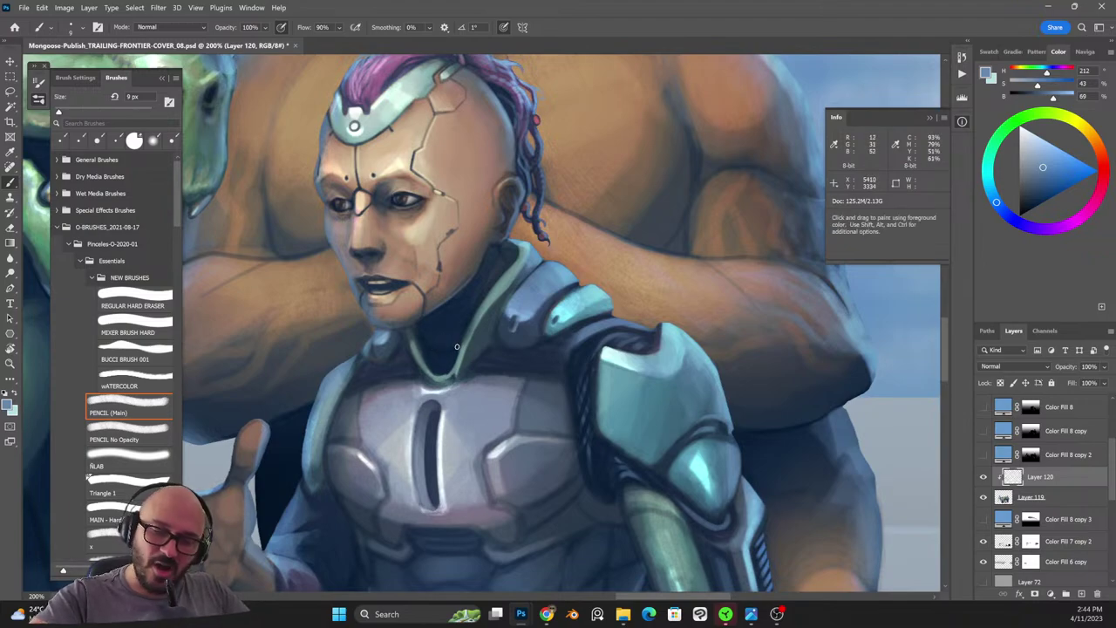
key(shift+alt+r)
drag(453, 349, 454, 341)
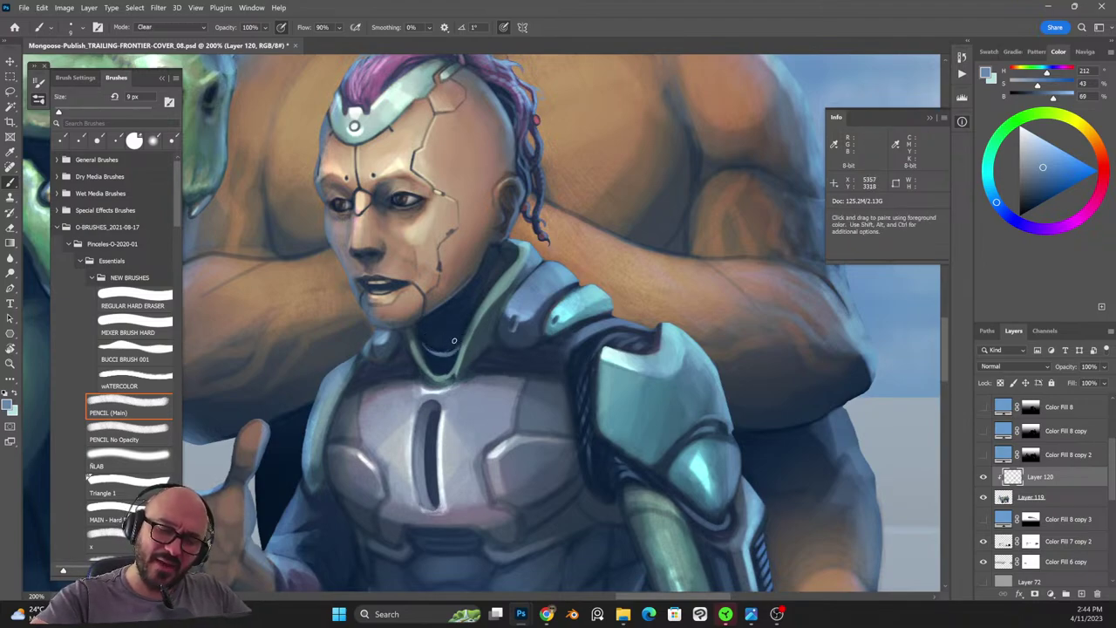
key(shift+alt+n)
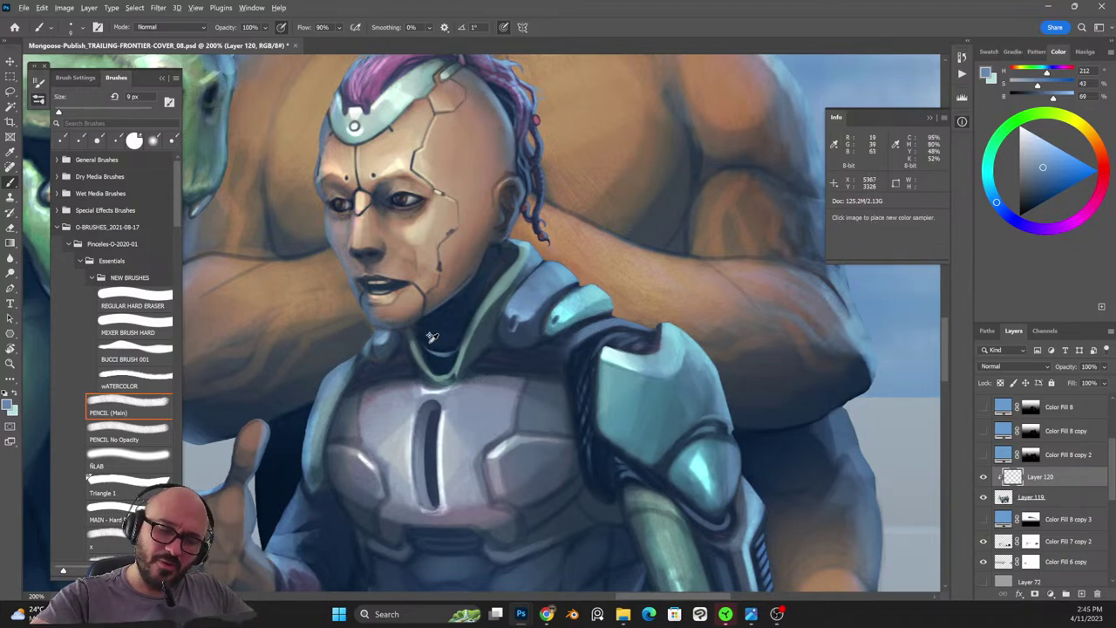
key(shift+alt+r)
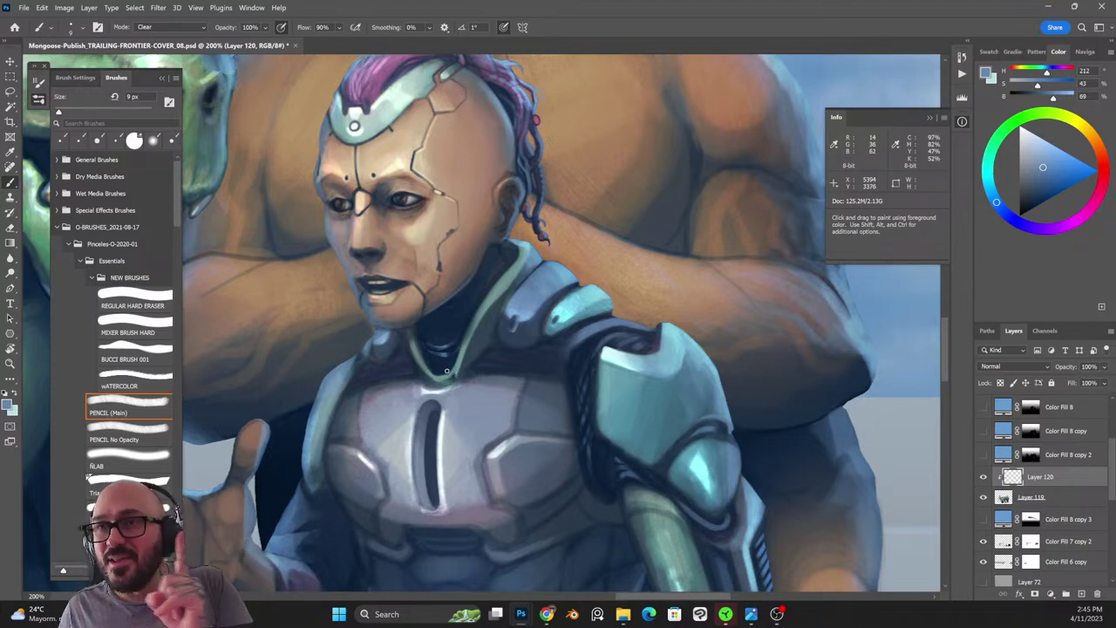
Paint horizontal highlights on the ridged strip beneath the chest plate with sampled blue-gray at 10 px, refining them in Clear mode.
drag(512, 457, 580, 291)
alt+click(580, 291)
key(])
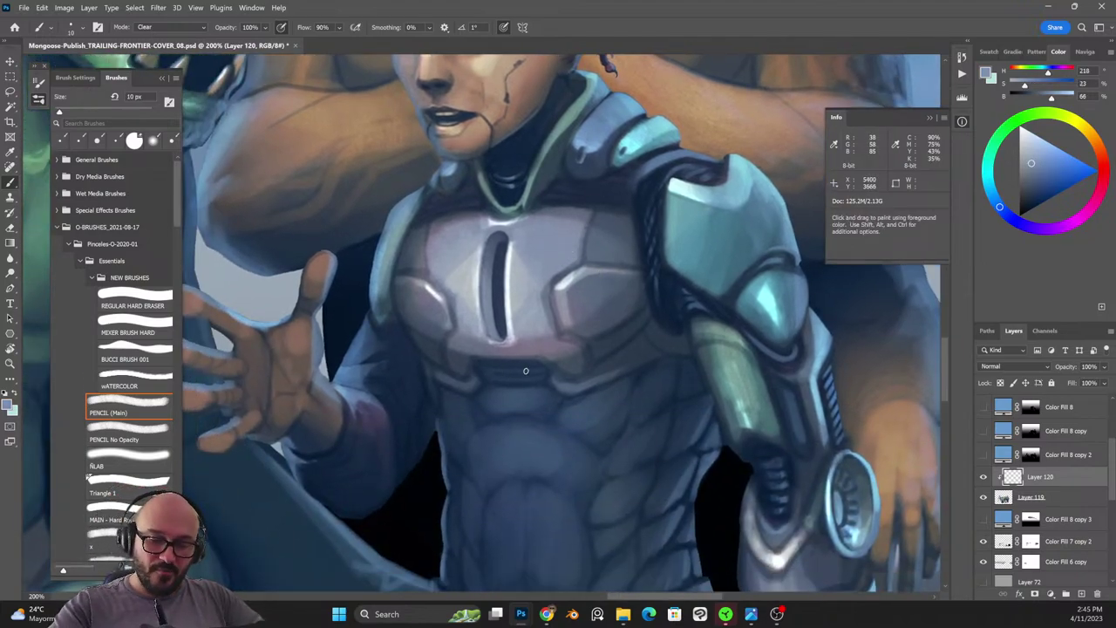
key(shift+alt+n)
mouse_move(537, 369)
mouse_down()
mouse_move(484, 370)
mouse_move(538, 380)
mouse_move(479, 354)
mouse_up()
key(shift+alt+r)
drag(535, 391, 535, 375)
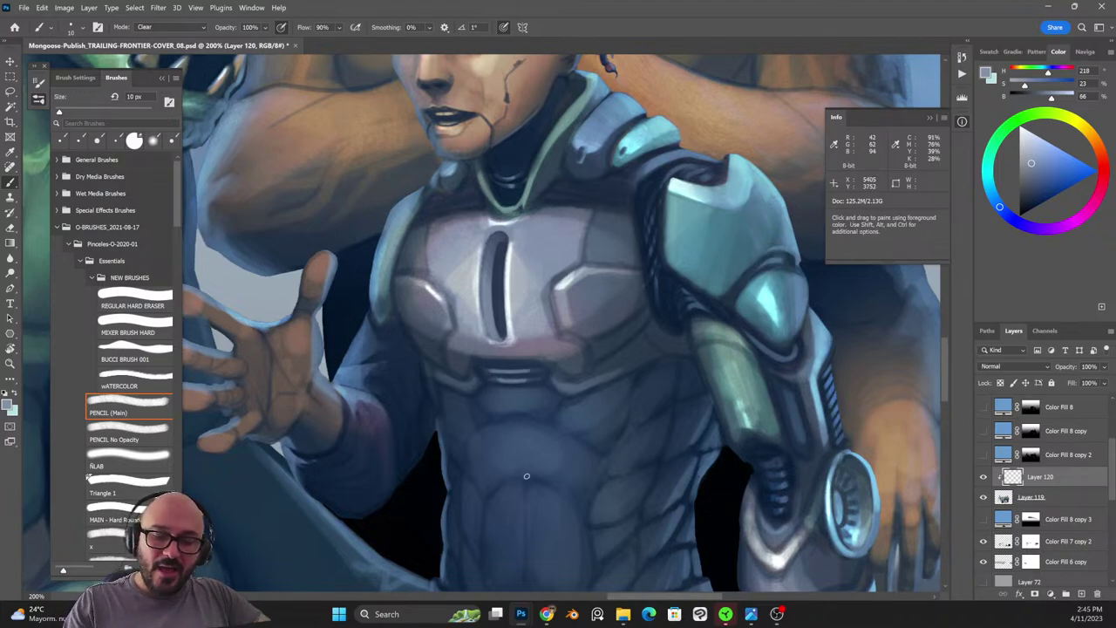
Define the chest plate's lower edge above the ridged strip with dark navy sampled from the slot, and sample the plate's muted purple.
alt+click(496, 286)
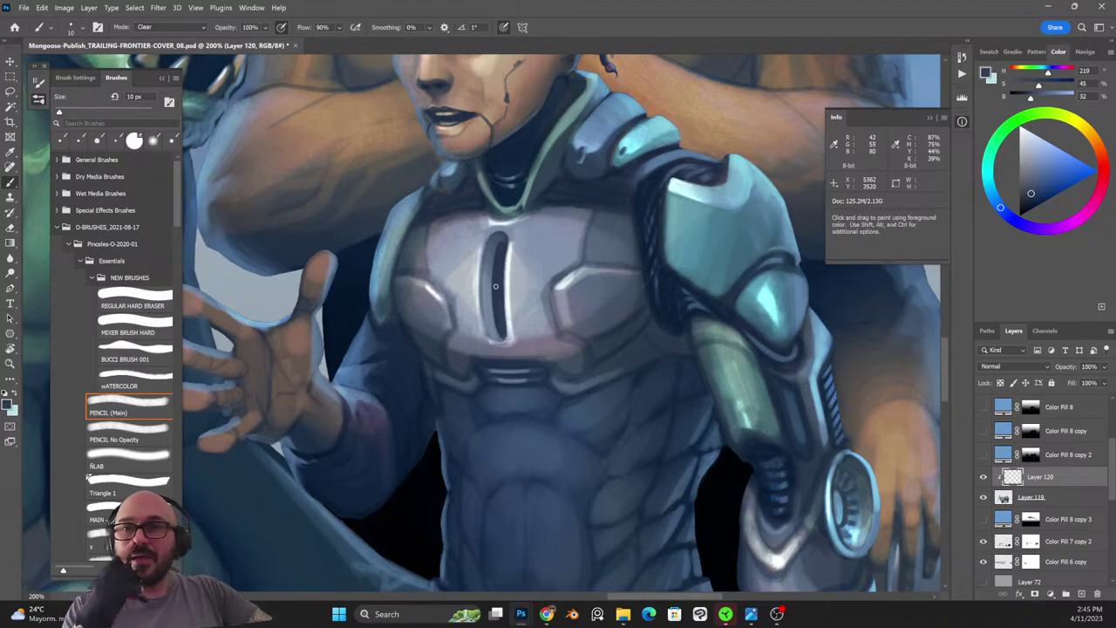
key(shift+alt+n)
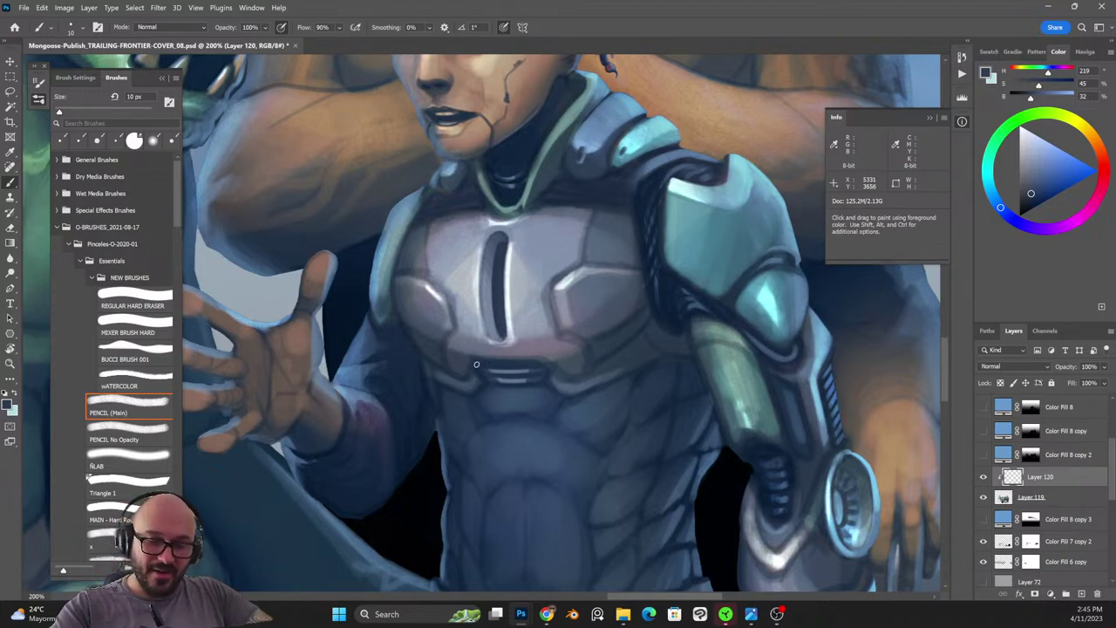
drag(477, 359, 537, 359)
alt+click(535, 353)
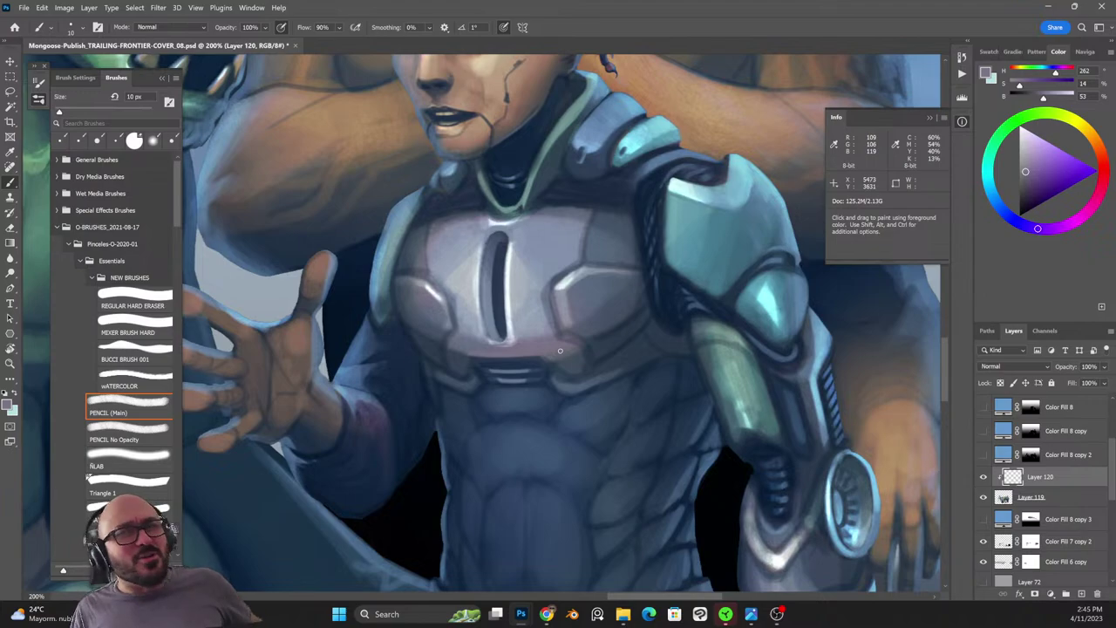
Paint small highlights on the dark braided cable beside the shoulder pad with sampled mid blue at 10 px, refining them in Clear mode.
key(ctrl+minus)
key(ctrl+plus)
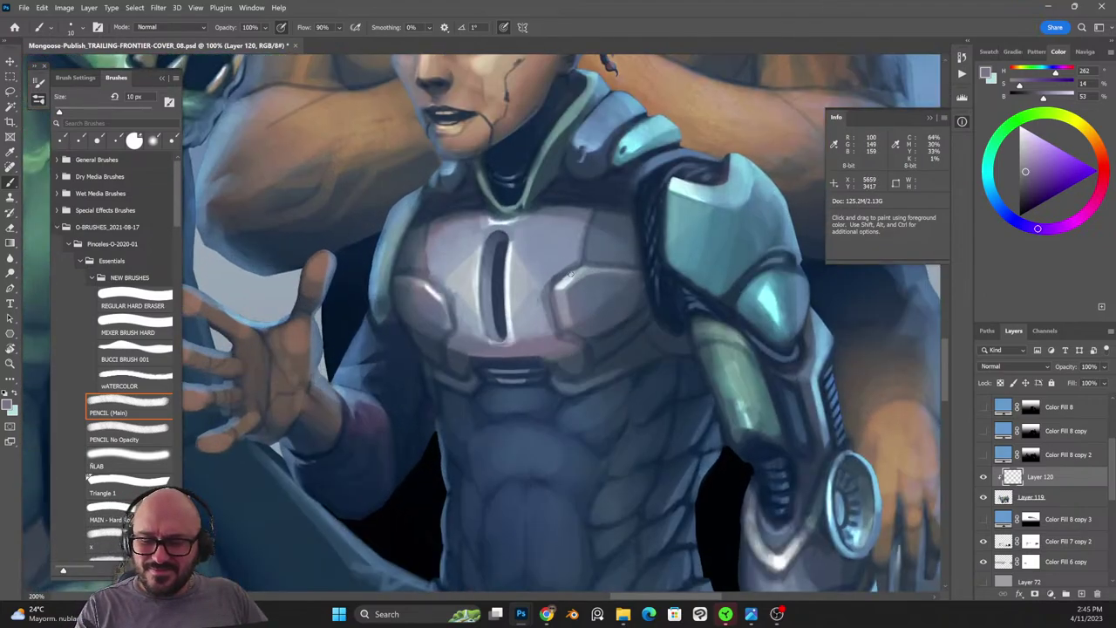
key(ctrl+plus)
alt+click(772, 305)
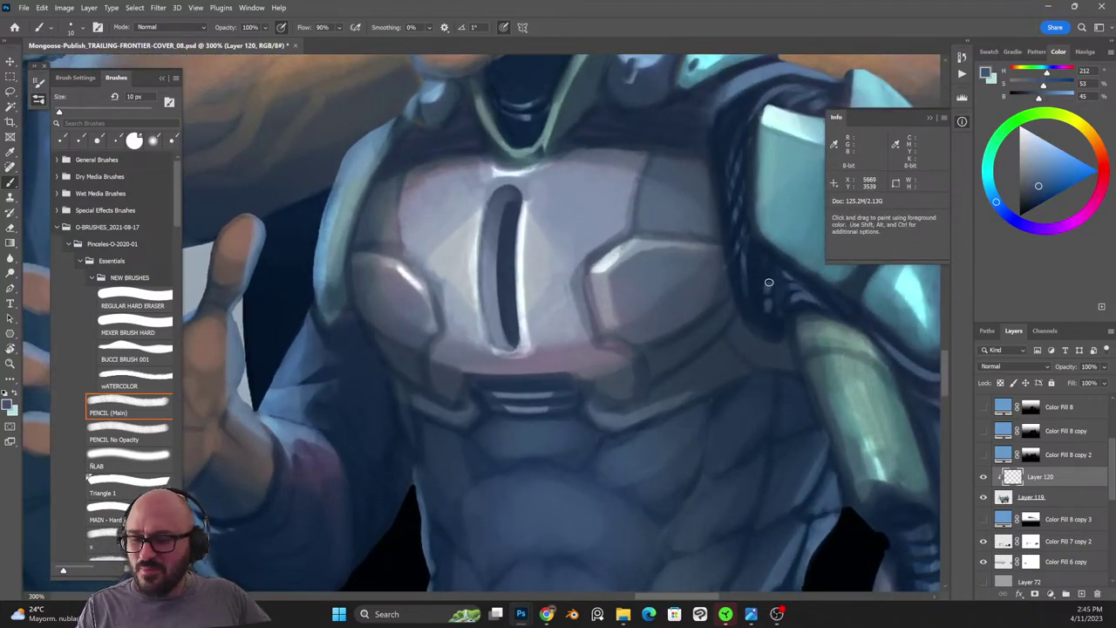
key(shift+alt+r)
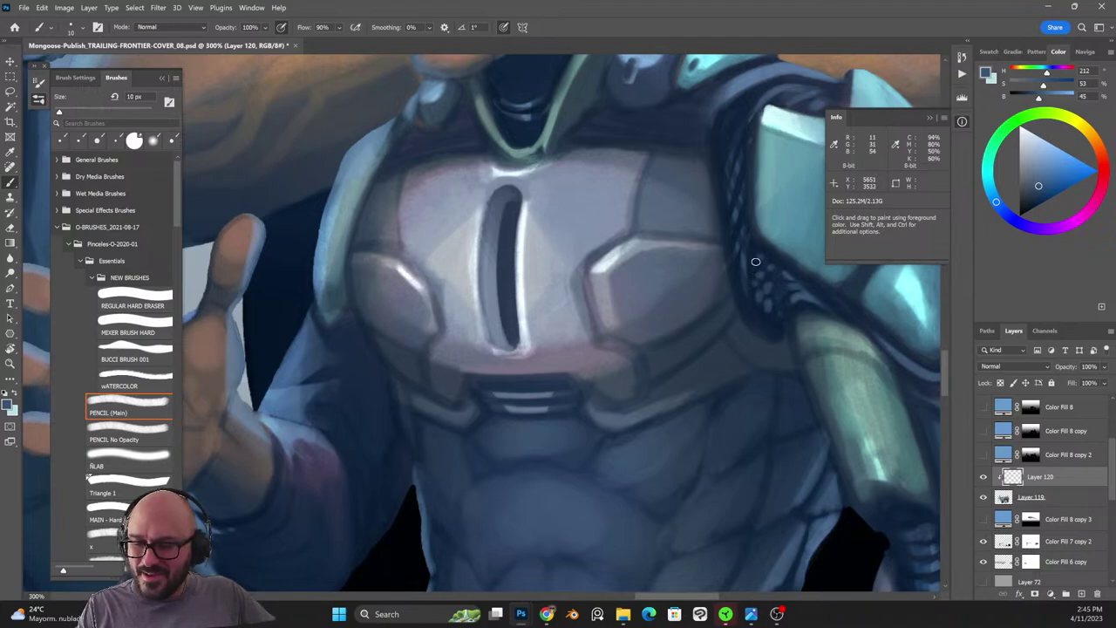
scroll(767, 356, down, 4)
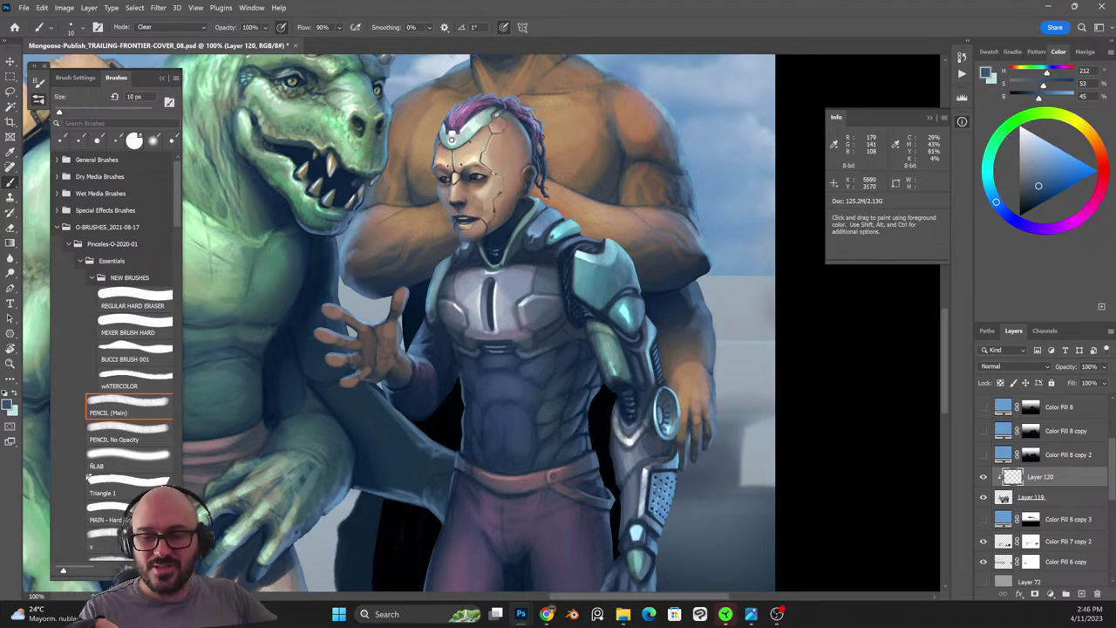
Brighten the shoulder pad's raised tip with sampled pale cyan, refine it in Clear mode, and sample mid blue in Normal mode.
scroll(596, 225, up, 3)
alt+click(646, 233)
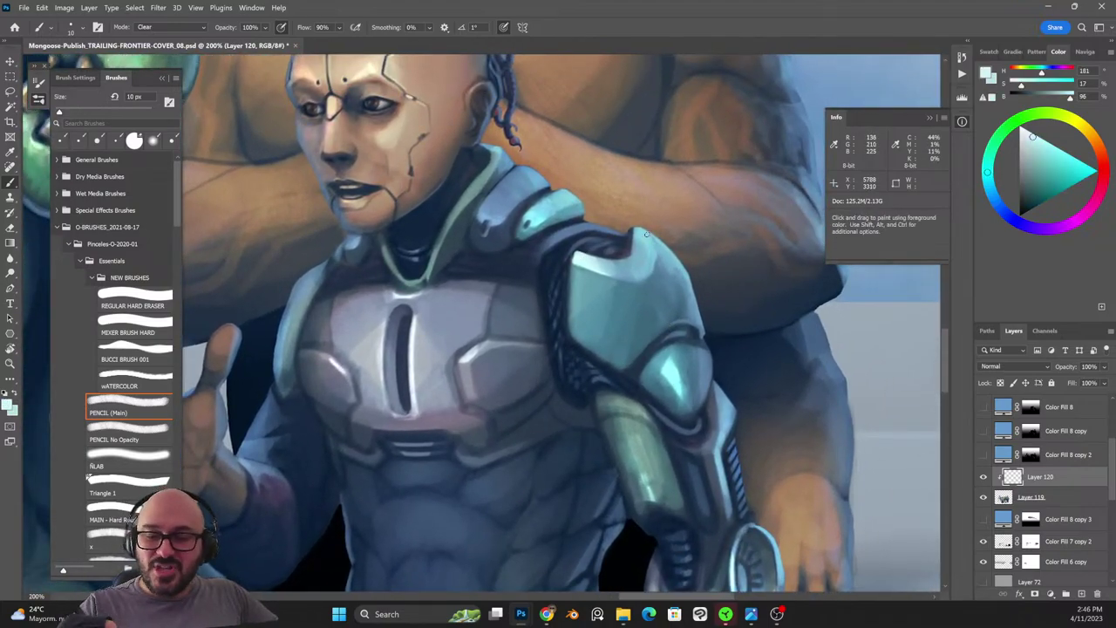
key(shift+alt+n)
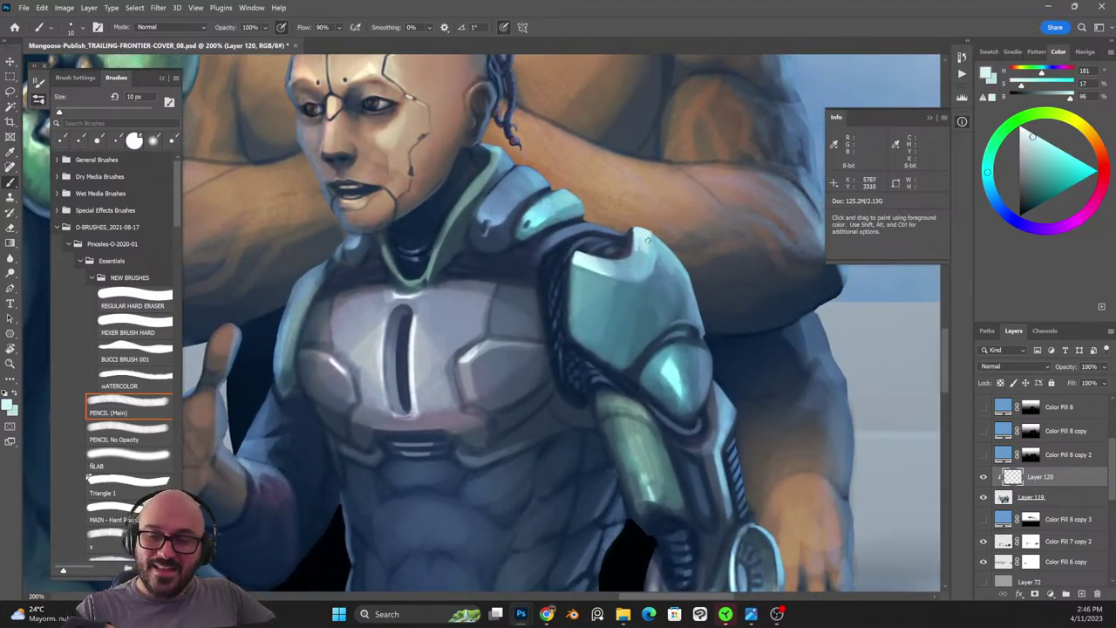
key(shift+alt+r)
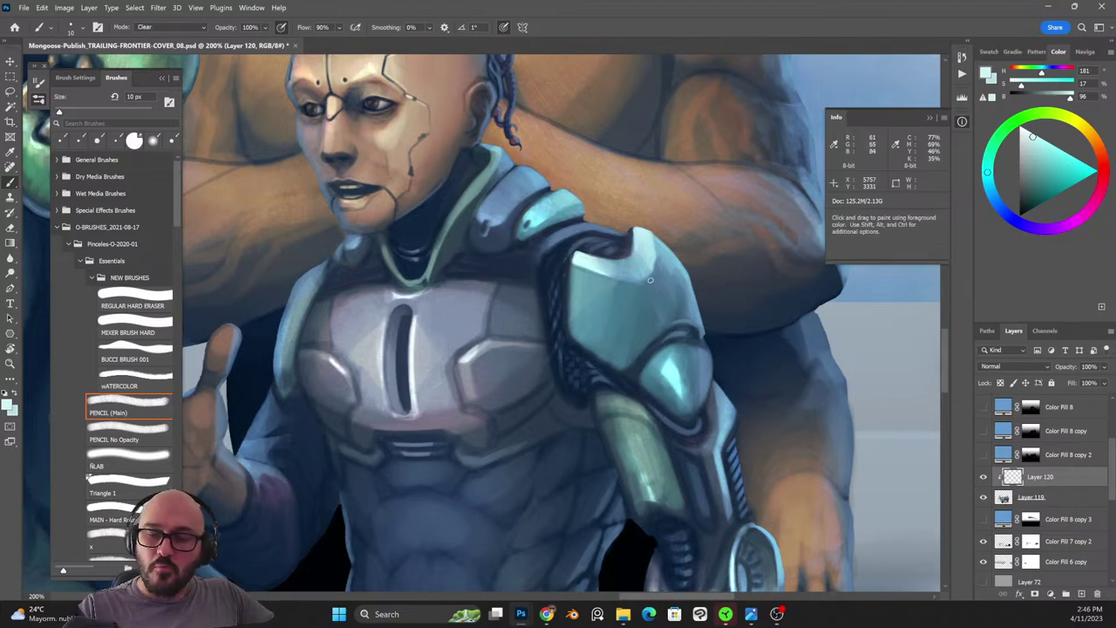
alt+click(660, 244)
key(shift+alt+n)
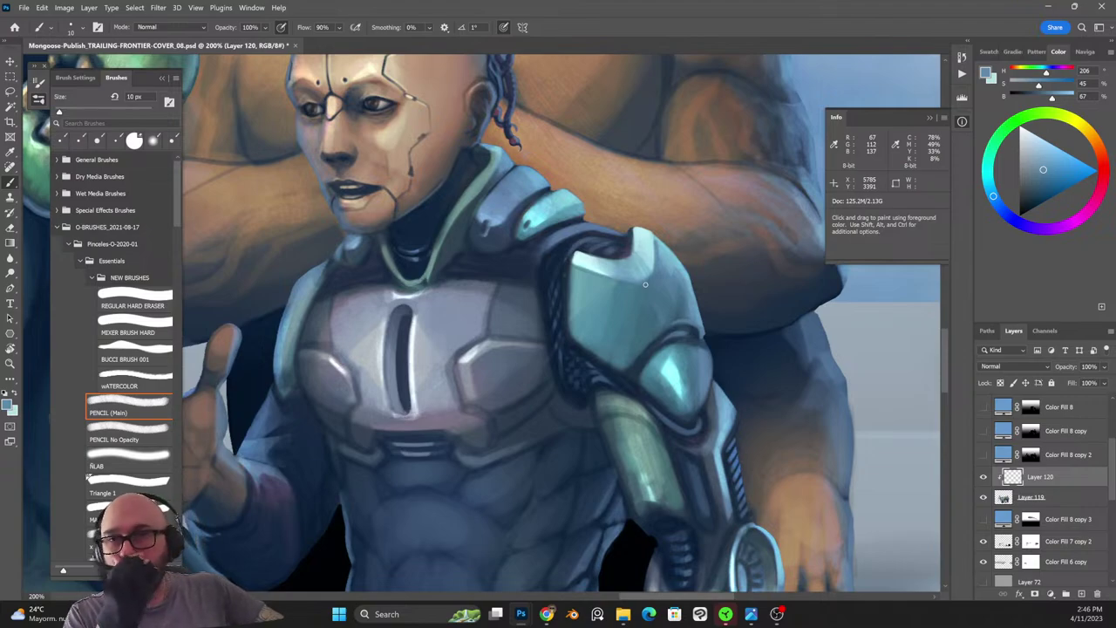
Paint a small dark slot on the teal shoulder pad, accent it with sampled light teal, and refine it in Clear mode.
alt+click(692, 327)
drag(649, 292, 661, 305)
alt+click(644, 253)
key(shift+alt+r)
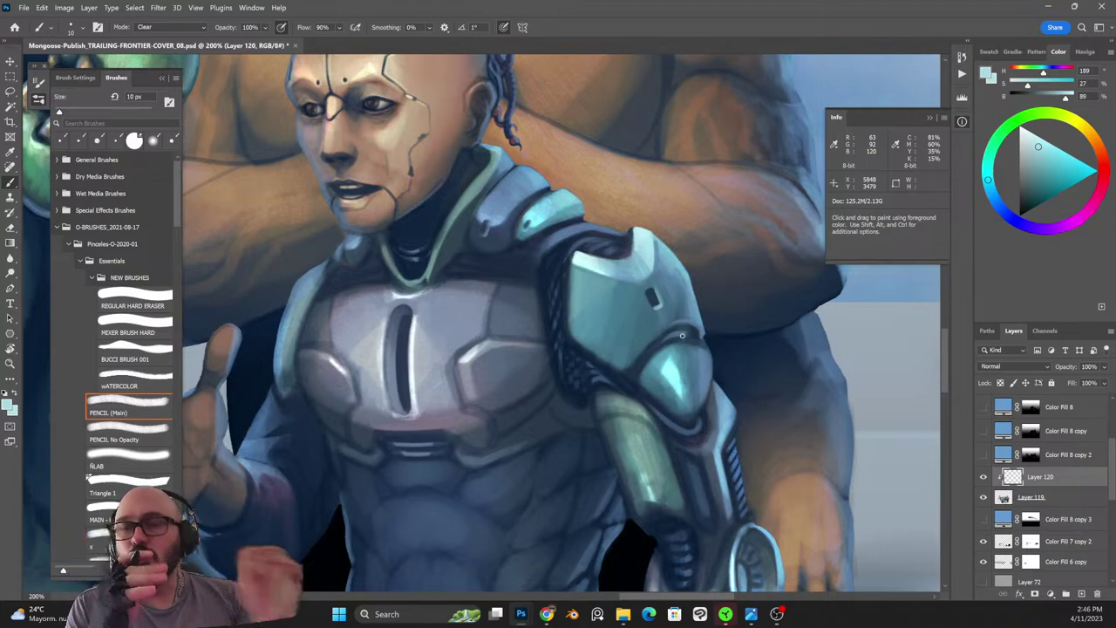
Refine the collar's V-shaped tip and adjoining neck opening in Normal mode with sampled dark gray-blue and dark navy.
key(ctrl+minus)
drag(512, 238, 701, 255)
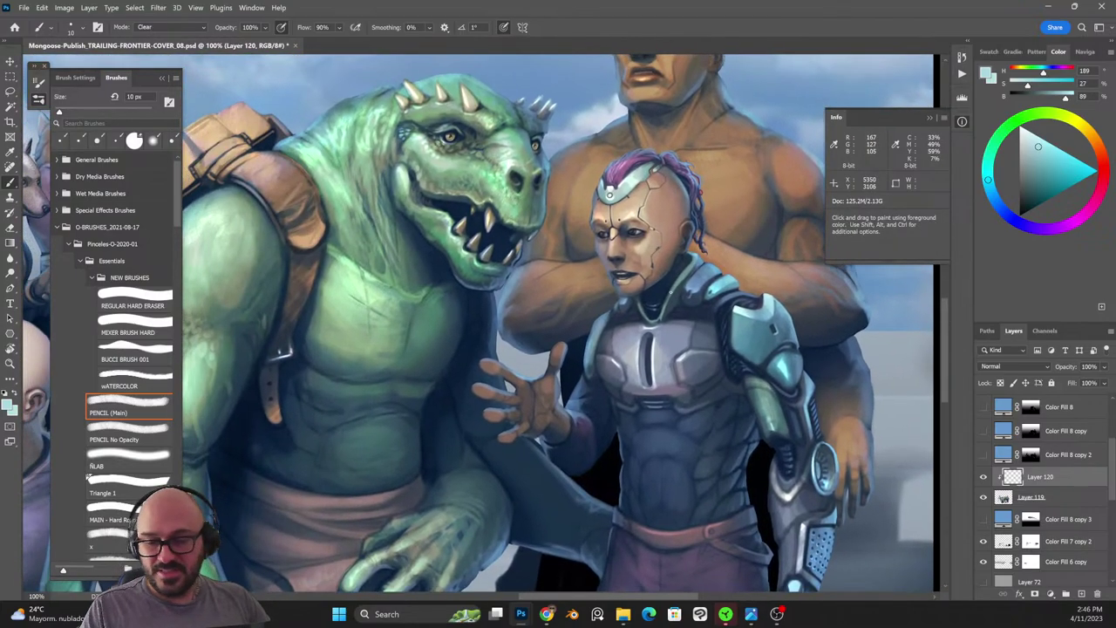
key(ctrl+plus)
key(ctrl+plus)
key(ctrl+minus)
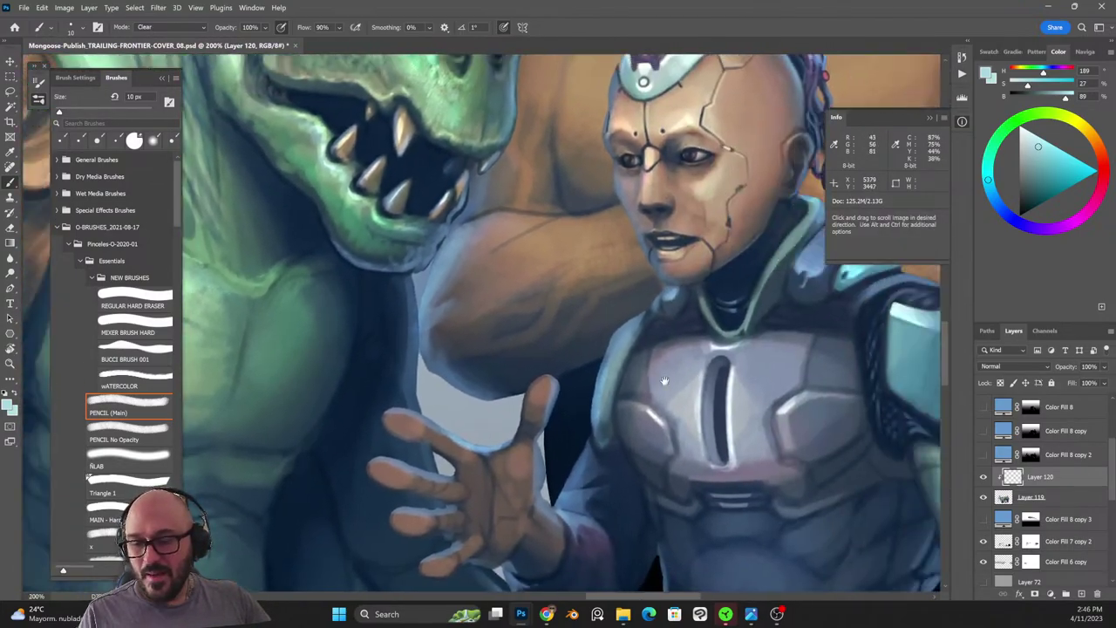
drag(746, 330, 684, 344)
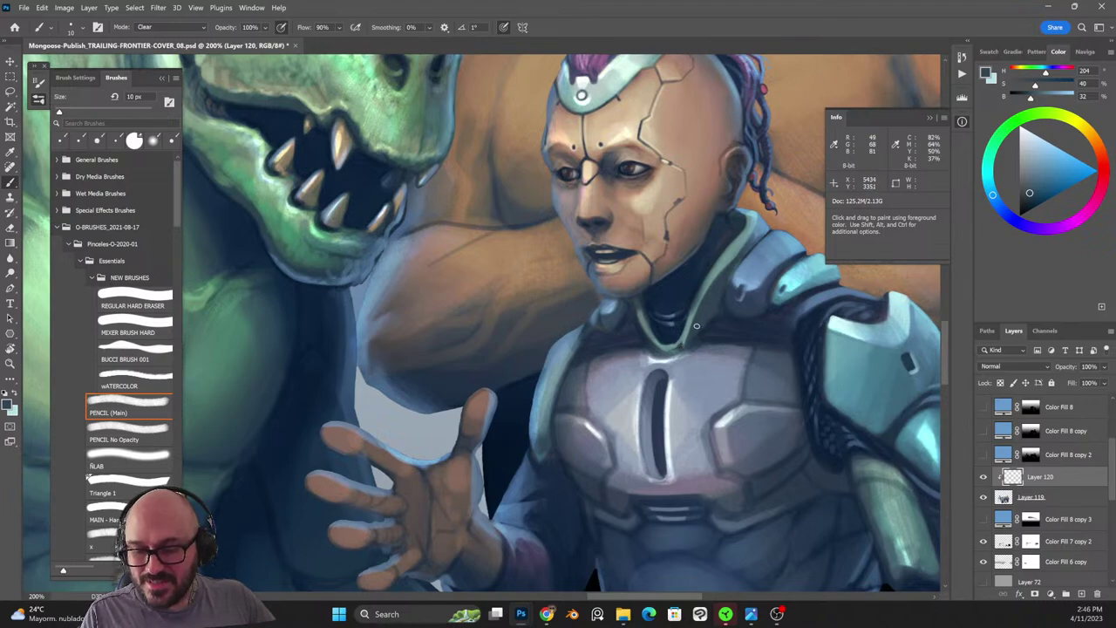
key(shift+alt+n)
alt+click(705, 310)
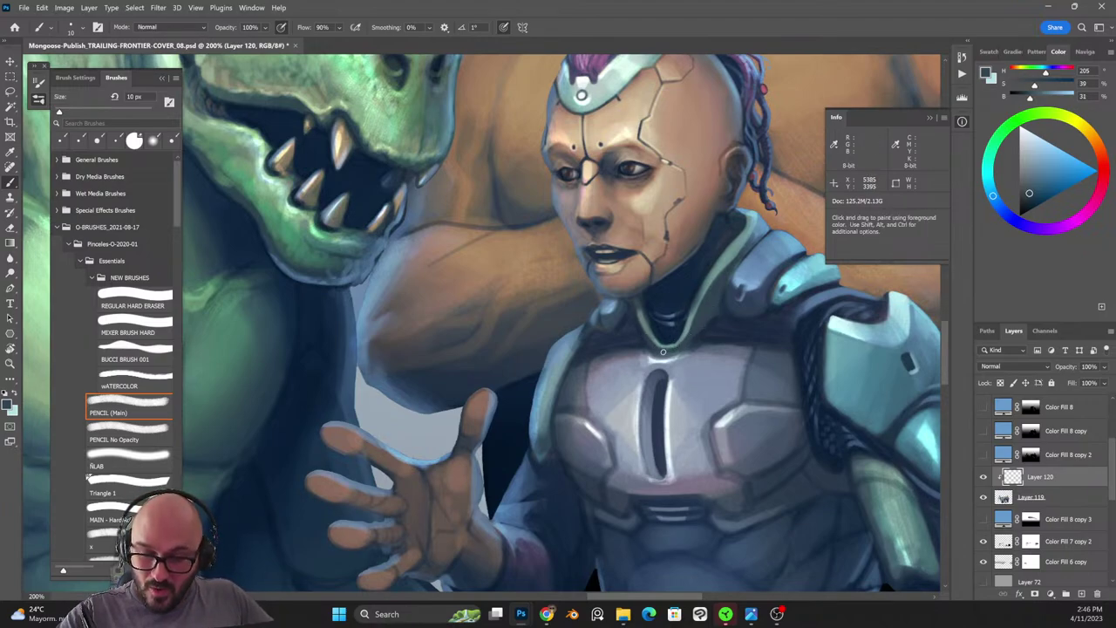
alt+click(657, 337)
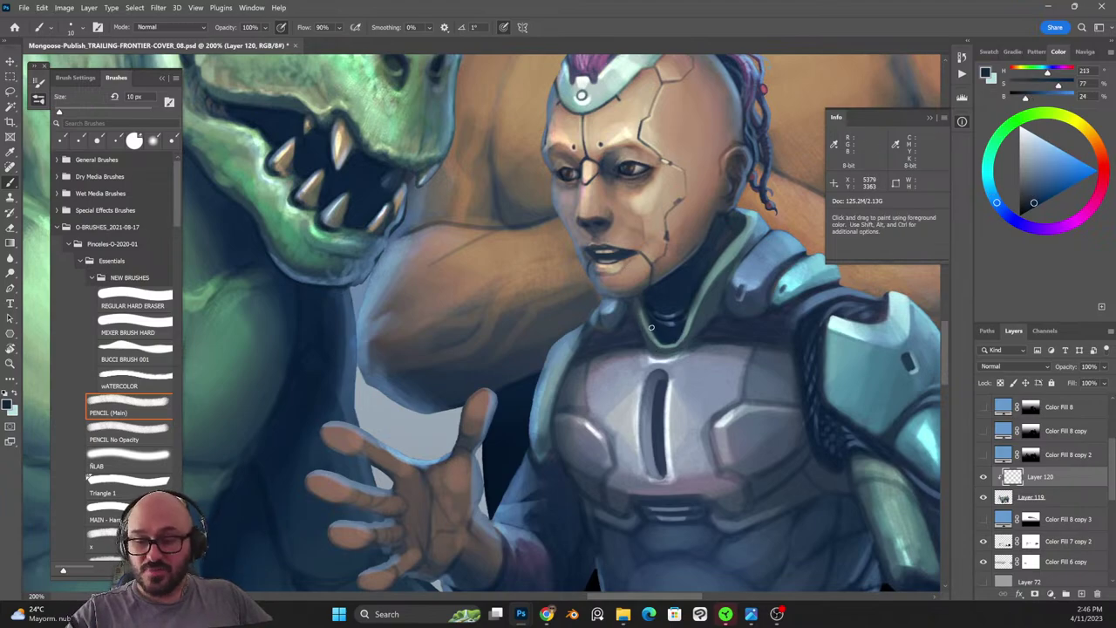
alt+click(710, 312)
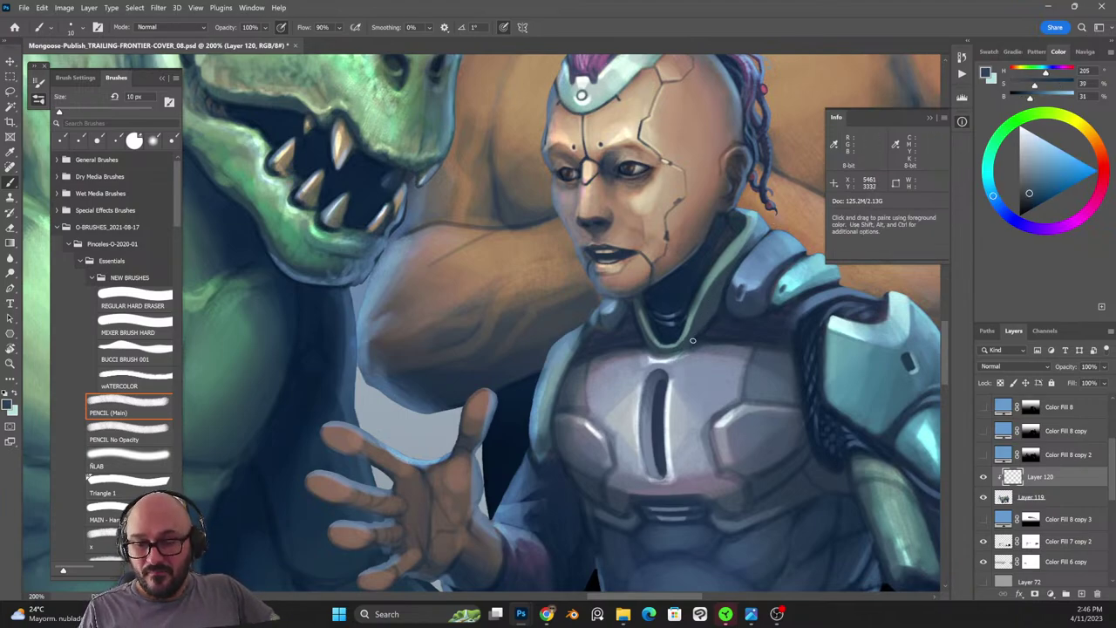
Darken the vertical seams at both sides of the upper chest plate with dark navy sampled from the area above it.
drag(697, 335, 467, 315)
alt+click(435, 332)
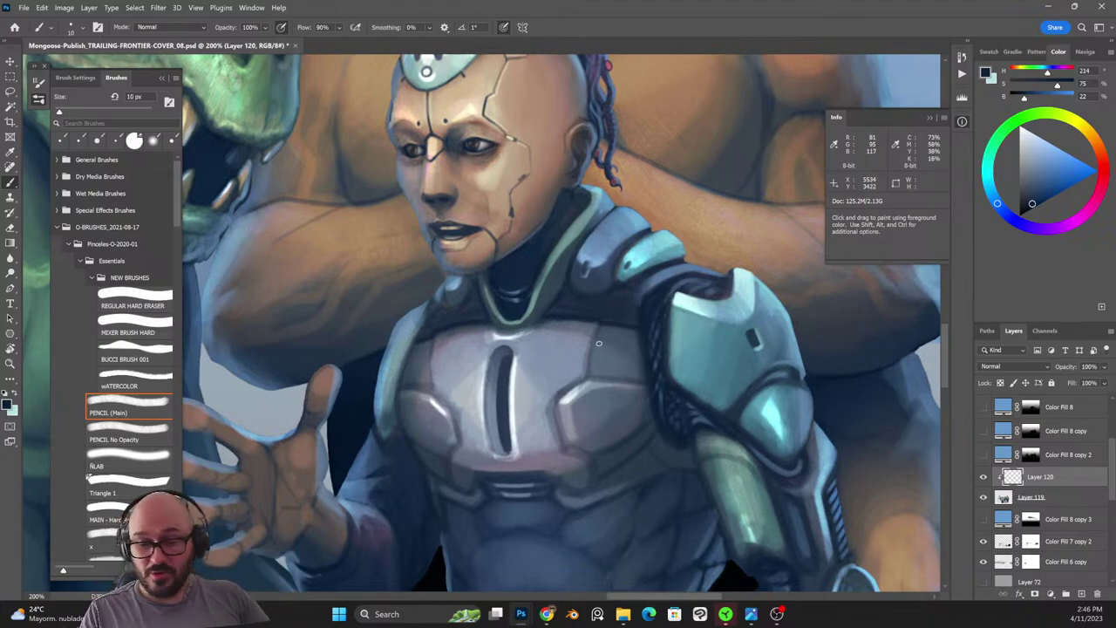
key(x)
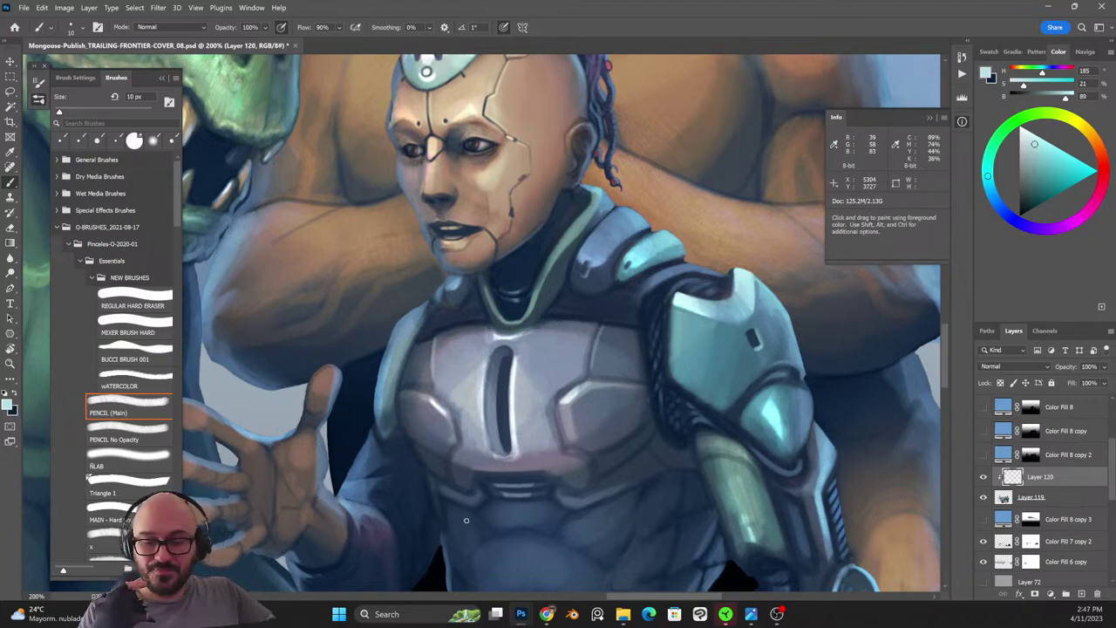
alt+click(605, 322)
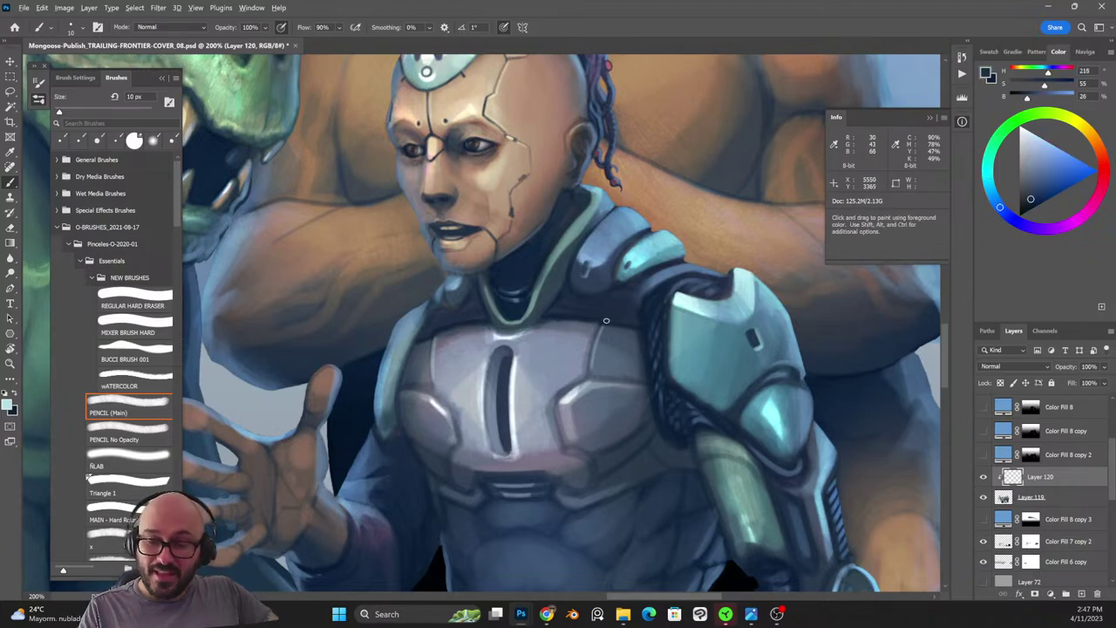
drag(600, 325, 589, 370)
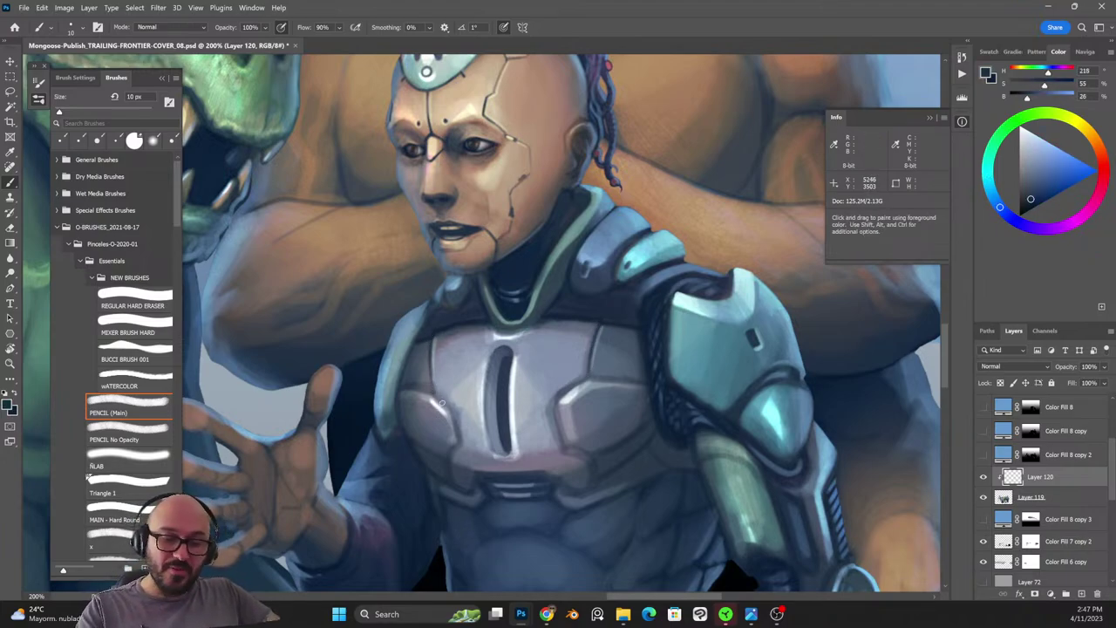
Define the inner outlines of the two angular pectoral panels with dark navy, refining the strokes in Clear mode.
drag(443, 403, 464, 450)
drag(584, 380, 566, 404)
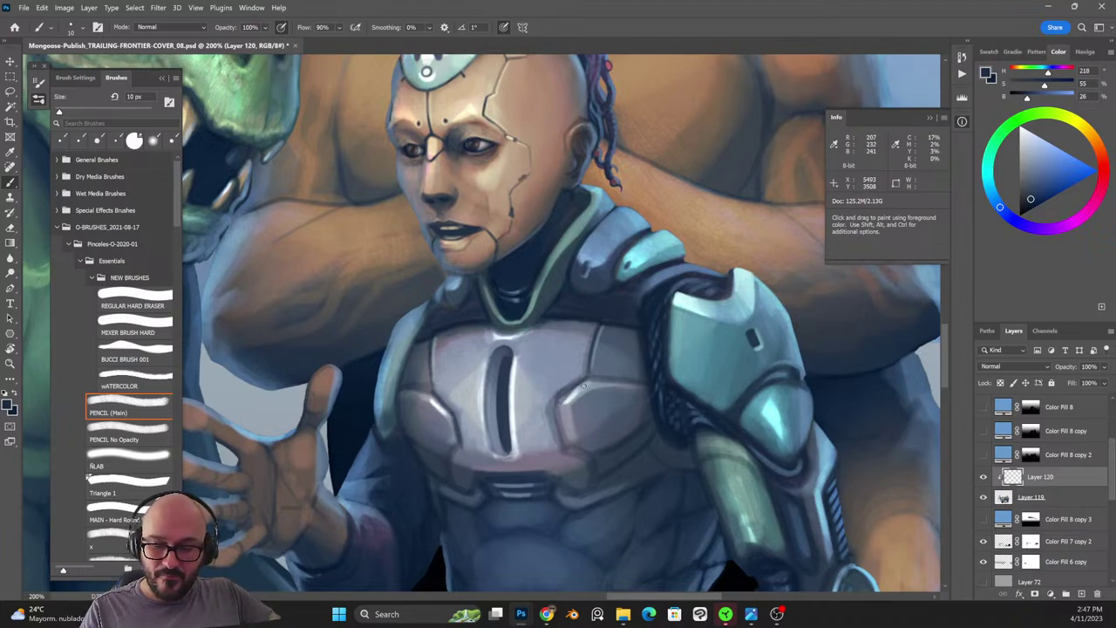
key(shift+alt+r)
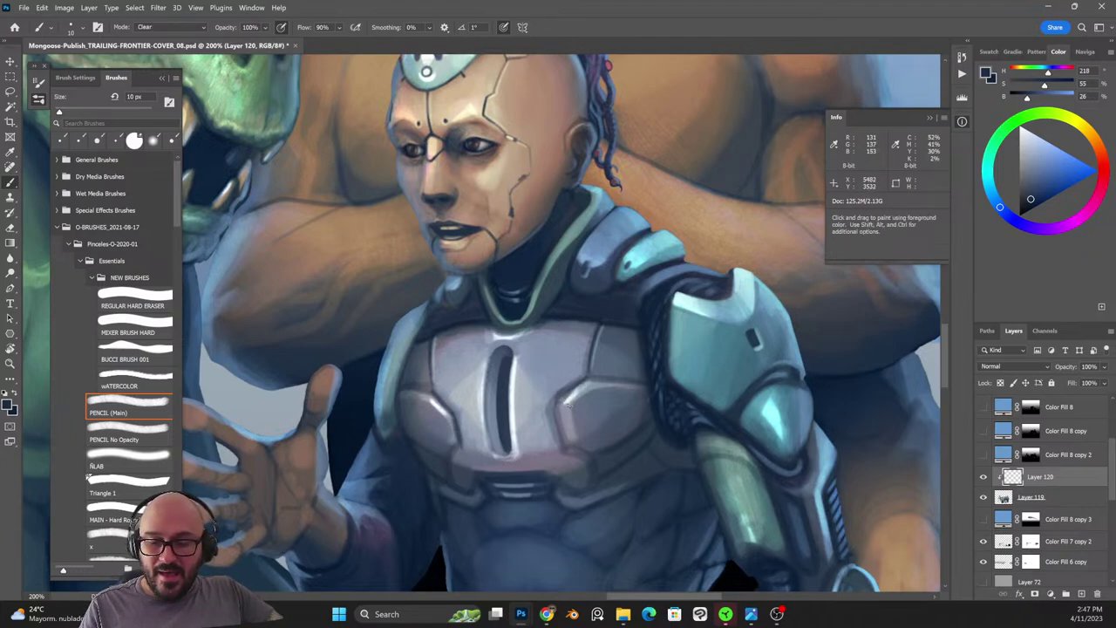
key(shift+alt+n)
mouse_move(562, 400)
mouse_down()
mouse_move(582, 380)
mouse_move(556, 410)
mouse_move(562, 444)
mouse_up()
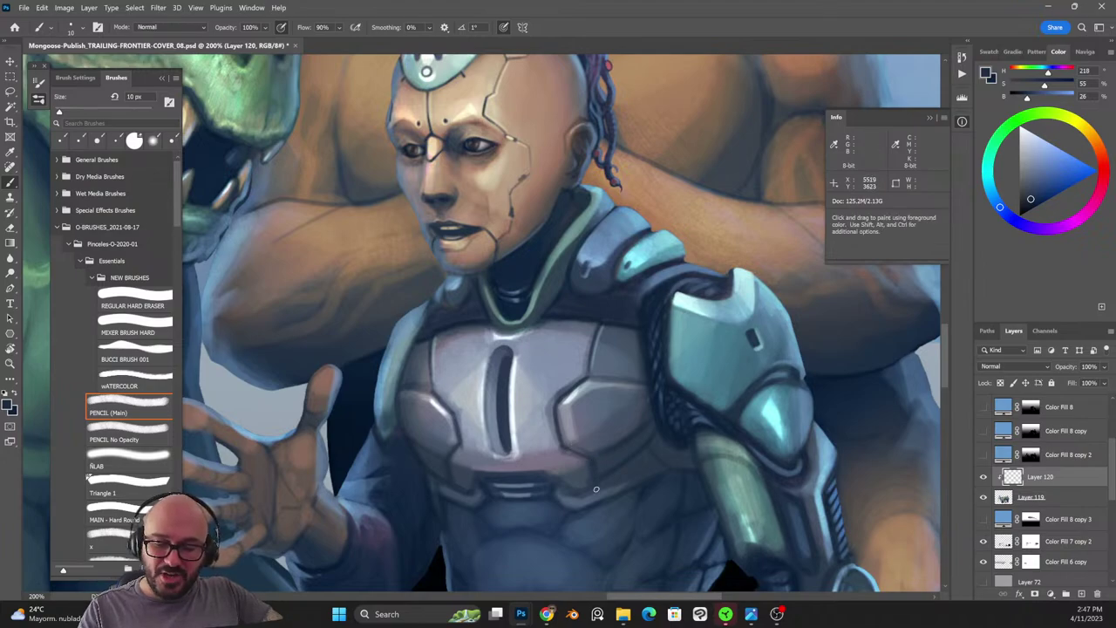
Paint highlights on the ribbed elbow joint with sampled gray-blue at 10 px and refine them in Clear mode.
scroll(521, 298, down, 3)
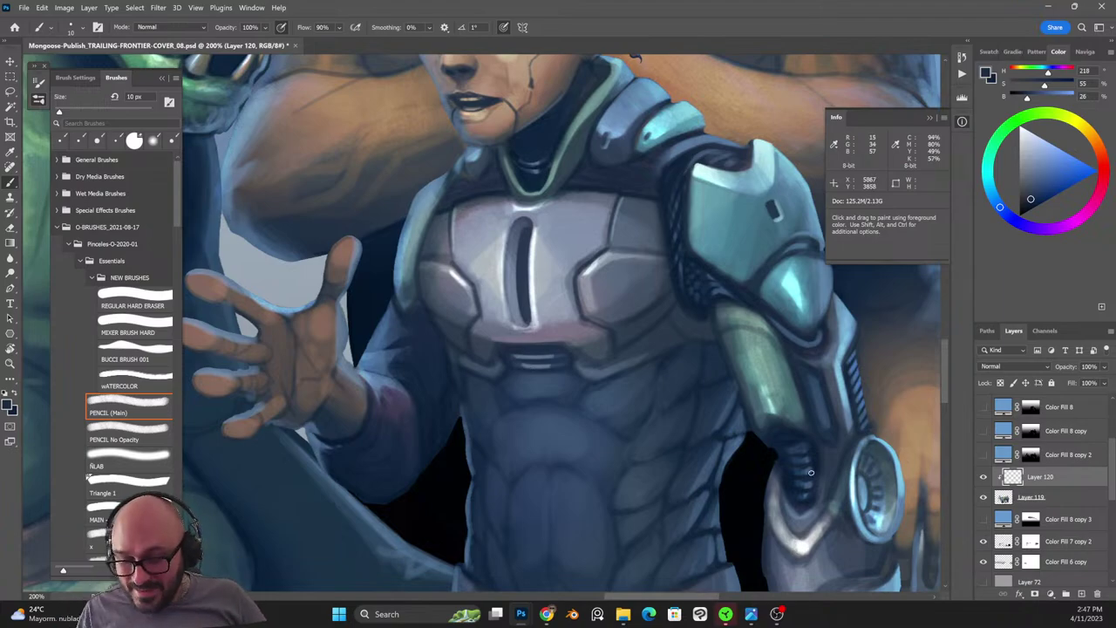
drag(806, 487, 695, 395)
alt+click(693, 413)
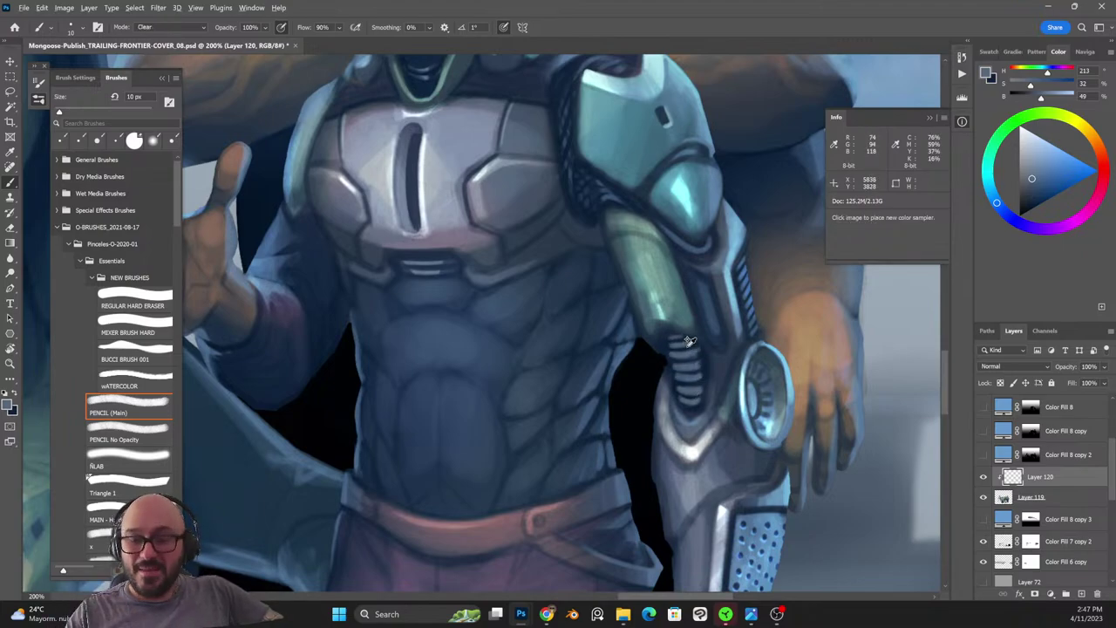
key(shift+alt+r)
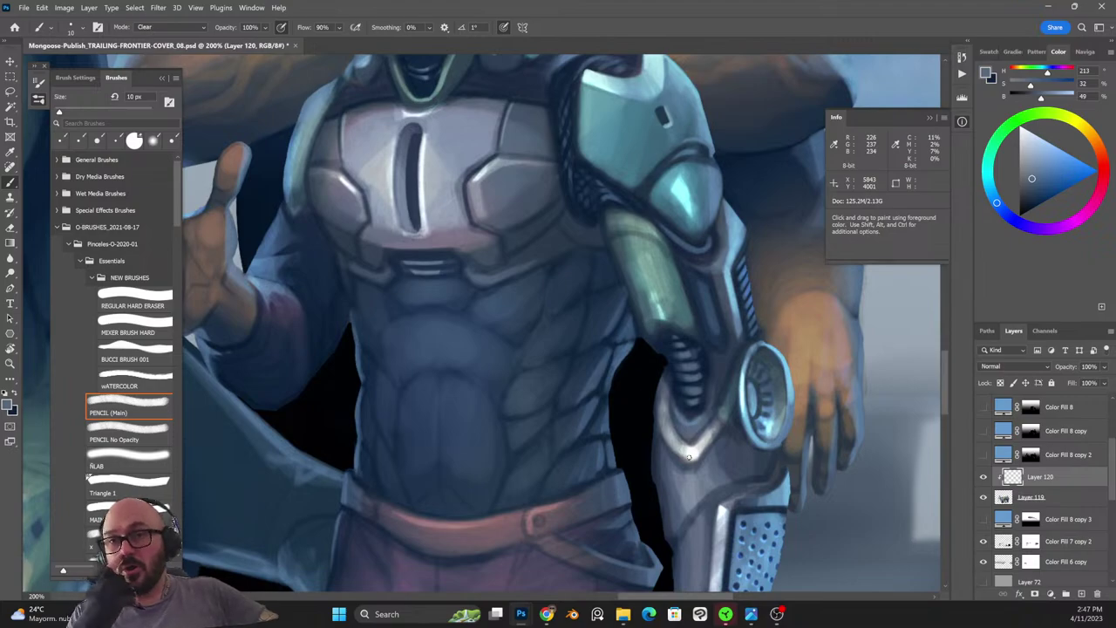
Define the green upper-arm cylinder's lower rim and the adjoining ribbed joint with sampled dark navy and muted teal, refining in Clear mode.
alt+click(713, 373)
key(shift+alt+n)
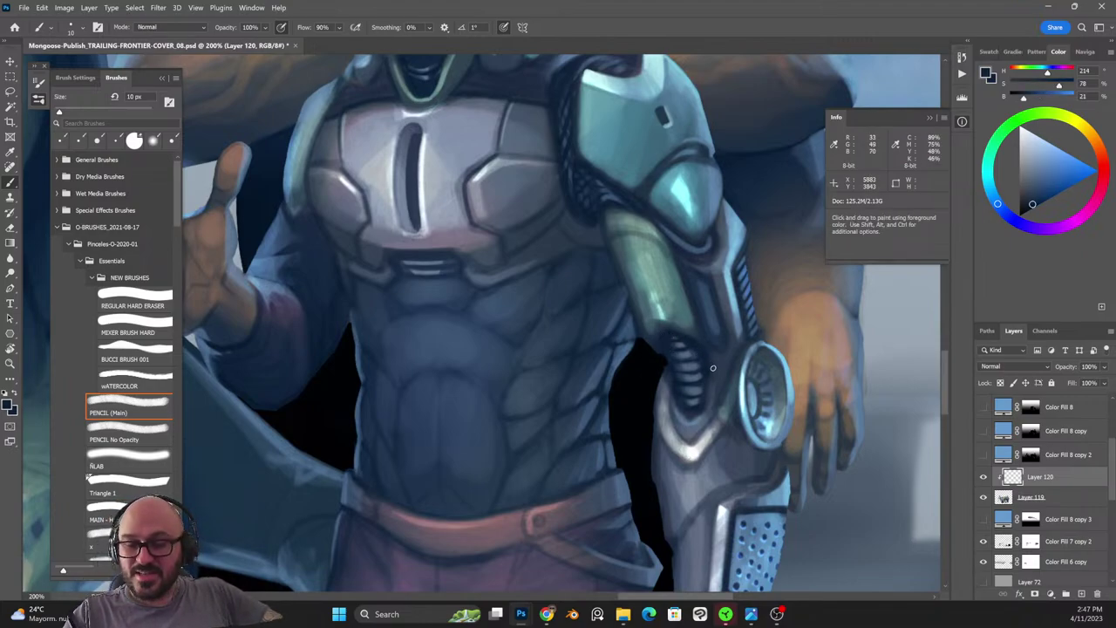
alt+click(685, 317)
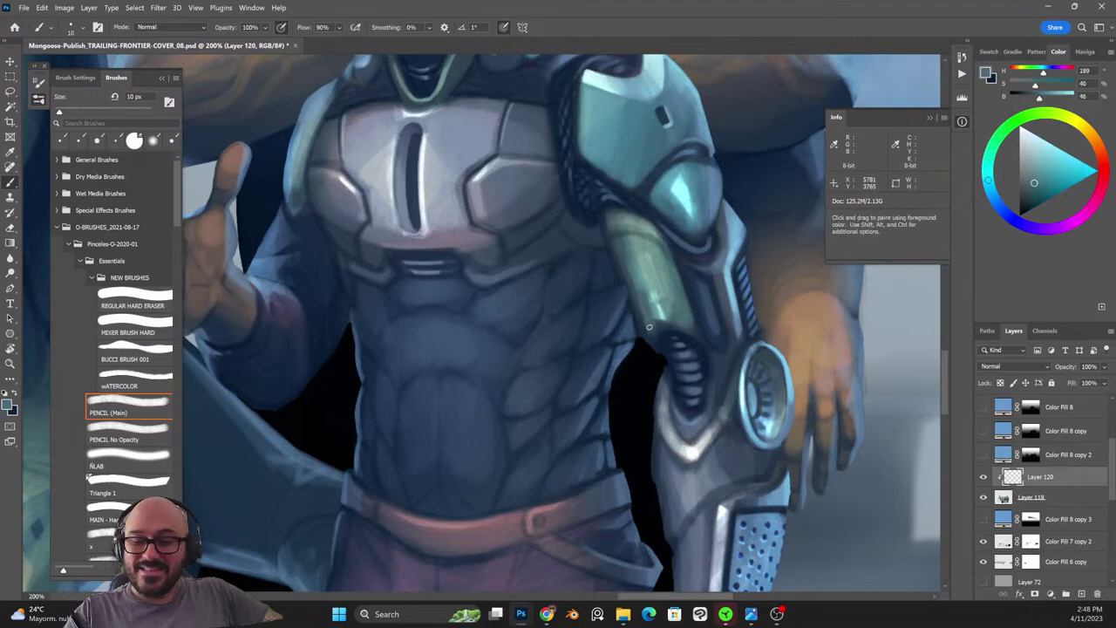
key(shift+alt+r)
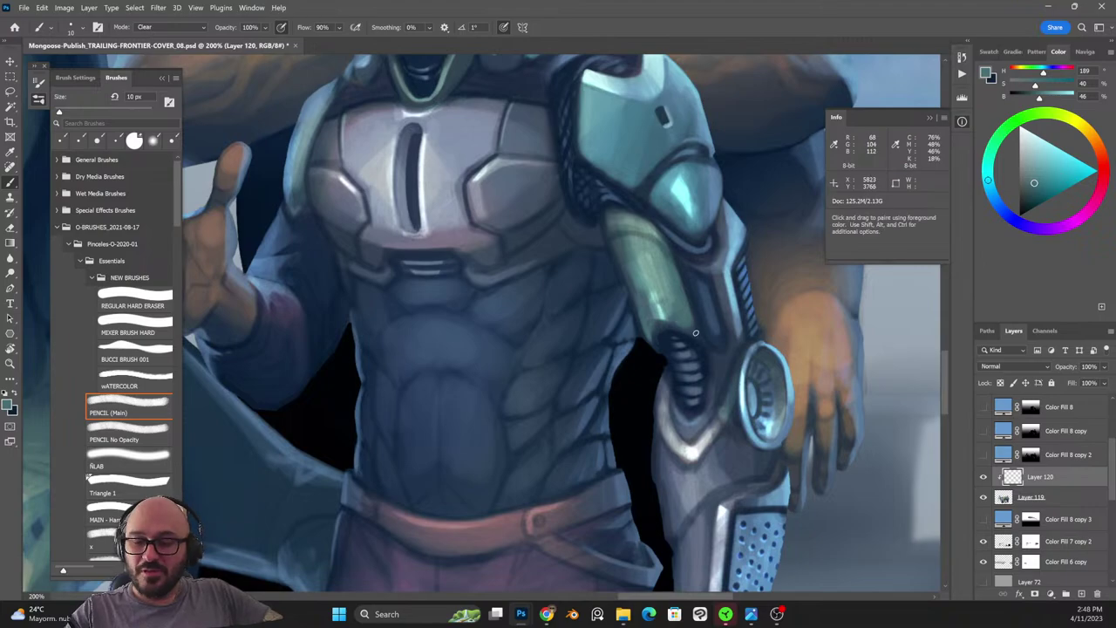
key(shift+alt+n)
alt+click(687, 318)
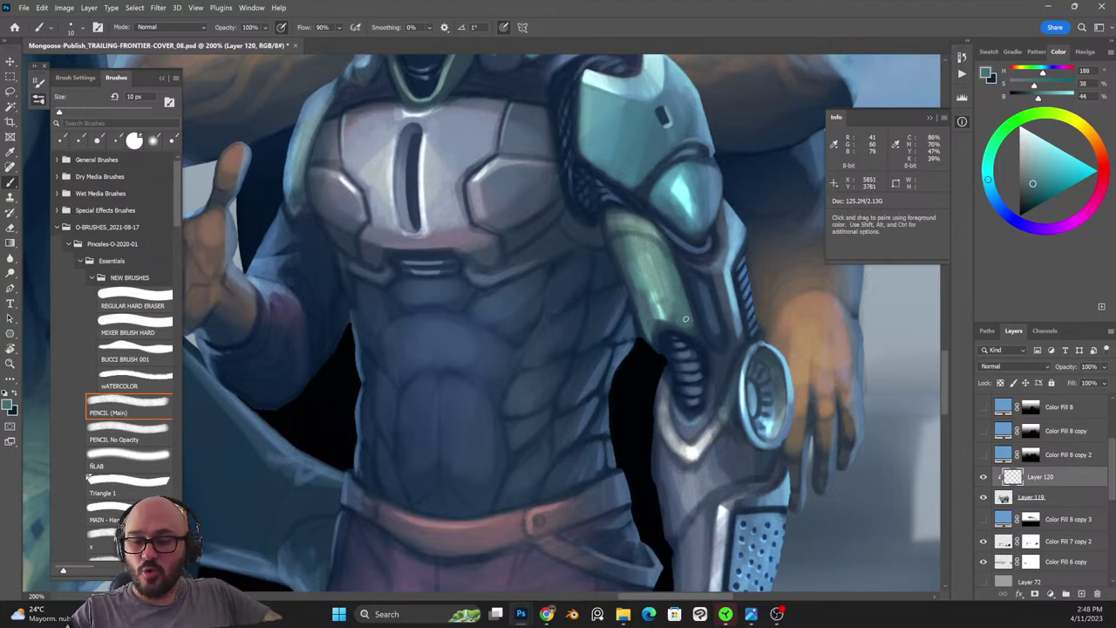
key(shift+alt+r)
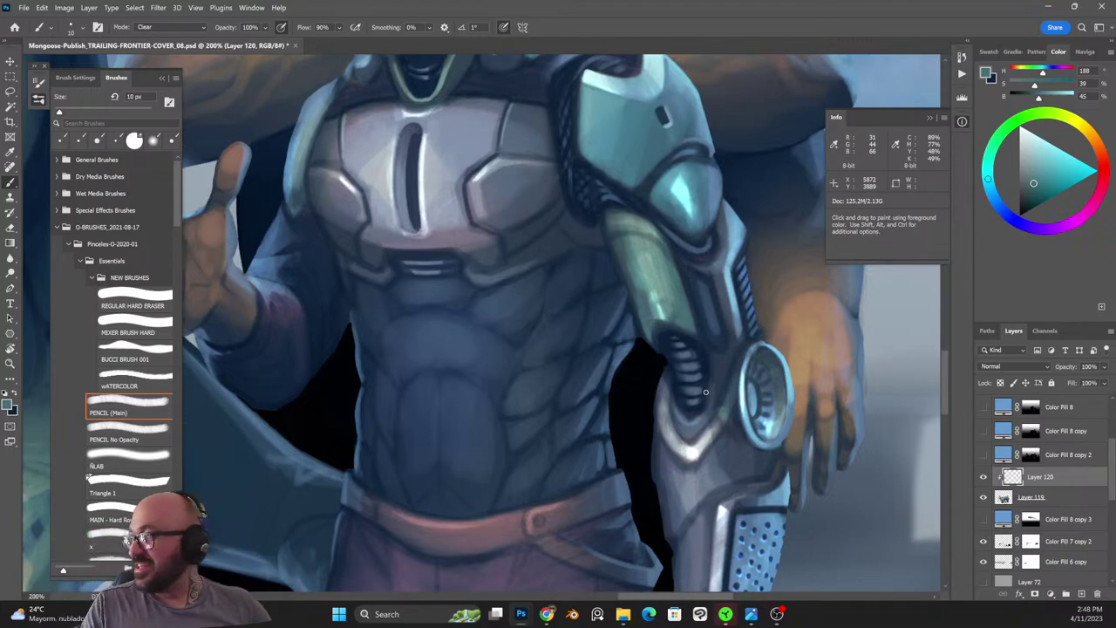
Sharpen the chest armor's outer edge beside the teal shoulder trim with sampled dark navy at 8 px in Normal mode.
alt+click(563, 143)
key([)
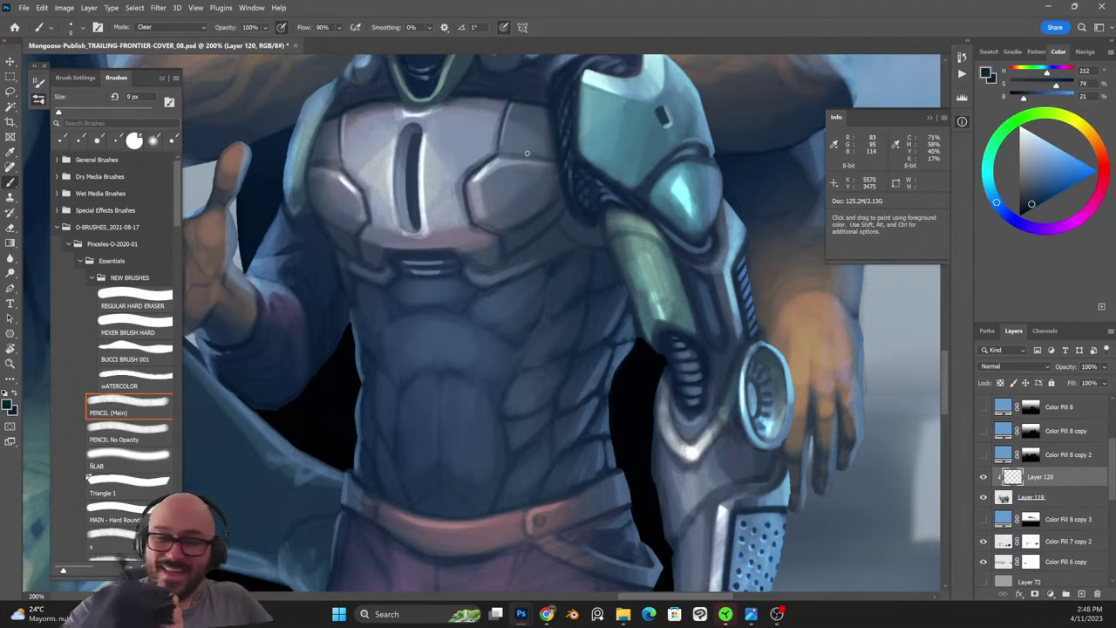
alt+click(505, 156)
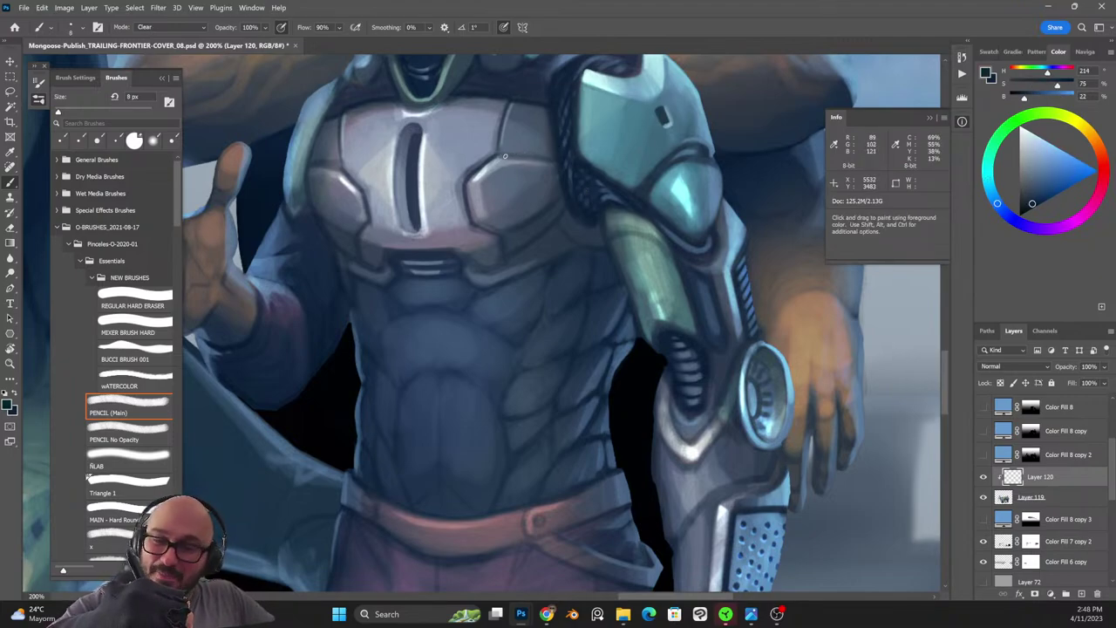
key(shift+alt+n)
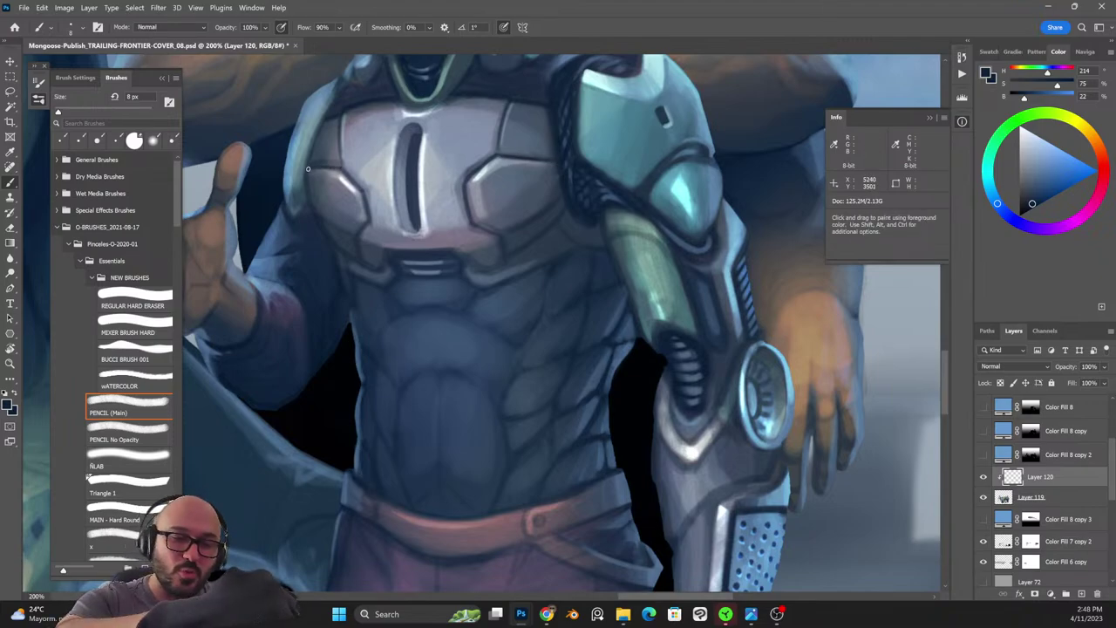
drag(601, 252, 848, 427)
alt+click(642, 218)
alt+click(642, 218)
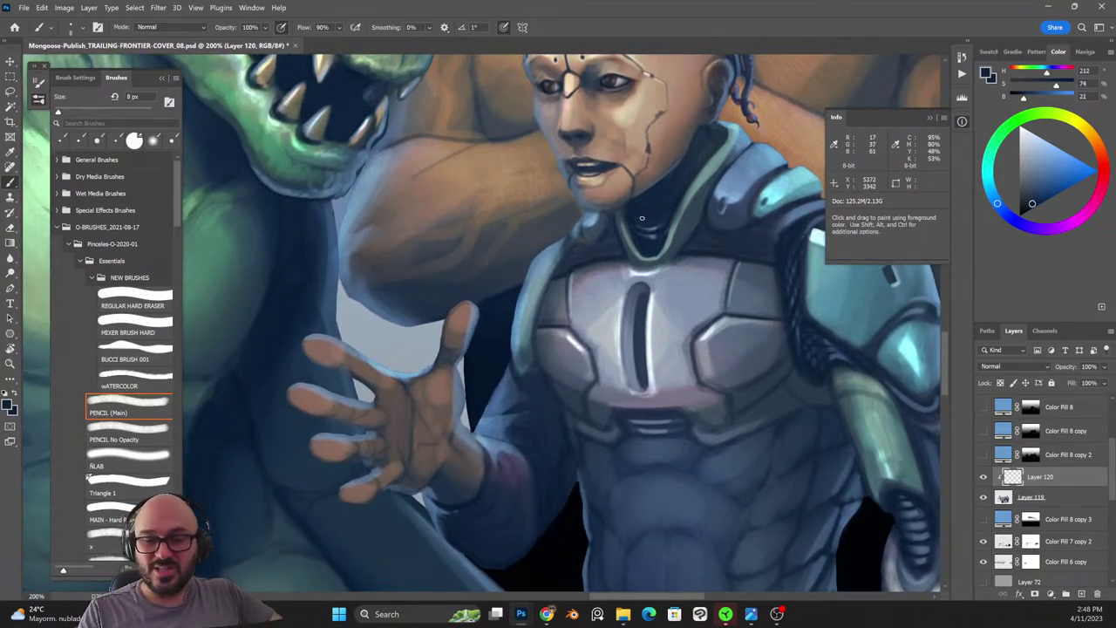
alt+click(642, 218)
drag(557, 279, 536, 328)
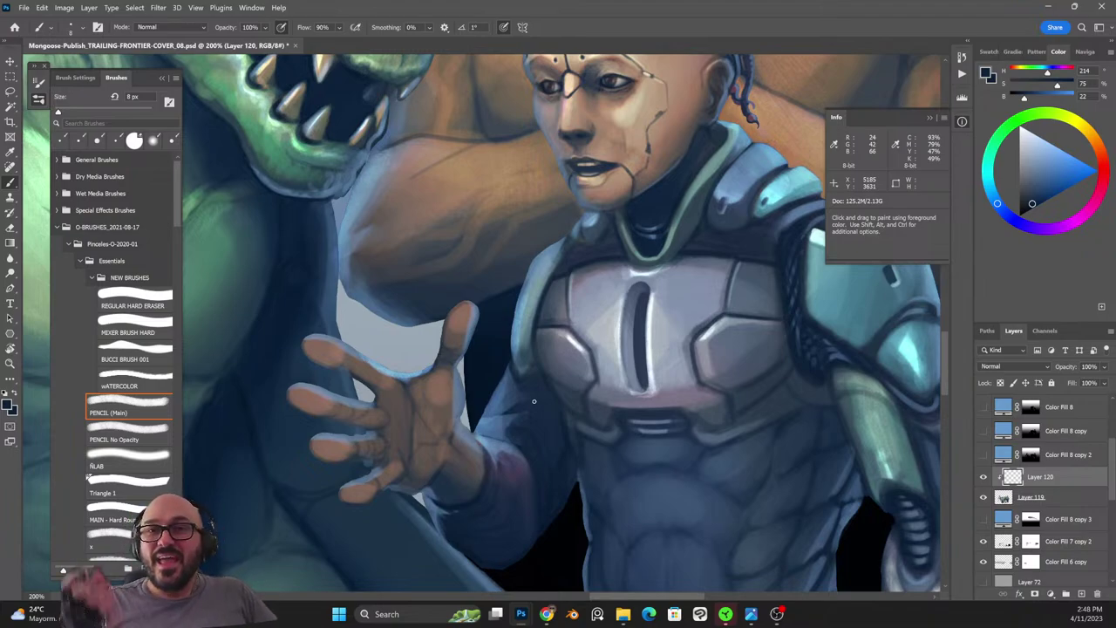
Refine the dark neck area inside the collar and the adjoining shoulder pad with sampled gray-blues at 8 px, using Clear and Normal modes.
drag(710, 257, 665, 428)
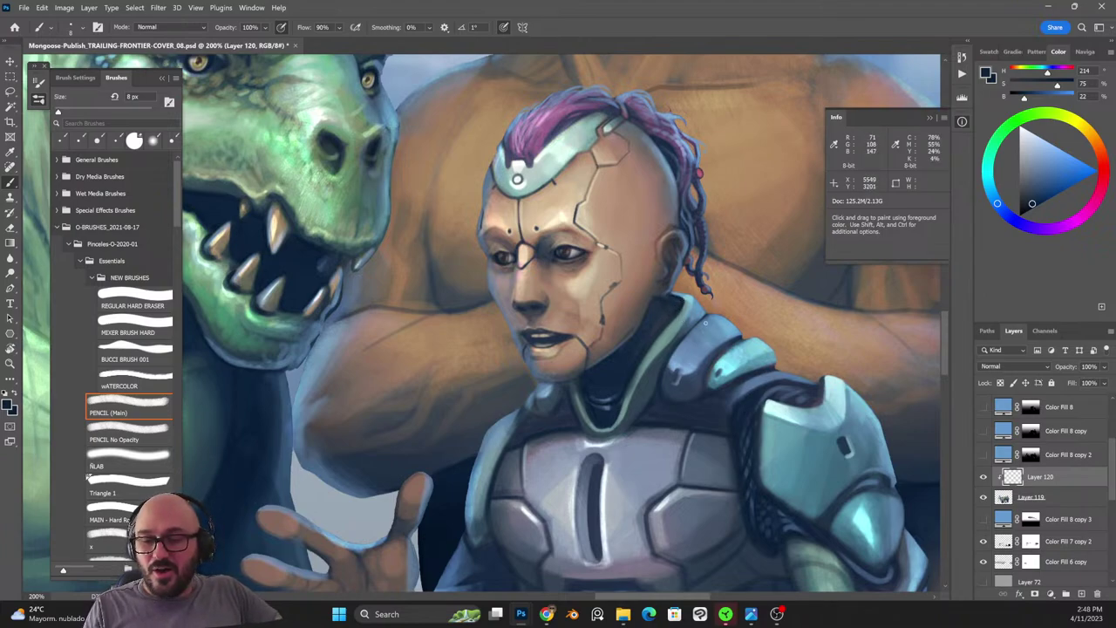
alt+click(692, 391)
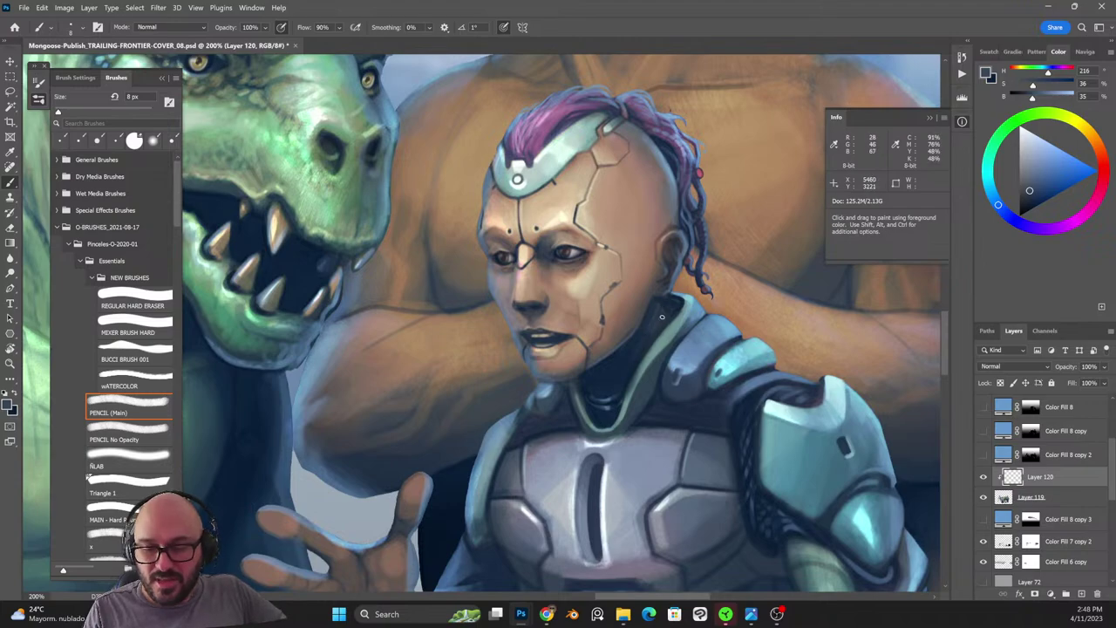
key(shift+alt+r)
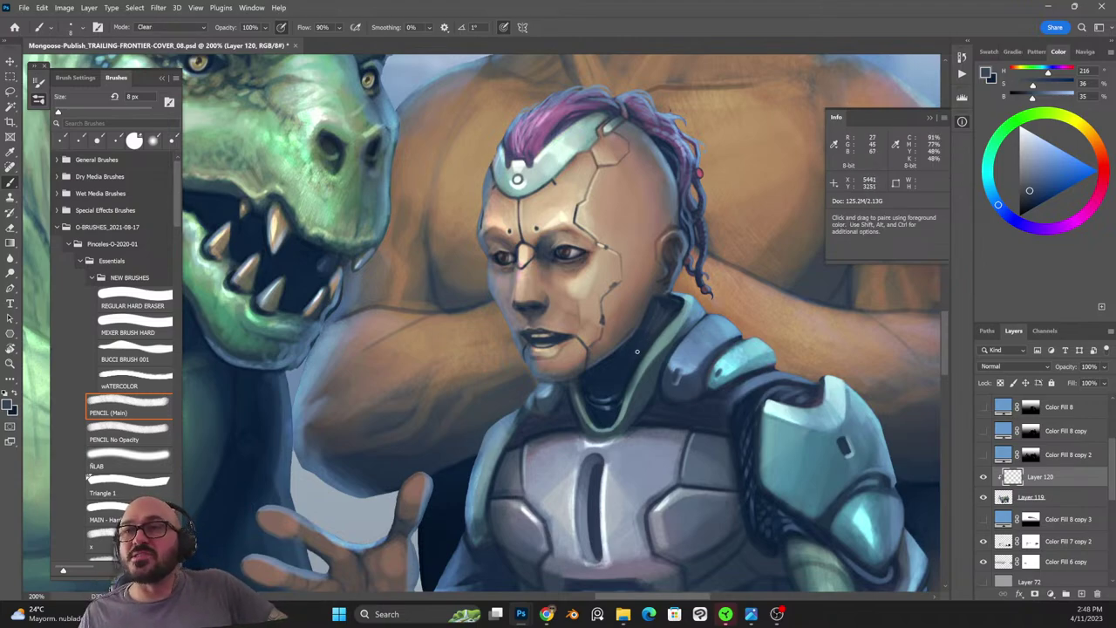
alt+click(692, 348)
key(shift+alt+n)
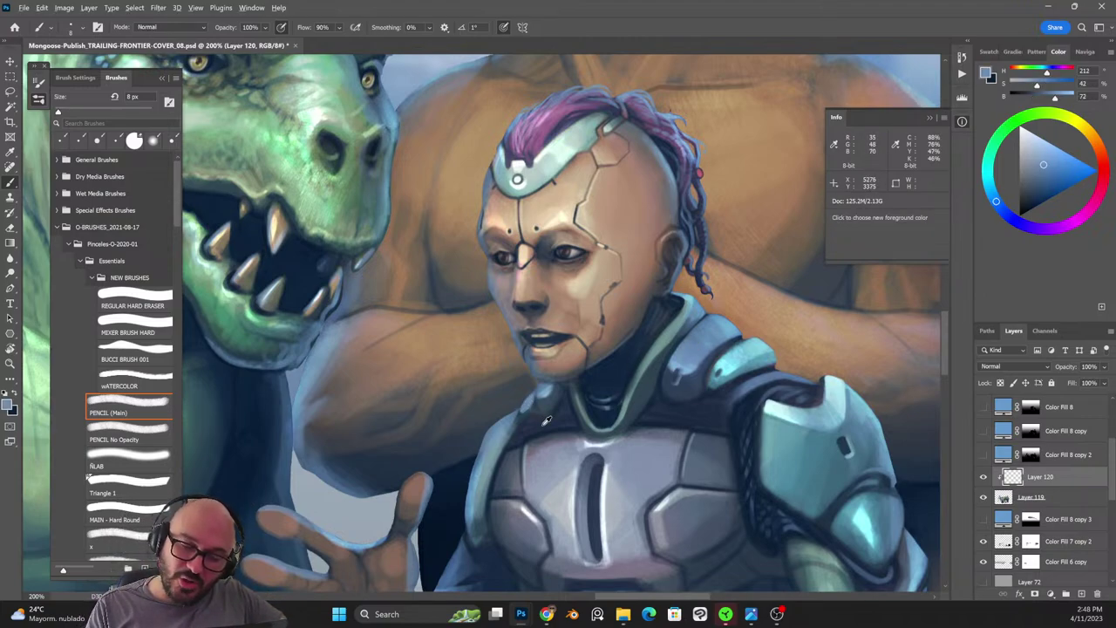
Refine the small far-shoulder armor pieces beside the collar with sampled dark navy and muted slate blue at 8 px.
alt+click(537, 415)
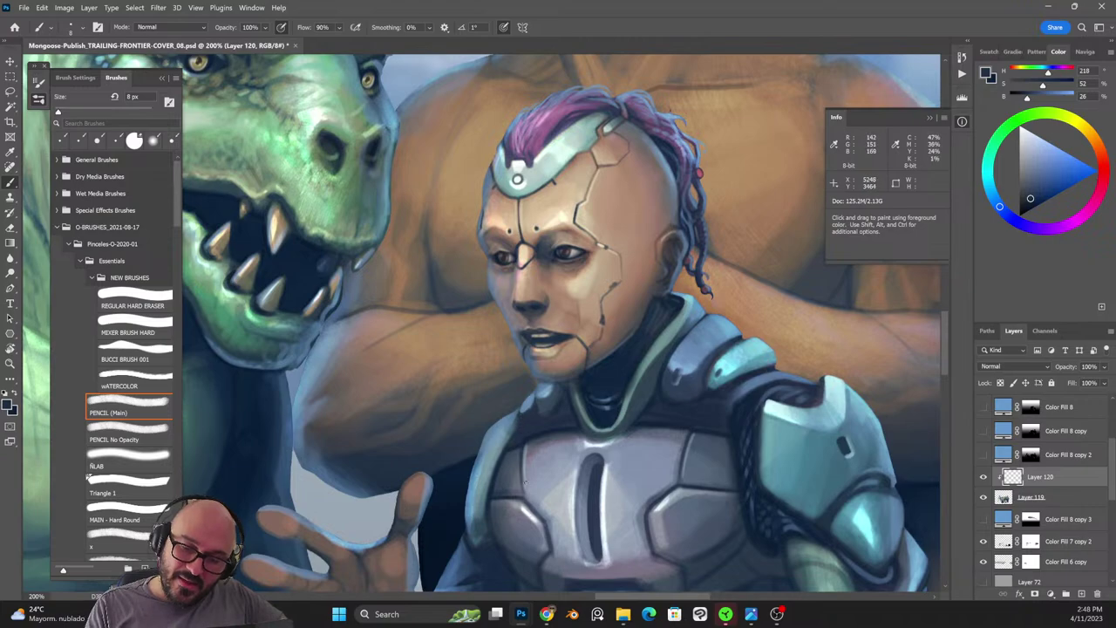
alt+click(525, 419)
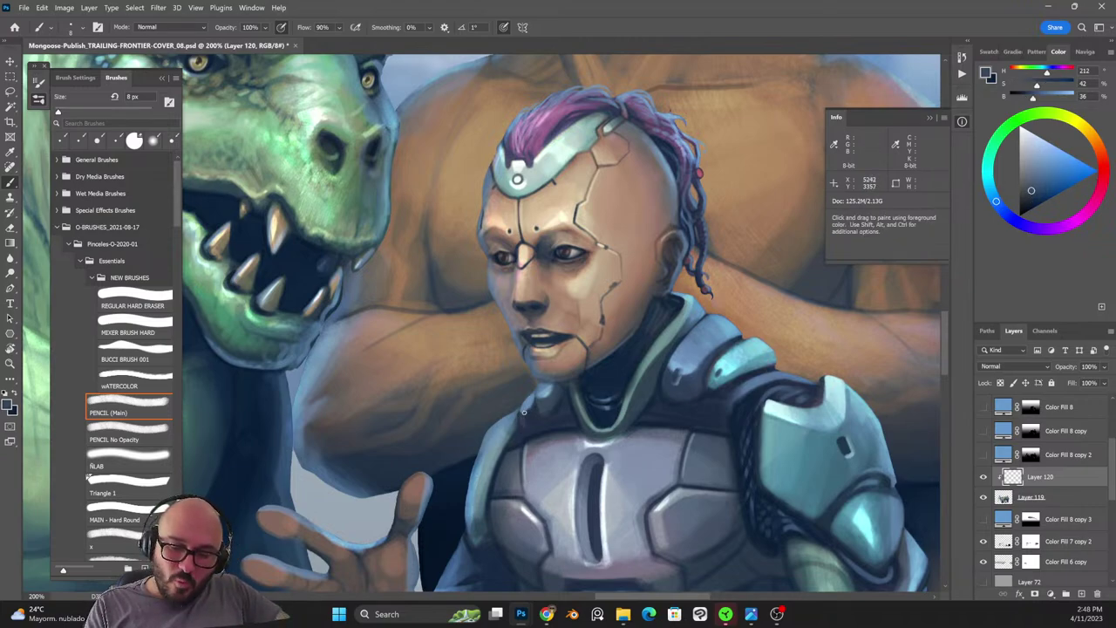
alt+click(537, 415)
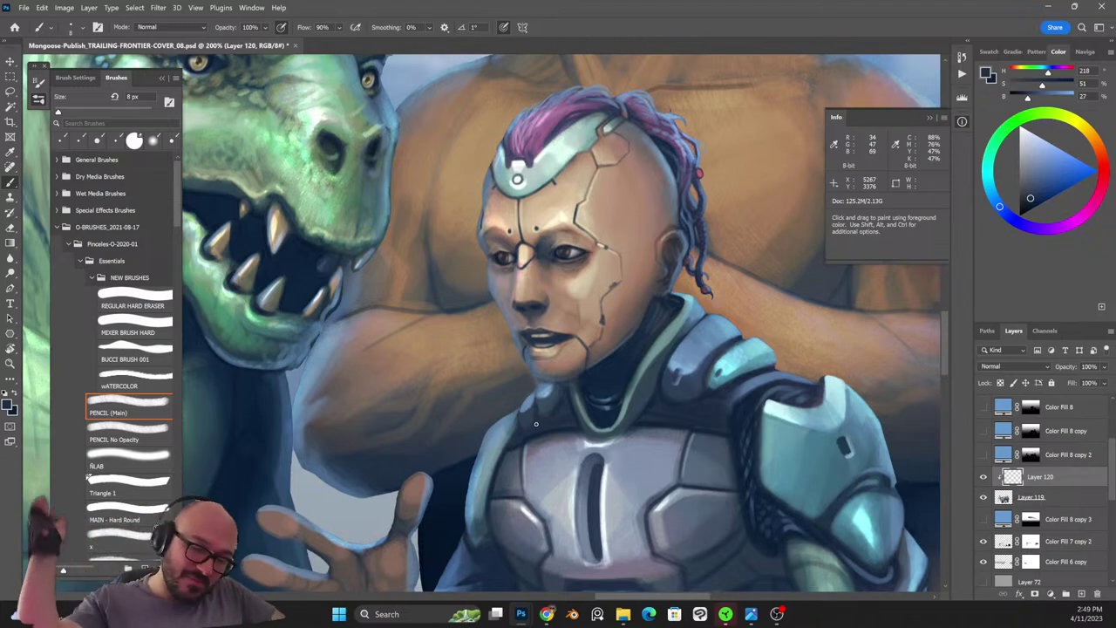
Detail the cyborg's near eye with sampled dark navy and light gray at 6 px.
scroll(536, 424, down, 3)
scroll(535, 424, up, 3)
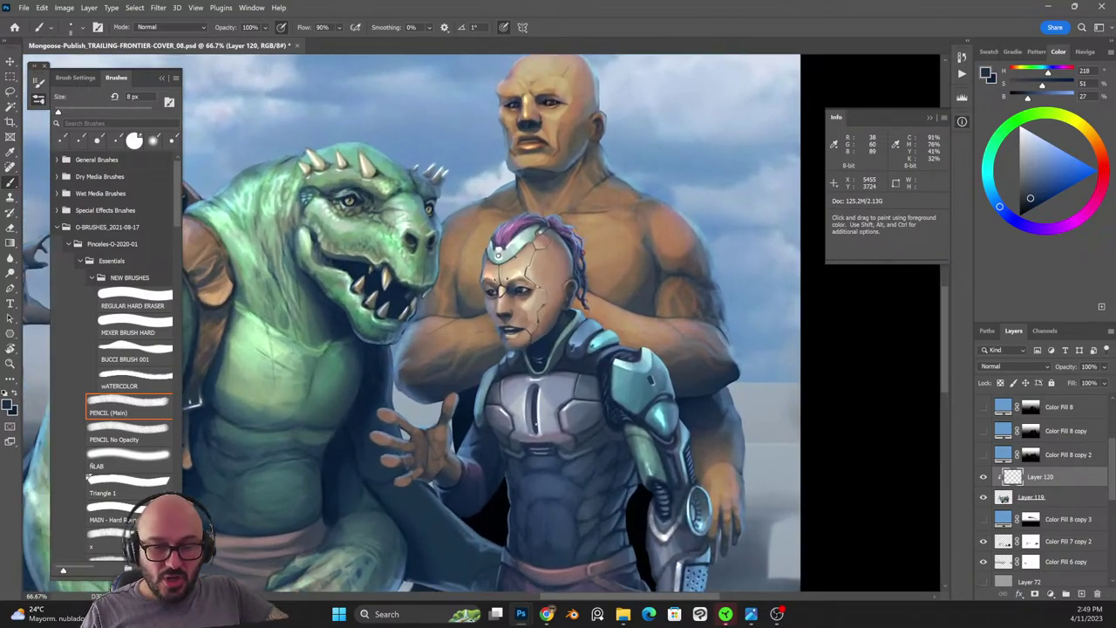
scroll(496, 321, up, 1)
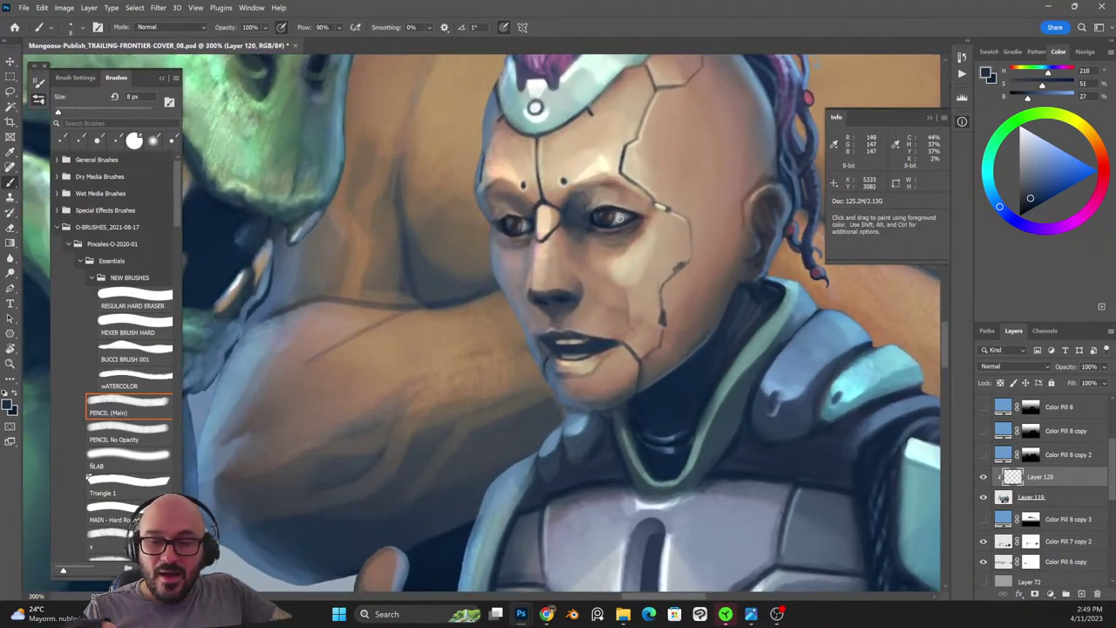
alt+click(600, 215)
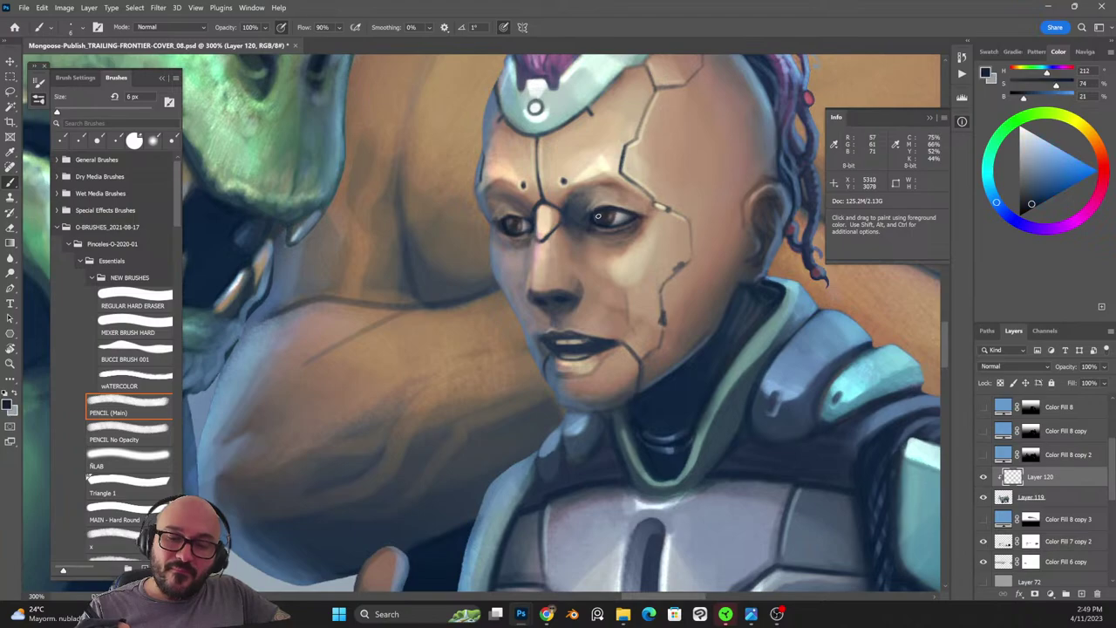
key(bracketleft)
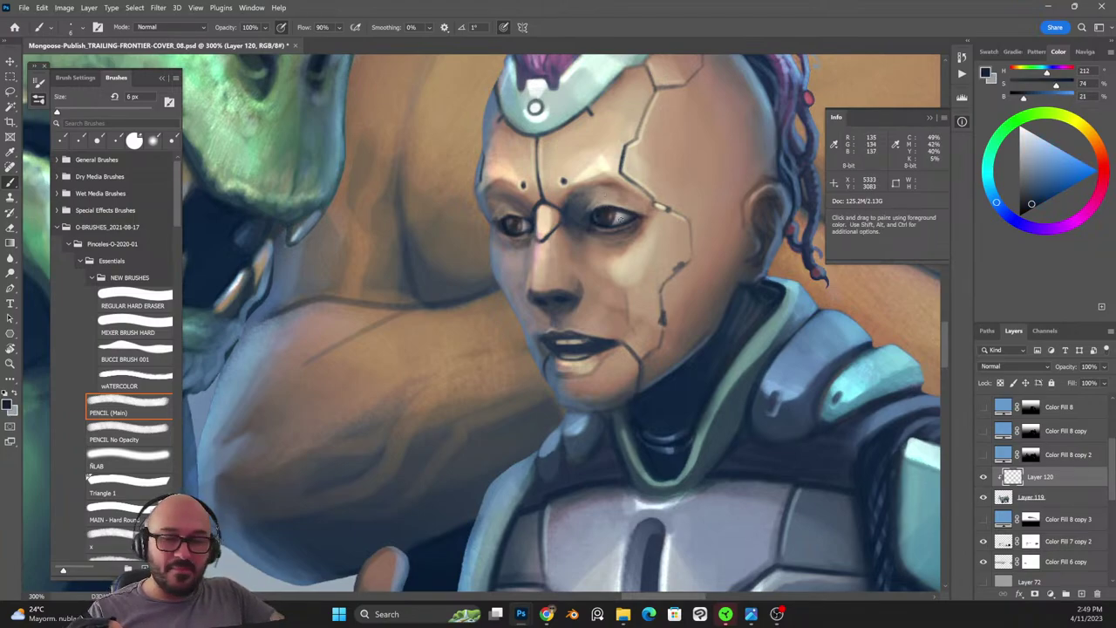
key(x)
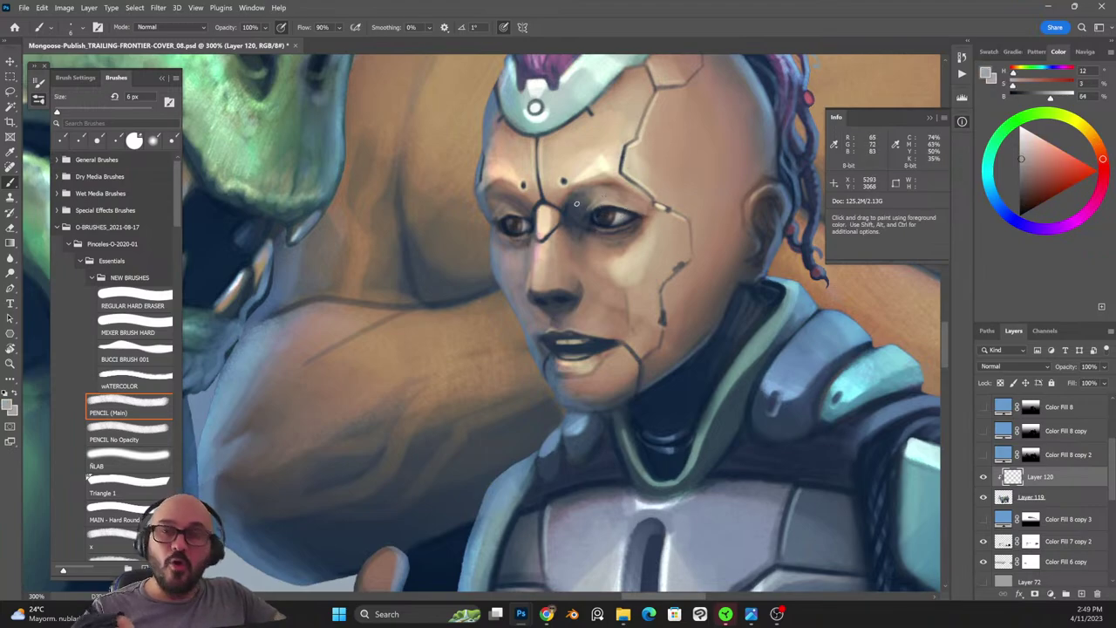
Merge Layer 120 with Layer 119 and add a new clipped layer above the result.
key(e)
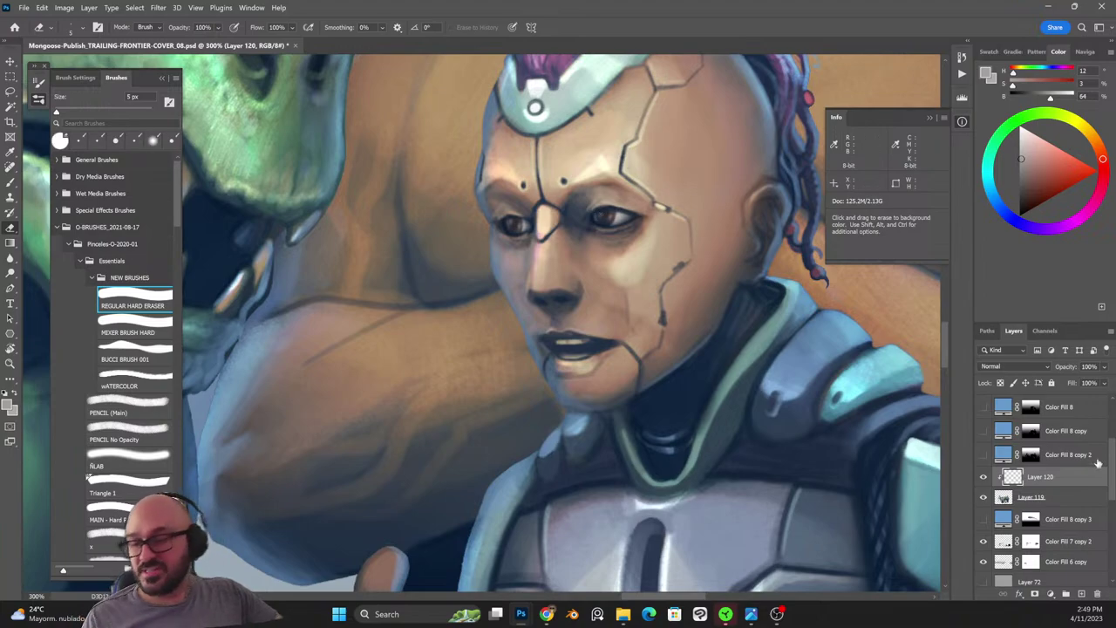
shift+click(1053, 496)
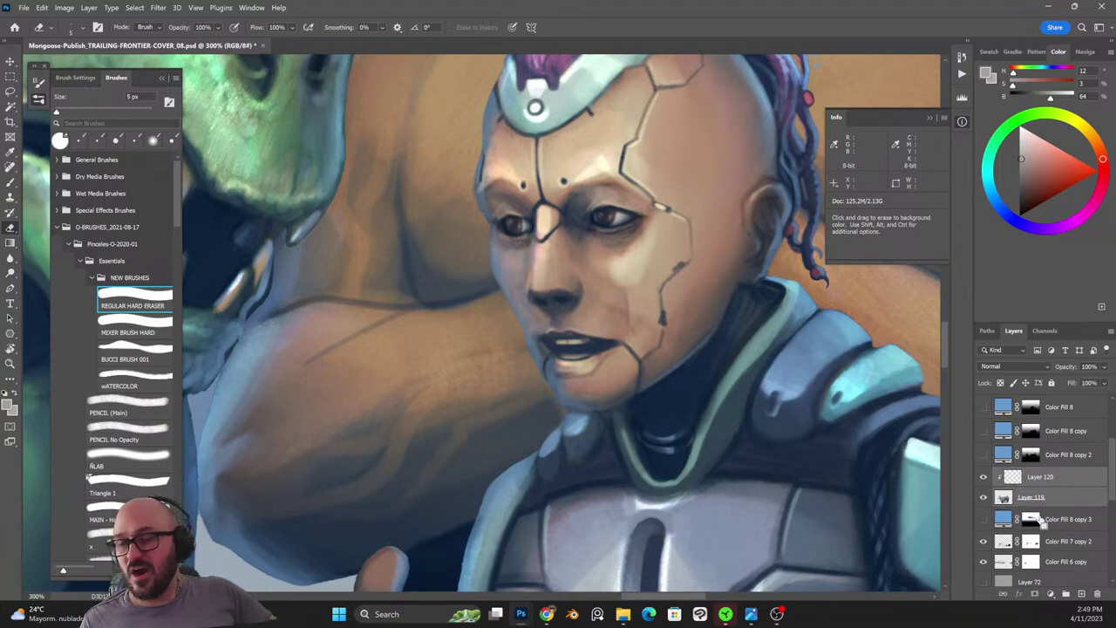
key(ctrl+e)
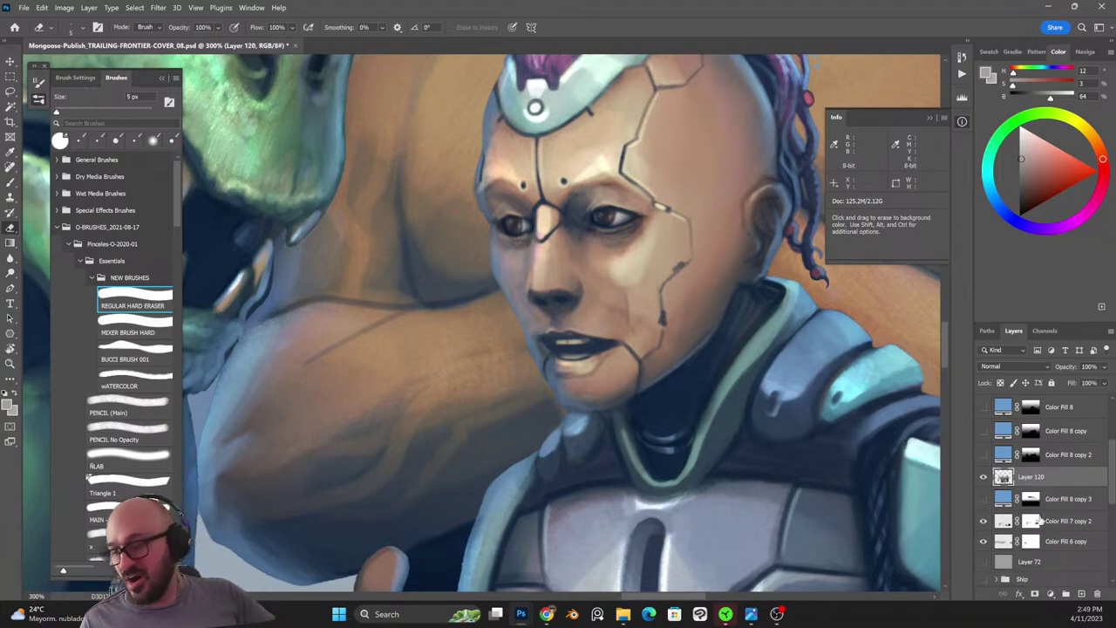
click(1082, 593)
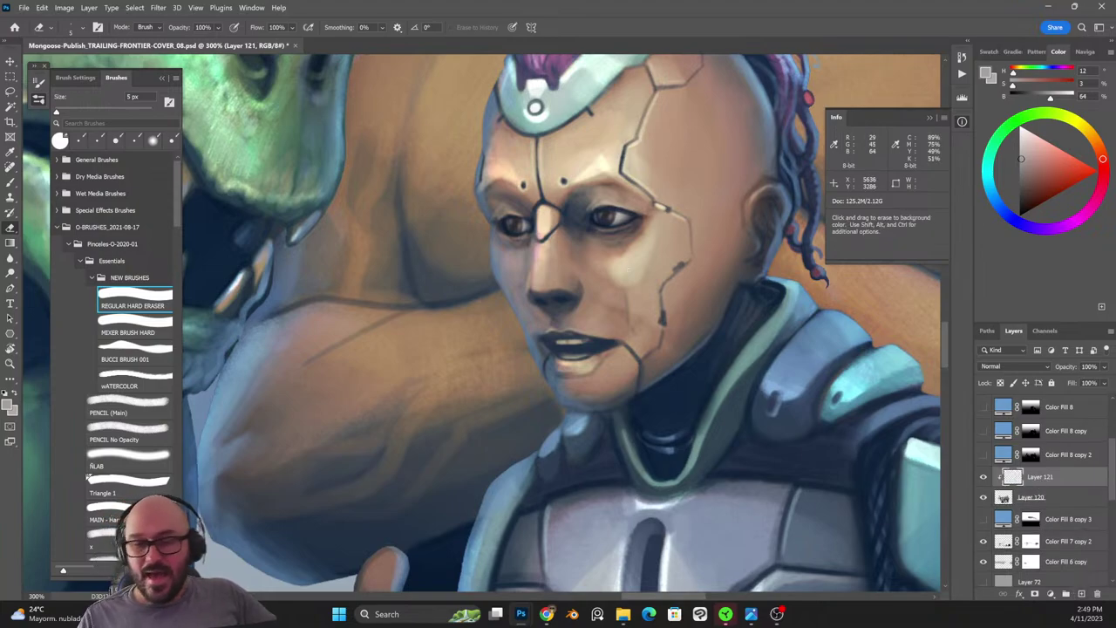
Paint light gray reflections in both eyes on Layer 121, refine them in Clear mode and set the layer's opacity to 64%.
click(608, 252)
key(Return)
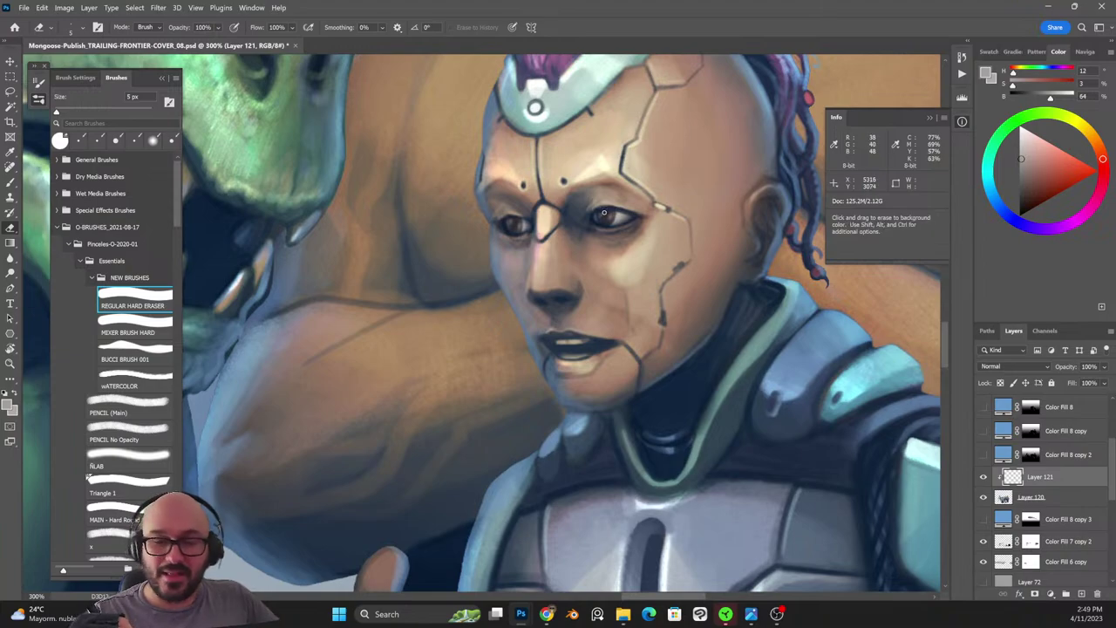
key(x)
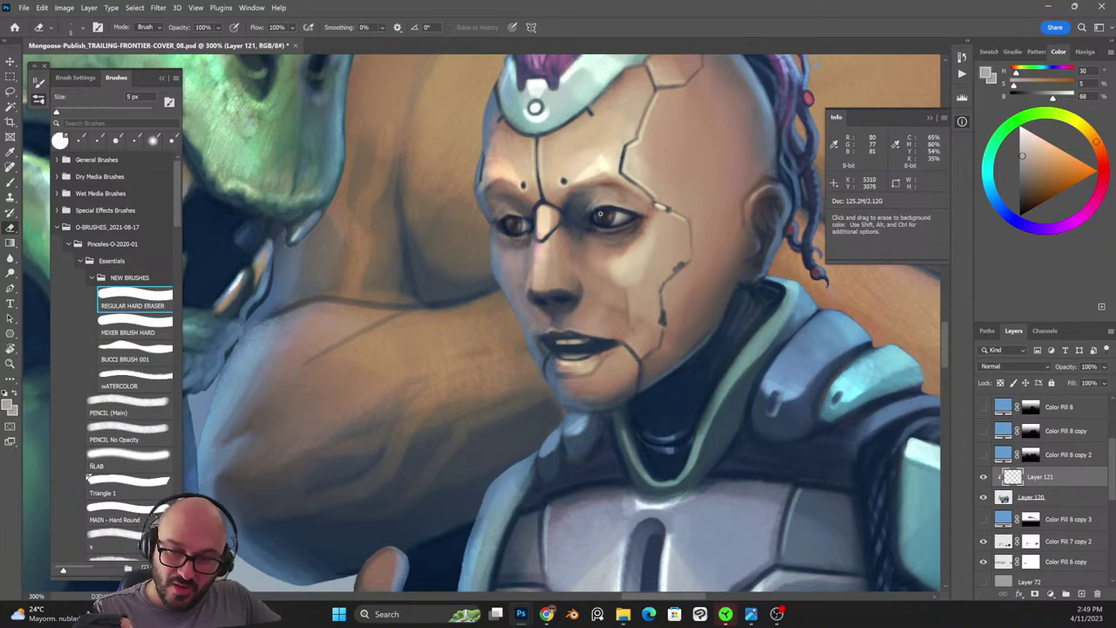
key(x)
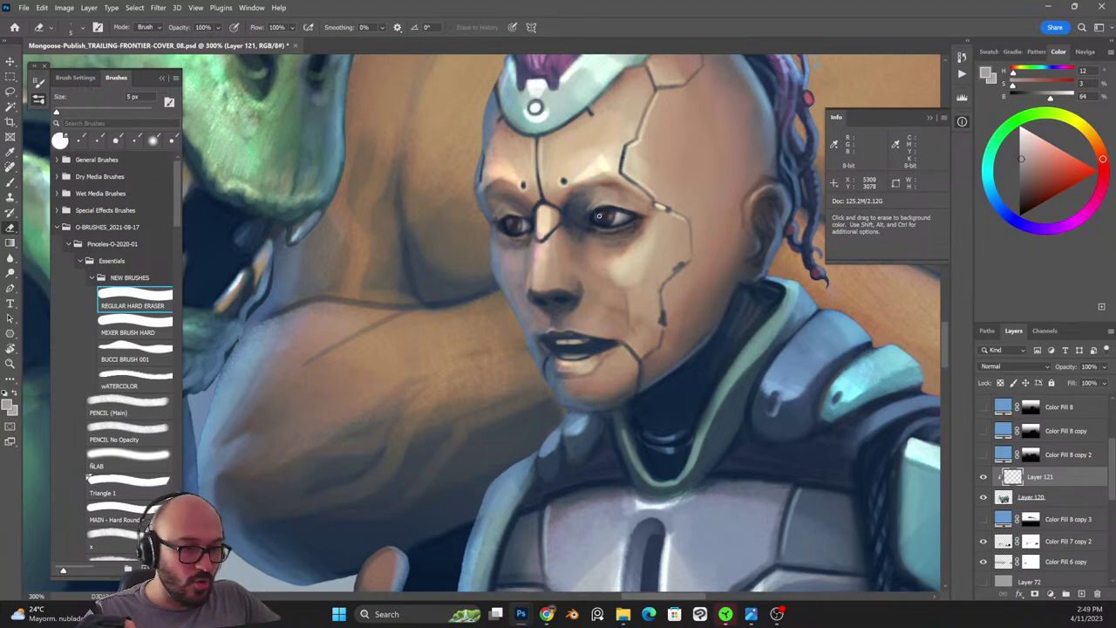
key(b)
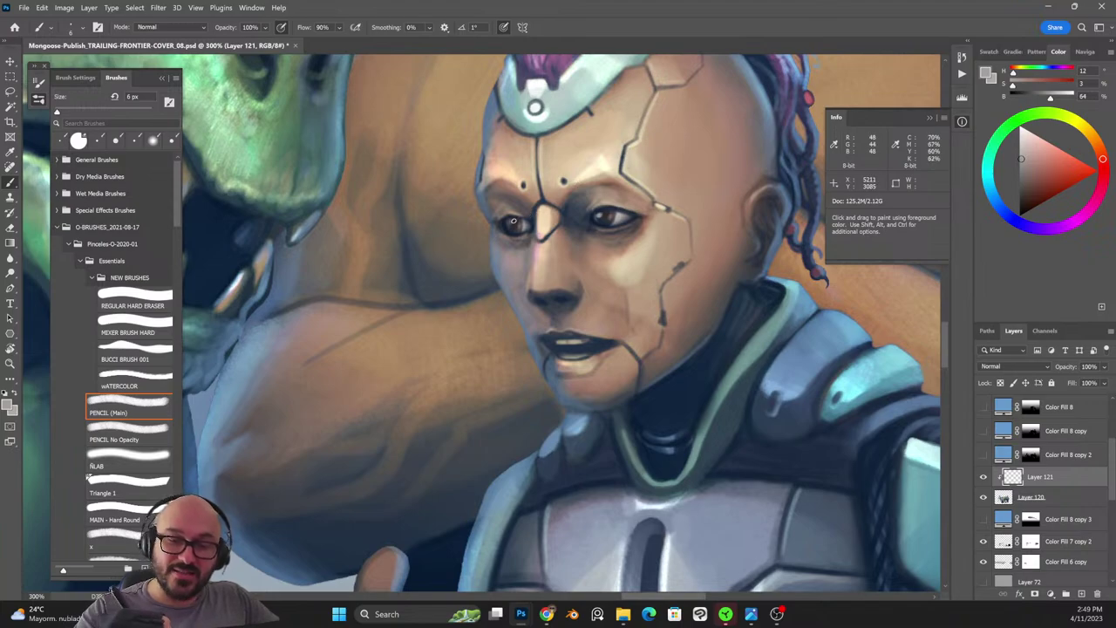
key(shift+alt+r)
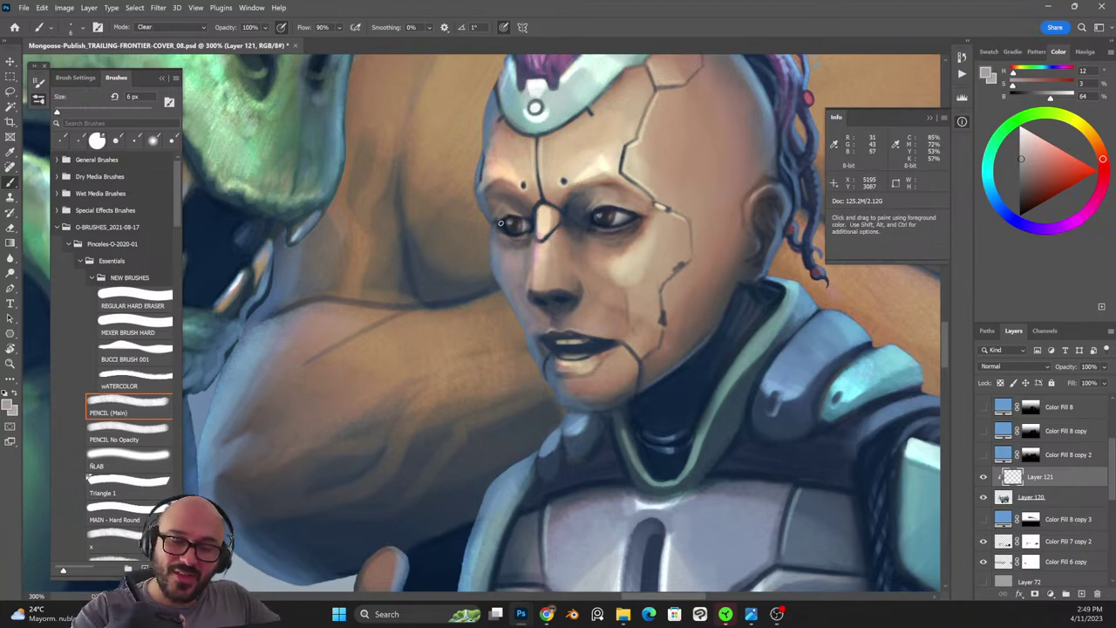
key(shift+alt+n)
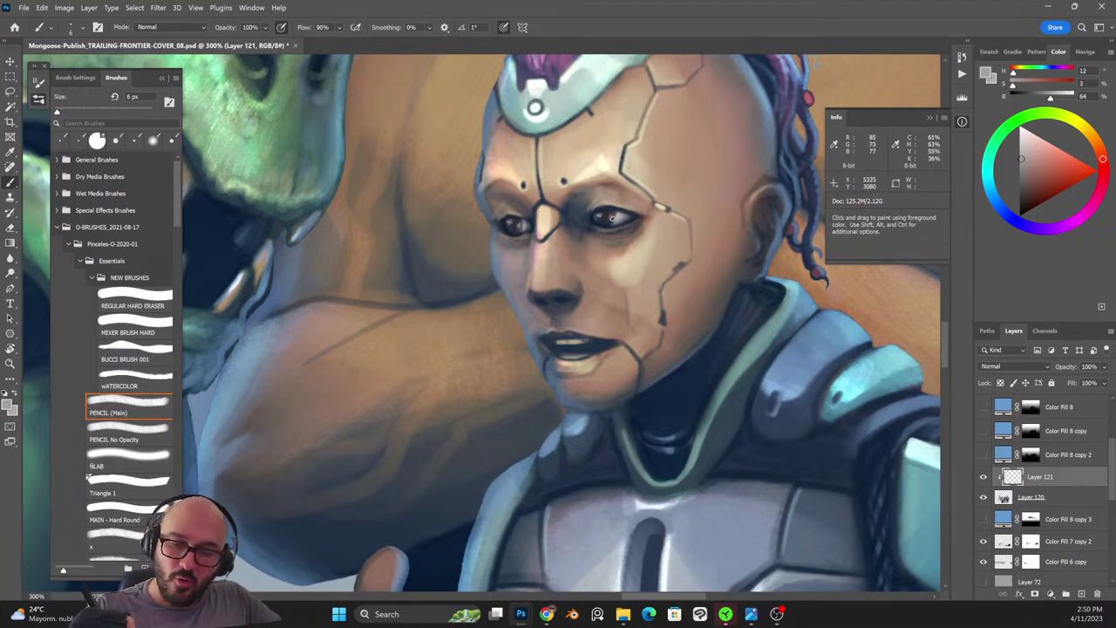
key(shift+alt+r)
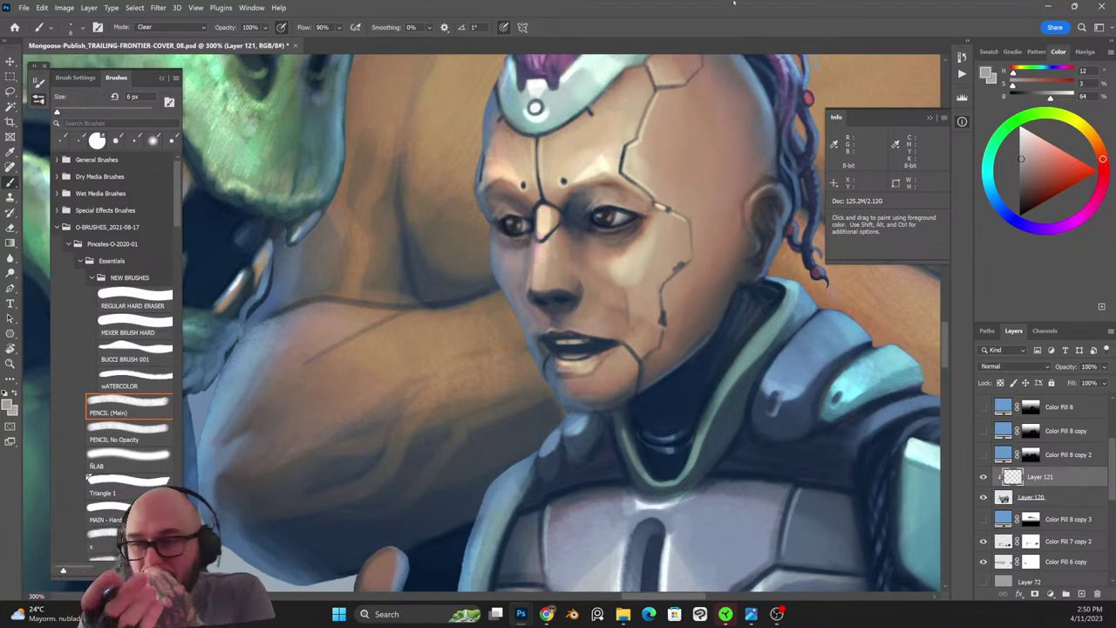
drag(1103, 366, 1087, 382)
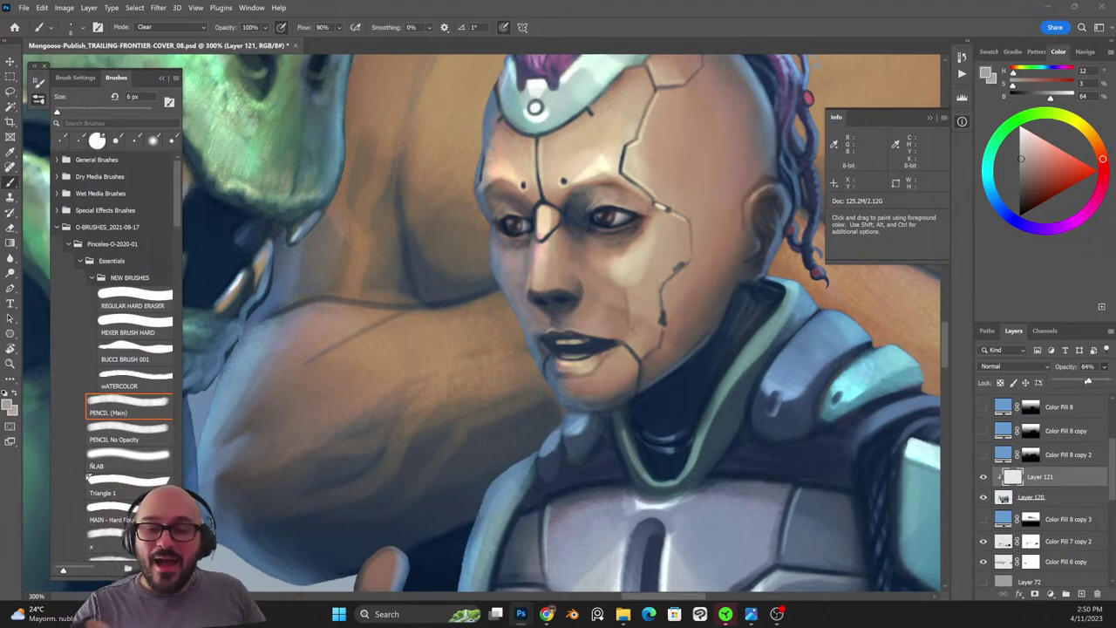
Soften the near eye's upper eyelid with sampled muted brown at 6 px, refining the strokes in Clear mode.
alt+click(602, 194)
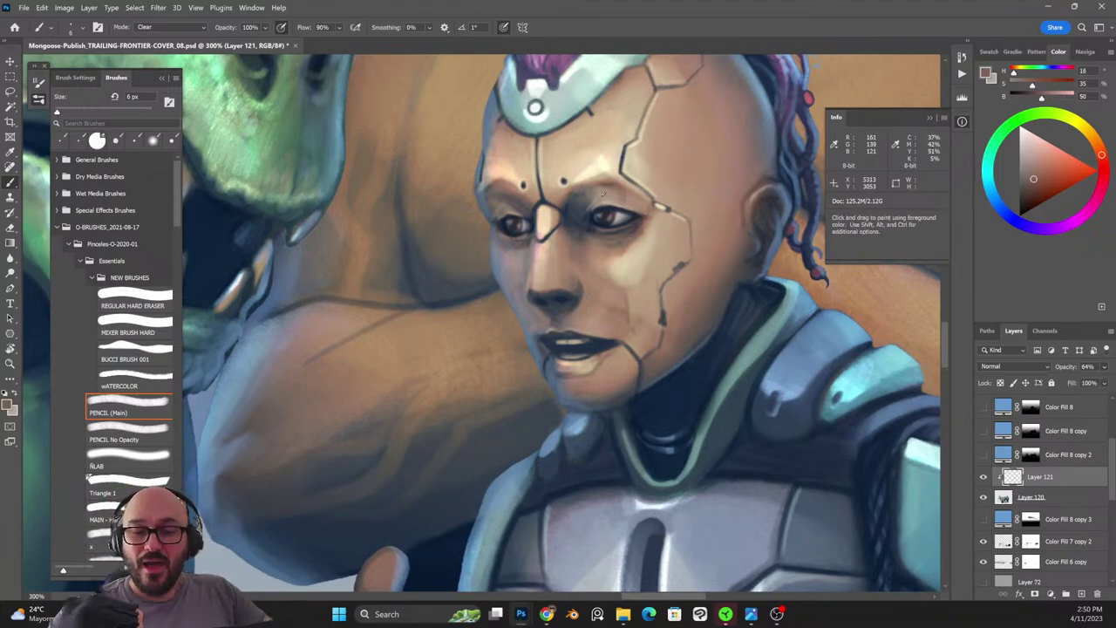
key(shift+alt+n)
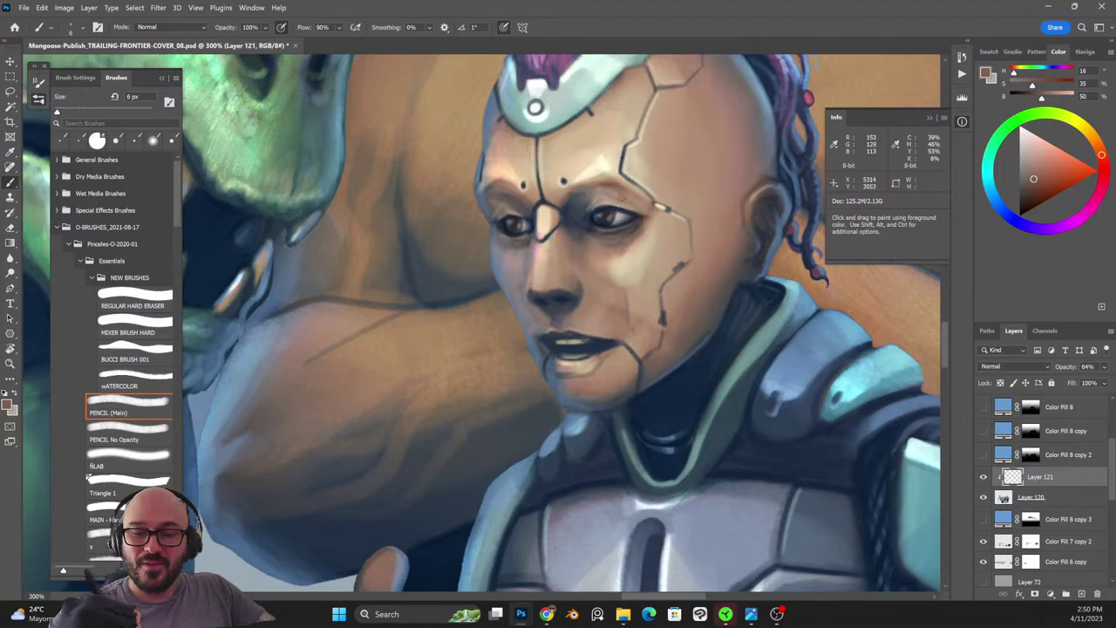
key(shift+alt+r)
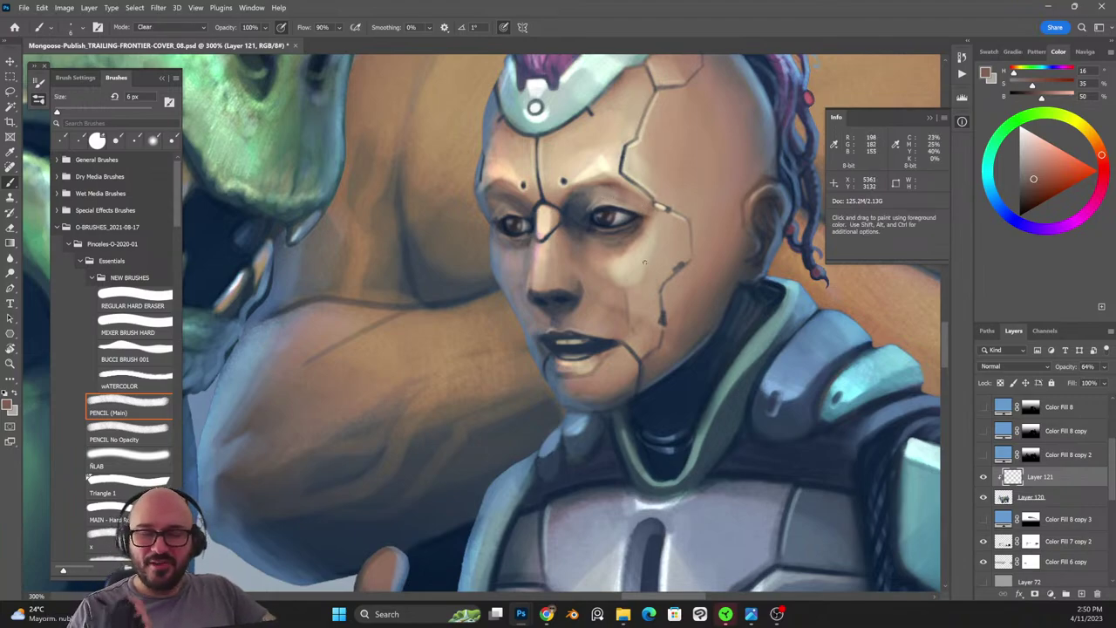
Paint highlights on the brow ridges and forehead with sampled peach and pale yellow at 9 px in Normal mode.
alt+click(513, 183)
key(bracketright)
key(bracketright)
key(bracketright)
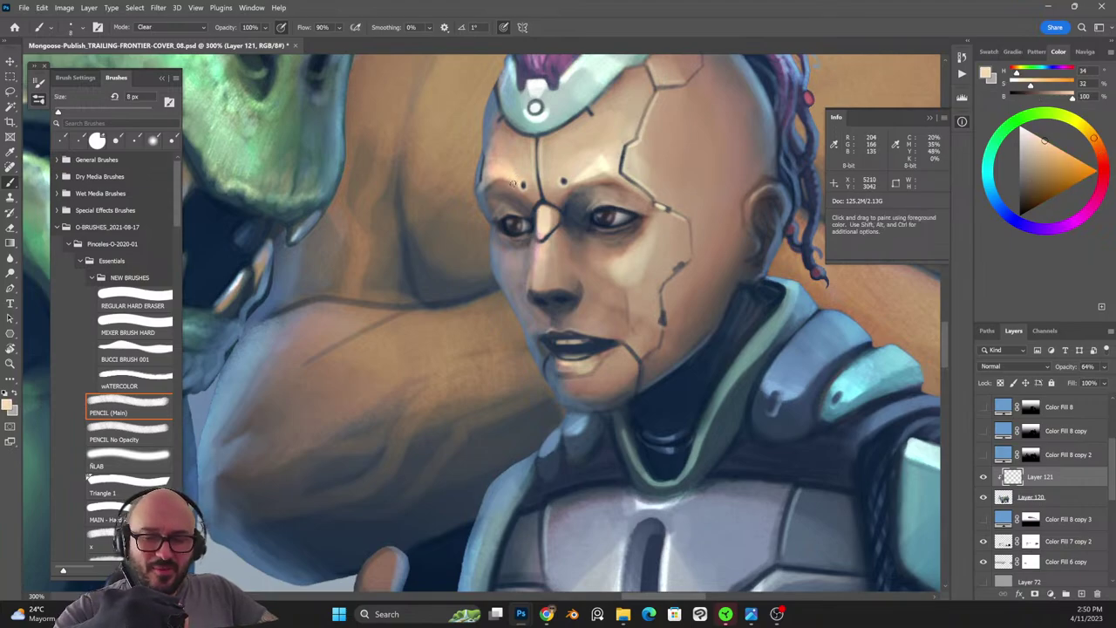
key(shift+alt+n)
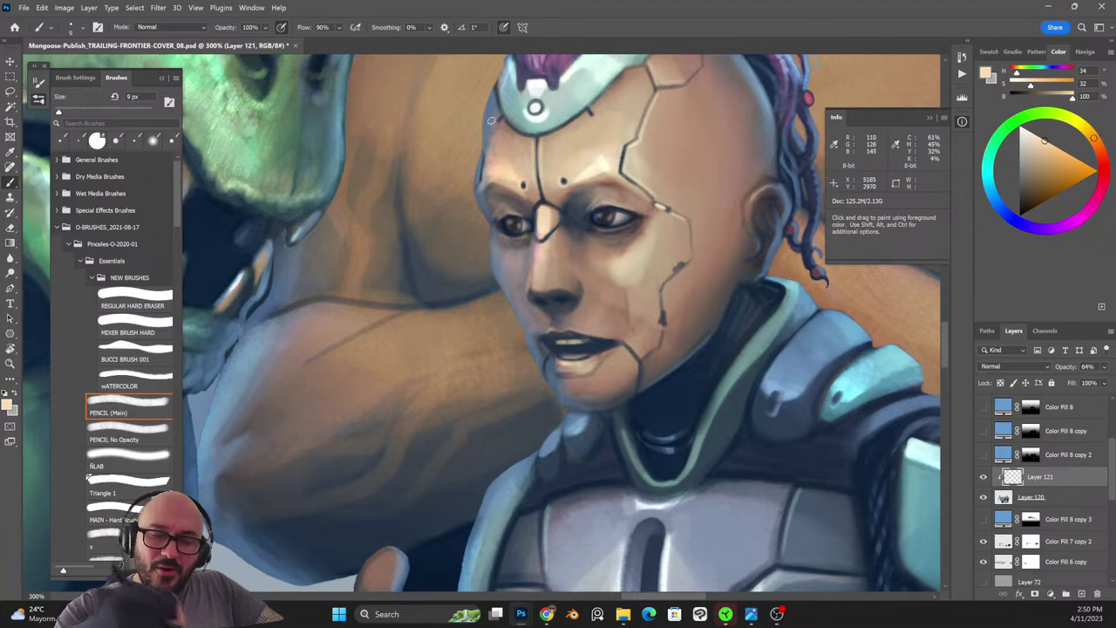
alt+click(604, 165)
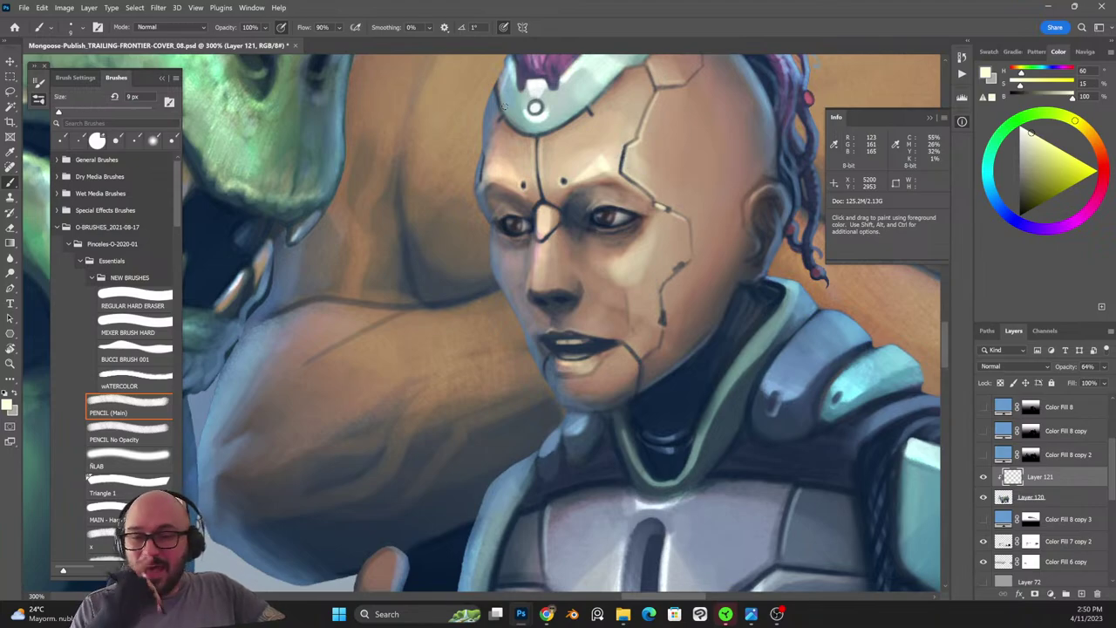
Touch up the outer edge of the headpiece with tan sampled from the background beside it, at 7 px.
drag(684, 274, 728, 411)
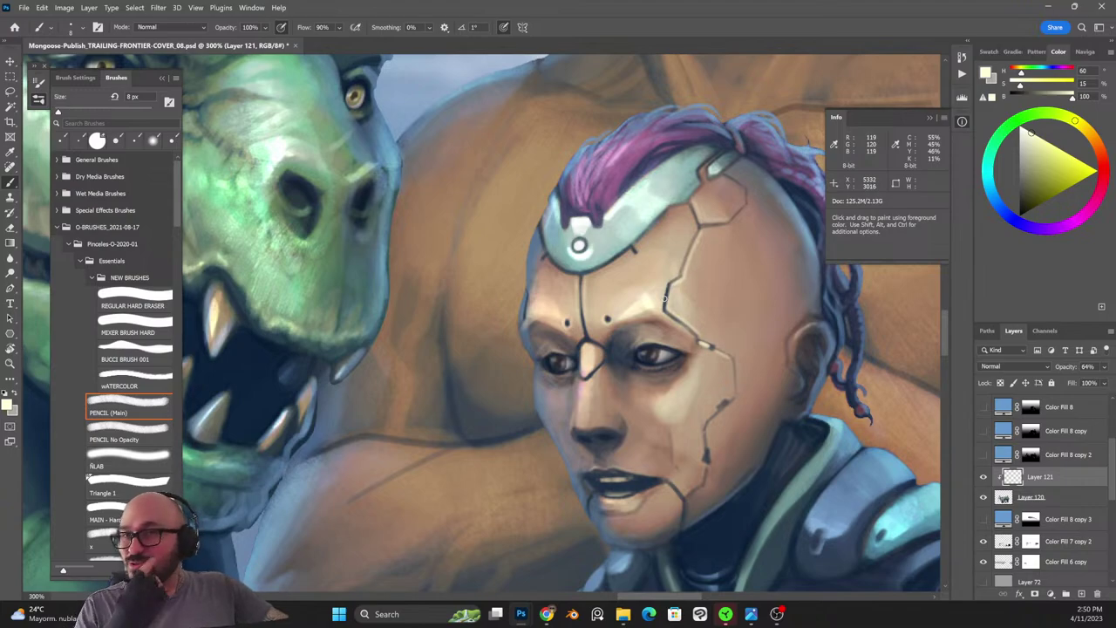
alt+click(534, 216)
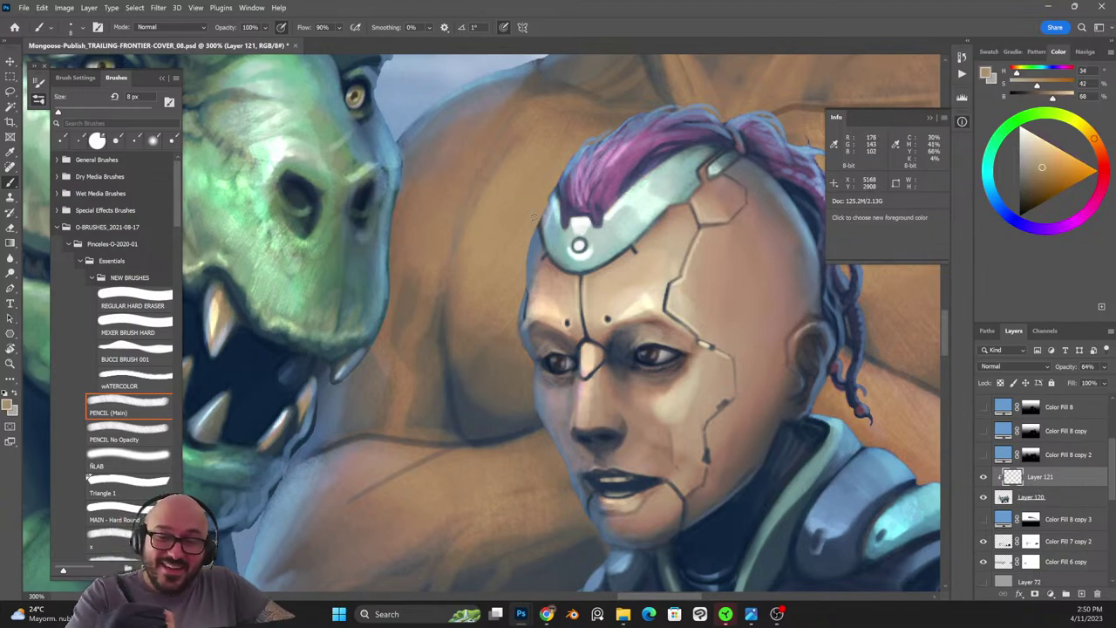
alt+click(540, 220)
key([)
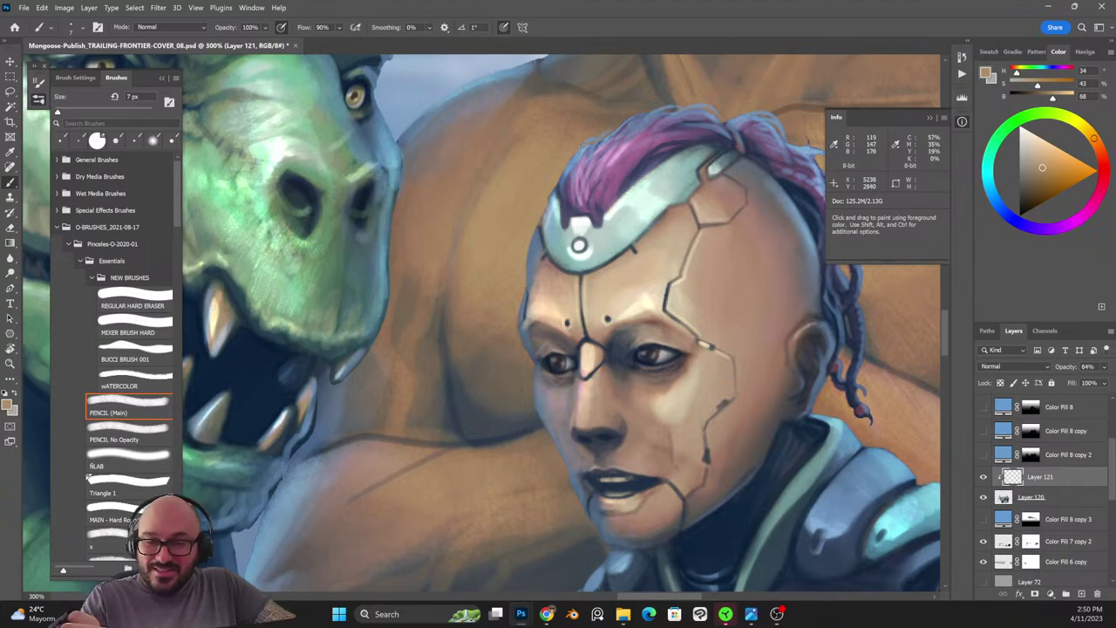
Paint thin stray strands at the back of the mohawk with sampled light blue at 4 px, refining them in Clear mode.
drag(725, 425, 697, 319)
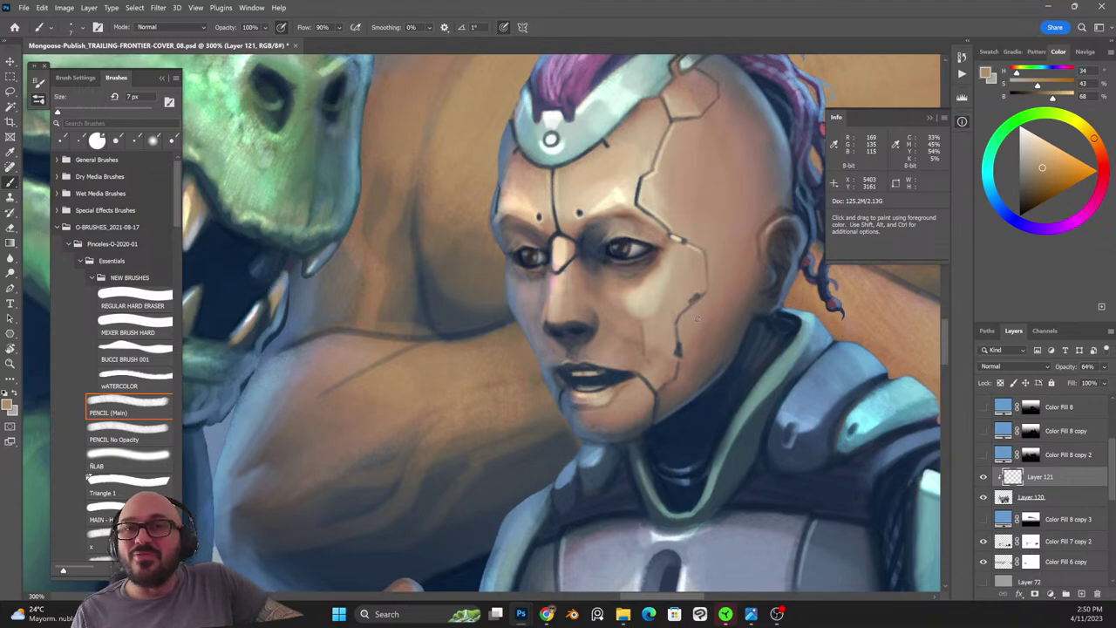
drag(823, 260, 718, 436)
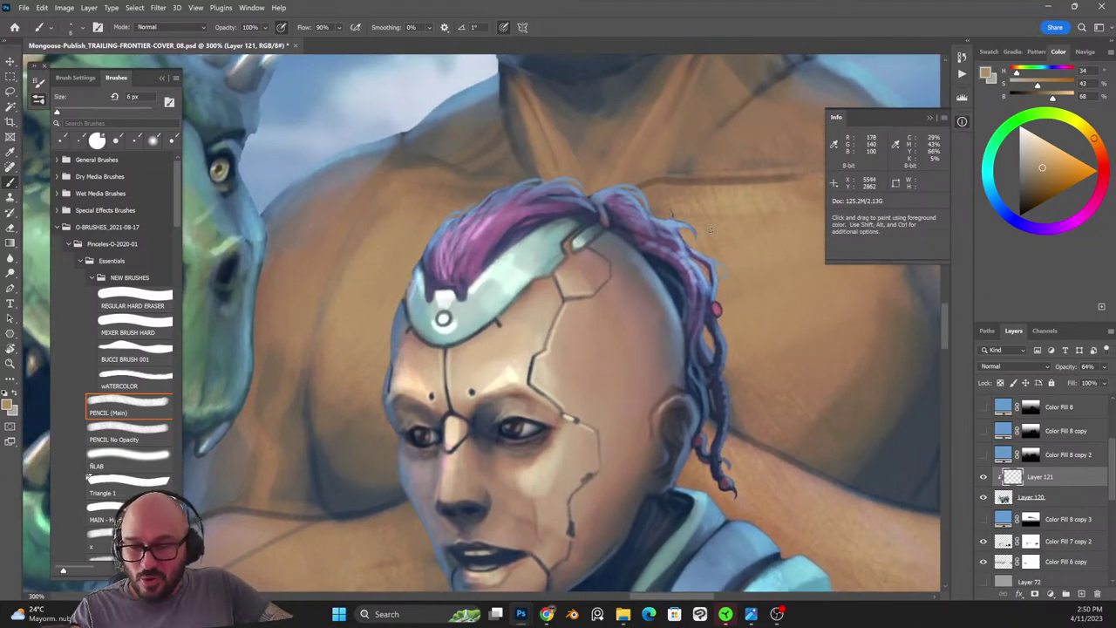
drag(673, 221, 675, 194)
key(z)
click(672, 189)
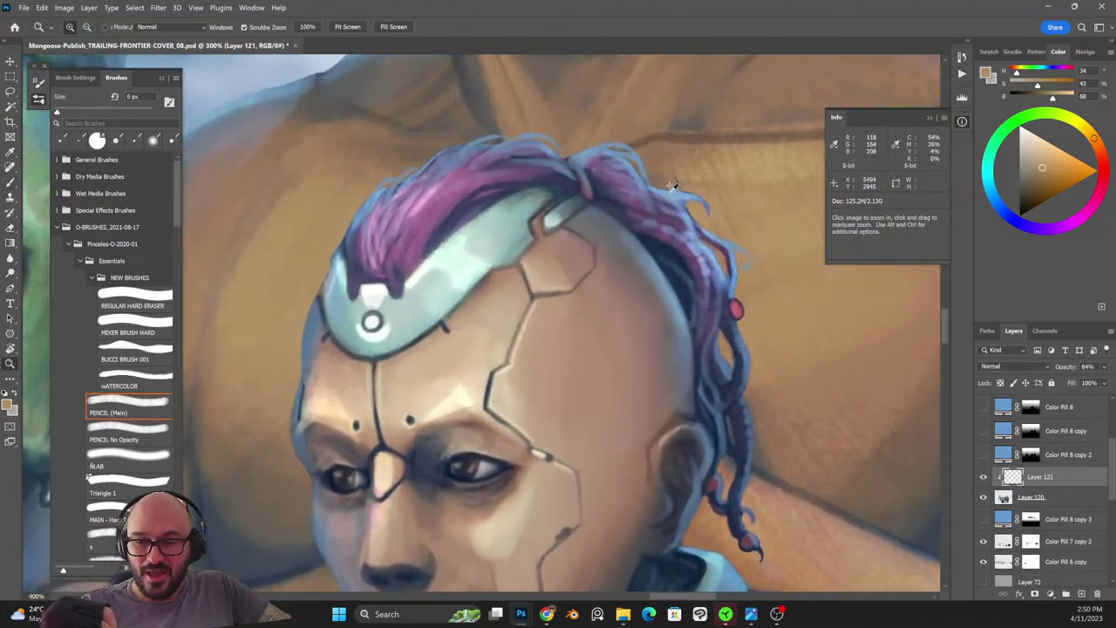
alt+click(666, 191)
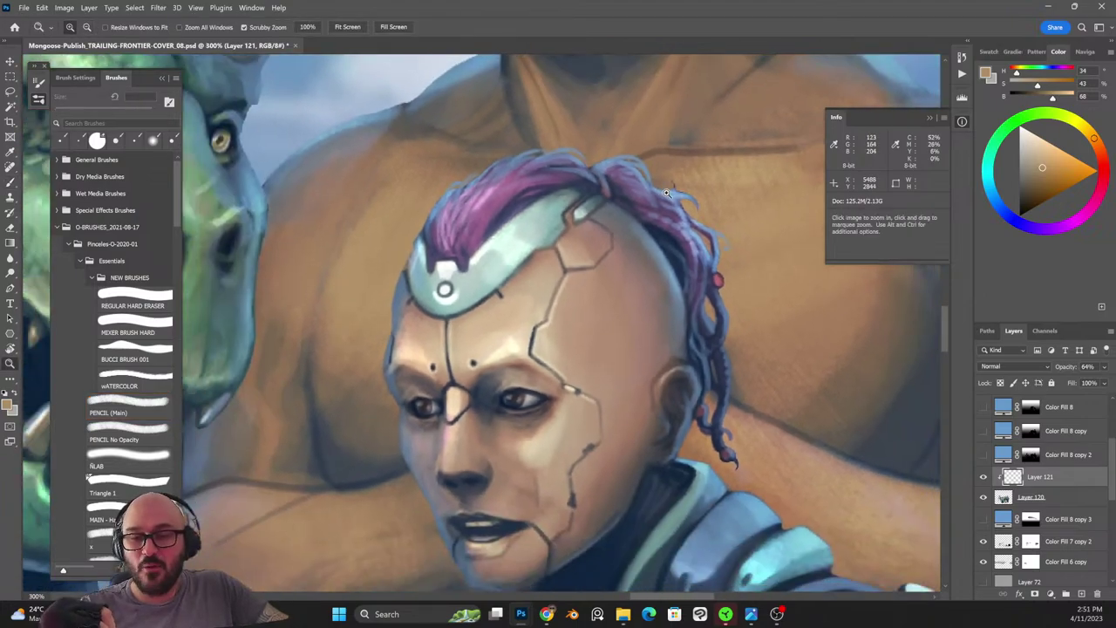
key(x)
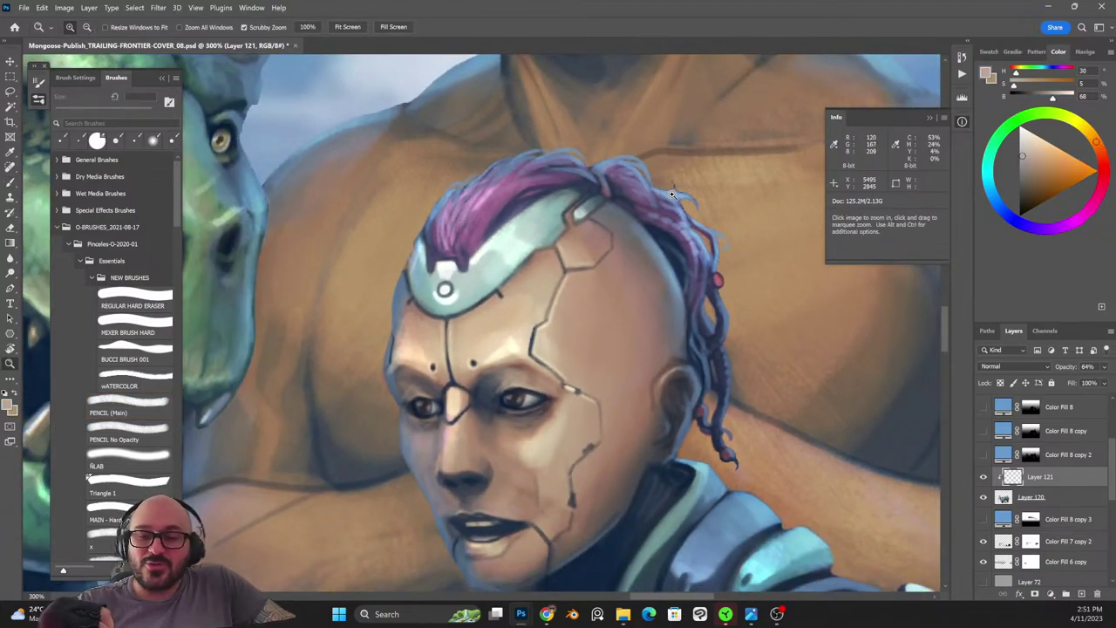
key(b)
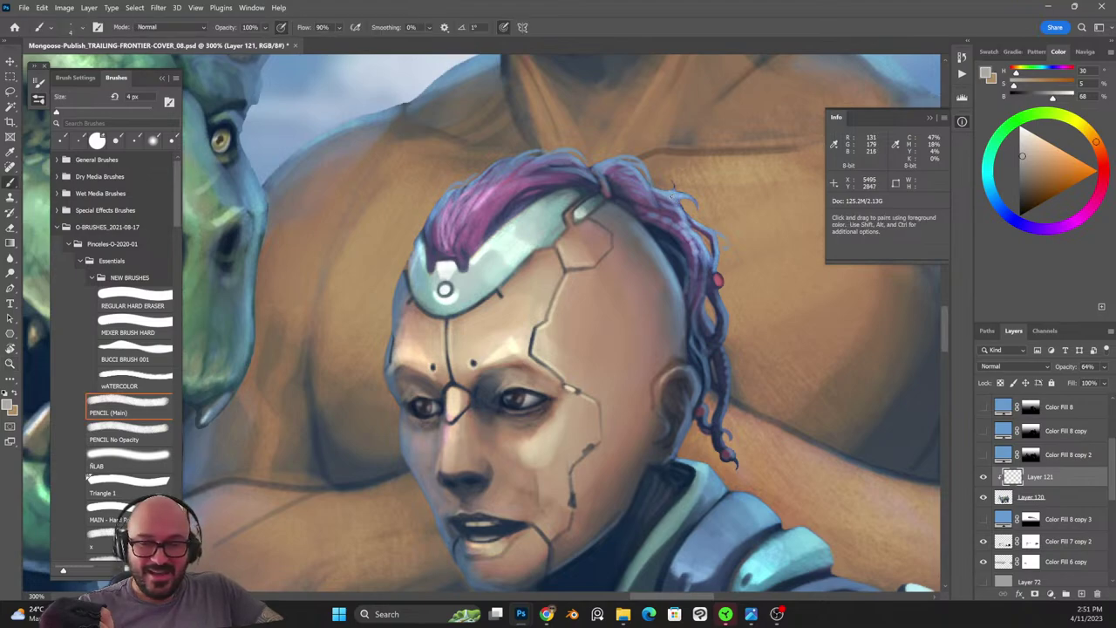
alt+click(672, 185)
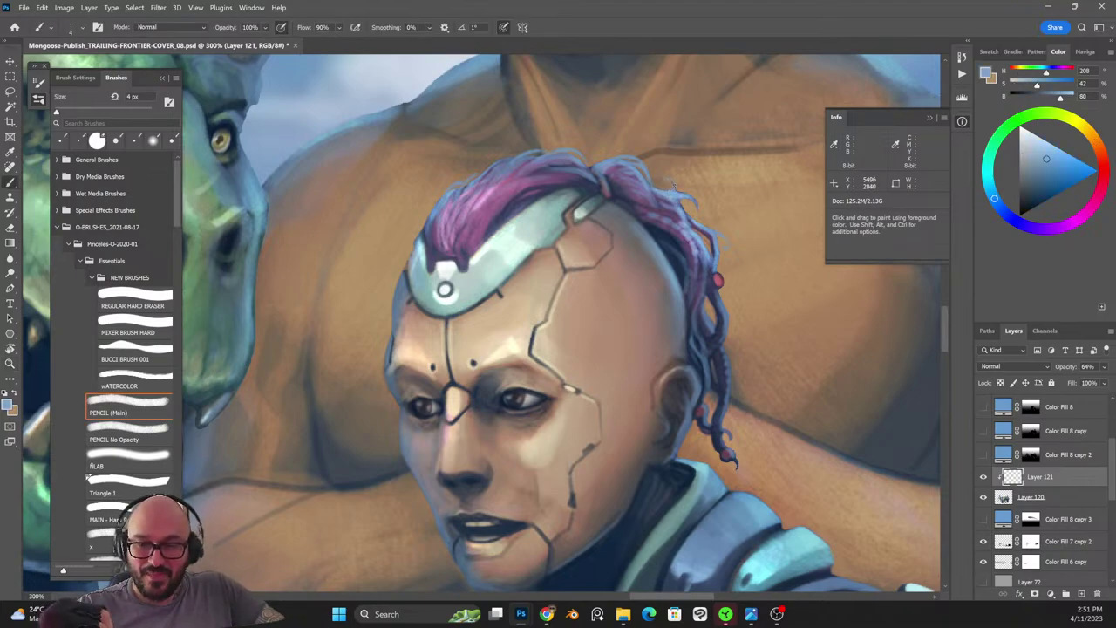
key(shift+alt+r)
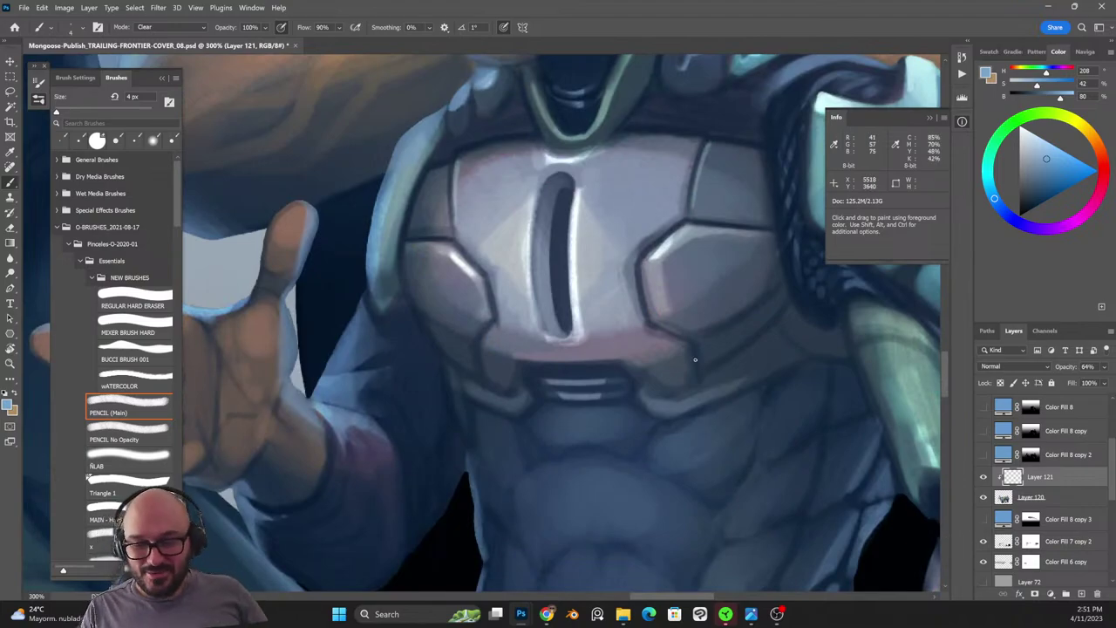
key(ctrl+1)
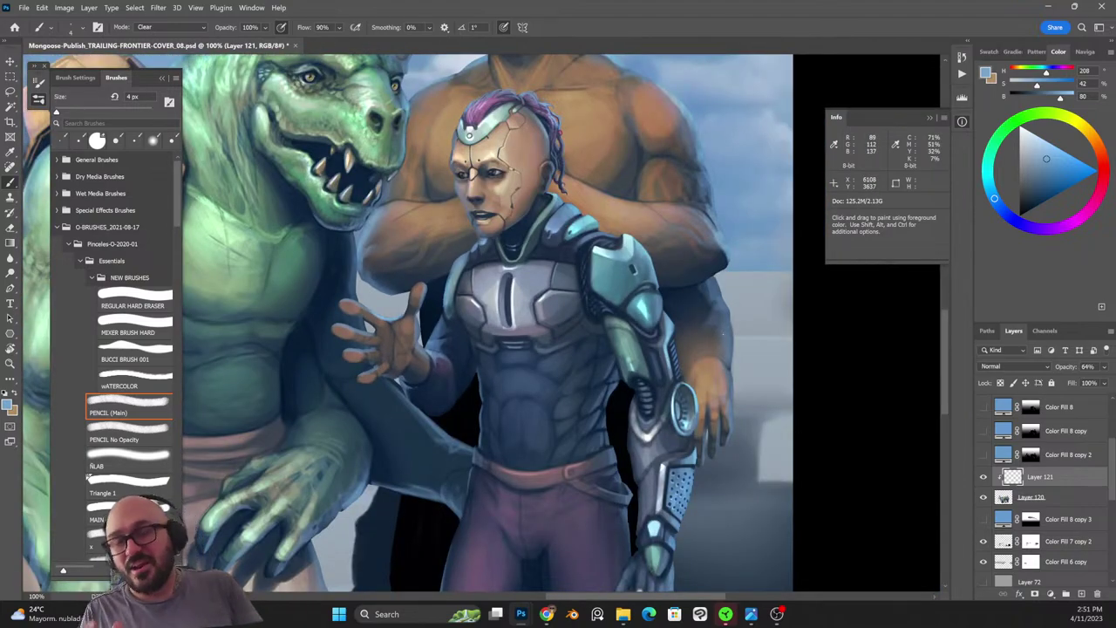
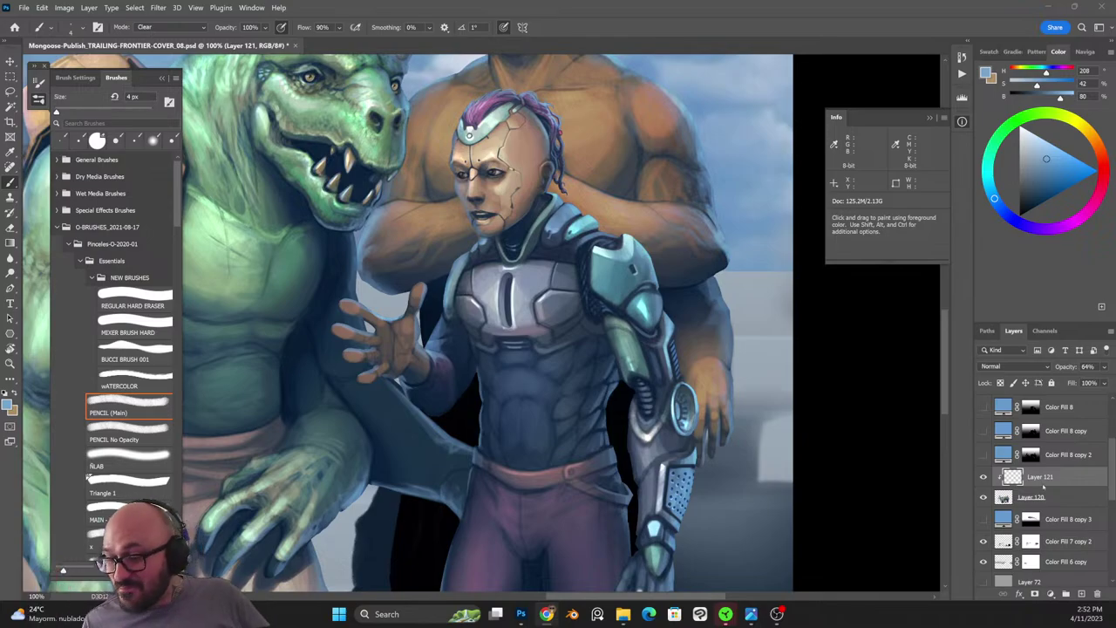
click(1044, 486)
key(ctrl+plus)
key(ctrl+minus)
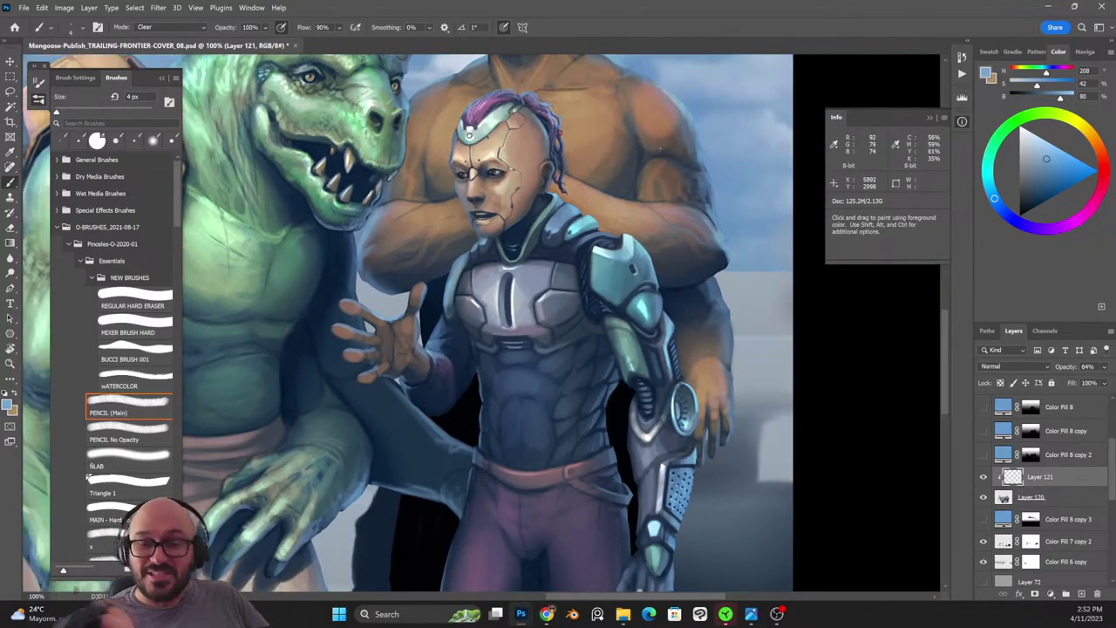
Refine the edges of the shoulder plates beside the collar with sampled teal and dark navy in Normal mode, enlarging the brush to 8 px.
scroll(471, 297, up, 3)
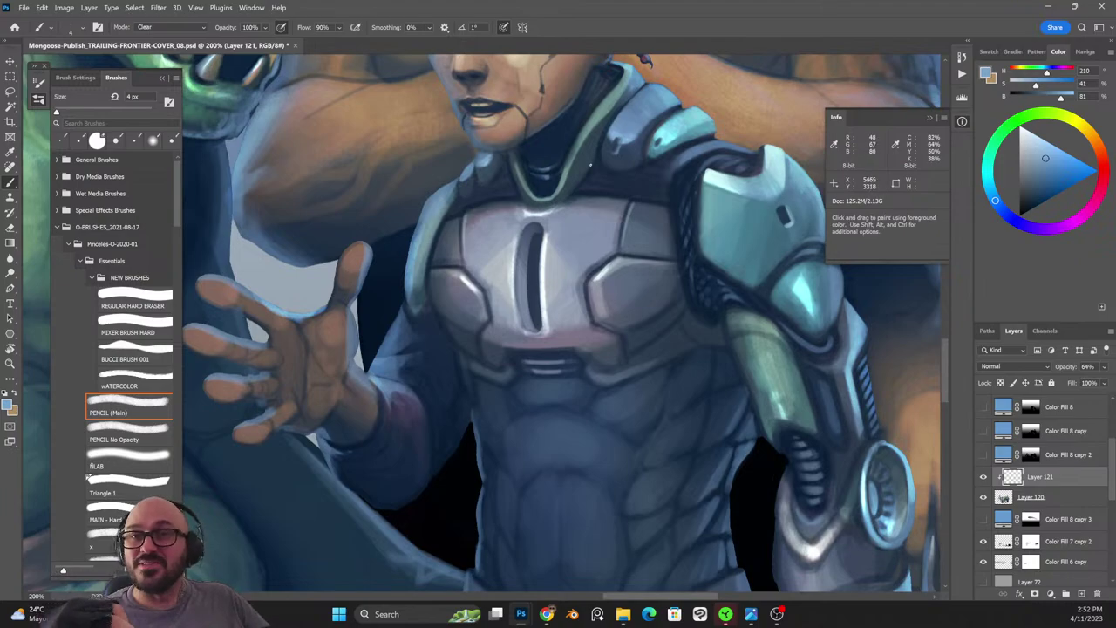
key(x)
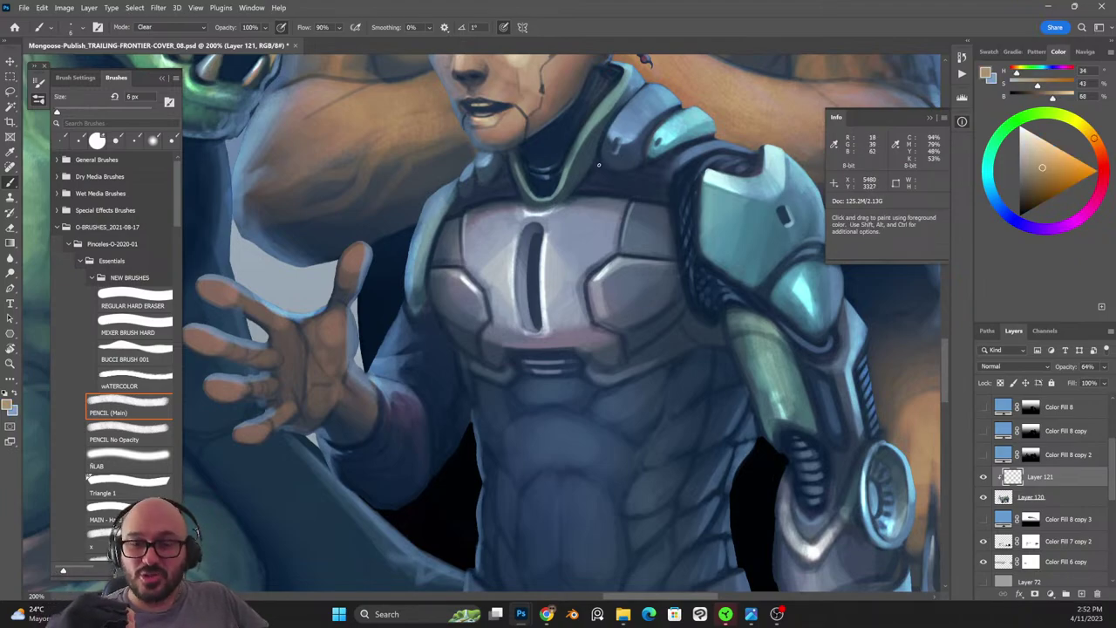
key(shift+alt+n)
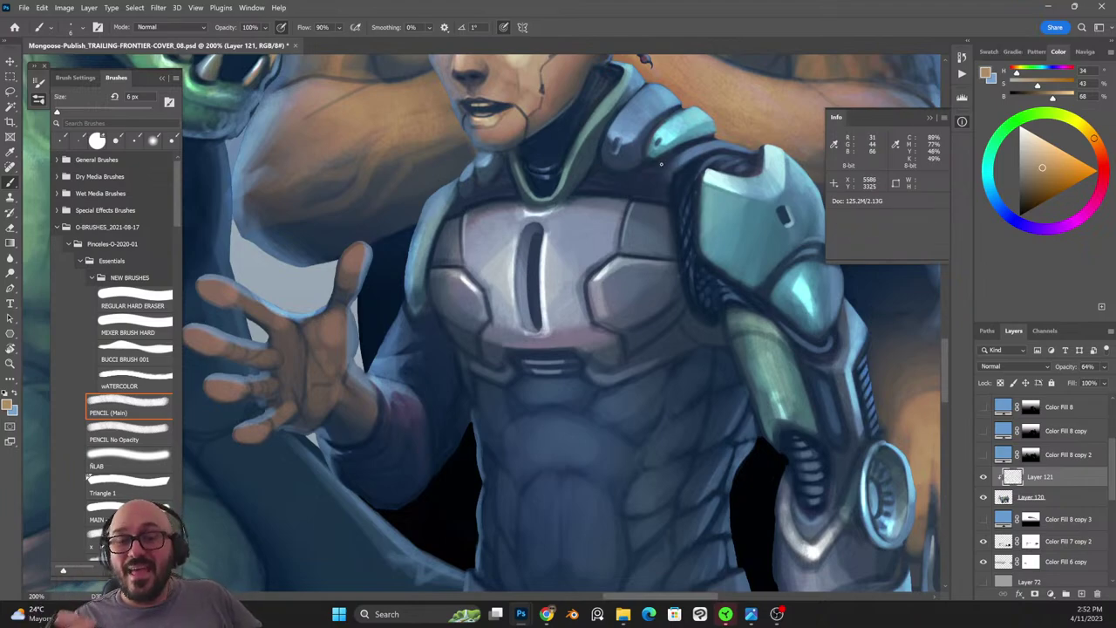
alt+click(701, 132)
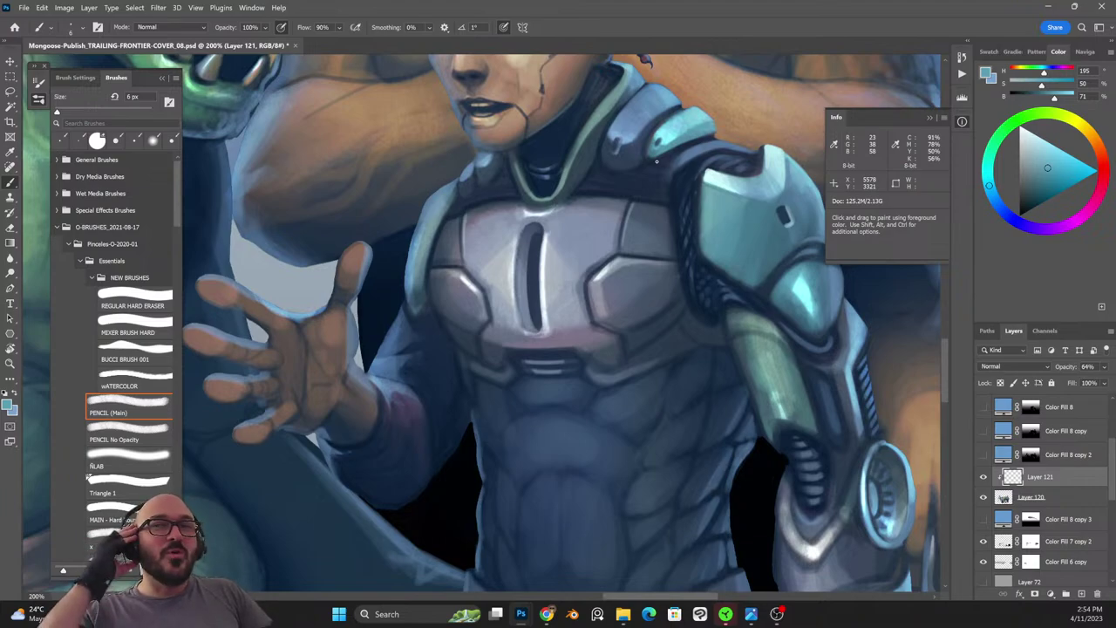
alt+click(651, 152)
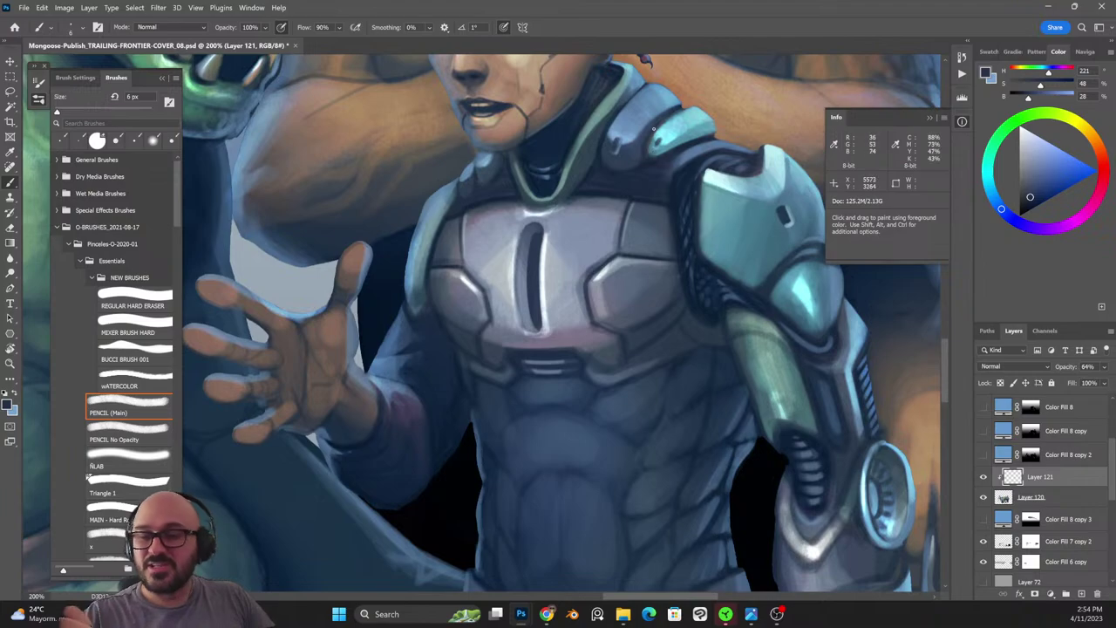
alt+click(663, 152)
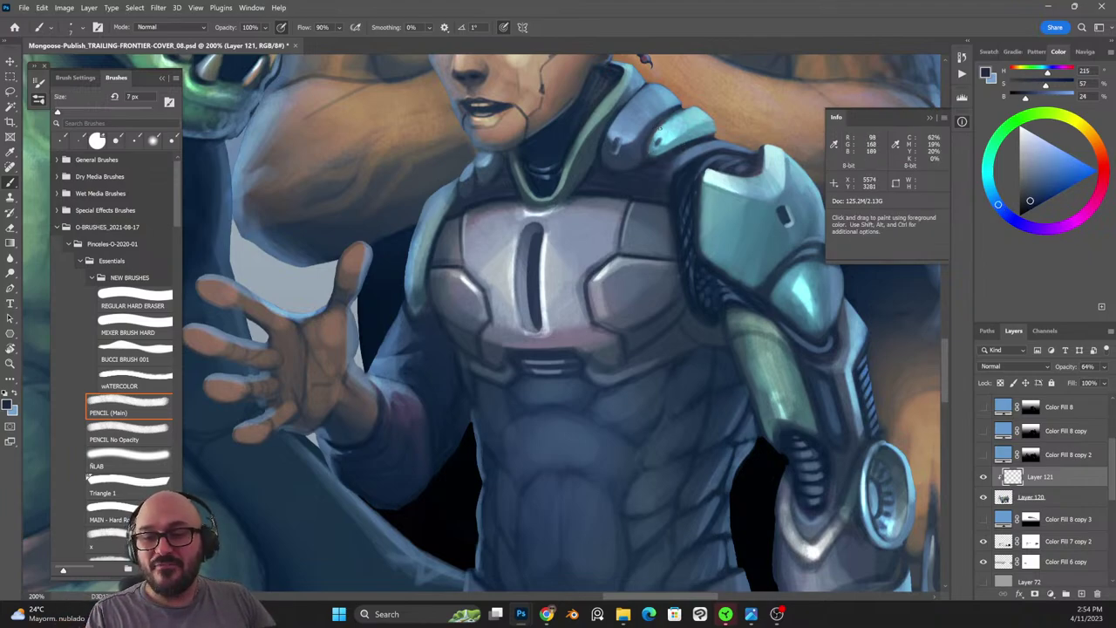
key(bracketright)
key(bracketright)
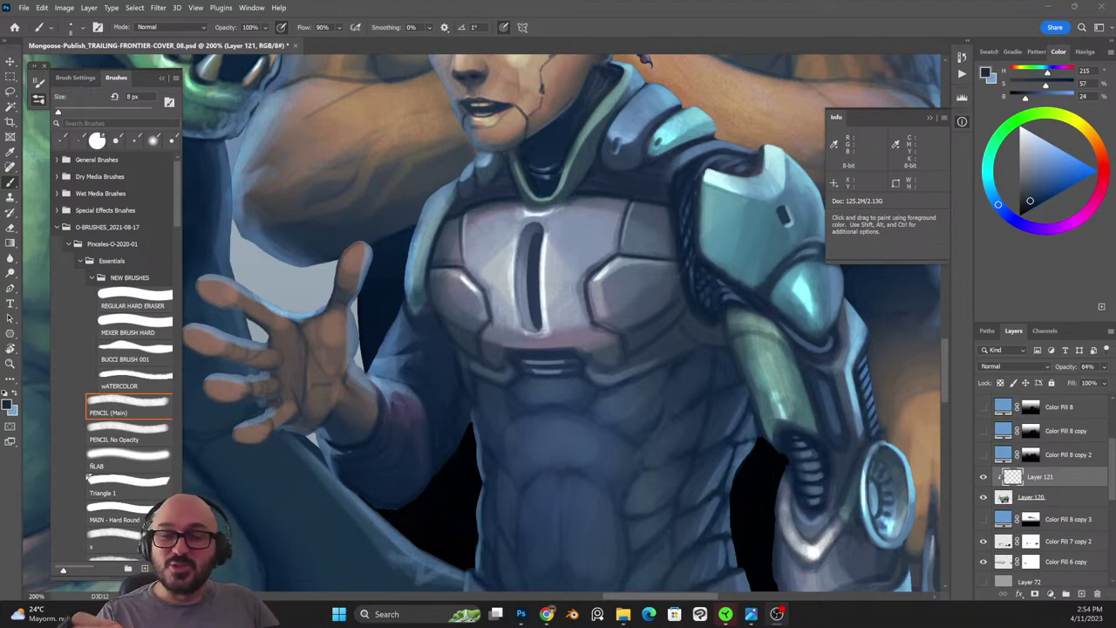
Paint ribbed segments on the neck inside the collar with sampled slate blue at 10 px, refining them in Clear mode.
drag(593, 229, 562, 365)
alt+click(622, 373)
key(])
key(])
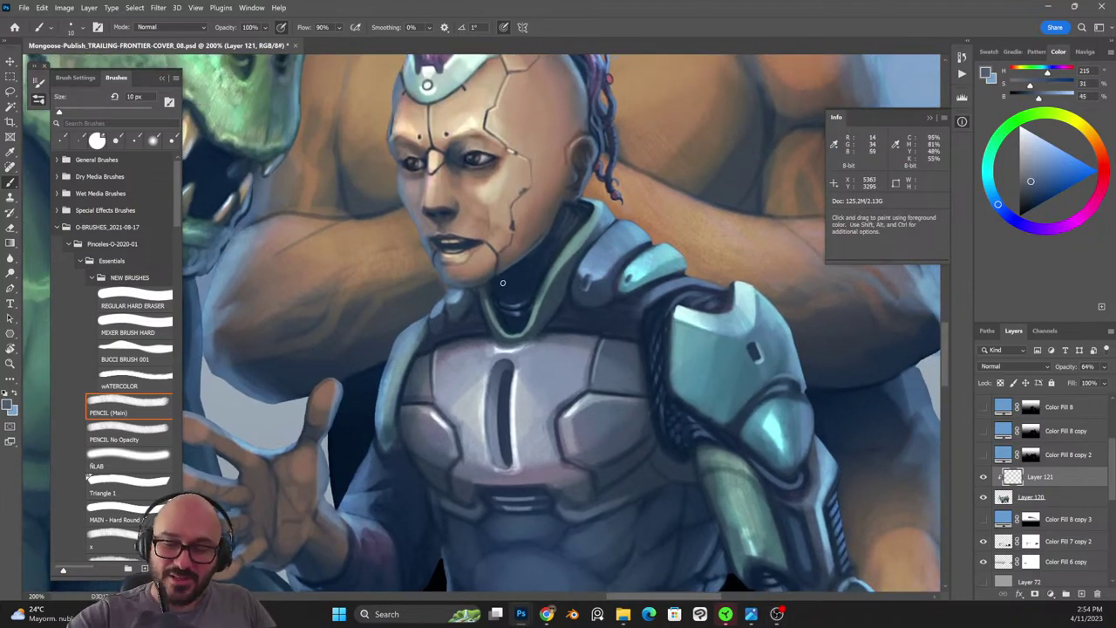
mouse_move(497, 283)
mouse_down()
mouse_move(532, 269)
mouse_move(529, 291)
mouse_up()
key(shift+alt+r)
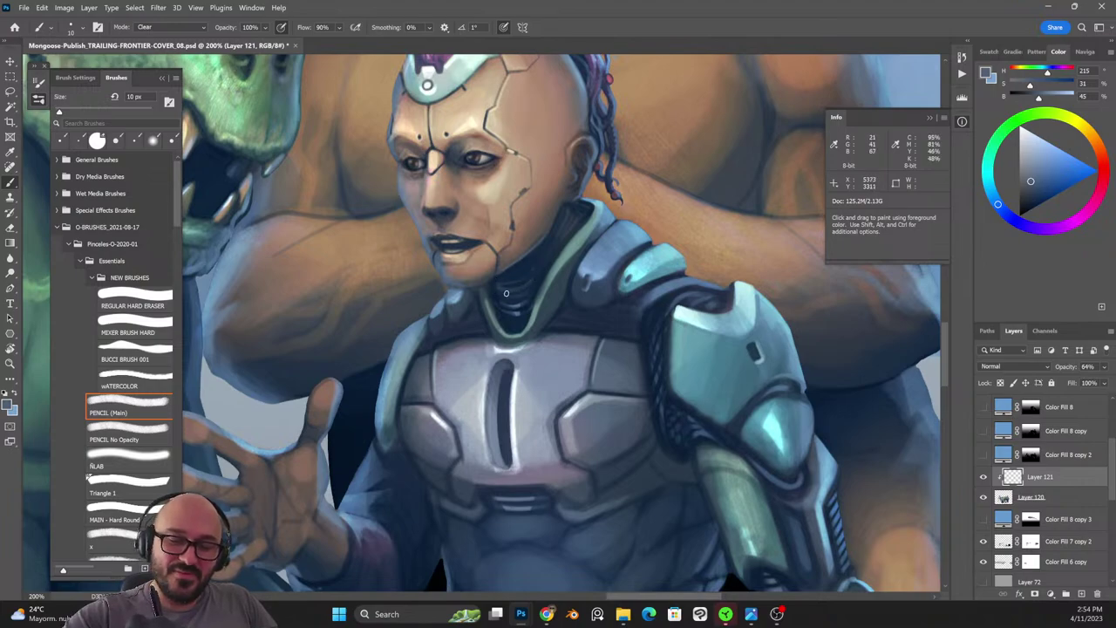
key(shift+alt+n)
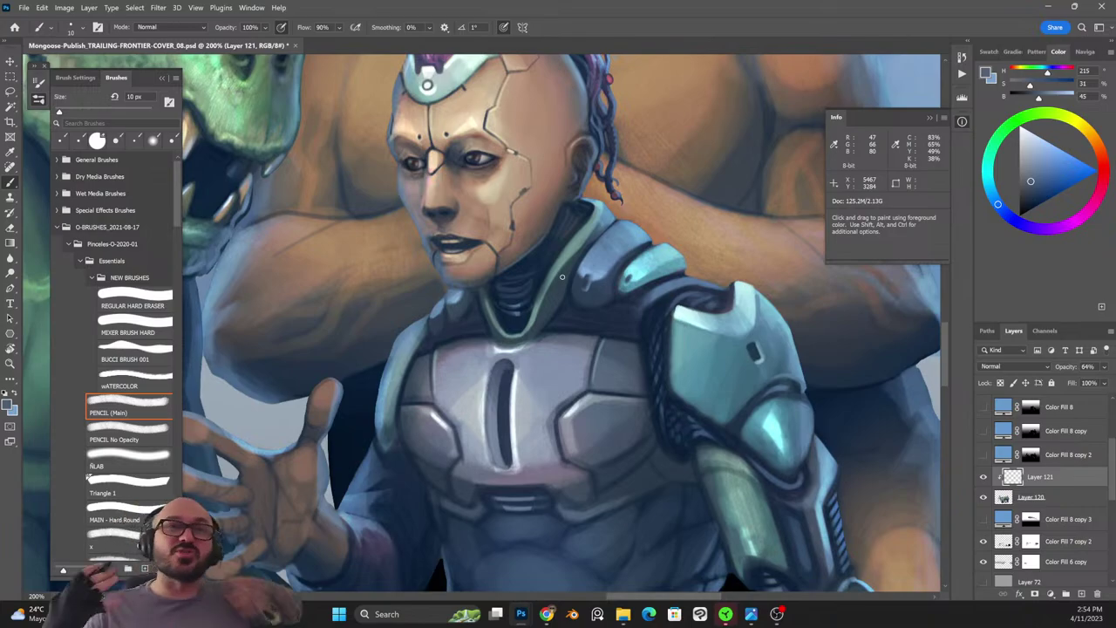
Darken the ear's upper outline and the hairline behind it with sampled dark navy, reducing the brush to 7 px and refining in Clear mode.
key(space)
mouse_move(604, 376)
mouse_down()
mouse_move(620, 305)
mouse_move(601, 463)
mouse_move(670, 611)
mouse_up()
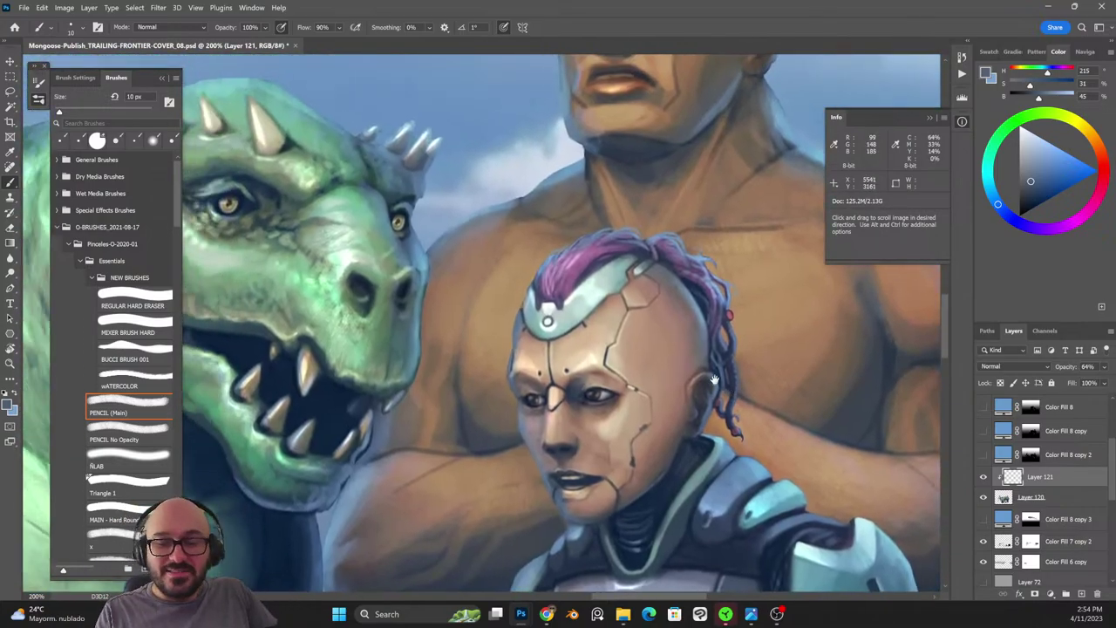
key(space)
drag(699, 393, 737, 387)
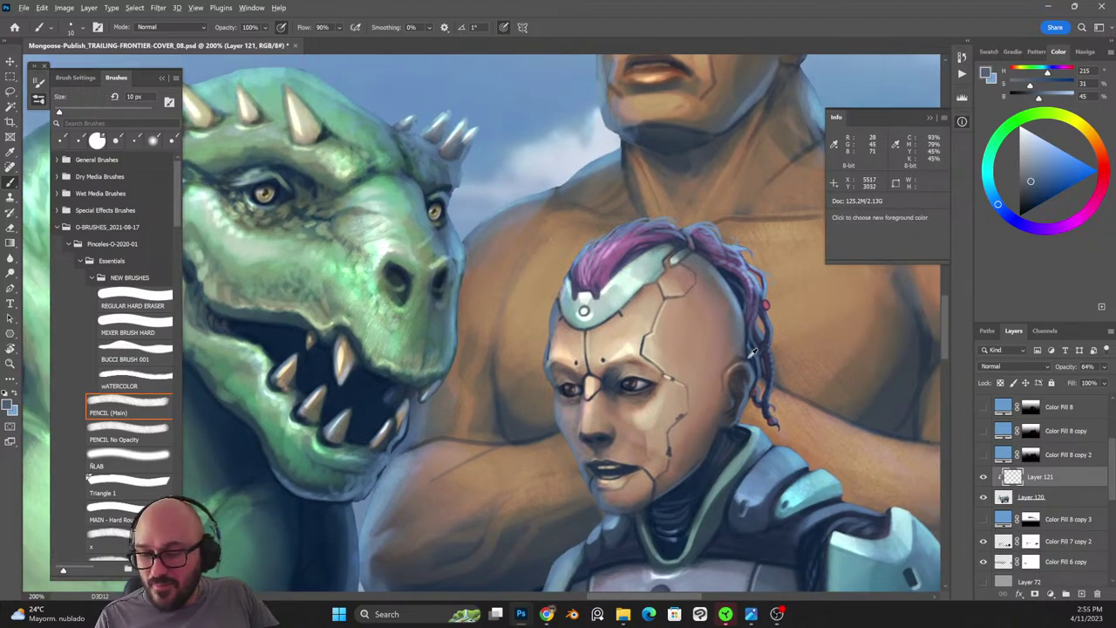
alt+click(746, 357)
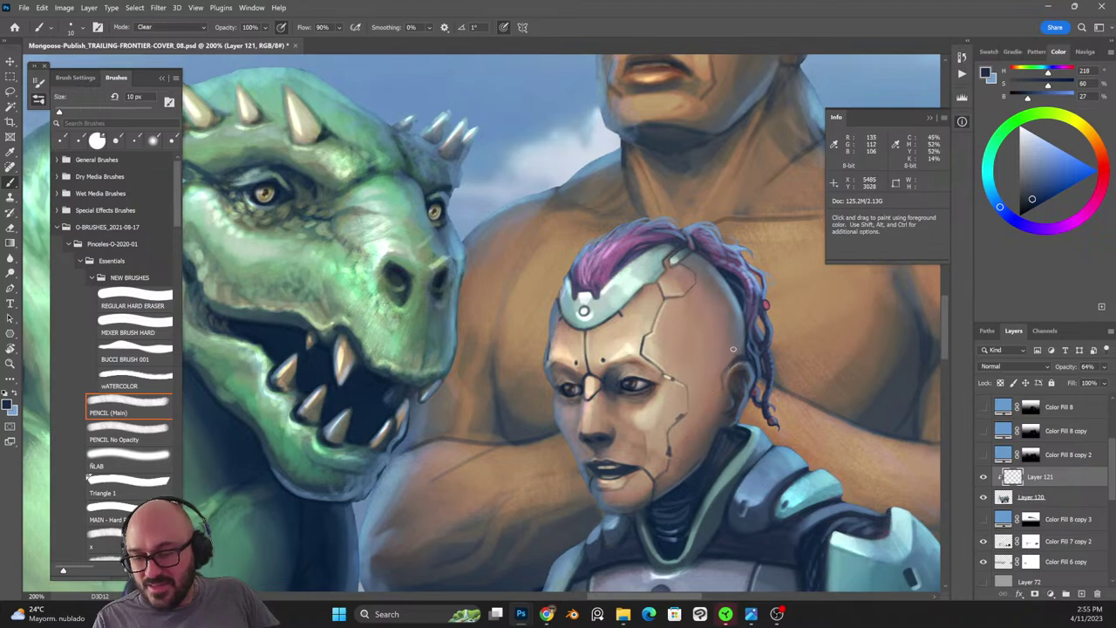
key(shift+alt+n)
key(shift+alt+r)
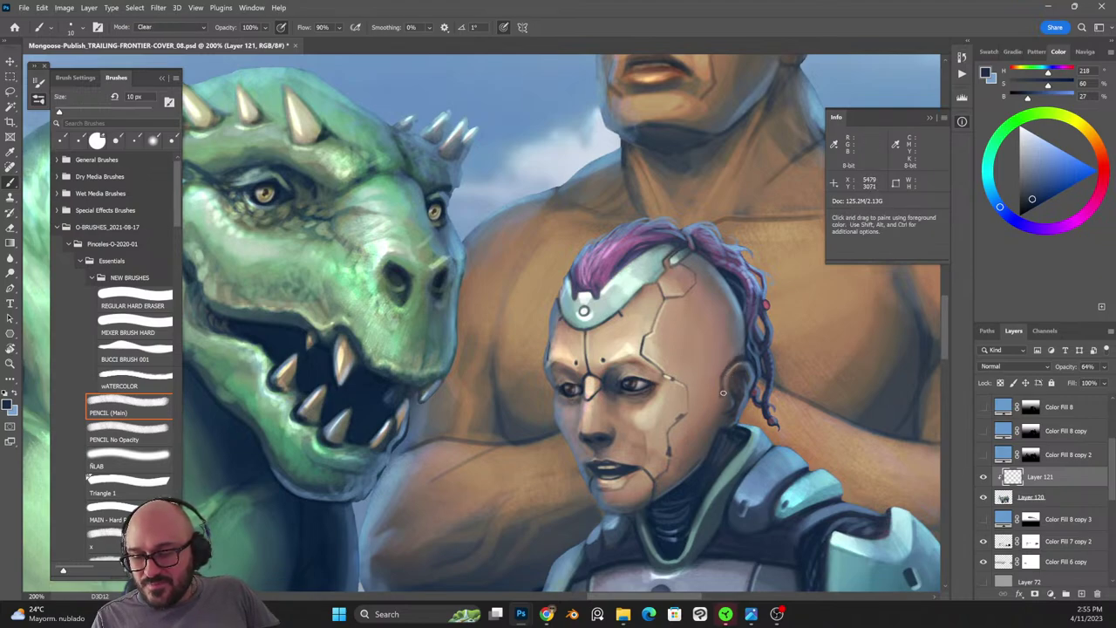
key(bracketleft)
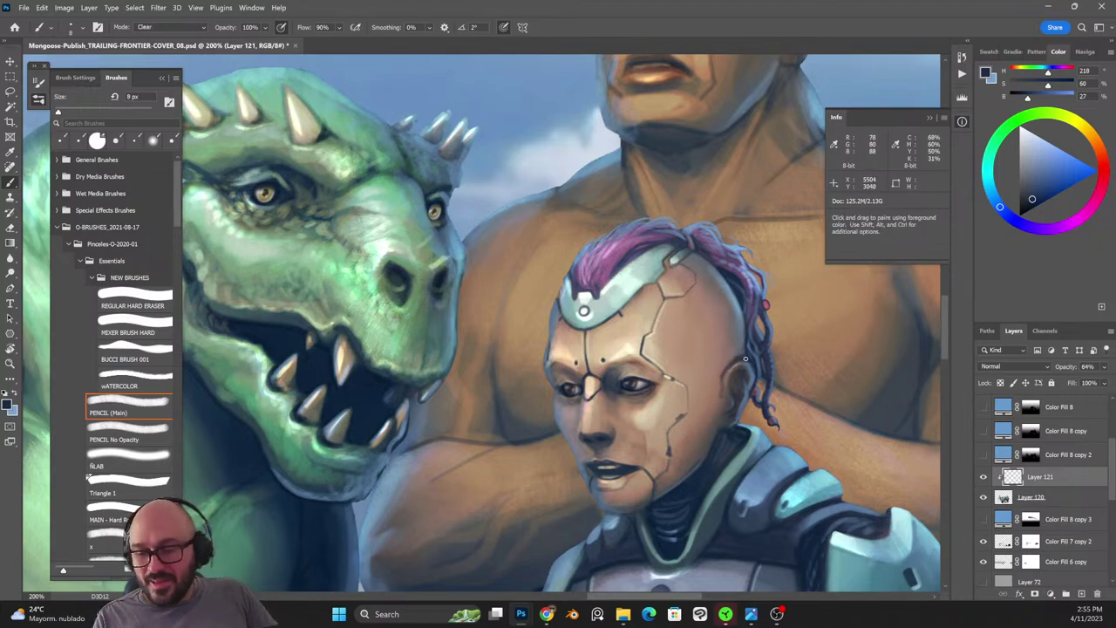
key(bracketleft)
key(shift+alt+n)
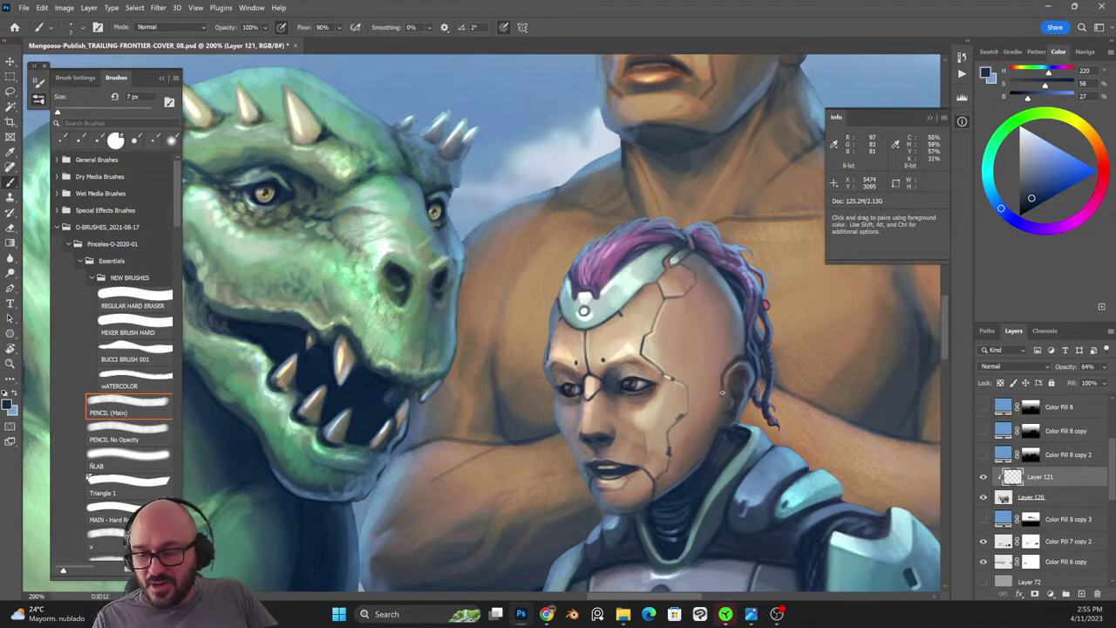
key(shift+alt+r)
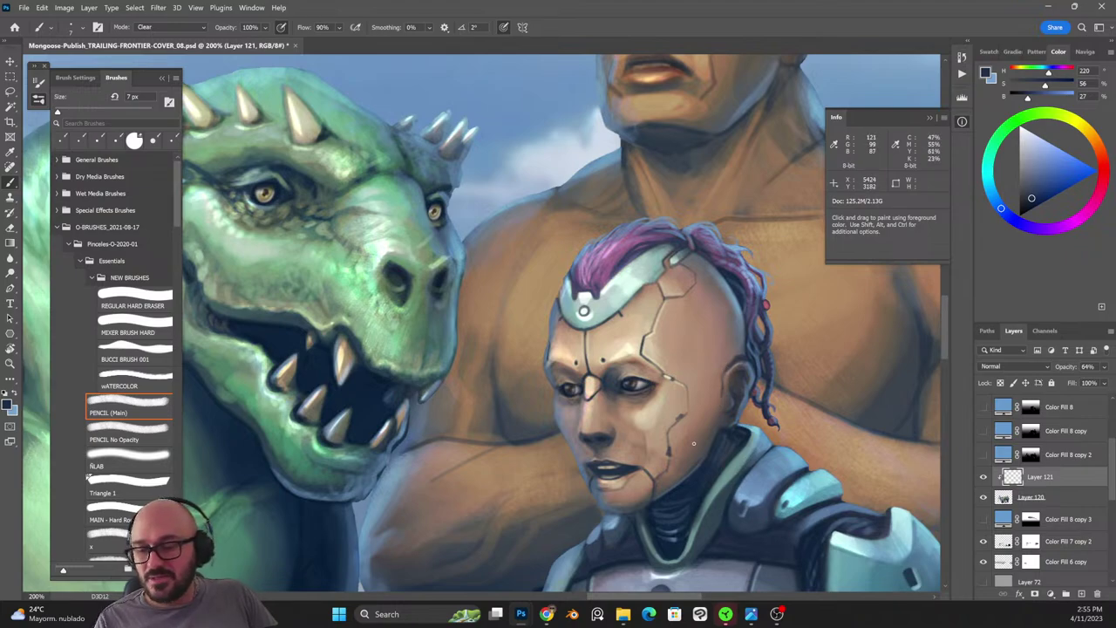
key(shift+alt+n)
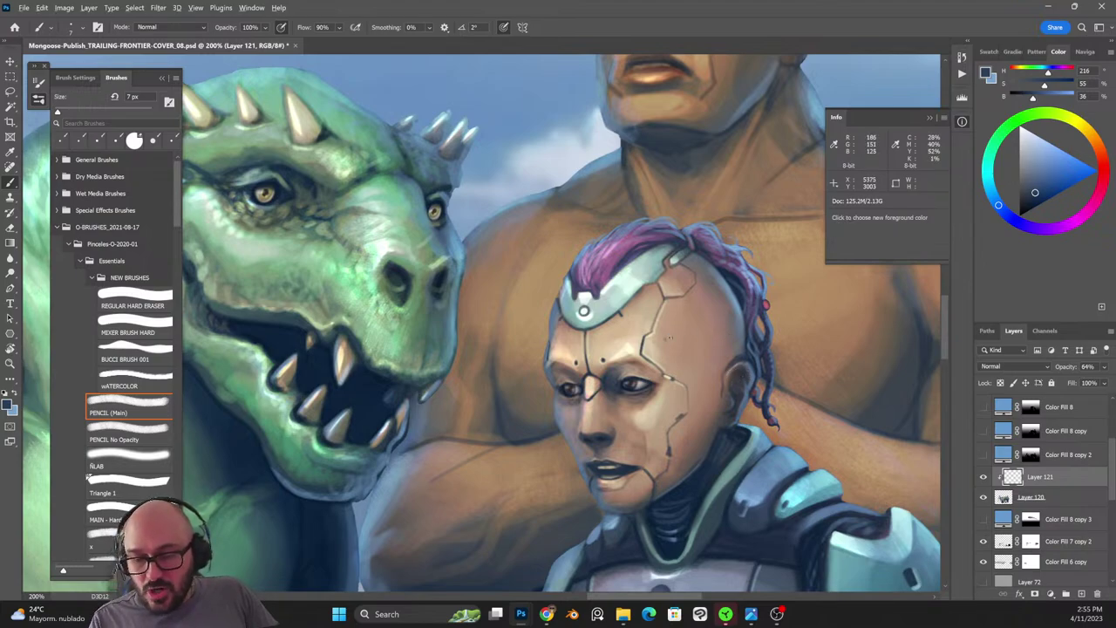
Refine the cyborg's ear and the skin around it with sampled skin tones and dark grey at 7 px, alternating Normal and Clear modes.
alt+click(742, 366)
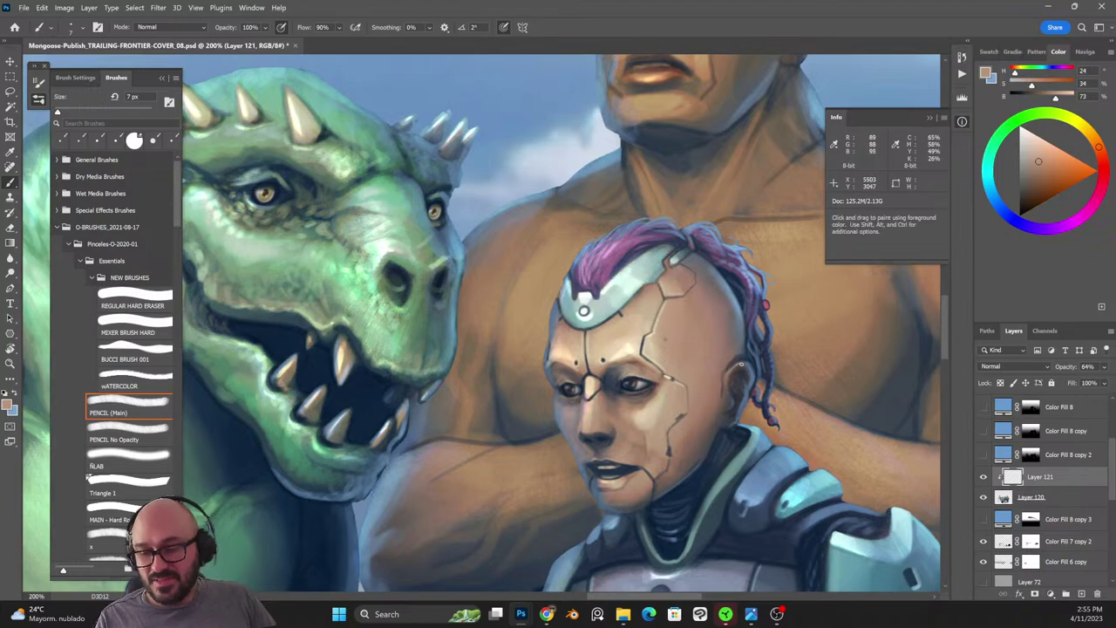
key(shift+alt+r)
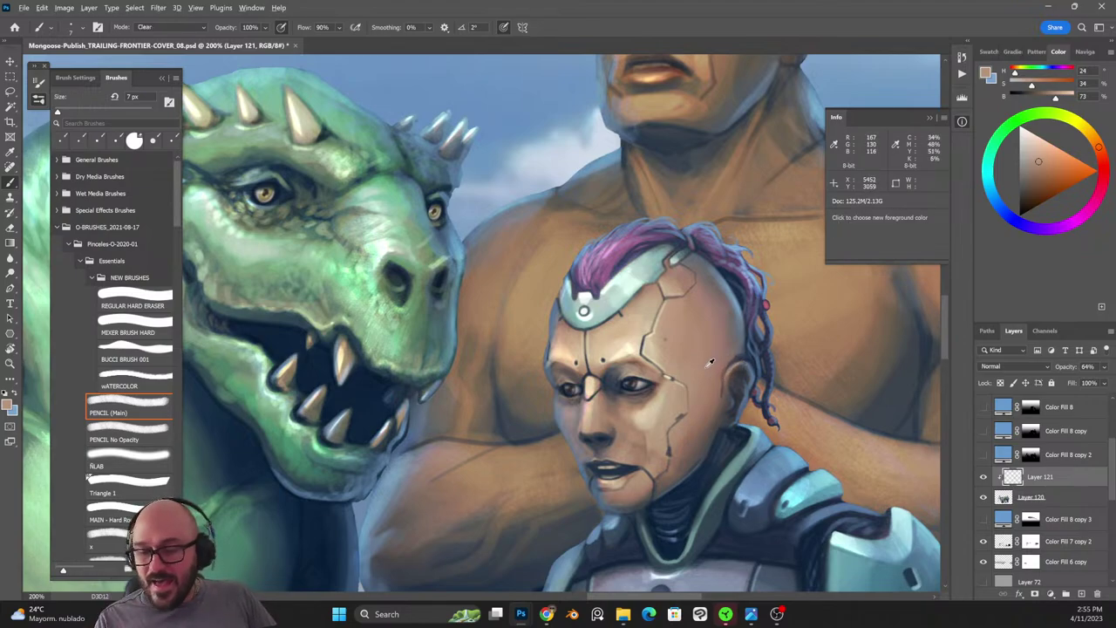
alt+click(729, 384)
key(shift+alt+n)
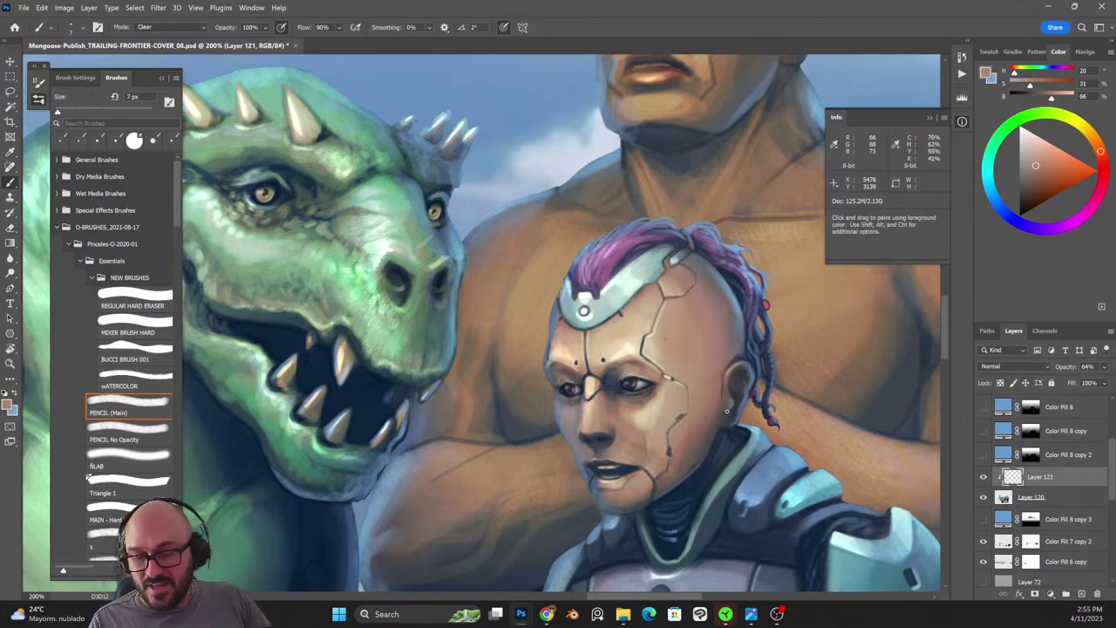
alt+click(729, 393)
key(shift+alt+n)
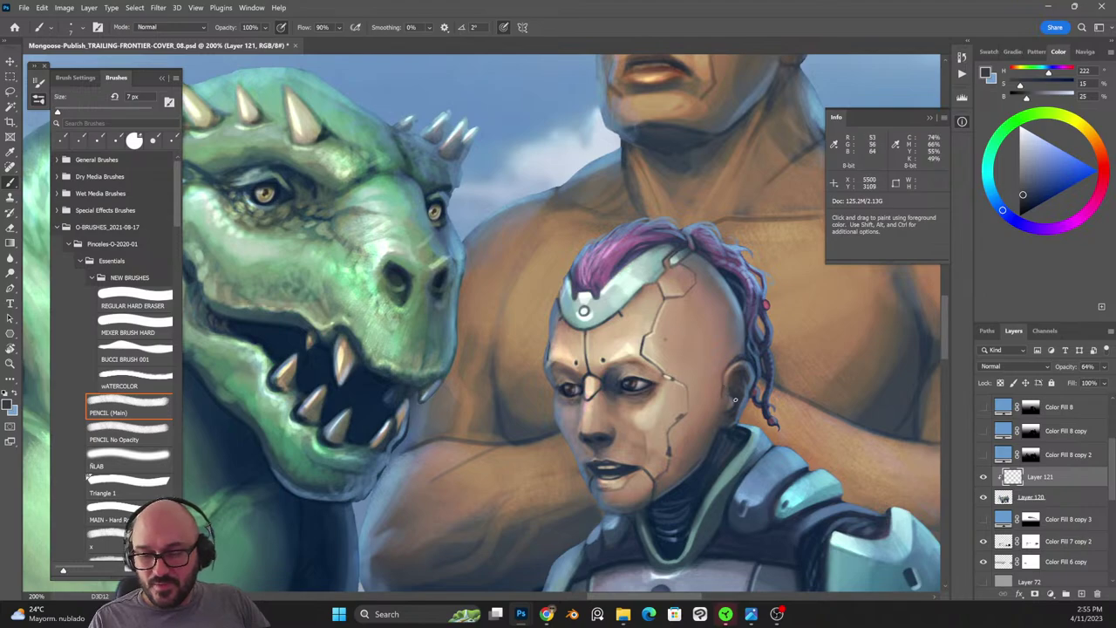
alt+click(735, 397)
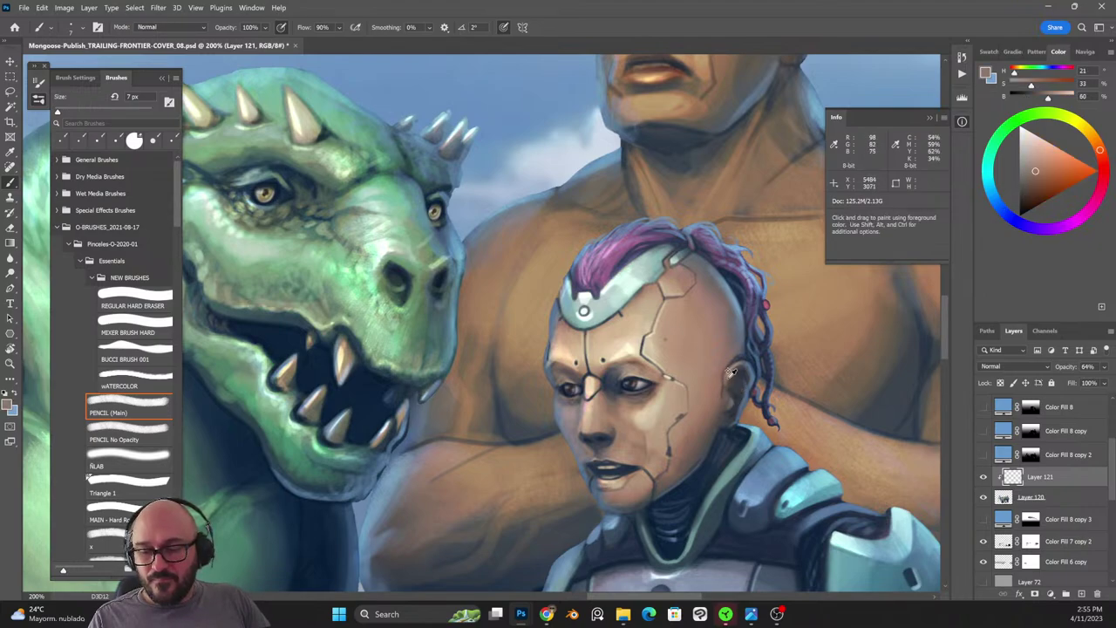
alt+shift+click(736, 393)
alt+shift+click(736, 393)
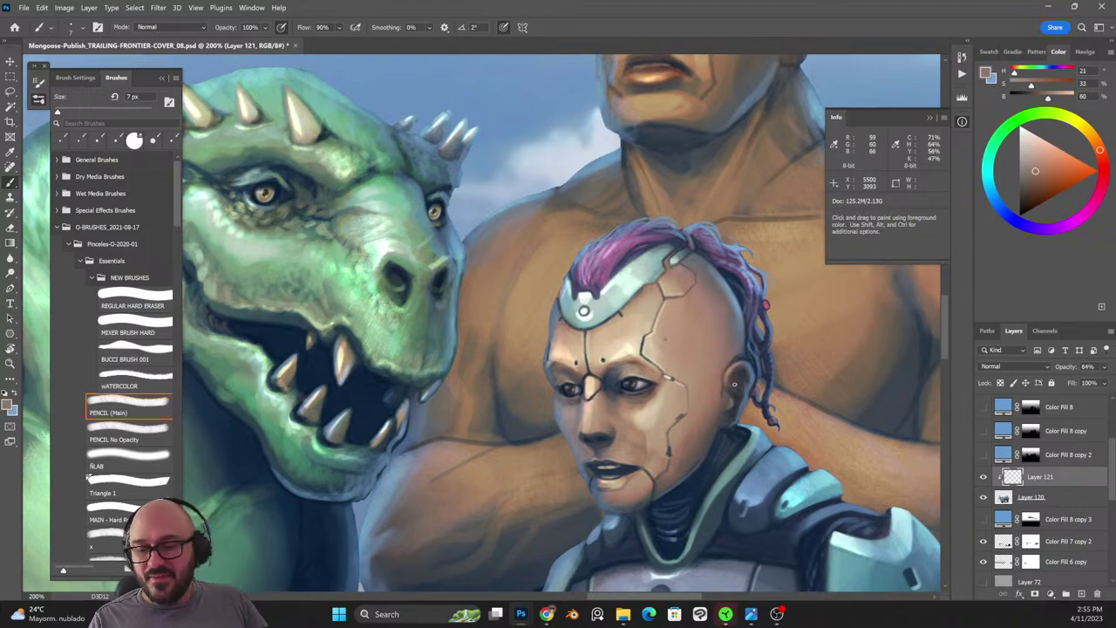
Detail the ear's inner folds and rear rim with sampled skin tone and slate blue, refining the strokes in Clear mode.
alt+click(706, 356)
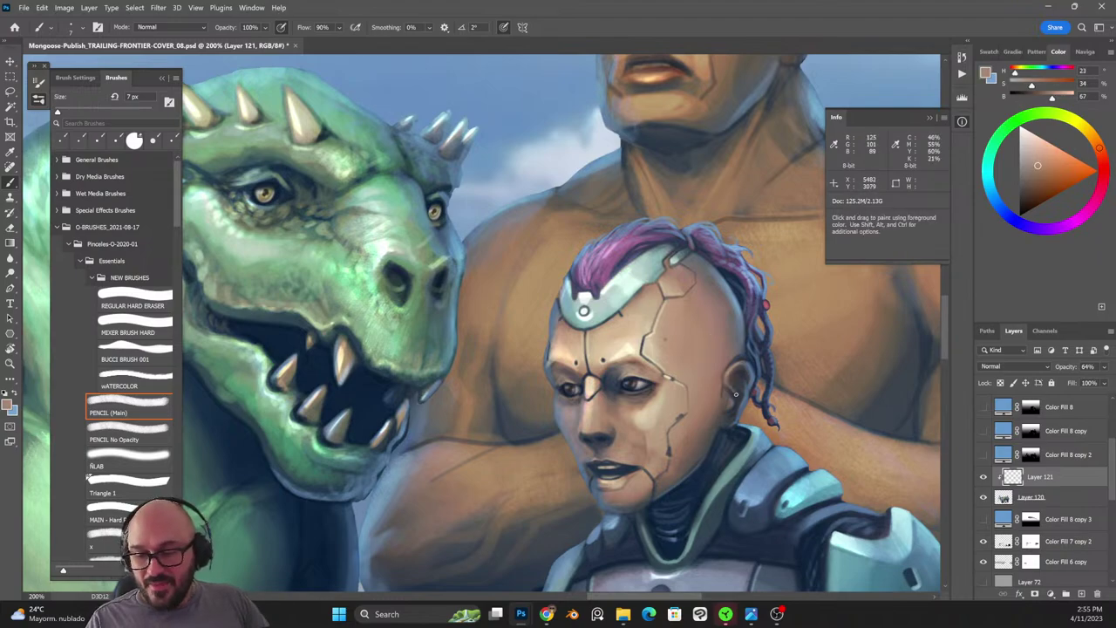
key(shift+alt+r)
key(x)
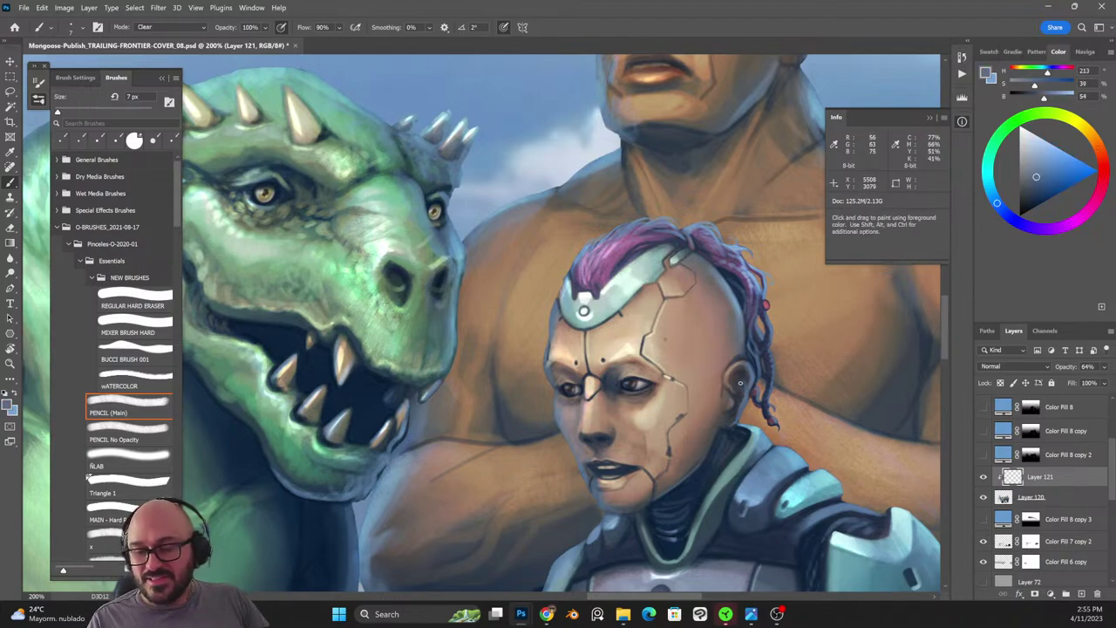
key(shift+alt+n)
alt+click(752, 384)
alt+click(744, 388)
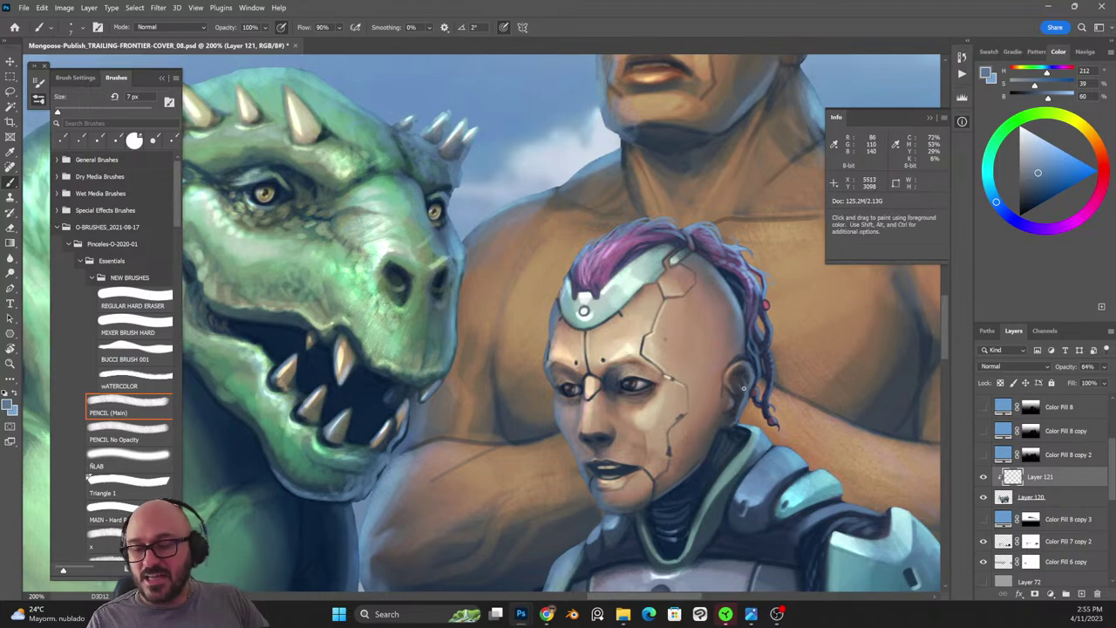
key(shift+alt+r)
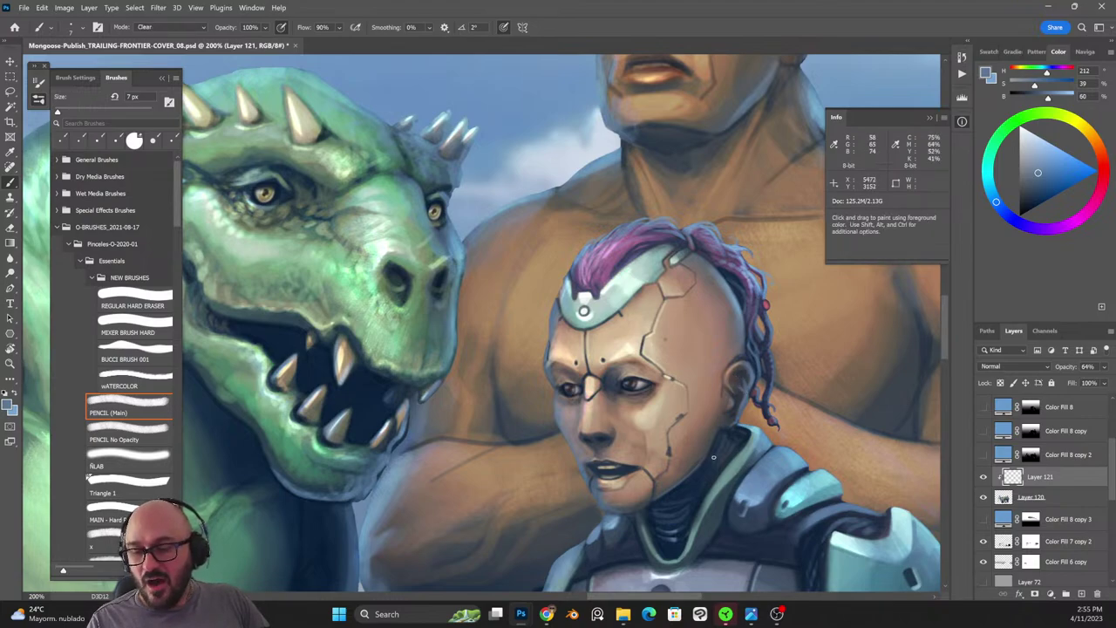
alt+click(743, 403)
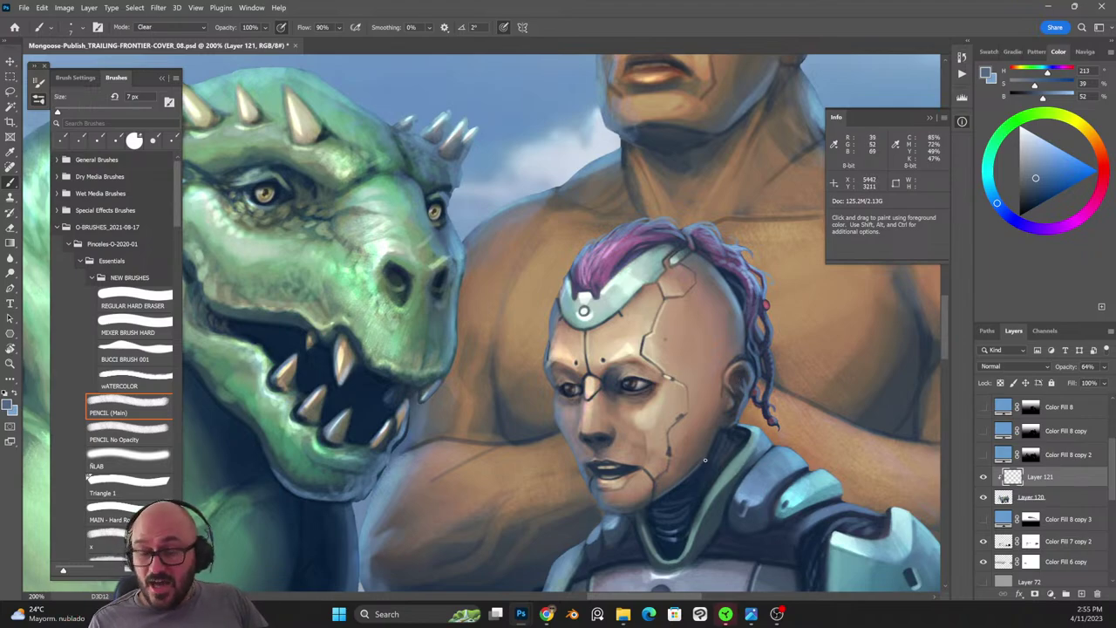
Touch up the rim light on the cyborg's shoulder armor with sampled light blue at 7 px, refining it in Clear mode.
drag(705, 459, 732, 315)
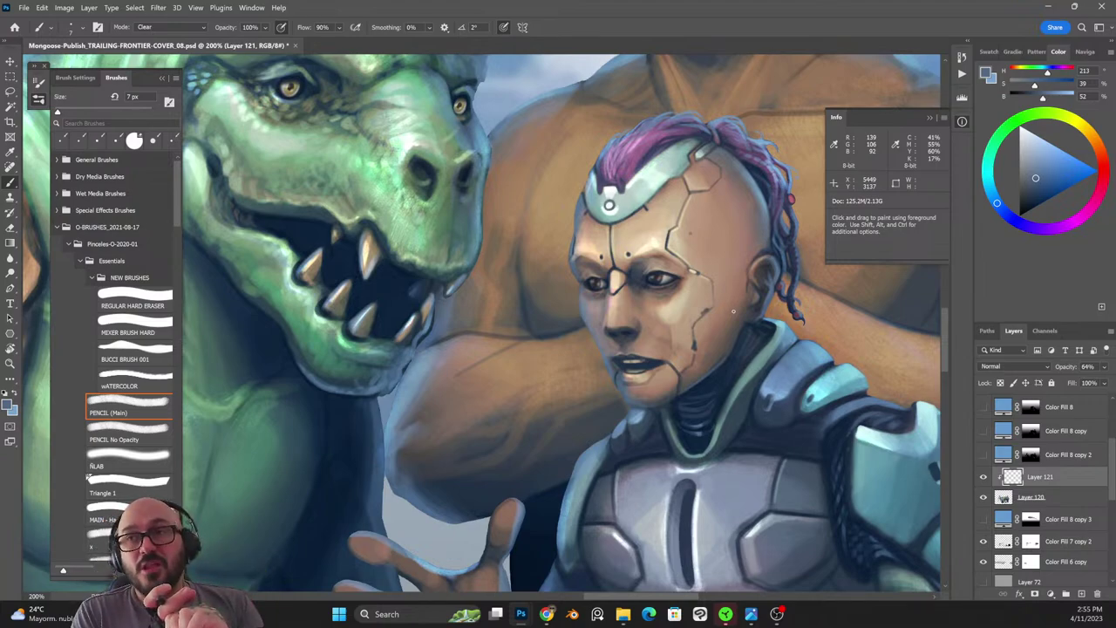
key(shift+alt+n)
alt+click(634, 421)
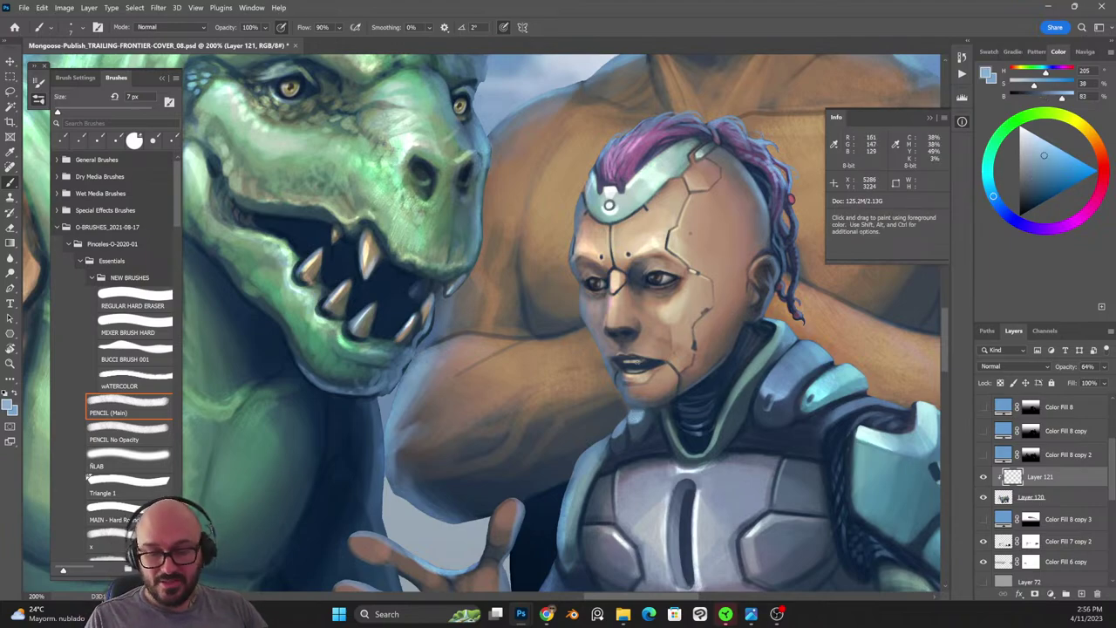
key(shift+alt+r)
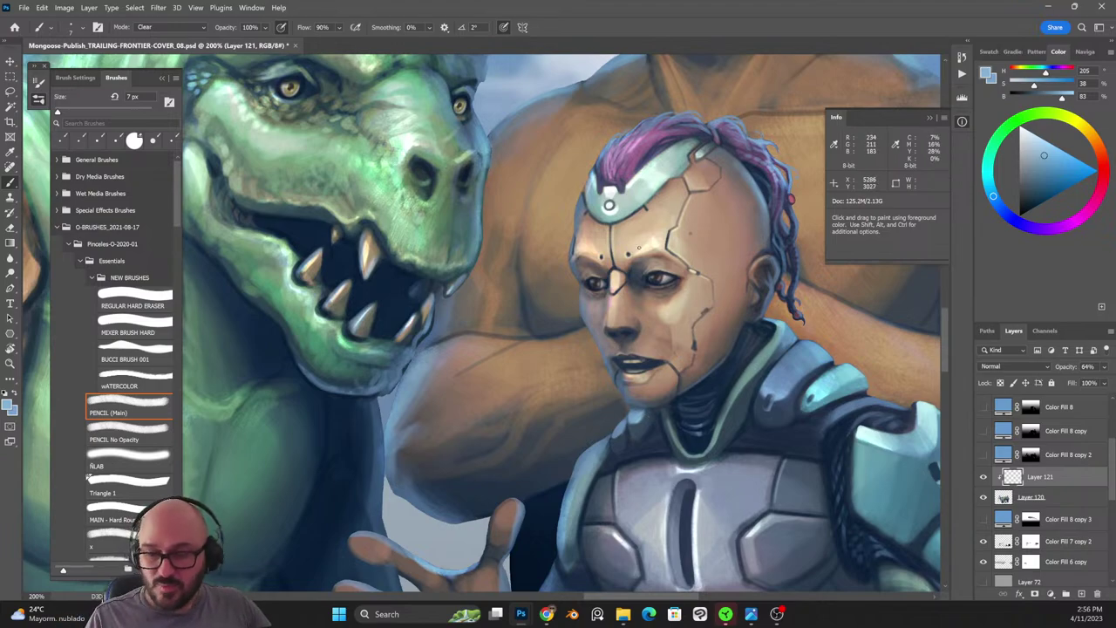
Merge the clipped detail layer Layer 121 with its base Layer 120.
drag(456, 303, 331, 304)
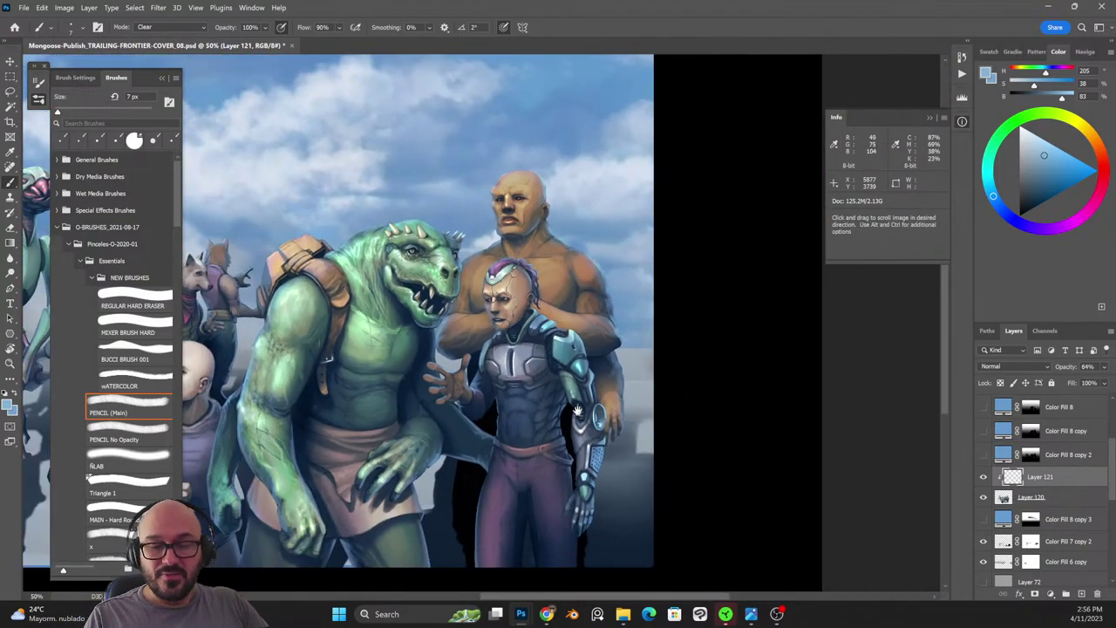
drag(577, 410, 767, 425)
shift+click(1043, 497)
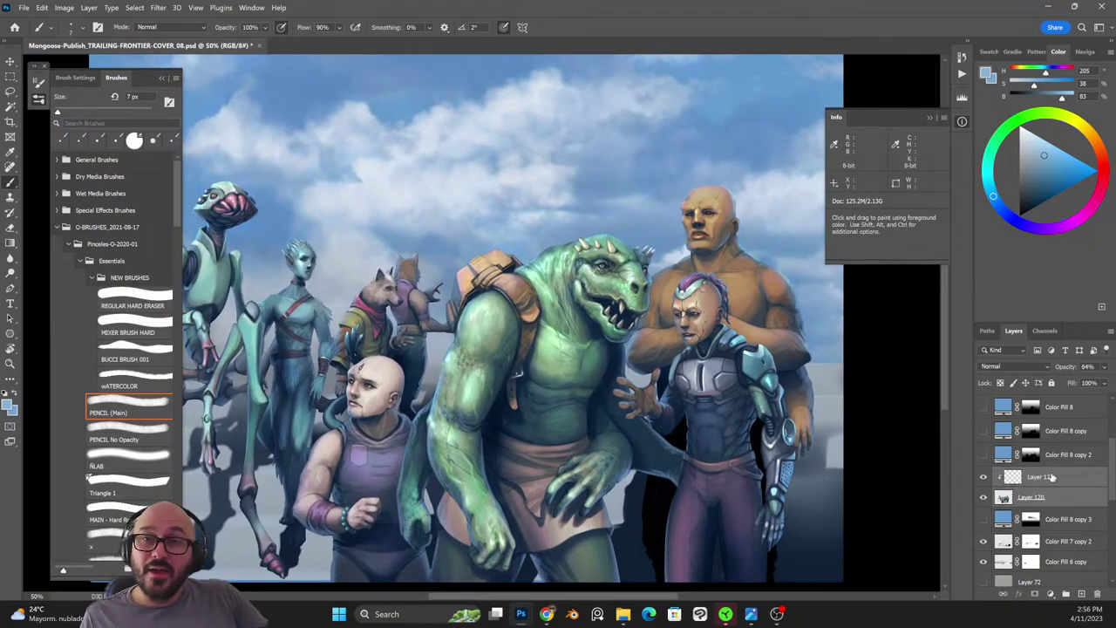
key(ctrl+e)
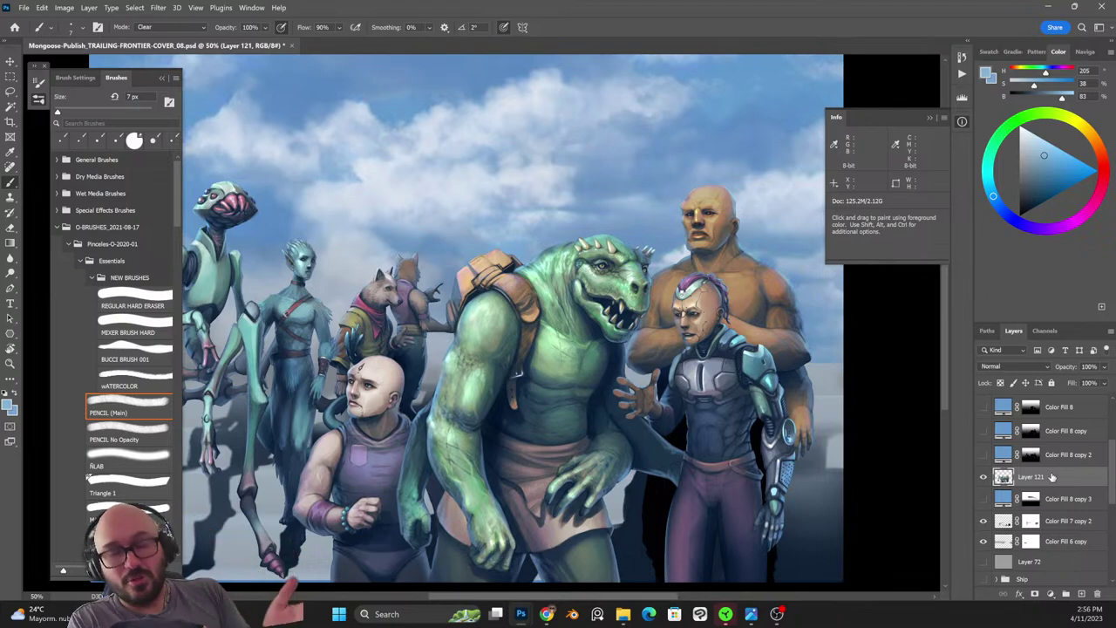
Sample the muted lavender of the bald character's sleeveless top as the painting color.
drag(427, 526, 559, 289)
key(ctrl+plus)
key(ctrl+plus)
key(ctrl+plus)
key(ctrl+minus)
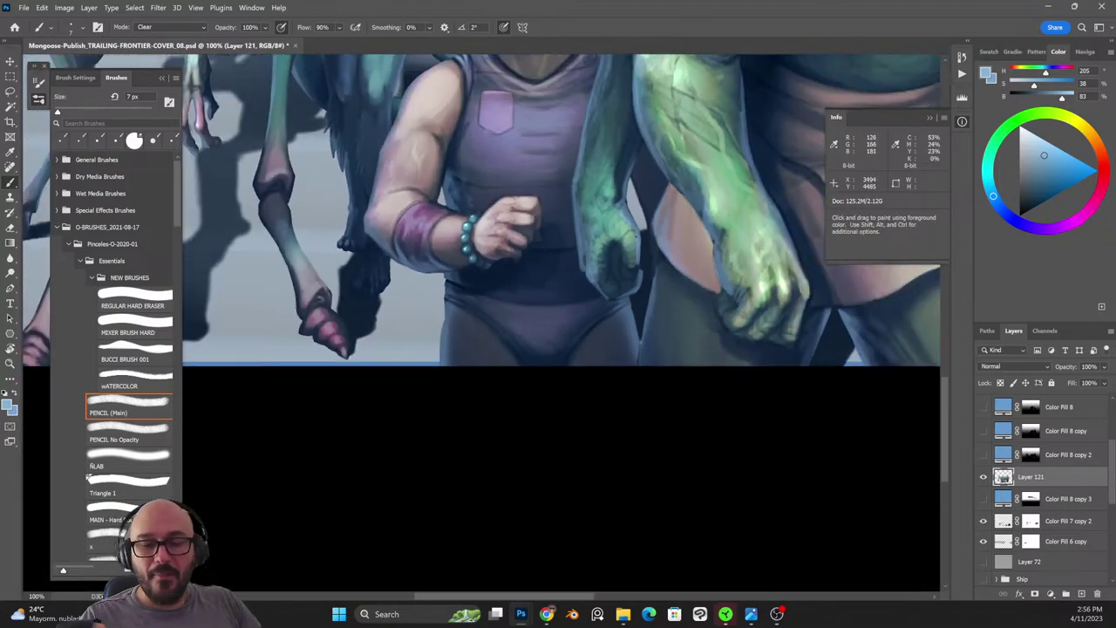
drag(556, 121, 496, 205)
alt+click(499, 213)
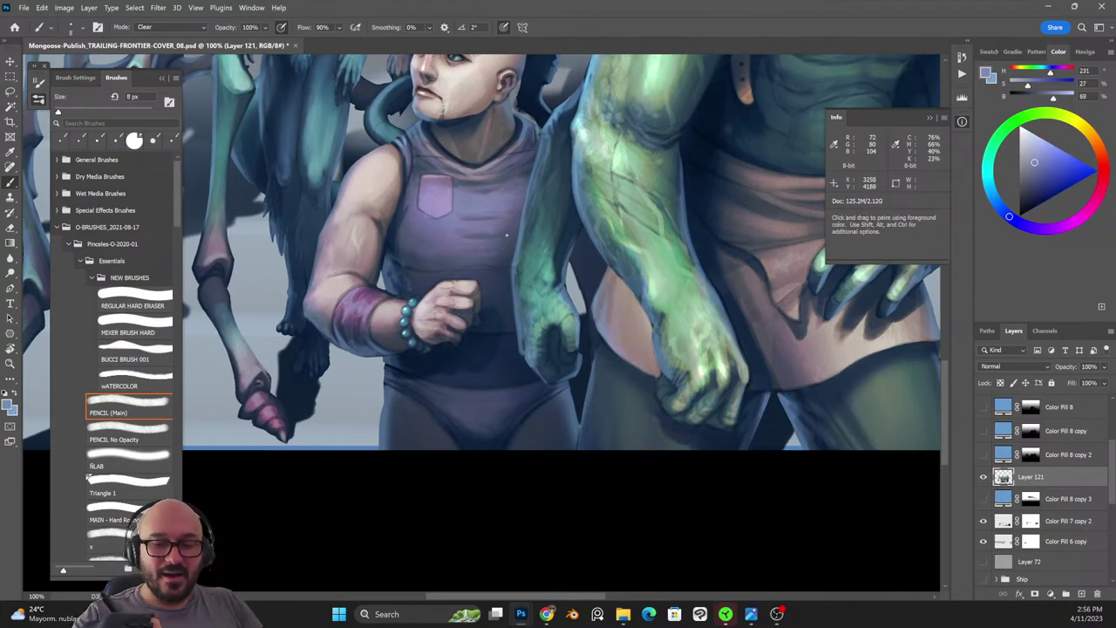
Try to paint a lavender highlight across the bald character's waistband directly on the merged layer, enlarging the brush to 15 px.
key(shift+alt+n)
mouse_move(457, 389)
mouse_down()
mouse_move(511, 389)
mouse_move(435, 390)
mouse_move(521, 385)
mouse_up()
key(bracketright)
key(bracketright)
key(bracketright)
alt+click(456, 384)
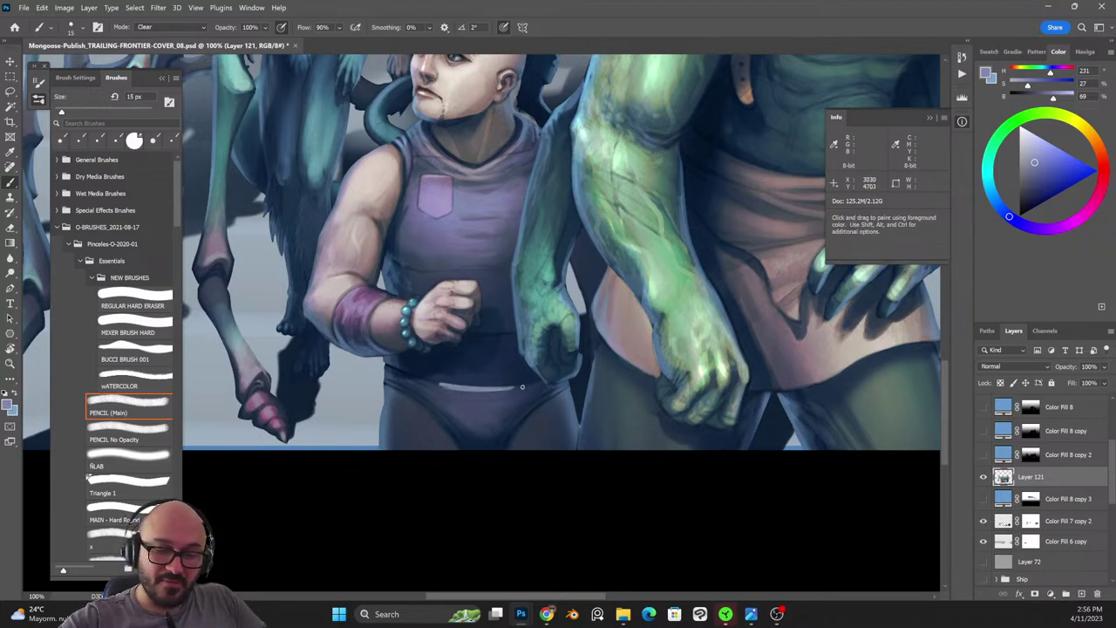
key(shift+alt+r)
key(ctrl+z)
key(ctrl+z)
key(ctrl+z)
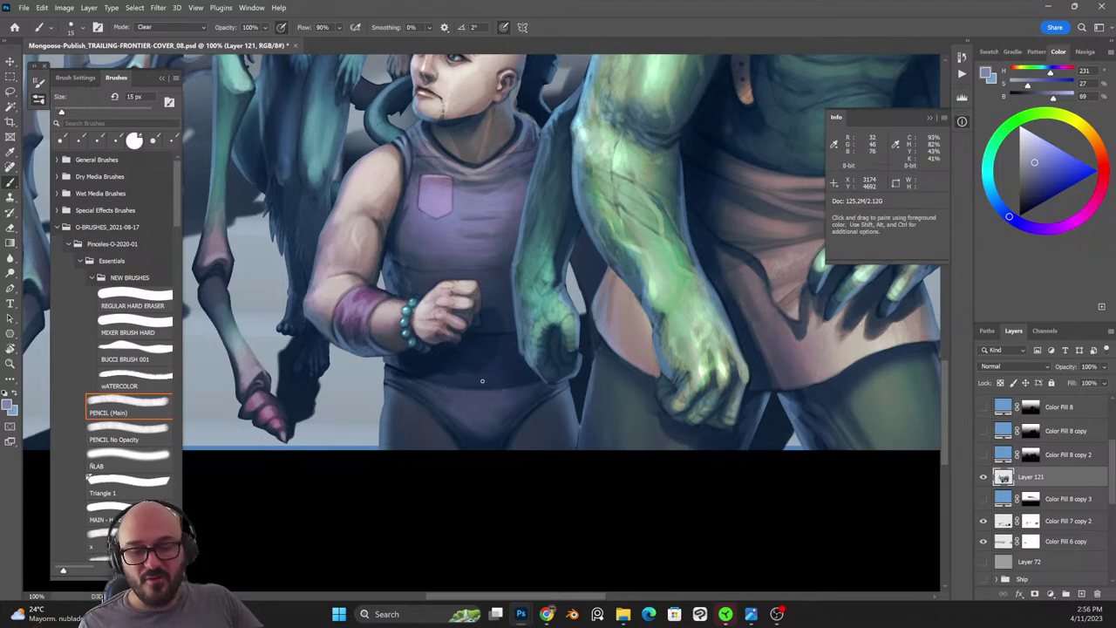
Create a new layer clipped to Layer 121 and paint a lavender waistband highlight at 15 px, softening it in Clear mode.
click(1080, 593)
alt+click(1054, 486)
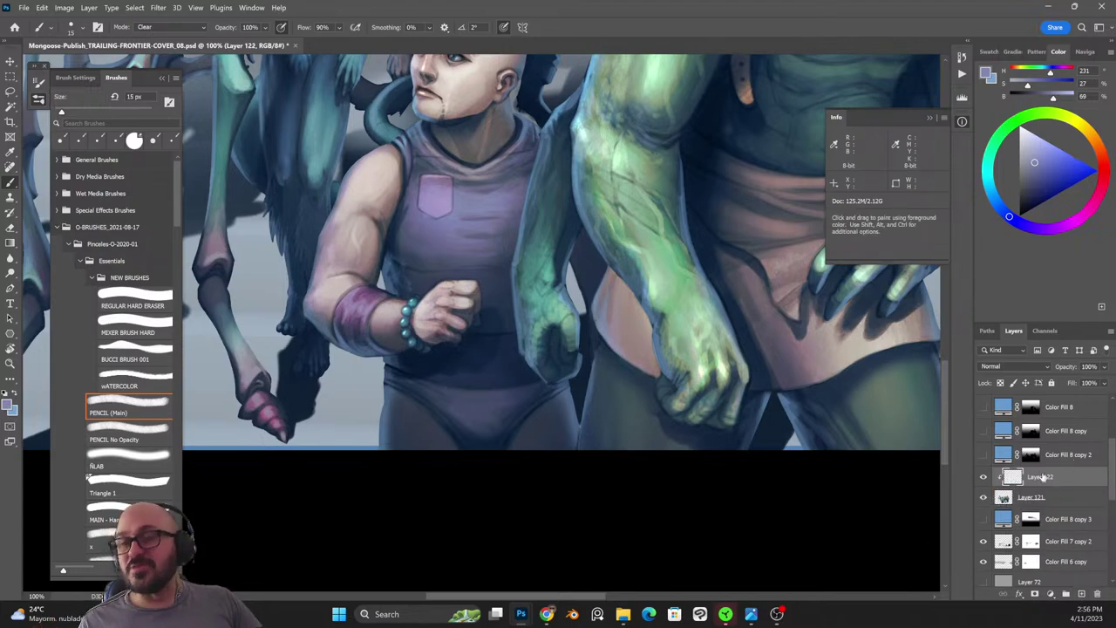
key(shift+alt+n)
mouse_move(450, 389)
mouse_down()
mouse_move(519, 388)
mouse_move(443, 388)
mouse_move(530, 387)
mouse_move(471, 394)
mouse_up()
key(shift+alt+r)
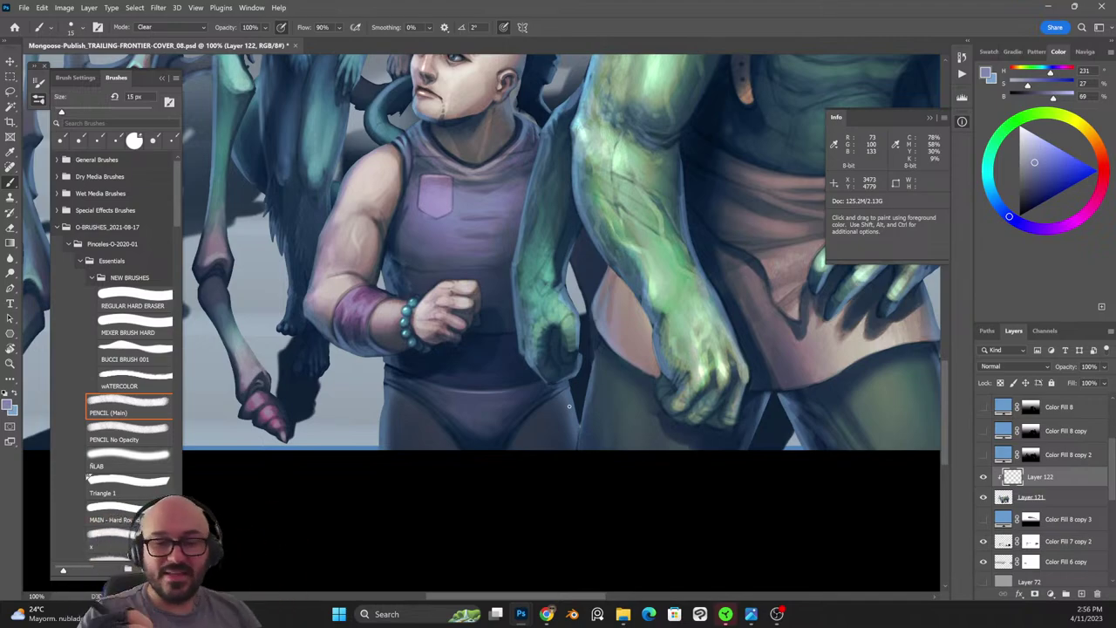
Refine the bald character's collar and top with sampled dark navy and lavender, reducing the brush to 10 px and cleaning strokes in Clear mode.
key(space)
drag(475, 154, 501, 232)
key(shift+alt+n)
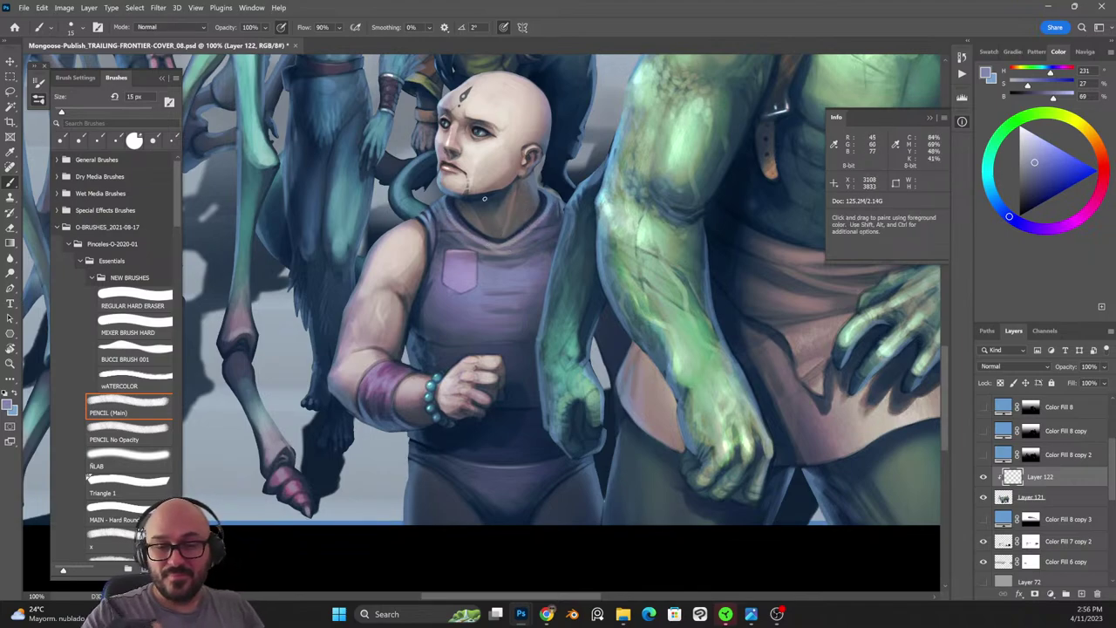
alt+click(476, 233)
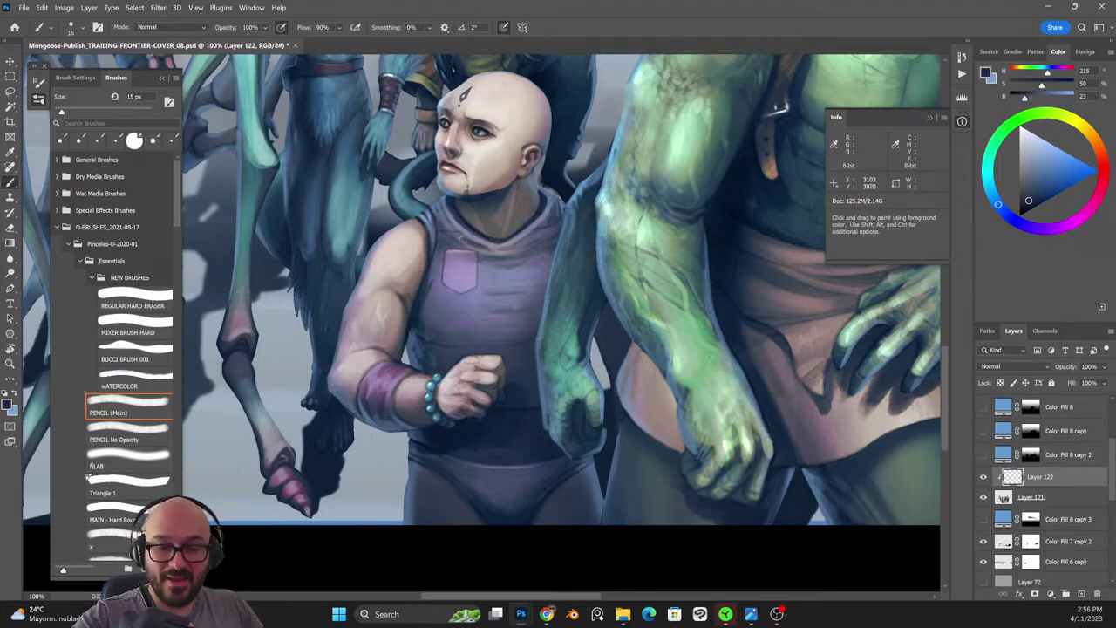
key(shift+alt+r)
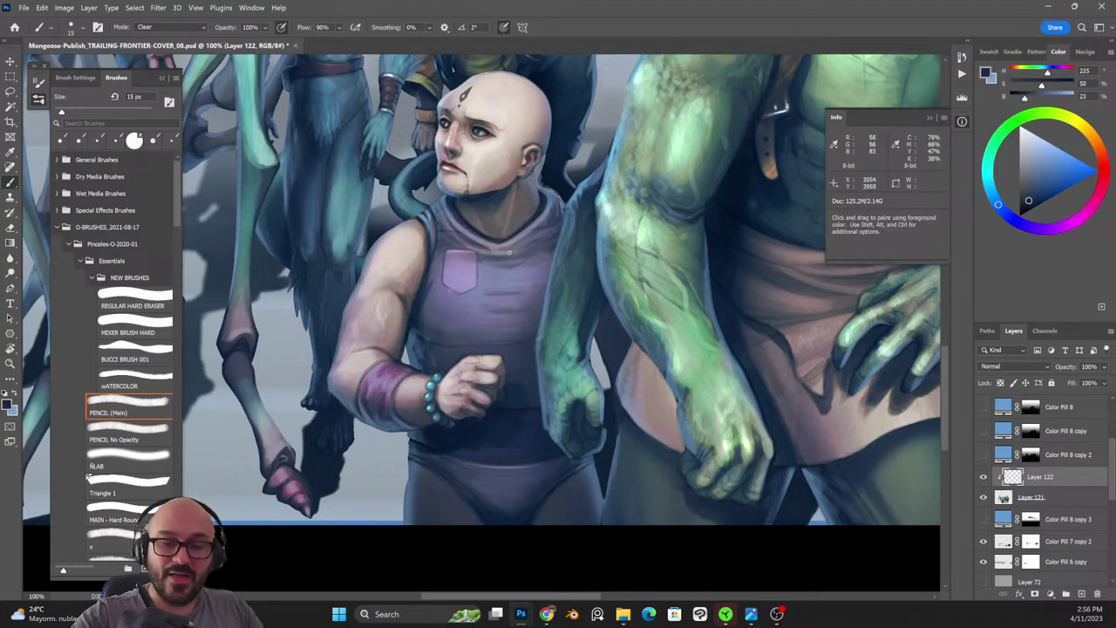
key(shift+alt+n)
drag(555, 296, 668, 355)
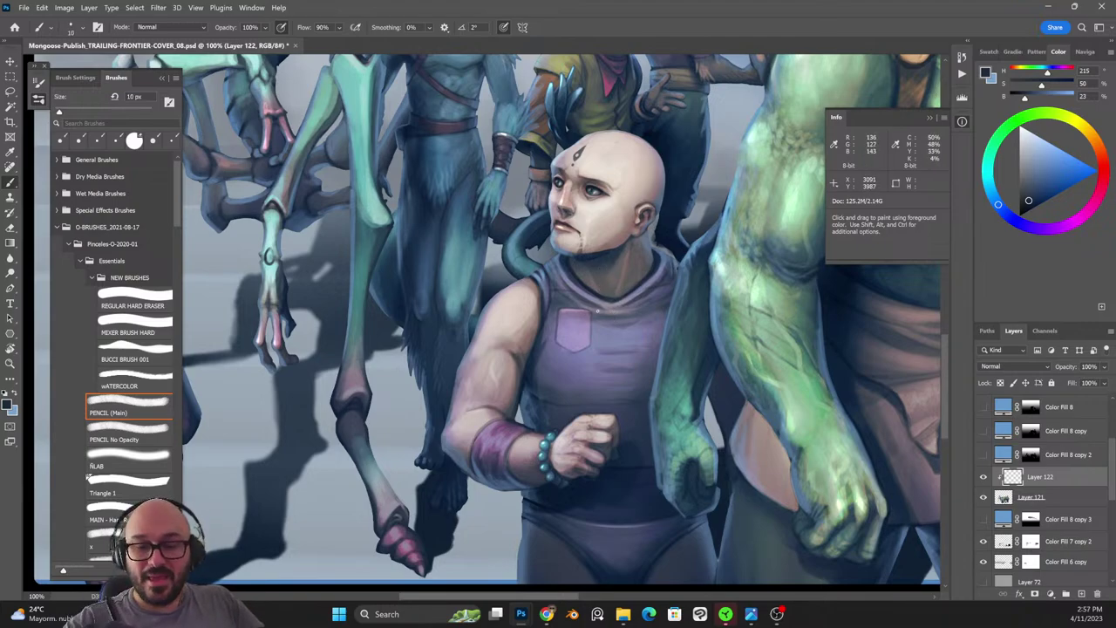
key(shift+alt+r)
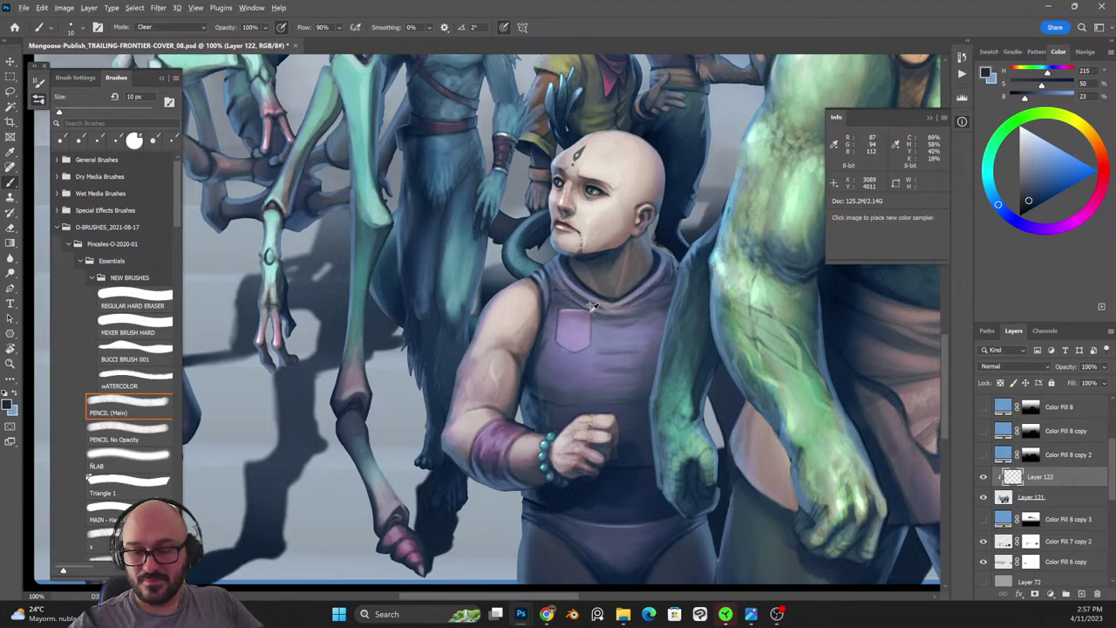
key(shift+alt+n)
alt+click(558, 286)
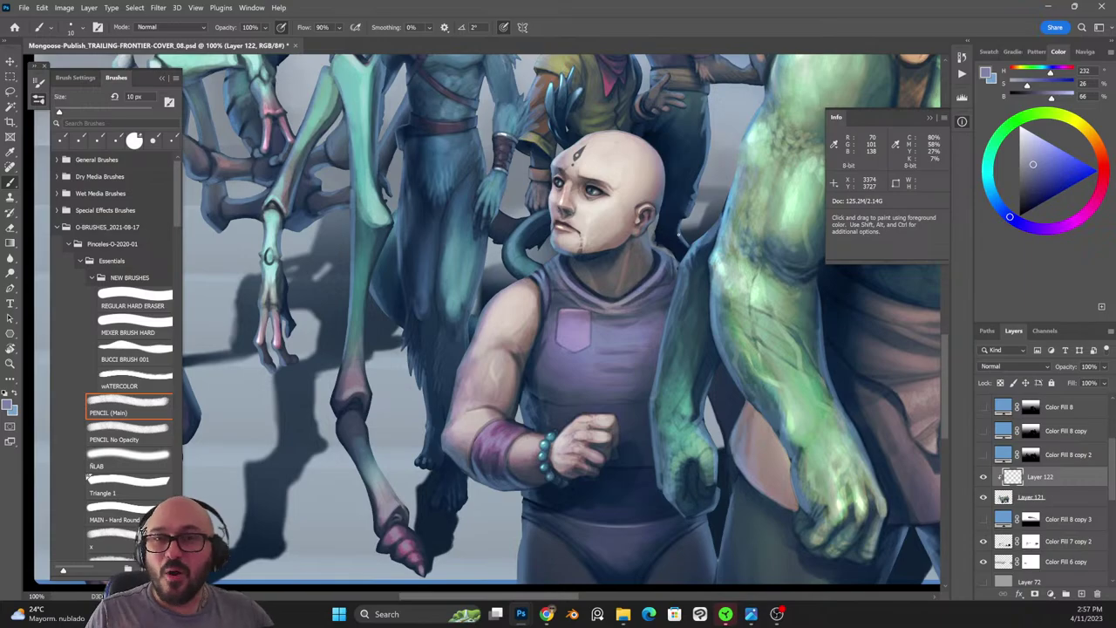
Sharpen the bald character's eye and ear details with sampled dark navy at 7 px, refining them in Clear mode.
key(ctrl+minus)
key(ctrl+plus)
key(ctrl+plus)
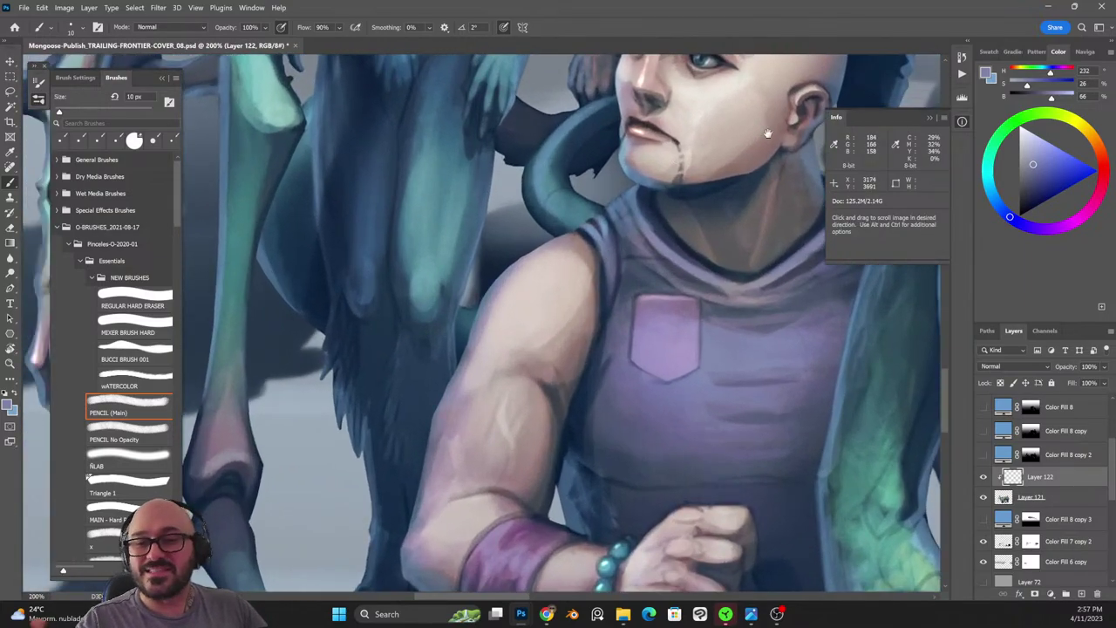
drag(767, 133, 589, 242)
key(bracketleft)
key(bracketleft)
key(bracketleft)
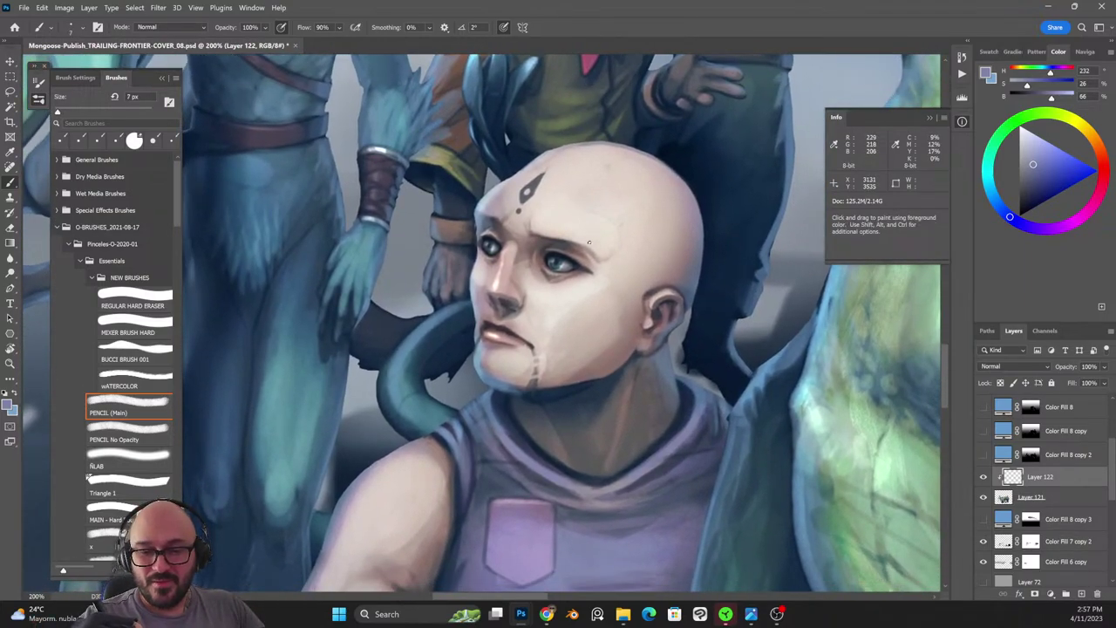
alt+click(584, 268)
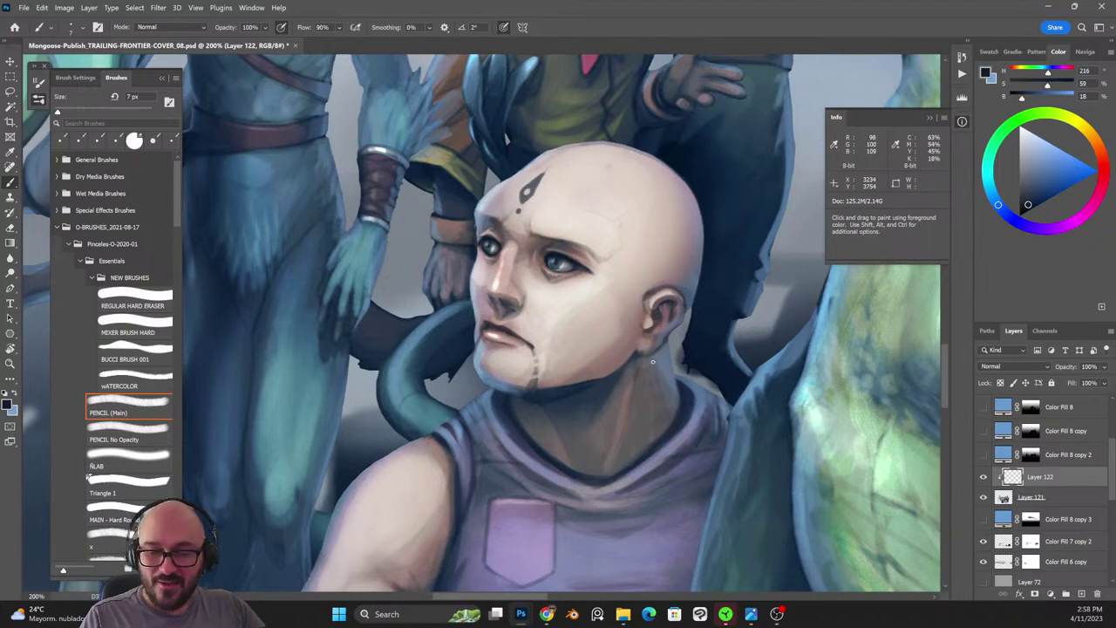
key(shift+alt+r)
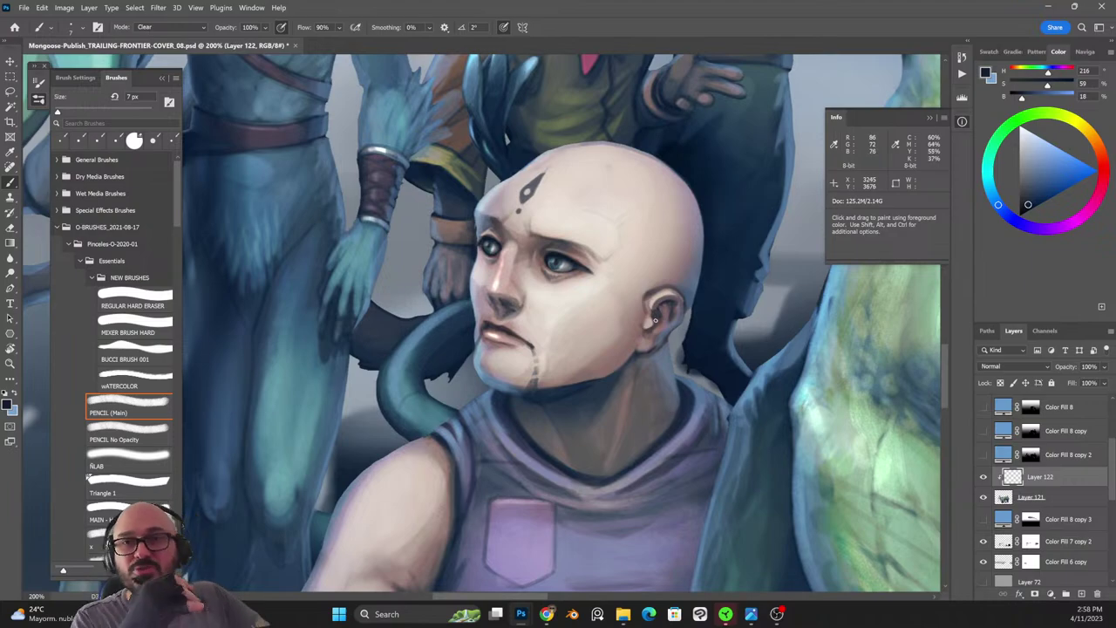
key(ctrl+minus)
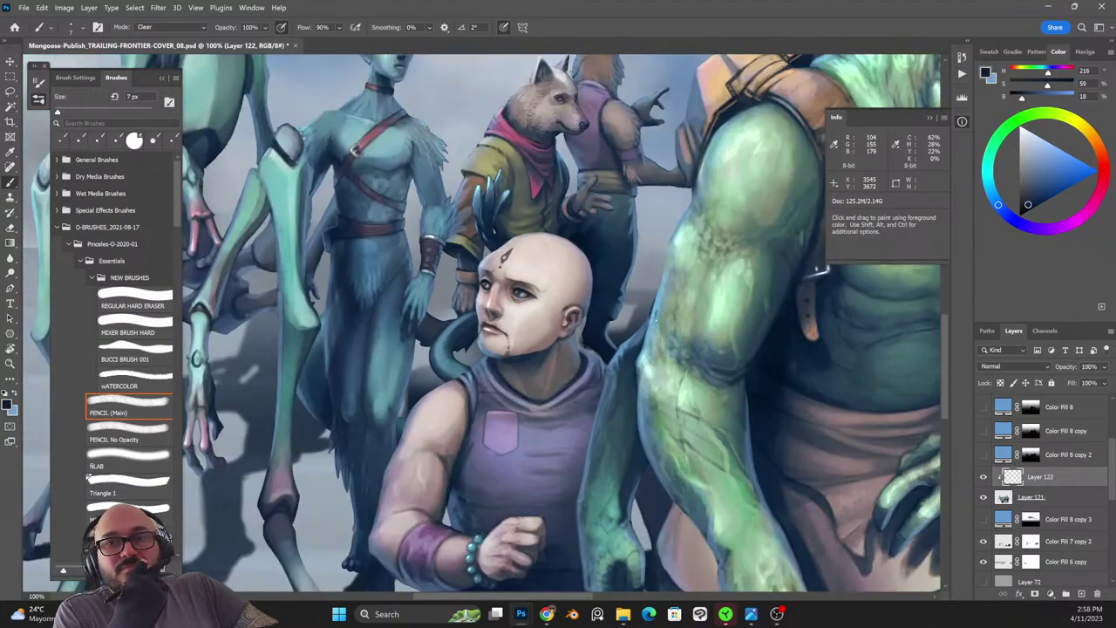
key(ctrl+minus)
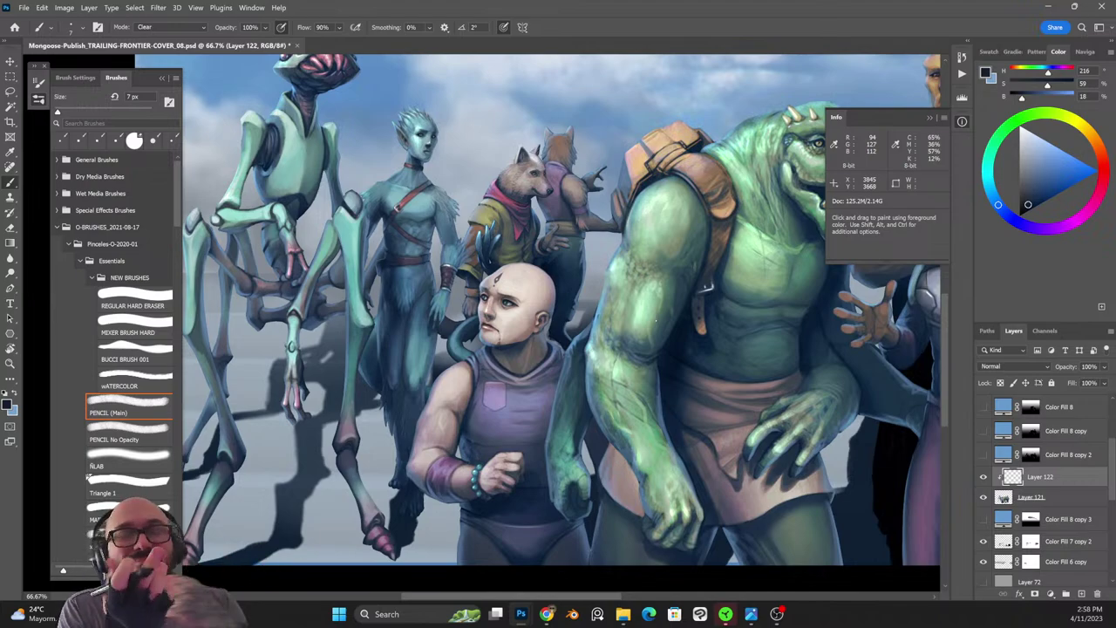
Examine the reptilian, cyborg and bald characters at different magnifications to judge which areas still need refinement.
drag(708, 396, 465, 394)
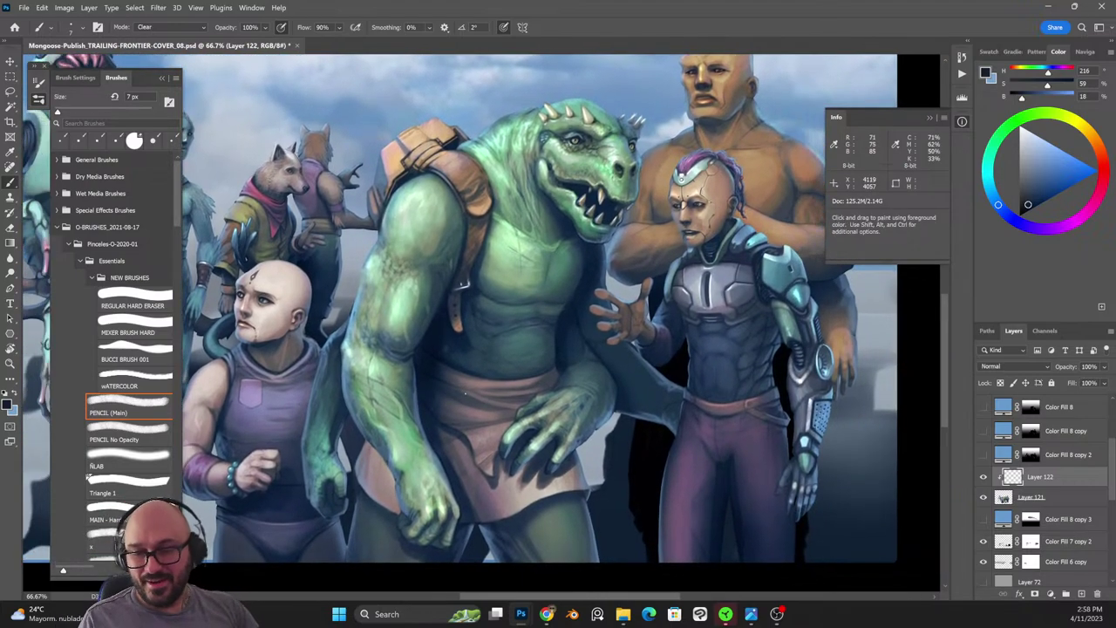
key(ctrl+plus)
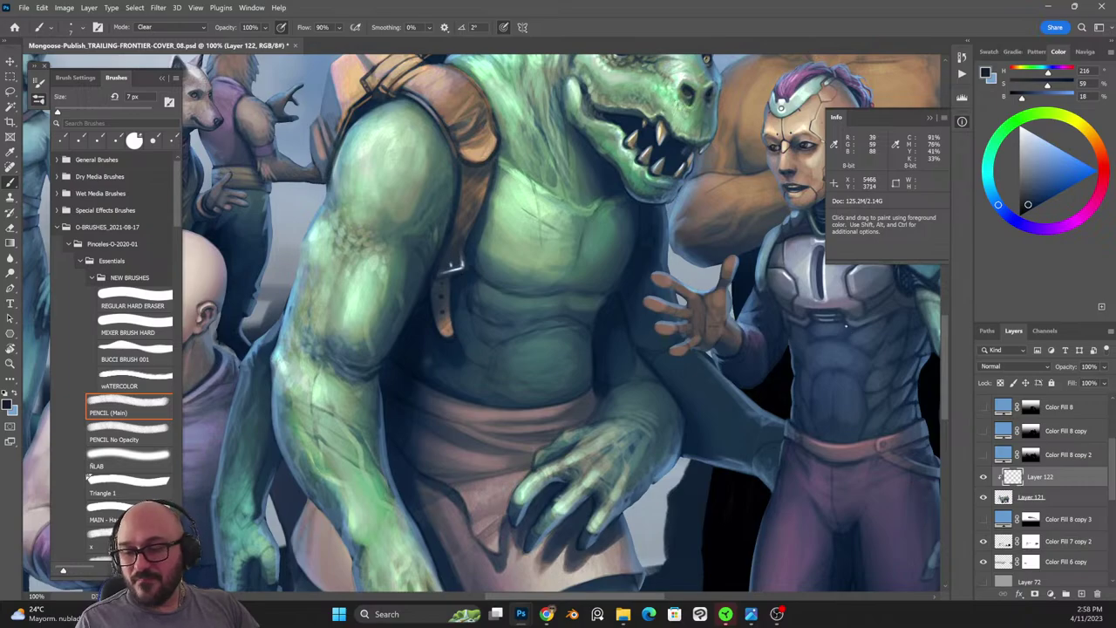
key(ctrl+minus)
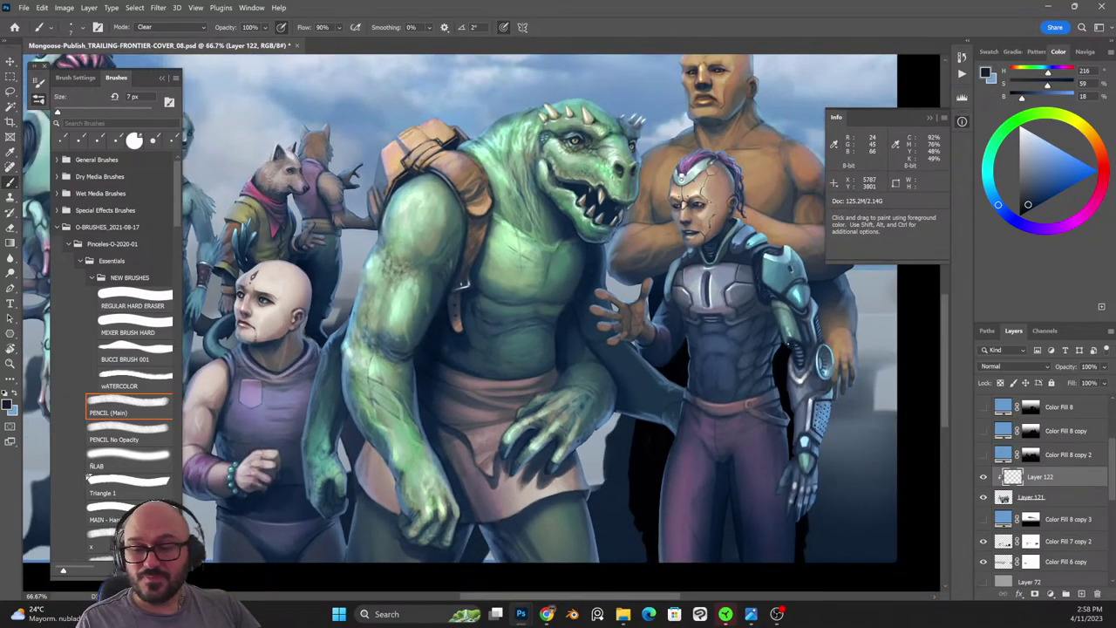
drag(498, 319, 718, 318)
key(ctrl+plus)
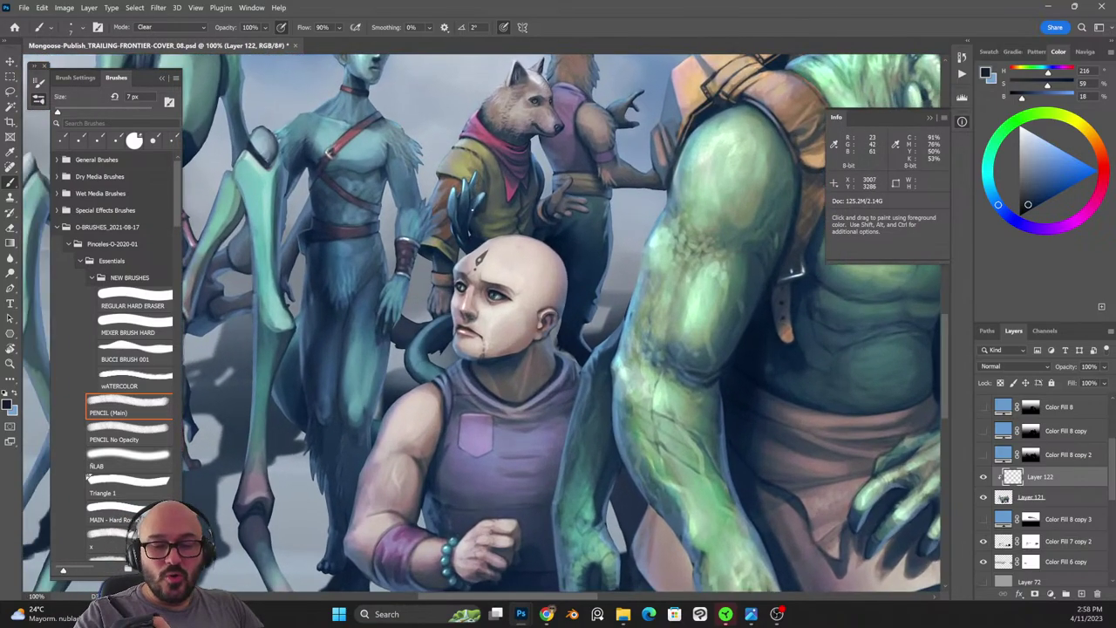
key(ctrl+plus)
key(ctrl+minus)
drag(493, 246, 592, 262)
key(ctrl+plus)
key(ctrl+minus)
key(ctrl+minus)
key(ctrl+minus)
key(ctrl+minus)
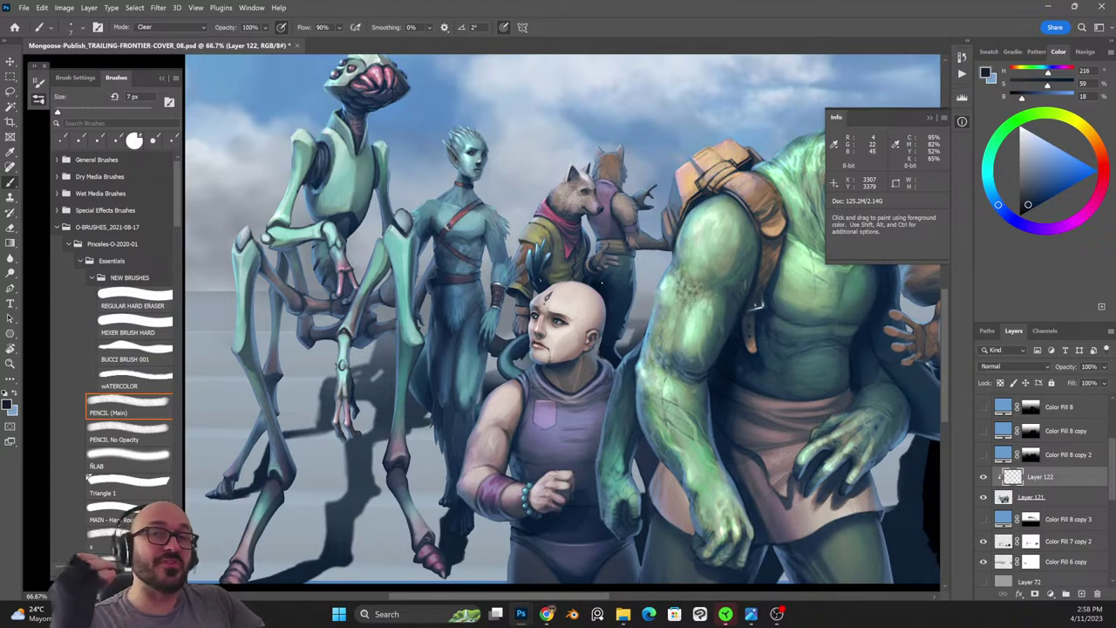
Paint fine highlights on the blue pointed-eared character's spiky hair with a sampled pale aqua on Layer 122, reducing the brush to 5 px.
drag(562, 162, 611, 268)
key(ctrl+plus)
key(ctrl+plus)
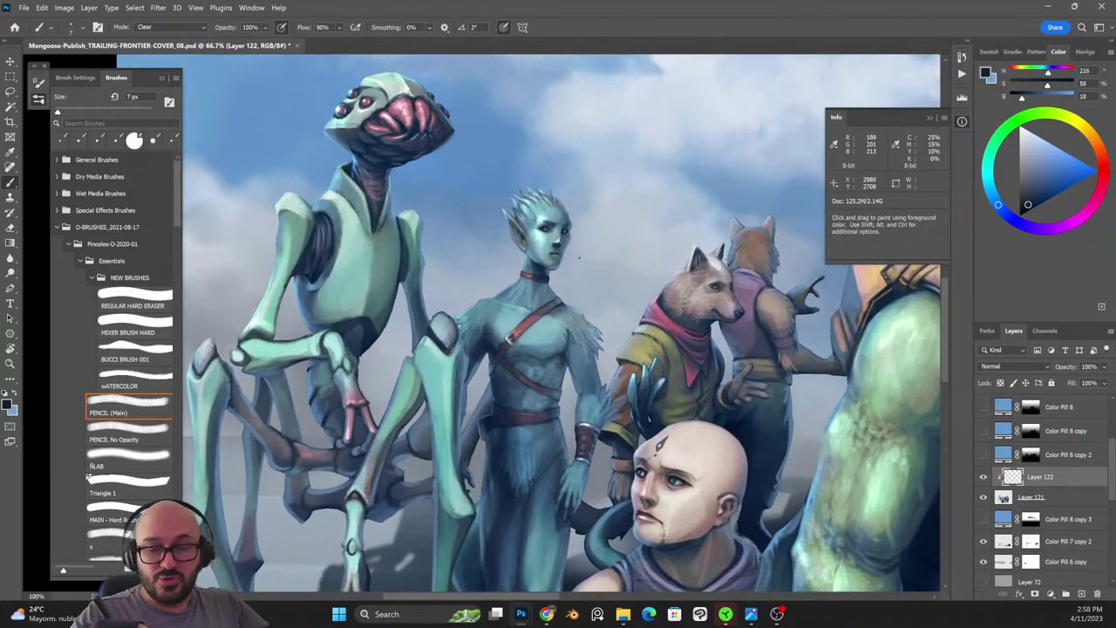
drag(669, 132, 660, 324)
key(bracketleft)
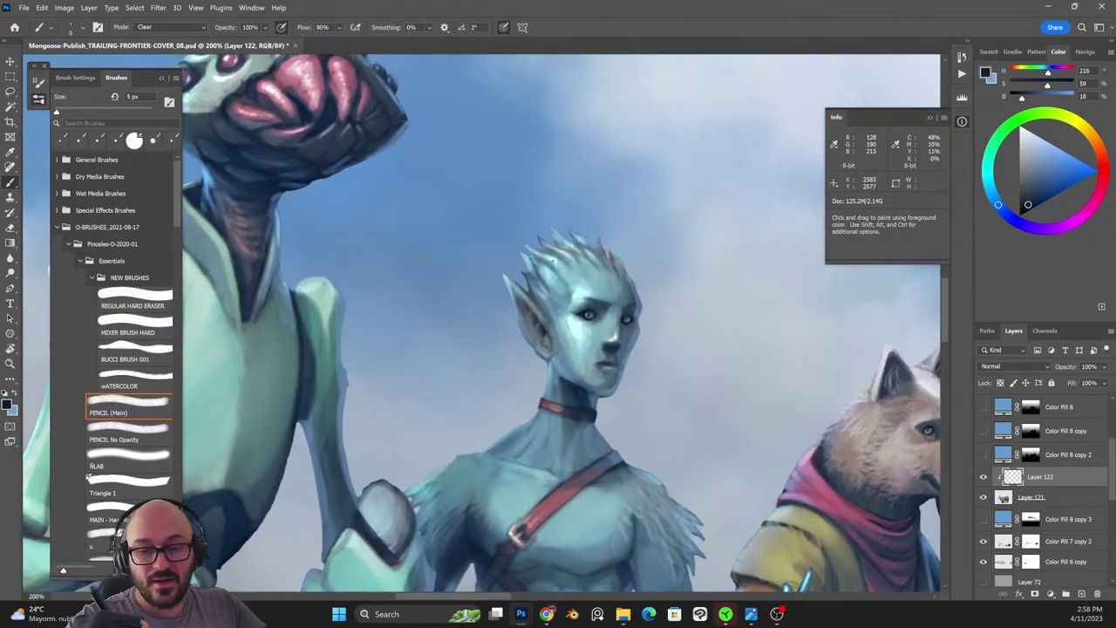
alt+click(553, 261)
drag(548, 246, 541, 239)
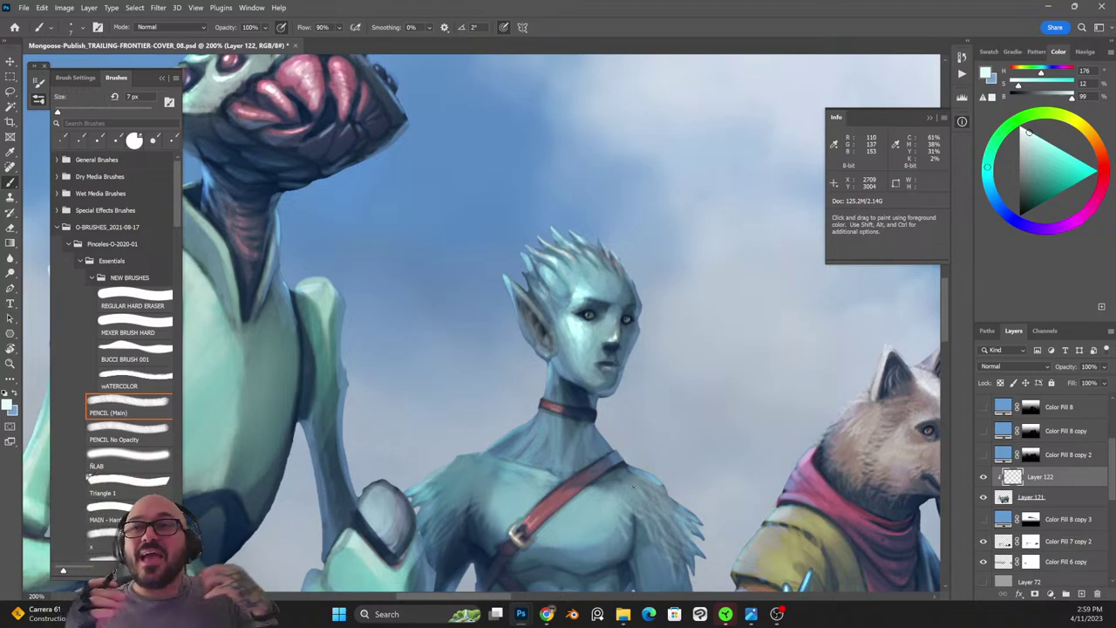
Add a layer mask to Layer 121 and set black as the painting colour to clean the insectoid character's edges.
drag(633, 486, 837, 364)
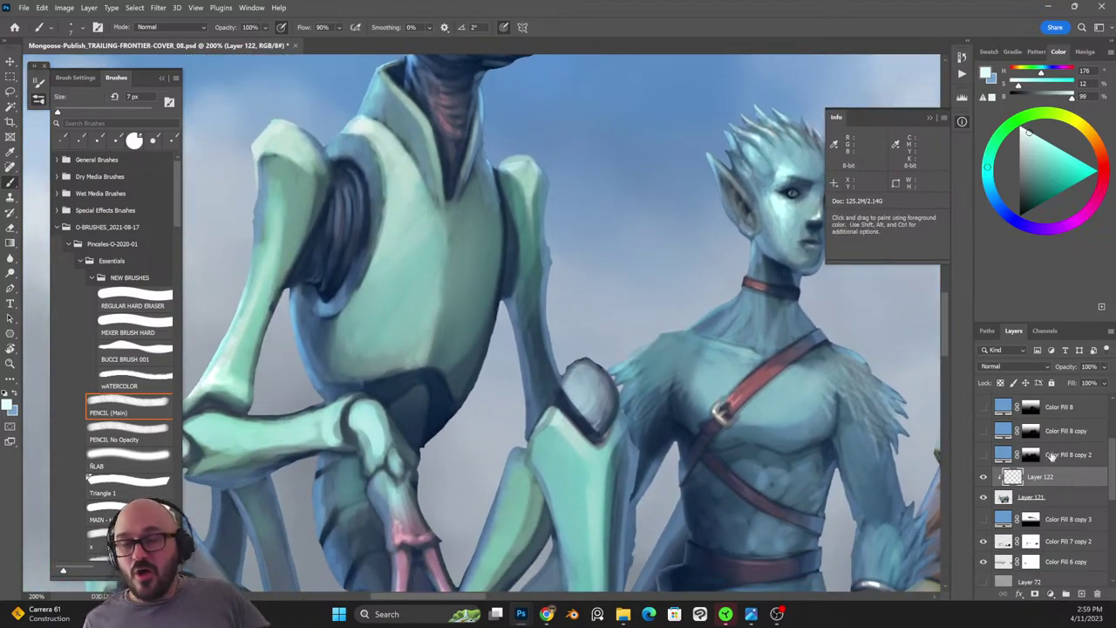
click(1043, 499)
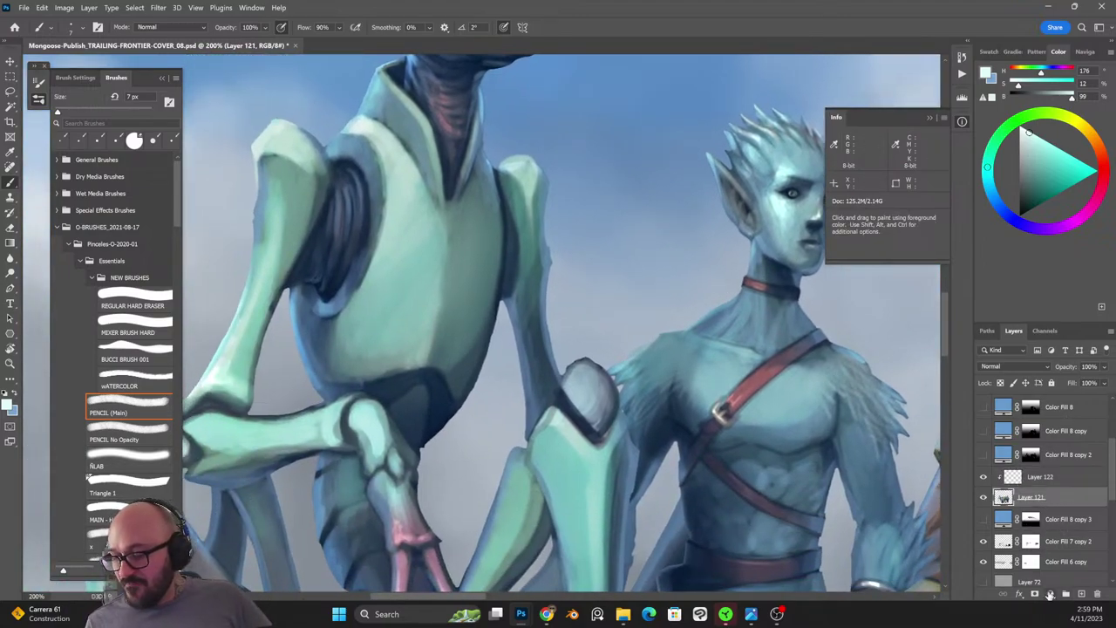
click(1034, 593)
key(x)
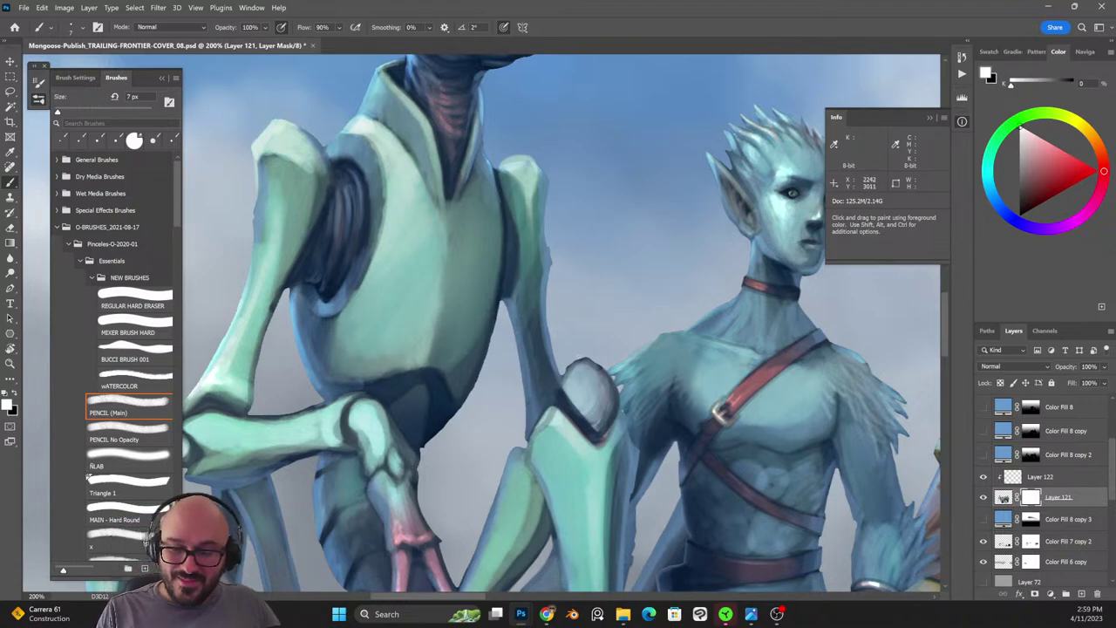
key(x)
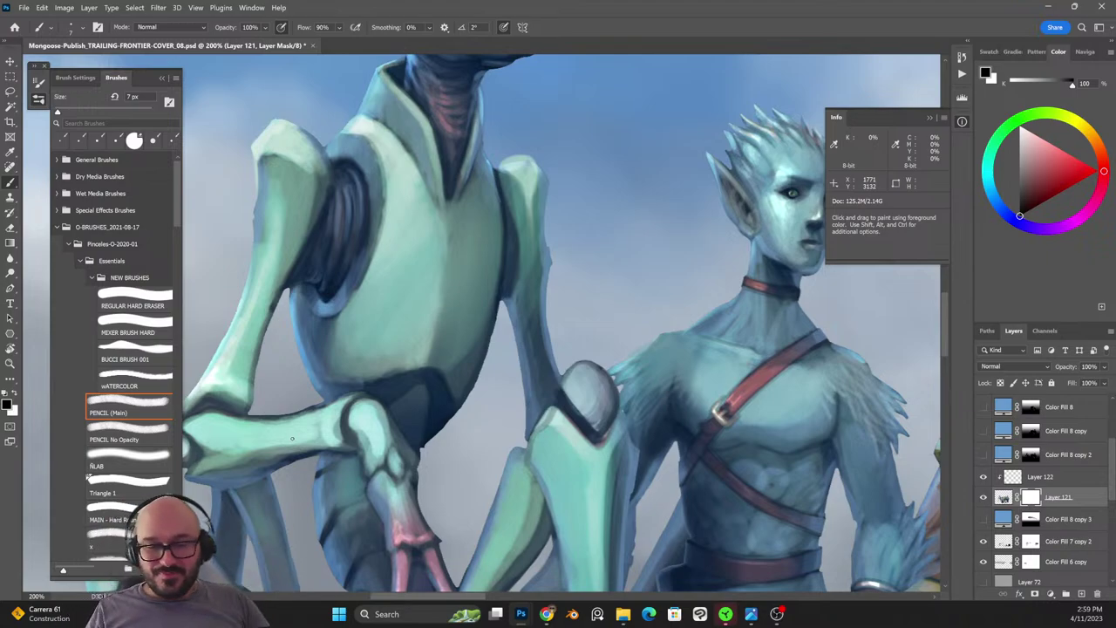
Refine the outline of the insectoid's upper arm and shoulder on Layer 121's mask, alternating black and white at 7 px.
drag(464, 263, 683, 322)
key(x)
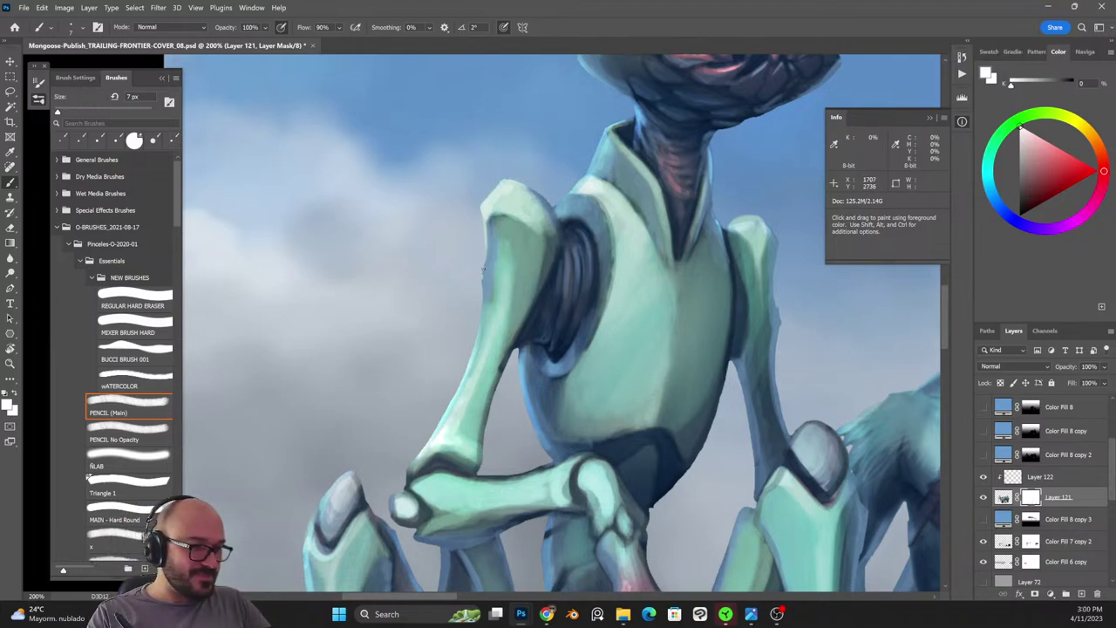
key(d)
key(x)
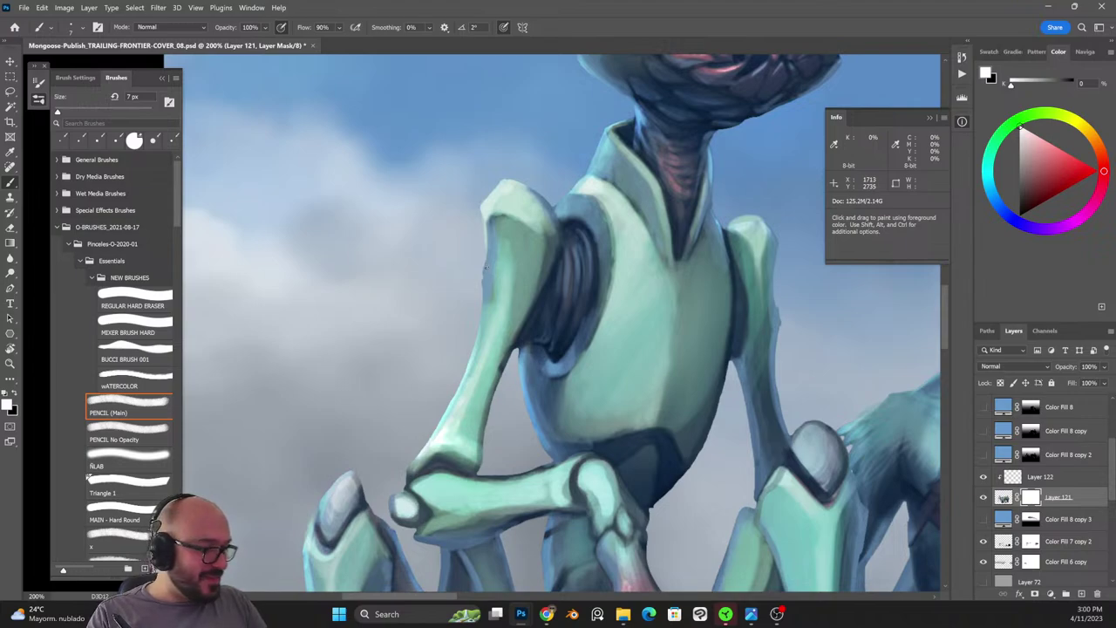
key(x)
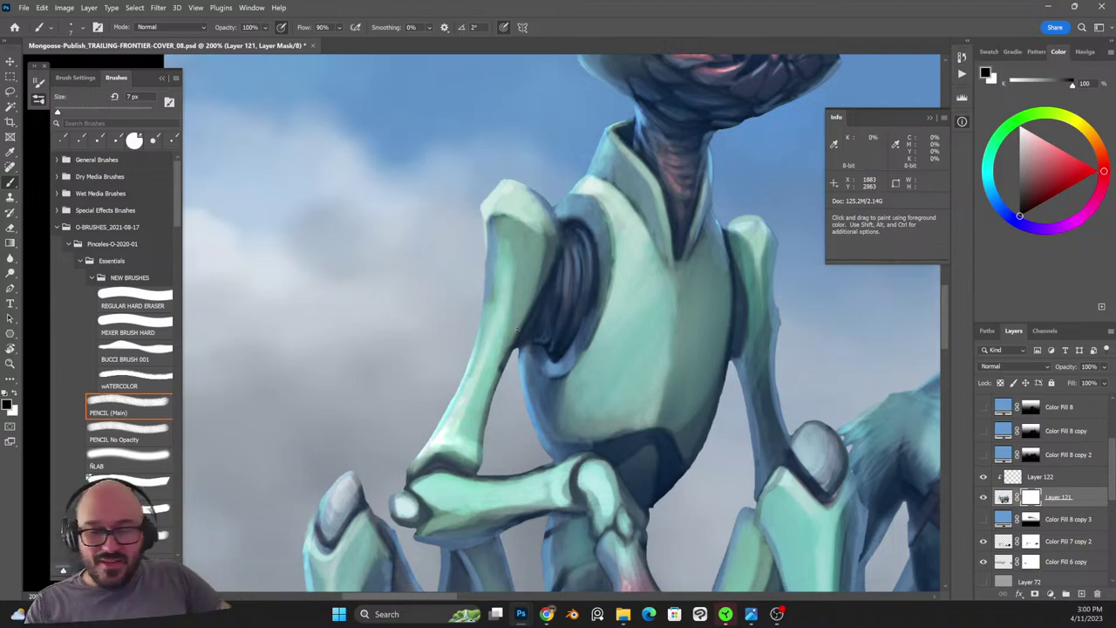
key(x)
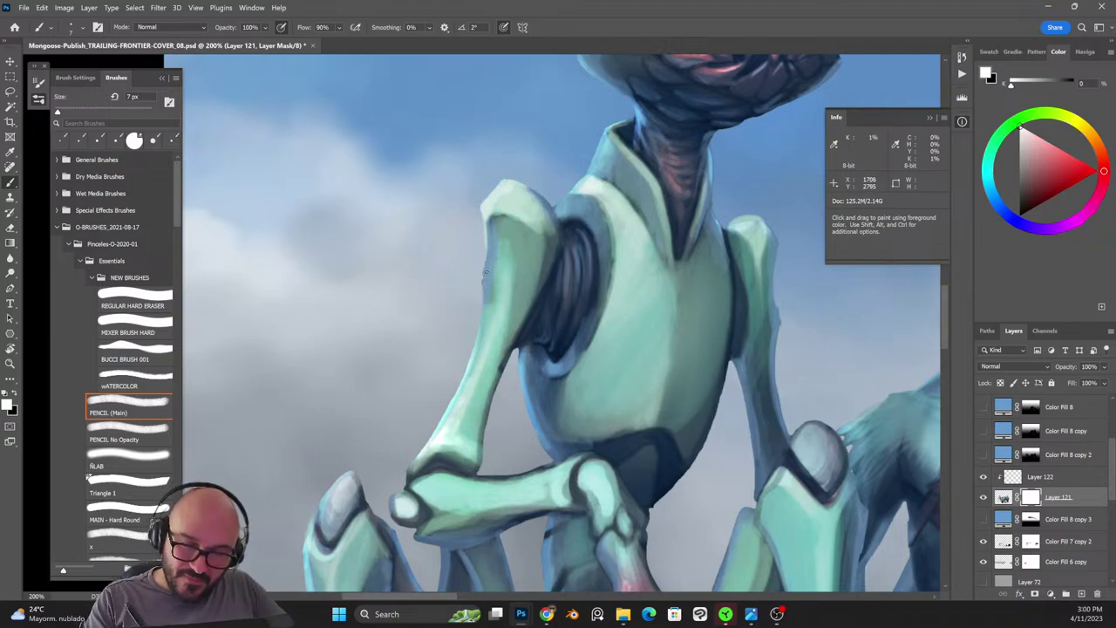
key(x)
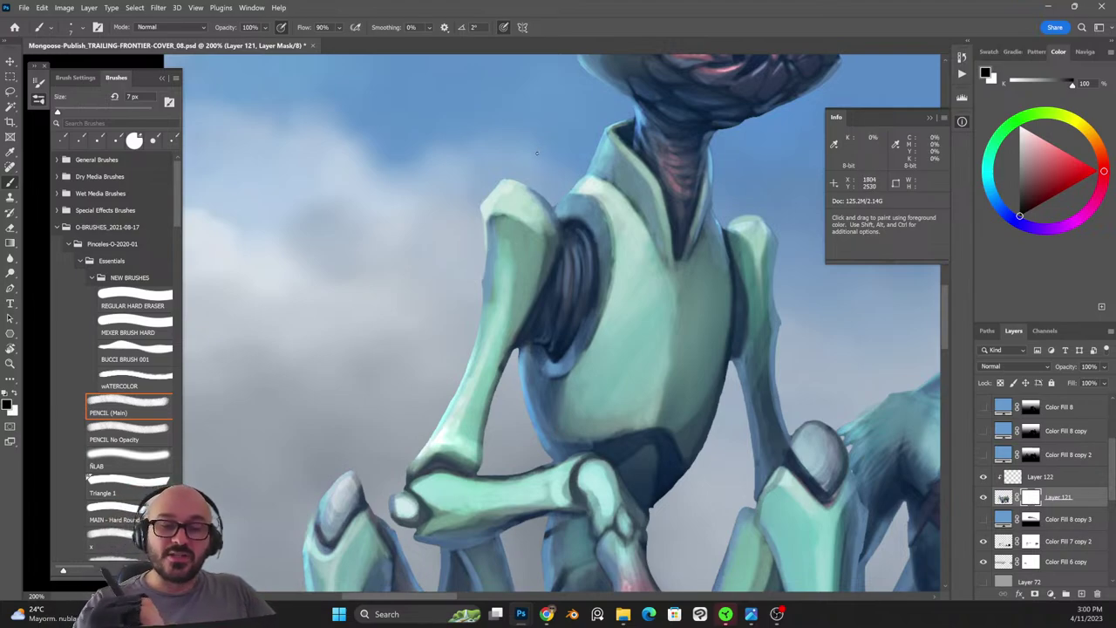
Trim the contours of the insectoid's neck and head in black on Layer 121's mask at 7 px.
drag(800, 292, 760, 372)
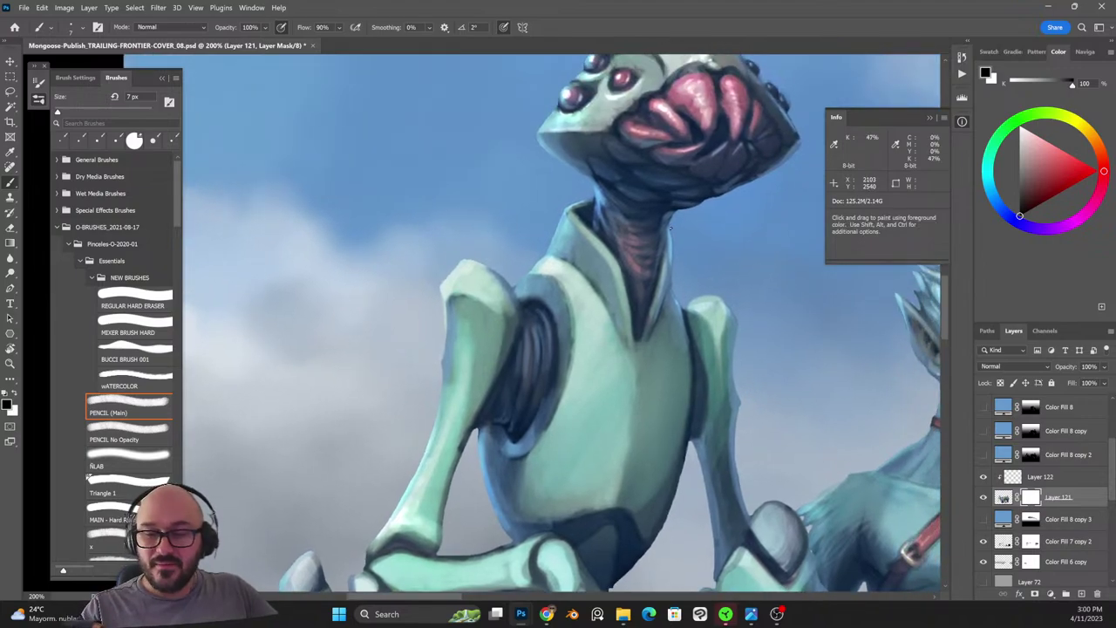
key(space)
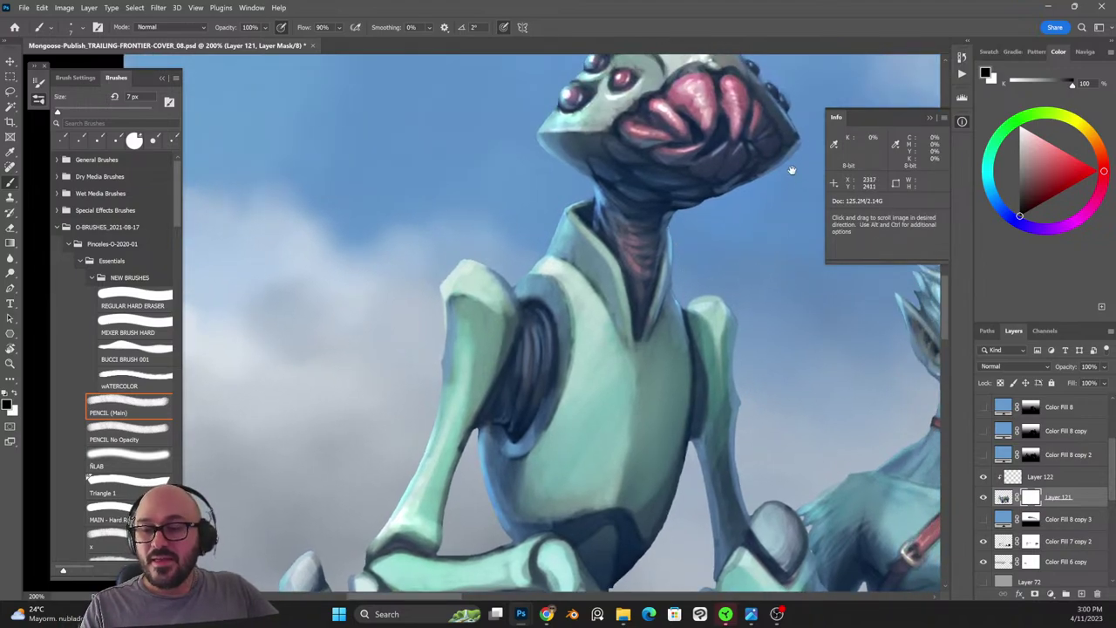
drag(792, 169, 741, 271)
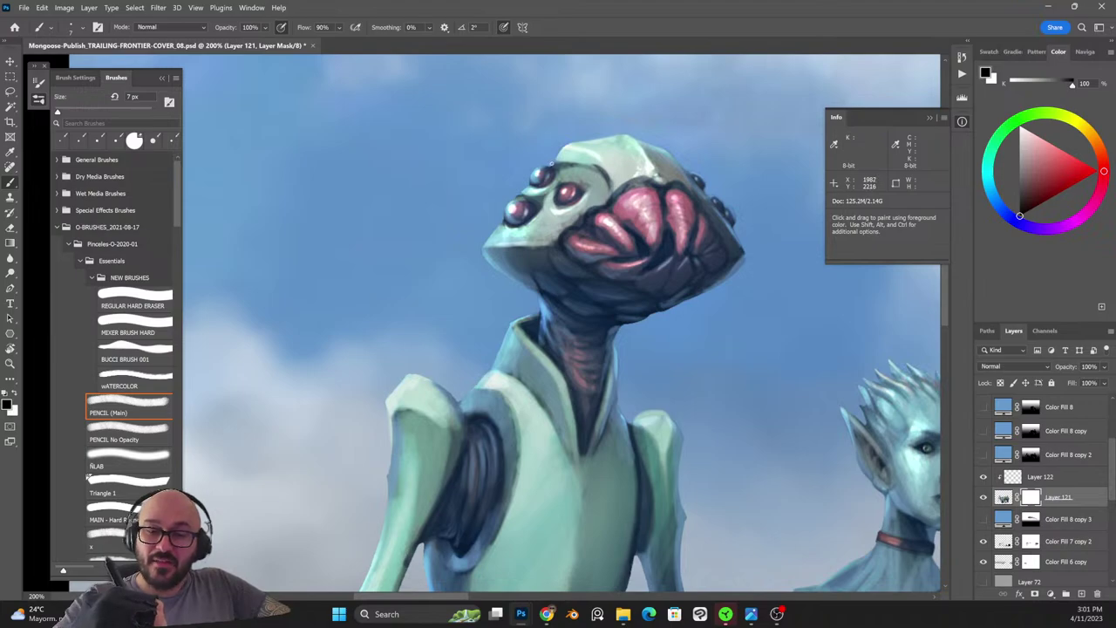
key(x)
key(x)
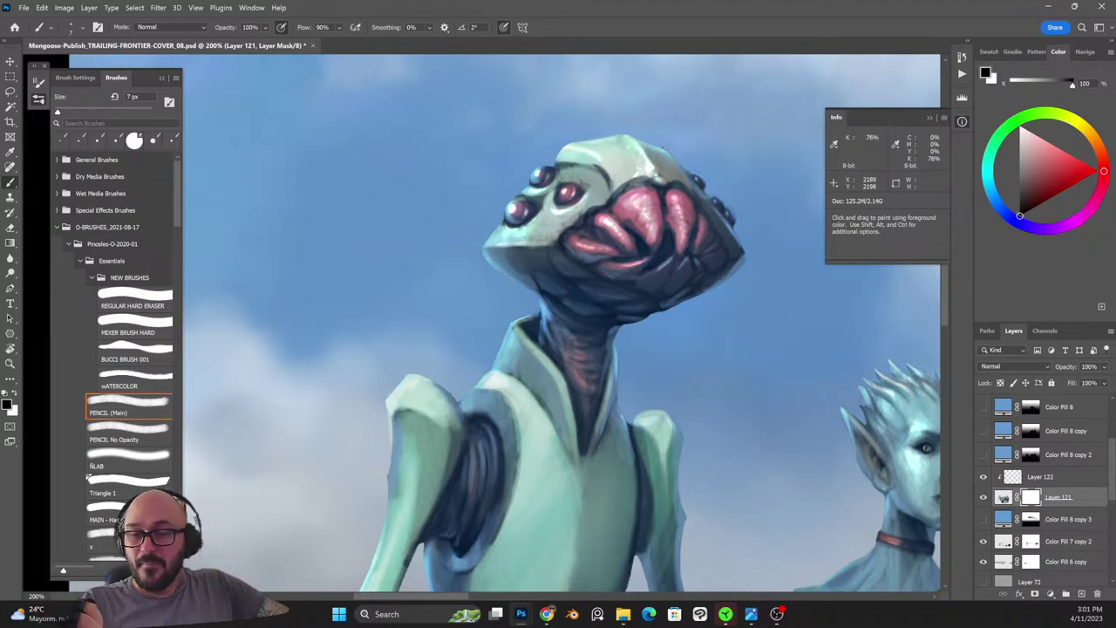
Clean the edges of the insectoid's torso, bent forearm, legs and neck in black on Layer 121's mask at 7 px.
drag(689, 395, 757, 309)
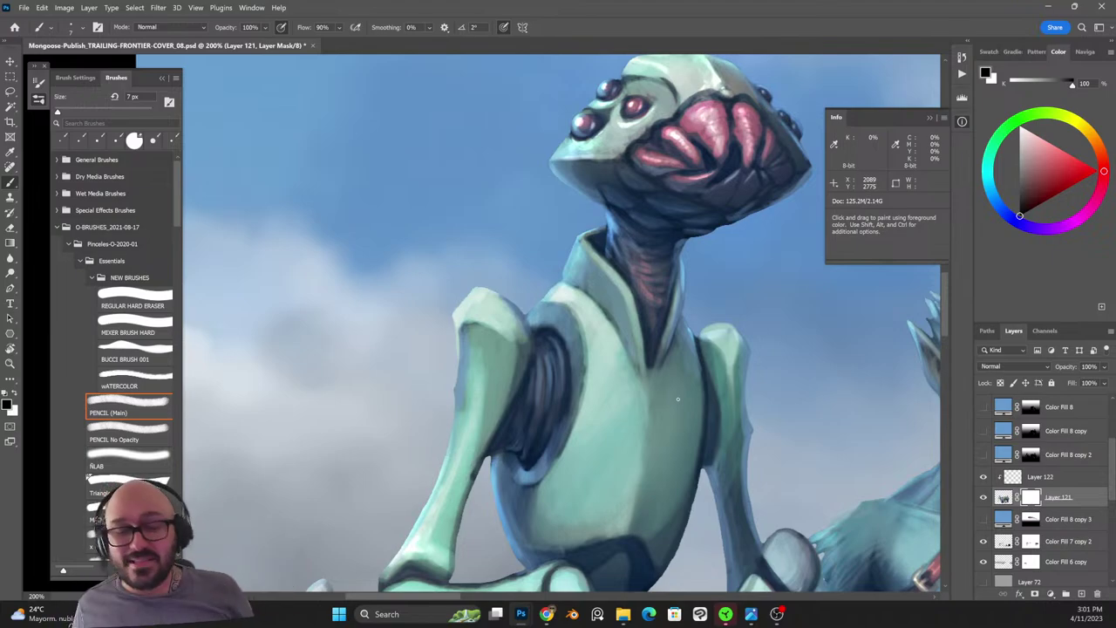
drag(528, 326, 603, 116)
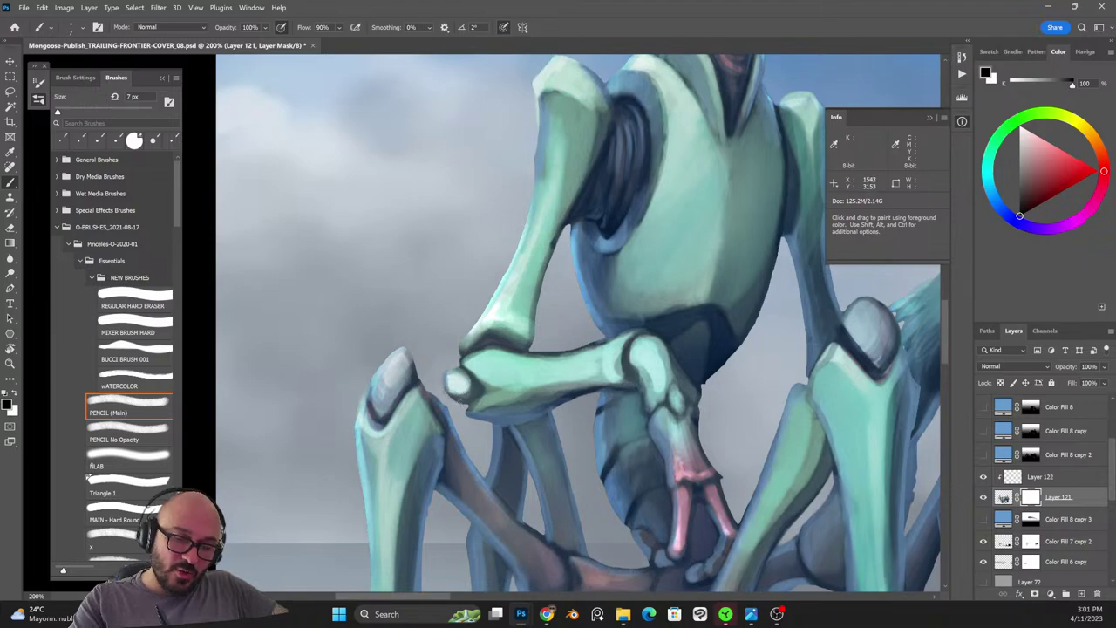
drag(518, 437, 748, 409)
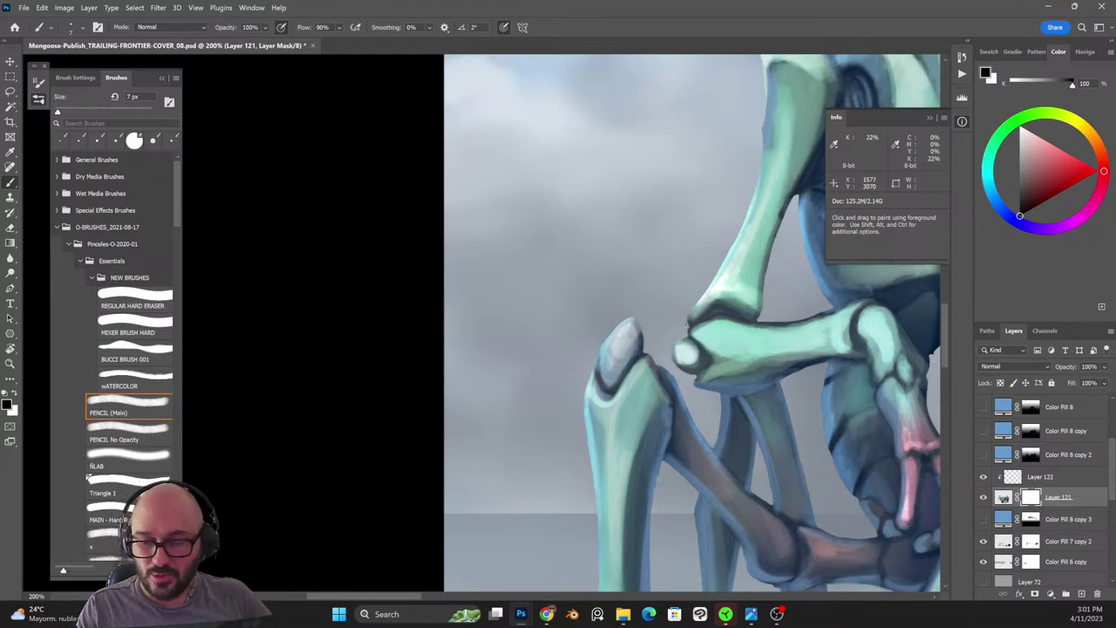
drag(782, 406, 630, 358)
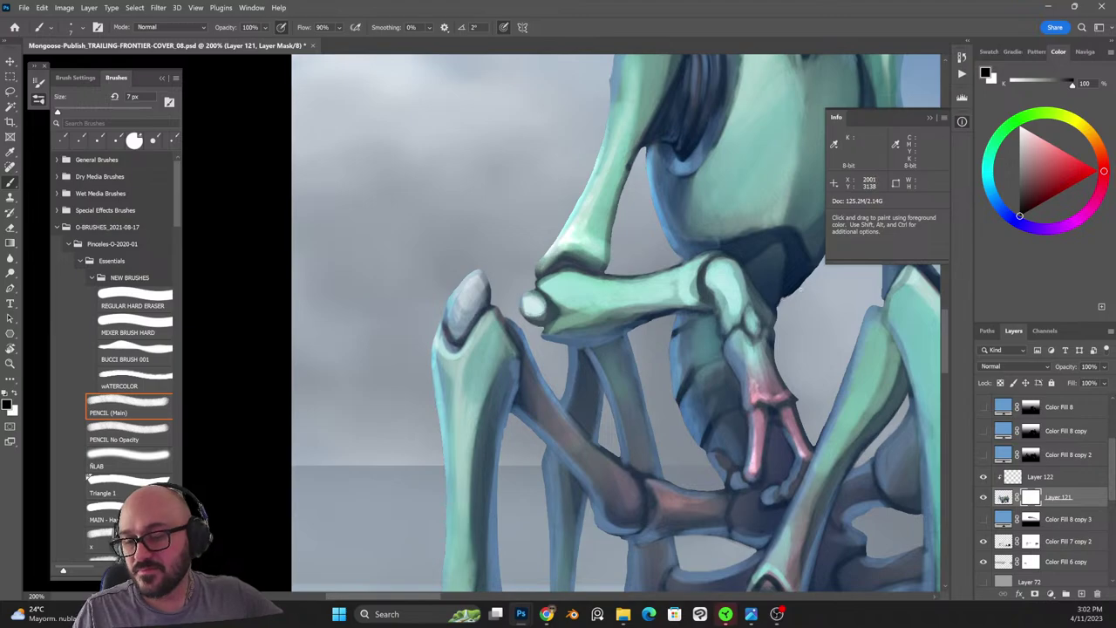
drag(811, 316, 668, 436)
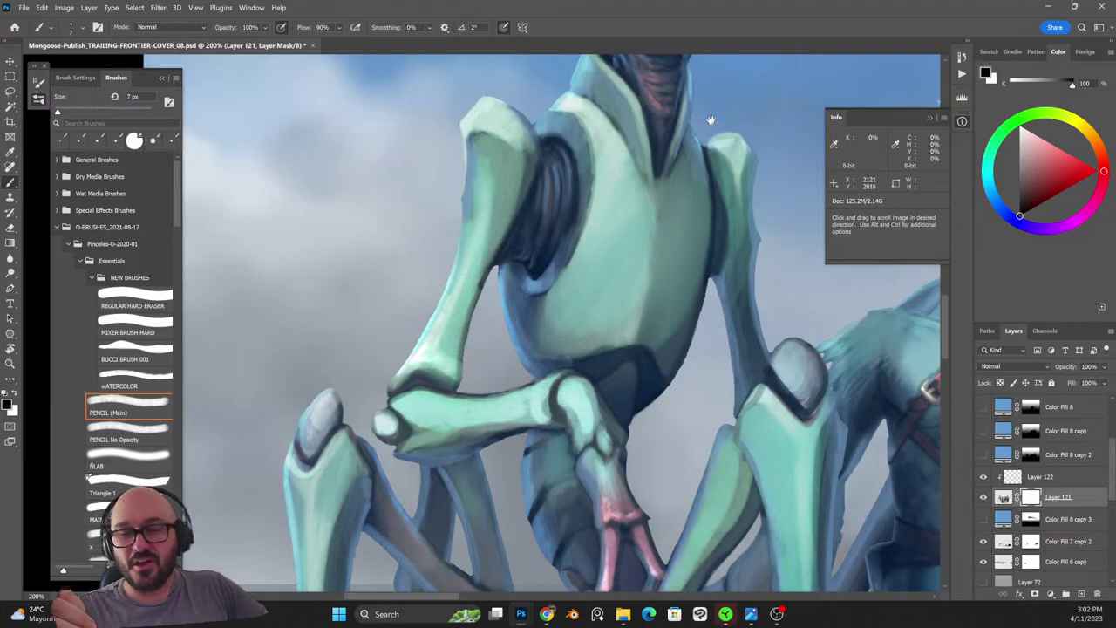
drag(710, 117, 730, 259)
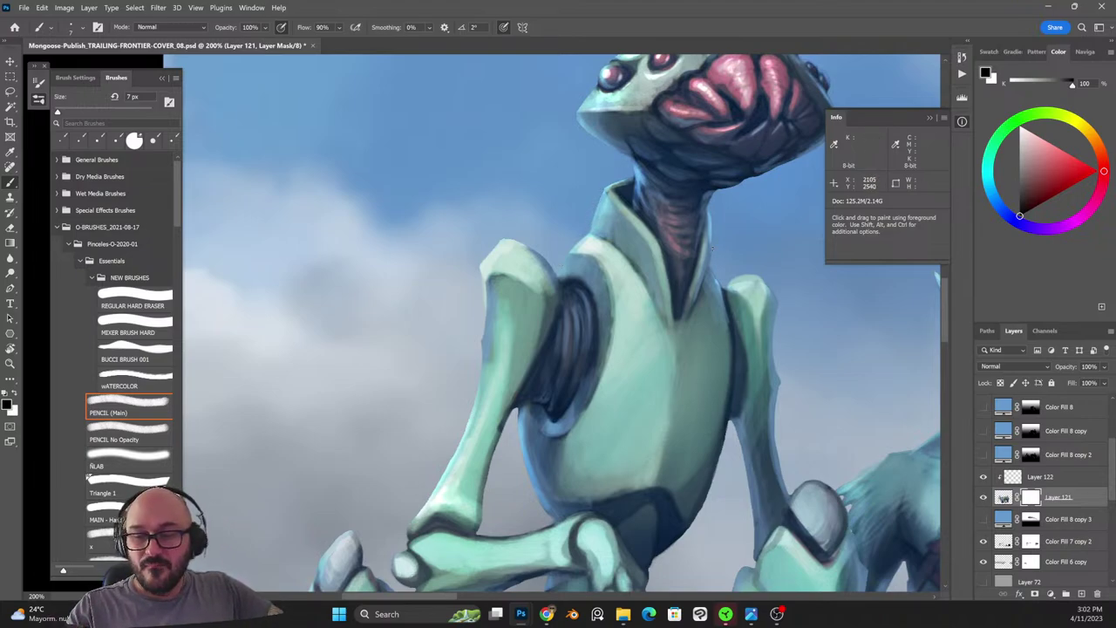
drag(713, 209, 750, 355)
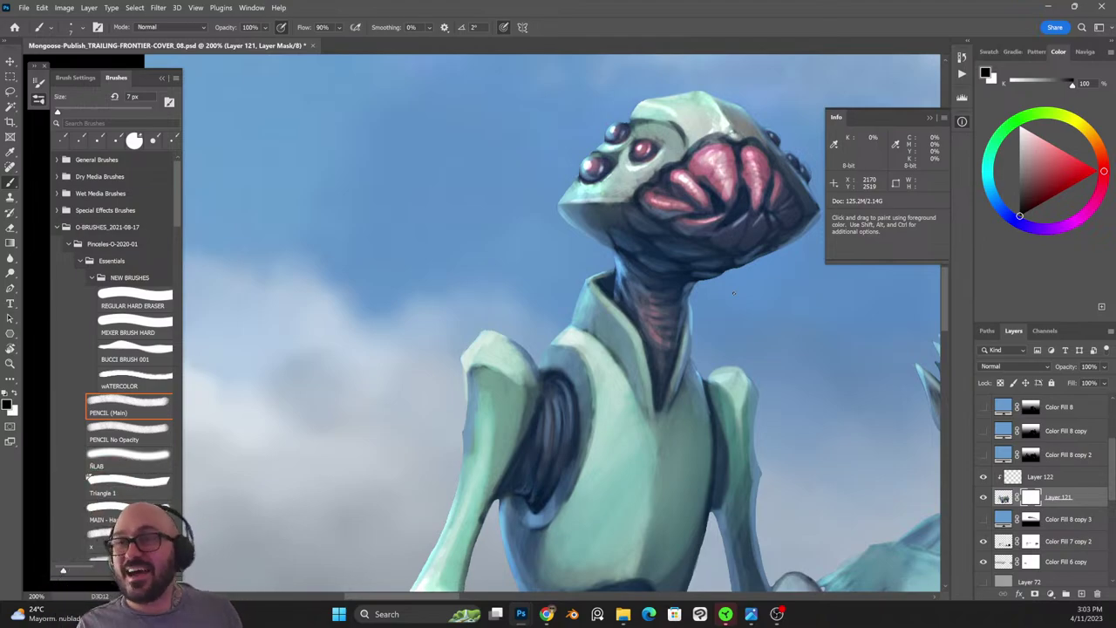
Return to Layer 122 and deepen the insectoid's shoulder joint, torso and head shadows with a sampled dark navy at 7 px.
key(x)
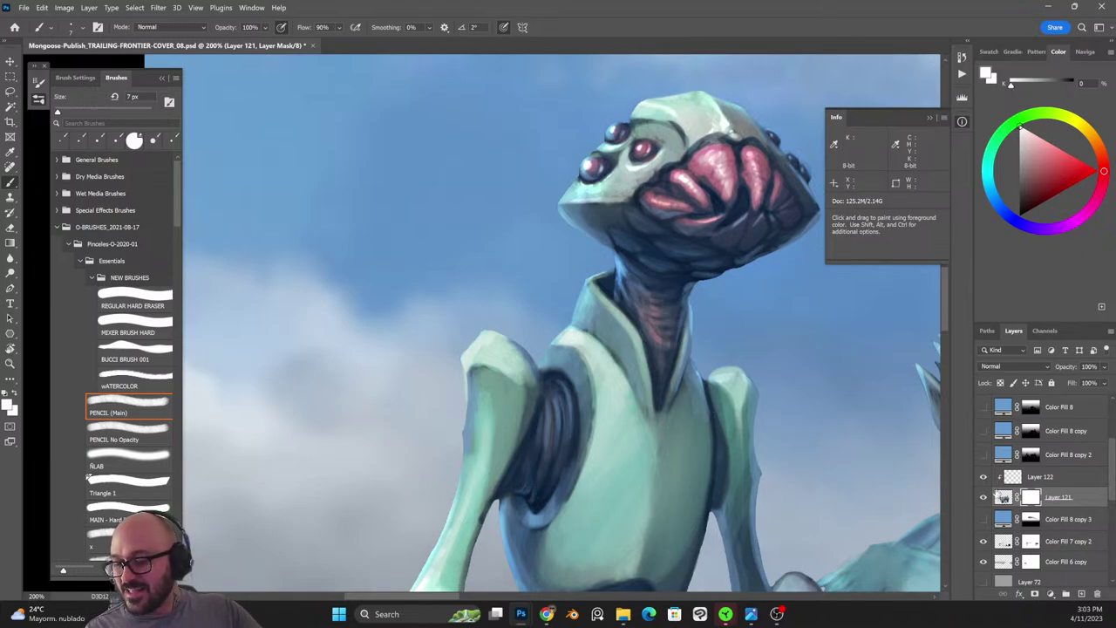
key(alt+bracketright)
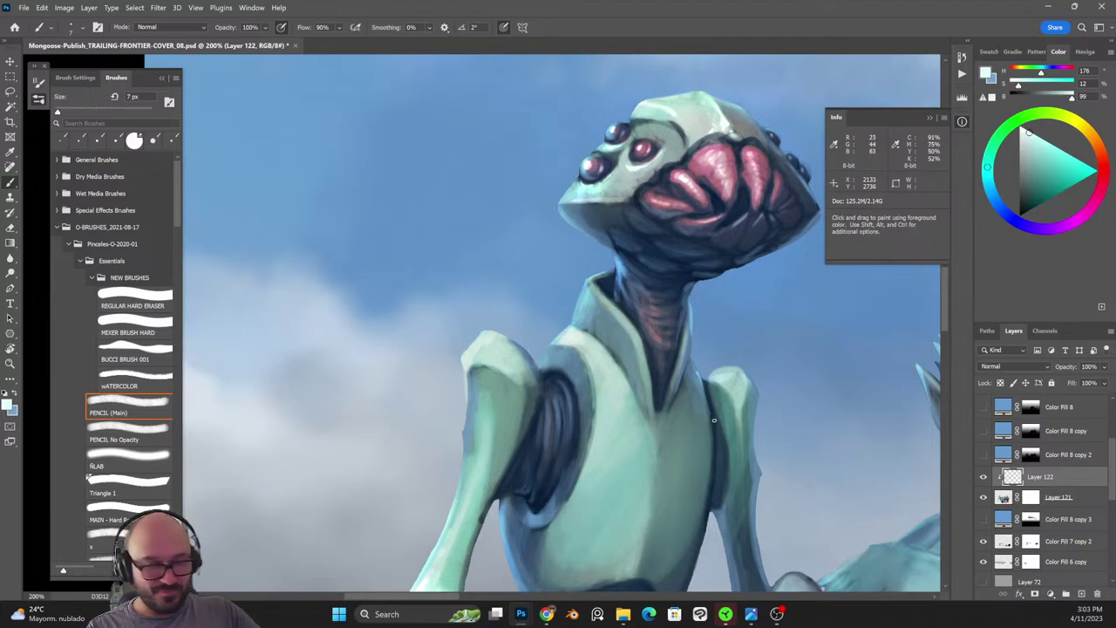
alt+click(722, 419)
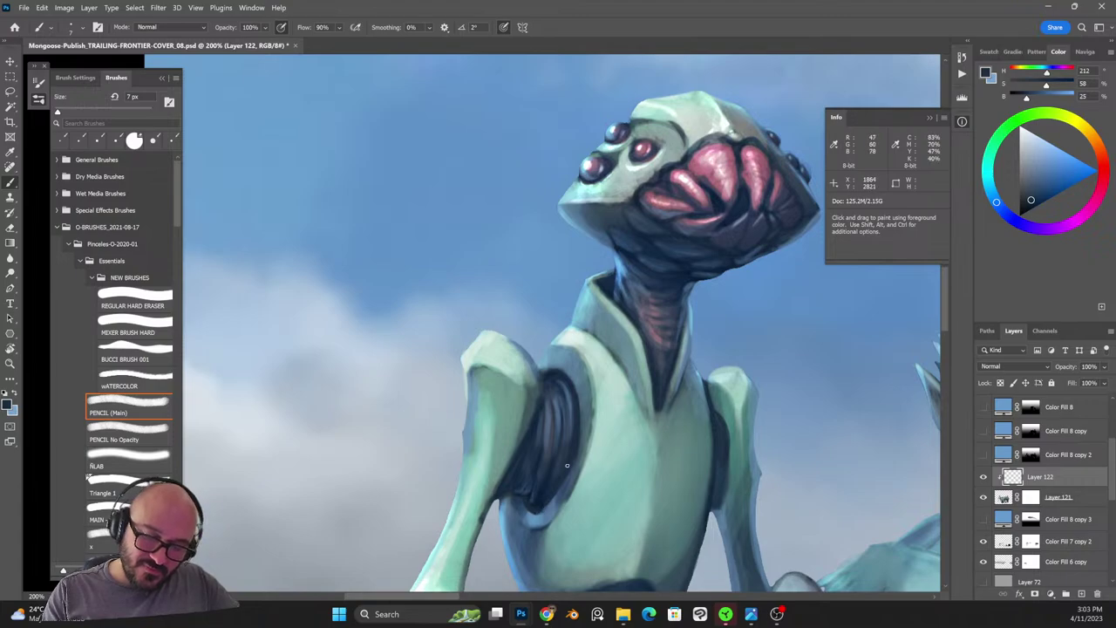
key(space)
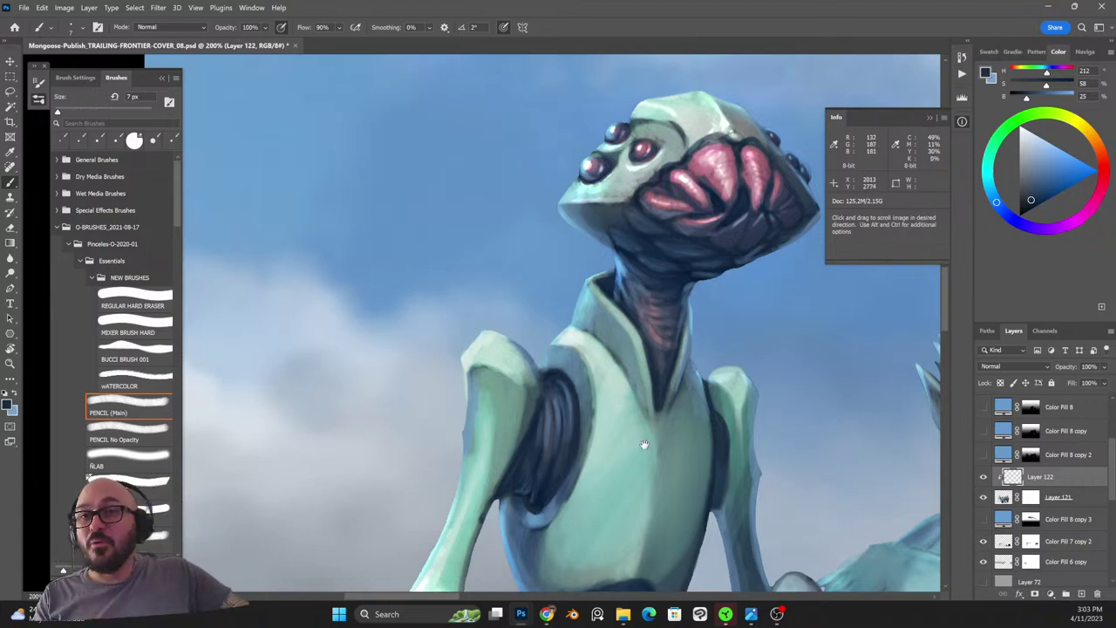
drag(643, 444, 674, 345)
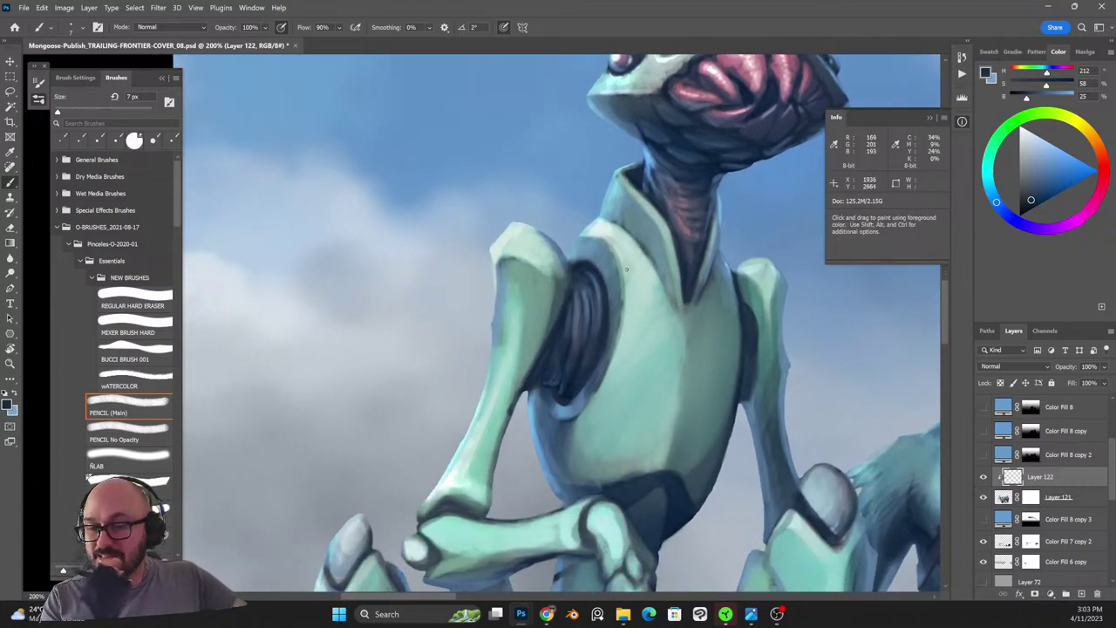
key(space)
drag(684, 319, 609, 511)
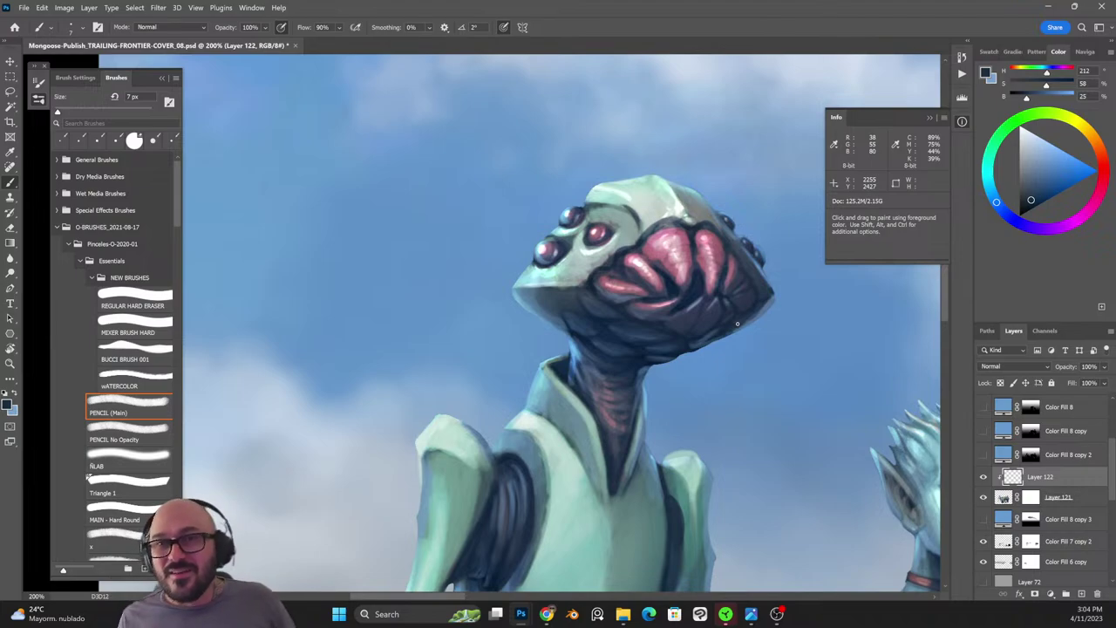
key(ctrl+minus)
key(ctrl+minus)
drag(740, 431, 598, 225)
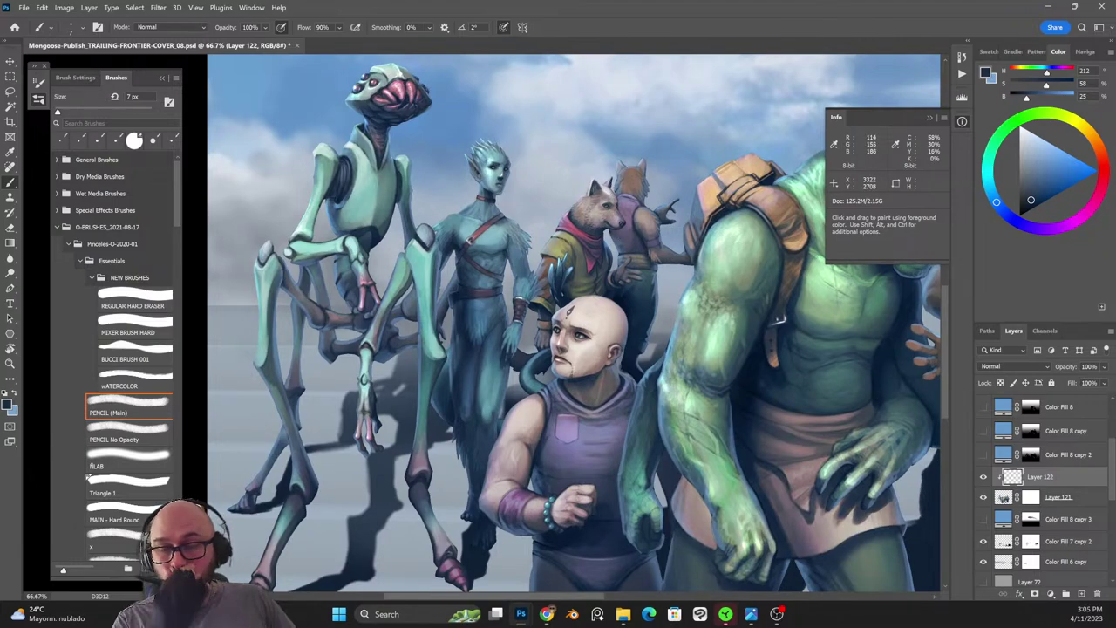
Show Color Fill 8, Color Fill 8 copy and copy 2 to check the whole group under the haze, and hide them again.
key(ctrl+minus)
drag(984, 455, 983, 408)
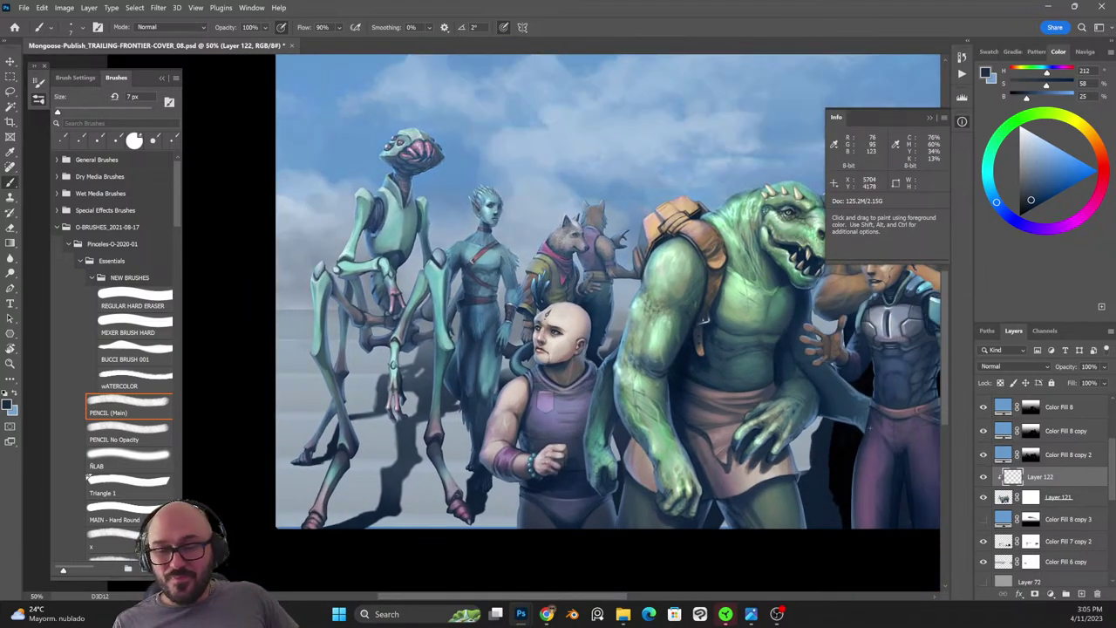
drag(806, 439, 669, 461)
key(ctrl+plus)
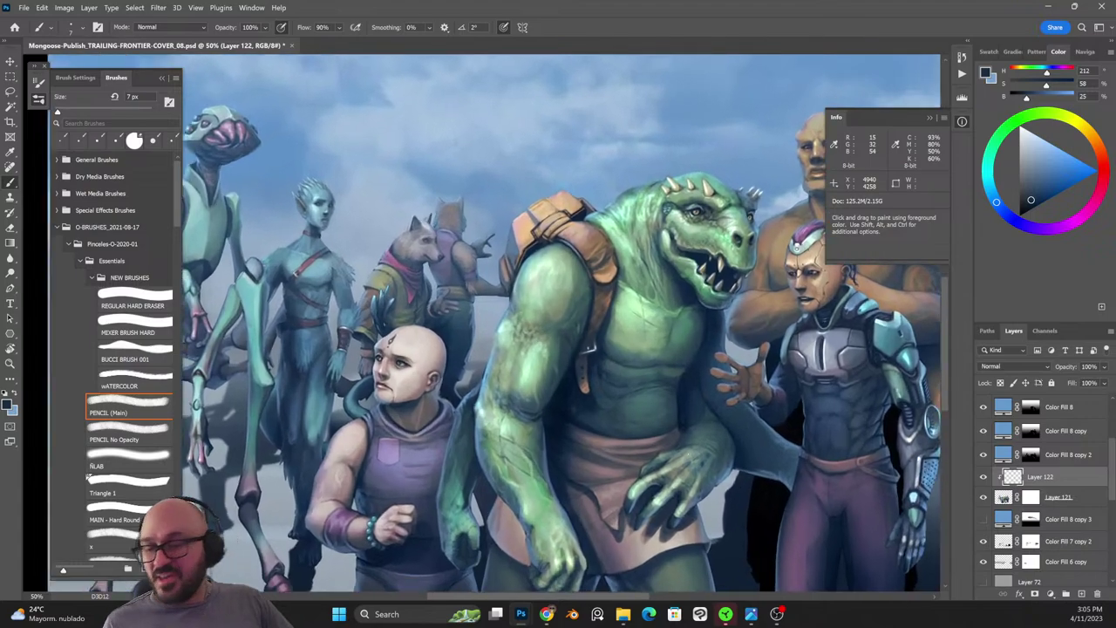
drag(983, 454, 984, 408)
Touch up the eye area of the tan bald man's face on Layer 122 with a sampled tan skin tone at 7 px.
mouse_move(754, 441)
mouse_down()
mouse_move(681, 453)
mouse_move(589, 506)
mouse_up()
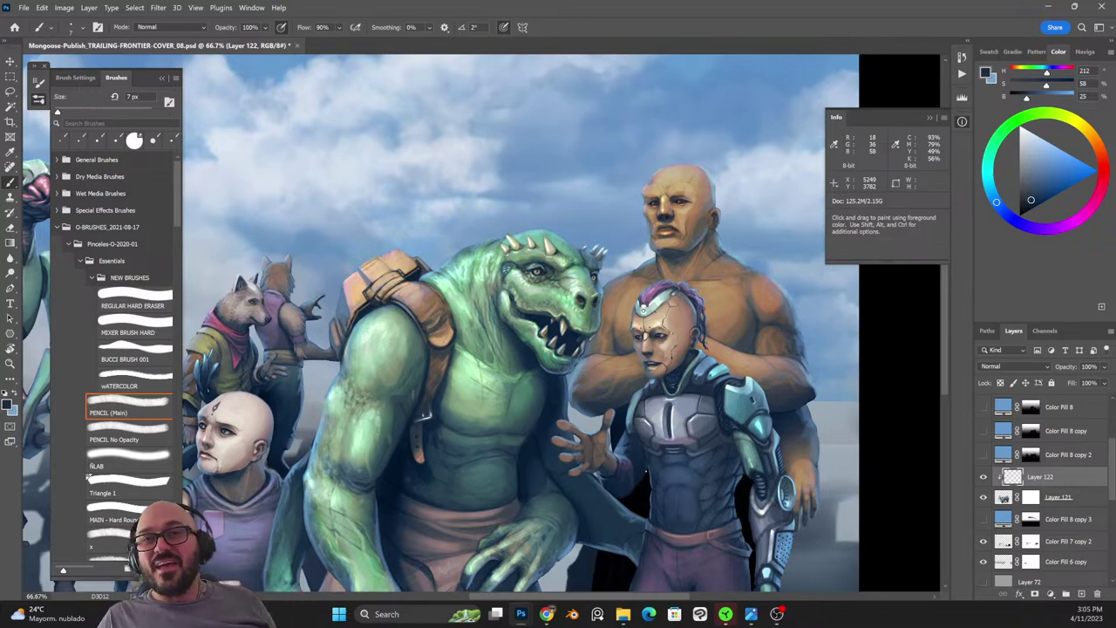
key(ctrl+plus)
drag(812, 265, 628, 410)
key(ctrl+plus)
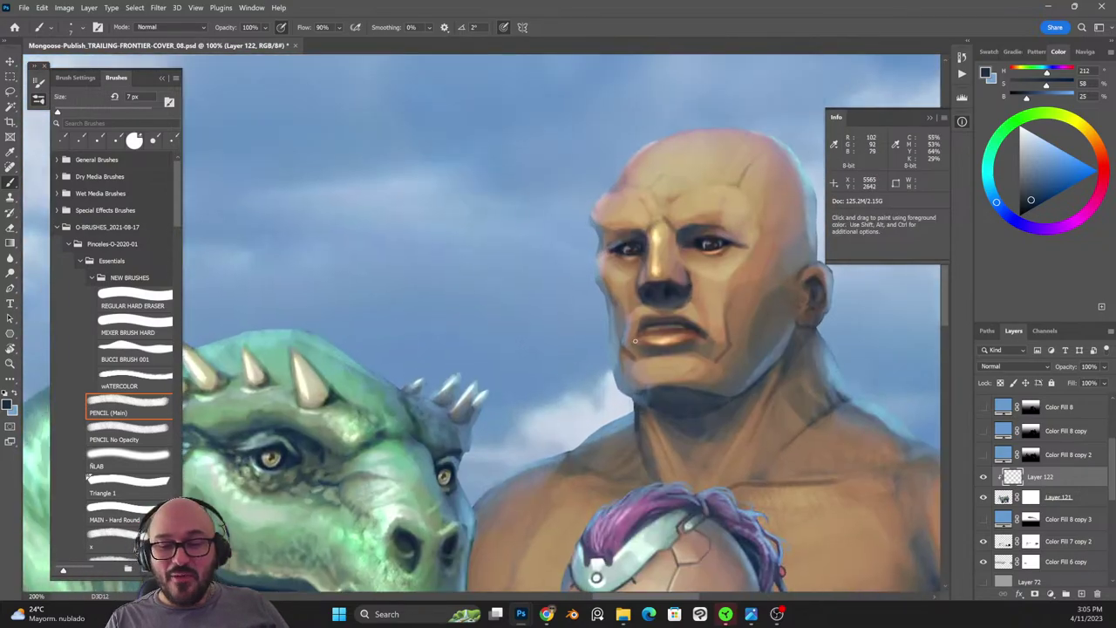
key(ctrl+plus)
drag(695, 342, 429, 417)
key(ctrl+minus)
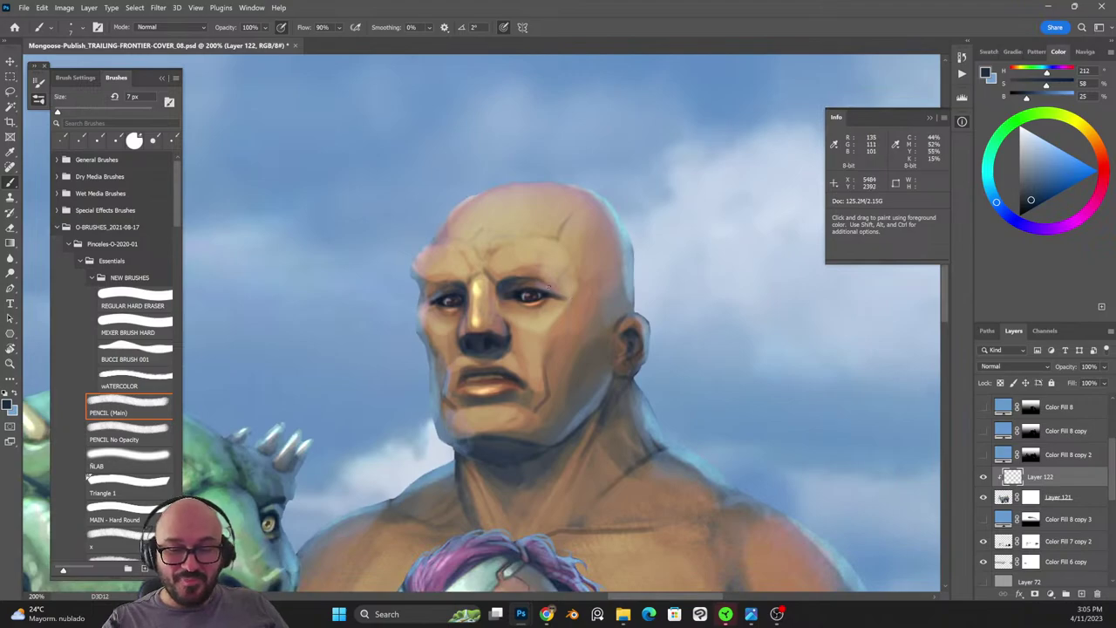
alt+click(548, 301)
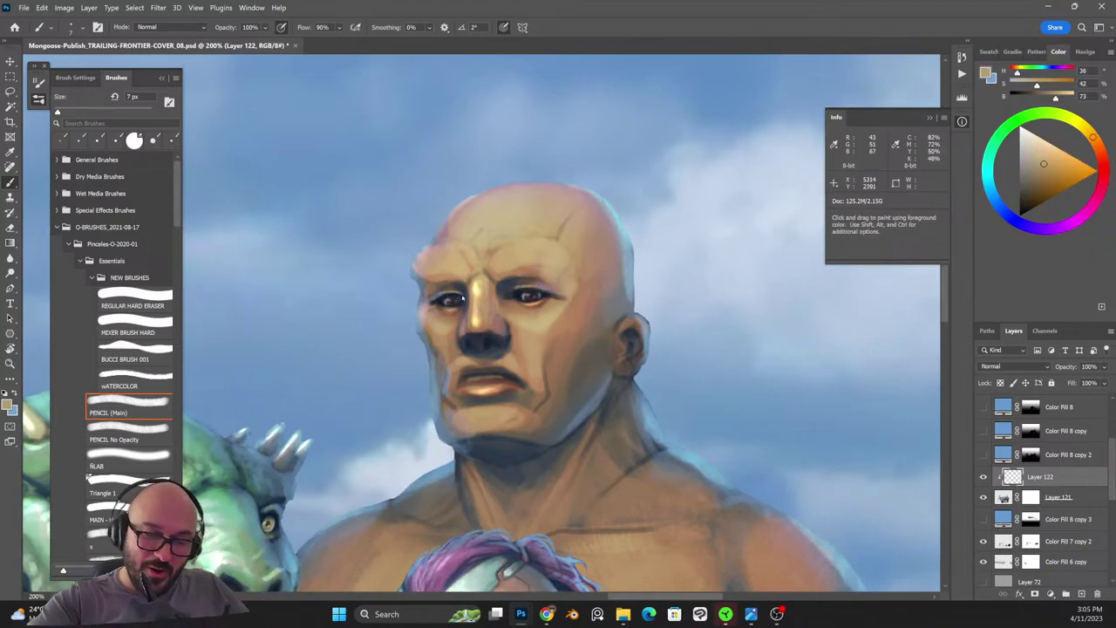
key(shift+alt+r)
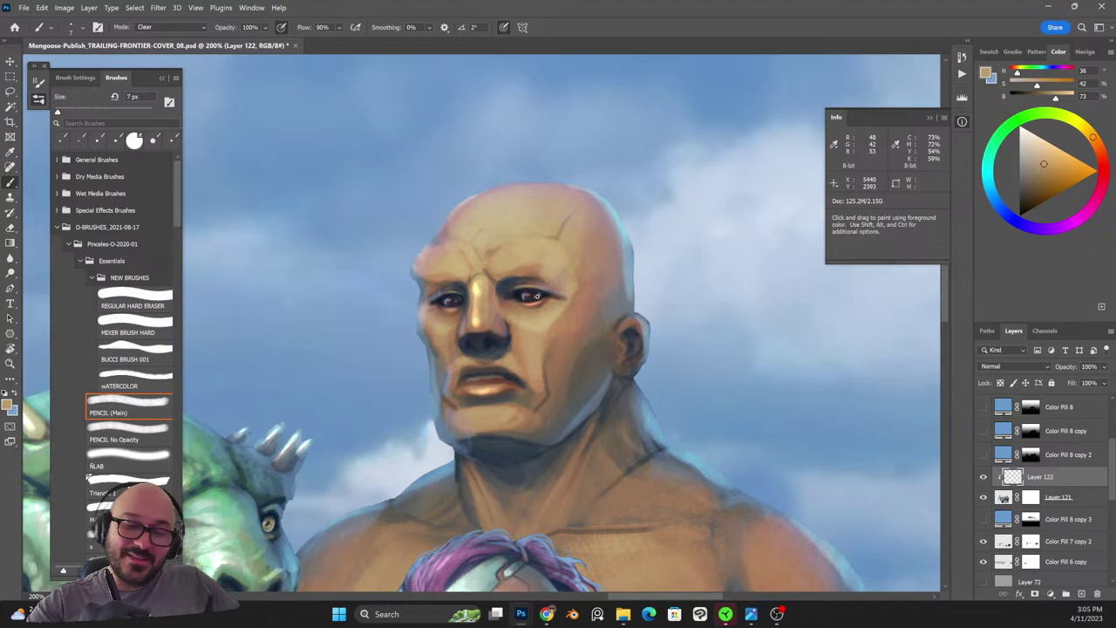
Refine both of the bald man's eyes and lower lids with sampled brown and dark grey at 15 px, alternating painting and erasing.
alt+click(547, 301)
key(bracketright)
key(bracketright)
key(bracketright)
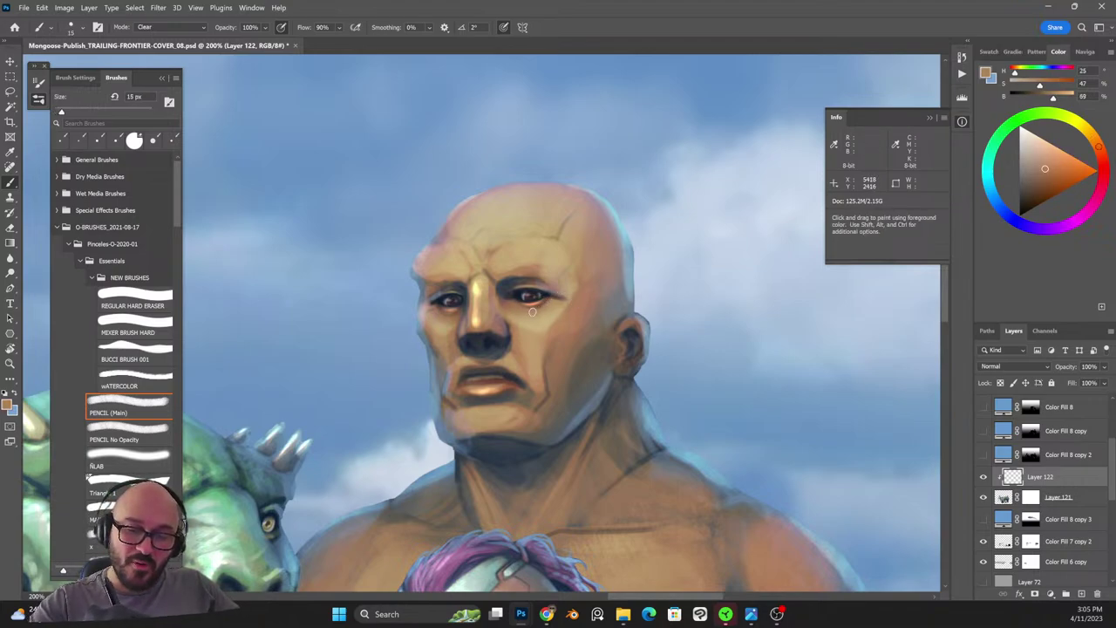
alt+click(464, 309)
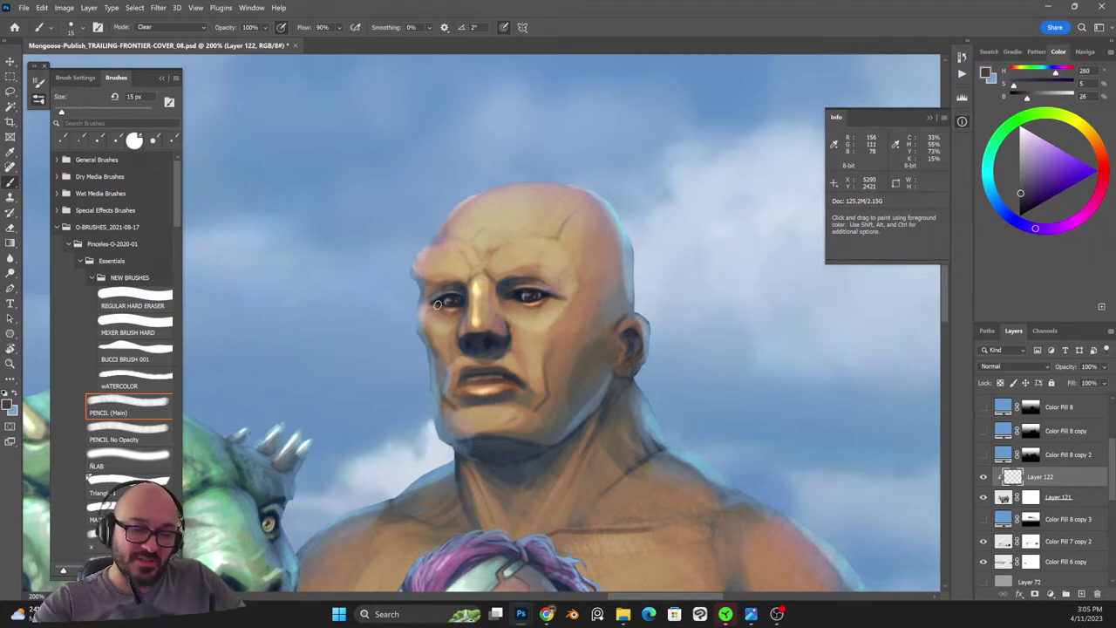
key(shift+alt+n)
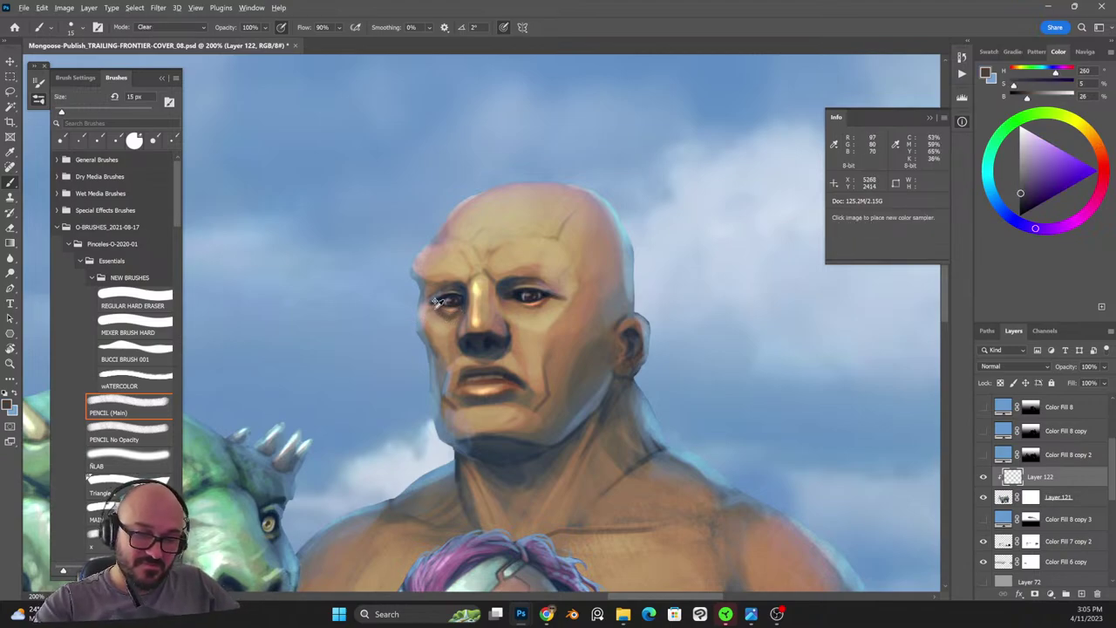
key(shift+alt+r)
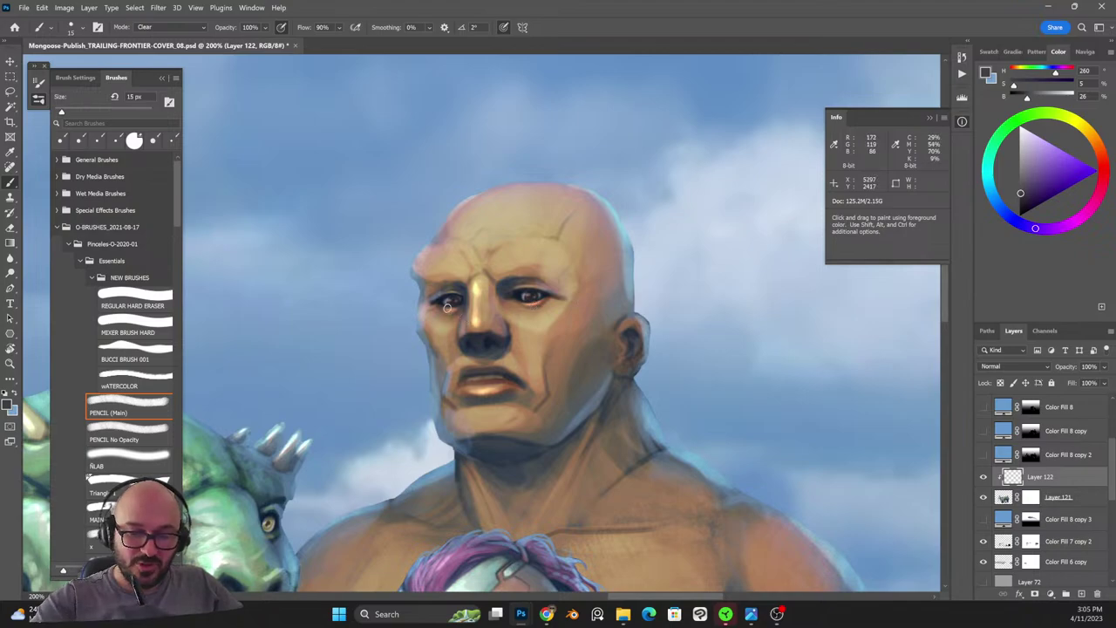
key(shift+alt+n)
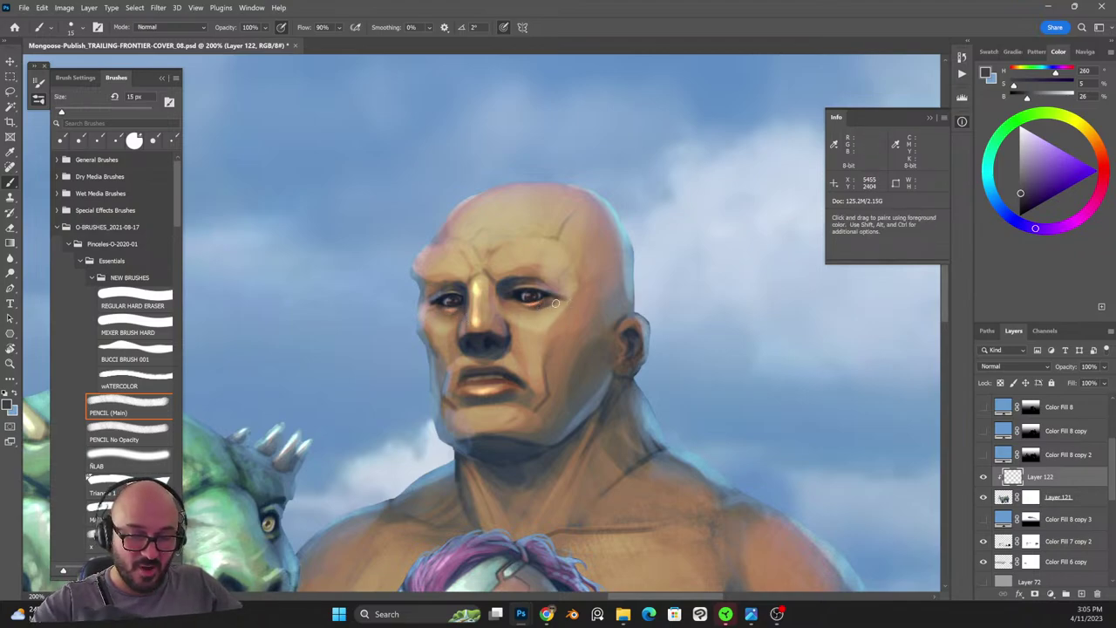
key(shift+alt+r)
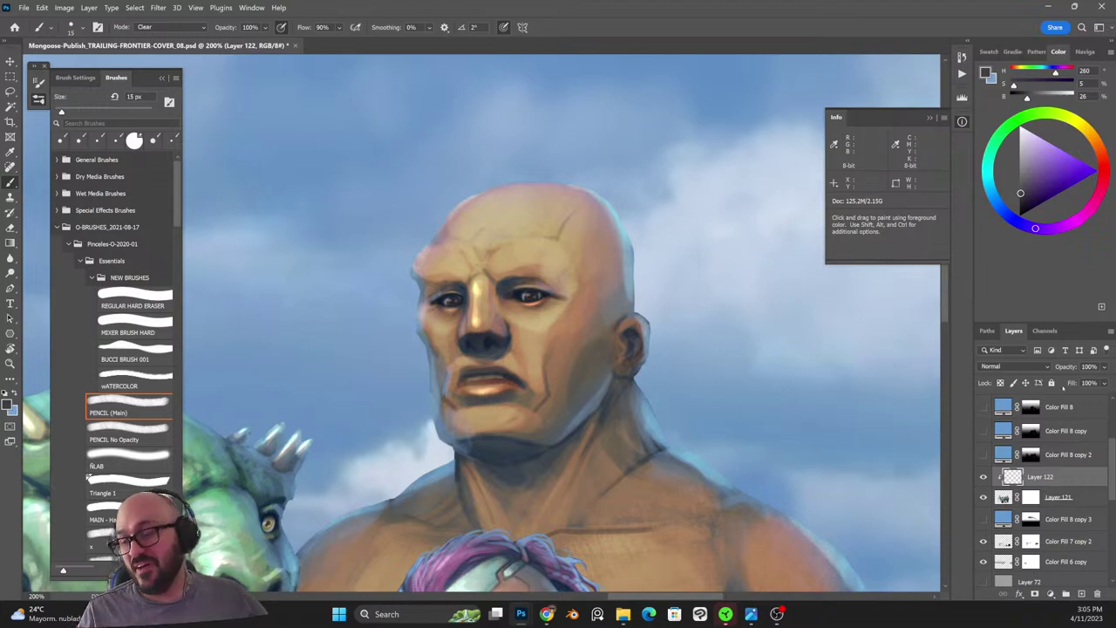
Add a Lighten layer clipped above Layer 122 and lighten the bald man's brows with a sampled light tan at 30 px.
click(1081, 593)
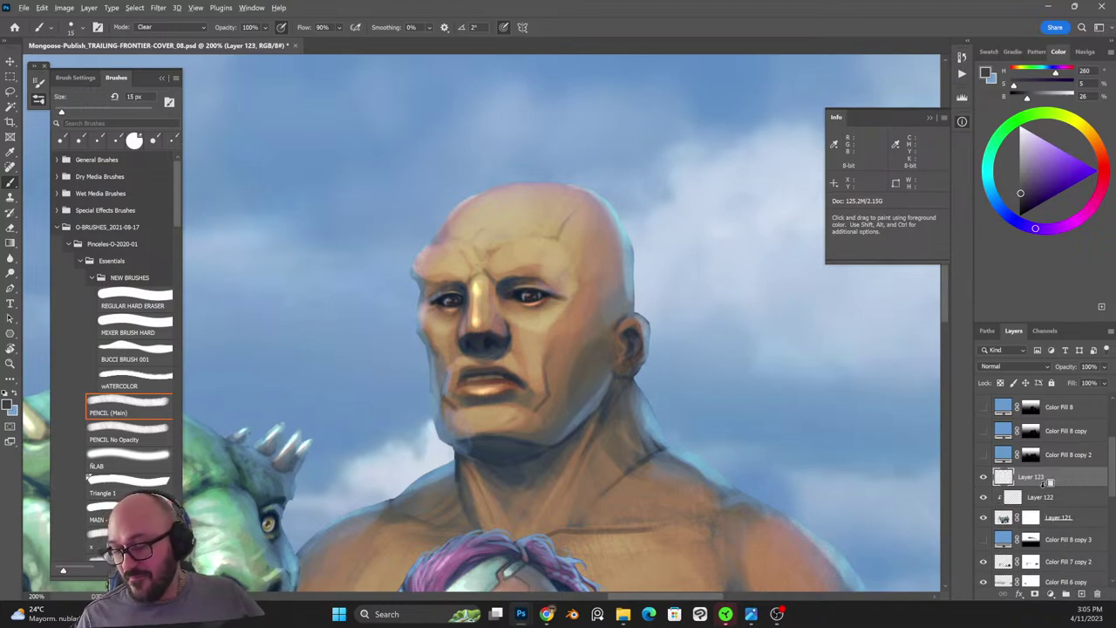
key(bracketright)
key(bracketright)
key(bracketright)
click(1013, 366)
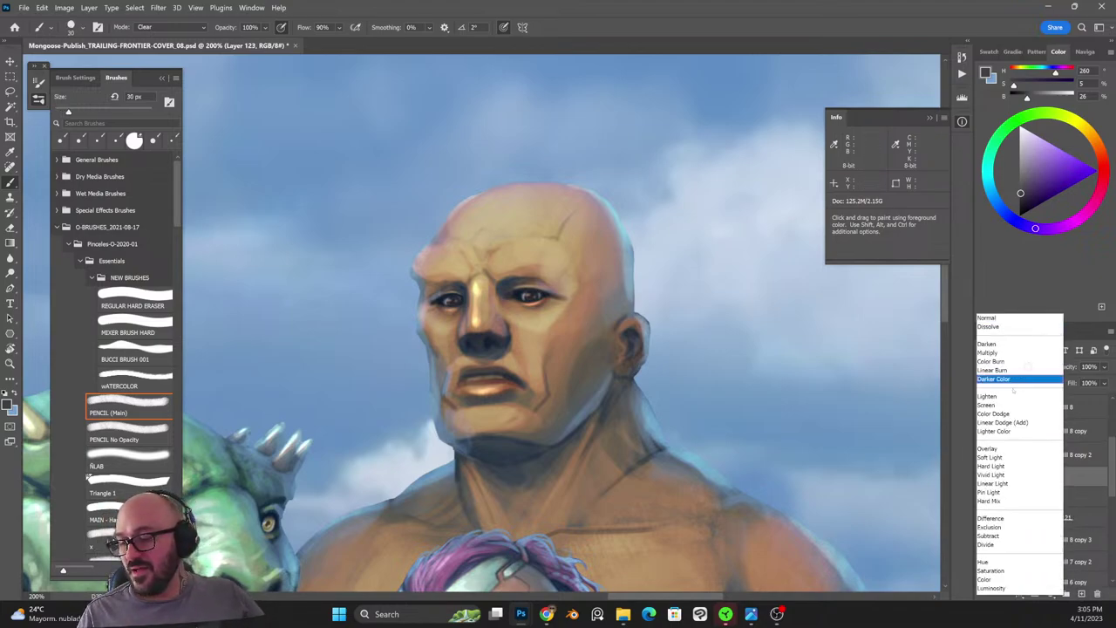
click(1002, 397)
alt+click(528, 249)
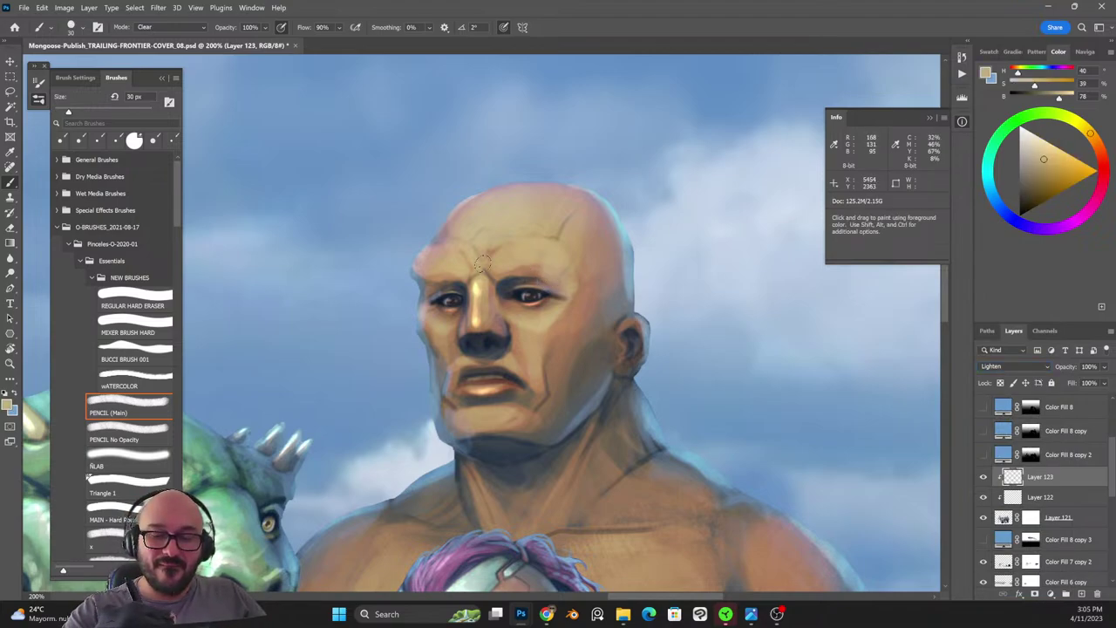
key(shift+alt+n)
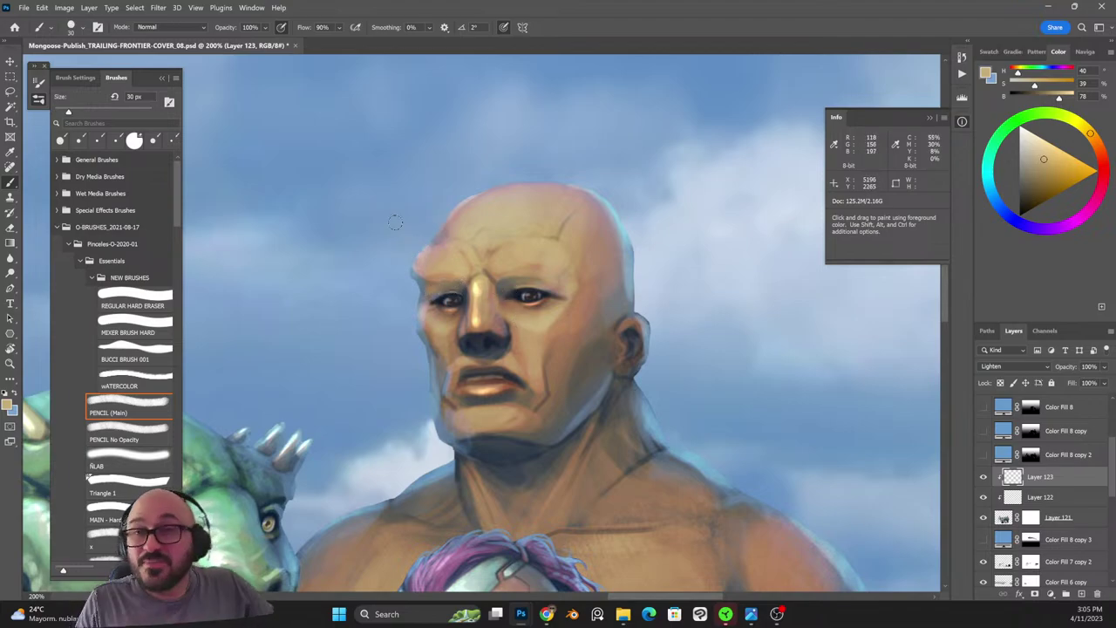
Add a normal layer clipped above the Lighten layer and refine the bald man's brow with a sampled orange-tan at 6 px.
key(bracketleft)
key(bracketleft)
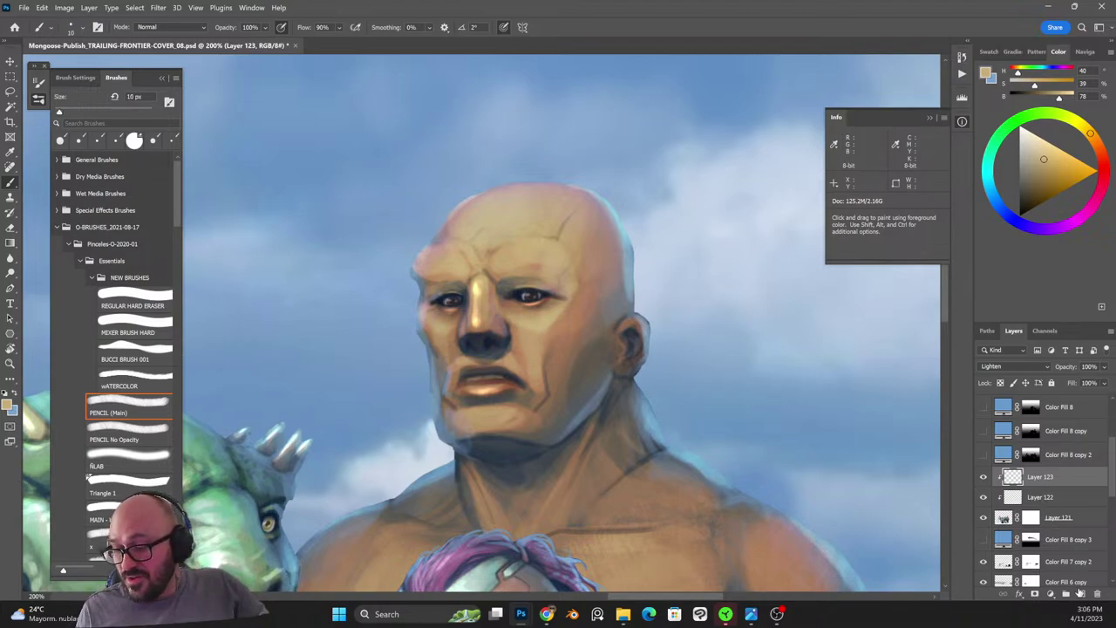
click(1081, 593)
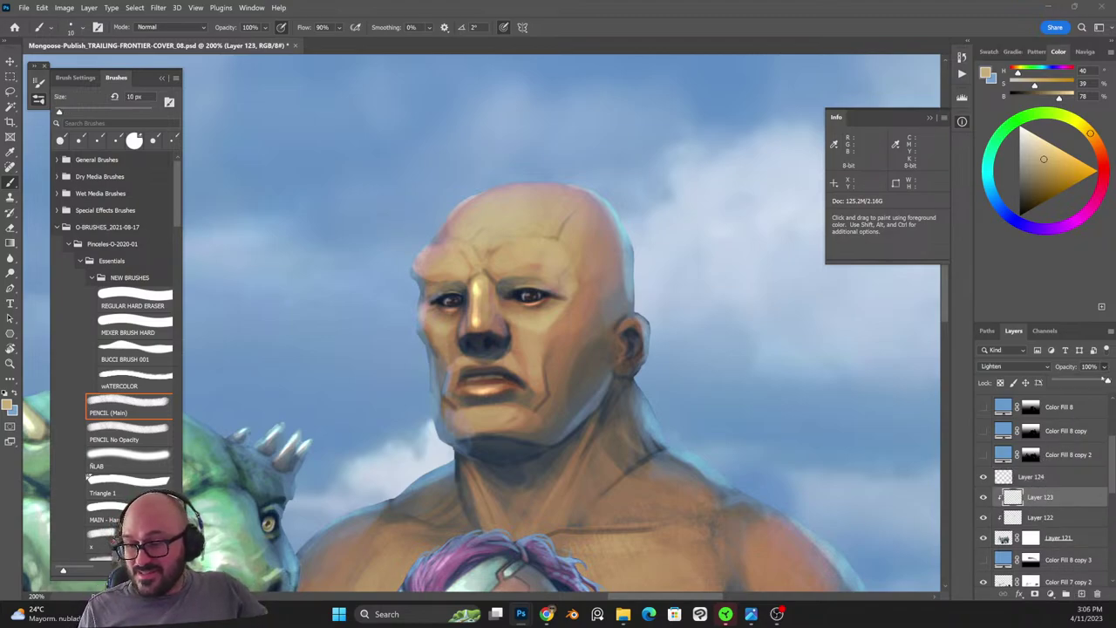
alt+click(1022, 486)
click(1024, 479)
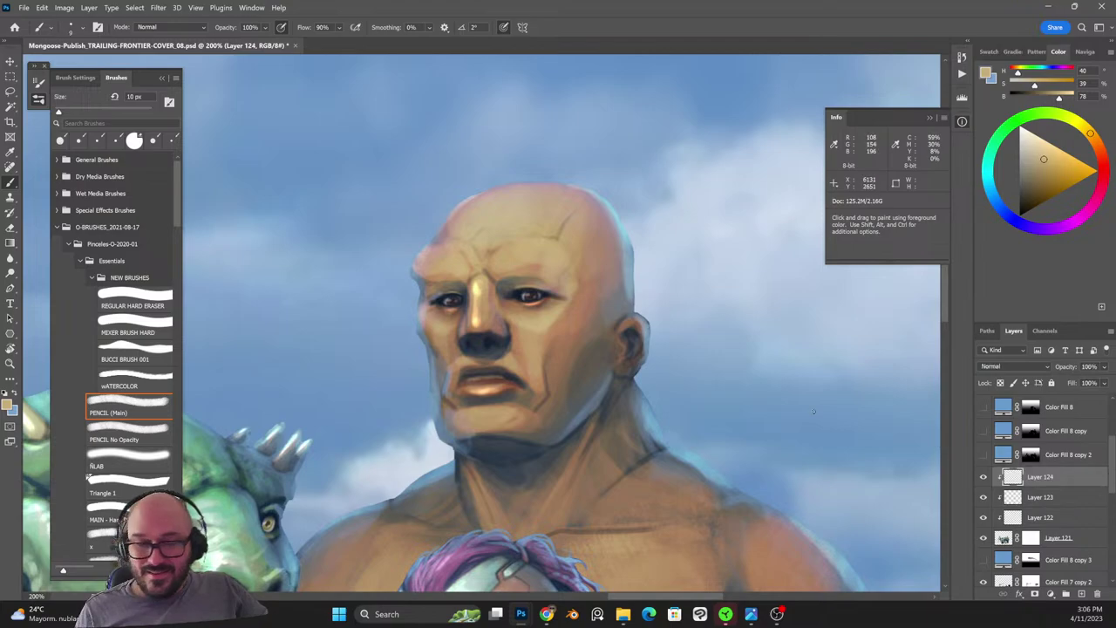
key(bracketleft)
key(bracketleft)
key(bracketleft)
key(bracketleft)
alt+click(436, 279)
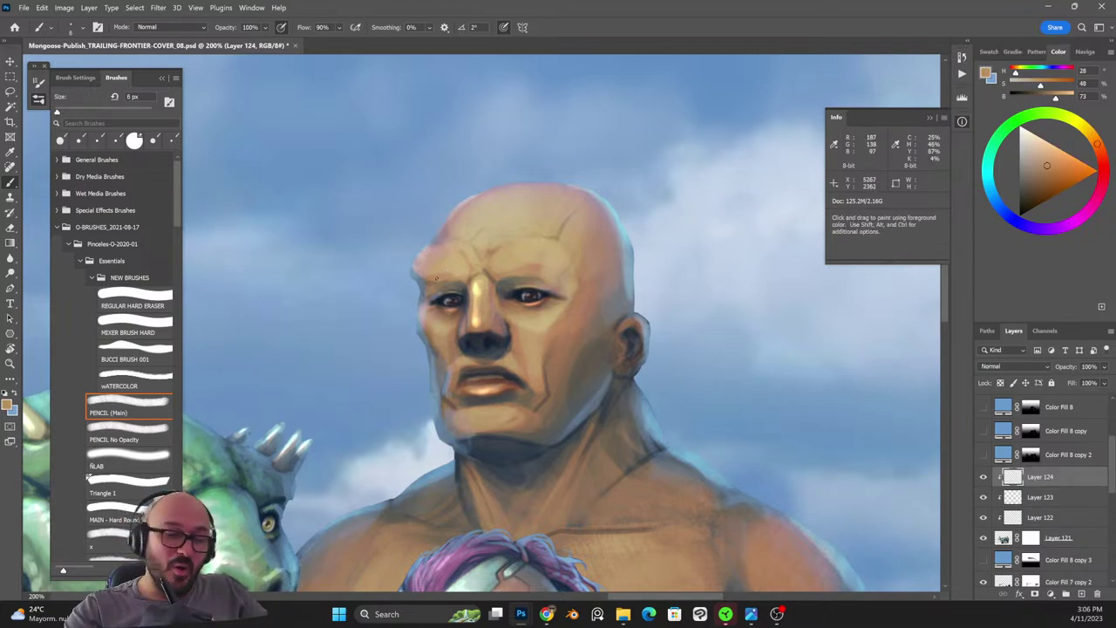
key(shift+alt+r)
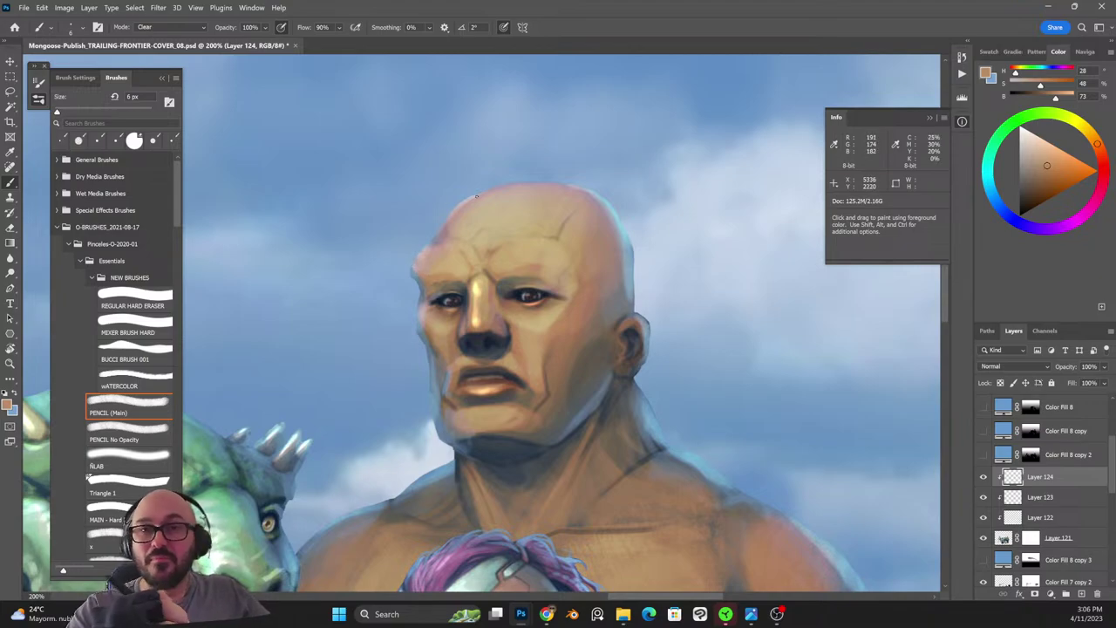
Soften the bald man's frown lines between the brows with a light tan sampled there, at 9 px.
alt+click(490, 271)
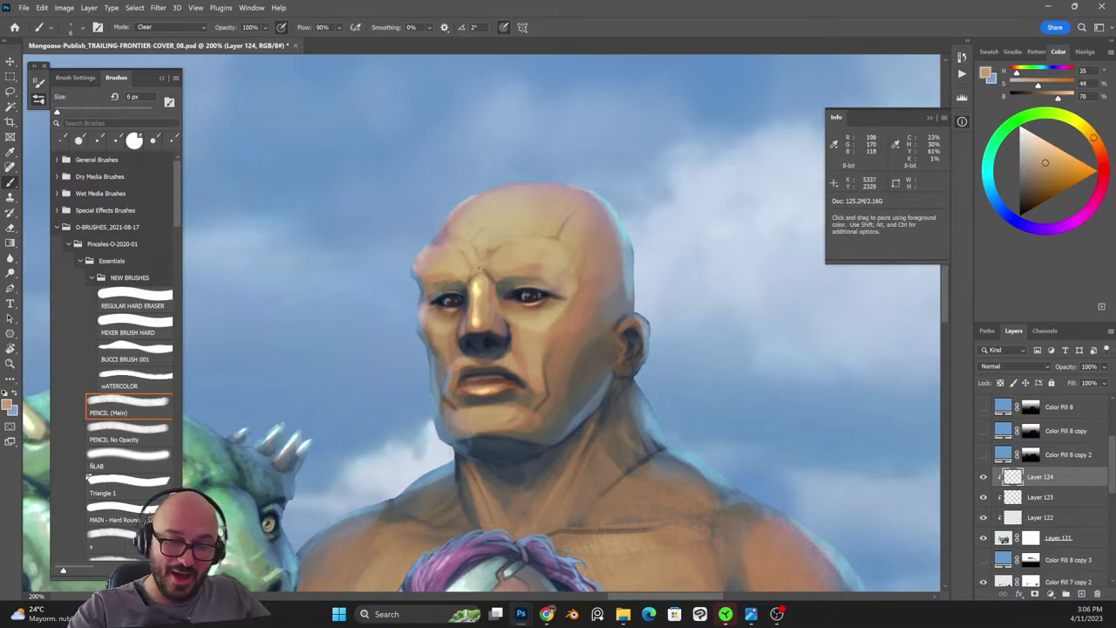
key(shift+alt+n)
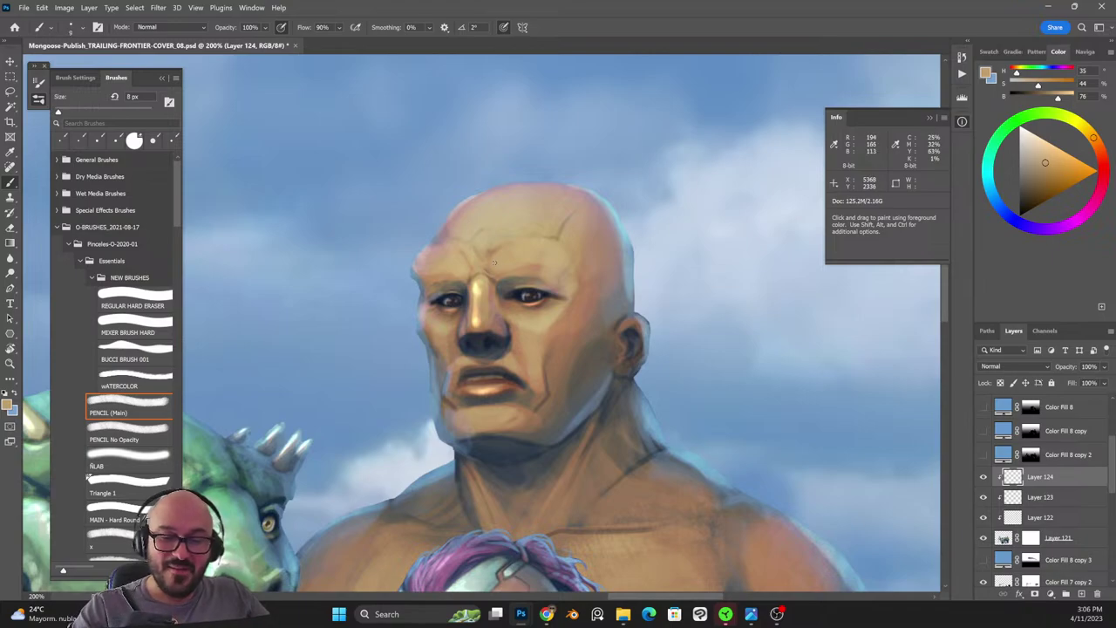
key(bracketright)
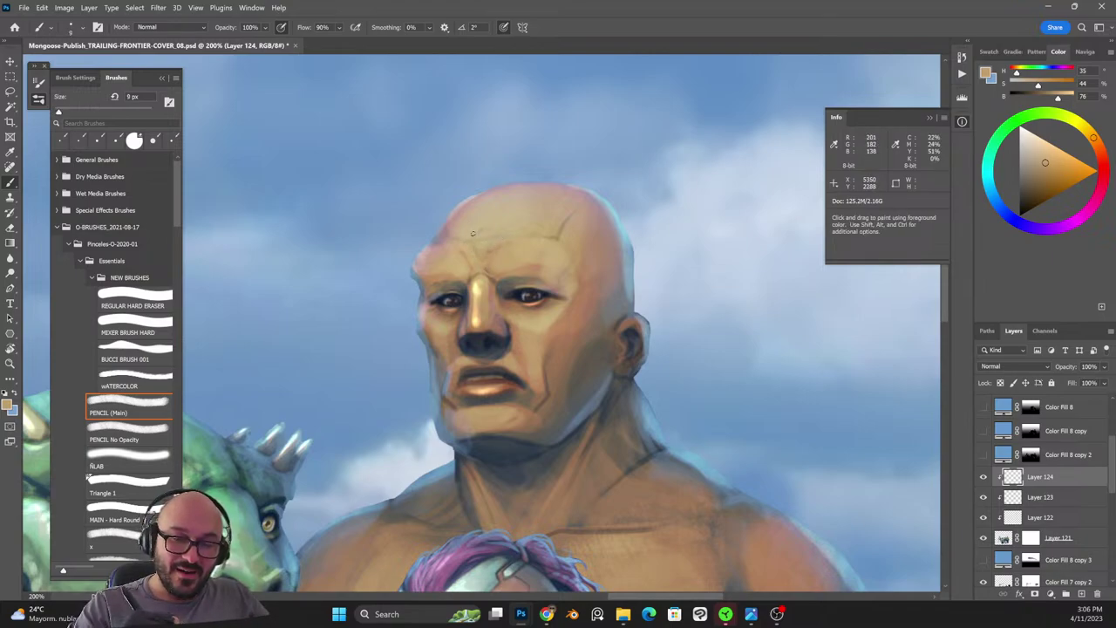
key(shift+alt+r)
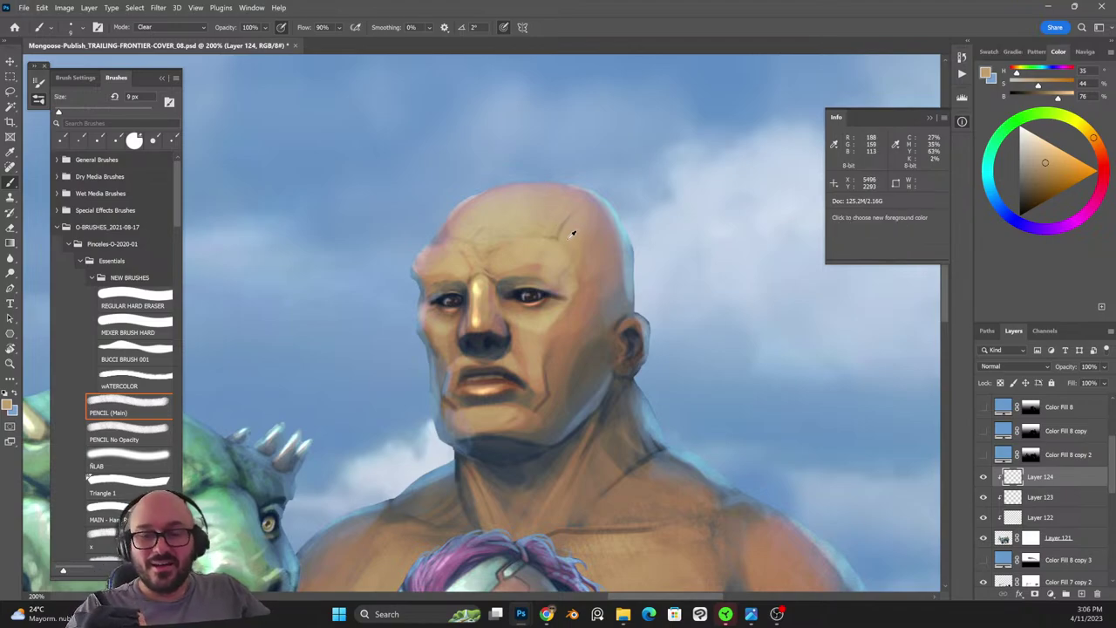
Paint out the sketchy temple line and forehead creases on the bald man with sampled light skin tones at 20 px.
key(bracketright)
key(bracketright)
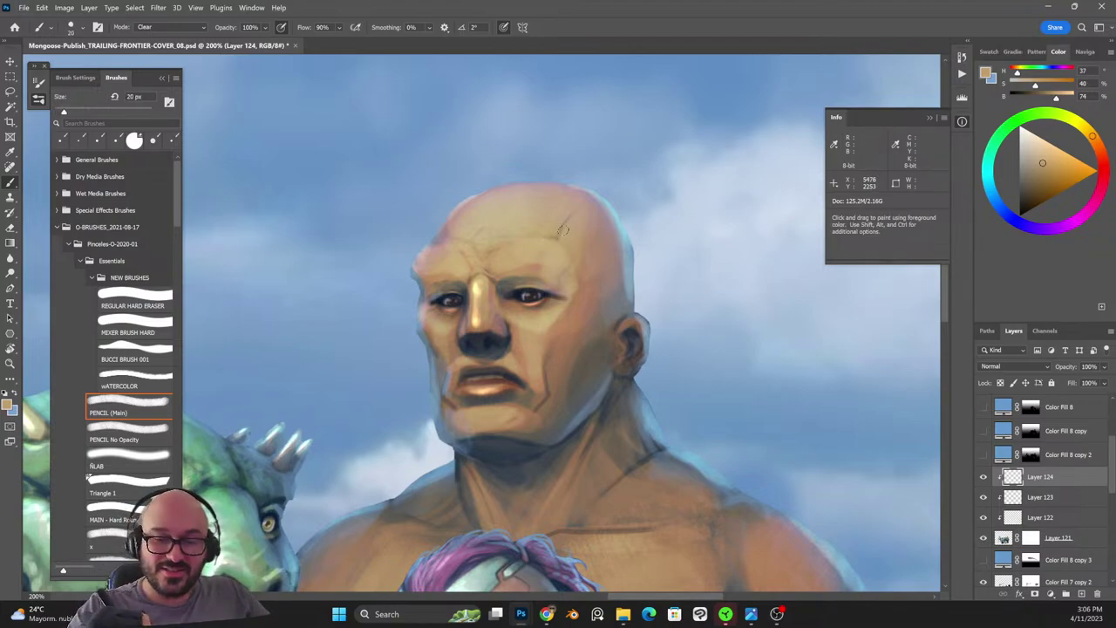
key(shift+alt+n)
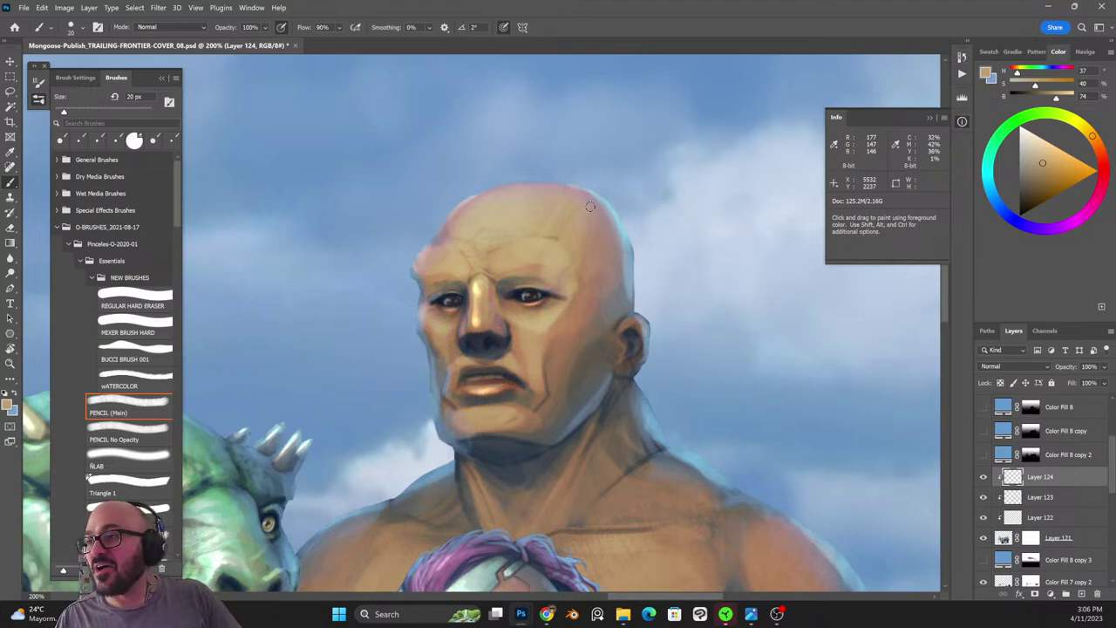
alt+click(558, 234)
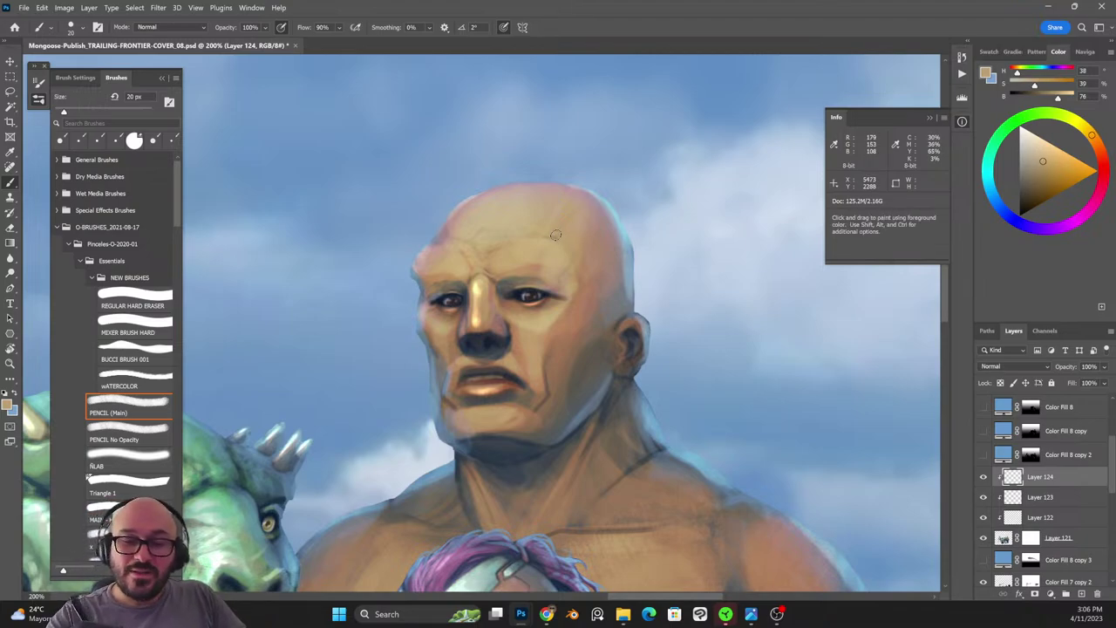
drag(556, 235, 536, 234)
alt+click(465, 228)
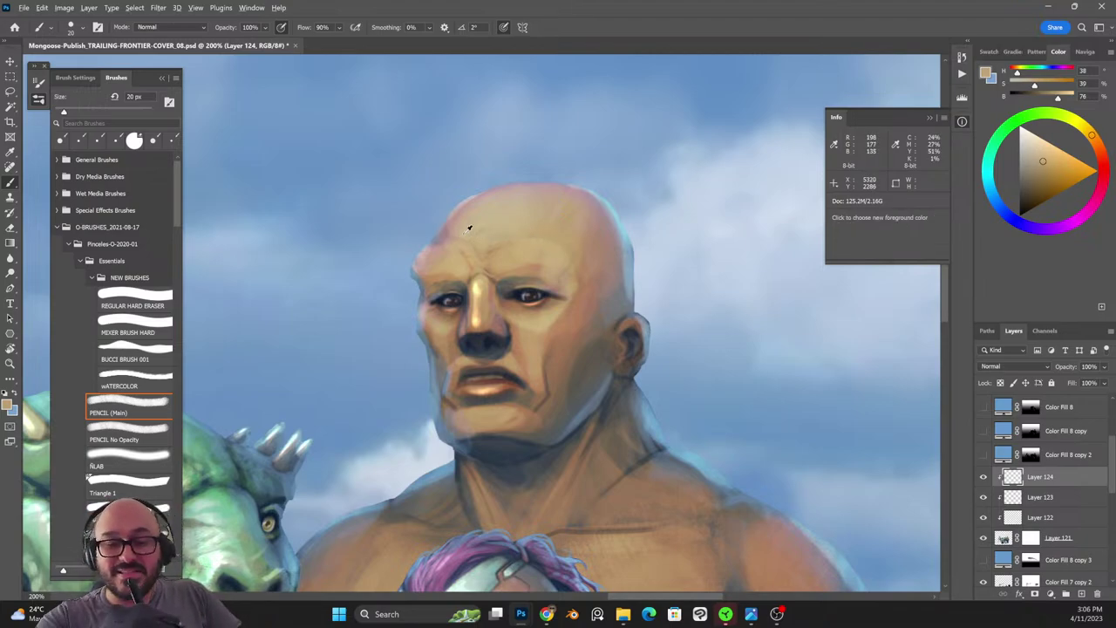
drag(455, 243, 464, 238)
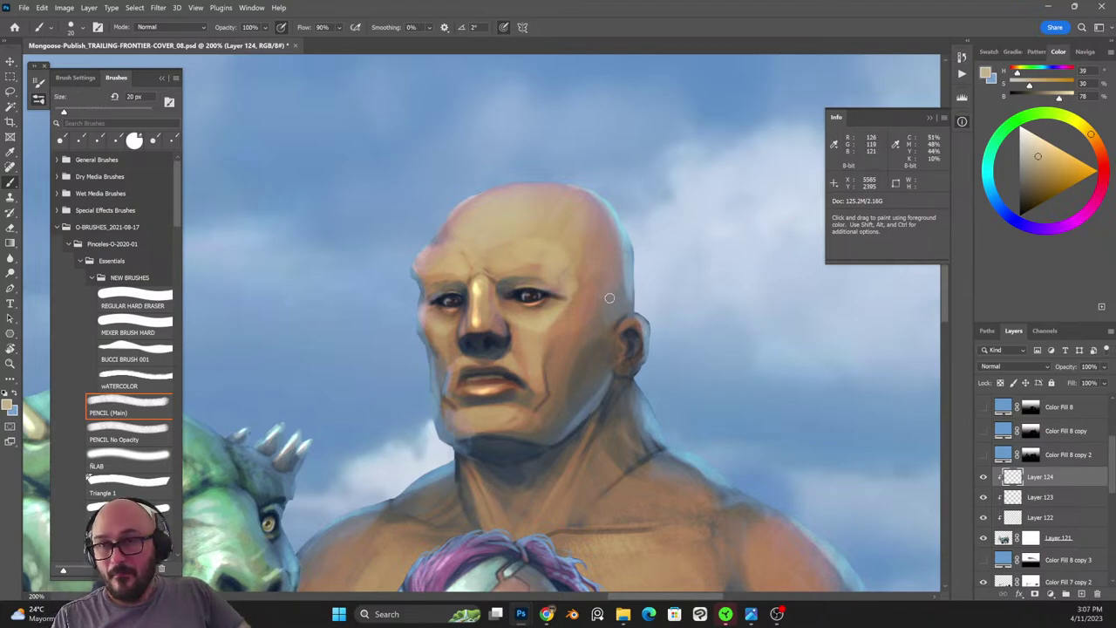
Smooth the skin of the bald man's temple and cheek beside the eye with a sampled tan at 35 px.
key(])
key(])
key(])
alt+click(570, 295)
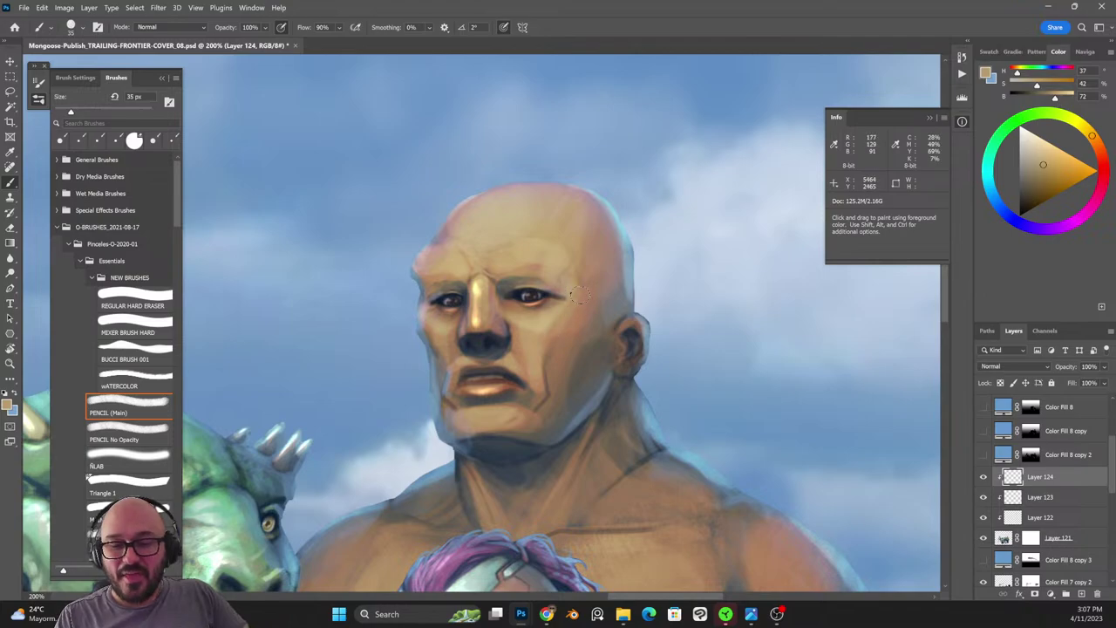
key(shift+alt+r)
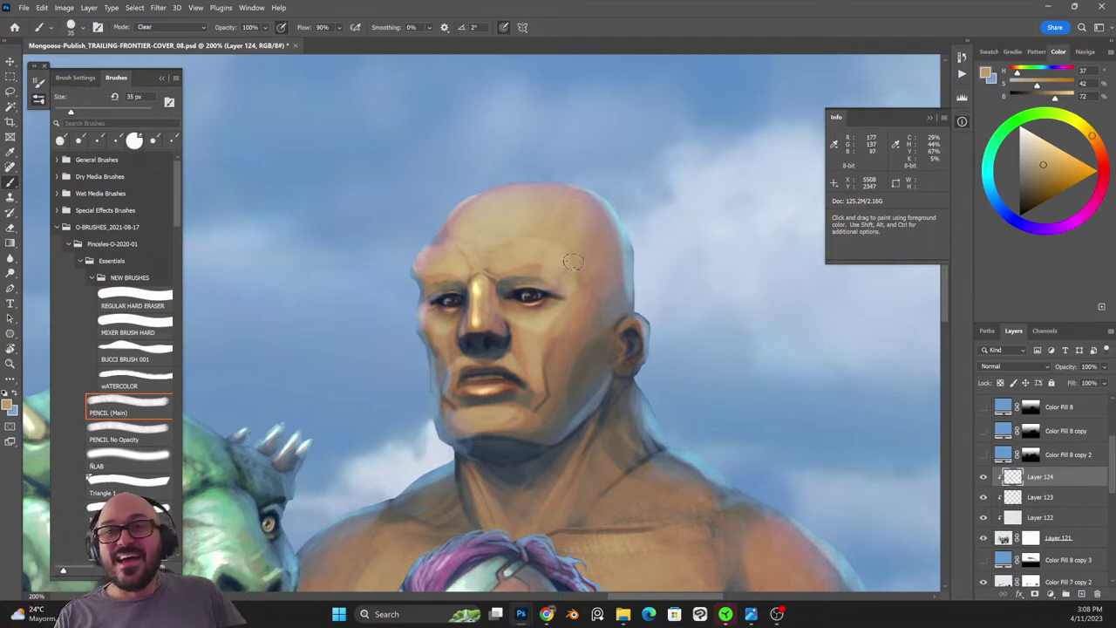
Model the bald man's brow ridges and lower forehead with sampled light tans at 9 px, alternating painting and erasing.
key(bracketleft)
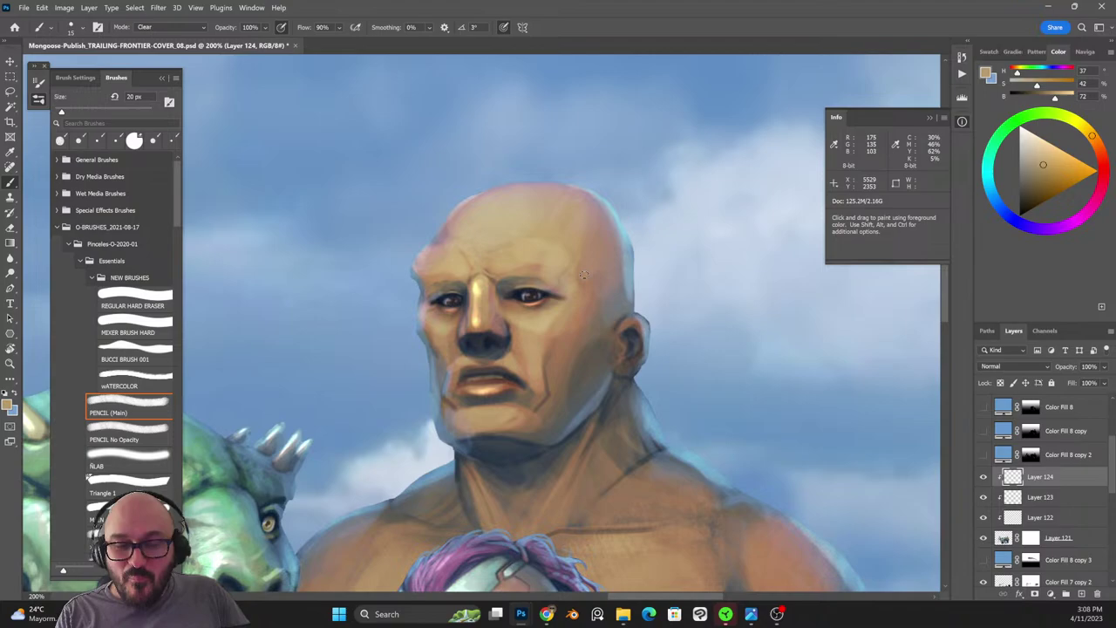
key(bracketleft)
key(bracketleft)
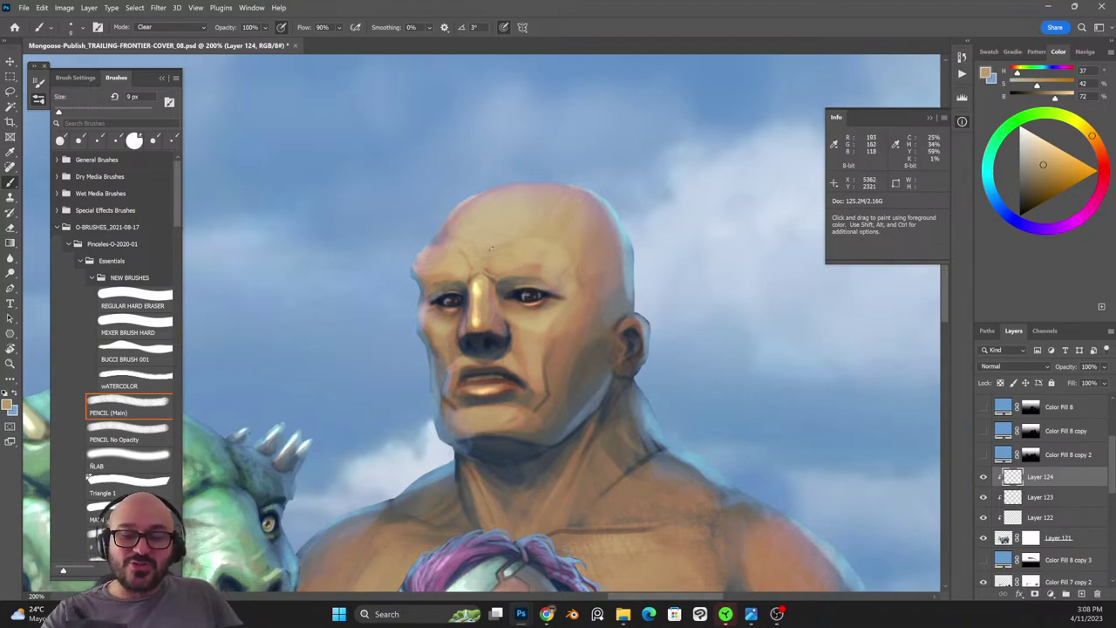
alt+click(567, 267)
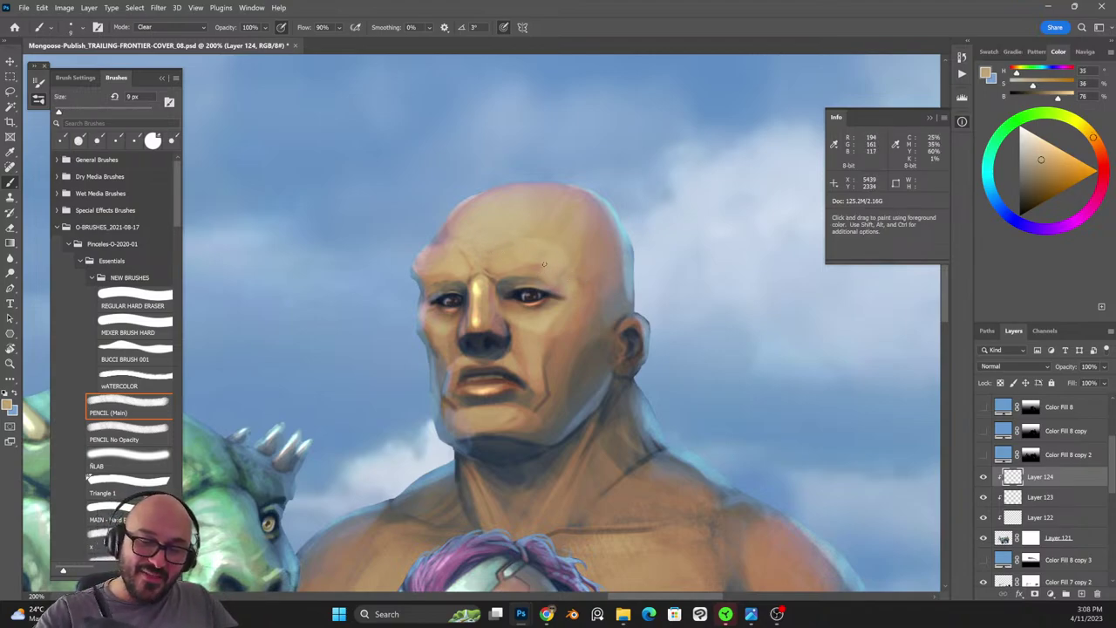
key(shift+alt+n)
alt+click(540, 263)
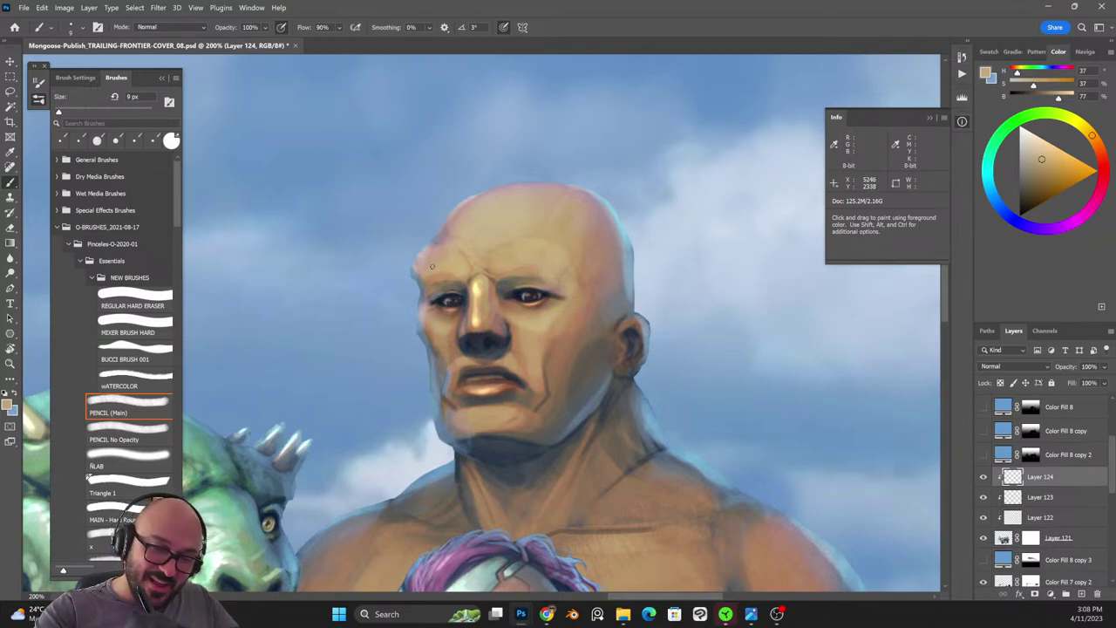
key(shift+alt+r)
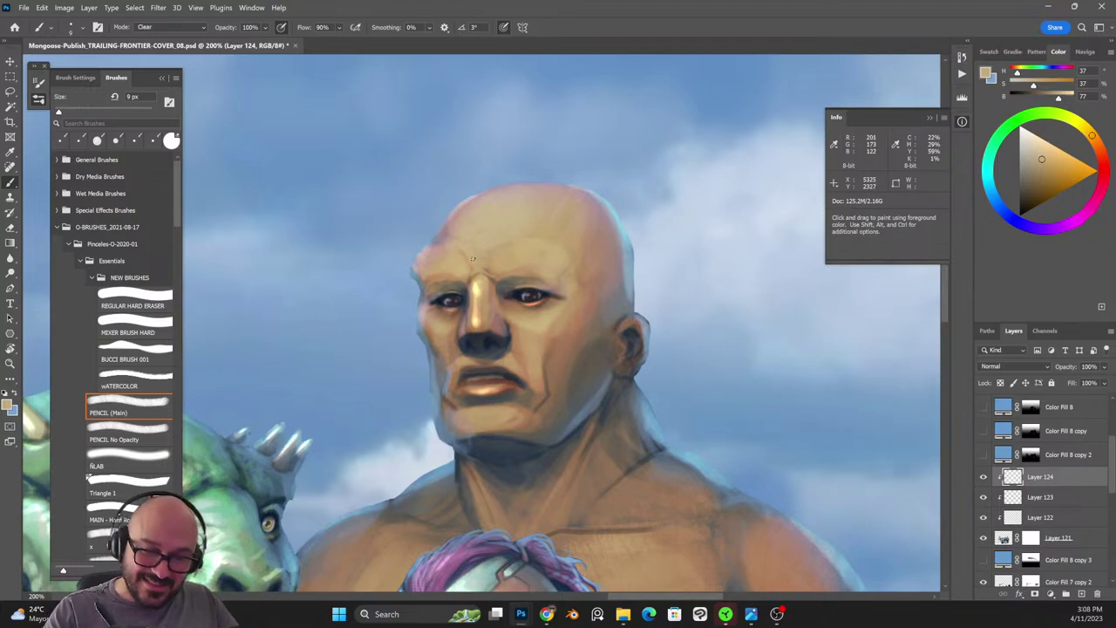
Draw a thin crease rising from the bald man's inner brow across the forehead with a sampled brown at 9 px.
alt+click(466, 245)
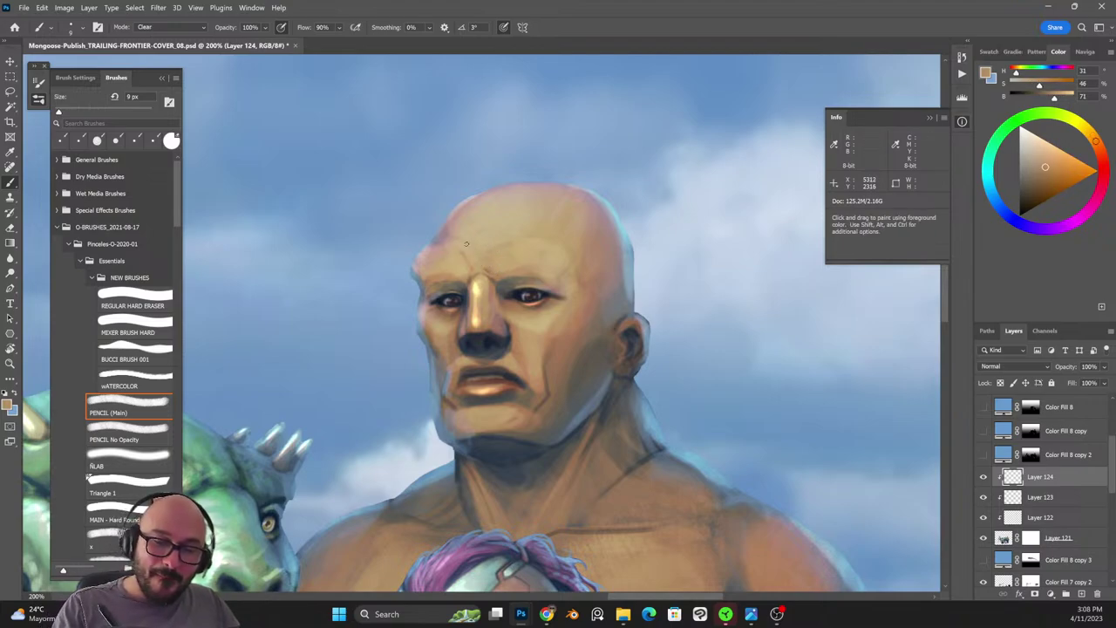
alt+click(498, 276)
drag(464, 255, 485, 228)
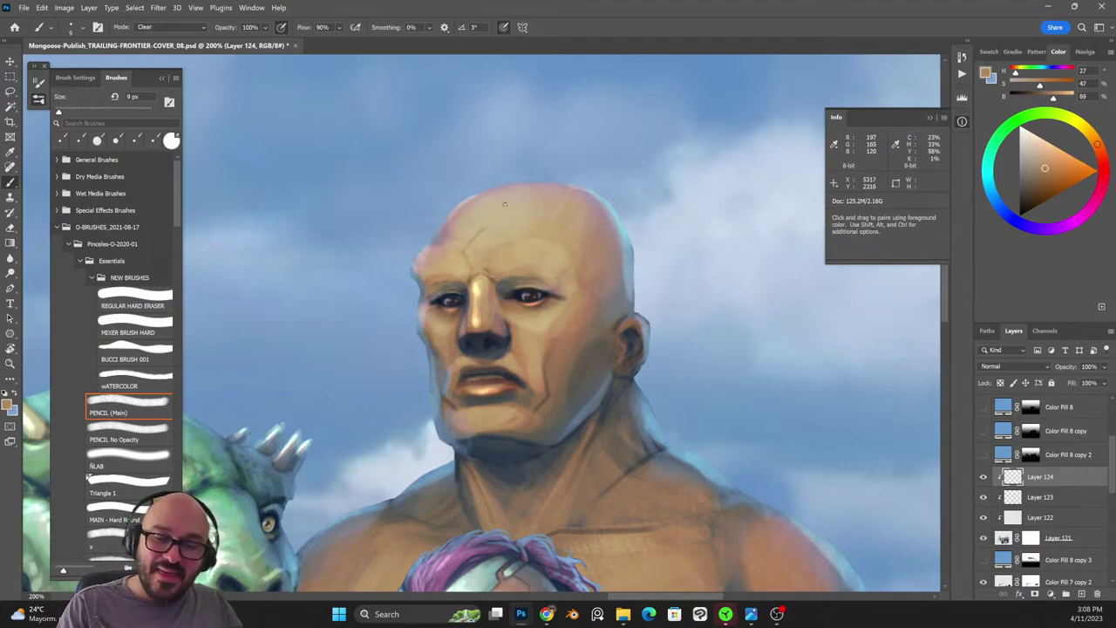
Refine the frown wrinkles at the centre of the bald man's forehead with sampled skin tones, clearing excess paint.
alt+click(490, 223)
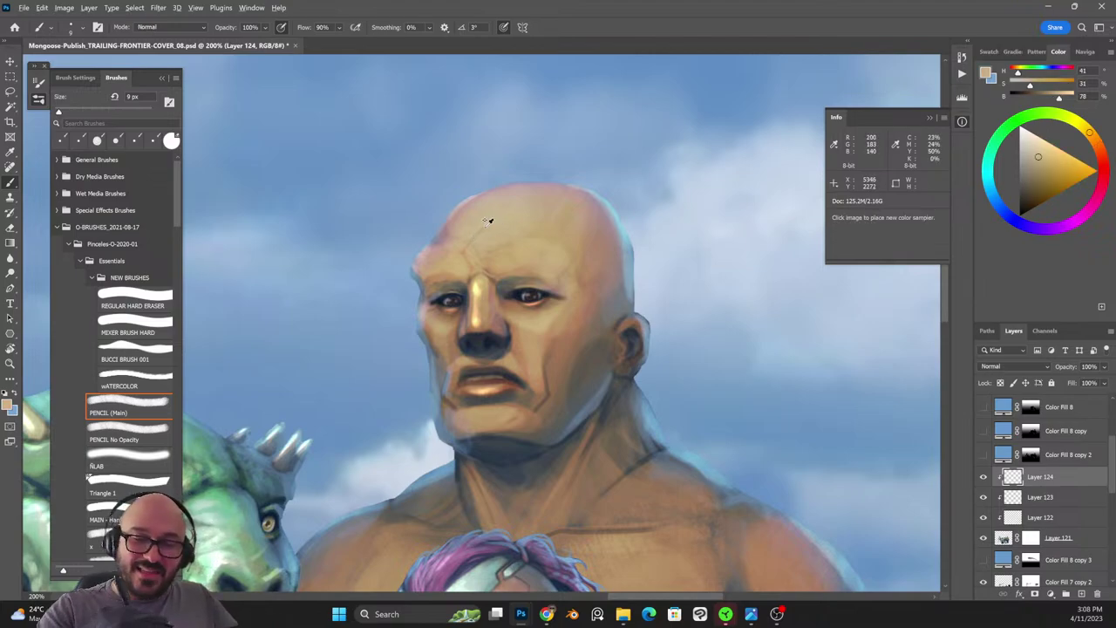
alt+click(511, 267)
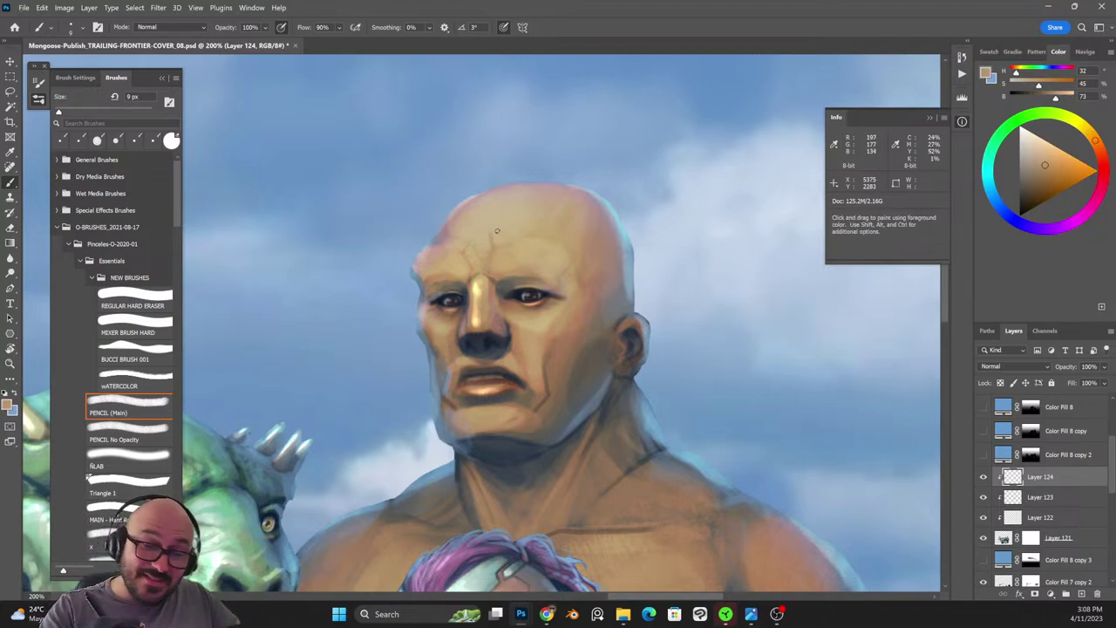
key(shift+alt+r)
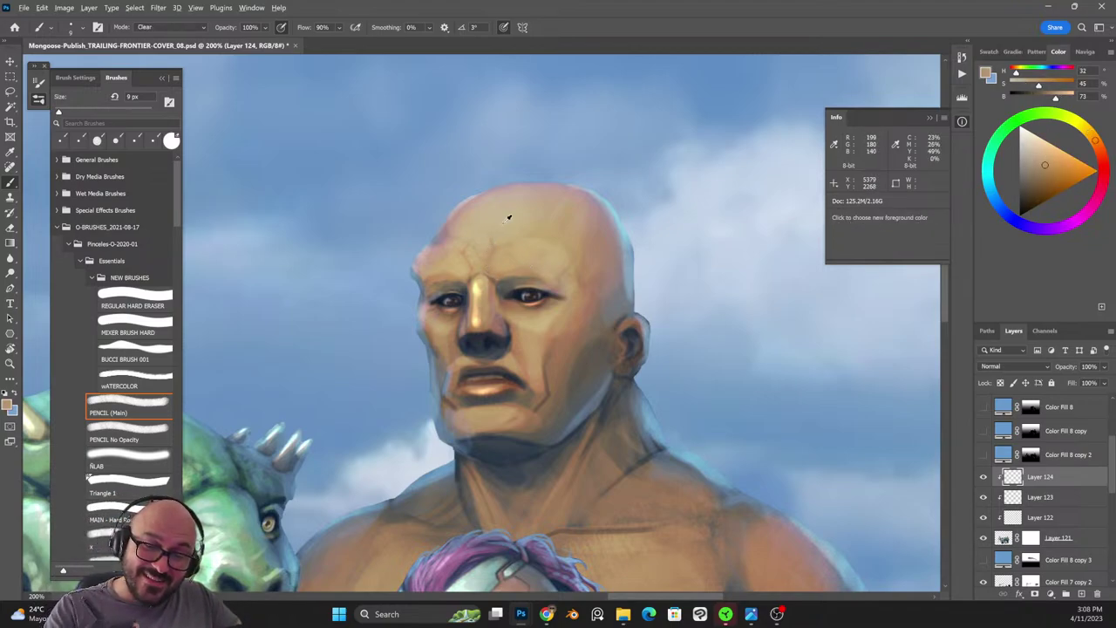
alt+click(493, 228)
key(shift+alt+n)
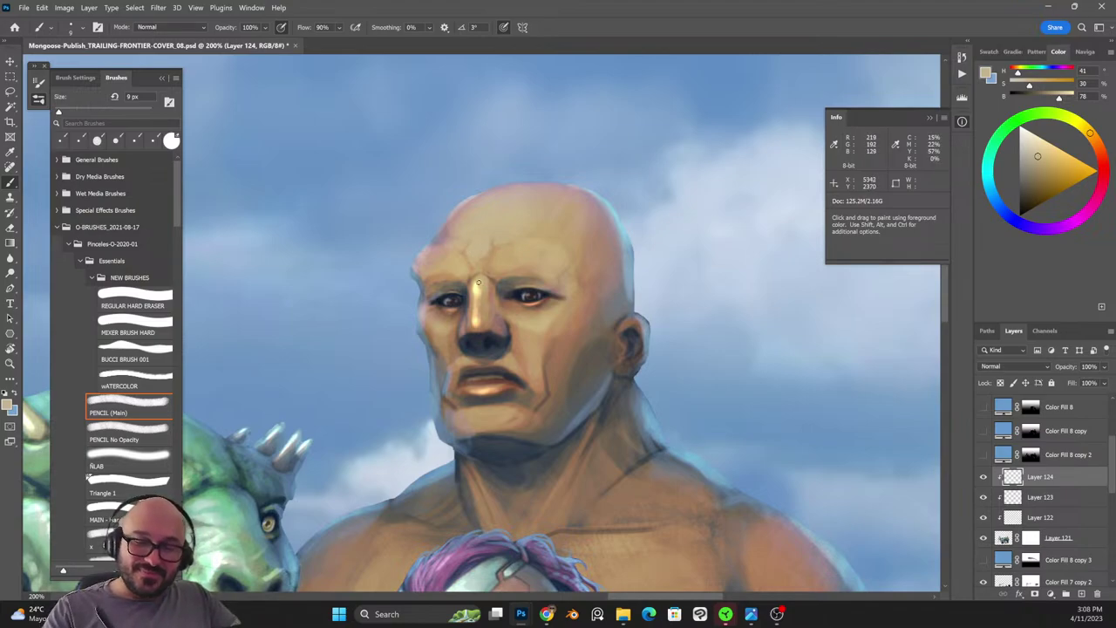
Paint the pale yellow highlight along the bridge of the nose with sampled tones and the 9 px brush.
alt+click(479, 283)
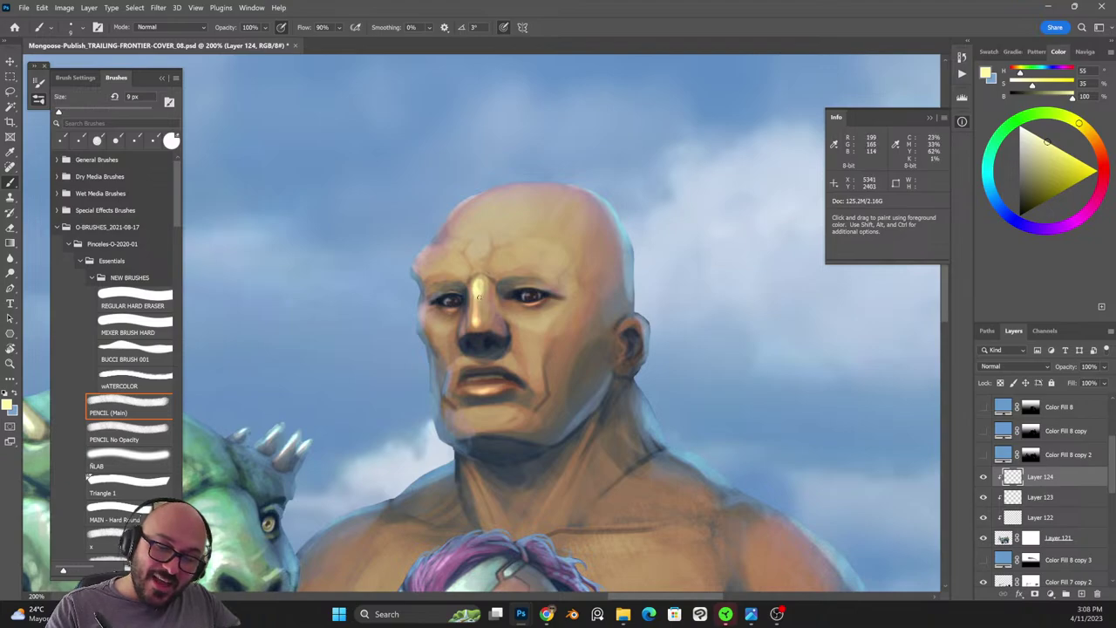
alt+click(479, 299)
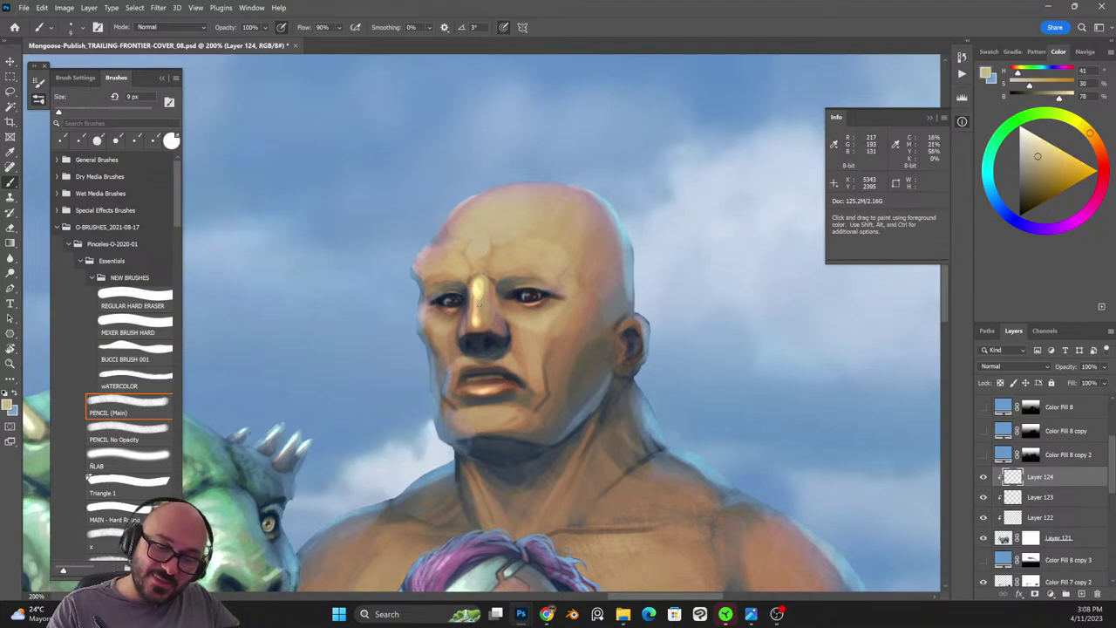
key(shift+alt+r)
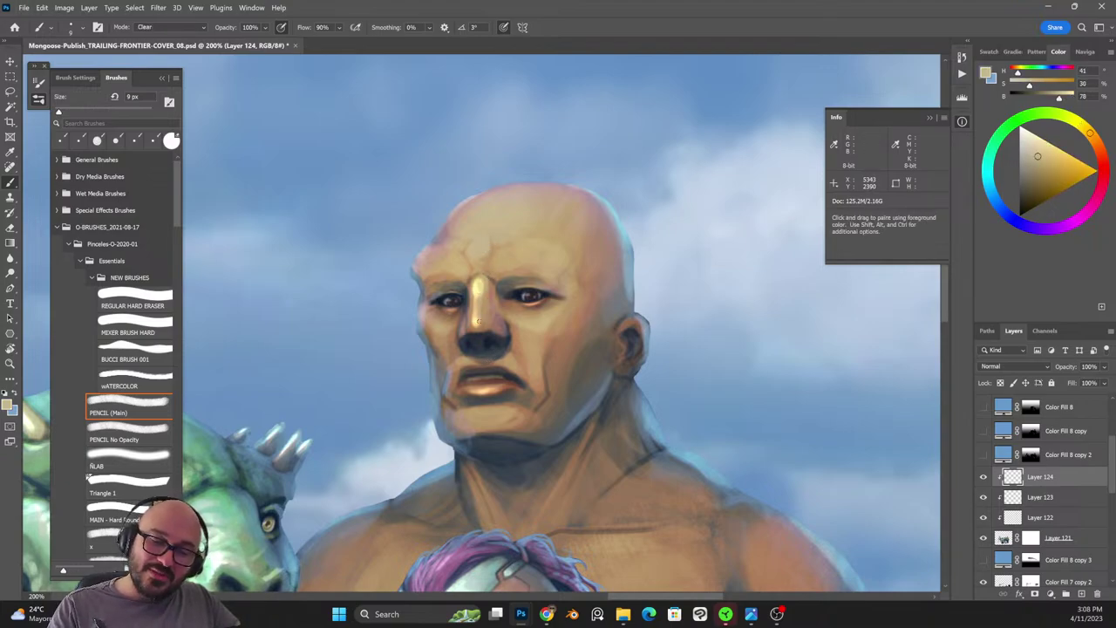
alt+click(479, 290)
key(shift+alt+n)
drag(479, 290, 475, 325)
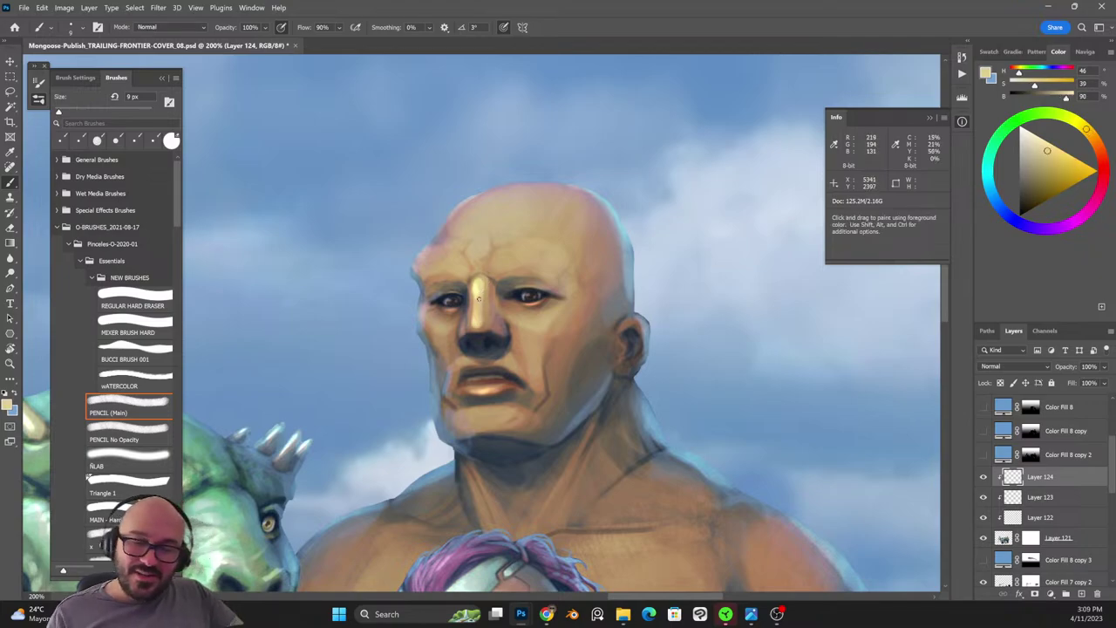
Enlarge the brush to 35 px and tone down the nose bridge with sampled warm skin colours.
alt+click(493, 277)
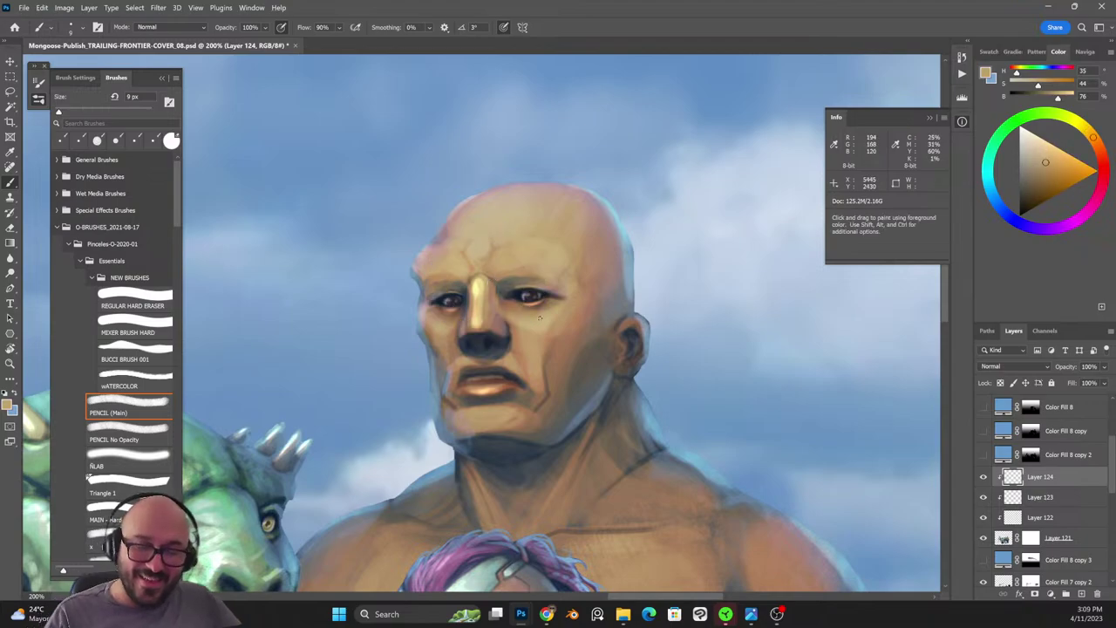
key(bracketright)
key(bracketright)
key(bracketright)
key(bracketright)
key(bracketright)
key(bracketright)
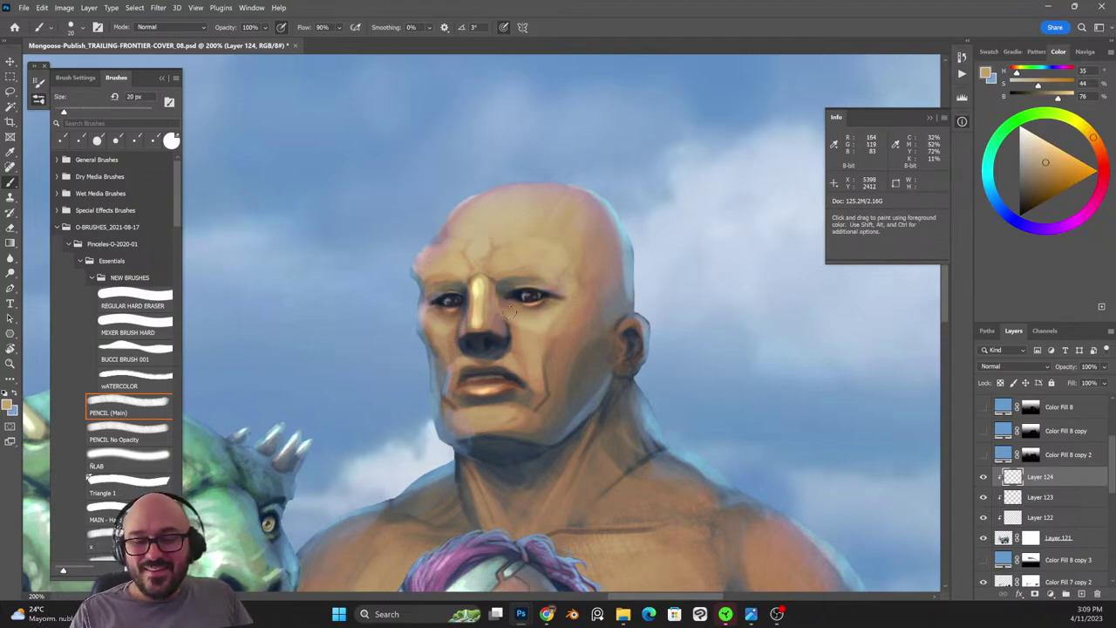
alt+click(487, 300)
drag(480, 287, 479, 335)
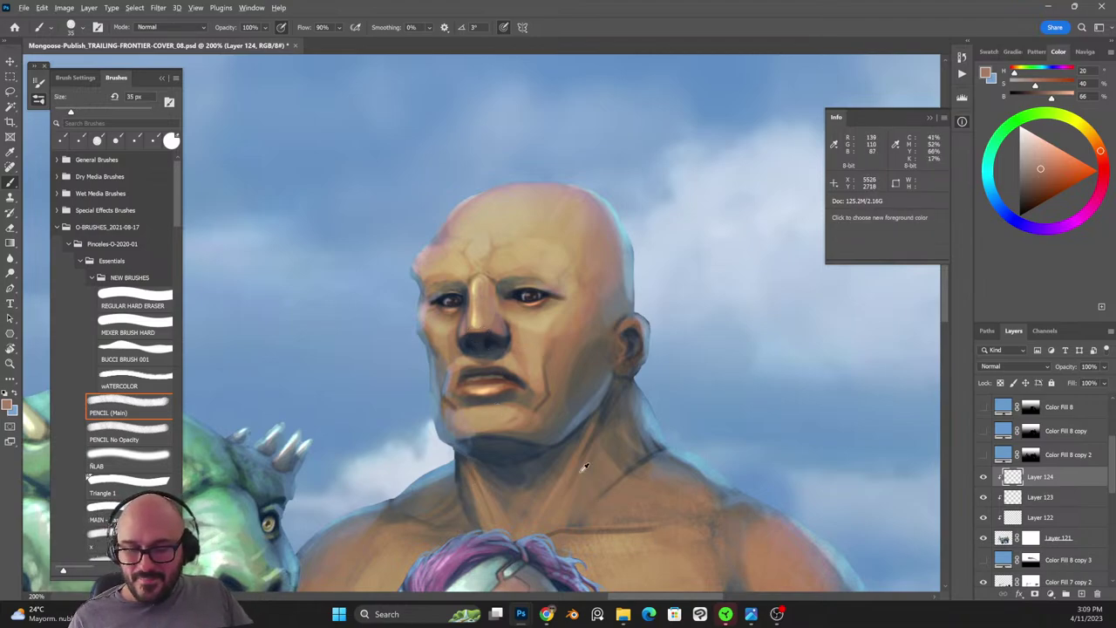
Brighten the cheek below the eye, the brows and the centre of the forehead with a sampled pale yellow.
alt+click(481, 283)
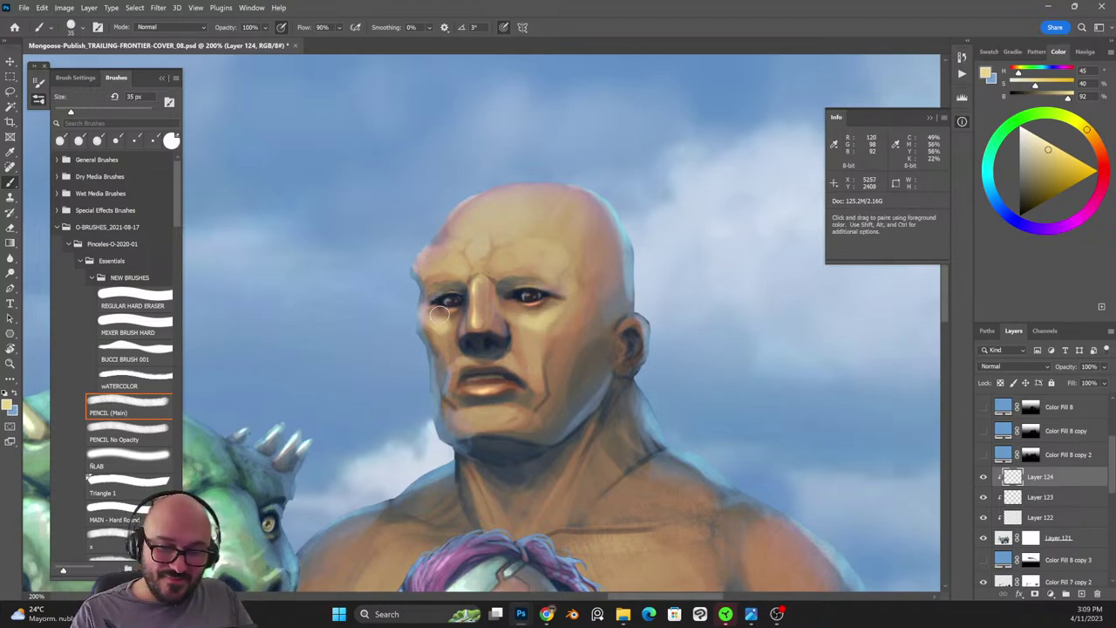
mouse_move(439, 319)
mouse_down()
mouse_move(450, 307)
mouse_move(439, 332)
mouse_up()
key(shift+alt+r)
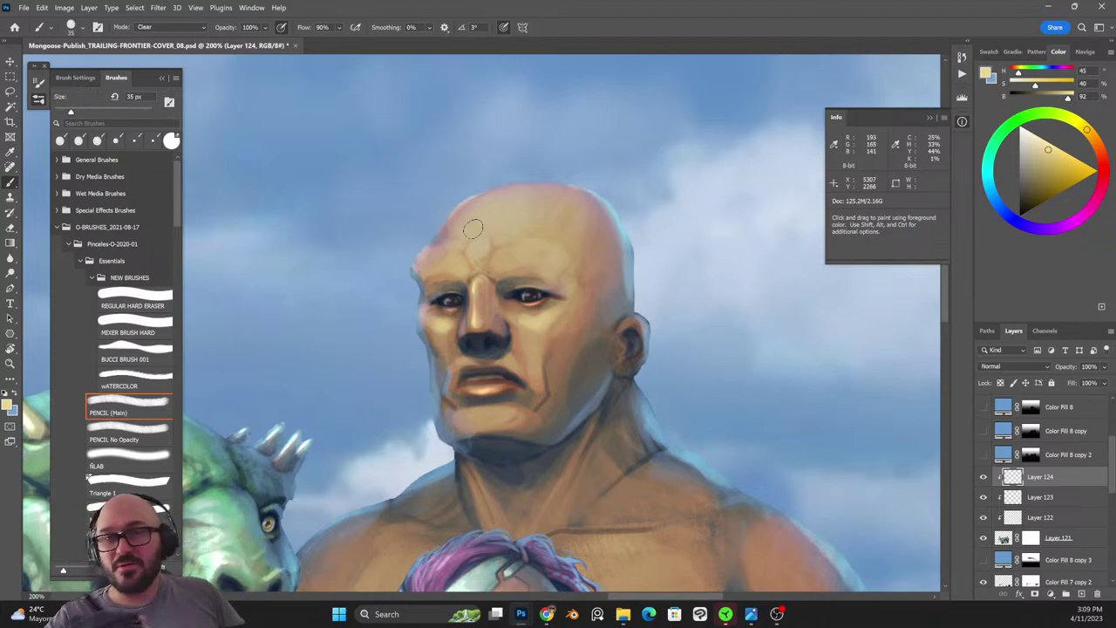
key(grave)
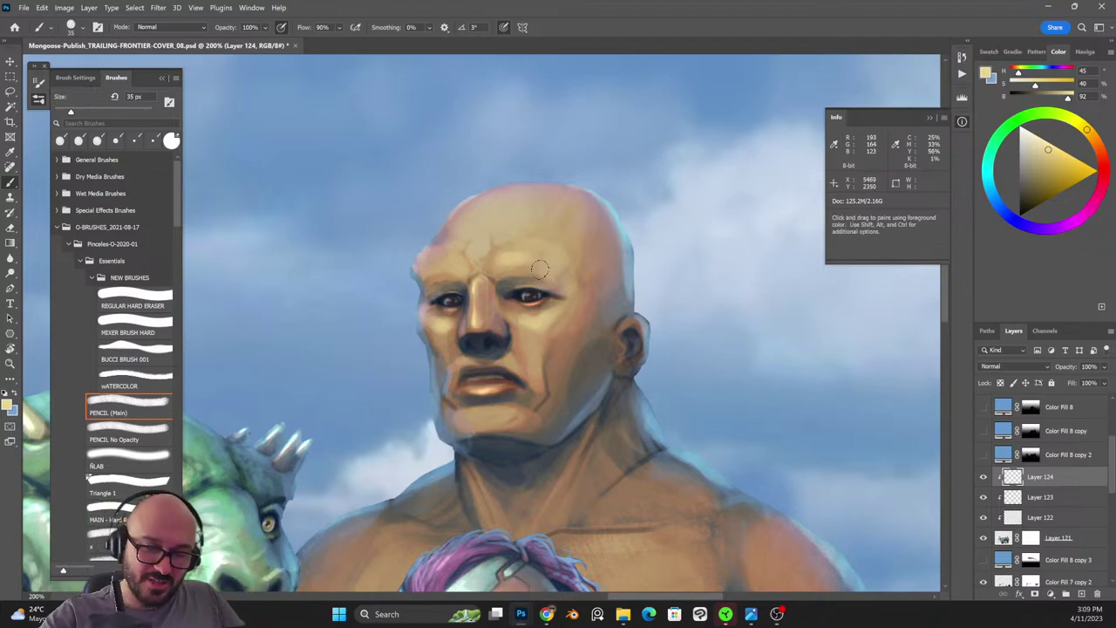
drag(452, 264, 439, 257)
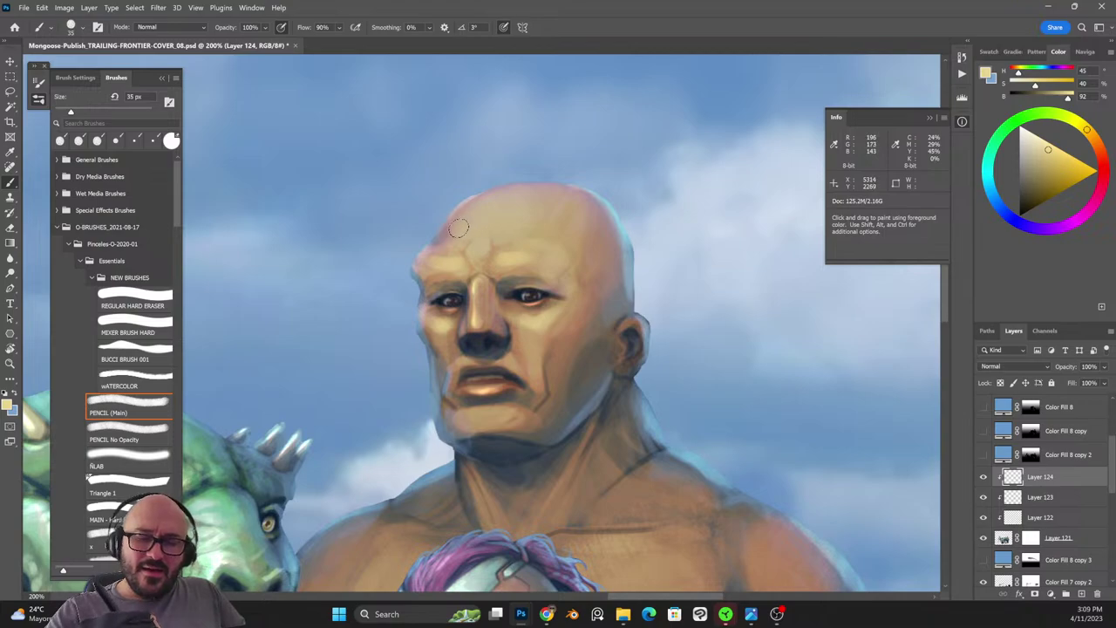
drag(493, 244, 476, 249)
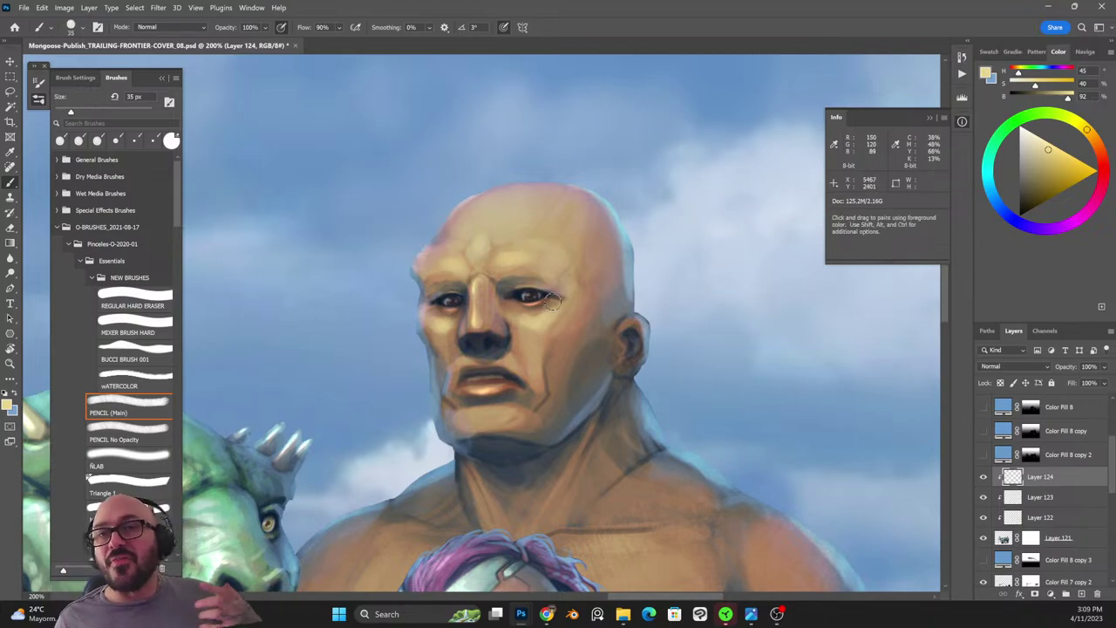
Paint thin brown crow's-feet wrinkles at the outer corner of the eye nearer the ear with an 8 px brush.
key(bracketleft)
key(bracketleft)
key(bracketleft)
key(bracketleft)
key(bracketleft)
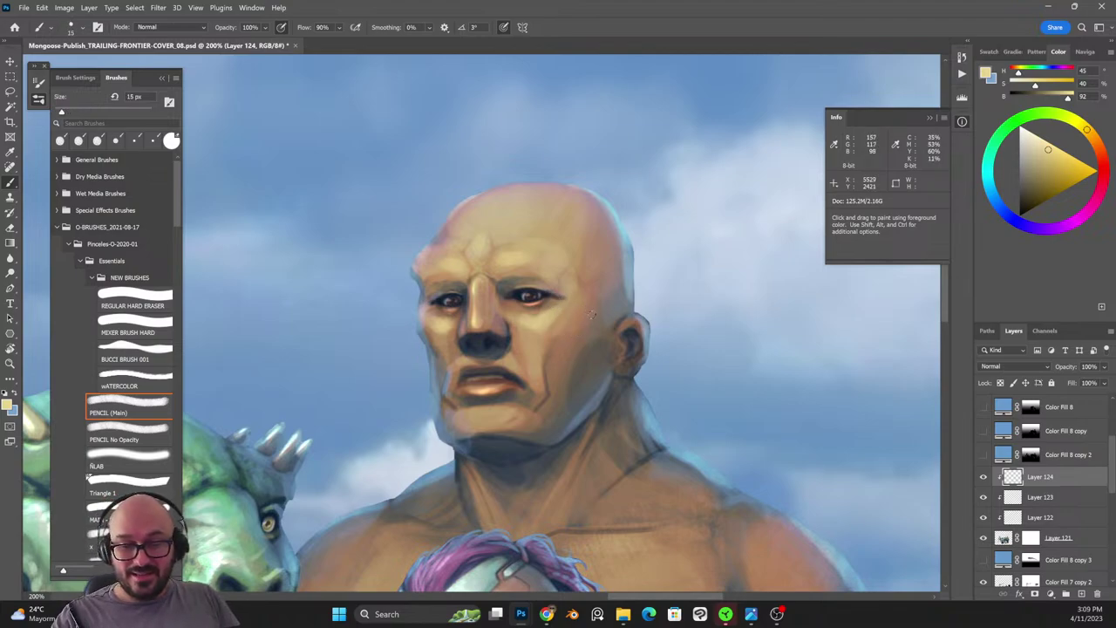
alt+click(596, 312)
key(bracketleft)
key(bracketleft)
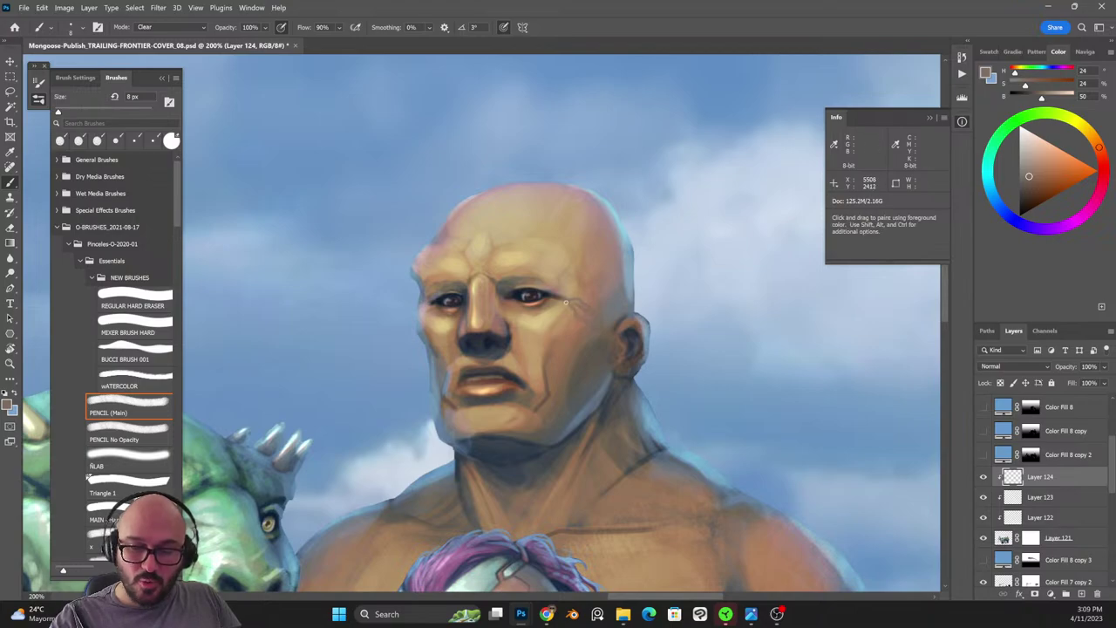
key(shift+alt+r)
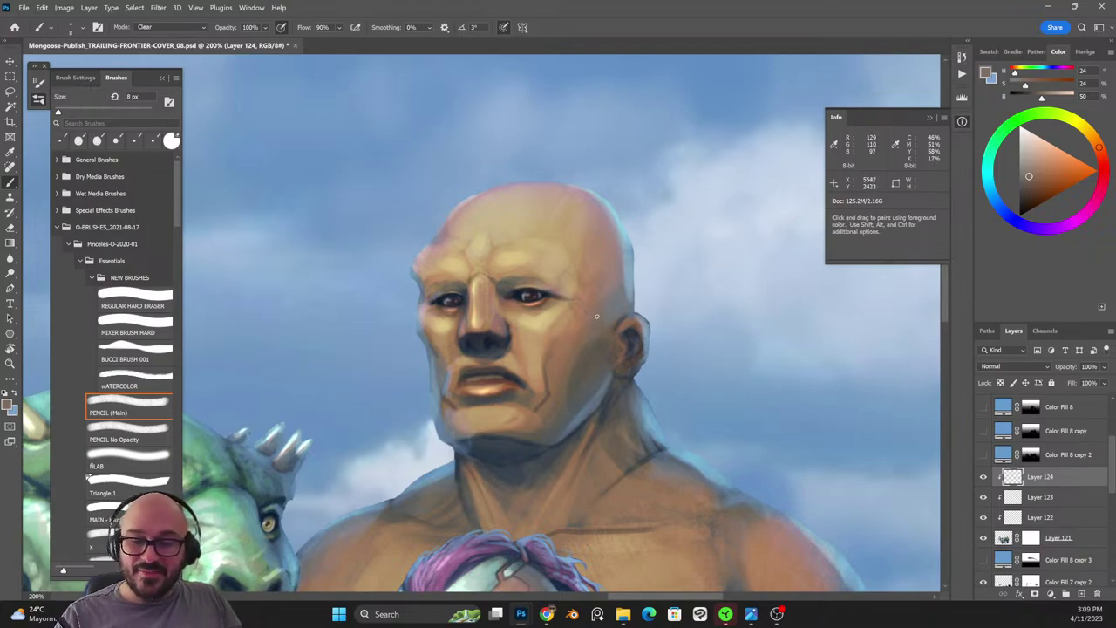
Rework the crease at the outer eye corner with a 10 px brush, clear its excess and sample a dark jaw tone.
key(bracketright)
key(bracketright)
key(shift+alt+n)
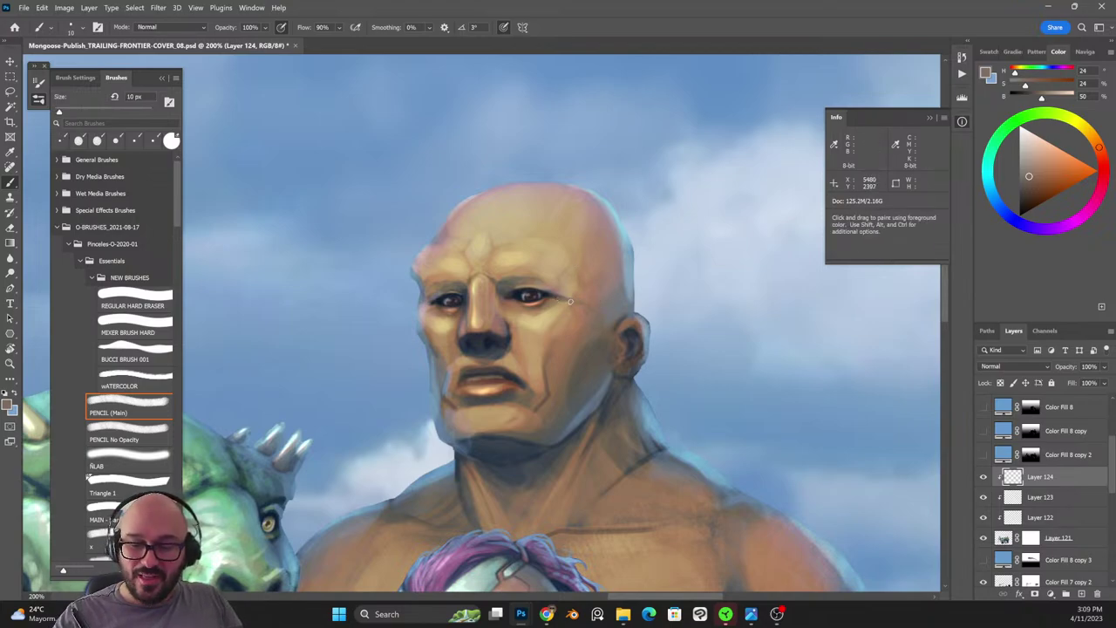
key(shift+alt+r)
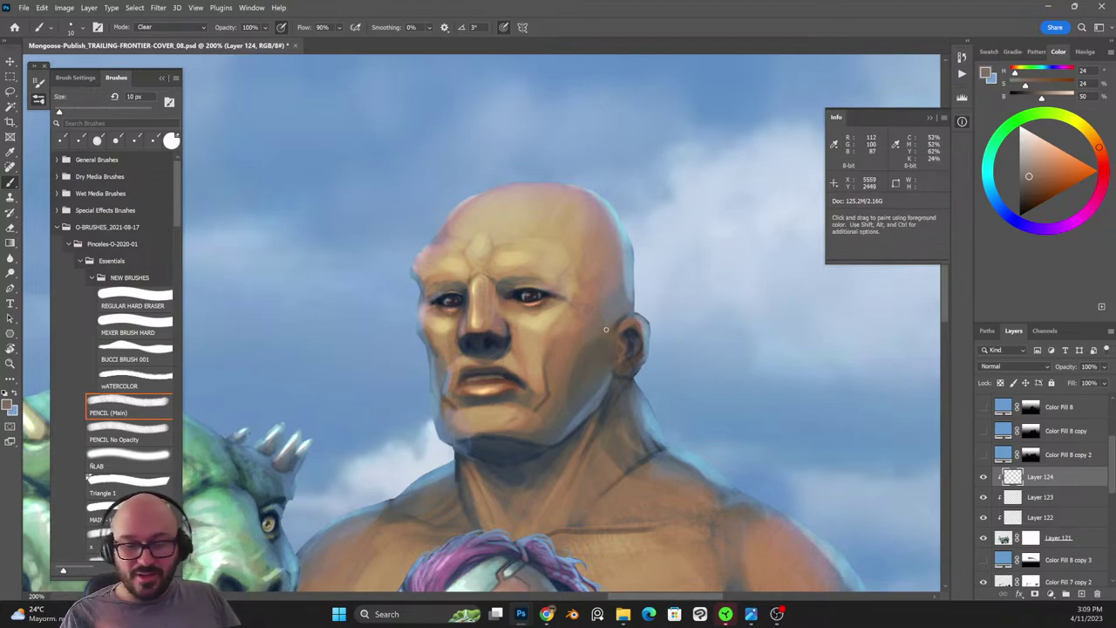
alt+click(577, 375)
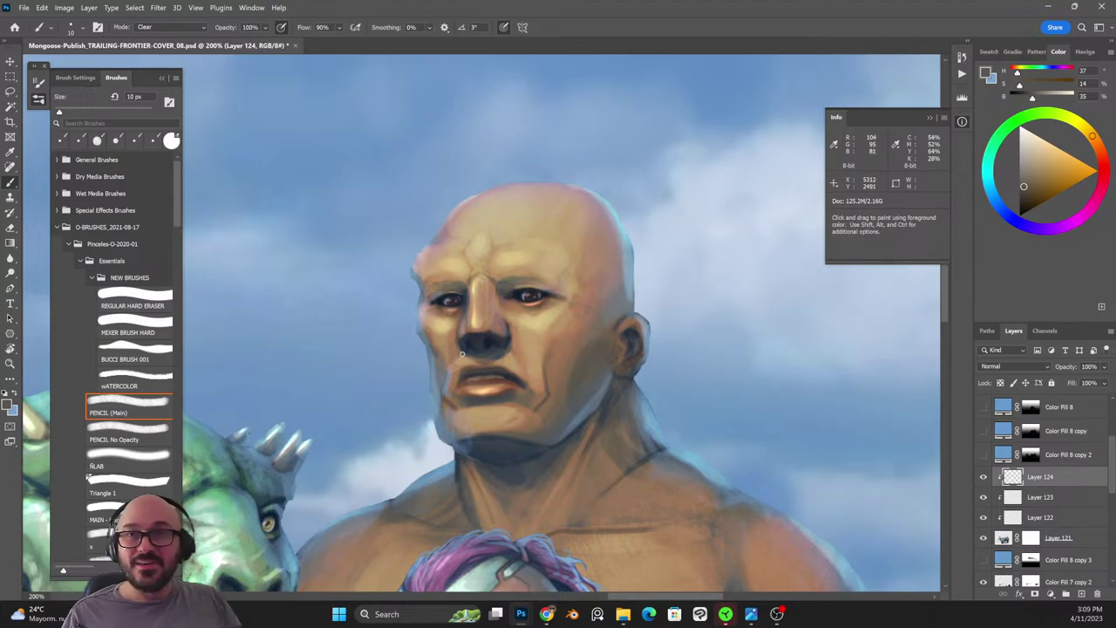
Paint a pale blue rim light from the sampled cloud colour along the face's outer cheek, brow and forehead edge.
drag(589, 278, 644, 231)
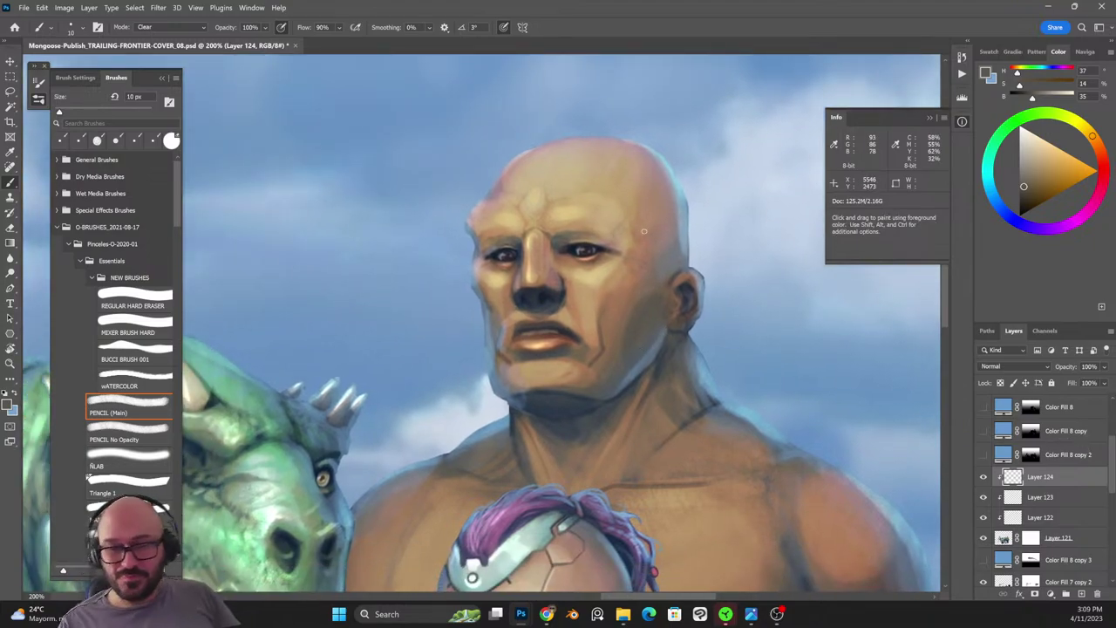
alt+click(384, 242)
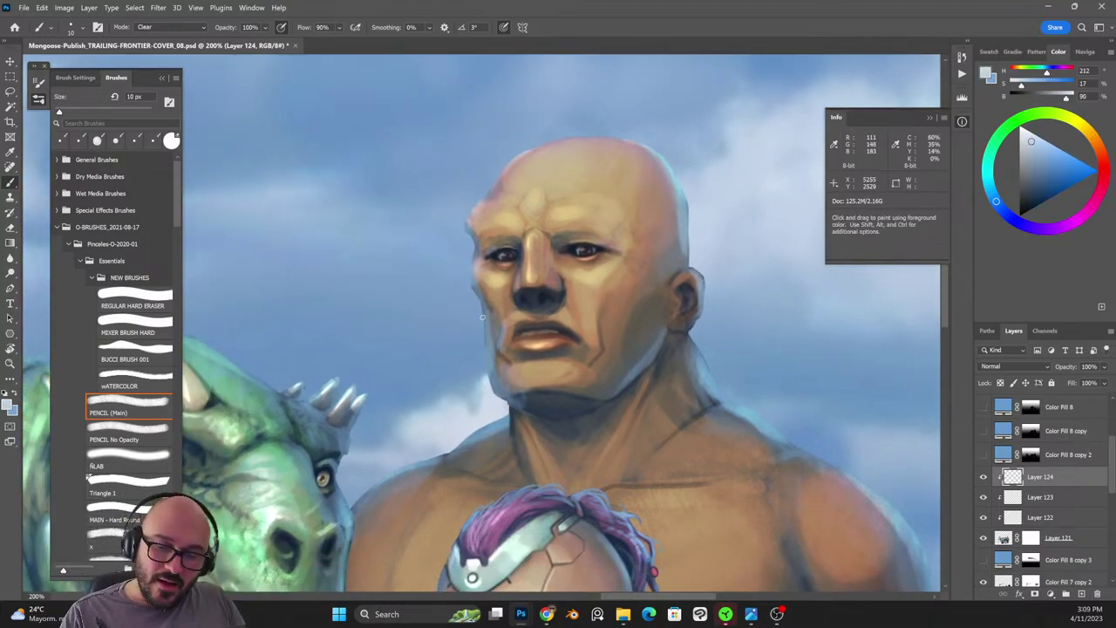
key(shift+alt+n)
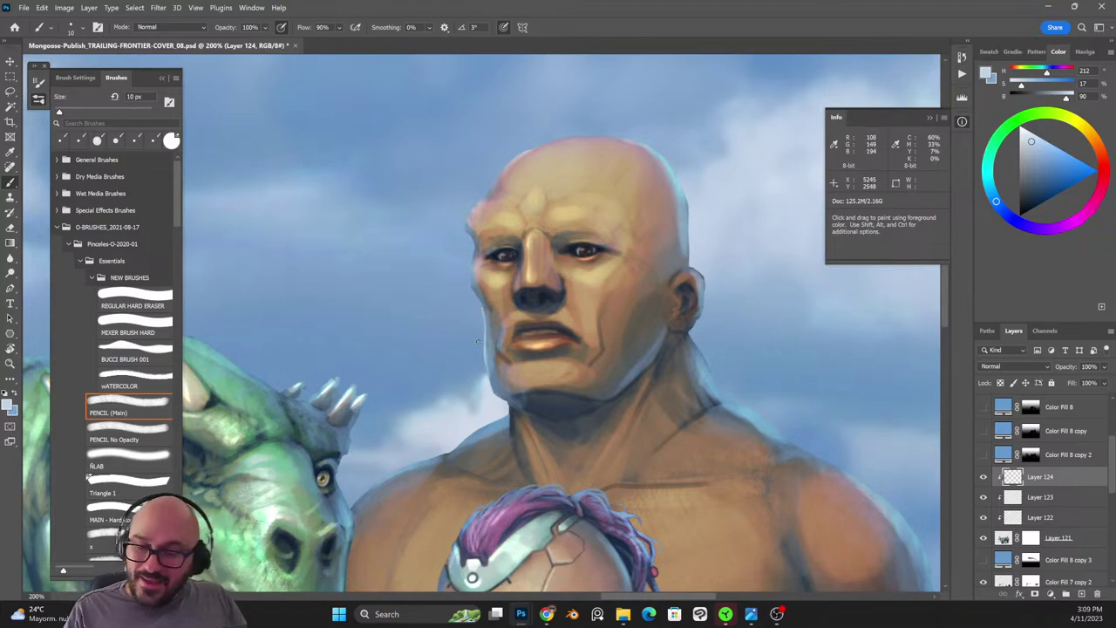
key(shift+alt+r)
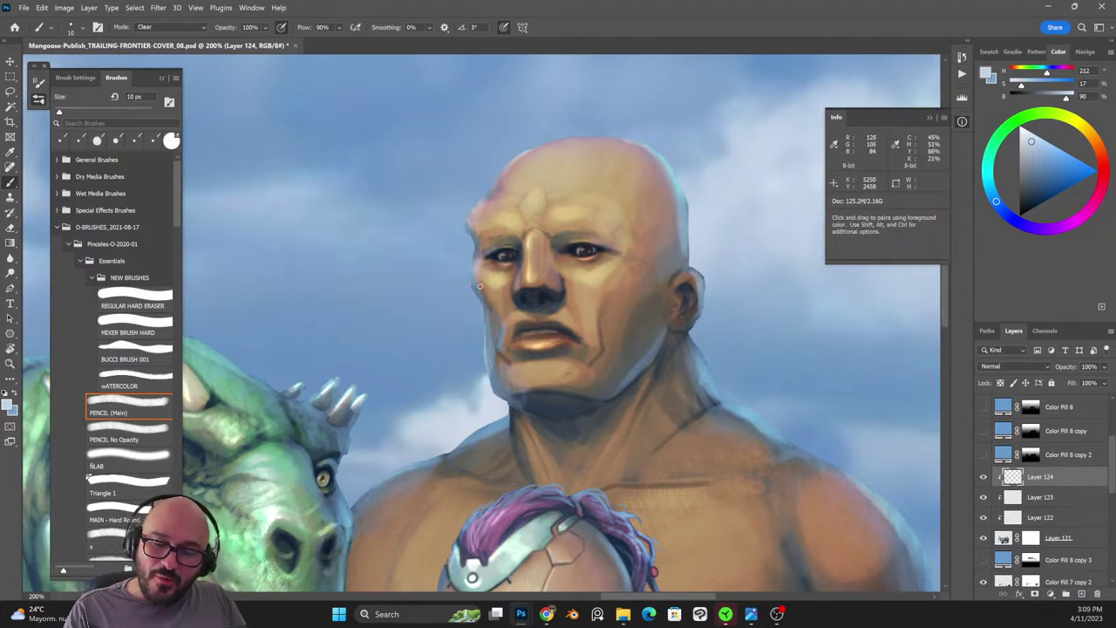
key(shift+alt+n)
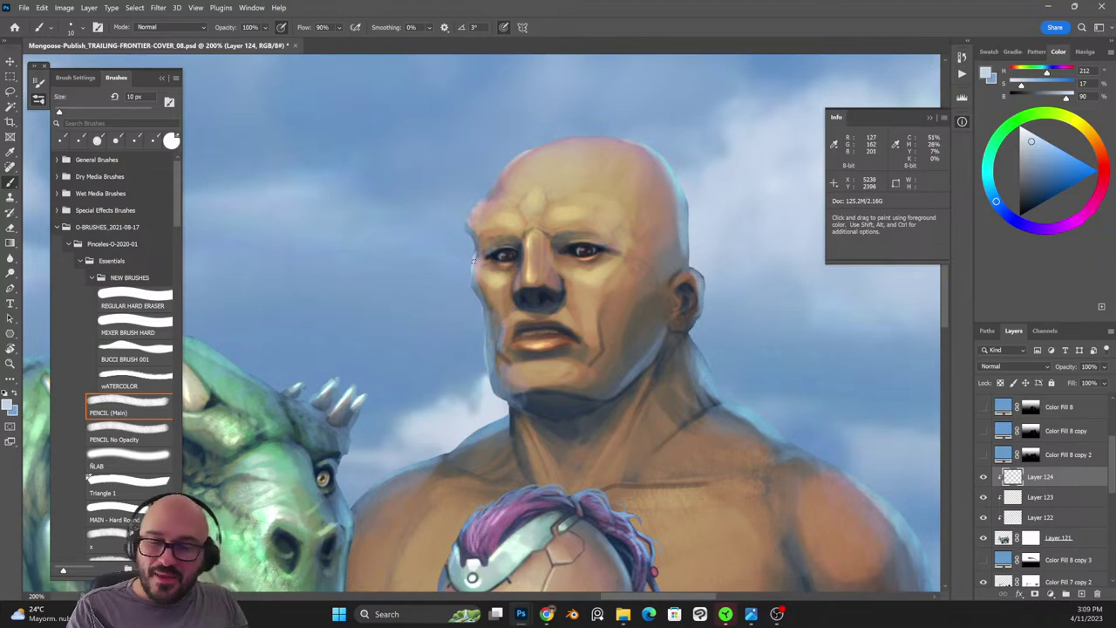
drag(480, 200, 517, 160)
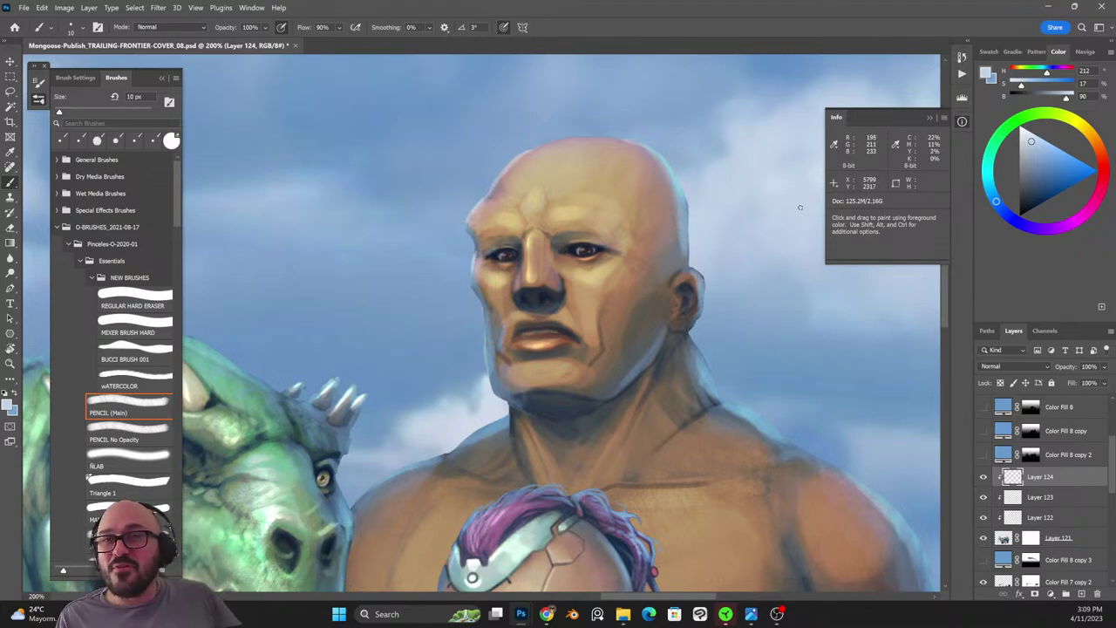
Add pale blue highlights to the ear with the 10 px brush and clear the excess paint around it.
mouse_move(693, 274)
mouse_down()
mouse_move(704, 300)
mouse_move(692, 271)
mouse_move(682, 275)
mouse_move(699, 288)
mouse_move(688, 310)
mouse_move(685, 287)
mouse_up()
key(shift+alt+r)
key(shift+alt+n)
key(shift+alt+r)
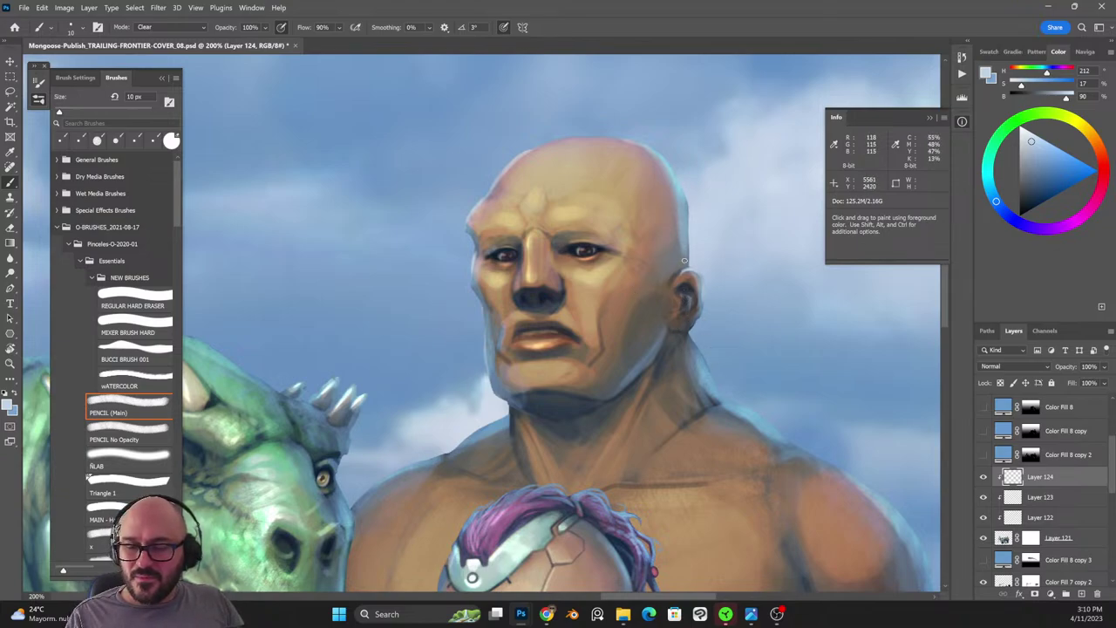
key(shift+alt+n)
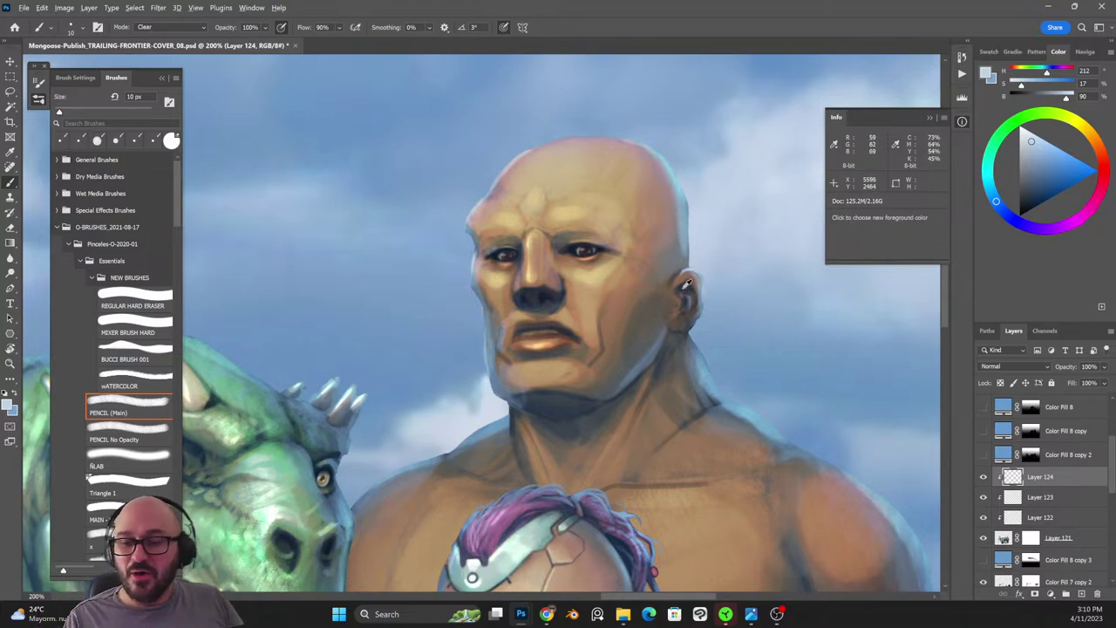
Darken the inner ear with a sampled dark blue-grey and paint the ear's rim and folds in a muted mauve.
alt+click(685, 290)
drag(684, 305, 689, 309)
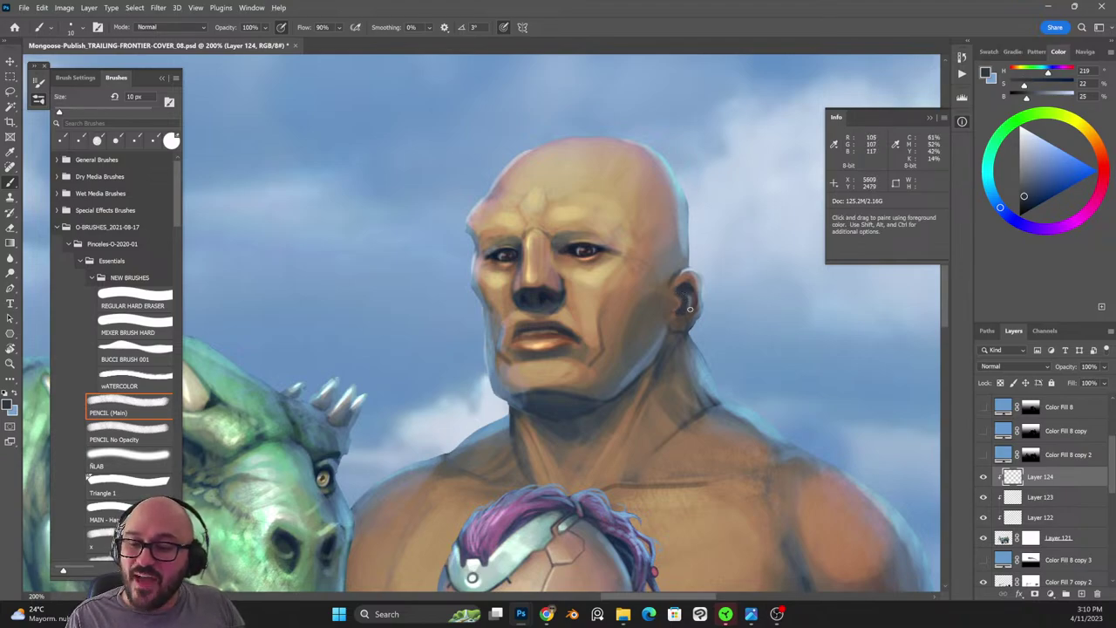
alt+click(697, 277)
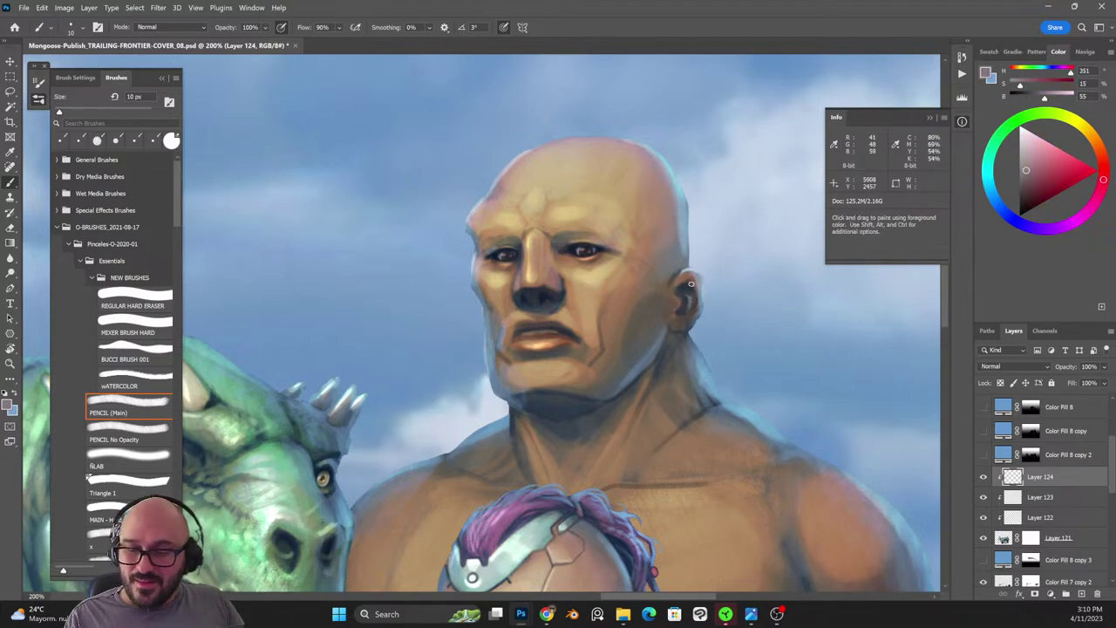
drag(693, 281, 684, 316)
Shape the inner folds and lobe of the ear with a sampled reddish brown, clearing stray paint.
alt+click(686, 280)
key(shift+alt+r)
alt+click(643, 282)
key(shift+alt+n)
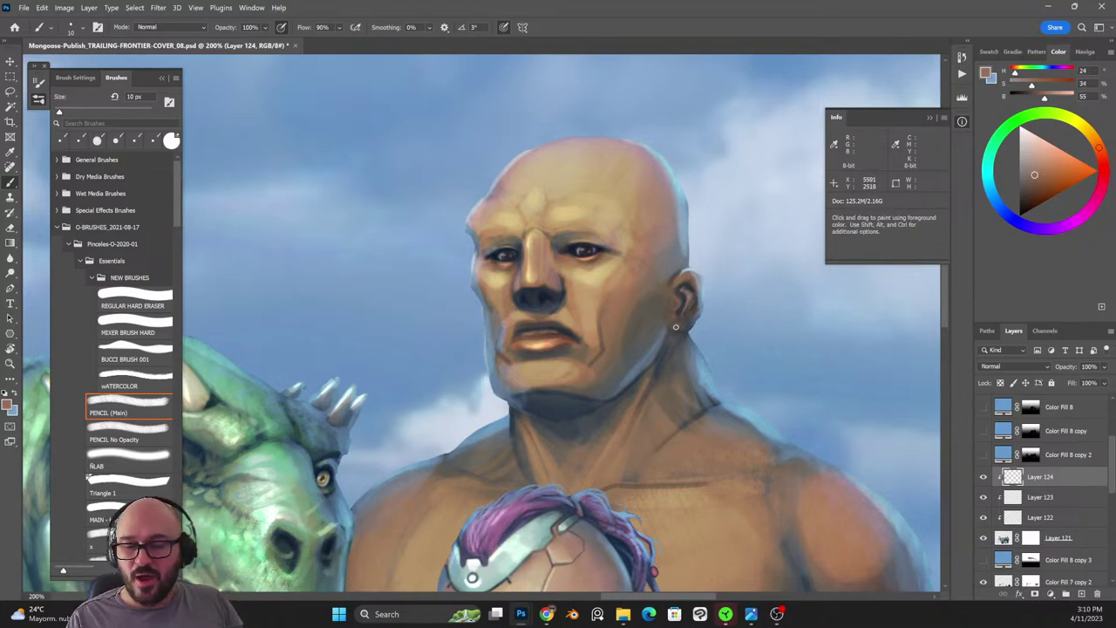
key(shift+alt+r)
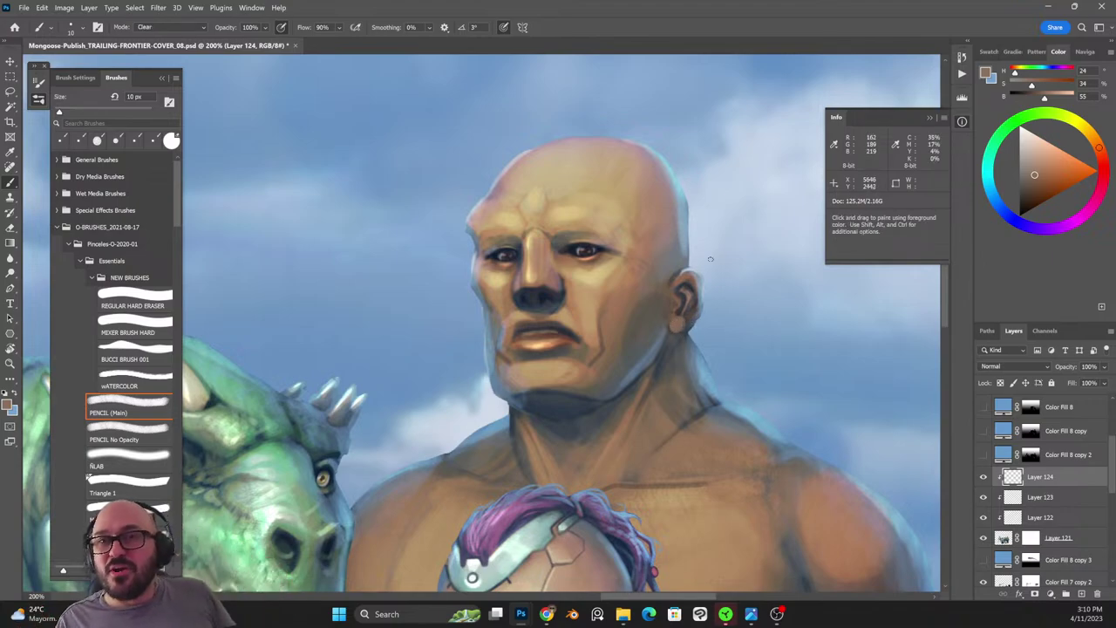
Paint a light blue rim light down the back of the bald man's head to the ear, using blues sampled from the cloud and head edge.
alt+click(714, 195)
key(shift+alt+n)
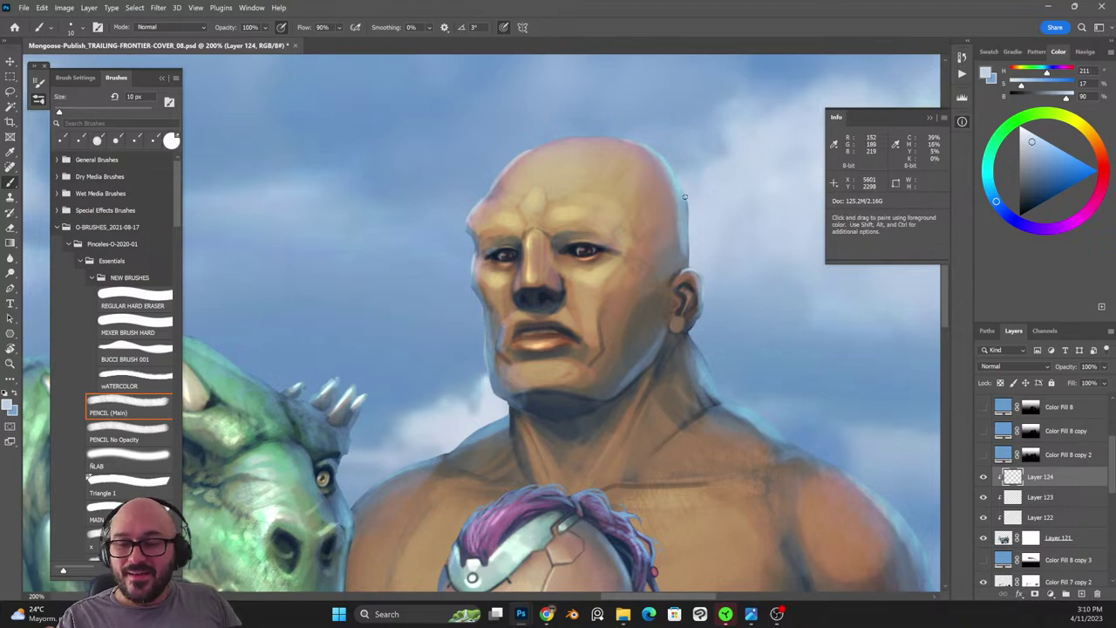
alt+click(686, 221)
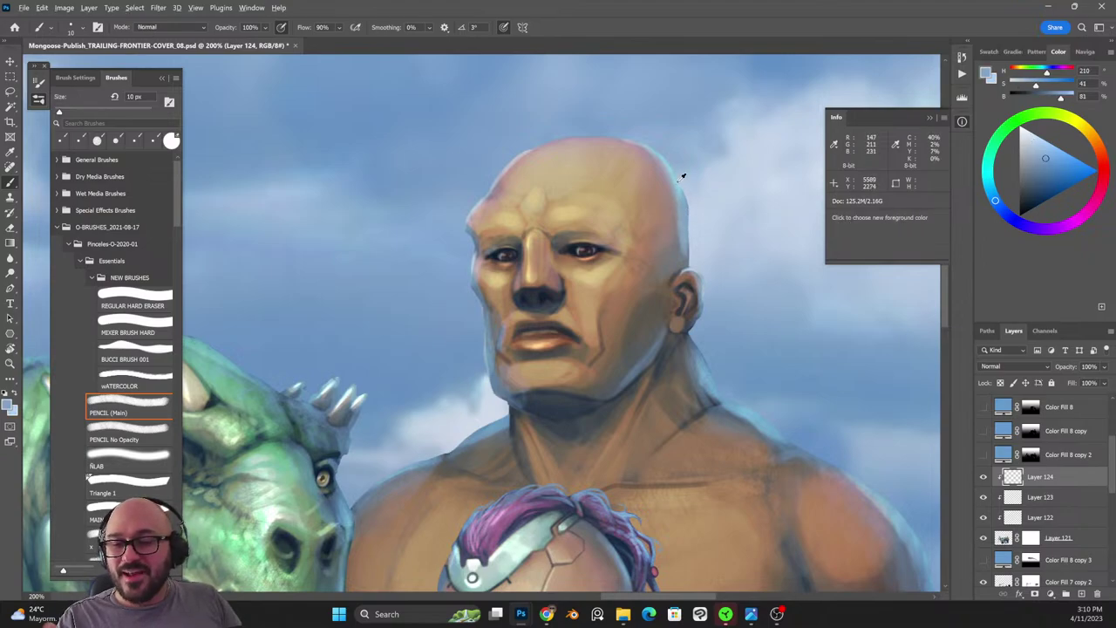
alt+click(683, 179)
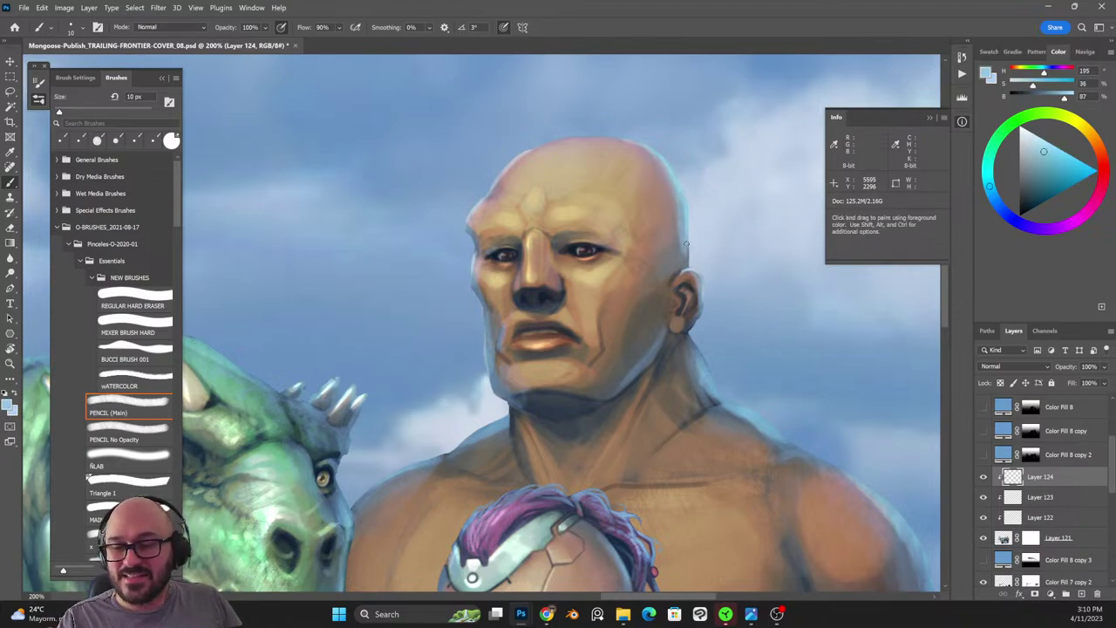
mouse_move(687, 239)
mouse_down()
mouse_move(686, 324)
mouse_move(700, 317)
mouse_move(699, 275)
mouse_move(689, 331)
mouse_up()
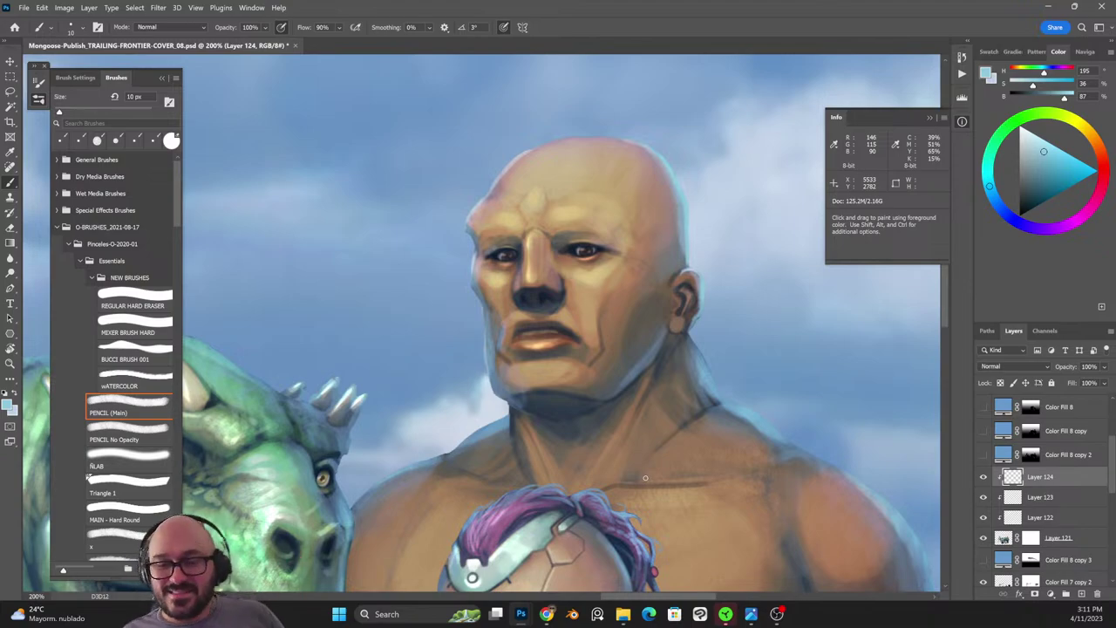
key(ctrl+minus)
key(ctrl+minus)
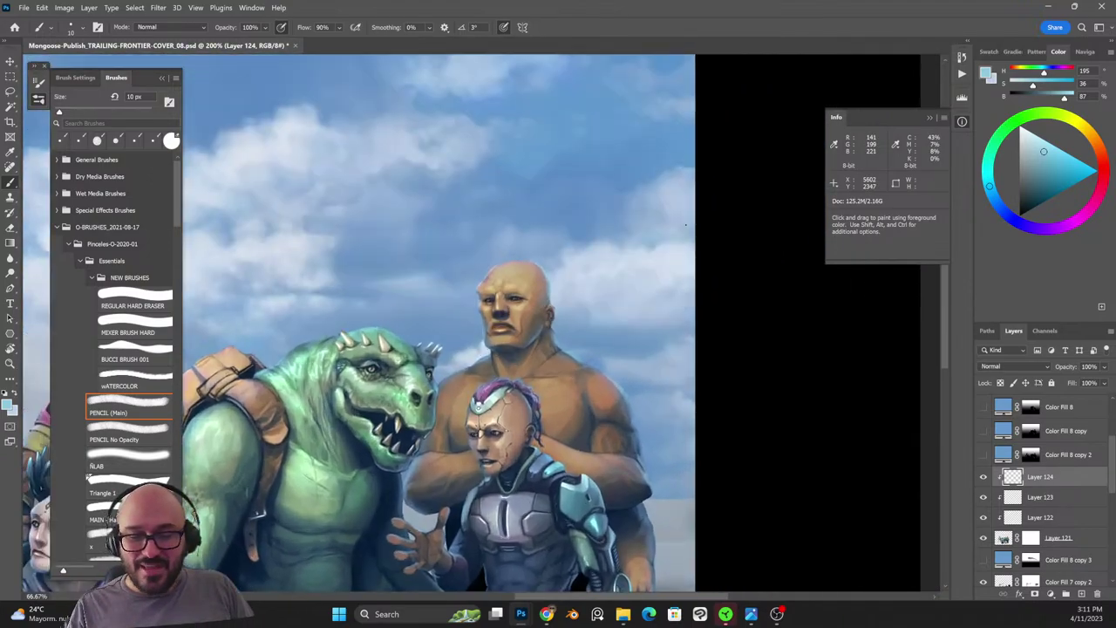
key(ctrl+plus)
key(ctrl+plus)
Touch up the bald man's lips with a 7 px brush in the sampled cloud colour, and sample the dark blue-grey of the mouth.
alt+click(755, 197)
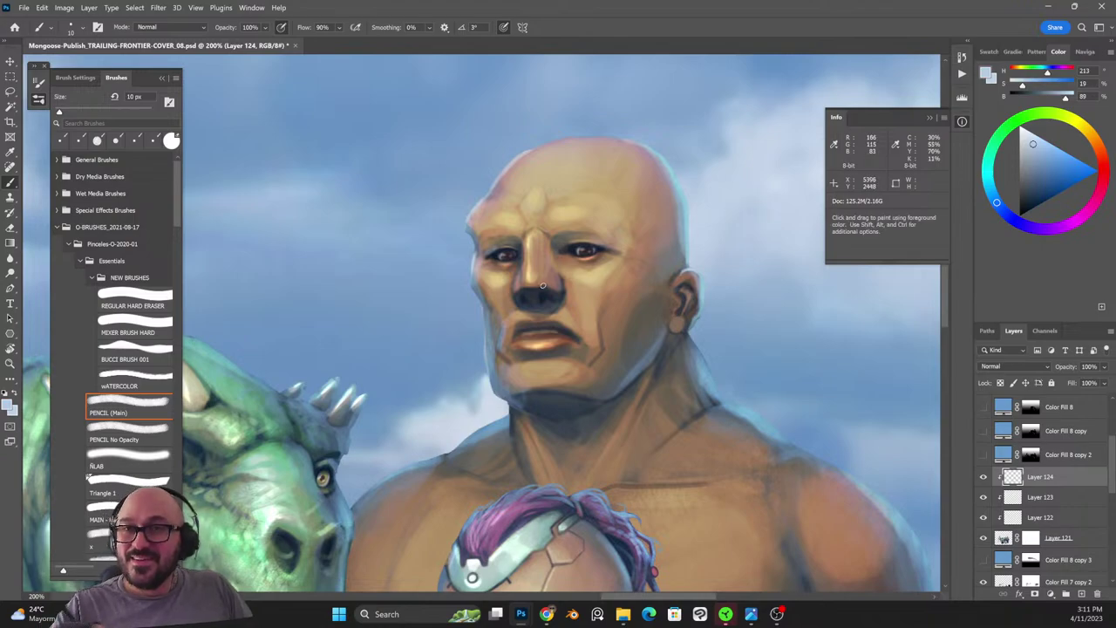
key(bracketleft)
key(bracketleft)
key(bracketleft)
mouse_move(528, 334)
mouse_down()
mouse_move(562, 330)
mouse_move(525, 334)
mouse_up()
key(shift+alt+r)
alt+click(523, 336)
key(shift+alt+n)
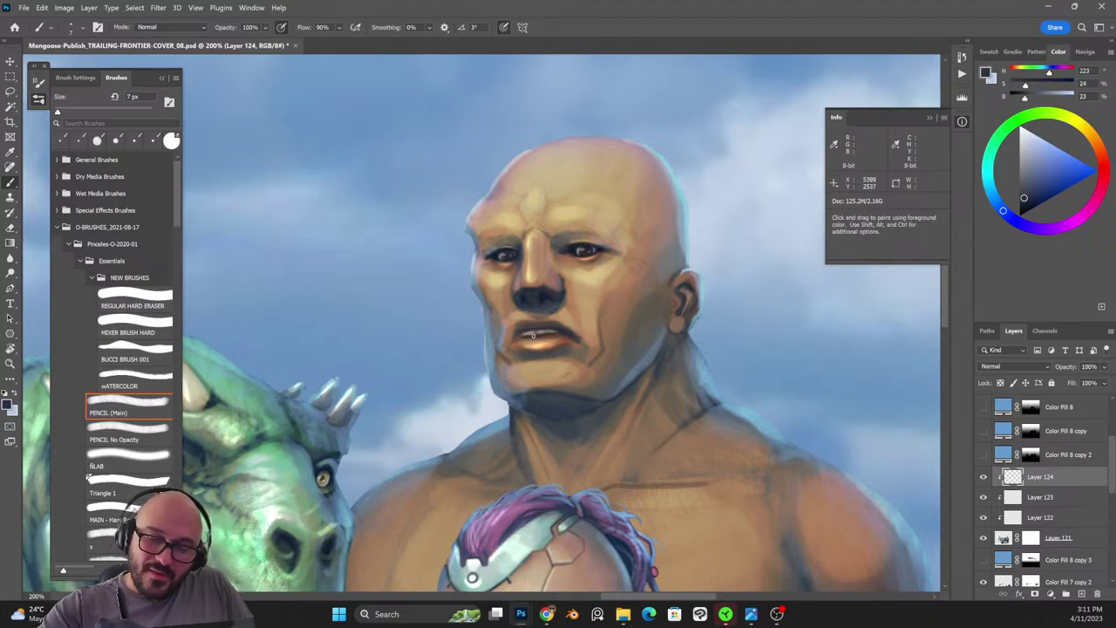
Examine the whole character group on the cover, from the bald man across to the background figures.
key(ctrl+minus)
scroll(675, 441, down, 3)
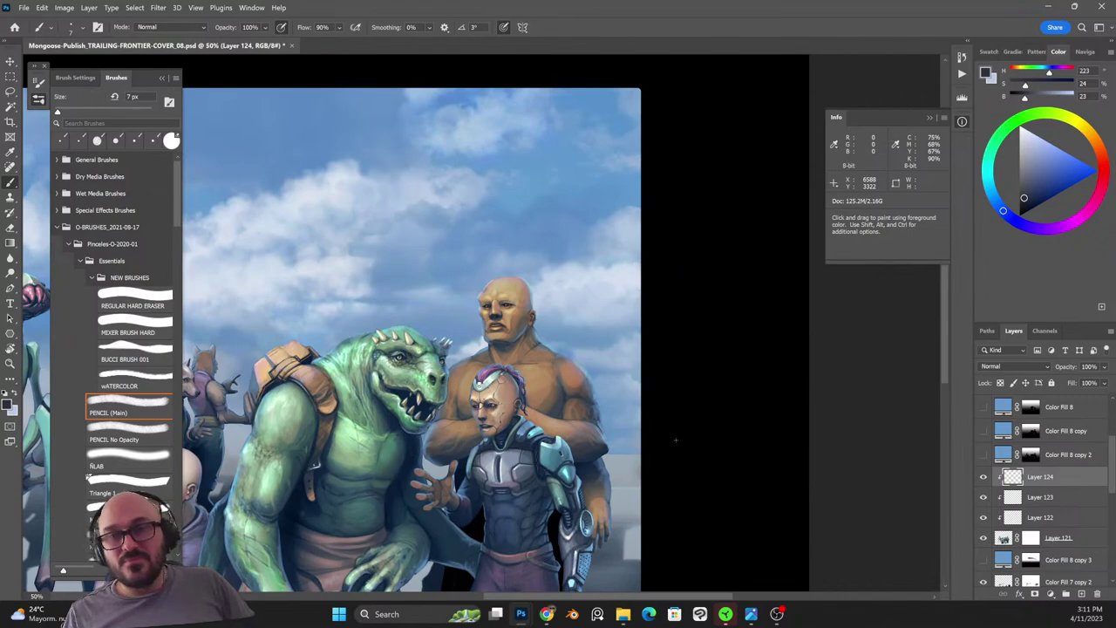
drag(535, 471, 702, 375)
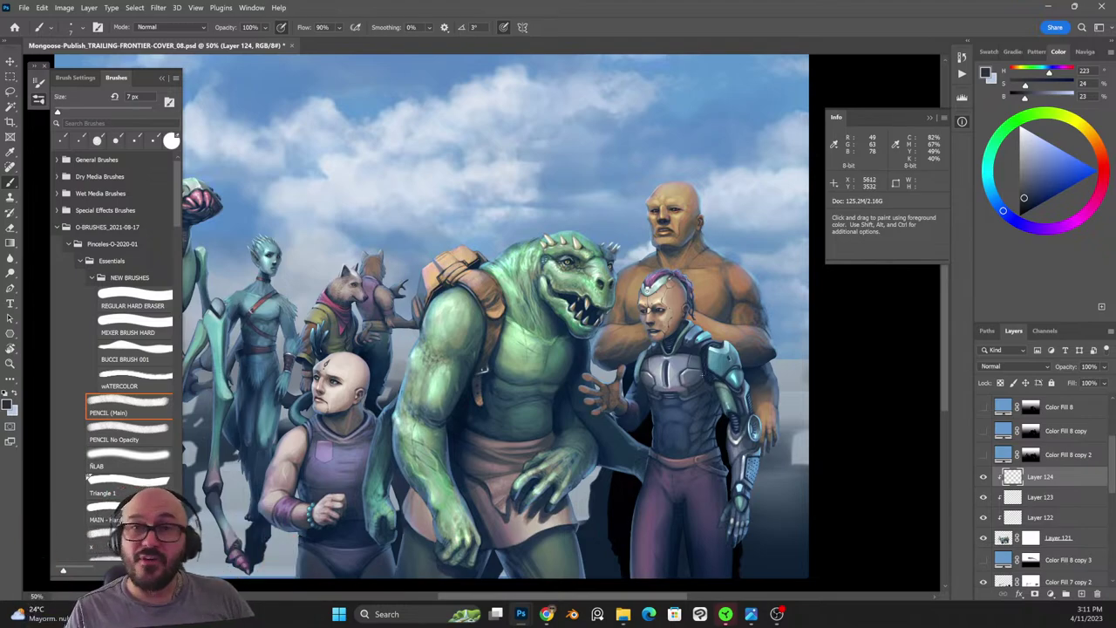
key(ctrl+plus)
key(ctrl+minus)
drag(552, 374, 666, 405)
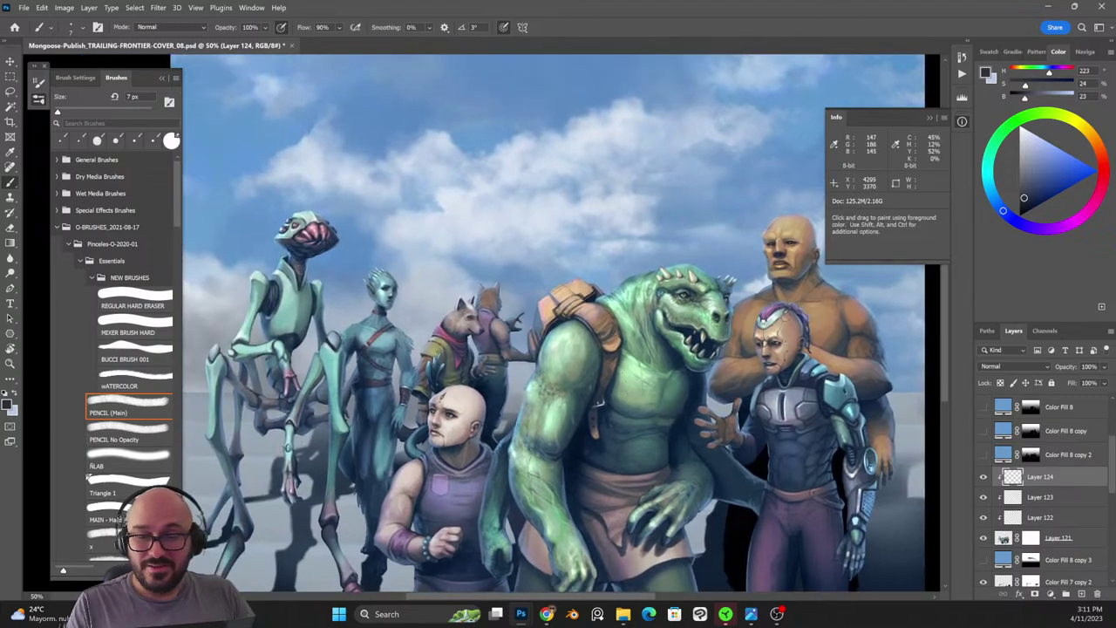
key(x)
key(ctrl+plus)
key(ctrl+plus)
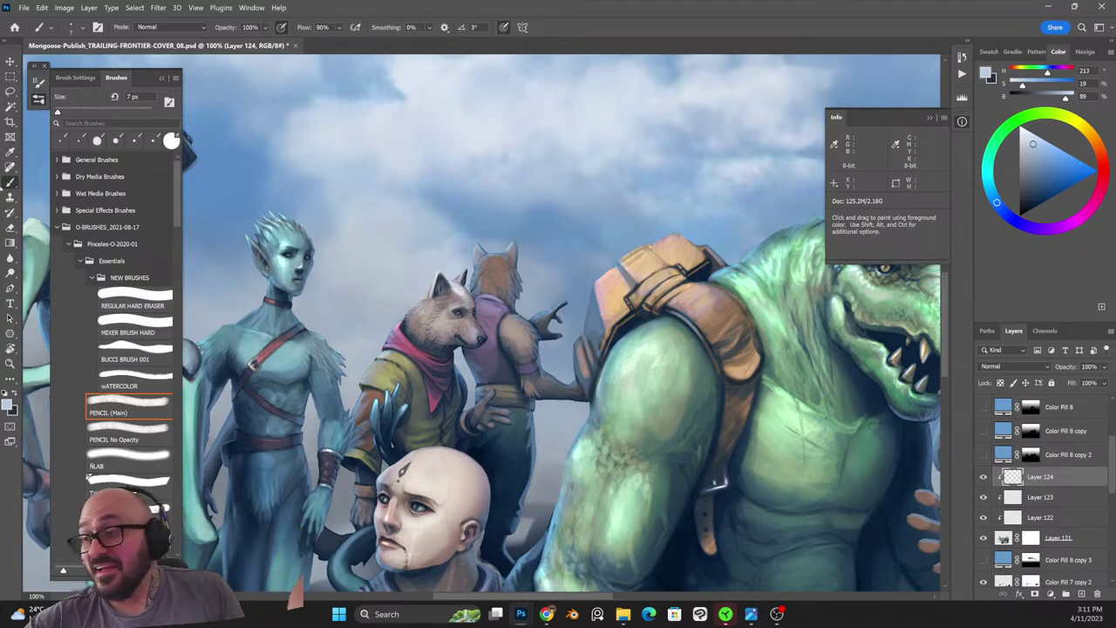
Merge Layer 124, Layer 123, Layer 122 and Layer 121 into a single layer.
key(ctrl+minus)
key(ctrl+minus)
key(ctrl+minus)
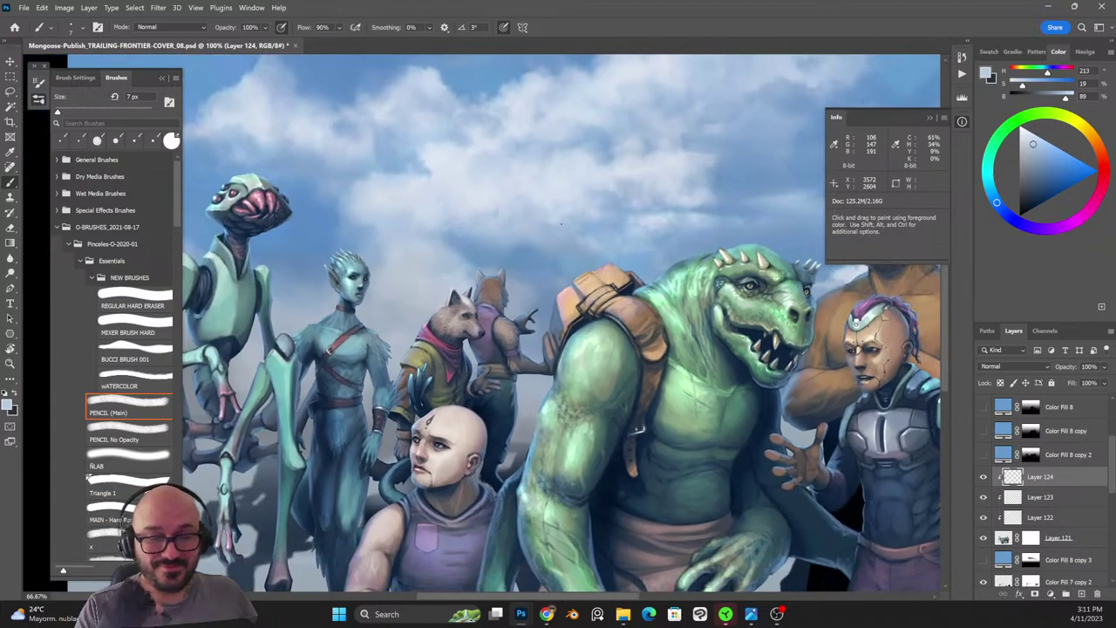
shift+click(1075, 539)
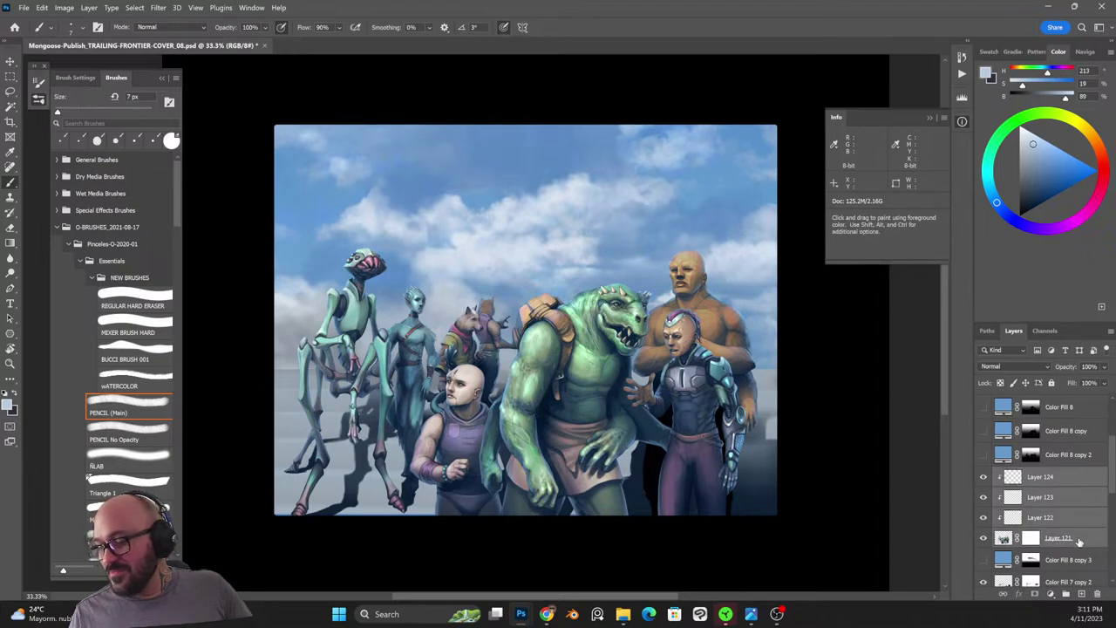
key(ctrl+e)
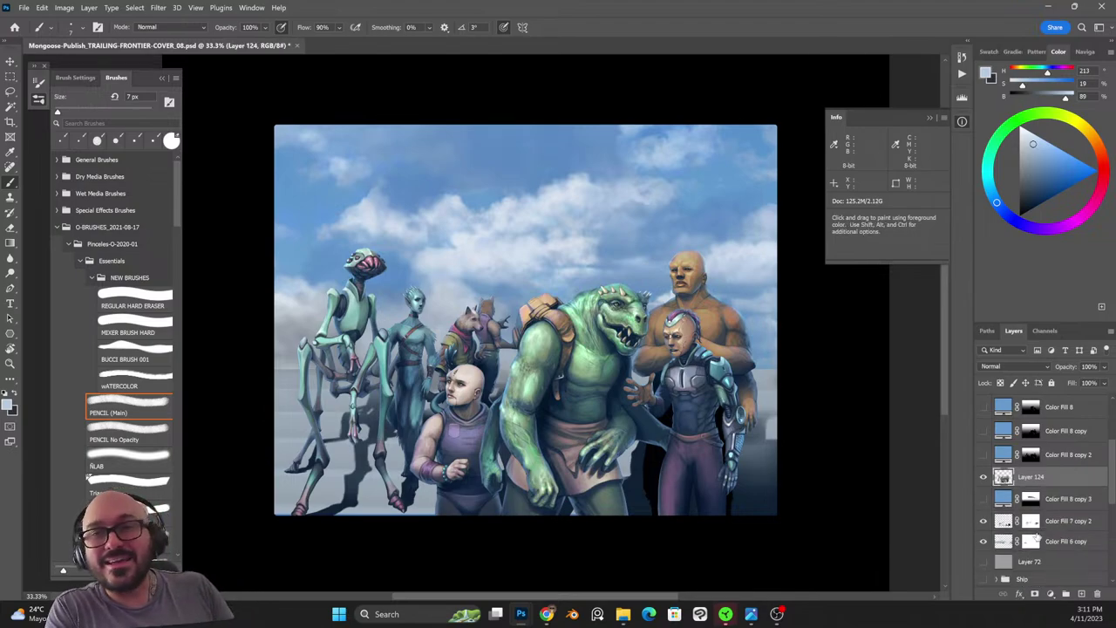
key(ctrl+shift+s)
key(BackSpace)
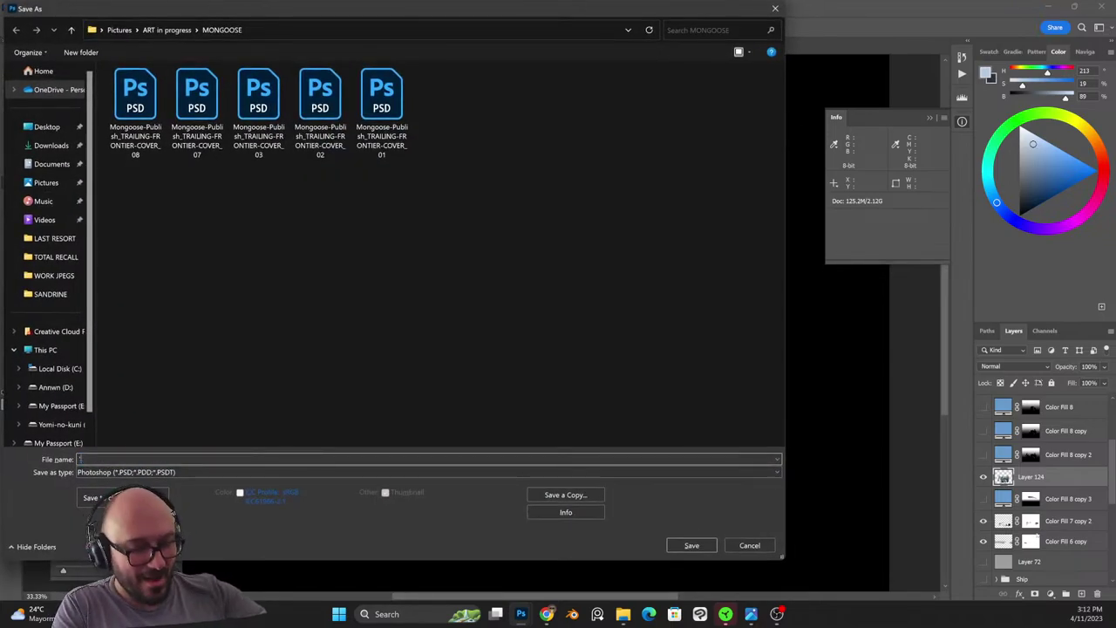
key(Escape)
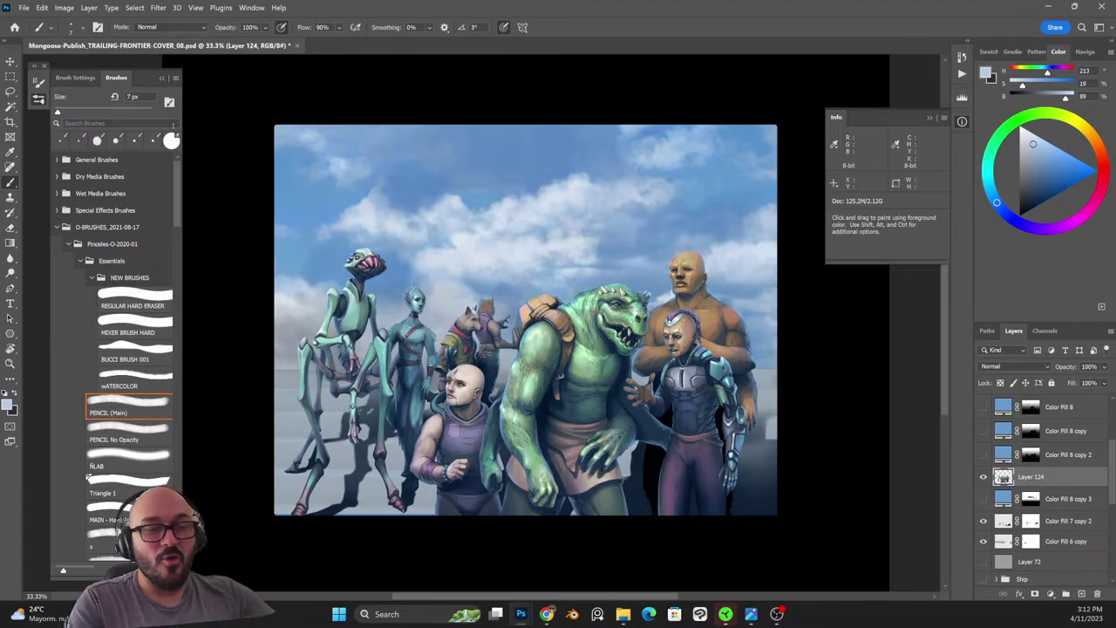
Save the illustration as a new Photoshop version named Mongoose-Publish_TRAILING-FRONTIER-COVER_09.
key(ctrl+shift+s)
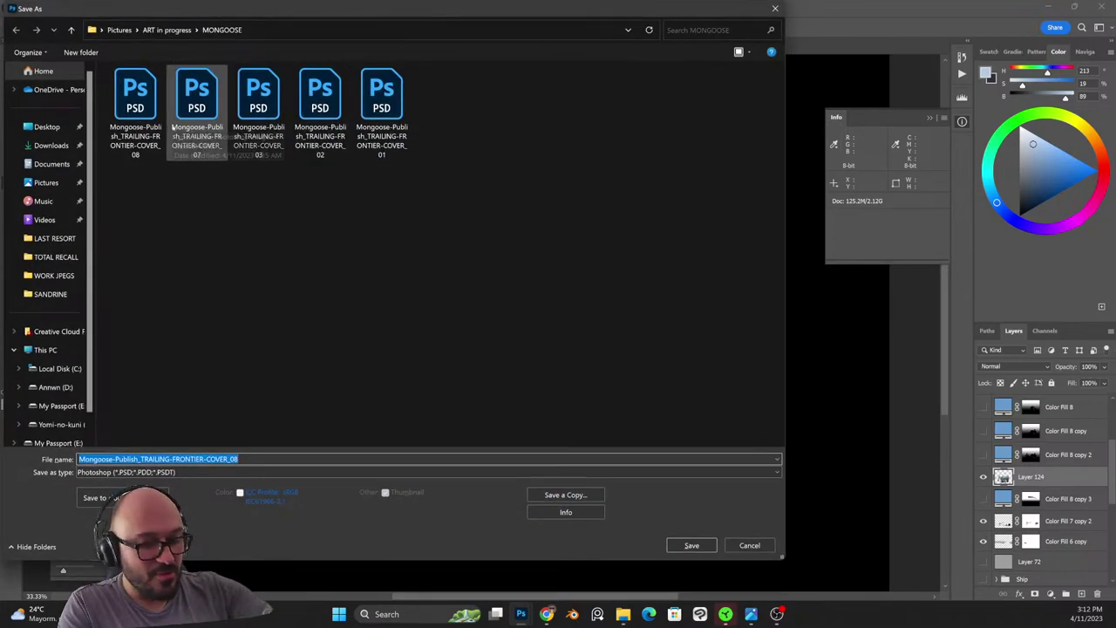
key(BackSpace)
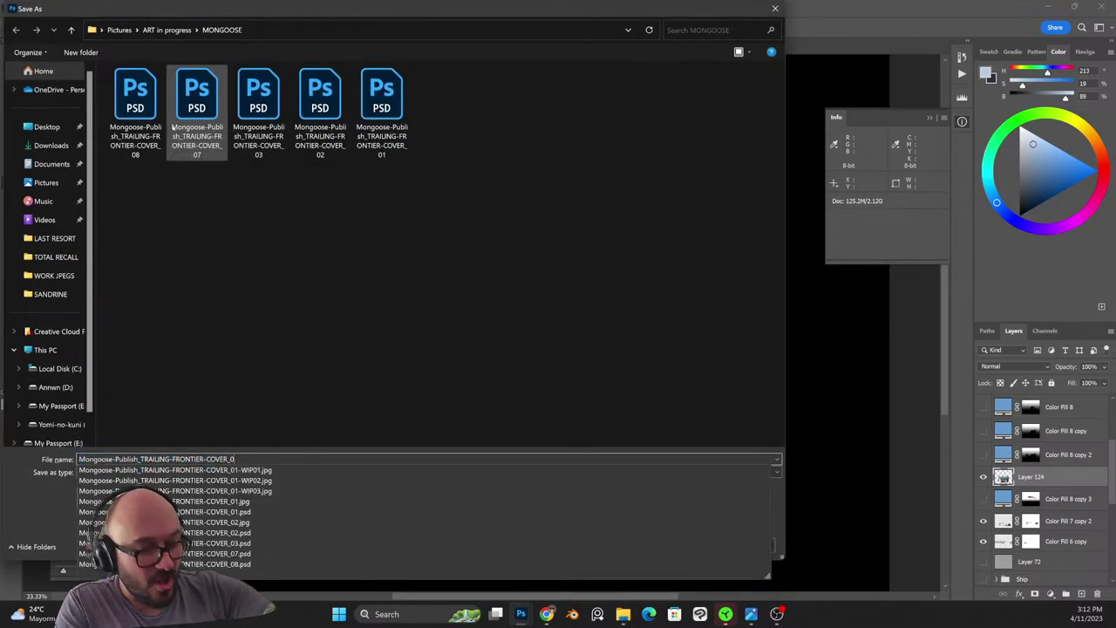
text(9)
key(Return)
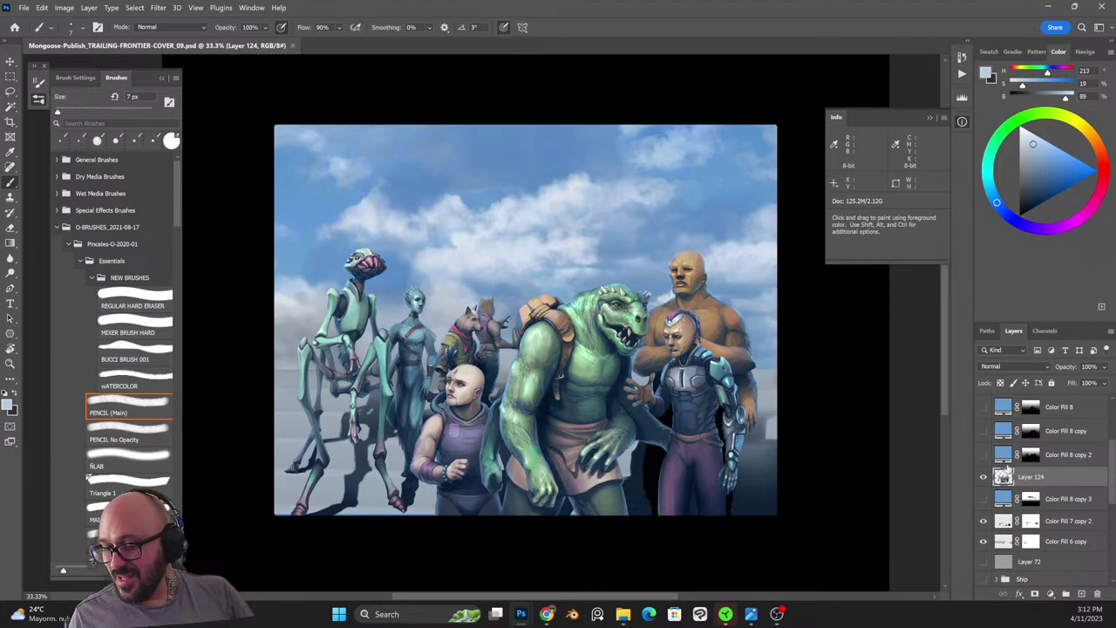
Show Color Fill 8, Color Fill 8 copy and Color Fill 8 copy 2, and clip all three to the merged Layer 124.
click(984, 456)
click(984, 431)
click(984, 407)
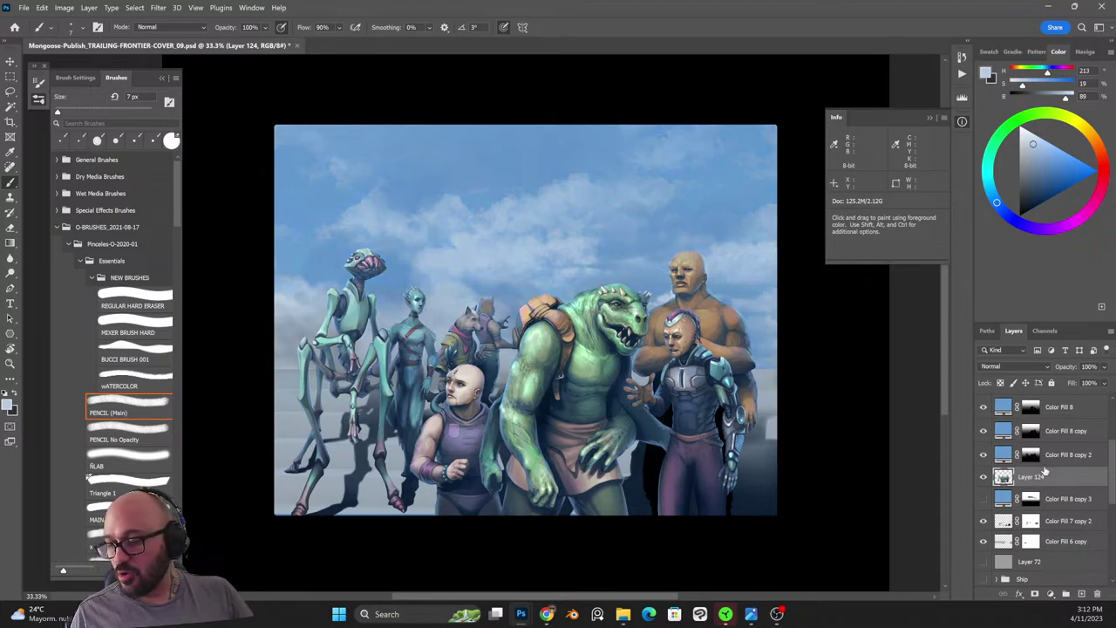
alt+click(1045, 466)
alt+click(1049, 442)
alt+click(1046, 419)
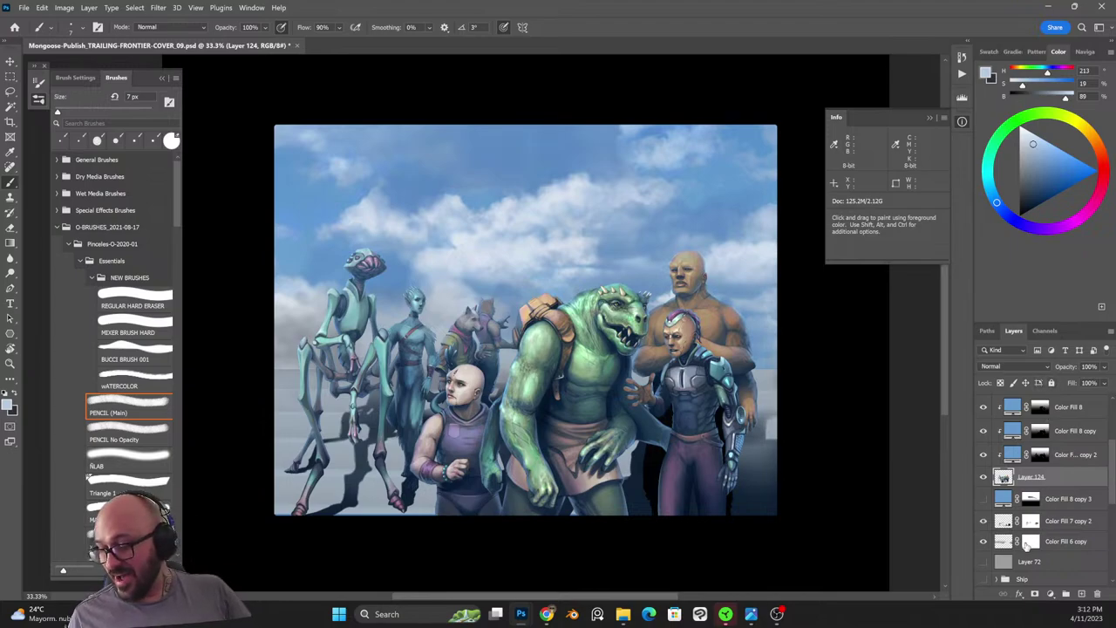
Check the effect of Color Fill 6 copy by switching it off and on, and show the Ship group.
click(983, 542)
click(984, 543)
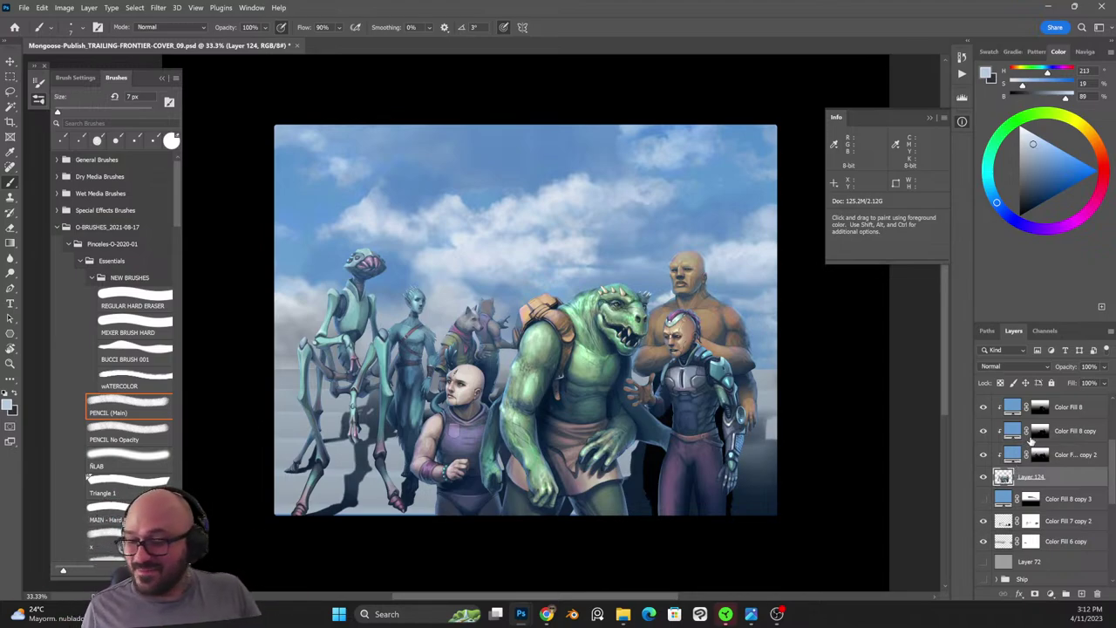
scroll(1094, 494, down, 3)
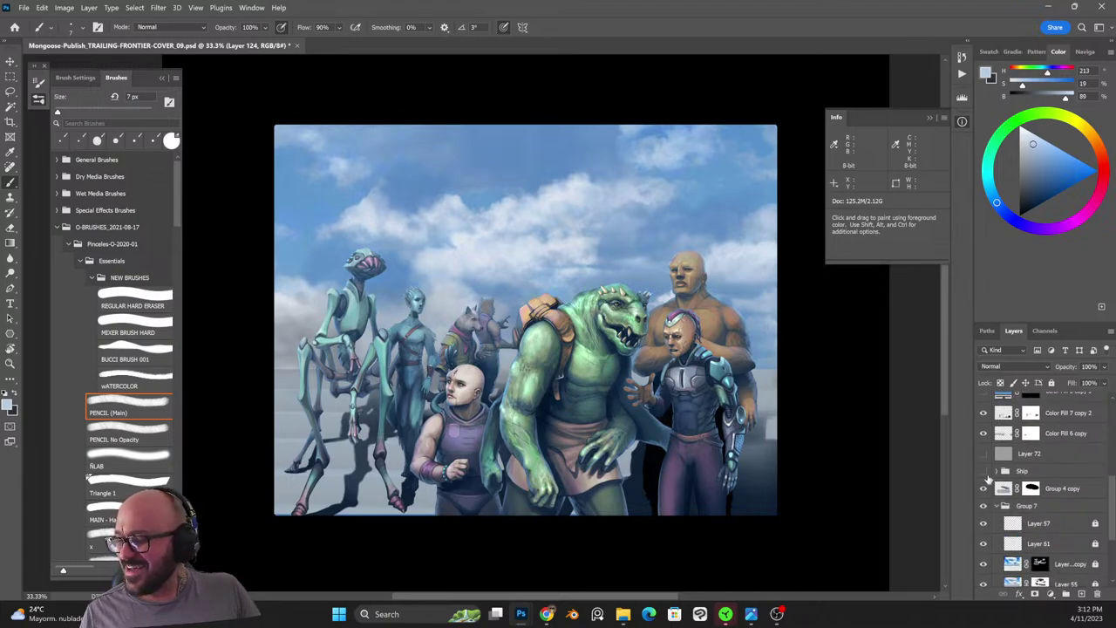
click(984, 471)
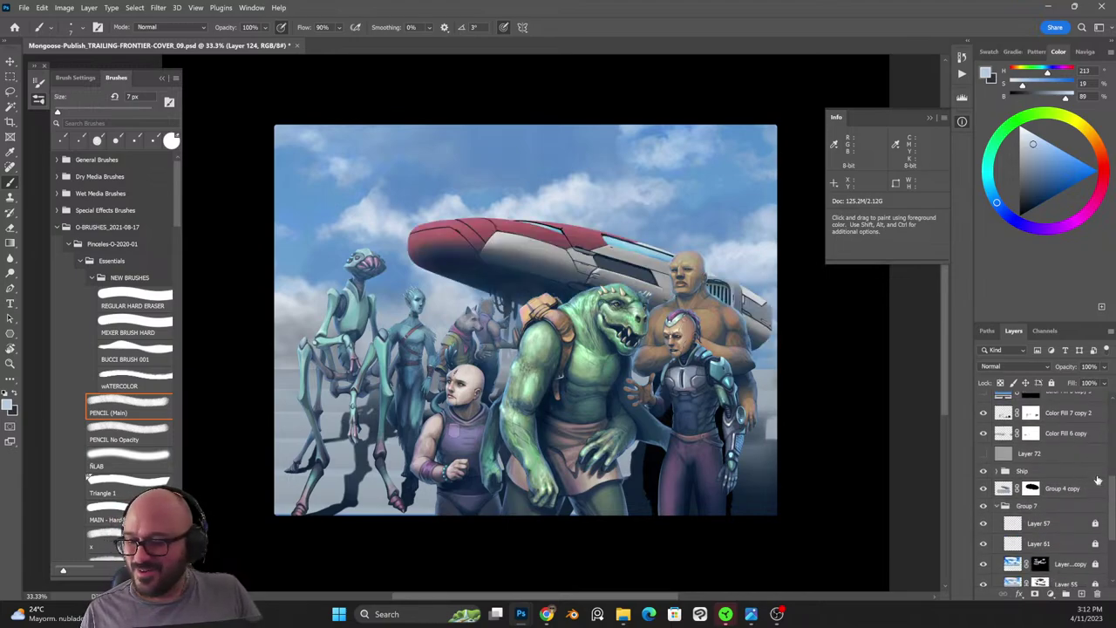
Move Color Fill 8 copy 3 directly above the Ship group and clip it there as a visible haze layer.
scroll(1094, 476, up, 2)
click(1058, 452)
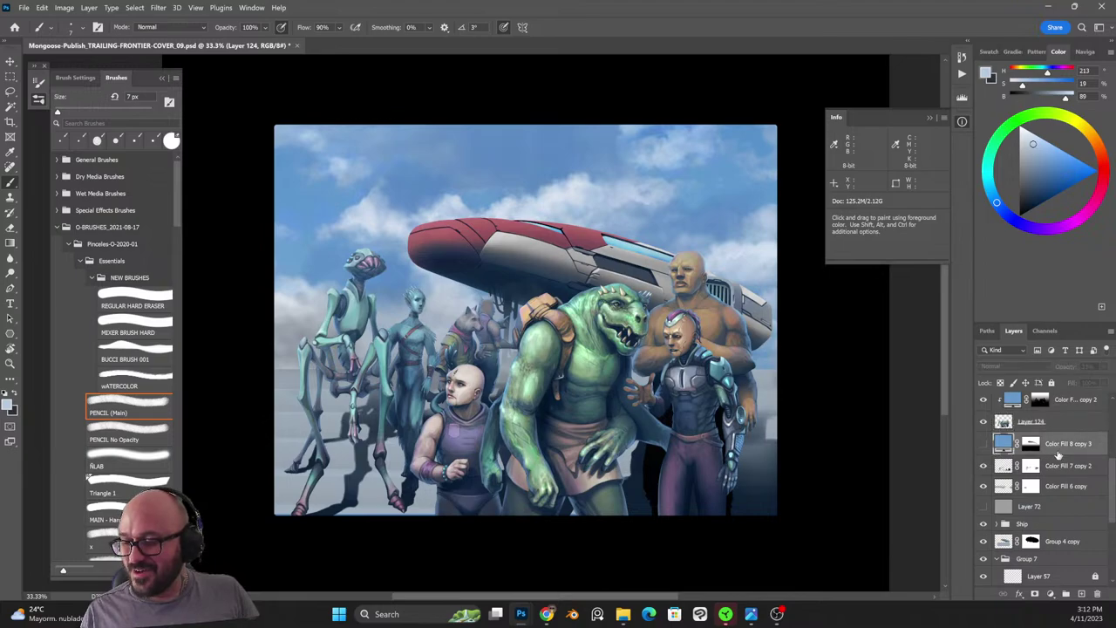
drag(1058, 455, 1046, 514)
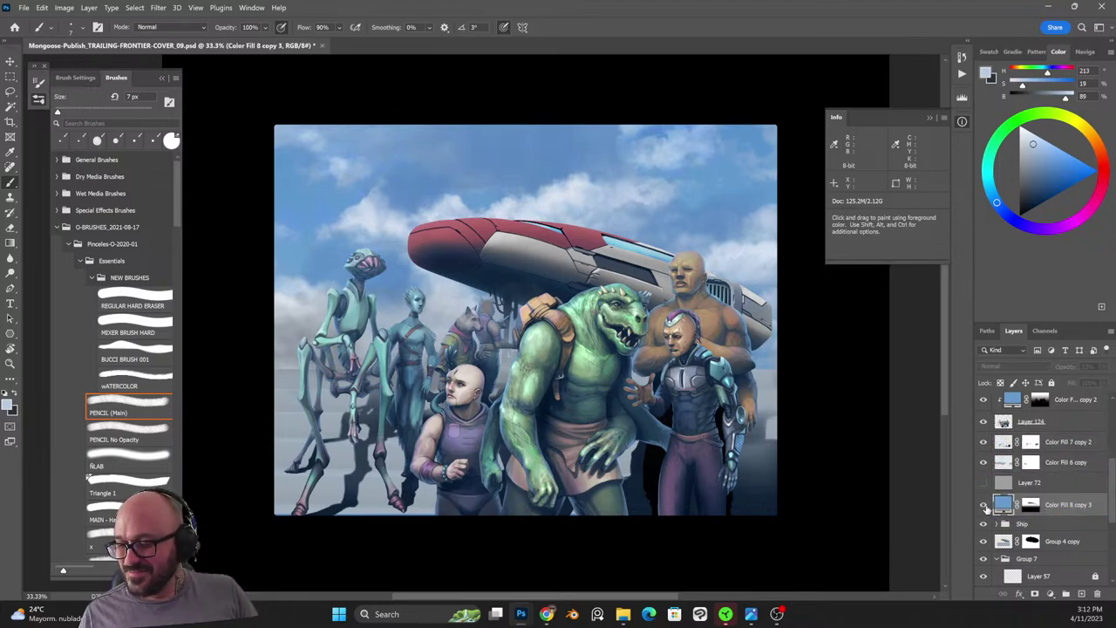
click(984, 504)
alt+click(1036, 515)
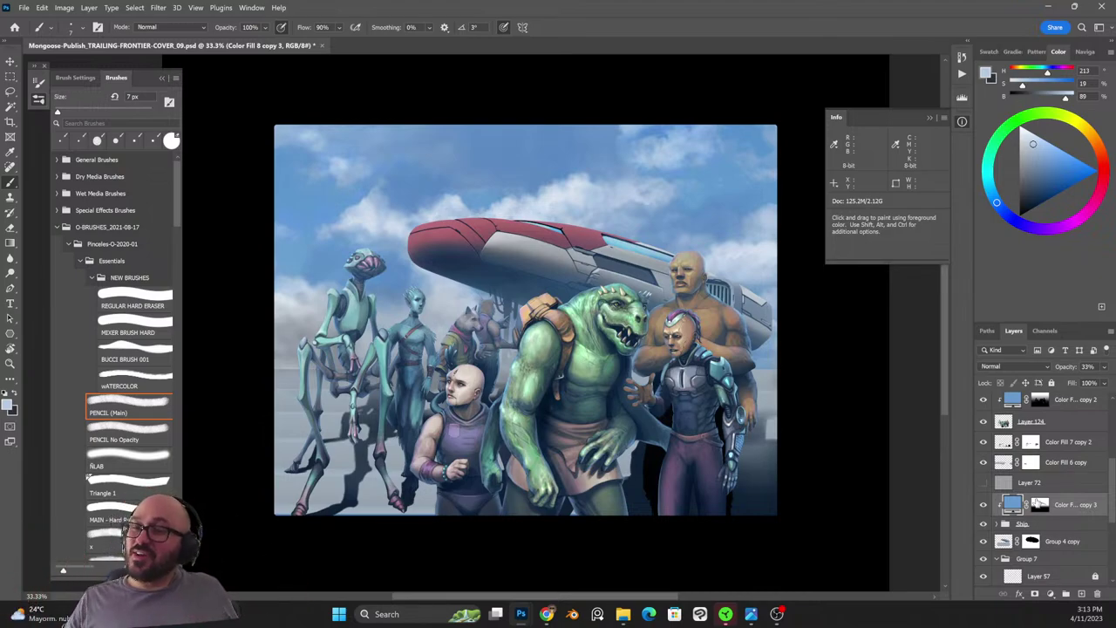
Expand Group 6 to reach the character silhouette layers inside it.
scroll(1108, 417, up, 5)
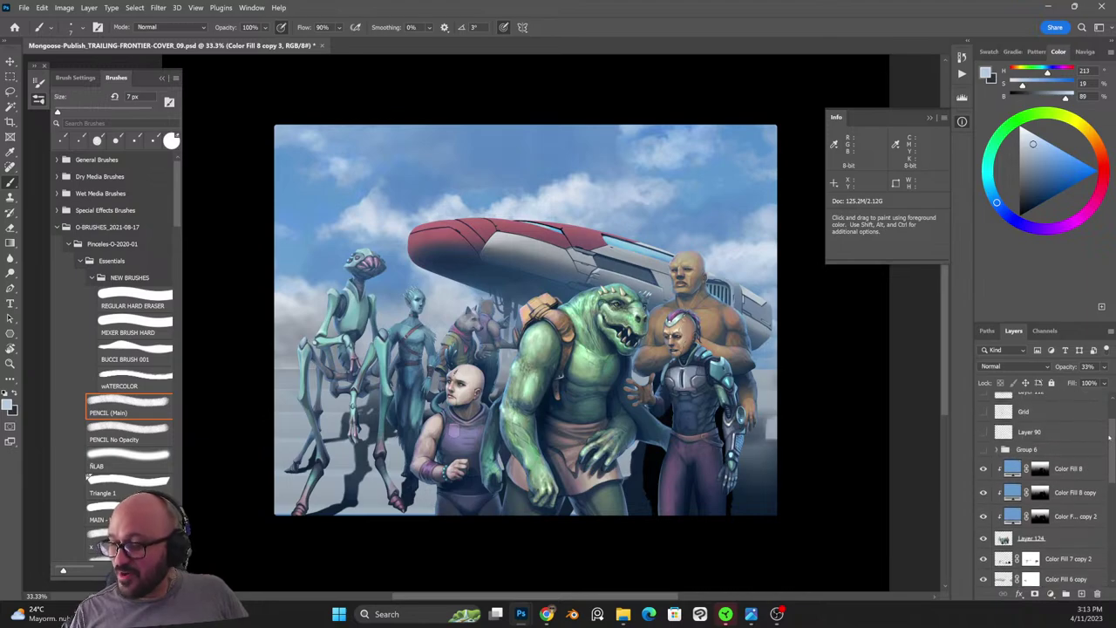
click(997, 501)
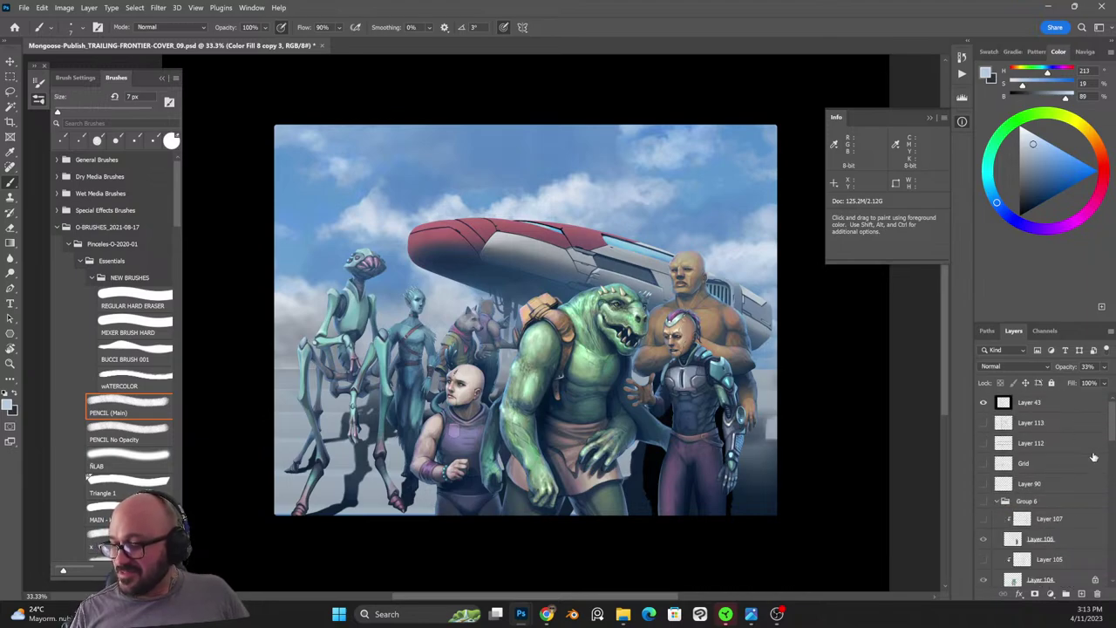
scroll(1112, 428, down, 5)
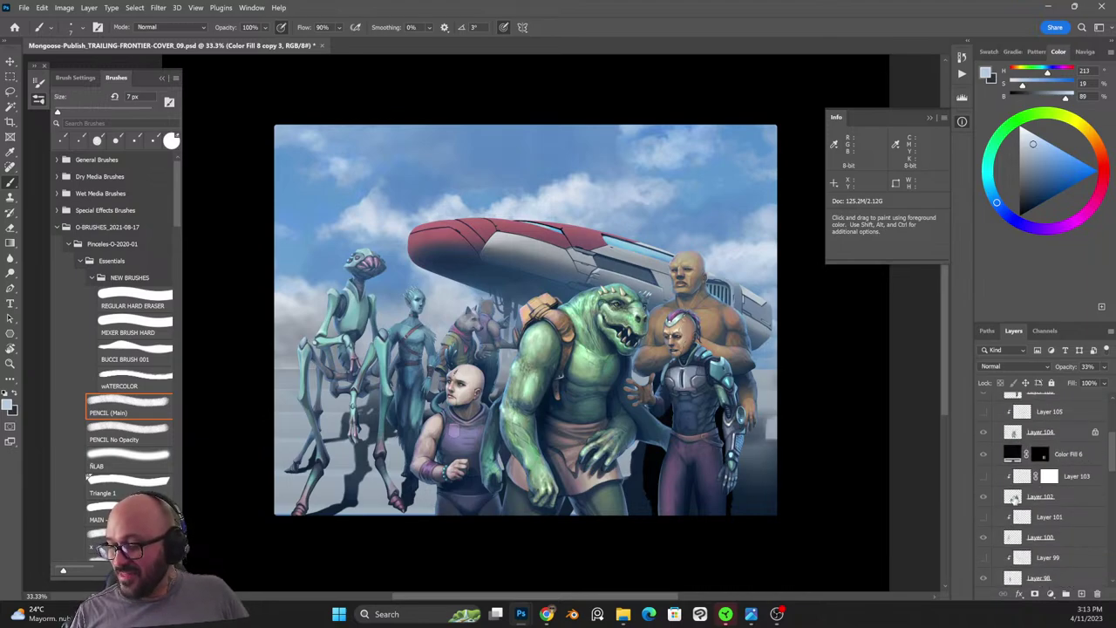
Load the outline of Layer 102 in Group 6 as a selection and clear the selection again.
ctrl+click(1014, 498)
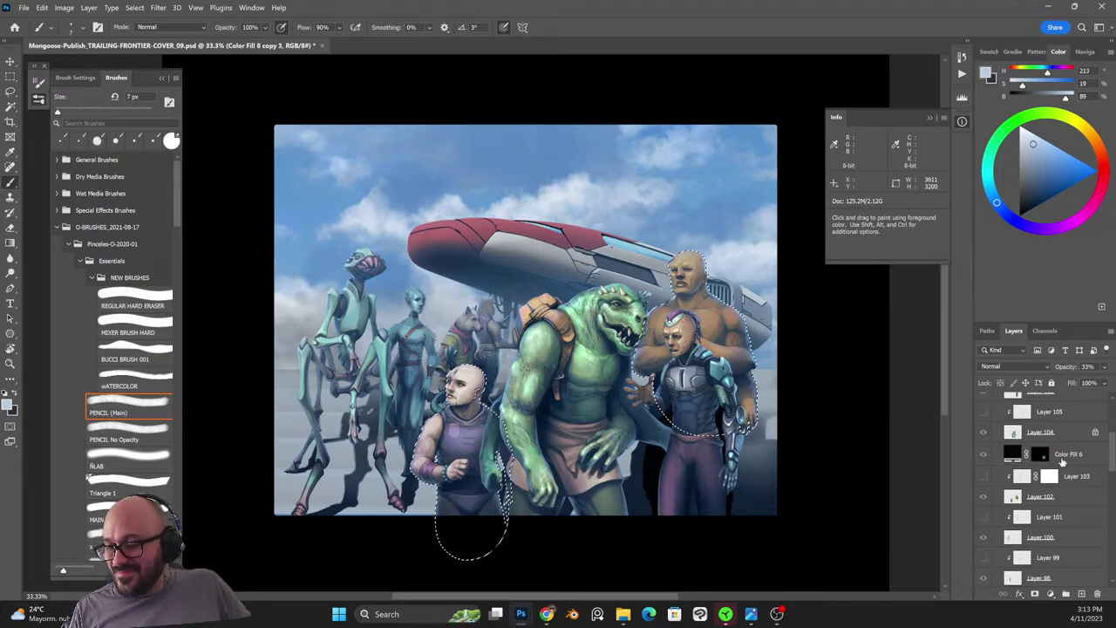
scroll(1110, 467, up, 3)
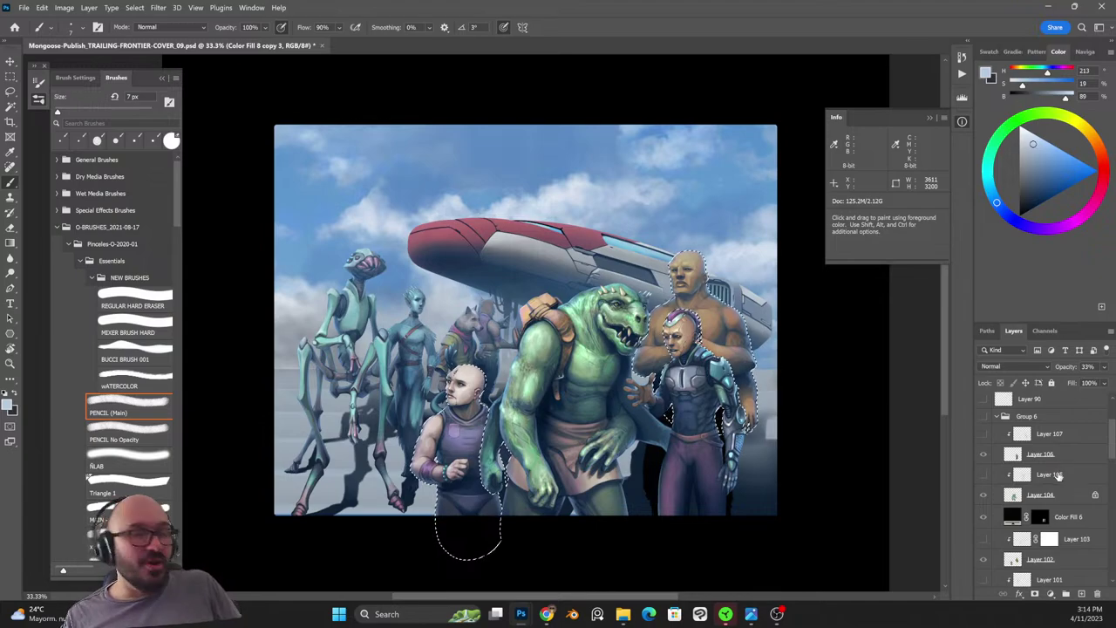
key(ctrl+d)
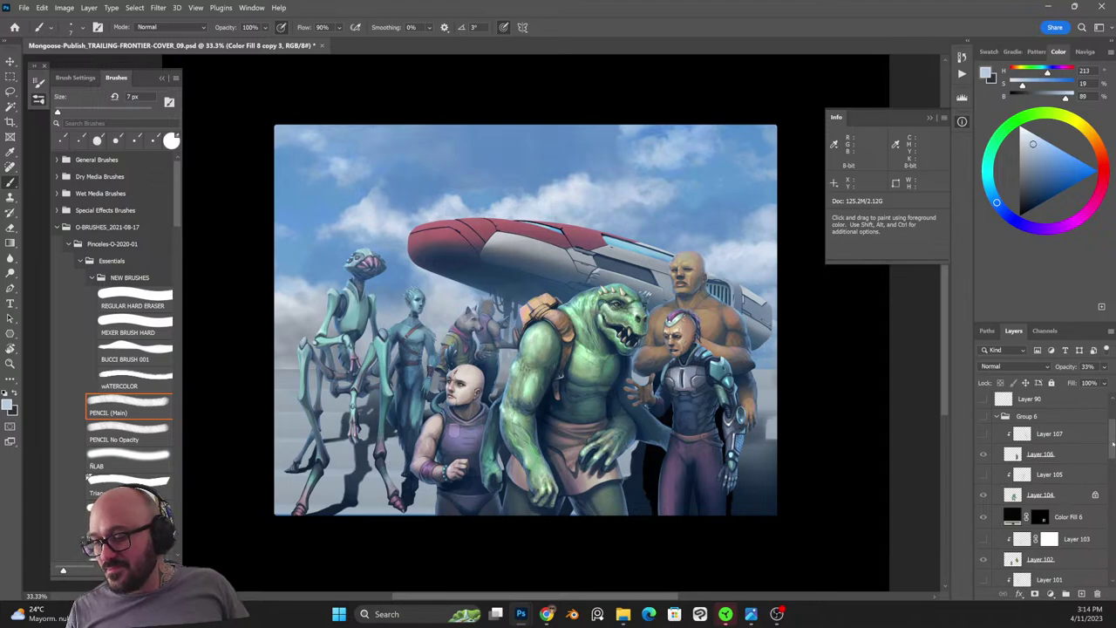
Load the mask of Color Fill 6 in Group 6 as a selection.
scroll(1108, 462, down, 3)
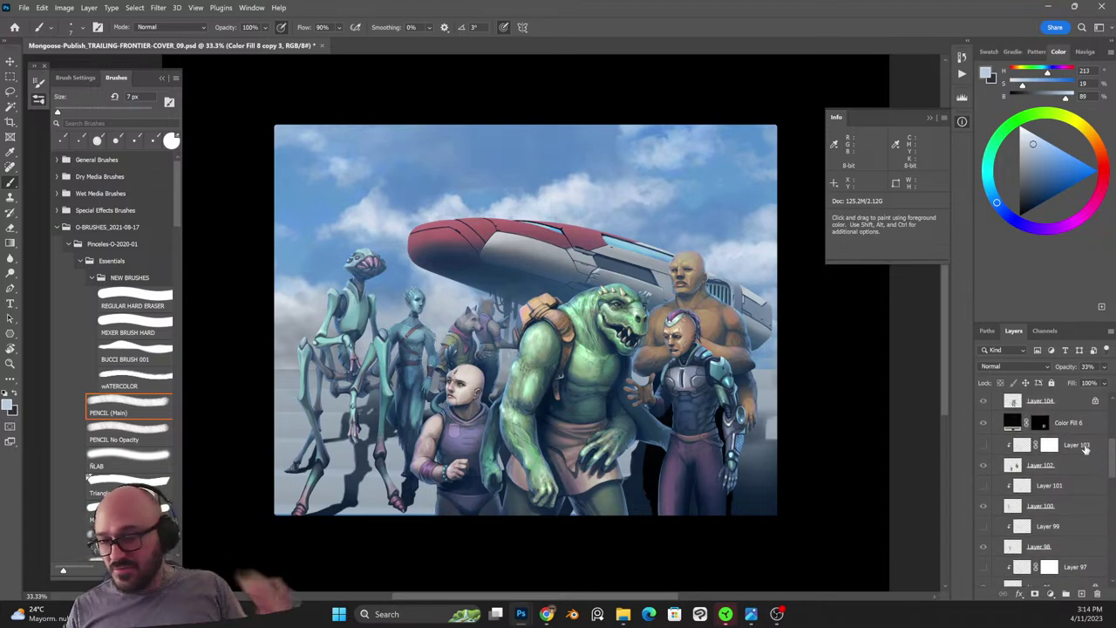
ctrl+click(1040, 422)
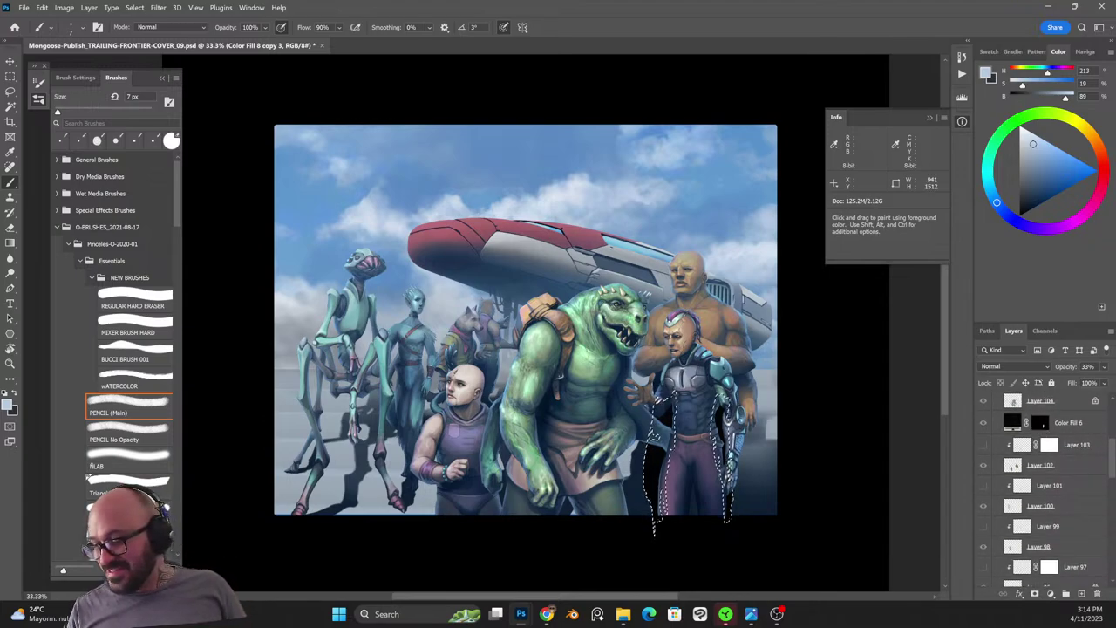
Subtract the silhouettes of Layer 104 and Layer 106 in Group 6 from the current cape selection.
scroll(1019, 489, up, 3)
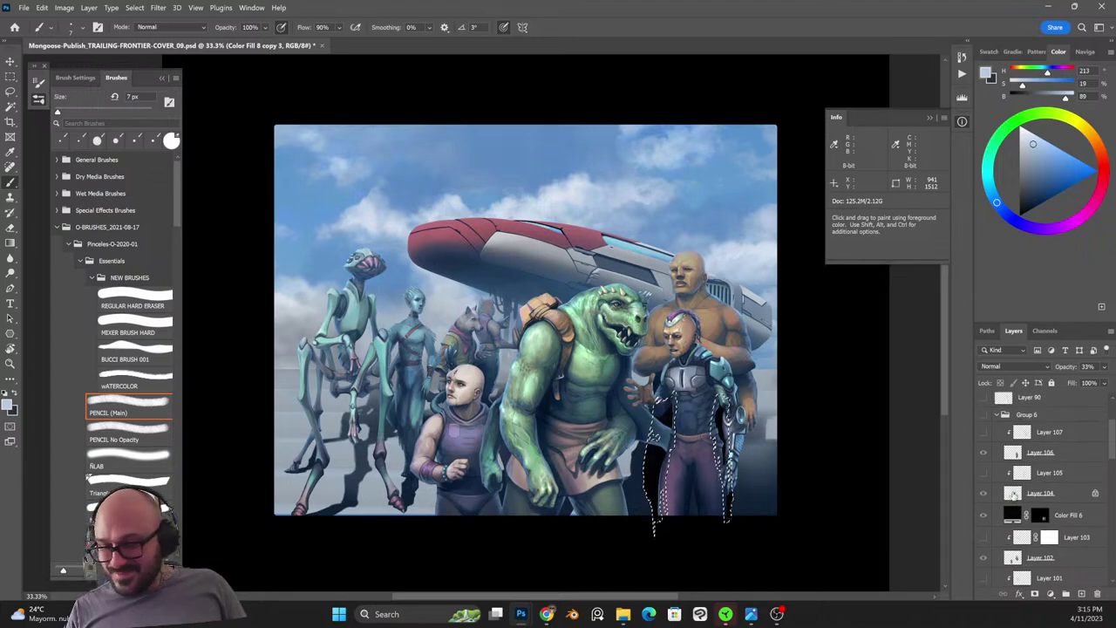
ctrl+alt+click(1016, 493)
ctrl+alt+click(1016, 455)
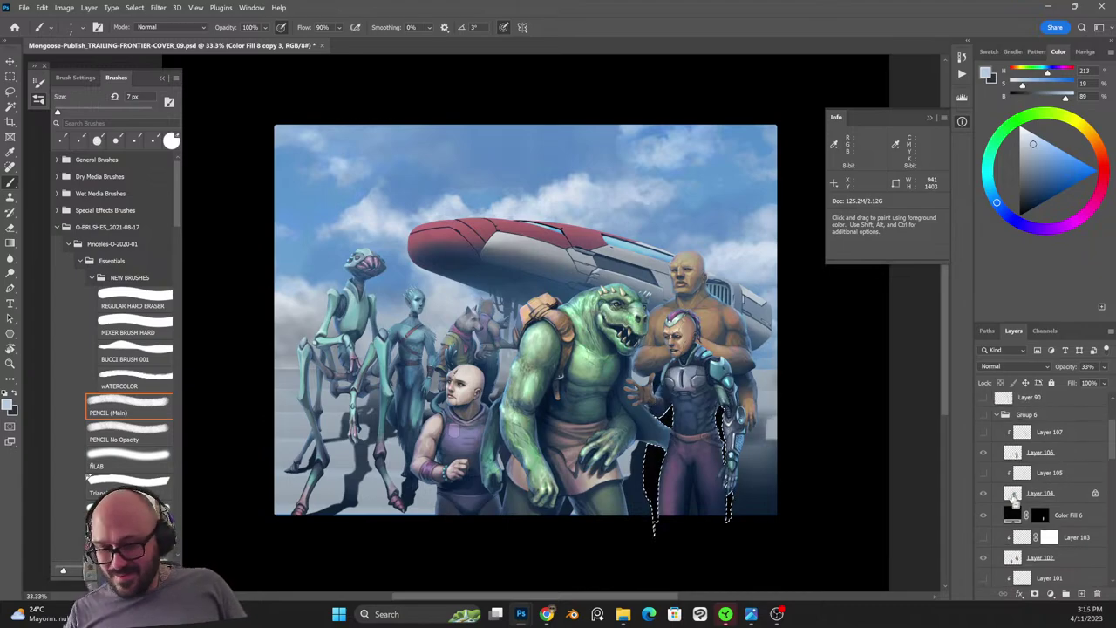
key(ctrl+plus)
drag(653, 349, 606, 304)
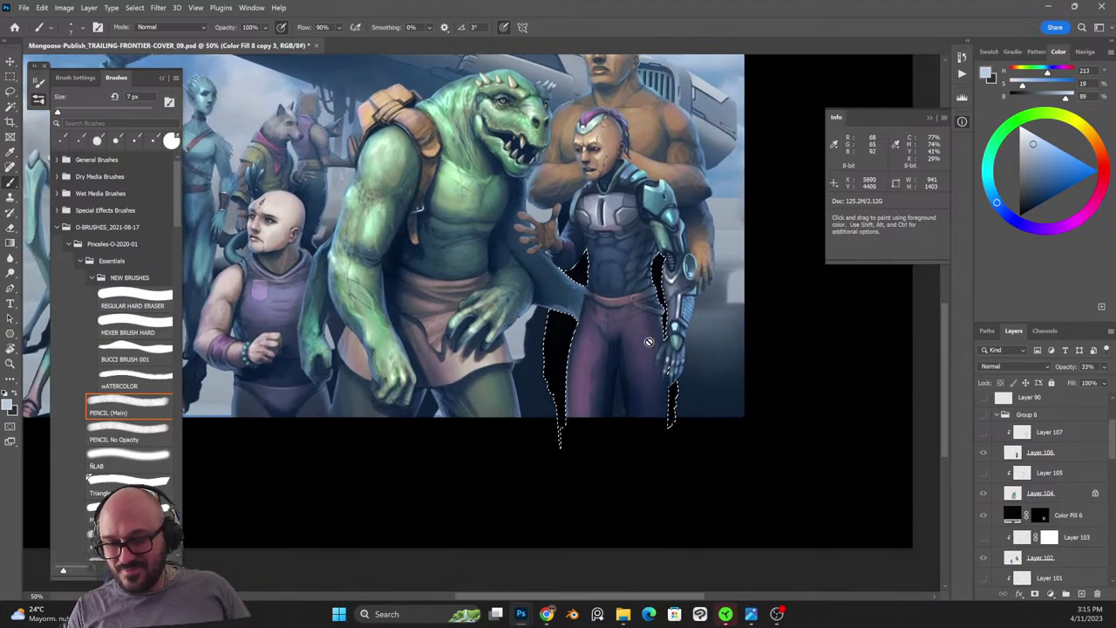
Recolour Color Fill 6 to dark blue 081b30, then collapse Group 6 and leave it hidden.
double_click(1012, 514)
click(568, 212)
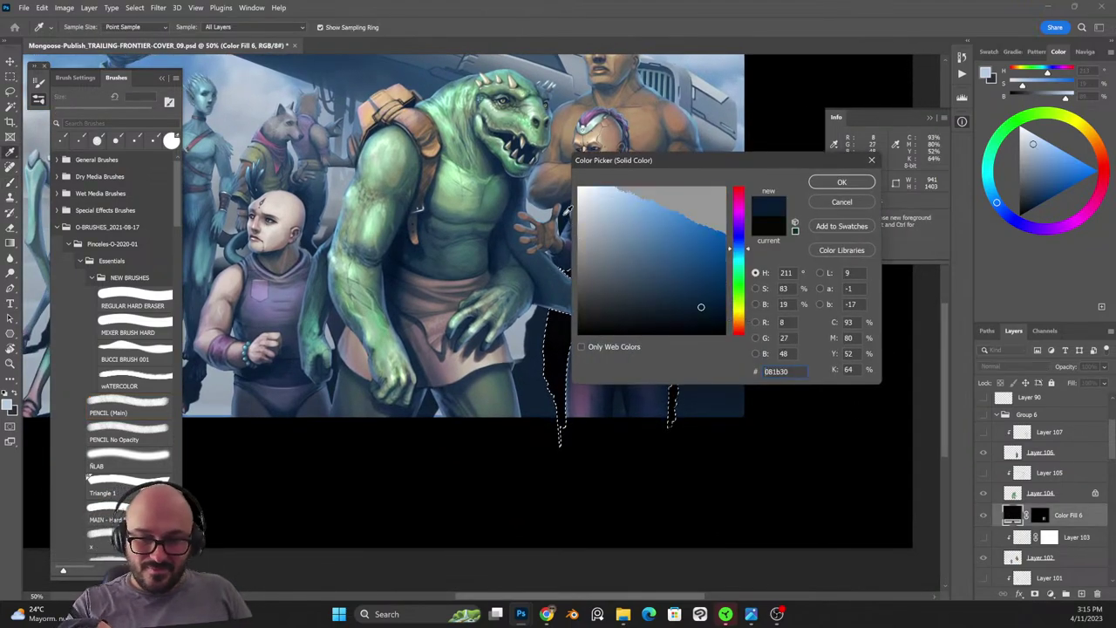
key(Return)
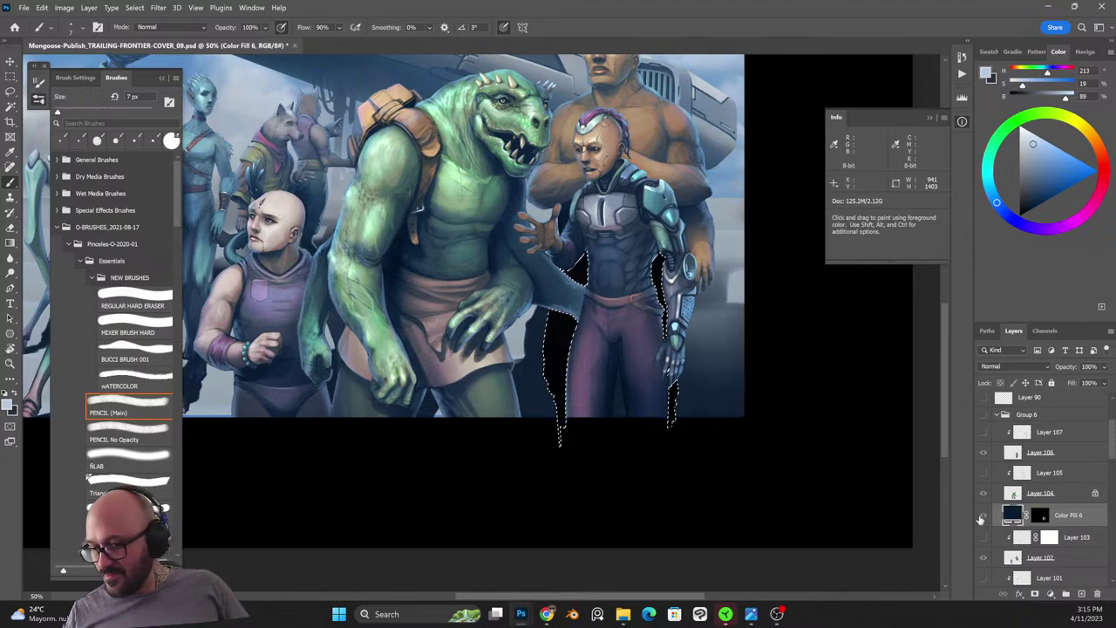
click(983, 516)
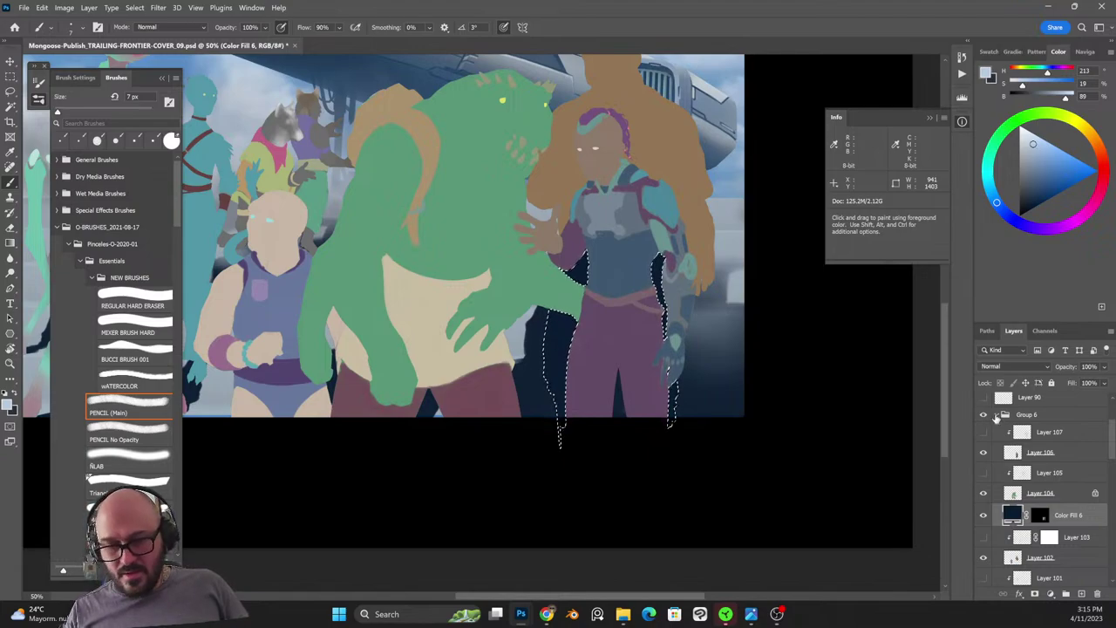
click(997, 416)
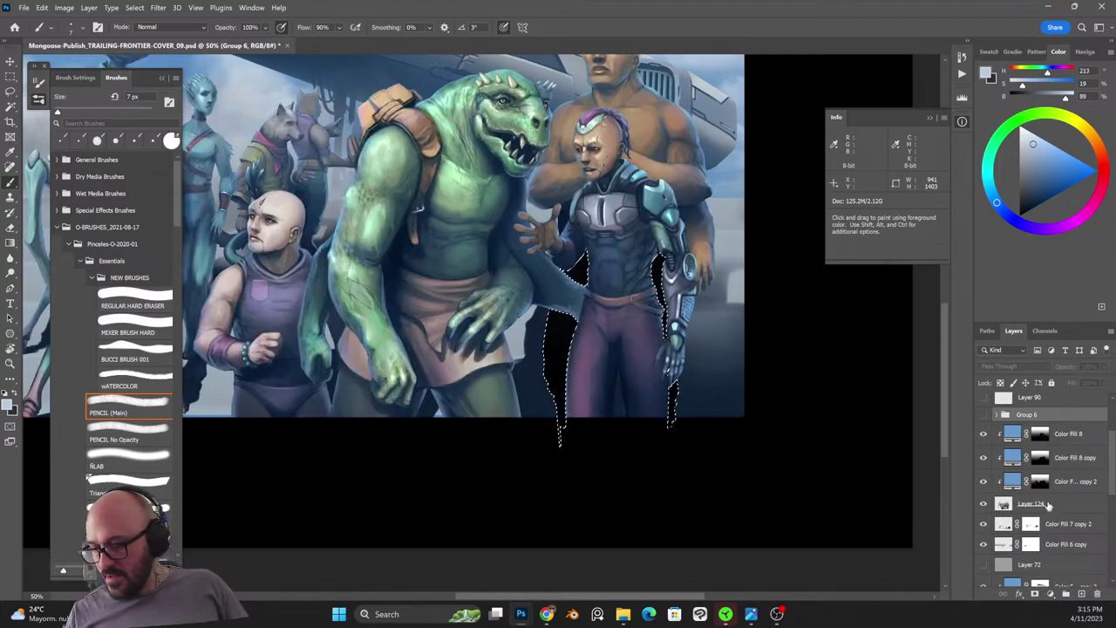
Add a new layer clipped to Layer 124 and set up the ÑLAB brush at 900 px.
click(1049, 506)
click(1080, 594)
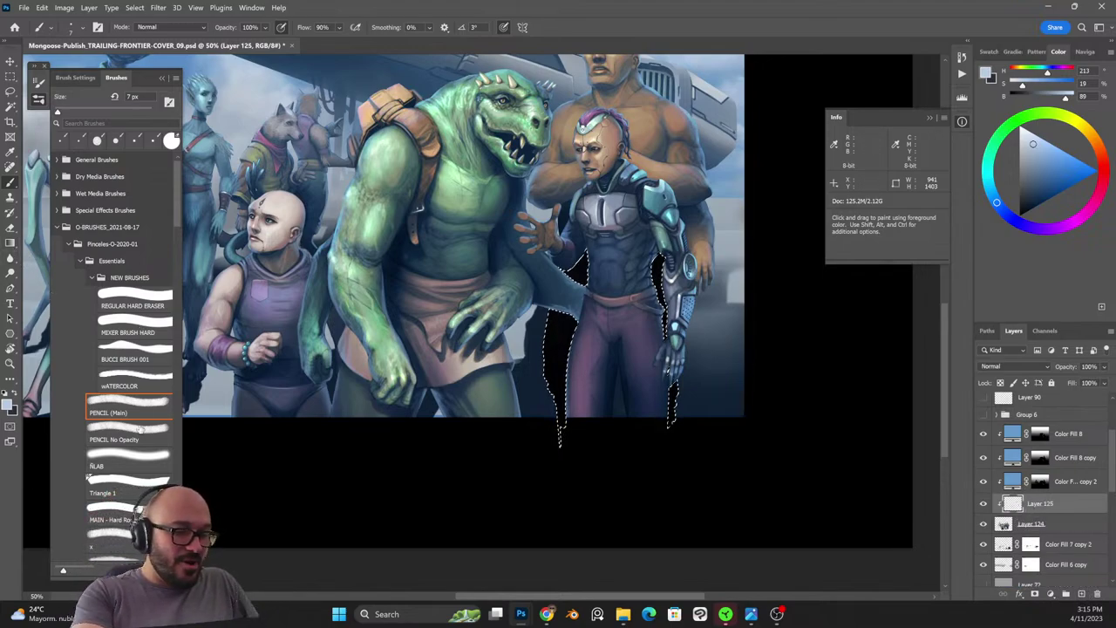
click(131, 454)
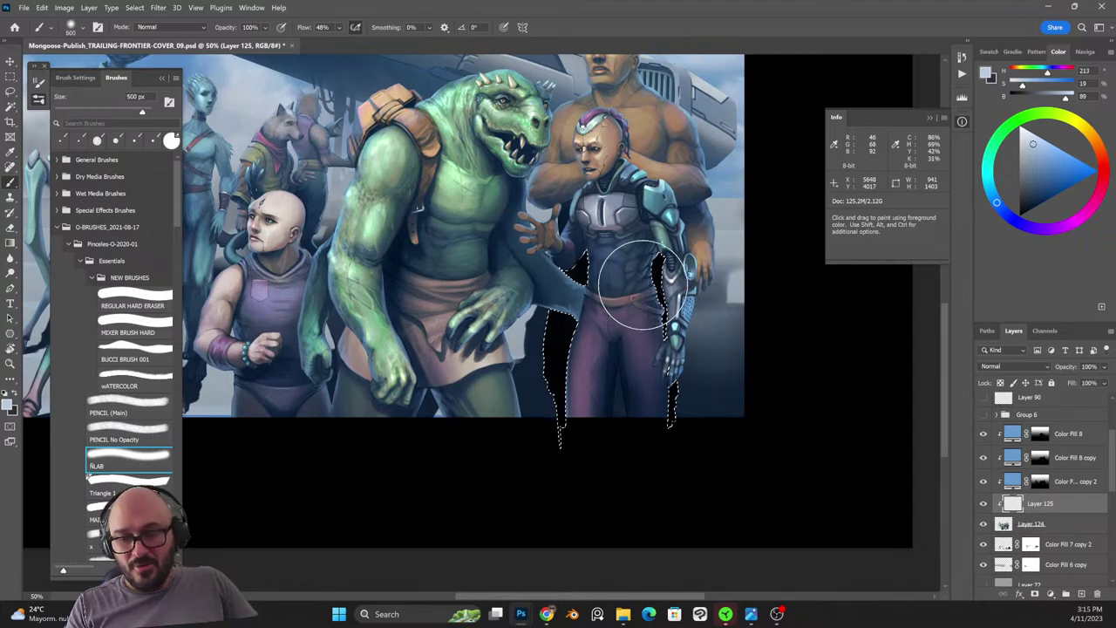
key(bracketright)
key(bracketright)
Paint the selected cape areas behind the armoured mohawk figure with a sampled dark blue and clear the selection.
drag(548, 334, 700, 232)
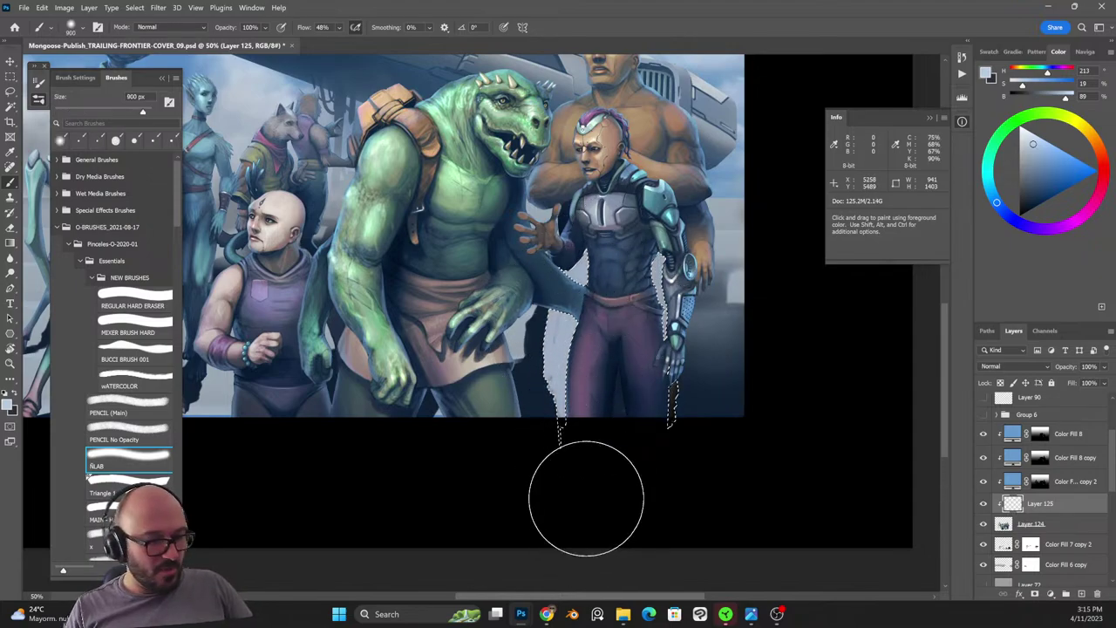
key(ctrl+z)
alt+click(565, 218)
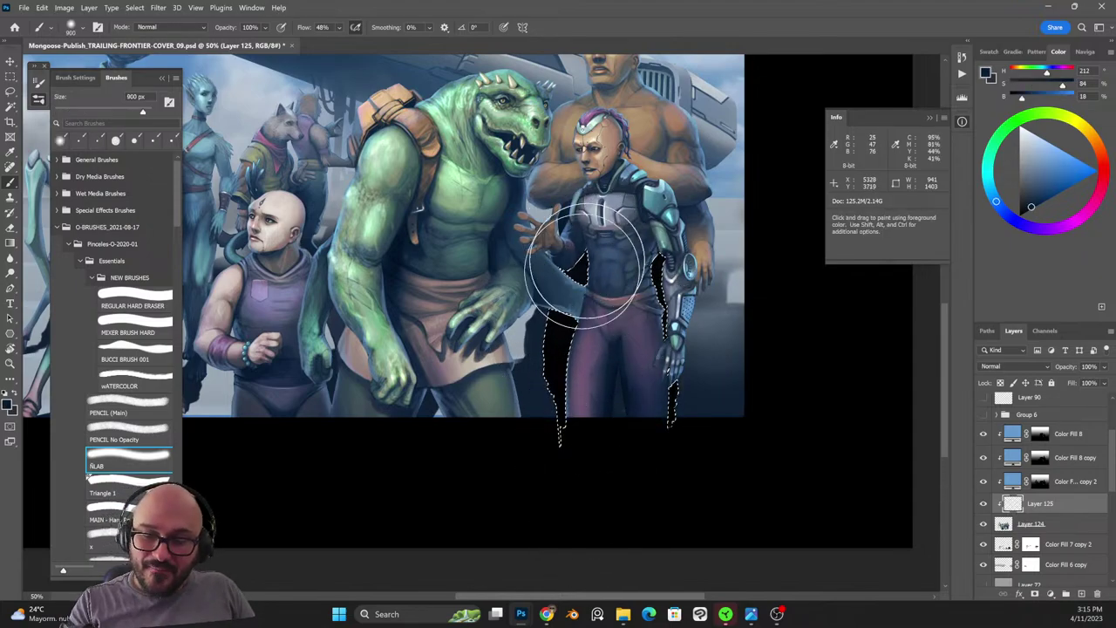
drag(620, 270, 611, 345)
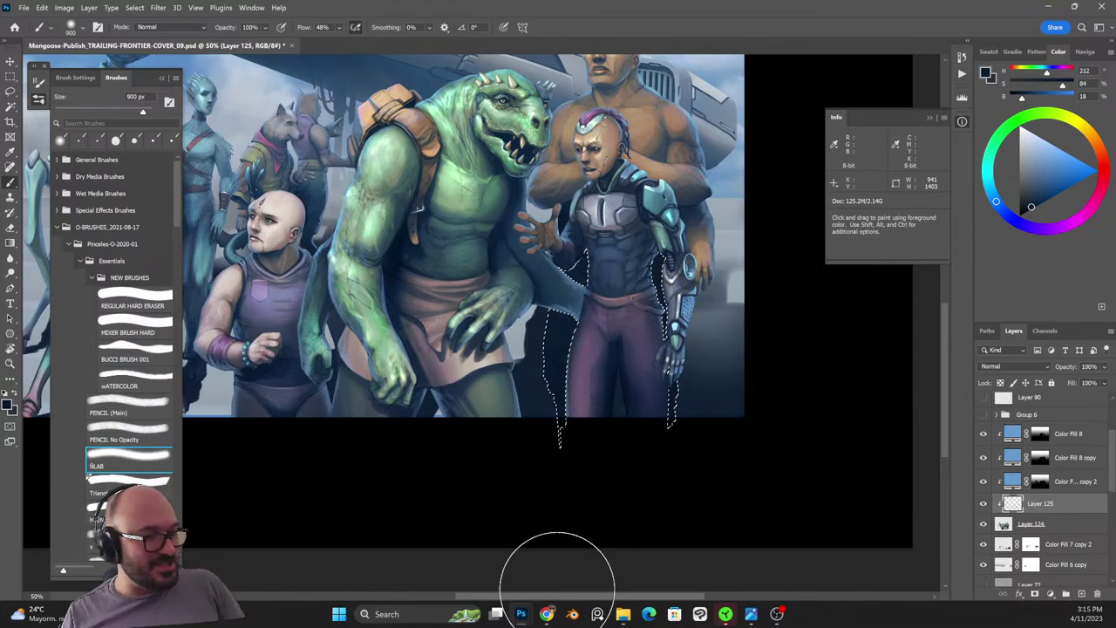
key(ctrl+d)
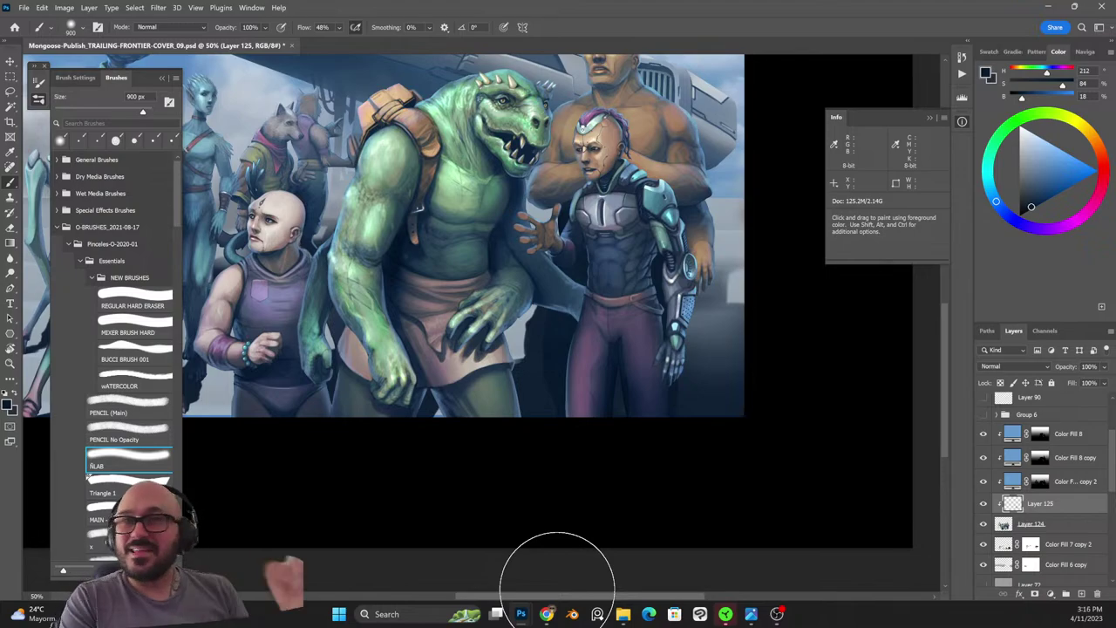
Release the three Color Fill 8 haze layers from their clipping and merge Layer 125 with Layer 124.
key(ctrl+minus)
drag(582, 371, 637, 423)
shift+click(1044, 525)
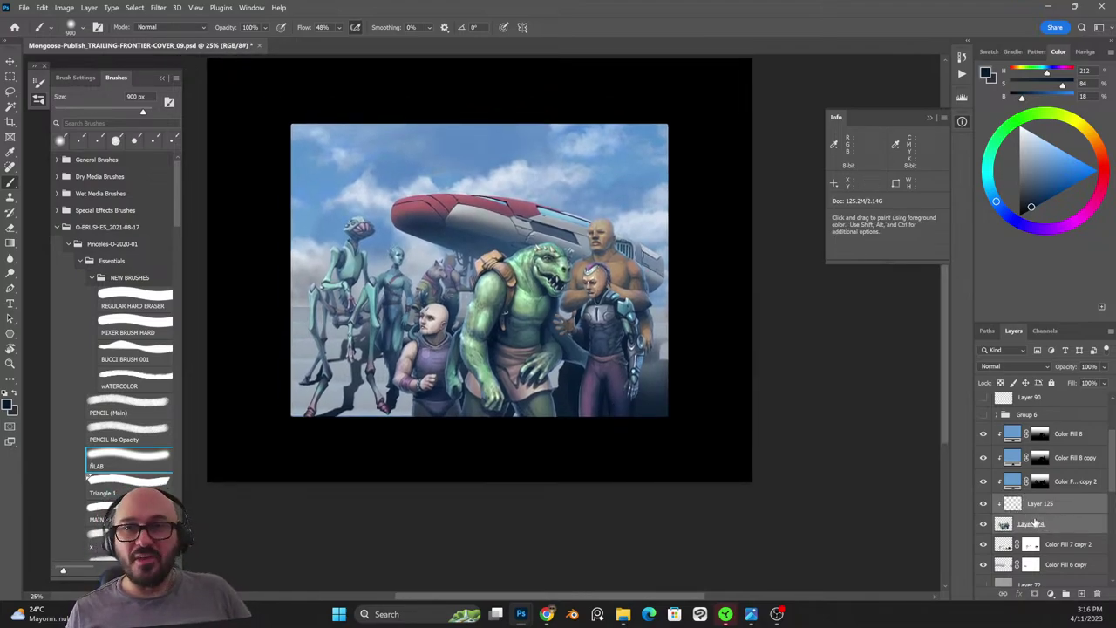
key(ctrl+plus)
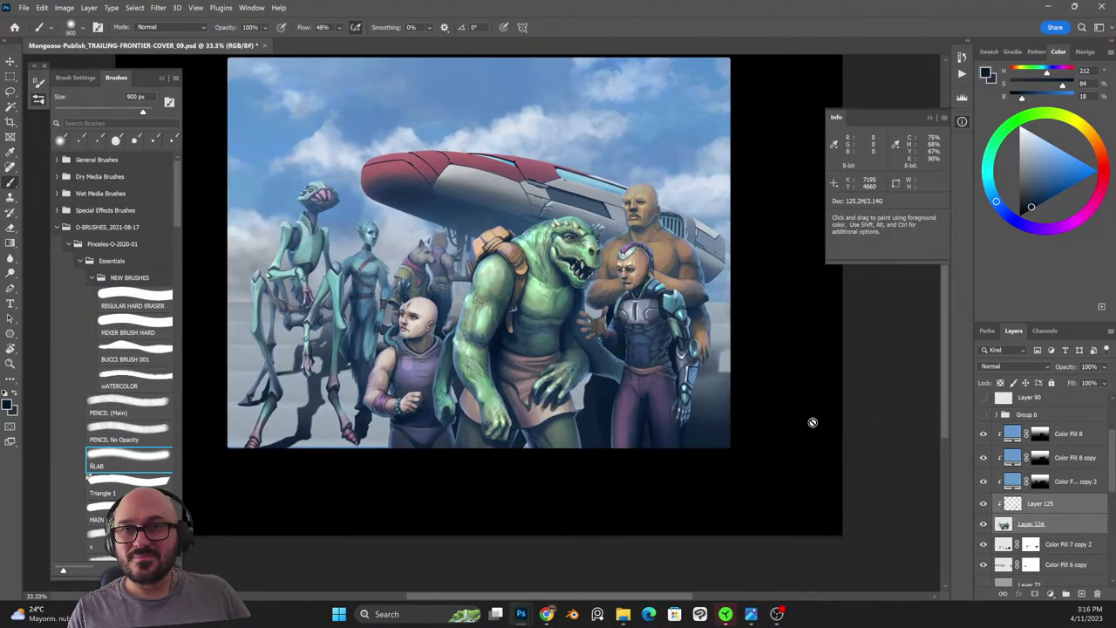
alt+click(1046, 490)
click(1047, 506)
shift+click(1048, 524)
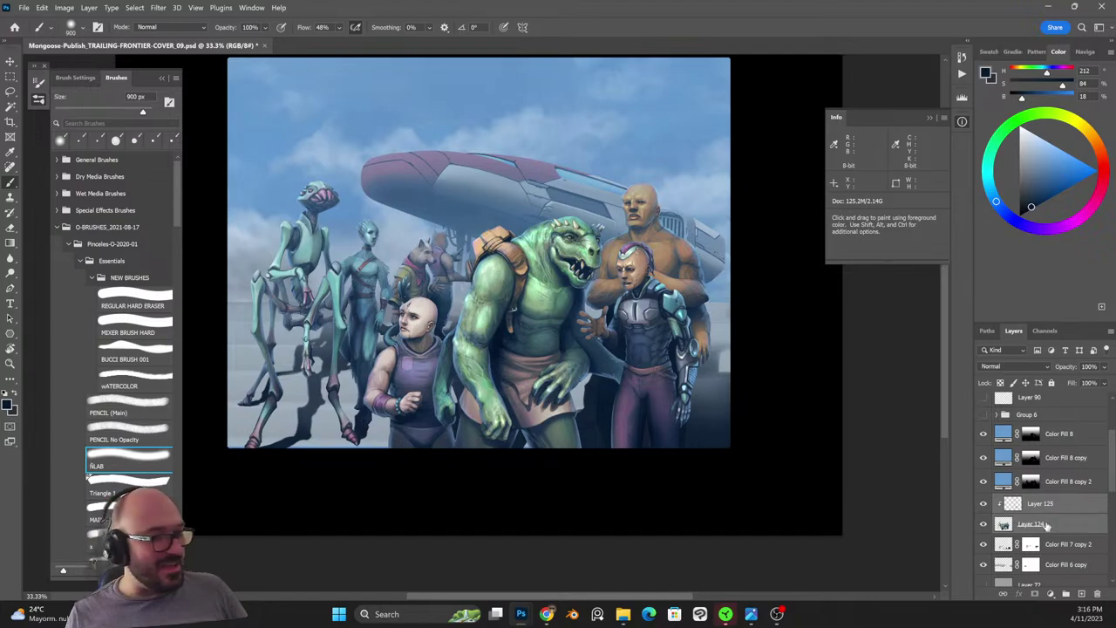
key(ctrl+e)
Clip Color Fill 8 copy 2, Color Fill 8 copy and Color Fill 8 to the merged character layer again.
alt+click(1046, 491)
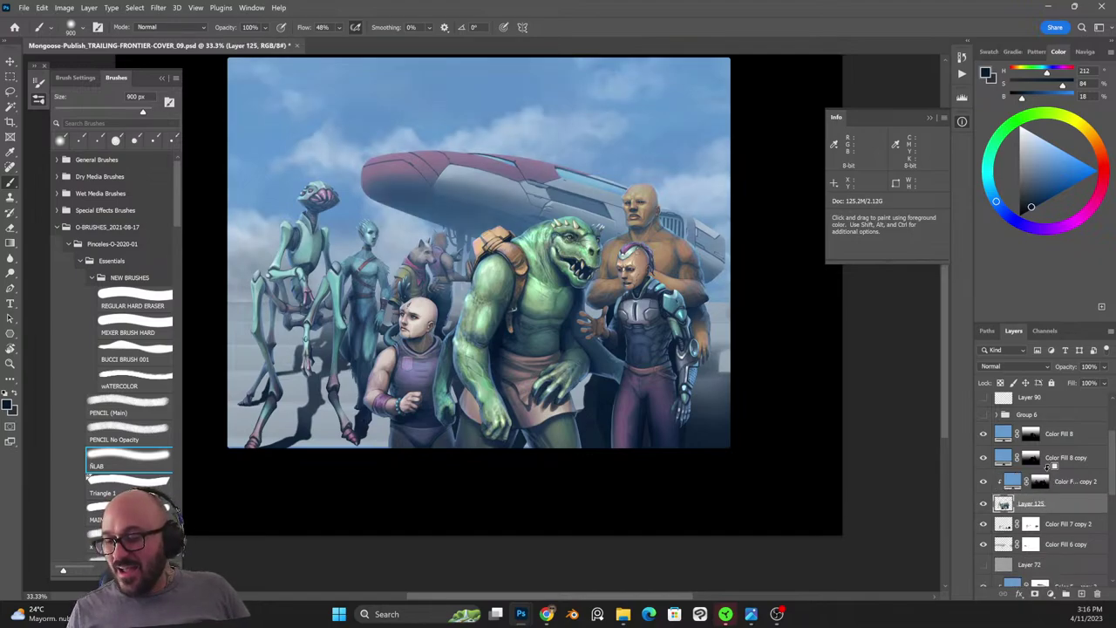
alt+click(1046, 468)
alt+click(1053, 445)
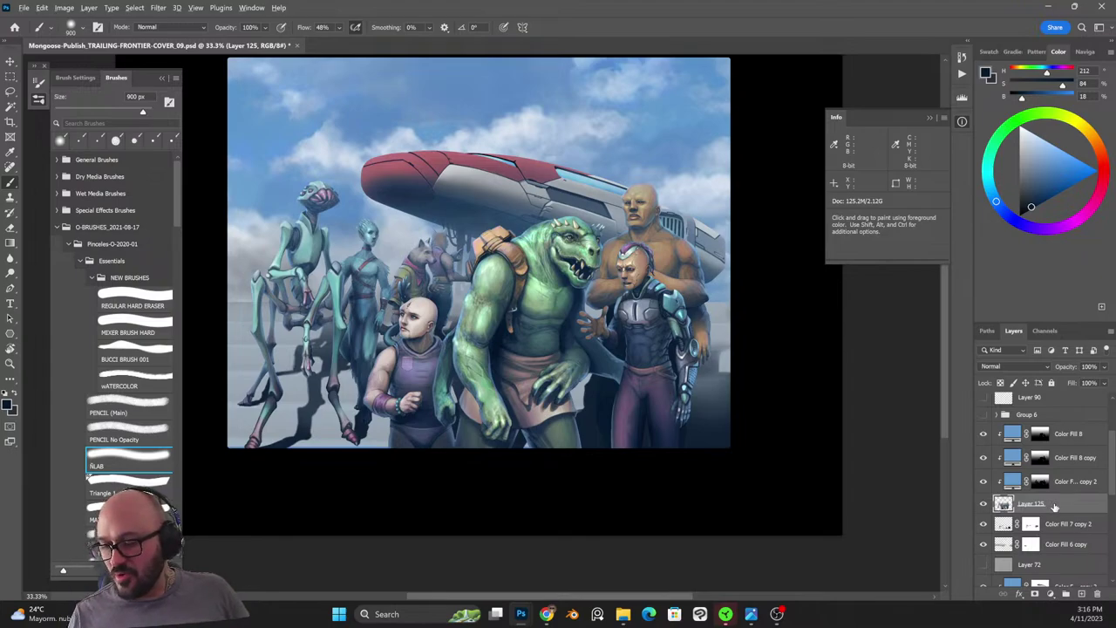
Duplicate Layer 125 as a clipped copy directly above it and set its blending mode to Lighten.
alt+drag(1055, 508, 1054, 489)
click(1012, 367)
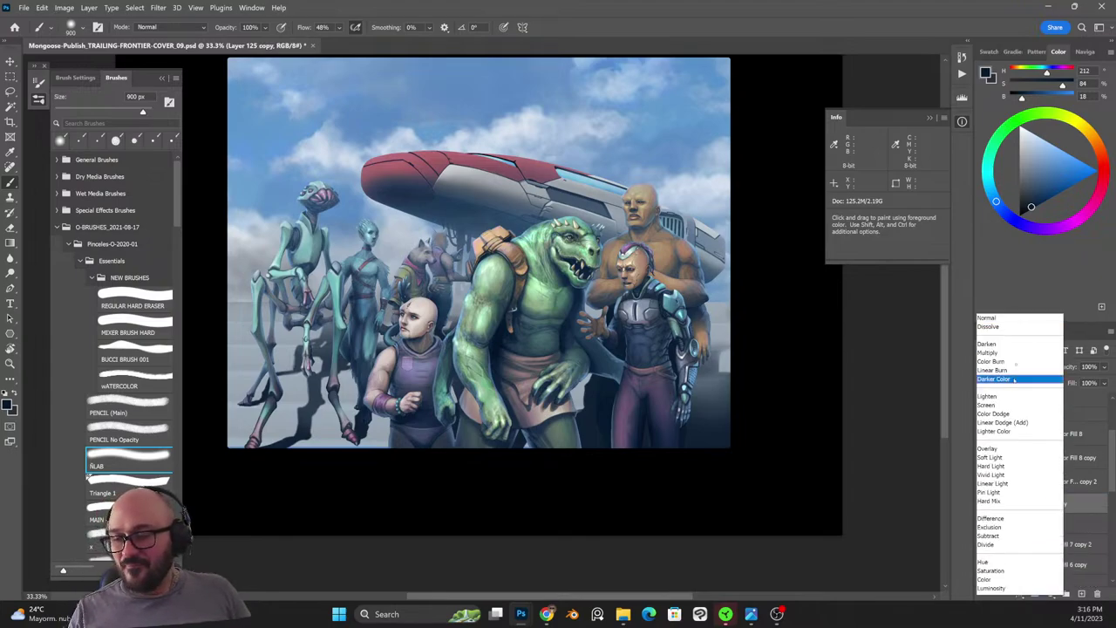
click(987, 396)
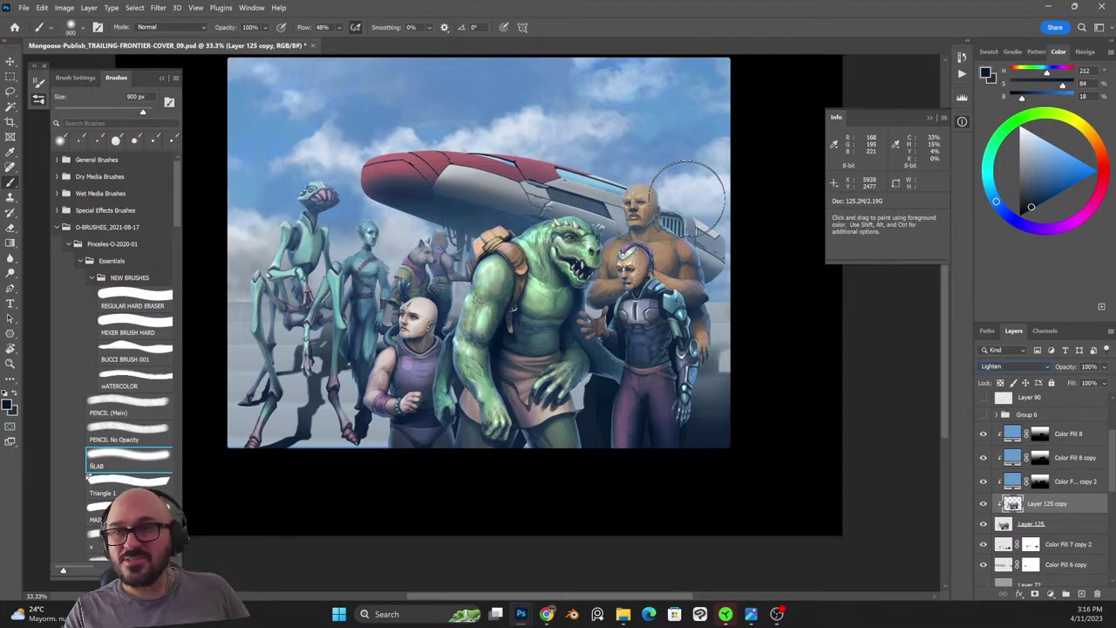
key(ctrl+plus)
key(ctrl+minus)
key(ctrl+plus)
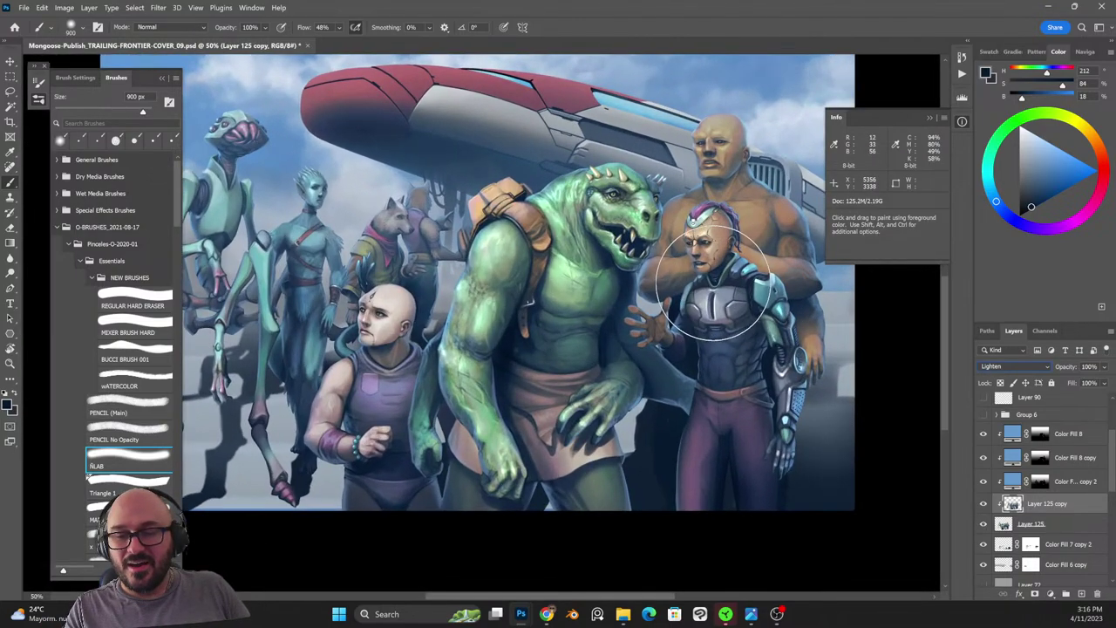
drag(727, 306, 748, 344)
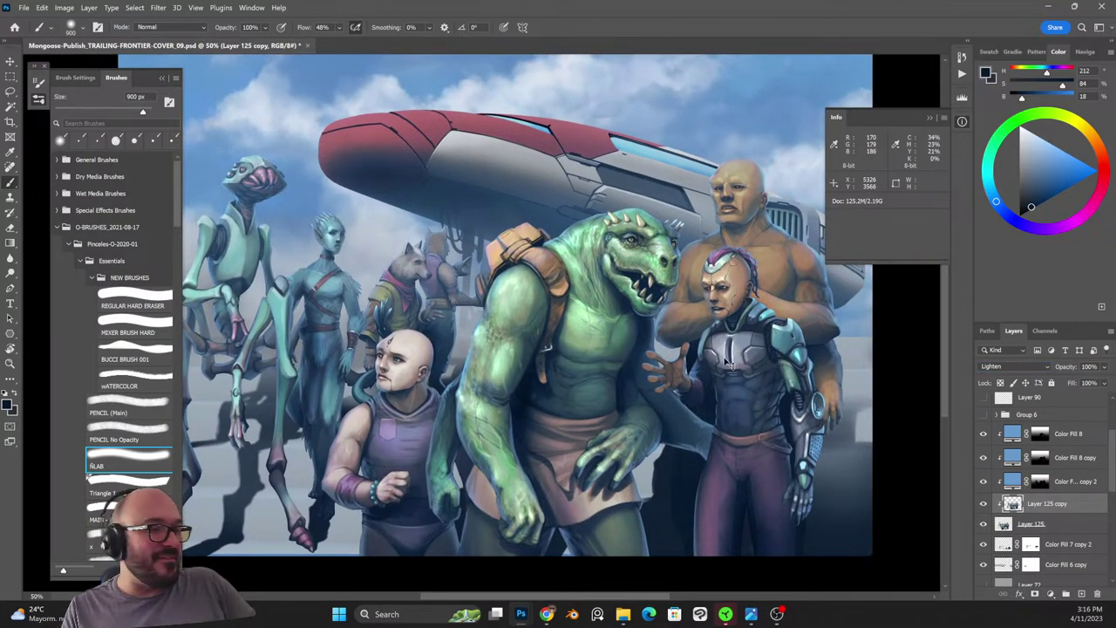
Raise the contrast of Layer 125 copy with Levels, using input black 75 and input white 206.
key(ctrl+l)
drag(882, 442, 857, 441)
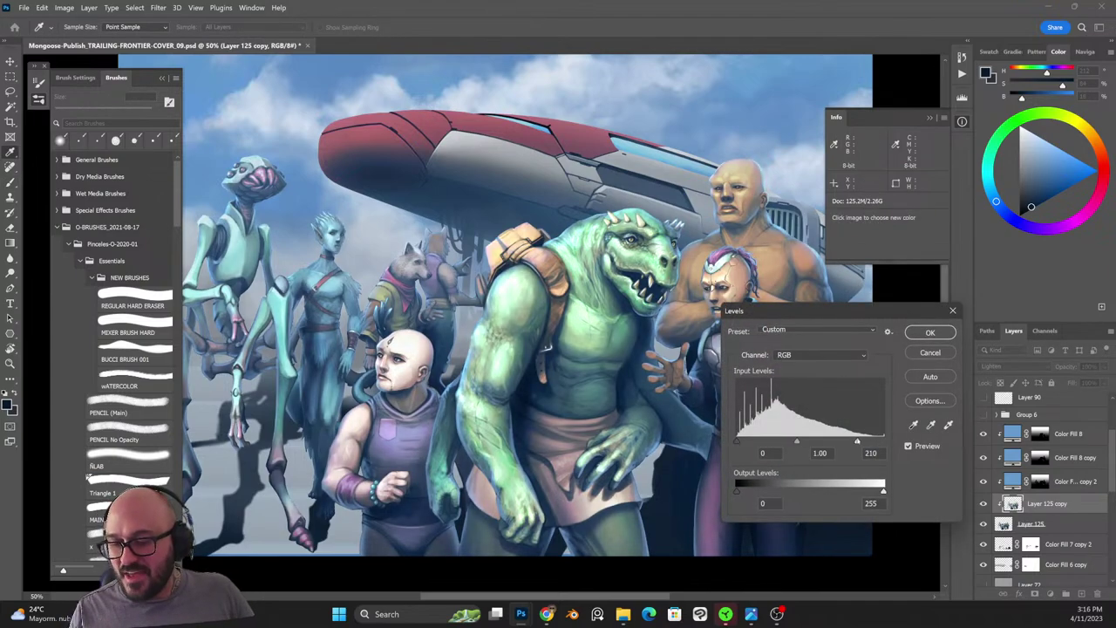
drag(737, 441, 779, 441)
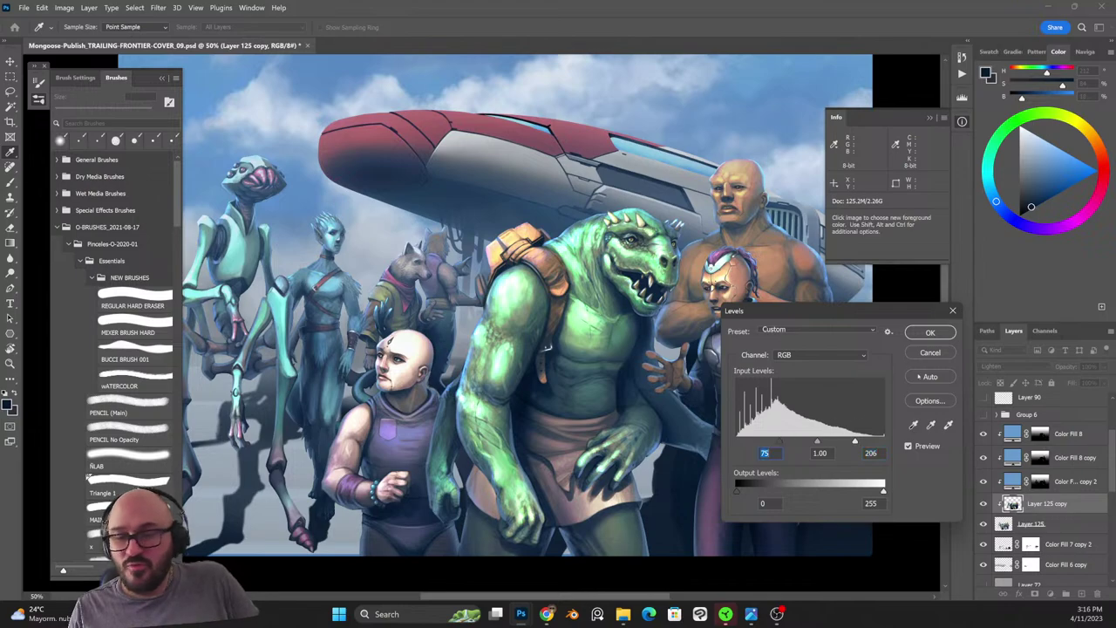
key(Return)
Set the opacity of Layer 125 copy to 57% and compare the characters with and without it.
drag(1091, 381, 1084, 381)
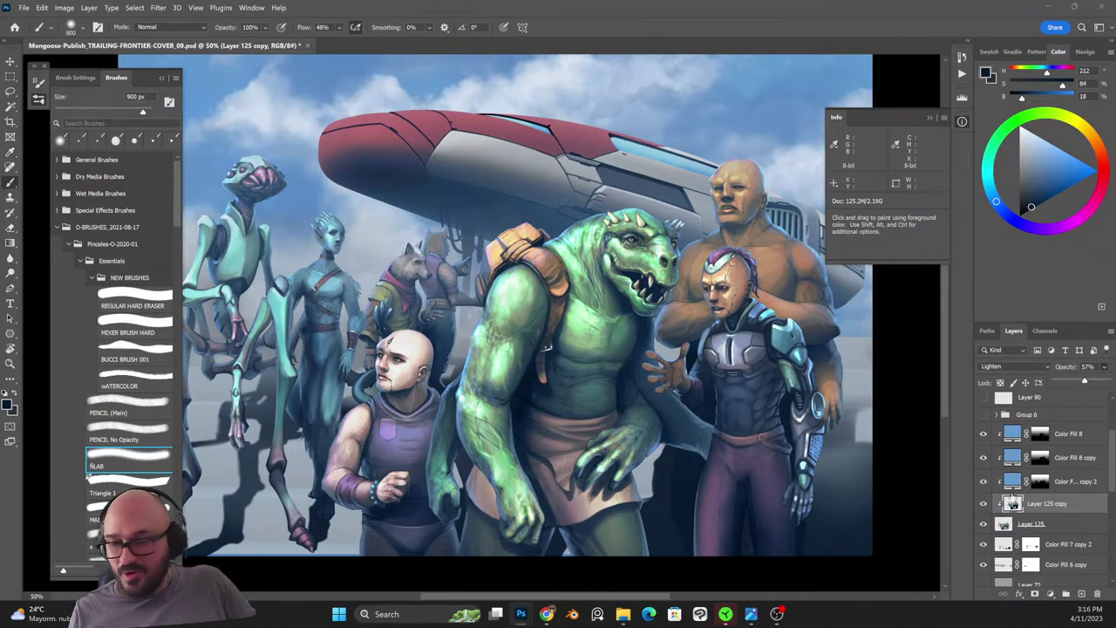
click(984, 504)
click(984, 504)
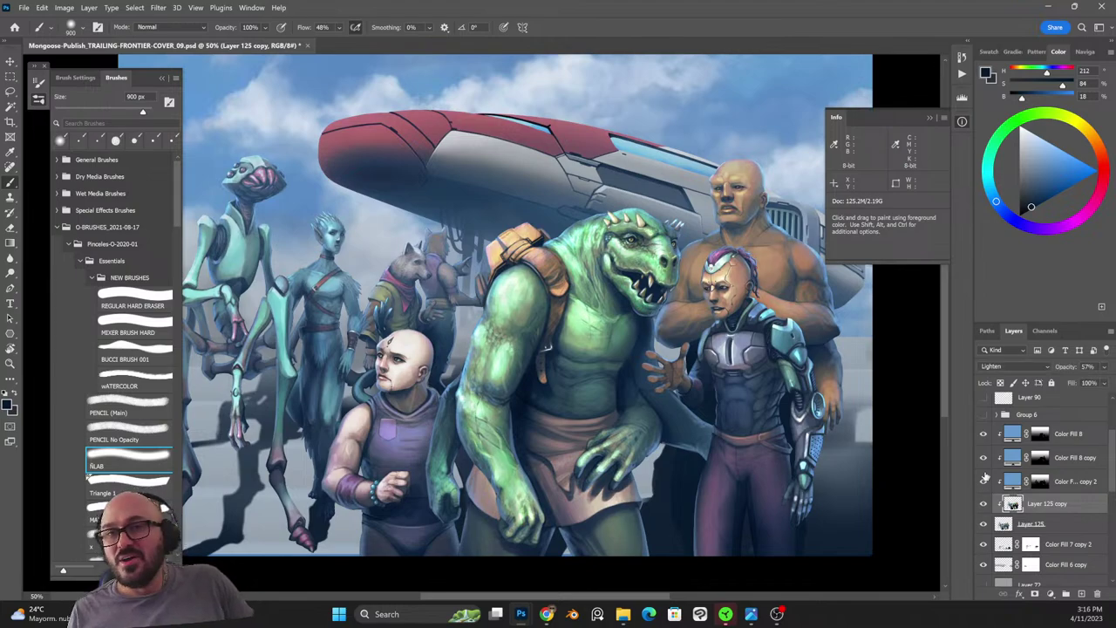
Add a black mask to Layer 125 copy and paint white on it, reducing the brush to 200 px, to reveal brighter highlights on the characters.
click(1035, 594)
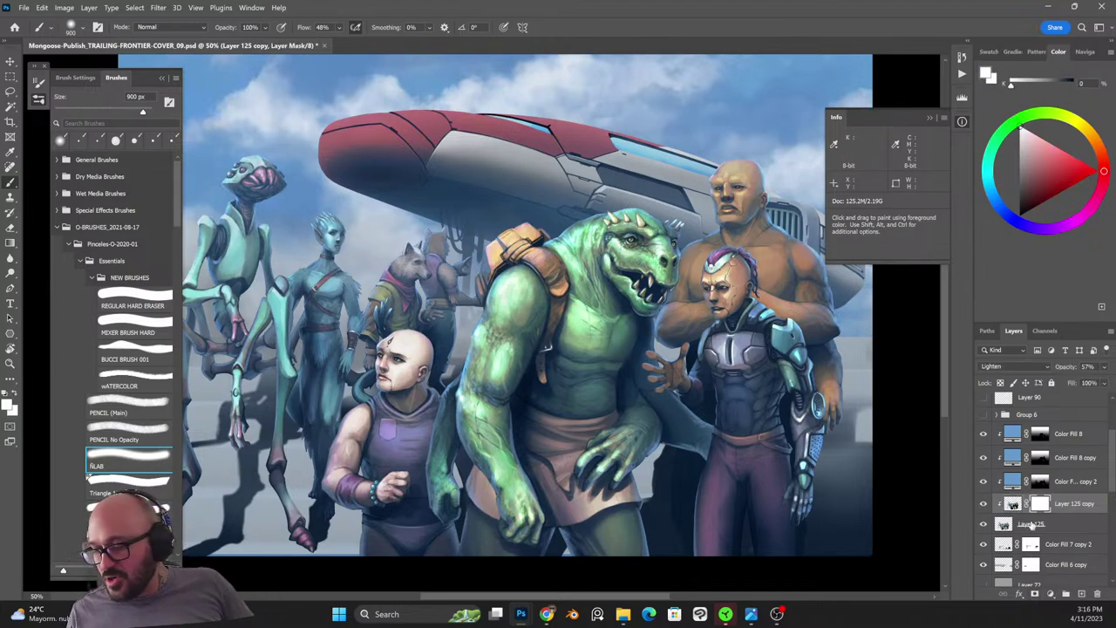
key(ctrl+i)
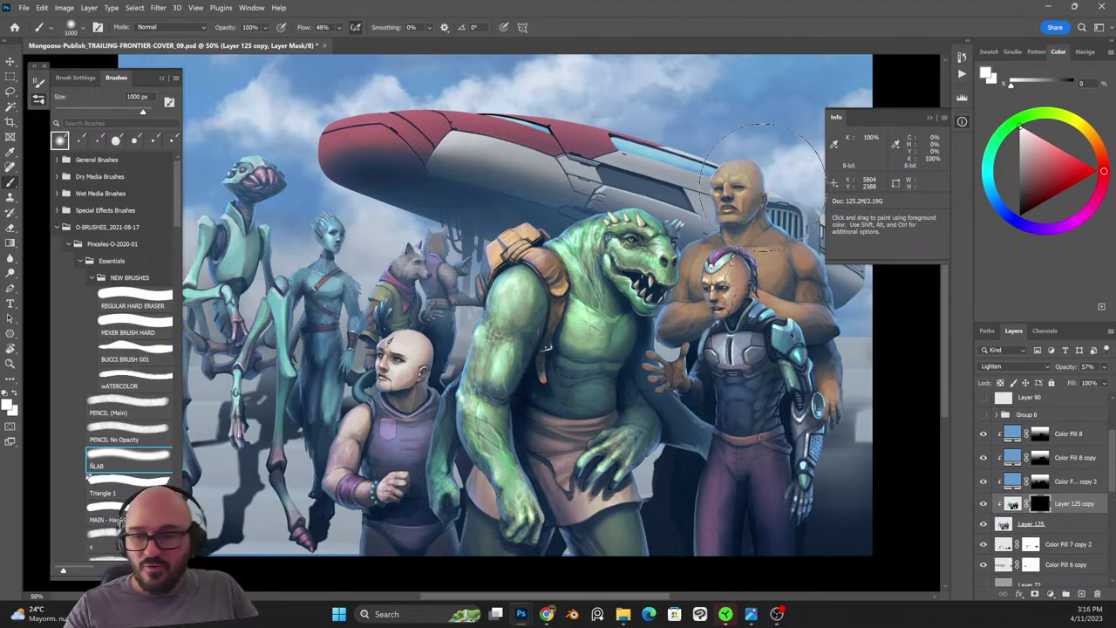
key(Left)
key(bracketleft)
key(bracketleft)
key(bracketleft)
key(bracketleft)
key(bracketleft)
key(bracketleft)
key(bracketleft)
key(bracketleft)
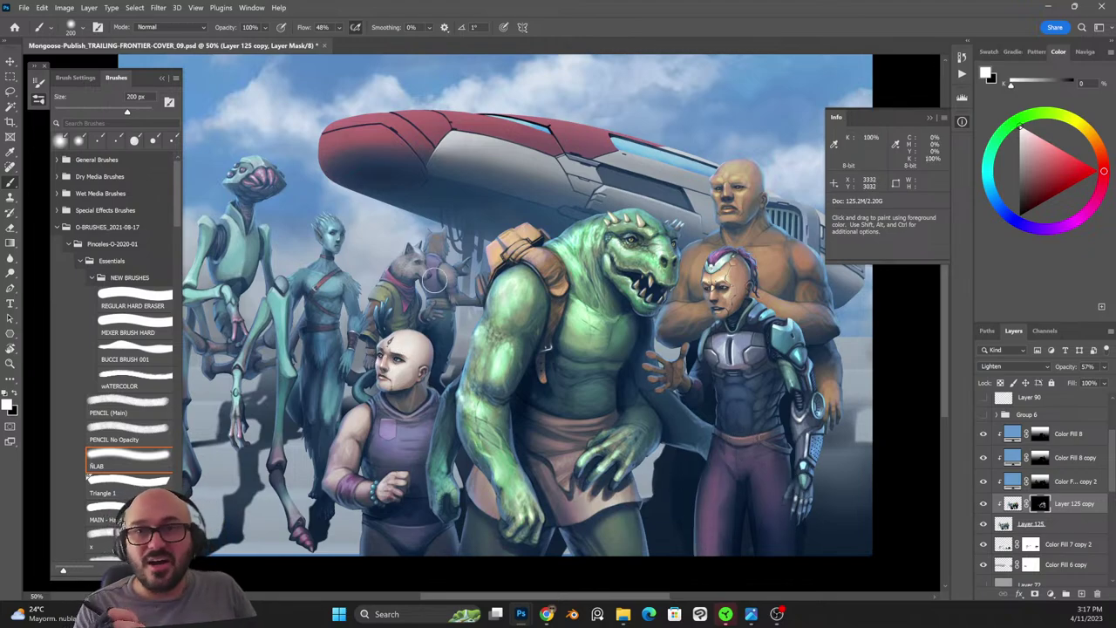
drag(434, 280, 581, 288)
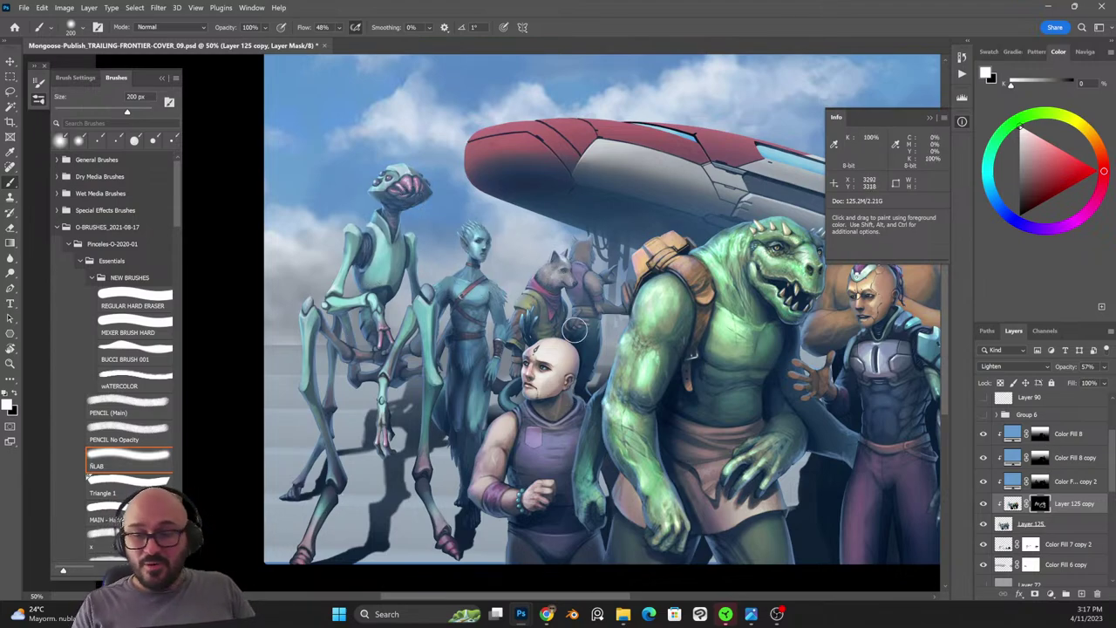
Add an empty layer between Color Fill 6 copy and Layer 72, above the ship's haze.
key(ctrl+minus)
key(ctrl+minus)
drag(756, 407, 693, 443)
key(ctrl+plus)
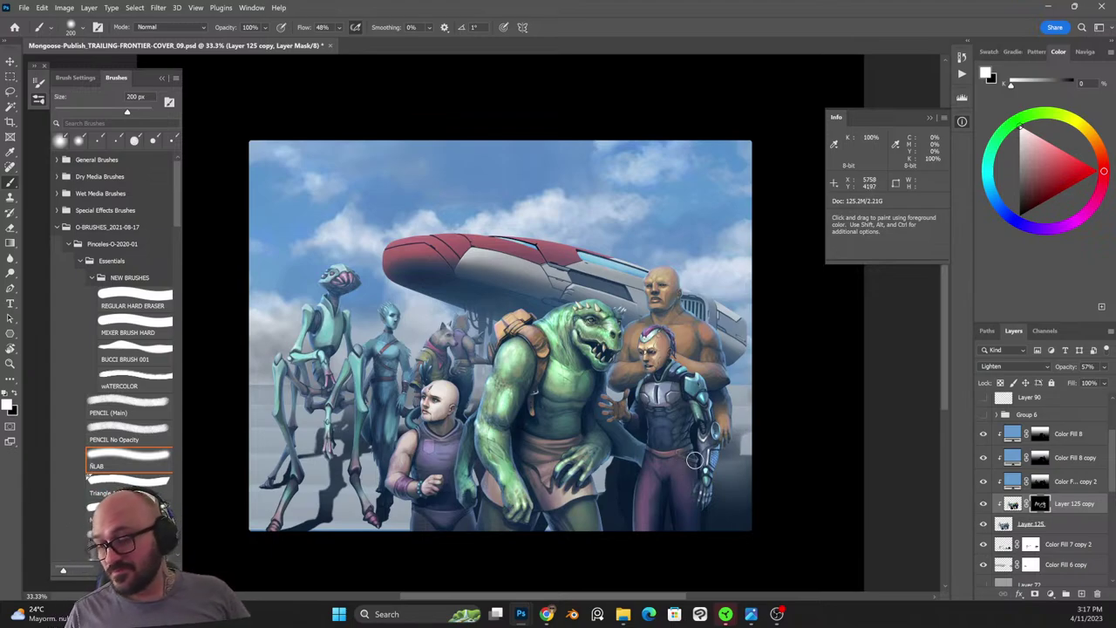
click(1054, 545)
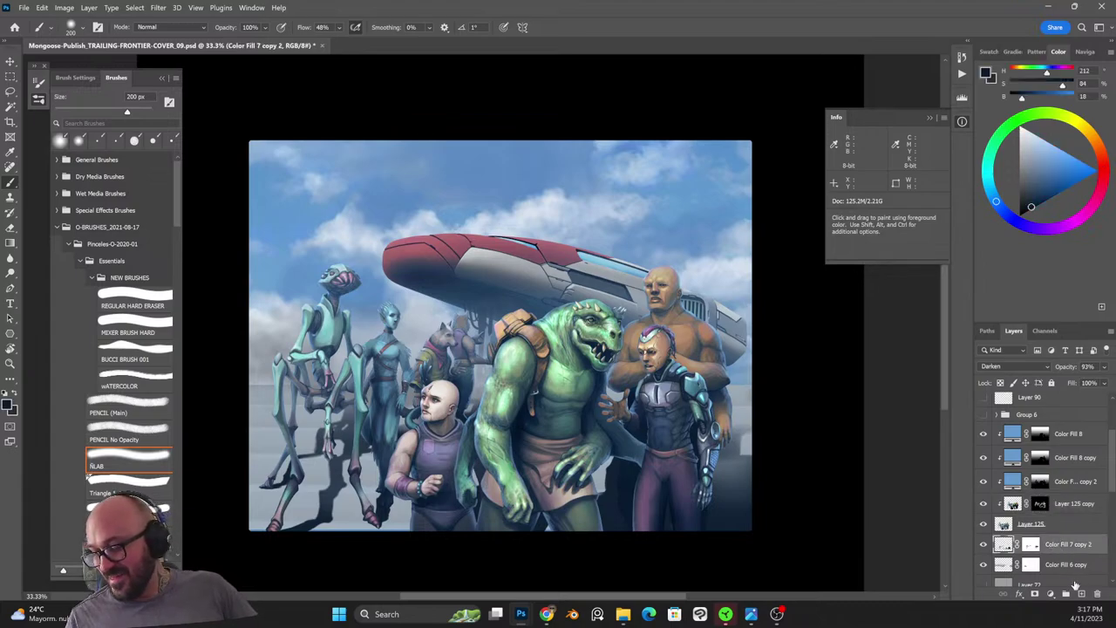
click(1054, 564)
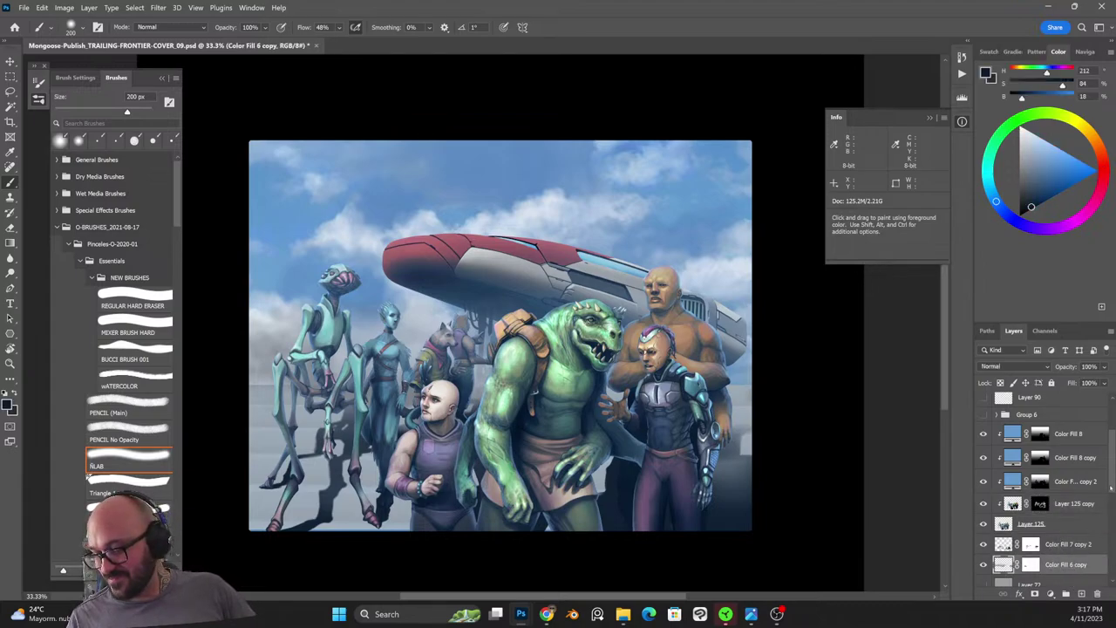
scroll(1111, 489, down, 2)
click(1081, 594)
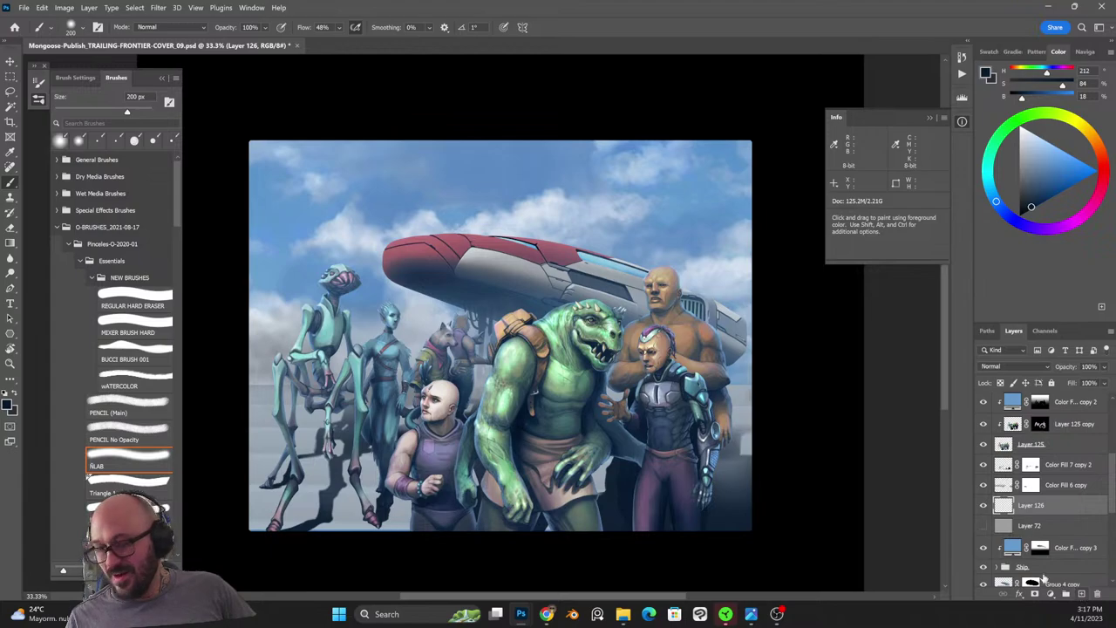
key(ctrl+plus)
drag(424, 209, 506, 217)
key(ctrl+minus)
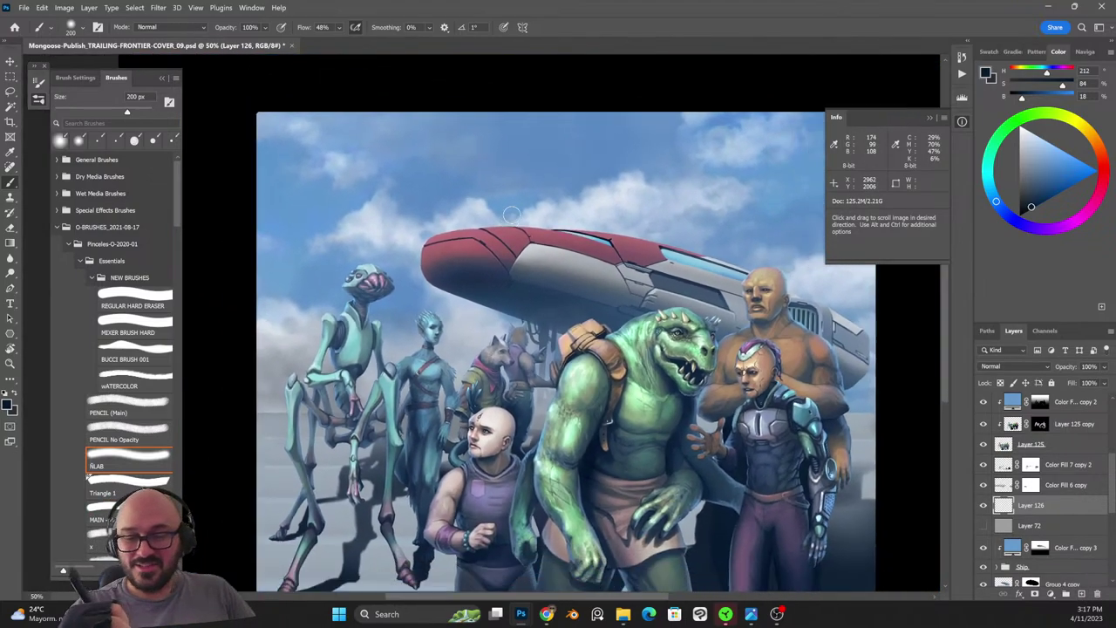
Sketch a thin dark curved hull outline of a second ship behind the left-hand characters with the PENCIL (Main) brush at 40 px.
key(ctrl+minus)
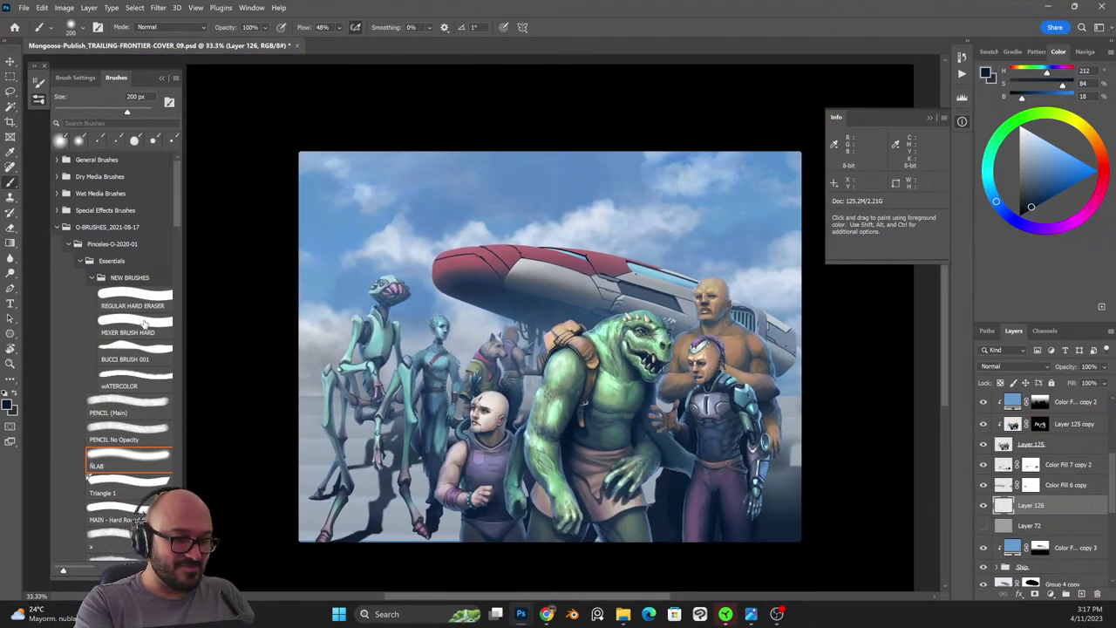
click(150, 408)
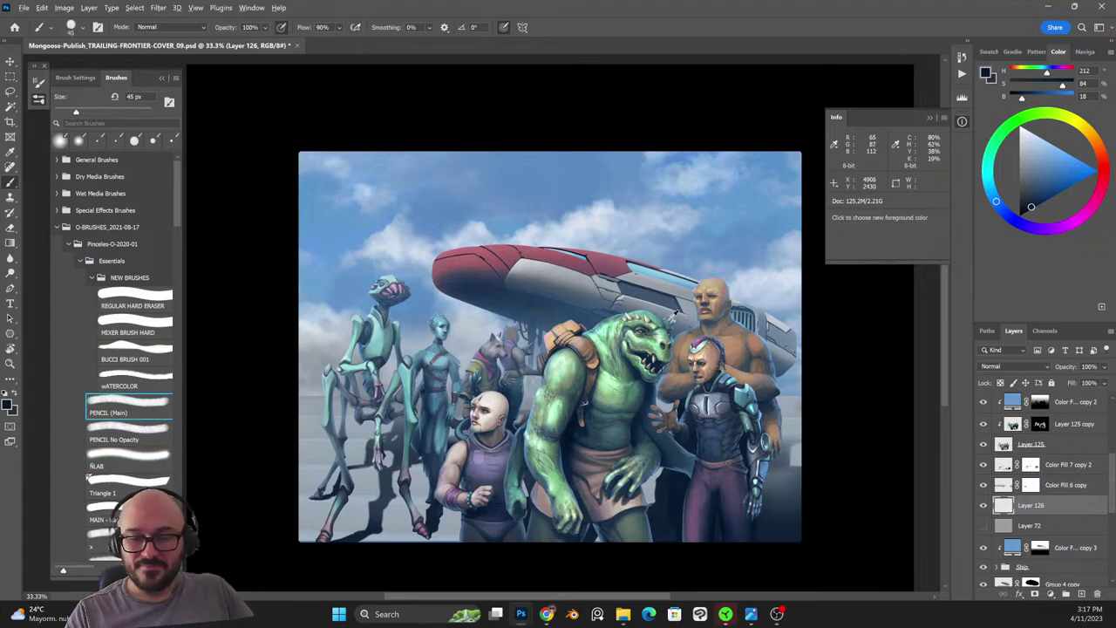
key([)
key([)
key([)
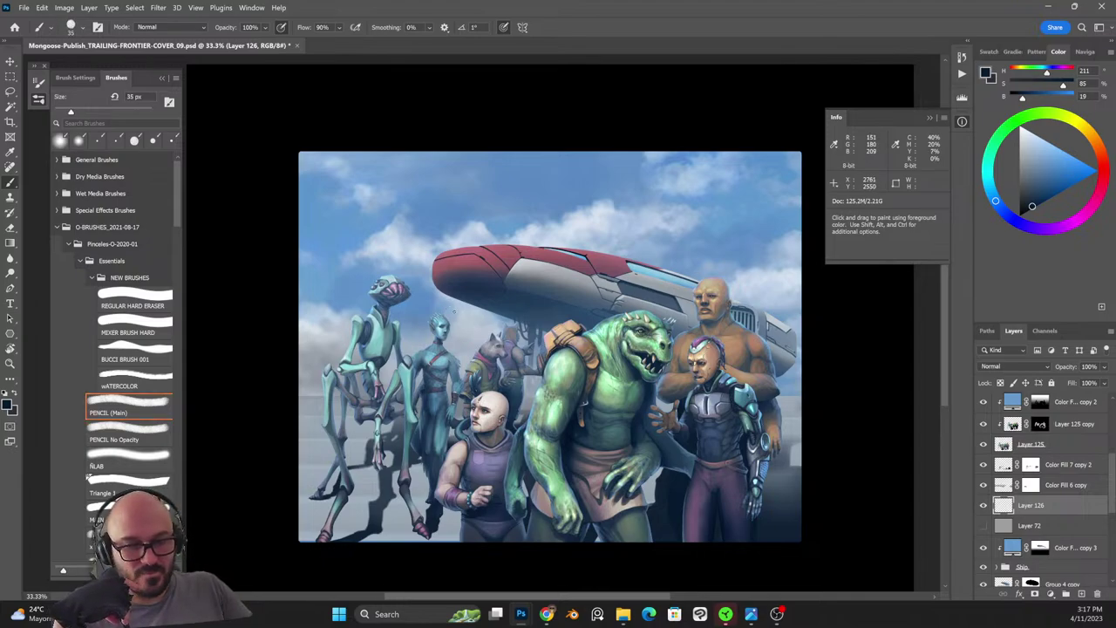
key(bracketright)
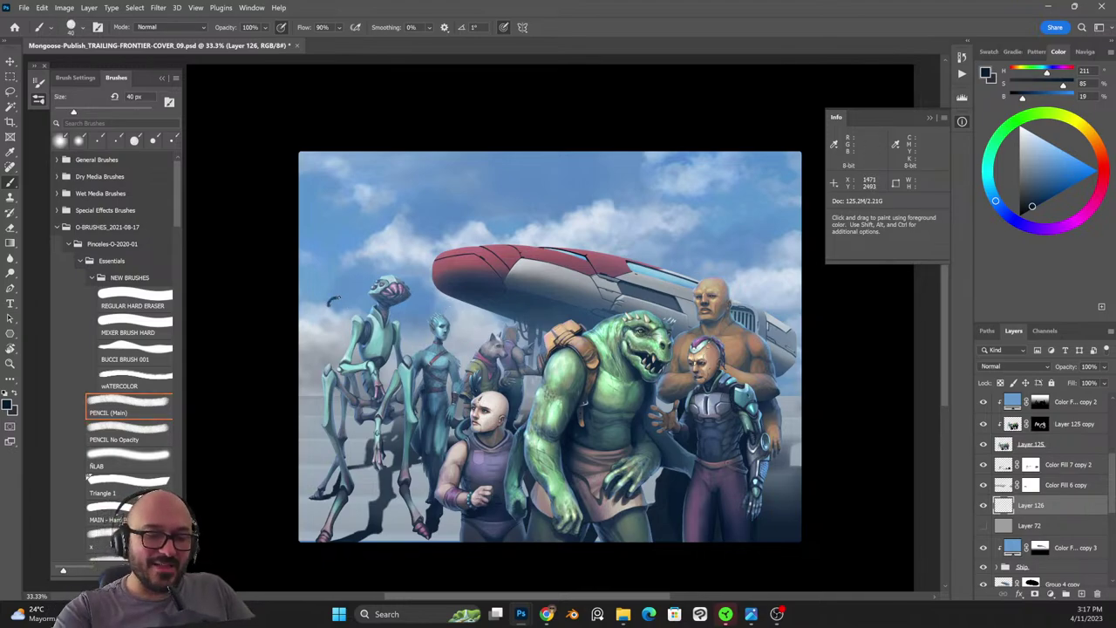
mouse_move(408, 305)
mouse_down()
mouse_move(485, 324)
mouse_move(347, 296)
mouse_move(319, 324)
mouse_up()
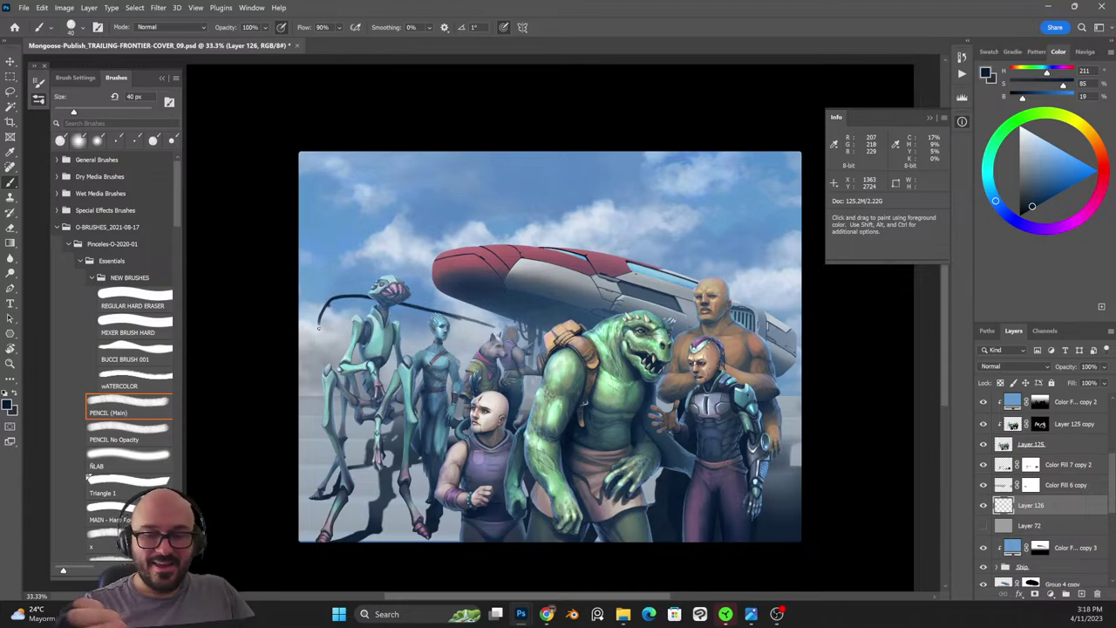
drag(326, 309, 347, 347)
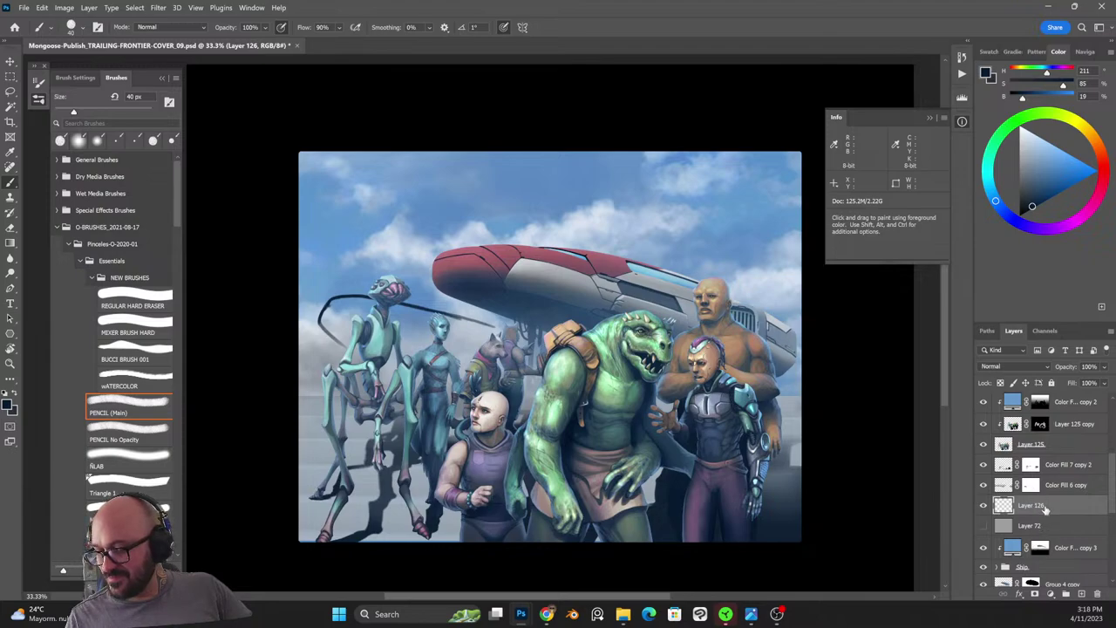
Move Layer 126 down the layer stack, placing it between Group 4 copy and Group 7.
drag(1045, 509, 1047, 574)
scroll(1107, 526, down, 2)
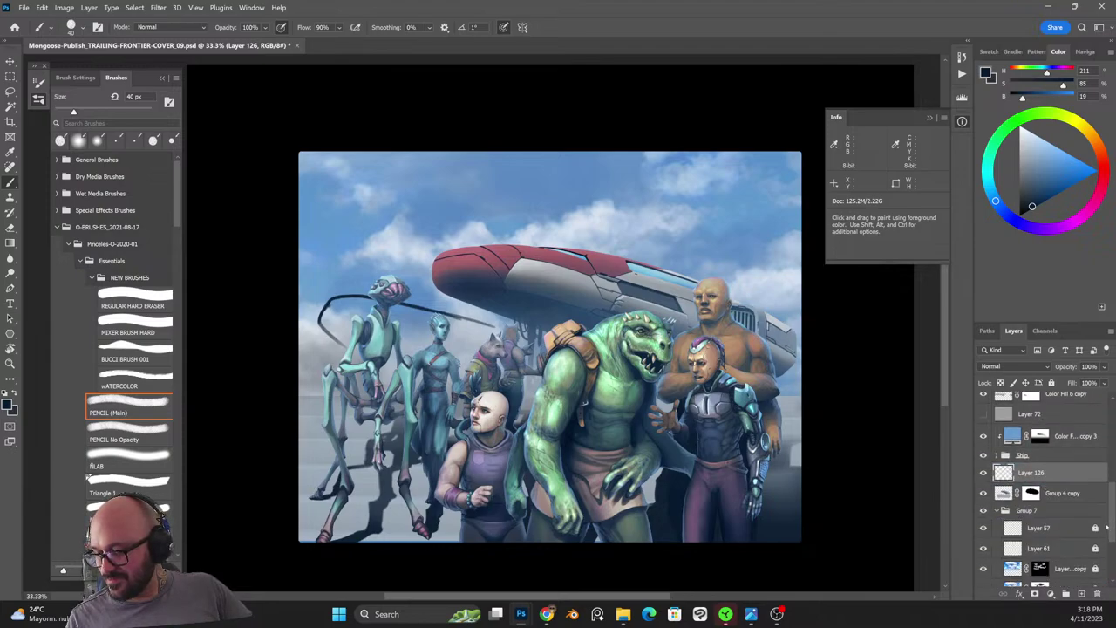
scroll(1106, 527, down, 1)
drag(1039, 473, 1038, 447)
Thicken the second ship's dark hull silhouette with the brush at 70 px, painting from its nose toward the dog-headed character.
key(bracketright)
key(bracketright)
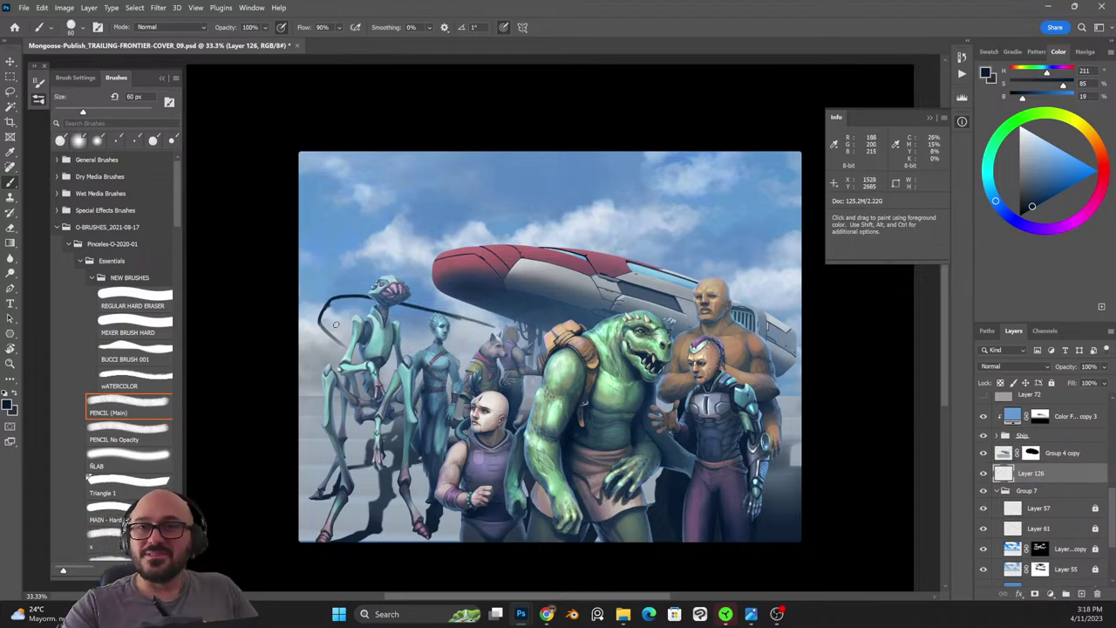
key(bracketright)
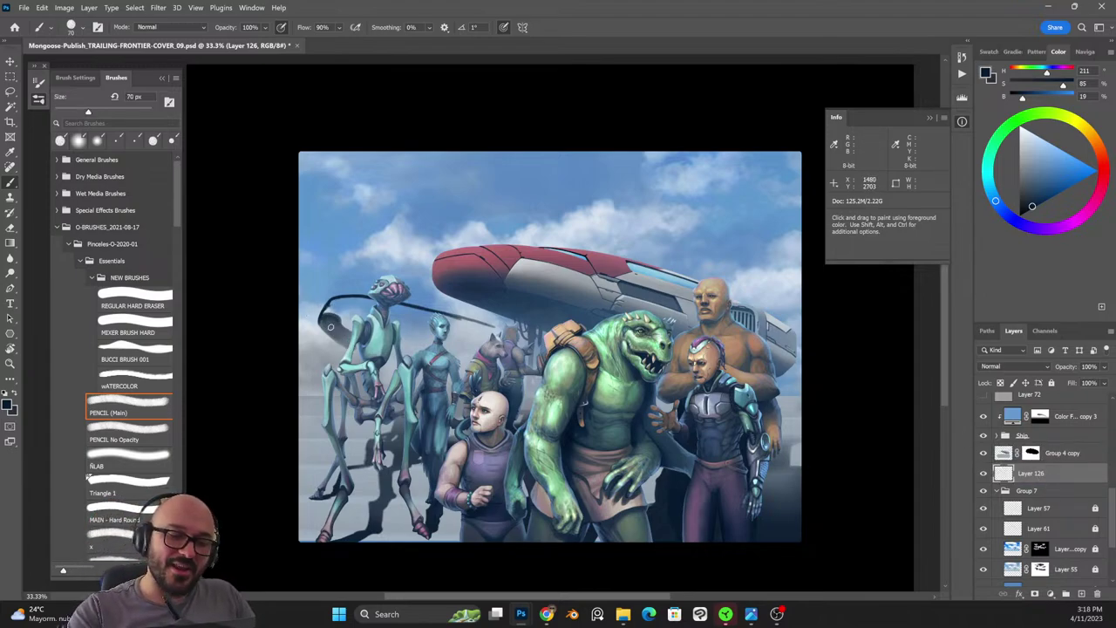
mouse_move(331, 327)
mouse_down()
mouse_move(352, 300)
mouse_move(503, 328)
mouse_up()
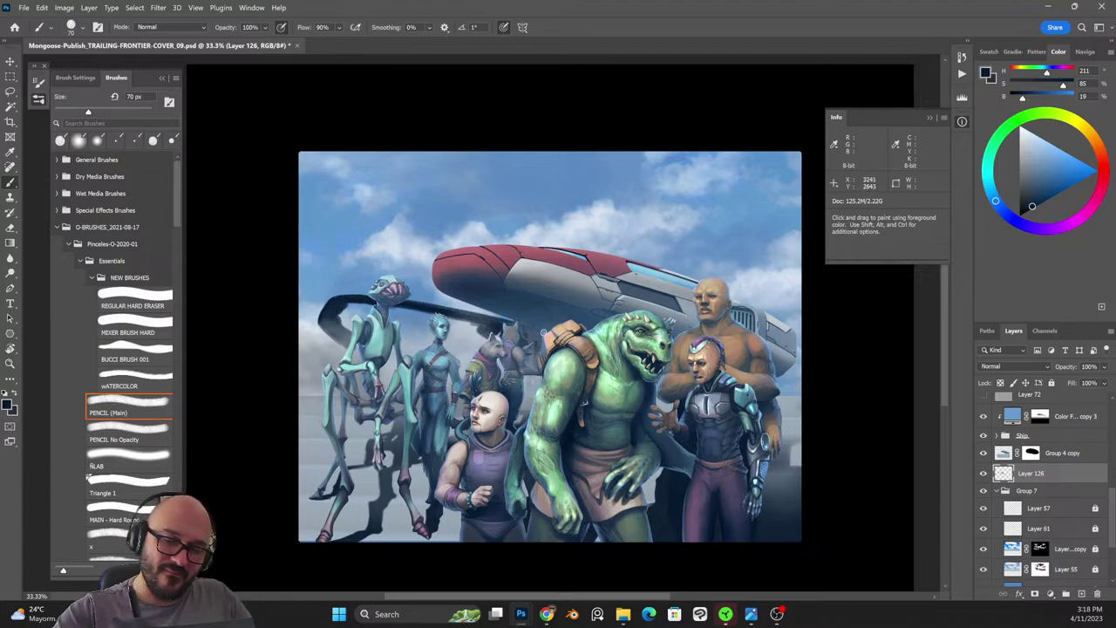
drag(588, 376, 646, 387)
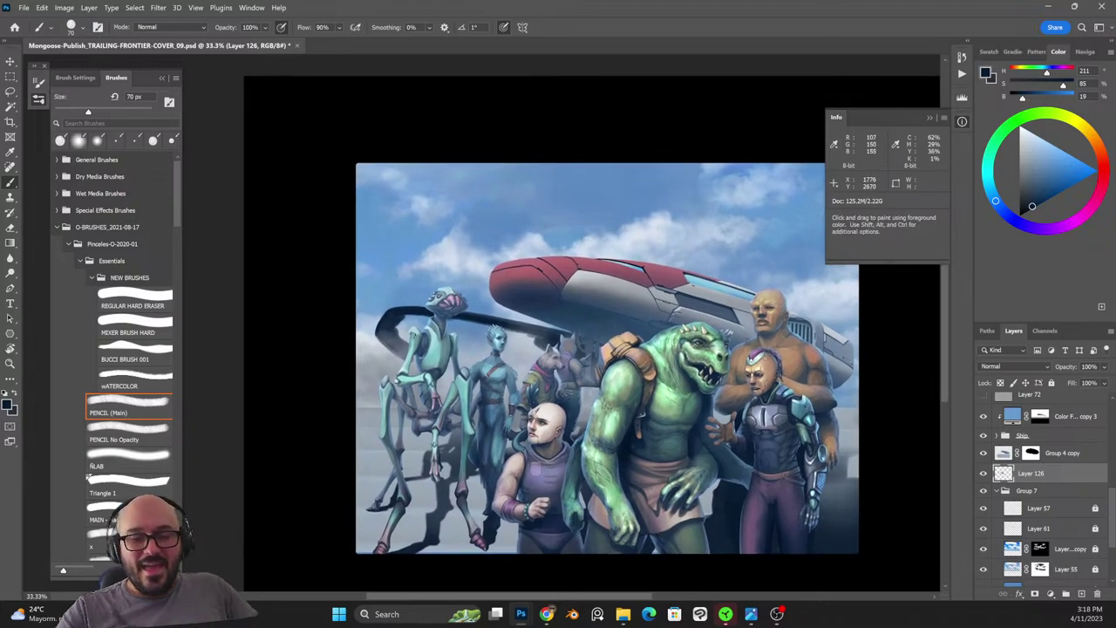
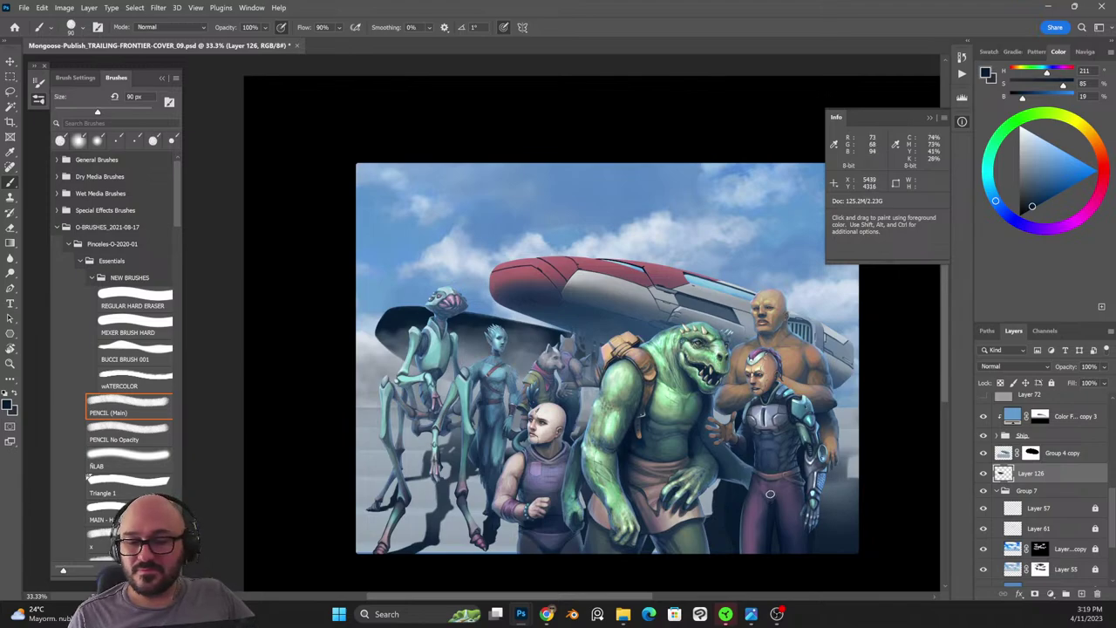
Trim the edges of the second ship's dark silhouette with the brush in Clear mode, starting at 70 px.
key(bracketleft)
key(bracketleft)
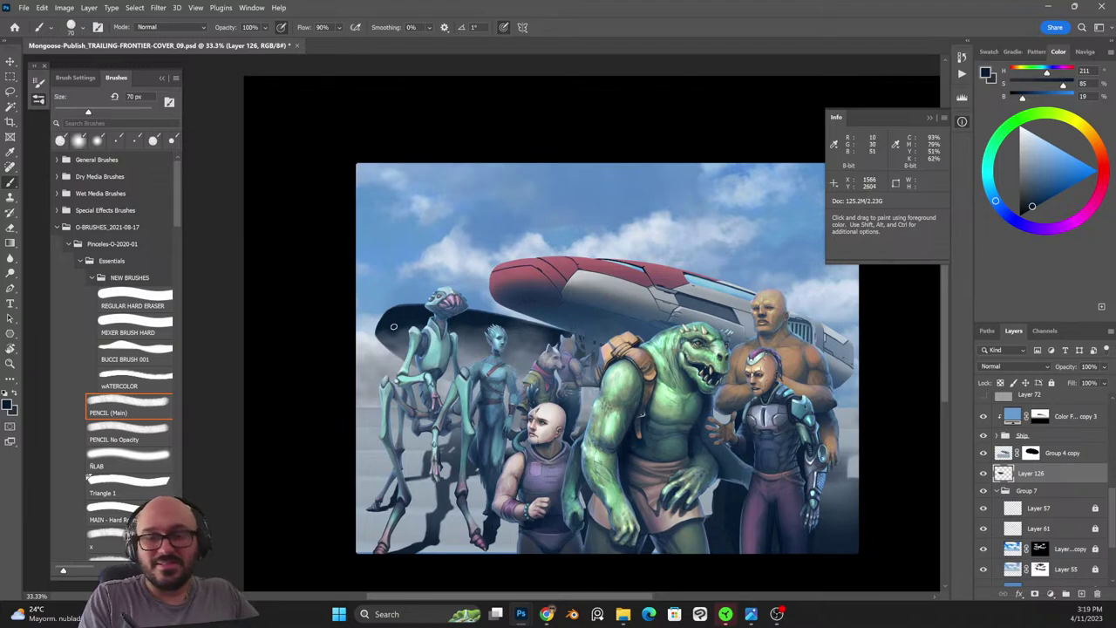
key(shift+alt+r)
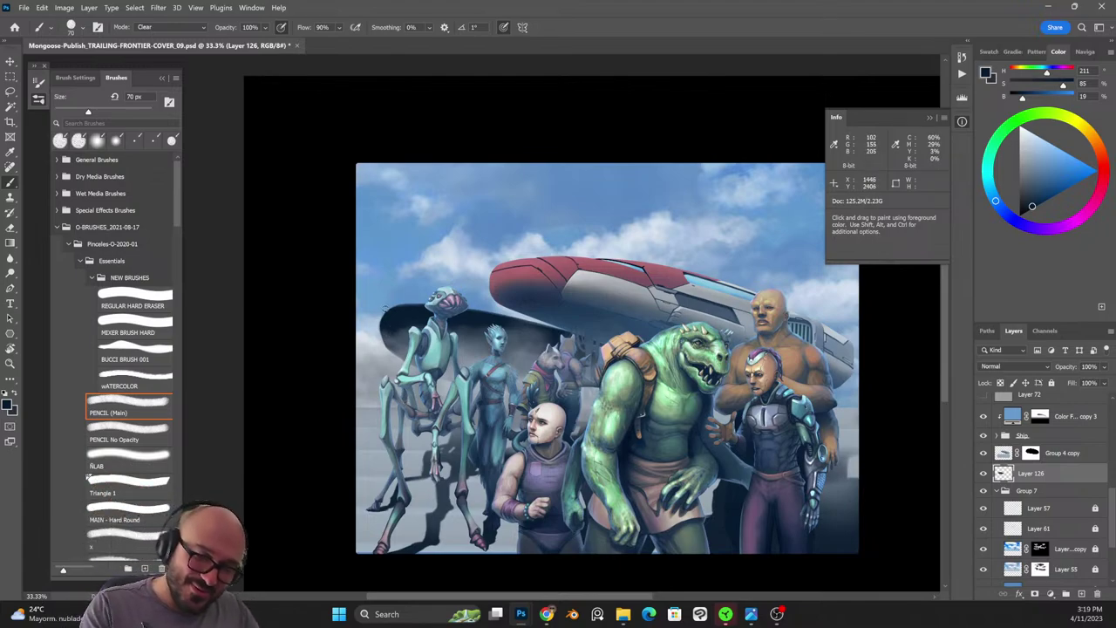
drag(724, 439, 665, 402)
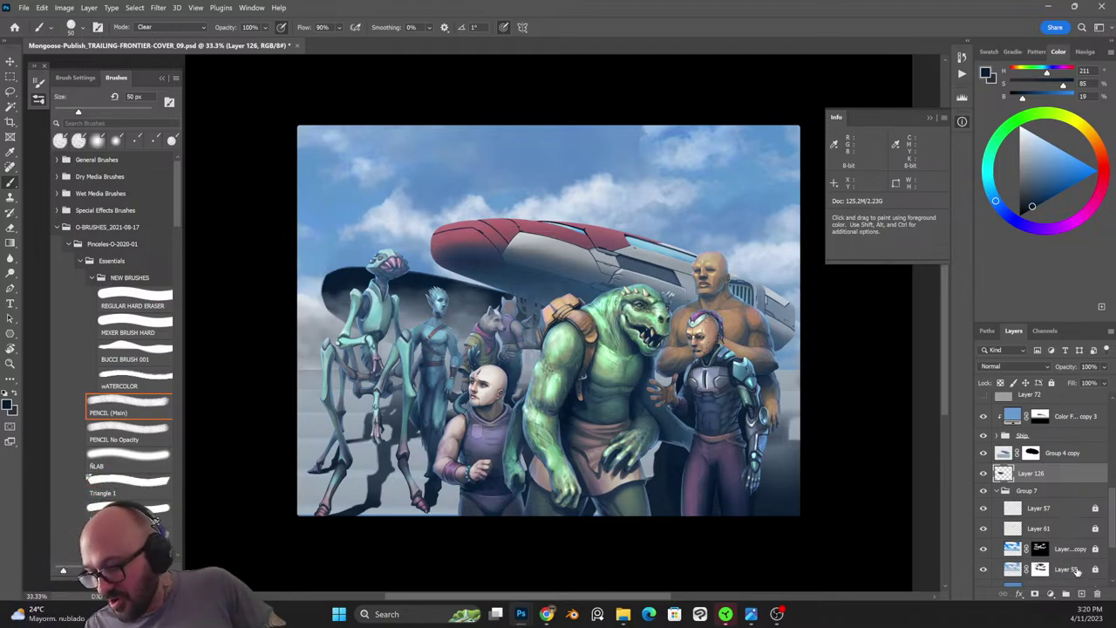
Add a layer clipped to Layer 126 and paint sampled sky blue over the second ship with the ÑLAB brush at 300 px.
click(1081, 594)
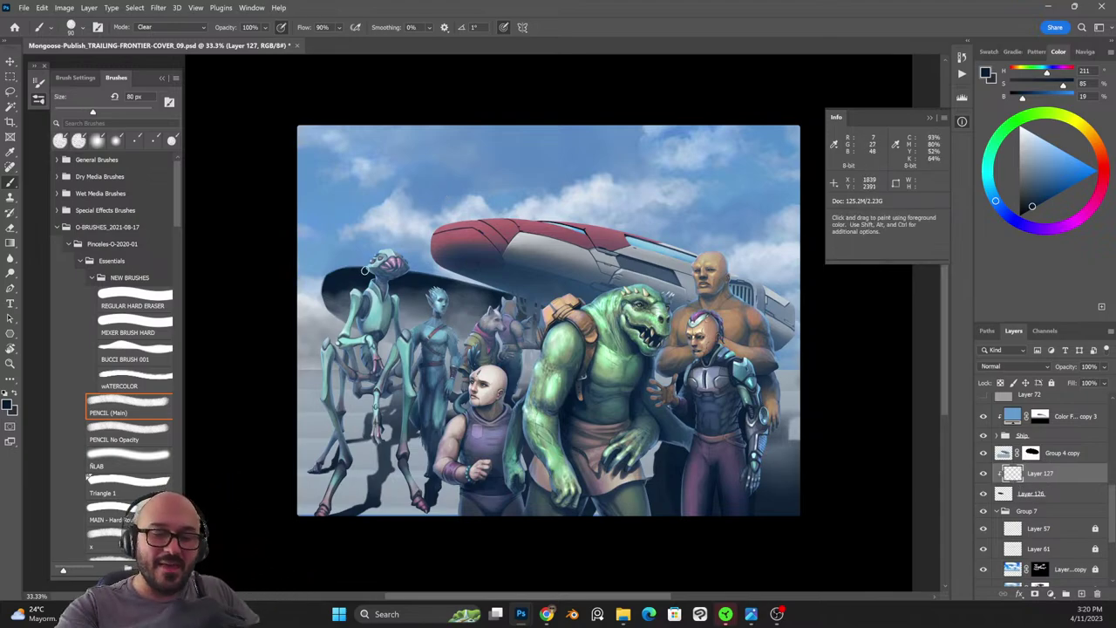
key(bracketright)
key(bracketright)
key(bracketright)
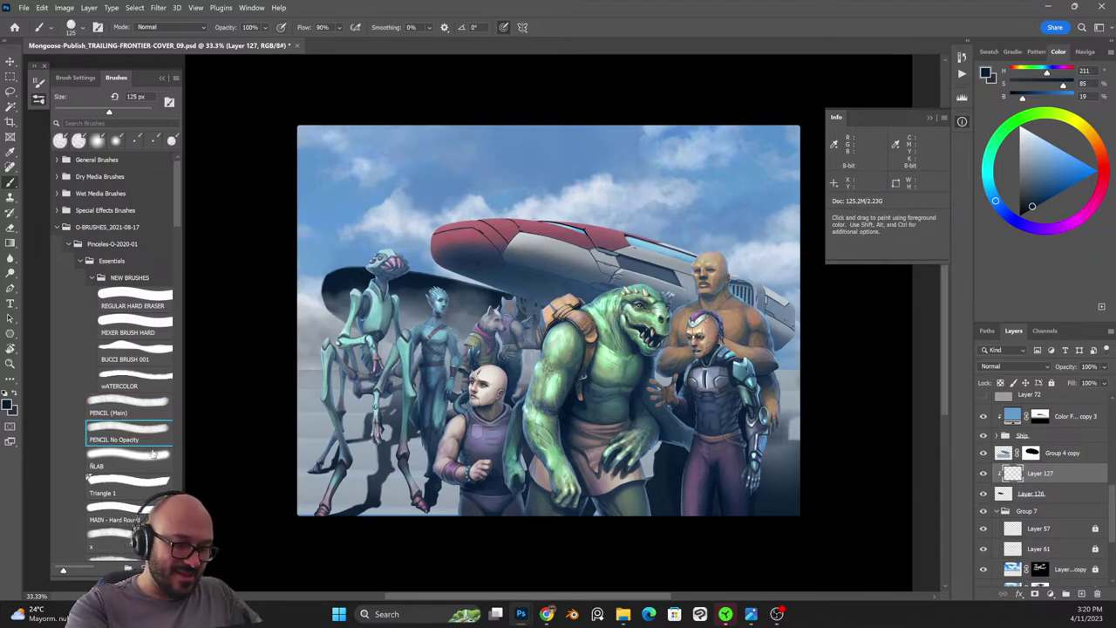
click(140, 454)
key(bracketright)
key(bracketright)
key(bracketright)
key(bracketright)
key(bracketright)
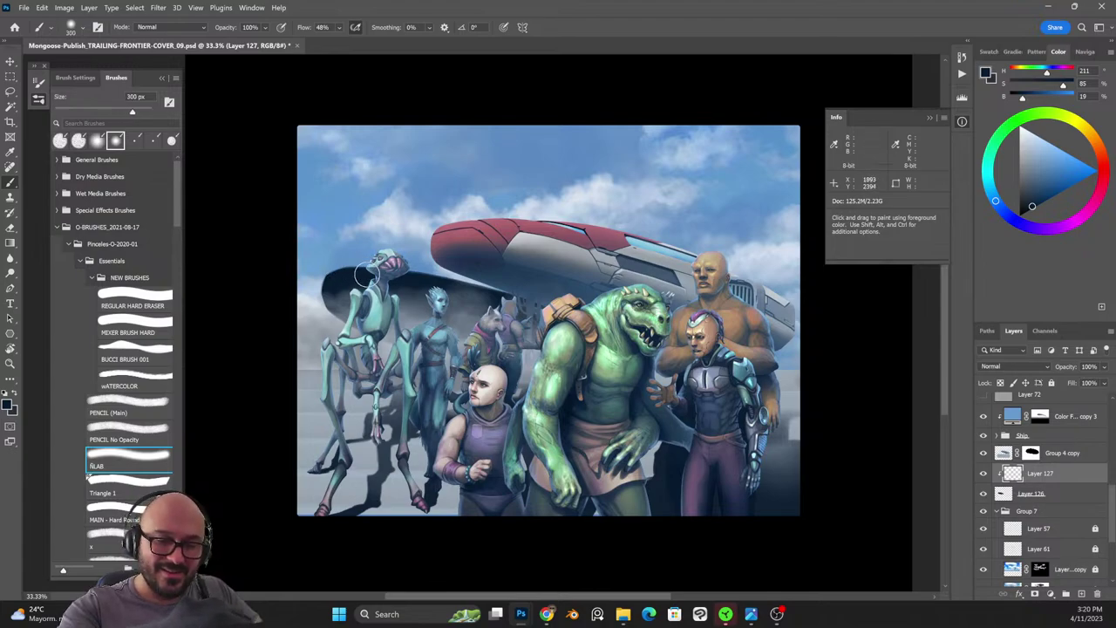
alt+click(342, 253)
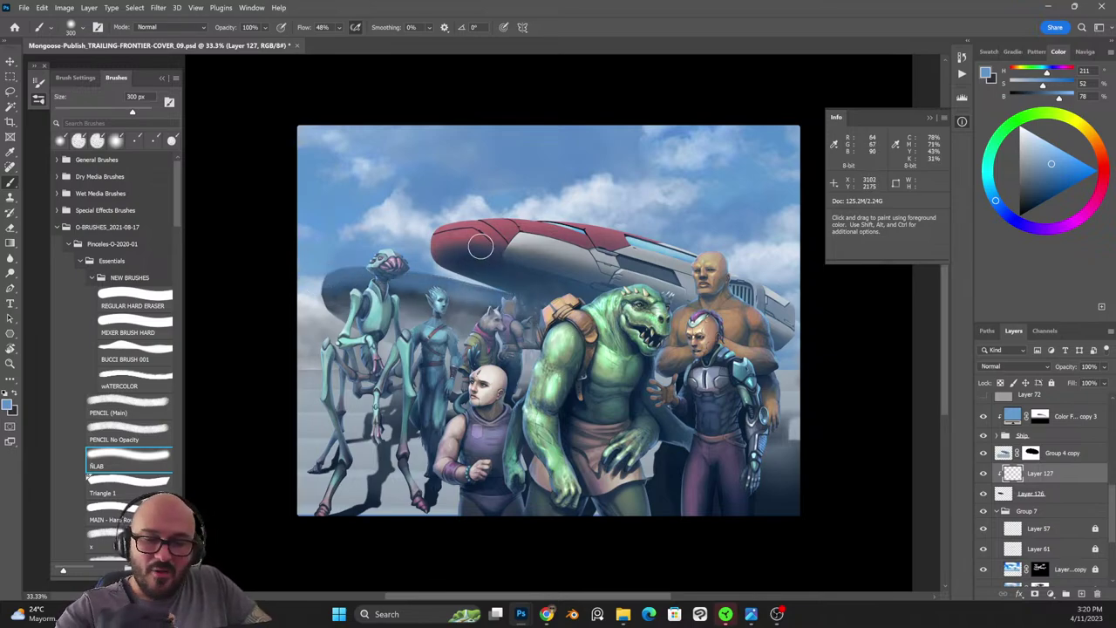
Shade the second ship's hull with sampled dark and sky-blue tones, and merge the clipped layer with Layer 126.
alt+click(344, 288)
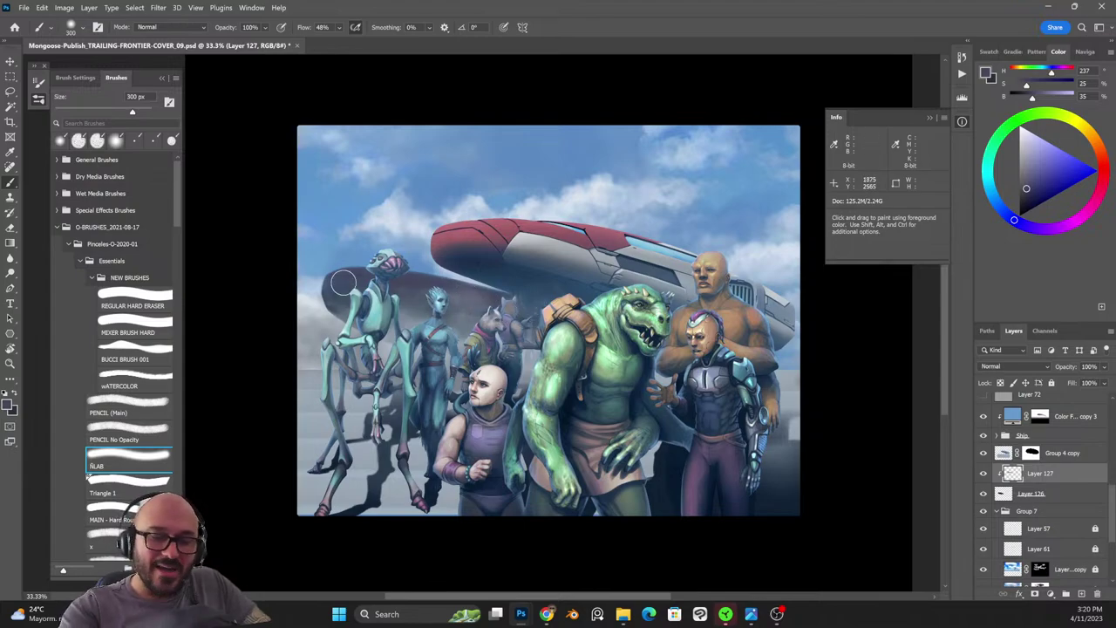
alt+click(463, 277)
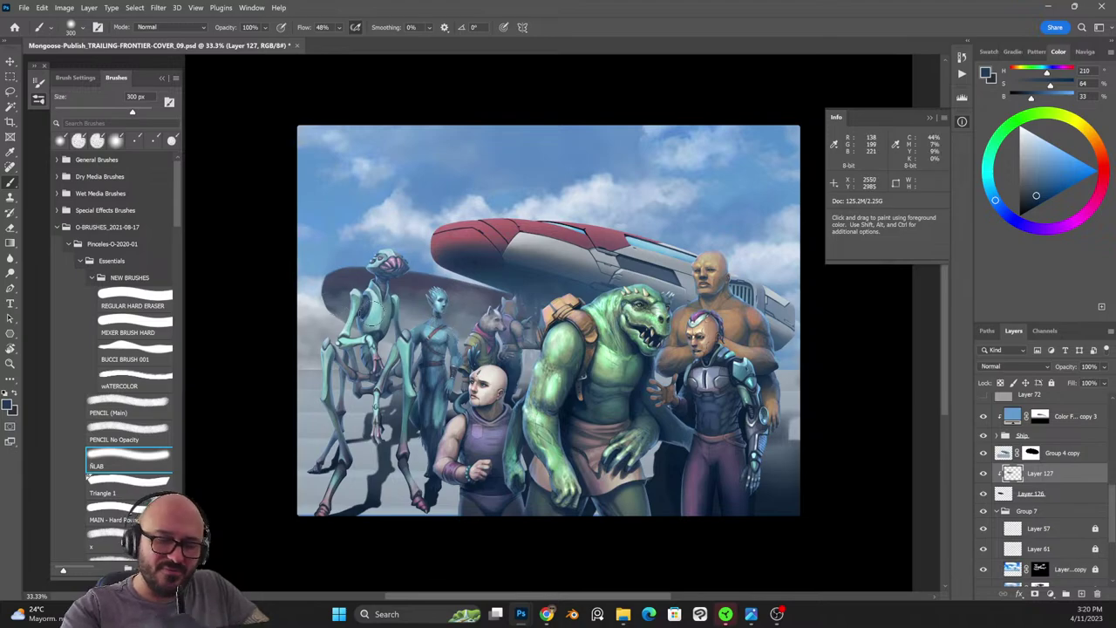
alt+click(323, 277)
mouse_move(323, 278)
mouse_down()
mouse_move(370, 267)
mouse_move(476, 282)
mouse_up()
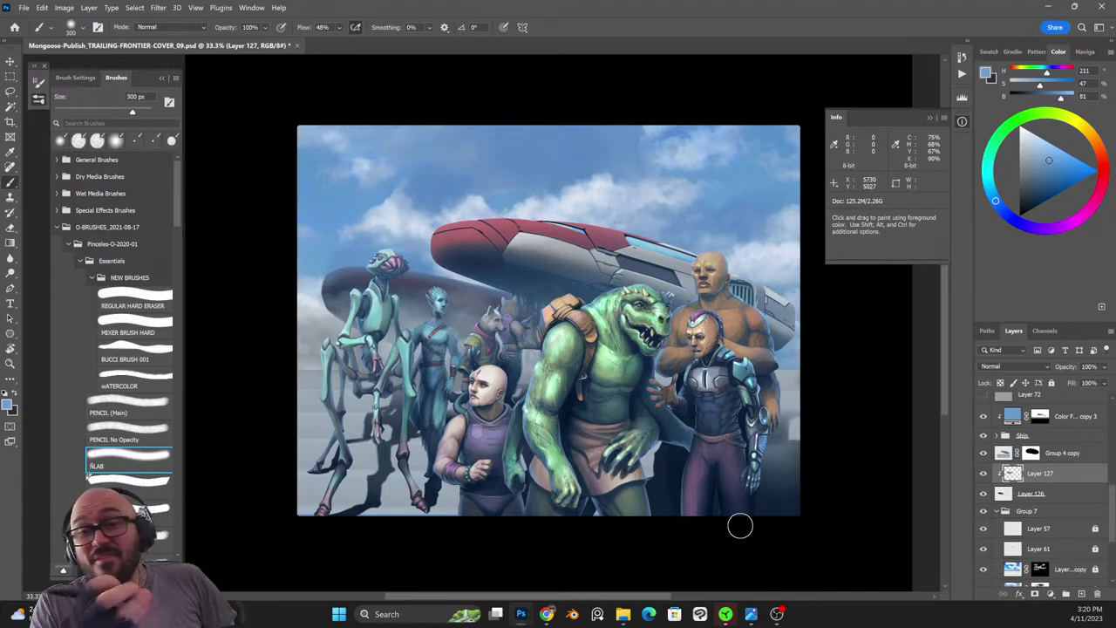
shift+click(1053, 494)
key(ctrl+e)
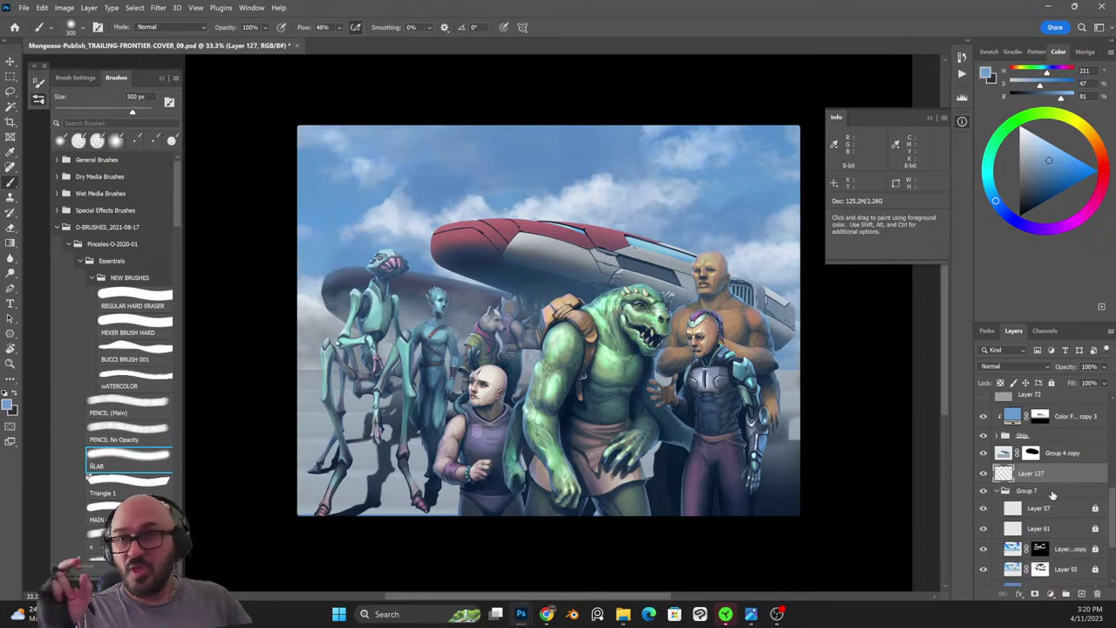
Add a layer above Layer 127 in Lighten mode, sample the sky blue and enlarge the brush to 600 px.
click(1082, 594)
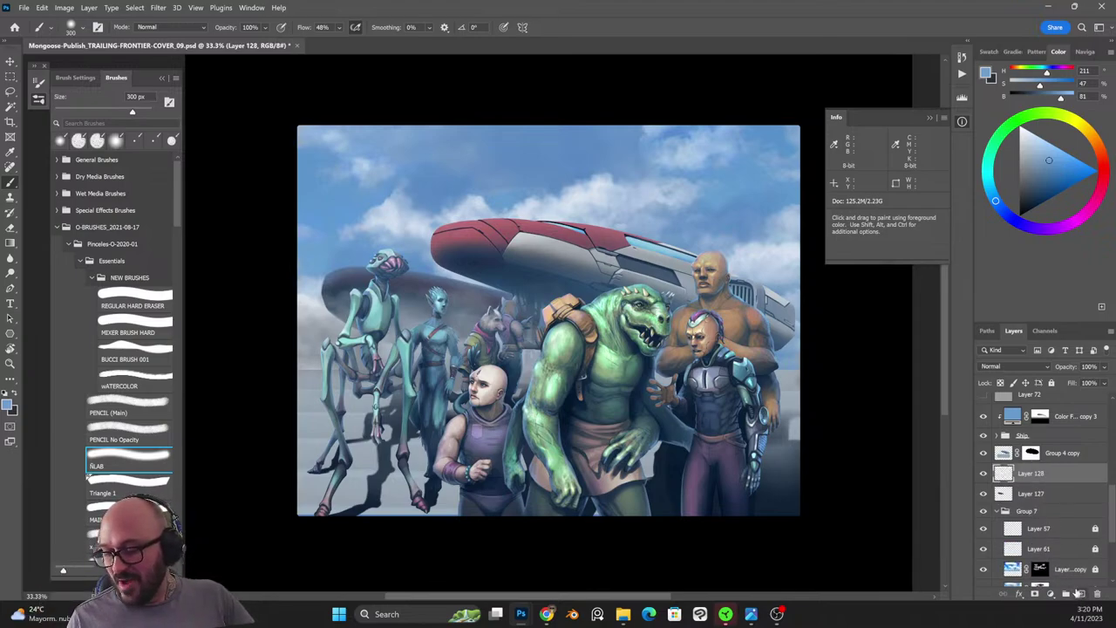
key(bracketright)
key(bracketright)
key(bracketright)
alt+click(444, 189)
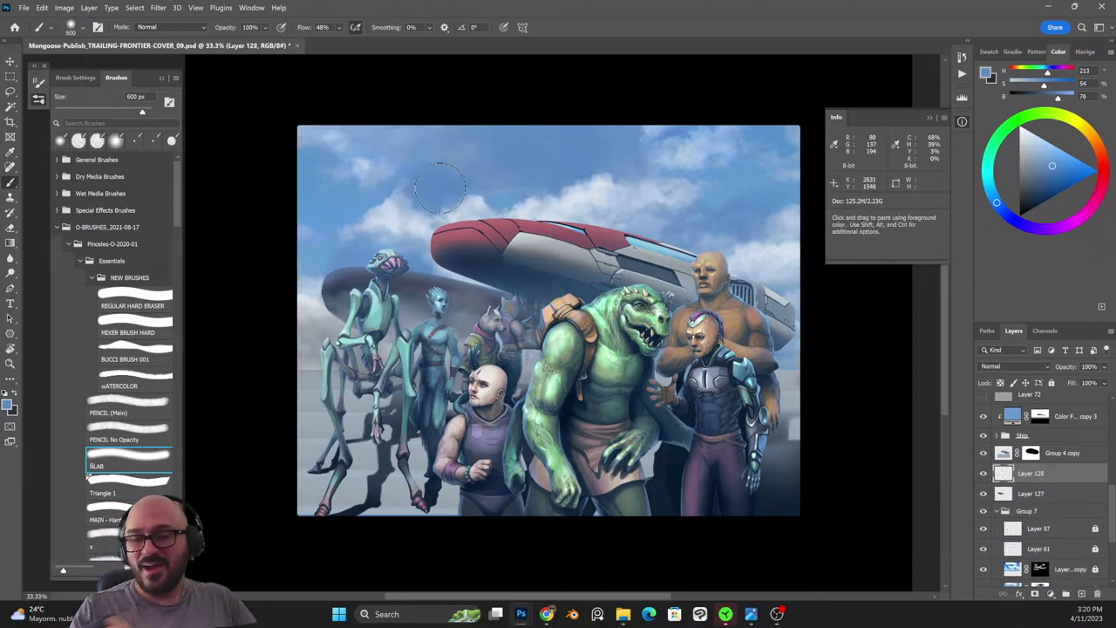
click(1015, 367)
click(987, 396)
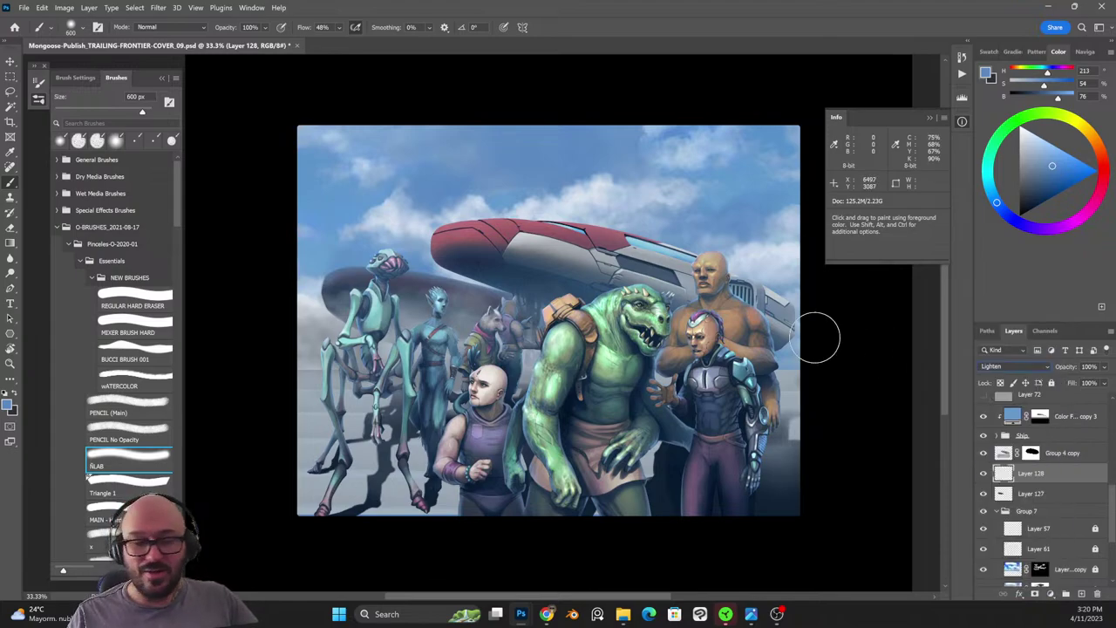
Paint and partly erase soft blue haze over the second ship on Layer 128, and set the layer's opacity to 72%.
mouse_move(505, 301)
mouse_down()
mouse_move(485, 316)
mouse_move(418, 270)
mouse_up()
key(shift+alt+r)
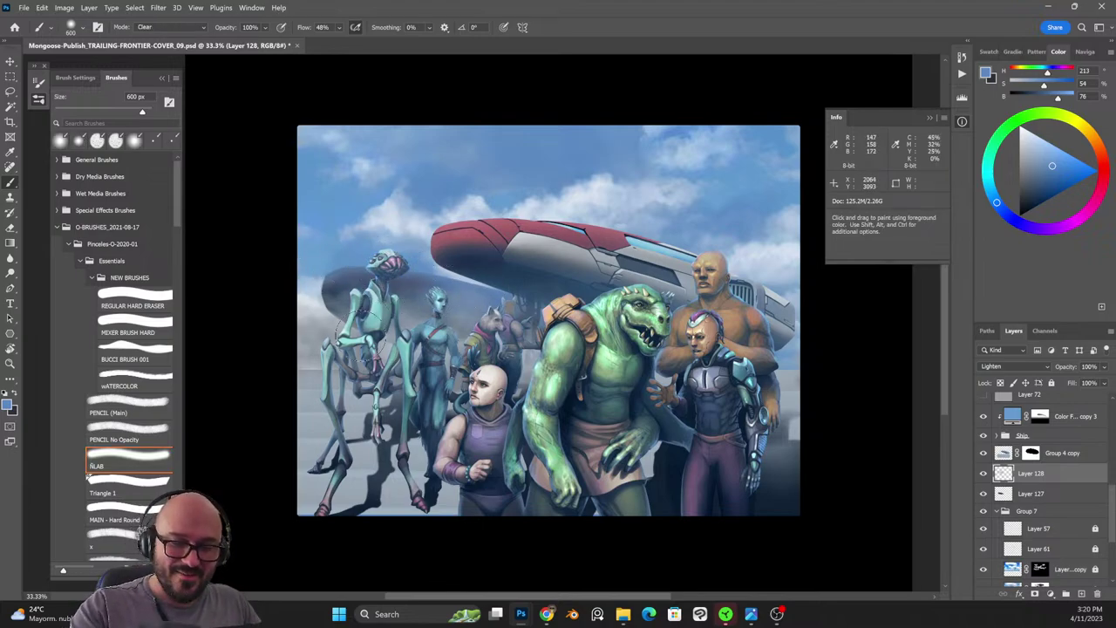
key(shift+alt+n)
key(x)
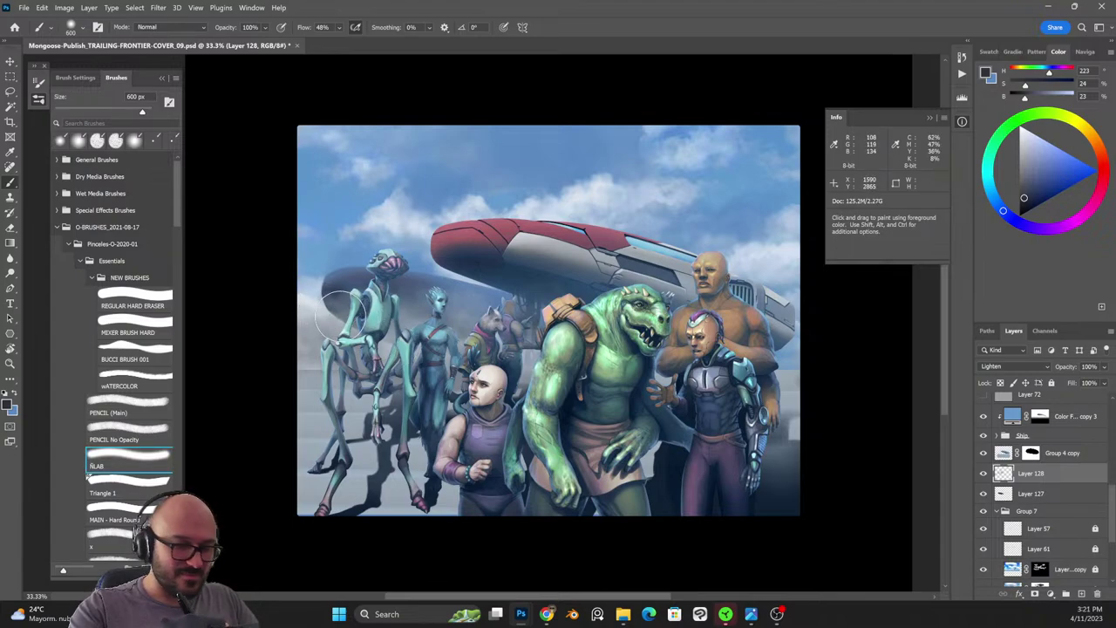
key(x)
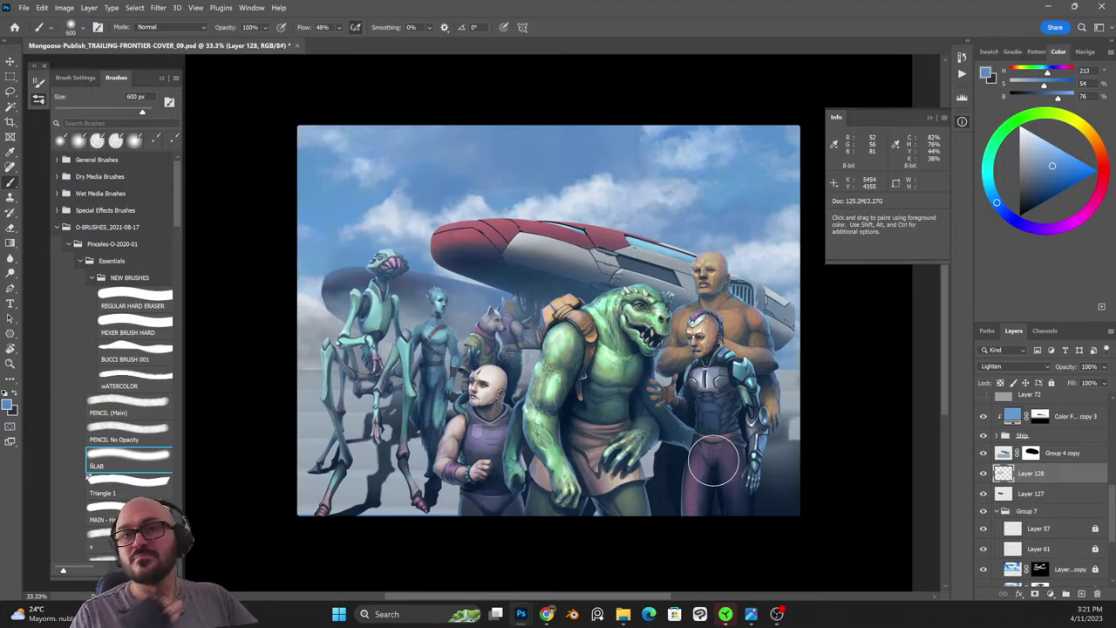
drag(1104, 366, 1065, 387)
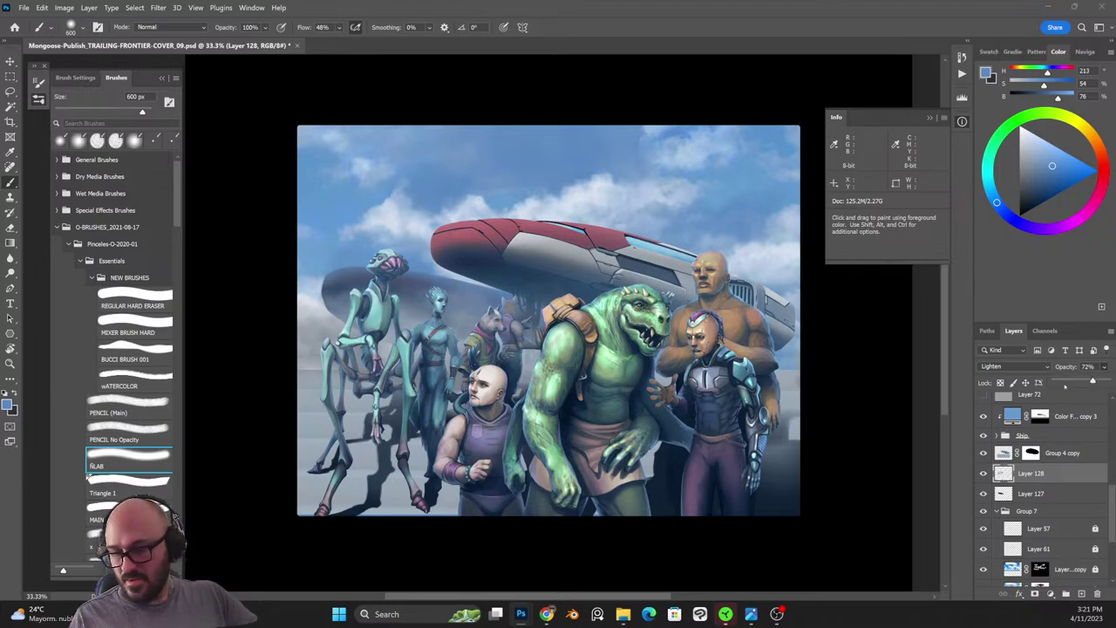
Clip the haze on Layer 128 to Layer 127 and merge the two layers.
alt+click(1031, 484)
shift+click(1030, 493)
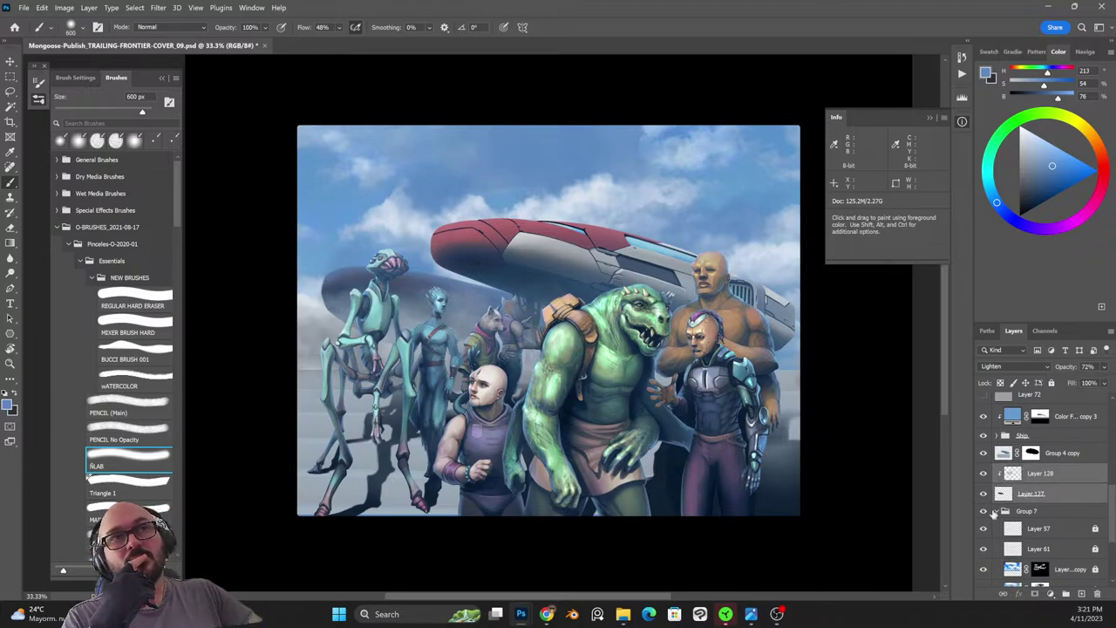
key(ctrl+e)
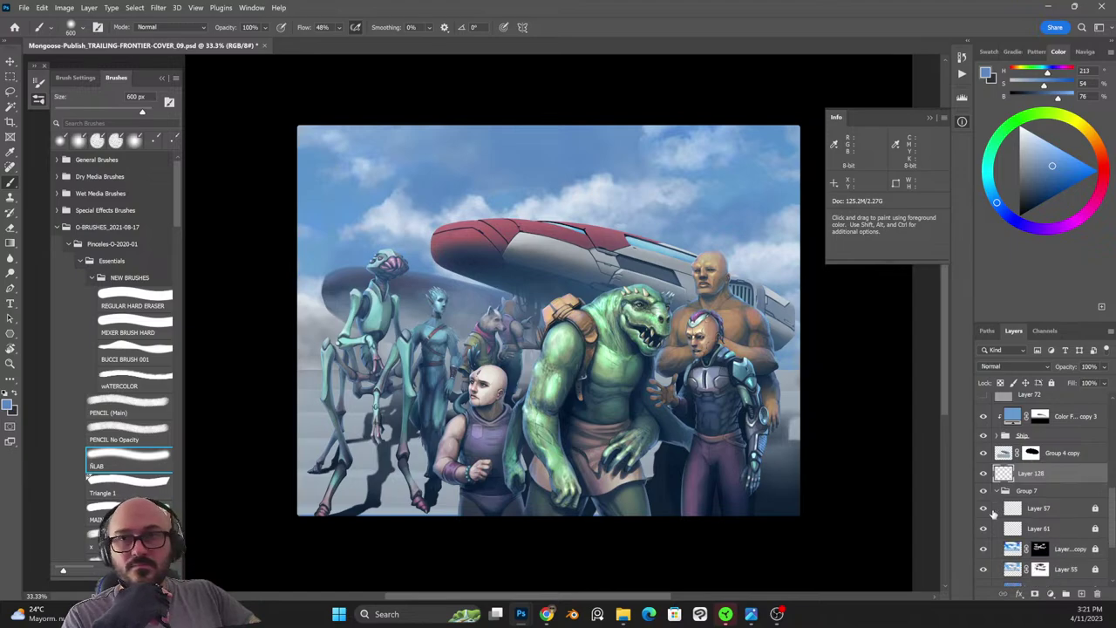
Collapse Group 7, add a new layer above it, and set up the PENCIL (Main) brush at 50 px.
click(999, 492)
click(998, 496)
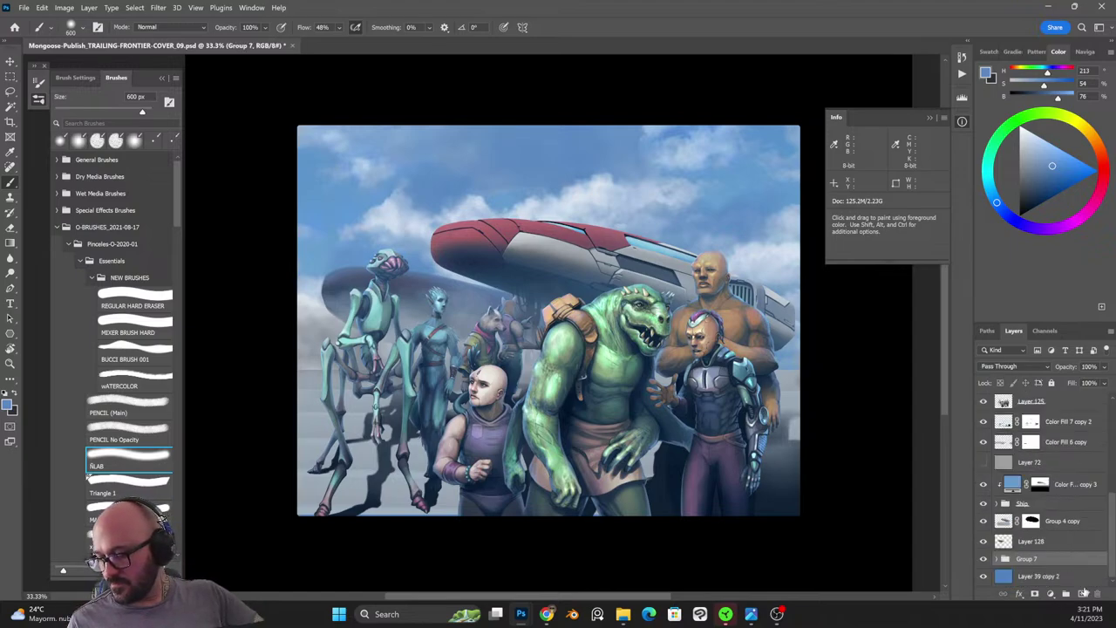
click(1081, 594)
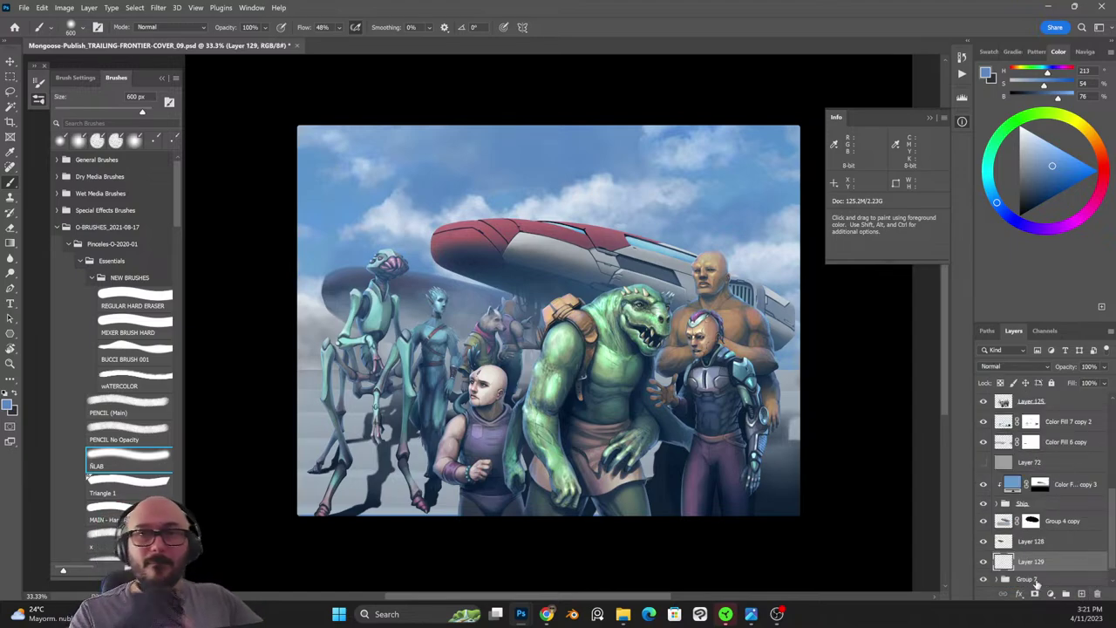
click(131, 403)
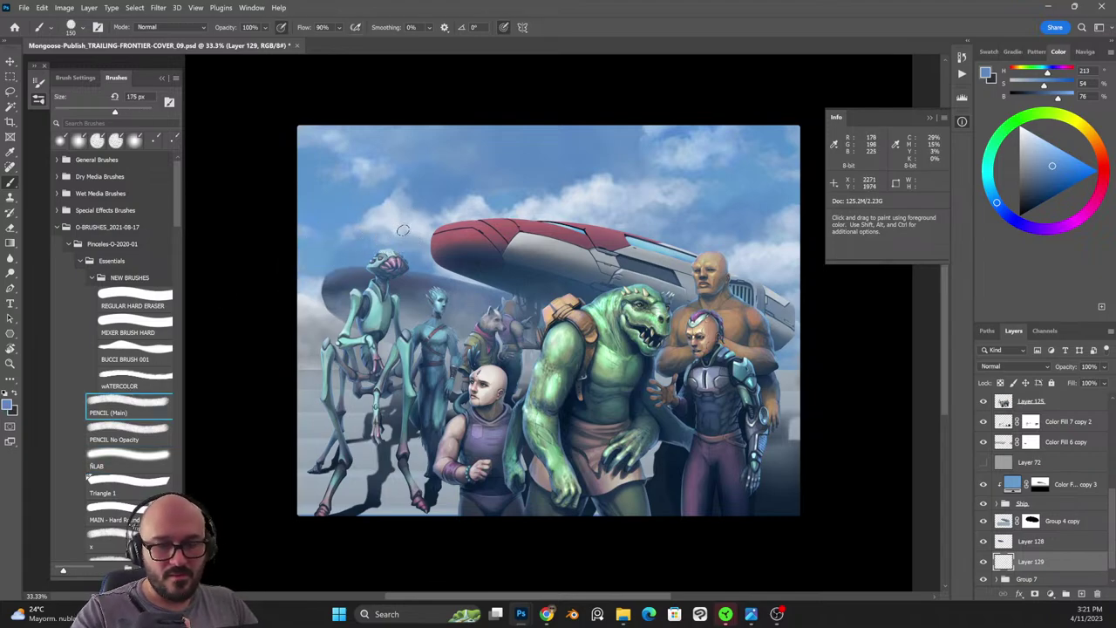
key(bracketleft)
key(bracketleft)
key(bracketleft)
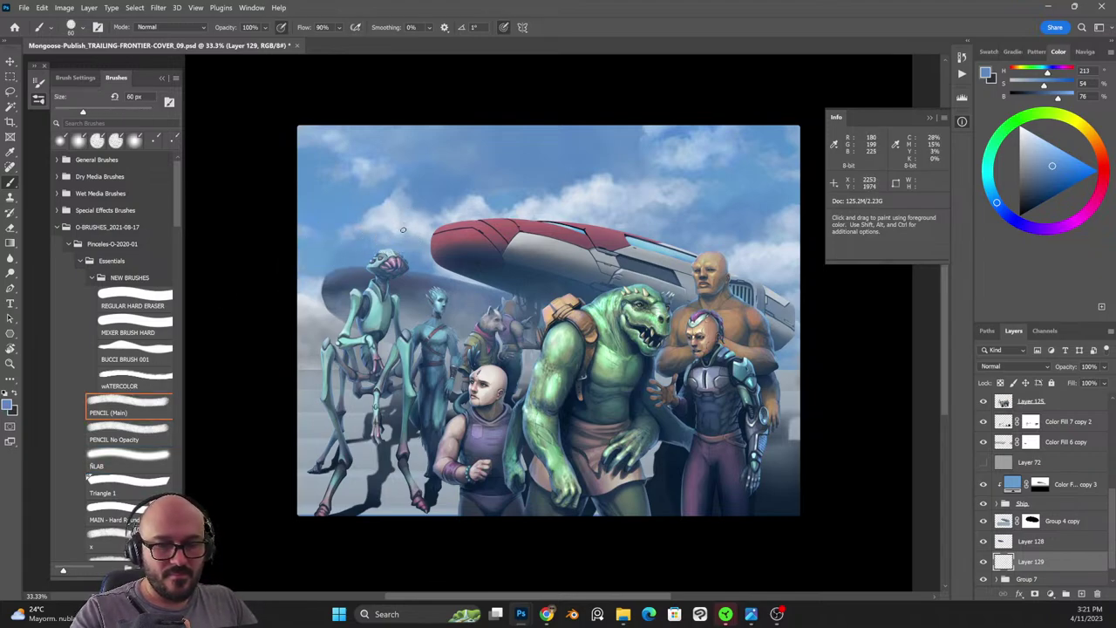
key(bracketleft)
Lower the opacity of the black frame on Layer 43 to reveal the surrounding canvas, then reselect Layer 129 with a 40 px brush.
scroll(983, 410, up, 5)
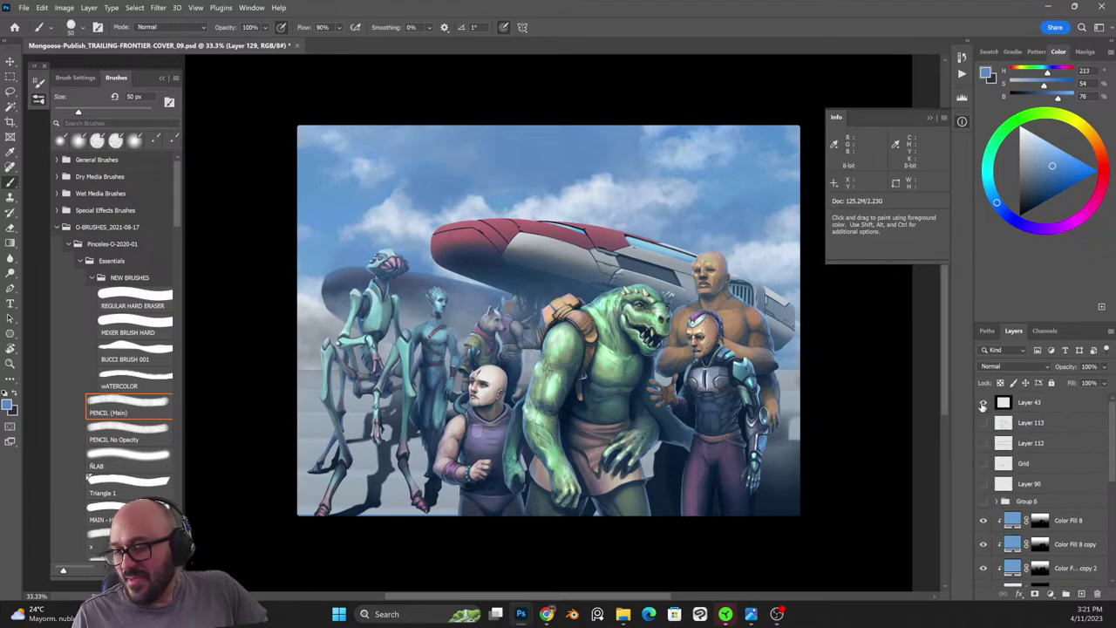
click(983, 404)
scroll(1046, 489, down, 5)
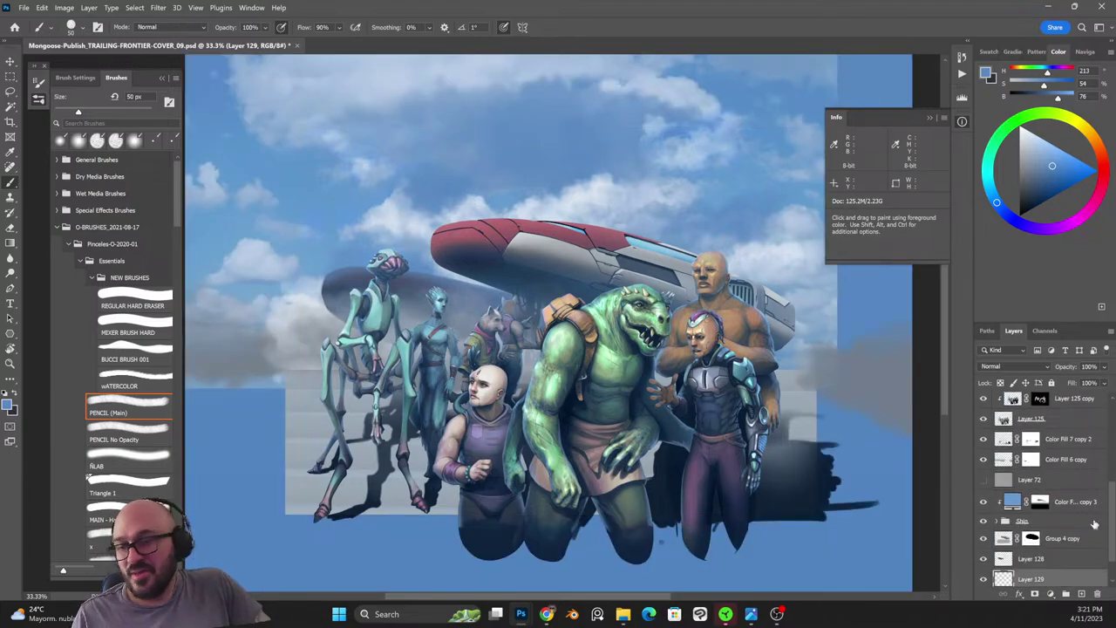
key(bracketleft)
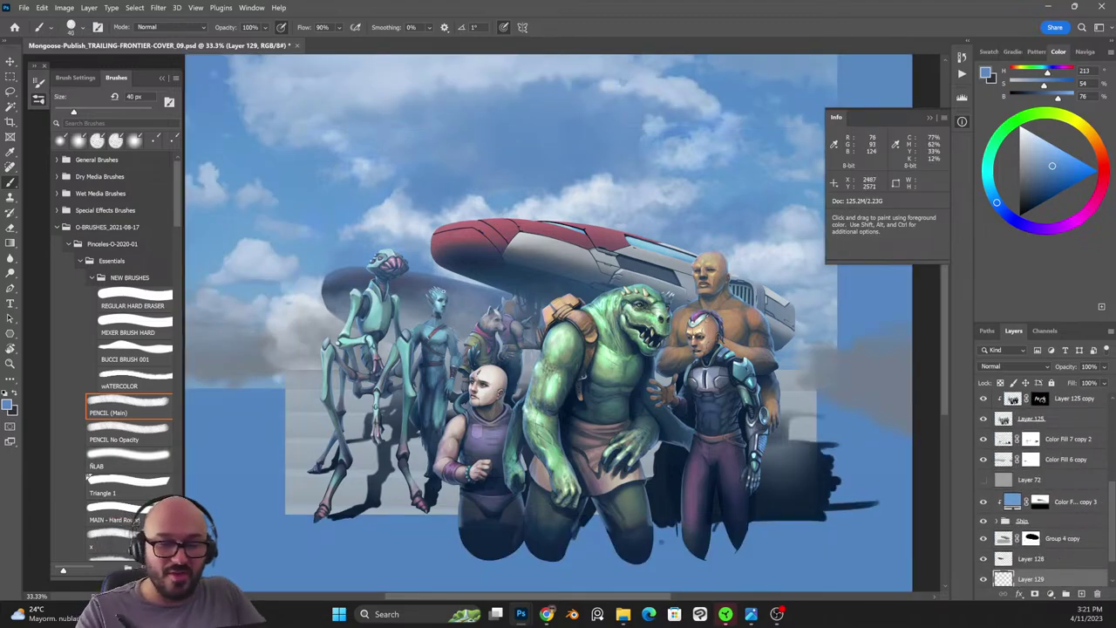
scroll(1046, 488, up, 5)
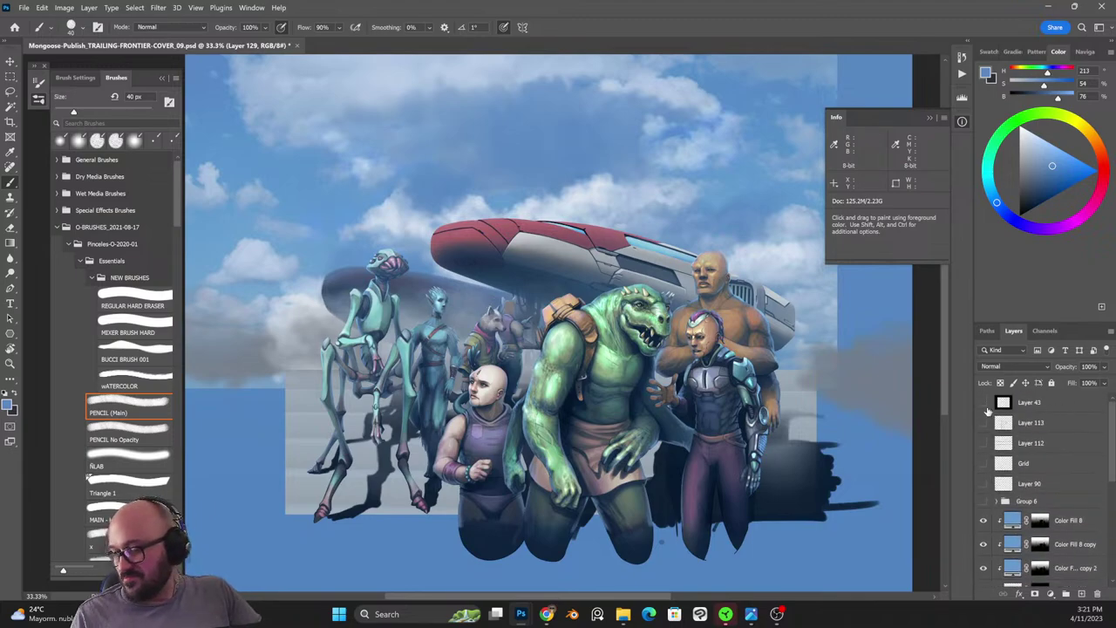
click(984, 403)
click(1029, 403)
click(1105, 366)
drag(1105, 381, 1097, 523)
click(1016, 543)
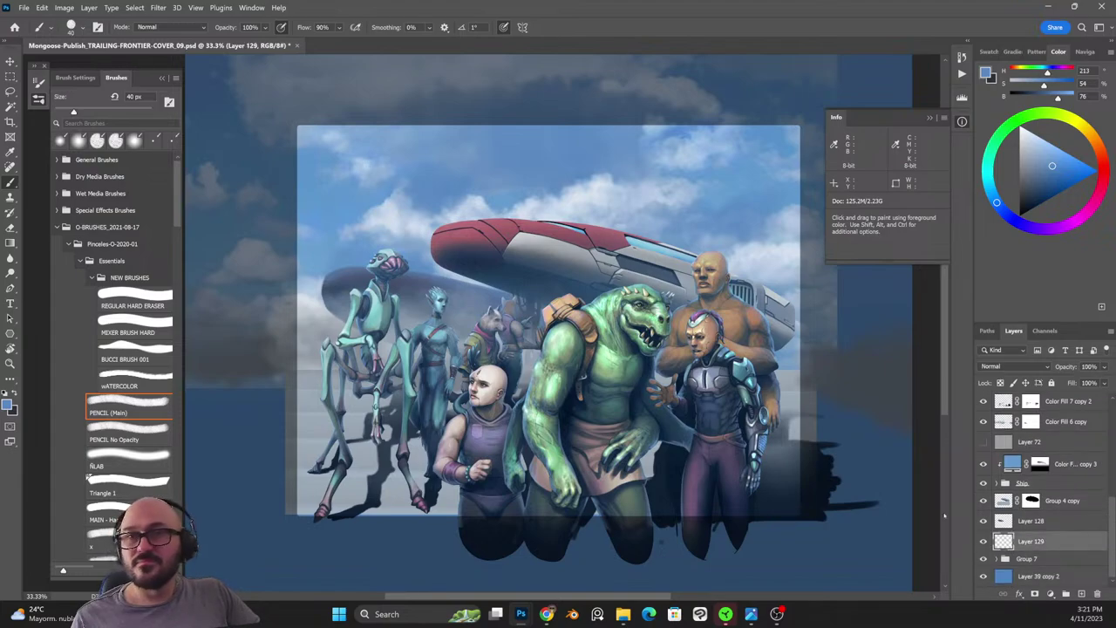
Outline a flat-topped tower behind the second ship in dark blue, using a 45 px pencil brush on Layer 129.
key(x)
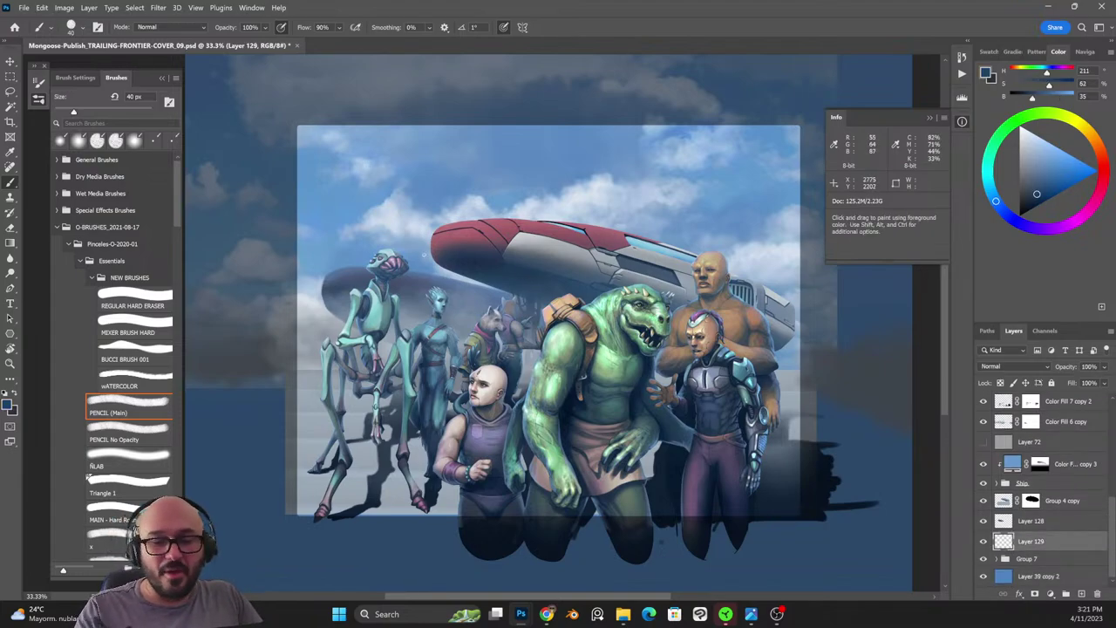
key(bracketleft)
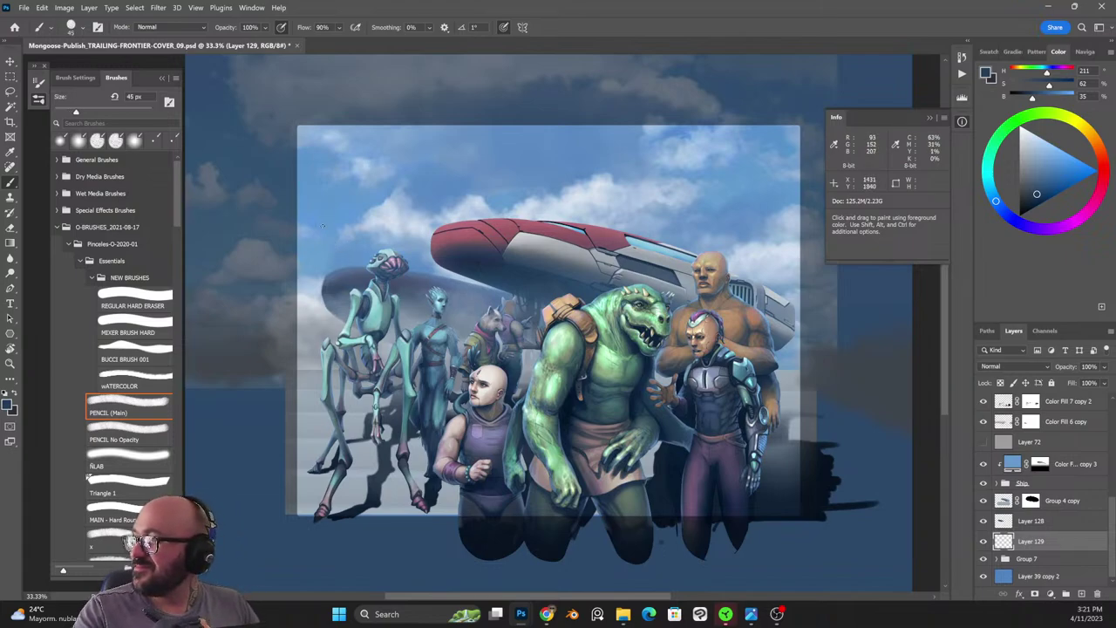
drag(346, 228, 346, 266)
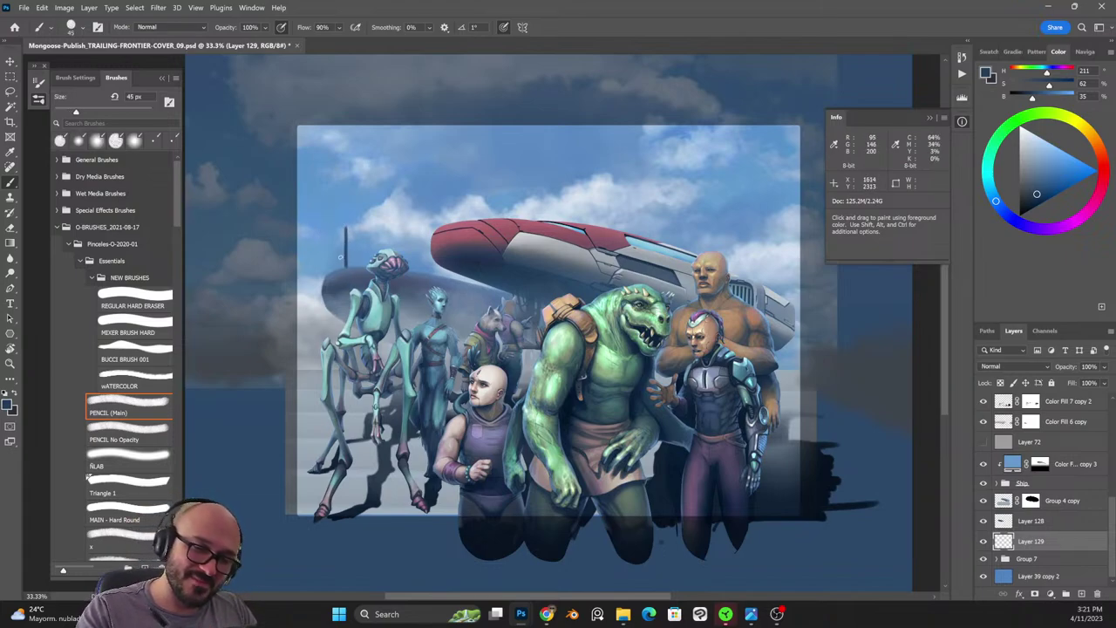
key(period)
key(bracketright)
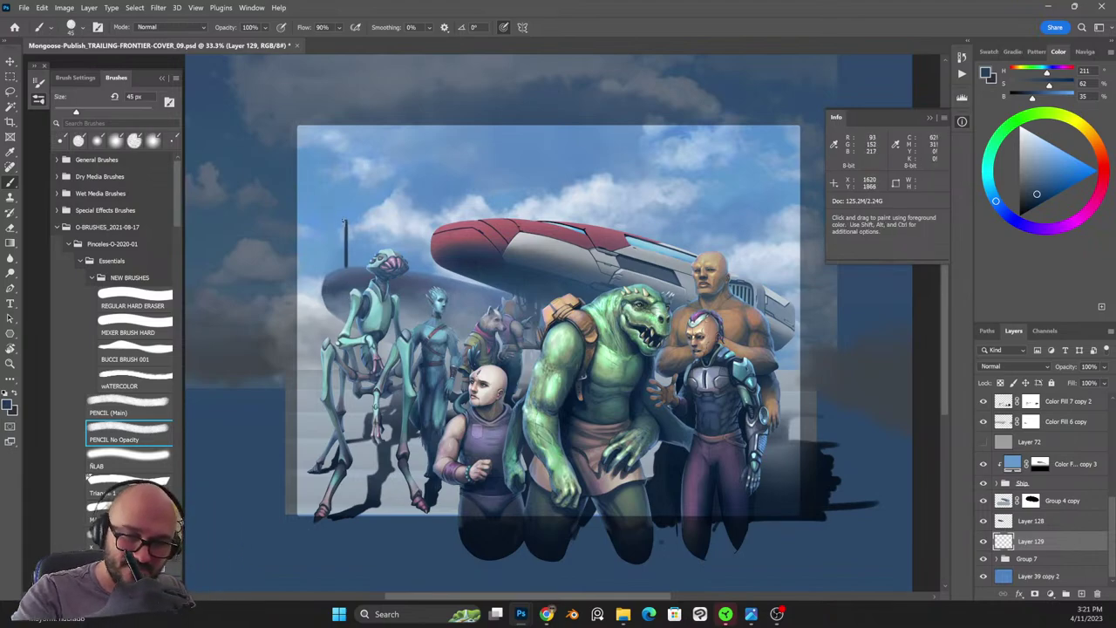
mouse_move(339, 215)
mouse_down()
mouse_move(319, 214)
mouse_move(322, 341)
mouse_up()
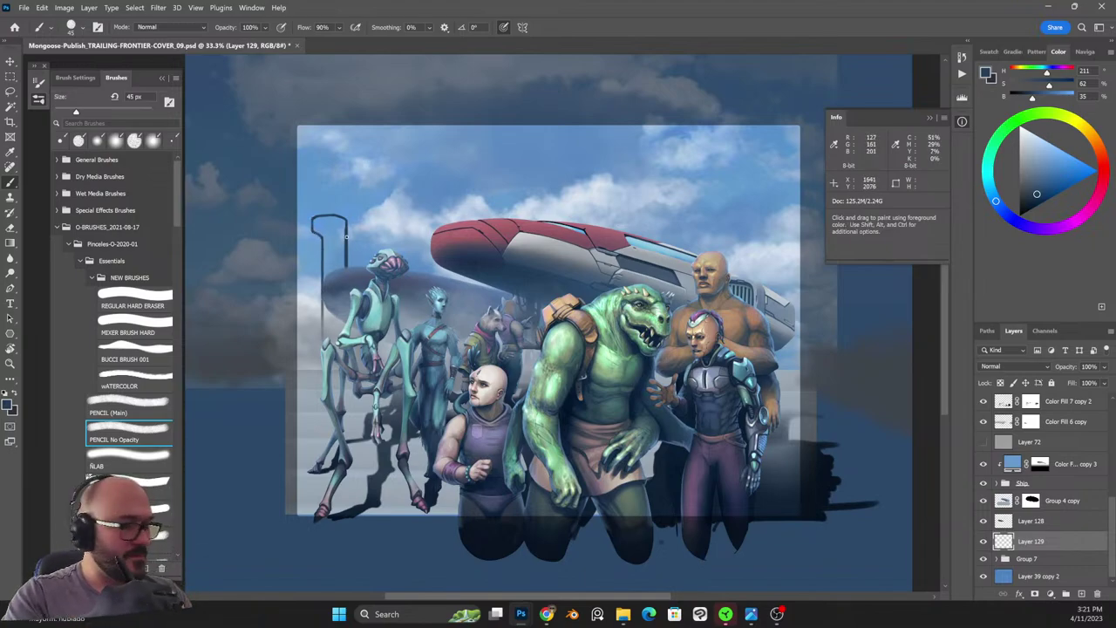
Shift the tower outline slightly to the right and fill it solid dark blue with the PENCIL No Opacity brush.
key(u)
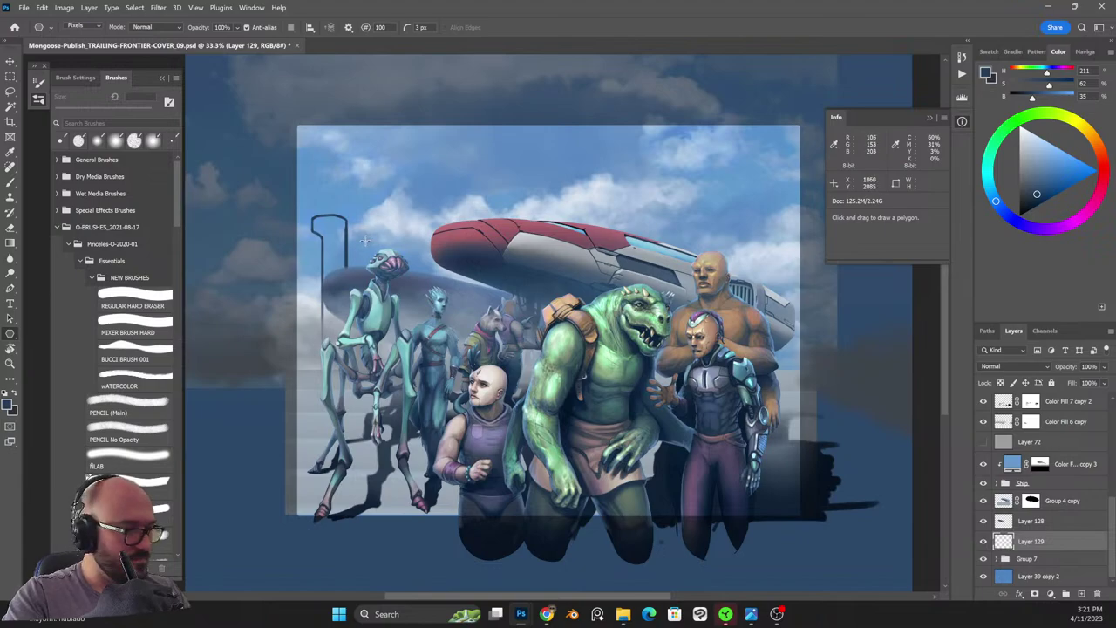
key(v)
drag(349, 241, 361, 241)
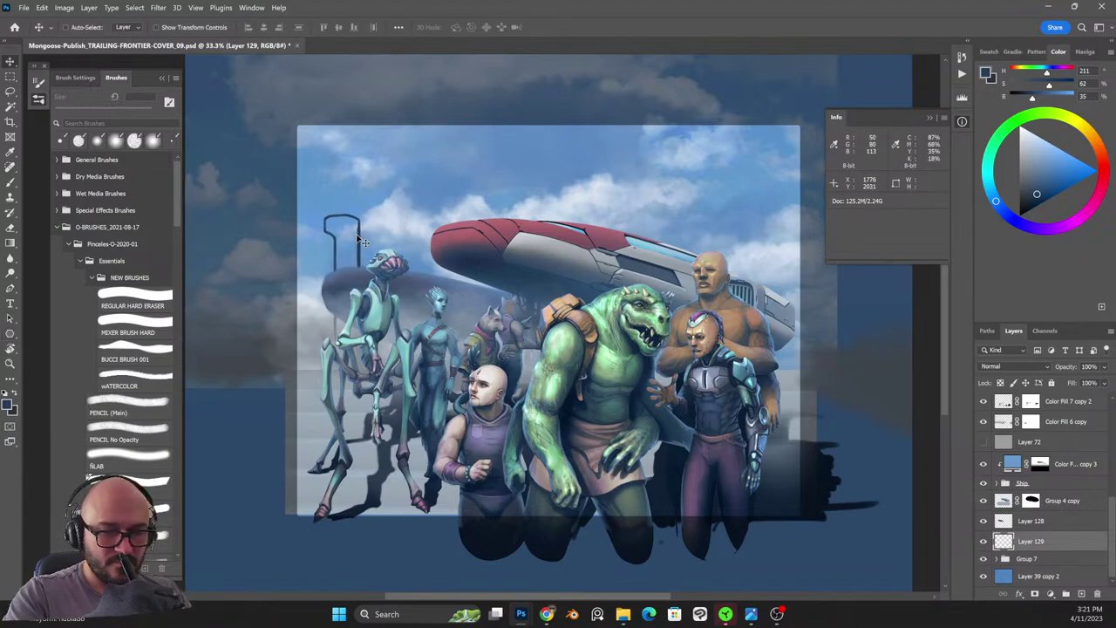
click(144, 403)
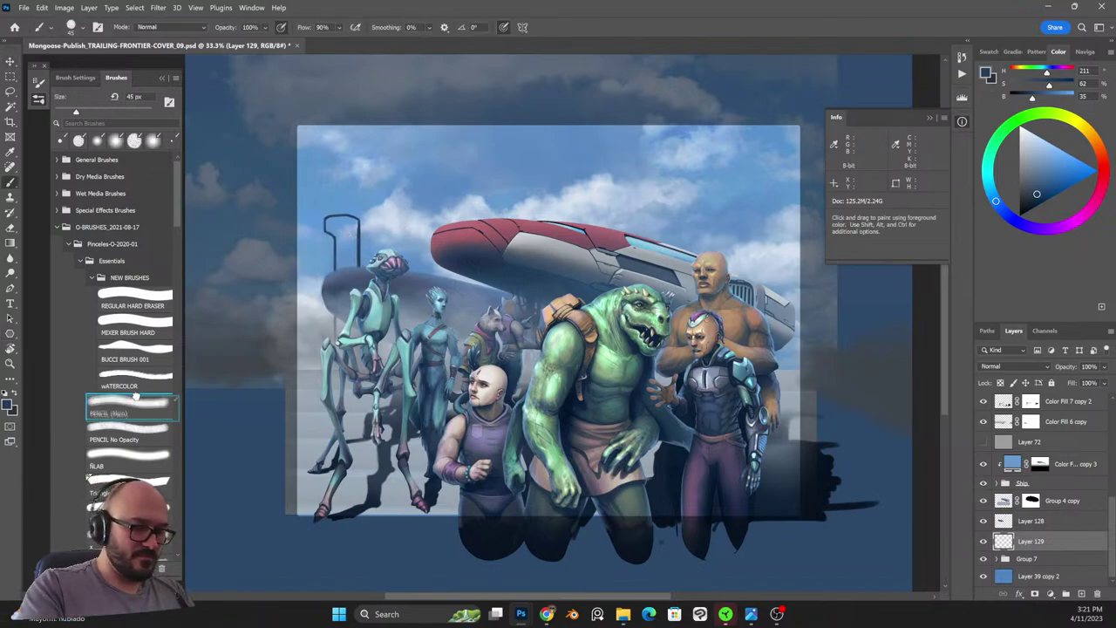
click(148, 431)
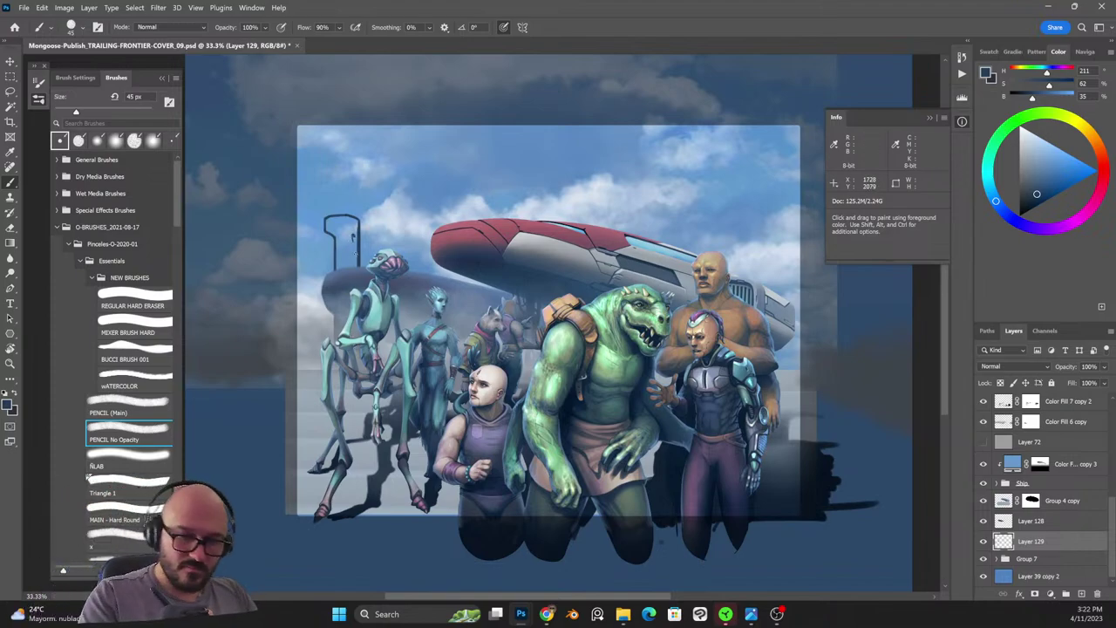
mouse_move(353, 269)
mouse_down()
mouse_move(348, 228)
mouse_move(337, 273)
mouse_move(336, 233)
mouse_move(328, 241)
mouse_move(309, 212)
mouse_move(340, 236)
mouse_move(327, 225)
mouse_move(339, 229)
mouse_move(339, 217)
mouse_move(352, 236)
mouse_move(325, 229)
mouse_move(352, 222)
mouse_up()
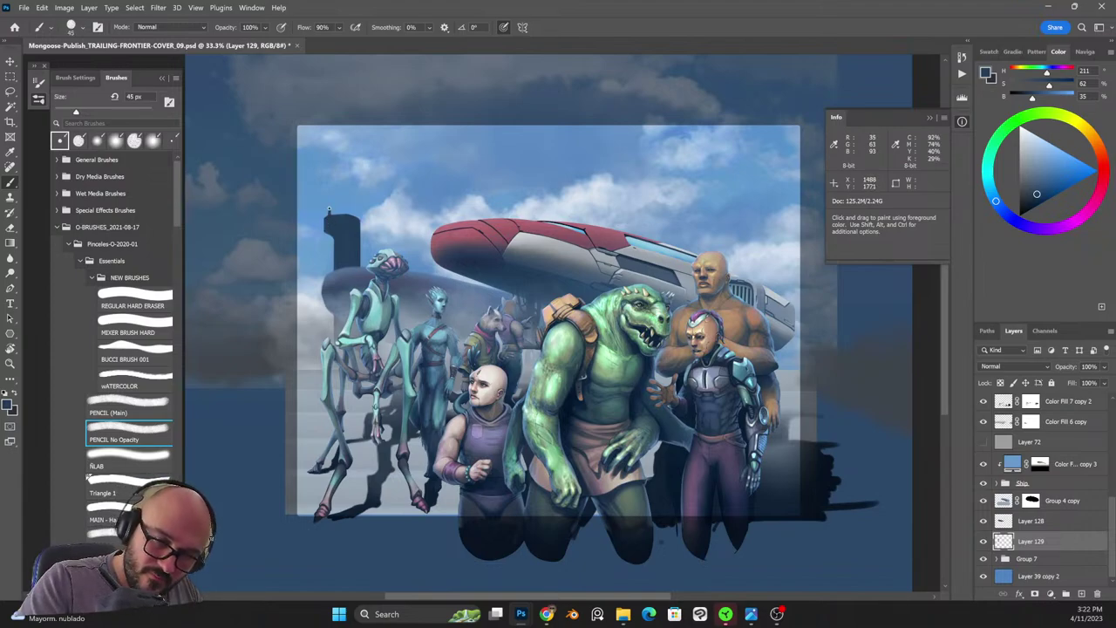
Add thin antennas on top of the tower, trimming them in Clear mode and painting in Normal mode.
key(shift+alt+r)
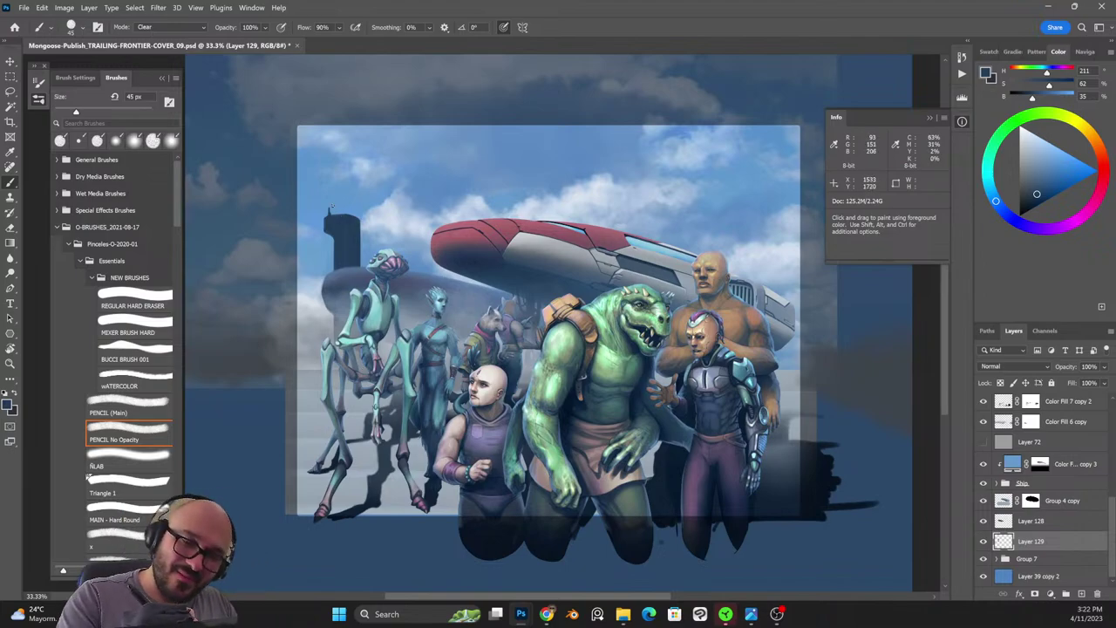
key(x)
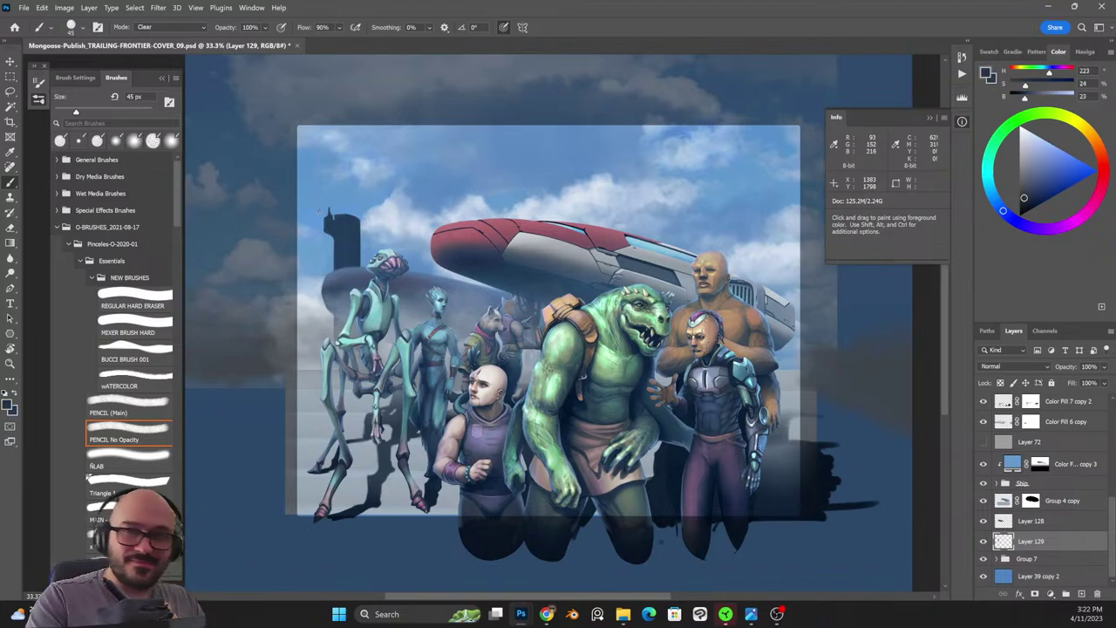
alt+click(335, 209)
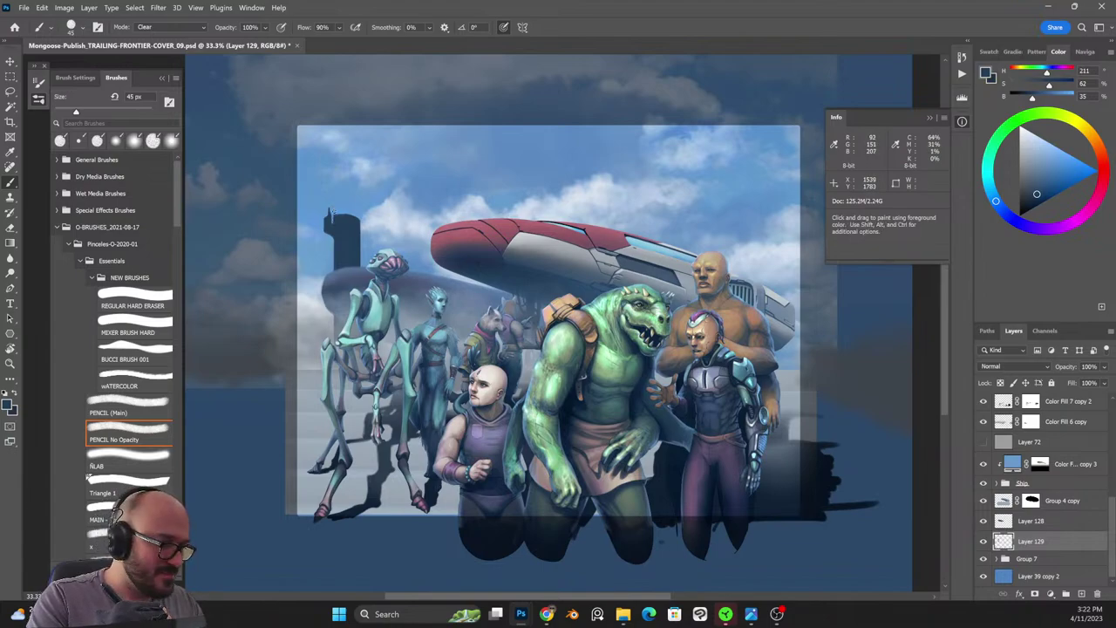
key(shift+alt+n)
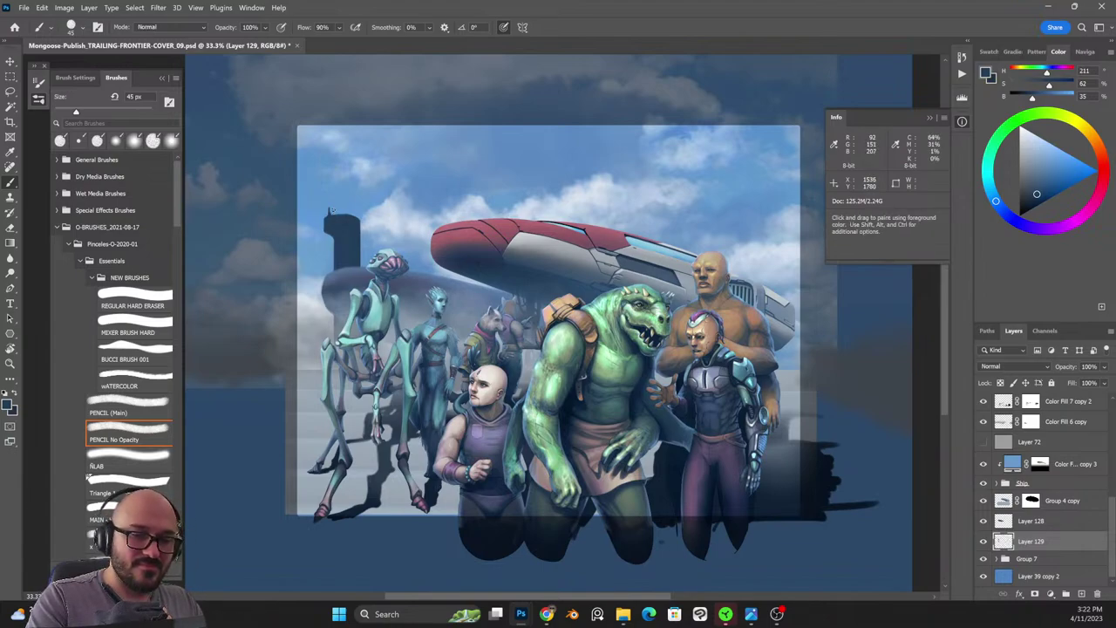
drag(331, 204, 333, 218)
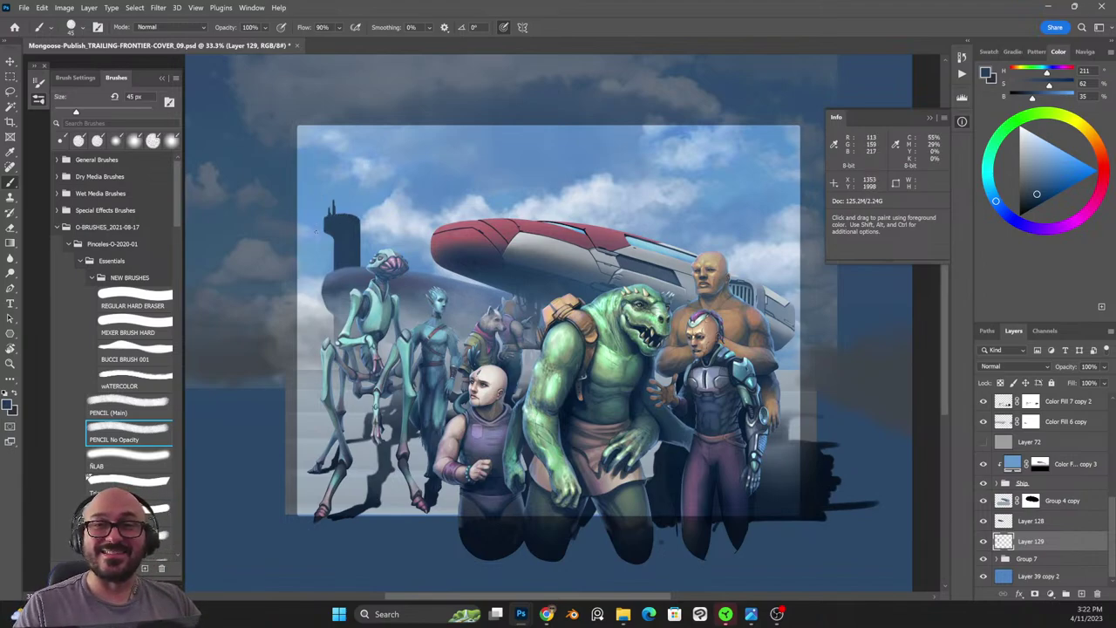
Paint a low, rounded dark building to the left of the tower with a 60 px brush.
drag(428, 249, 503, 272)
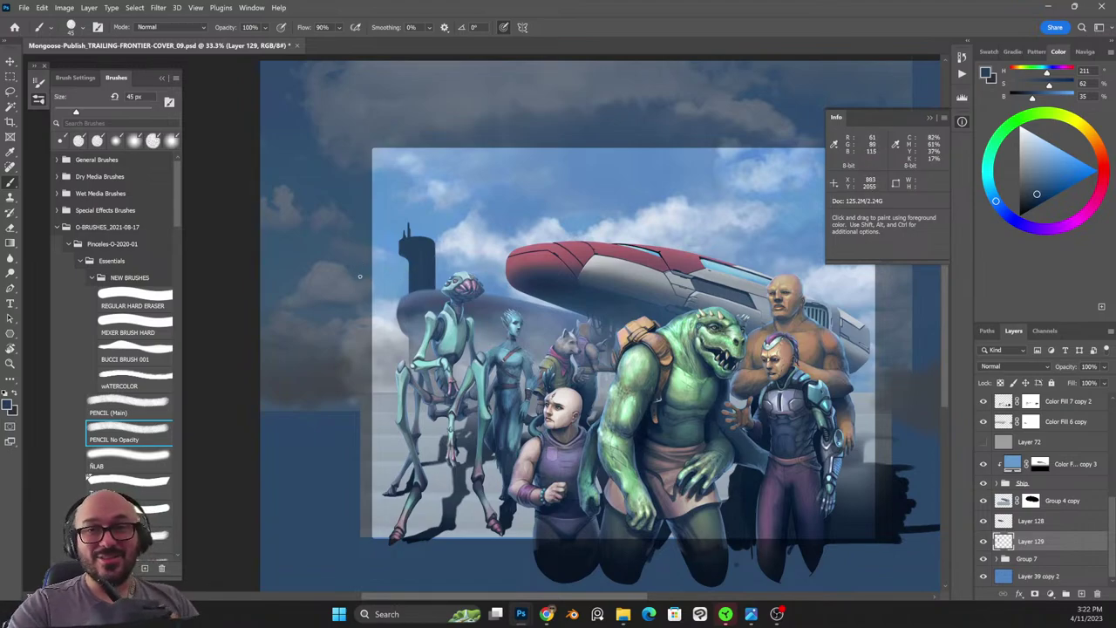
key(bracketright)
mouse_move(371, 275)
mouse_down()
mouse_move(401, 289)
mouse_move(367, 275)
mouse_move(397, 297)
mouse_move(366, 301)
mouse_move(388, 311)
mouse_move(375, 318)
mouse_move(407, 320)
mouse_move(358, 292)
mouse_up()
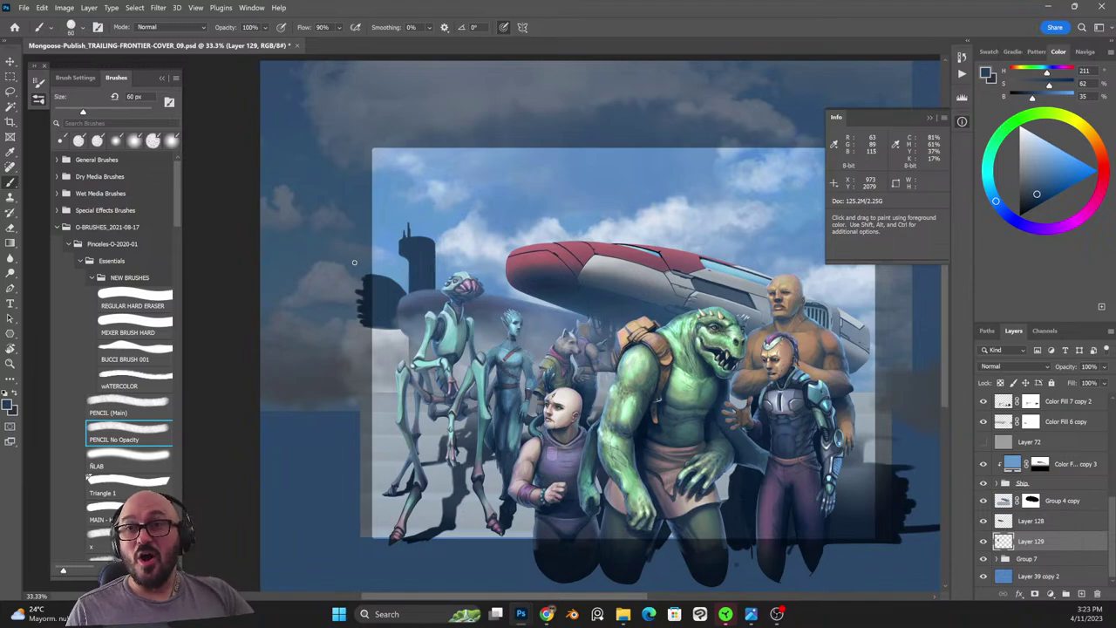
Paint a small antenna on the low building's roof, trimming it in Clear mode and reducing the brush to 35 px.
key(bracketleft)
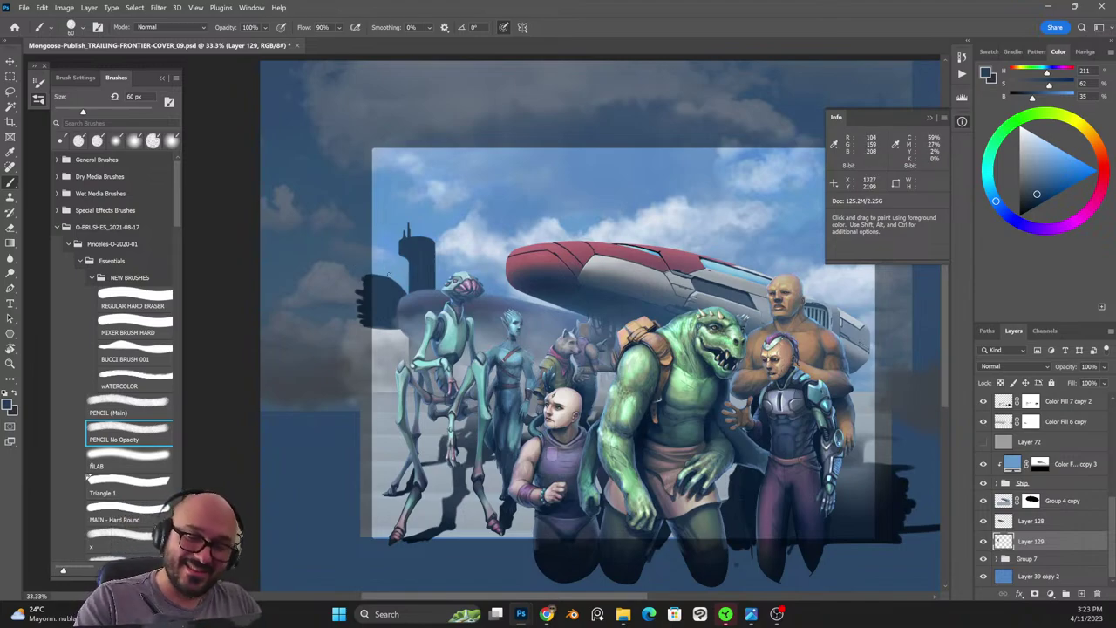
key(bracketleft)
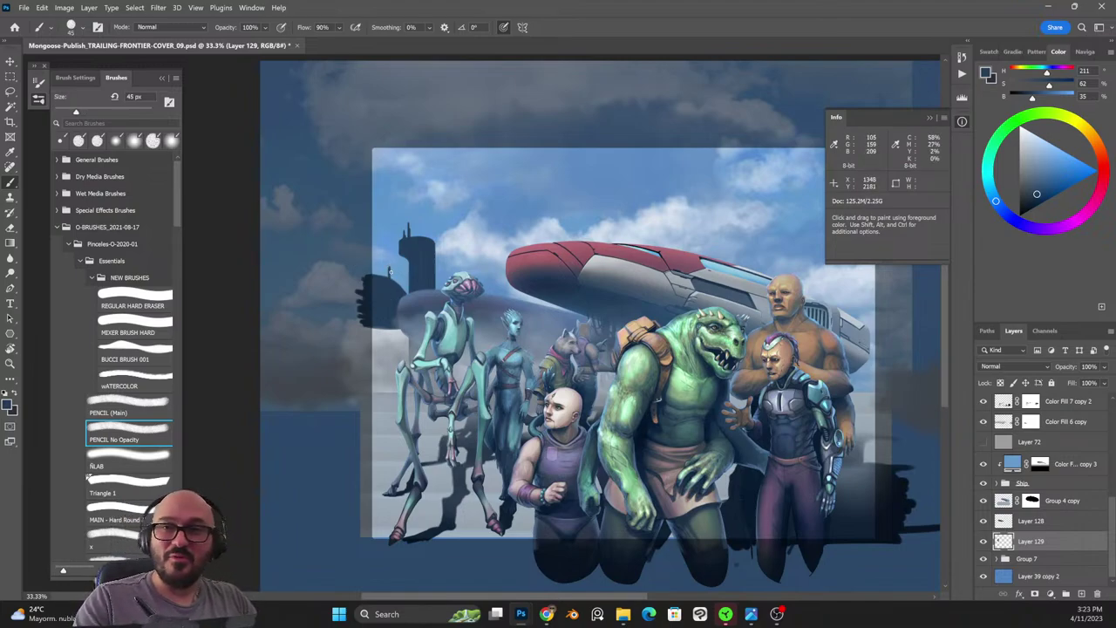
key(shift+alt+r)
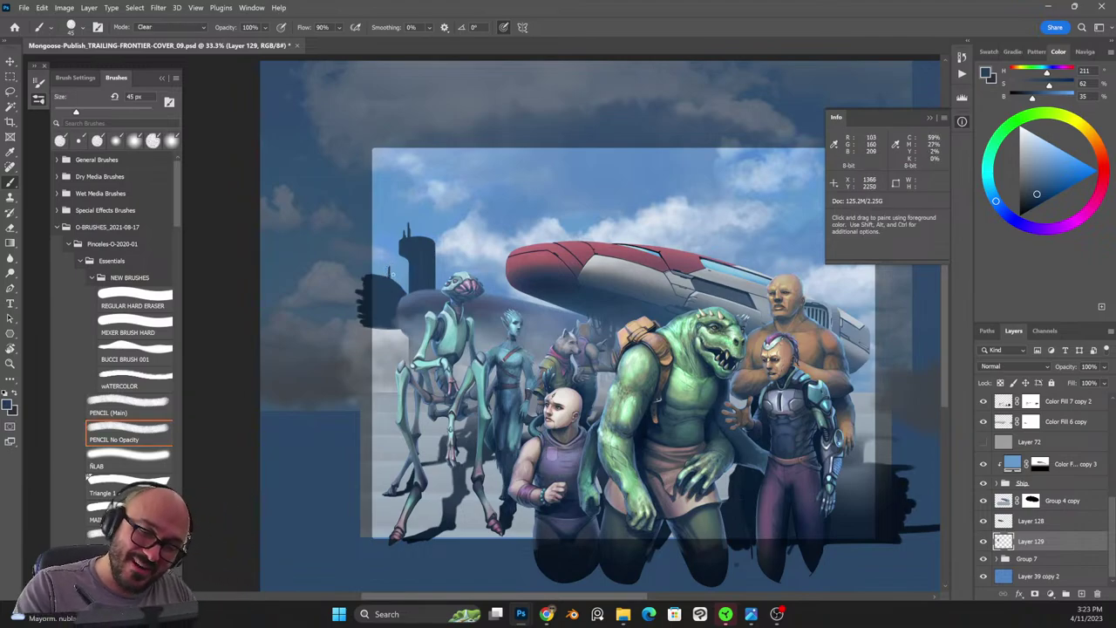
key(x)
key(x)
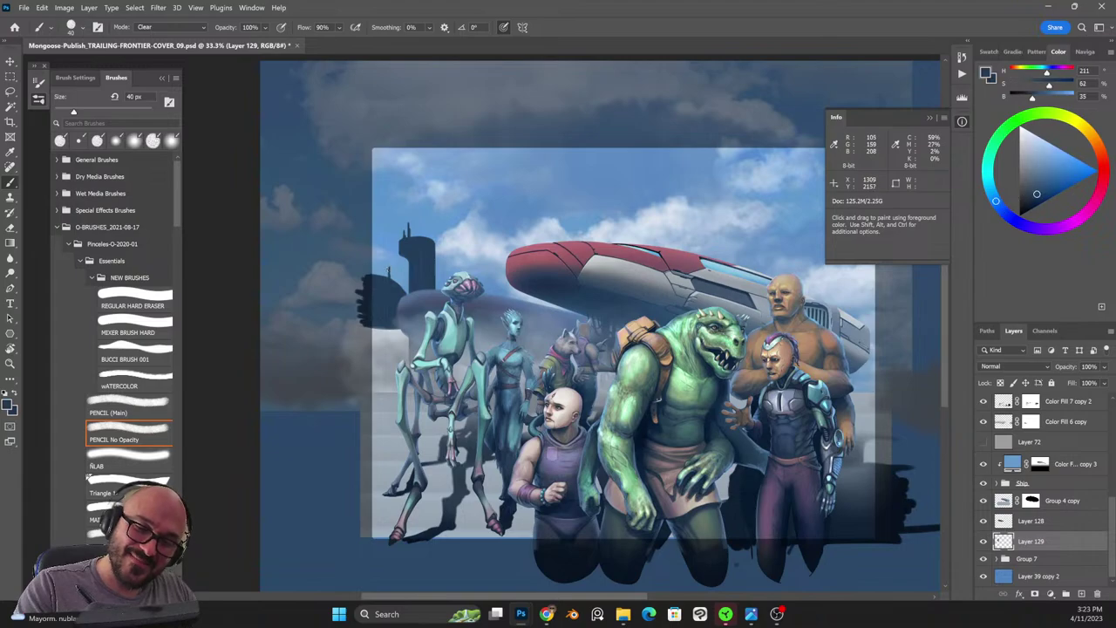
key(bracketleft)
alt+click(389, 279)
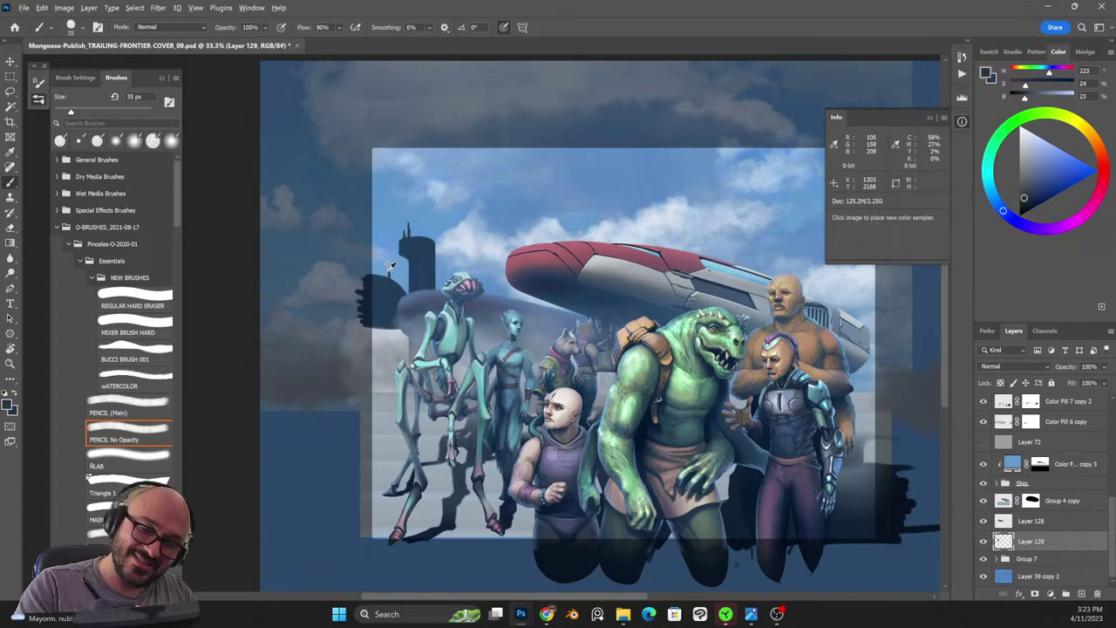
key(shift+alt+n)
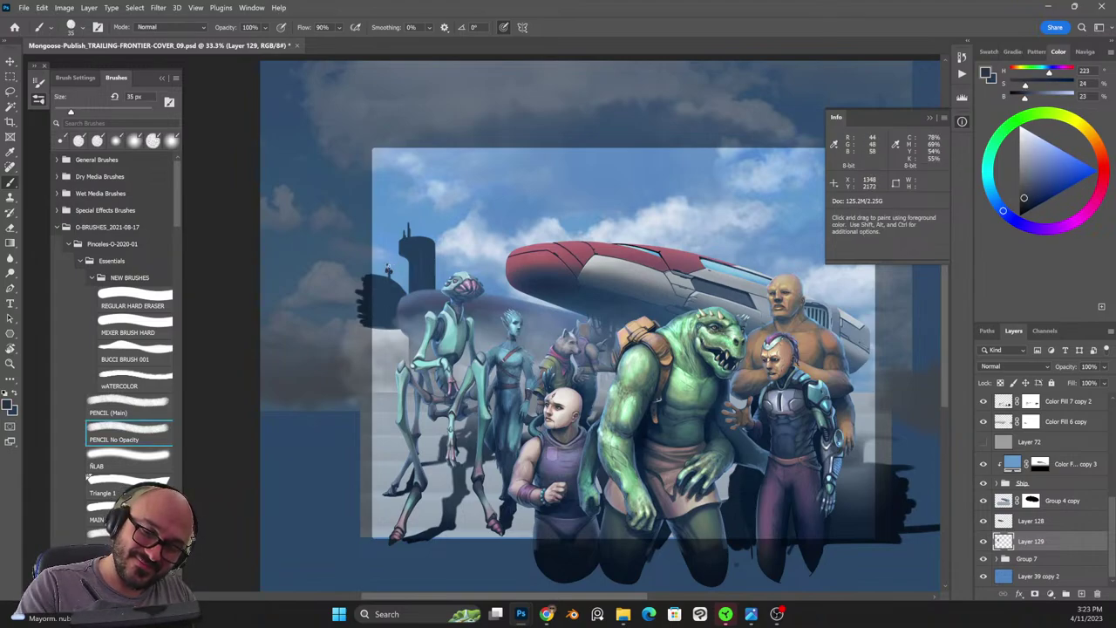
alt+click(388, 267)
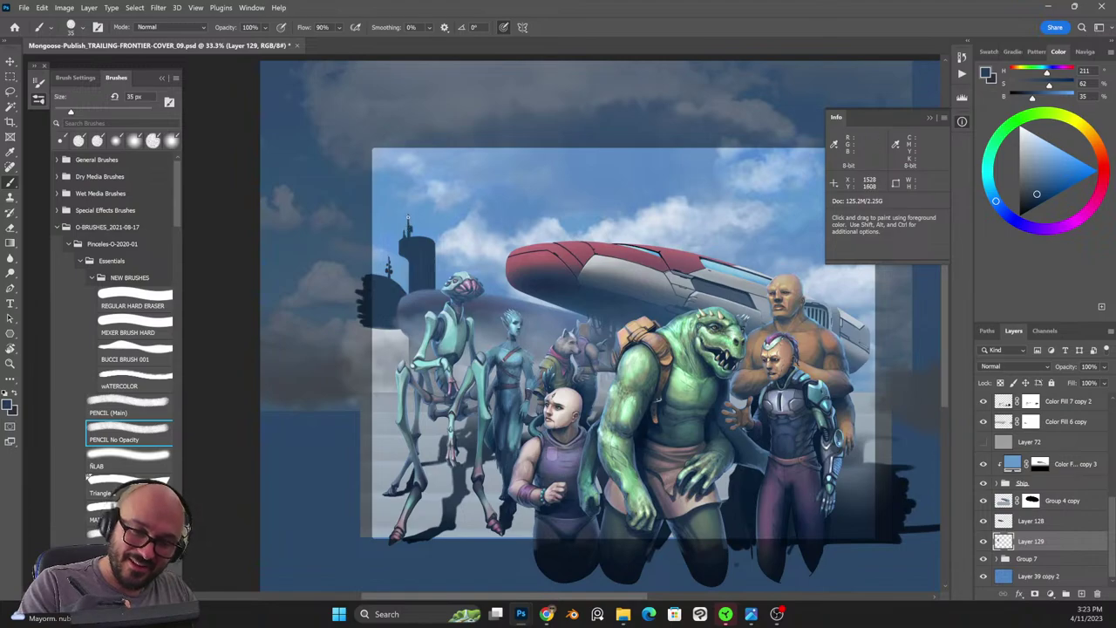
Trim the tower's silhouette in Clear mode with the PENCIL (Main) brush, enlarging it from 20 to 30 px.
key(comma)
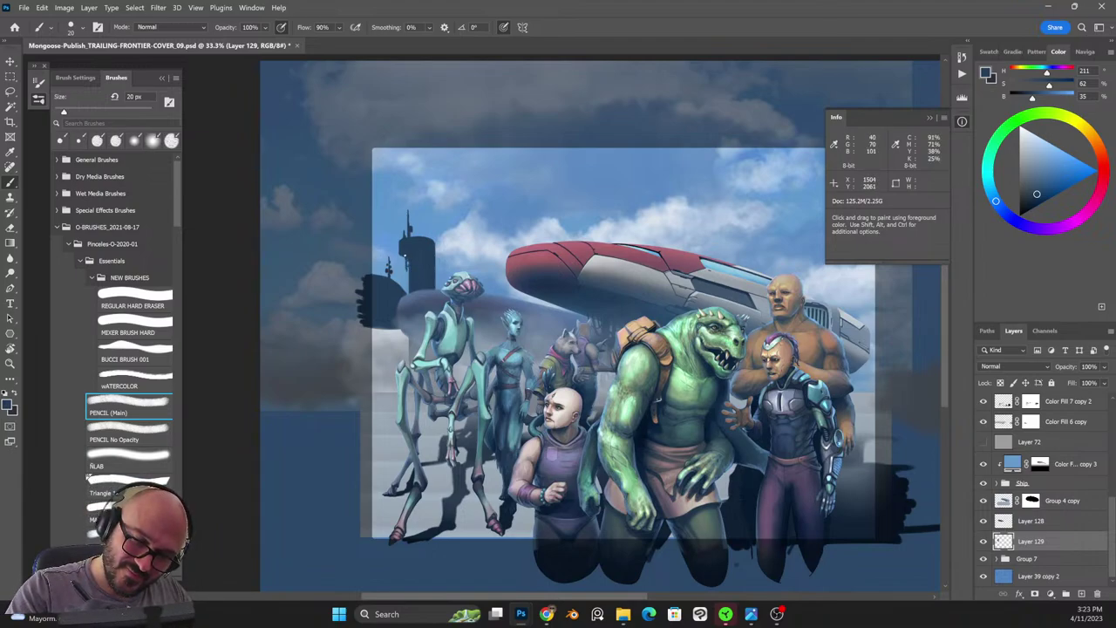
key(shift+alt+r)
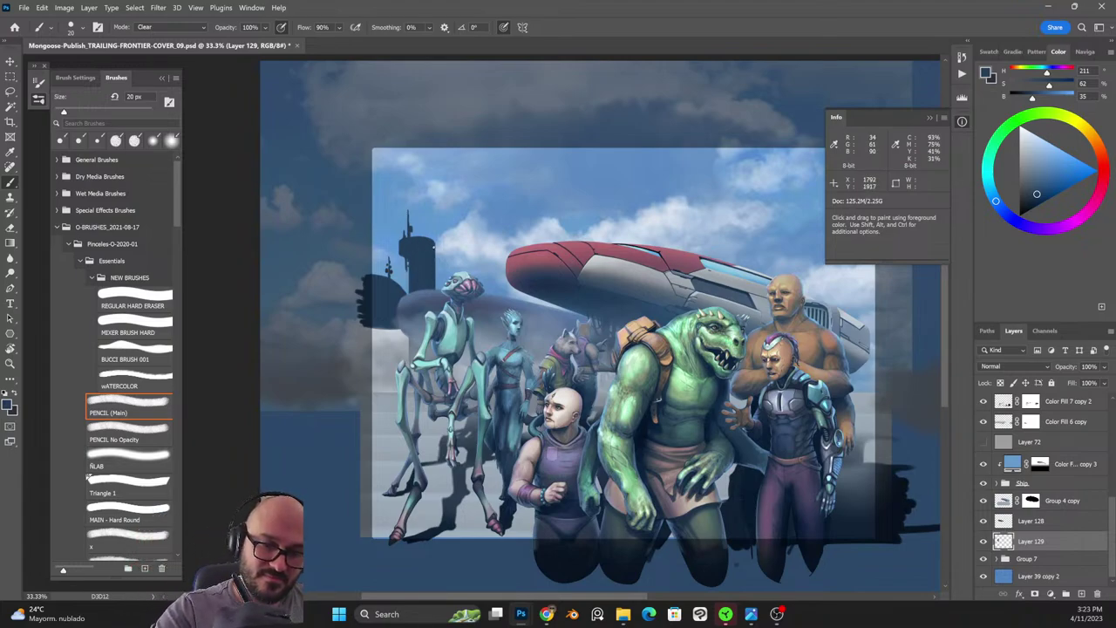
key(bracketright)
key(bracketright)
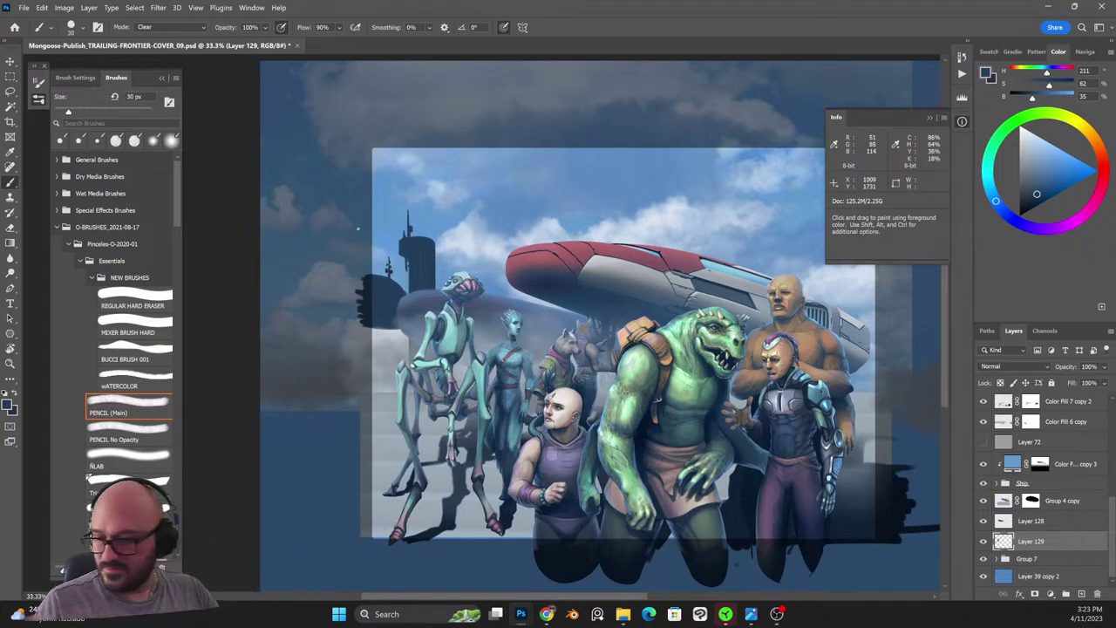
Paint light blue honeycomb panels on the low building on a new layer clipped to Layer 129, tidying them in Clear mode.
click(1082, 593)
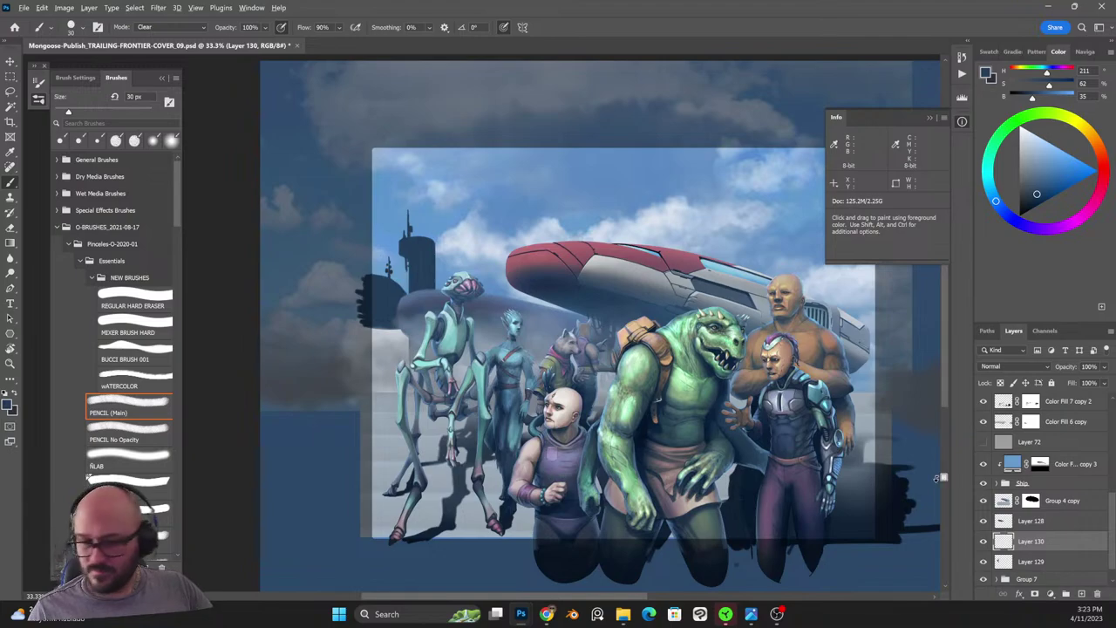
alt+click(471, 242)
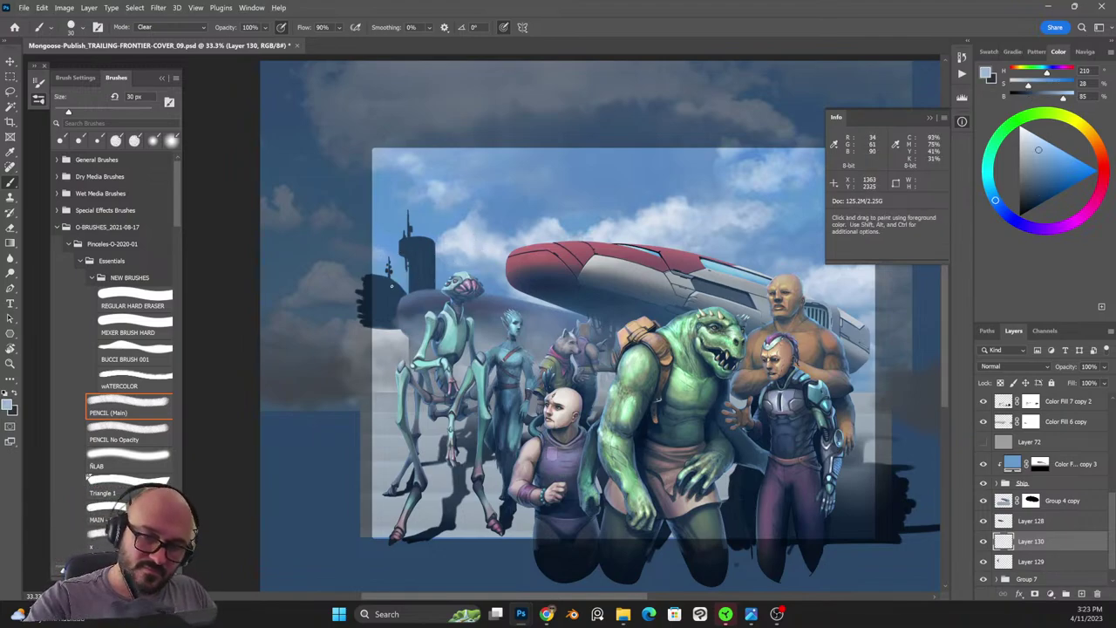
key(shift+alt+n)
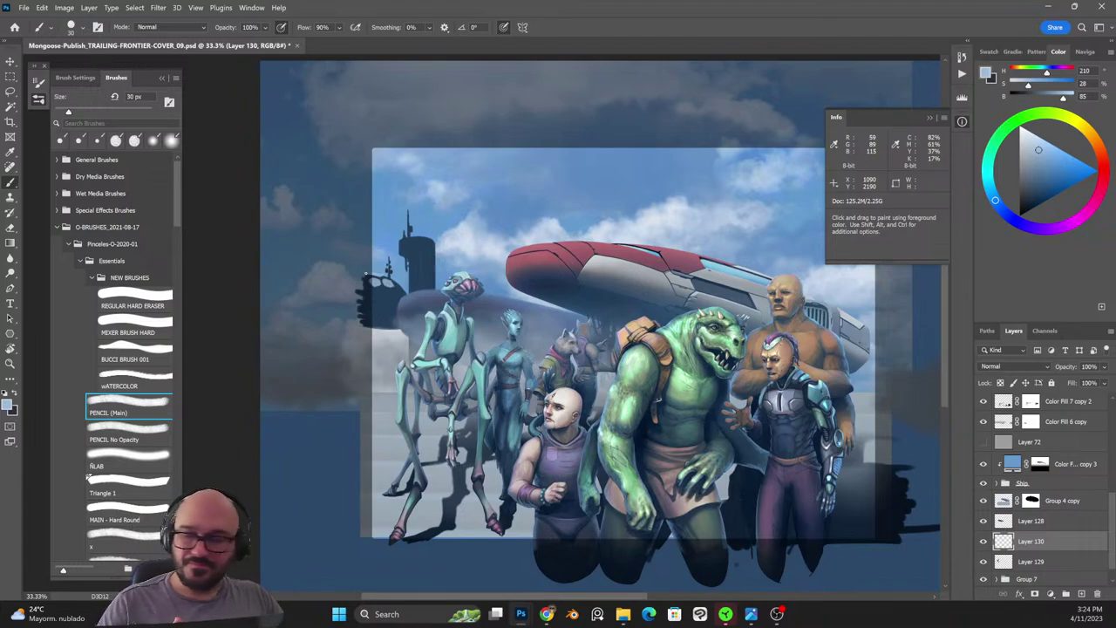
alt+click(1037, 552)
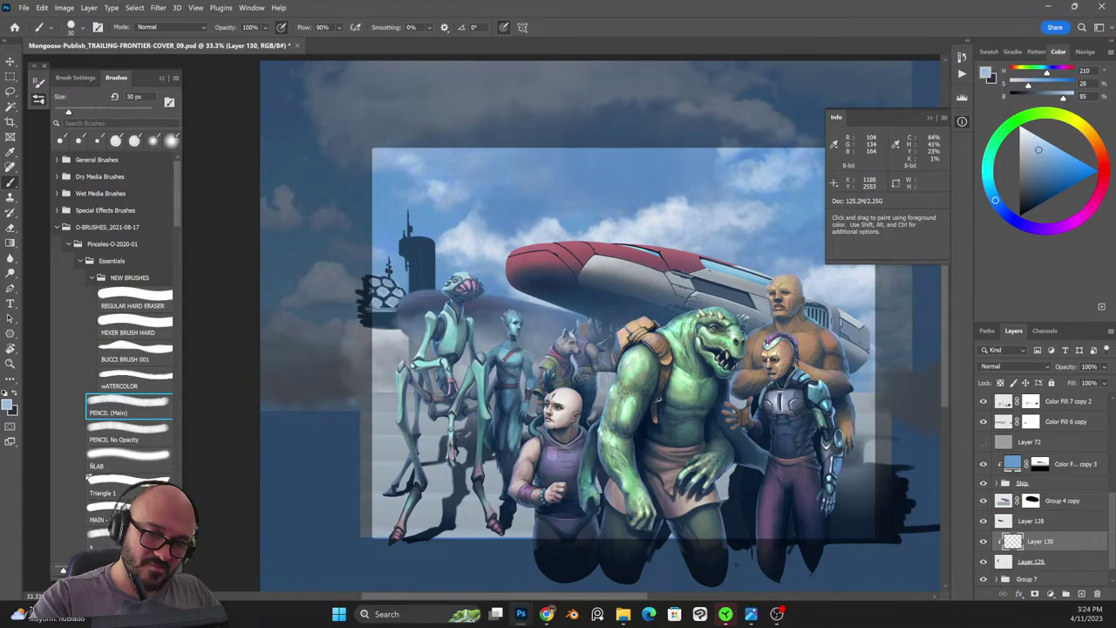
key(alt+shift+r)
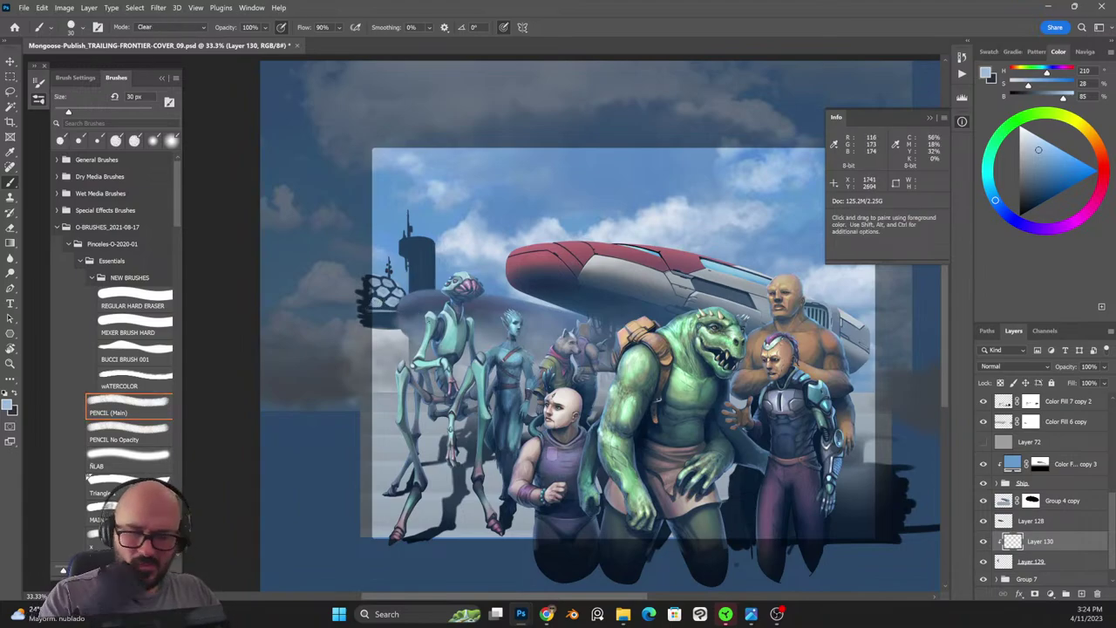
Paint light blue gaps along the tower's top and light its right side, trimming in Clear mode with the 30 px brush.
alt+click(420, 242)
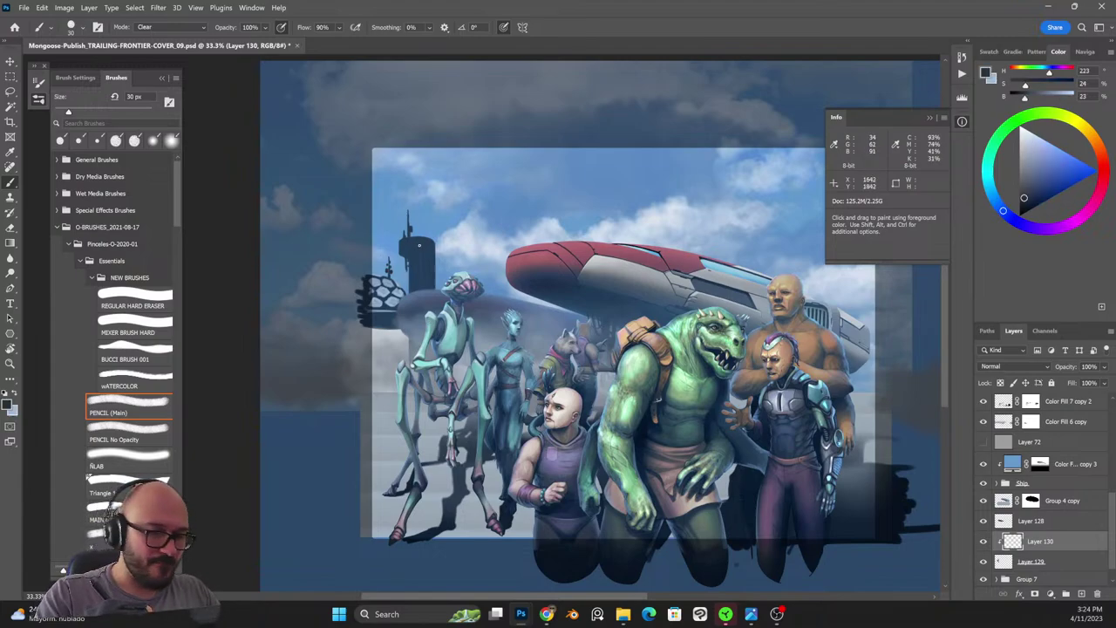
key(alt+shift+n)
key(x)
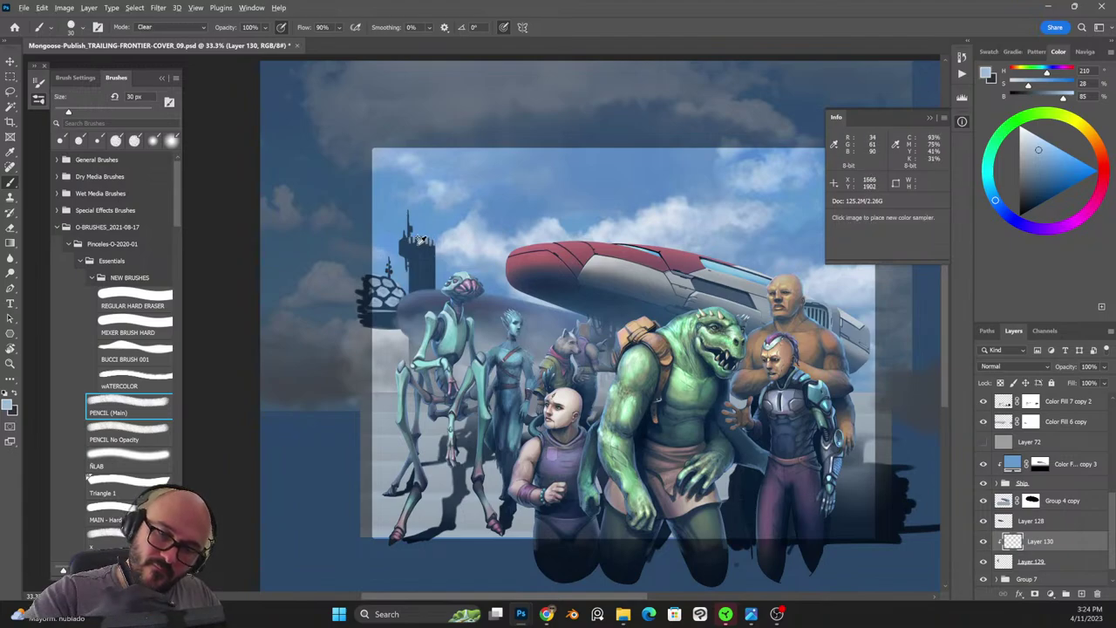
key(alt+shift+r)
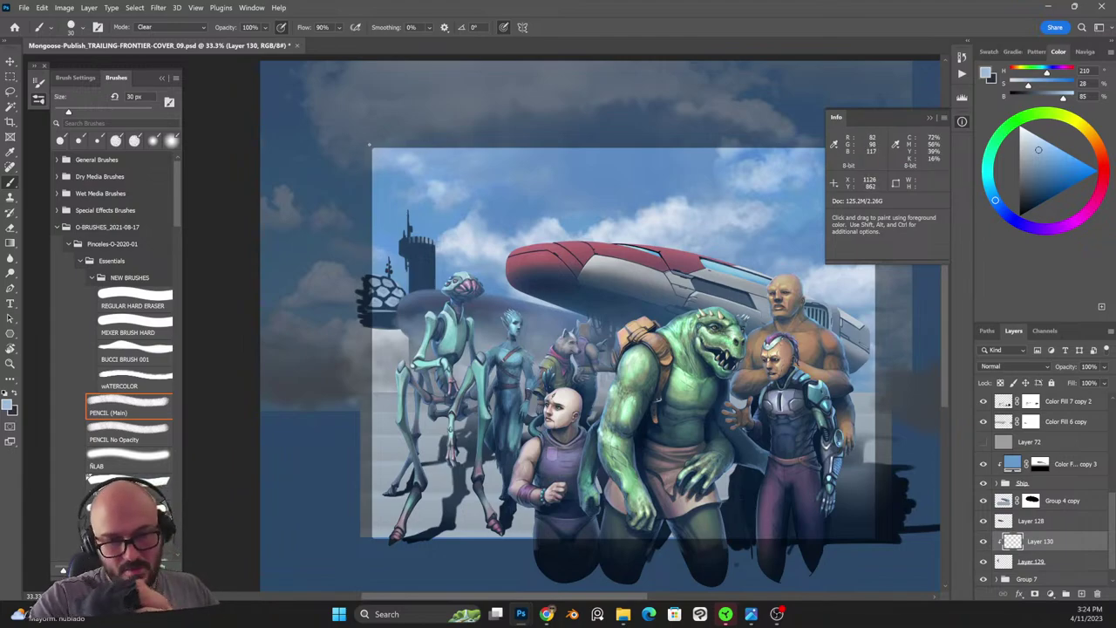
key(alt+shift+n)
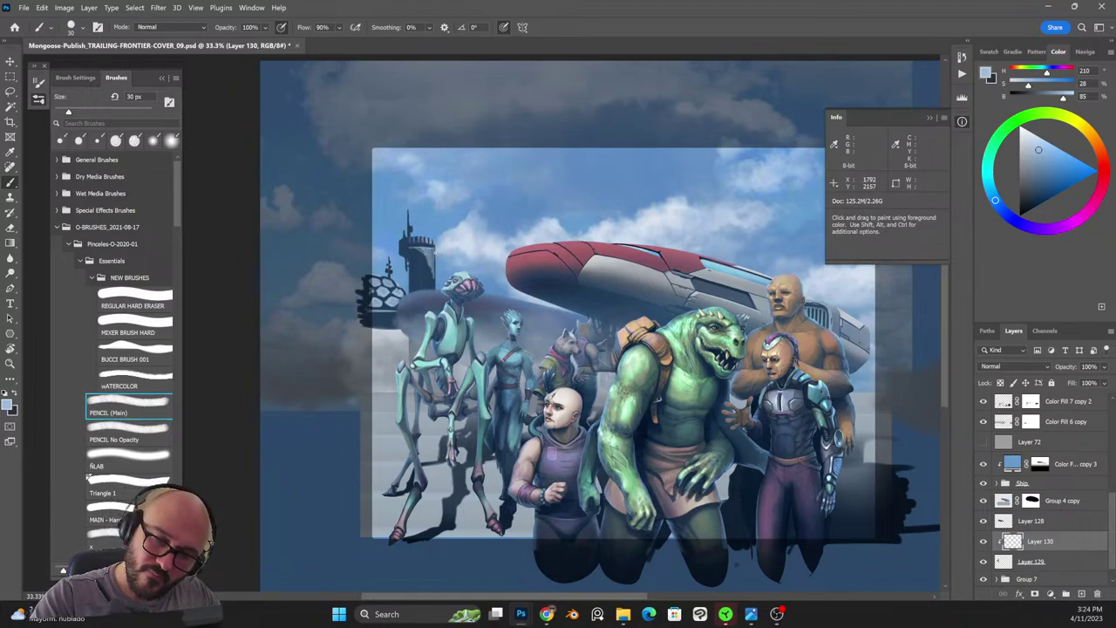
Refine the tower's lit face and window details in light blue, alternating between Clear and Normal modes.
key(shift+alt+r)
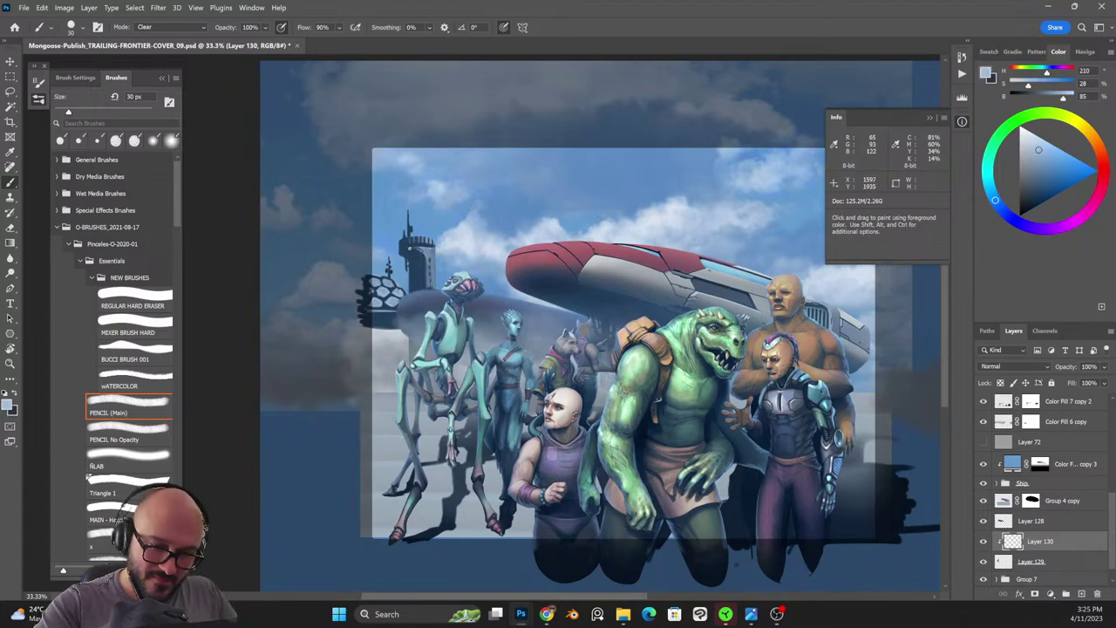
key(shift+alt+n)
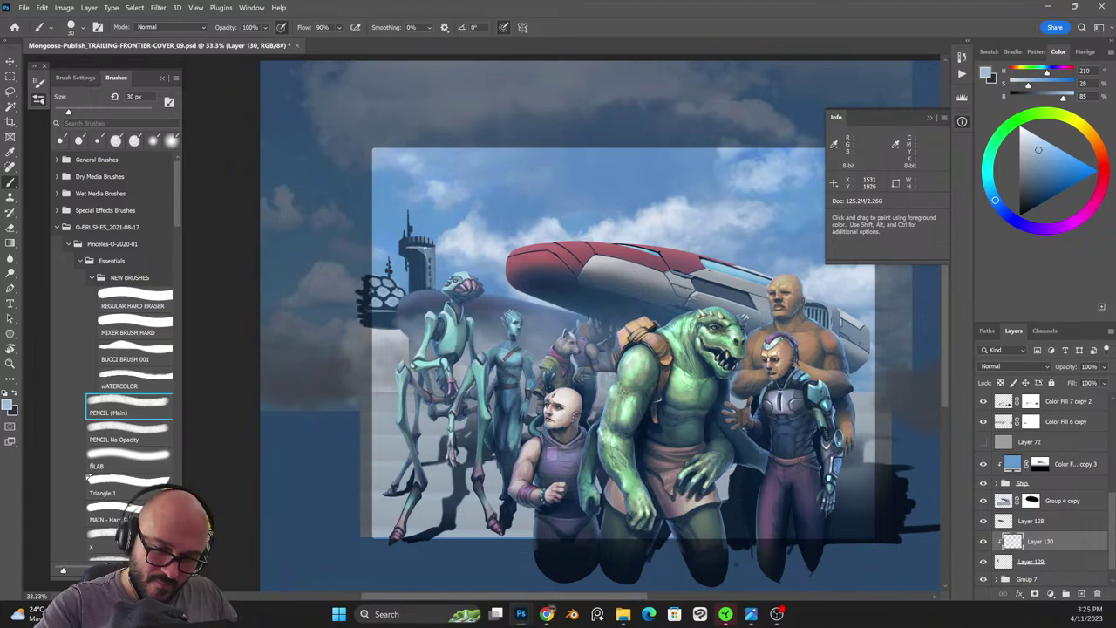
key(shift+alt+r)
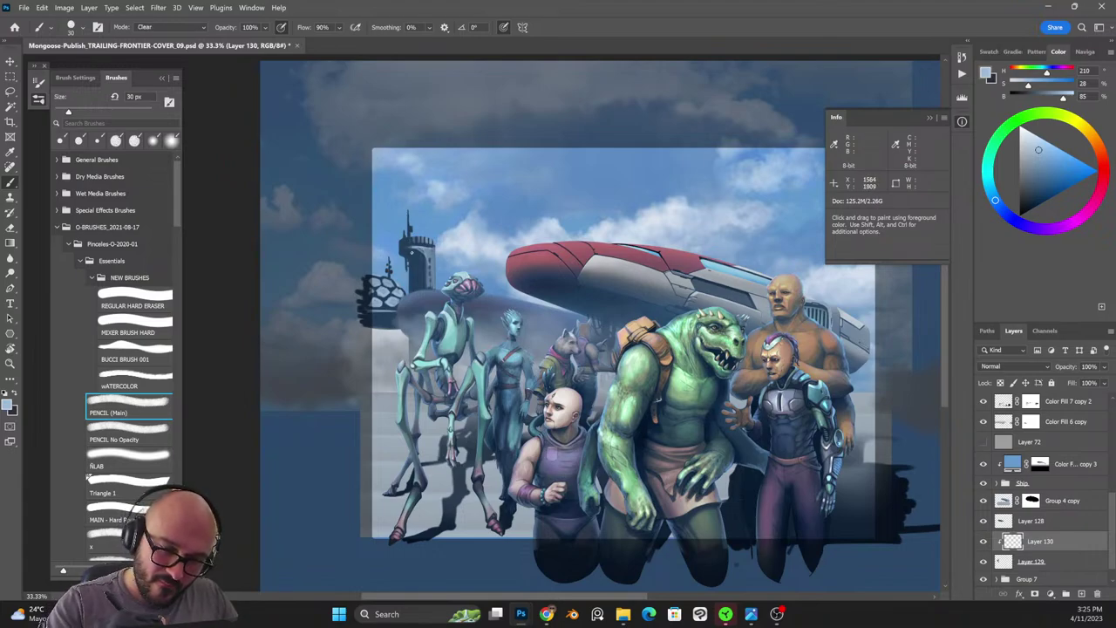
key(shift+alt+n)
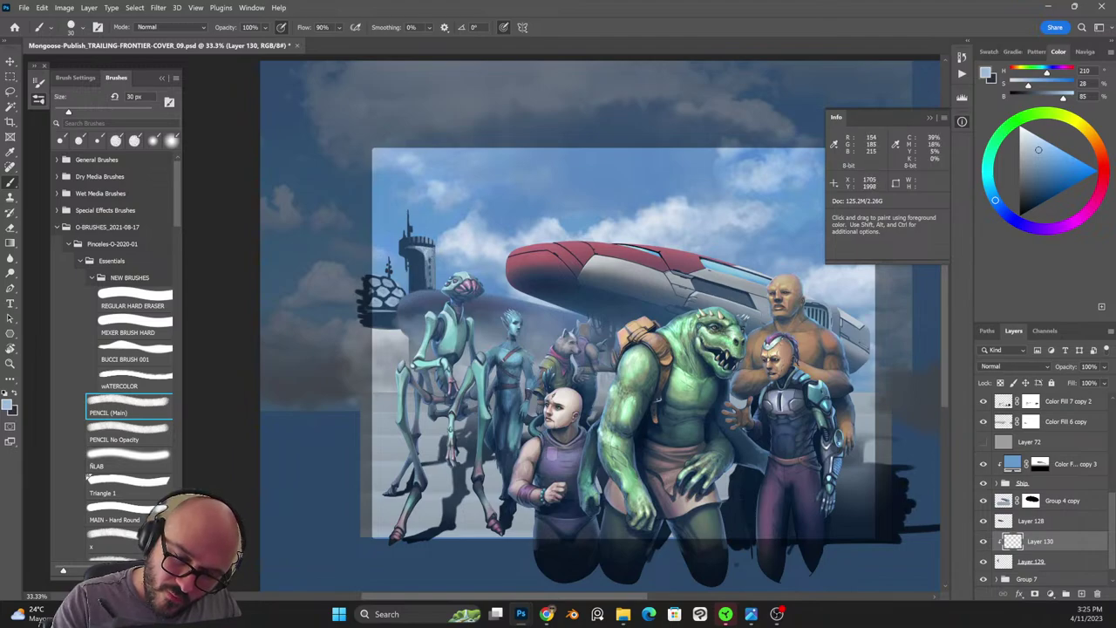
key(shift+alt+r)
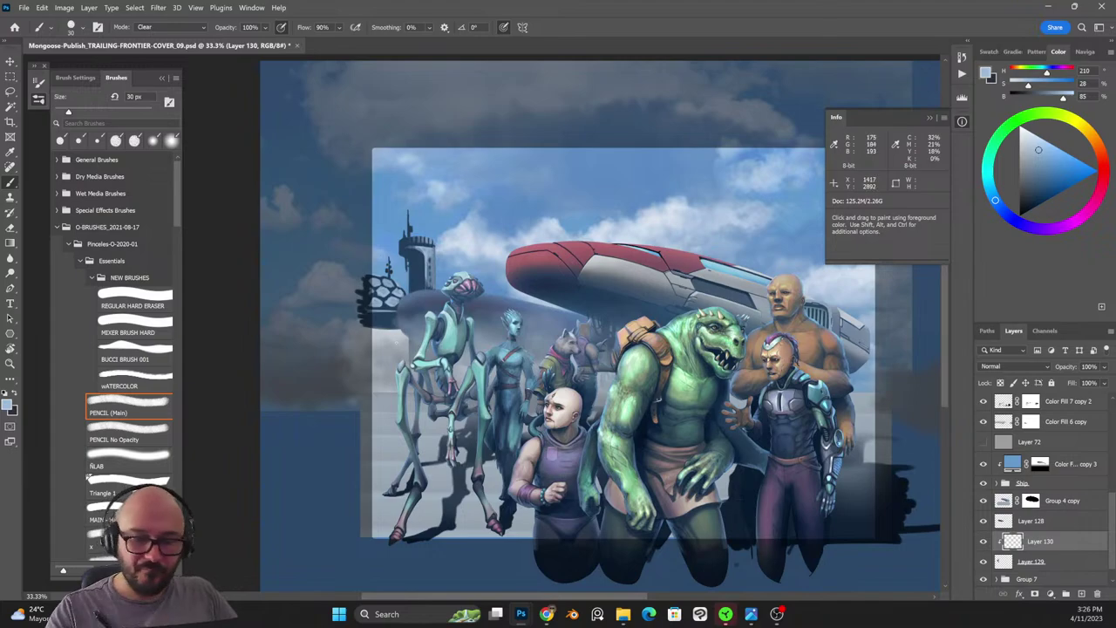
Darken and extend the low building's base on Layer 129 with a 60 px brush, resampling the tower's dark blue.
key(bracketright)
key(bracketright)
key(bracketright)
key(bracketright)
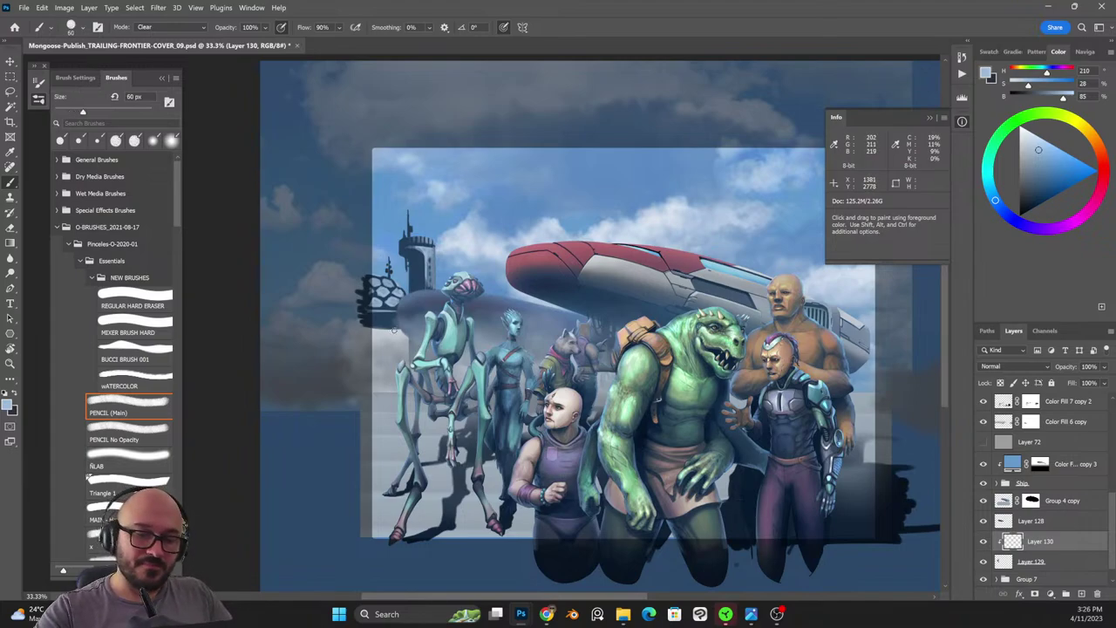
key(x)
key(shift+alt+n)
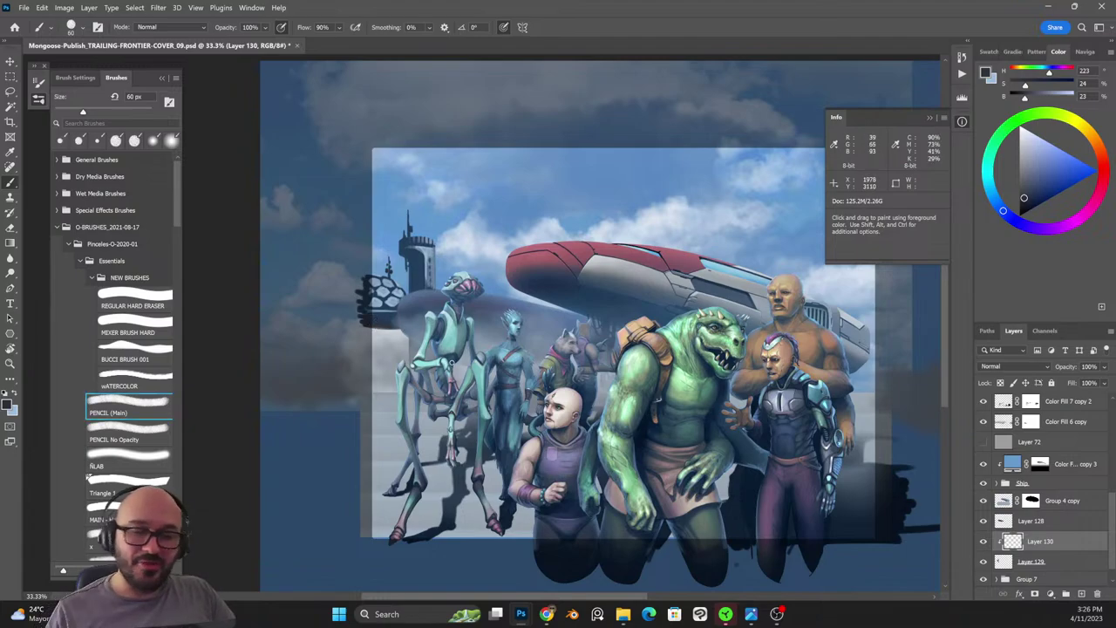
click(1005, 564)
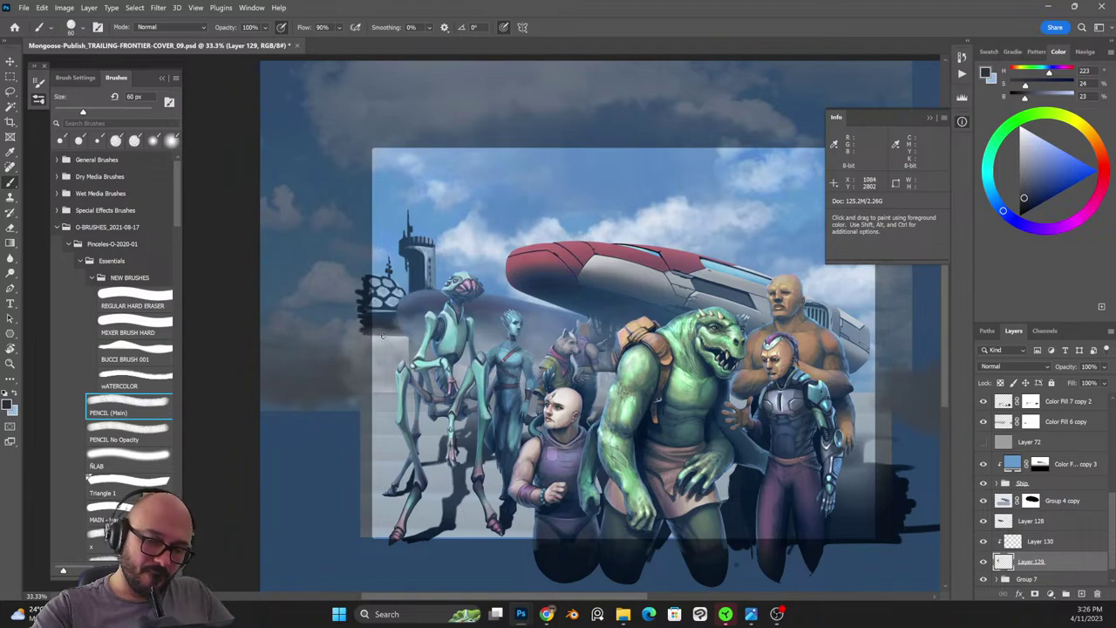
key(x)
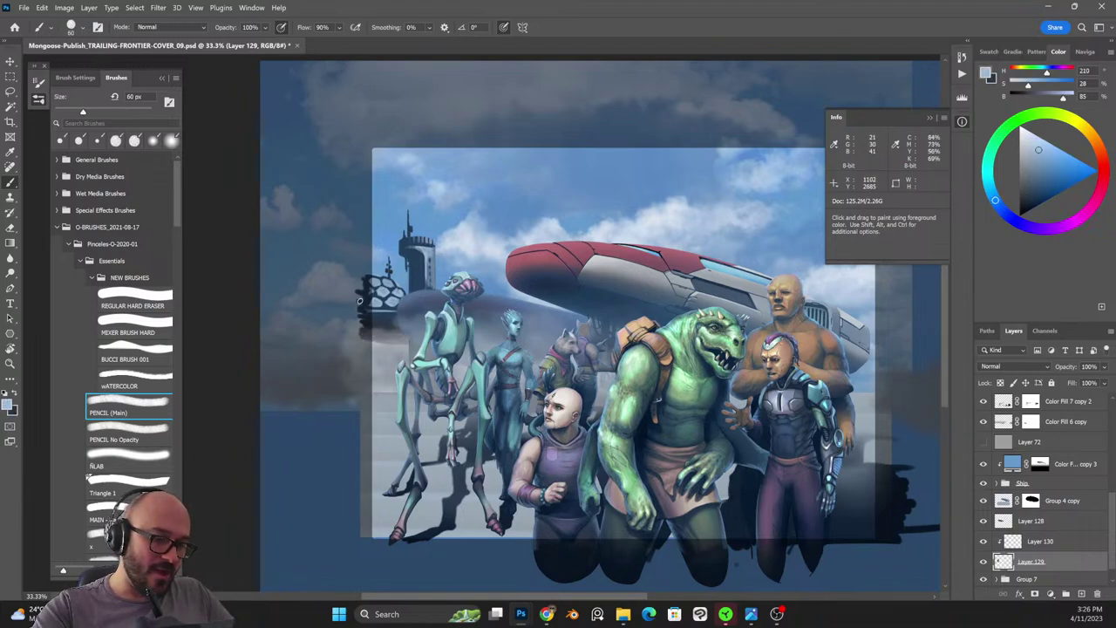
alt+click(422, 273)
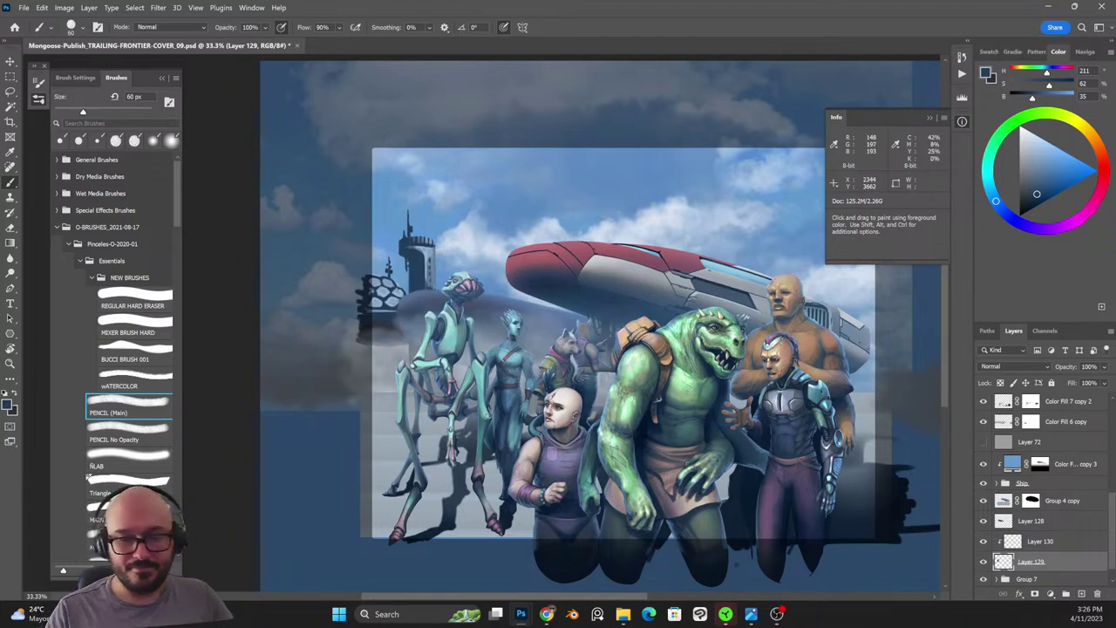
Reduce the brush to 40 px, merge Layer 130 down into Layer 129, and add a new layer directly above Group 7.
key(bracketleft)
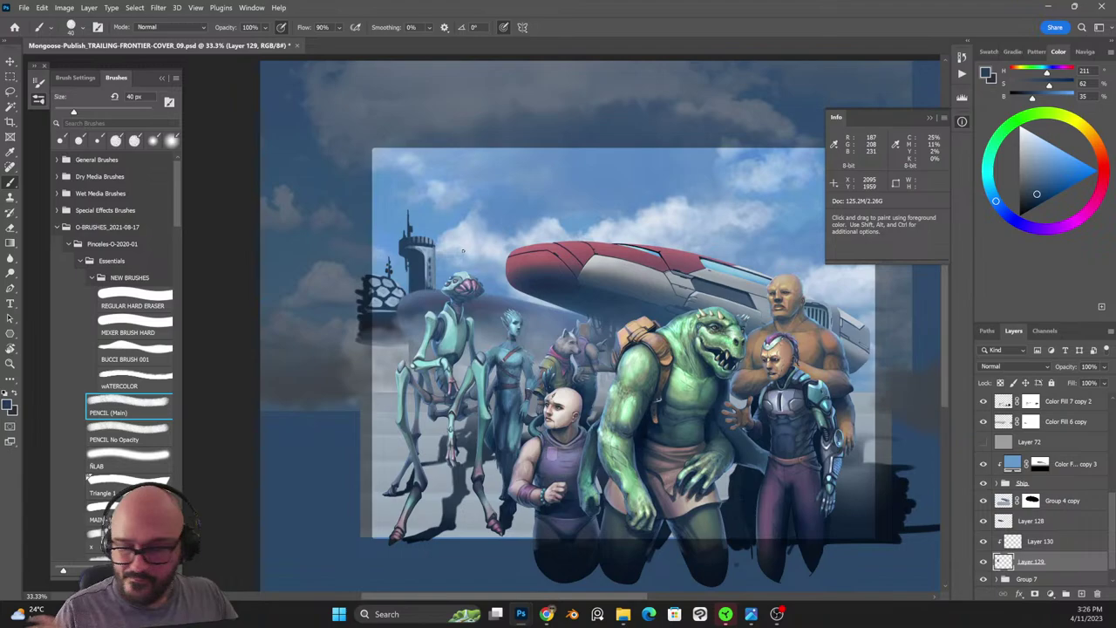
click(1037, 543)
key(ctrl+e)
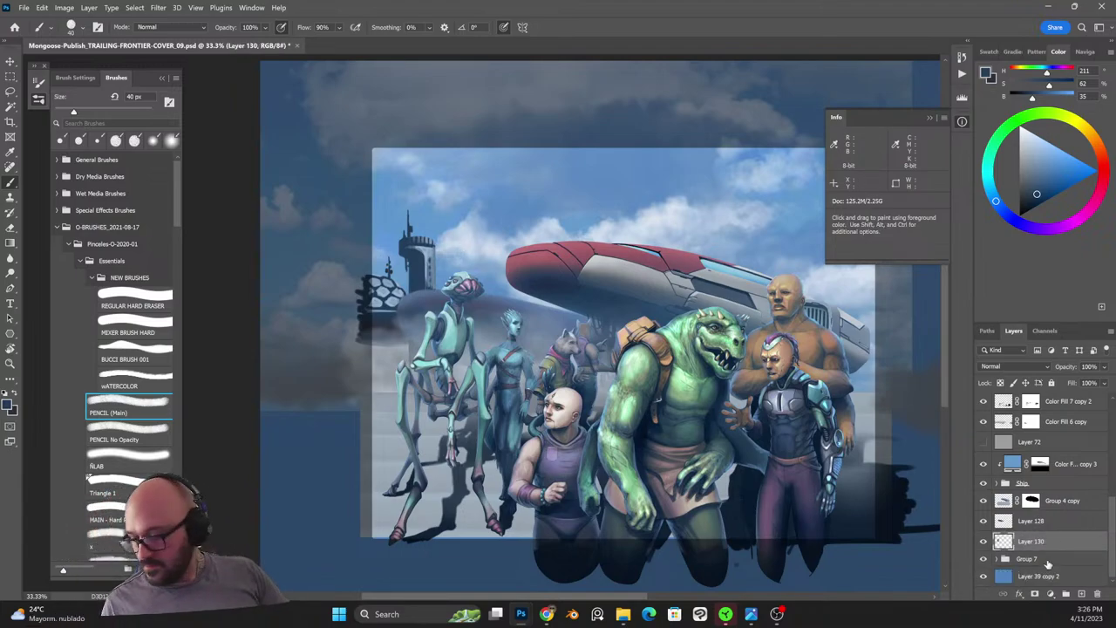
click(1049, 562)
click(1081, 593)
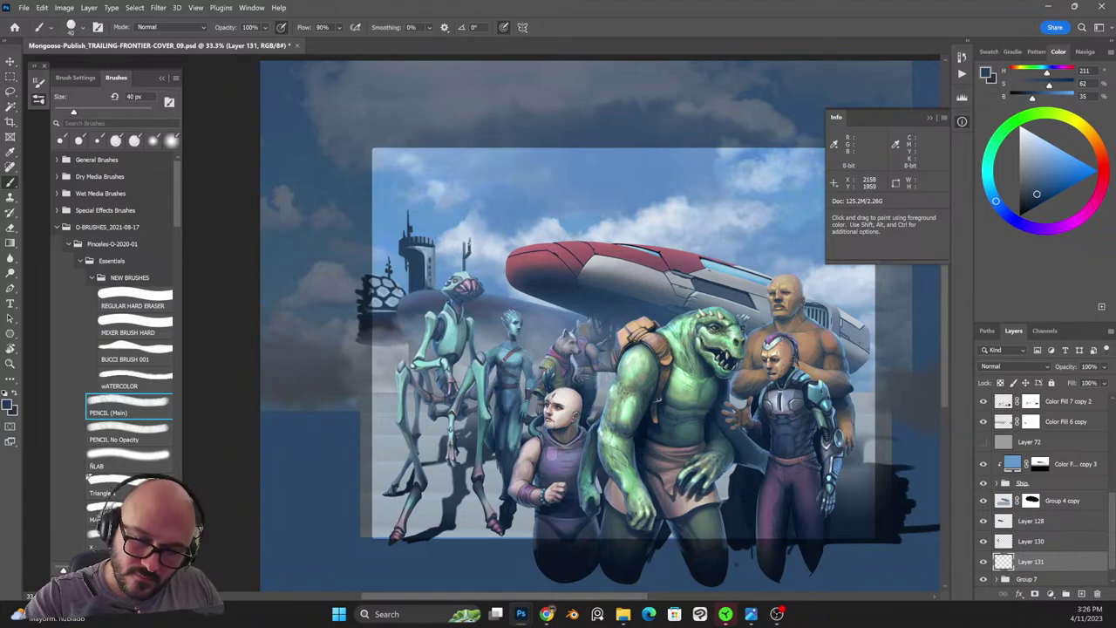
Sketch the thin, angular left edge of a second building to the right of the tower, trimming it in Clear mode.
key(alt+shift+r)
alt+click(445, 203)
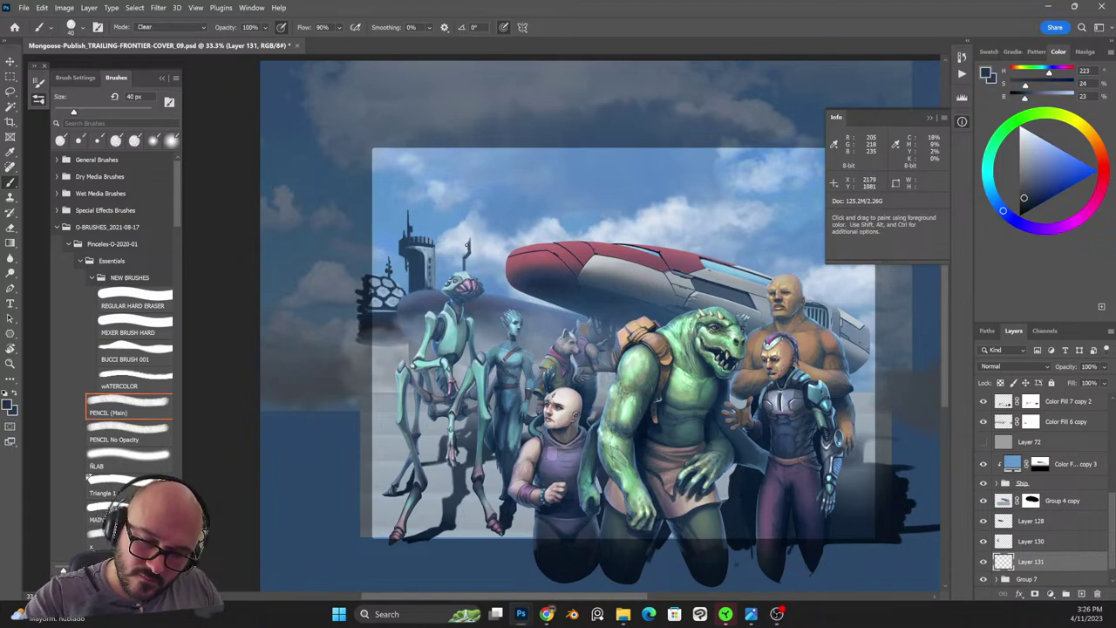
alt+click(473, 207)
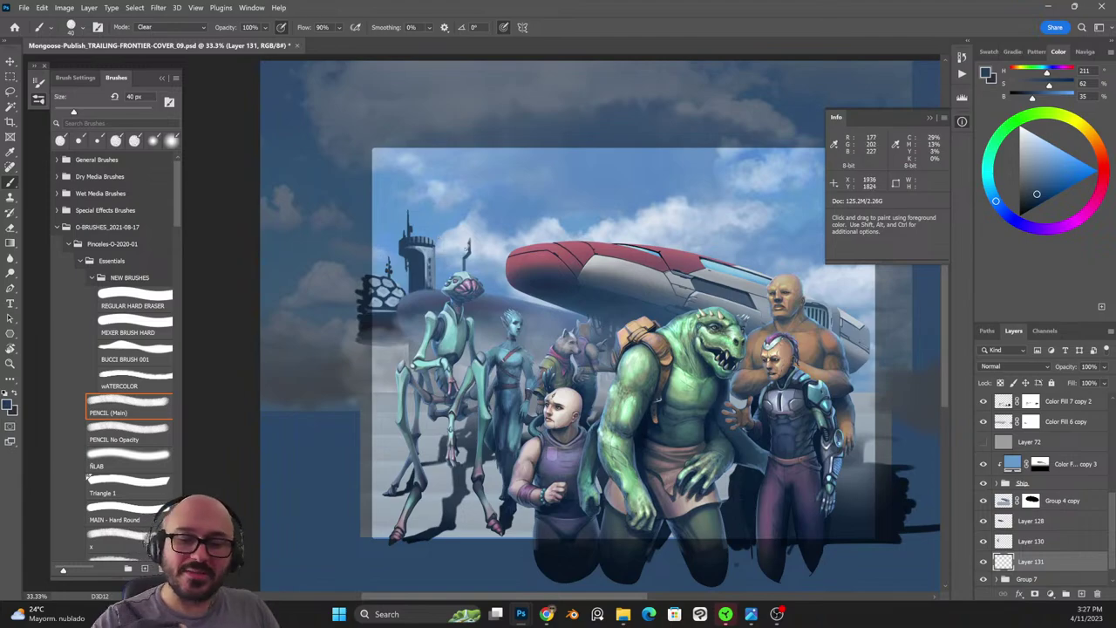
alt+click(471, 240)
alt+click(474, 237)
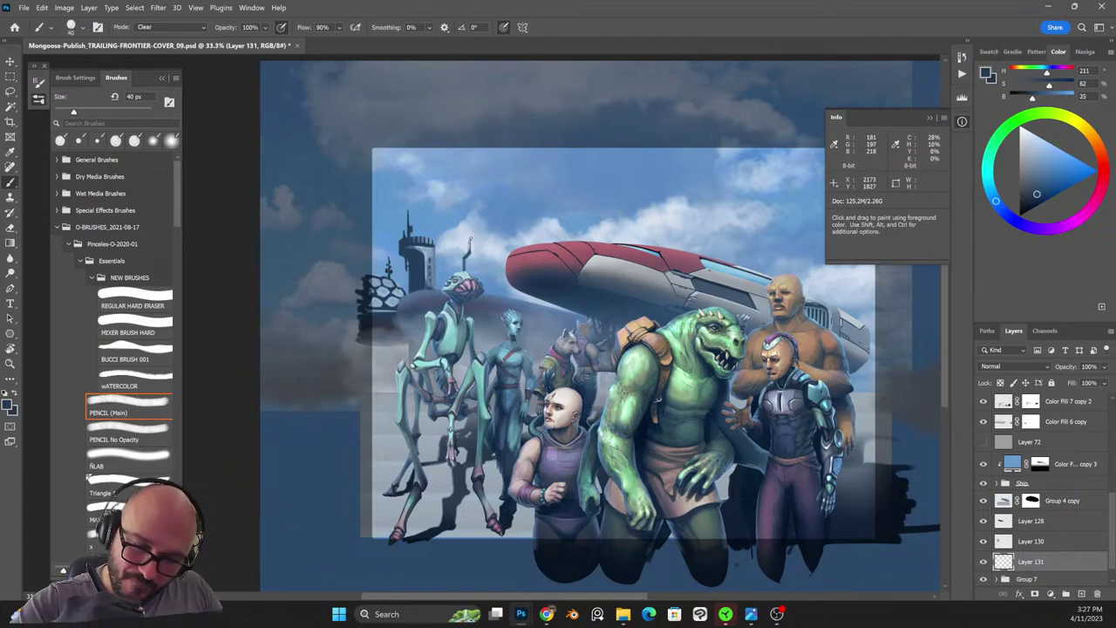
alt+click(472, 238)
alt+click(470, 240)
key(shift+alt+n)
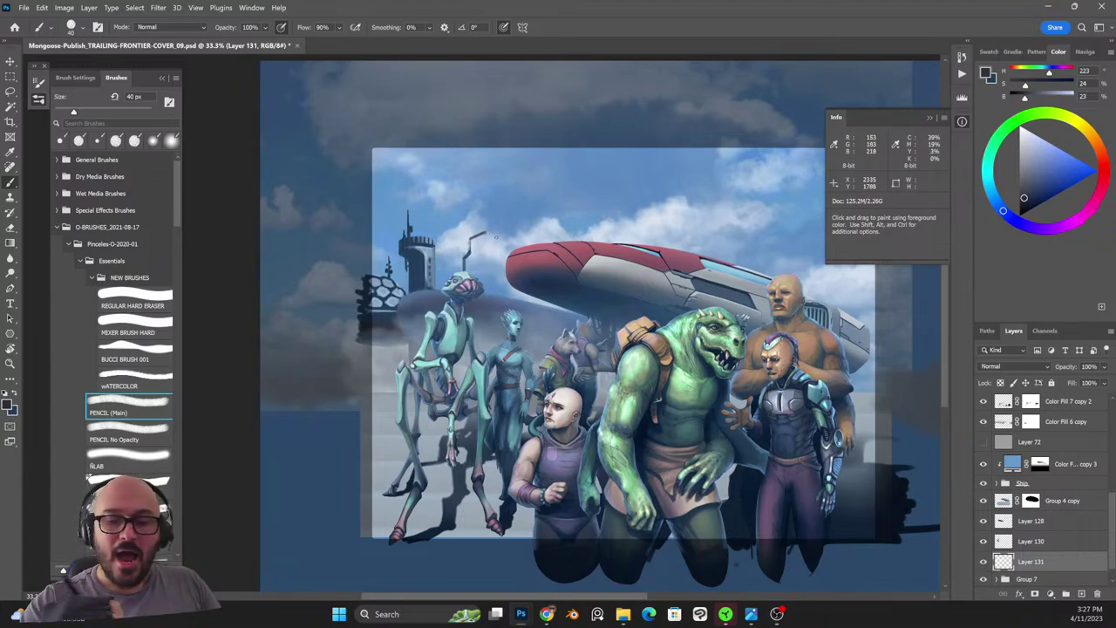
Complete the second building's roofline and fill its block shape solid dark blue down to the hazy ship.
drag(486, 234, 511, 237)
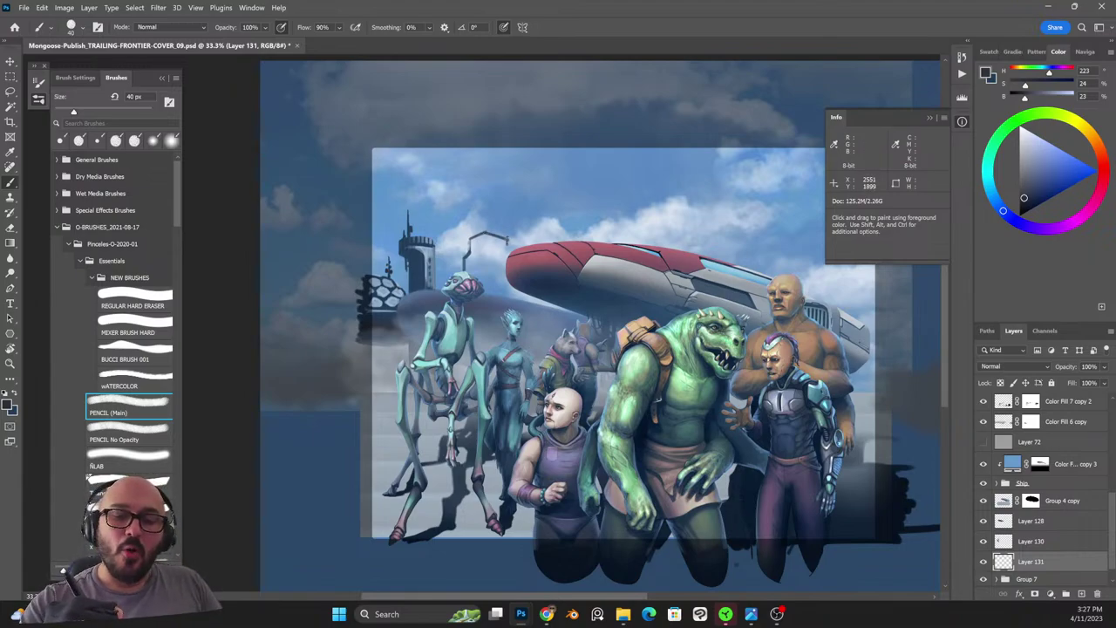
alt+click(490, 235)
mouse_move(486, 232)
mouse_down()
mouse_move(485, 254)
mouse_move(470, 247)
mouse_move(467, 268)
mouse_move(487, 255)
mouse_up()
mouse_move(484, 295)
mouse_down()
mouse_move(504, 244)
mouse_move(501, 297)
mouse_move(496, 246)
mouse_move(486, 270)
mouse_move(463, 271)
mouse_move(501, 238)
mouse_move(503, 247)
mouse_up()
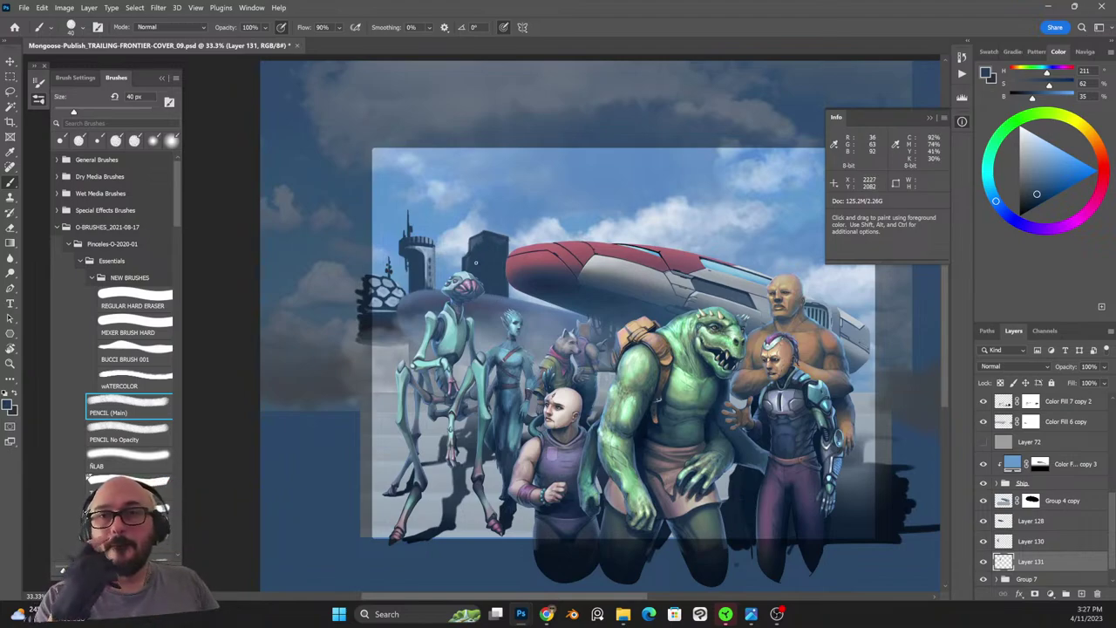
Reshape the second building's roof into a slanted overhang with a 35 px brush on Layer 131, trimming its left side in Clear mode.
drag(539, 228, 691, 315)
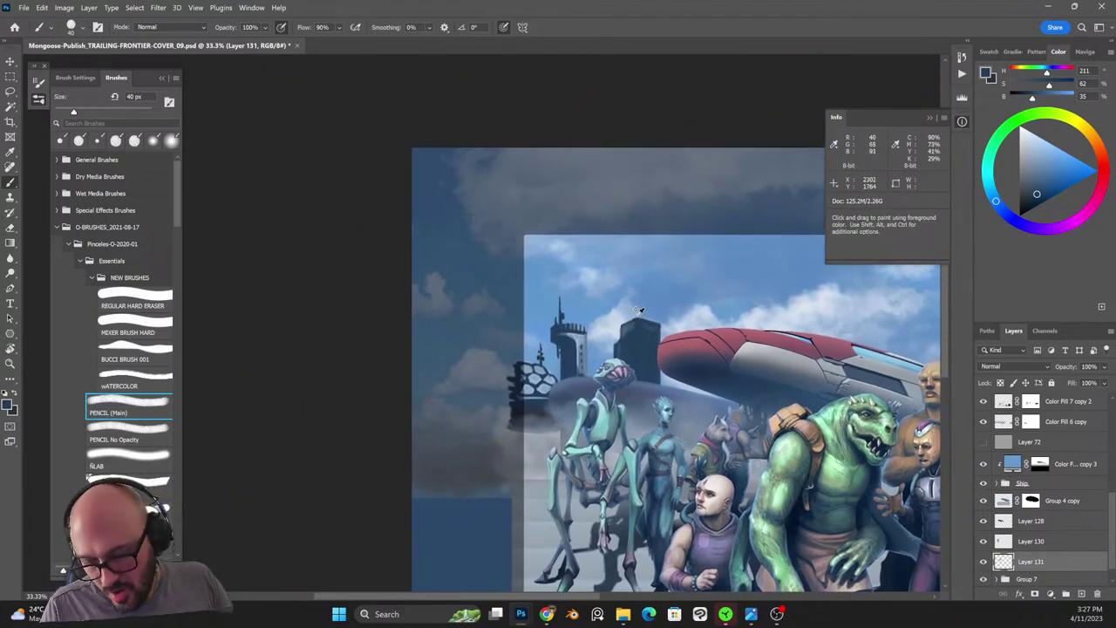
key(shift+alt+r)
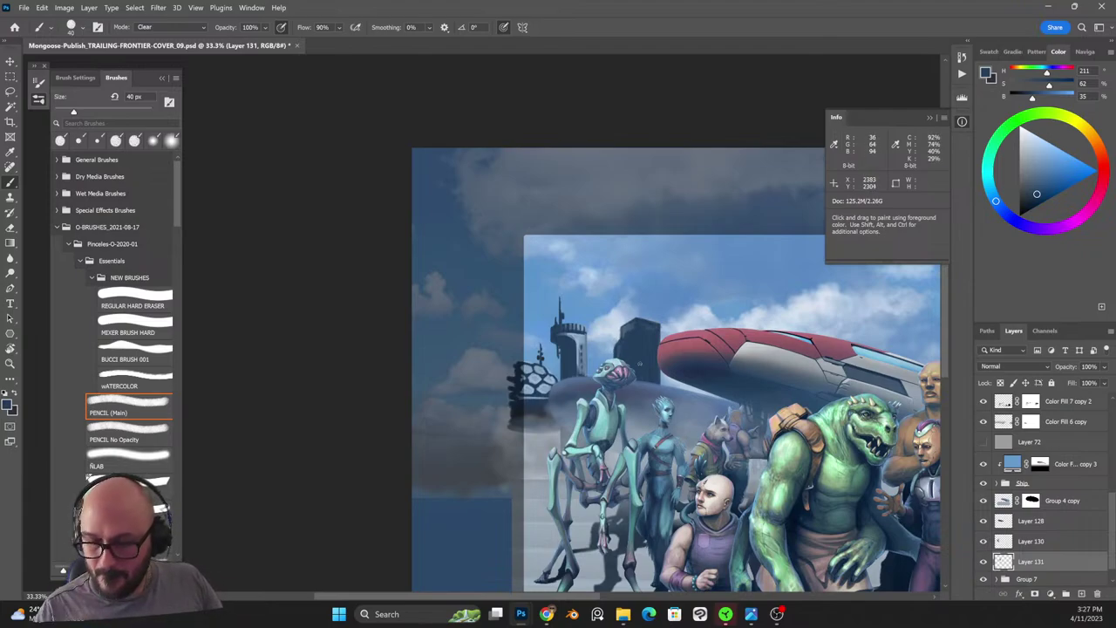
key(shift+alt+n)
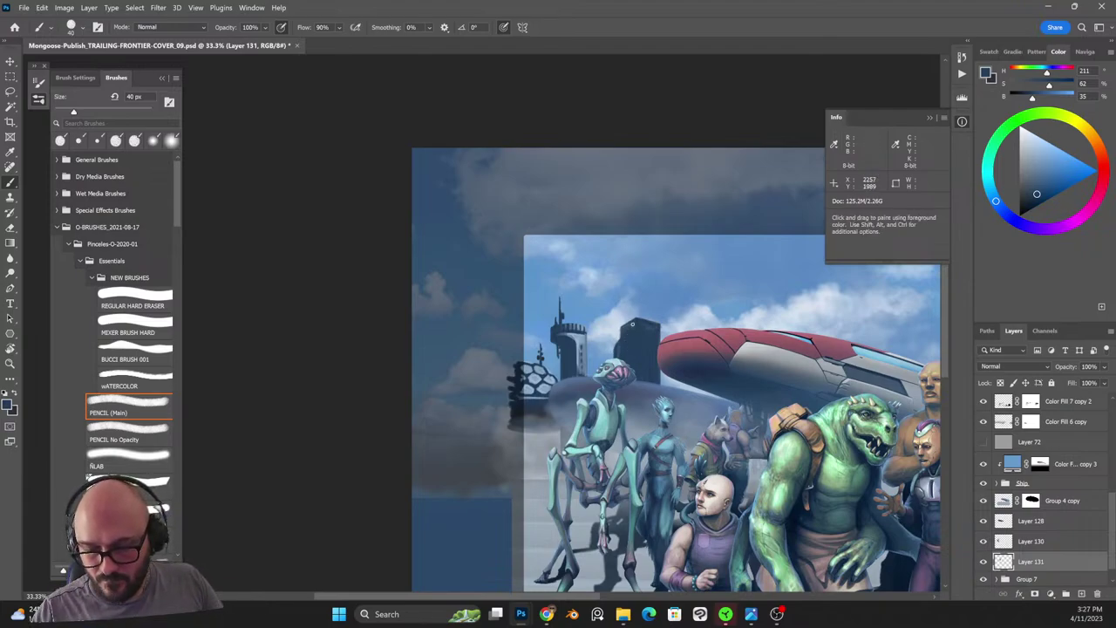
key(bracketleft)
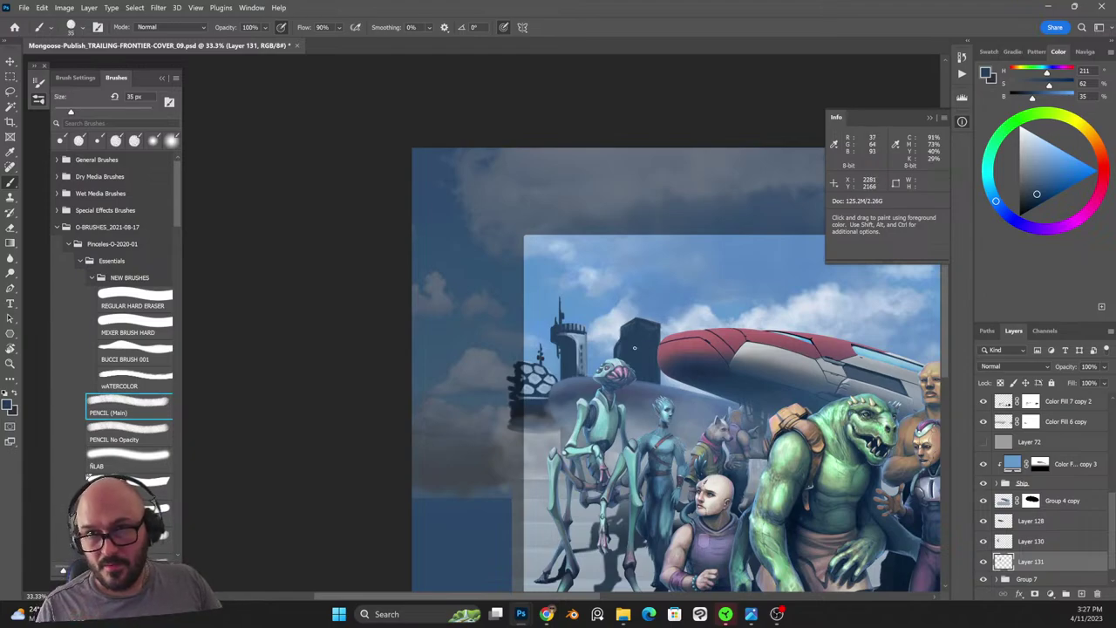
mouse_move(629, 321)
mouse_down()
mouse_move(619, 330)
mouse_move(639, 305)
mouse_move(668, 316)
mouse_move(629, 319)
mouse_up()
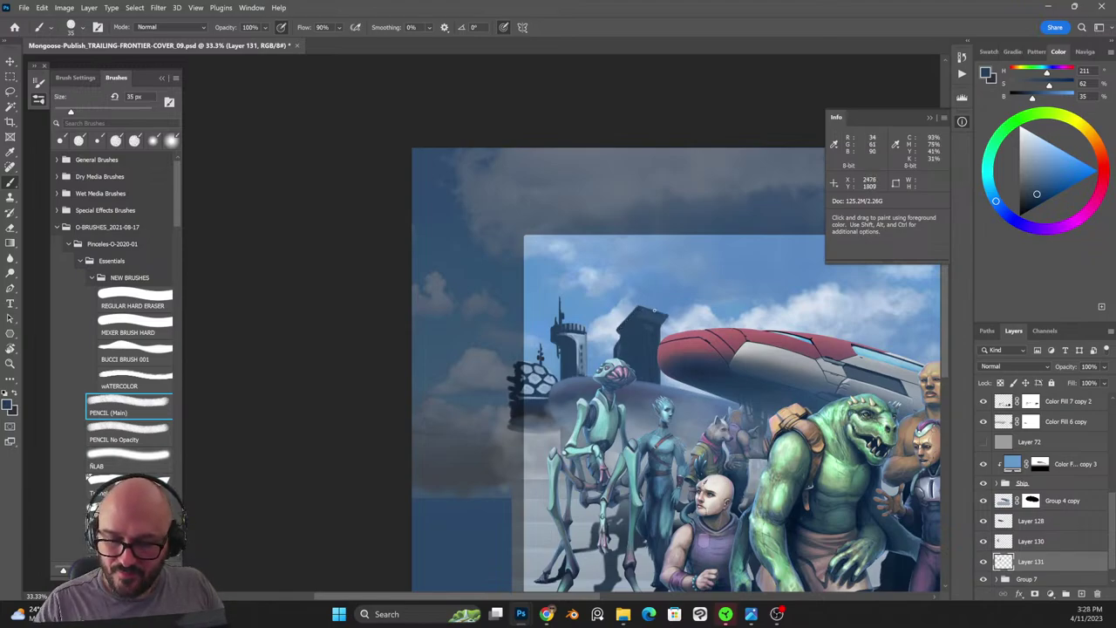
key(shift+alt+r)
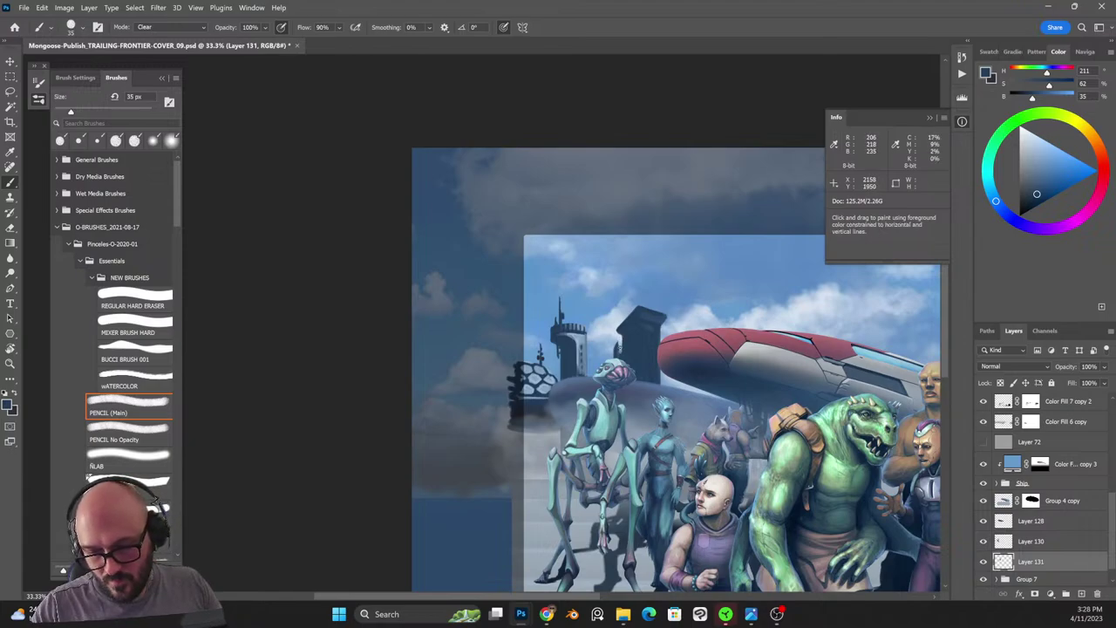
drag(621, 351, 621, 337)
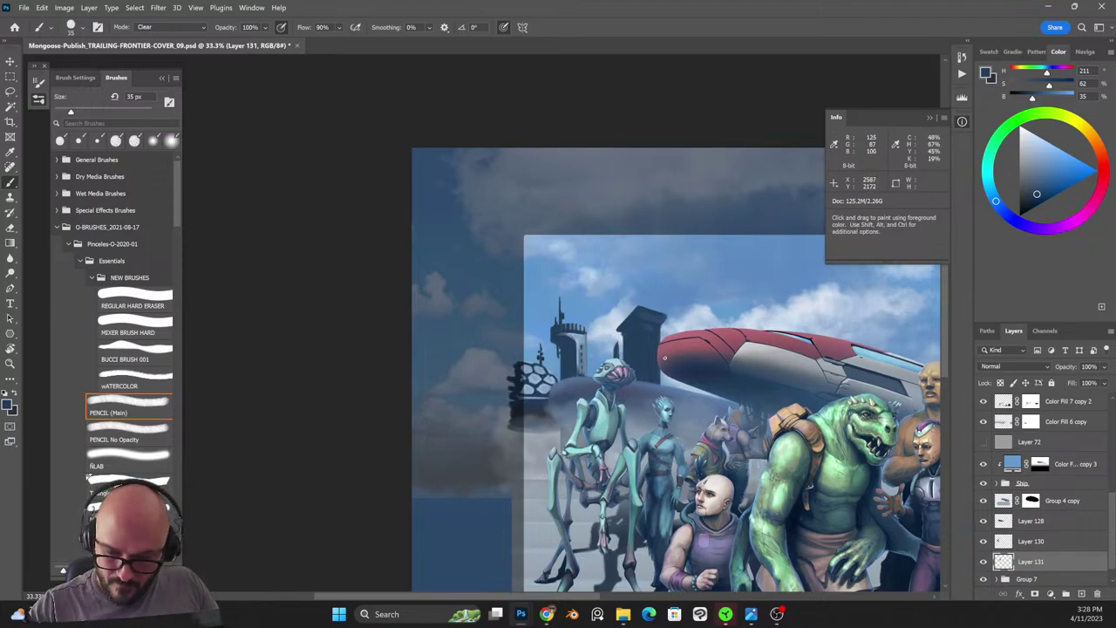
key(shift+alt+n)
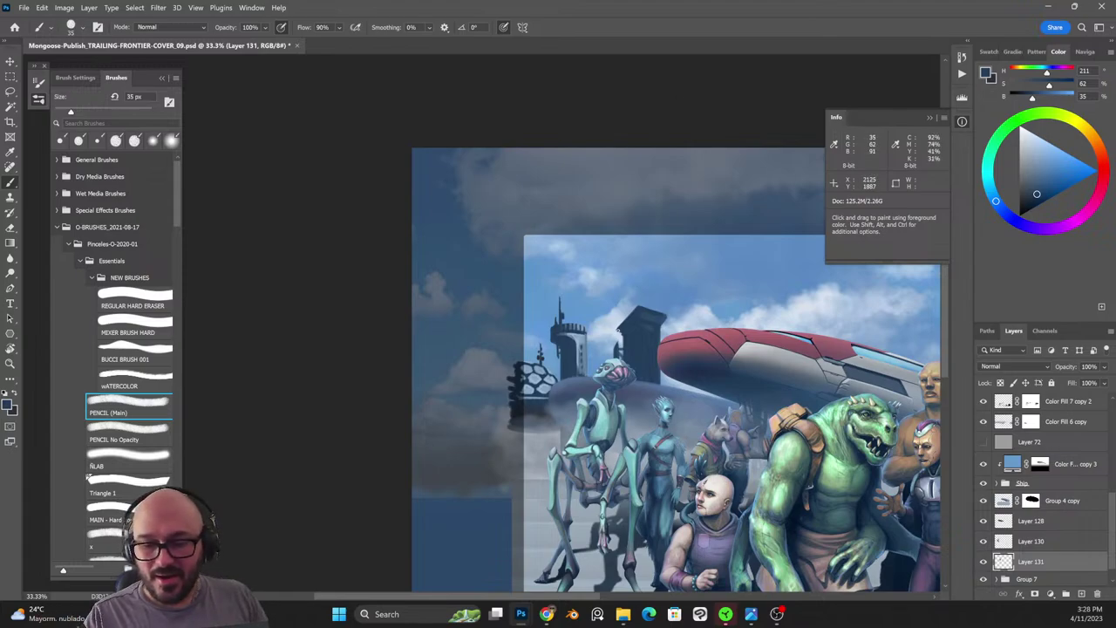
key(alt+shift+r)
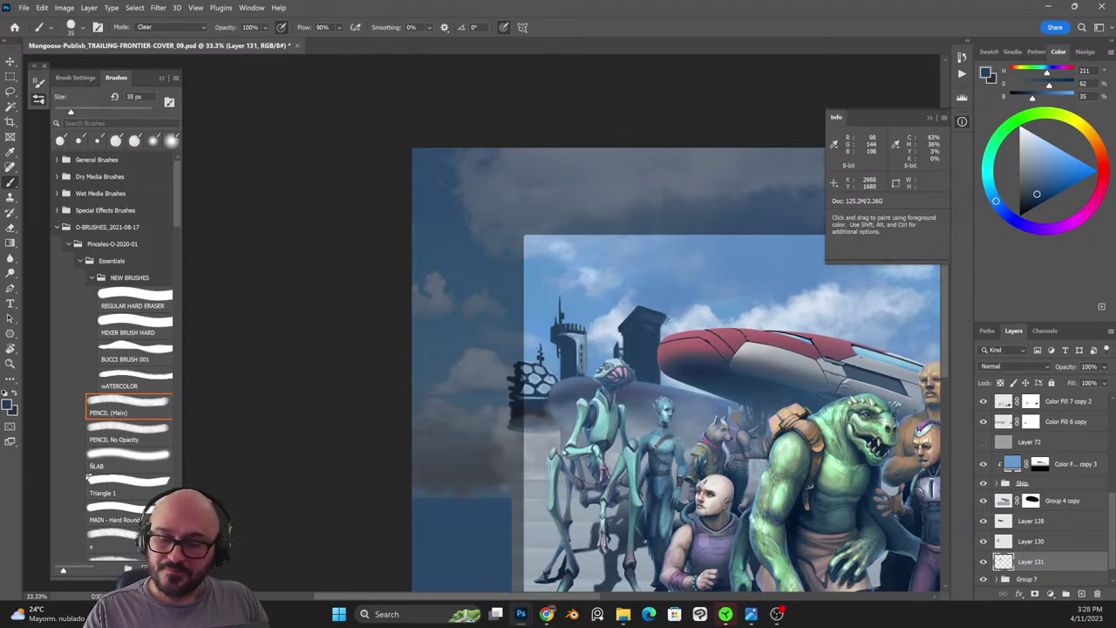
key(x)
mouse_move(645, 328)
mouse_down()
mouse_move(642, 314)
mouse_move(660, 349)
mouse_move(641, 314)
mouse_up()
key(ctrl+z)
key(ctrl+z)
key(x)
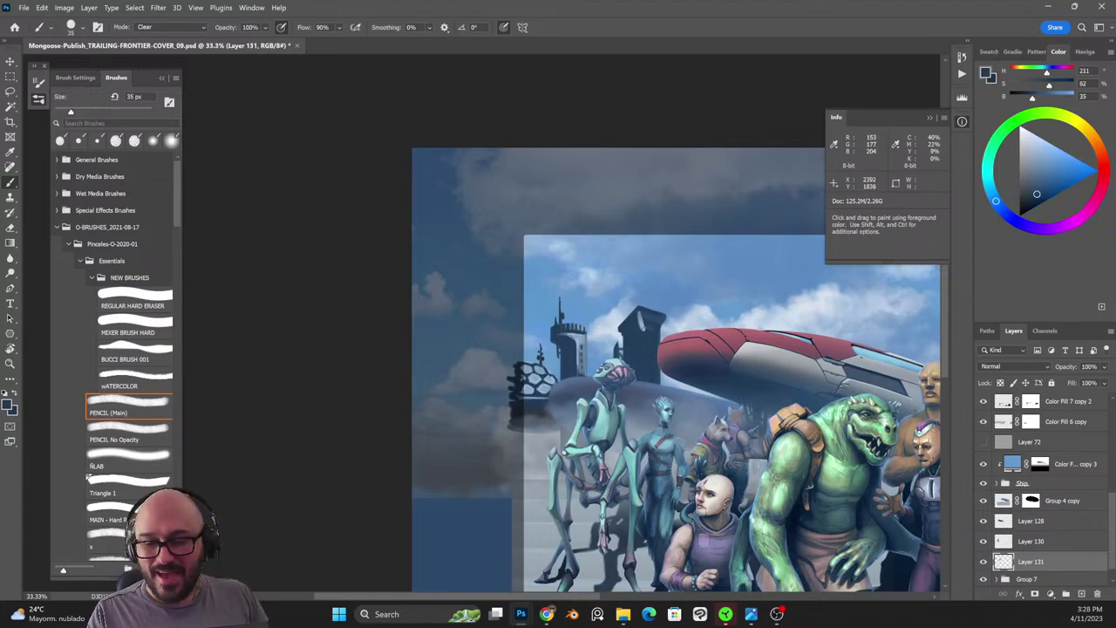
key(ctrl+z)
Touch up the second building's silhouette, reduce the brush to 30 px, and add a layer clipped to Layer 131.
key(shift+alt+n)
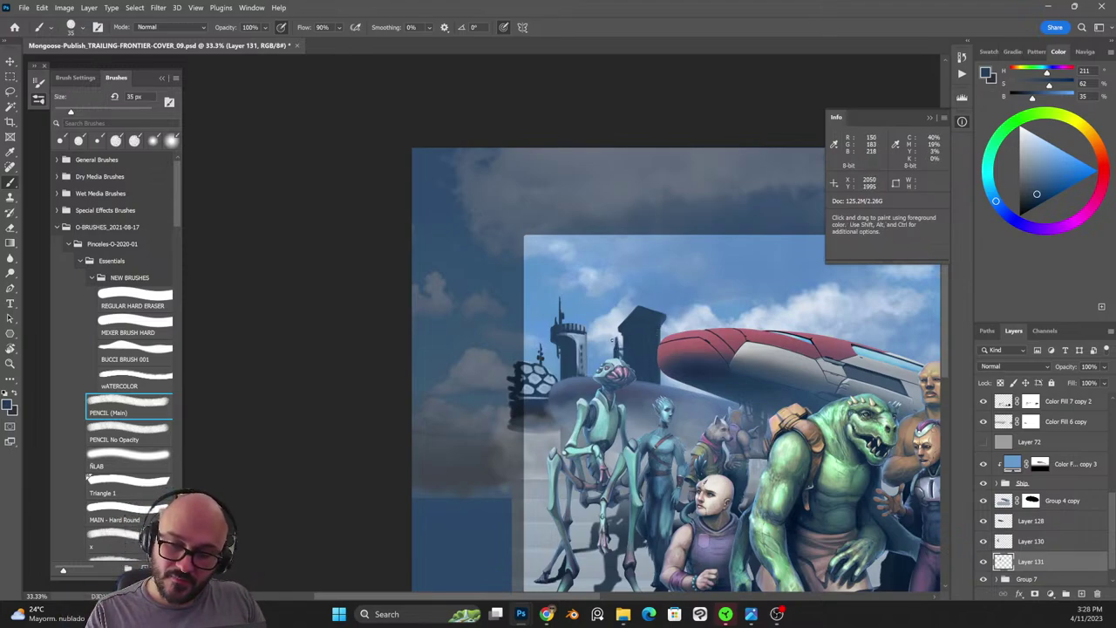
key(shift+alt+r)
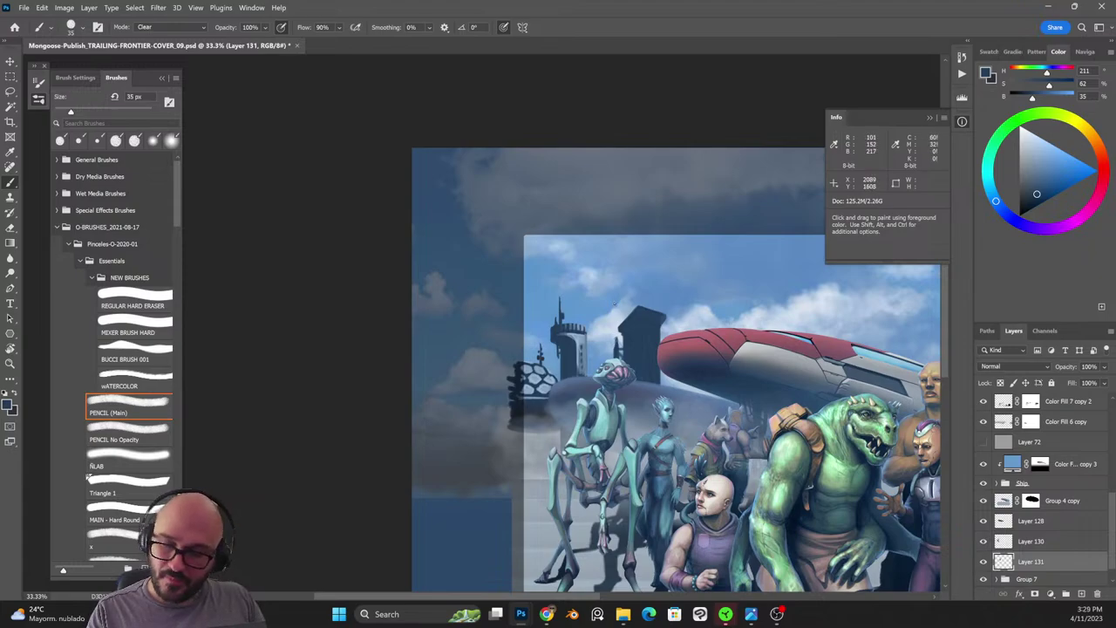
key(bracketleft)
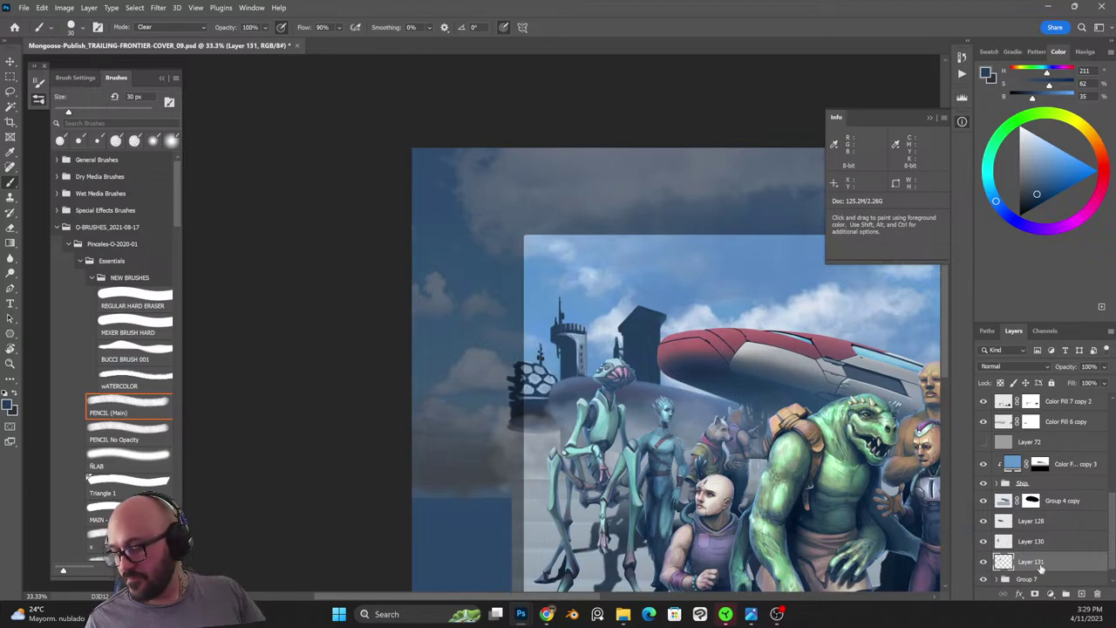
click(1080, 594)
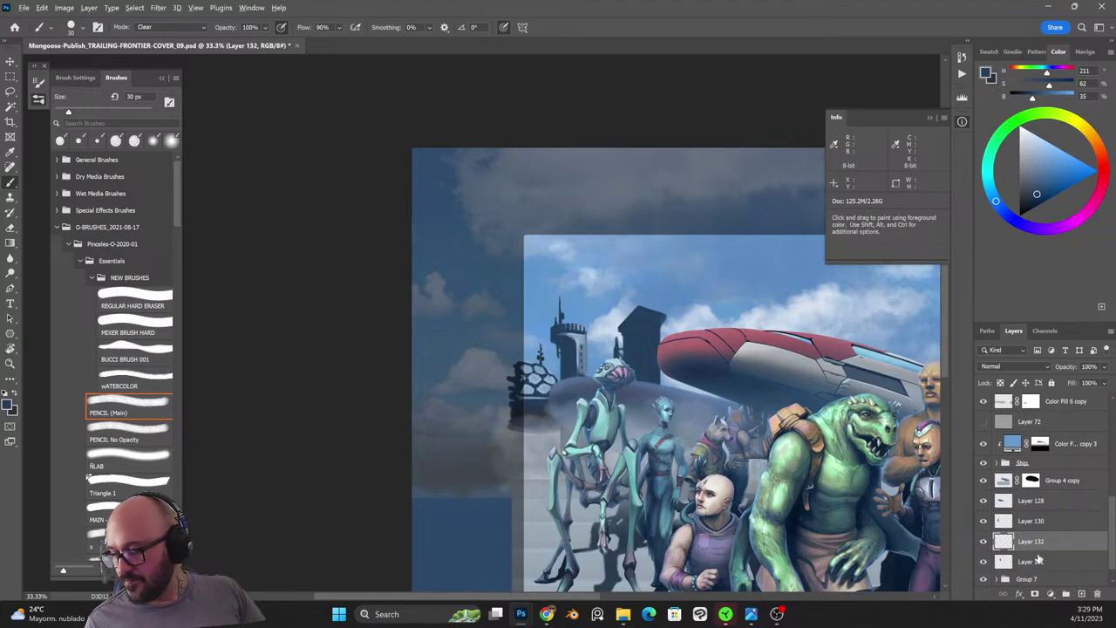
alt+click(1038, 555)
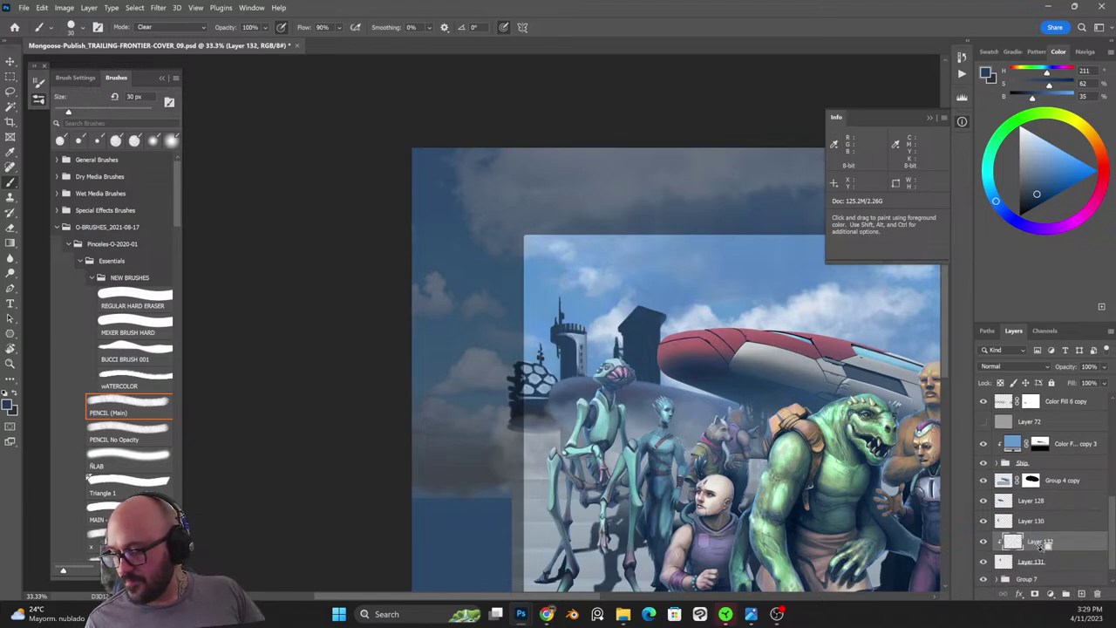
Paint the second building's lit side on Layer 132 in pale blue sampled from the tower, enlarging the brush to 50 px.
alt+click(586, 331)
key(shift+alt+n)
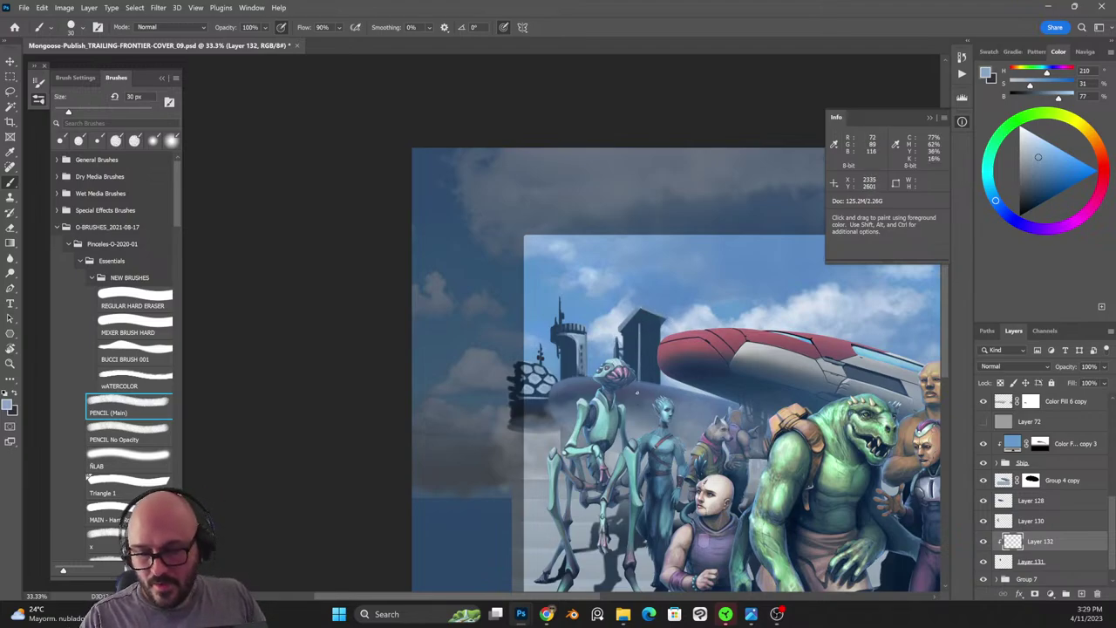
key(bracketright)
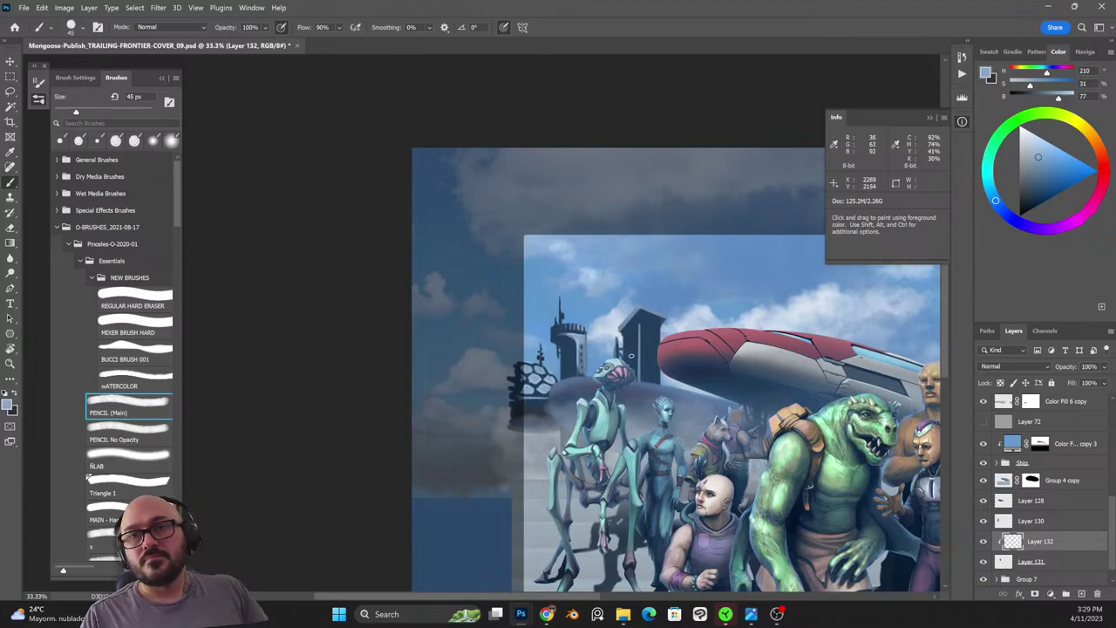
key(bracketright)
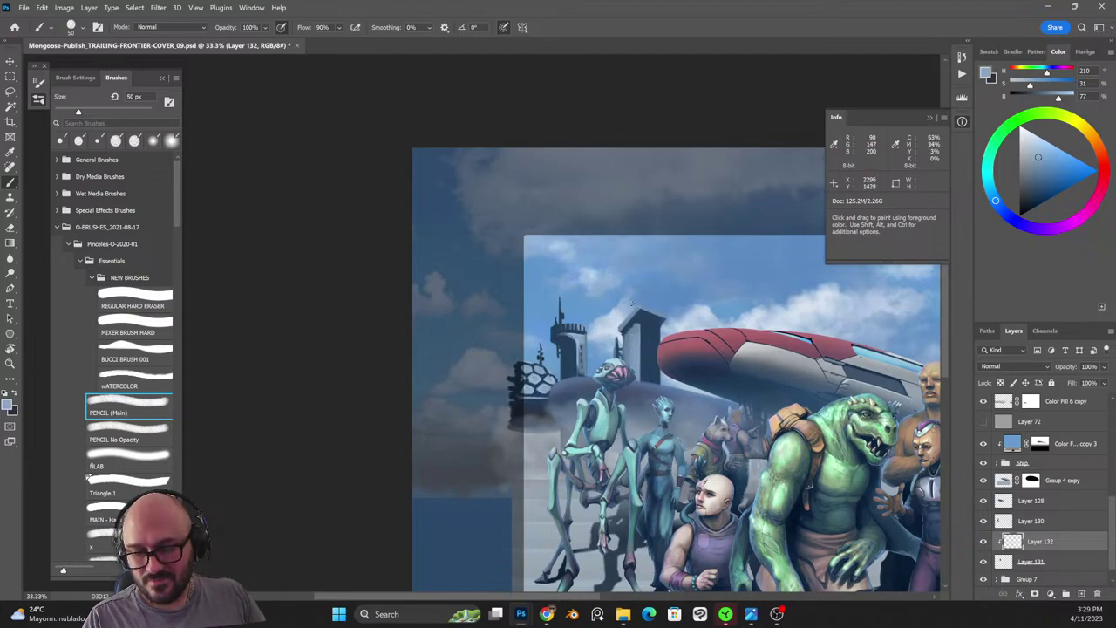
key(shift+alt+r)
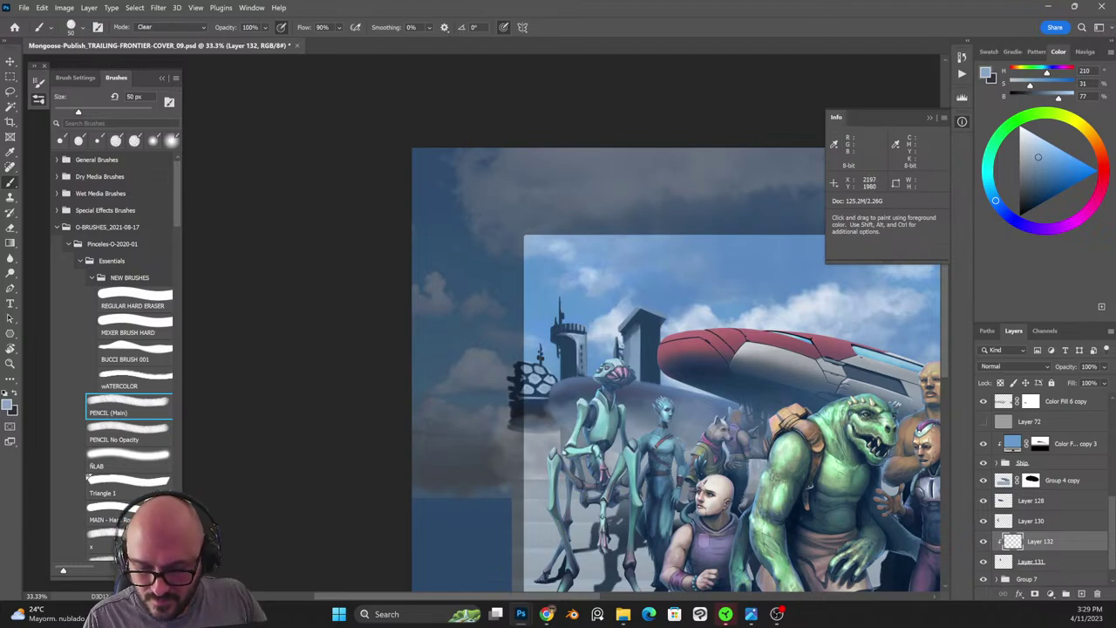
Blend the building's shading with the soft ÑLAB brush enlarged from 90 to 150 px, fading the excess in Clear mode.
click(129, 454)
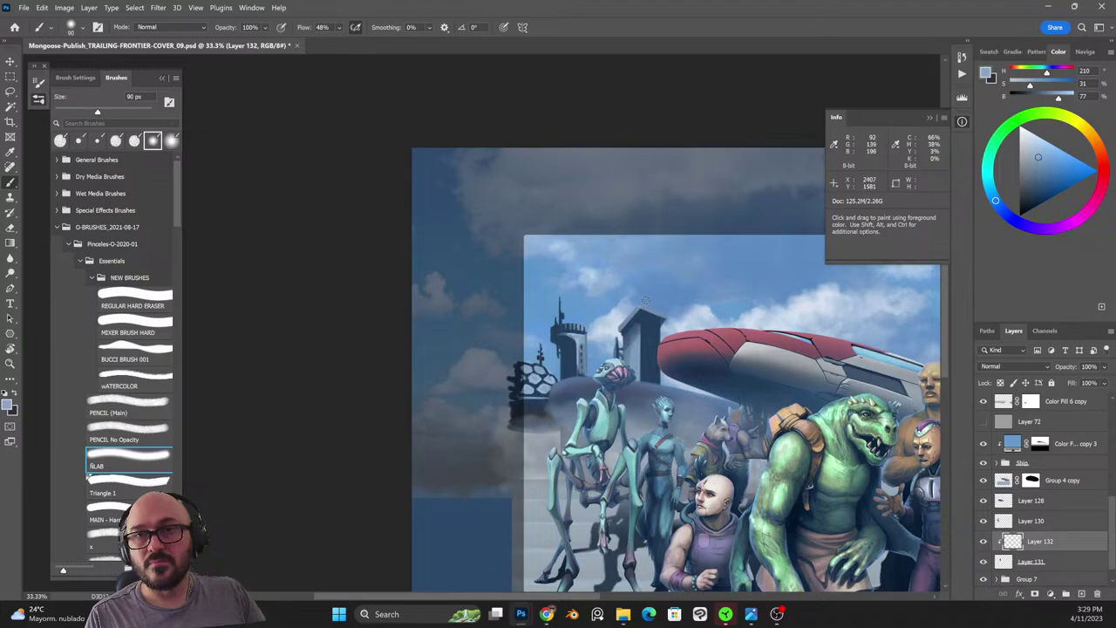
drag(644, 318, 637, 340)
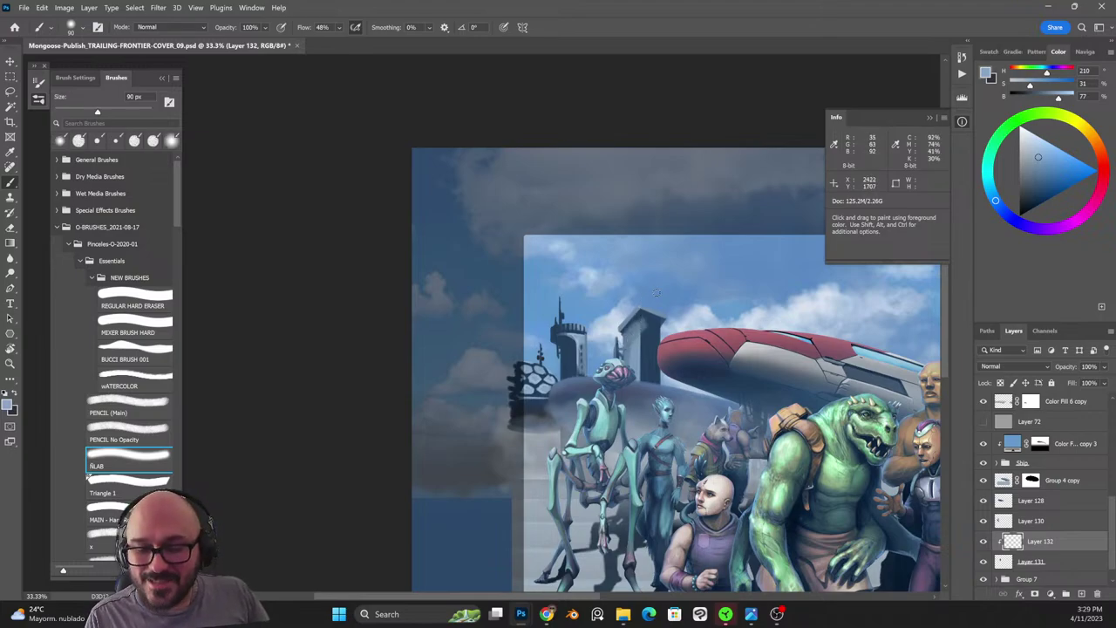
key(bracketright)
key(bracketright)
key(bracketright)
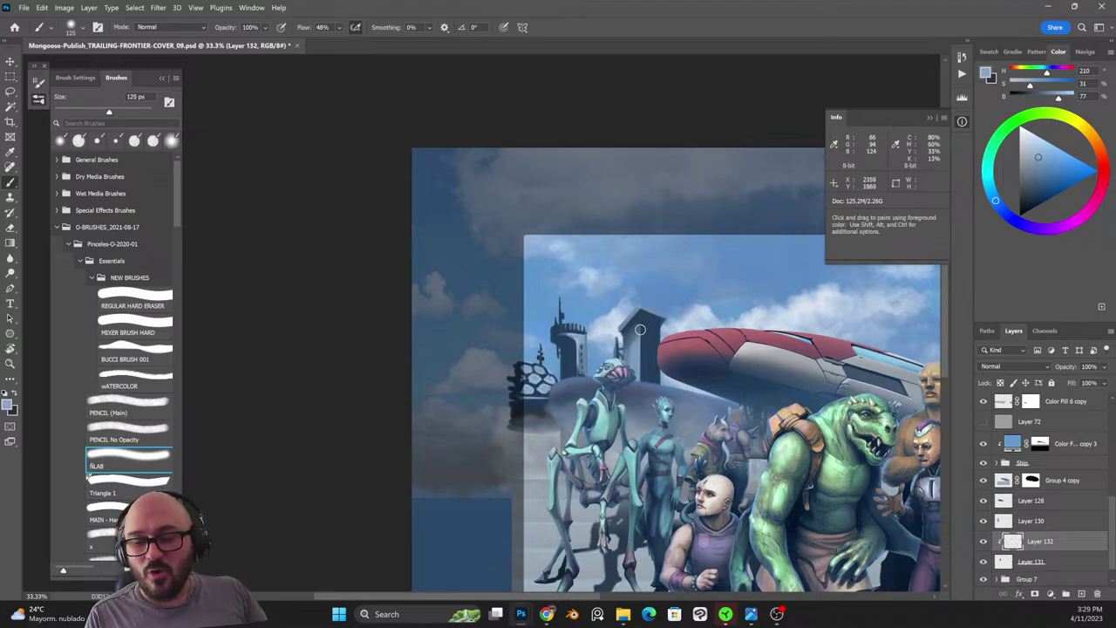
key(shift+alt+r)
mouse_move(639, 324)
mouse_down()
mouse_move(621, 343)
mouse_move(641, 346)
mouse_up()
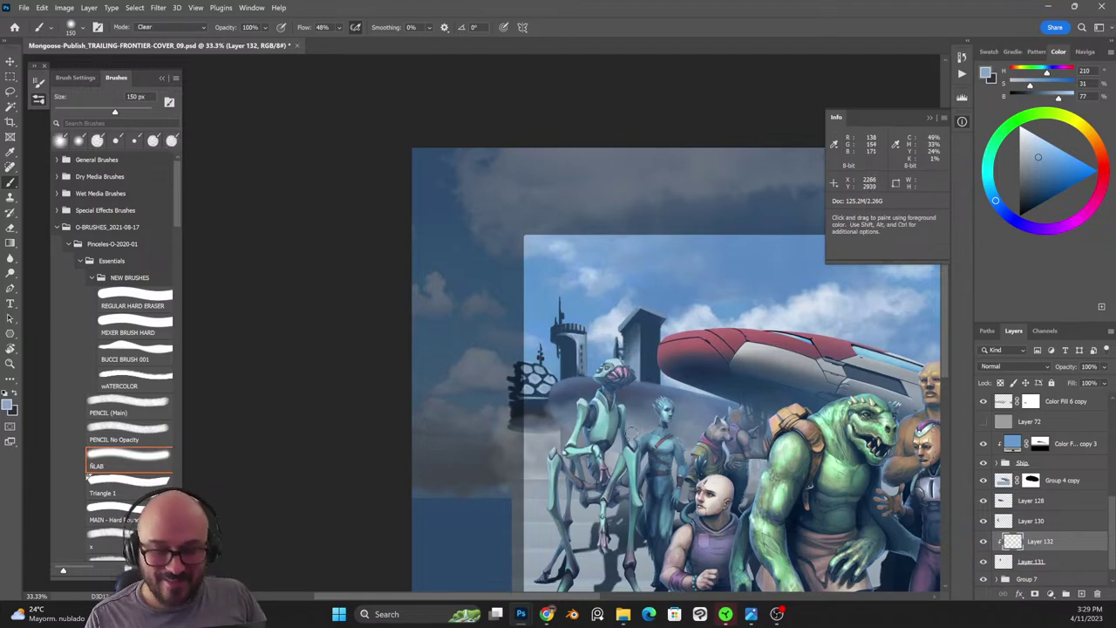
Refine the building's light and dark edges with the PENCIL (Main) brush, reducing it to 35 px and trimming in Clear mode.
click(137, 423)
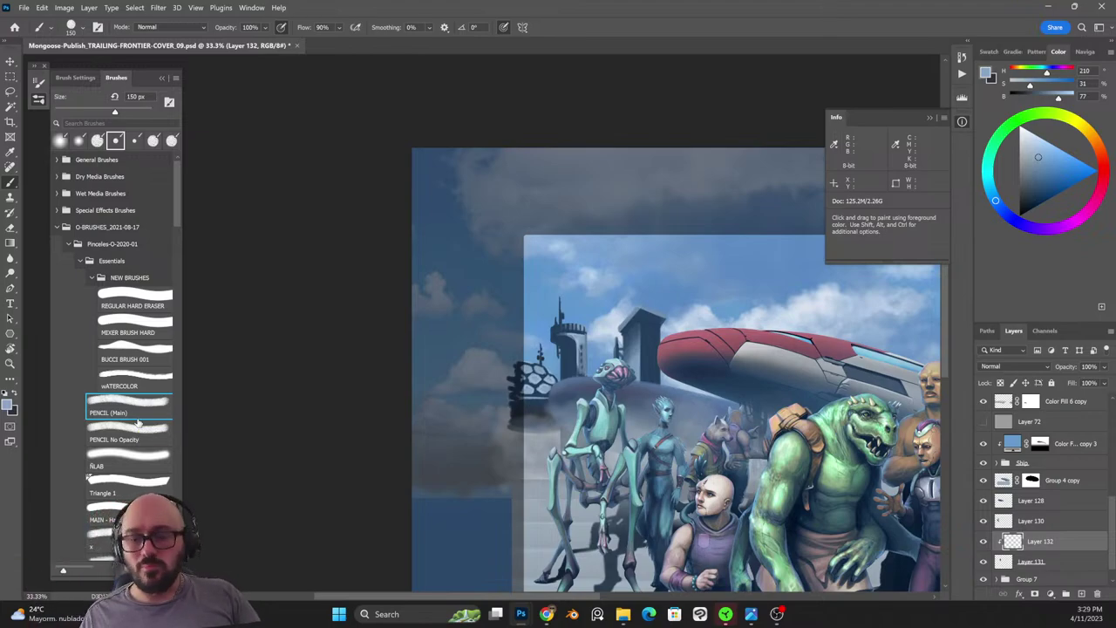
key(bracketleft)
key(bracketleft)
key(bracketleft)
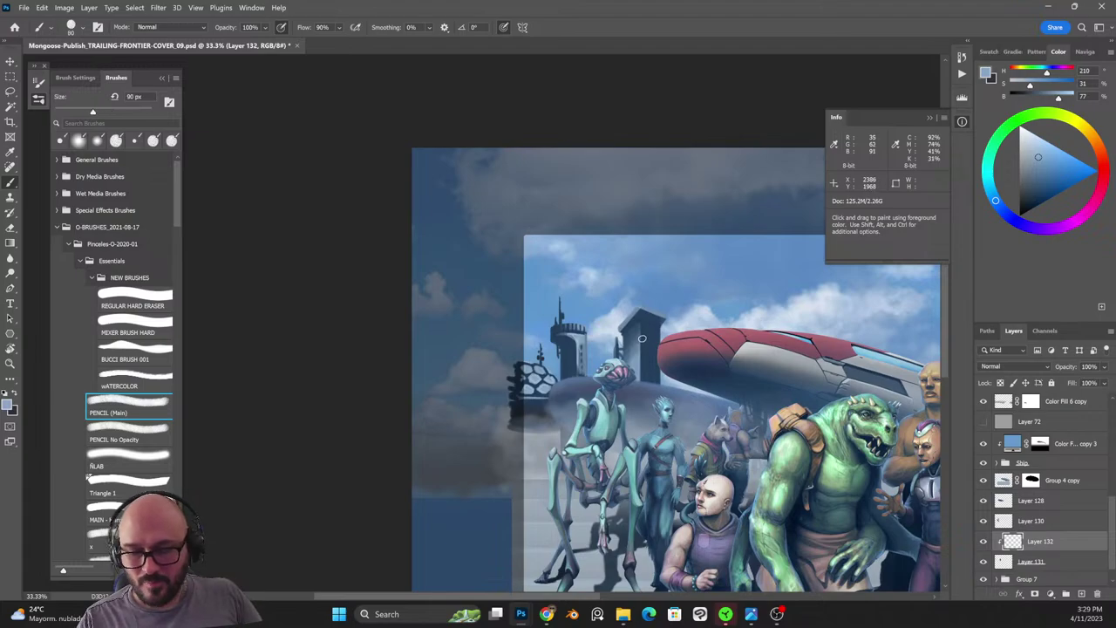
key(bracketleft)
key(bracketleft)
key(bracketleft)
key(bracketleft)
key(bracketleft)
key(shift+alt+r)
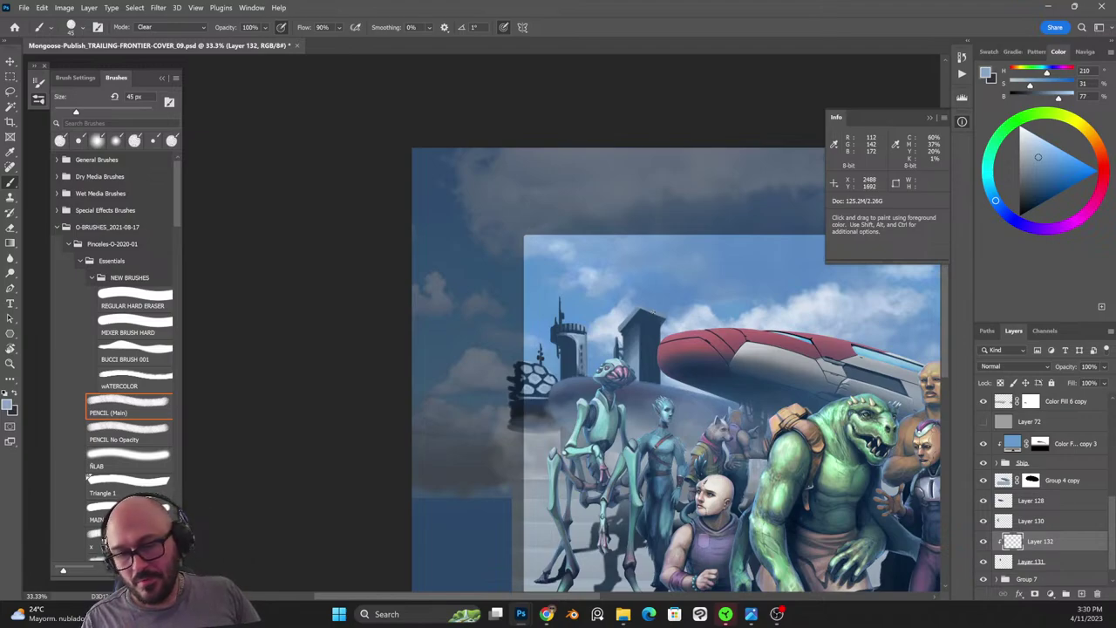
key(bracketleft)
key(bracketleft)
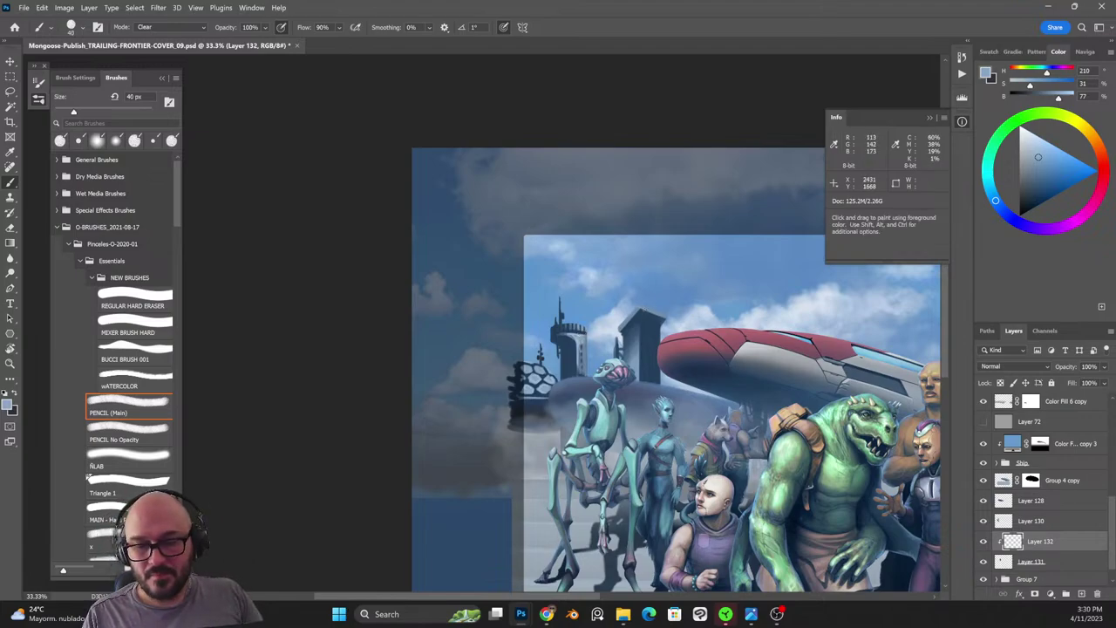
key(shift+alt+n)
drag(638, 305, 630, 315)
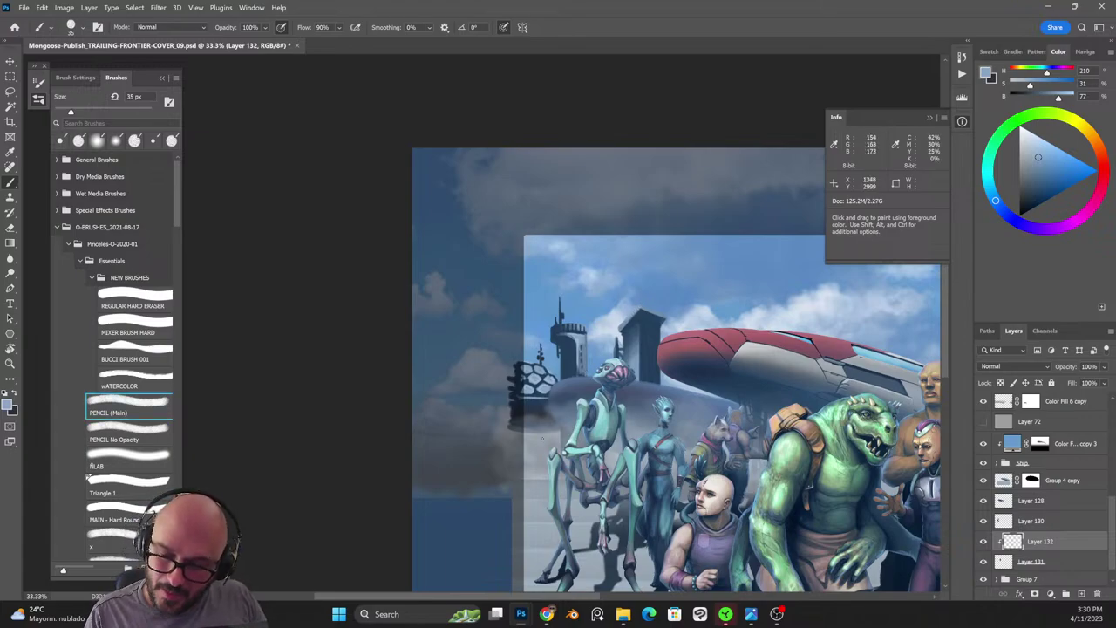
Add small light and dark details to the second building's facade with a 30 px brush, sampling its dark and pale blues.
alt+click(634, 329)
key(bracketleft)
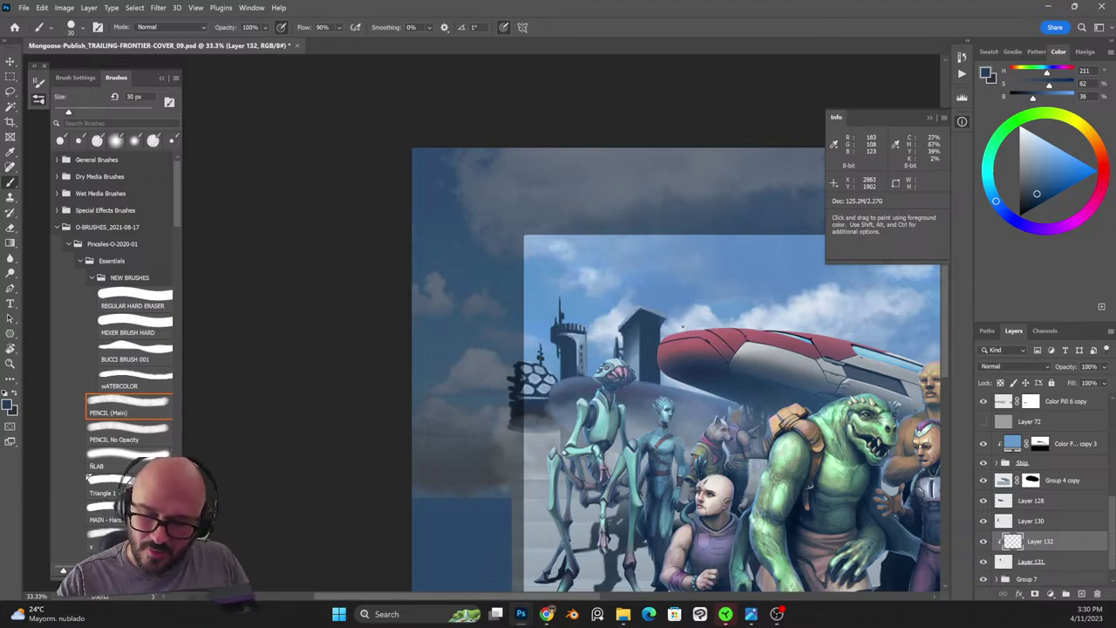
alt+click(654, 322)
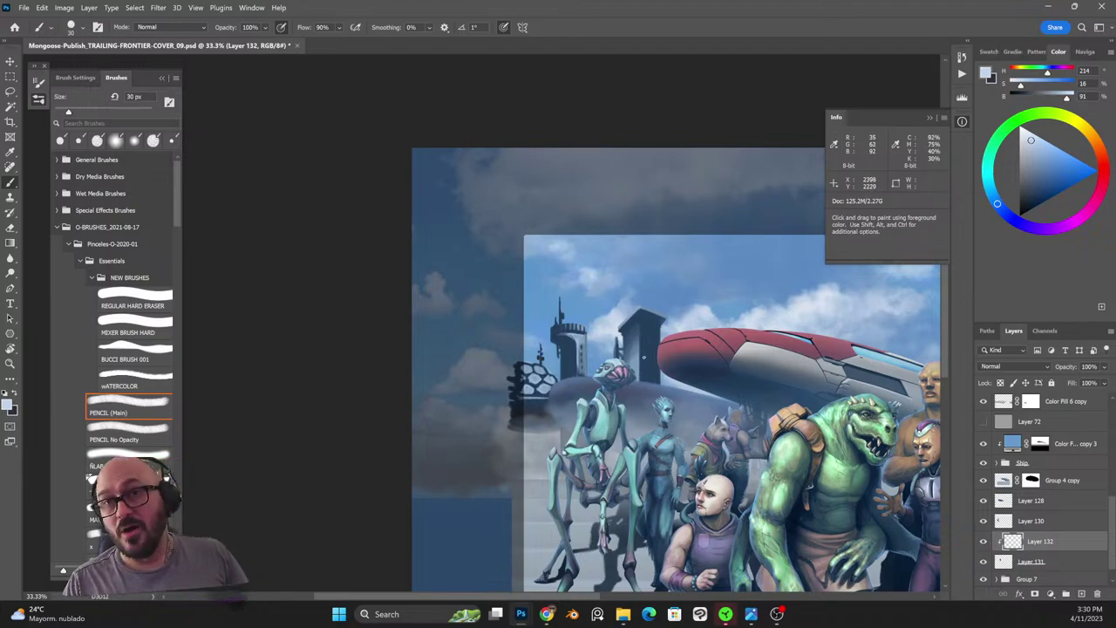
alt+click(649, 335)
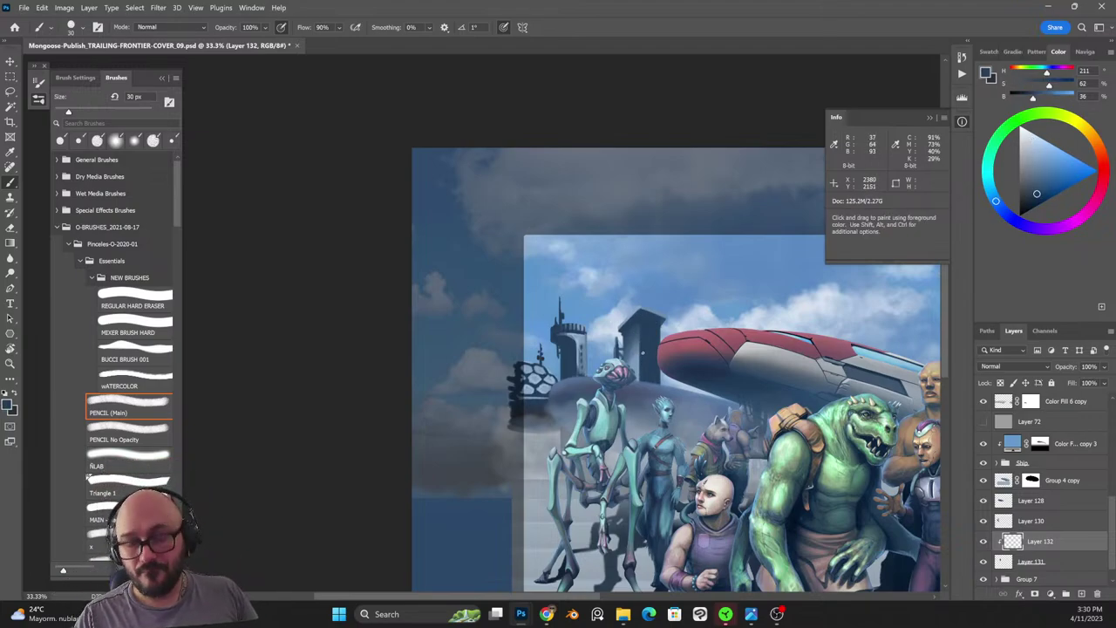
mouse_move(636, 358)
mouse_down()
mouse_move(636, 381)
mouse_move(640, 353)
mouse_up()
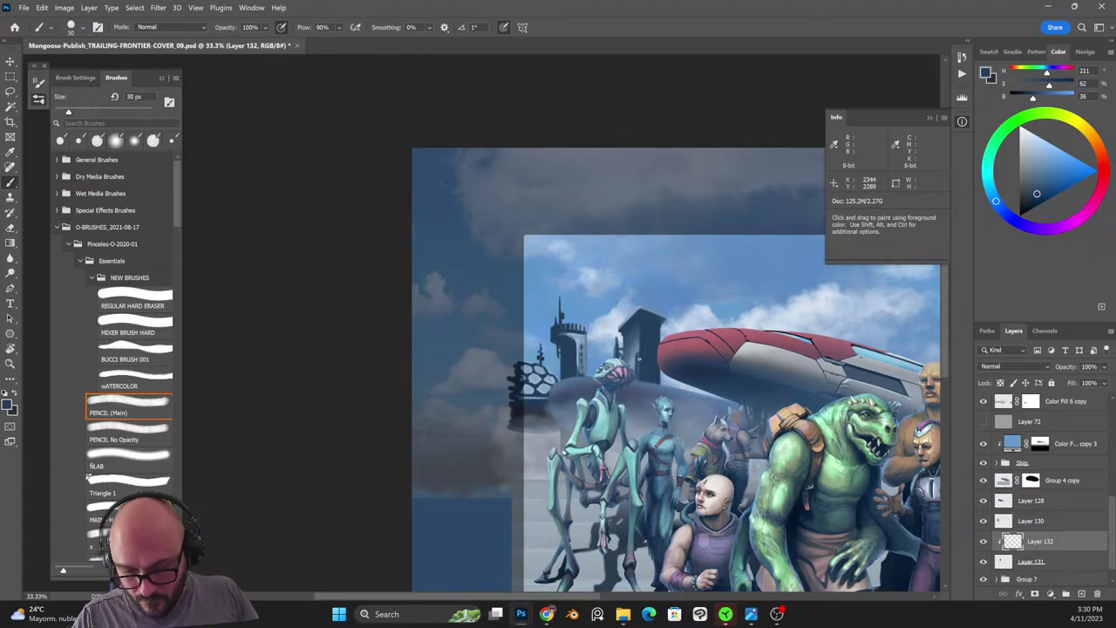
alt+click(643, 366)
mouse_move(644, 359)
mouse_down()
mouse_move(644, 382)
mouse_move(642, 362)
mouse_up()
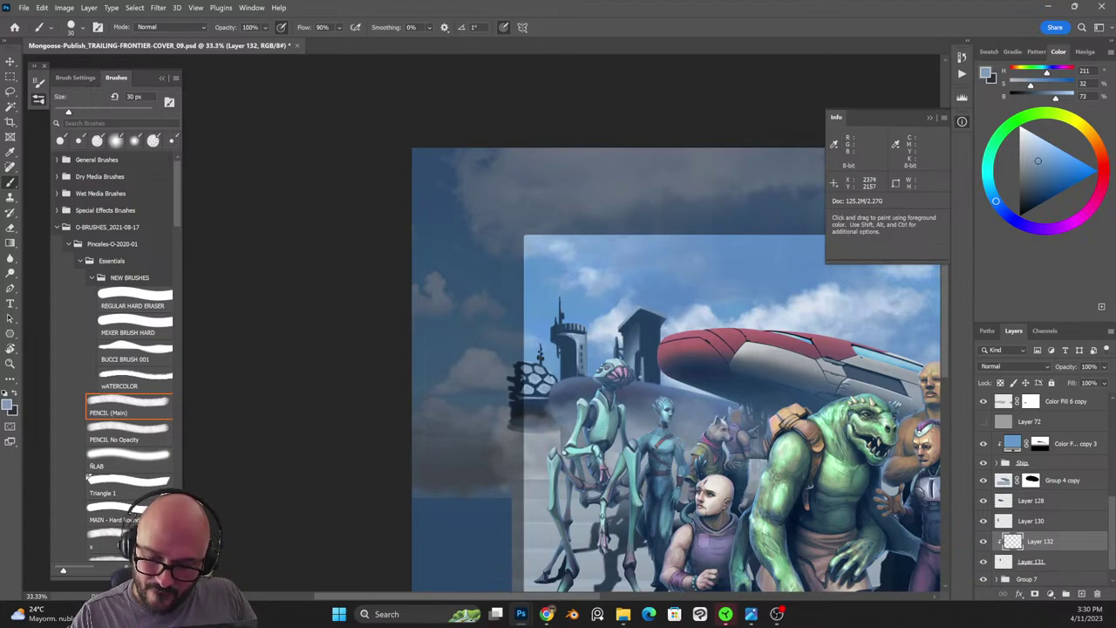
alt+click(639, 355)
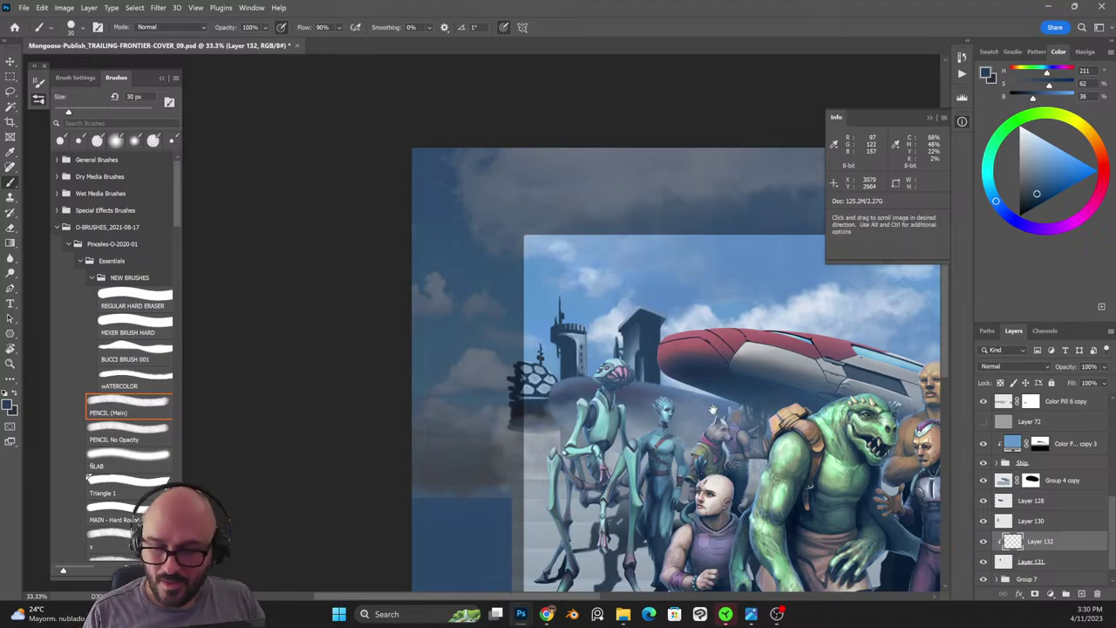
drag(713, 409, 608, 346)
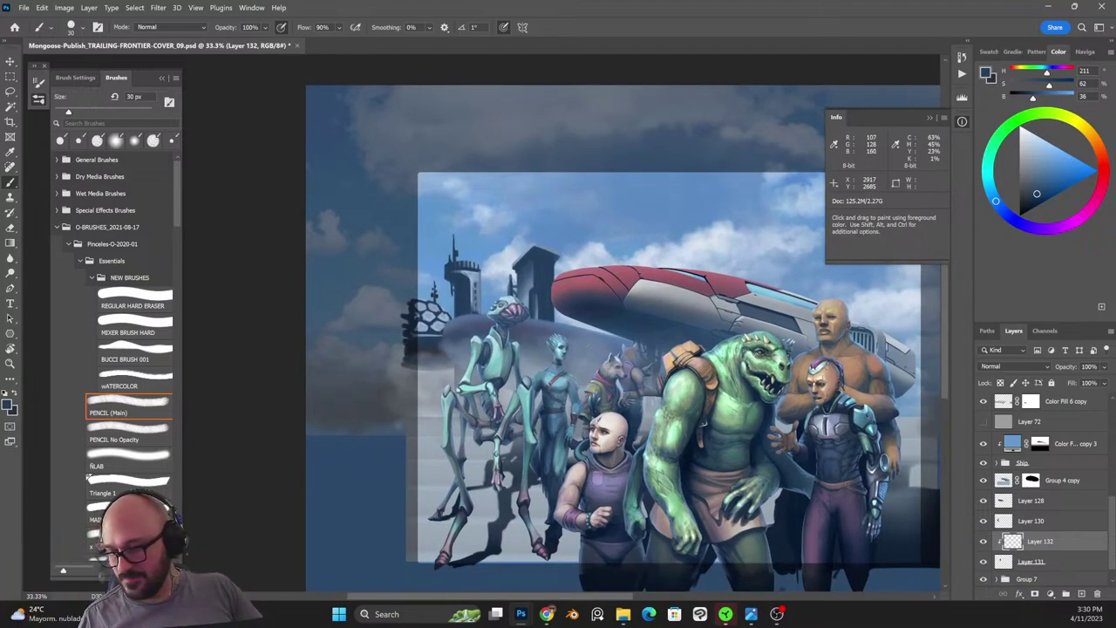
Move the second building on Layers 131 and 132 up and left, closer to the tower, and merge its two layers.
shift+click(994, 563)
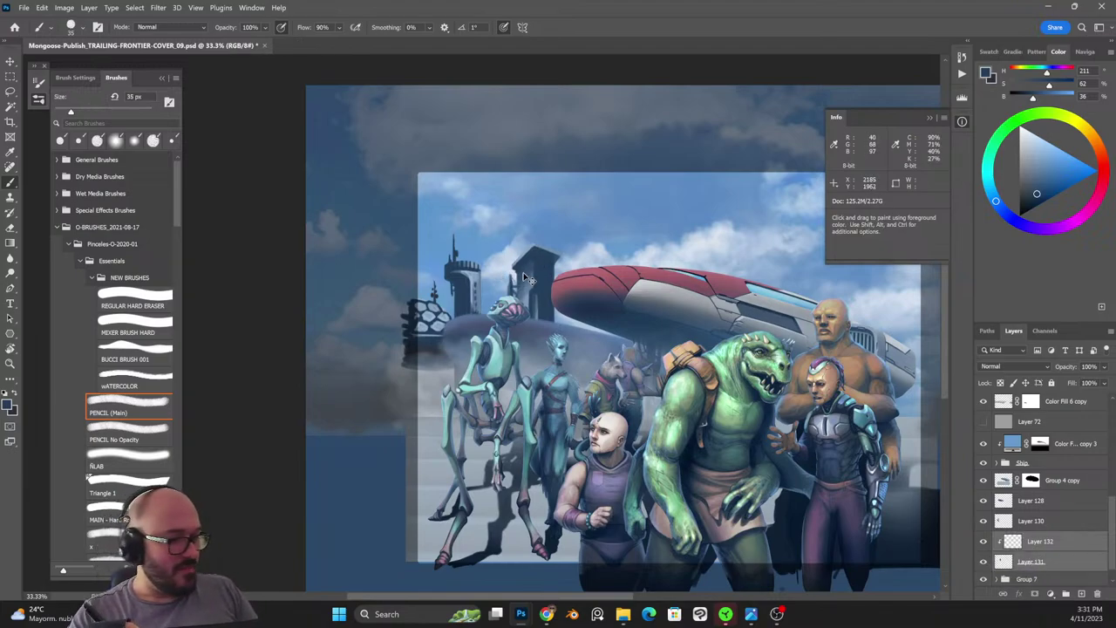
key(v)
drag(536, 273, 523, 259)
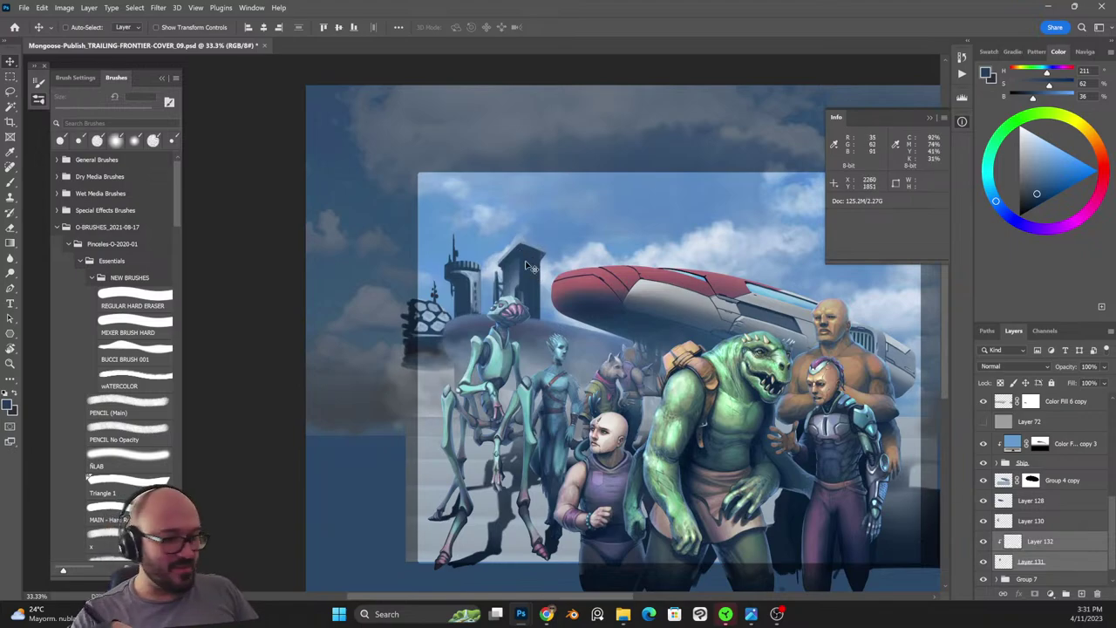
key(ctrl+e)
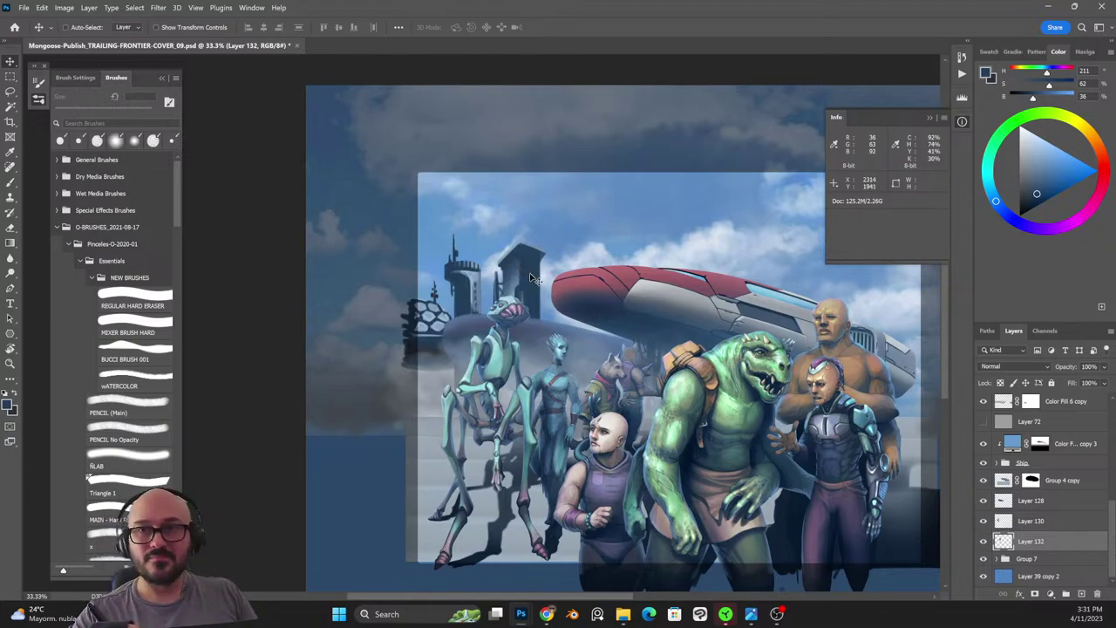
Duplicate the merged building just to the right of the original and undo the two extra layers added above the copy.
drag(529, 275, 563, 279)
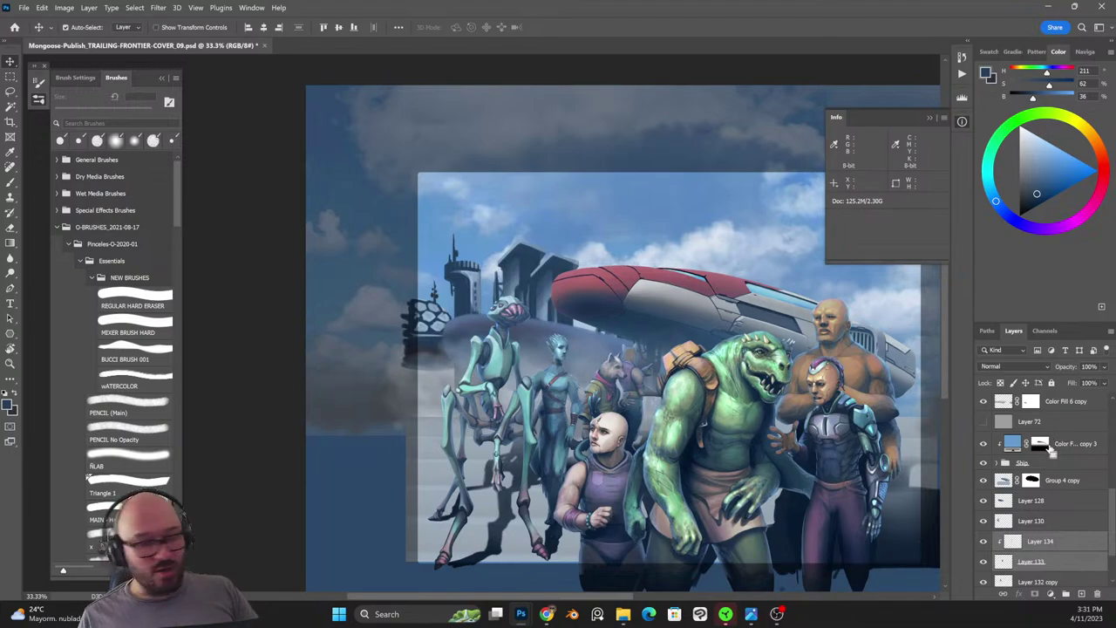
key(ctrl+z)
key(ctrl+z)
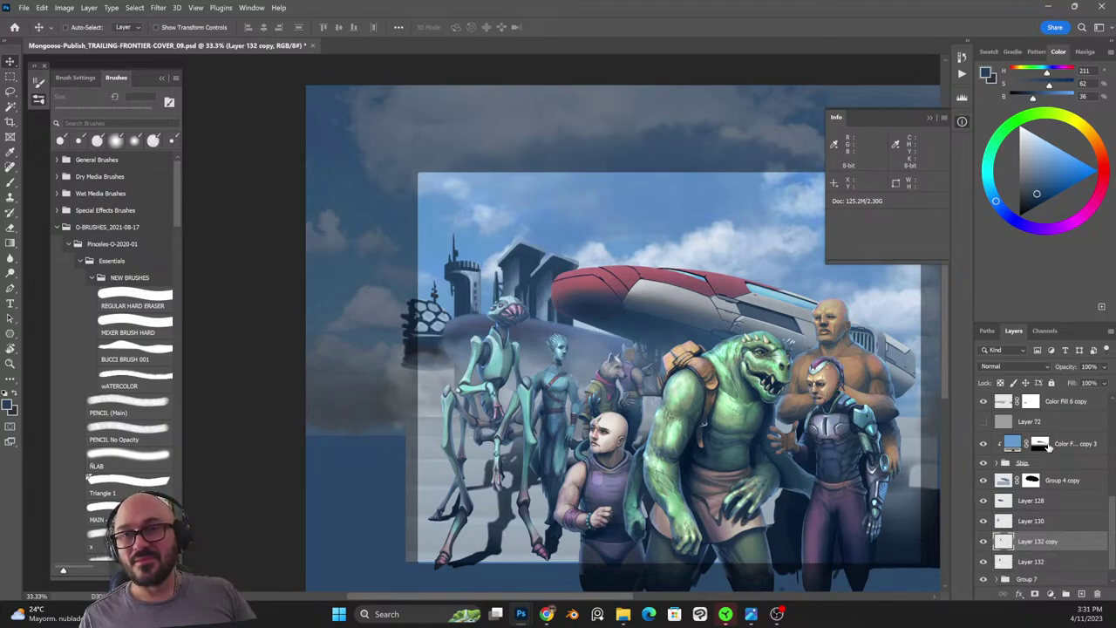
Scale the building copy to 87.3% from a pivot near its roof and place its layer below Layer 132.
key(ctrl+t)
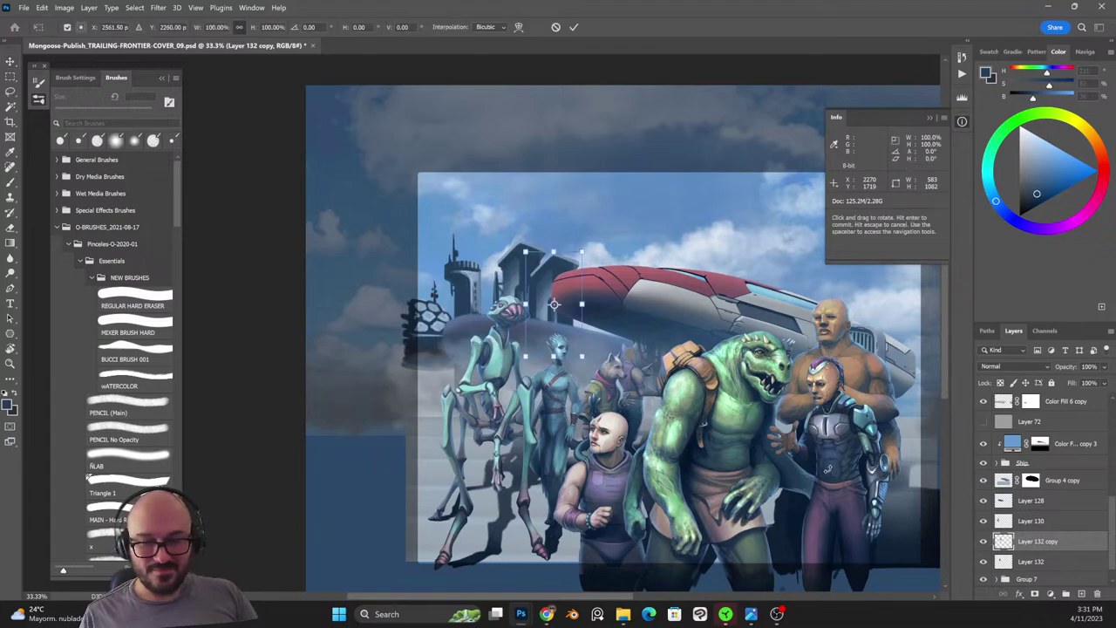
drag(554, 304, 579, 260)
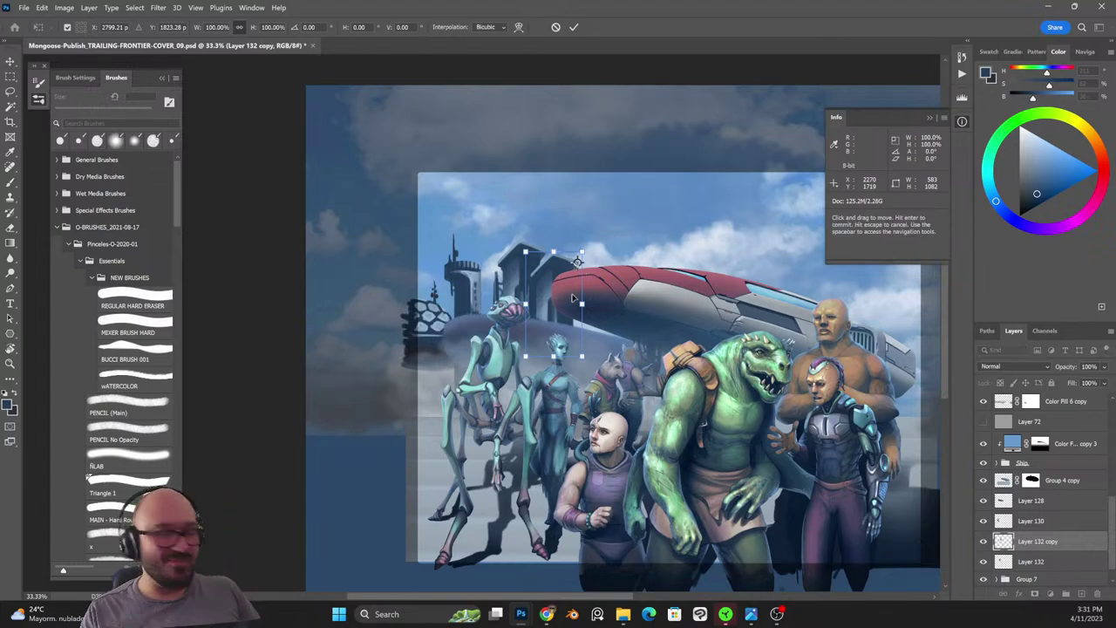
drag(582, 356, 573, 346)
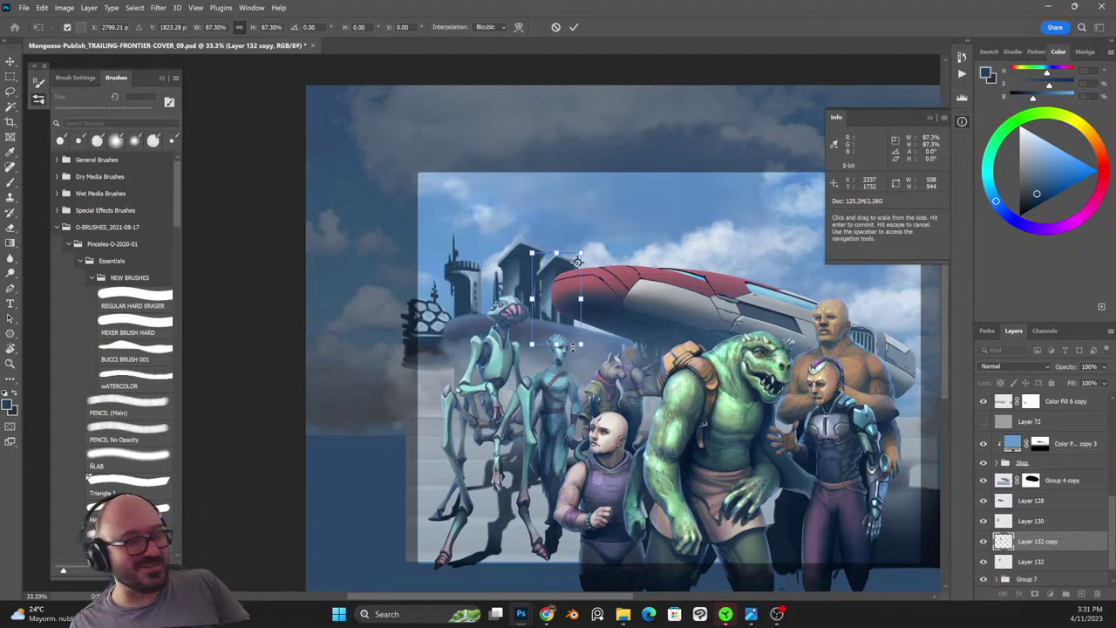
key(Return)
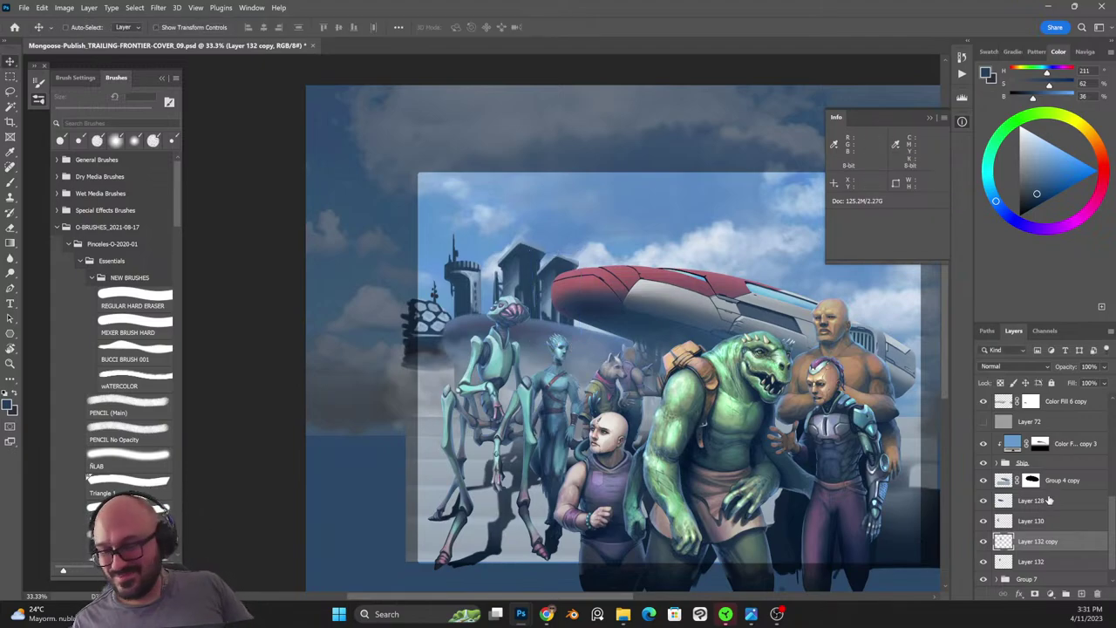
drag(1035, 546, 1029, 565)
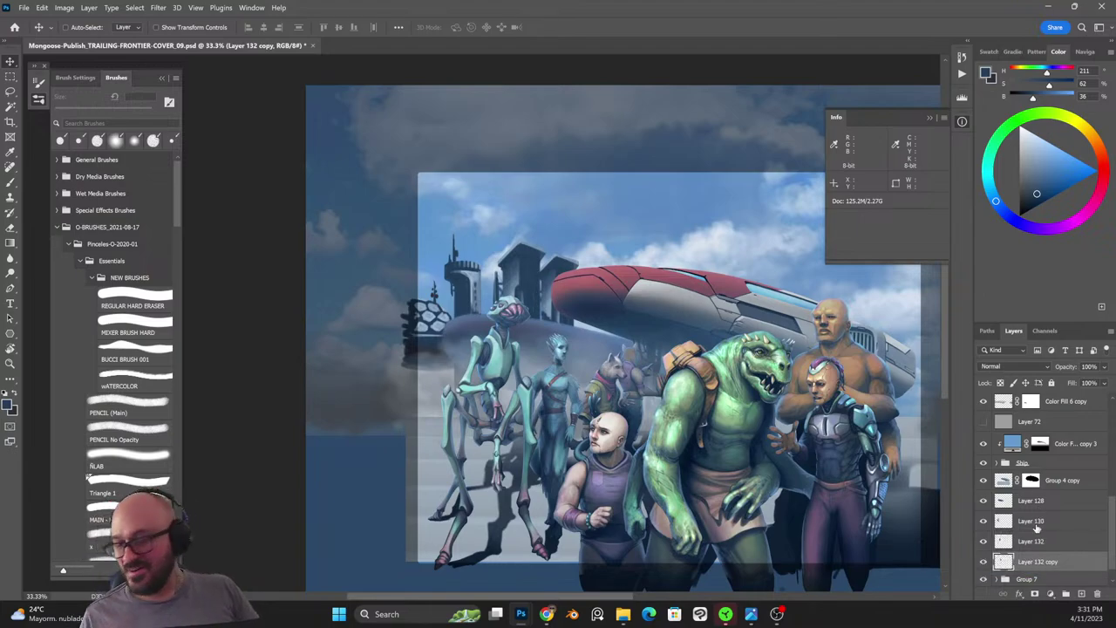
Duplicate the smaller building below its own layer, shift the duplicate further right and scale it to about 91.7%.
drag(1032, 538, 1030, 551)
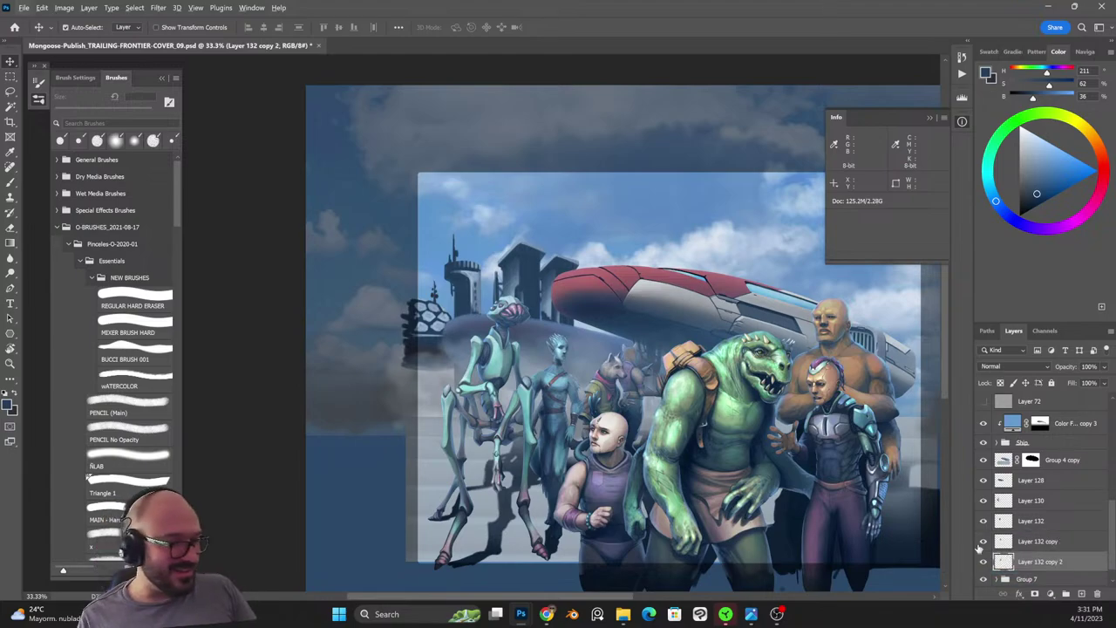
key(ctrl+t)
drag(558, 281, 589, 264)
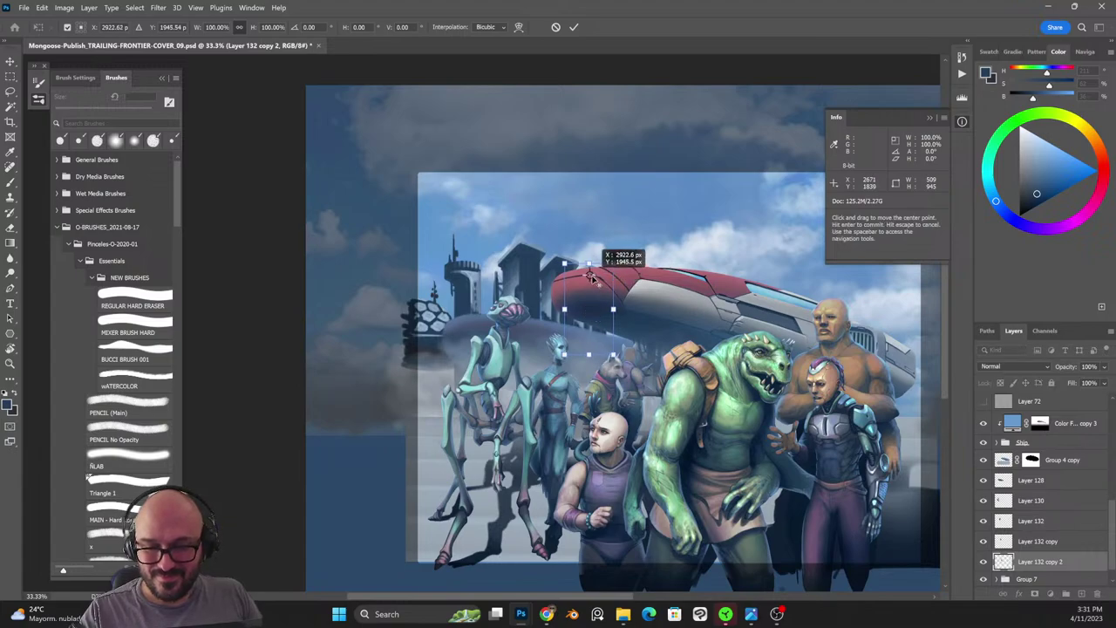
drag(614, 356, 612, 347)
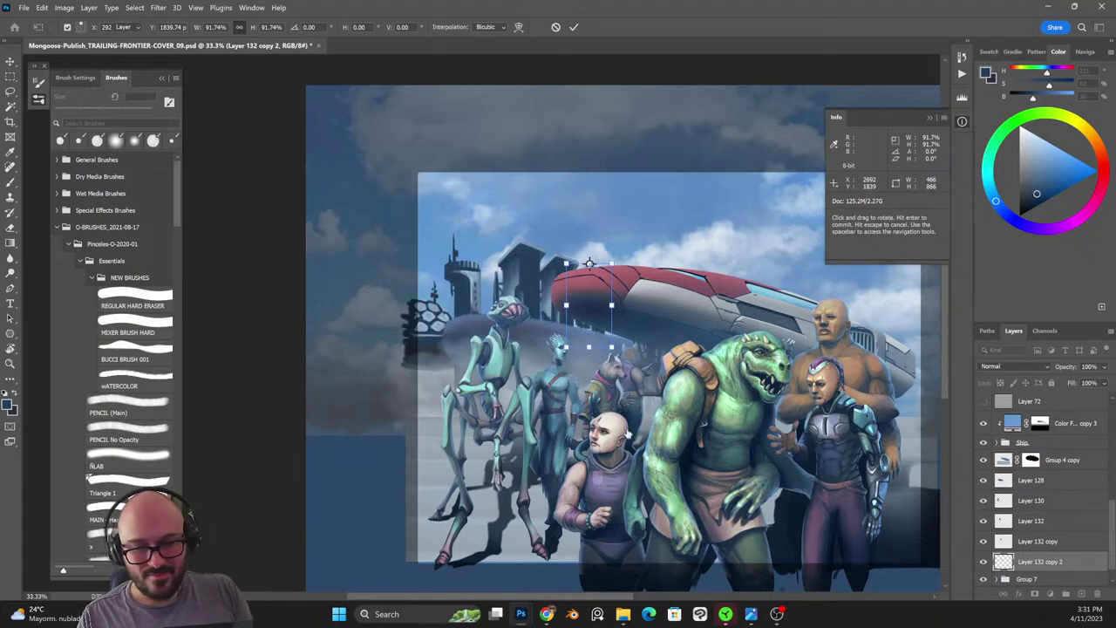
key(Return)
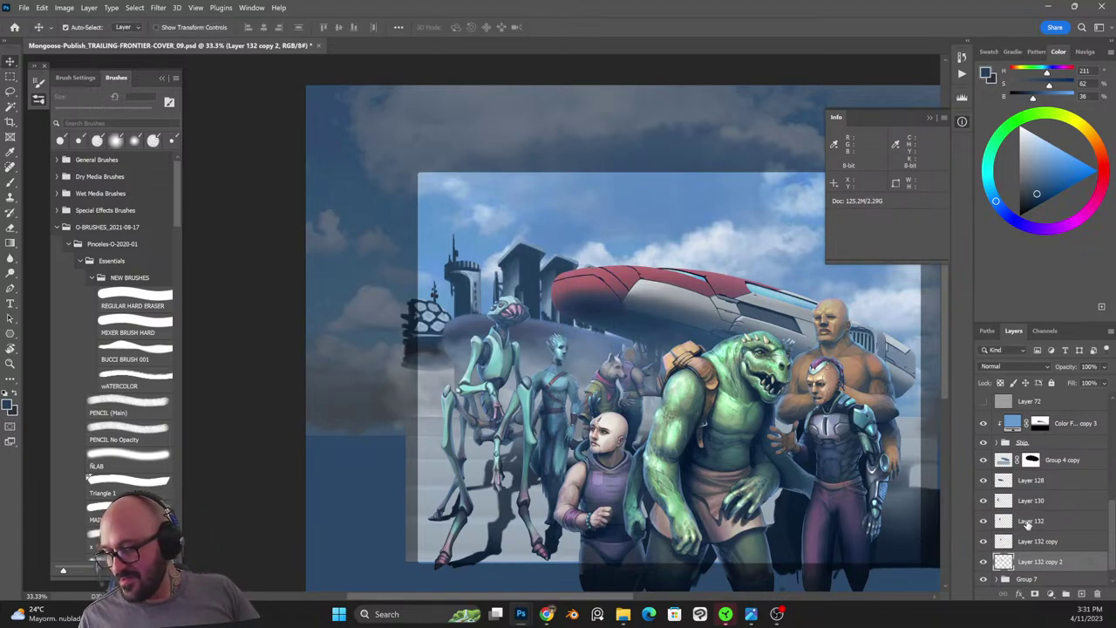
Activate the PENCIL (Main) brush and merge Layer 132 with its two building copies into one layer.
shift+click(1027, 524)
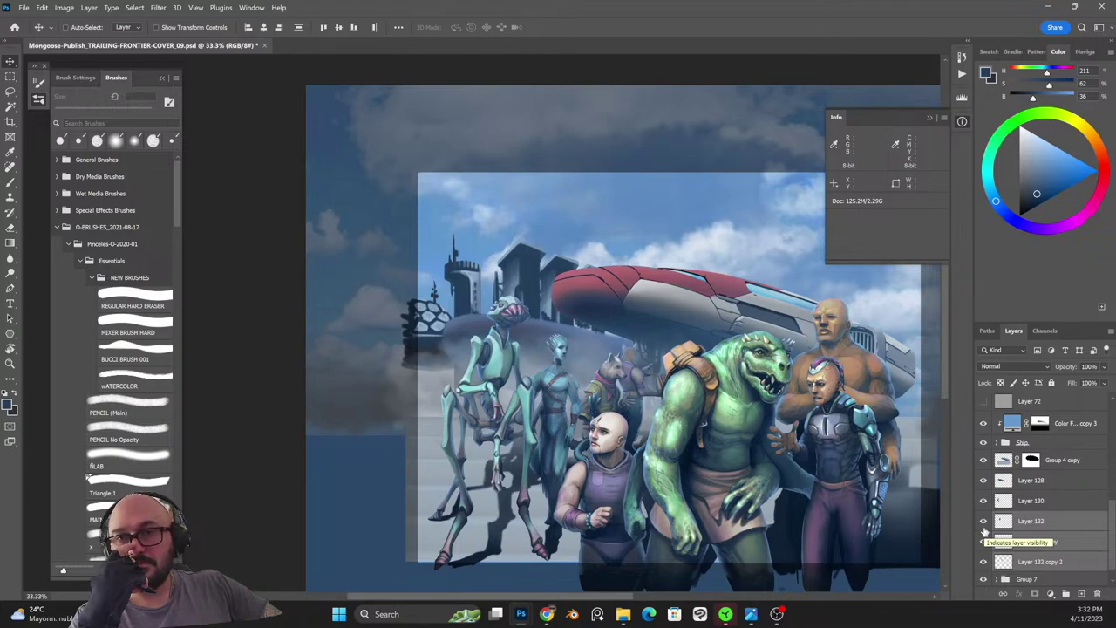
click(133, 404)
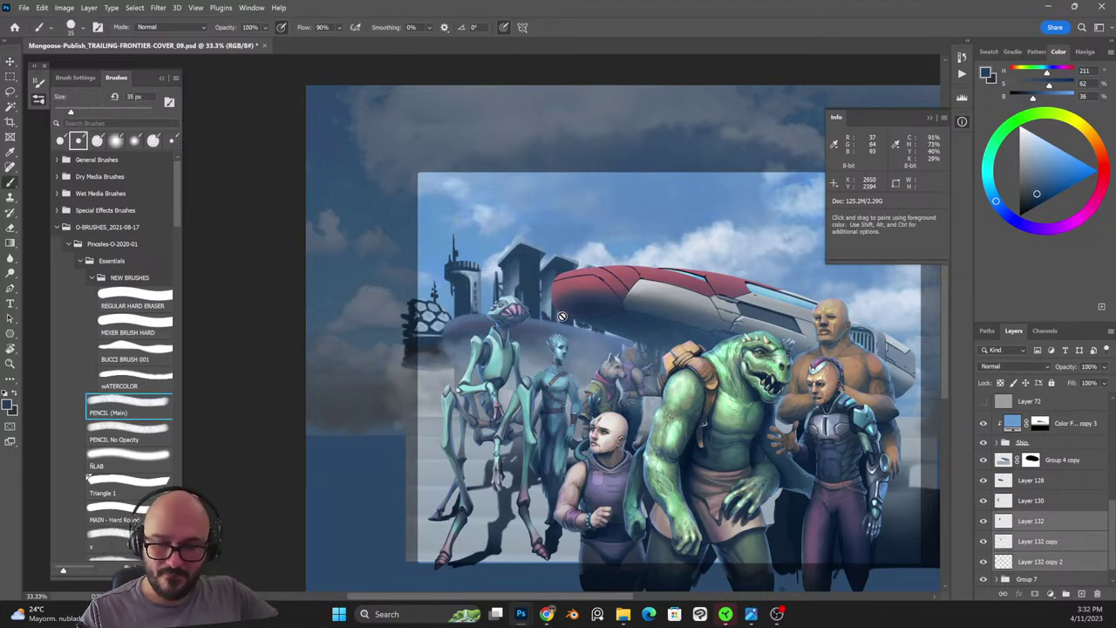
click(1029, 523)
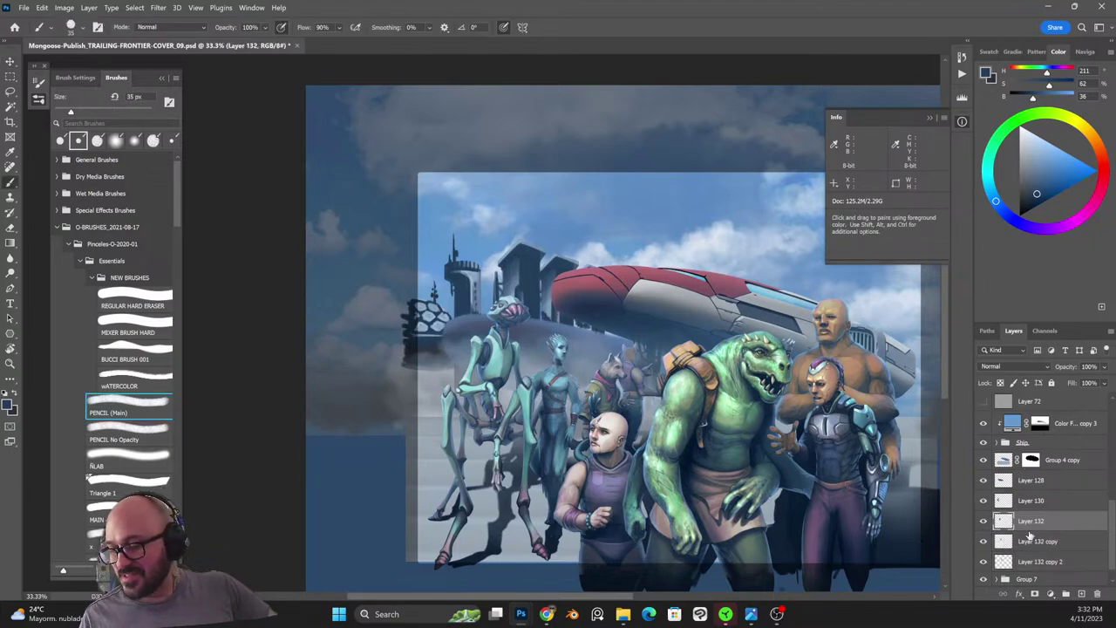
shift+click(1035, 564)
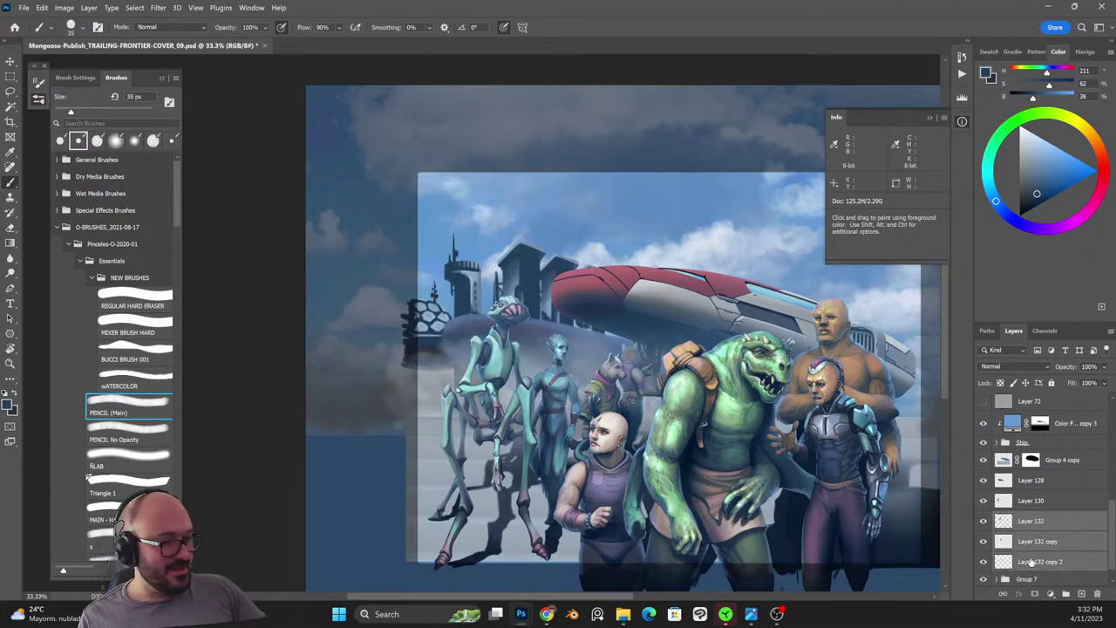
key(ctrl+e)
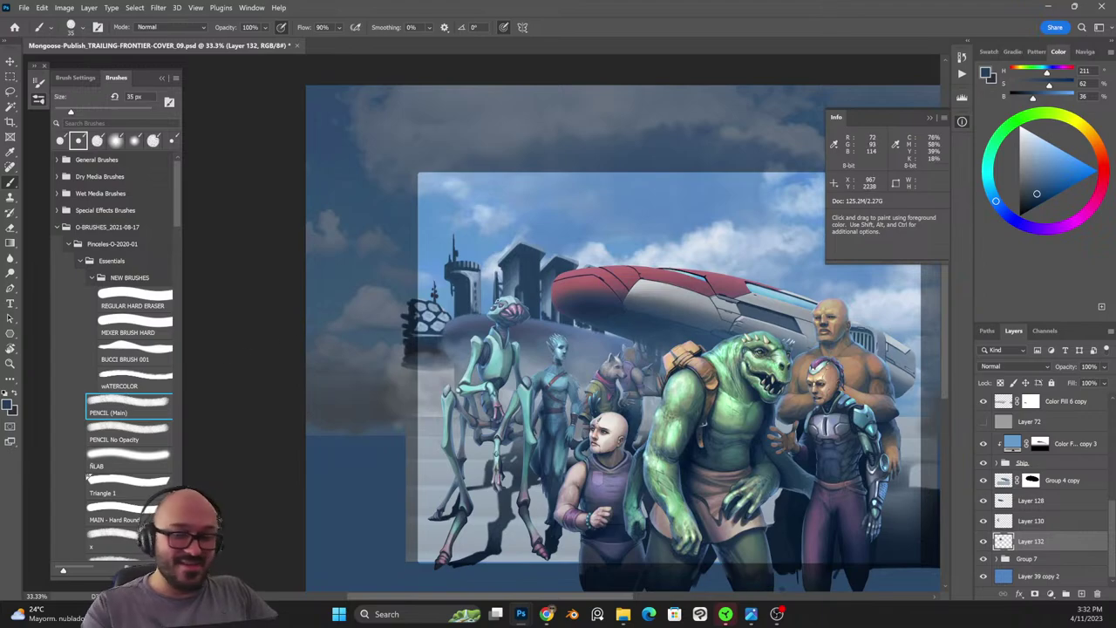
Enlarge the PENCIL (Main) brush to 45 px and sample the buildings' pale and dark blues.
key(bracketright)
key(bracketright)
alt+click(549, 306)
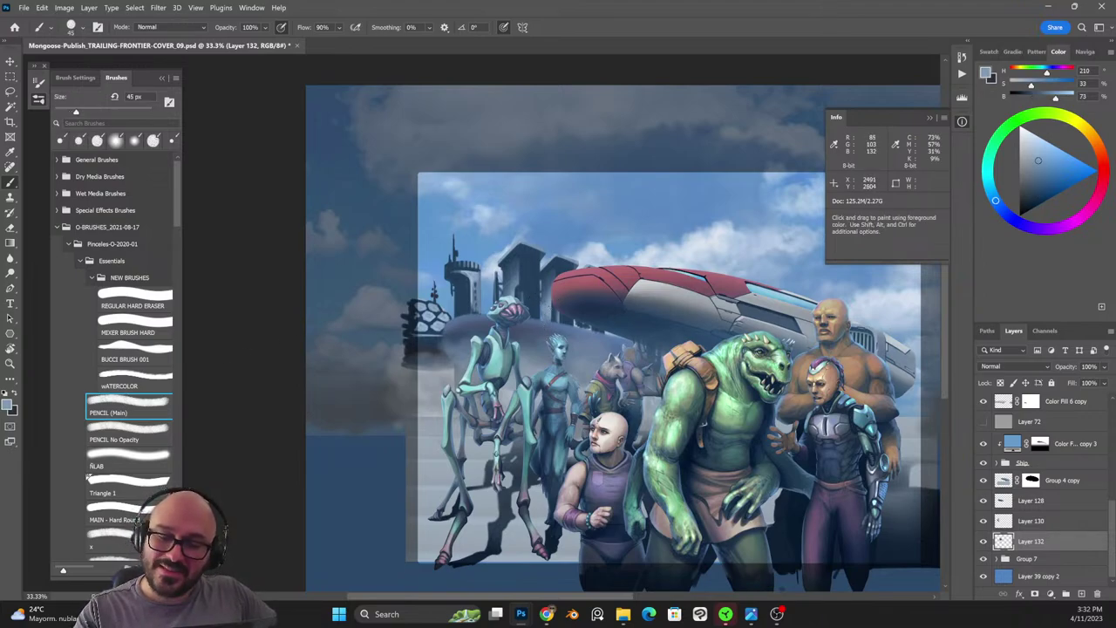
alt+click(565, 265)
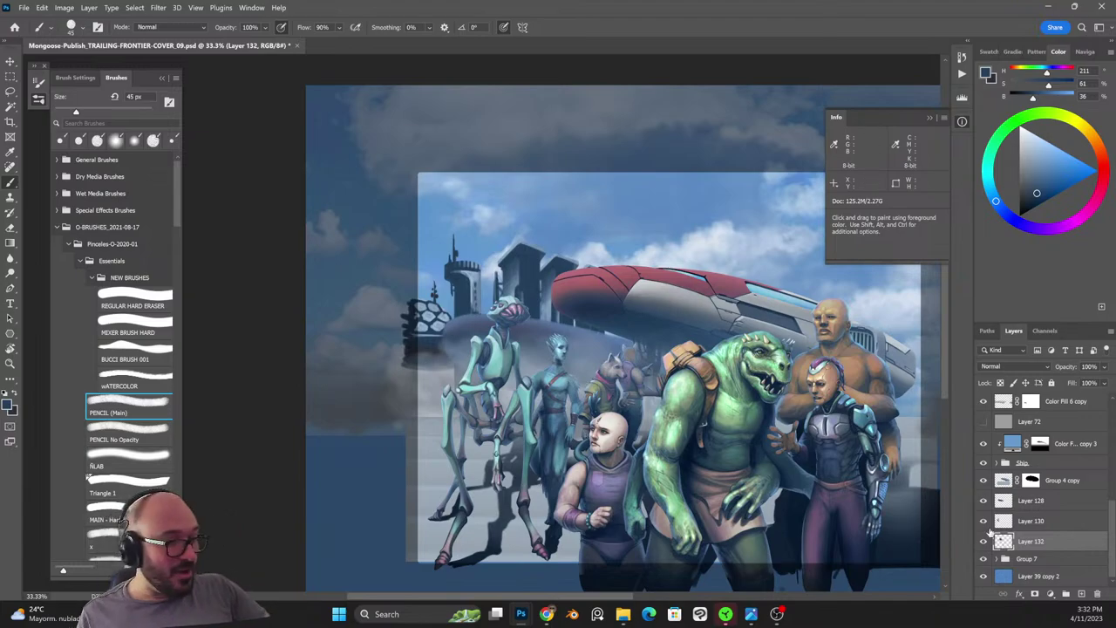
key(ctrl+t)
right_click(598, 324)
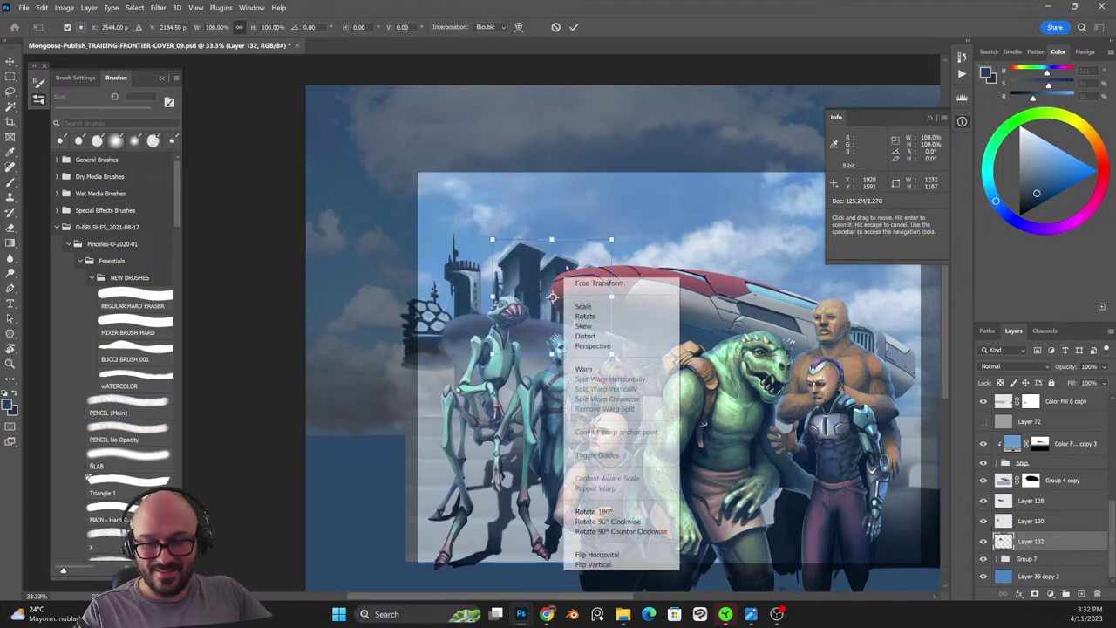
click(610, 336)
drag(613, 238, 611, 223)
drag(491, 239, 492, 249)
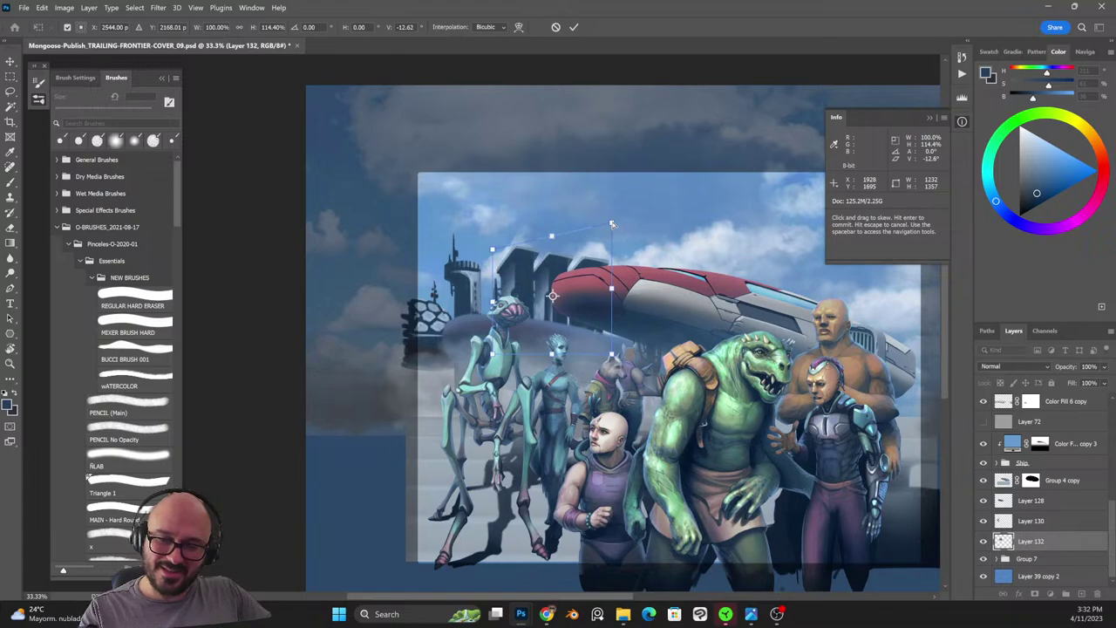
key(b)
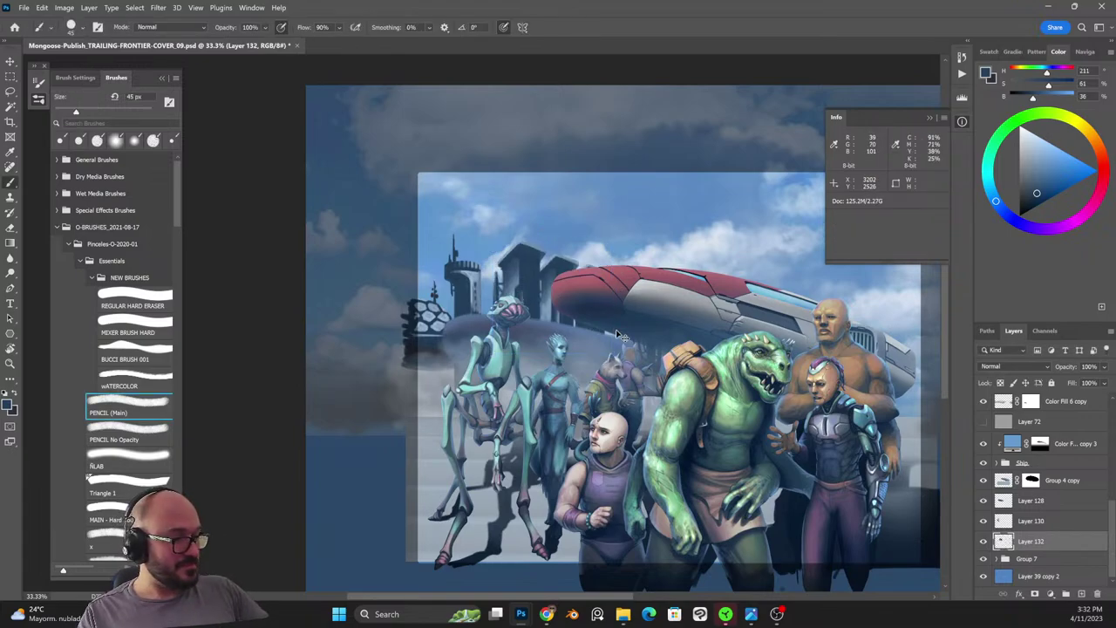
Skew the building row vertically by -8.85°, scale it to about 82% width and 93% height, and lower it beside the tower.
key(ctrl+t)
right_click(569, 274)
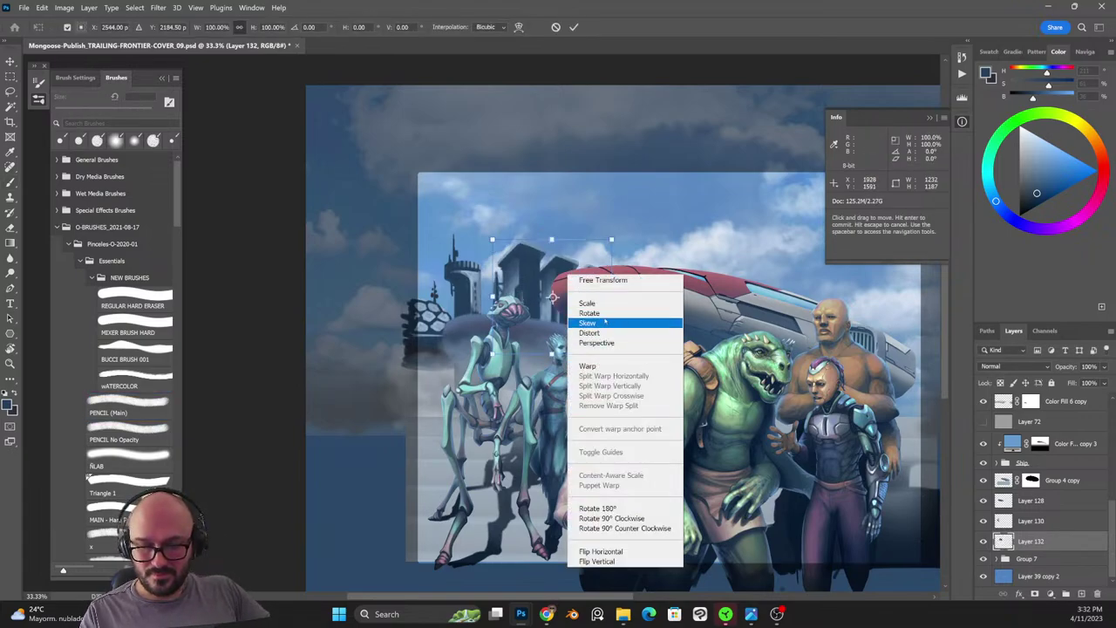
click(605, 322)
drag(611, 295, 611, 278)
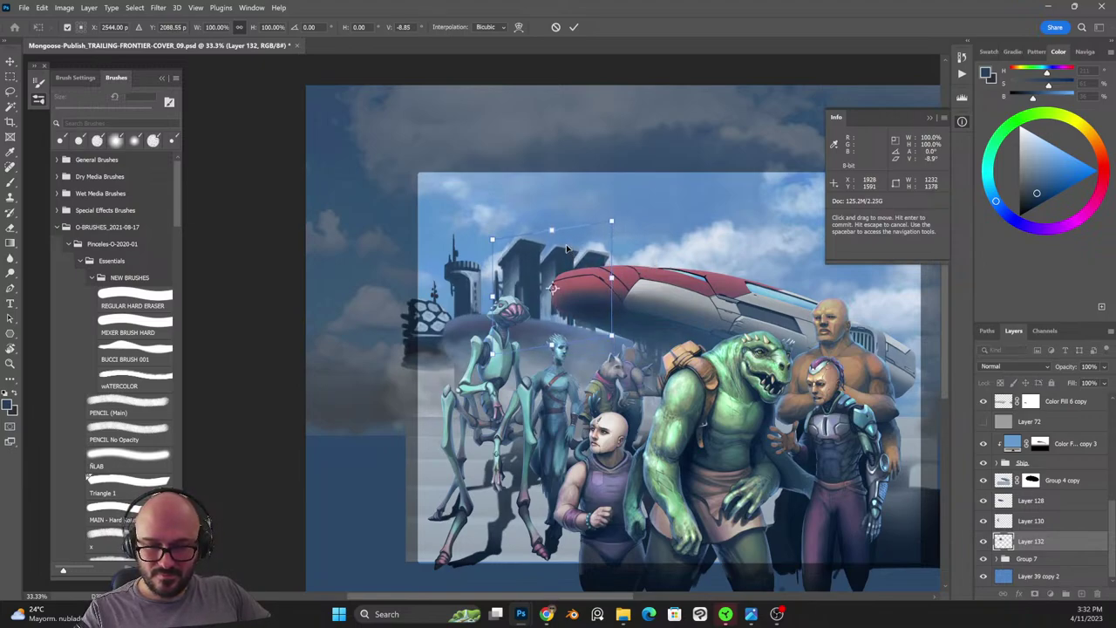
drag(575, 238, 551, 230)
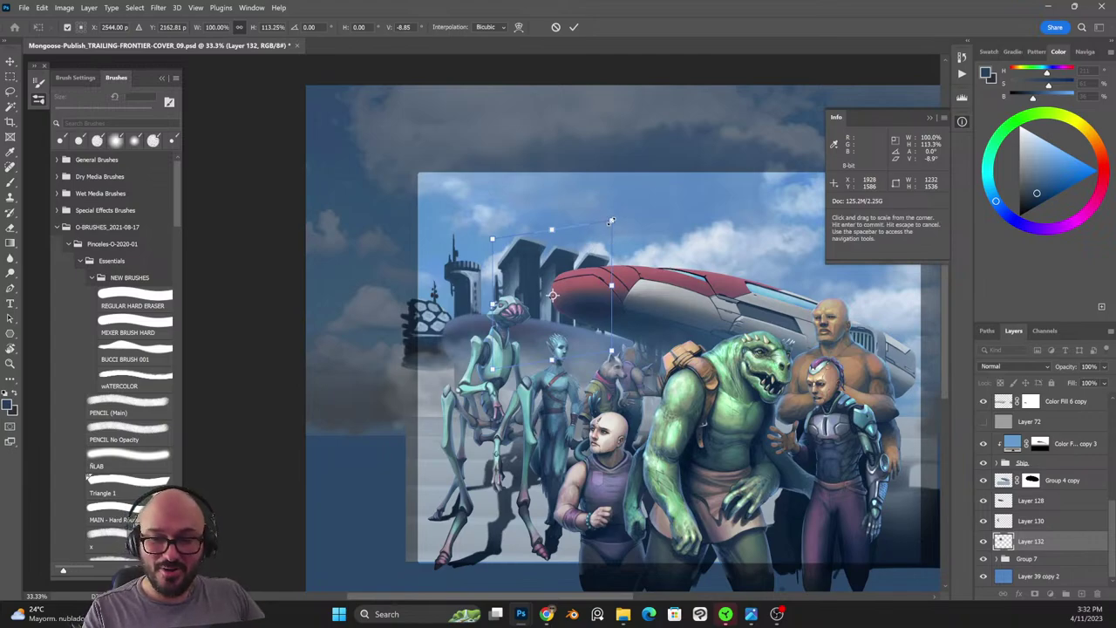
drag(610, 220, 544, 296)
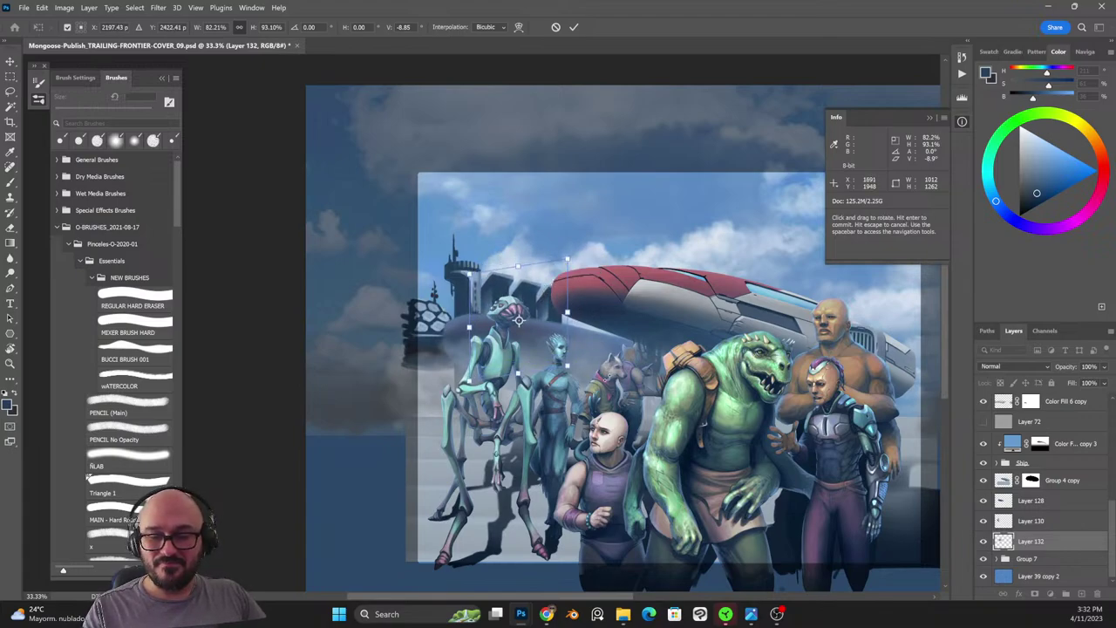
key(Return)
key(b)
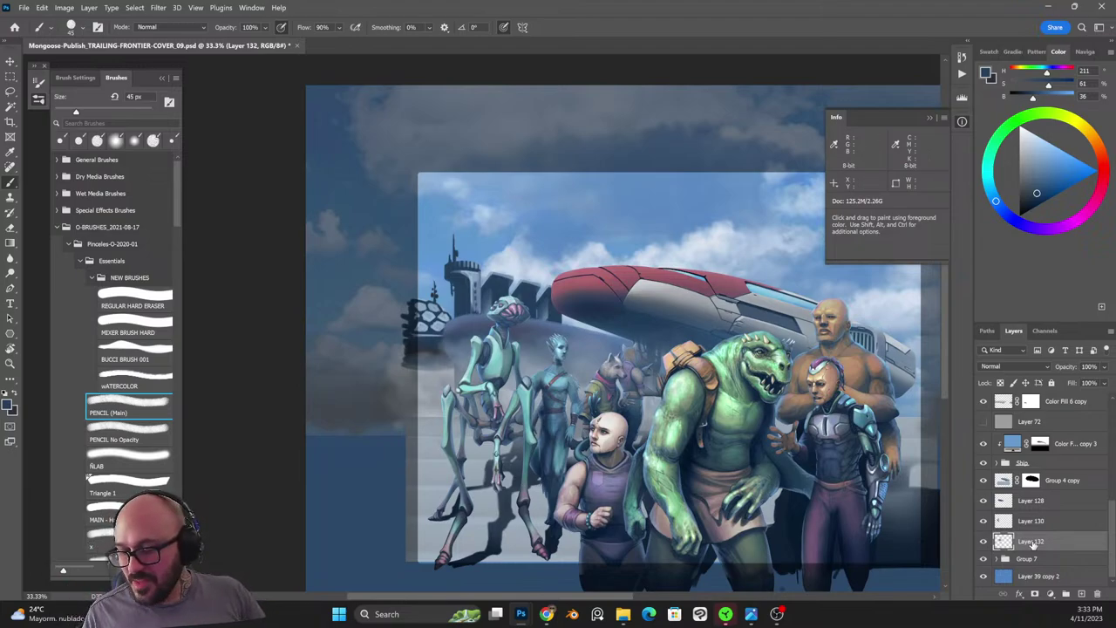
Create a new layer above Layer 132 and clip it to the building row.
click(1079, 599)
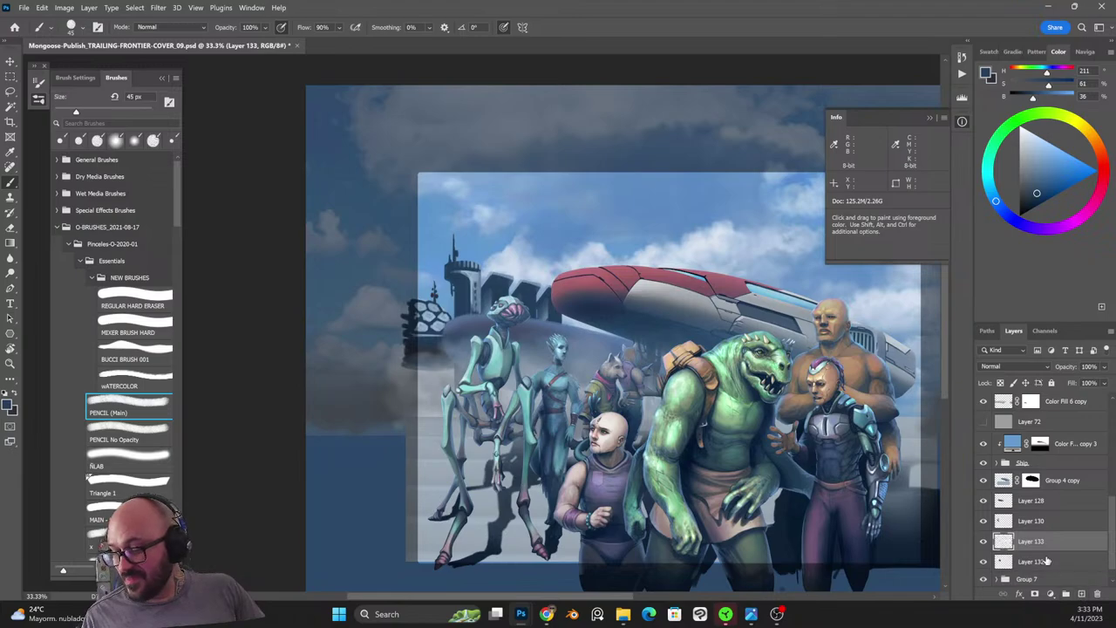
key(ctrl+plus)
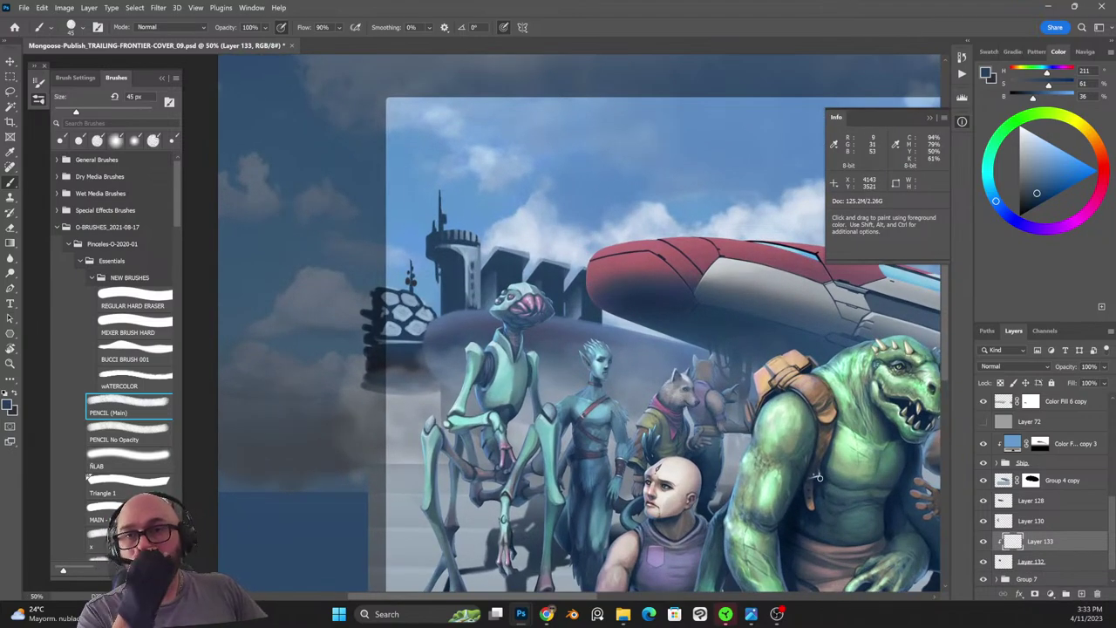
drag(820, 478, 696, 418)
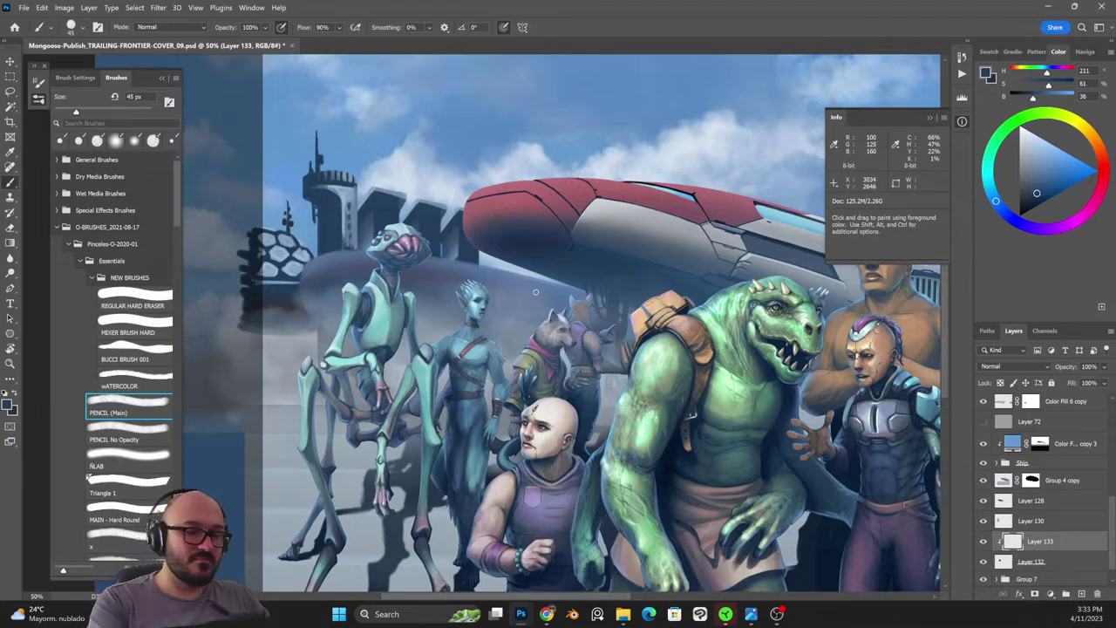
Paint small dark blue details along the building row's roofs with the PENCIL No Opacity brush at 35 px.
key(period)
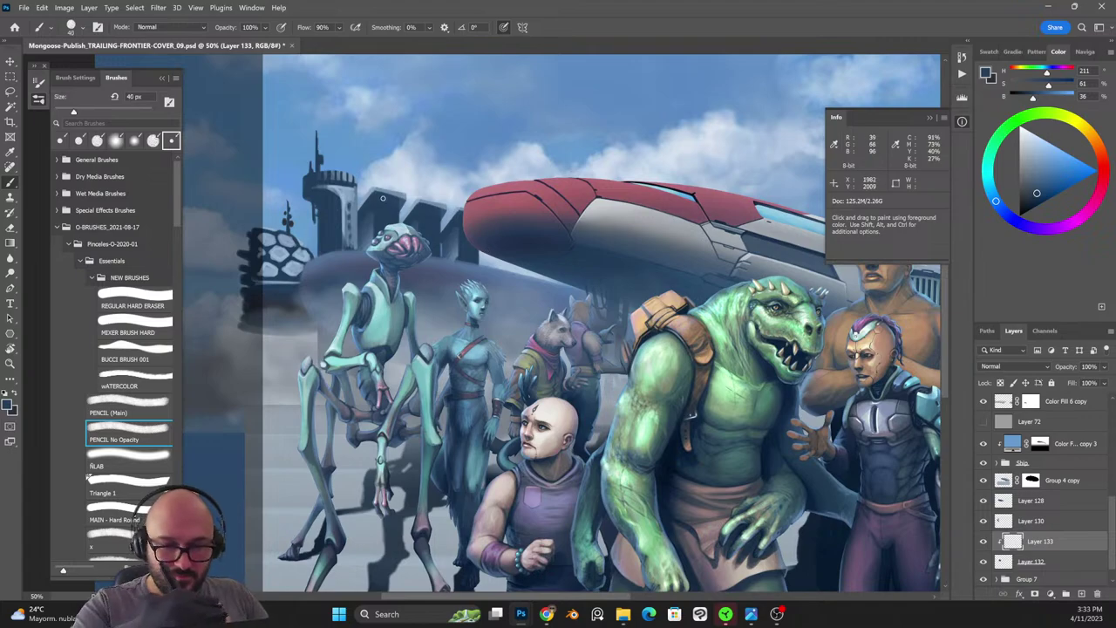
key(bracketleft)
alt+click(381, 204)
click(376, 194)
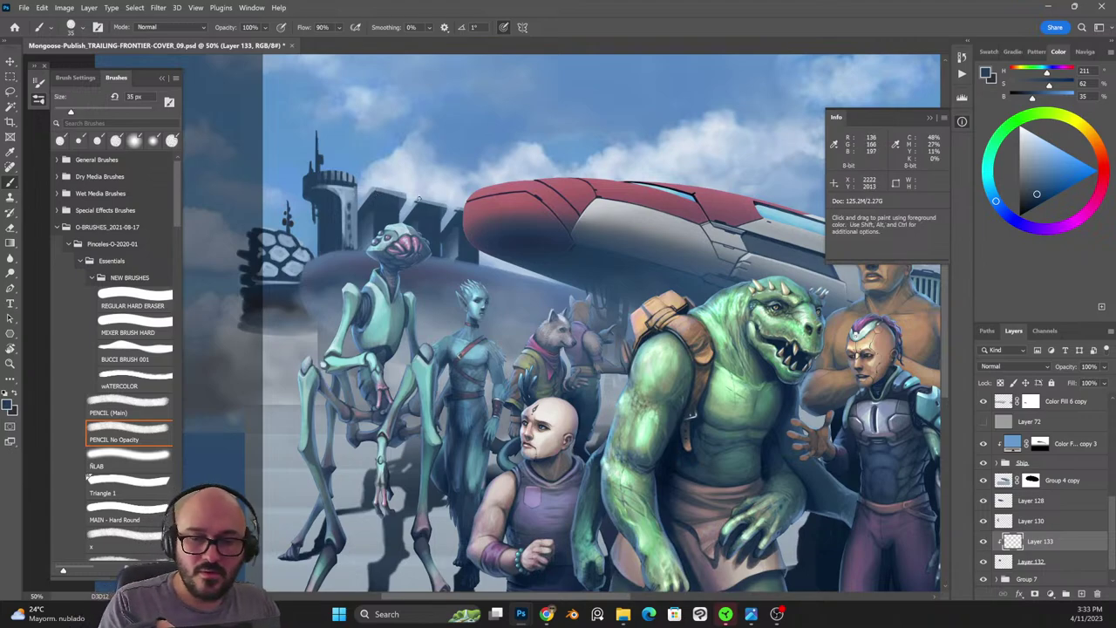
key(ctrl+minus)
key(ctrl+plus)
key(ctrl+plus)
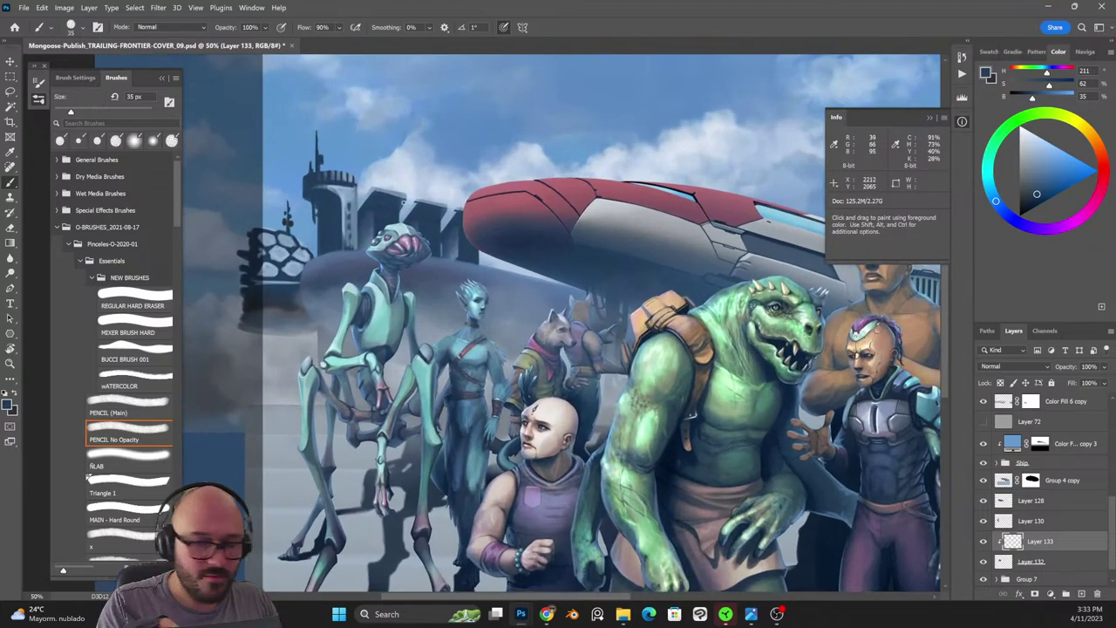
Set the 35 px brush to Clear mode and clean up the painted details on the building row.
key(shift+alt+r)
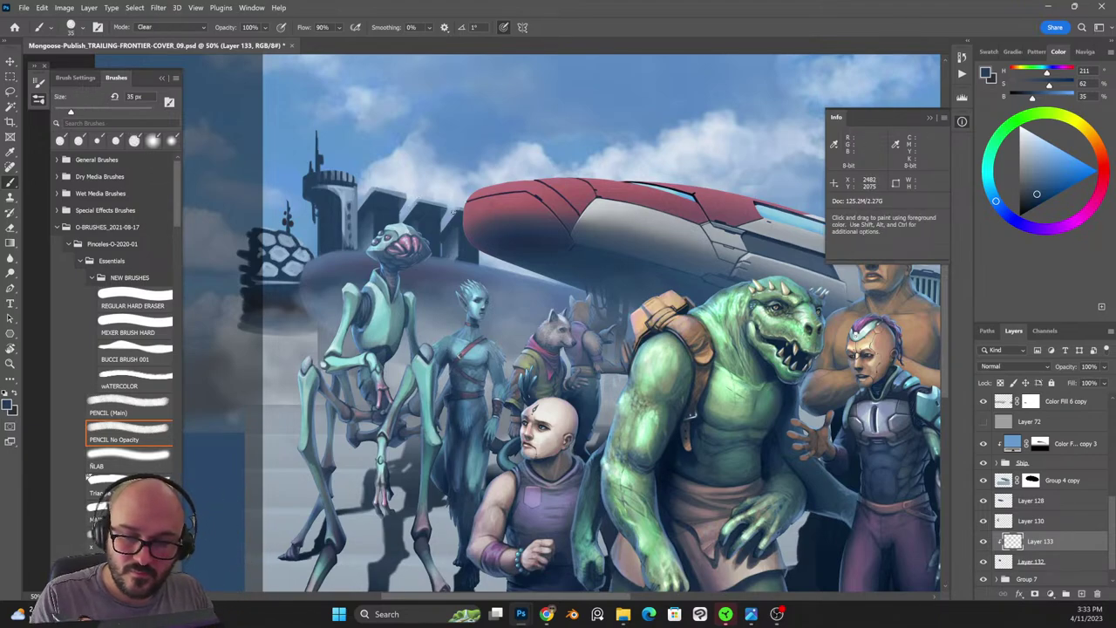
key(ctrl+minus)
key(ctrl+minus)
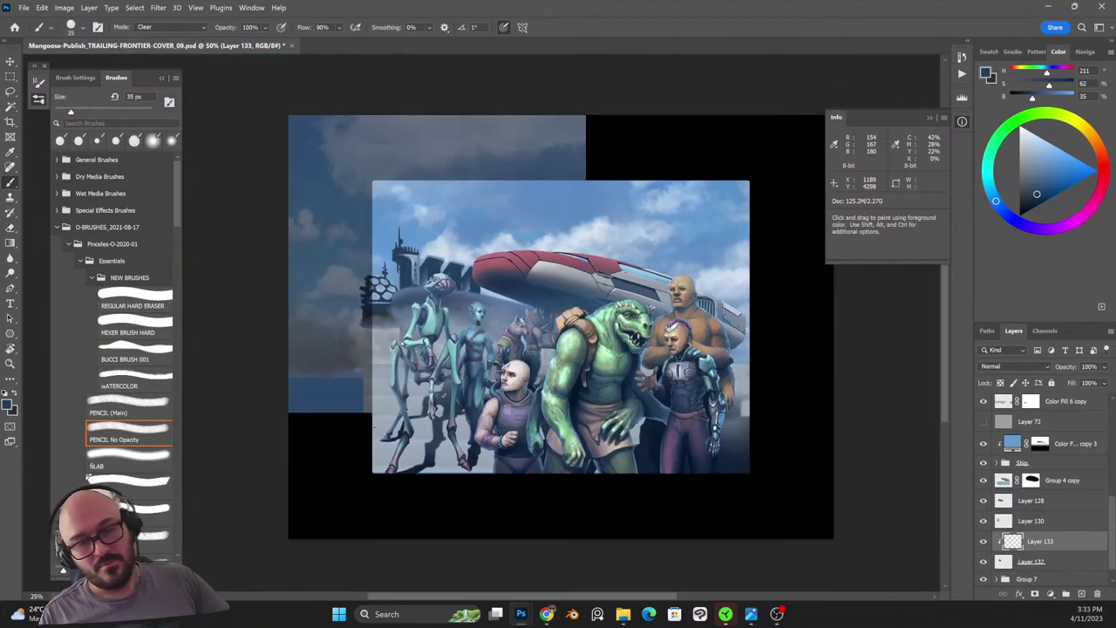
key(ctrl+plus)
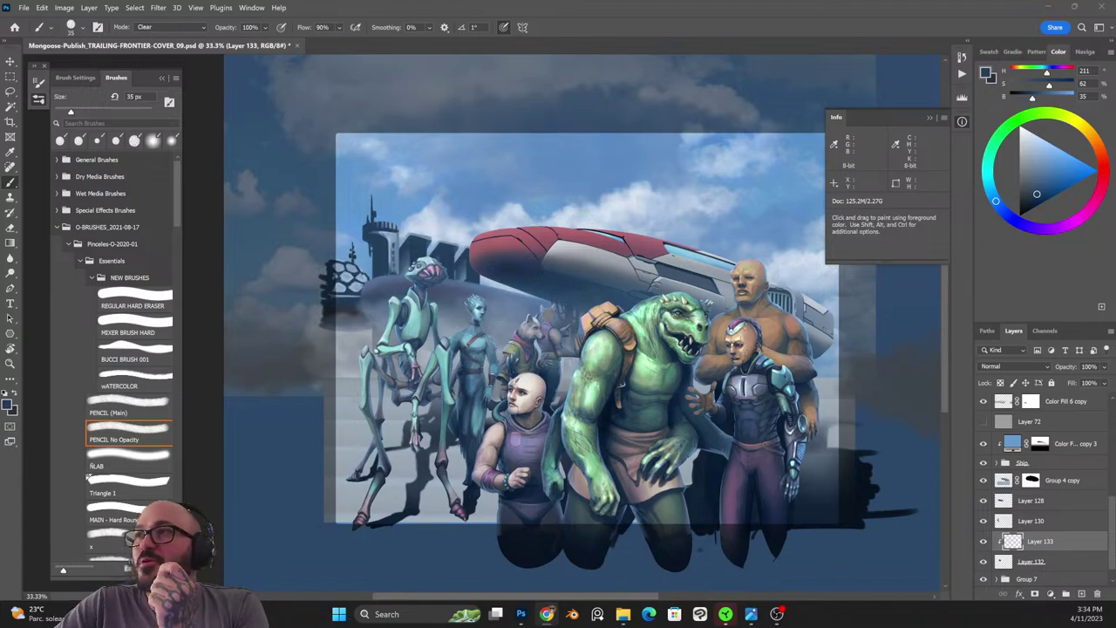
Merge Layer 132, its clipped Layer 133 and Layer 130 into a single layer.
click(1025, 562)
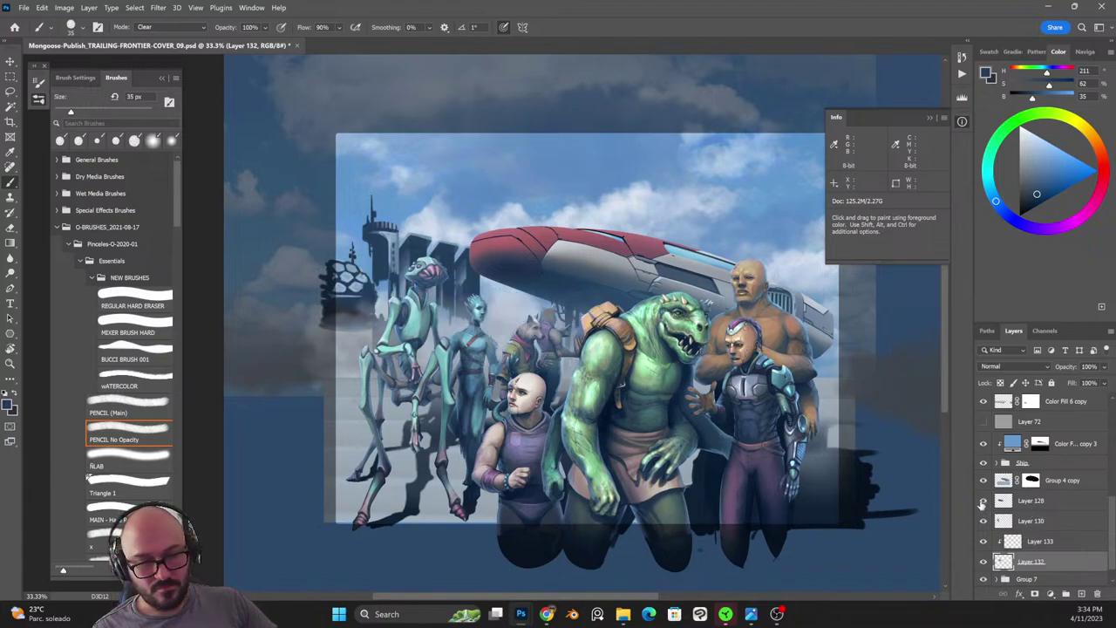
shift+click(1031, 523)
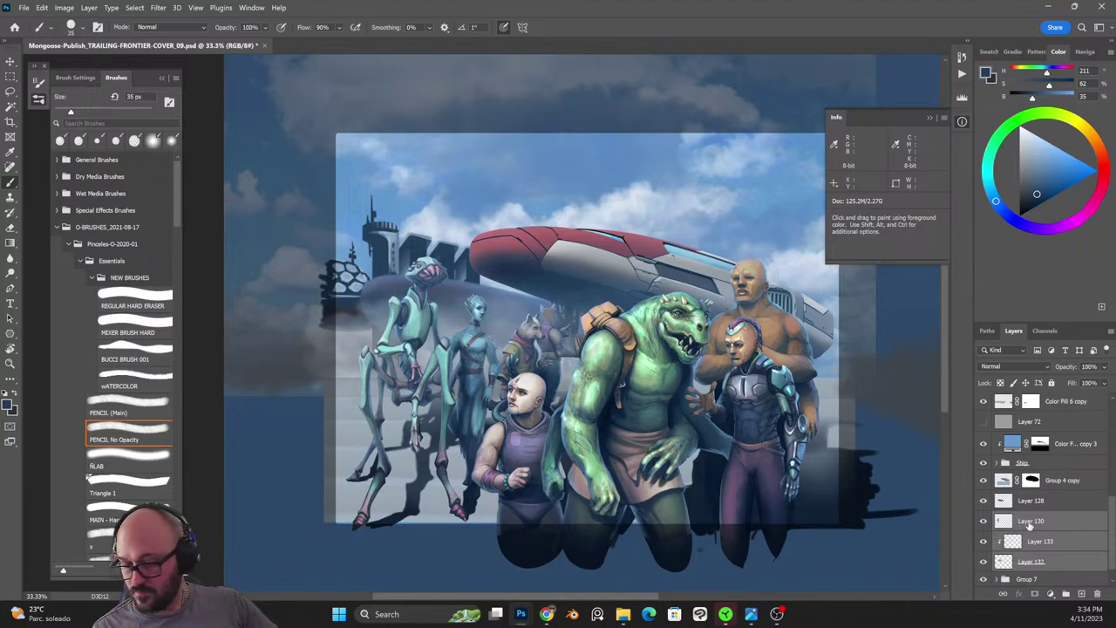
key(ctrl+e)
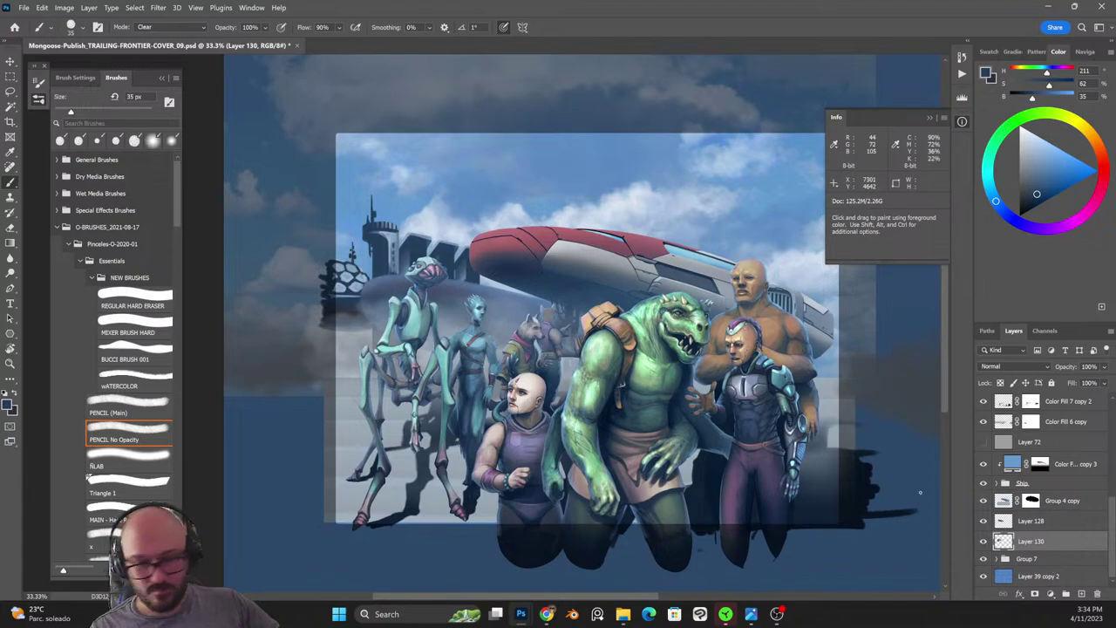
Block in a dark blue building at the illustration's right edge, behind the ship, using the PENCIL (Main) brush at 50 px.
click(129, 403)
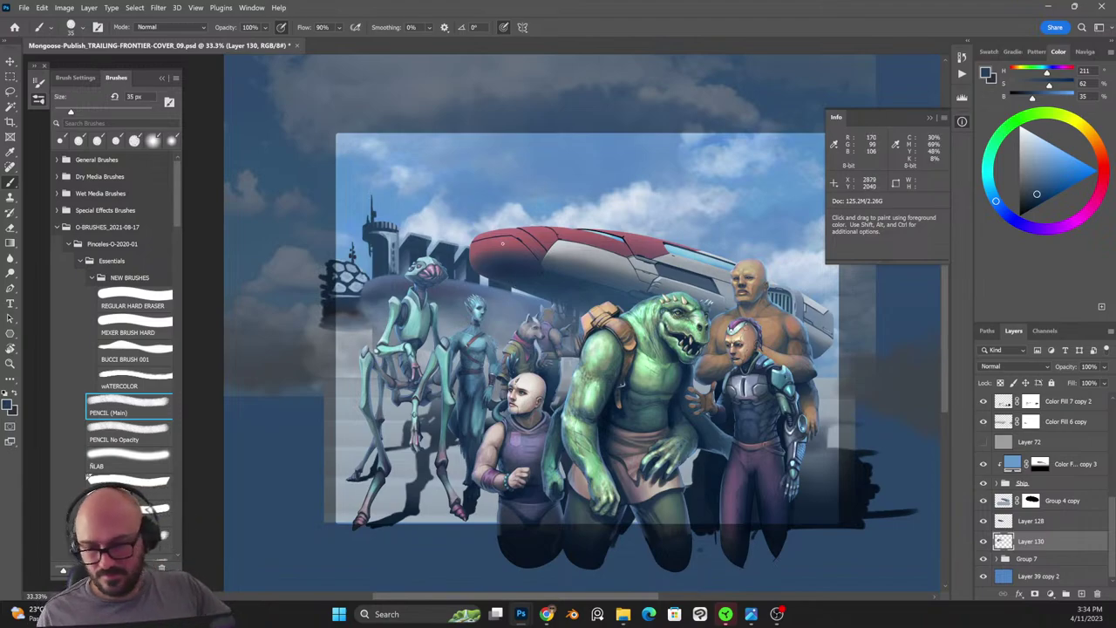
drag(502, 243, 331, 252)
key(bracketright)
key(bracketright)
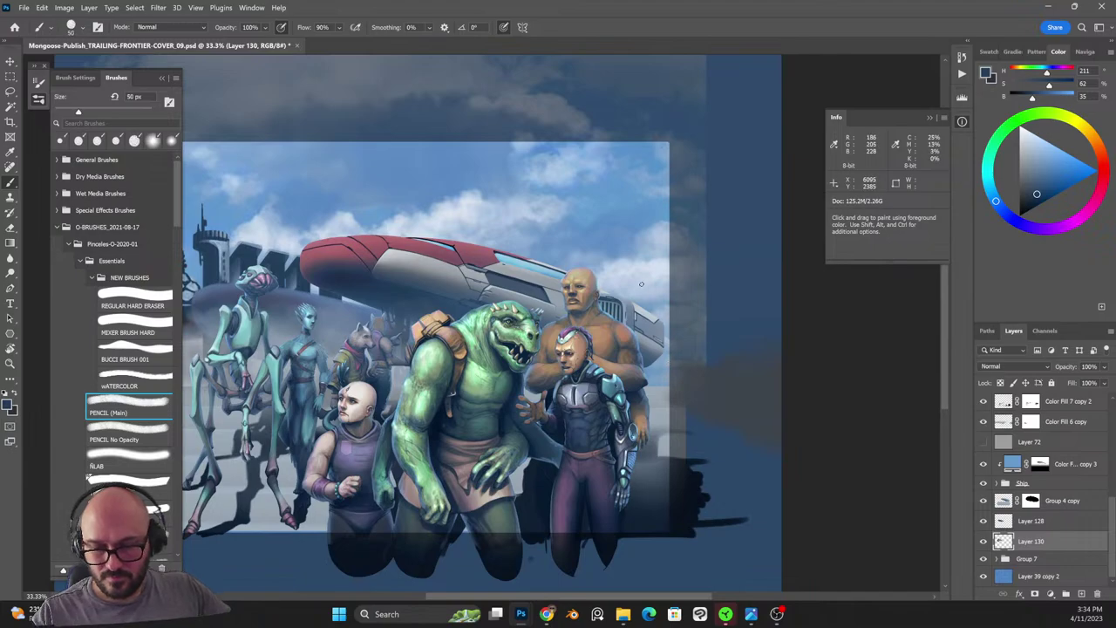
mouse_move(637, 274)
mouse_down()
mouse_move(638, 306)
mouse_move(650, 277)
mouse_move(682, 279)
mouse_move(642, 305)
mouse_move(659, 318)
mouse_up()
shift+click(695, 267)
mouse_move(666, 320)
mouse_down()
mouse_move(667, 380)
mouse_move(651, 376)
mouse_up()
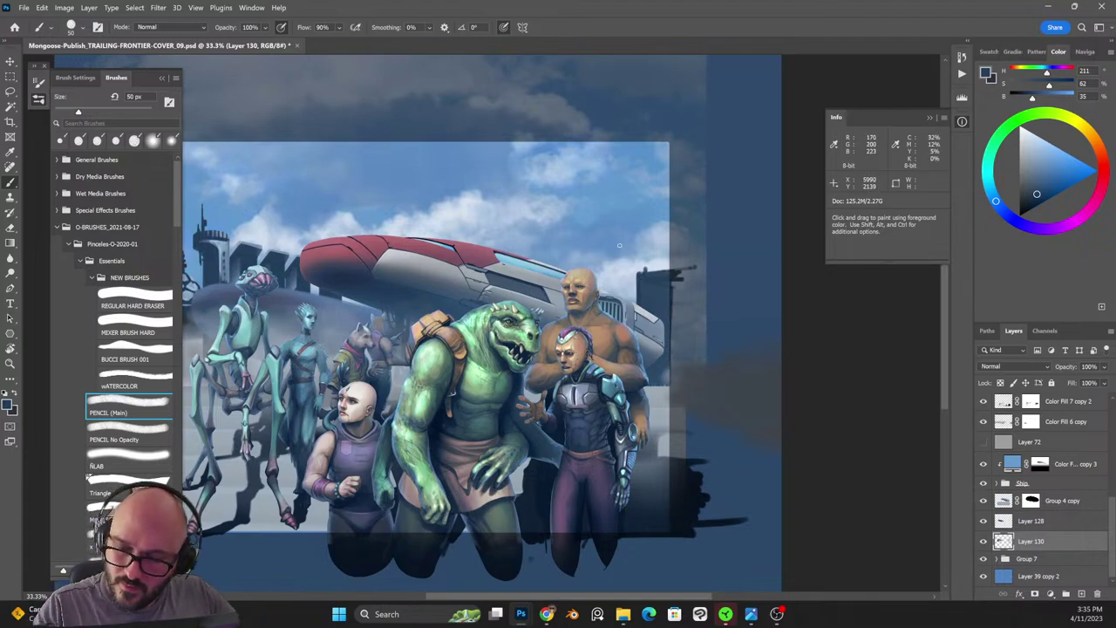
Trim the new building's roof edge in Clear mode, then add dark rooftop details with the PENCIL No Opacity brush at 40 px.
key(alt+shift+r)
drag(636, 274, 643, 270)
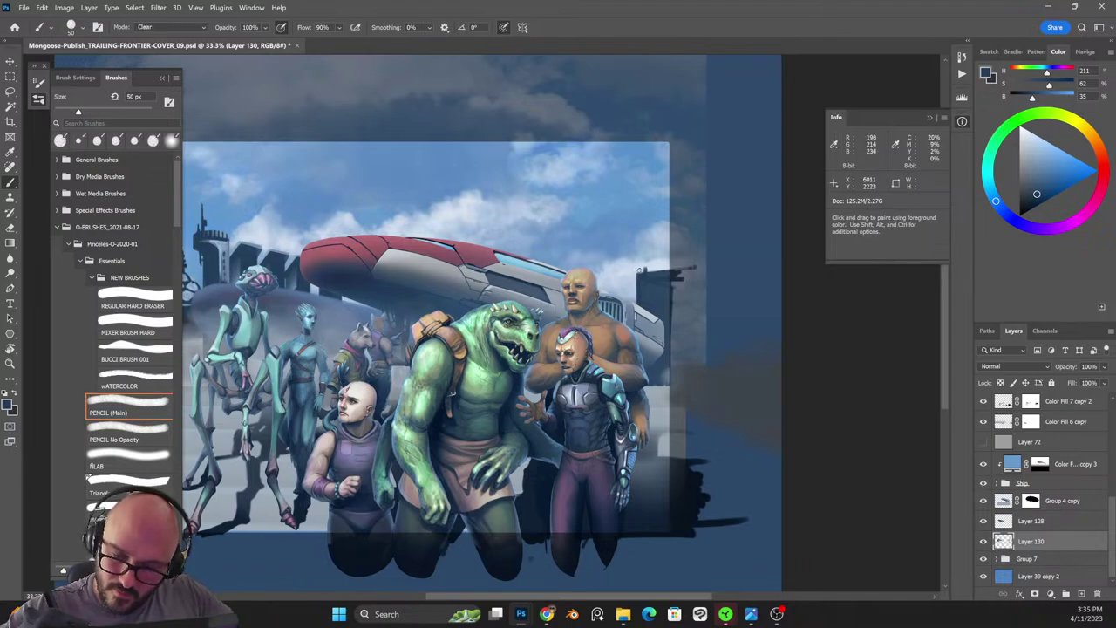
key(x)
click(131, 439)
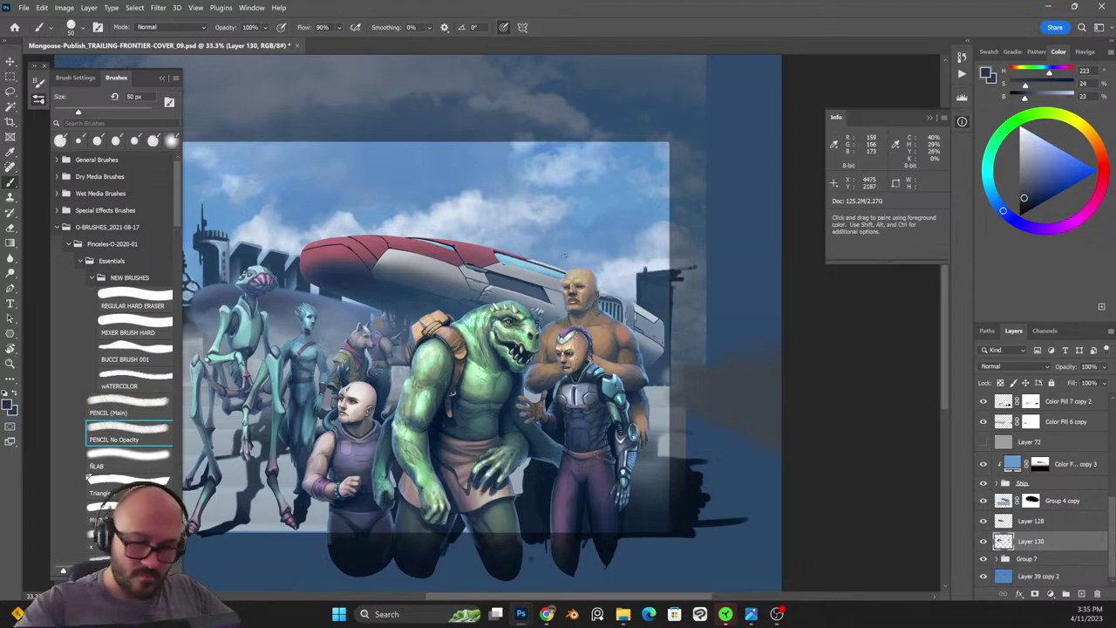
alt+click(647, 269)
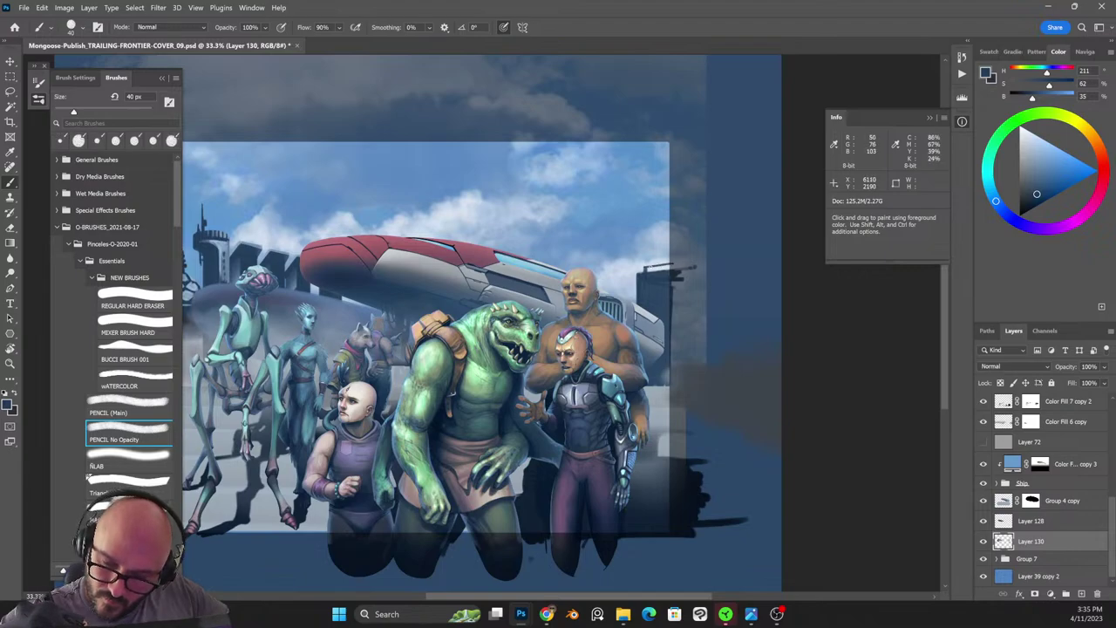
drag(646, 267, 675, 270)
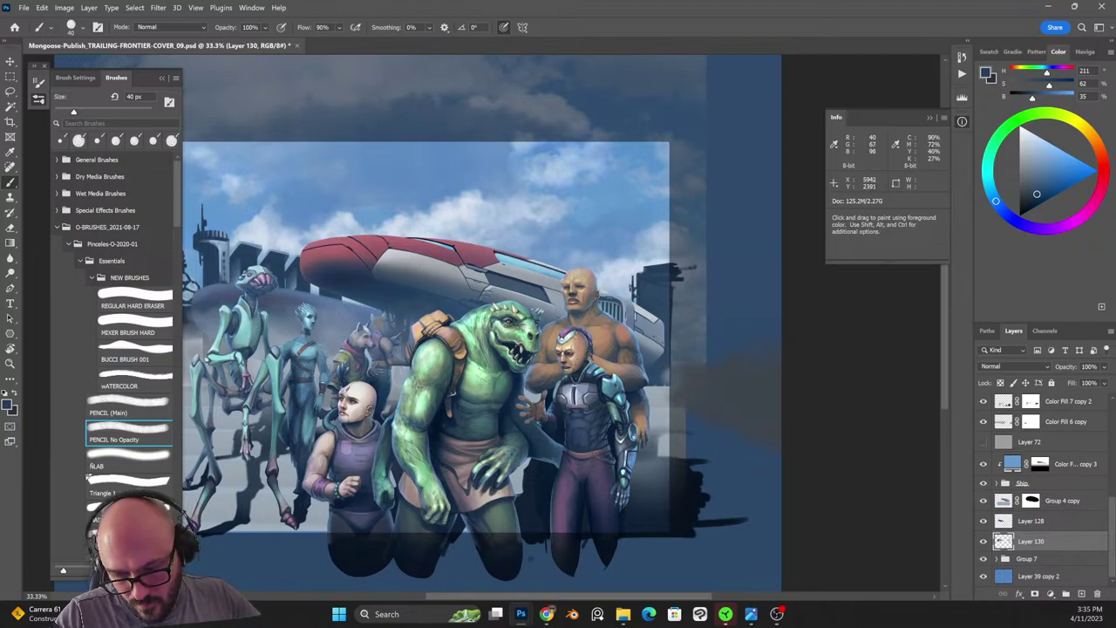
Sample the lighter blue from the building row beside the tower and merge Layer 130 with Layer 128.
drag(590, 345, 691, 371)
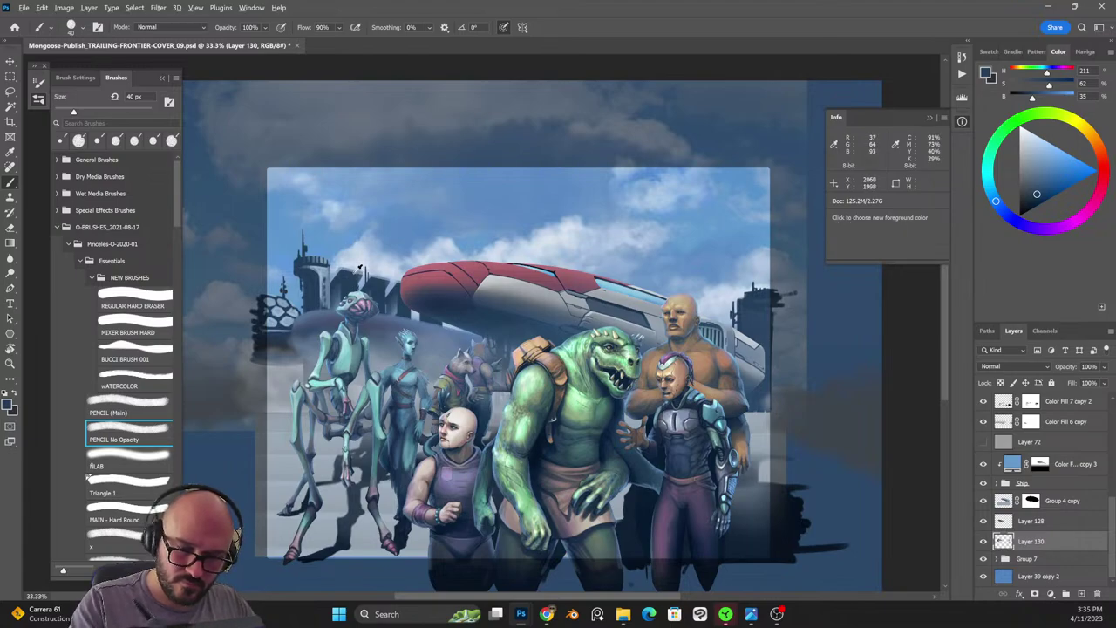
alt+click(344, 285)
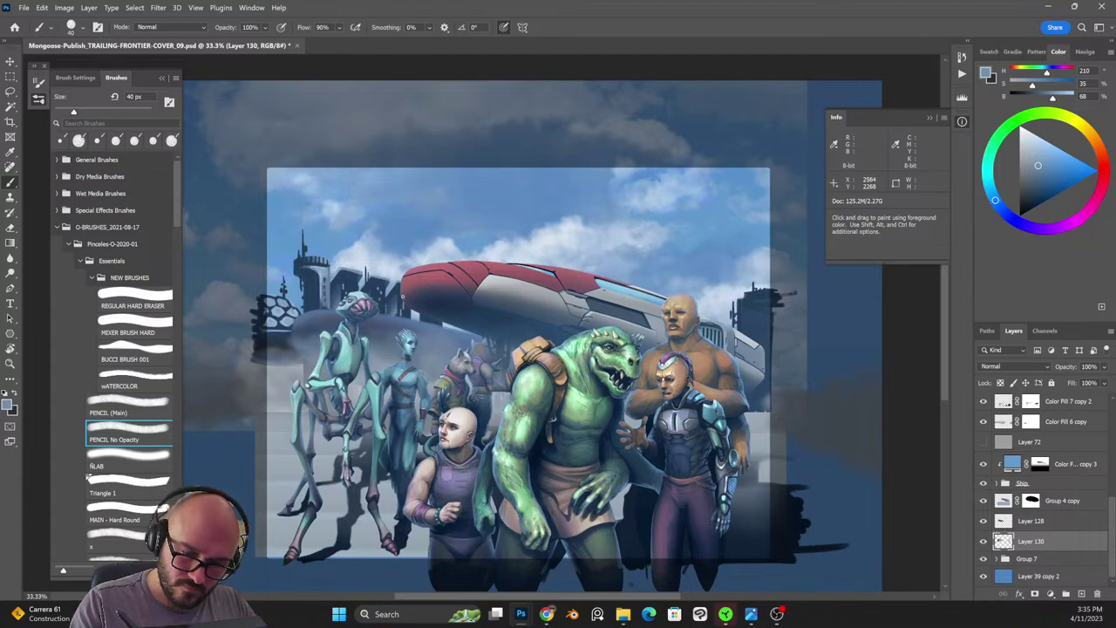
drag(817, 384, 749, 387)
shift+click(1029, 526)
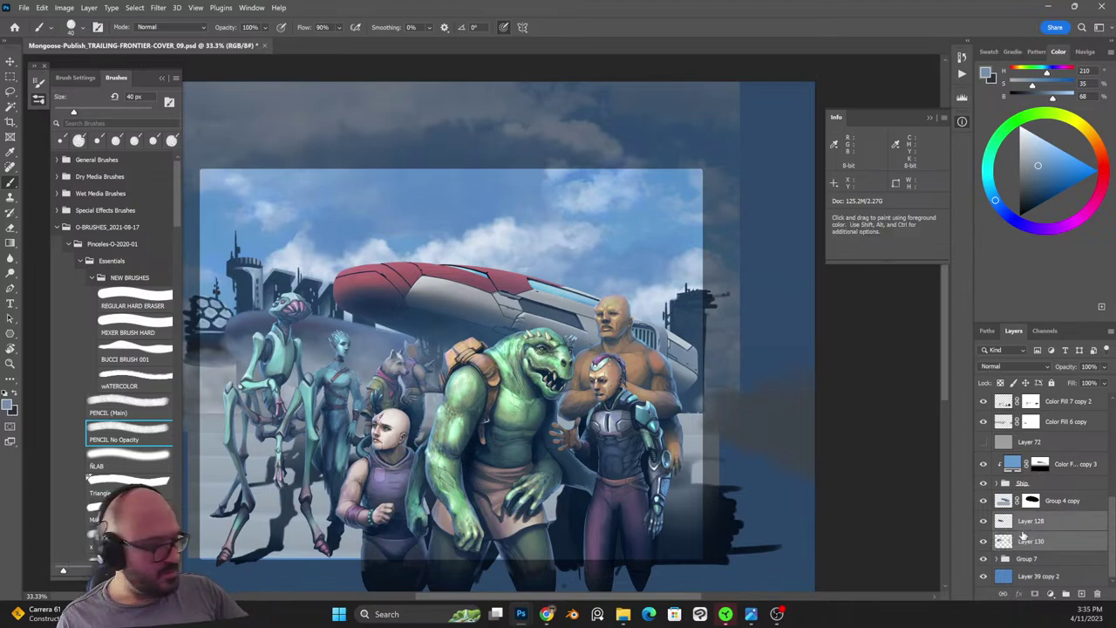
key(ctrl+e)
Paint light blue tones on the right-edge building with the PENCIL (Main) brush, reducing it to 45 px.
click(131, 406)
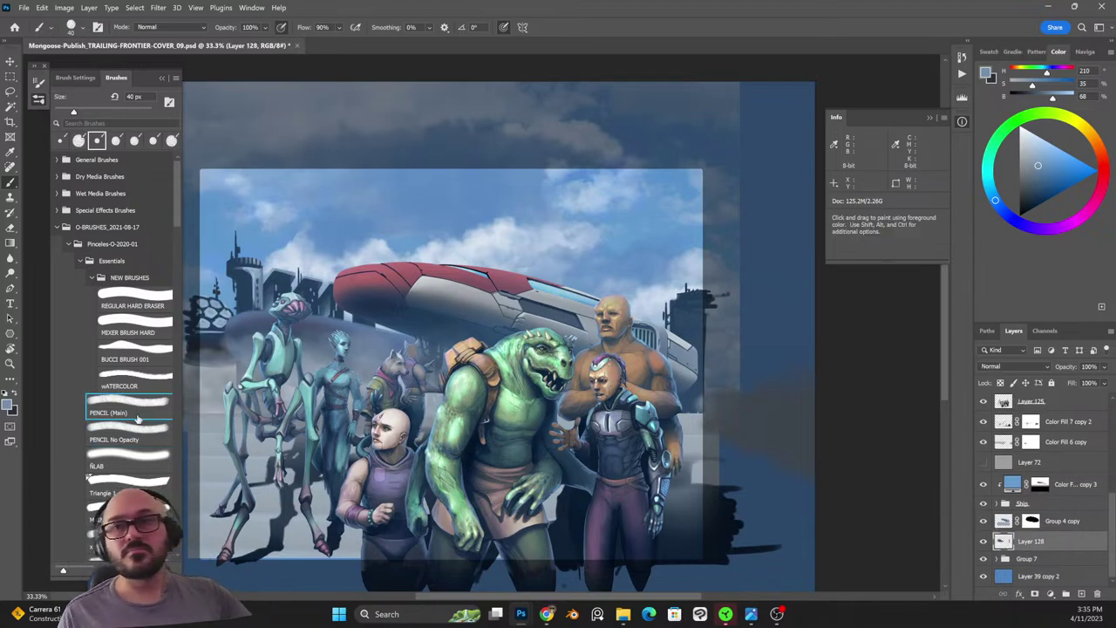
key(])
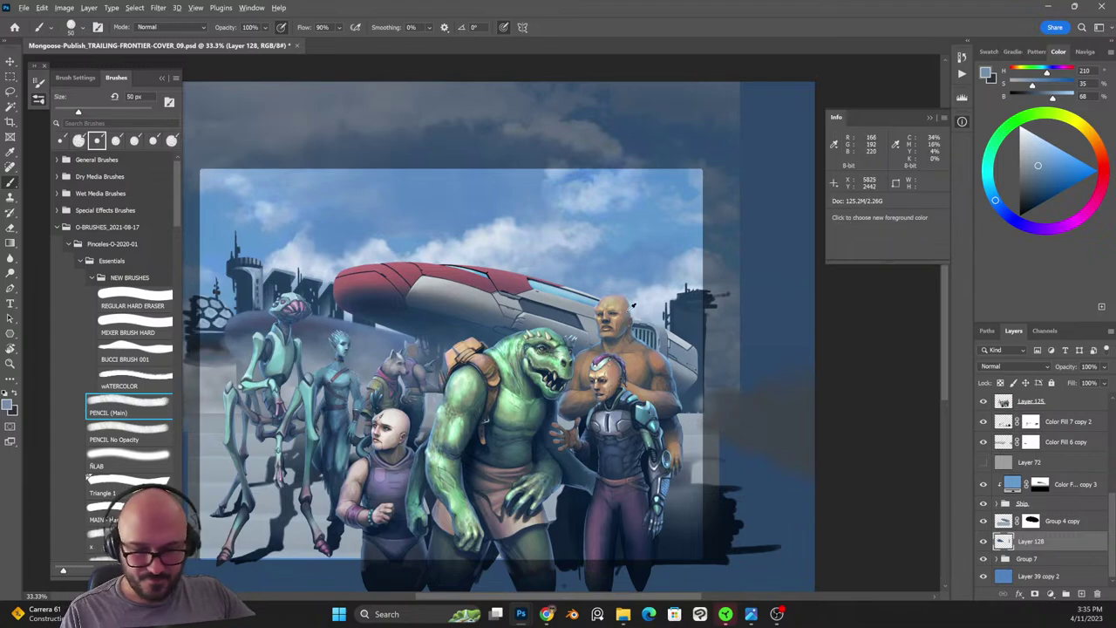
alt+click(262, 271)
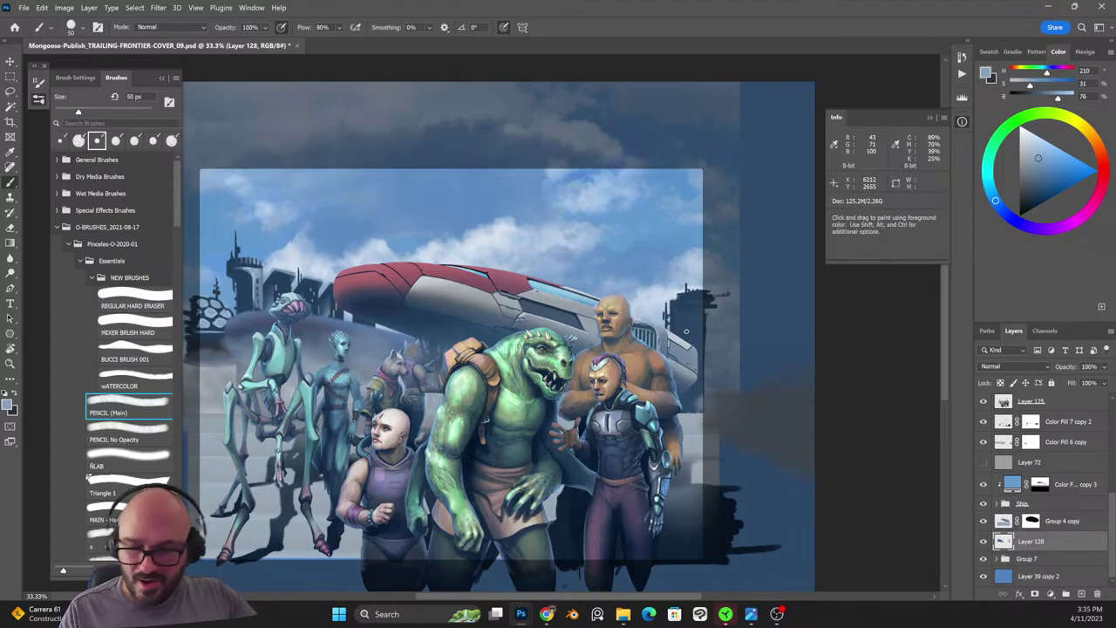
key(bracketleft)
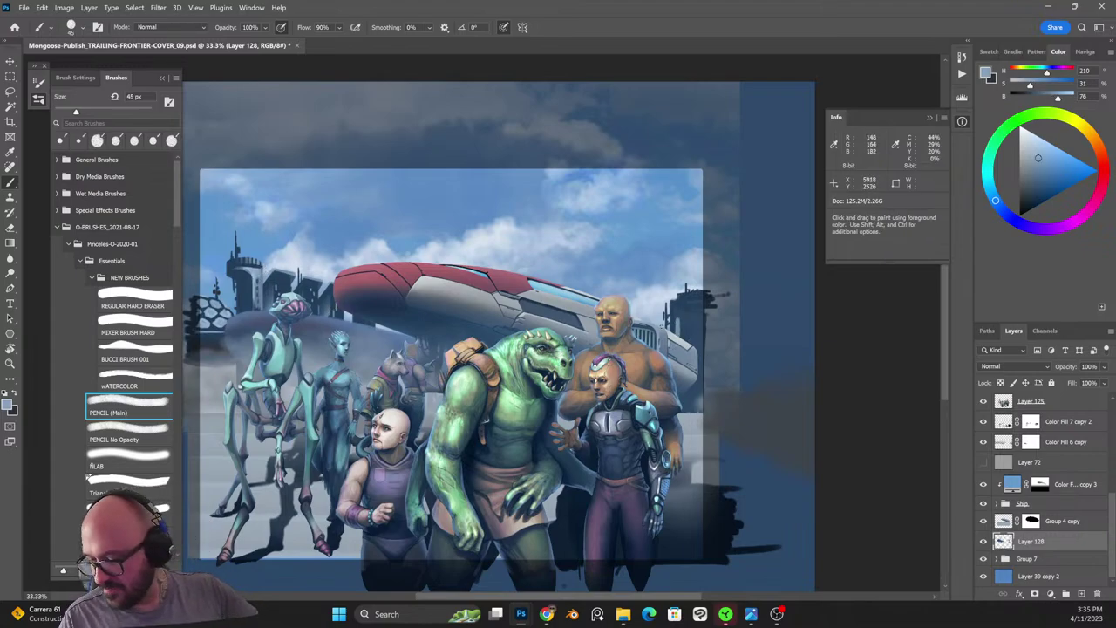
Add a new layer above Layer 128 and paint lit facade details on the right-edge building in light blue at 35 px.
click(1082, 593)
key(bracketleft)
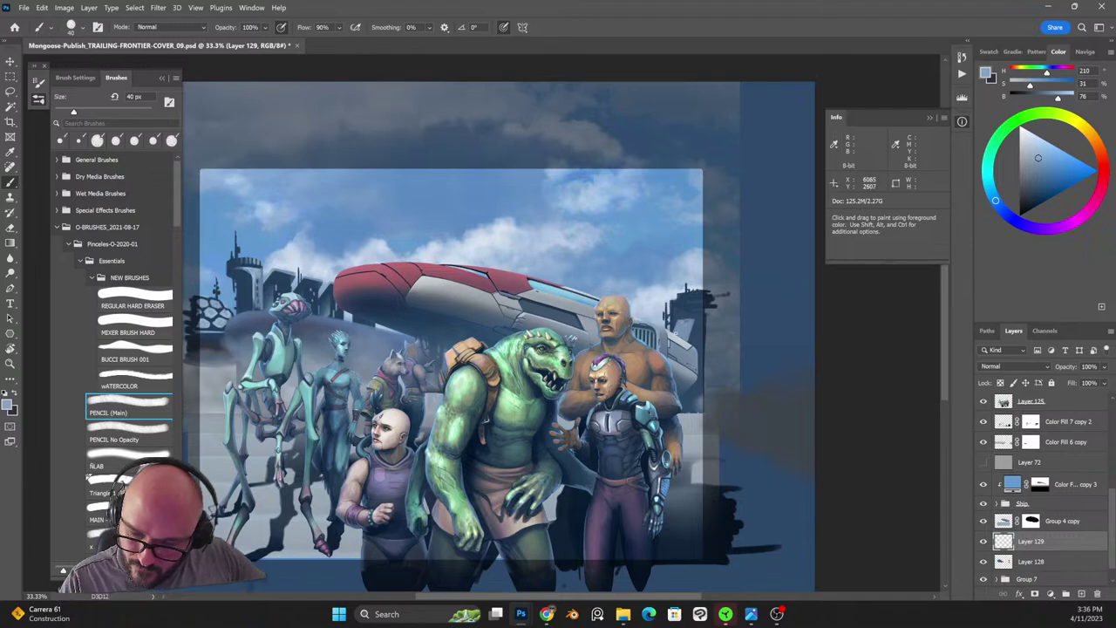
key(shift+alt+r)
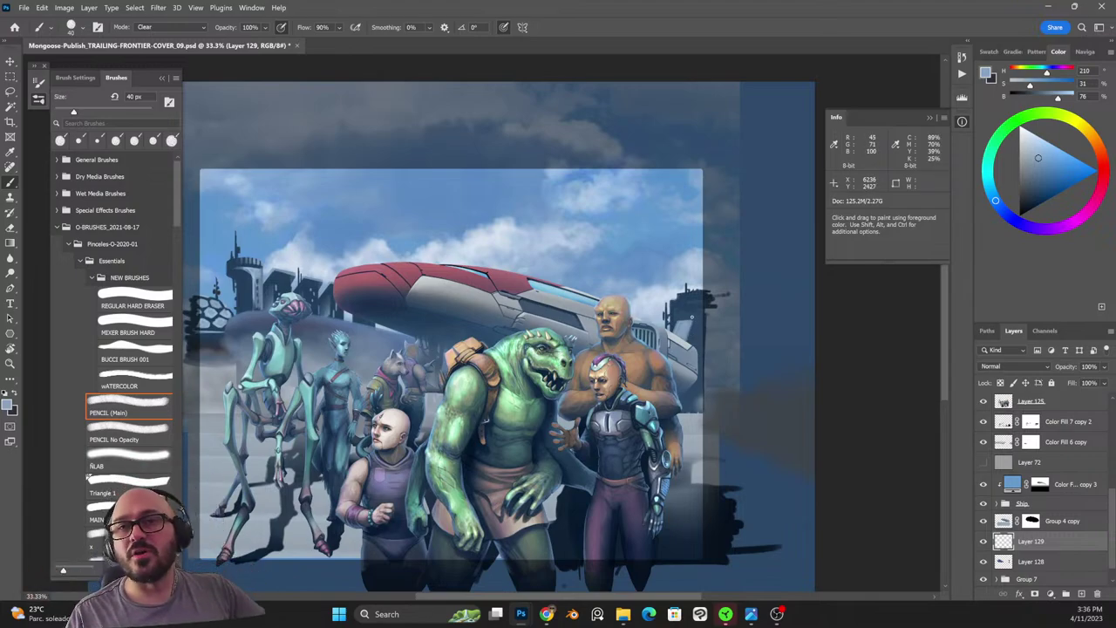
key(shift+alt+n)
key([)
alt+click(690, 330)
click(691, 332)
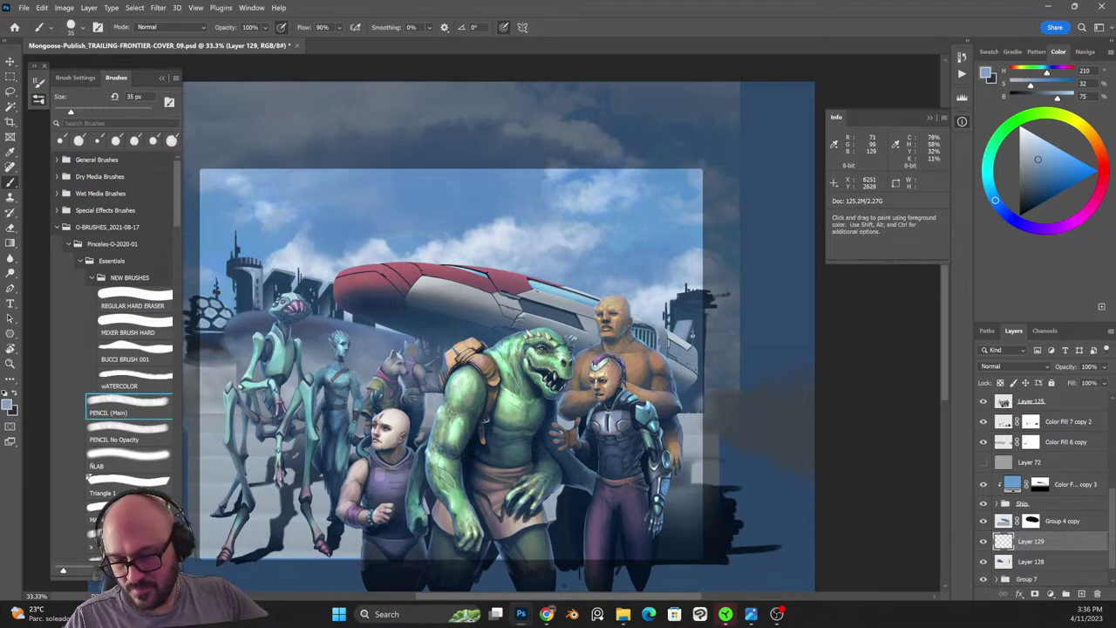
Refine the right-edge building's facade, erasing in Clear mode and painting with light and dark blues sampled from the sky and building.
key(shift+alt+r)
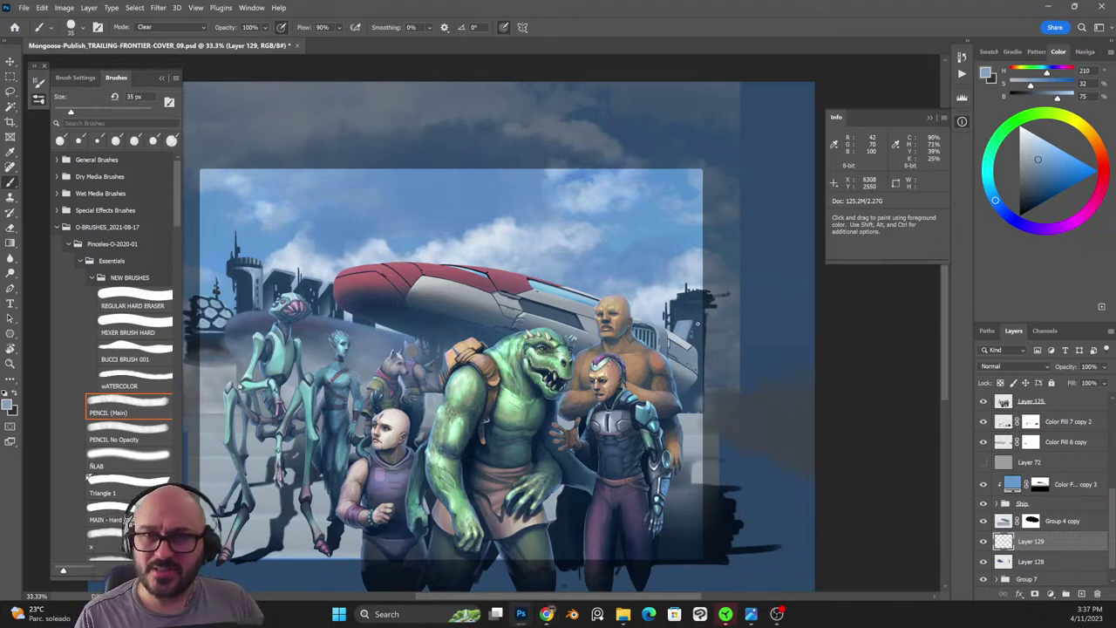
alt+click(667, 289)
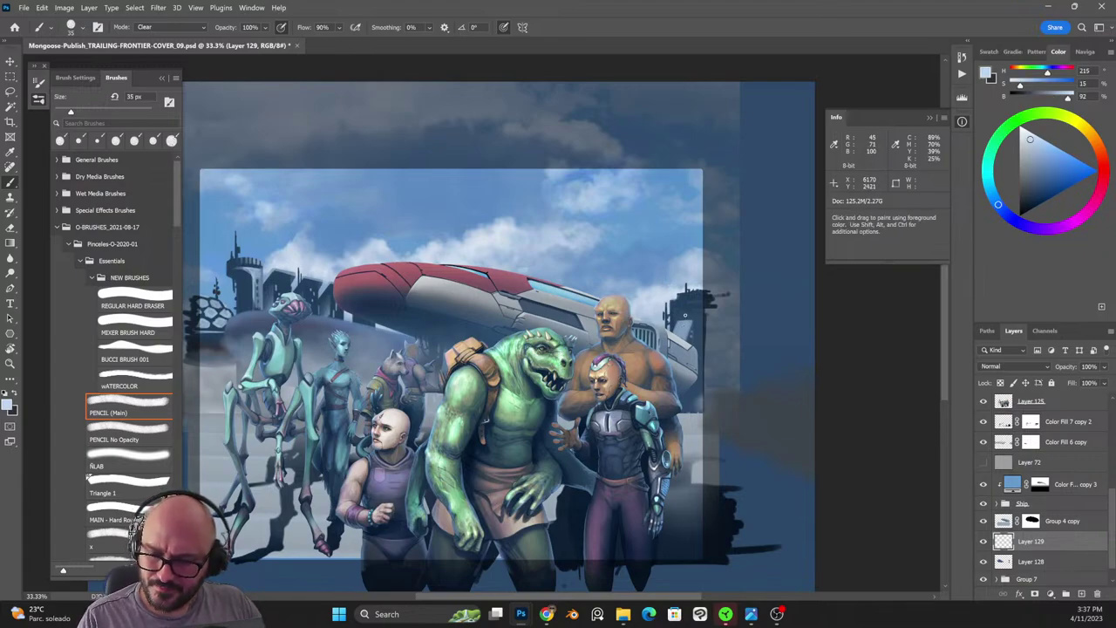
alt+click(685, 325)
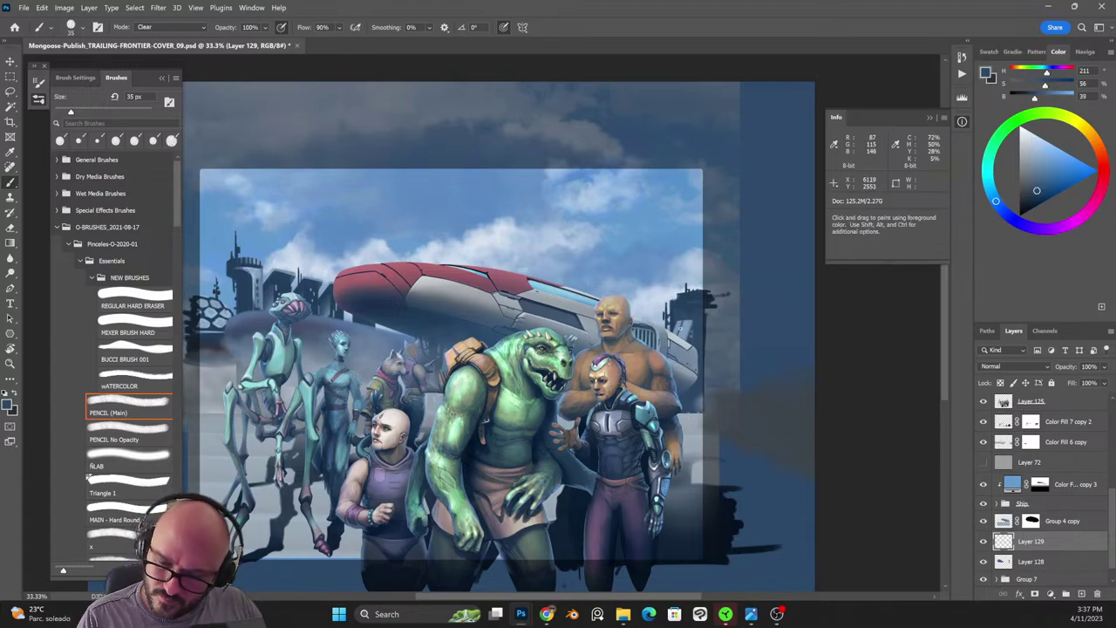
alt+click(696, 341)
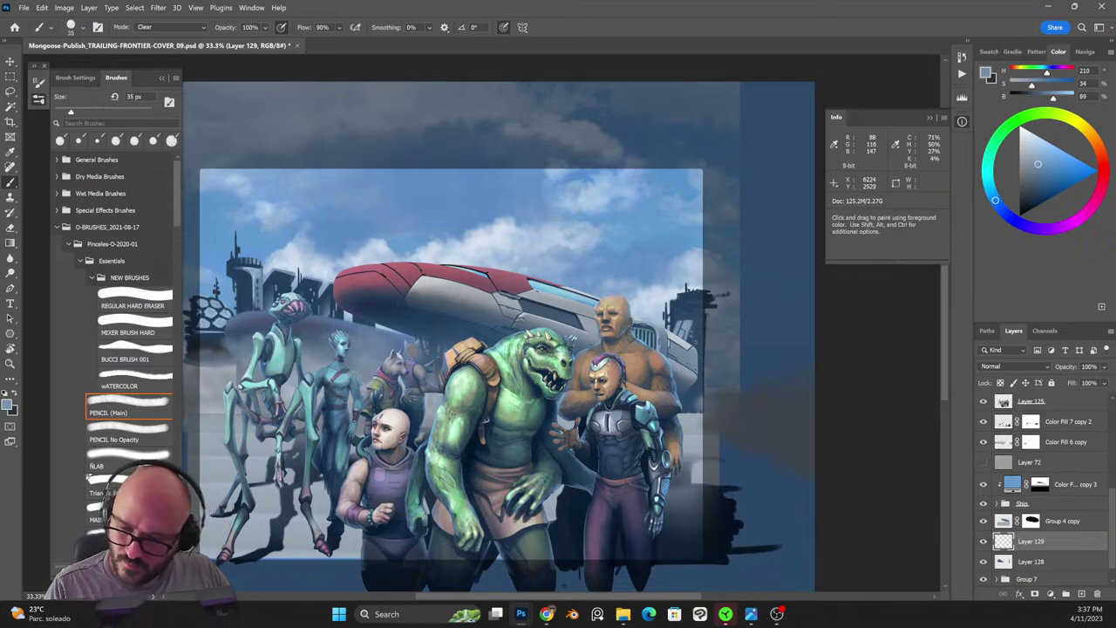
alt+click(697, 336)
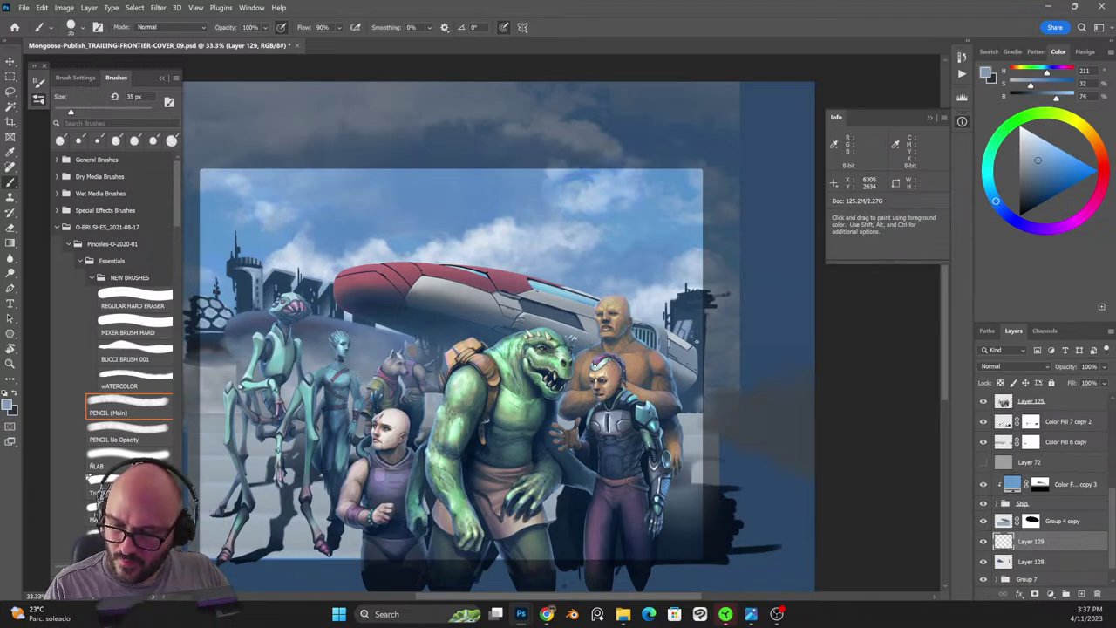
key(shift+alt+n)
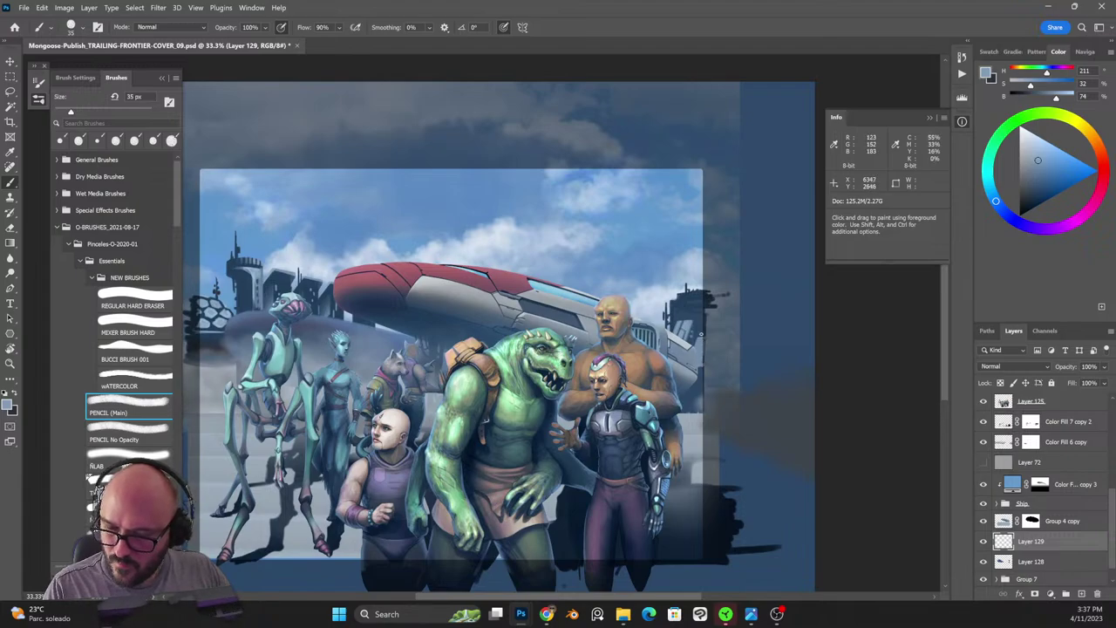
Sample the dark blue from the right-edge building and merge Layer 129 with Layer 128.
alt+click(695, 282)
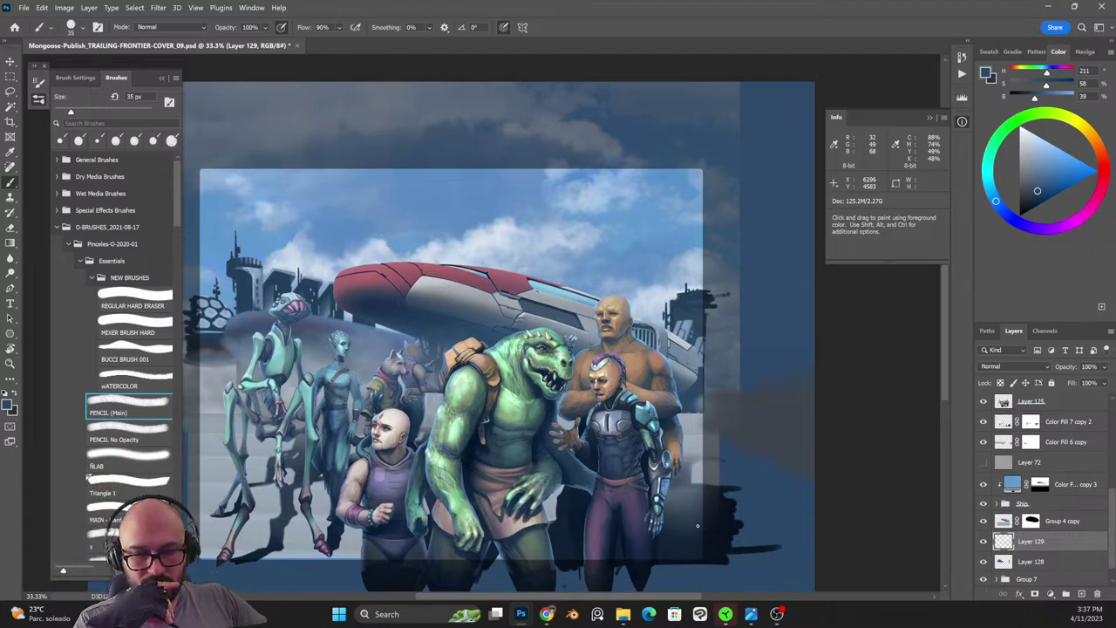
key(shift)
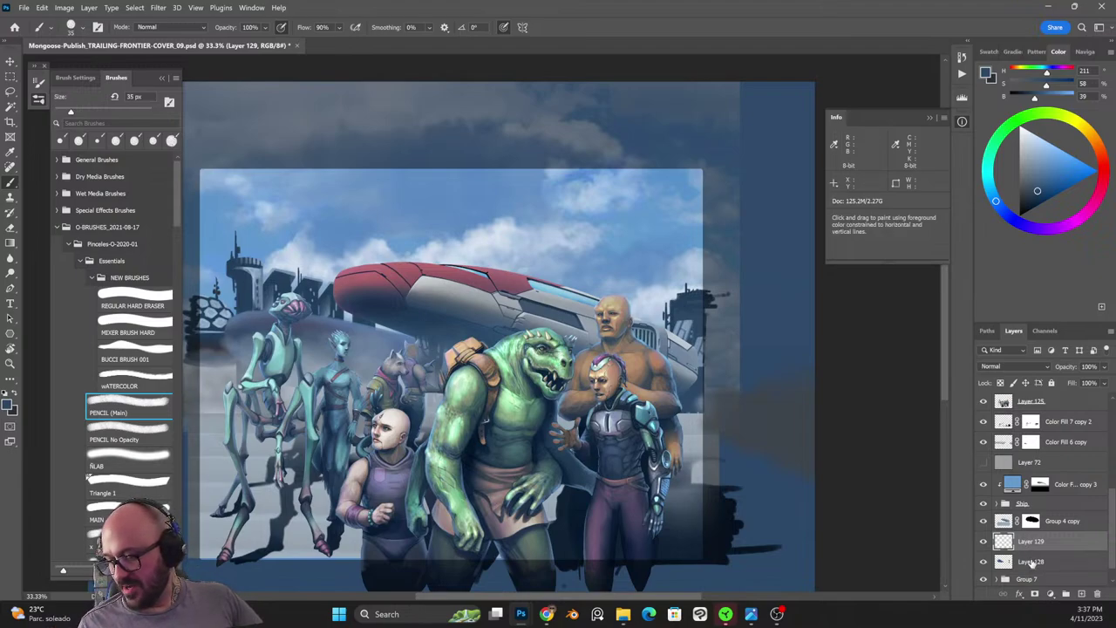
shift+click(1033, 563)
key(ctrl+e)
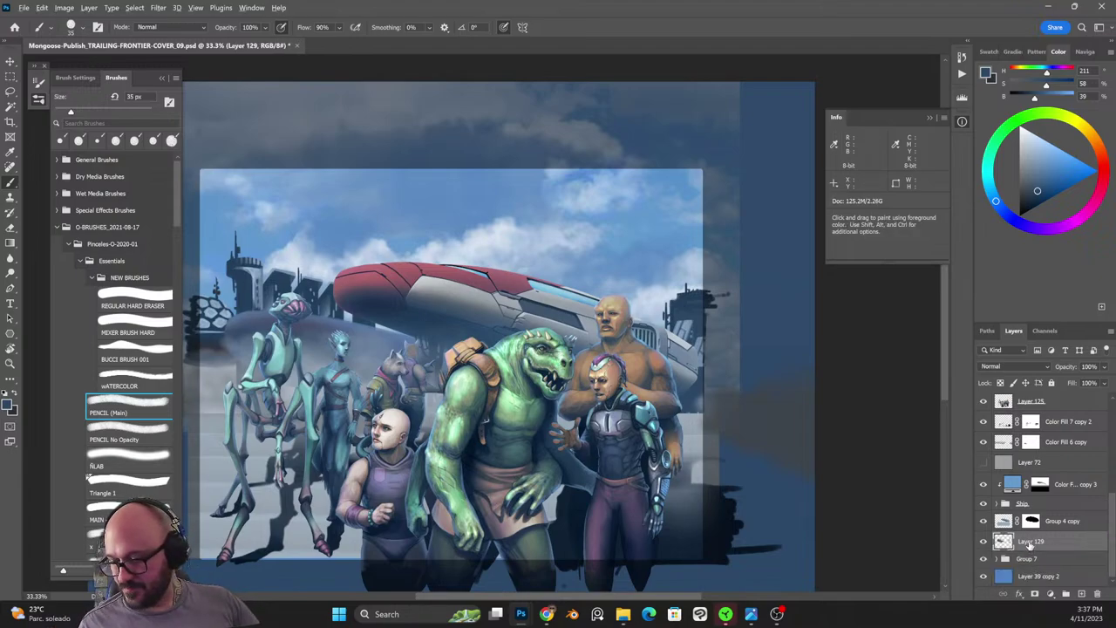
Duplicate the merged building layer and merge the copy with the original.
key(ctrl+j)
shift+click(1055, 560)
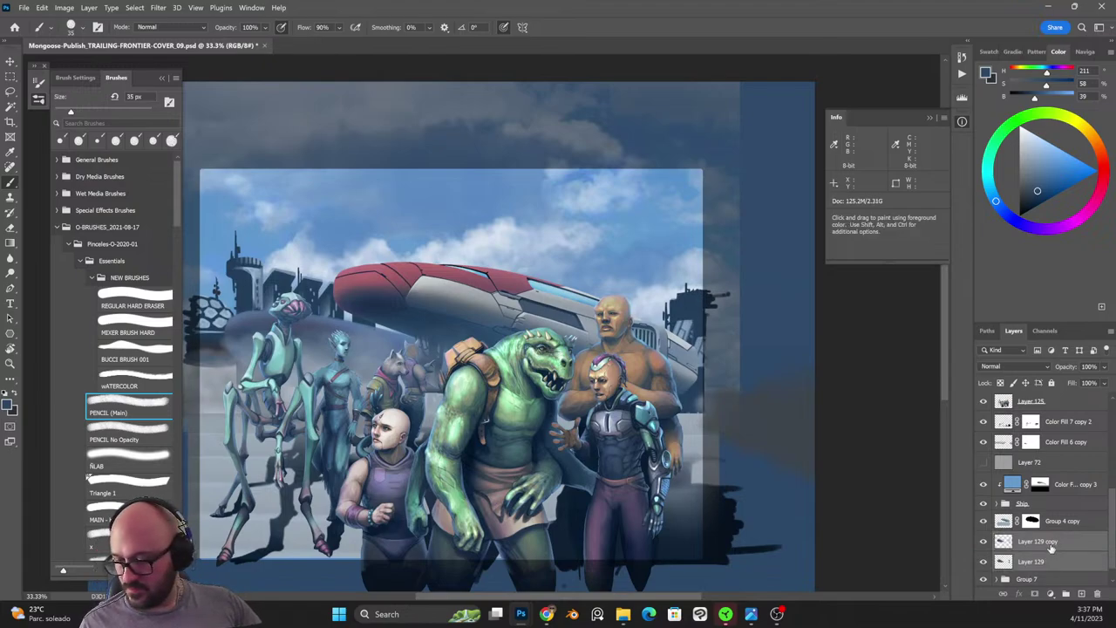
key(ctrl+e)
Add a new layer above Layer 129 copy and paint sampled light blue facade details on the right-edge building with PENCIL (Main) at 35 px.
click(1081, 594)
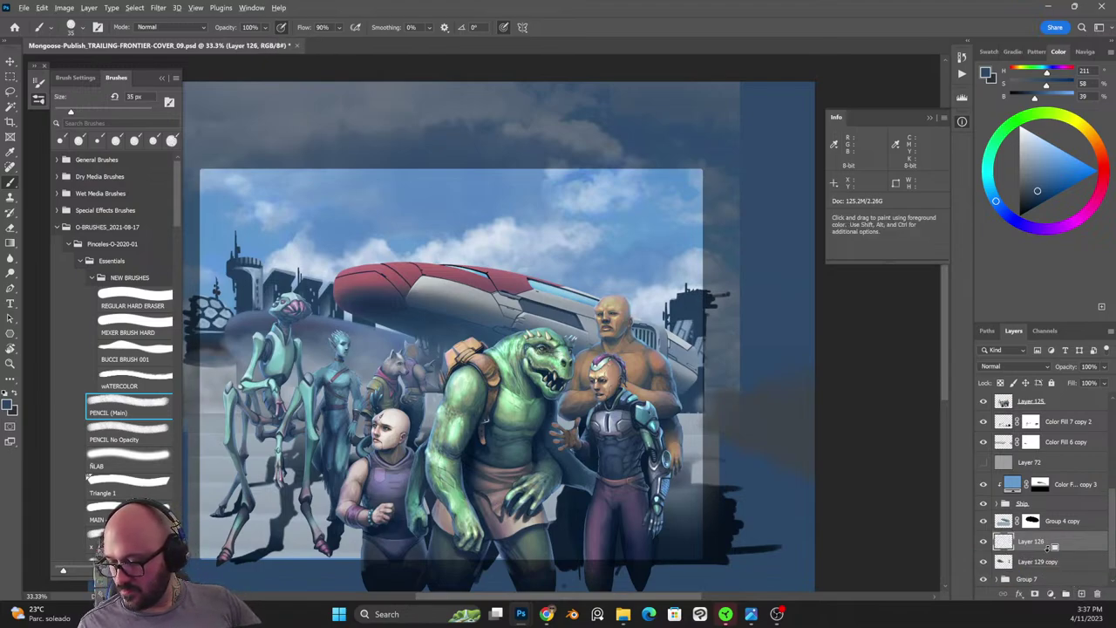
alt+click(1052, 551)
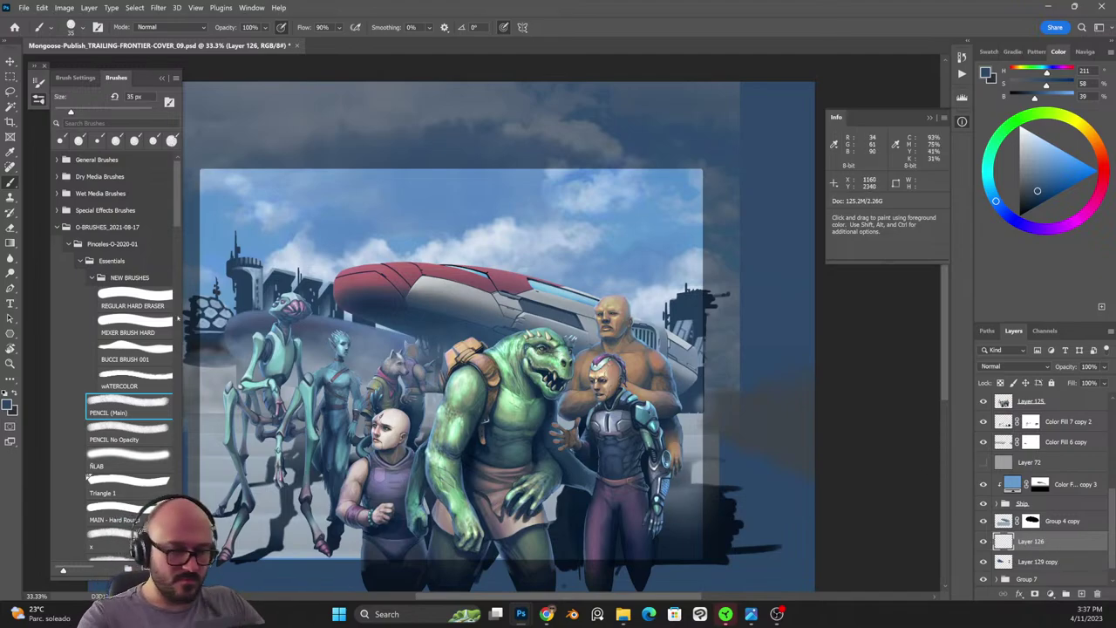
click(136, 410)
alt+click(689, 325)
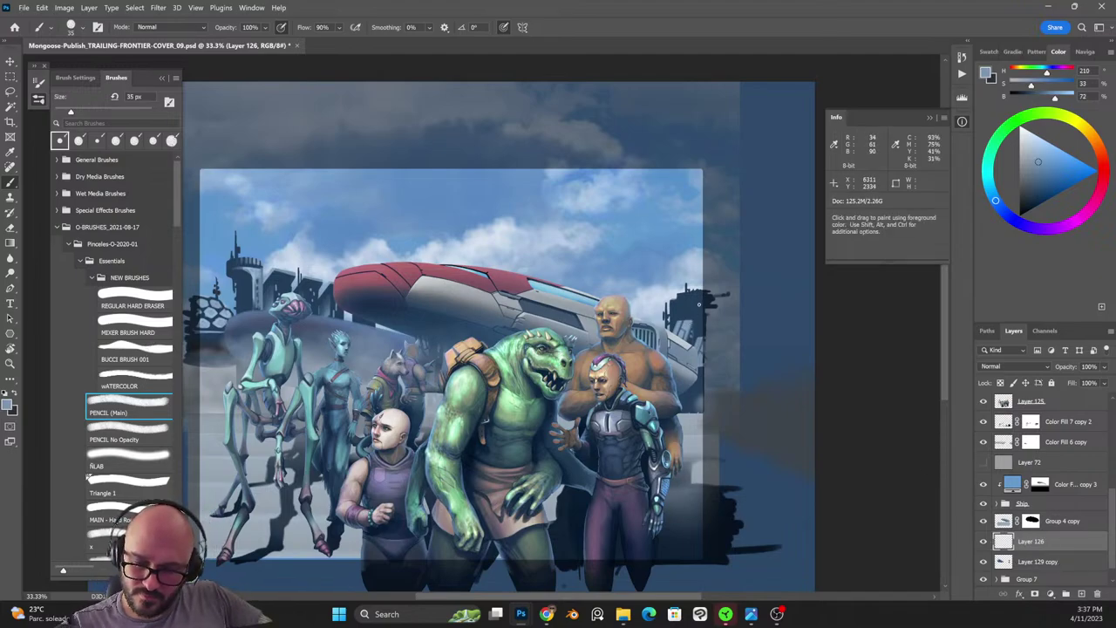
mouse_move(671, 302)
mouse_down()
mouse_move(703, 302)
mouse_move(673, 301)
mouse_up()
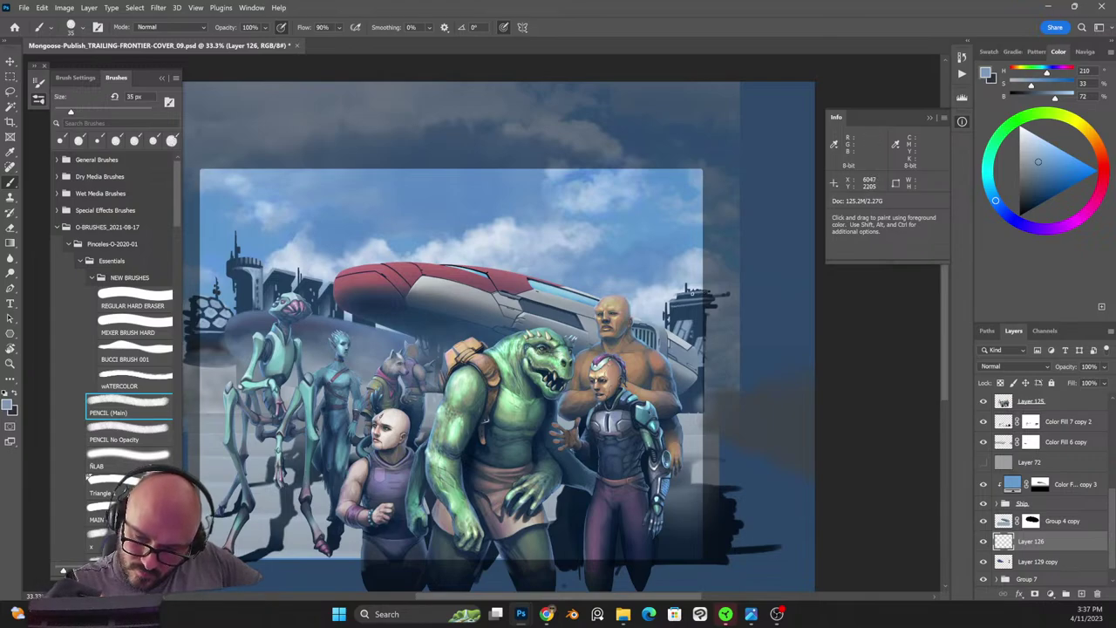
key(shift+alt+r)
key(shift+alt+n)
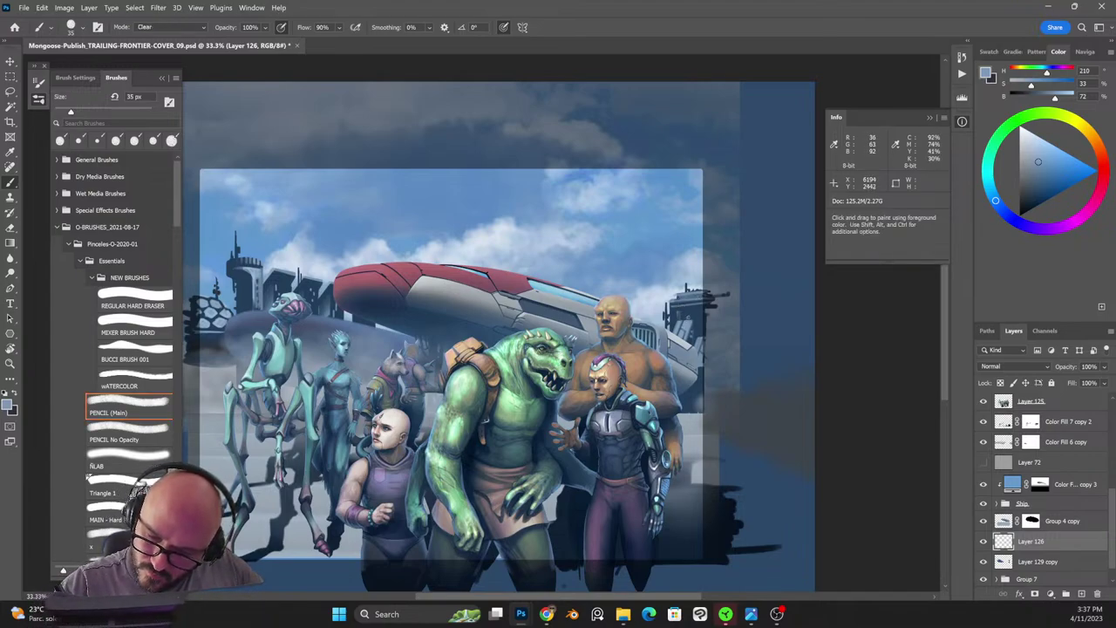
Refine the right-edge building's light details at 25 px, alternating between Normal painting and Clear-mode erasing.
key(bracketleft)
key(bracketleft)
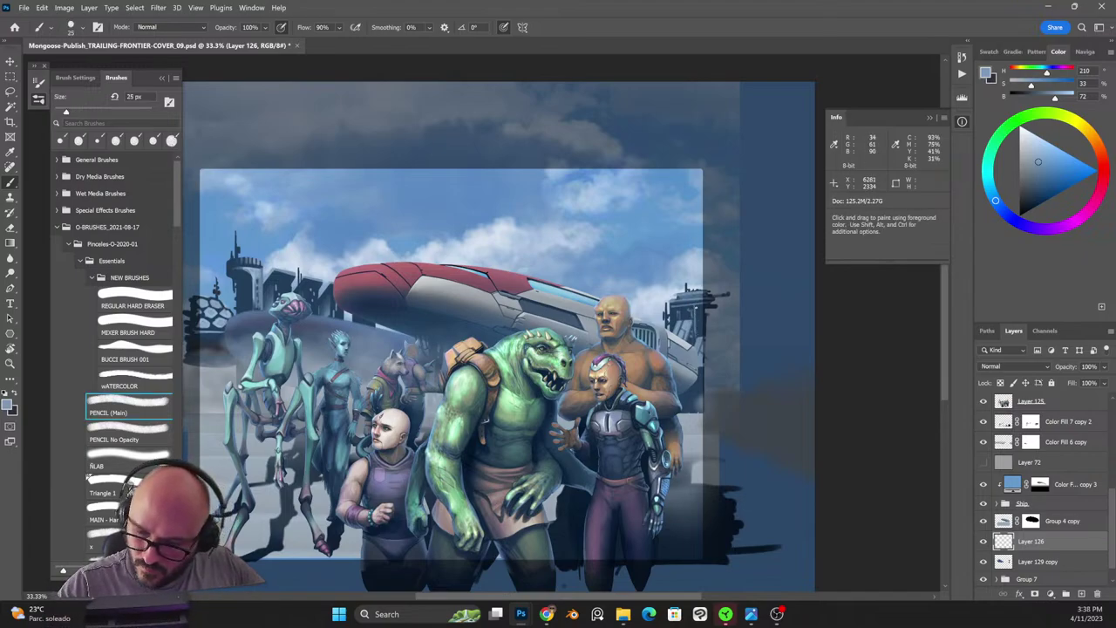
key(shift+alt+r)
key(shift+alt+n)
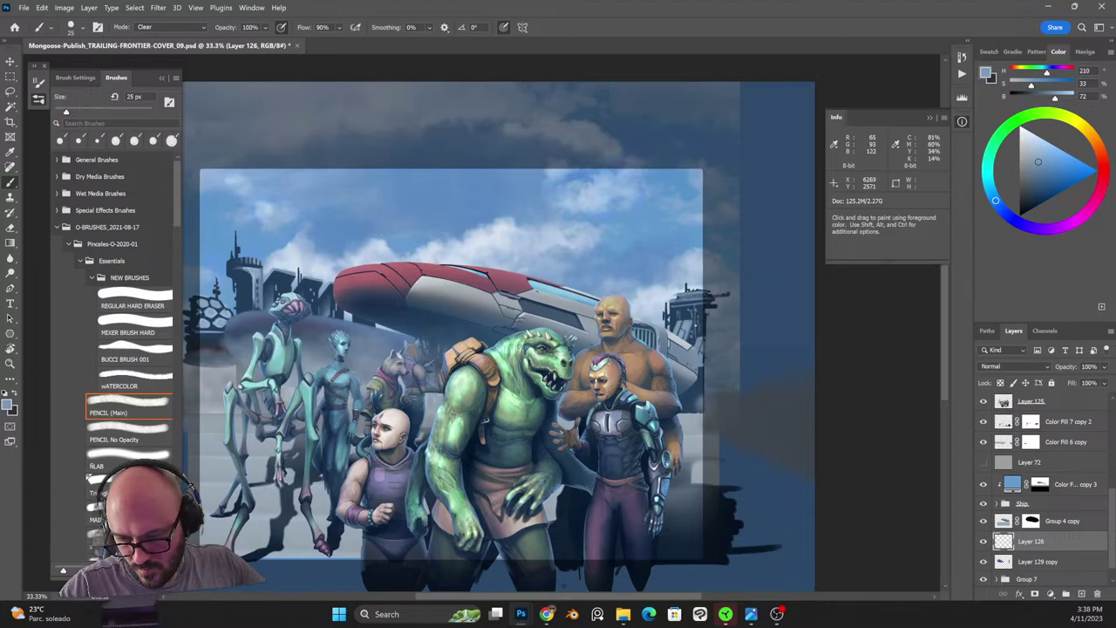
key(shift+alt+r)
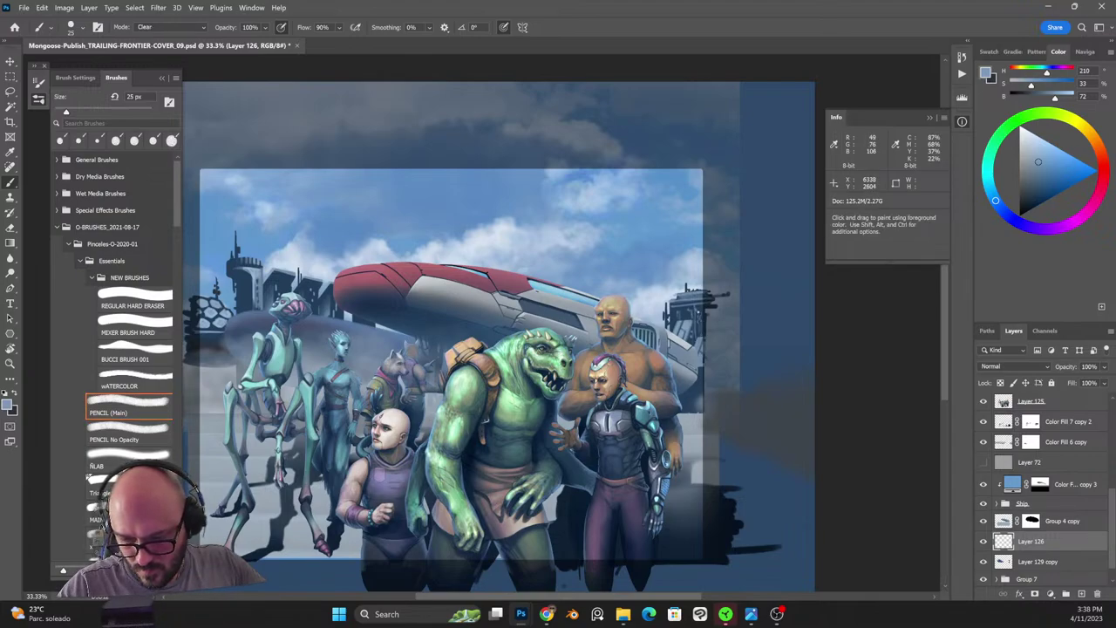
key(shift+alt+n)
Paint sampled dark blue details on the building row beside the round tower at 25 px, and merge Layer 126 with Layer 129 copy.
drag(374, 351, 624, 366)
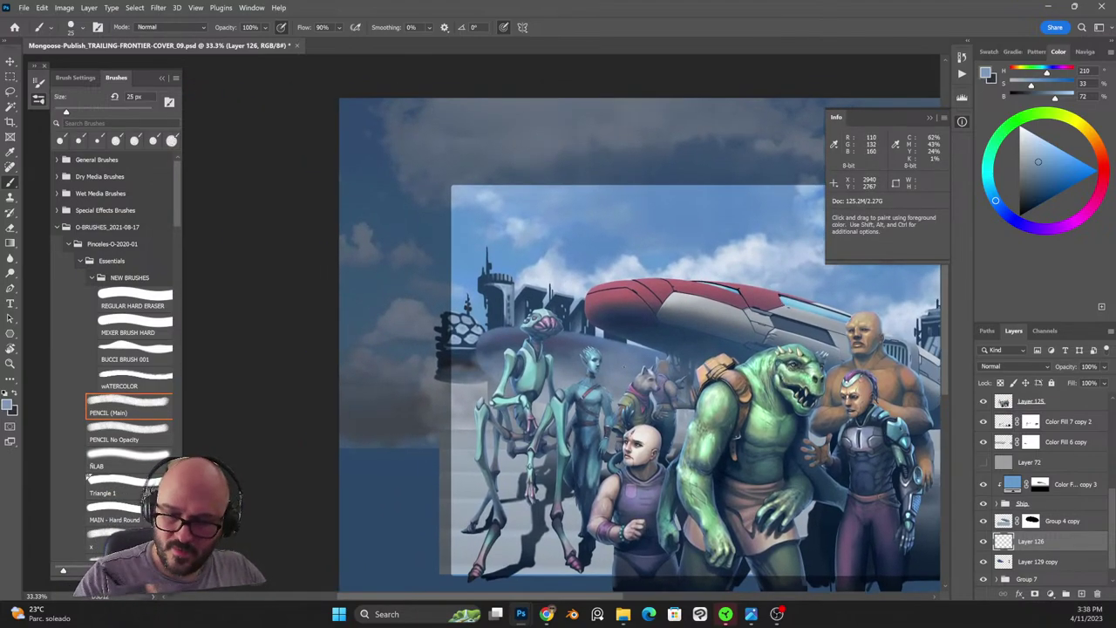
alt+click(499, 291)
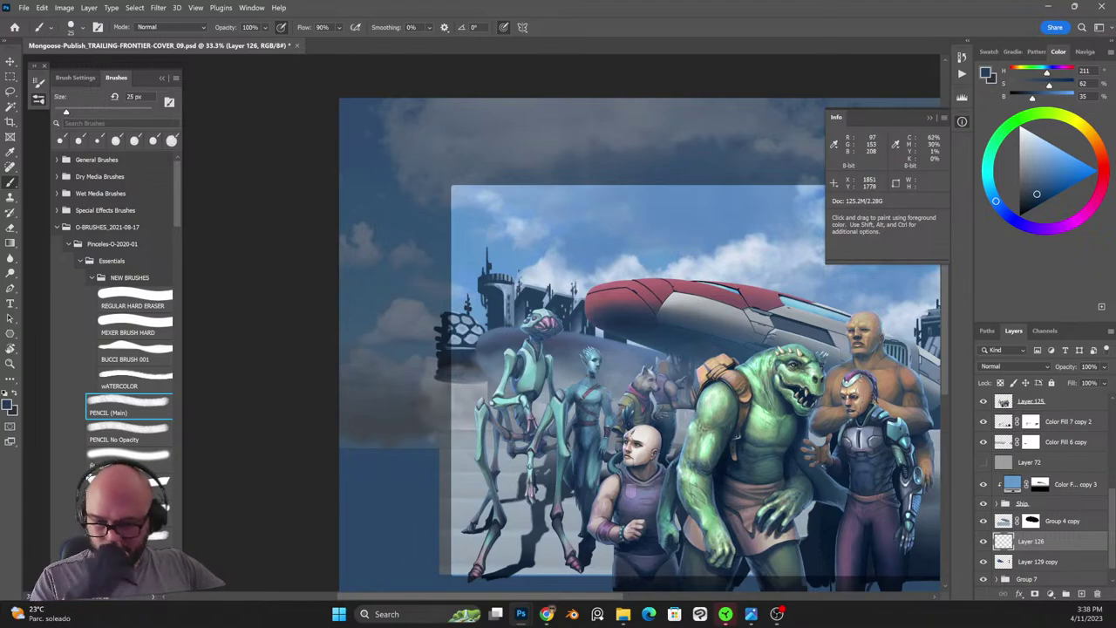
drag(519, 270, 338, 226)
shift+click(1034, 563)
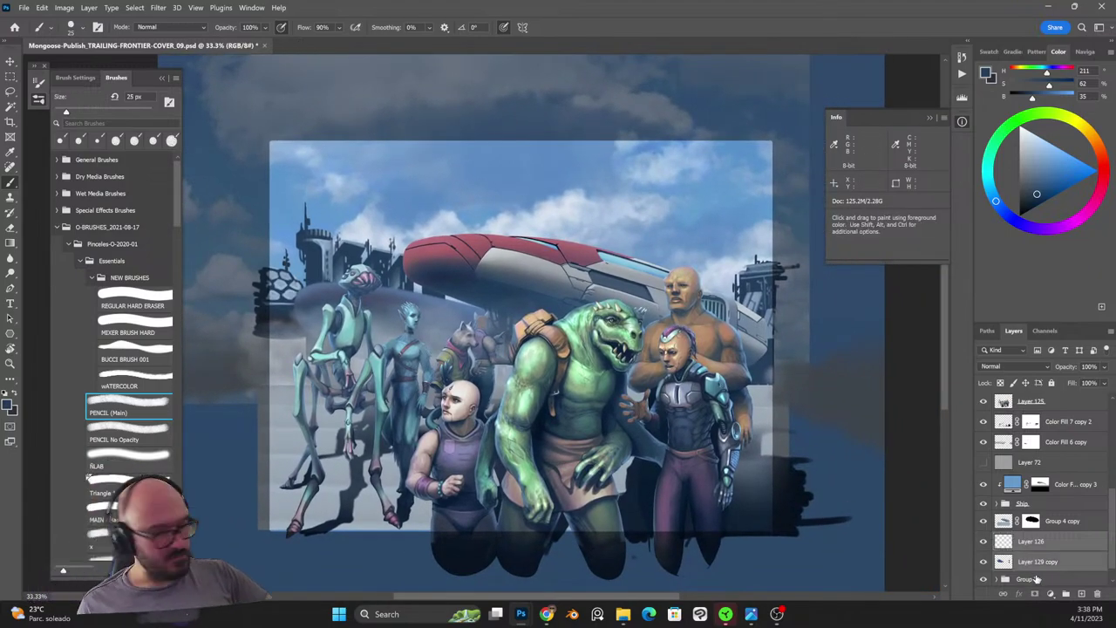
key(ctrl+e)
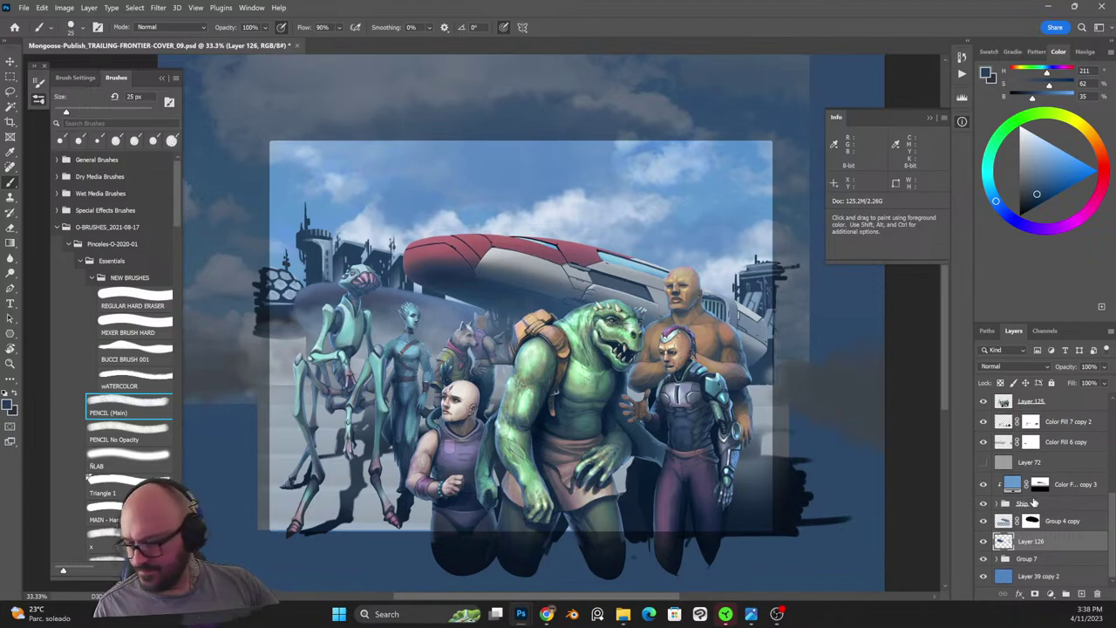
Add a new layer below Layer 126 and paint a dark blue tower behind the right-edge building, enlarging the brush to 40 px.
click(1036, 559)
click(1081, 594)
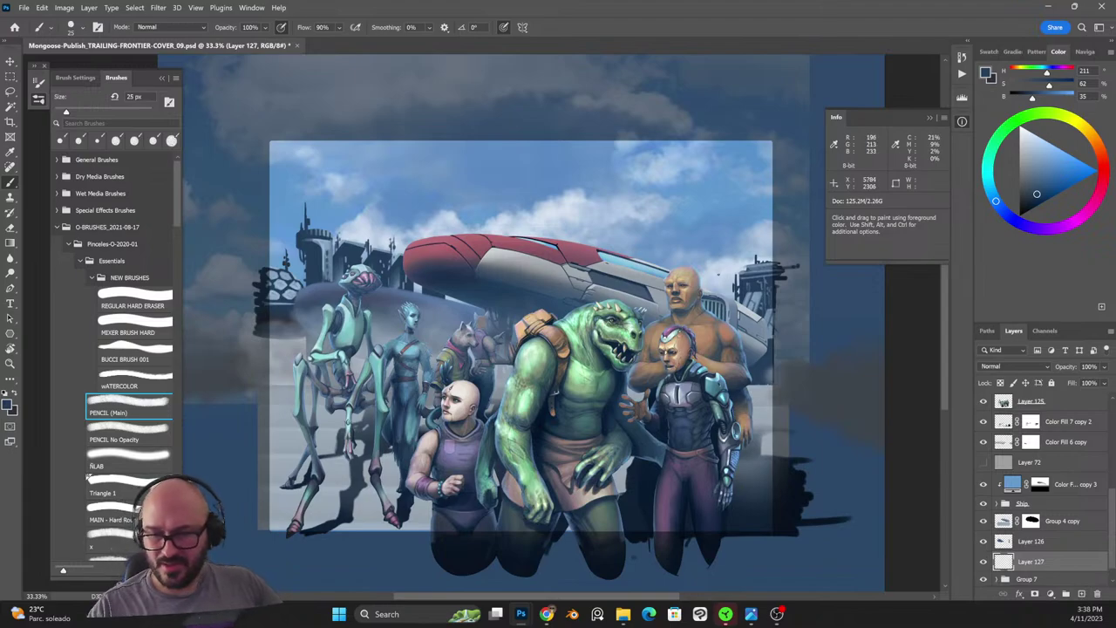
key(bracketright)
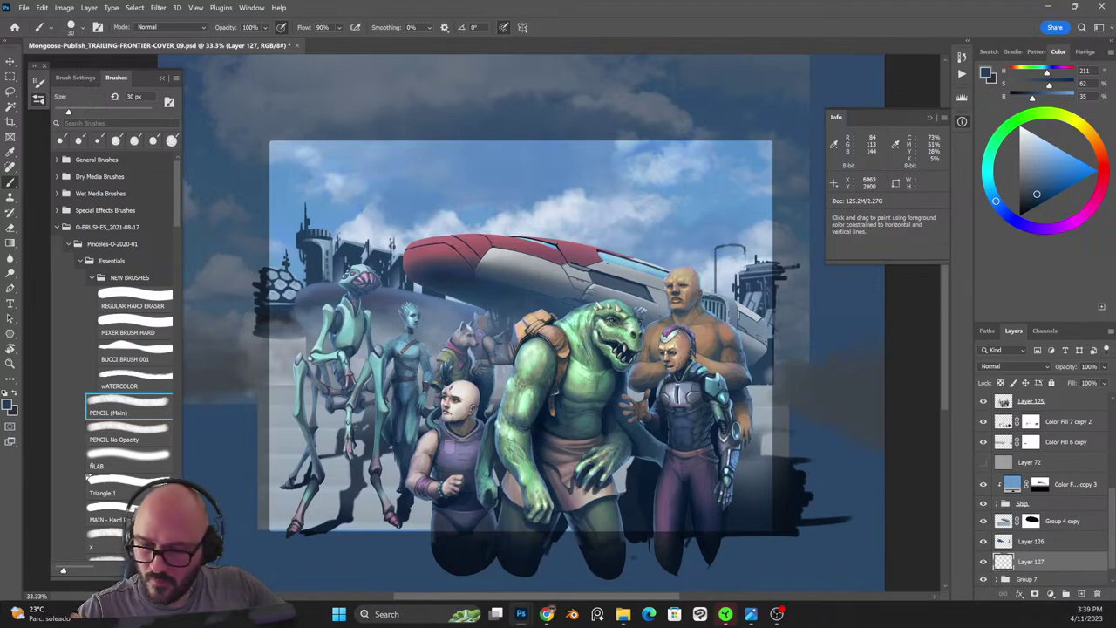
key(bracketright)
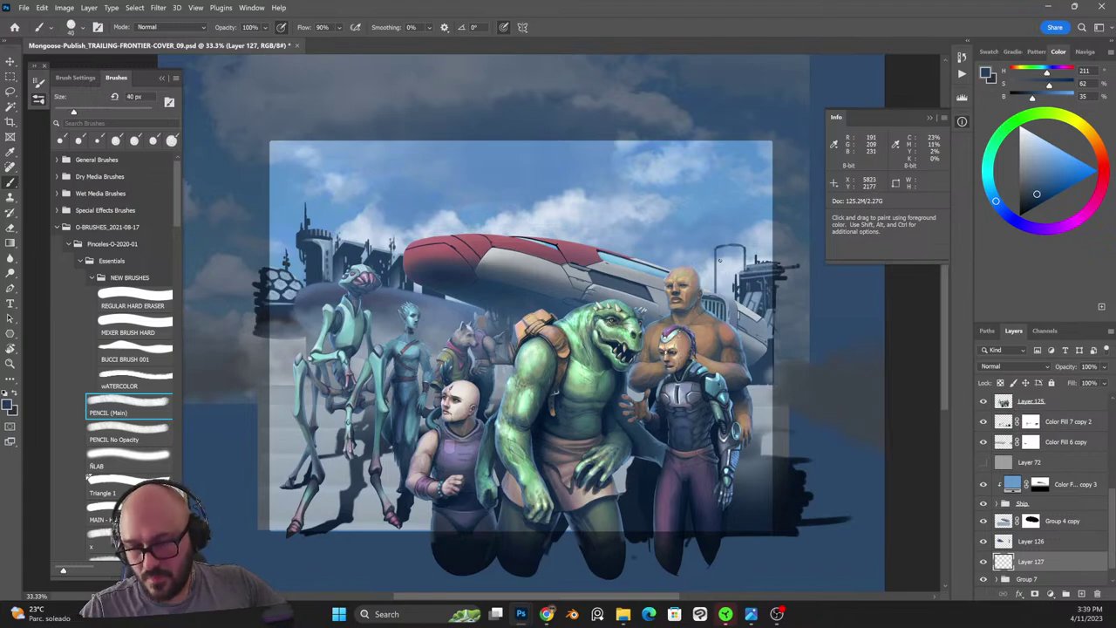
mouse_move(726, 287)
mouse_down()
mouse_move(741, 271)
mouse_move(744, 282)
mouse_move(740, 250)
mouse_move(720, 254)
mouse_up()
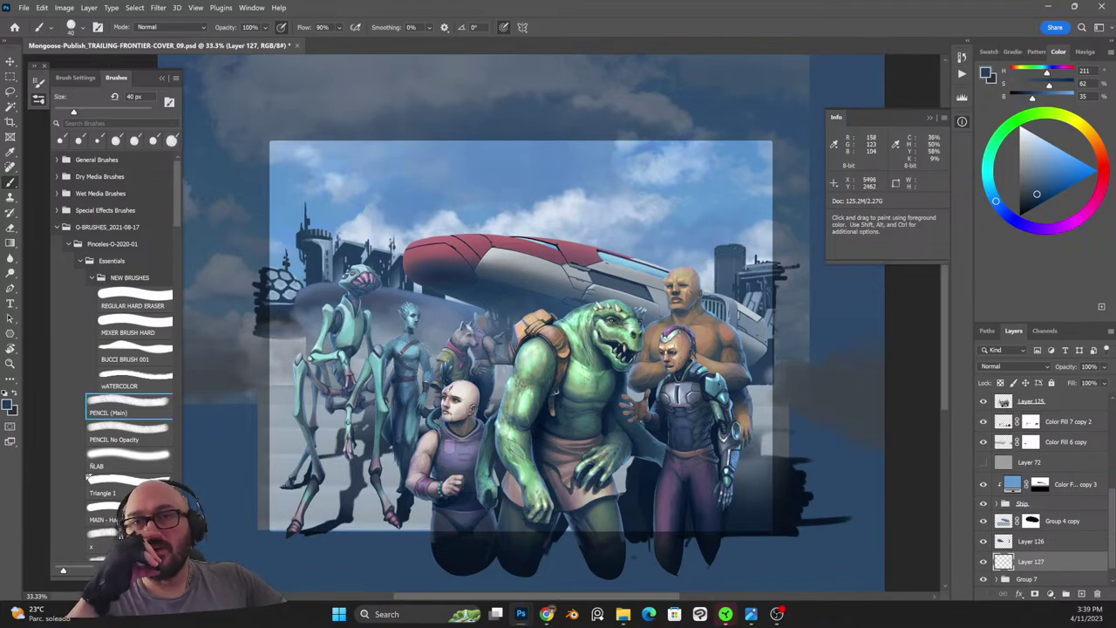
Fill in the new dark tower at 45 px and carve its silhouette below the cap in Clear mode at 35 px.
key(])
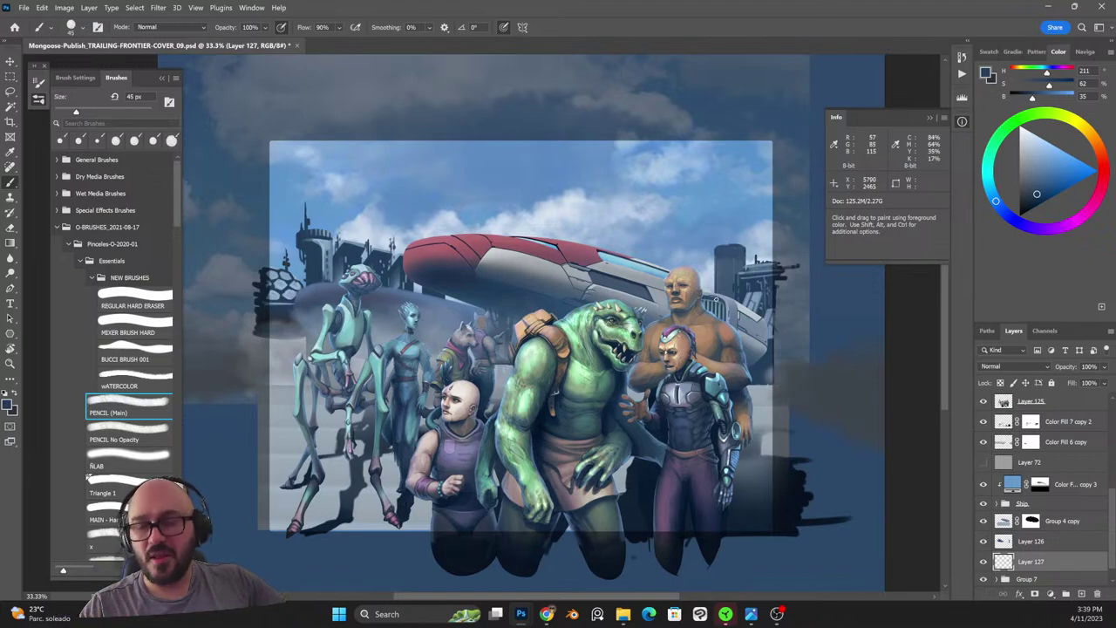
mouse_move(726, 262)
mouse_down()
mouse_move(719, 291)
mouse_move(718, 262)
mouse_move(733, 296)
mouse_move(737, 260)
mouse_move(741, 291)
mouse_up()
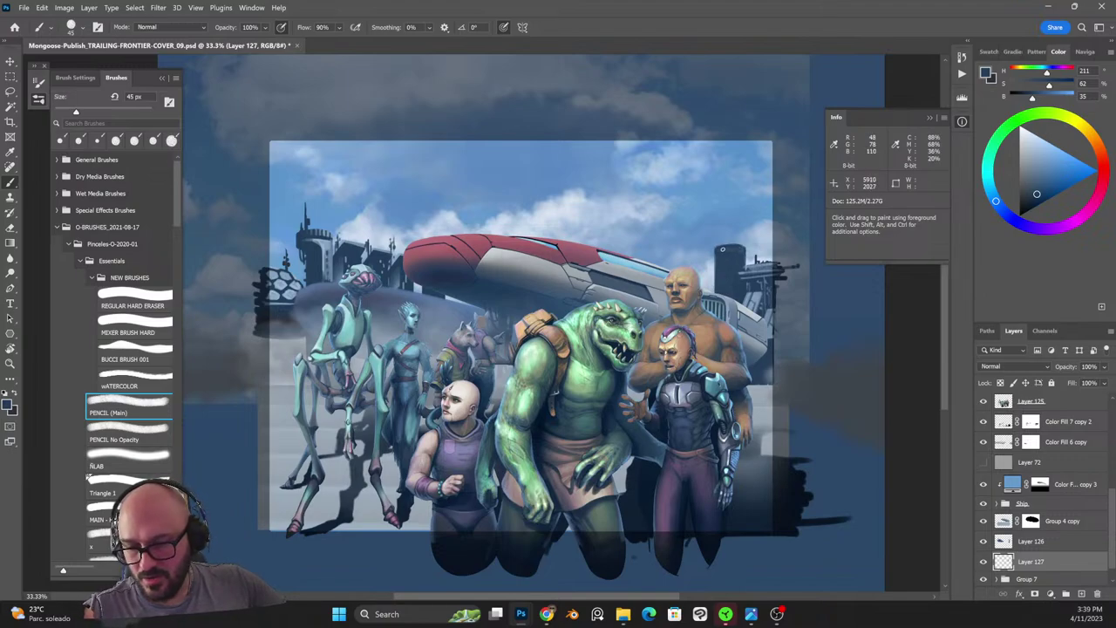
key(bracketleft)
key(bracketleft)
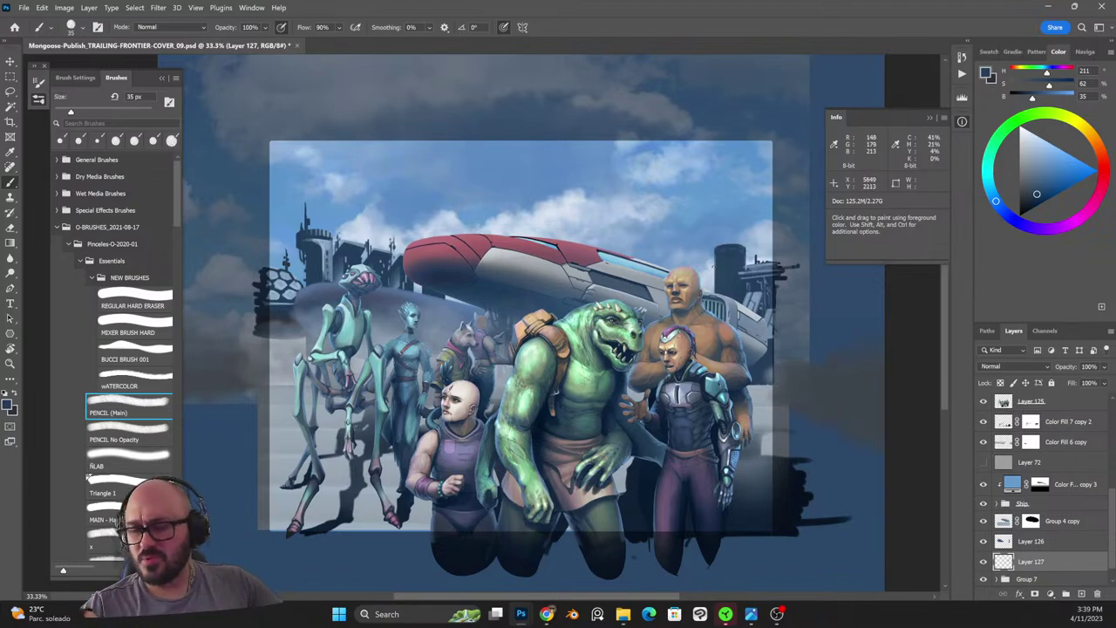
key(shift+alt+r)
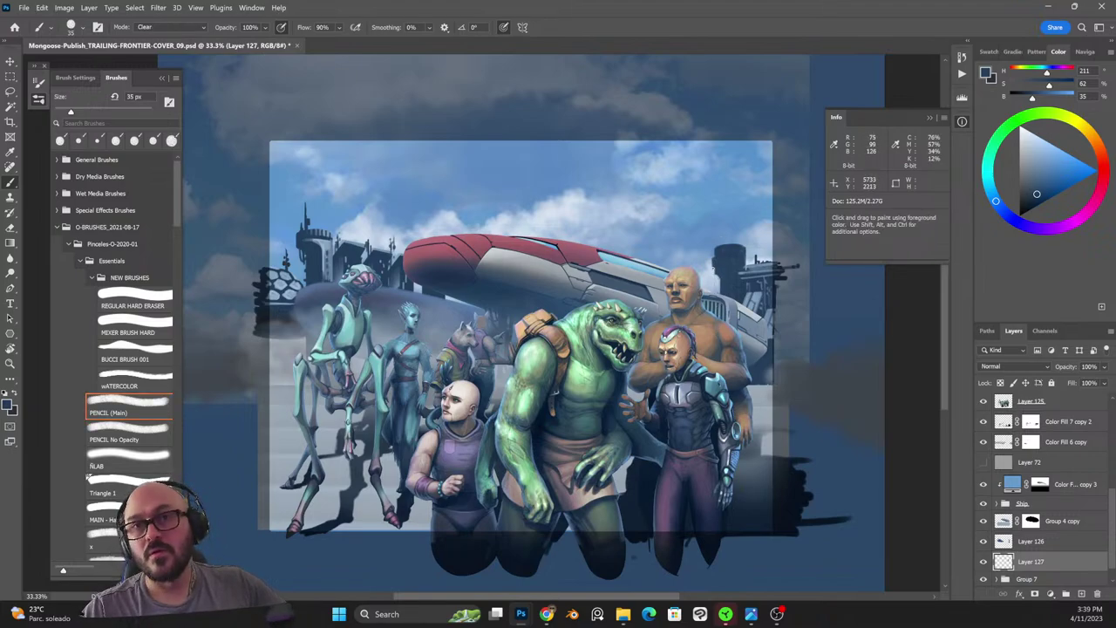
drag(734, 265, 706, 268)
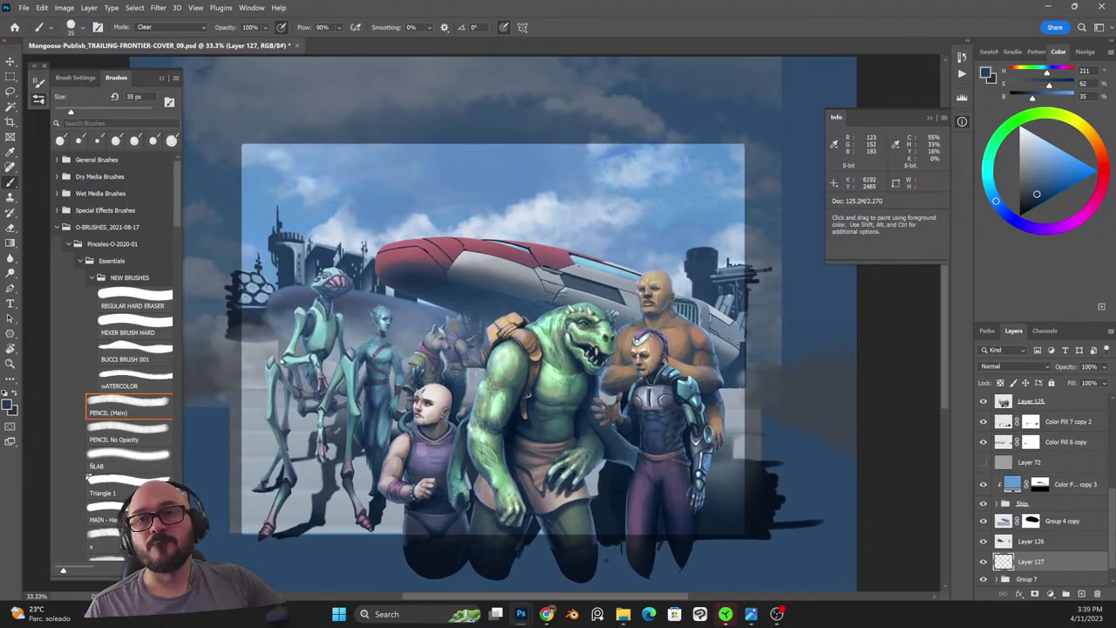
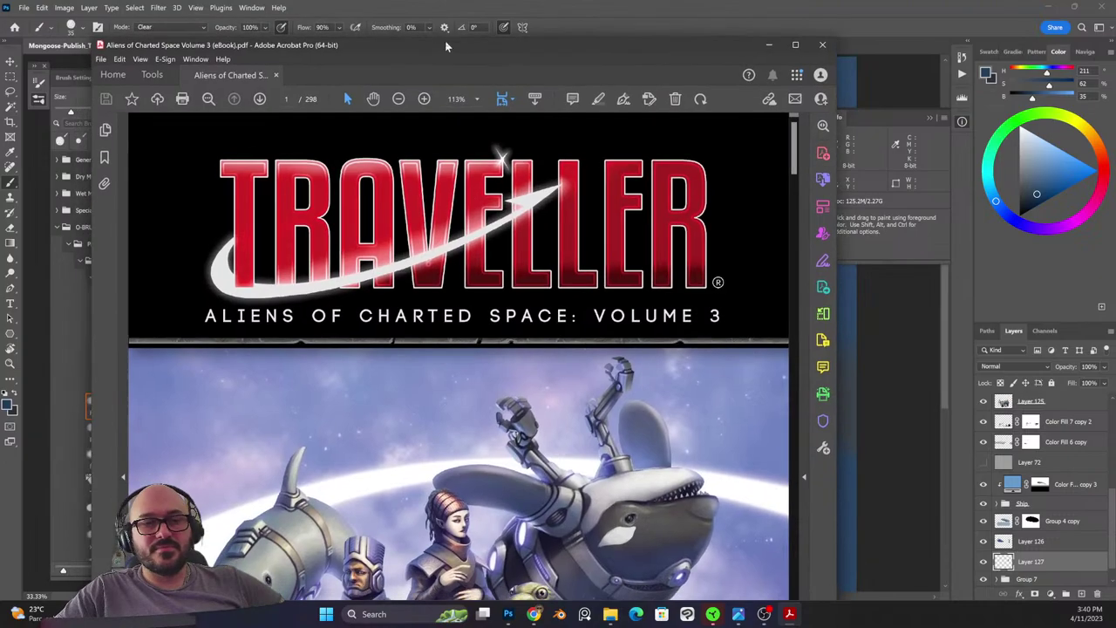
Examine the full-page cover of Aliens of Charted Space Volume 3 in Acrobat and close the PDF.
double_click(446, 44)
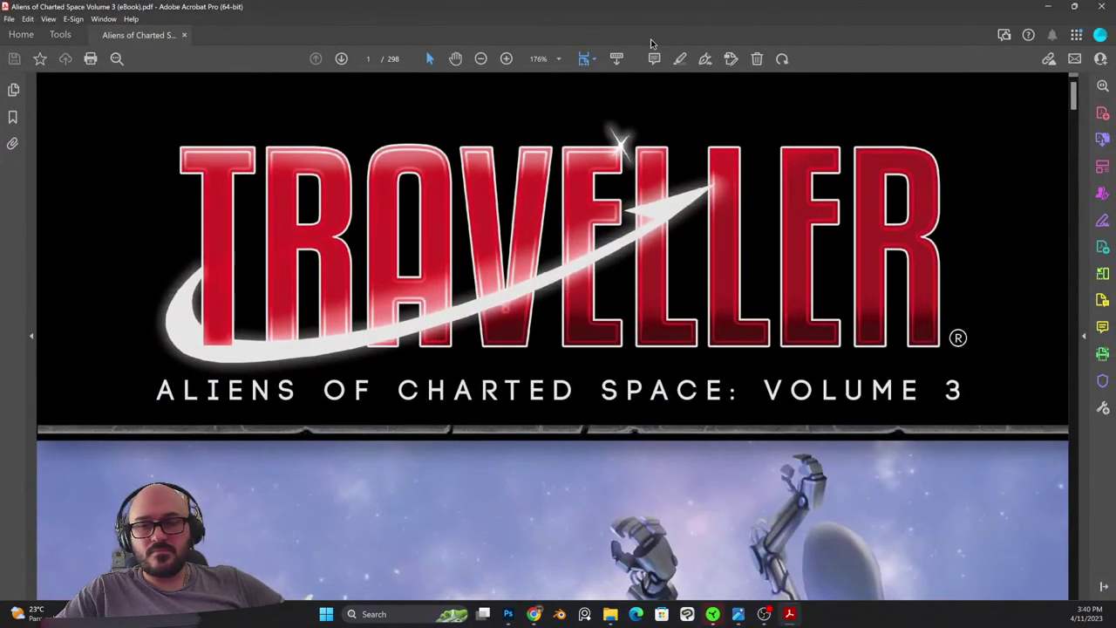
click(590, 61)
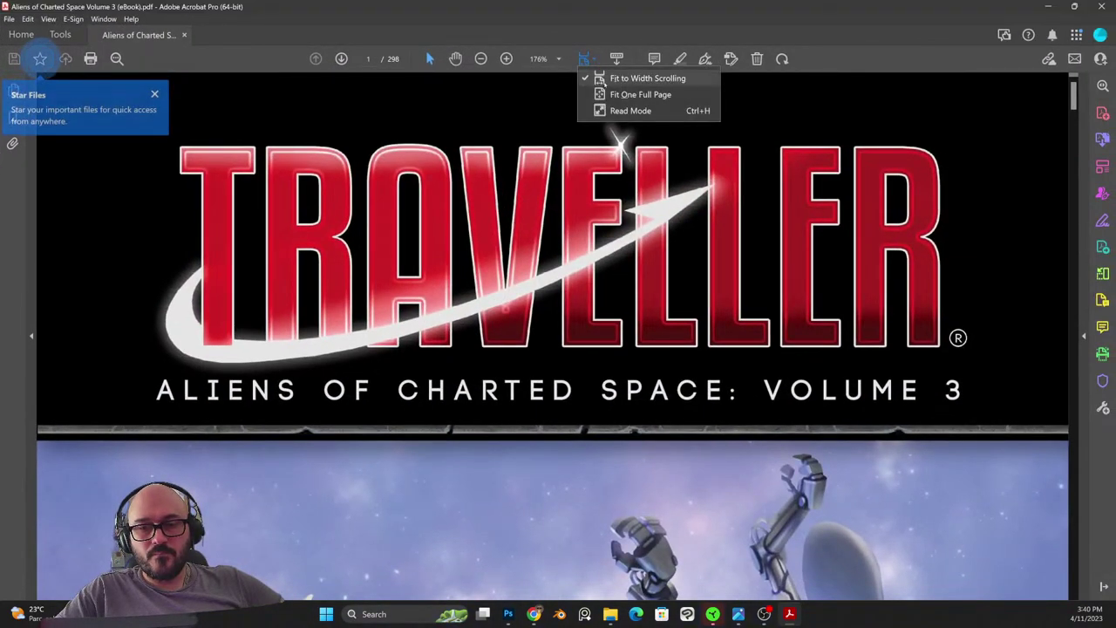
click(628, 94)
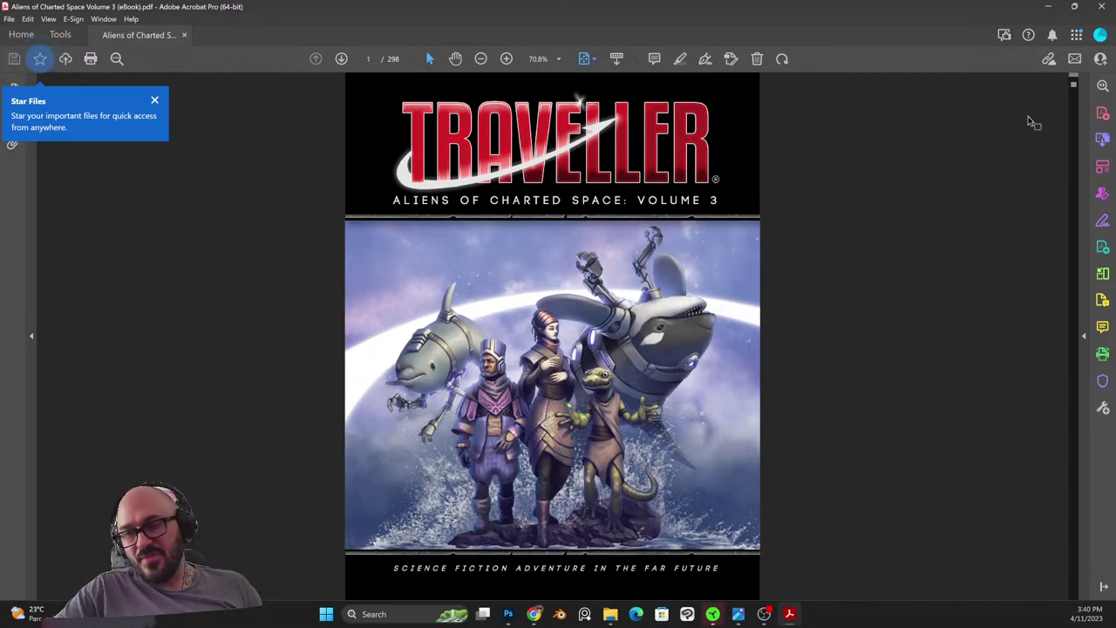
click(1102, 6)
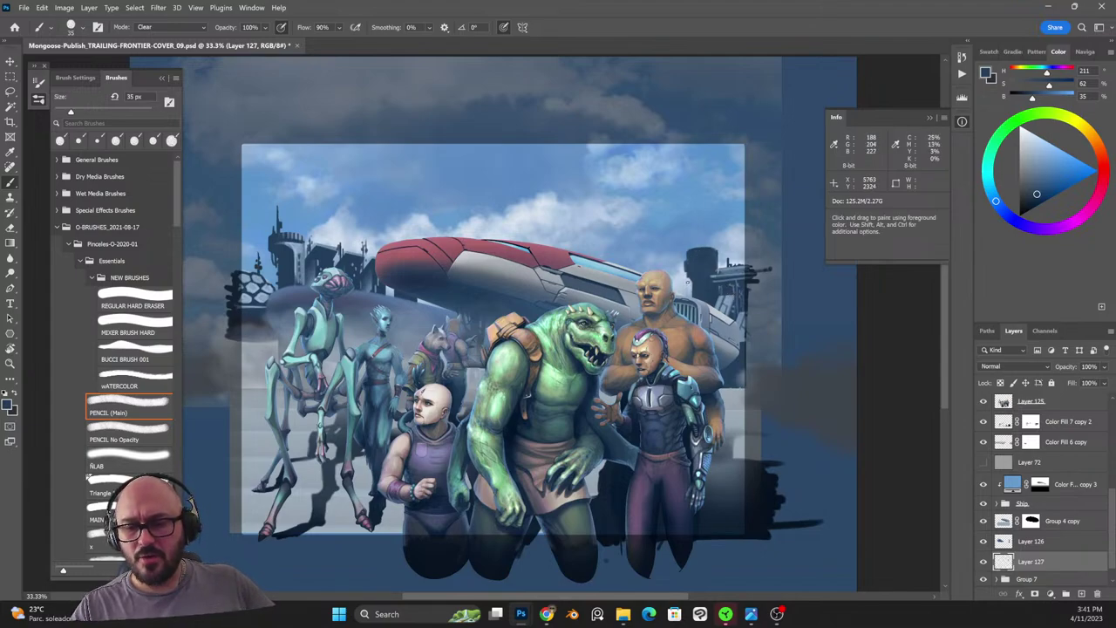
Reshape the dark tower's cap into a rounded dome at 35 px with sampled dark blues, alternating between Normal and Clear modes.
alt+click(685, 274)
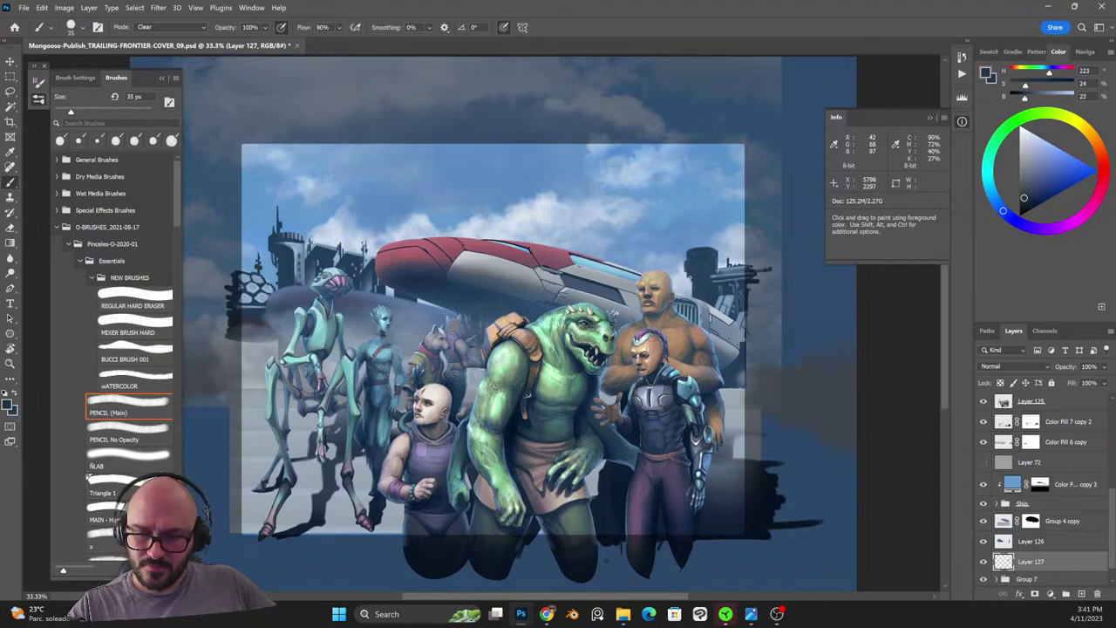
alt+click(688, 276)
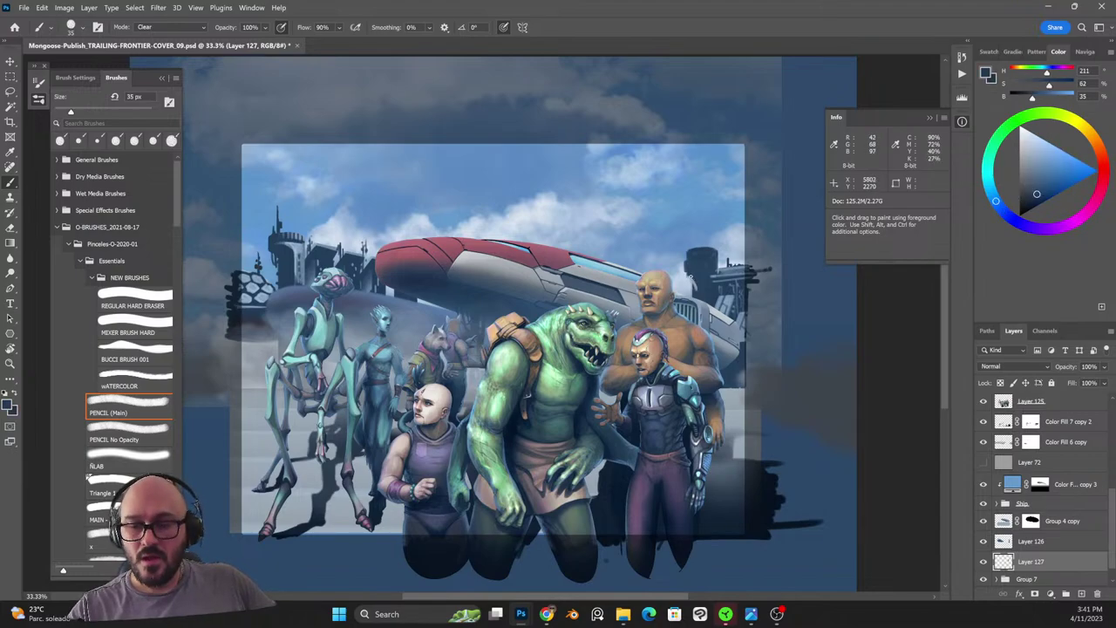
key(shift+alt+n)
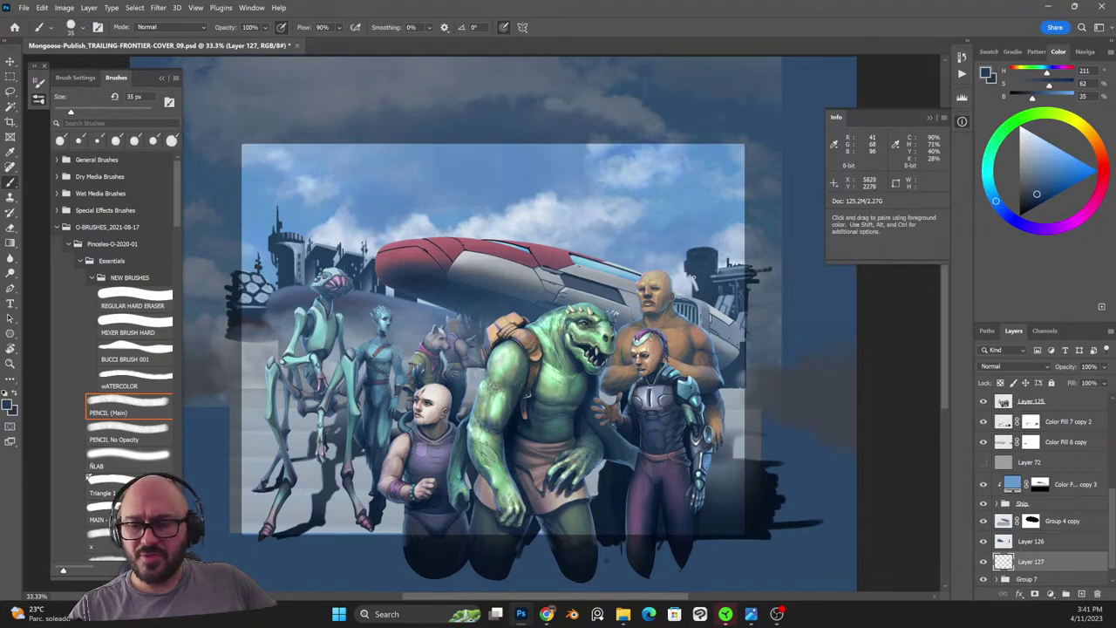
key(shift)
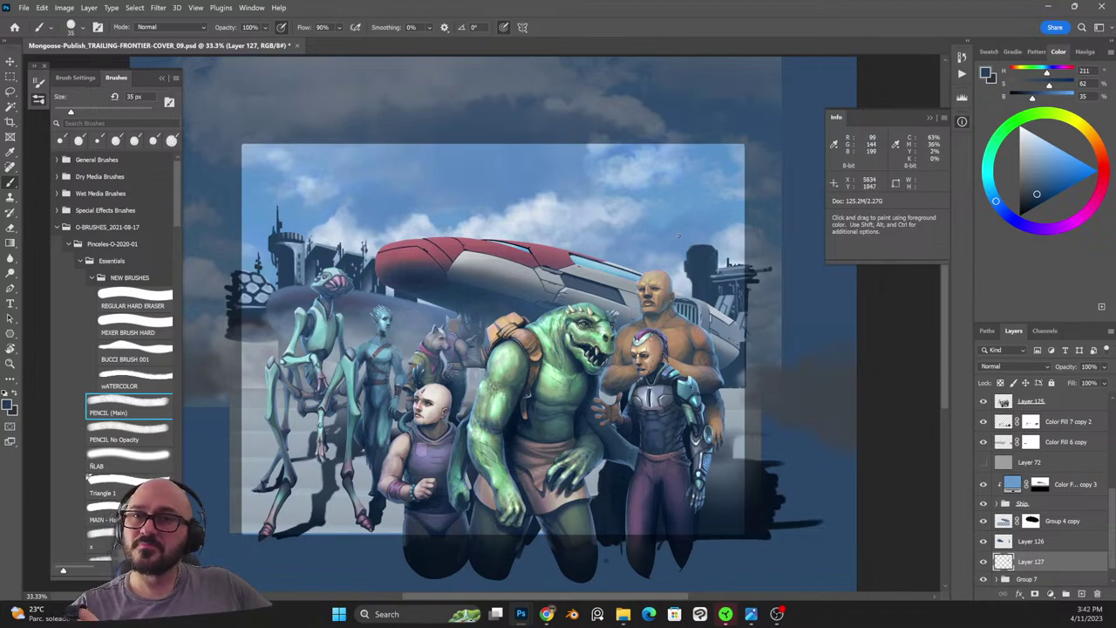
alt+click(695, 244)
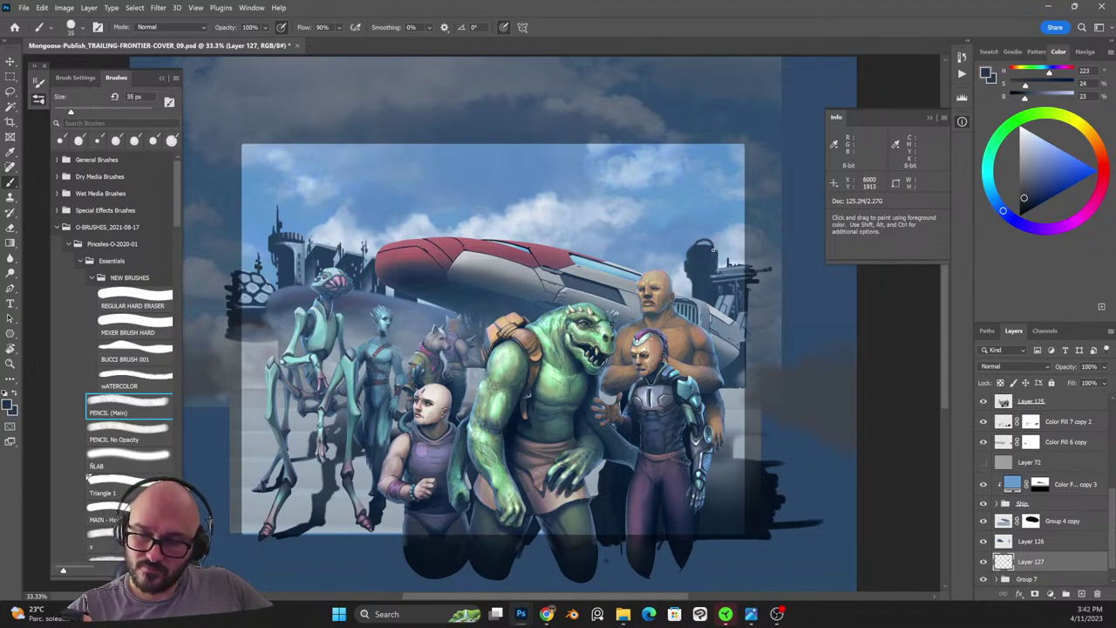
alt+click(701, 250)
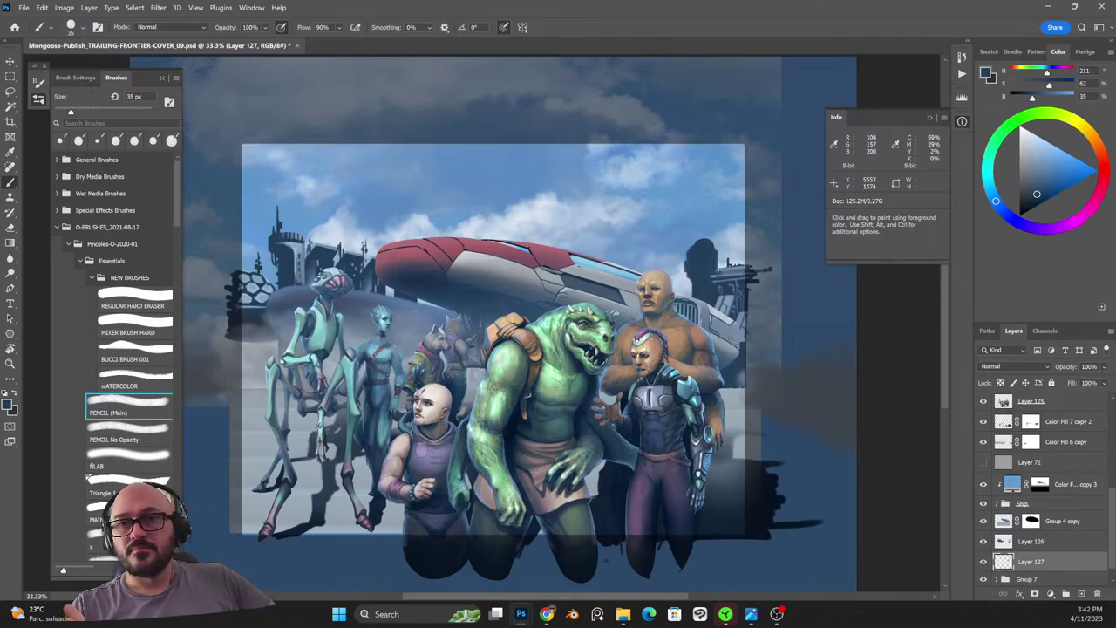
key(shift+alt+r)
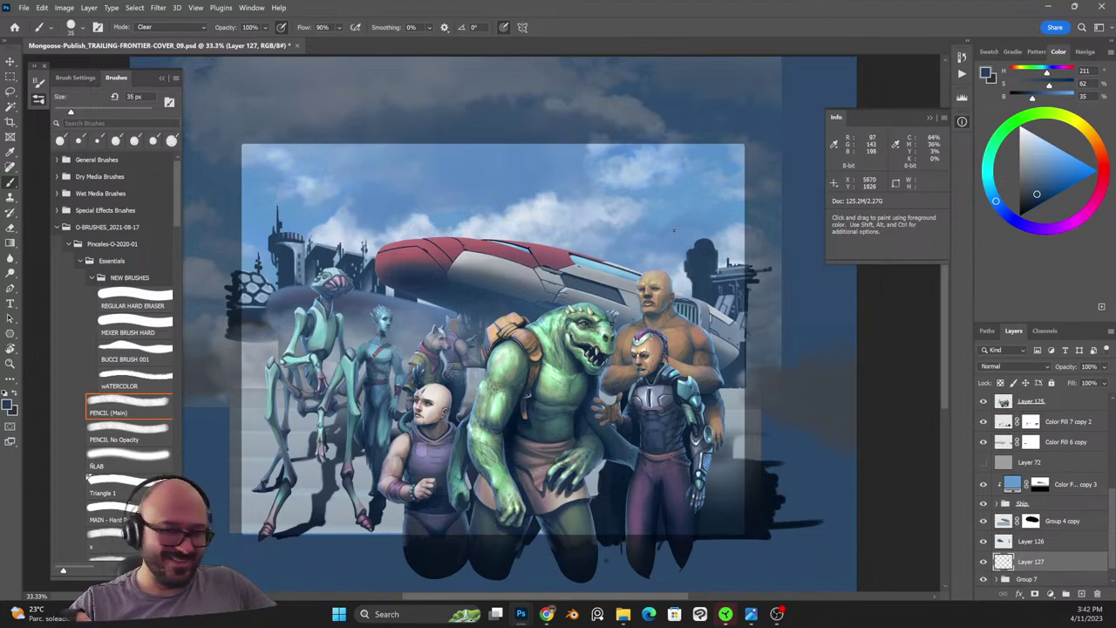
Paint thin antennas and side structures around the tower's dome in Normal mode, varying the brush size between 25 and 40 px.
key(shift+alt+n)
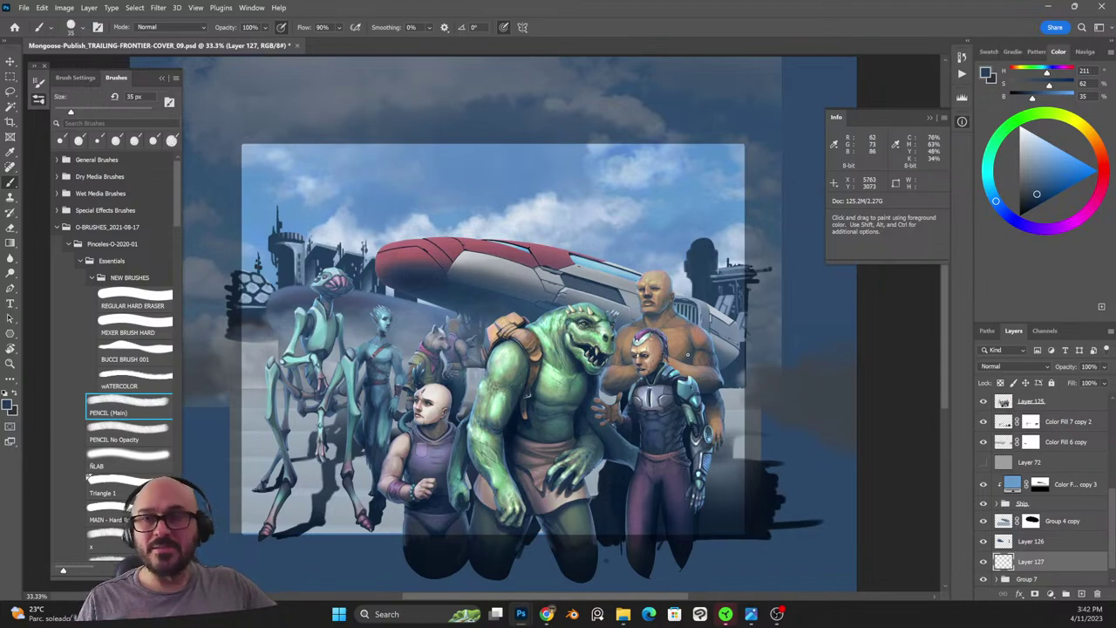
key(bracketleft)
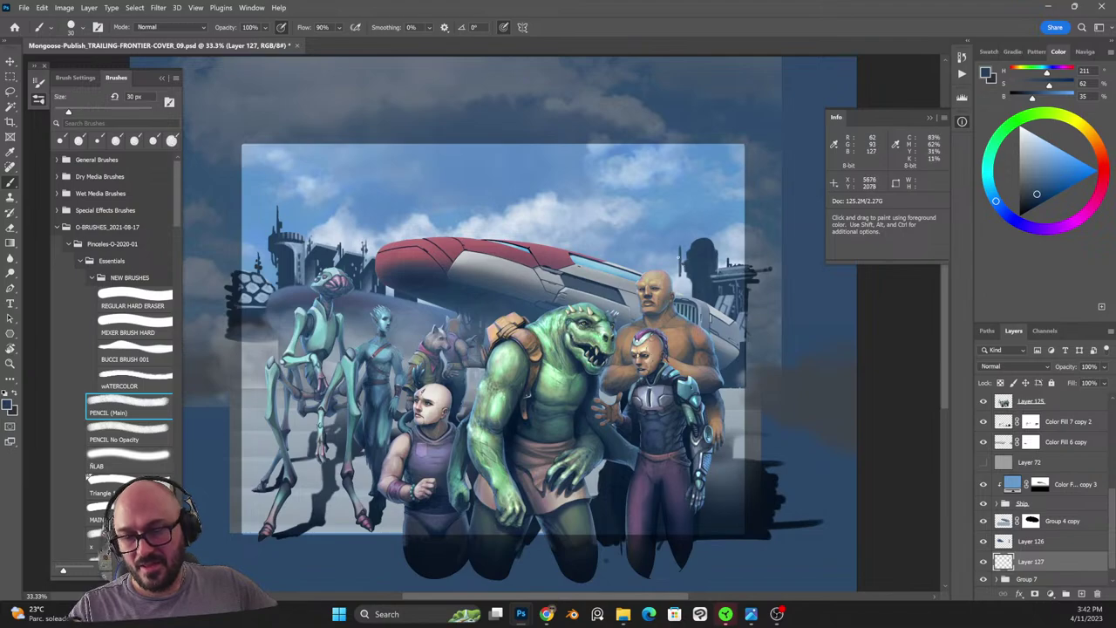
key(bracketleft)
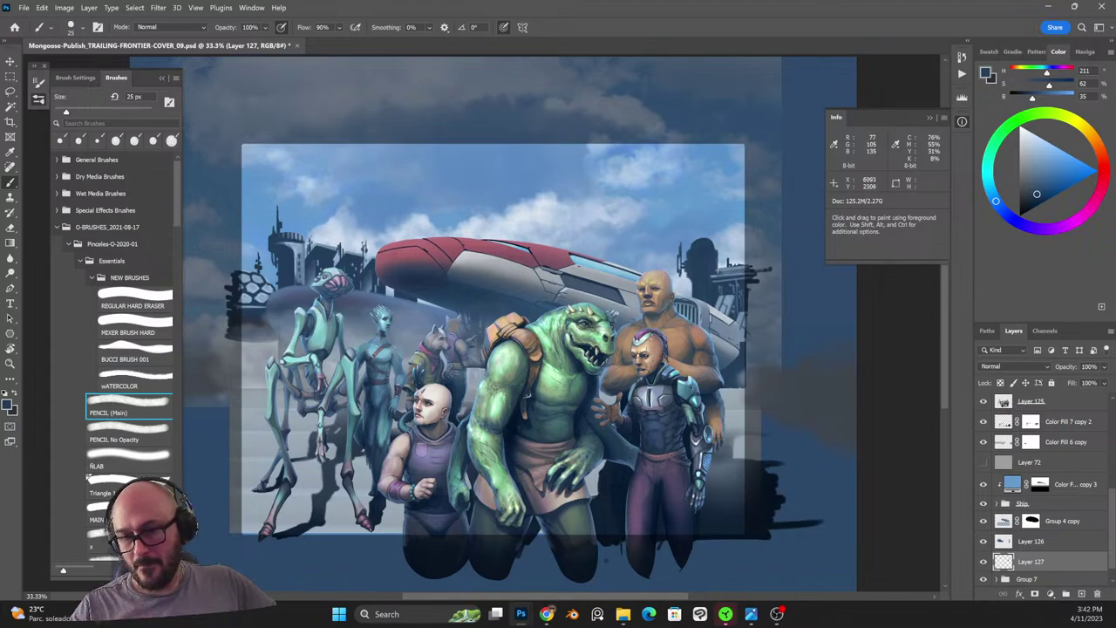
key(bracketleft)
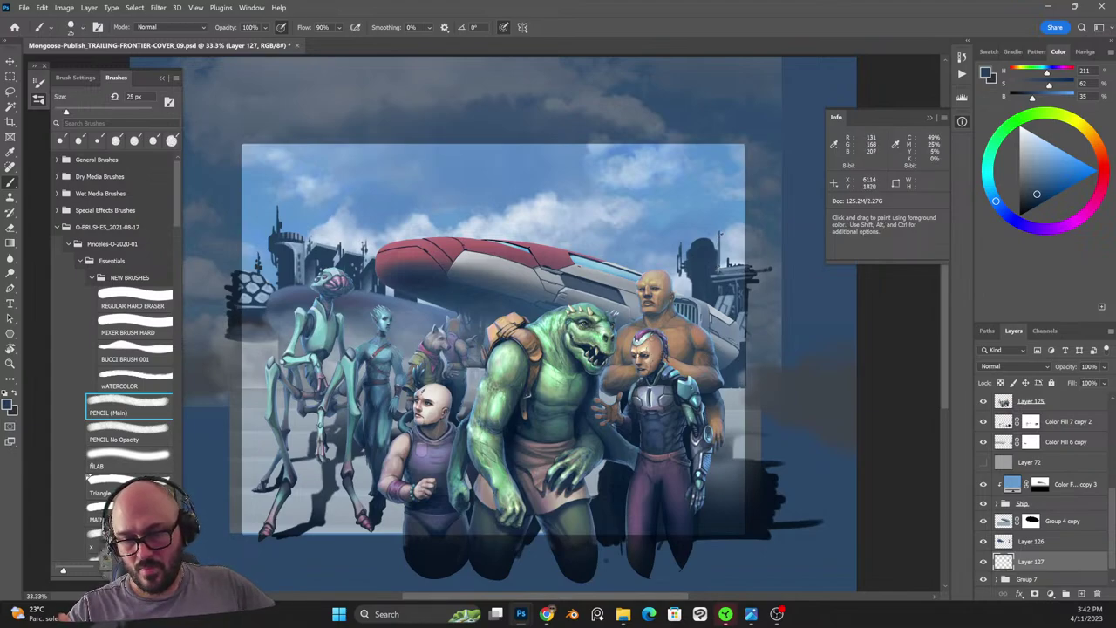
key(bracketright)
key(bracketright)
key(bracketright)
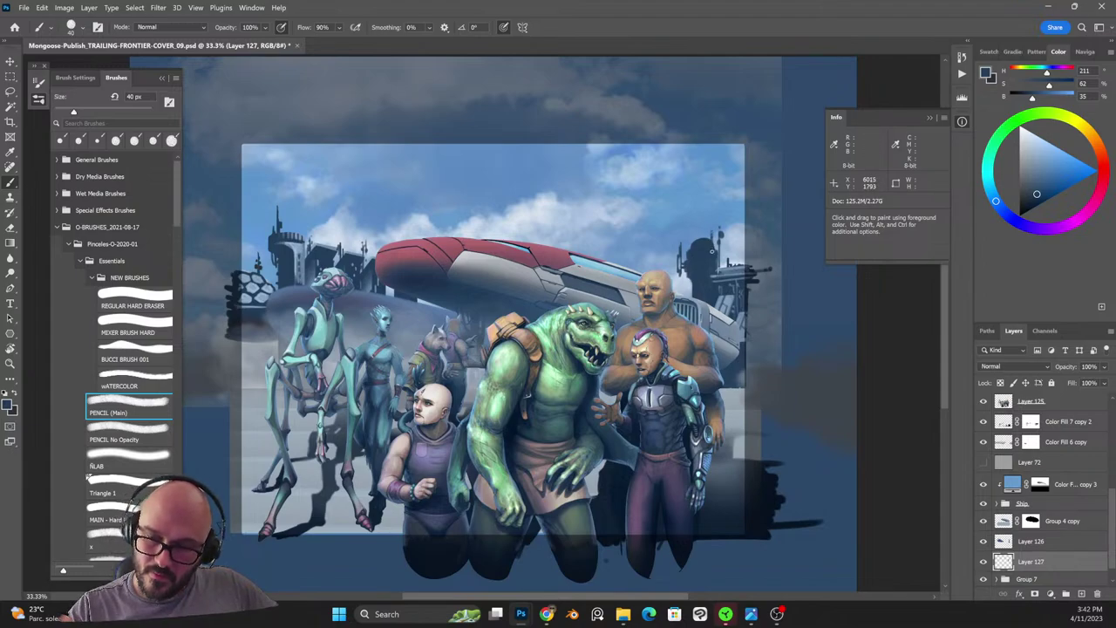
key(bracketleft)
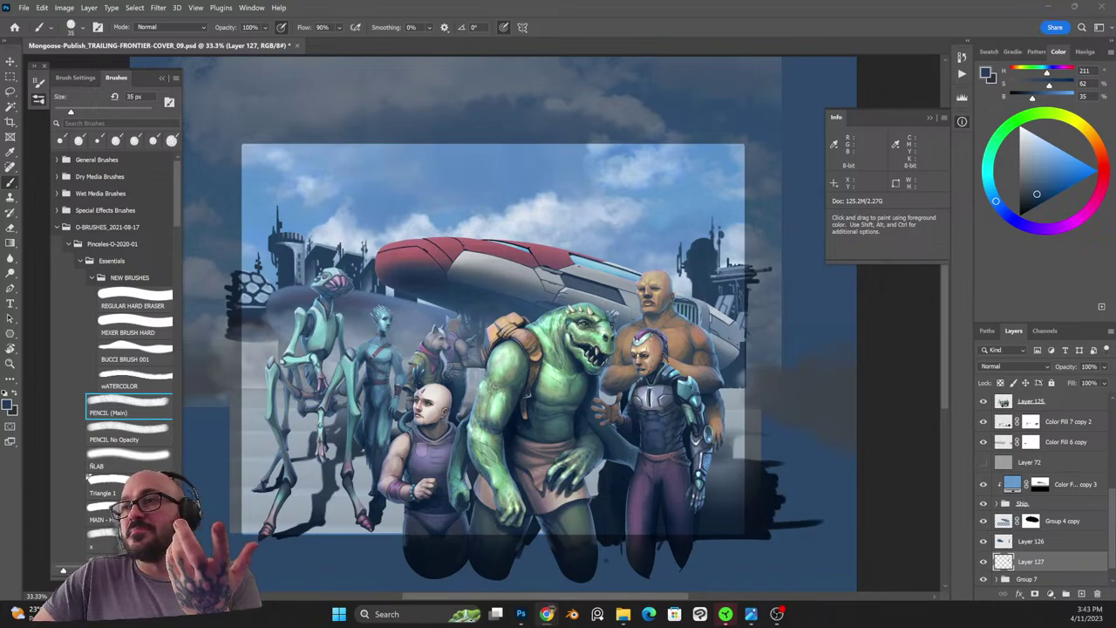
Bring the Chrome window with the Schwalb Entertainment home page over the canvas to view the site.
drag(1115, 0, 702, 217)
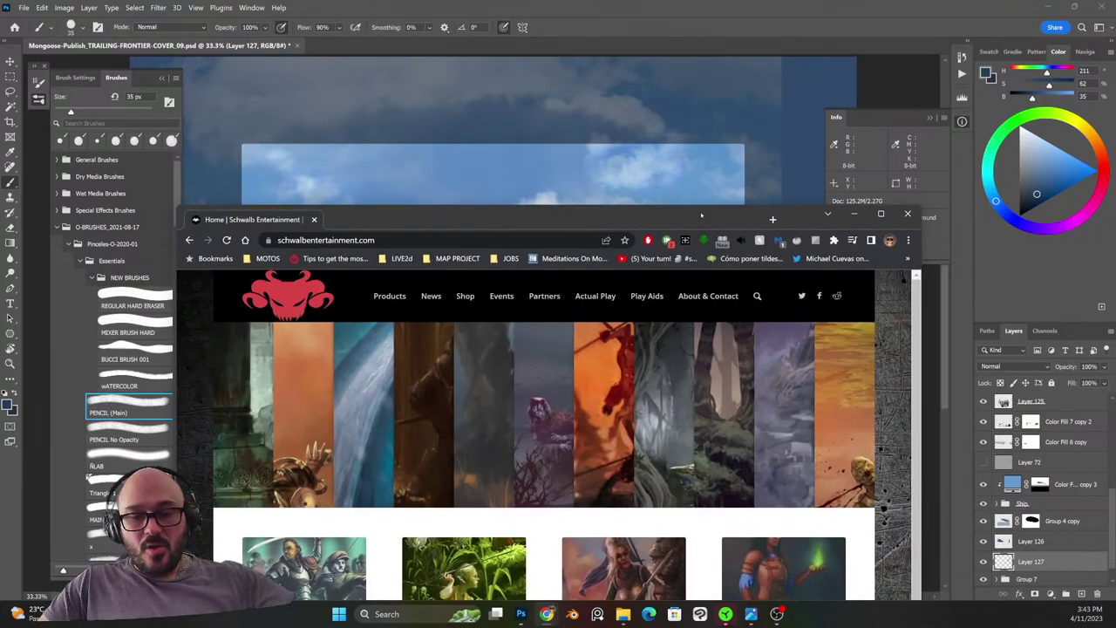
Show the Schwalb Entertainment site full screen and look through its Shadow of the Demon Lord product page.
double_click(595, 218)
key(F11)
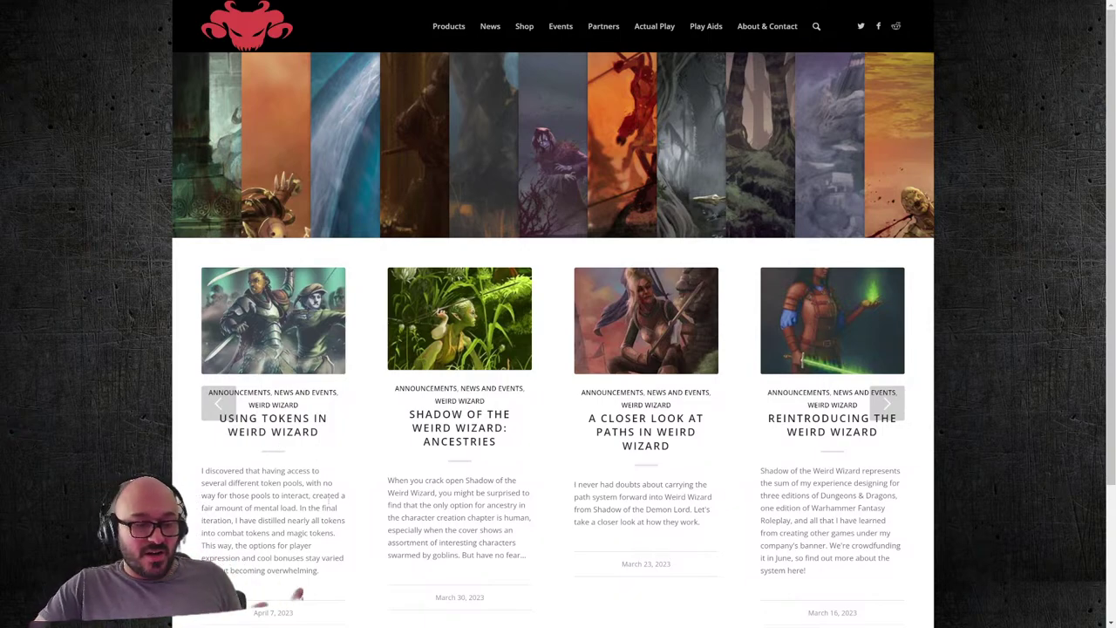
mouse_move(449, 26)
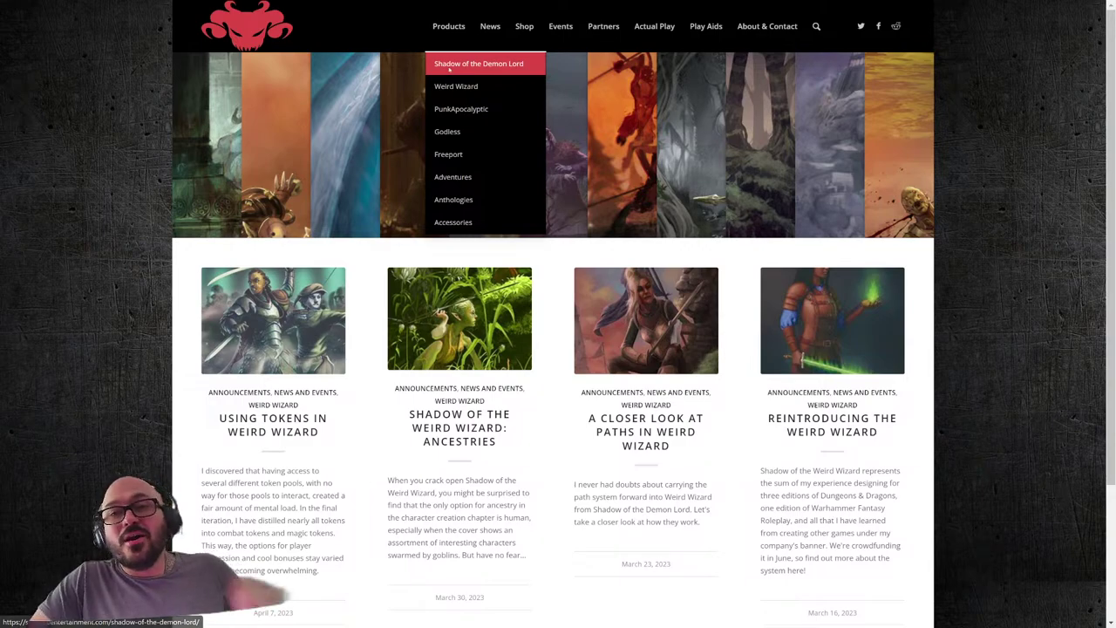
click(478, 63)
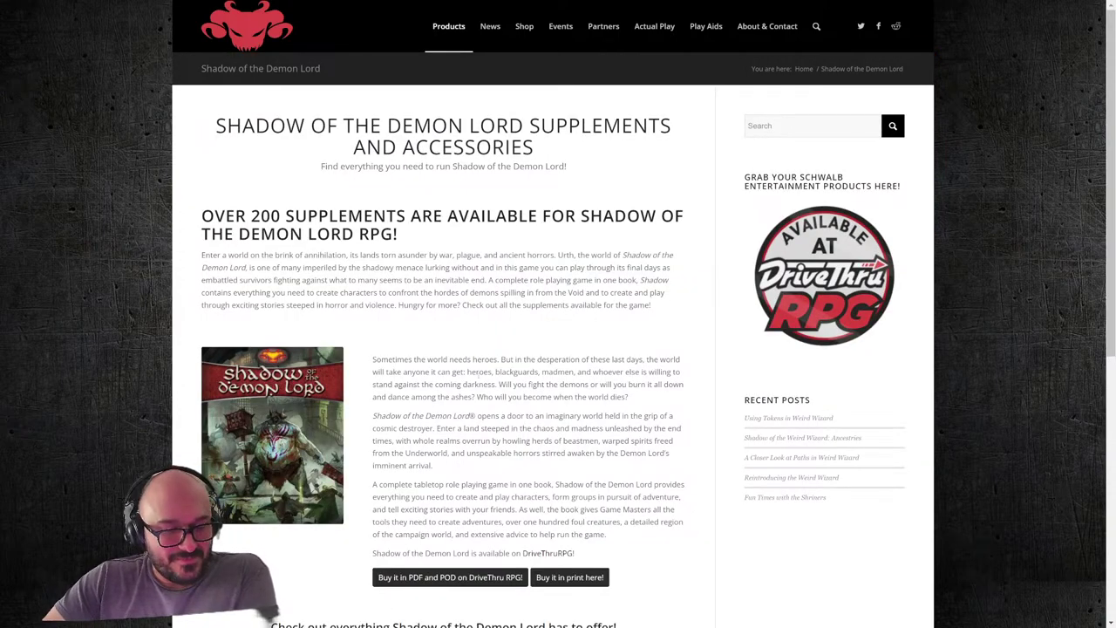
scroll(558, 349, down, 3)
scroll(558, 349, up, 3)
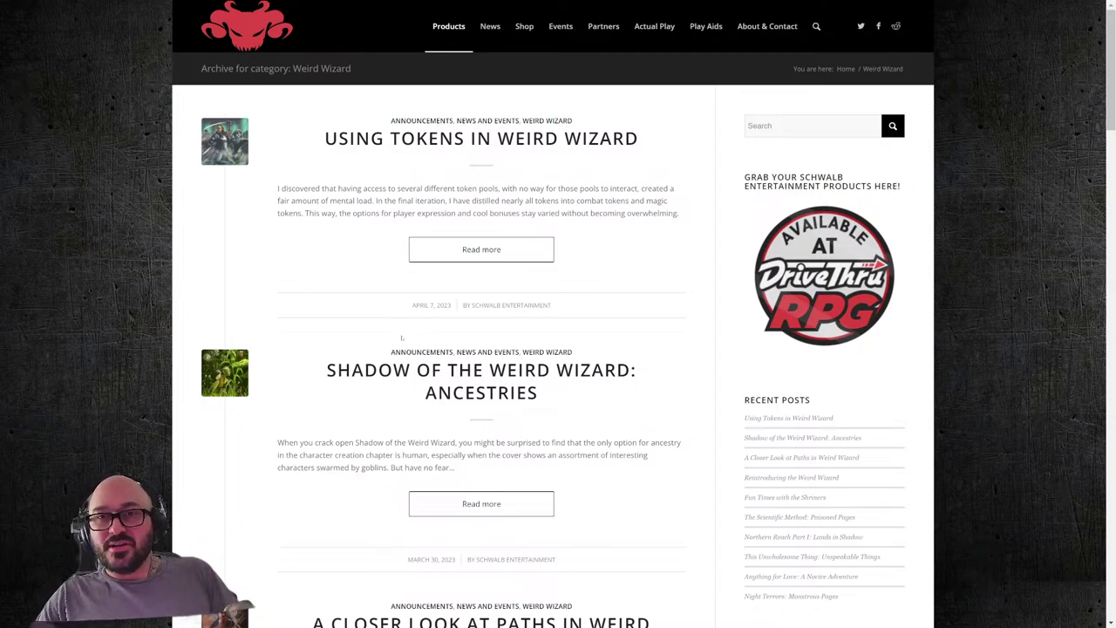
Open the "Using Tokens in Weird Wizard" article from the Weird Wizard archive and look through it.
click(353, 144)
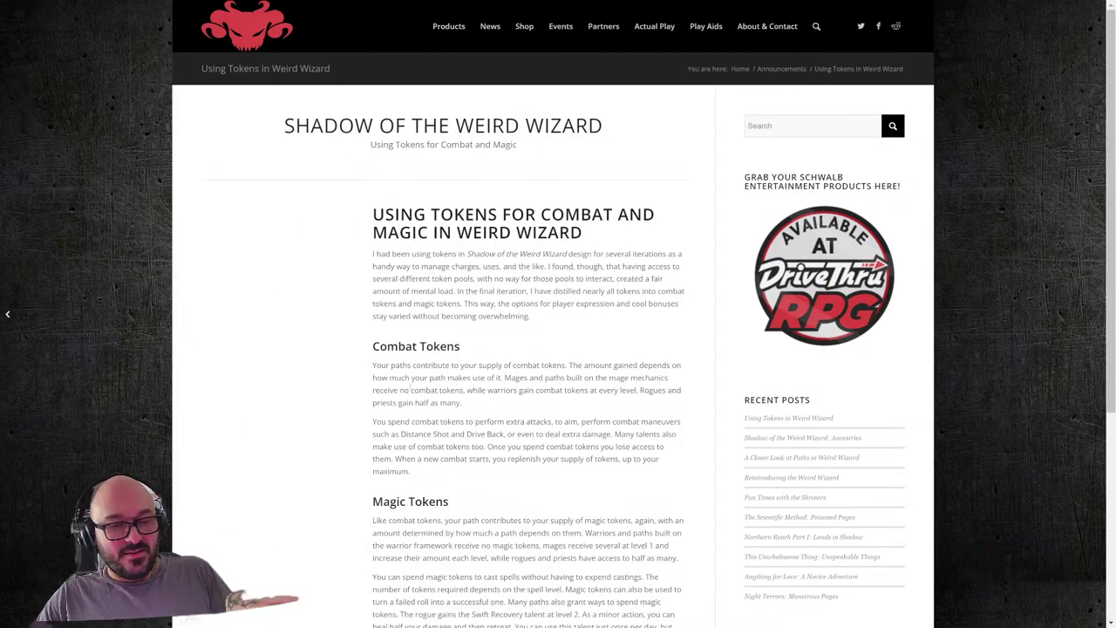
scroll(410, 387, down, 3)
scroll(345, 280, up, 3)
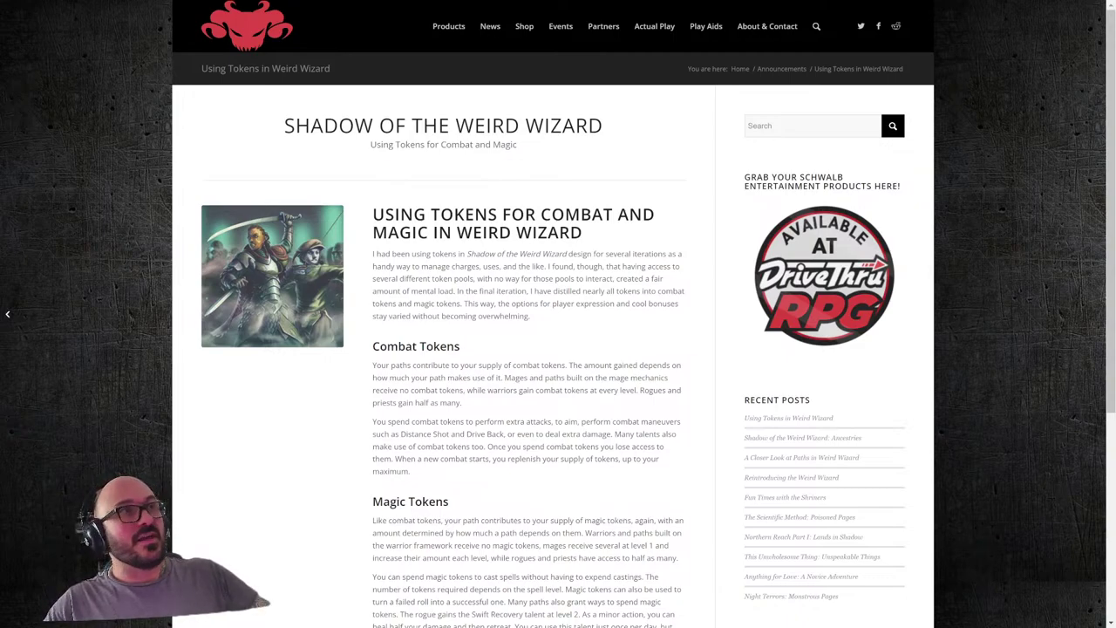
Bring up the SCHWALB_ROGUE-AND-WARRIOR.jpg illustration over the article, view it maximized, and close it.
drag(369, 2, 475, 153)
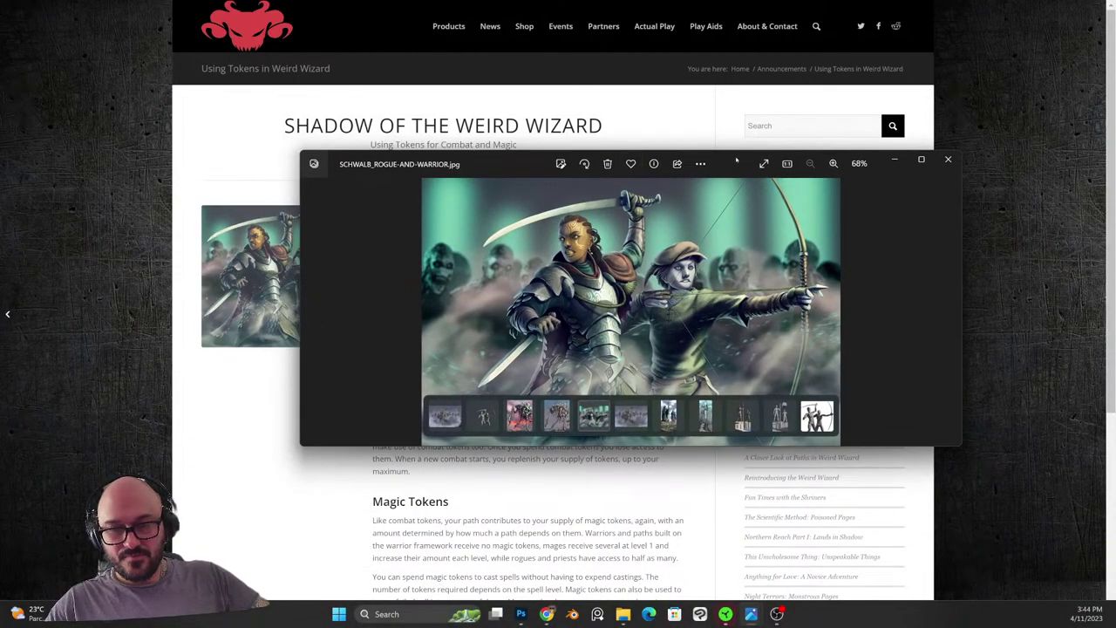
click(921, 160)
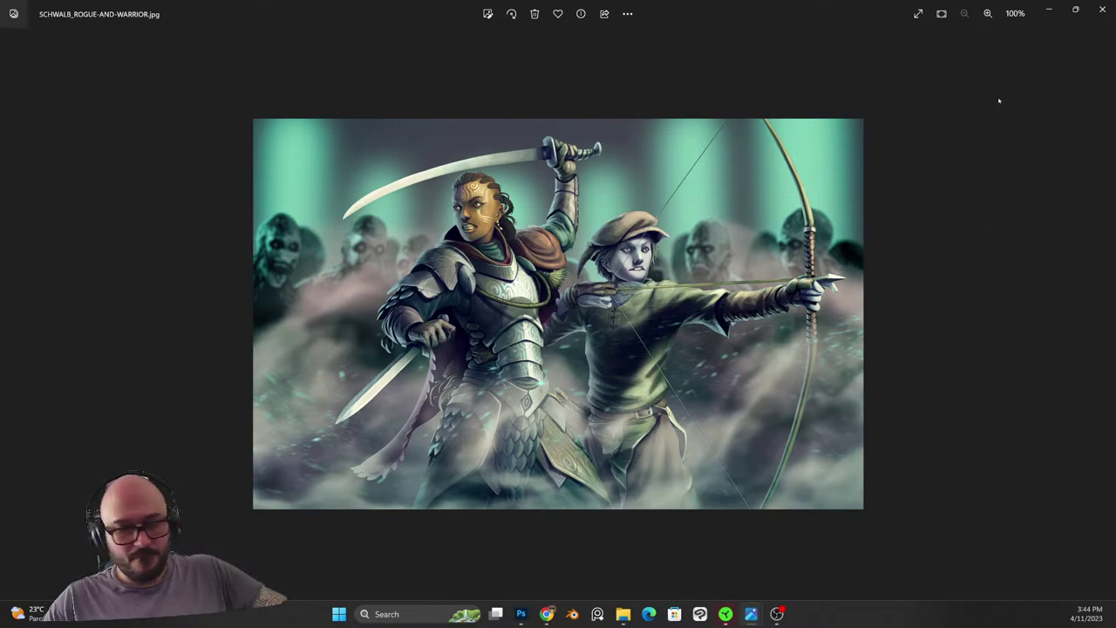
click(1102, 11)
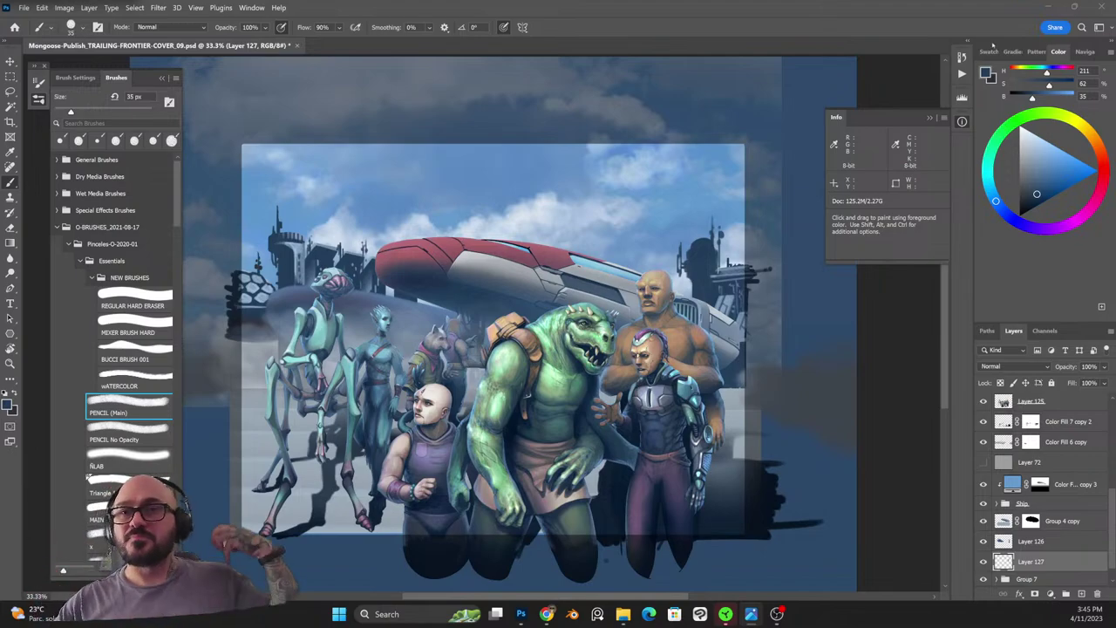
Switch to Photoshop and paint a dark tower block and a horizontal beam behind the bald man's head with a 30 px brush on Layer 127.
key(alt+Tab)
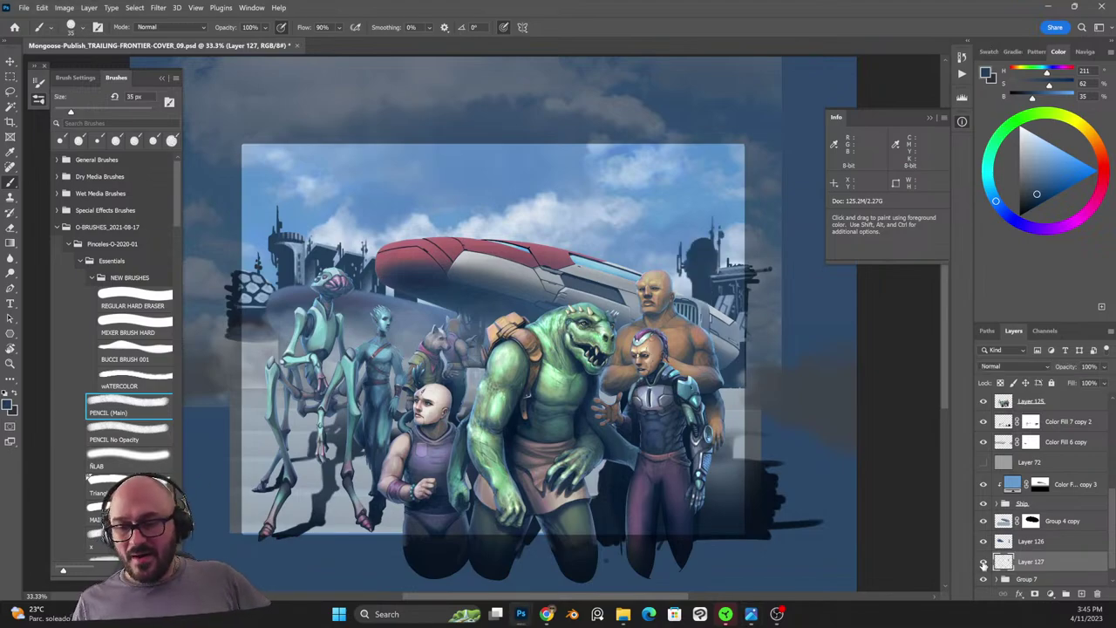
key(ctrl+plus)
drag(766, 306, 692, 343)
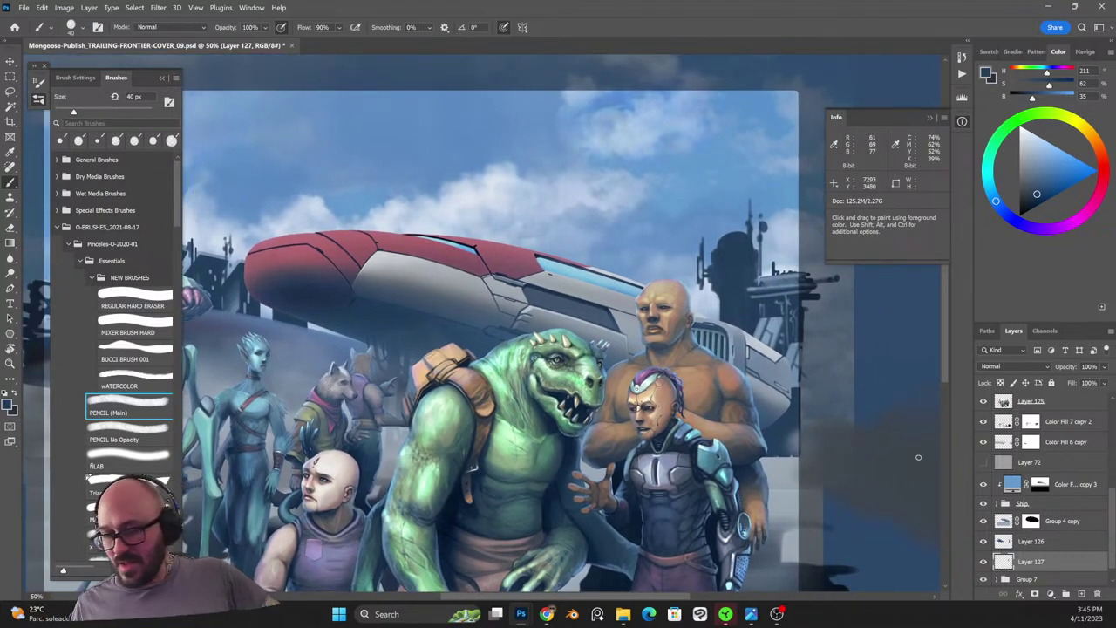
key(bracketleft)
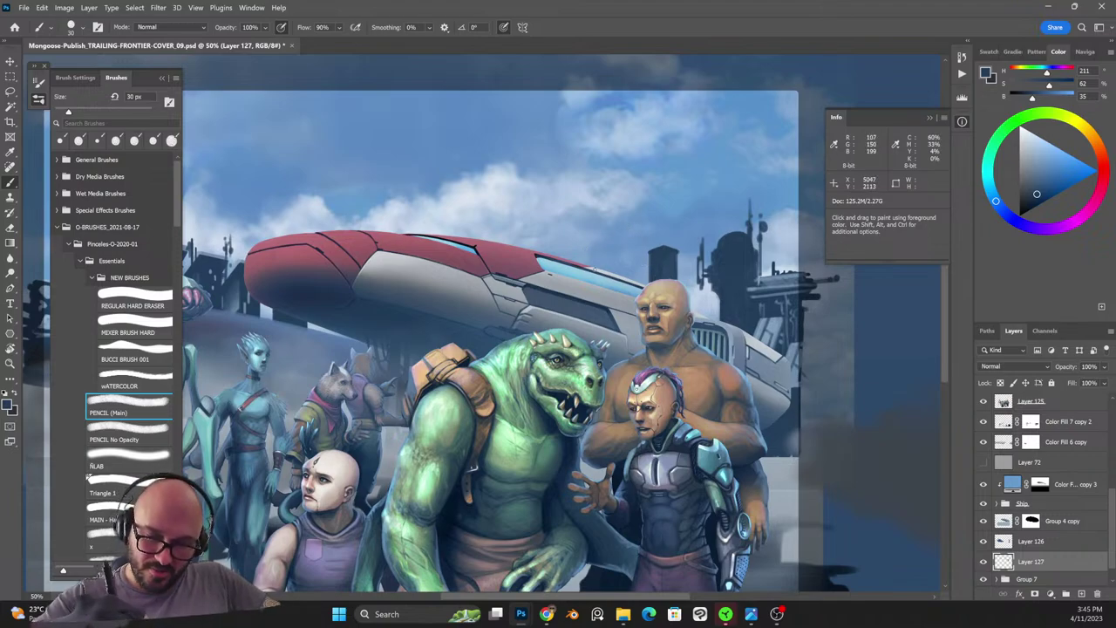
drag(635, 266, 584, 267)
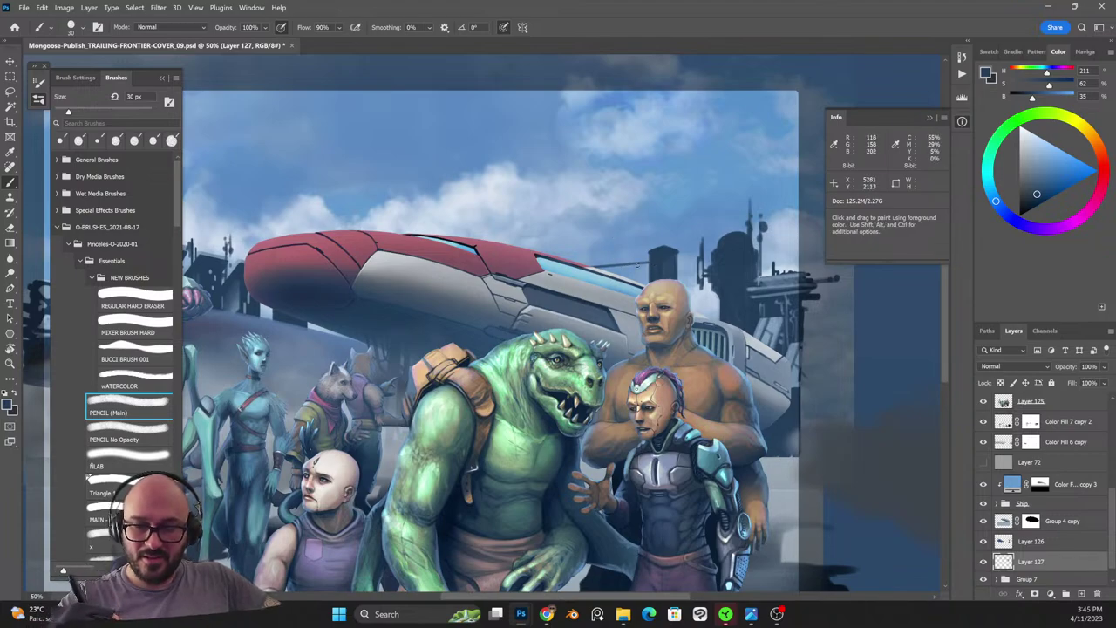
Refine the tower and its beam with finer structural details, alternating Normal and Clear brush modes while reducing the brush from 25 to 15 px.
key(bracketleft)
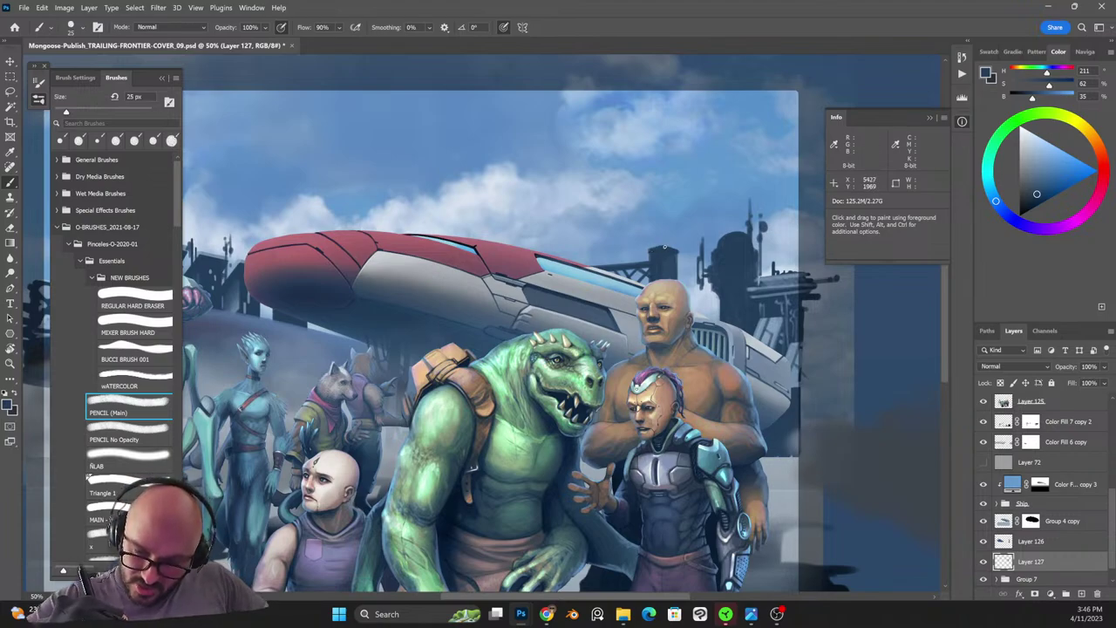
key(shift+alt+r)
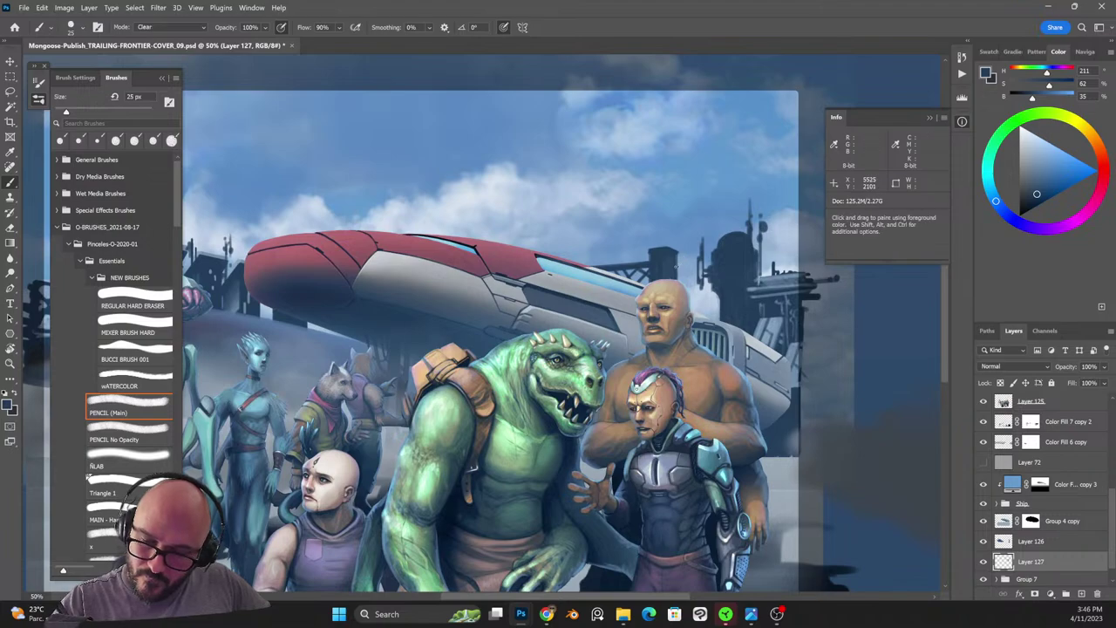
key(bracketleft)
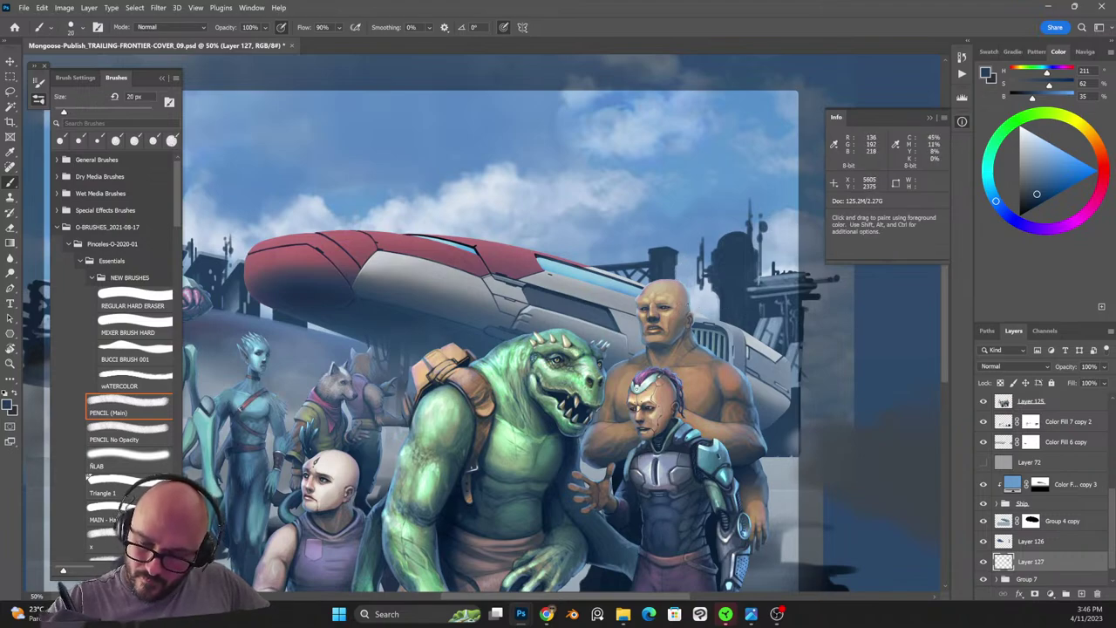
key(shift+alt+n)
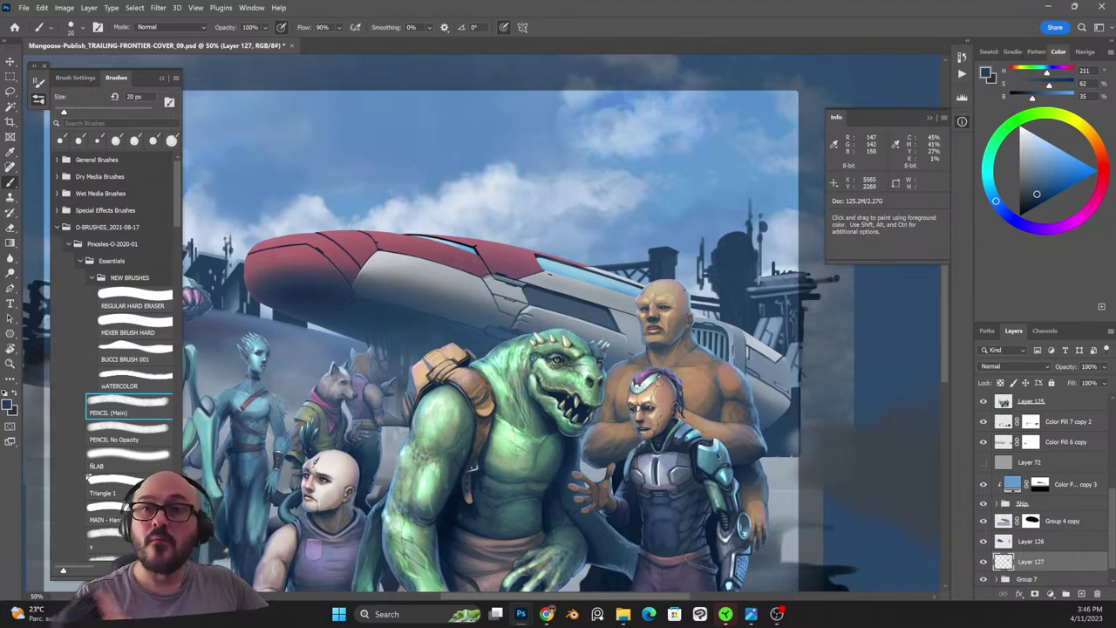
key(bracketleft)
key(shift+alt+r)
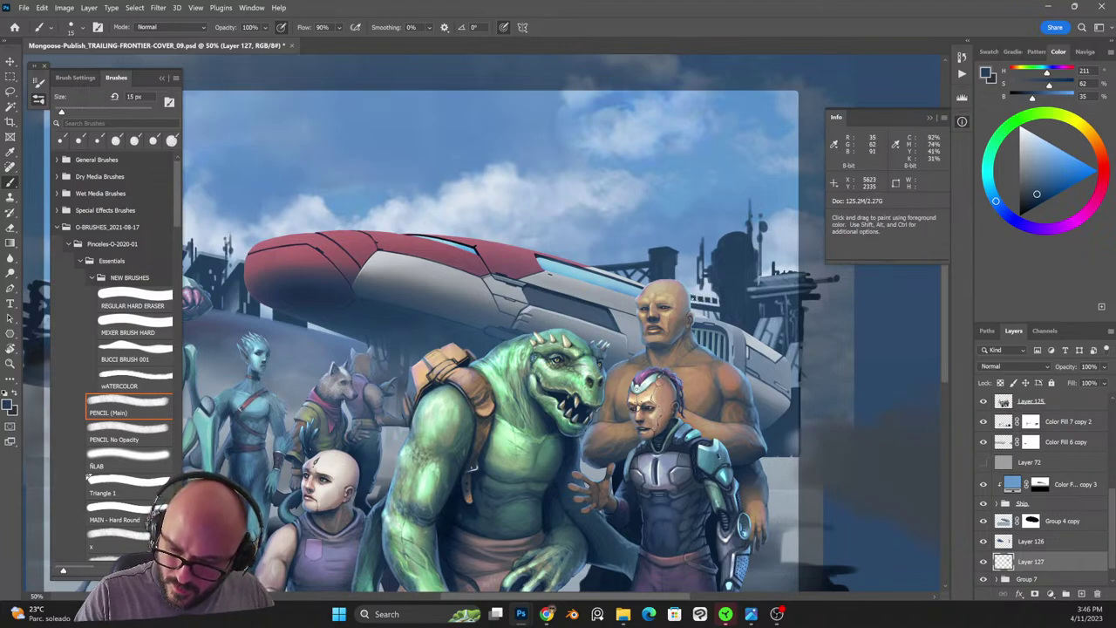
key(shift+alt+n)
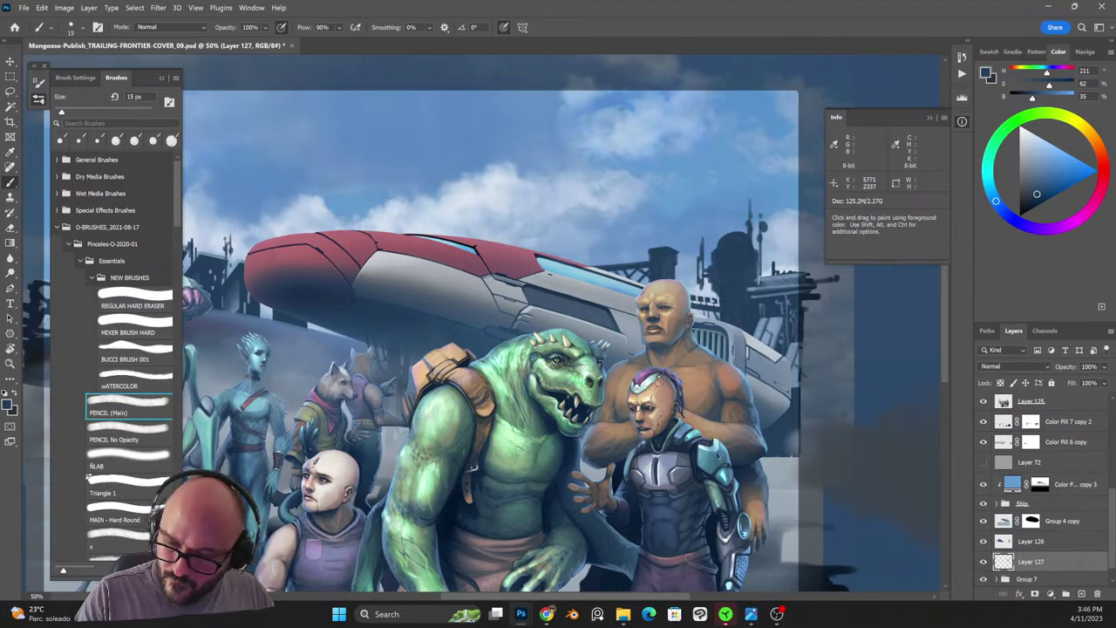
Add thin antennas and building details to the dark skyline behind the ship, painting and clearing with 15 and 20 px brushes.
key(ctrl+minus)
key(ctrl+minus)
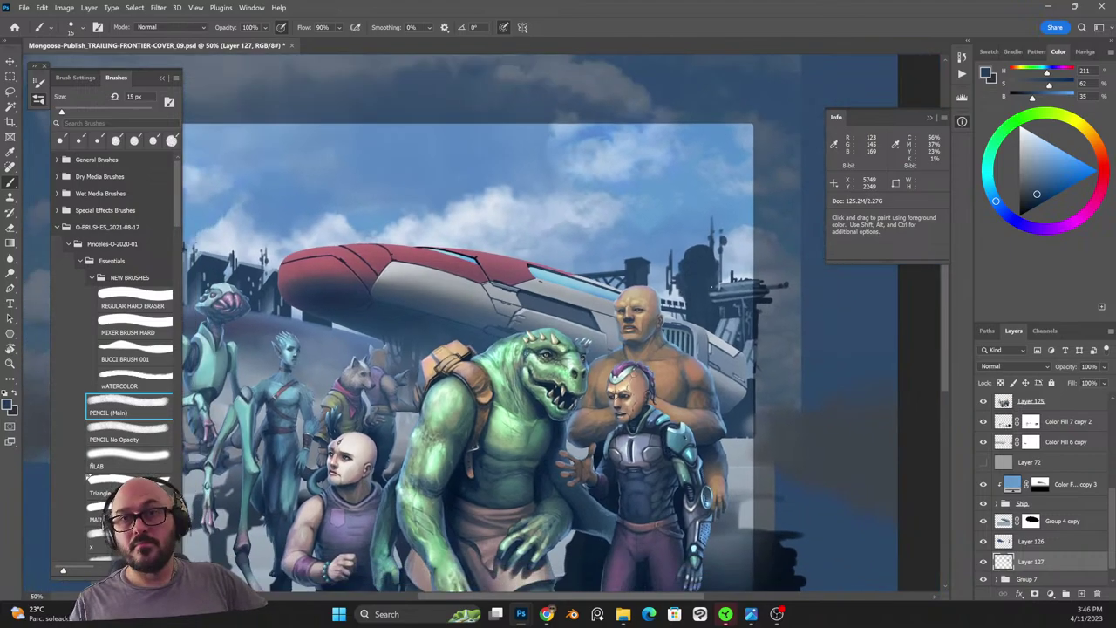
key(ctrl+plus)
drag(590, 365, 636, 366)
scroll(487, 336, up, 1)
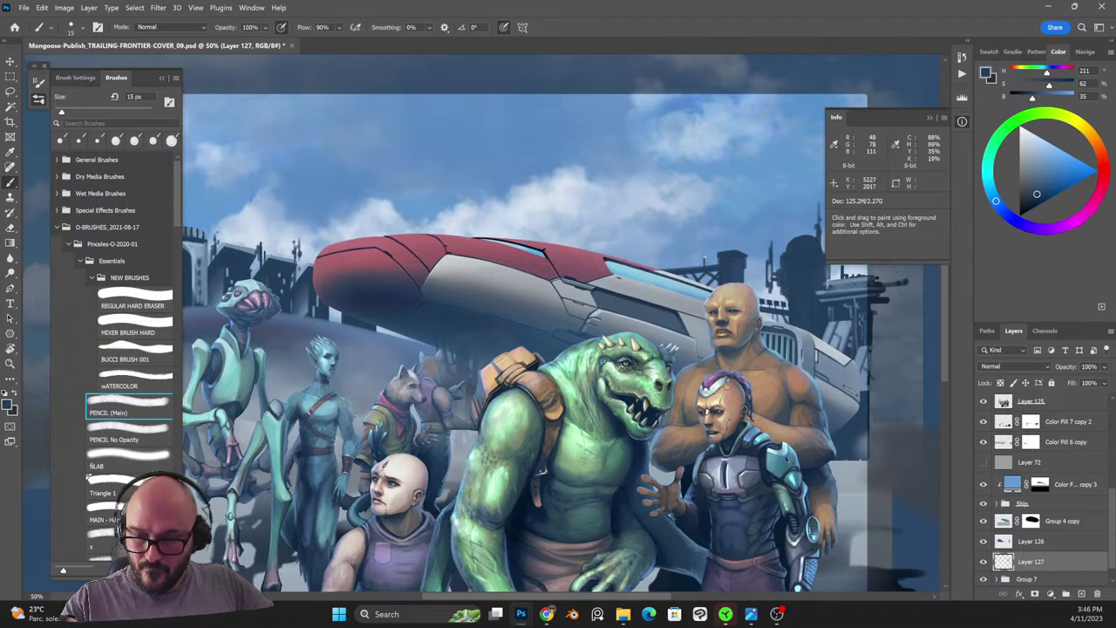
key(bracketright)
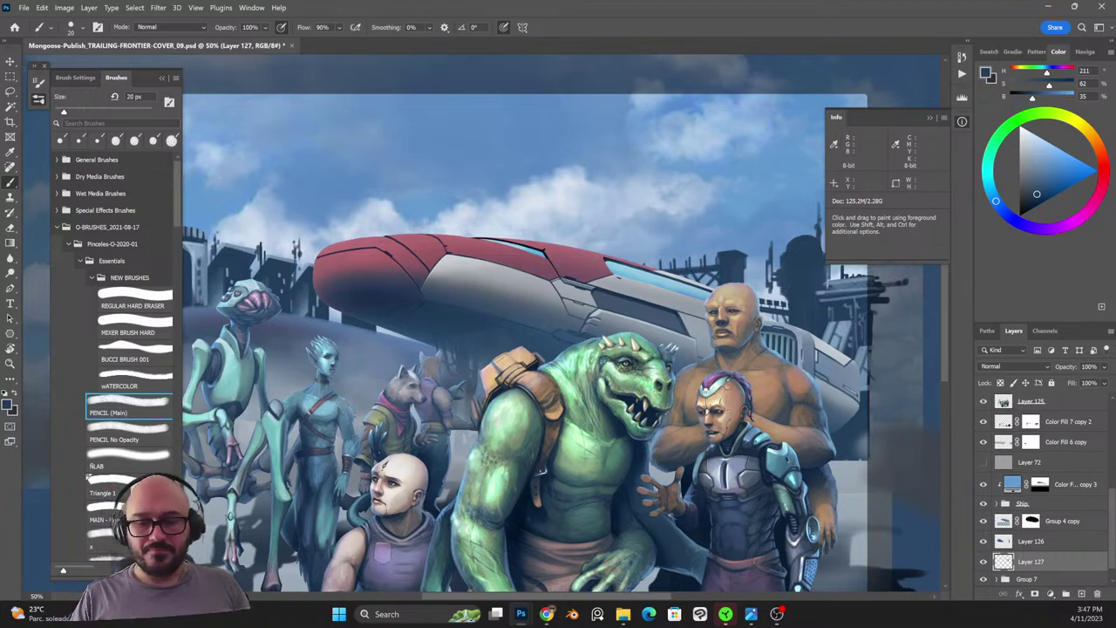
key(shift+alt+r)
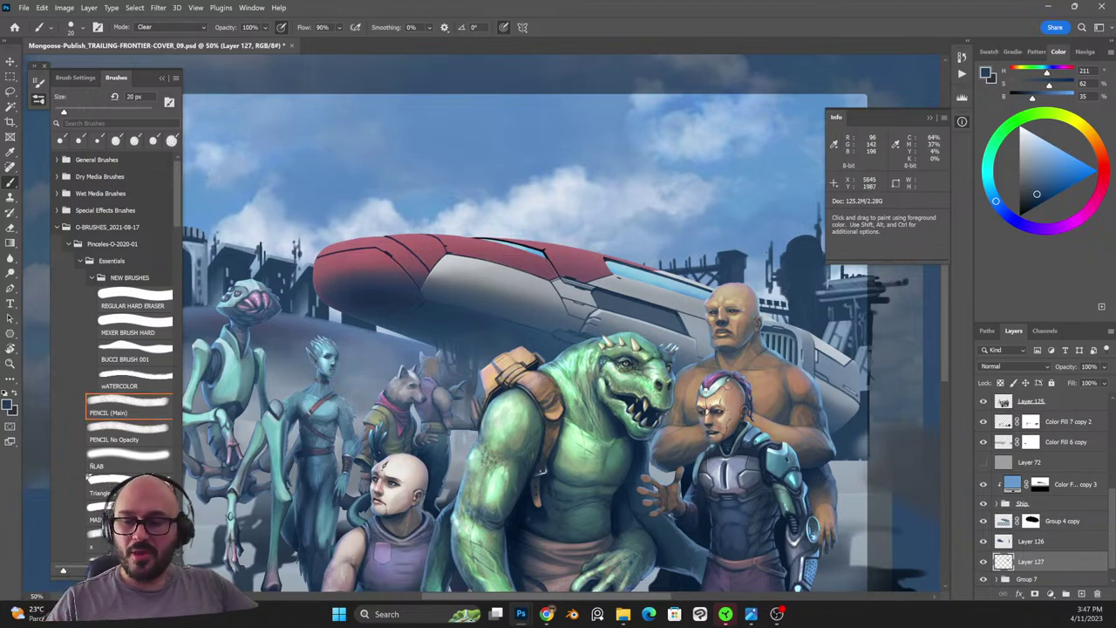
alt+click(735, 264)
key(shift+alt+n)
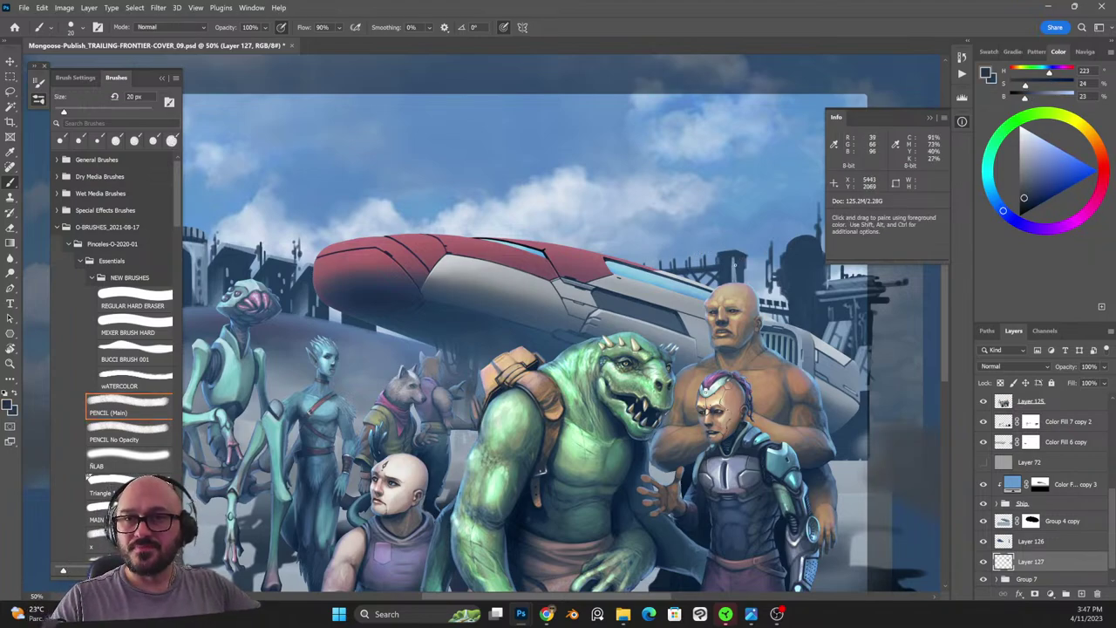
alt+click(735, 276)
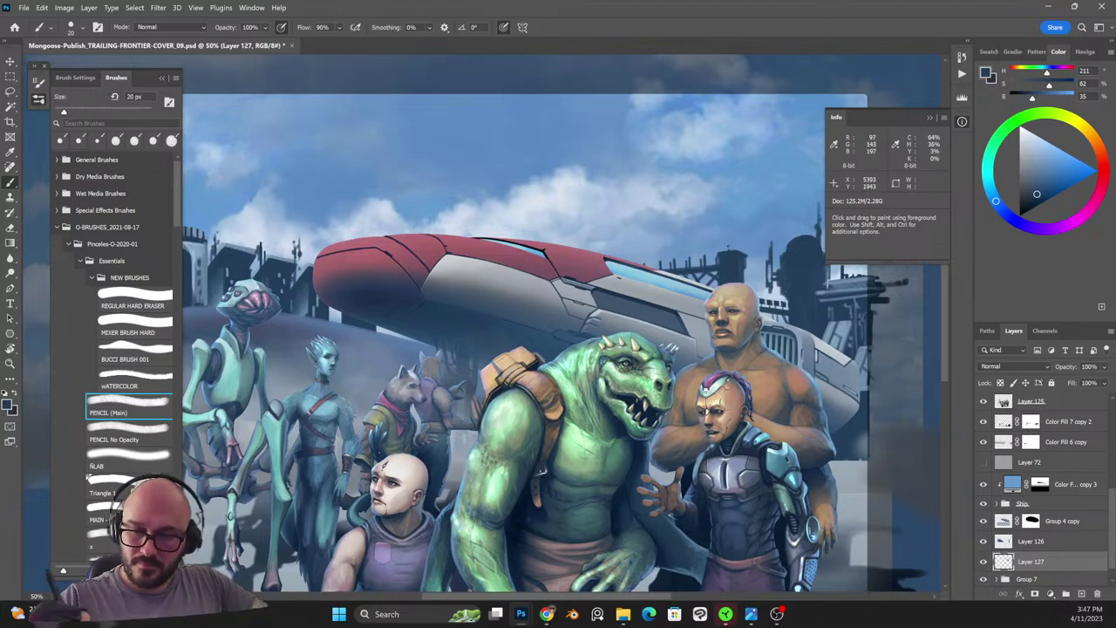
key(shift+alt+r)
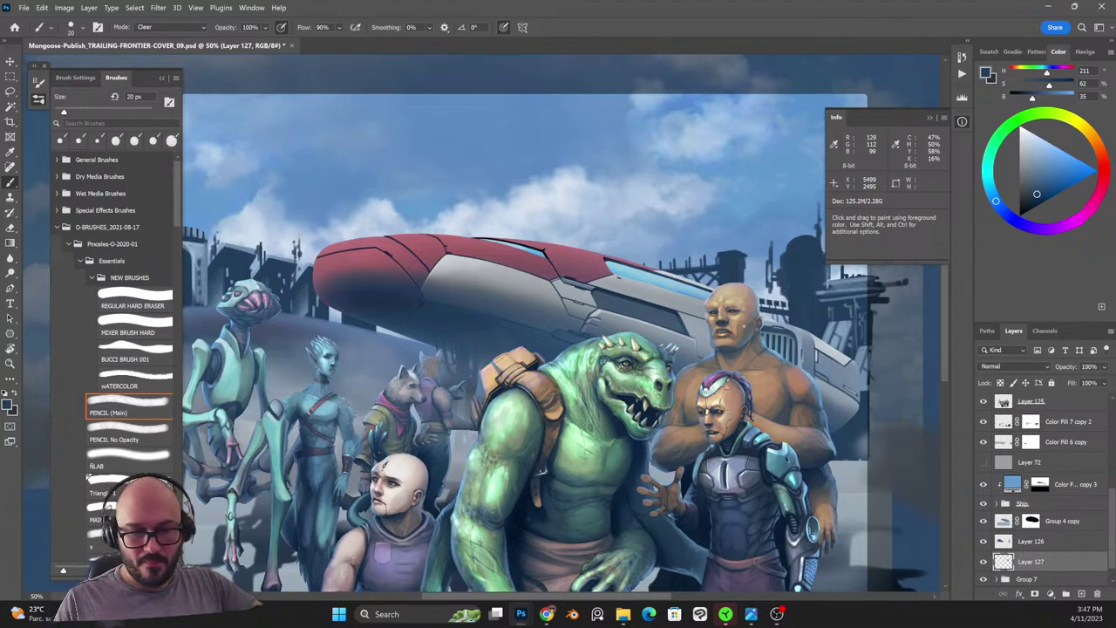
Duplicate Layer 127 and merge it with its copy, and add a new layer clipped to the merged silhouettes.
key(ctrl+minus)
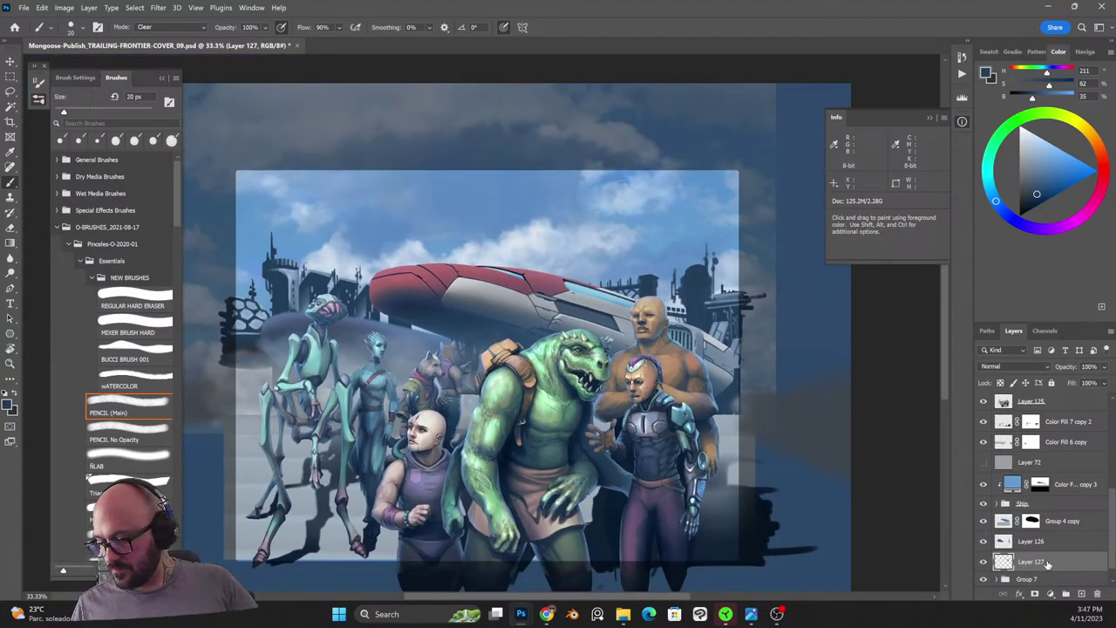
key(ctrl+j)
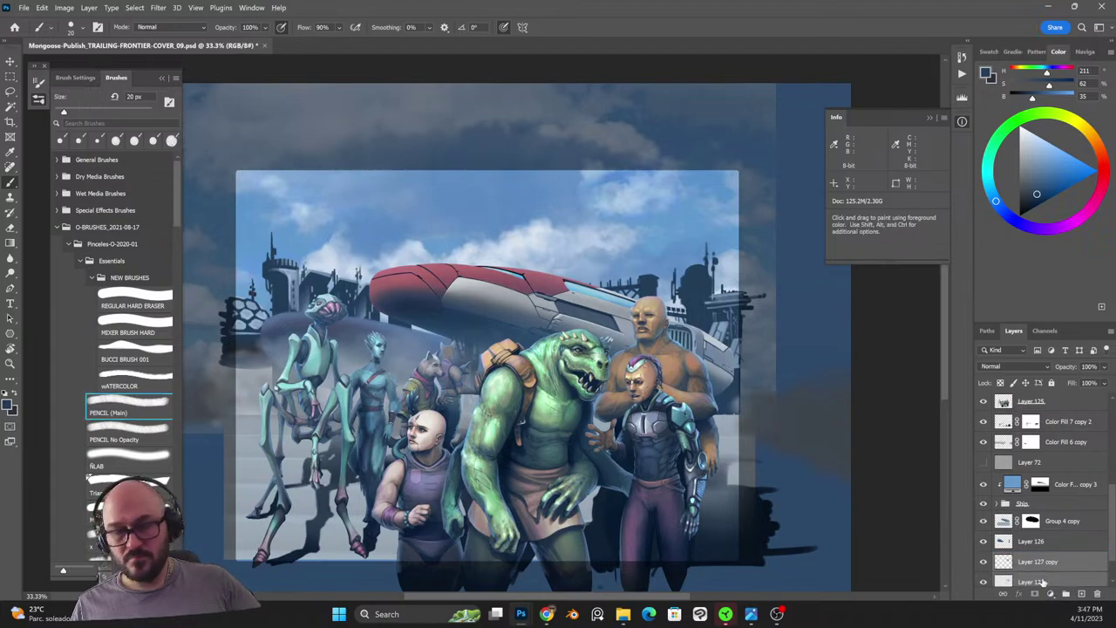
key(ctrl+e)
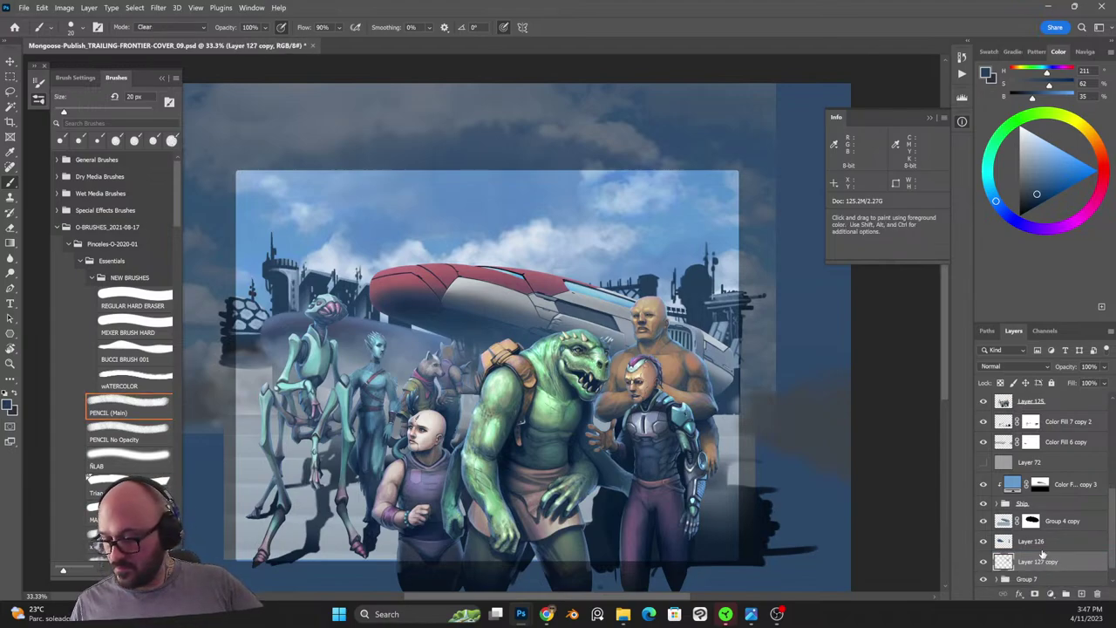
click(1082, 594)
alt+click(1055, 571)
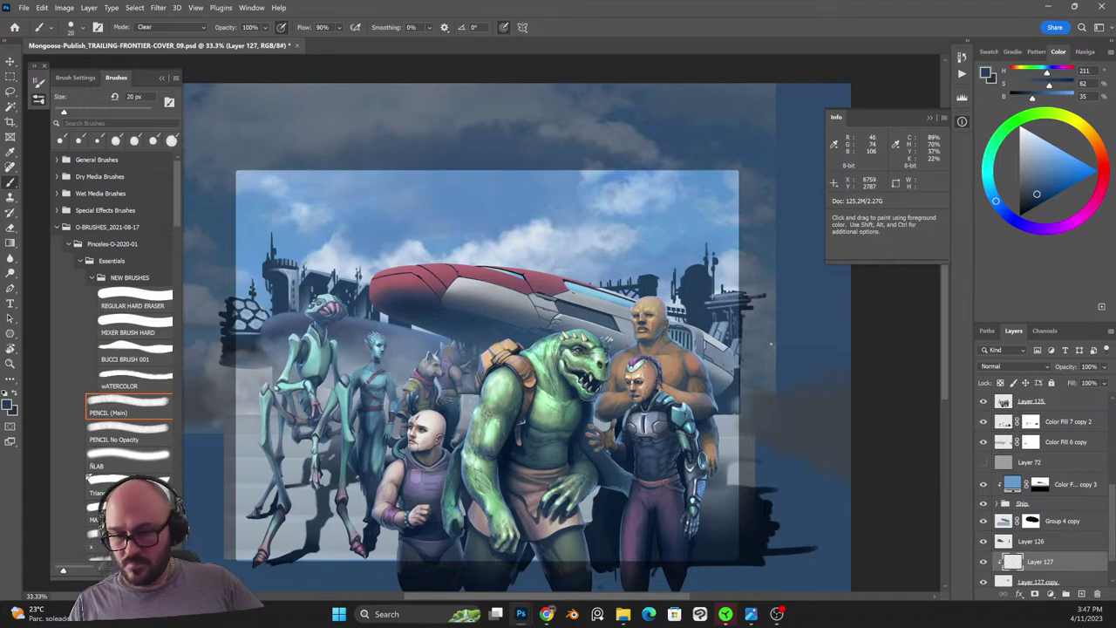
Paint a light grey-blue highlight (H 210, S 32, B 74) on the domed tower's top with a 30 px brush in Normal mode.
key(ctrl+plus)
drag(857, 372, 665, 408)
alt+click(598, 269)
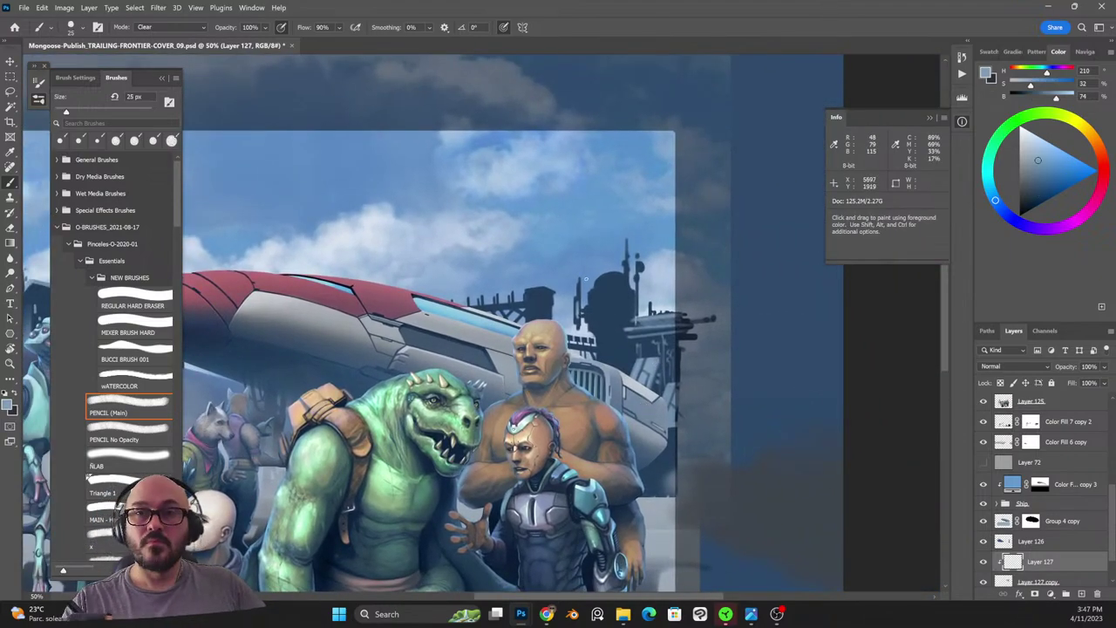
key(bracketright)
key(bracketright)
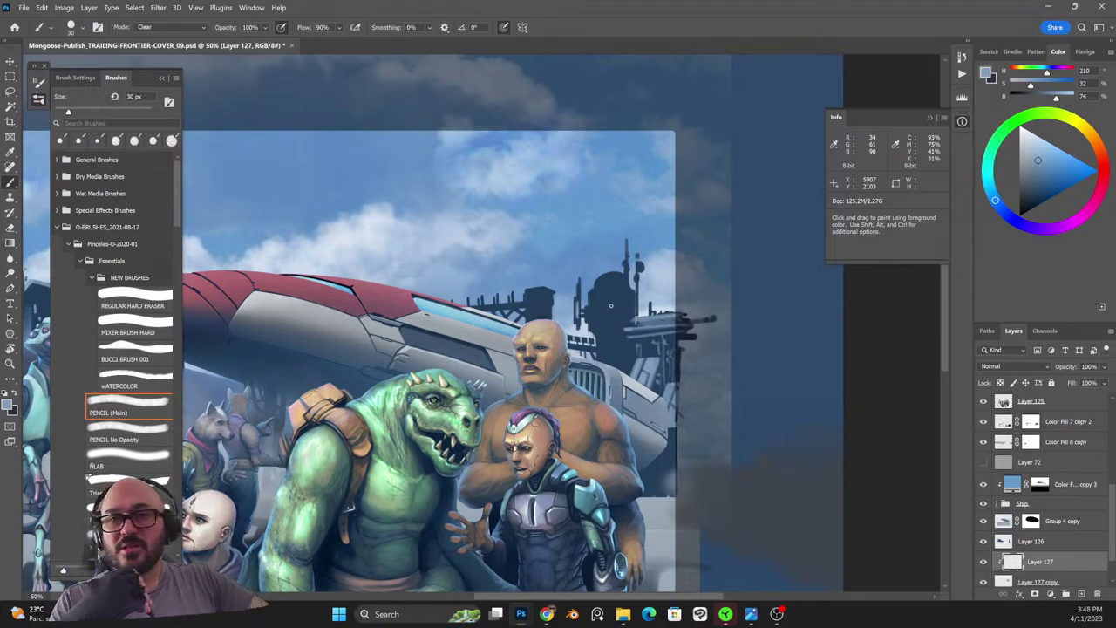
alt+click(593, 286)
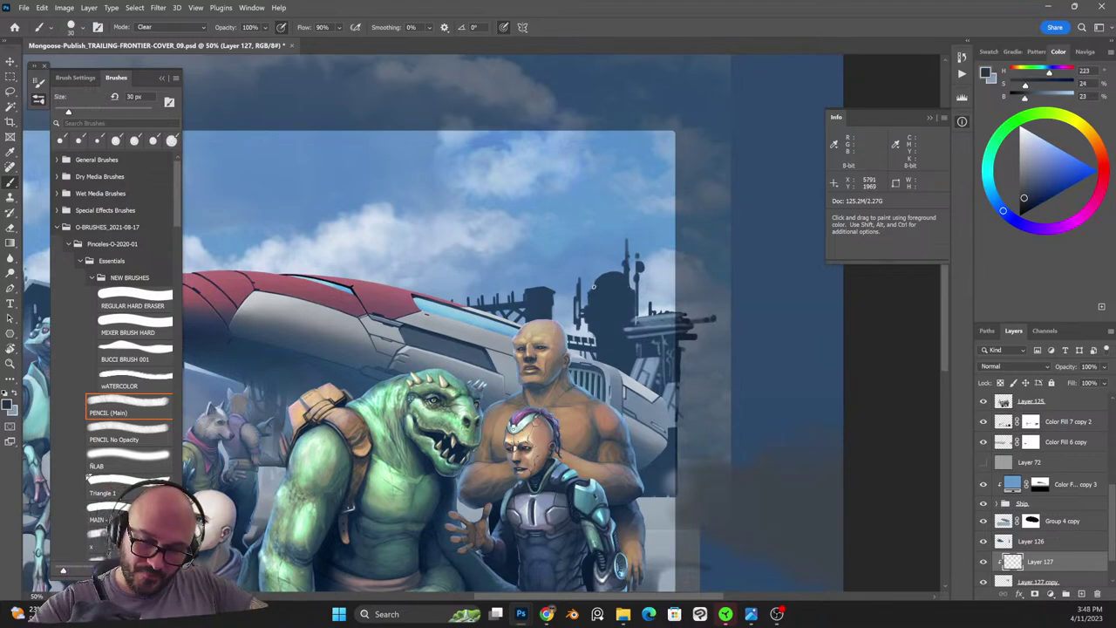
key(shift+alt+n)
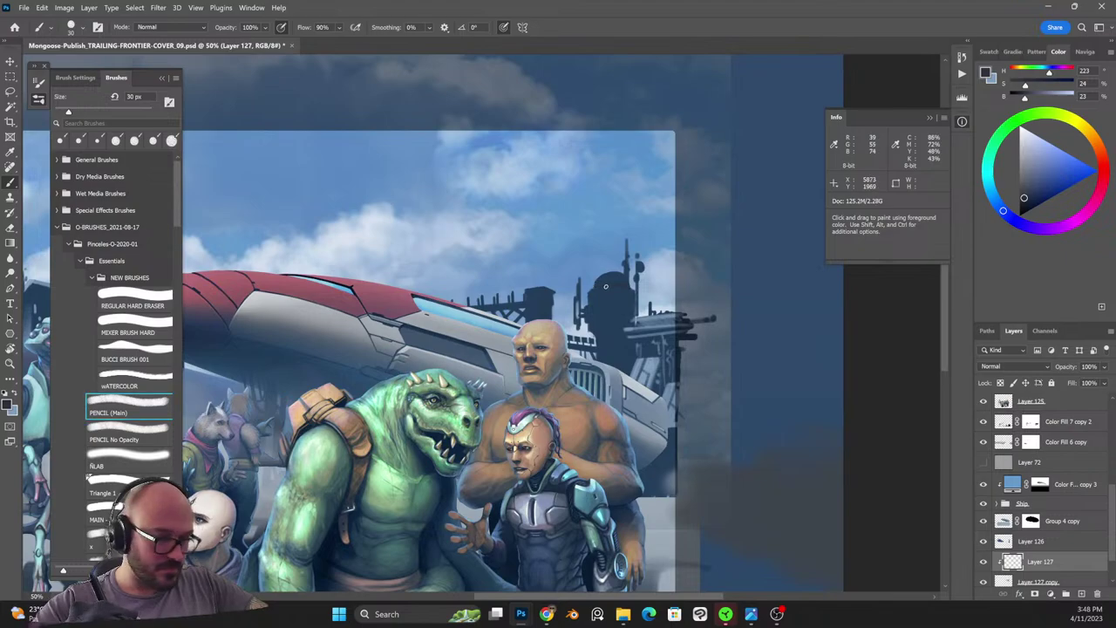
alt+click(601, 286)
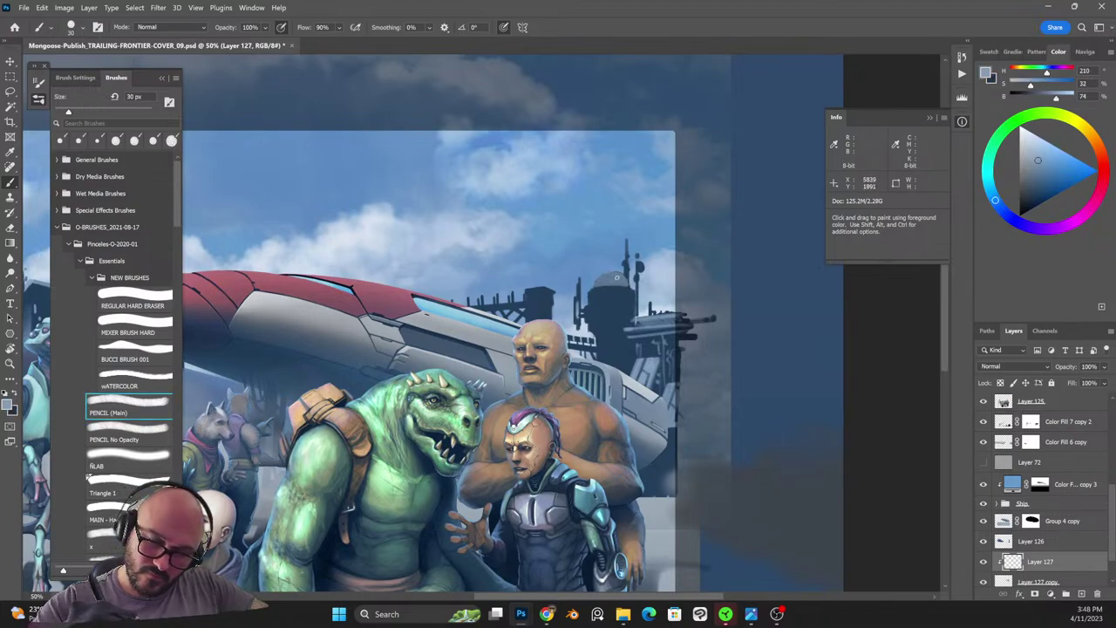
Paint and carve grey-blue panel details on the domed tower's dome and upper body with a 30 px brush, alternating Clear and Normal modes.
key(shift+alt+r)
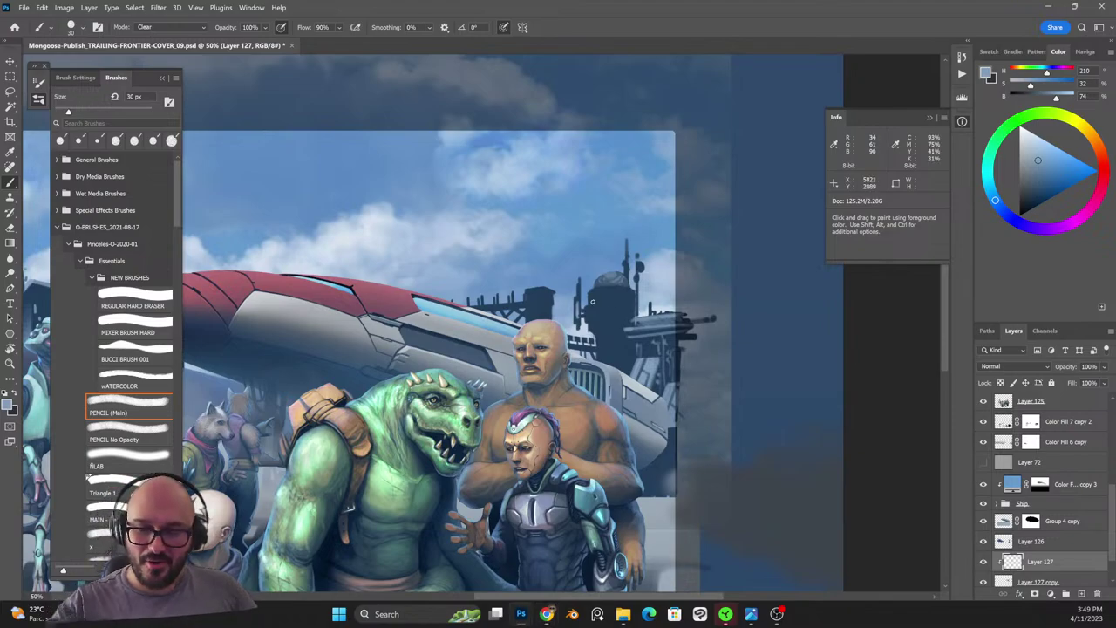
key(shift+alt+n)
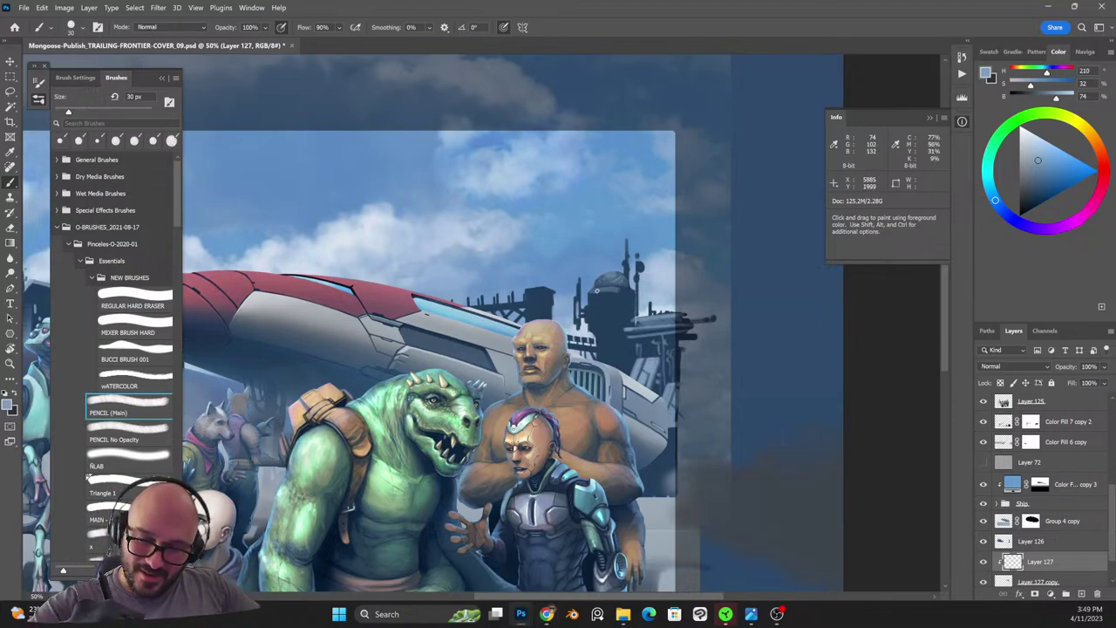
key(shift+alt+r)
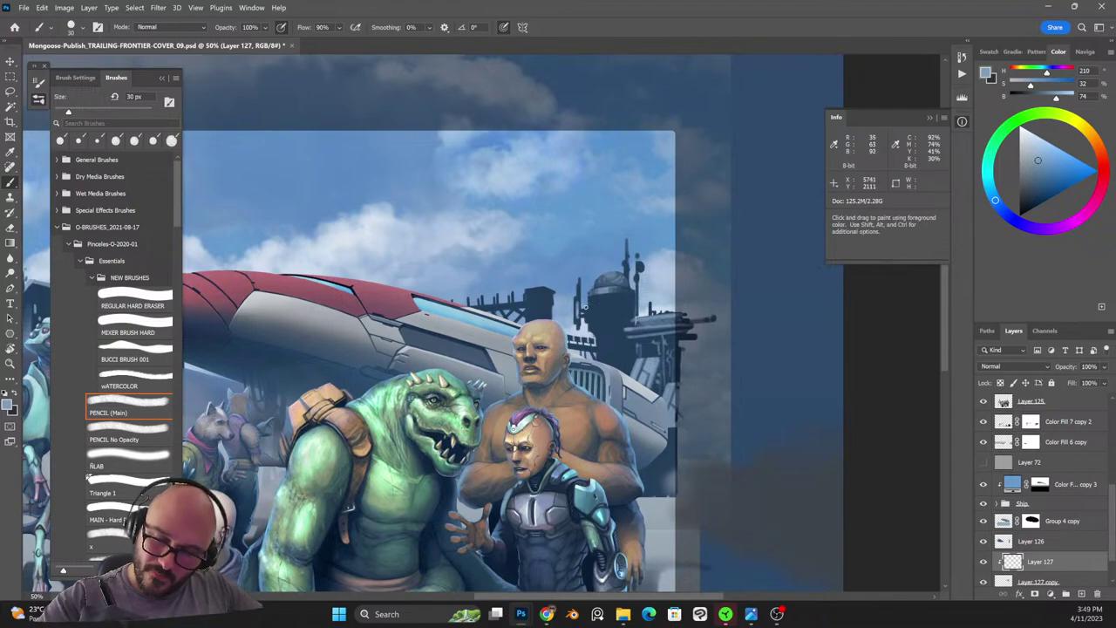
key(shift+alt+n)
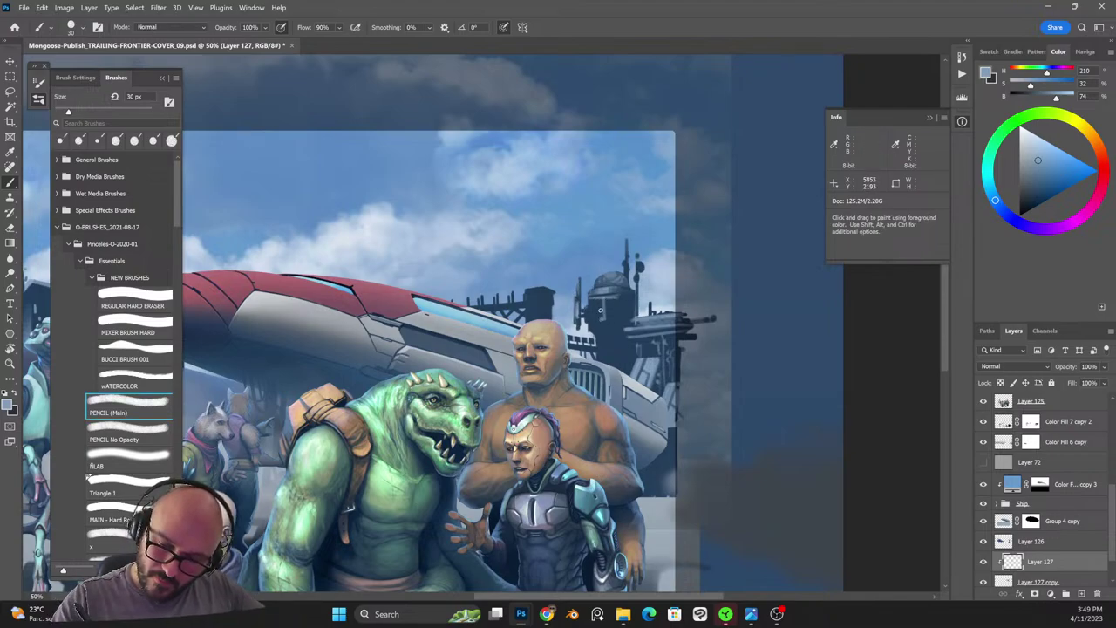
key(shift+alt+r)
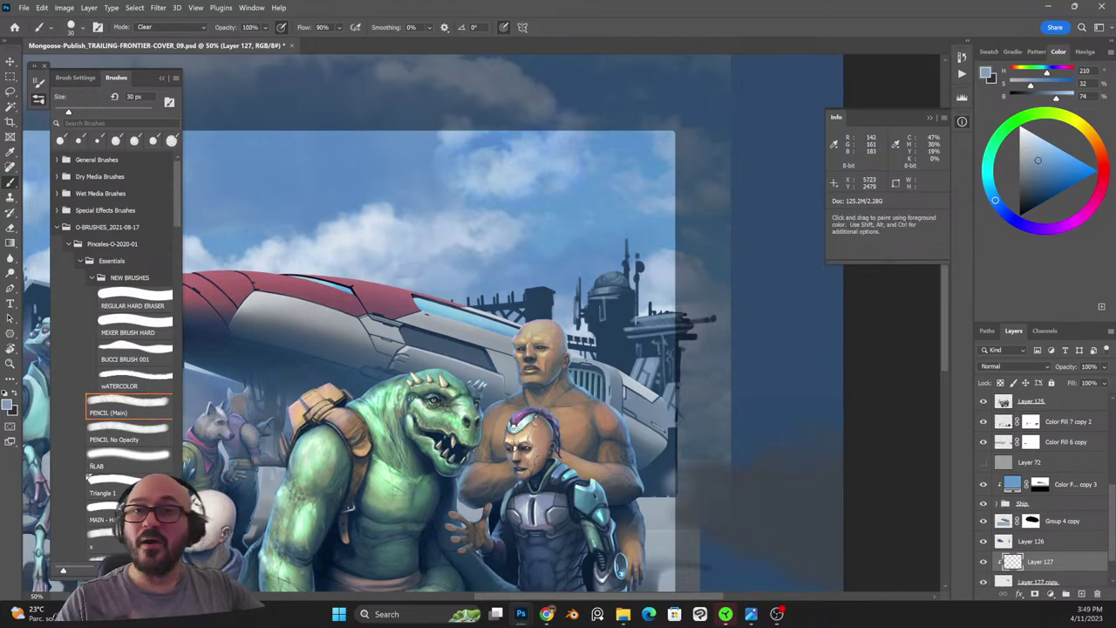
Detail the domed tower's lower body with grey-blue structural lines using a 25 px brush, alternating Normal and Clear modes.
key(bracketleft)
key(shift+alt+n)
key(shift+alt+r)
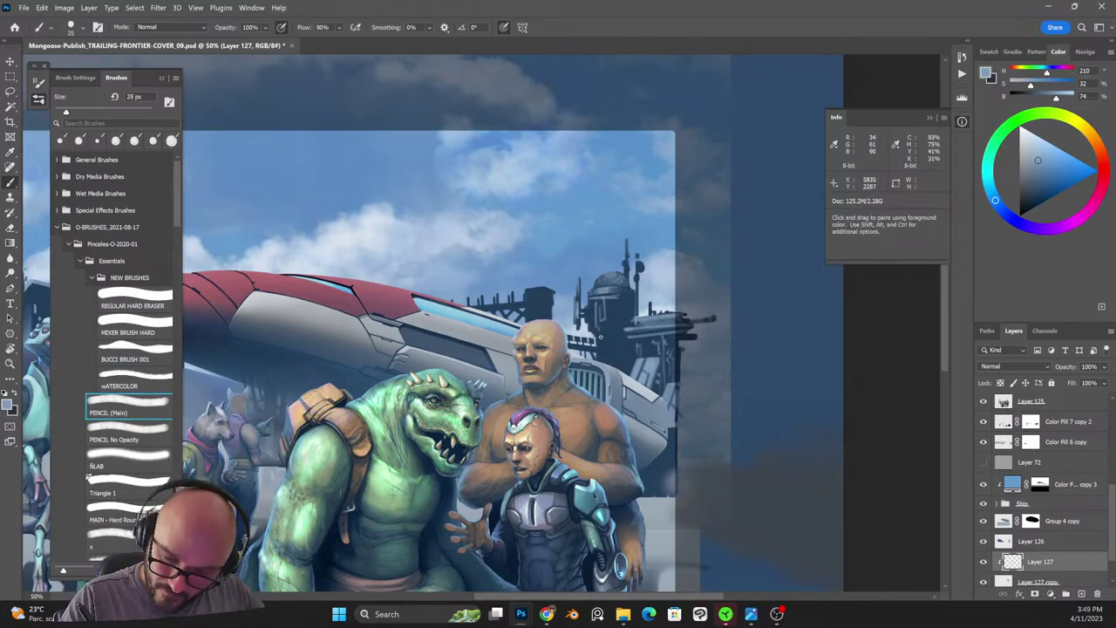
key(shift+alt+n)
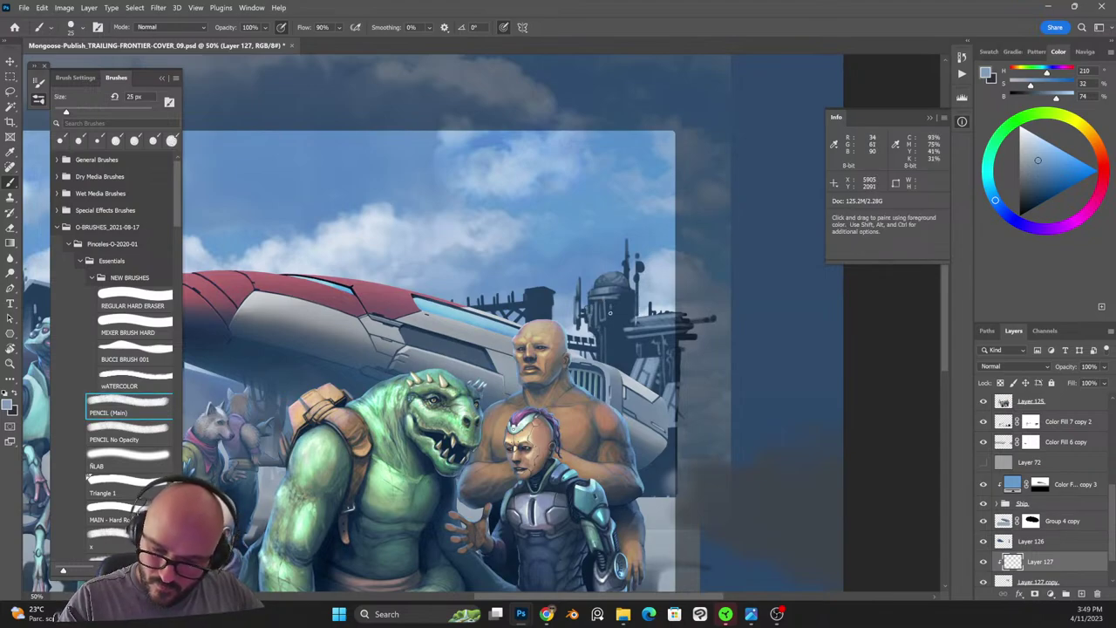
key(shift+alt+r)
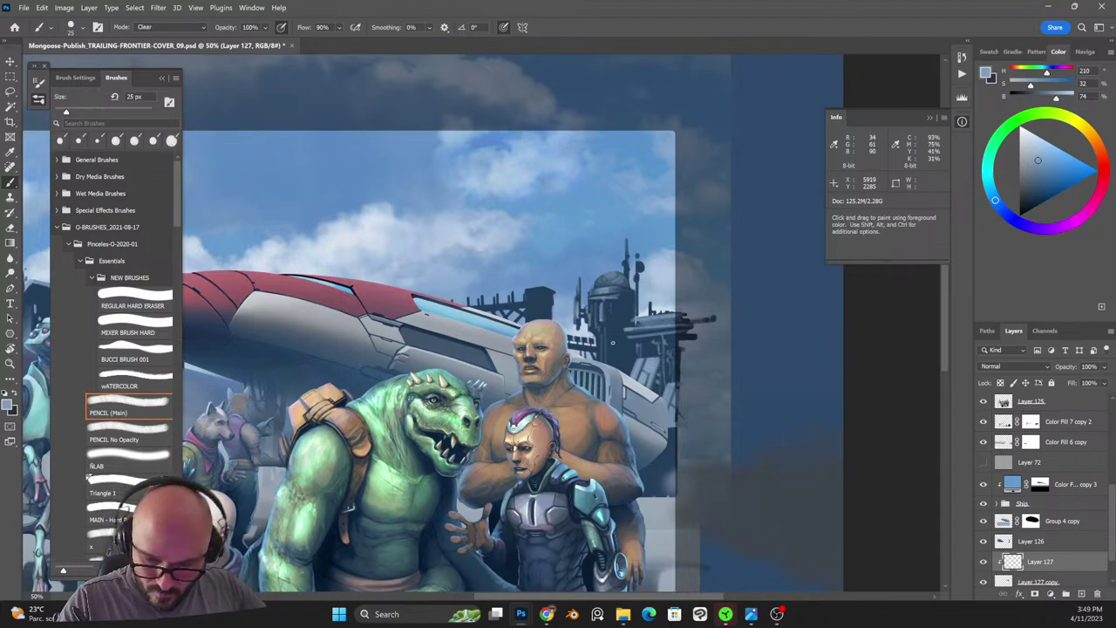
key(shift+alt+n)
Add light structural lines to the blocky building behind the ship with a 20 px brush in Normal and Clear modes.
key(bracketleft)
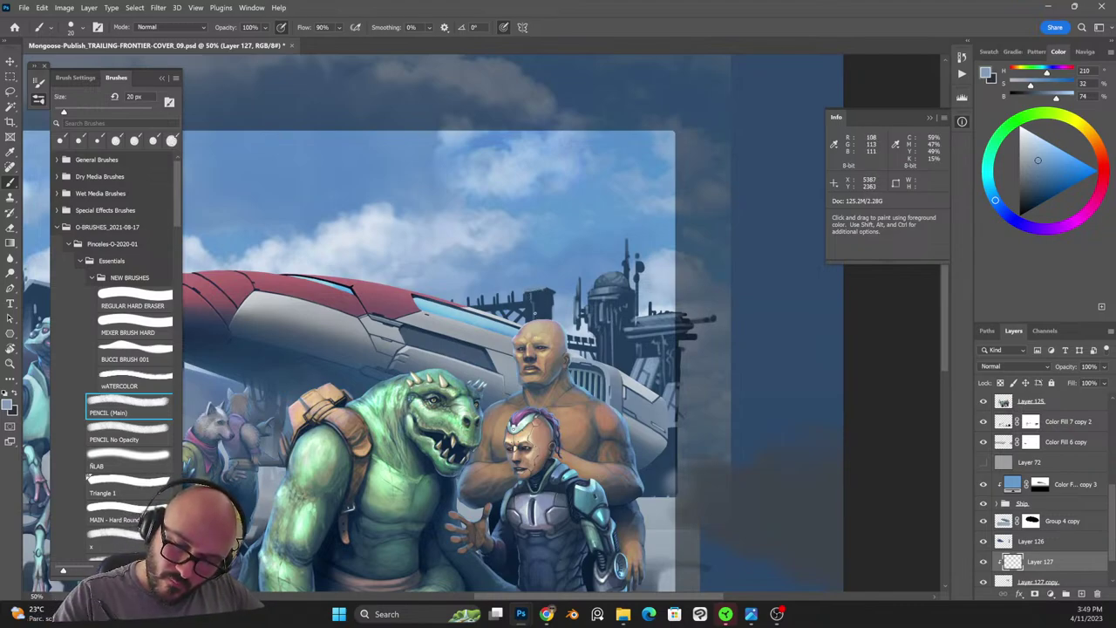
key(shift+alt+r)
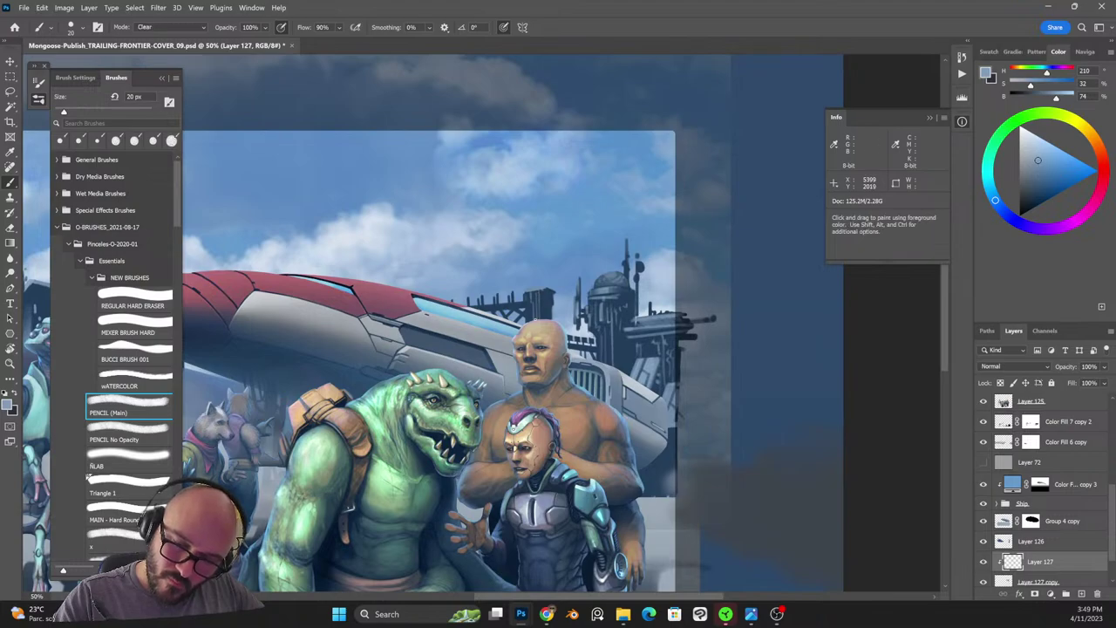
key(shift+alt+n)
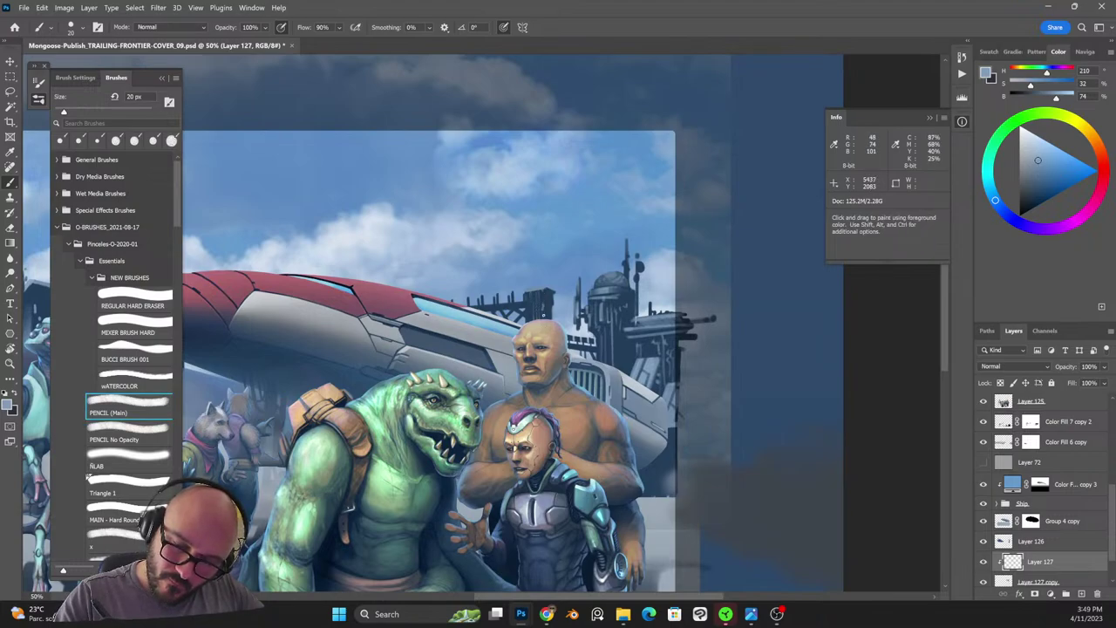
key(shift+alt+r)
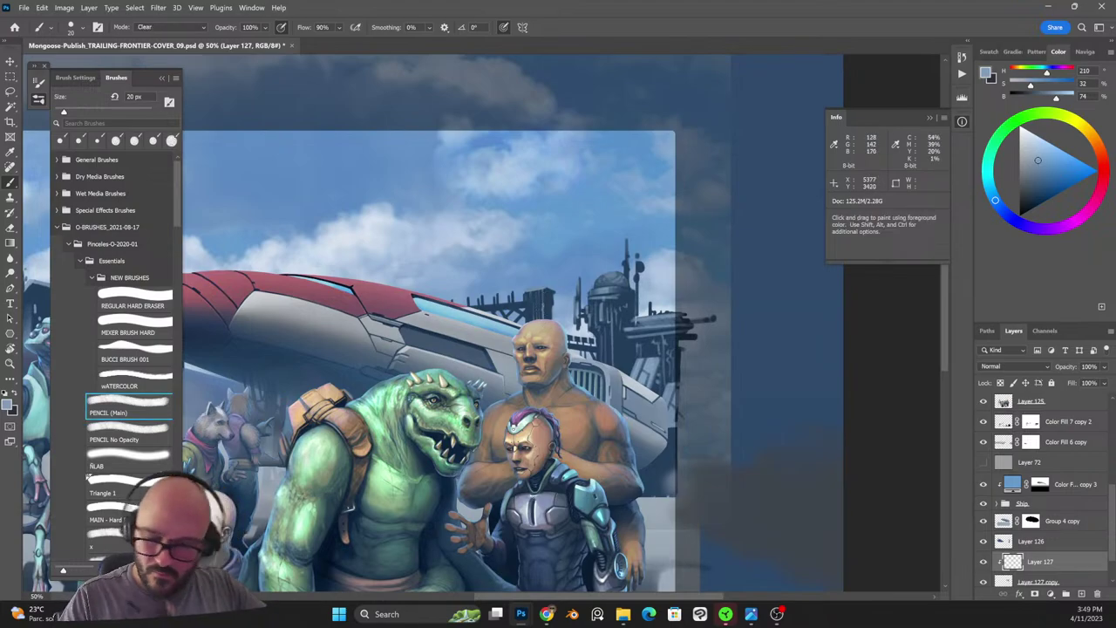
key(shift+alt+n)
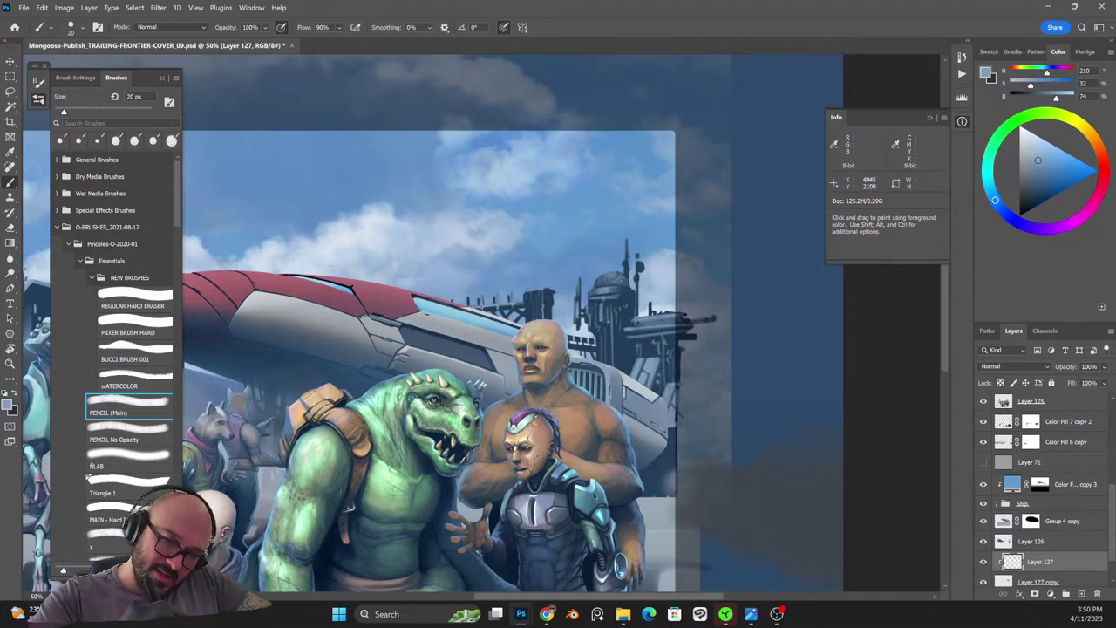
Refine the thin antennas, blocky building and domed tower behind the ship with 20 px highlights, alternating Clear and Normal modes.
key(shift+alt+r)
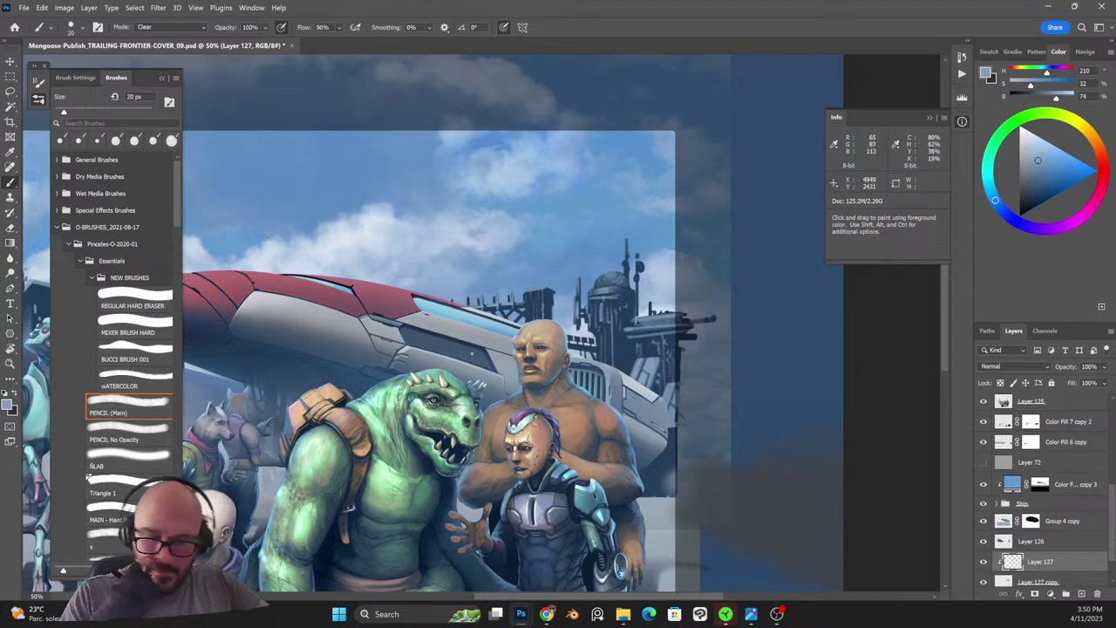
key(shift+alt+n)
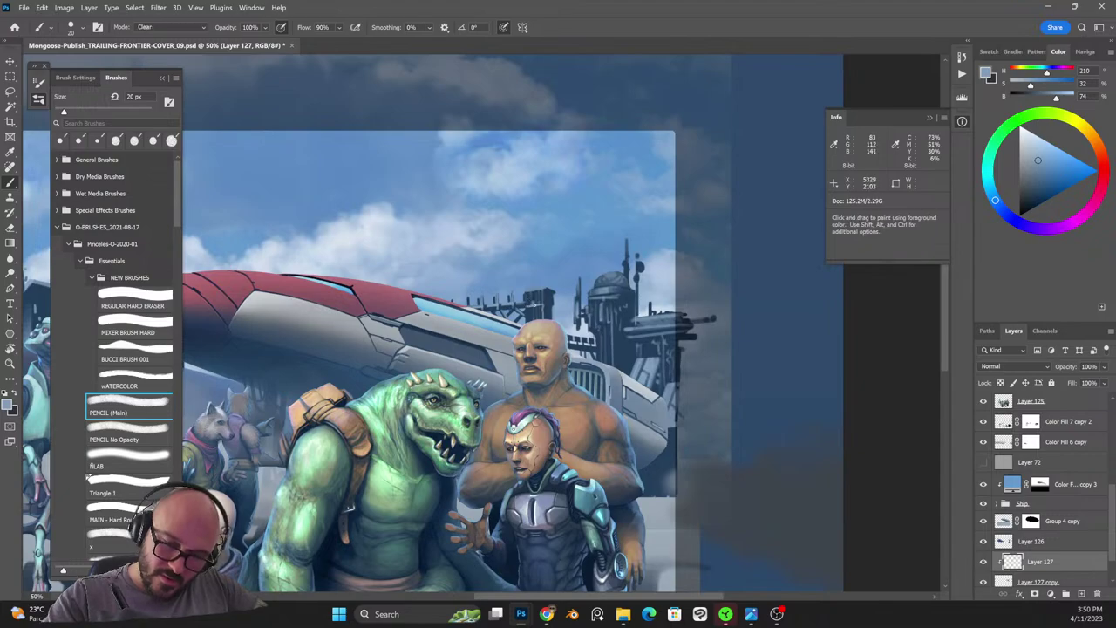
key(shift+alt+r)
key(shift+alt+n)
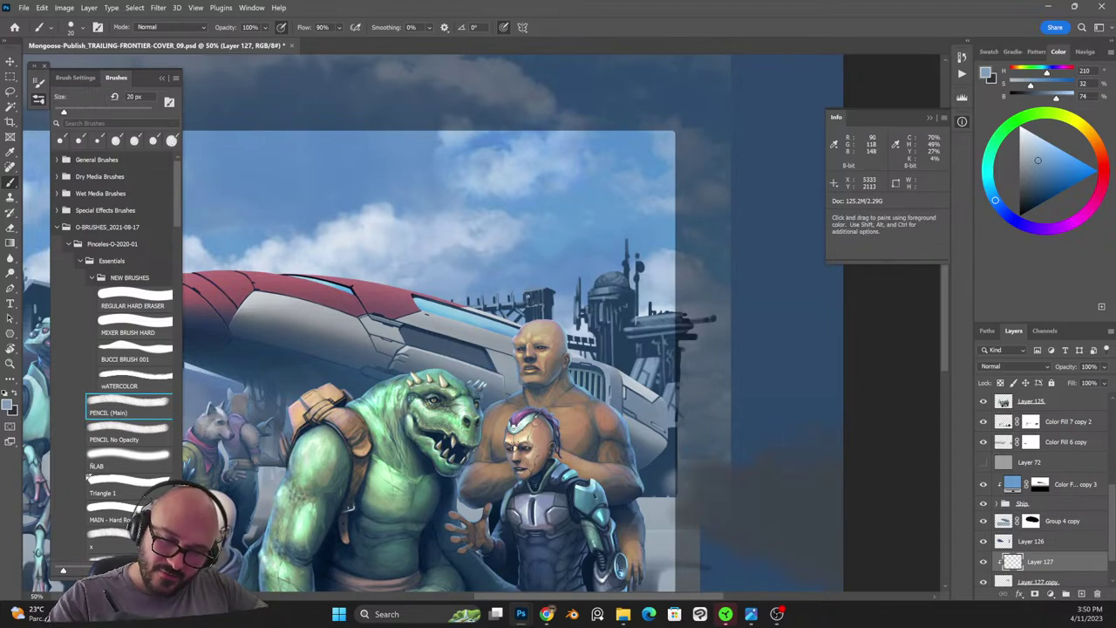
key(shift+alt+r)
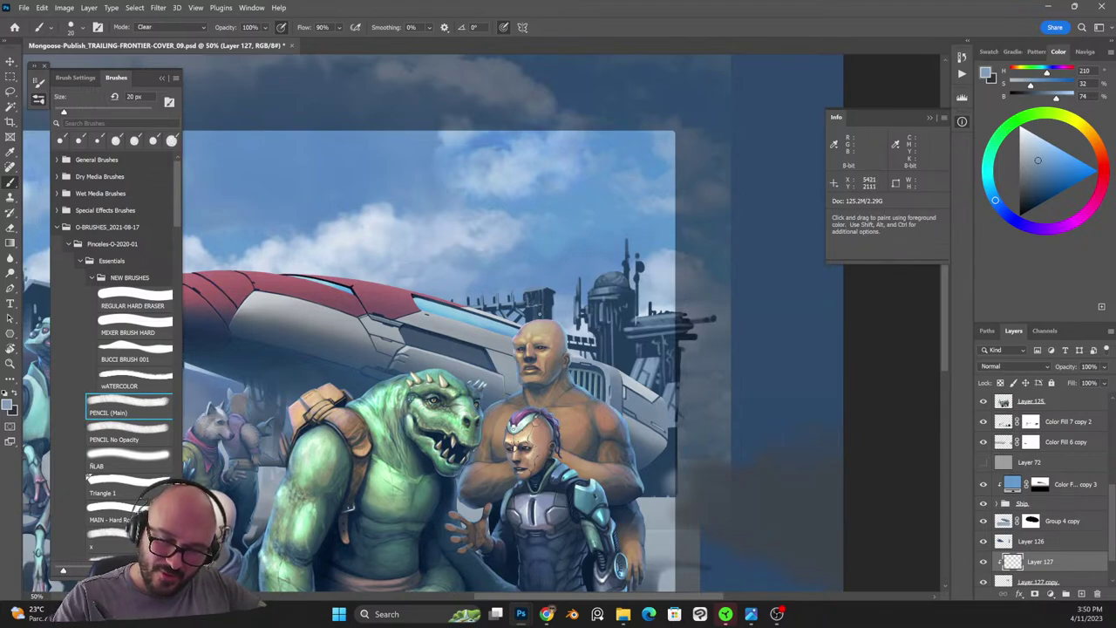
key(shift+alt+n)
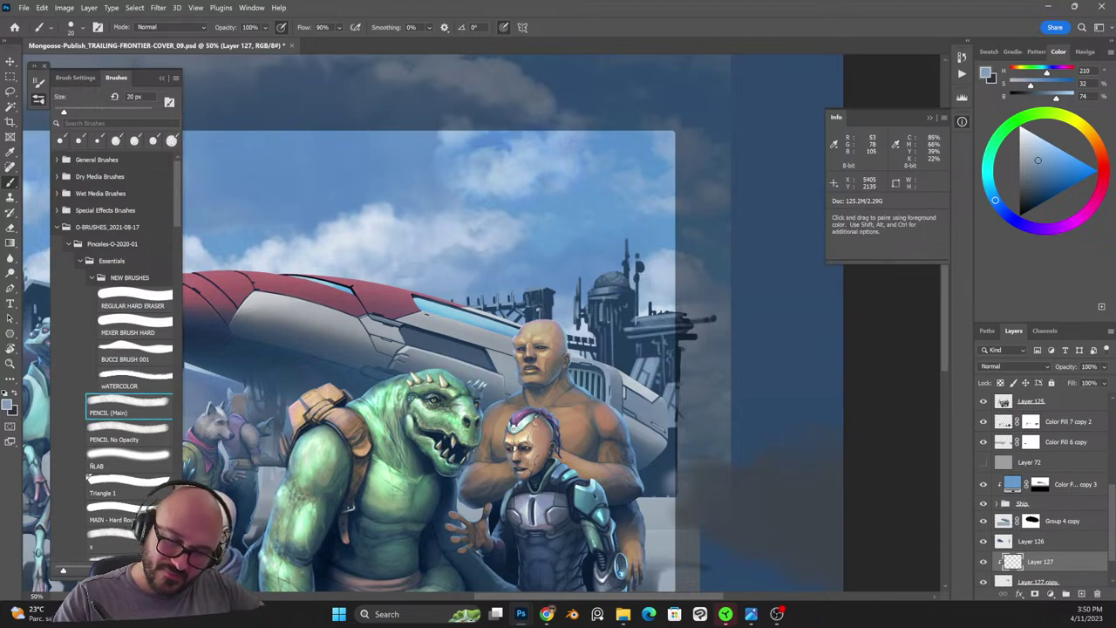
key(shift+alt+r)
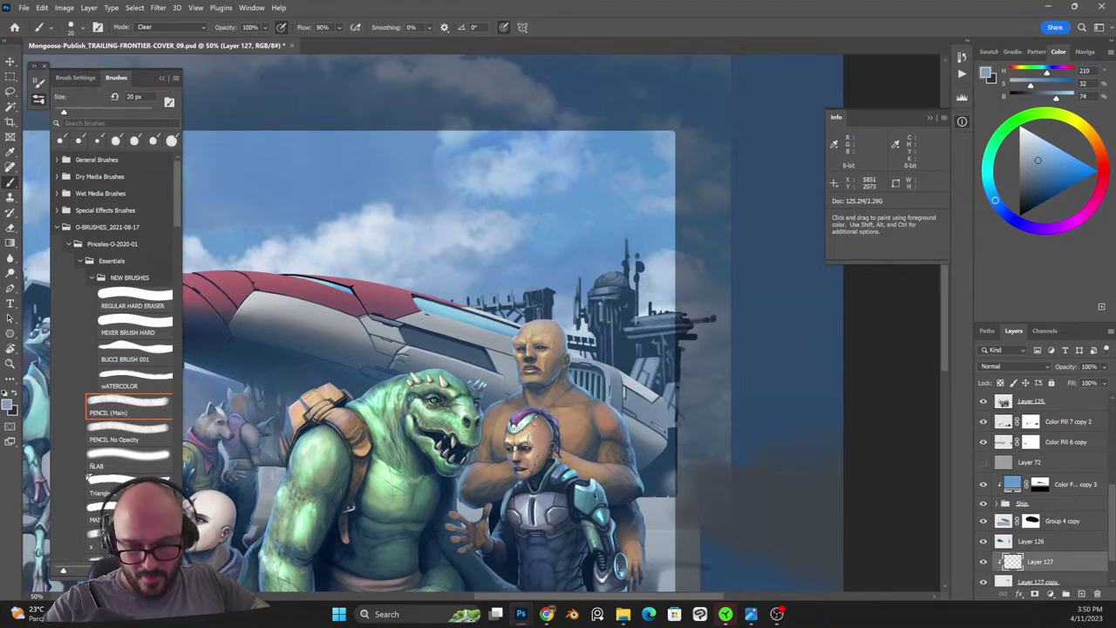
key(shift+alt+n)
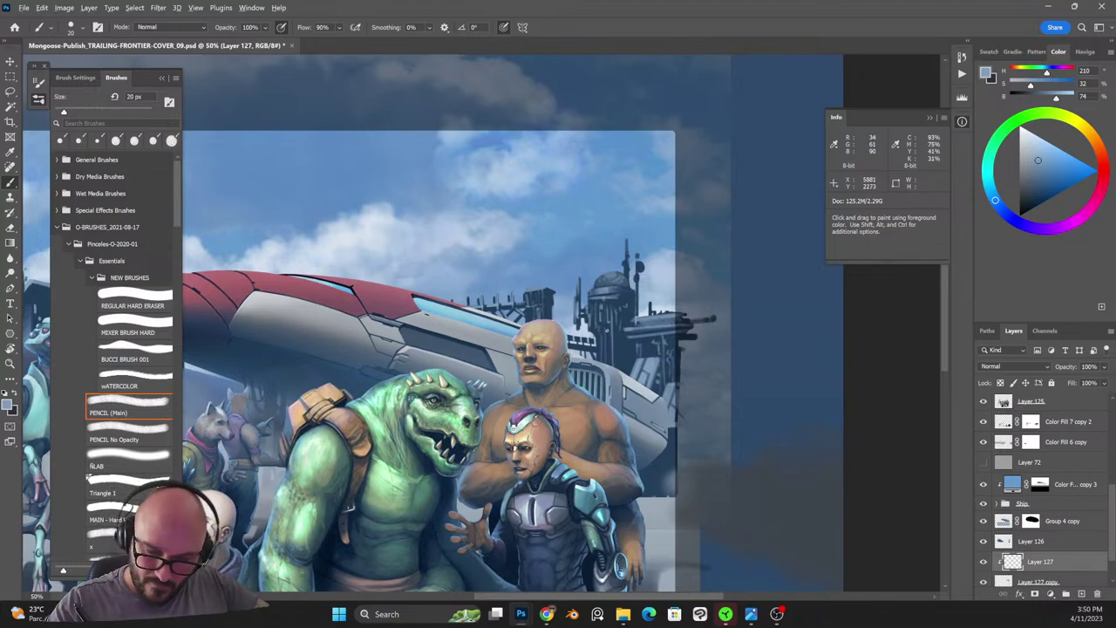
Paint grey-blue highlights on the tall antenna masts beside the domed tower with the 20 px brush in Normal mode.
key(ctrl+plus)
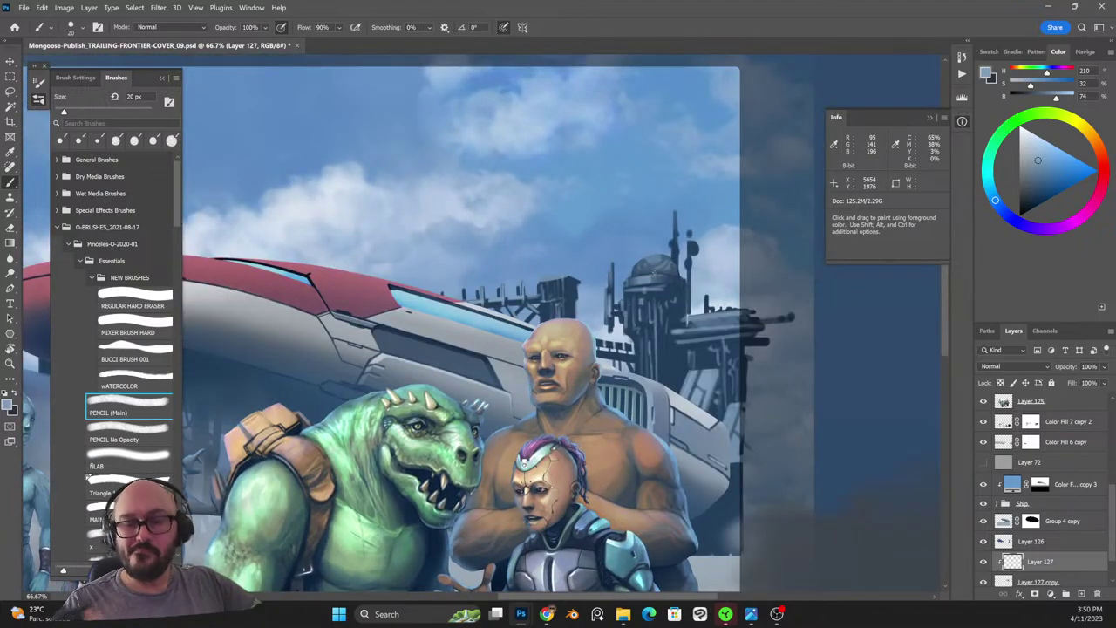
mouse_move(674, 212)
mouse_down()
mouse_move(674, 261)
mouse_move(690, 239)
mouse_move(688, 268)
mouse_up()
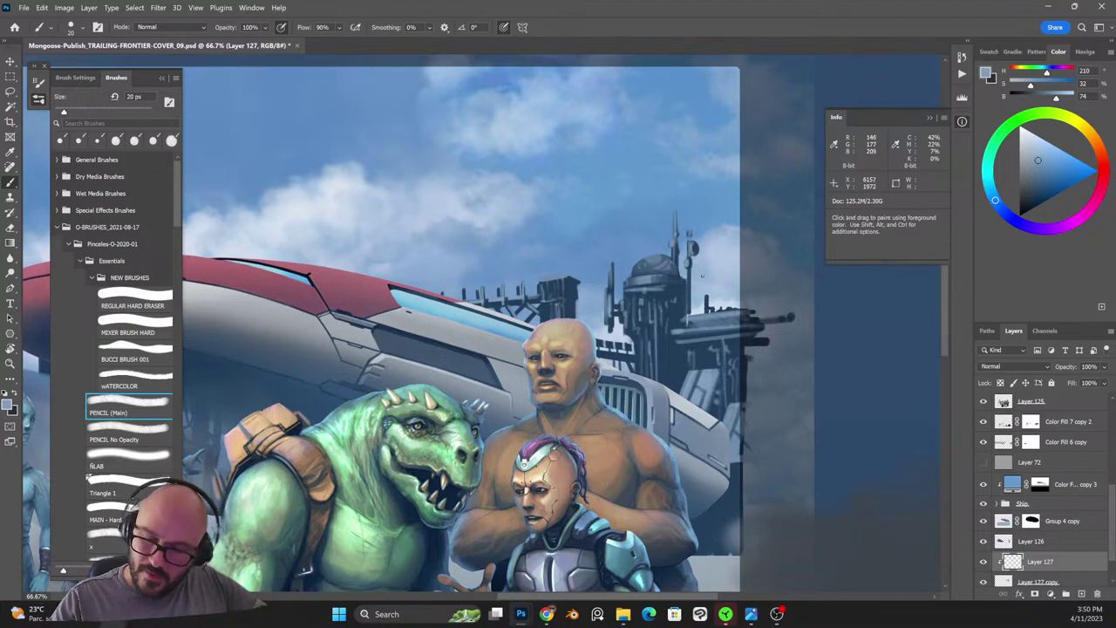
key(ctrl+minus)
key(ctrl+minus)
key(ctrl+minus)
drag(636, 424, 797, 416)
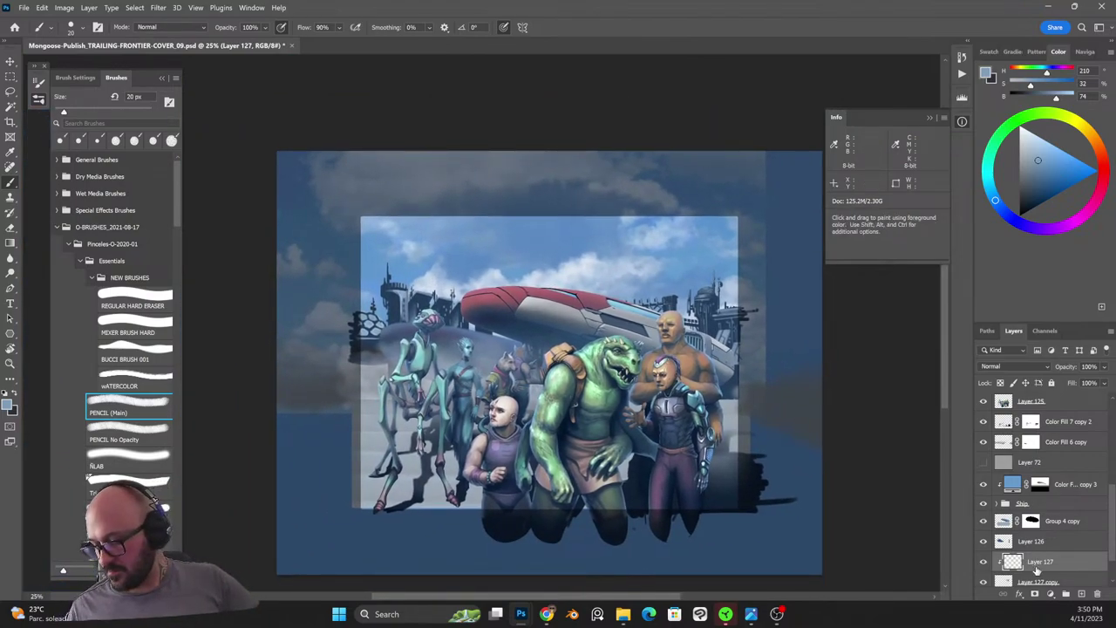
Merge the clipped highlight layer Layer 127 with Layer 127 copy.
scroll(1104, 515, down, 2)
shift+click(1059, 541)
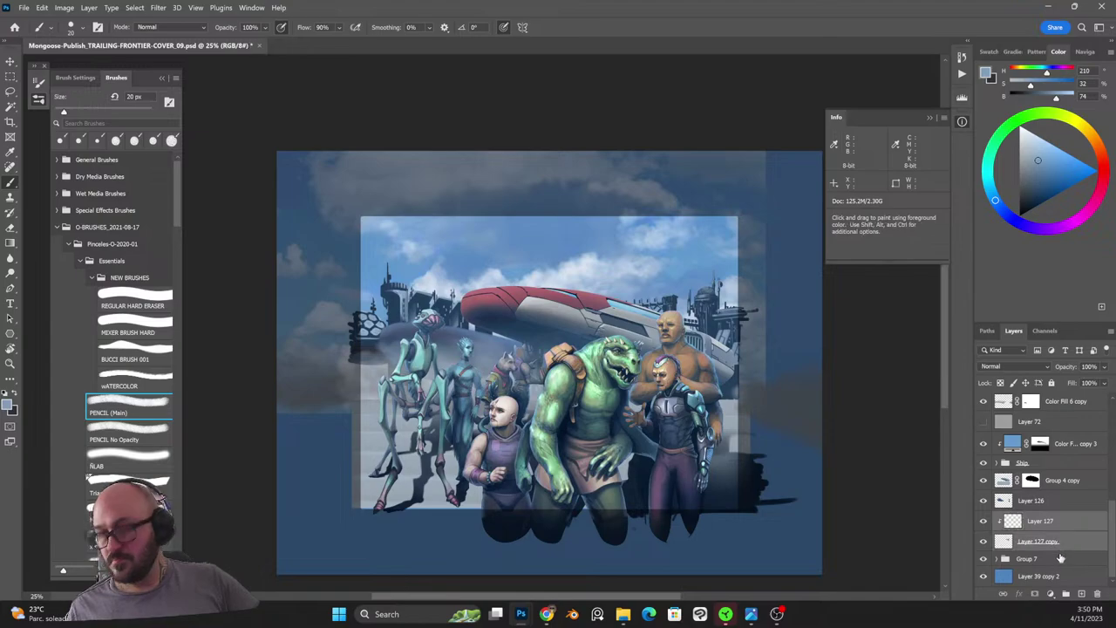
key(ctrl+e)
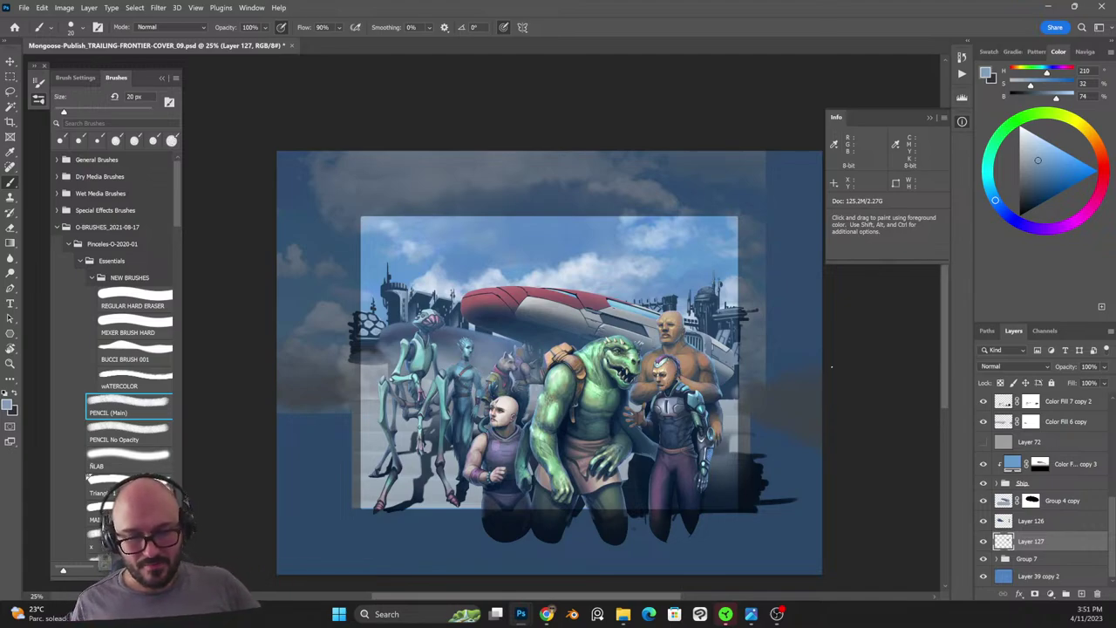
On a new layer directly above Group 7, paint a dark blue (H 211, S 62, B 35) lattice tower behind the leftmost buildings at 35 px.
click(1036, 560)
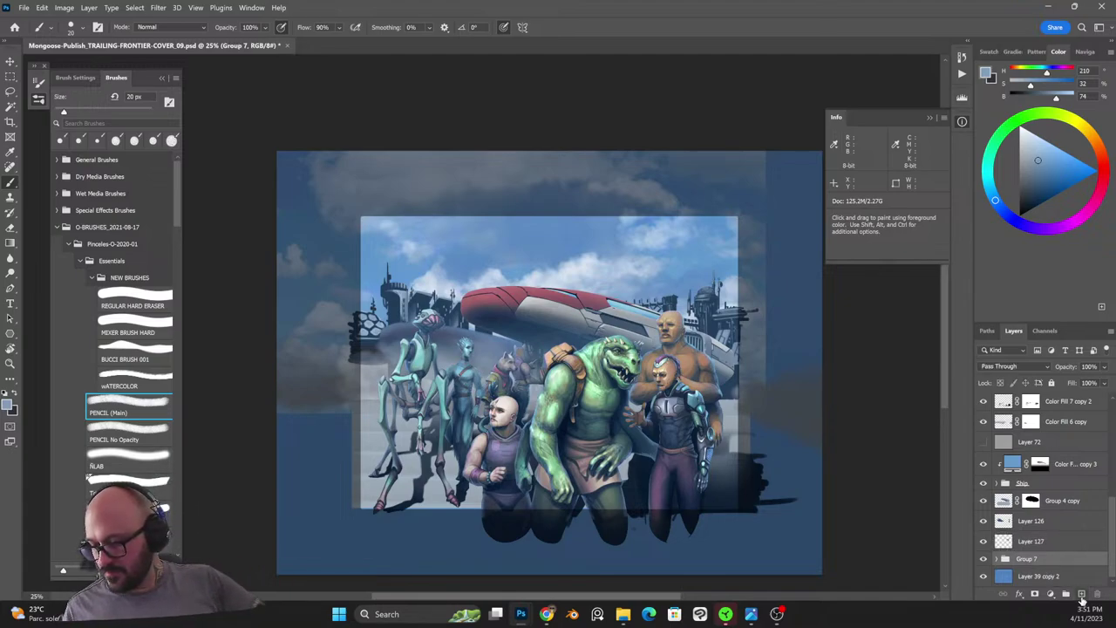
click(1081, 593)
key(ctrl+plus)
drag(370, 270, 512, 284)
key(])
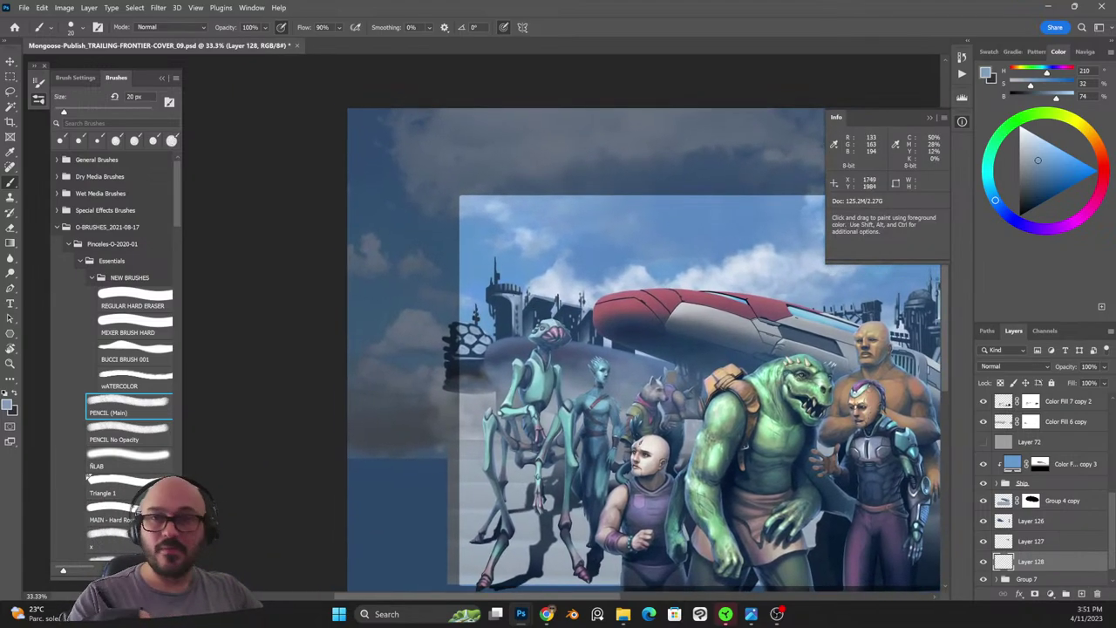
key(bracketright)
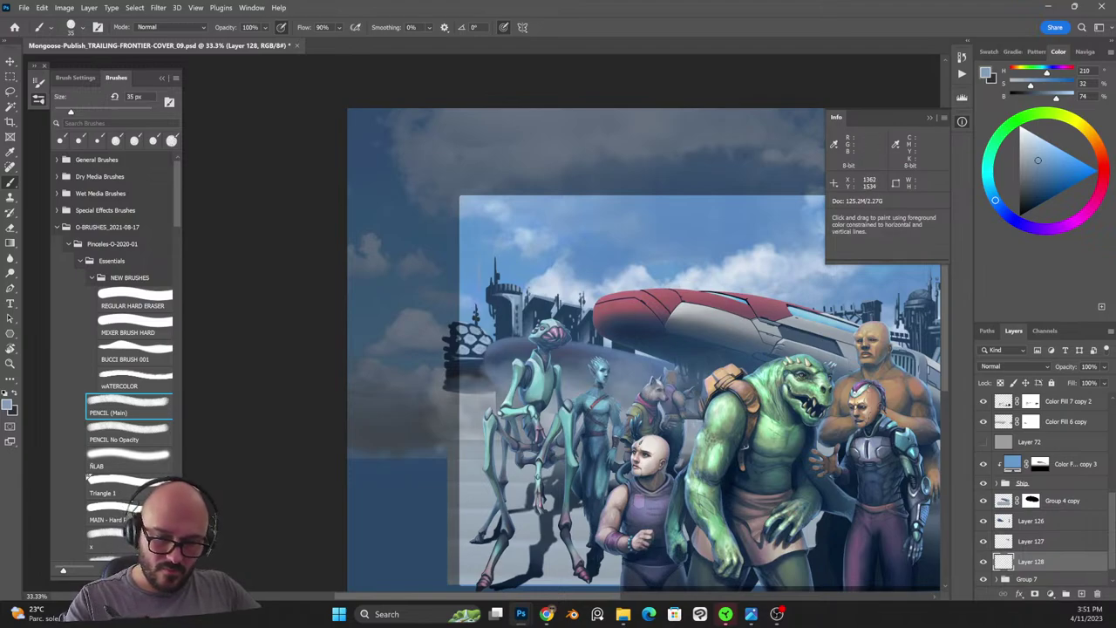
key(x)
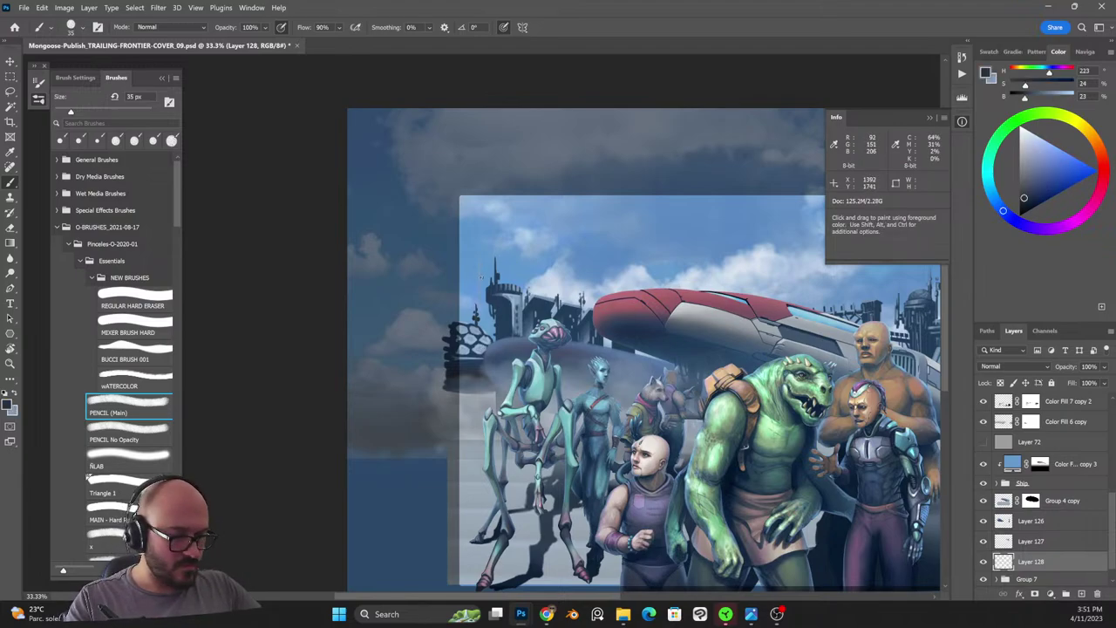
alt+click(511, 311)
mouse_move(478, 316)
mouse_down()
mouse_move(478, 256)
mouse_move(490, 255)
mouse_move(475, 318)
mouse_up()
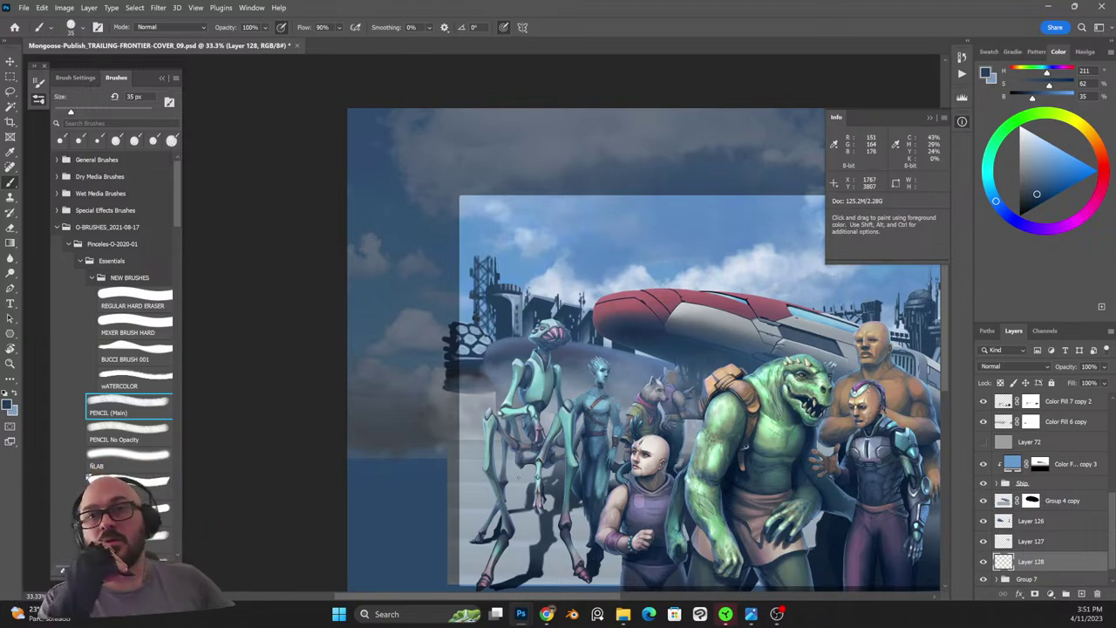
Extend the lattice tower's top with a platform, spires and antennas using a 20 px brush, touching it up in Clear and Normal modes.
key(bracketleft)
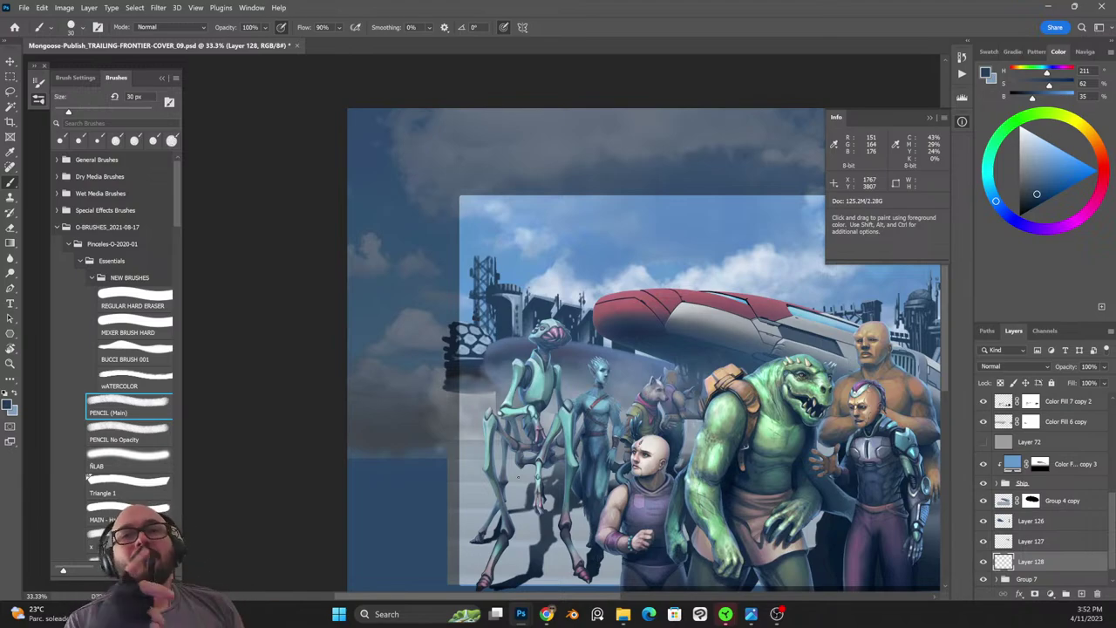
key(ctrl+plus)
key(ctrl+plus)
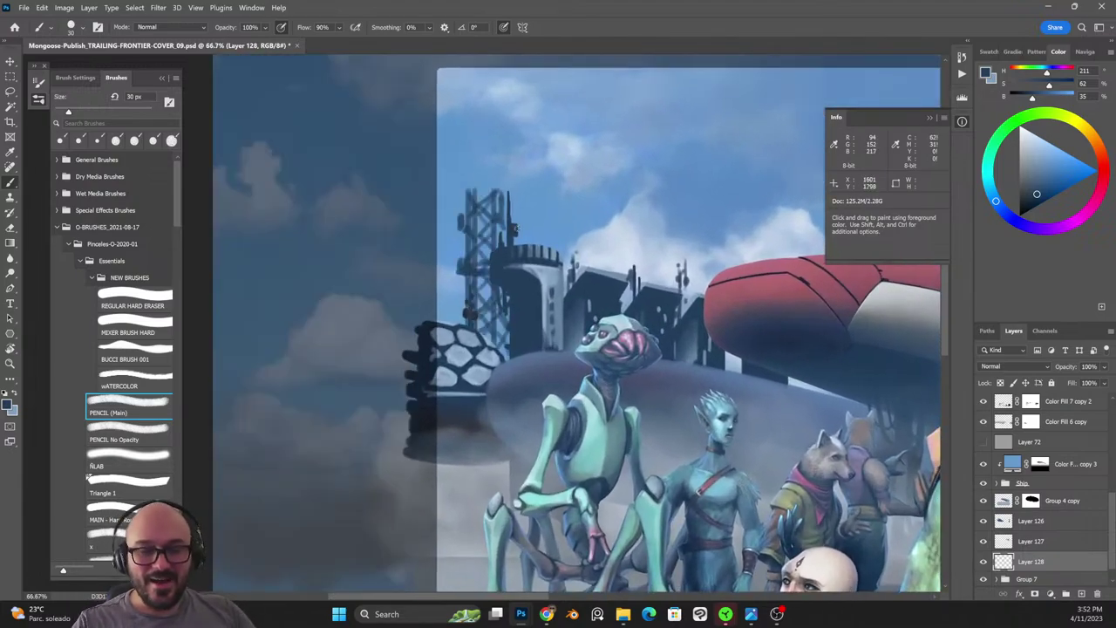
key(bracketleft)
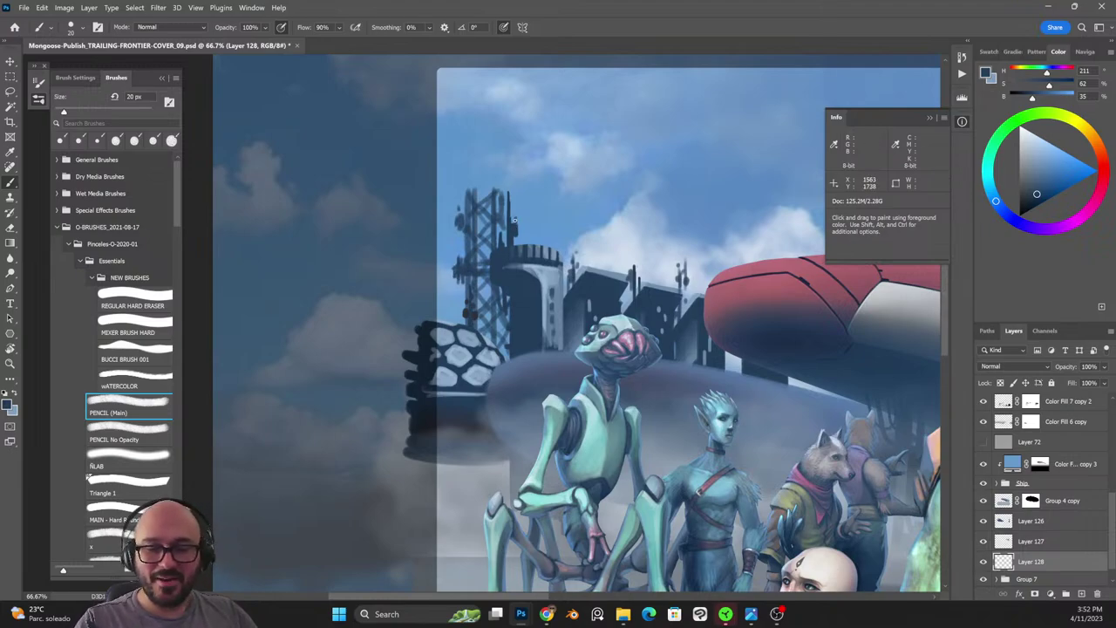
mouse_move(496, 219)
mouse_down()
mouse_move(491, 244)
mouse_move(479, 220)
mouse_move(497, 189)
mouse_move(509, 197)
mouse_move(462, 194)
mouse_move(510, 187)
mouse_move(511, 198)
mouse_move(461, 190)
mouse_move(504, 186)
mouse_up()
mouse_move(507, 186)
mouse_down()
mouse_move(498, 192)
mouse_move(477, 168)
mouse_move(479, 179)
mouse_move(482, 163)
mouse_move(472, 173)
mouse_move(476, 154)
mouse_up()
drag(481, 184, 488, 178)
drag(489, 176, 492, 175)
key(ctrl+minus)
key(ctrl+minus)
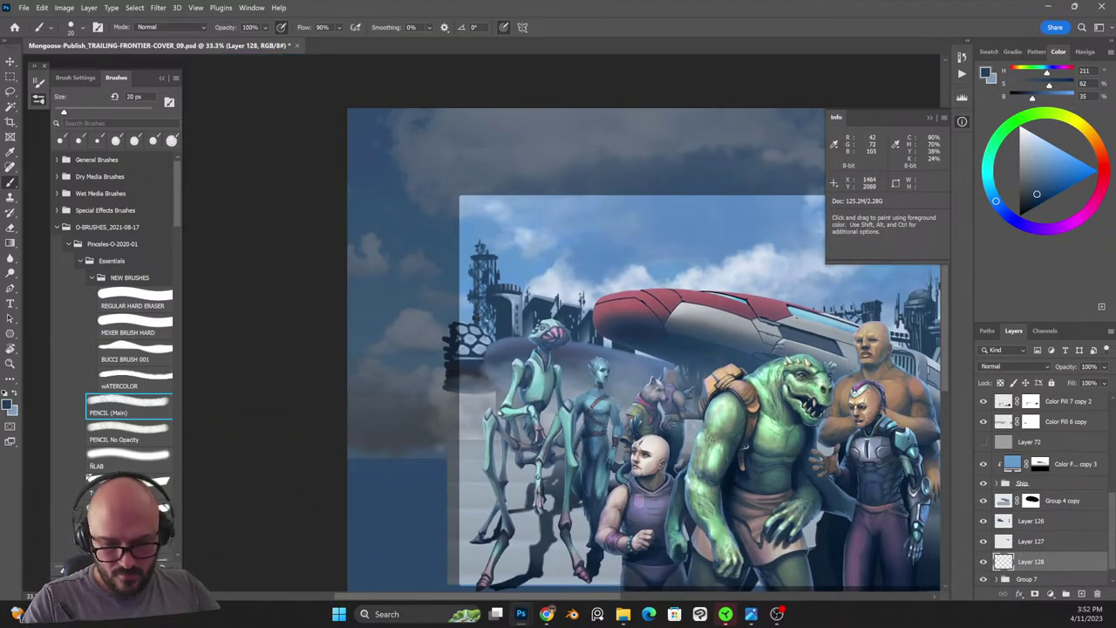
key(shift+alt+r)
key(shift+alt+n)
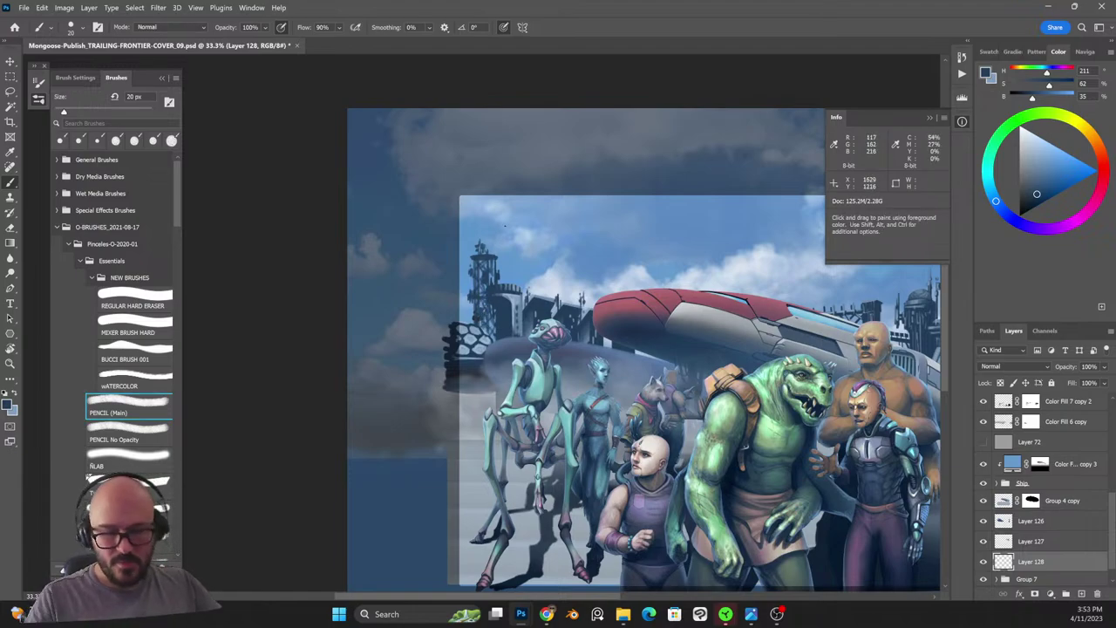
Paint light blue (H 210, S 31, B 77) highlights for the lattice tower on a new layer clipped to Layer 128, and merge both layers.
click(1081, 593)
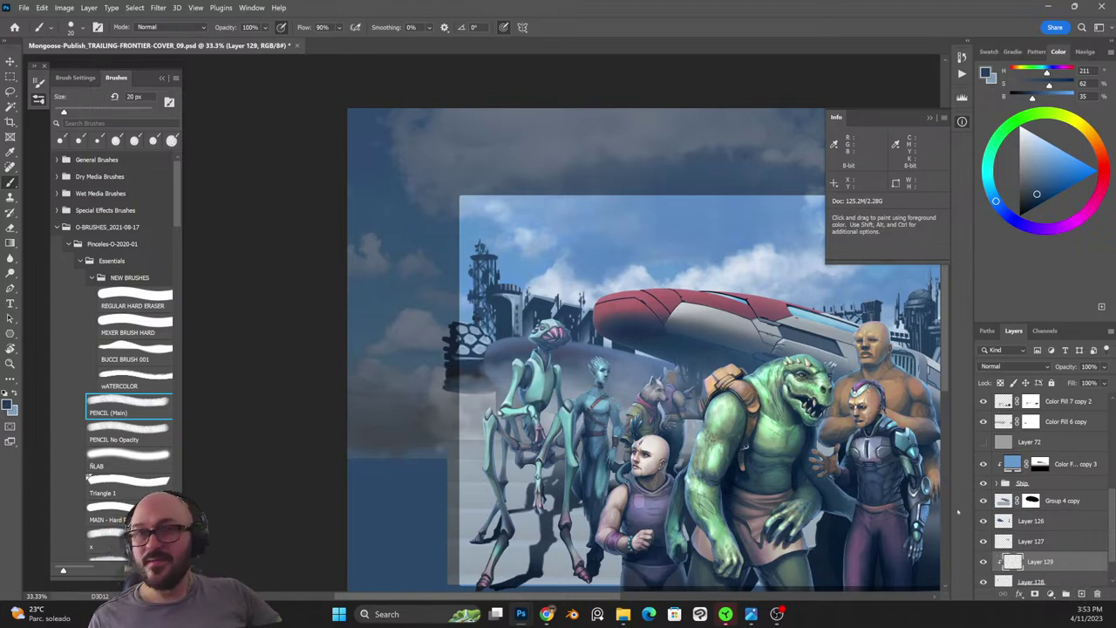
alt+click(521, 293)
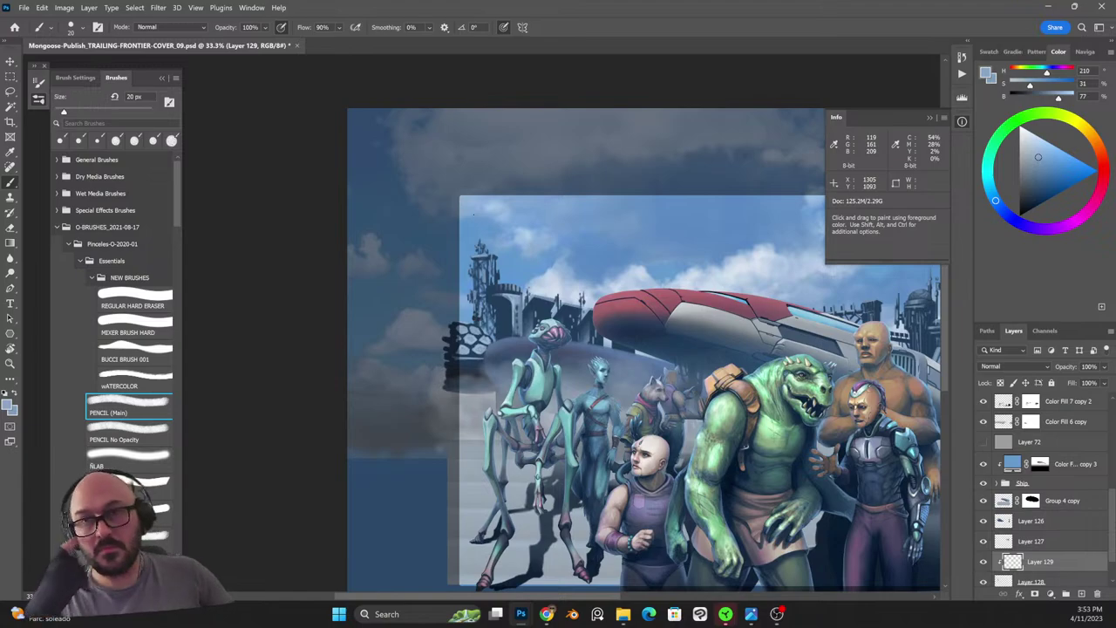
shift+click(1052, 578)
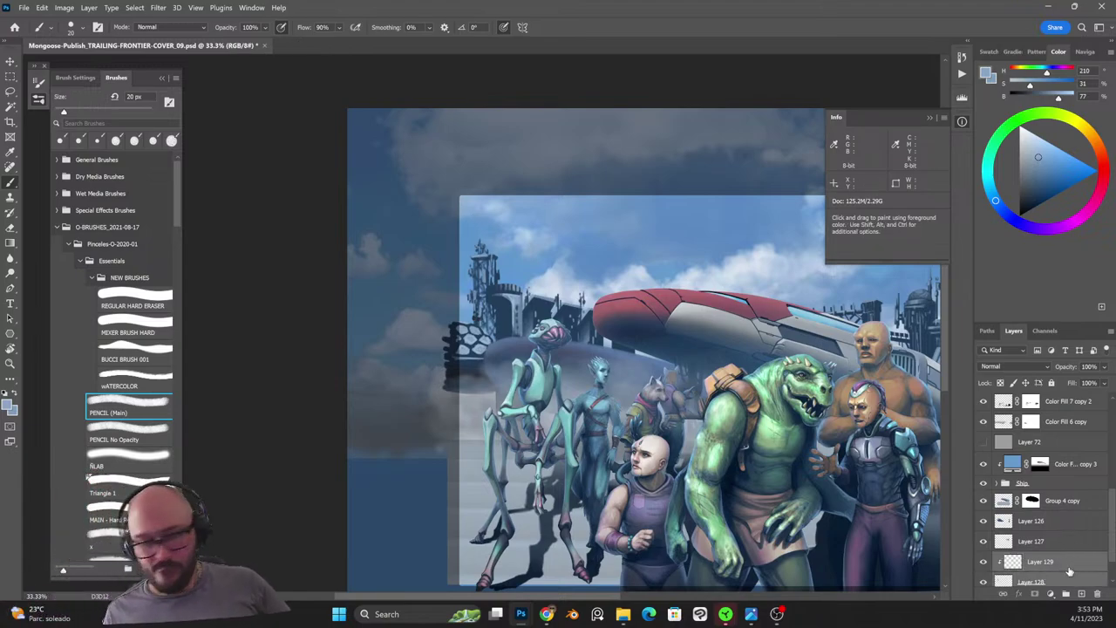
key(ctrl+e)
Add a new empty layer directly above Layer 126 and choose the CLOUDS texture brush.
drag(787, 495, 592, 440)
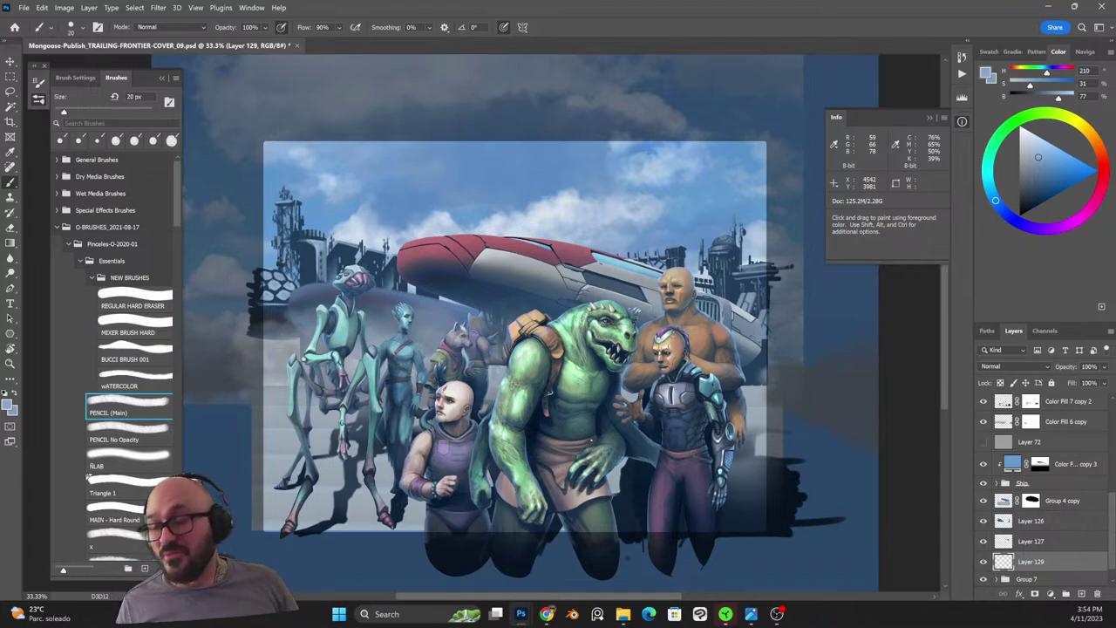
click(1033, 521)
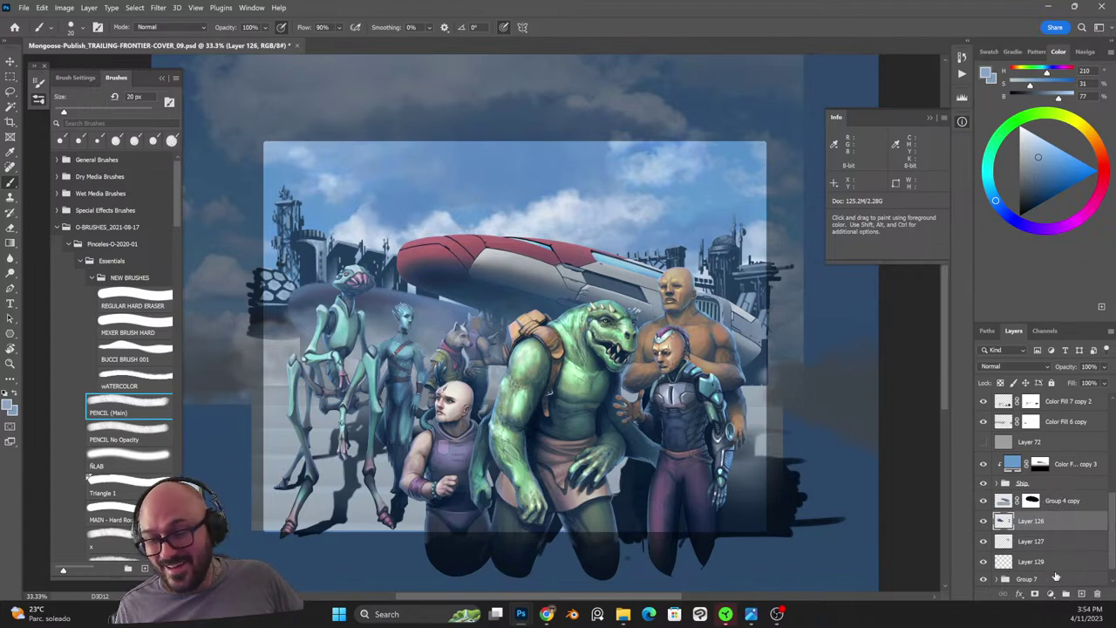
click(1081, 594)
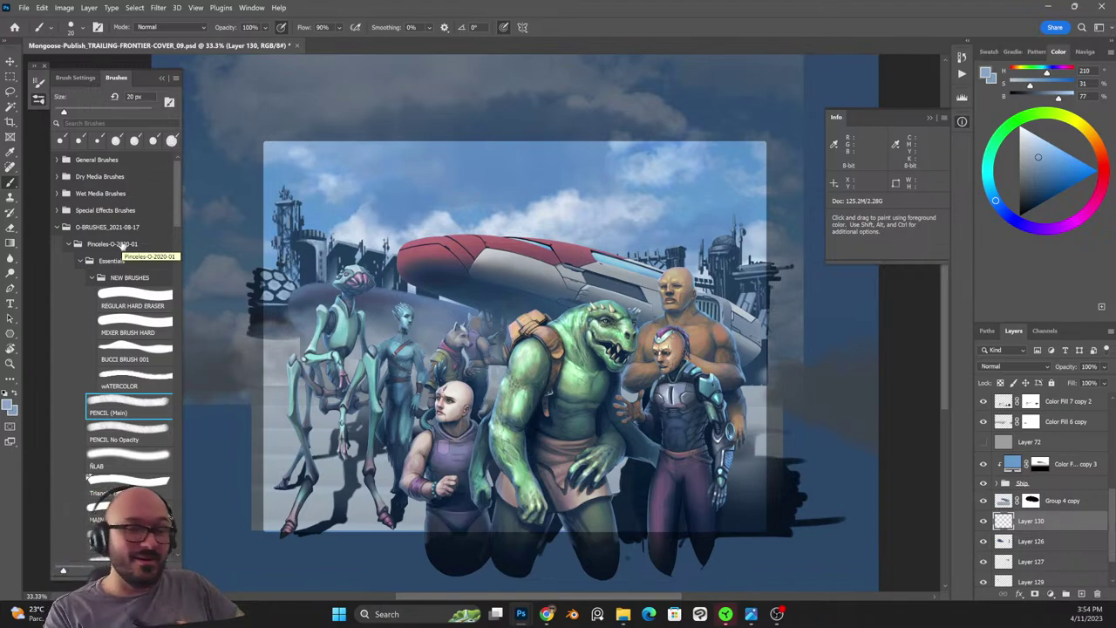
scroll(175, 236, down, 5)
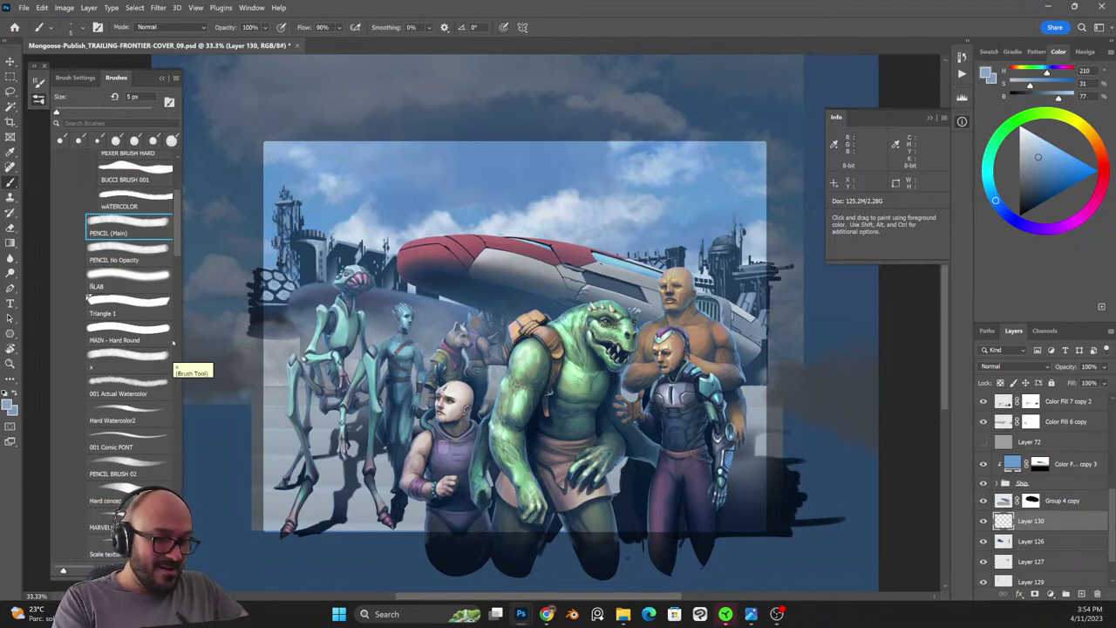
scroll(177, 250, down, 3)
scroll(177, 249, down, 3)
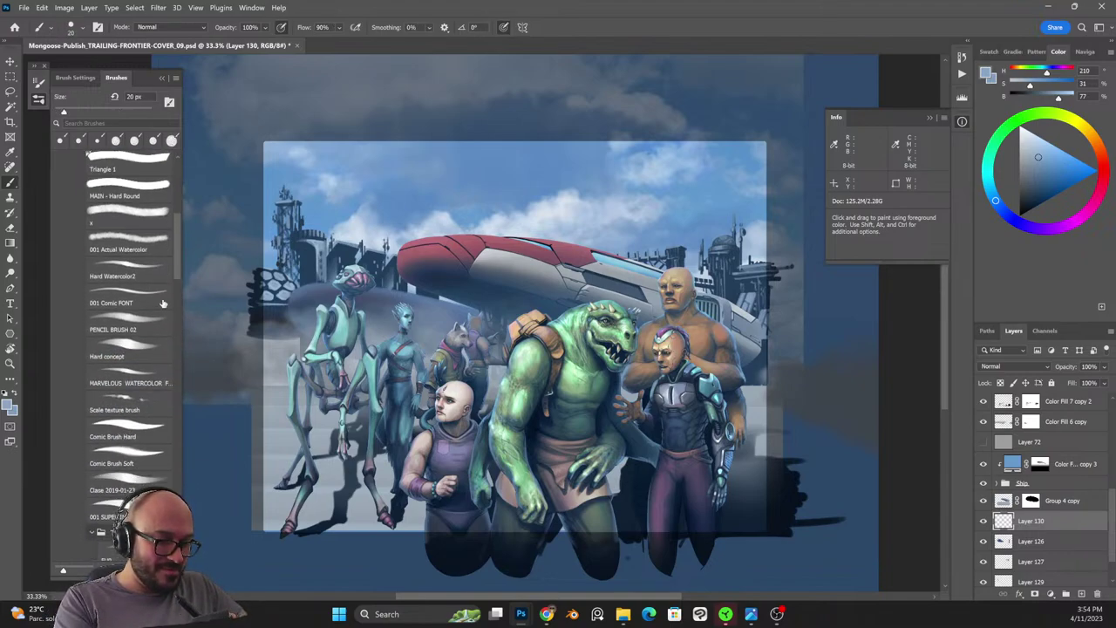
scroll(177, 249, down, 10)
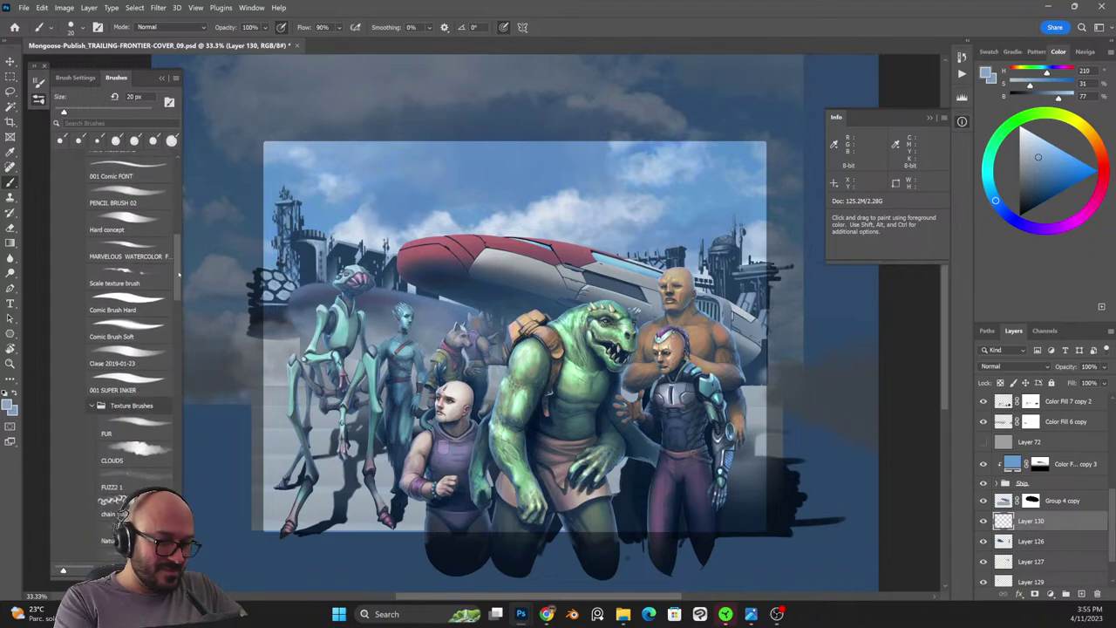
click(157, 334)
Paint light blue (H 212, S 36, B 83) haze over the bases of the leftmost buildings at 700 px and set the brush mode to Clear.
key(bracketright)
key(bracketright)
key(bracketright)
key(bracketright)
key(bracketright)
key(bracketright)
key(bracketright)
key(bracketright)
key(bracketright)
key(bracketright)
key(bracketright)
key(bracketright)
key(bracketright)
key(bracketright)
key(bracketright)
key(bracketright)
key(bracketright)
key(bracketright)
key(bracketright)
key(bracketright)
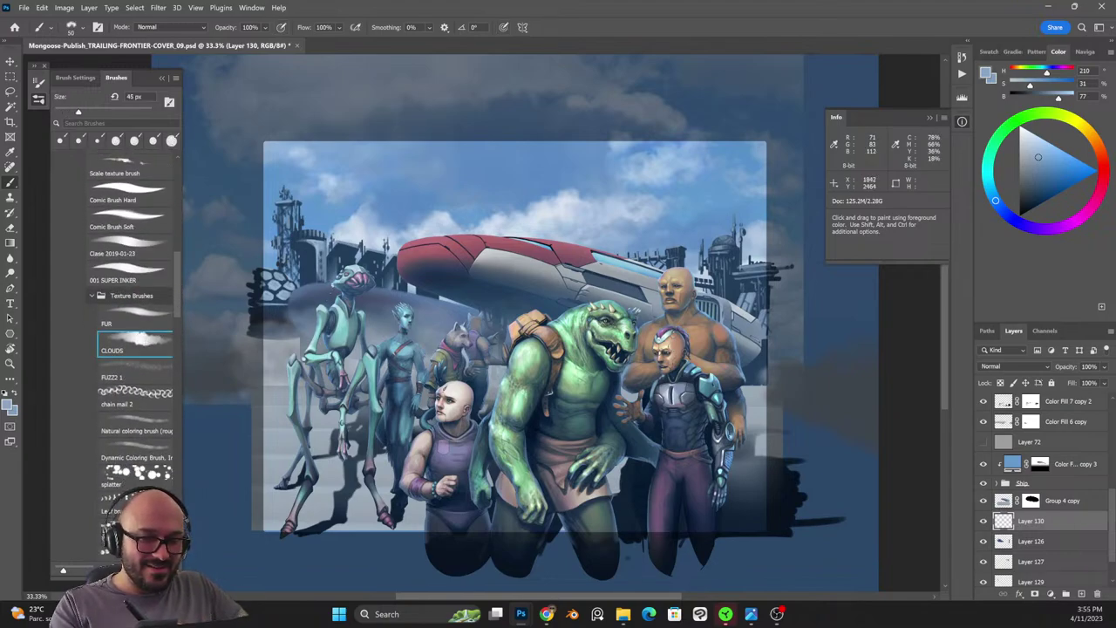
mouse_move(267, 355)
mouse_down()
mouse_move(288, 336)
mouse_move(326, 347)
mouse_move(251, 321)
mouse_up()
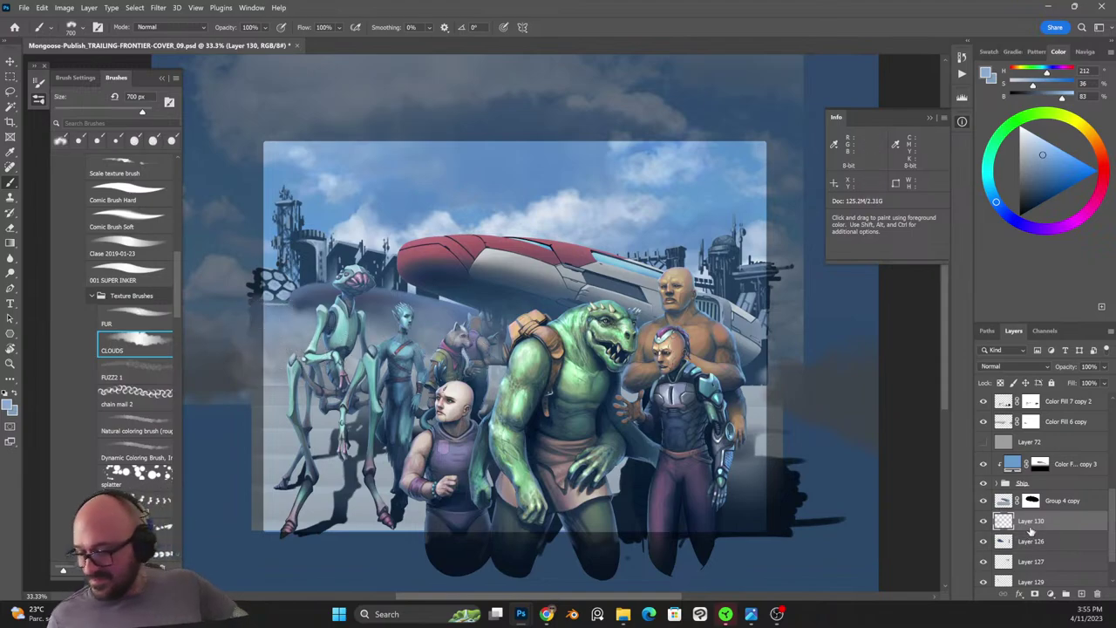
mouse_move(1031, 523)
mouse_down()
mouse_move(991, 550)
mouse_move(1032, 519)
mouse_up()
click(984, 522)
click(984, 522)
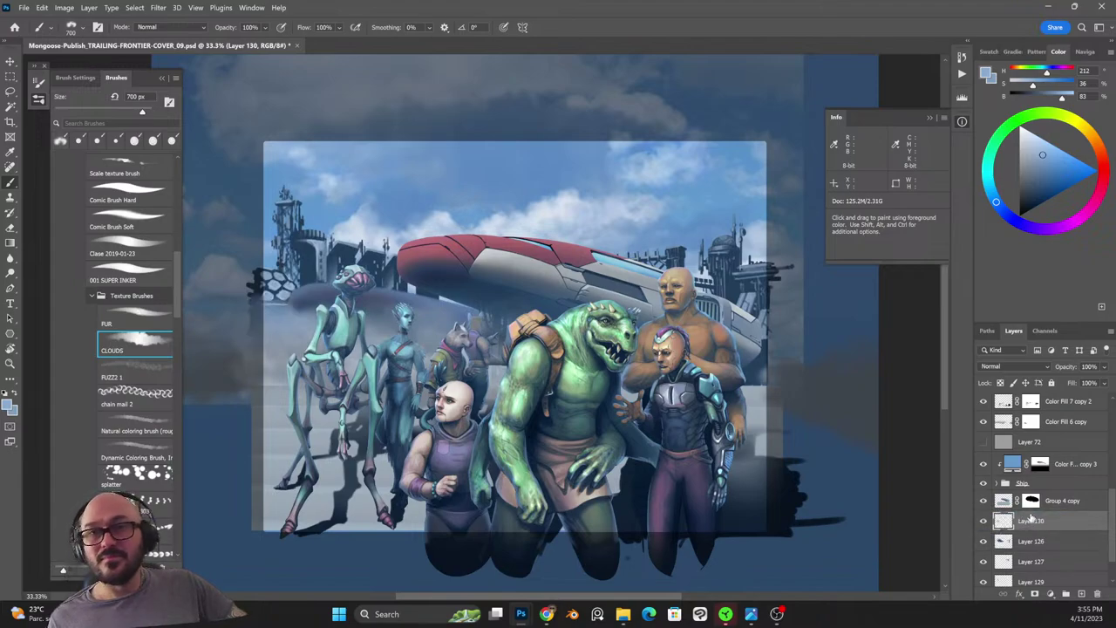
mouse_move(291, 307)
mouse_down()
mouse_move(361, 311)
mouse_move(330, 288)
mouse_move(440, 332)
mouse_move(444, 297)
mouse_move(391, 275)
mouse_move(413, 267)
mouse_move(391, 250)
mouse_move(328, 260)
mouse_up()
key(shift+alt+r)
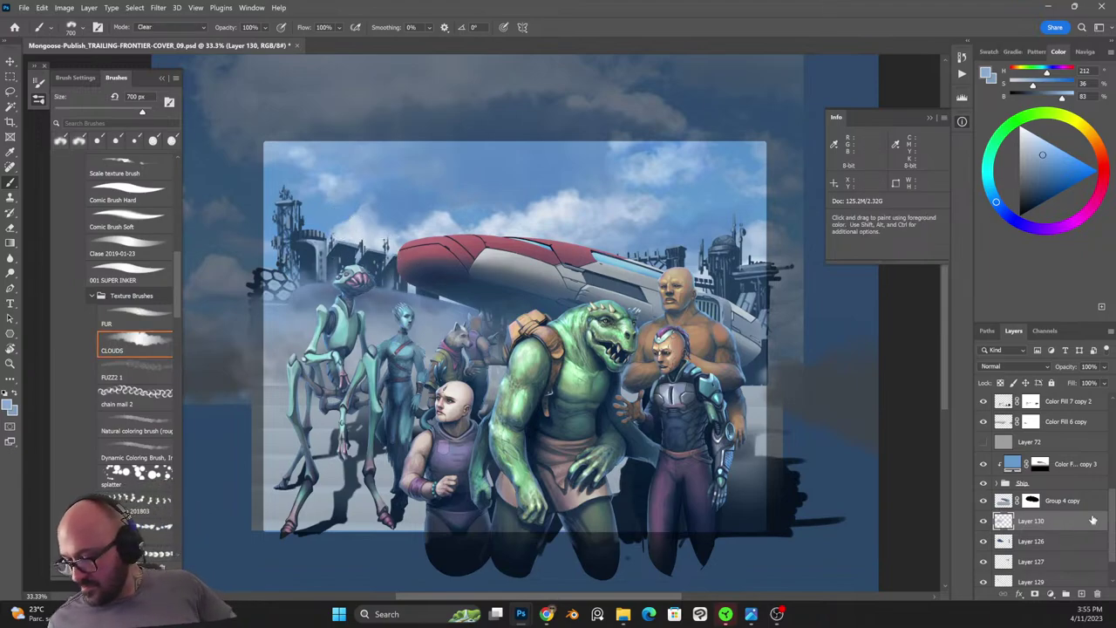
Isolate Layer 126 by hiding the haze layer, Layer 130, and every other layer.
drag(1111, 516, 1110, 532)
click(983, 501)
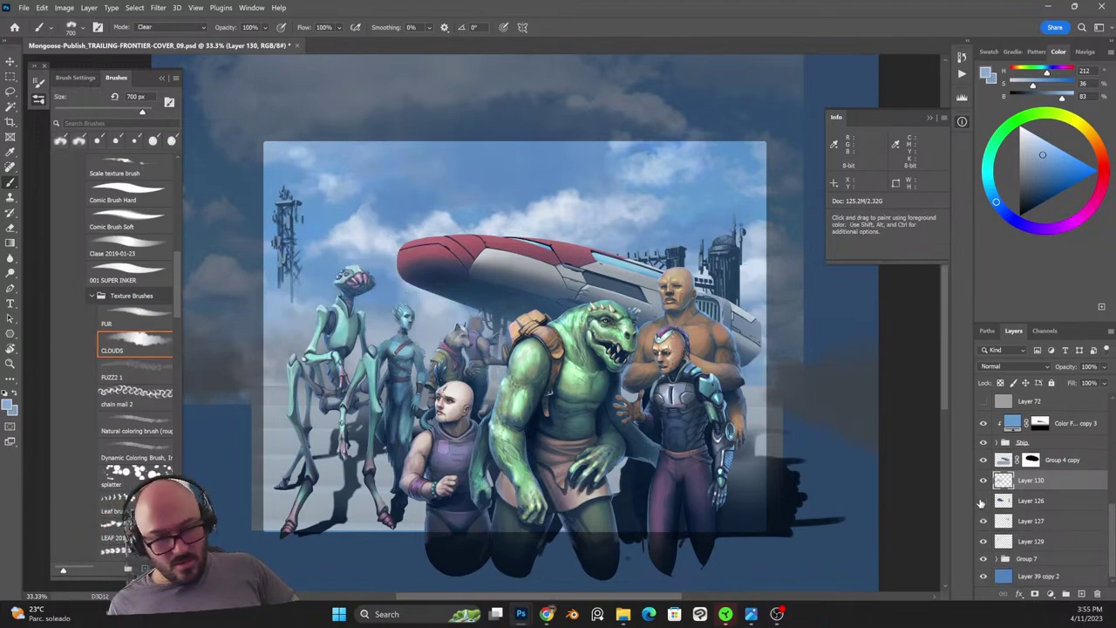
click(983, 501)
click(1031, 503)
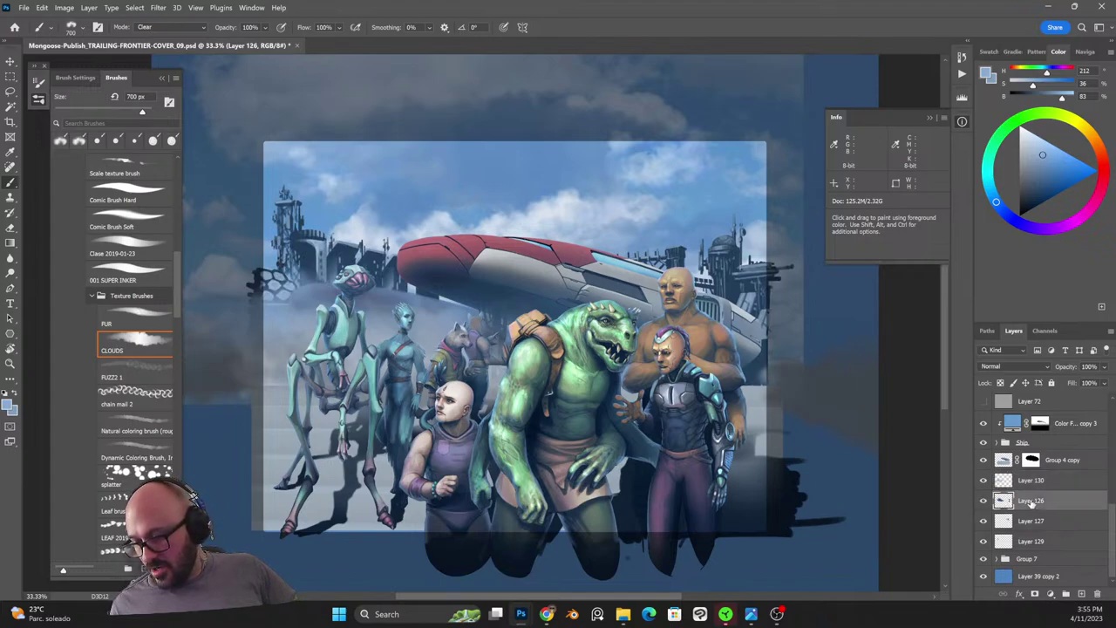
click(984, 483)
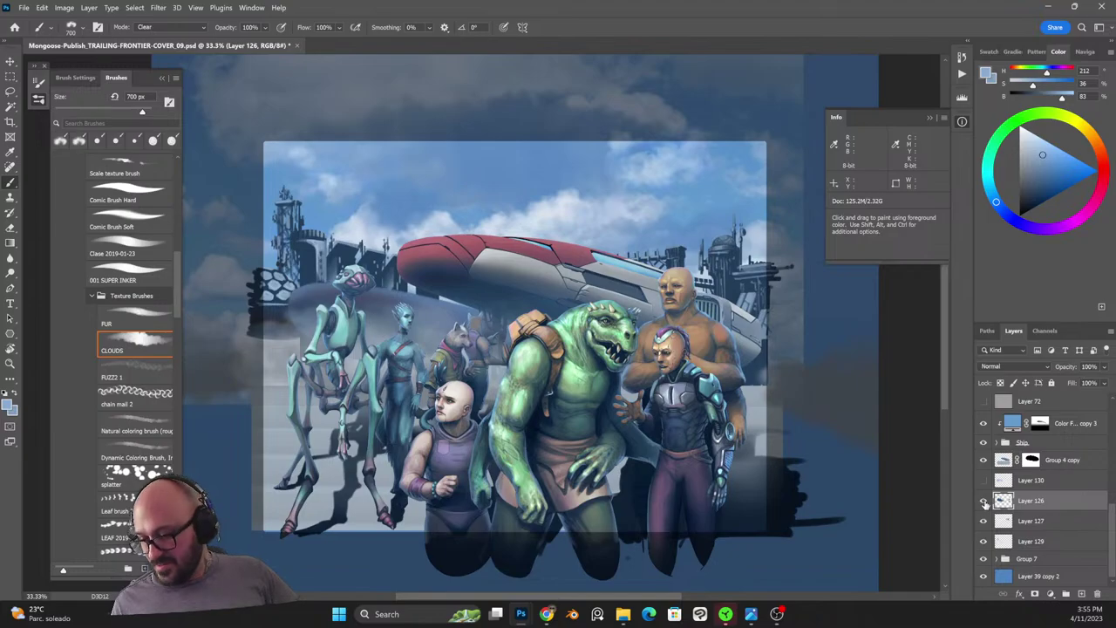
alt+click(984, 501)
key(ctrl+plus)
key(ctrl+plus)
drag(336, 246, 542, 233)
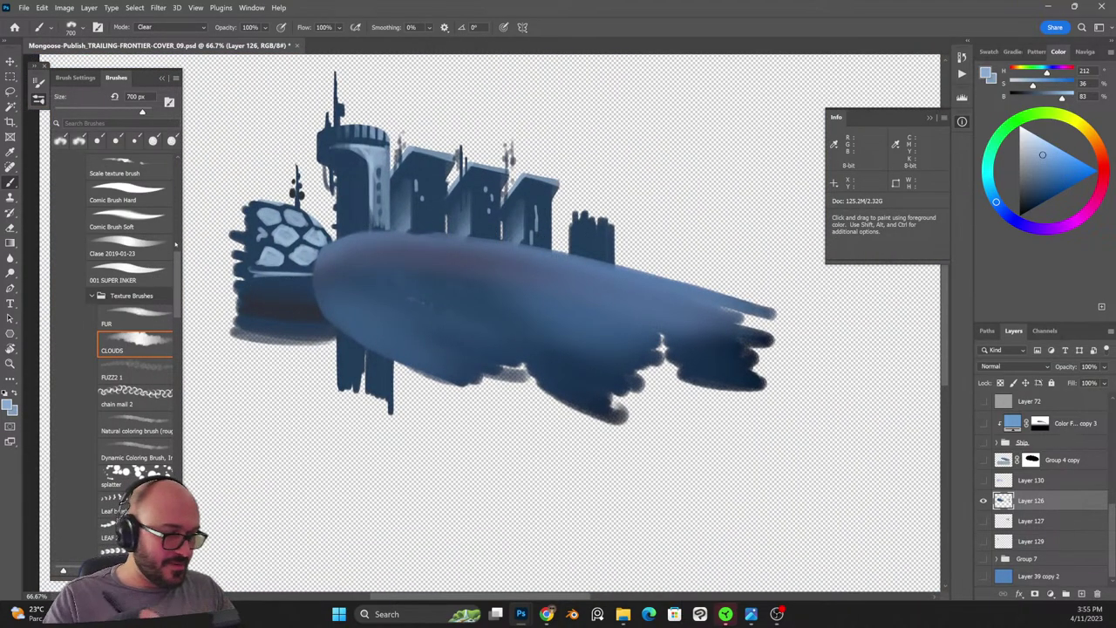
Lasso the buildings around the oval hull on Layer 126 and cut them in place to a new layer positioned below Layer 126.
key(l)
mouse_move(328, 237)
mouse_down()
mouse_move(314, 284)
mouse_move(328, 321)
mouse_move(388, 360)
mouse_move(440, 435)
mouse_move(269, 413)
mouse_move(229, 130)
mouse_move(332, 41)
mouse_move(441, 59)
mouse_move(706, 155)
mouse_move(707, 233)
mouse_move(628, 247)
mouse_move(464, 215)
mouse_move(349, 244)
mouse_up()
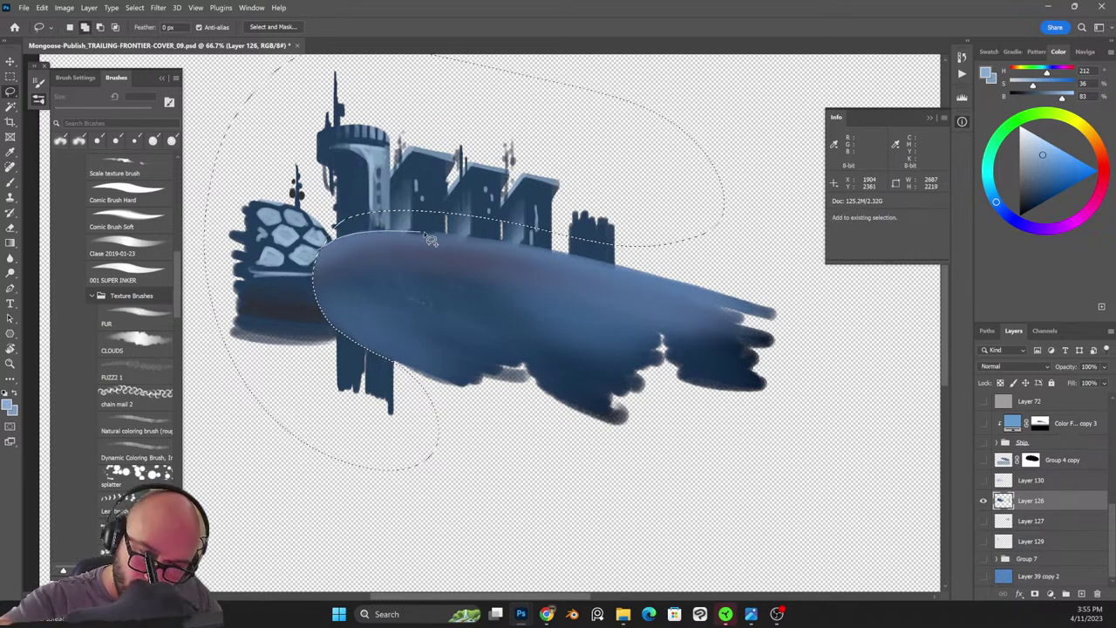
mouse_move(430, 240)
mouse_down()
mouse_move(667, 273)
mouse_move(651, 190)
mouse_move(385, 138)
mouse_move(305, 318)
mouse_up()
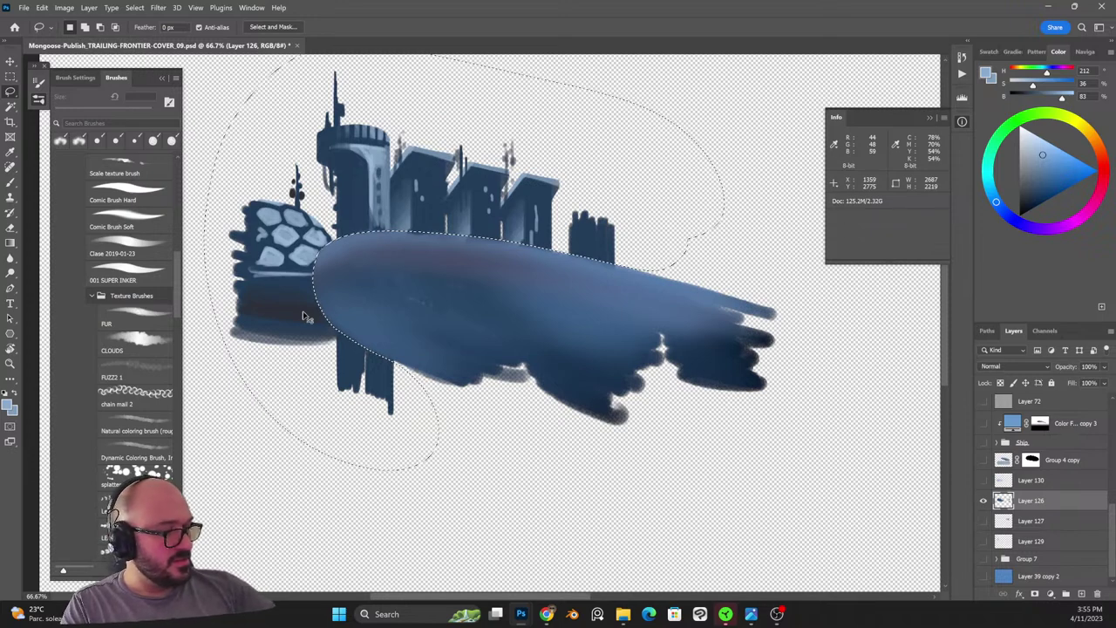
key(Delete)
key(ctrl+d)
key(ctrl+shift+v)
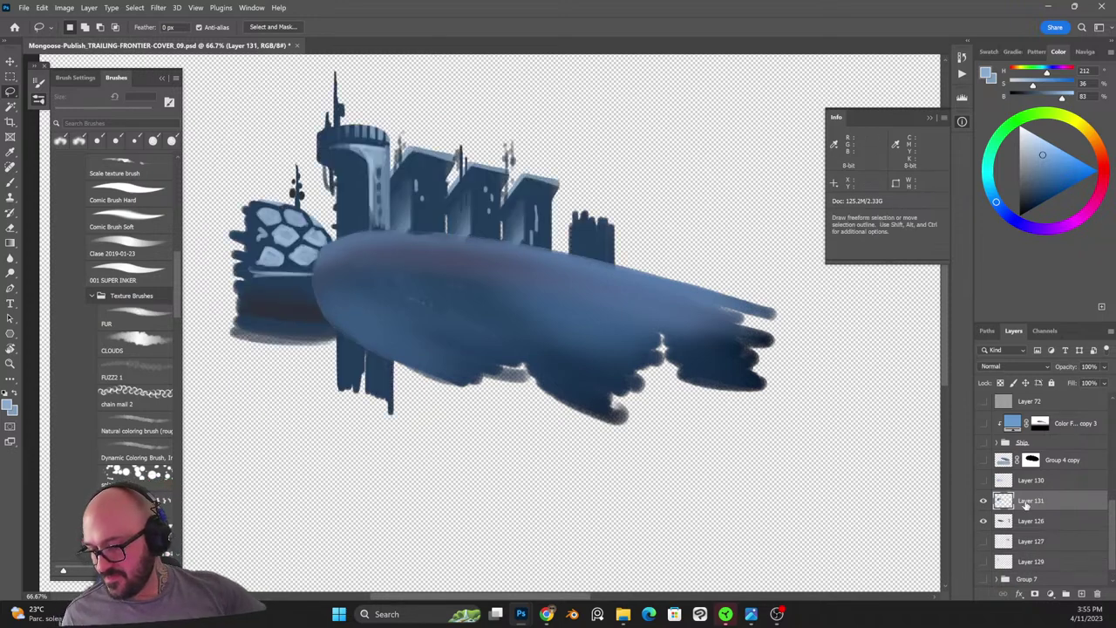
drag(1021, 504, 1027, 529)
click(1028, 503)
Cut the separate tower on the far side of the hull out of Layer 126 and save the document.
scroll(601, 518, down, 3)
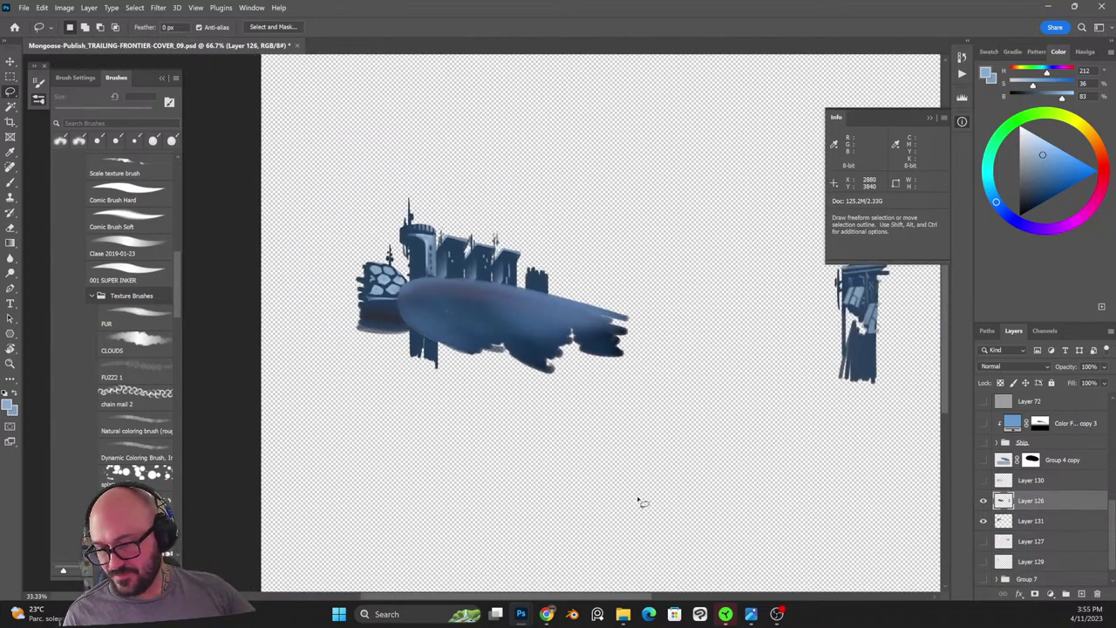
scroll(661, 471, up, 1)
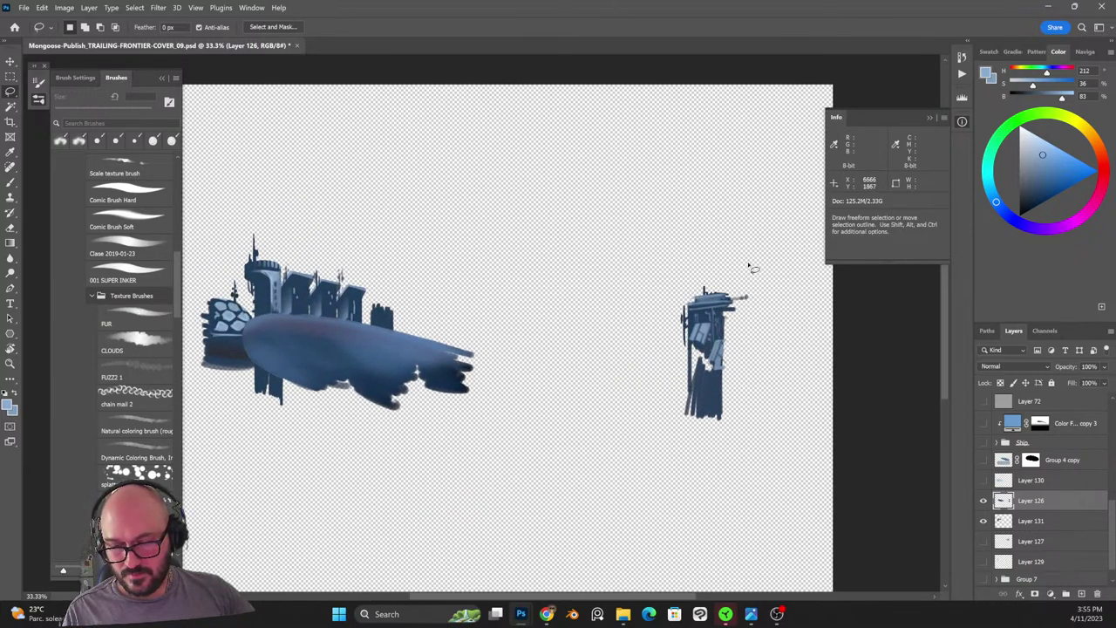
mouse_move(746, 259)
mouse_down()
mouse_move(788, 367)
mouse_move(785, 323)
mouse_up()
key(Delete)
key(ctrl+d)
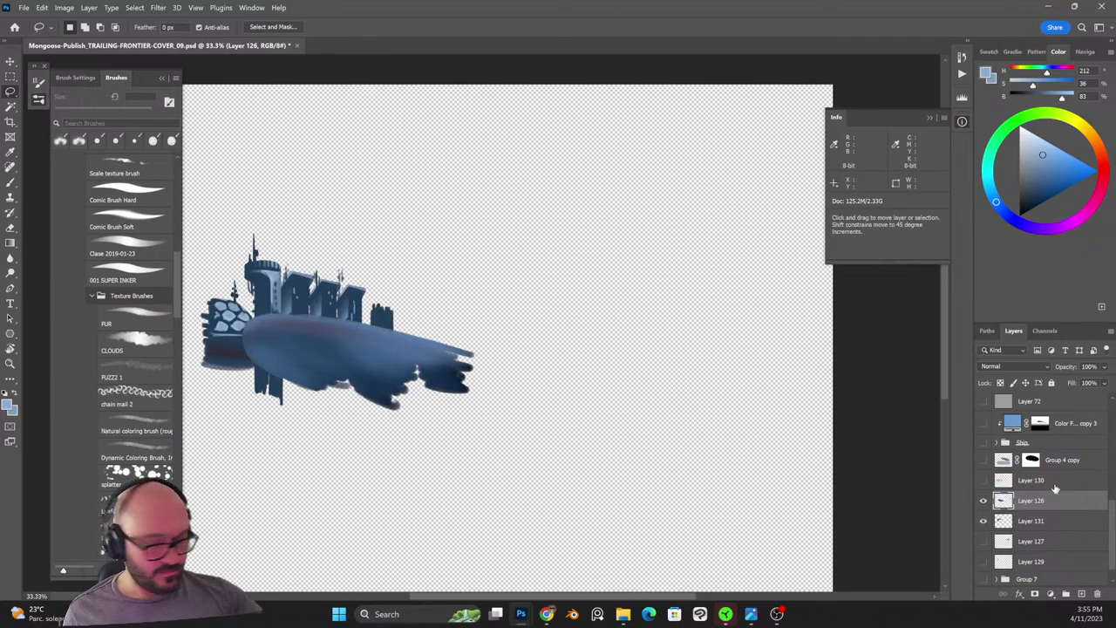
click(1038, 541)
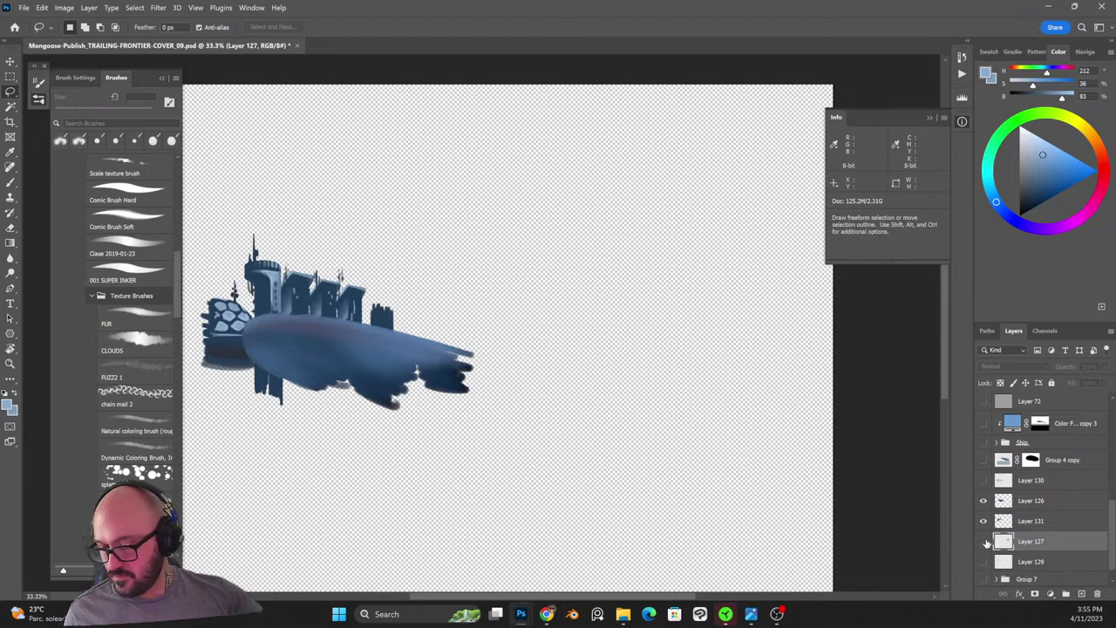
key(ctrl+s)
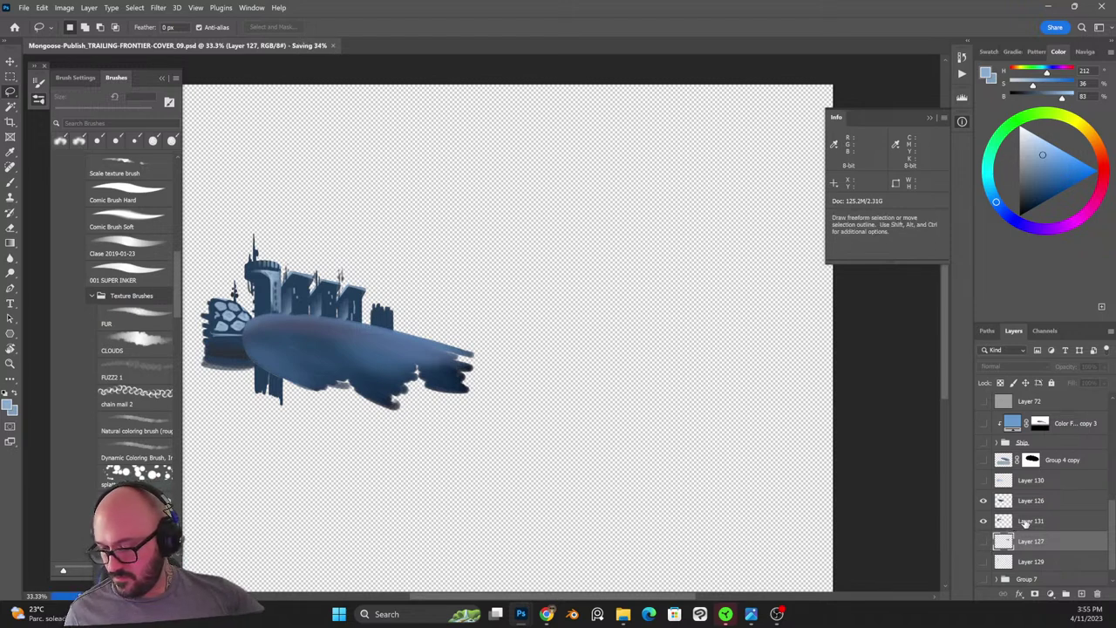
click(1025, 521)
key(ctrl+v)
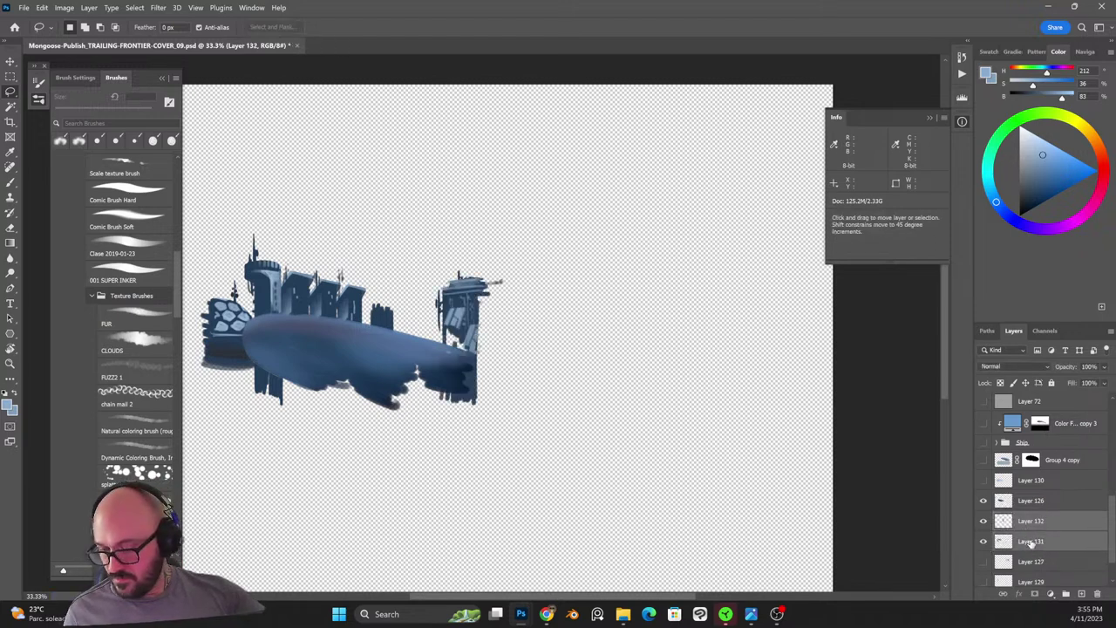
shift+click(1030, 542)
key(ctrl+z)
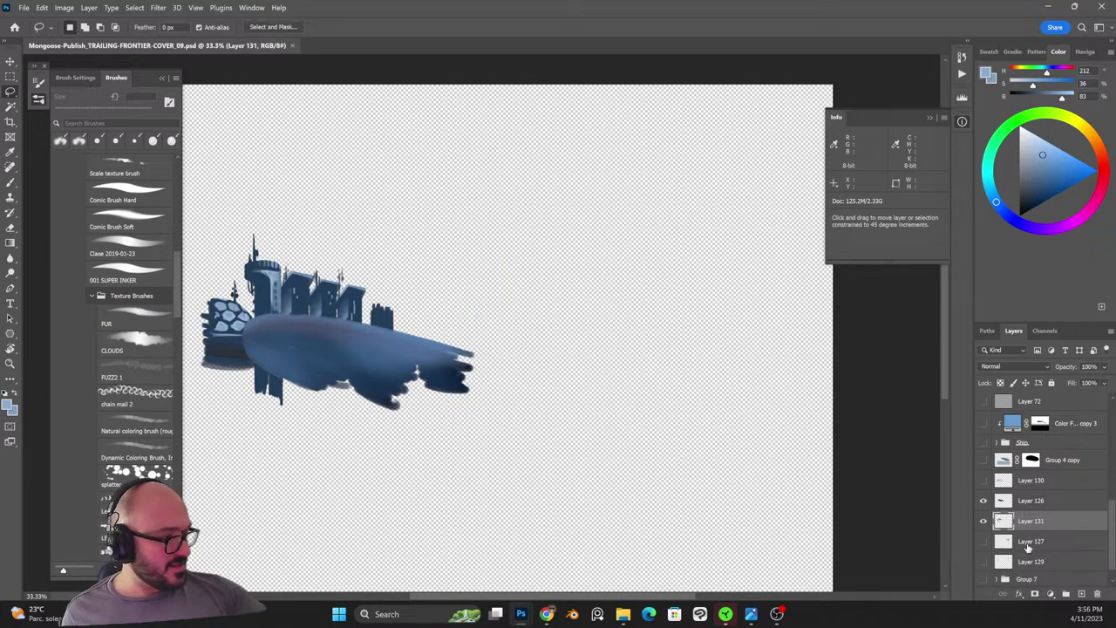
Paste the cut tower in place on a new layer above Layer 131 and merge it with Layer 131.
key(ctrl+shift+v)
ctrl+click(1031, 542)
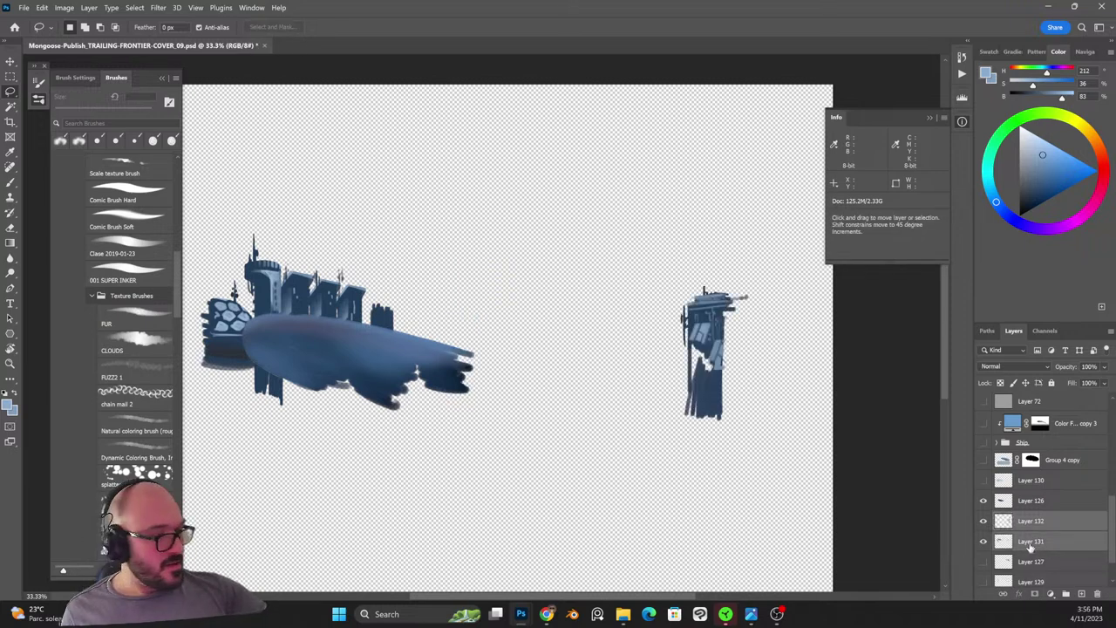
key(ctrl+e)
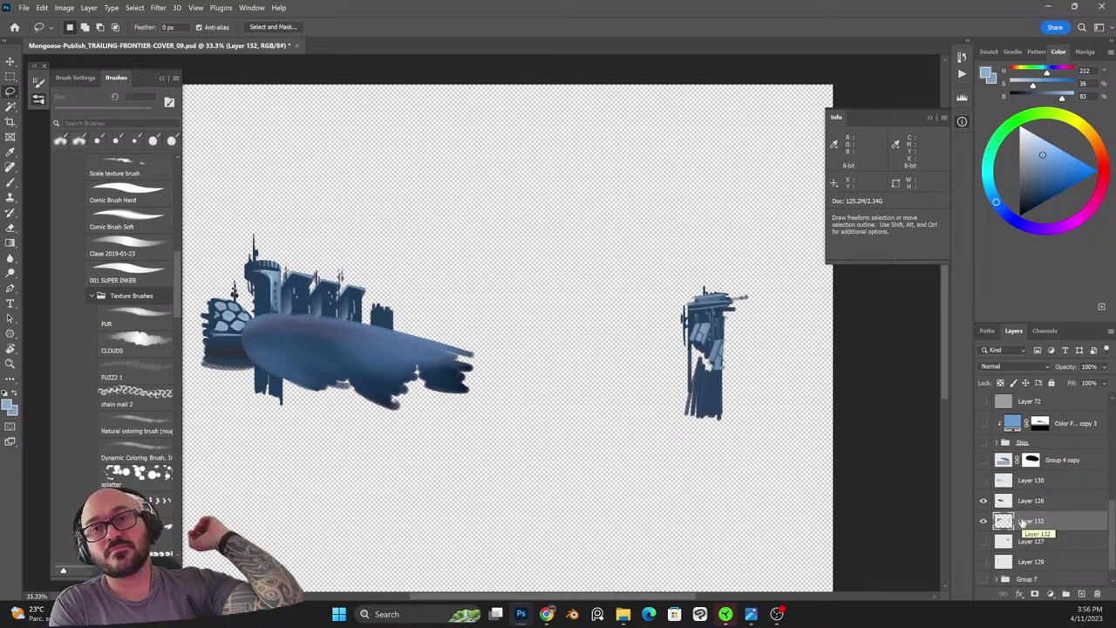
Select Layer 132 and ready the PENCIL No Opacity brush at 60 px for painting its buildings.
click(1001, 502)
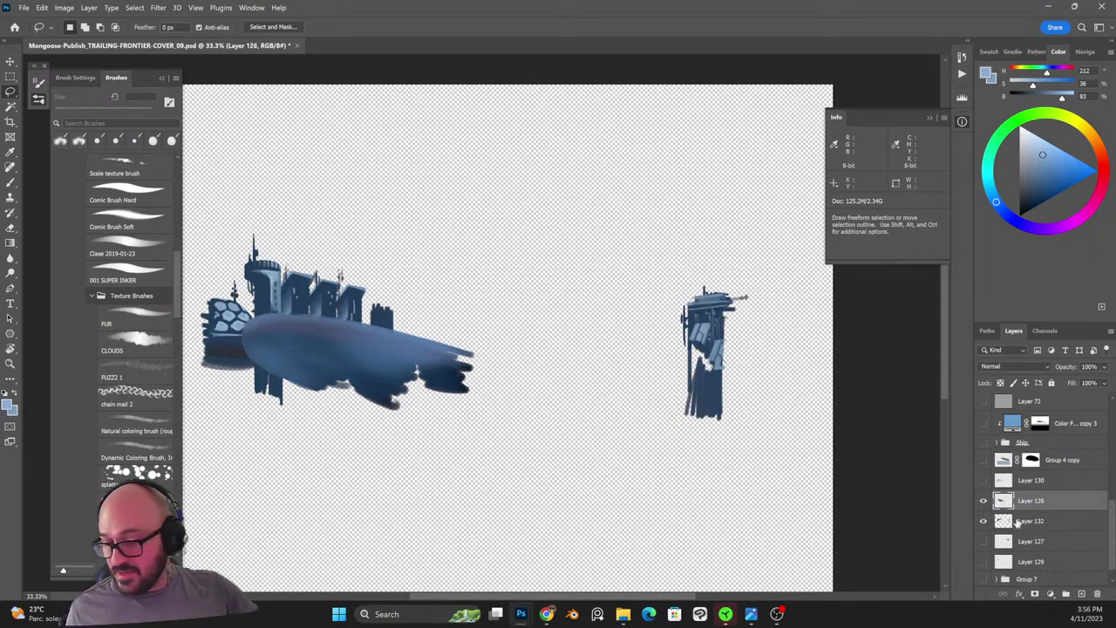
click(1012, 520)
drag(356, 334, 468, 321)
key(ctrl+plus)
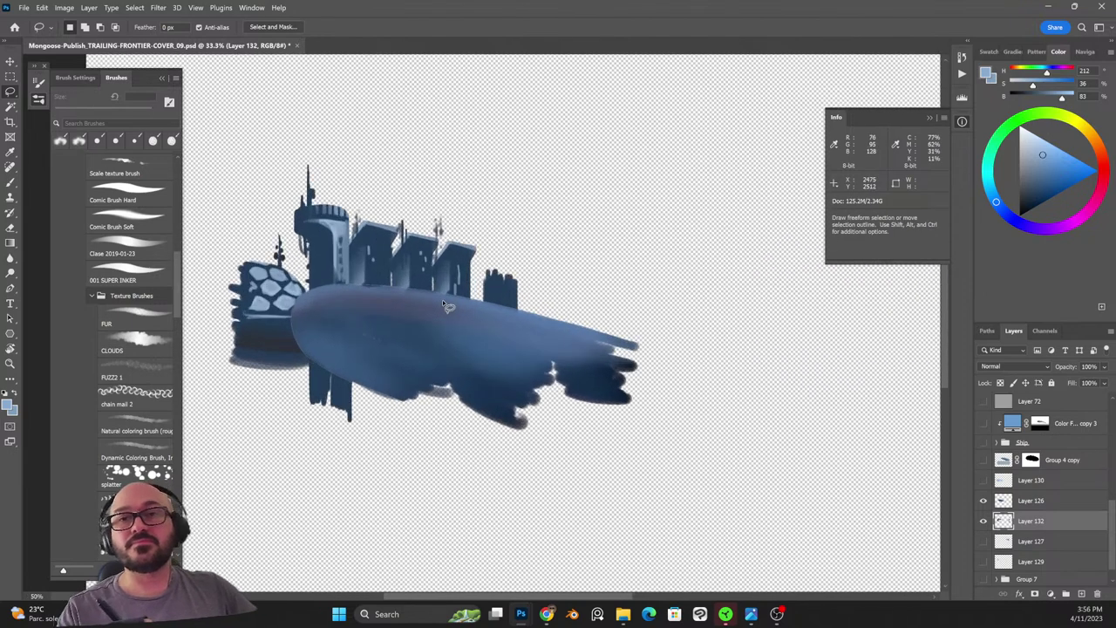
scroll(131, 262, up, 5)
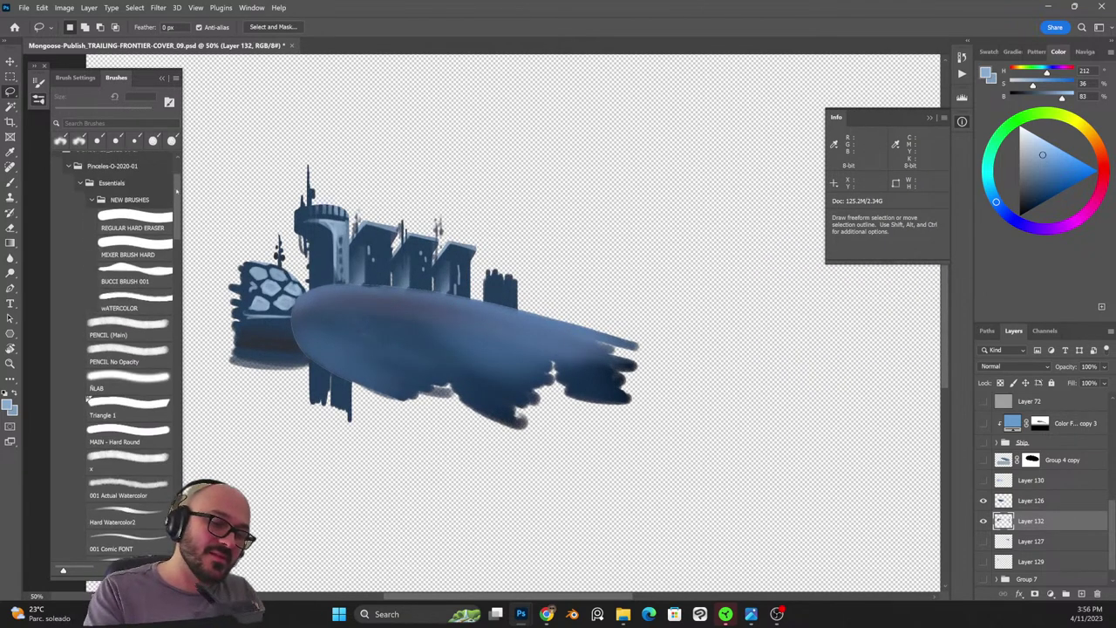
click(129, 318)
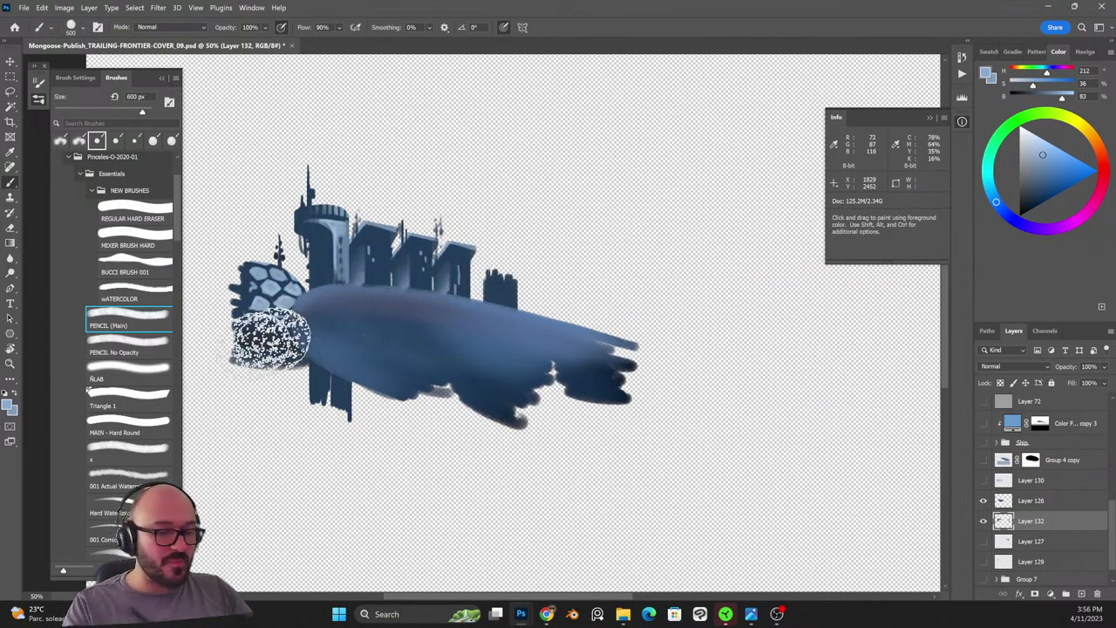
click(141, 351)
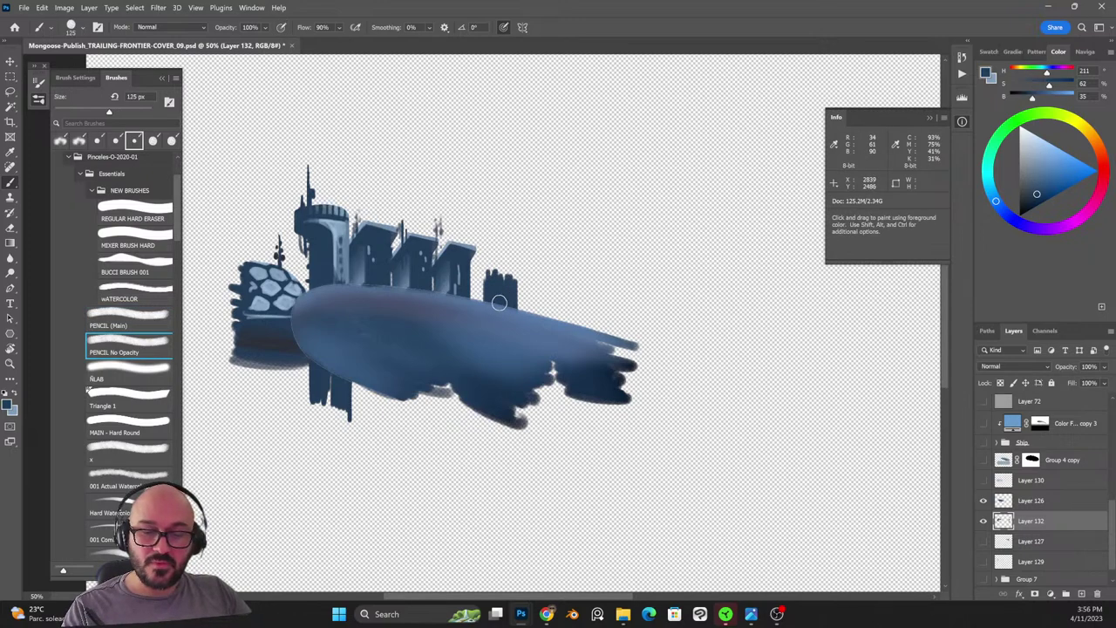
key(bracketleft)
key(bracketleft)
key(bracketleft)
key(bracketleft)
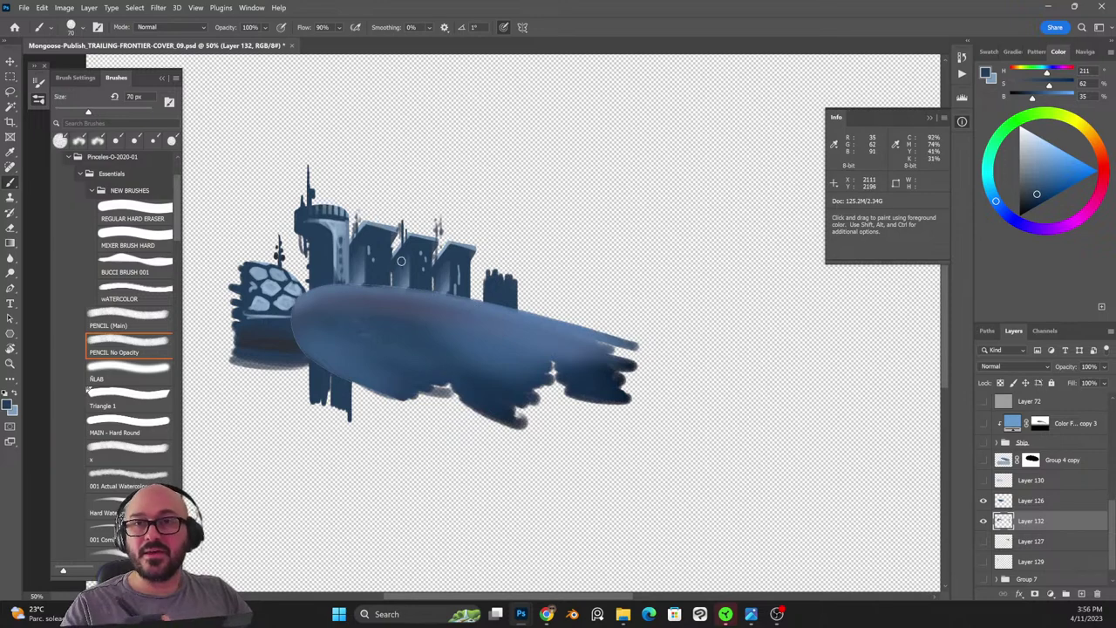
key(bracketleft)
key(bracketleft)
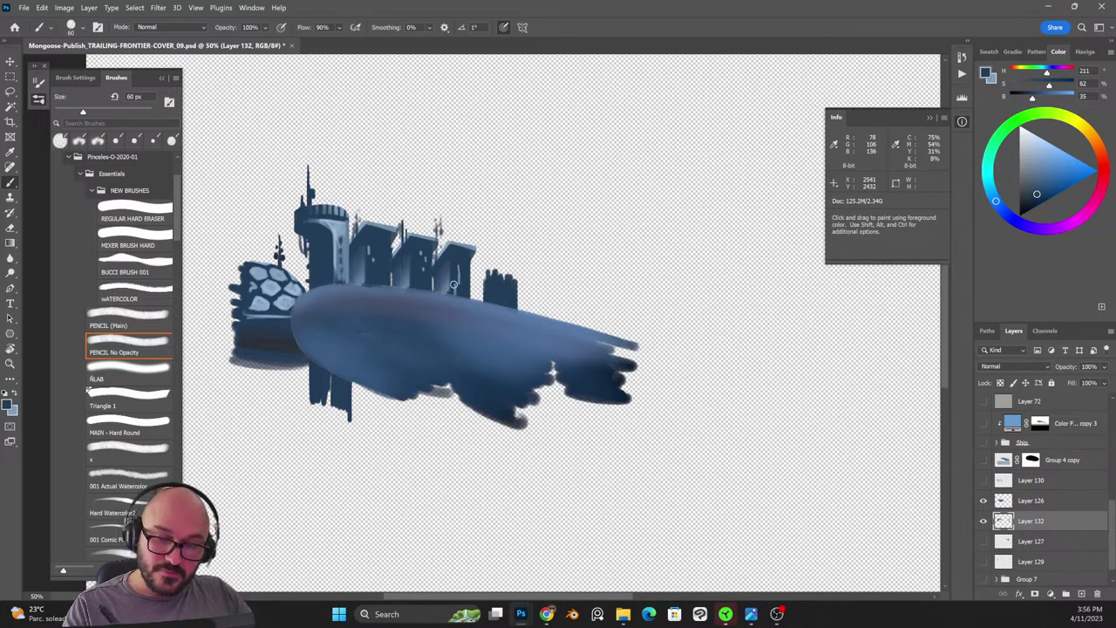
Extend the bases of the two finned buildings nearest the bow's far end behind the hull, using PENCIL (Main) and blues sampled from them.
alt+click(452, 280)
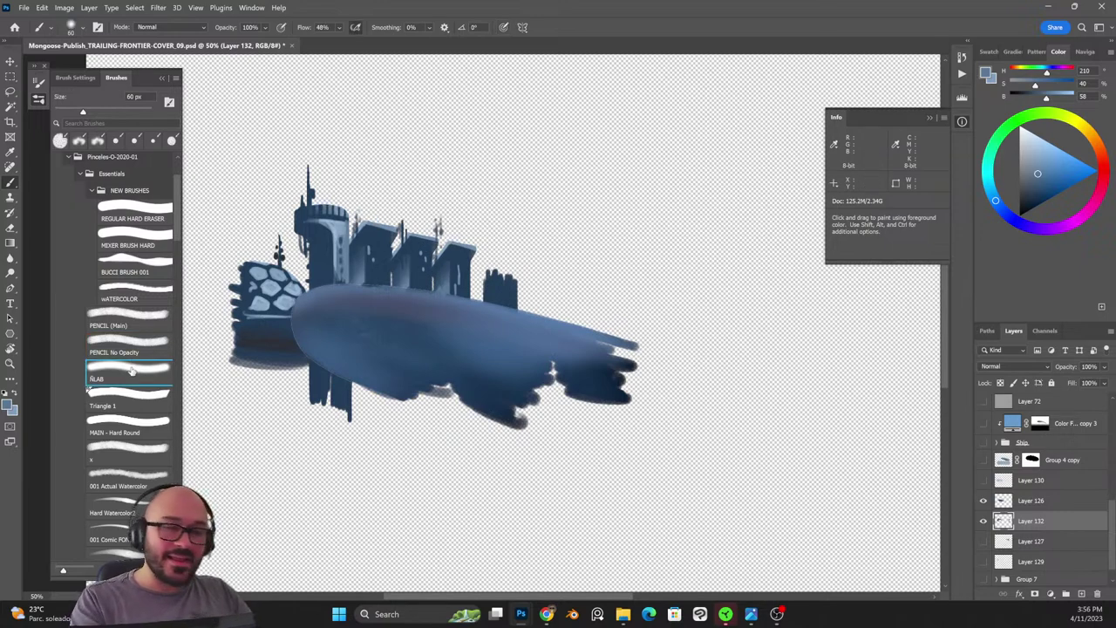
click(129, 319)
key(bracketright)
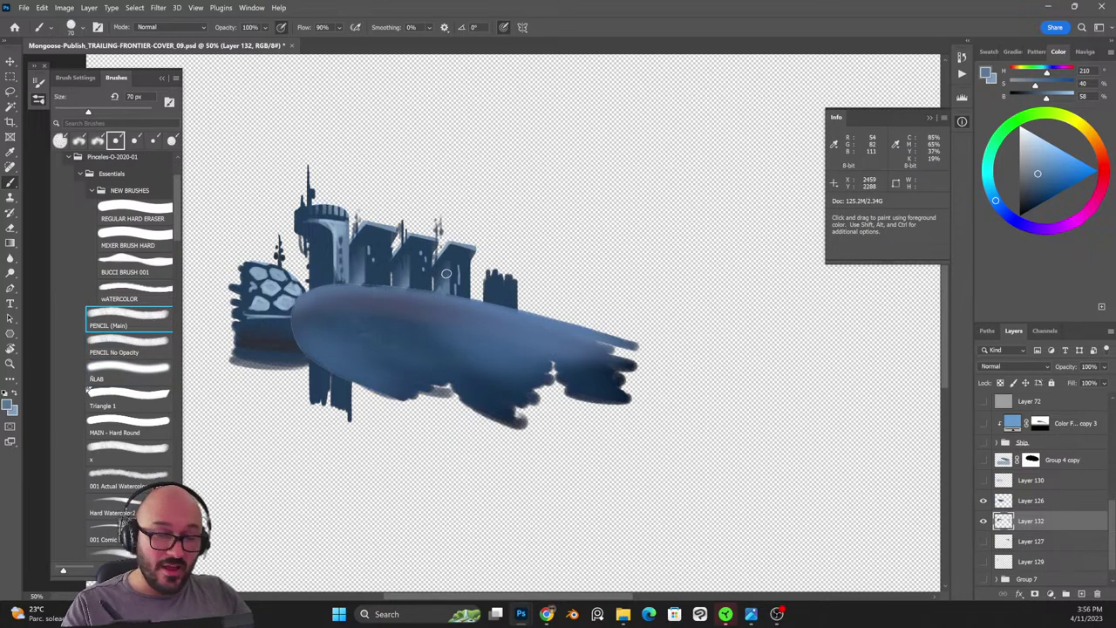
alt+click(440, 275)
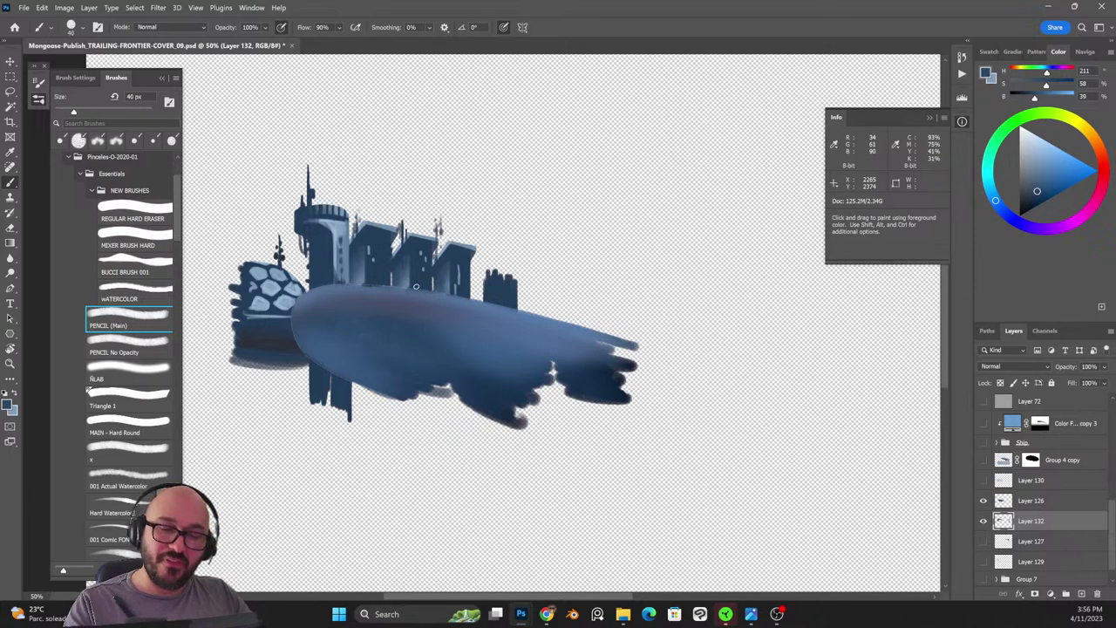
alt+click(406, 271)
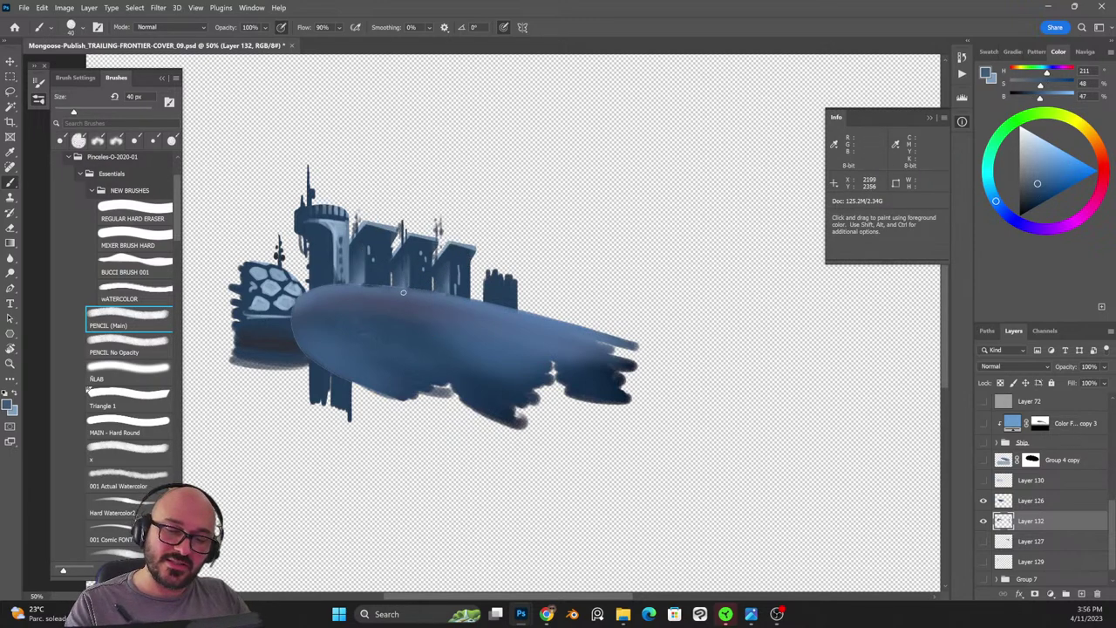
alt+click(414, 276)
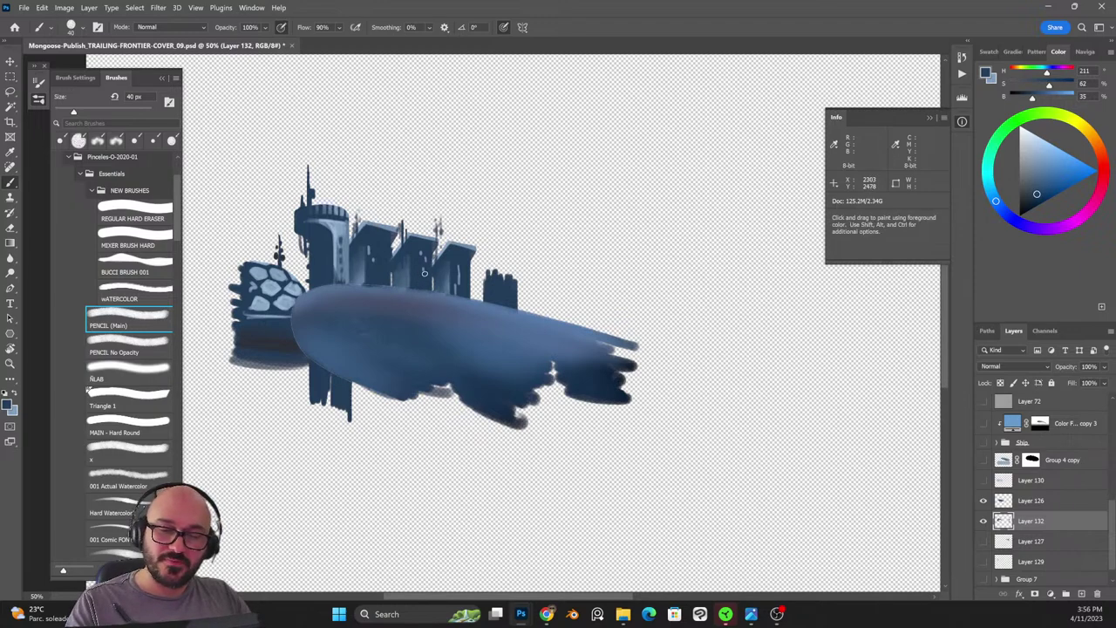
alt+click(405, 278)
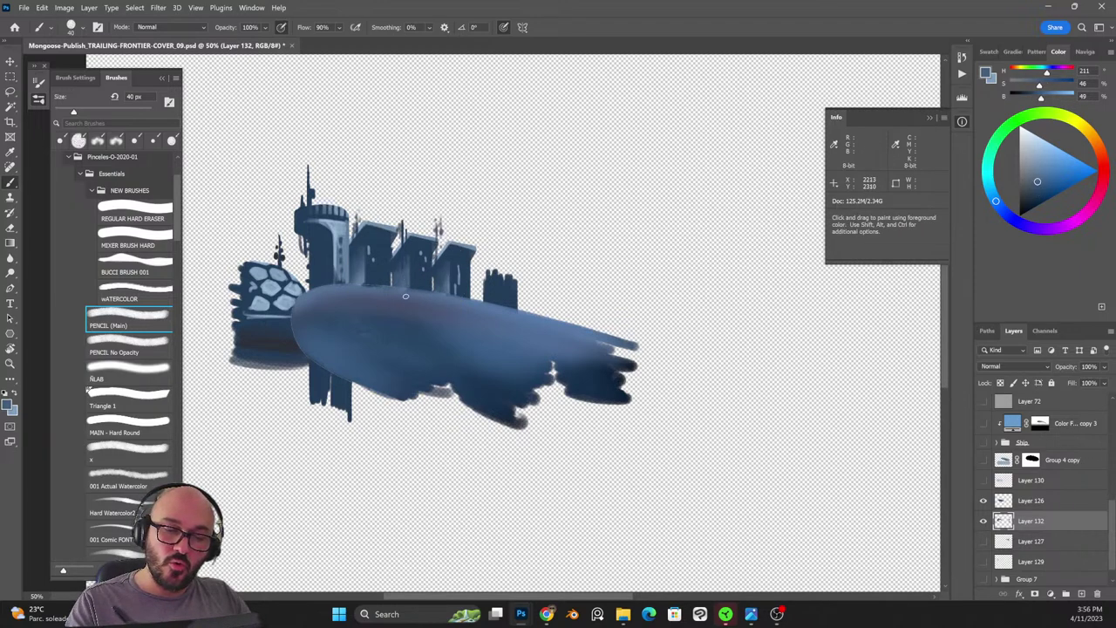
Extend the bases of the first finned building and the round tower behind the hull with sampled blues at 40 px.
alt+click(367, 290)
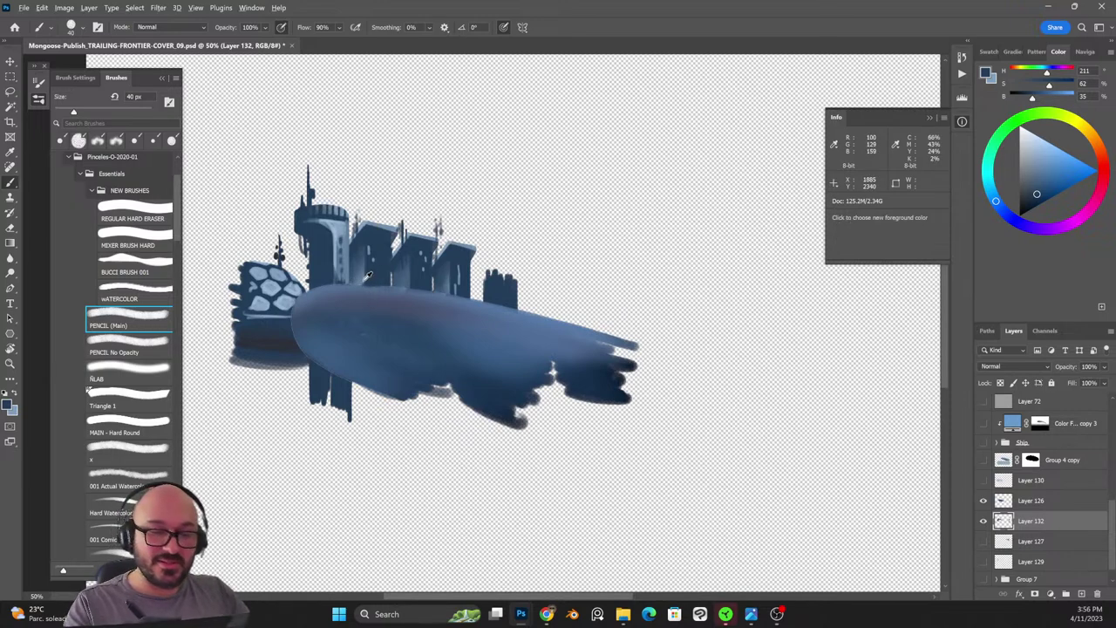
alt+click(361, 292)
alt+click(352, 244)
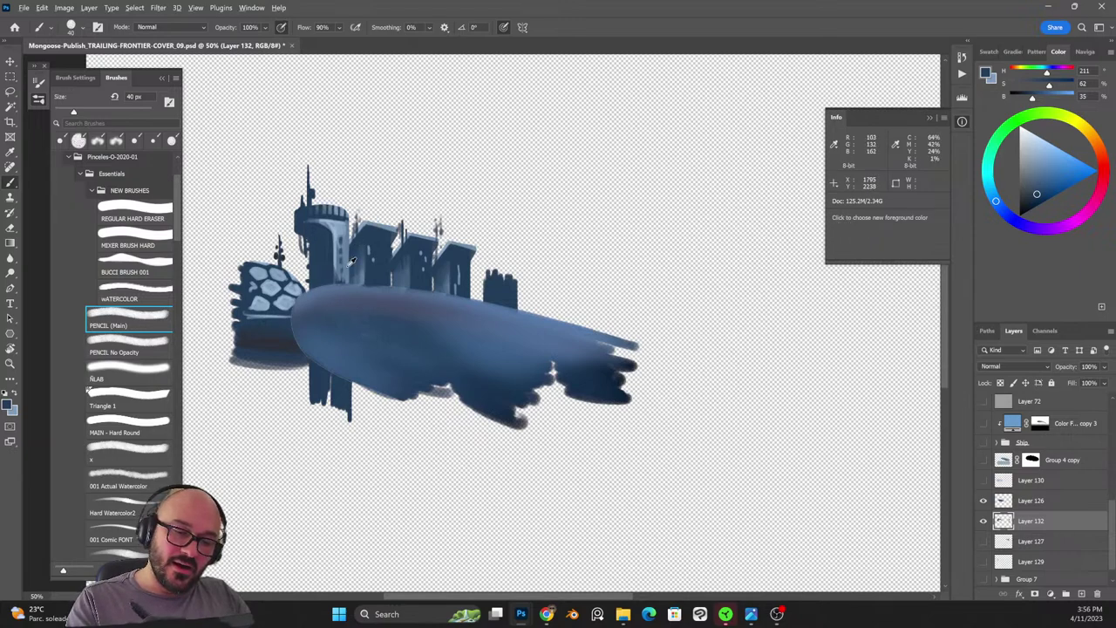
drag(345, 269, 345, 279)
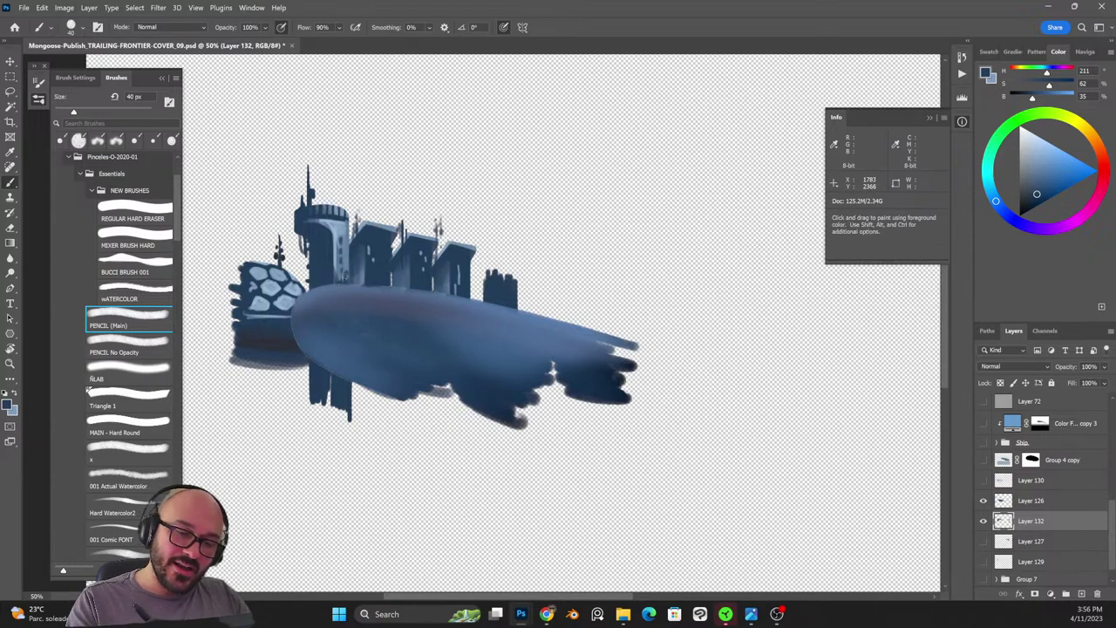
alt+click(345, 268)
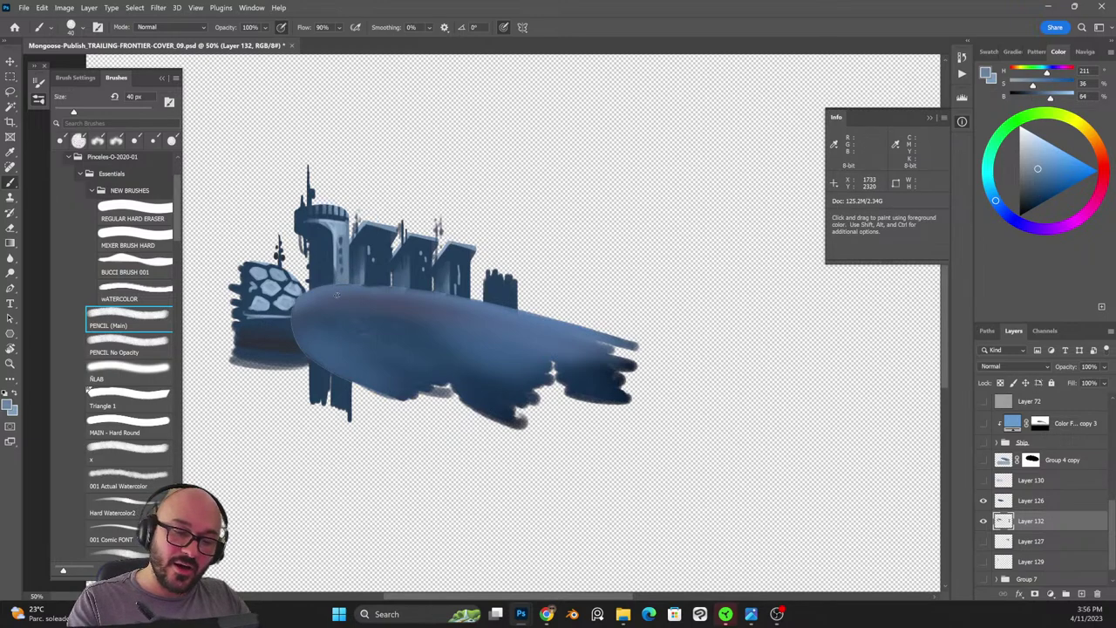
alt+click(334, 278)
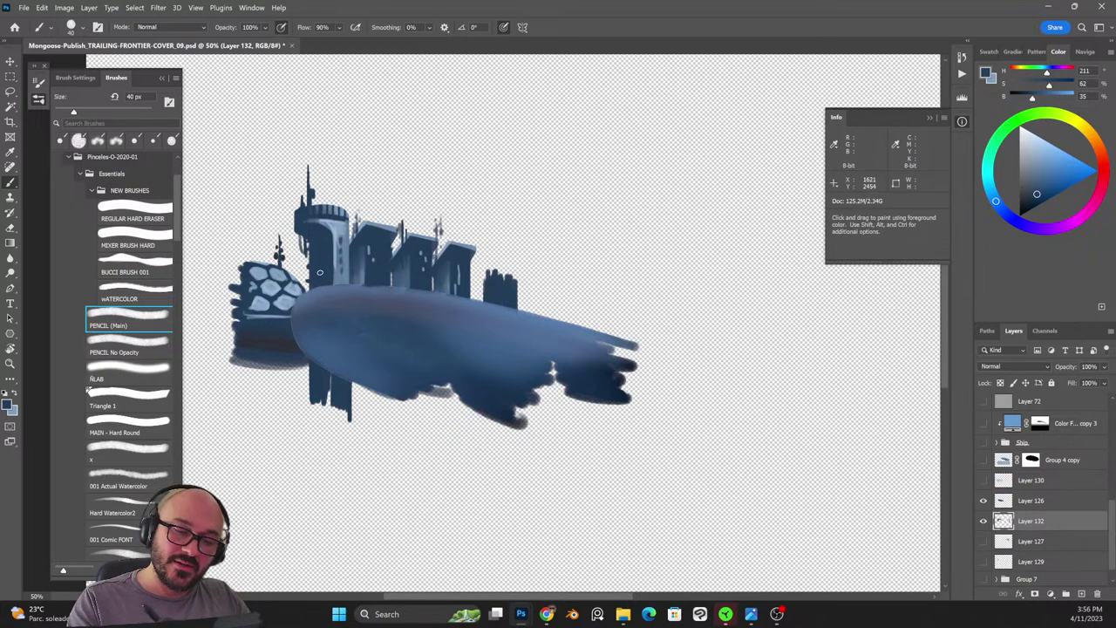
Paint over the dark base beneath the honeycomb dome with a blue sampled from it, using an enlarged brush.
alt+click(287, 329)
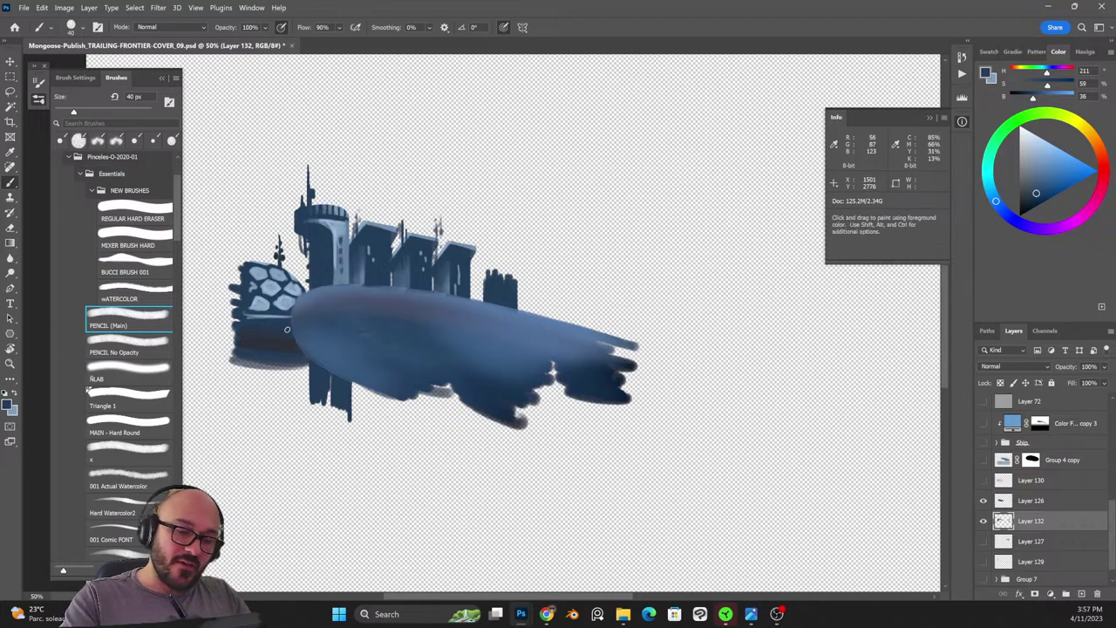
key(bracketright)
key(bracketright)
key(bracketright)
key(bracketright)
key(bracketright)
key(bracketright)
key(bracketright)
key(bracketright)
mouse_move(292, 348)
mouse_down()
mouse_move(304, 346)
mouse_move(239, 330)
mouse_up()
Reduce the PENCIL (Main) brush to 35 px for fine touch-ups where the buildings meet the hull.
key(bracketleft)
key(bracketleft)
key(bracketleft)
key(bracketleft)
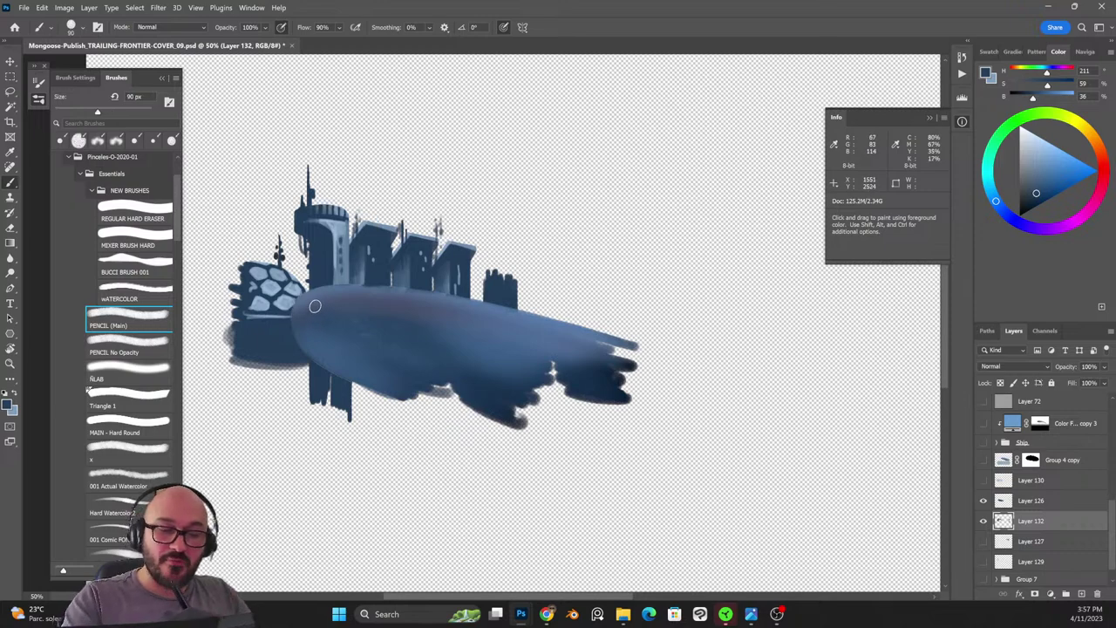
key(bracketleft)
key(bracketleft)
key(bracketleft)
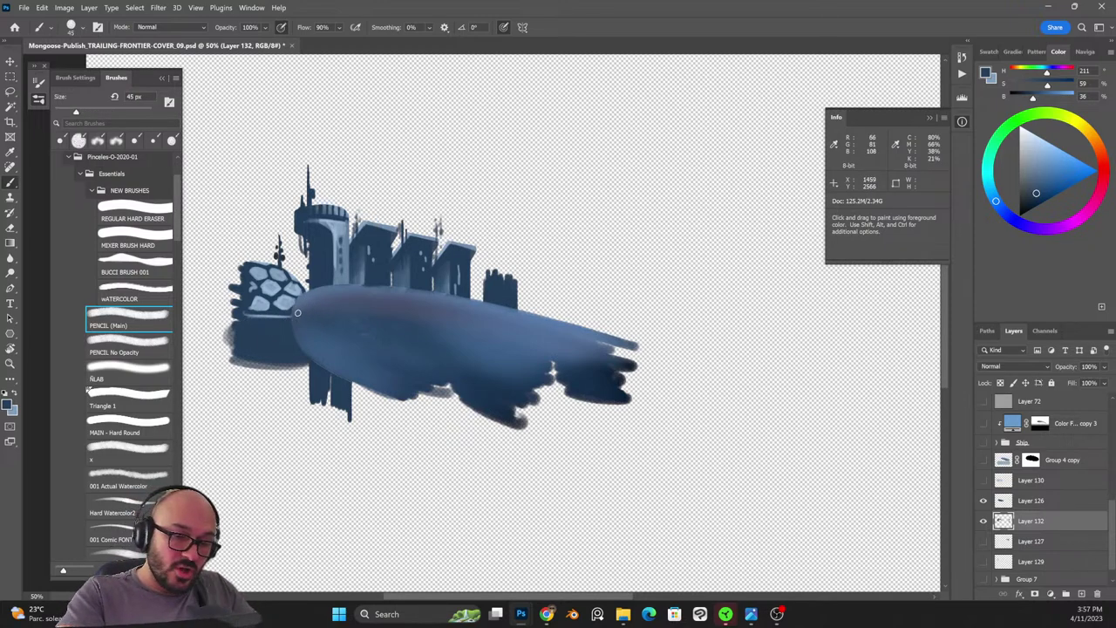
key(bracketleft)
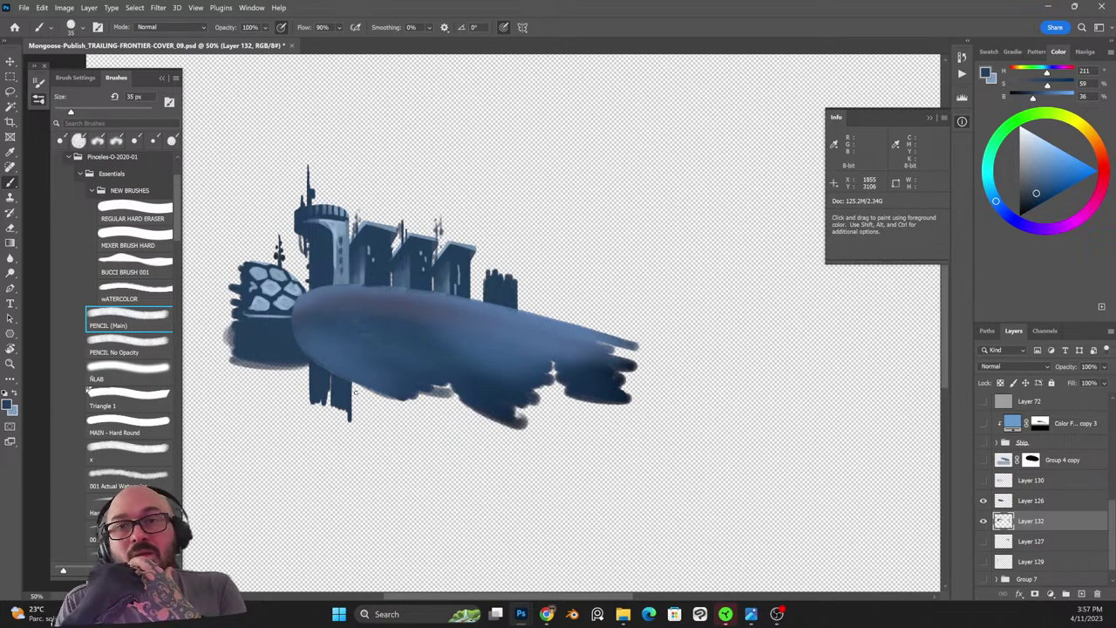
Show Layer 130 and Group 4 copy, and move Layer 130 between Layer 126 and Layer 132.
key(ctrl+minus)
key(ctrl+minus)
key(ctrl+minus)
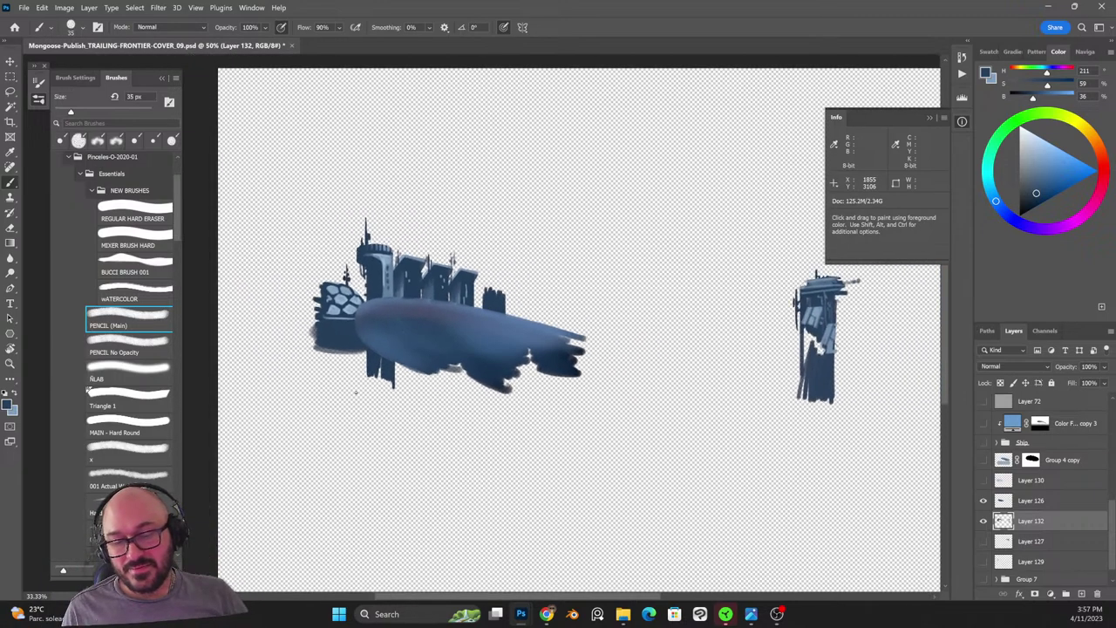
key(ctrl+plus)
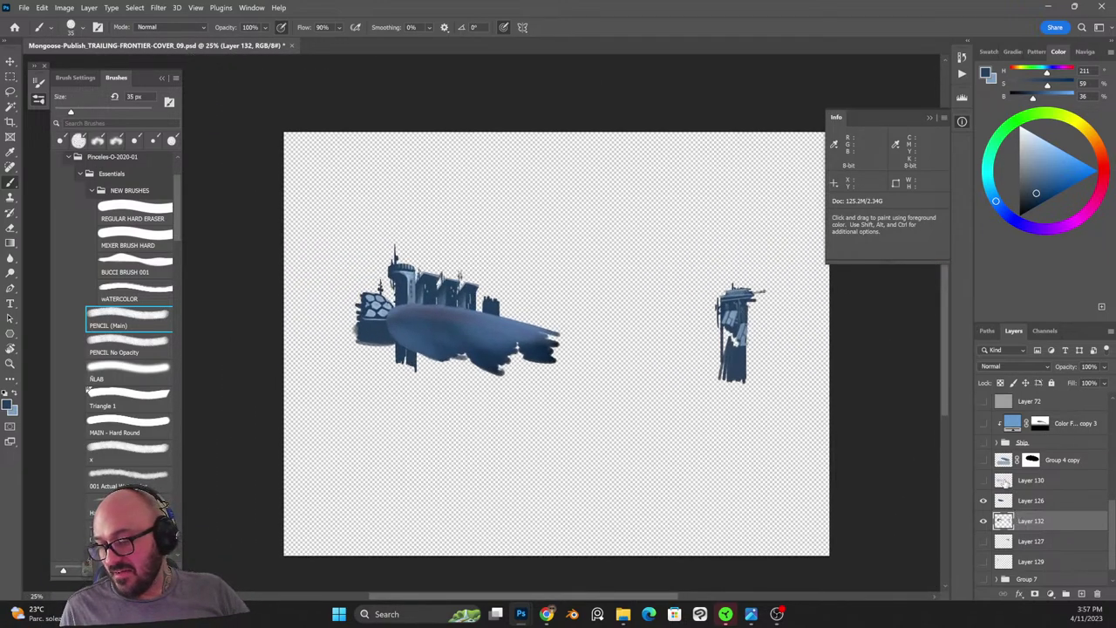
click(983, 481)
click(984, 463)
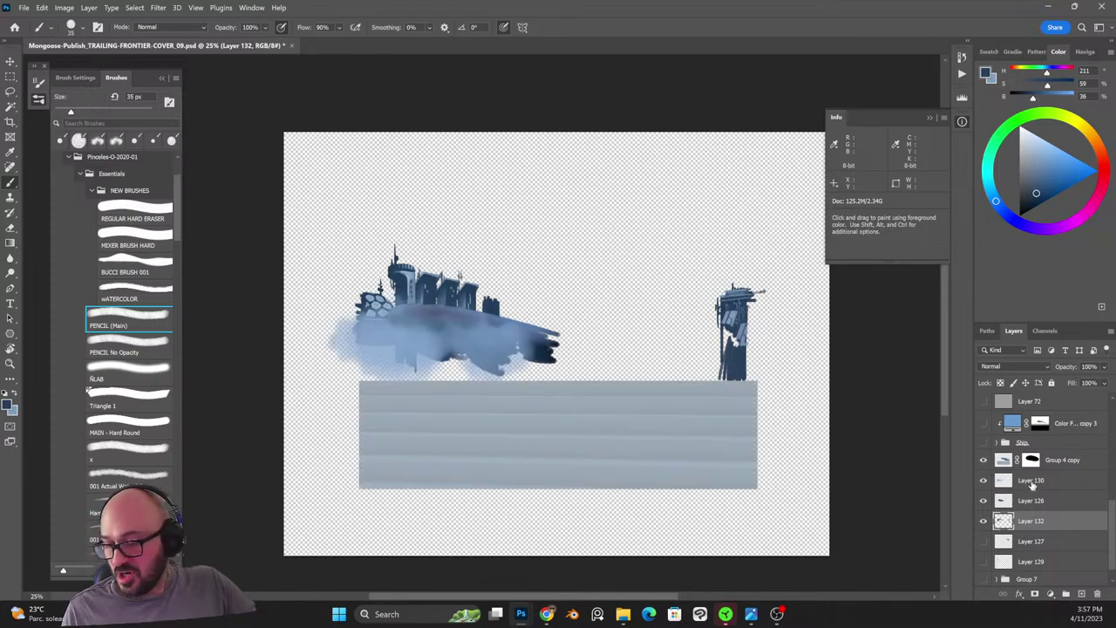
drag(1033, 483, 1052, 504)
Turn the Ship group, the sky in Group 7 and the blue background Layer 39 copy 2 back on.
click(982, 443)
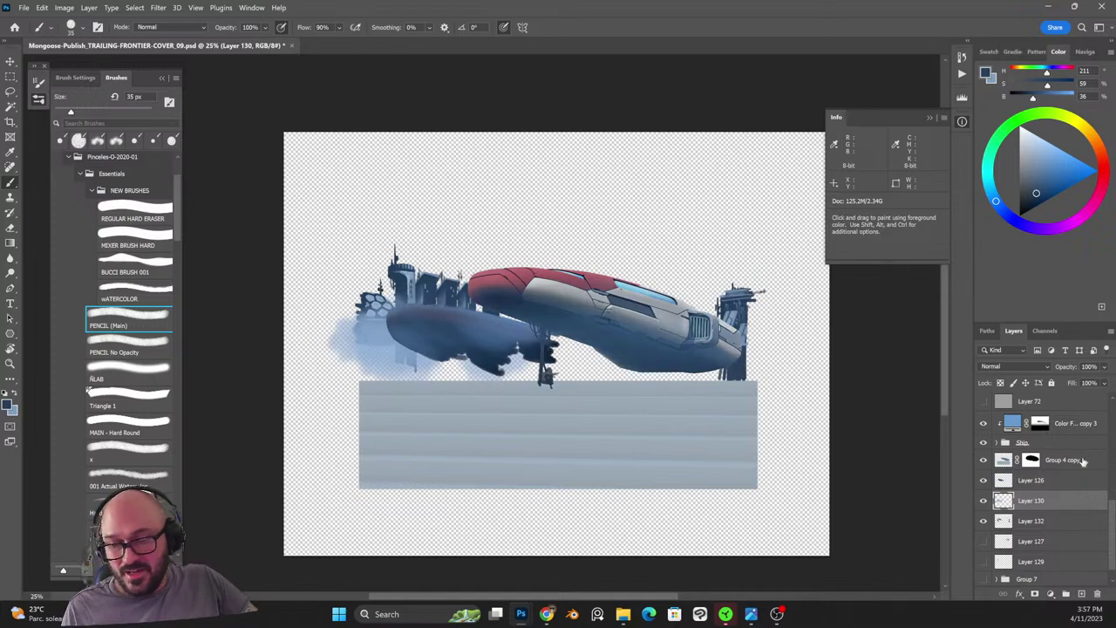
scroll(1110, 544, down, 1)
click(985, 559)
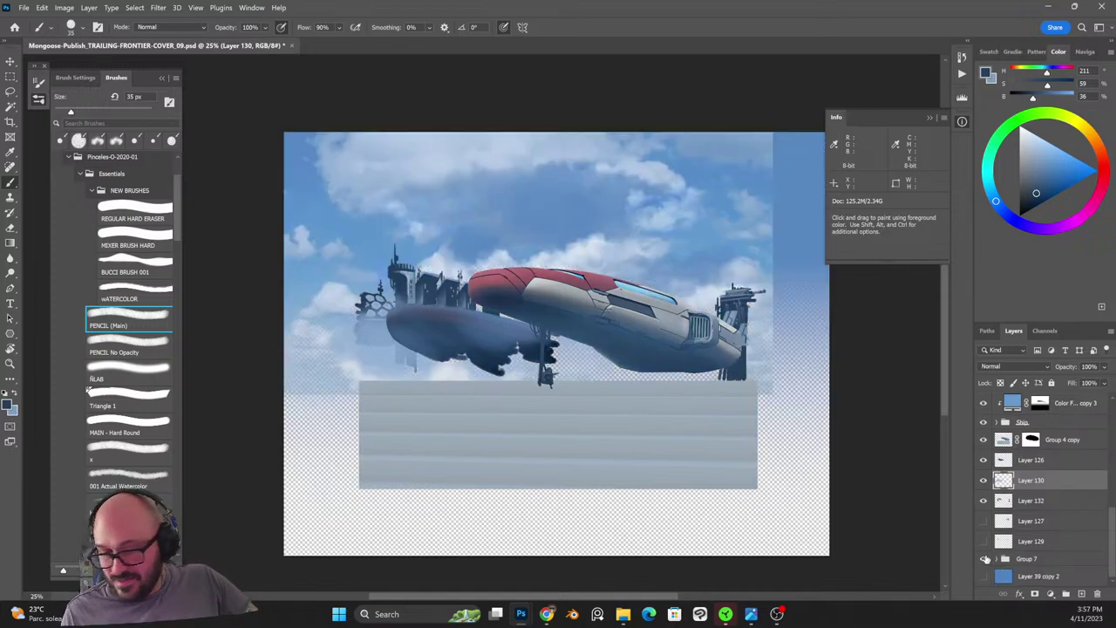
click(984, 576)
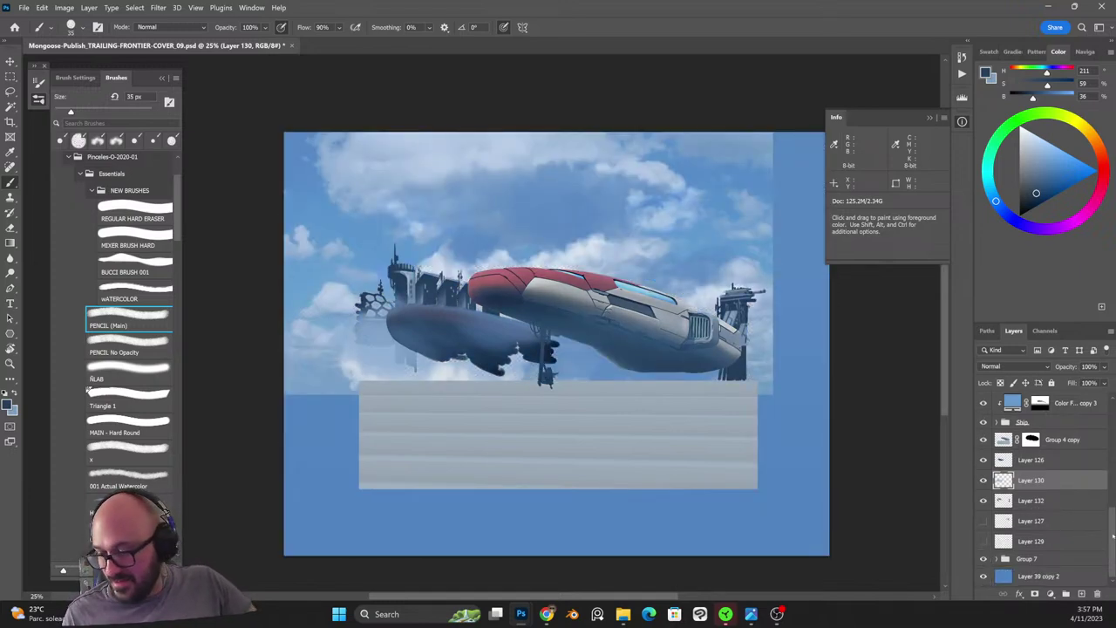
Show the character layers and their colour fills up to Color Fill 8, leaving Group 6 hidden.
scroll(1082, 506, up, 6)
drag(984, 521, 984, 412)
scroll(1091, 445, up, 2)
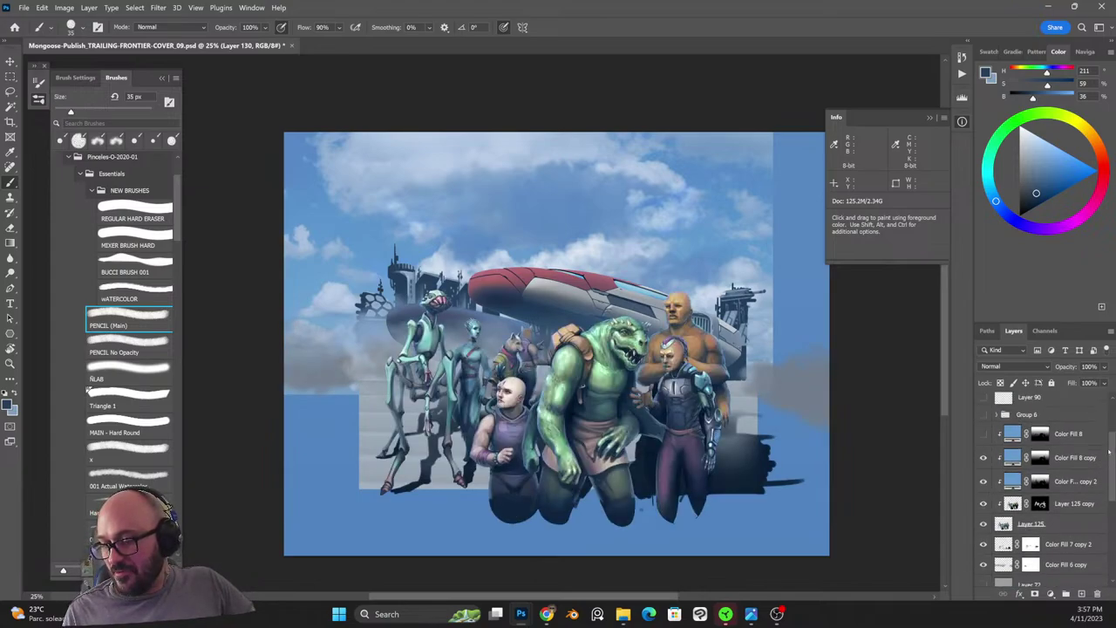
click(983, 427)
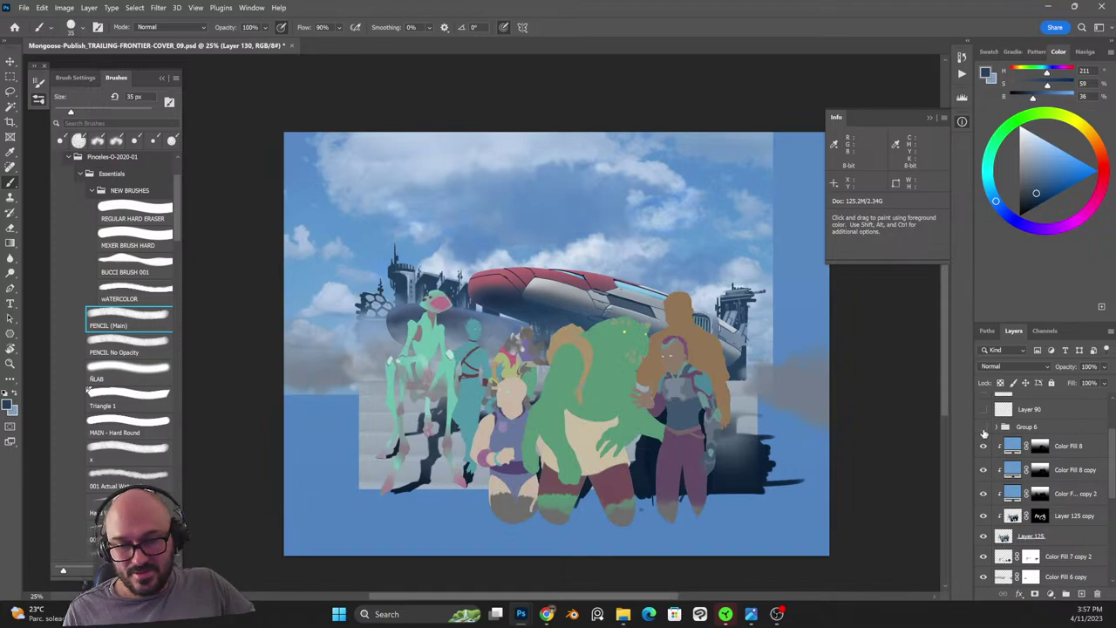
click(983, 428)
scroll(1073, 436, up, 3)
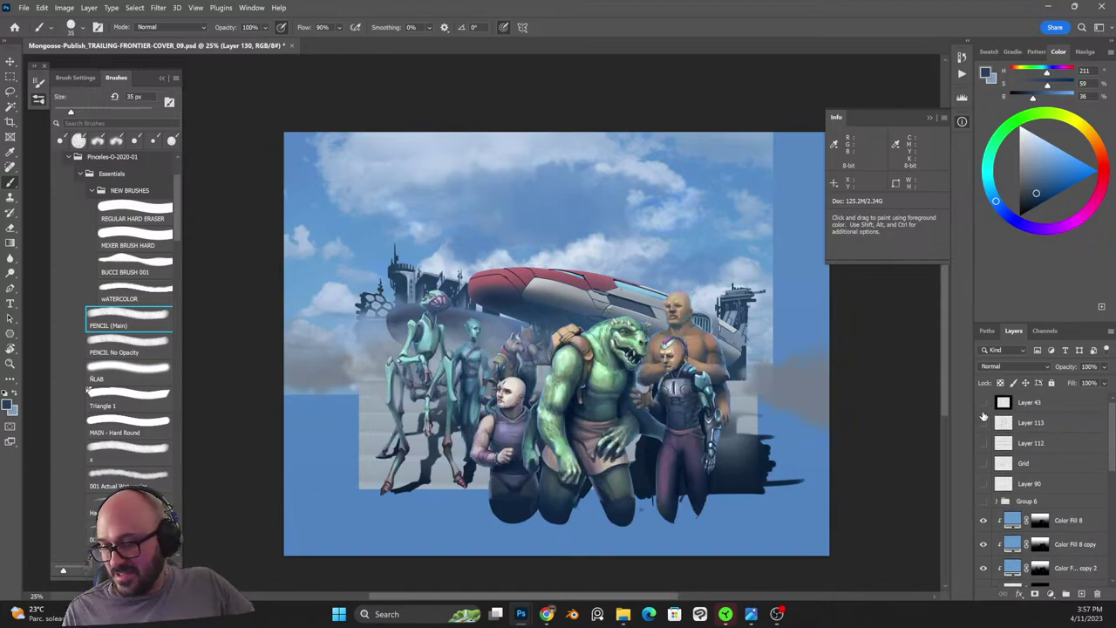
Show the dark border on Layer 43 to frame the cover's crop area.
click(983, 404)
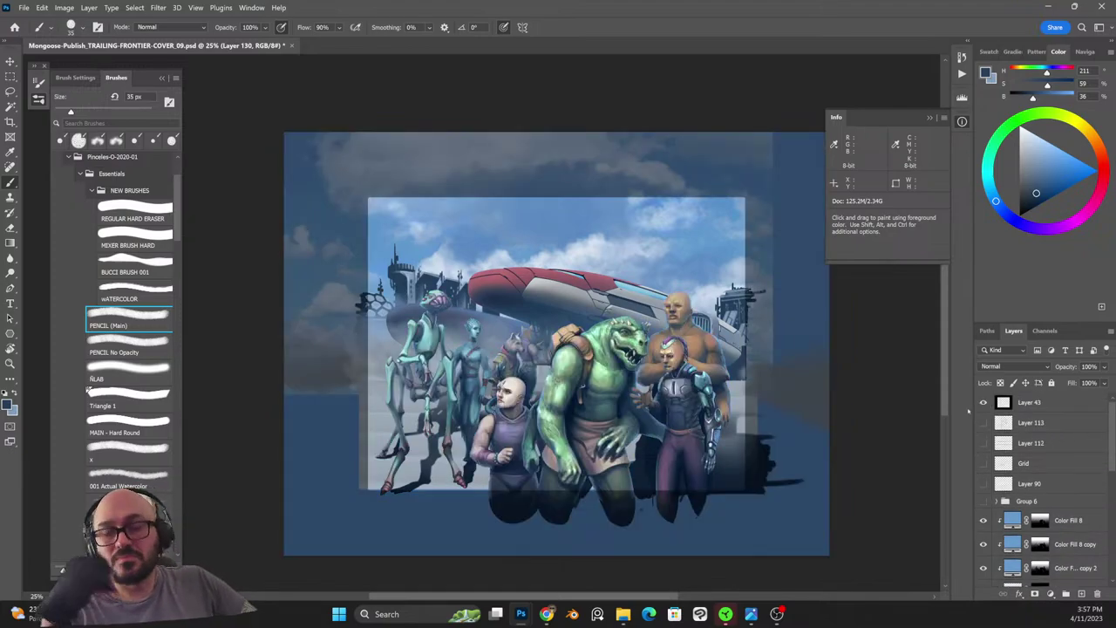
drag(558, 366, 565, 319)
key(ctrl+plus)
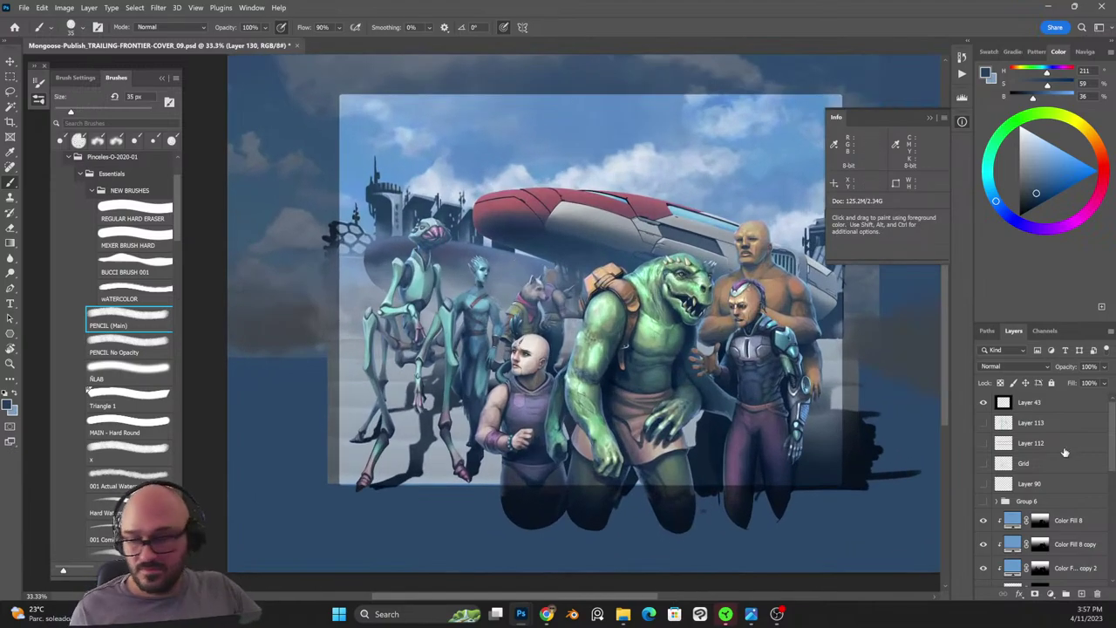
Toggle the haze on Layer 130 off and back on to compare its effect on the background city.
scroll(1059, 488, down, 5)
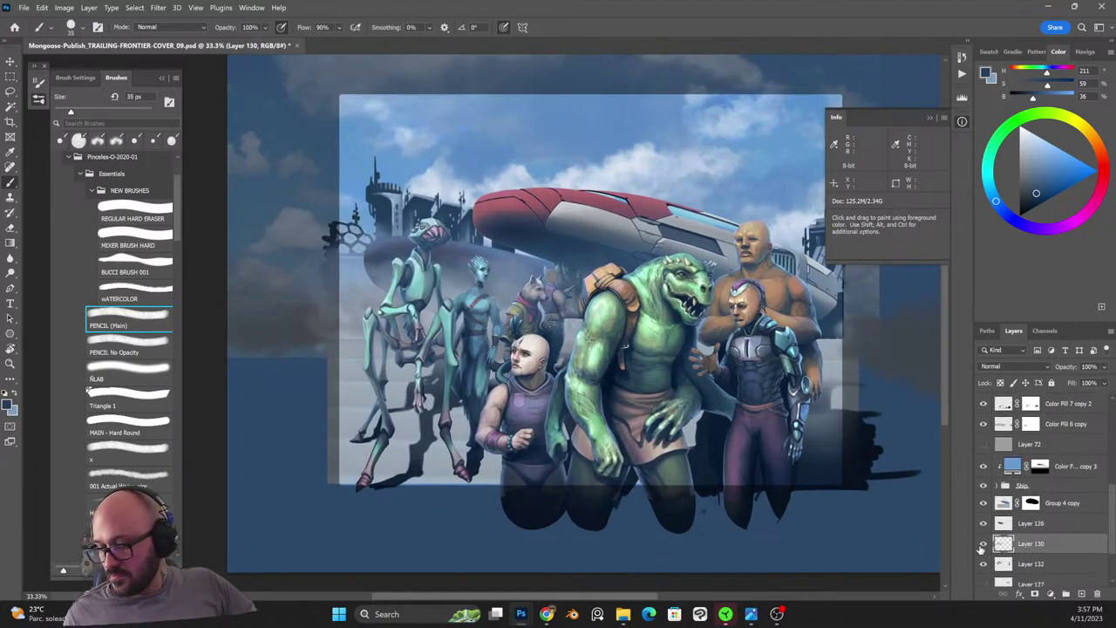
click(984, 544)
click(984, 544)
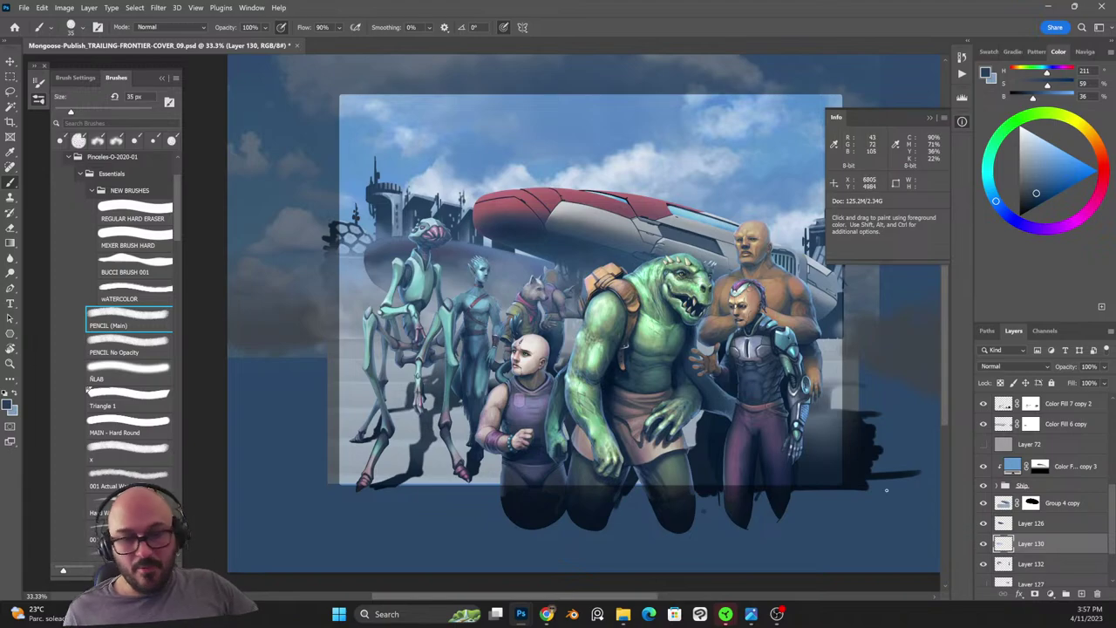
Add a layer clipped to Layer 132, fill it with a blue sampled from the sky and lower its opacity to 23%.
click(1033, 566)
click(1082, 594)
alt+click(1033, 574)
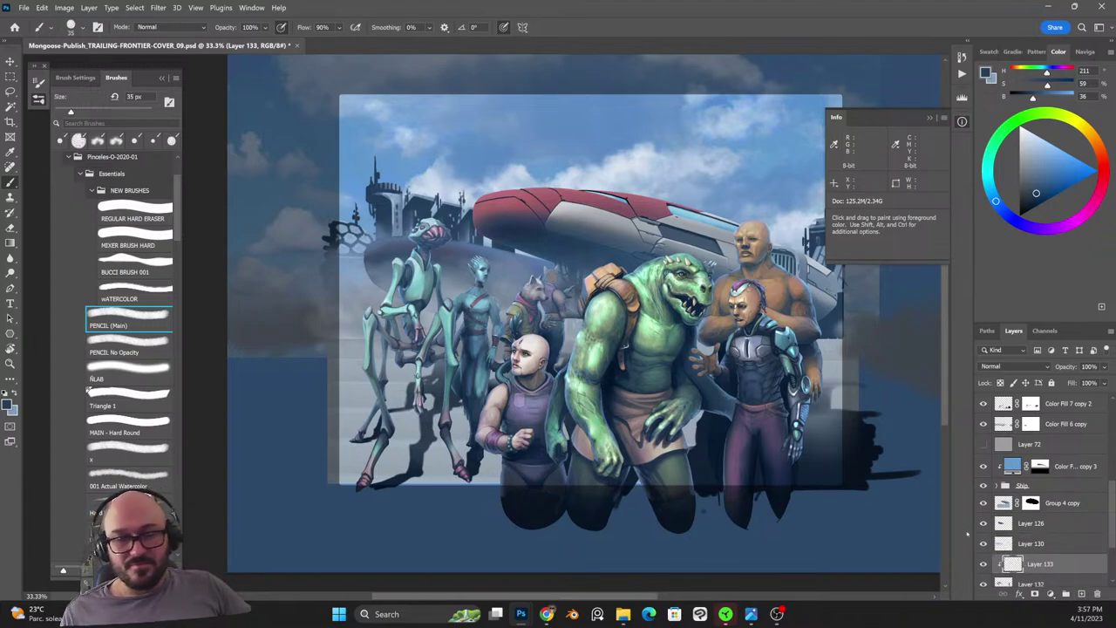
alt+click(468, 161)
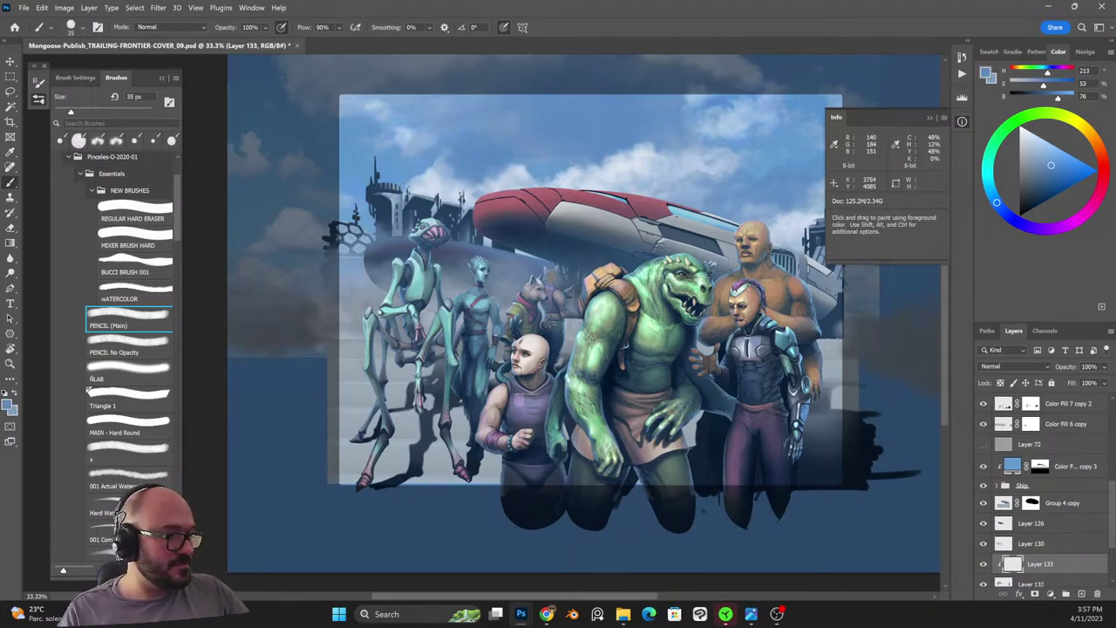
key(alt+BackSpace)
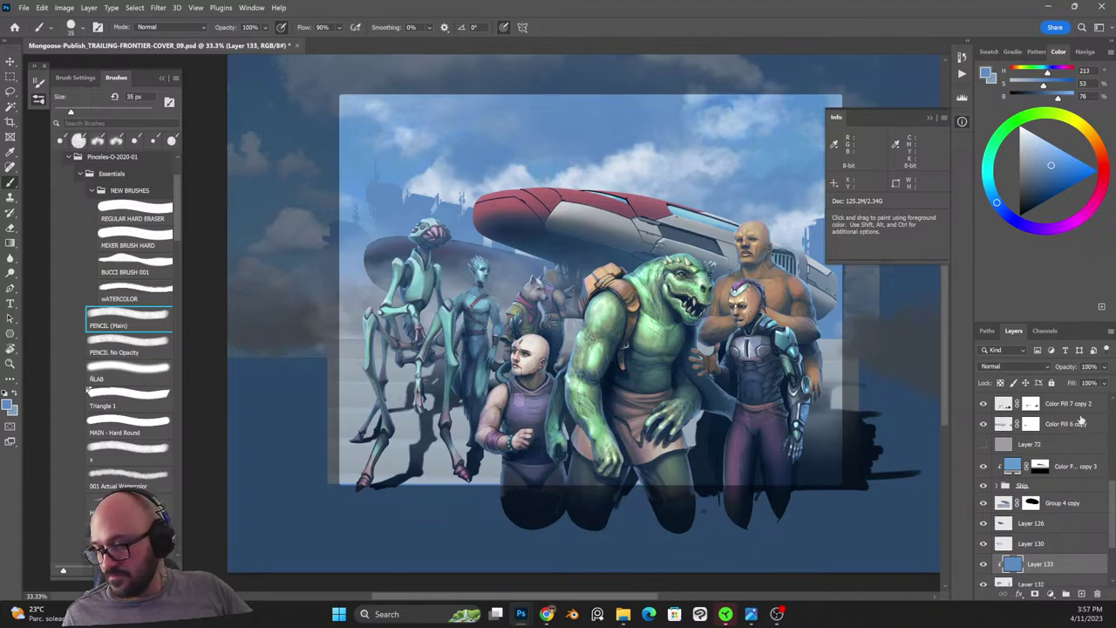
drag(1104, 369, 1079, 381)
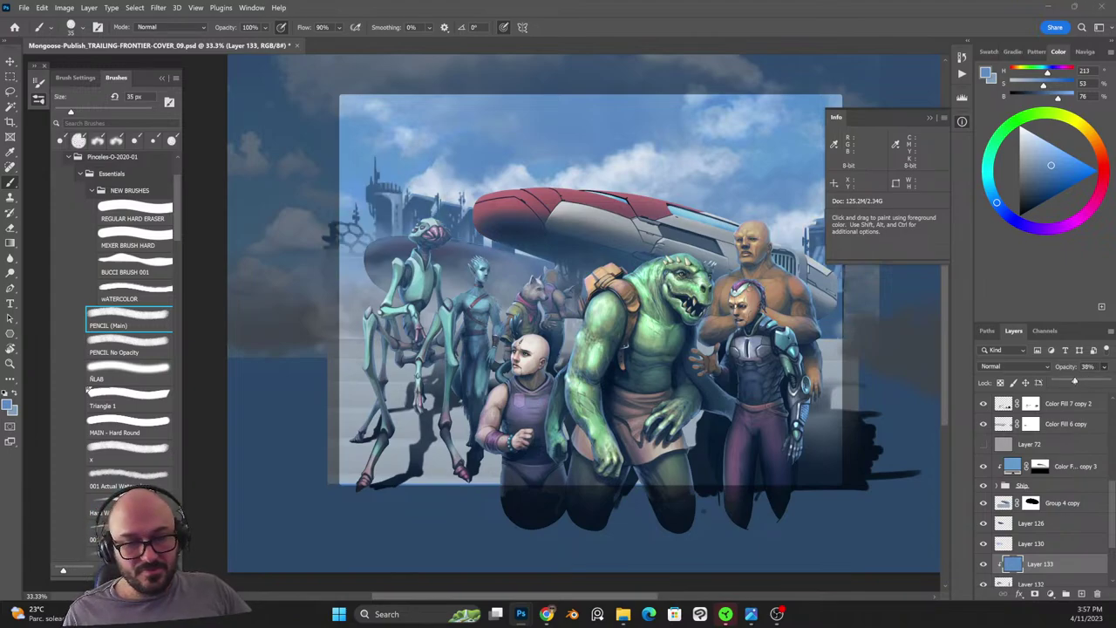
drag(755, 463, 671, 465)
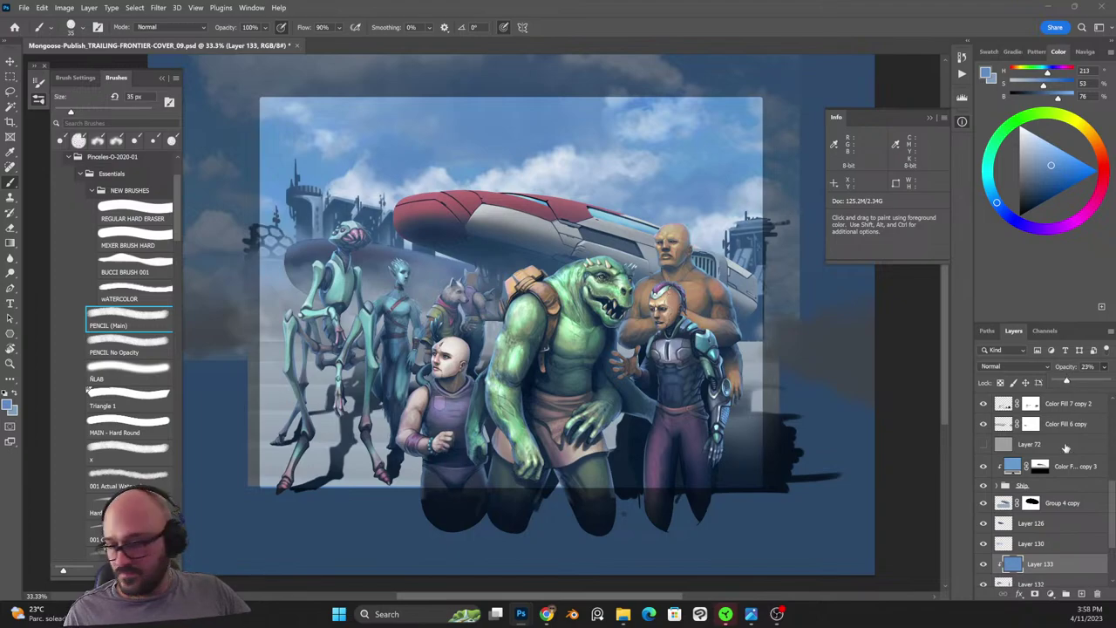
Paint haze on Layer 130 below the city buildings behind the ship's rear, using the CLOUDS brush enlarged to 400 px.
click(1003, 544)
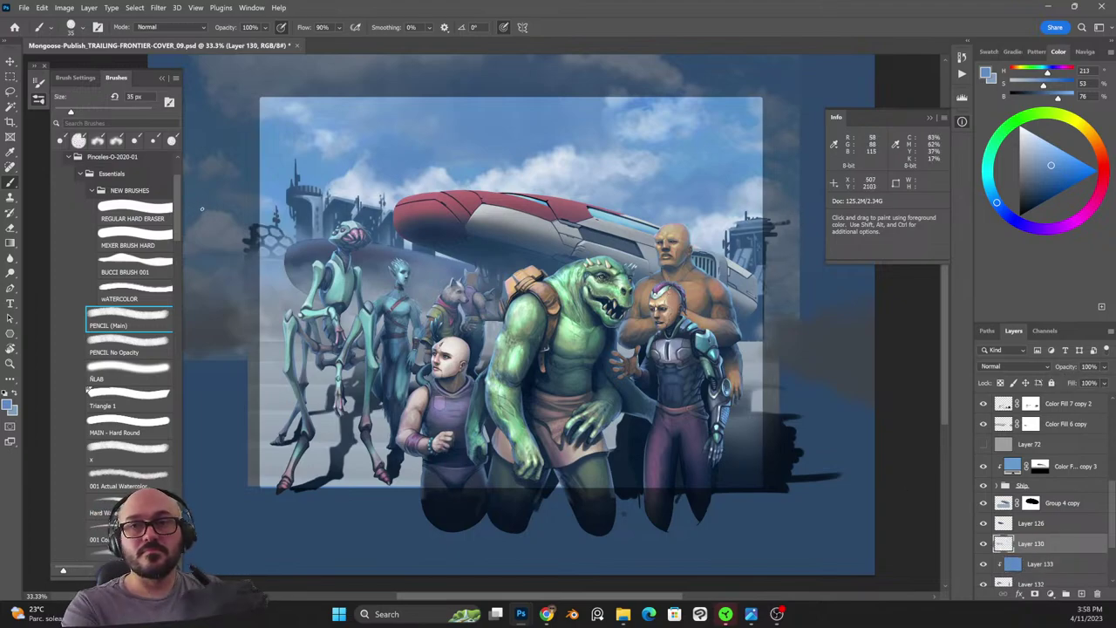
scroll(152, 419, down, 15)
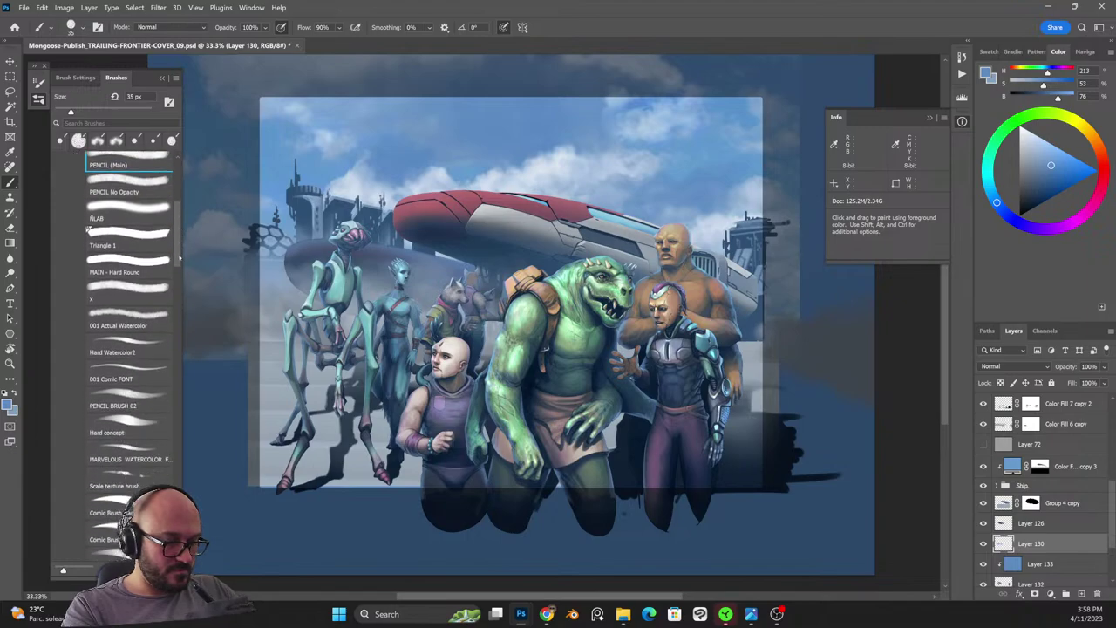
click(153, 427)
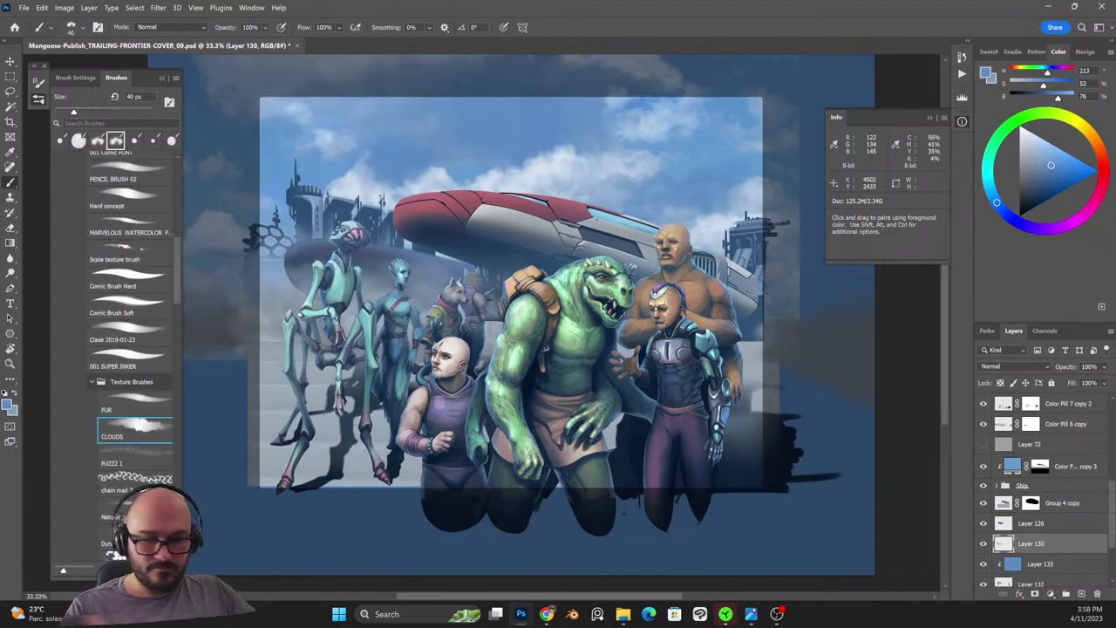
key(])
key(])
key(])
key(])
key(])
key(])
key(])
key(])
key(])
key(])
key(])
key(])
key(])
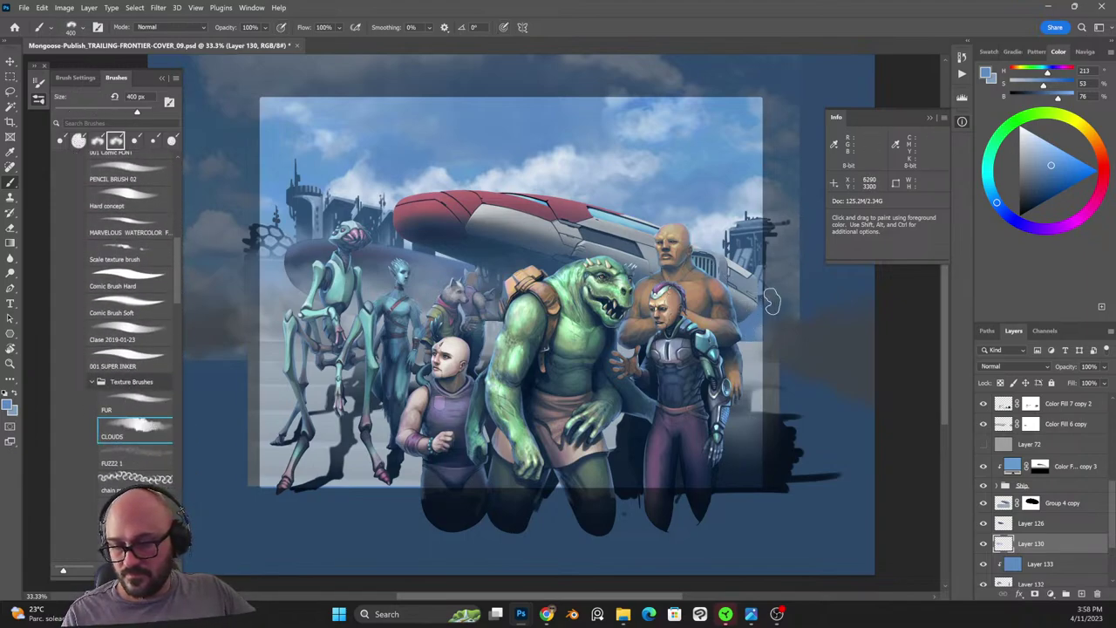
drag(773, 301, 768, 281)
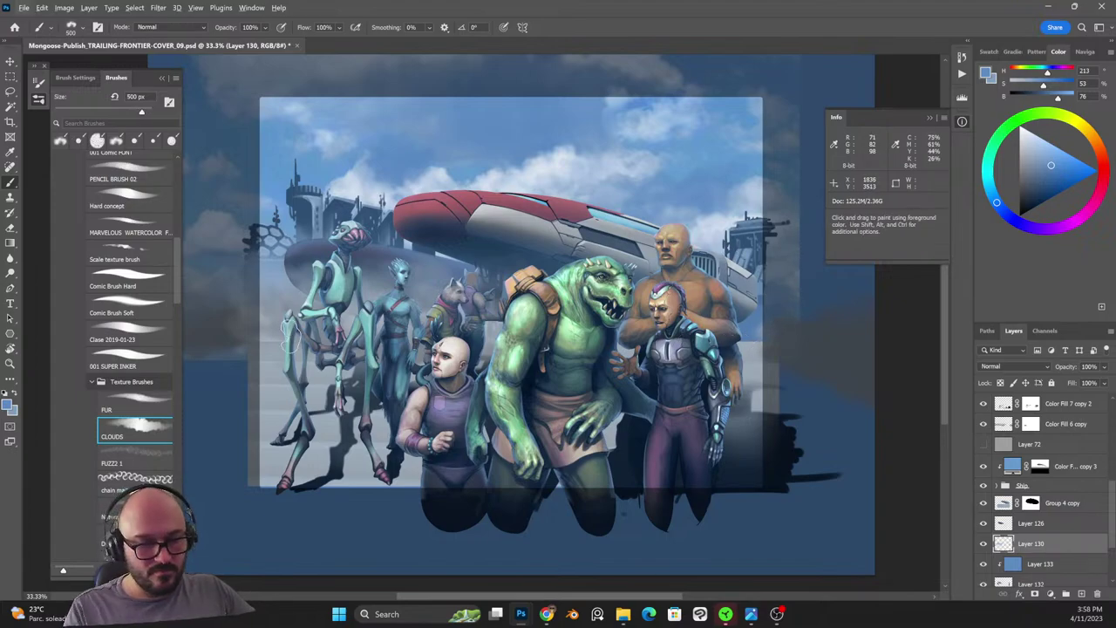
Extend the haze on Layer 130 with a 600 px brush in sampled grey-blue and sky blue, thinning it in Clear mode.
key(bracketright)
key(bracketright)
alt+click(276, 304)
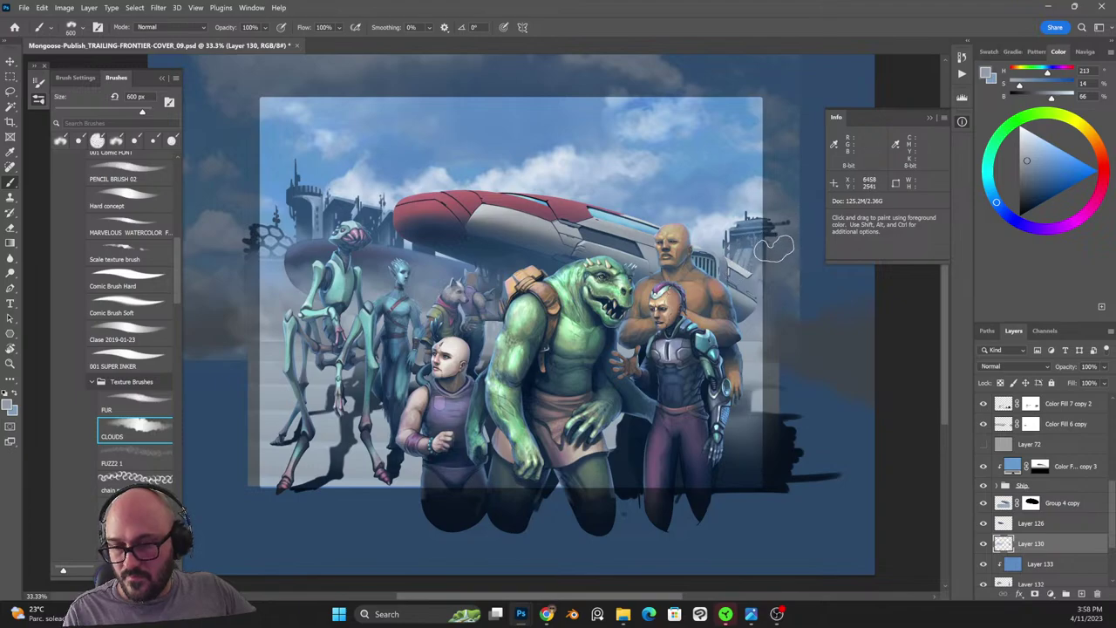
alt+click(713, 190)
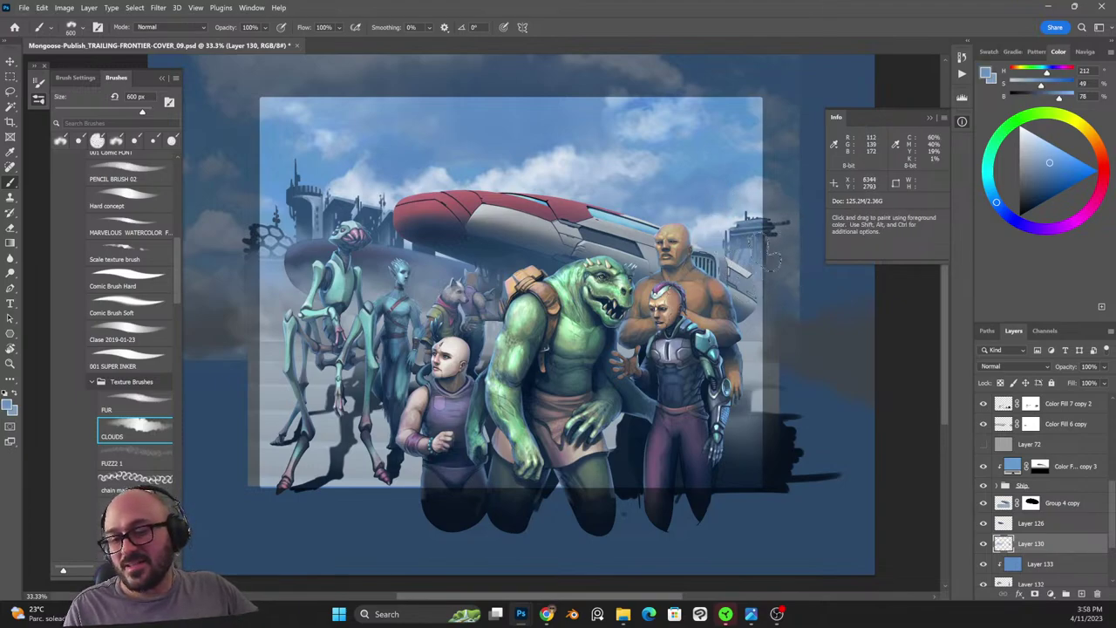
key(shift+alt+r)
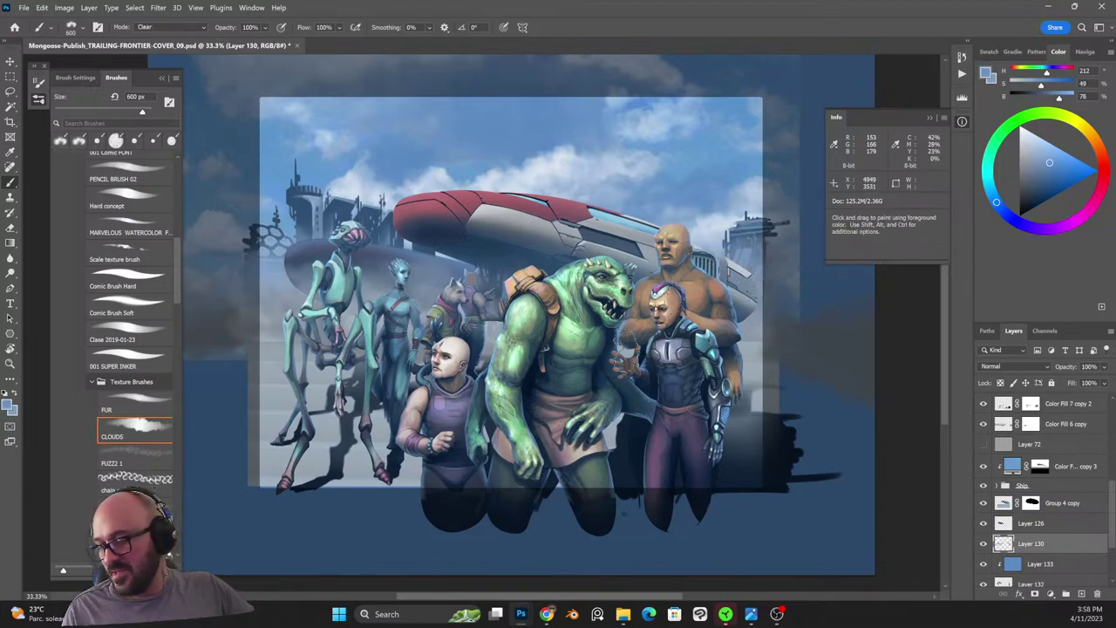
Set Layer 130's blend mode to Lighten and toggle its visibility to compare the haze.
click(1014, 366)
click(1003, 384)
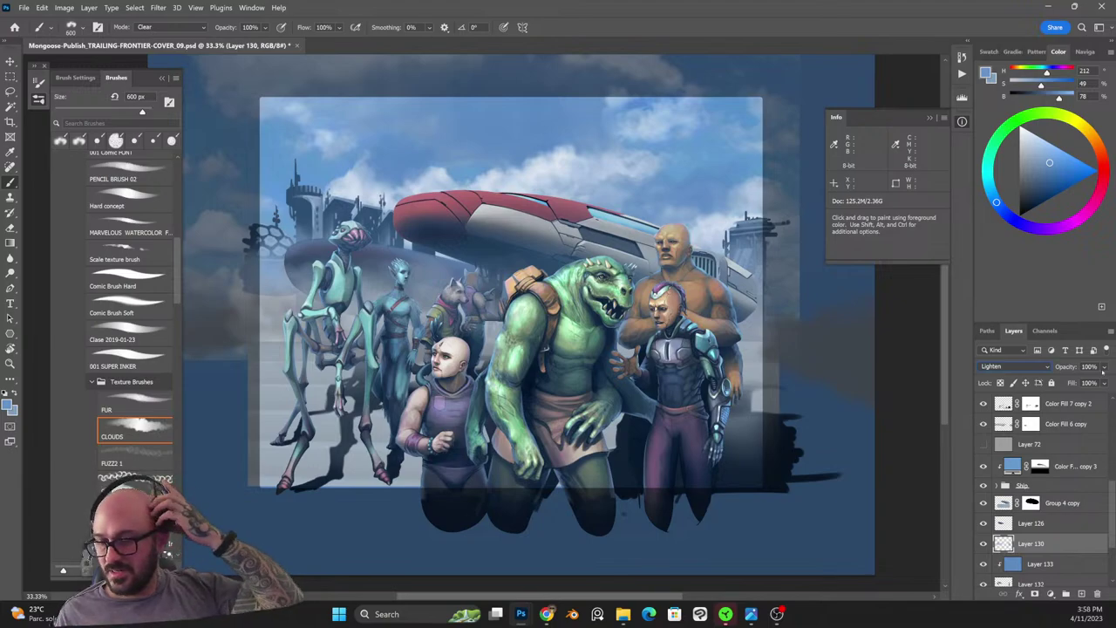
click(983, 544)
click(983, 544)
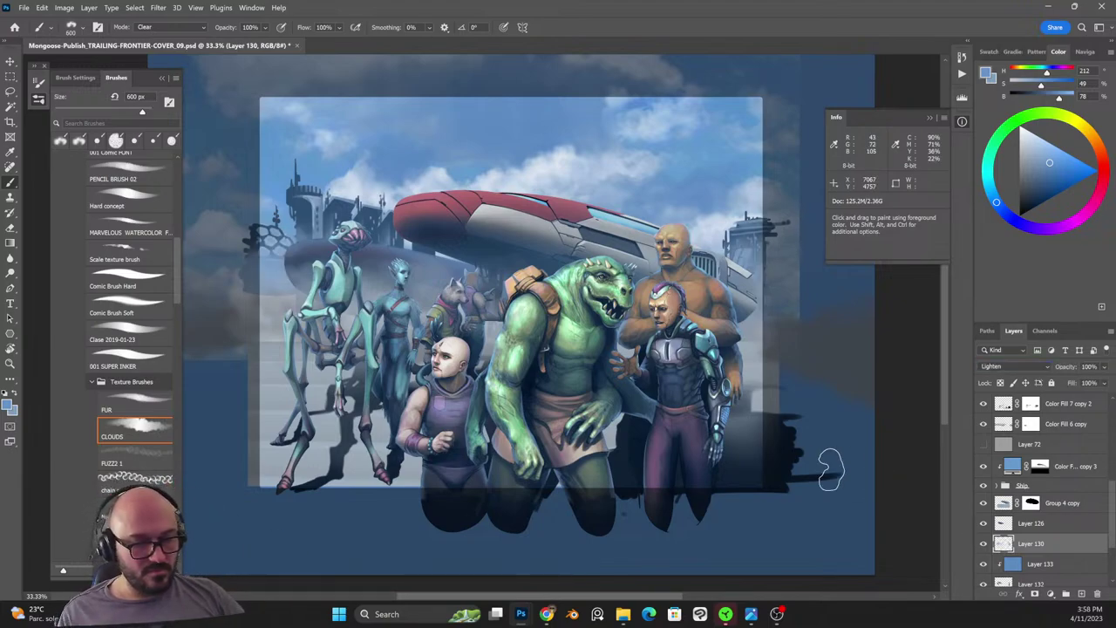
Paint more haze on Layer 130 around the skeletal alien and the city bases in Normal mode, using light blues sampled from the artwork.
alt+click(712, 223)
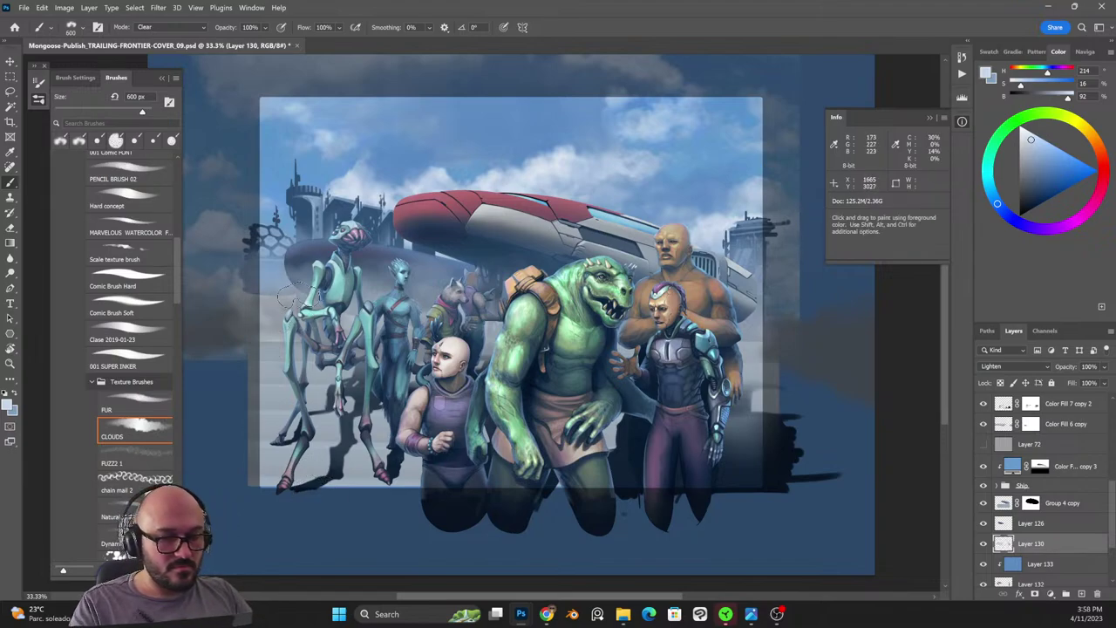
key(shift+alt+n)
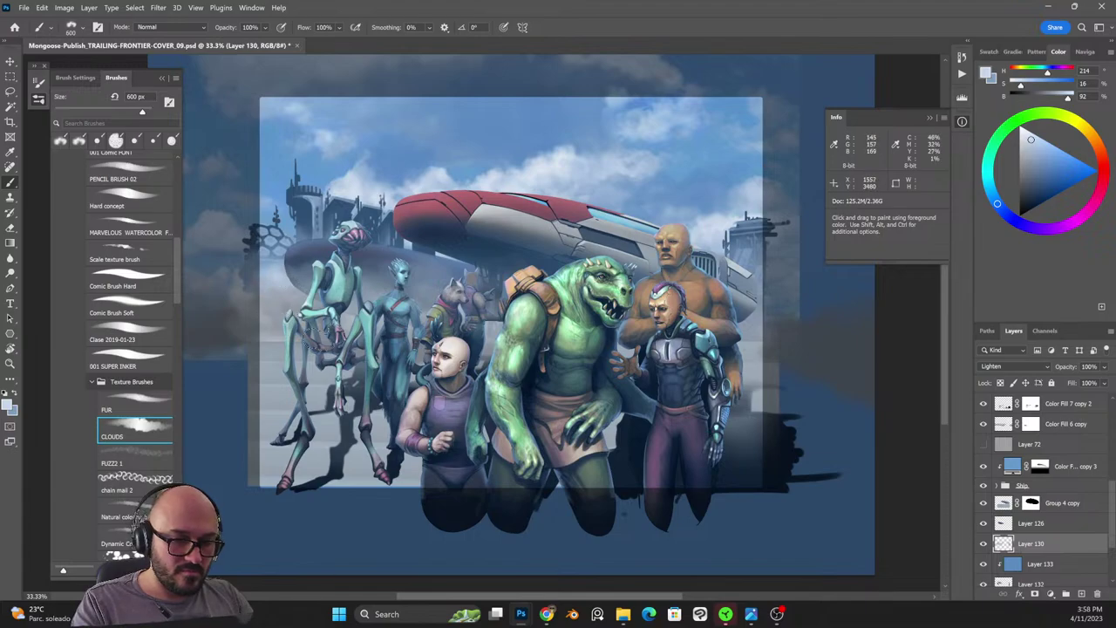
alt+click(261, 291)
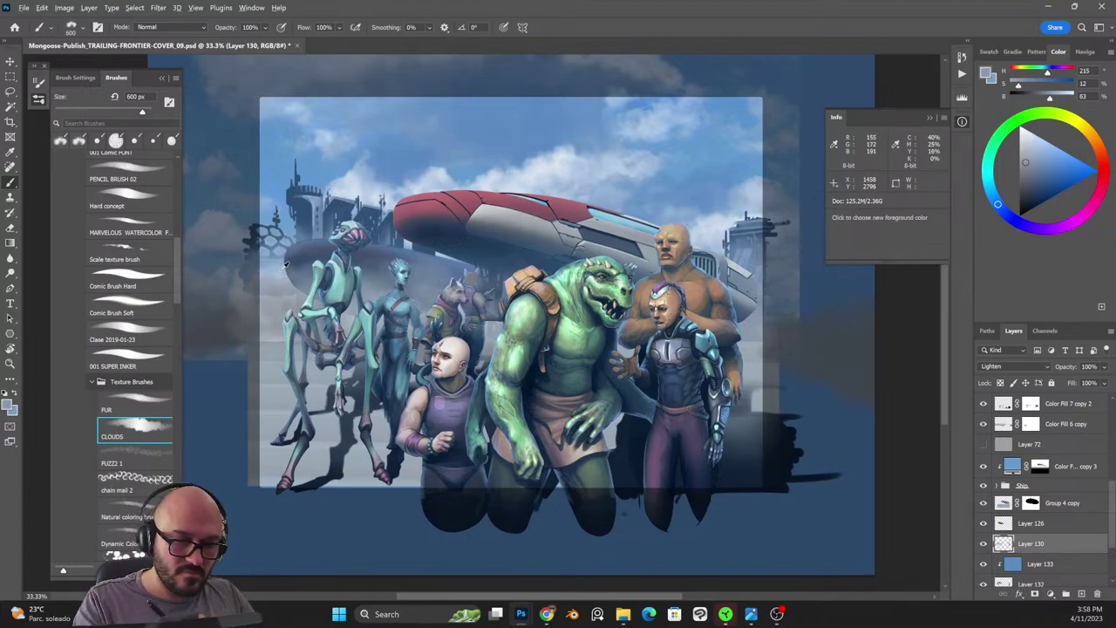
alt+click(358, 171)
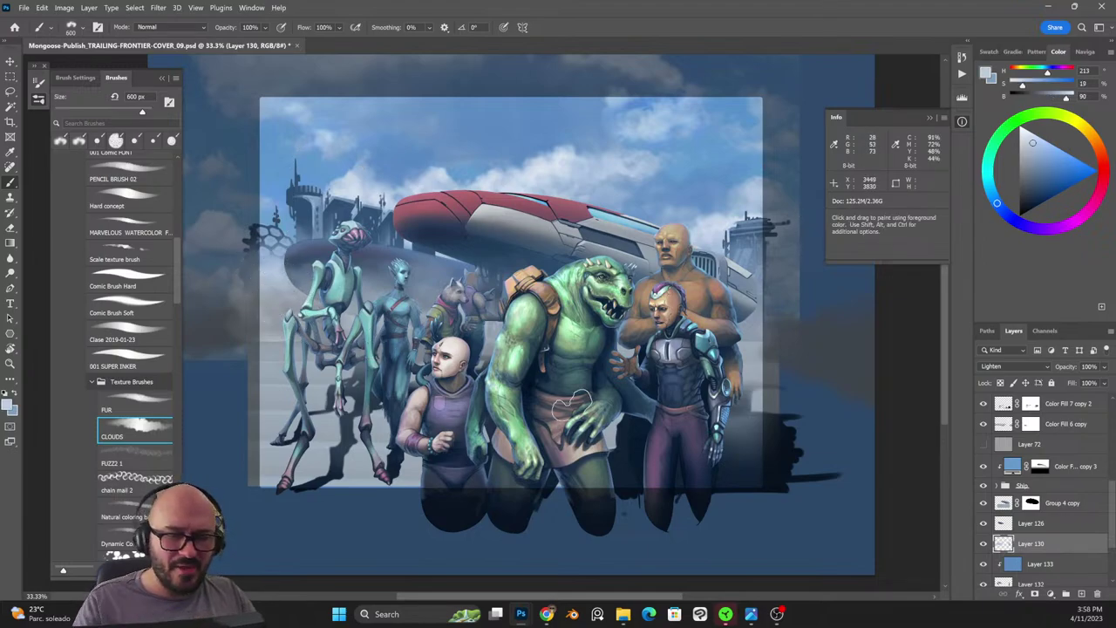
Raise the blue clipped Layer 133 to 38% opacity and merge it with Layer 132.
click(1033, 565)
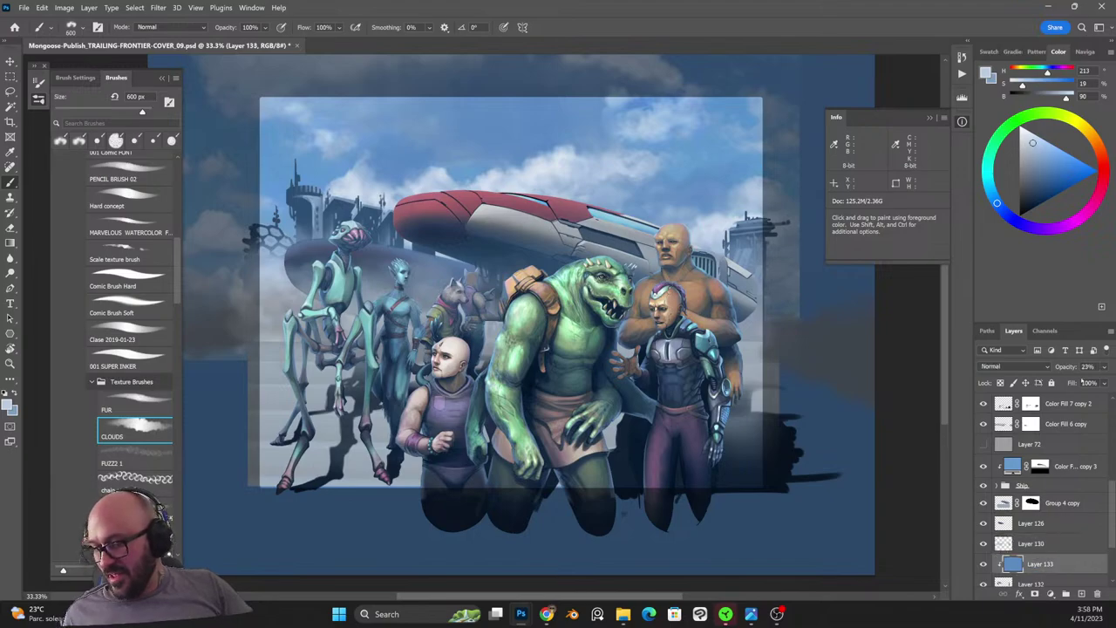
click(1104, 367)
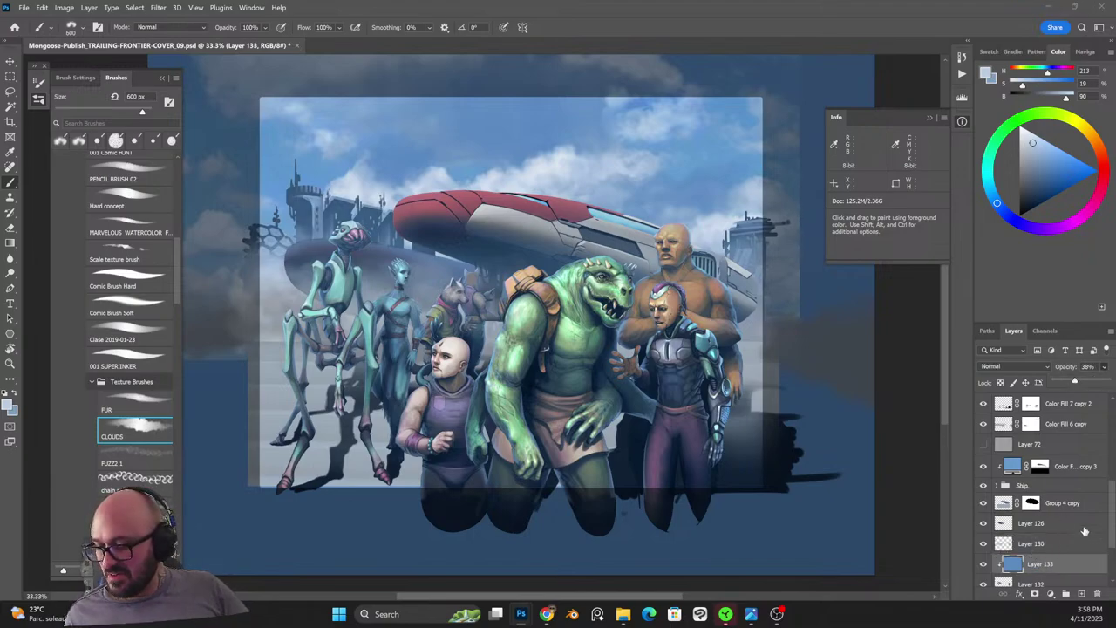
scroll(1081, 528, down, 3)
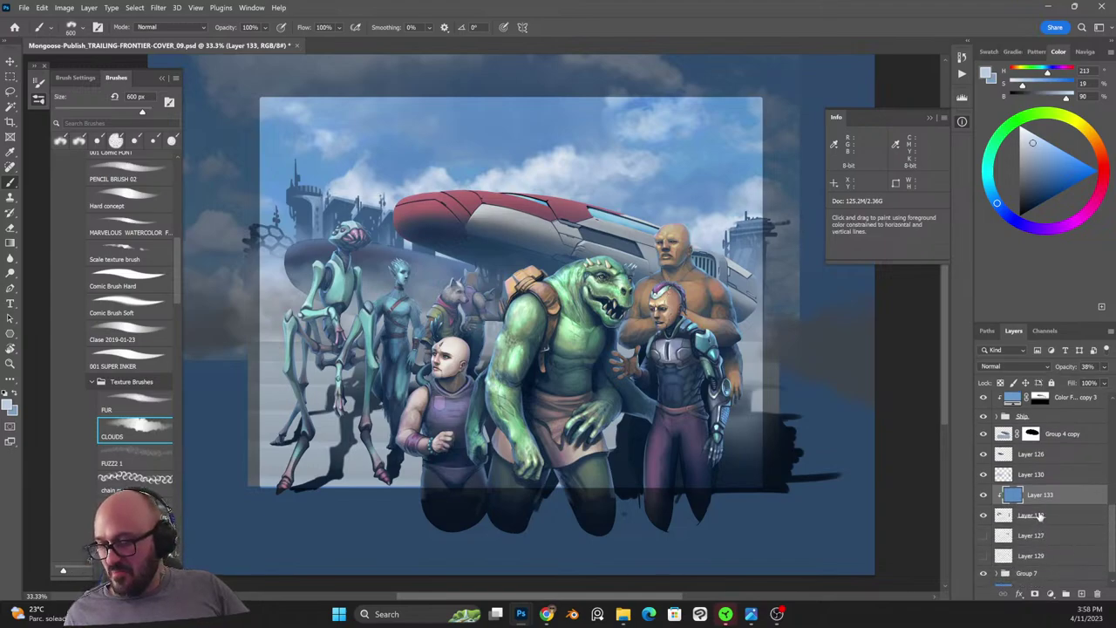
shift+click(1038, 515)
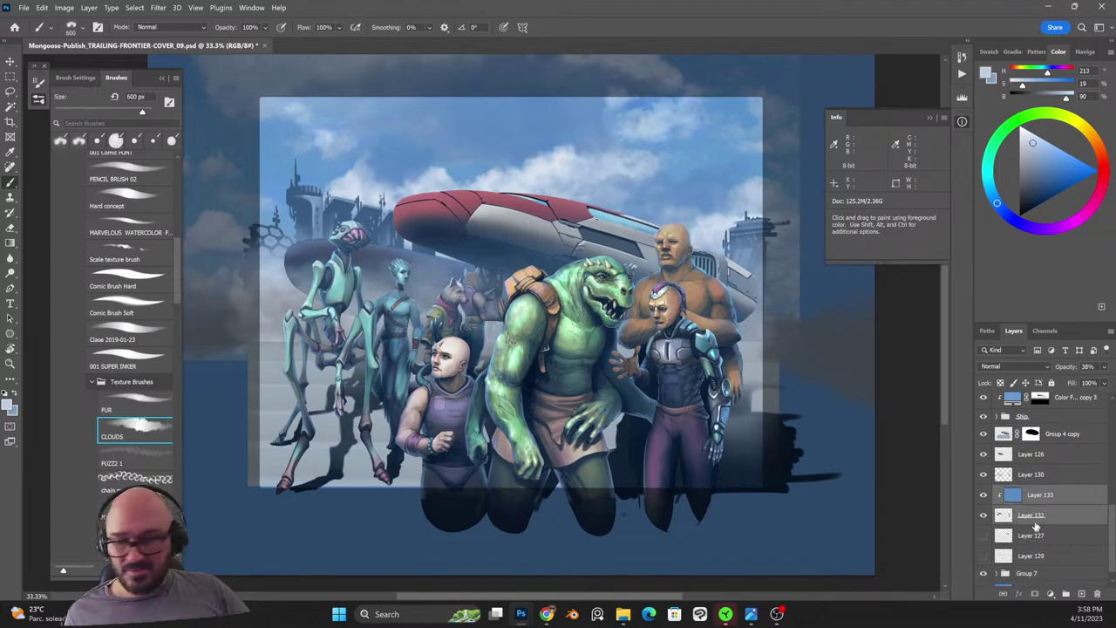
key(ctrl+e)
Show Layer 127, add a layer above it and brush sampled-blue haze over its buildings, thinning the excess in Clear mode.
click(1034, 519)
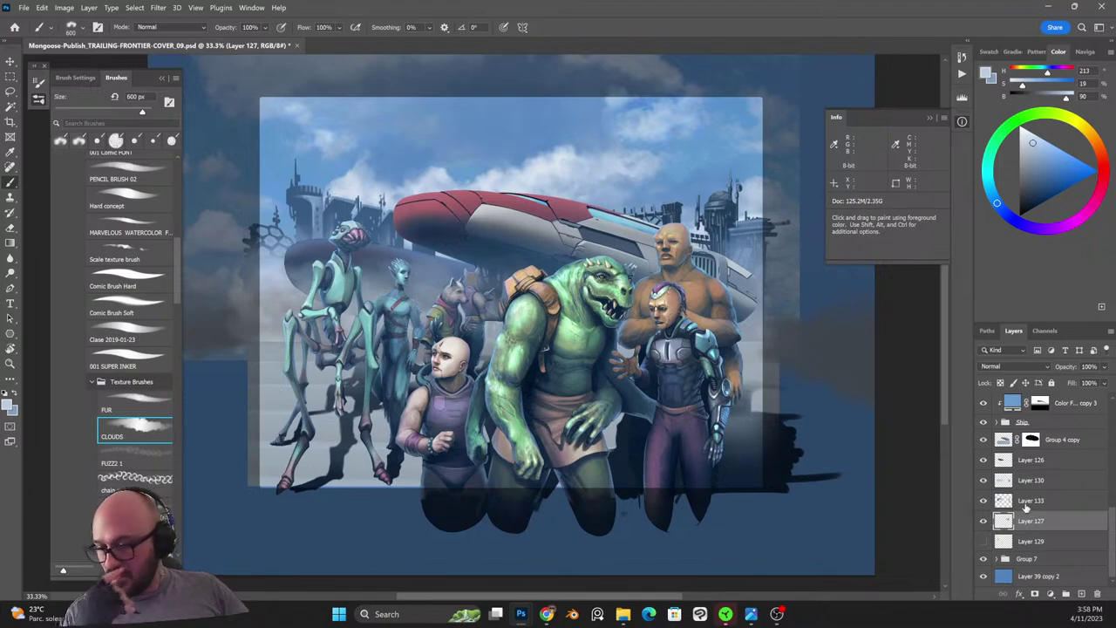
click(1082, 594)
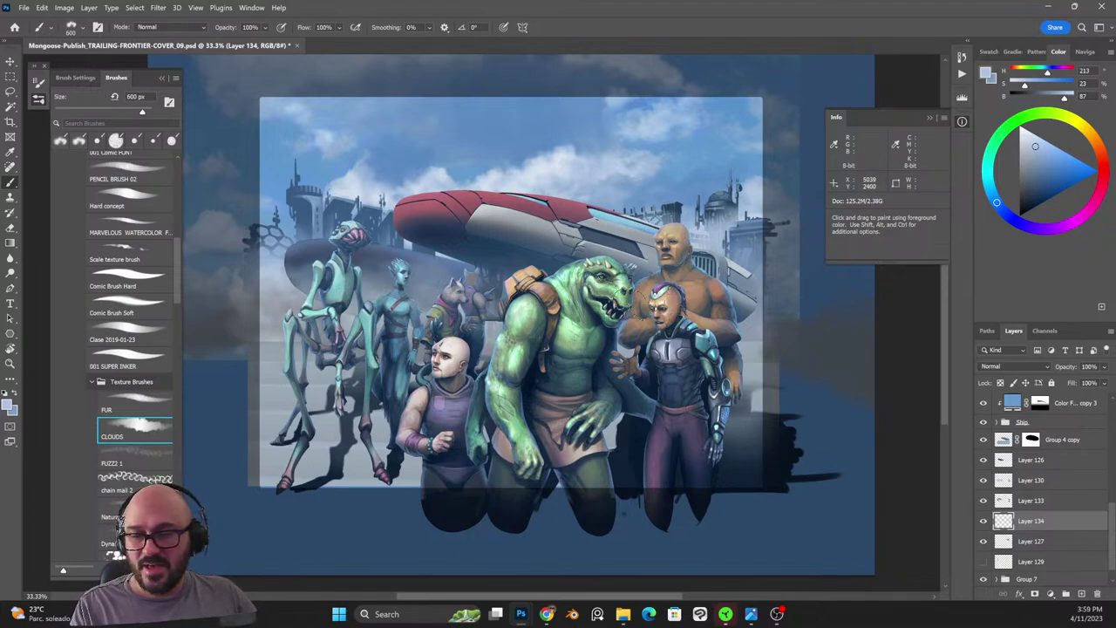
key(shift+alt+r)
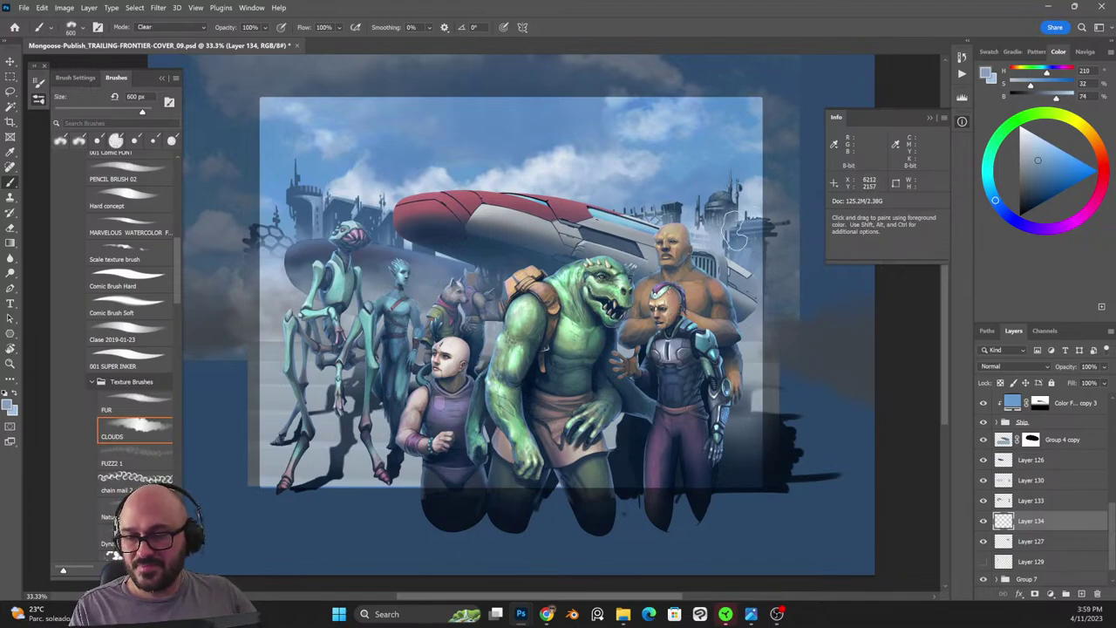
key(shift+alt+n)
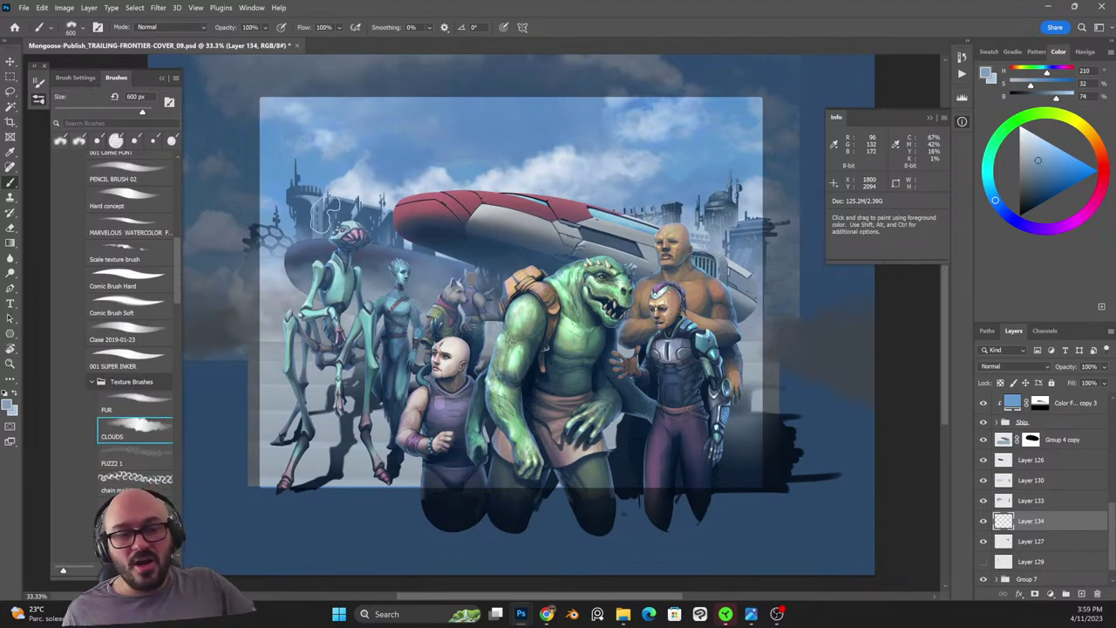
Show the distant tower on Layer 129, refine the haze on Layer 134 around it and compare with the haze hidden.
click(984, 562)
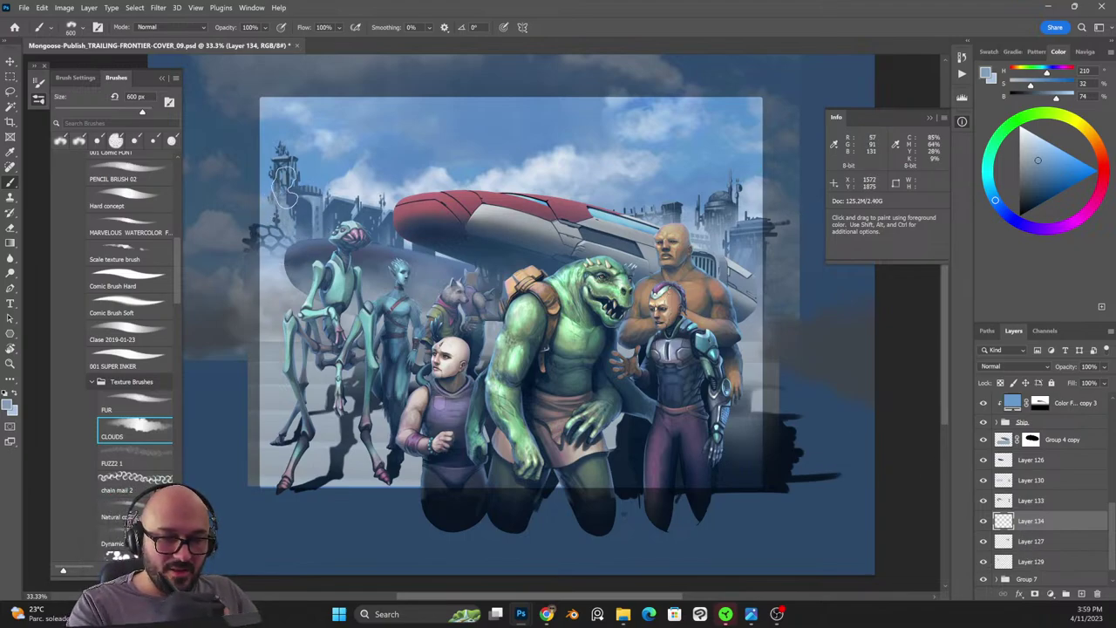
key(shift+alt+r)
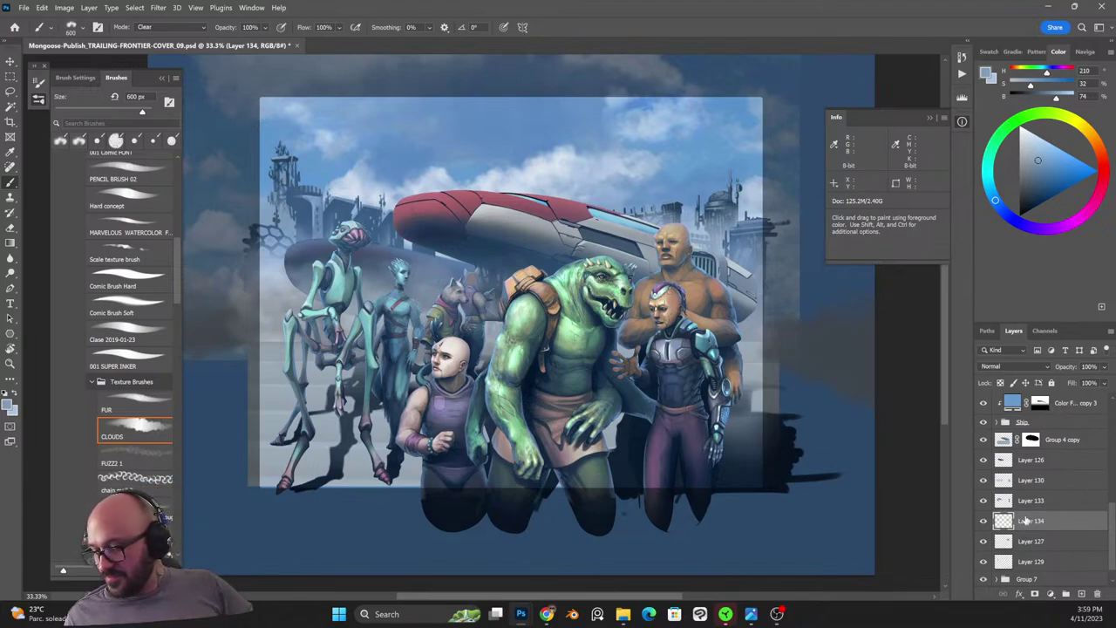
click(984, 521)
click(984, 521)
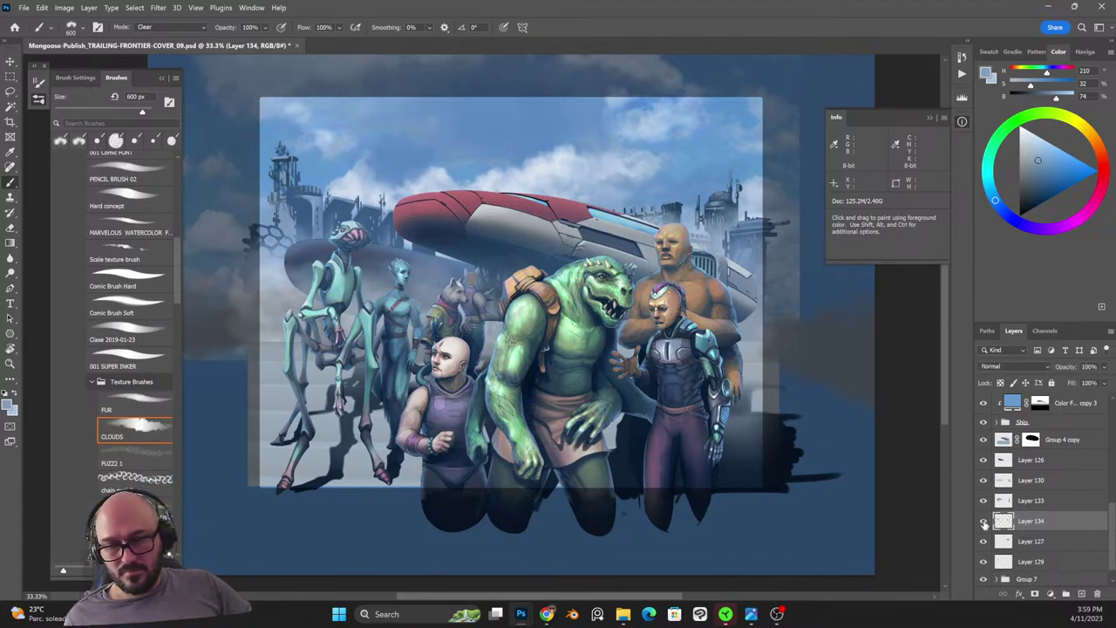
Merge the building layers Layer 127 and Layer 129 into one.
click(1031, 542)
shift+click(1027, 561)
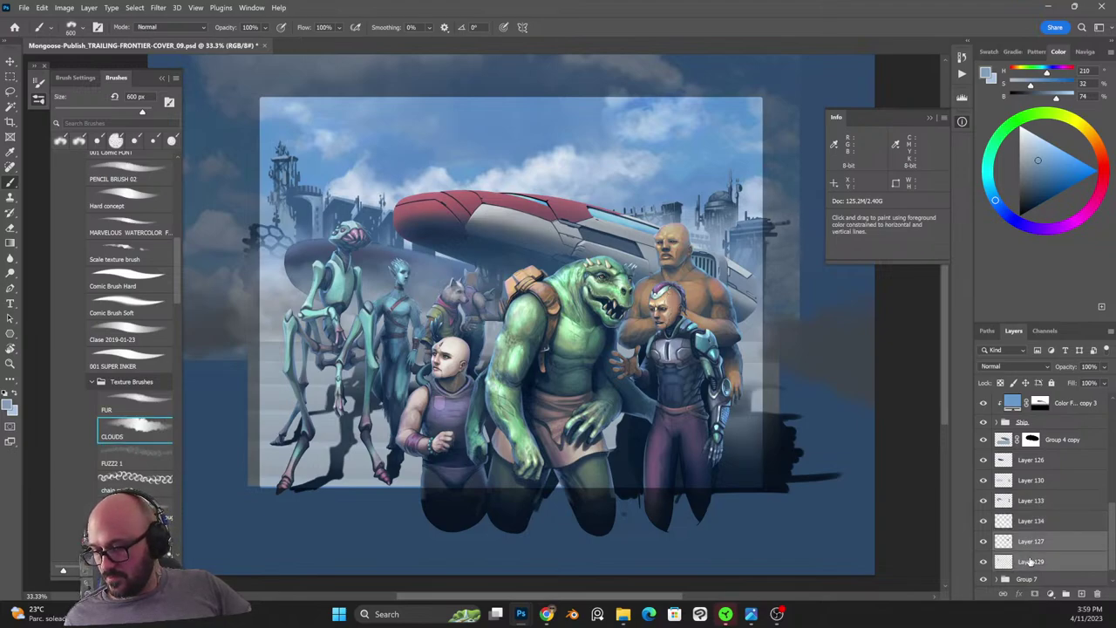
key(ctrl+e)
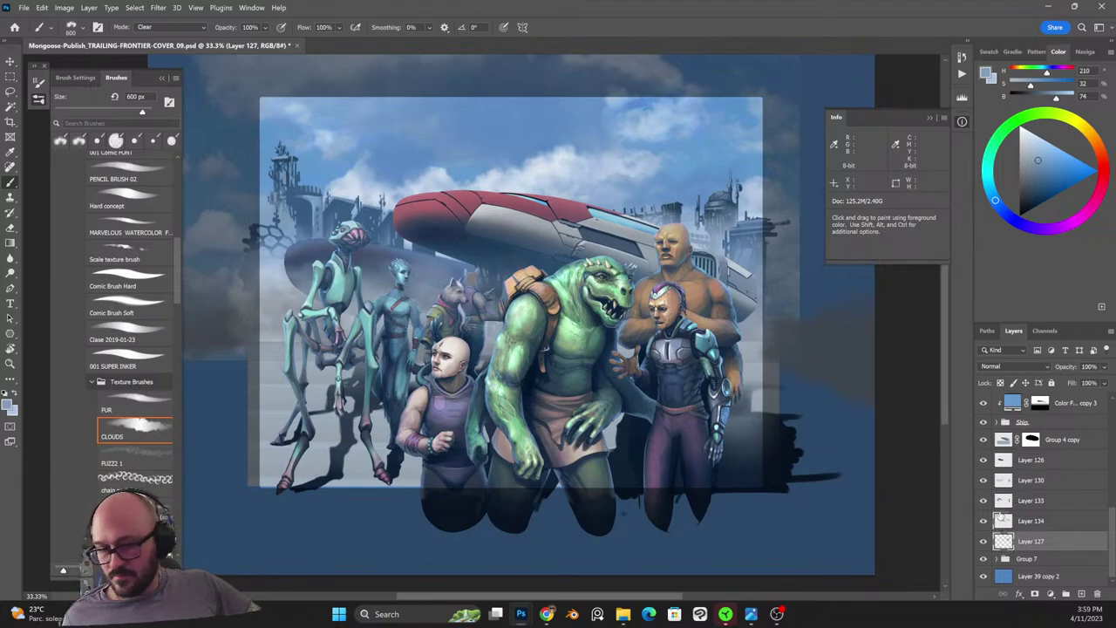
Build up haze on Layer 134 around the distant buildings, thin it in Clear mode and toggle the layer to compare.
click(1002, 522)
mouse_move(268, 196)
mouse_down()
mouse_move(309, 213)
mouse_move(273, 196)
mouse_up()
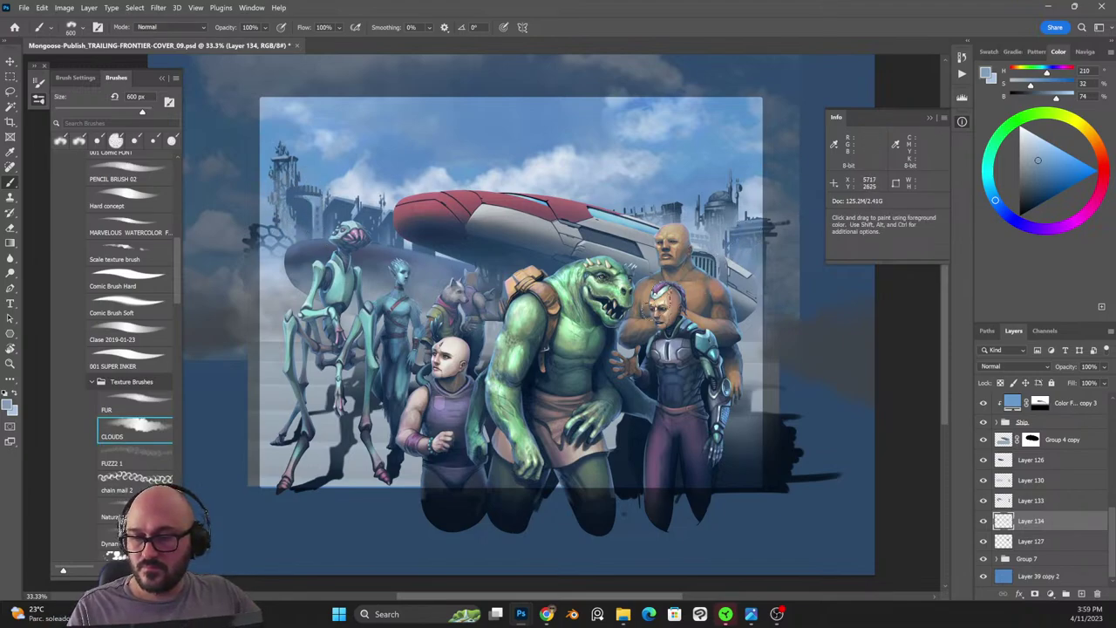
key(shift+alt+r)
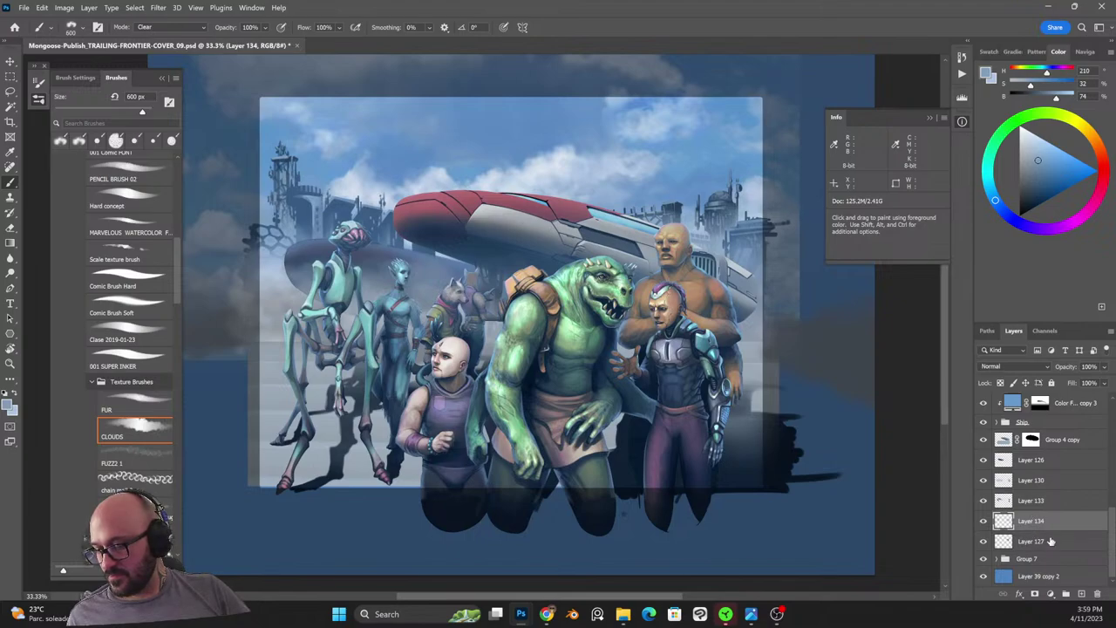
click(983, 521)
click(984, 520)
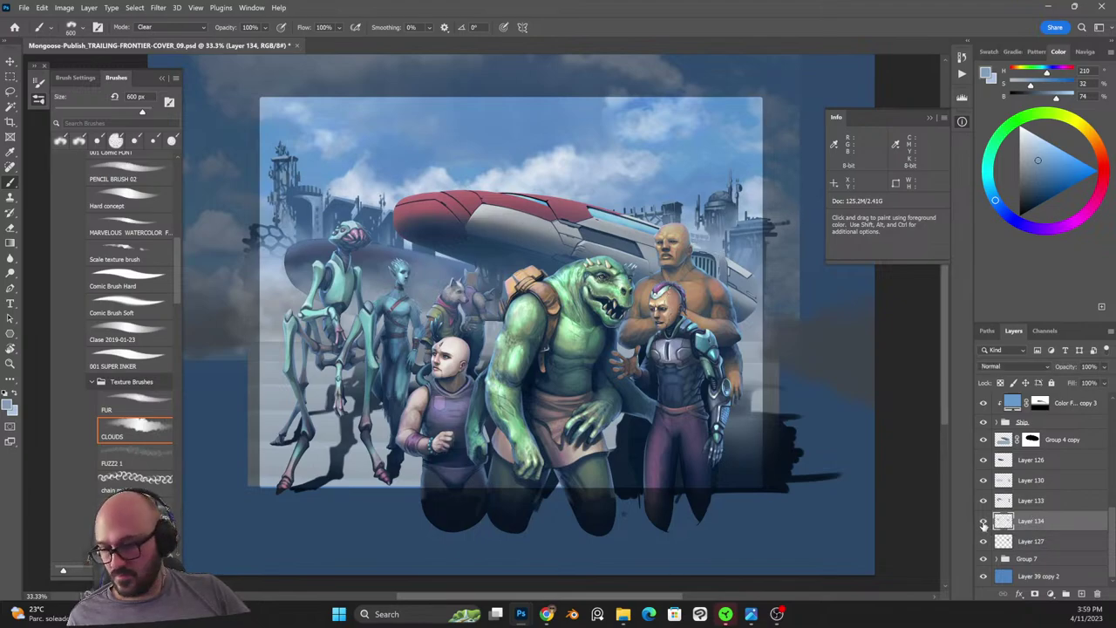
Add a new layer clipped to Layer 127 and fill it with blue sampled from the sky.
click(984, 503)
click(984, 502)
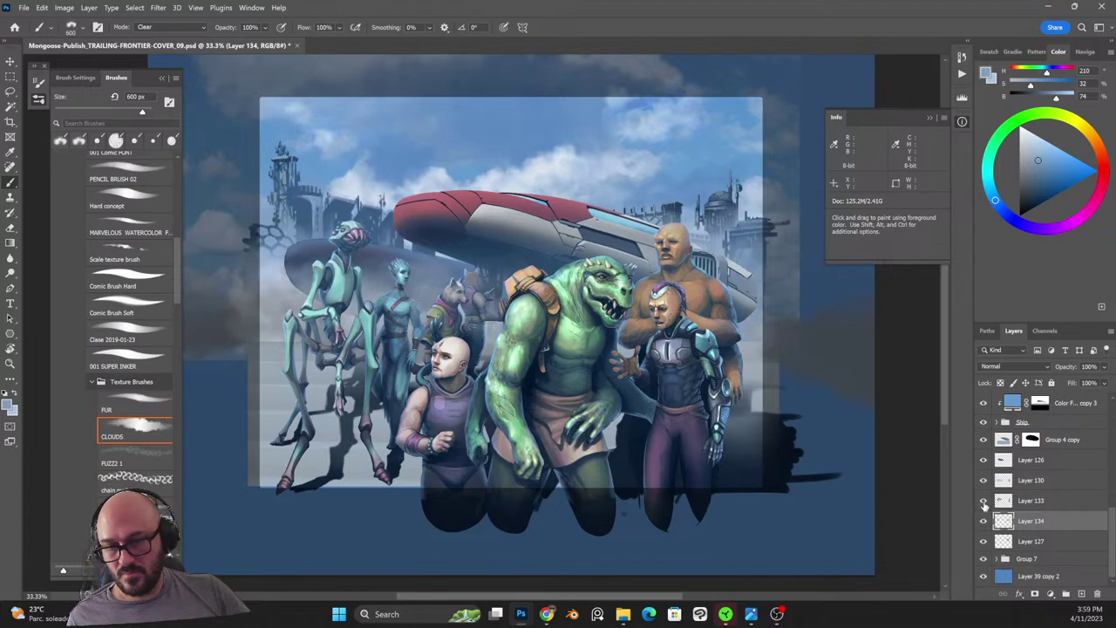
click(1037, 543)
click(1082, 593)
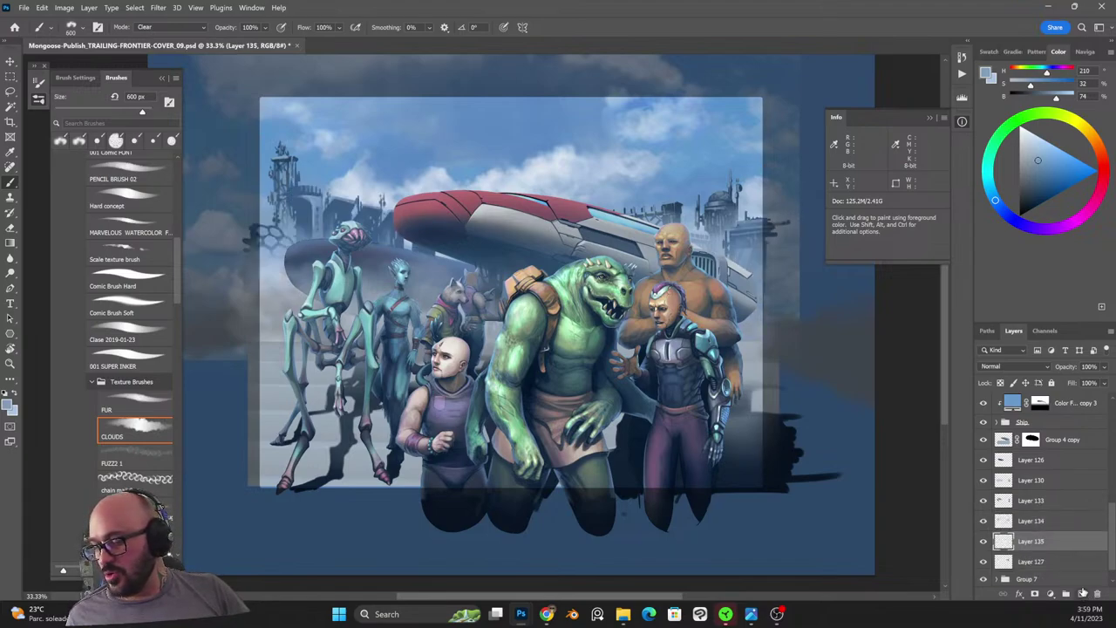
alt+click(1034, 550)
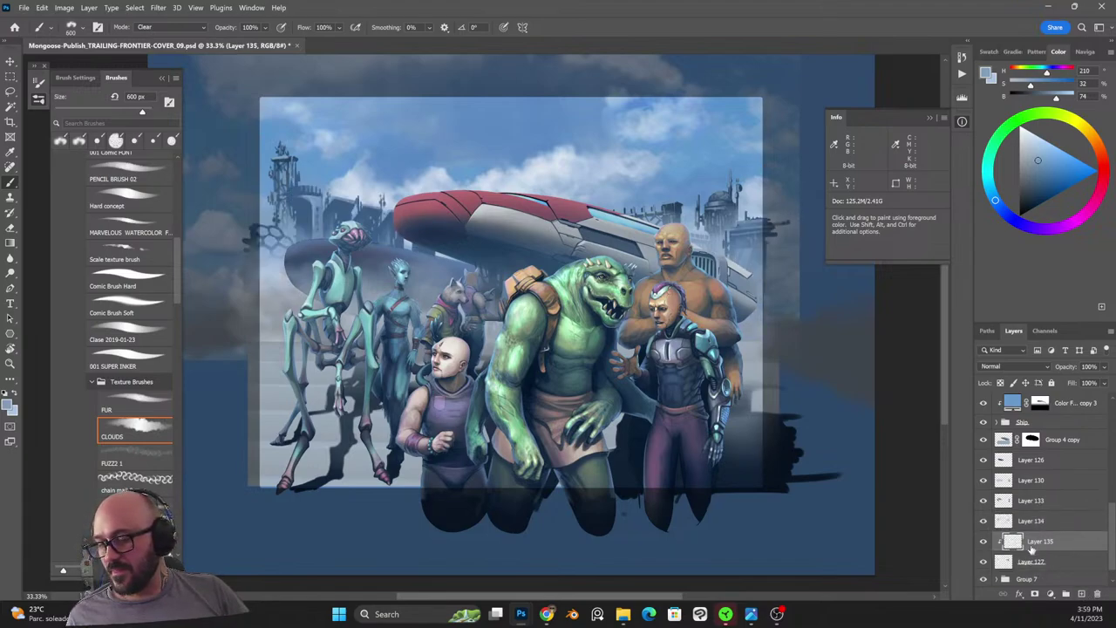
alt+click(681, 162)
key(alt+BackSpace)
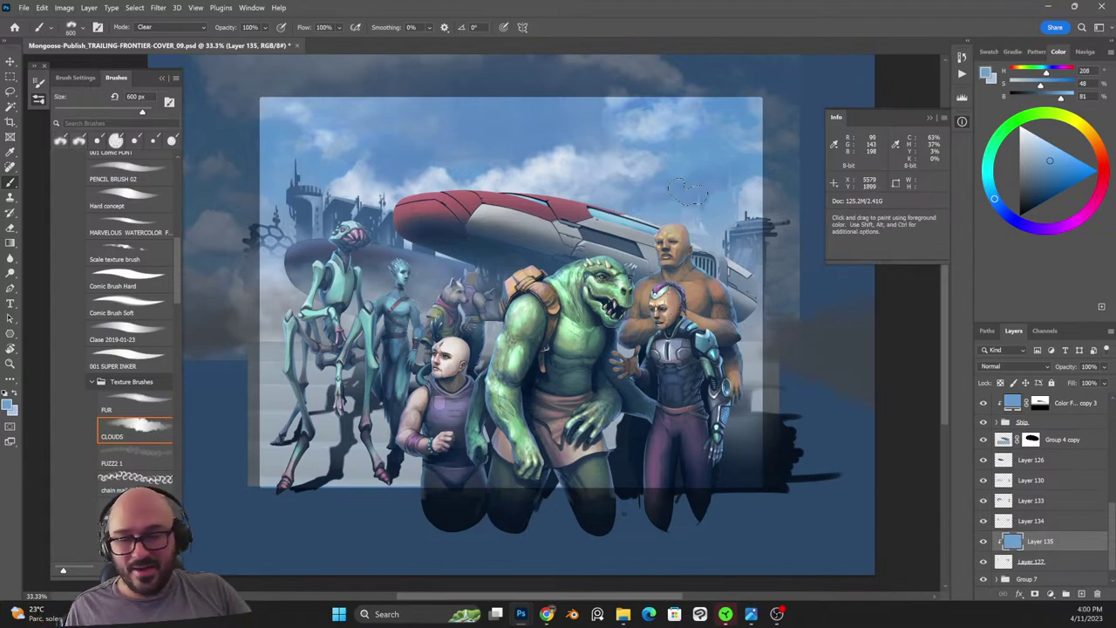
Set the clipped blue fill to Lighten at 27% opacity and merge it with Layer 127.
click(1015, 366)
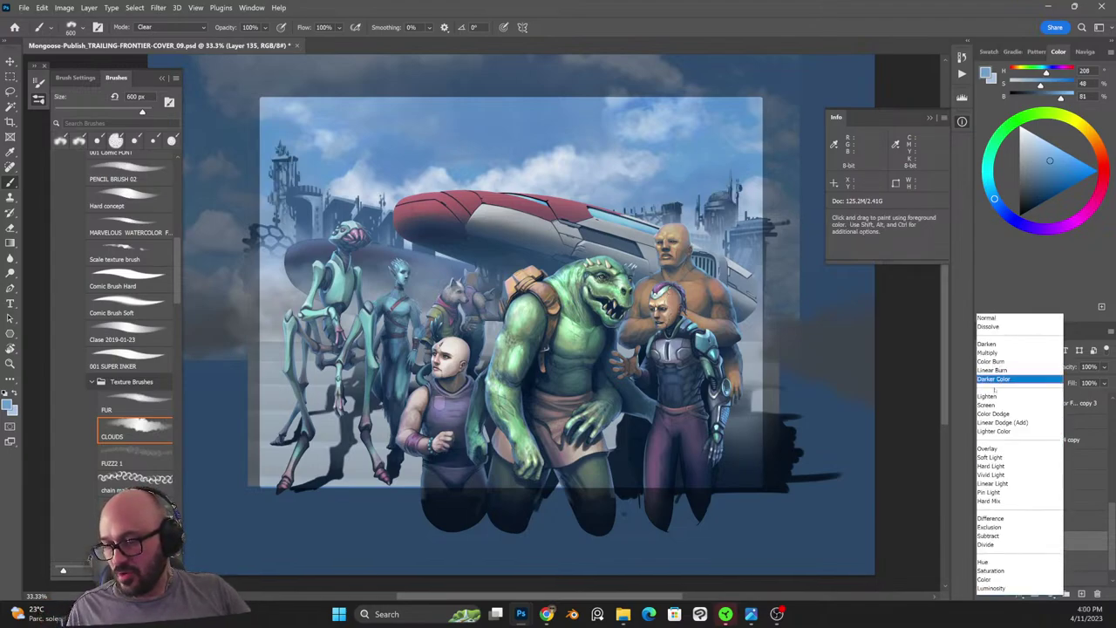
click(1011, 398)
click(1106, 367)
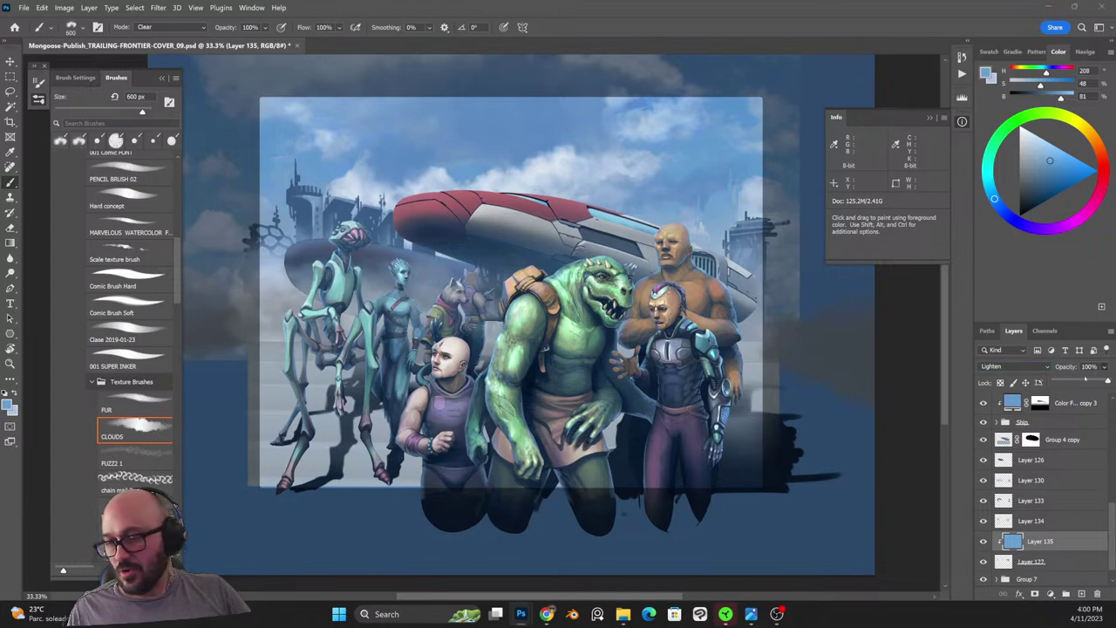
drag(1082, 382, 1080, 382)
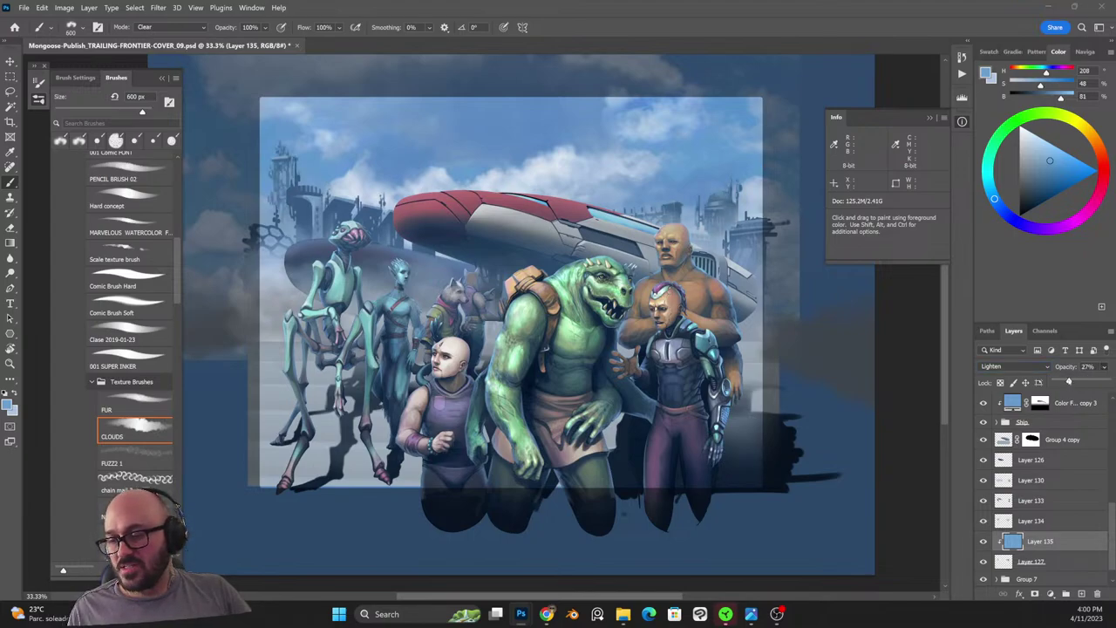
shift+click(1047, 563)
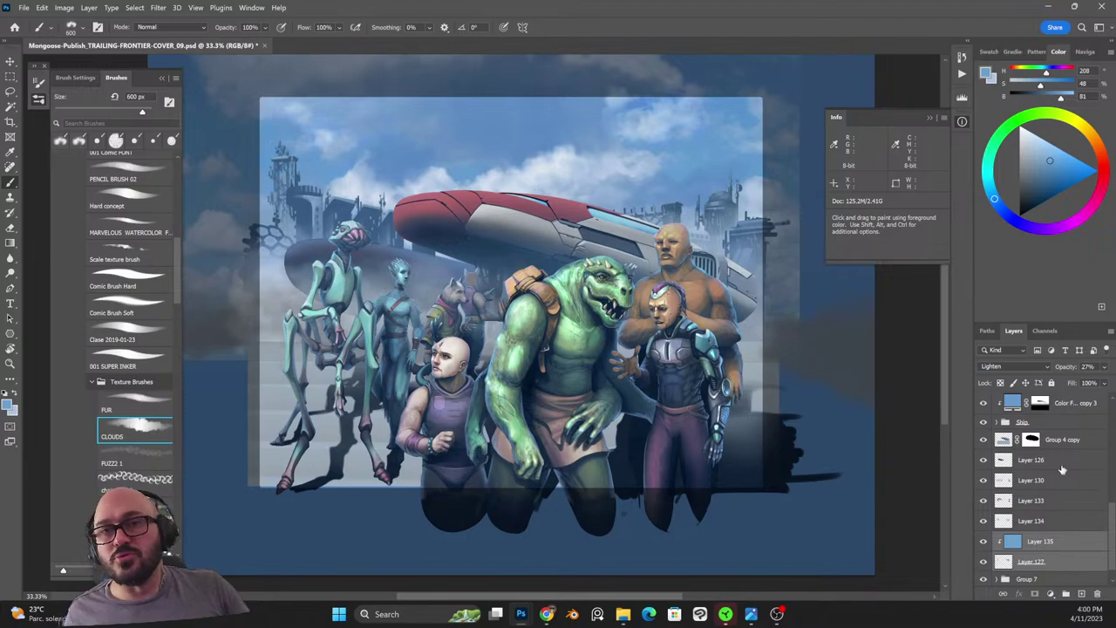
key(ctrl+e)
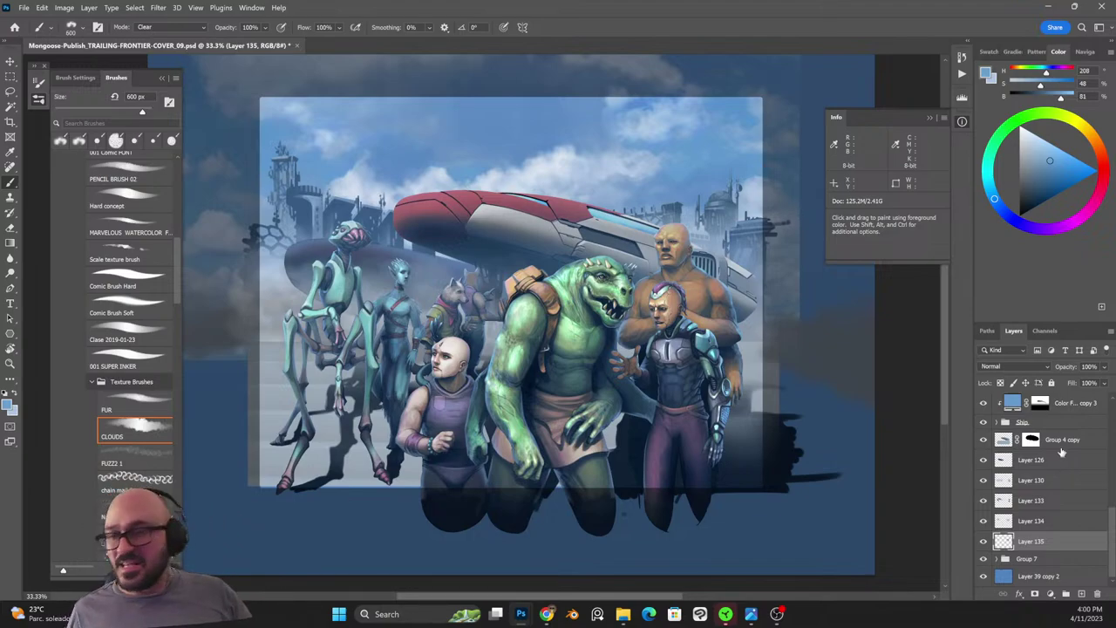
Duplicate the building layer Layer 133, clip the copy to the original and set its blend mode to Lighten.
click(1029, 504)
click(982, 502)
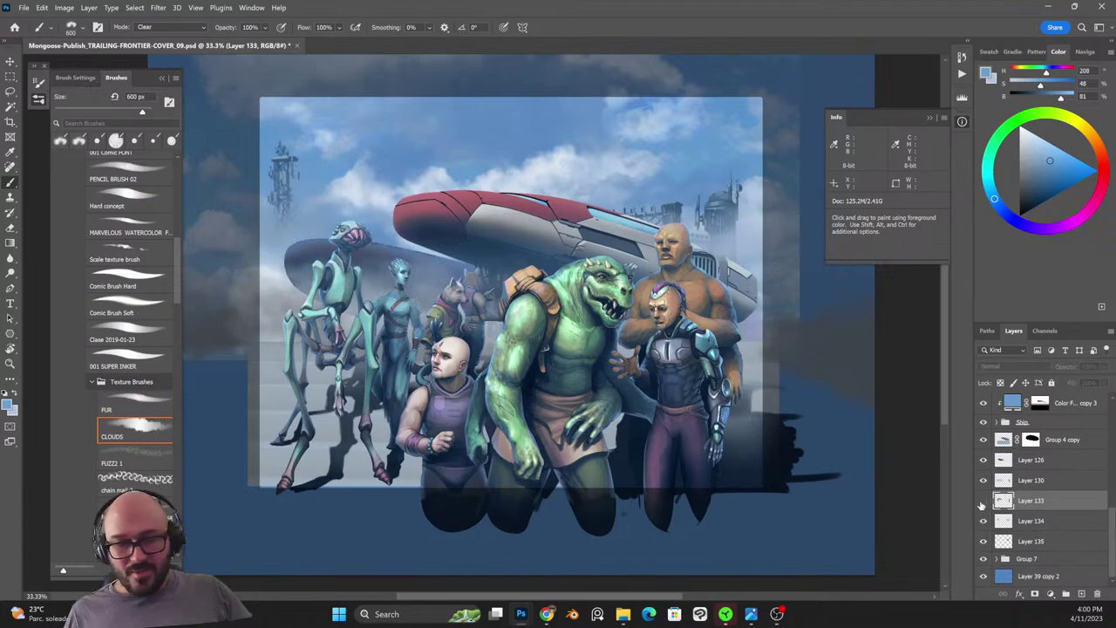
click(983, 502)
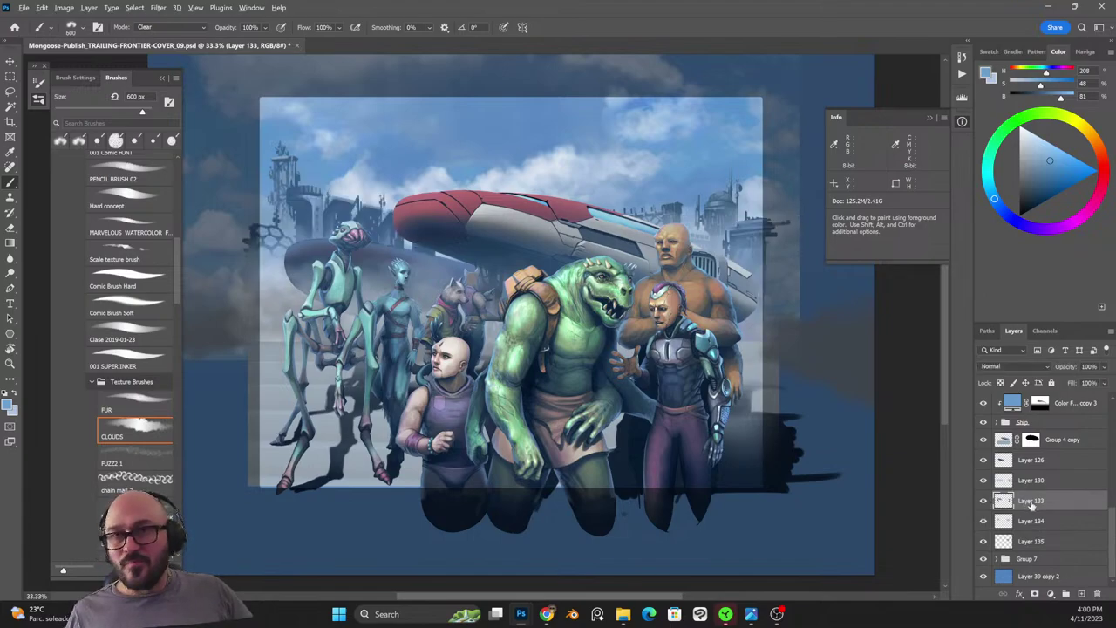
key(ctrl+j)
key(ctrl+alt+g)
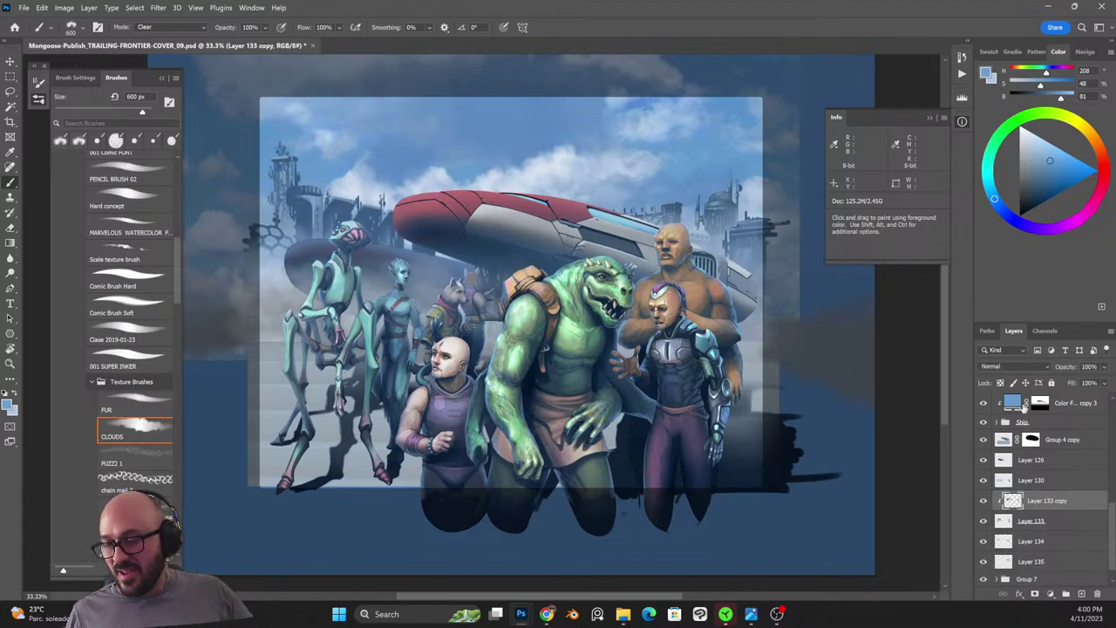
click(1014, 366)
click(985, 397)
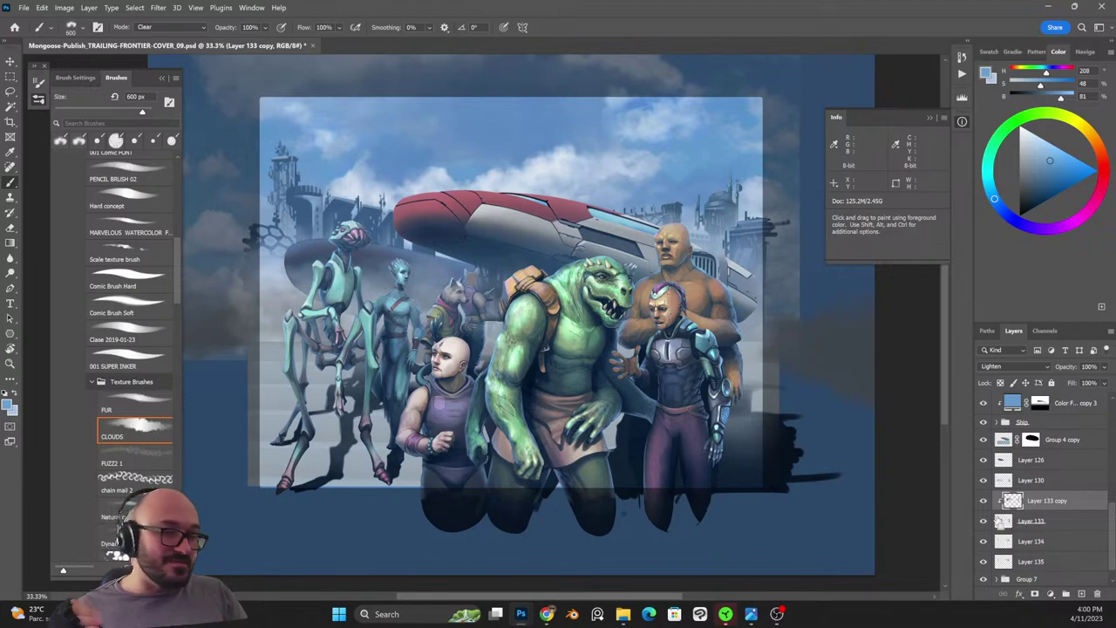
Apply Levels with input black 73 and input white 170 to the Layer 133 copy and set its opacity to 41%.
key(ctrl+l)
drag(882, 440, 846, 441)
drag(738, 442, 779, 442)
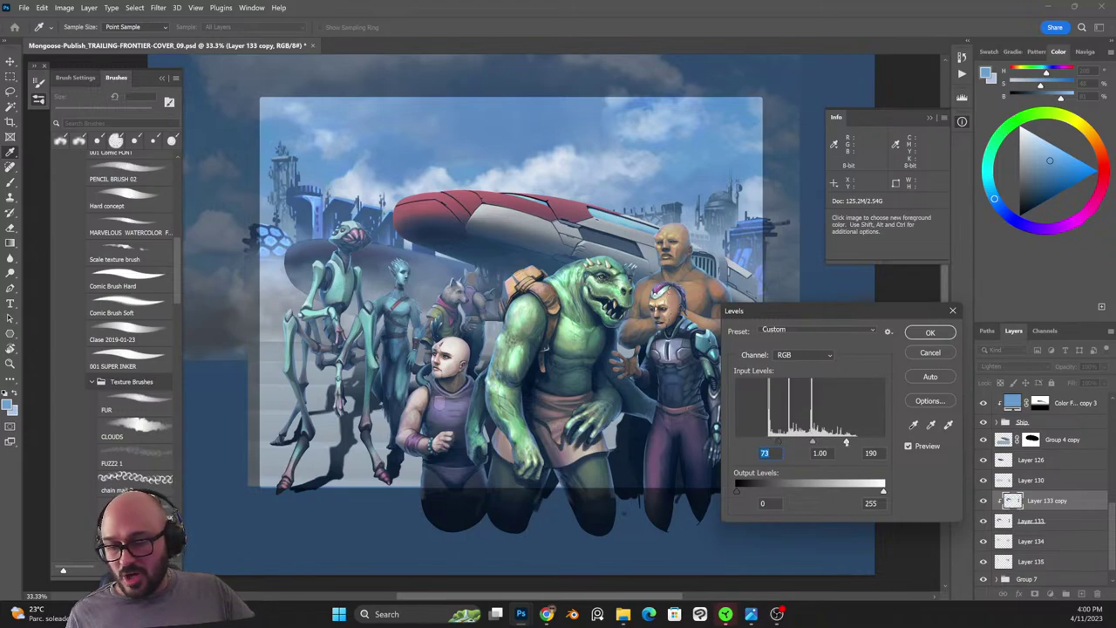
drag(847, 442, 834, 442)
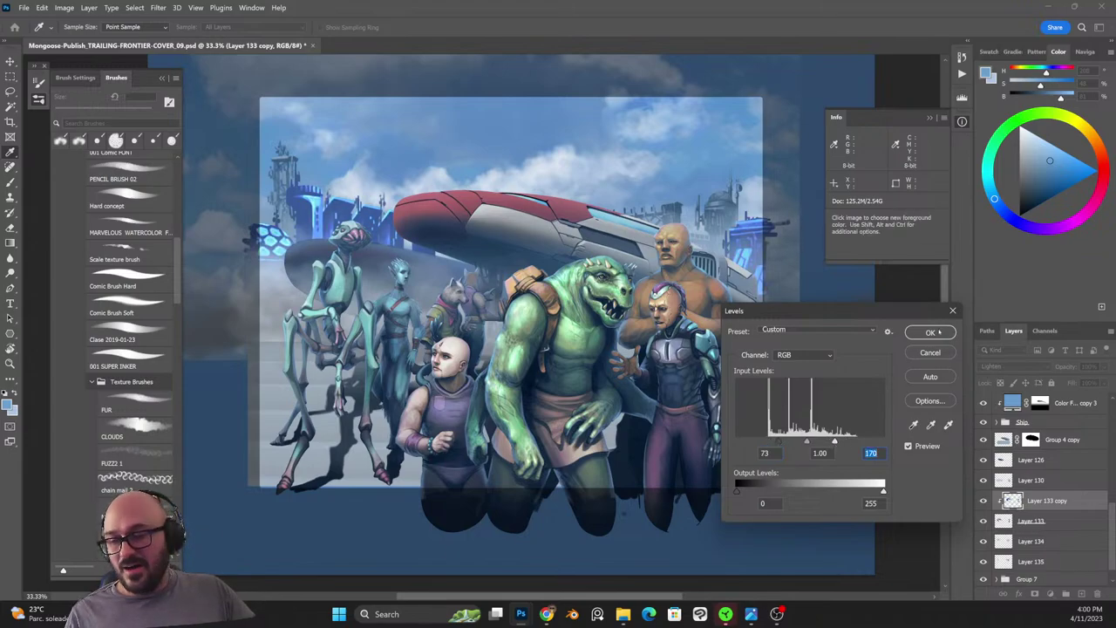
click(933, 332)
click(1104, 366)
drag(1104, 381, 1076, 382)
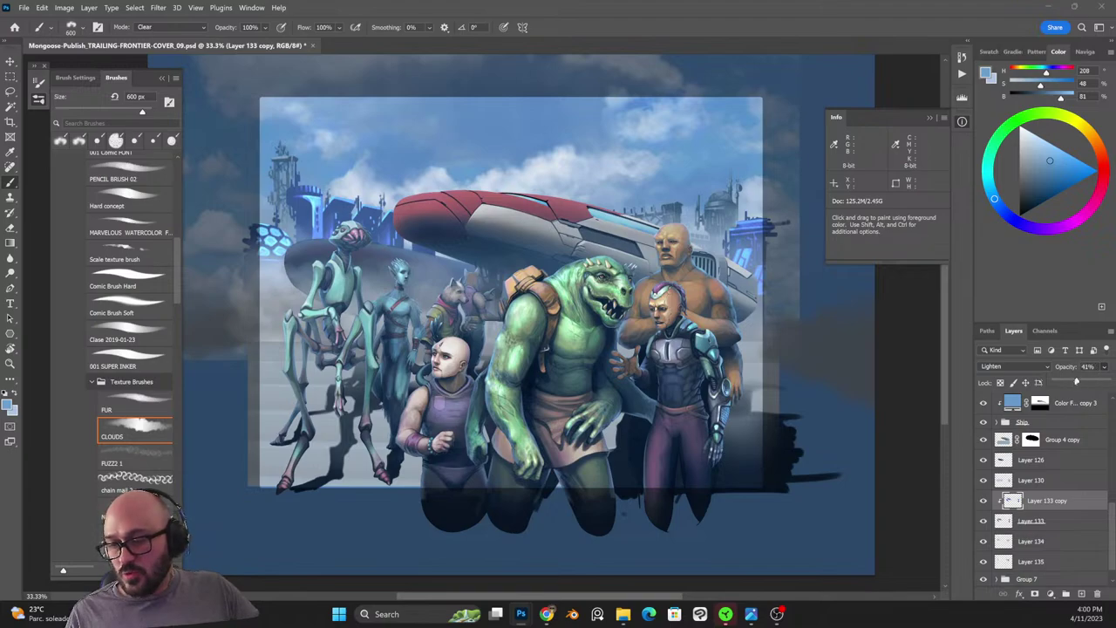
Add a layer mask to the Layer 133 copy and fill it with black.
click(1035, 594)
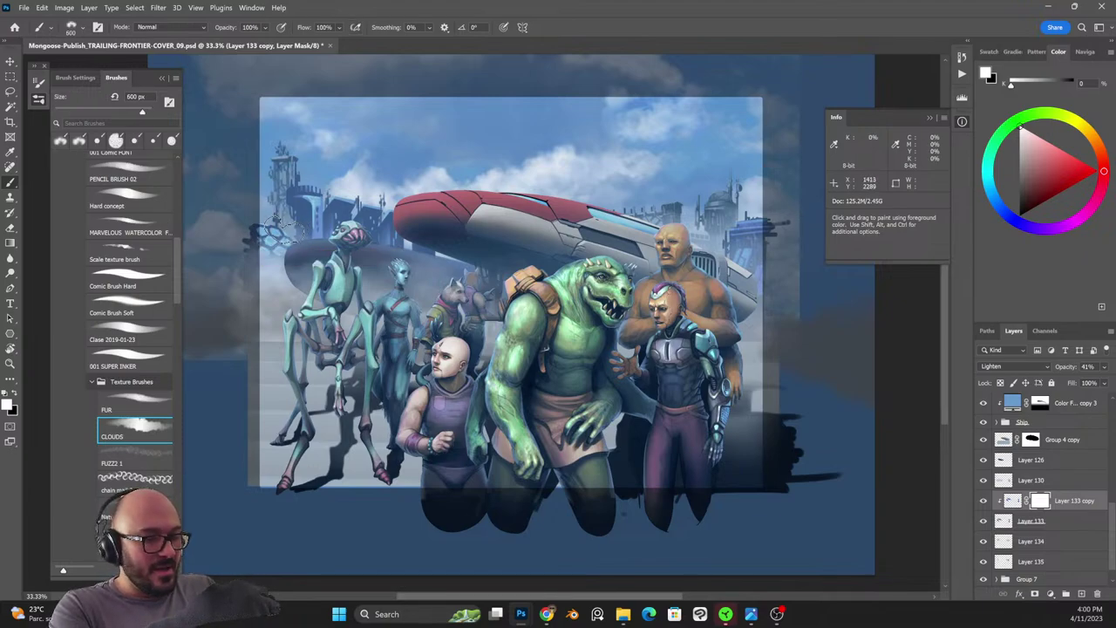
key(x)
key(alt+BackSpace)
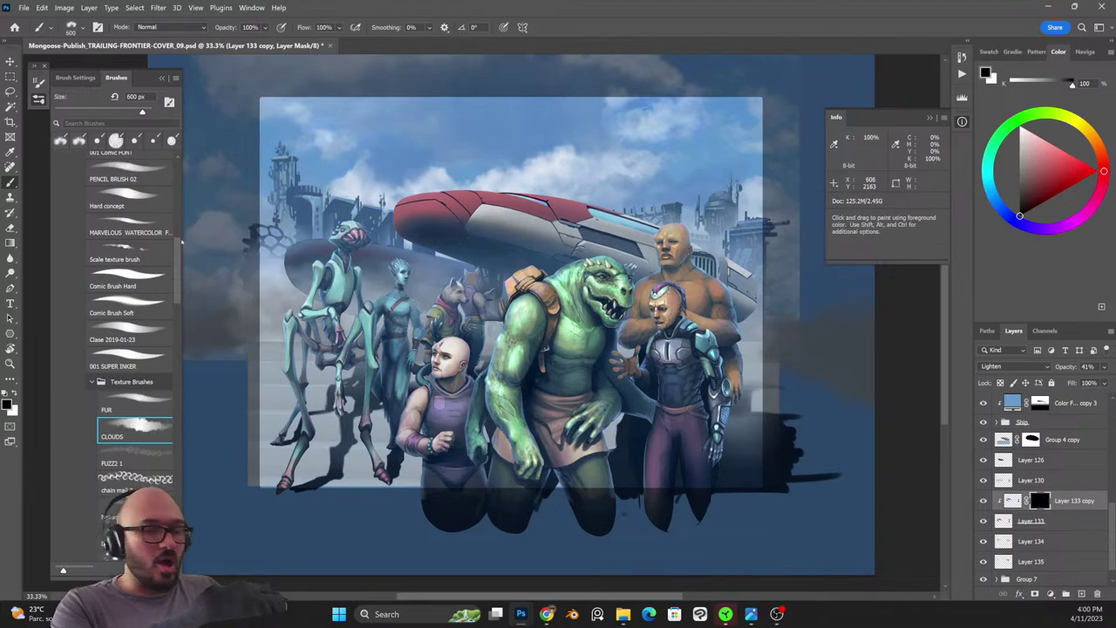
Using the ÑLAB brush at 300 px, paint white on the mask to reveal the brightened copy on parts of the buildings.
scroll(157, 357, up, 5)
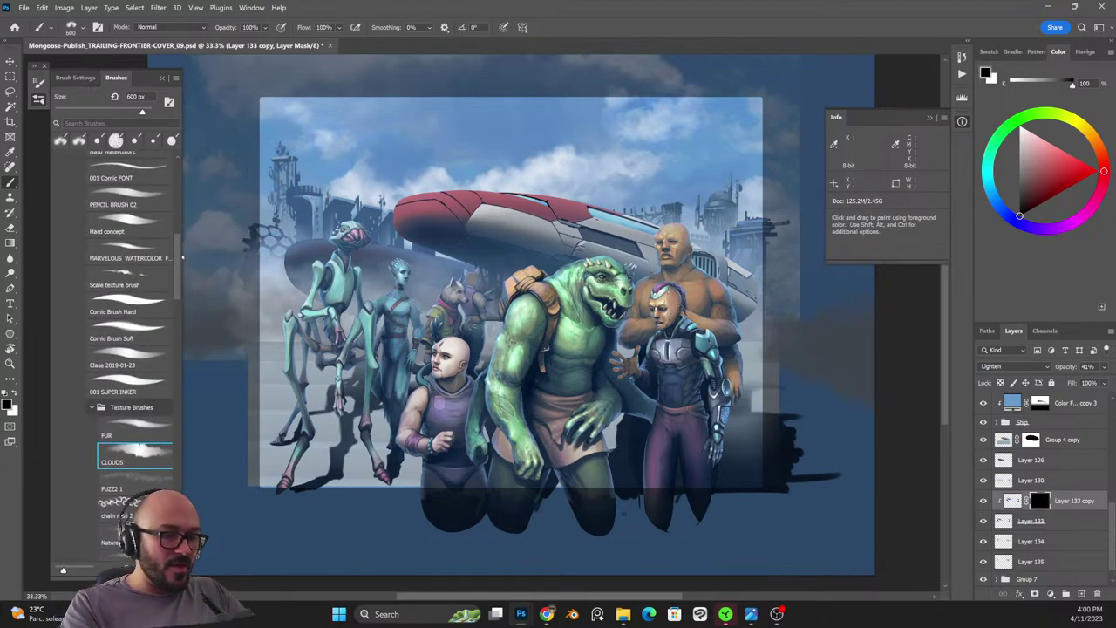
scroll(181, 234, up, 3)
click(129, 294)
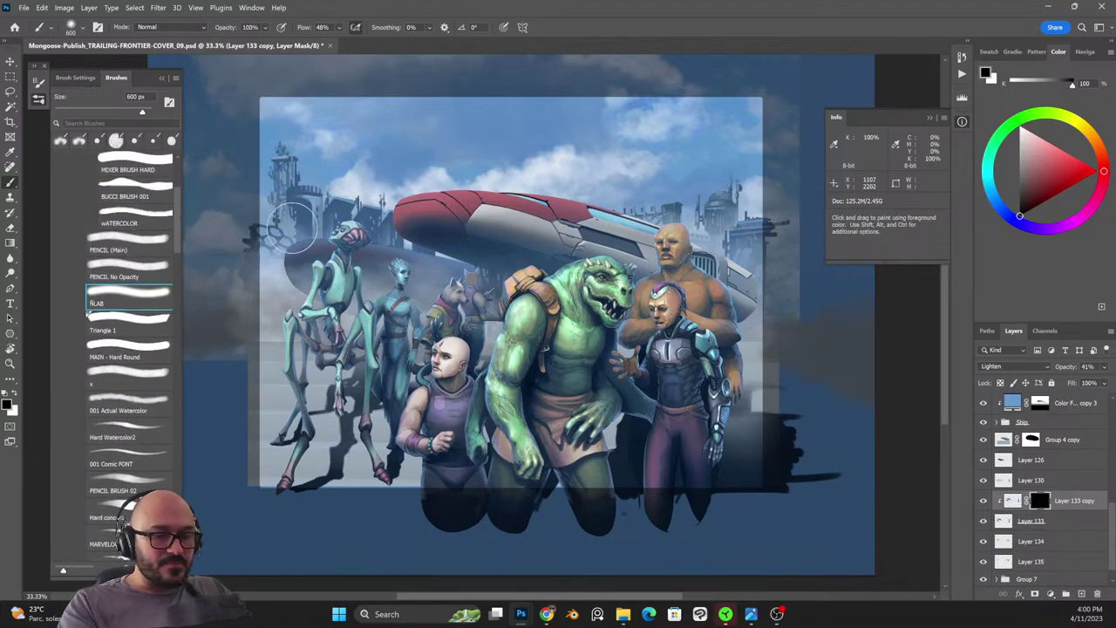
key(bracketleft)
key(bracketleft)
key(bracketleft)
key(bracketleft)
key(bracketleft)
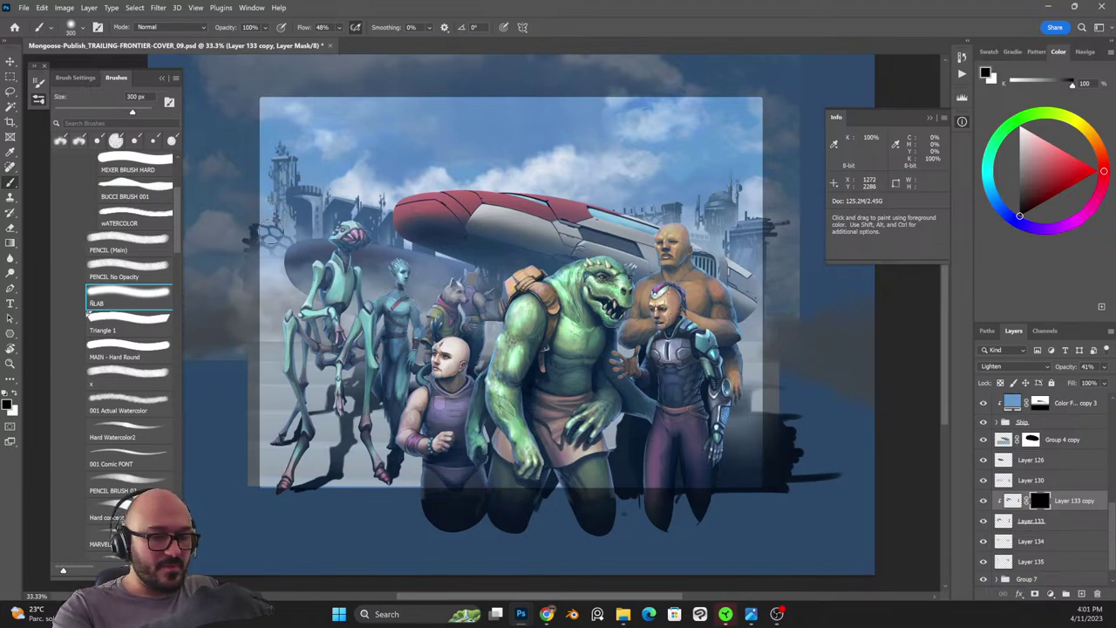
key(x)
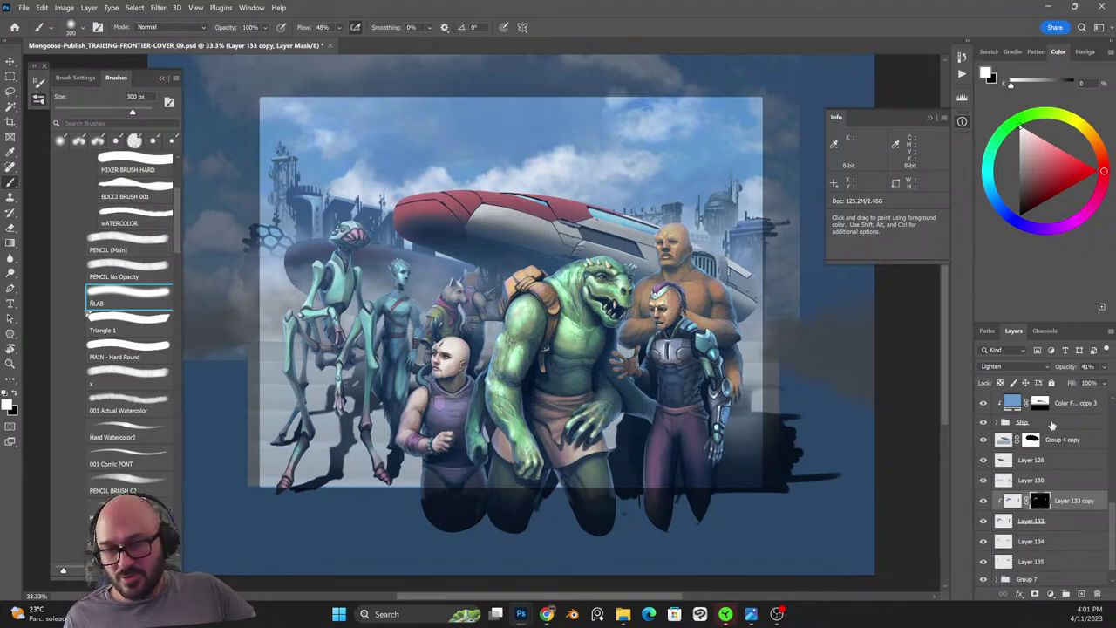
Adjust the Layer 133 copy with Hue/Saturation and merge it with Layer 133.
click(1012, 501)
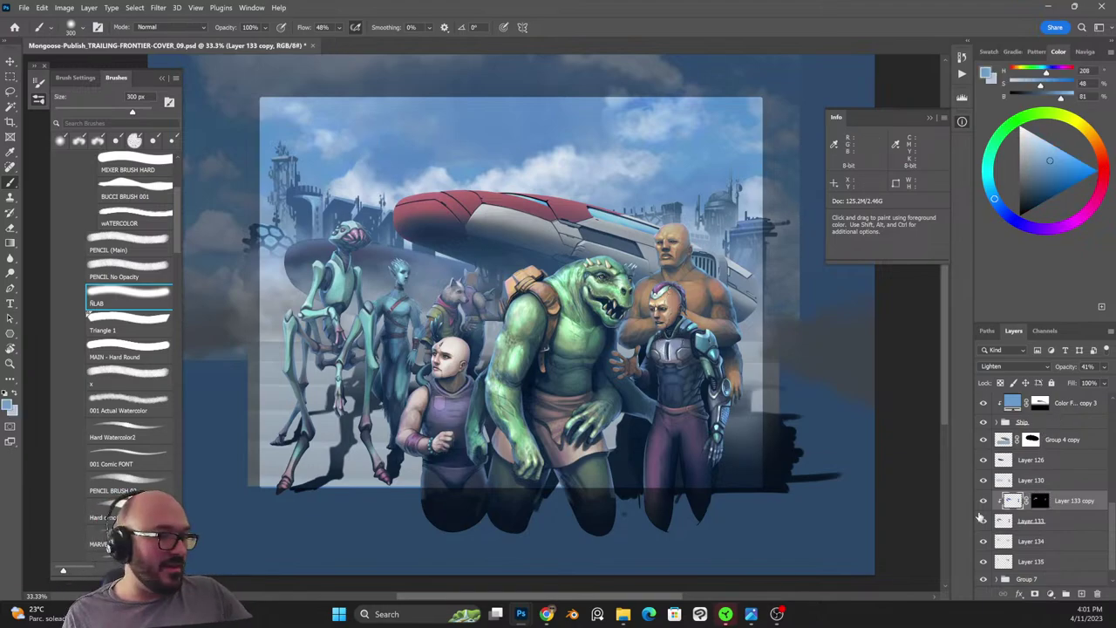
key(ctrl+u)
drag(801, 248, 765, 250)
click(920, 158)
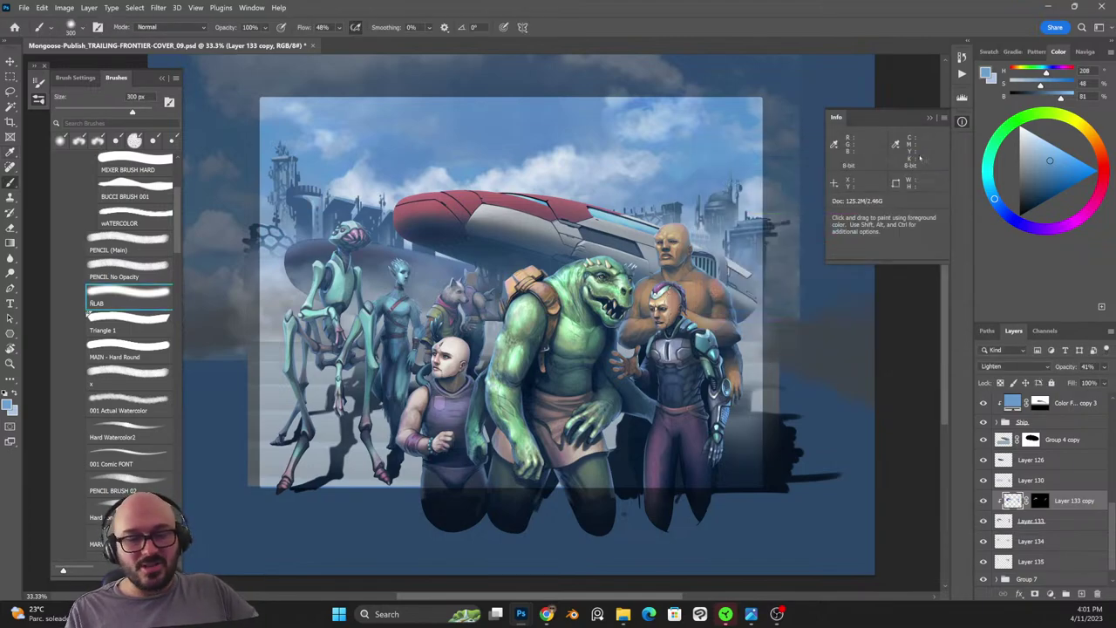
click(1037, 521)
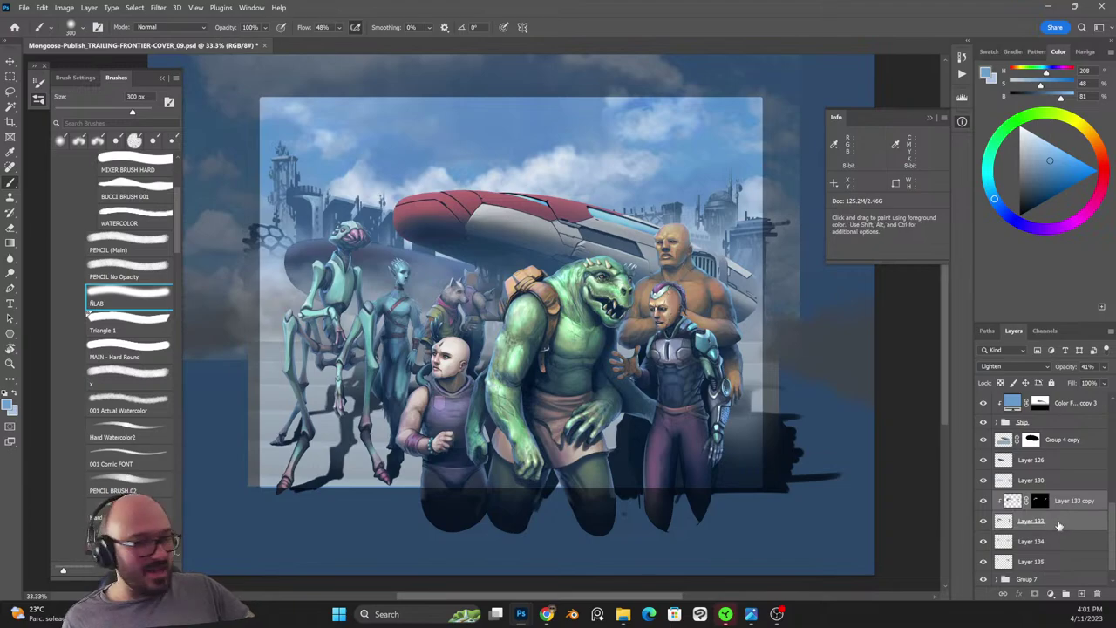
key(ctrl+e)
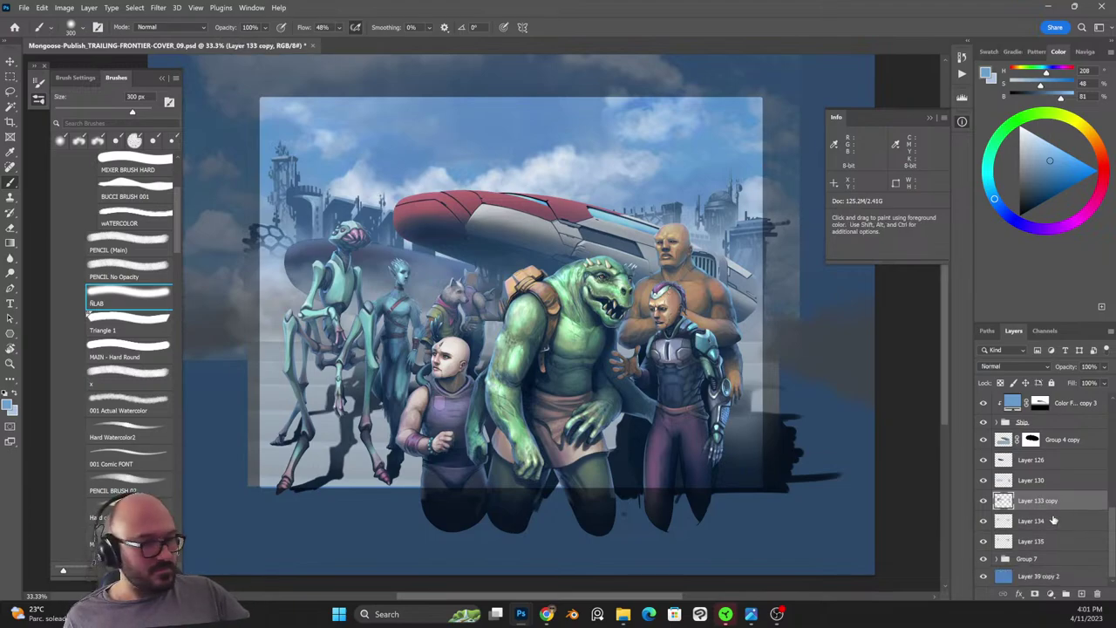
Set the opacity of the black frame on Layer 43 to 100%.
drag(1113, 518, 1112, 398)
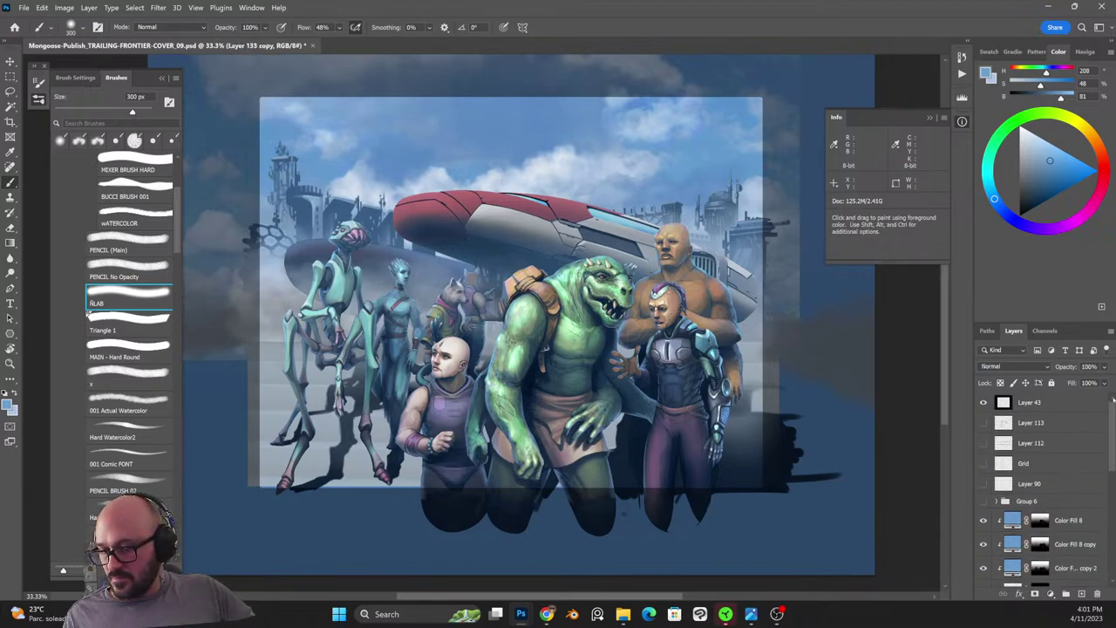
click(1032, 404)
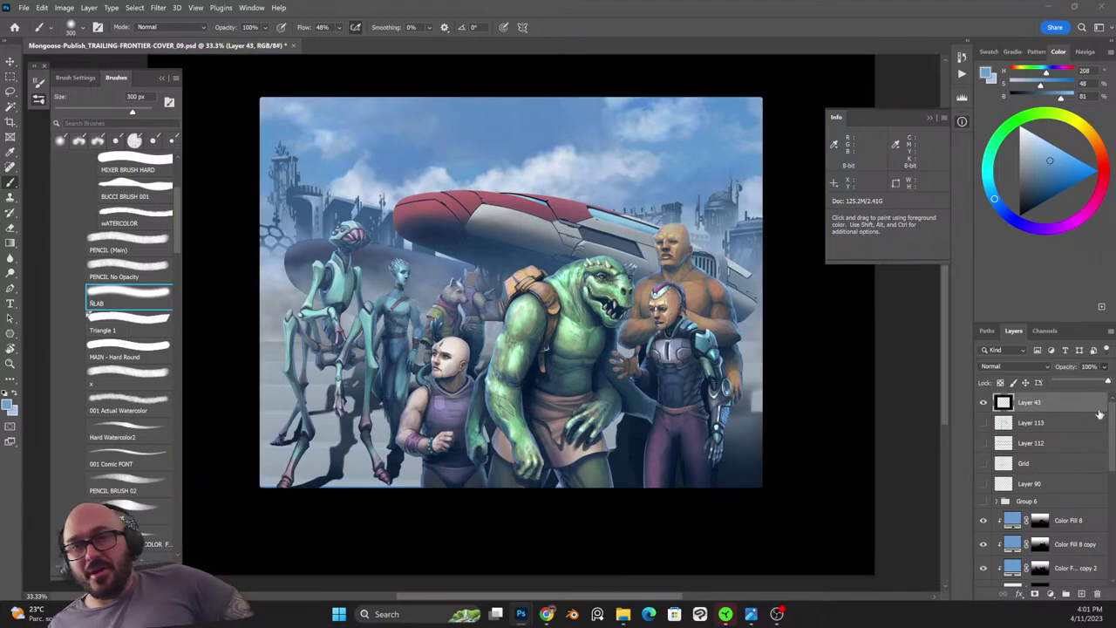
Toggle the visibility of the merged building layer Layer 133 copy to compare the city with and without it.
scroll(1113, 422, down, 3)
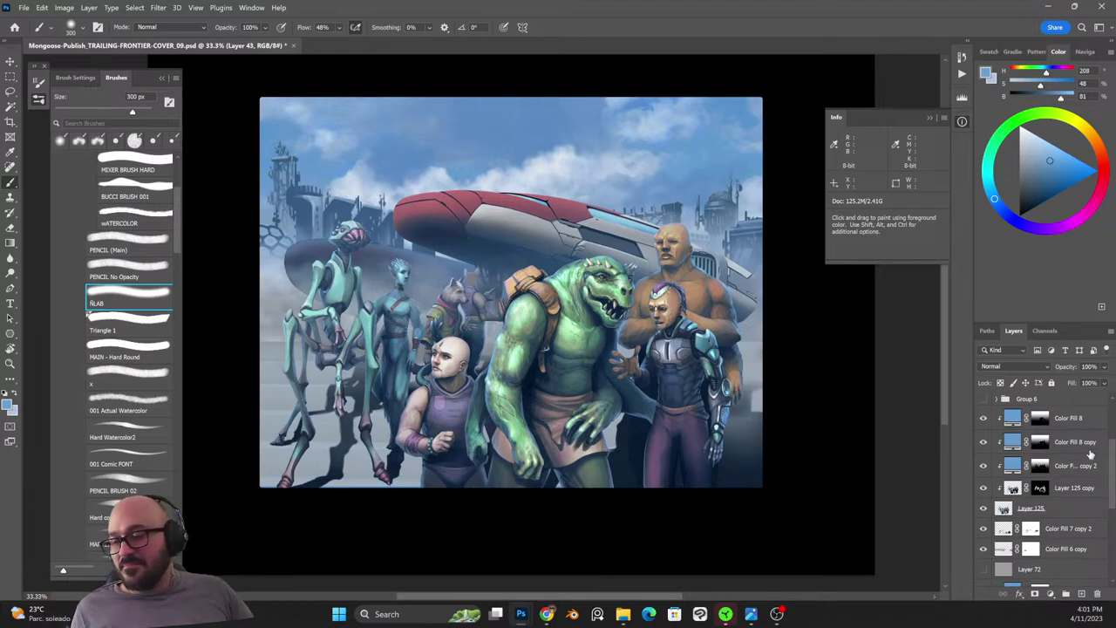
scroll(1113, 465, down, 3)
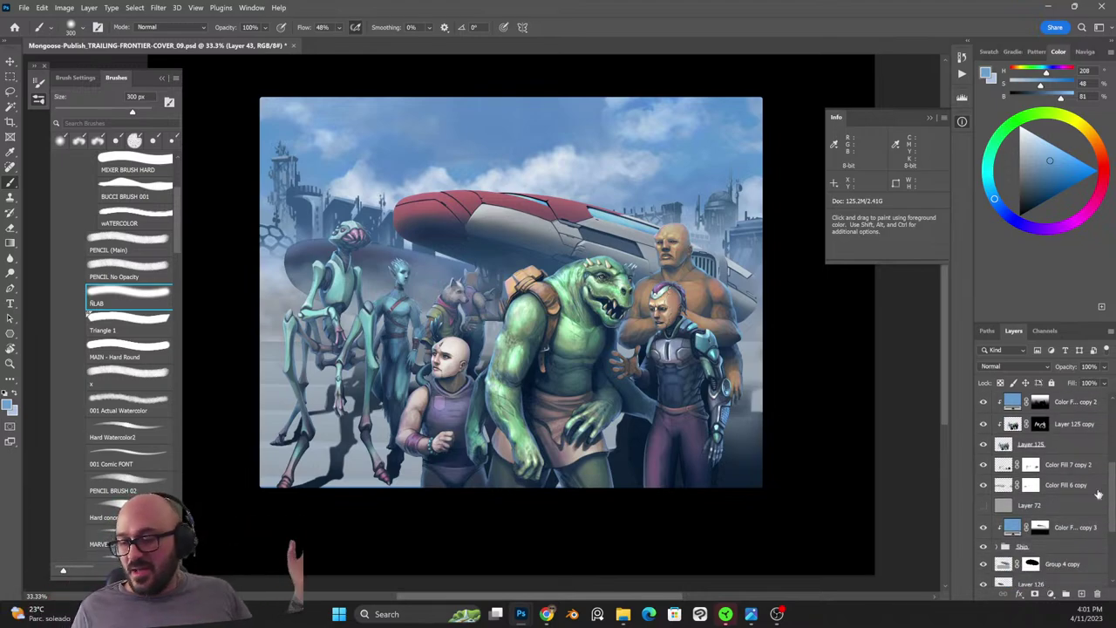
scroll(1112, 484, down, 4)
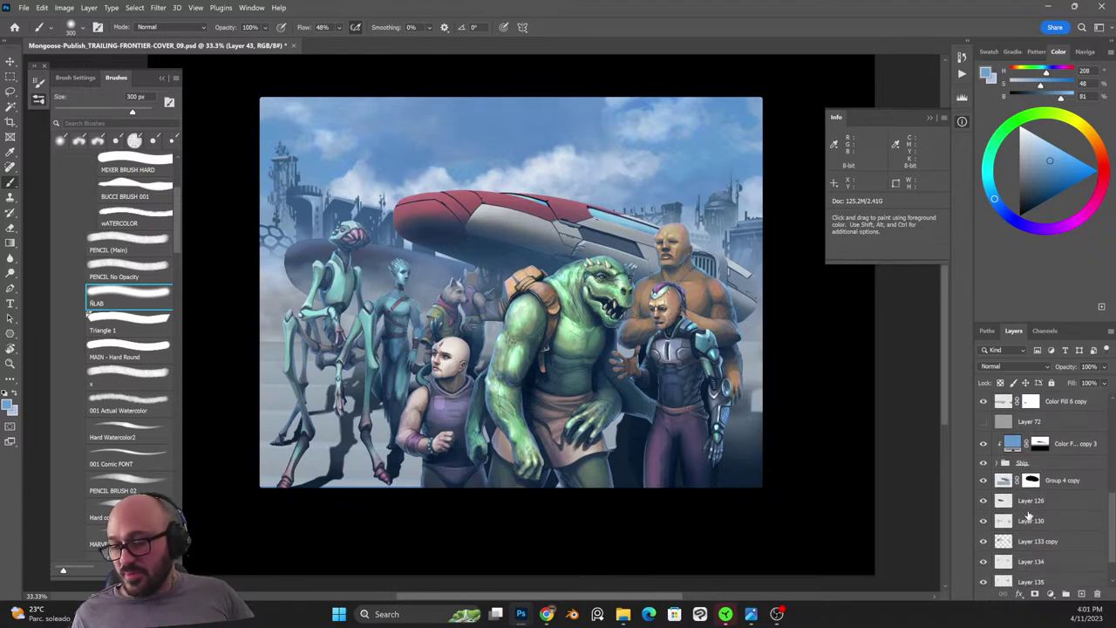
click(1029, 542)
click(983, 543)
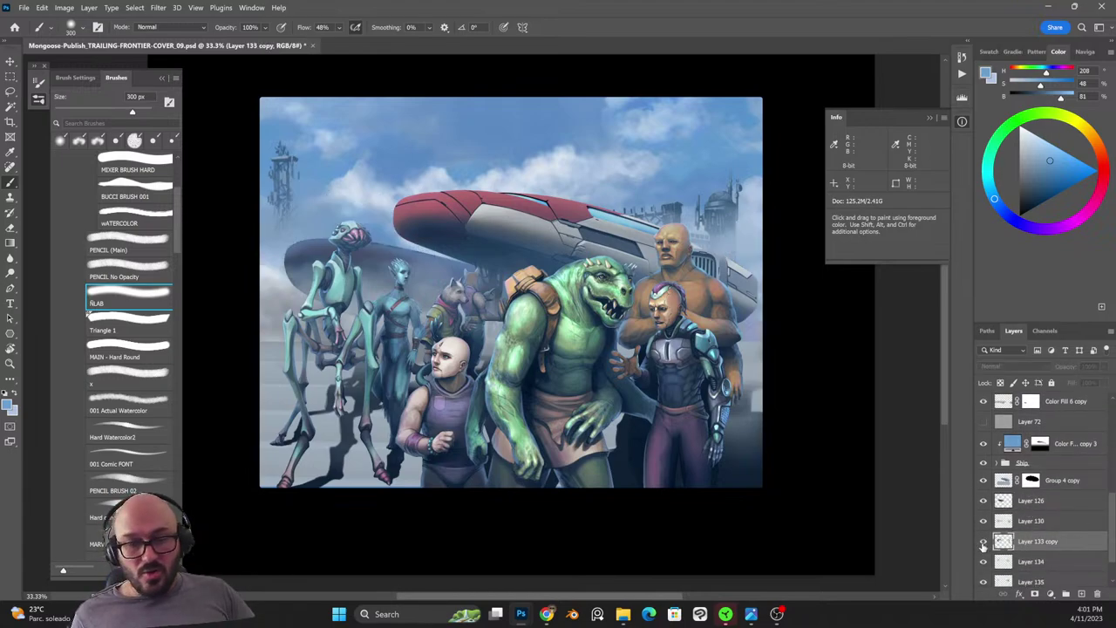
click(984, 542)
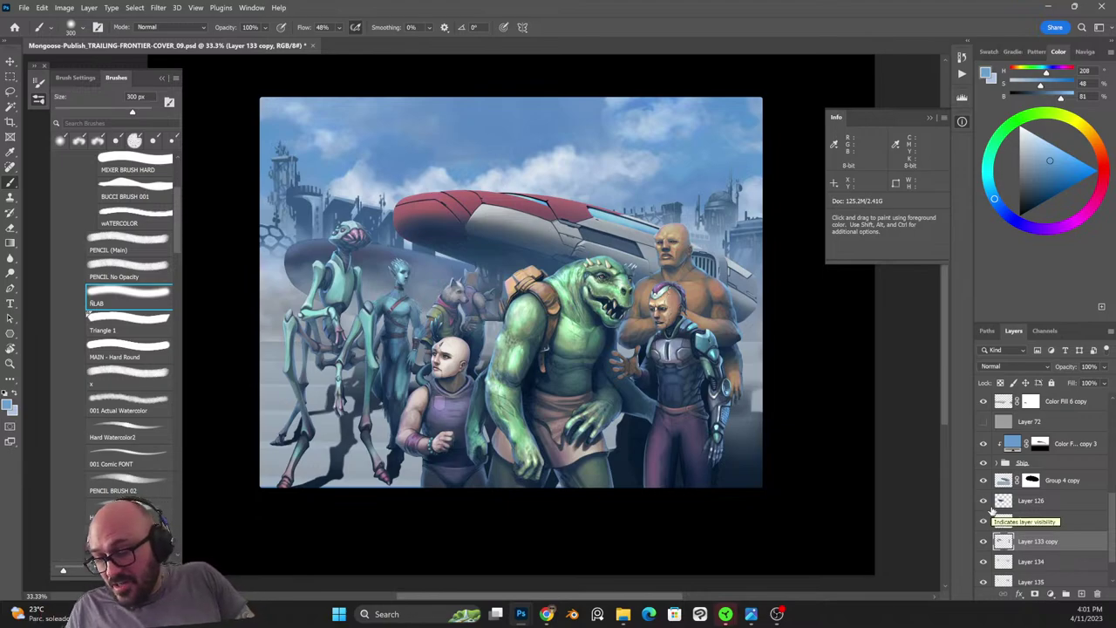
Save the document, duplicate Layer 133 copy and hide the original as a backup.
key(ctrl+s)
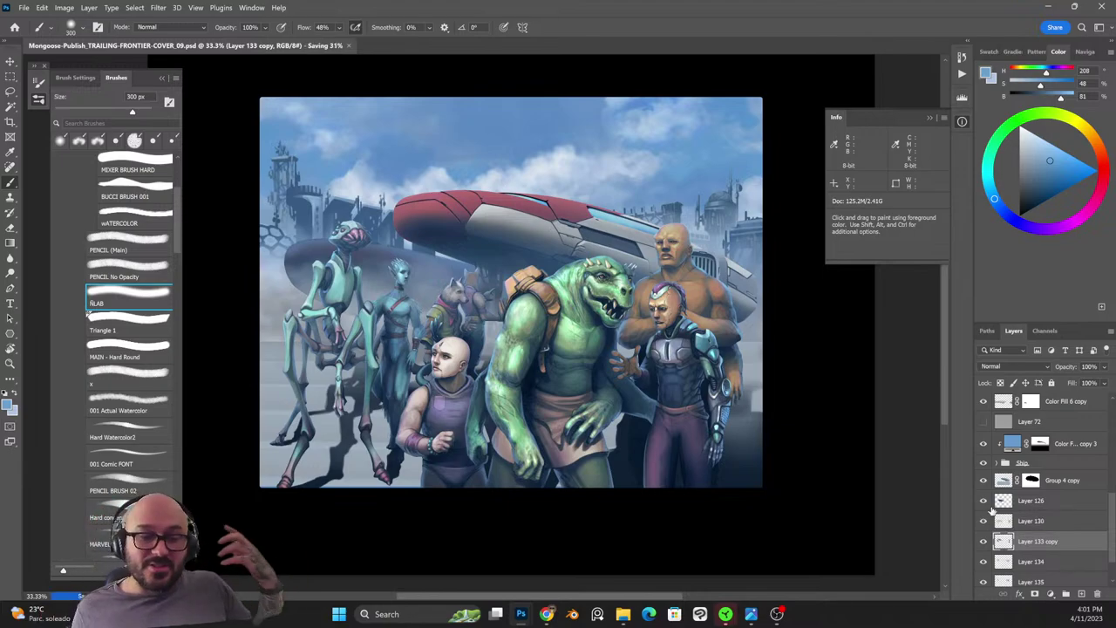
key(ctrl+j)
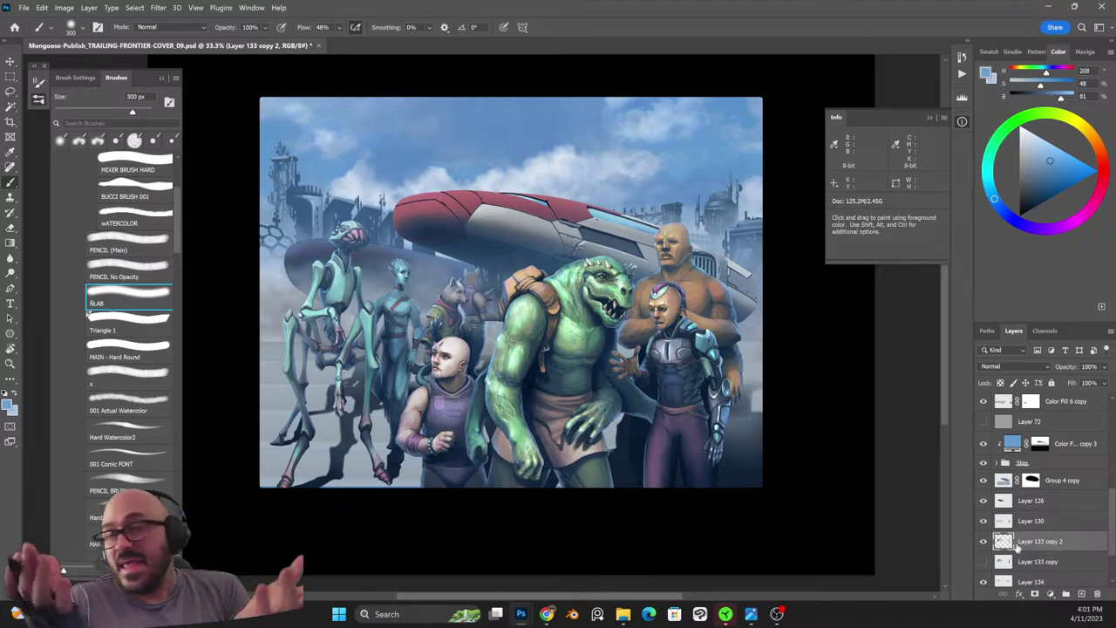
Defringe the building layer Layer 133 copy 2 to clean up its edges.
click(88, 7)
mouse_move(166, 482)
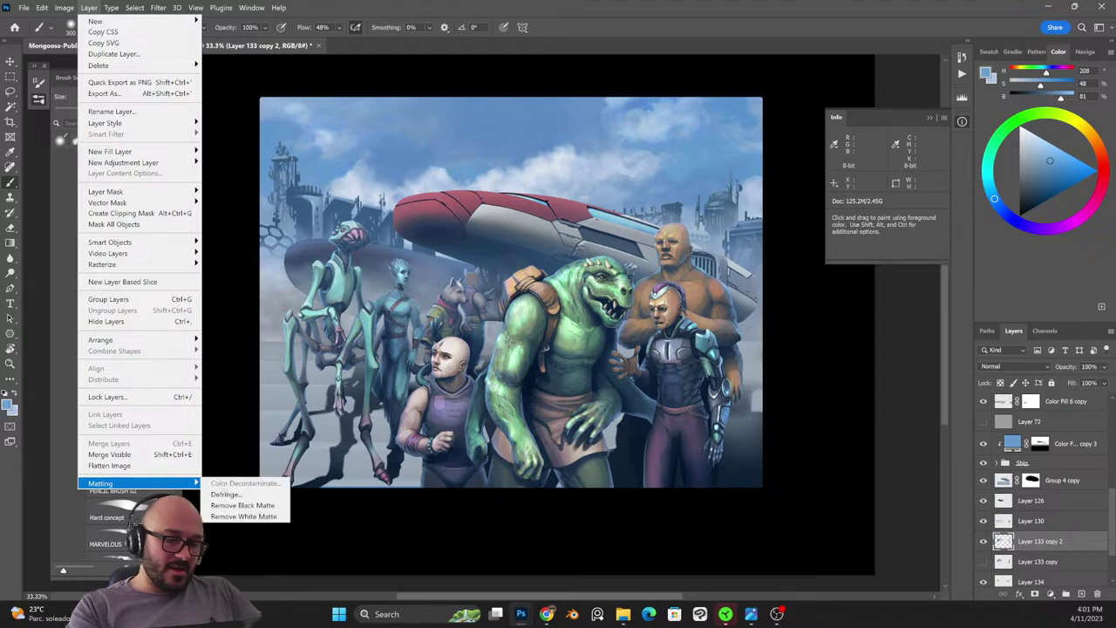
click(234, 483)
click(592, 195)
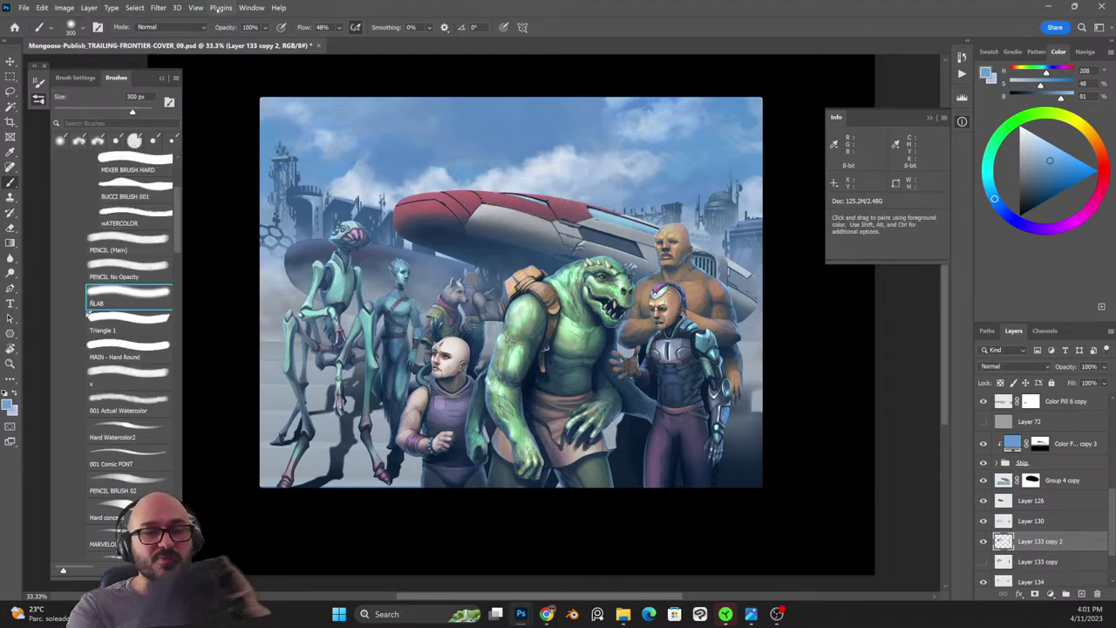
Apply a Lens Blur with radius 15 to Layer 133 copy 2.
click(158, 8)
mouse_move(210, 159)
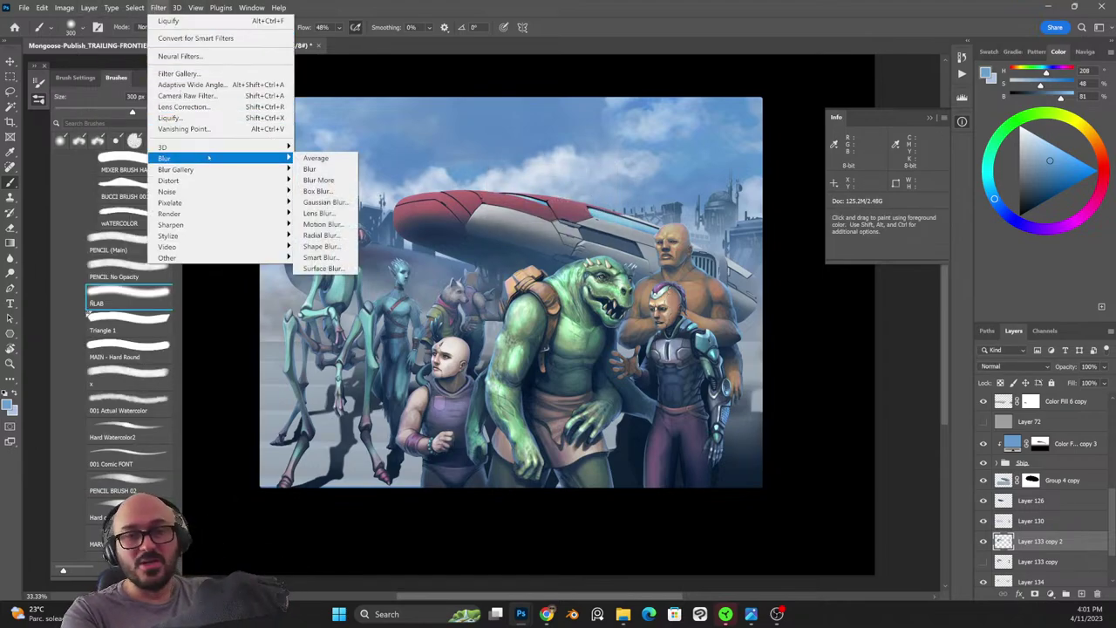
click(319, 213)
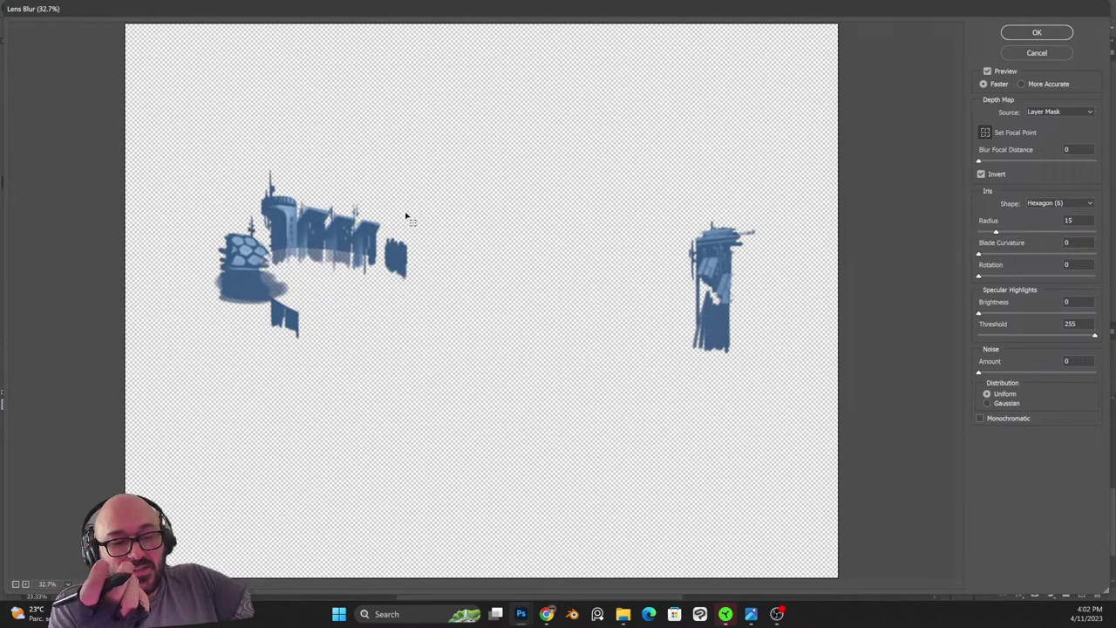
click(1034, 34)
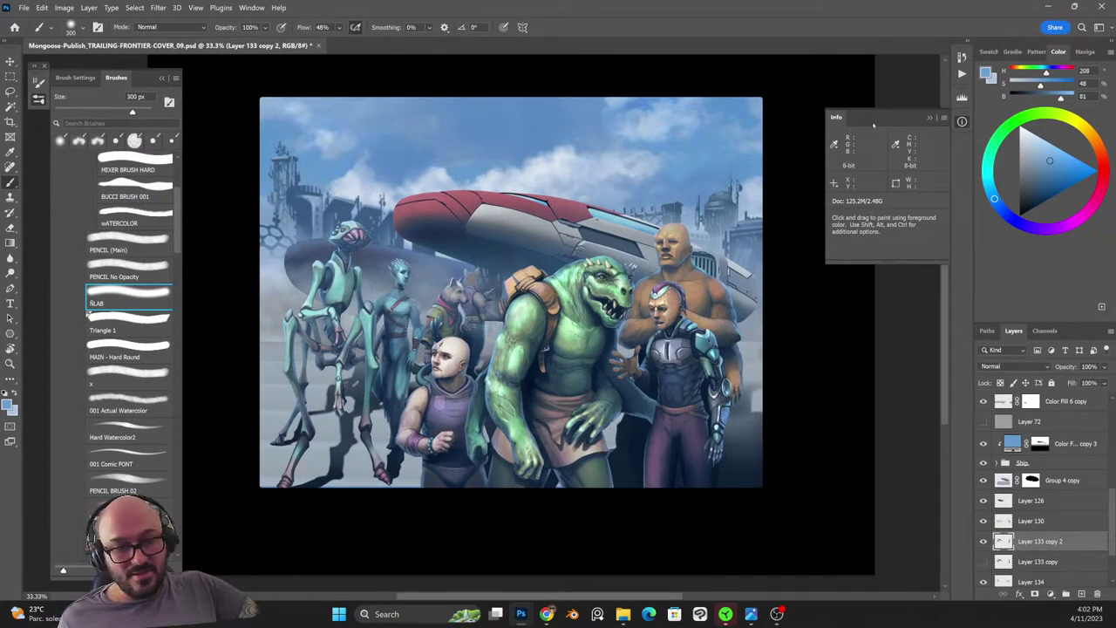
Apply a second, stronger Lens Blur to Layer 133 copy 2 with the radius set to 27.
click(1031, 504)
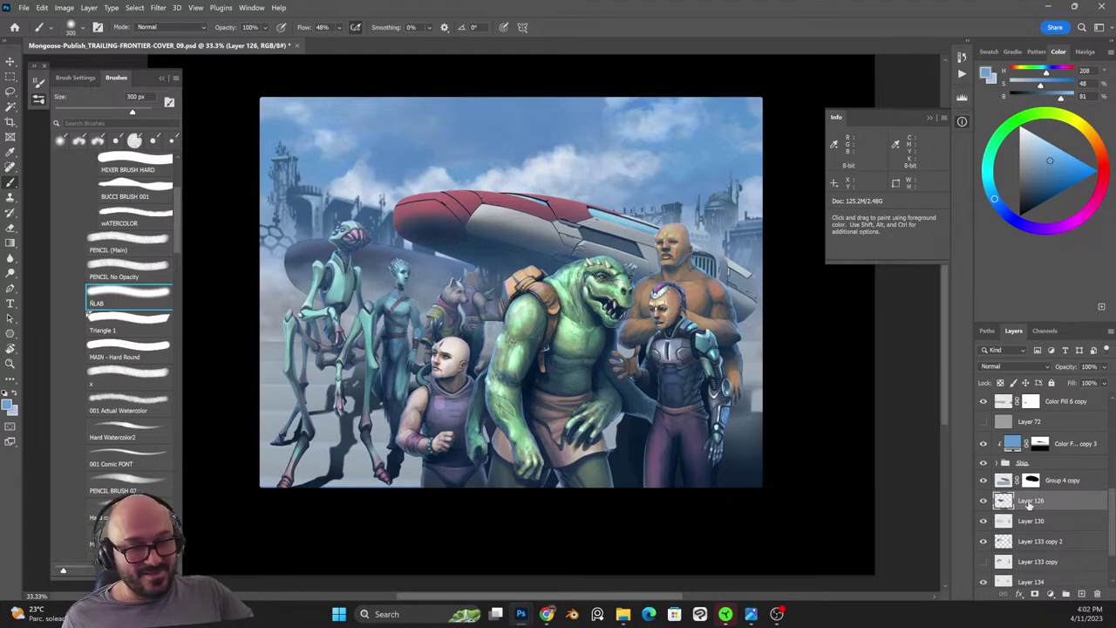
click(1027, 544)
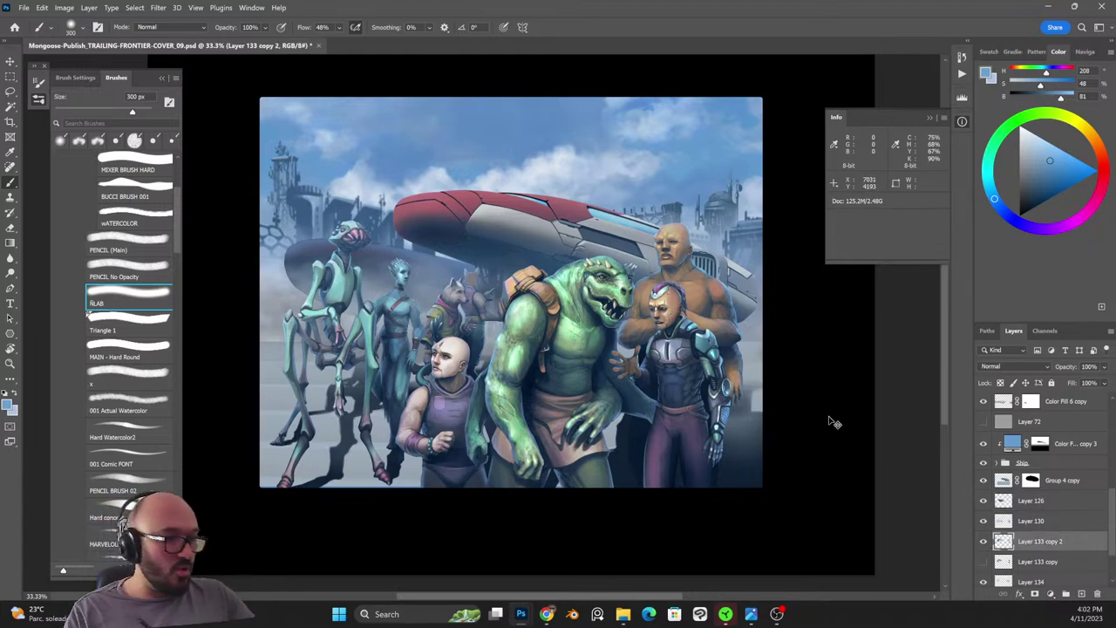
click(158, 8)
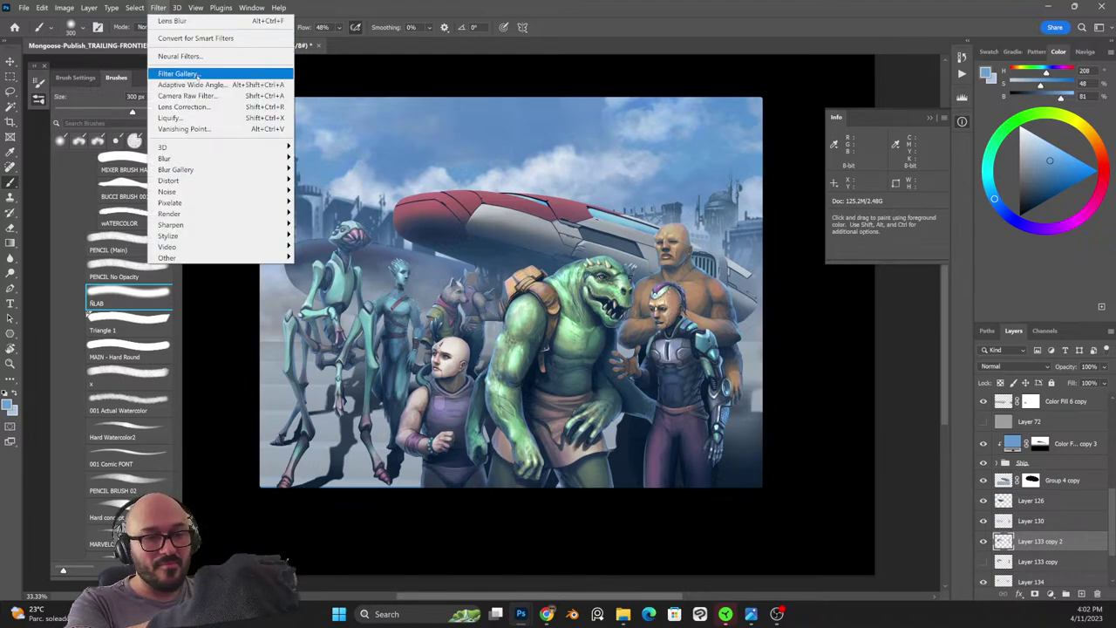
mouse_move(253, 158)
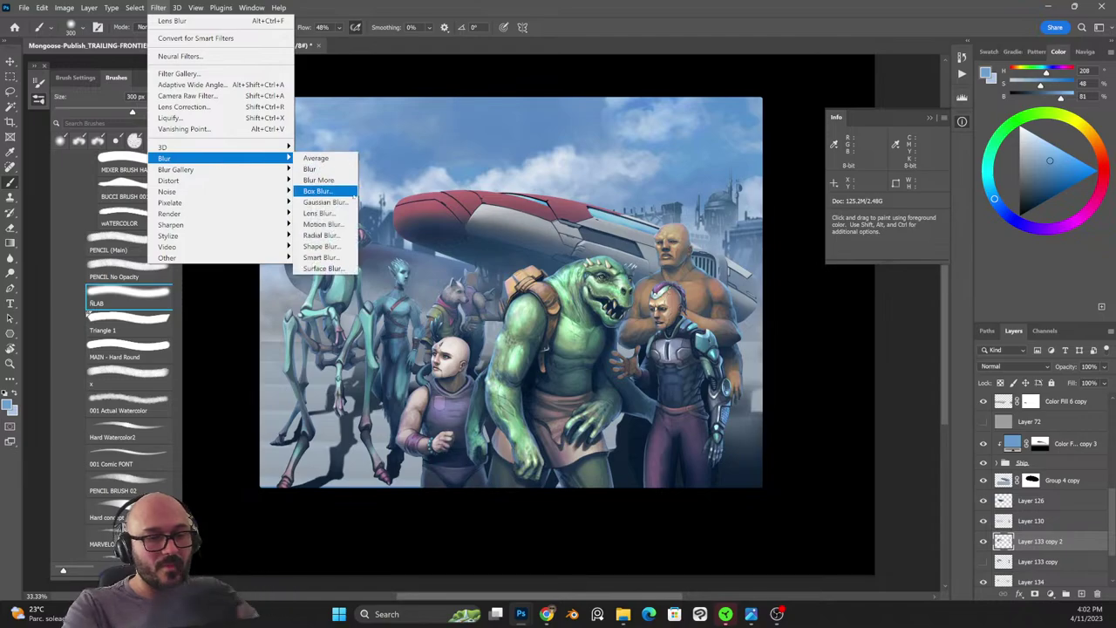
click(319, 213)
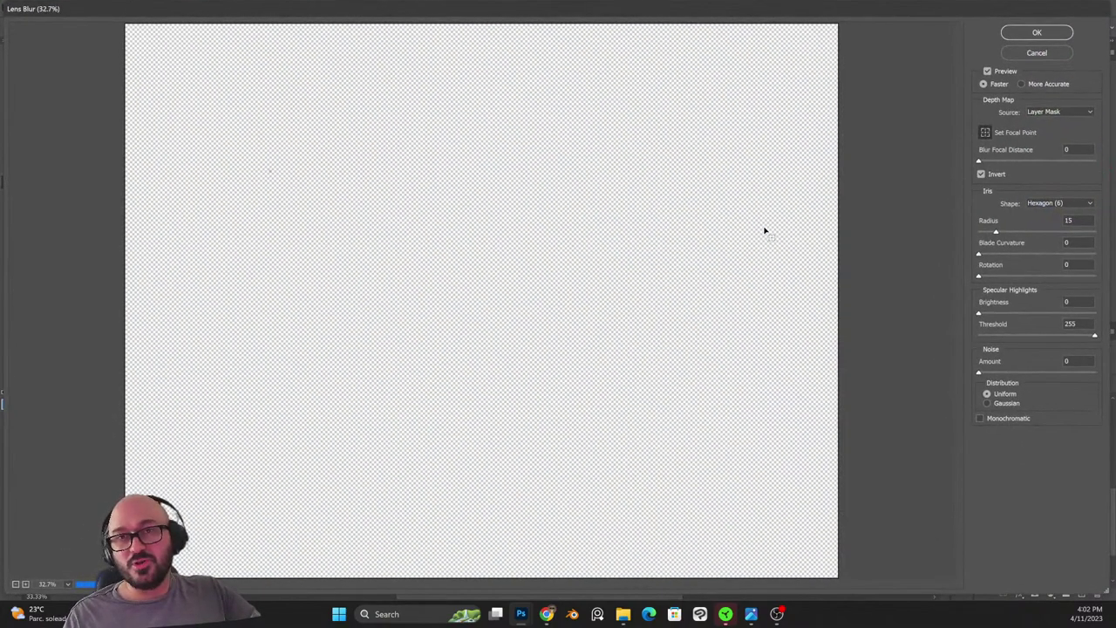
drag(996, 232, 1007, 233)
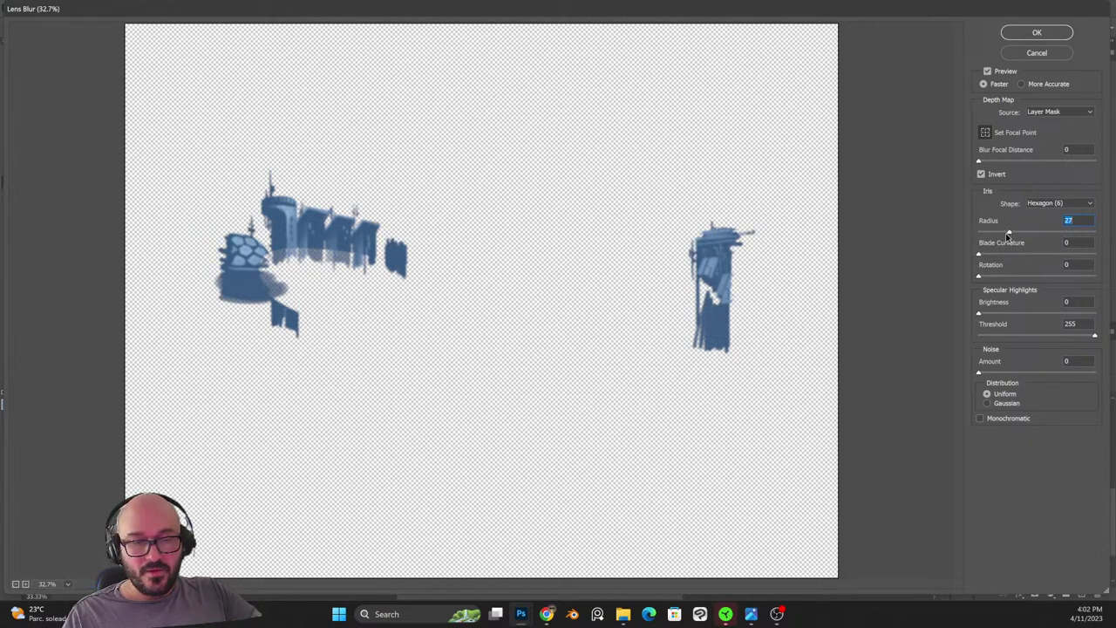
click(1027, 35)
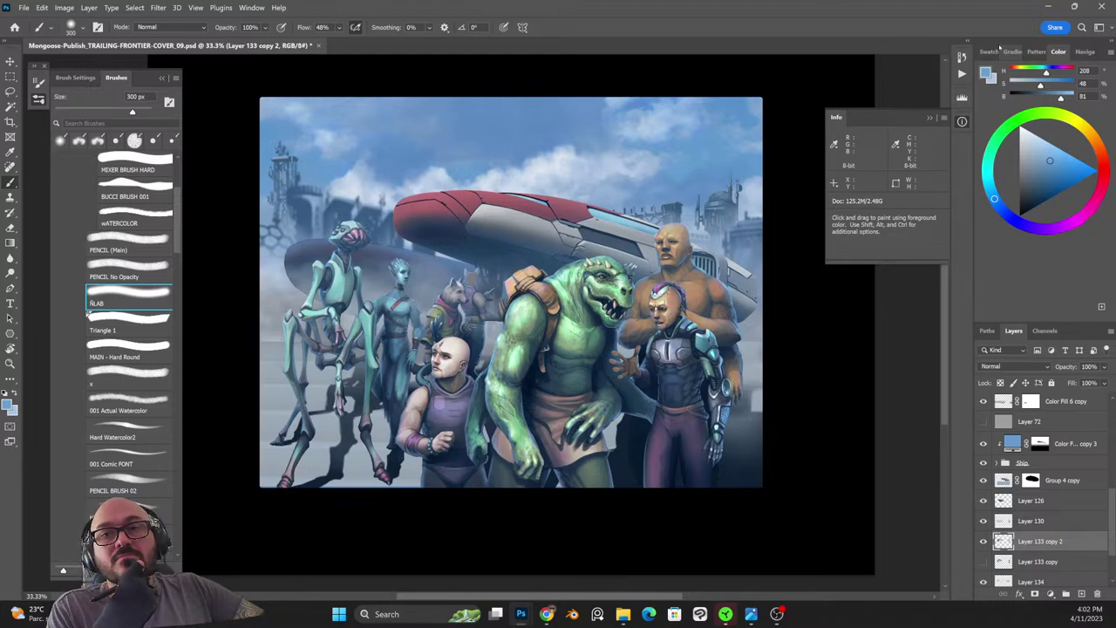
Duplicate Layer 135 with the distant towers and hide the original as a backup.
click(1038, 561)
scroll(1036, 523, down, 3)
click(1036, 521)
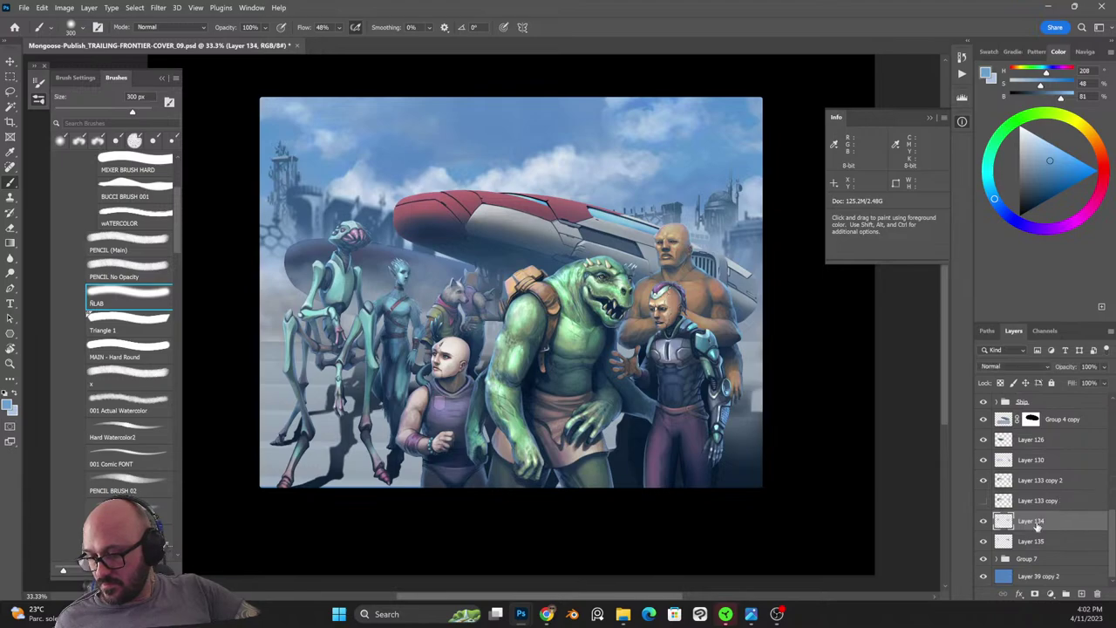
click(1036, 543)
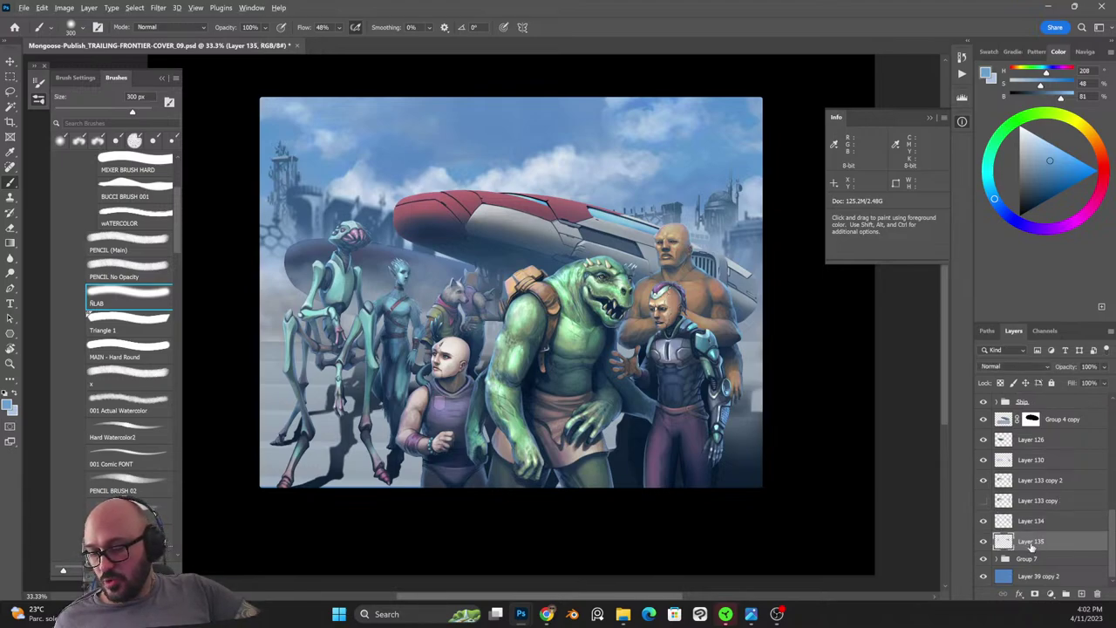
key(ctrl+j)
click(984, 562)
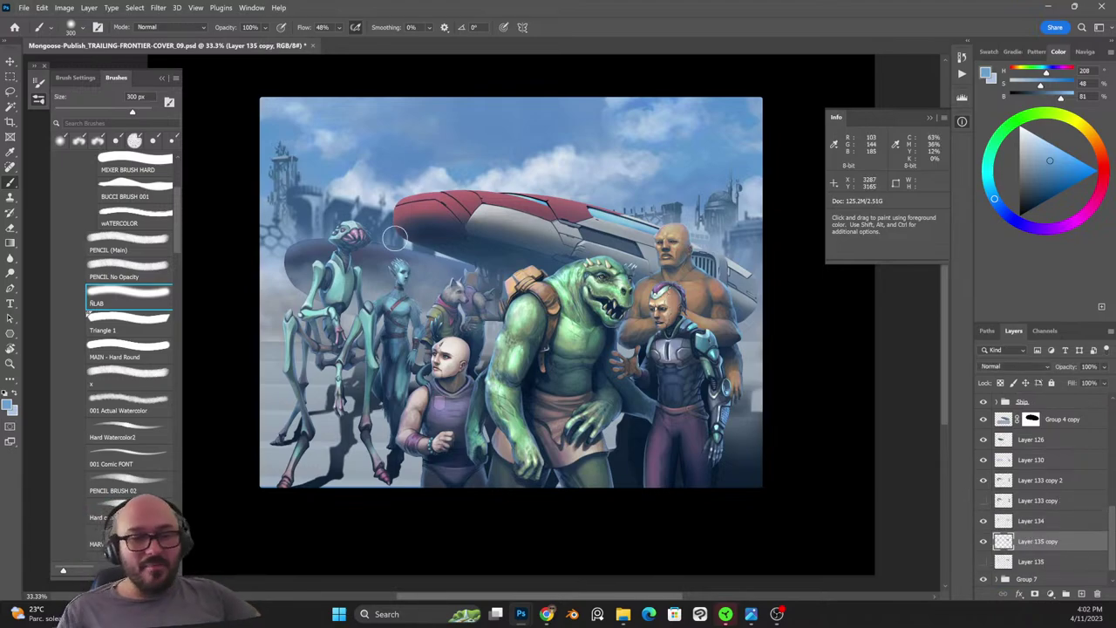
Defringe Layer 135 copy with a width of 1 pixel.
click(89, 8)
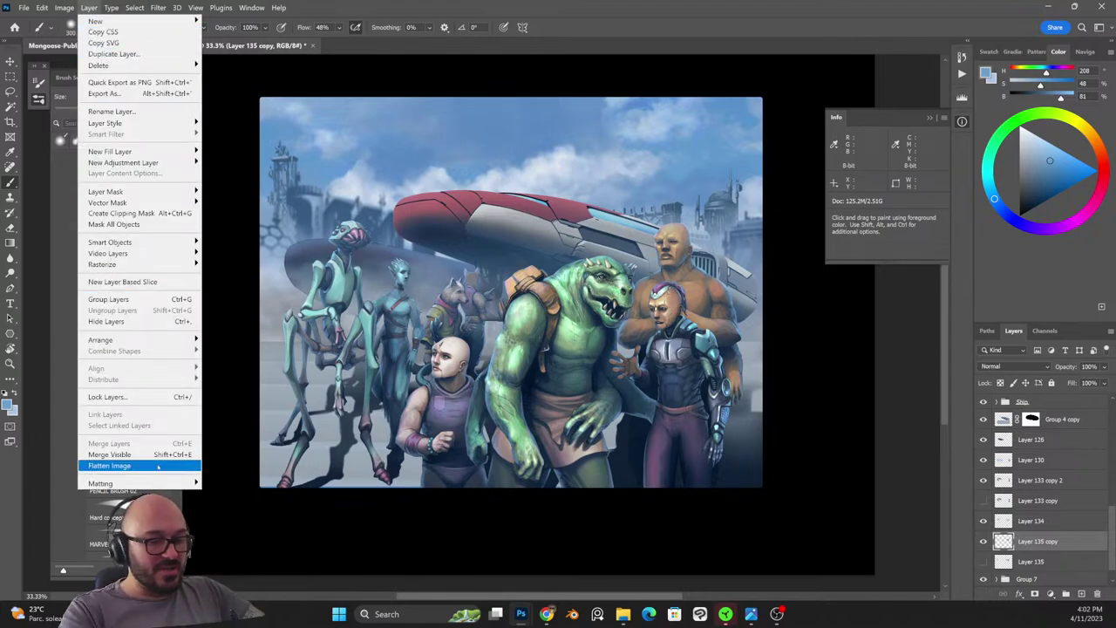
mouse_move(174, 483)
click(243, 495)
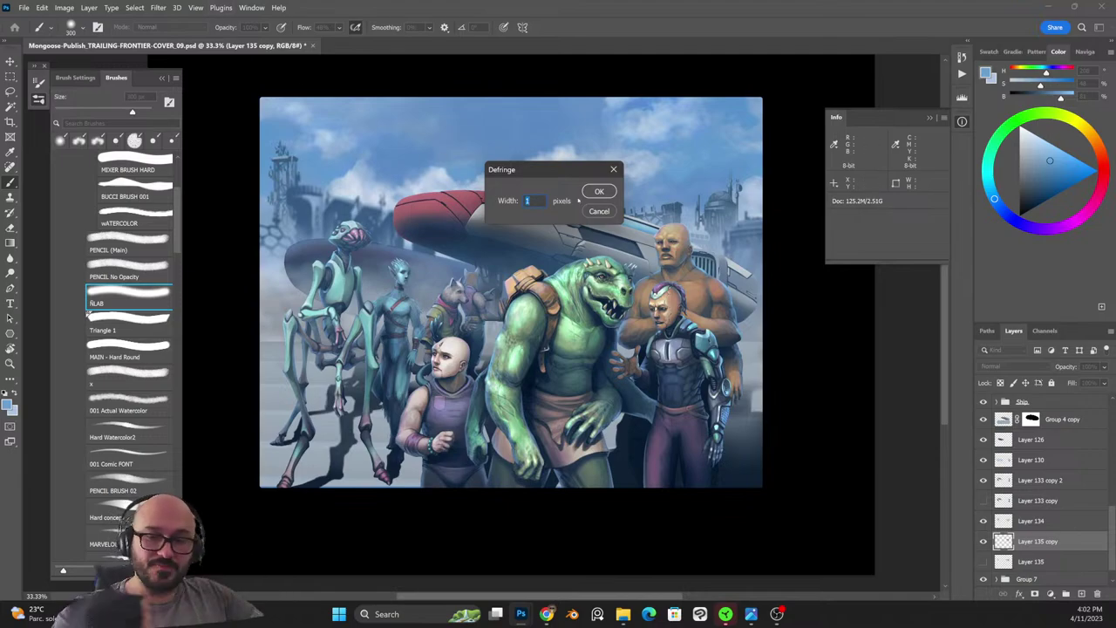
click(599, 191)
Apply a Lens Blur with radius 27 to Layer 135 copy.
click(158, 8)
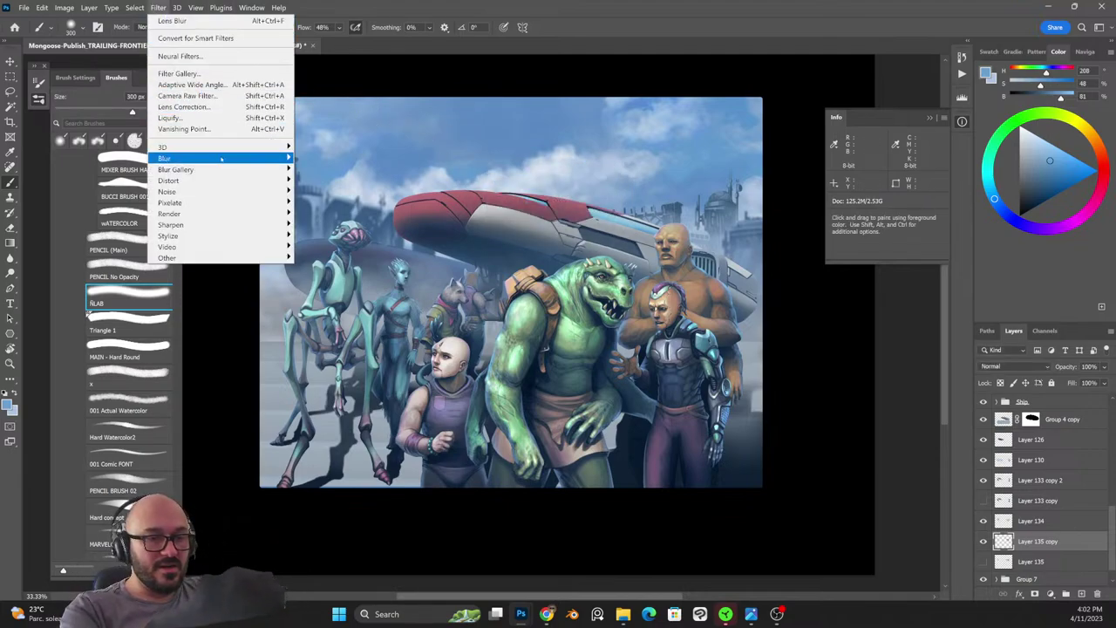
mouse_move(223, 160)
click(321, 214)
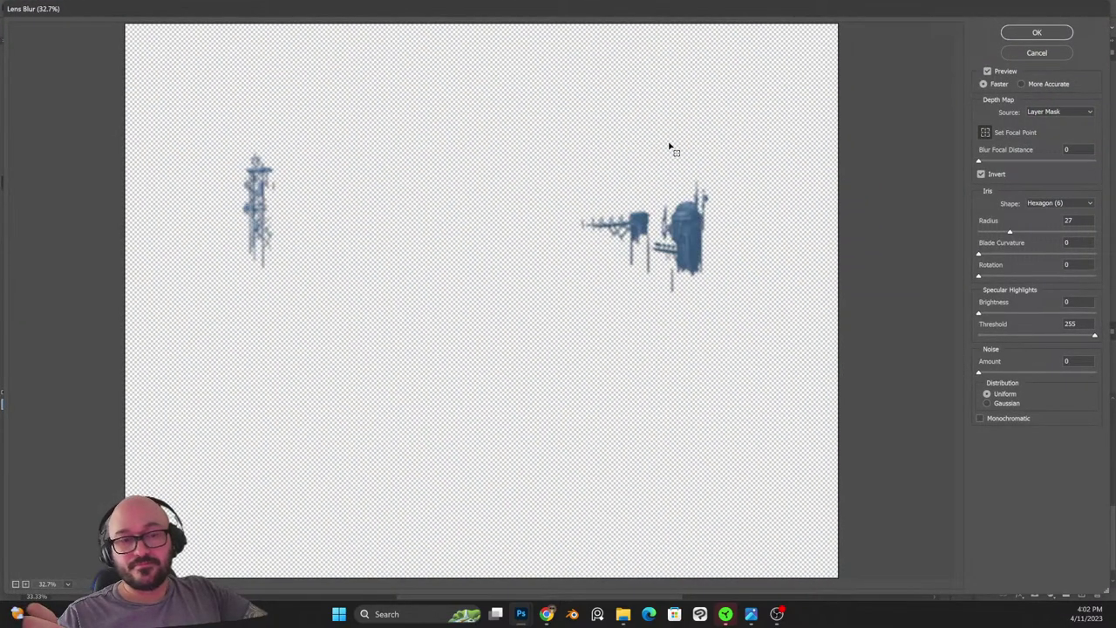
click(1036, 33)
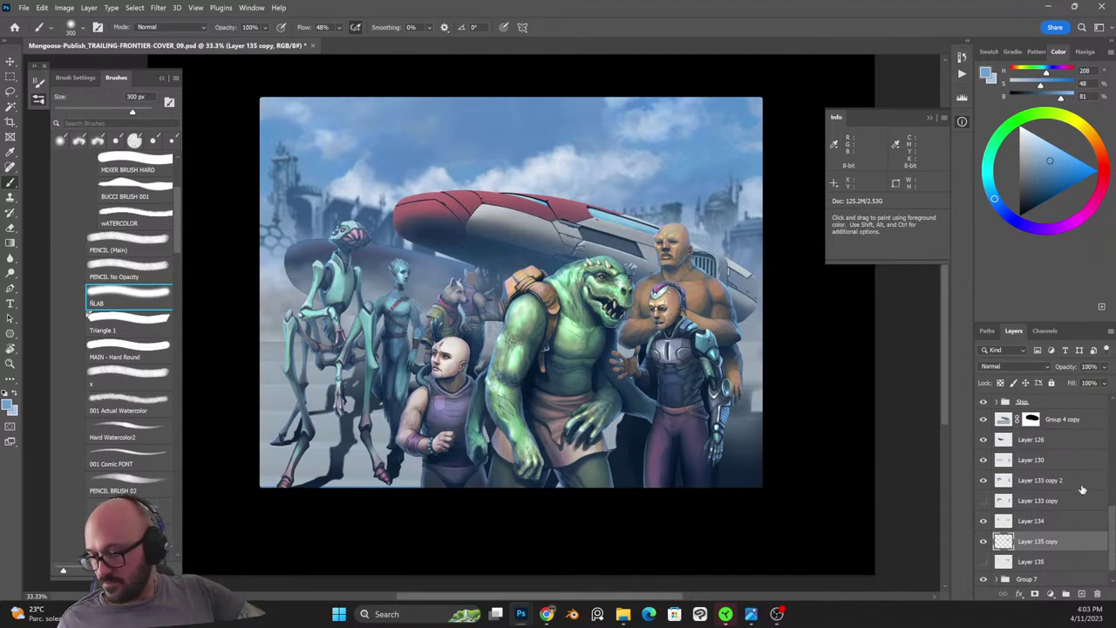
Duplicate Layer 126, the dark ship hull behind the characters, and hide the original as a backup.
click(1033, 446)
scroll(1033, 447, up, 1)
click(983, 497)
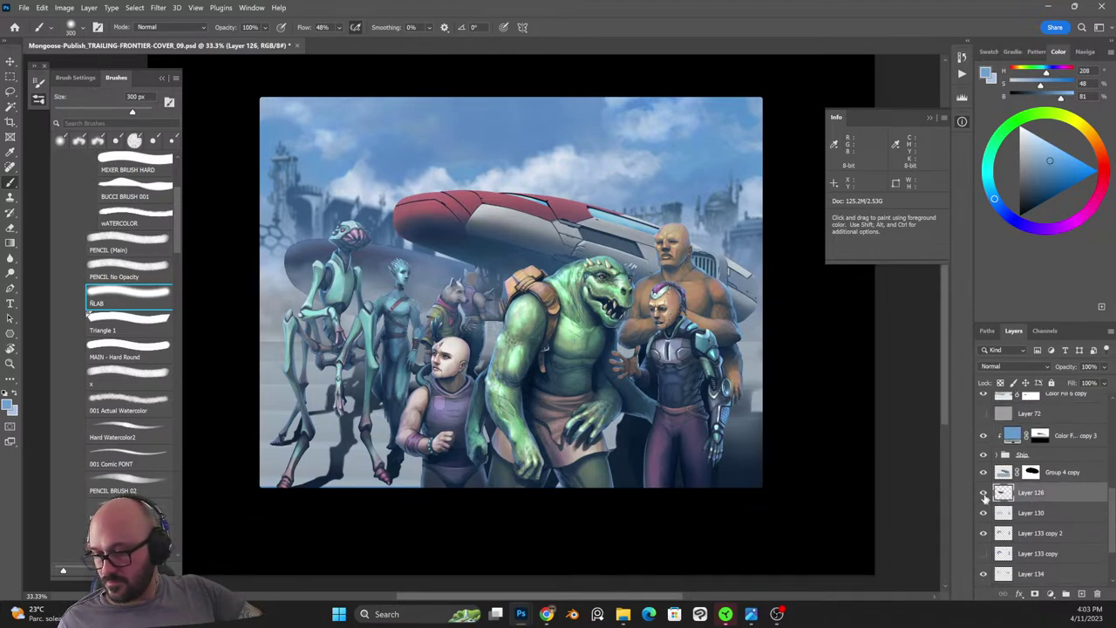
click(984, 494)
key(ctrl+j)
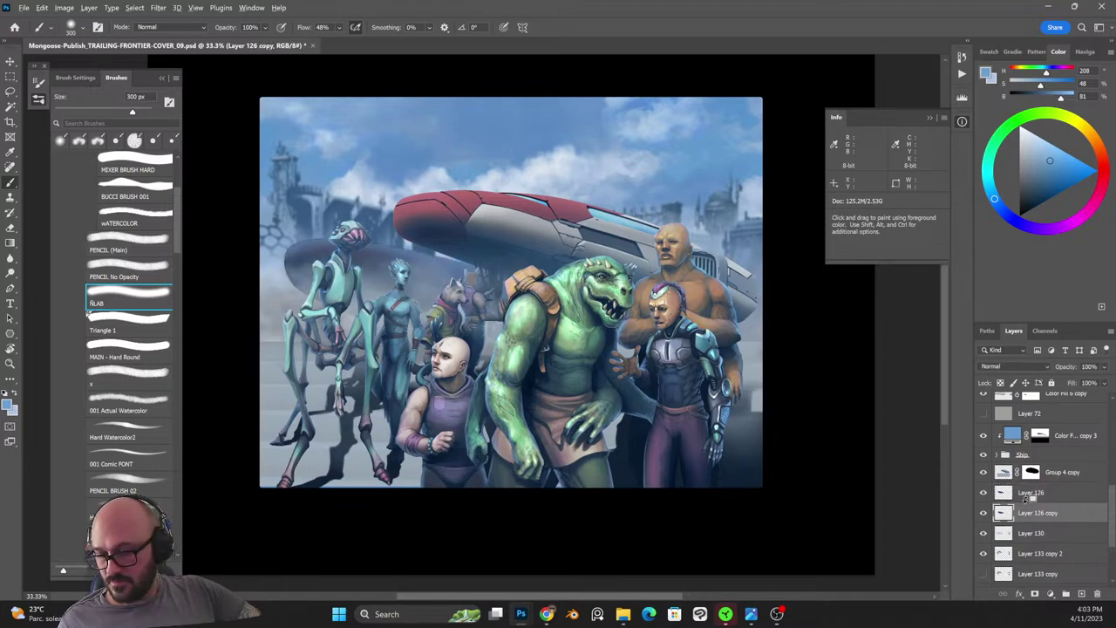
click(983, 493)
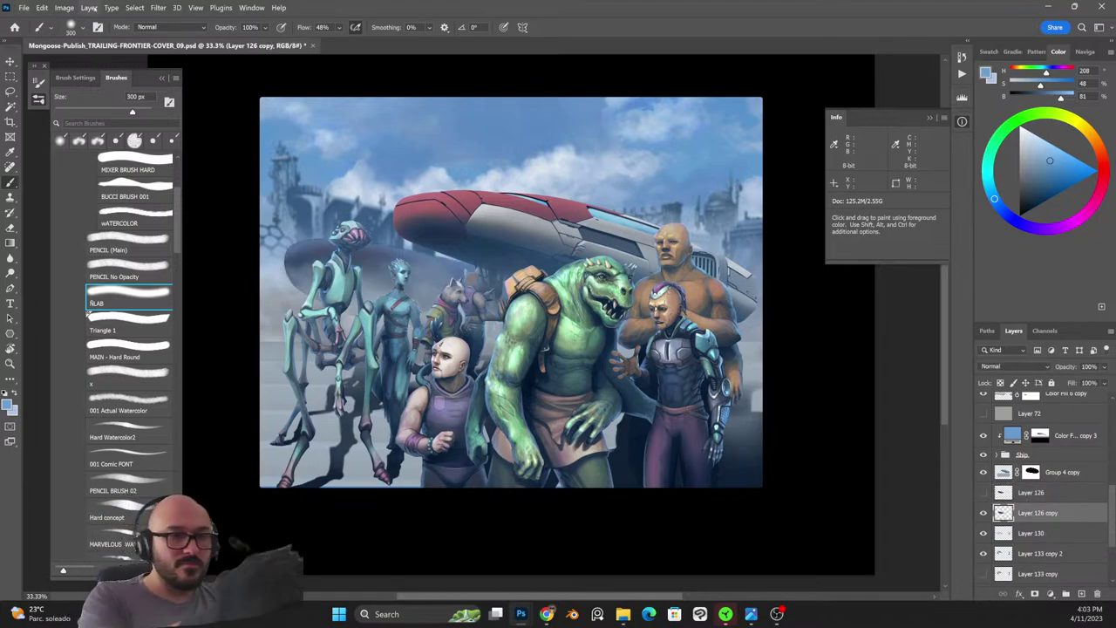
Defringe Layer 126 copy with a width of 1 pixel.
click(89, 7)
mouse_move(139, 483)
click(227, 494)
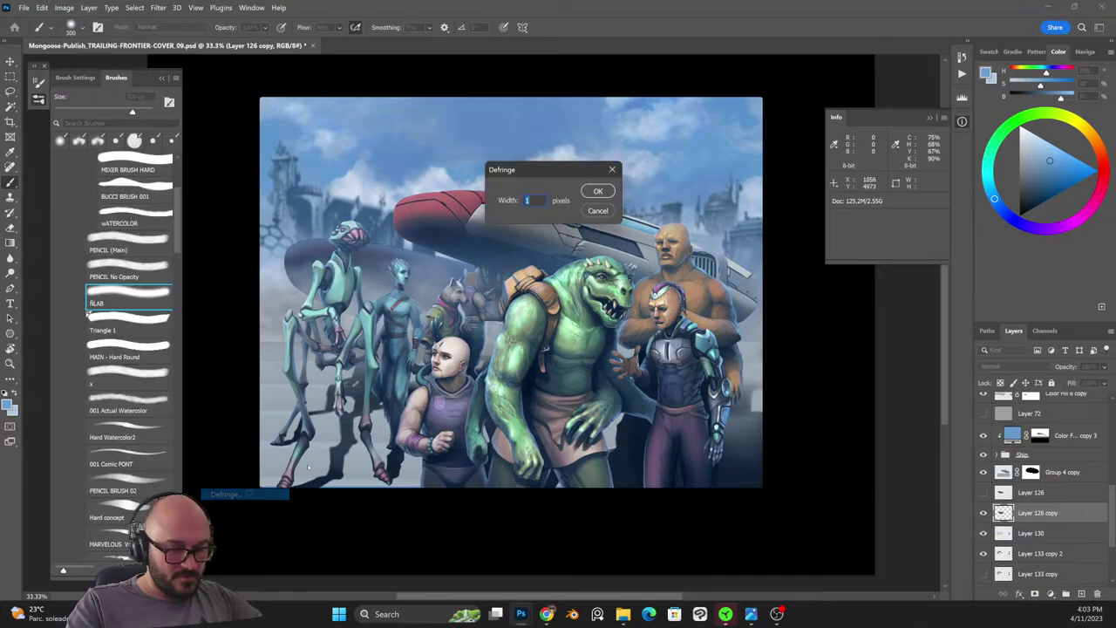
click(599, 188)
Apply a Lens Blur with radius 27 to Layer 126 copy.
click(158, 8)
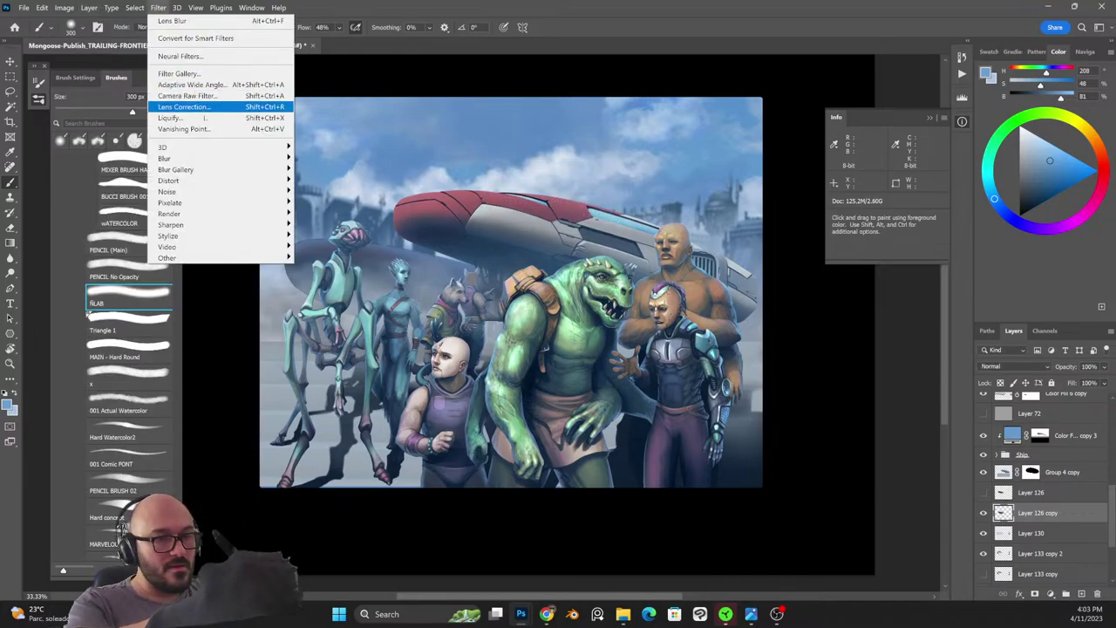
mouse_move(279, 159)
click(332, 215)
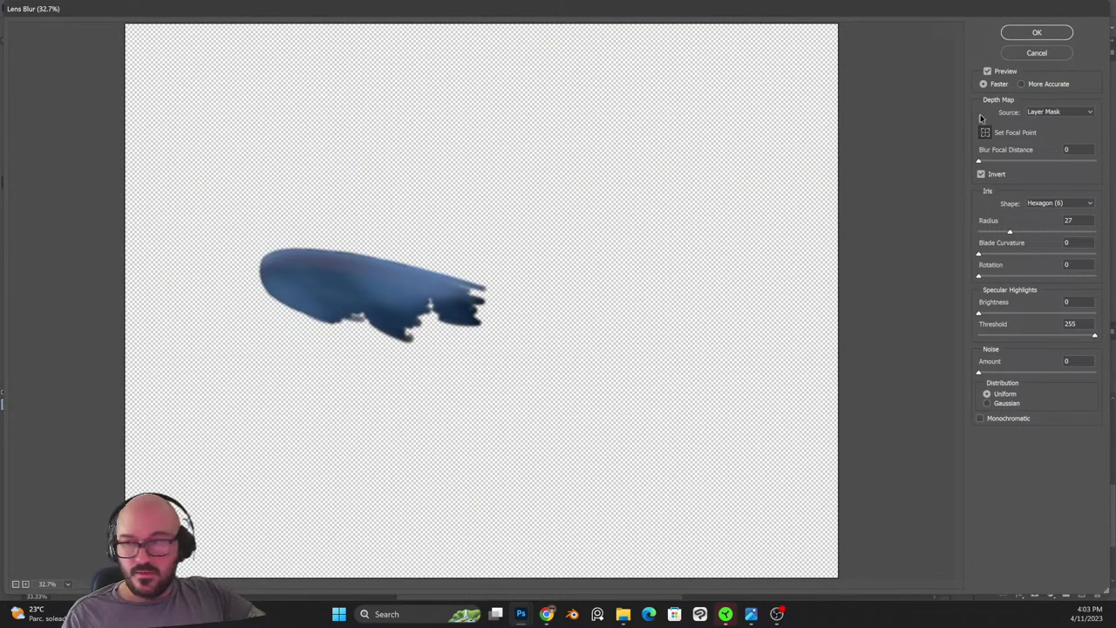
click(1011, 36)
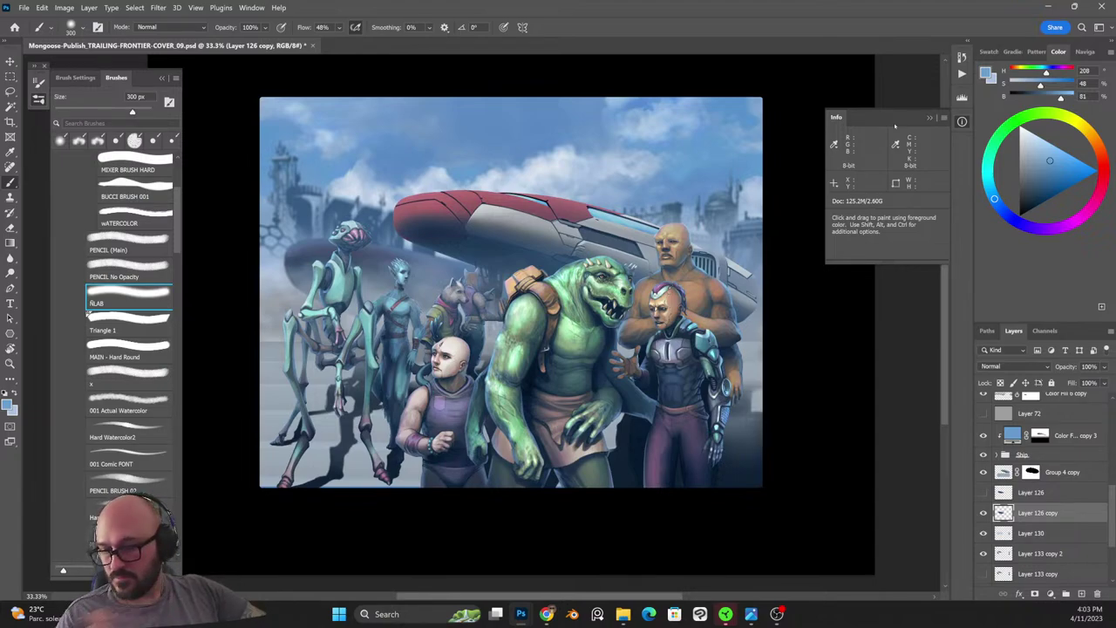
Expand Group 7 and show its hidden layers Layer 109, Layer 110 and Layer 60 copy to review them, hiding them again.
scroll(1107, 526, down, 2)
scroll(1108, 527, down, 1)
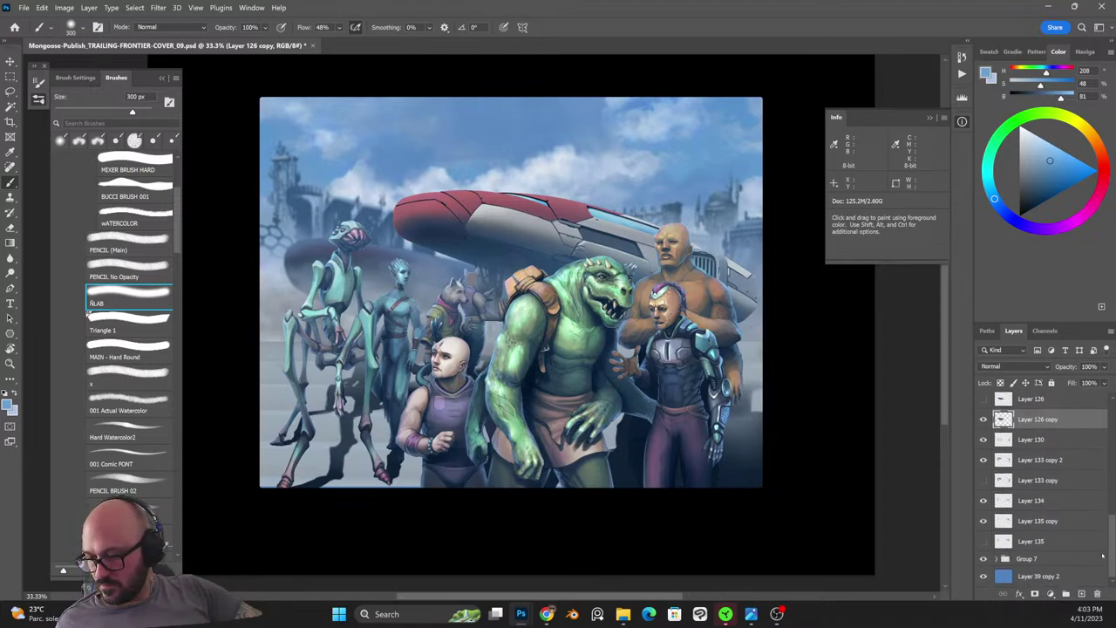
click(999, 560)
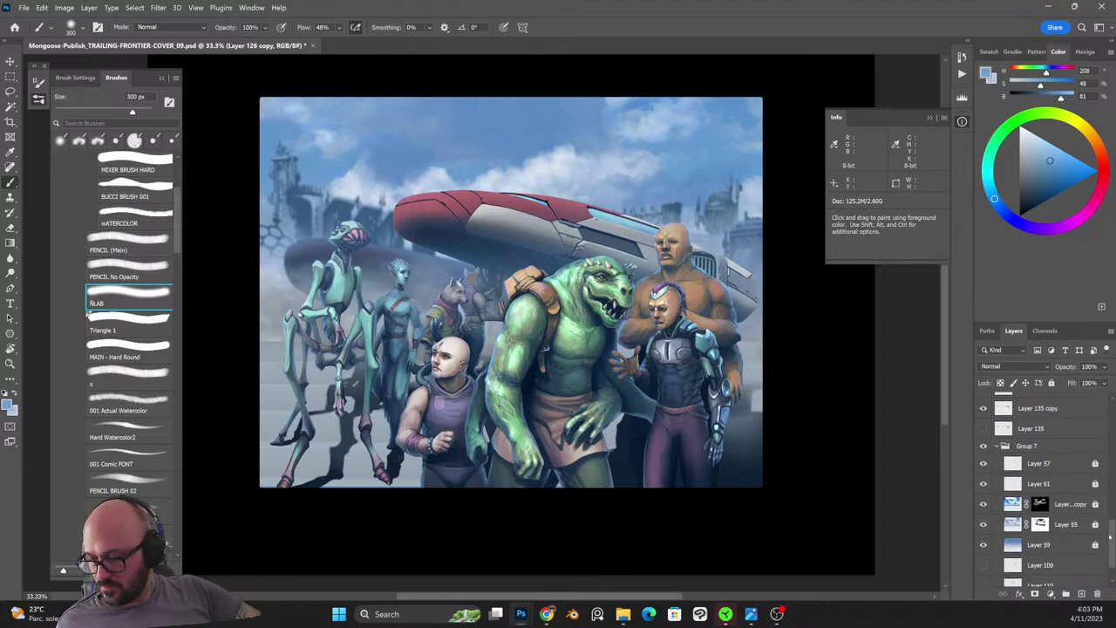
drag(991, 518, 986, 559)
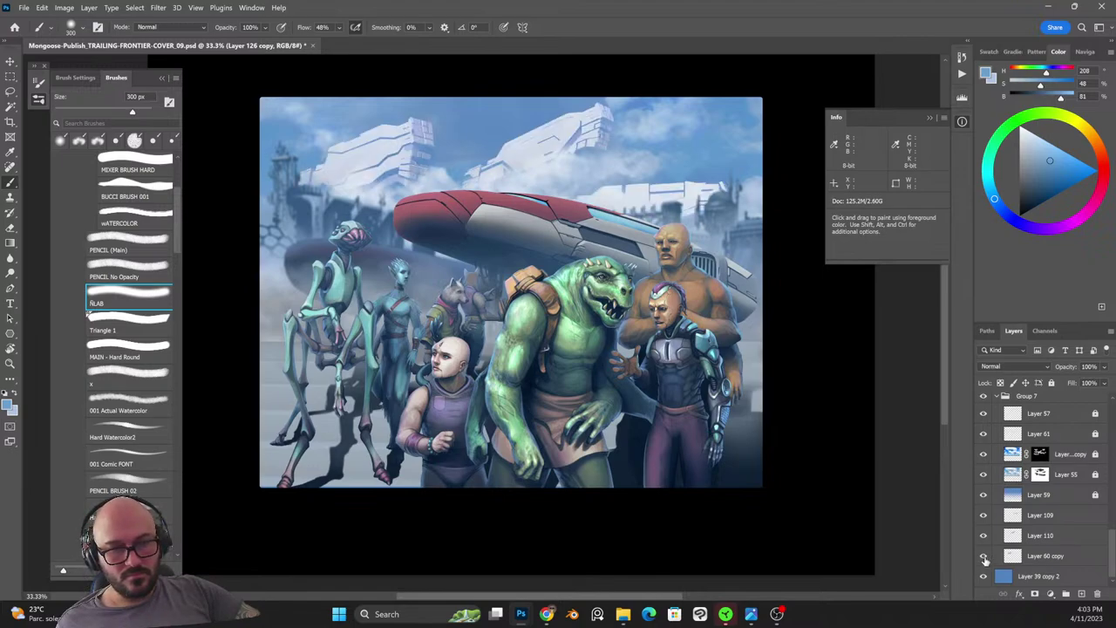
drag(984, 559, 981, 528)
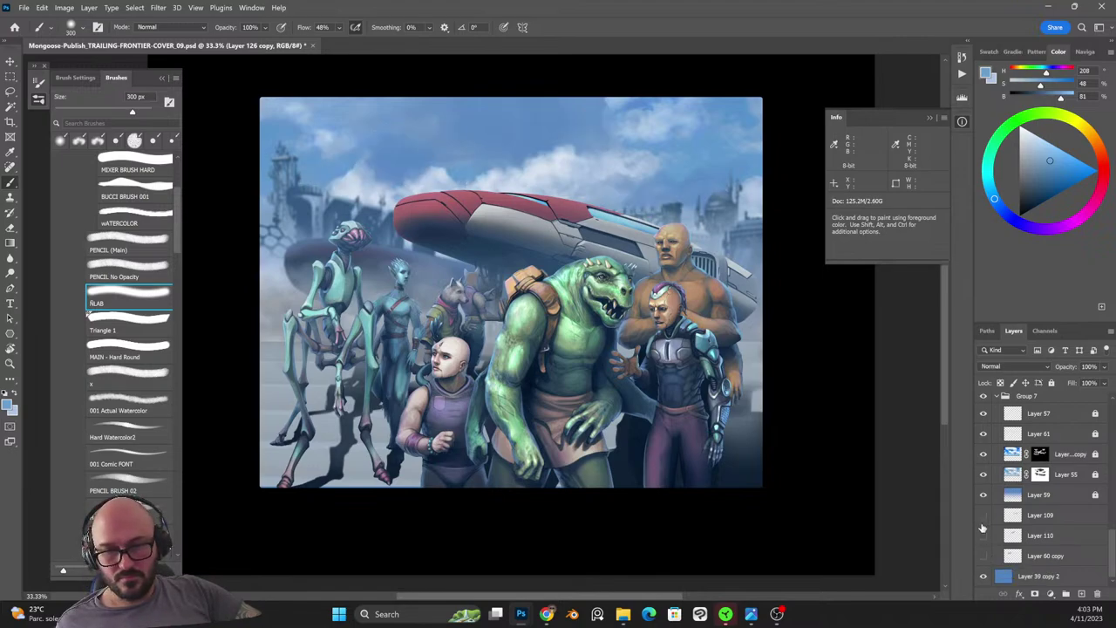
Duplicate Layer 109, Layer 110 and Layer 60 copy, make the duplicates visible and toggle Layer 60 copy 2 to check its content.
click(1036, 523)
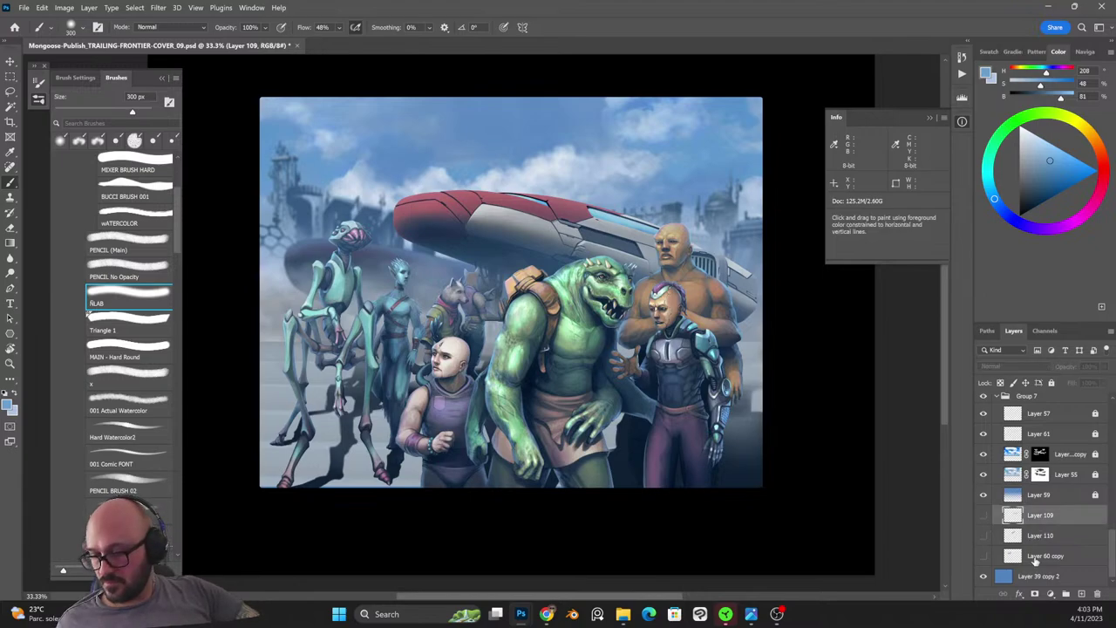
shift+click(1035, 556)
drag(1038, 519, 986, 560)
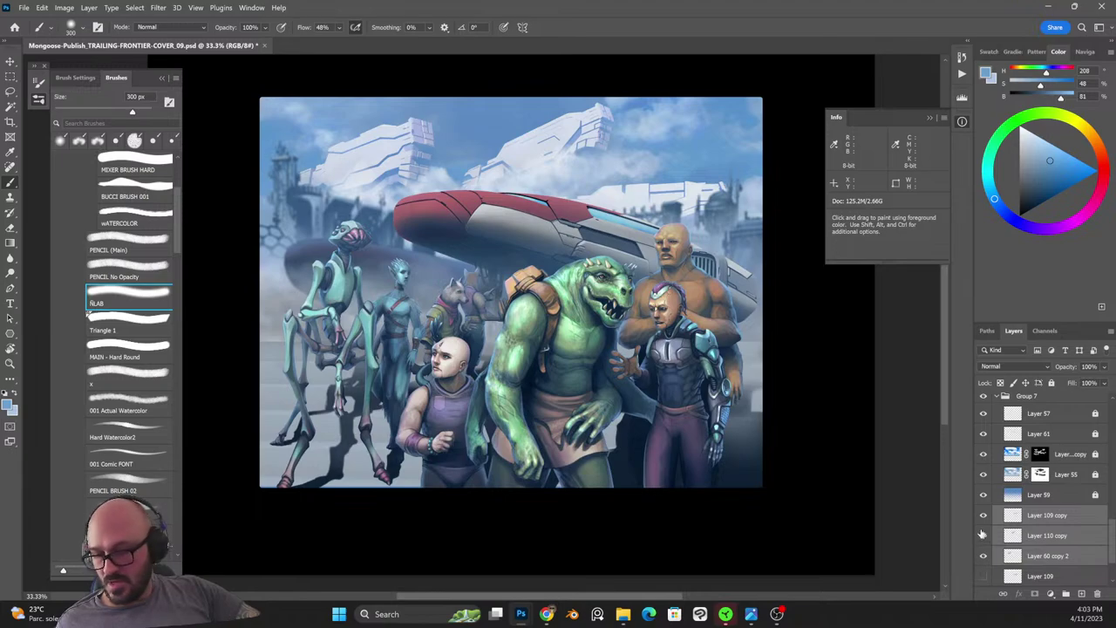
click(985, 556)
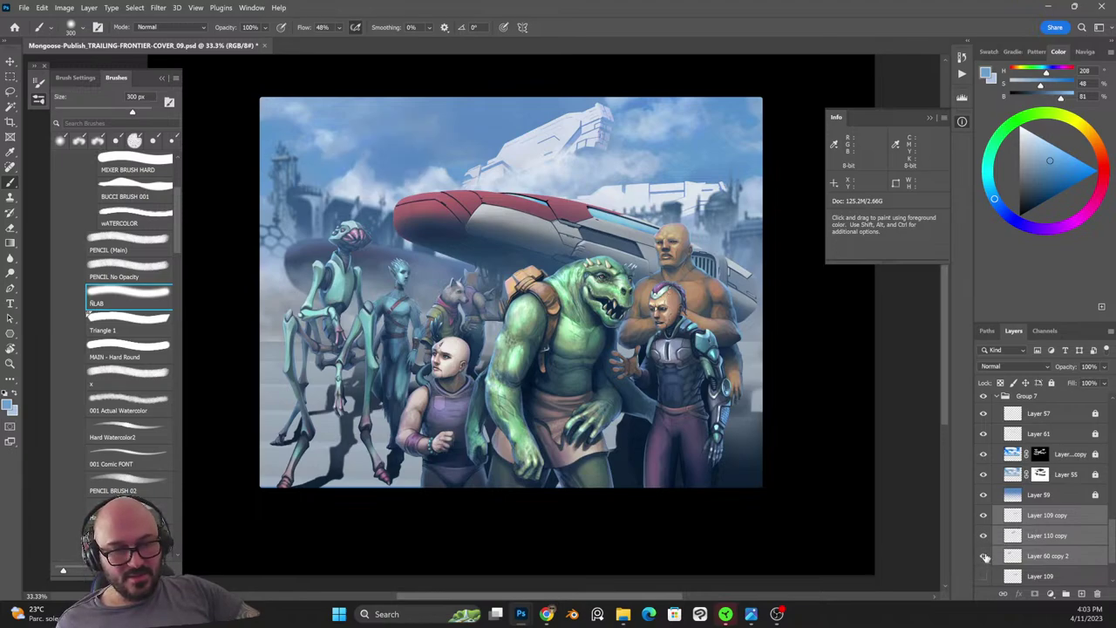
click(984, 556)
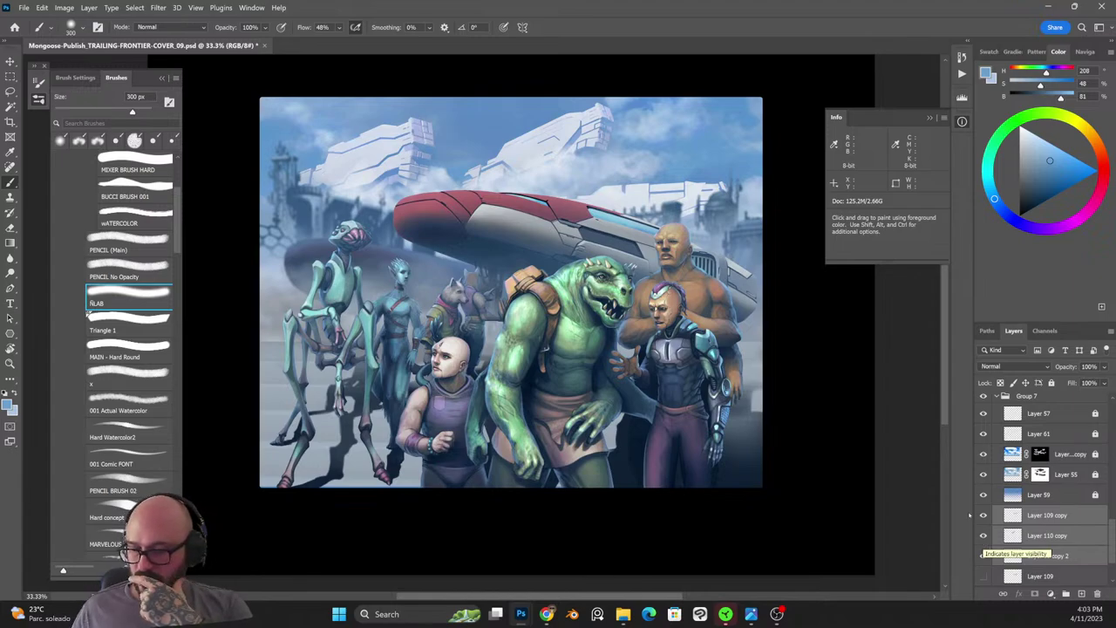
Toggle the visibility of Layer 60 copy 2 and Layer 109 copy to check which sky ships they contain.
click(985, 559)
click(984, 559)
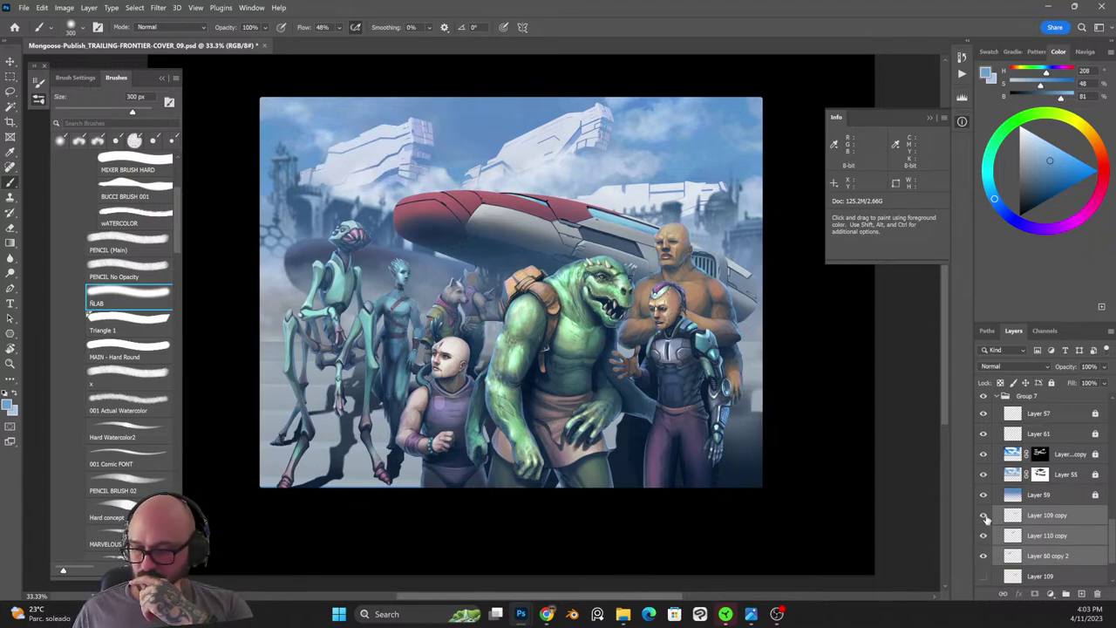
click(985, 517)
click(984, 517)
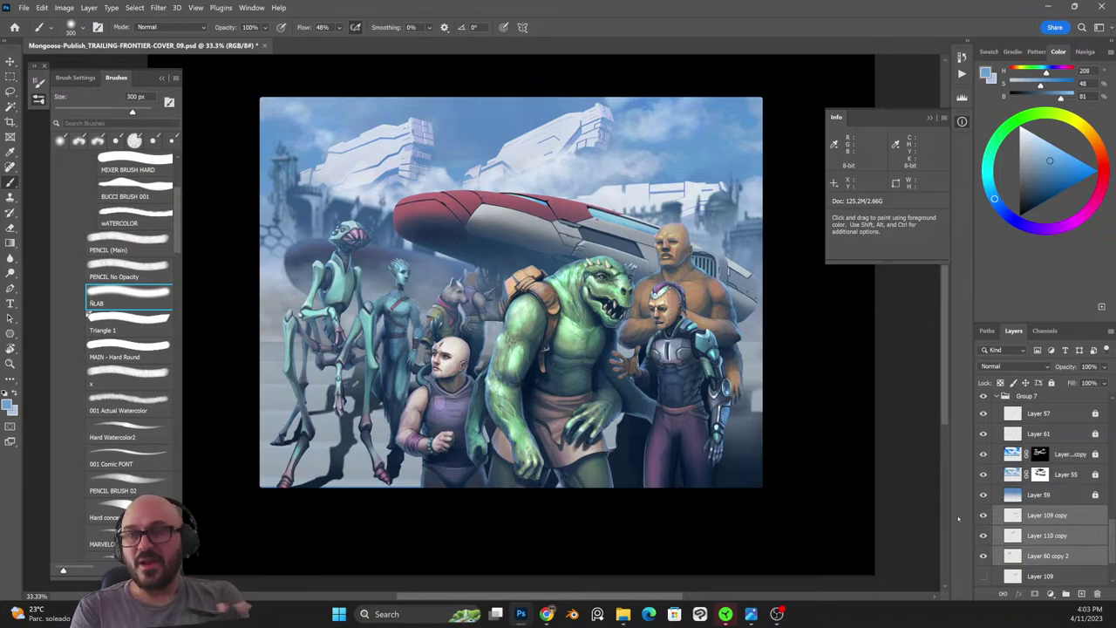
Collapse the Info read-out, make Layer 109 copy the only selected layer and save the cover file.
click(929, 118)
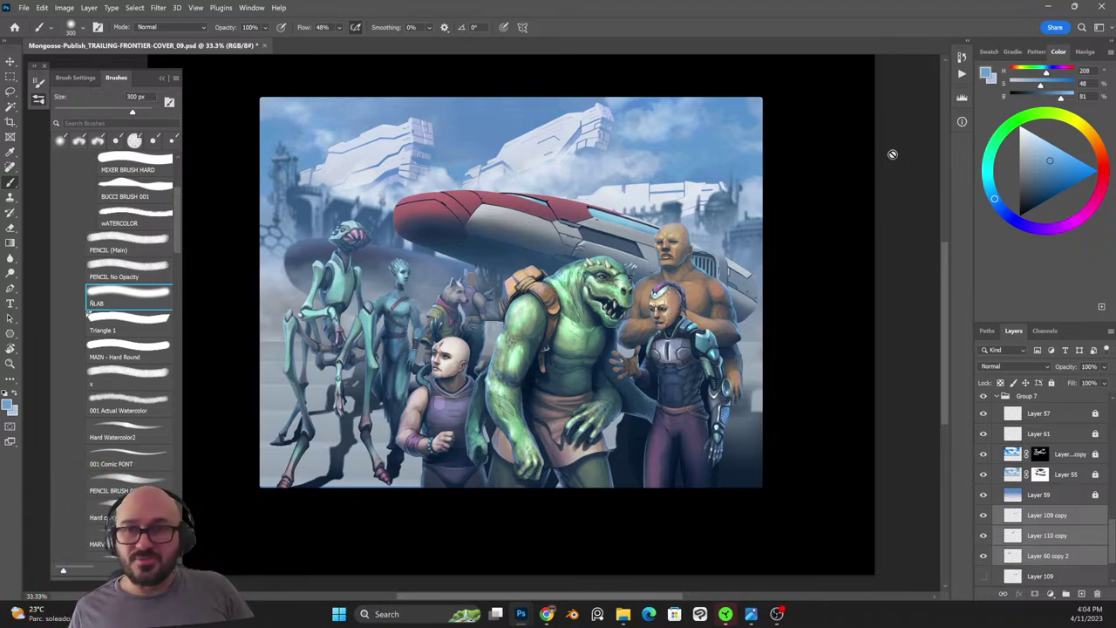
click(1026, 521)
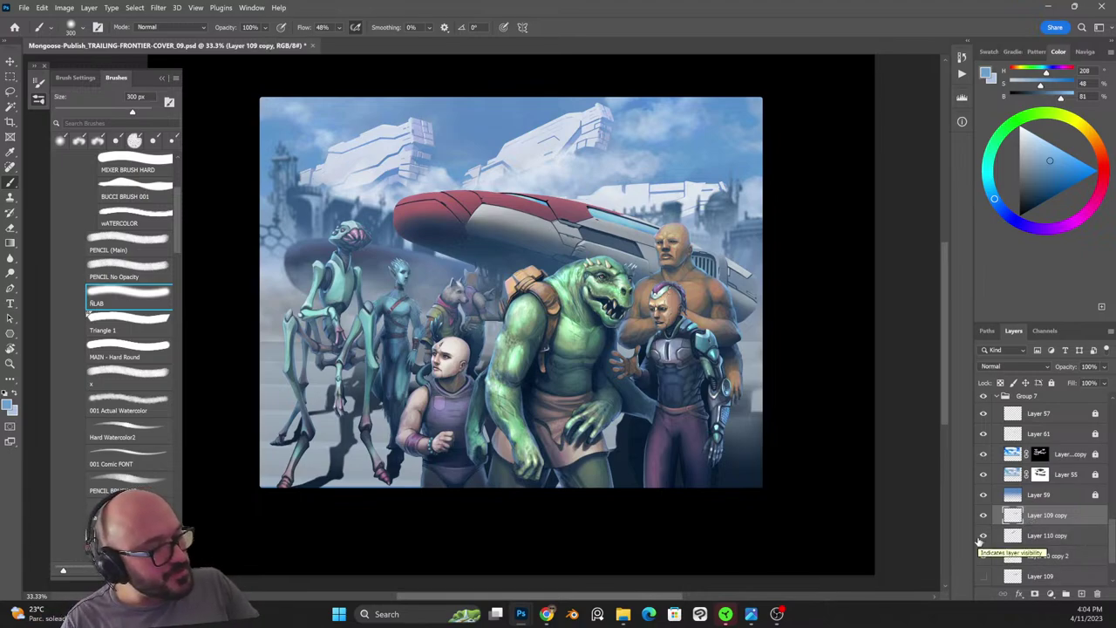
key(ctrl+s)
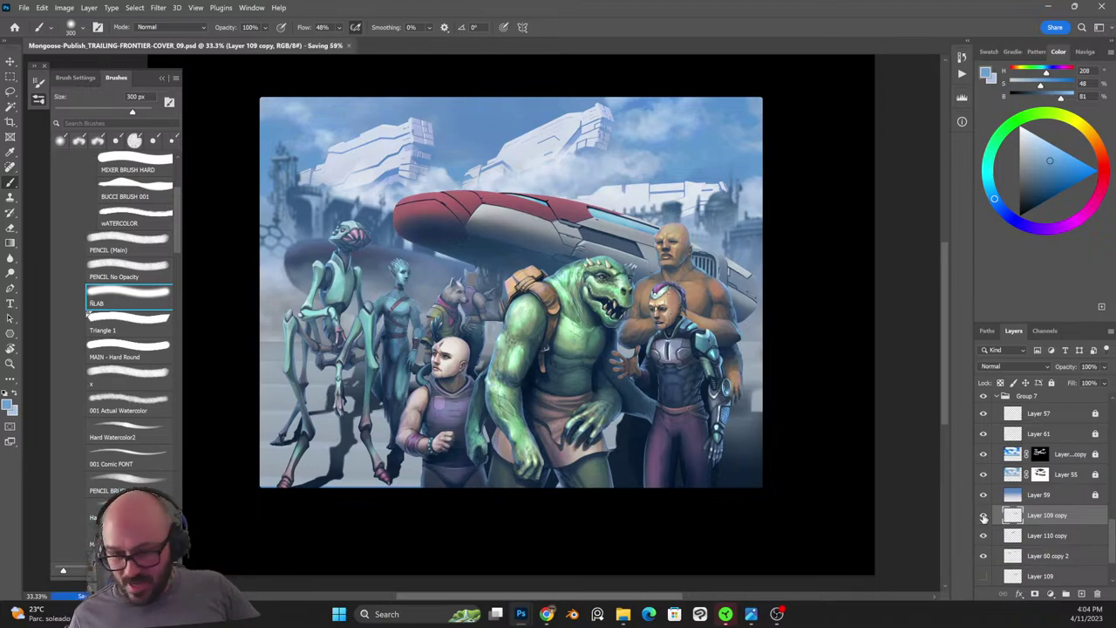
Scale Layer 109 copy, Layer 110 copy and Layer 60 copy 2 together to about 67% and set their opacity to 67%.
click(984, 514)
click(1036, 536)
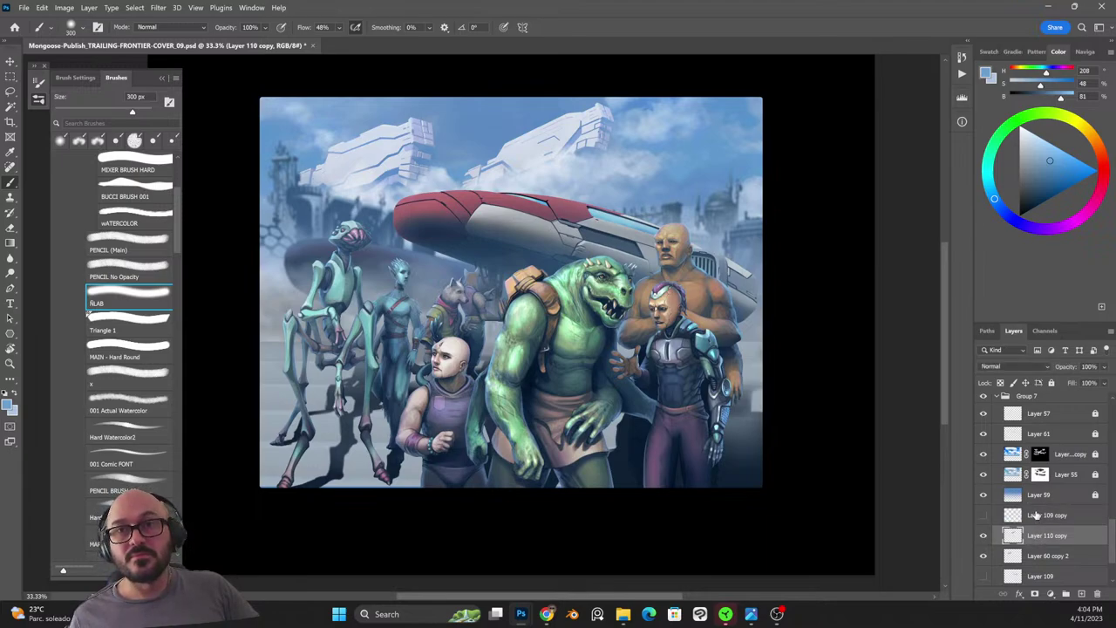
click(984, 515)
click(1043, 556)
shift+click(1045, 514)
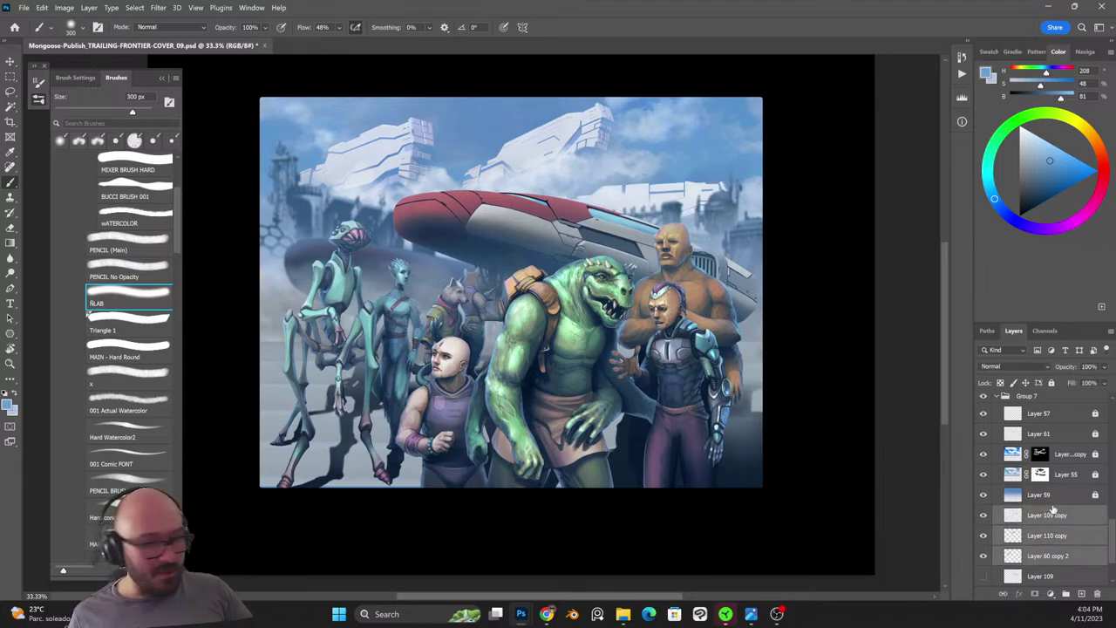
key(ctrl+t)
drag(734, 101, 610, 184)
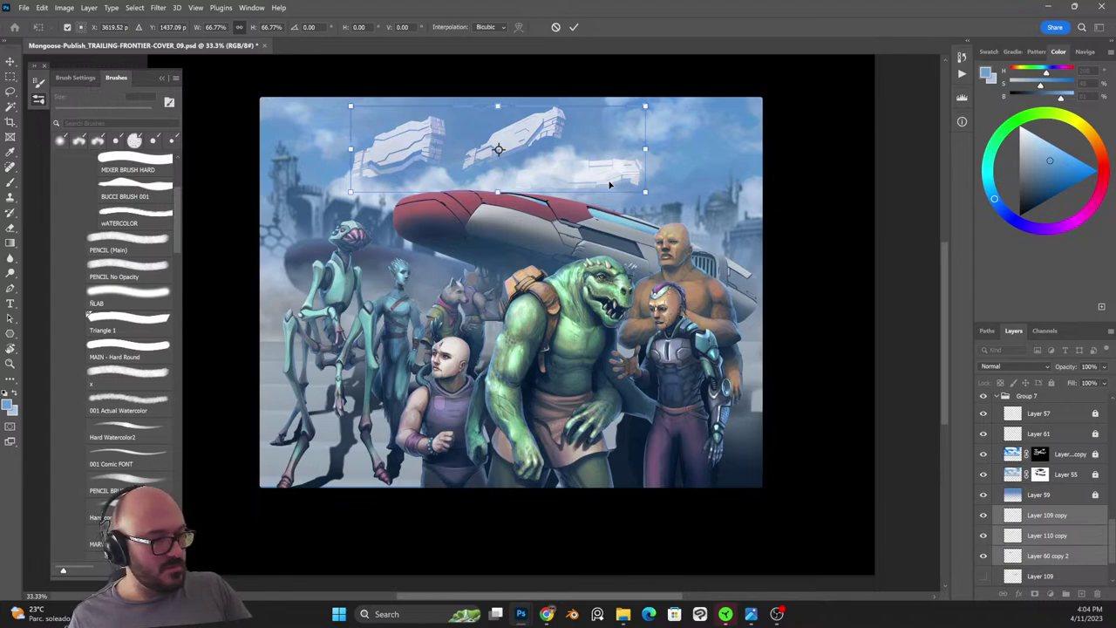
key(Return)
key(b)
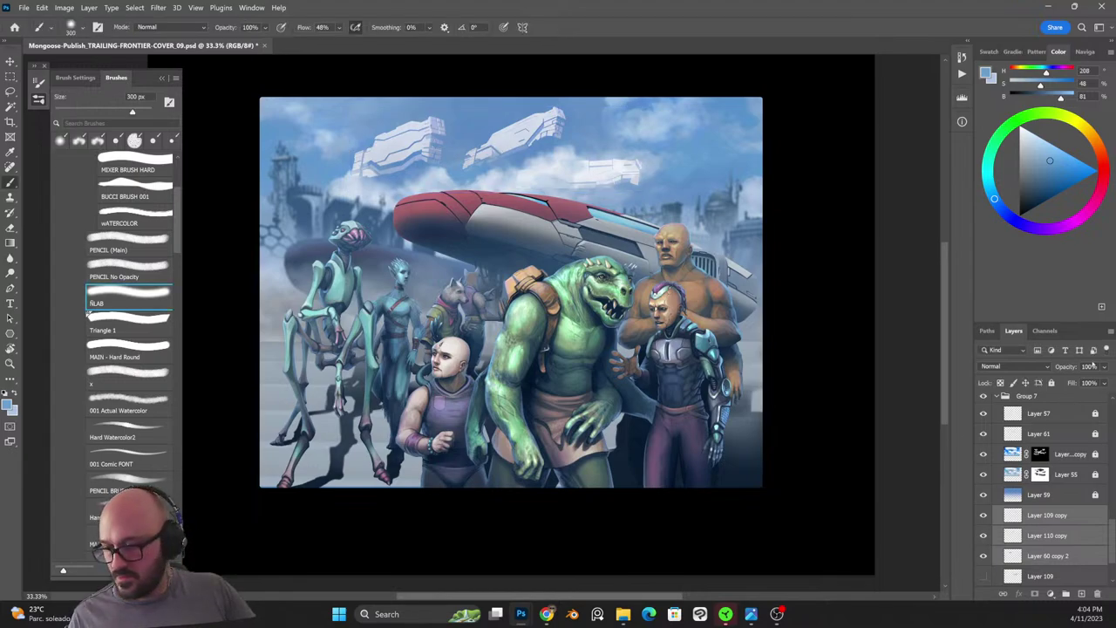
click(1104, 367)
drag(1107, 381, 1090, 381)
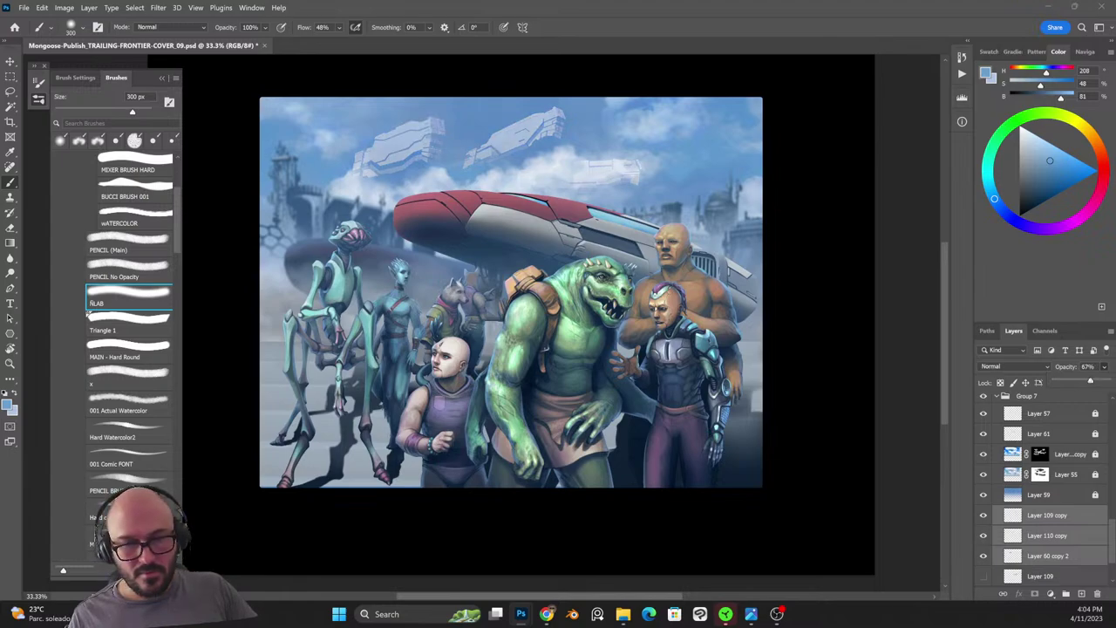
Move the ship on Layer 109 copy rightward and slightly down, over the buildings on the right.
click(1047, 515)
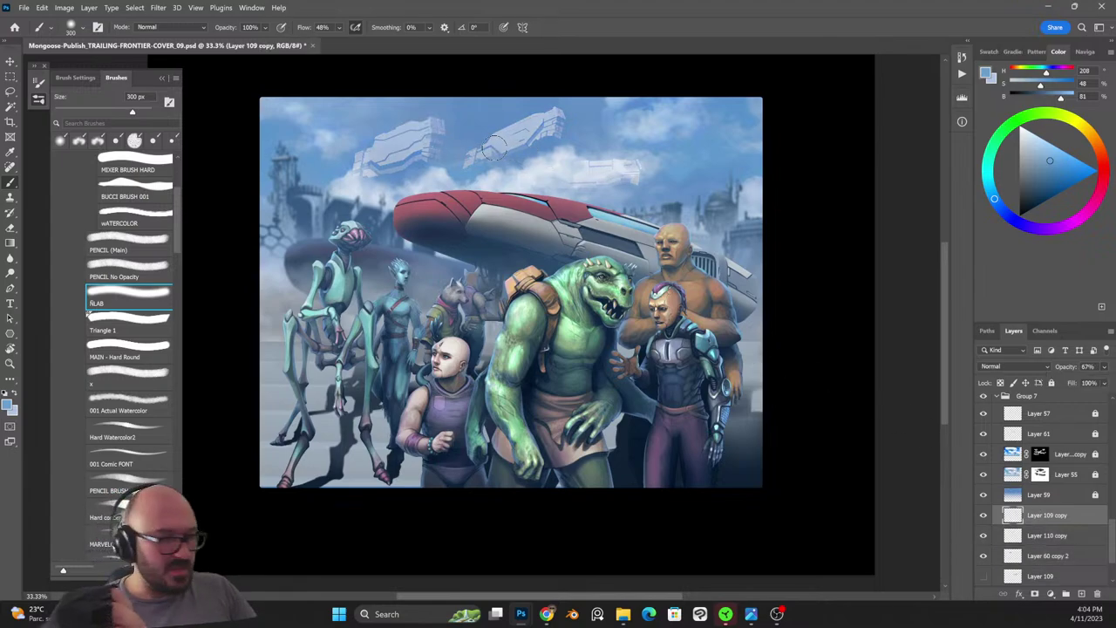
key(v)
mouse_move(562, 141)
mouse_down()
mouse_move(706, 146)
mouse_move(733, 187)
mouse_move(706, 208)
mouse_move(727, 166)
mouse_move(702, 196)
mouse_move(677, 195)
mouse_move(713, 178)
mouse_move(700, 176)
mouse_up()
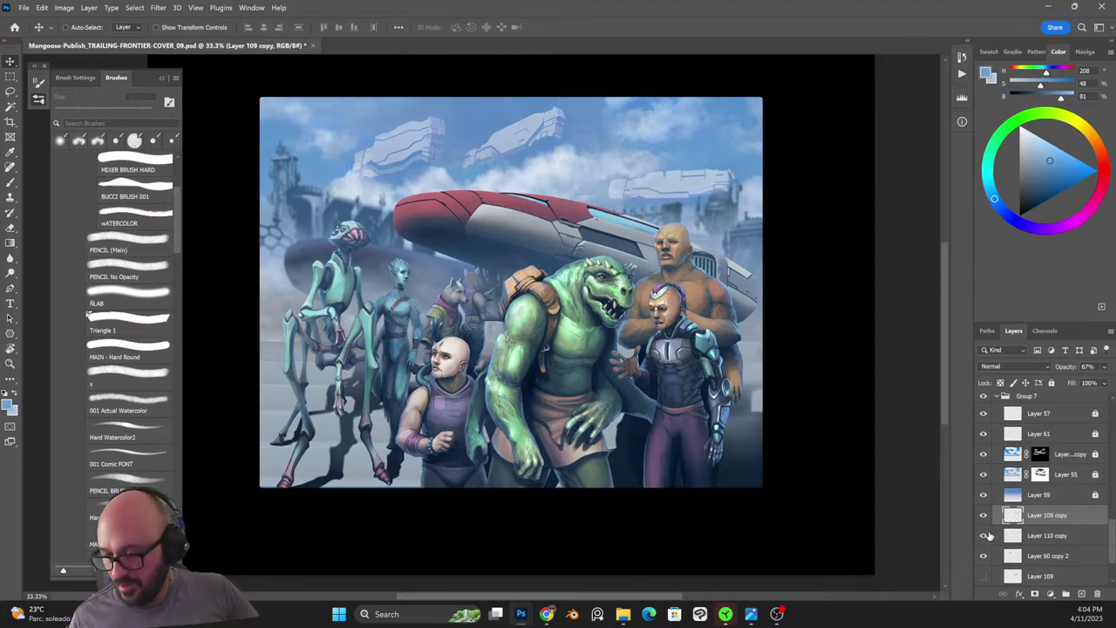
Hide Layer 109 copy and shift the ship on Layer 60 copy 2 slightly left and down in the sky.
click(984, 517)
click(1049, 538)
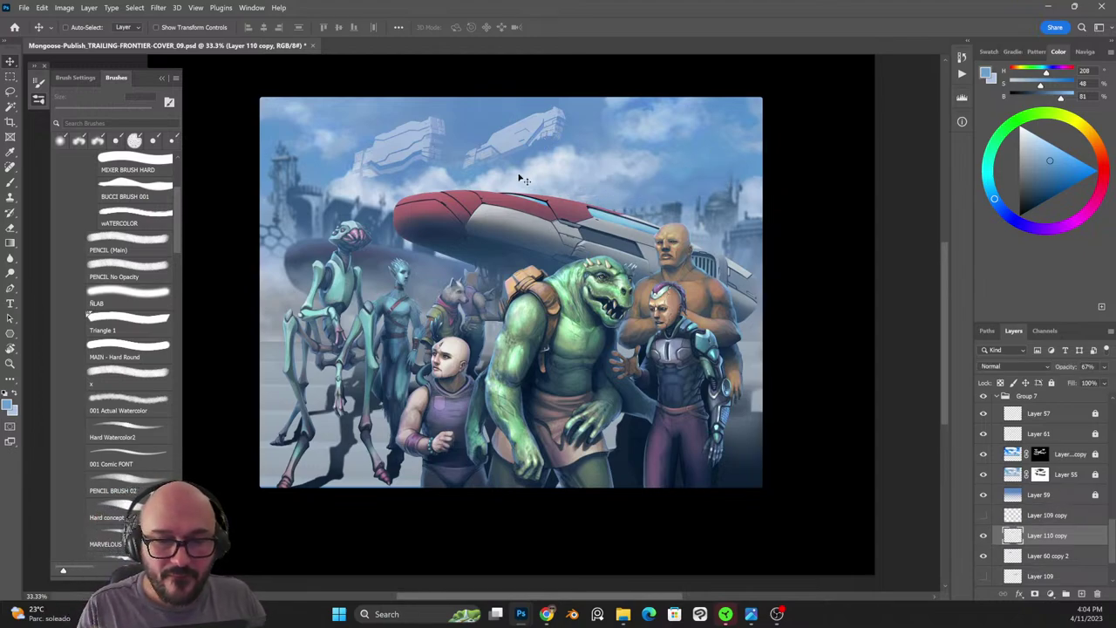
click(1048, 555)
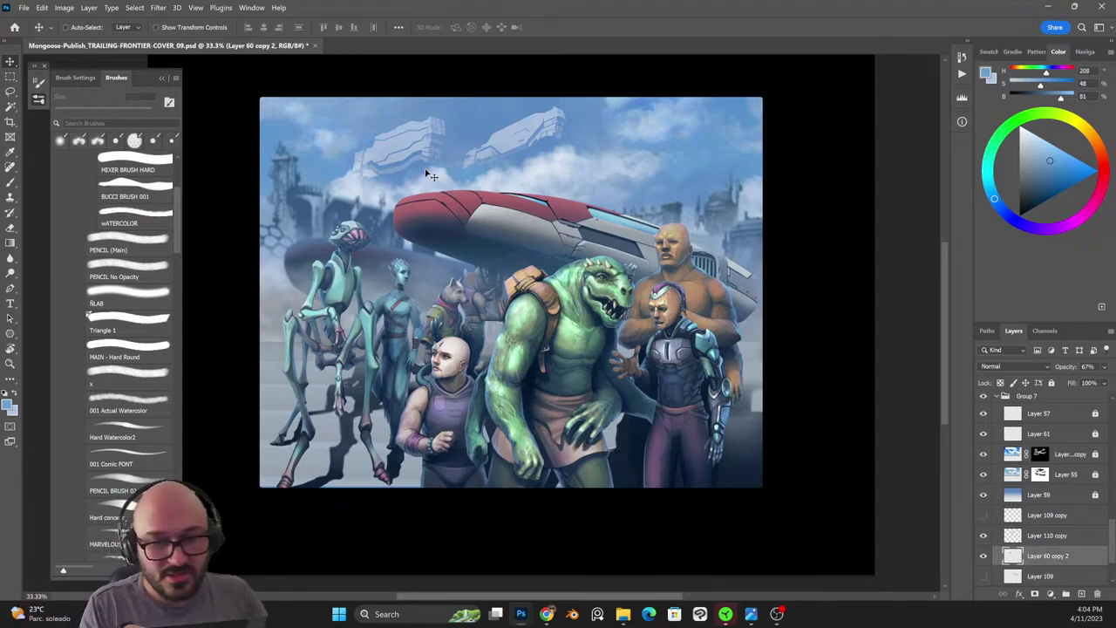
mouse_move(426, 172)
mouse_down()
mouse_move(411, 165)
mouse_move(405, 179)
mouse_up()
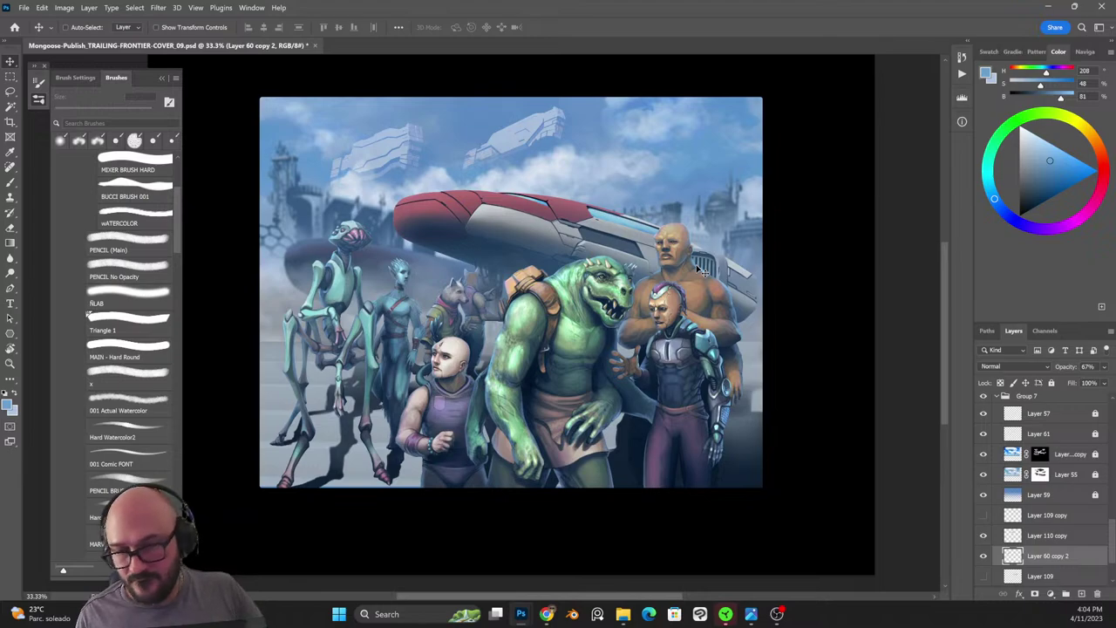
Show Layer 109 copy again and lower its ship a little behind the buildings on the right.
click(982, 515)
click(1036, 520)
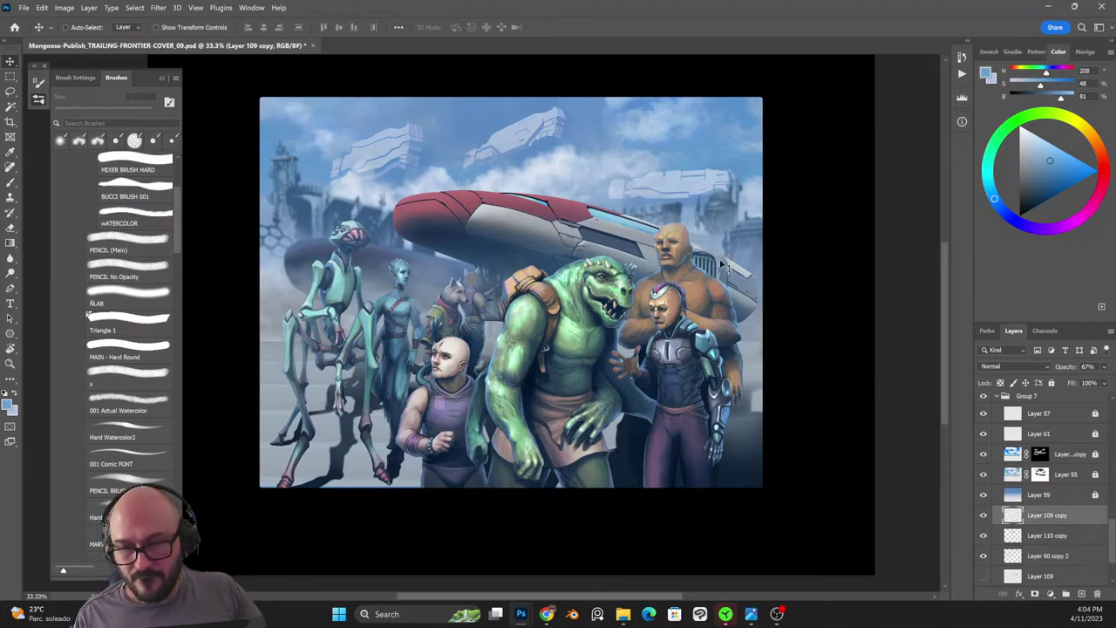
mouse_move(699, 194)
mouse_down()
mouse_move(688, 157)
mouse_move(660, 201)
mouse_move(708, 210)
mouse_up()
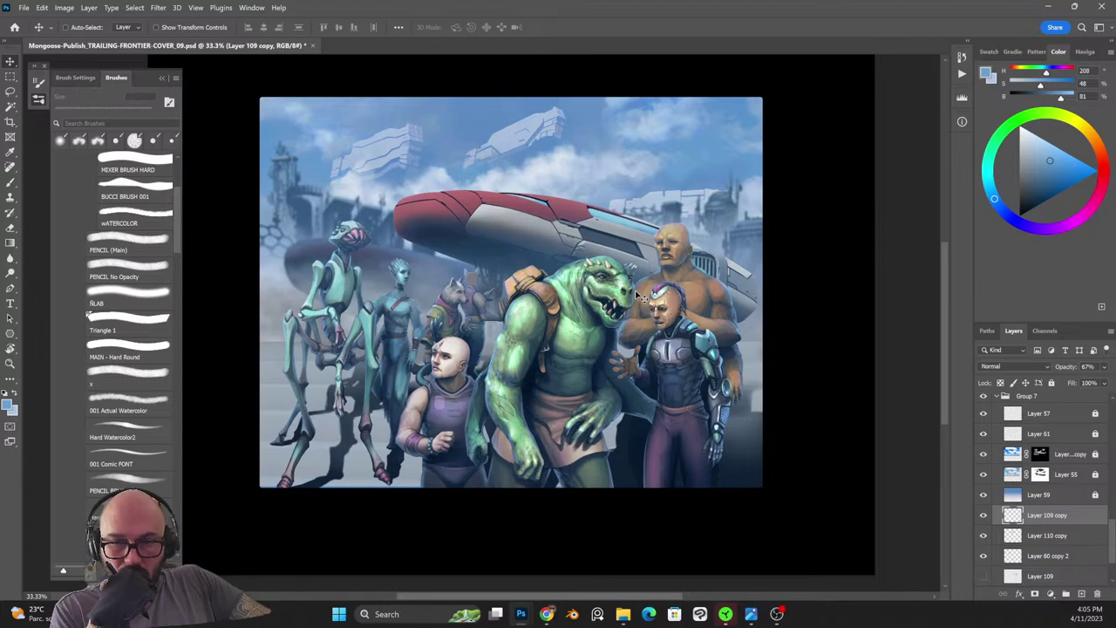
Show Layer 109 instead of Layer 109 copy, stretch it to about 136% by 166% and place it behind the right-hand buildings.
click(984, 514)
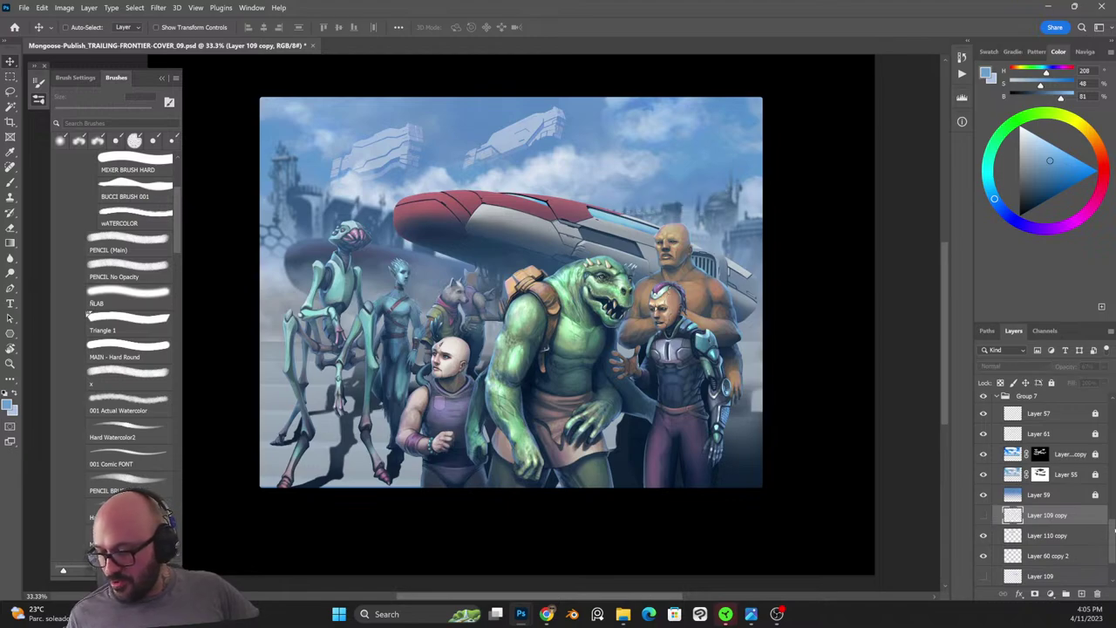
scroll(1104, 556, down, 2)
click(984, 515)
click(1046, 521)
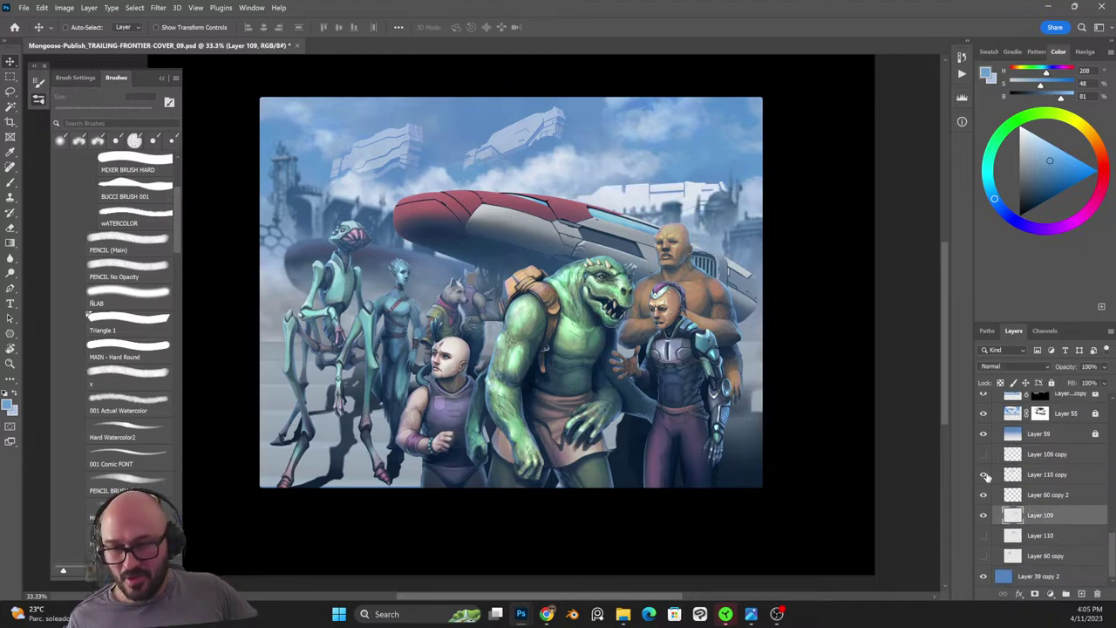
key(ctrl+t)
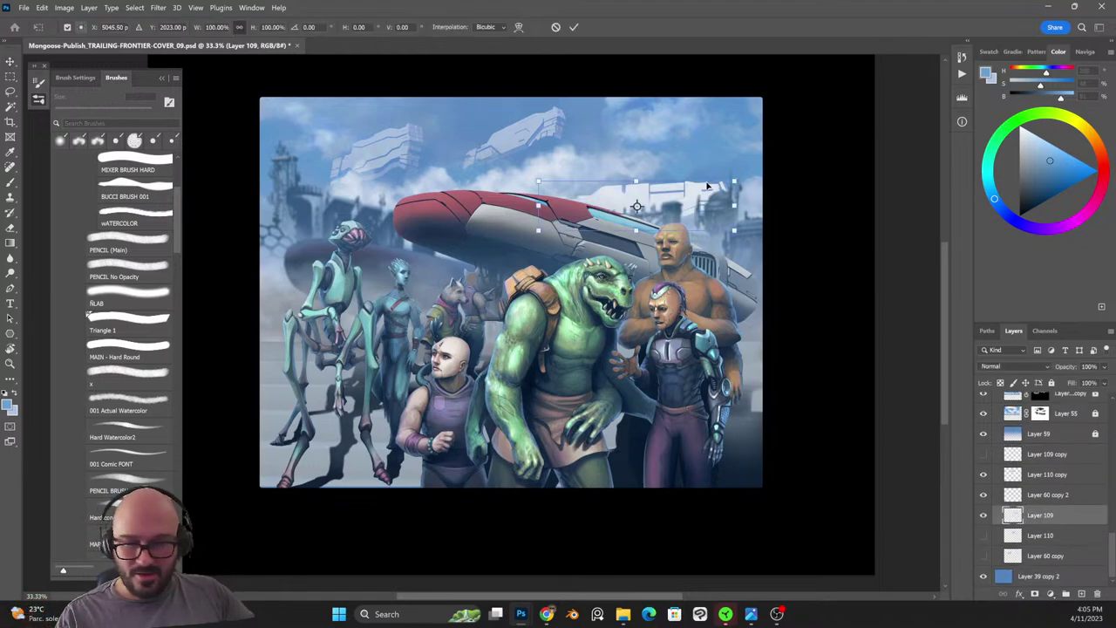
drag(637, 182, 637, 145)
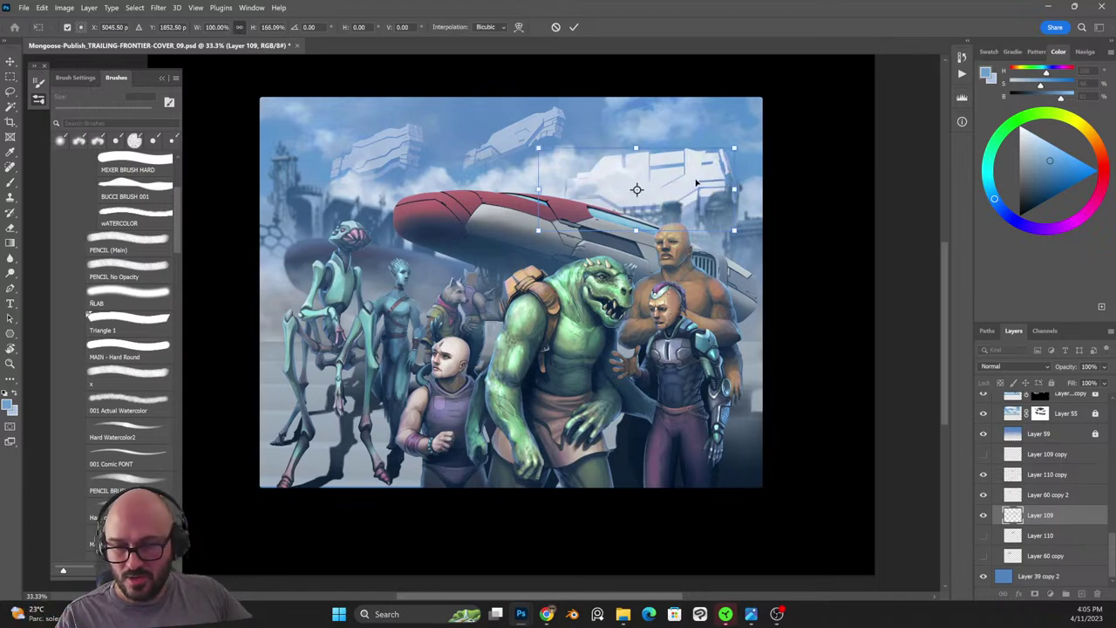
drag(696, 183, 724, 231)
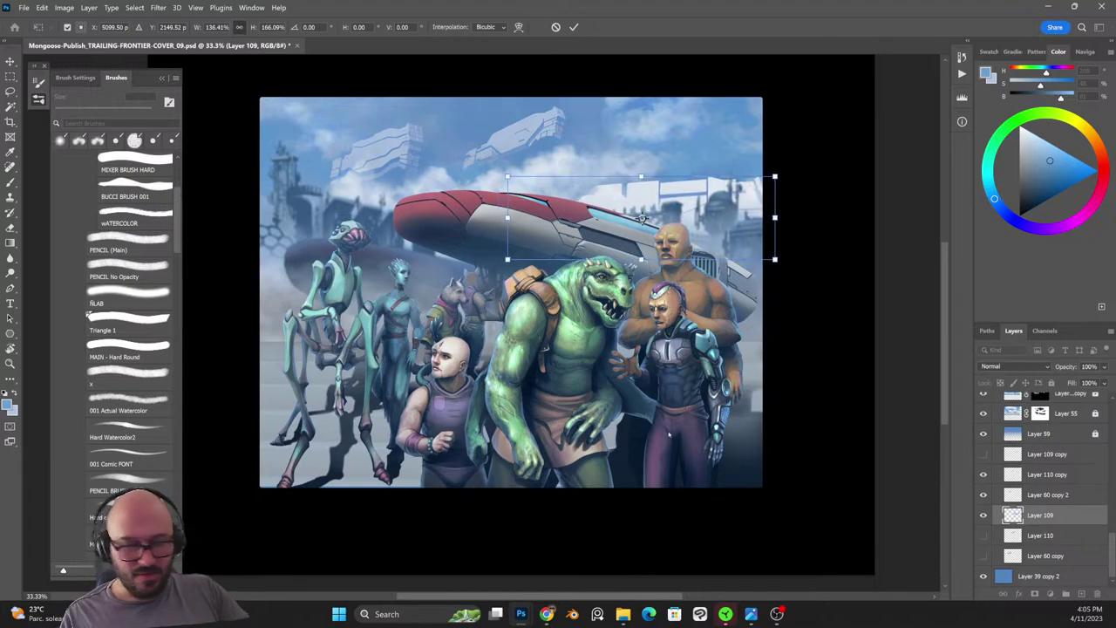
key(Return)
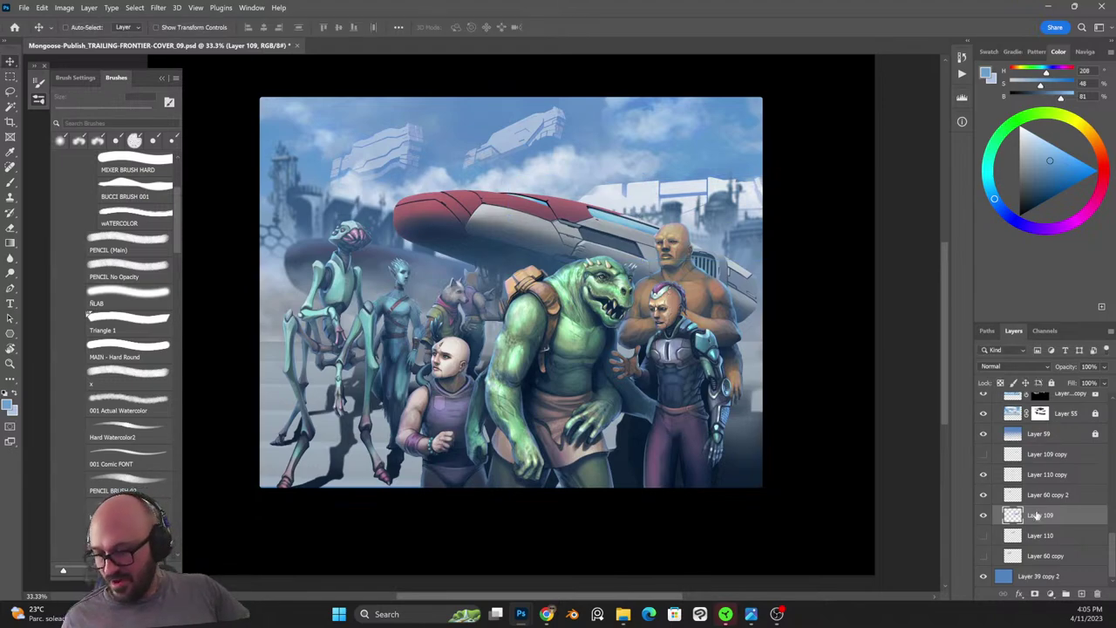
Duplicate Layer 109, flip the duplicate vertically and place it behind the buildings on the left.
drag(1041, 518, 1044, 528)
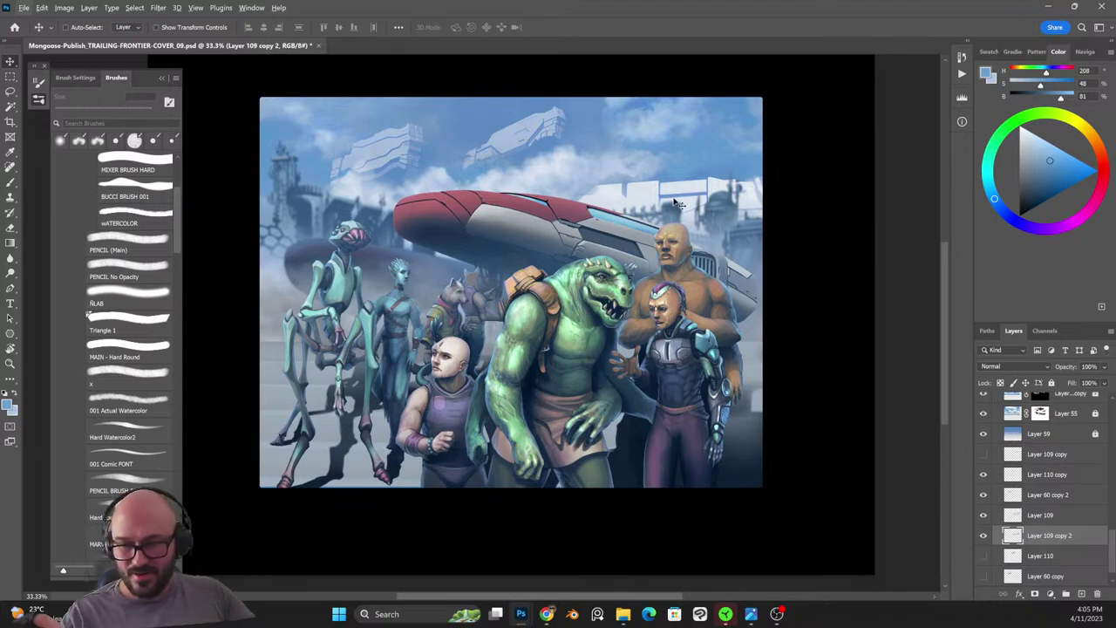
drag(695, 203, 497, 129)
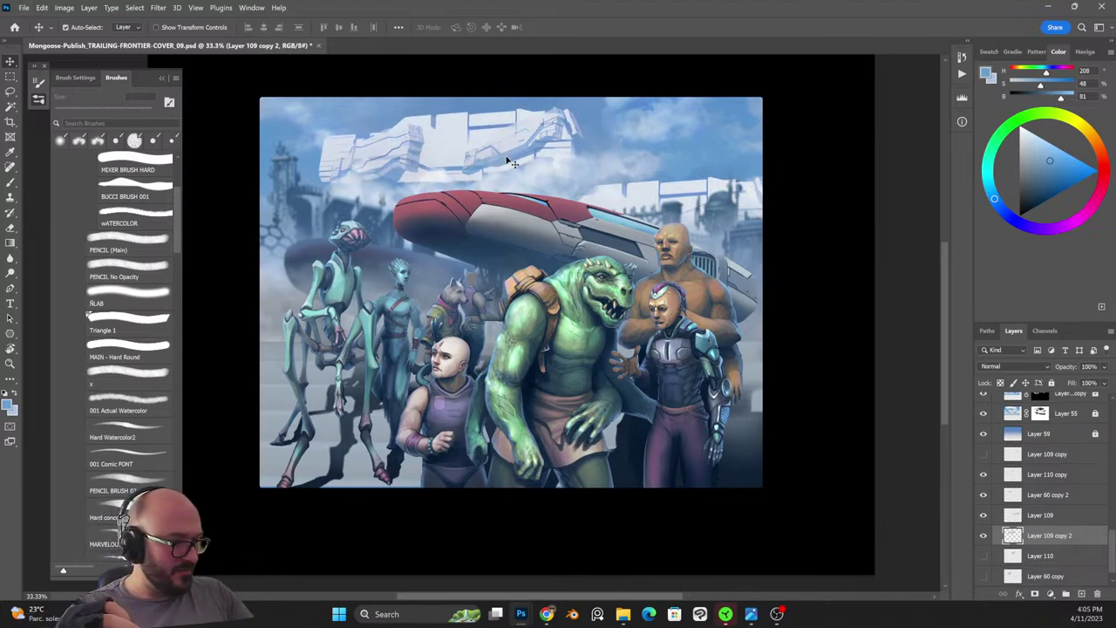
key(ctrl+t)
right_click(502, 144)
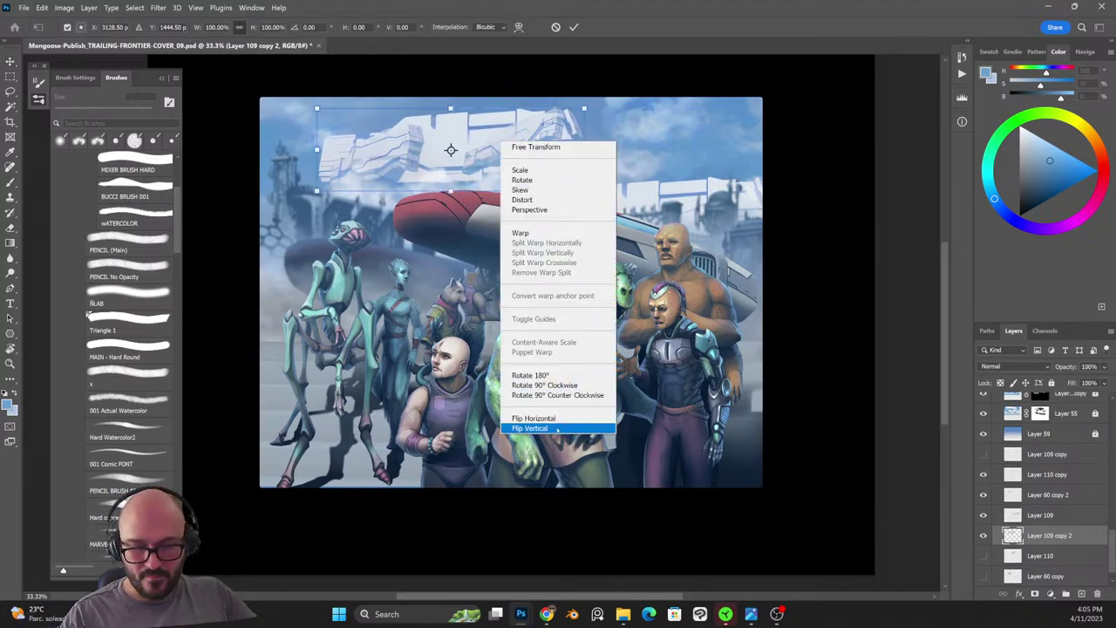
click(541, 420)
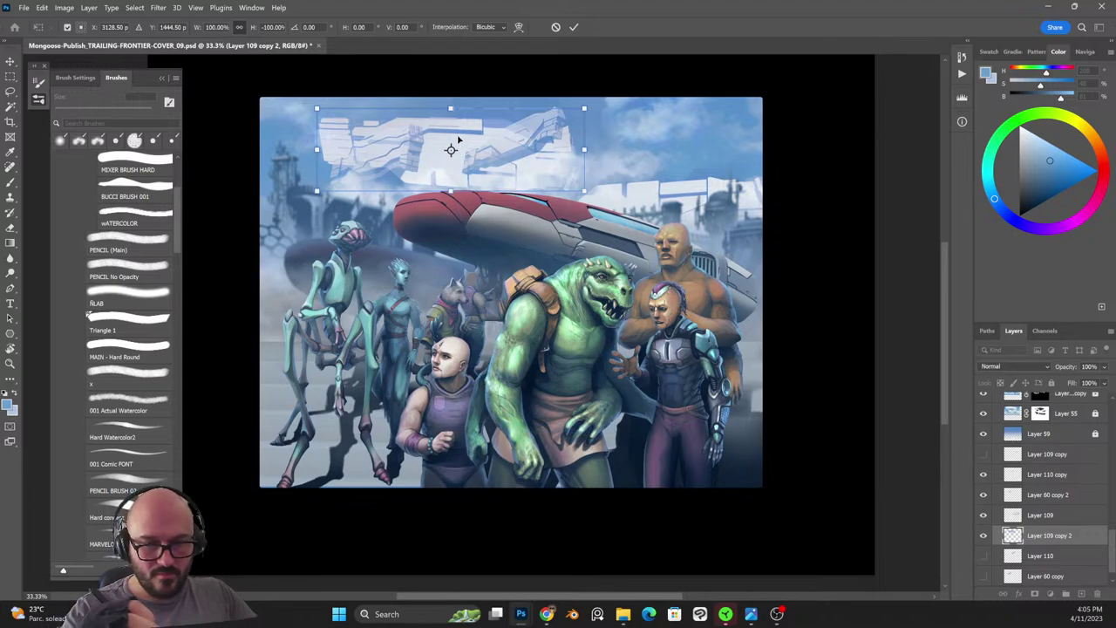
drag(458, 139, 354, 196)
drag(465, 192, 465, 179)
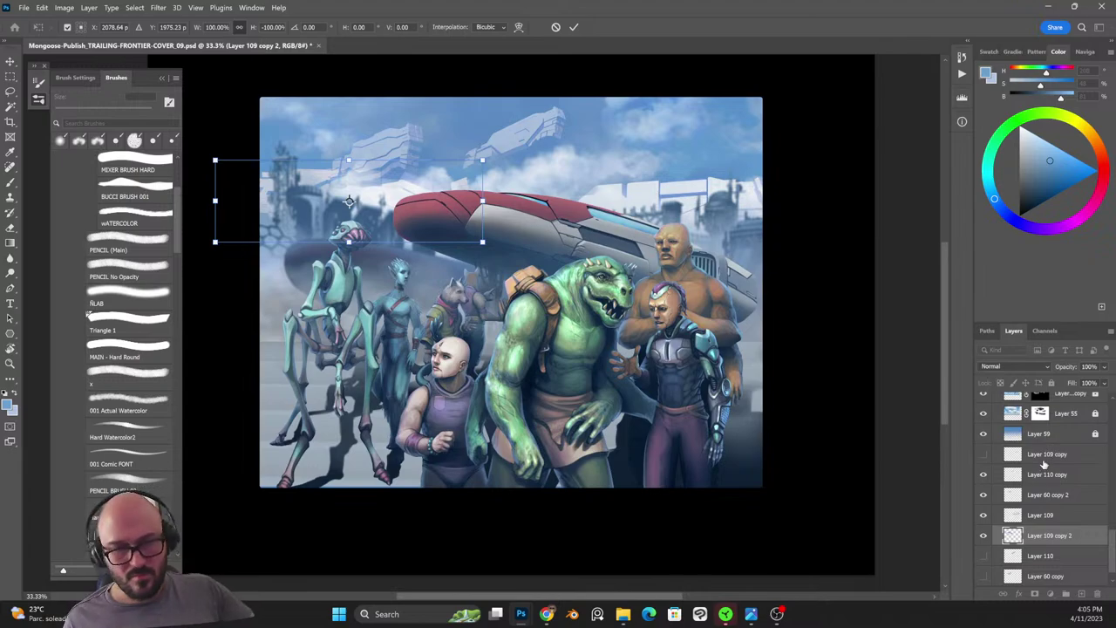
key(Return)
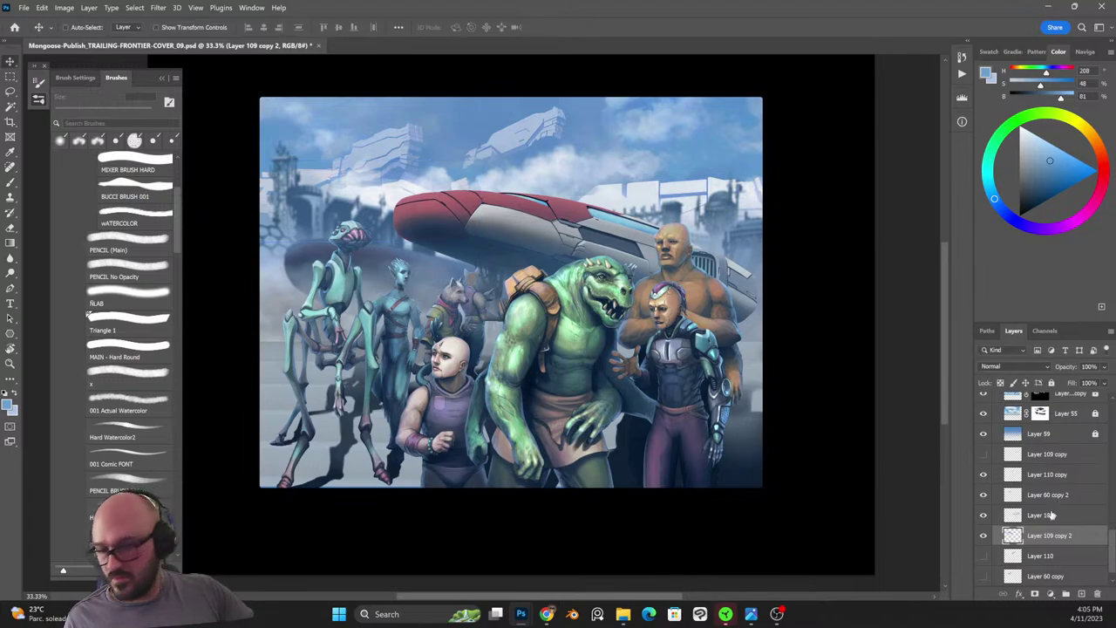
Hide Layer 110 copy and Layer 60 copy 2, and skew Layer 109 copy 2 vertically by 8.21° behind the left buildings.
drag(985, 475, 985, 494)
drag(466, 192, 459, 182)
drag(570, 259, 571, 247)
key(ctrl+t)
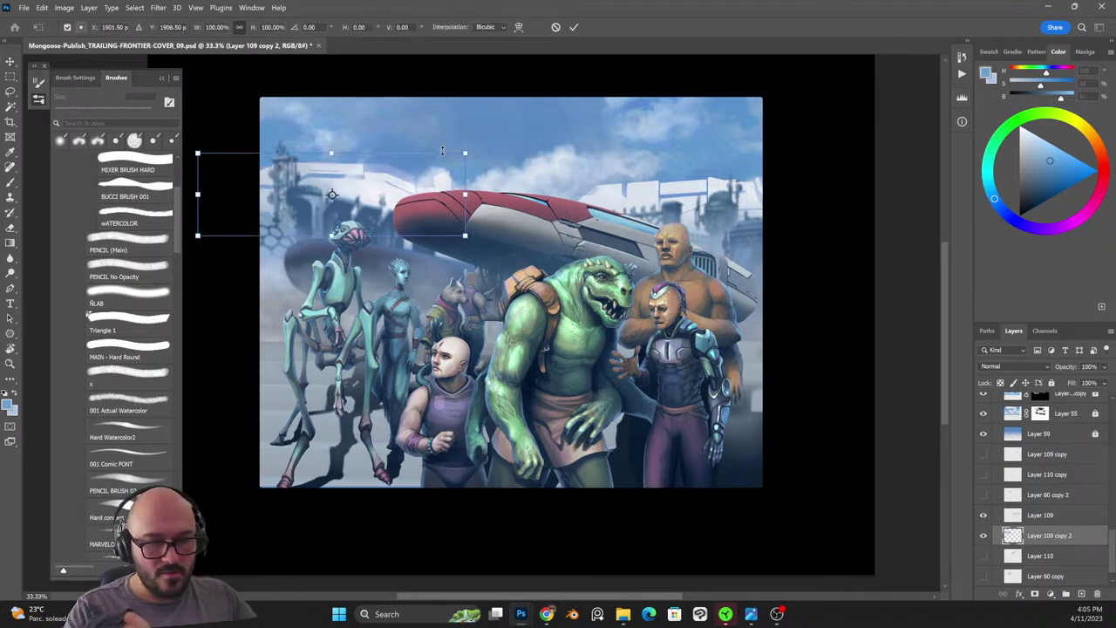
right_click(420, 173)
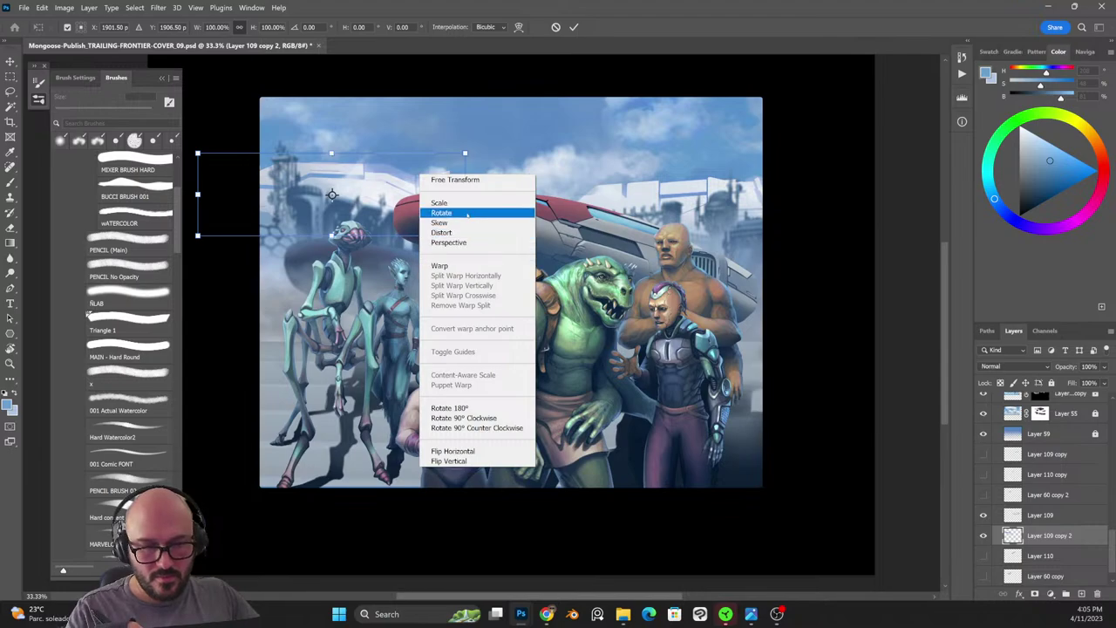
click(466, 222)
drag(469, 202, 457, 210)
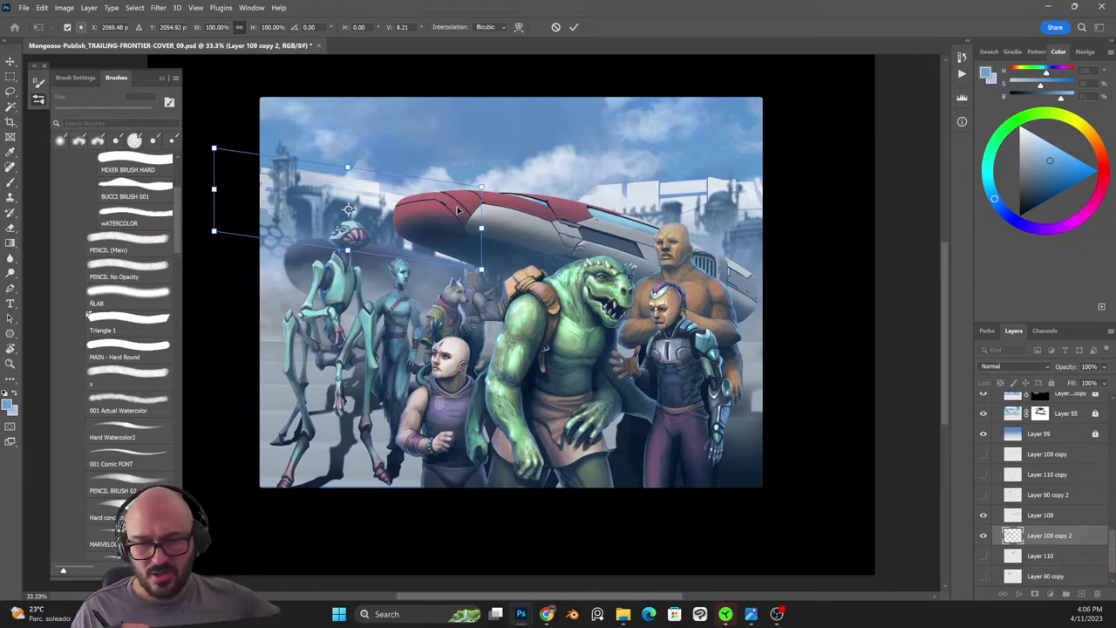
key(Return)
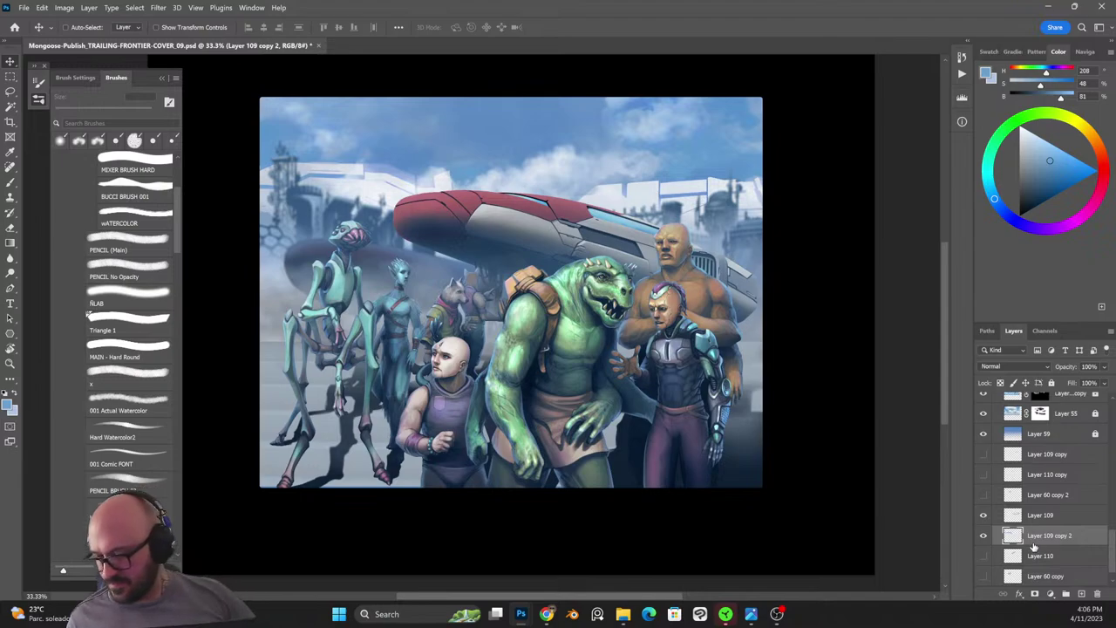
Delete Layer 109 and Layer 109 copy 2, and show Layer 109 copy, Layer 110 copy and Layer 60 copy 2.
click(1095, 594)
click(983, 477)
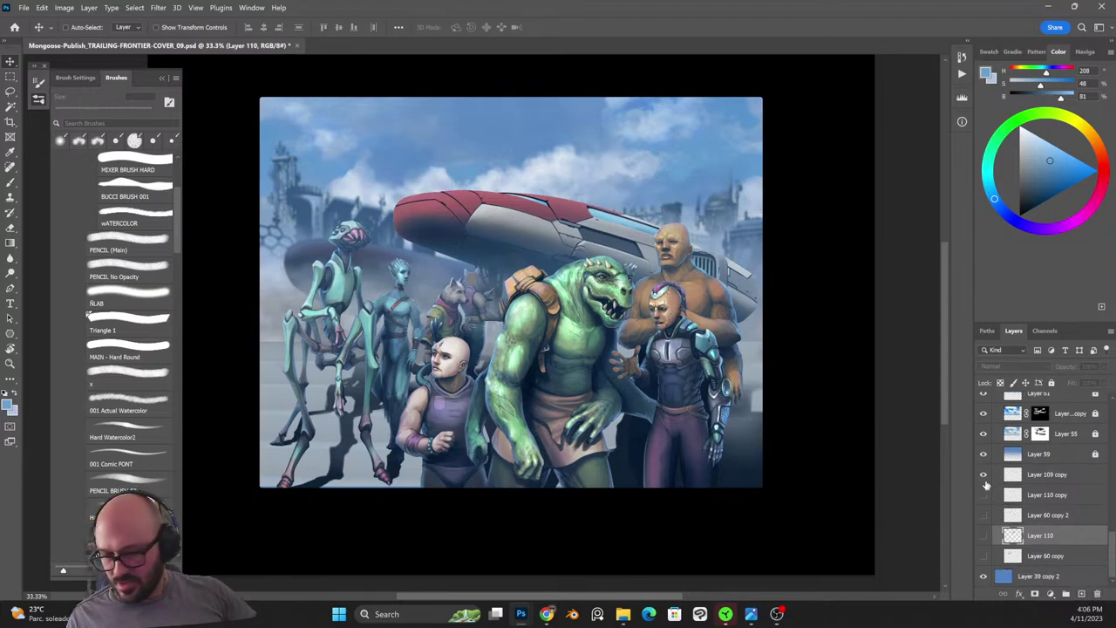
click(984, 493)
click(984, 516)
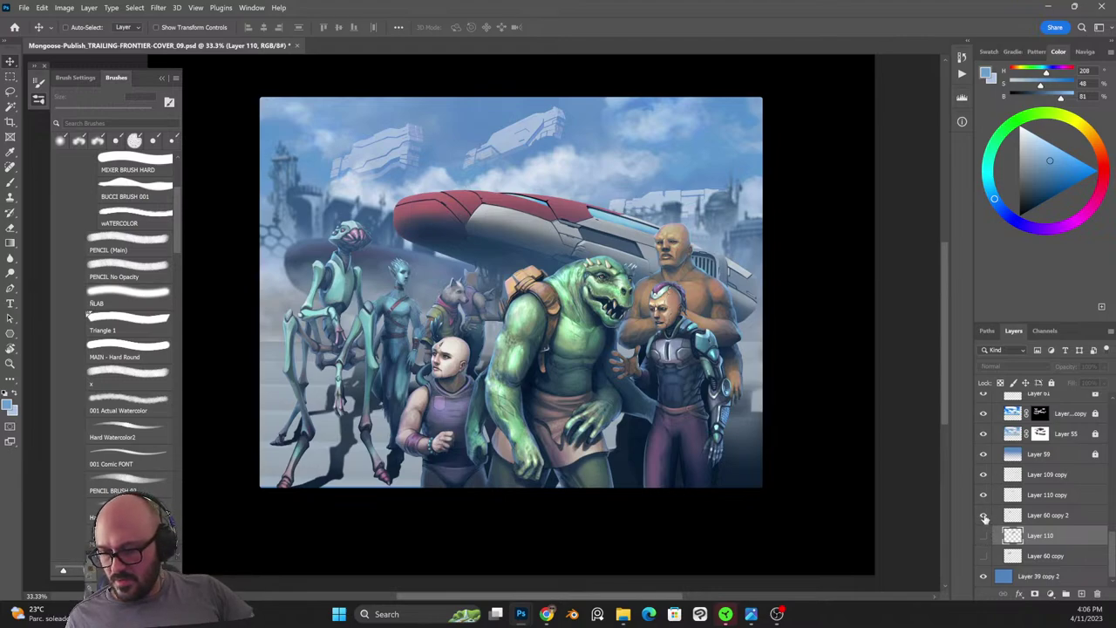
Move the ship on Layer 60 copy 2 and the ship on Layer 110 copy slightly up and left in the sky.
click(983, 516)
click(984, 515)
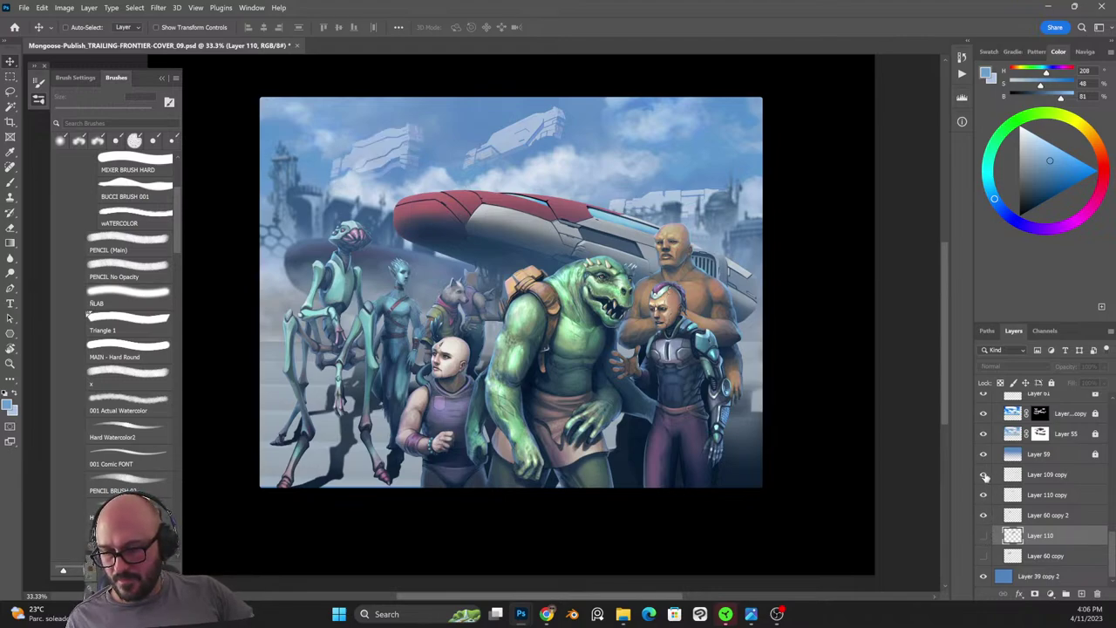
click(1044, 476)
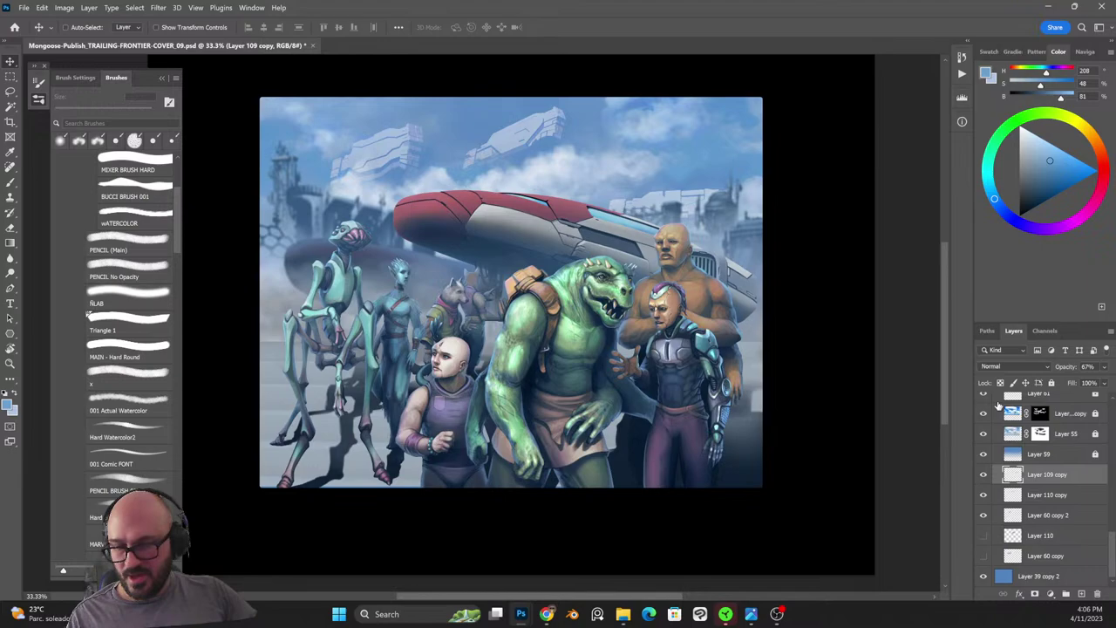
click(1026, 514)
drag(408, 166, 392, 140)
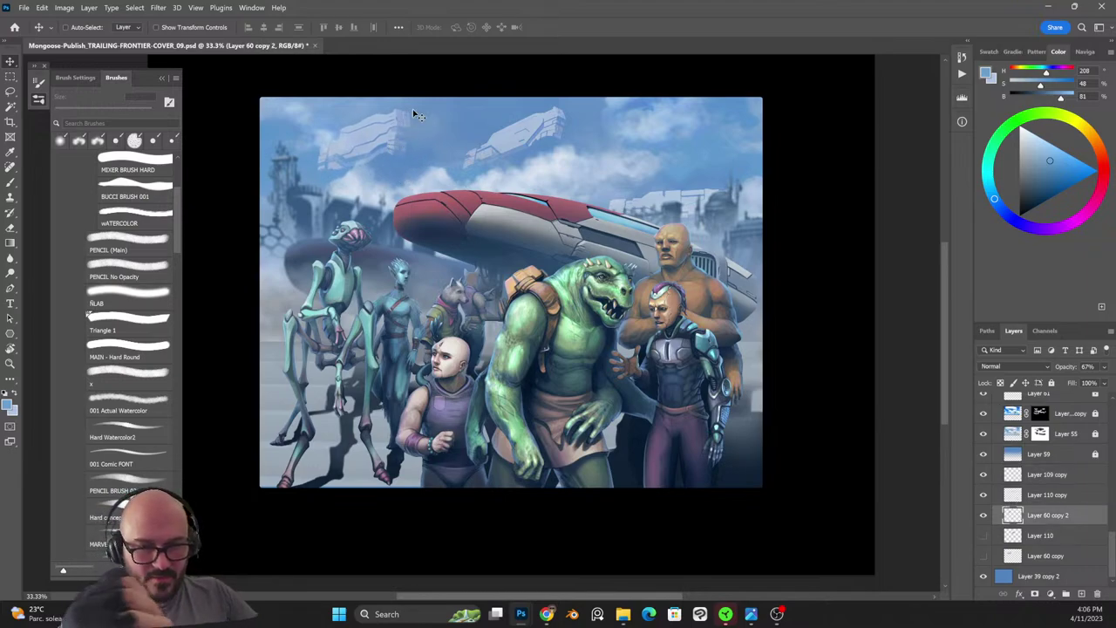
click(1040, 495)
drag(575, 147, 547, 137)
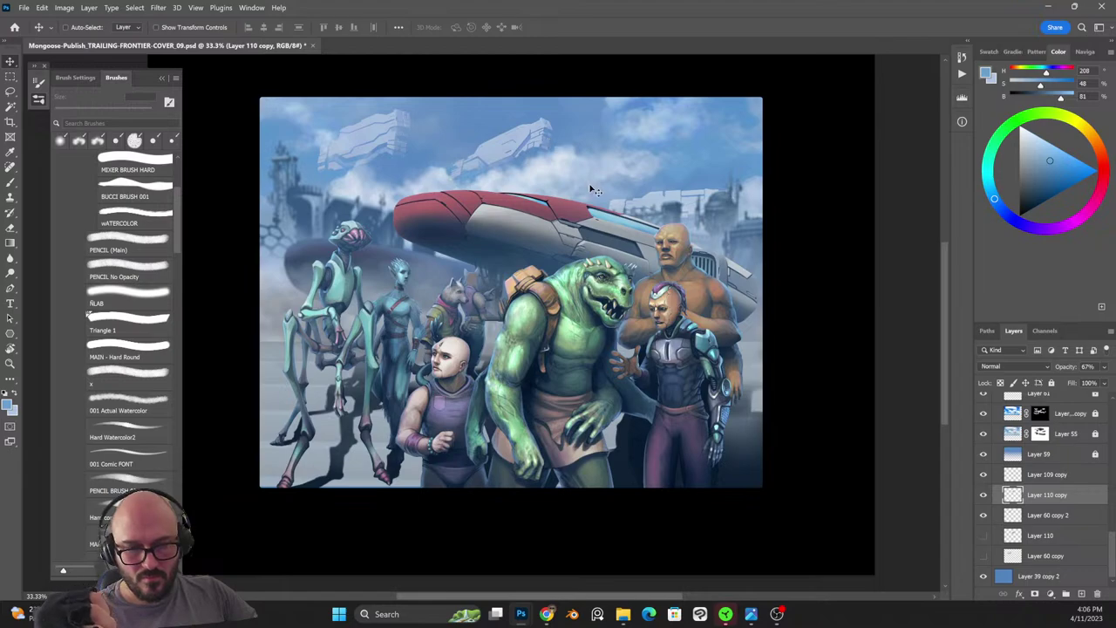
click(984, 536)
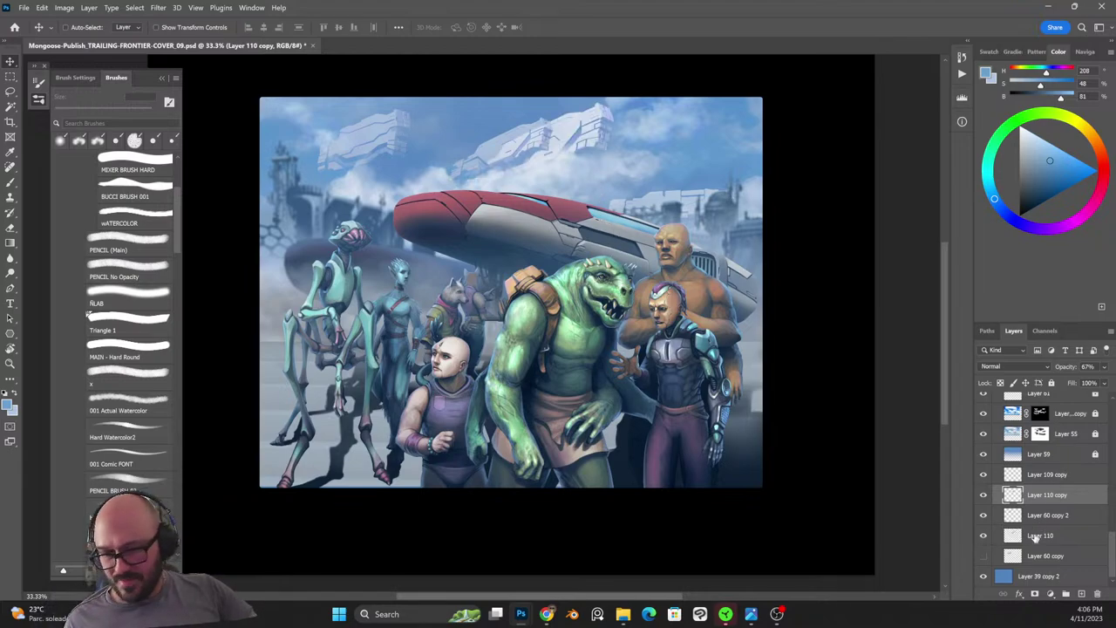
click(1012, 536)
click(985, 537)
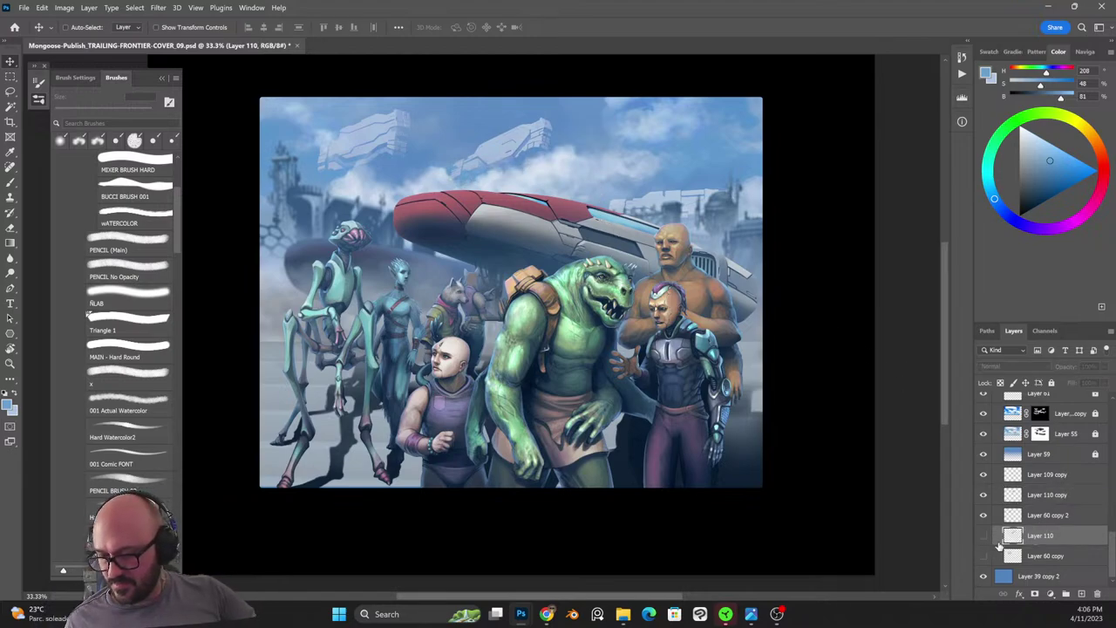
Move the ship on Layer 109 copy off the right-hand buildings into the clouds above the red ship and scale it down.
click(1041, 477)
drag(752, 234, 712, 216)
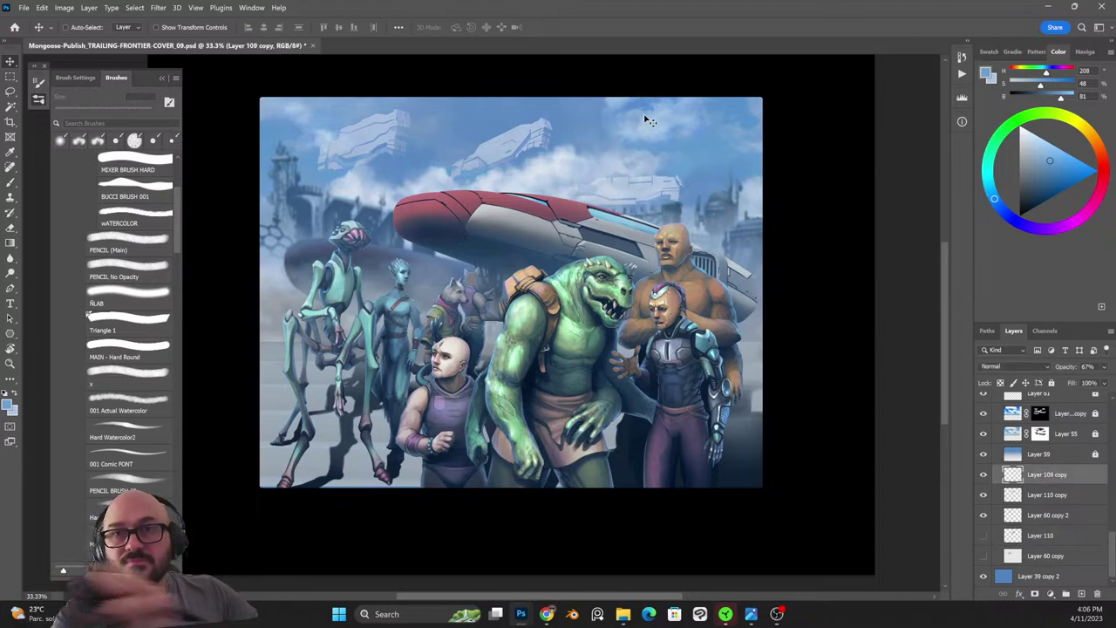
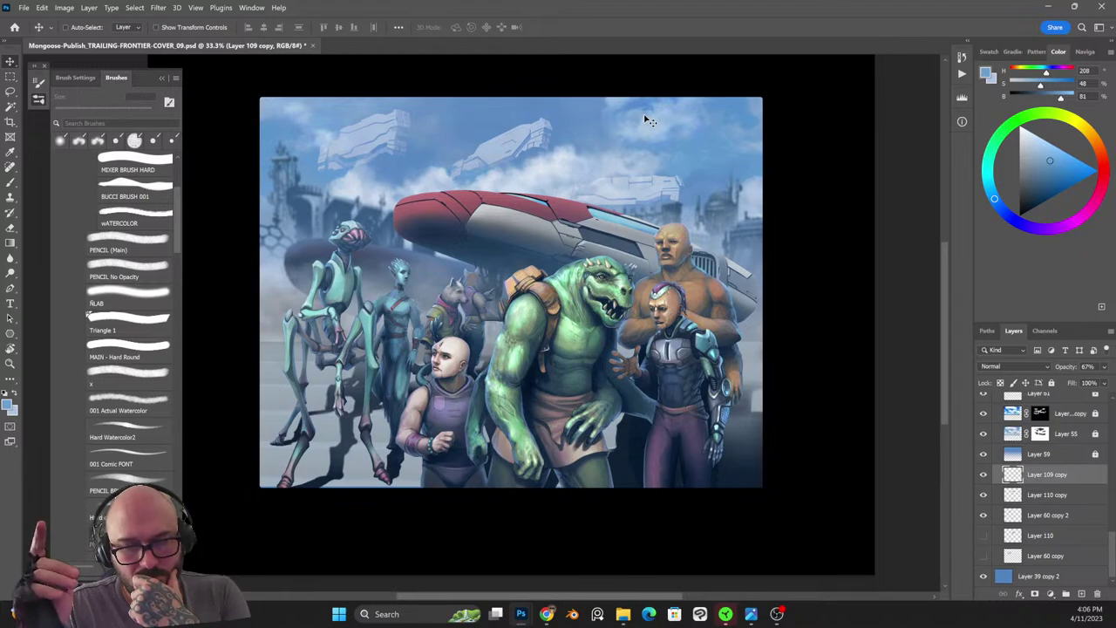
mouse_move(645, 118)
mouse_down()
mouse_move(696, 187)
mouse_move(680, 183)
mouse_move(661, 132)
mouse_move(515, 115)
mouse_move(633, 186)
mouse_move(643, 181)
mouse_move(622, 191)
mouse_move(711, 163)
mouse_up()
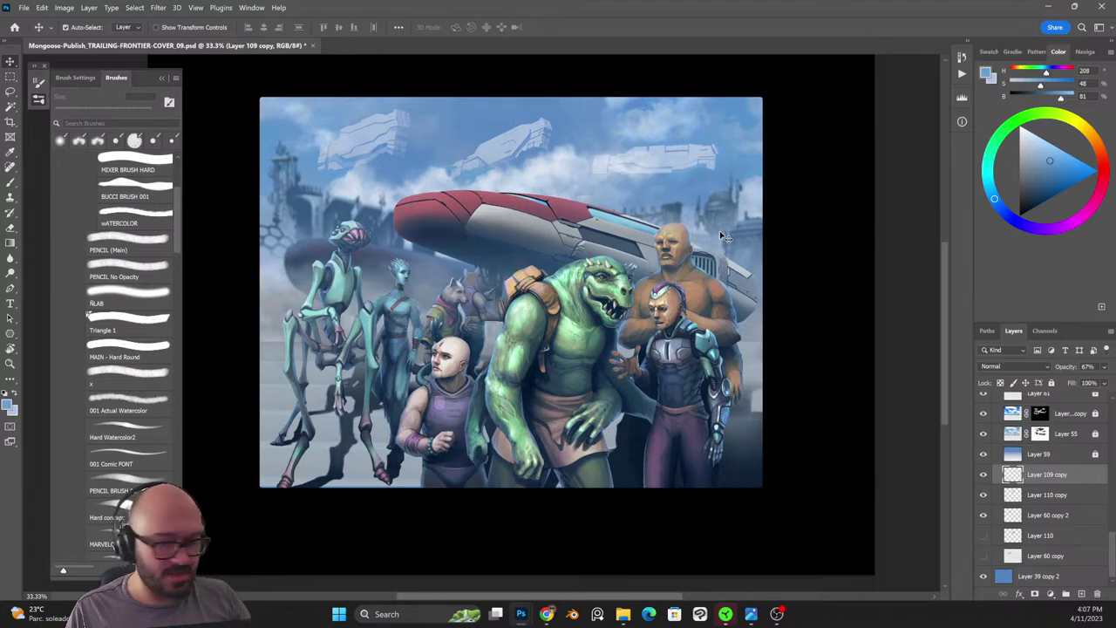
key(ctrl+z)
drag(721, 167, 672, 177)
key(ctrl+t)
key(Return)
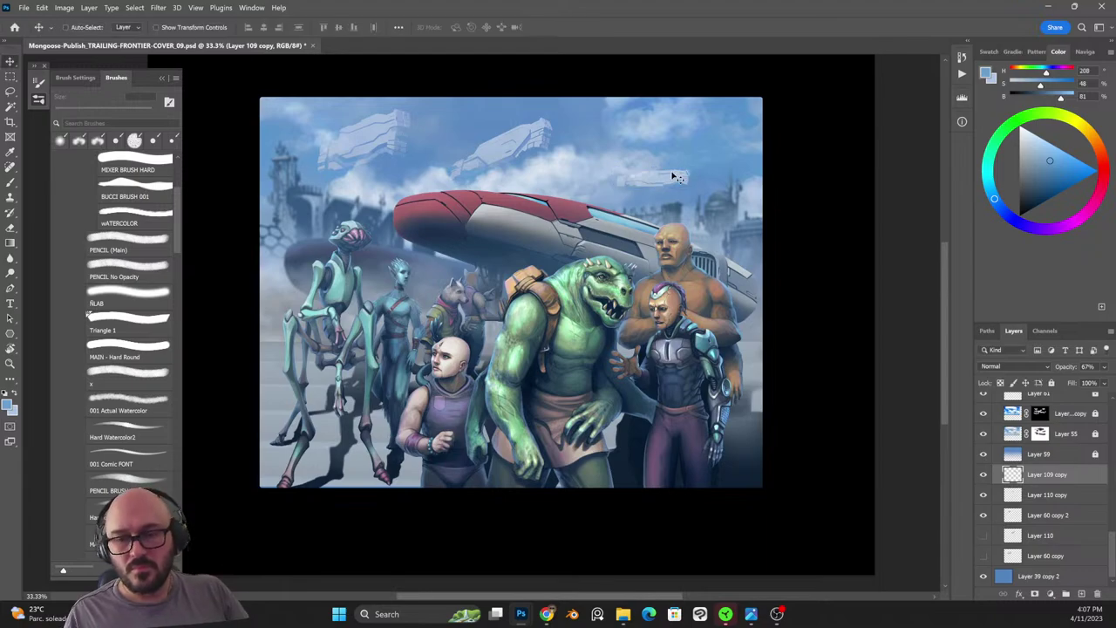
Merge Layer 109 copy, Layer 110 copy and Layer 60 copy 2 into one layer and defringe its edges.
shift+click(1035, 517)
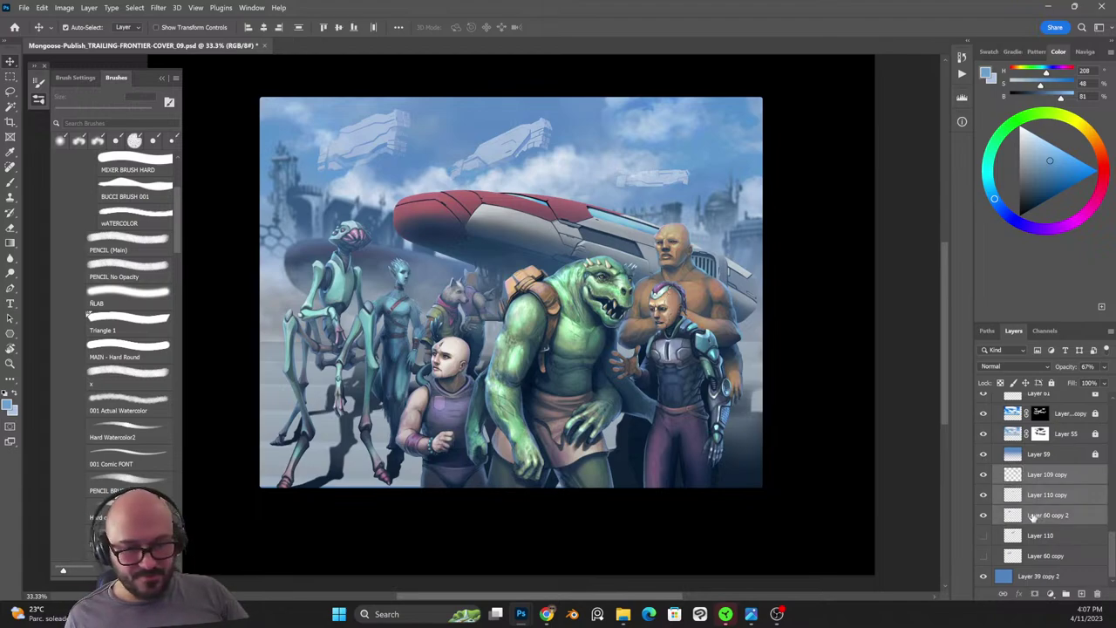
key(ctrl+e)
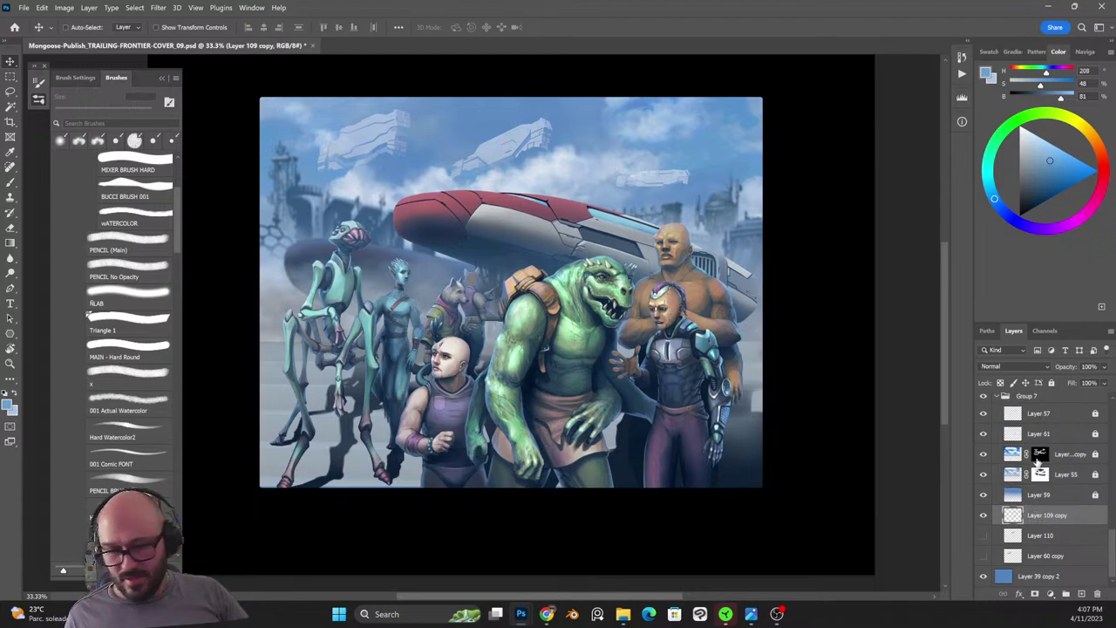
click(65, 7)
click(89, 7)
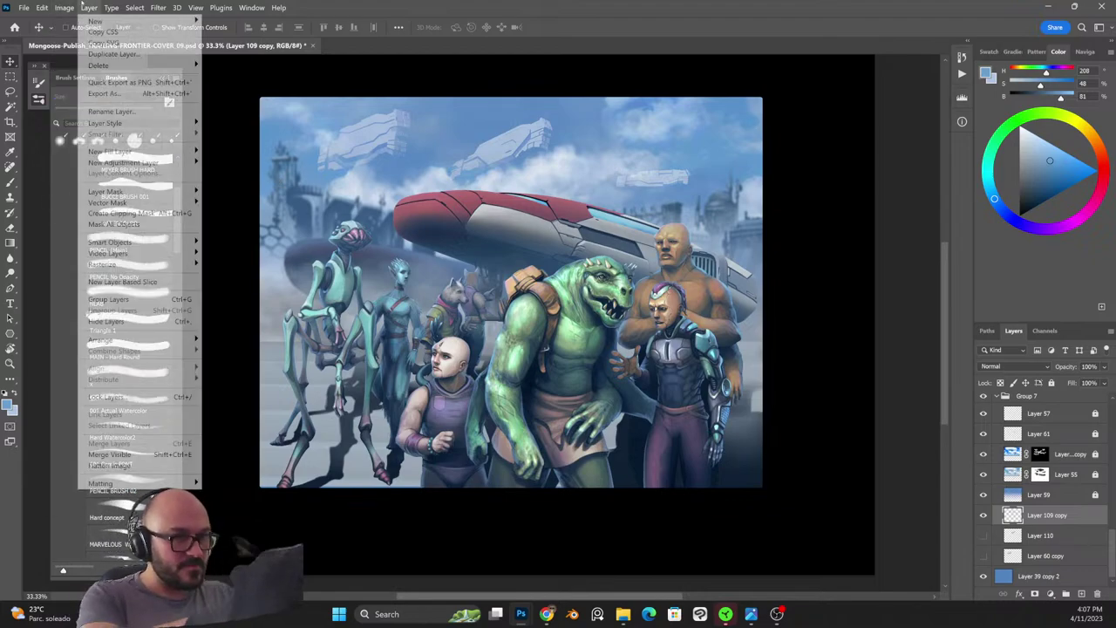
mouse_move(100, 483)
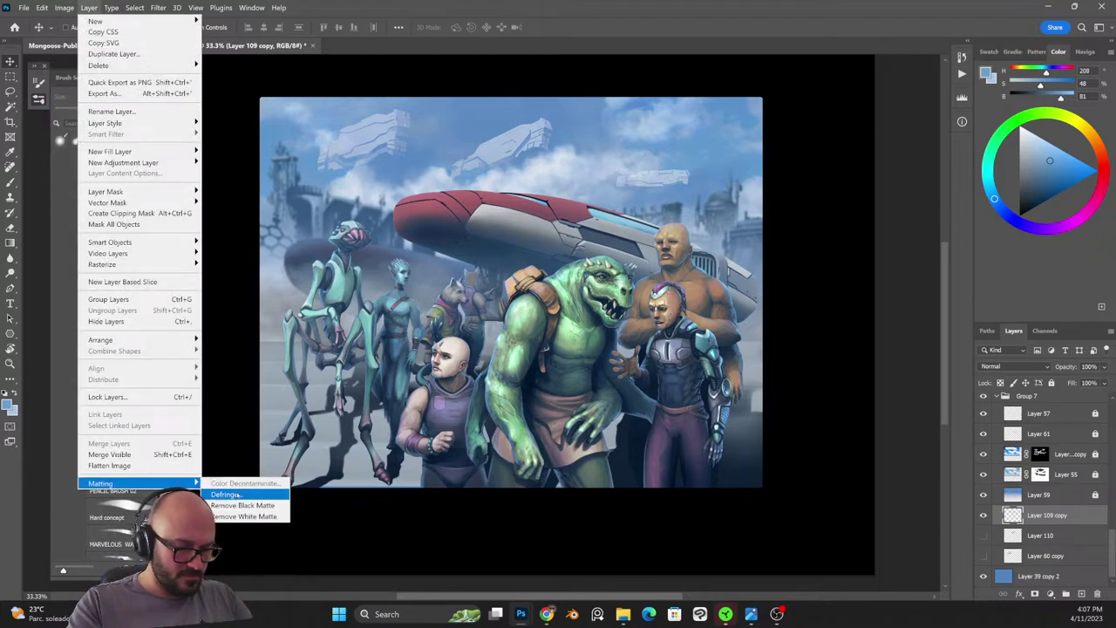
click(225, 494)
click(599, 184)
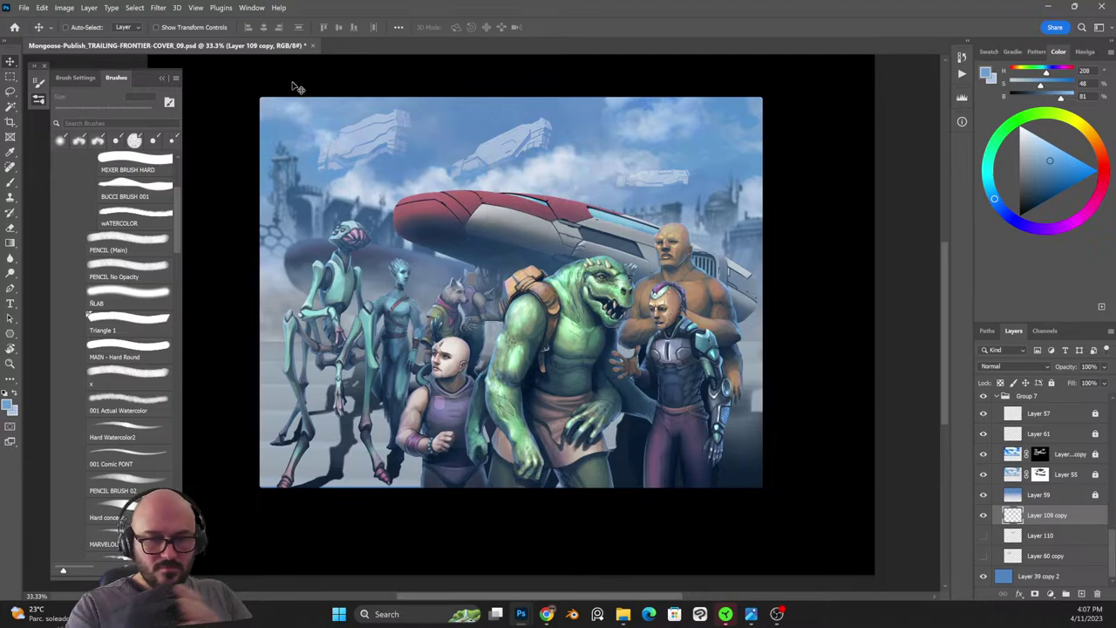
Apply a Lens Blur to the merged sky ships on Layer 109 copy.
click(158, 7)
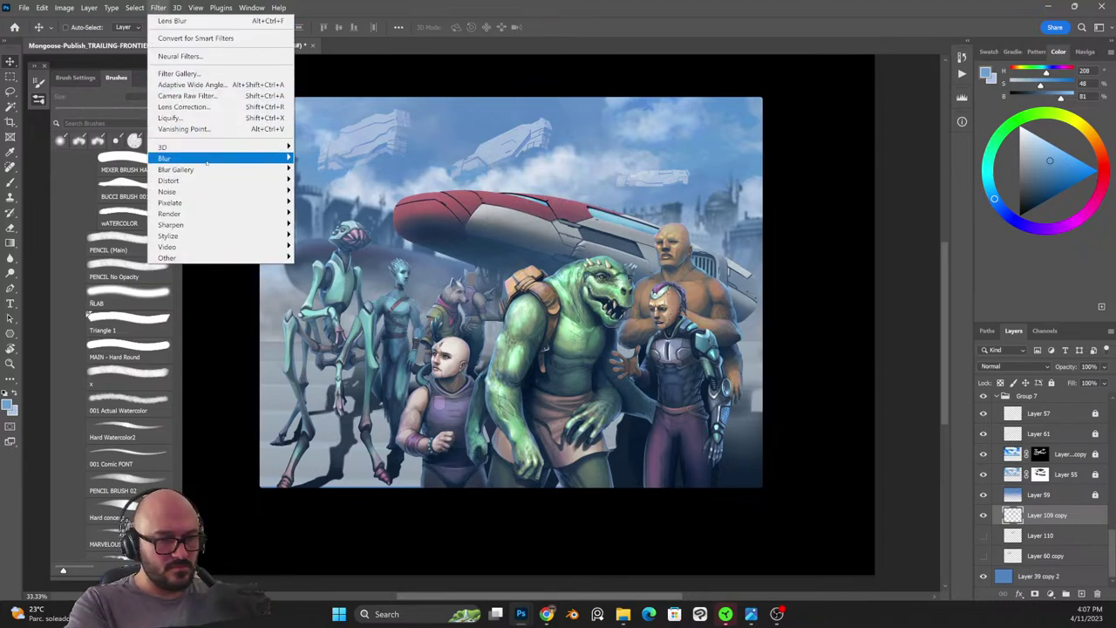
mouse_move(201, 159)
click(336, 214)
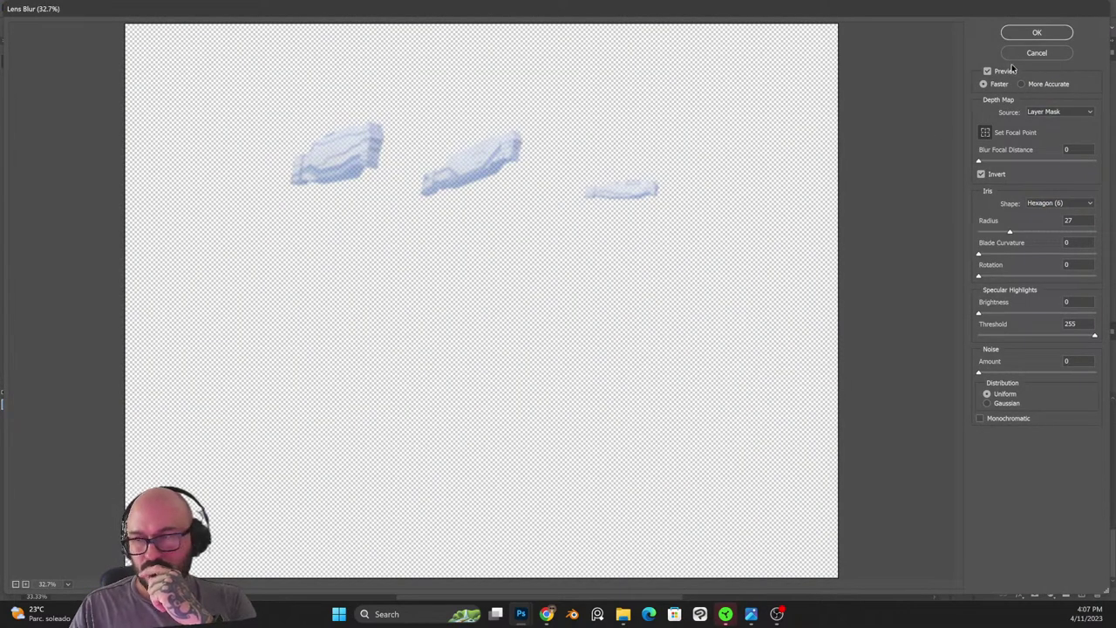
click(1016, 53)
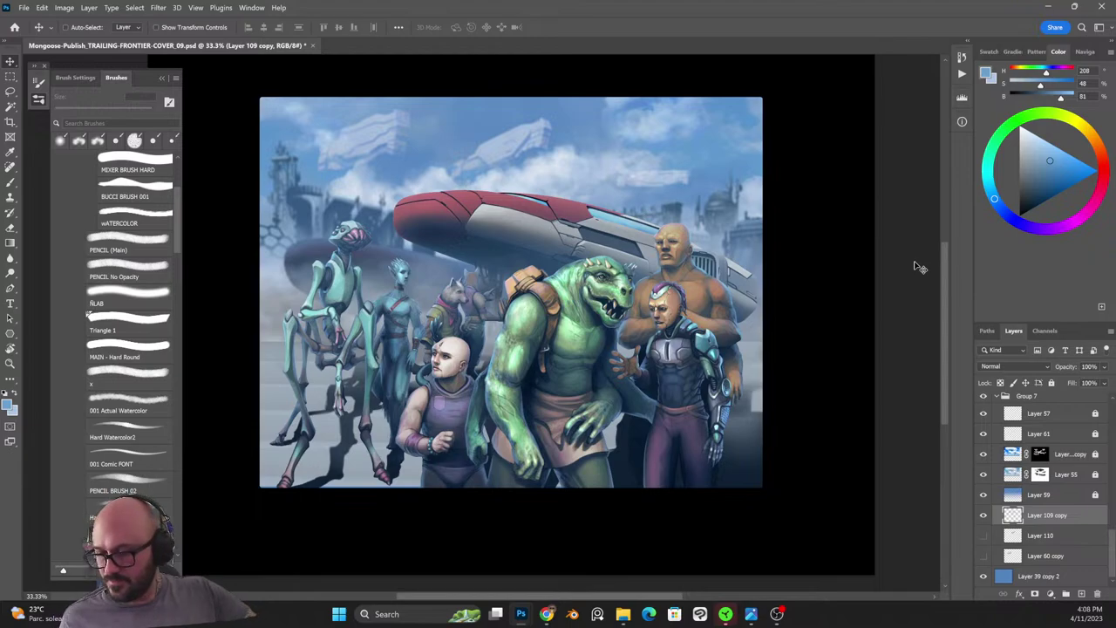
Lasso the small ship above the red ship's tail and skew it vertically by -4.89°.
key(l)
mouse_move(708, 145)
mouse_down()
mouse_move(672, 260)
mouse_move(702, 213)
mouse_up()
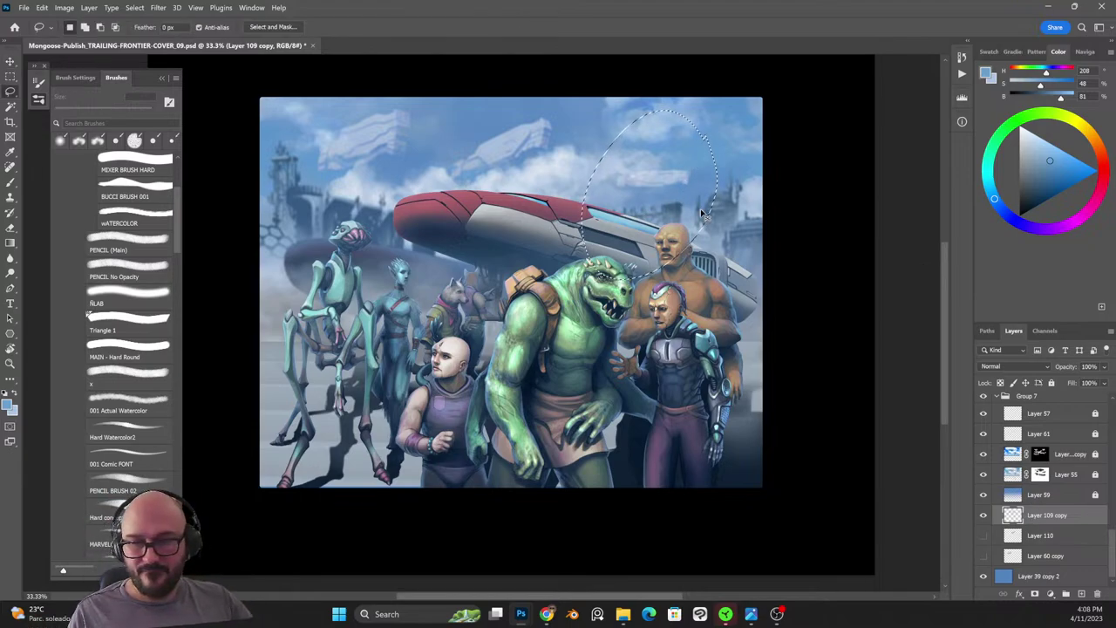
key(ctrl+u)
key(Escape)
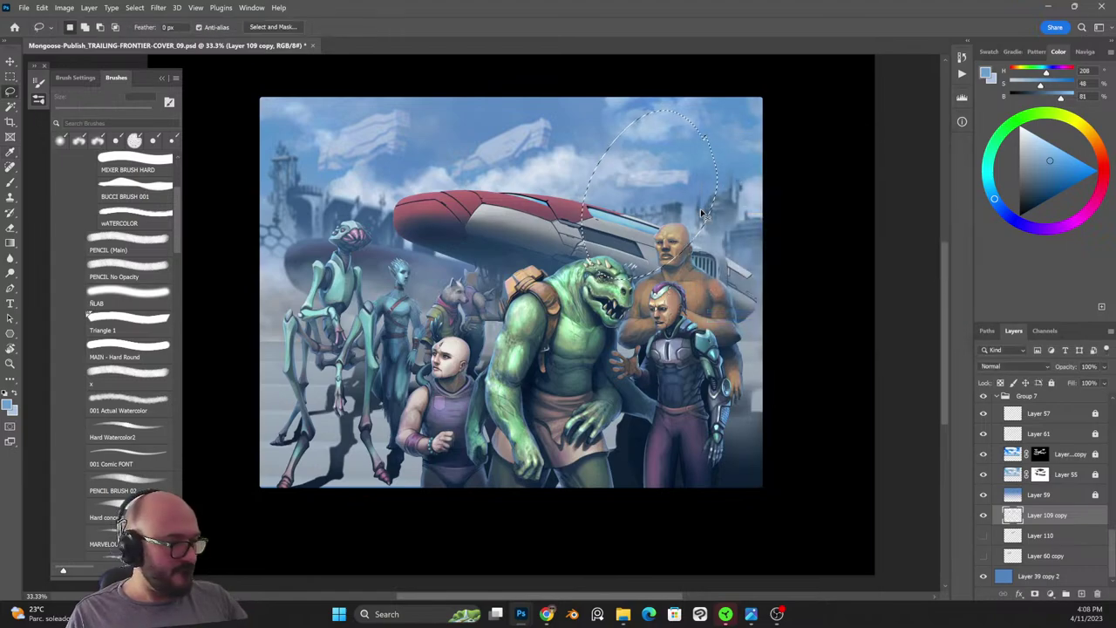
key(ctrl+t)
right_click(670, 170)
click(685, 215)
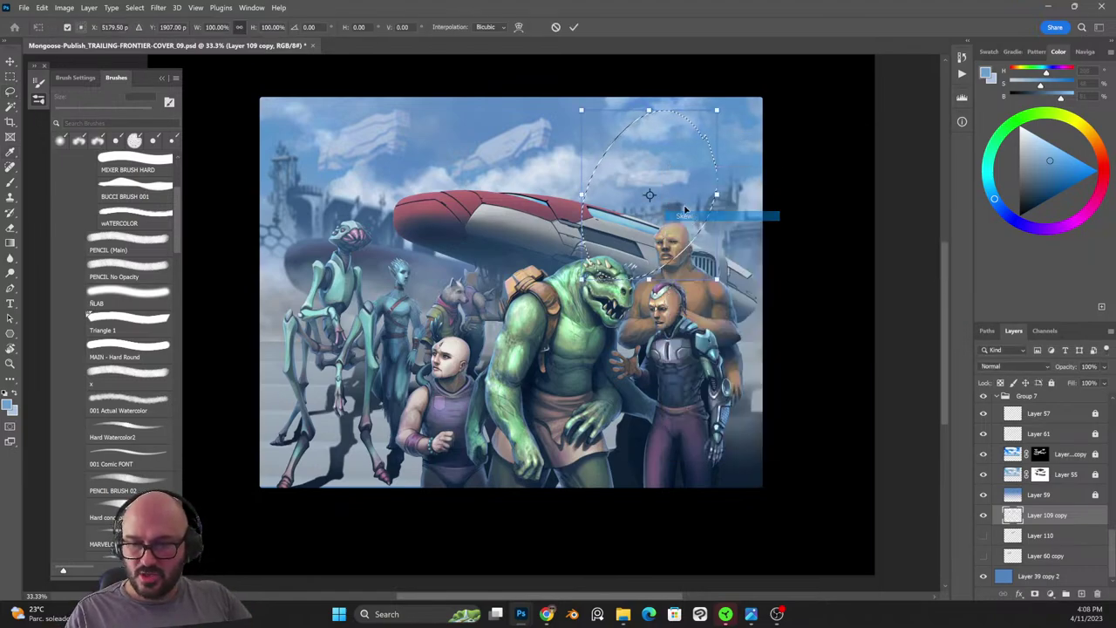
drag(581, 212, 582, 229)
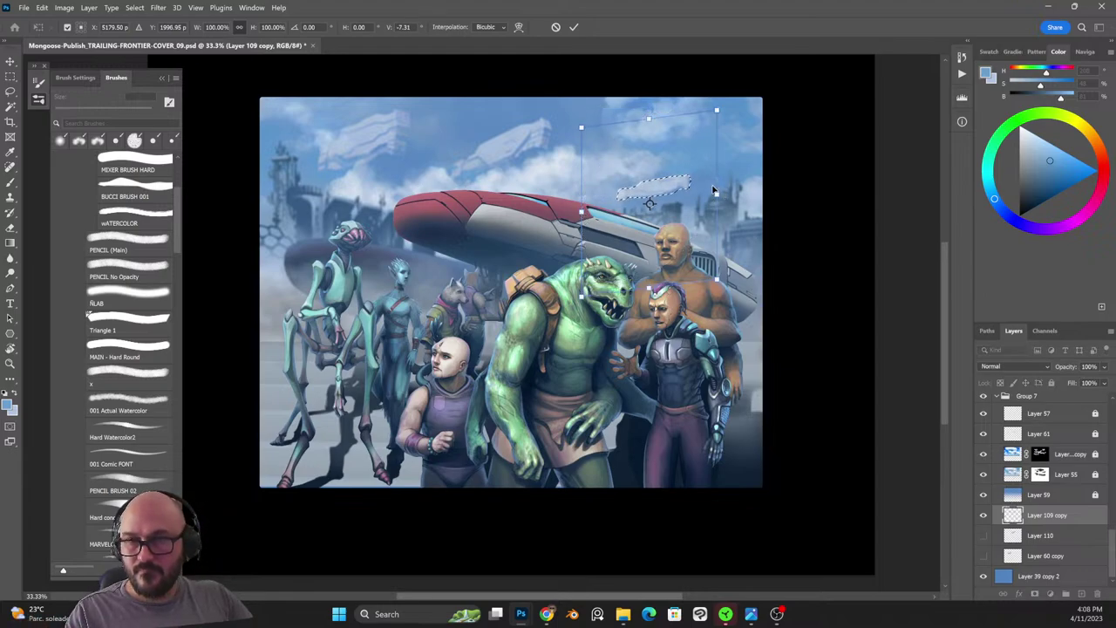
drag(581, 213, 582, 210)
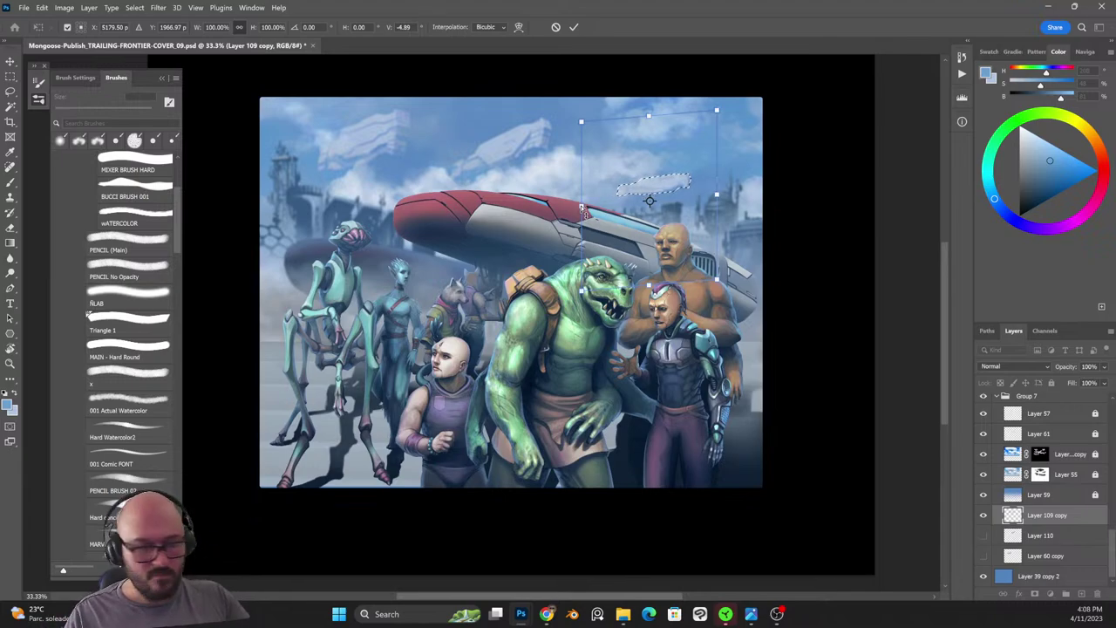
Apply the pending skew and save the cover document under its existing name.
key(ctrl+s)
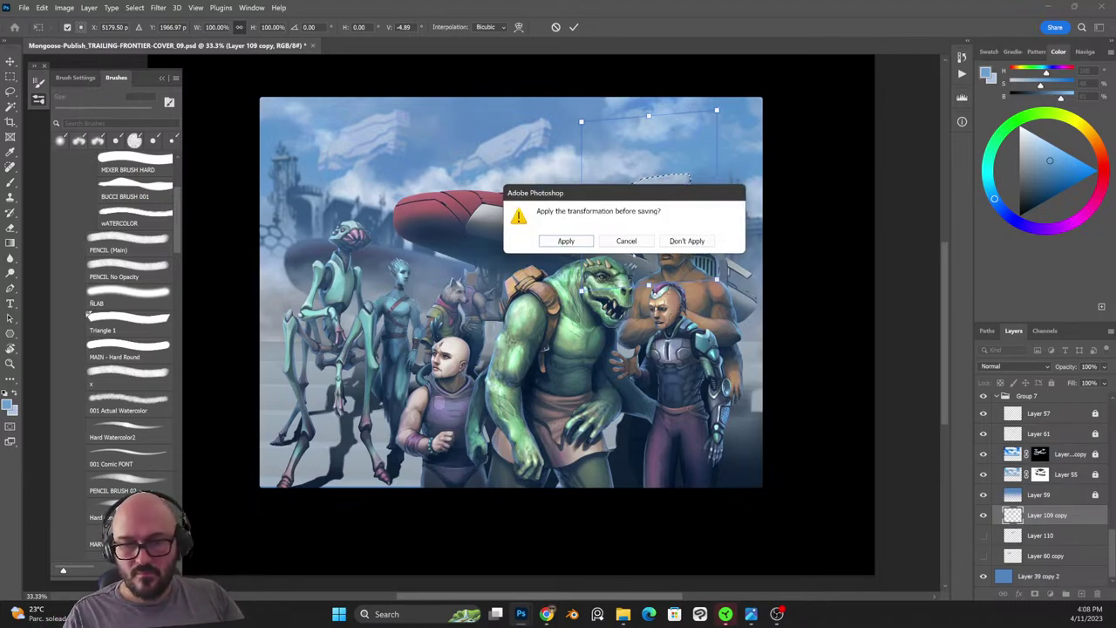
click(572, 246)
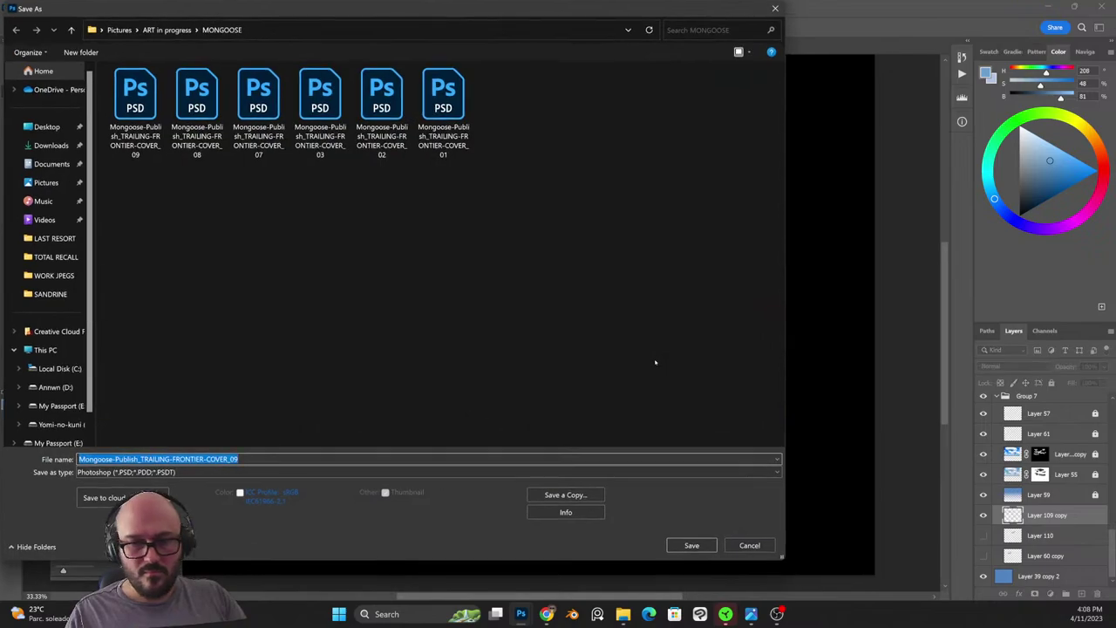
click(745, 541)
click(736, 544)
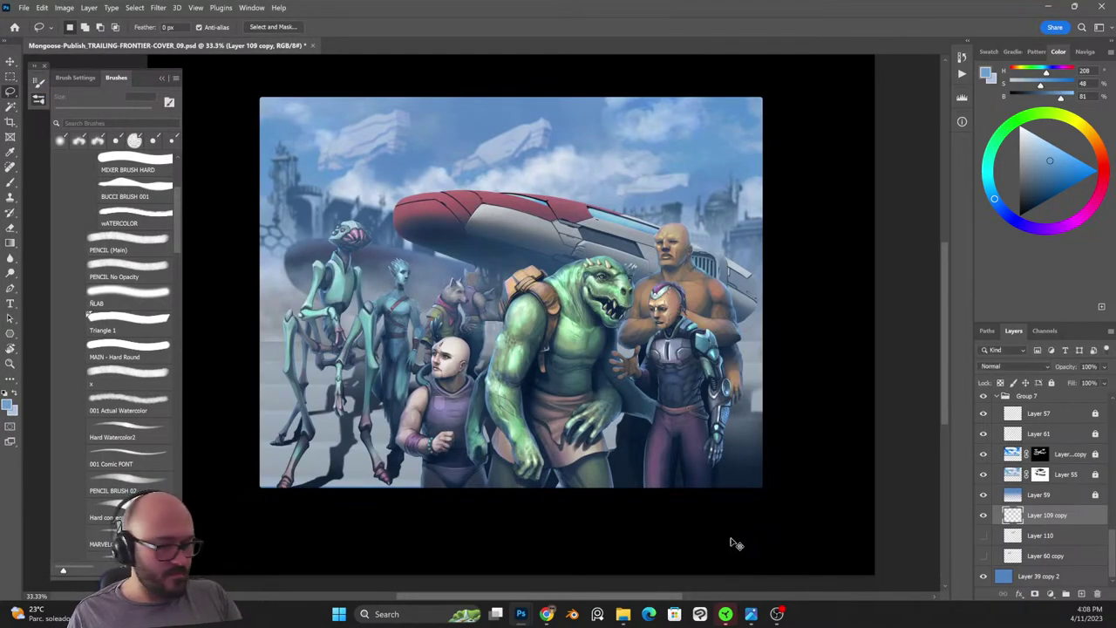
key(ctrl+s)
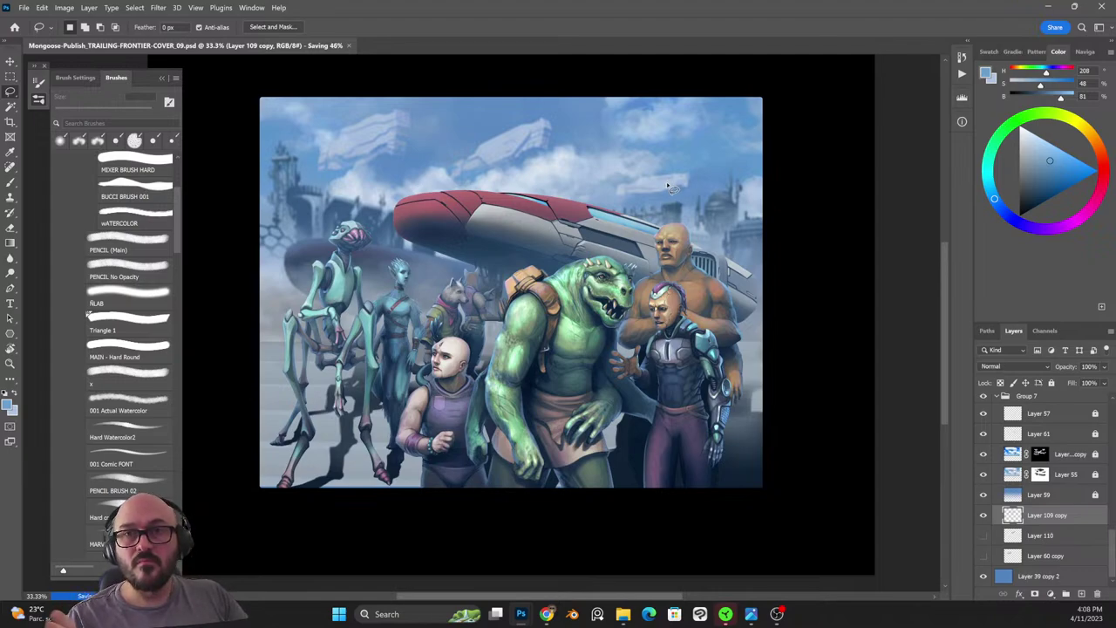
key(v)
drag(675, 186, 673, 174)
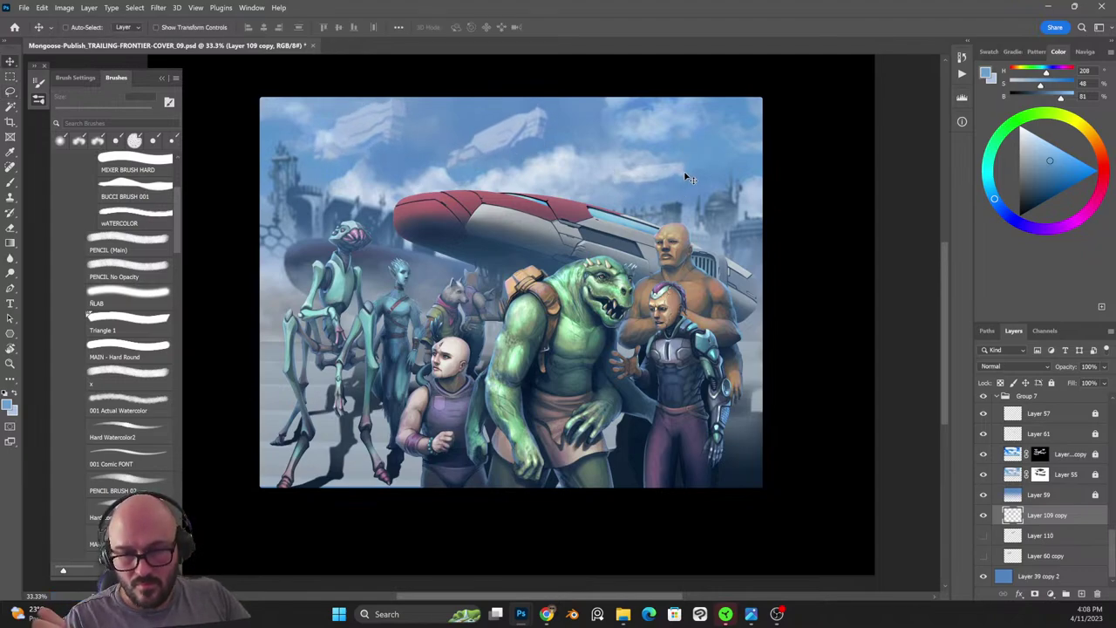
key(ctrl+z)
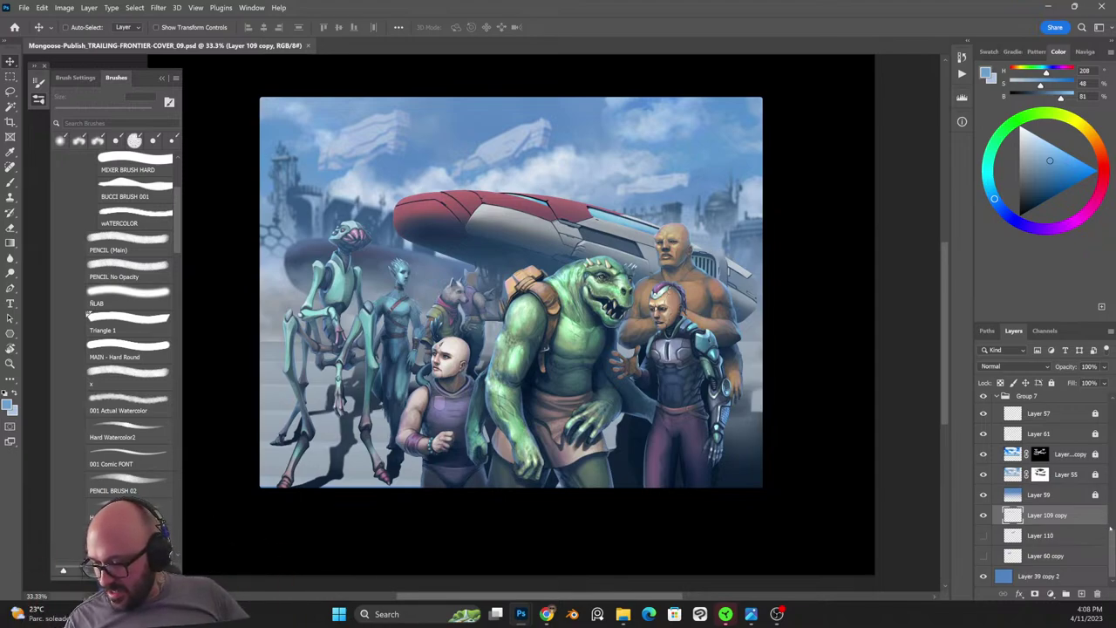
Add a new empty layer directly above Color Fill 6 copy.
scroll(1106, 491, down, 5)
scroll(1099, 484, up, 3)
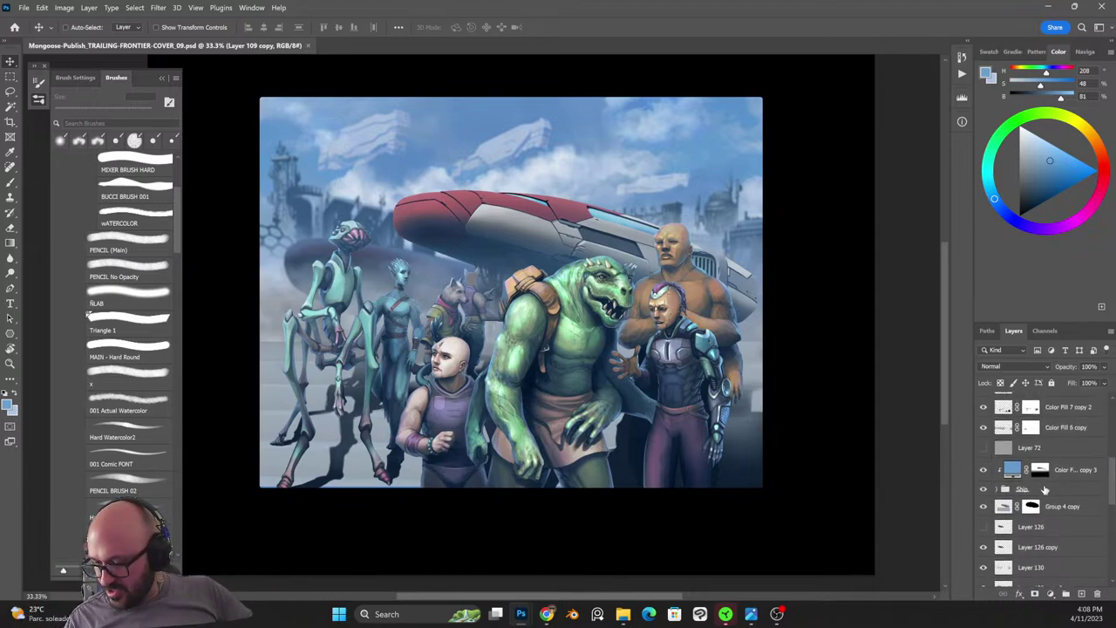
click(1071, 469)
click(1007, 432)
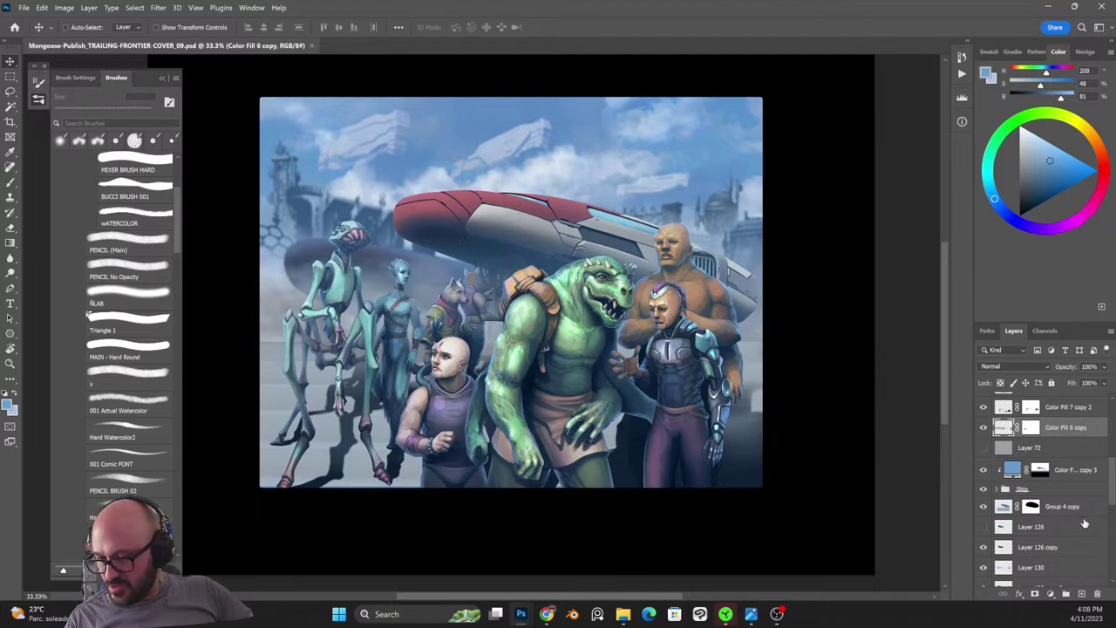
click(1055, 446)
click(1053, 430)
click(1082, 594)
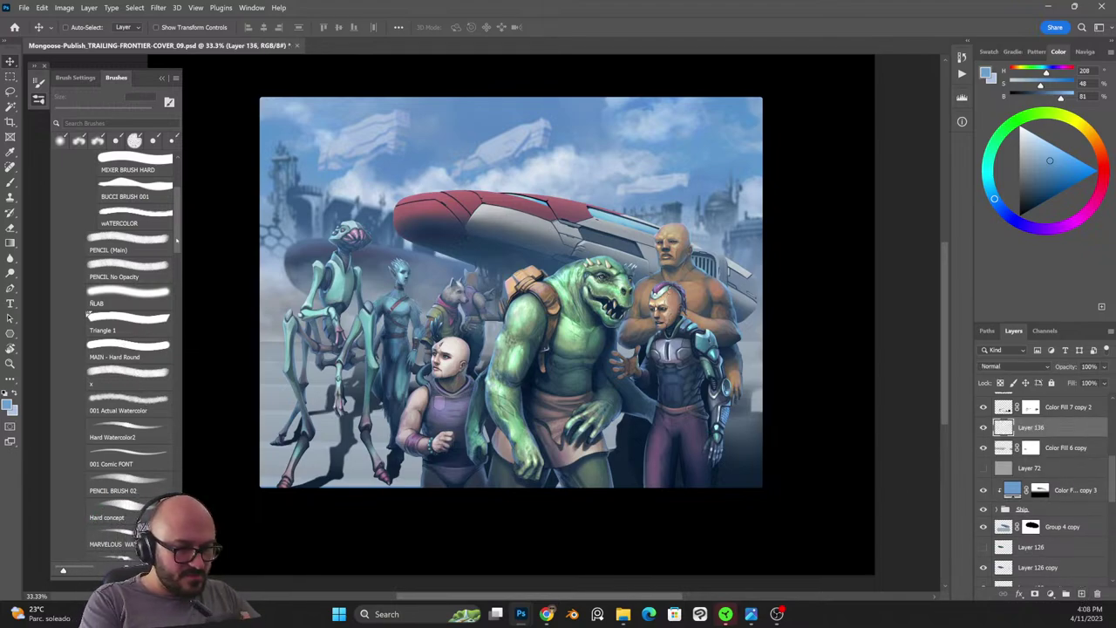
Choose the CLOUDS texture brush at 600 px, sample the pale haze behind the skeletal alien and paint haze near the artwork's far edge on Layer 136.
scroll(177, 241, up, 1)
drag(178, 242, 173, 268)
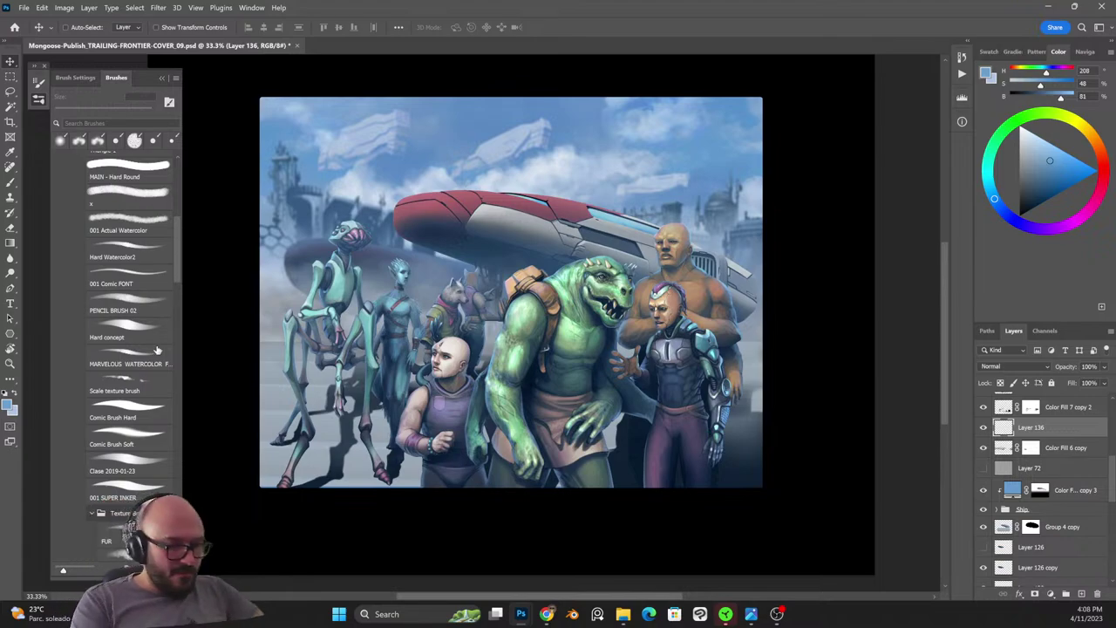
scroll(177, 267, down, 2)
scroll(177, 267, down, 1)
click(135, 445)
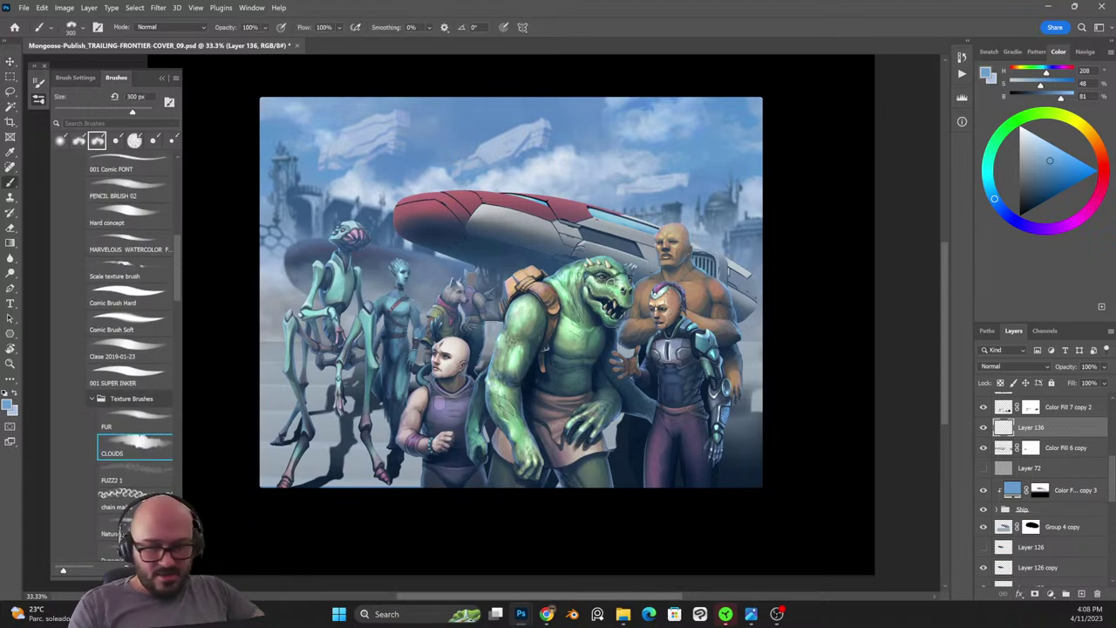
alt+click(280, 282)
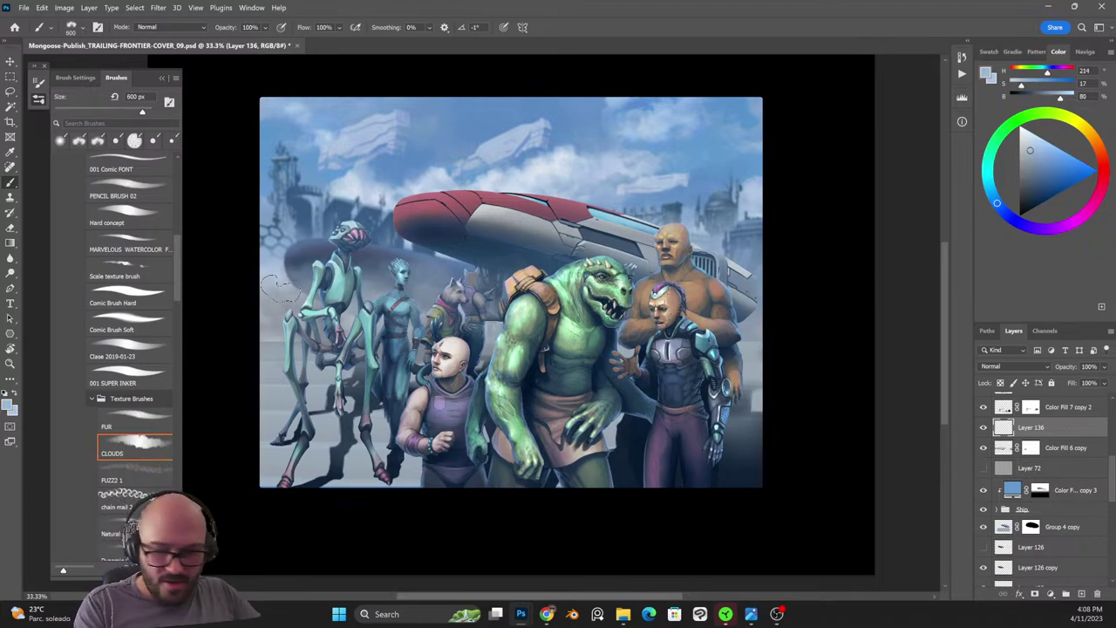
drag(776, 333, 750, 337)
Refine the haze below the red ship's tail at 250 px, alternating sampled grey-blue strokes with Clear-mode erasing, and save the document.
key(shift+alt+r)
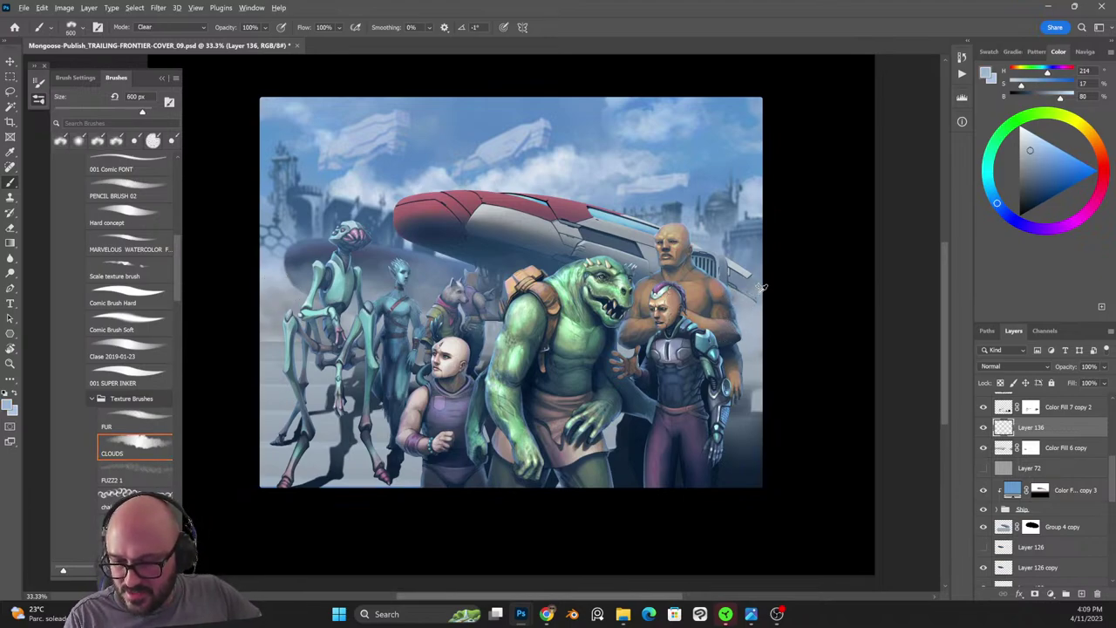
key(bracketleft)
key(bracketleft)
key(bracketleft)
key(bracketleft)
key(shift+alt+n)
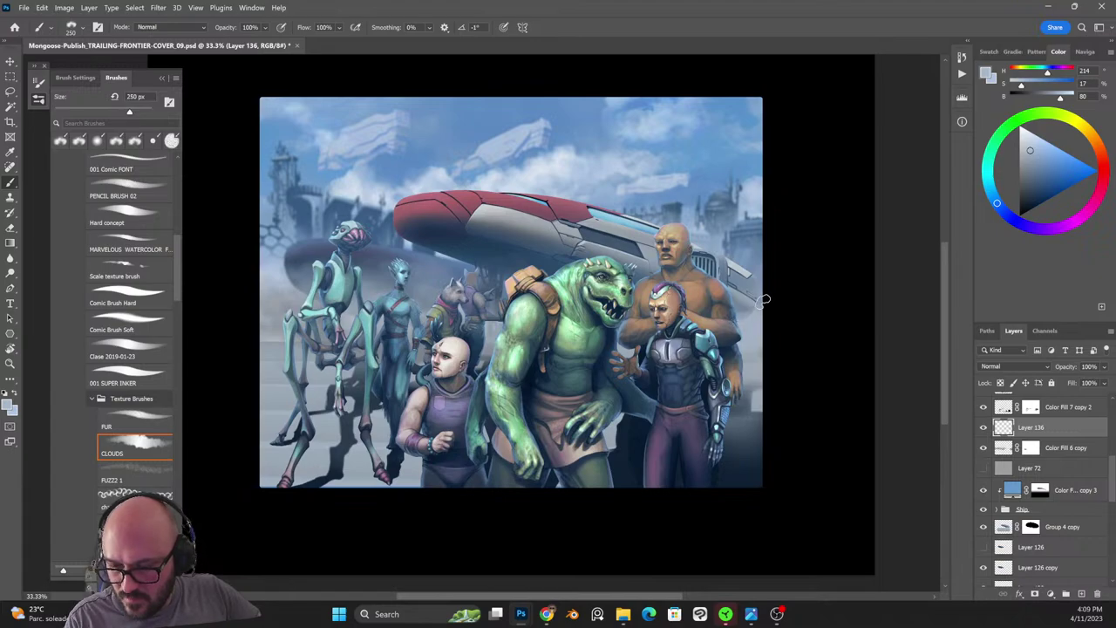
alt+click(762, 202)
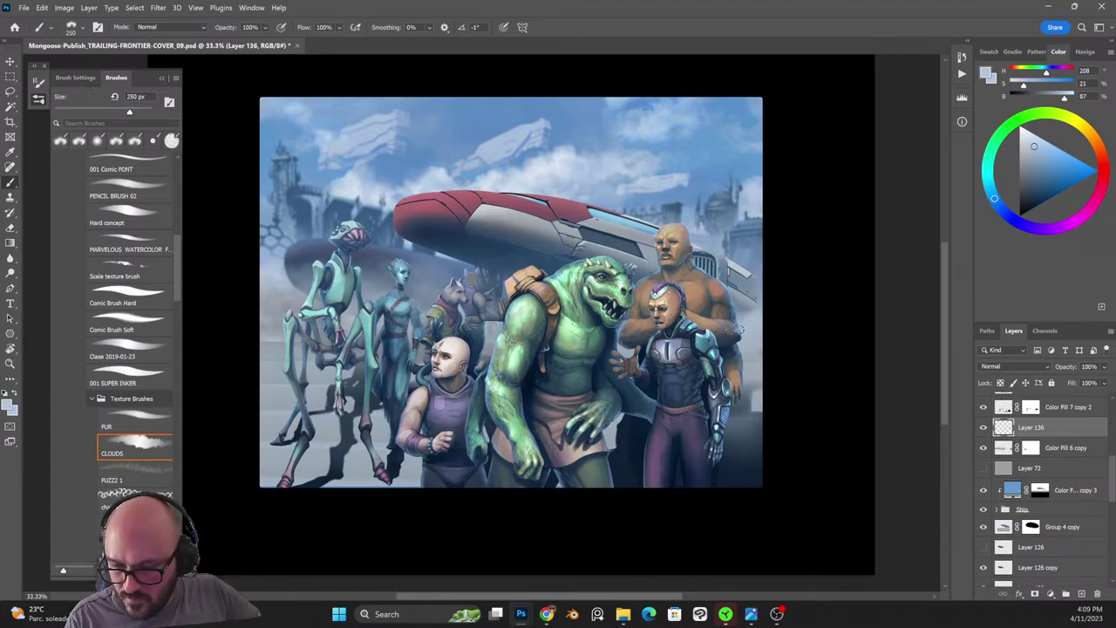
alt+click(754, 295)
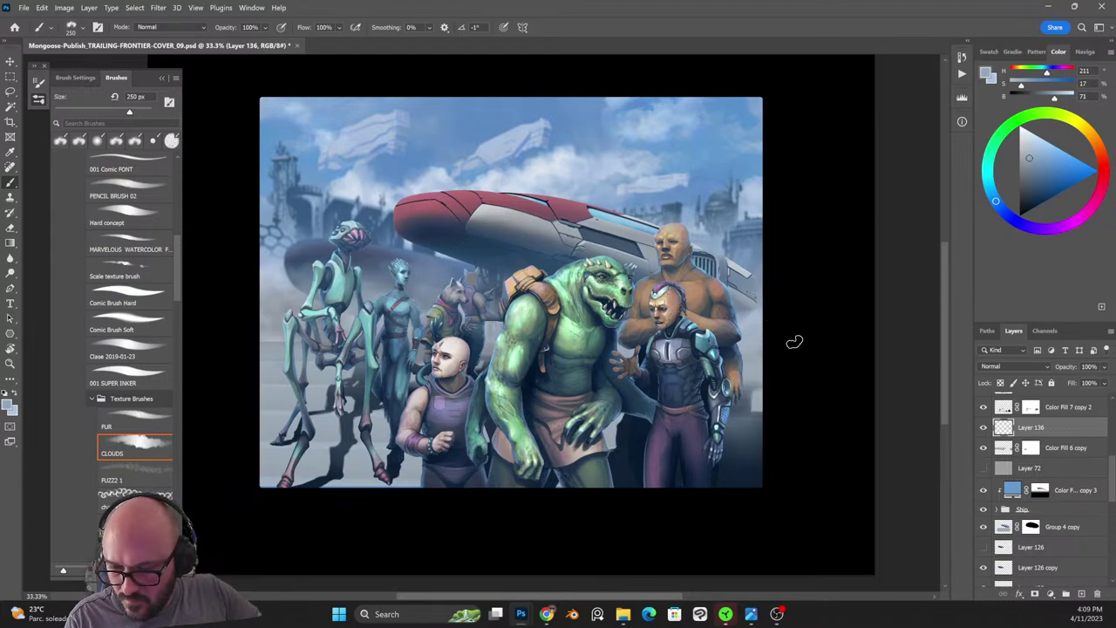
key(shift+alt+r)
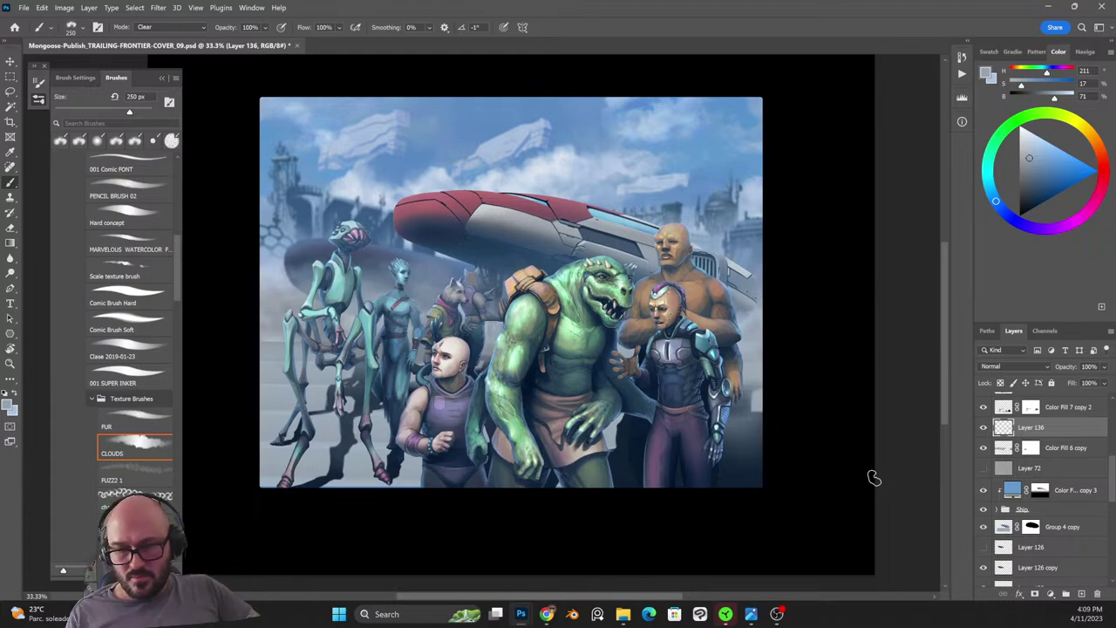
key(shift+alt+n)
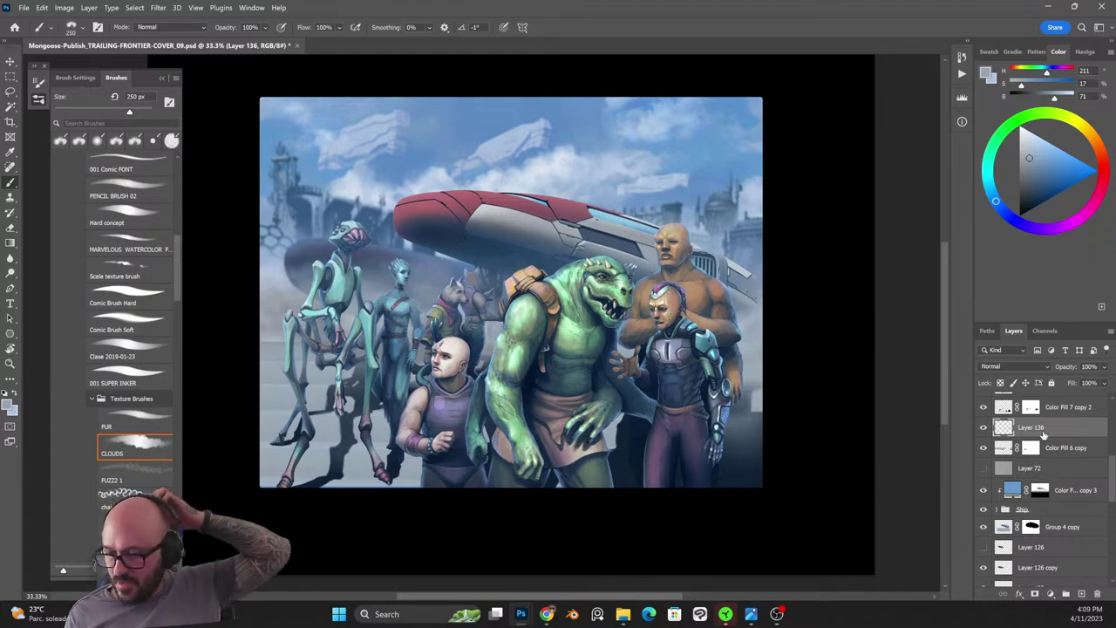
key(ctrl+s)
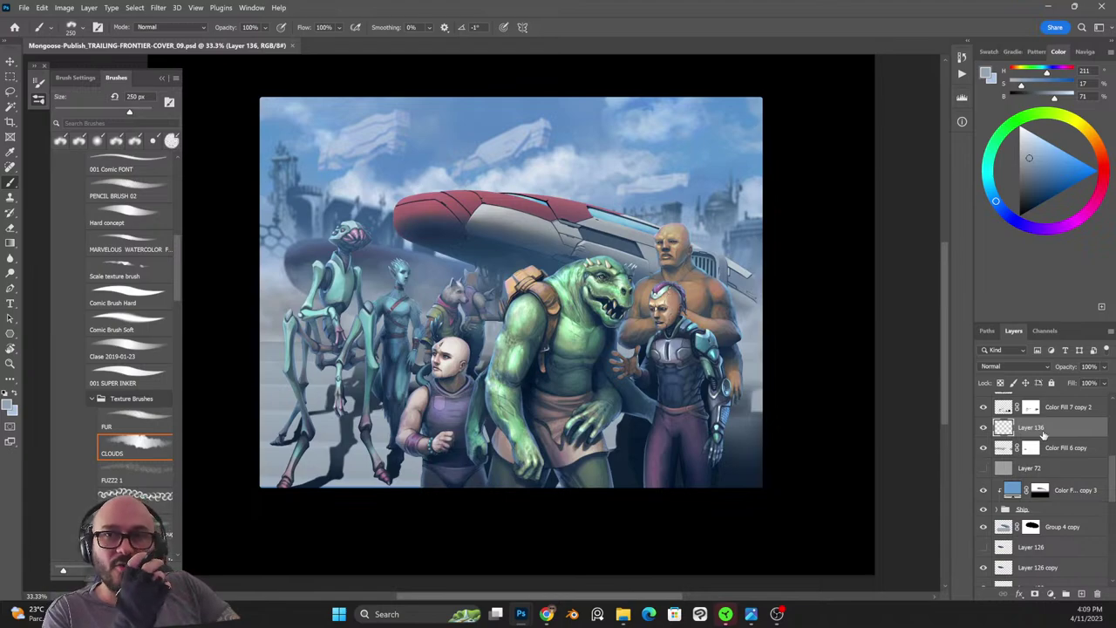
key(ctrl+shift+s)
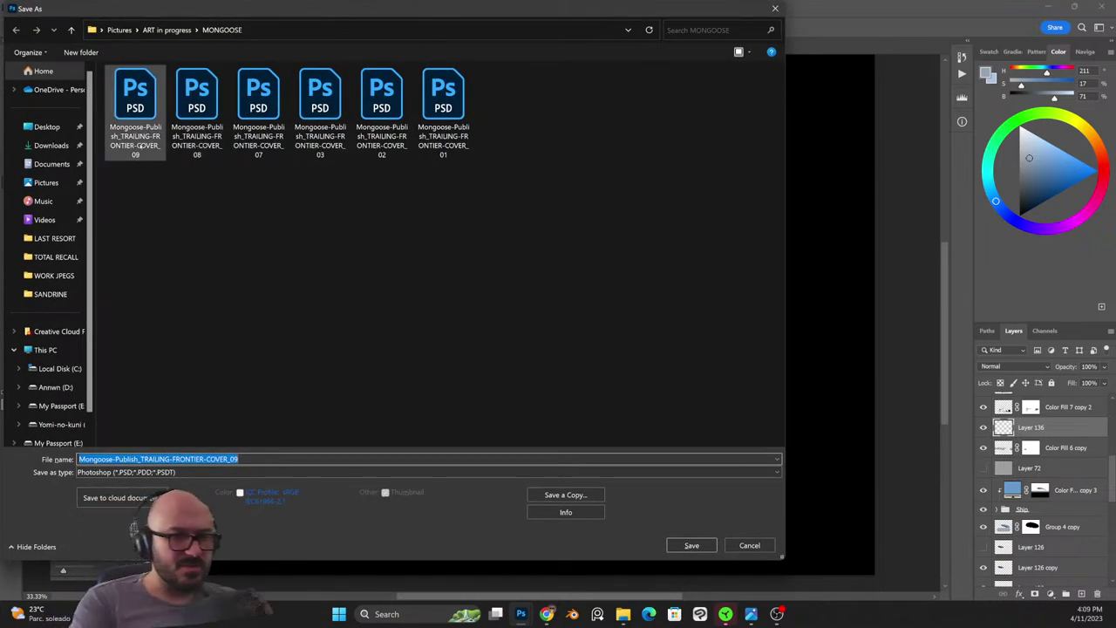
key(BackSpace)
click(243, 461)
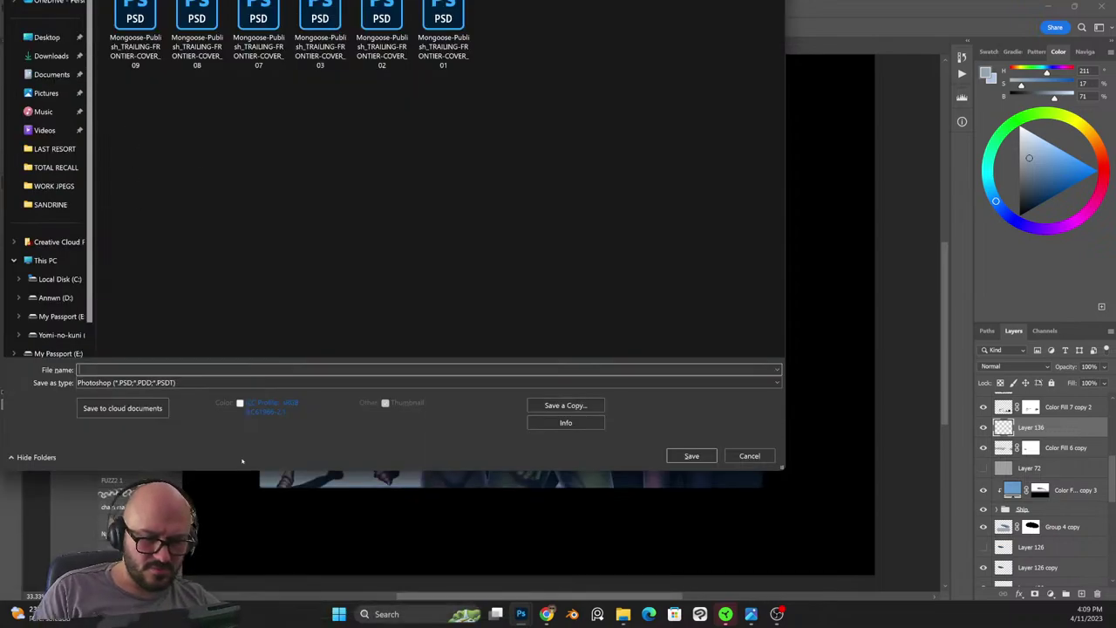
click(136, 40)
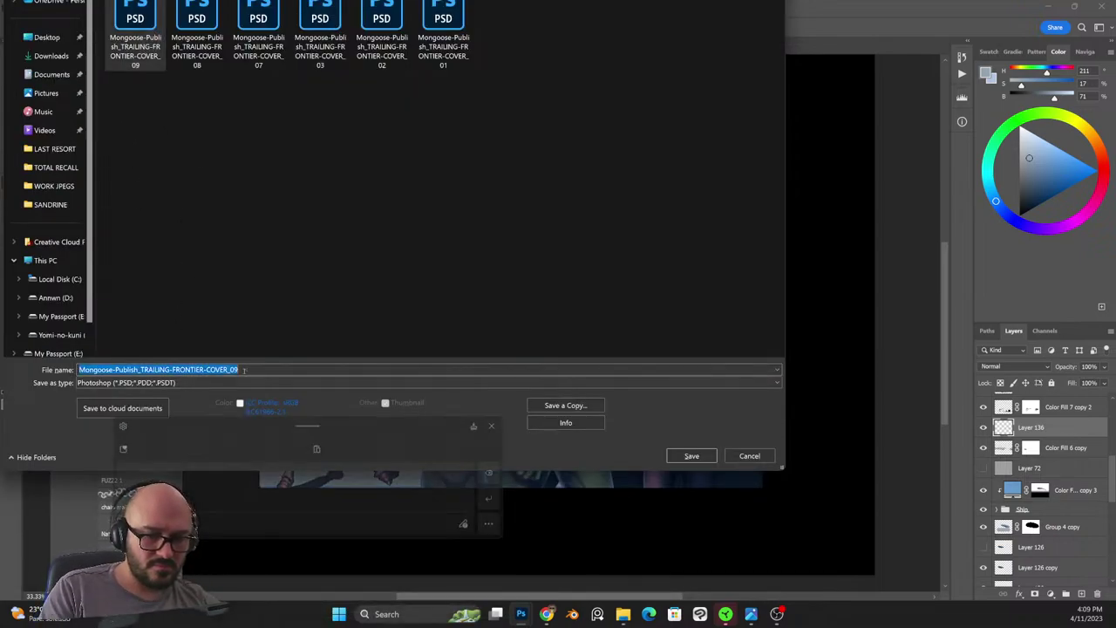
key(BackSpace)
key(BackSpace)
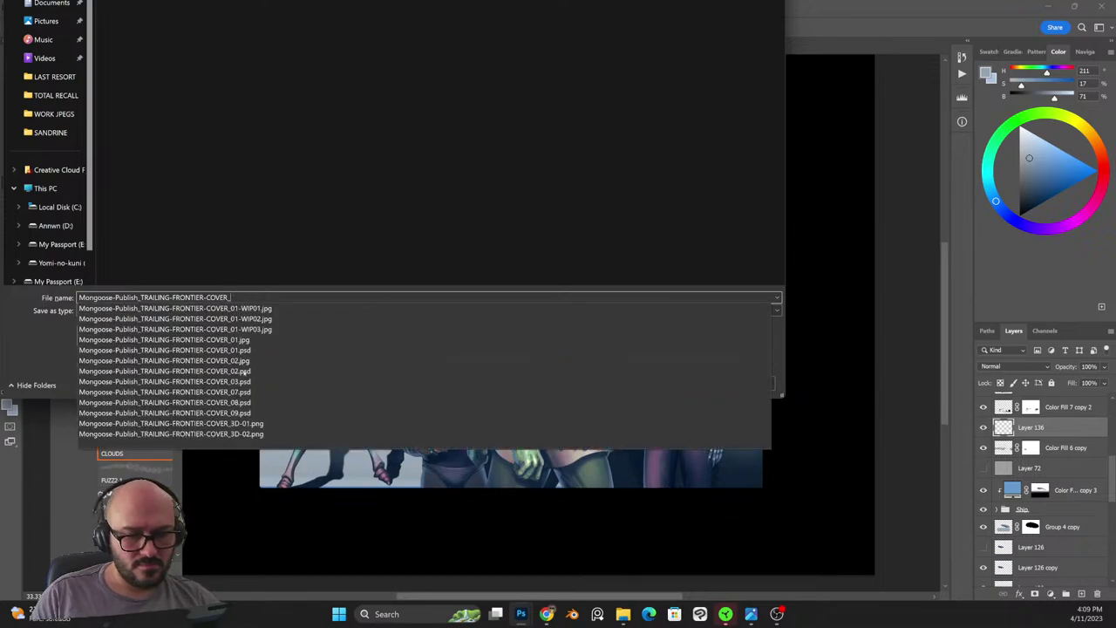
key(Up)
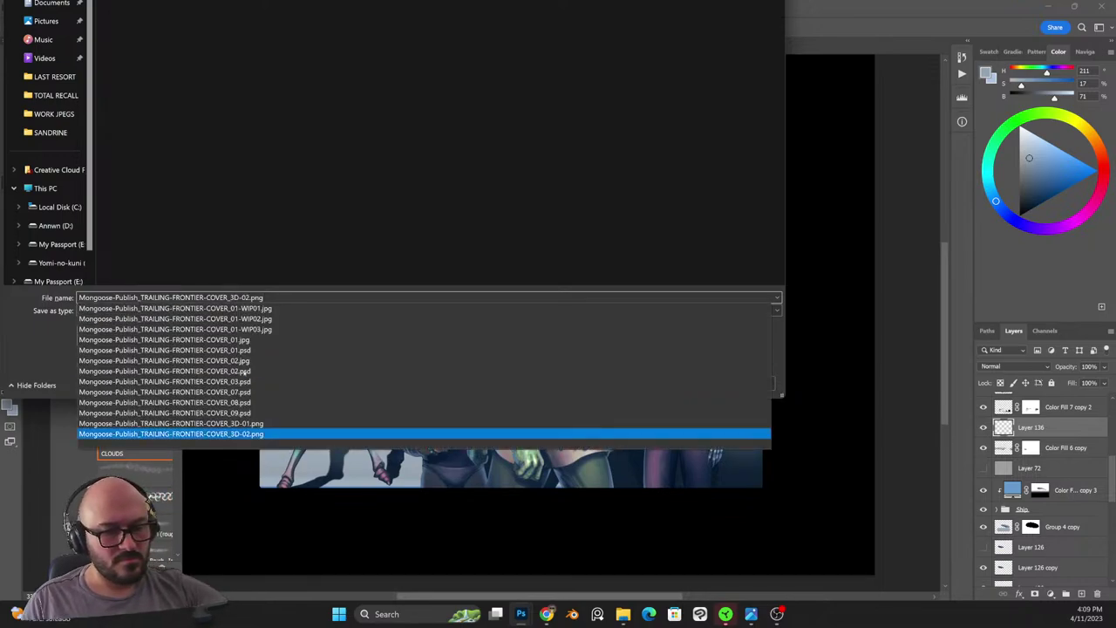
key(Escape)
key(Escape)
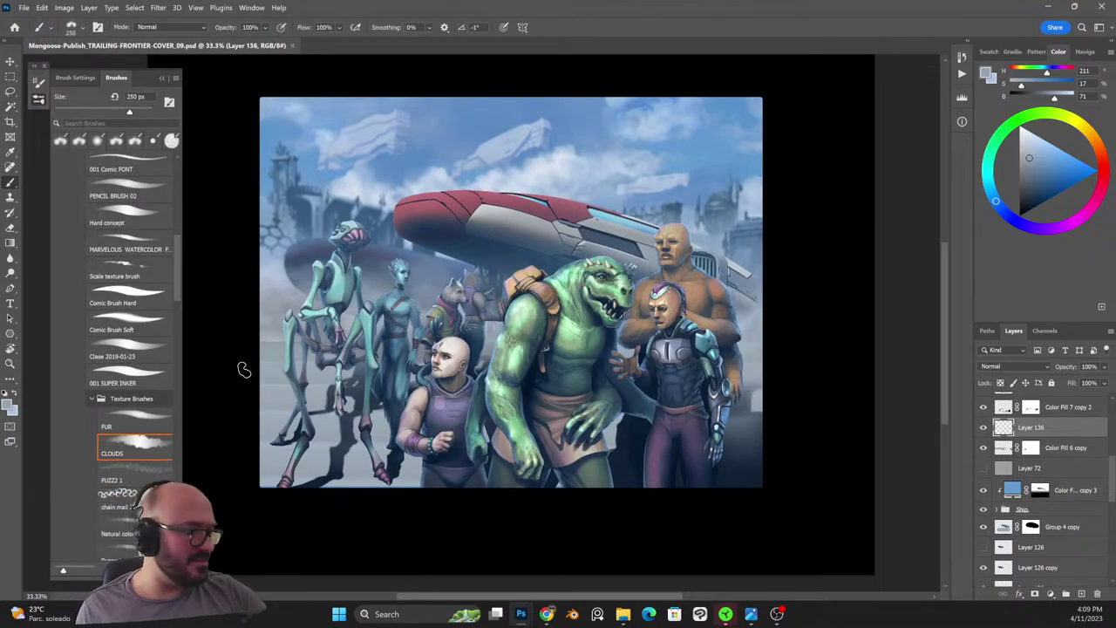
Save the document as a new PSD version named Mongoose-Publish_TRAILING-FRONTIER-COVER_10.
key(ctrl+shift+s)
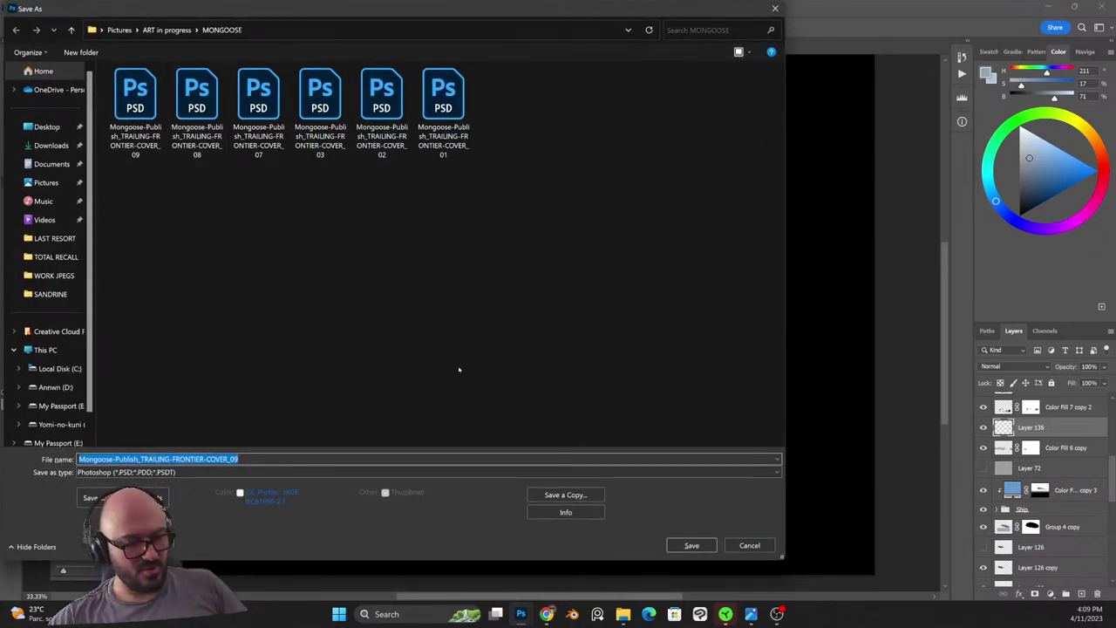
click(261, 457)
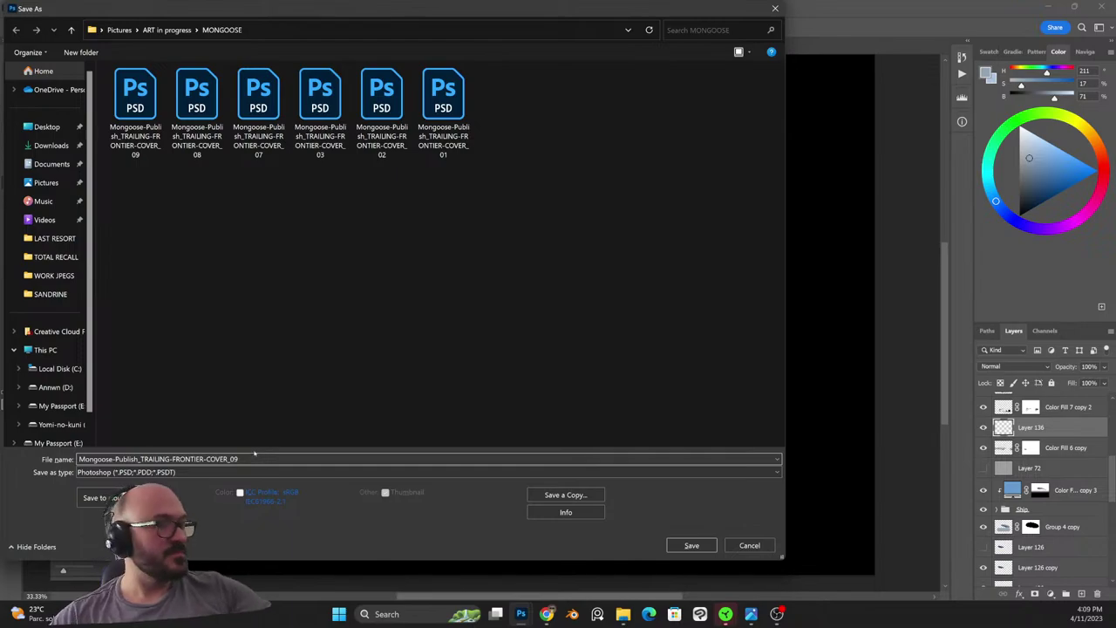
key(BackSpace)
key(BackSpace)
text(10)
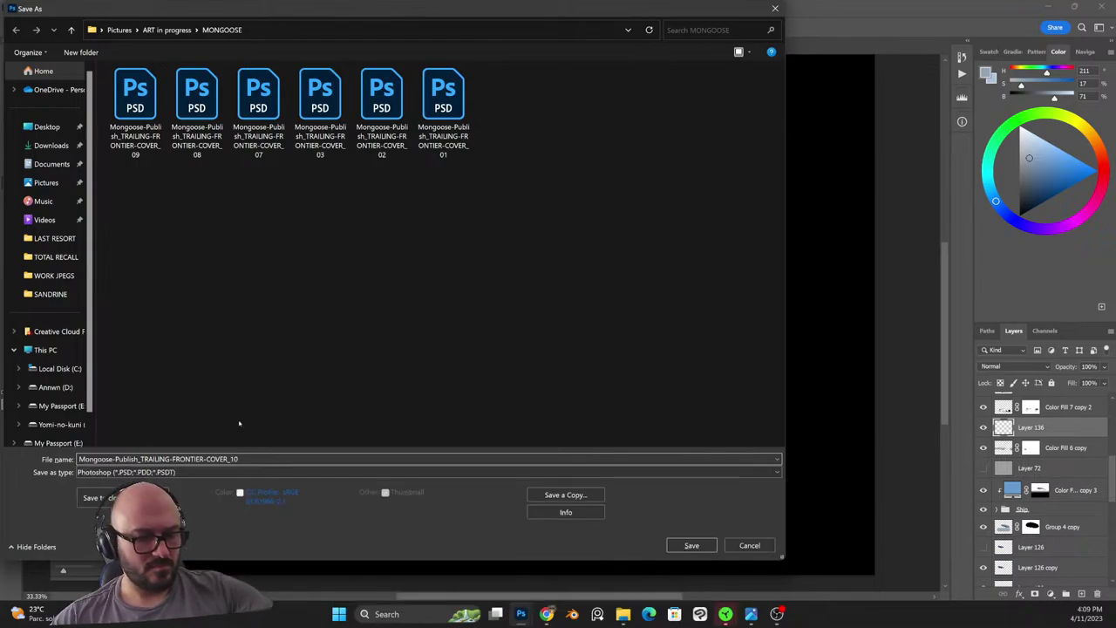
key(Return)
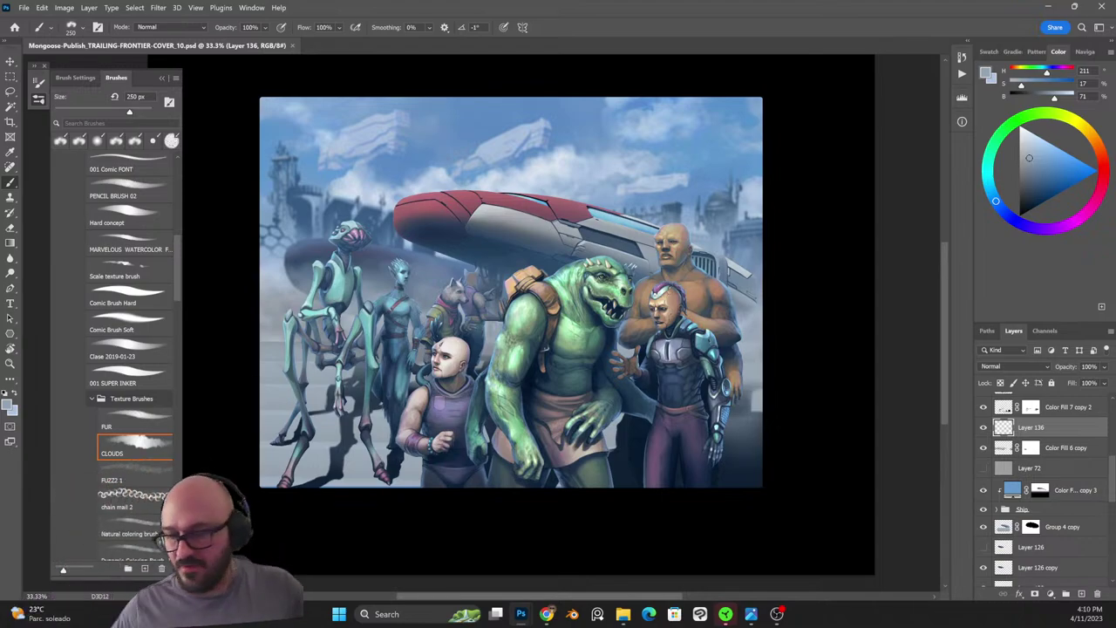
Crop the canvas symmetrically to leave only a narrow black border around the artwork, and save the document.
key(c)
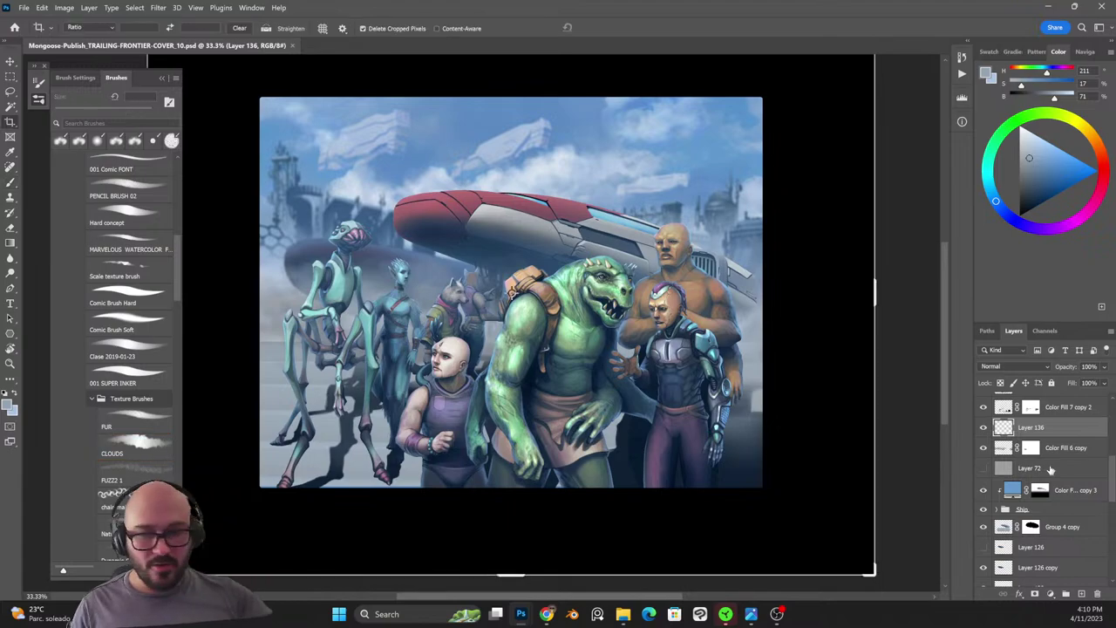
key(Return)
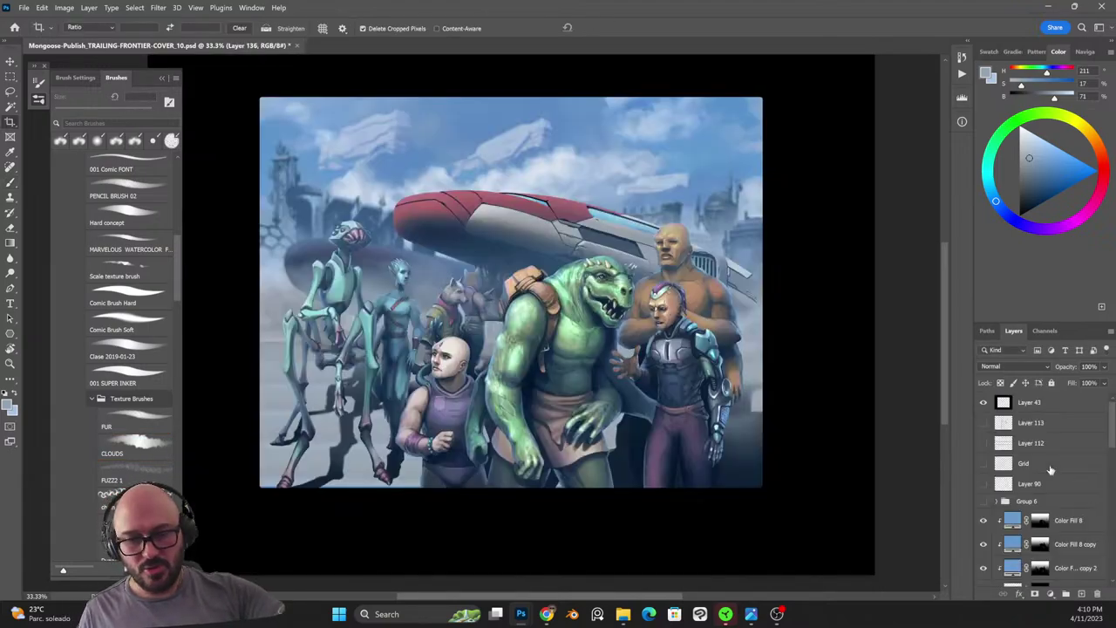
key(ctrl+minus)
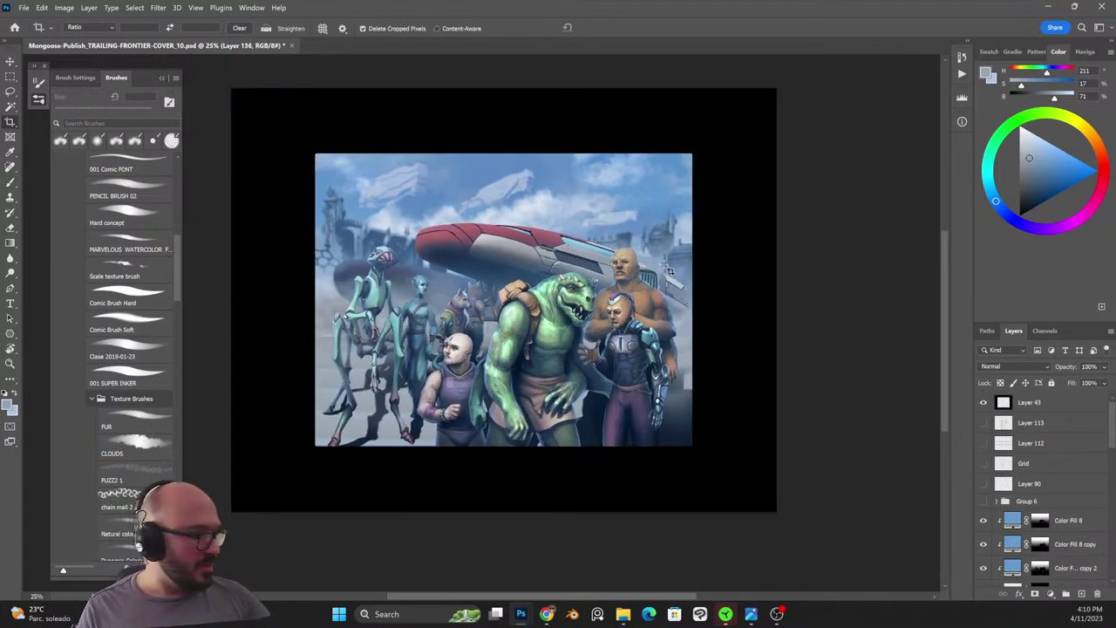
key(v)
key(c)
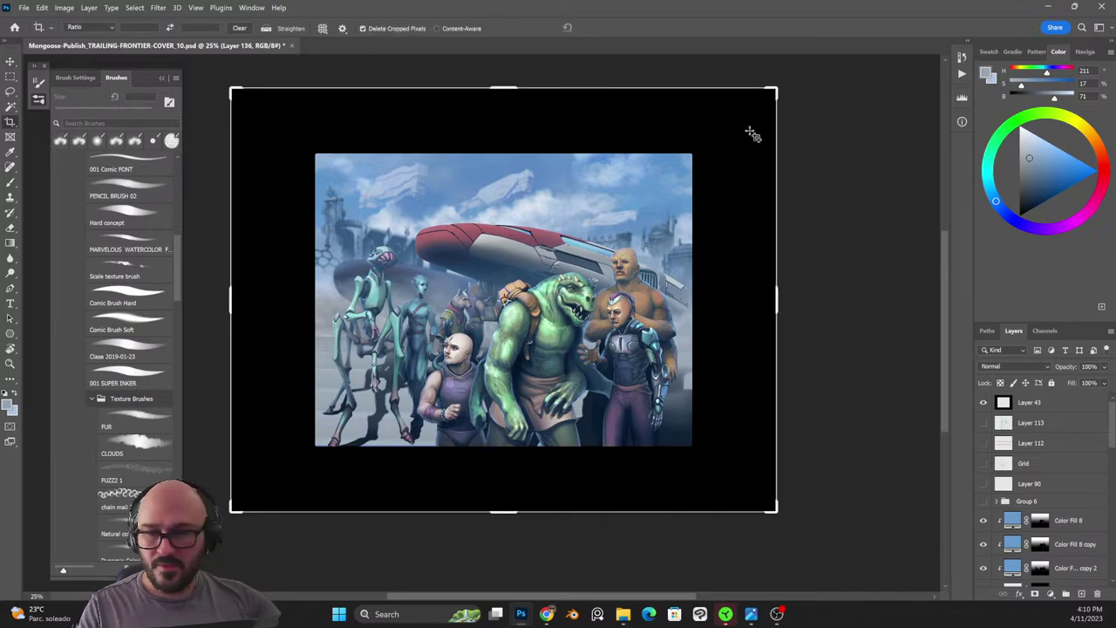
drag(776, 88, 713, 133)
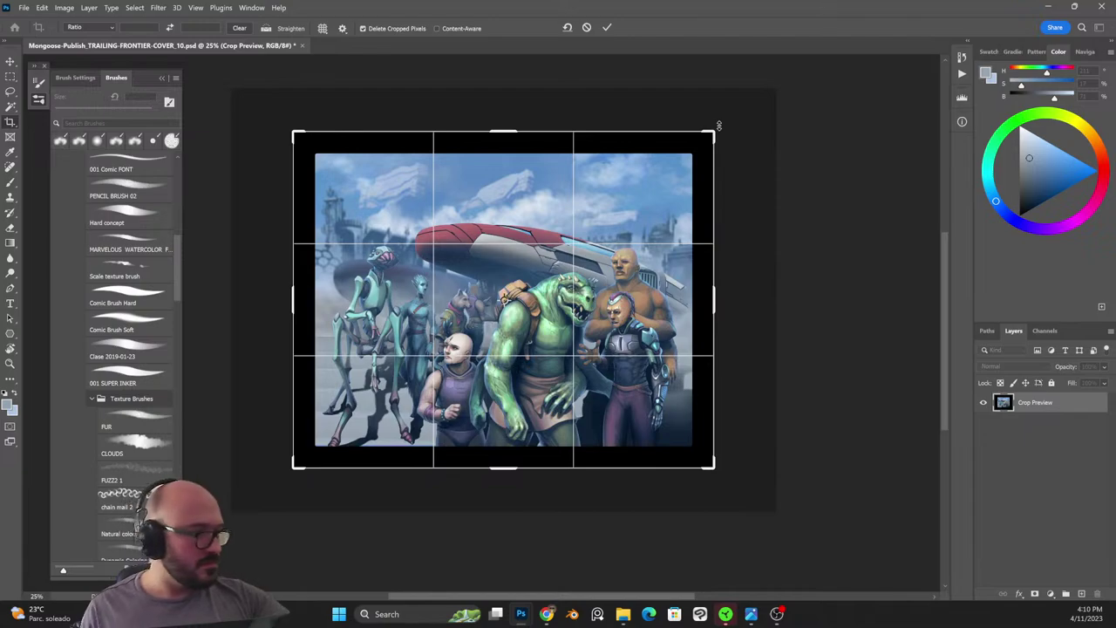
key(Return)
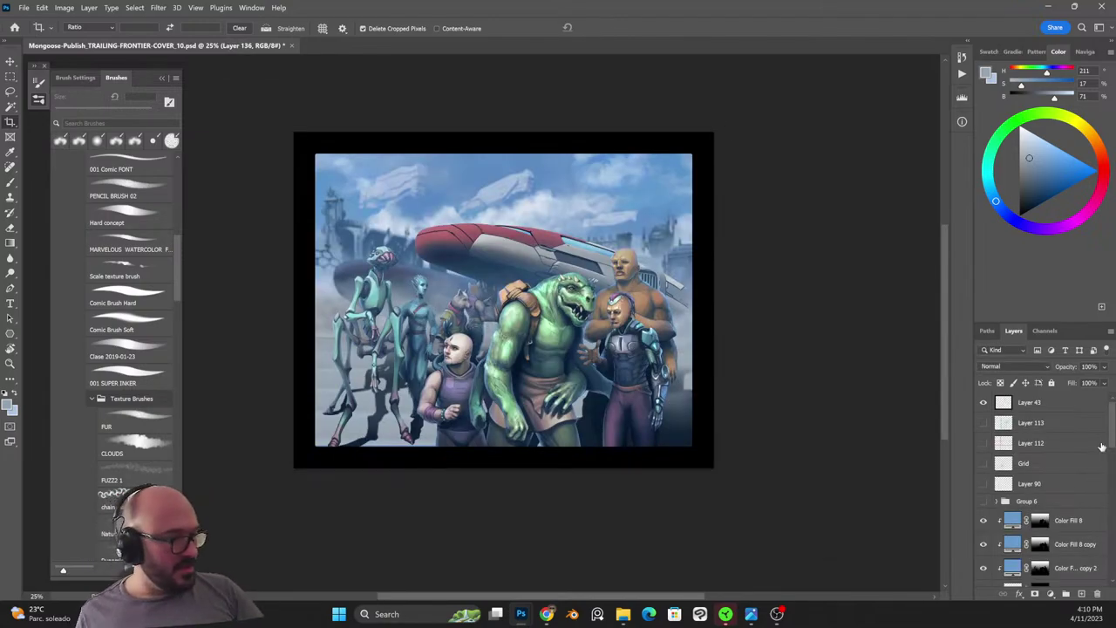
key(ctrl+s)
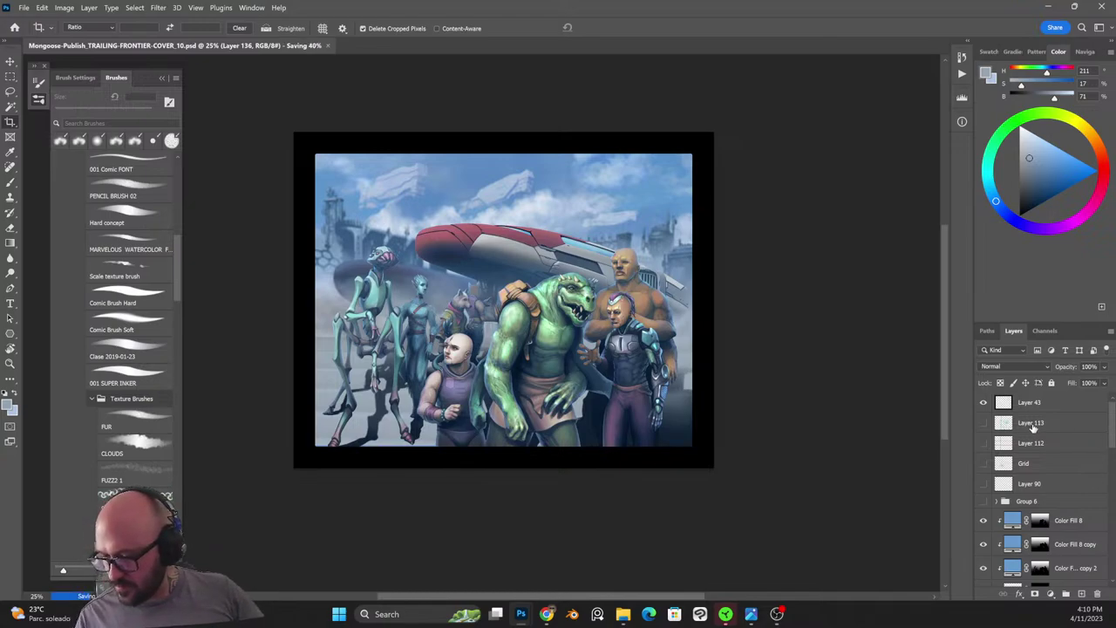
Delete the hidden layers Layer 113, Layer 112, Grid and Layer 90.
click(1032, 423)
shift+click(1039, 484)
click(1097, 593)
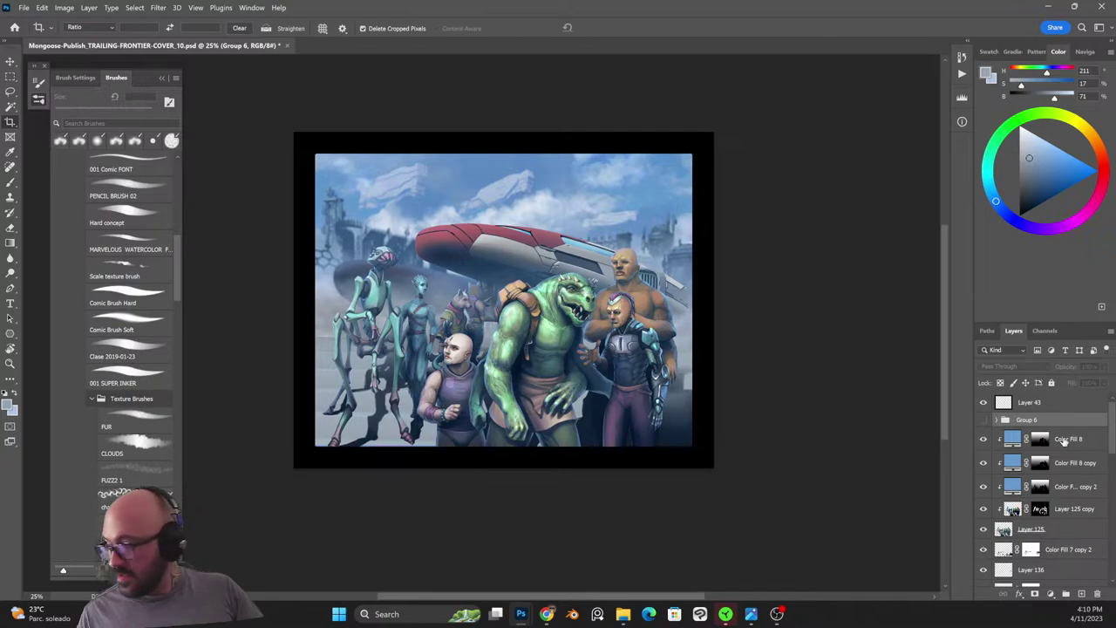
Group the layers from Color Fill 8 down to Color Fill 7 copy 2, toggle the group's visibility to check it and leave it hidden.
key(ctrl+plus)
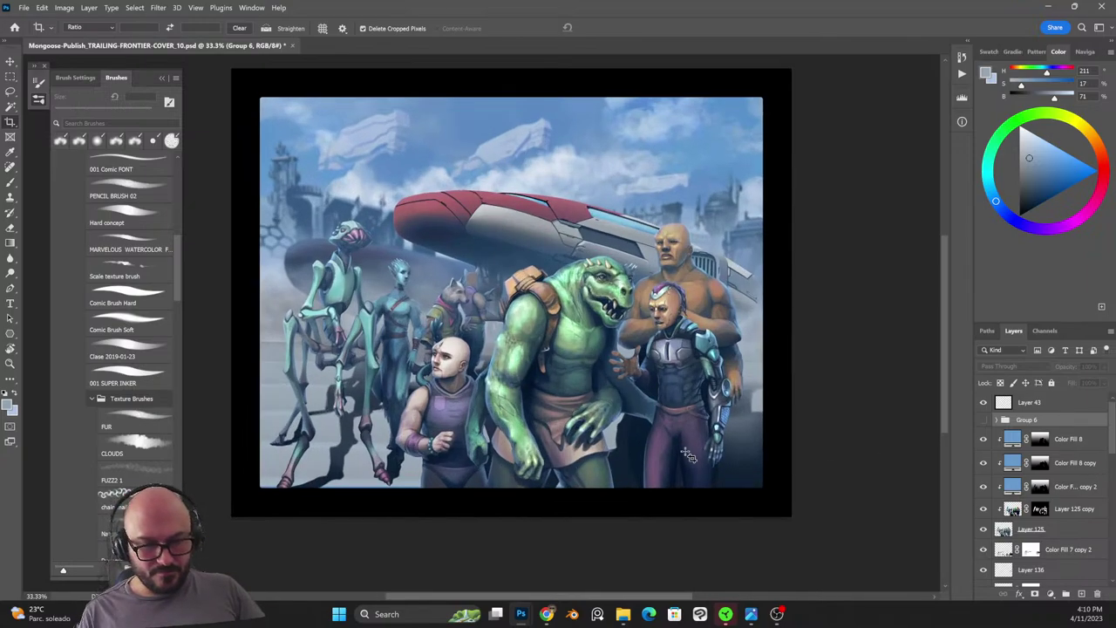
key(ctrl+minus)
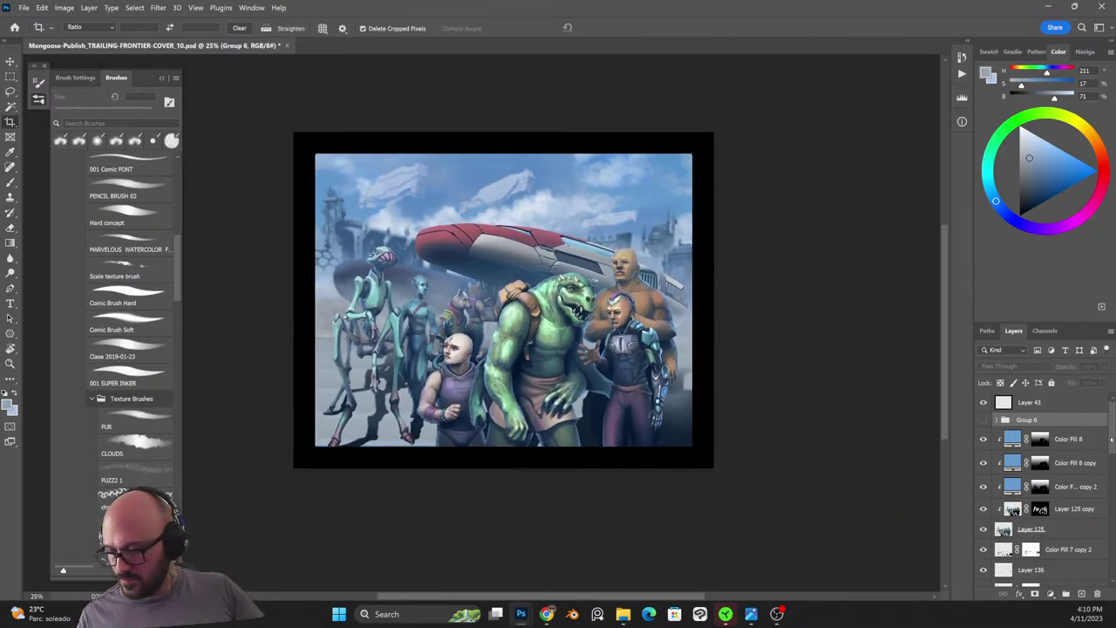
click(1058, 441)
shift+click(1061, 529)
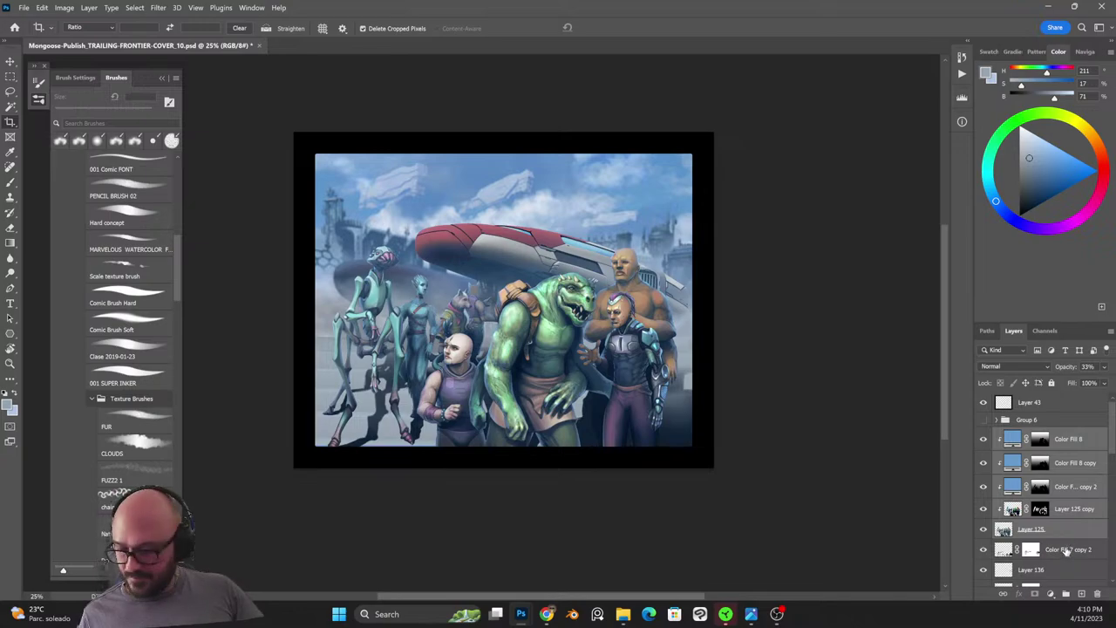
key(ctrl+g)
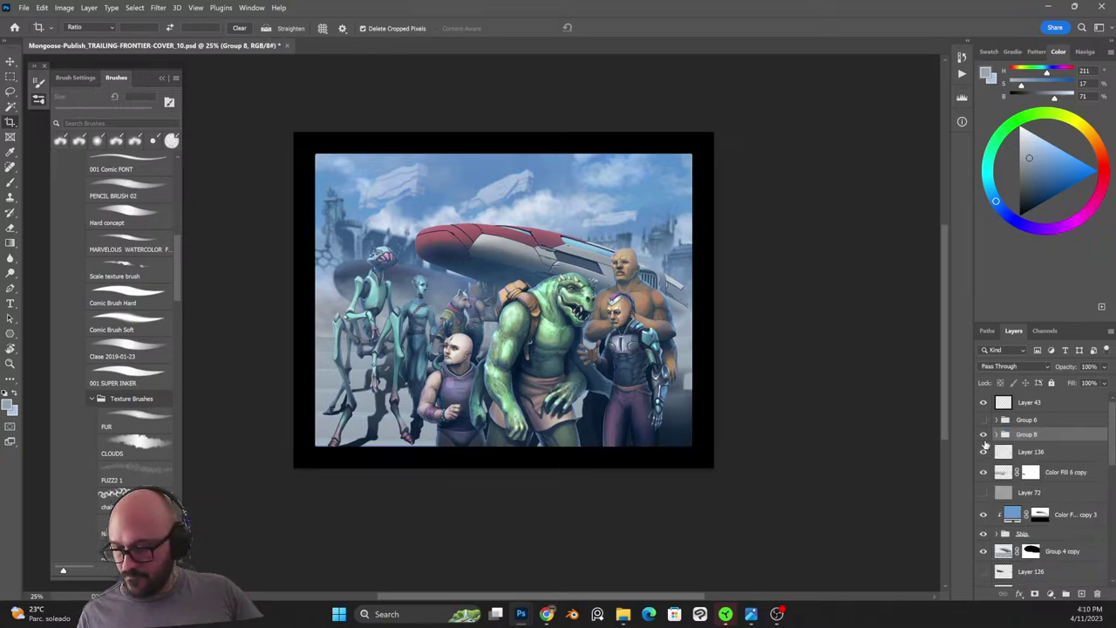
click(983, 435)
click(983, 435)
click(982, 436)
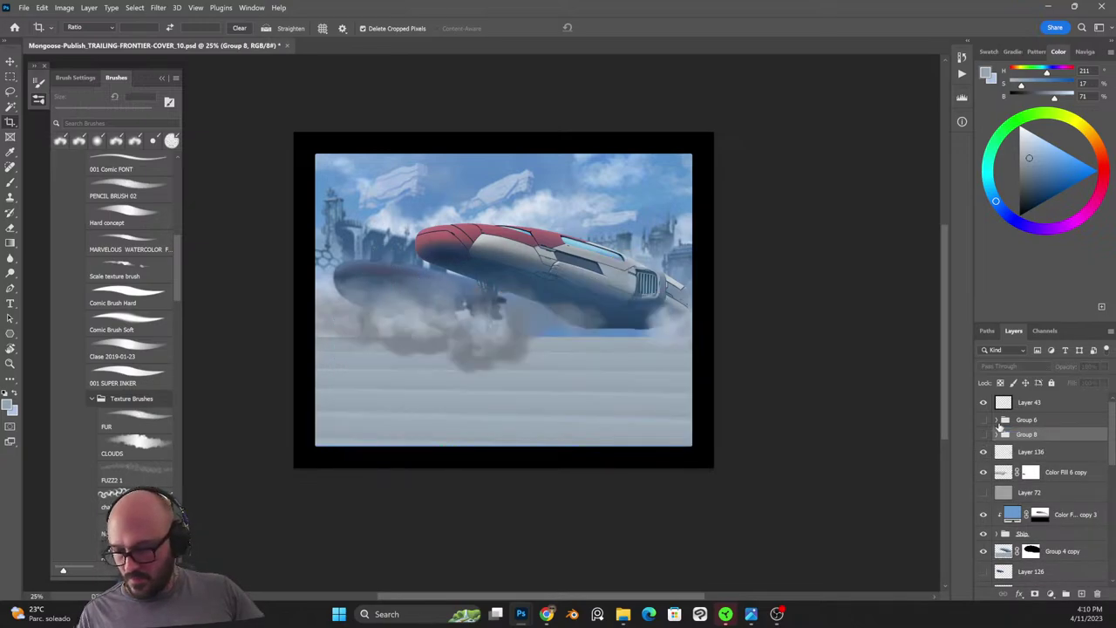
Delete the hidden Layer 72 and hide all visible layers from Layer 136 down to Group 4 copy.
click(1038, 494)
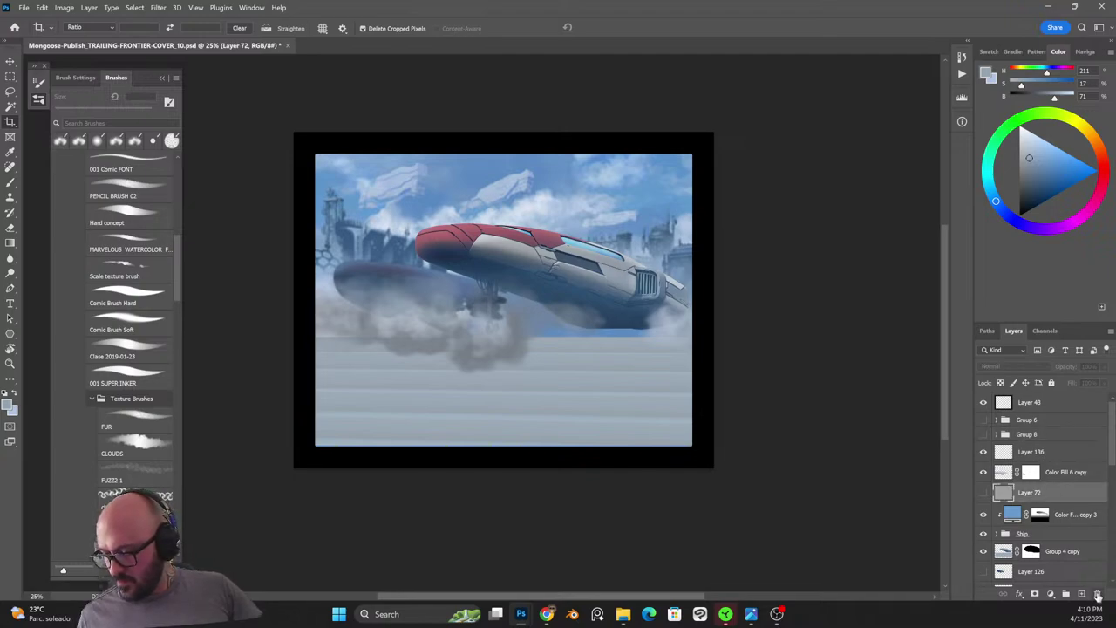
click(1097, 593)
drag(984, 451, 983, 531)
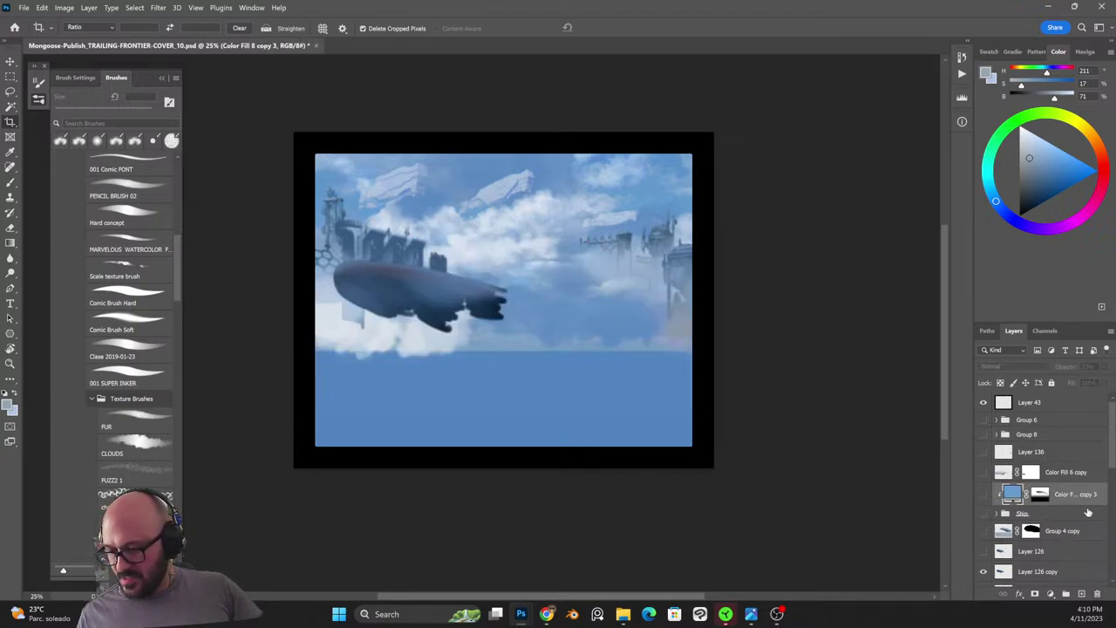
scroll(1046, 488, down, 5)
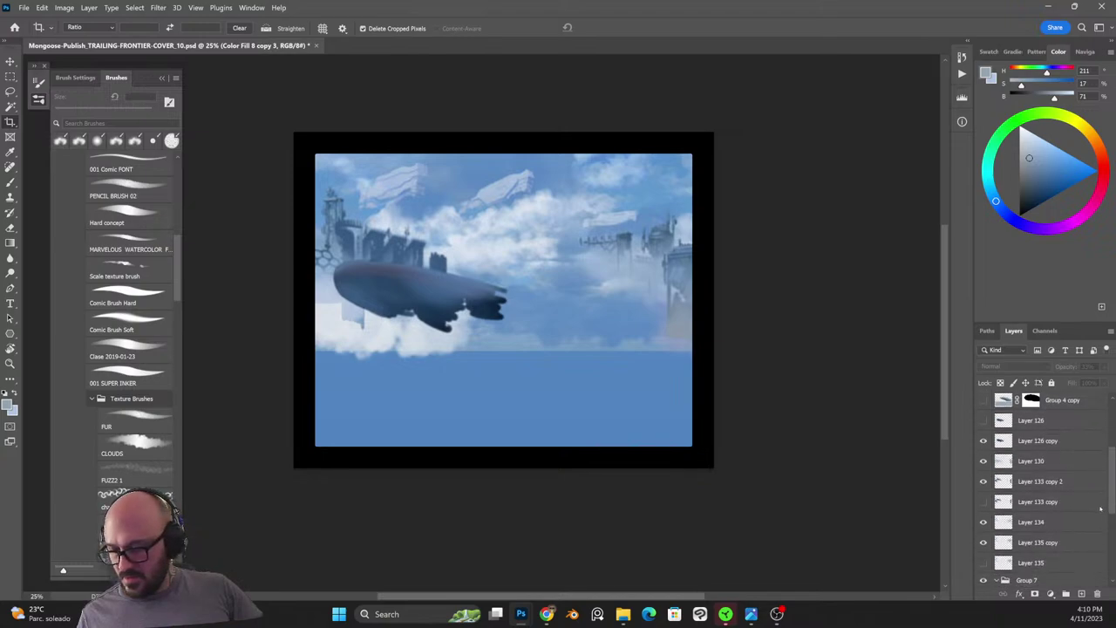
scroll(1047, 488, down, 2)
click(1042, 576)
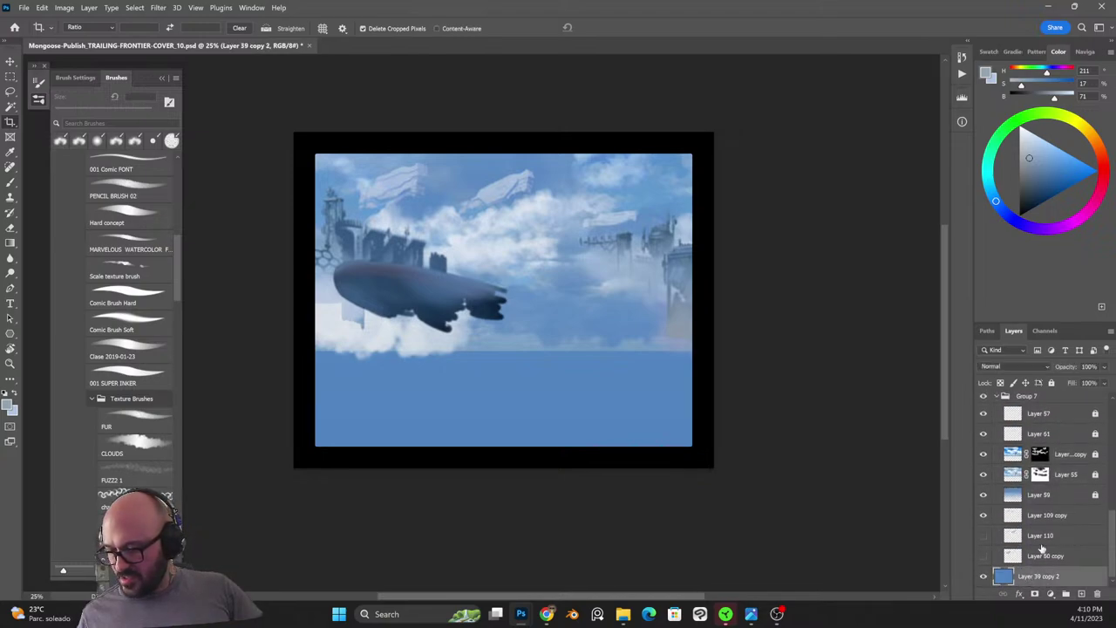
shift+click(1050, 539)
click(1098, 595)
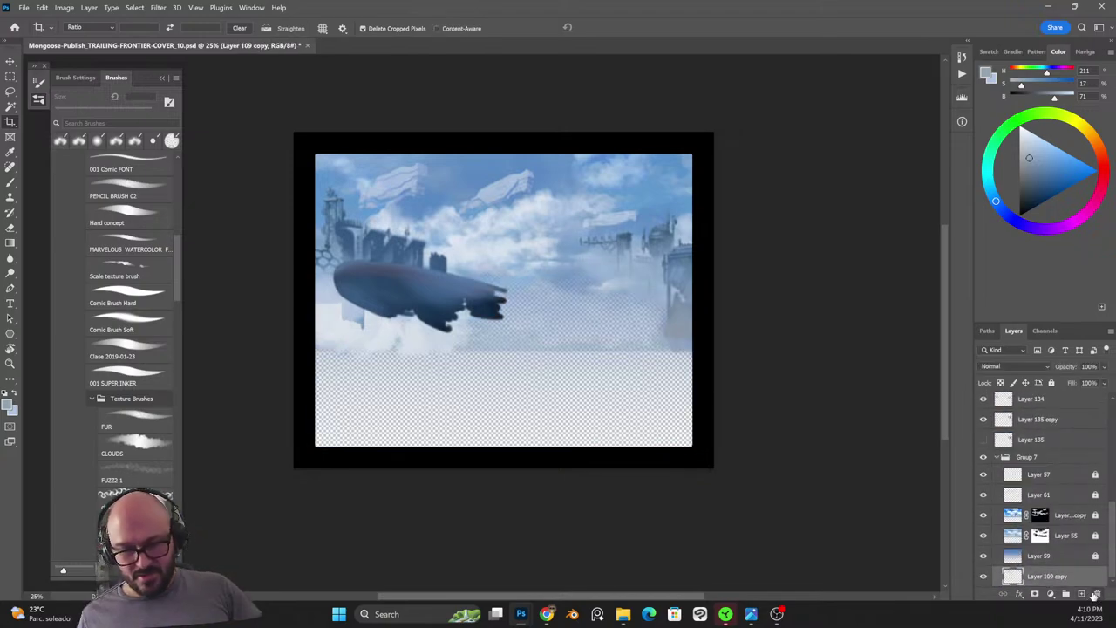
key(ctrl+z)
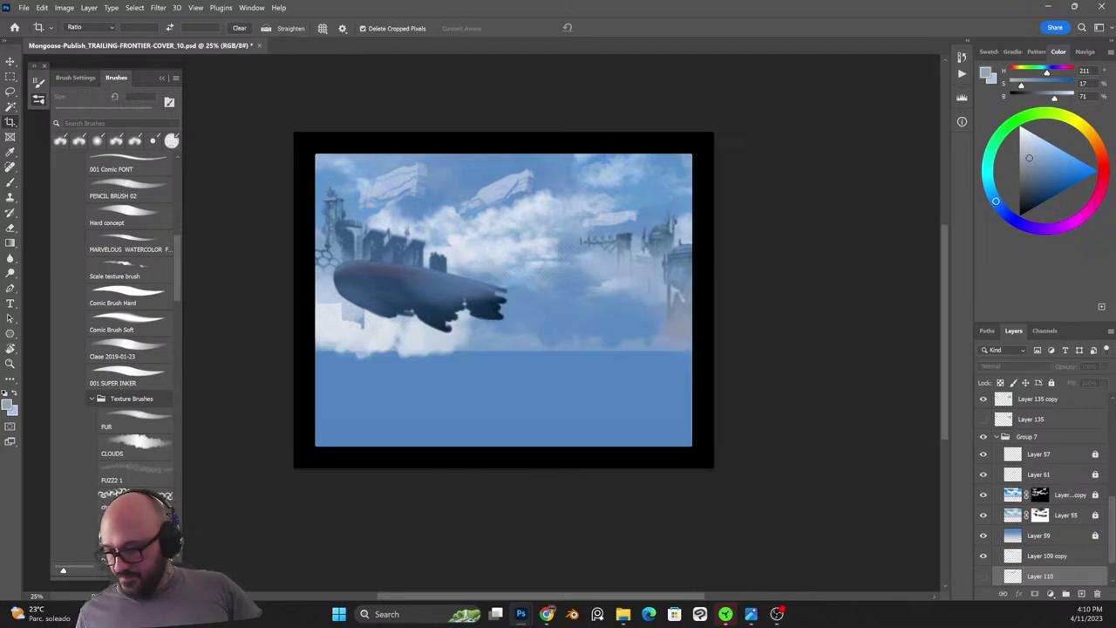
Hide the black frame, the airship layers and the floating-building layers down to Layer 135 copy, leaving the Group 7 sky visible.
drag(1110, 532, 1111, 452)
click(985, 405)
drag(984, 485, 985, 536)
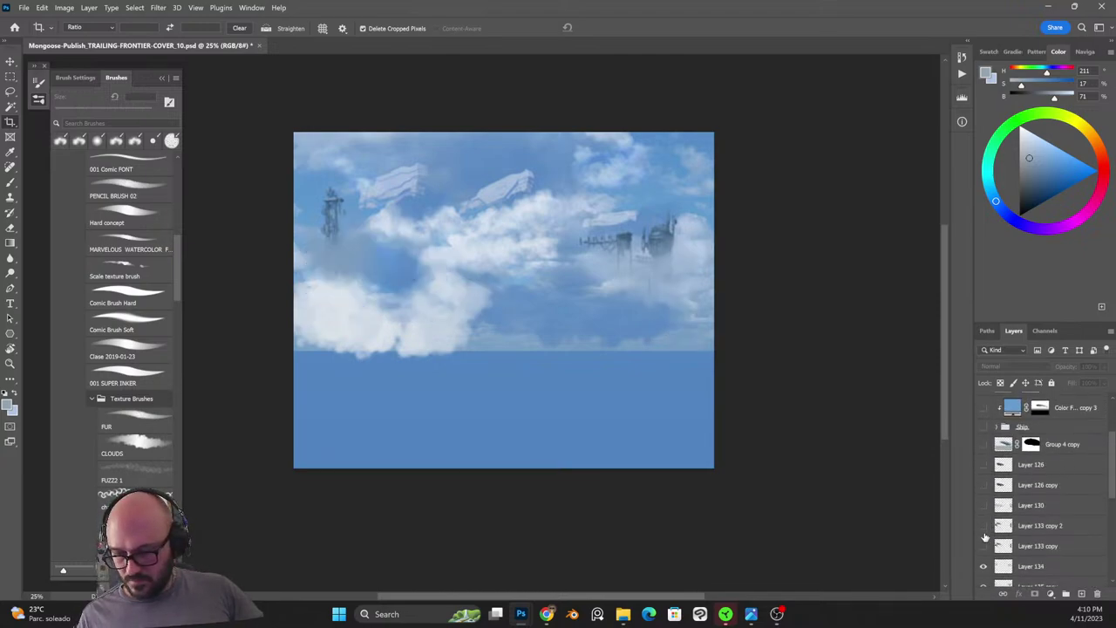
click(984, 549)
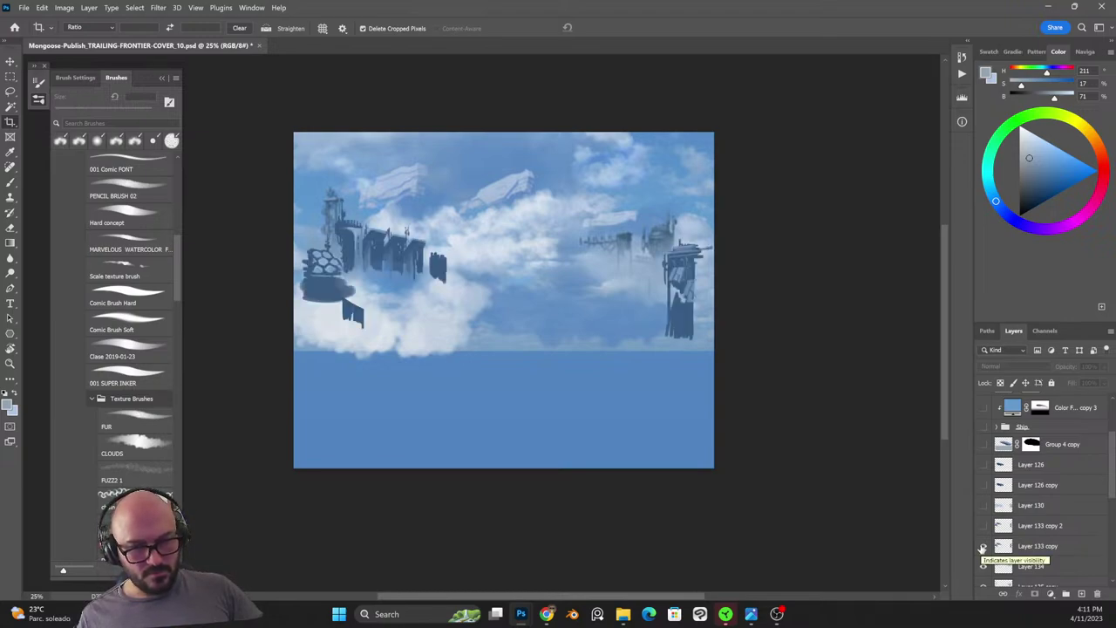
click(983, 548)
click(983, 566)
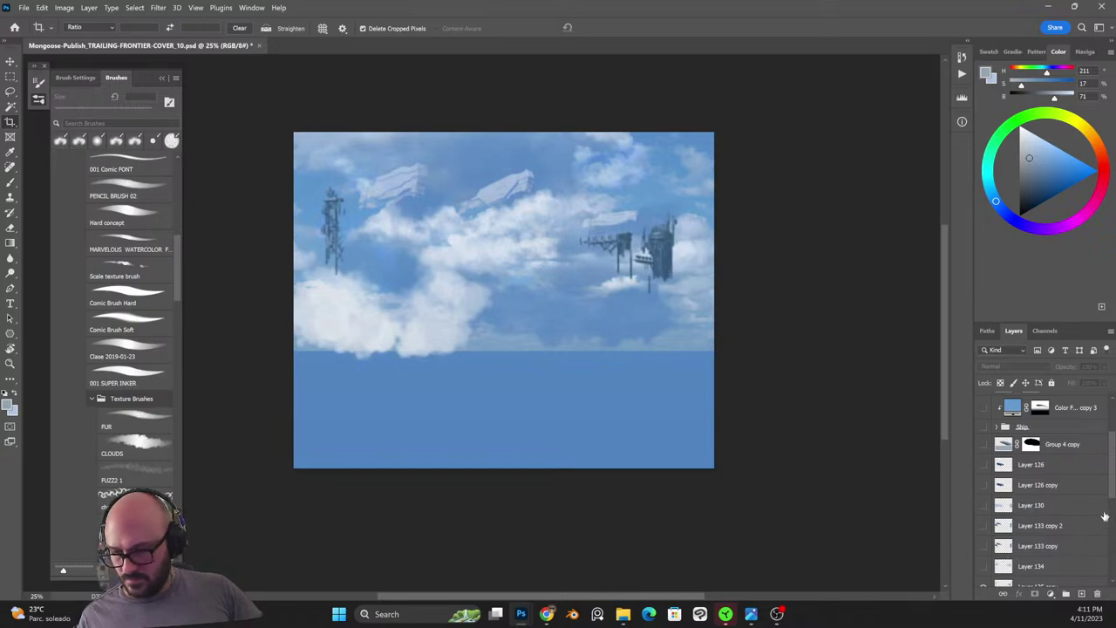
scroll(1009, 558, down, 3)
click(985, 488)
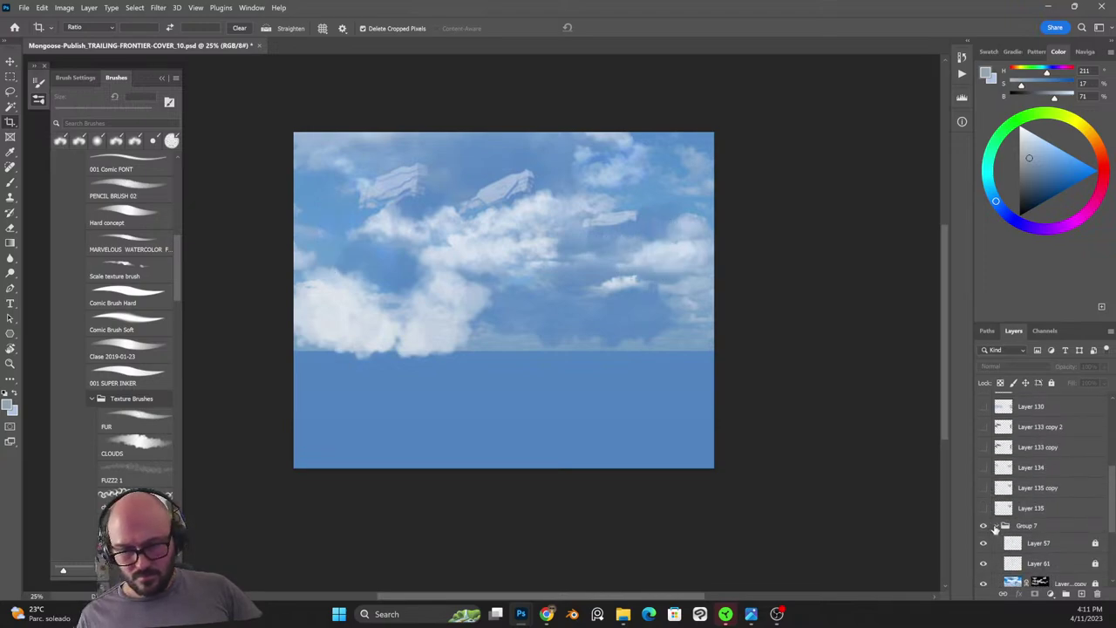
Compare the painting with Group 7 hidden and shown, then look through the layers inside the group.
click(998, 527)
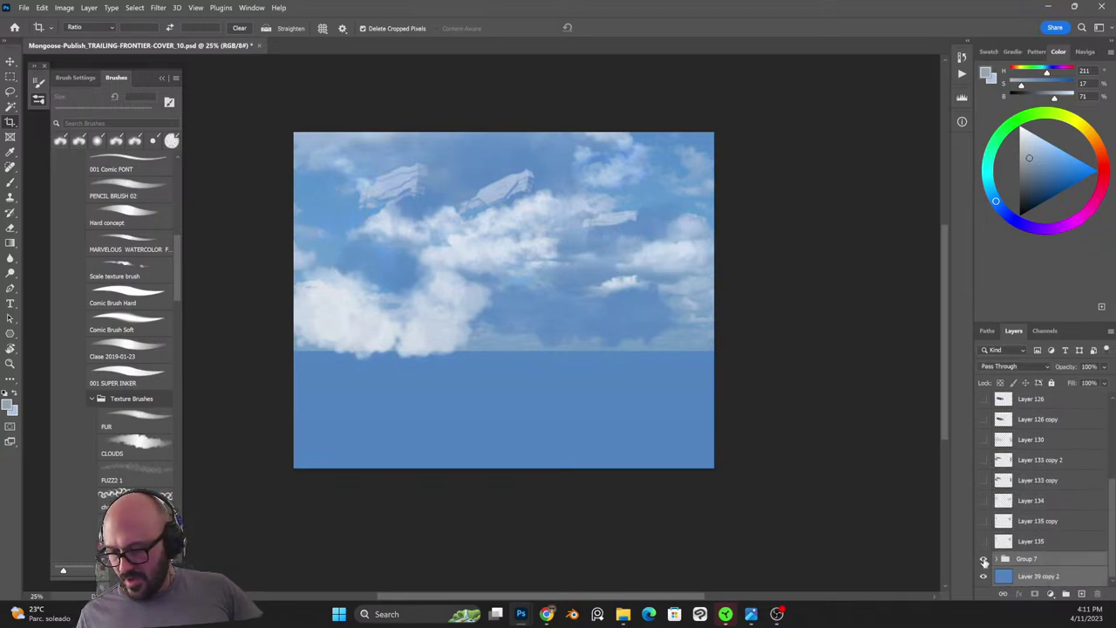
click(985, 561)
click(984, 560)
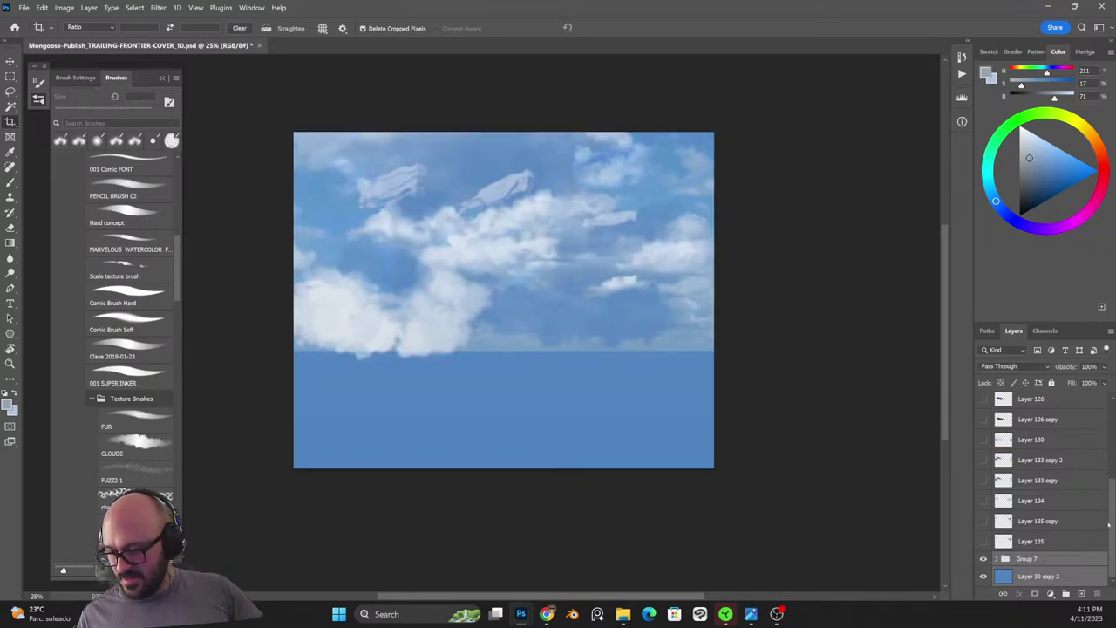
click(997, 559)
scroll(1101, 547, down, 5)
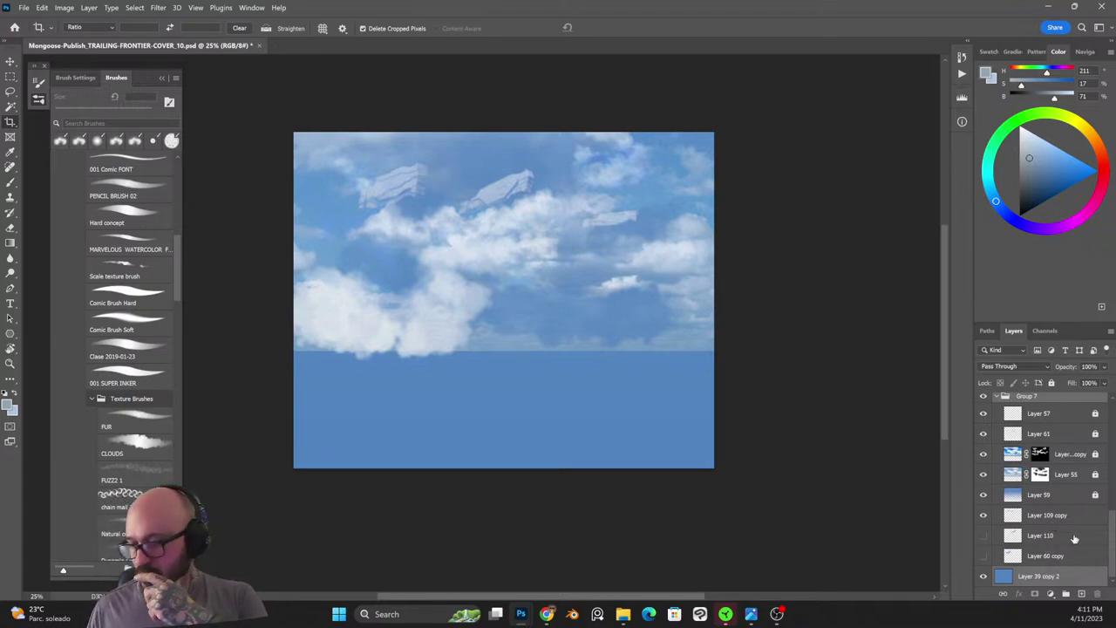
Duplicate Layer 109 copy, which holds the pale airship shapes, and set the duplicate's opacity to 22%.
click(1050, 515)
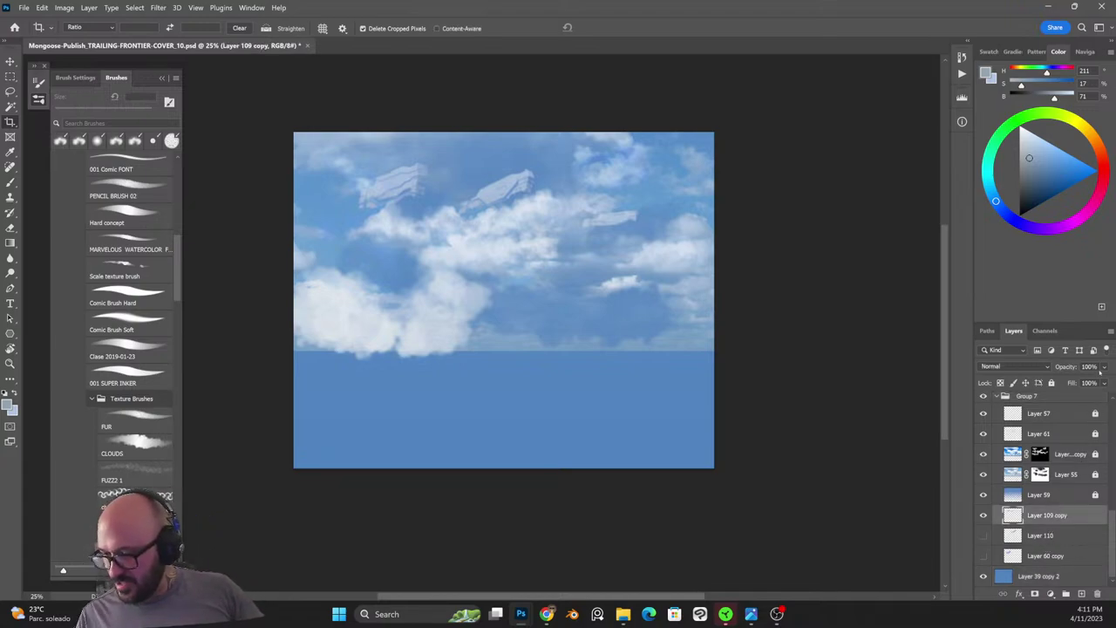
key(ctrl+j)
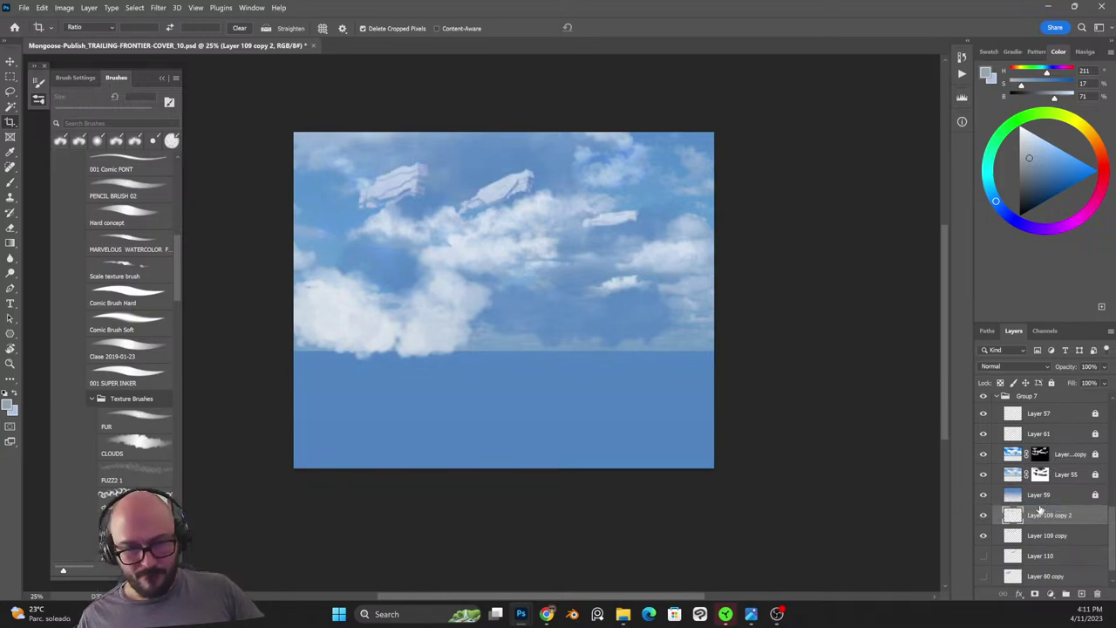
click(1105, 366)
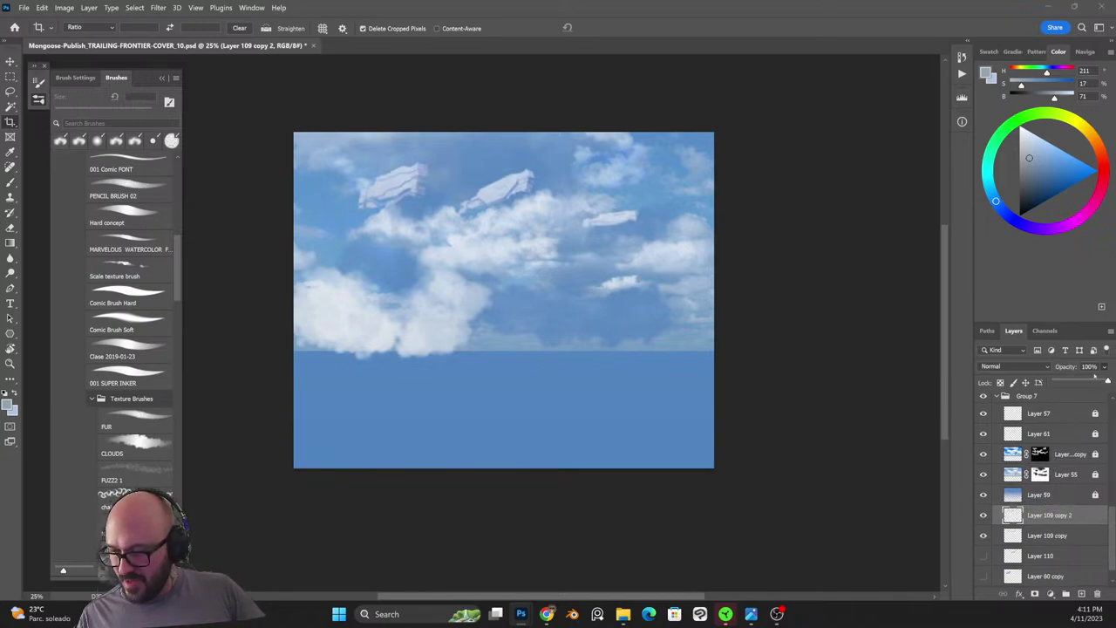
drag(1100, 381, 1072, 381)
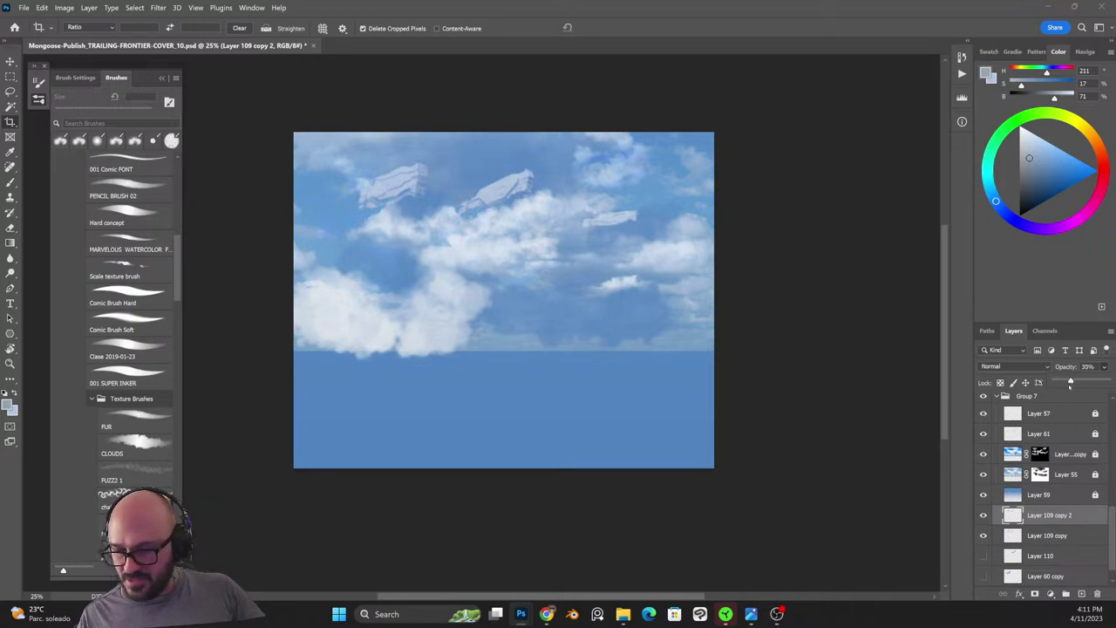
click(983, 518)
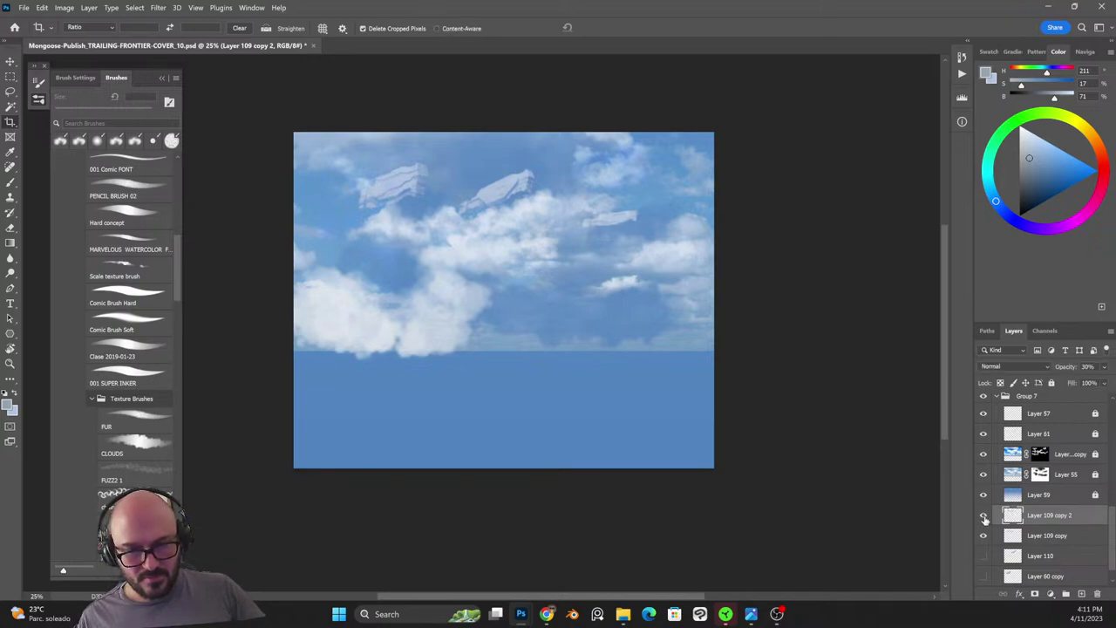
click(1104, 366)
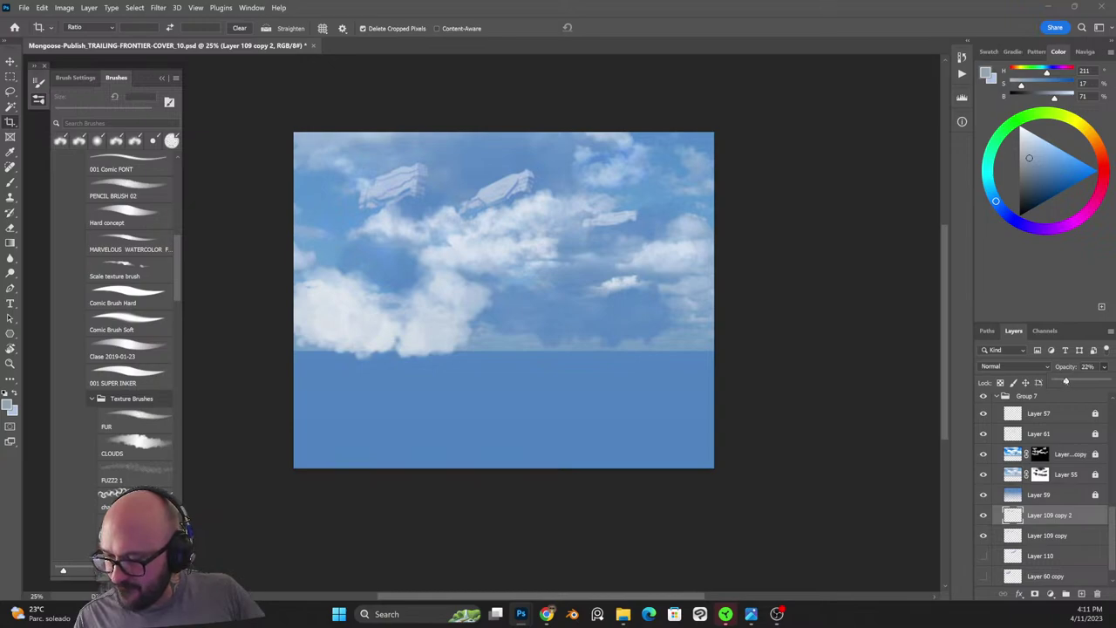
click(999, 398)
scroll(1096, 521, up, 1)
scroll(1099, 524, down, 1)
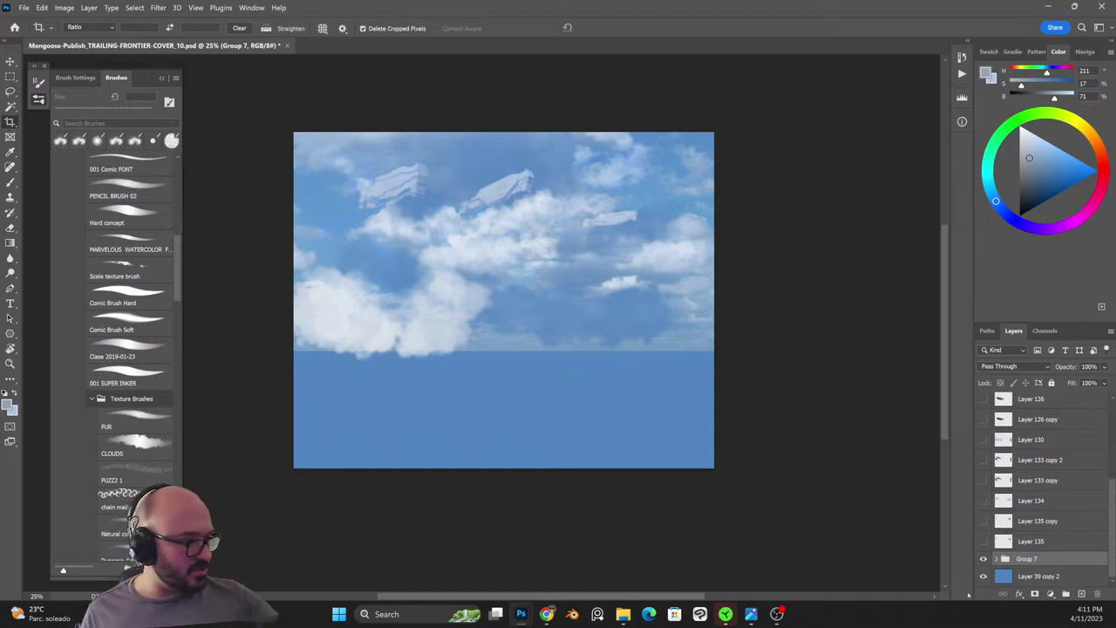
key(ctrl+shift+alt+e)
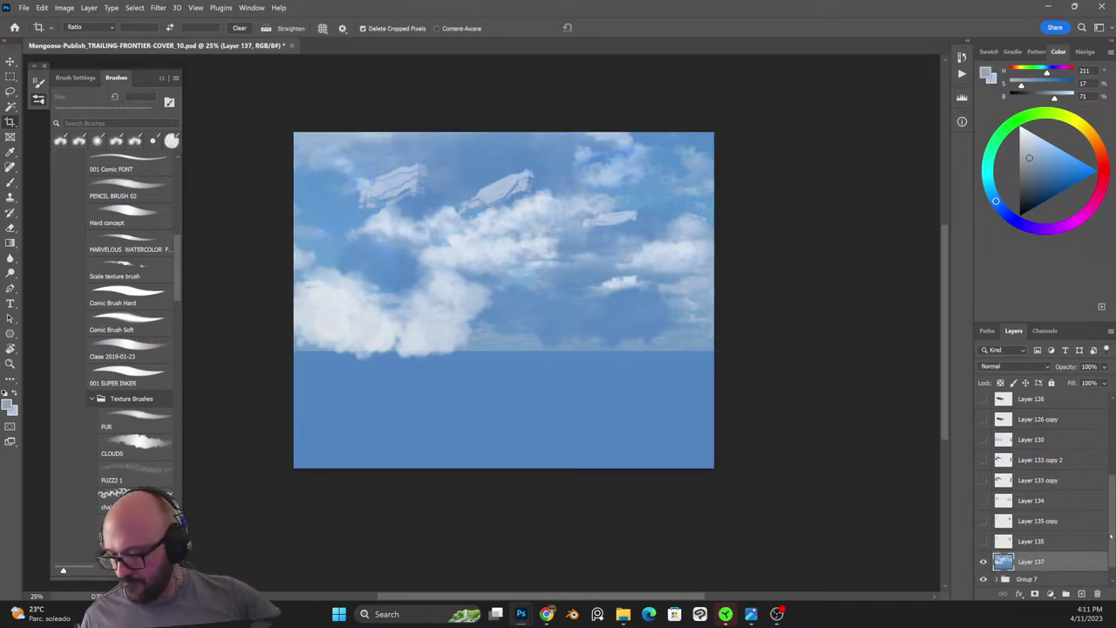
scroll(1103, 568, down, 1)
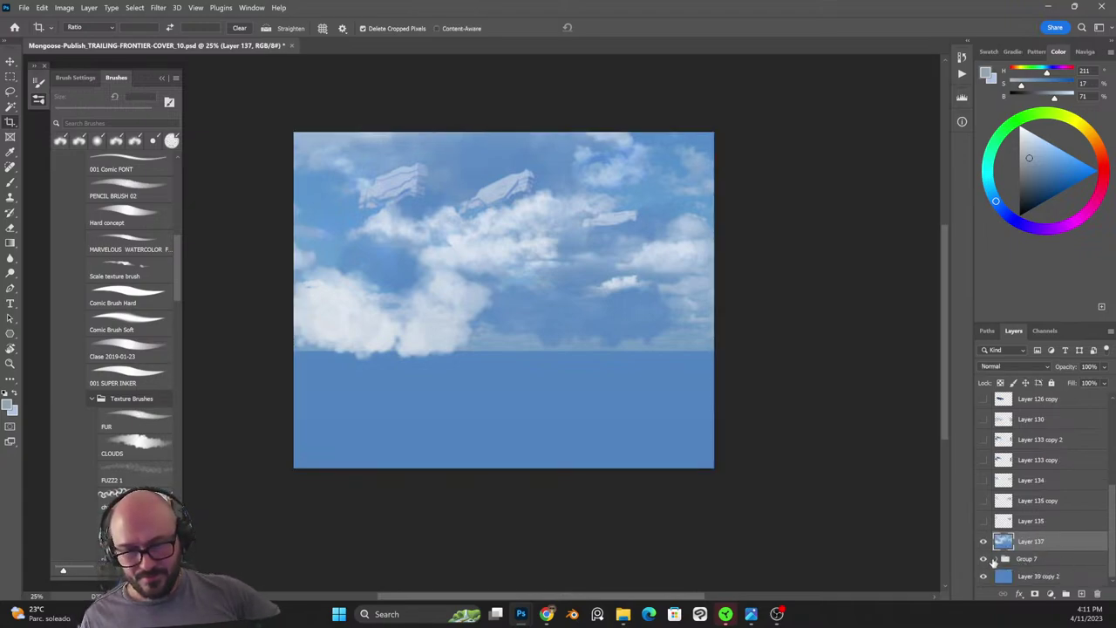
click(1029, 561)
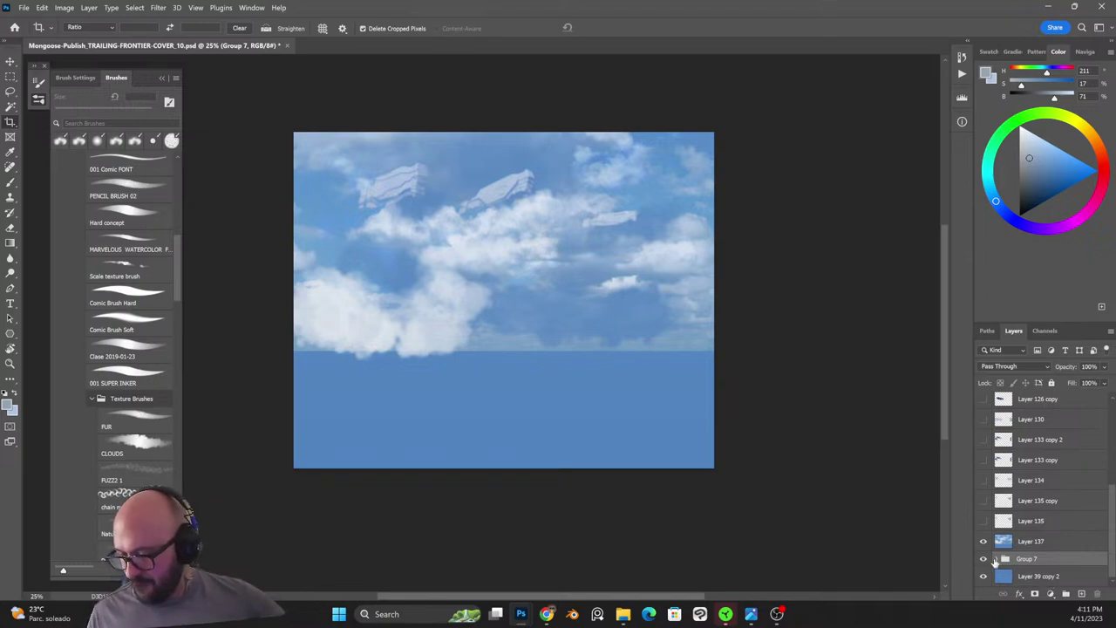
drag(1015, 546, 1097, 594)
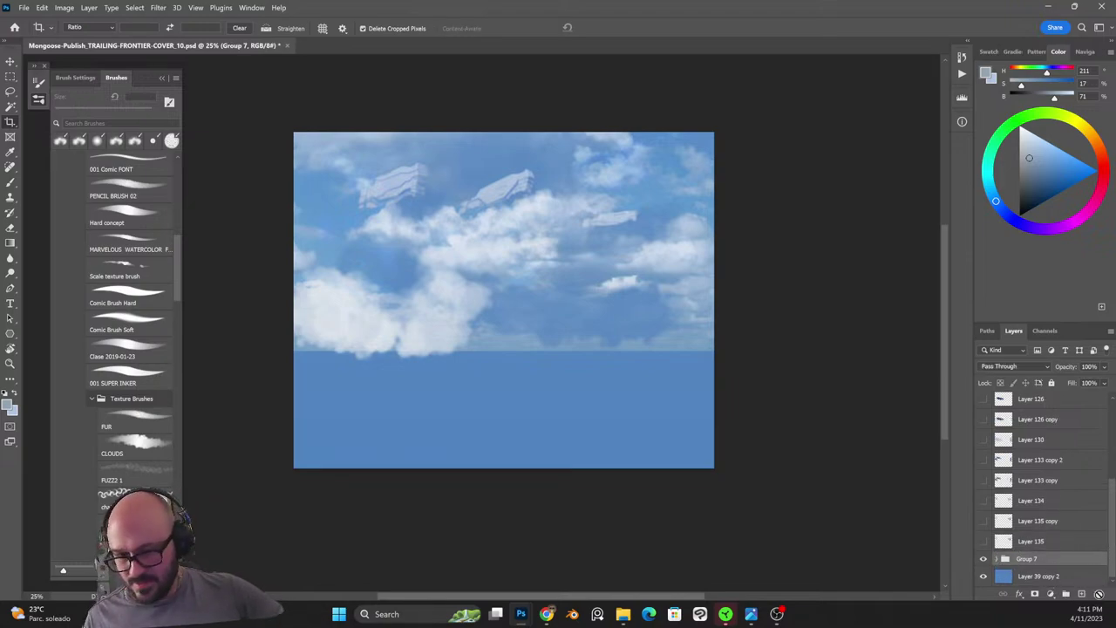
Examine the locked sky and cloud layers in Group 7 and check what Layer 109 copy contributes by toggling its visibility.
click(997, 558)
scroll(1047, 505, down, 4)
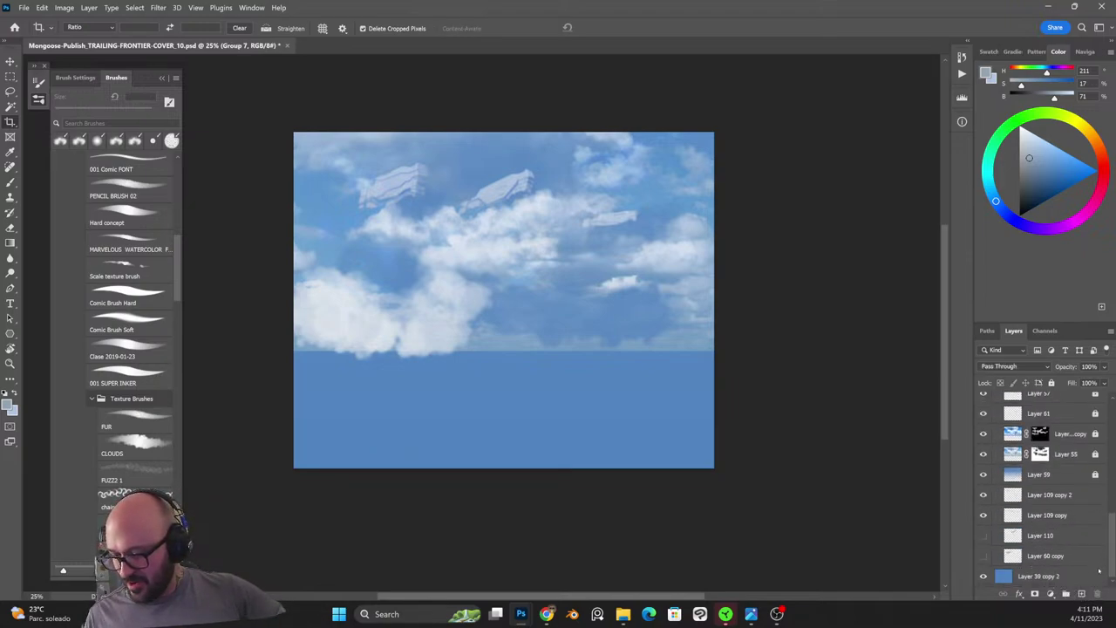
click(1056, 510)
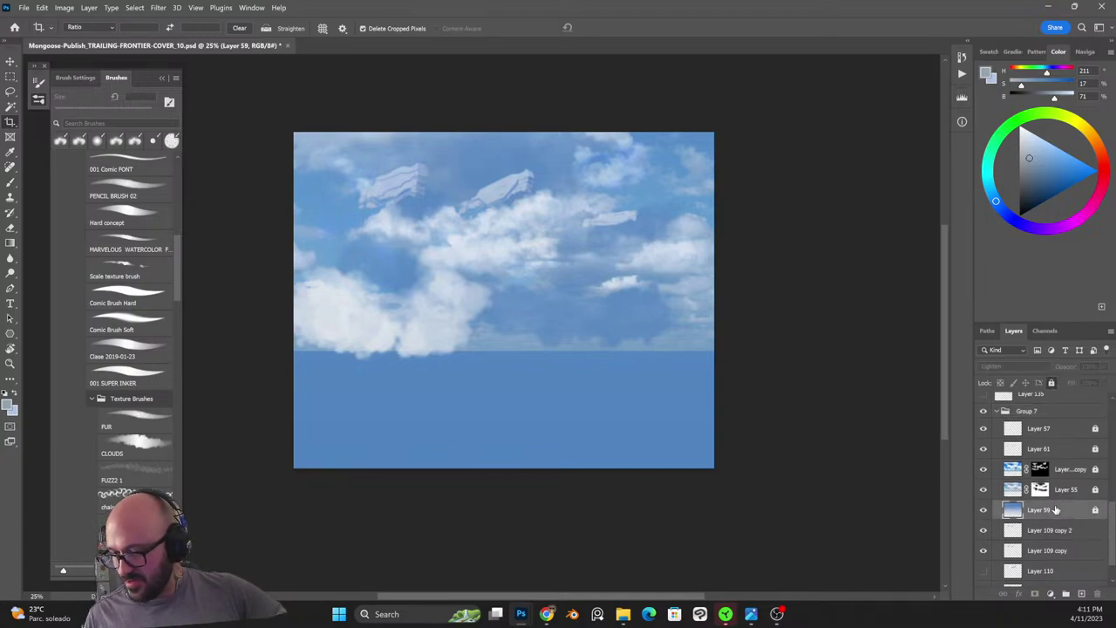
click(1056, 494)
click(1056, 468)
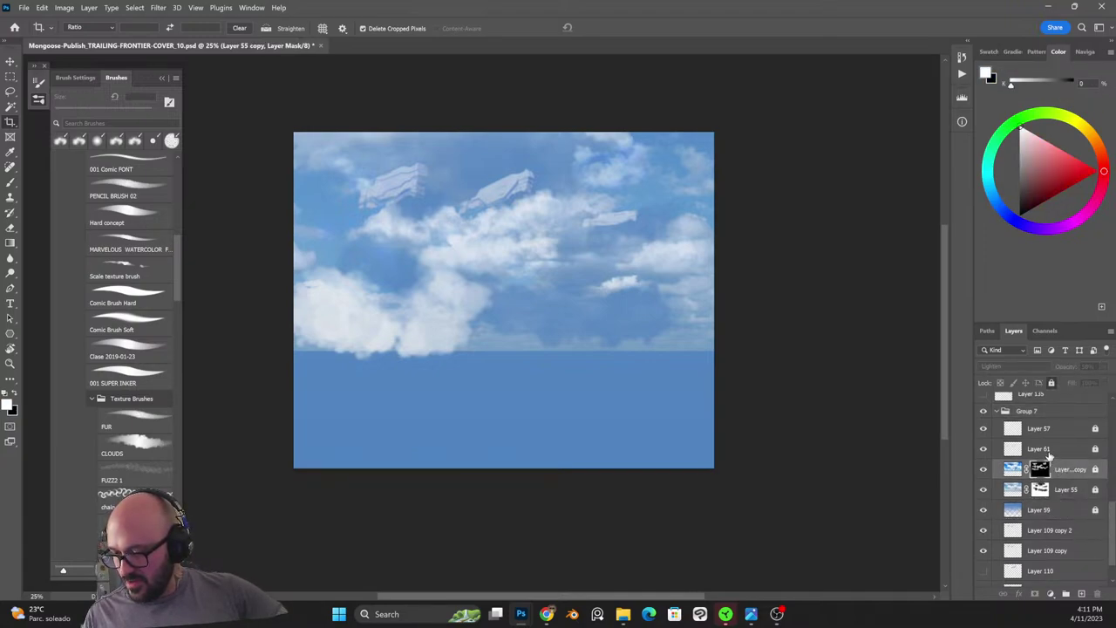
click(1050, 452)
click(1051, 430)
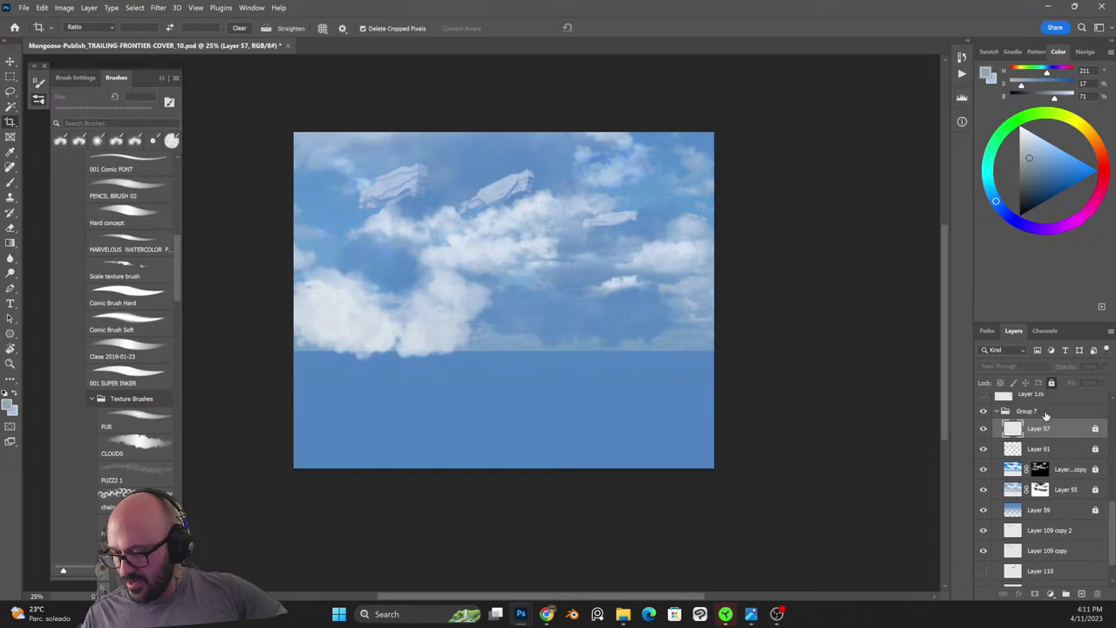
click(1046, 414)
click(1044, 434)
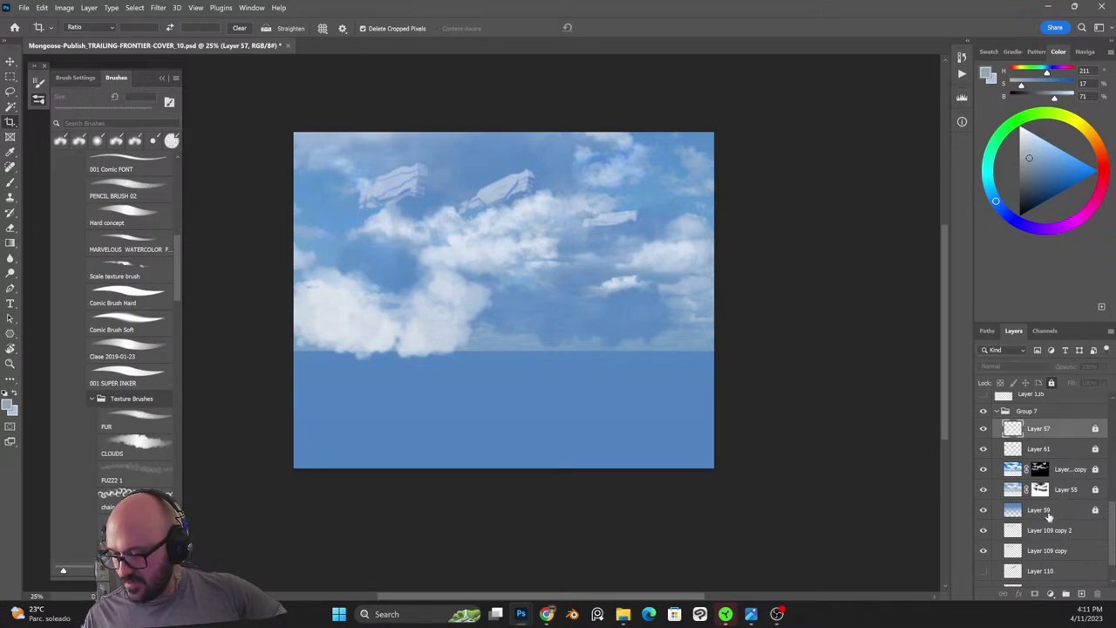
shift+click(1051, 516)
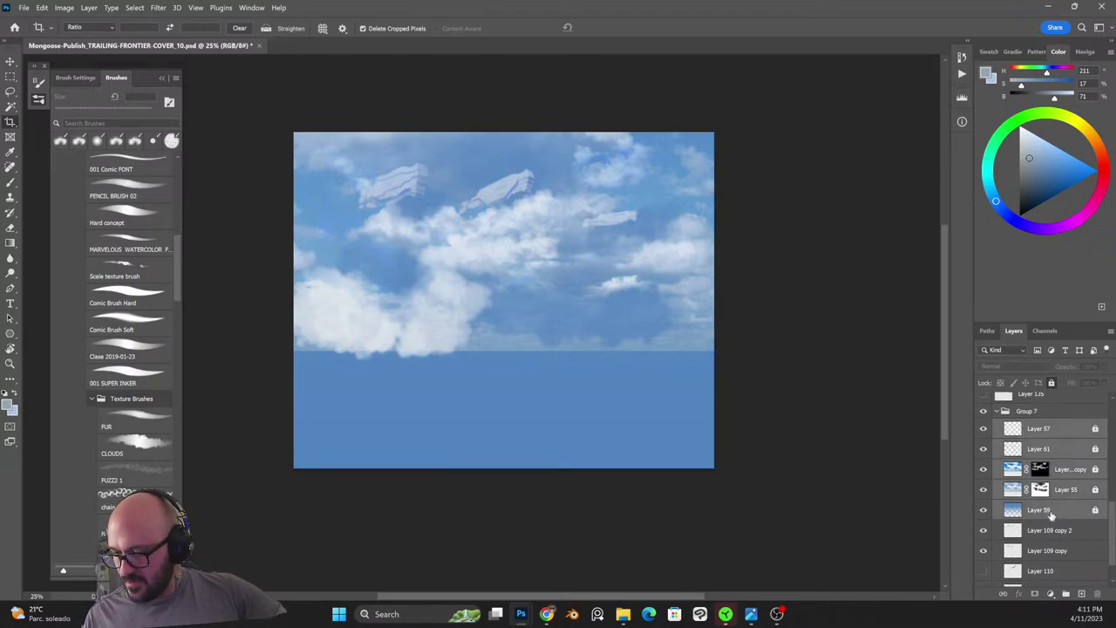
click(985, 551)
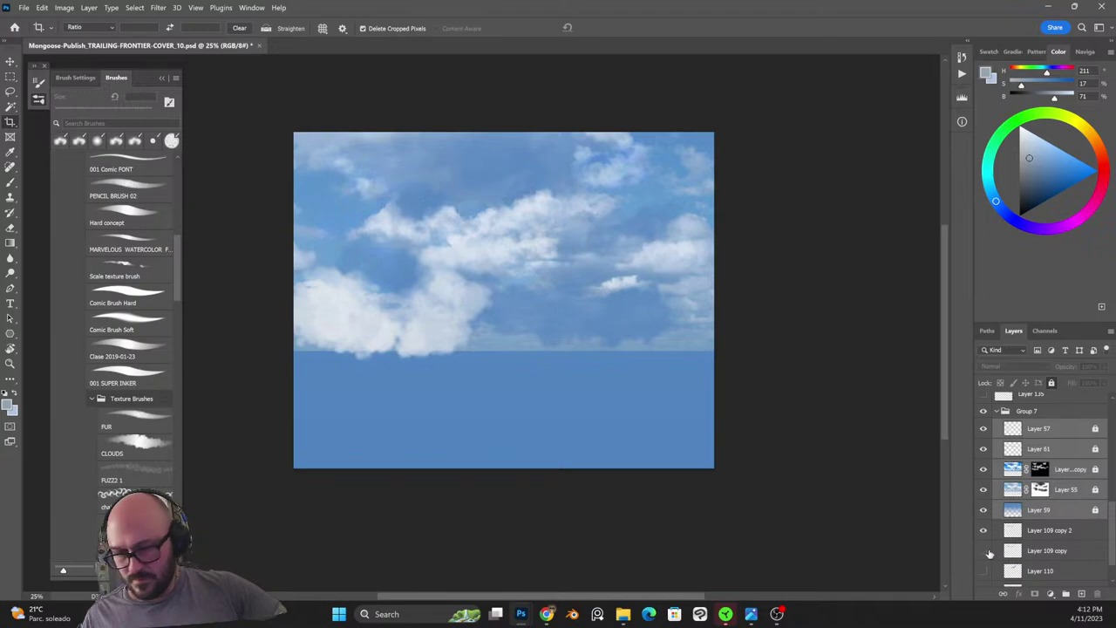
click(986, 552)
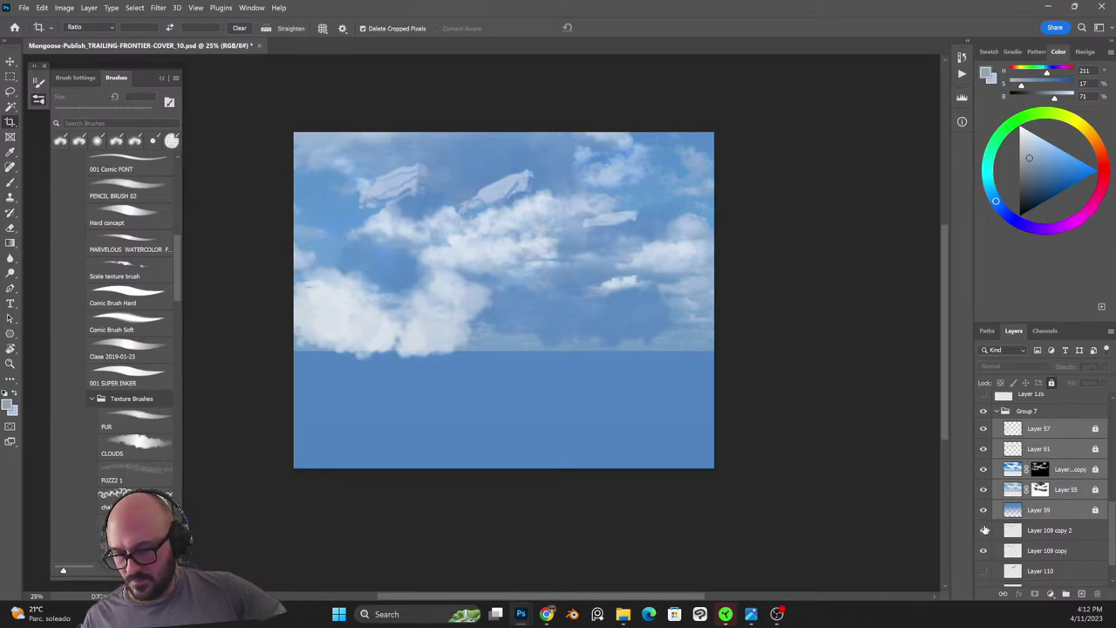
click(1045, 542)
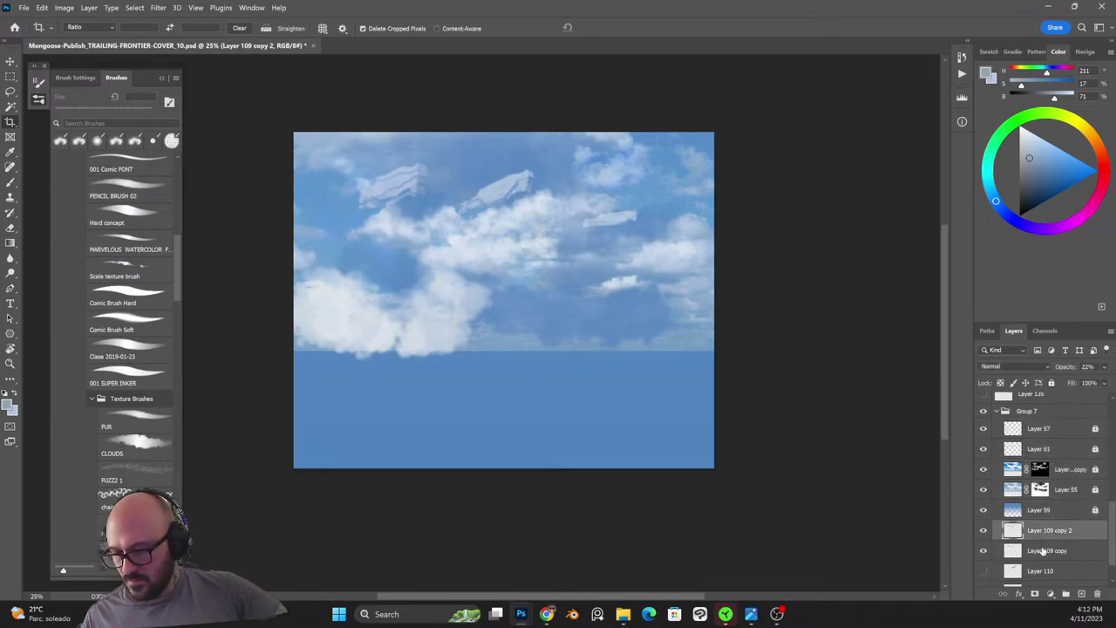
shift+click(1045, 552)
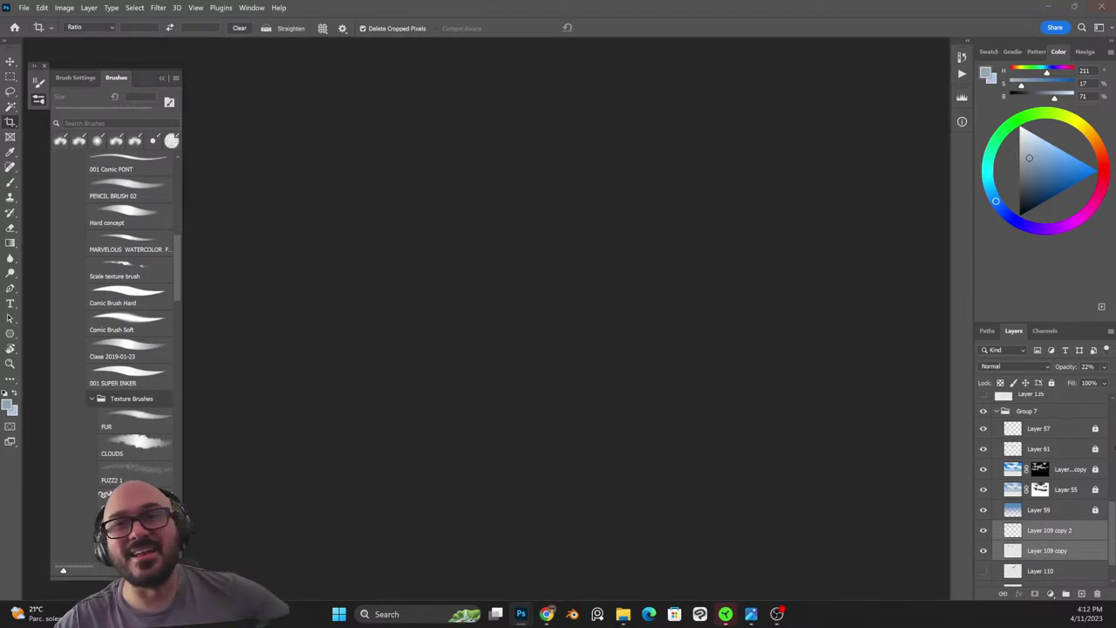
drag(0, 79, 577, 42)
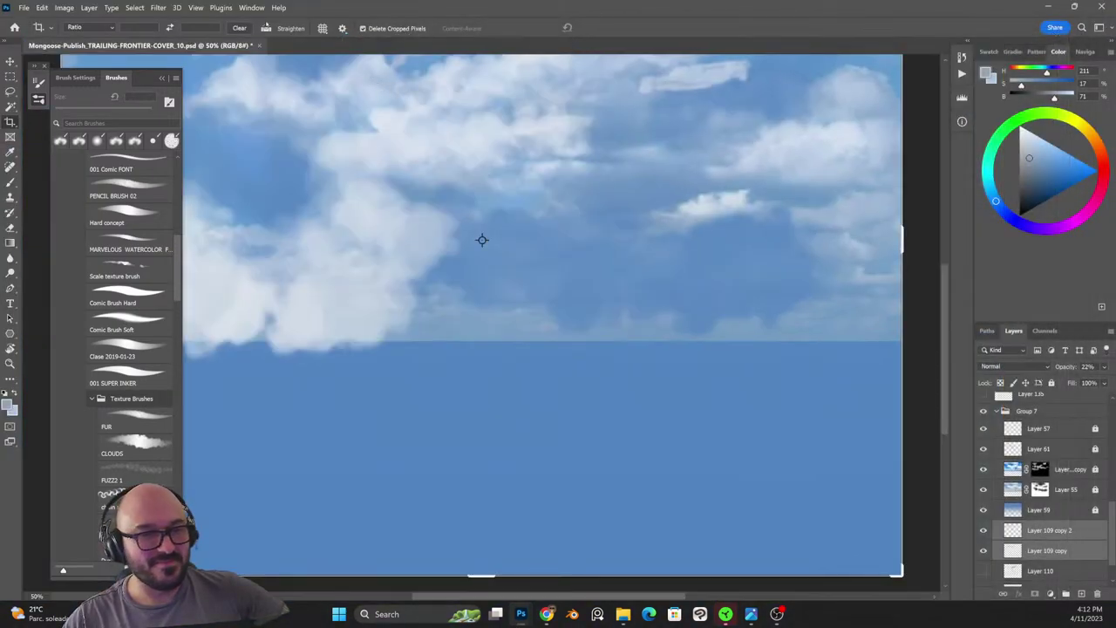
click(251, 8)
mouse_move(262, 20)
click(564, 239)
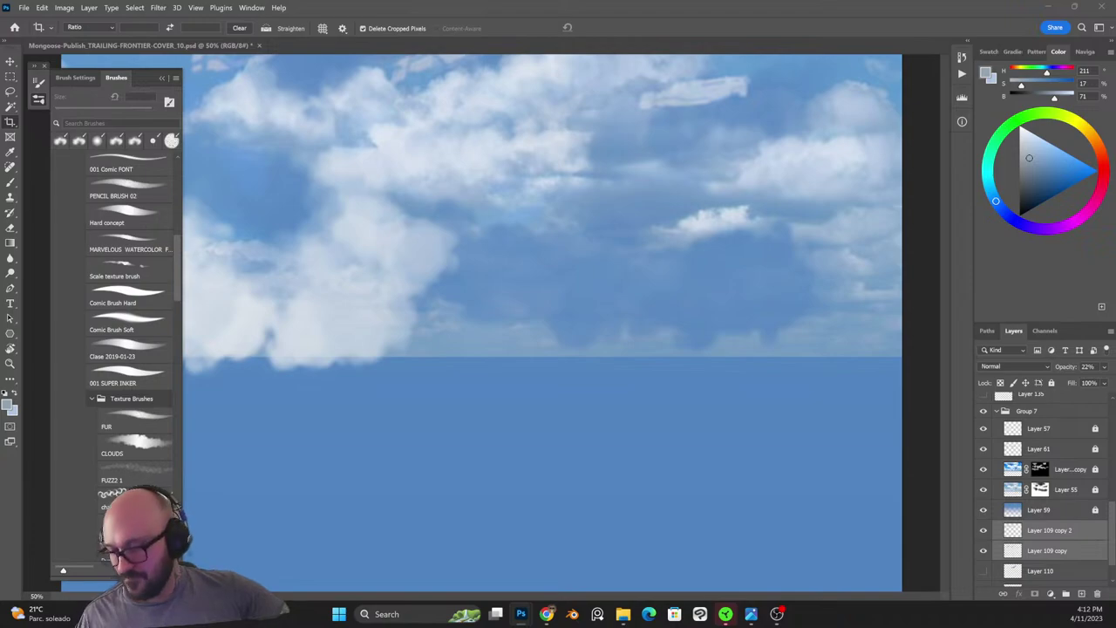
Merge Layer 109 copy 2 and Layer 109 copy into a single layer.
click(1036, 531)
click(1037, 553)
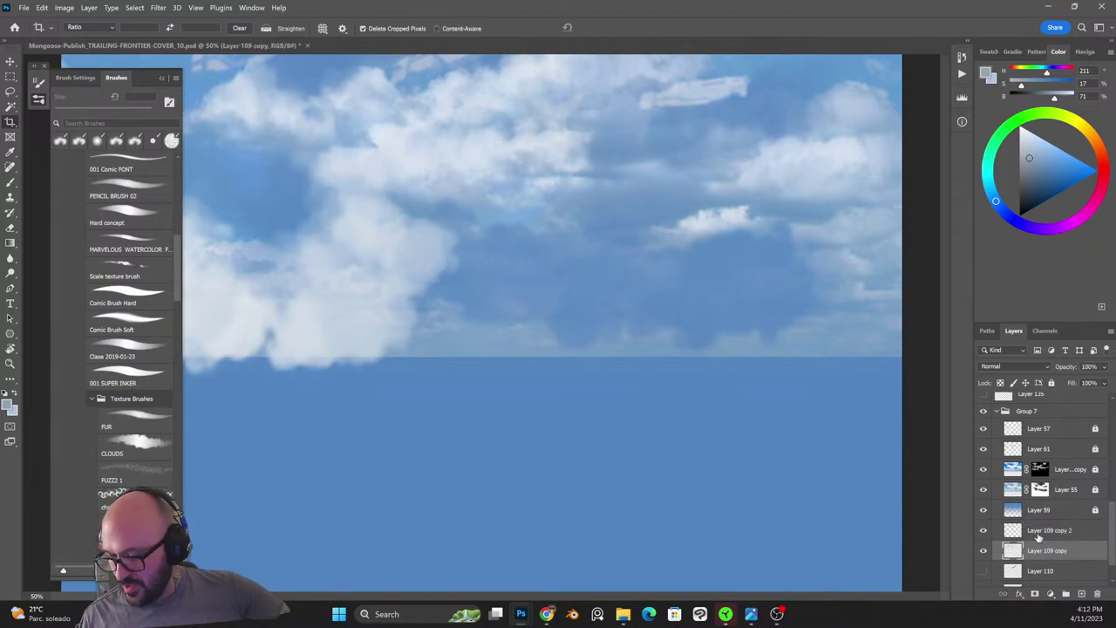
click(1038, 533)
ctrl+click(1038, 551)
key(ctrl+e)
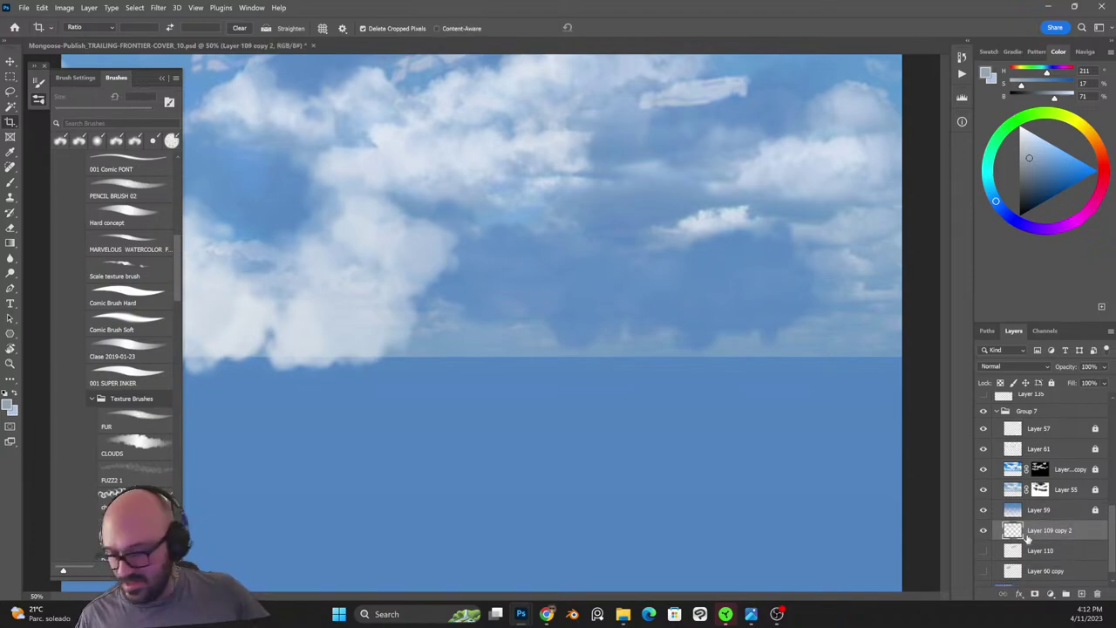
Move Layer 109 copy 2 out of Group 7 to just above the group and set its blend mode to Lighten.
drag(1036, 536, 1020, 403)
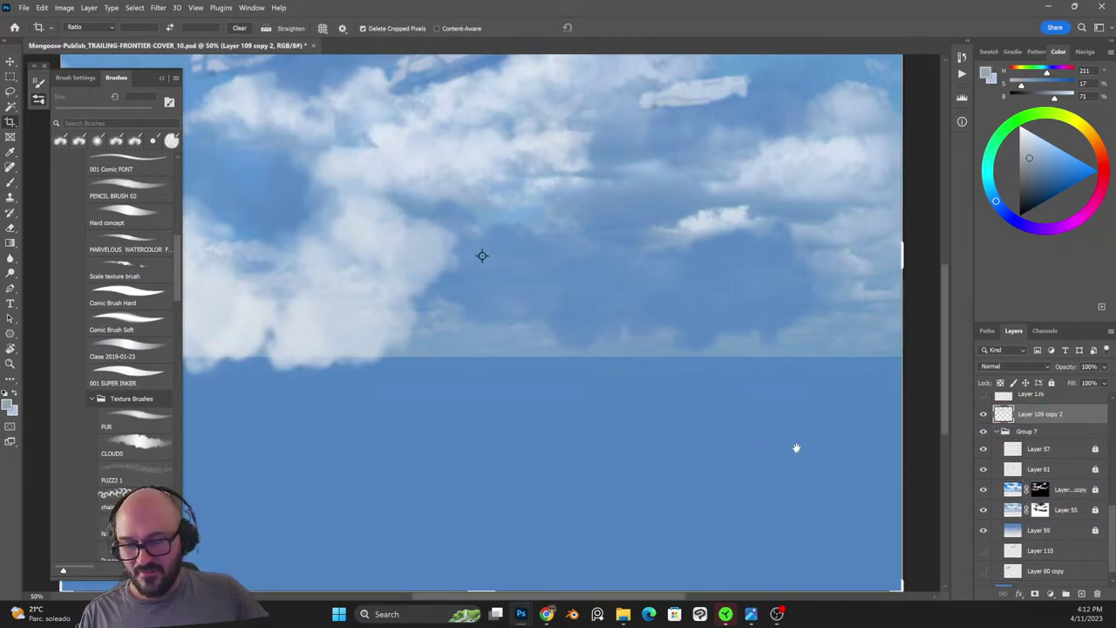
drag(748, 388, 814, 526)
key(ctrl+minus)
key(ctrl+minus)
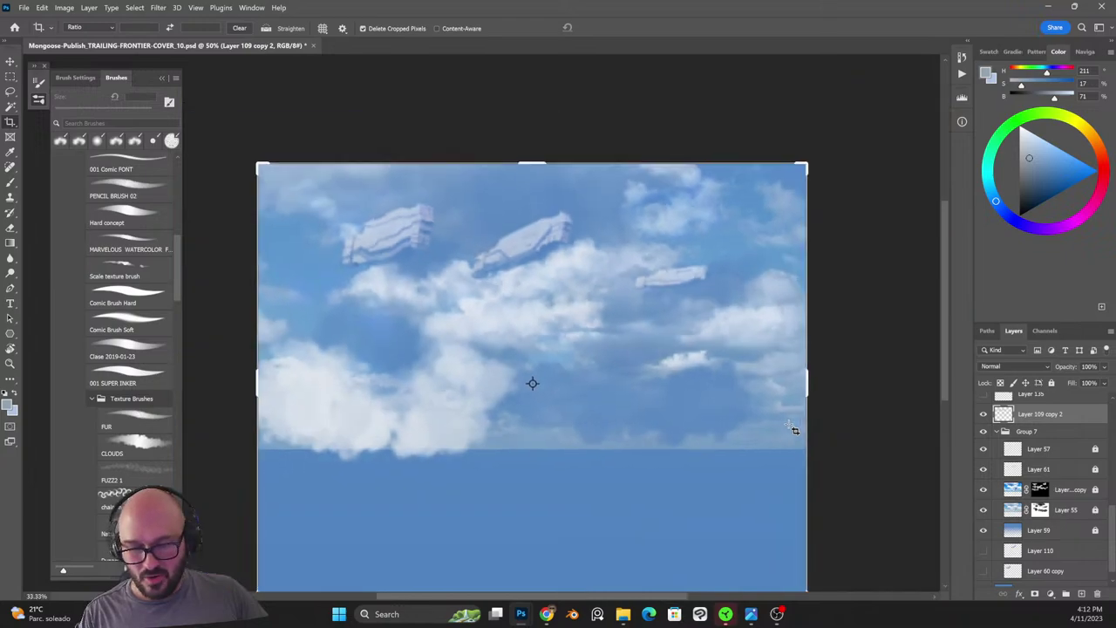
key(v)
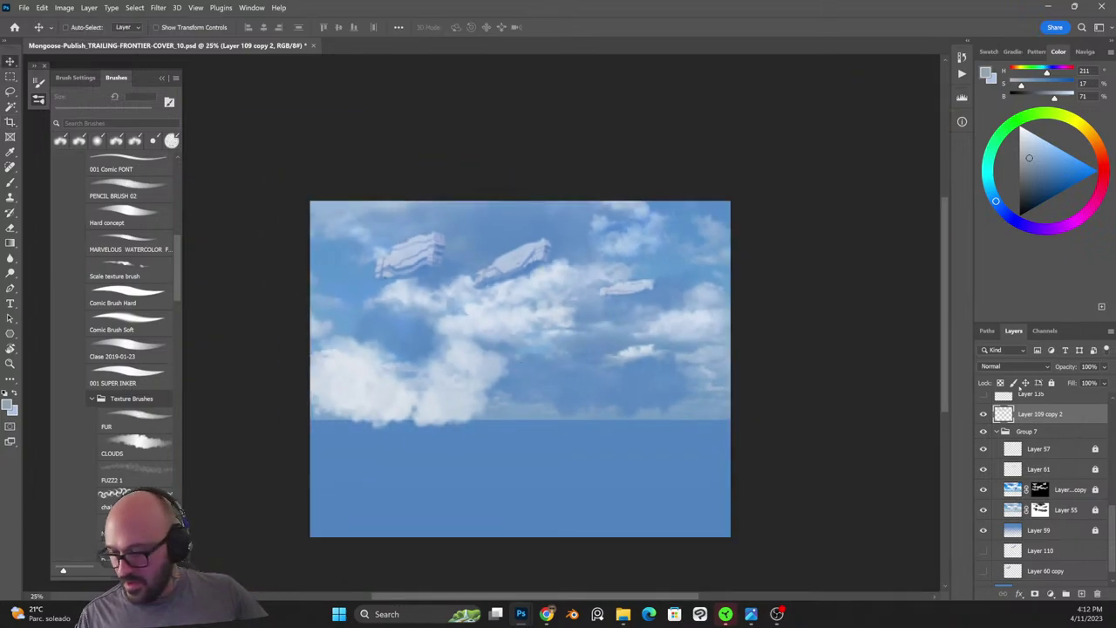
click(1012, 366)
click(1005, 394)
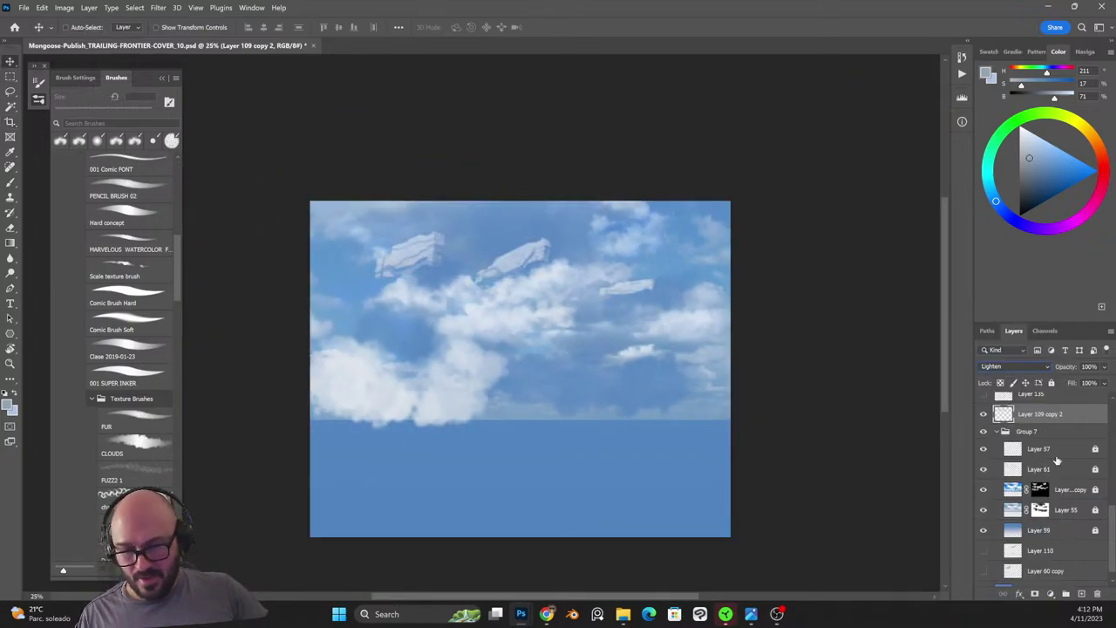
Hide Layer 109 copy 2, collapse Group 7 and merge it with Layer 39 copy 2 into a single sky layer.
click(999, 431)
click(983, 541)
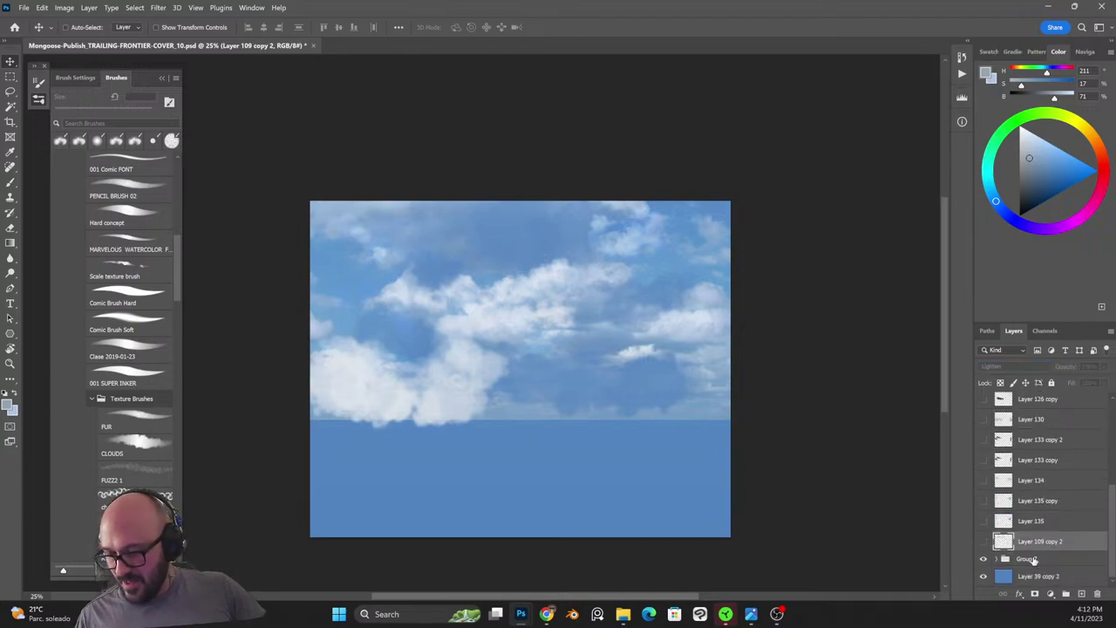
click(1033, 559)
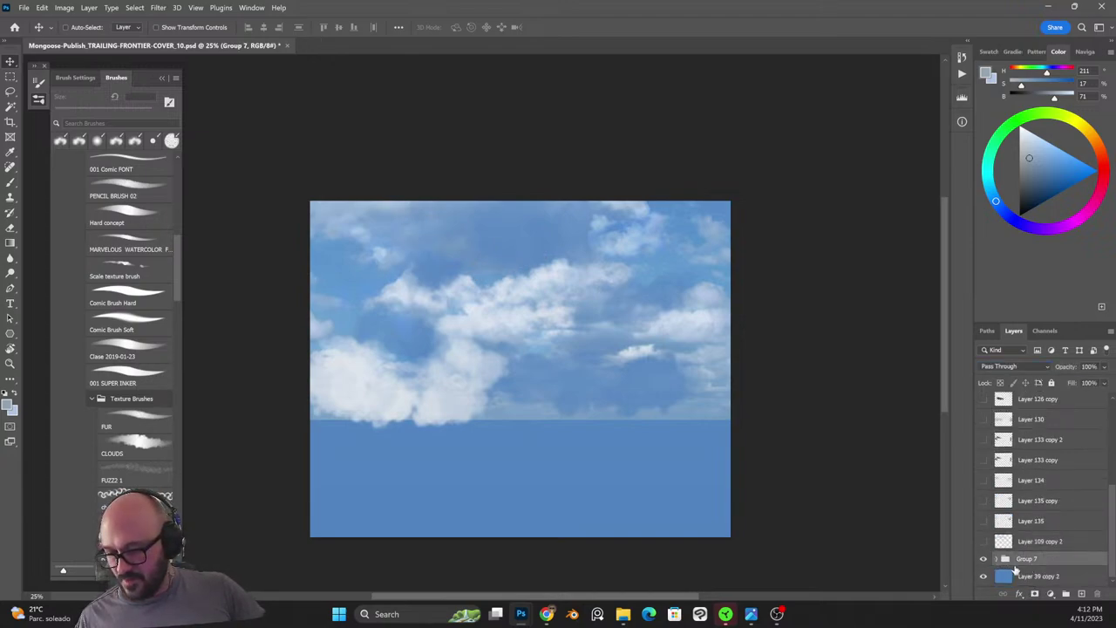
ctrl+click(1009, 560)
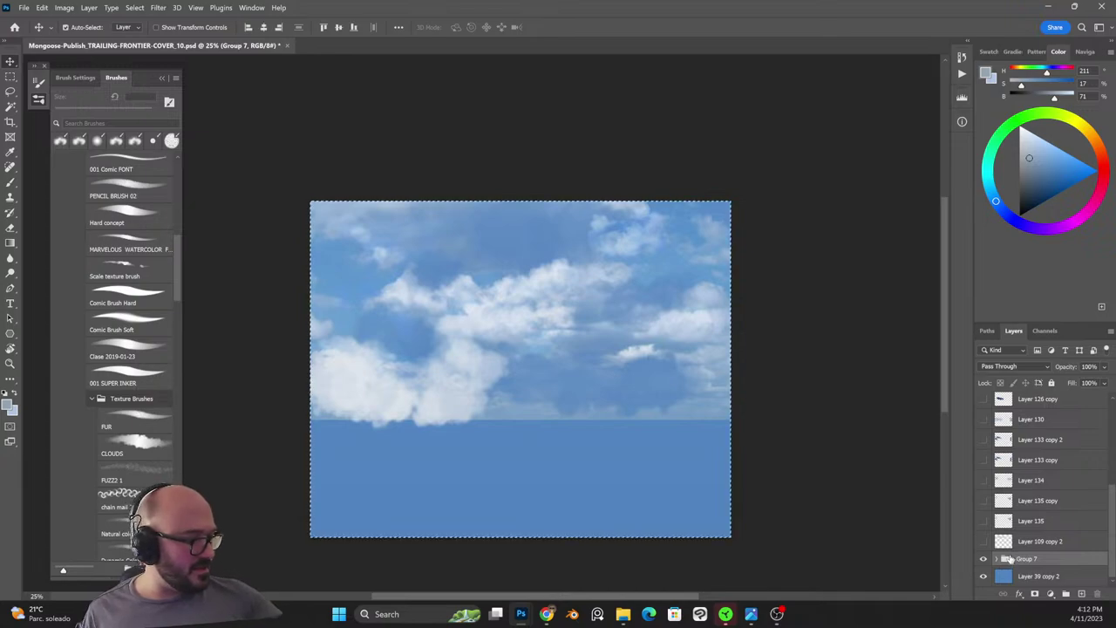
shift+click(1031, 579)
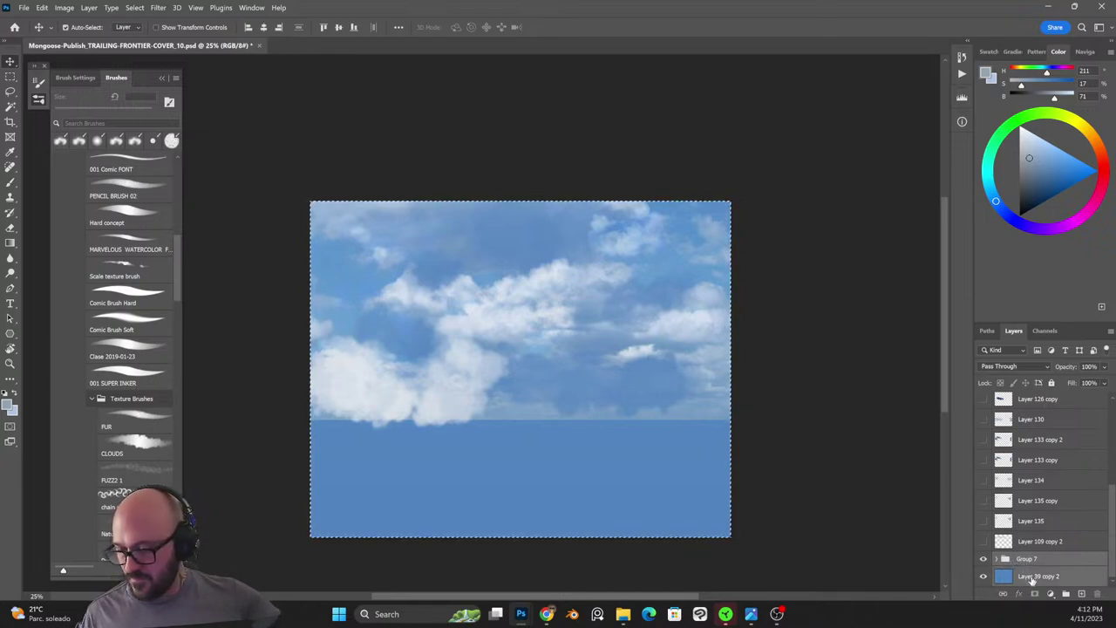
key(ctrl+e)
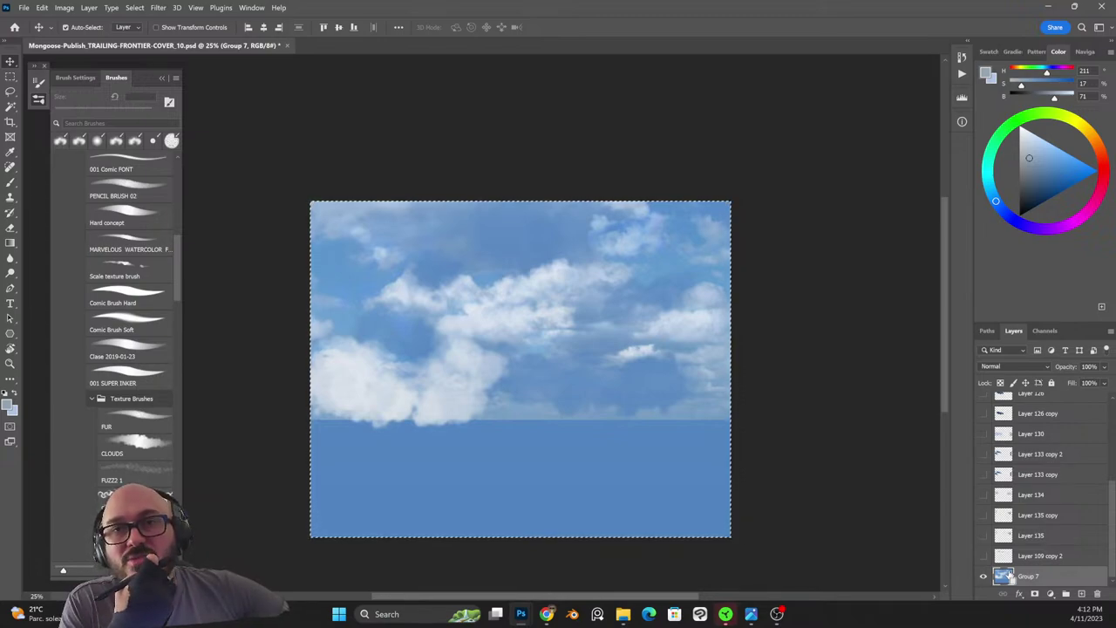
key(ctrl+d)
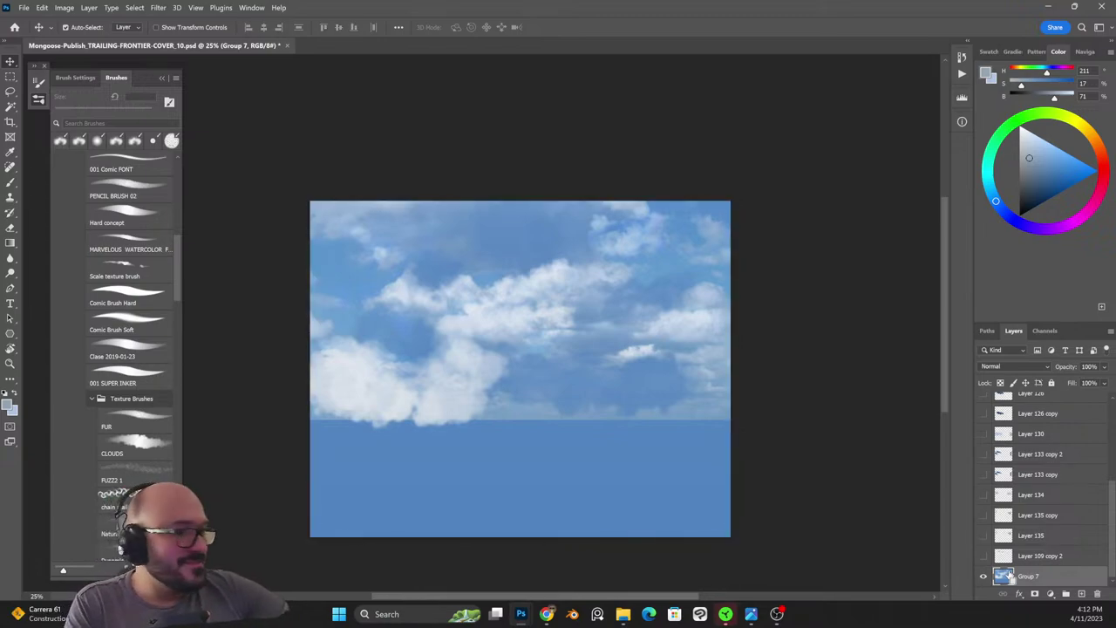
Show Layer 109 copy 2 again, compare the view with Layer 135 on and off, and delete Layer 135.
click(983, 556)
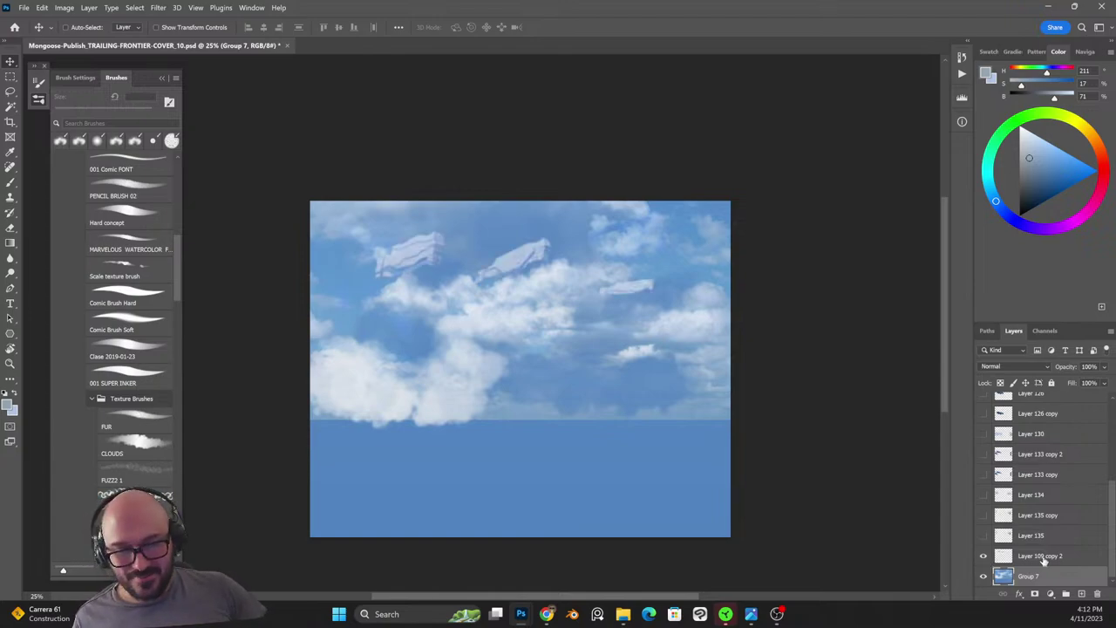
click(1028, 556)
click(983, 536)
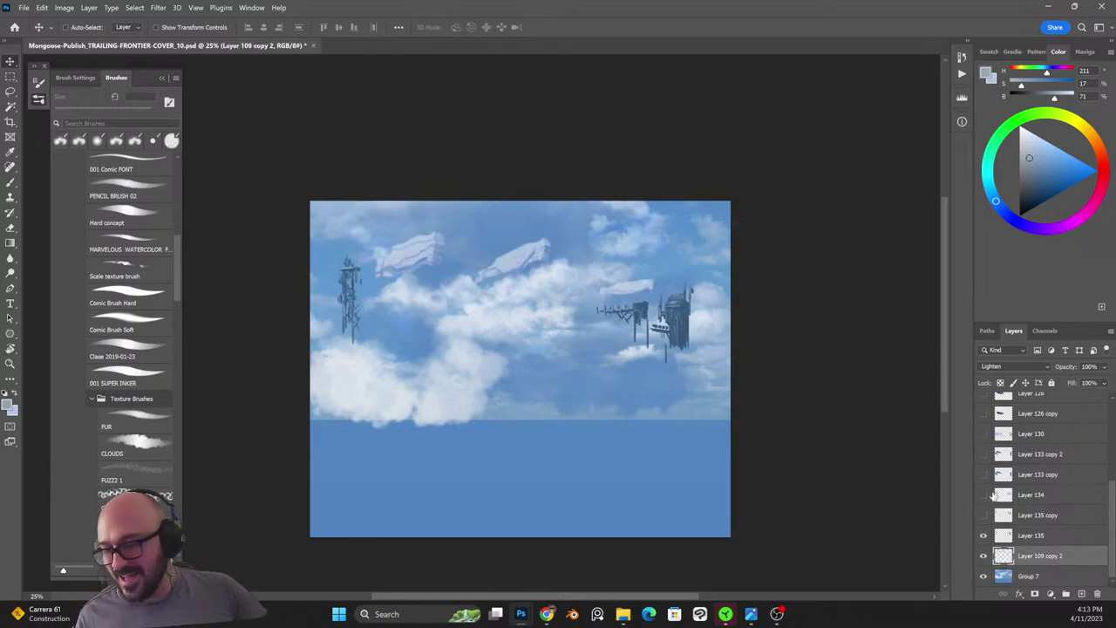
click(983, 536)
click(983, 535)
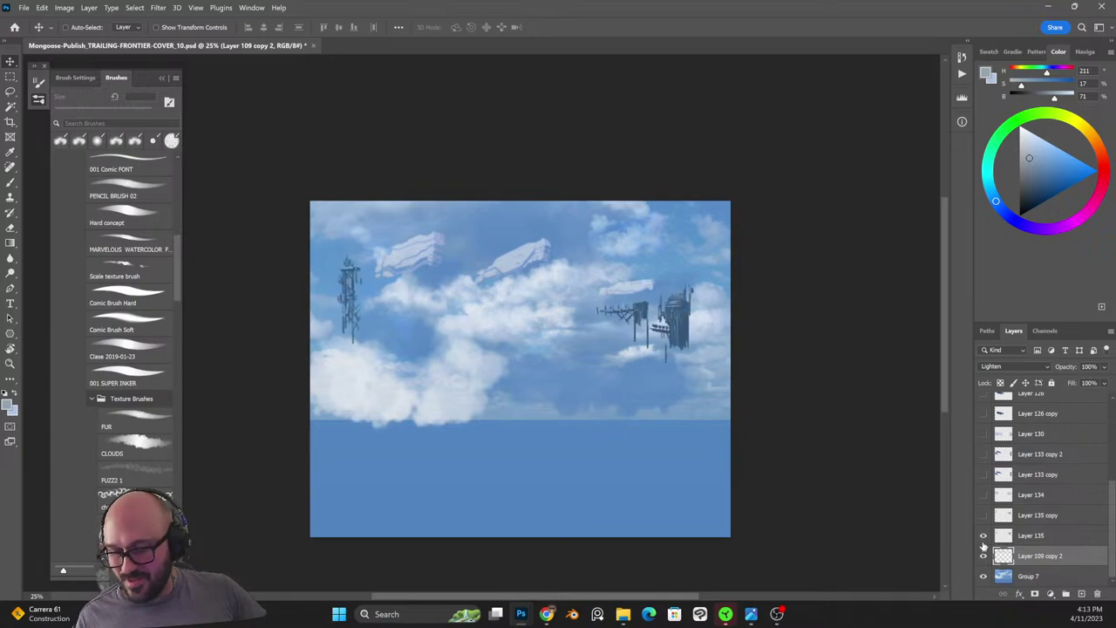
click(983, 556)
click(983, 556)
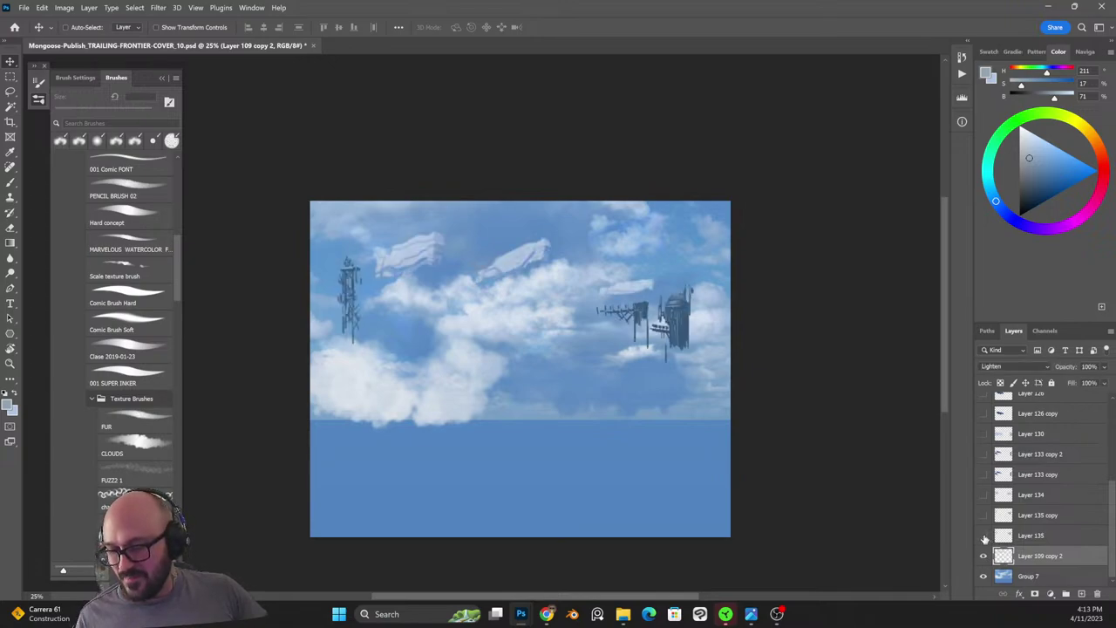
click(984, 537)
click(983, 537)
click(1004, 537)
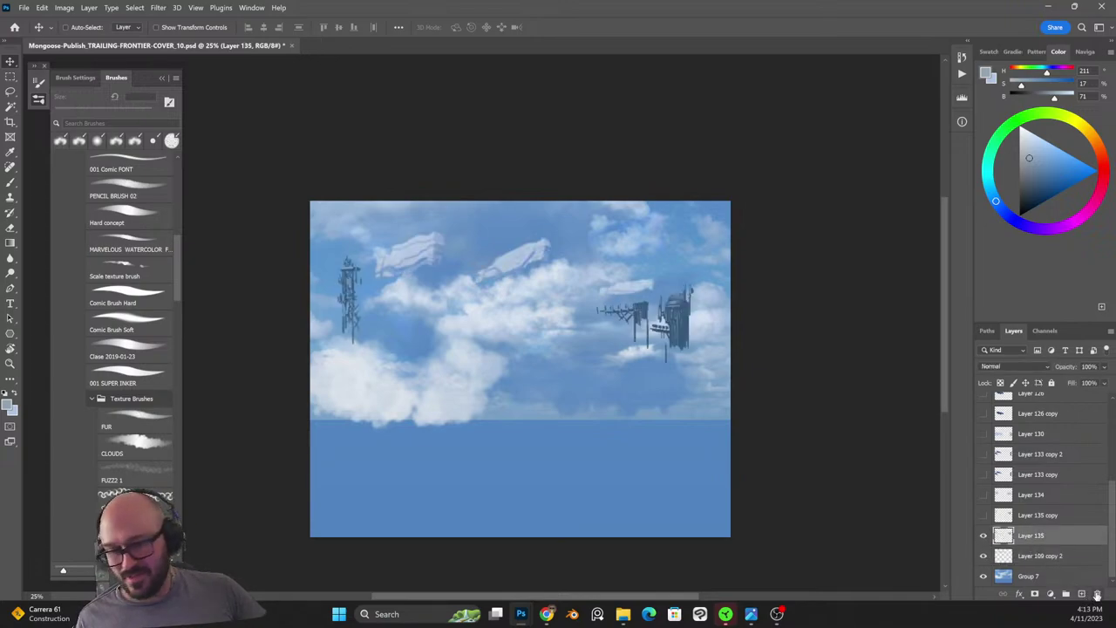
click(1096, 594)
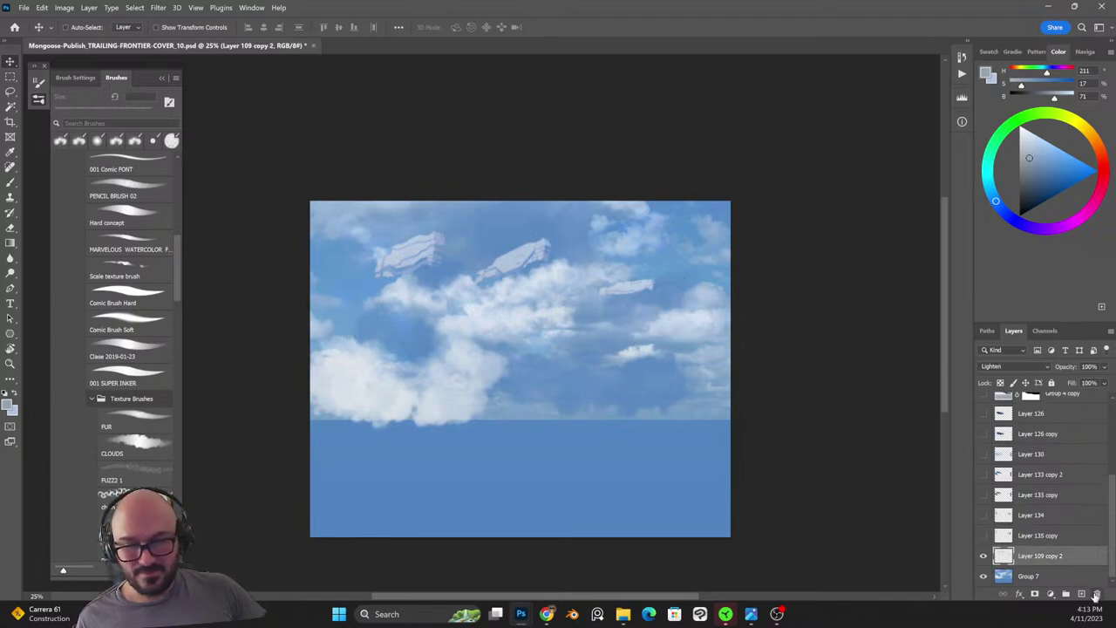
Show Layer 135 copy and Layer 134 to bring back the hazy distant towers and their mist.
click(984, 535)
click(1012, 535)
click(984, 515)
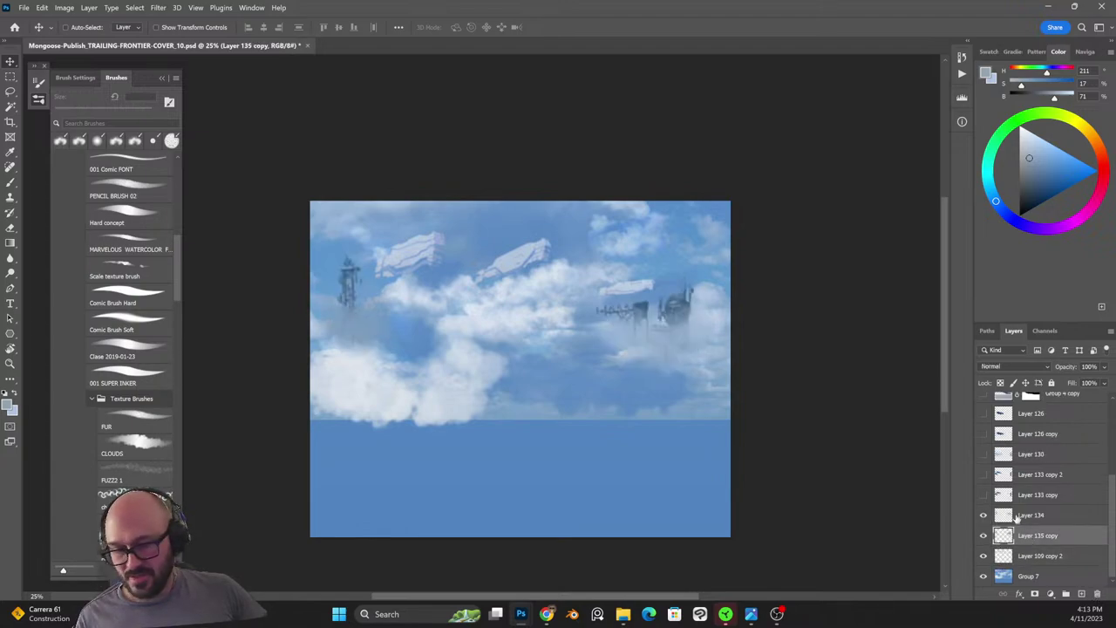
click(1036, 516)
Check and delete Layer 133 copy, keeping Layer 133 copy 2 shown in its place for the mid-distance structures.
click(984, 495)
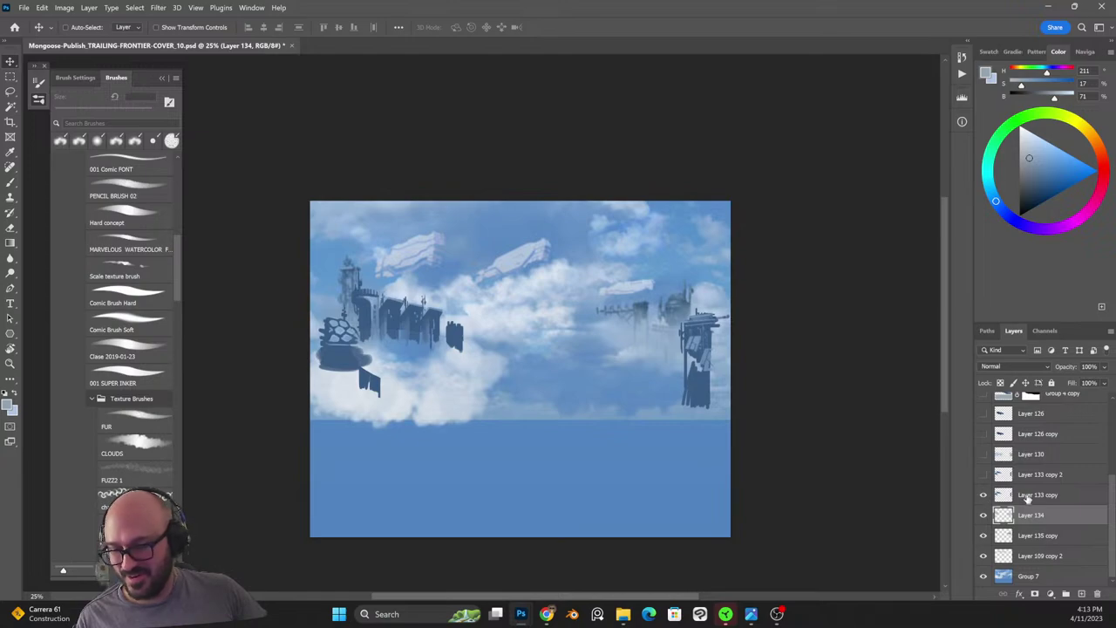
click(1028, 496)
click(1098, 594)
click(984, 495)
click(1029, 496)
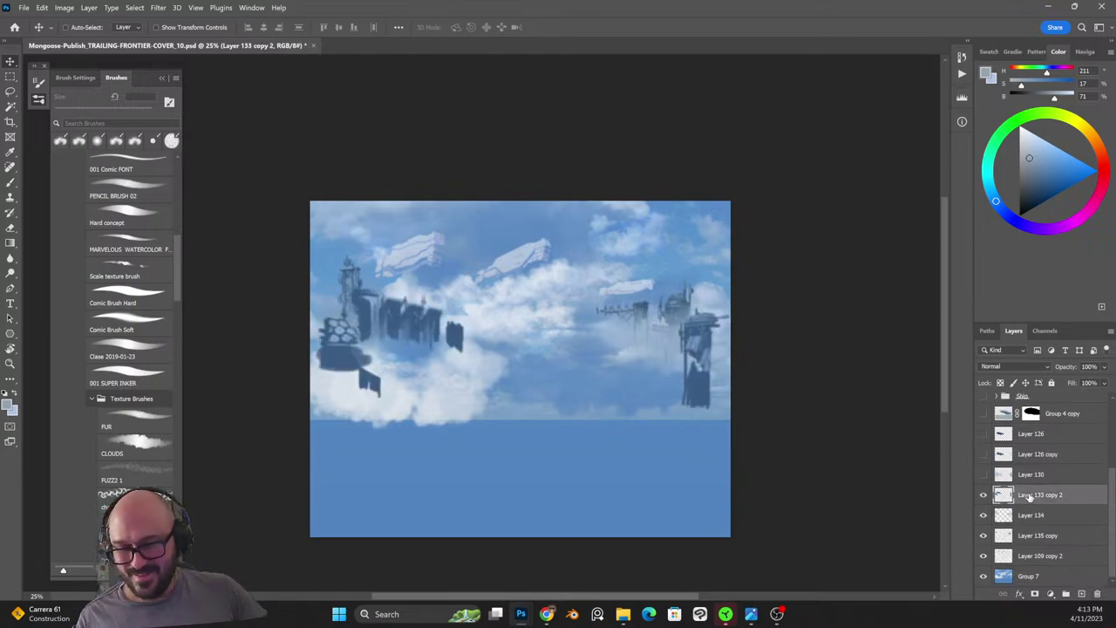
Show Layer 130 and Layer 126 copy, and delete the redundant Layer 126.
click(983, 474)
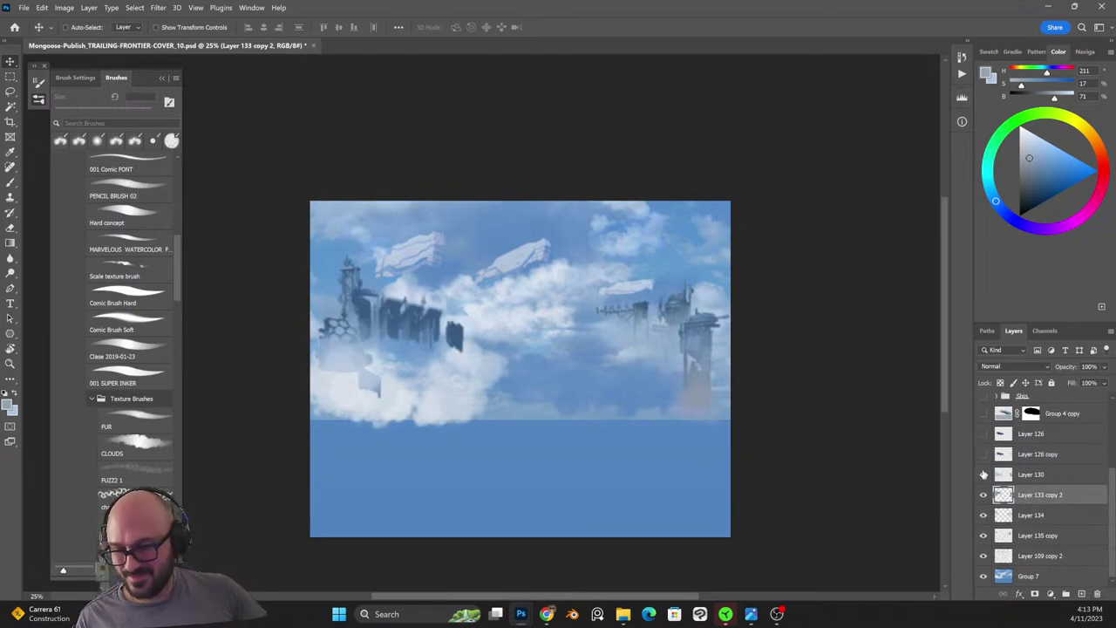
click(983, 454)
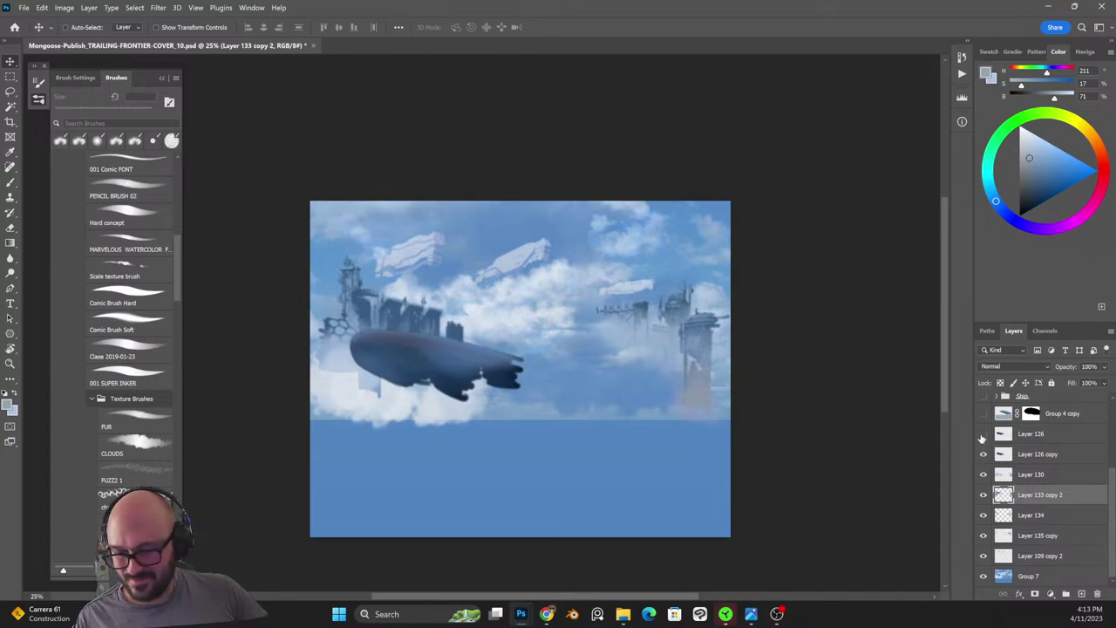
click(982, 433)
click(1035, 434)
click(1098, 593)
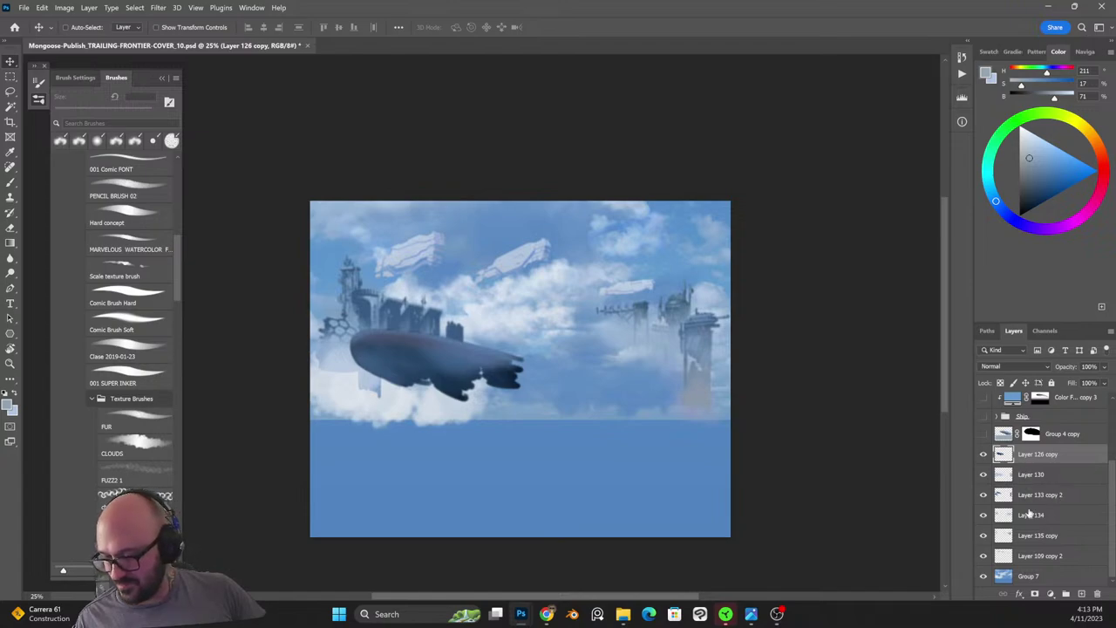
Group the layers from Layer 126 copy down to Layer 109 copy 2, leaving Group 4 copy hidden.
shift+click(1031, 560)
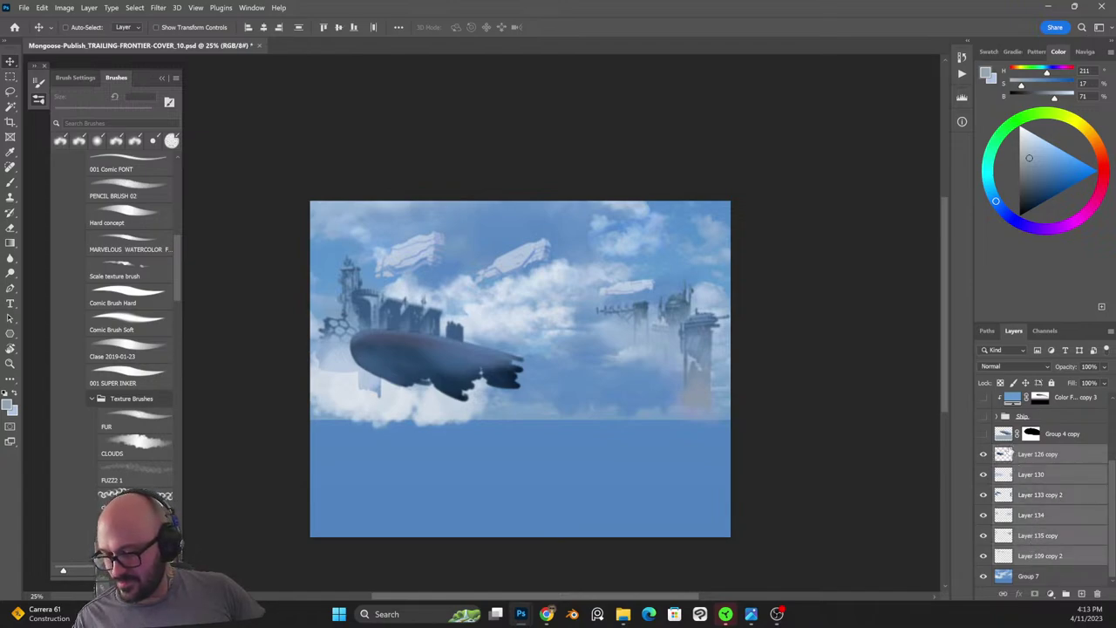
click(983, 435)
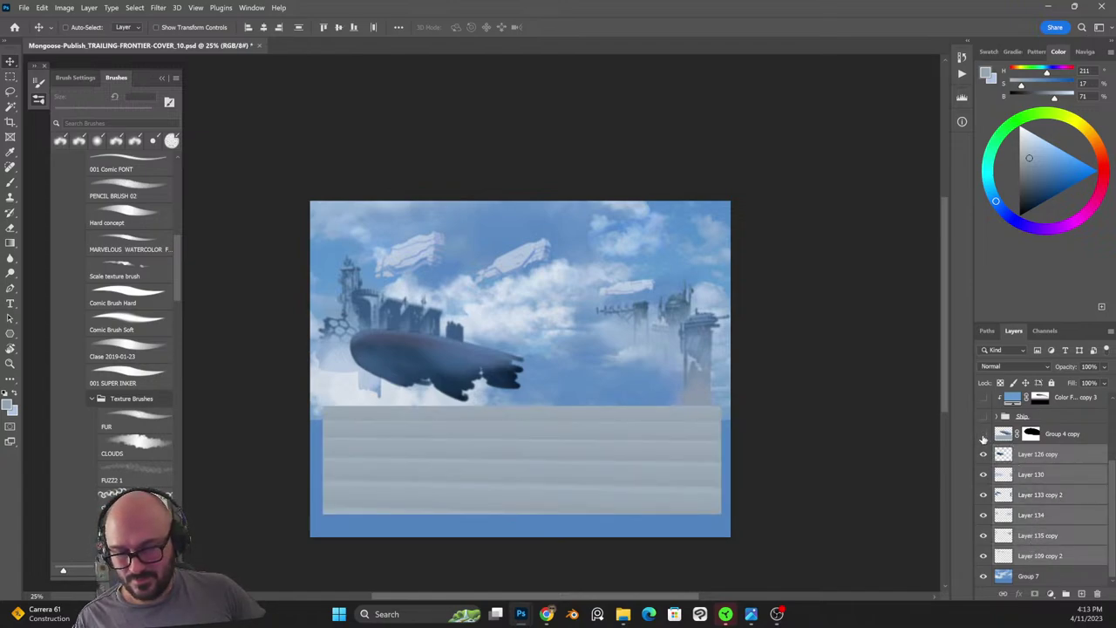
click(983, 435)
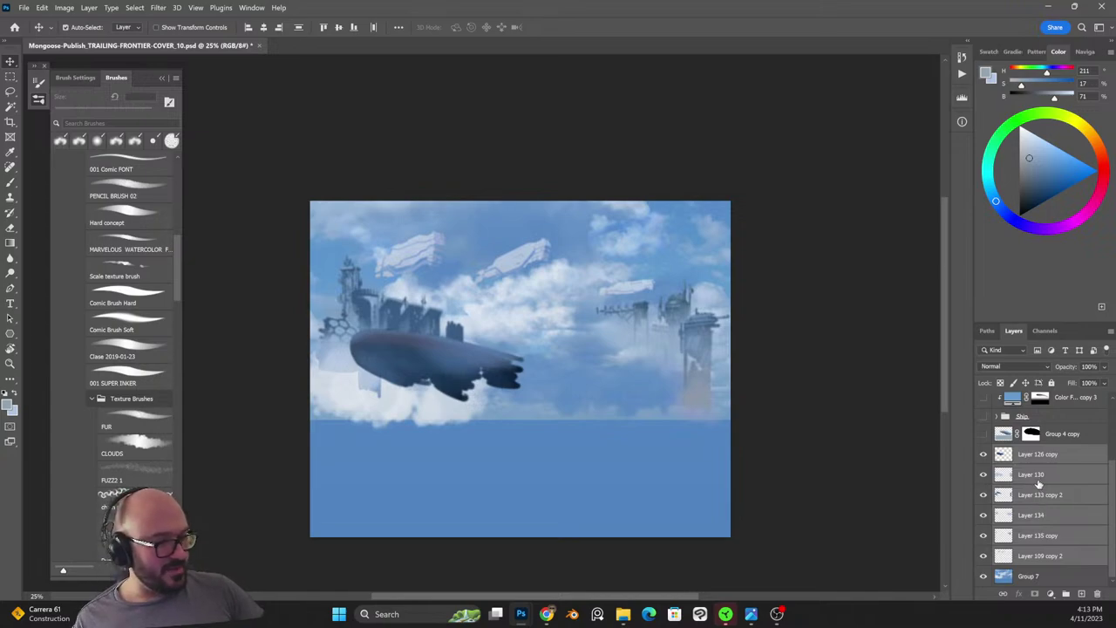
key(ctrl+g)
Show Group 4 copy and the Ship group, and move the Ship group directly below Group 4 copy.
click(984, 531)
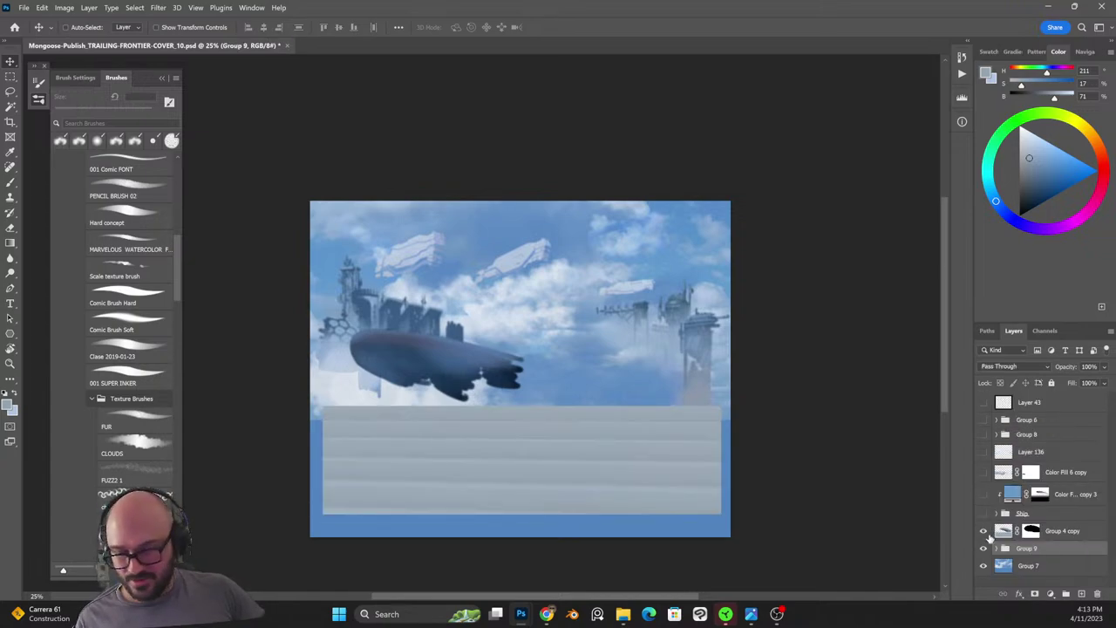
click(984, 514)
drag(1037, 523, 1043, 545)
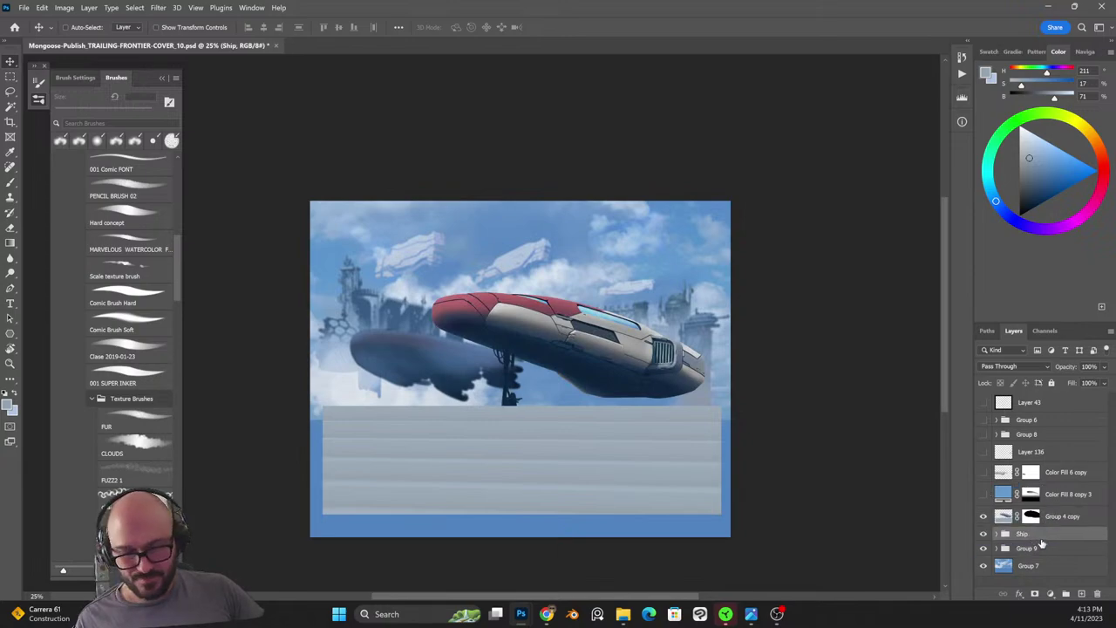
Show Color Fill 8 copy 3, Color Fill 6 copy and Layer 136 to restore the haze and smoke around the ship.
click(984, 494)
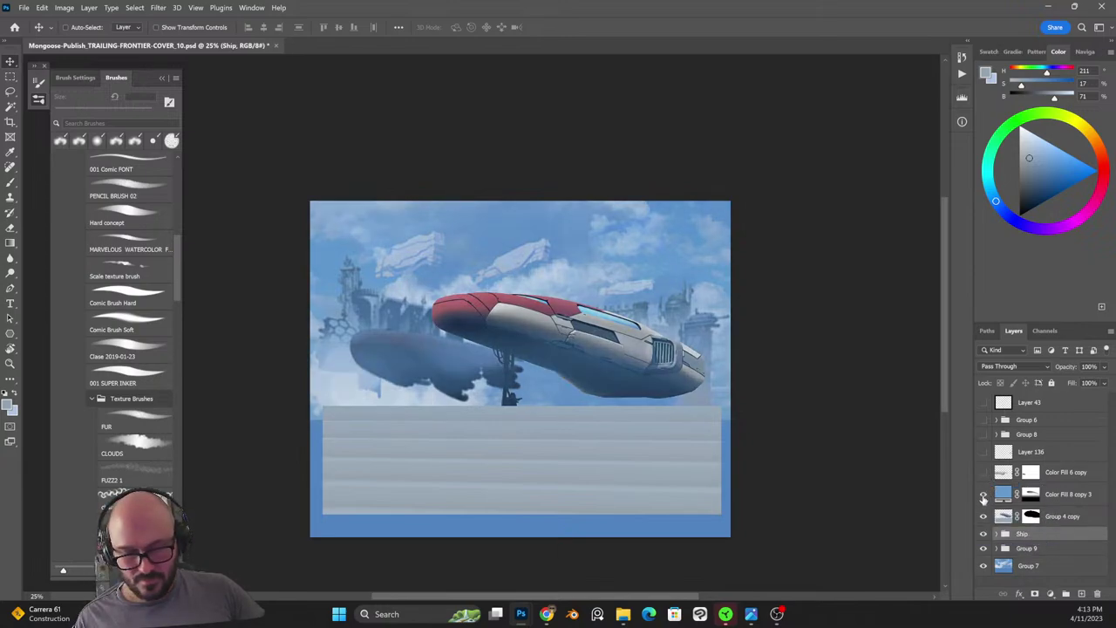
click(983, 473)
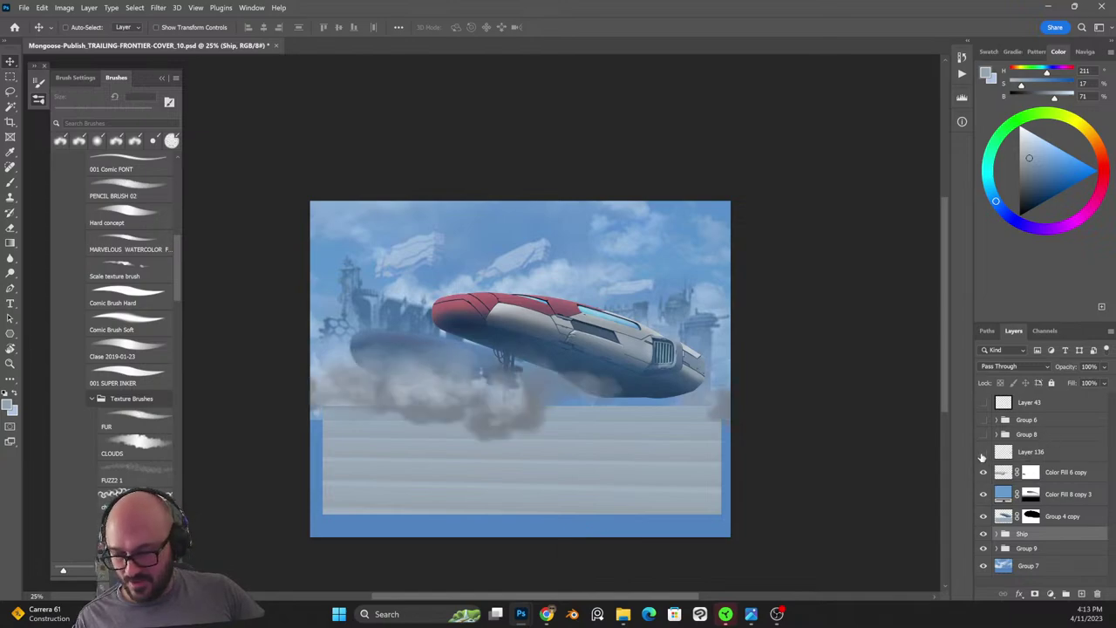
click(983, 452)
On Layer 136, paint light blue-grey smoke beneath the ship's rear with the CLOUDS brush at 700 px, trimming it in Clear mode.
click(1037, 456)
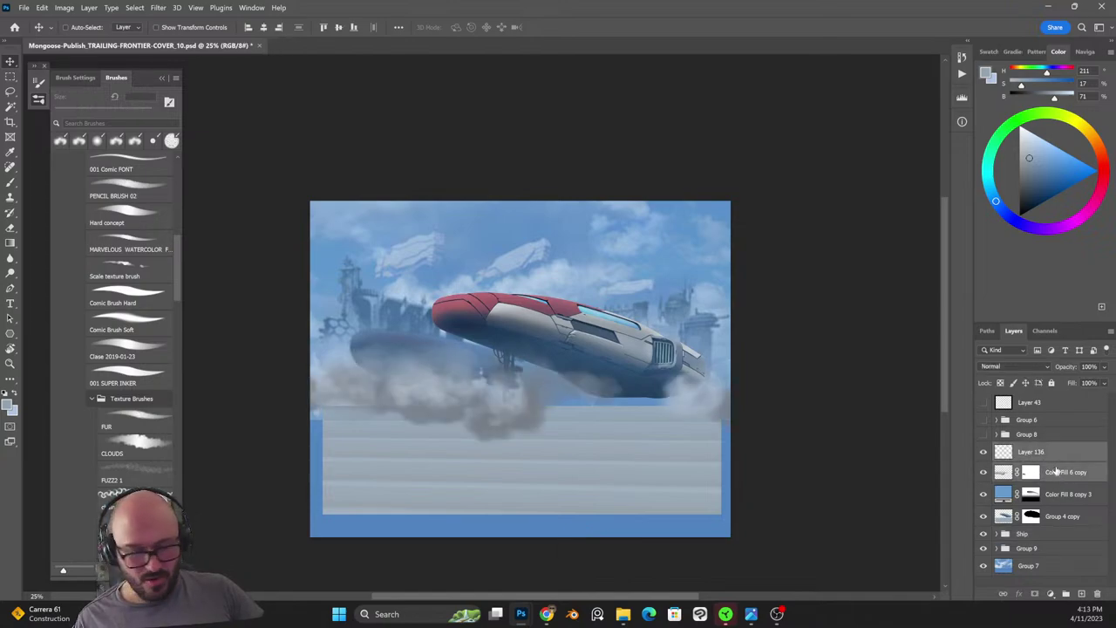
click(1052, 454)
key(b)
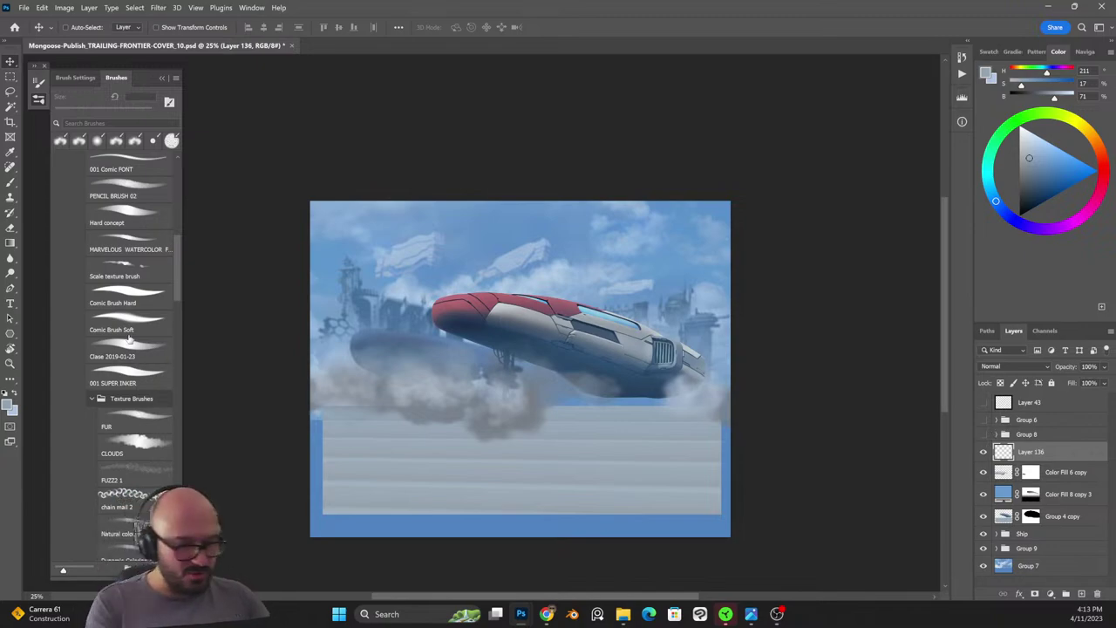
key(bracketright)
key(bracketright)
key(bracketright)
key(bracketright)
key(bracketright)
key(bracketright)
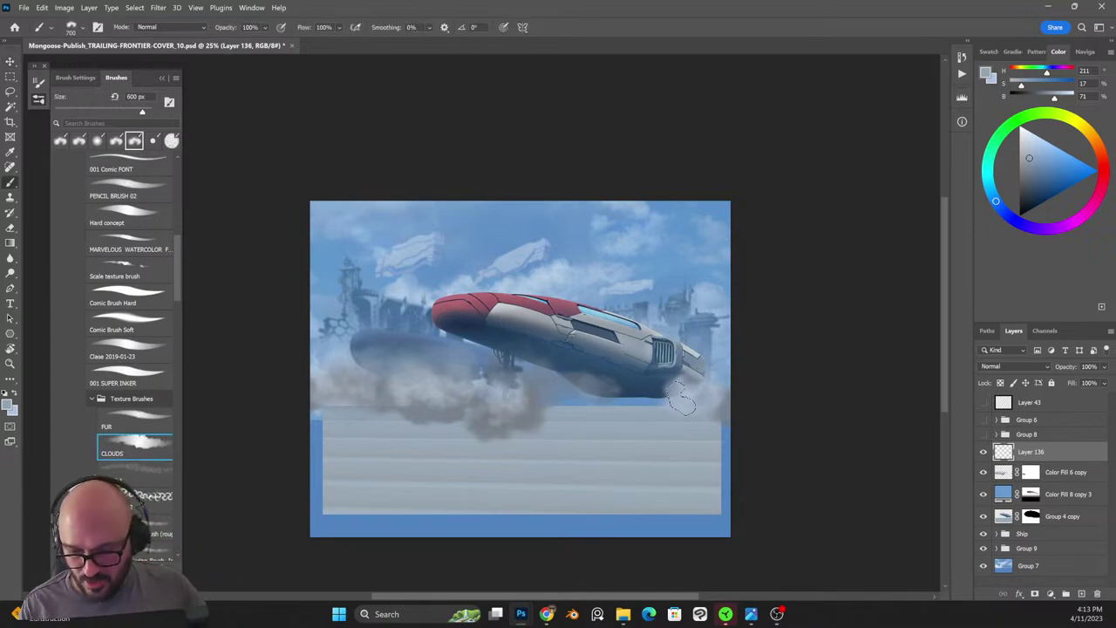
alt+click(684, 410)
key(shift+alt+r)
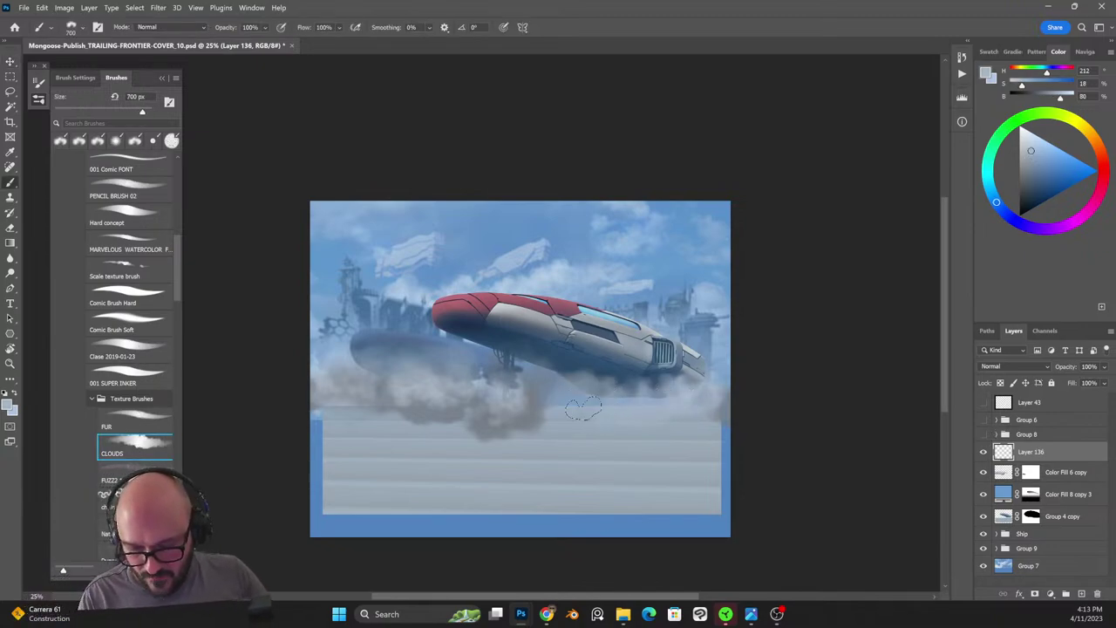
key(shift+alt+n)
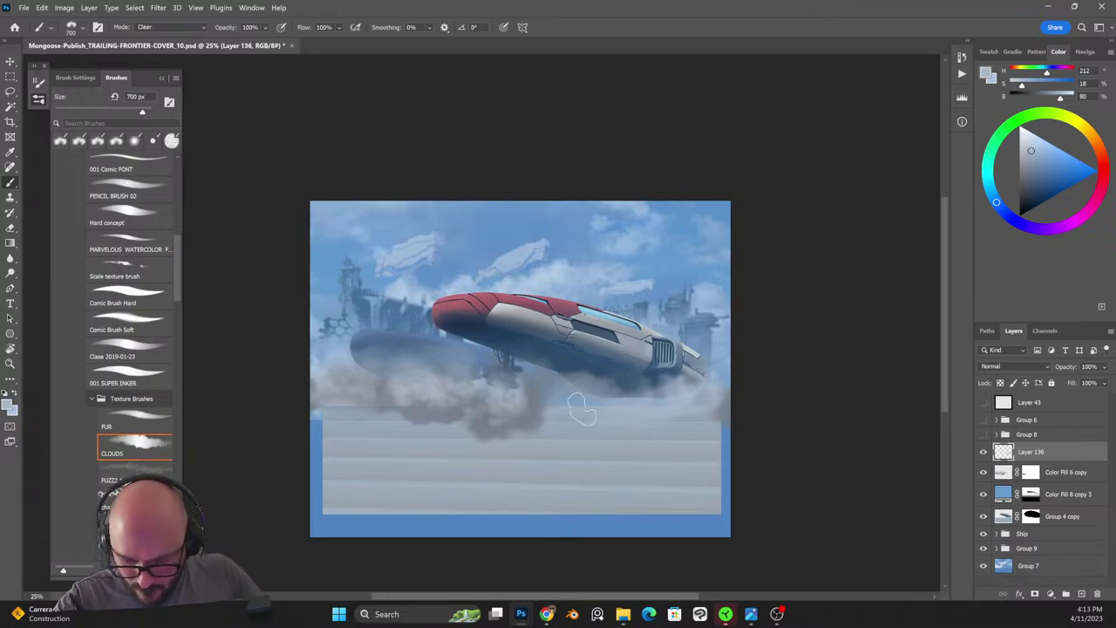
Sample a darker grey from the smoke and paint it under the ship's hull on Layer 136, softening parts in Clear mode.
alt+click(548, 390)
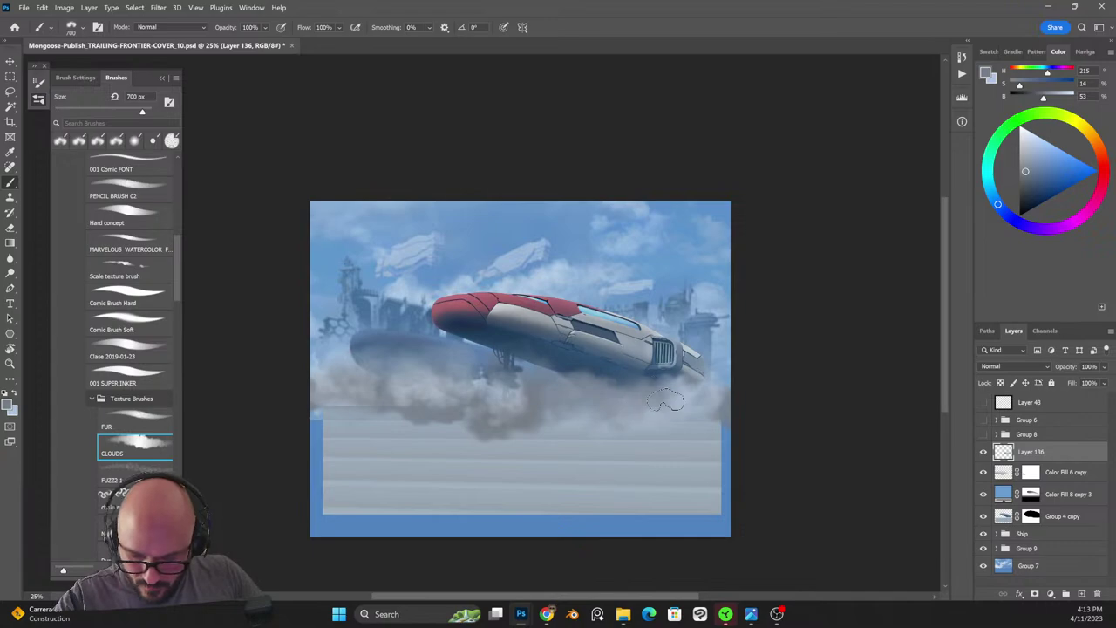
key(shift+alt+r)
drag(616, 380, 648, 370)
key(shift+alt+n)
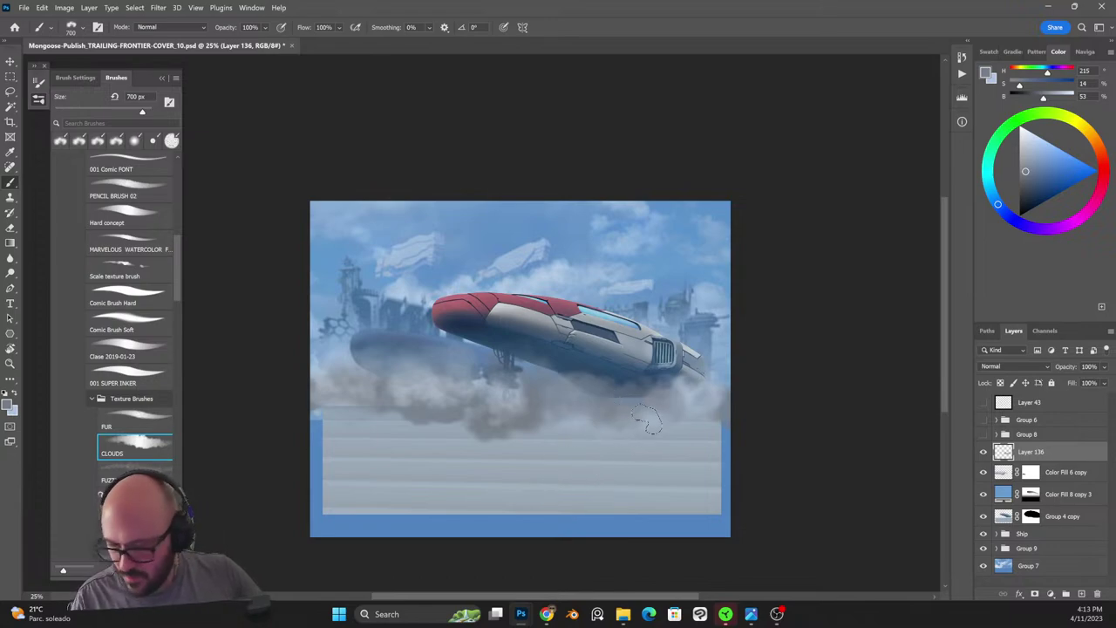
click(983, 454)
click(983, 453)
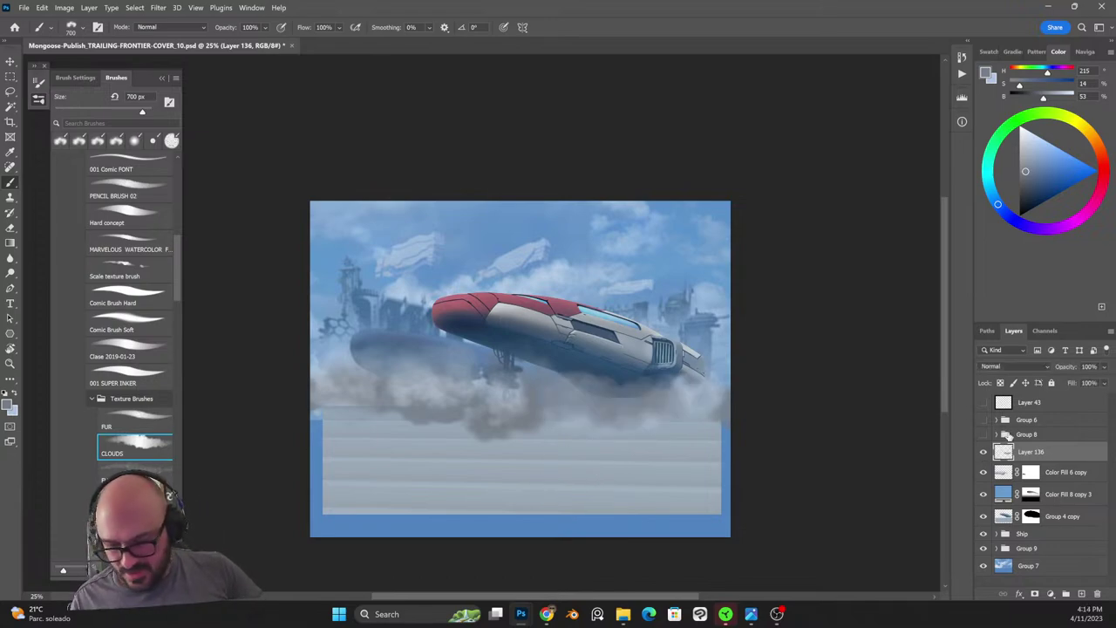
Merge Layer 136 and Color Fill 6 copy into a single smoke layer.
shift+click(1055, 473)
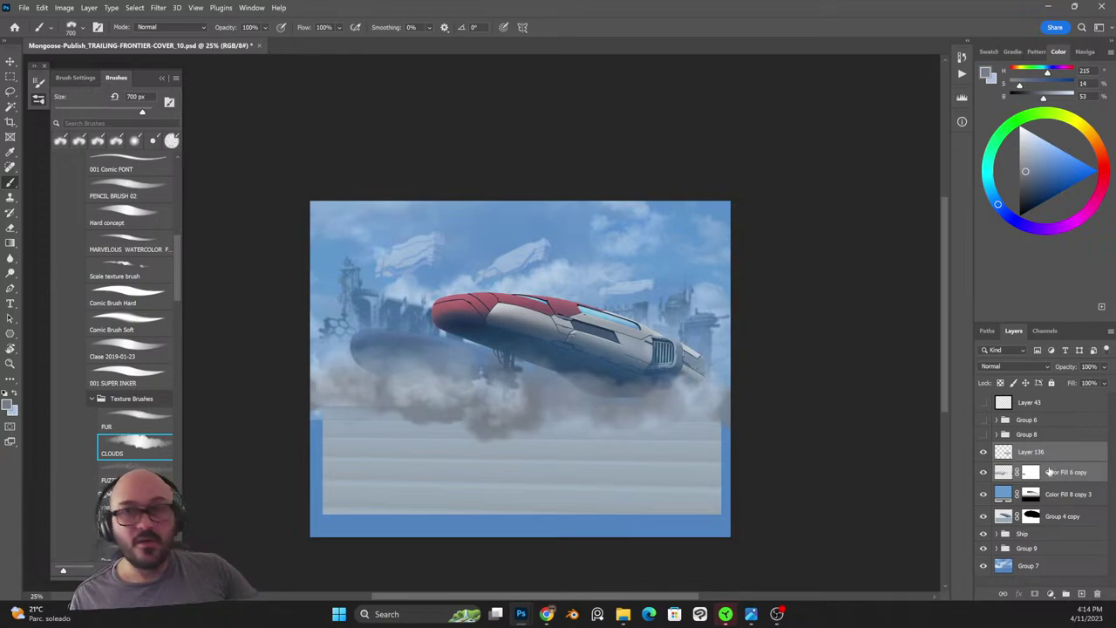
key(ctrl+g)
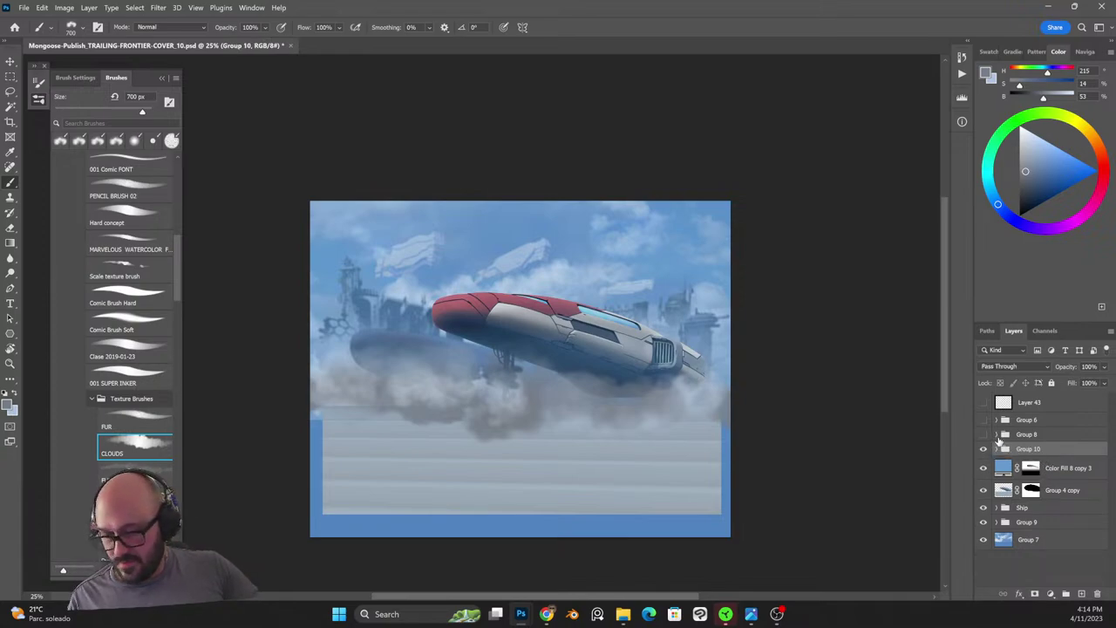
key(ctrl+z)
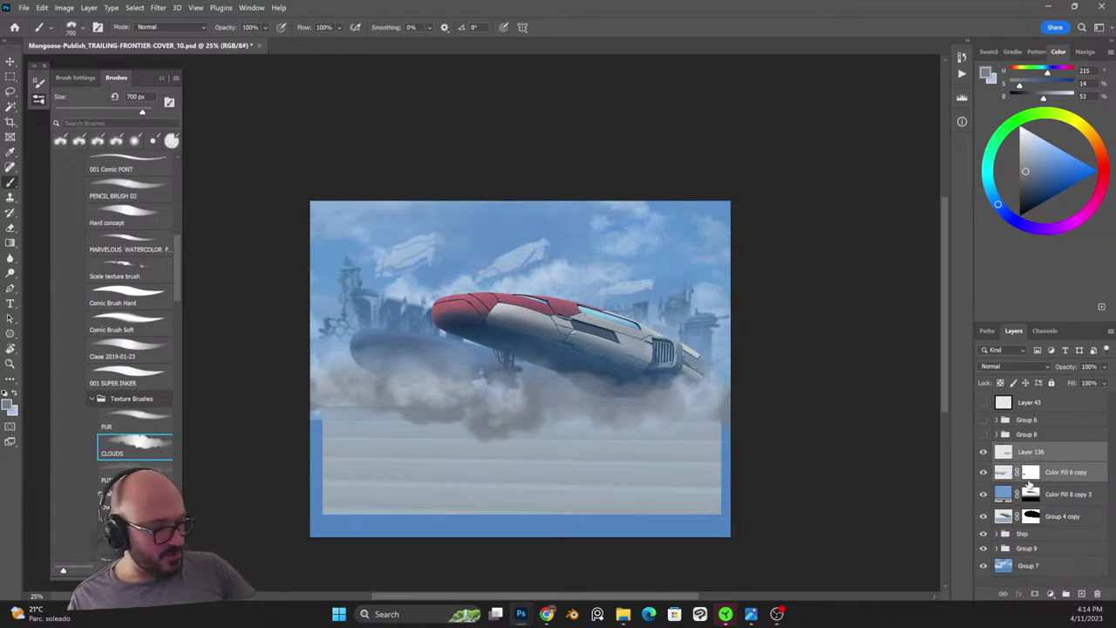
key(ctrl+e)
Toggle the visibility of Group 8, Group 4 copy and Ship to check what each contributes to the scene.
click(985, 435)
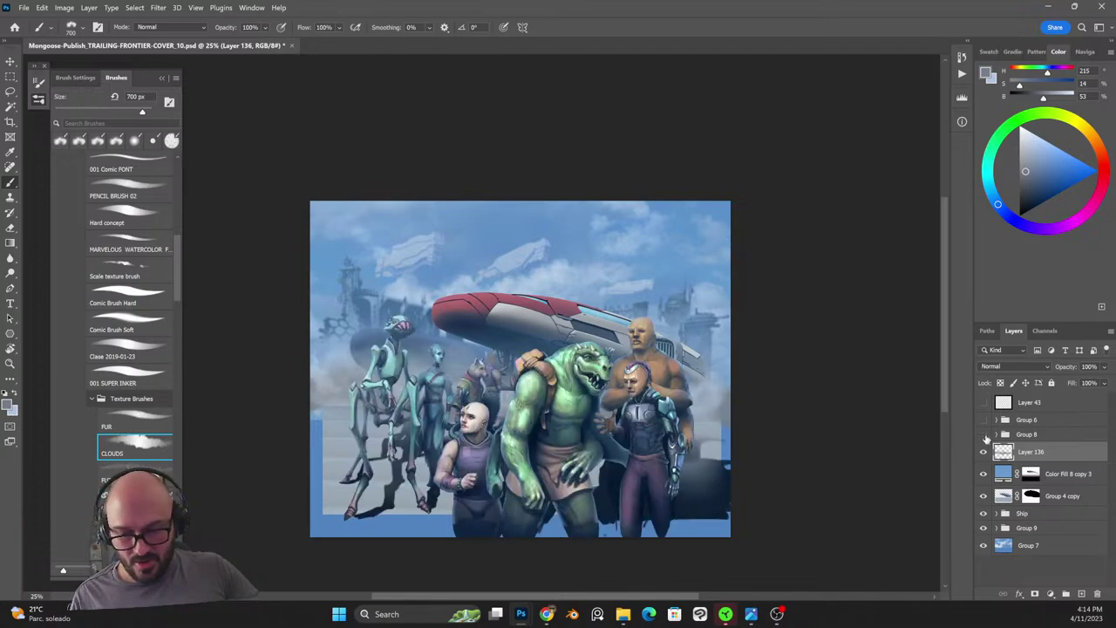
click(984, 435)
click(983, 497)
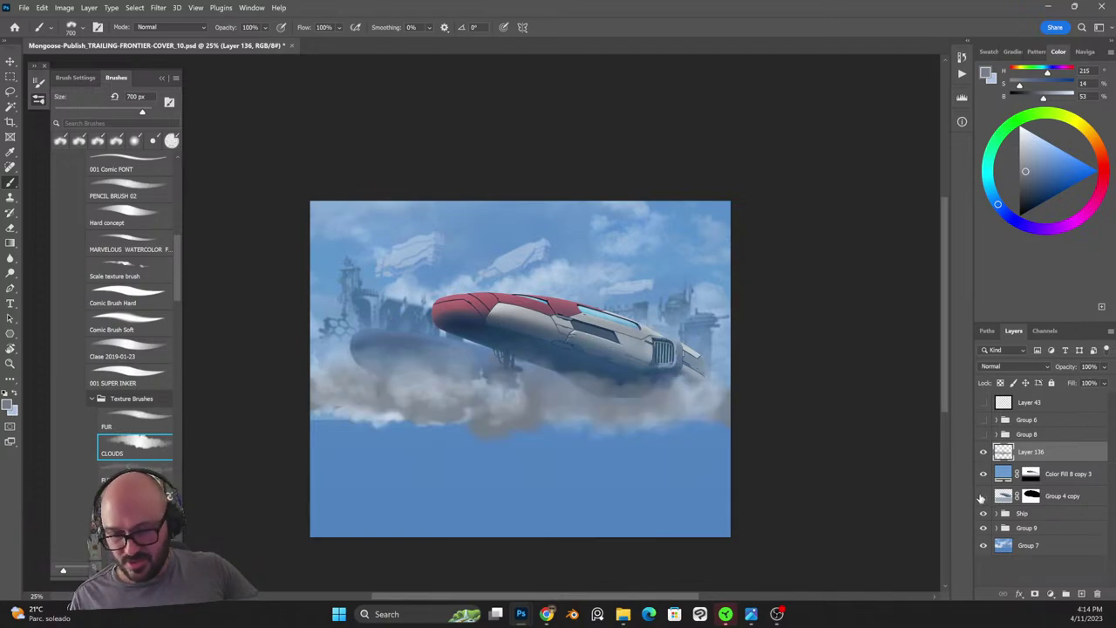
click(983, 496)
click(984, 513)
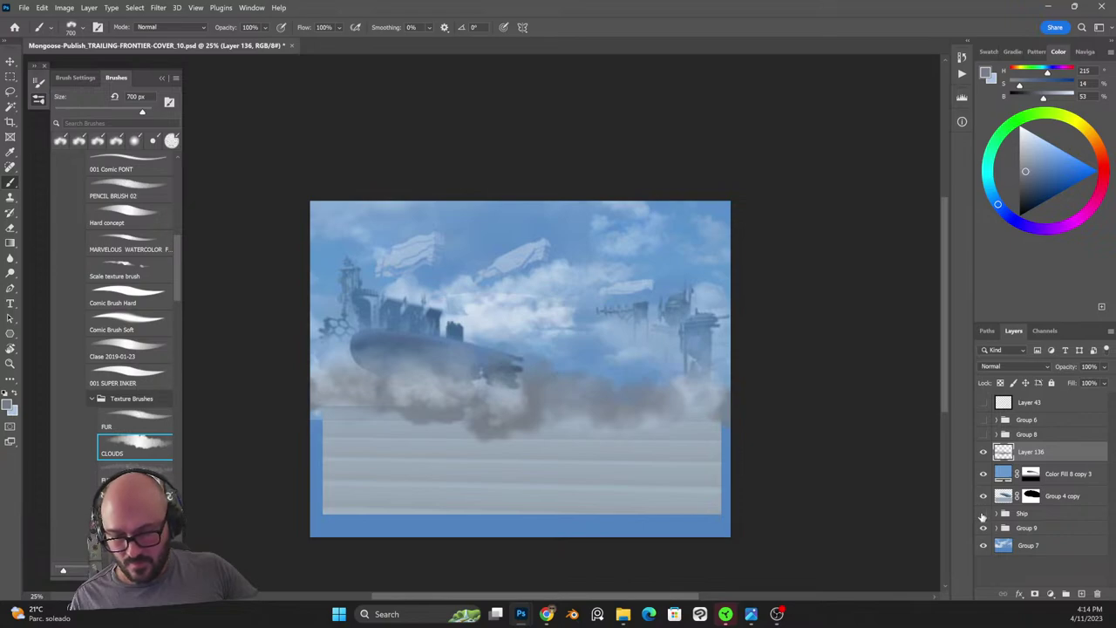
click(984, 513)
Check Group 5 and Layer 63 inside the Ship group, and merge the whole group into one layer.
click(997, 513)
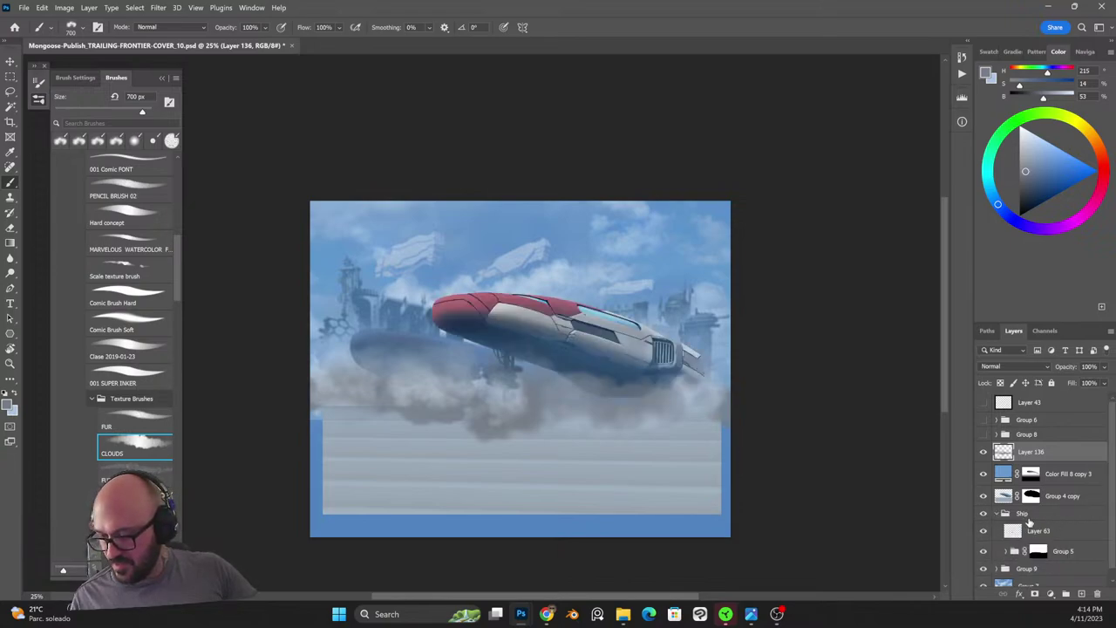
click(984, 552)
click(984, 552)
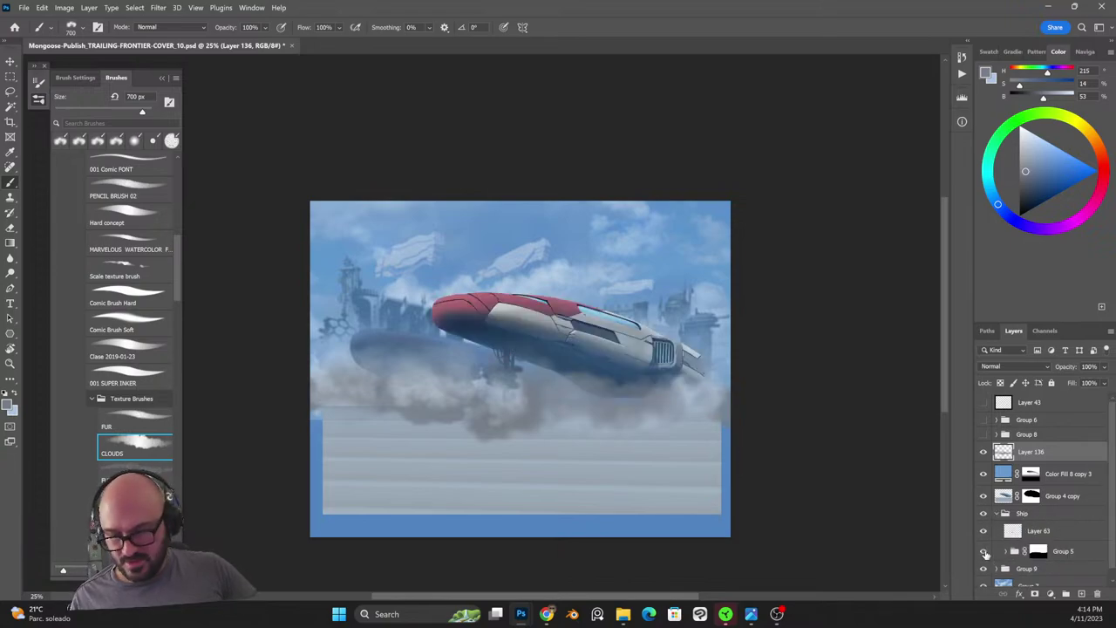
click(984, 532)
click(984, 534)
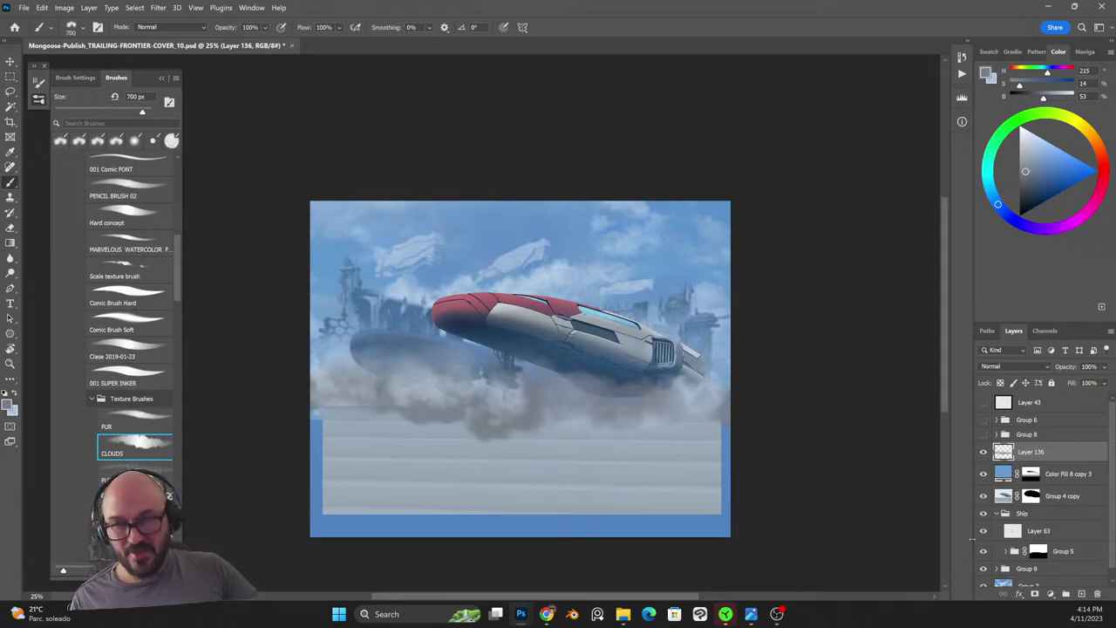
click(1036, 517)
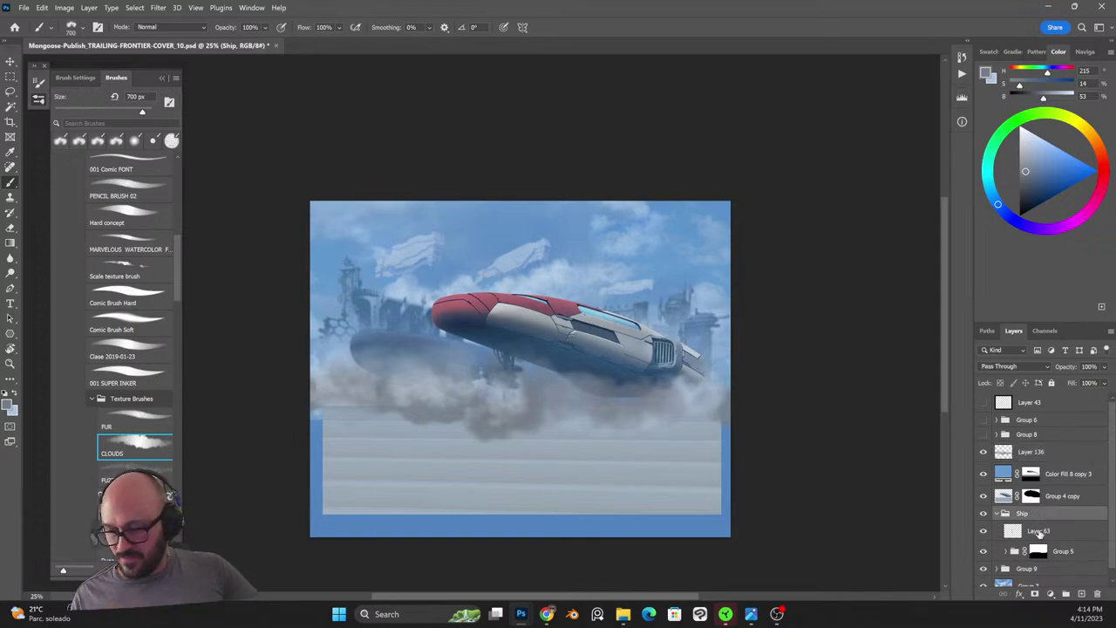
key(ctrl+e)
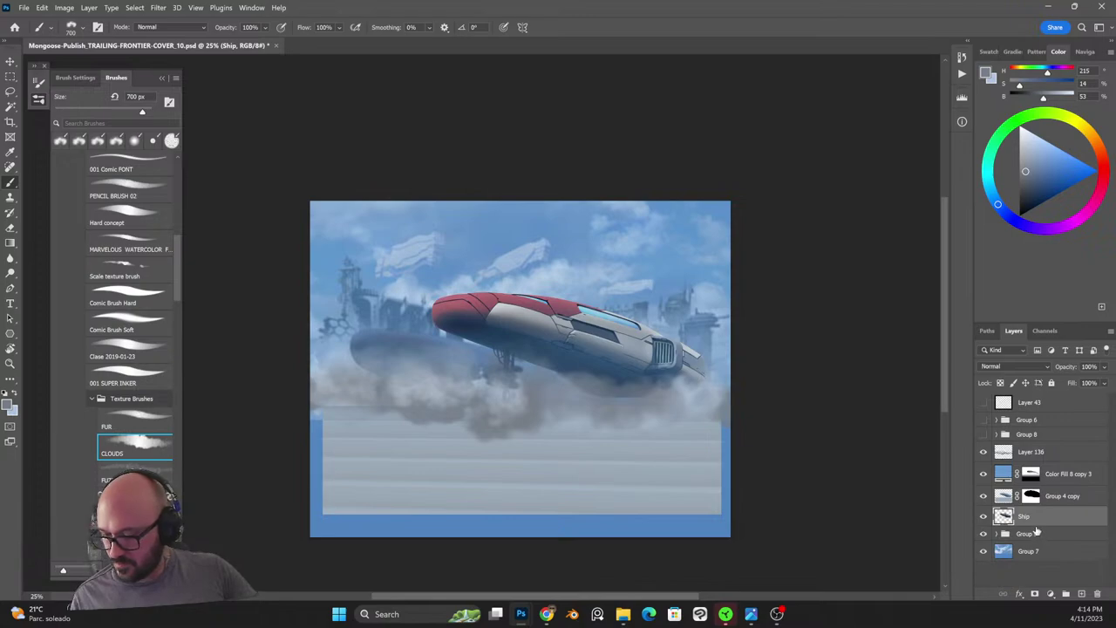
Check the blue haze of Color Fill 8 copy 3 and move that layer directly below Group 4 copy.
click(984, 496)
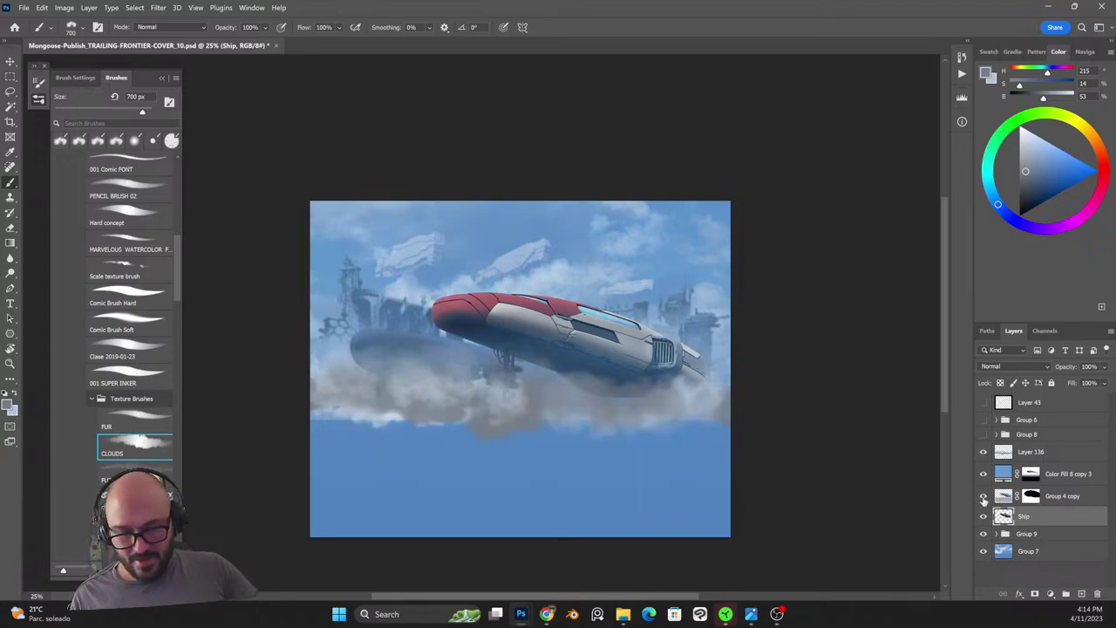
click(984, 496)
click(1038, 480)
click(983, 474)
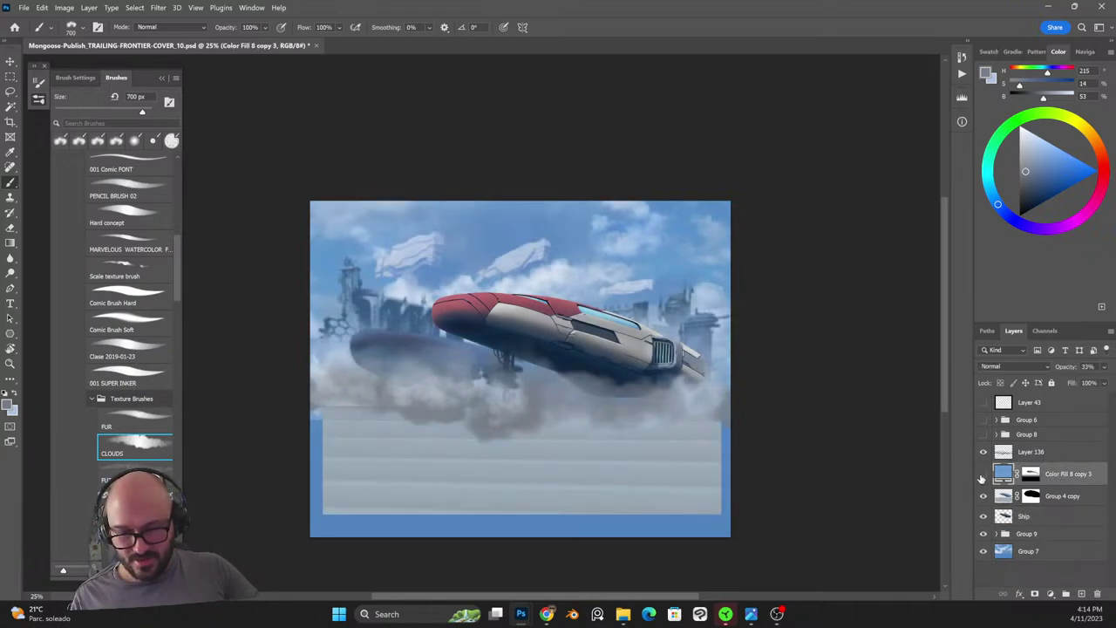
click(983, 474)
drag(1059, 478, 1055, 501)
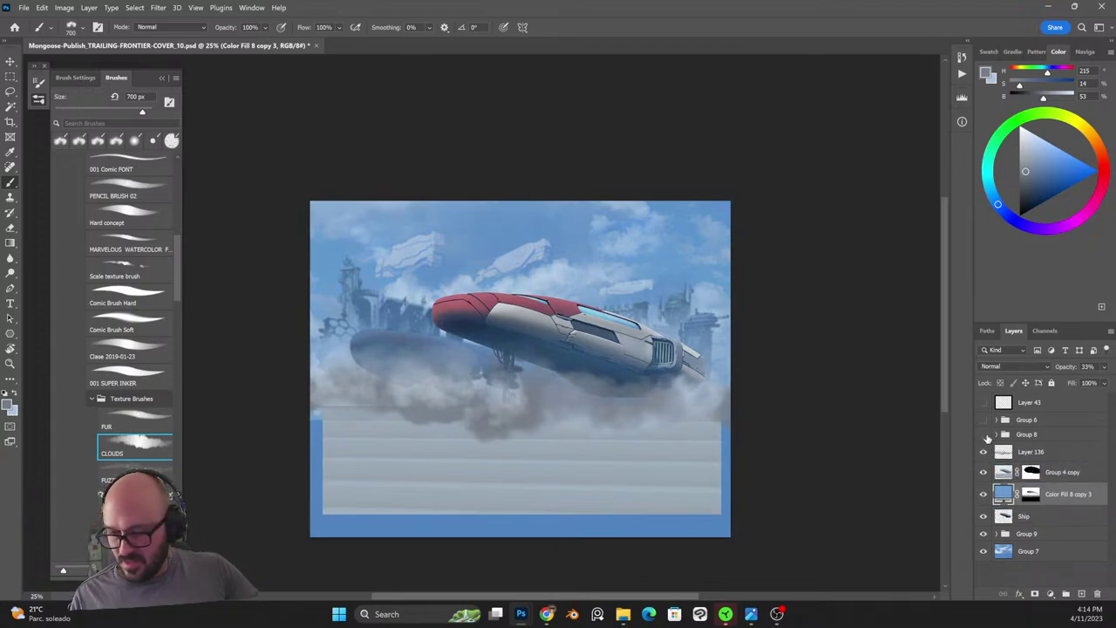
Show the rendered characters in Group 8 and the black frame on Layer 43, leaving Group 6 hidden.
click(985, 434)
click(984, 420)
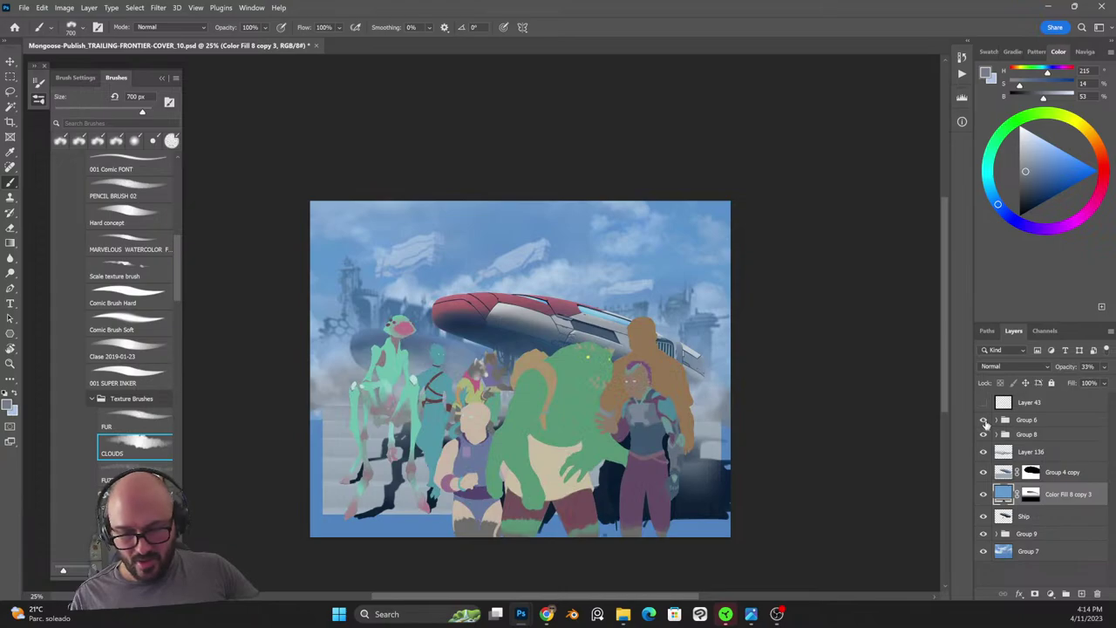
click(985, 421)
click(983, 403)
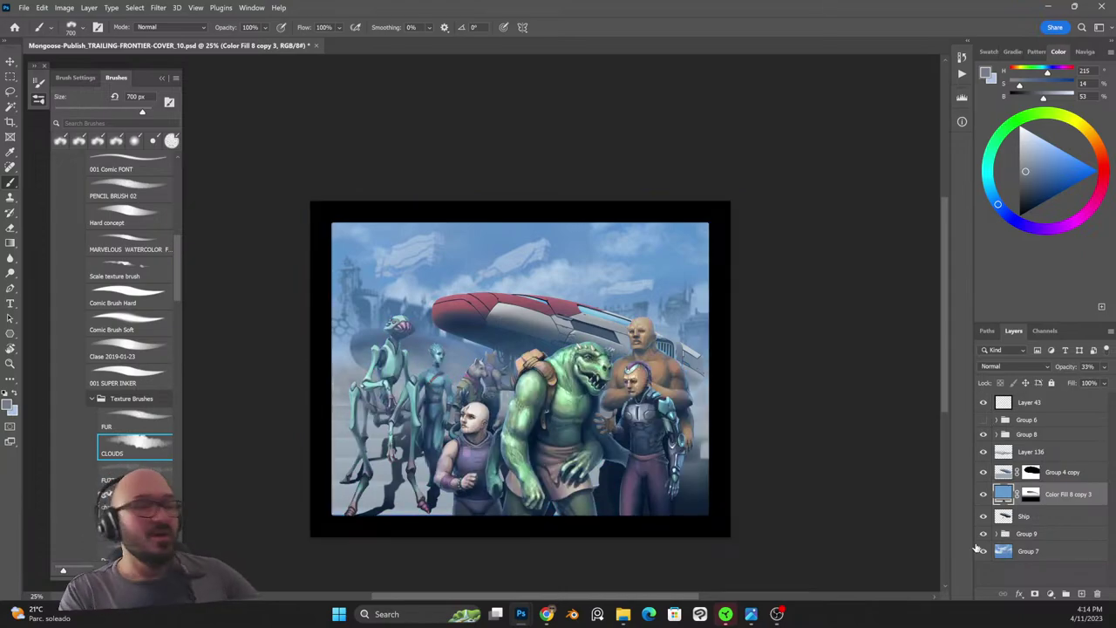
Save the document and store a new version as Mongoose-Publish_TRAILING-FRONTIER-COVER_11.
key(ctrl+s)
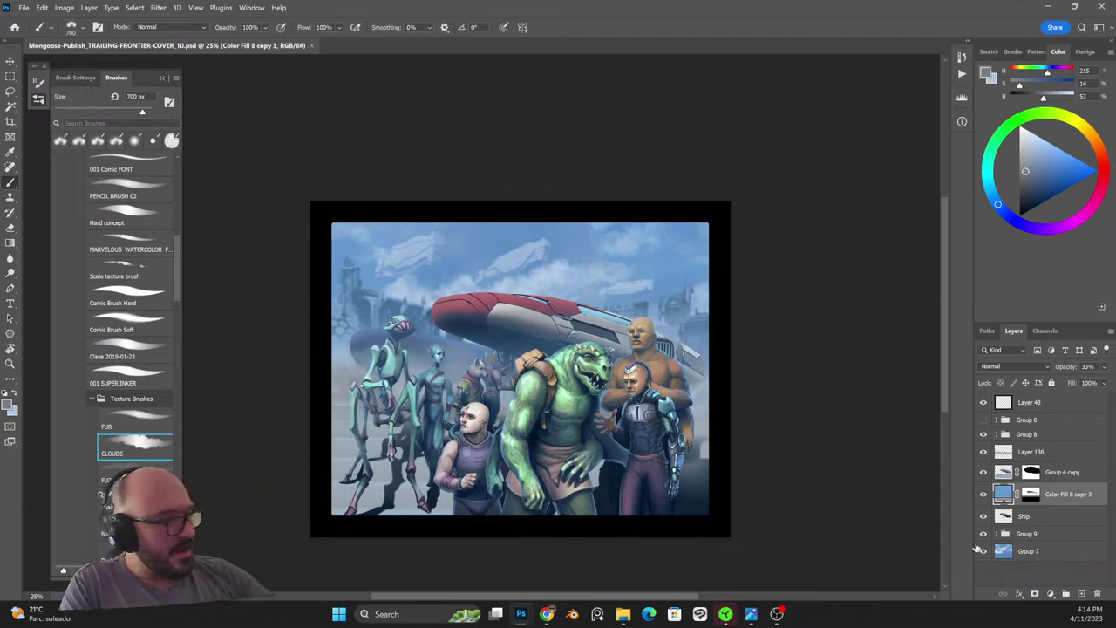
key(ctrl+shift+s)
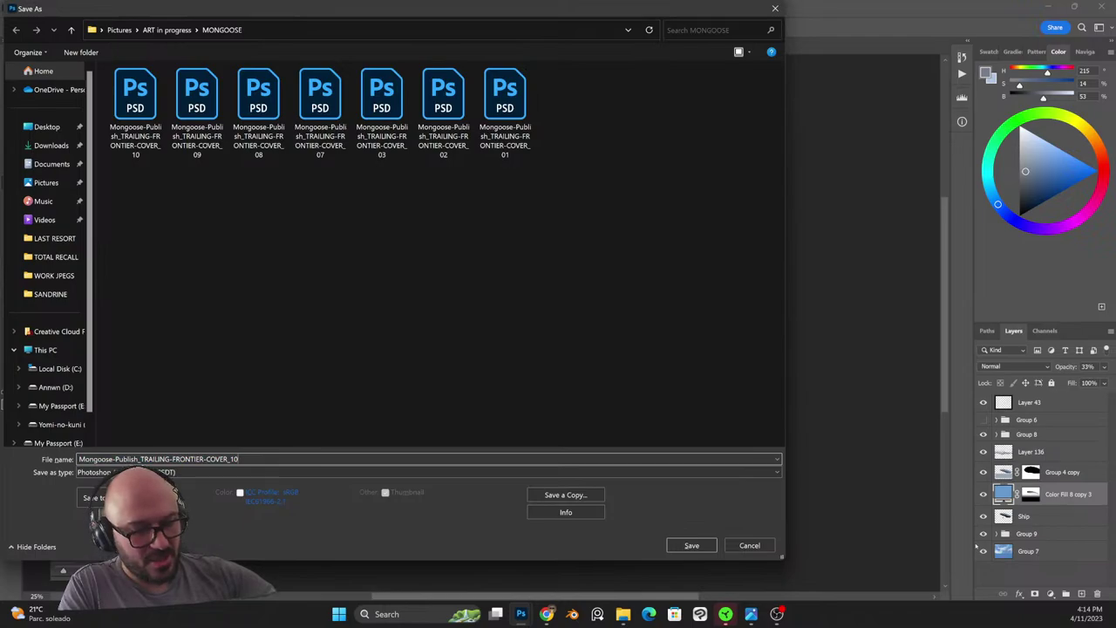
key(BackSpace)
text(1)
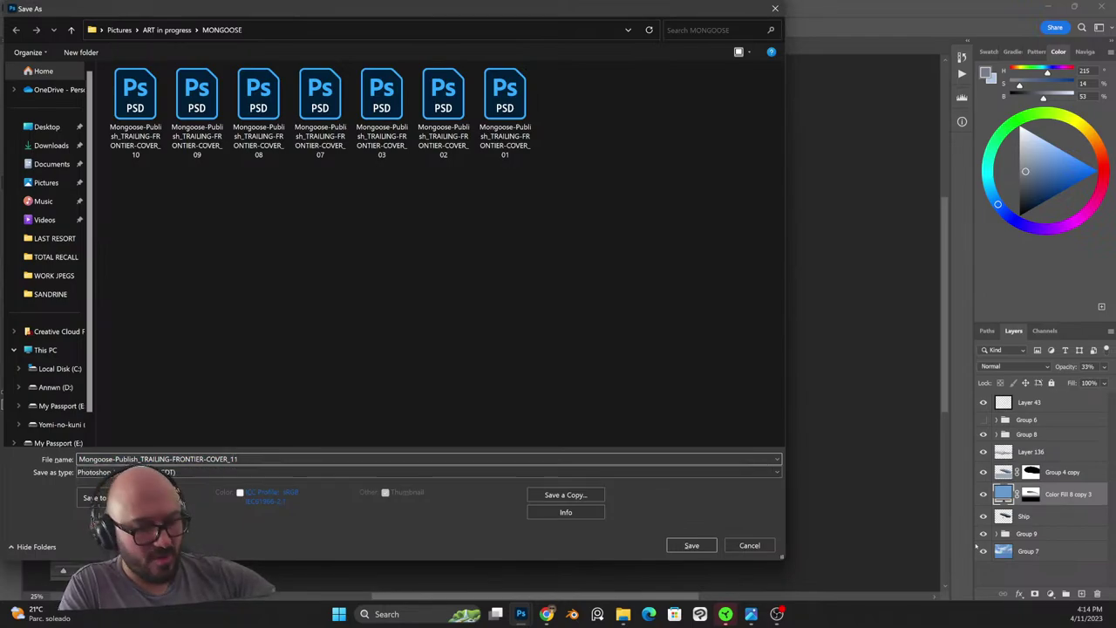
key(Return)
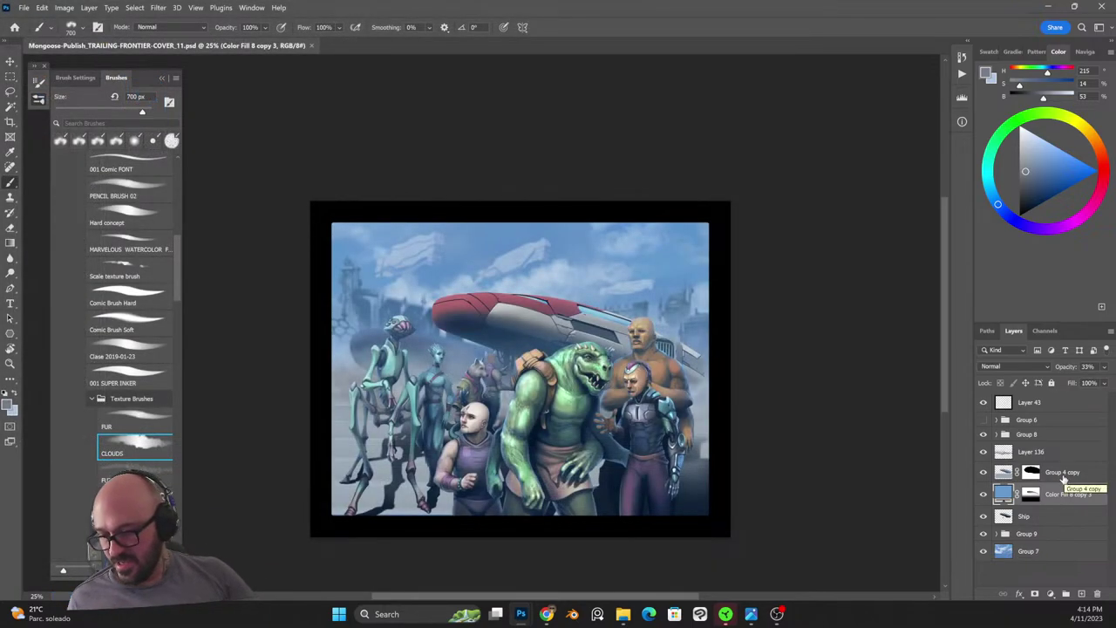
Select Group 7 and hide all visible layers above Group 9, from Layer 43 down to Ship.
click(1029, 551)
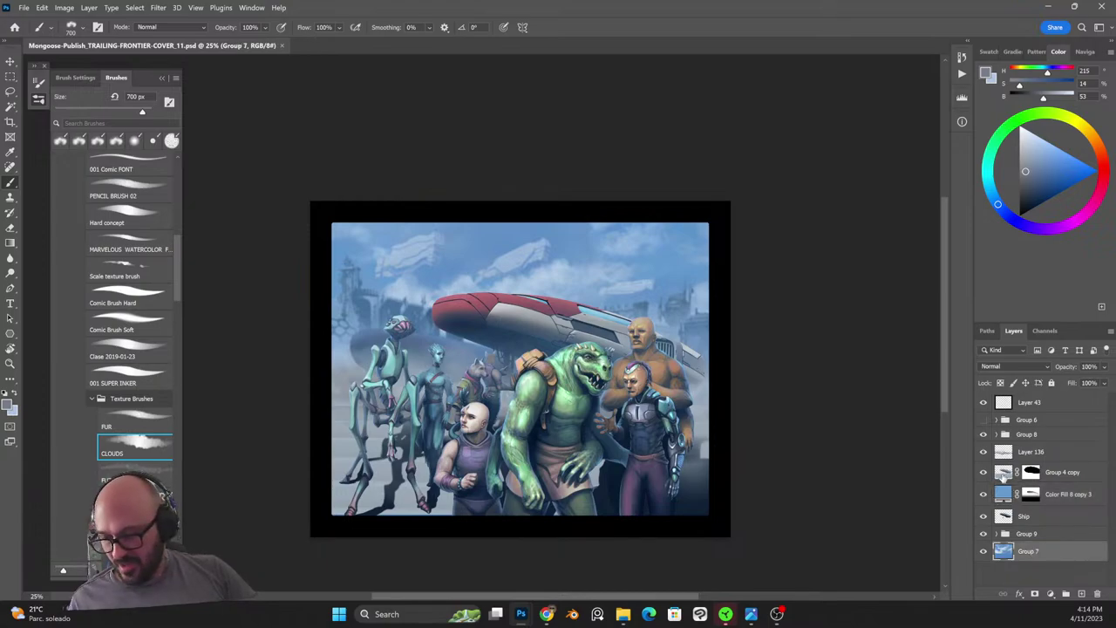
drag(984, 403, 983, 472)
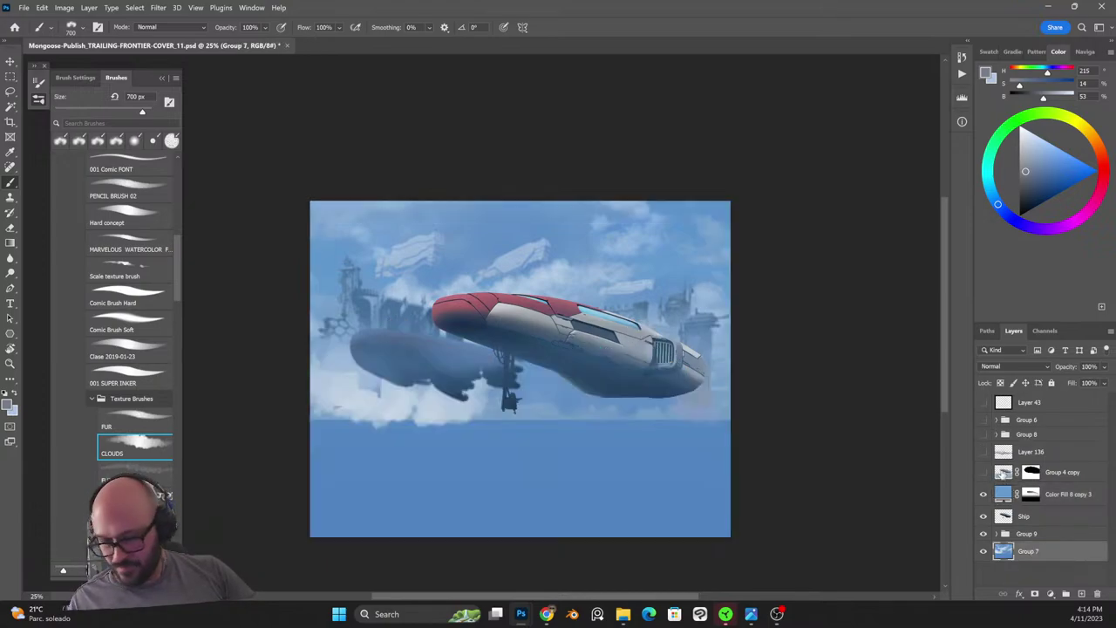
click(982, 495)
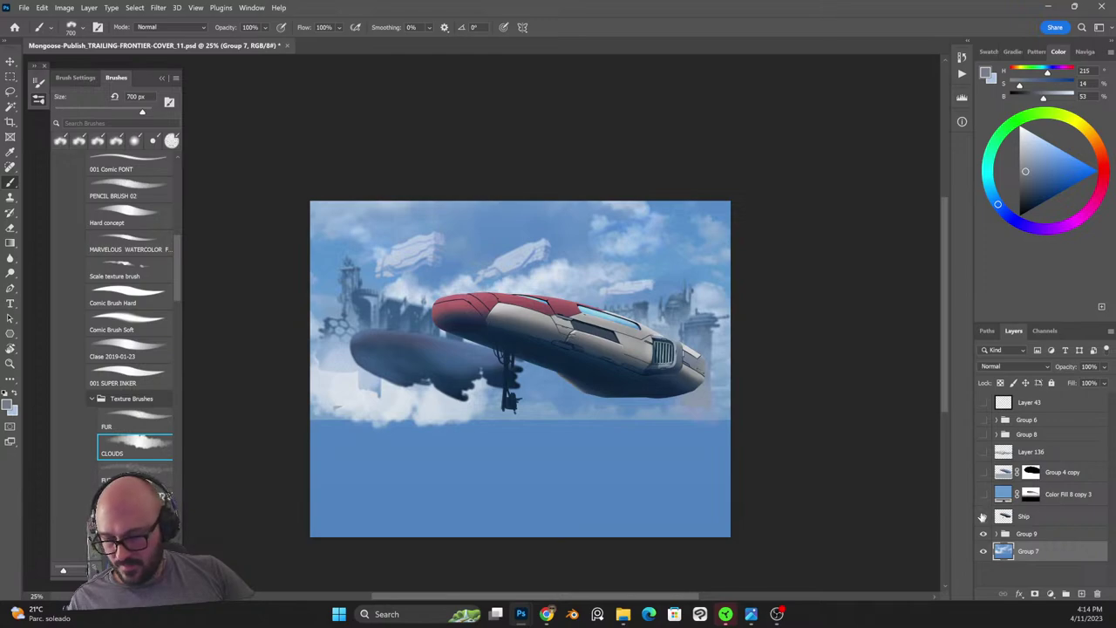
click(983, 517)
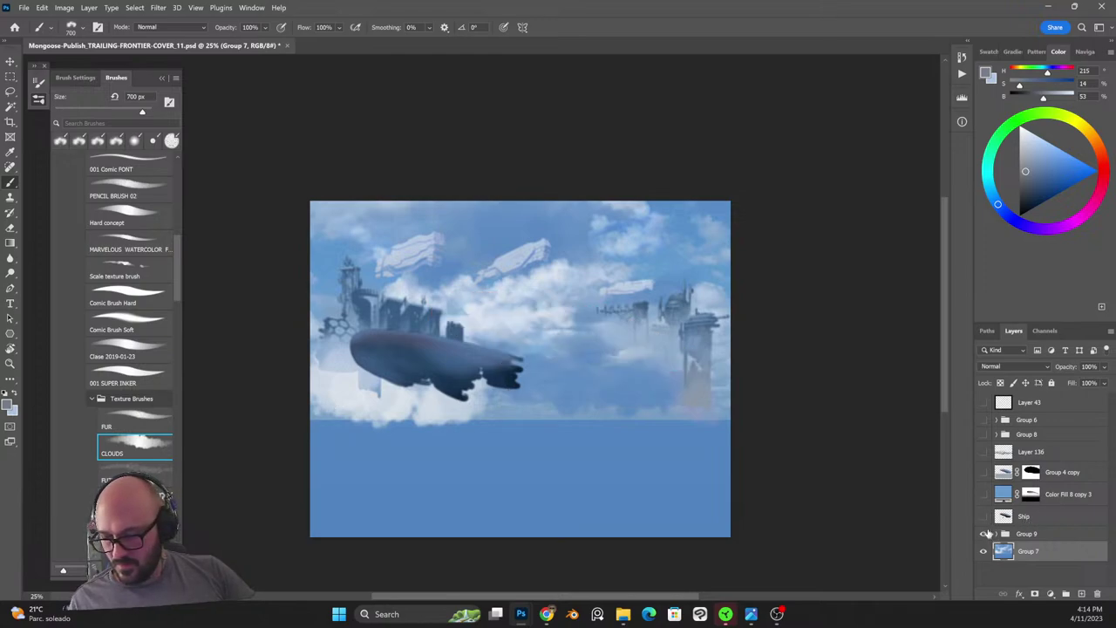
In Group 9, hide Layer 126 copy and stamp the visible layers into a new layer above Layer 130, blended as Lighten.
click(984, 535)
click(984, 534)
click(997, 534)
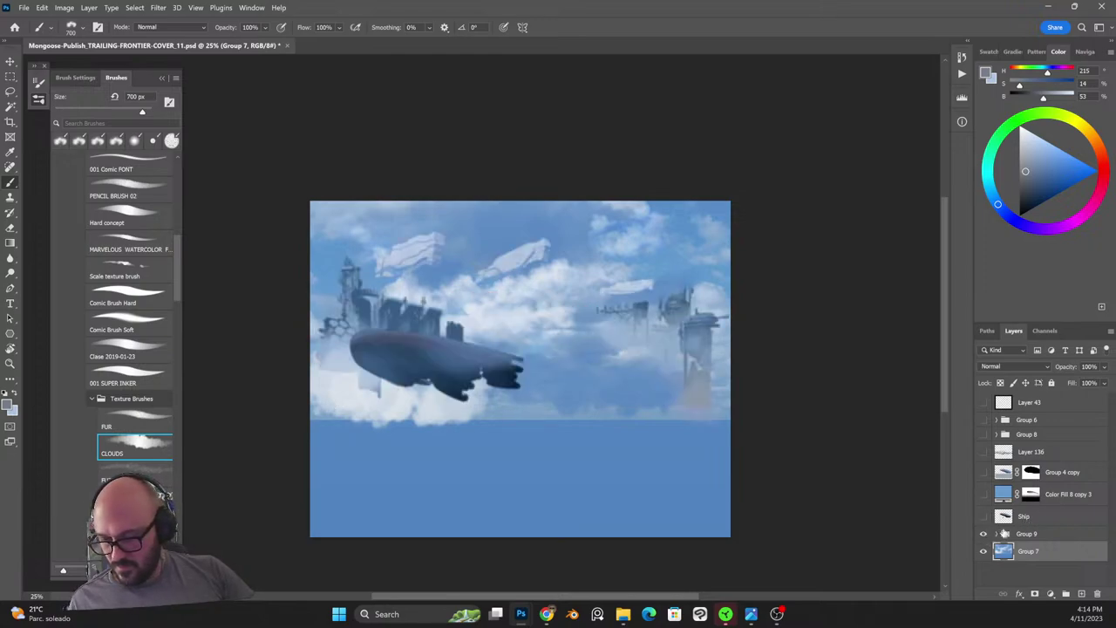
scroll(985, 497, down, 2)
click(984, 487)
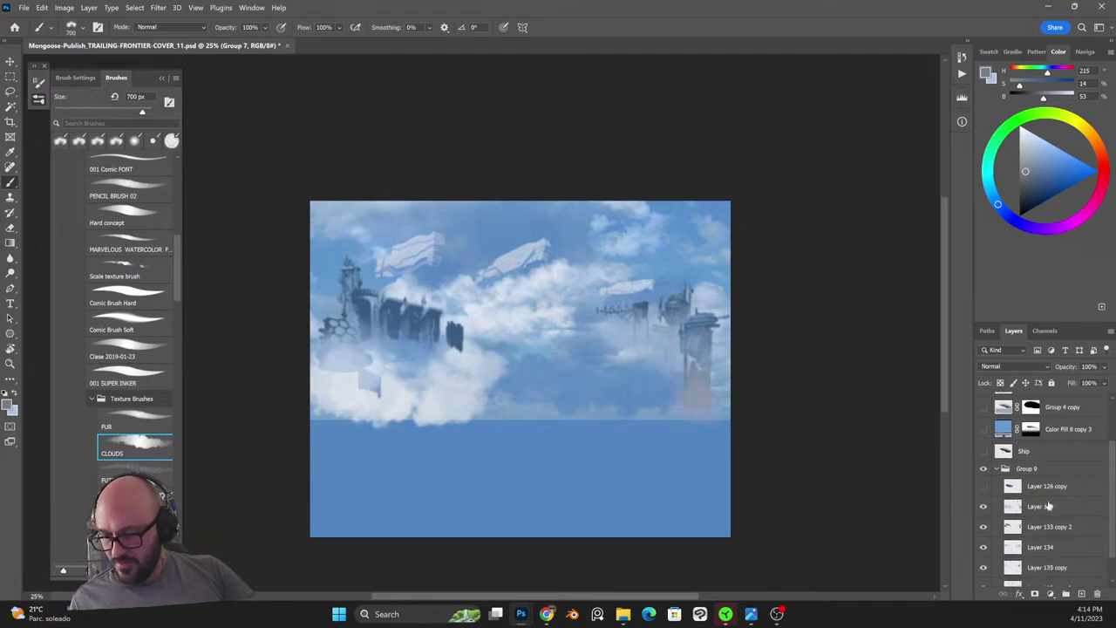
click(1044, 508)
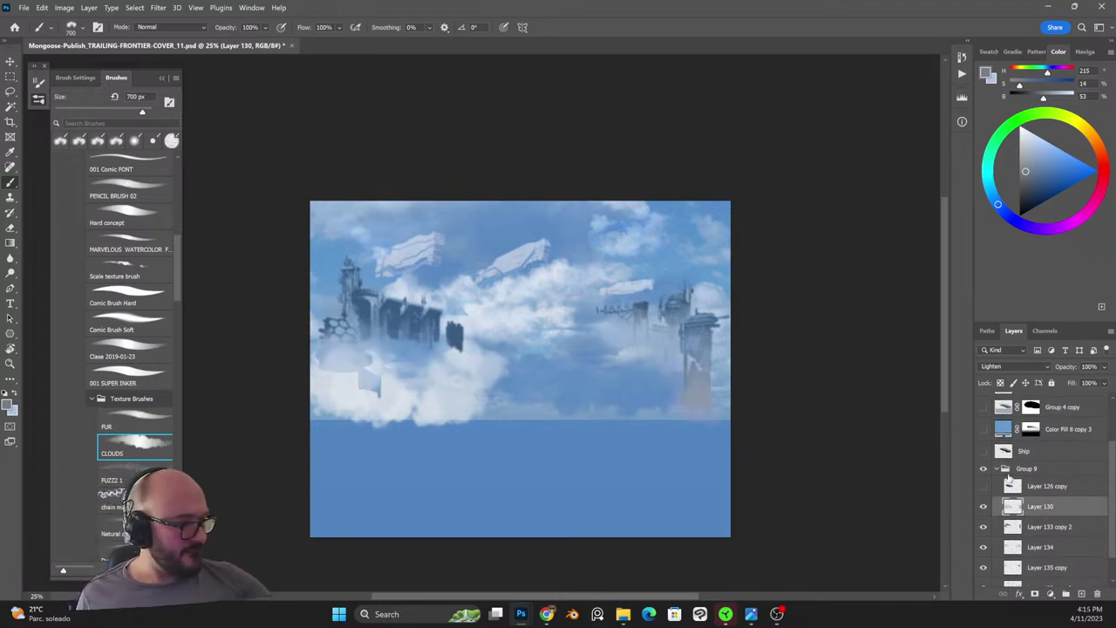
key(ctrl+shift+alt+e)
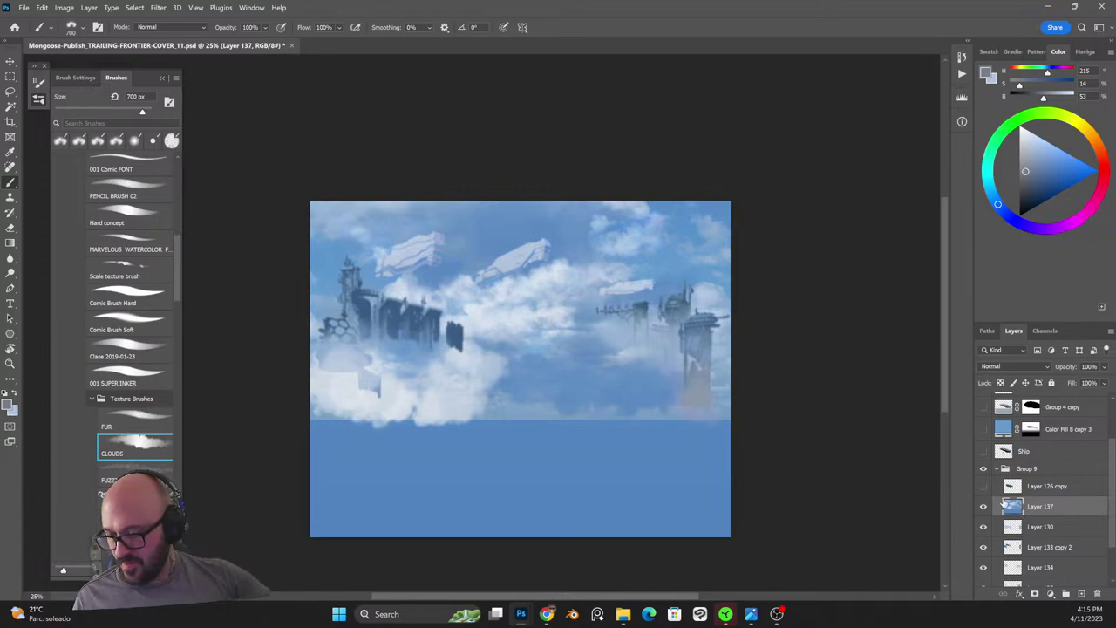
click(1017, 367)
click(1011, 393)
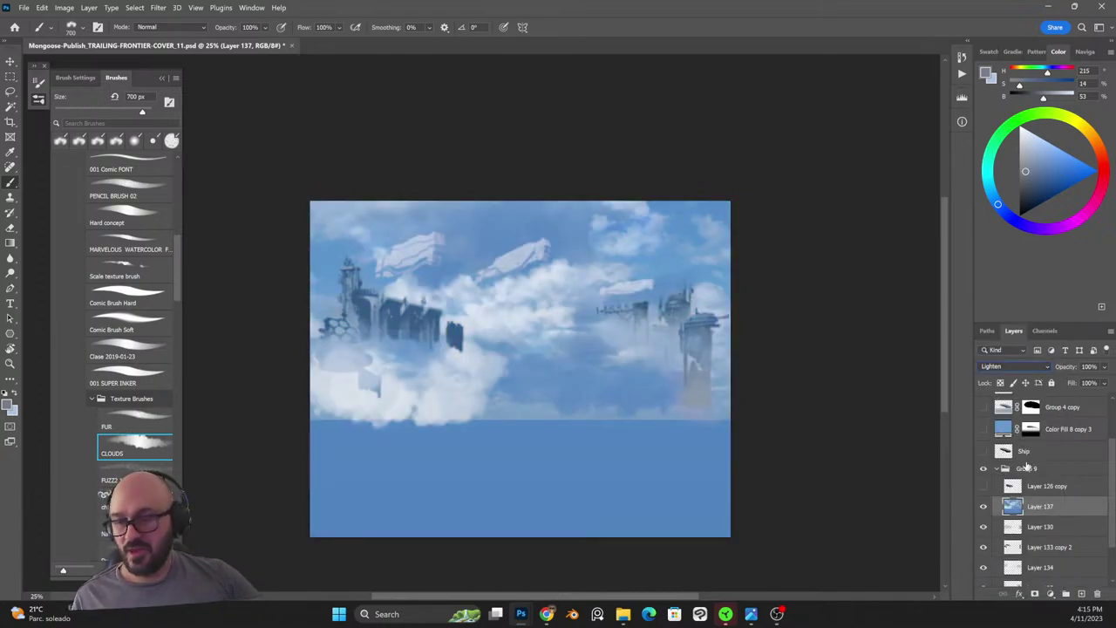
Strengthen the stamped layer's contrast with Levels, using a black input of 55 and a lowered white input, and reduce its opacity to 51%.
key(ctrl+l)
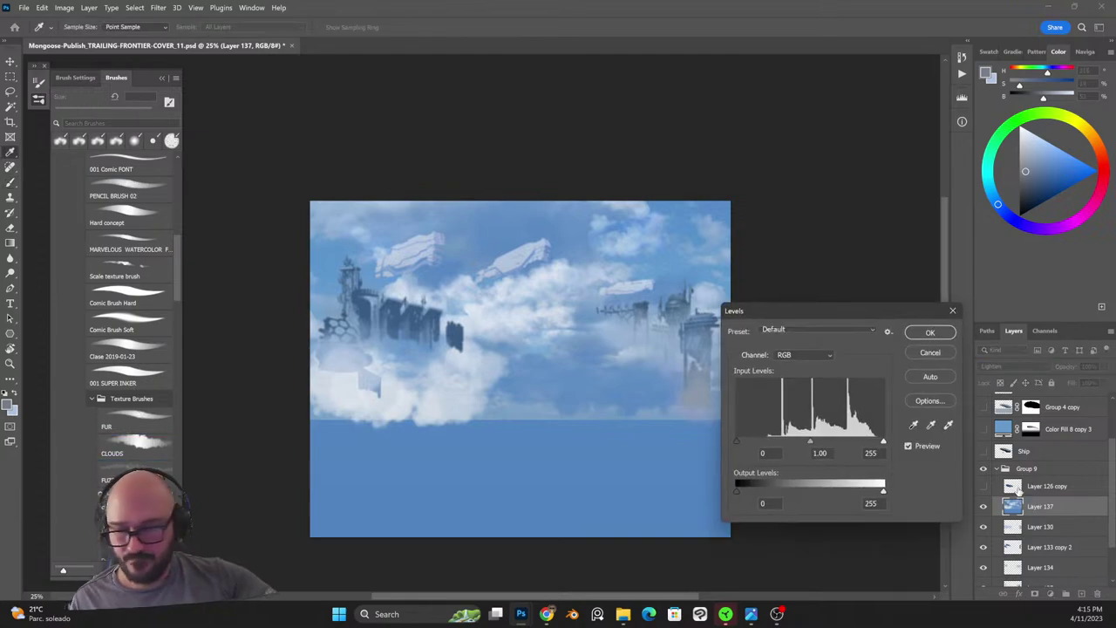
drag(883, 442, 861, 442)
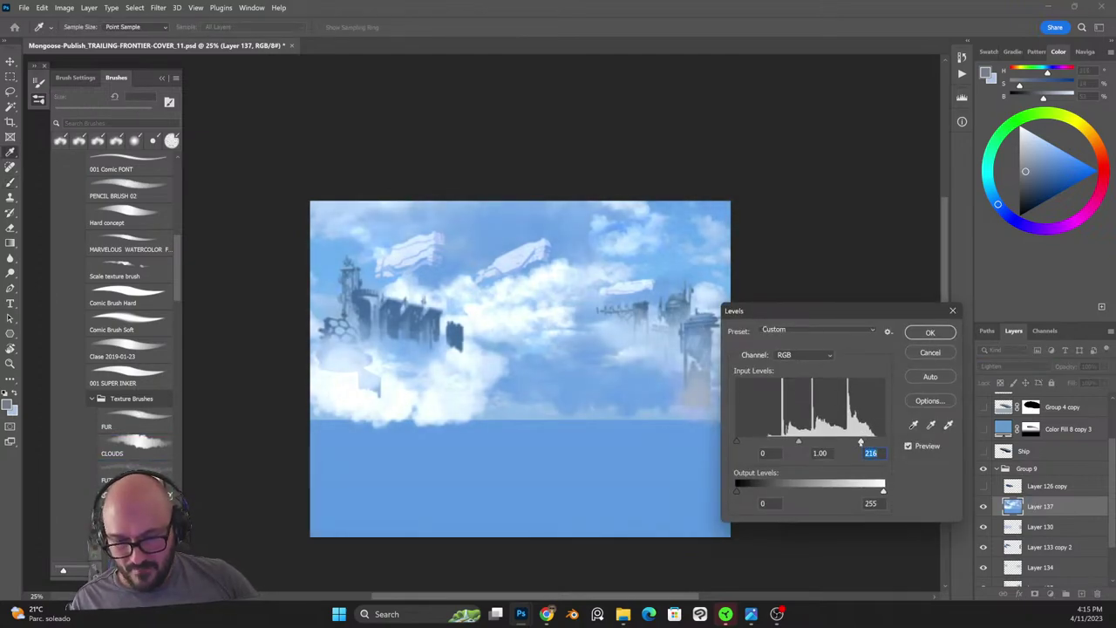
drag(738, 441, 768, 441)
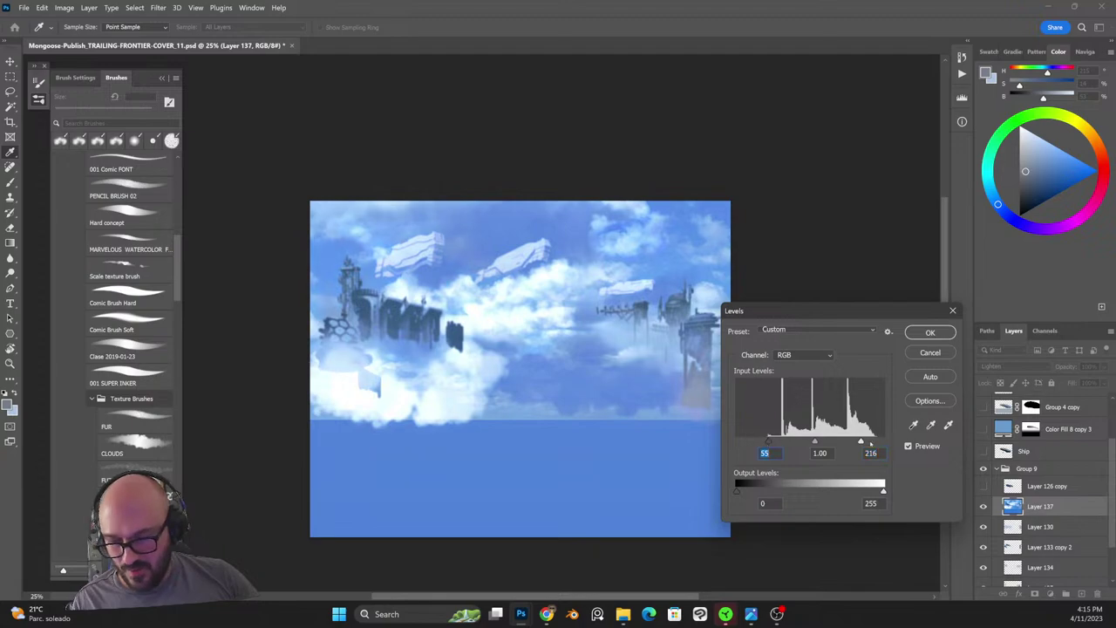
drag(861, 441, 864, 442)
click(933, 334)
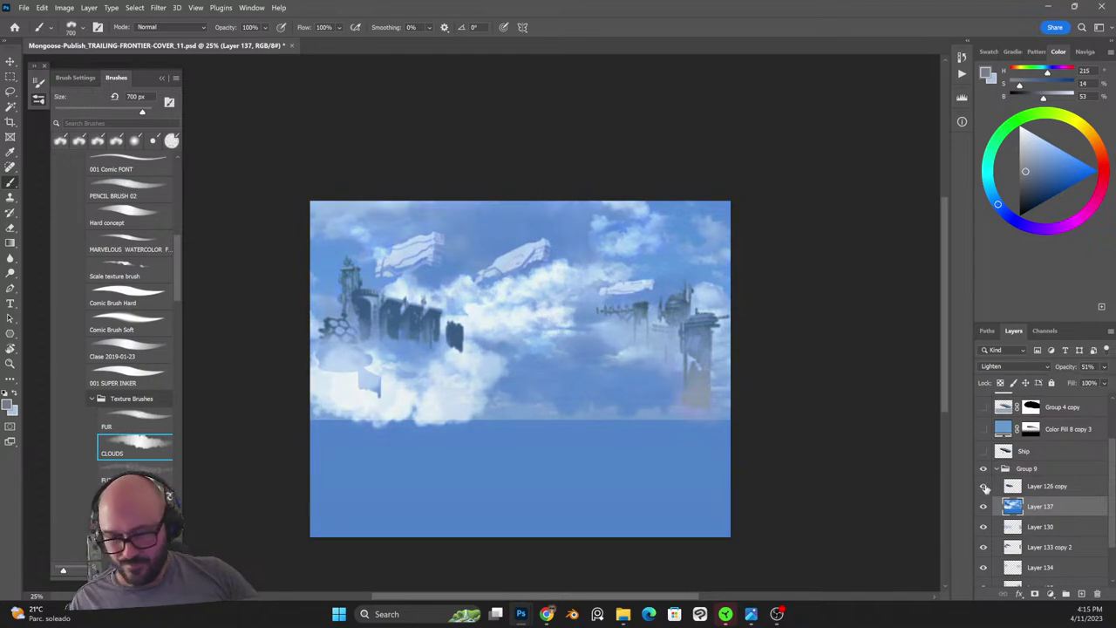
Show Layer 126 copy and add a new Lighten layer below it, choosing the ÑLAB brush at 1000 px for painting.
click(984, 486)
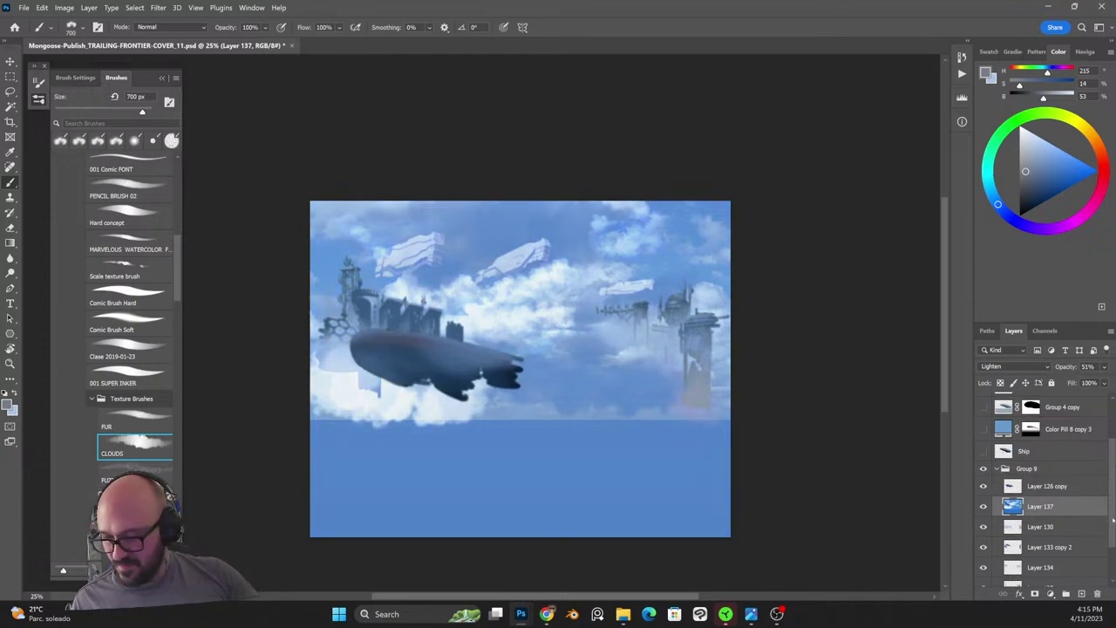
drag(1112, 521, 1111, 505)
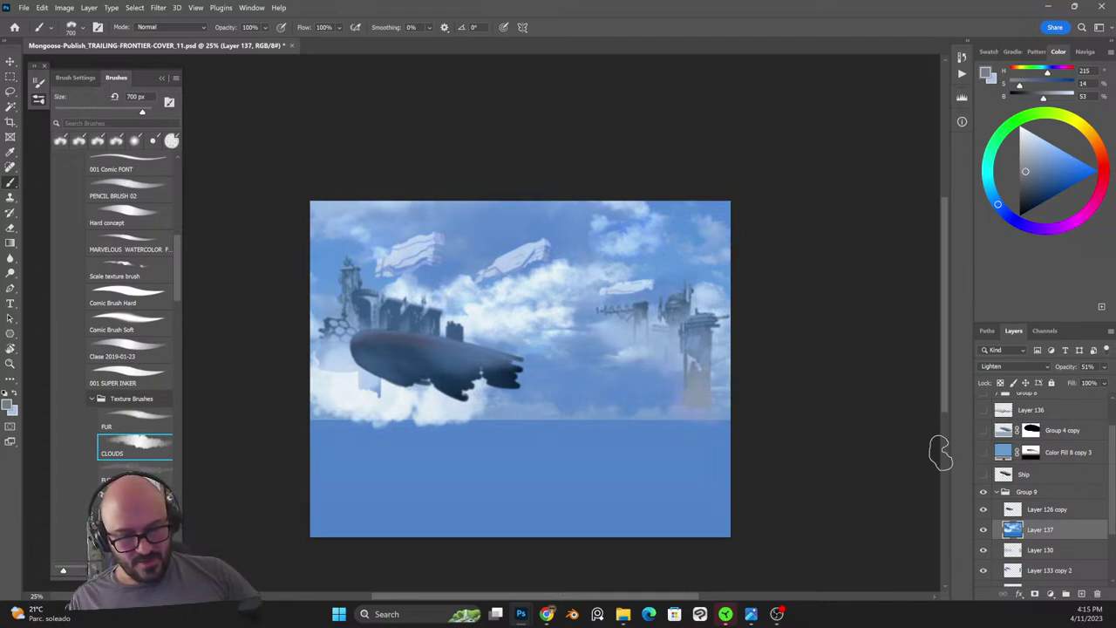
click(1081, 593)
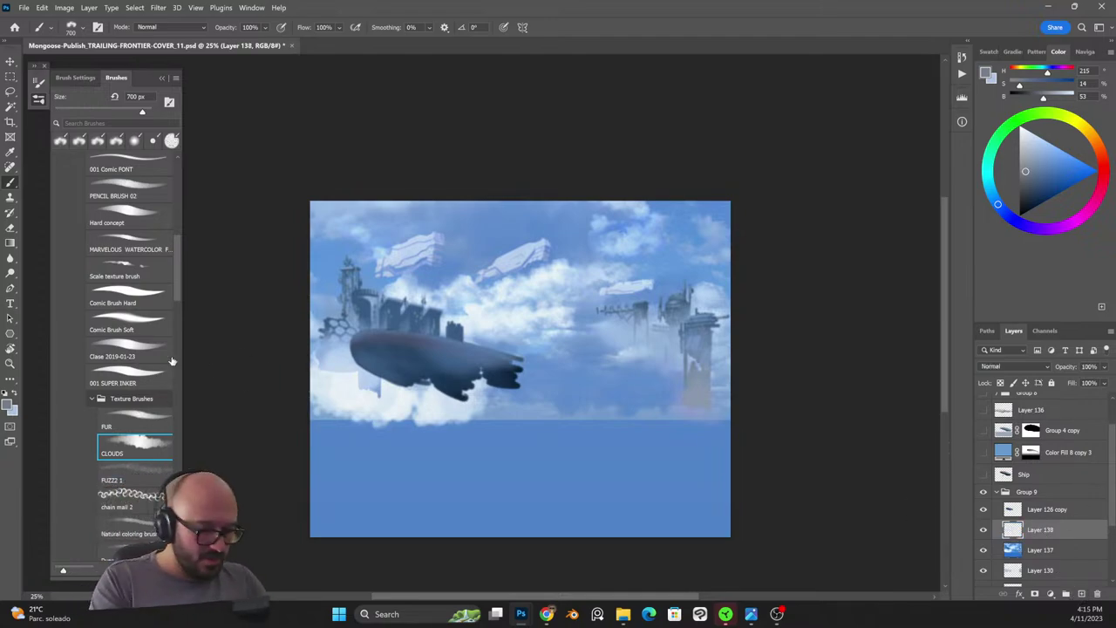
mouse_move(179, 258)
mouse_down()
mouse_move(180, 295)
mouse_move(179, 251)
mouse_up()
scroll(157, 245, up, 6)
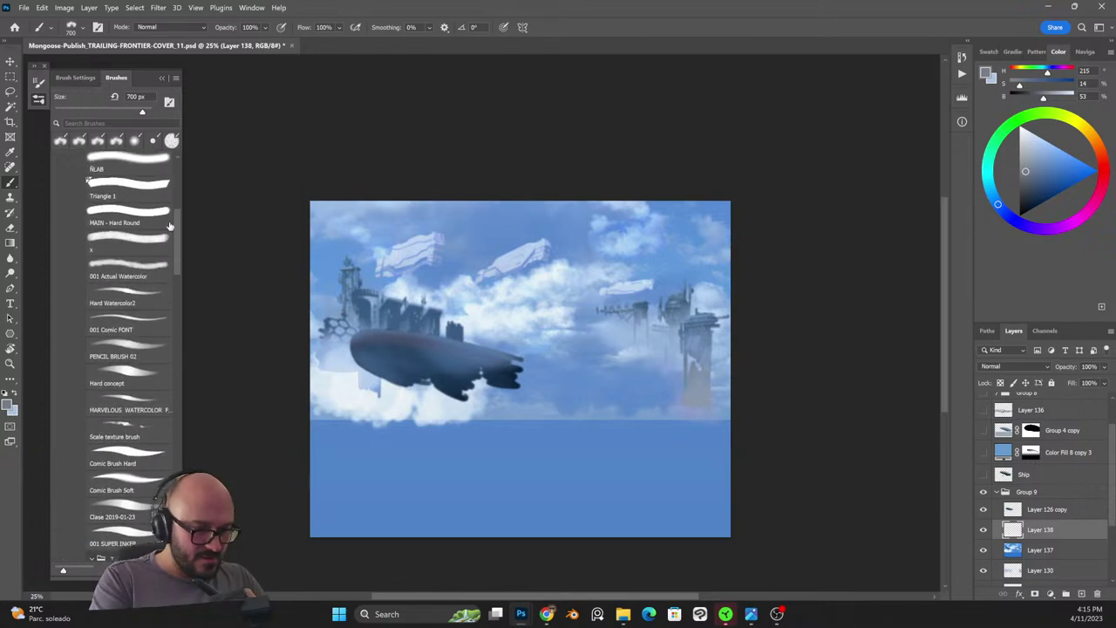
click(146, 235)
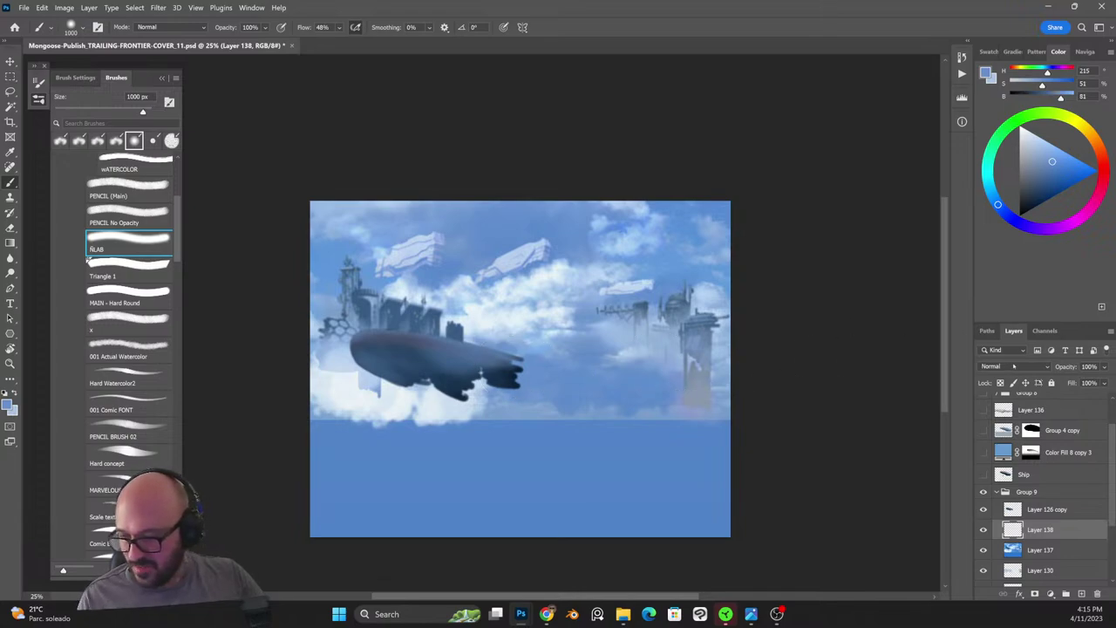
click(1014, 366)
click(1011, 396)
Paint a sampled light-blue haze over the city buildings behind the dark ship and set the haze layer's opacity to 74%.
alt+click(514, 339)
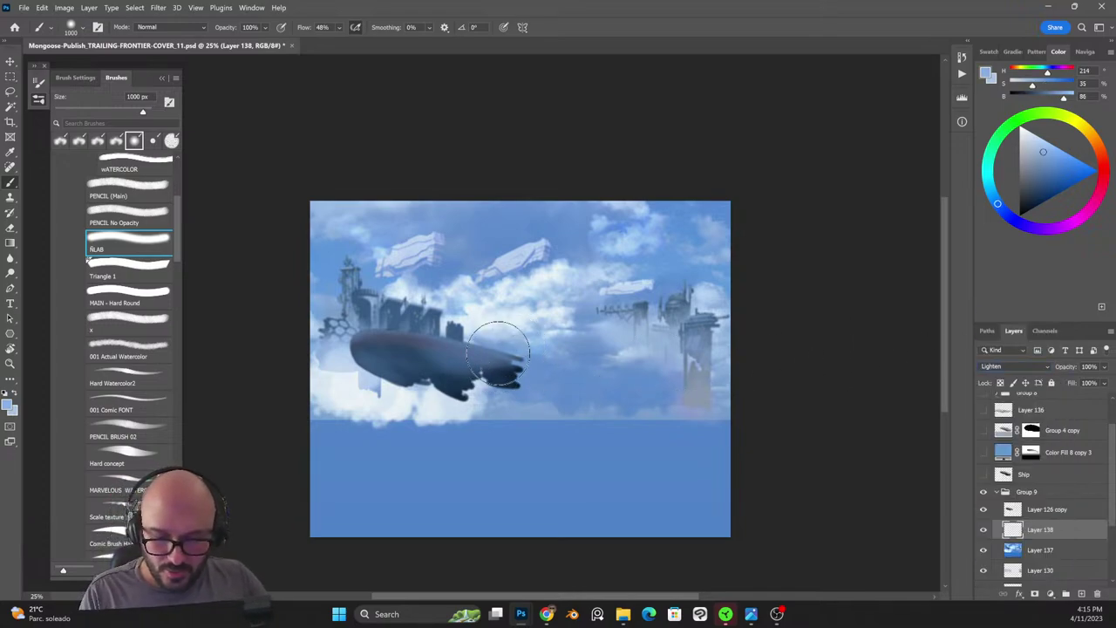
drag(498, 349, 347, 350)
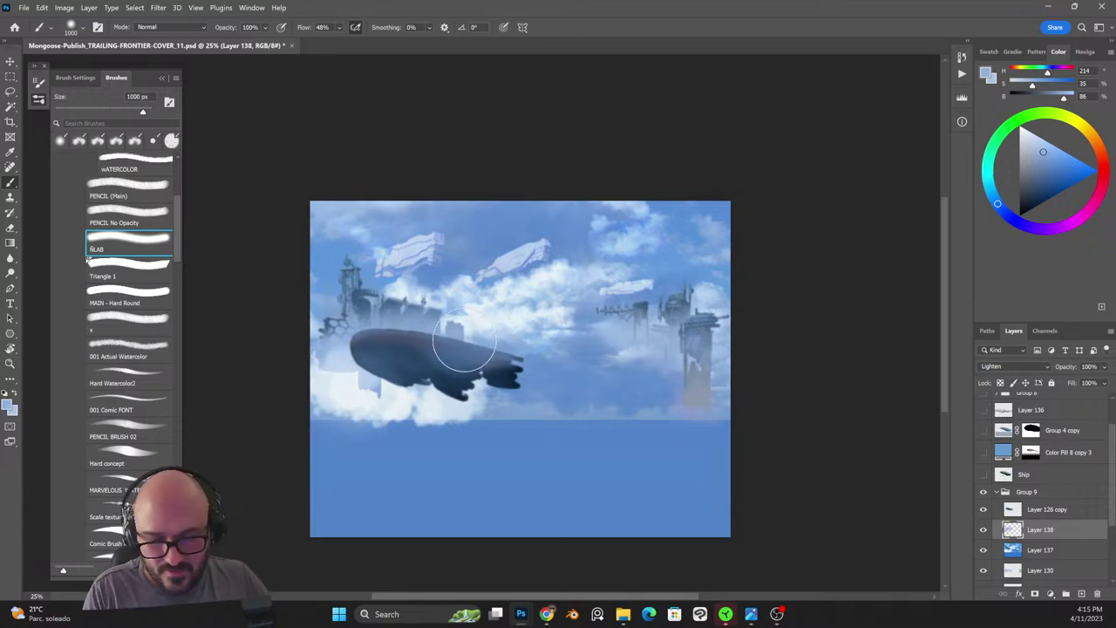
click(1103, 368)
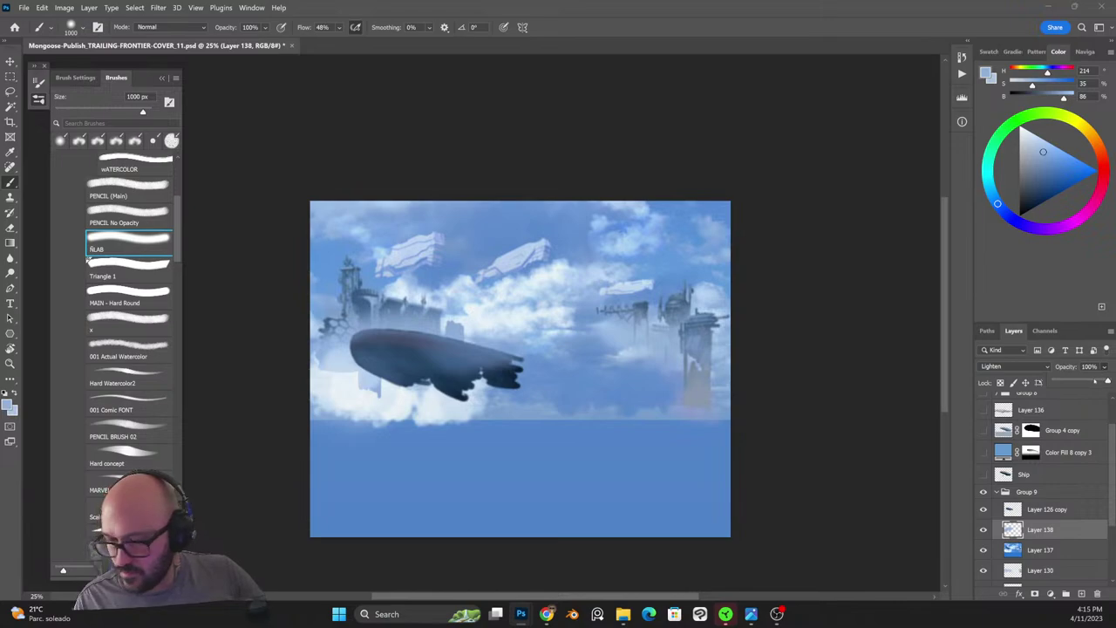
click(1095, 381)
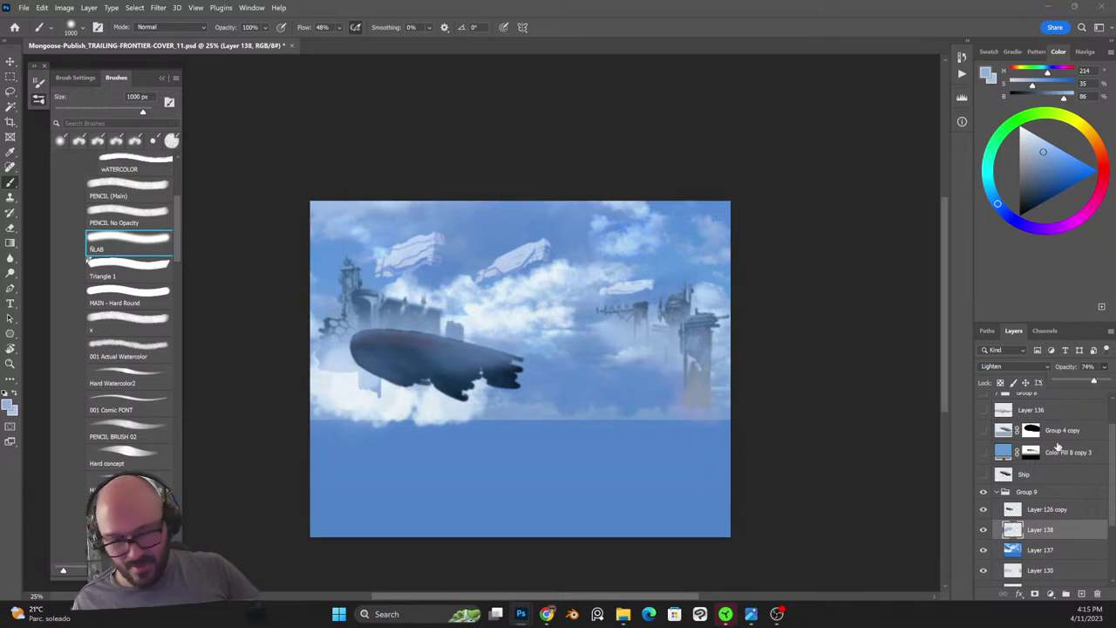
Collapse Group 9 and show Ship, Color Fill 8 copy 3, Group 4 copy and Layer 136, checking the characters of Group 8 briefly.
click(997, 491)
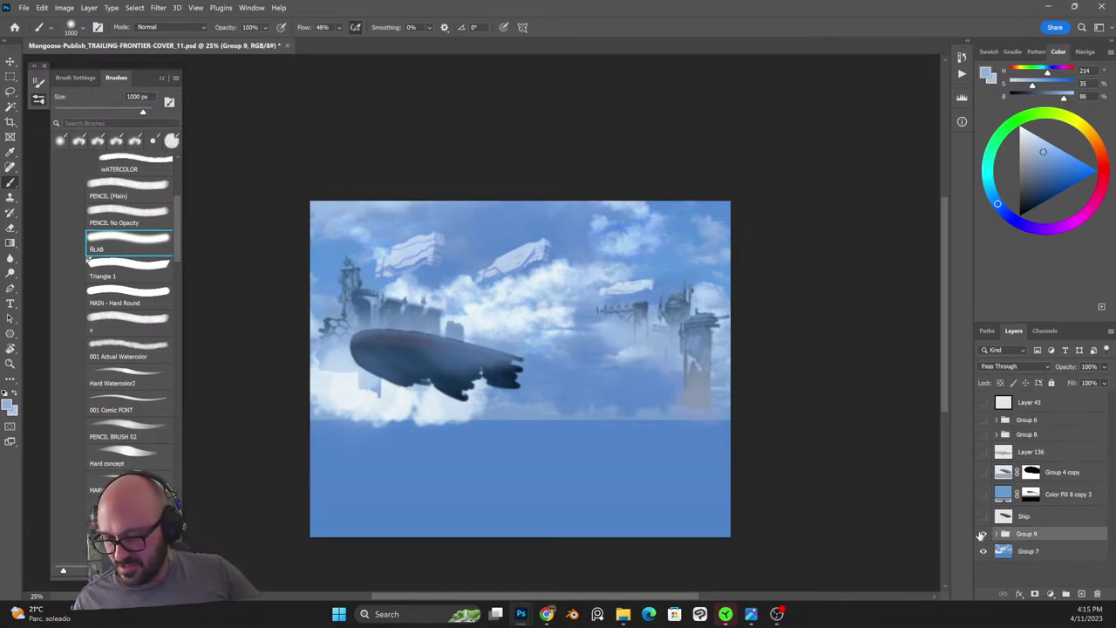
click(984, 516)
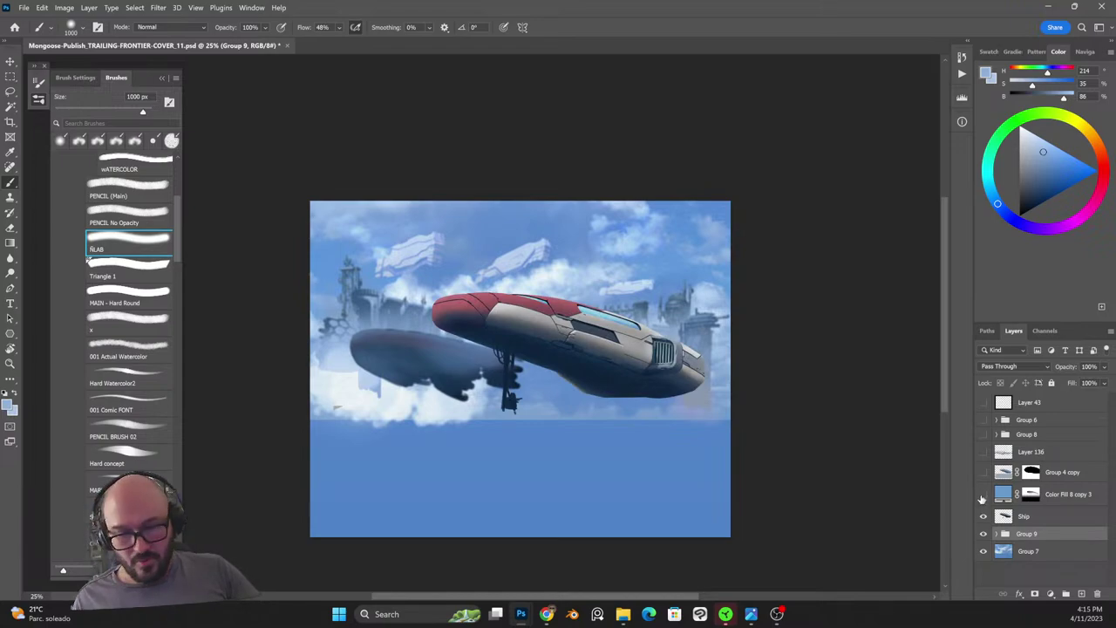
click(983, 494)
click(983, 472)
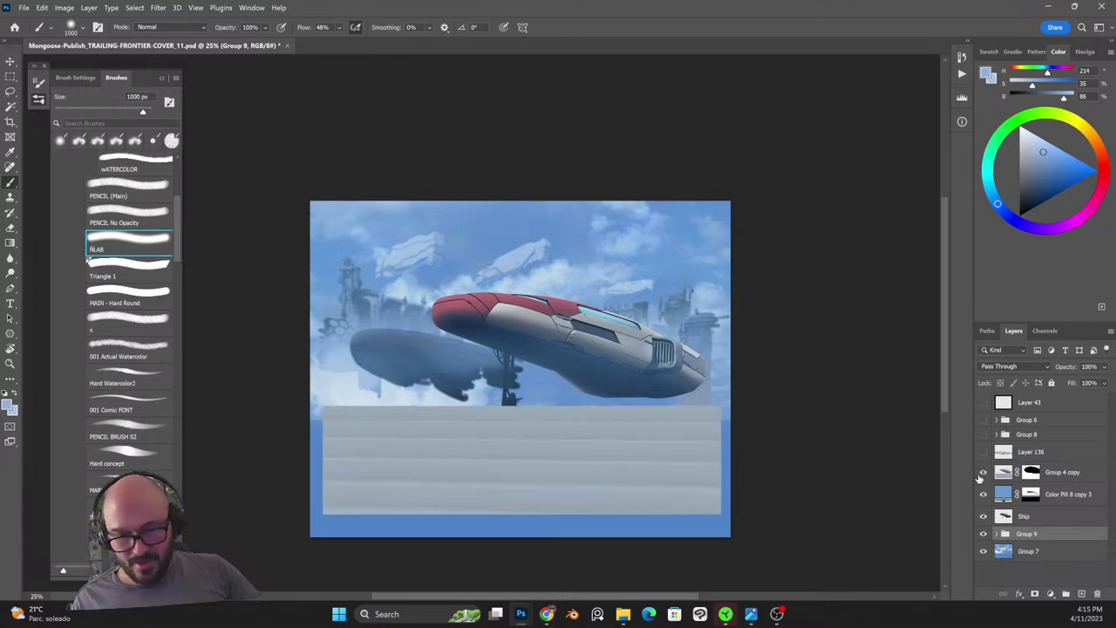
click(983, 452)
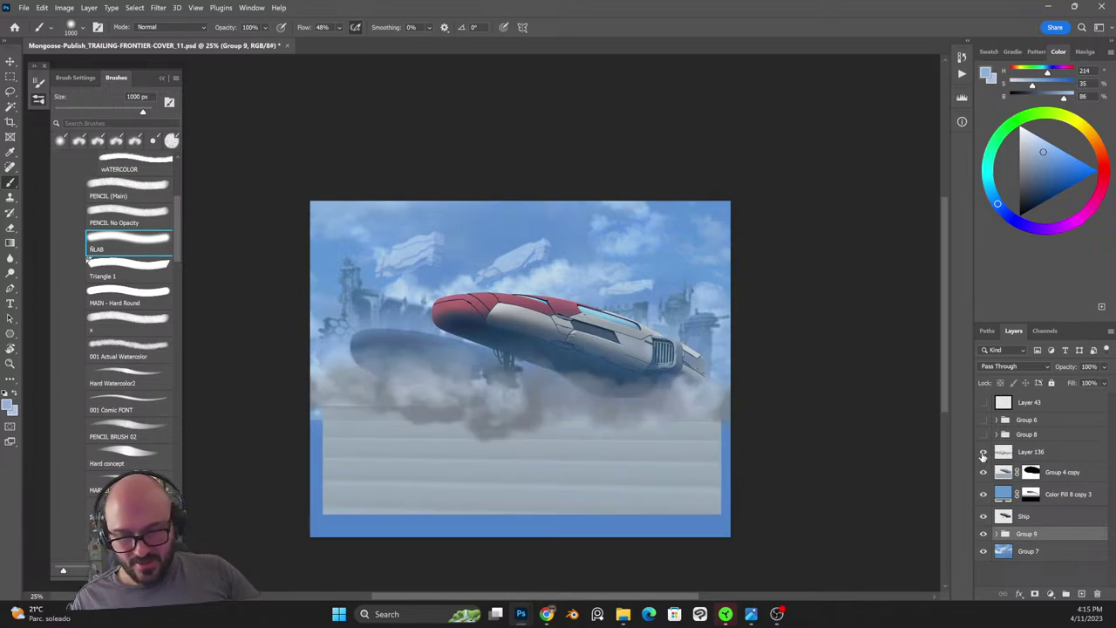
click(983, 434)
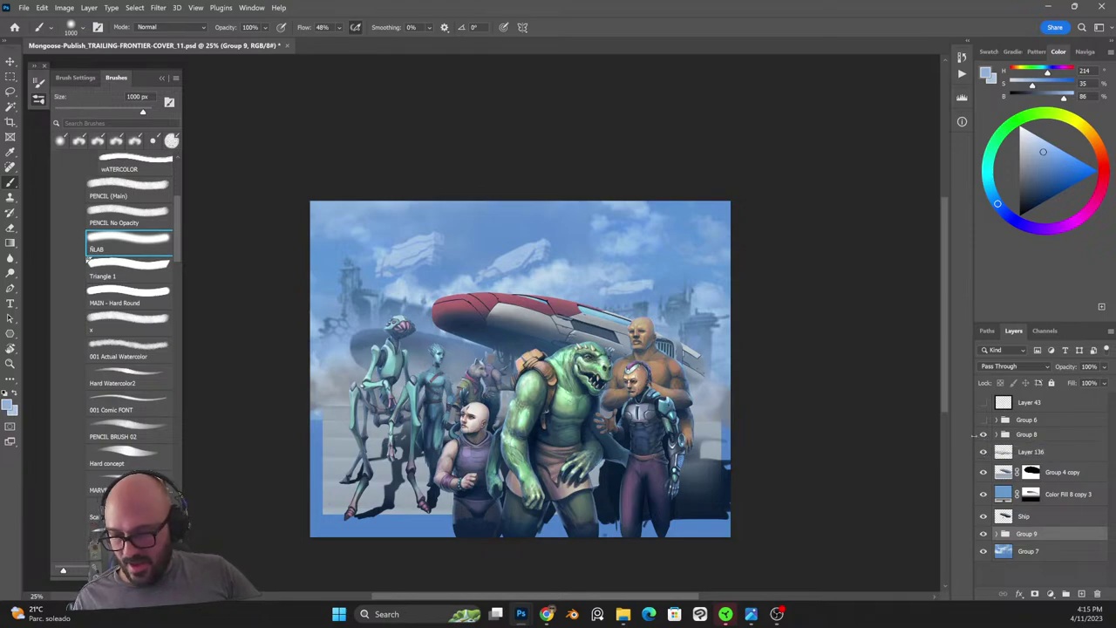
click(984, 435)
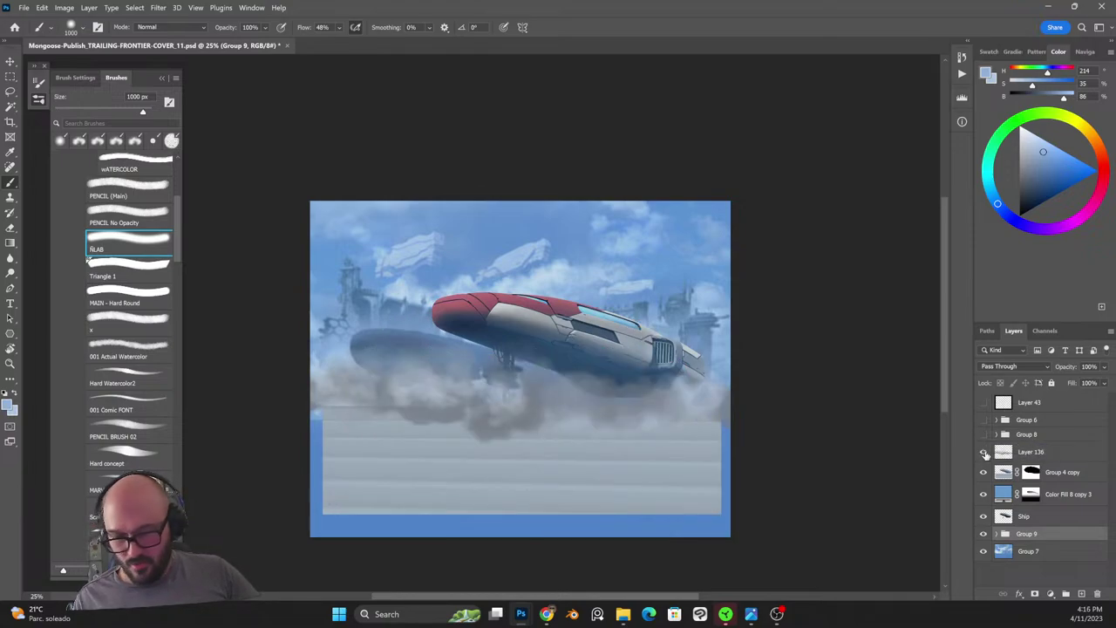
Create a merged copy of the visible background above Layer 136, show Group 8 and set the merged copy to Lighten.
click(1030, 453)
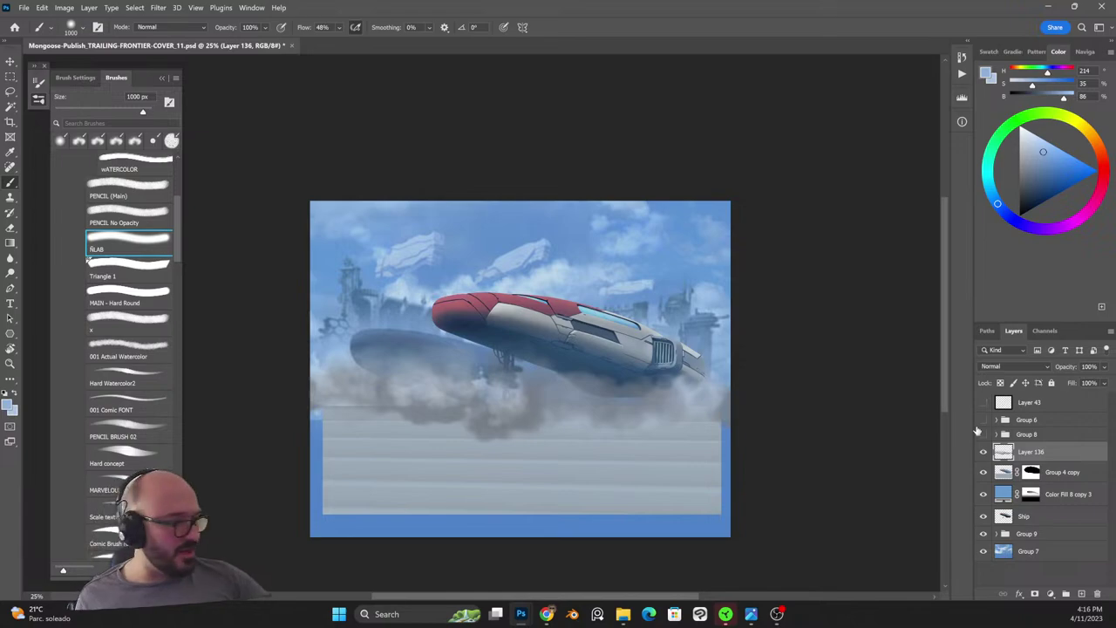
key(ctrl+a)
key(ctrl+shift+c)
key(ctrl+v)
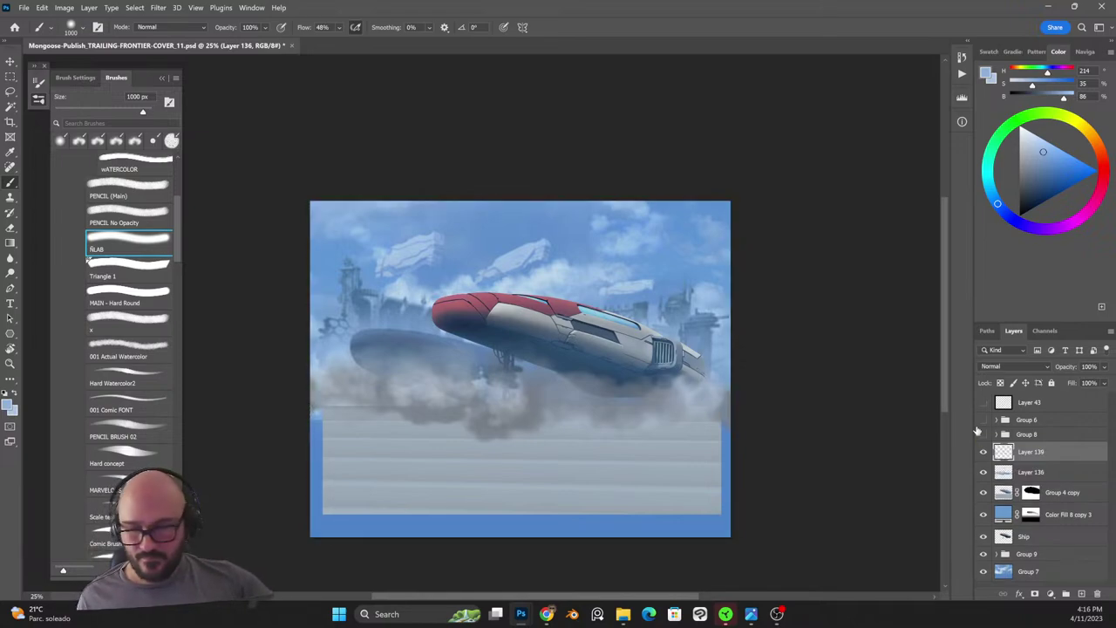
click(984, 434)
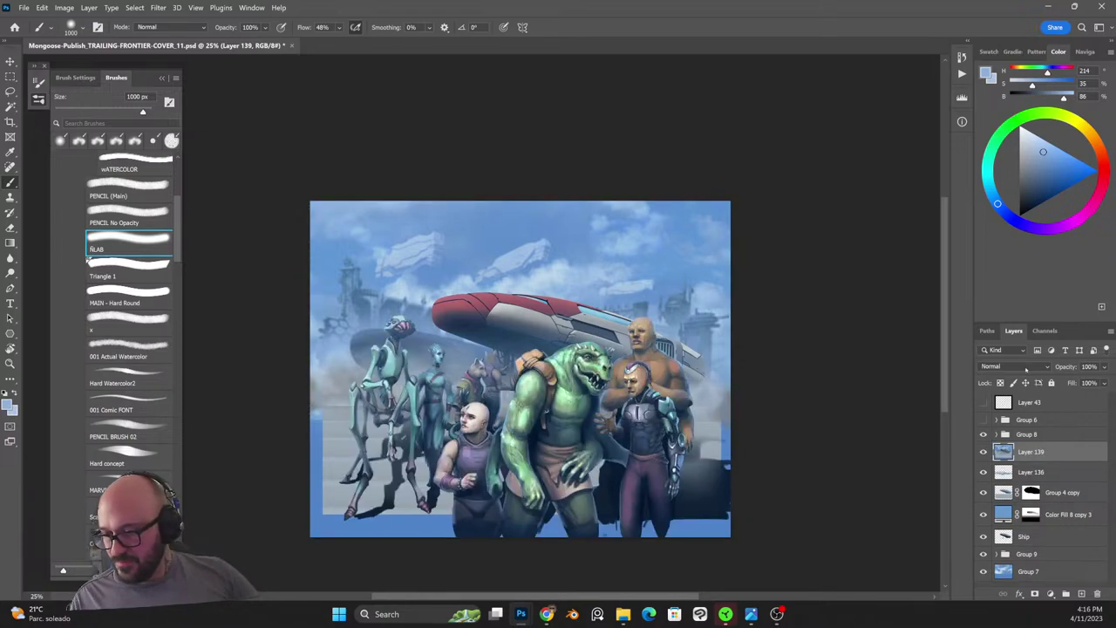
click(1016, 366)
click(987, 396)
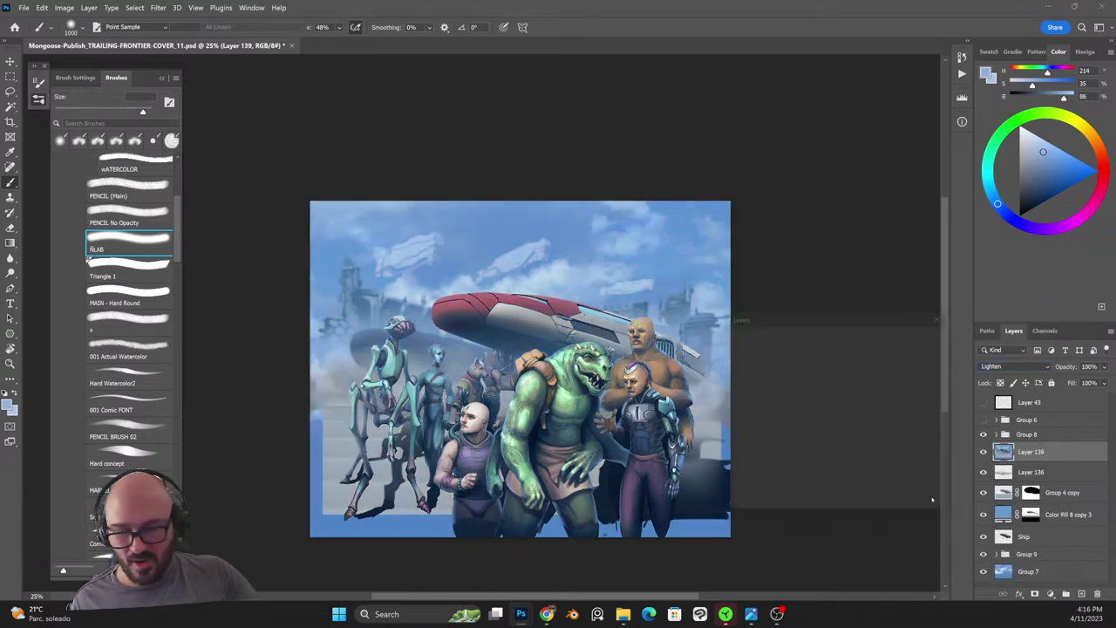
Brighten the merged background copy with Levels, using a black input of 38 and a white input of 179.
key(ctrl+l)
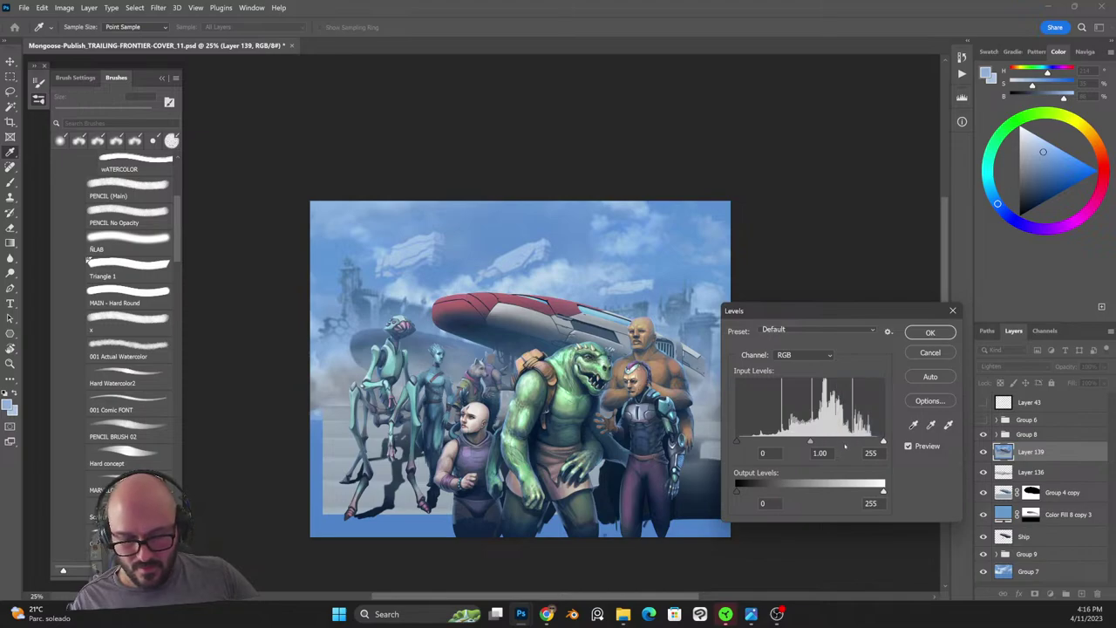
drag(882, 441, 840, 442)
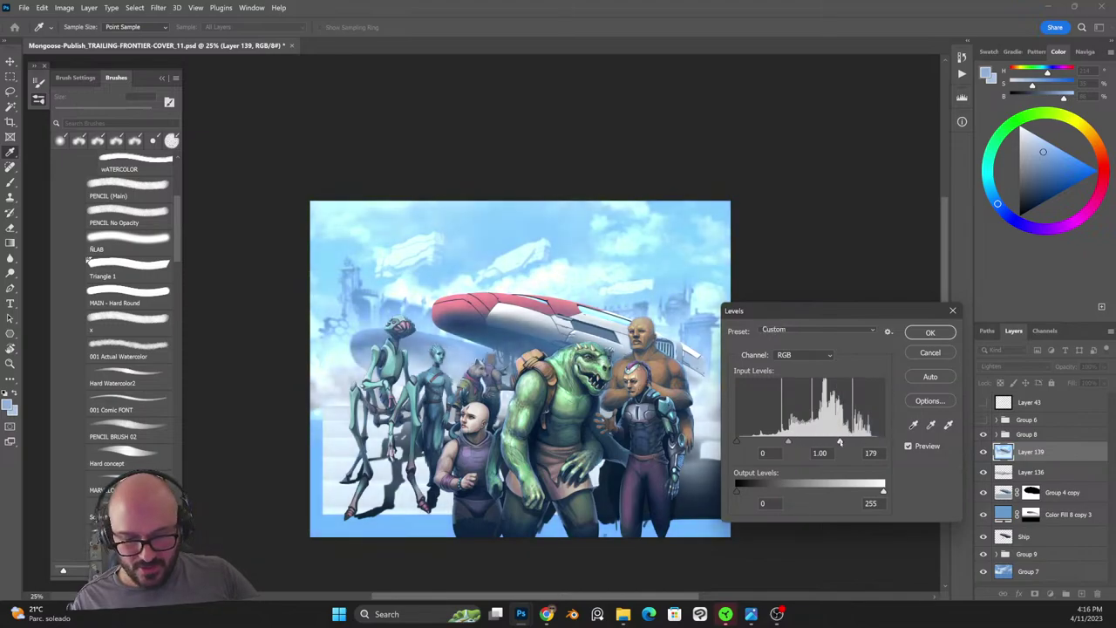
drag(737, 440, 798, 442)
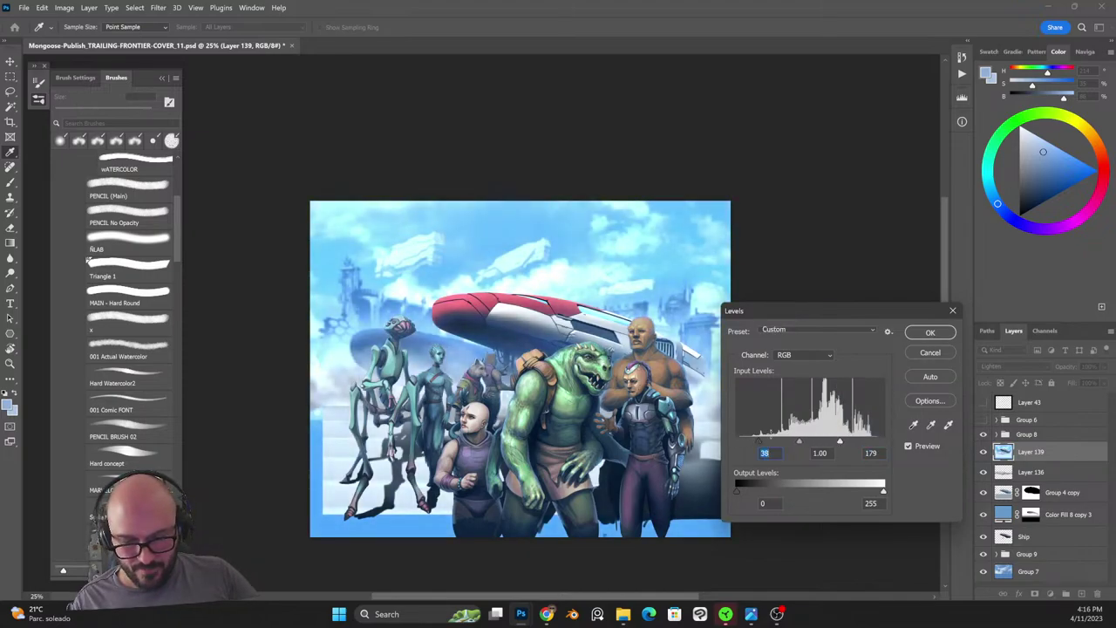
click(929, 332)
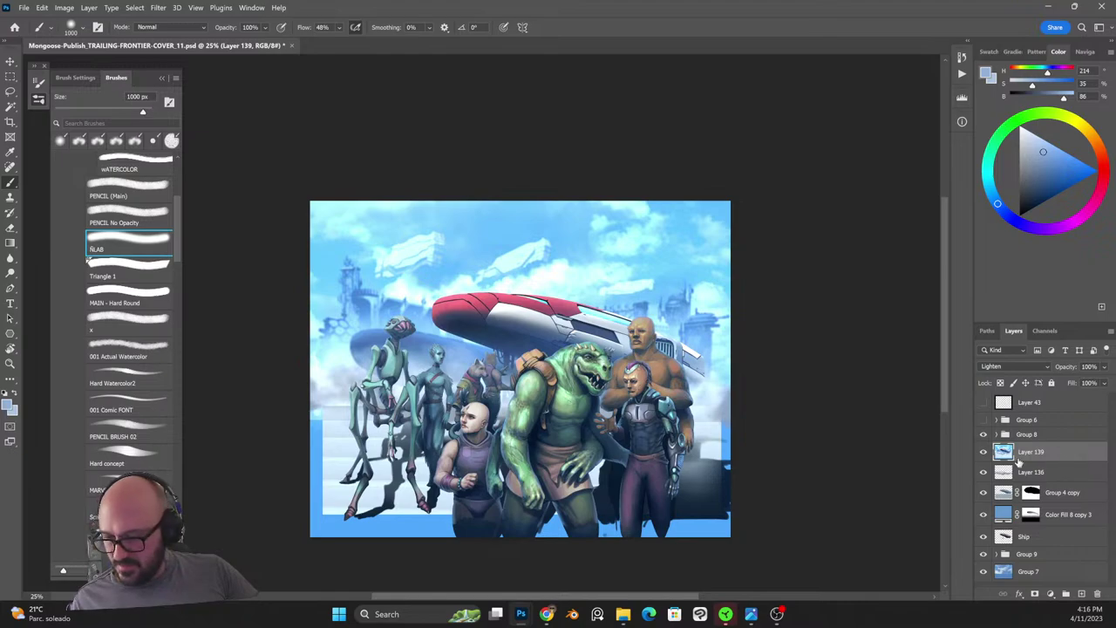
Keep Layer 139 directly below Group 8 and give it a layer mask inverted to black.
mouse_move(1029, 453)
mouse_down()
mouse_move(1029, 429)
mouse_move(1027, 462)
mouse_up()
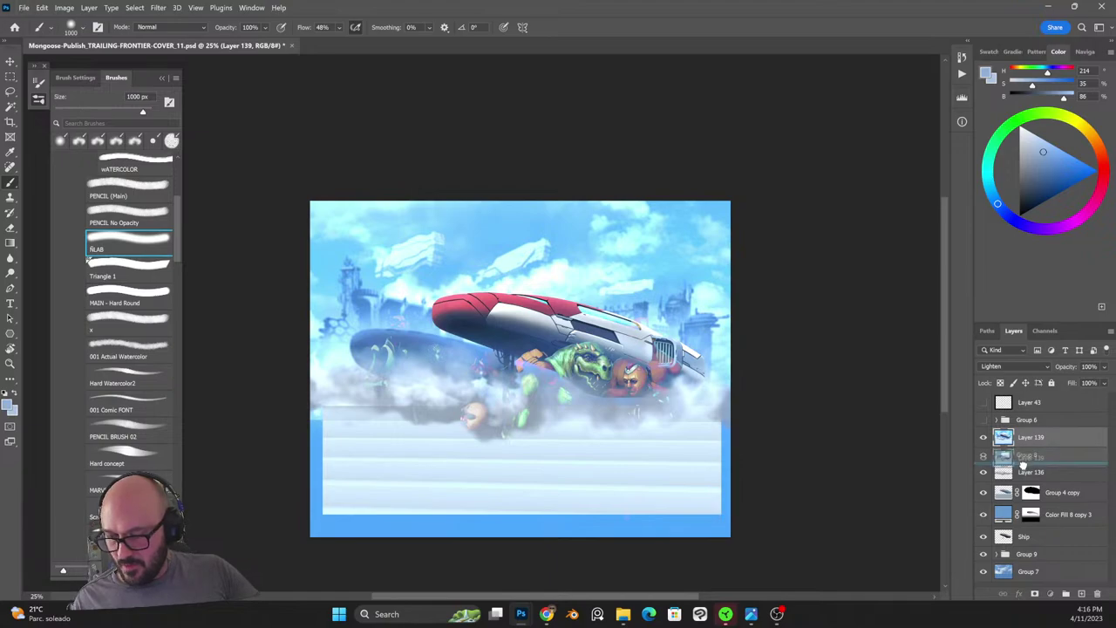
click(1036, 593)
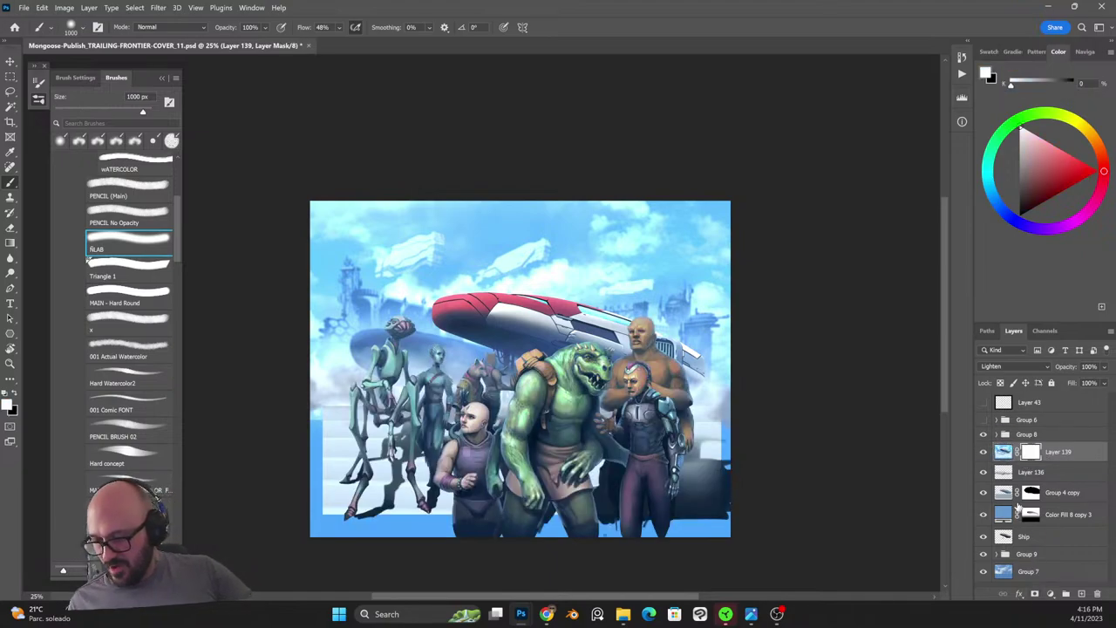
key(ctrl+i)
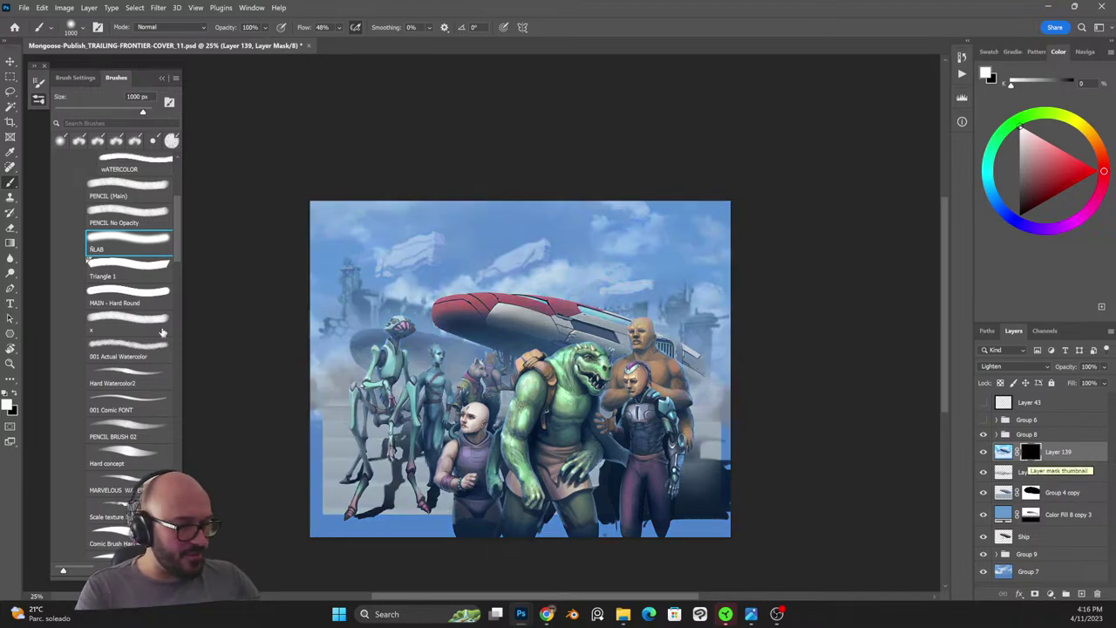
Paint white on Layer 139's mask with a 300 px soft brush beneath the ship, between the lizard's backpack and the left characters.
key(bracketright)
key(bracketright)
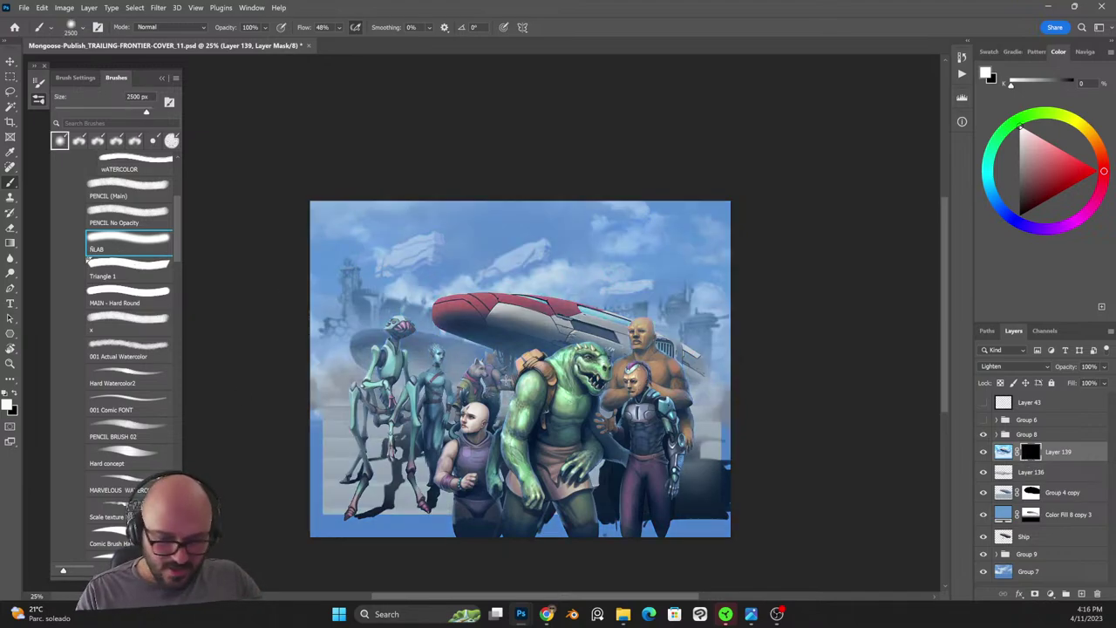
drag(498, 371, 493, 353)
key(bracketleft)
key(Left)
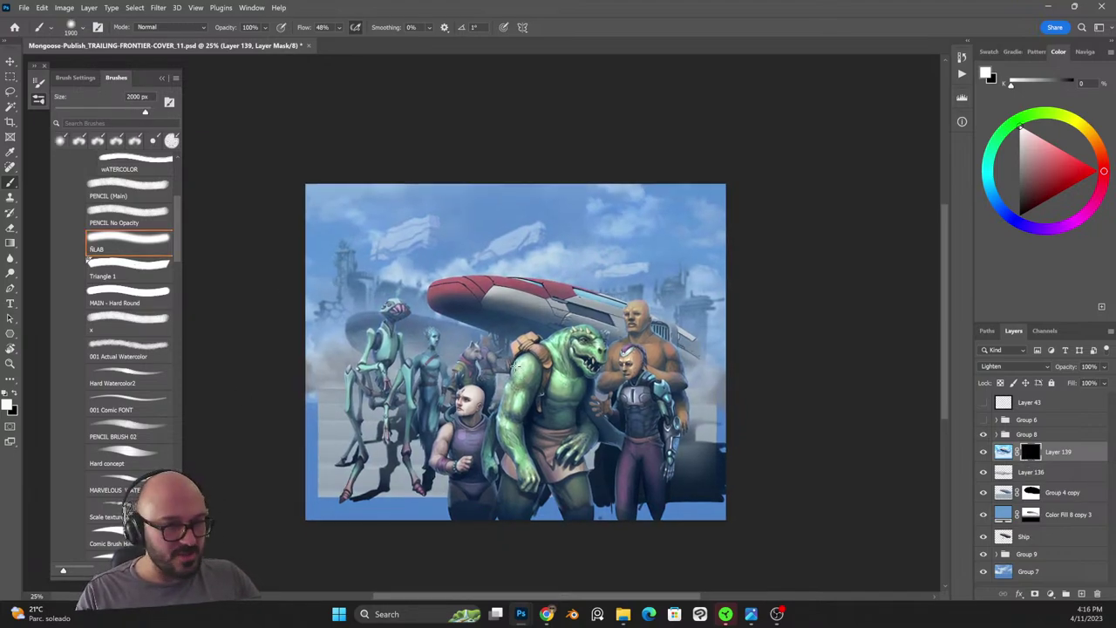
key(bracketleft)
key(bracketleft)
key(bracketleft)
key(bracketleft)
key(bracketleft)
key(bracketleft)
key(bracketleft)
key(bracketleft)
key(bracketleft)
key(bracketleft)
key(bracketleft)
key(bracketleft)
key(bracketleft)
key(bracketleft)
key(bracketleft)
key(bracketleft)
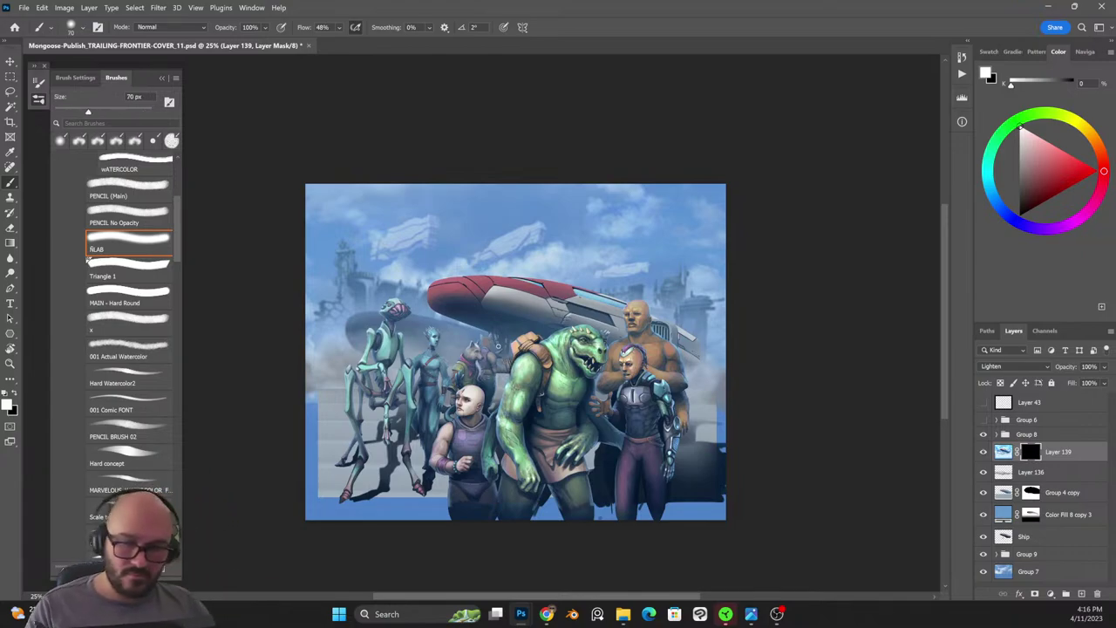
key(bracketright)
key(bracketright)
key(bracketright)
key(bracketright)
key(bracketright)
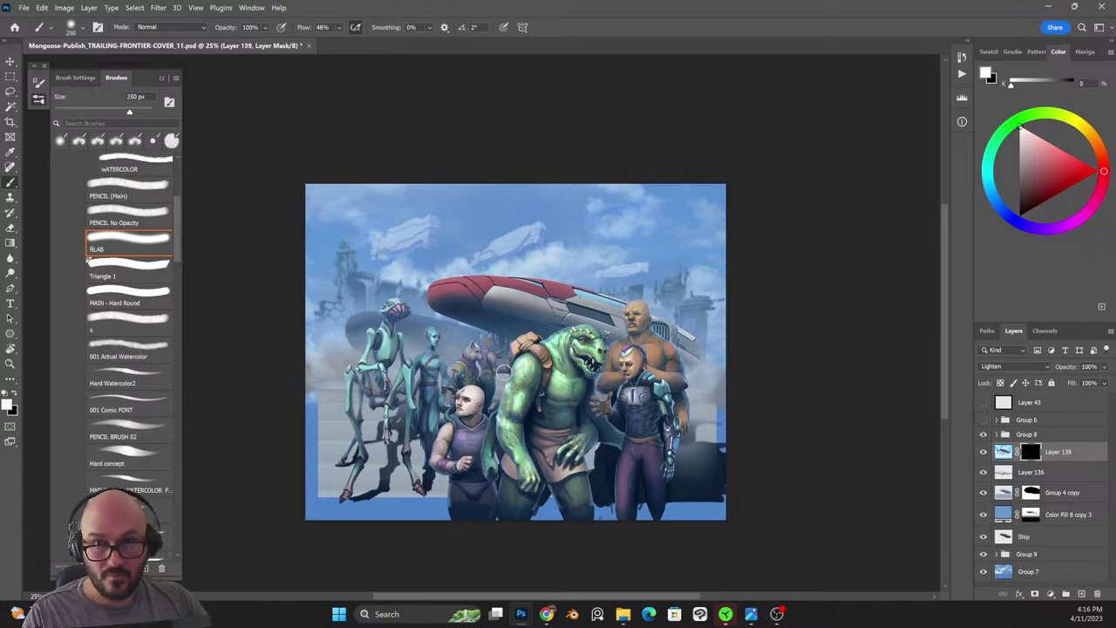
key(x)
key(x)
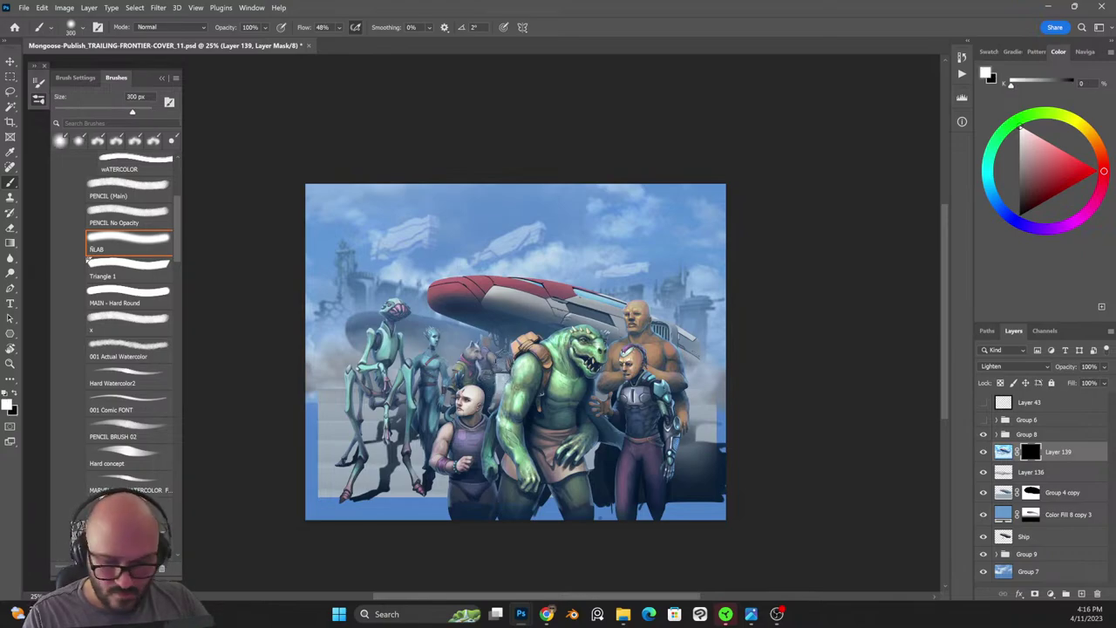
mouse_move(504, 352)
mouse_down()
mouse_move(506, 363)
mouse_move(479, 378)
mouse_move(435, 360)
mouse_up()
Extend the white on Layer 139's mask with a 700 px brush behind the characters, across to the artwork's right side.
key(bracketright)
key(bracketright)
key(bracketright)
key(bracketright)
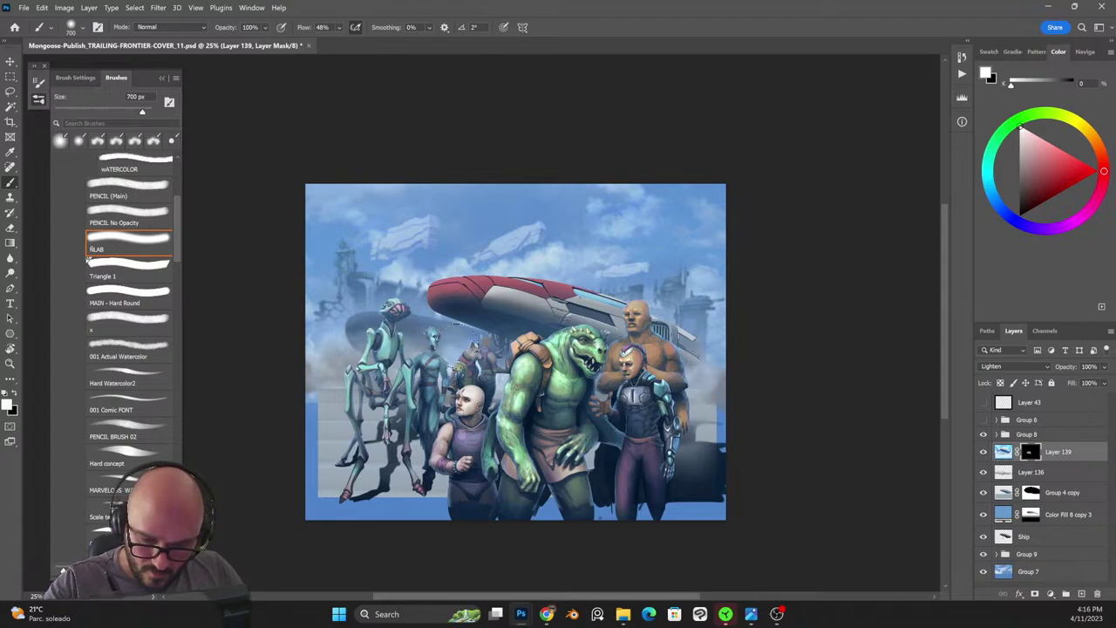
mouse_move(496, 342)
mouse_down()
mouse_move(530, 361)
mouse_move(558, 352)
mouse_move(671, 381)
mouse_move(730, 375)
mouse_up()
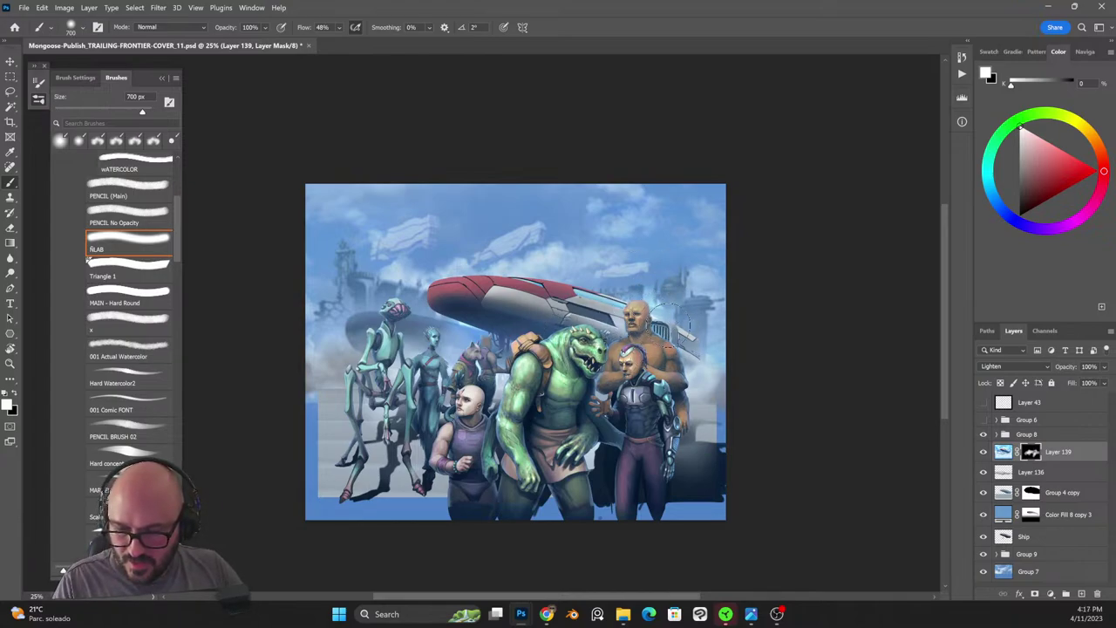
key(x)
key(x)
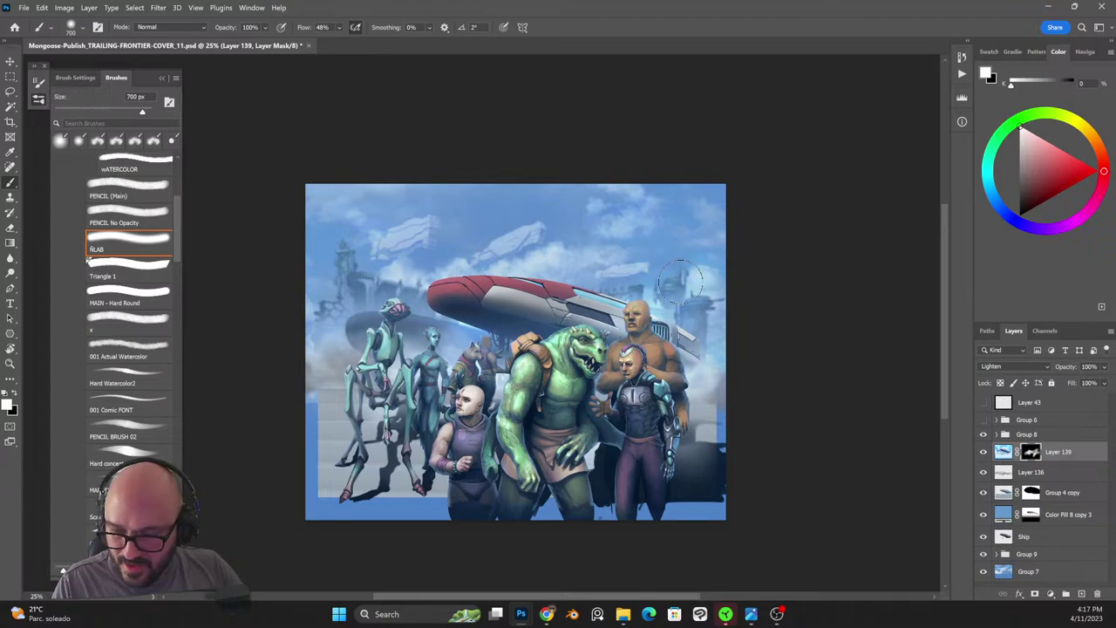
Show the Layer 43 frame and clip a duplicate of Layer 139 to Group 8.
click(983, 402)
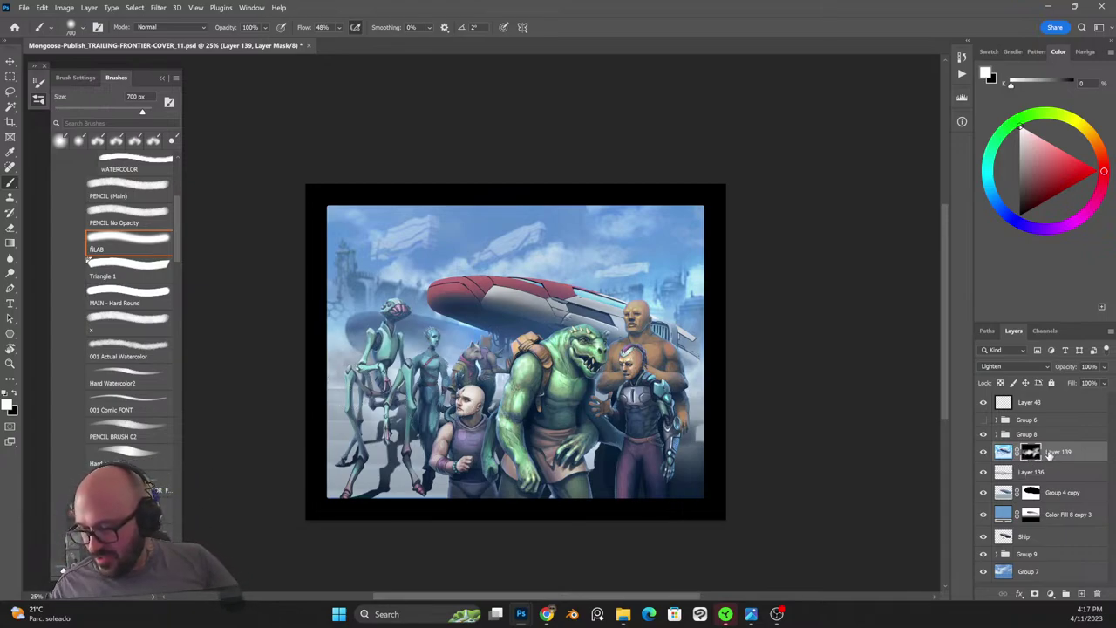
drag(1051, 455, 1048, 429)
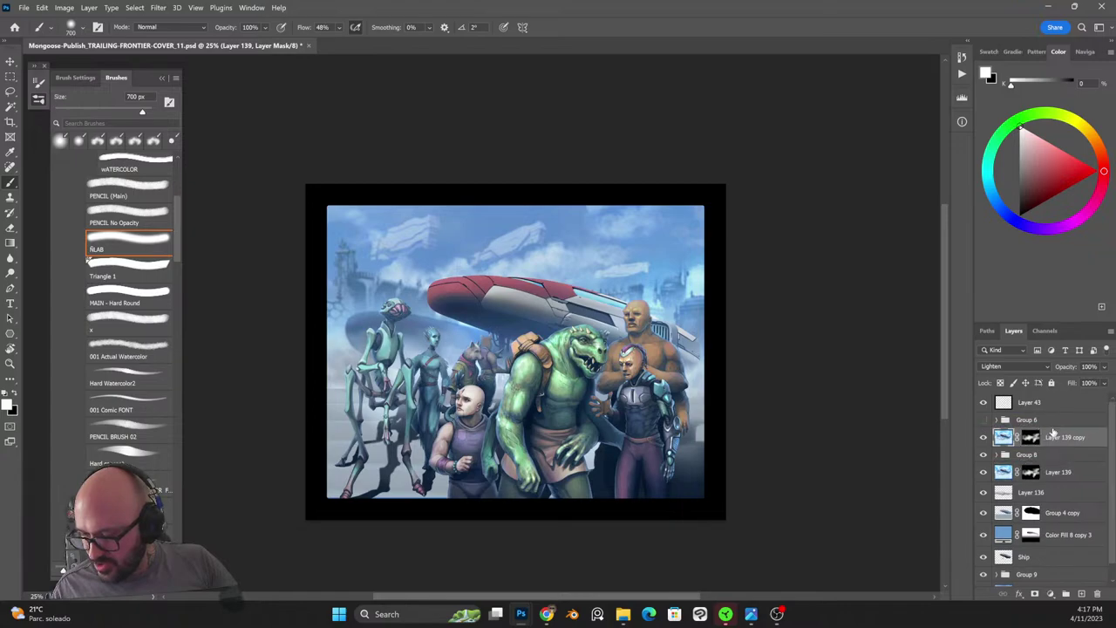
alt+click(1040, 446)
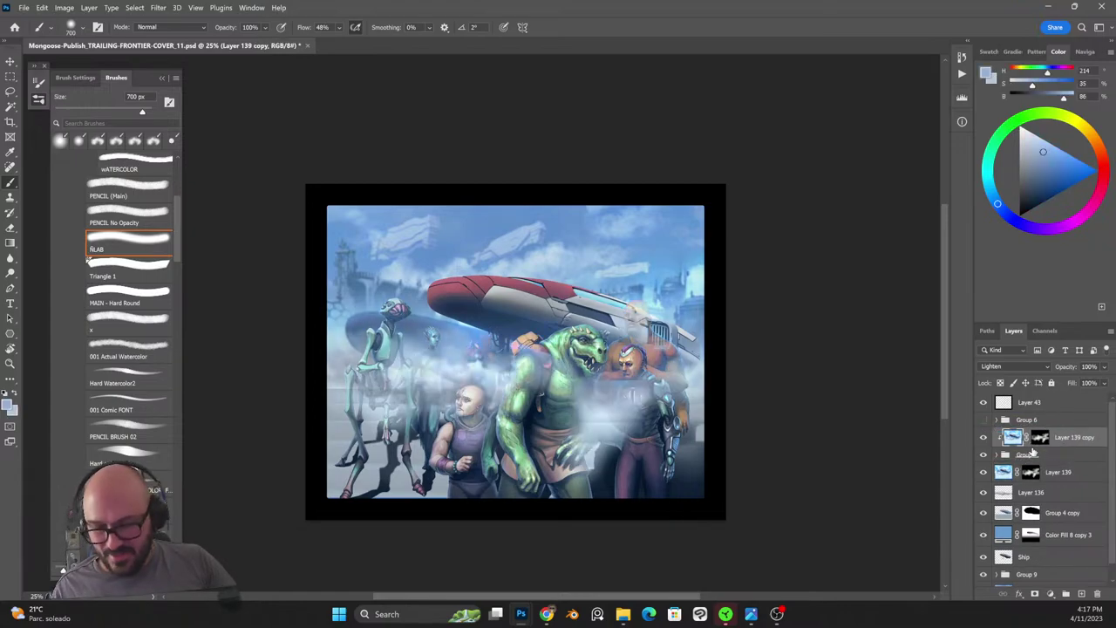
Load Layer 125's character silhouettes as a selection, delete that area from Layer 139 copy and deselect.
click(997, 456)
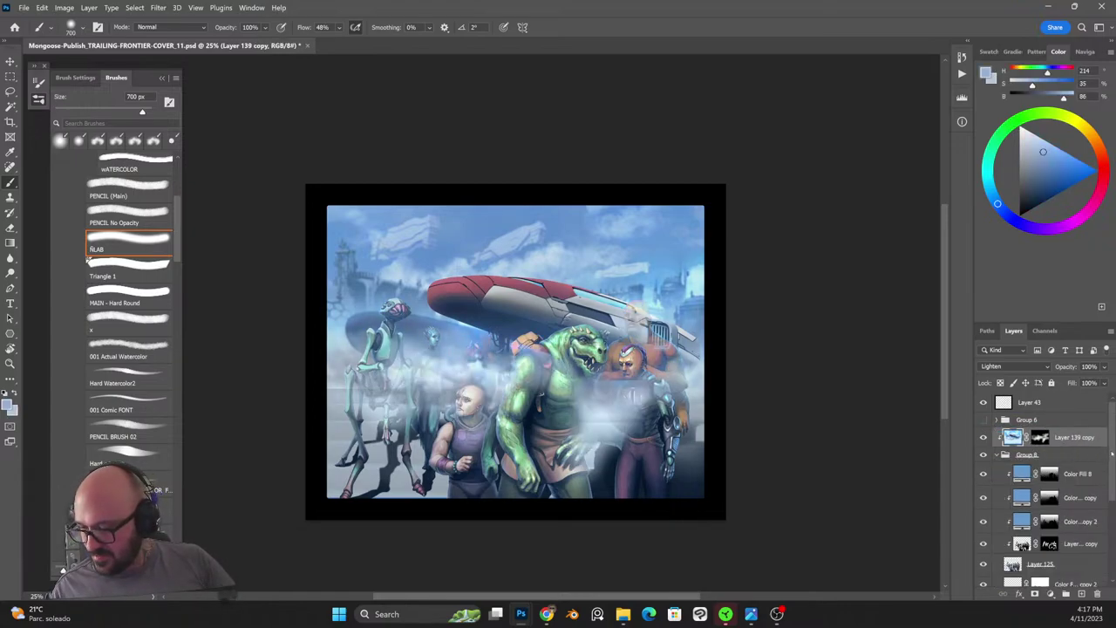
scroll(1095, 480, down, 1)
ctrl+click(1013, 534)
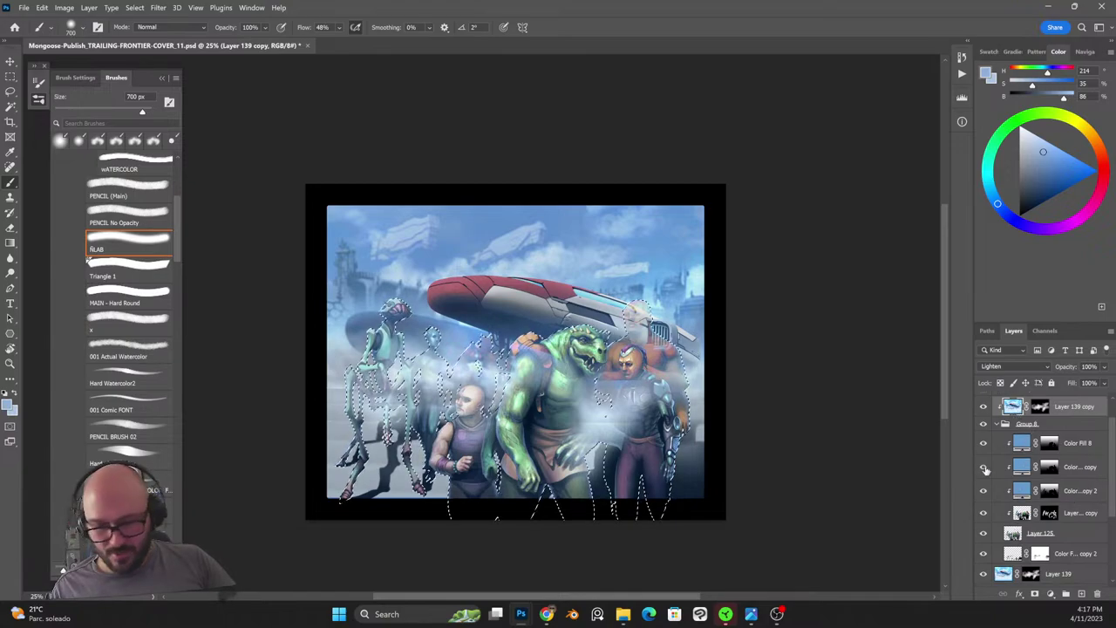
key(Delete)
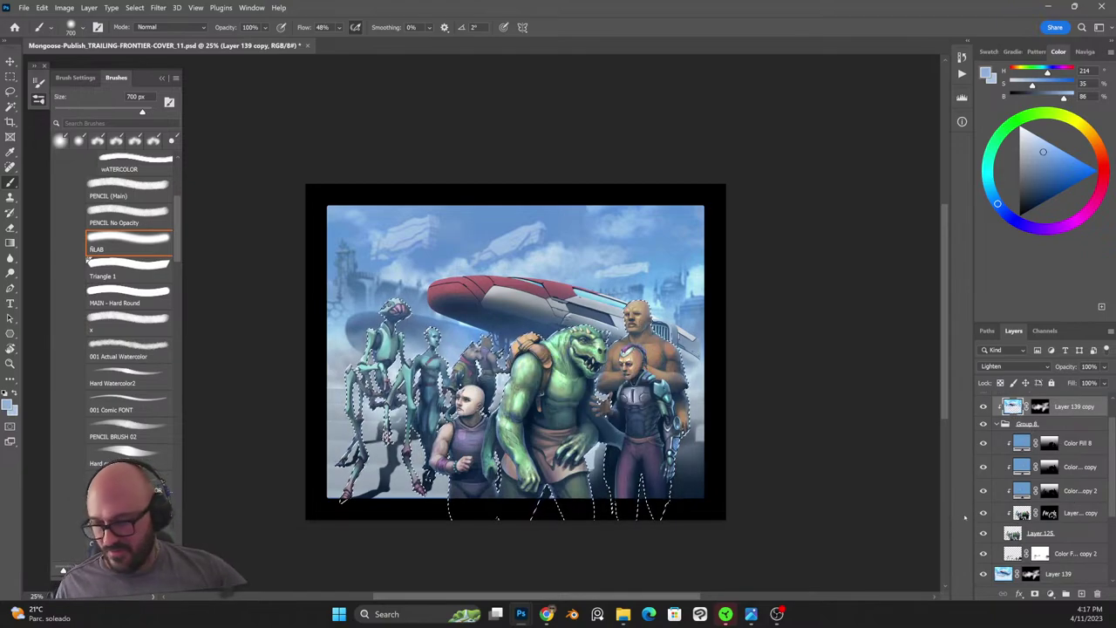
key(ctrl+d)
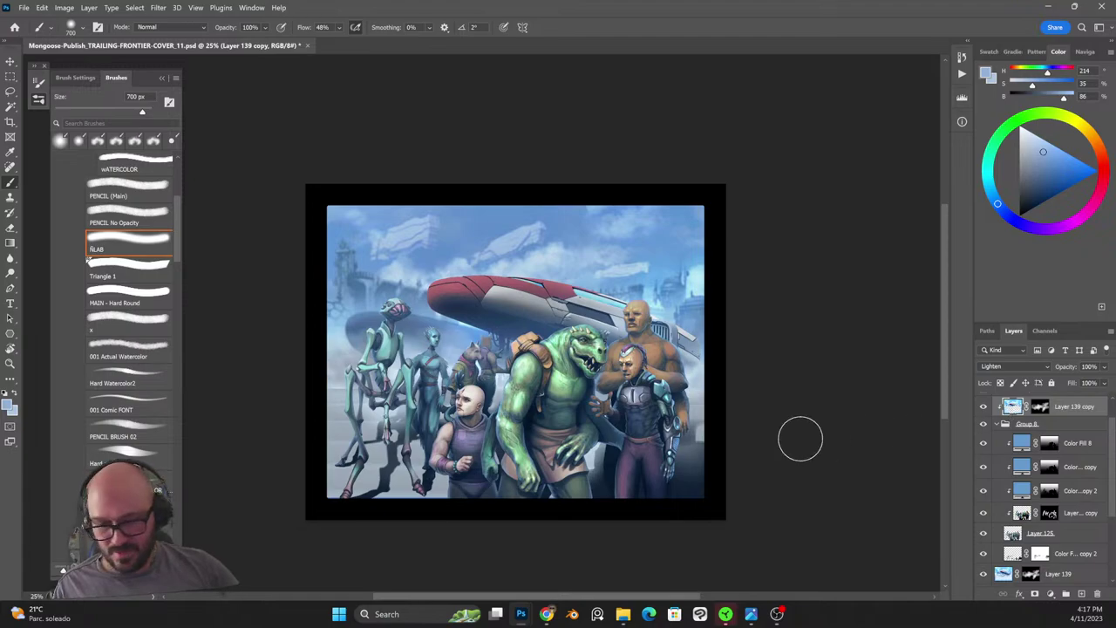
click(158, 7)
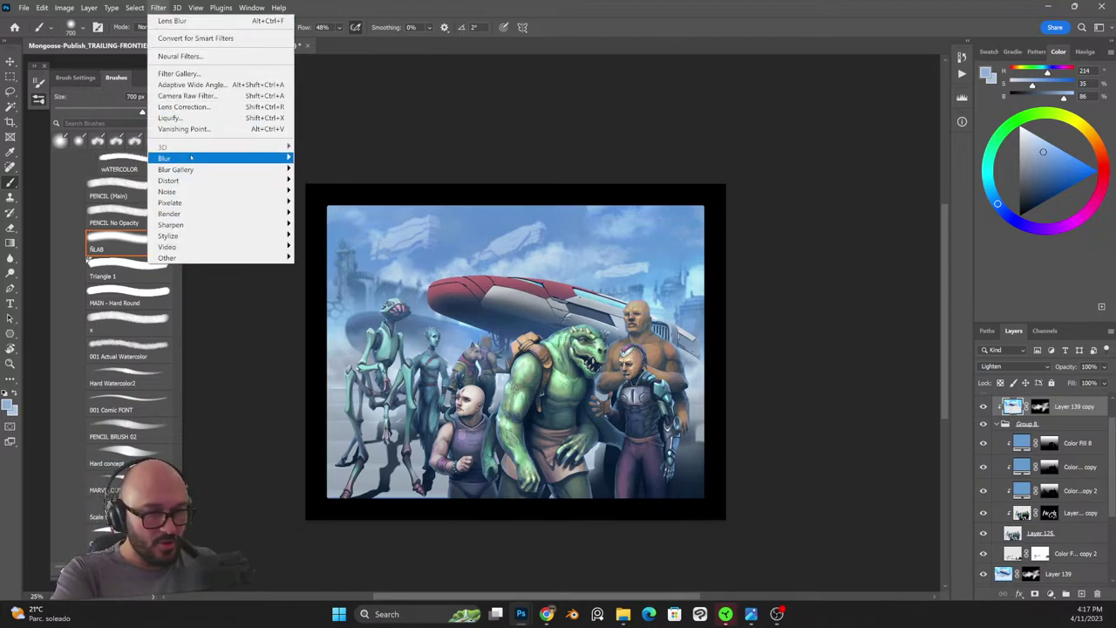
mouse_move(244, 153)
click(325, 202)
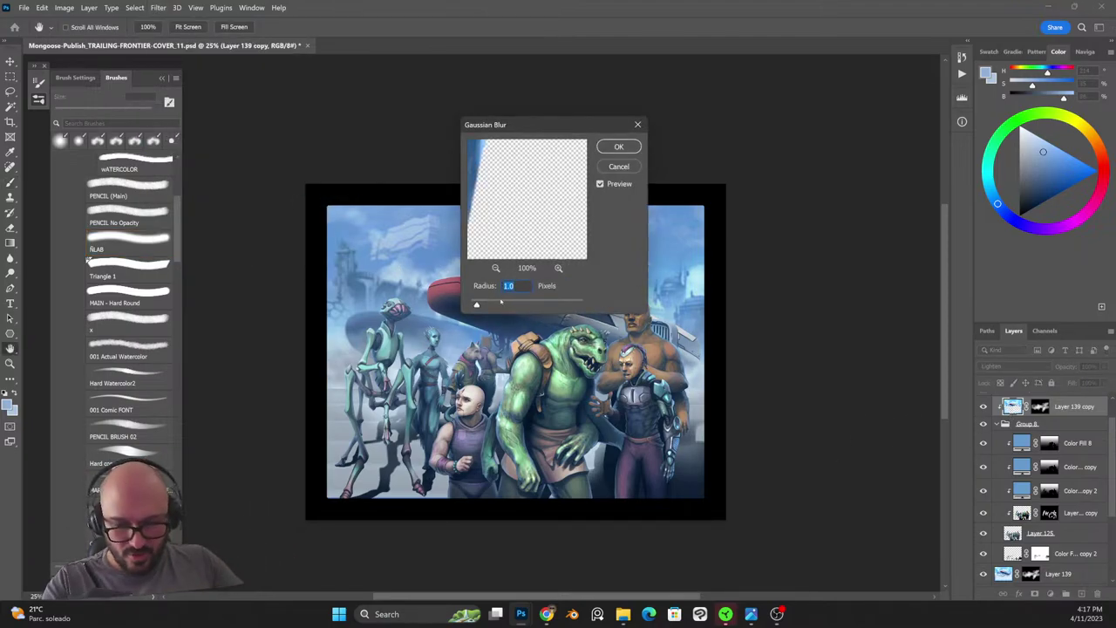
drag(500, 301, 505, 302)
key(Return)
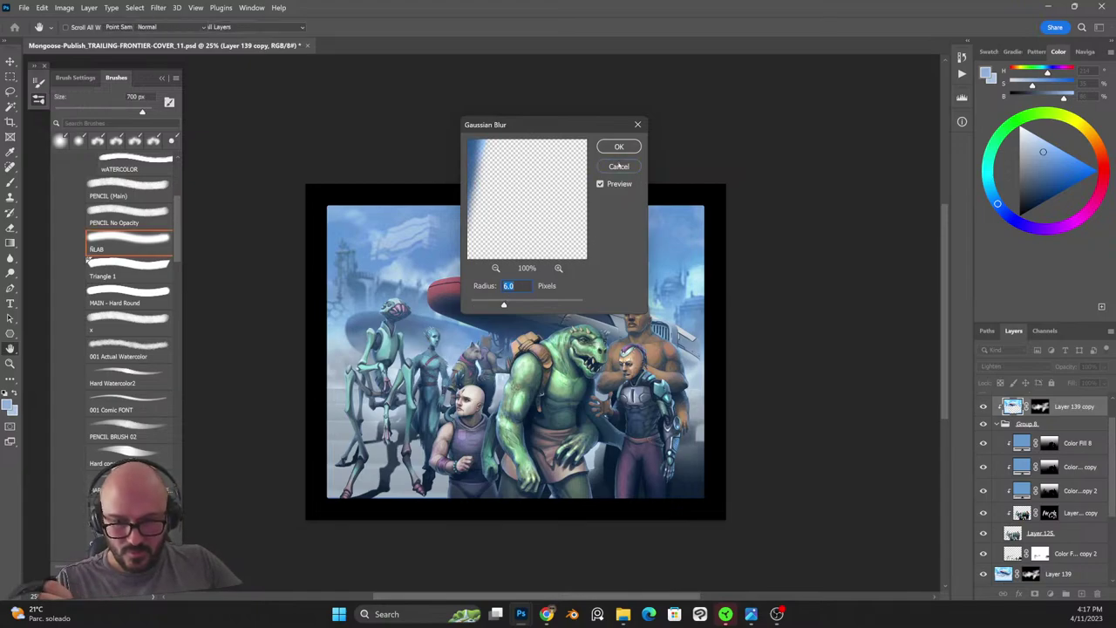
Apply a Gaussian Blur with a radius of 18.0 pixels to Layer 139 copy.
key(ctrl+plus)
key(ctrl+plus)
drag(560, 440, 535, 371)
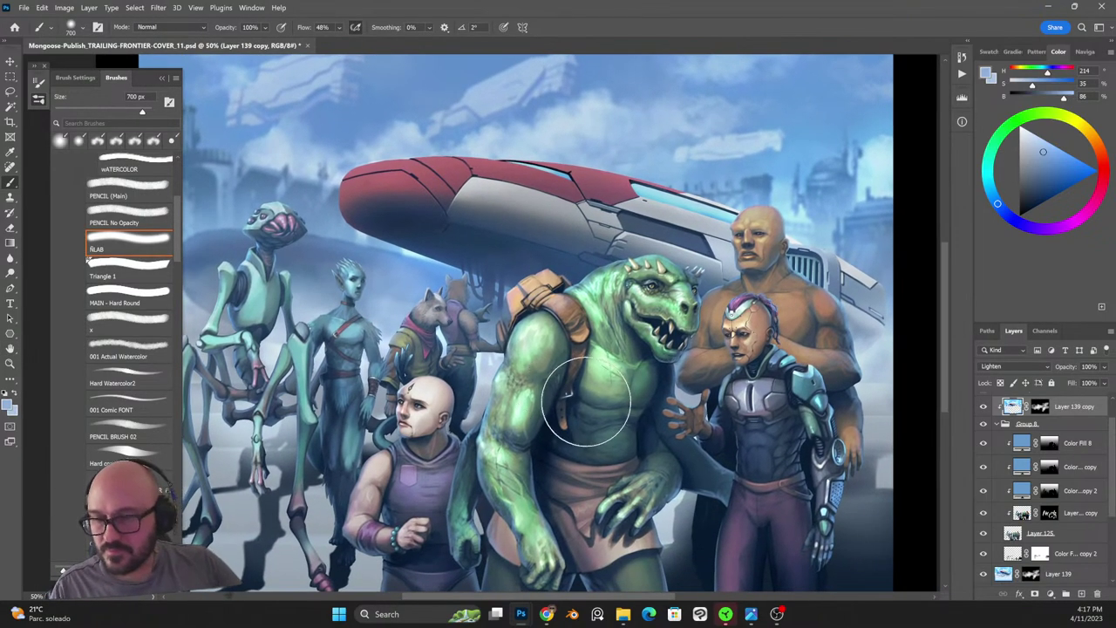
click(158, 7)
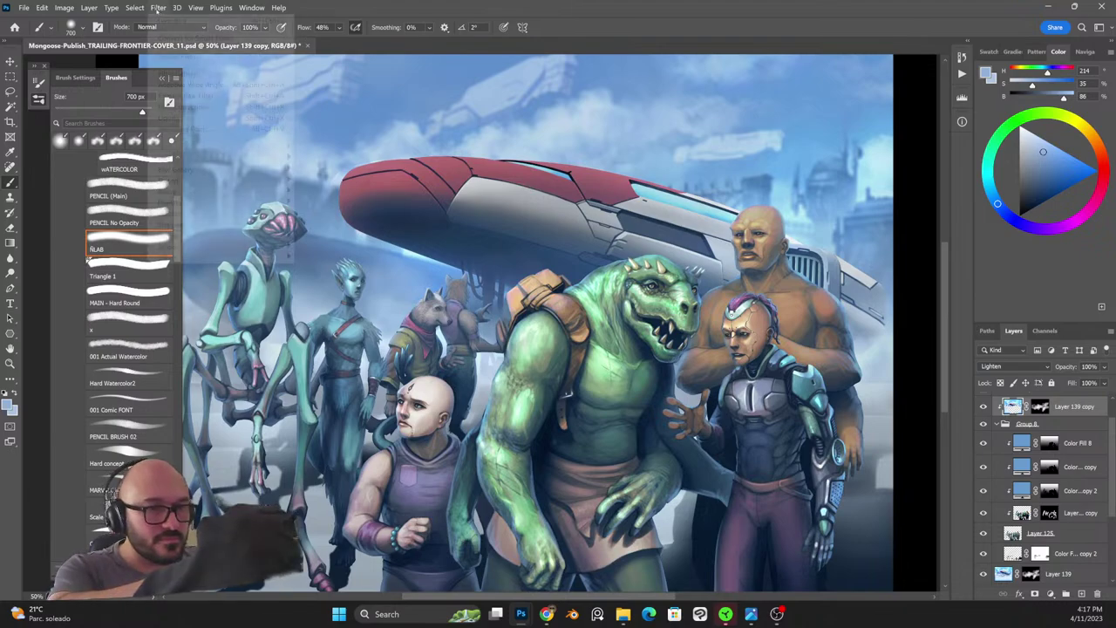
mouse_move(253, 158)
click(324, 201)
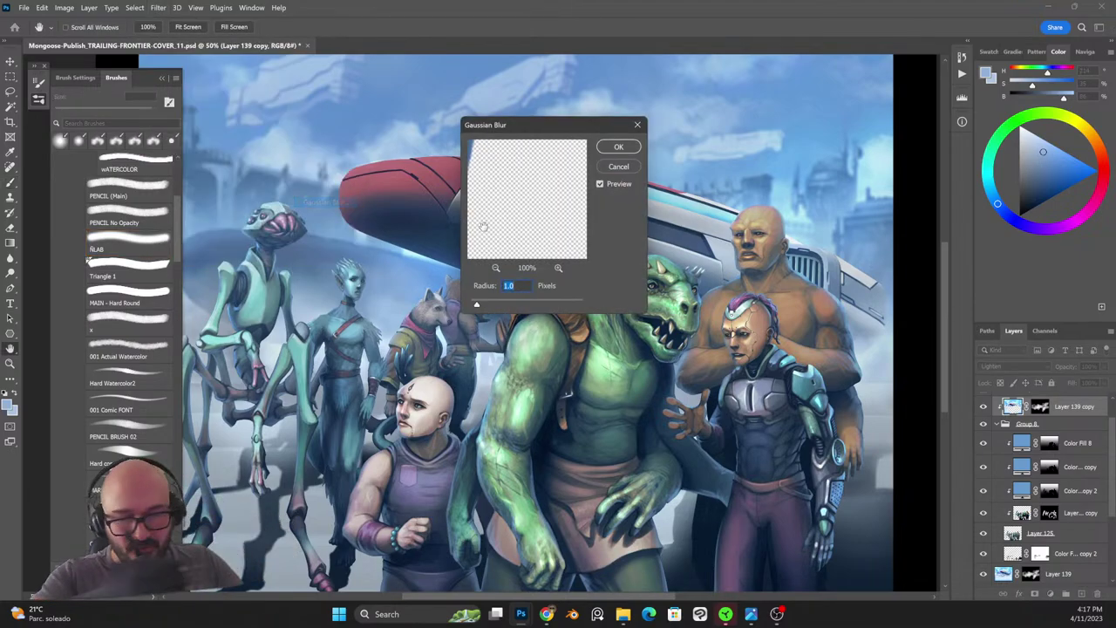
click(506, 305)
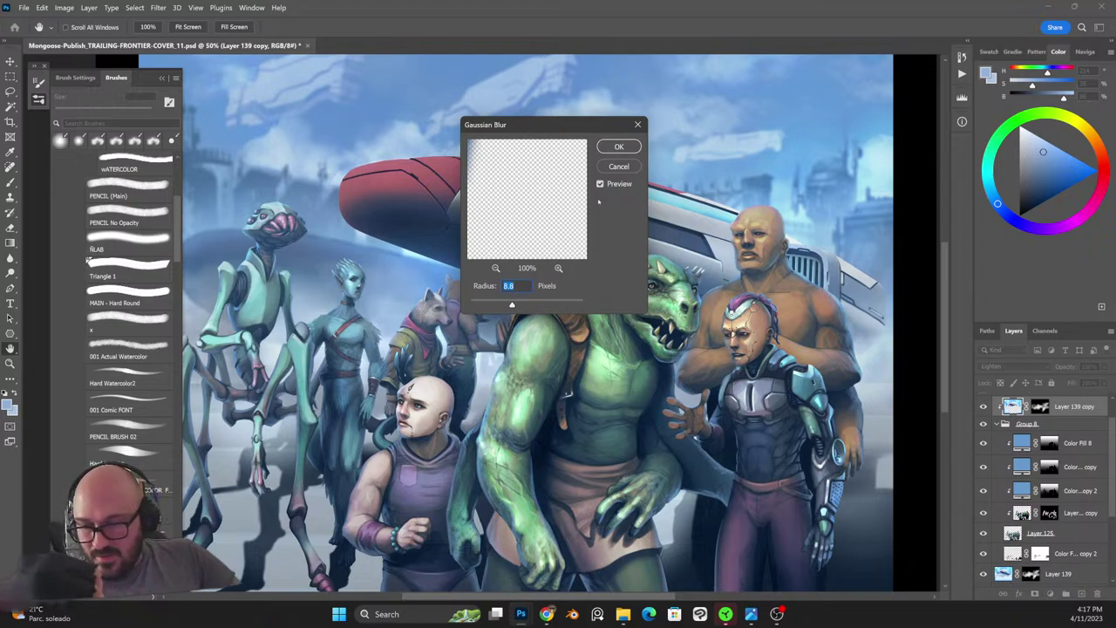
click(524, 303)
drag(523, 303, 520, 304)
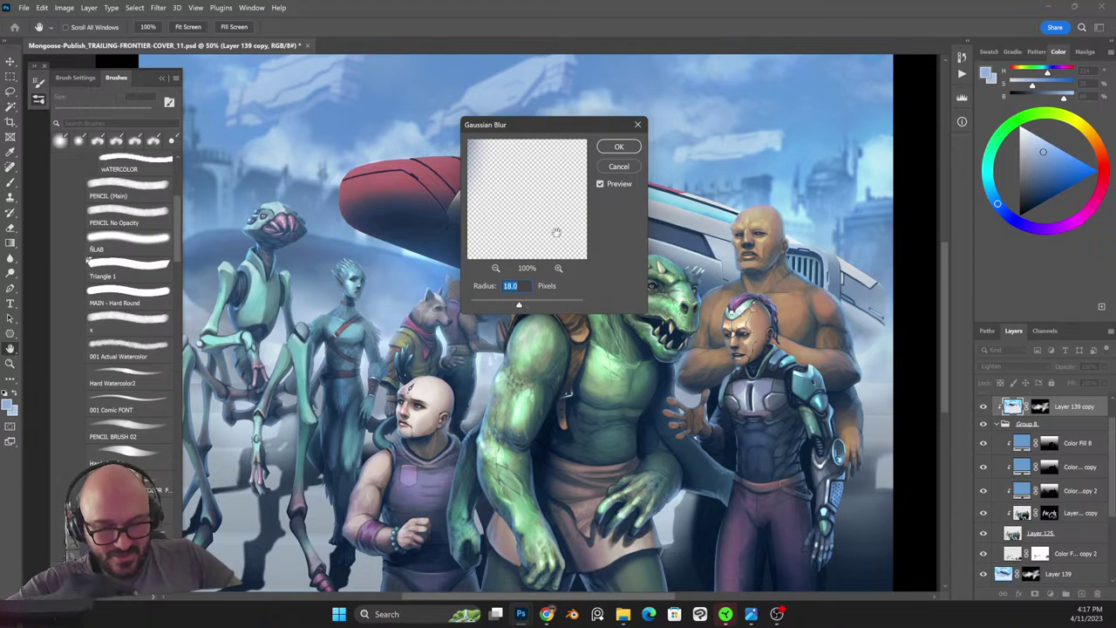
click(619, 145)
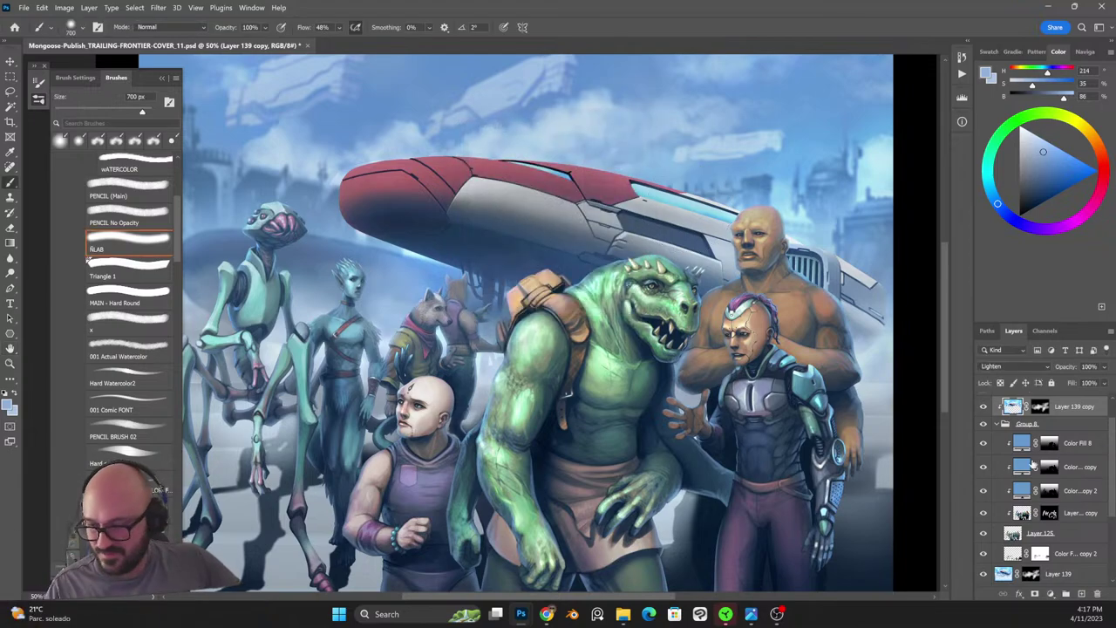
Set Layer 139 copy's opacity to 58% and compare the characters' edges with the layer hidden and shown.
click(983, 408)
click(983, 408)
click(983, 409)
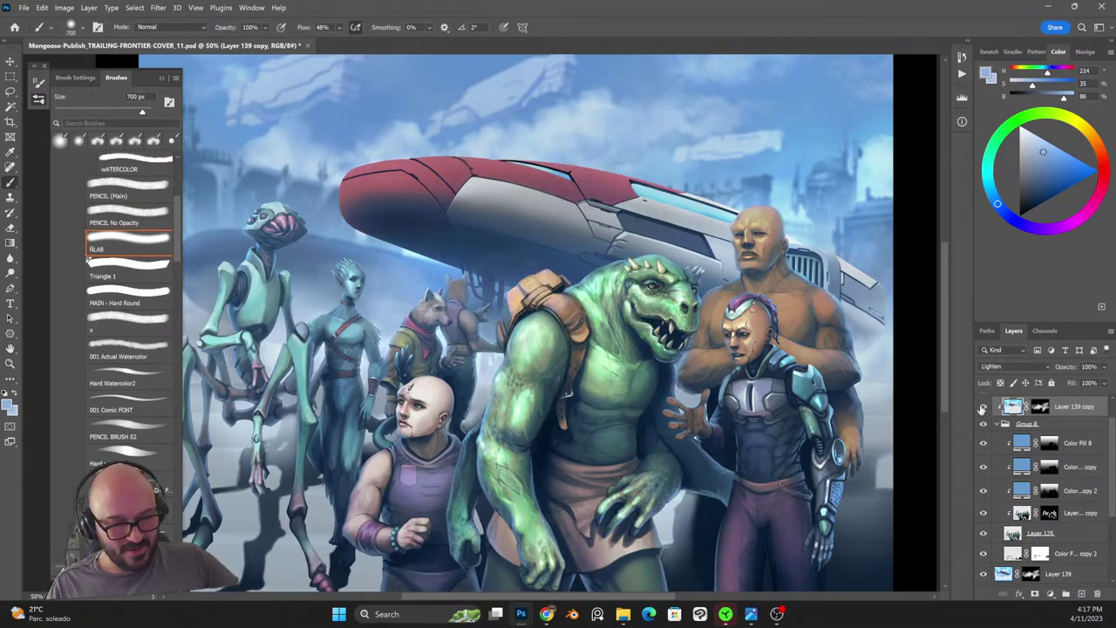
click(1103, 366)
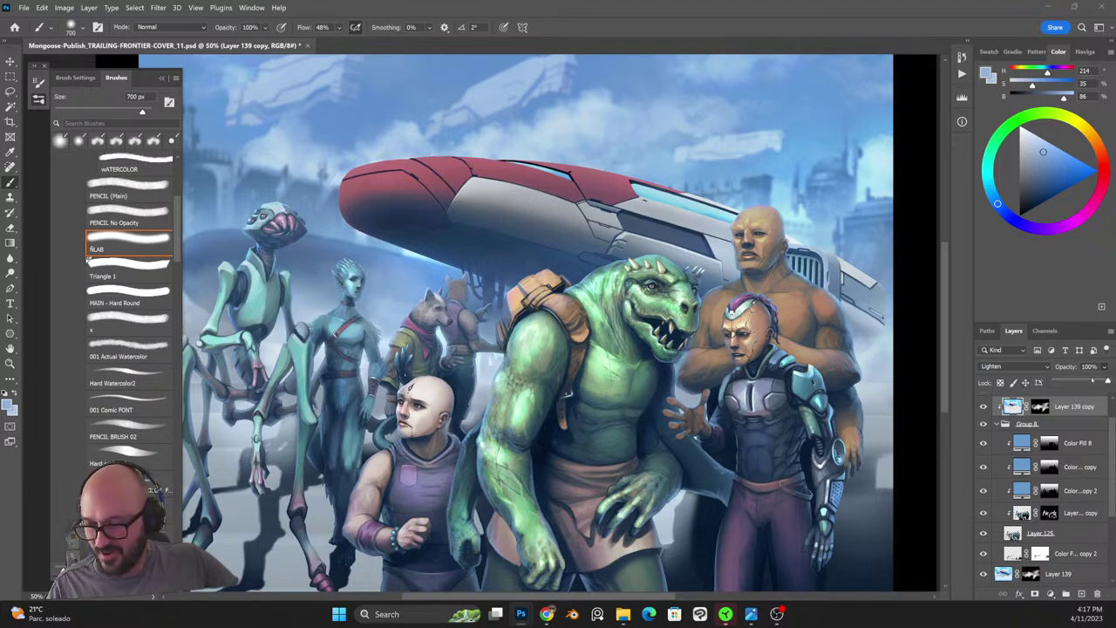
drag(1108, 382, 1090, 381)
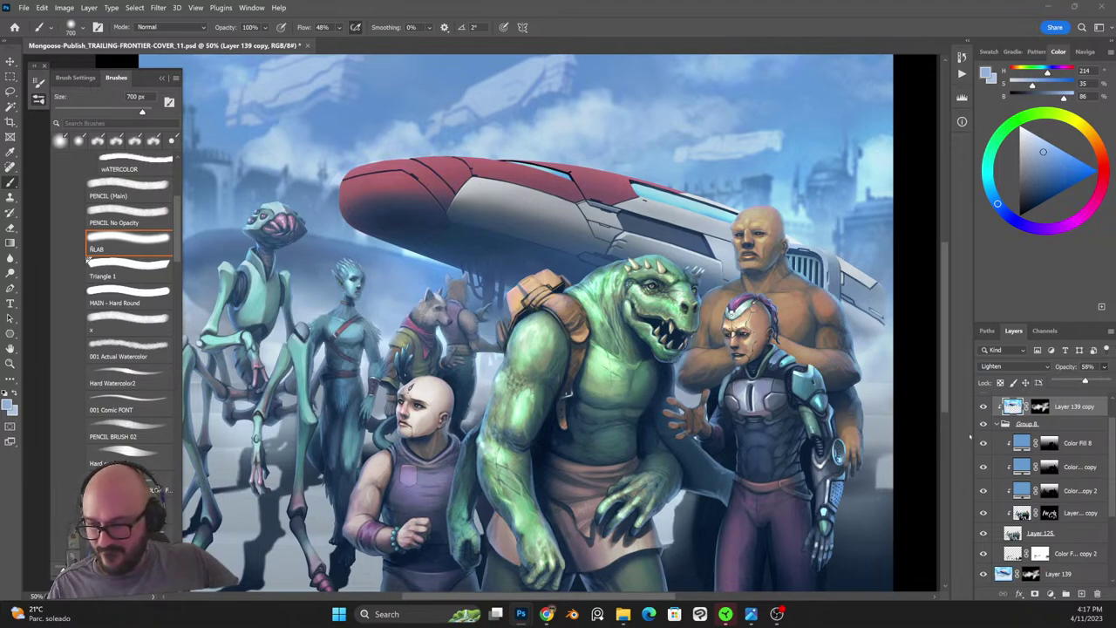
click(983, 409)
click(983, 408)
Collapse Group 8 and check the whole cover with Group 6 shown briefly.
key(ctrl+minus)
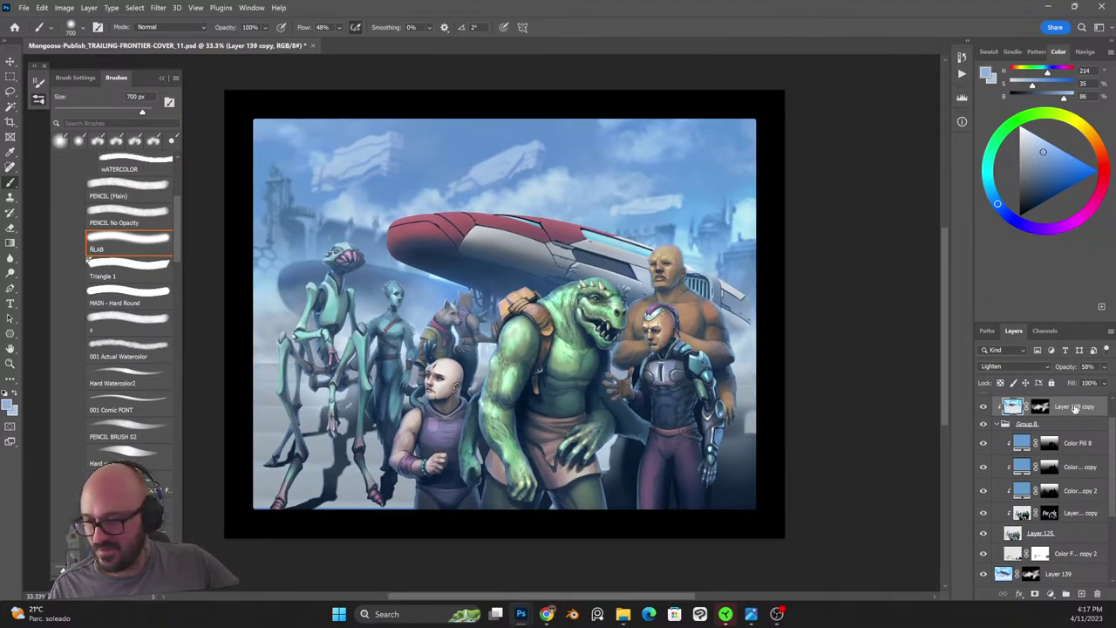
scroll(1081, 447, up, 1)
click(1003, 452)
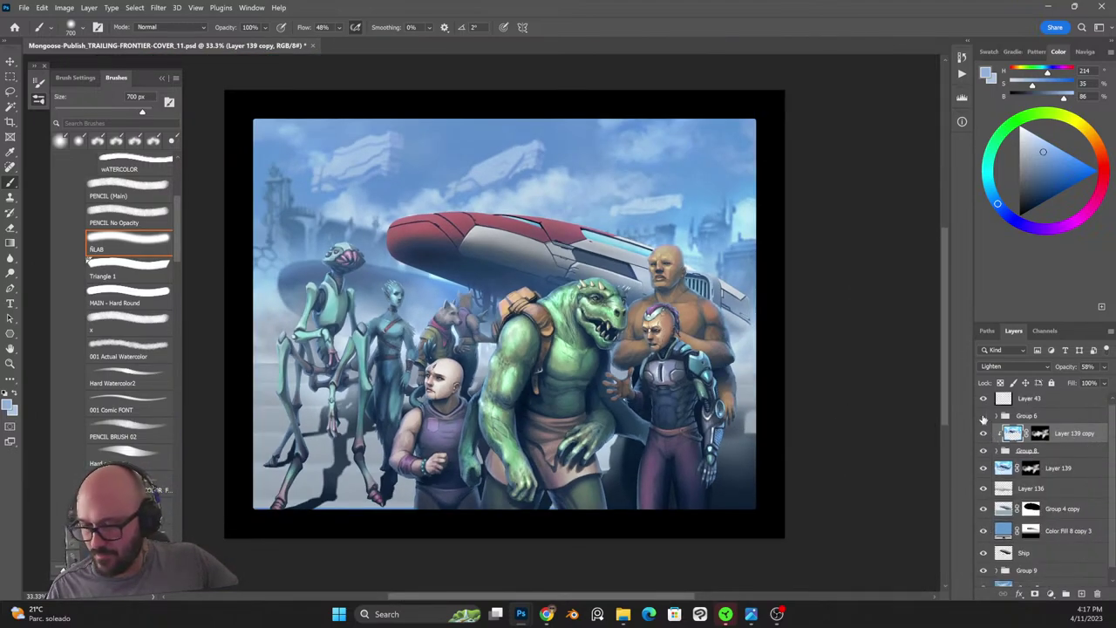
click(984, 419)
click(984, 418)
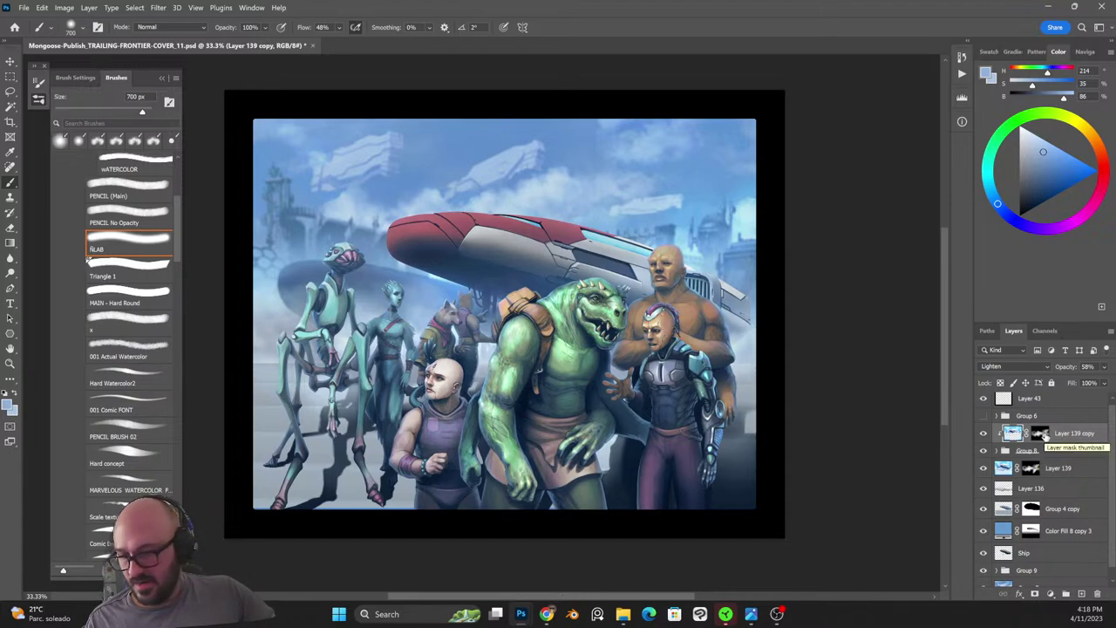
Try an opacity of 53% on the Color Fill 8 copy 3 haze layer.
click(1060, 468)
click(1057, 489)
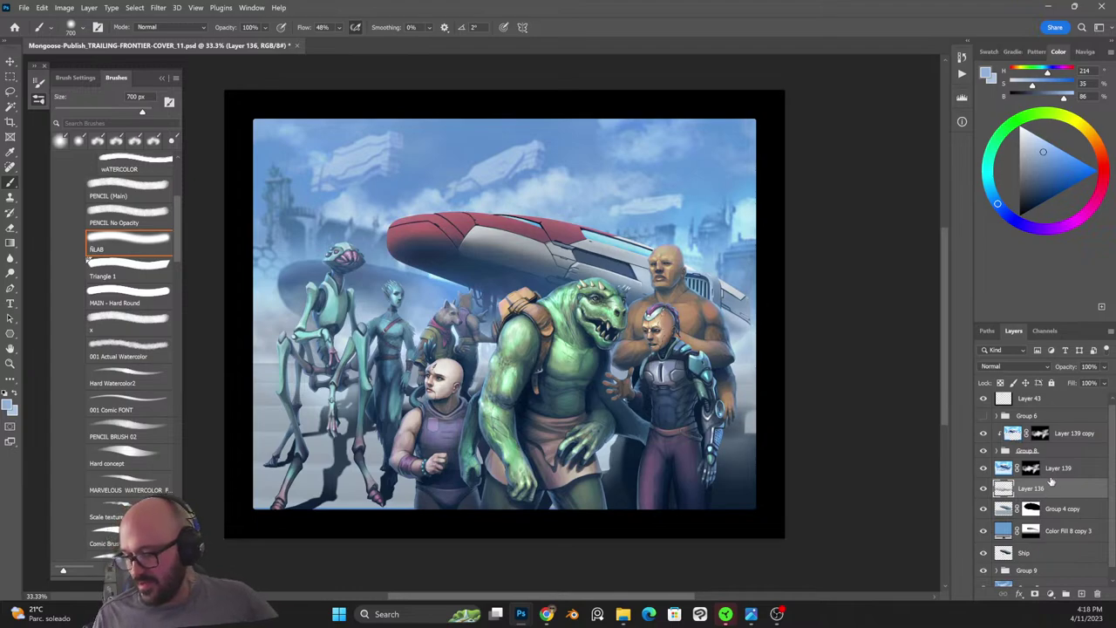
click(1059, 509)
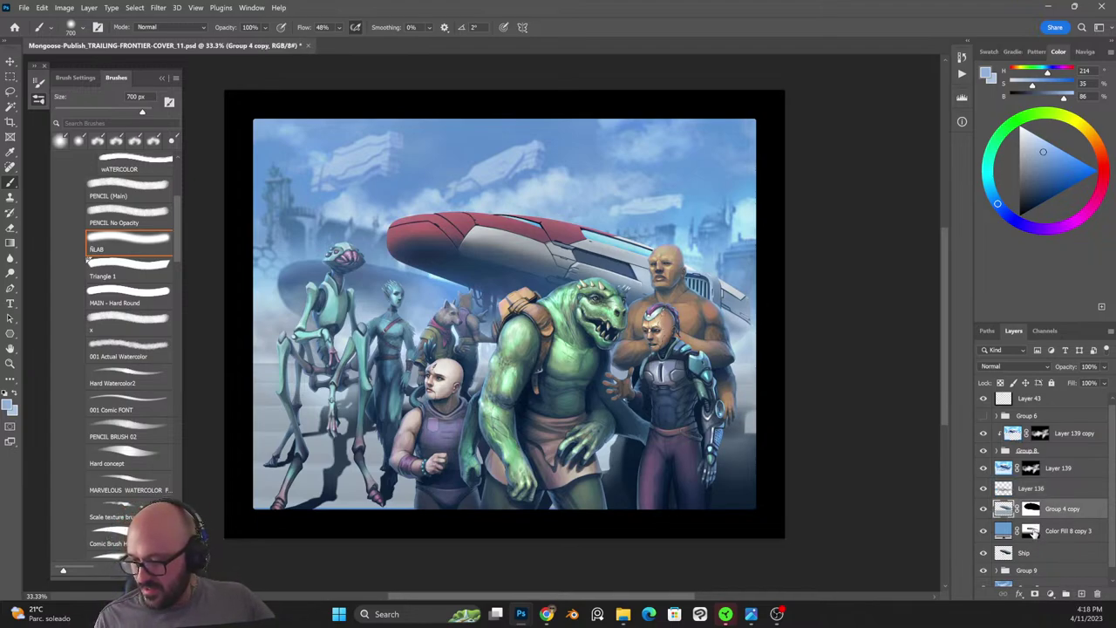
click(1031, 531)
click(1104, 367)
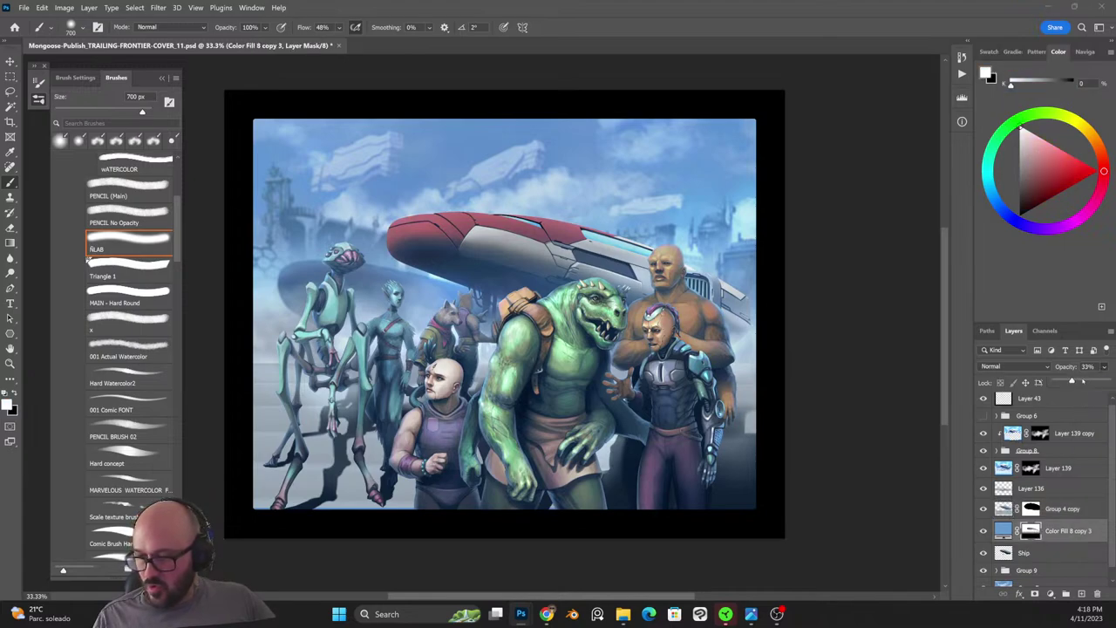
drag(1072, 380, 1085, 380)
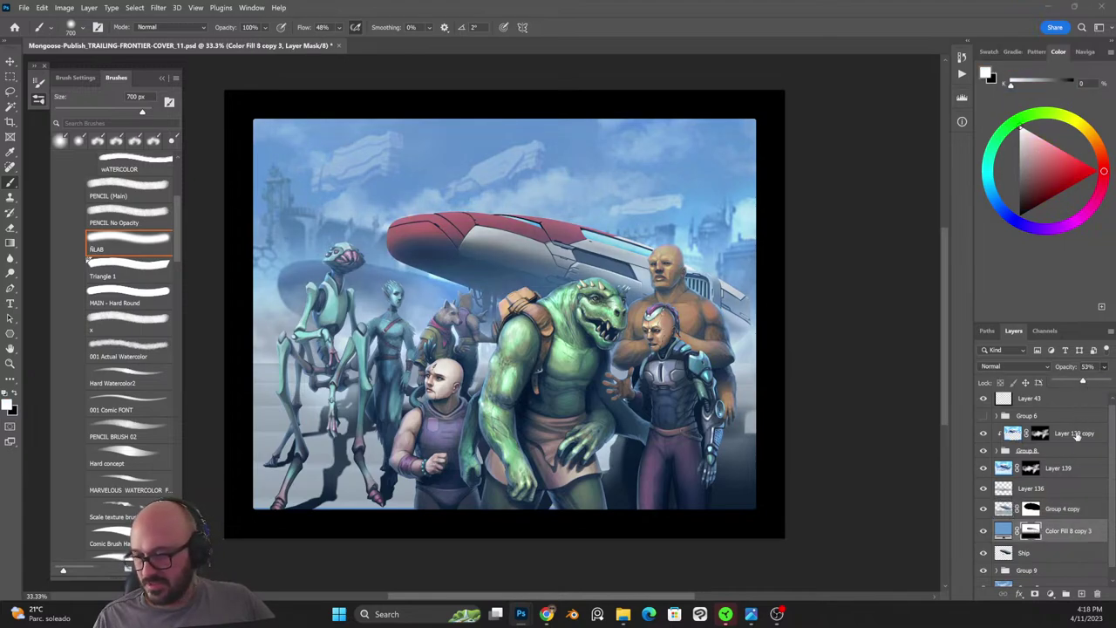
key(Escape)
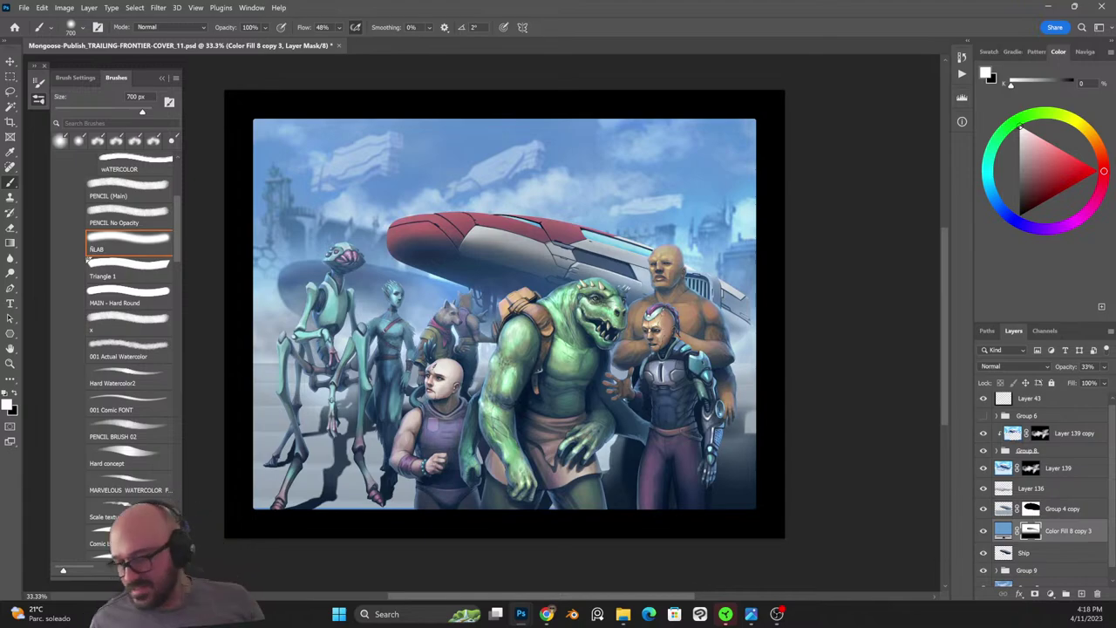
Duplicate the Ship layer, hide the original and make the copy the active layer.
click(1025, 553)
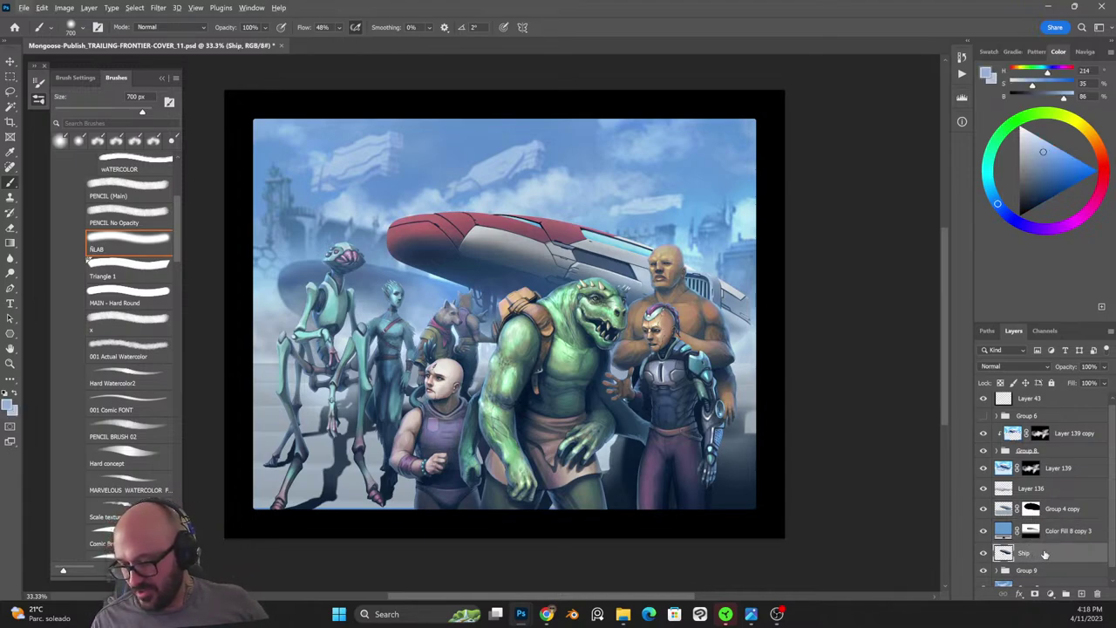
key(ctrl+j)
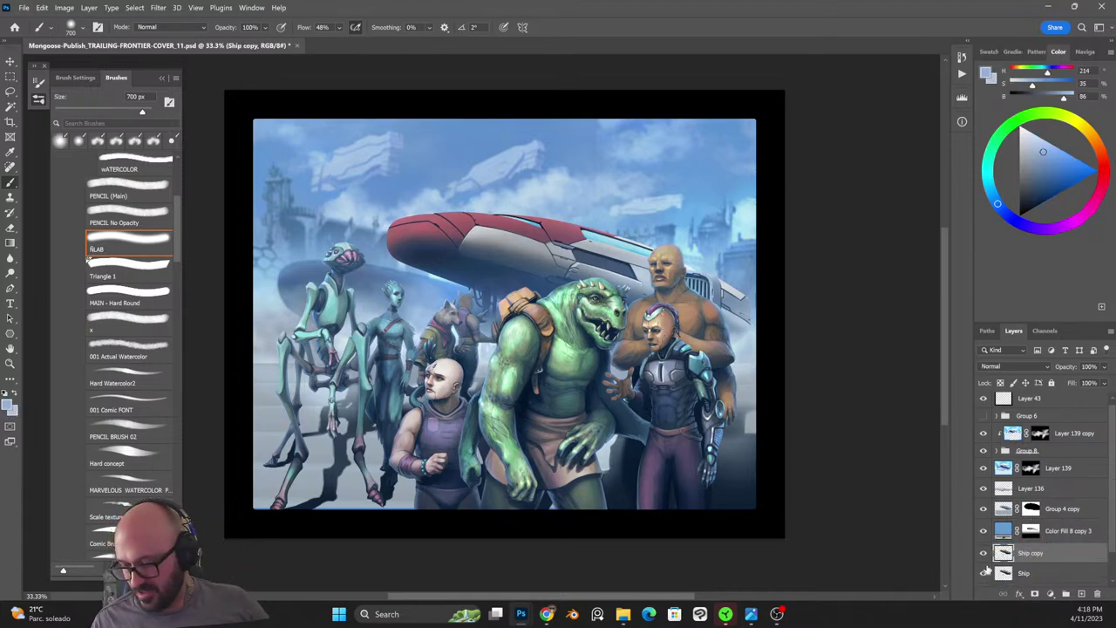
click(1053, 537)
click(1030, 555)
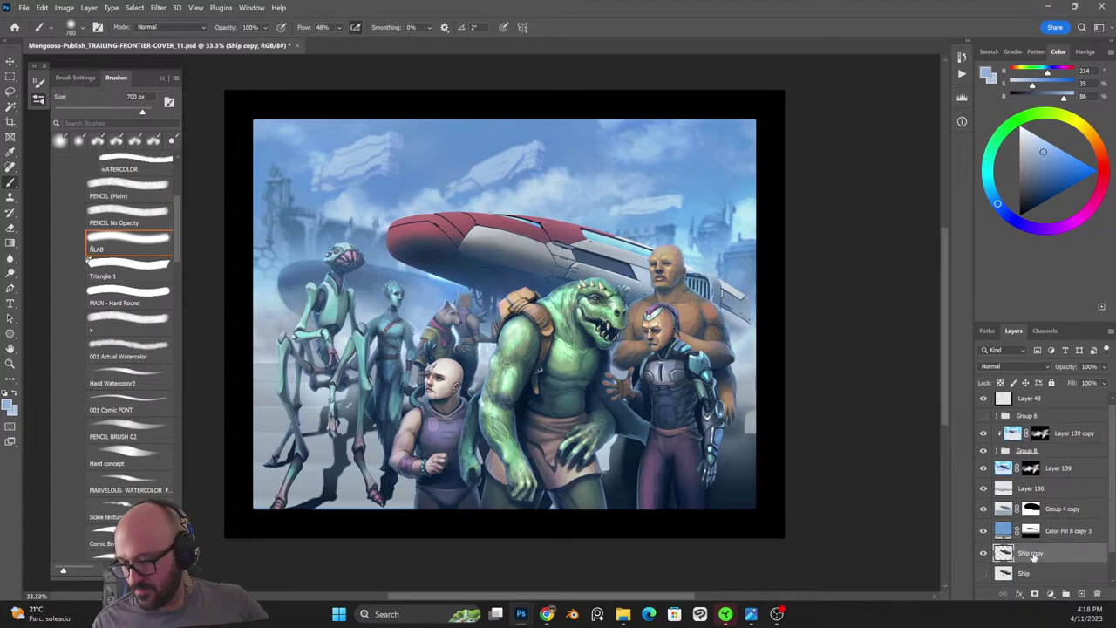
Defringe the Ship copy layer with a width of 1 pixel.
click(89, 7)
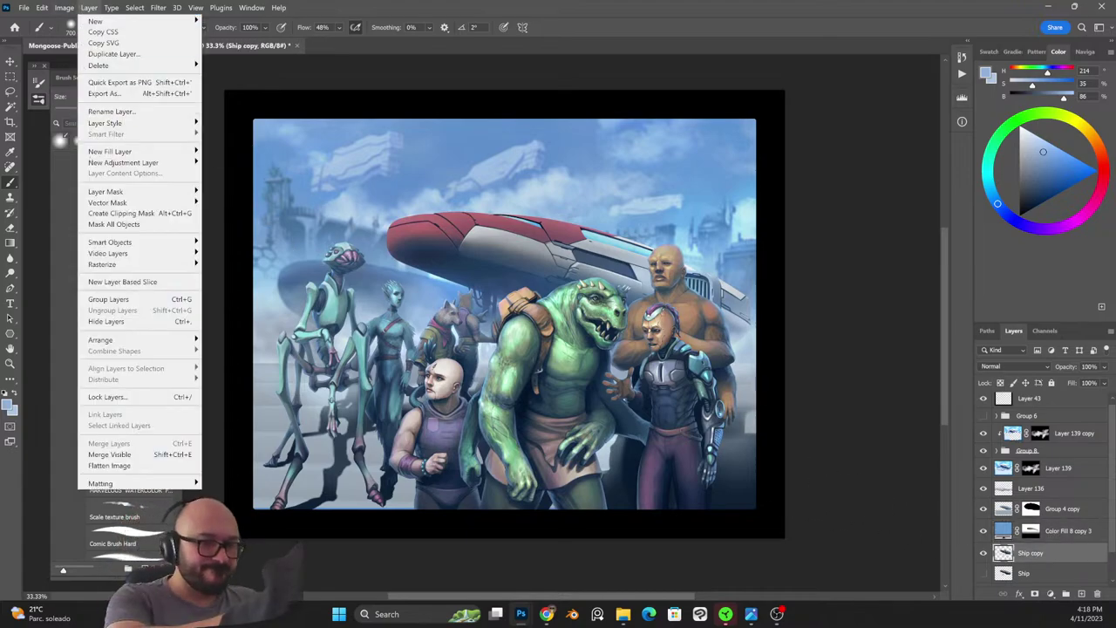
mouse_move(174, 483)
click(227, 495)
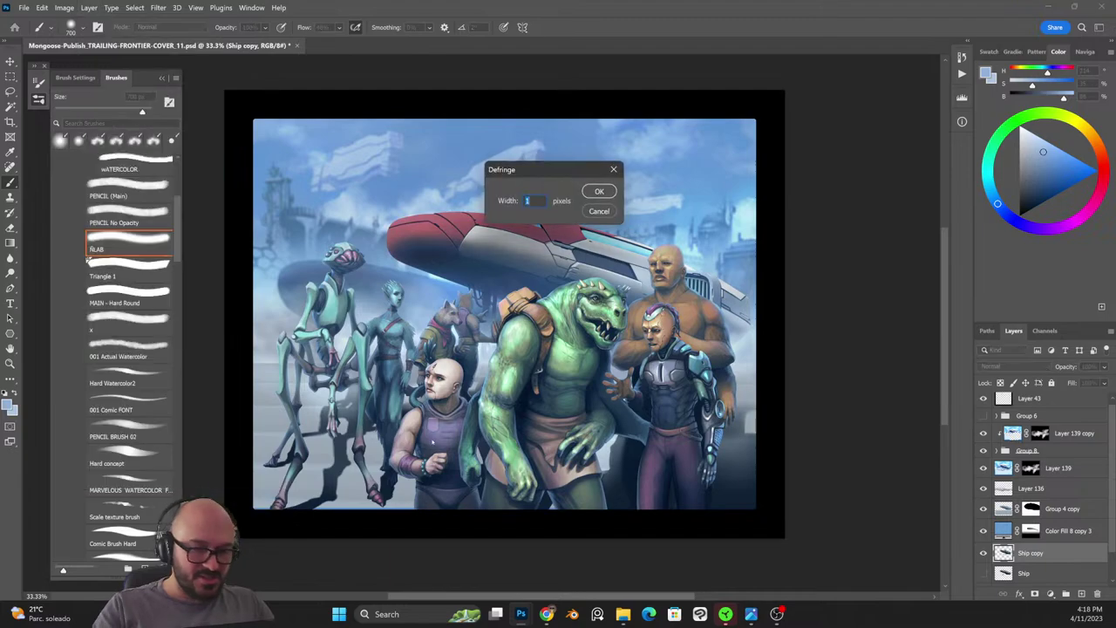
click(599, 191)
Apply a Lens Blur with a radius of 17 to the Ship copy layer and check the ship up close.
click(158, 7)
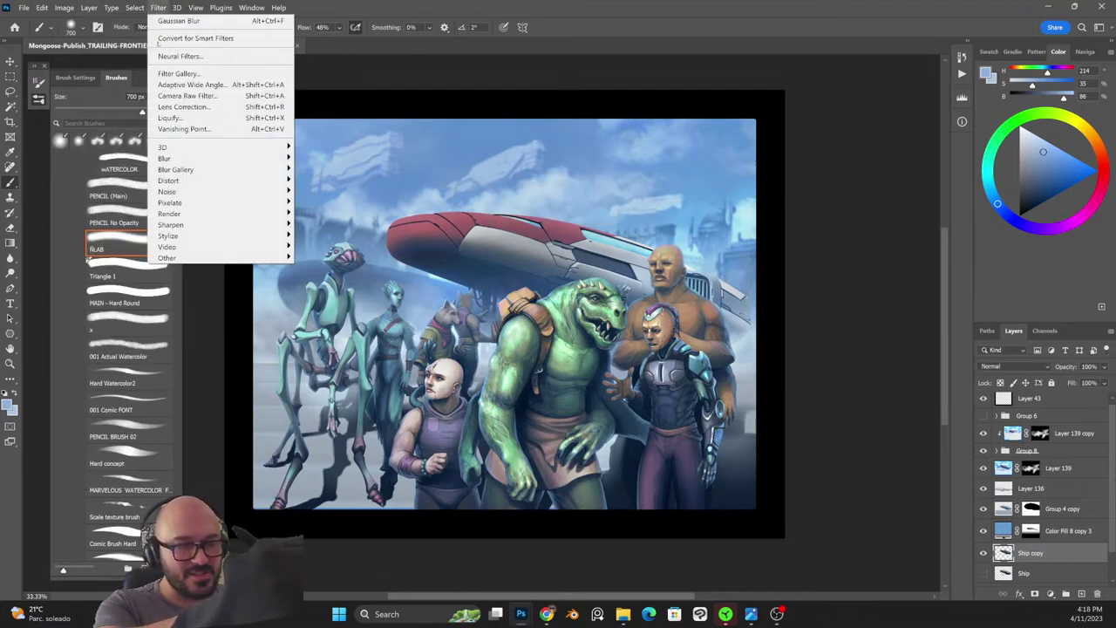
mouse_move(170, 158)
click(328, 213)
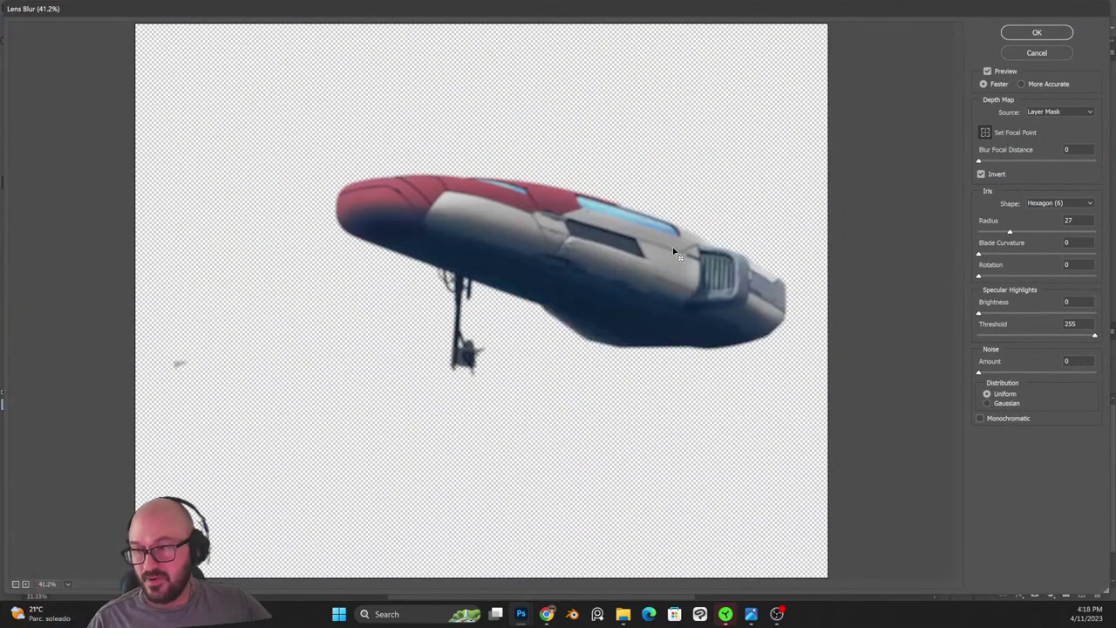
click(998, 231)
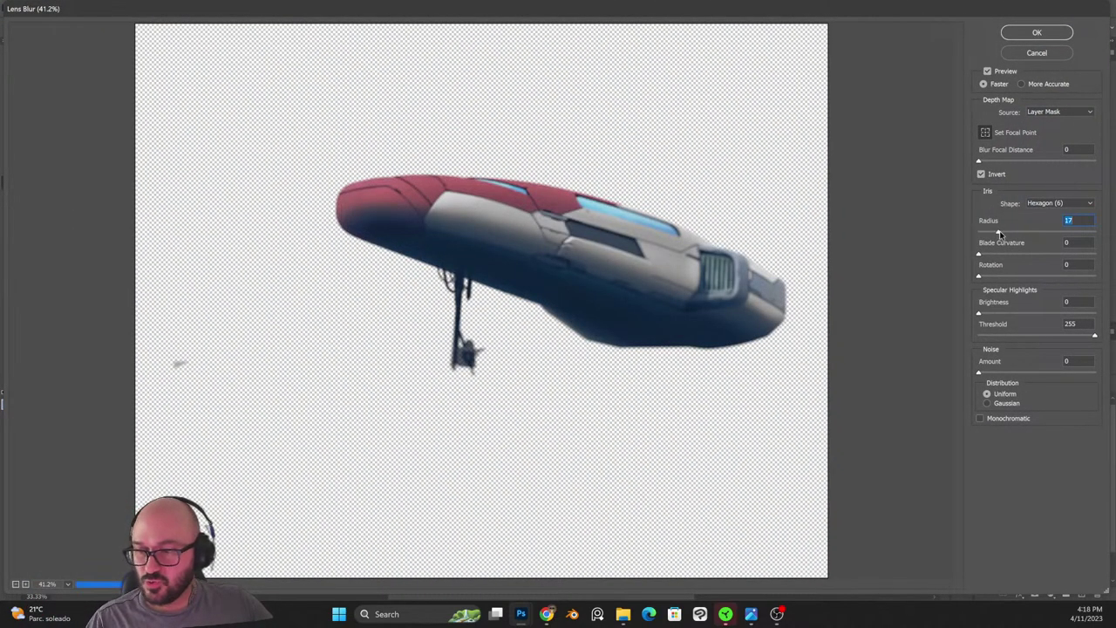
click(1018, 36)
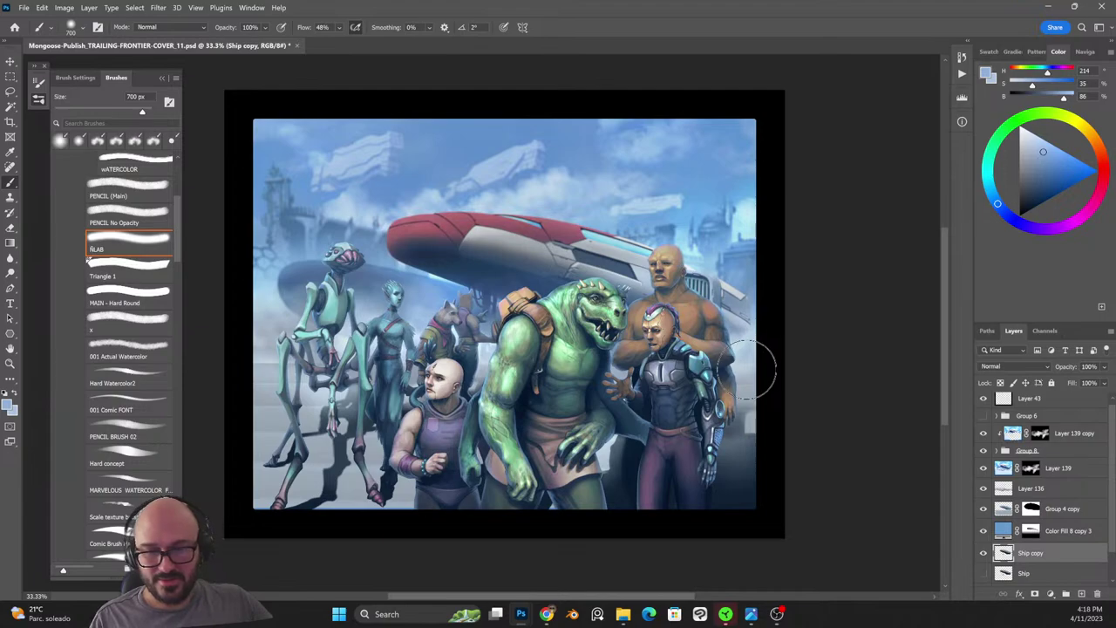
key(ctrl+plus)
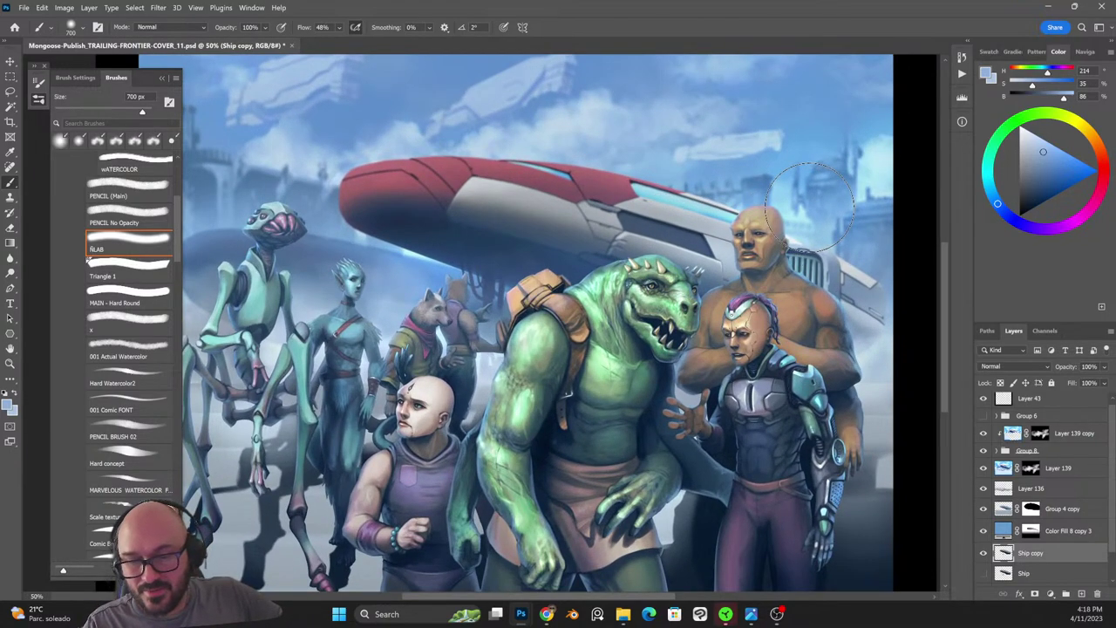
key(ctrl+minus)
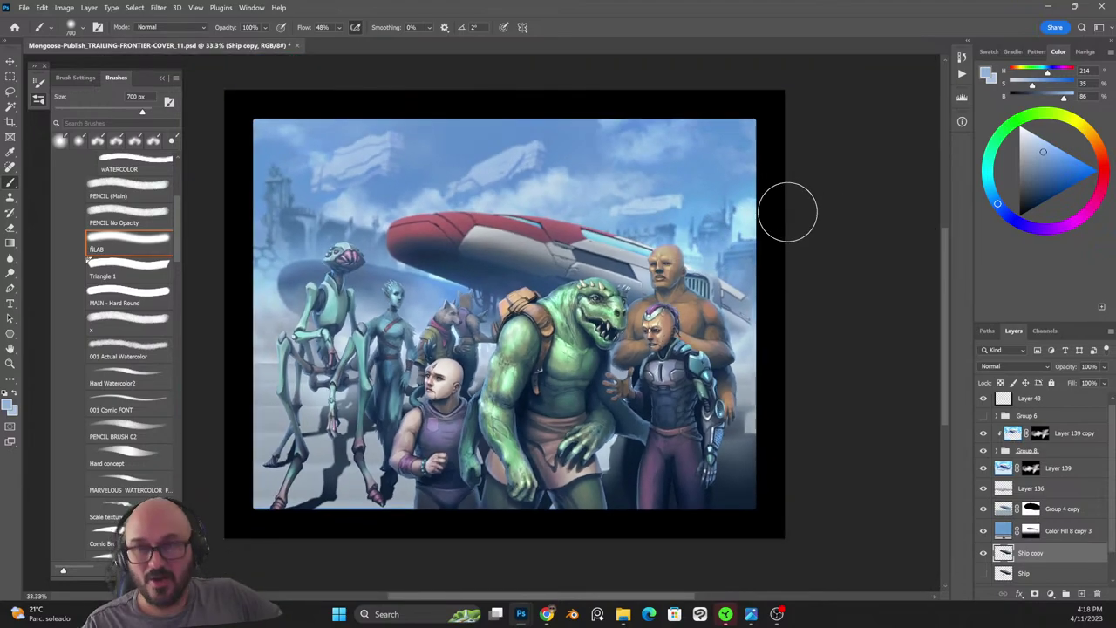
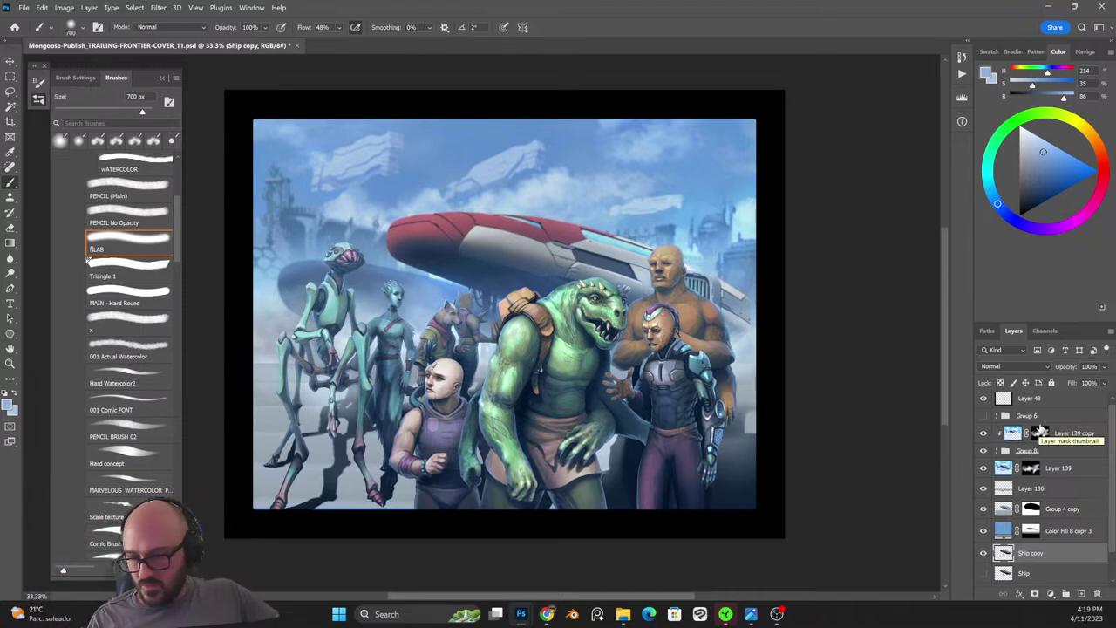
Compare the cover with Group 8 hidden and shown, select Group 8 together with Layer 139 copy and save the document.
click(986, 453)
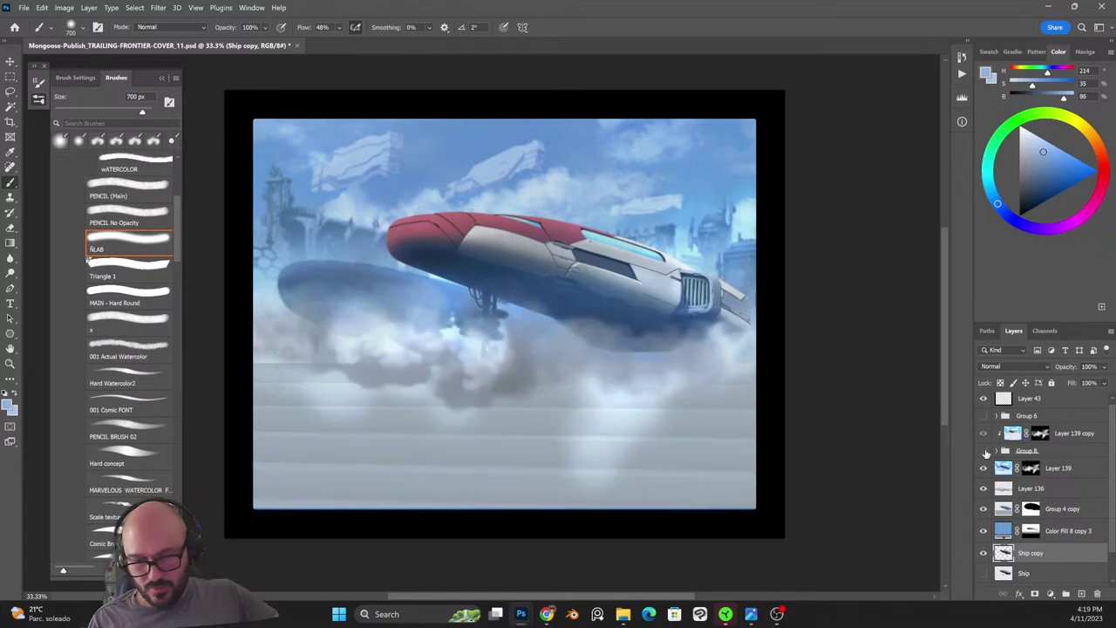
click(986, 453)
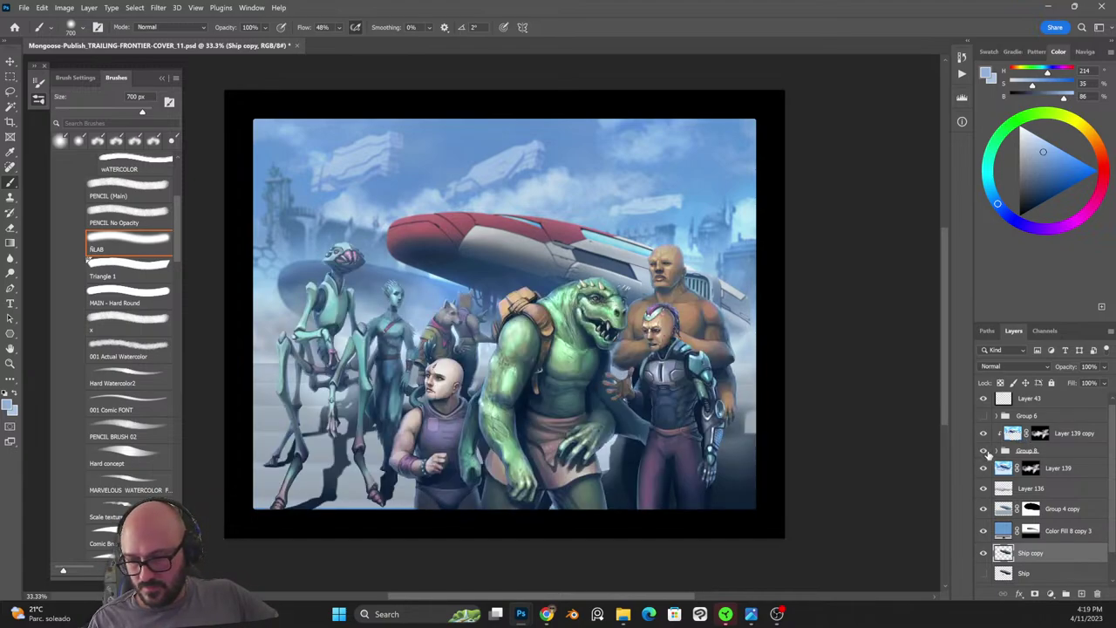
click(1059, 436)
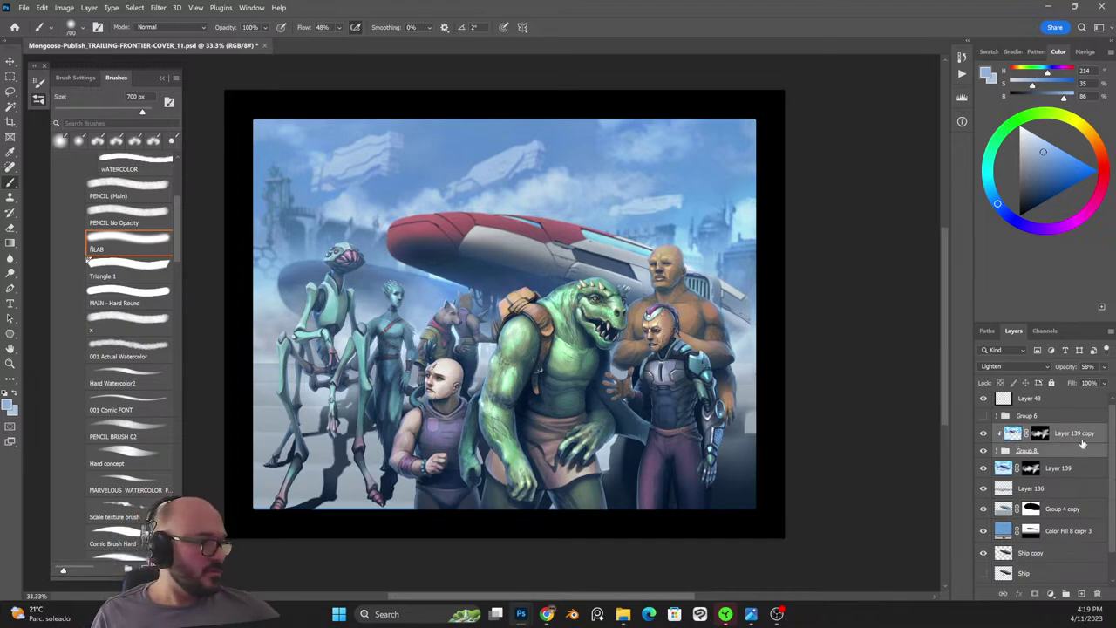
key(ctrl+s)
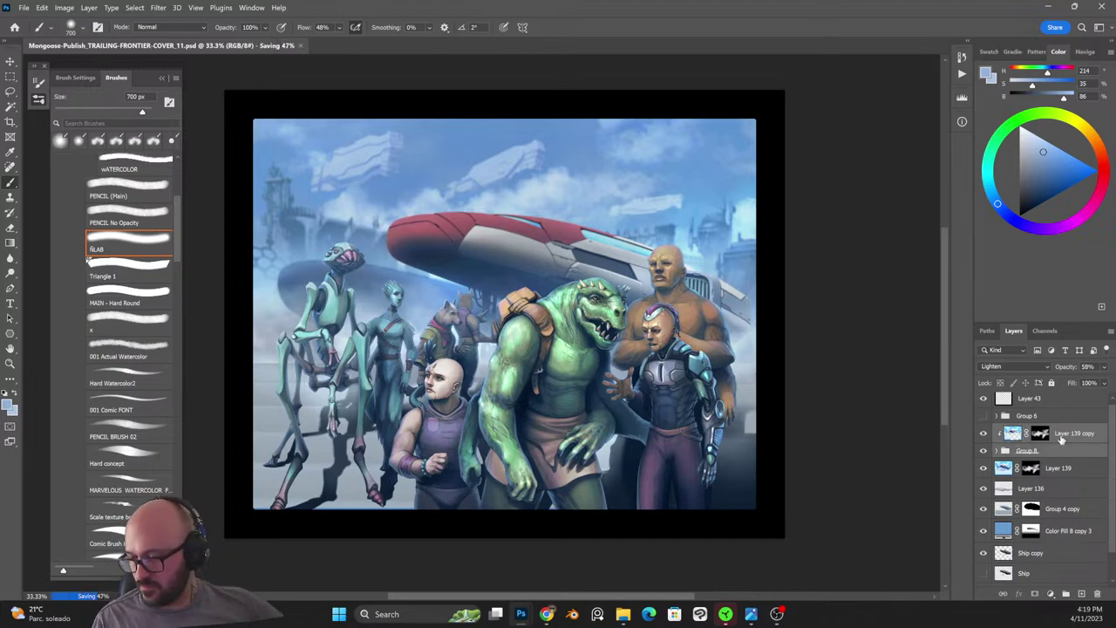
Duplicate Group 8 with Layer 139 copy, merge the duplicates into one characters layer and hide the originals.
key(ctrl+j)
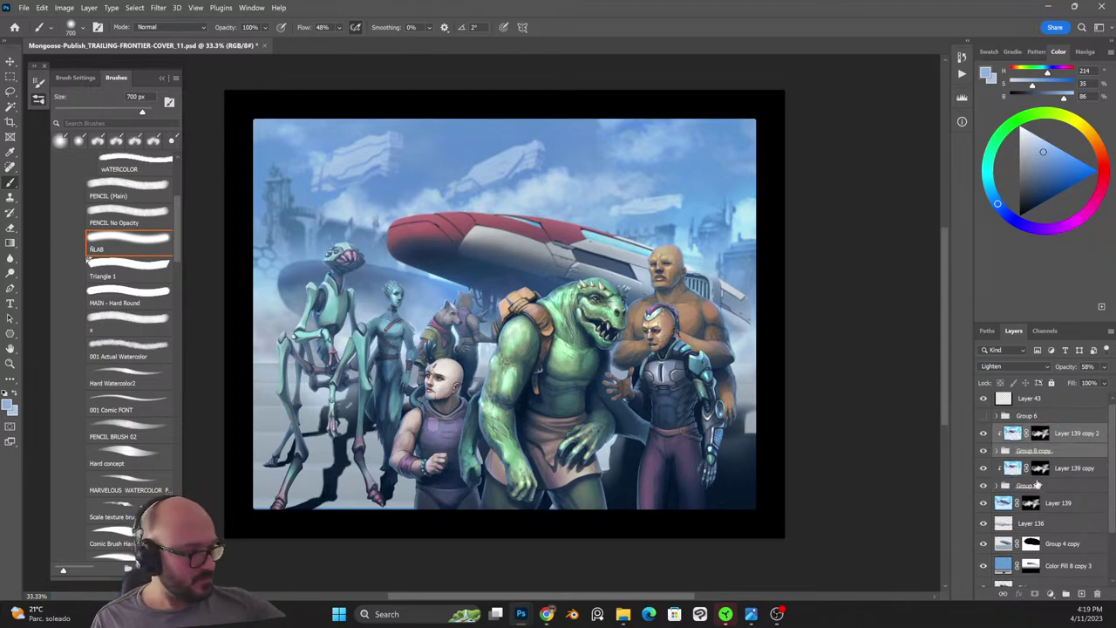
key(ctrl+e)
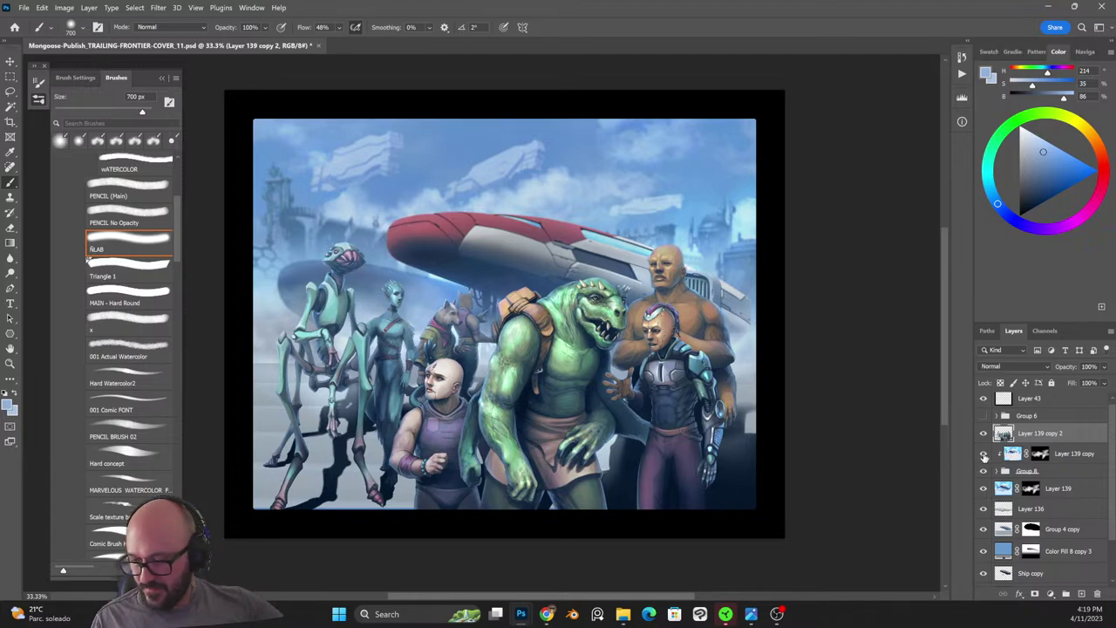
click(984, 471)
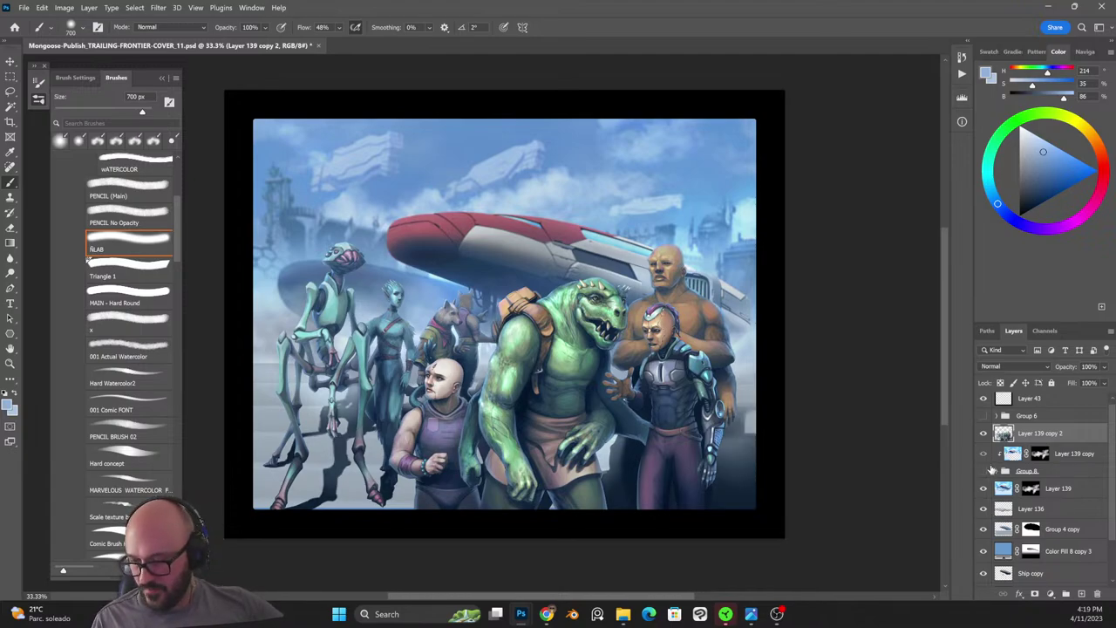
click(984, 433)
click(983, 433)
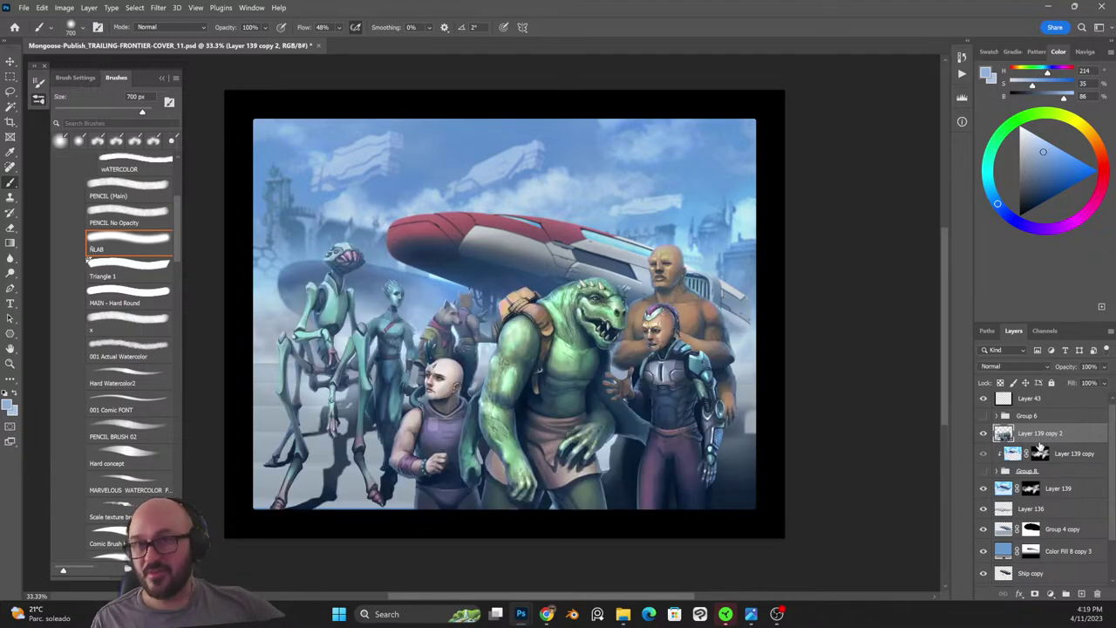
Clip a duplicate of the merged characters layer to it and apply Camera Raw with Texture +19, Clarity +18, Blacks -18 and Shadows -17.
key(ctrl+j)
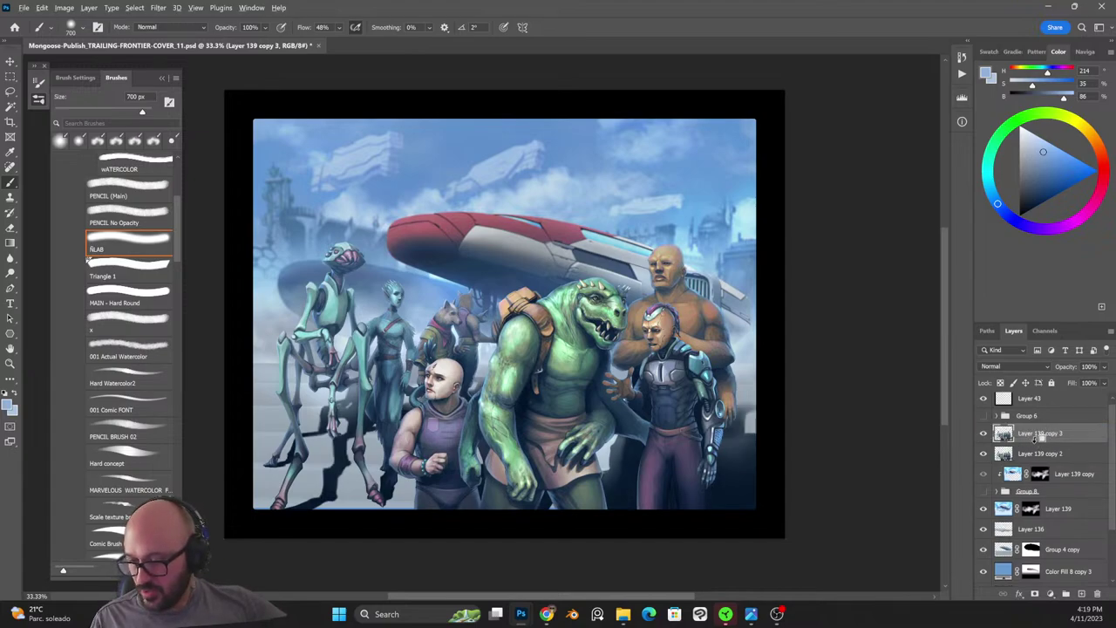
alt+click(1040, 442)
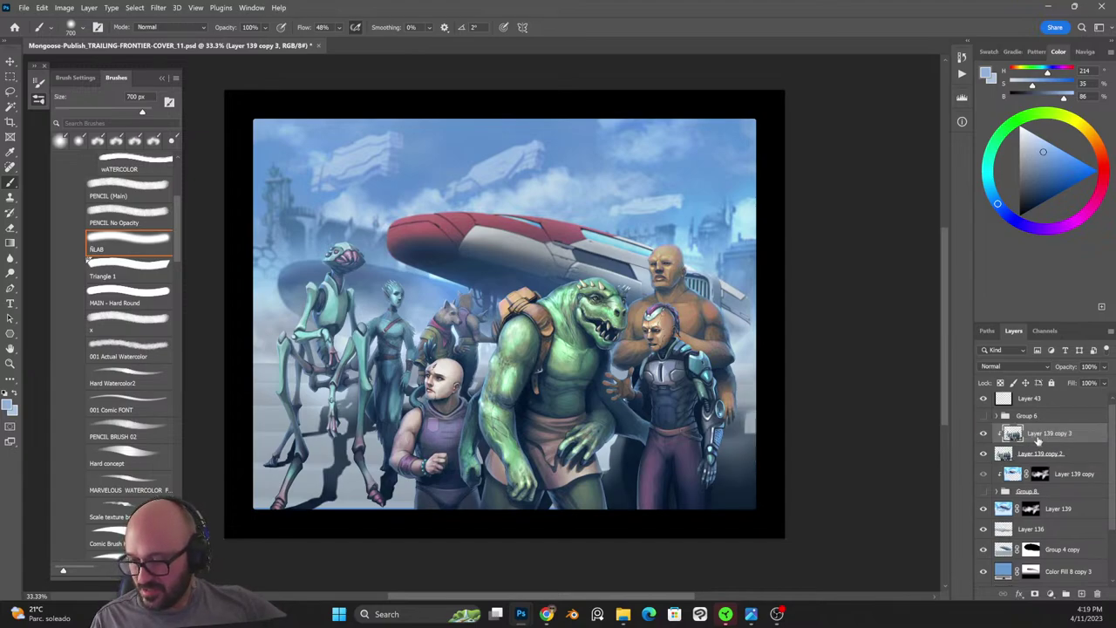
click(158, 8)
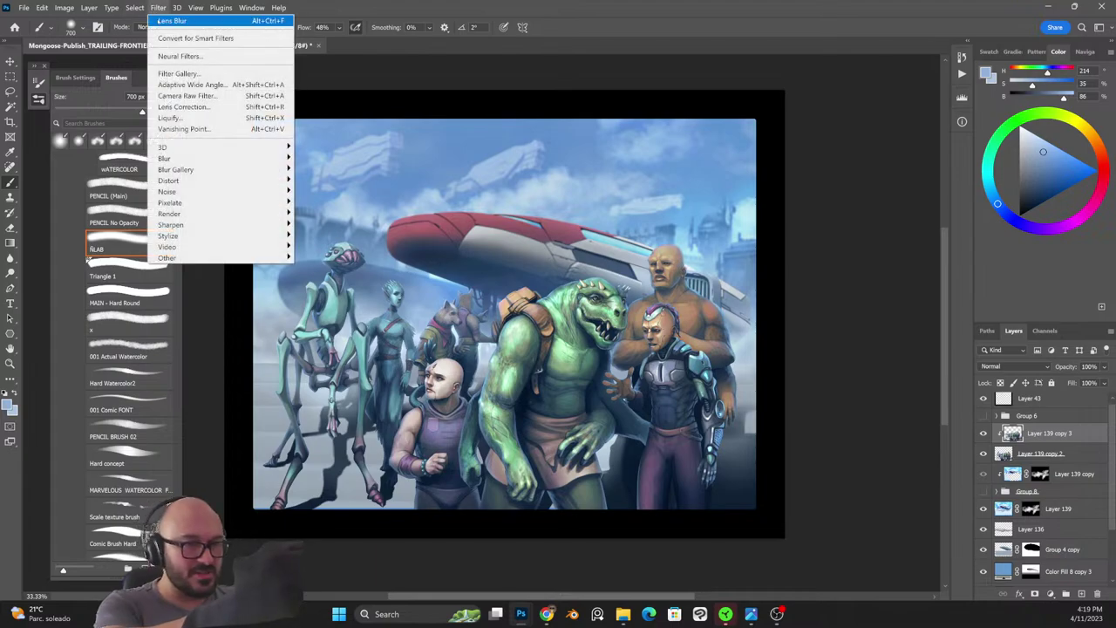
click(222, 96)
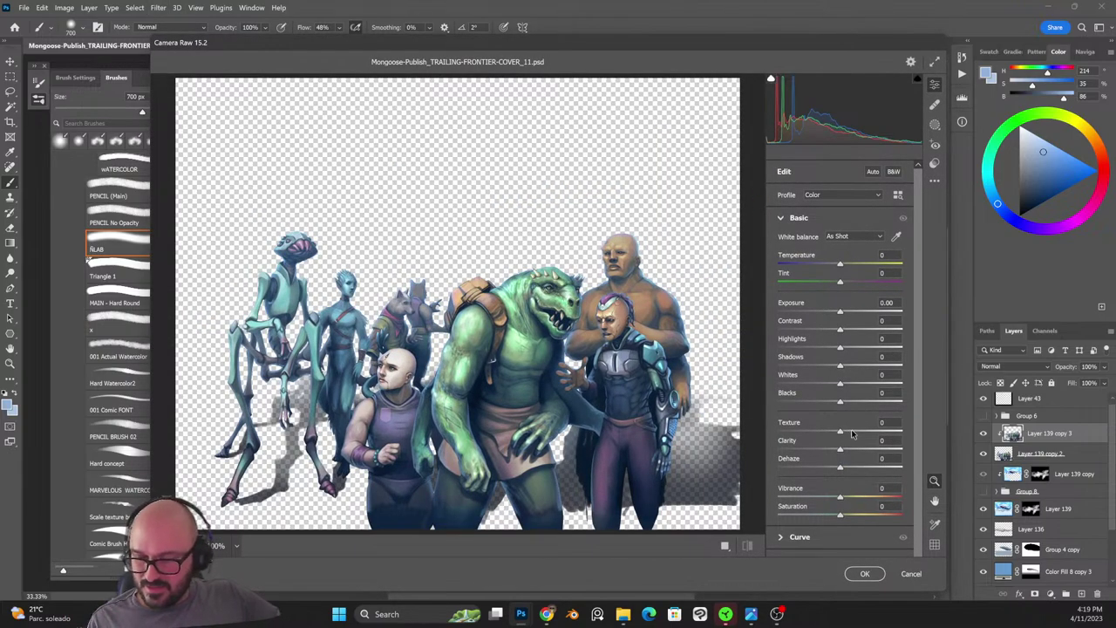
click(852, 432)
click(852, 449)
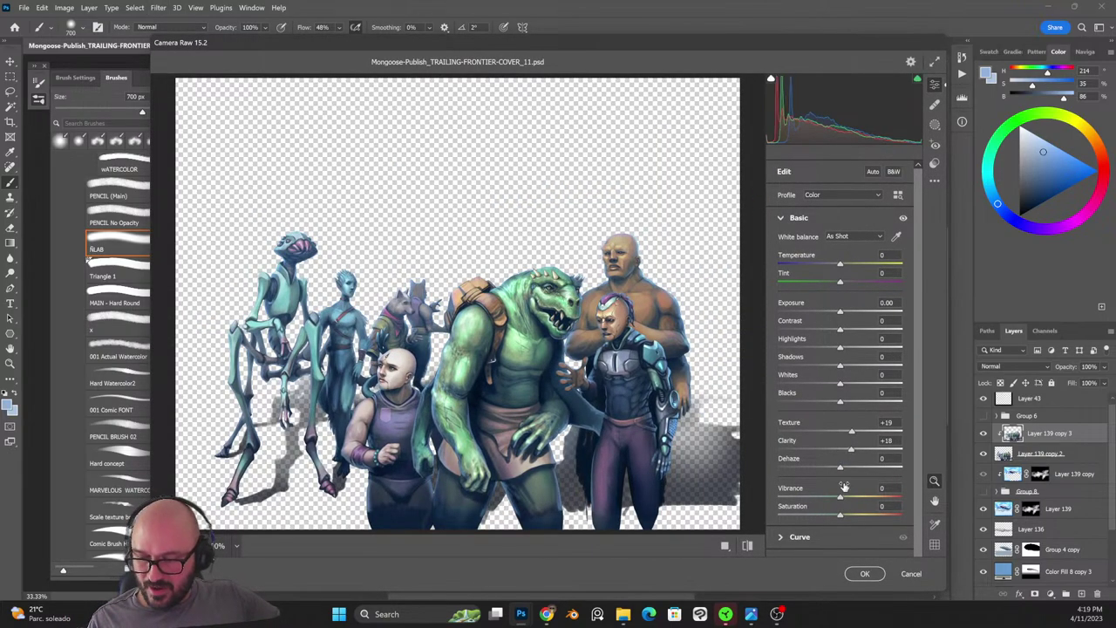
click(830, 401)
click(829, 366)
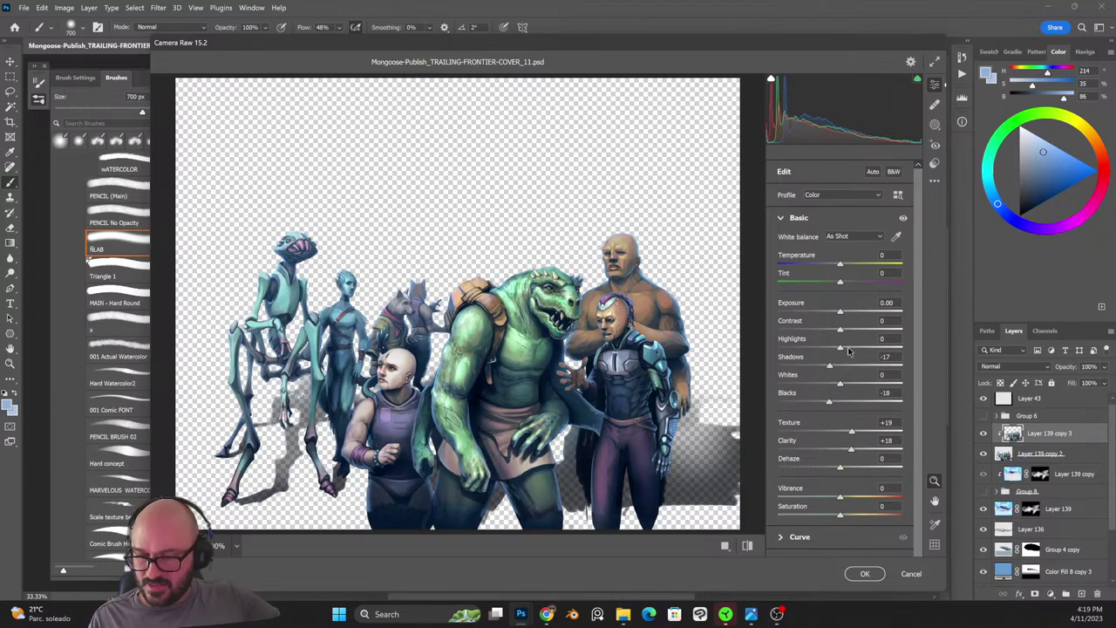
click(866, 574)
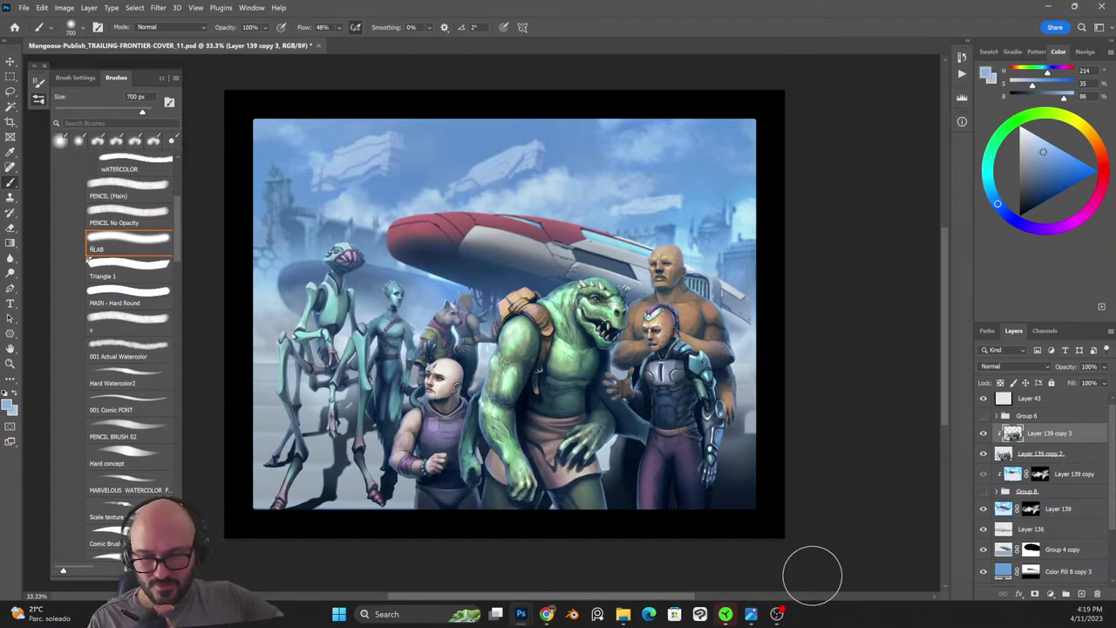
Compare the characters with the Camera Raw layer, Layer 139 copy 3, hidden and shown.
click(984, 434)
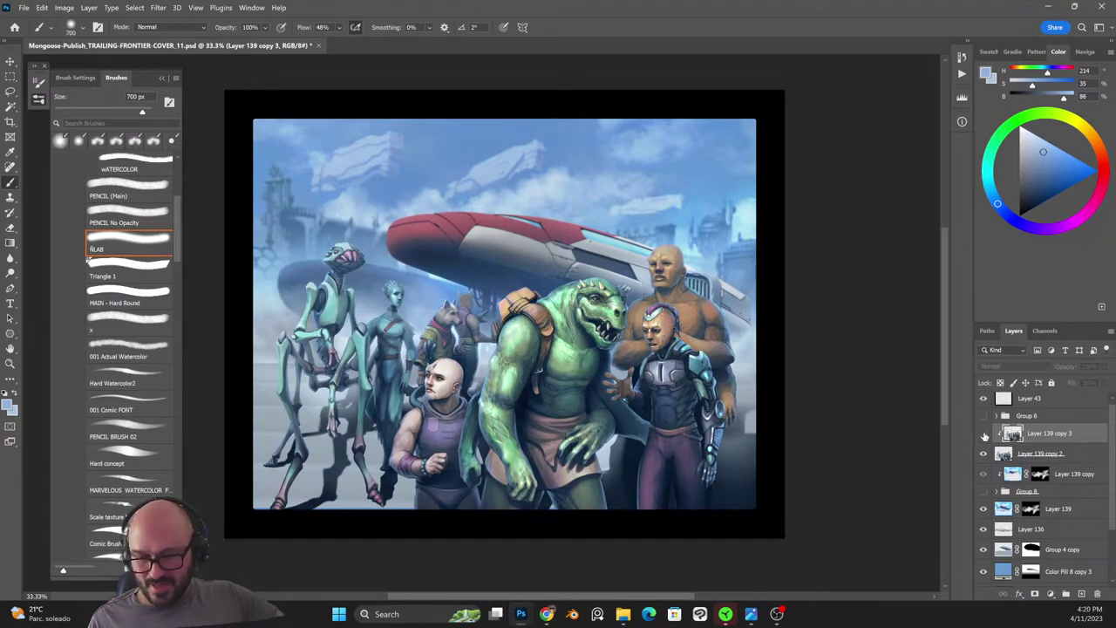
click(983, 435)
click(984, 434)
click(983, 434)
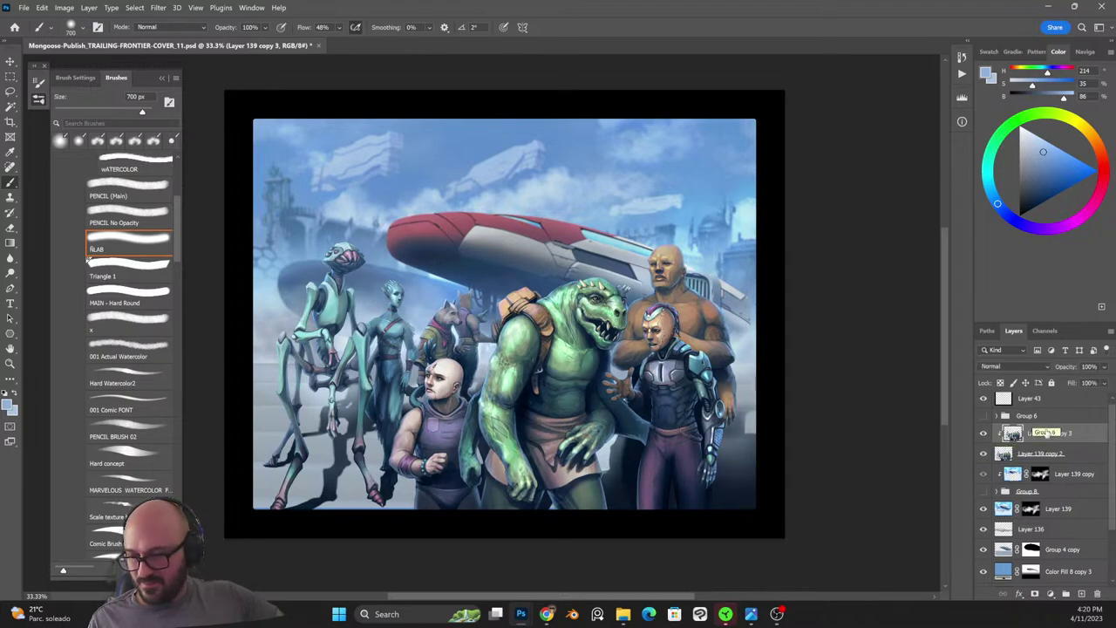
Try an opacity of 80% on Layer 139 copy 3 and Layer 139 copy 2 together.
shift+click(1045, 454)
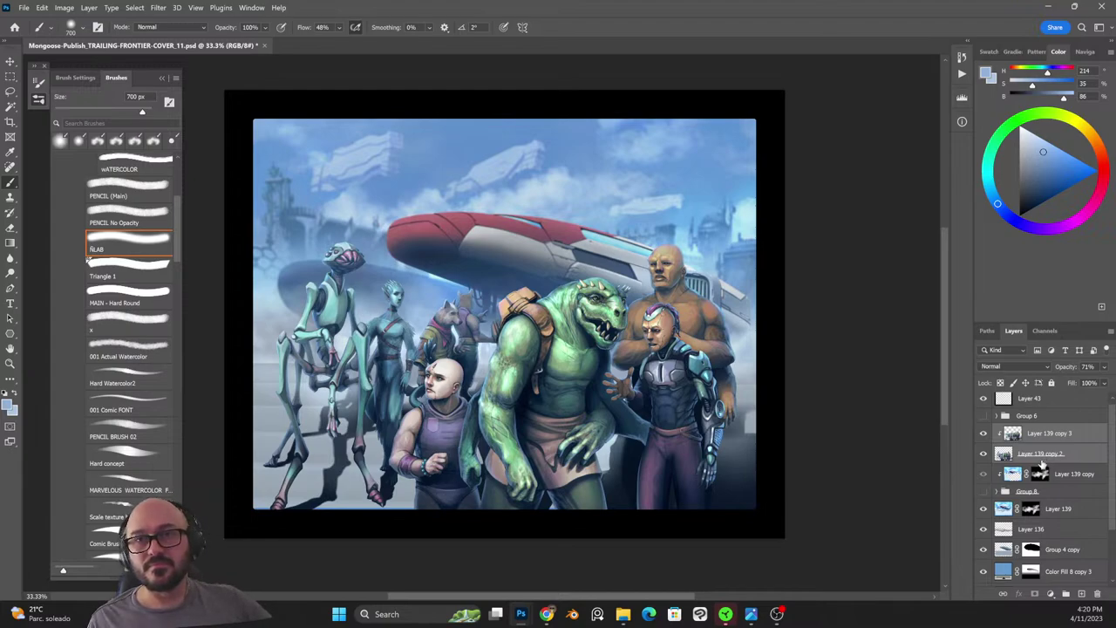
click(1104, 366)
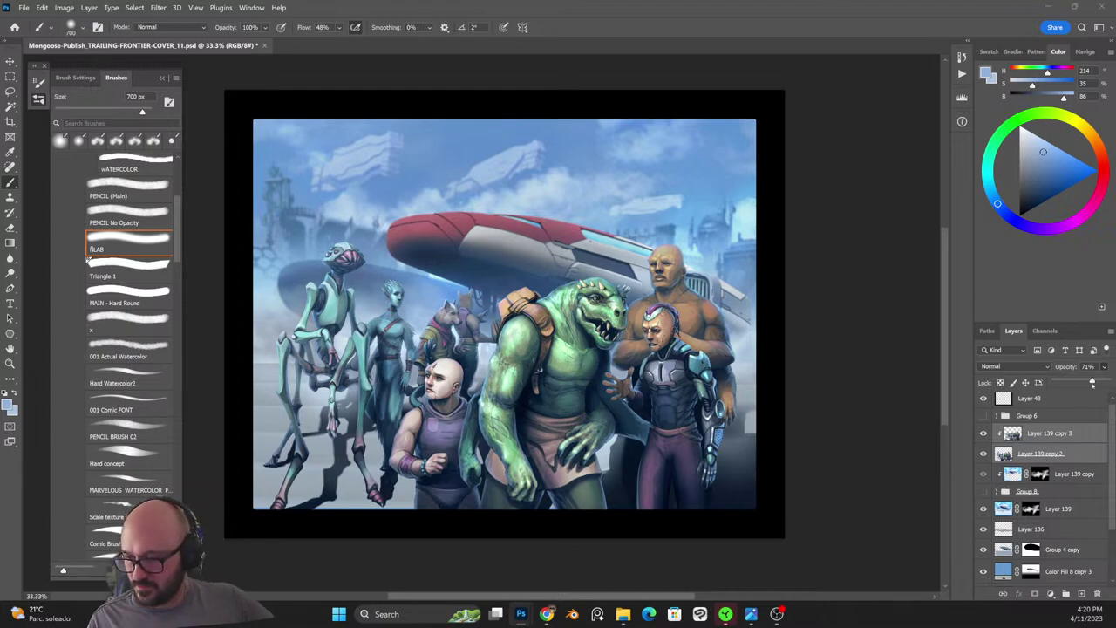
click(1097, 381)
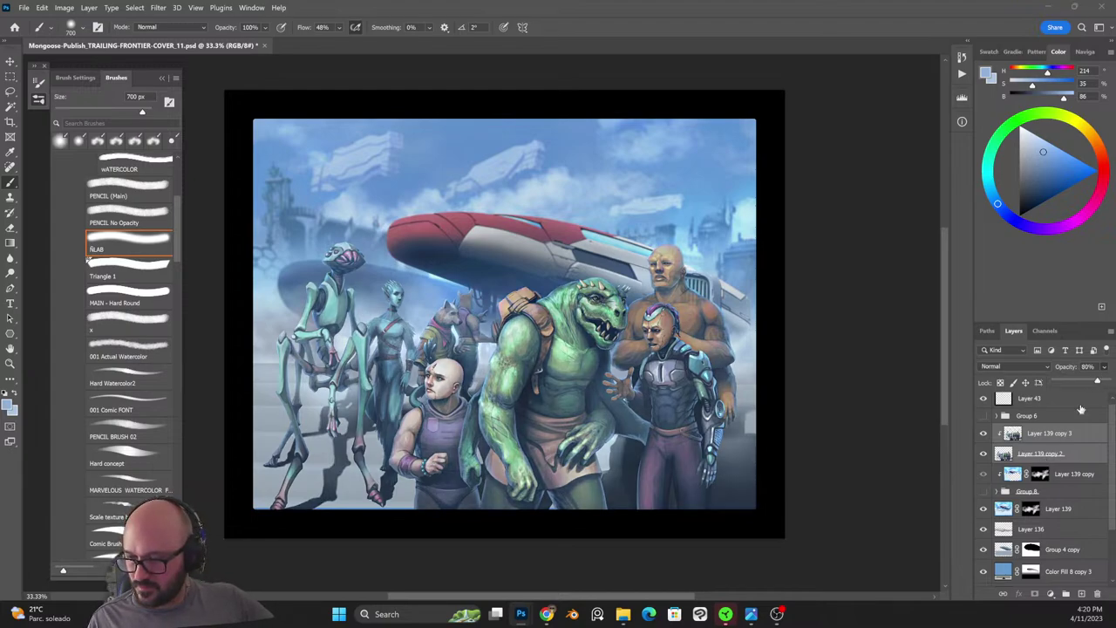
Set Layer 139 copy 2's opacity to 100% and Layer 139 copy 3's to 87%, leaving both layers selected.
click(1055, 452)
click(1105, 368)
click(1108, 382)
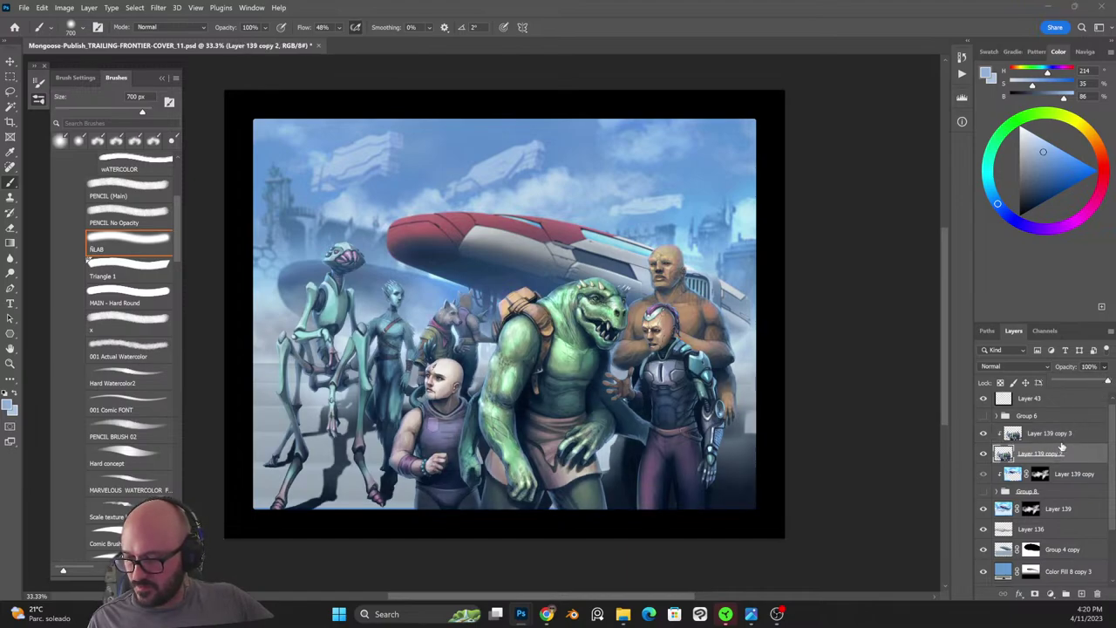
click(1061, 434)
click(1104, 367)
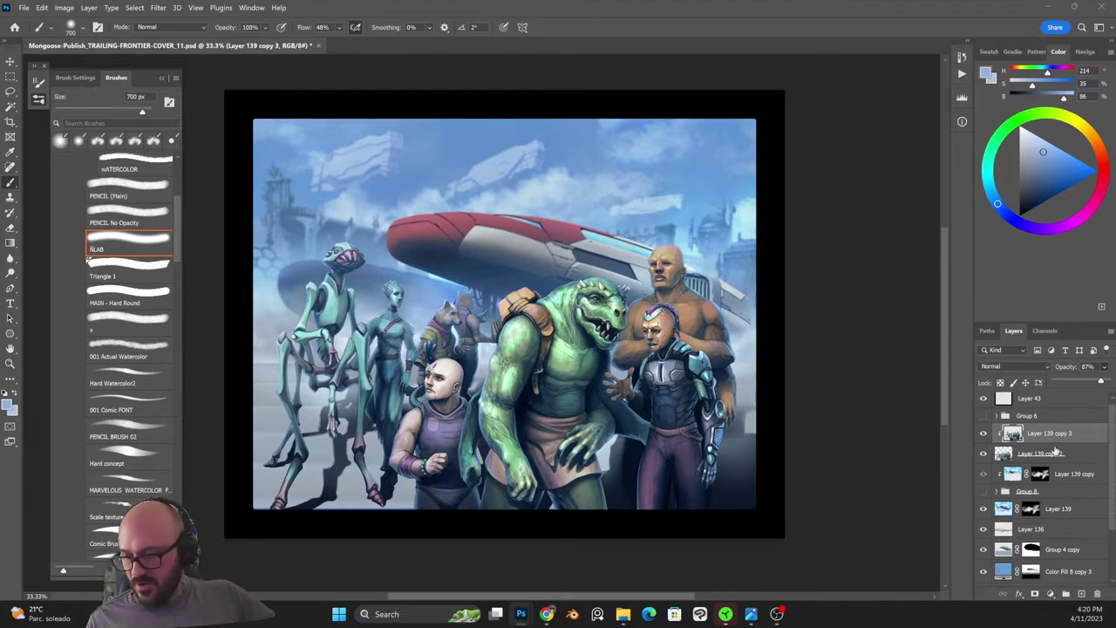
shift+click(1063, 454)
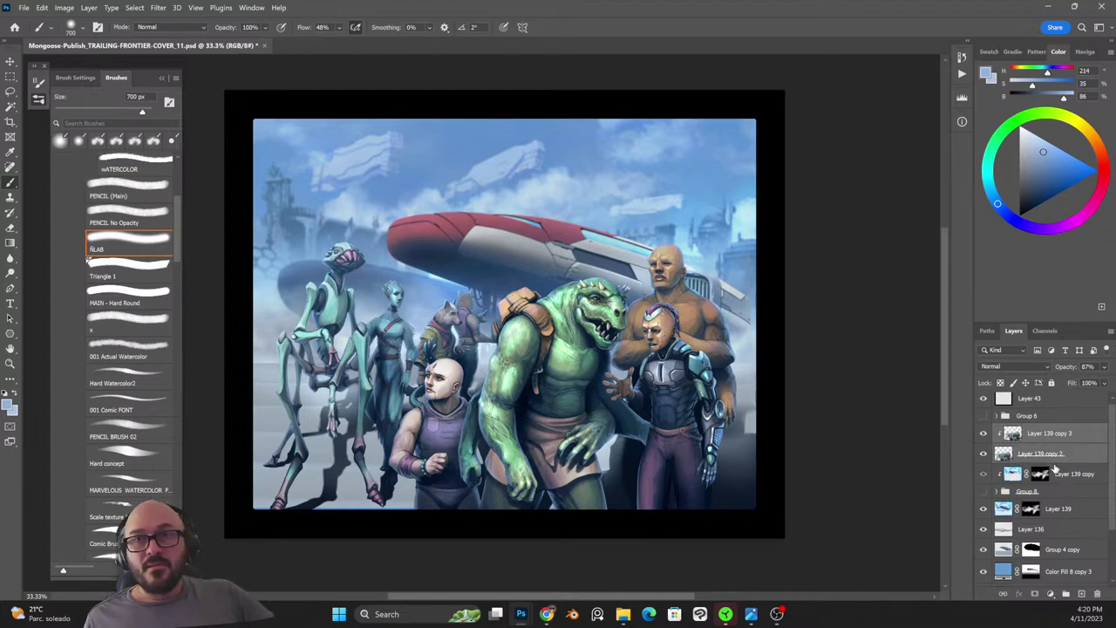
Merge the two selected character layers and stamp the visible artwork, without the Layer 43 frame, onto a new layer above them.
key(ctrl+e)
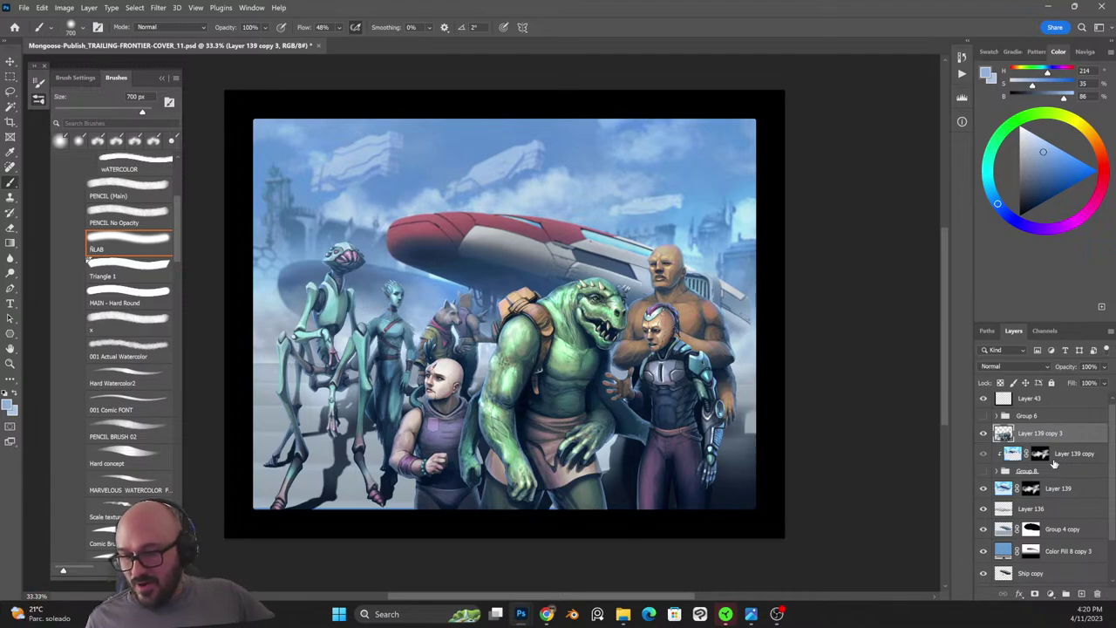
click(984, 398)
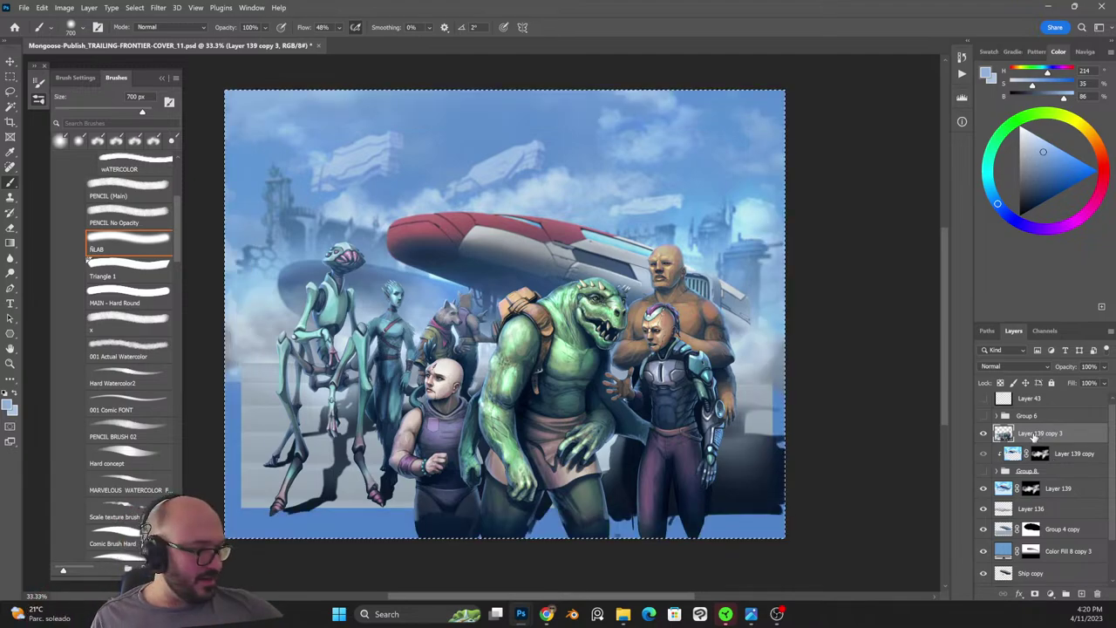
key(ctrl+shift+alt+n)
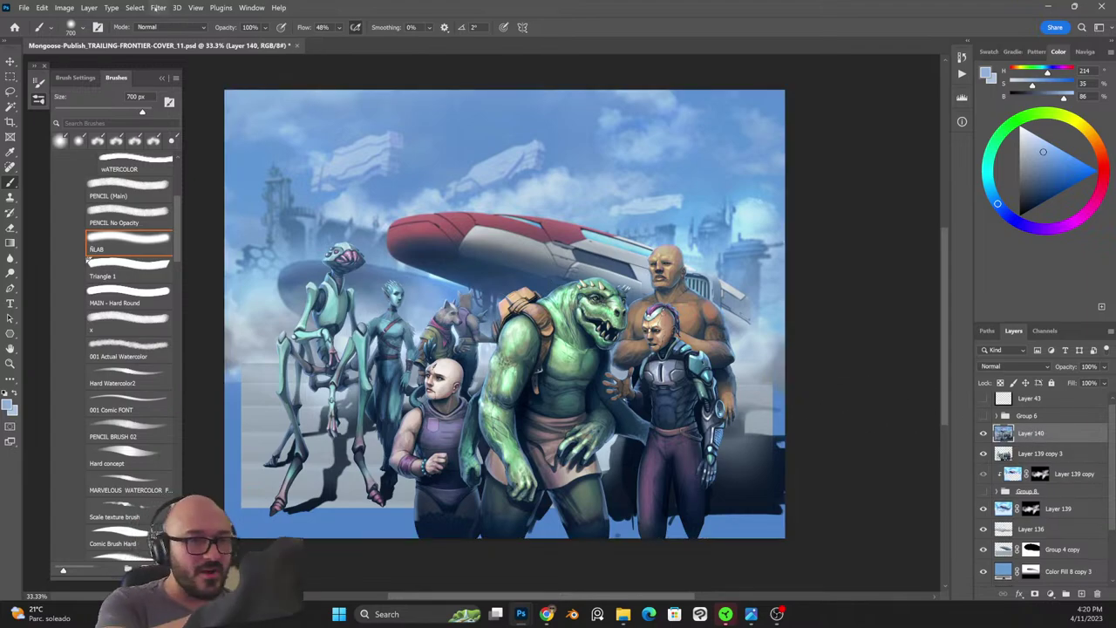
Apply the Color Transfer neural filter with its first sky preset in Lab color space to the stamped layer and show the Layer 43 frame again.
click(158, 7)
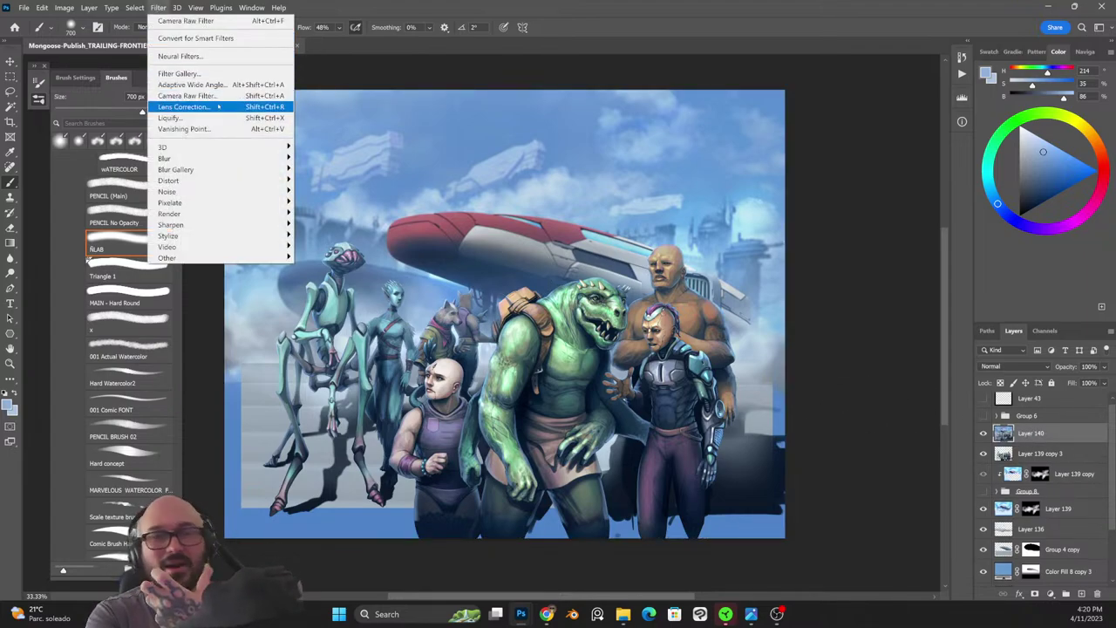
click(226, 57)
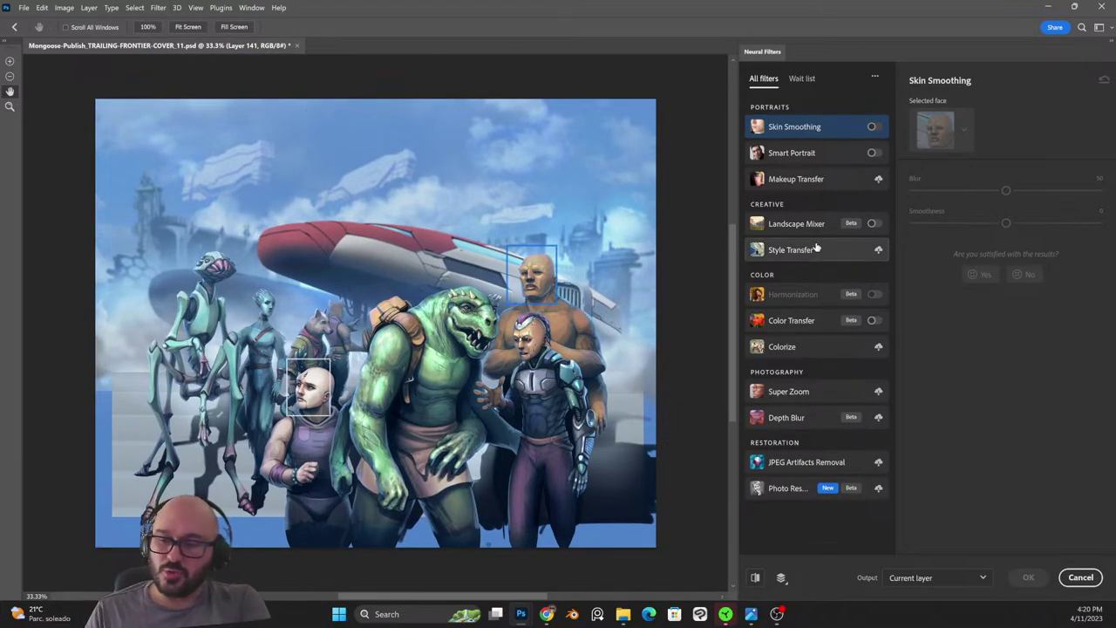
click(873, 320)
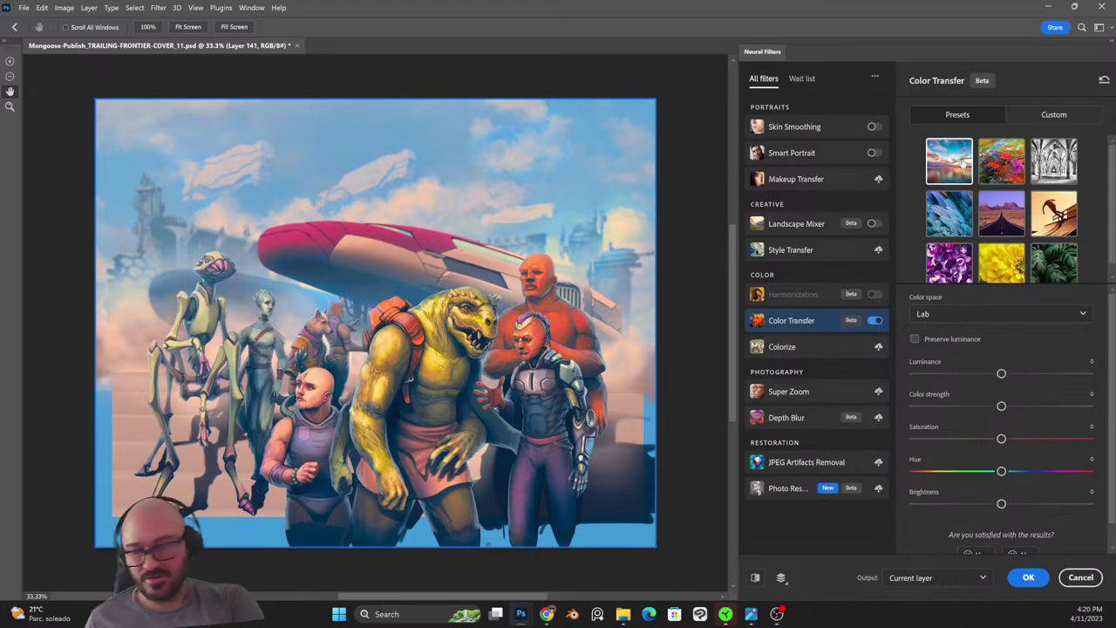
click(1028, 578)
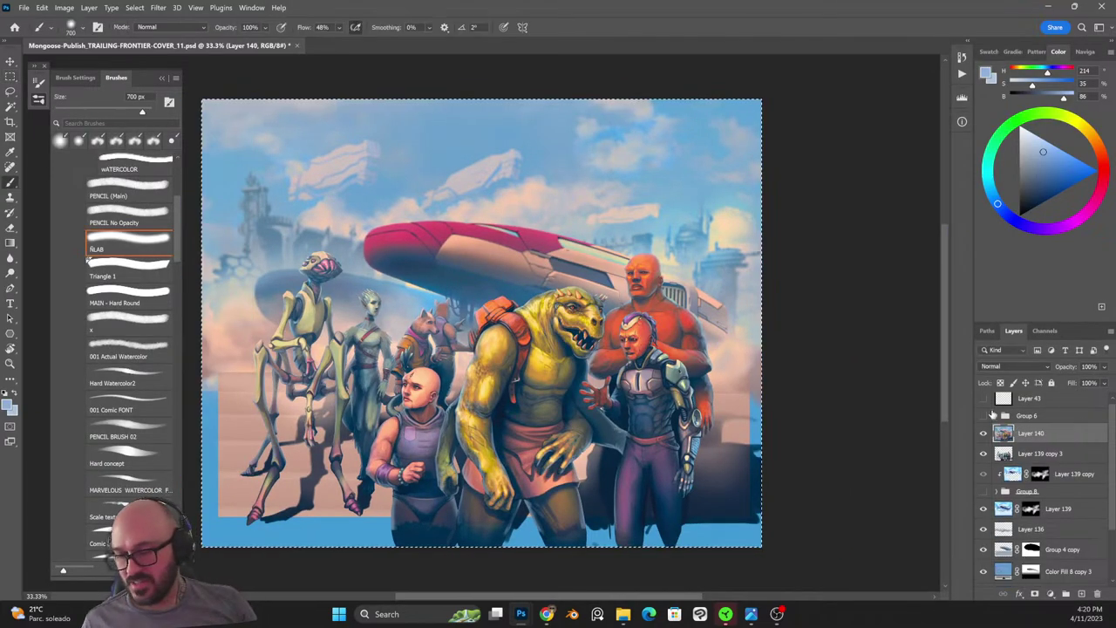
click(983, 398)
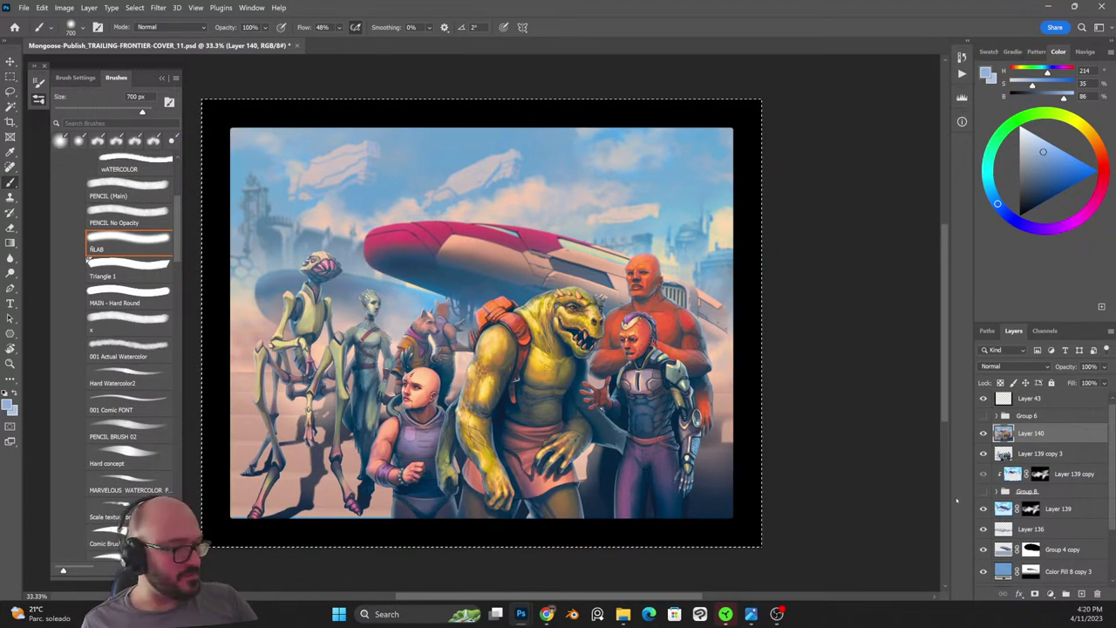
key(ctrl+d)
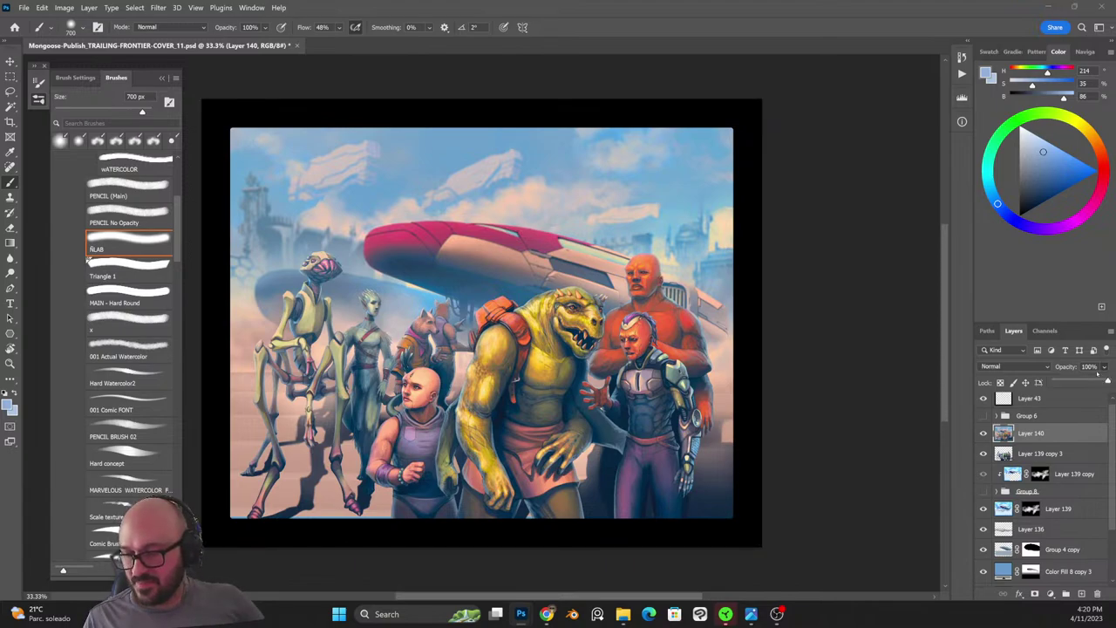
Try an opacity of 11% on the color-transferred Layer 140 and compare the artwork with it hidden and shown.
drag(1108, 382, 1061, 383)
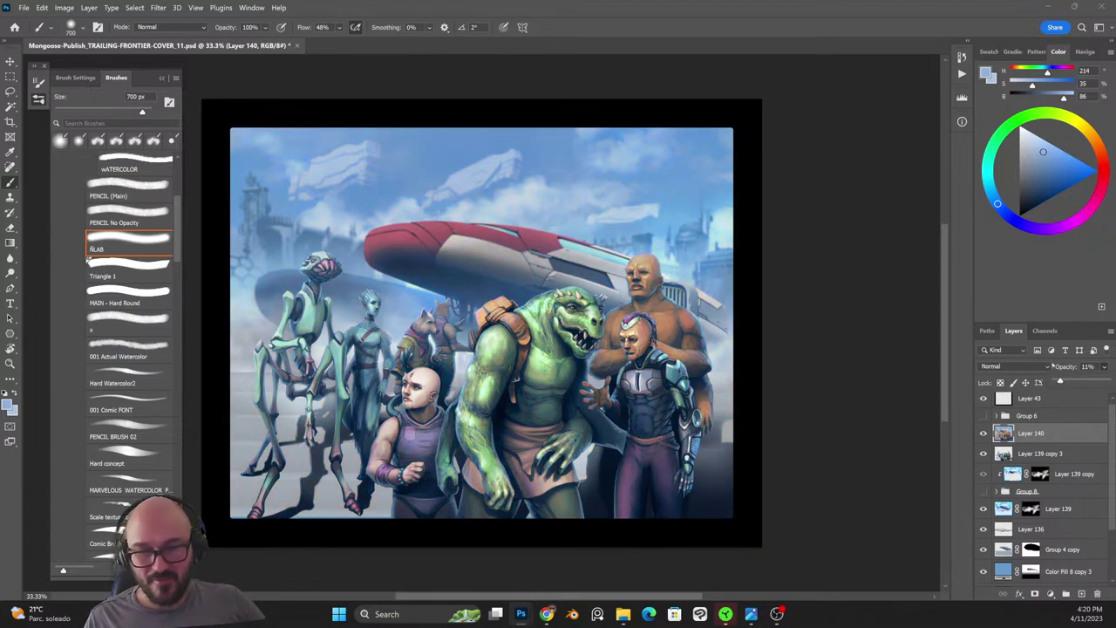
click(984, 433)
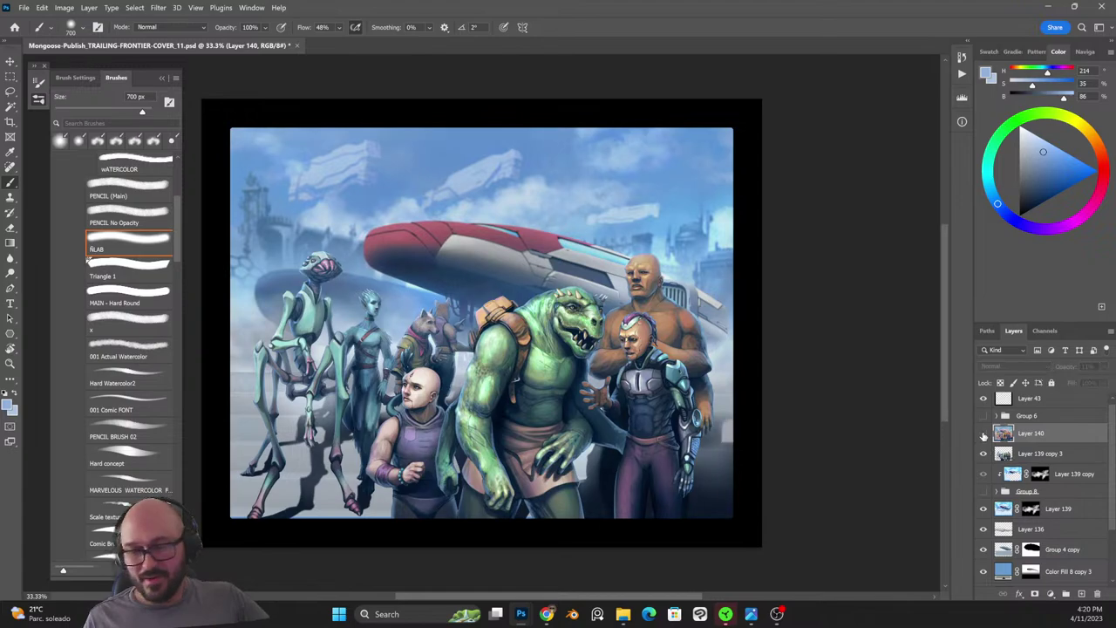
click(984, 433)
click(983, 434)
click(984, 434)
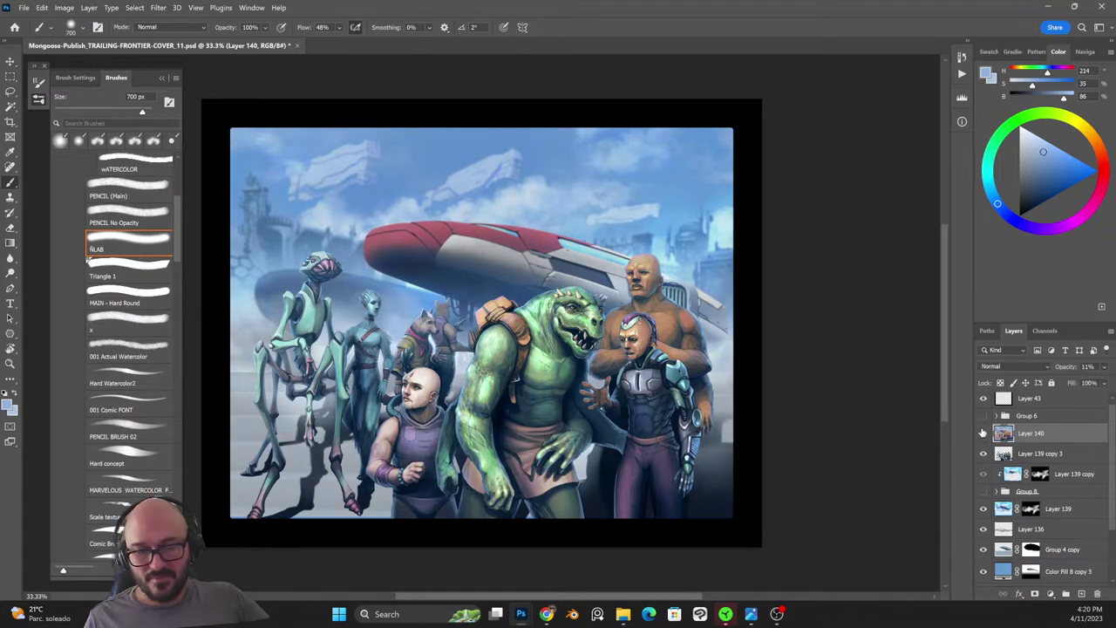
Set Layer 140's opacity to 21% and compare the artwork with the layer hidden and shown, leaving it visible.
click(1104, 367)
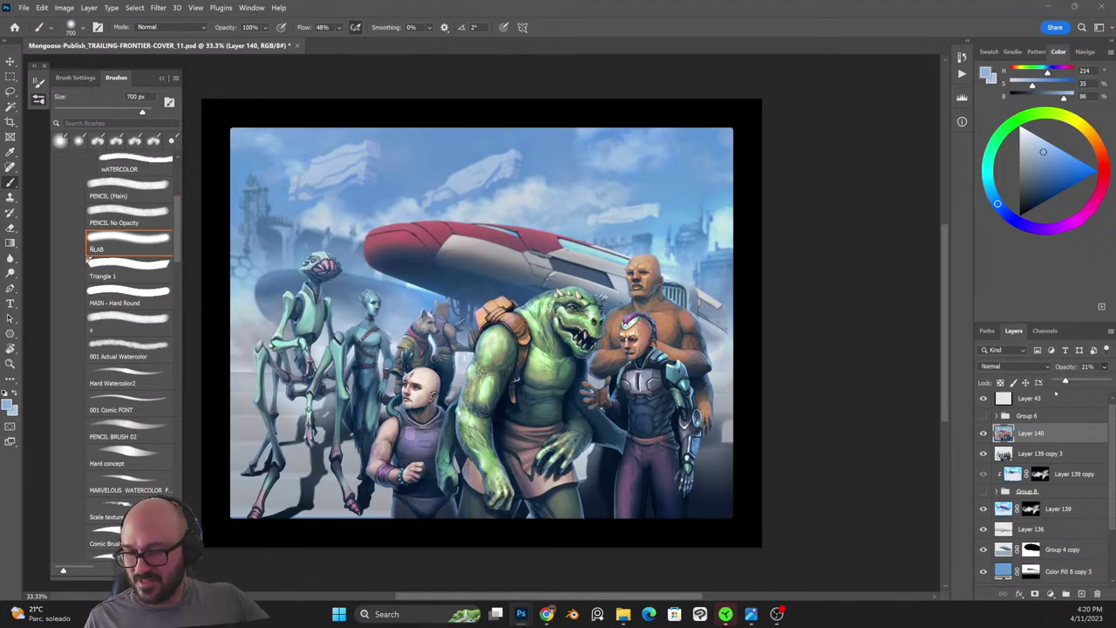
click(984, 434)
click(984, 433)
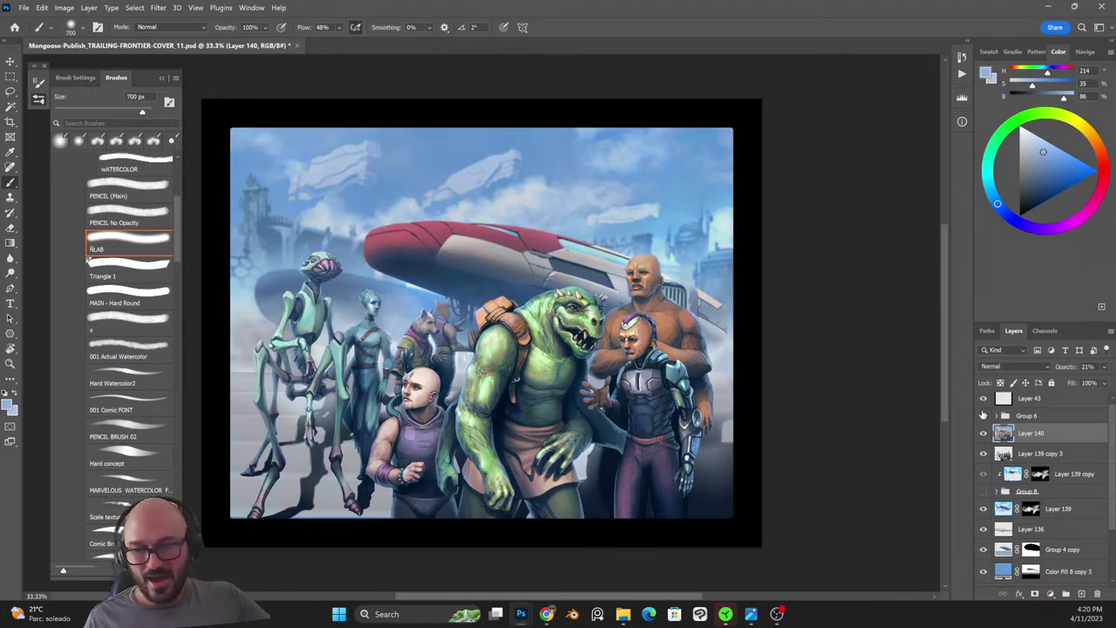
click(984, 433)
drag(597, 428, 645, 413)
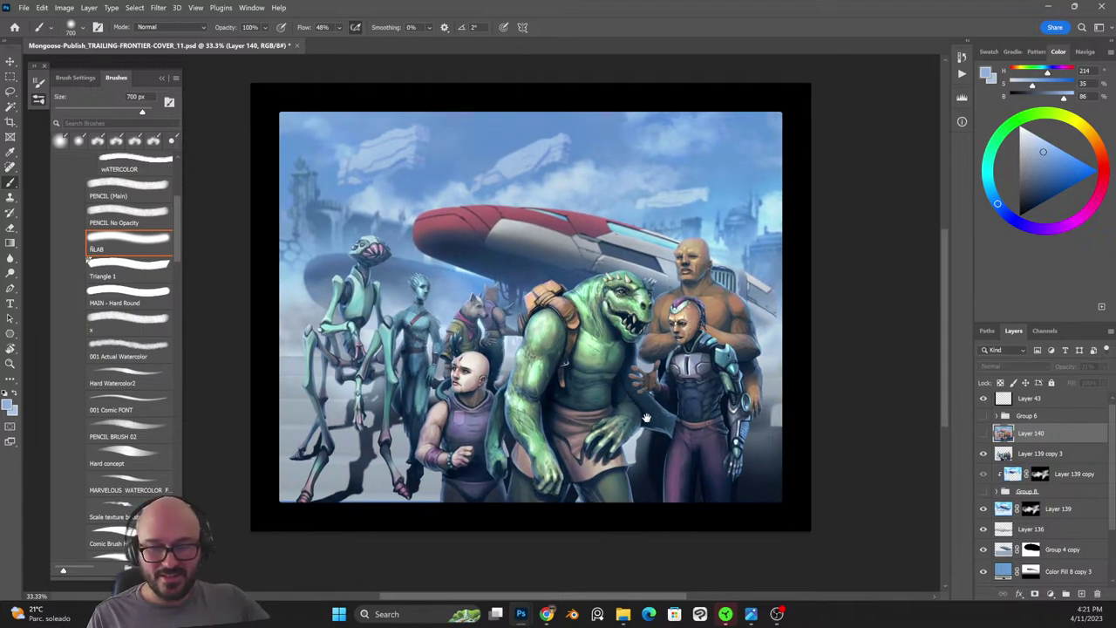
key(ctrl+plus)
key(ctrl+minus)
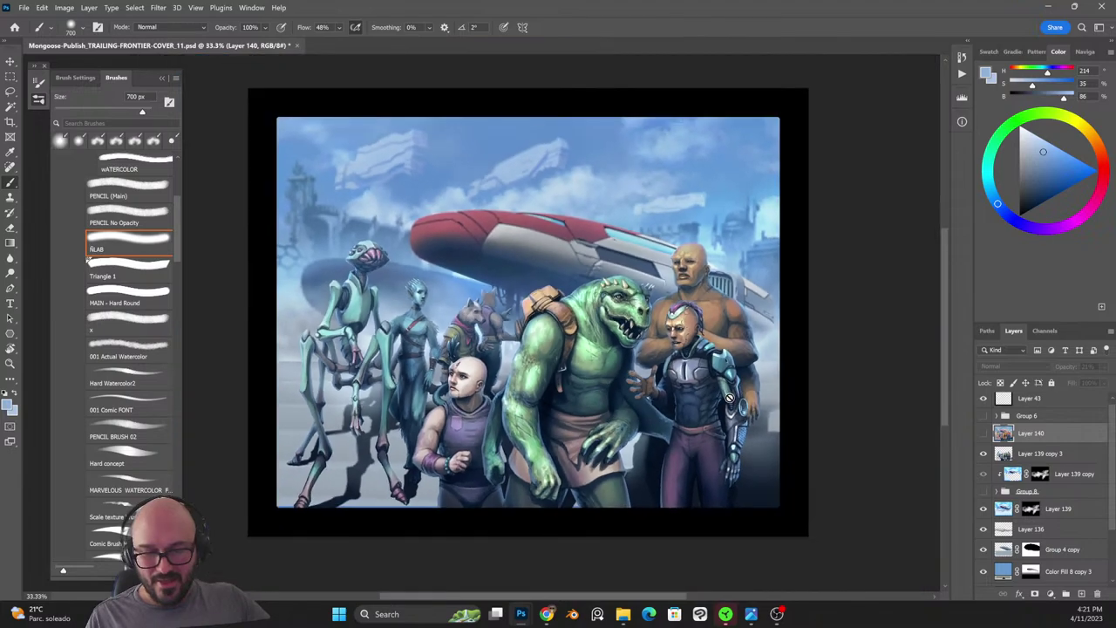
click(984, 433)
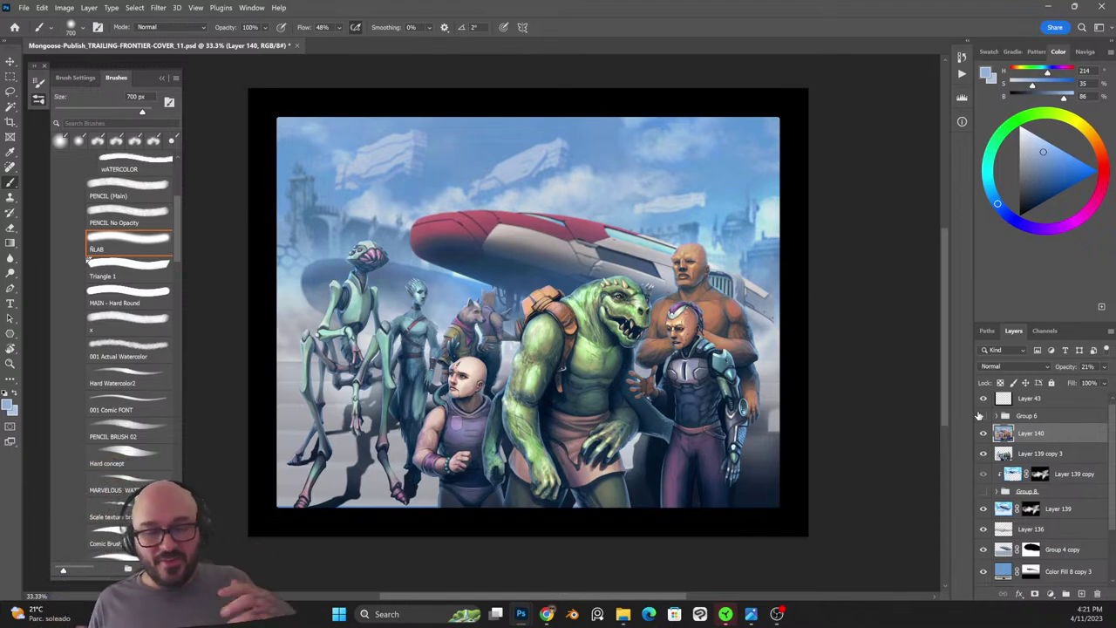
click(981, 434)
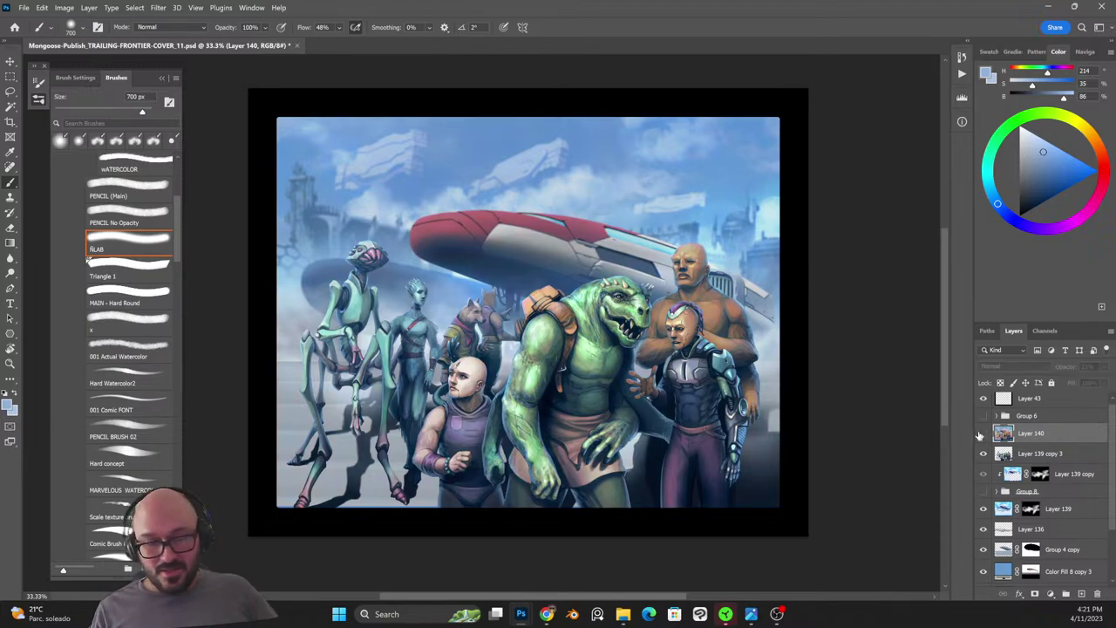
click(981, 434)
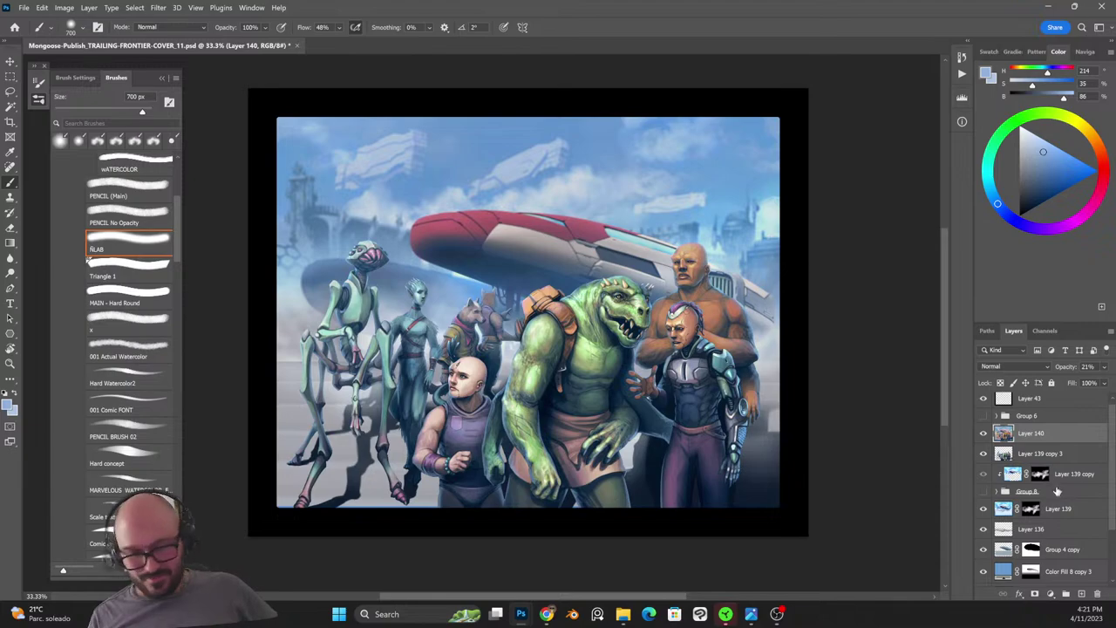
Add a Color Lookup adjustment layer above Layer 140 and load the 2Strip.look 3D LUT.
click(1050, 593)
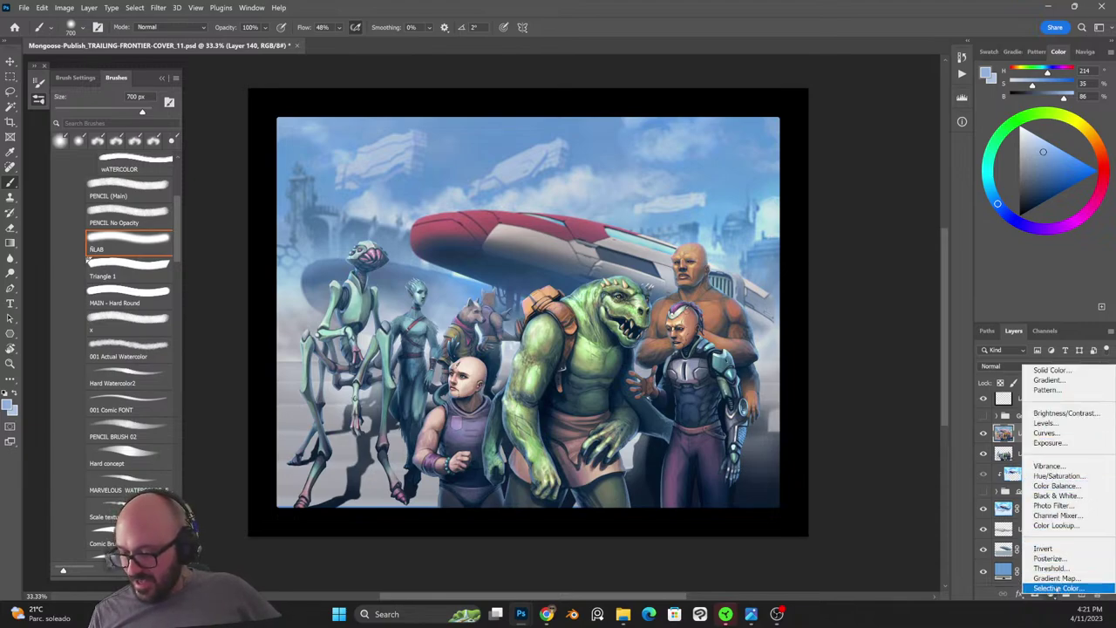
click(1055, 525)
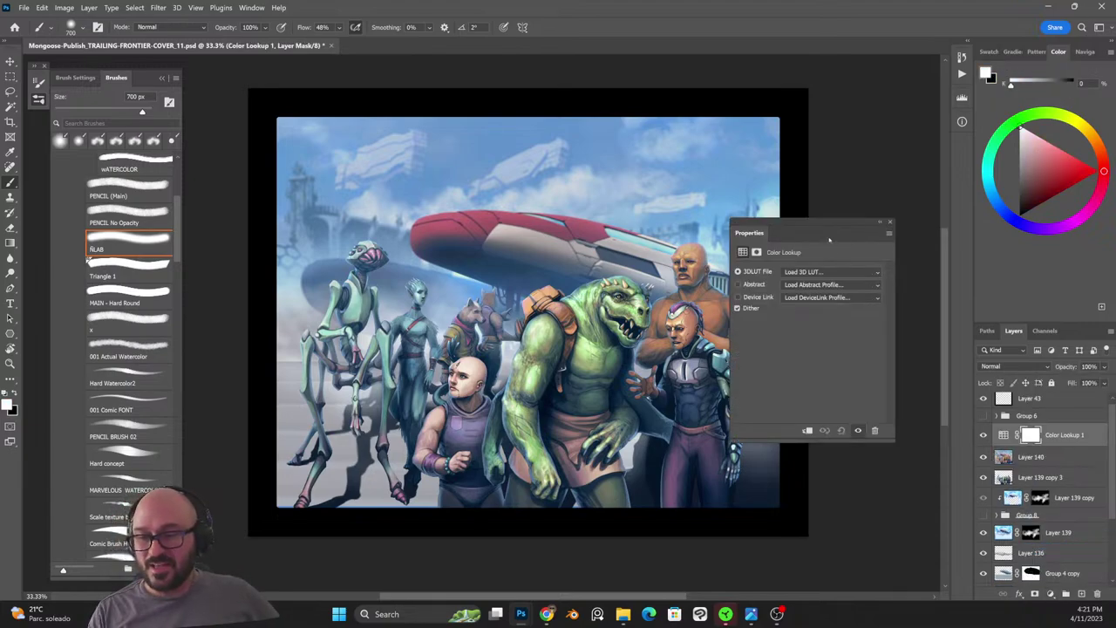
drag(830, 239, 900, 156)
click(902, 188)
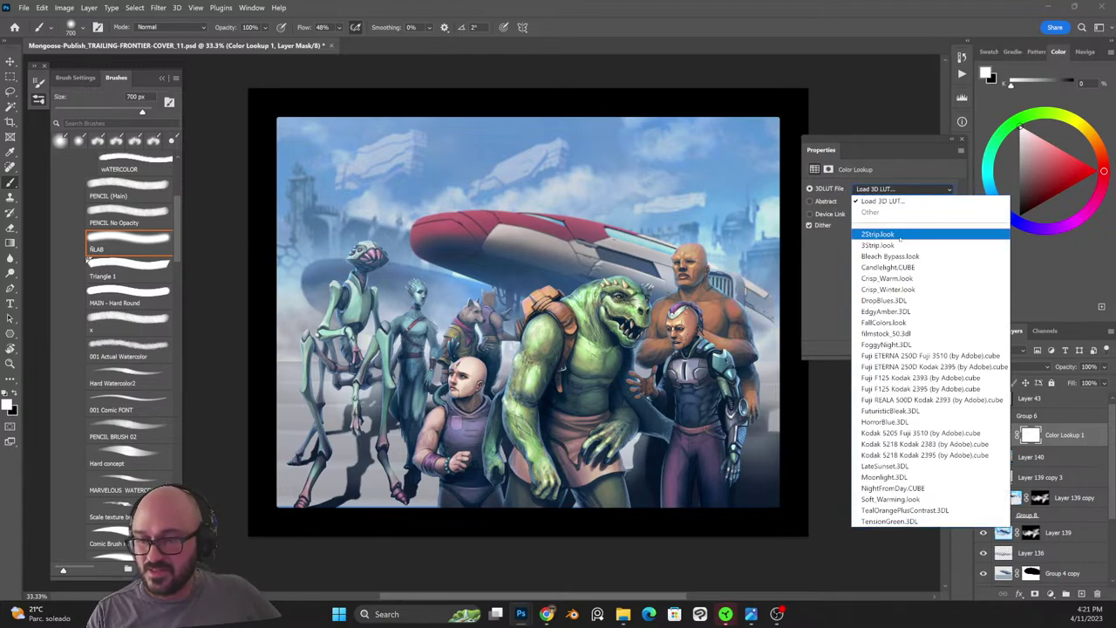
click(880, 234)
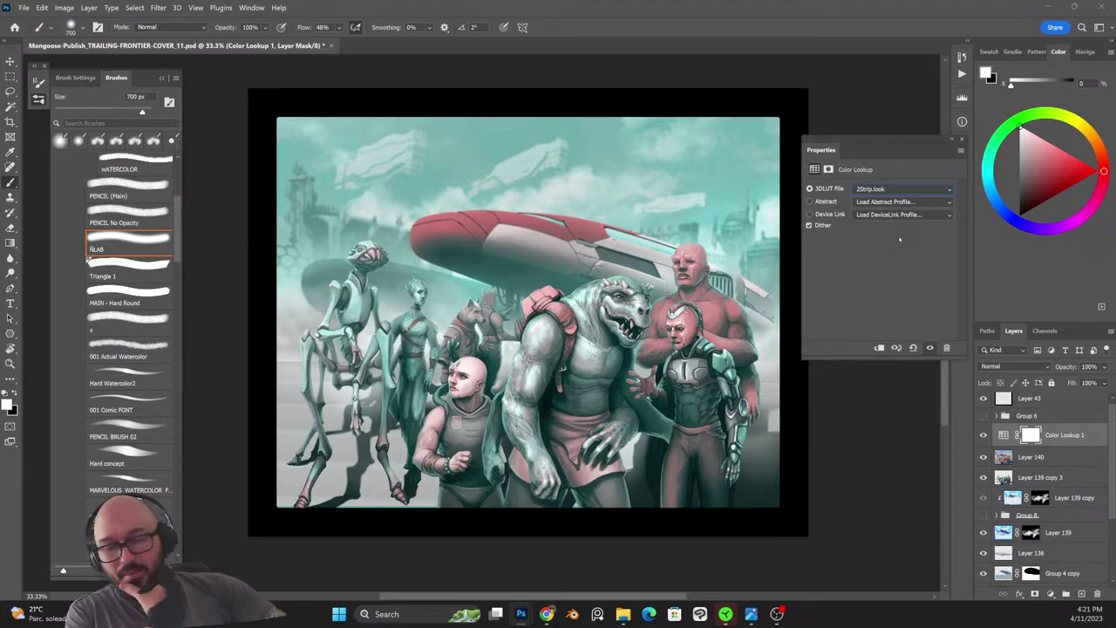
Preview the 3D LUTs from 3Strip.look through TensionGreen.3DL on the Color Lookup 1 layer and return to Soft_Warming.look.
key(Down)
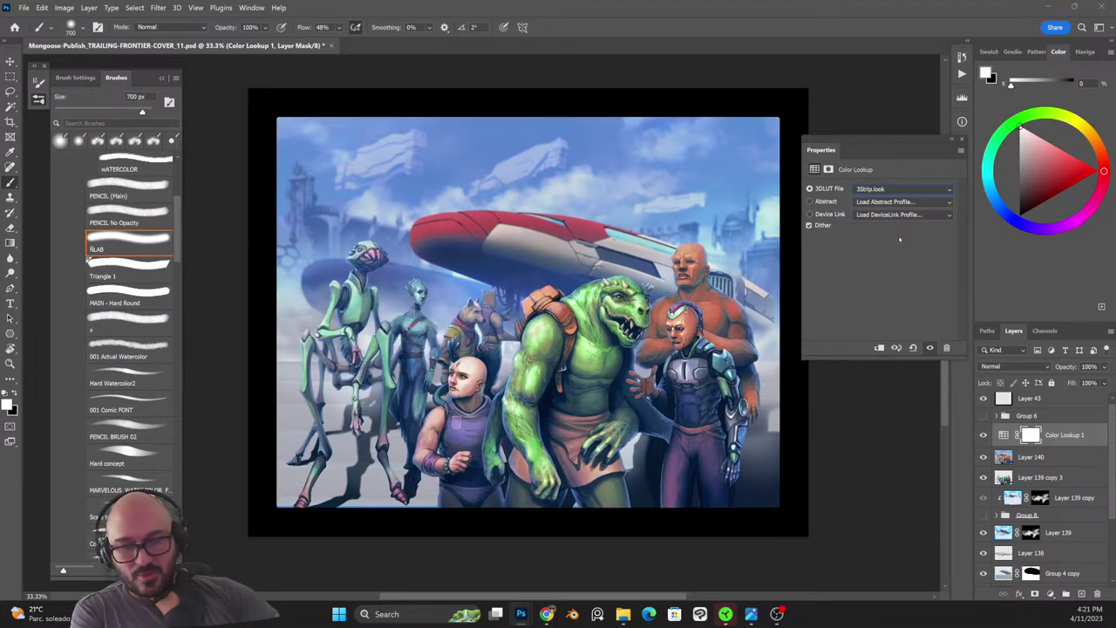
key(Down)
key(Down)
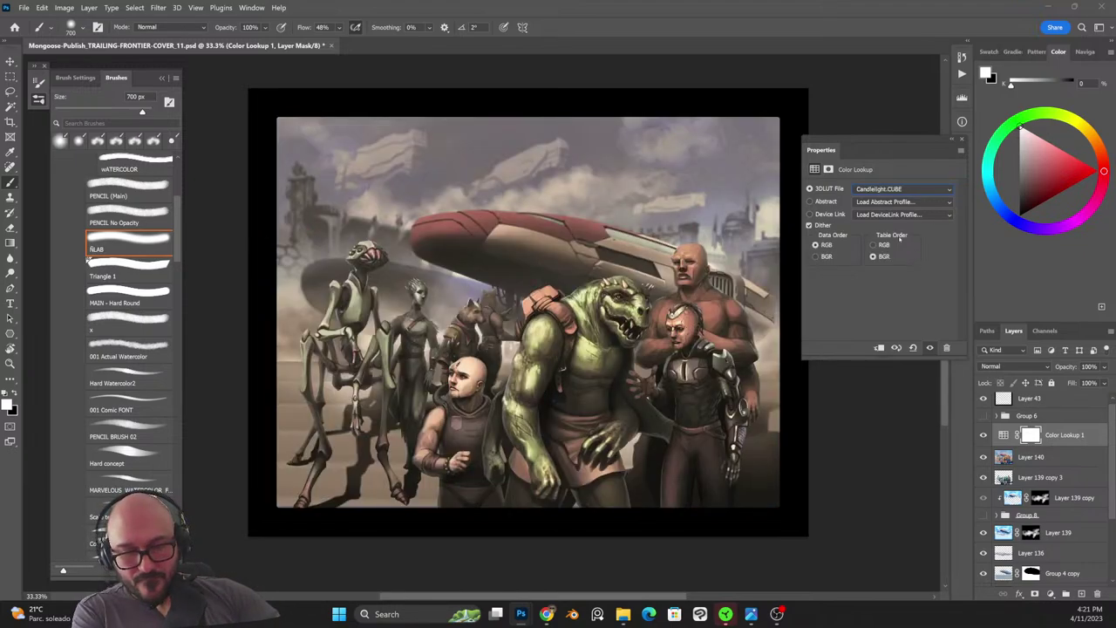
key(Down)
key(Down)
key(Down)
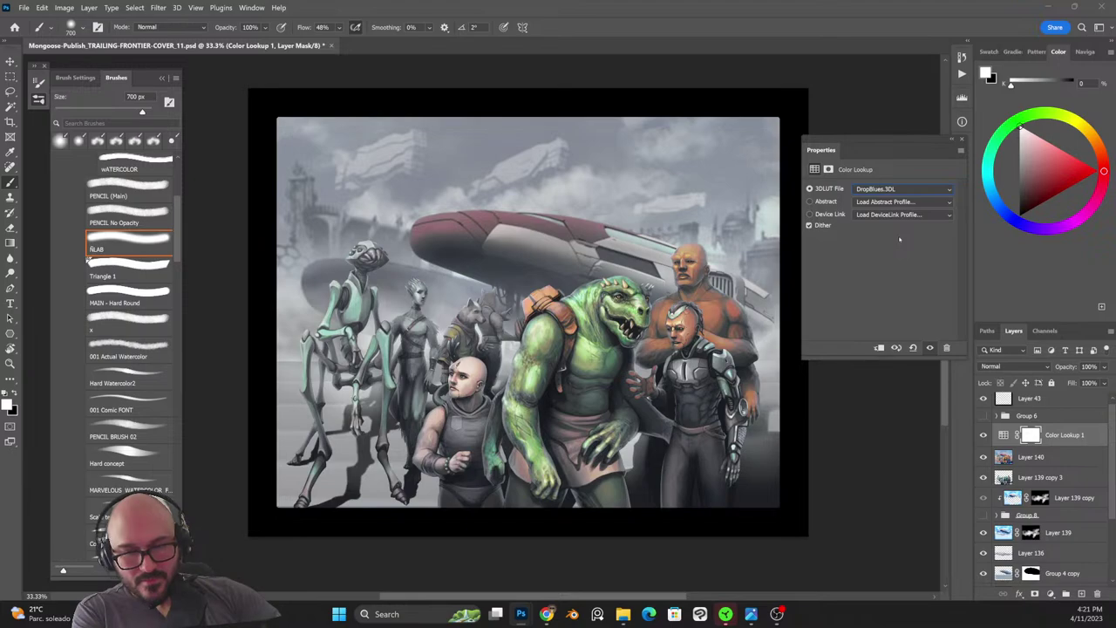
key(Down)
key(Up)
key(Down)
key(Down)
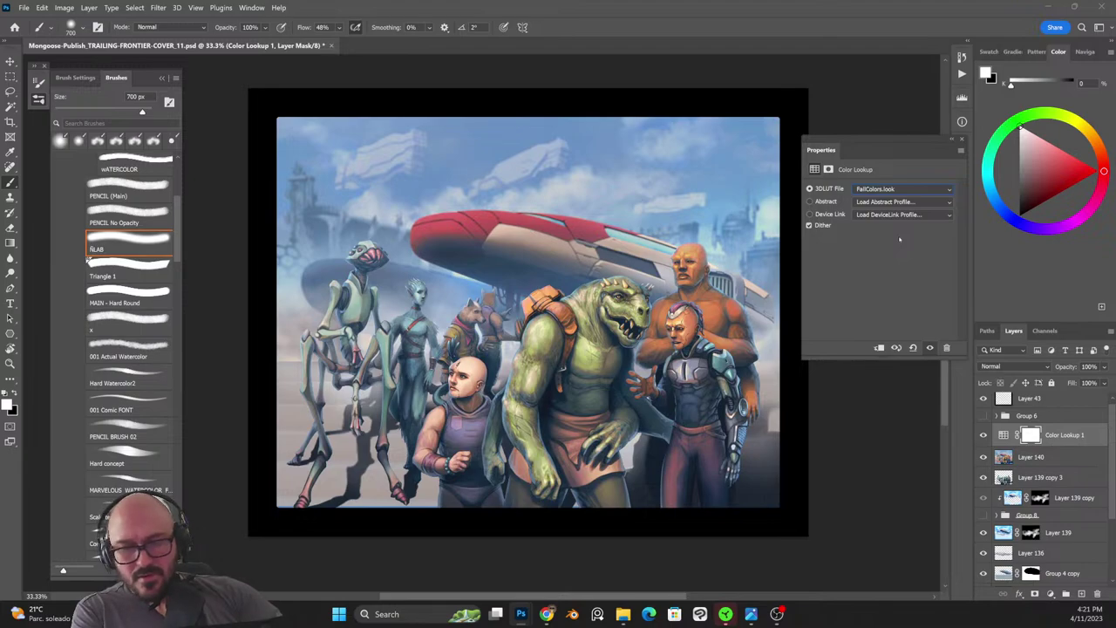
key(Down)
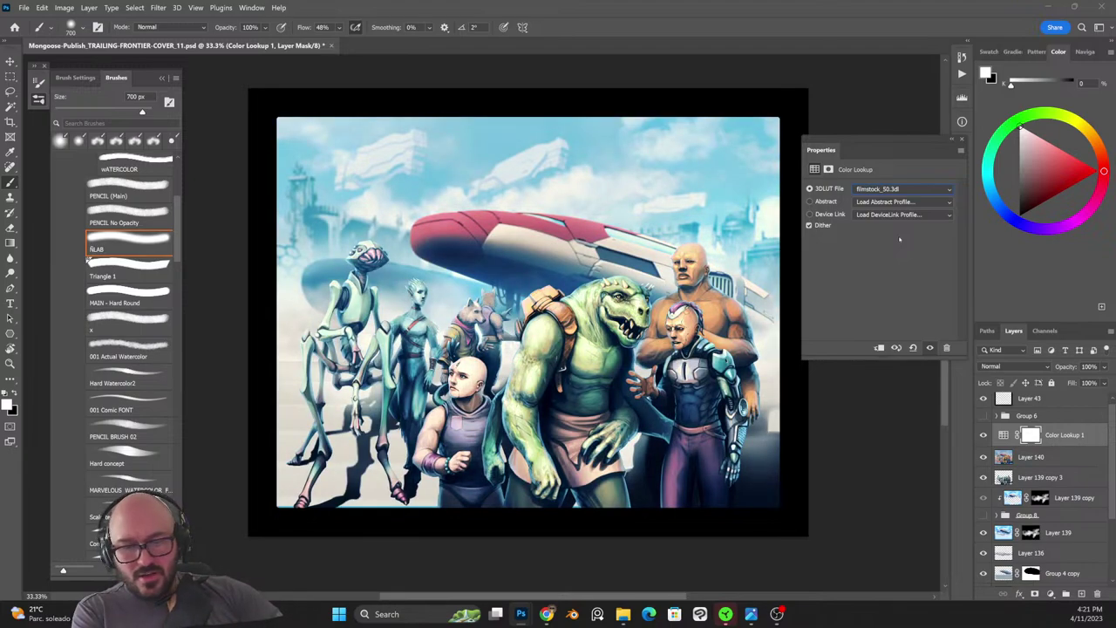
key(Down)
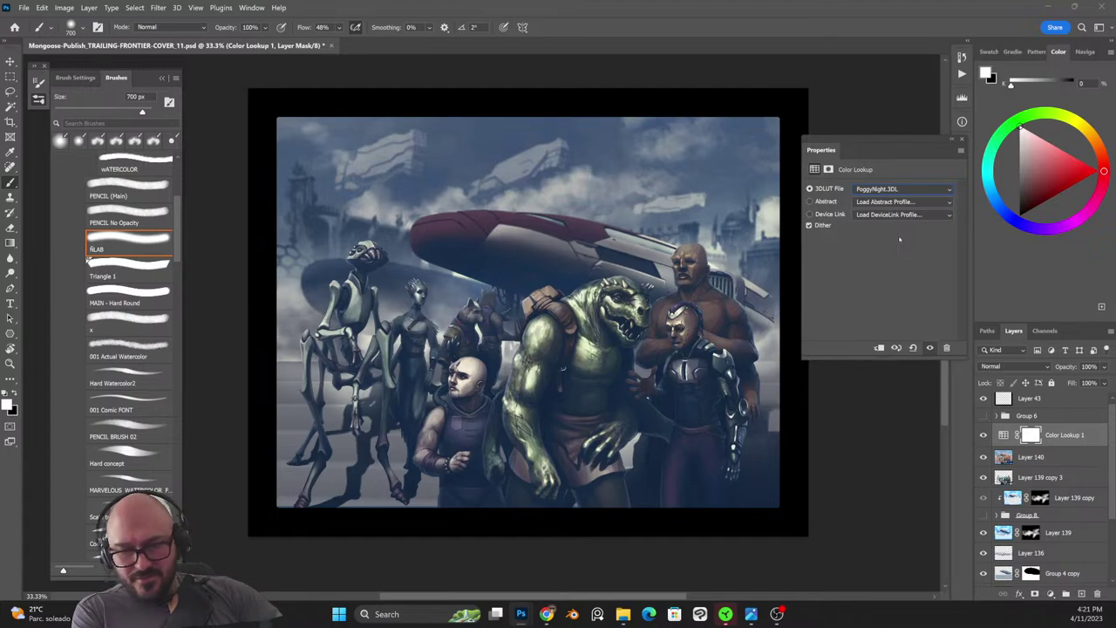
key(Down)
key(Down)
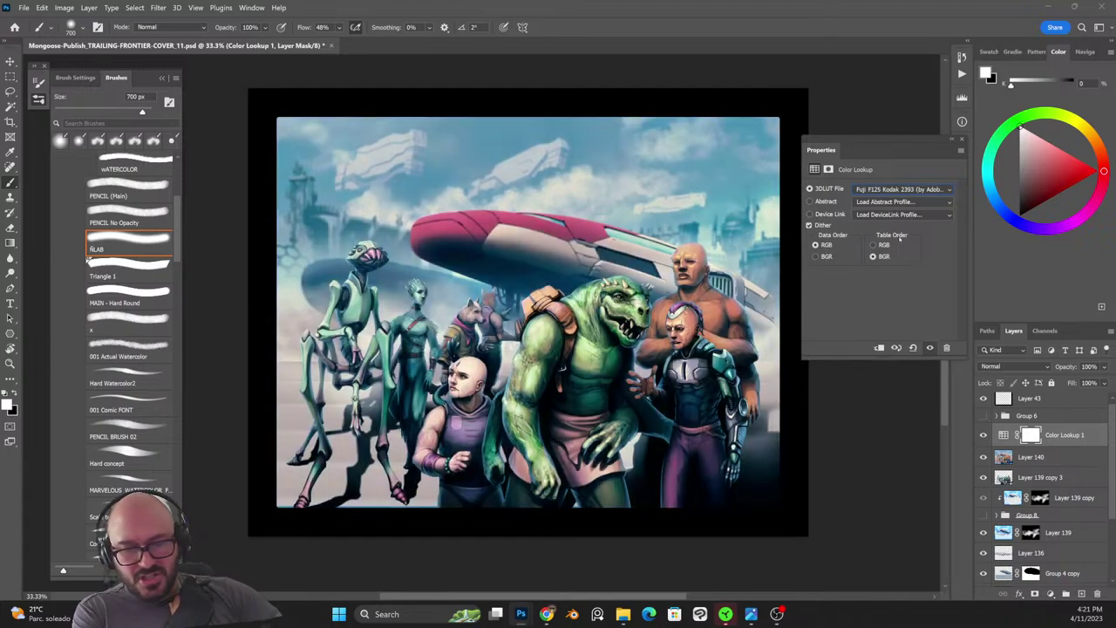
key(Down)
key(Down)
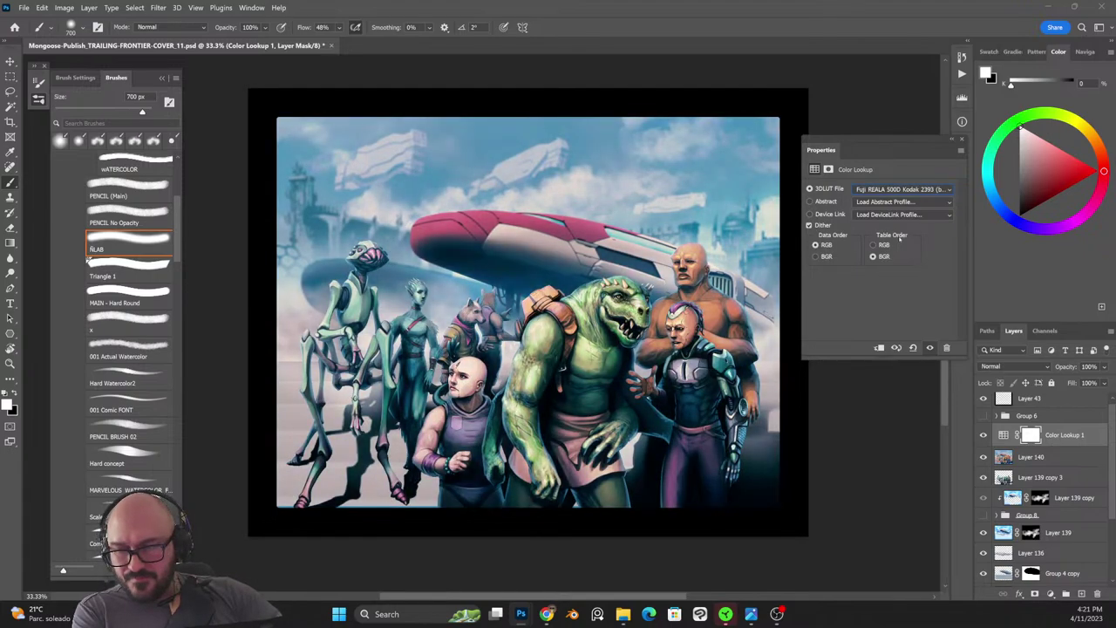
key(Down)
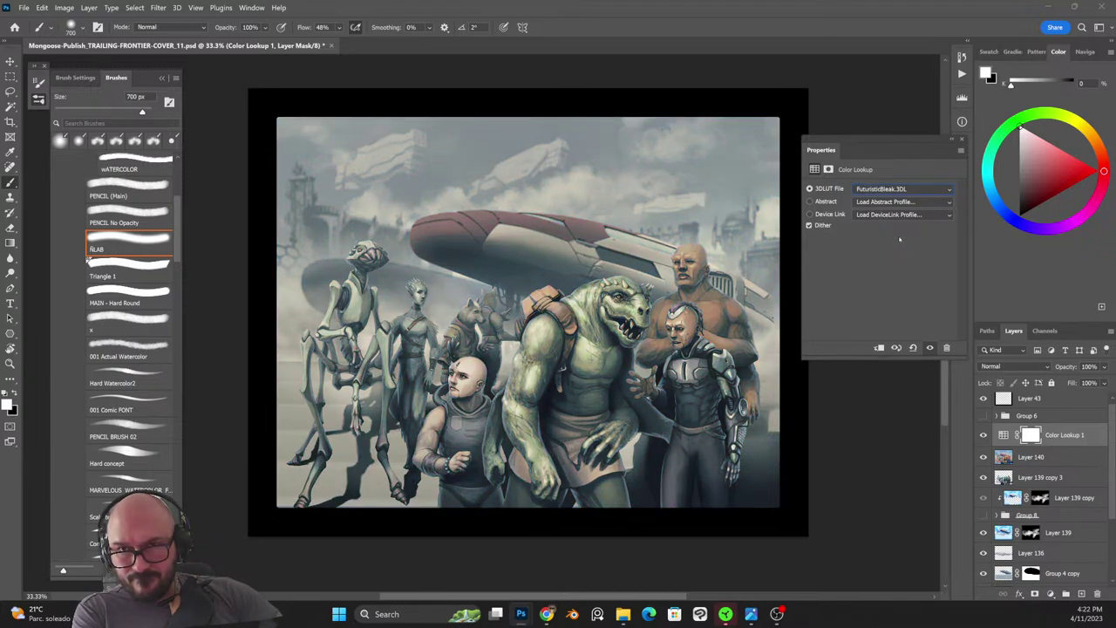
key(Down)
key(Down)
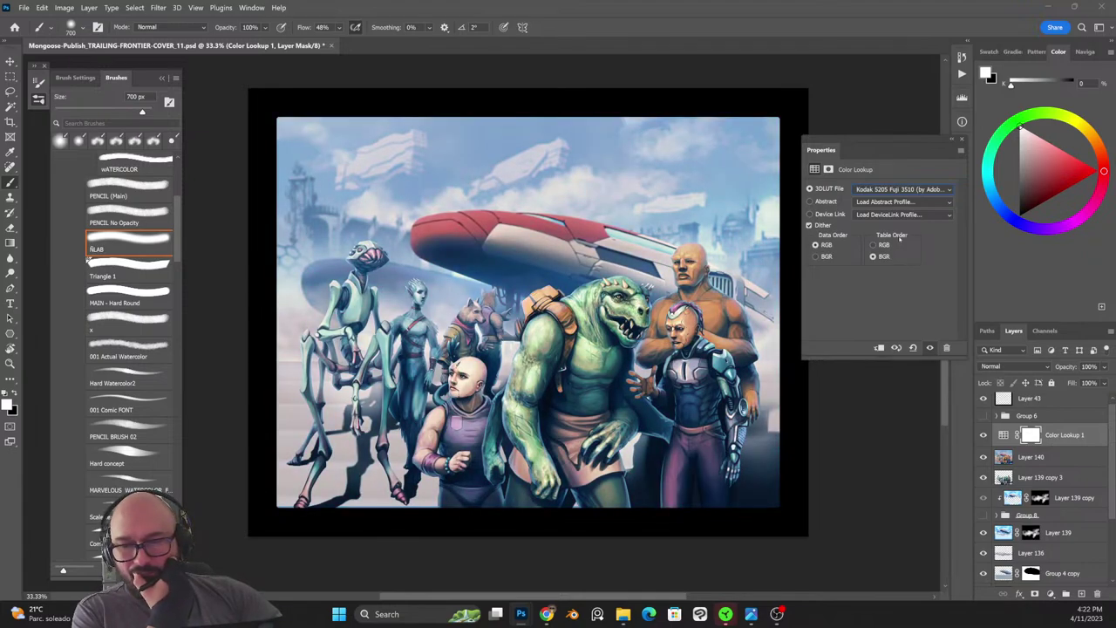
key(Down)
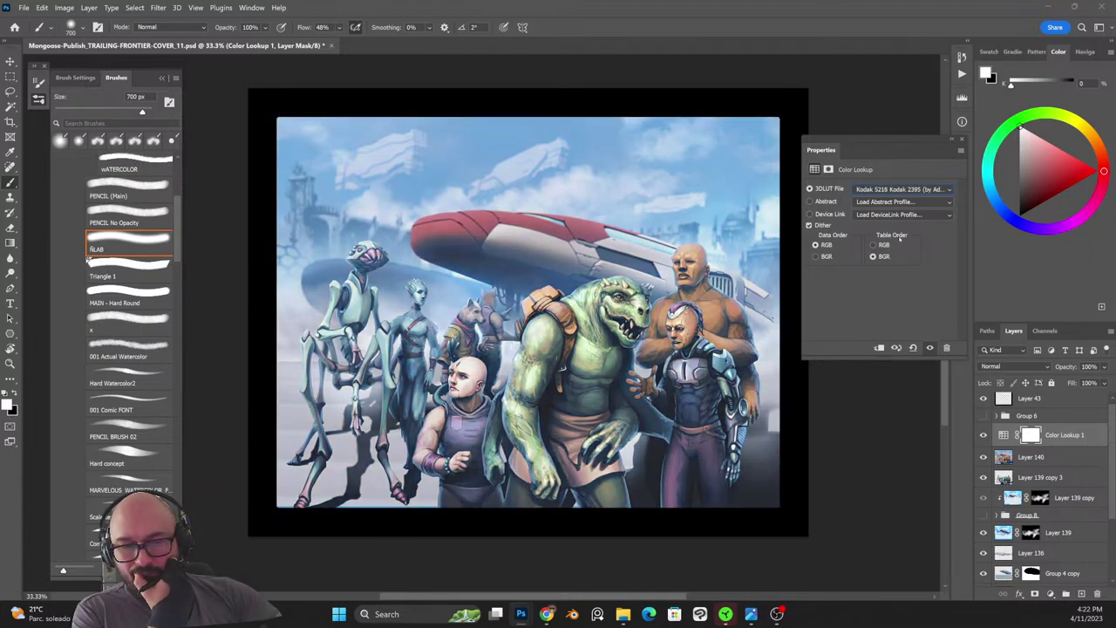
key(Down)
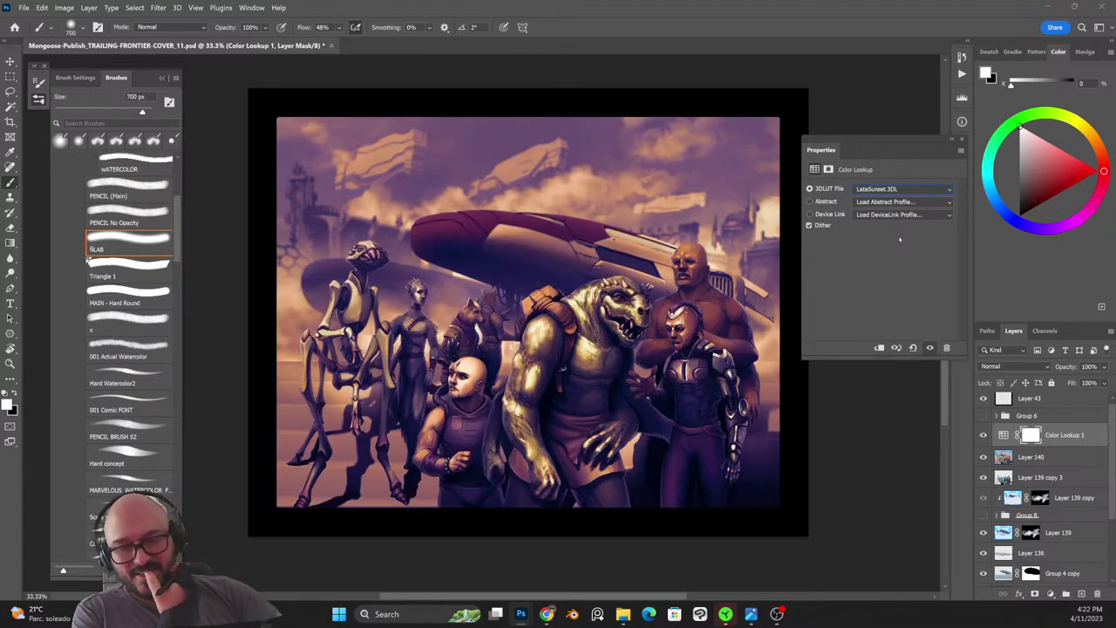
key(Down)
key(Down)
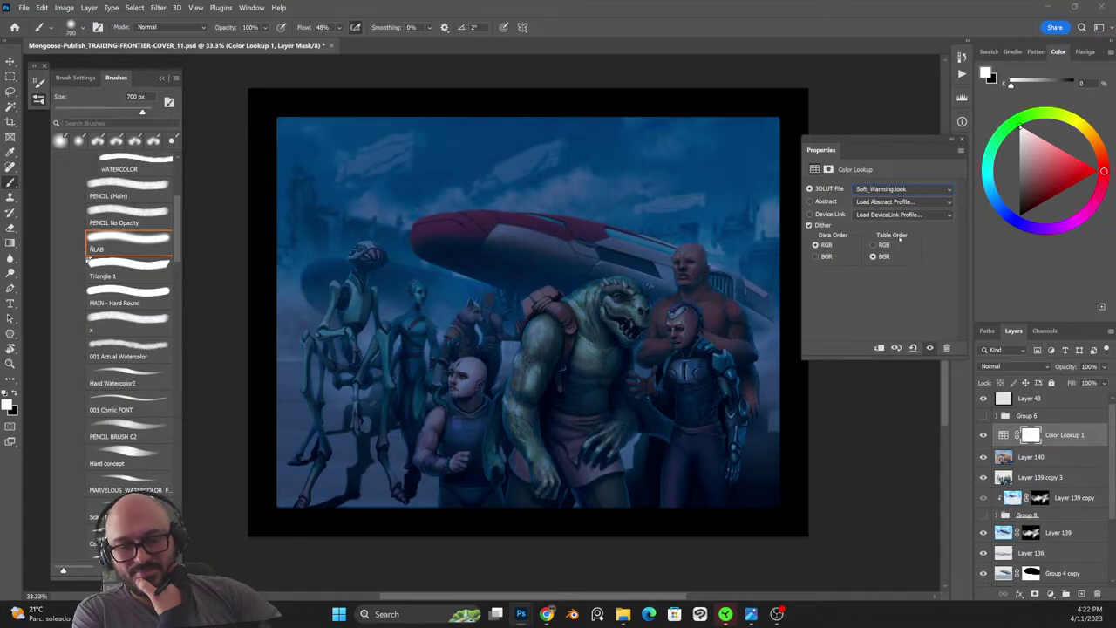
key(Down)
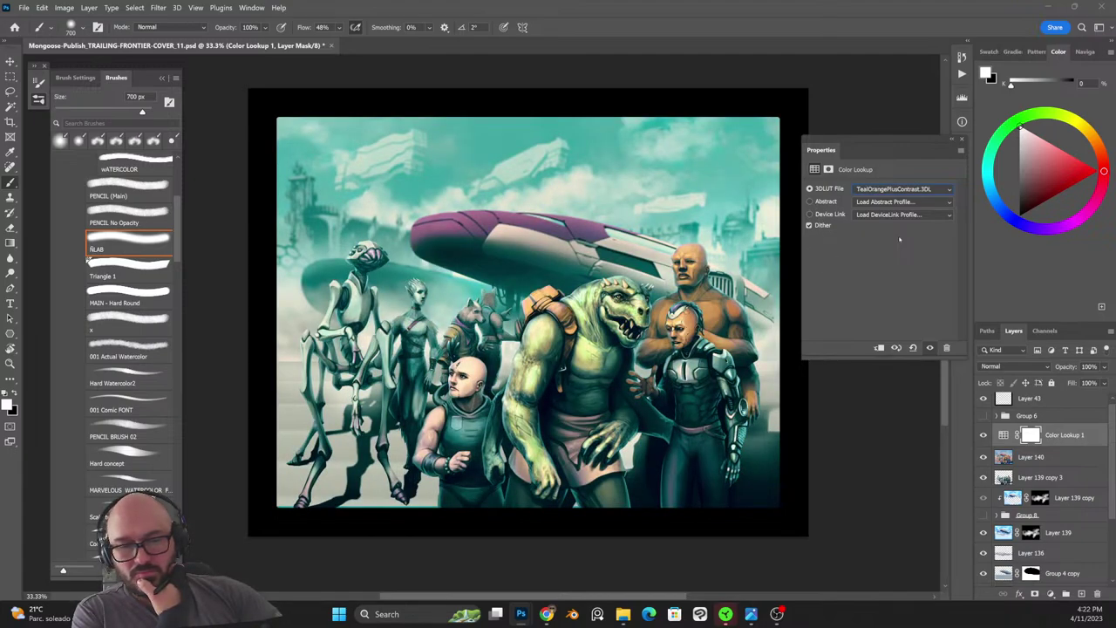
key(Down)
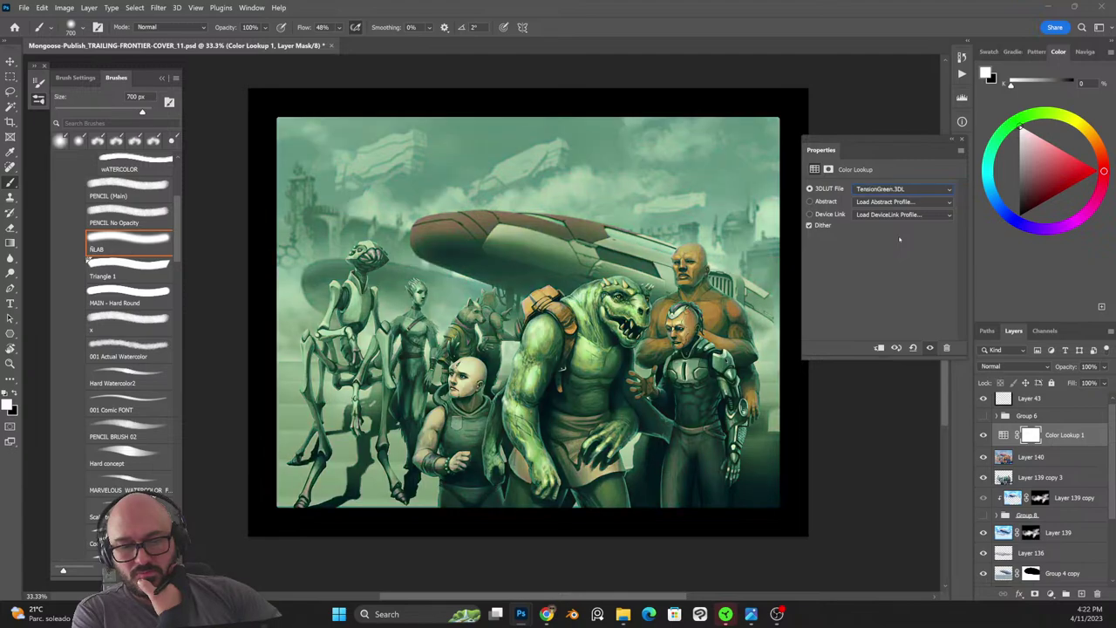
key(Up)
key(Up)
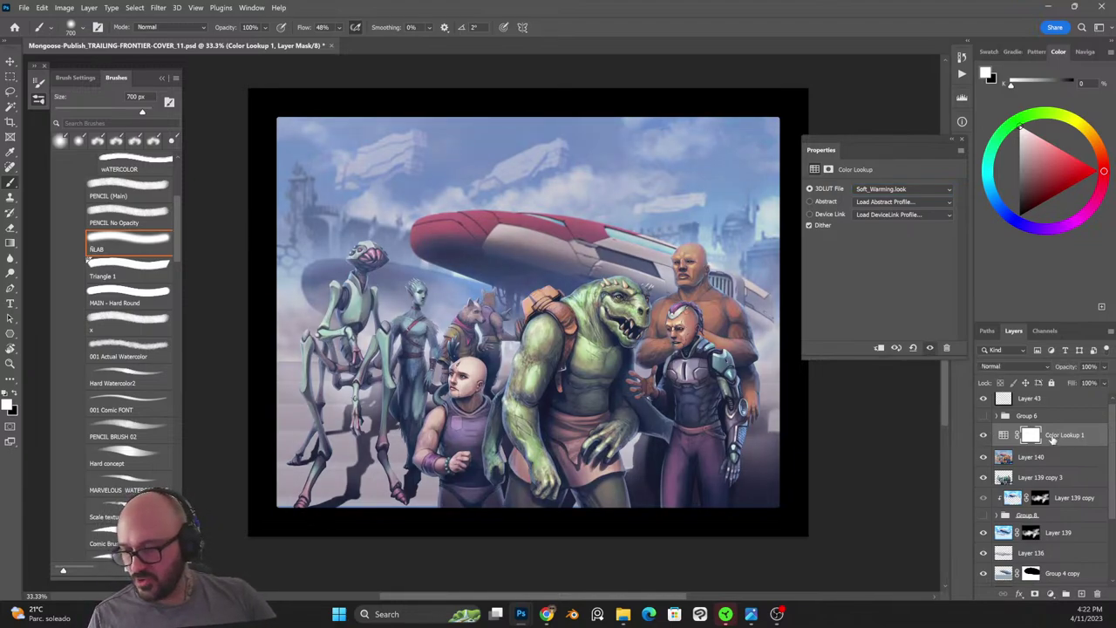
Mask Color Lookup 1 with a downward black-to-white gradient inside Layer 139 copy 3's character outline, deselect, and compare the artwork with the adjustment hidden and shown.
click(1052, 439)
ctrl+click(1004, 479)
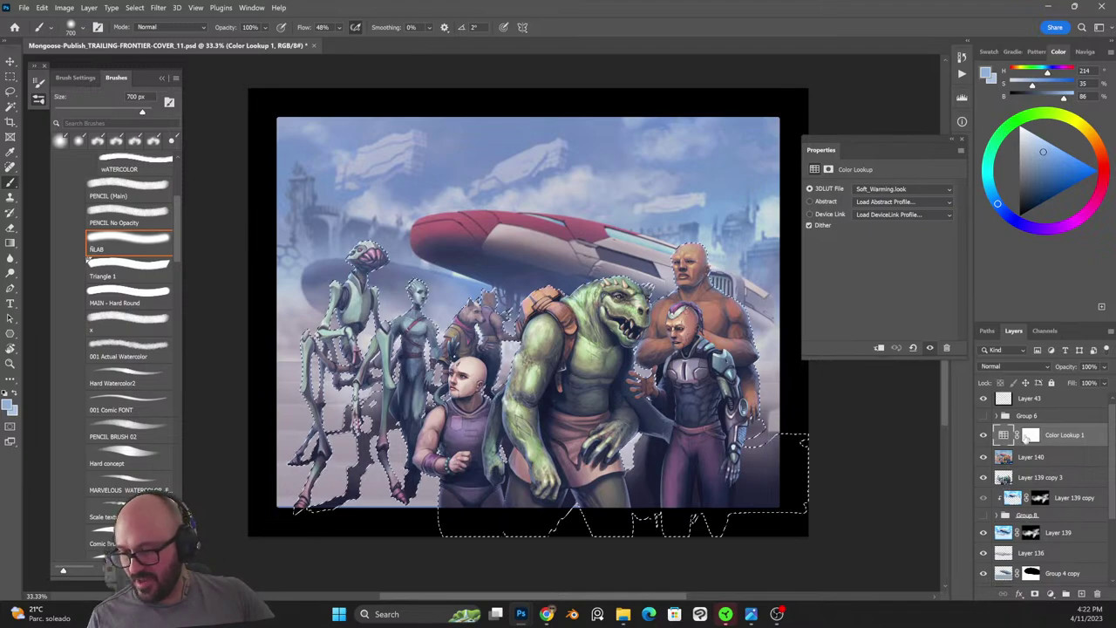
click(1030, 434)
key(g)
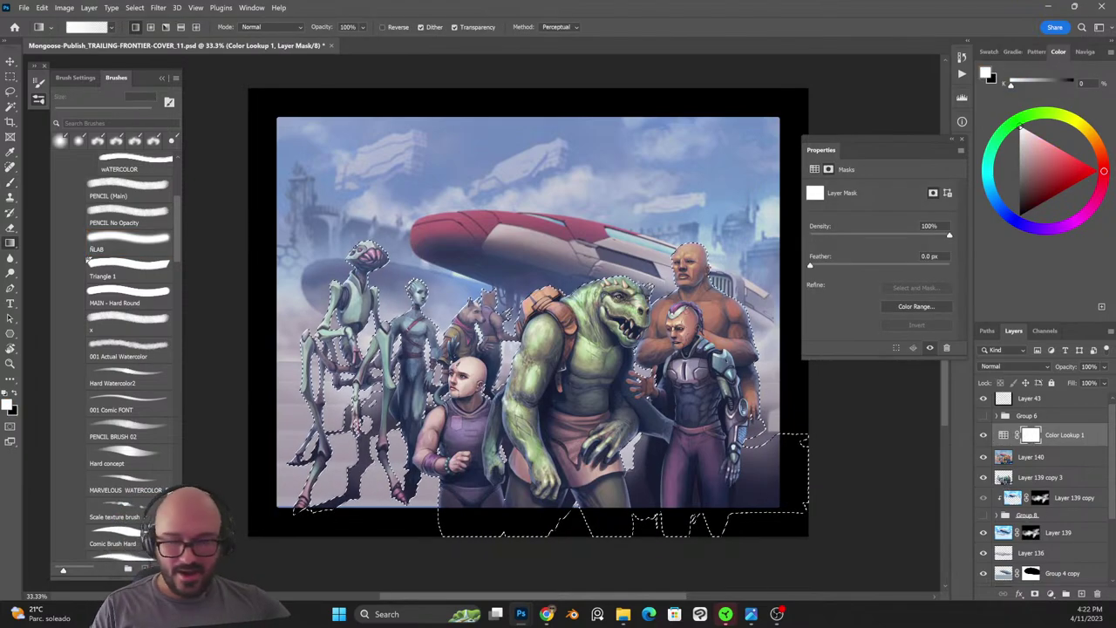
key(x)
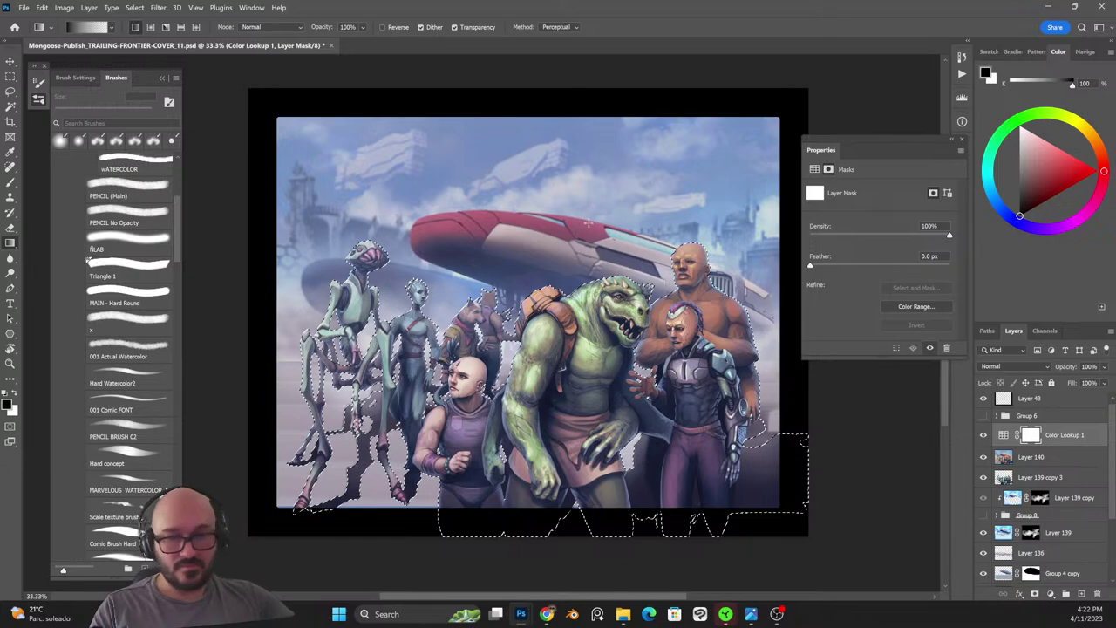
drag(589, 223, 611, 545)
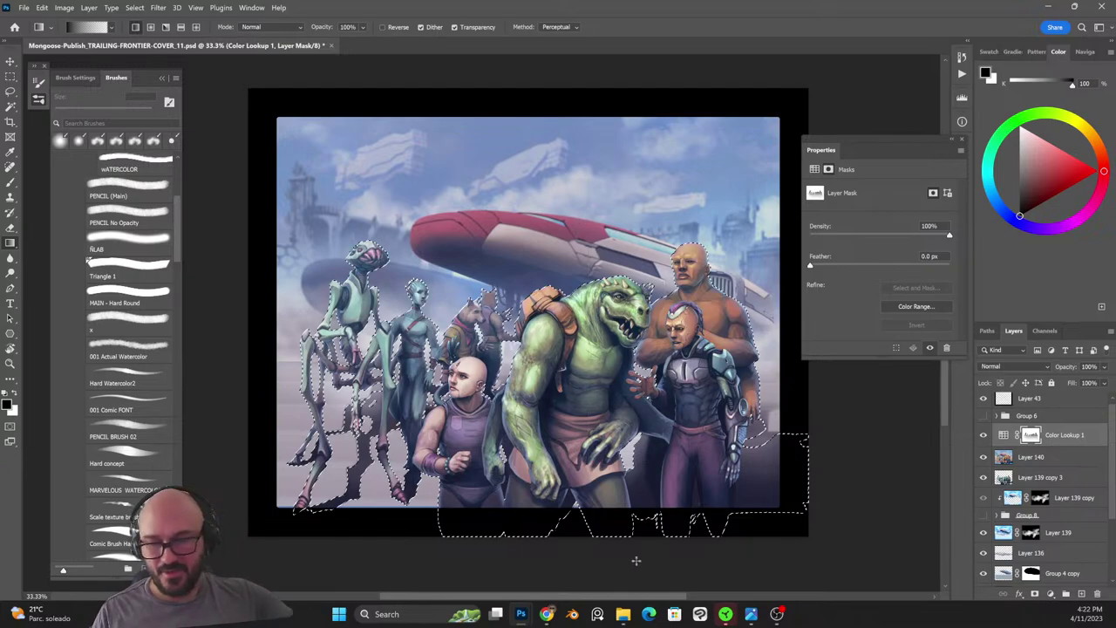
key(ctrl+d)
click(983, 435)
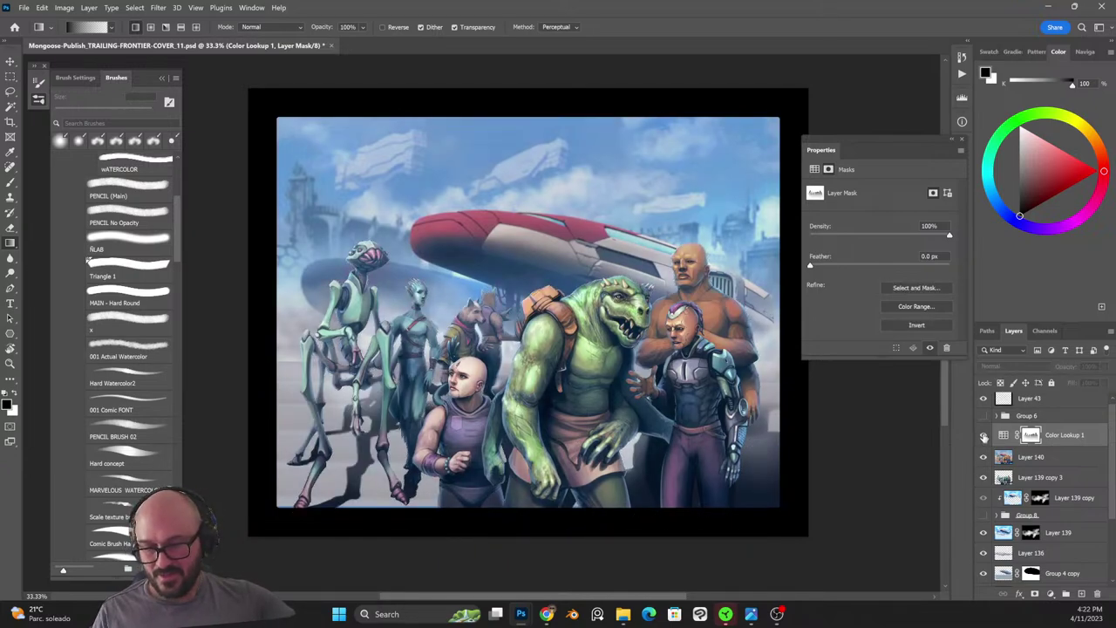
click(984, 435)
click(984, 435)
click(984, 435)
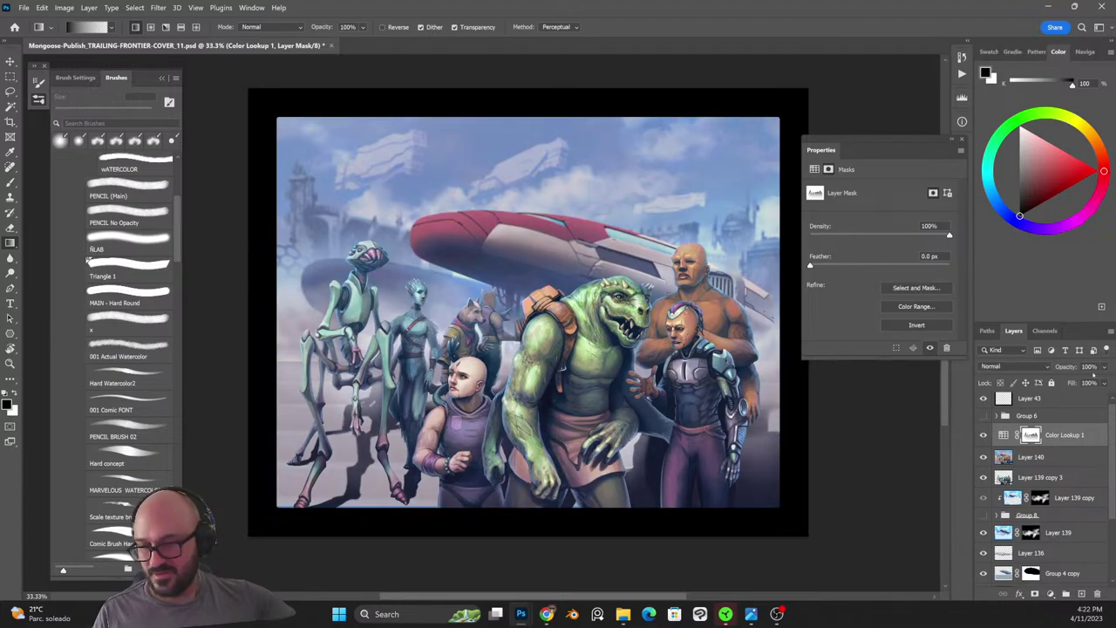
Set Color Lookup 1's opacity to 79% after trying 73%, and compare the artwork with the layer hidden and shown.
click(1104, 366)
drag(1101, 381, 1093, 381)
click(983, 436)
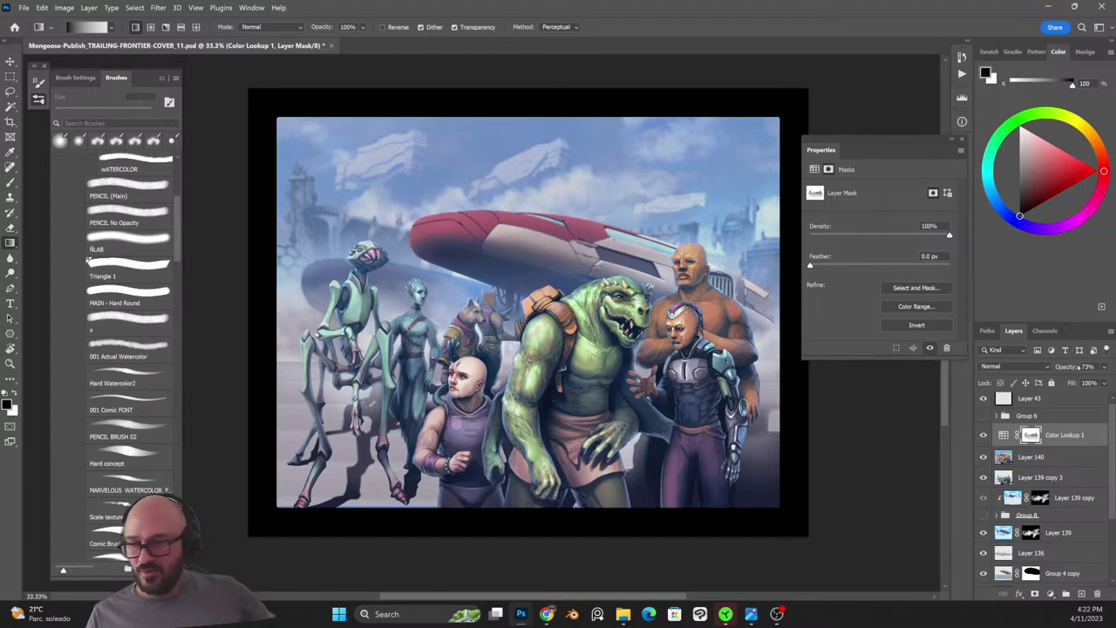
click(1104, 367)
drag(1094, 381, 1098, 381)
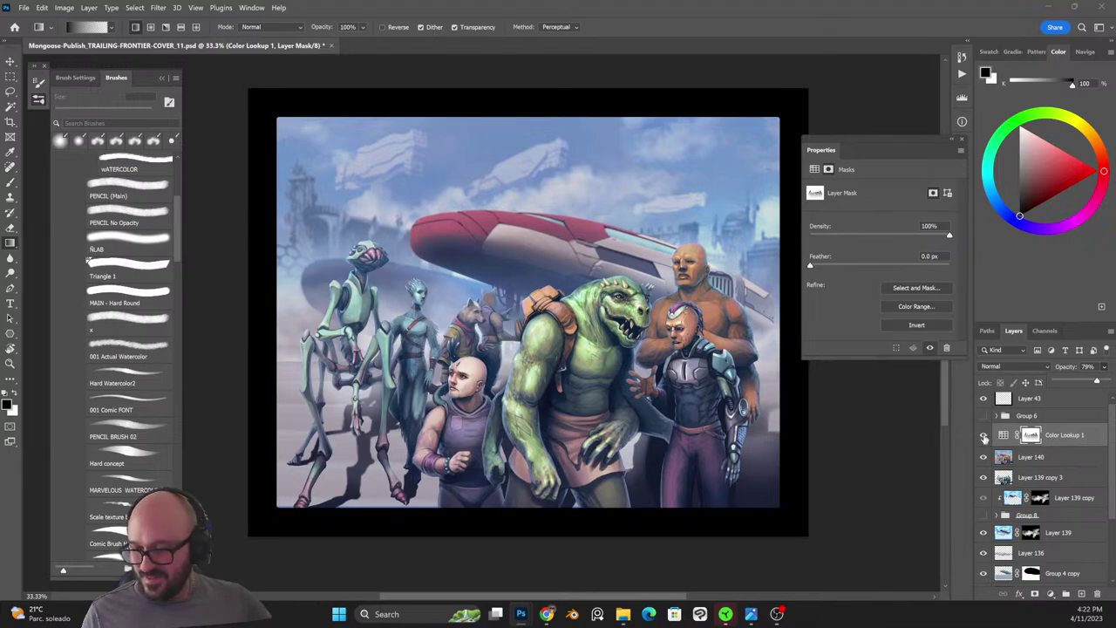
click(984, 436)
click(984, 436)
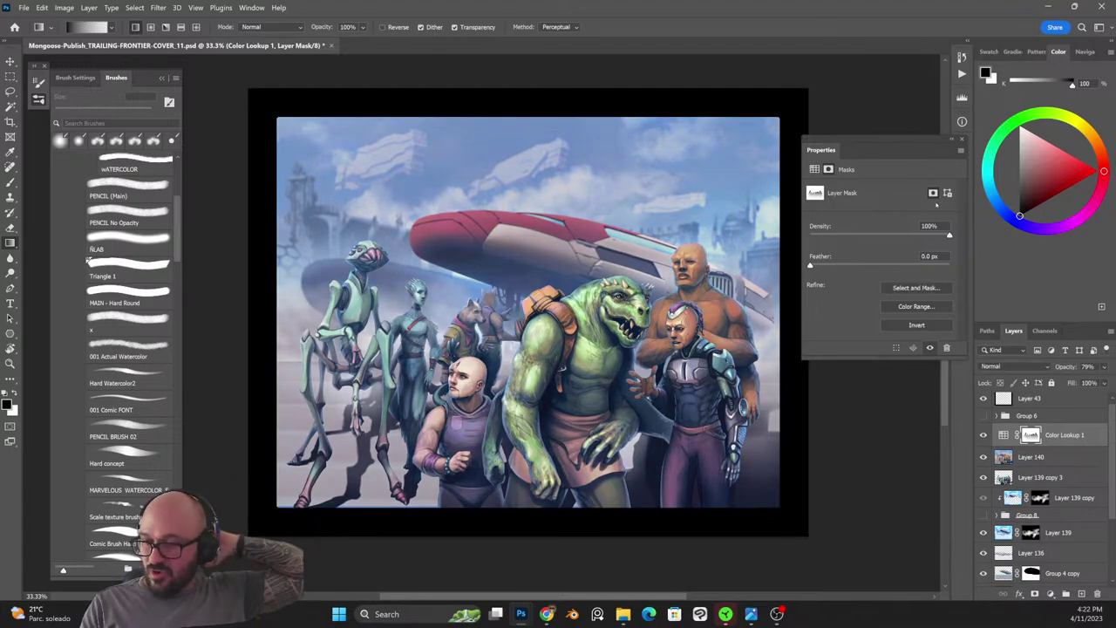
Try the Moonlight.3DL and Kodak 5218 Kodak 2395 LUTs in Color Lookup 1, comparing the Kodak version with the layer hidden and shown.
click(1003, 436)
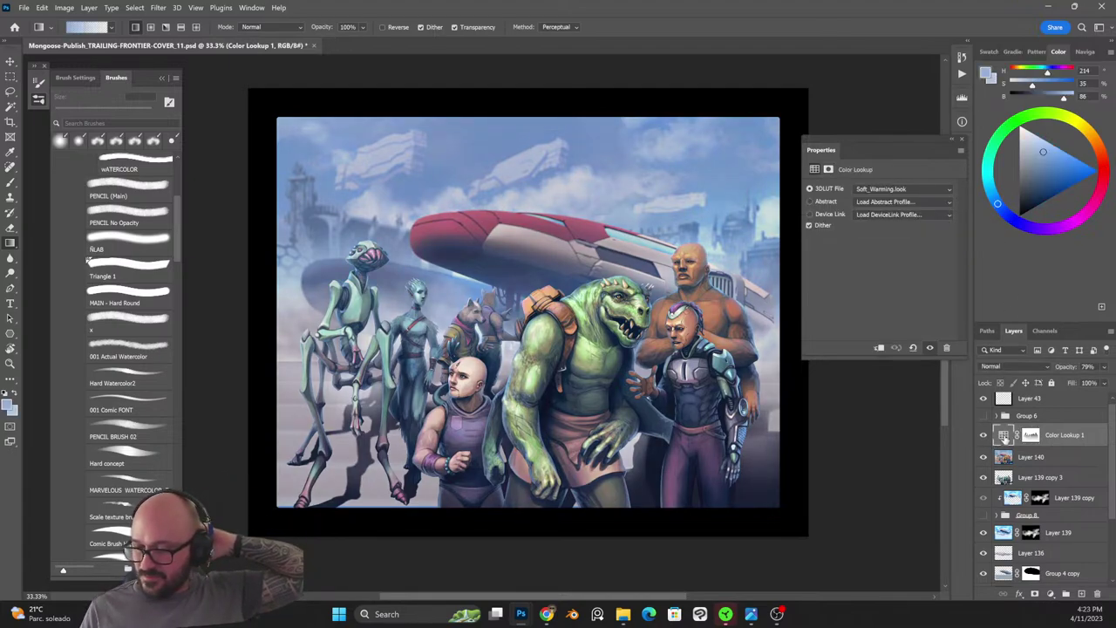
click(903, 189)
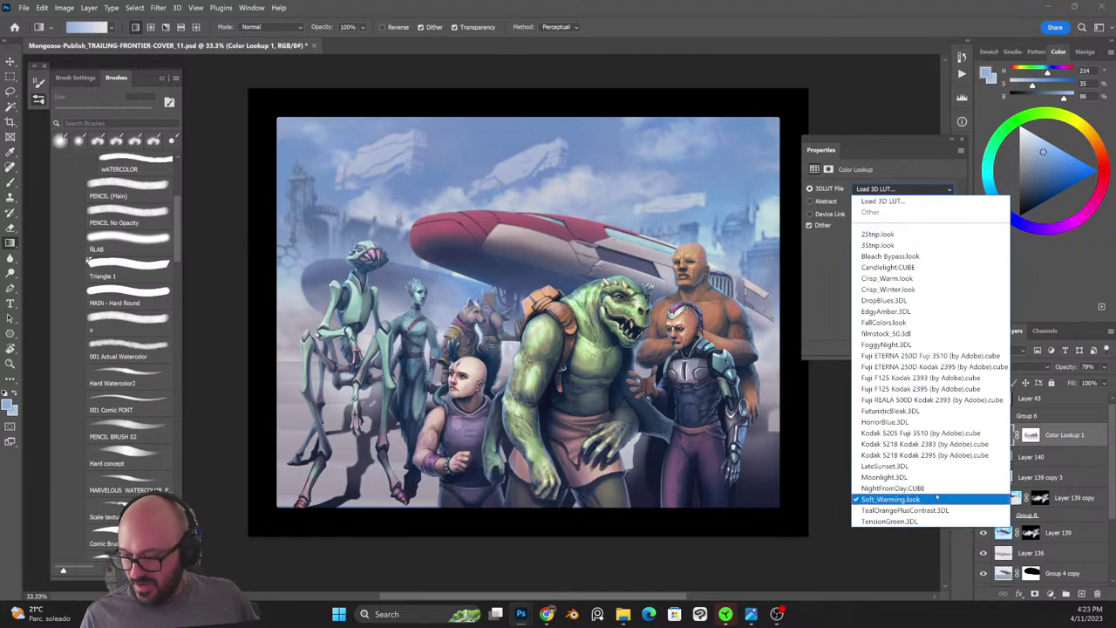
click(930, 478)
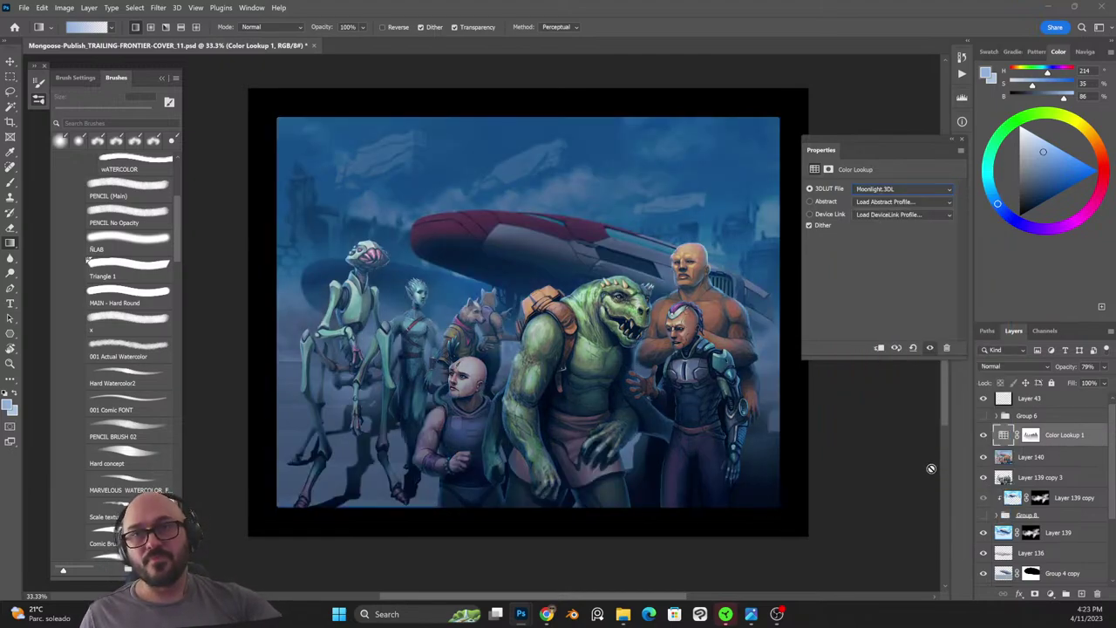
key(Up)
key(Up)
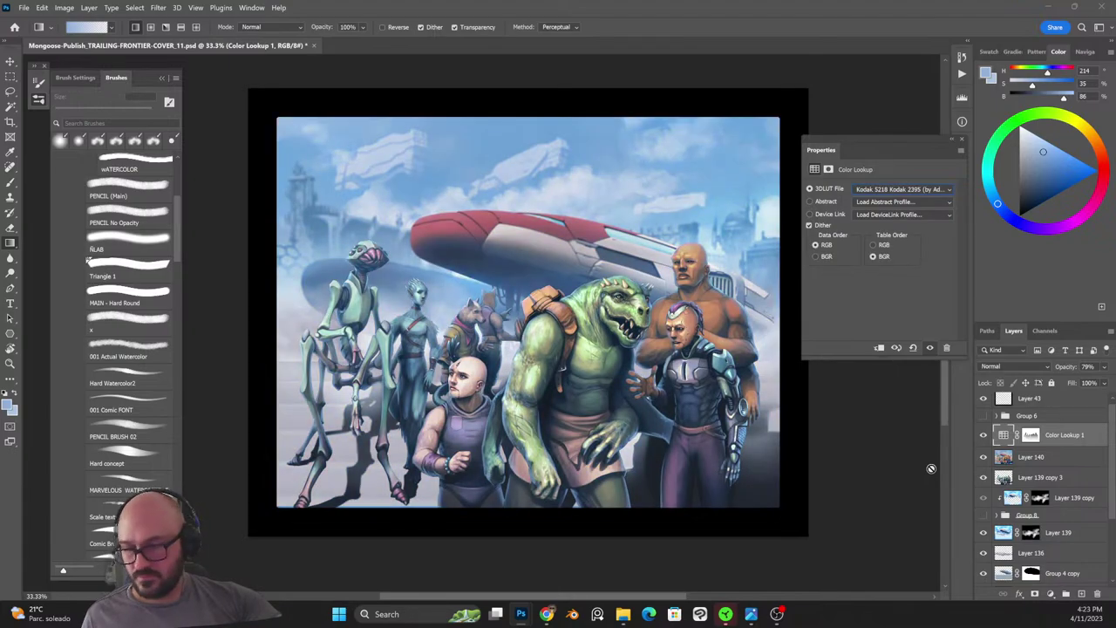
click(984, 436)
click(984, 435)
click(984, 436)
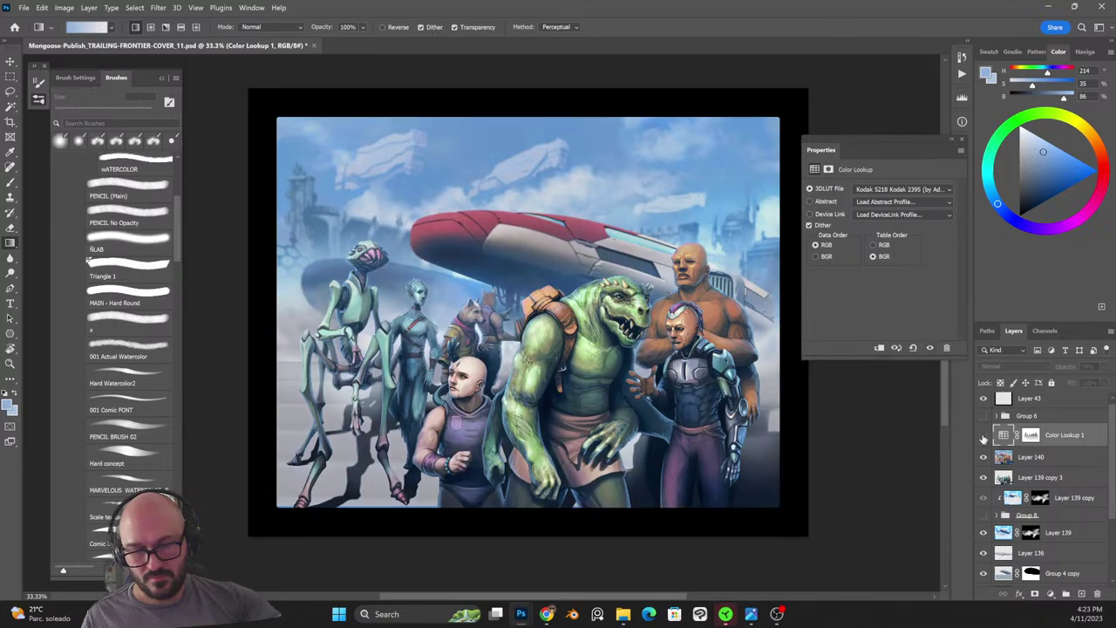
click(984, 436)
click(984, 438)
click(984, 438)
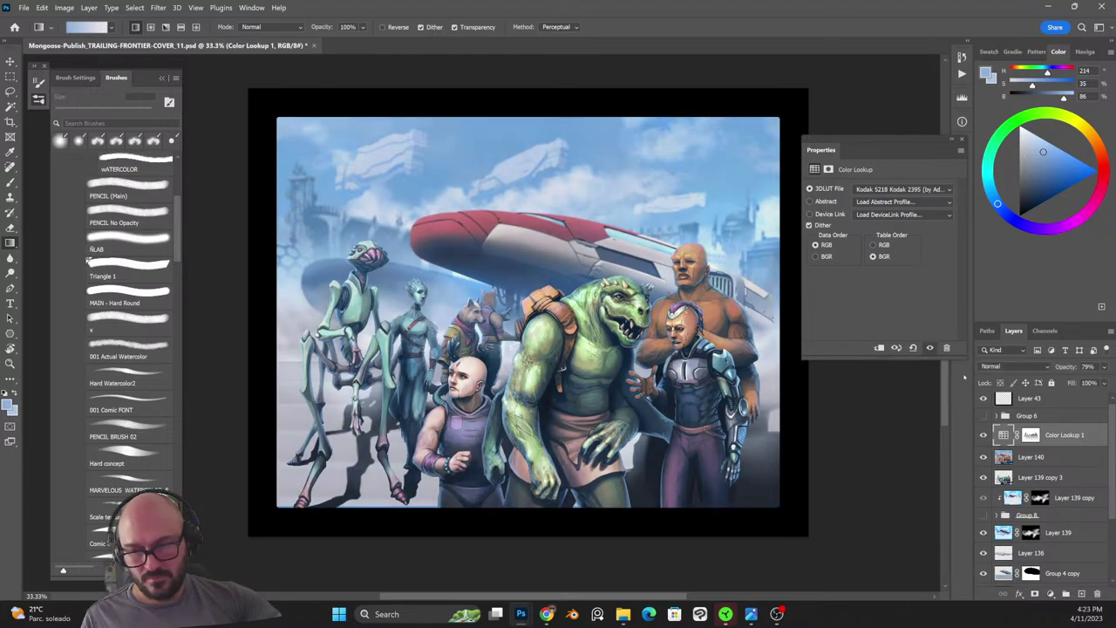
Try the FoggyNight.3DL and 2Strip.look LUTs in Color Lookup 1, comparing the 2Strip version with the layer hidden and shown.
click(902, 189)
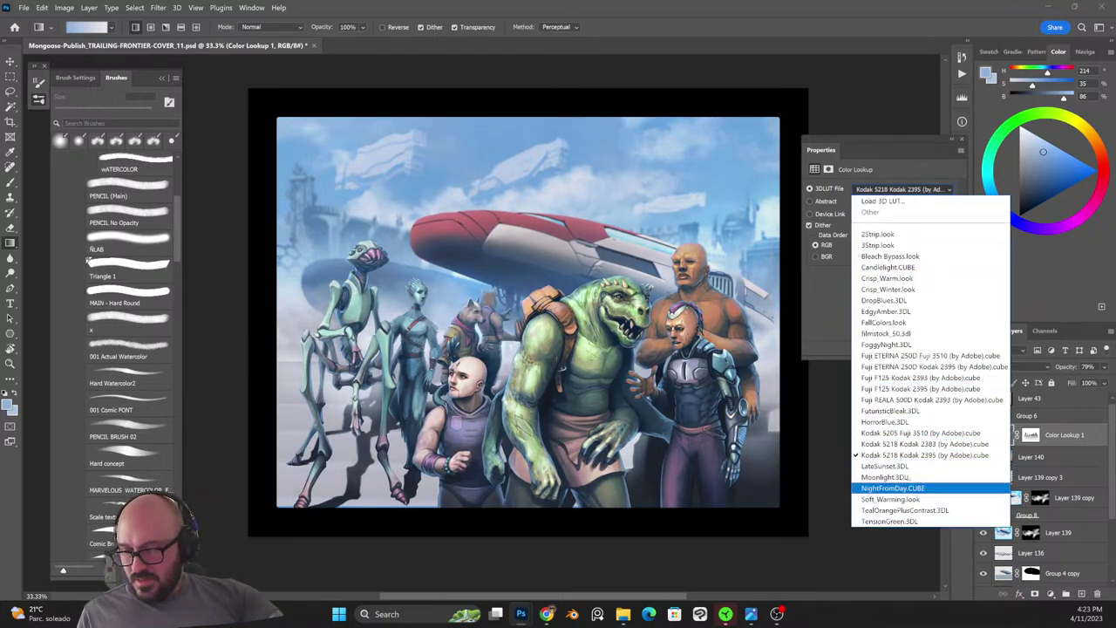
click(901, 344)
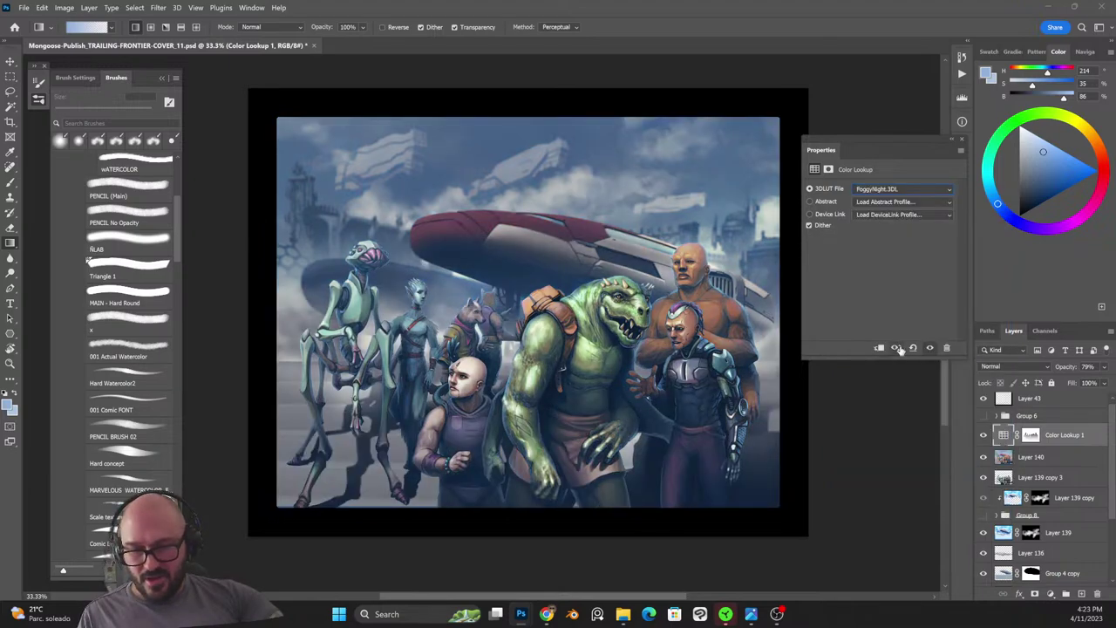
click(911, 189)
click(915, 234)
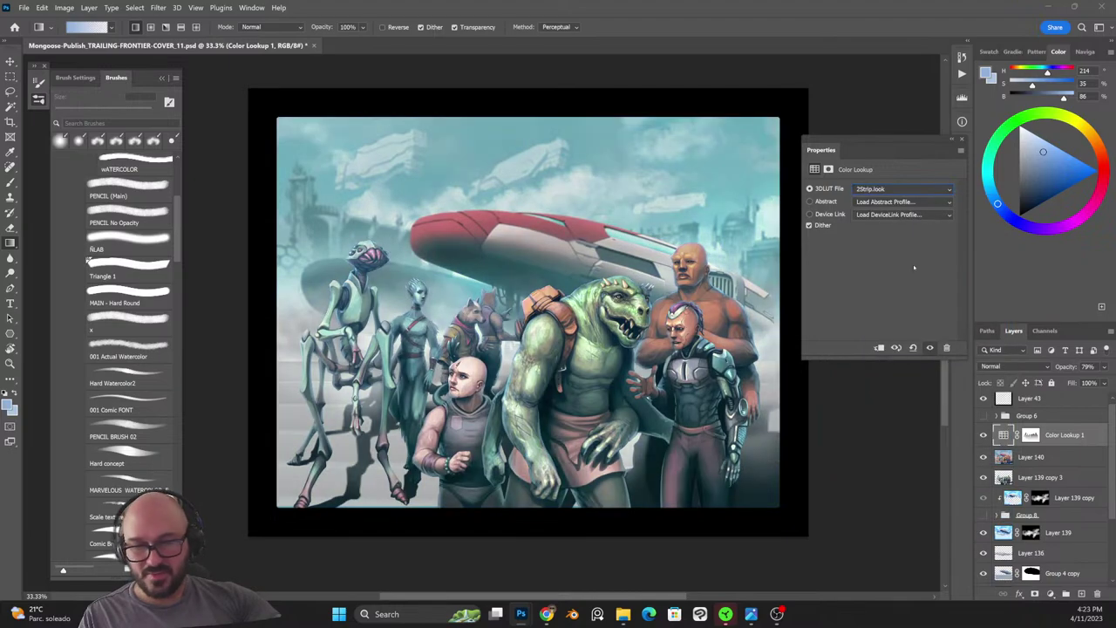
click(983, 435)
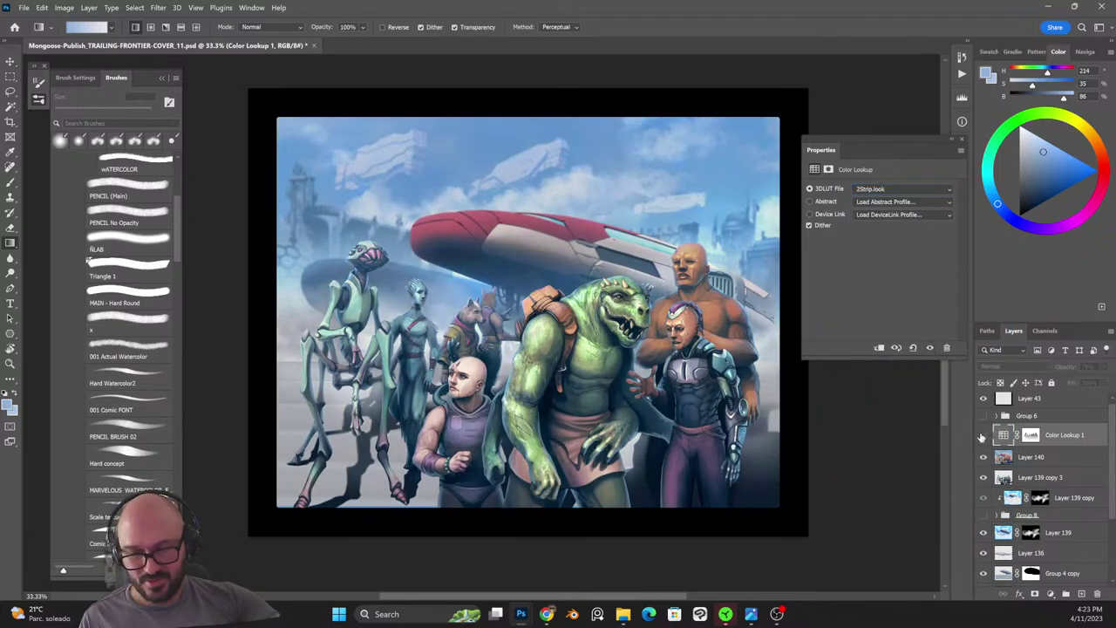
click(983, 435)
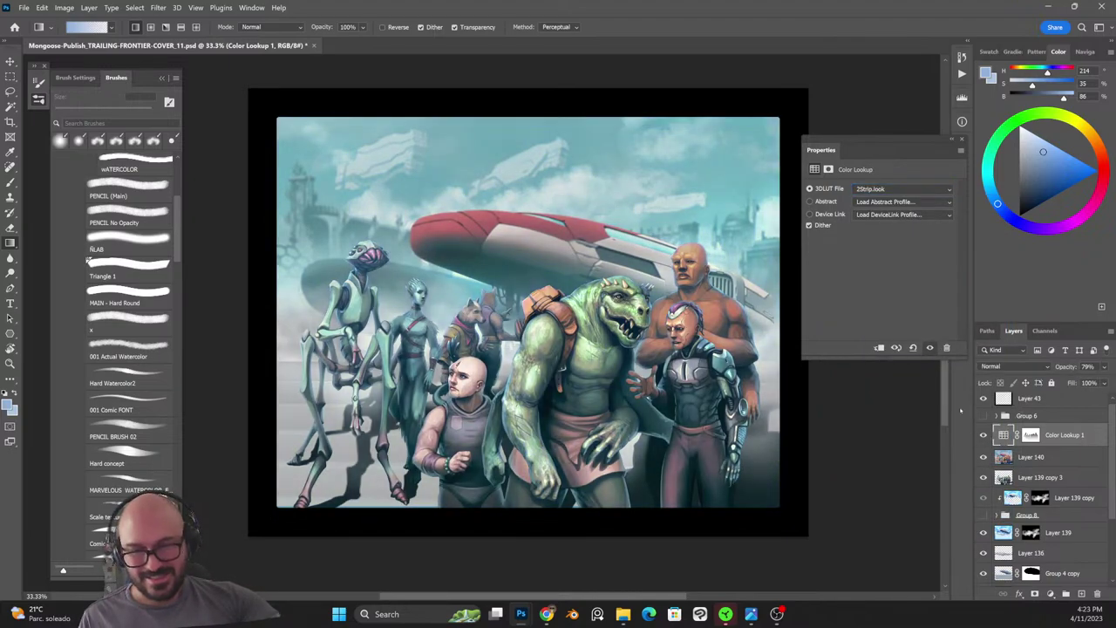
Try the 3Strip.look and Candlelight.CUBE LUTs in Color Lookup 1, comparing the Candlelight version with the layer hidden and shown.
click(911, 190)
click(907, 245)
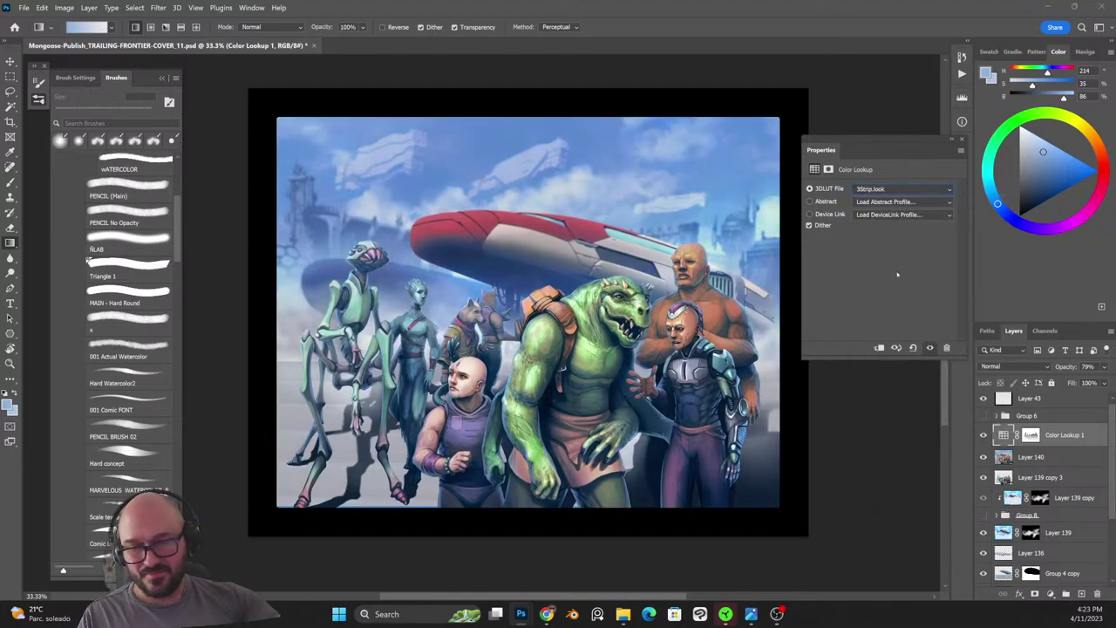
key(Down)
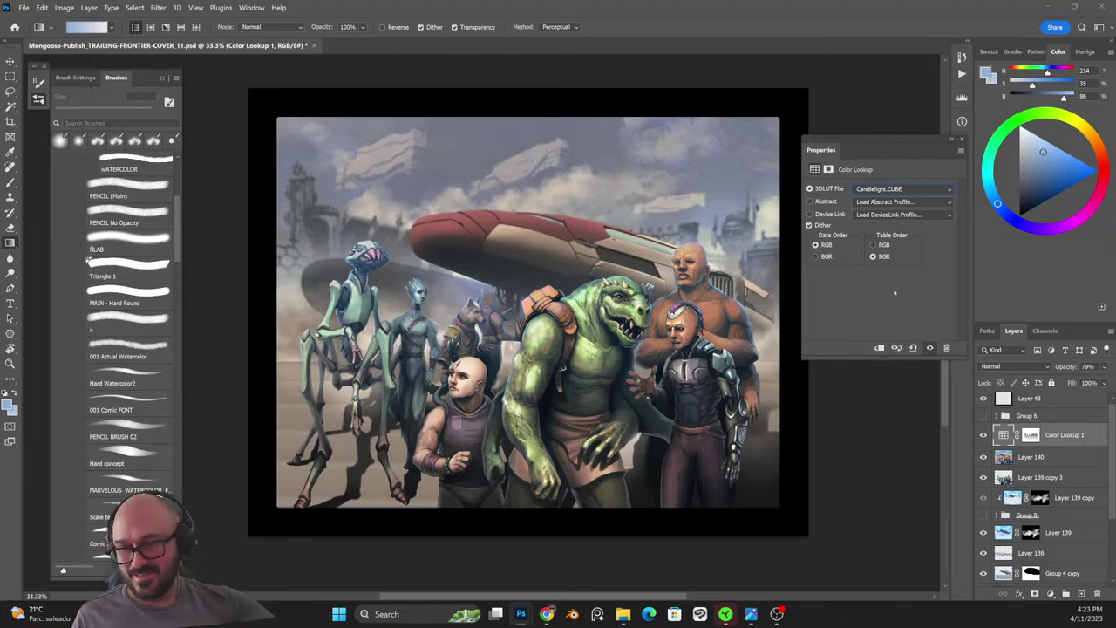
click(984, 435)
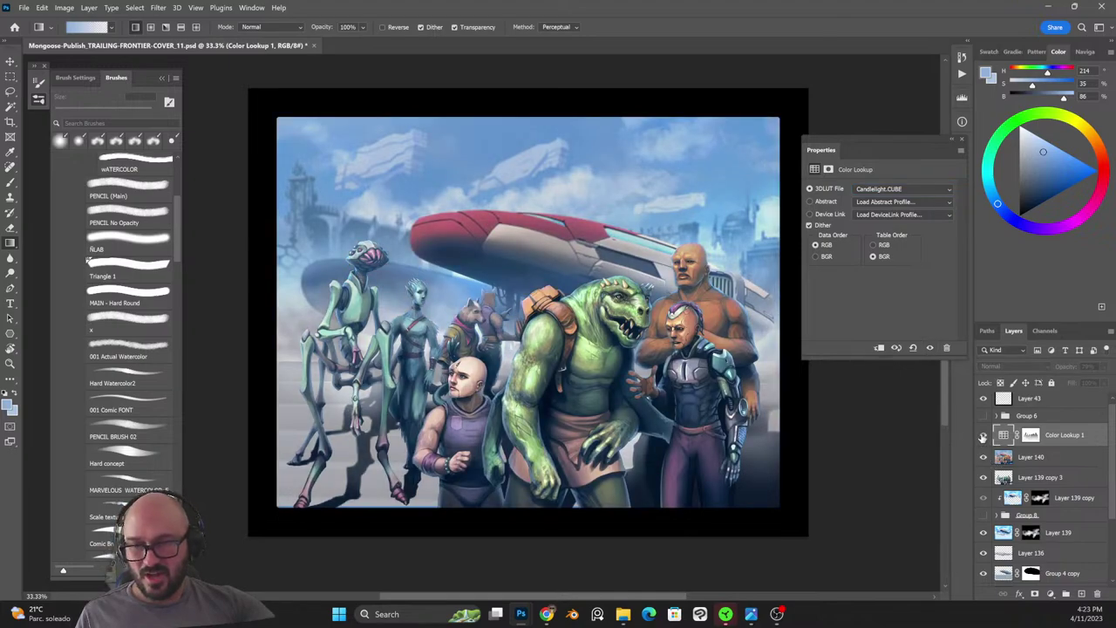
click(984, 436)
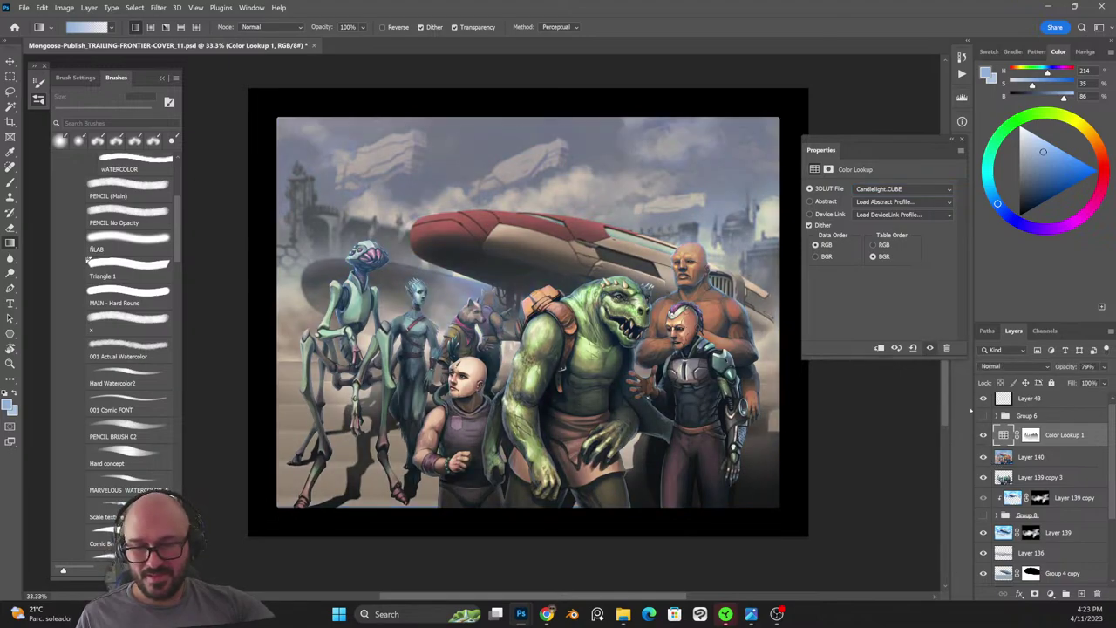
Preview the 3D LUTs from Crisp_Warm.look through FallColors.look on the Color Lookup 1 layer.
click(885, 189)
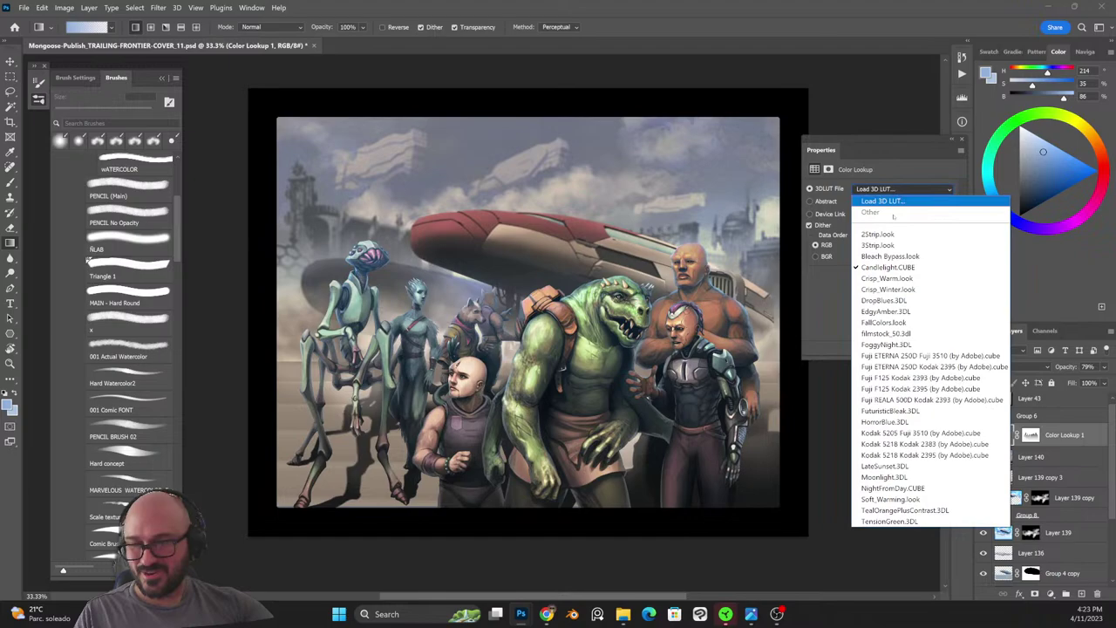
click(900, 280)
key(Down)
key(Down)
key(Down)
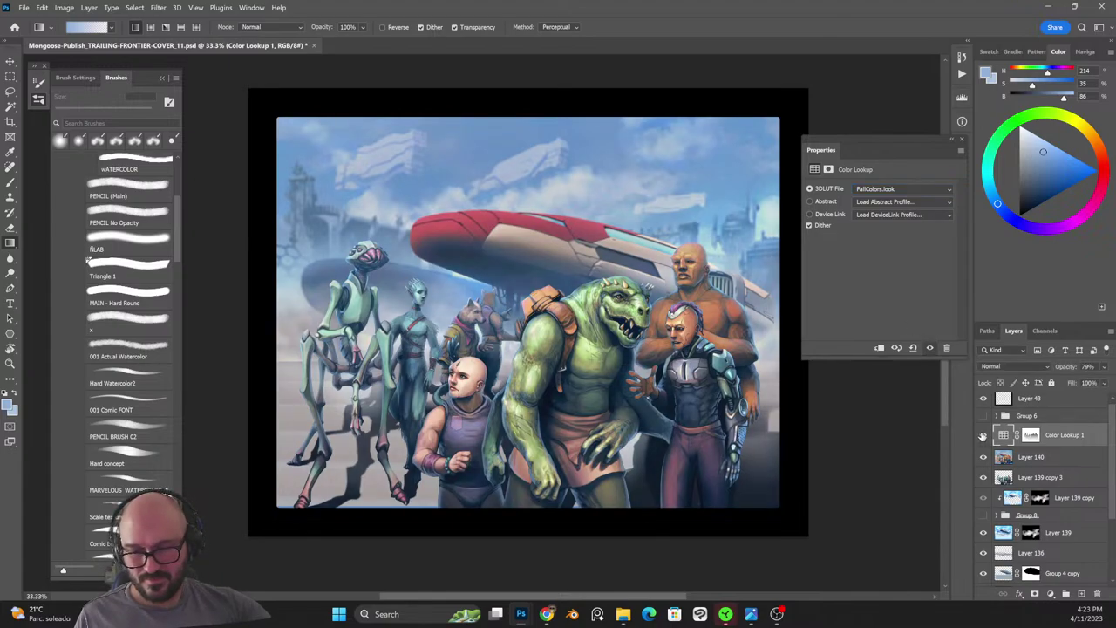
Set Color Lookup 1's 3D LUT to Soft_Warming.look and compare the artwork with the layer hidden and shown.
click(907, 188)
click(901, 498)
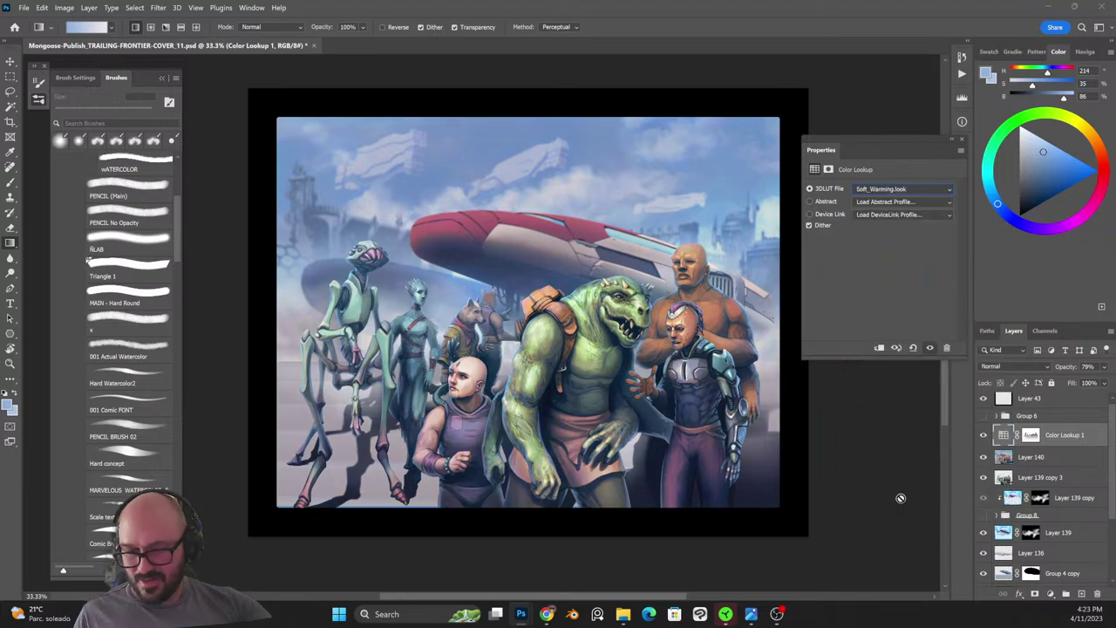
click(983, 435)
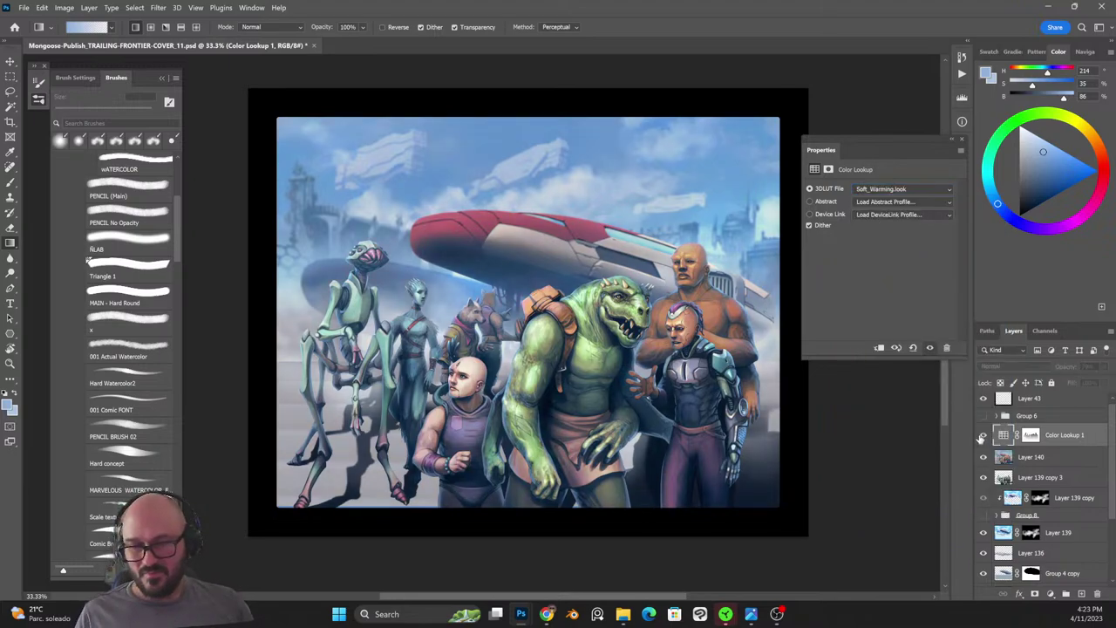
click(983, 436)
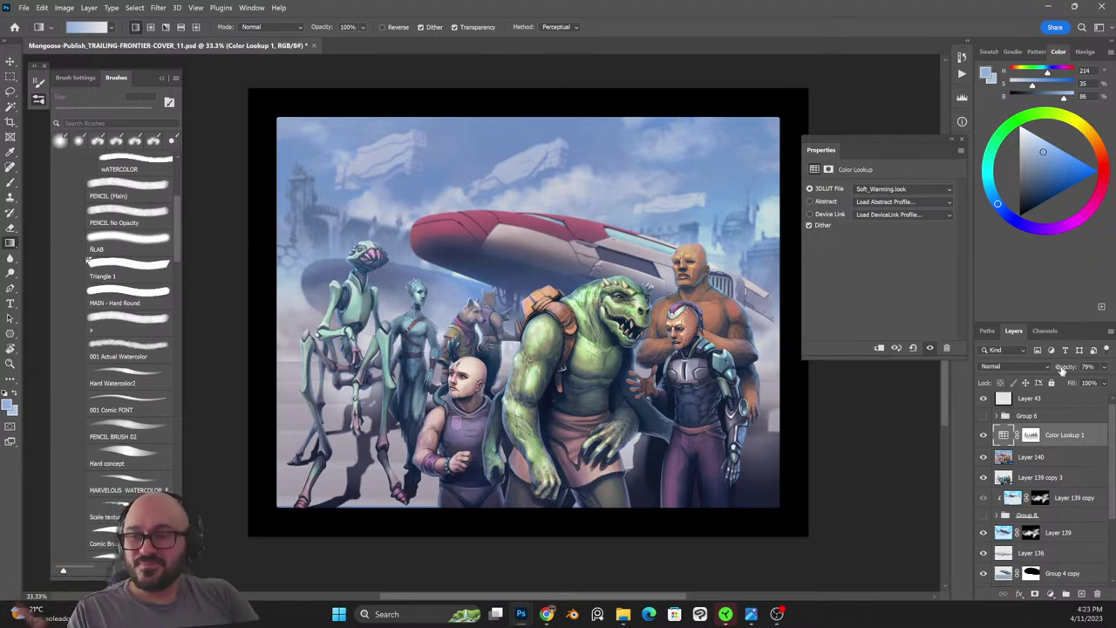
Try Candlelight.CUBE in Color Lookup 1 again, return to Soft_Warming.look, and compare the artwork with the layer hidden and shown.
click(903, 188)
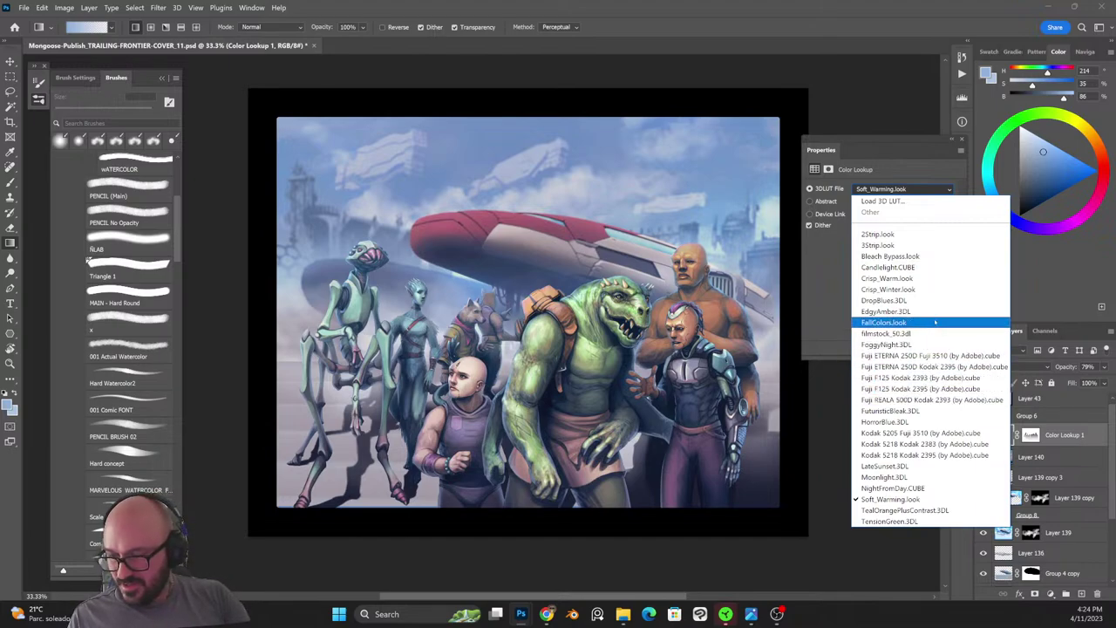
click(907, 267)
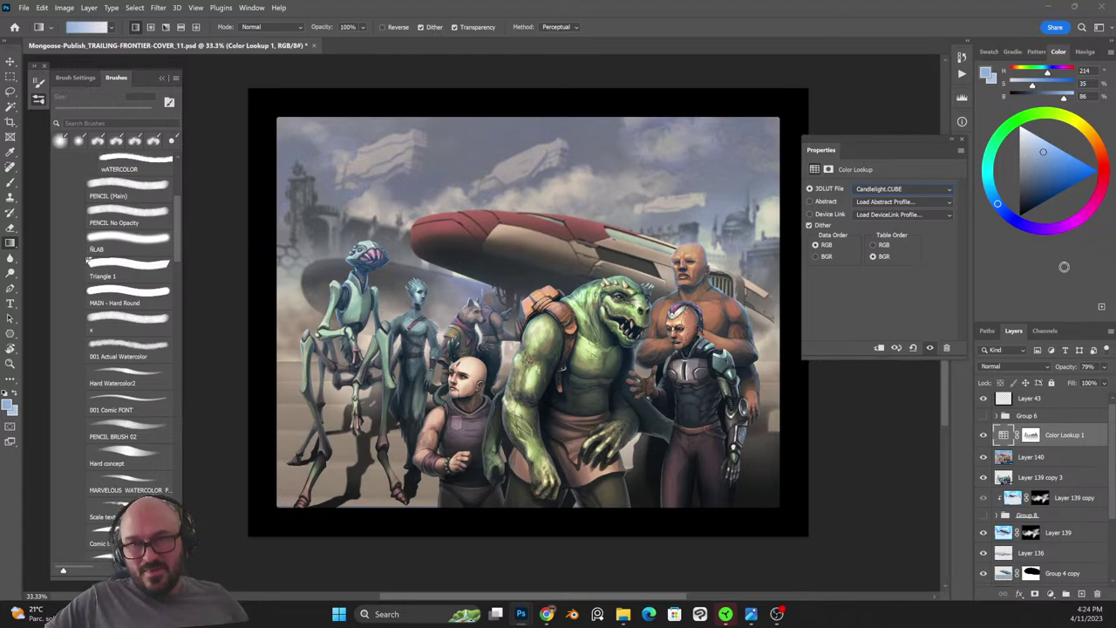
click(907, 188)
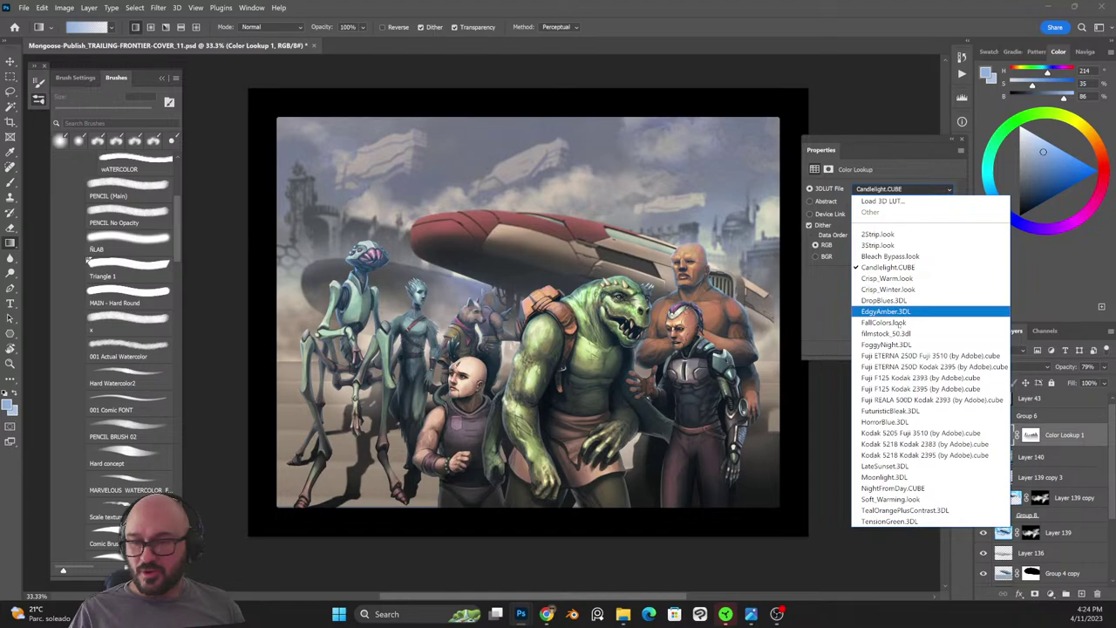
click(900, 499)
click(982, 437)
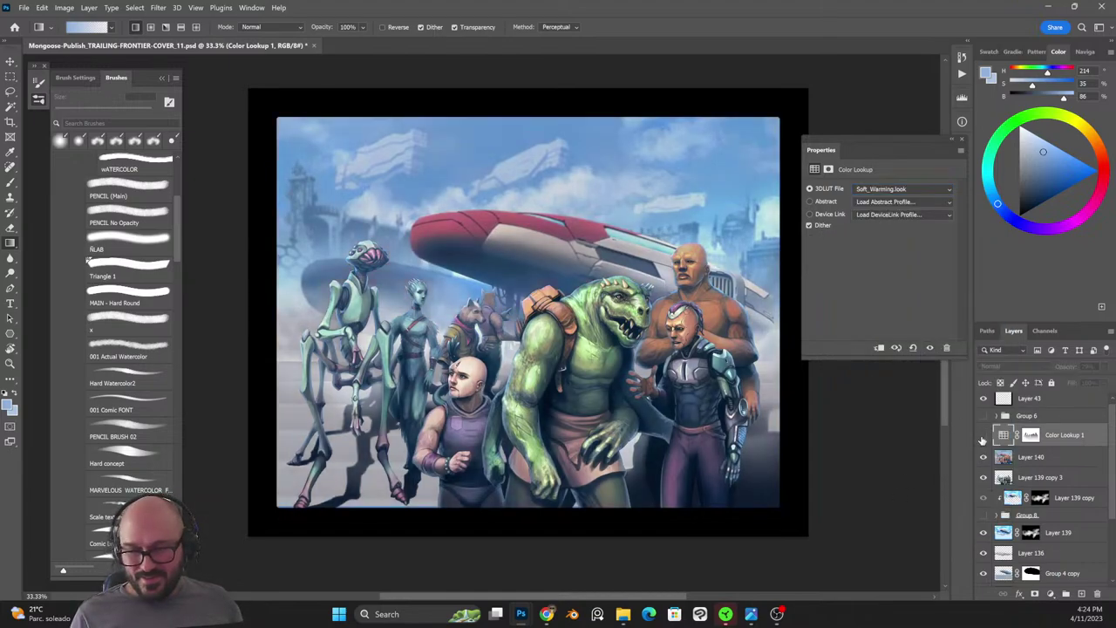
click(983, 437)
click(982, 437)
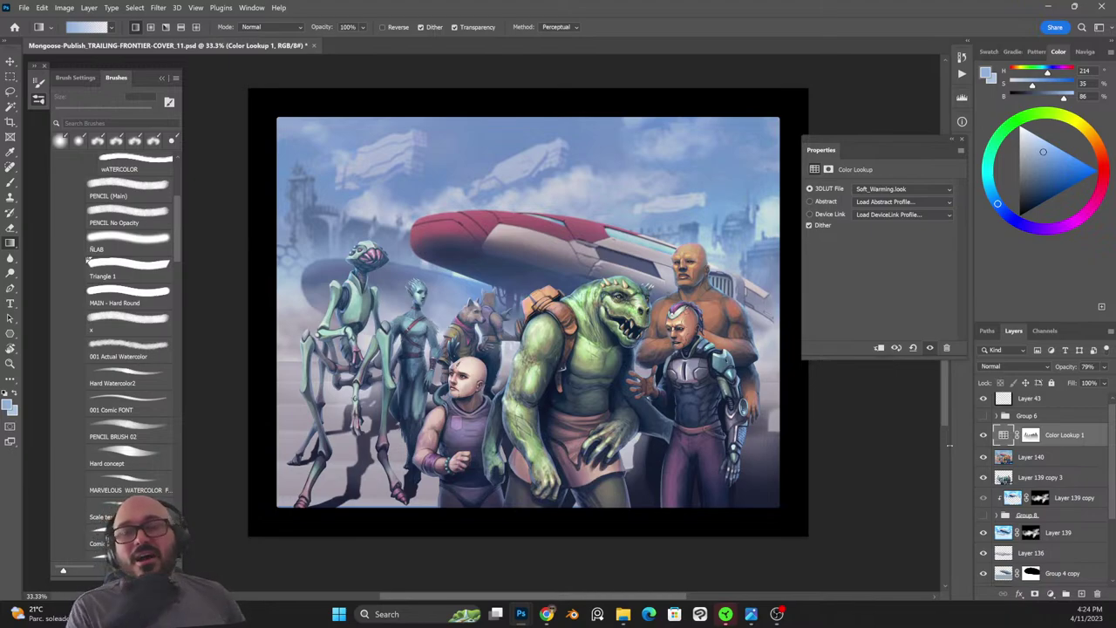
Stamp the visible artwork into a new layer above Color Lookup 1 with the Layer 43 frame hidden, and show the frame again.
click(985, 400)
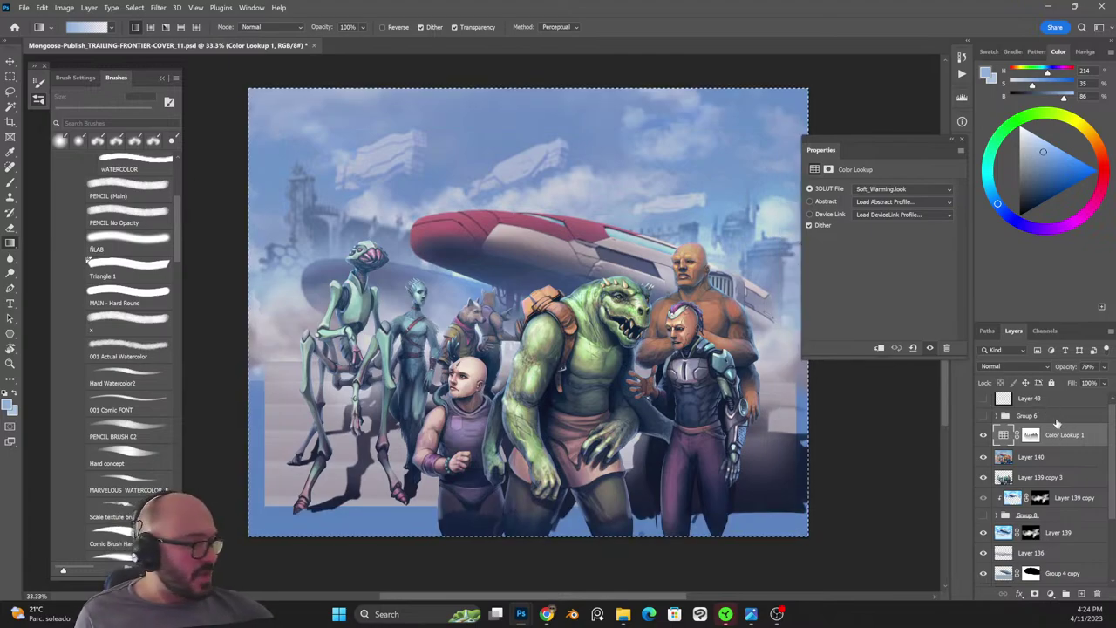
key(ctrl+shift+alt+e)
click(983, 399)
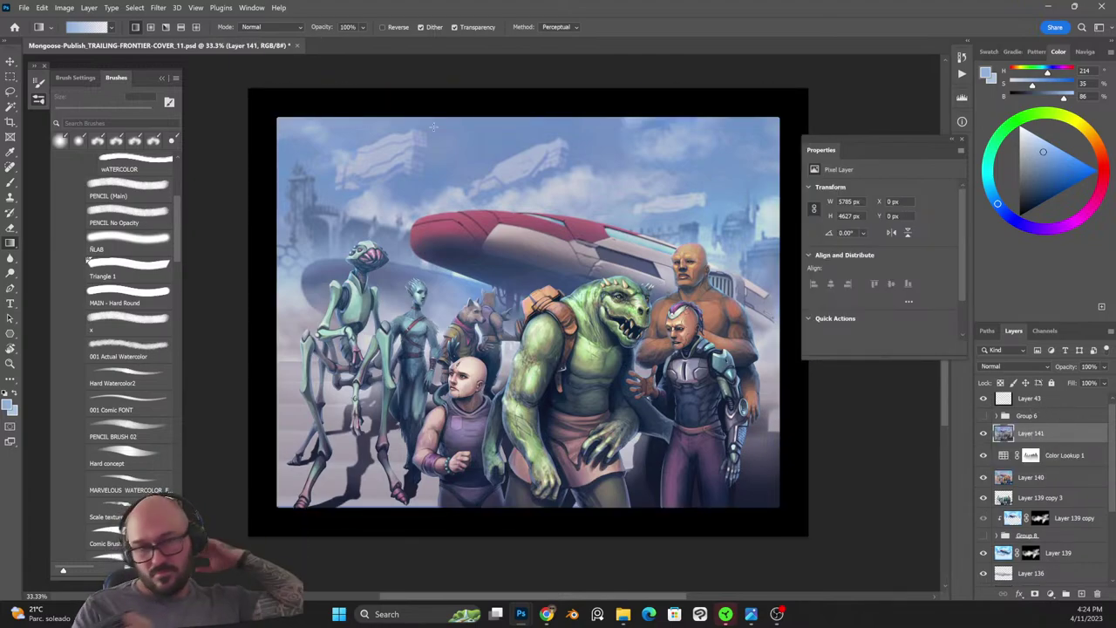
Open the Camera Raw Filter on the merged layer and set Temperature to +8, Tint to +11 and Texture to +17.
click(157, 8)
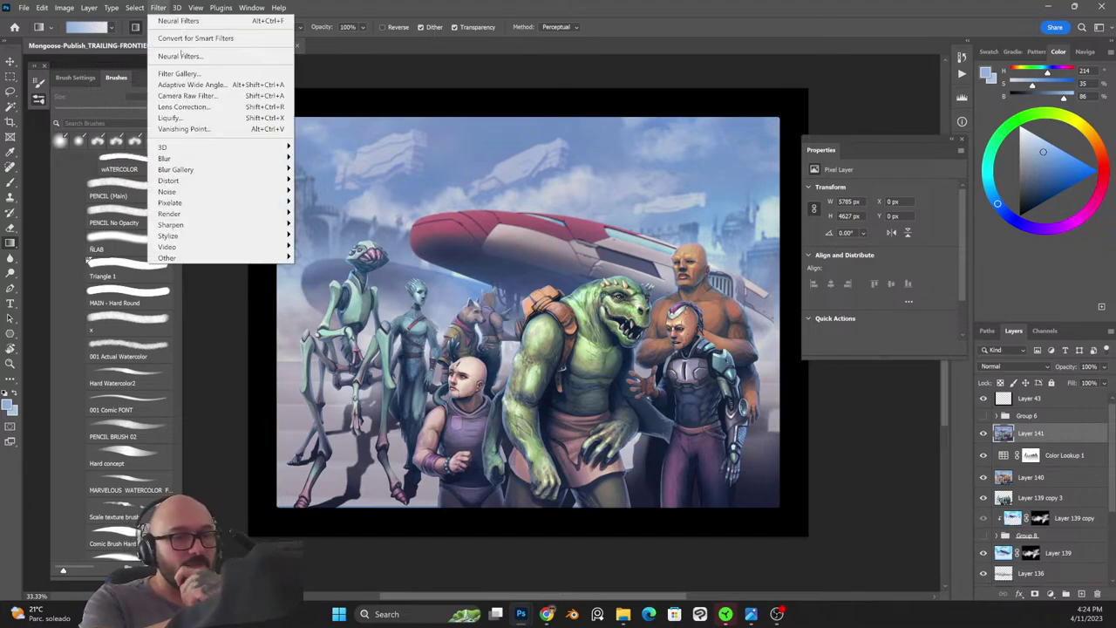
click(235, 96)
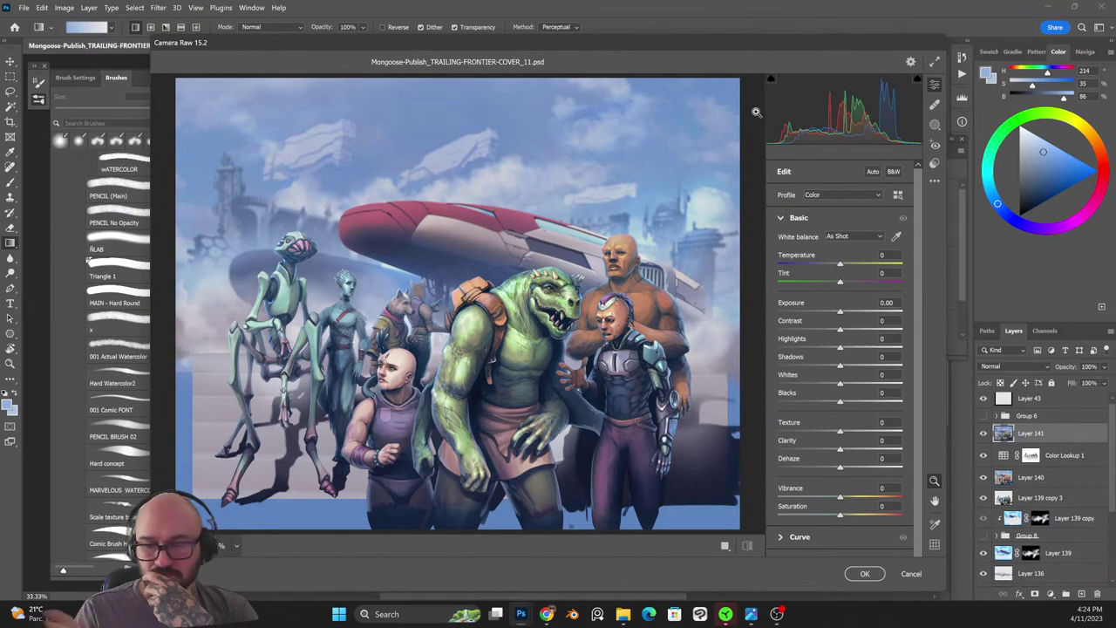
drag(840, 264, 850, 294)
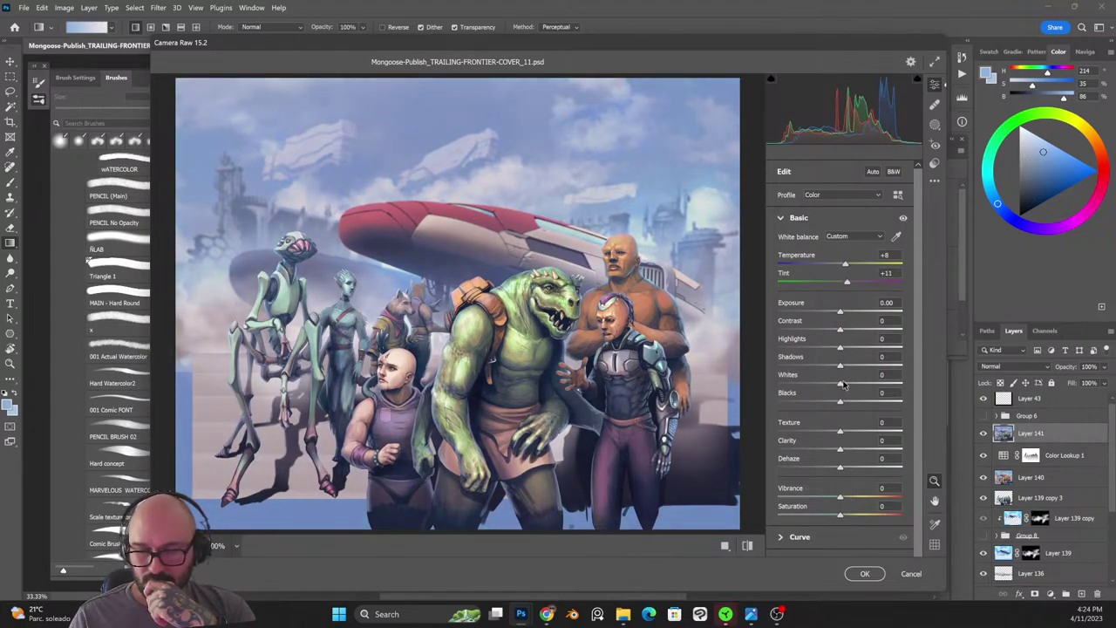
drag(840, 434, 851, 435)
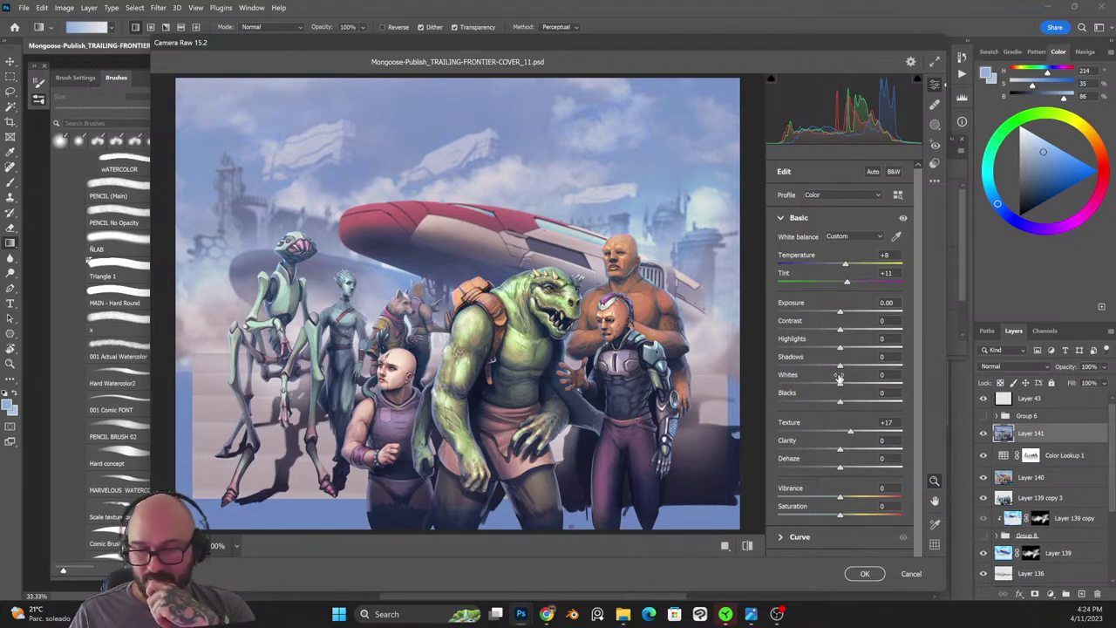
Set Whites to 0, Blacks to -11, Shadows to -9, Highlights to +7 and Temperature to +16, and apply the Camera Raw Filter.
drag(839, 378, 842, 384)
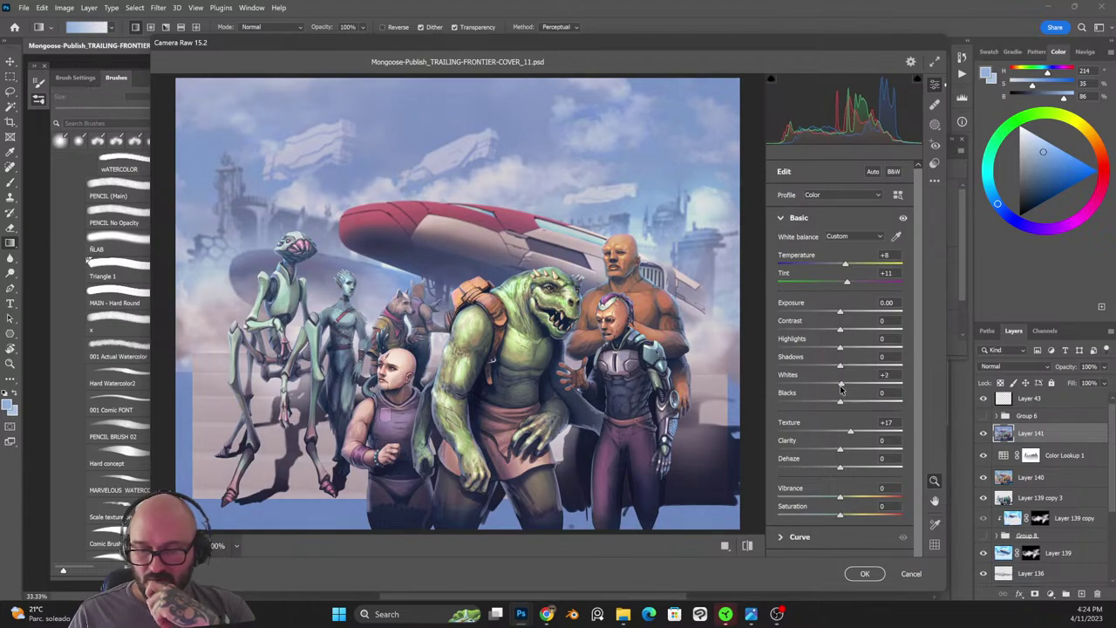
click(884, 373)
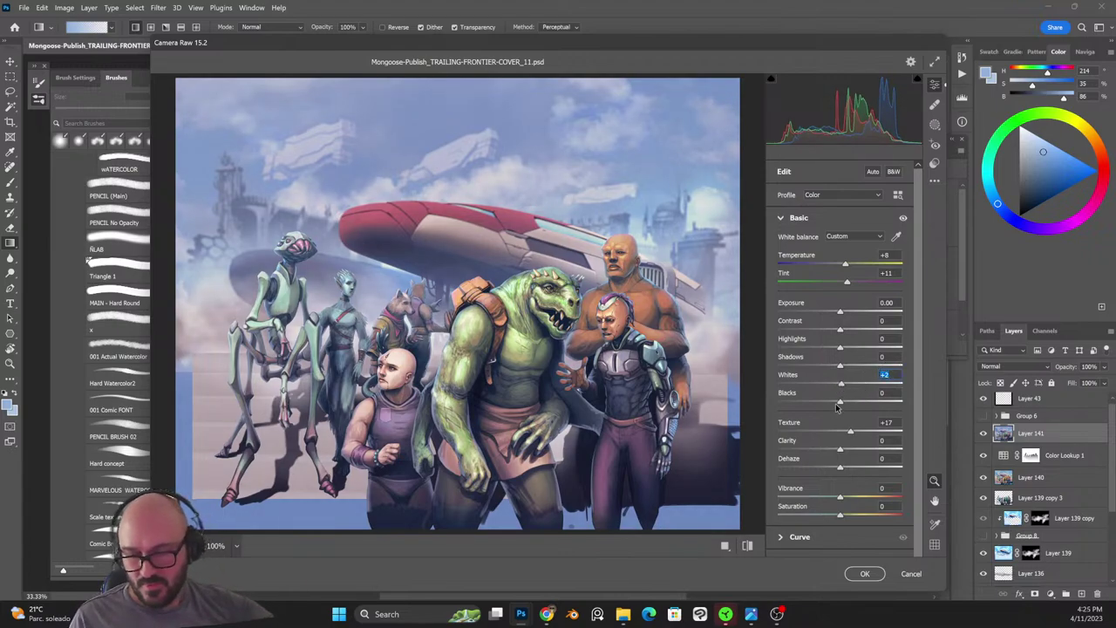
text(0)
drag(824, 405, 833, 407)
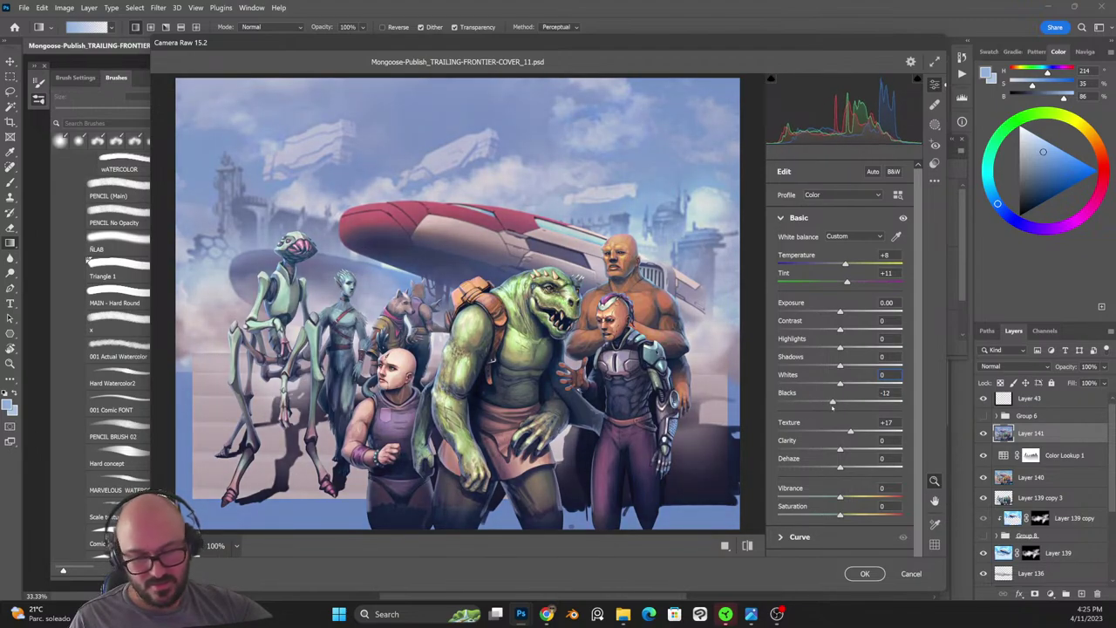
drag(841, 364, 846, 343)
drag(845, 263, 848, 293)
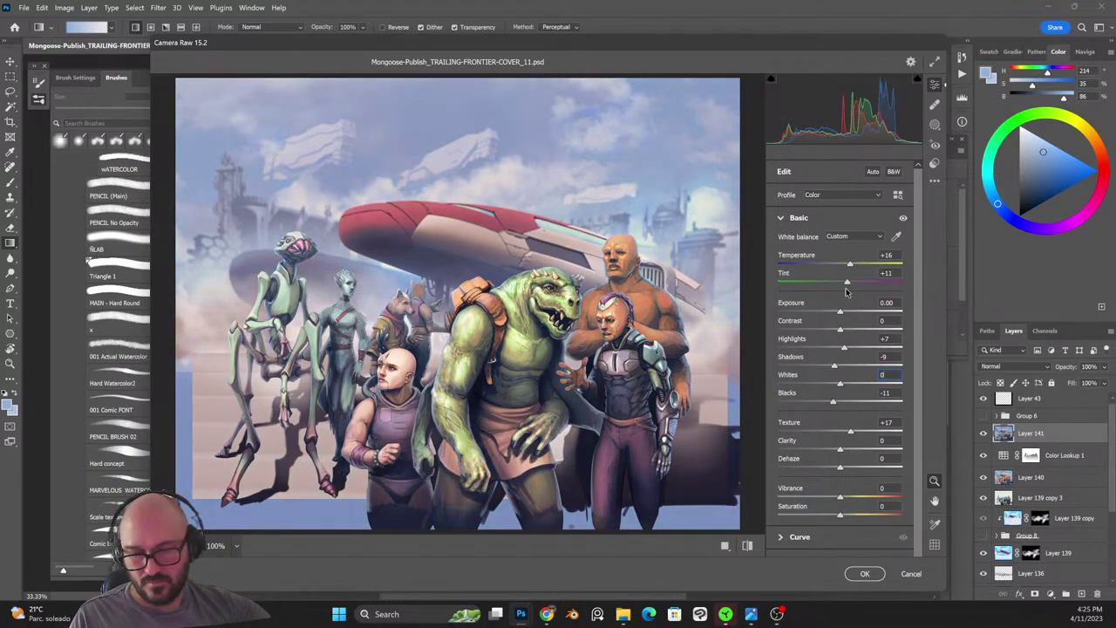
click(865, 574)
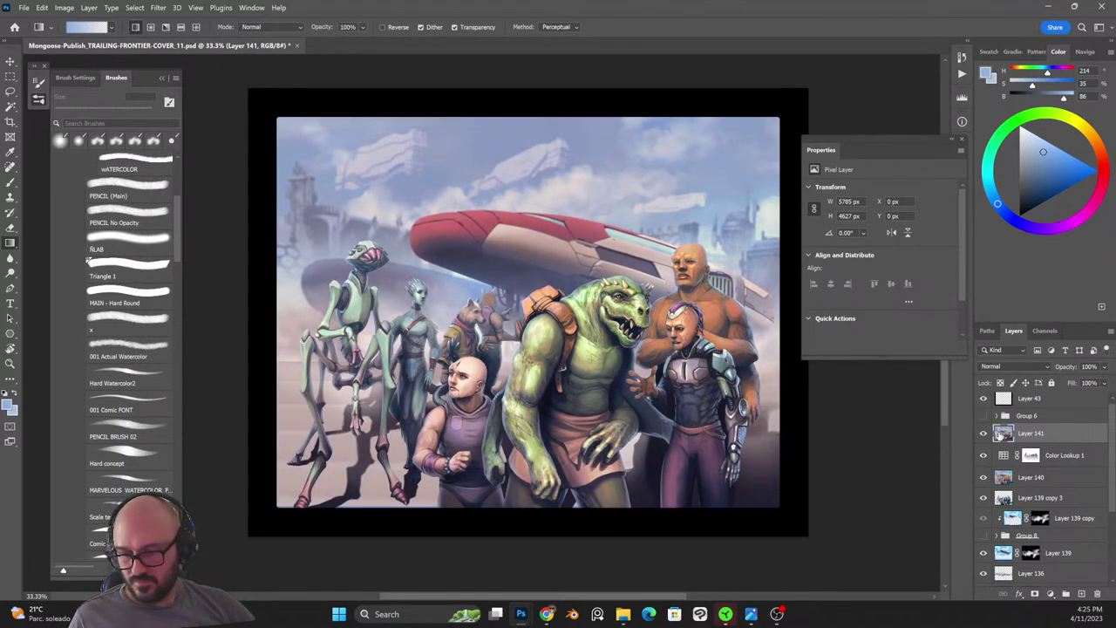
Set Layer 141's opacity to 42%, comparing the artwork with the layer hidden and shown before and after the change.
click(984, 435)
click(983, 435)
click(983, 434)
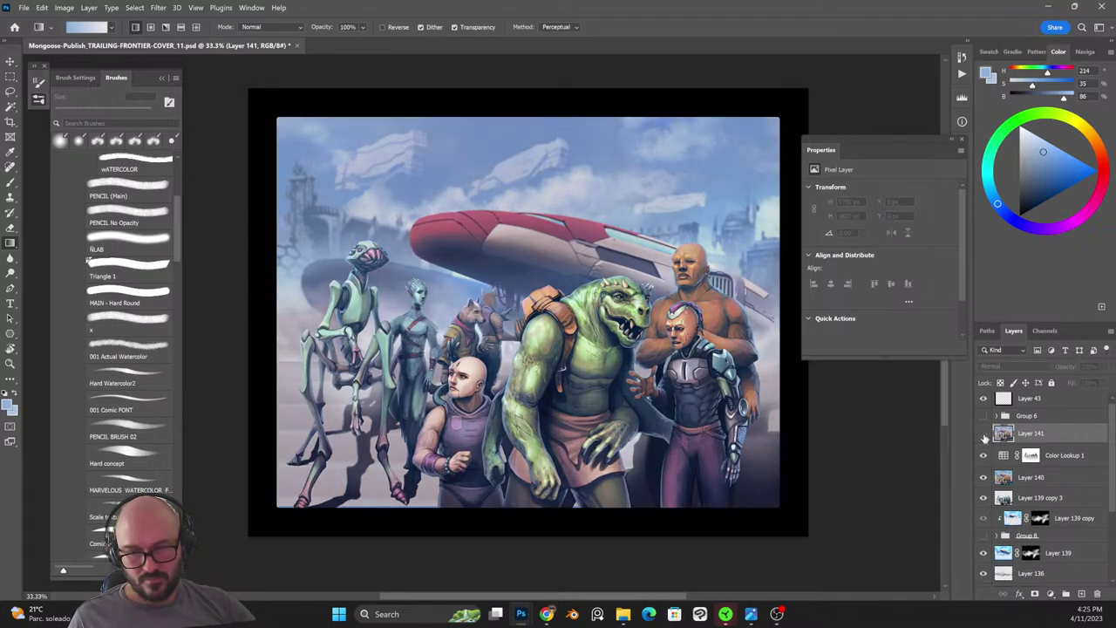
click(984, 434)
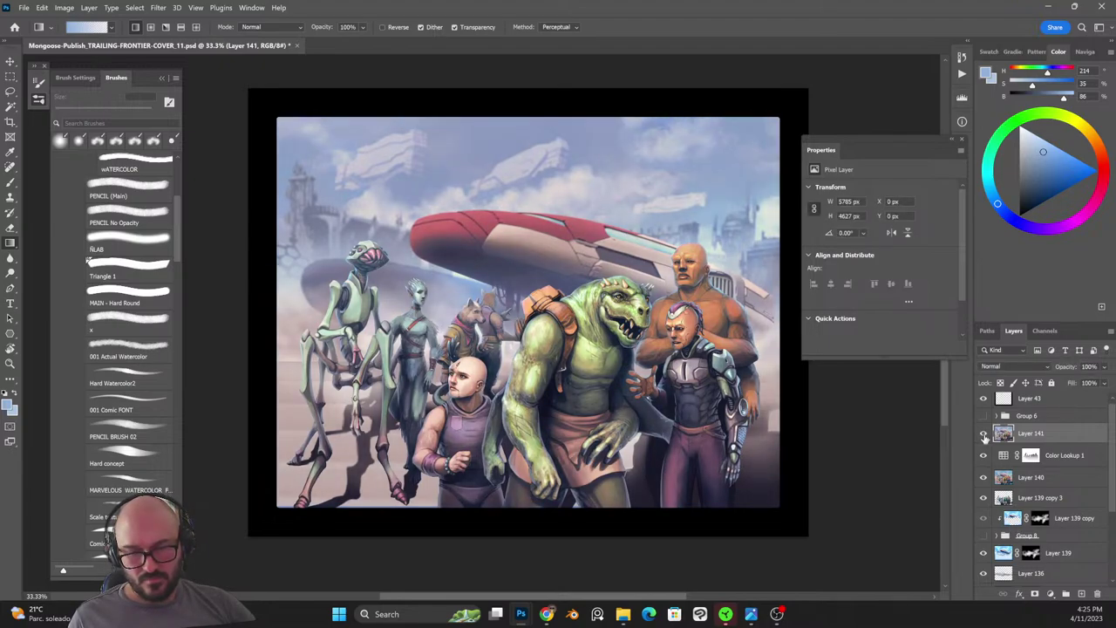
click(1105, 368)
click(1076, 380)
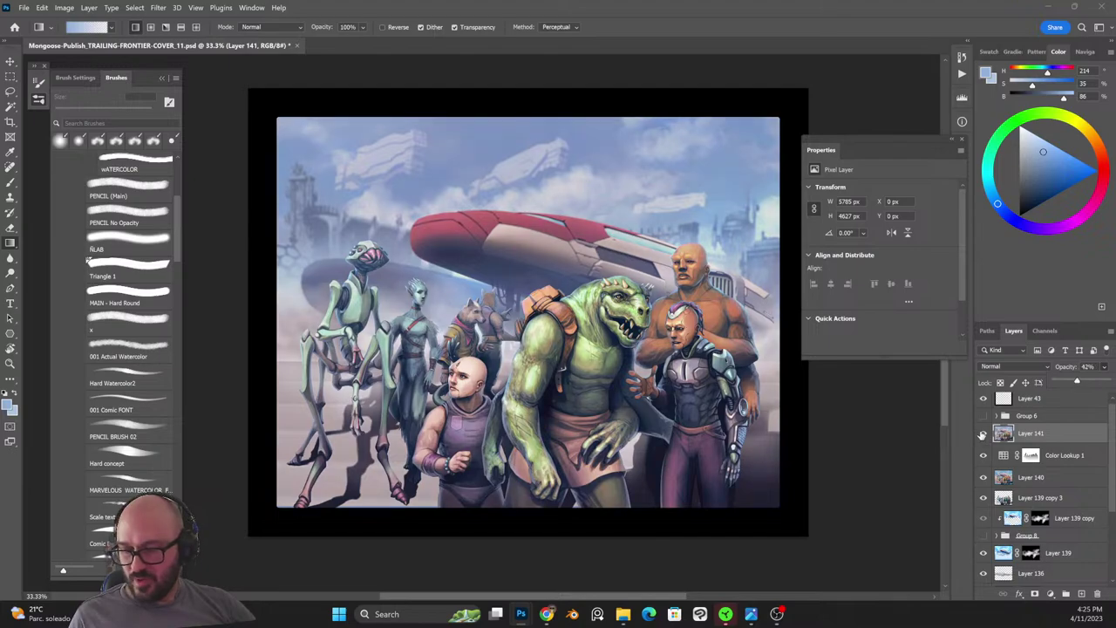
click(984, 435)
click(984, 434)
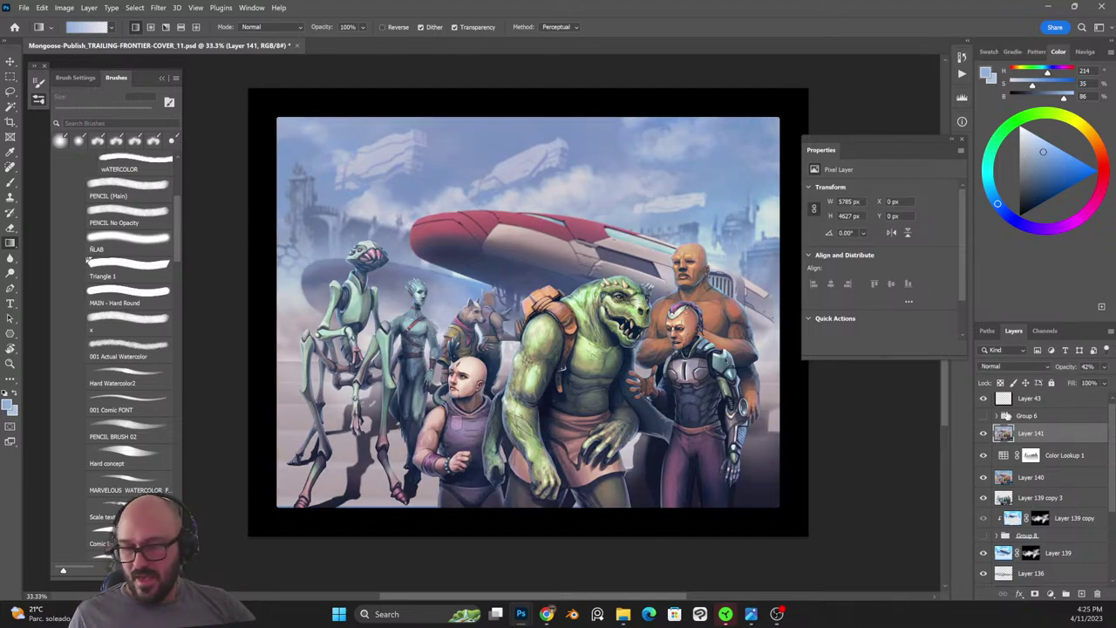
Hide the Layer 43 frame and stamp the visible artwork into a new layer above Layer 141.
click(984, 398)
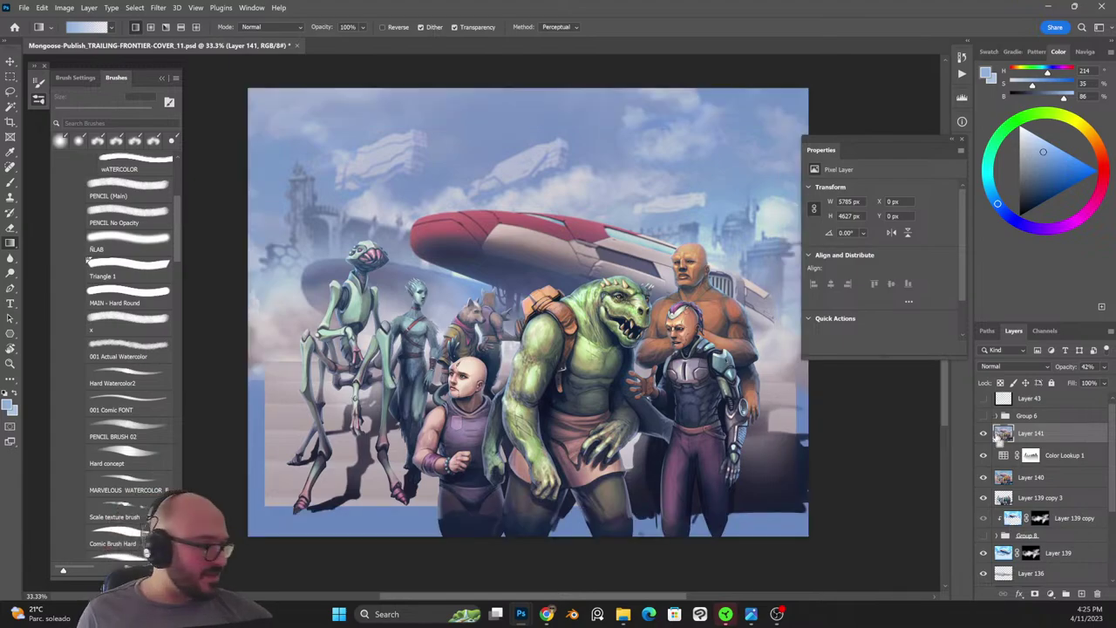
key(ctrl+shift+alt+n)
key(z)
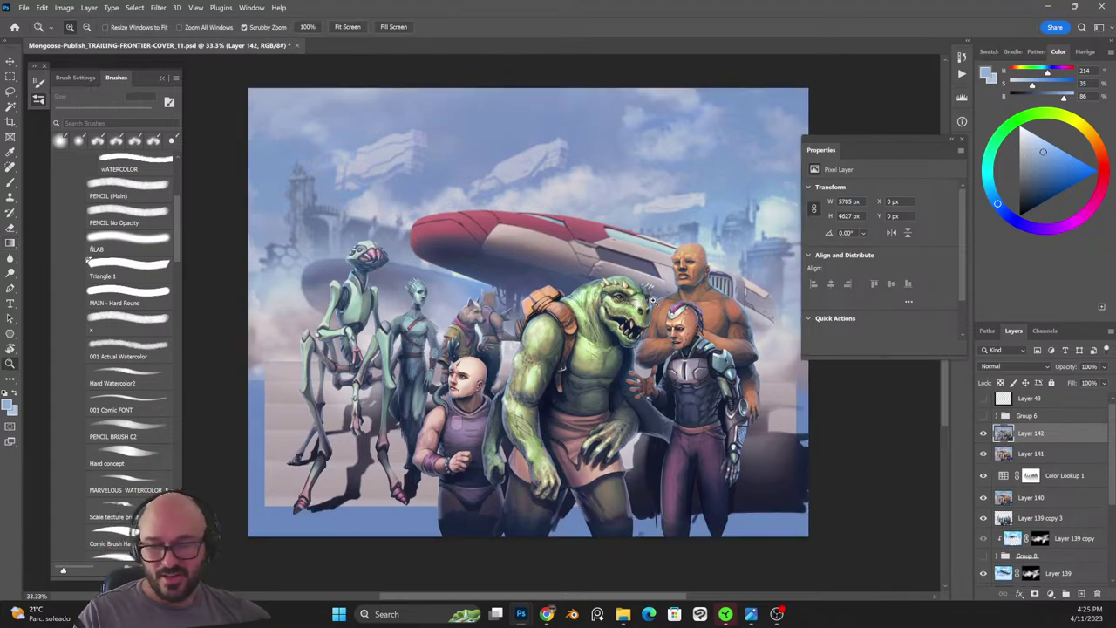
drag(654, 299, 677, 282)
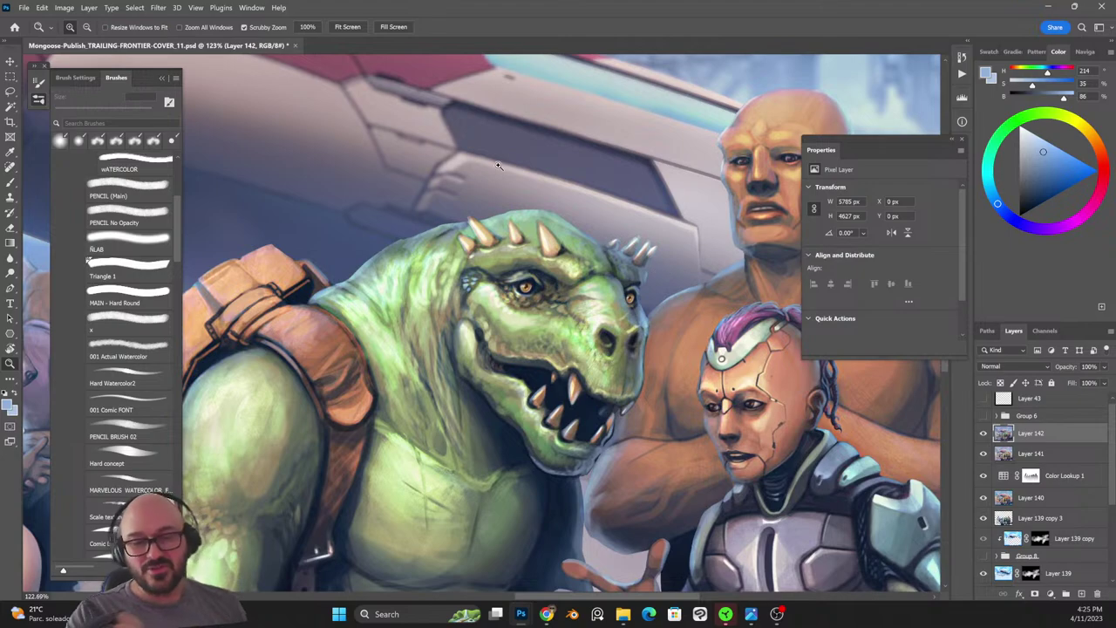
Apply the Sharpen filter to the merged layer and inspect the lizard's and cyborg's faces up close.
click(158, 8)
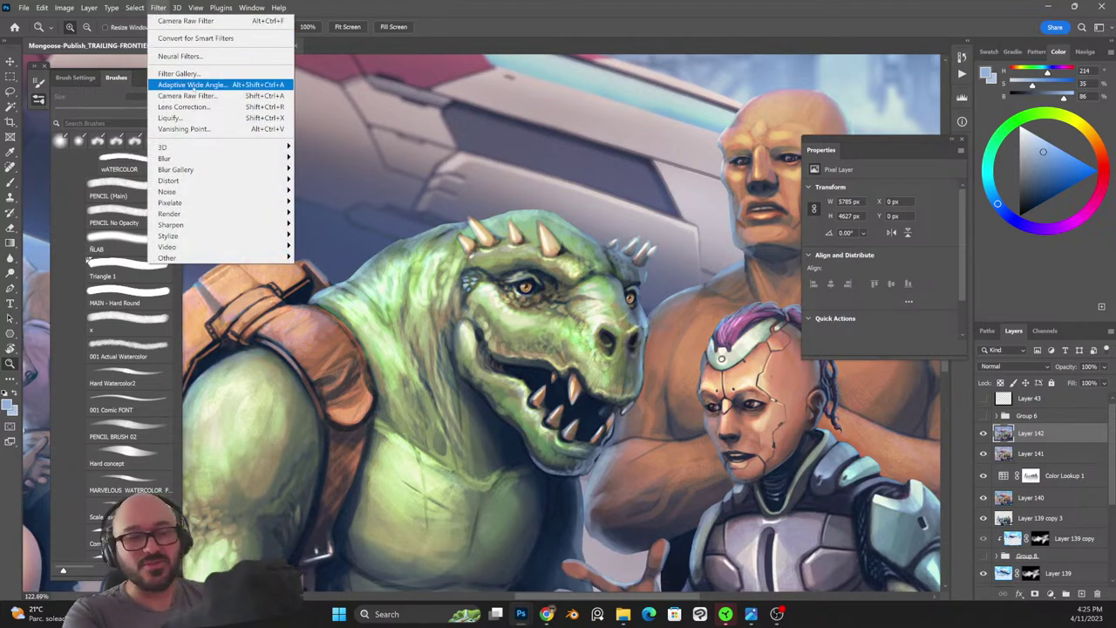
mouse_move(225, 191)
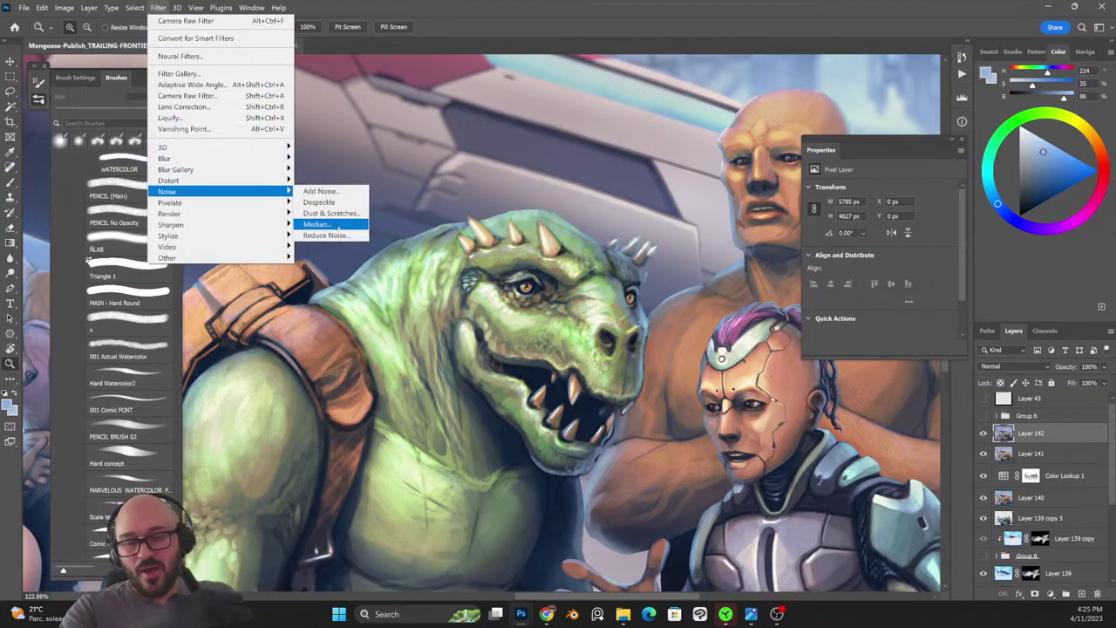
drag(719, 345, 615, 329)
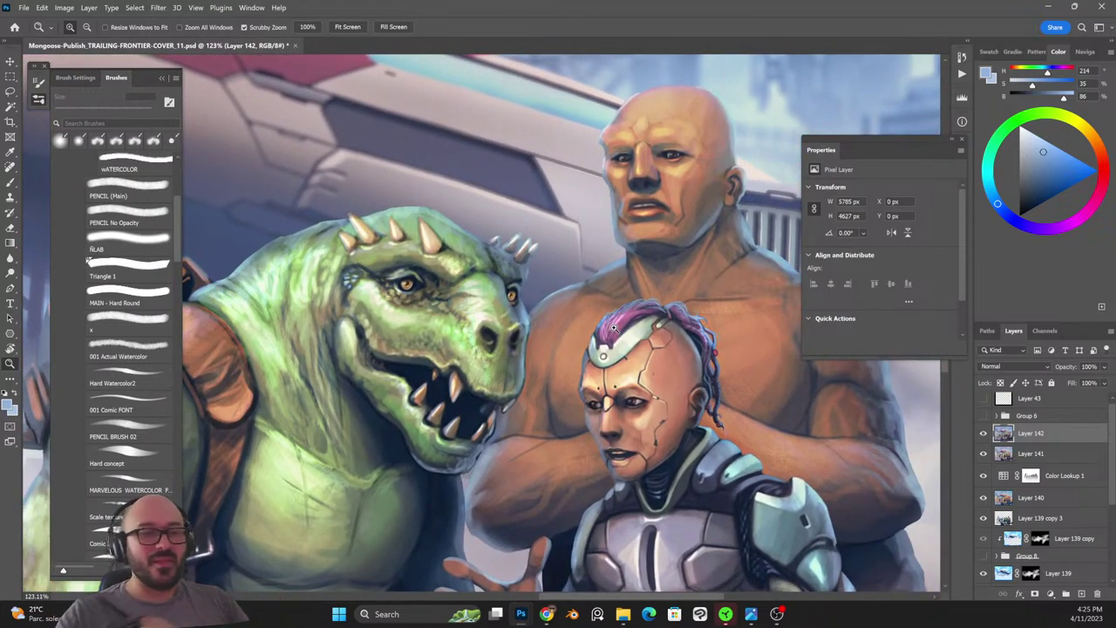
click(158, 8)
mouse_move(243, 228)
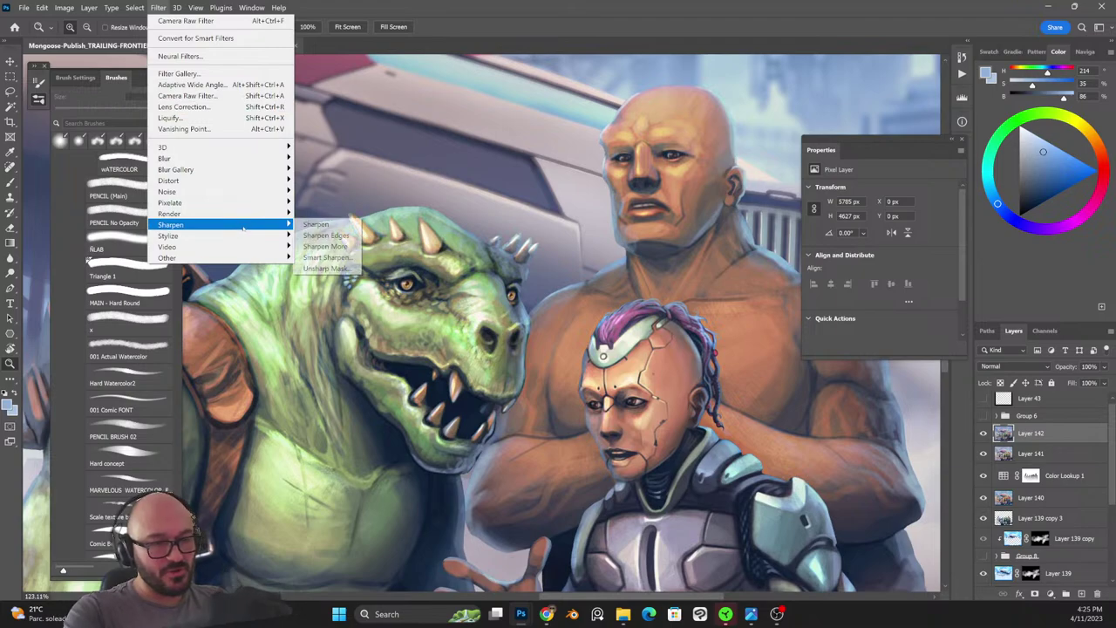
click(316, 224)
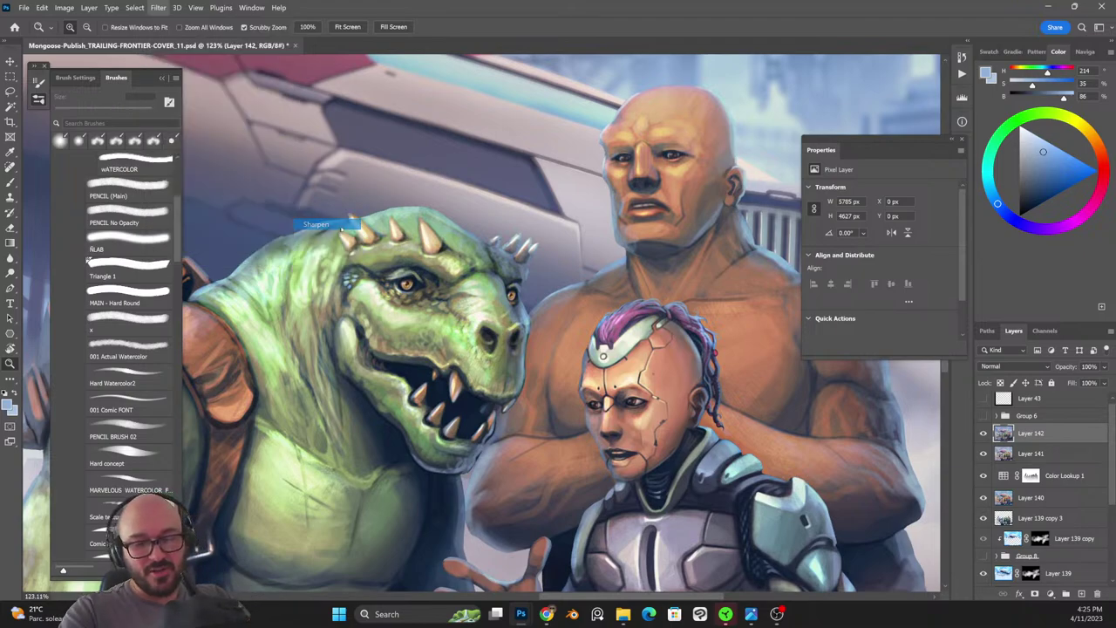
click(463, 312)
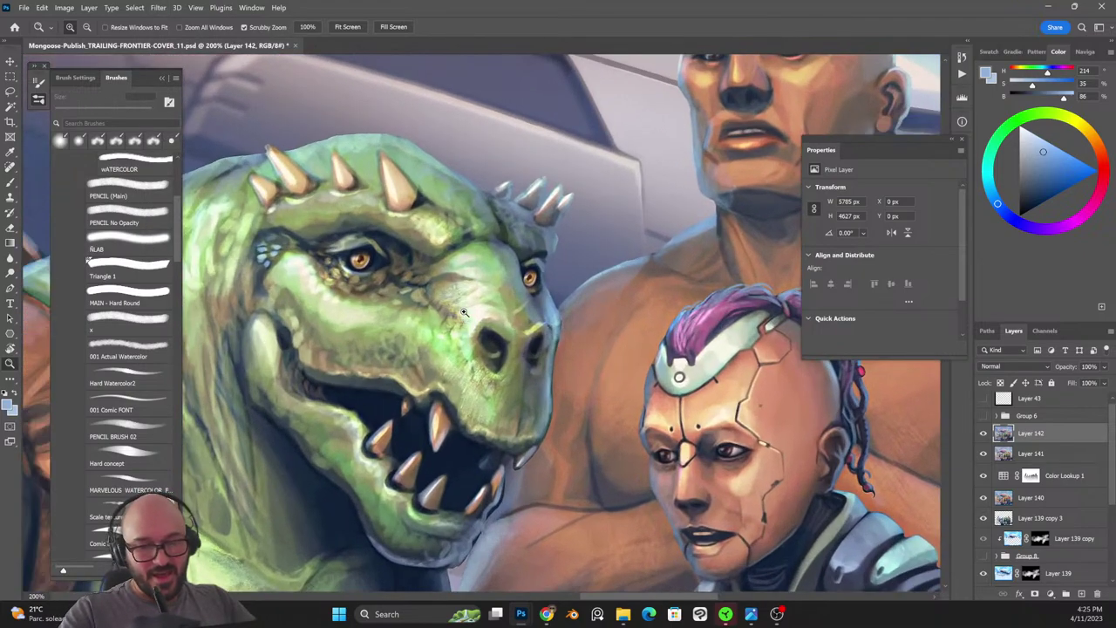
drag(467, 311, 466, 317)
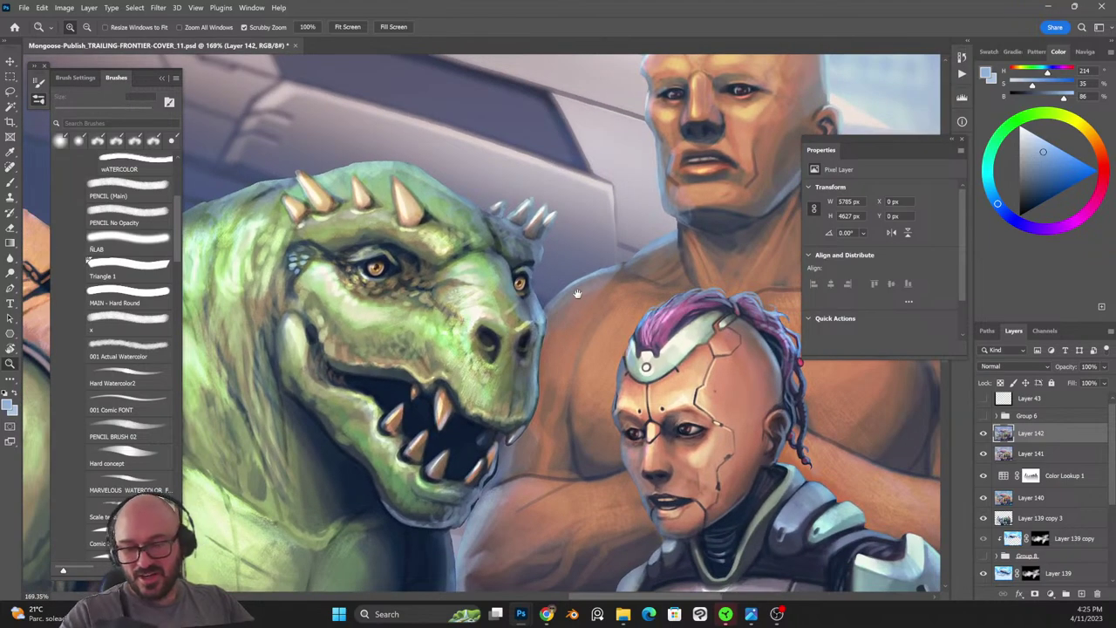
drag(584, 328, 542, 244)
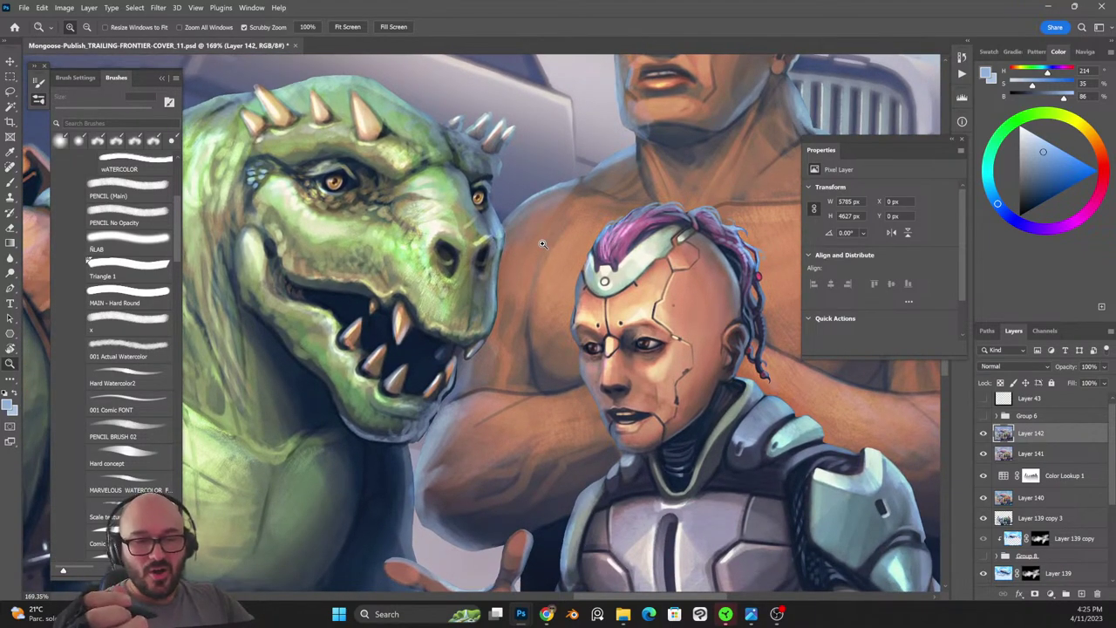
Apply Sharpen More to the merged layer and compare the lizard's face with the layer hidden and shown.
click(158, 7)
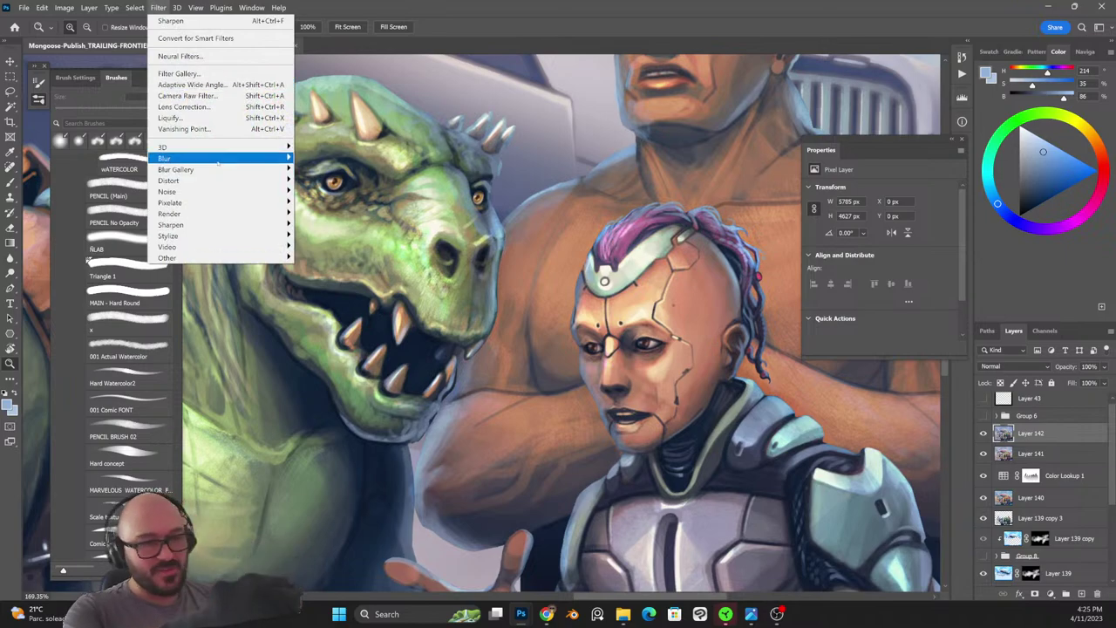
mouse_move(218, 162)
mouse_move(226, 224)
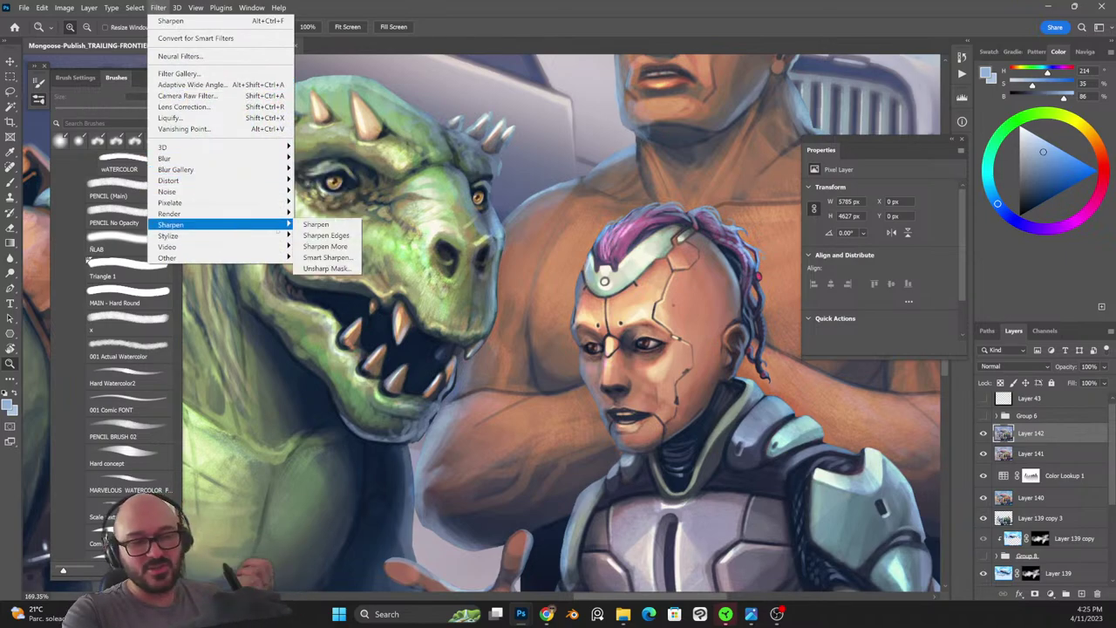
click(349, 246)
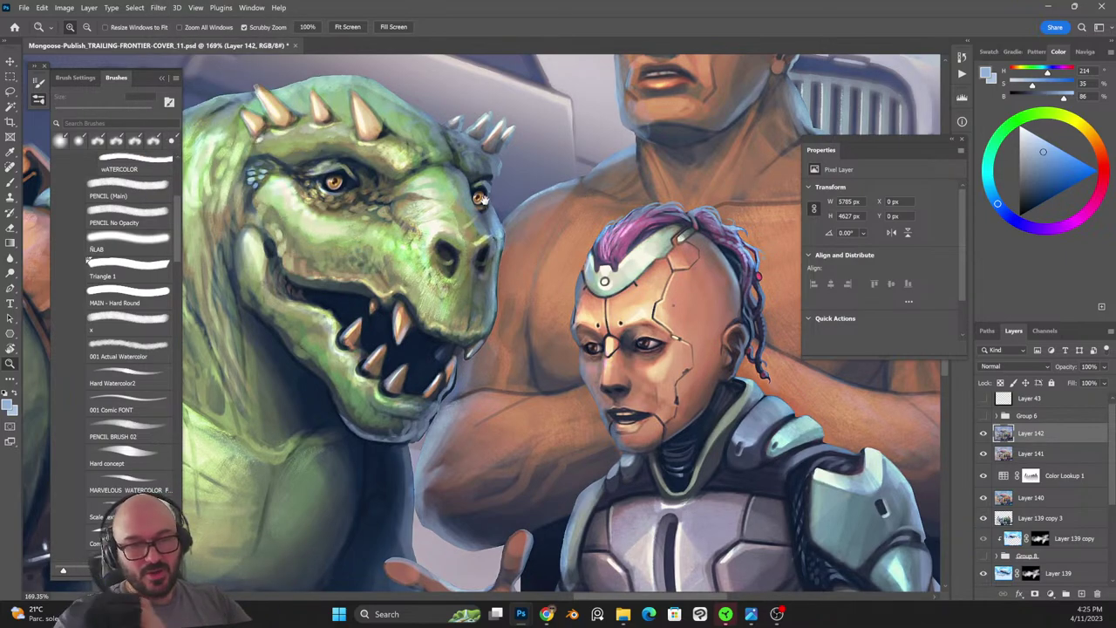
click(436, 197)
drag(404, 190, 524, 221)
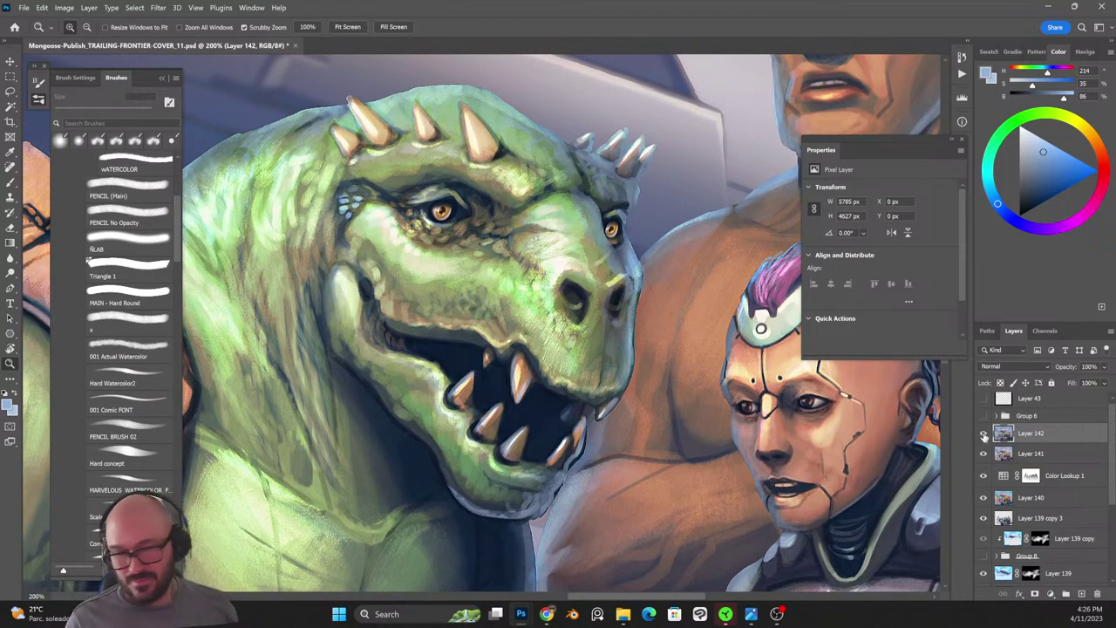
click(984, 433)
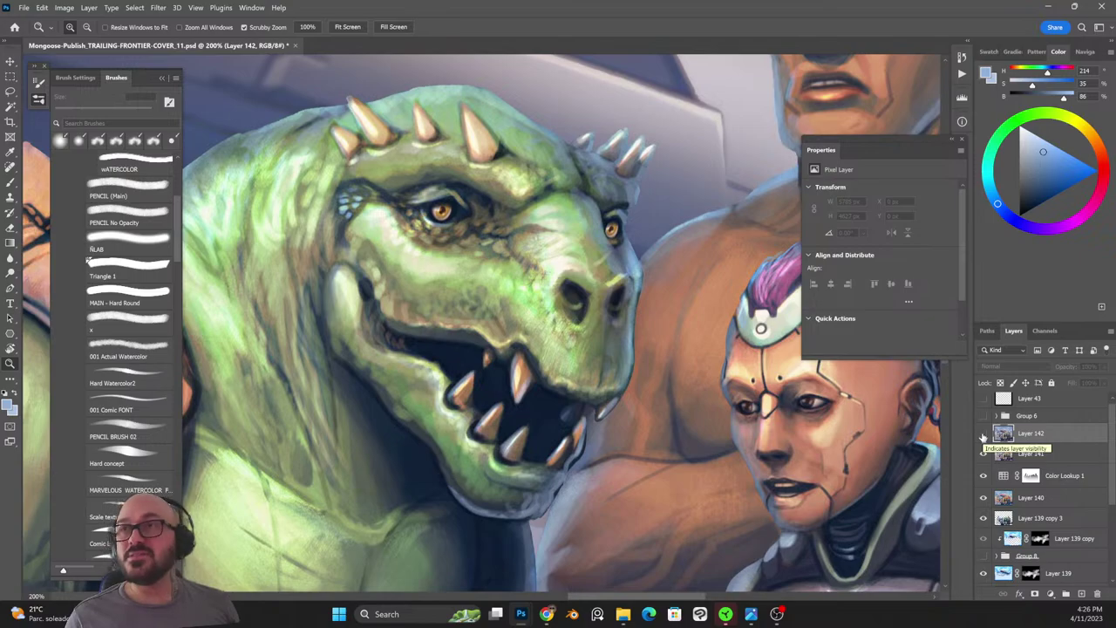
click(984, 433)
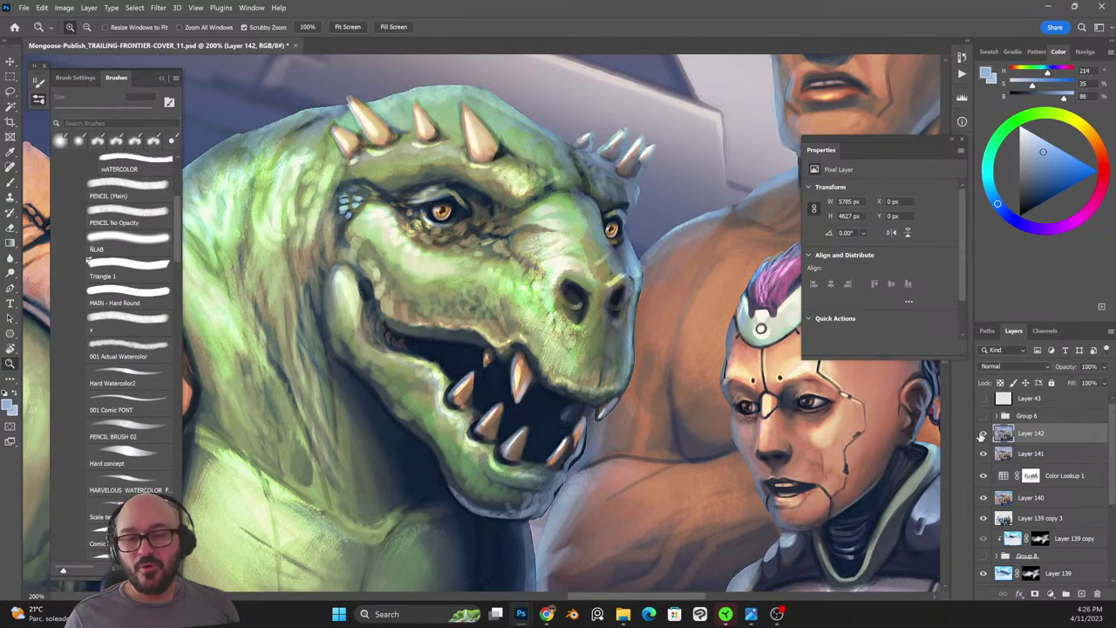
Check the sharpening on the background characters, comparing the pointy-eared blue alien with the merged layer hidden and shown.
drag(713, 394, 654, 393)
drag(742, 277, 593, 354)
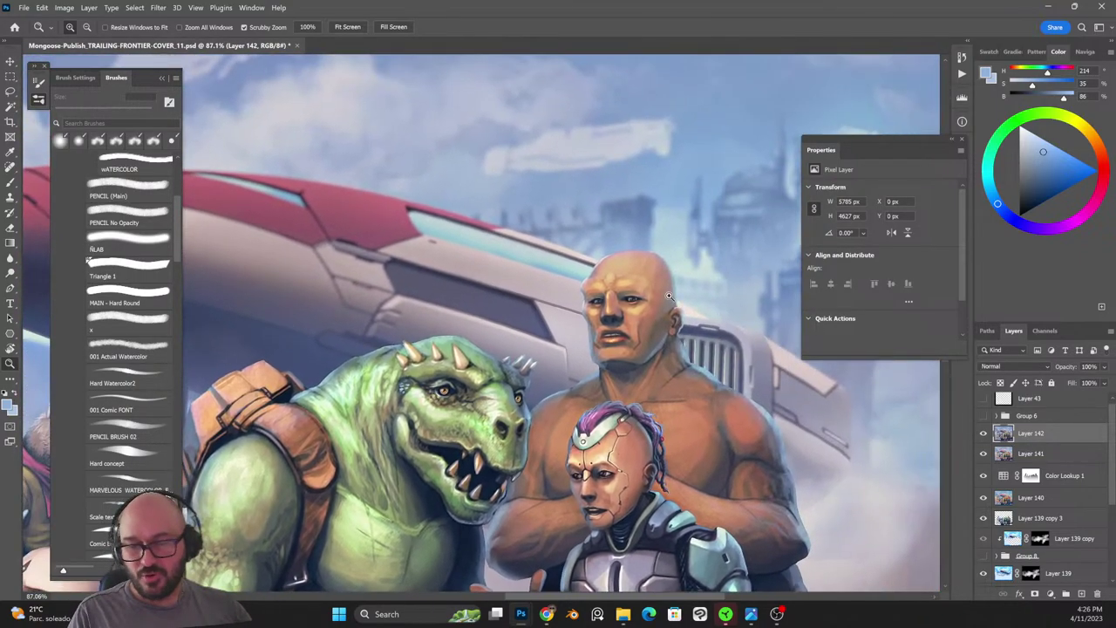
drag(669, 297, 820, 113)
drag(571, 379, 628, 427)
drag(571, 268, 608, 259)
click(984, 433)
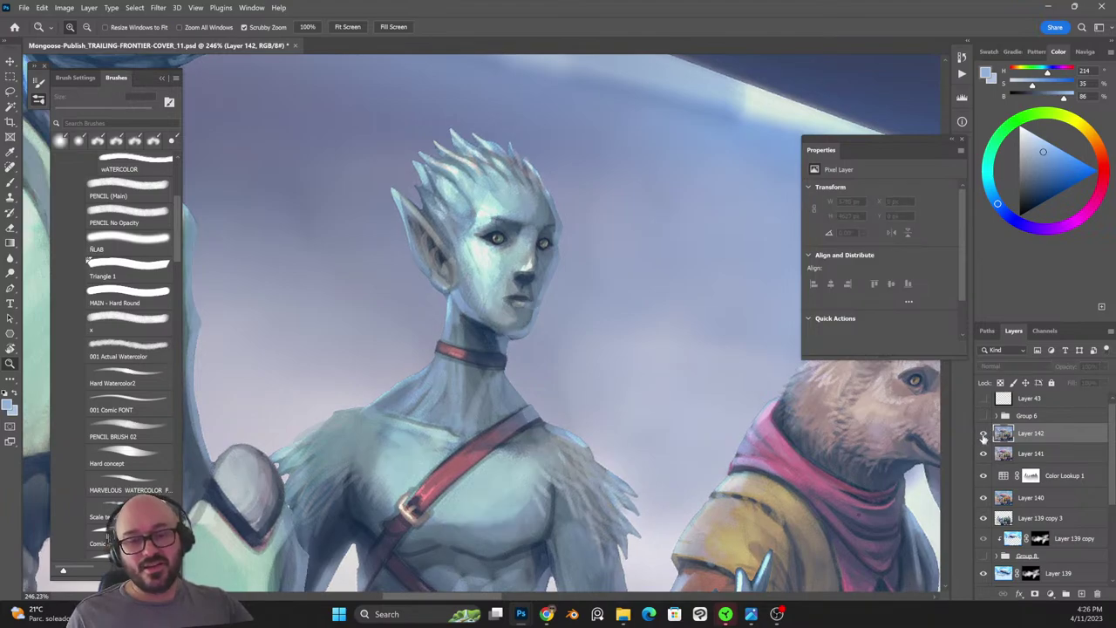
click(984, 434)
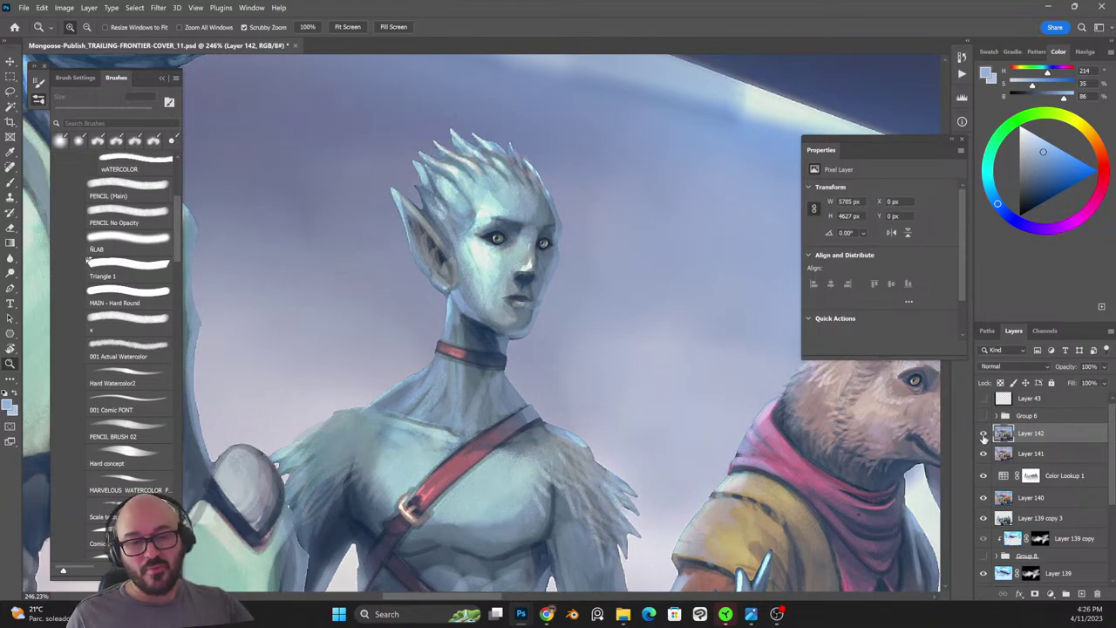
Show the Layer 43 frame again and add a new empty layer above Layer 142.
scroll(668, 256, down, 5)
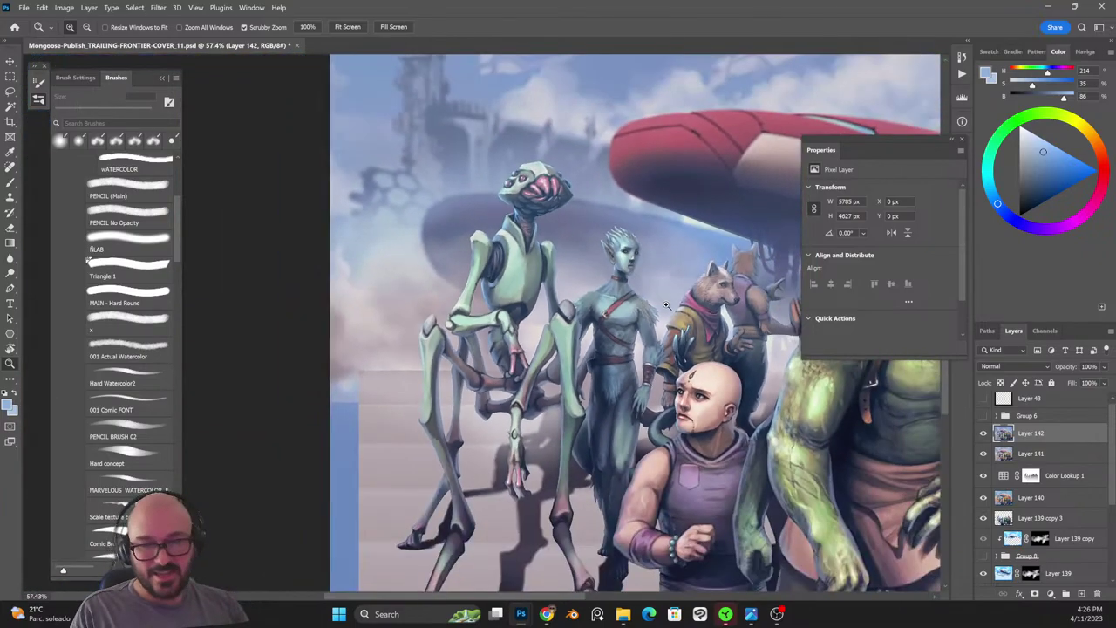
scroll(694, 361, down, 3)
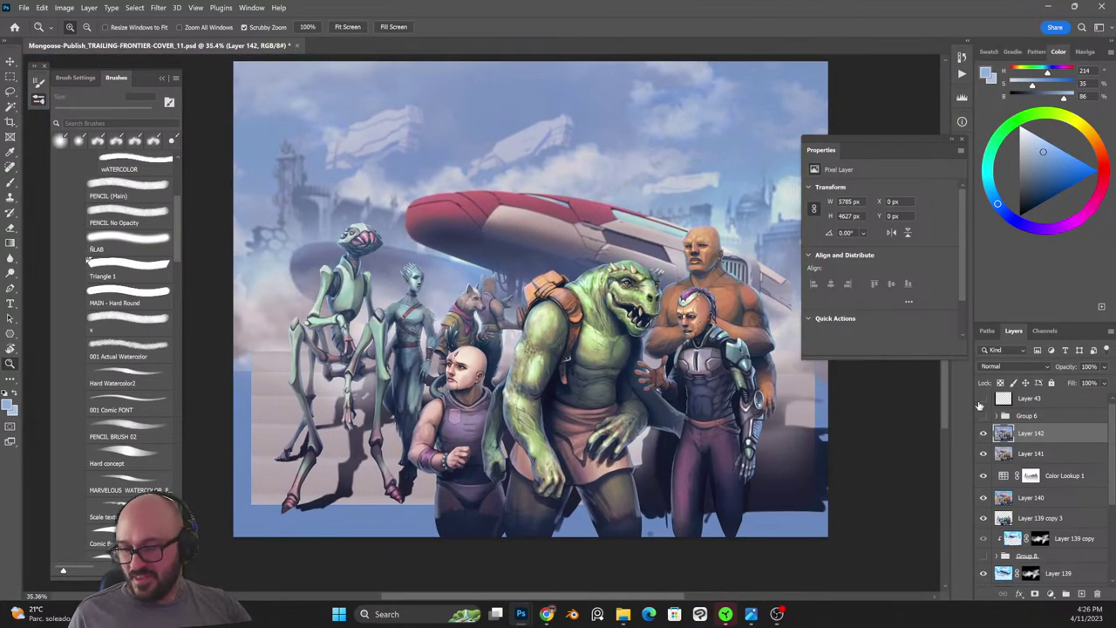
click(983, 399)
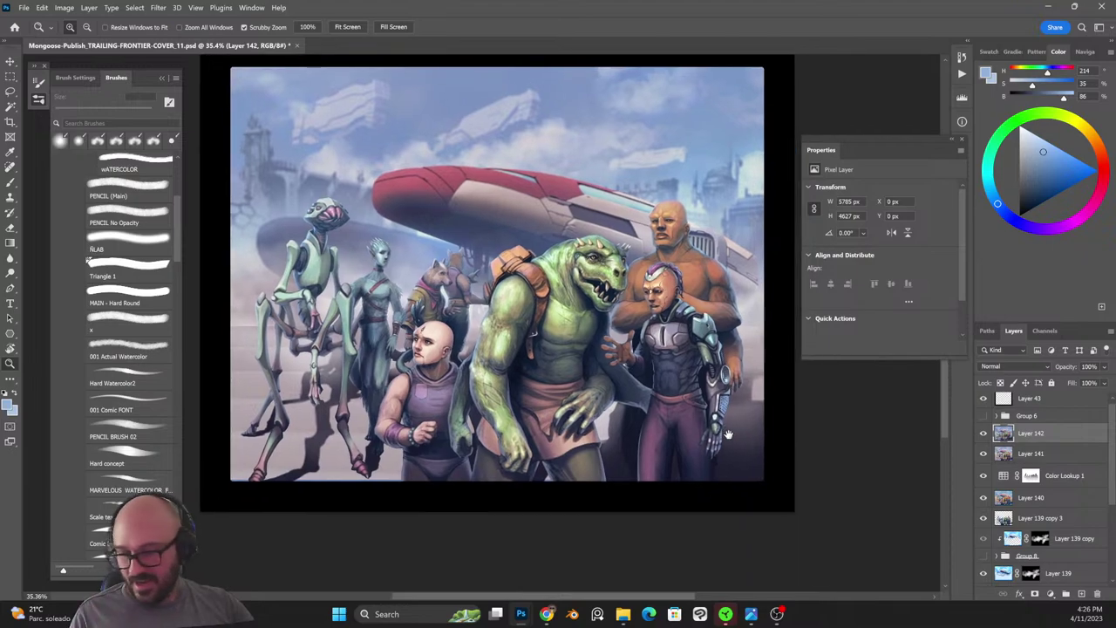
click(1082, 594)
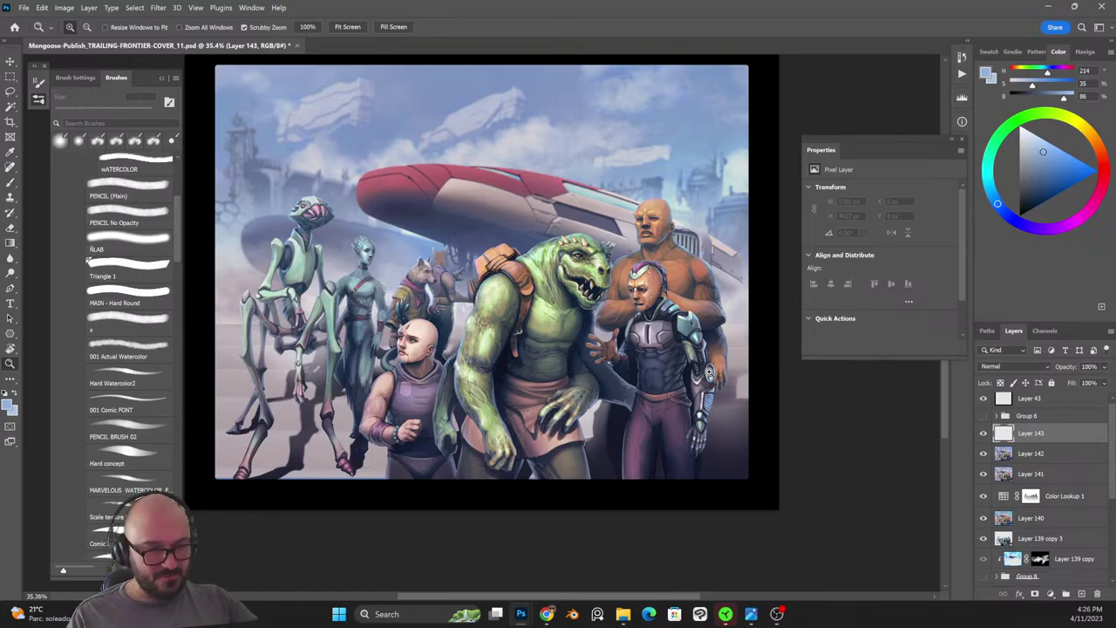
Choose the PENCIL (Main) brush for touching up the green plate on the cyborg's mechanical wrist.
key(ctrl+plus)
key(ctrl+plus)
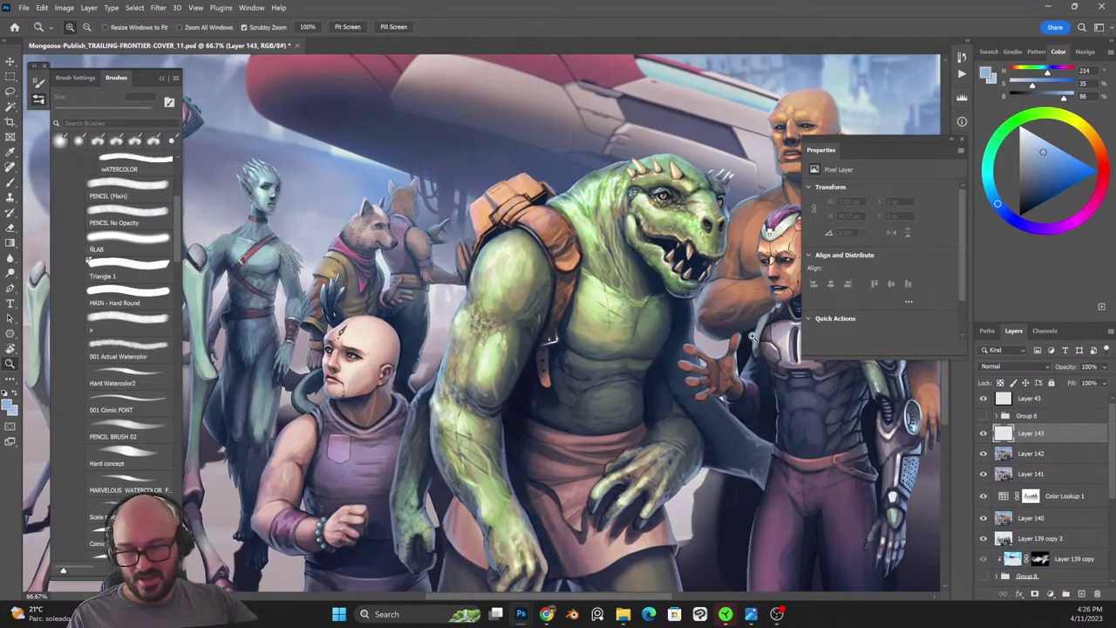
drag(716, 382, 392, 408)
key(ctrl+plus)
key(ctrl+plus)
drag(695, 413, 686, 299)
key(ctrl+plus)
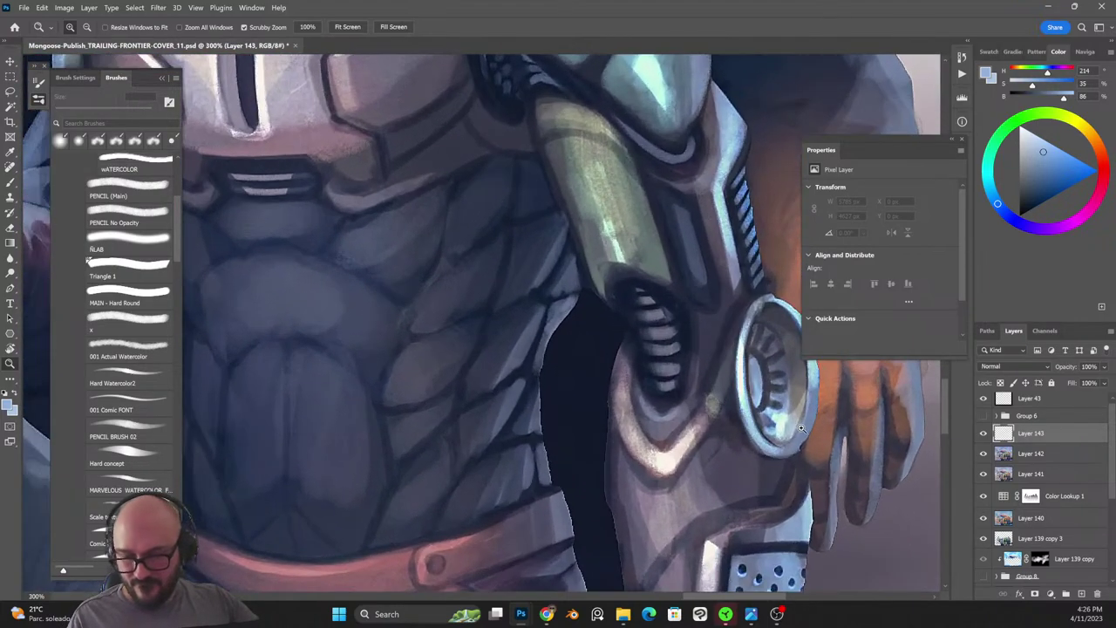
drag(803, 429, 794, 444)
key(ctrl+minus)
scroll(785, 460, down, 10)
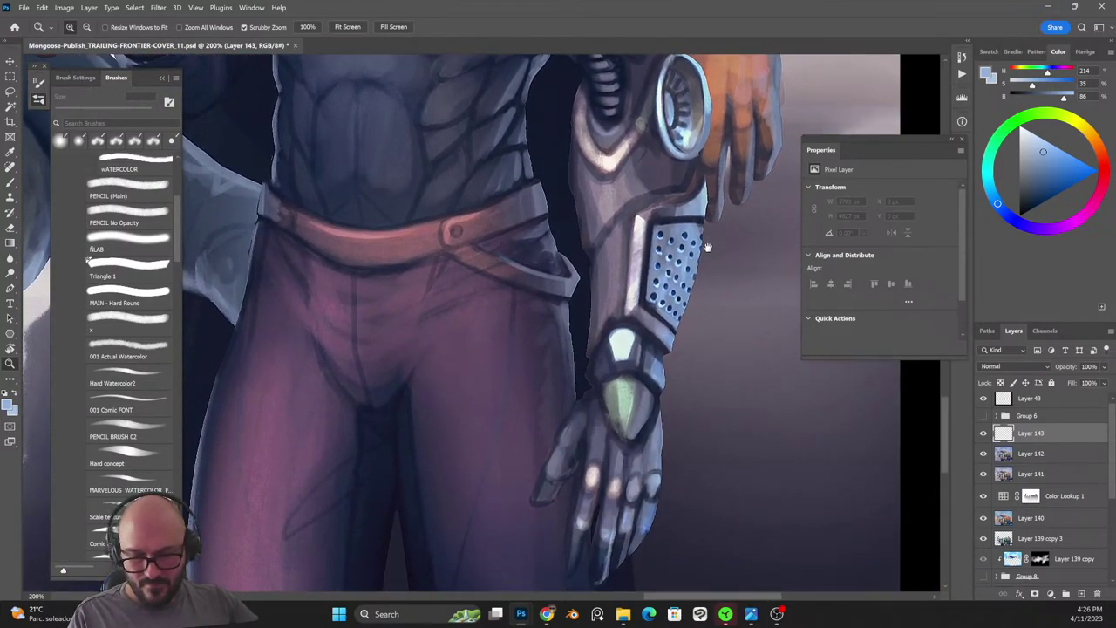
key(ctrl+plus)
drag(759, 466, 716, 383)
key(ctrl+plus)
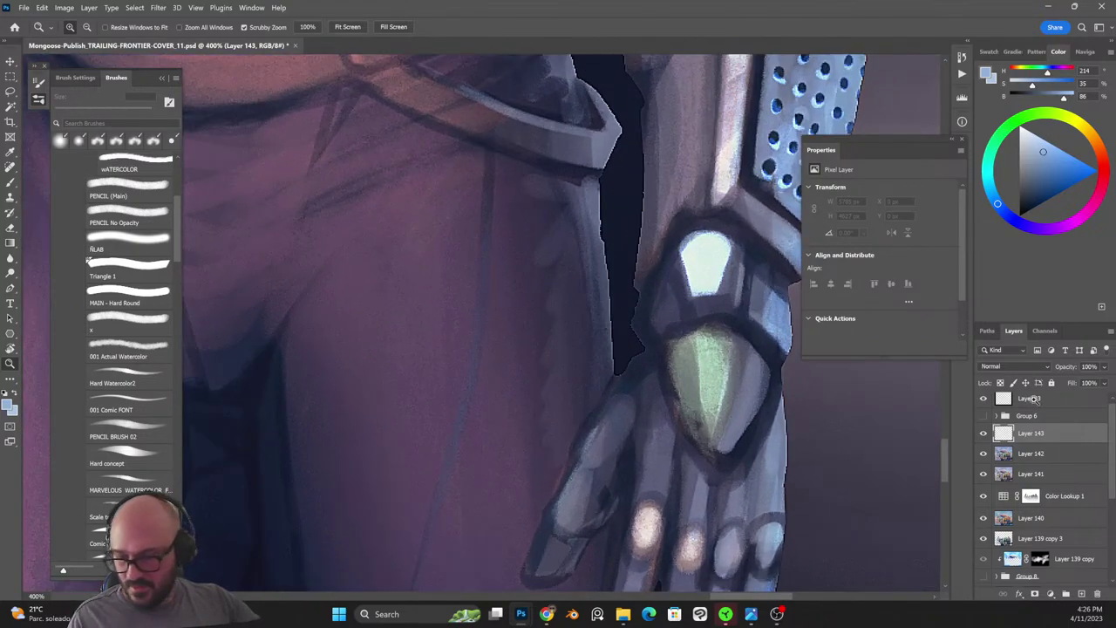
click(136, 326)
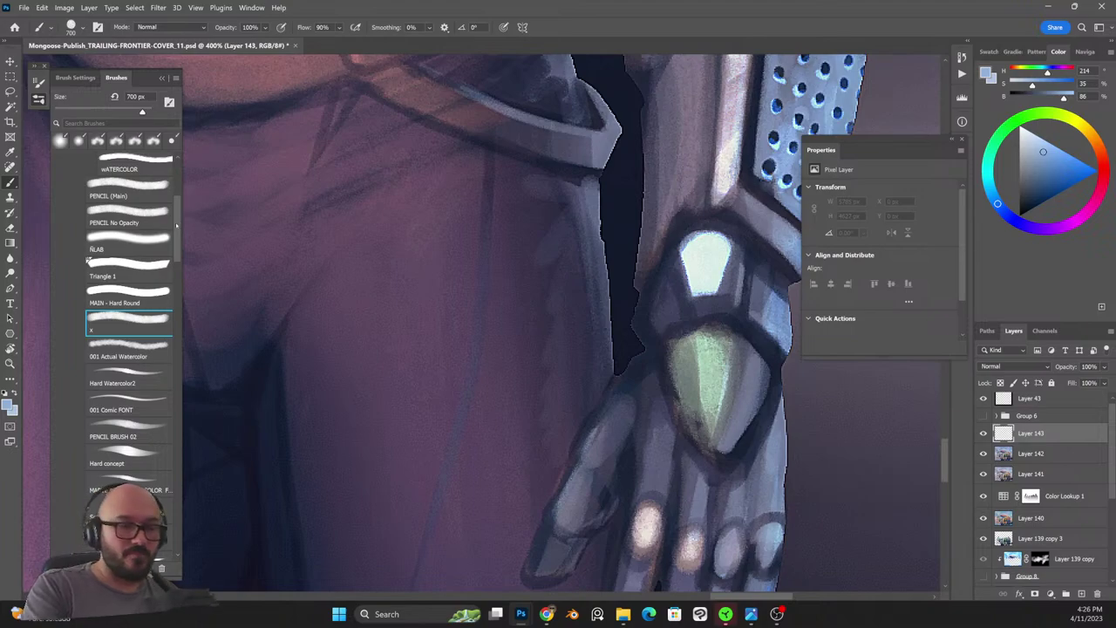
scroll(175, 209, up, 5)
click(141, 401)
Sample the dark outline colour and paint a round dot about 37 by 34 px on the green wrist plate with a 10 px brush.
key(bracketright)
key(bracketright)
key(bracketright)
key(bracketright)
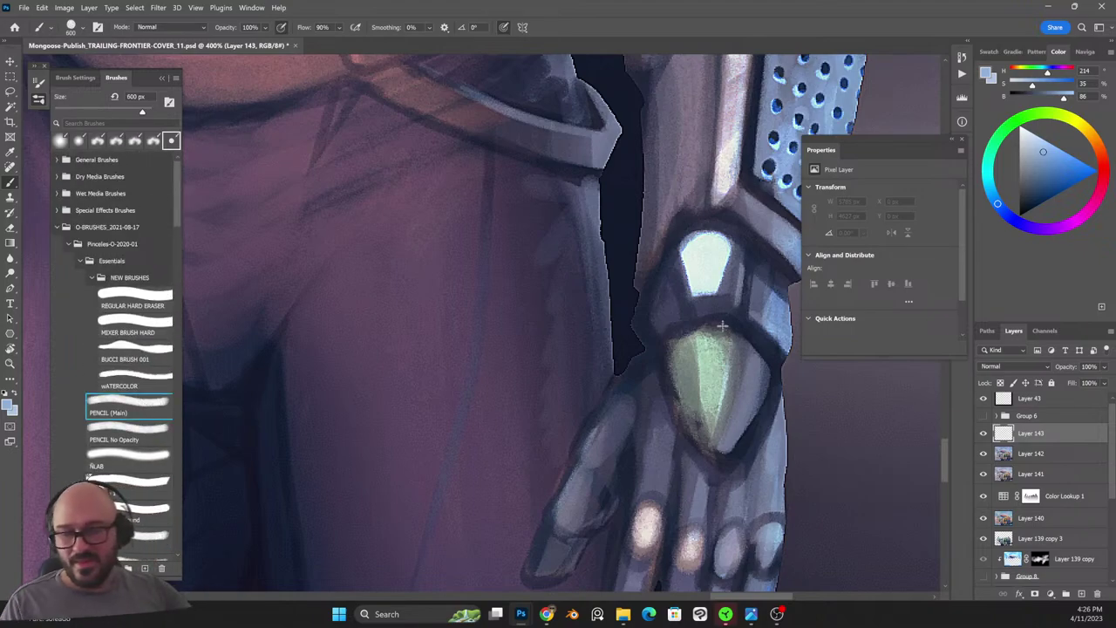
alt+click(764, 339)
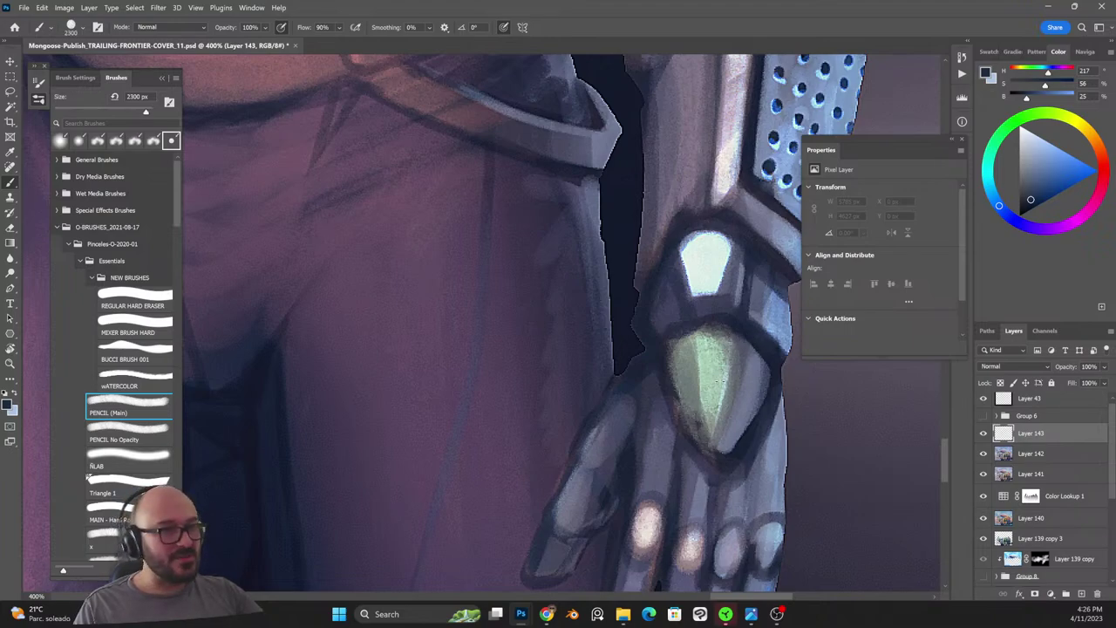
key(bracketleft)
key(bracketleft)
key(bracketleft)
key(bracketleft)
key(bracketleft)
key(bracketleft)
key(bracketleft)
key(bracketleft)
key(bracketleft)
key(bracketleft)
key(bracketleft)
key(bracketleft)
key(bracketleft)
key(bracketleft)
key(bracketleft)
key(bracketleft)
key(bracketleft)
key(bracketleft)
key(bracketleft)
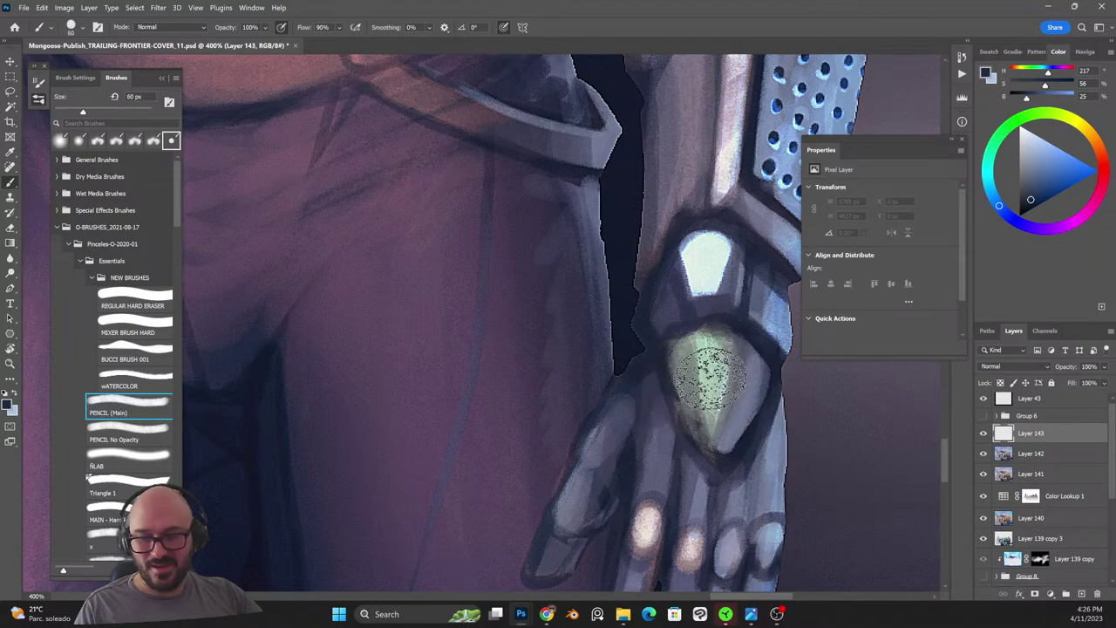
key(bracketleft)
key(bracketleft)
key(bracketleft)
key(bracketleft)
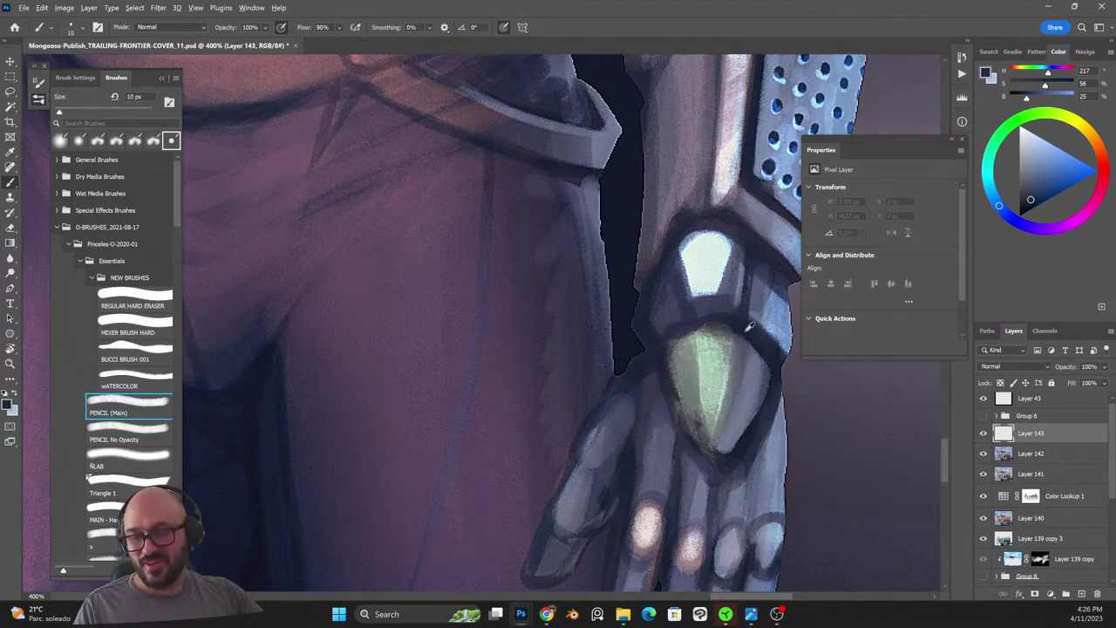
alt+click(745, 324)
mouse_move(723, 381)
mouse_down()
mouse_move(713, 373)
mouse_move(726, 389)
mouse_move(732, 373)
mouse_up()
Try a light green highlight sampled from the wrist plate on the dot, undo it, and lock Layer 143's transparent pixels.
alt+click(717, 347)
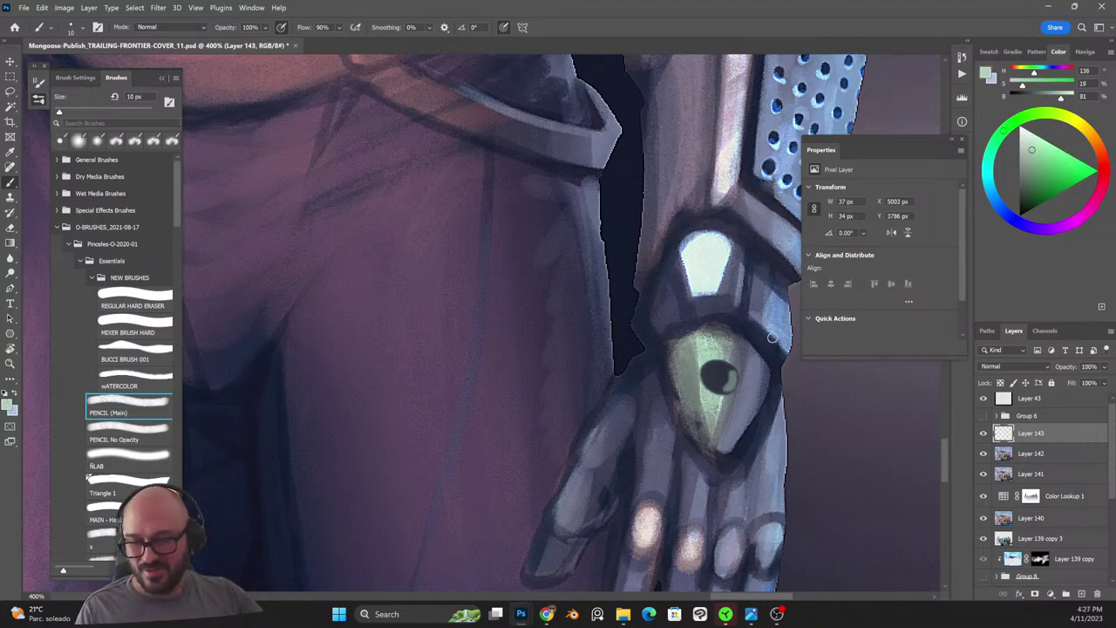
key(ctrl+z)
click(1000, 382)
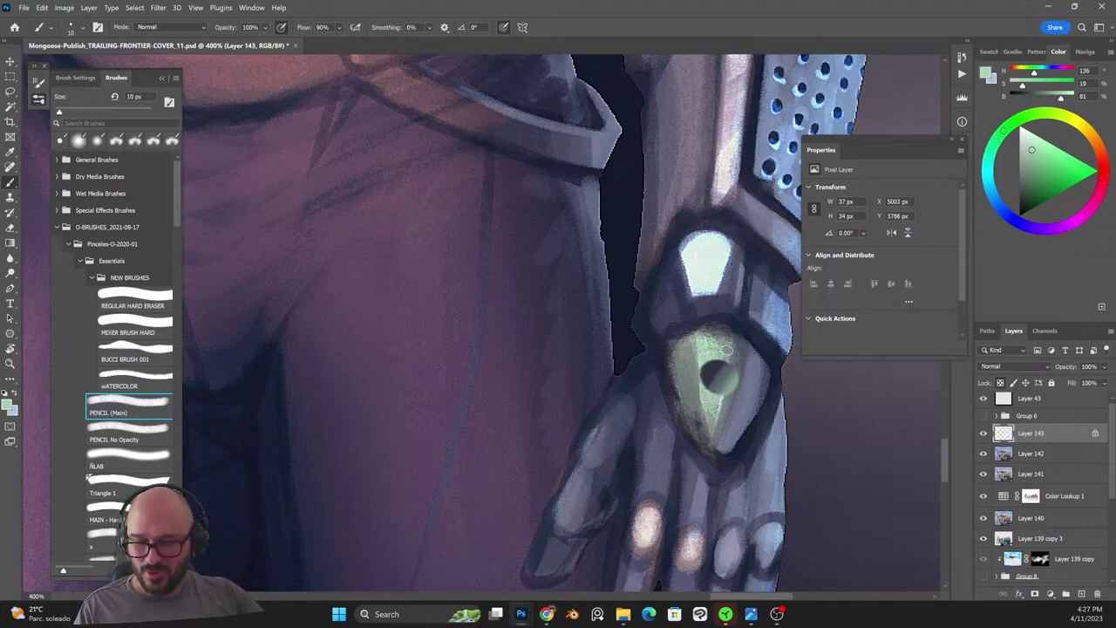
Shade the locked dot with green sampled from the plate and paint a small dark centre in it with an 8 px brush.
alt+click(713, 366)
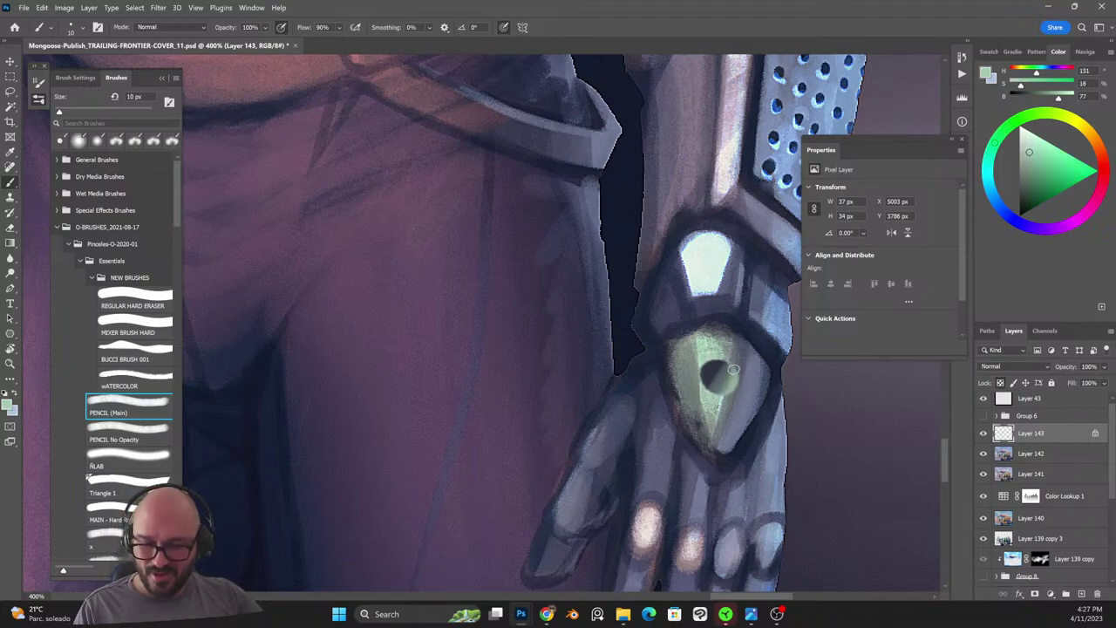
alt+click(718, 379)
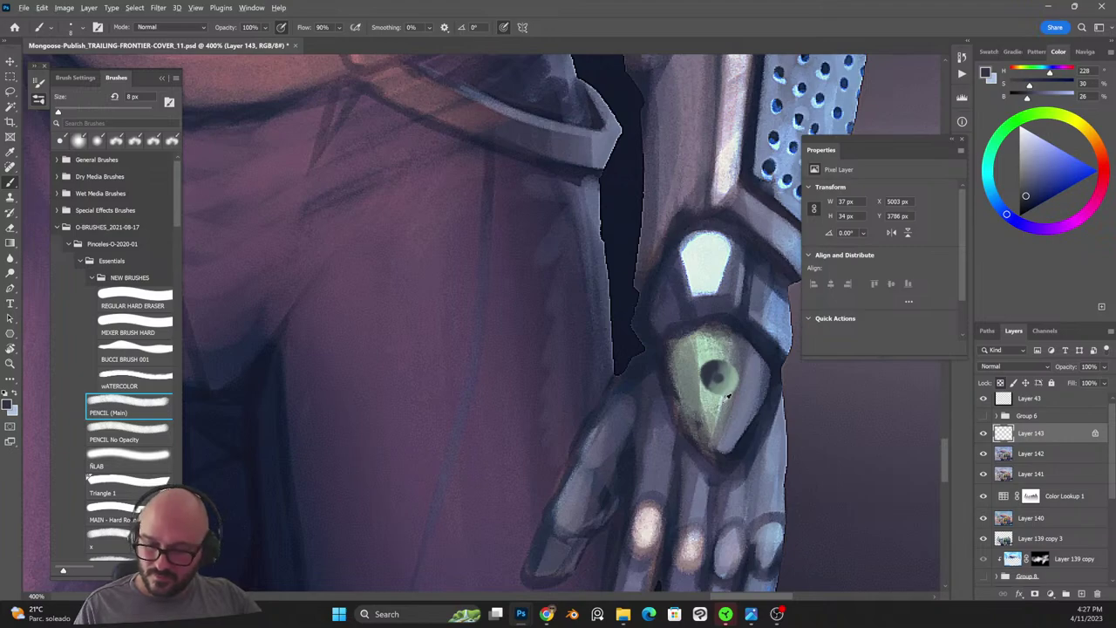
alt+click(742, 377)
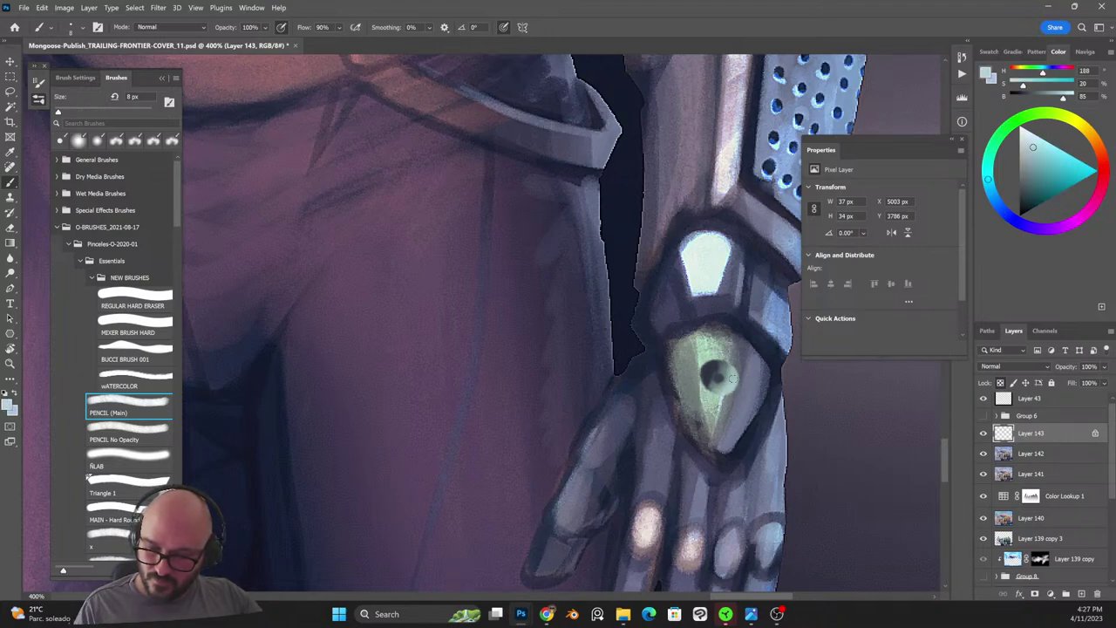
Apply the Sharpen More filter to the wrist-plate dot on Layer 143 and check it up close.
key(ctrl+minus)
key(ctrl+minus)
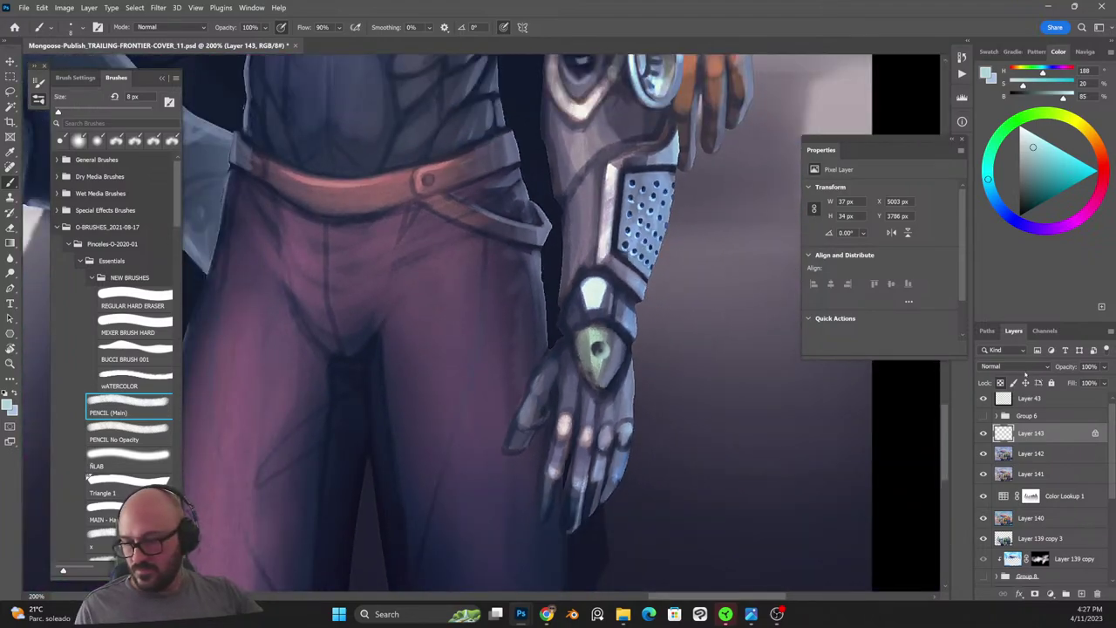
click(158, 8)
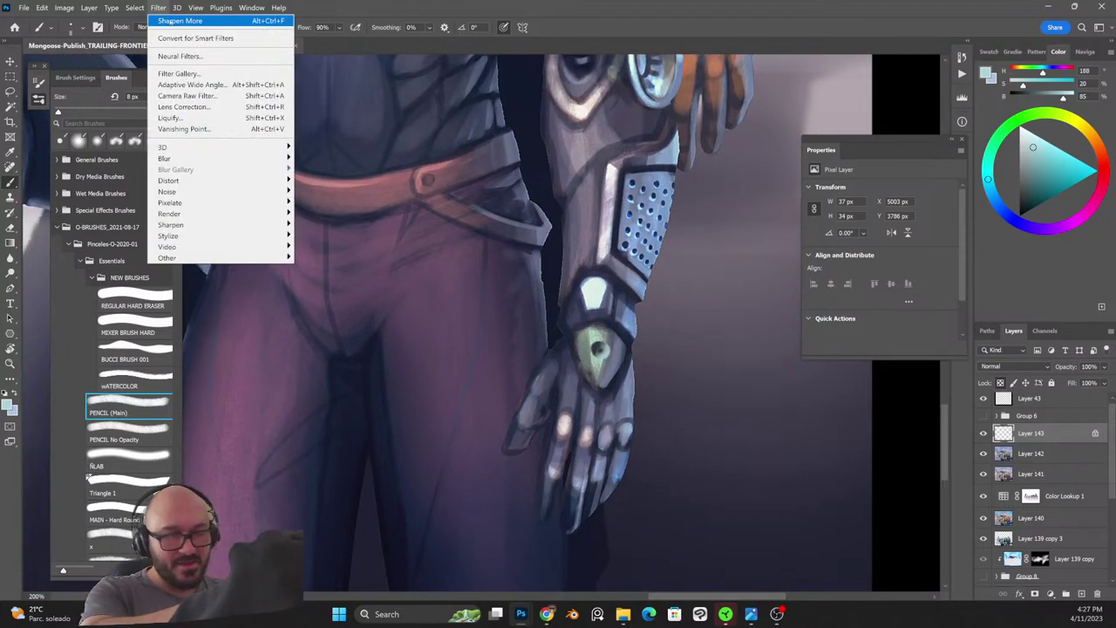
key(Escape)
key(ctrl+plus)
key(ctrl+plus)
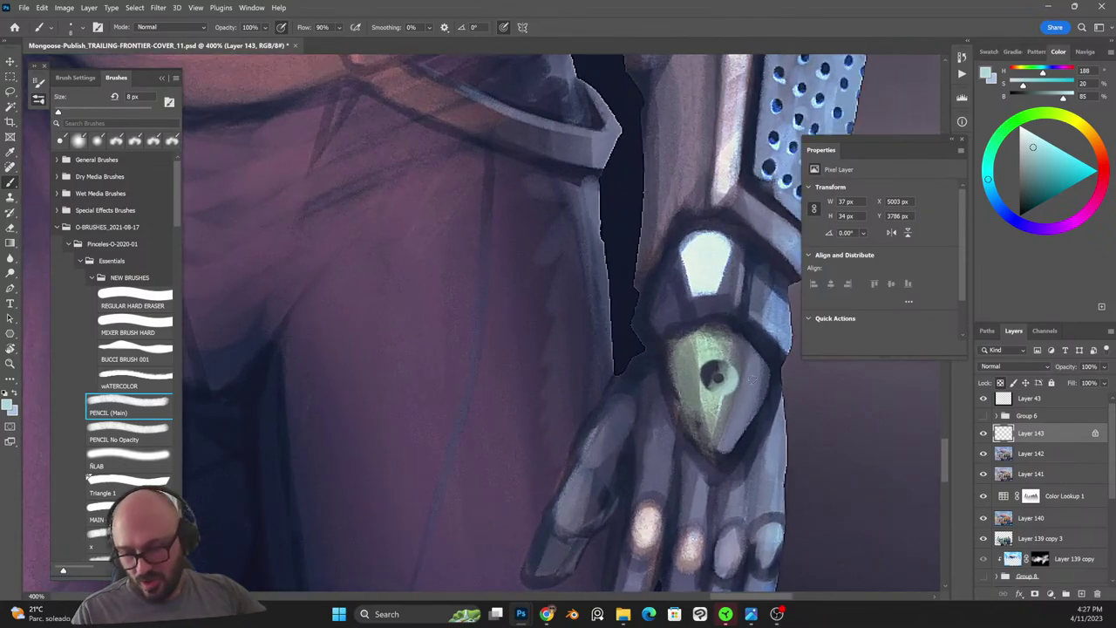
Check the wrist detail against the whole cover composition and save the version 11 document.
key(ctrl+minus)
key(ctrl+minus)
key(ctrl+minus)
key(ctrl+minus)
key(ctrl+minus)
key(ctrl+minus)
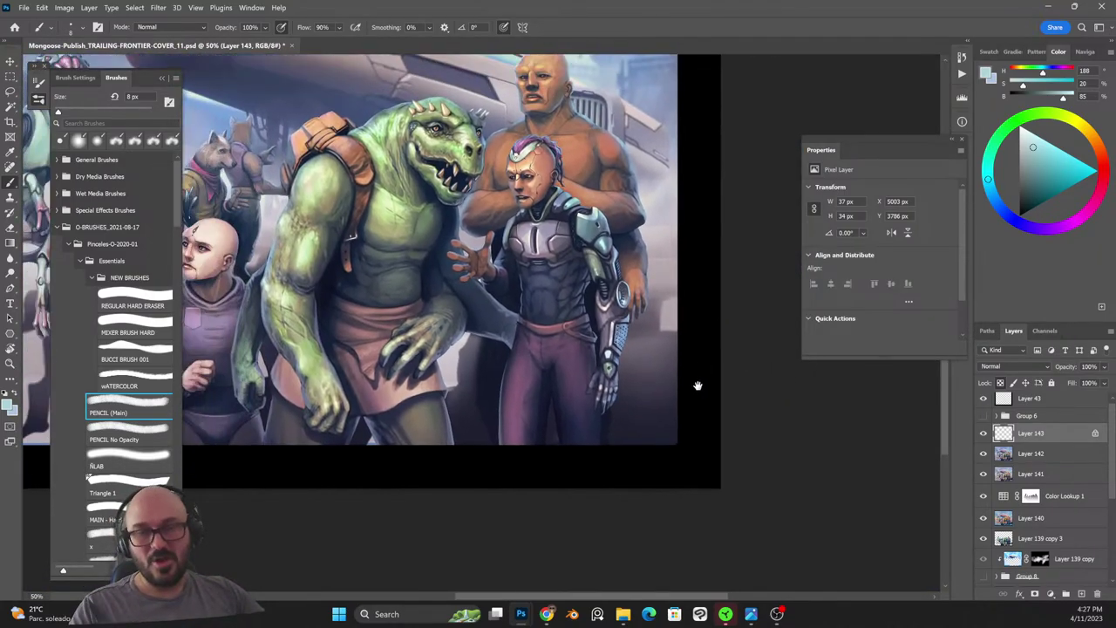
key(ctrl+minus)
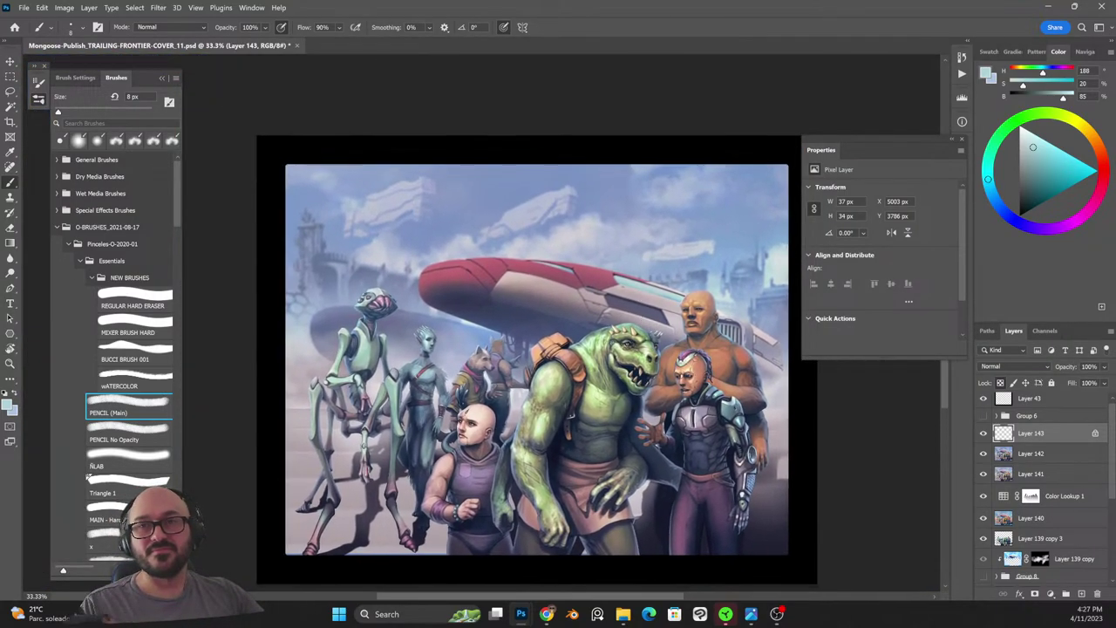
key(ctrl+plus)
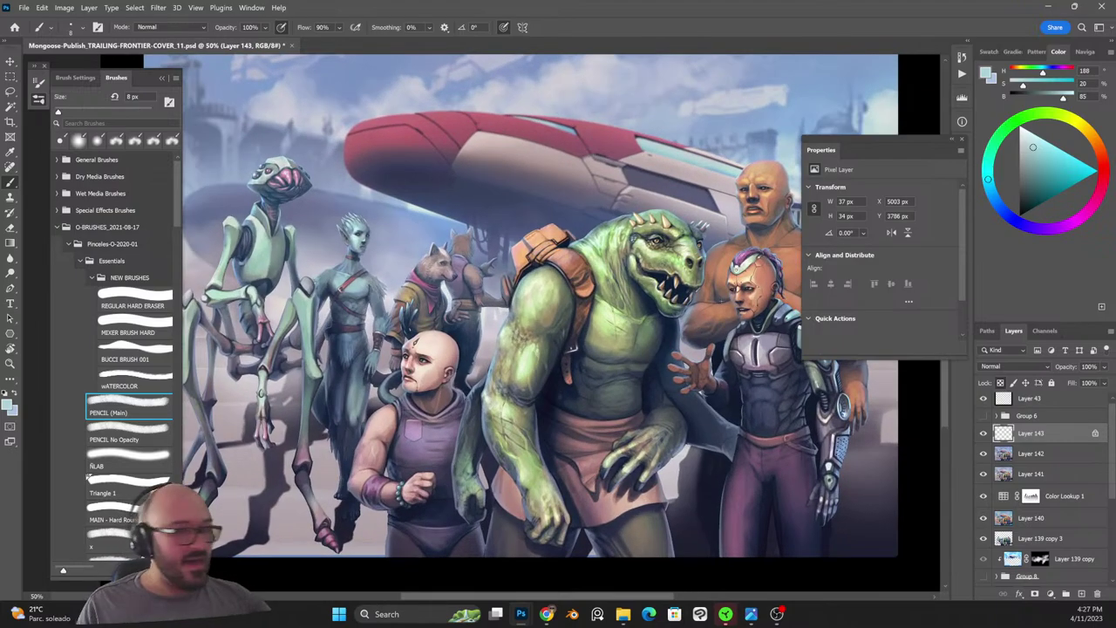
key(ctrl+s)
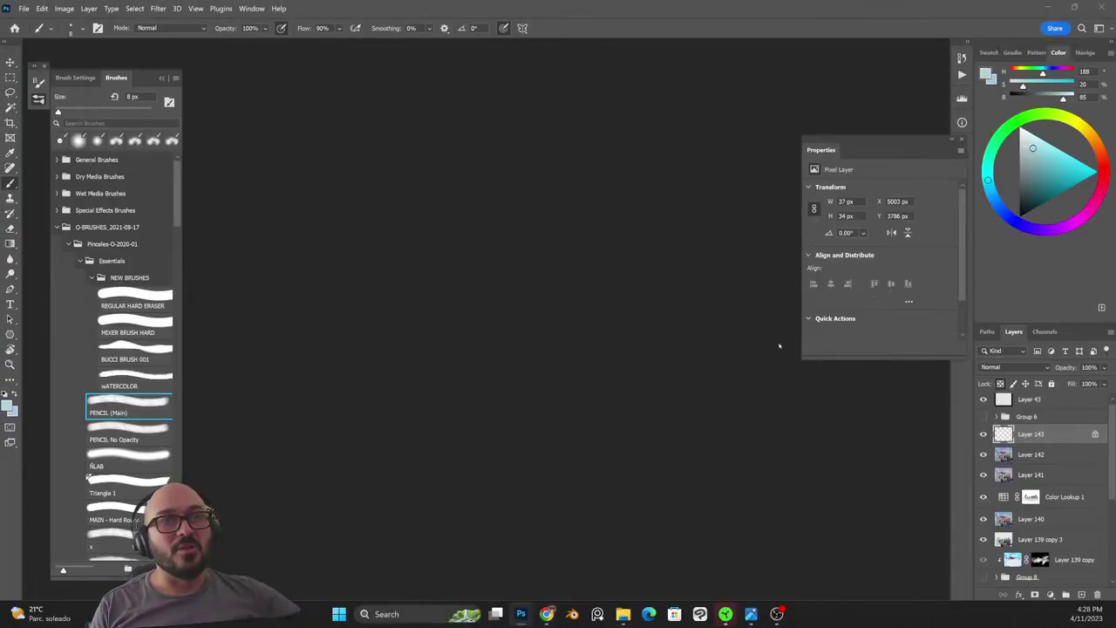
Open the 2023-03-24-REPAIRS PSD from the PERSONAL folder inside ART in progress.
click(23, 8)
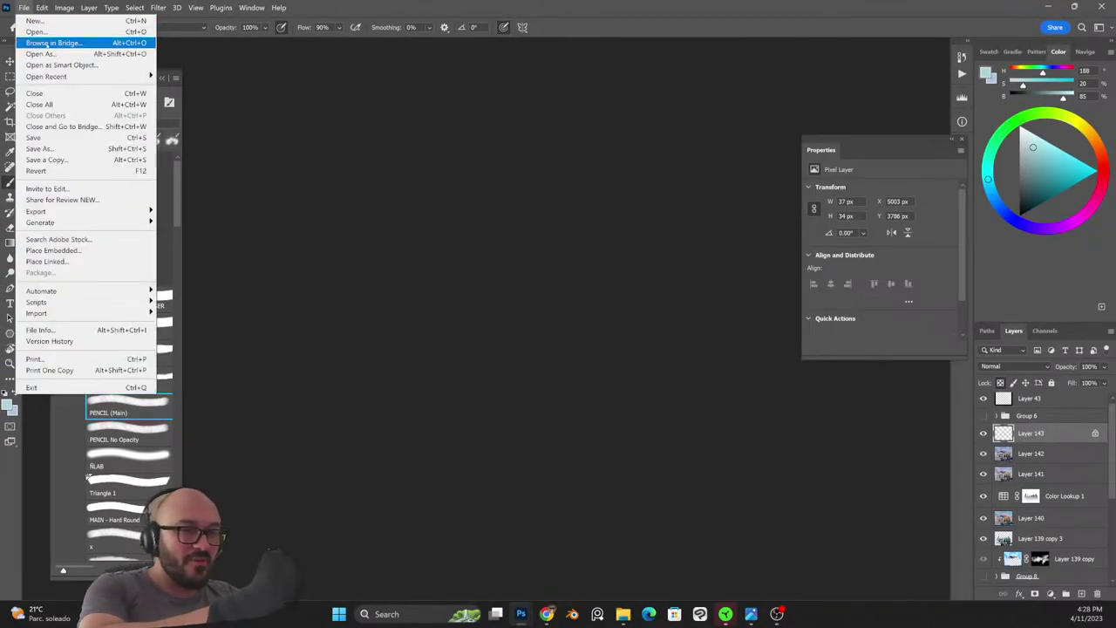
click(39, 29)
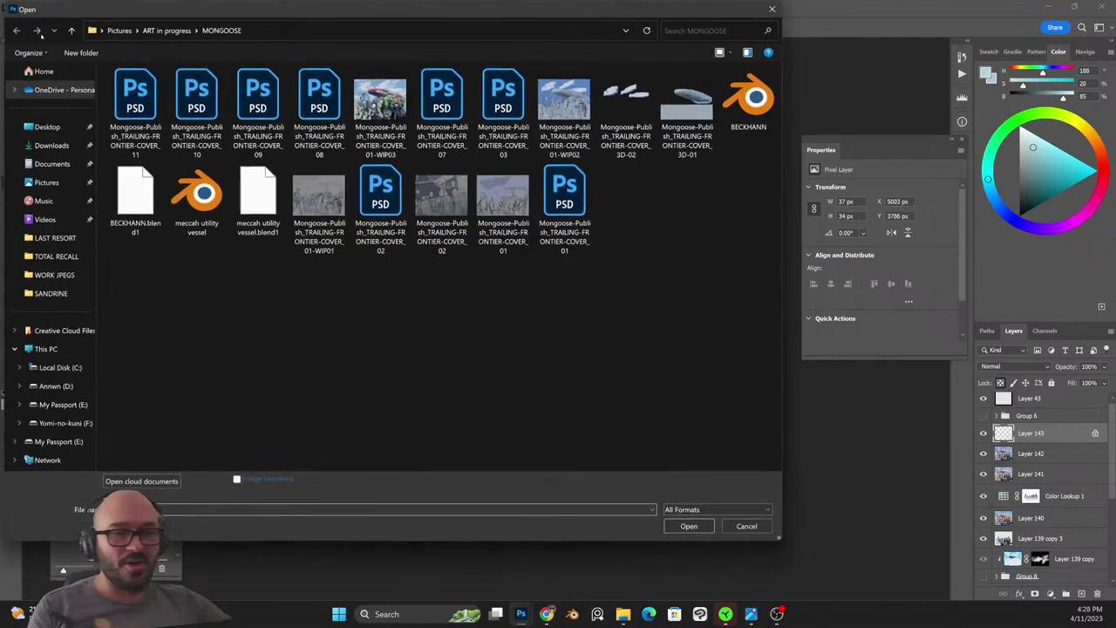
click(166, 30)
double_click(248, 106)
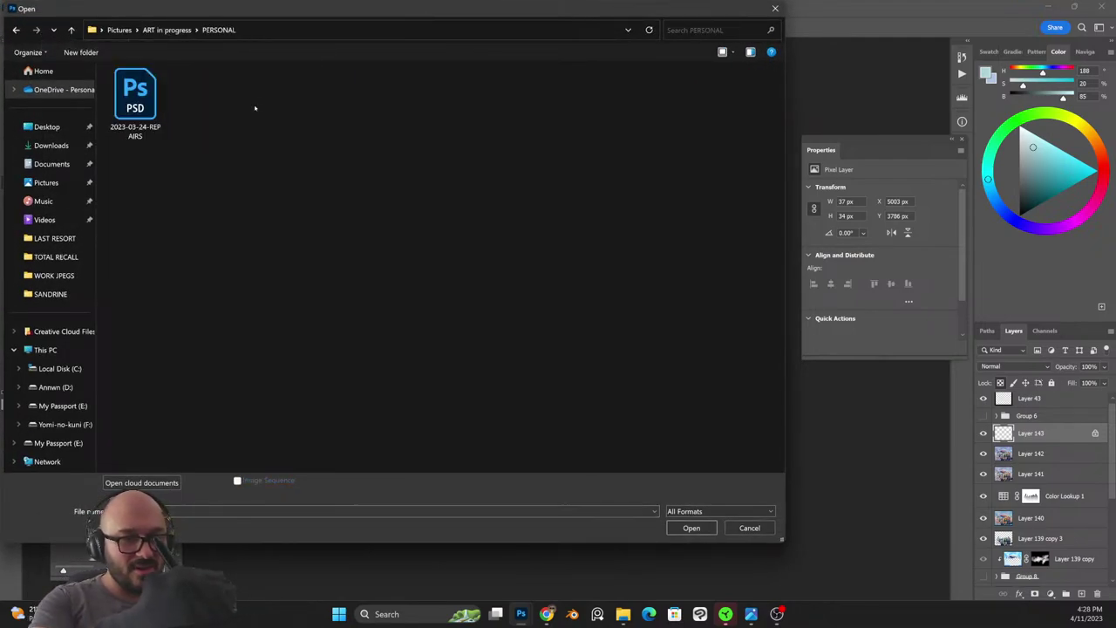
double_click(136, 103)
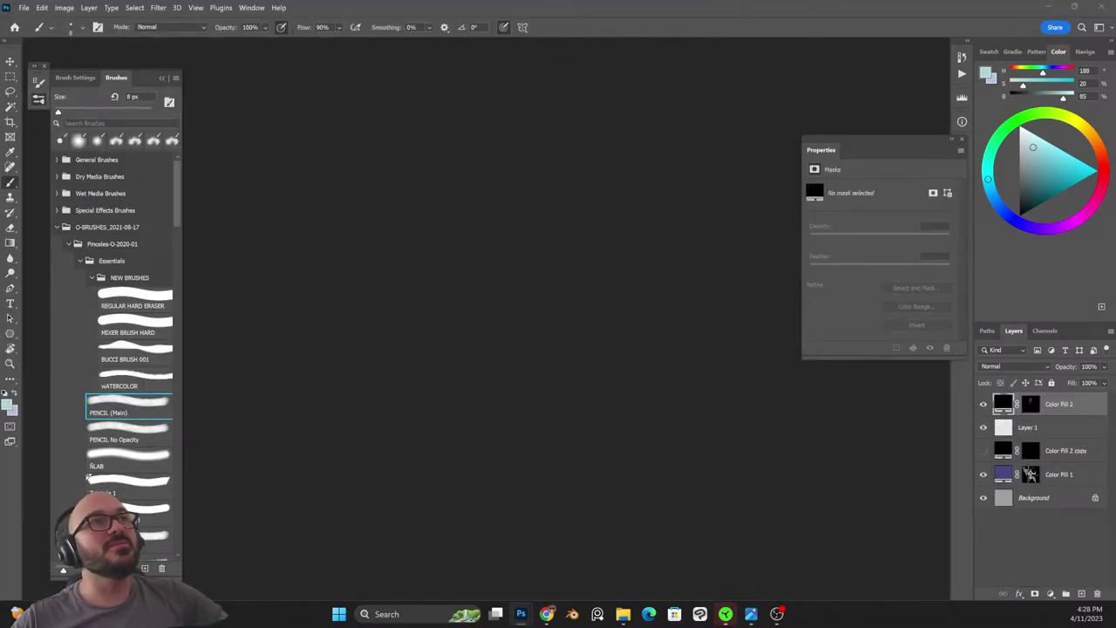
Cancel the first attempt to close the Trailing Frontier cover, save it as version 11's PSD, and close the document.
key(ctrl+w)
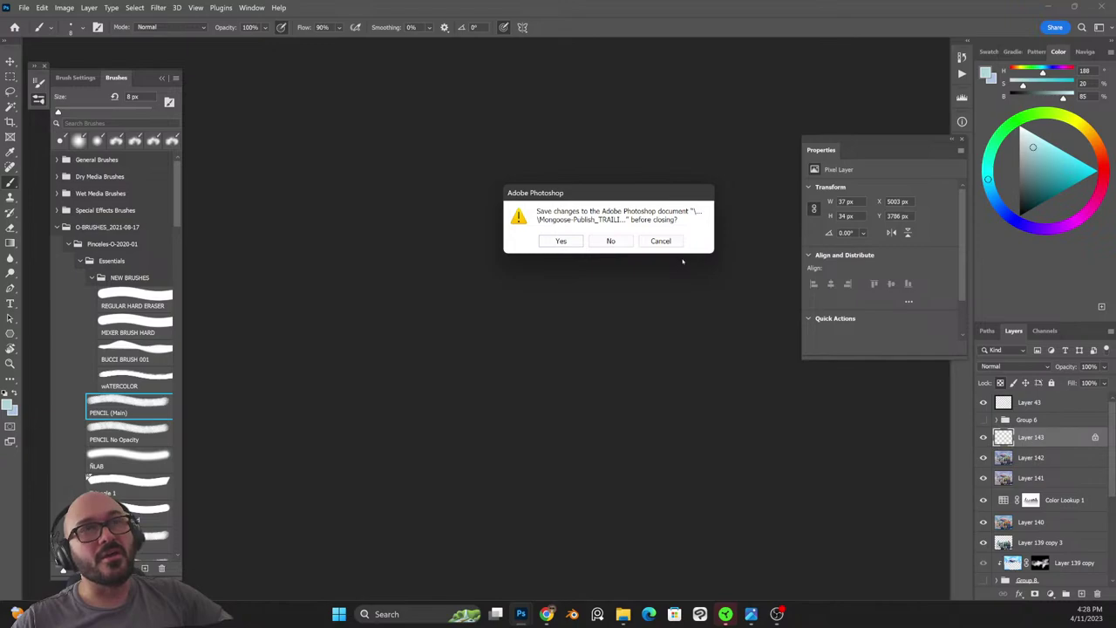
click(661, 241)
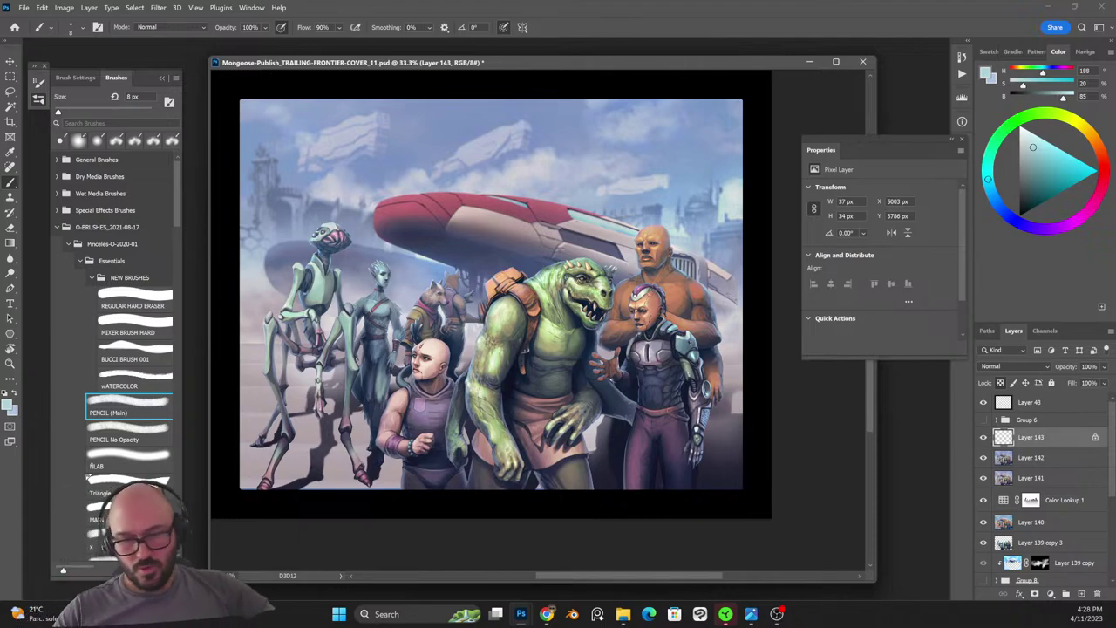
key(ctrl+s)
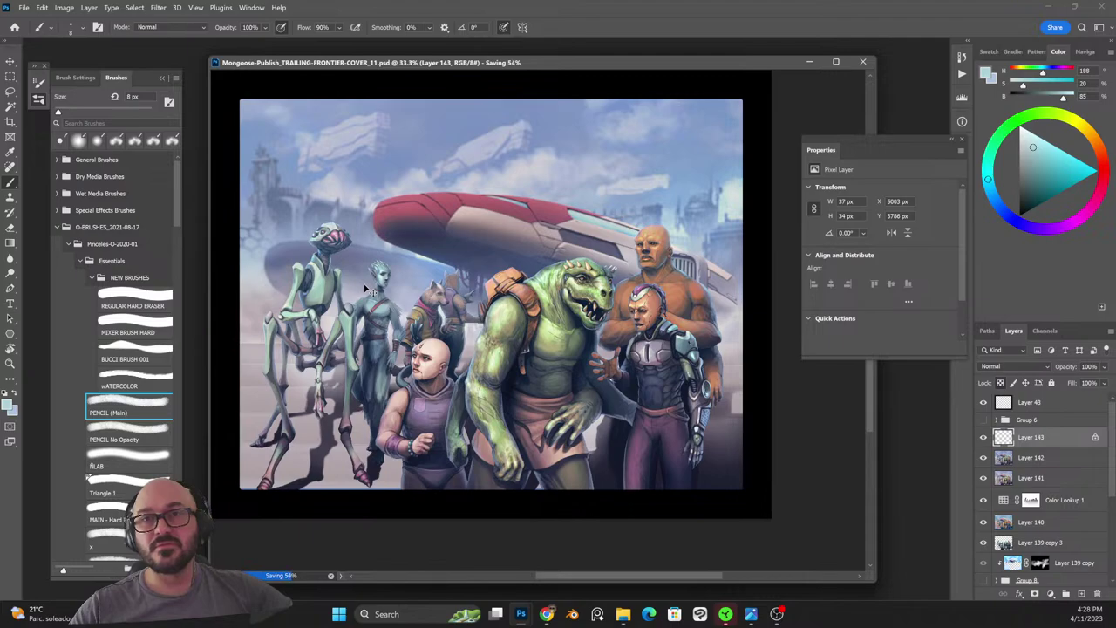
key(ctrl+w)
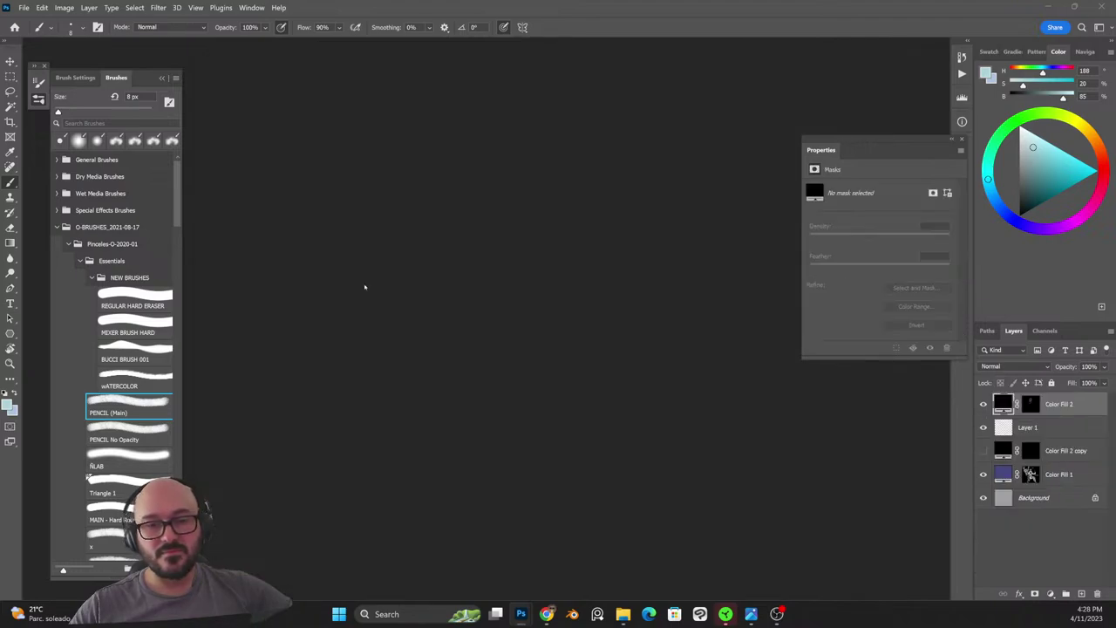